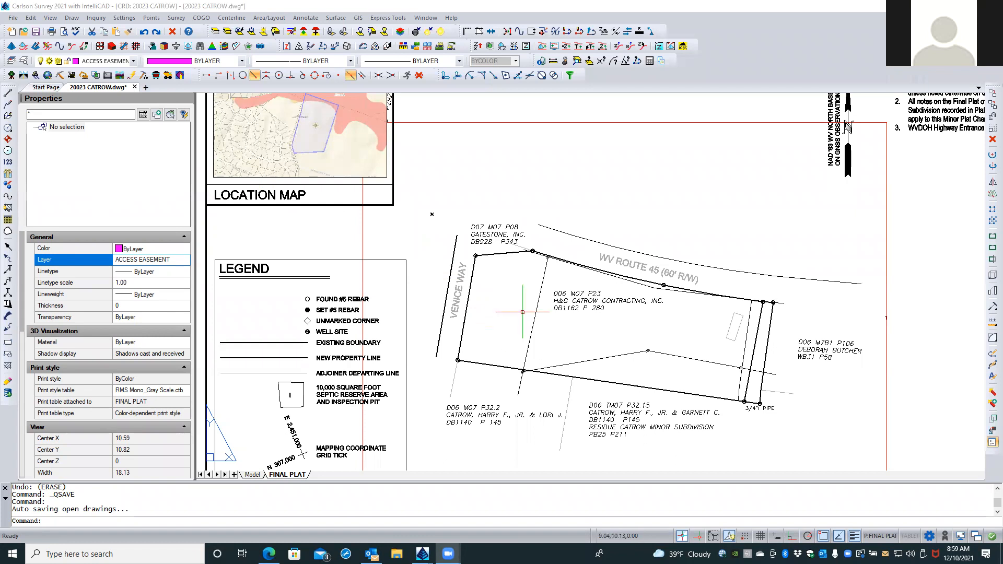
# Set the drawing's LTSCALE to 1 in the Drawing Setup and apply it.
pyautogui.scroll(1, 521, 313)
pyautogui.scroll(1, 523, 312)
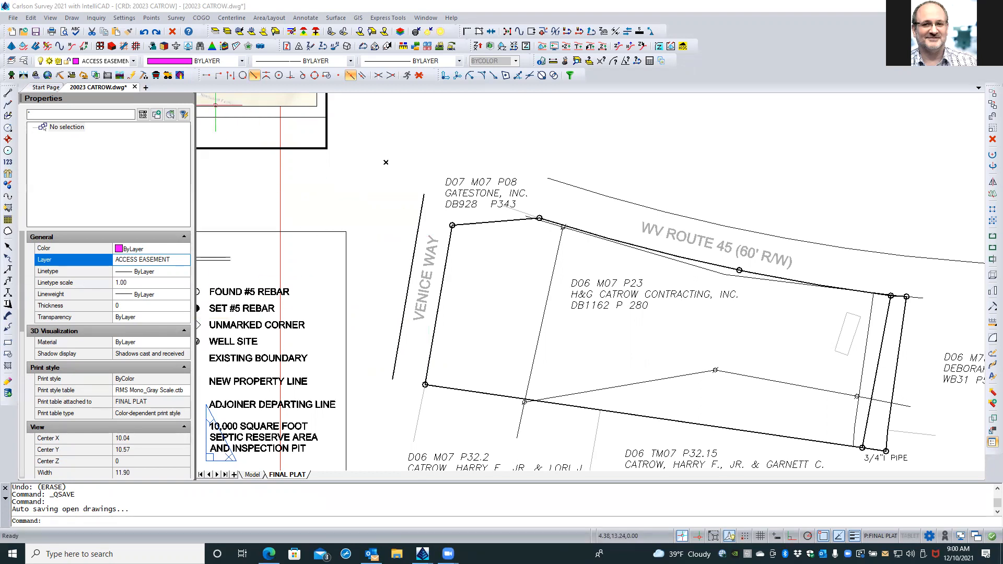
pyautogui.click(123, 18)
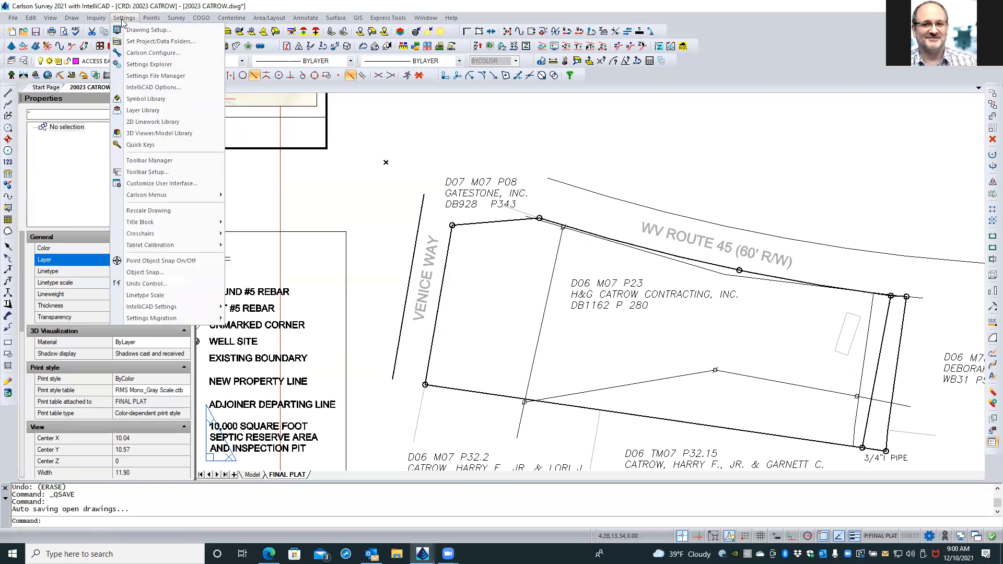
pyautogui.click(151, 29)
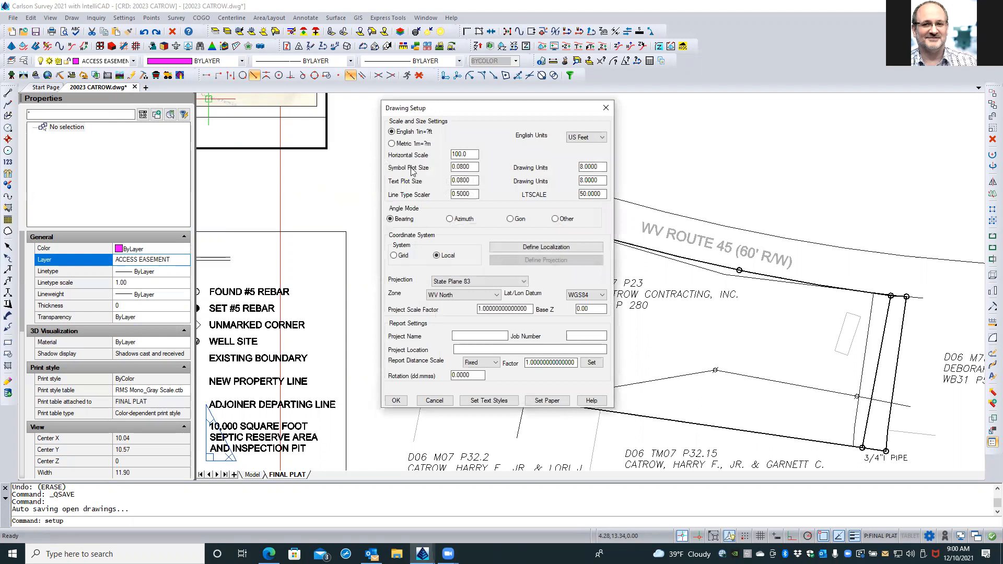
pyautogui.click(469, 151)
pyautogui.click(466, 150)
pyautogui.click(476, 193)
pyautogui.click(475, 193)
pyautogui.doubleClick(473, 194)
pyautogui.click(473, 194)
pyautogui.doubleClick(471, 155)
pyautogui.click(472, 154)
pyautogui.click(601, 193)
pyautogui.moveTo(579, 194); pyautogui.dragTo(602, 192)
pyautogui.write('1')
pyautogui.click(396, 401)
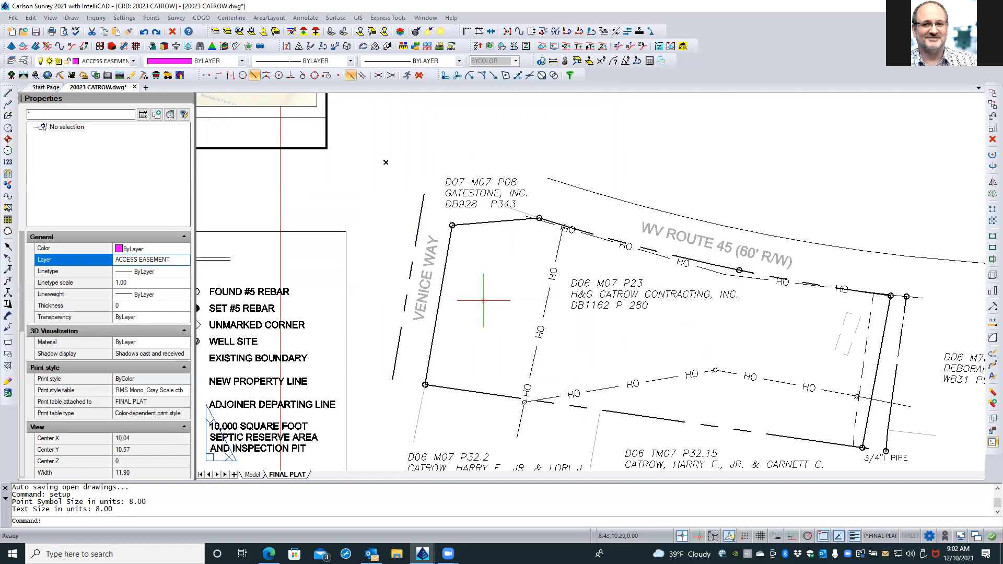
# Check the PSLTSCALE and MSLTSCALE variables, accepting ON for both.
pyautogui.write('pslt')
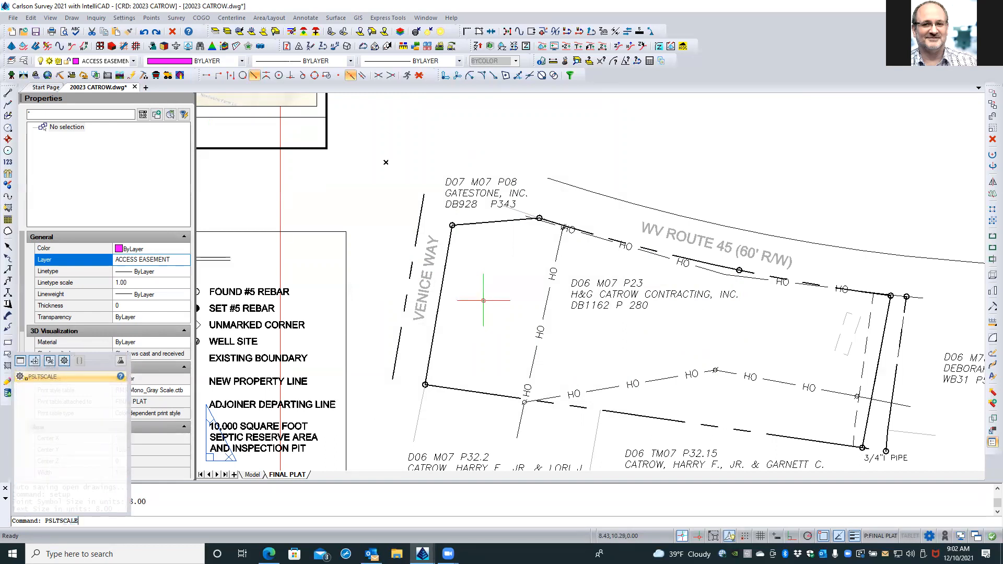
pyautogui.press('Return')
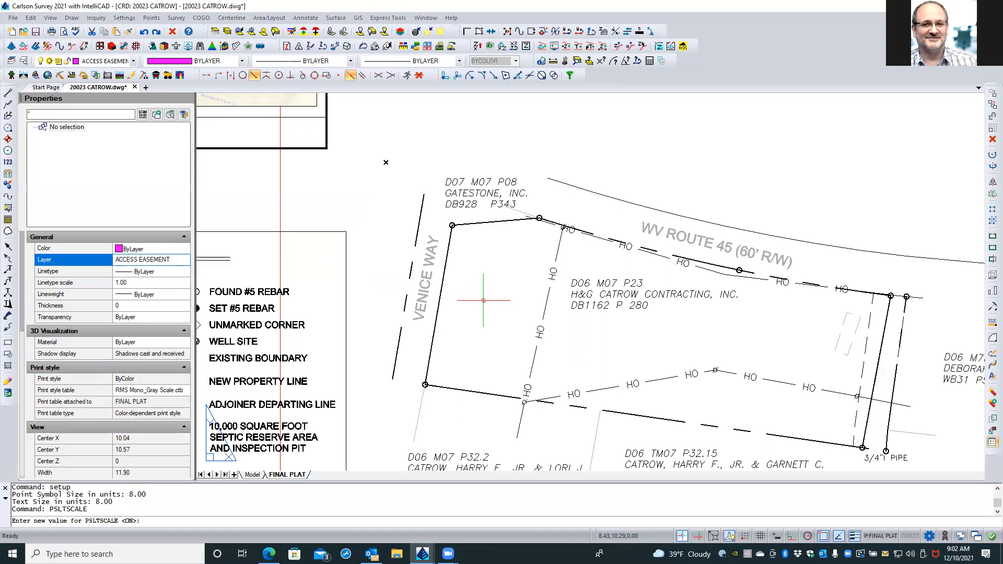
pyautogui.press('Return')
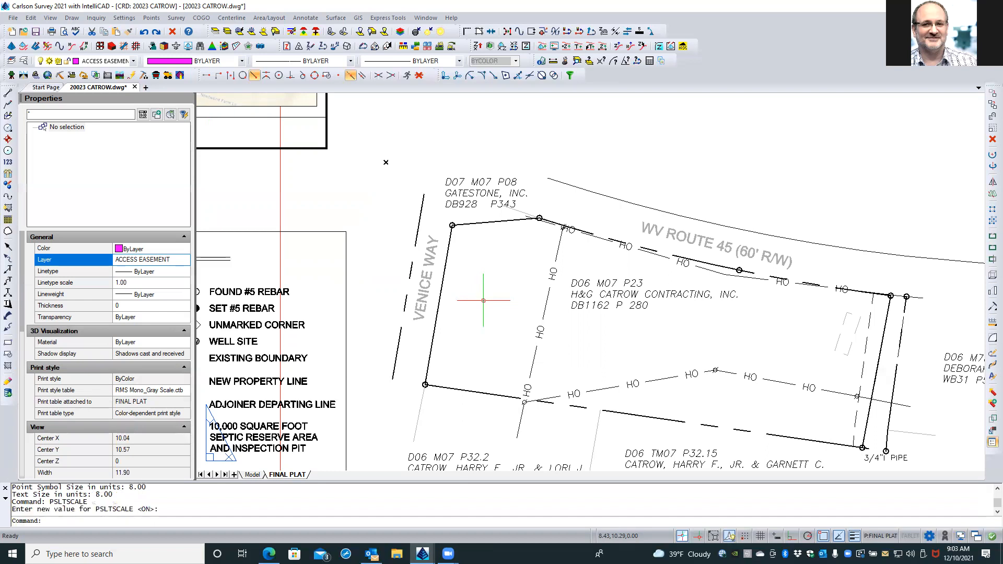
pyautogui.write('mslt')
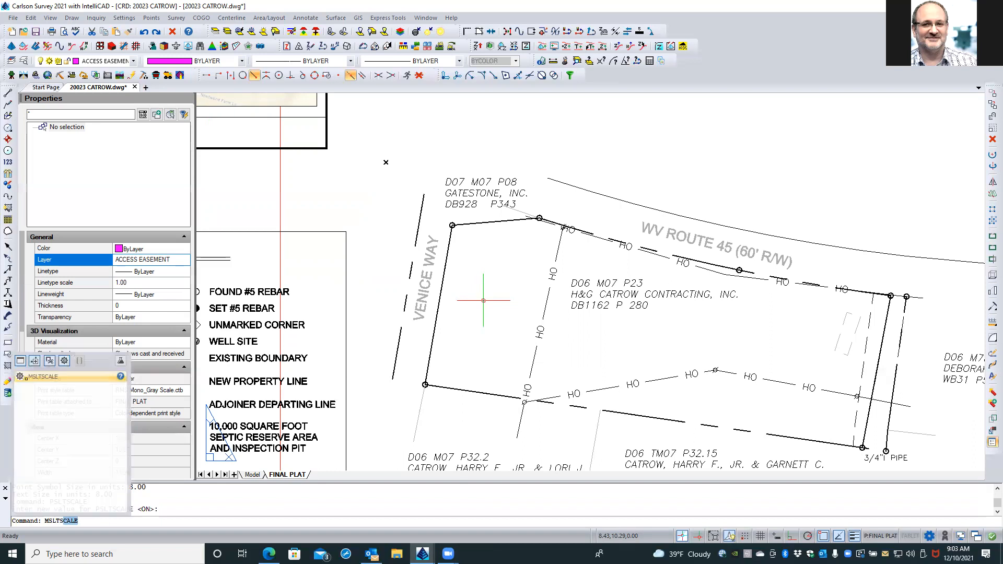
pyautogui.press('Return')
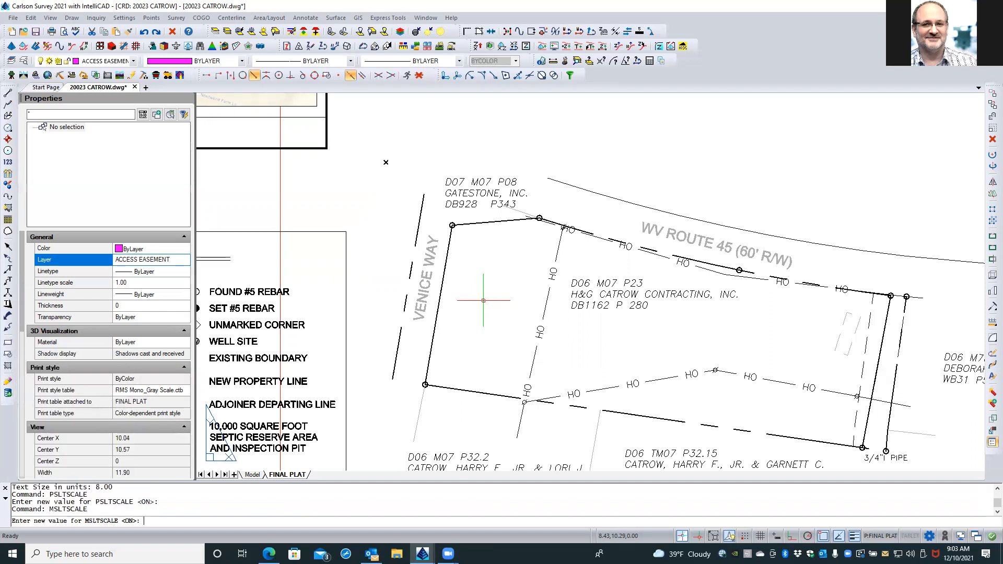
pyautogui.press('Return')
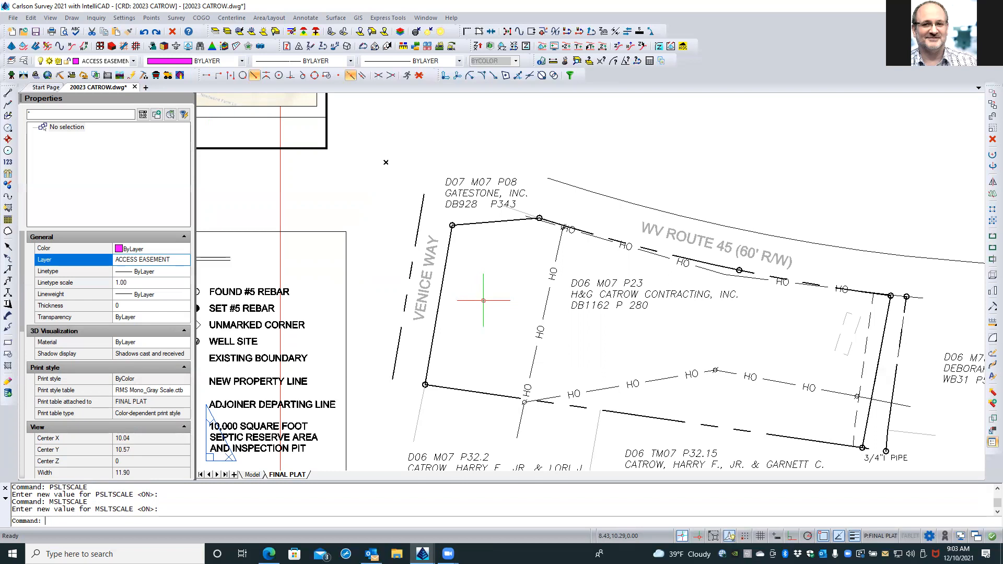
# Switch to model space and regenerate the drawing with REA so the linetypes use the current scale.
pyautogui.click(252, 475)
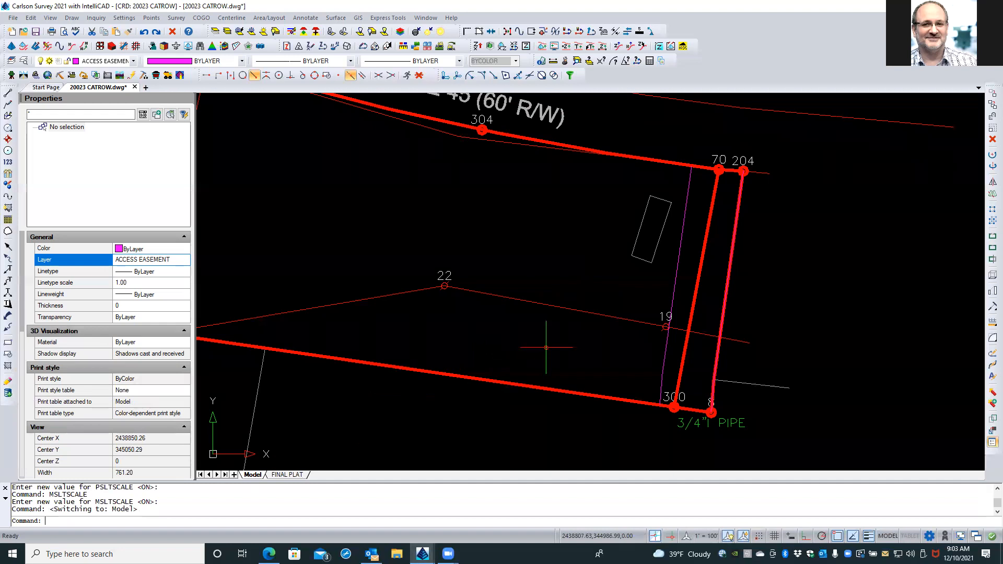
pyautogui.scroll(-1, 546, 348)
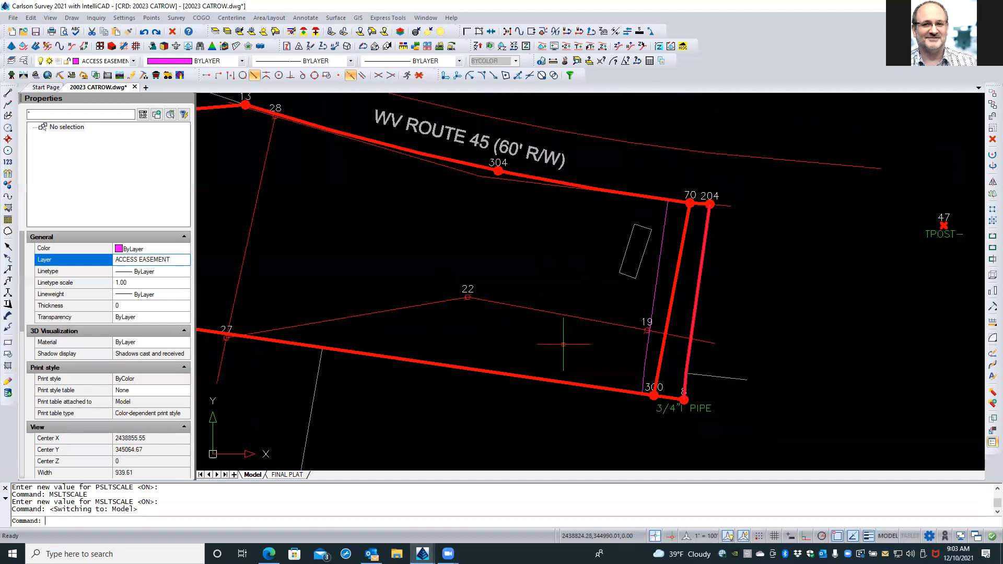
pyautogui.press('Return')
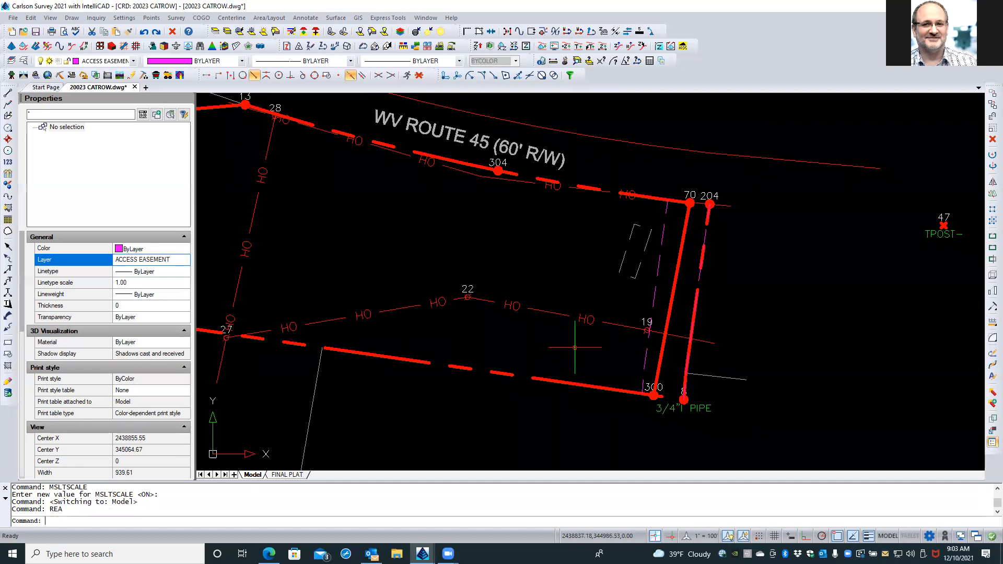
pyautogui.scroll(-2, 564, 344)
pyautogui.moveTo(421, 295); pyautogui.dragTo(498, 323, button='middle')
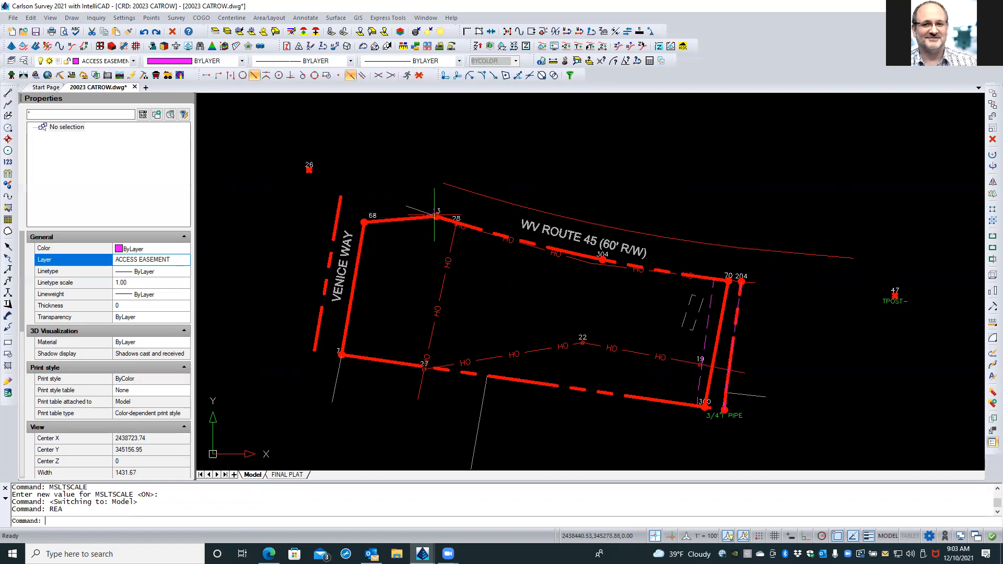
# Set Linetype generation to Yes for the lot's closed boundary polyline, then clear the selection.
pyautogui.click(385, 221)
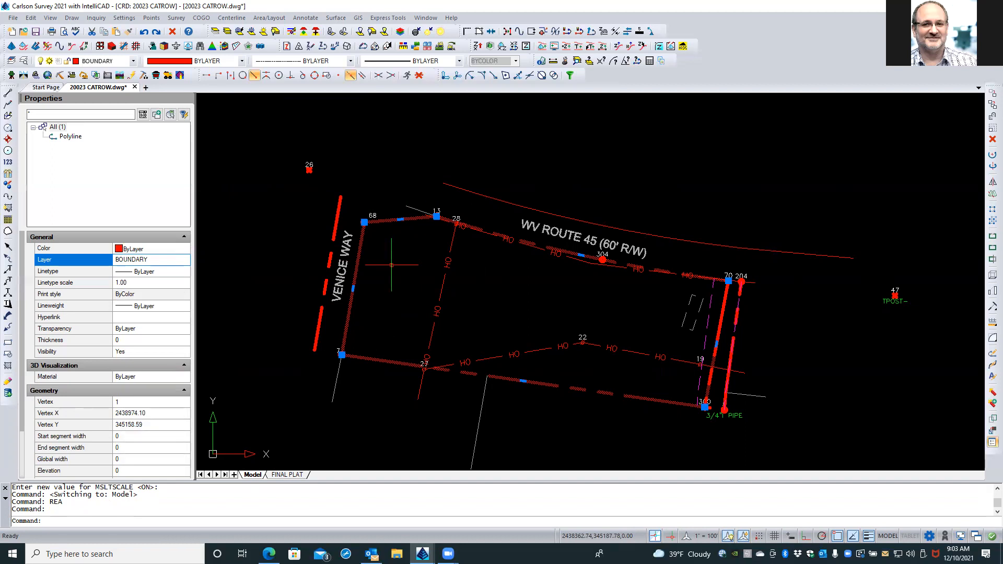
pyautogui.click(71, 137)
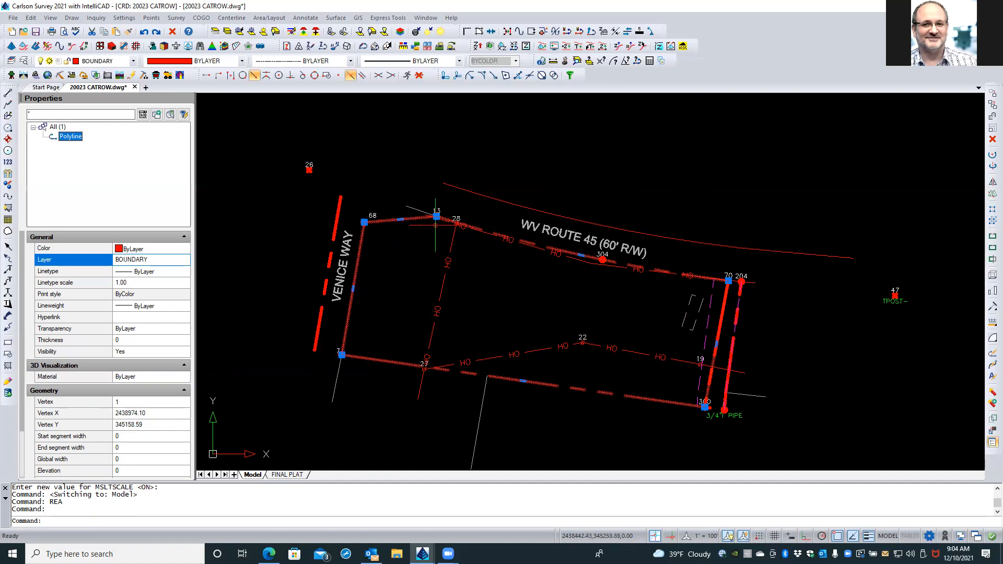
pyautogui.scroll(-2, 137, 250)
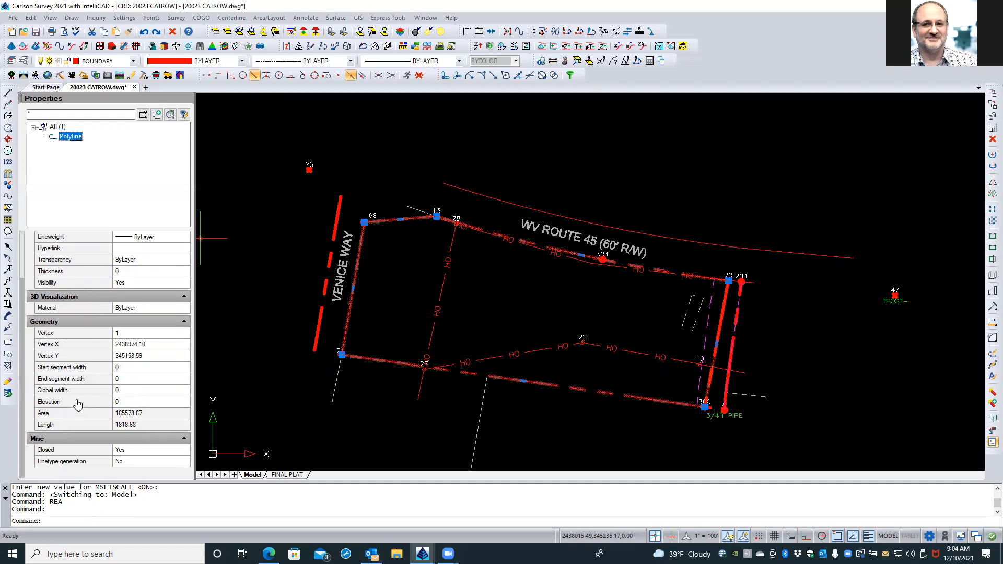
pyautogui.click(140, 464)
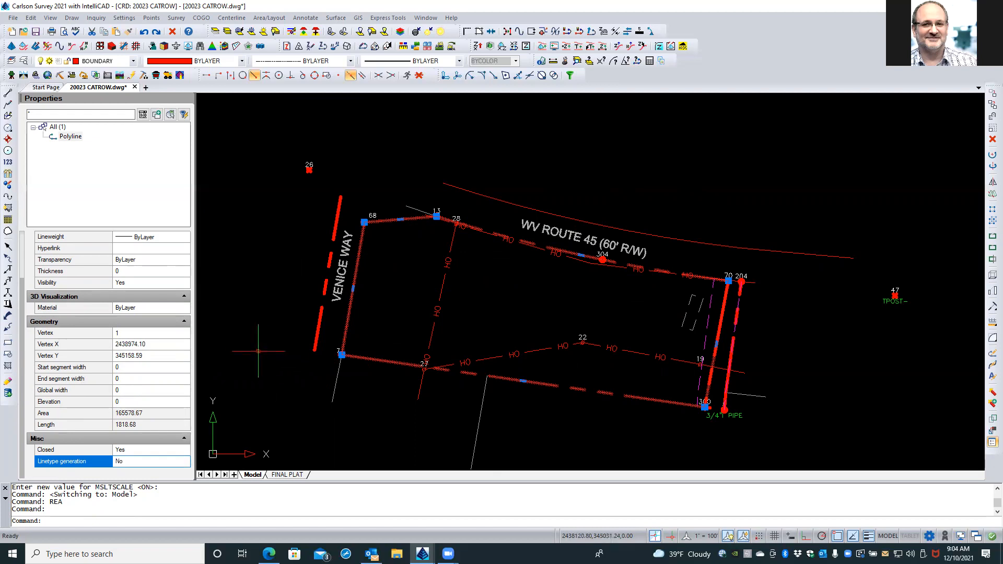
pyautogui.click(148, 462)
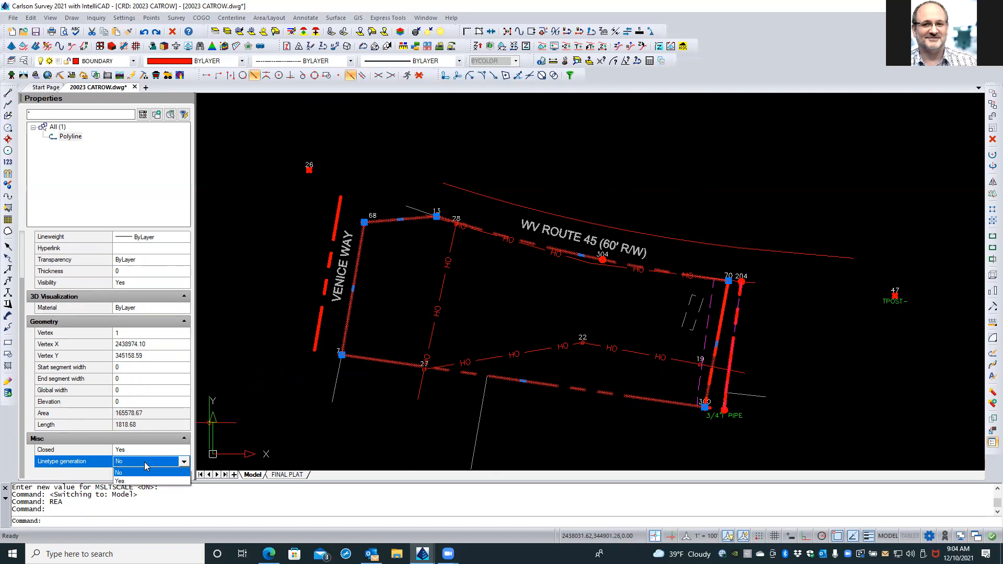
pyautogui.click(133, 485)
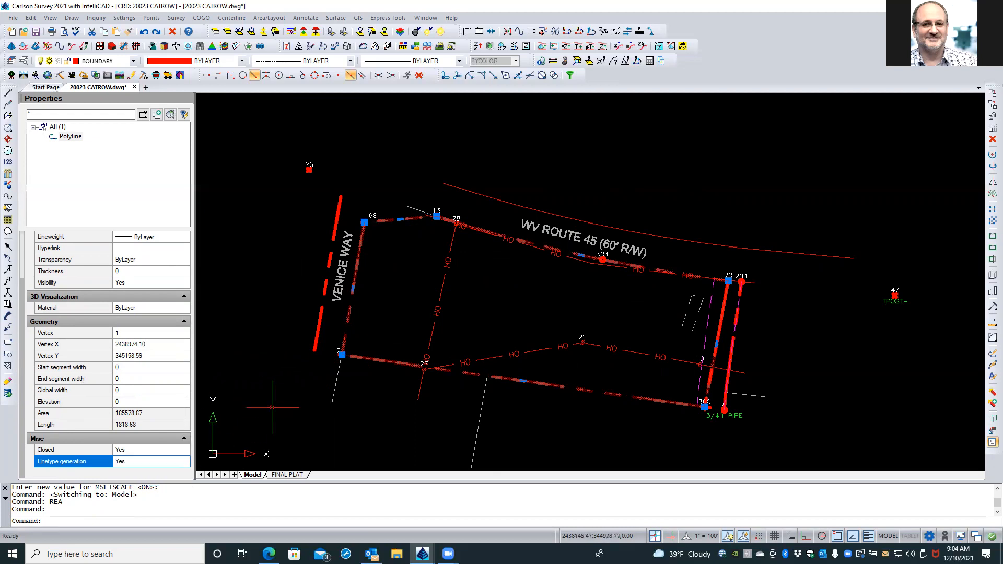
pyautogui.press('Escape')
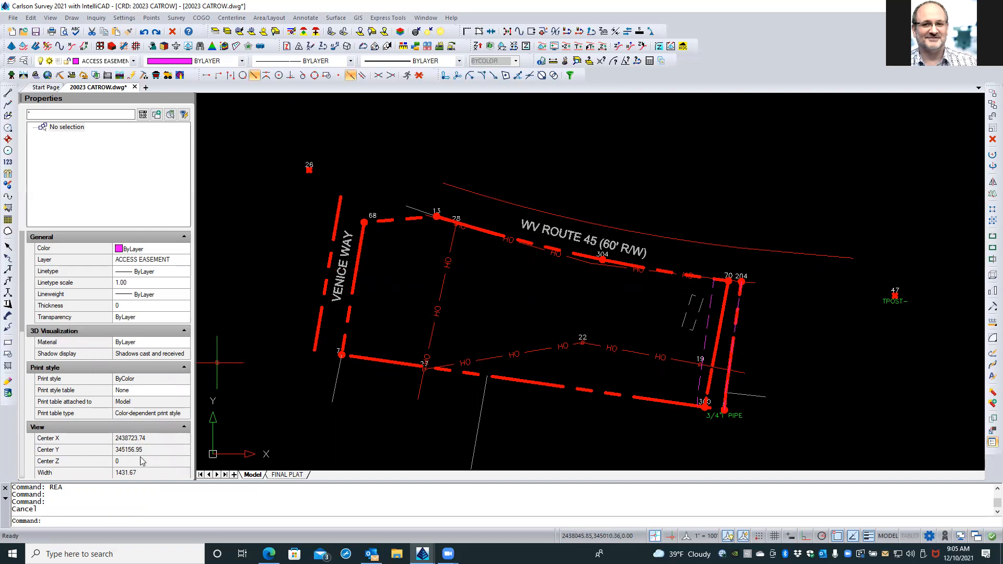
# Restore Linetype generation to No on the lot's closed boundary polyline and deselect it.
pyautogui.click(353, 285)
pyautogui.scroll(-2, 175, 384)
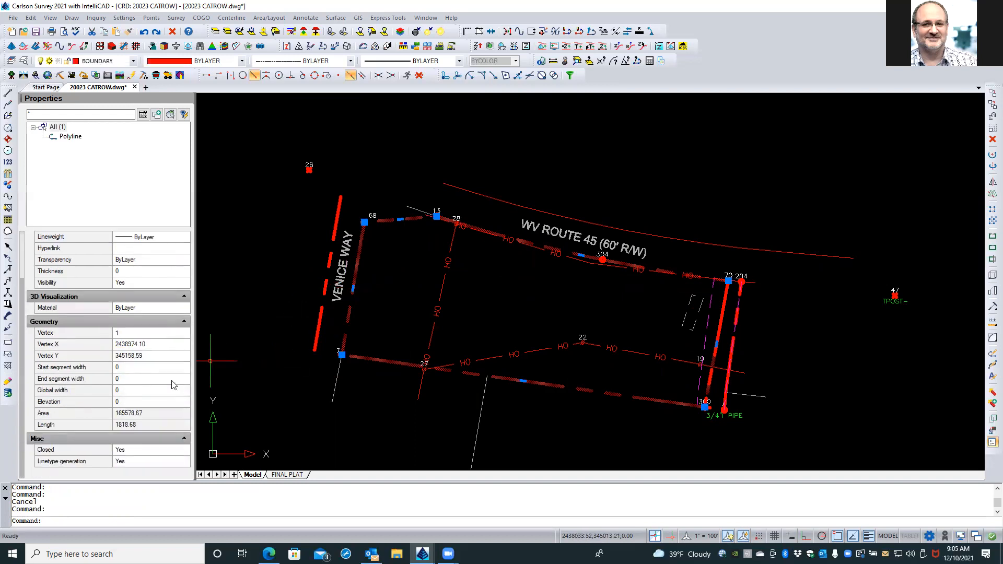
pyautogui.click(126, 465)
pyautogui.click(128, 464)
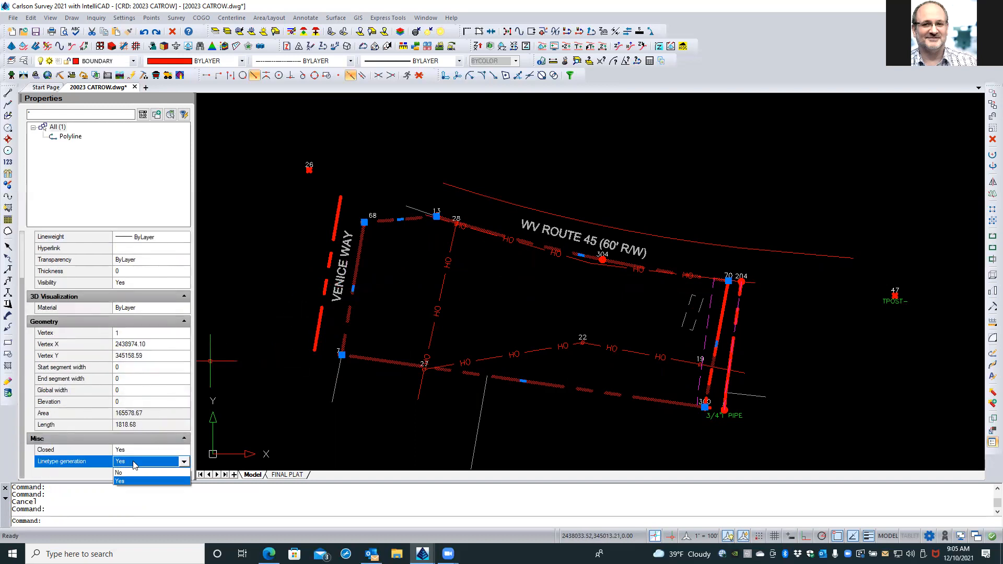
pyautogui.click(131, 473)
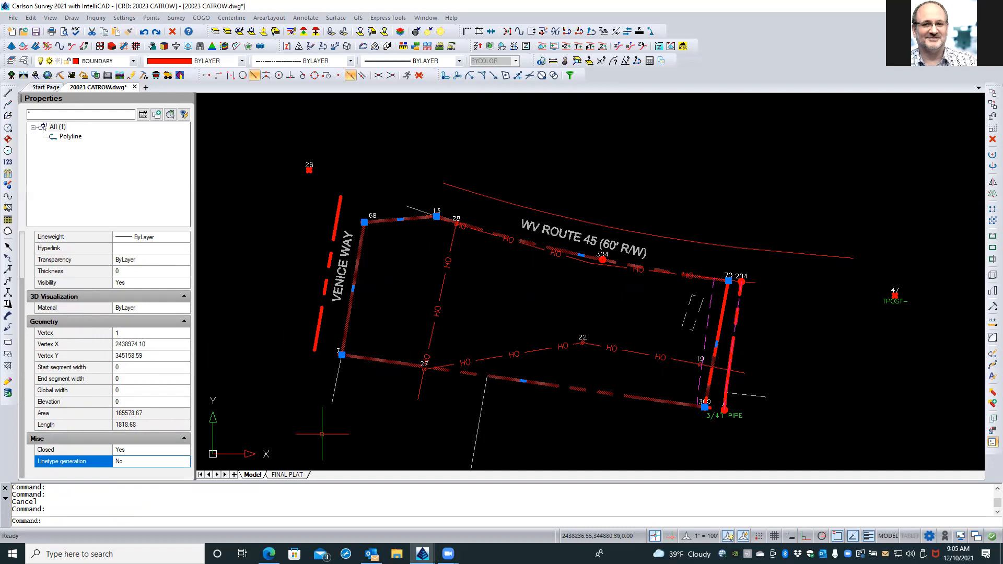
pyautogui.press('Escape')
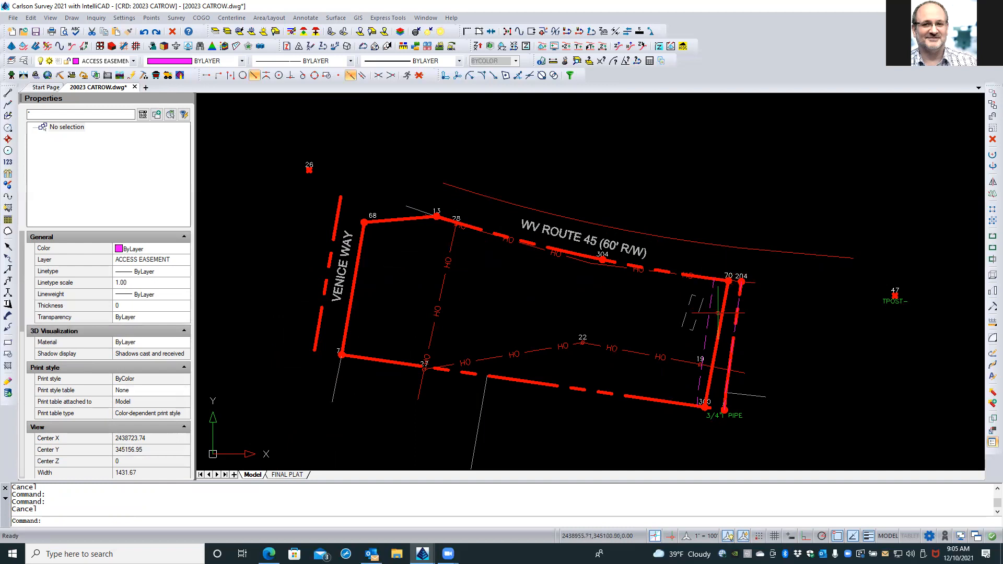
# Select the lot's boundary polyline, examine its vertices along the road frontage, and clear the selection.
pyautogui.click(724, 319)
pyautogui.press('Escape')
pyautogui.click(608, 393)
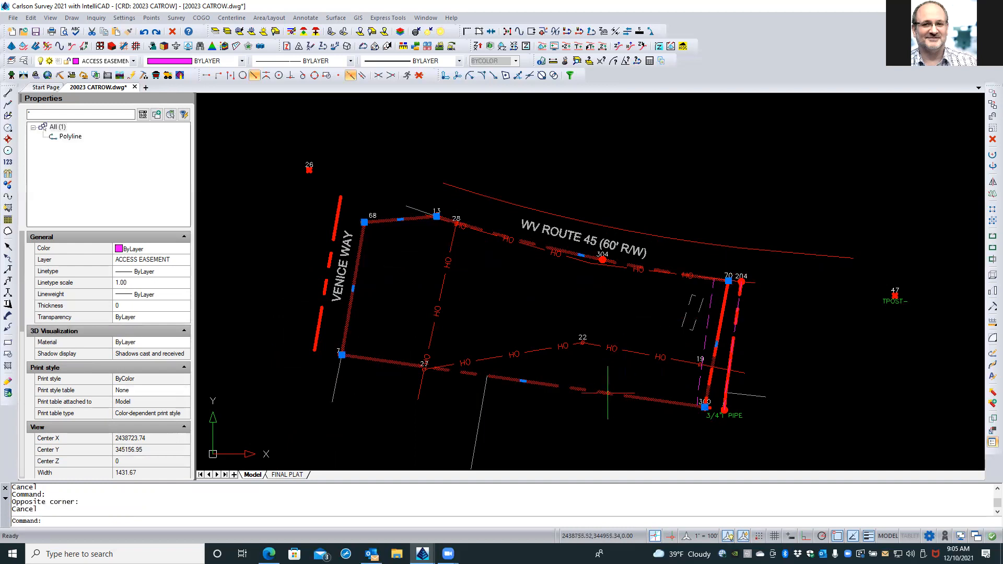
pyautogui.click(608, 393)
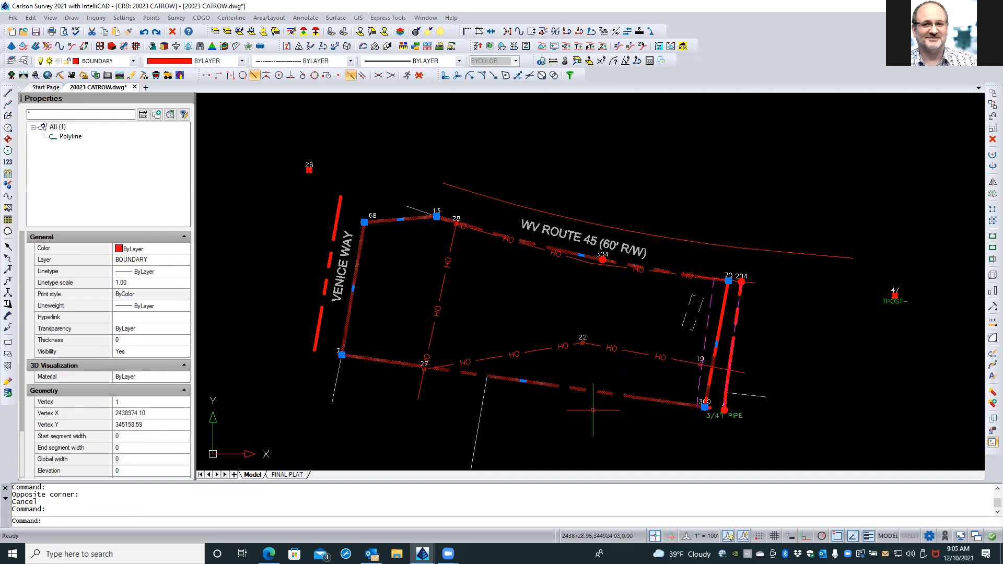
pyautogui.moveTo(437, 217)
pyautogui.moveTo(582, 256)
pyautogui.press('Escape')
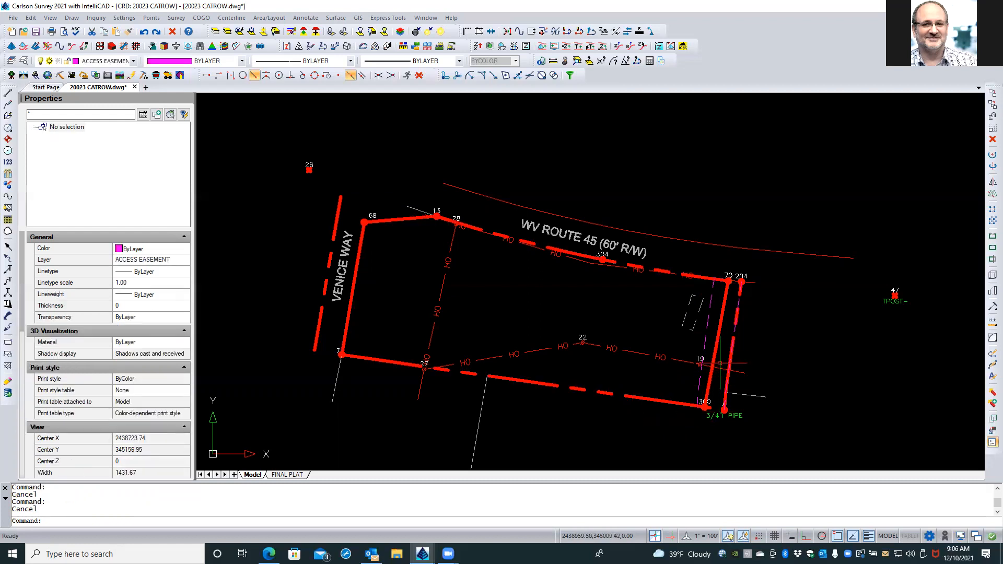
# Crossing-select the polylines along the edge between points 70 and 300 to examine their overlap, then deselect them.
pyautogui.click(719, 349)
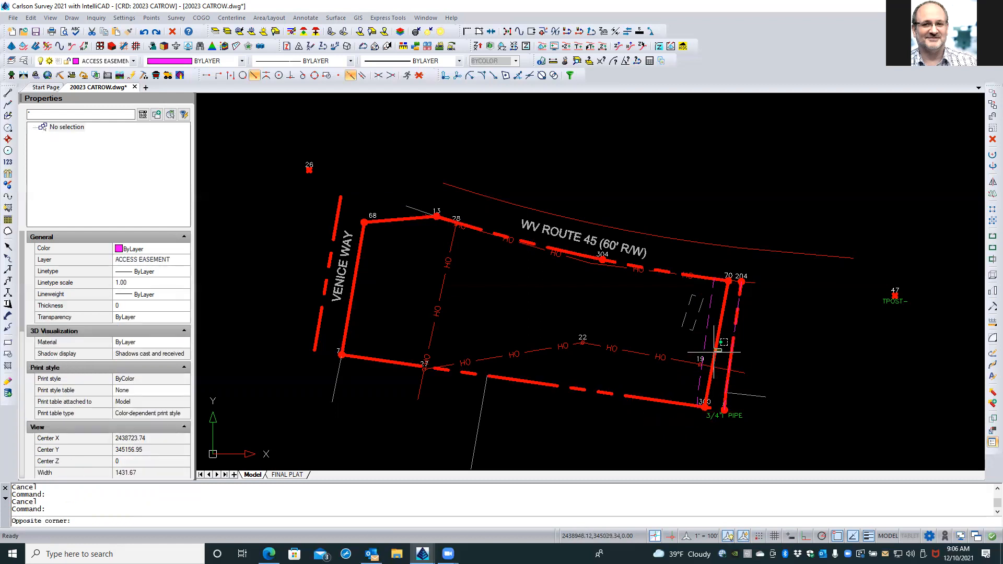
pyautogui.click(710, 353)
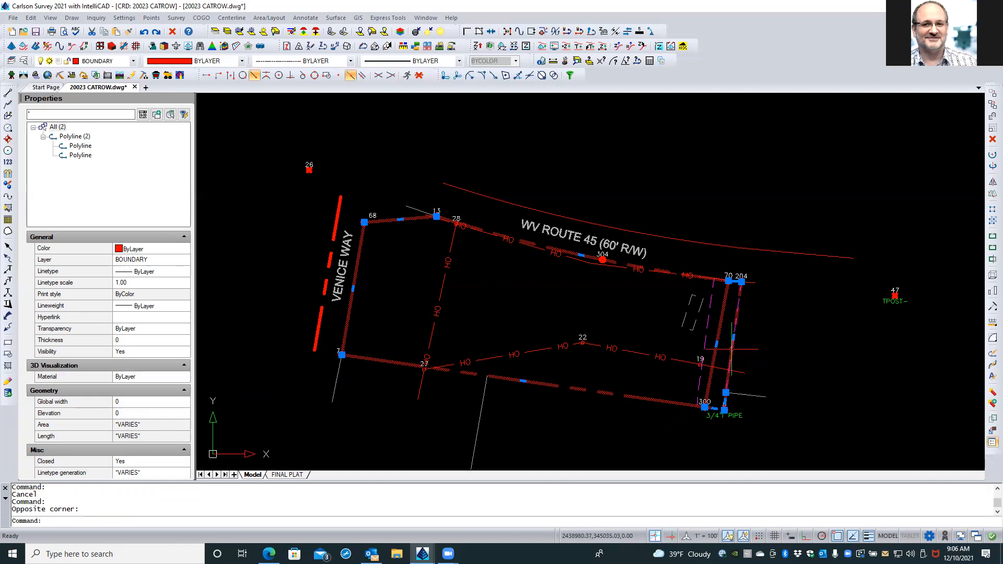
pyautogui.scroll(3, 721, 357)
pyautogui.press('Escape')
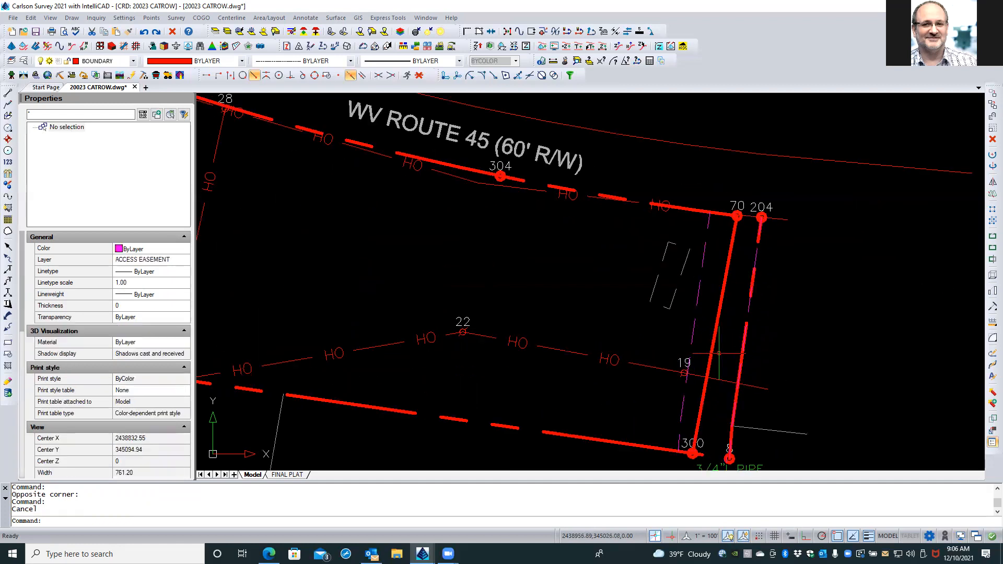
# Select and release the main boundary polyline, then try a window selection at the shared edge between points 70 and 300.
pyautogui.click(509, 427)
pyautogui.click(509, 427)
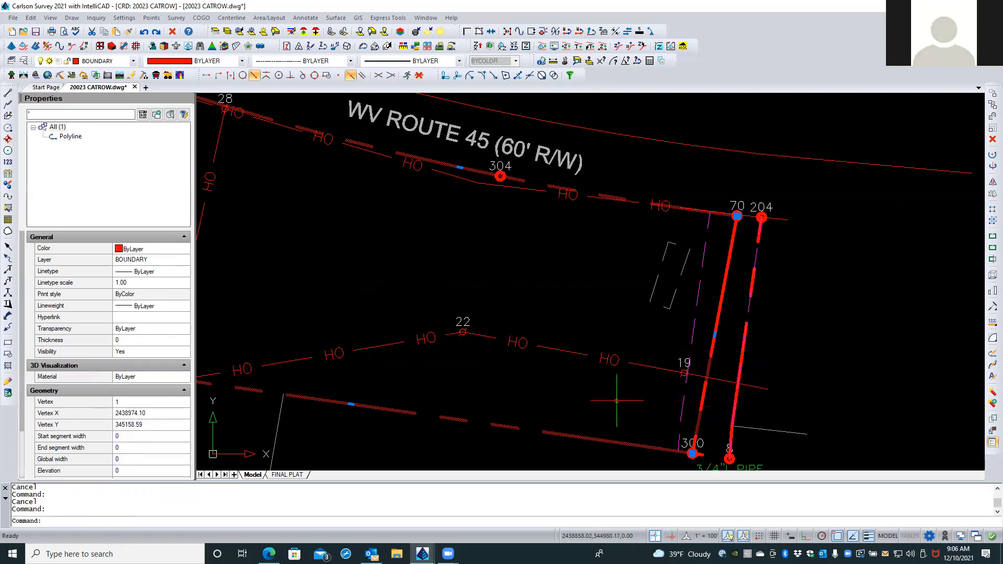
pyautogui.press('Escape')
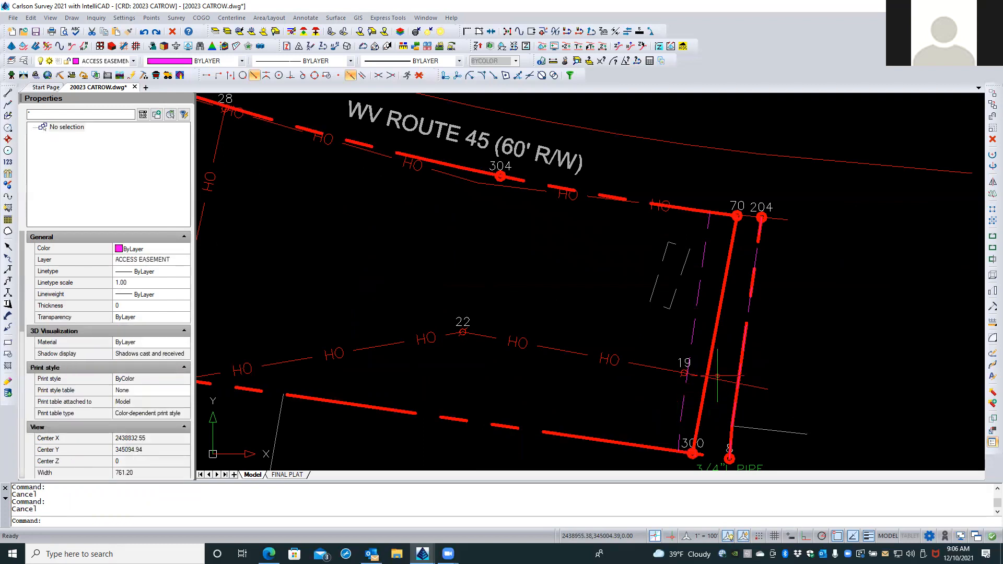
pyautogui.click(714, 347)
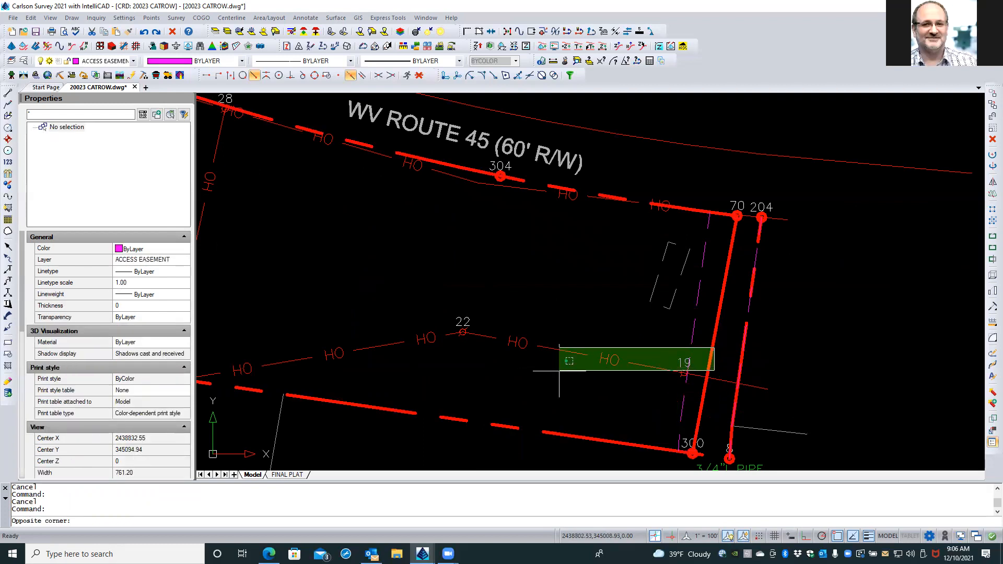
pyautogui.click(720, 353)
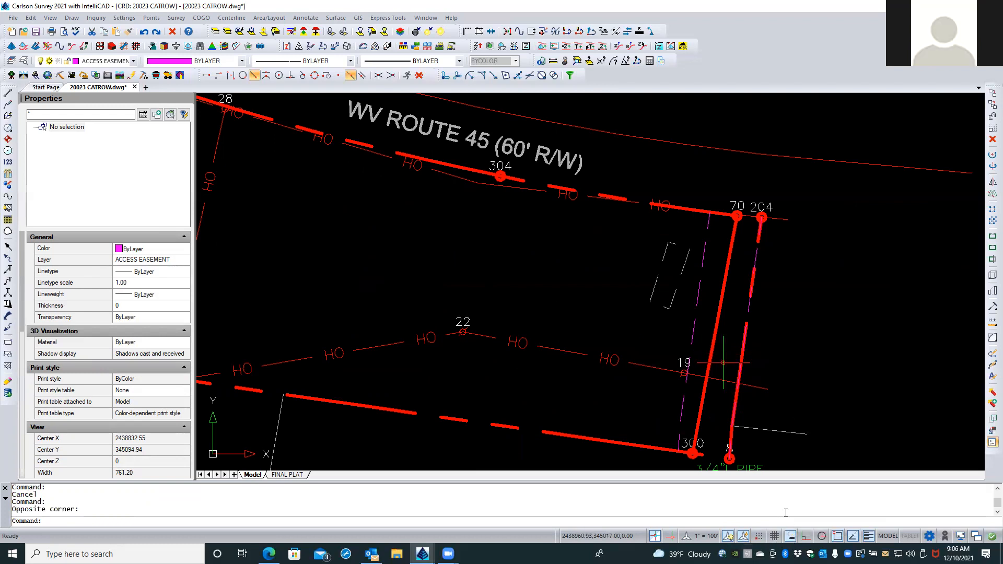
pyautogui.click(790, 538)
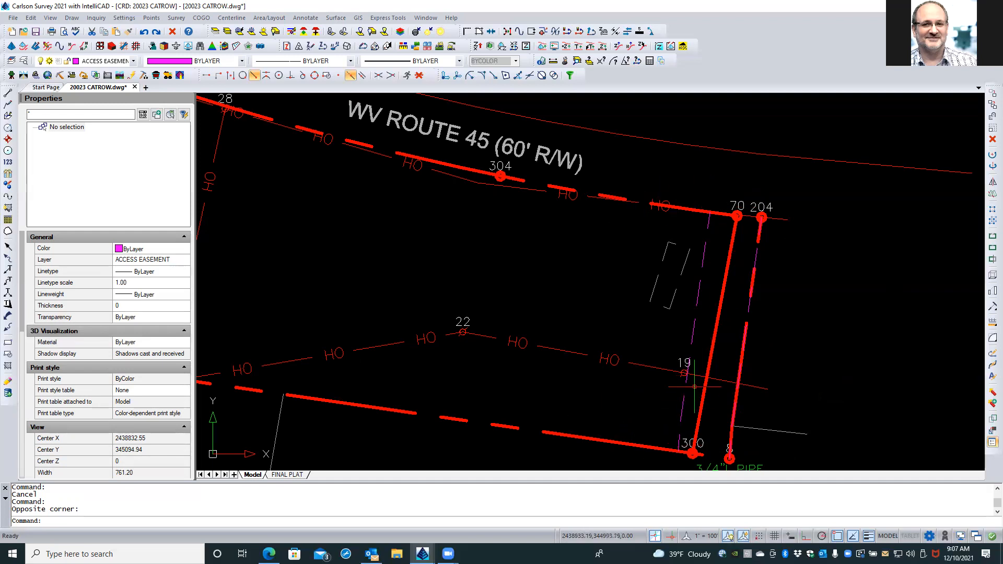
pyautogui.scroll(-2, 853, 275)
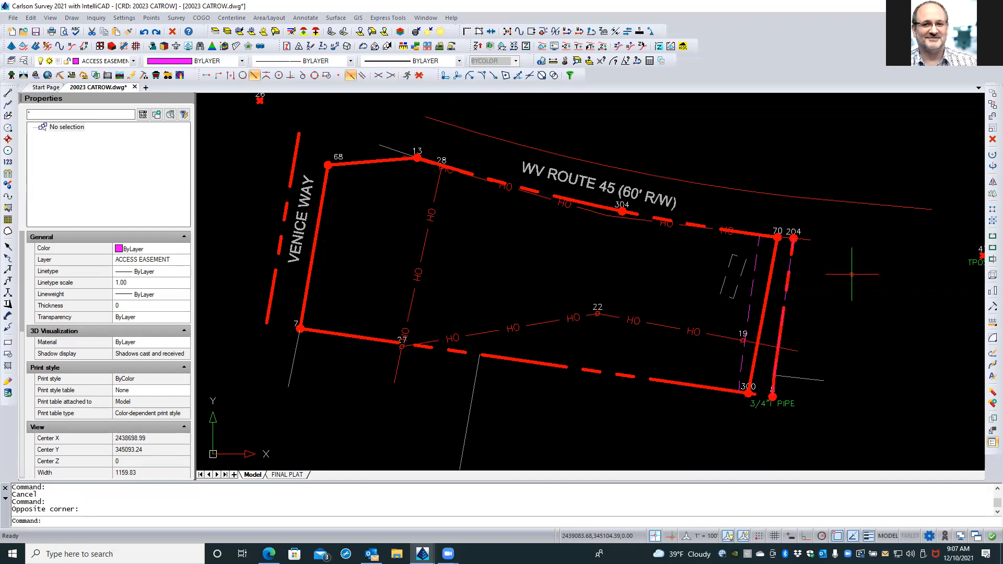
pyautogui.click(439, 189)
pyautogui.click(483, 227)
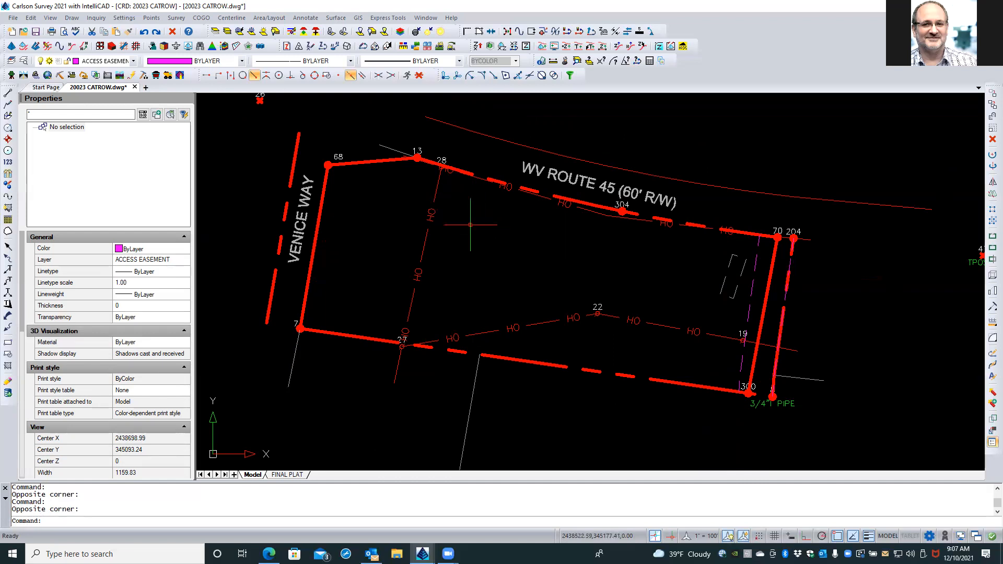
# Select the overhead wire polyline between points 28 and 27, inspect its linetype scale, and deselect it.
pyautogui.click(436, 193)
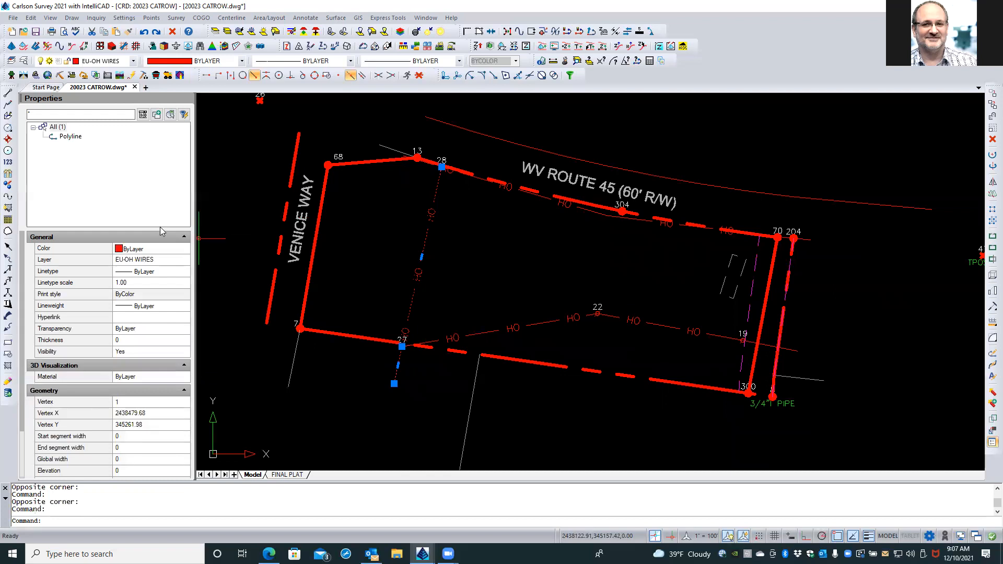
pyautogui.moveTo(159, 229); pyautogui.dragTo(159, 183)
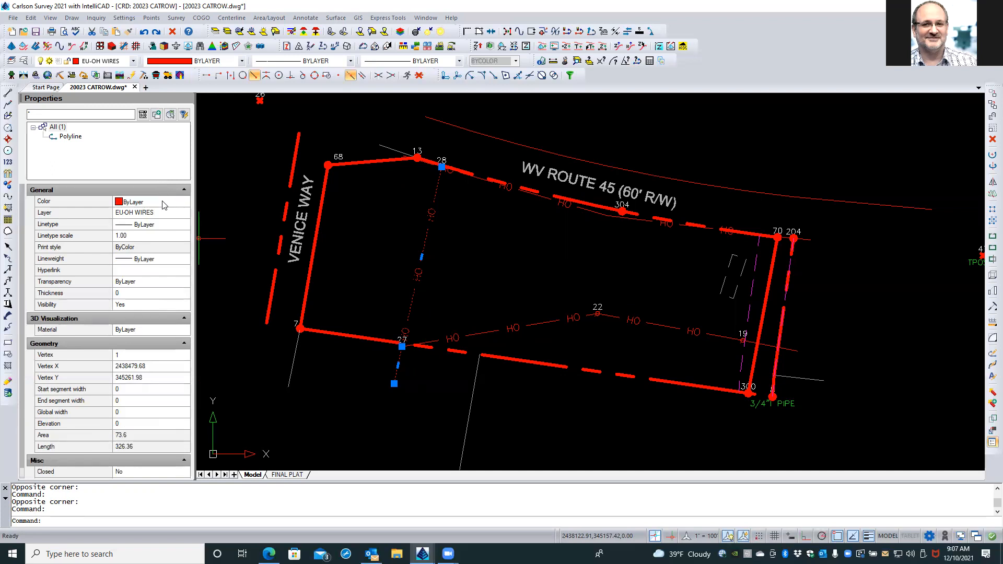
pyautogui.click(119, 235)
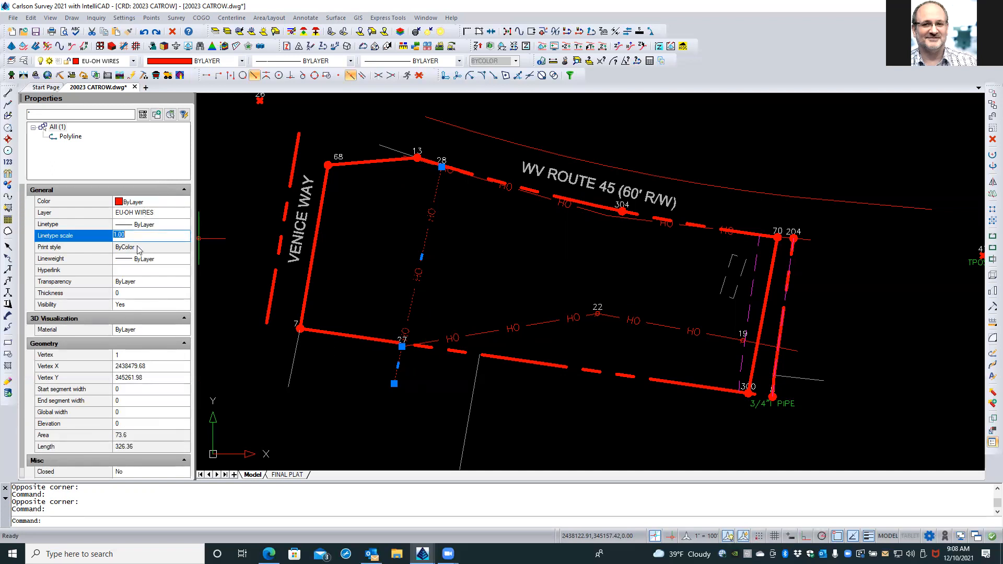
pyautogui.press('Escape')
pyautogui.press('Escape')
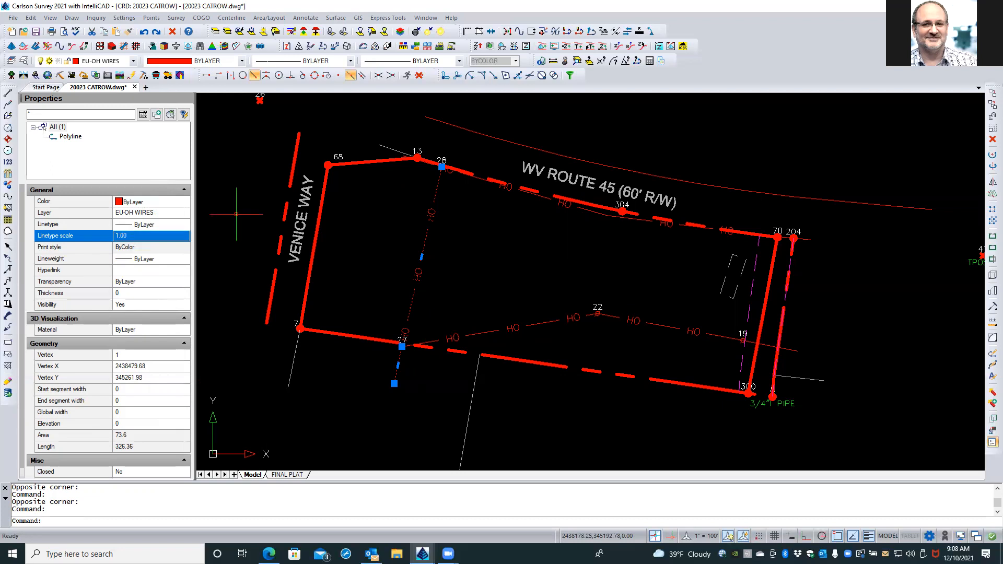
# Inspect the LTSCALE value in the Drawing Setup dialog and cancel the dialog.
pyautogui.click(124, 18)
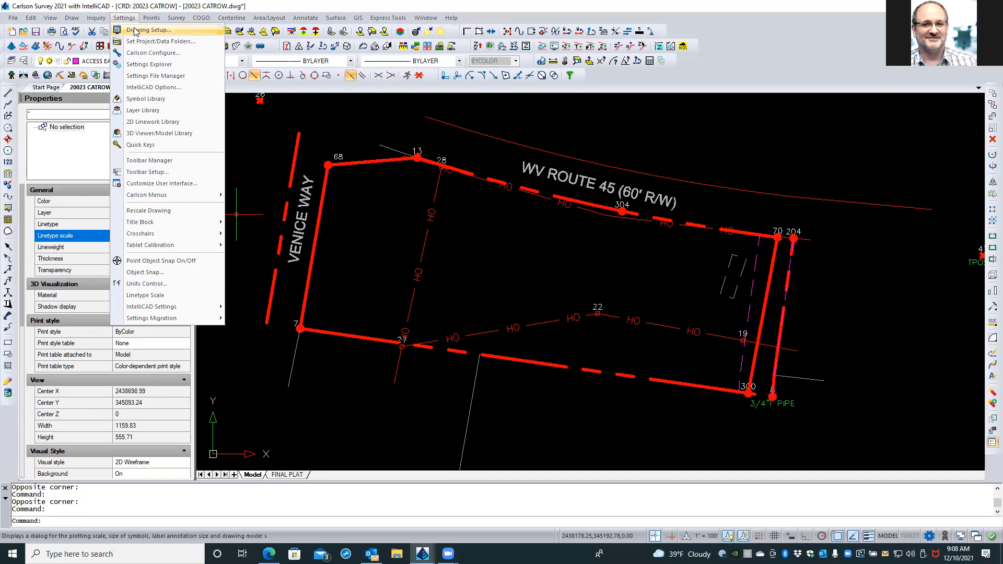
pyautogui.click(135, 31)
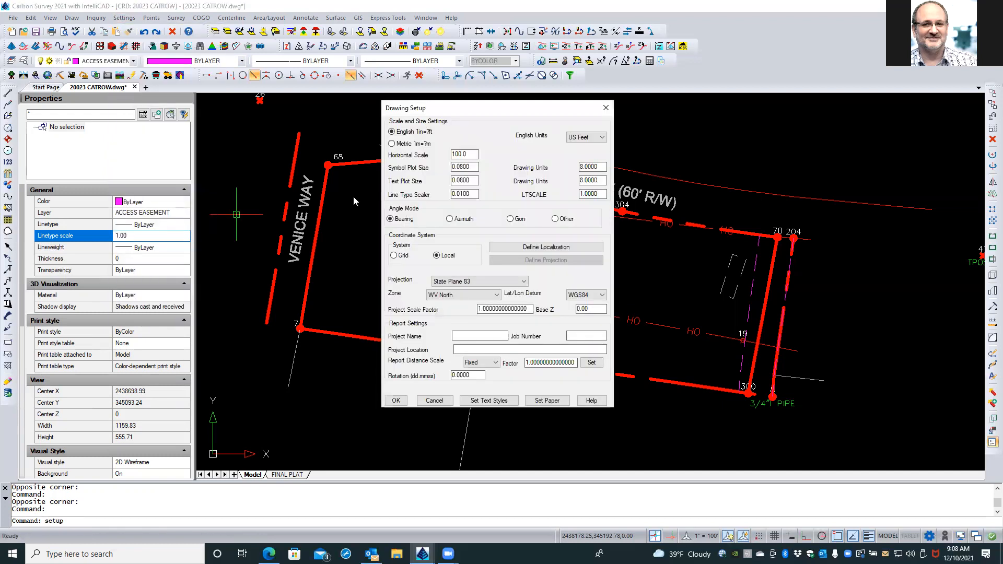
pyautogui.moveTo(603, 194); pyautogui.dragTo(579, 193)
pyautogui.click(601, 194)
pyautogui.click(435, 401)
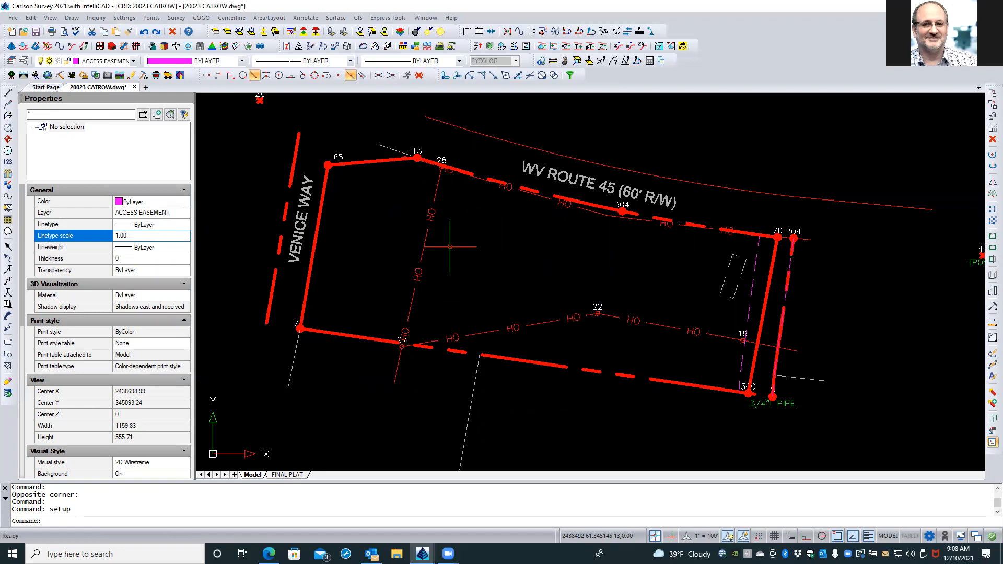
# Set the linetype scale of the overhead wire polyline between points 28 and 27 to .5 and deselect it.
pyautogui.click(422, 247)
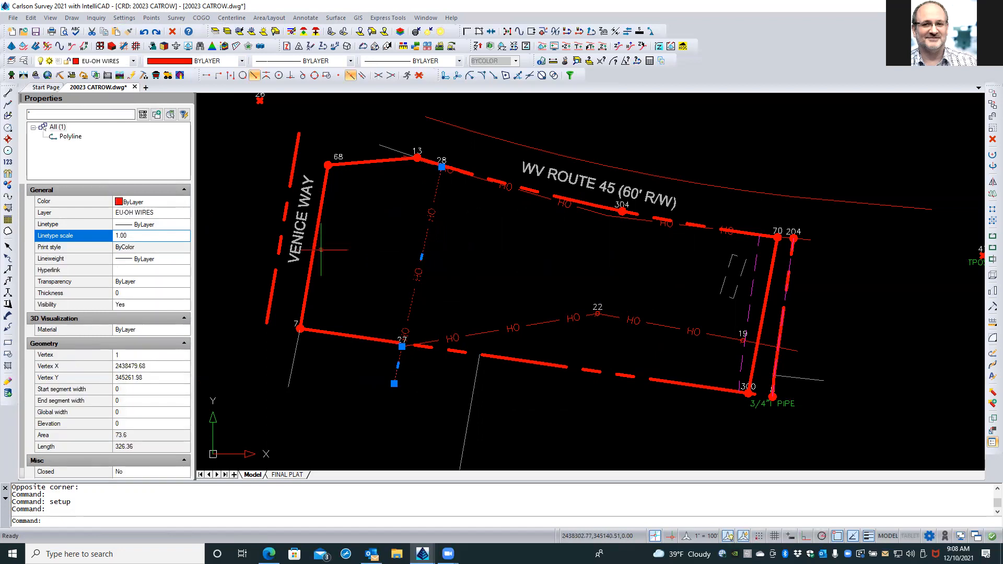
pyautogui.click(133, 234)
pyautogui.press('BackSpace')
pyautogui.write('.5')
pyautogui.press('Return')
pyautogui.press('Escape')
pyautogui.press('Escape')
pyautogui.scroll(1, 451, 262)
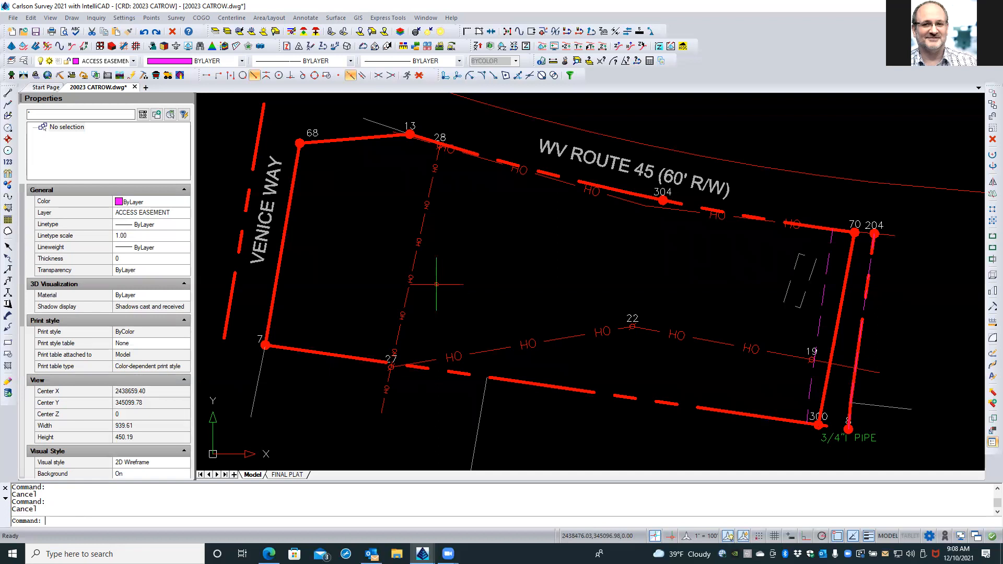
# Undo the last zoom and set the drawing's global LTSCALE to .5.
pyautogui.write('u')
pyautogui.press('Return')
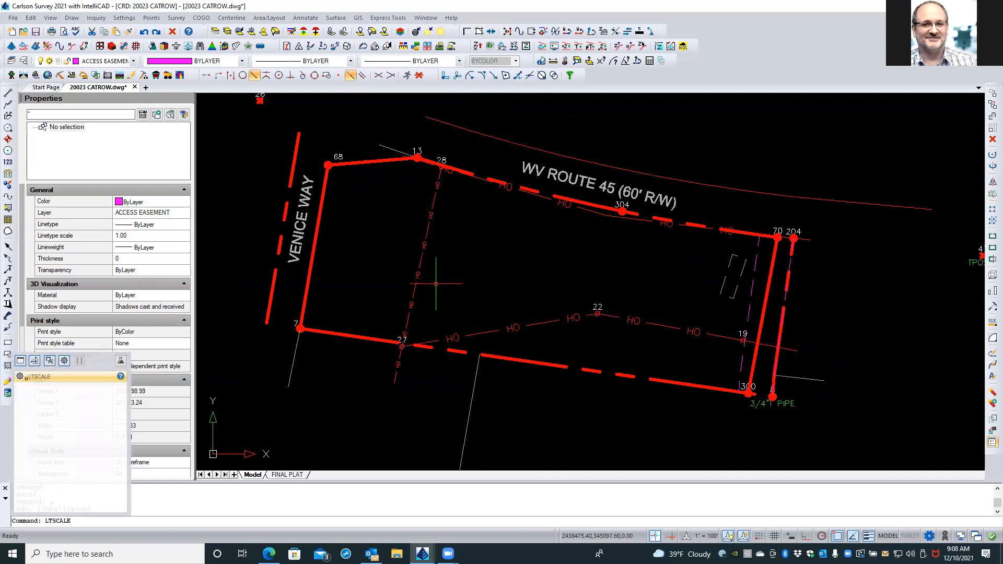
pyautogui.write('LTSCALE')
pyautogui.press('Return')
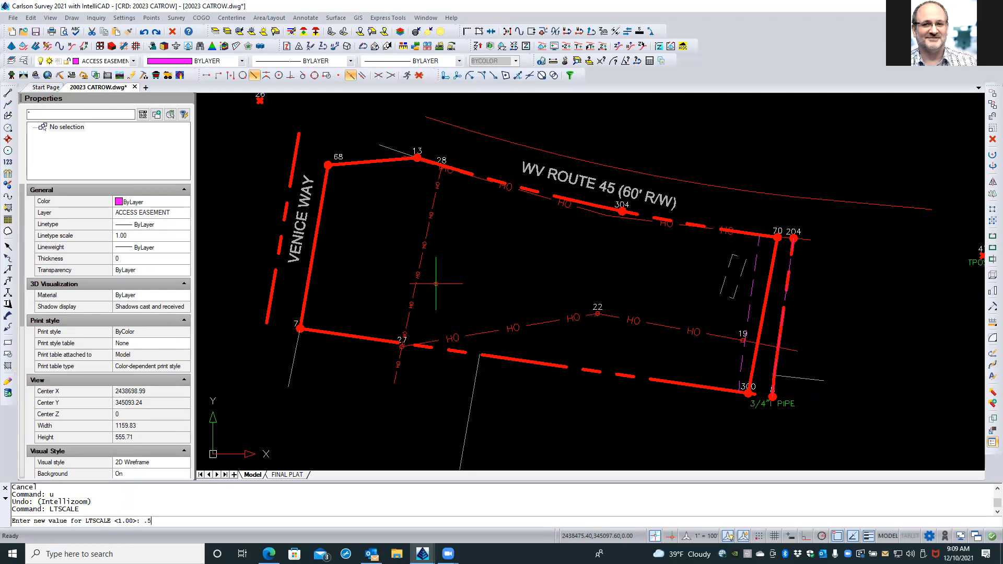
pyautogui.press('Return')
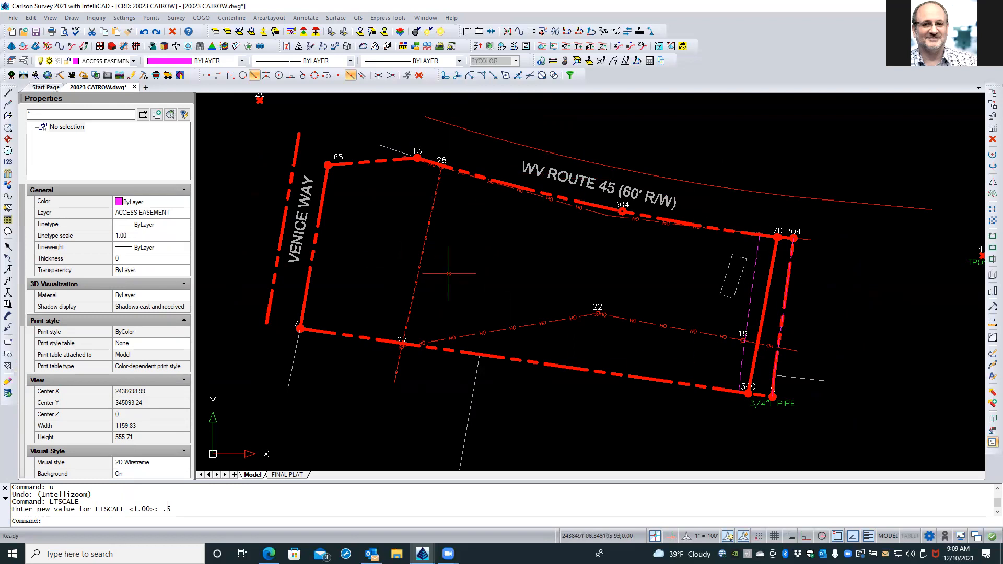
pyautogui.press('Escape')
pyautogui.press('Escape')
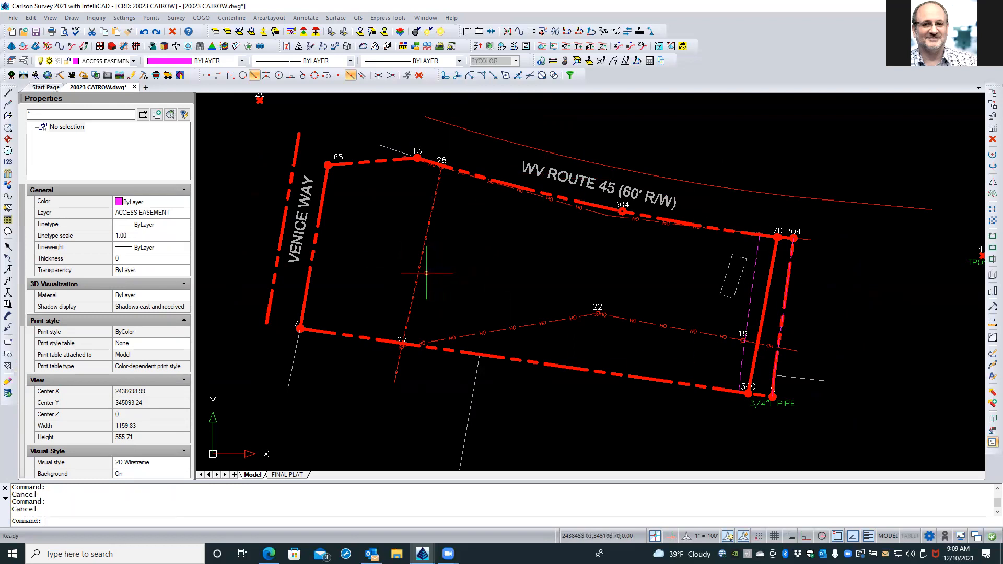
# Set the linetype scale of the overhead wire polyline between points 28 and 27 to 1 and deselect it.
pyautogui.click(419, 274)
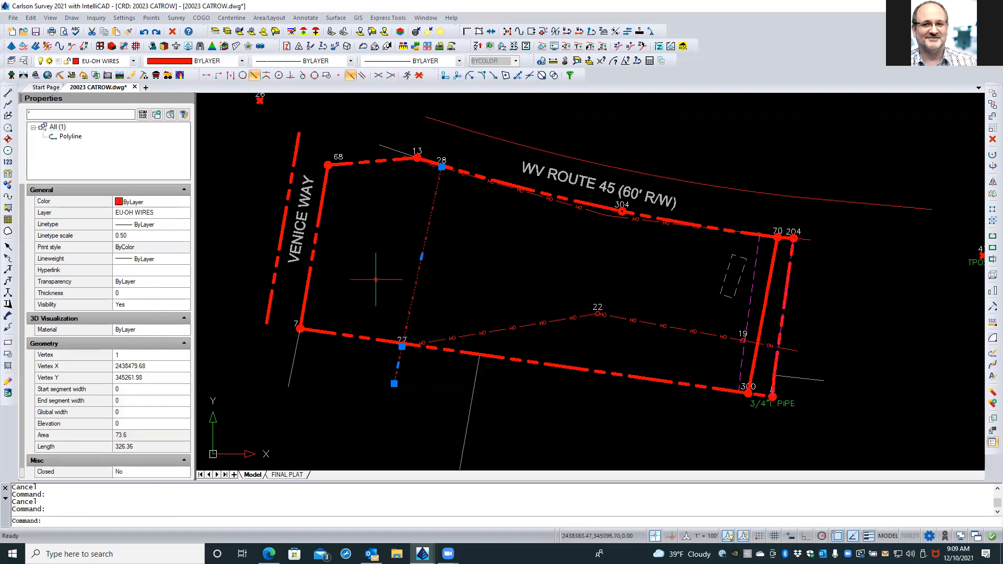
pyautogui.click(145, 236)
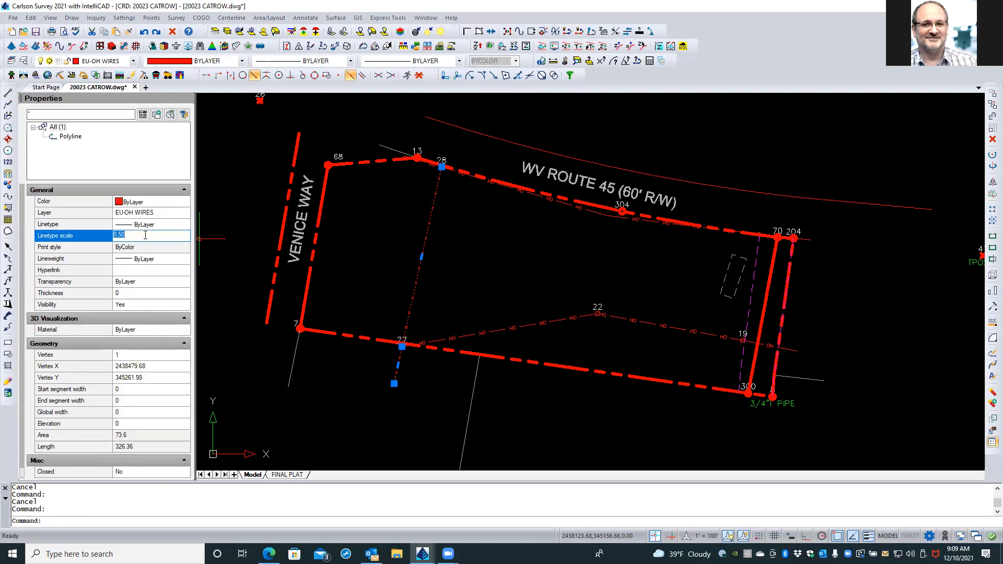
pyautogui.write('1')
pyautogui.press('Return')
pyautogui.press('Escape')
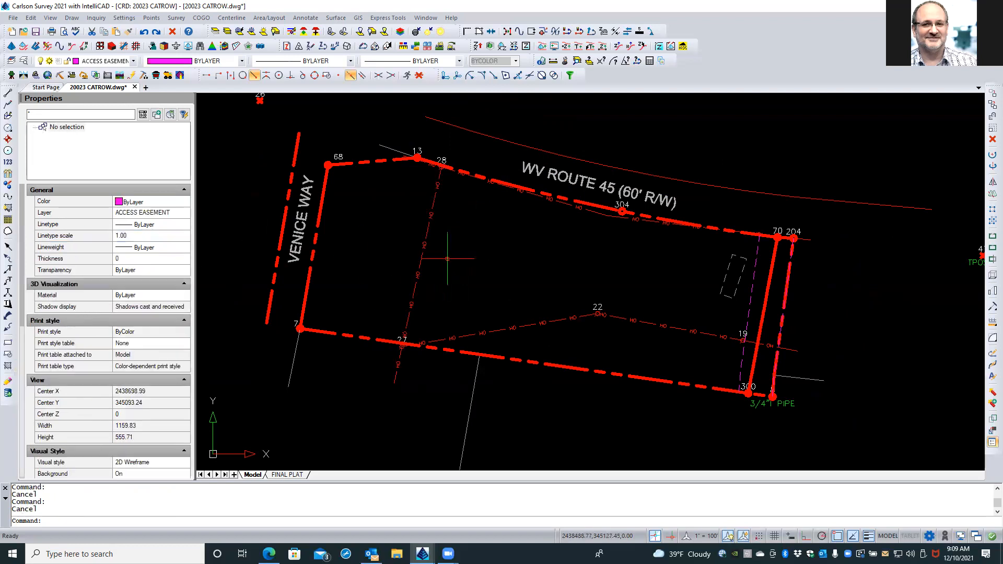
# Examine the linetype patterns of the overhead wires and lot boundary, including the area around points 70 and 204.
pyautogui.scroll(2, 462, 324)
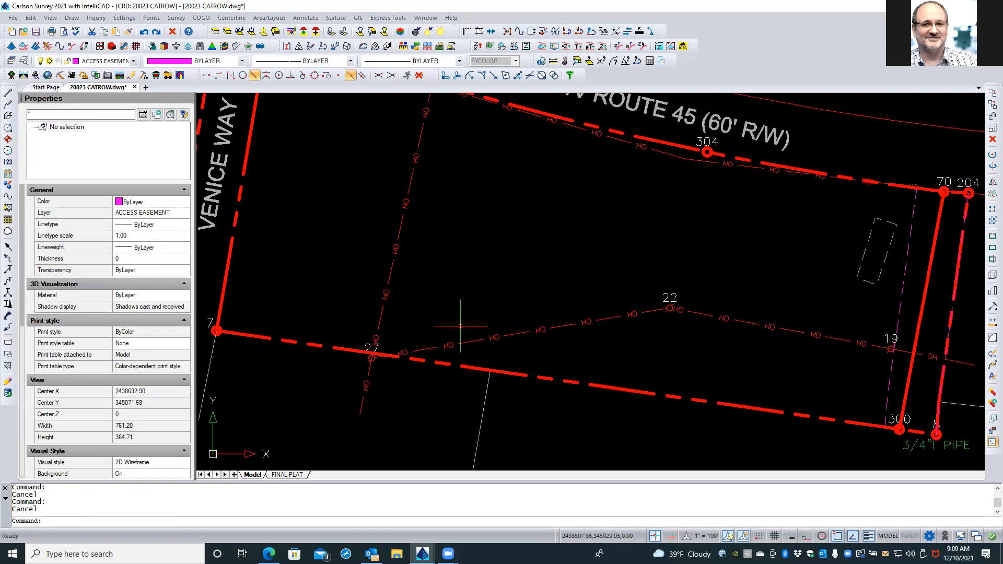
pyautogui.scroll(-1, 461, 326)
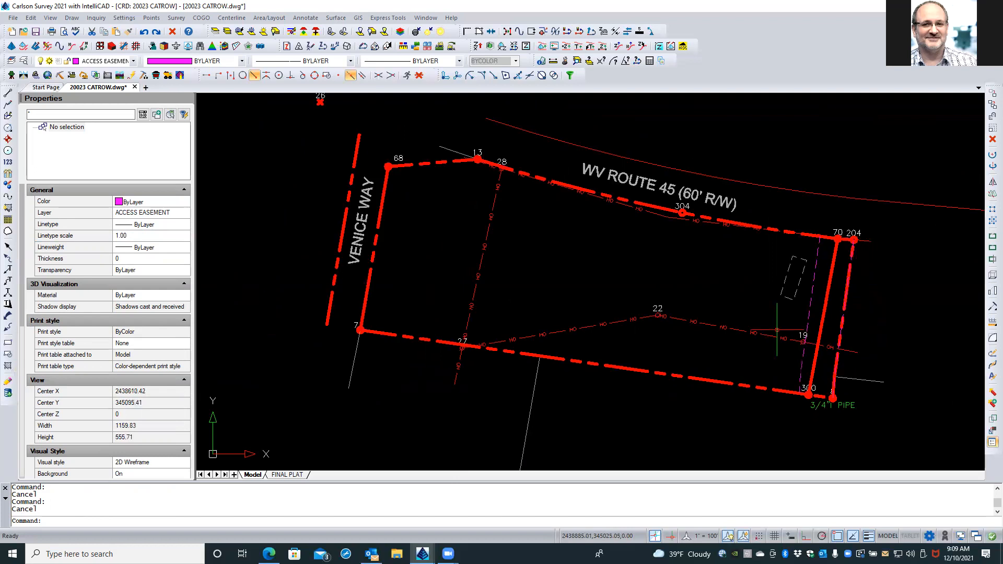
pyautogui.scroll(1, 494, 290)
pyautogui.scroll(1, 496, 298)
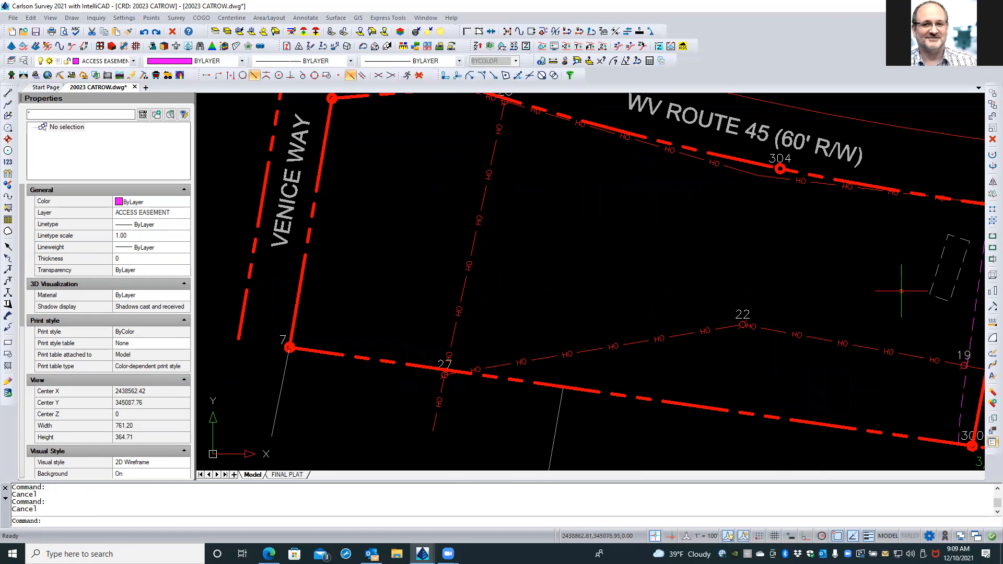
pyautogui.scroll(-2, 842, 279)
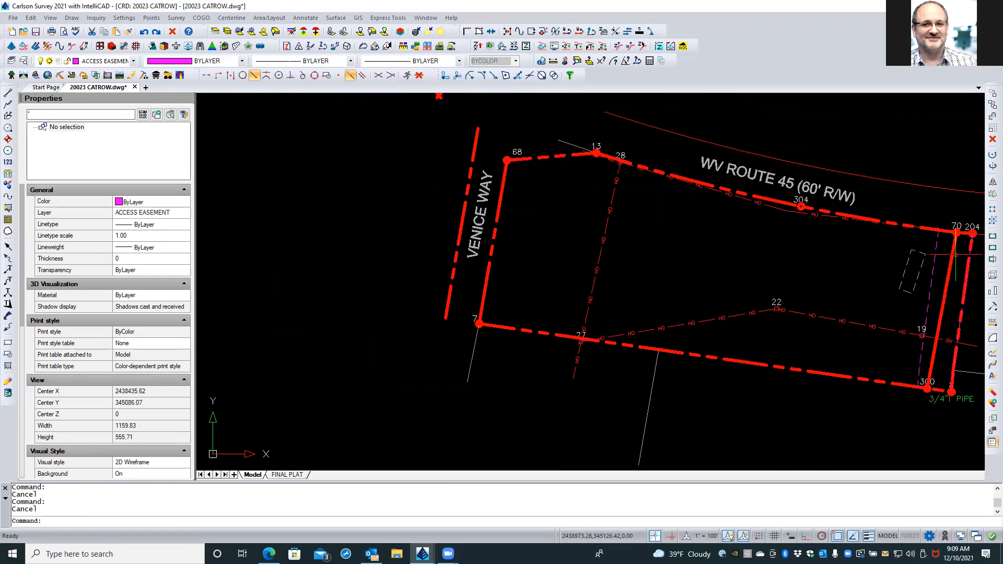
pyautogui.scroll(4, 956, 255)
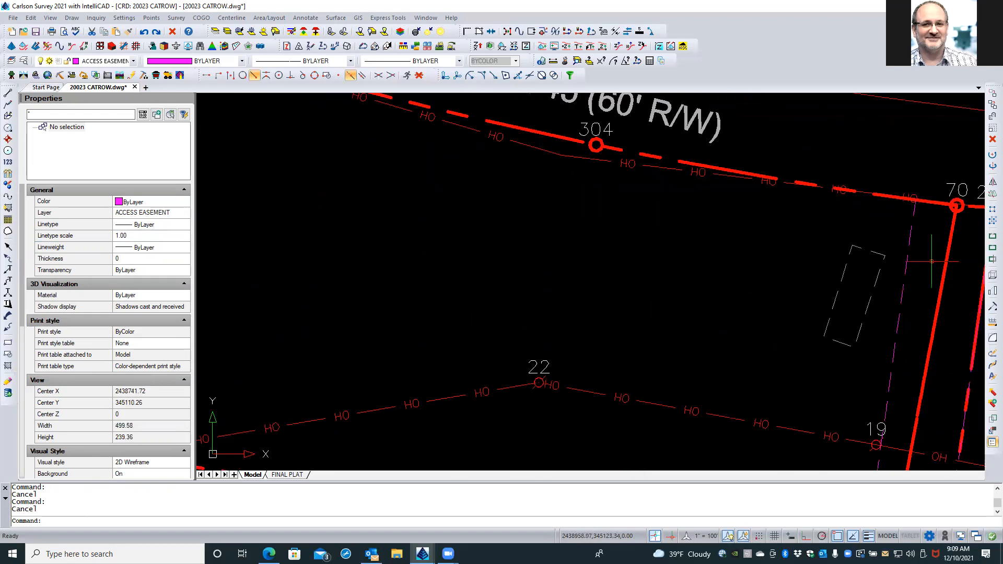
pyautogui.moveTo(789, 282); pyautogui.dragTo(607, 271, button='middle')
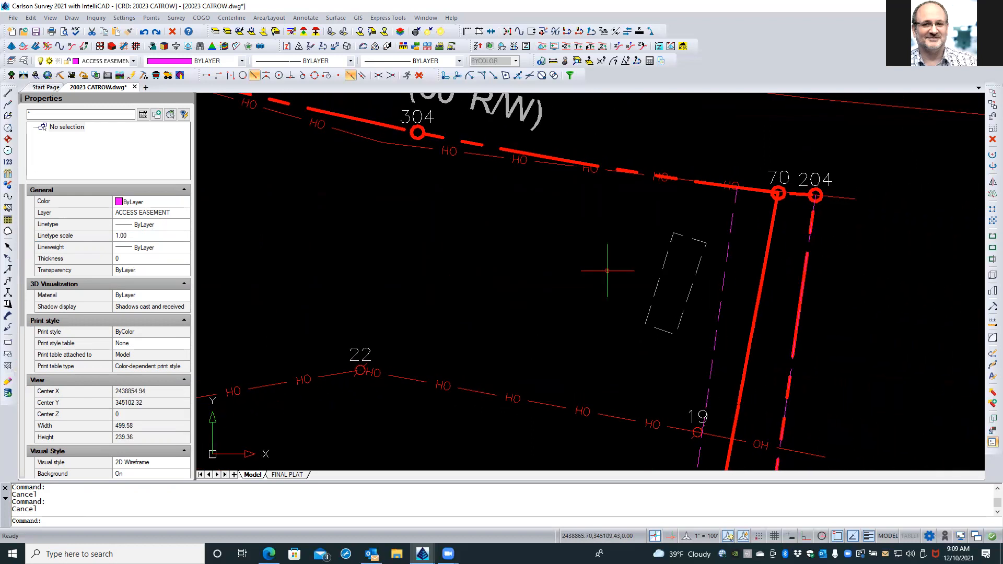
# Select the setback limit rectangle near point 70, examine how its dashes meet at the corners, and deselect it.
pyautogui.click(667, 258)
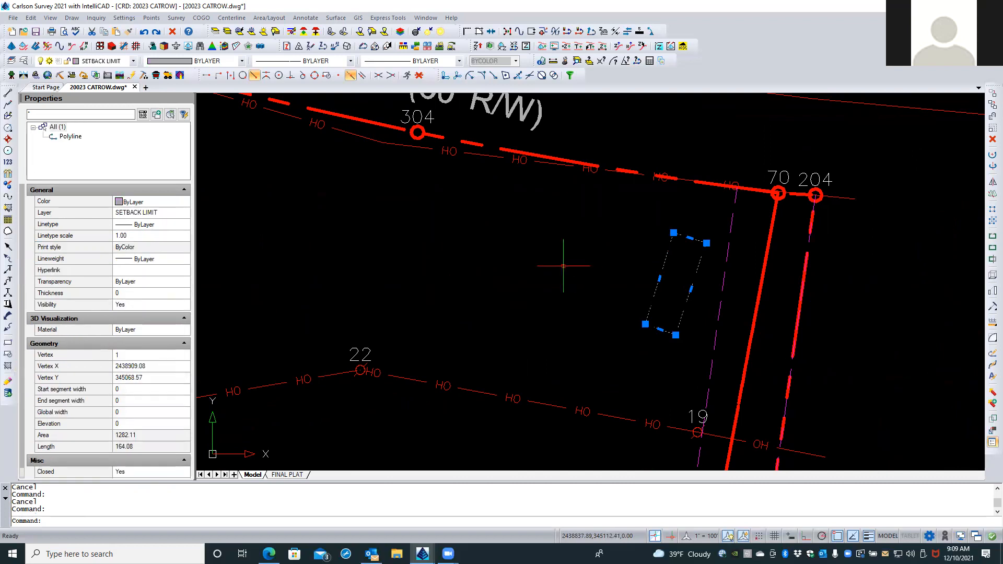
pyautogui.press('Escape')
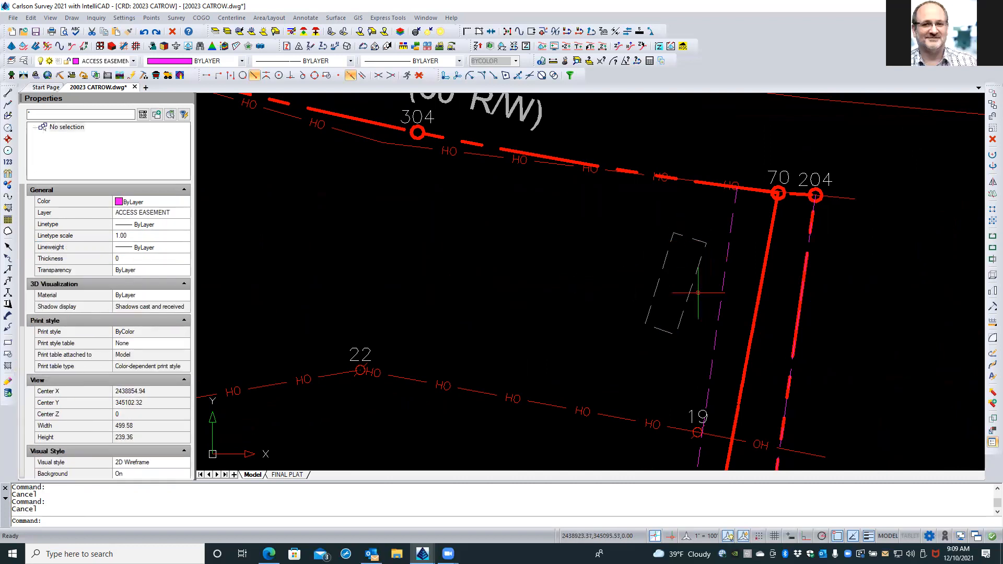
pyautogui.scroll(1, 669, 342)
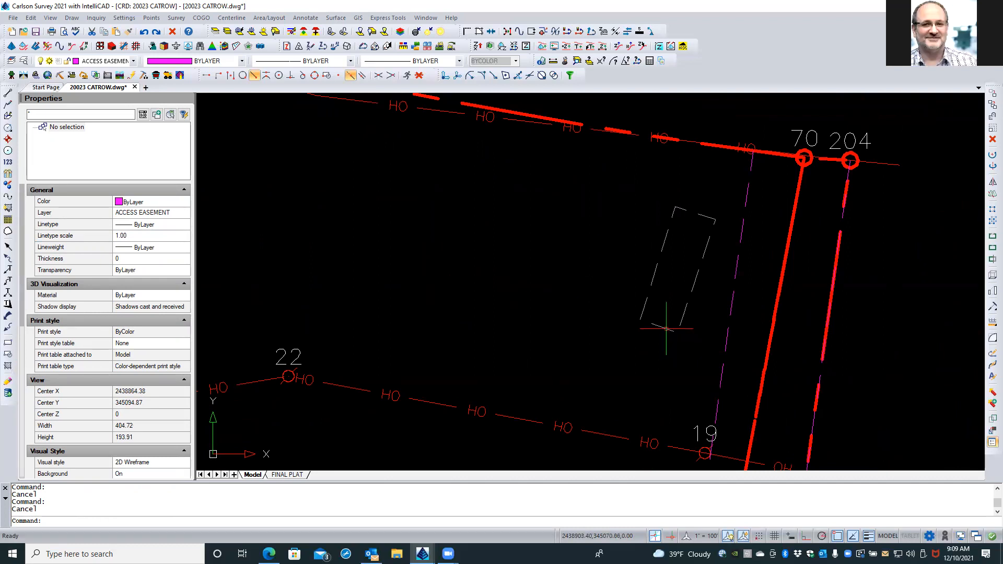
pyautogui.click(667, 328)
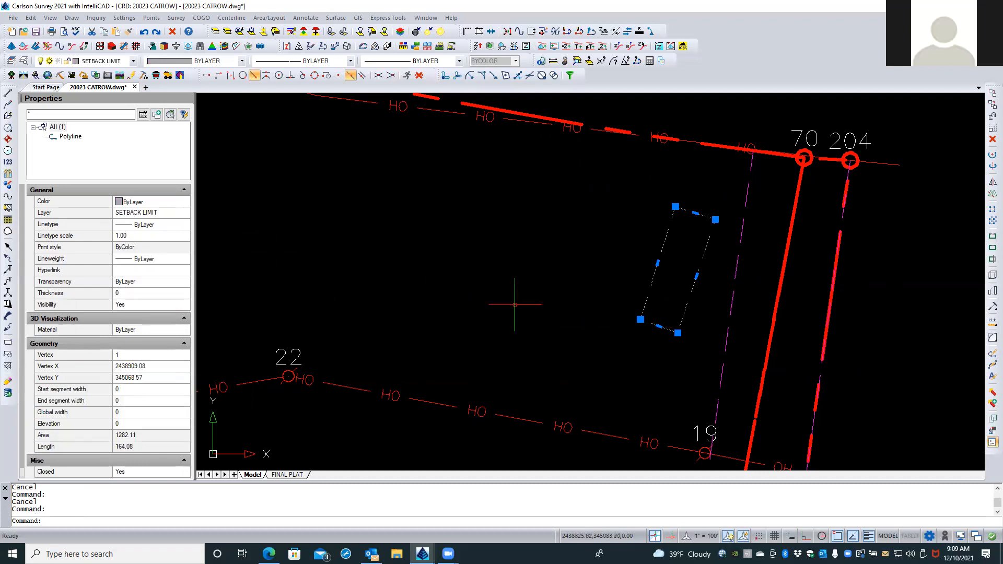
pyautogui.press('Escape')
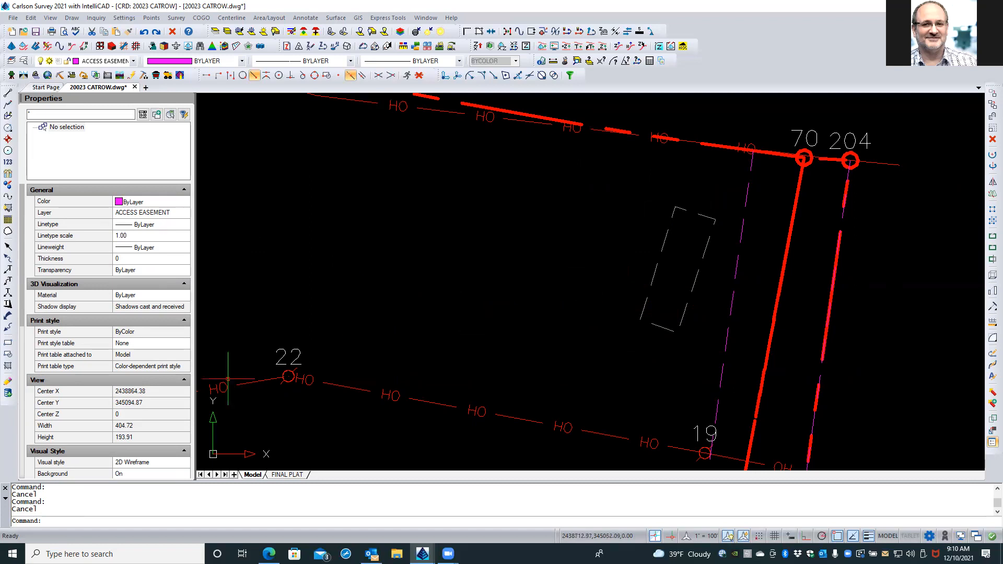
# Inspect the Linetype generation options of the setback limit rectangle, then cancel and clear the selection.
pyautogui.scroll(-6, 169, 384)
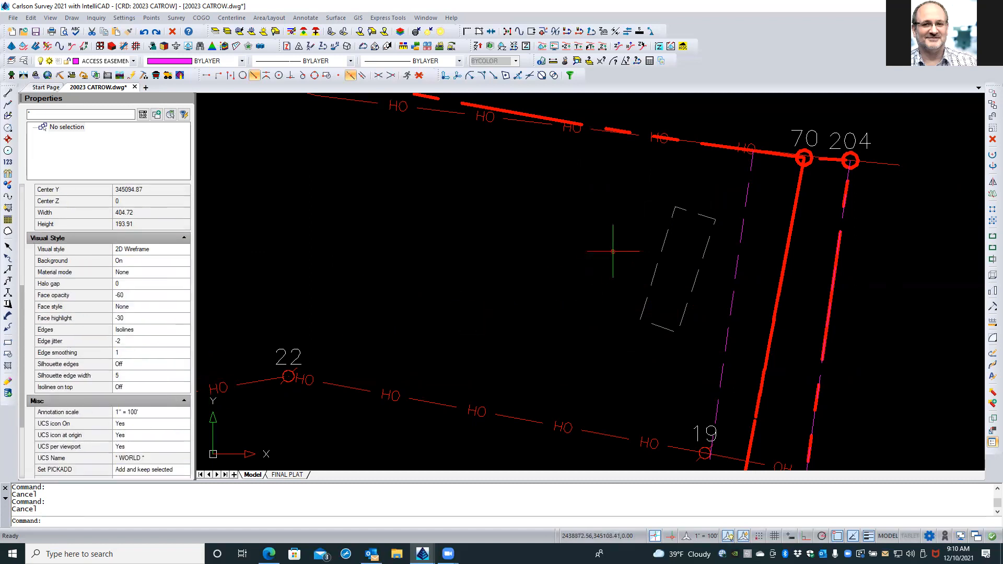
pyautogui.click(665, 235)
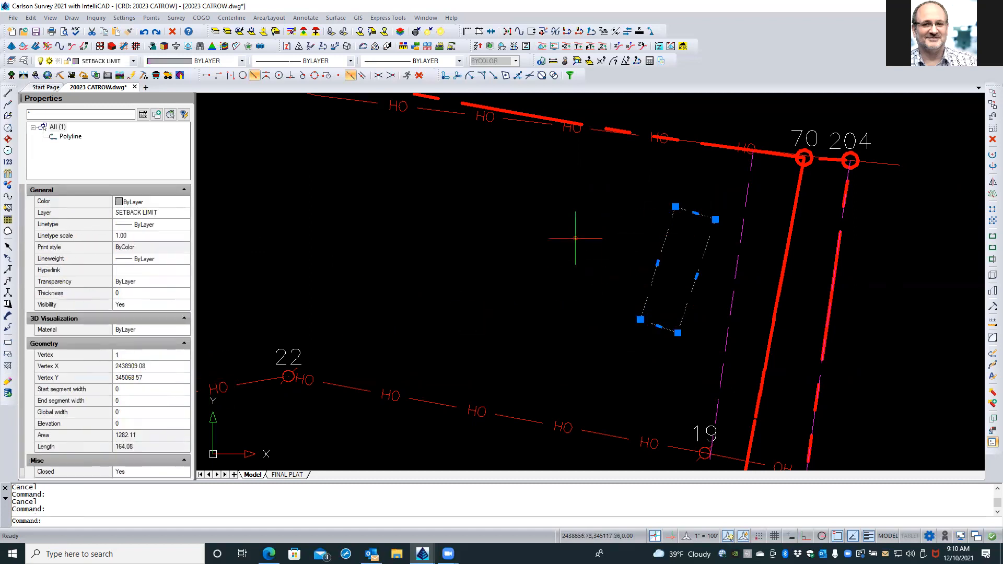
pyautogui.scroll(-1, 158, 412)
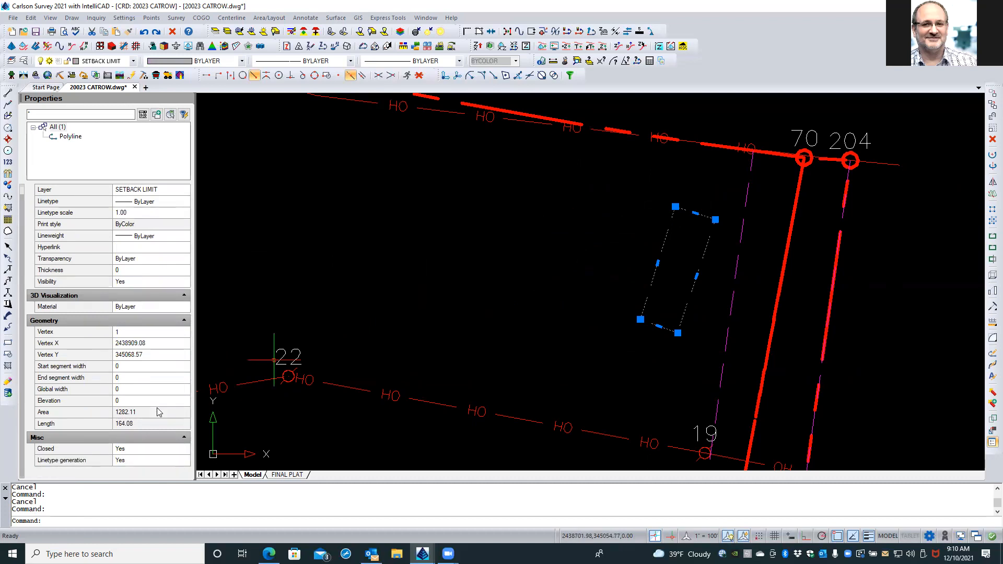
pyautogui.click(140, 466)
pyautogui.click(140, 466)
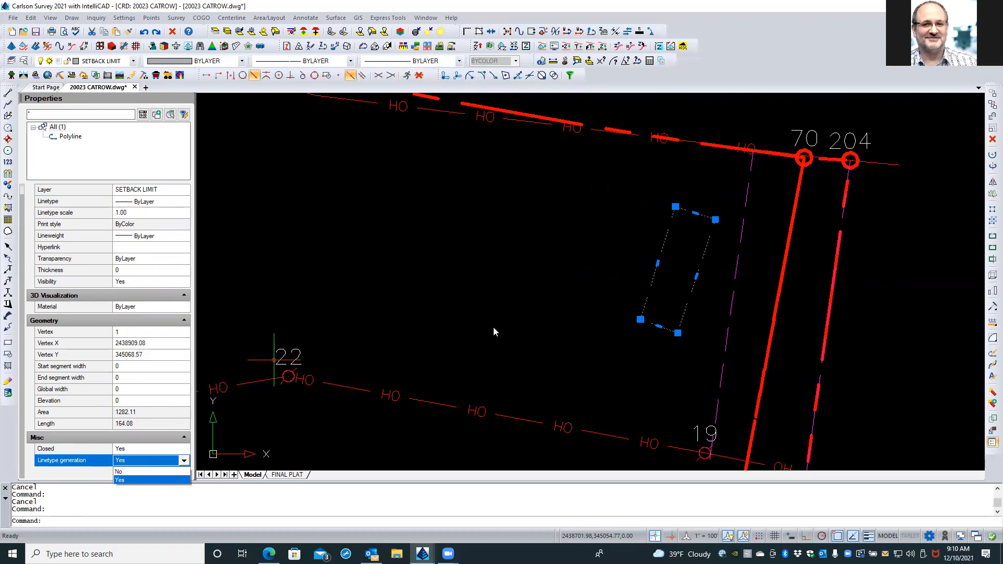
pyautogui.press('Escape')
pyautogui.press('Escape')
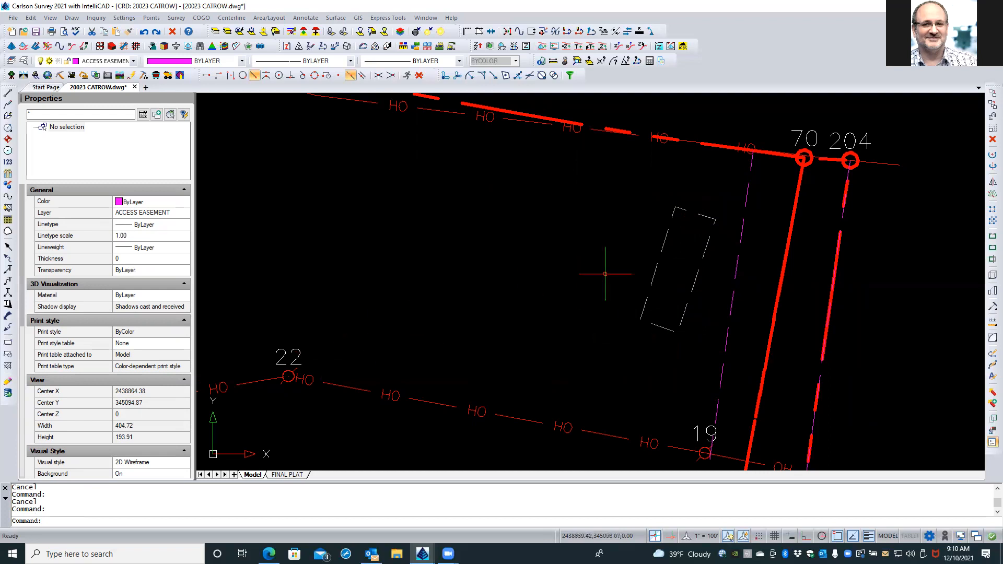
# Set Linetype generation to No for the setback limit rectangle near point 70 and deselect it.
pyautogui.click(664, 242)
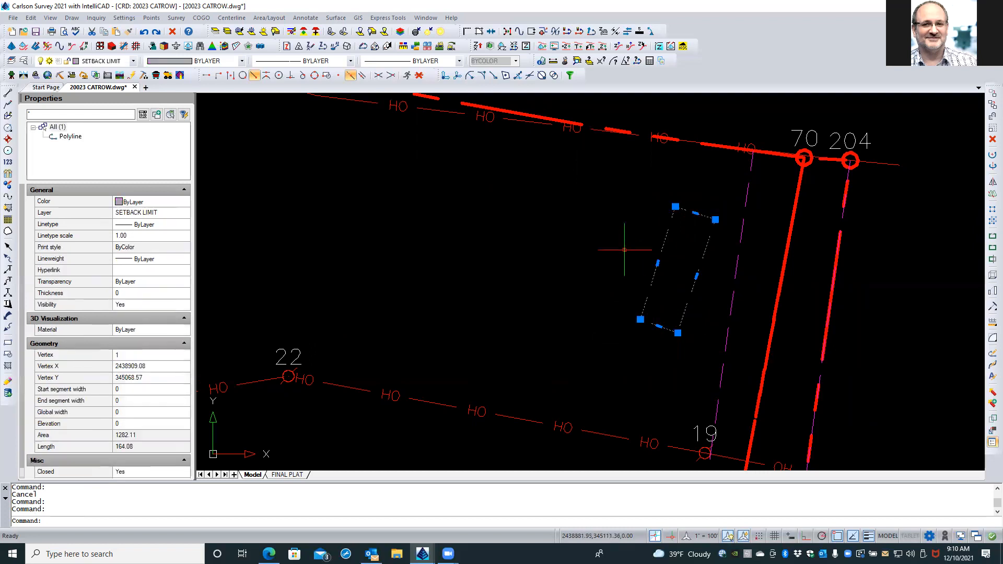
pyautogui.scroll(-2, 154, 432)
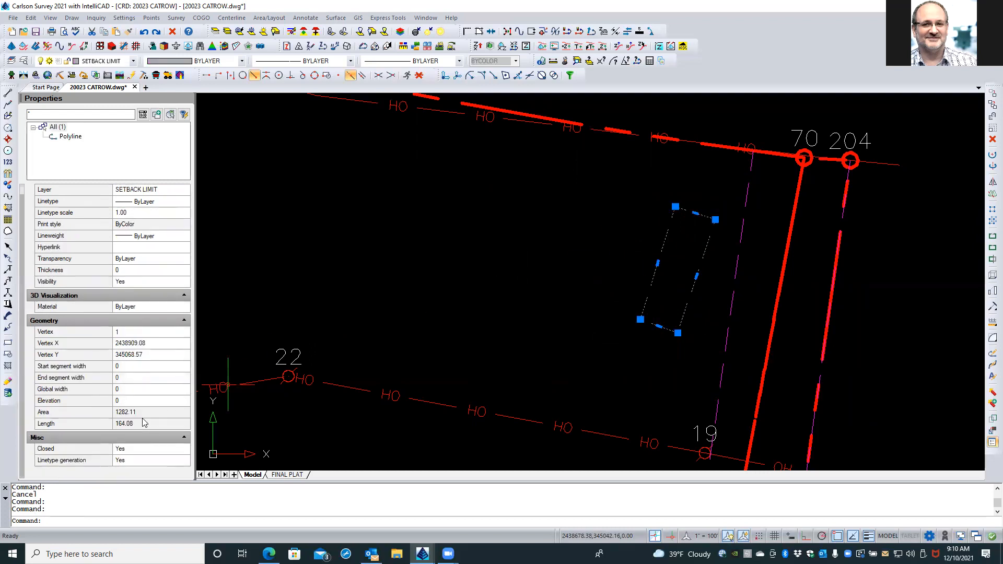
pyautogui.click(131, 462)
pyautogui.click(131, 465)
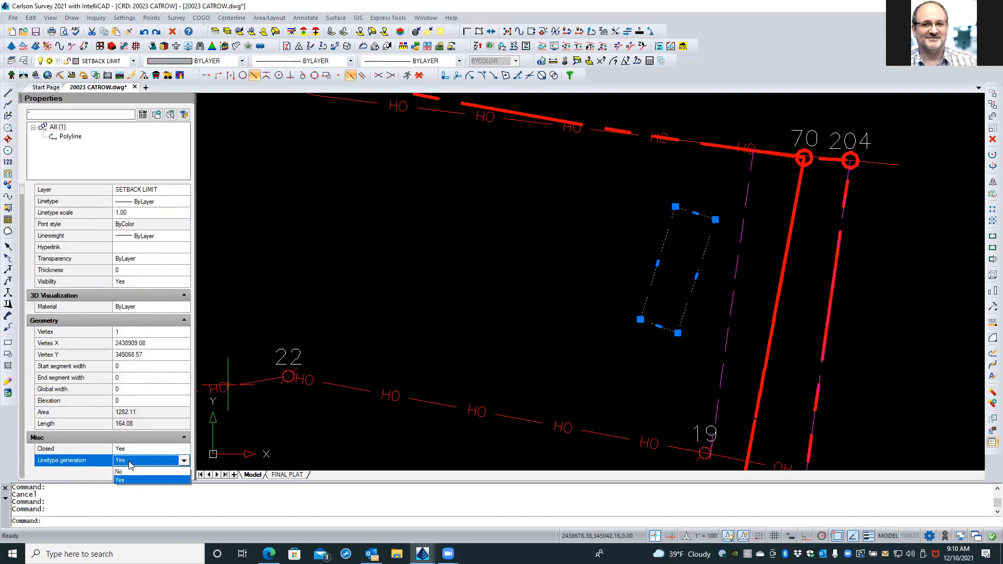
pyautogui.click(129, 479)
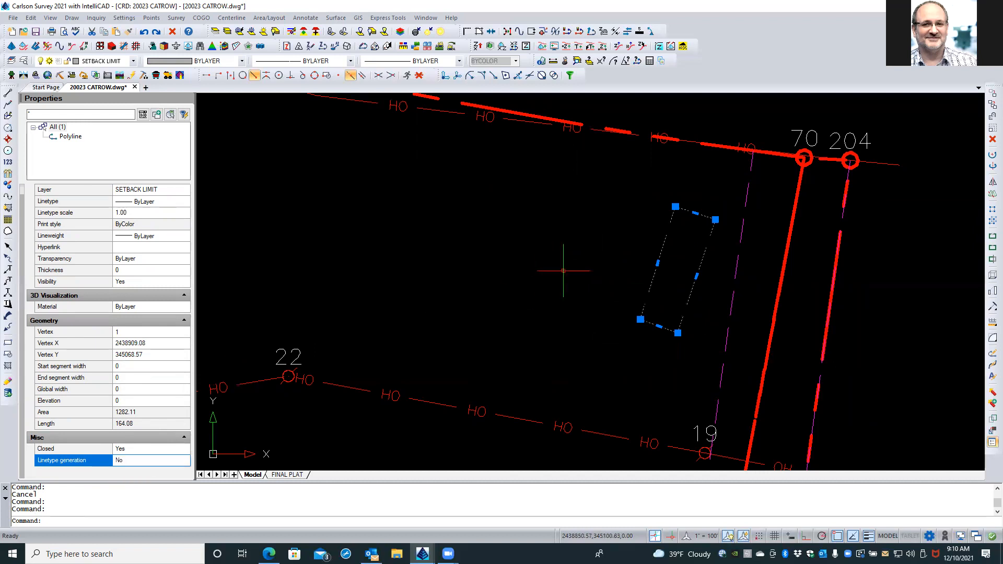
pyautogui.press('Escape')
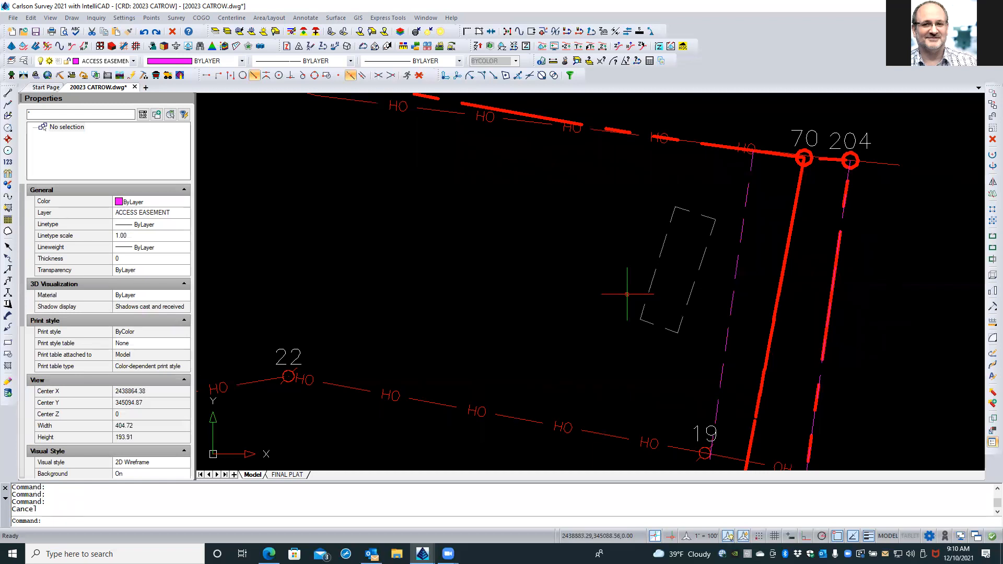
pyautogui.scroll(-2, 680, 321)
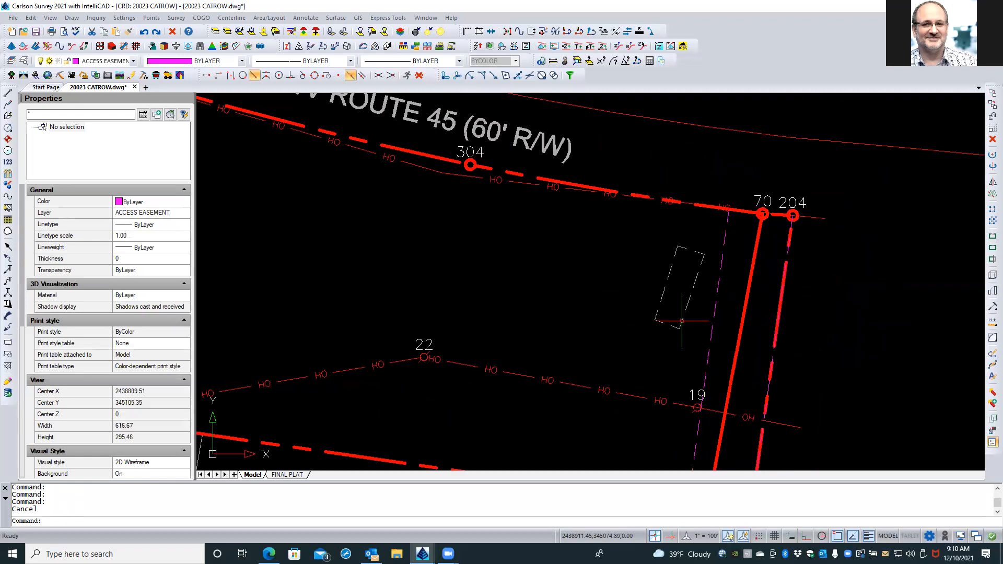
pyautogui.scroll(-2, 682, 321)
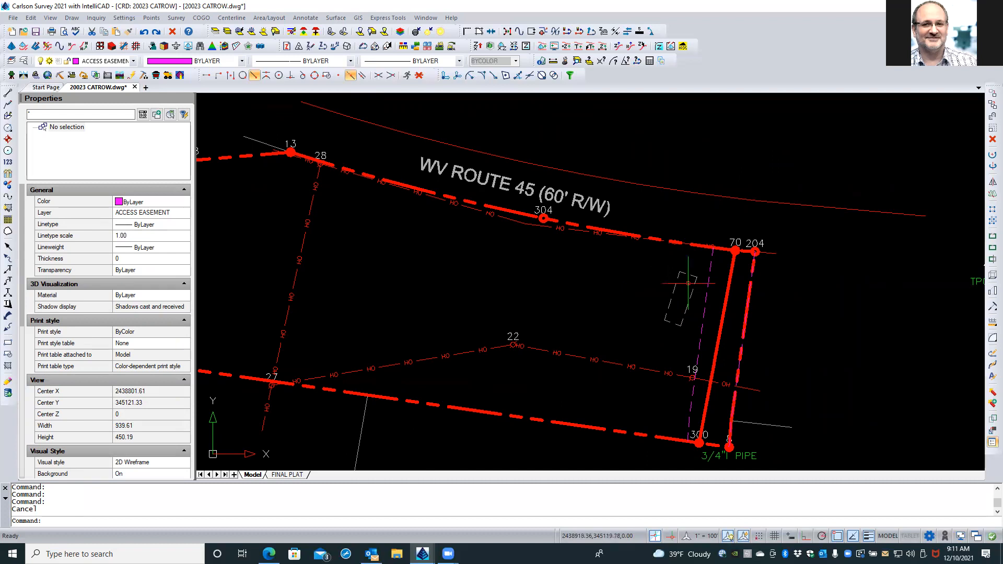
pyautogui.scroll(3, 676, 299)
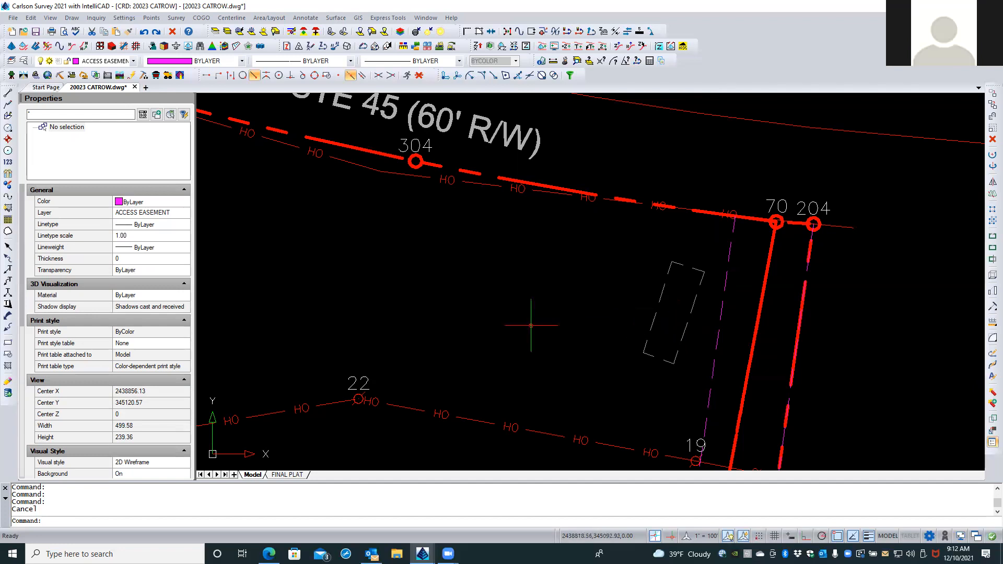
# With nothing selected, inspect the drawing's general properties, including the Global linetype scale setting.
pyautogui.press('Escape')
pyautogui.click(465, 308)
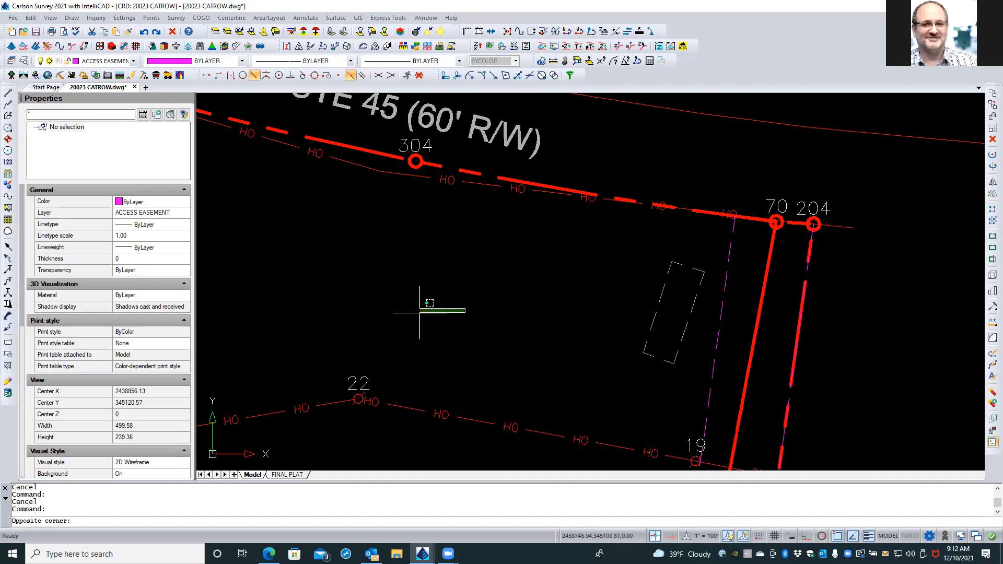
pyautogui.click(320, 282)
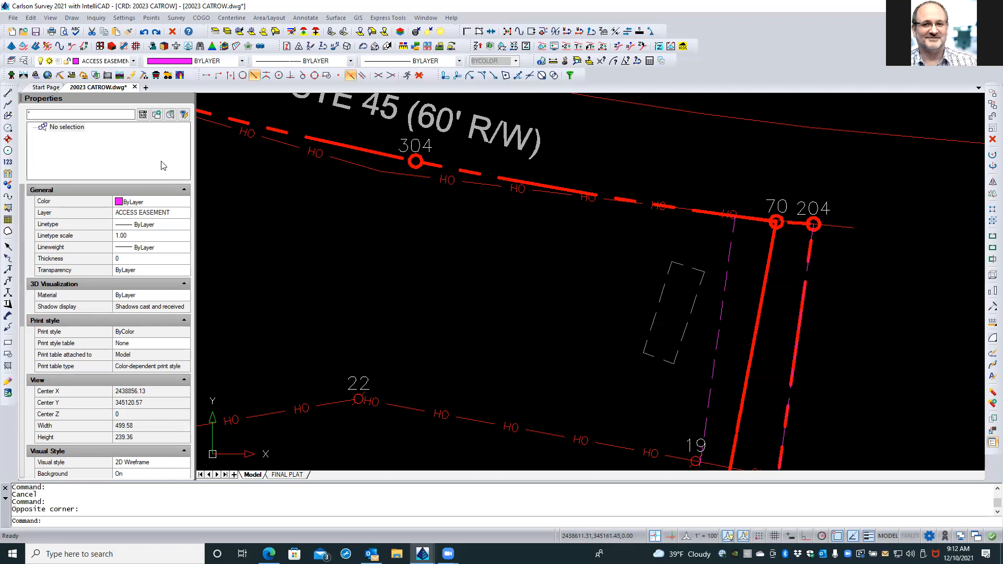
pyautogui.scroll(-5, 137, 278)
pyautogui.scroll(-4, 137, 282)
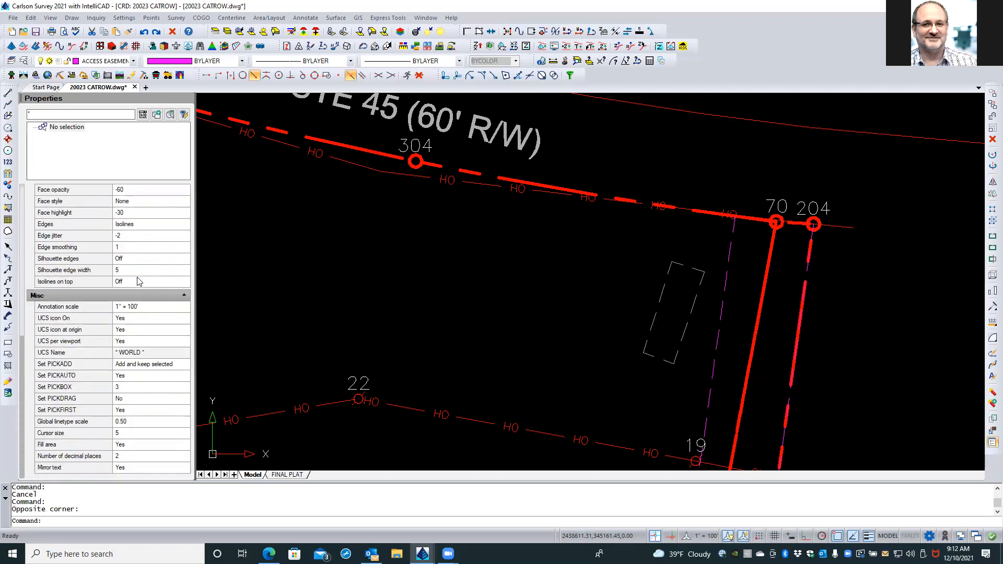
pyautogui.scroll(5, 140, 283)
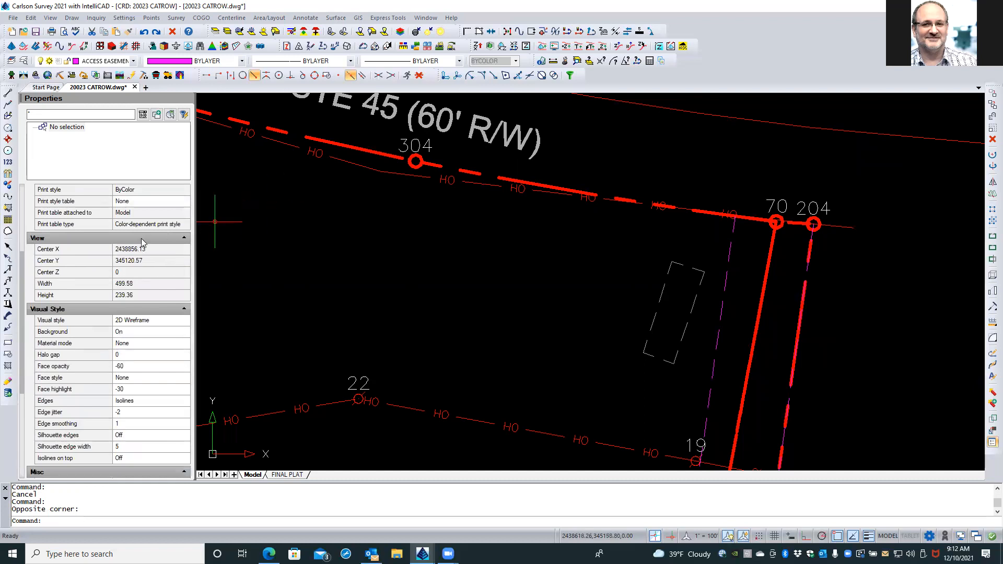
pyautogui.scroll(-3, 139, 241)
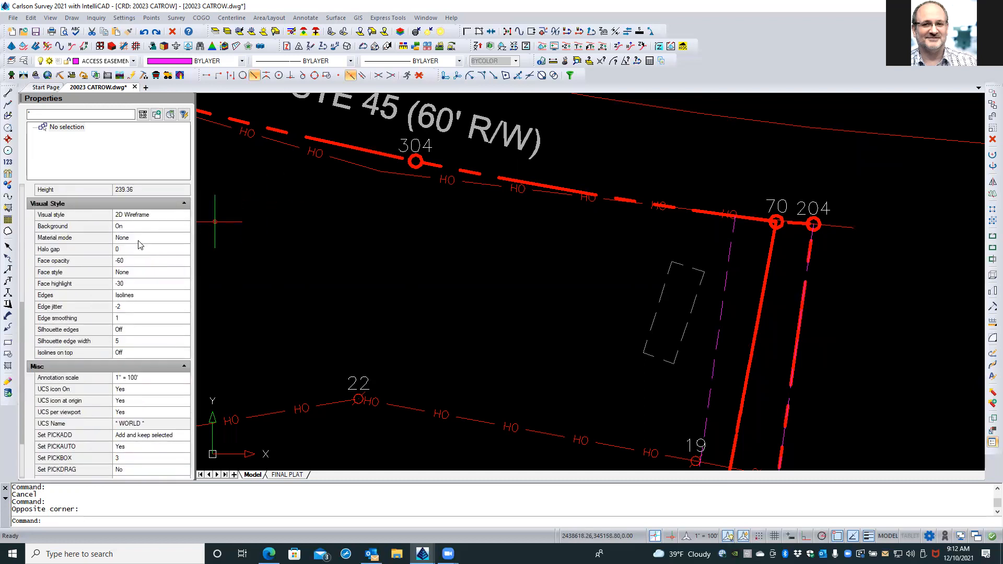
pyautogui.scroll(-2, 141, 245)
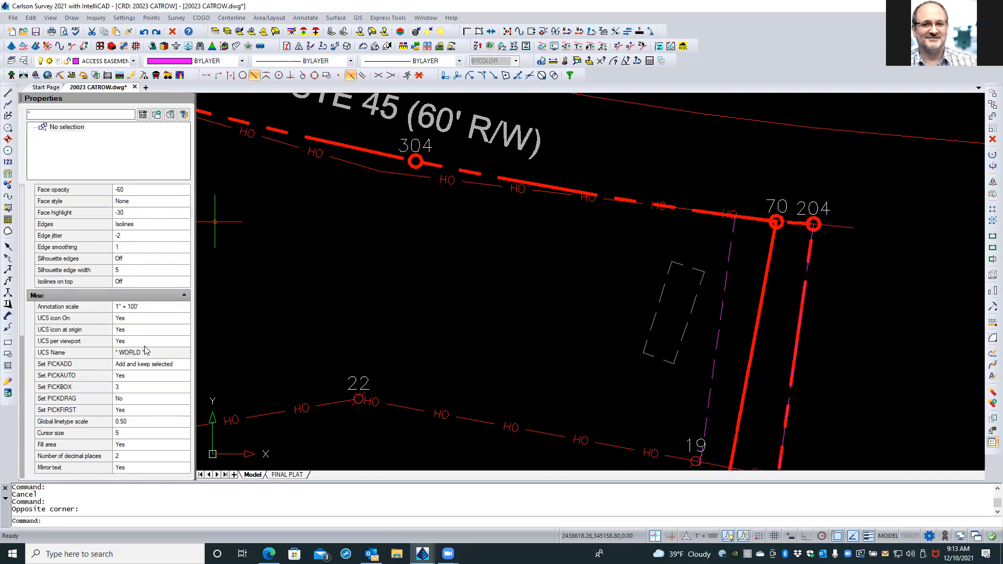
pyautogui.click(133, 422)
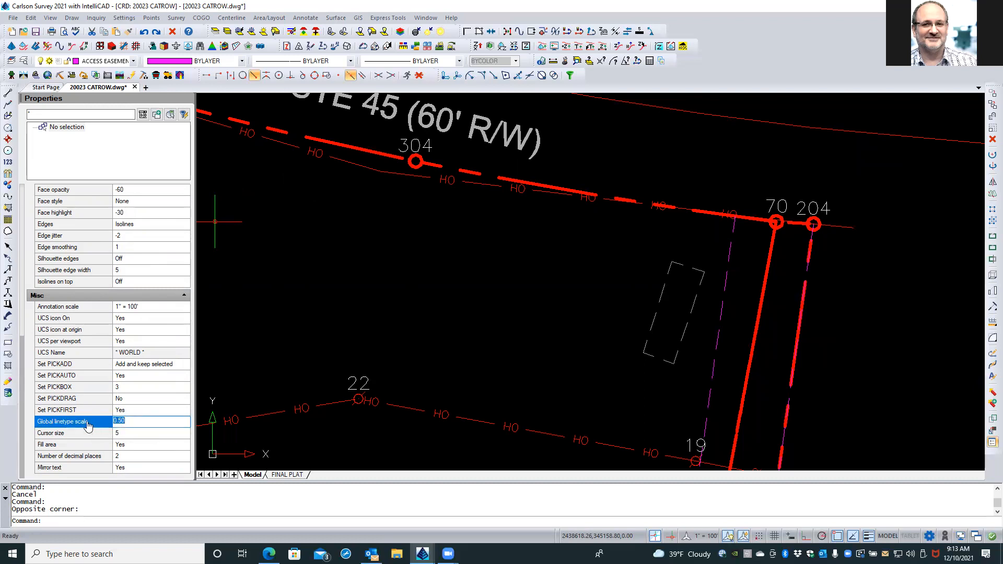
pyautogui.click(147, 424)
pyautogui.click(139, 447)
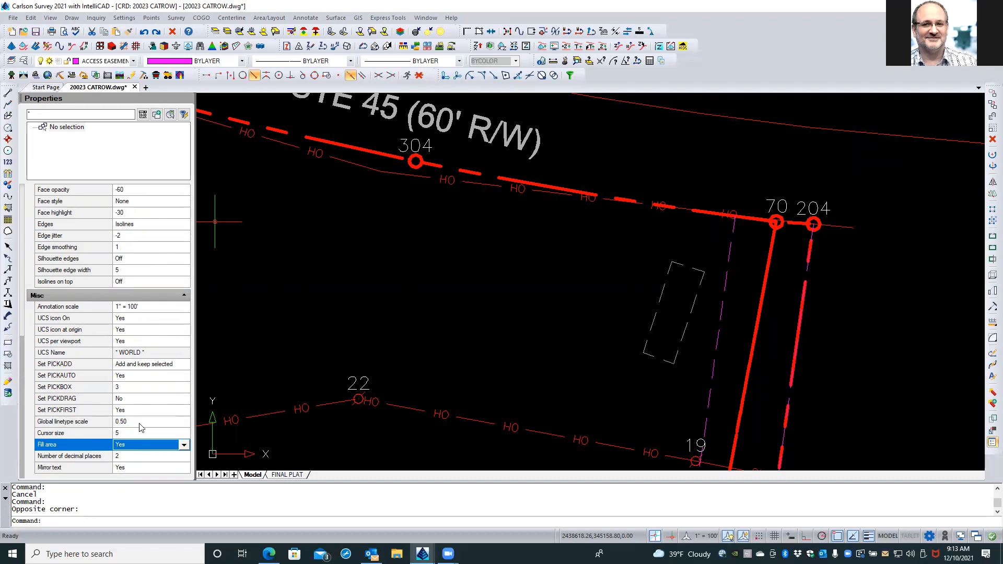
pyautogui.scroll(3, 141, 427)
pyautogui.scroll(6, 139, 418)
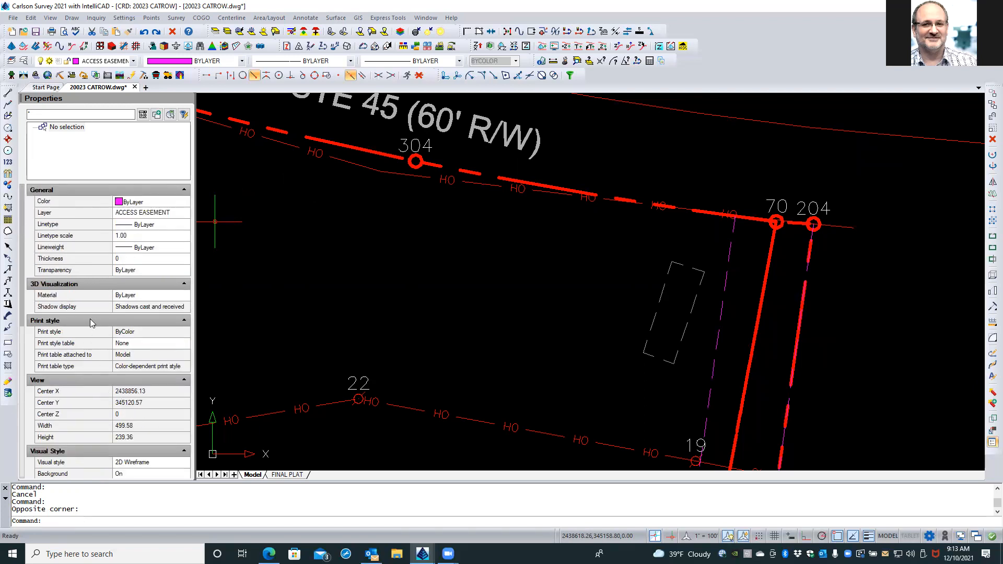
pyautogui.scroll(-10, 90, 318)
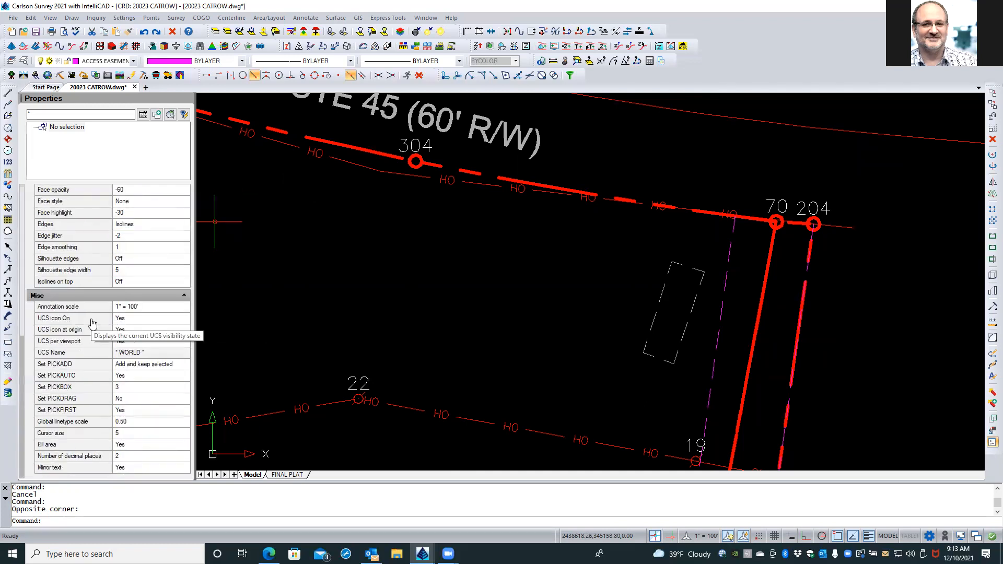
# Open the system variable editor and find the PLINEGEN variable.
pyautogui.scroll(2, 263, 282)
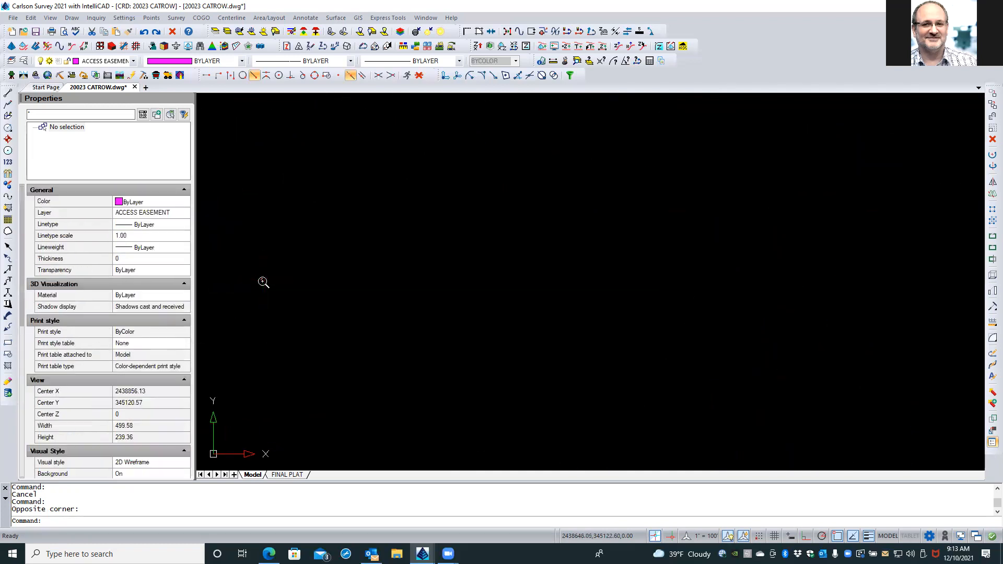
pyautogui.scroll(-2, 263, 282)
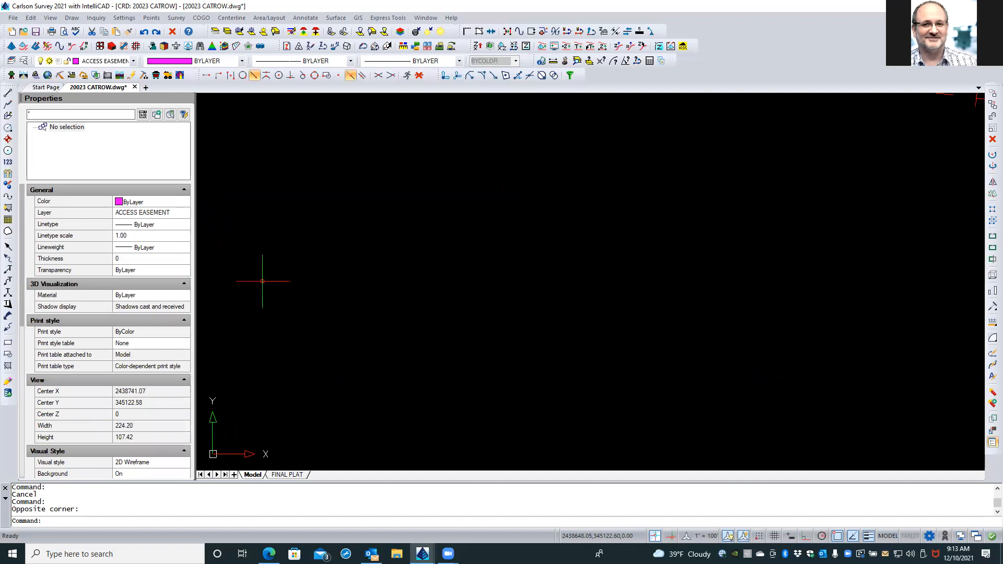
pyautogui.middleClick(263, 282)
pyautogui.middleClick(263, 281)
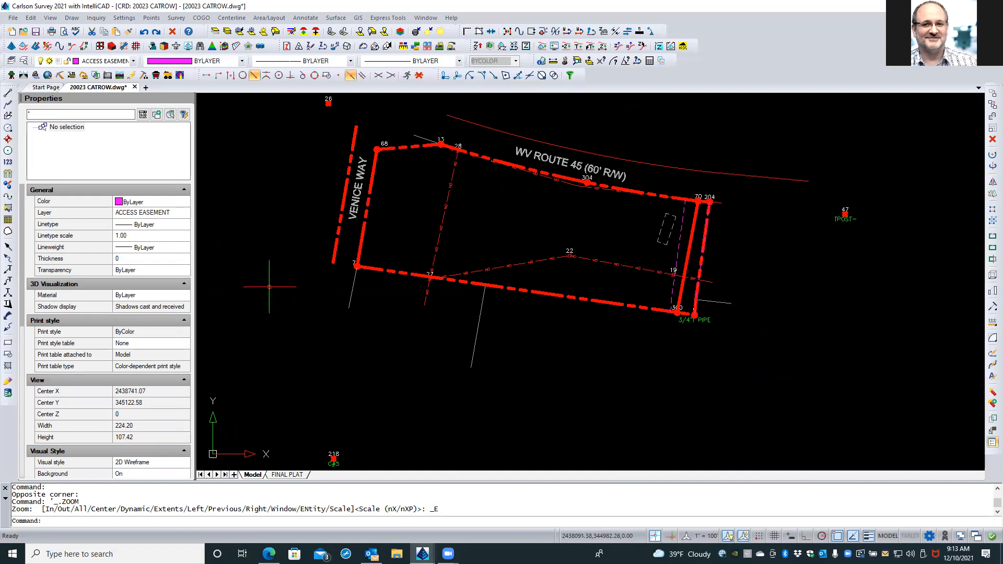
pyautogui.click(126, 19)
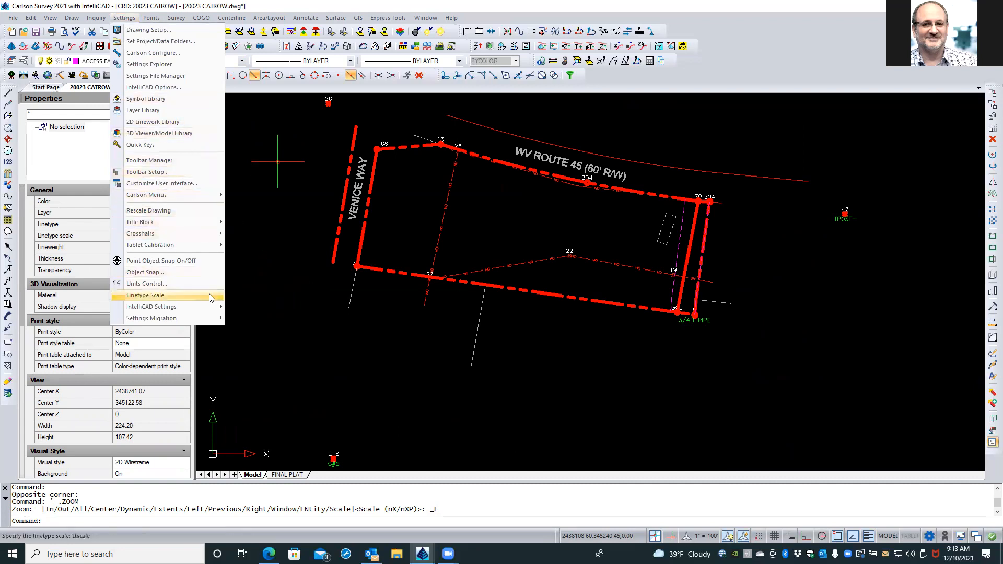
pyautogui.moveTo(207, 306)
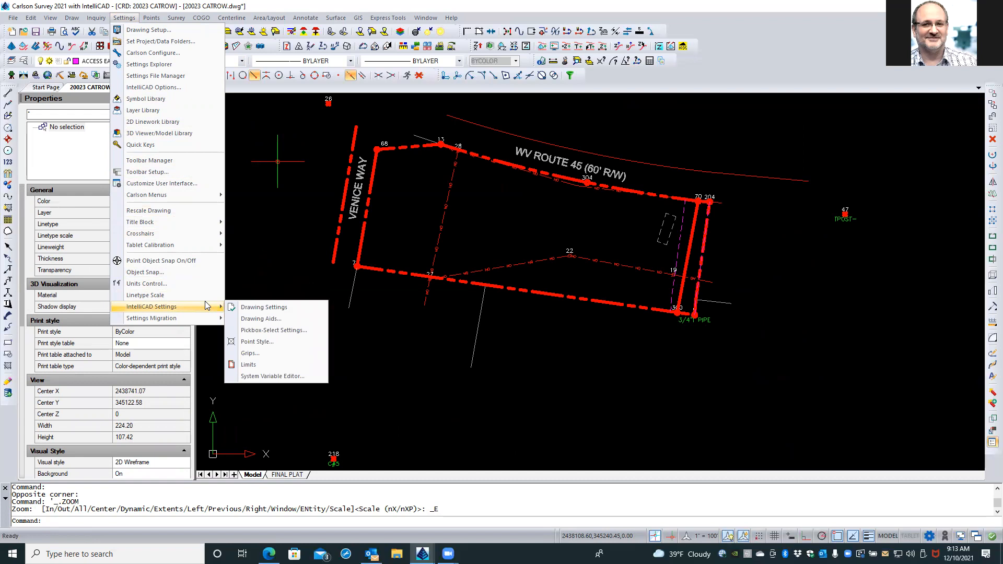
pyautogui.click(270, 377)
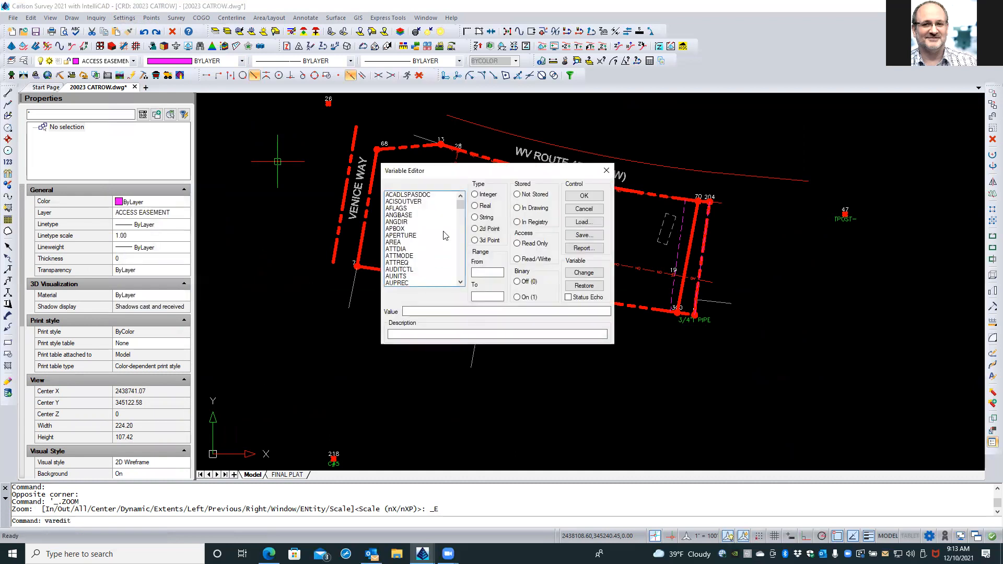
pyautogui.moveTo(463, 203); pyautogui.dragTo(459, 224)
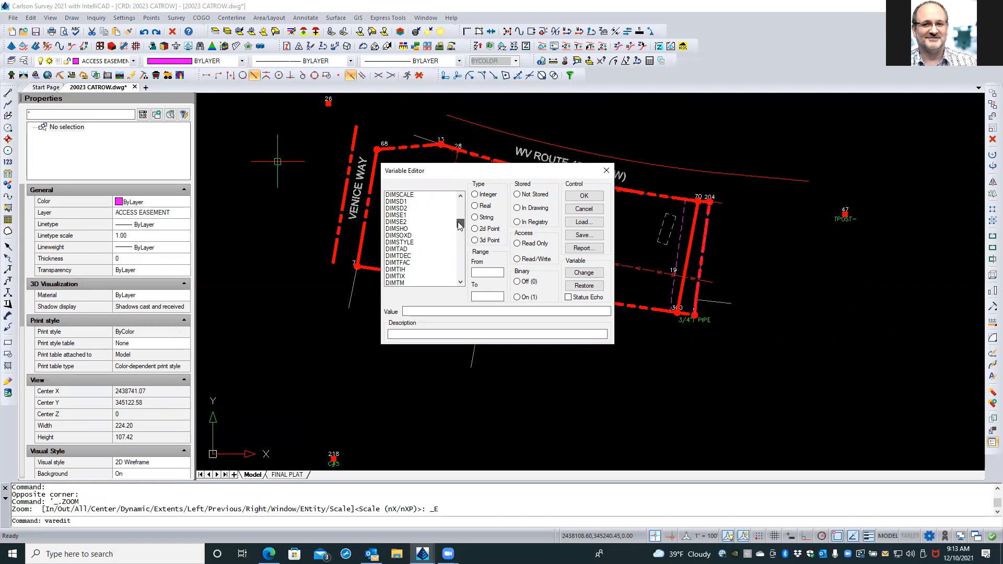
pyautogui.moveTo(459, 225); pyautogui.dragTo(461, 254)
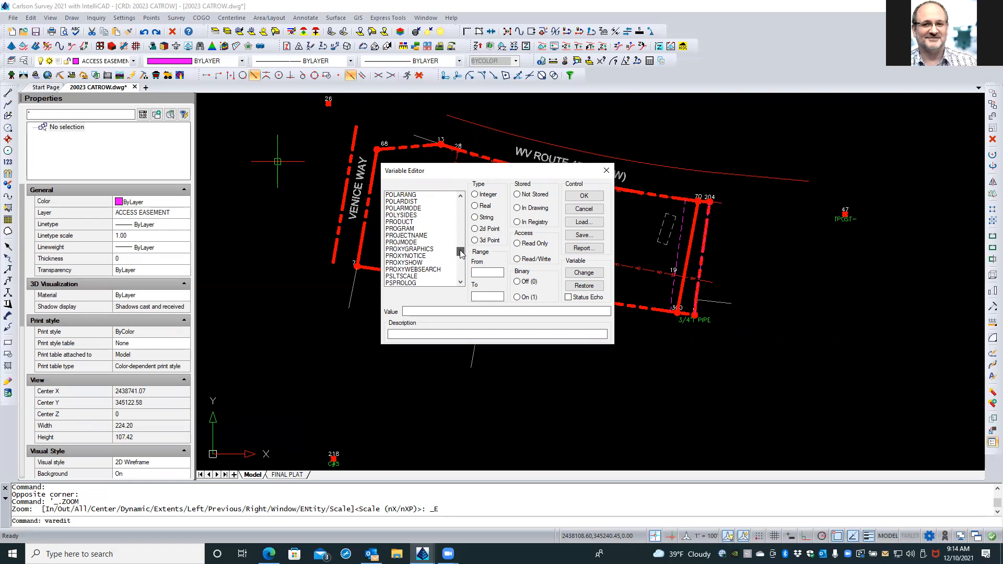
pyautogui.moveTo(461, 254); pyautogui.dragTo(460, 254)
pyautogui.scroll(-2, 421, 250)
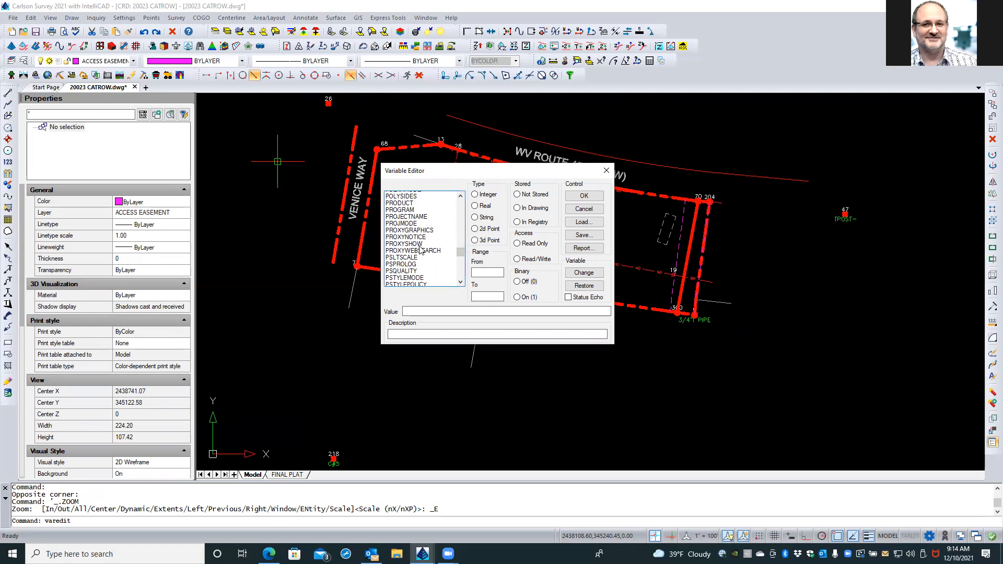
pyautogui.scroll(5, 421, 250)
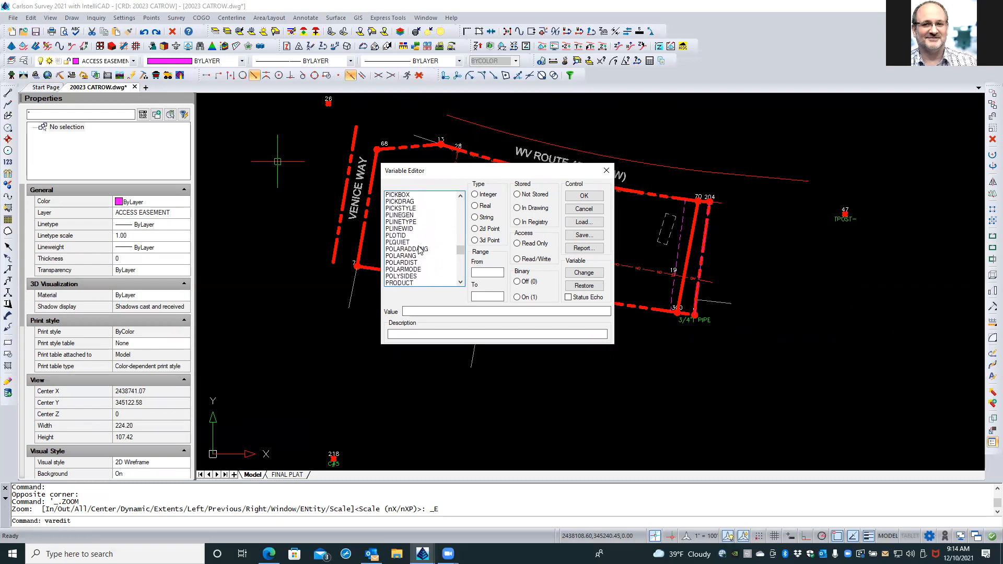
pyautogui.click(410, 215)
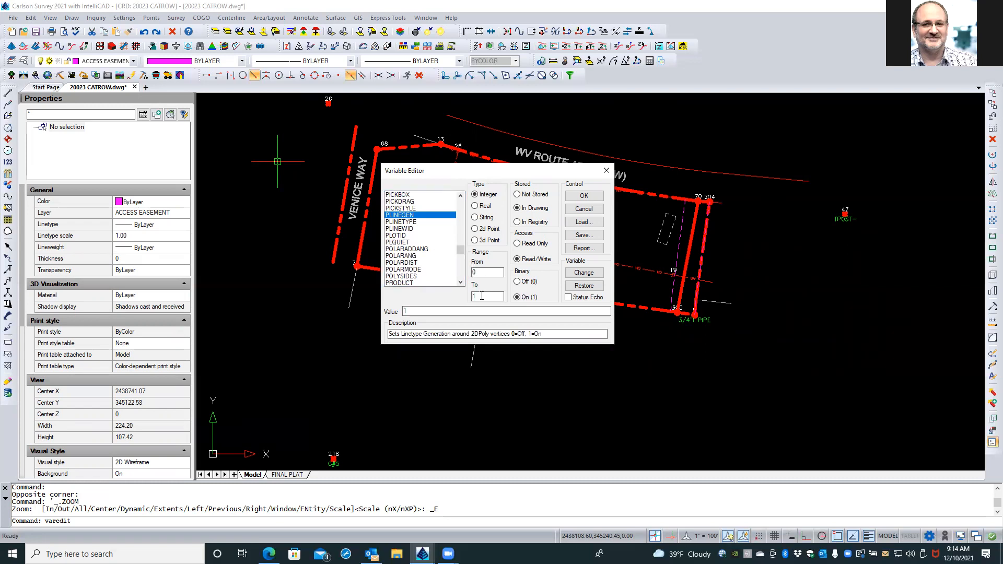
# Inspect the PLINEGEN variable's value and close the variable editor without changing it.
pyautogui.doubleClick(408, 311)
pyautogui.click(420, 311)
pyautogui.click(606, 173)
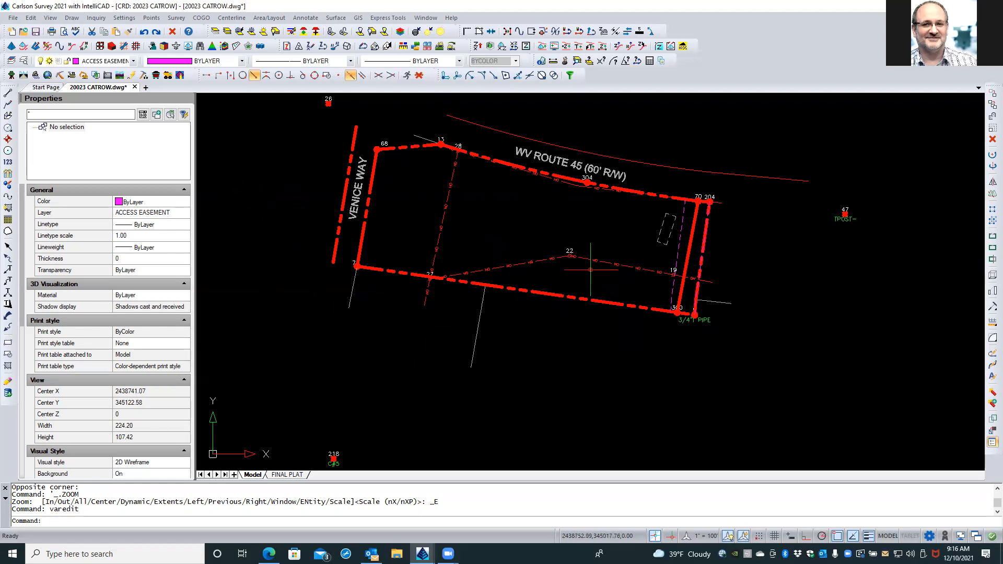
# Select the setback limit rectangle near point 70 and move it to the BLD layer.
pyautogui.scroll(5, 702, 237)
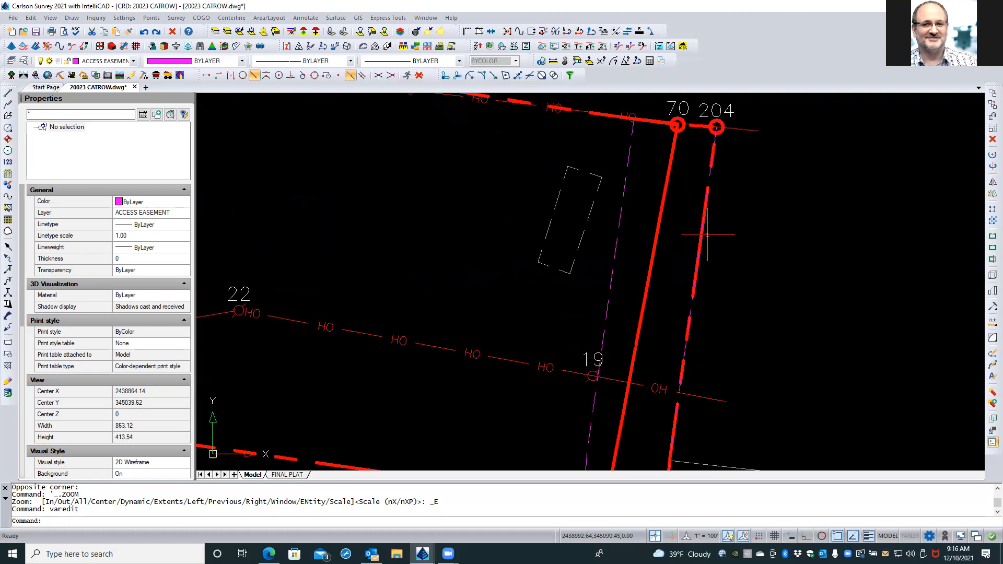
pyautogui.click(569, 271)
pyautogui.moveTo(570, 273)
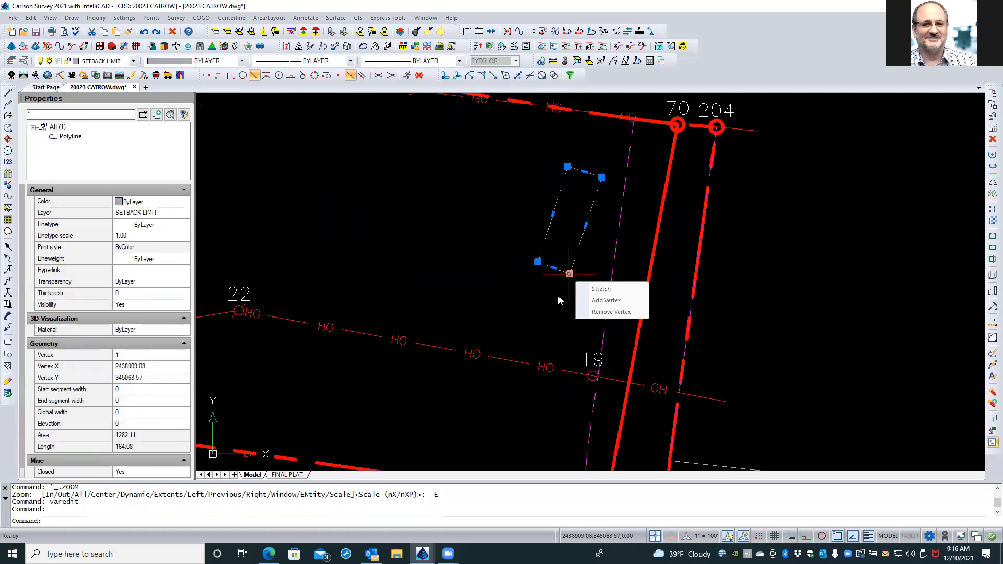
pyautogui.click(168, 214)
pyautogui.click(184, 214)
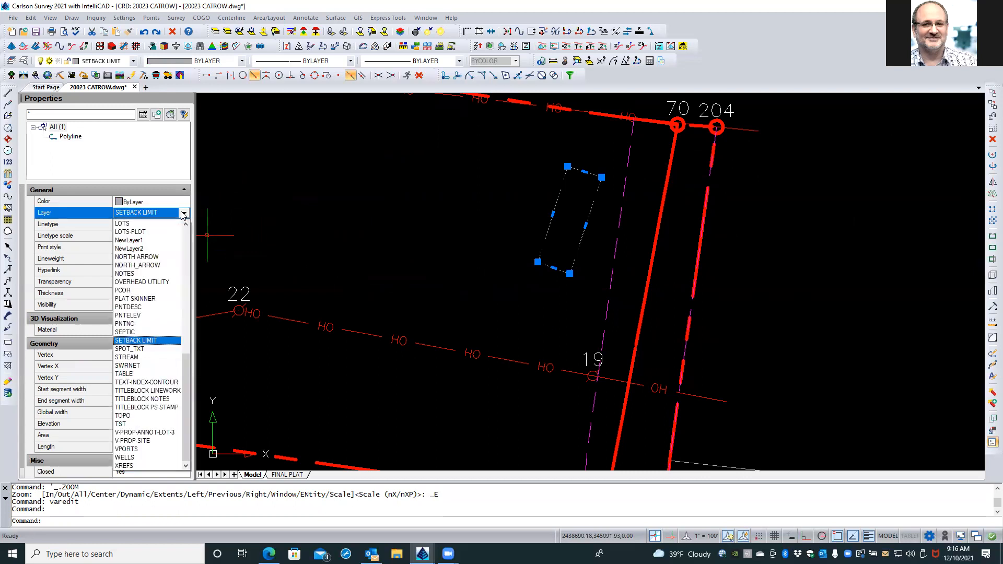
pyautogui.moveTo(187, 365); pyautogui.dragTo(192, 234)
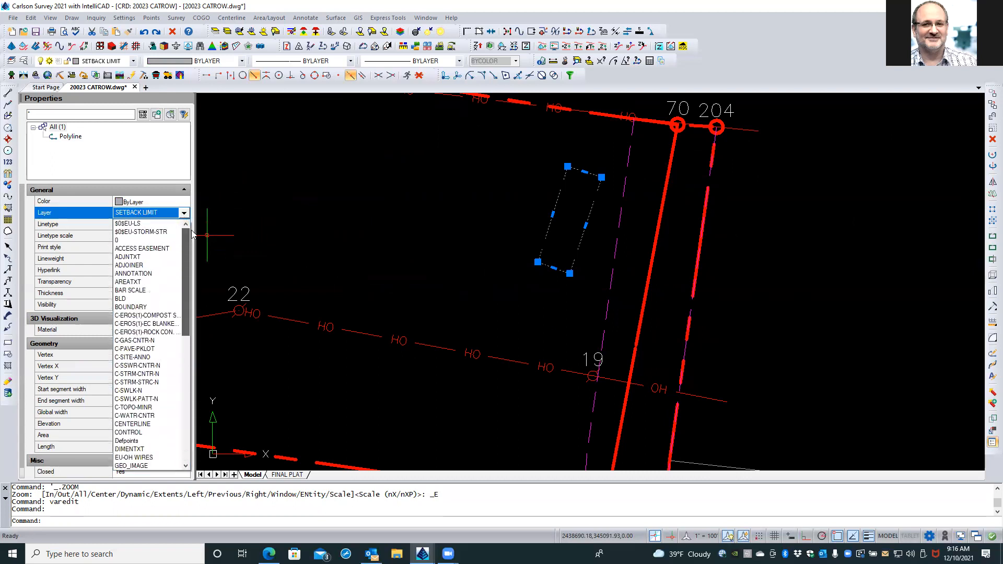
pyautogui.click(138, 299)
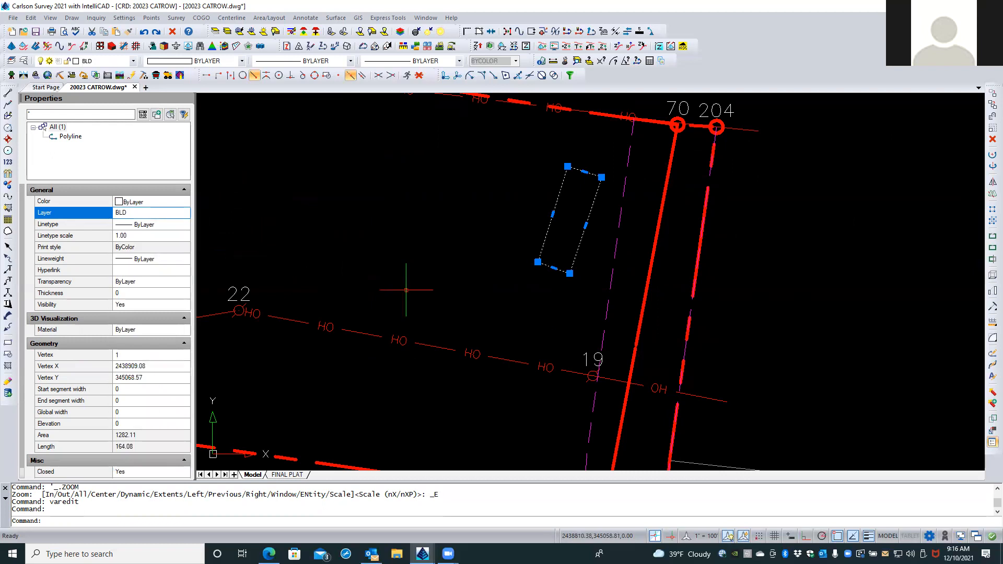
# Inspect the properties of the large boundary polyline running through points 304, 70 and 300.
pyautogui.press('Escape')
pyautogui.press('Escape')
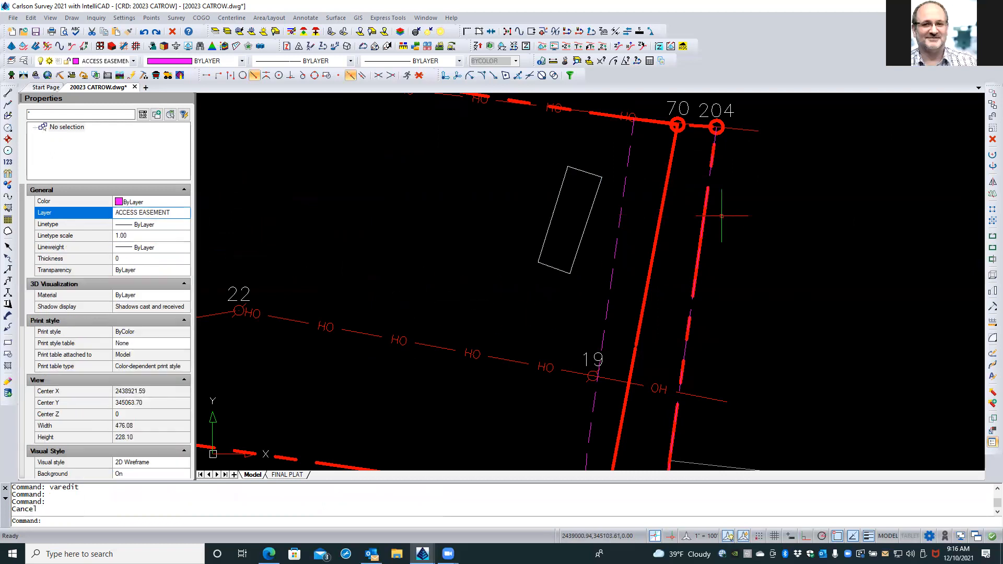
pyautogui.scroll(-1, 666, 189)
pyautogui.scroll(-1, 662, 188)
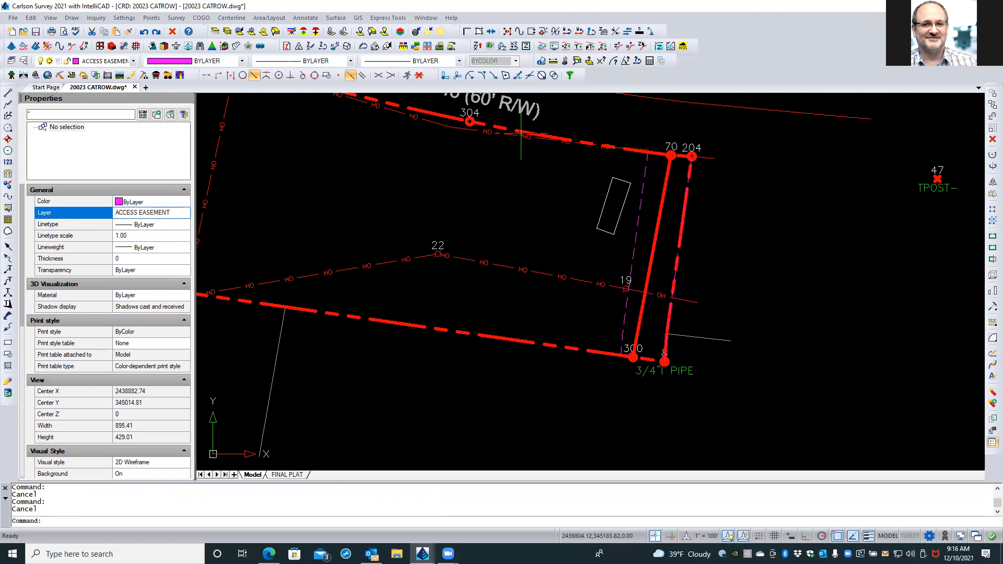
pyautogui.click(521, 131)
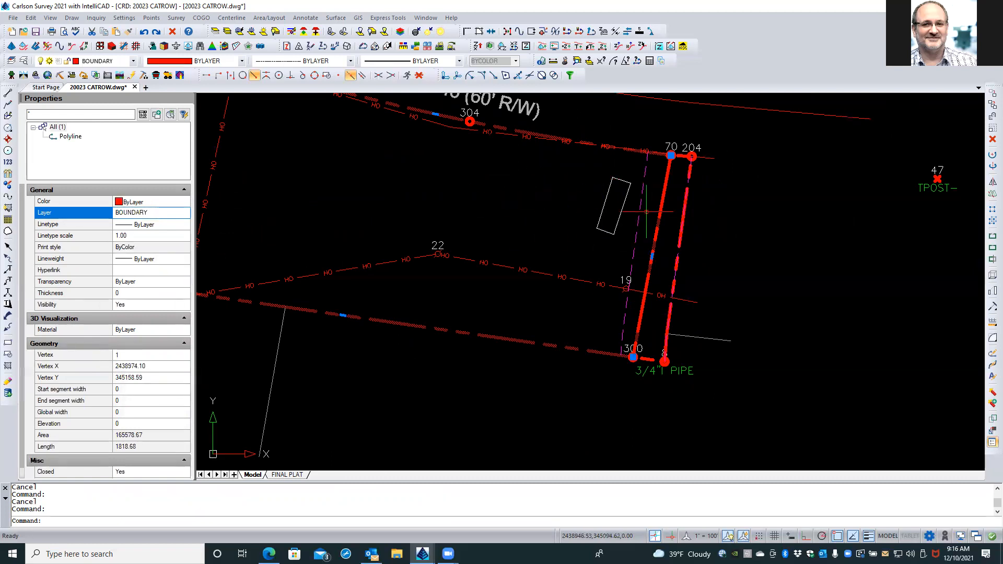
pyautogui.press('Escape')
# Pick the BOUNDARY polyline of the narrow strip between points 70, 204 and 300 from the overlapping entities and inspect its properties.
pyautogui.click(686, 211)
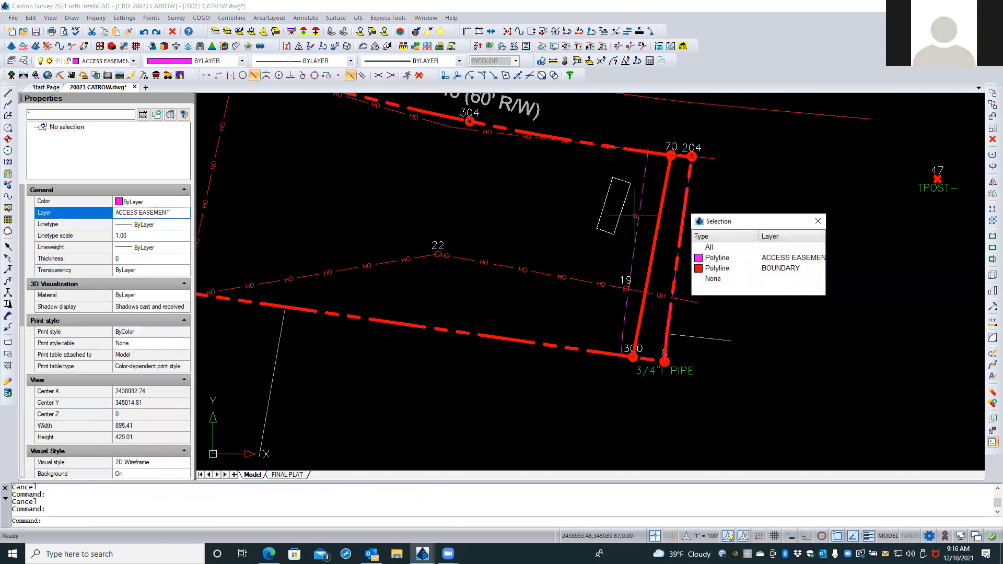
pyautogui.press('Escape')
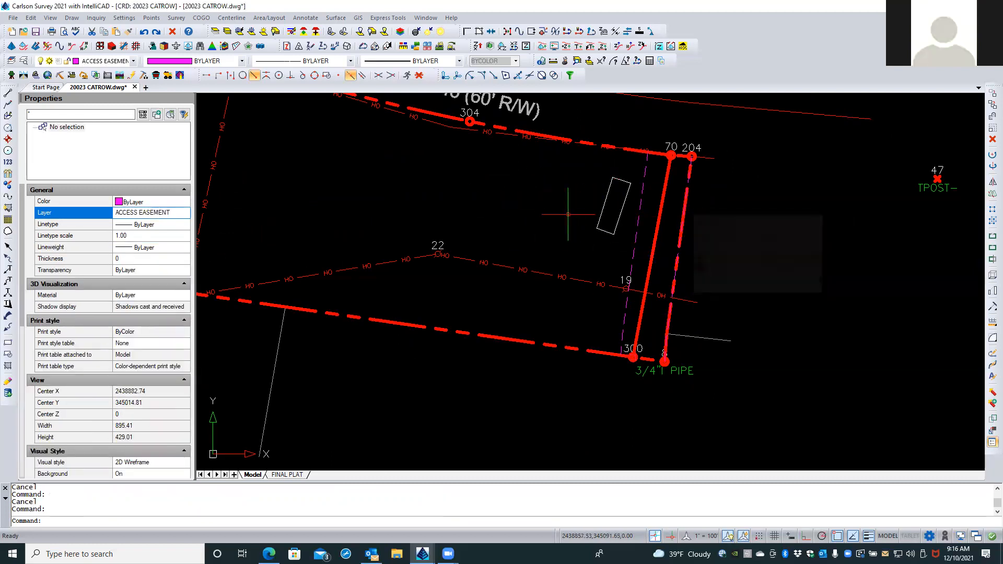
pyautogui.click(678, 261)
pyautogui.press('Escape')
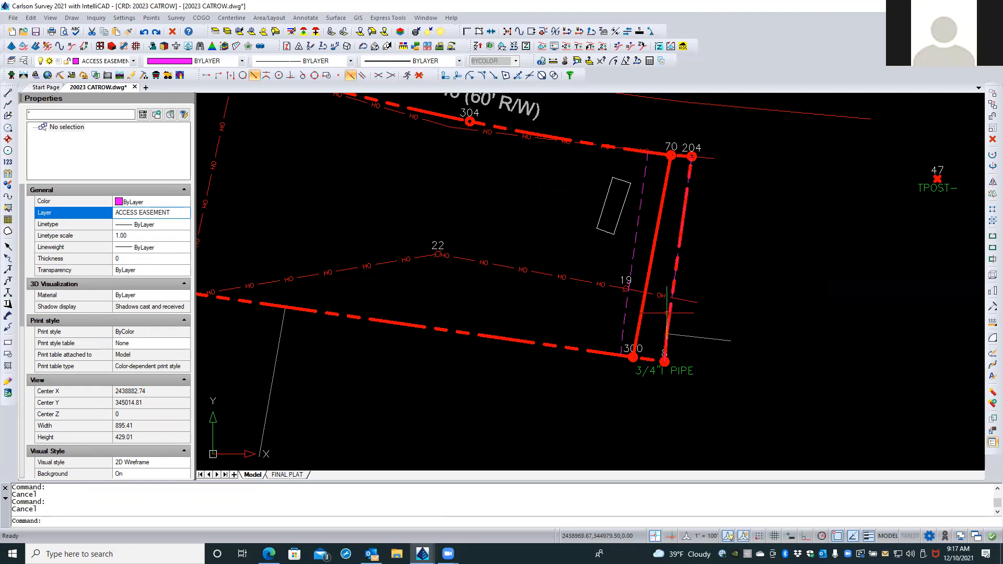
pyautogui.click(668, 312)
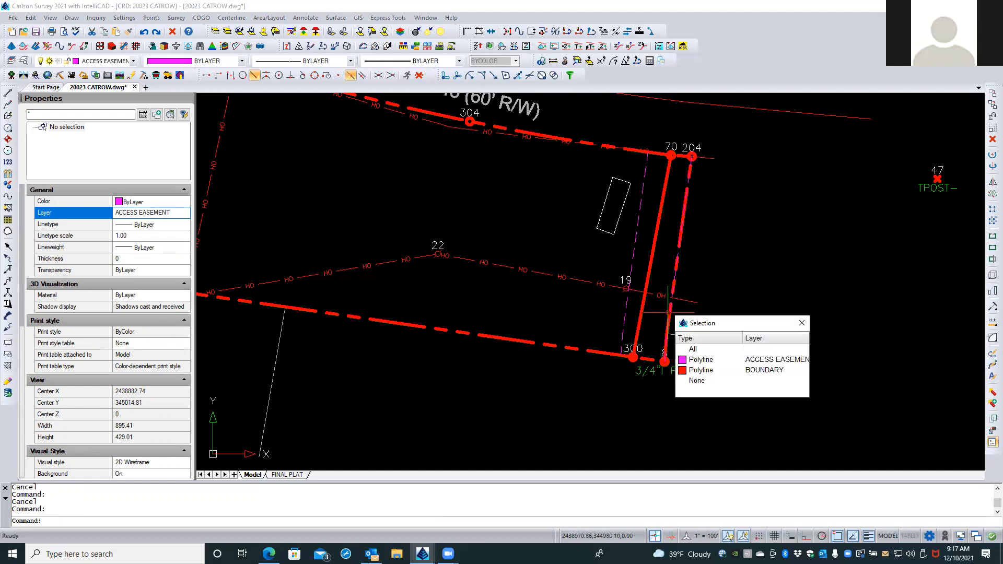
pyautogui.click(693, 373)
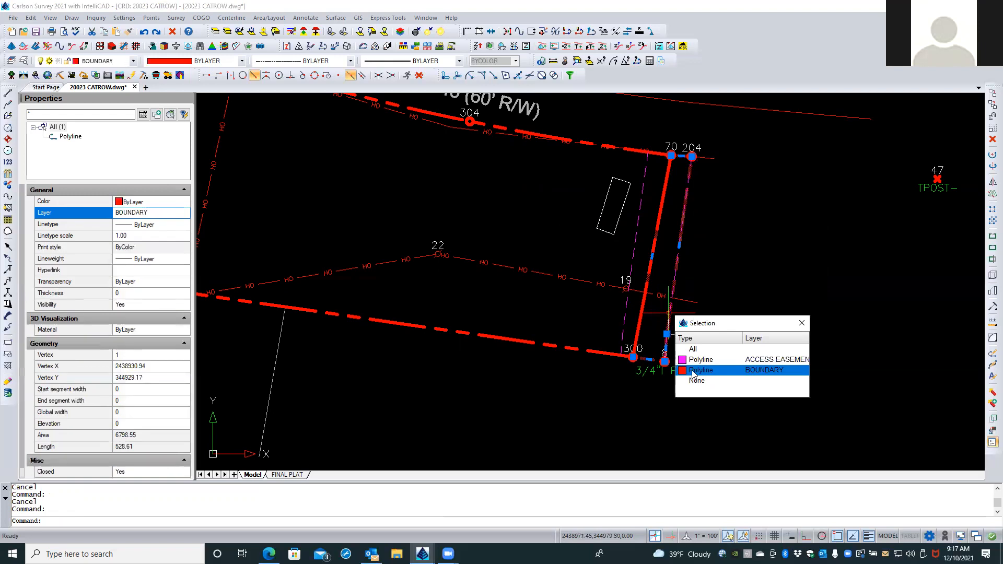
pyautogui.press('Escape')
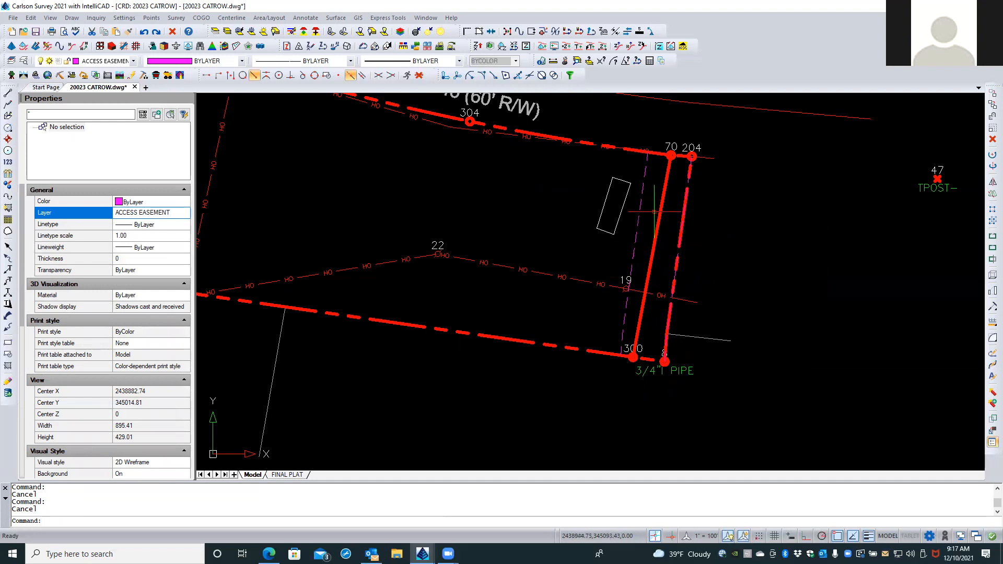
# Examine how the boundary, overhead wire and access easement lines display near point 70, and check which layer the boundary line uses.
pyautogui.scroll(5, 660, 164)
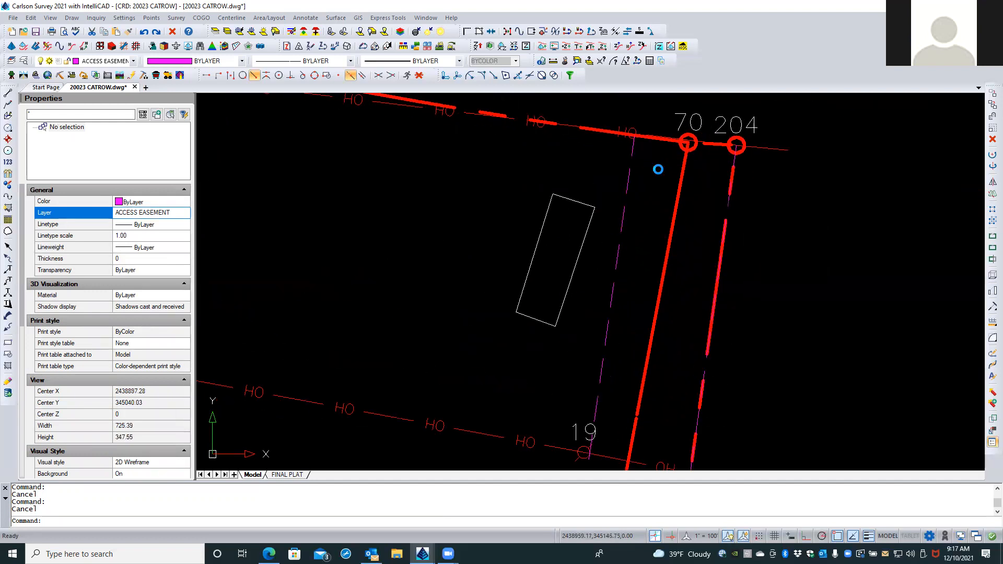
pyautogui.moveTo(652, 174); pyautogui.dragTo(668, 283, button='middle')
pyautogui.scroll(3, 656, 251)
pyautogui.scroll(2, 644, 241)
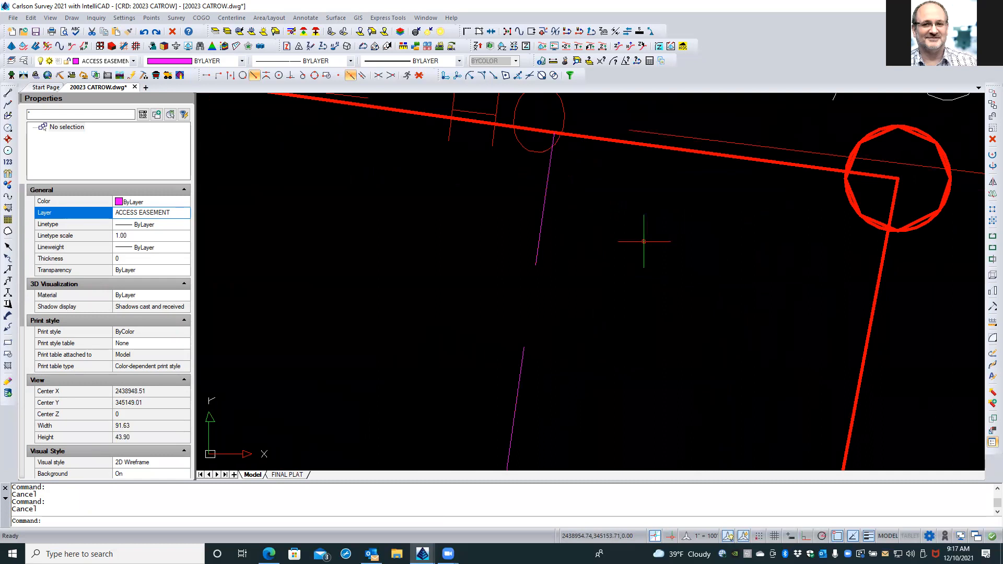
pyautogui.scroll(-2, 617, 229)
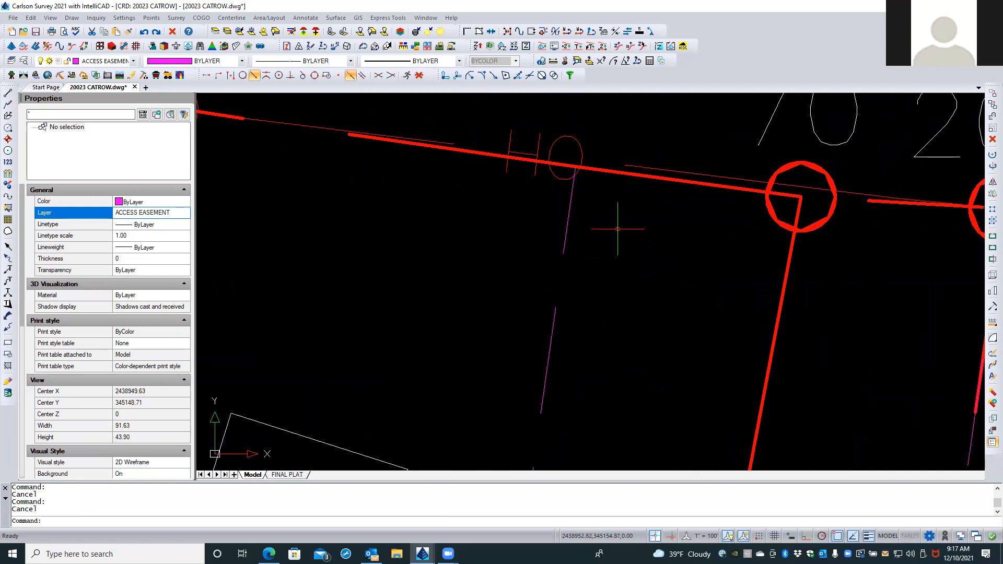
pyautogui.scroll(-3, 586, 209)
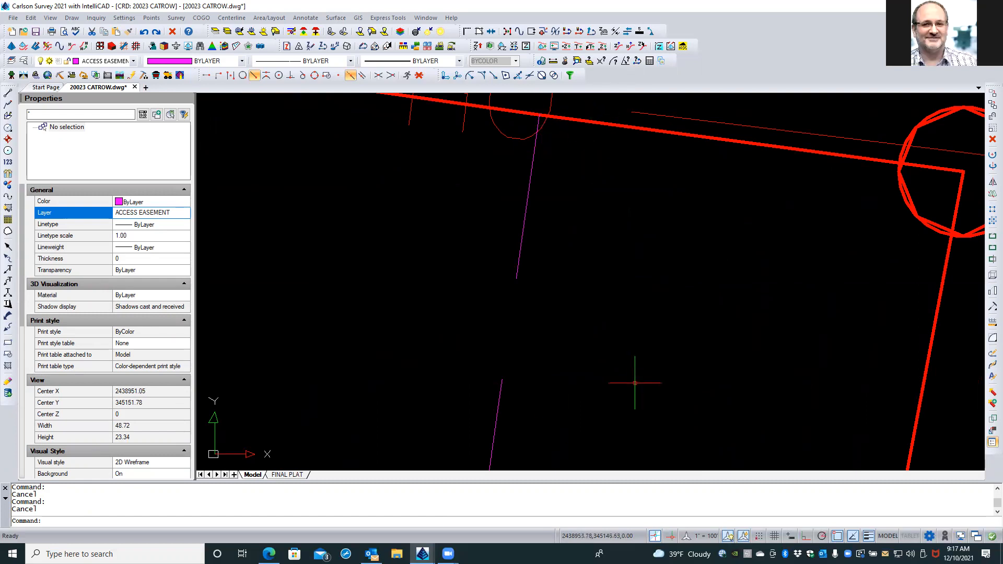
pyautogui.scroll(-2, 641, 382)
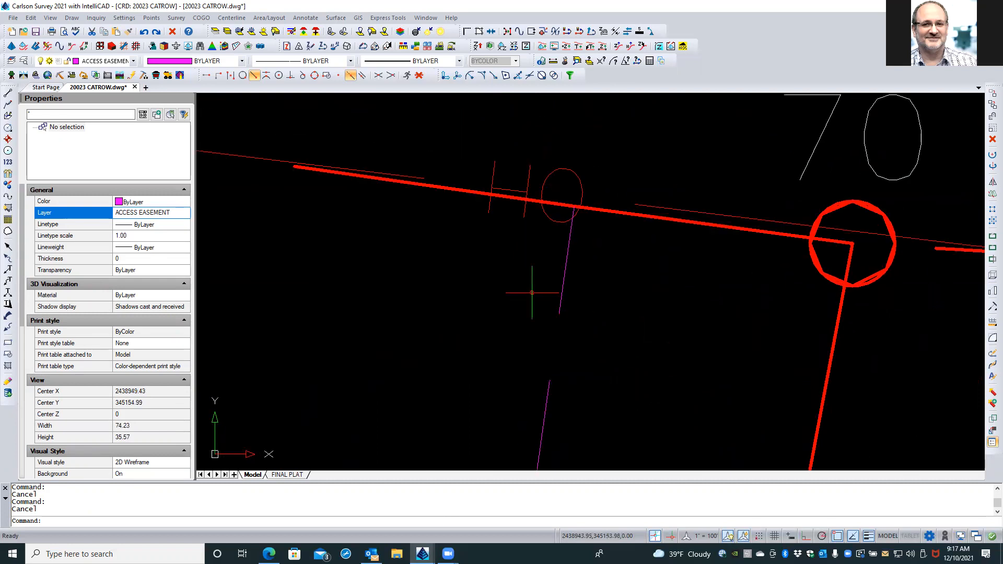
pyautogui.scroll(-5, 656, 263)
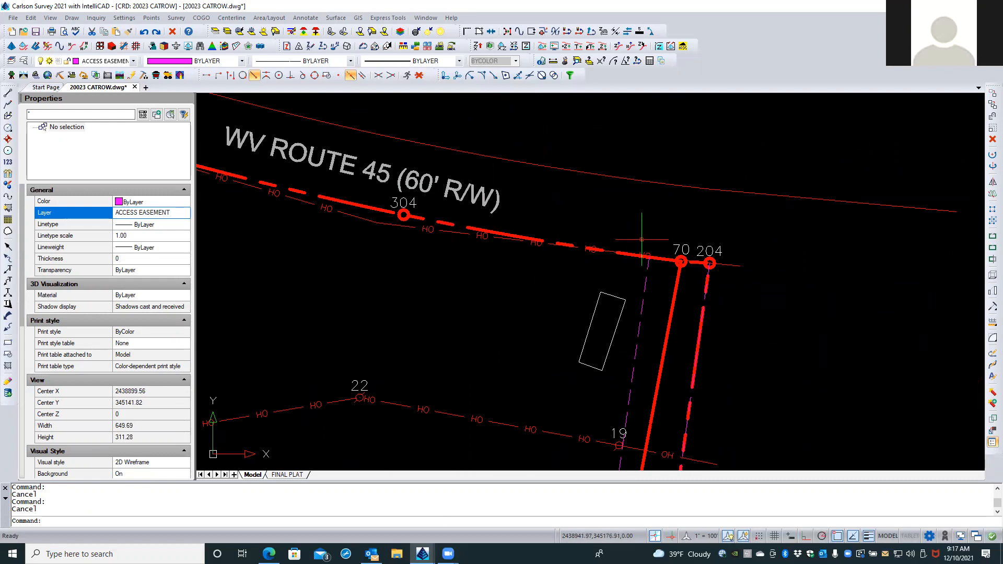
pyautogui.scroll(2, 641, 239)
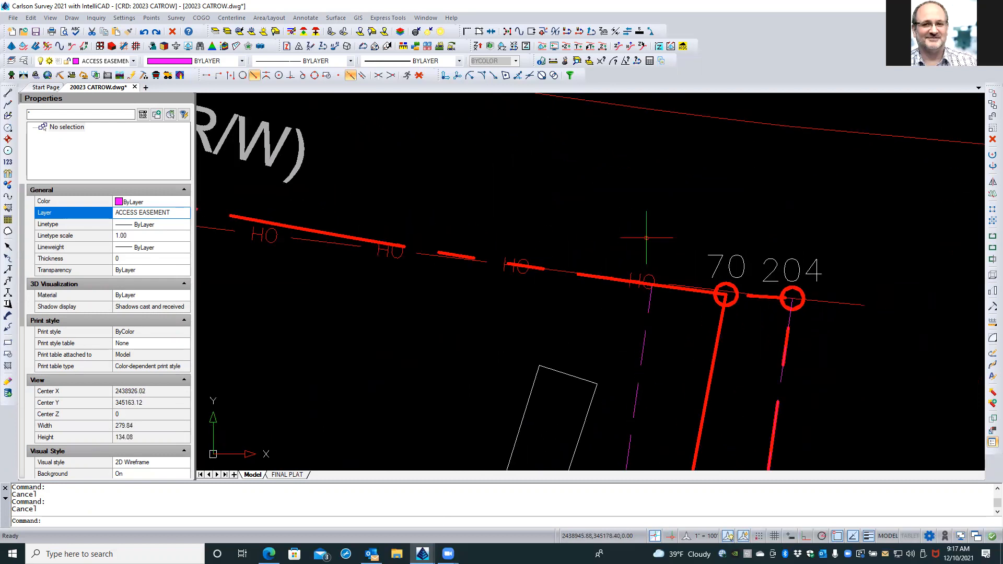
pyautogui.click(358, 239)
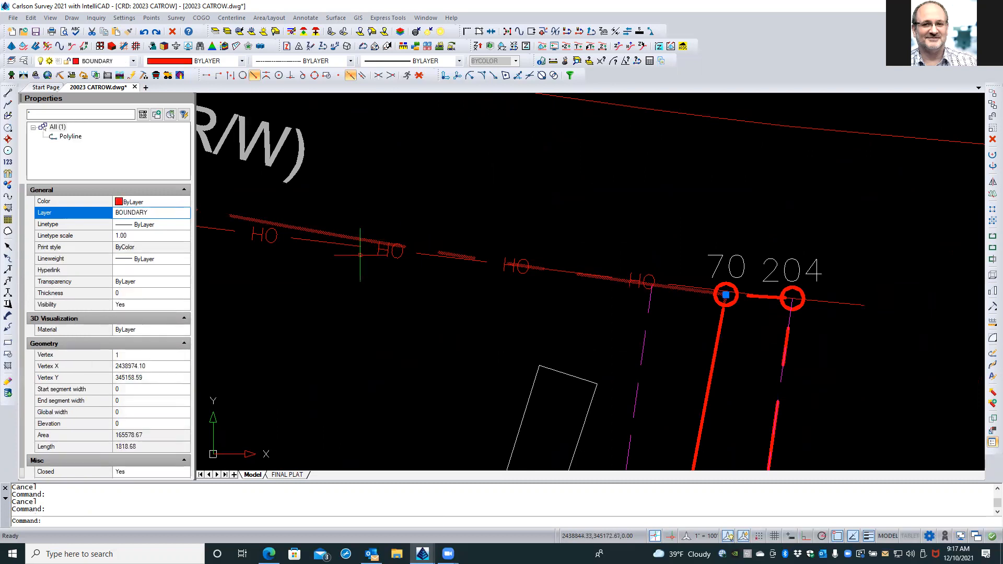
pyautogui.press('Escape')
# Draw a circle with a radius of about 87 units over the highway line, just north of the WV Route 45 frontage.
pyautogui.scroll(-3, 421, 309)
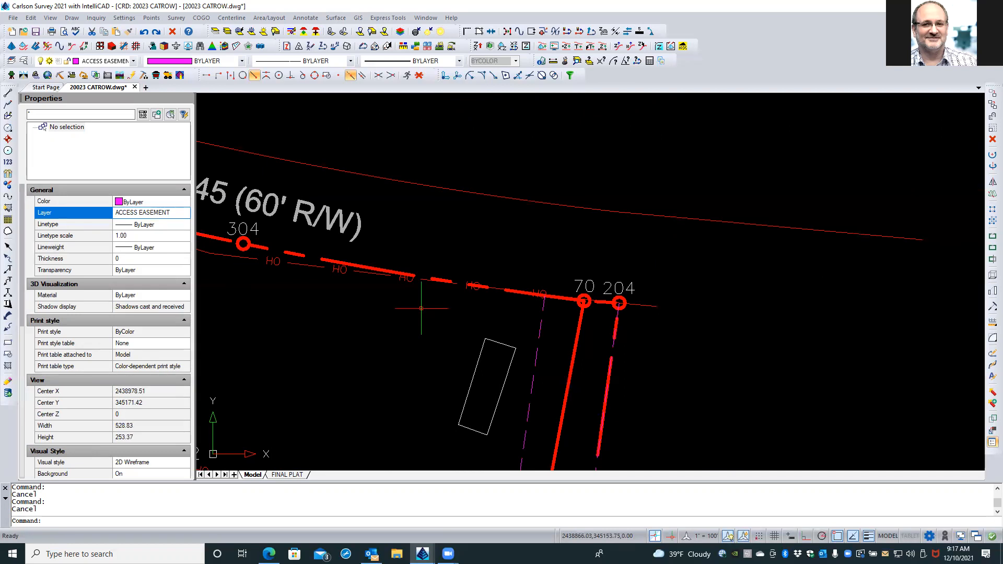
pyautogui.scroll(-2, 421, 305)
pyautogui.scroll(-10, 421, 308)
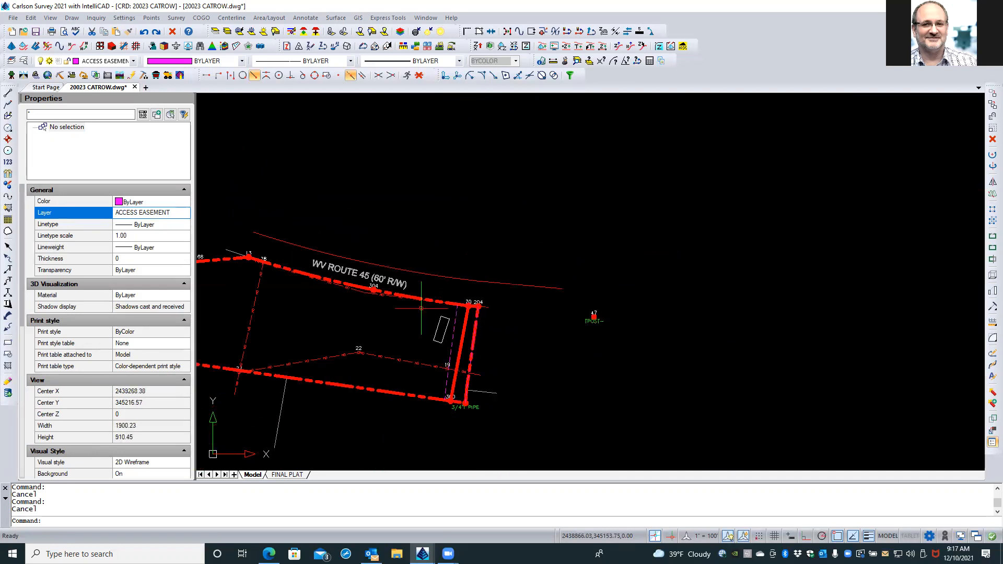
pyautogui.write('circle')
pyautogui.press('Return')
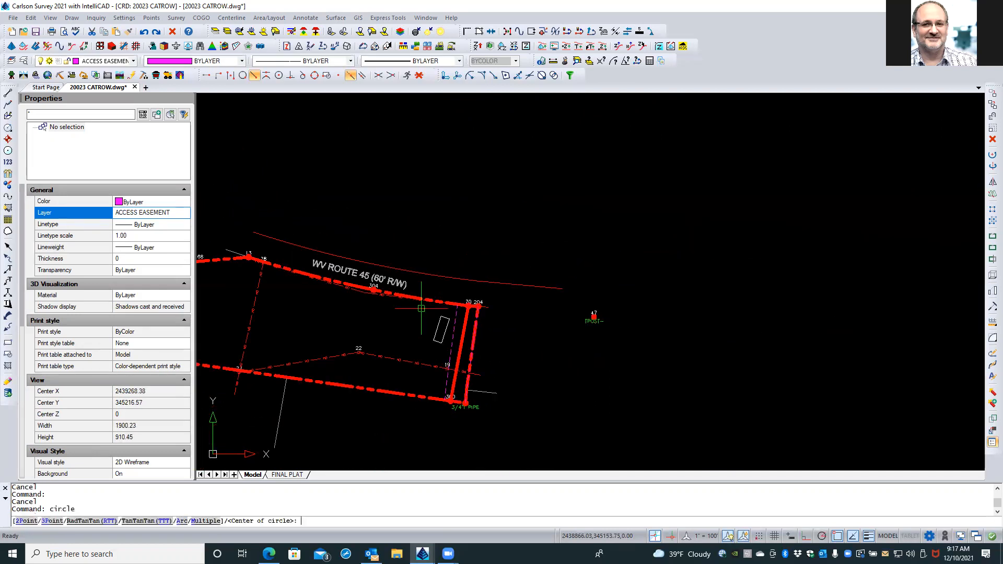
pyautogui.click(427, 242)
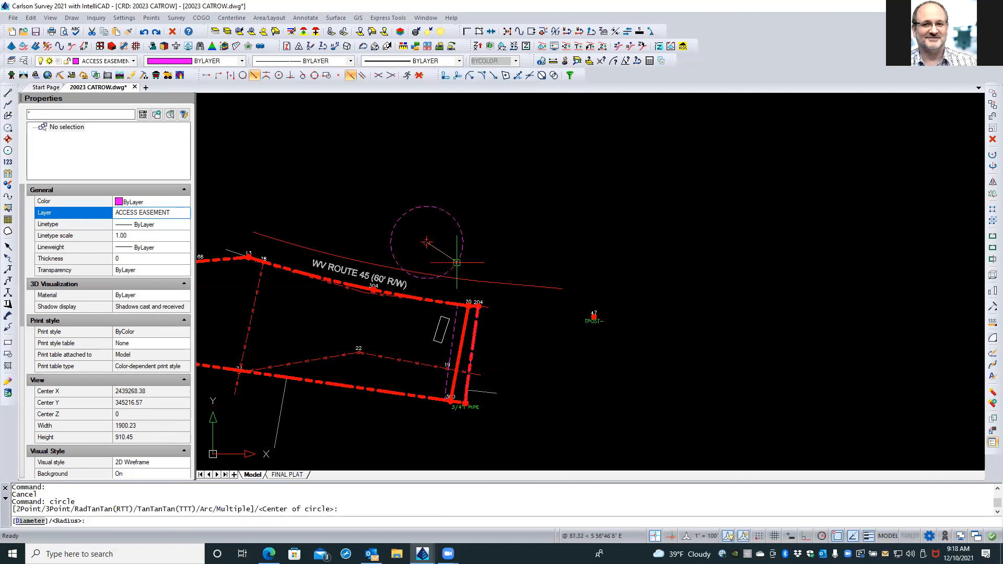
pyautogui.click(458, 261)
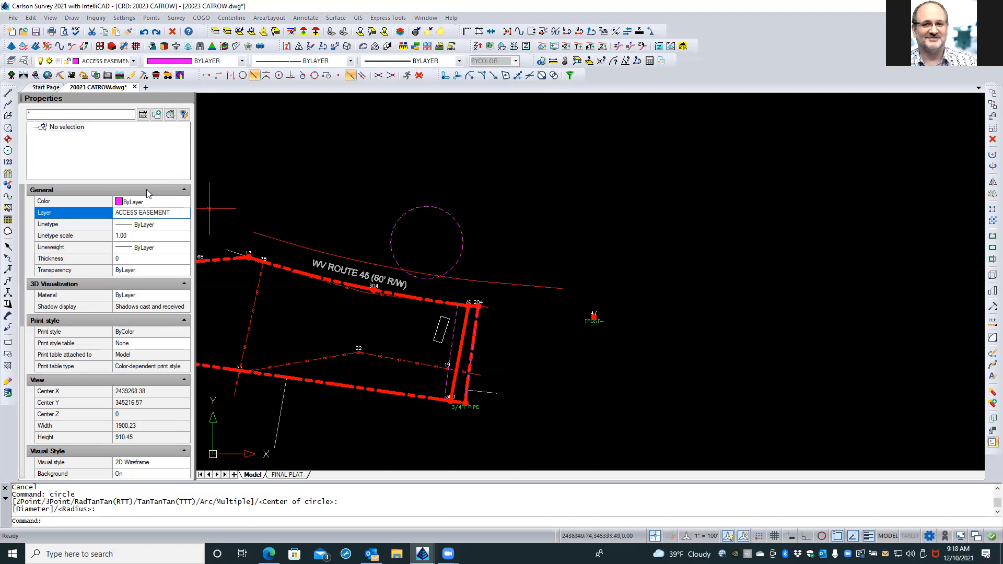
# Make HIGHWAY RW the current layer by picking the highway line north of the WV Route 45 label.
pyautogui.click(11, 60)
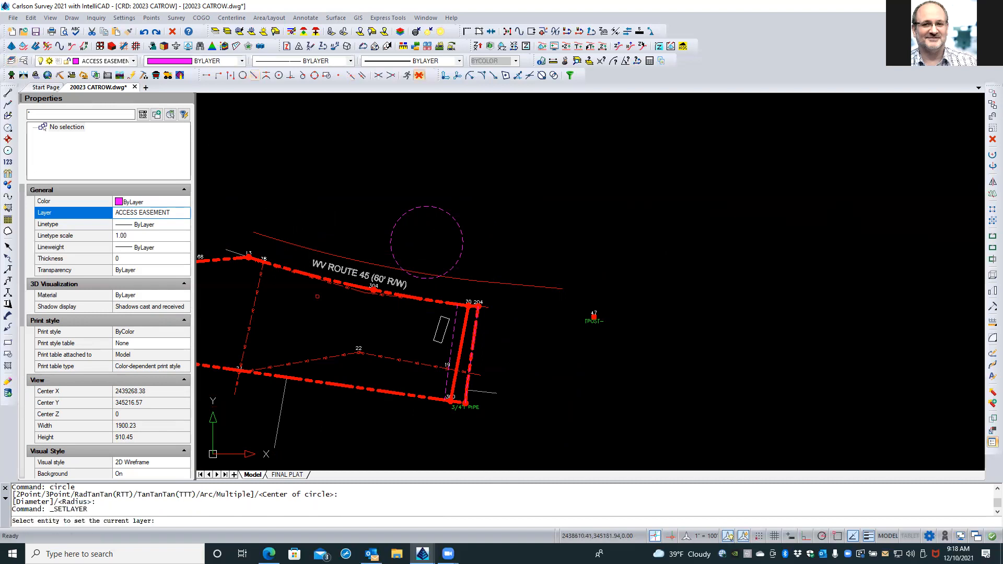
pyautogui.click(296, 244)
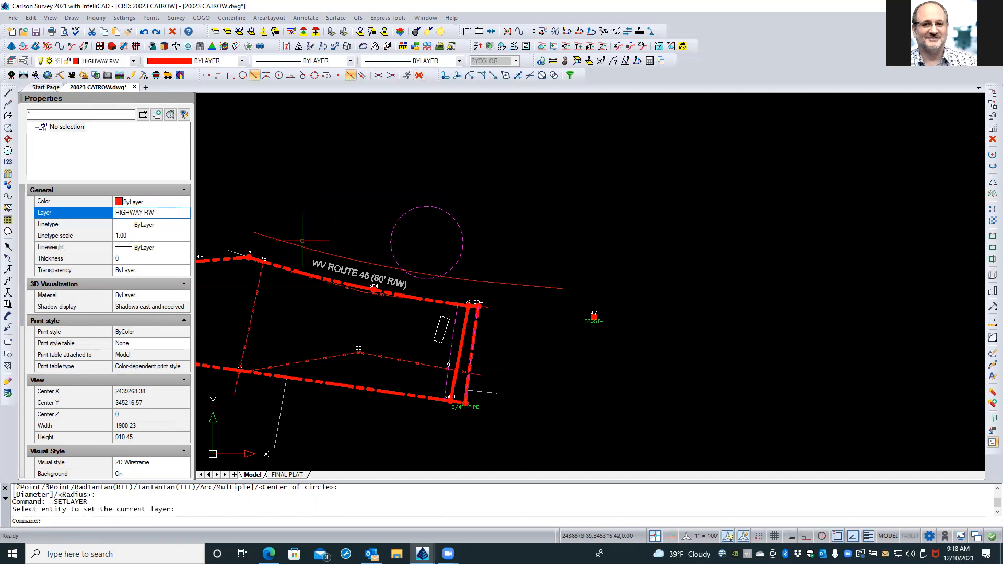
# Select the circle and move it to the ADJOINER layer.
pyautogui.click(394, 225)
pyautogui.click(164, 213)
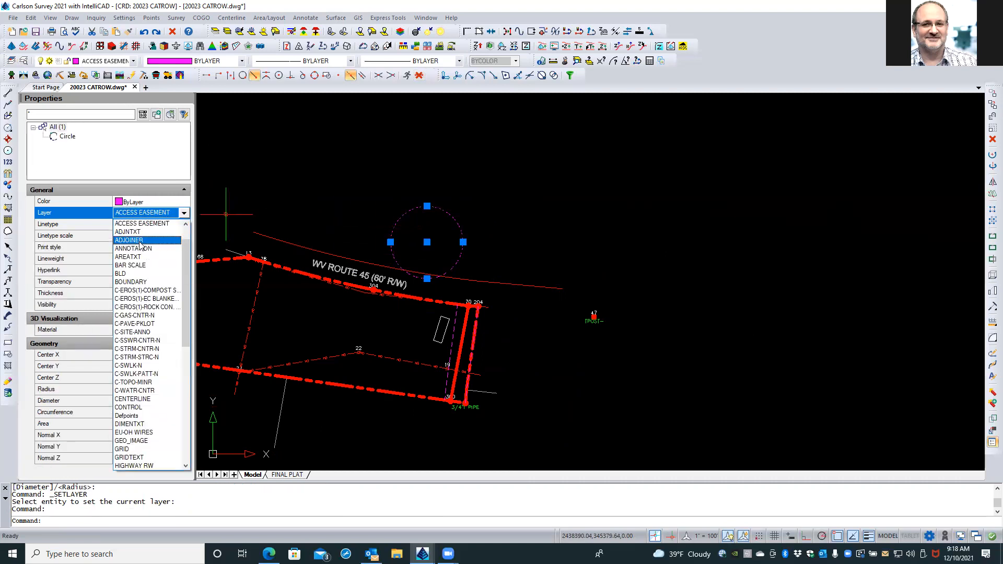
pyautogui.click(143, 241)
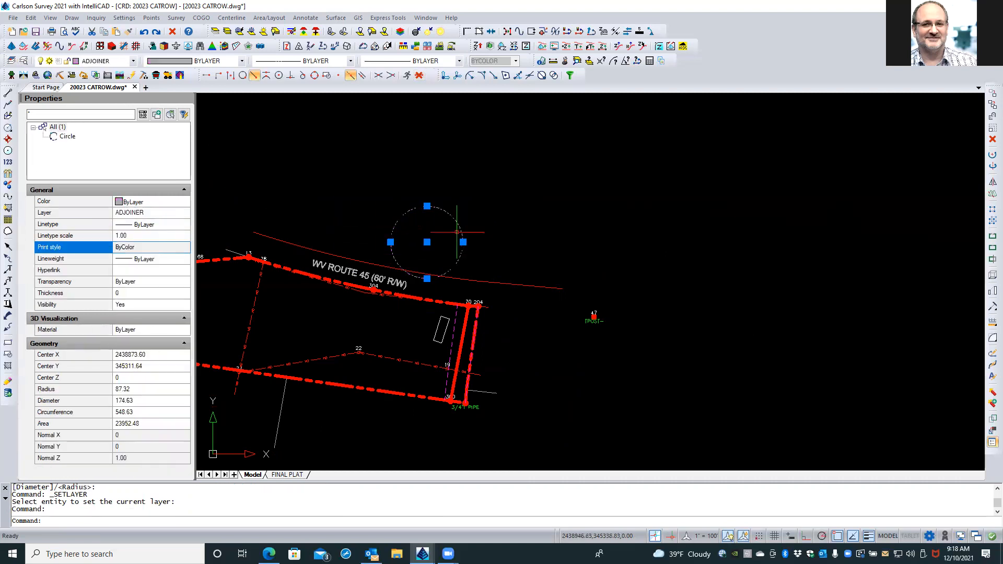
# Reassign the selected circle to the BLD layer and clear the selection.
pyautogui.click(156, 214)
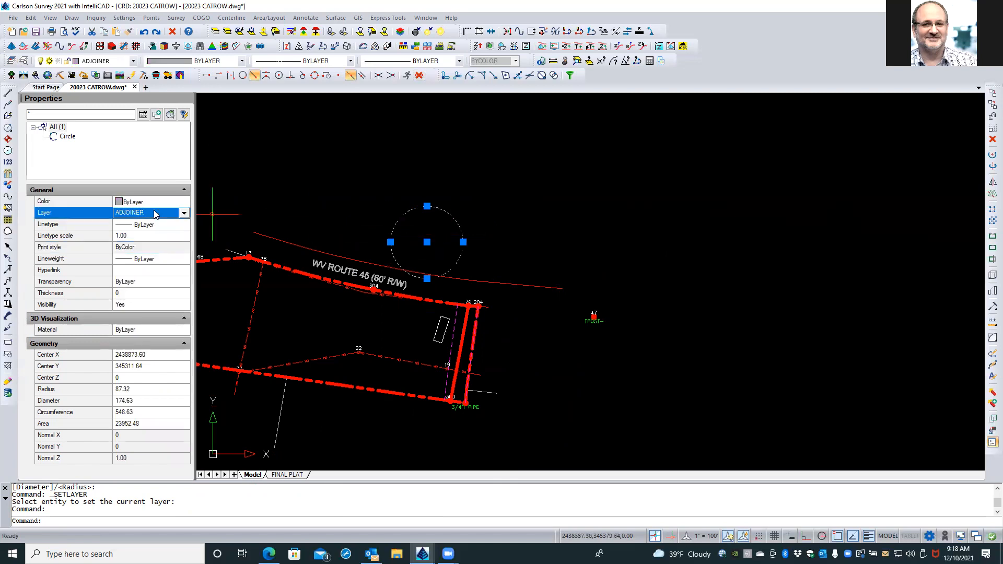
pyautogui.click(155, 214)
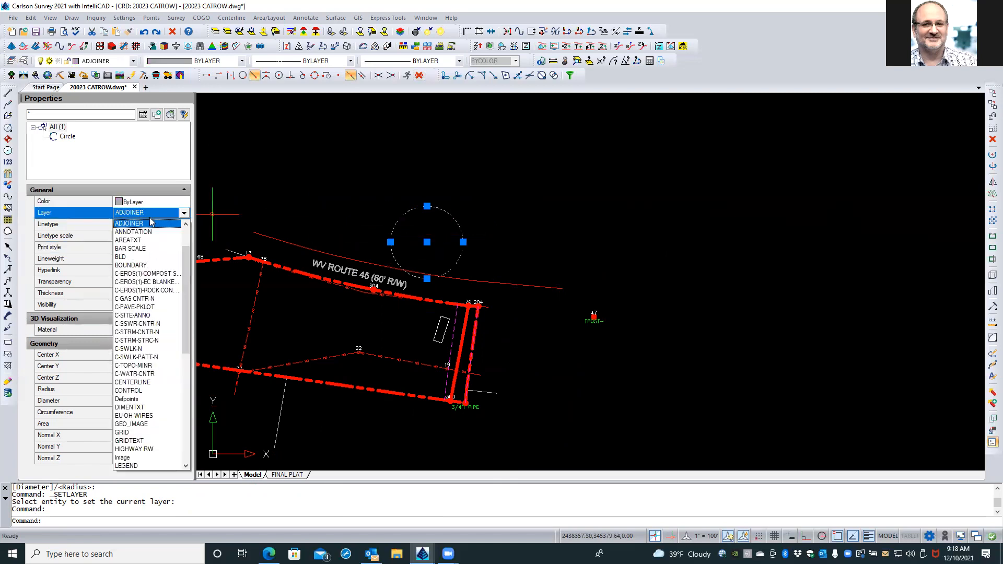
pyautogui.click(134, 257)
pyautogui.press('Escape')
pyautogui.press('Escape')
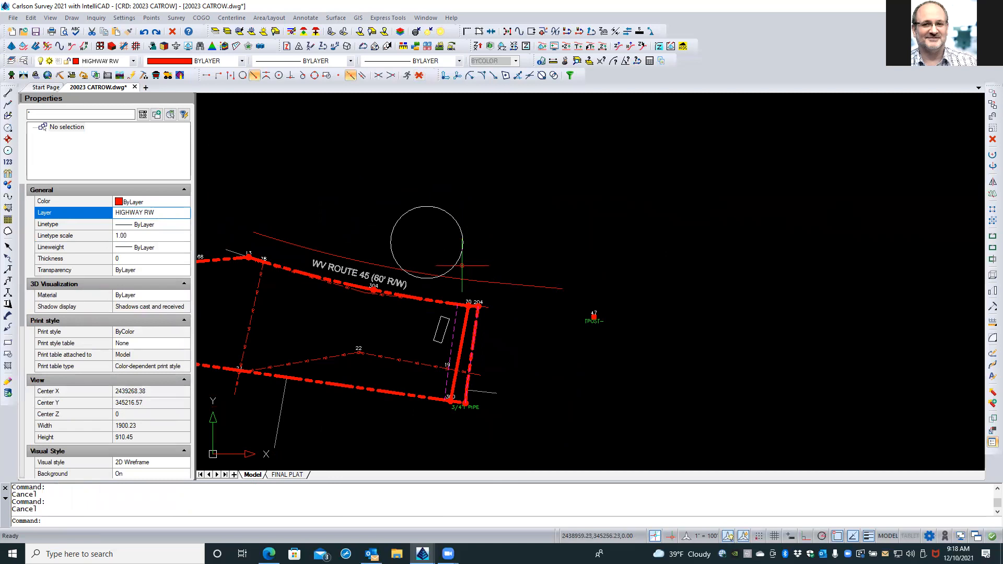
# Draw a polyline about 96 units long from the circle's center southeast across the circle's lower edge.
pyautogui.scroll(10, 463, 265)
pyautogui.scroll(2, 413, 300)
pyautogui.scroll(-2, 490, 278)
pyautogui.moveTo(490, 279); pyautogui.dragTo(531, 239, button='middle')
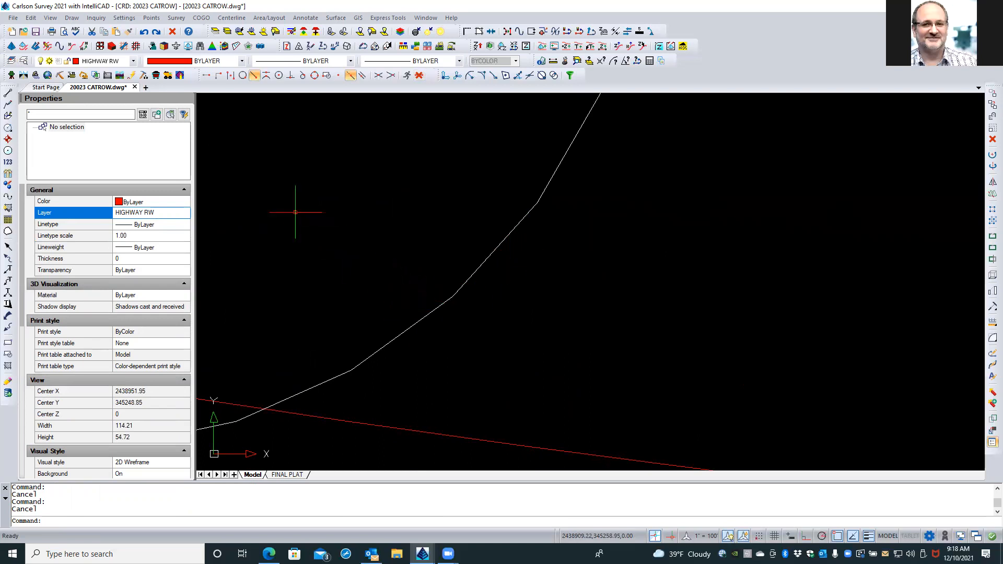
pyautogui.write('pline')
pyautogui.press('Return')
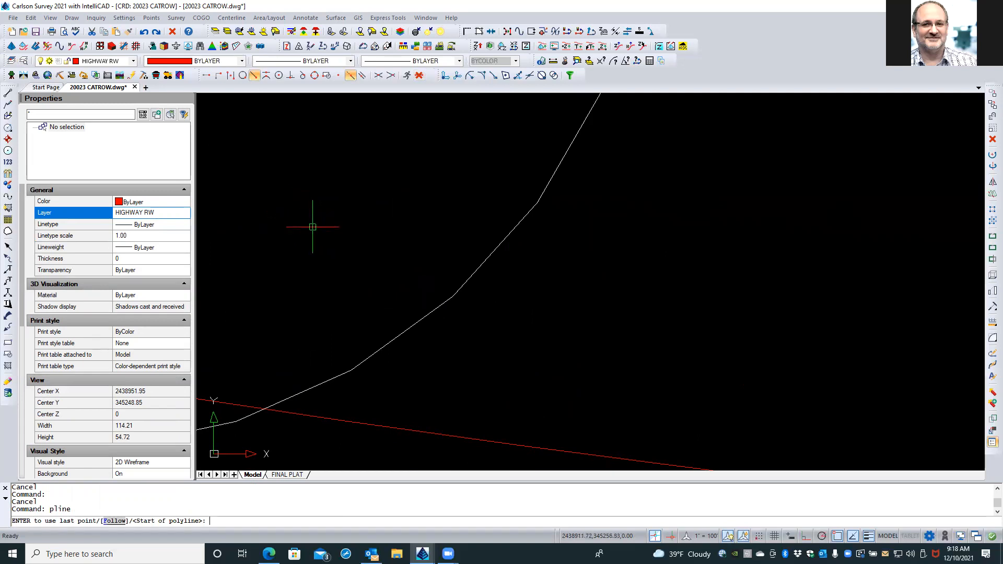
pyautogui.keyDown('shift'); pyautogui.rightClick(313, 226); pyautogui.keyUp('shift')
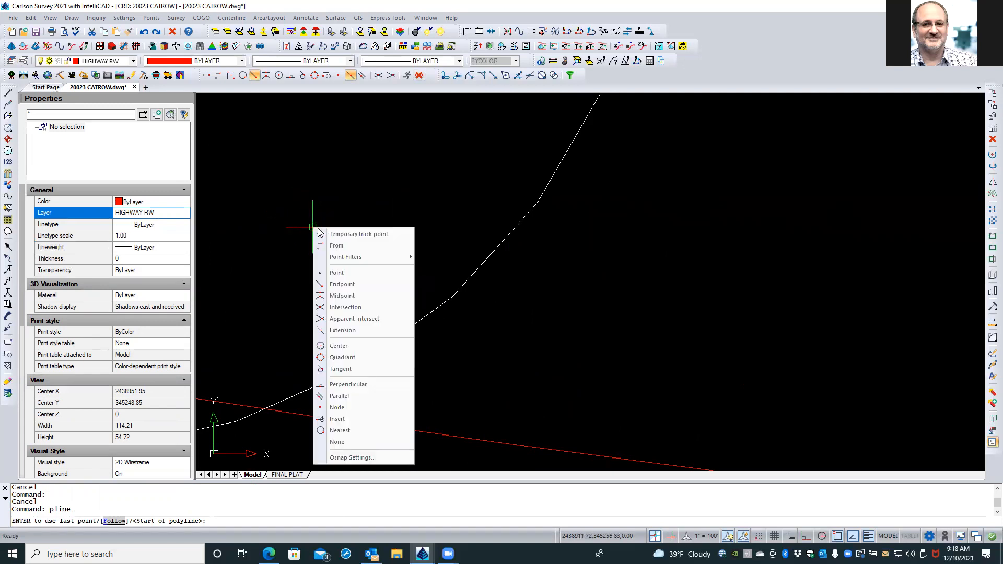
pyautogui.click(350, 347)
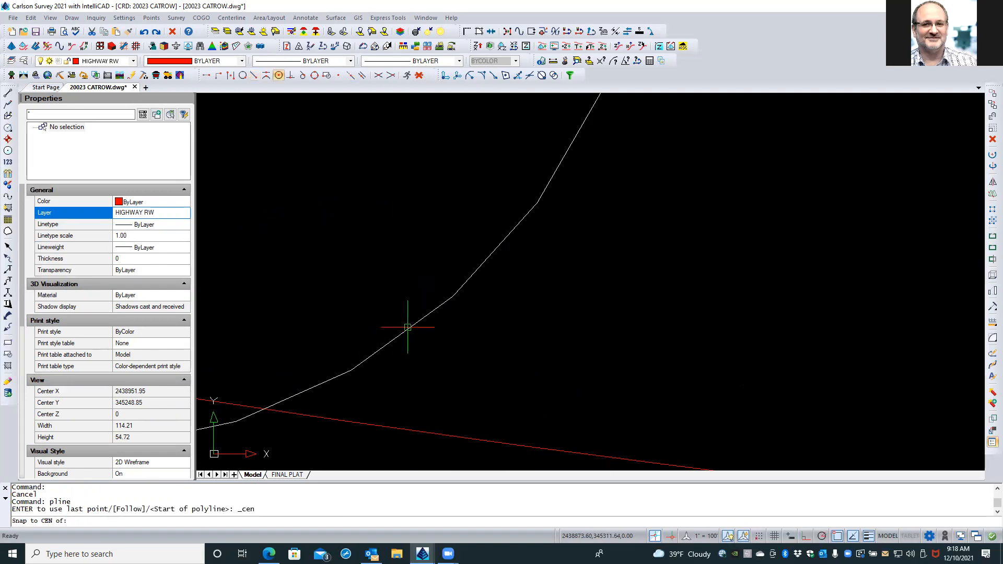
pyautogui.click(409, 329)
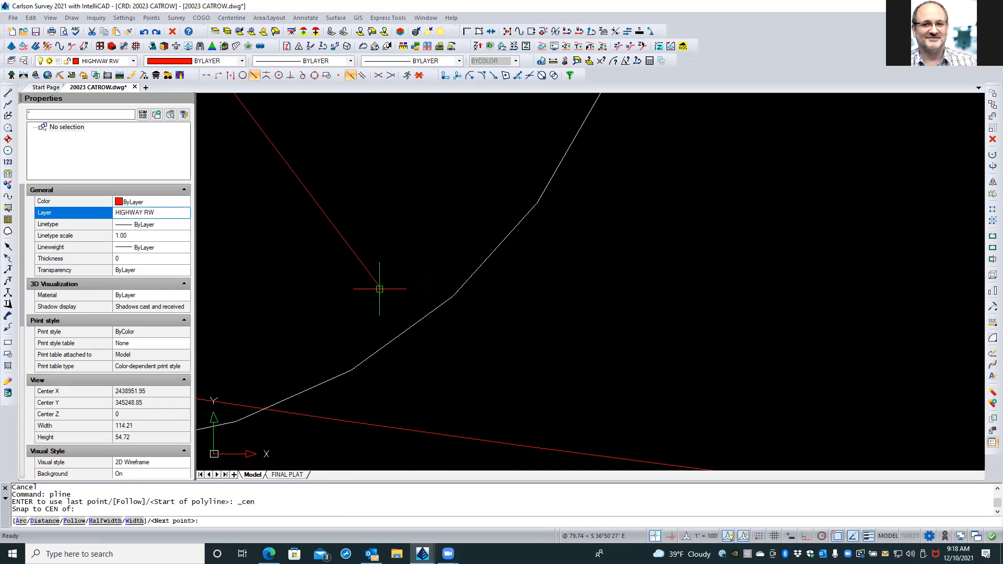
pyautogui.click(445, 379)
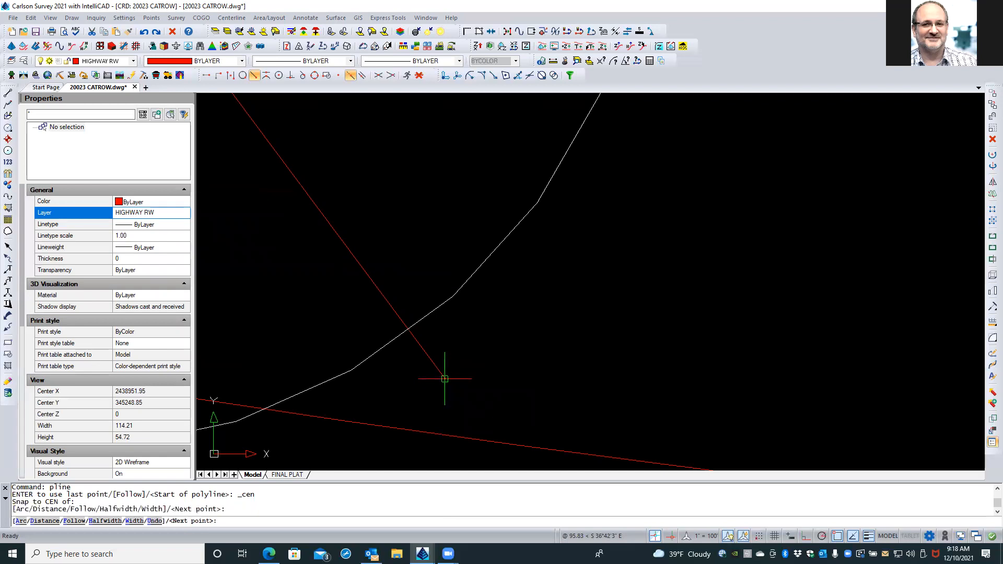
pyautogui.press('Return')
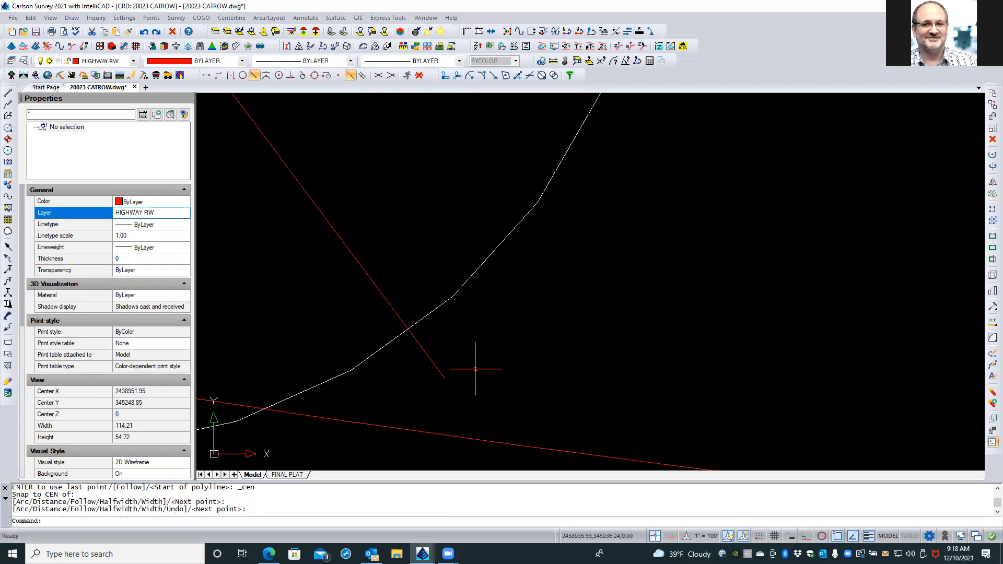
pyautogui.write('TRIM')
pyautogui.press('Return')
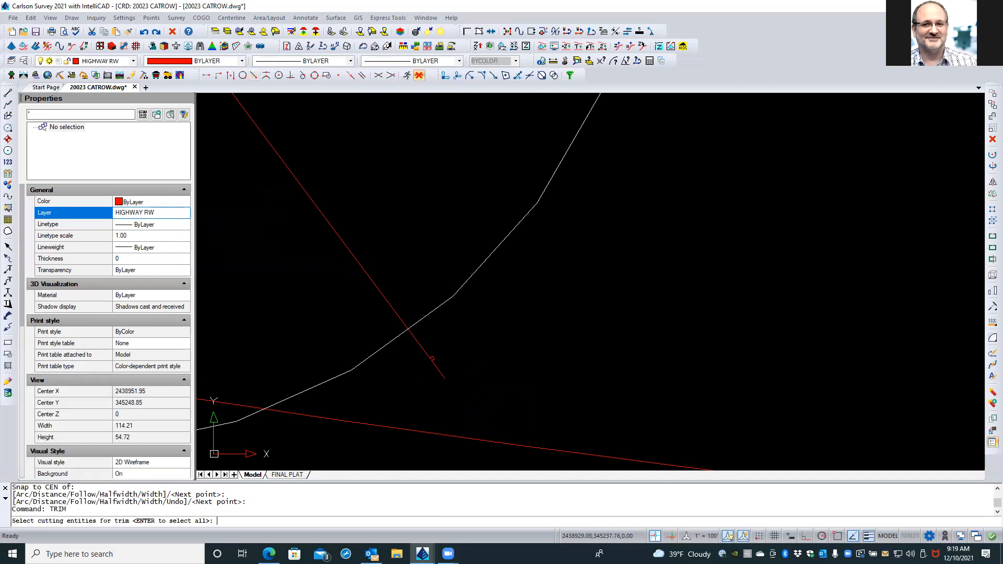
pyautogui.click(428, 314)
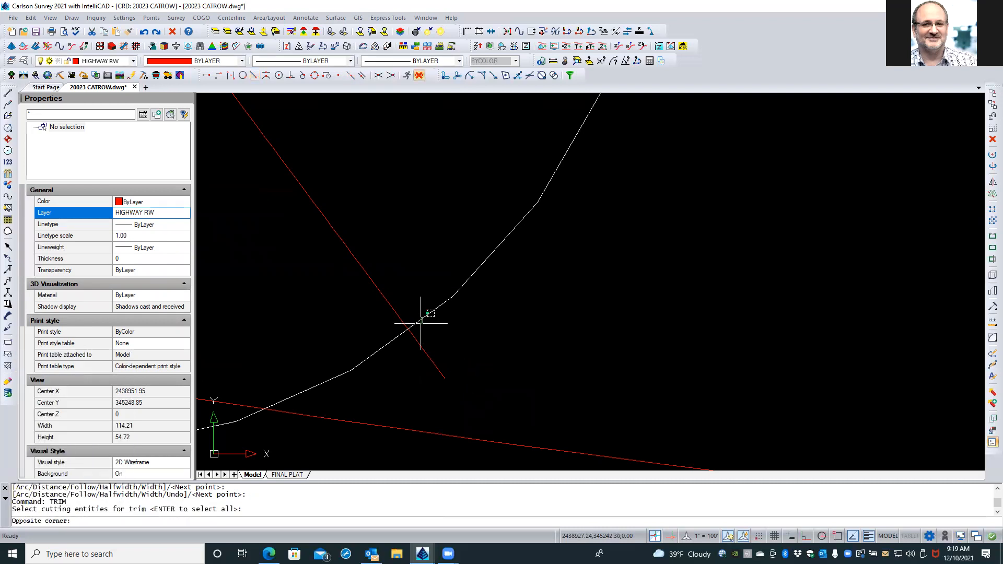
pyautogui.click(419, 327)
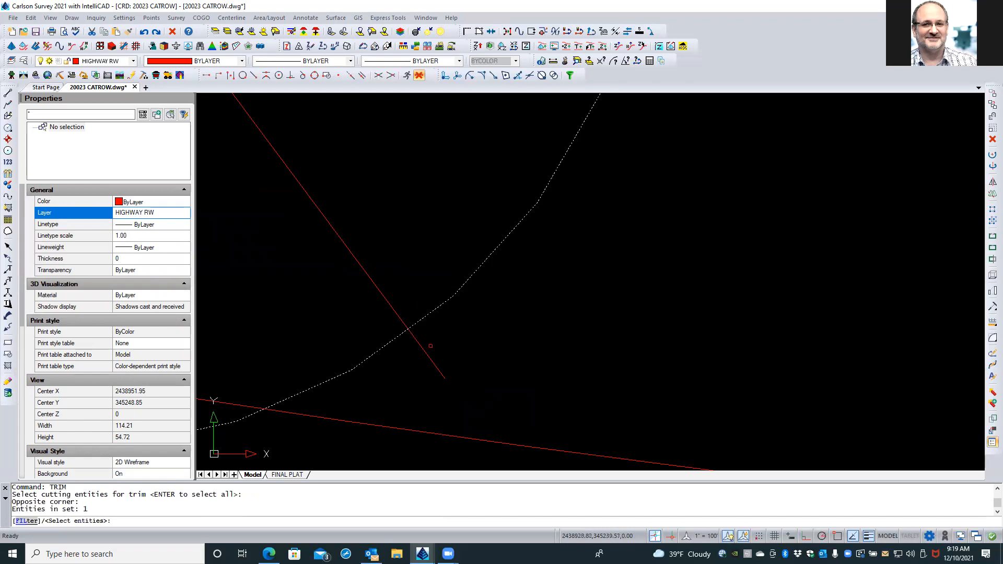
pyautogui.click(424, 350)
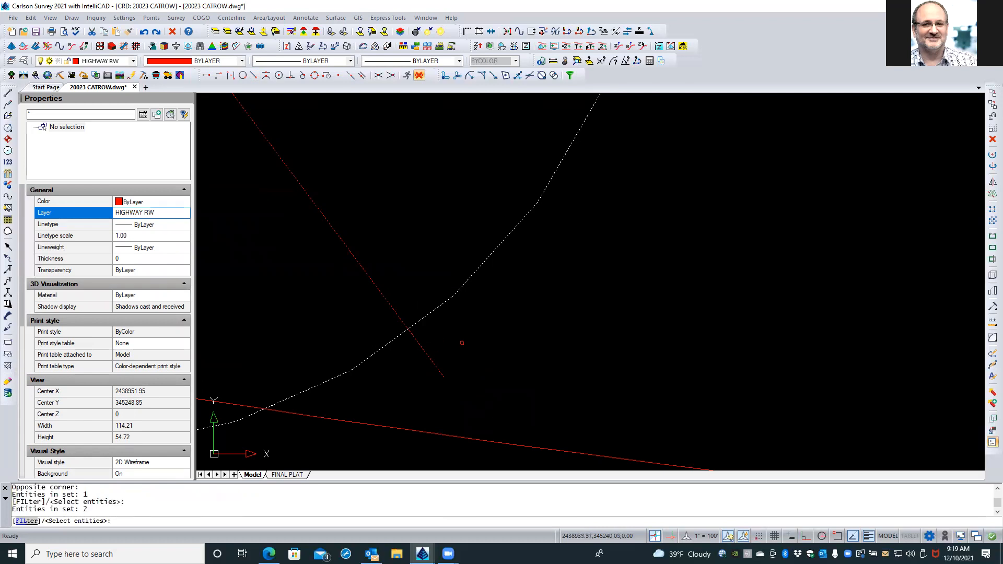
pyautogui.press('Return')
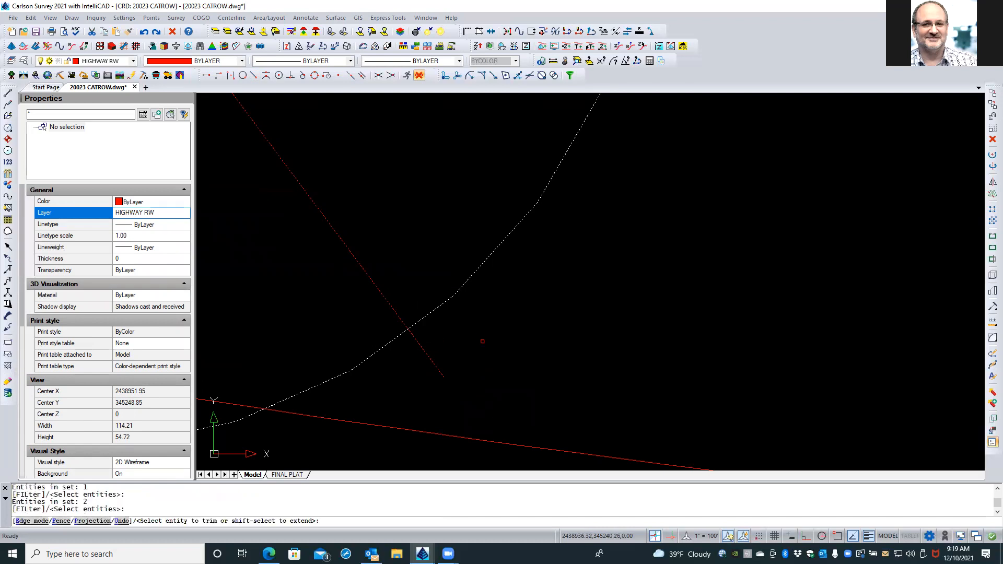
pyautogui.press('Escape')
pyautogui.press('Escape')
# Trim off the polyline's end that projects beyond the circle, using only the circle as the cutting entity.
pyautogui.write('trim')
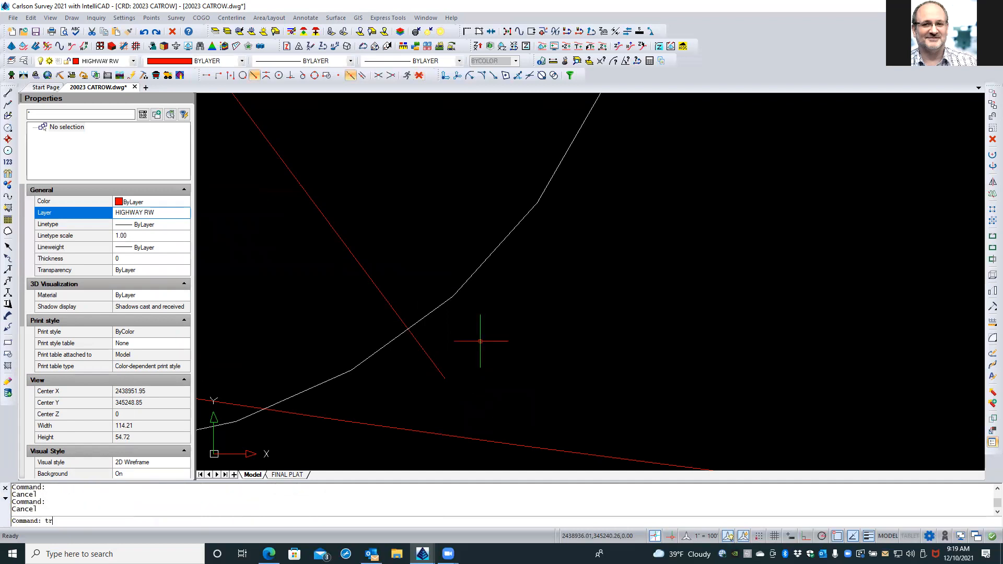
pyautogui.press('Return')
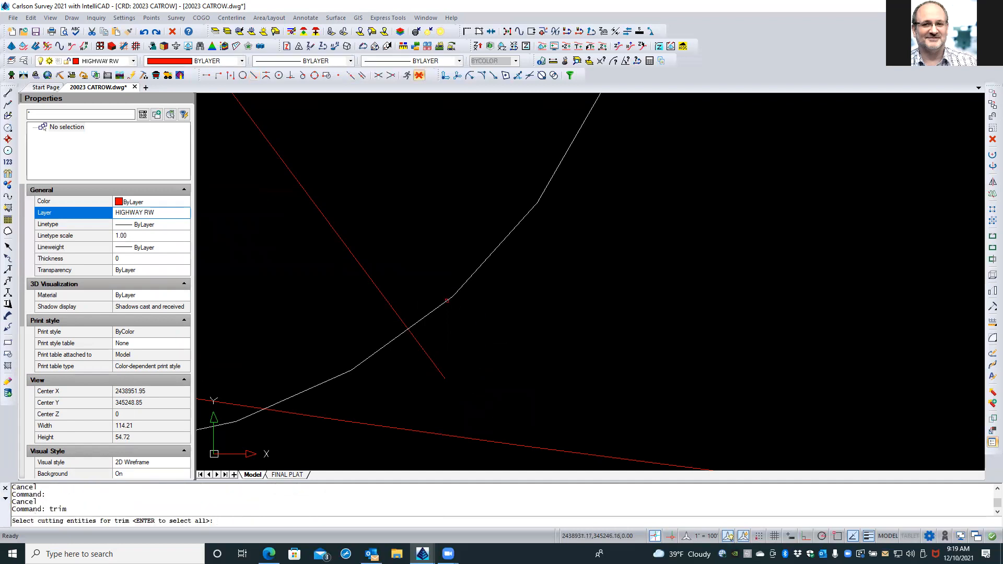
pyautogui.click(457, 275)
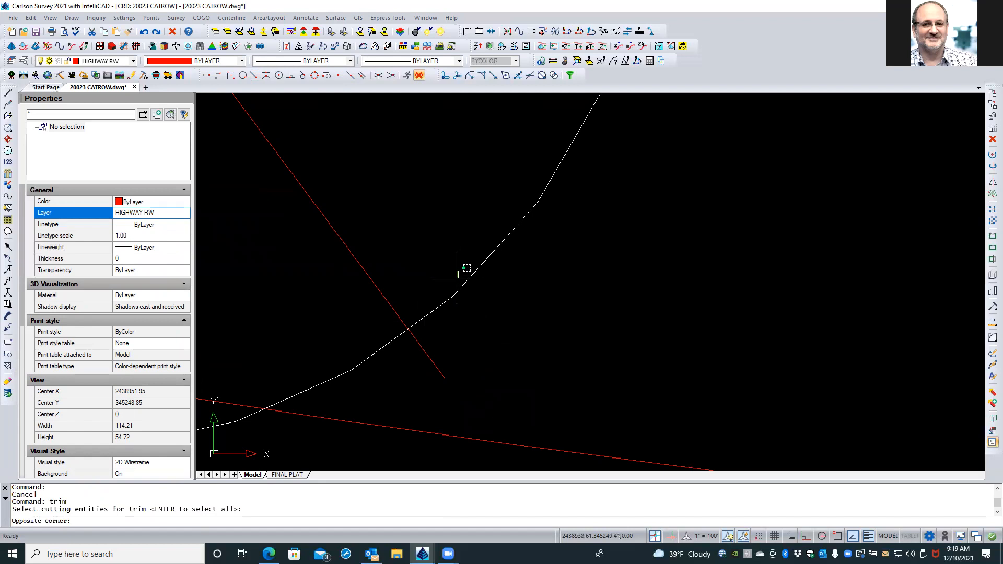
pyautogui.click(453, 307)
pyautogui.press('Return')
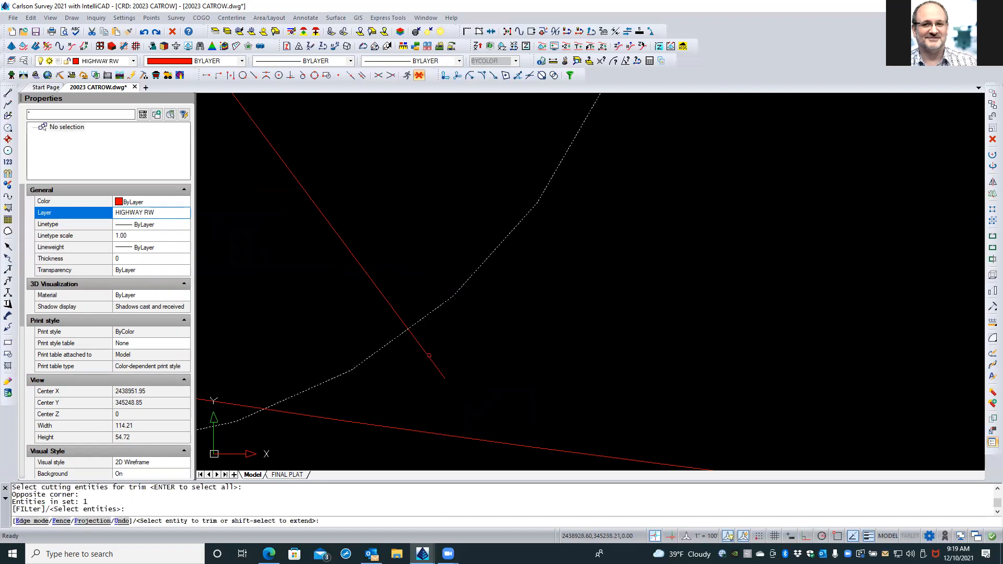
pyautogui.press('Return')
pyautogui.press('Return')
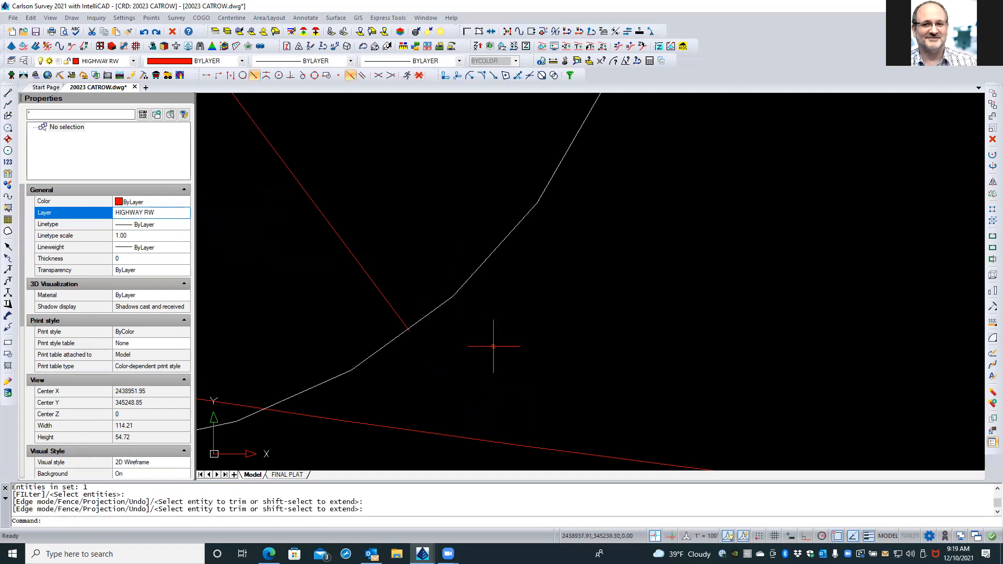
pyautogui.press('Escape')
pyautogui.press('Escape')
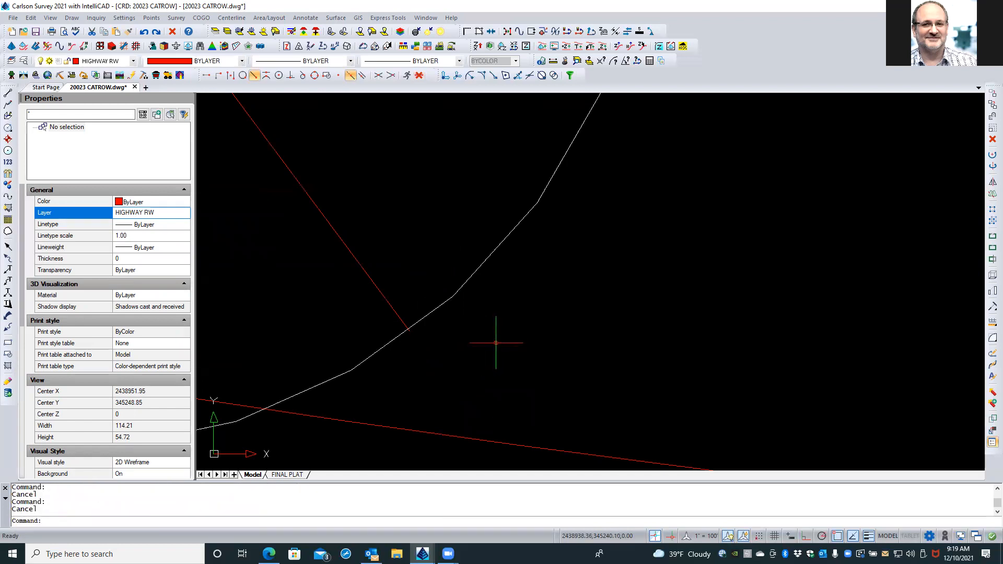
# Regenerate the drawing display with the rea command, with the trimmed polyline end on the circle in close view.
pyautogui.scroll(2, 413, 340)
pyautogui.scroll(2, 415, 338)
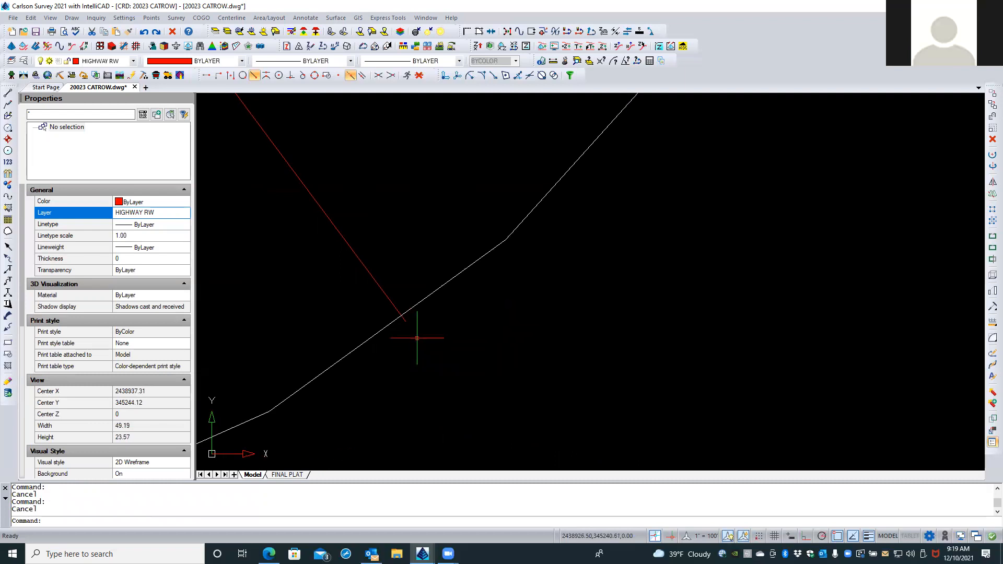
pyautogui.write('rea')
pyautogui.press('Return')
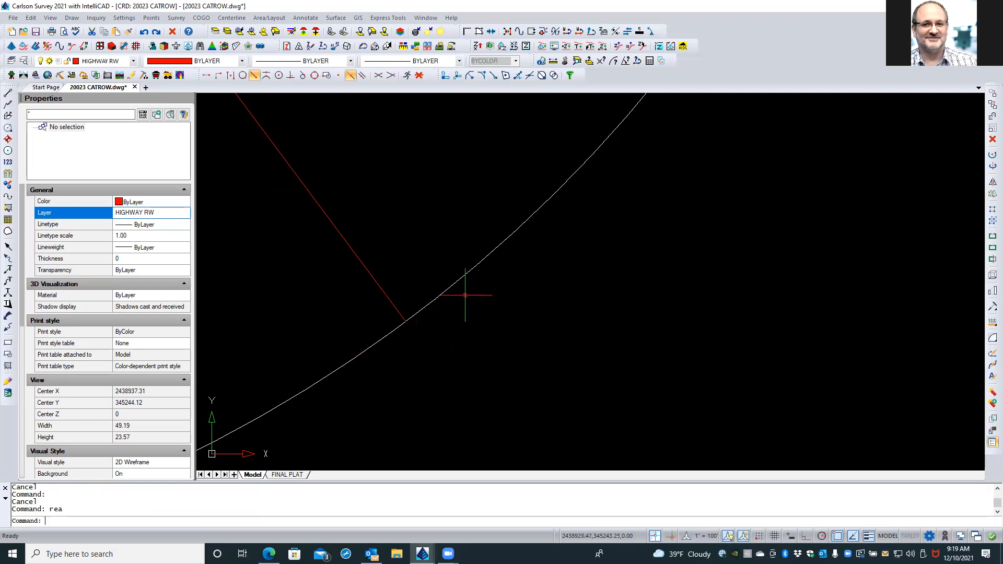
# Delete the circle and the polyline running from its center.
pyautogui.scroll(-7, 508, 315)
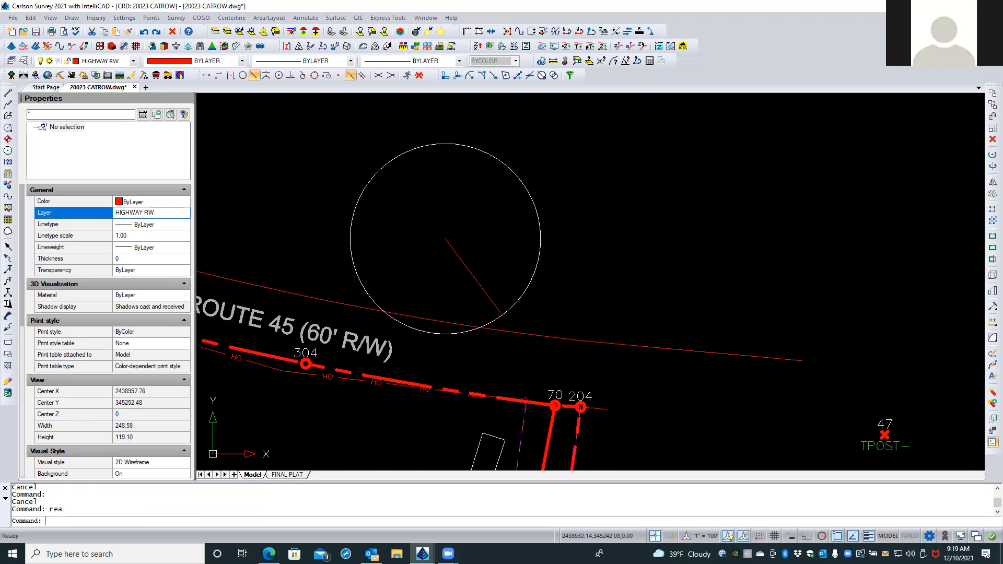
pyautogui.click(549, 253)
pyautogui.click(413, 294)
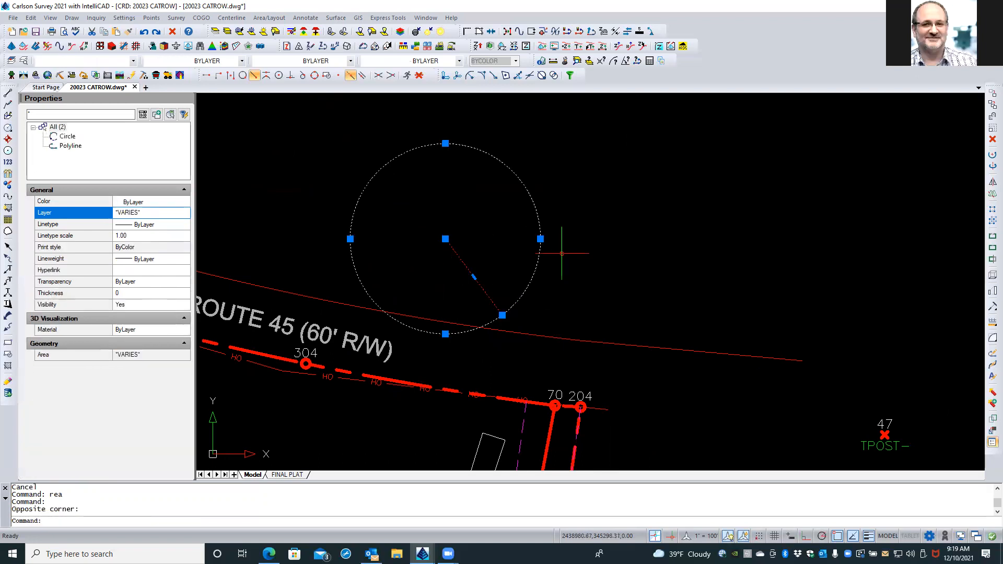
pyautogui.click(172, 32)
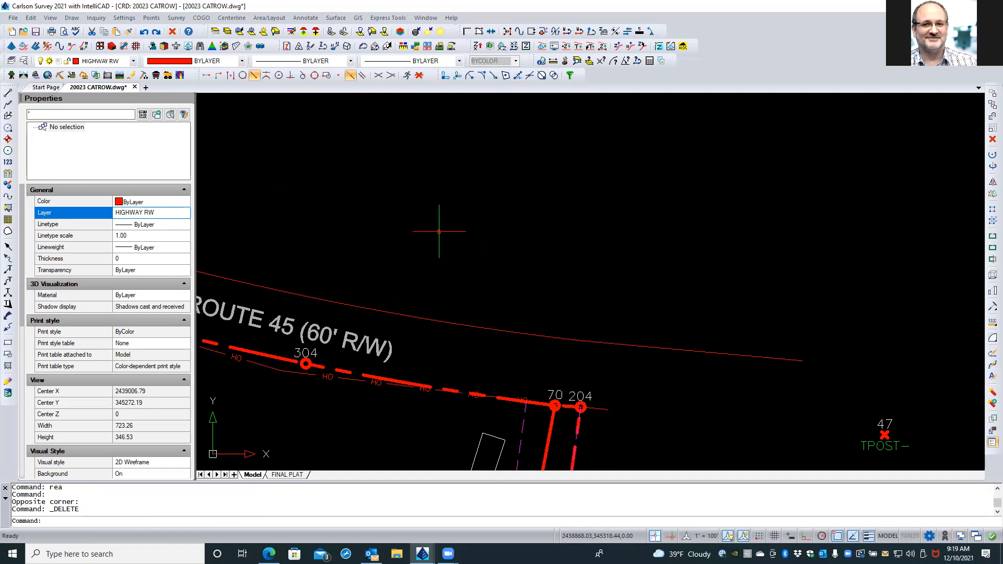
pyautogui.write('VIEWRES')
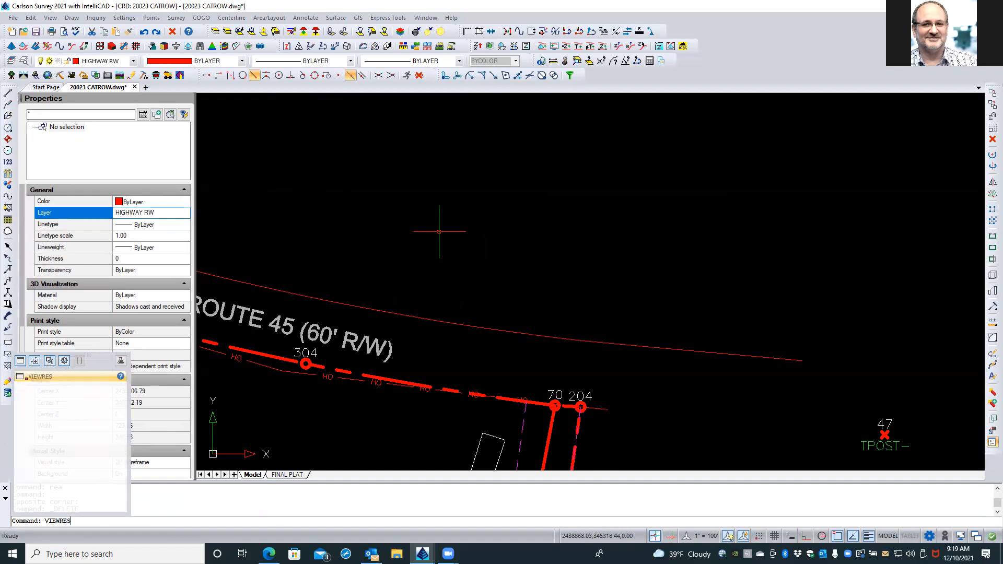
pyautogui.press('Return')
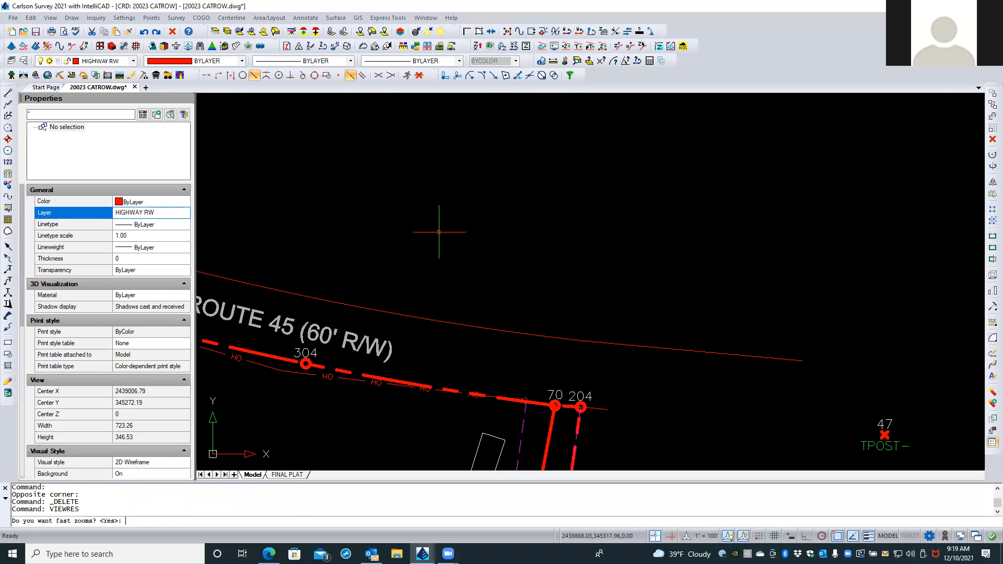
pyautogui.press('Escape')
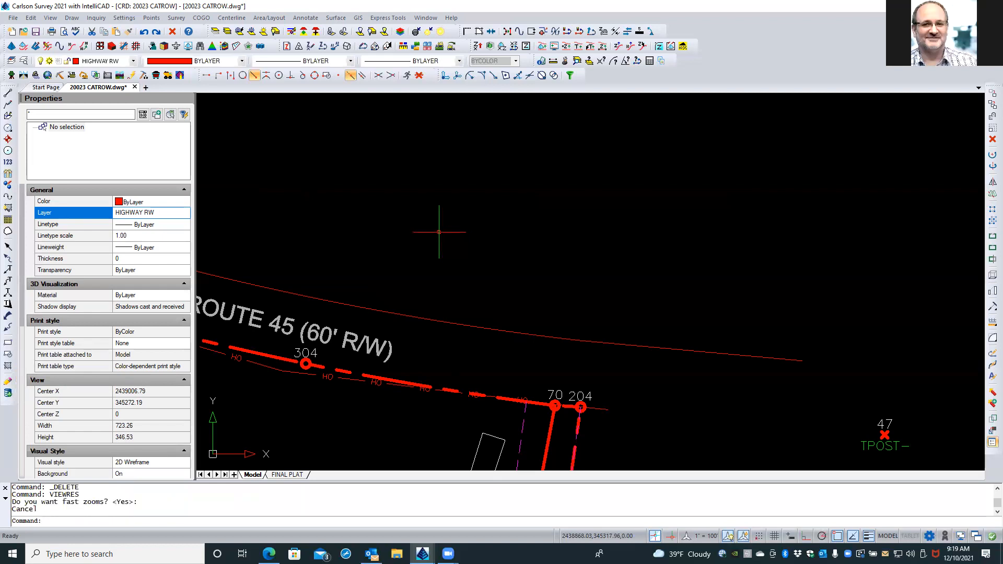
# Search the system variable list for a view resolution variable, checking VIEWMODE, VIEWSIZE and VISRETAIN, and leave the editor without changes.
pyautogui.click(120, 20)
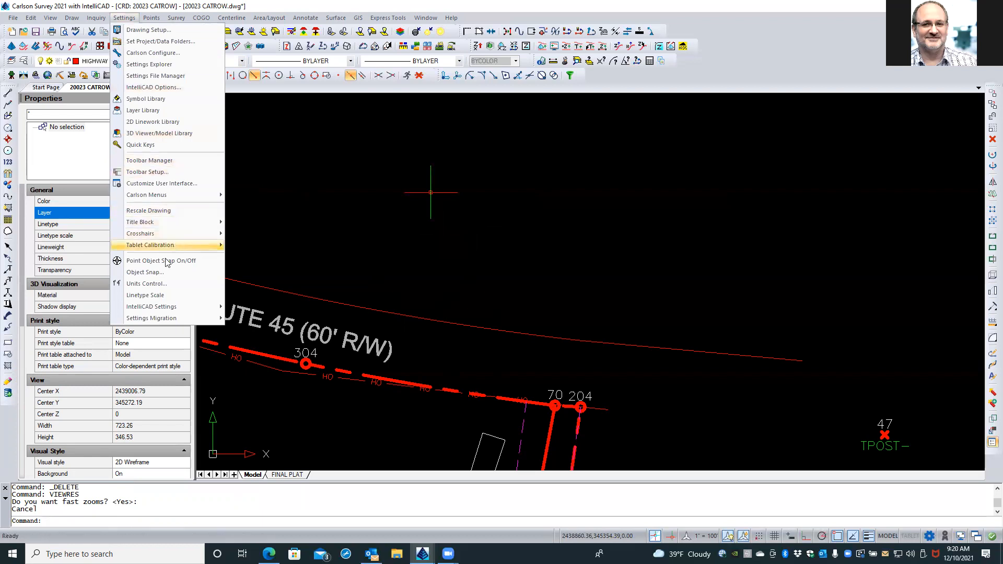
pyautogui.moveTo(166, 307)
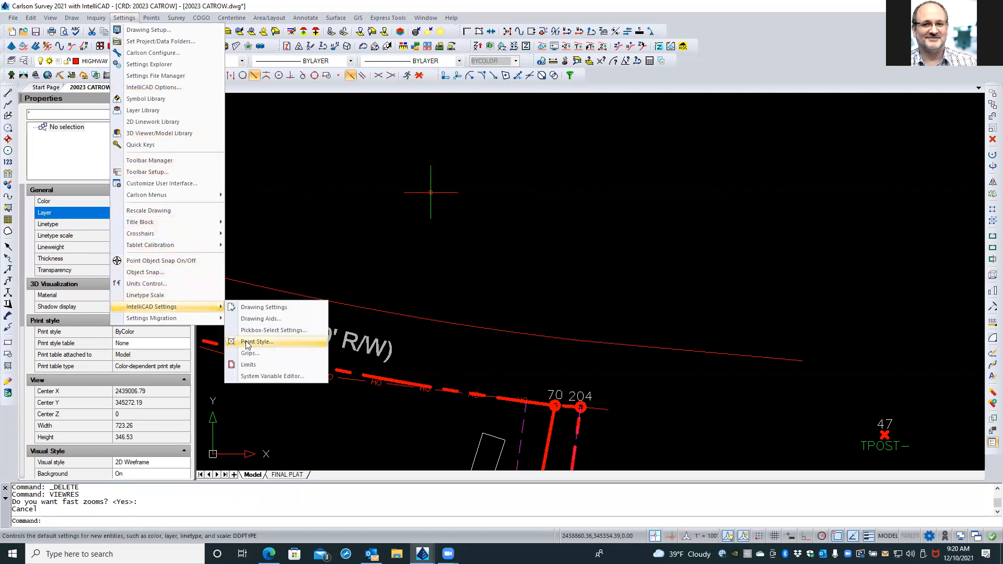
pyautogui.click(261, 377)
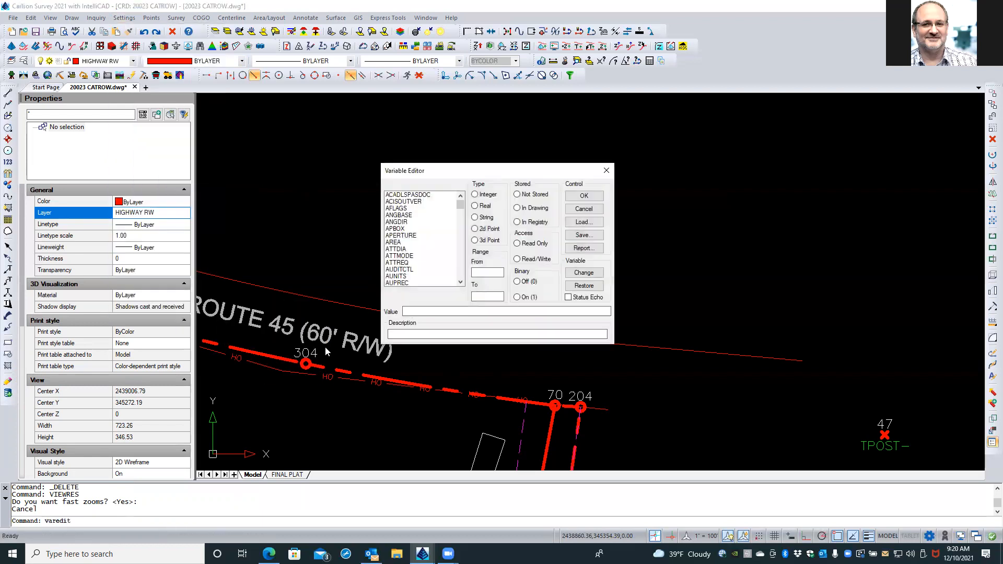
pyautogui.moveTo(460, 202); pyautogui.dragTo(464, 276)
pyautogui.scroll(3, 450, 269)
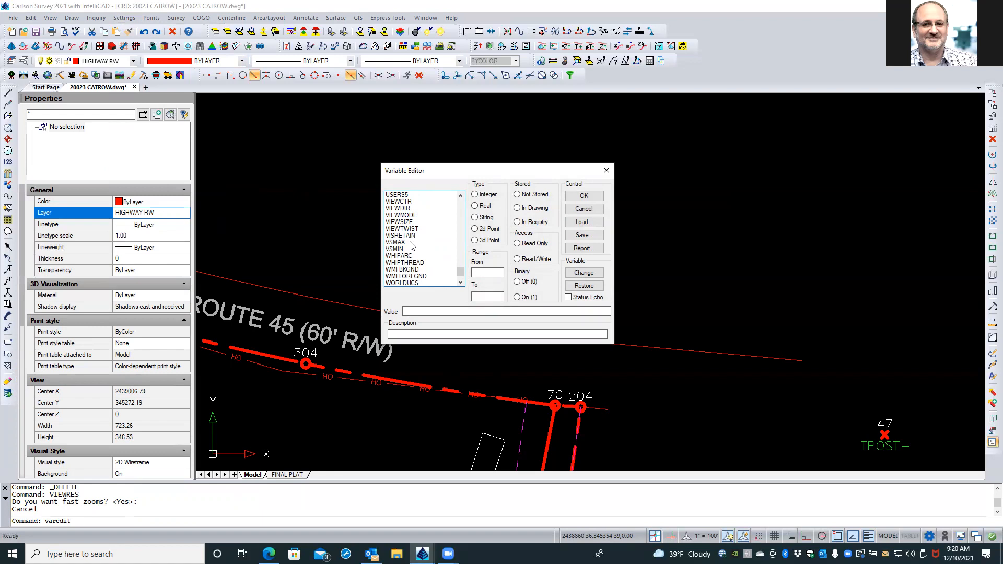
pyautogui.scroll(3, 411, 245)
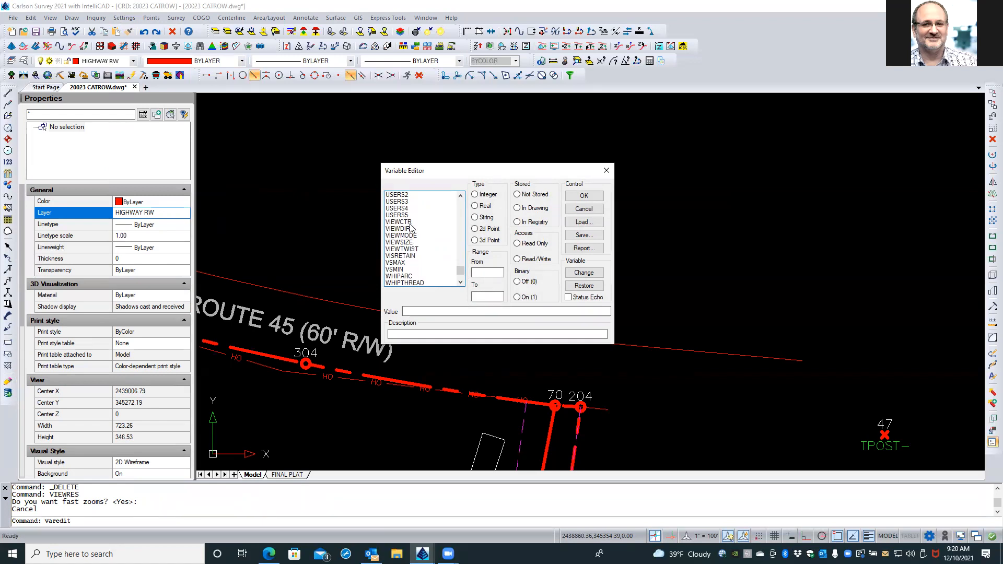
pyautogui.click(416, 235)
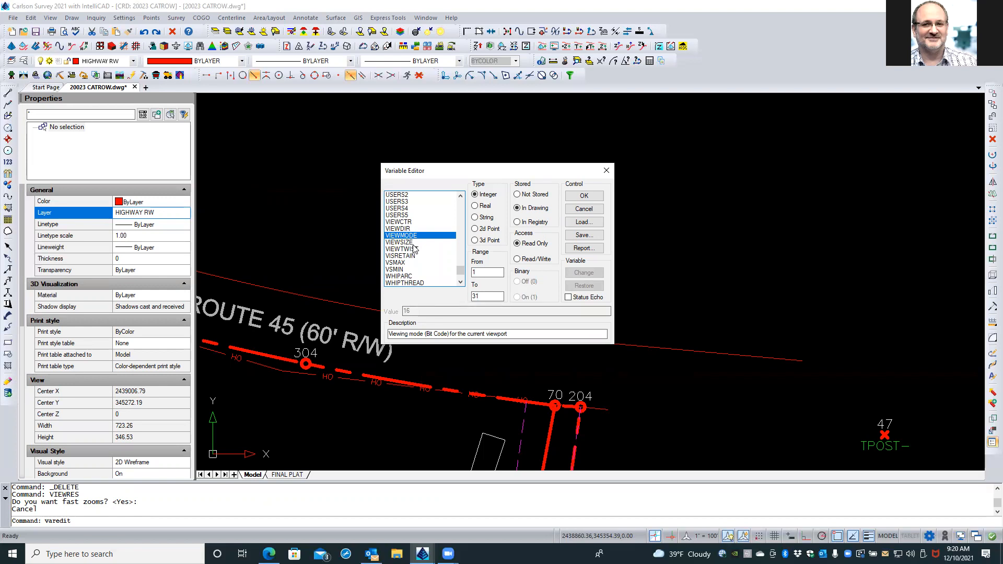
pyautogui.click(413, 243)
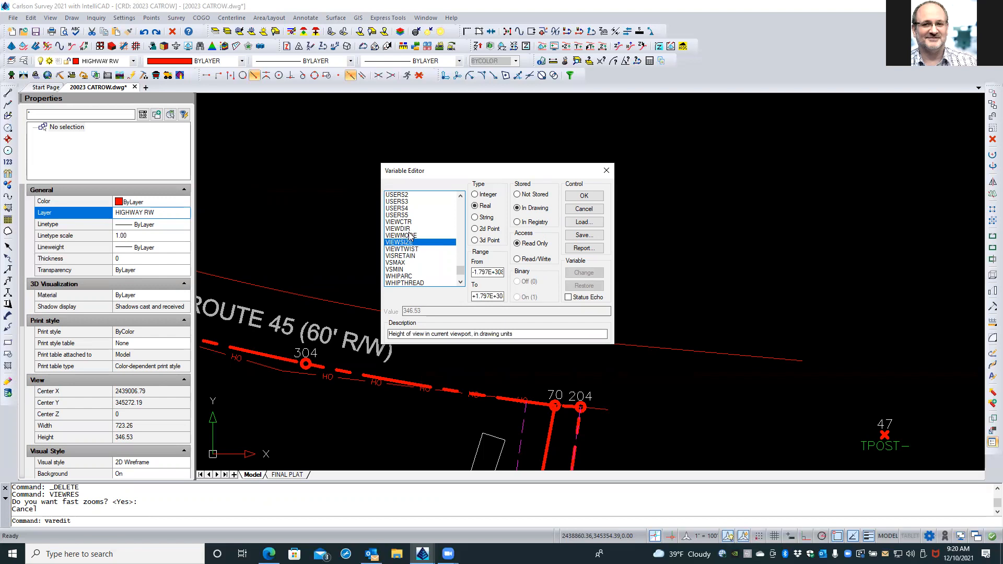
pyautogui.click(410, 236)
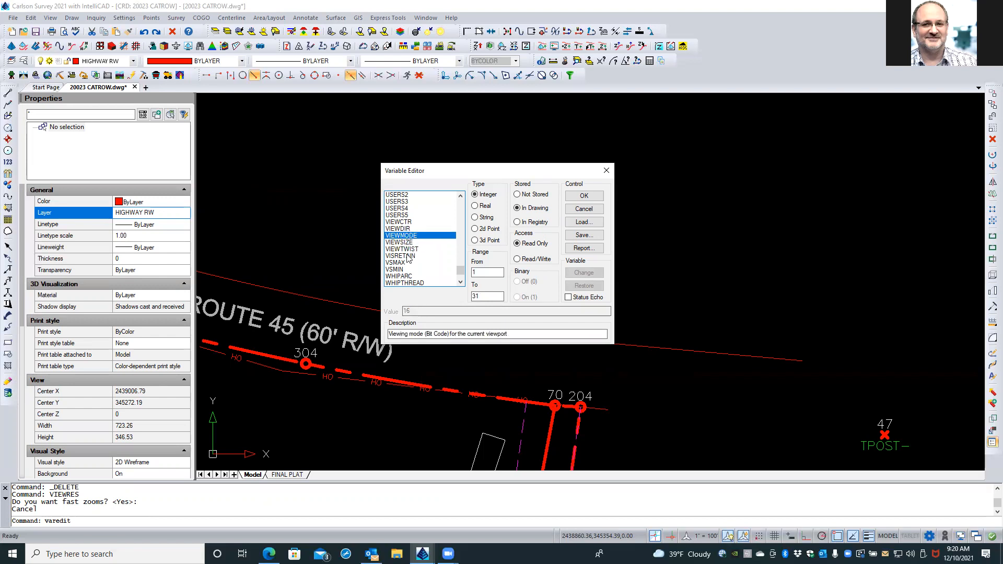
pyautogui.click(409, 256)
pyautogui.scroll(-3, 413, 255)
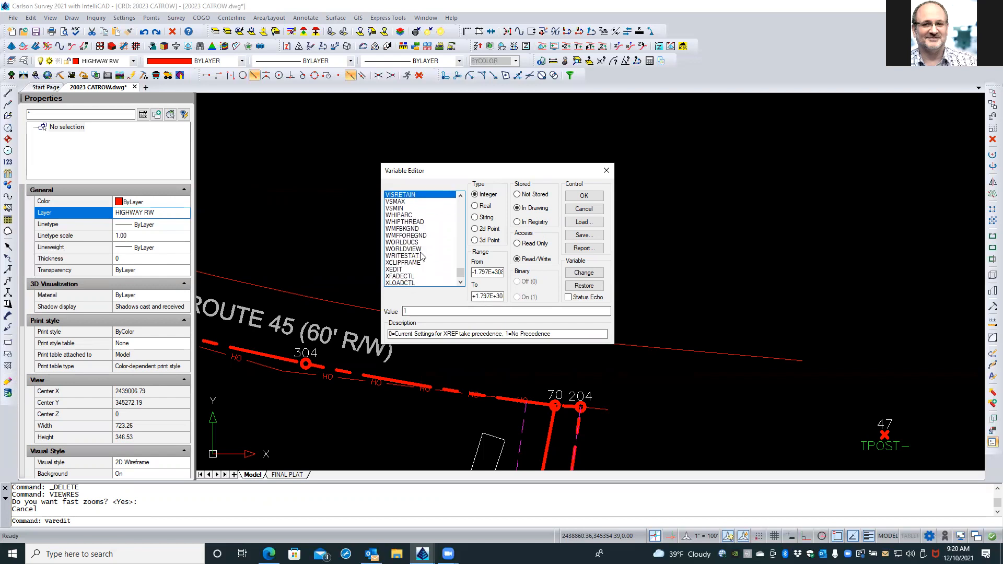
pyautogui.scroll(-1, 423, 257)
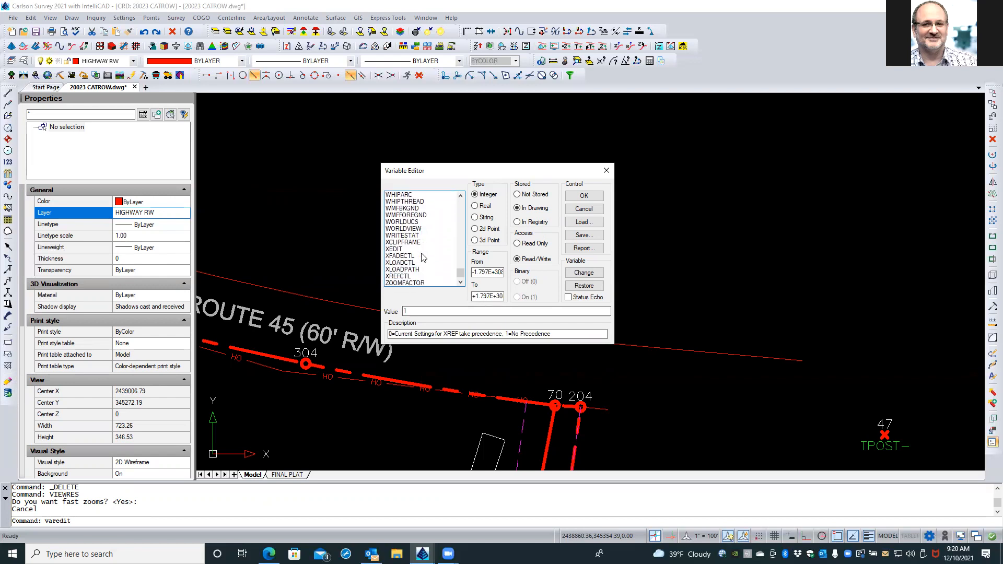
pyautogui.click(584, 209)
# Examine the Display and Viewing options in Drawing Settings for a curve display quality setting, then cancel without changes.
pyautogui.write('VIEWRES')
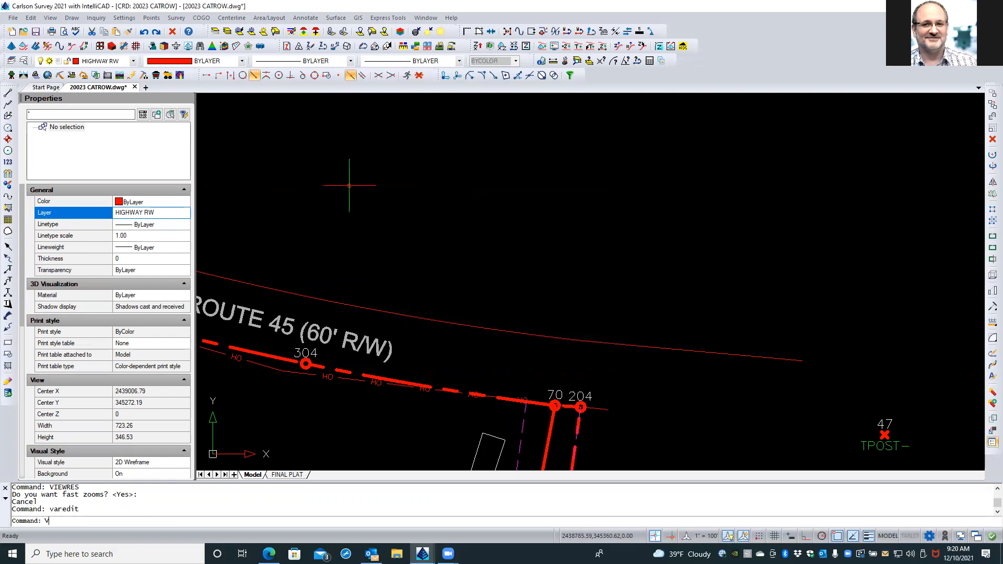
pyautogui.press('Return')
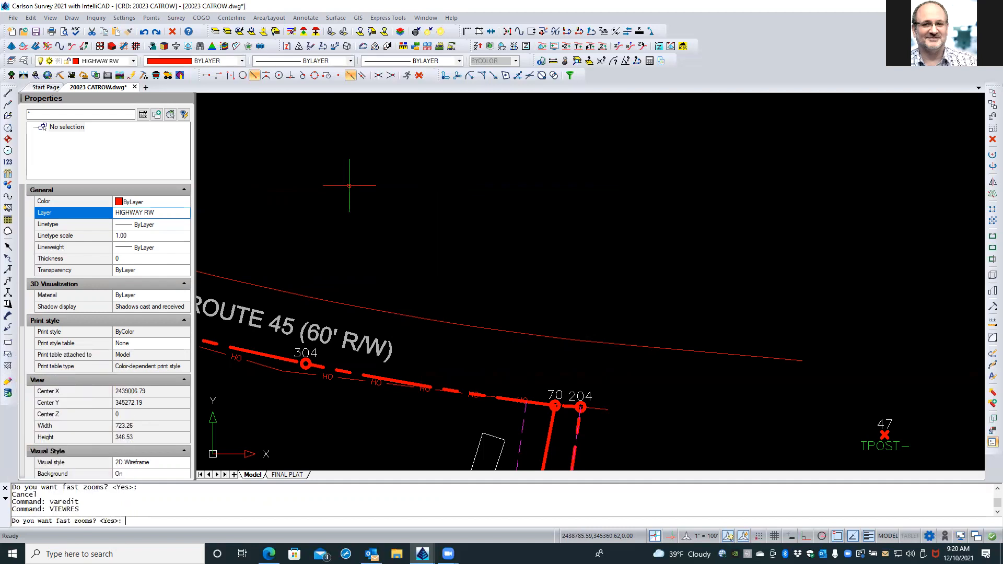
pyautogui.click(125, 18)
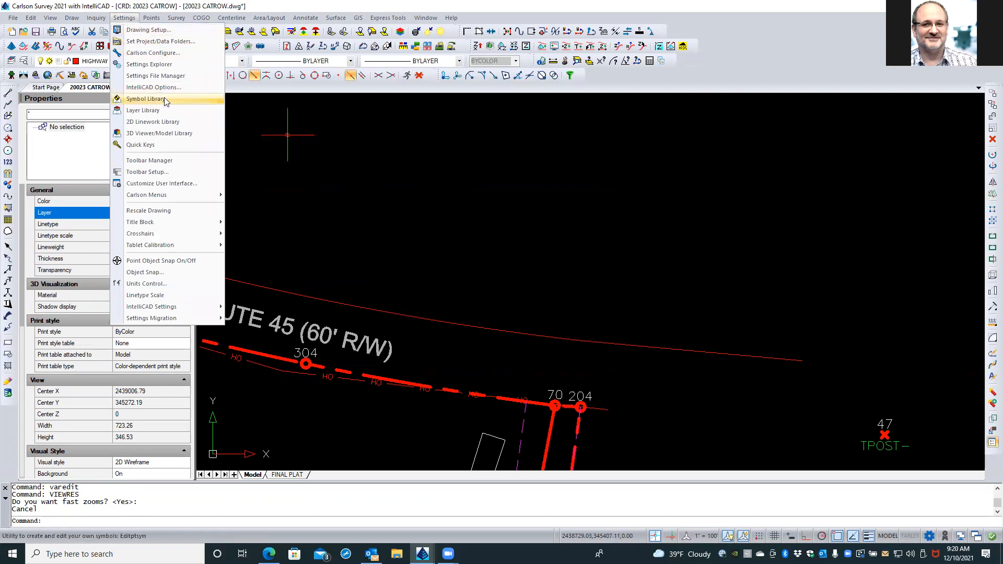
pyautogui.moveTo(181, 307)
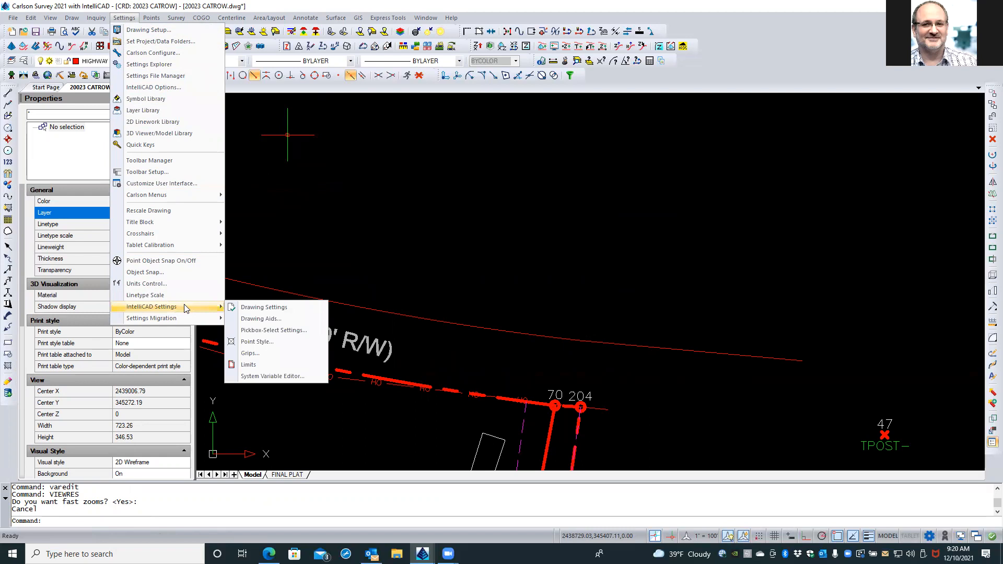
pyautogui.click(285, 320)
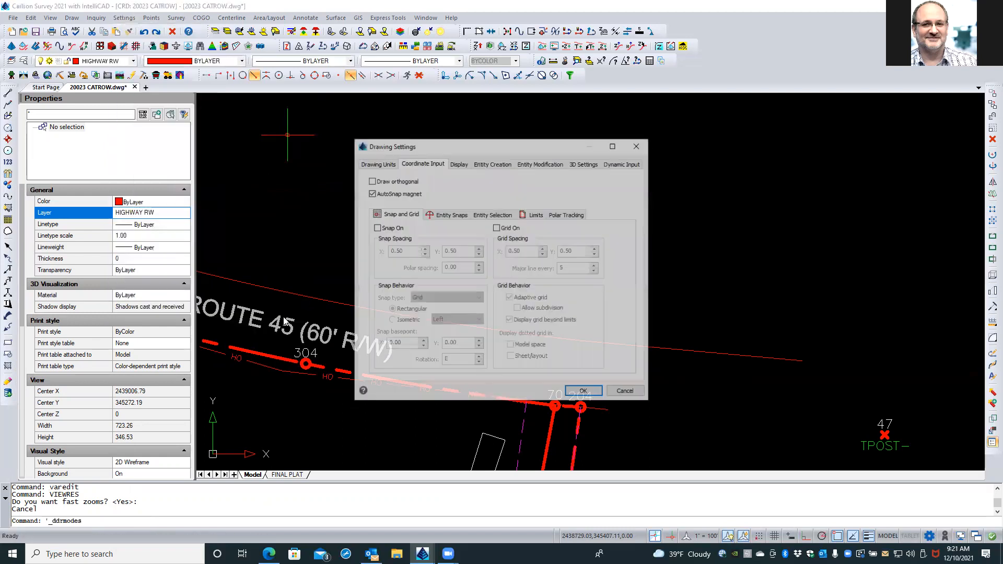
pyautogui.click(458, 164)
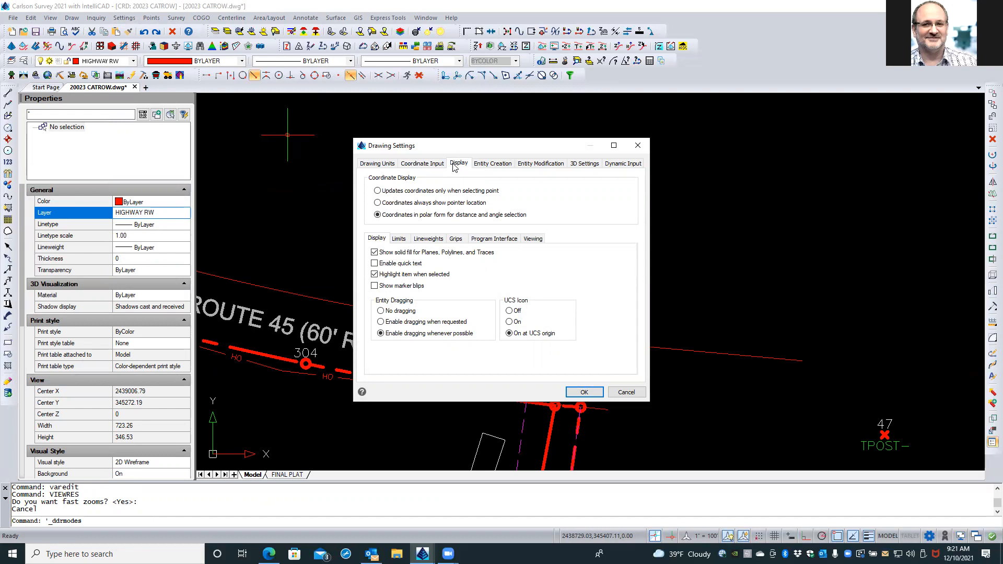
pyautogui.click(532, 239)
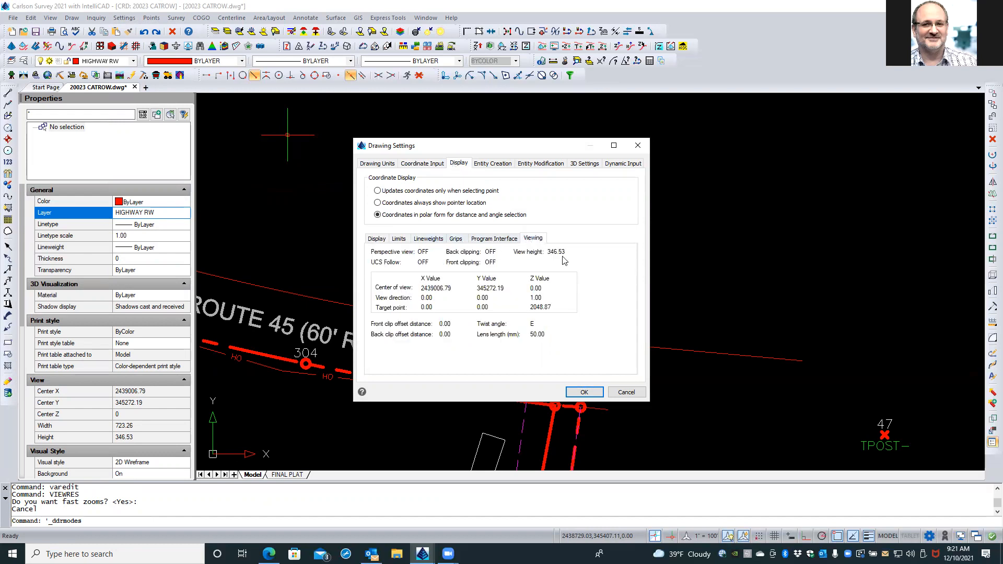
pyautogui.click(381, 239)
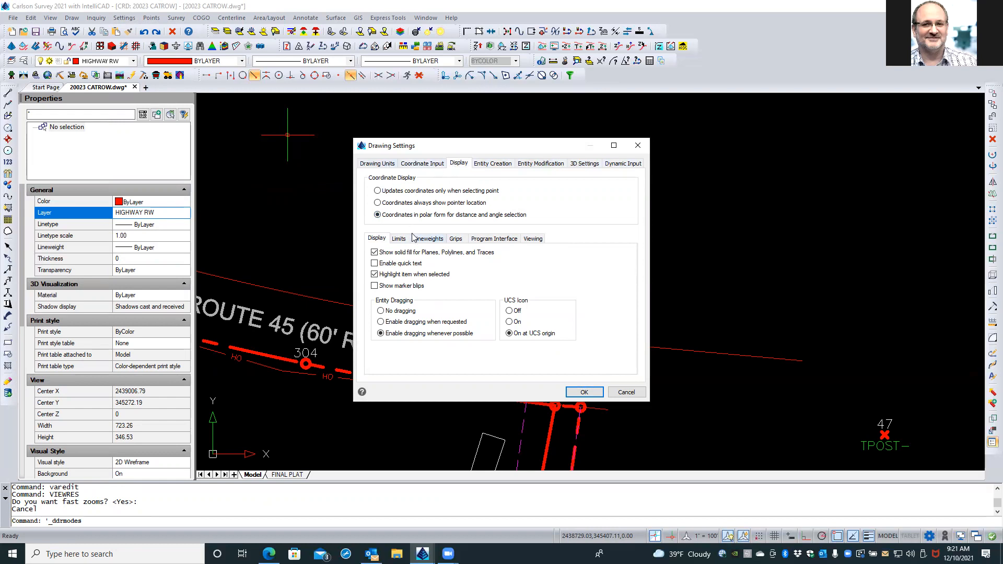
pyautogui.click(622, 393)
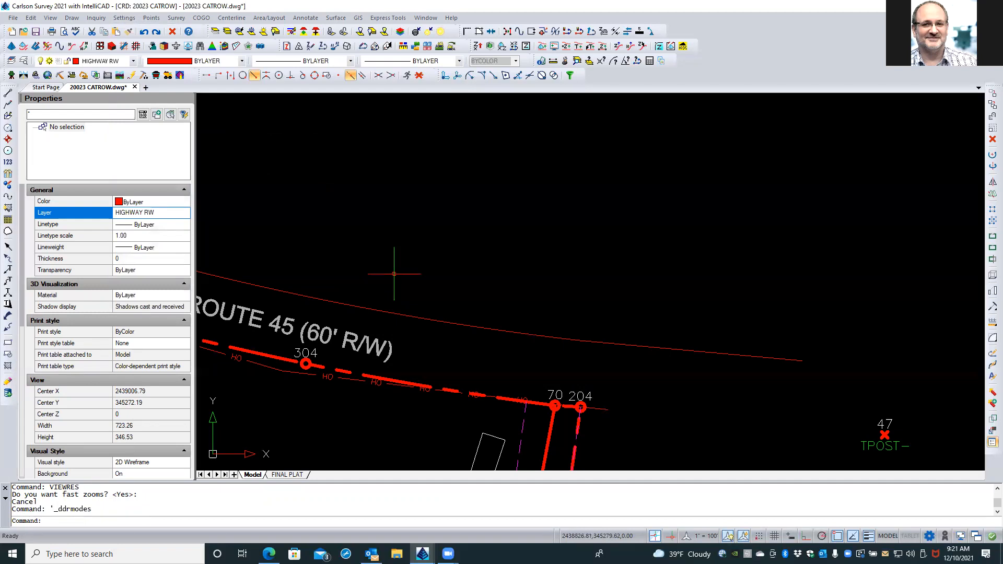
# Run VIEWRES, accept fast zooms as Yes, and set the curve display quality to 20000.
pyautogui.write('VIEWRES')
pyautogui.press('Return')
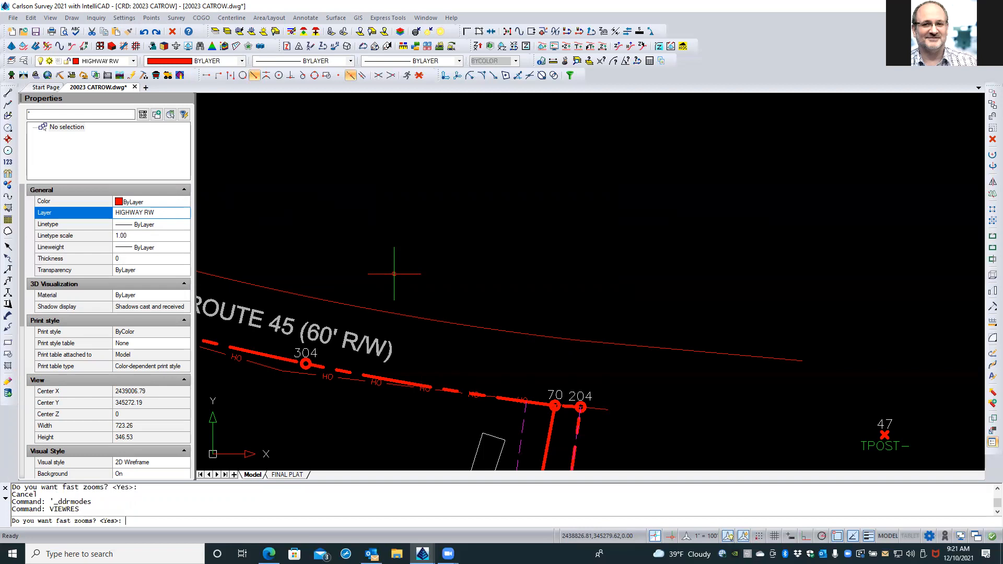
pyautogui.press('Return')
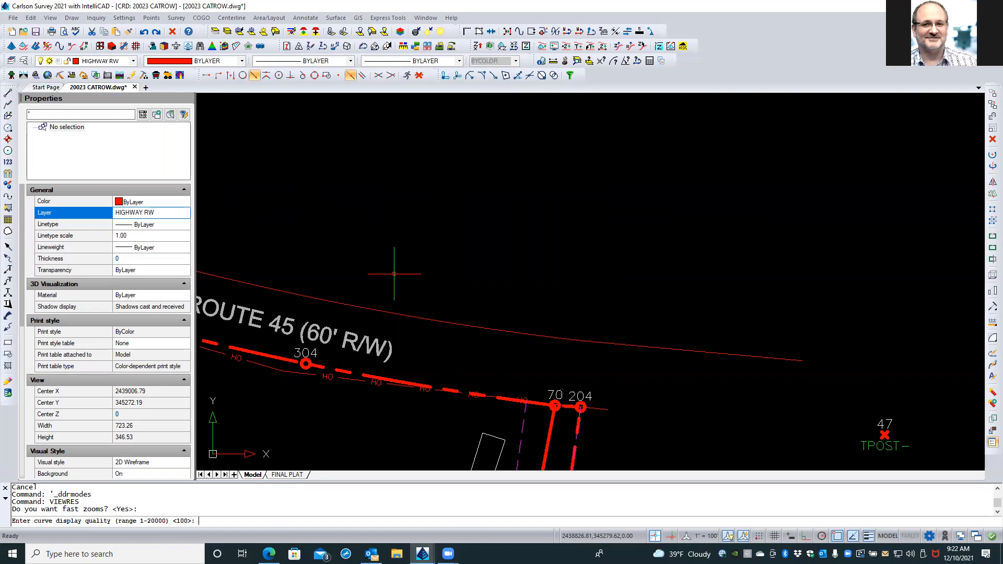
pyautogui.write('20000')
pyautogui.press('Return')
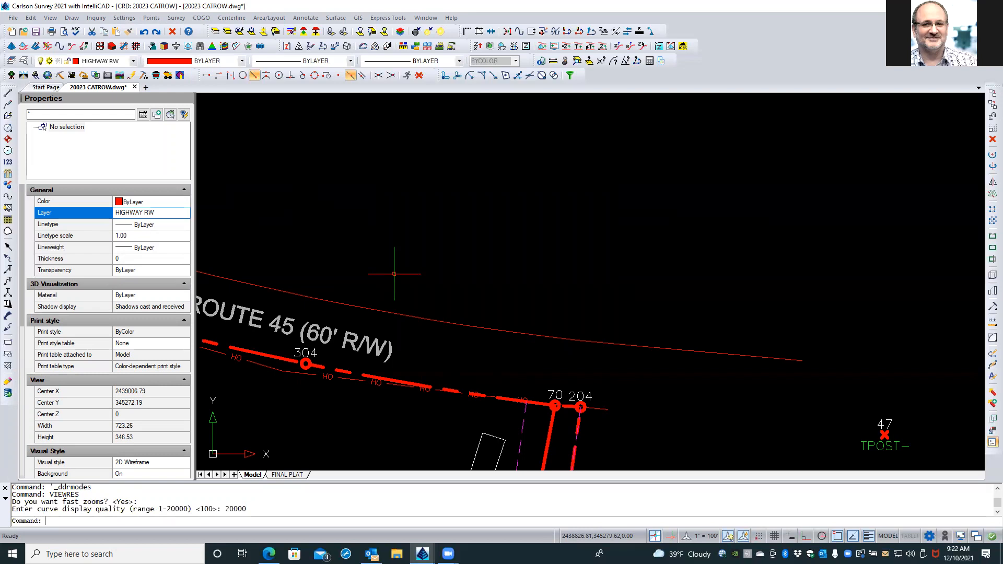
# Restore the erased circle and its polyline with the OOPS command.
pyautogui.scroll(-5, 443, 275)
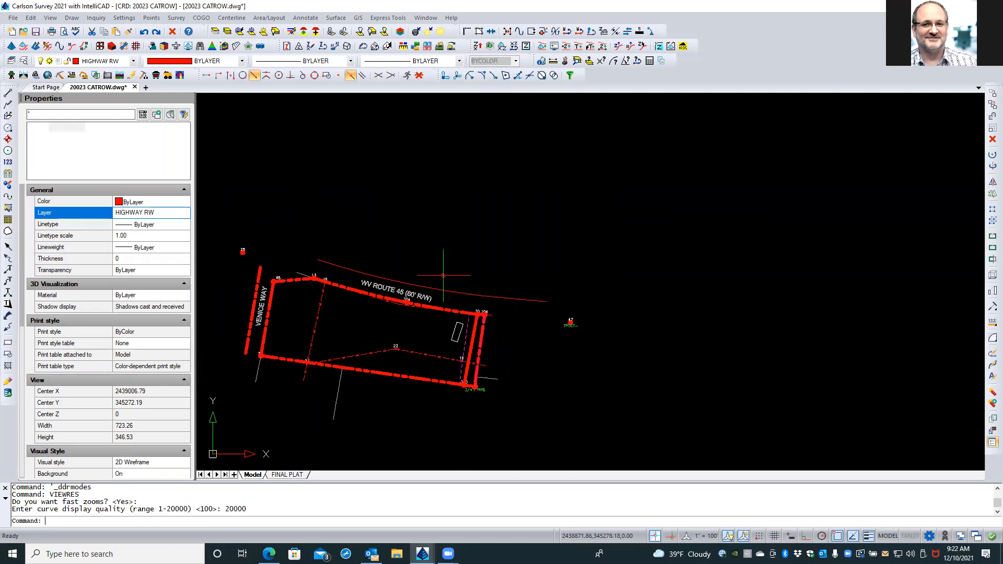
pyautogui.write('oops')
pyautogui.press('Return')
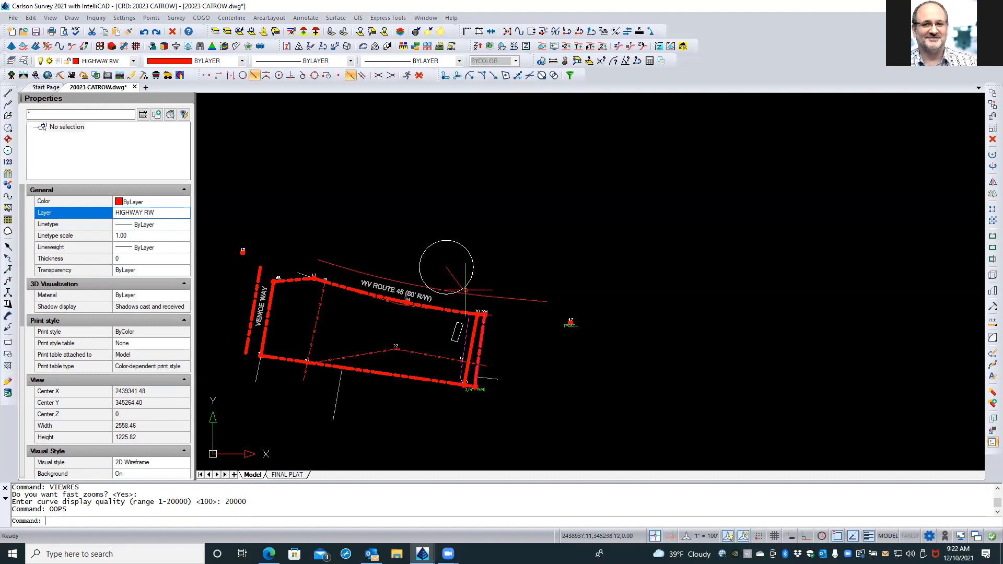
# Inspect at very close range how the trimmed polyline end meets the circle's edge.
pyautogui.scroll(3, 467, 288)
pyautogui.scroll(10, 465, 290)
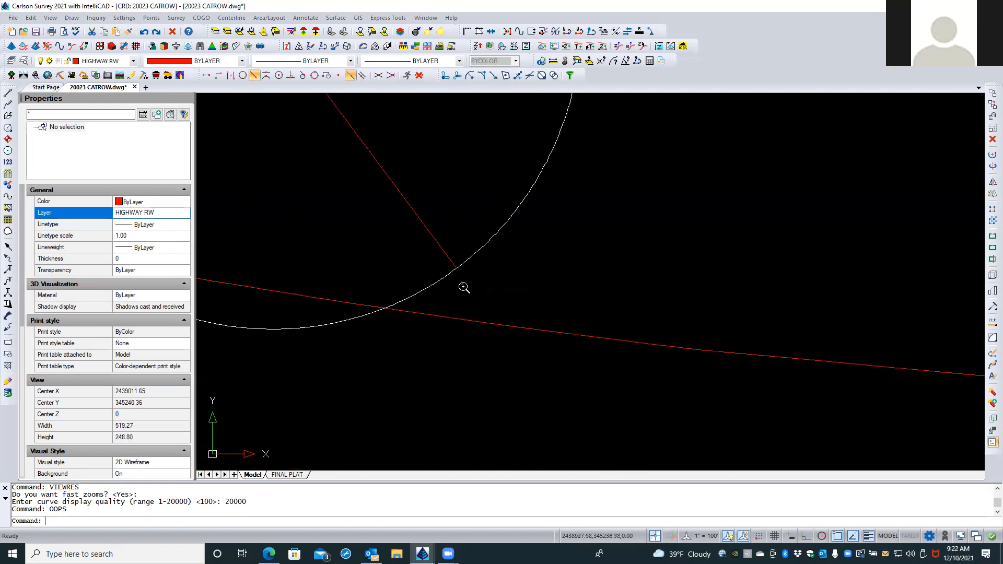
pyautogui.scroll(2, 456, 262)
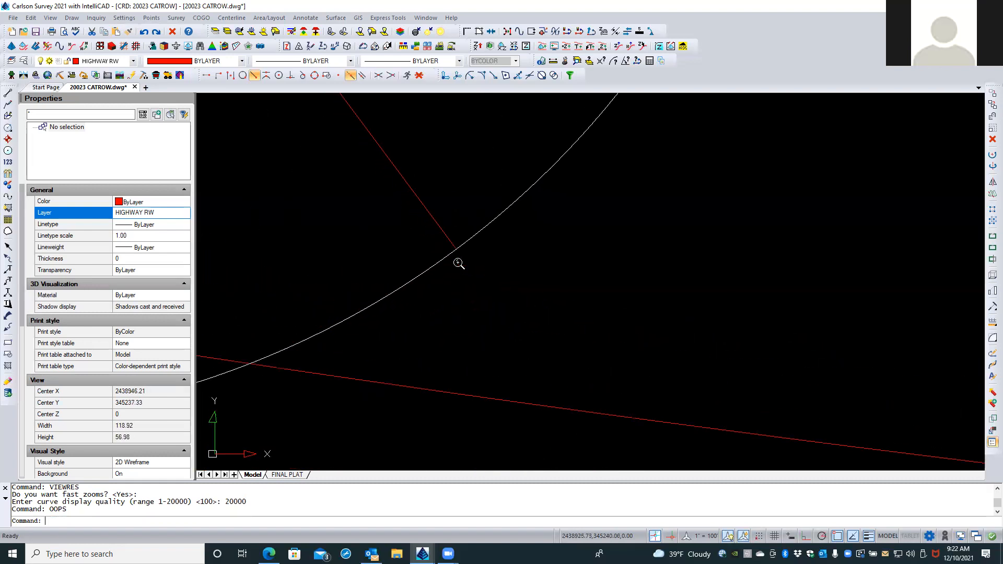
pyautogui.scroll(1, 460, 248)
pyautogui.scroll(10, 460, 248)
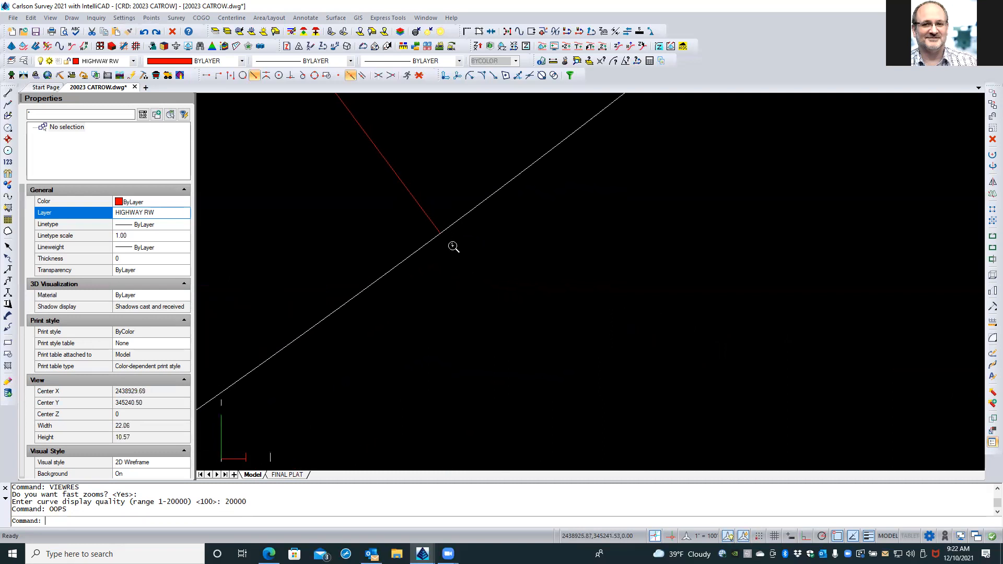
pyautogui.scroll(5, 440, 238)
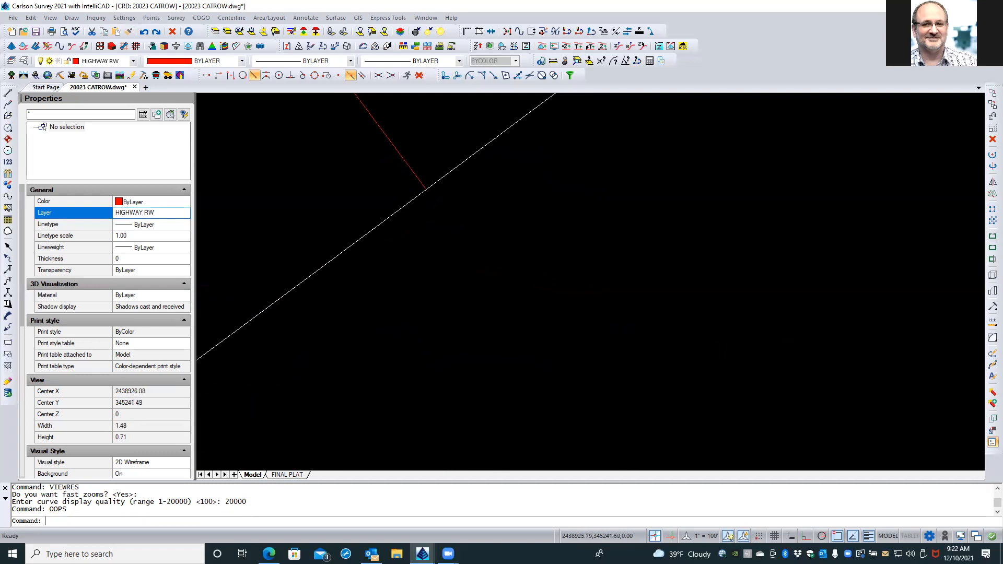
pyautogui.scroll(4, 434, 188)
pyautogui.scroll(3, 433, 219)
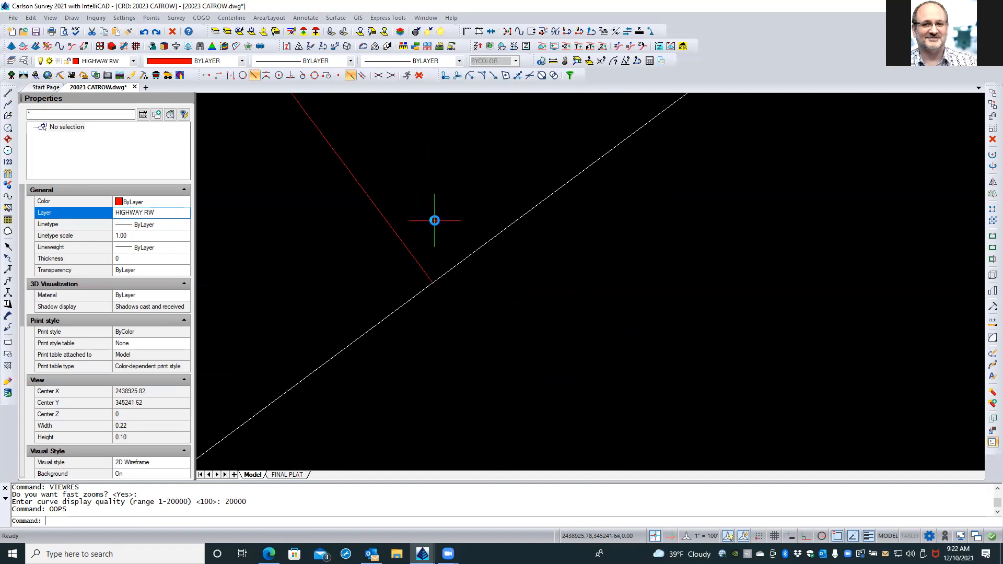
pyautogui.scroll(4, 435, 220)
pyautogui.scroll(2, 473, 300)
pyautogui.scroll(-3, 473, 301)
pyautogui.scroll(-3, 472, 300)
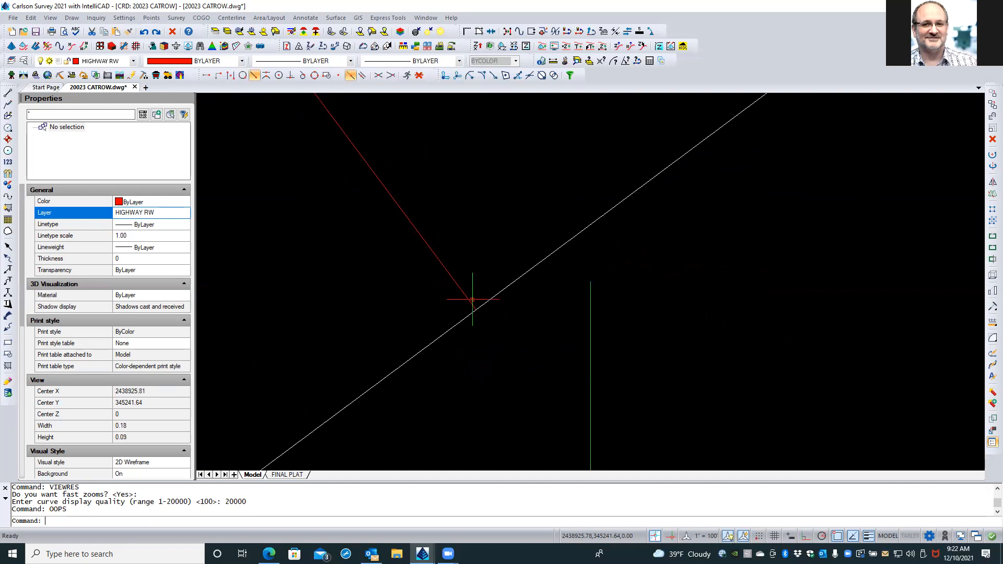
# Zoom to the drawing extents, delete the test circle and its polyline, and save the drawing.
pyautogui.write('zoom')
pyautogui.press('Return')
pyautogui.write('e')
pyautogui.press('Return')
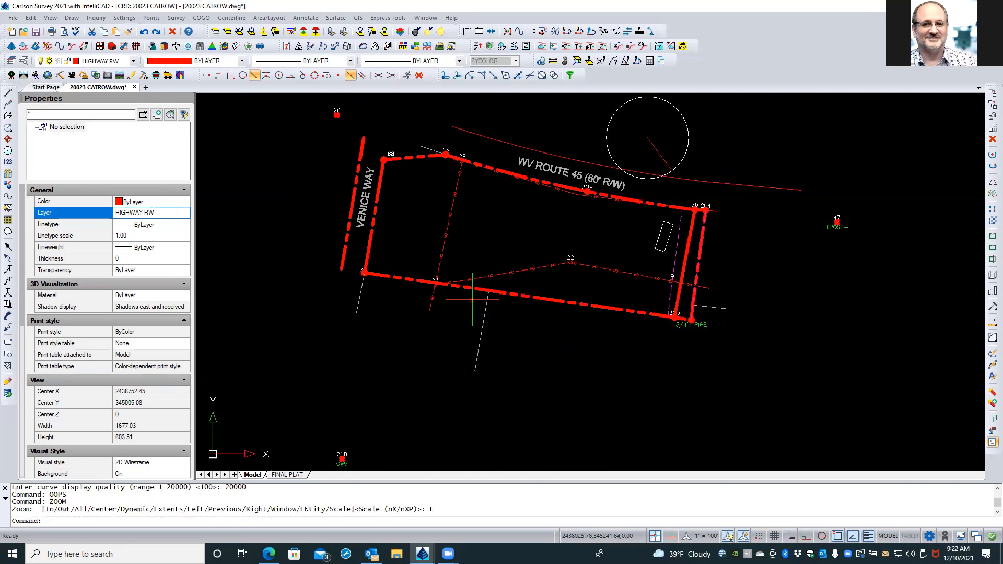
pyautogui.click(695, 149)
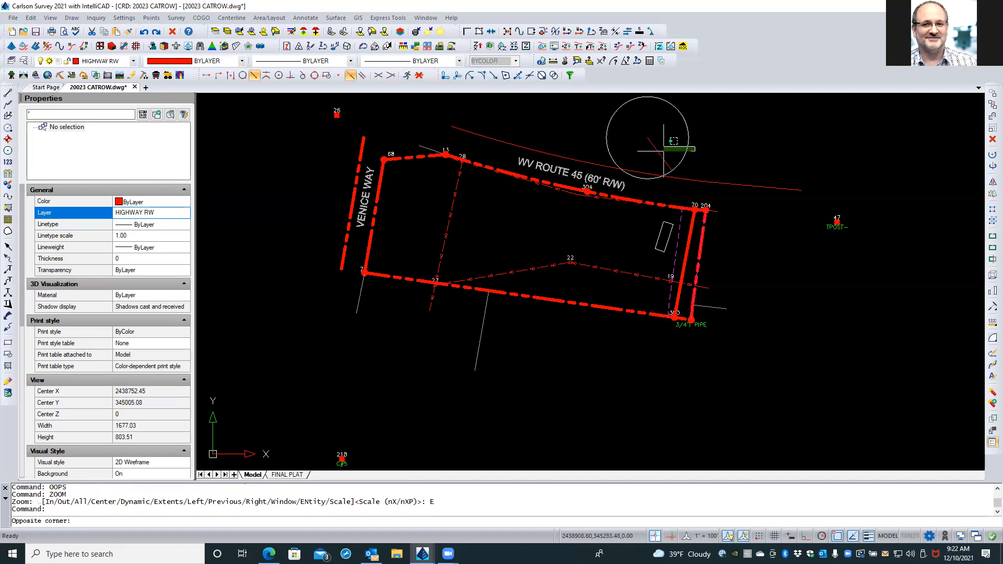
pyautogui.click(641, 155)
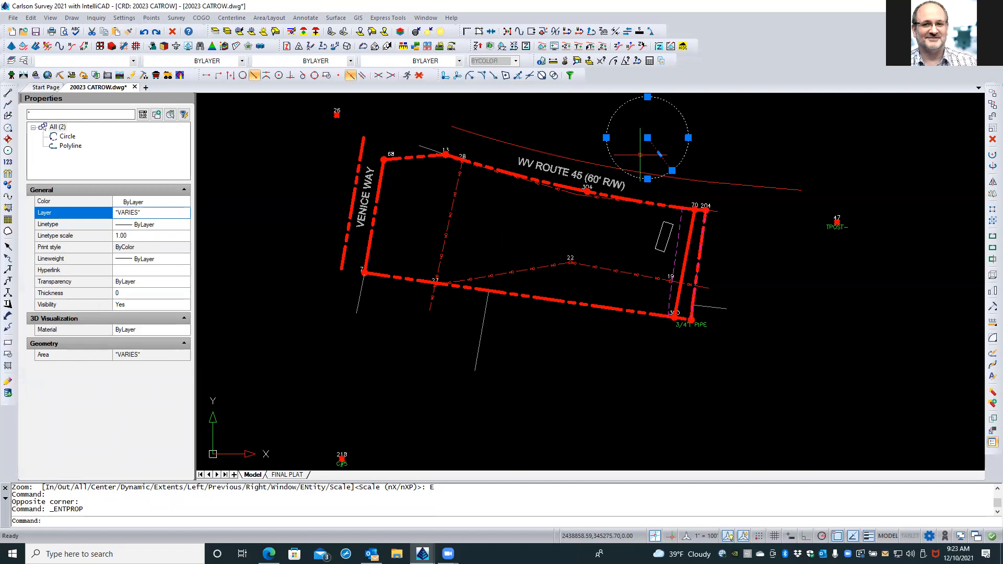
pyautogui.press('Delete')
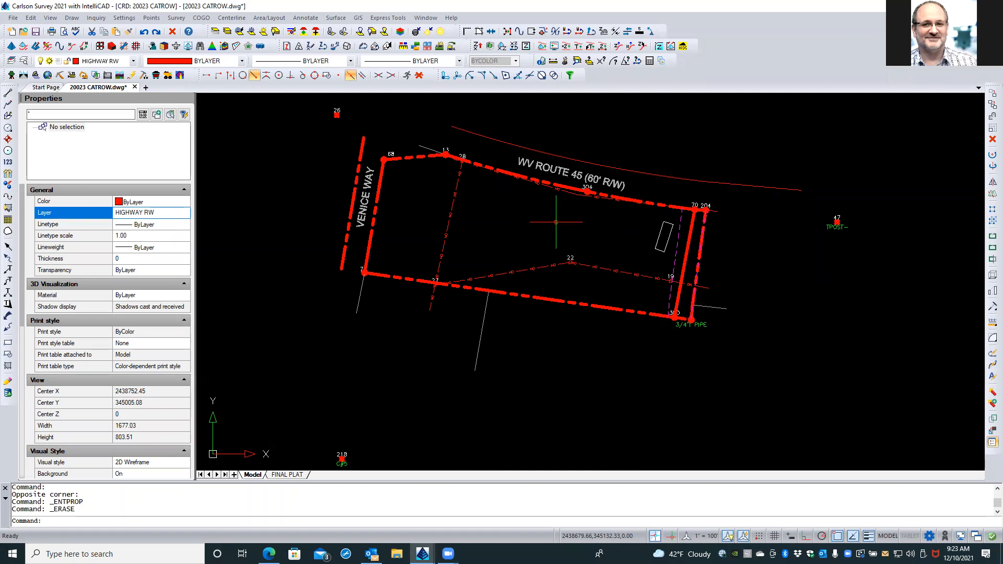
pyautogui.click(35, 31)
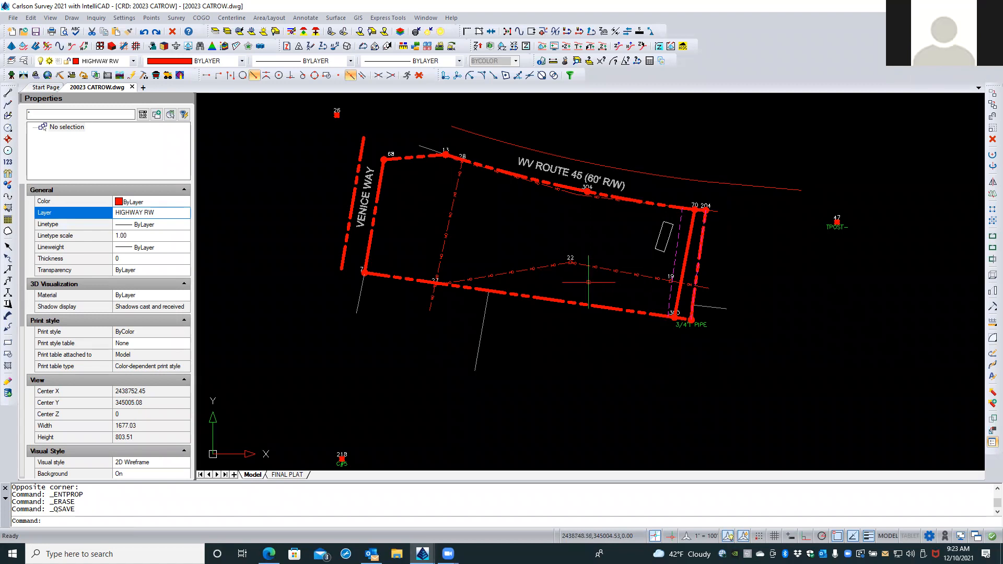
# Inspect the properties and solid appearance of the two adjoiner lines running off the lower boundary line near points 7 and 27.
pyautogui.click(478, 345)
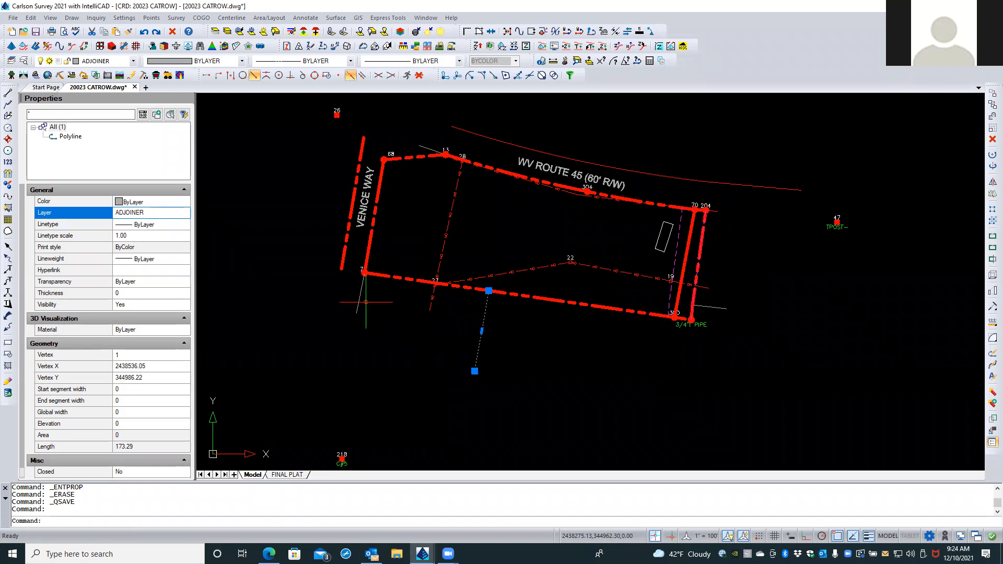
pyautogui.click(358, 299)
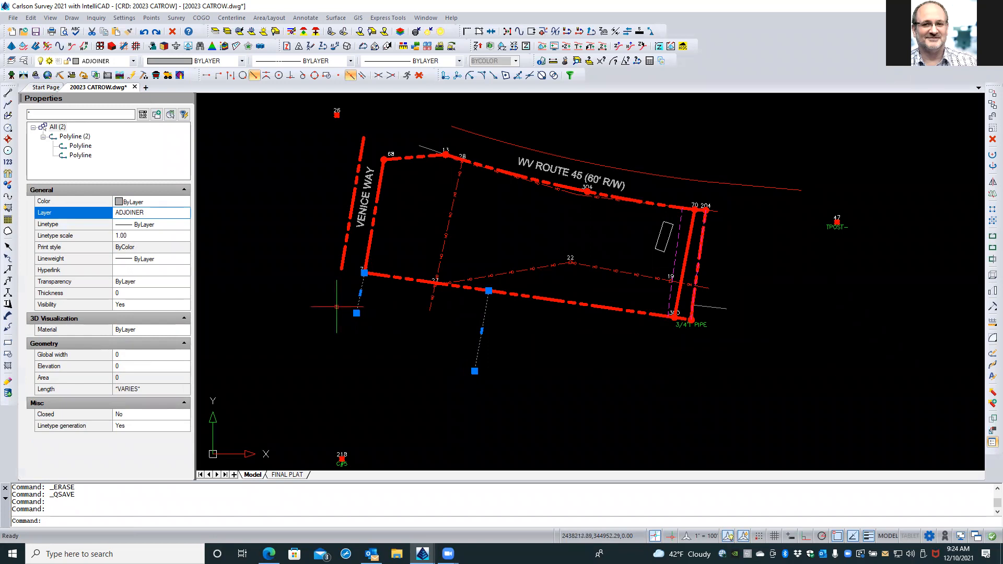
pyautogui.press('Escape')
pyautogui.press('Escape')
pyautogui.scroll(3, 347, 302)
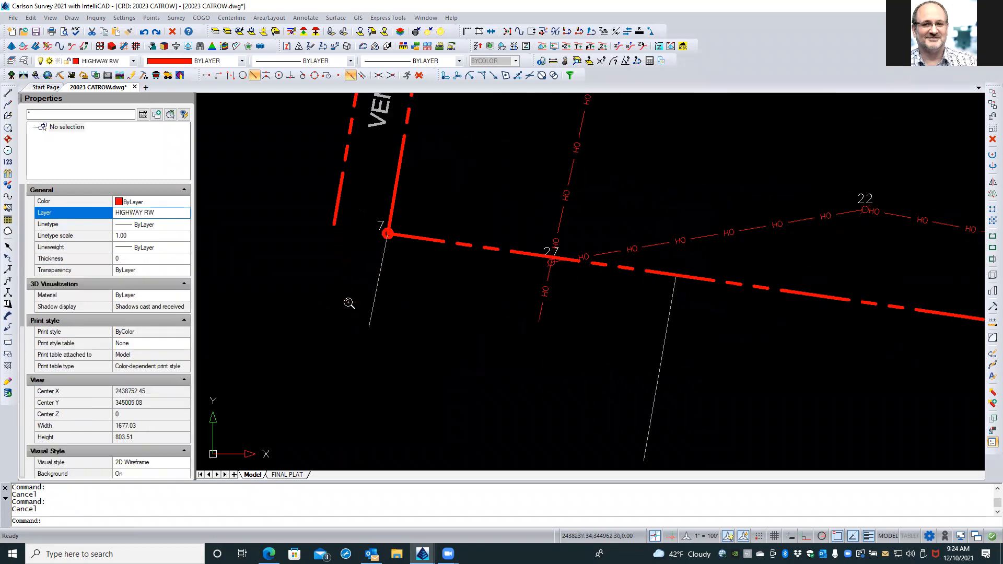
pyautogui.scroll(-2, 787, 177)
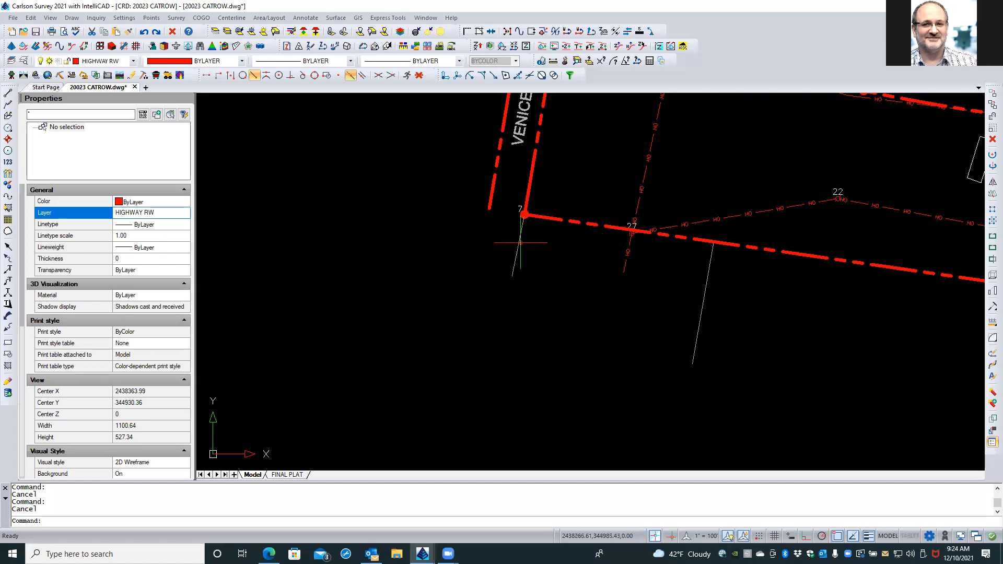
pyautogui.scroll(1, 520, 240)
pyautogui.scroll(2, 520, 240)
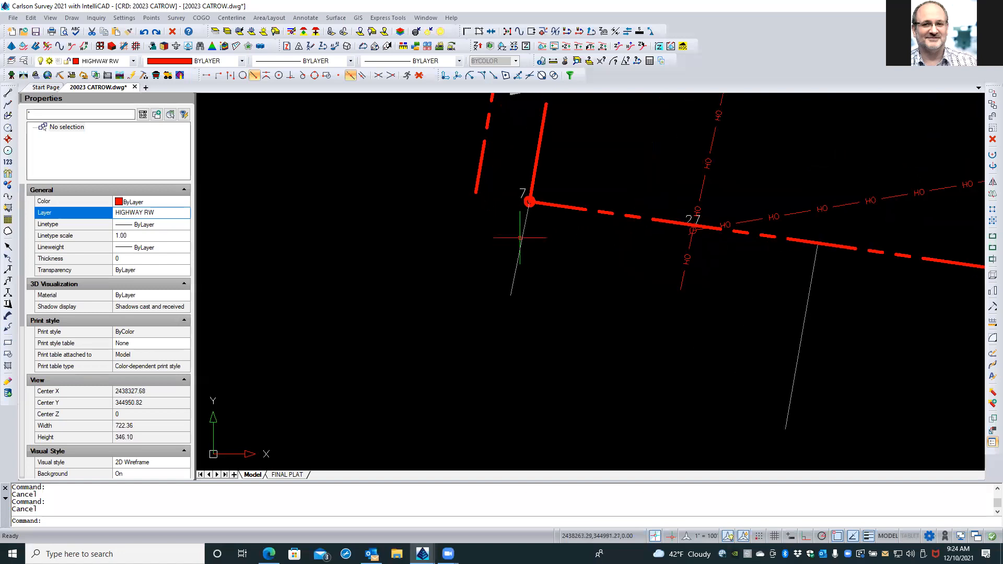
pyautogui.click(522, 237)
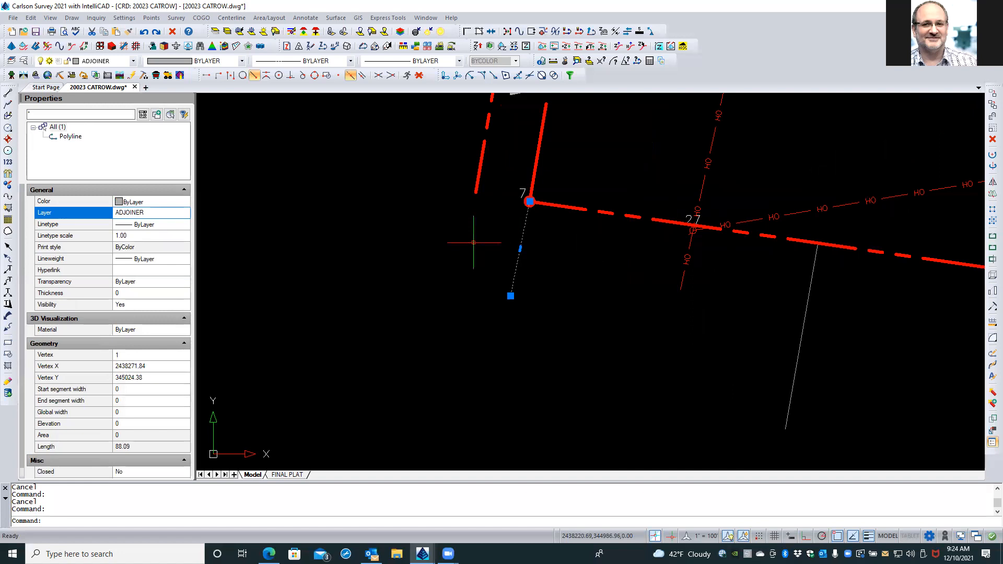
pyautogui.press('Escape')
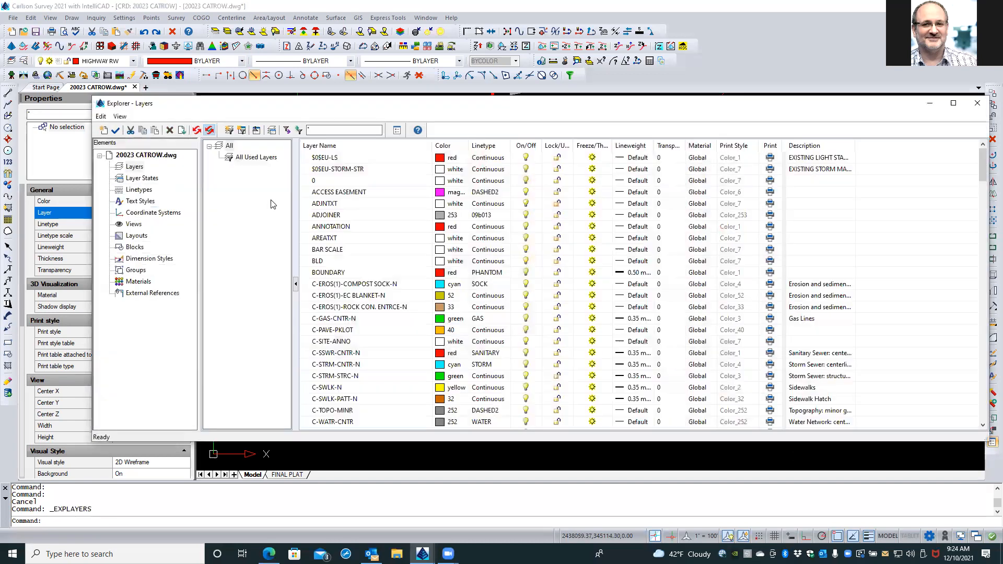
# Compare the ADJOINER layer's linetype with the other loaded linetypes and keep 09b013 assigned to the layer.
pyautogui.click(494, 218)
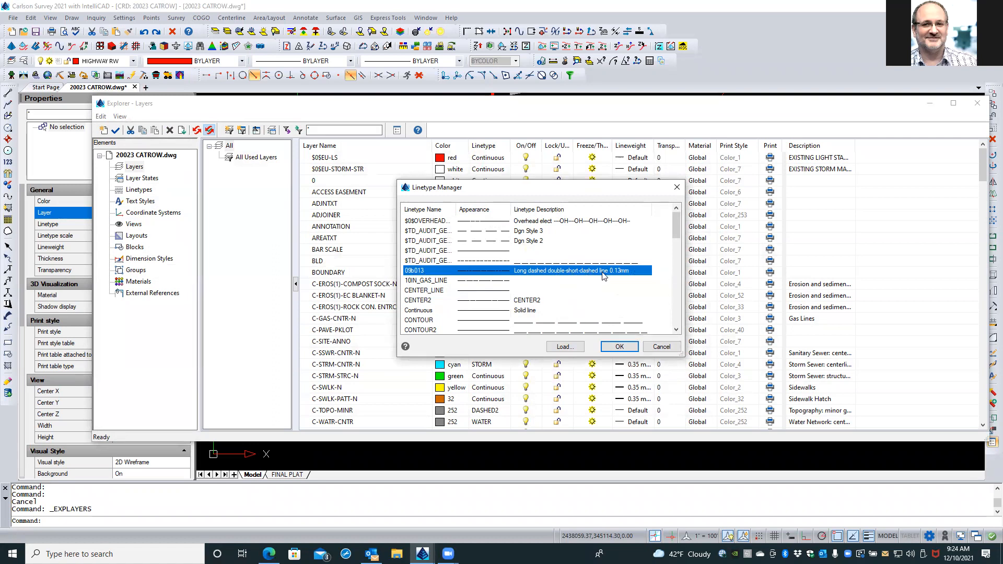
pyautogui.click(501, 260)
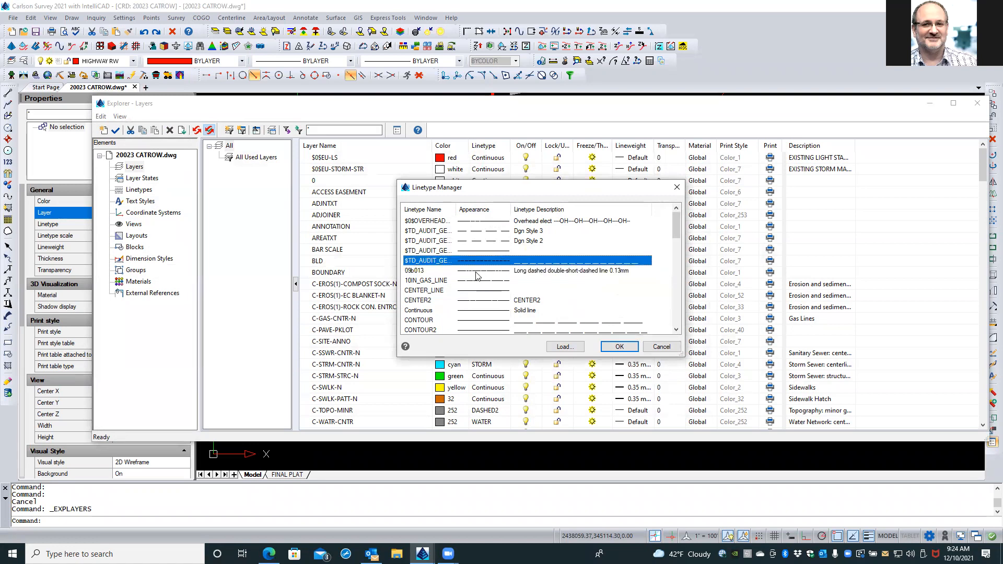
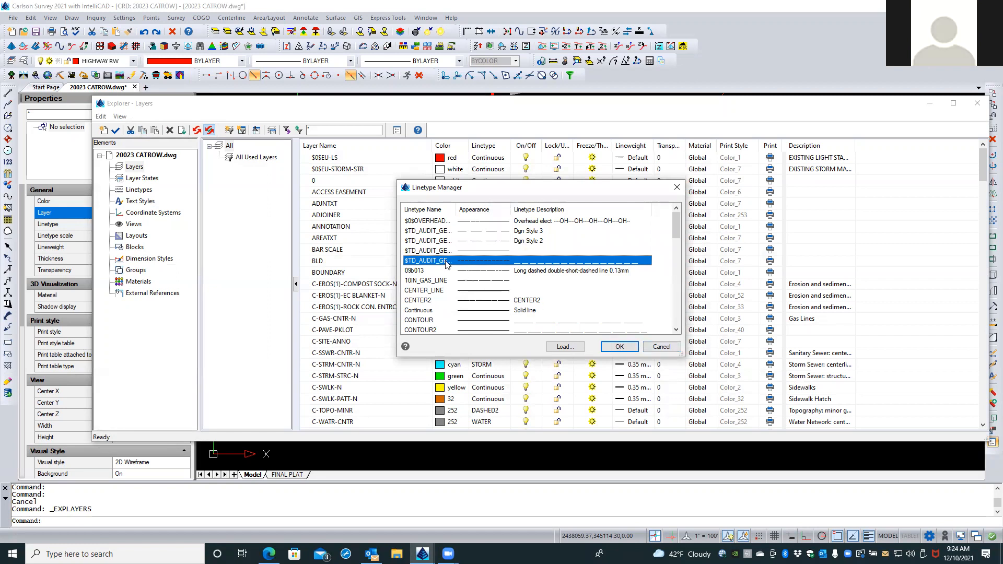
pyautogui.click(425, 271)
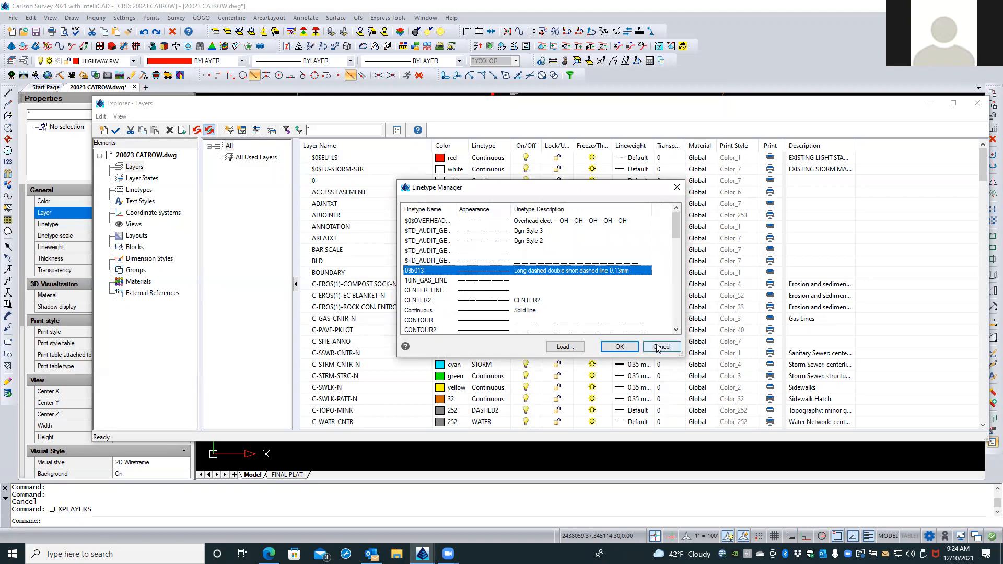
pyautogui.click(619, 346)
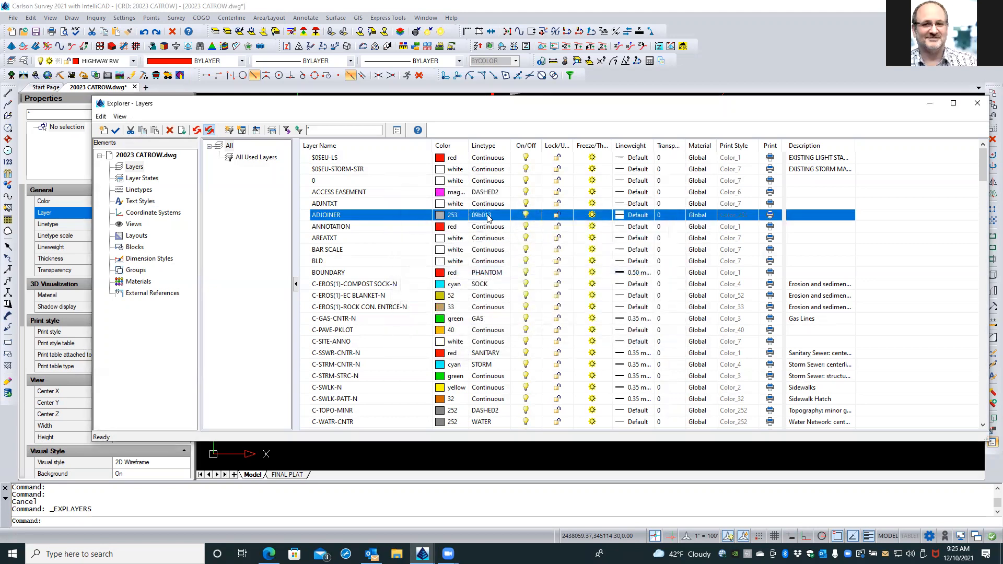
pyautogui.click(978, 103)
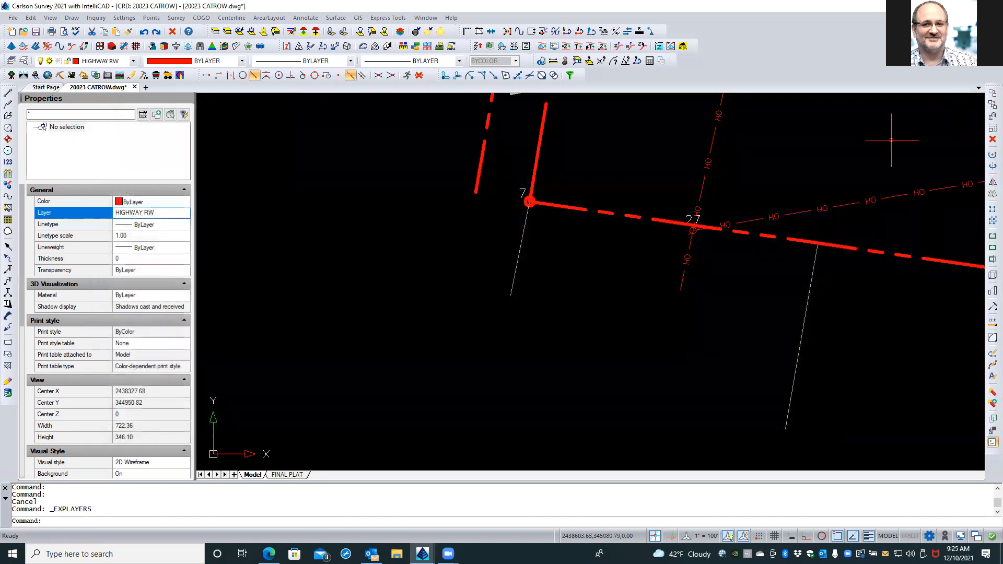
# Set the linetype scale of the two adjoiner lines below the lower boundary line to 0.5.
pyautogui.click(809, 288)
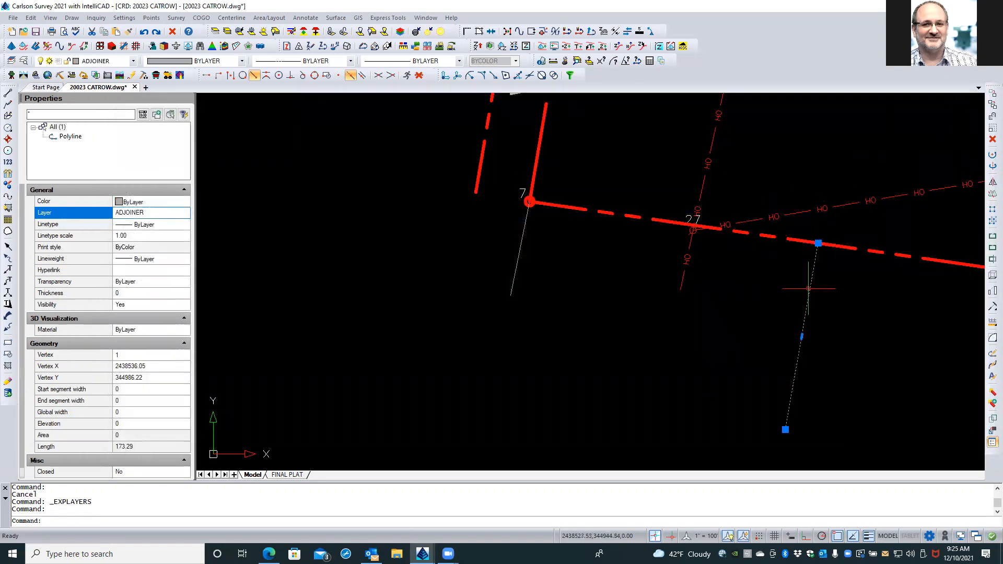
pyautogui.click(519, 258)
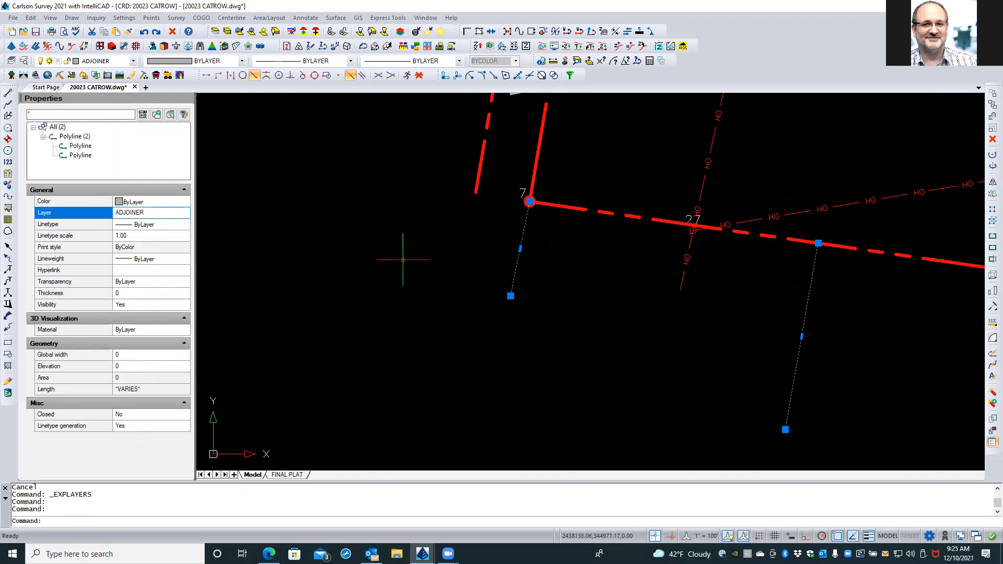
pyautogui.click(141, 235)
pyautogui.write('0.5')
pyautogui.press('Return')
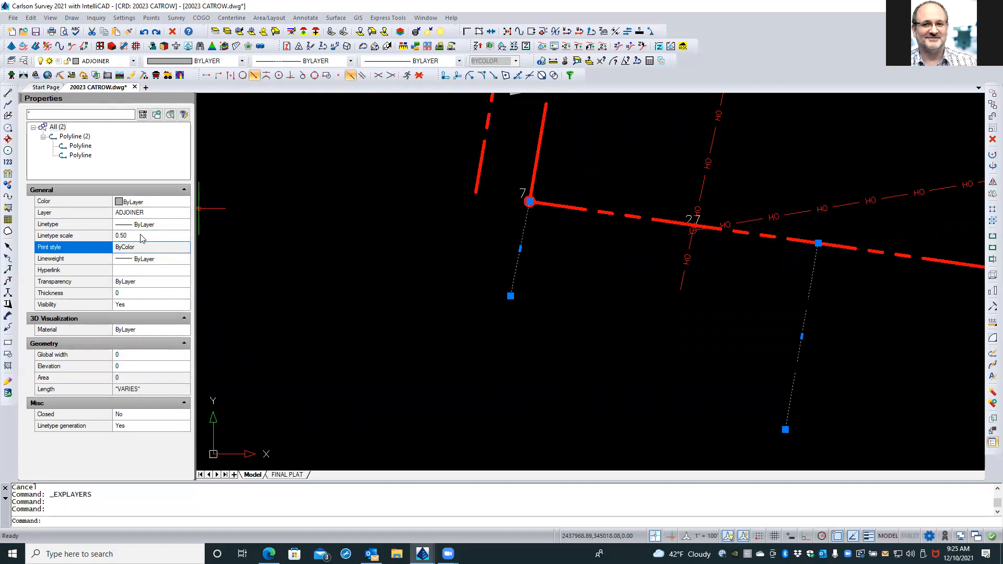
# Reduce the linetype scale of the two selected adjoiner lines to 0.21 and check how their dashes display.
pyautogui.click(145, 238)
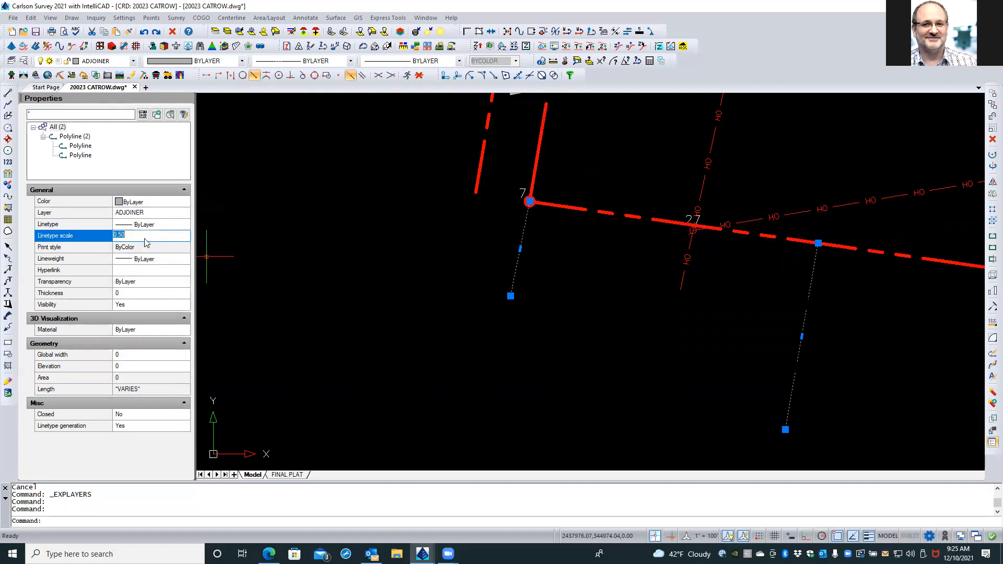
pyautogui.write('21')
pyautogui.press('Return')
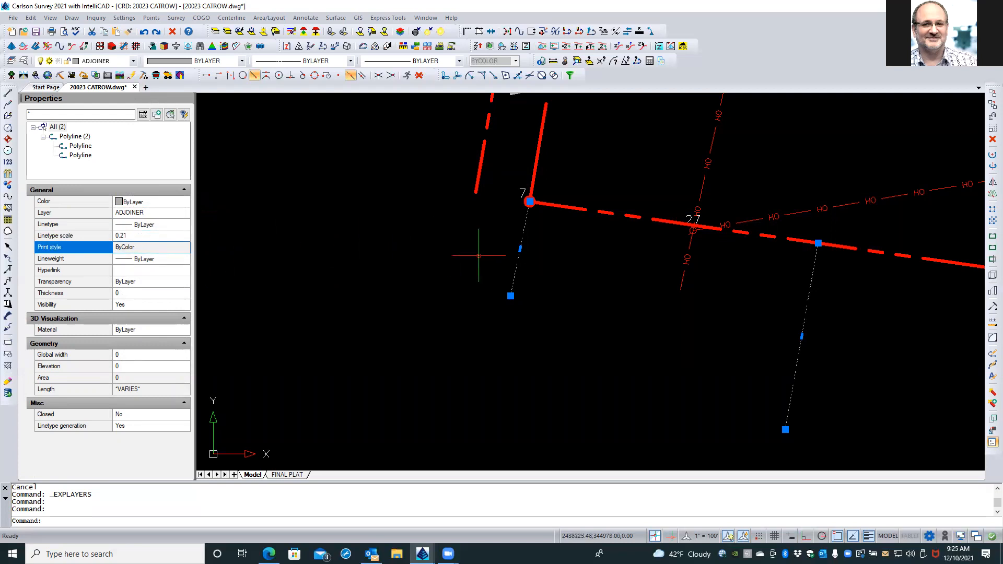
pyautogui.press('Escape')
pyautogui.press('Escape')
pyautogui.scroll(-1, 769, 332)
pyautogui.scroll(-1, 760, 325)
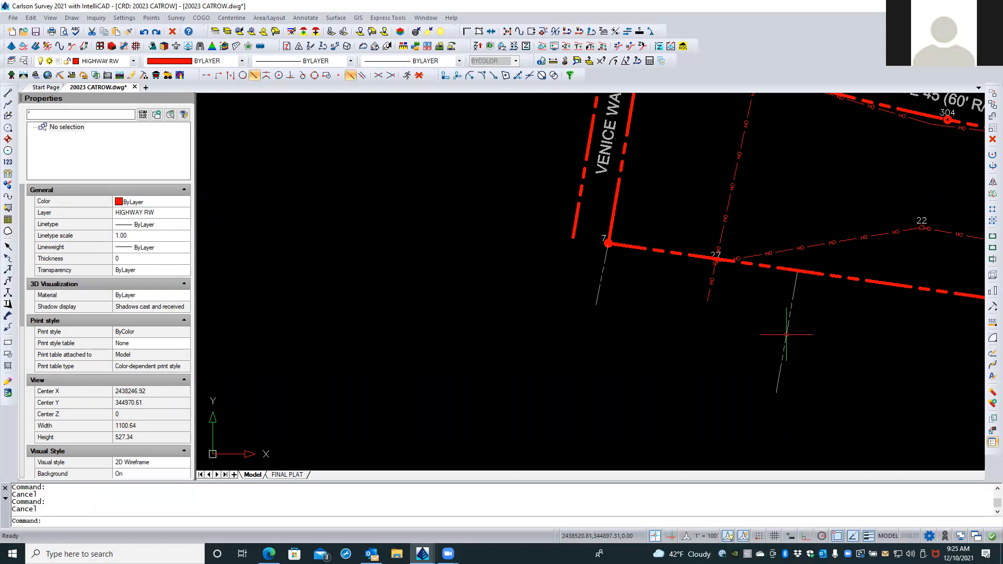
# Set the linetype scale of the short adjoiner line near the 3/4" pipe to 0.2.
pyautogui.scroll(-2, 464, 275)
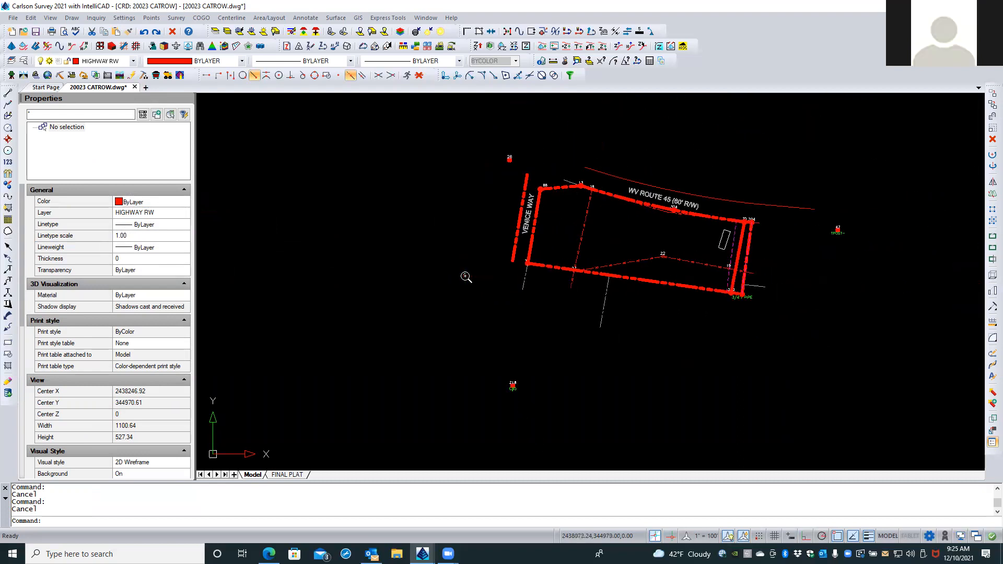
pyautogui.click(755, 286)
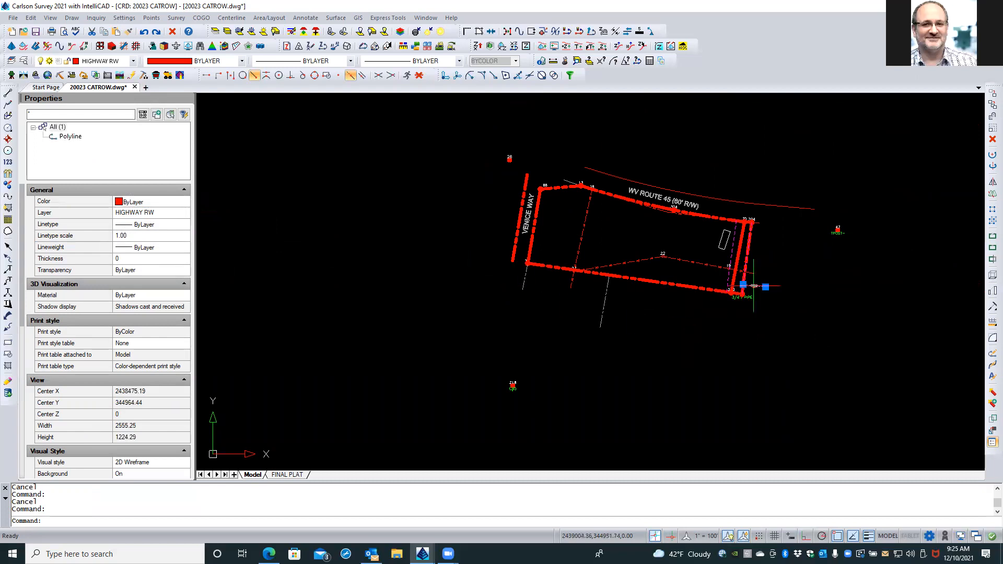
pyautogui.click(149, 236)
pyautogui.write('.2')
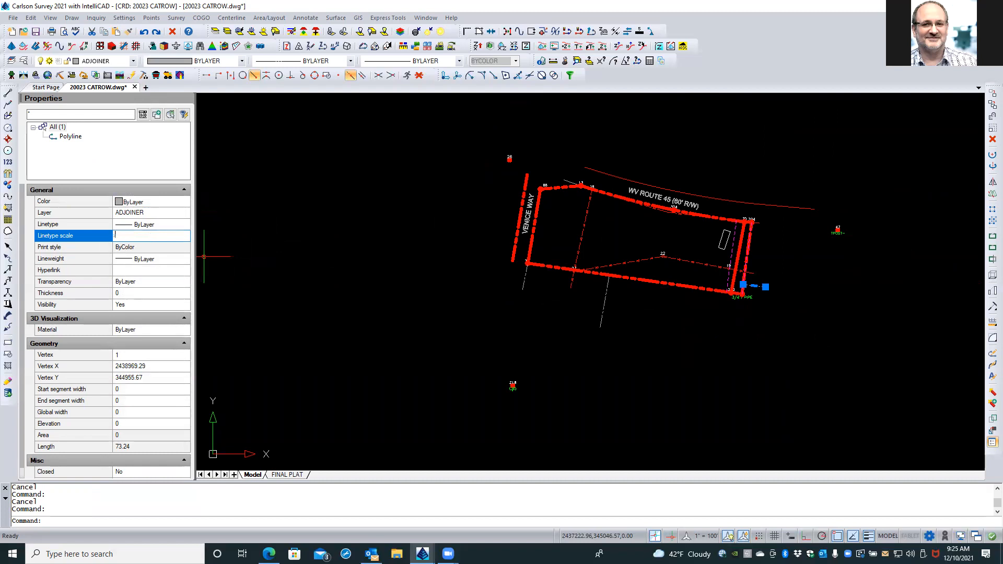
pyautogui.press('Return')
pyautogui.press('Escape')
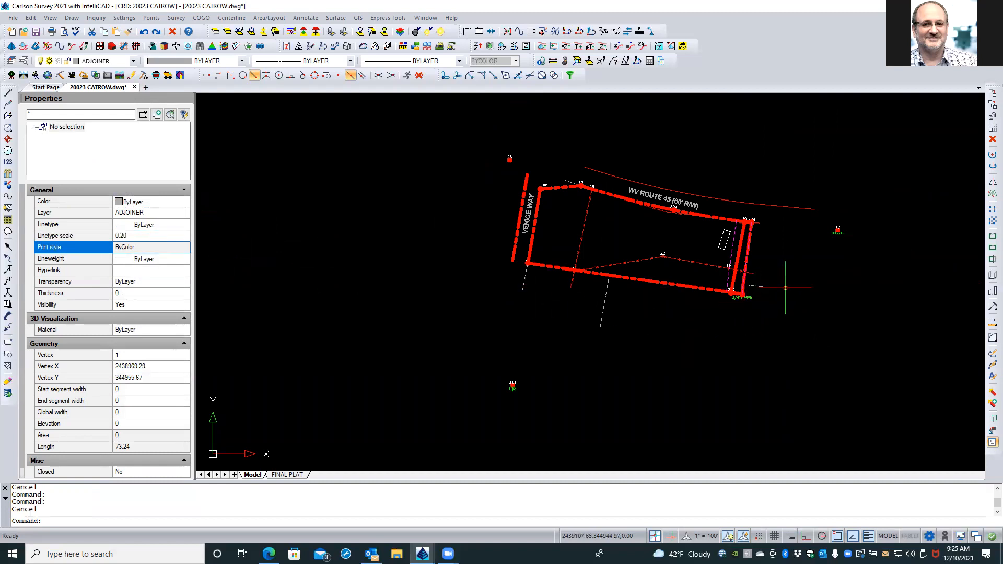
# Set the linetype scale of the short adjoiner line at point 13 to 0.2.
pyautogui.scroll(3, 567, 178)
pyautogui.scroll(1, 568, 177)
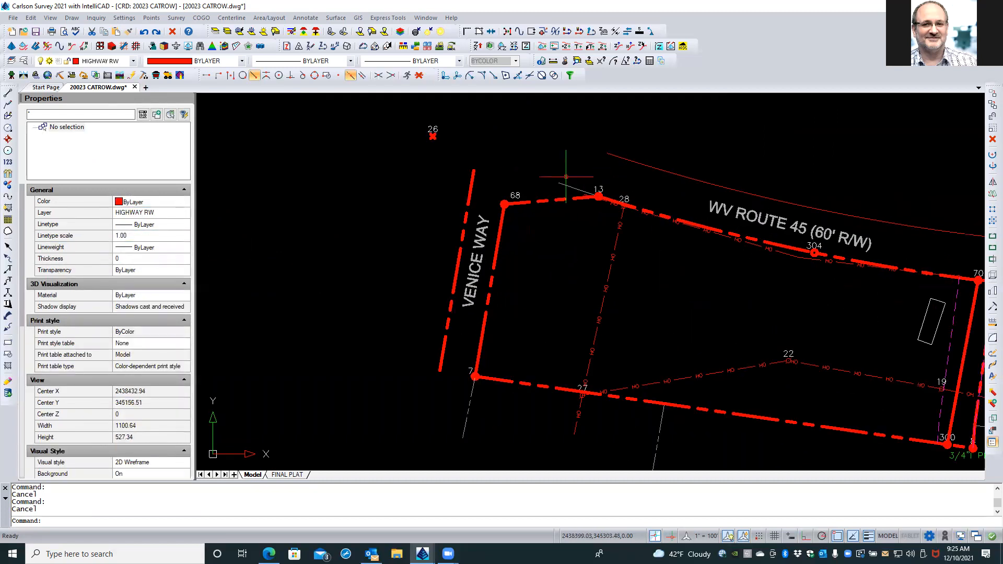
pyautogui.click(567, 185)
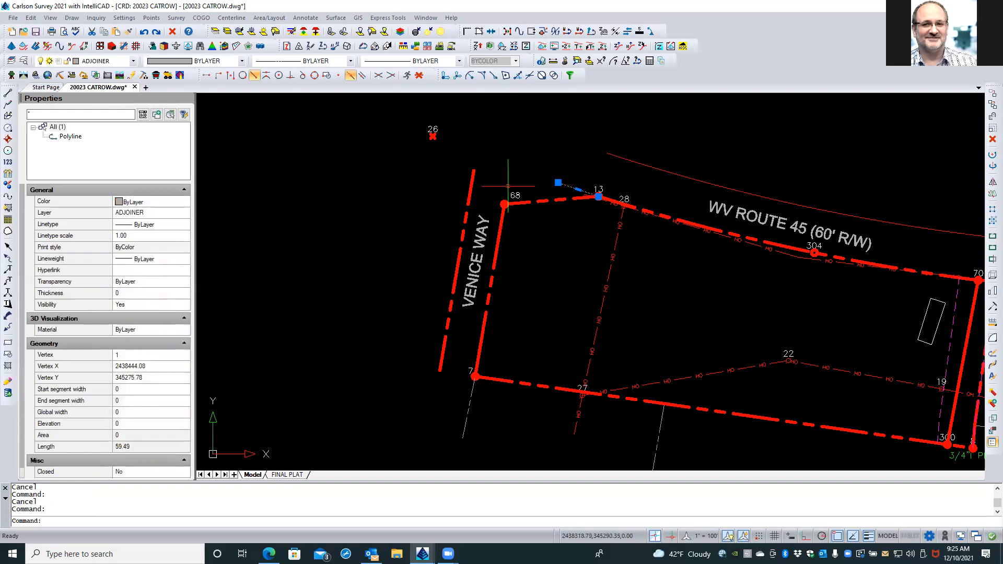
pyautogui.click(148, 236)
pyautogui.press('BackSpace')
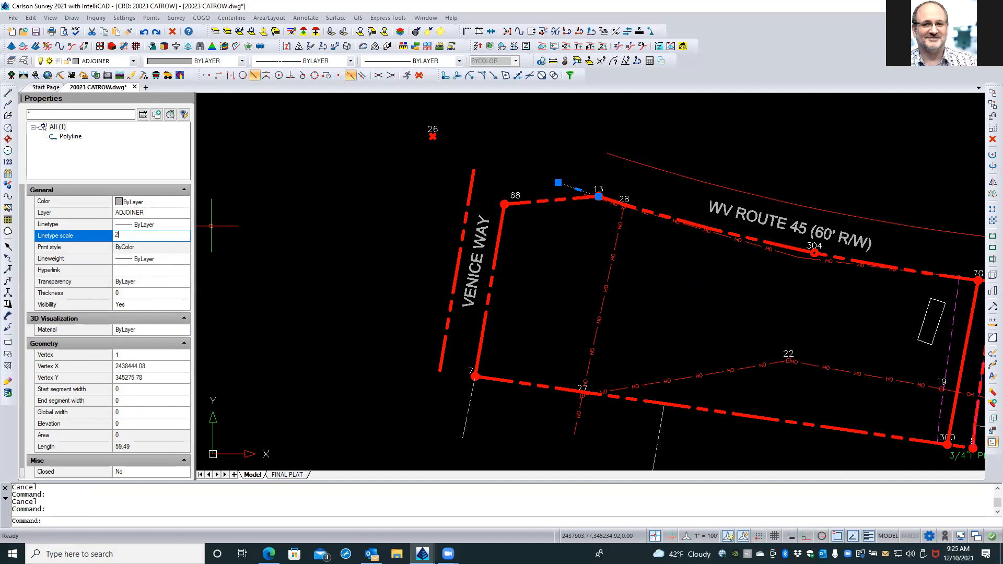
pyautogui.write('2')
pyautogui.press('Return')
pyautogui.press('Escape')
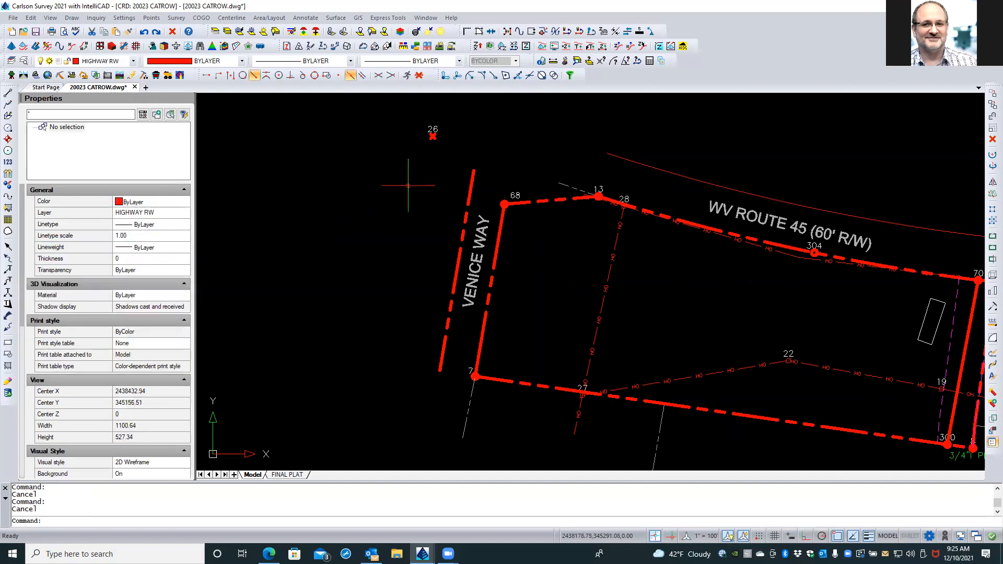
pyautogui.scroll(-2, 393, 179)
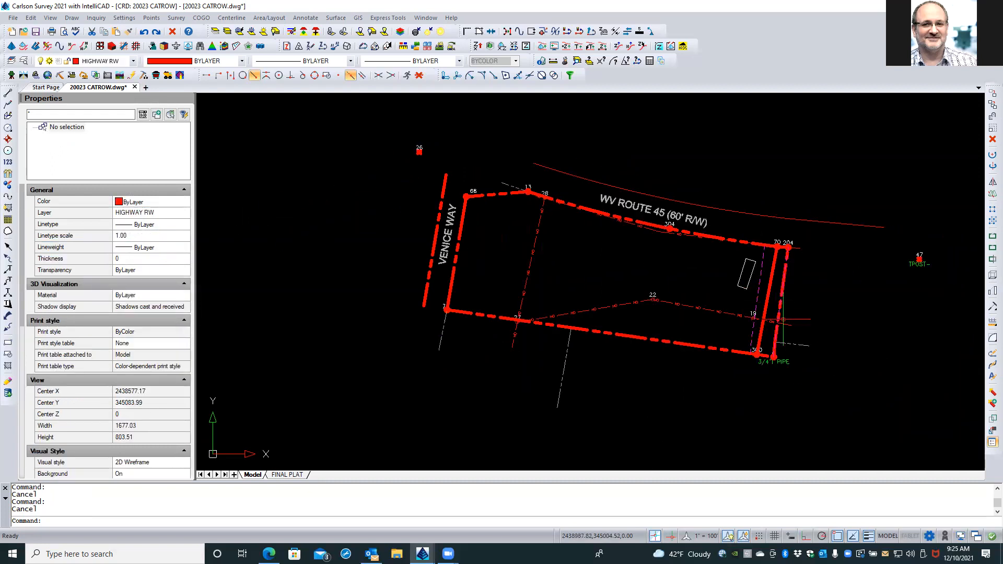
pyautogui.scroll(4, 784, 321)
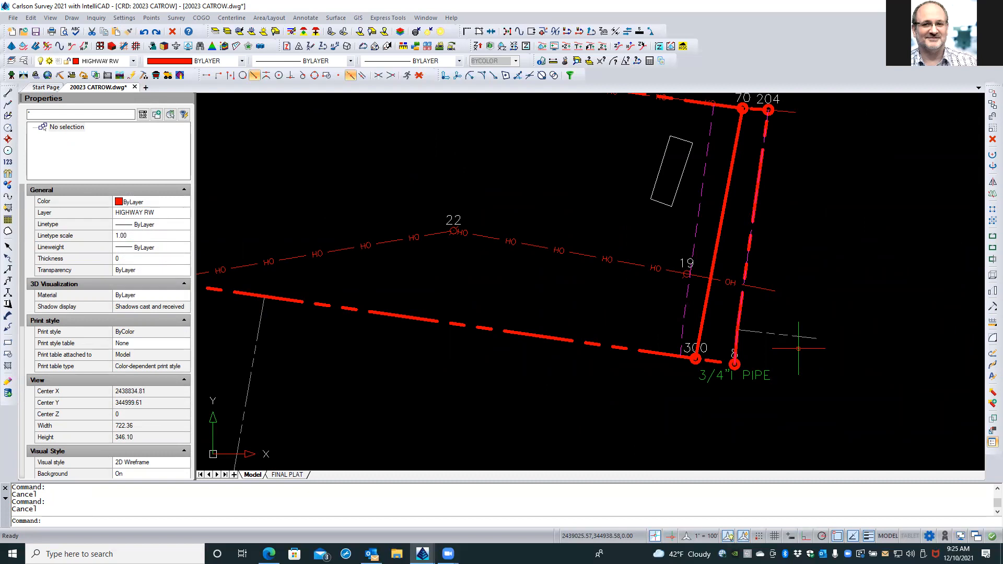
pyautogui.scroll(-2, 822, 347)
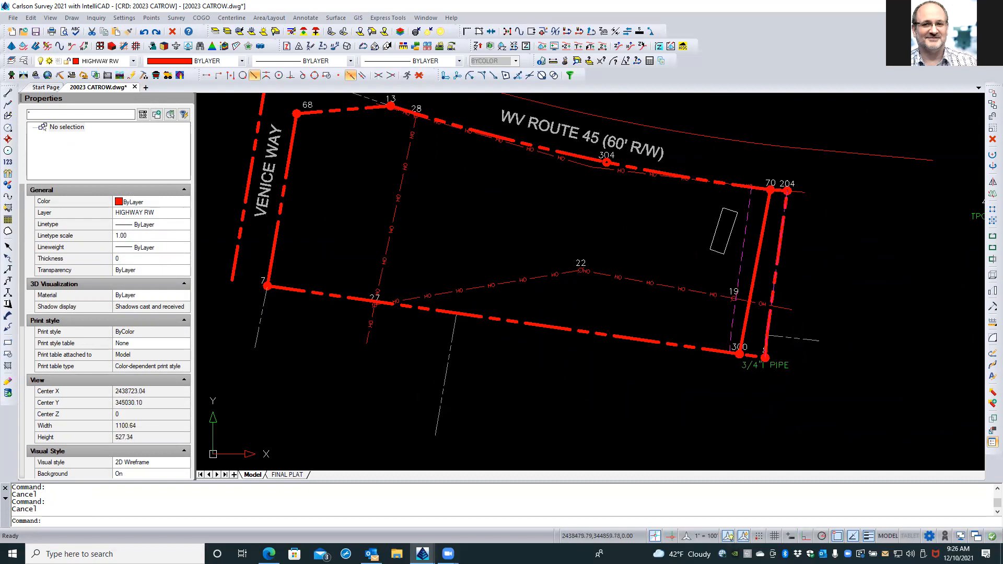
pyautogui.scroll(2, 416, 404)
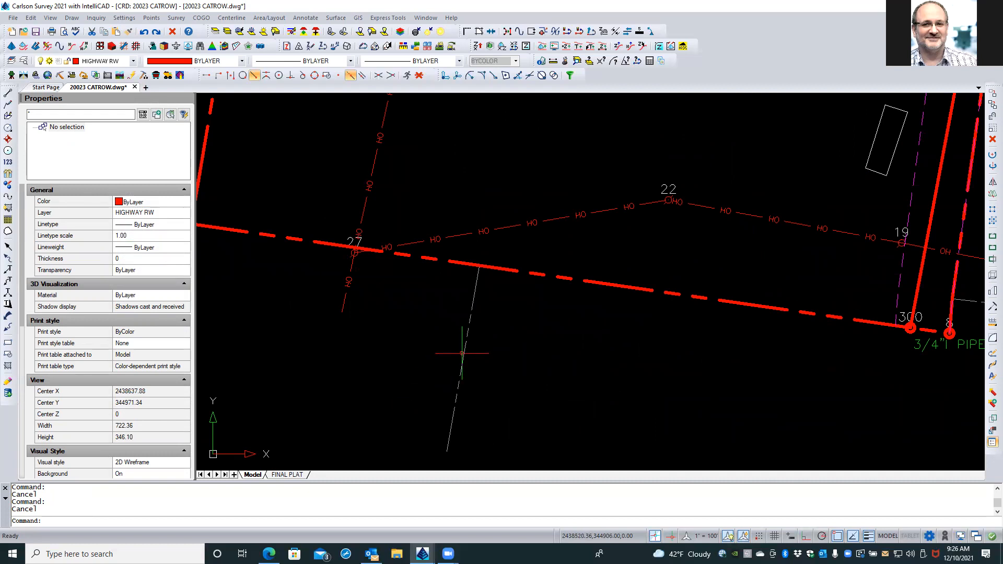
# Change the ADJOINER layer's linetype to PHANTOM.
pyautogui.click(23, 63)
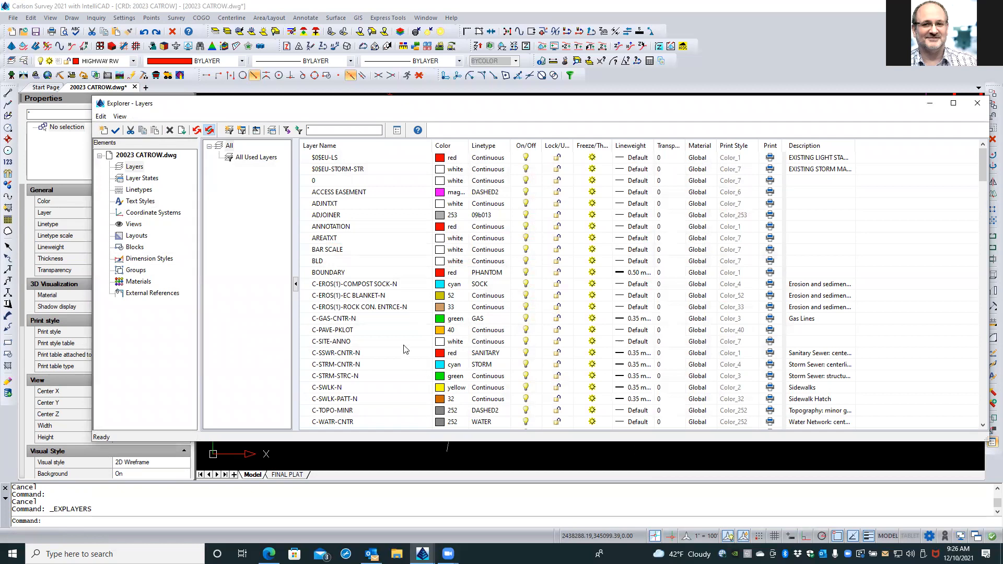
pyautogui.click(495, 216)
pyautogui.moveTo(510, 189); pyautogui.dragTo(568, 217)
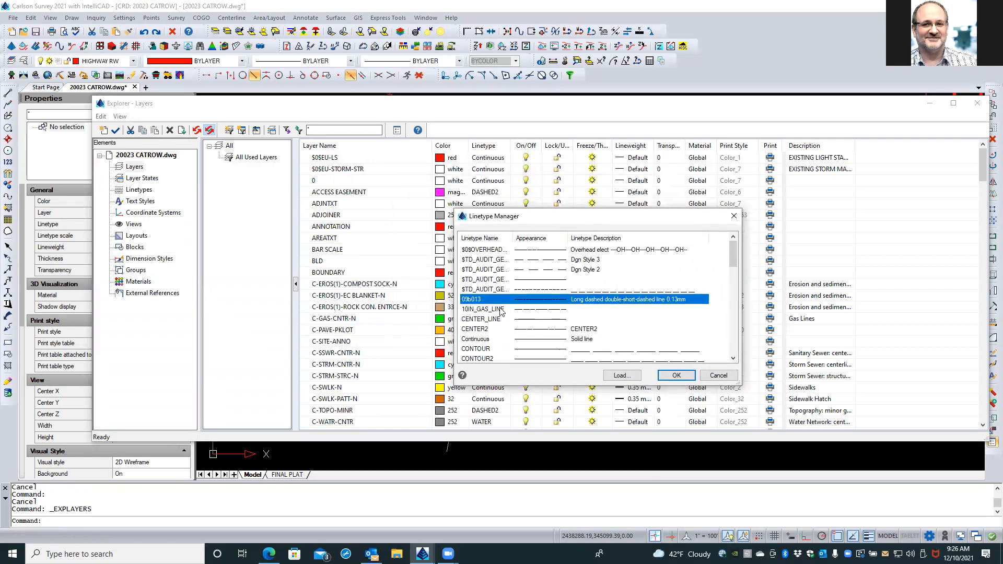
pyautogui.scroll(-4, 560, 331)
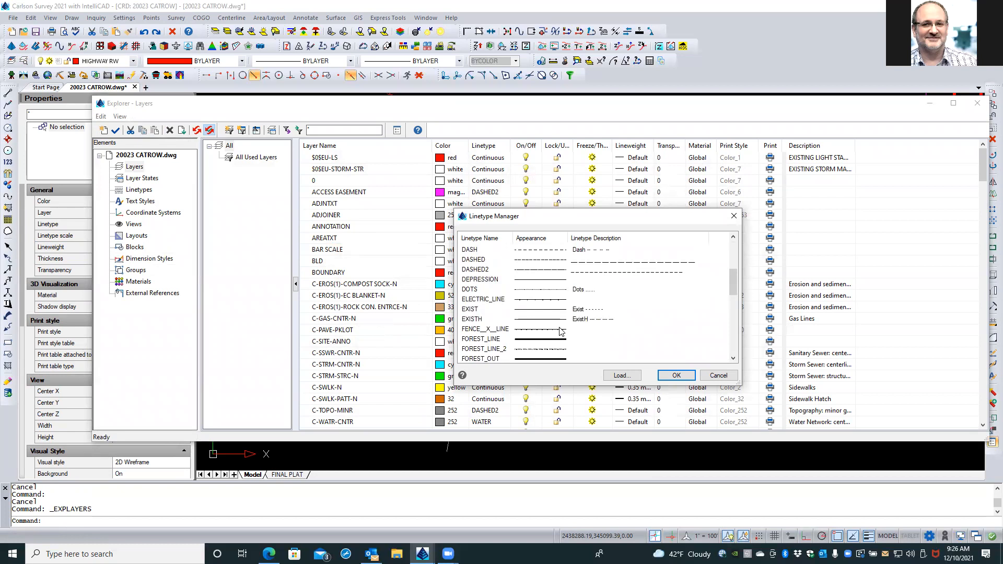
pyautogui.scroll(-2, 561, 331)
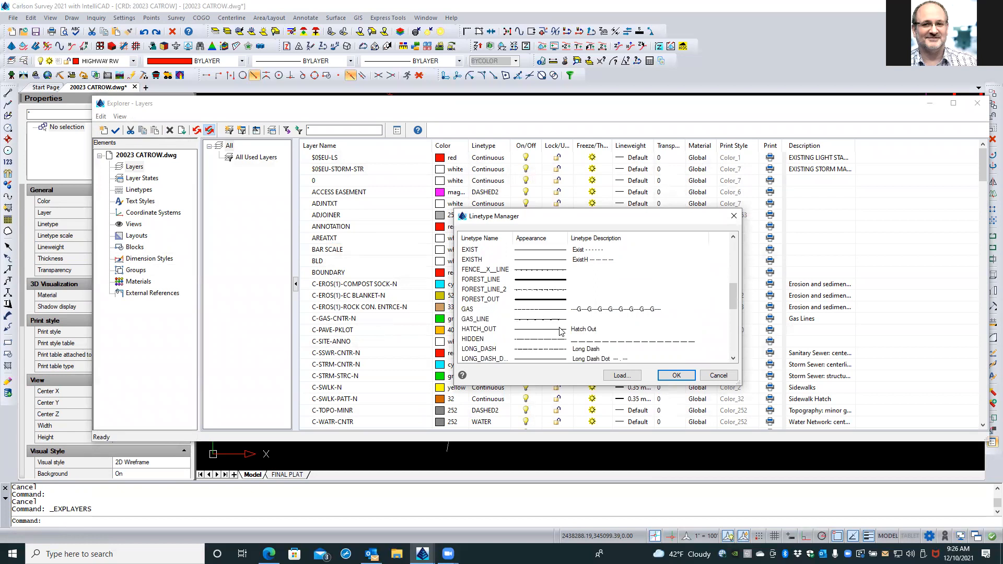
pyautogui.scroll(-2, 556, 329)
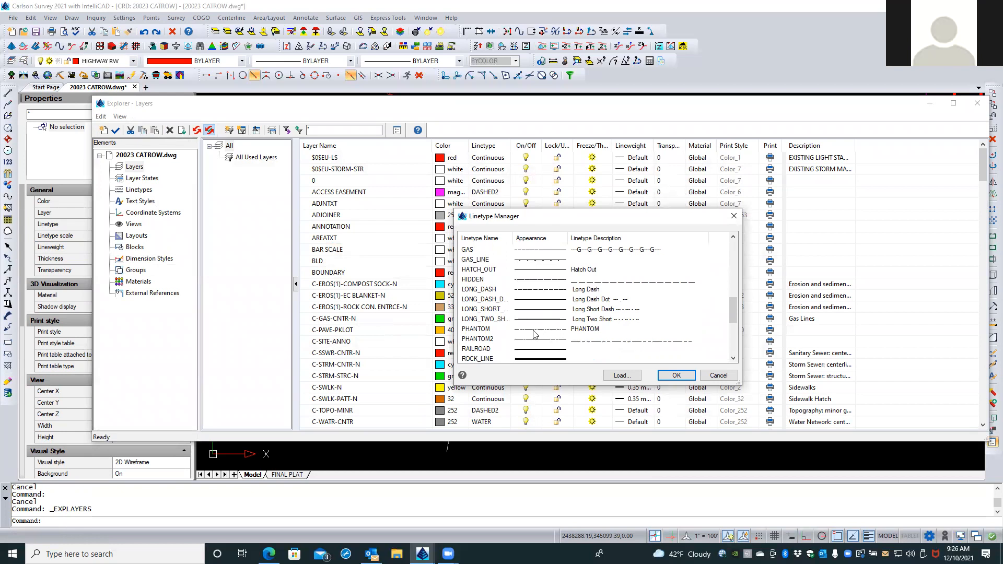
pyautogui.click(483, 330)
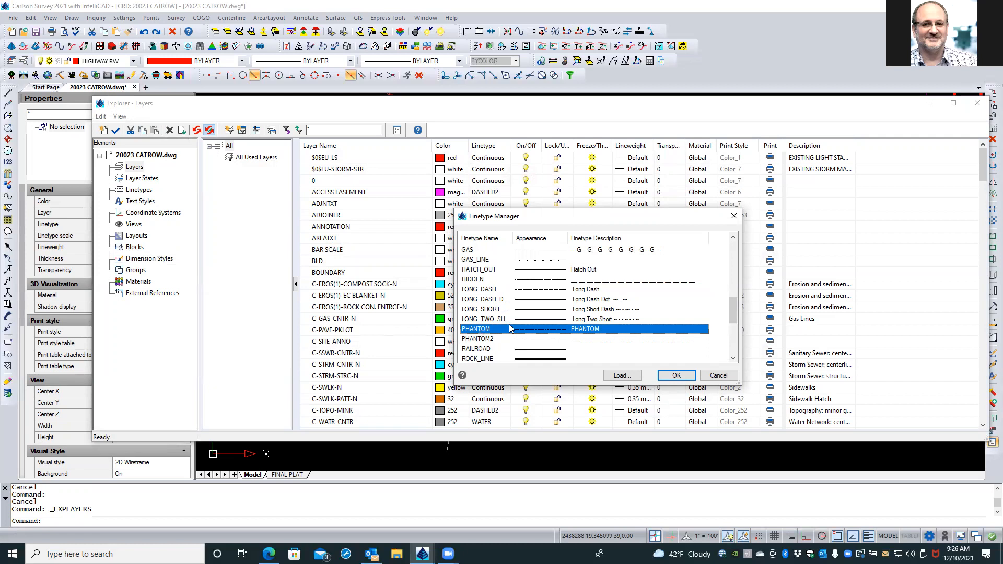
pyautogui.click(662, 377)
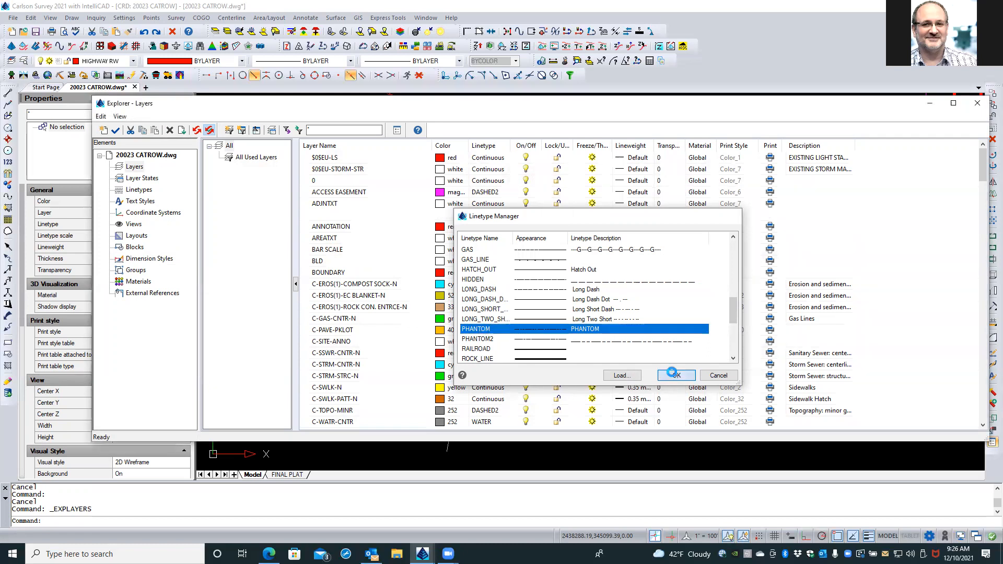
pyautogui.click(975, 104)
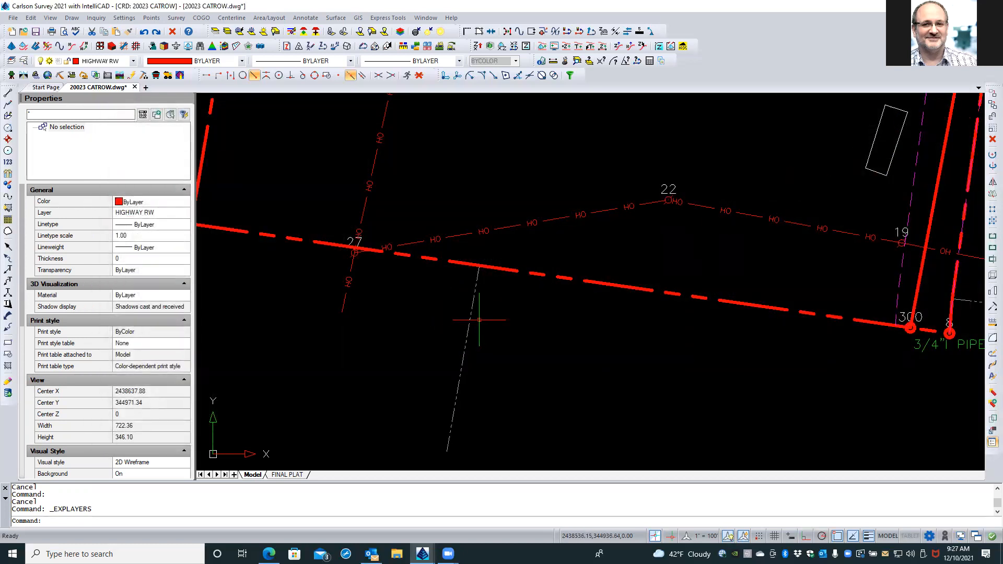
# Select all polylines similar to the adjoiner line below the lower boundary and set their linetype scale to 1.
pyautogui.scroll(-2, 479, 318)
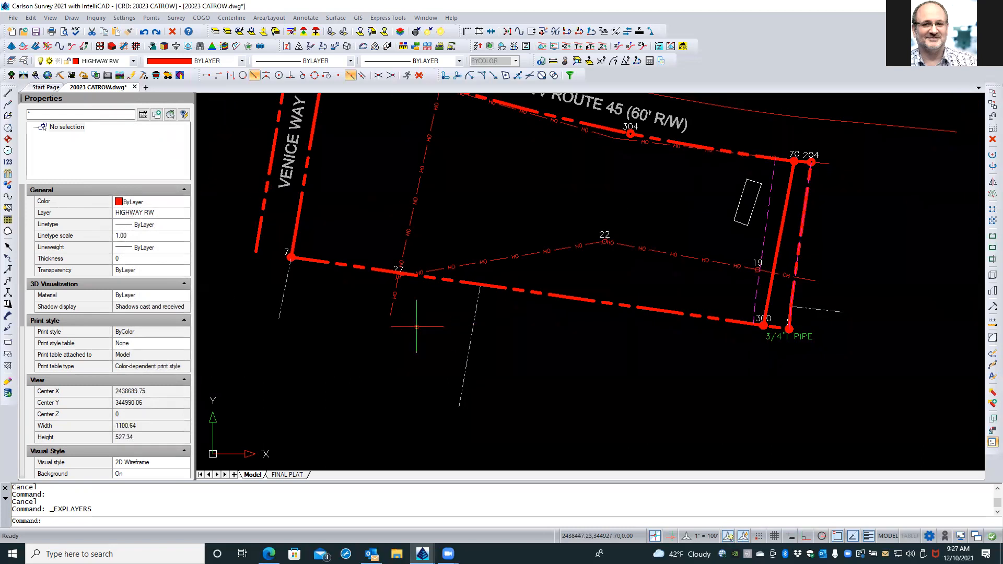
pyautogui.click(468, 353)
pyautogui.rightClick(441, 343)
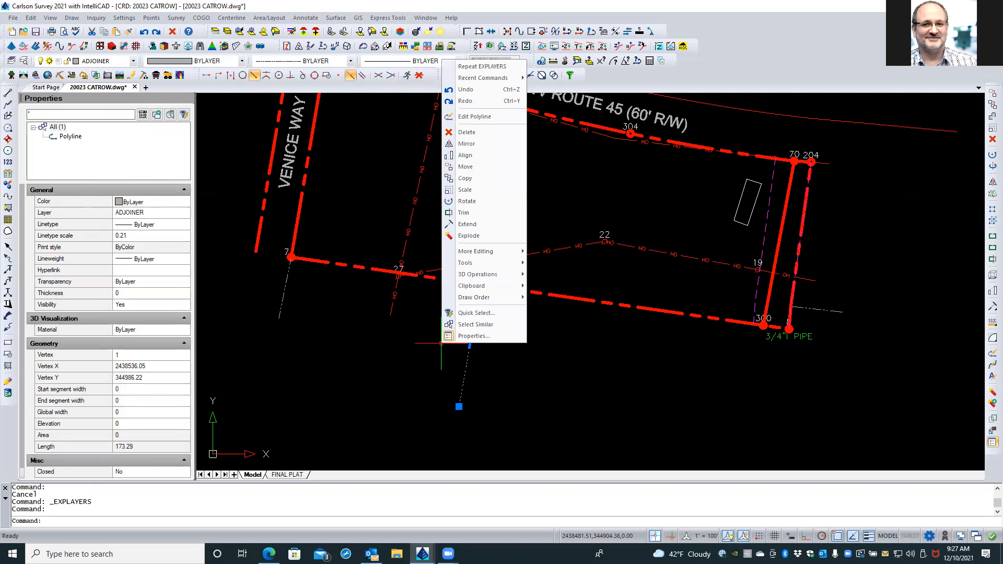
pyautogui.click(493, 327)
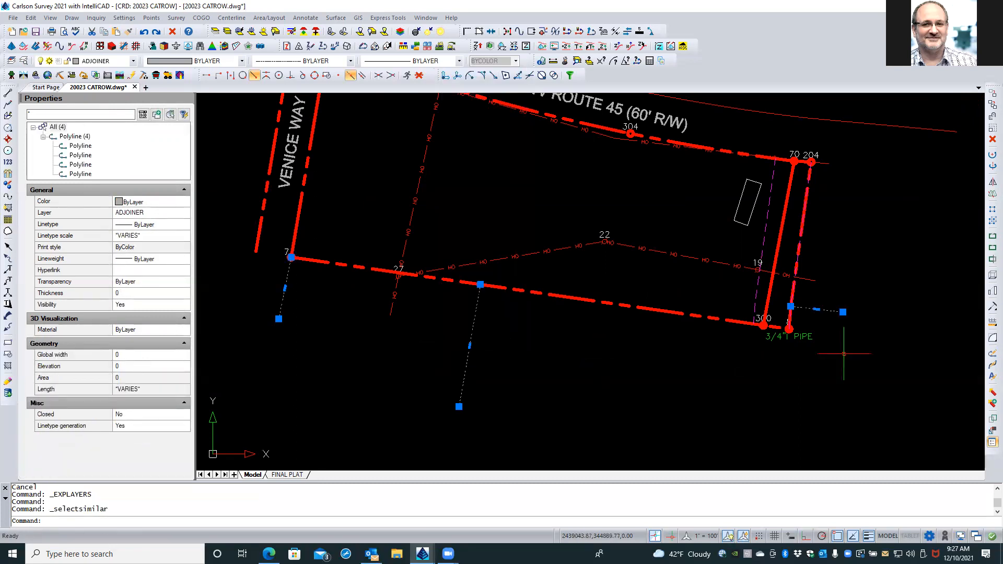
pyautogui.scroll(-1, 545, 391)
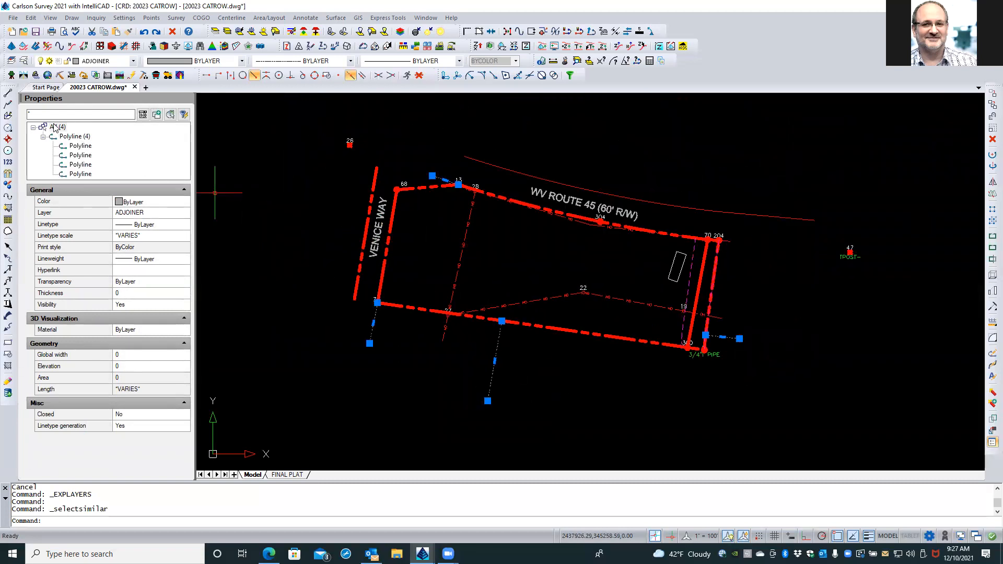
pyautogui.click(143, 236)
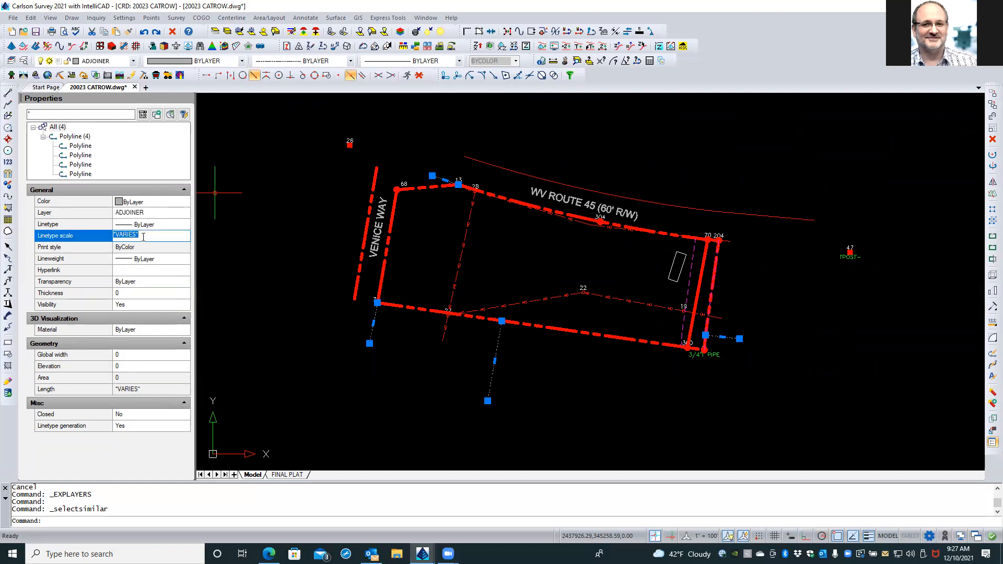
pyautogui.write('1')
pyautogui.press('Return')
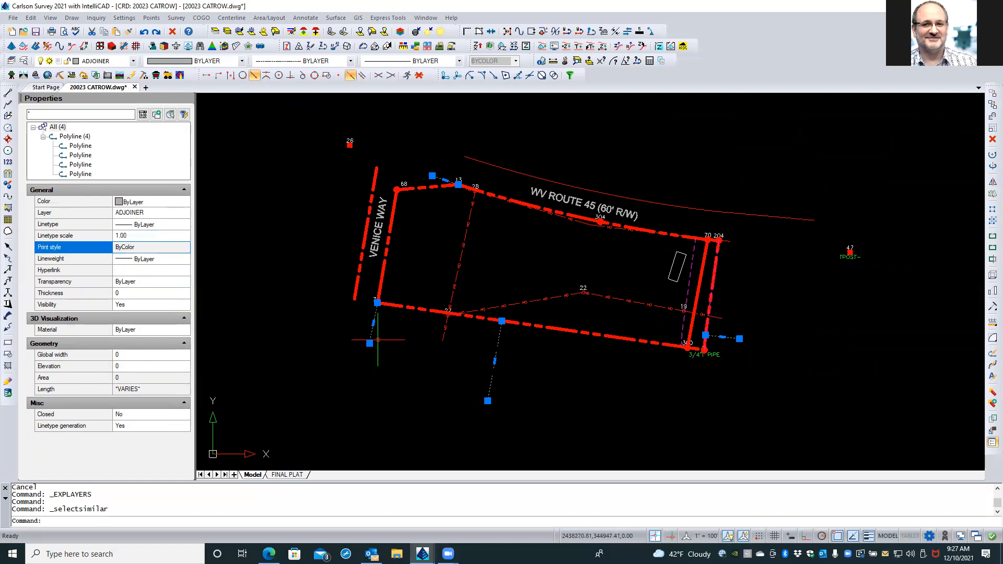
pyautogui.press('Escape')
pyautogui.press('Escape')
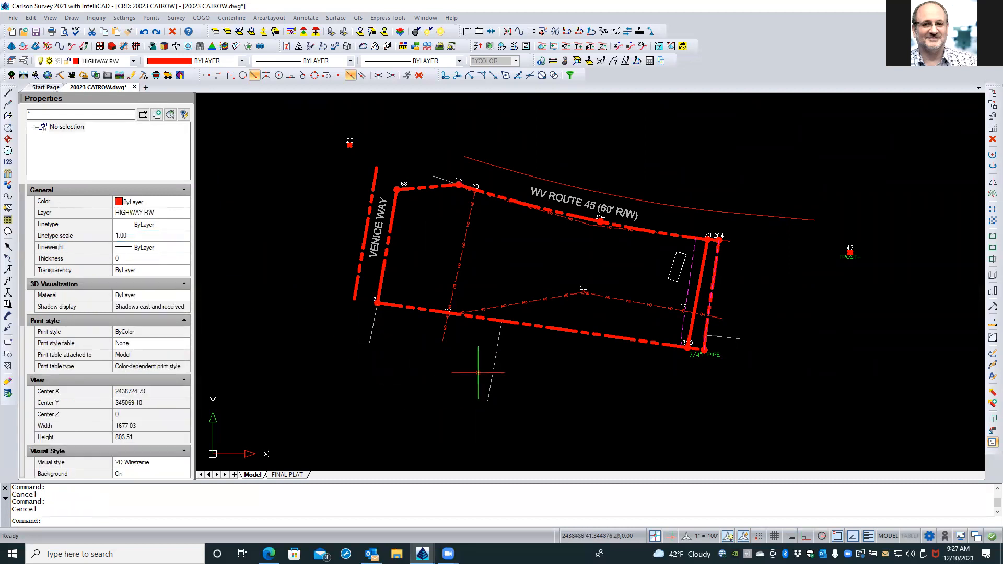
# Regenerate the FINAL PLAT layout to check how the adjoiner lines display there, and return to model space.
pyautogui.scroll(2, 477, 372)
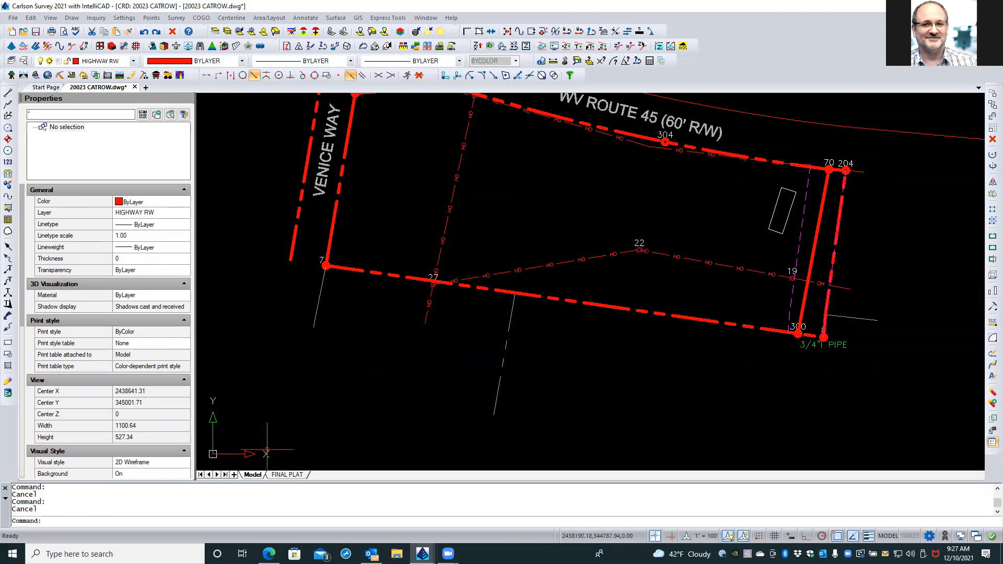
pyautogui.click(287, 475)
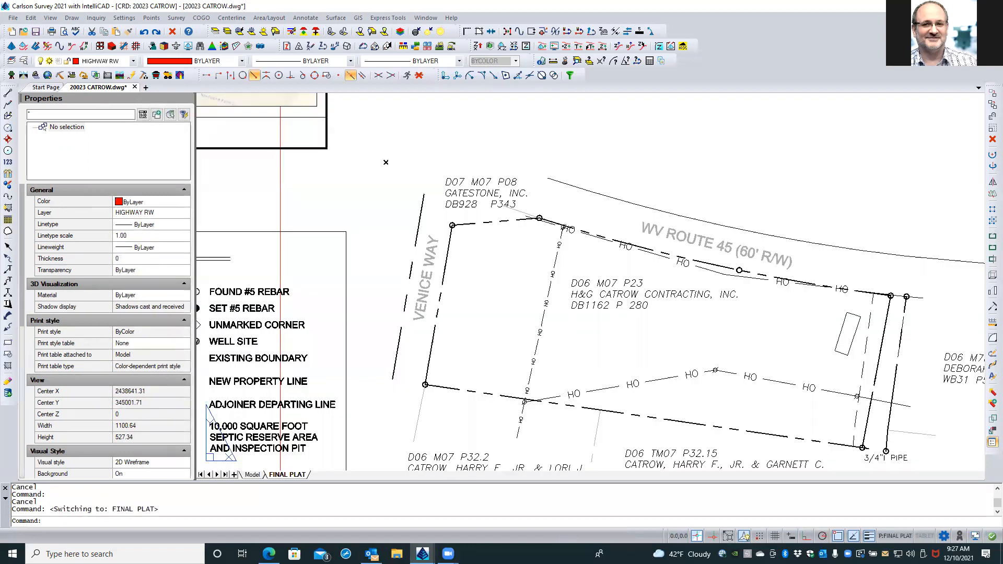
pyautogui.write('REA')
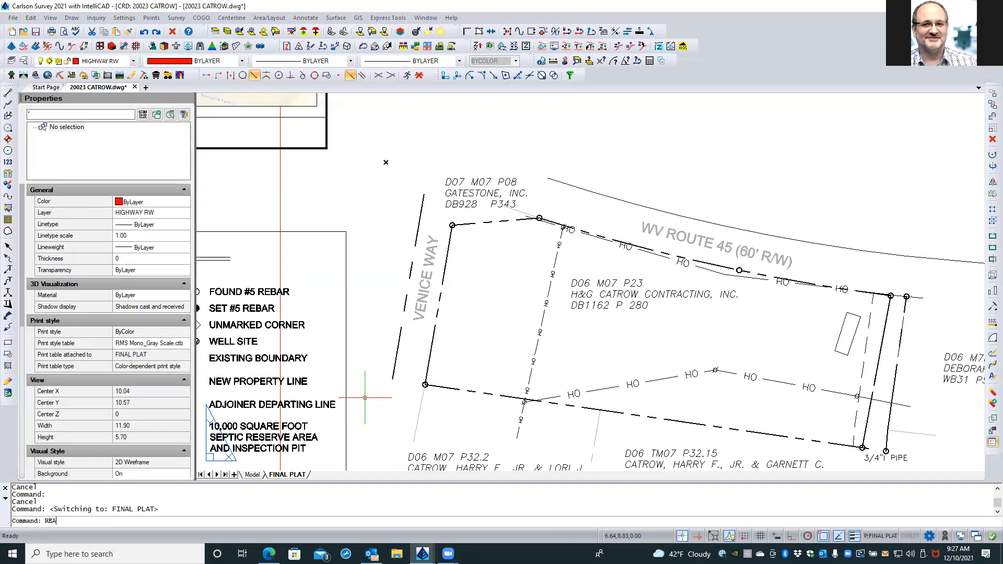
pyautogui.press('Return')
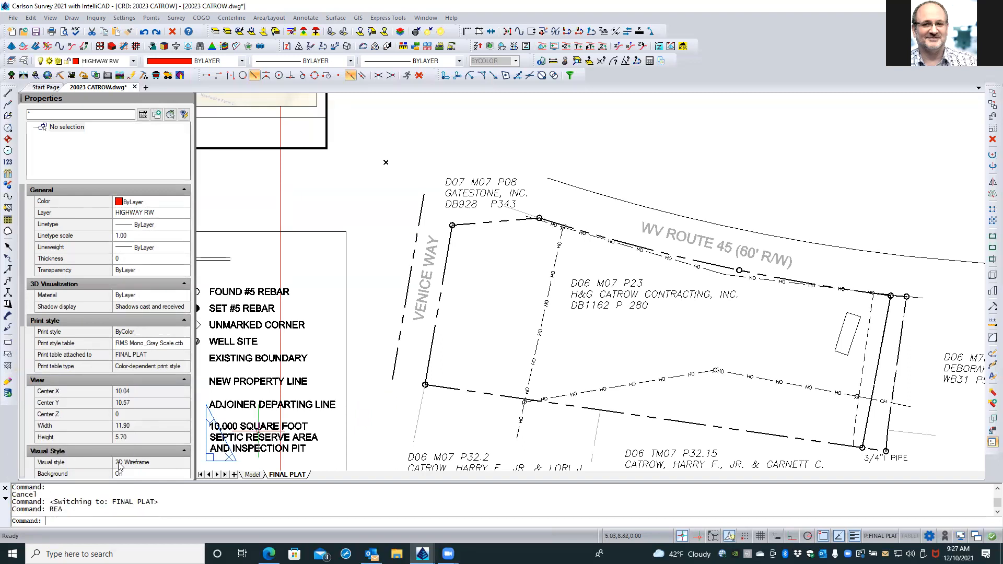
pyautogui.click(253, 475)
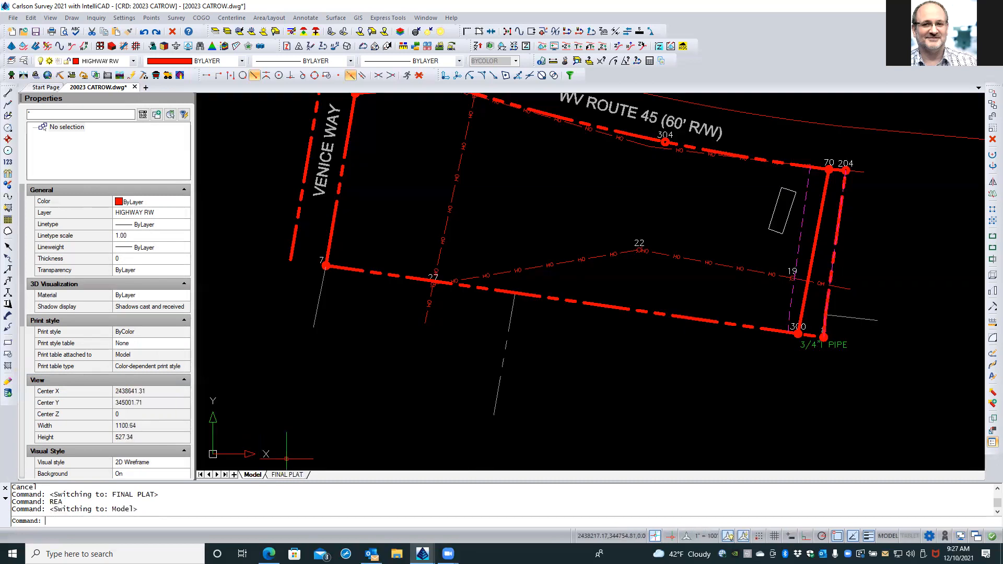
# Check the properties of the short adjoiner line at point 7.
pyautogui.click(319, 296)
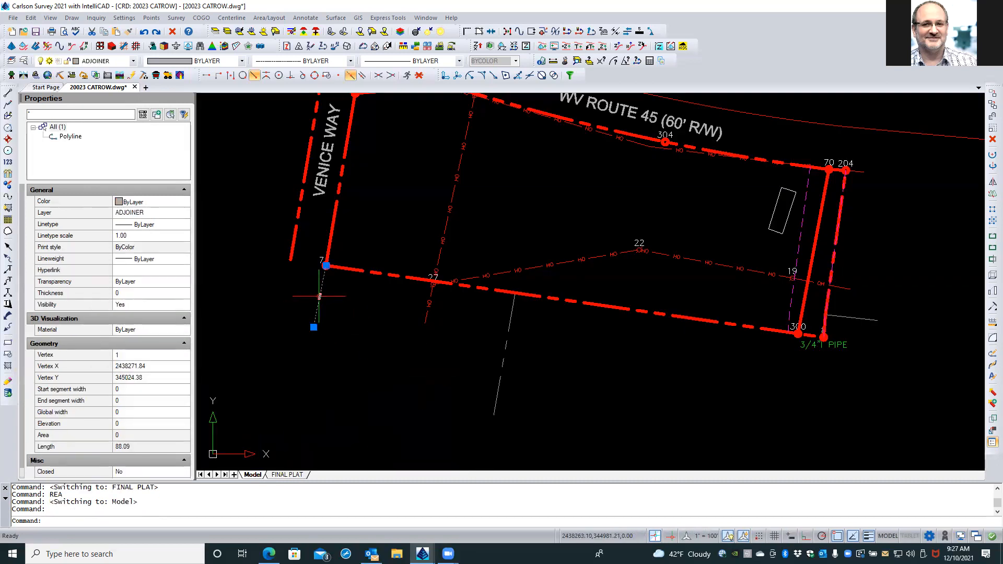
pyautogui.press('Escape')
pyautogui.press('Escape')
pyautogui.scroll(-1, 526, 393)
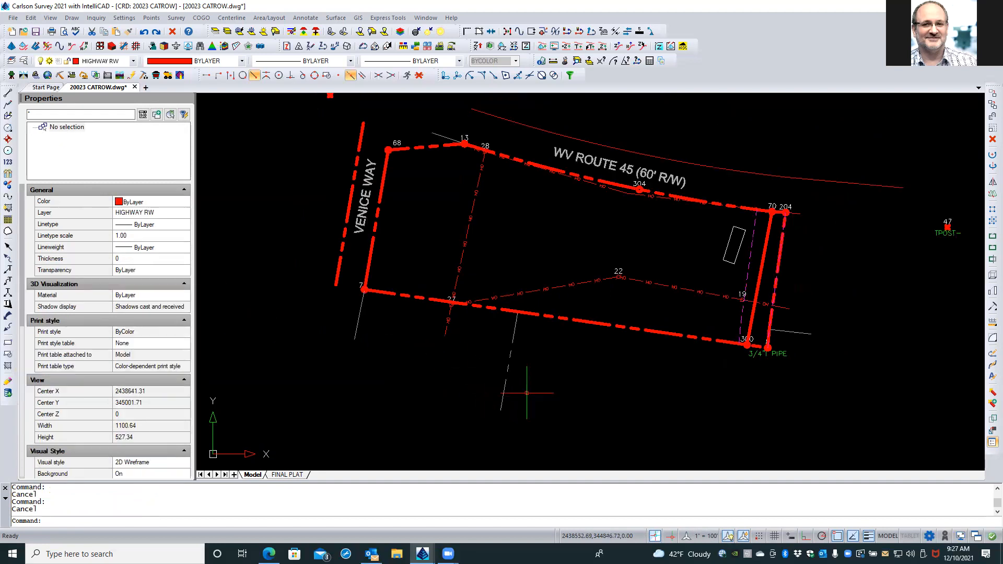
pyautogui.scroll(-1, 526, 393)
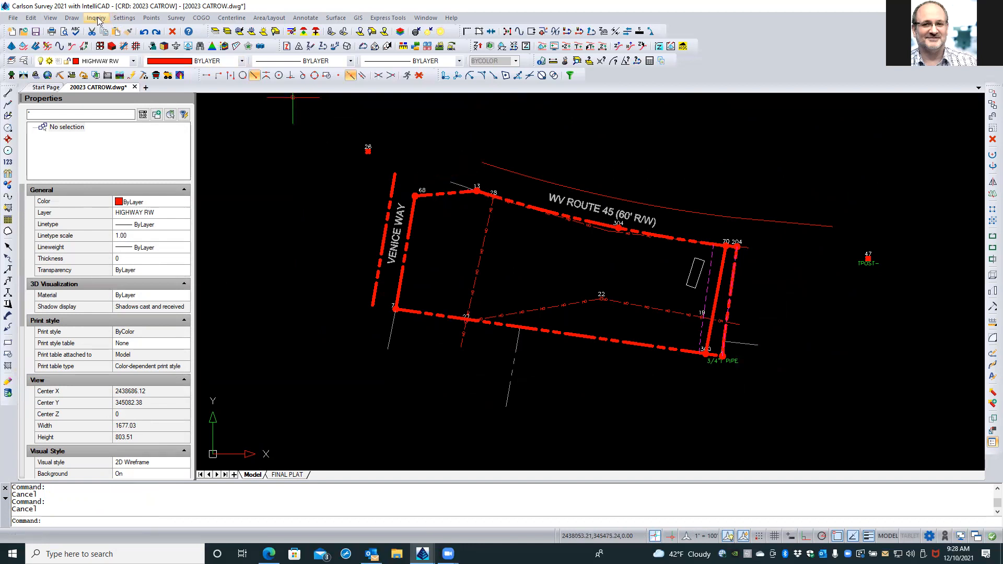
# Change the ADJOINER layer's linetype to PHANTOM2.
pyautogui.click(23, 61)
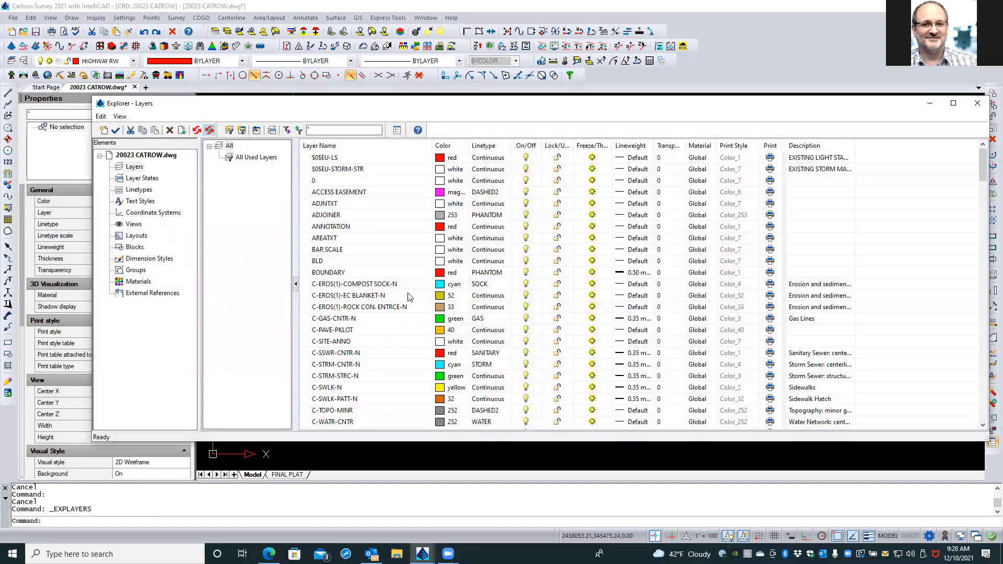
pyautogui.click(349, 215)
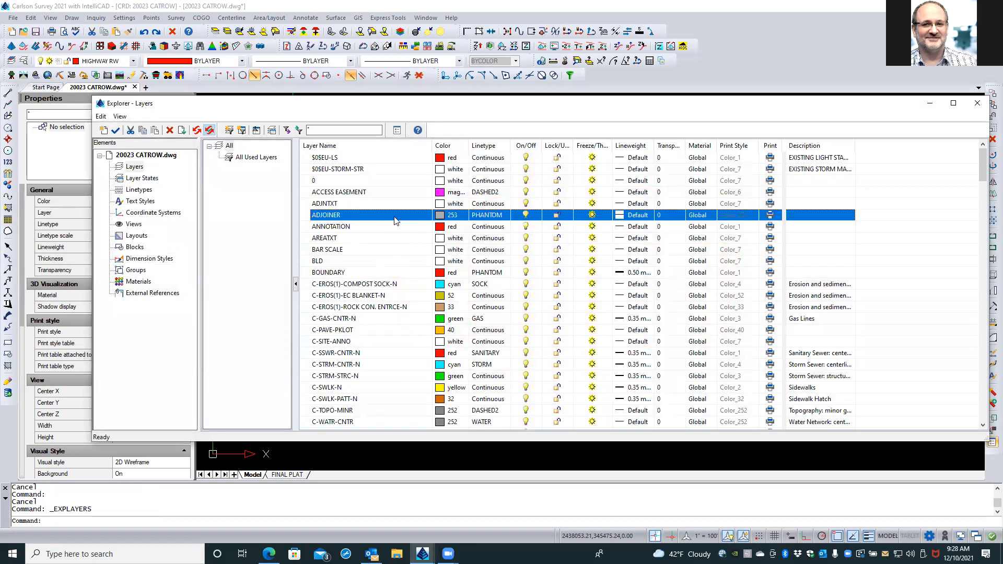
pyautogui.click(491, 215)
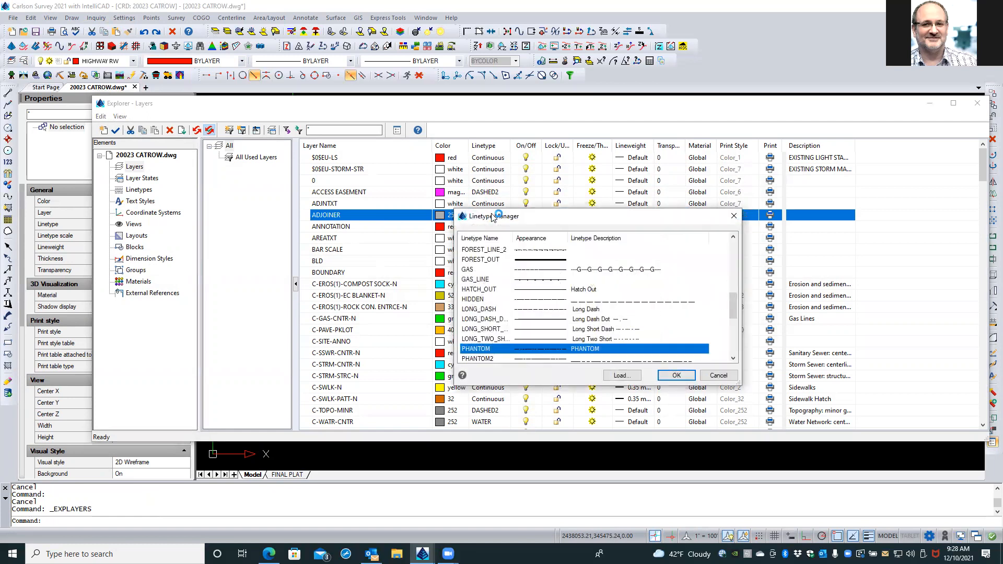
pyautogui.scroll(-1, 540, 312)
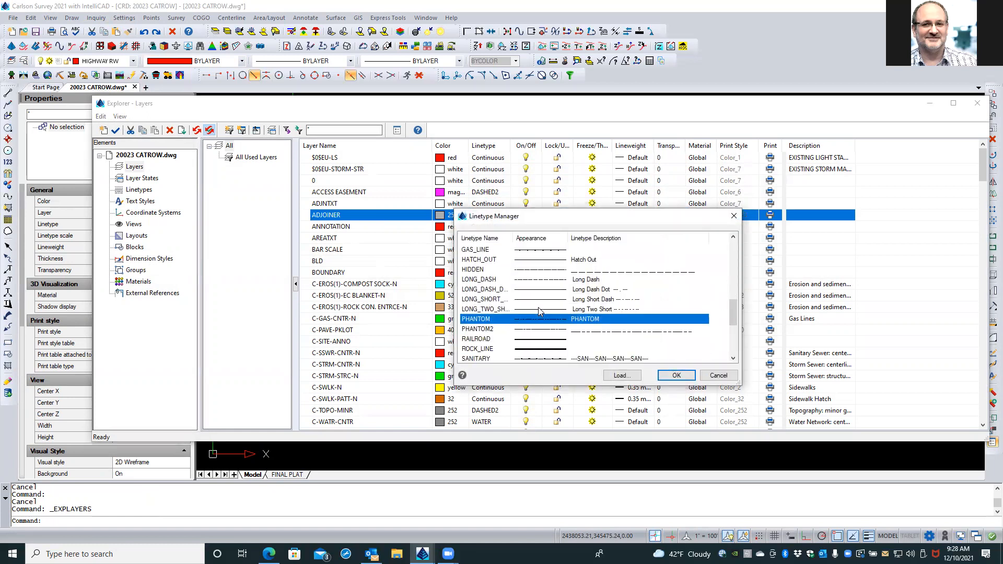
pyautogui.click(473, 330)
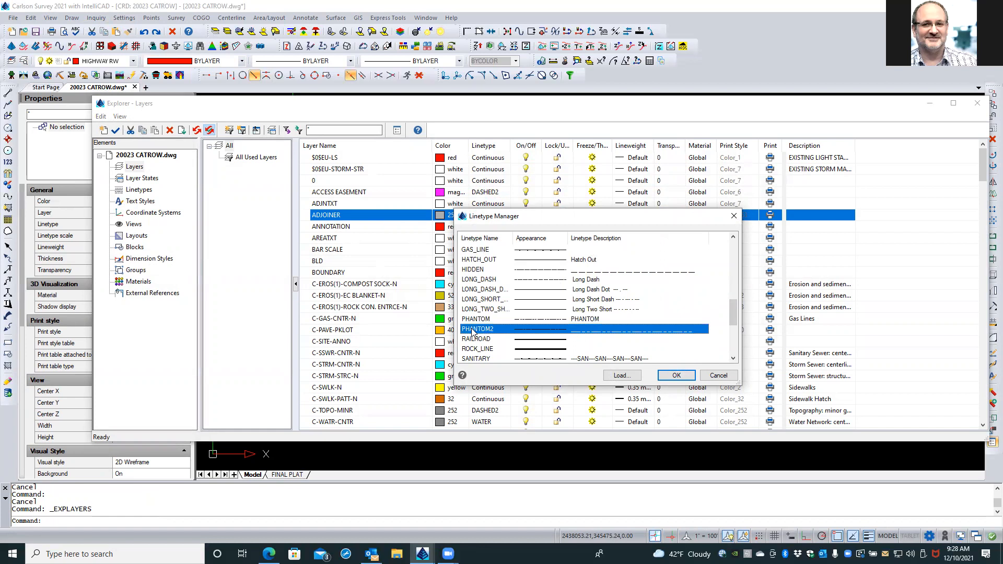
pyautogui.click(549, 320)
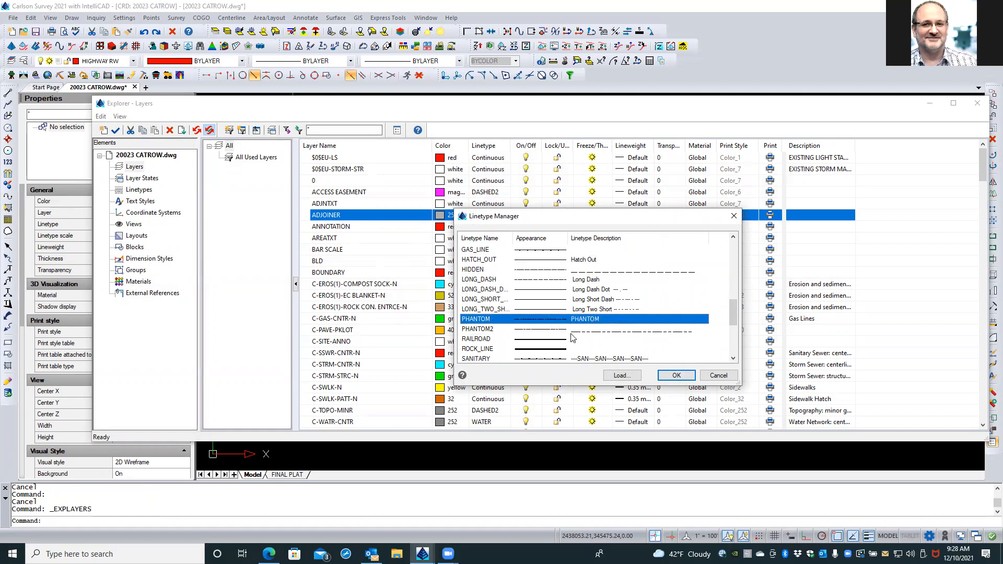
pyautogui.click(481, 329)
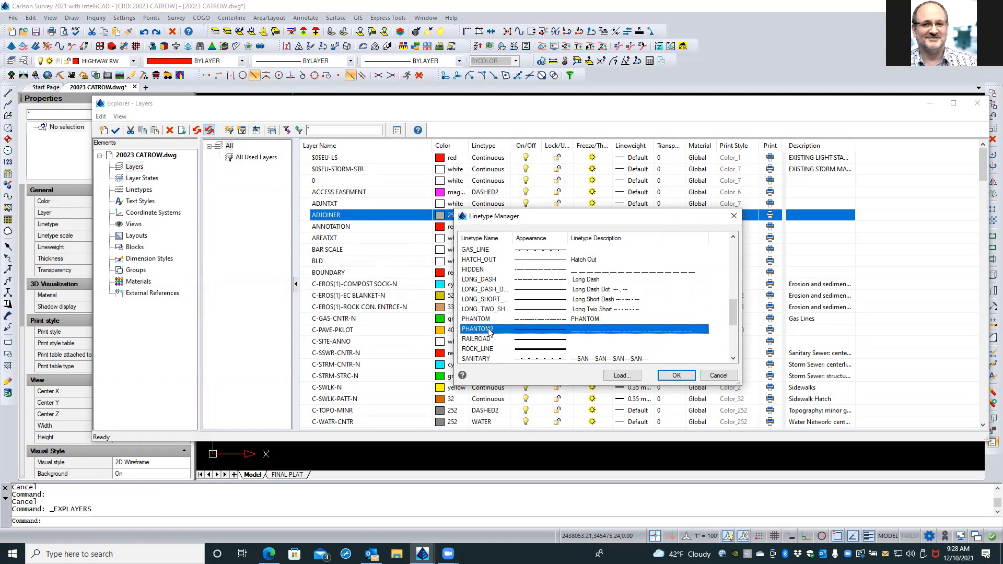
pyautogui.scroll(-3, 491, 301)
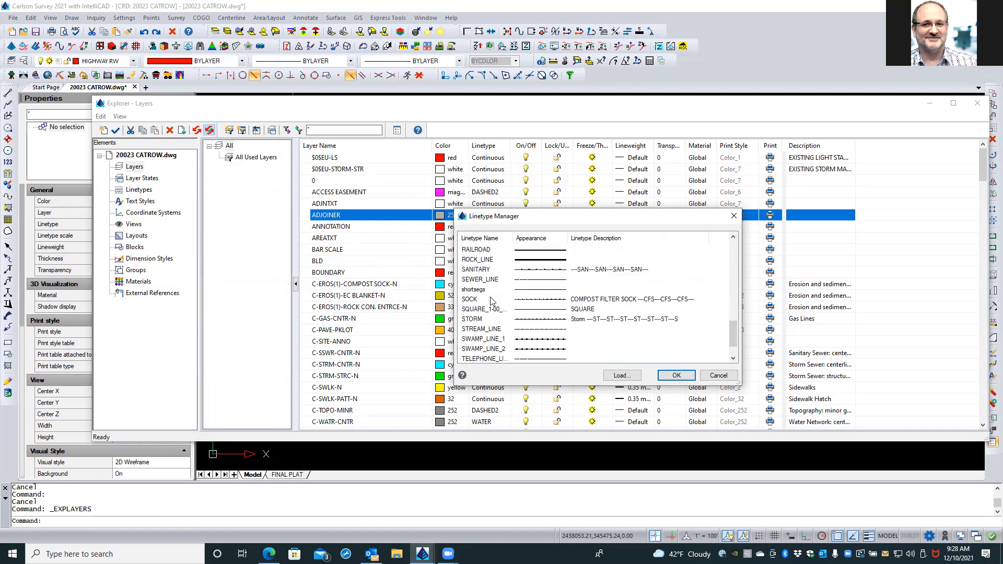
pyautogui.scroll(-1, 492, 302)
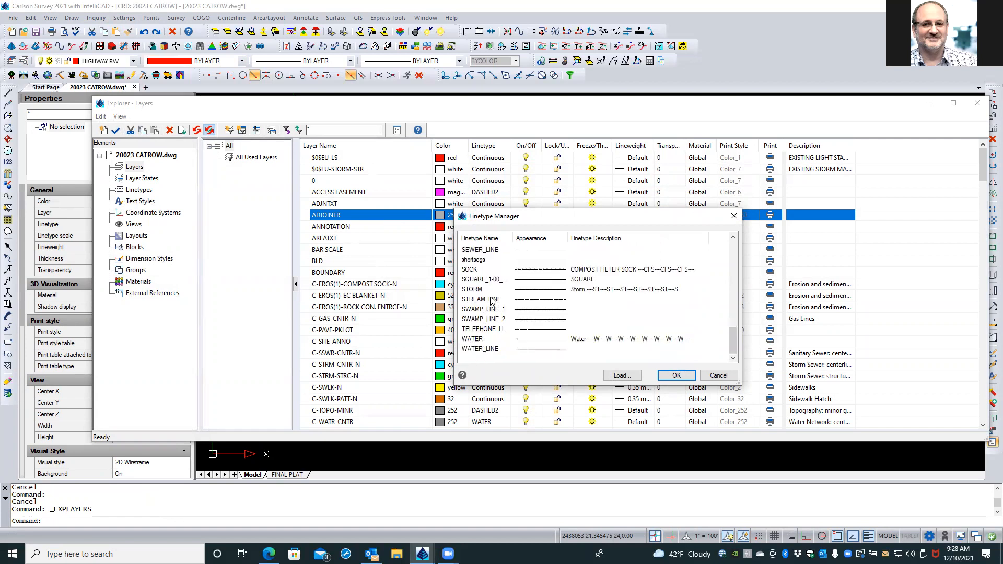
pyautogui.click(675, 375)
pyautogui.click(977, 103)
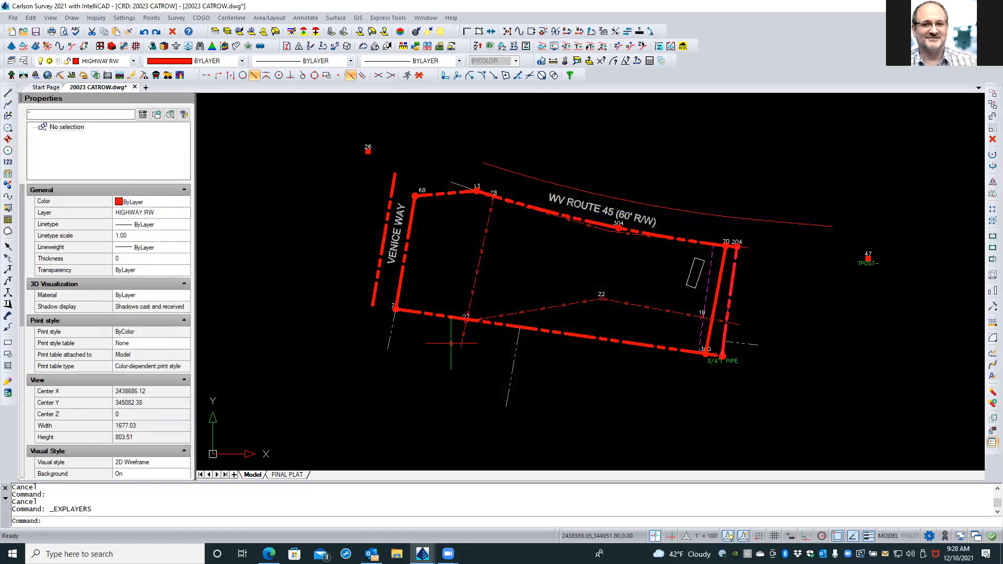
# Check the short adjoiner line at point 13, including its layer, linetype and linetype scale properties.
pyautogui.scroll(2, 404, 335)
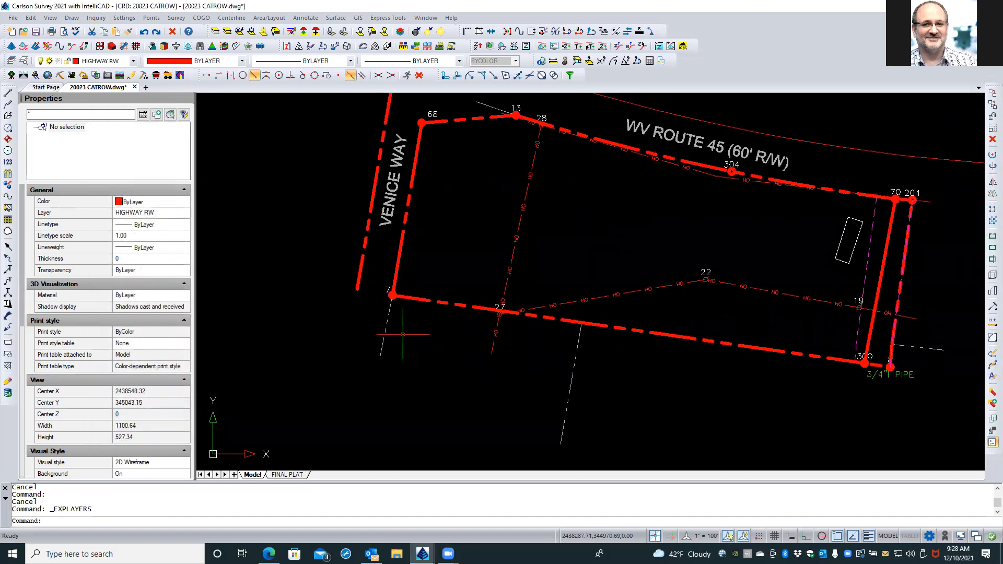
pyautogui.scroll(-1, 404, 334)
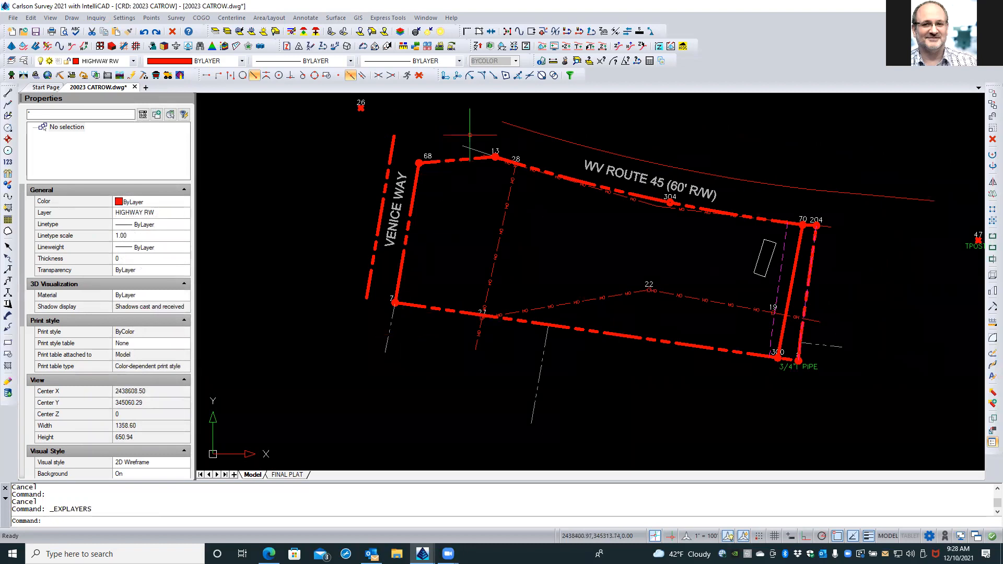
pyautogui.scroll(3, 471, 135)
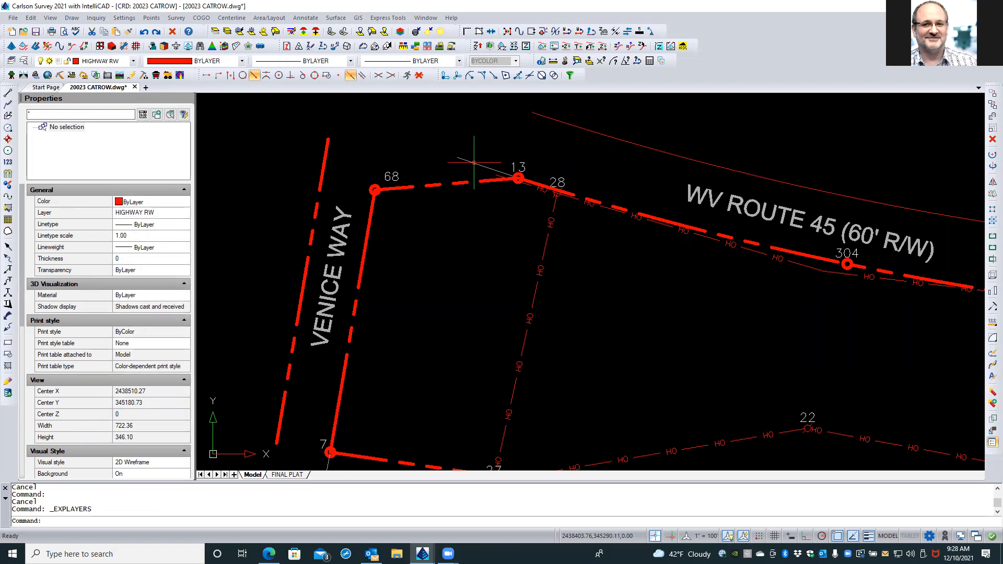
pyautogui.click(474, 163)
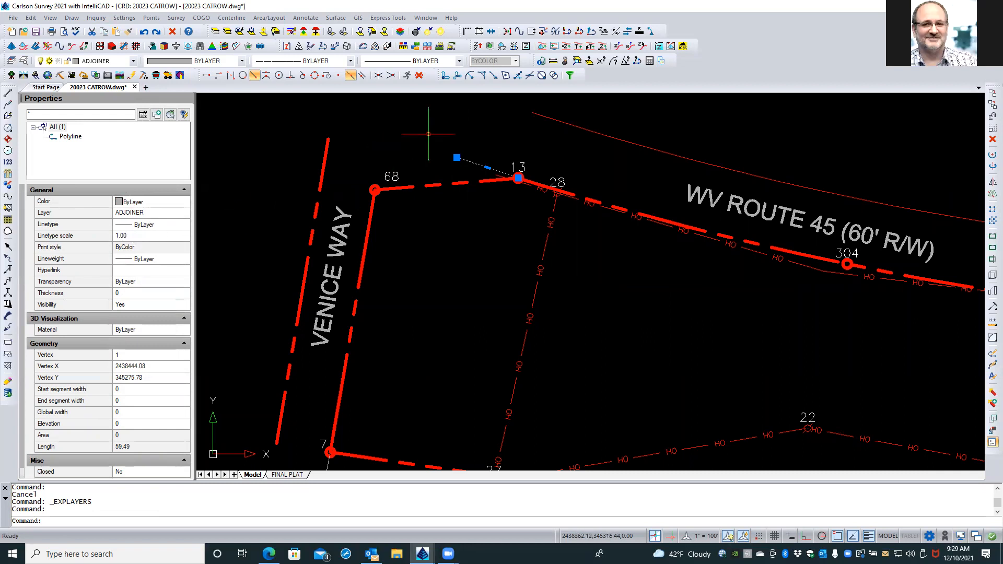
pyautogui.scroll(1, 437, 133)
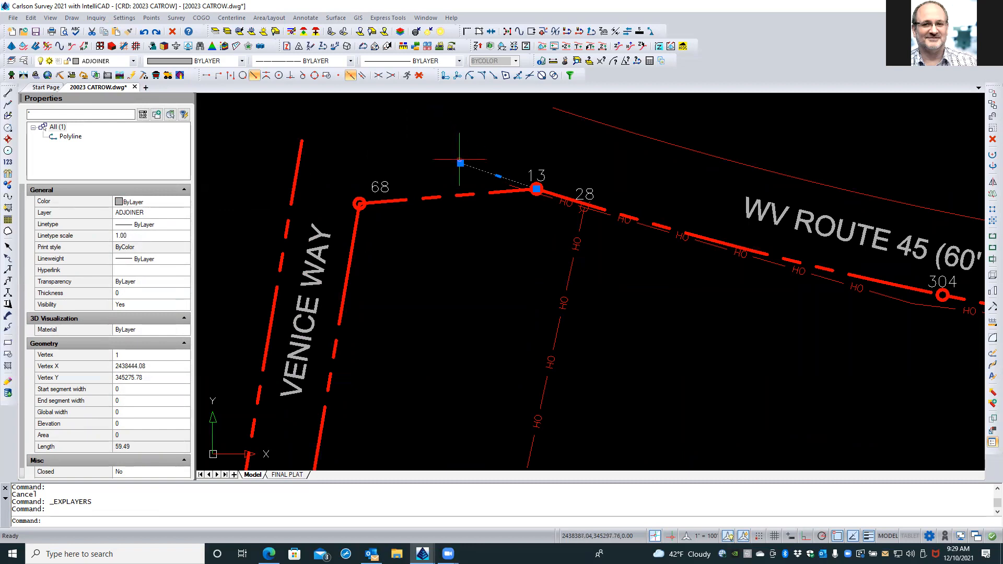
pyautogui.press('Escape')
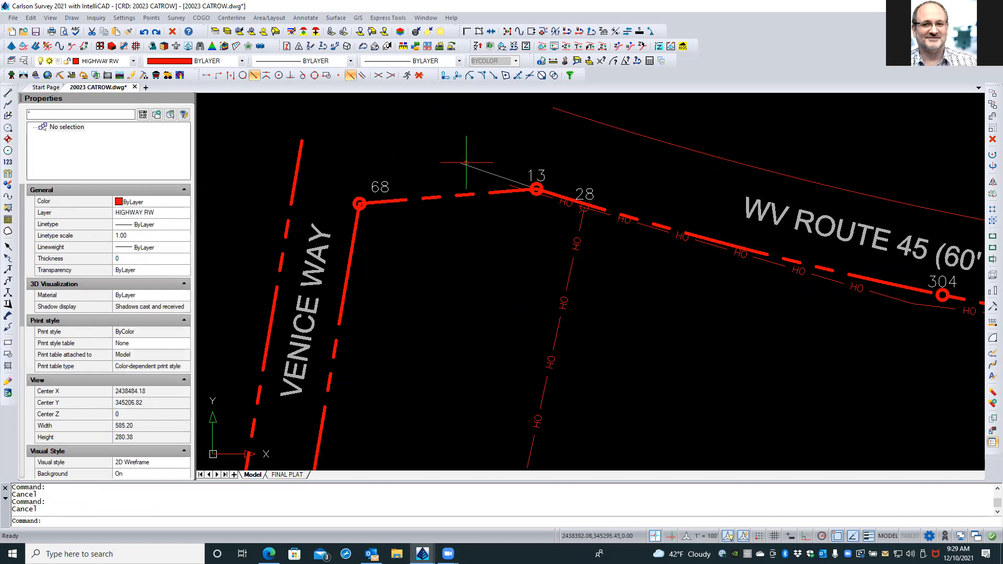
pyautogui.click(470, 165)
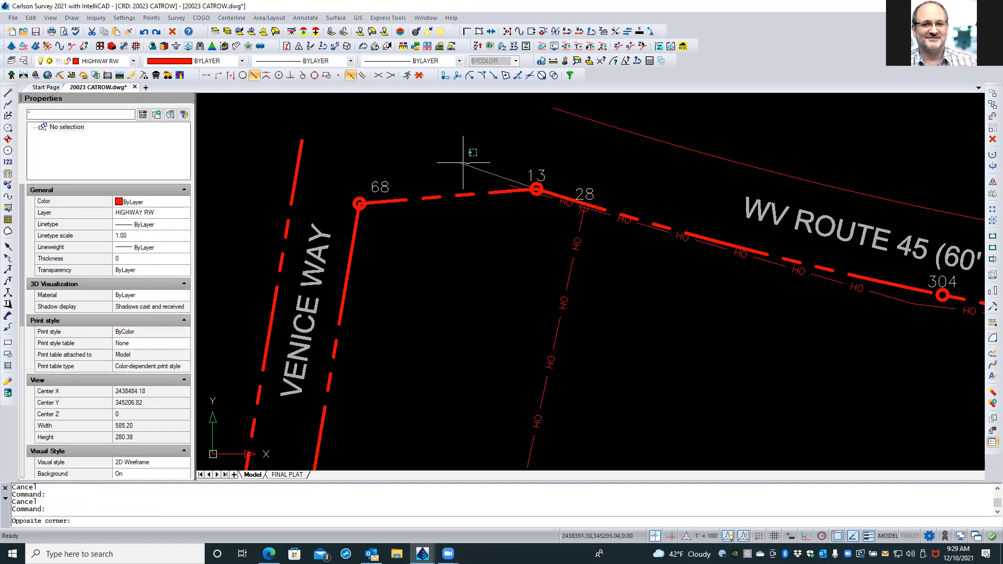
pyautogui.press('Escape')
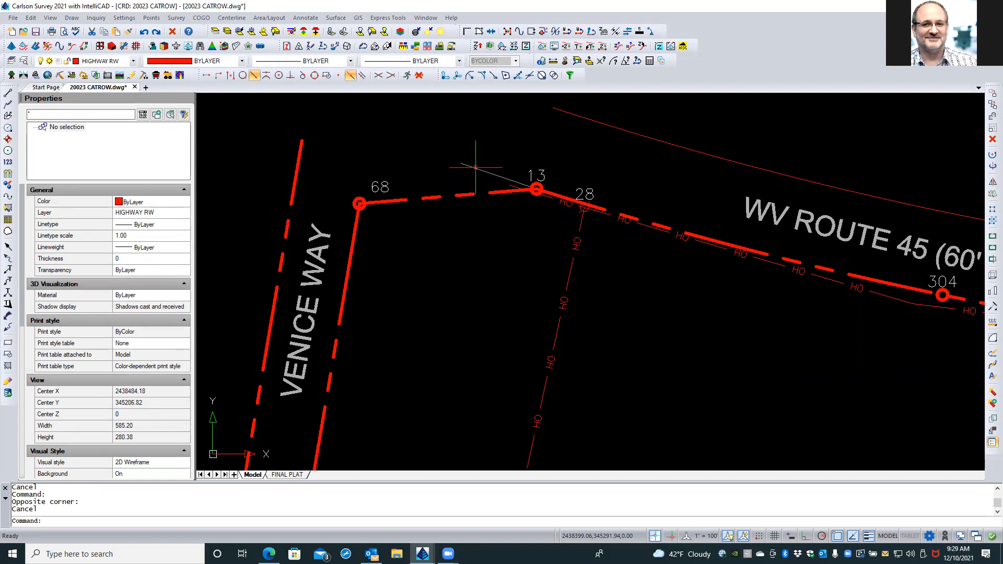
# Extend the free end of the short adjoiner line at point 13 outward by about 5 ft and another 13 ft.
pyautogui.click(468, 33)
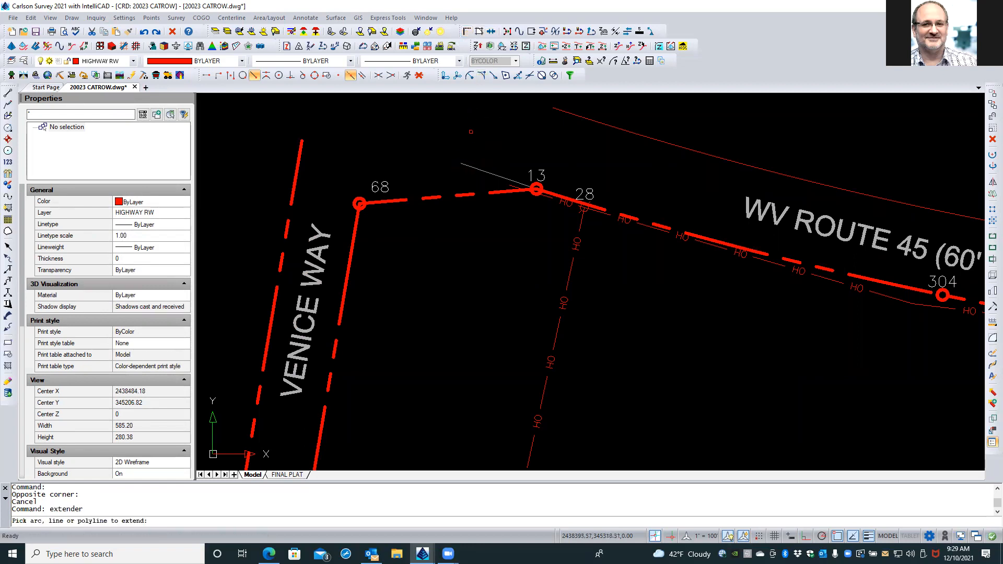
pyautogui.click(470, 164)
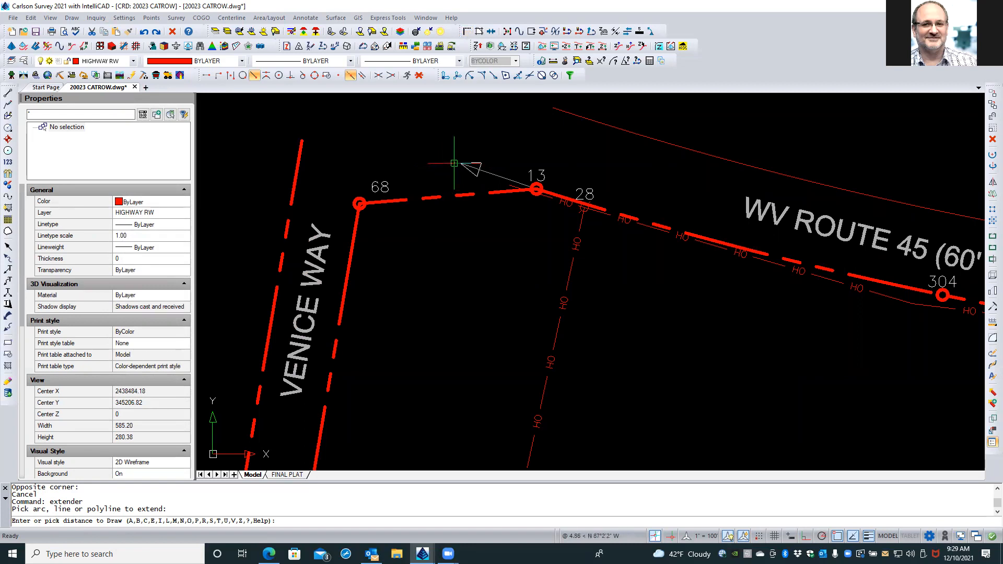
pyautogui.click(454, 162)
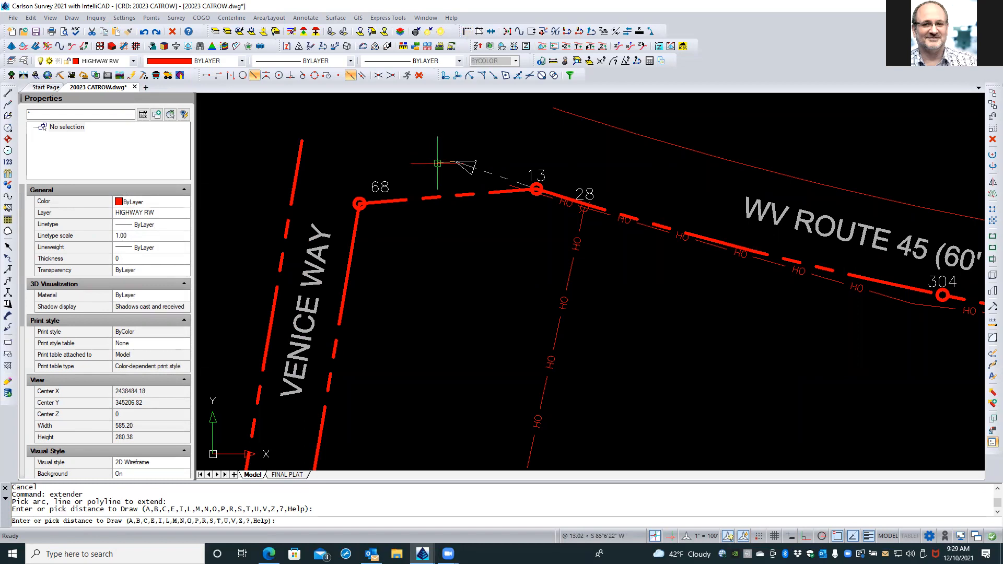
pyautogui.click(438, 163)
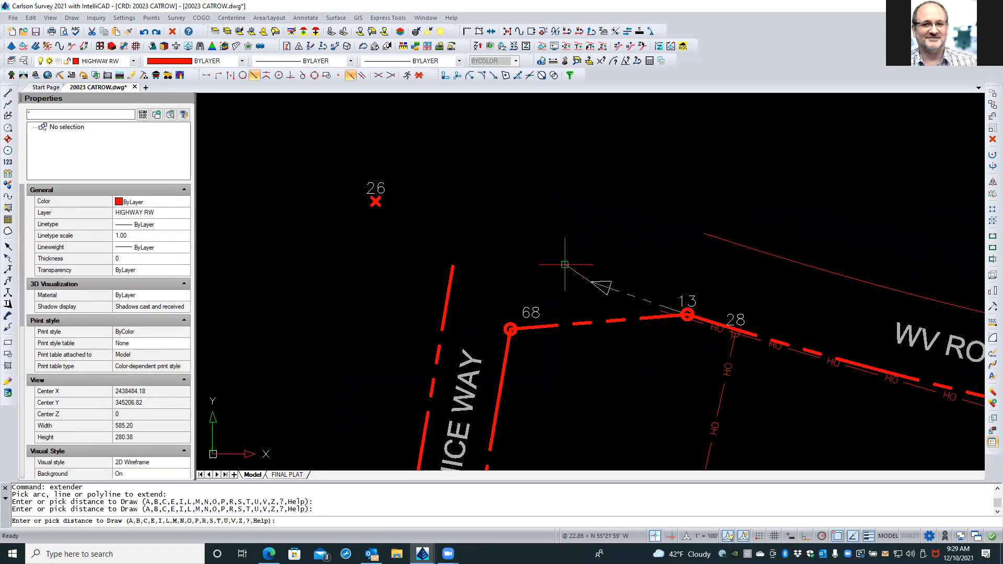
pyautogui.press('Escape')
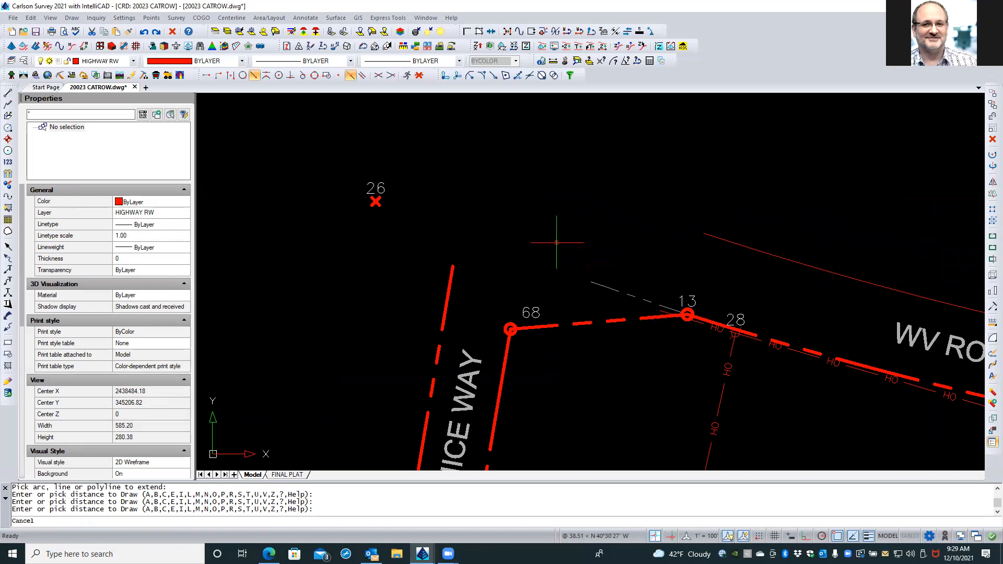
# Examine the overhead wire polylines along the route near points 70 and 204 and compare their properties and endpoints.
pyautogui.scroll(-4, 520, 218)
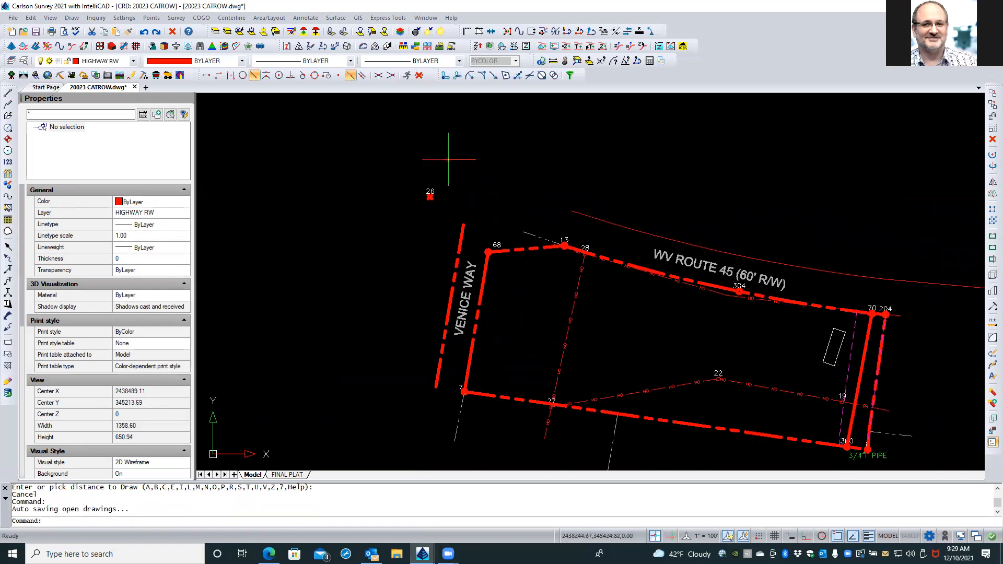
pyautogui.scroll(3, 554, 252)
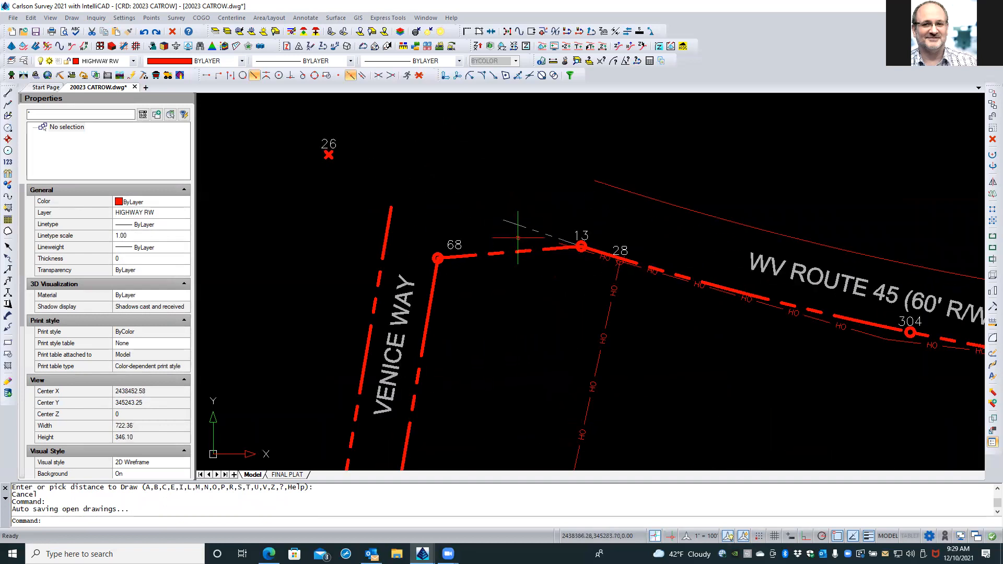
pyautogui.scroll(-5, 452, 212)
pyautogui.scroll(3, 803, 284)
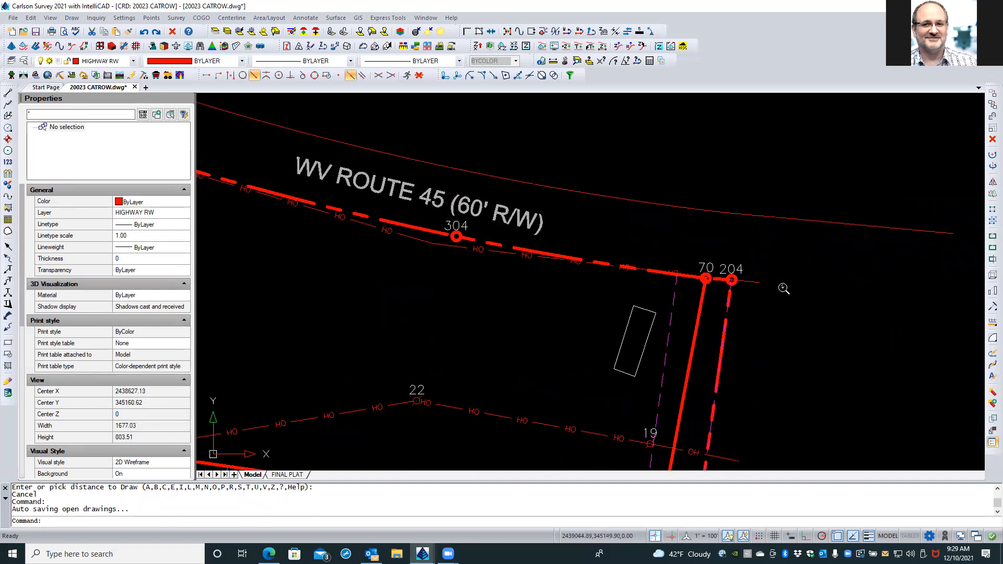
pyautogui.scroll(2, 782, 287)
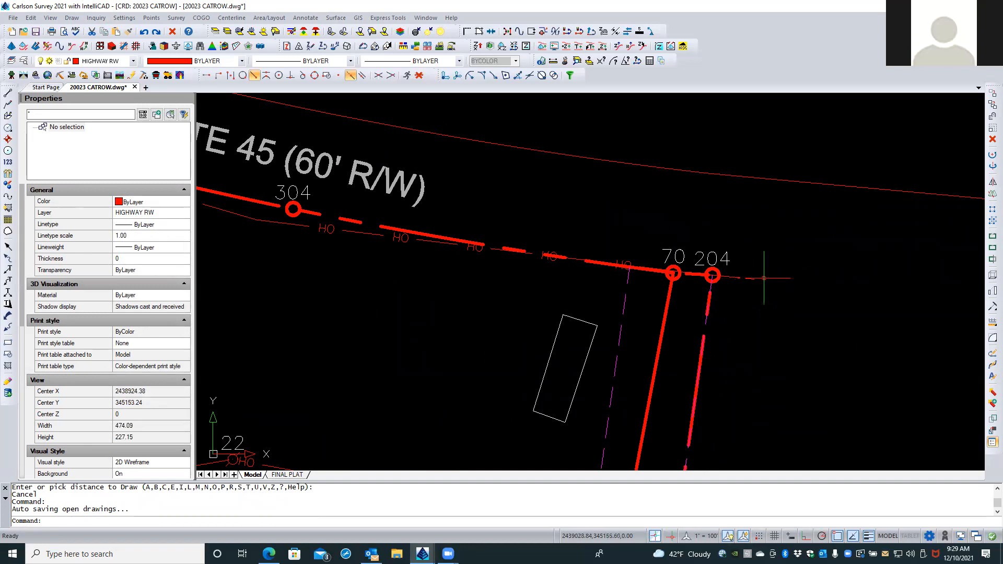
pyautogui.click(744, 278)
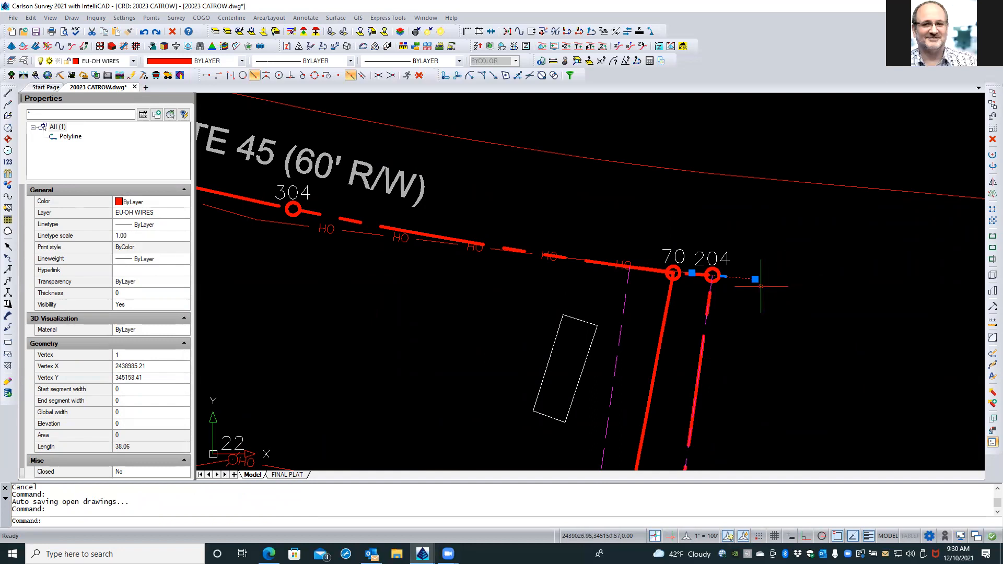
pyautogui.scroll(3, 761, 286)
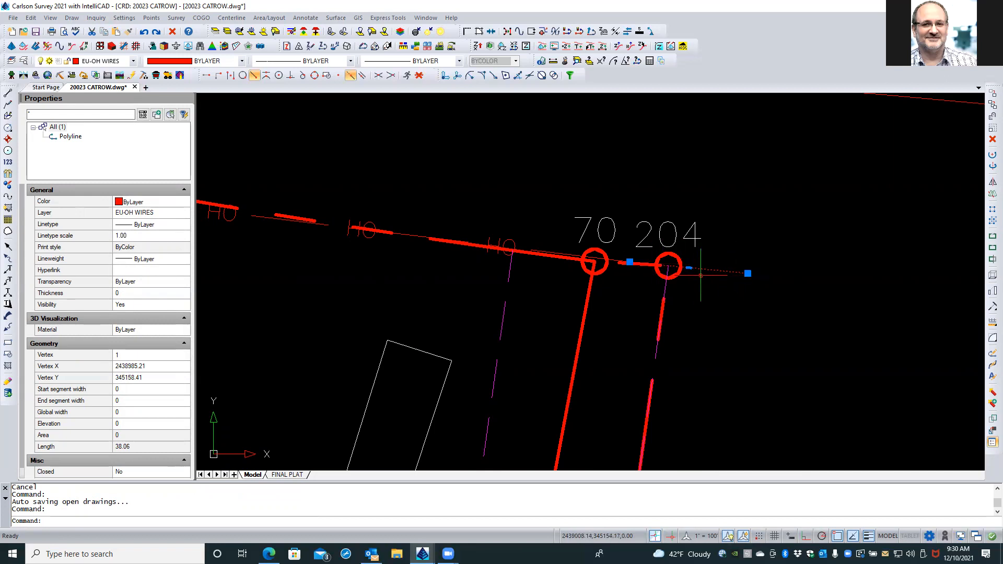
pyautogui.press('Escape')
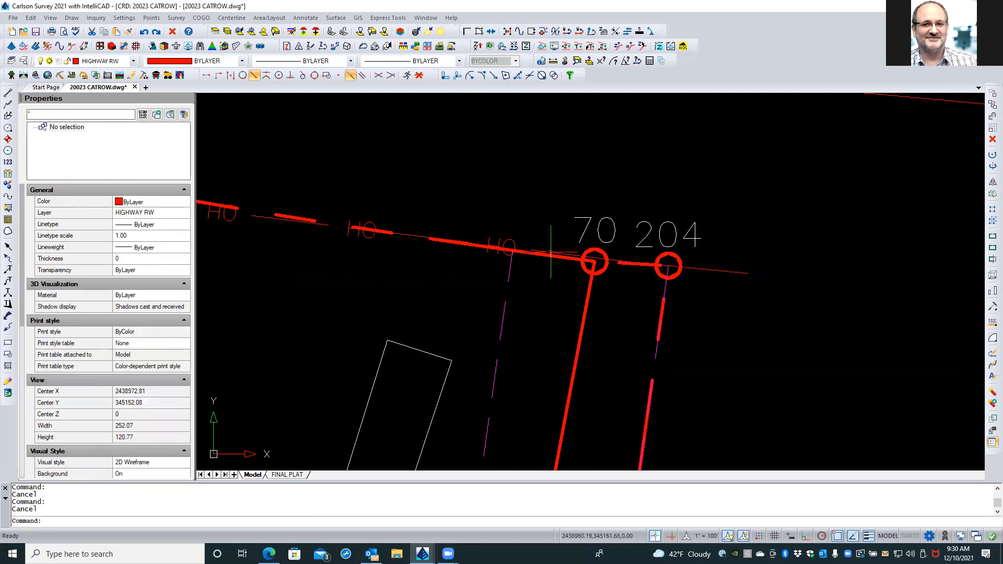
pyautogui.click(551, 255)
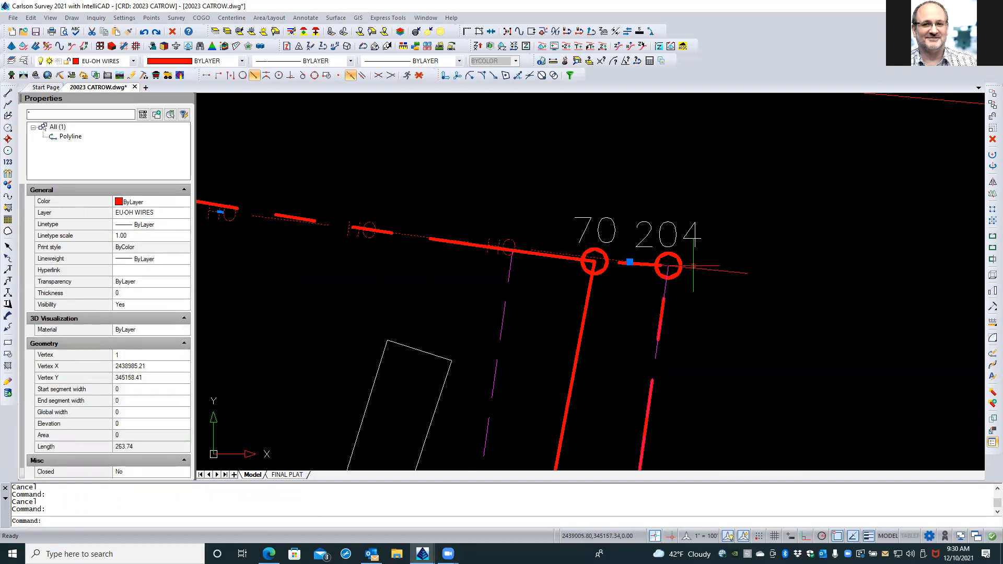
pyautogui.click(700, 269)
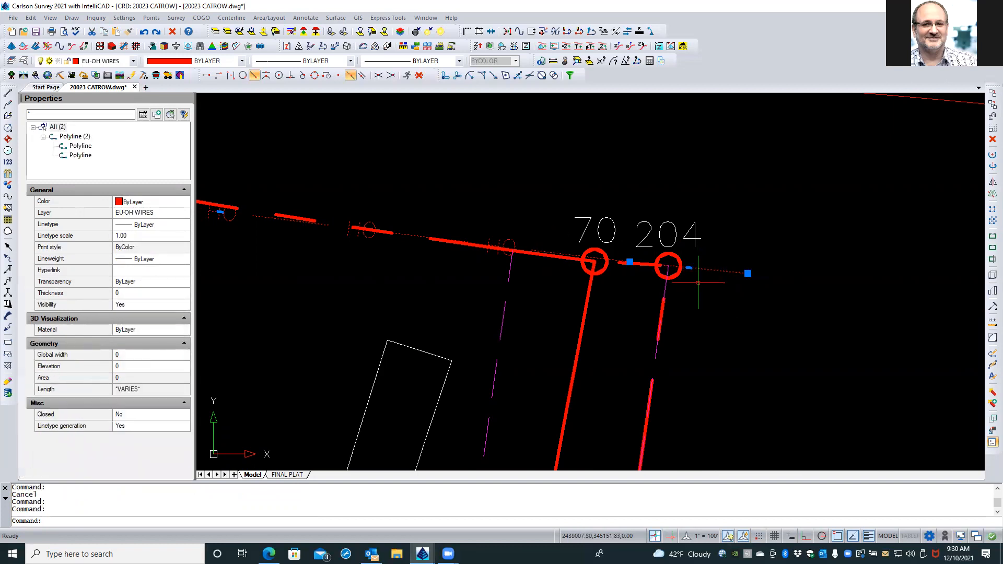
pyautogui.press('Escape')
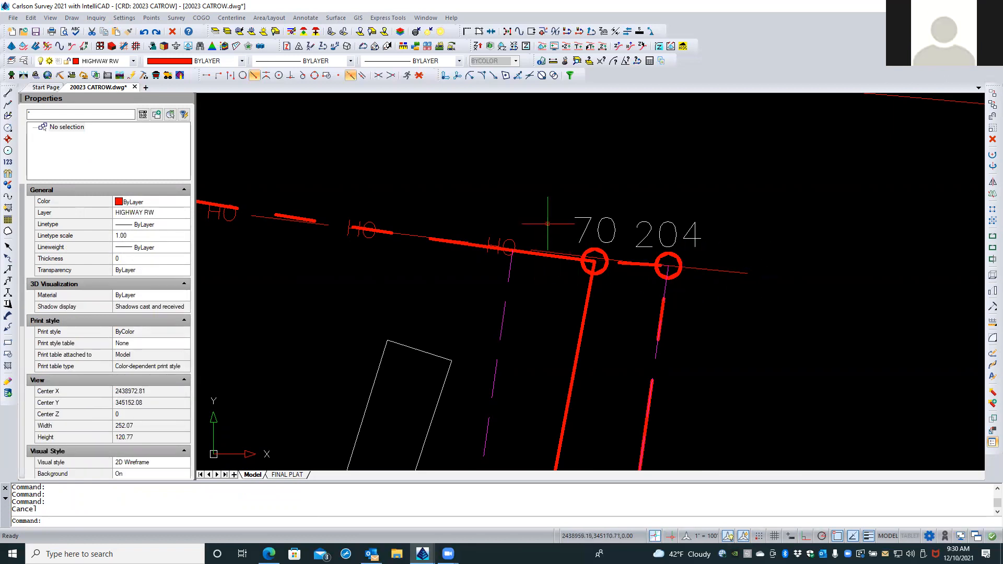
# Join the two overhead wire polylines meeting near points 70 and 204 using Join Nearest with the Fillet With Radius Zero connection method.
pyautogui.click(491, 33)
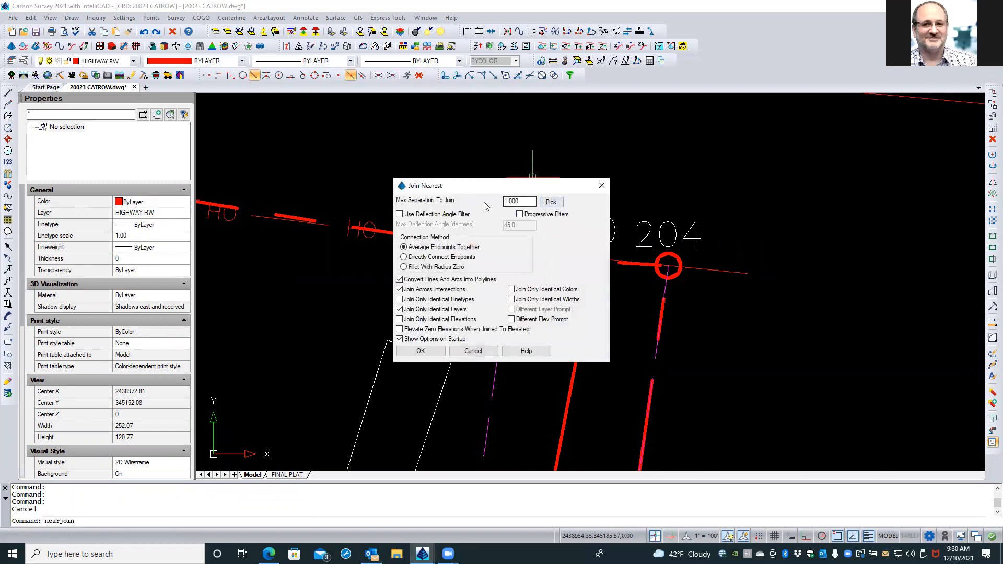
pyautogui.click(448, 268)
pyautogui.click(409, 353)
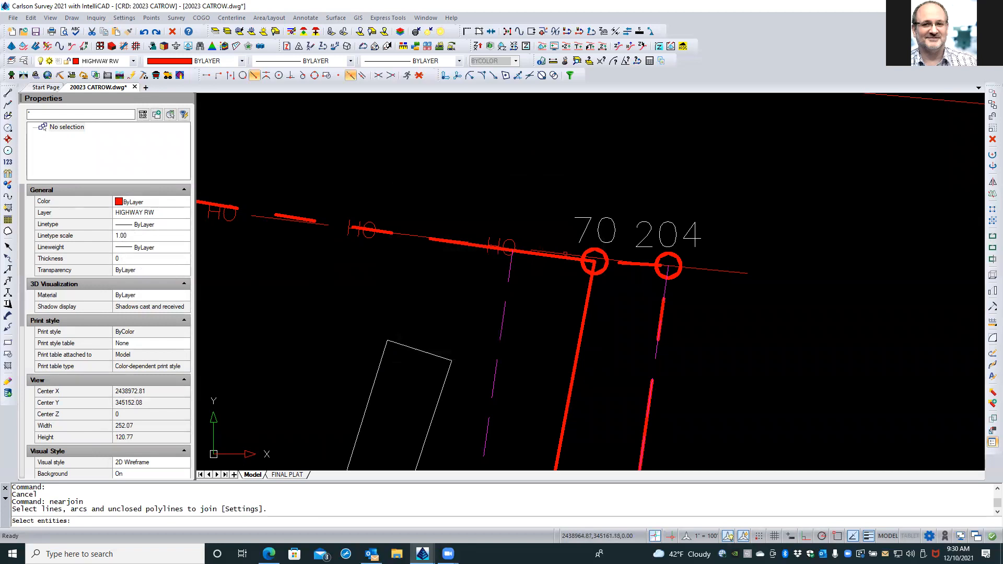
pyautogui.click(566, 254)
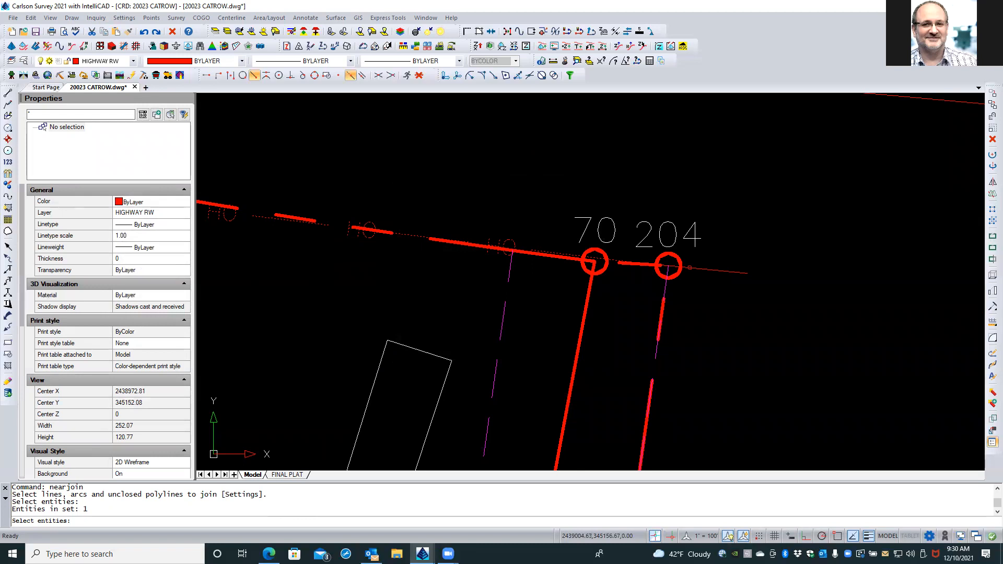
pyautogui.click(690, 268)
pyautogui.press('Return')
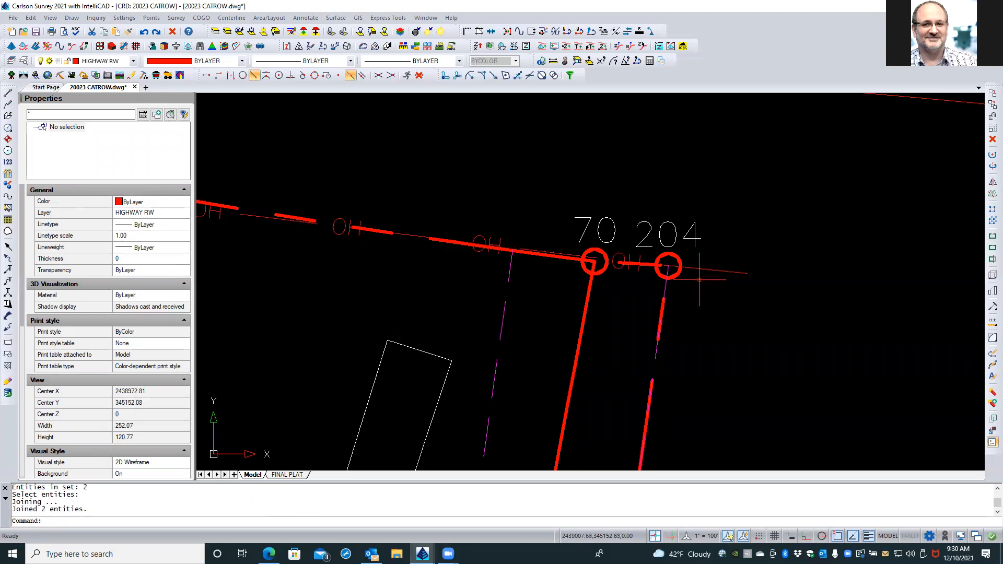
# Check the overhead wire polylines around the parcel, near point 22 and west of point 304, for where each one starts and ends.
pyautogui.scroll(-2, 784, 292)
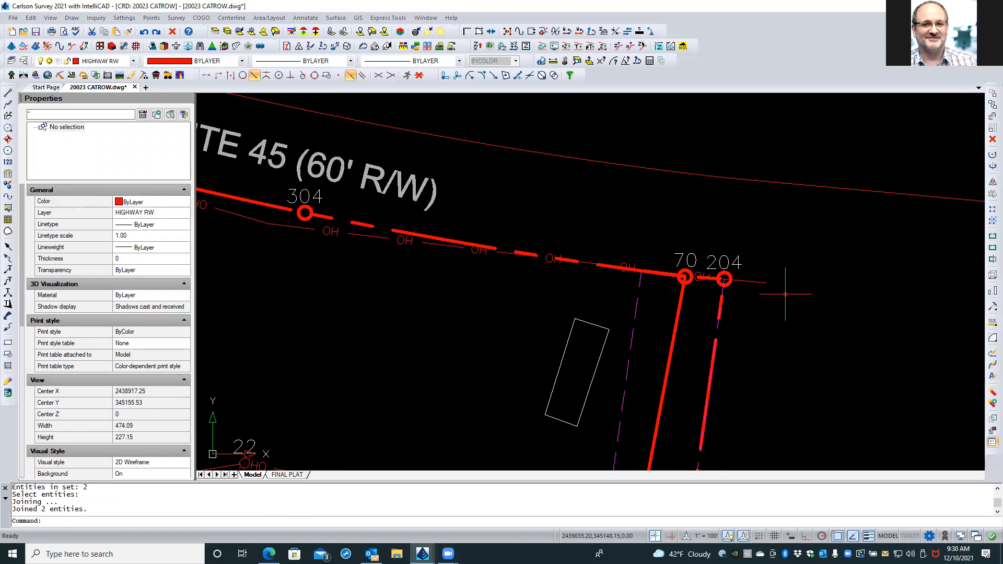
pyautogui.scroll(-1, 786, 294)
pyautogui.click(435, 244)
pyautogui.press('Escape')
pyautogui.scroll(-2, 522, 295)
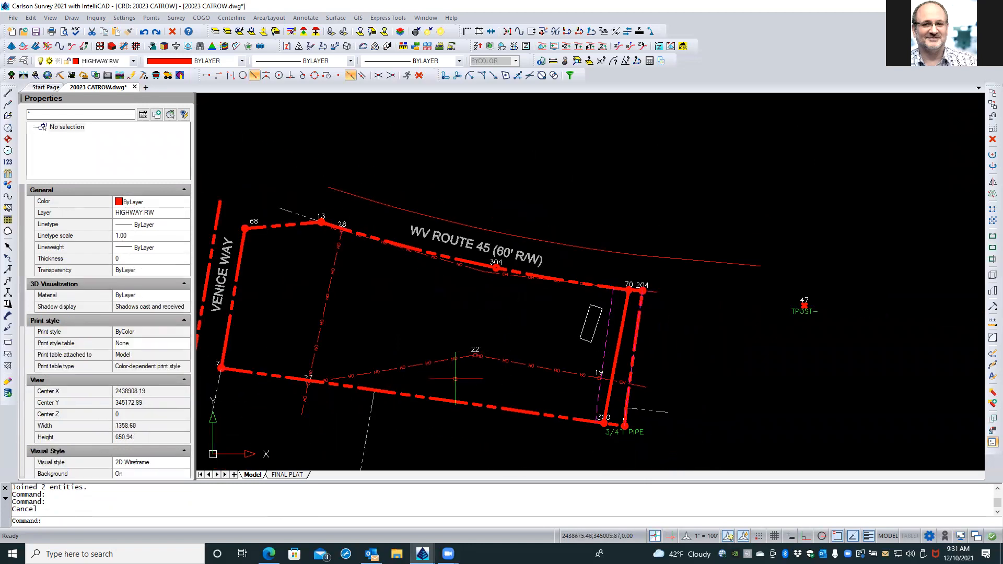
pyautogui.click(459, 357)
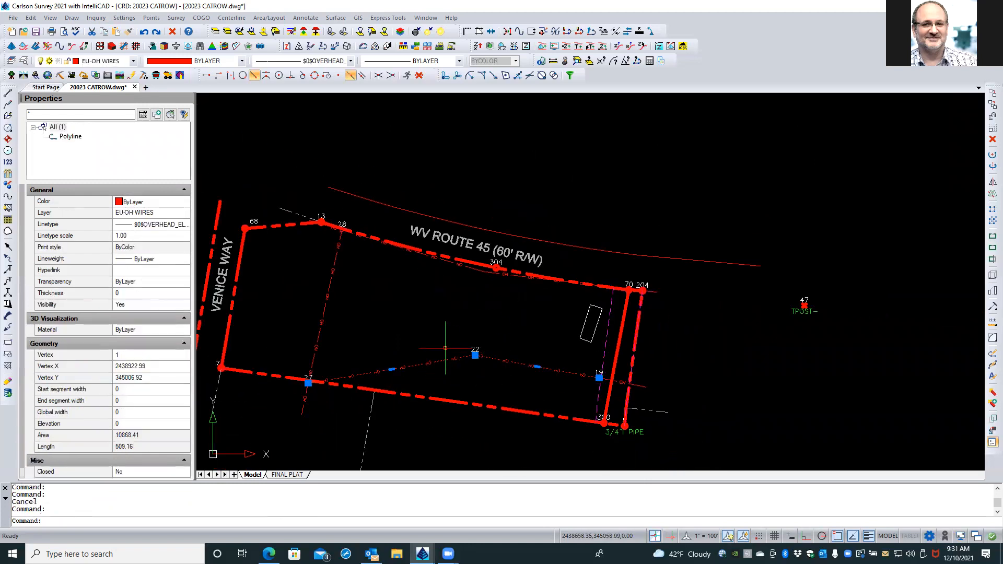
pyautogui.press('Escape')
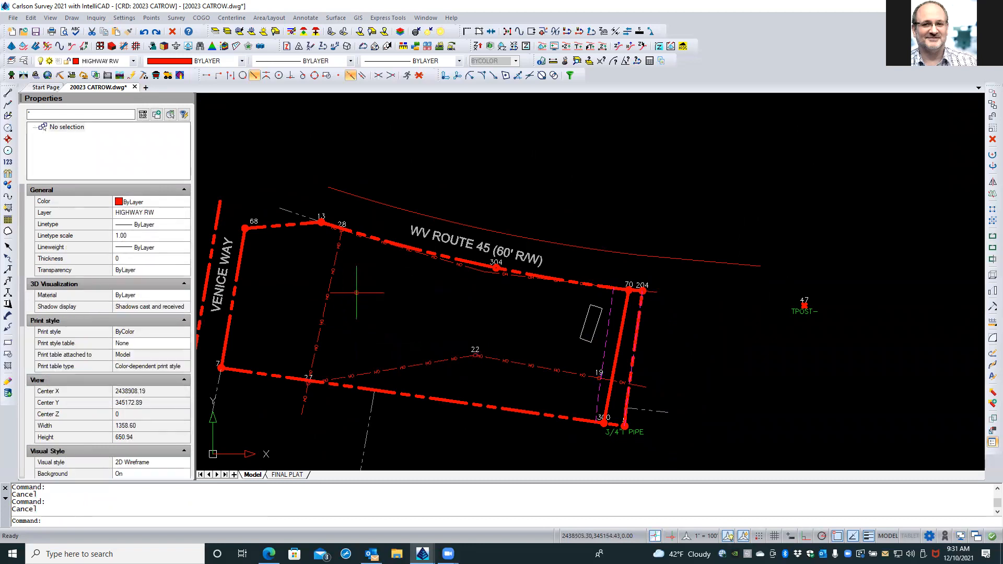
pyautogui.scroll(2, 459, 270)
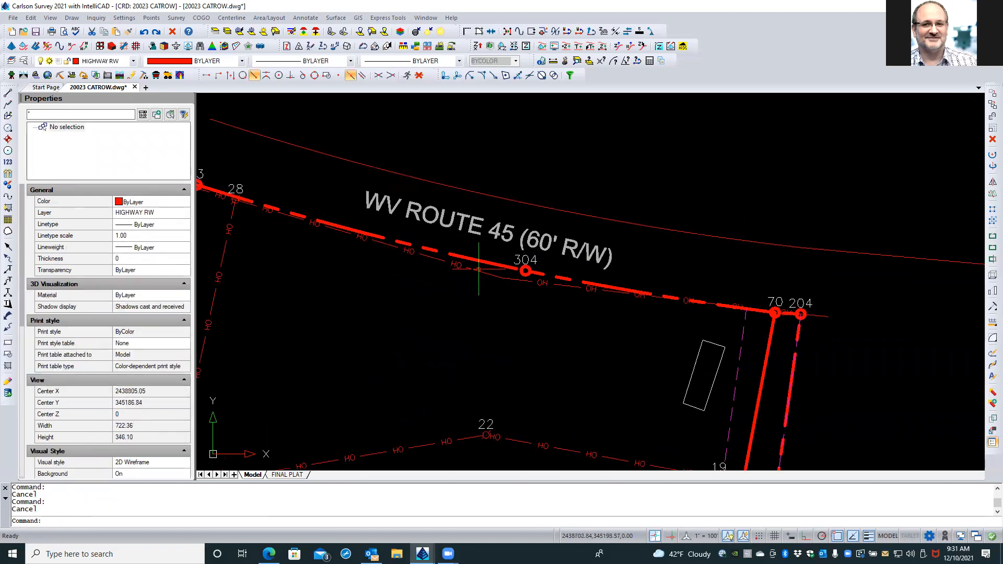
pyautogui.click(479, 270)
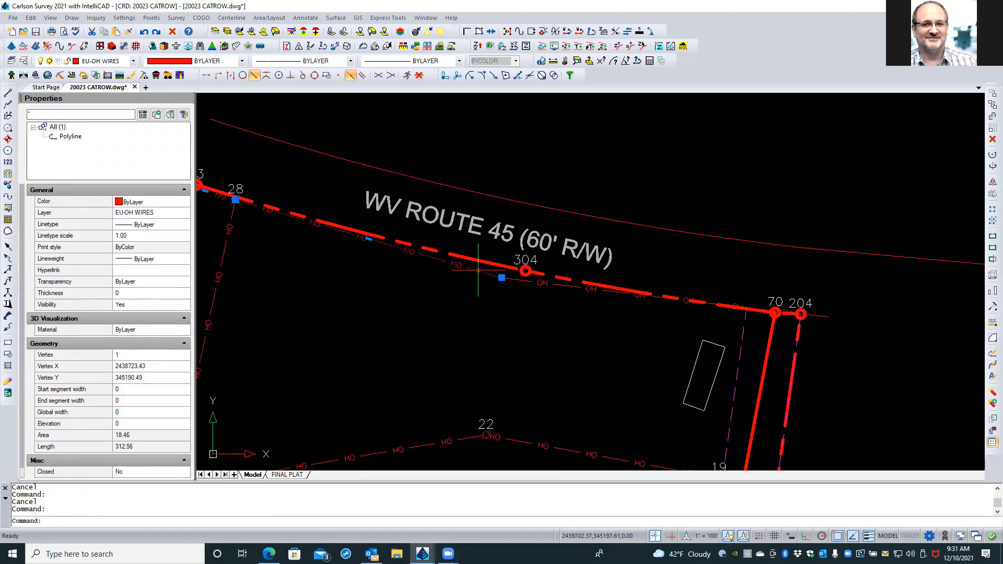
pyautogui.press('Escape')
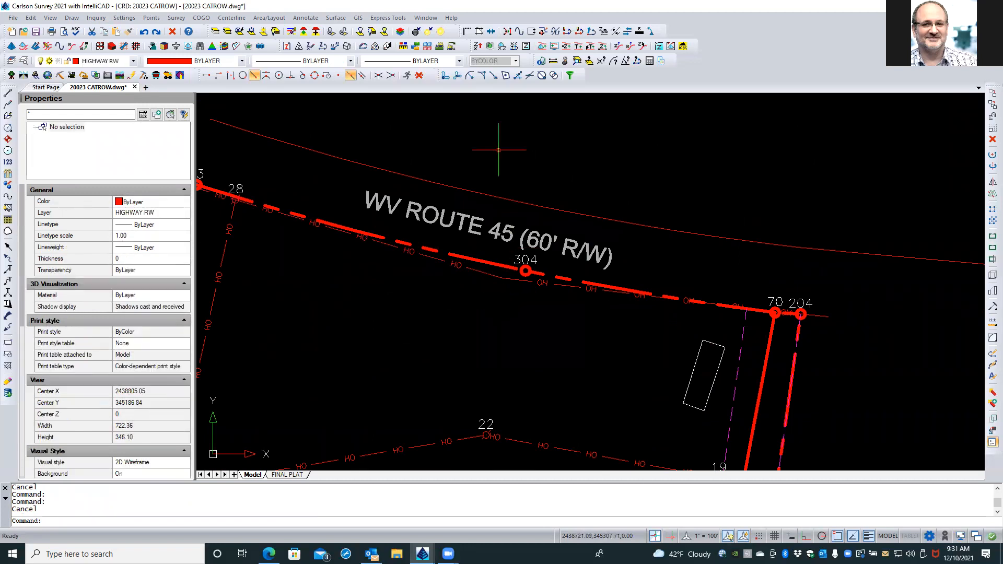
# Join the overhead wire polylines on either side of the bend near point 304 using Join Nearest with Fillet With Radius Zero.
pyautogui.click(491, 31)
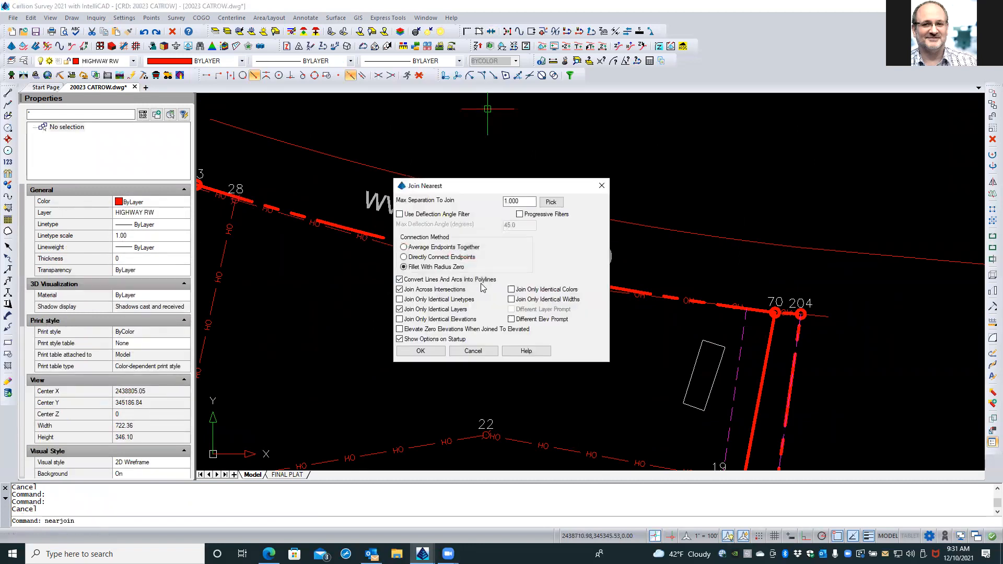
pyautogui.click(433, 351)
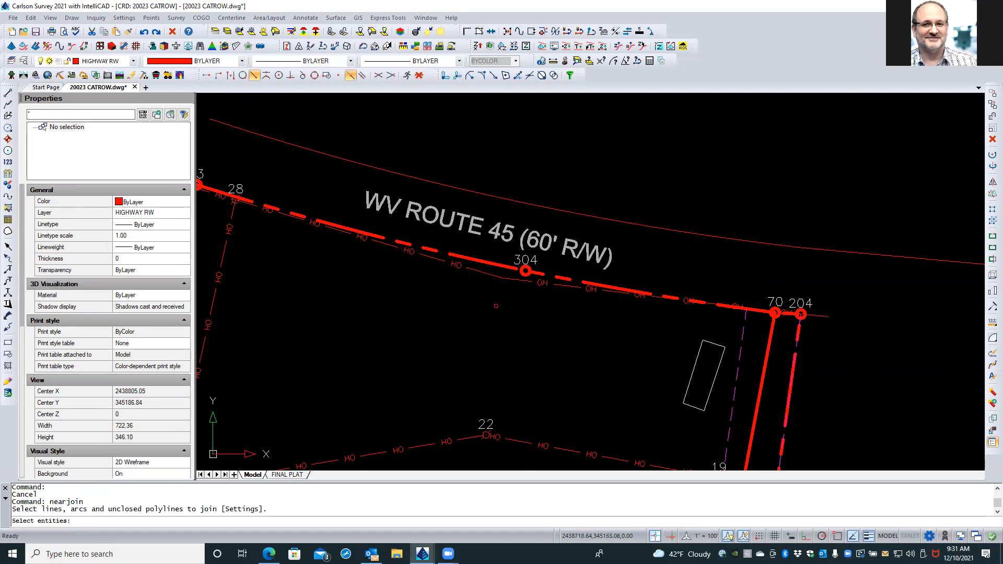
pyautogui.scroll(1, 479, 279)
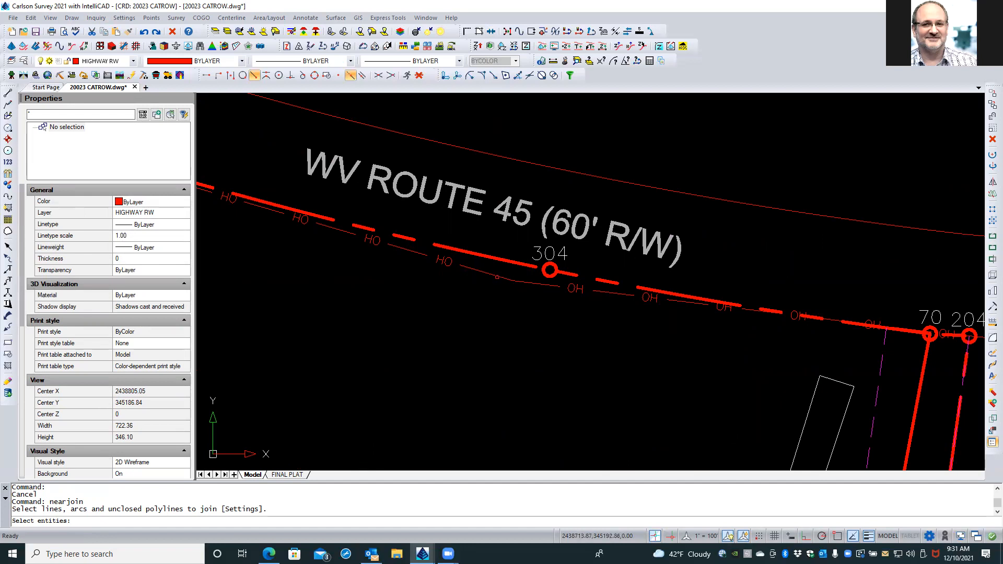
pyautogui.click(497, 277)
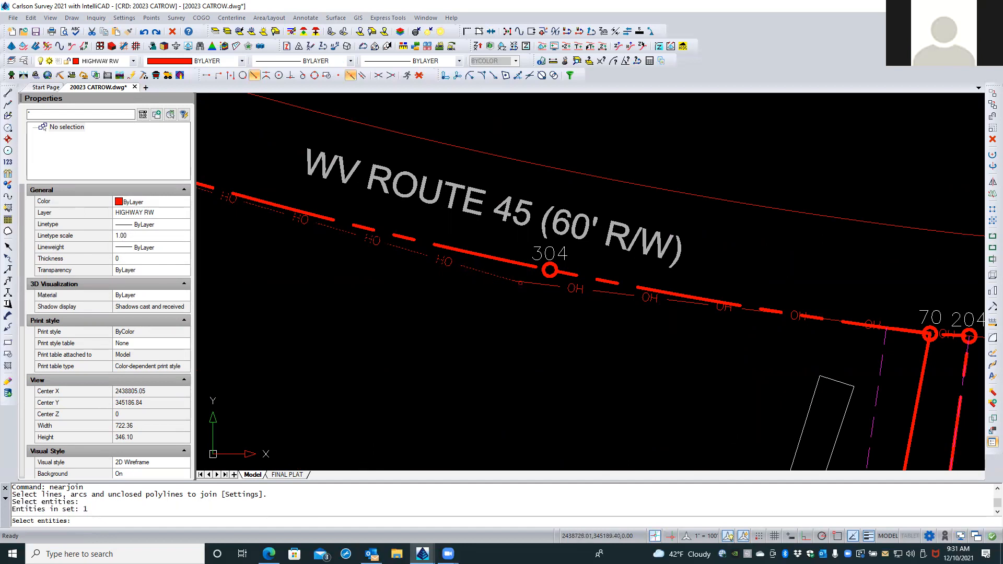
pyautogui.click(526, 284)
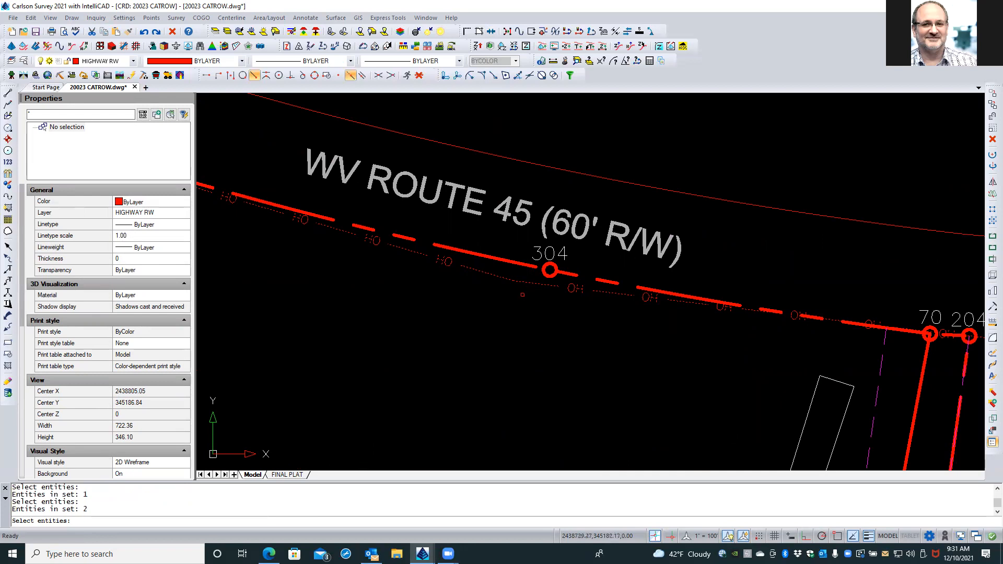
pyautogui.press('Return')
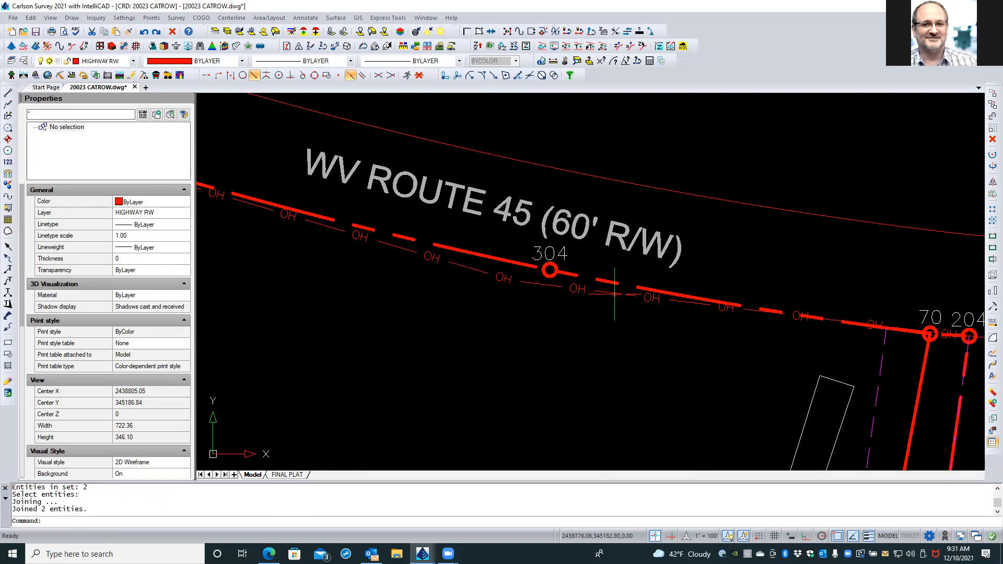
# Inspect the joined overhead wire polyline along WV Route 45 and its vertex at the bend near point 304.
pyautogui.scroll(-3, 847, 322)
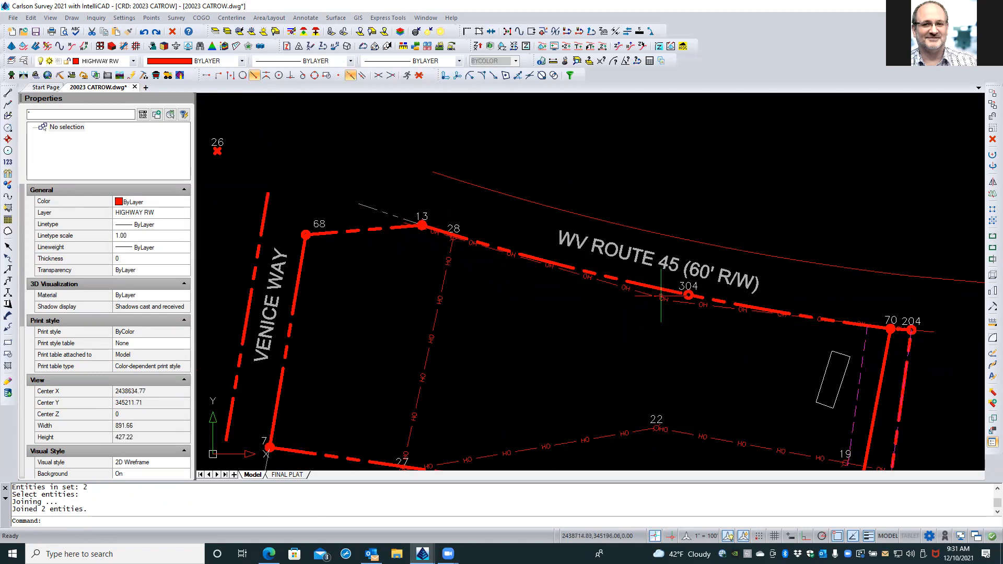
pyautogui.scroll(2, 669, 288)
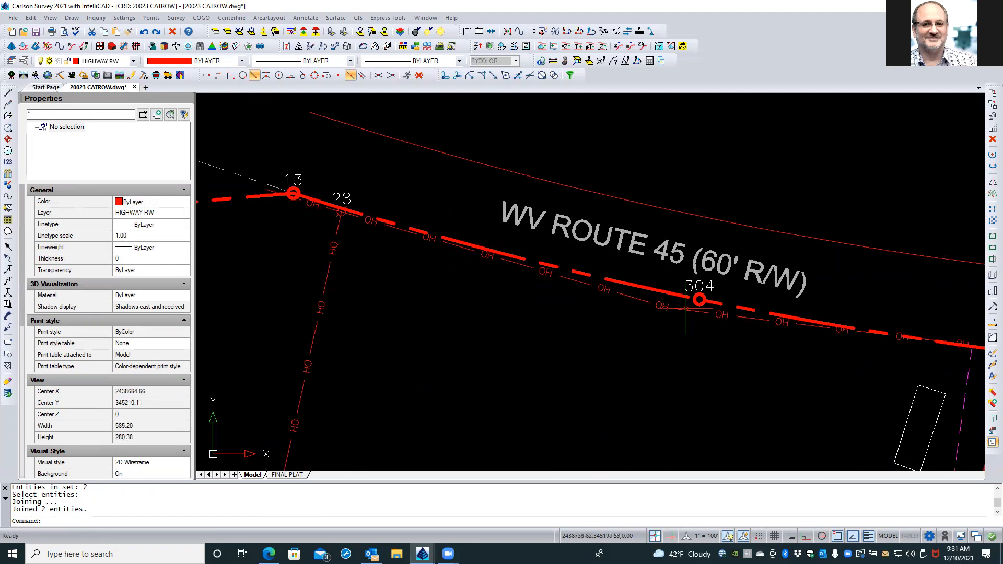
pyautogui.scroll(2, 686, 309)
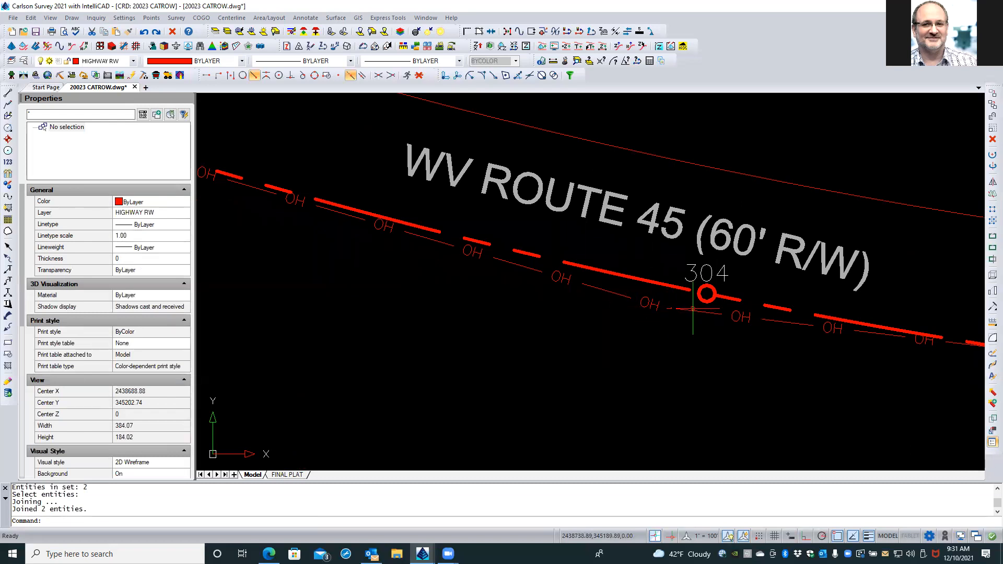
pyautogui.click(689, 310)
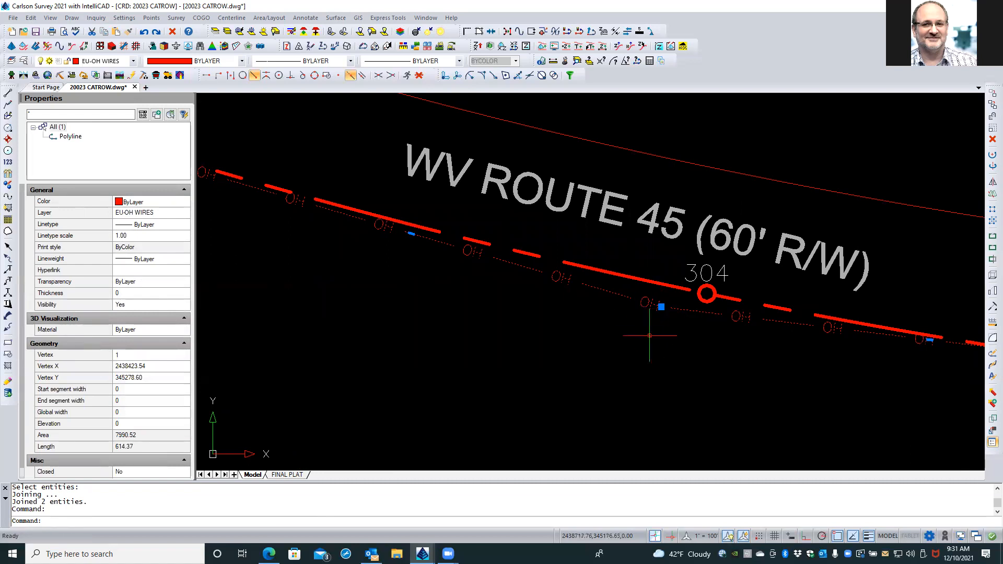
pyautogui.press('Escape')
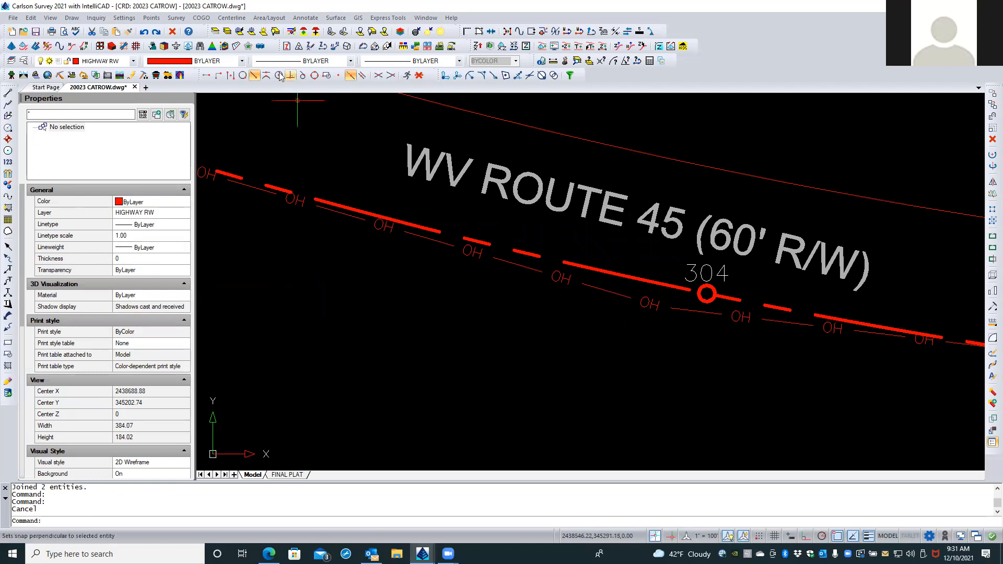
# Turn on and thaw all layers and check the power pole point at the overhead wire bend near point 304.
pyautogui.click(275, 33)
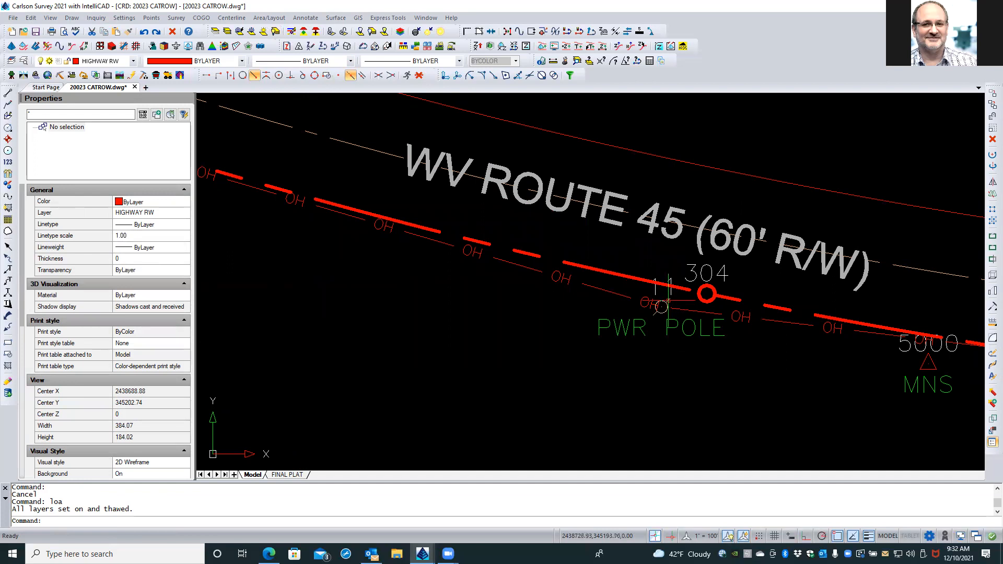
pyautogui.click(661, 306)
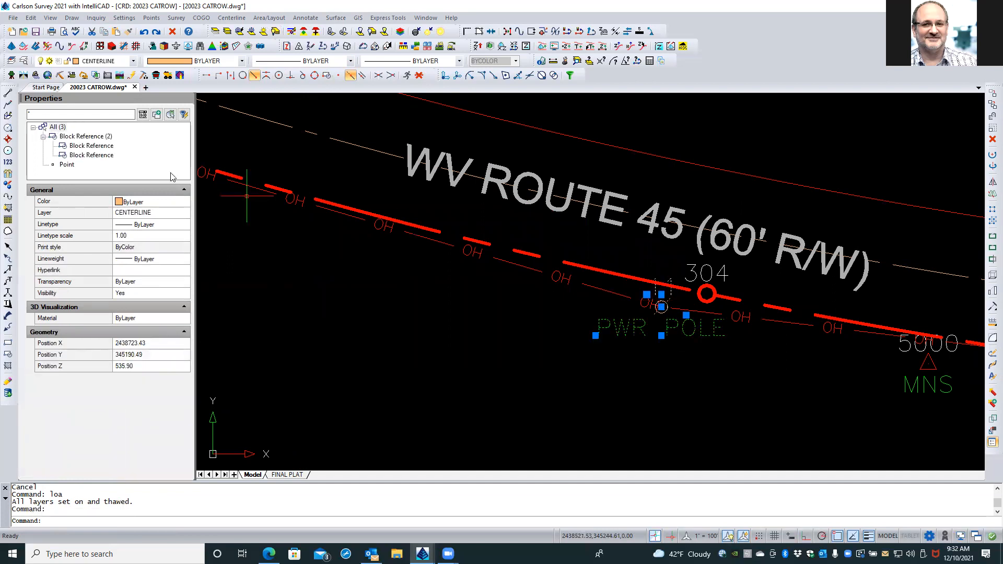
pyautogui.press('Escape')
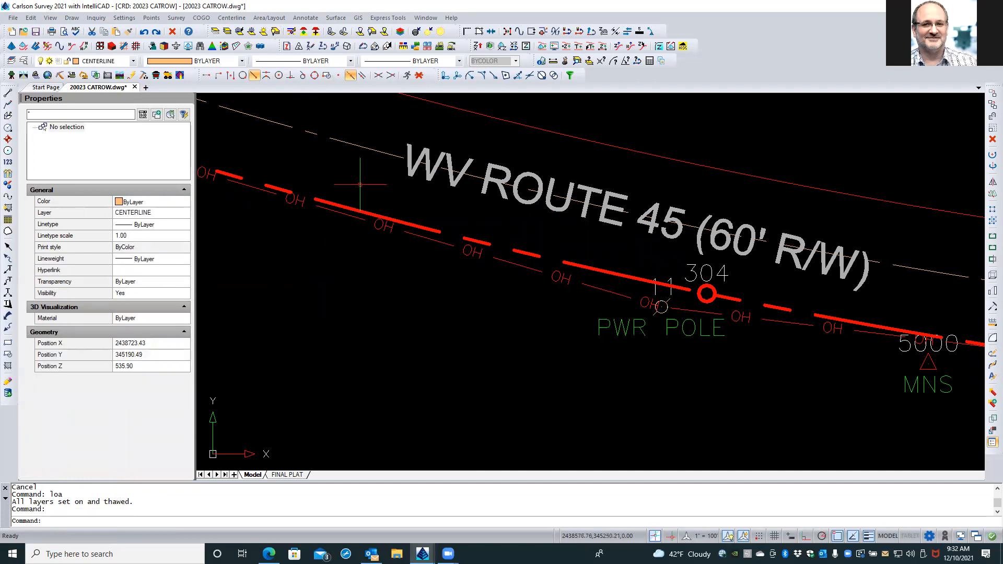
# Undo the thawing of all layers and try to restore the isolated layers.
pyautogui.click(145, 32)
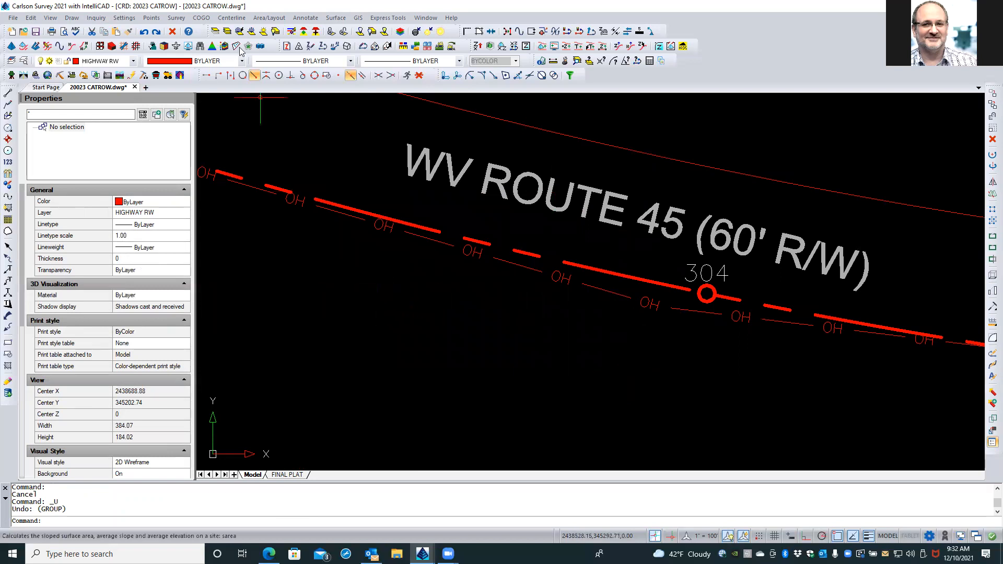
pyautogui.click(226, 32)
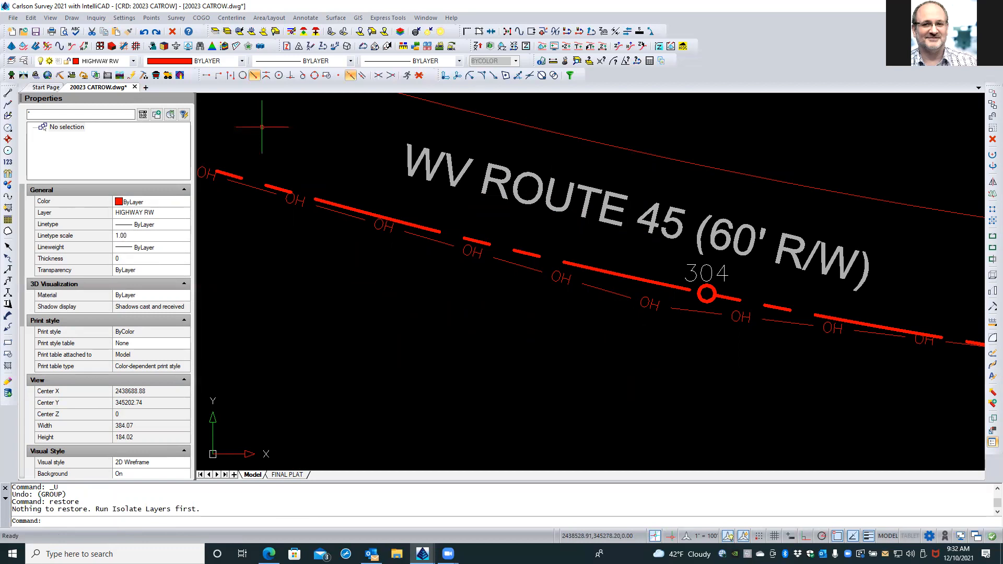
pyautogui.press('Escape')
pyautogui.press('Escape')
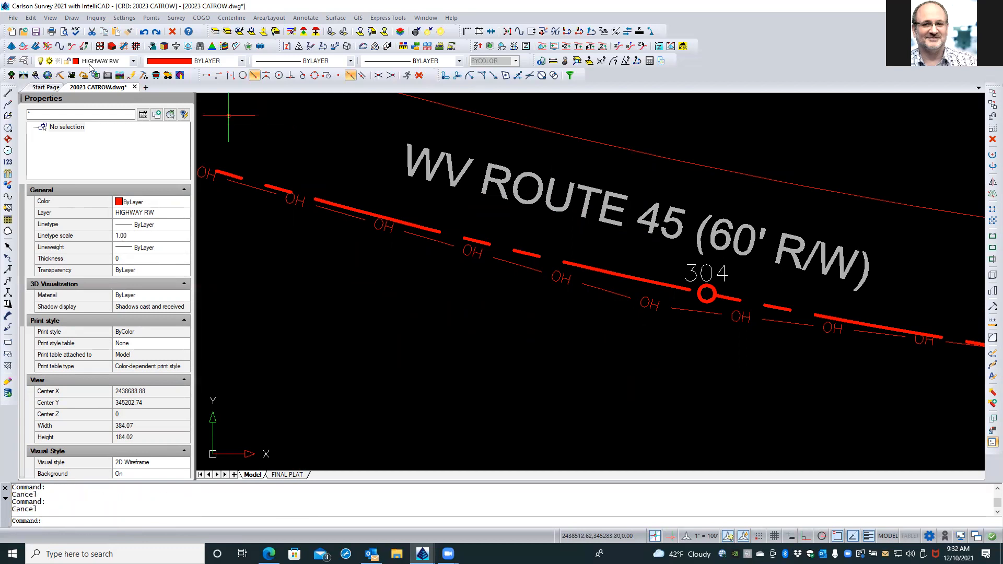
# Thaw the CENTERLINE layer and look through the rest of the drawing's layer list.
pyautogui.click(23, 62)
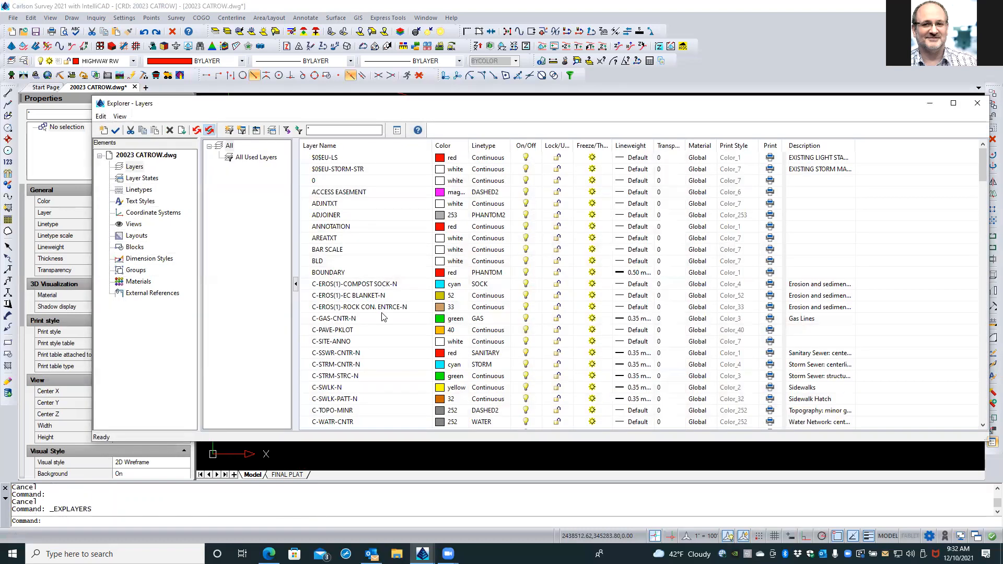
pyautogui.scroll(-7, 382, 318)
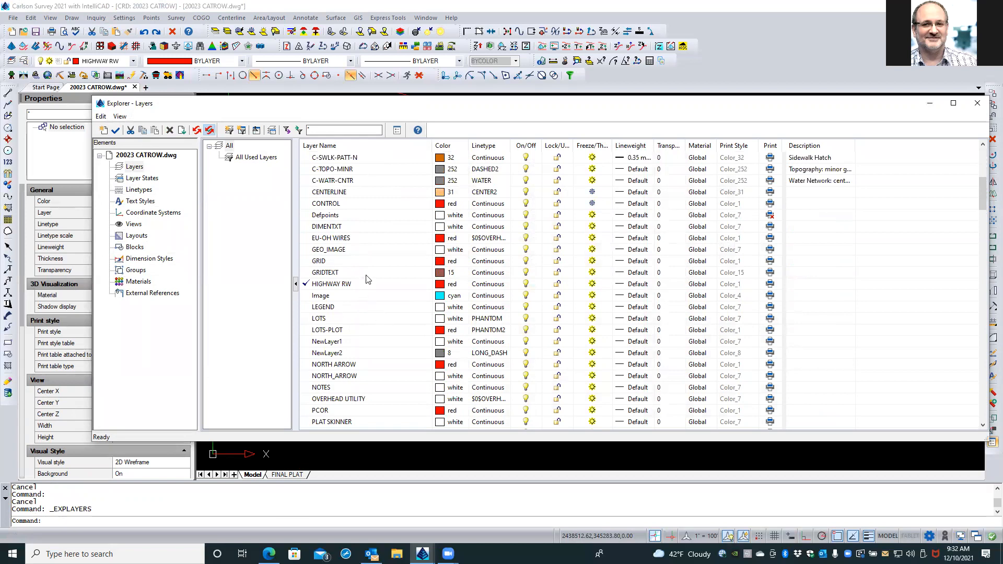
pyautogui.click(360, 194)
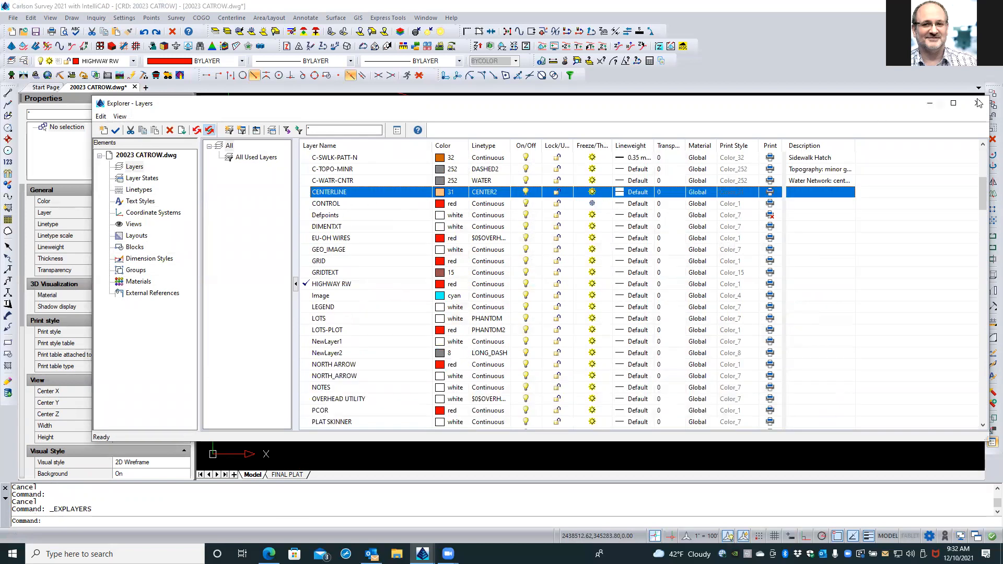
pyautogui.scroll(-15, 414, 311)
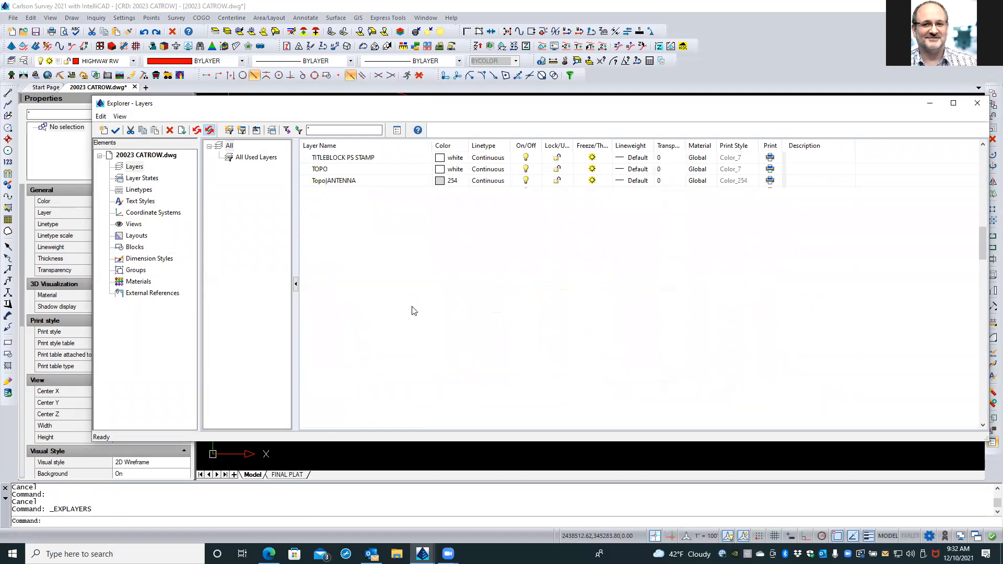
pyautogui.scroll(-10, 414, 311)
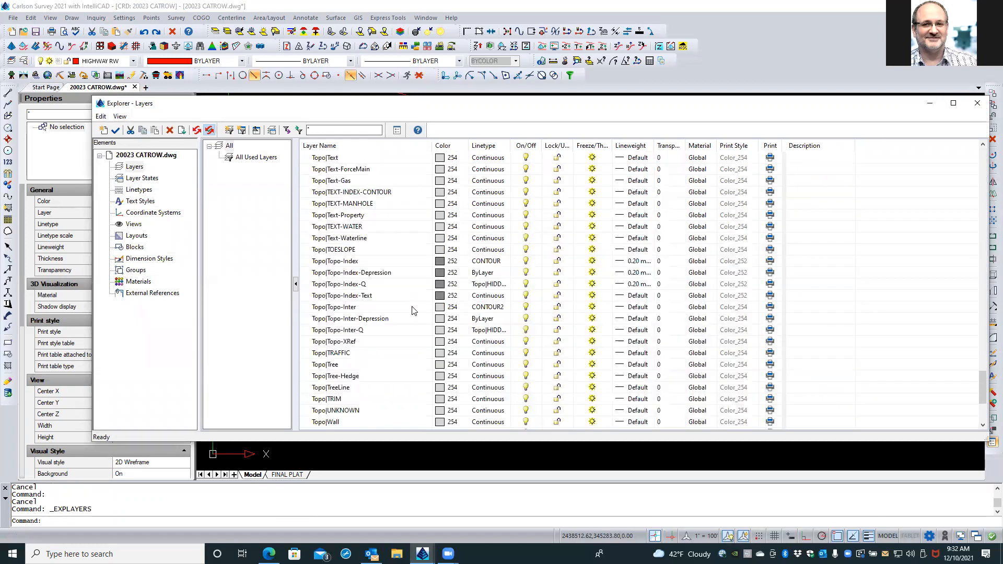
pyautogui.scroll(-4, 414, 311)
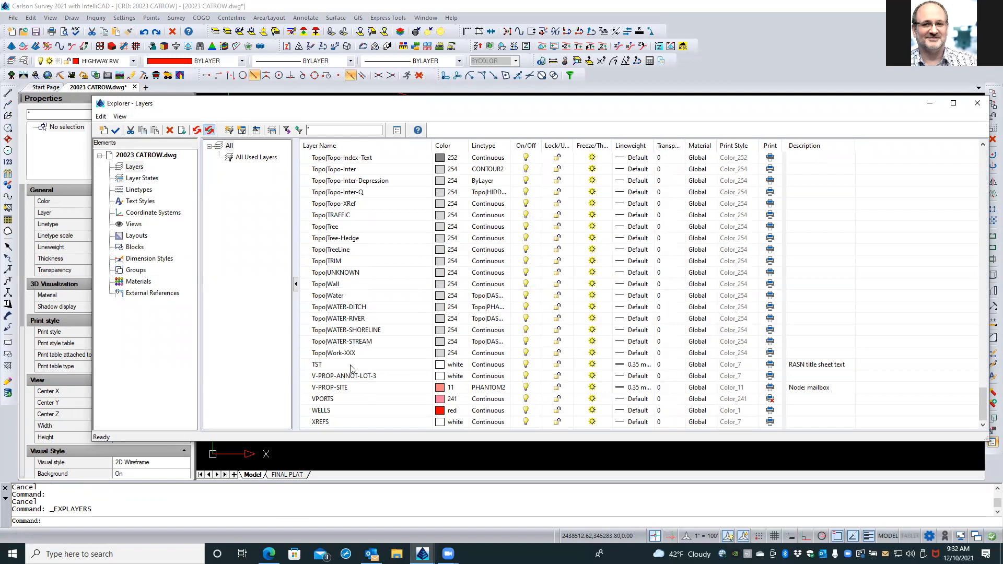
pyautogui.scroll(4, 352, 366)
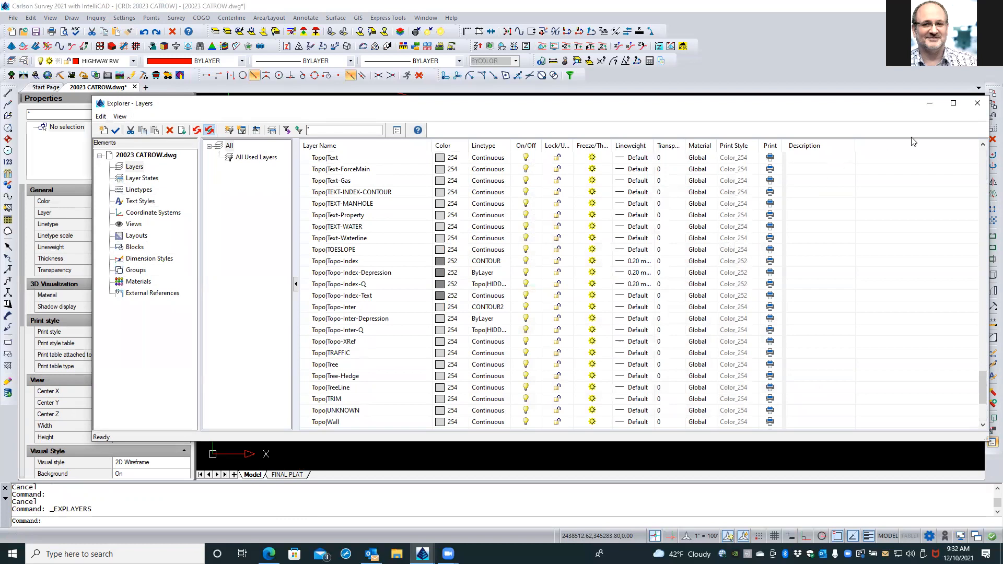
pyautogui.click(979, 105)
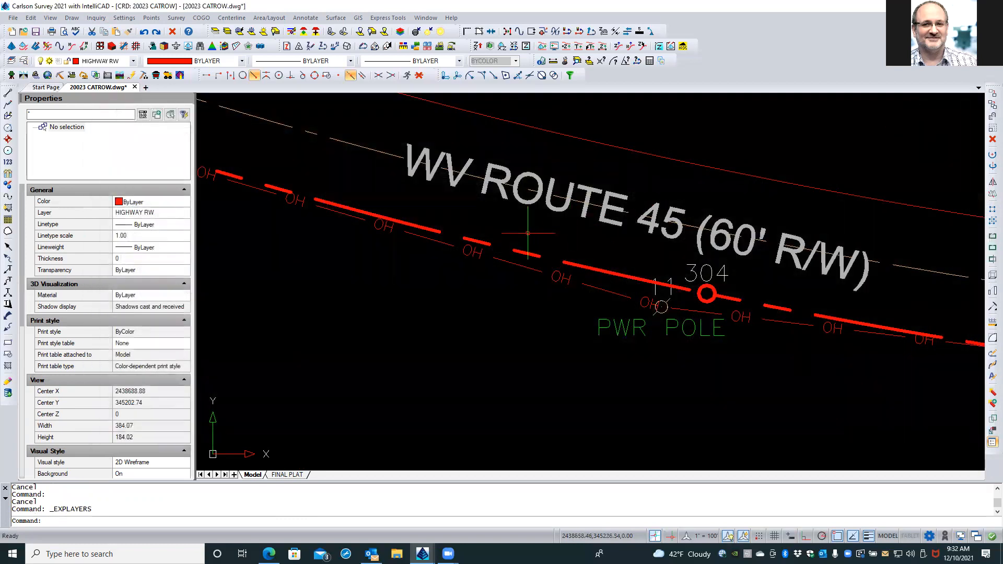
# Reassign the power pole point 11 at the overhead wire bend to the EU-OH WIRES layer.
pyautogui.click(496, 260)
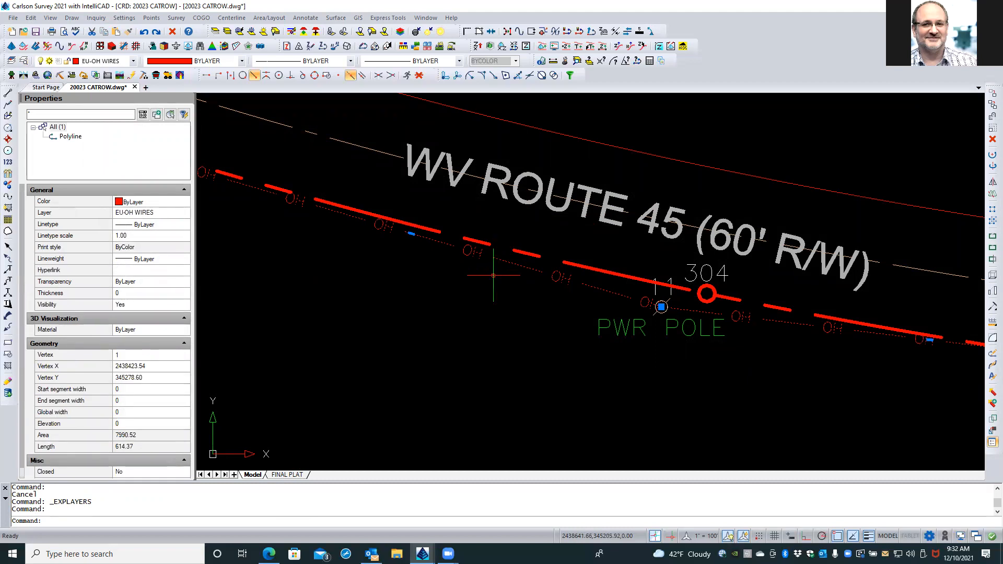
pyautogui.press('Escape')
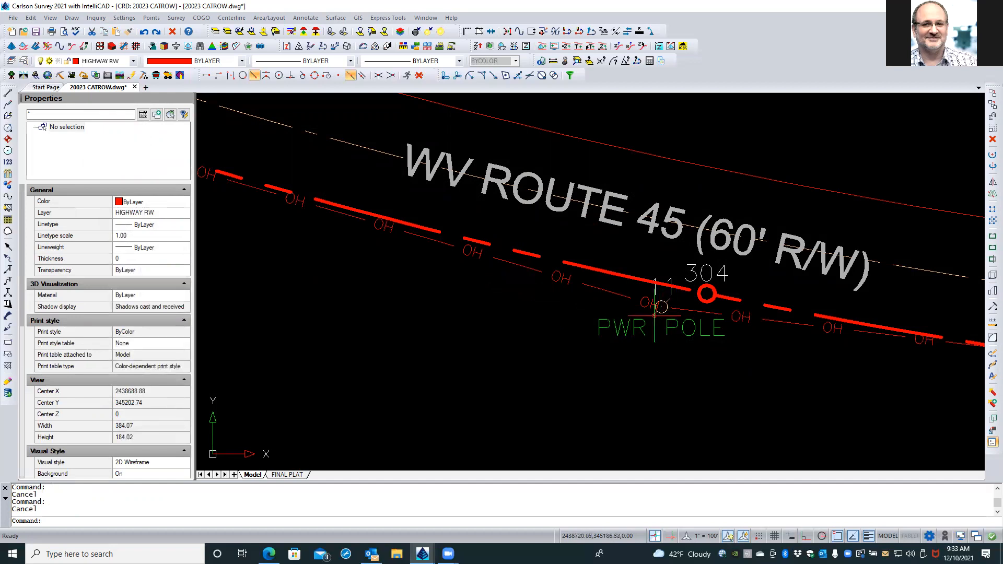
pyautogui.click(653, 312)
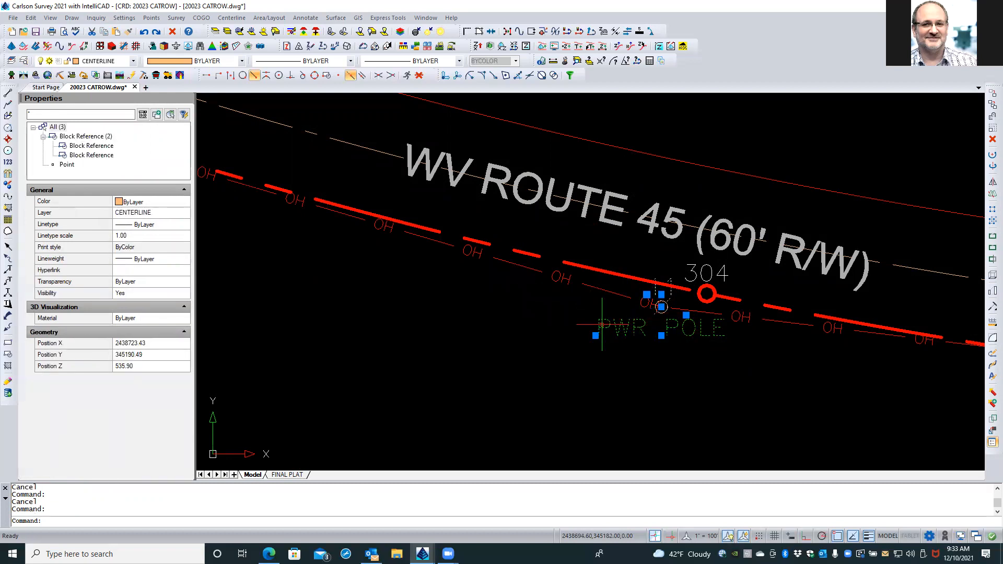
pyautogui.press('Escape')
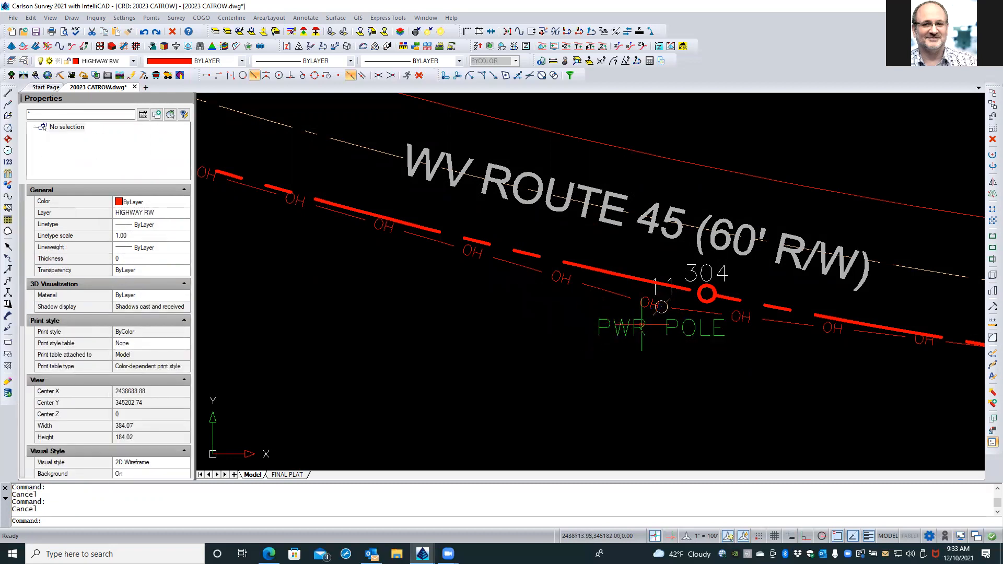
pyautogui.click(653, 308)
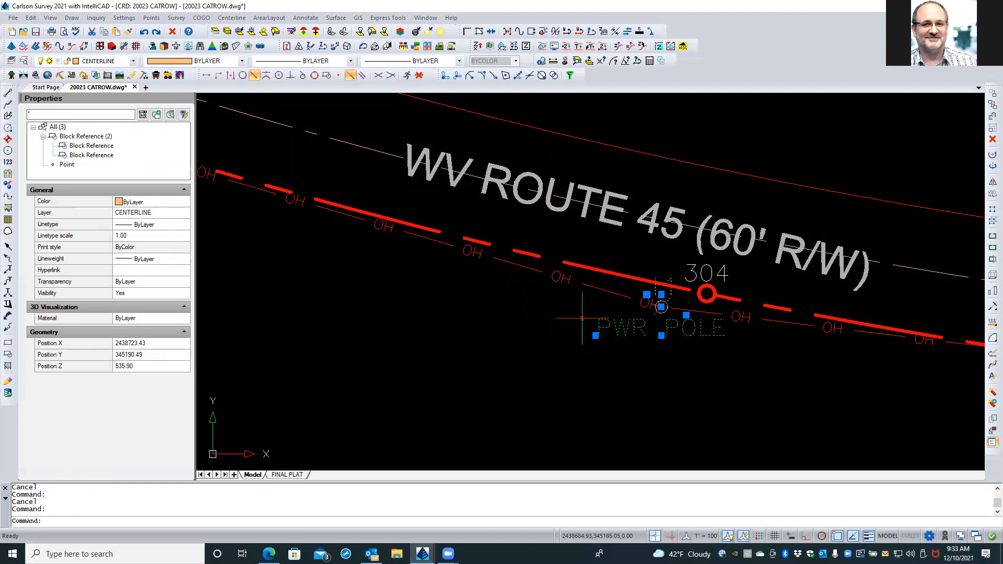
pyautogui.click(145, 214)
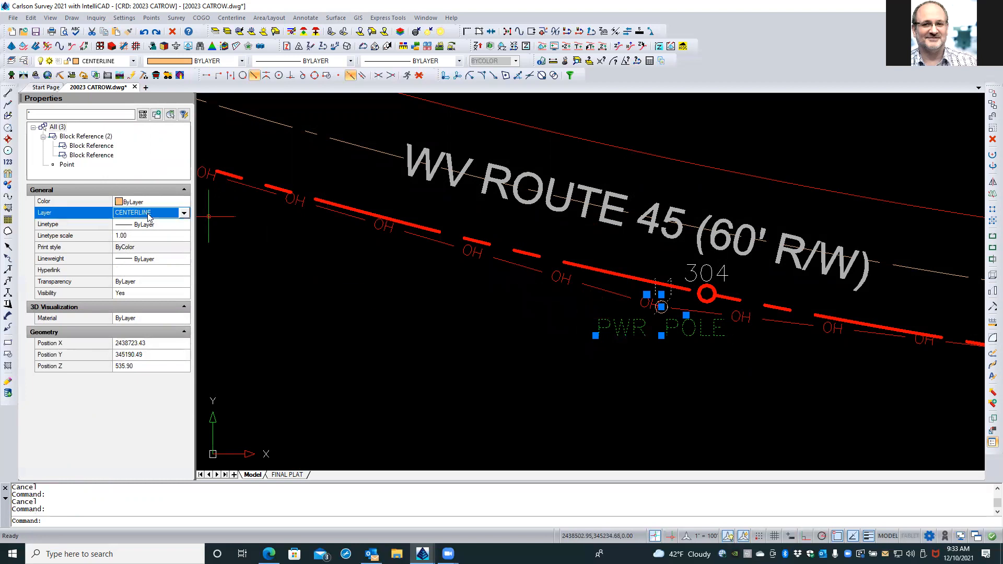
pyautogui.click(185, 215)
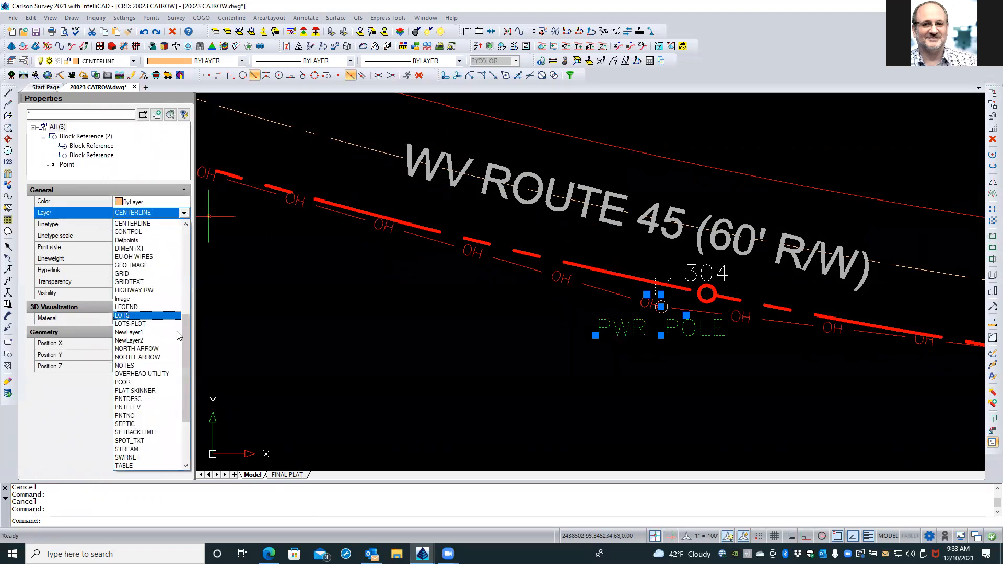
pyautogui.scroll(-1, 187, 282)
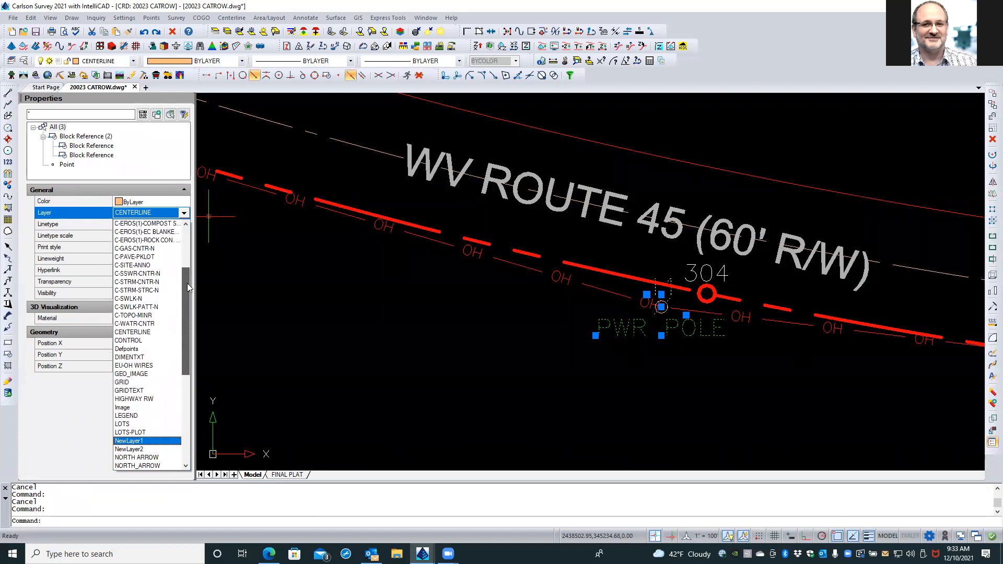
pyautogui.scroll(-1, 192, 335)
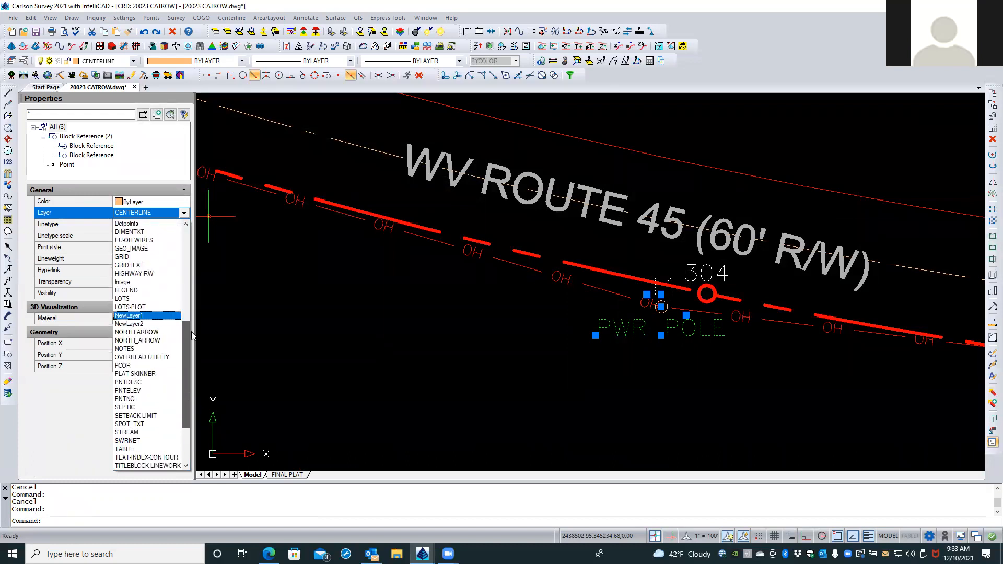
pyautogui.scroll(4, 191, 327)
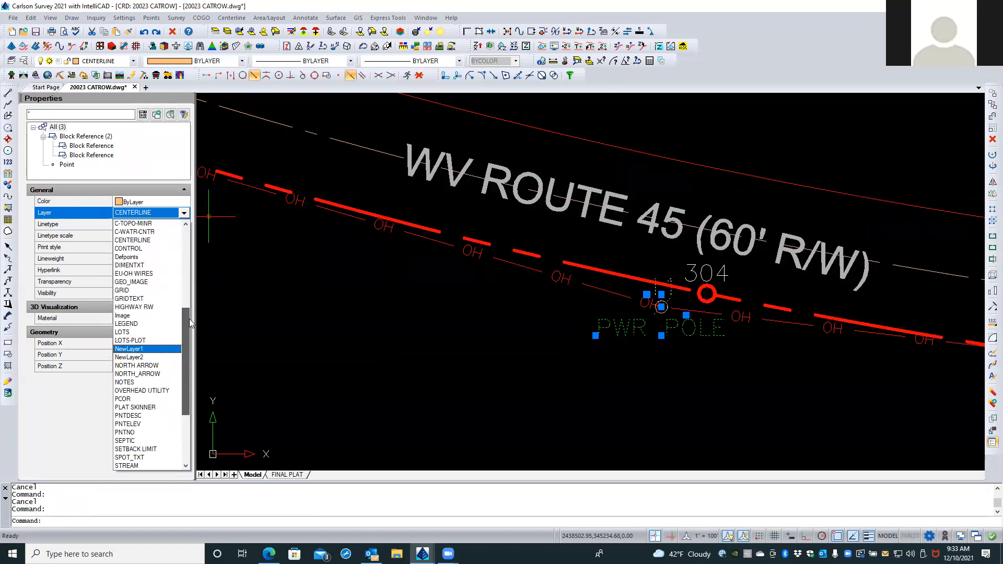
pyautogui.click(148, 274)
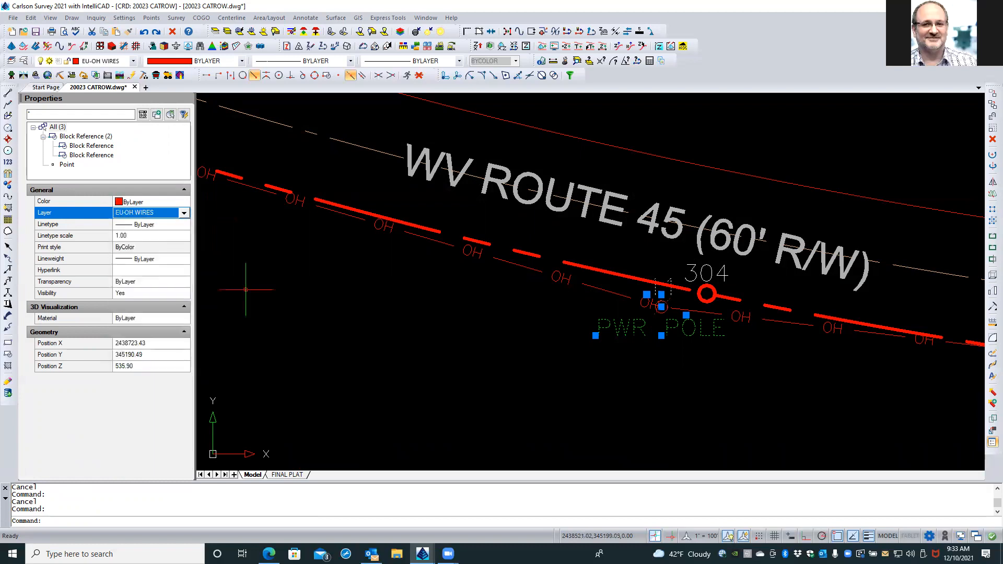
pyautogui.press('Escape')
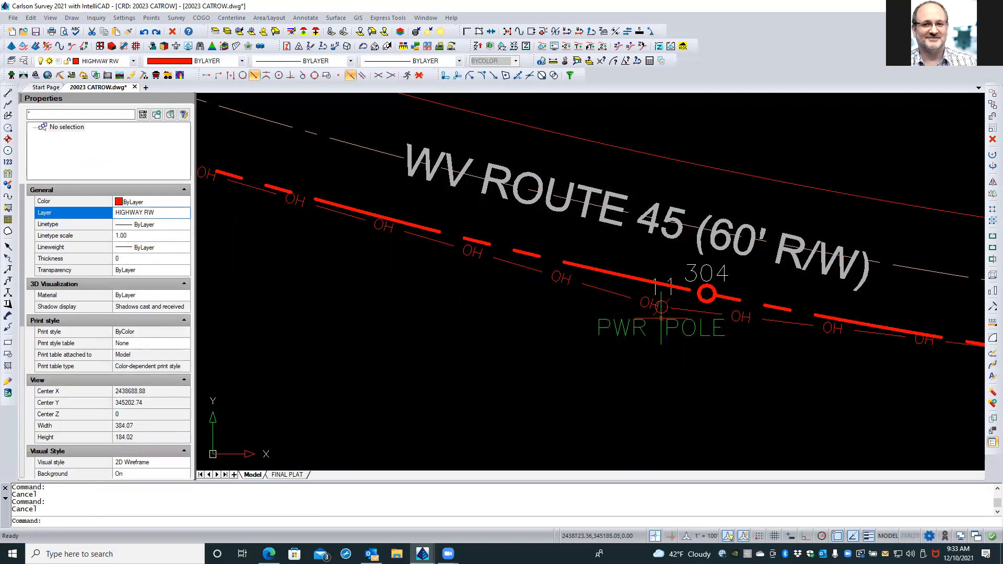
# Freeze the CENTERLINE layer and regenerate the whole drawing.
pyautogui.scroll(3, 661, 308)
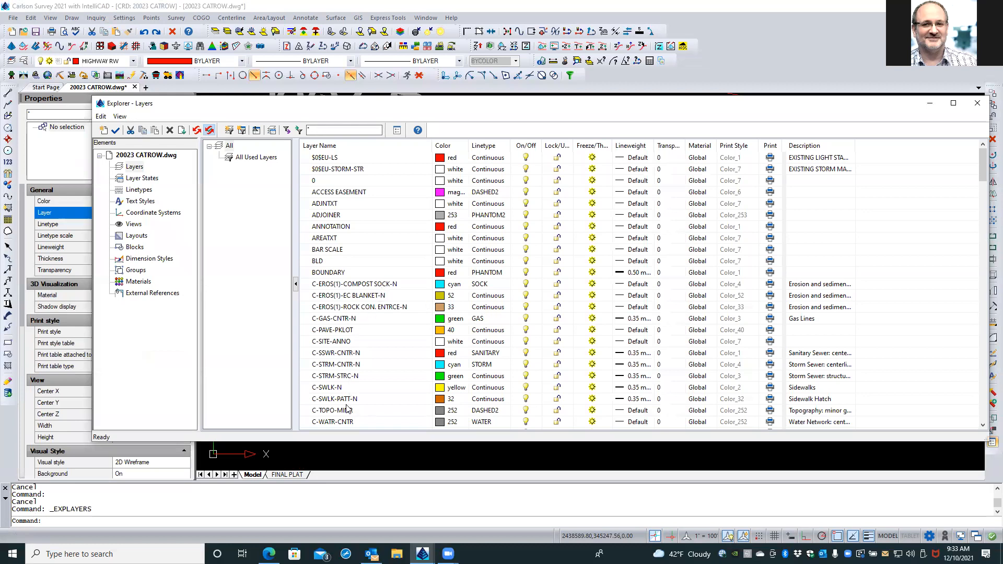
pyautogui.scroll(-6, 335, 354)
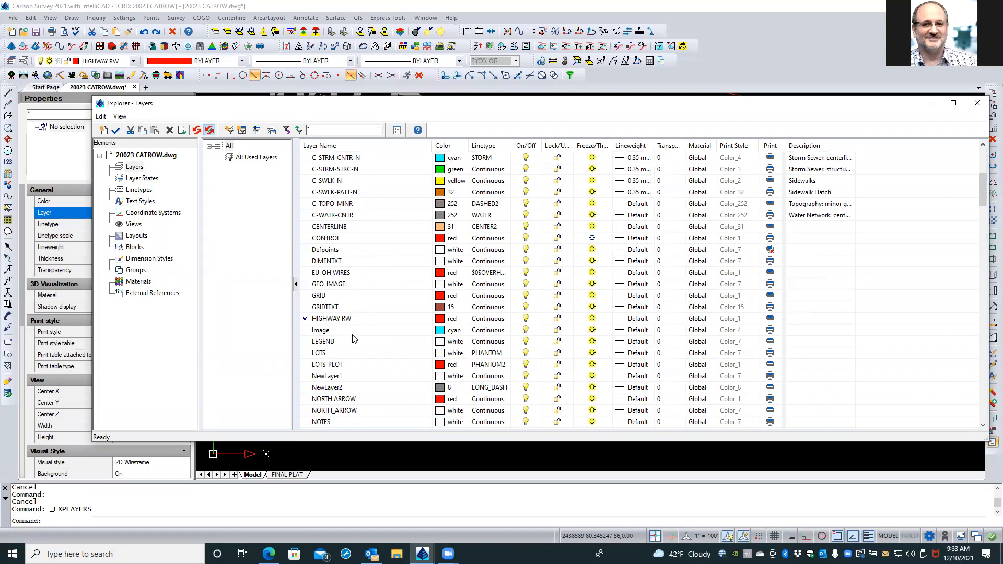
pyautogui.click(353, 229)
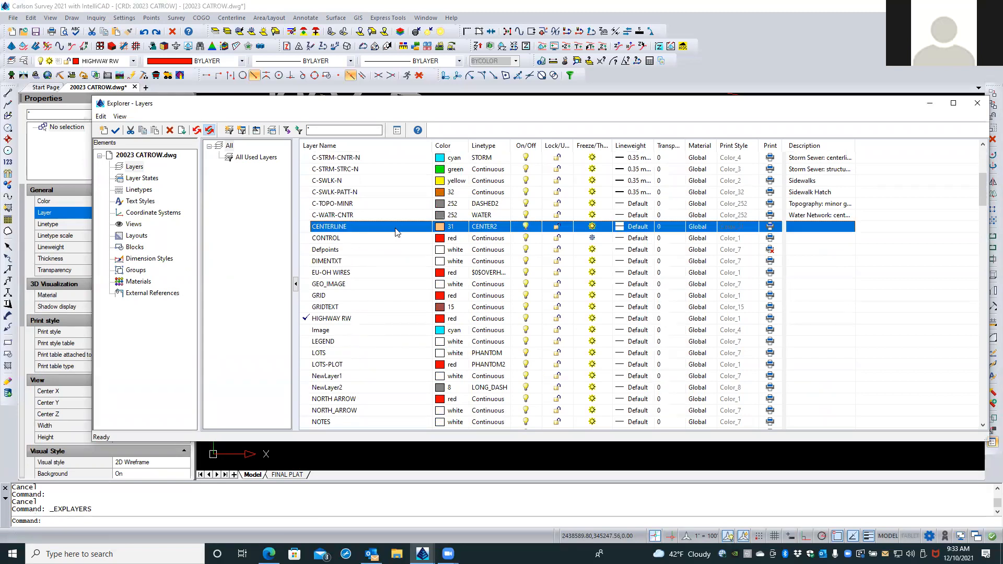
pyautogui.click(592, 226)
pyautogui.click(978, 103)
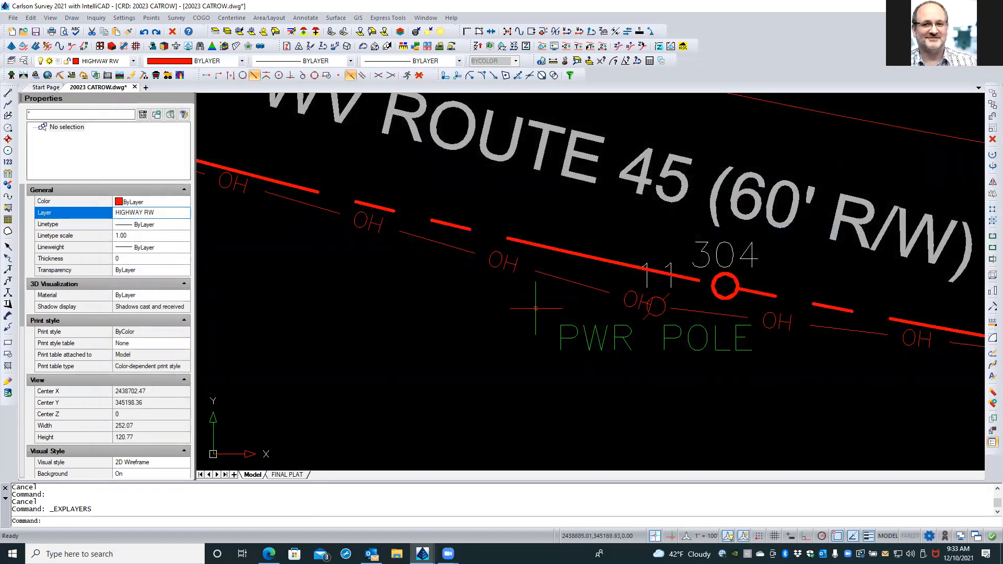
pyautogui.write('REA')
pyautogui.press('Return')
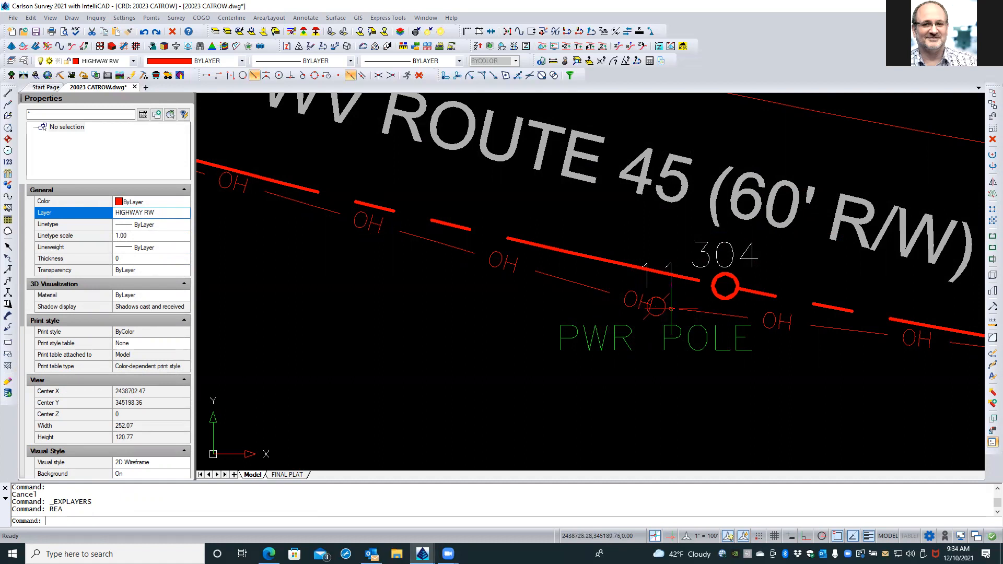
# Check the layer of power pole point 11 and its placement on the overhead wire line.
pyautogui.click(659, 307)
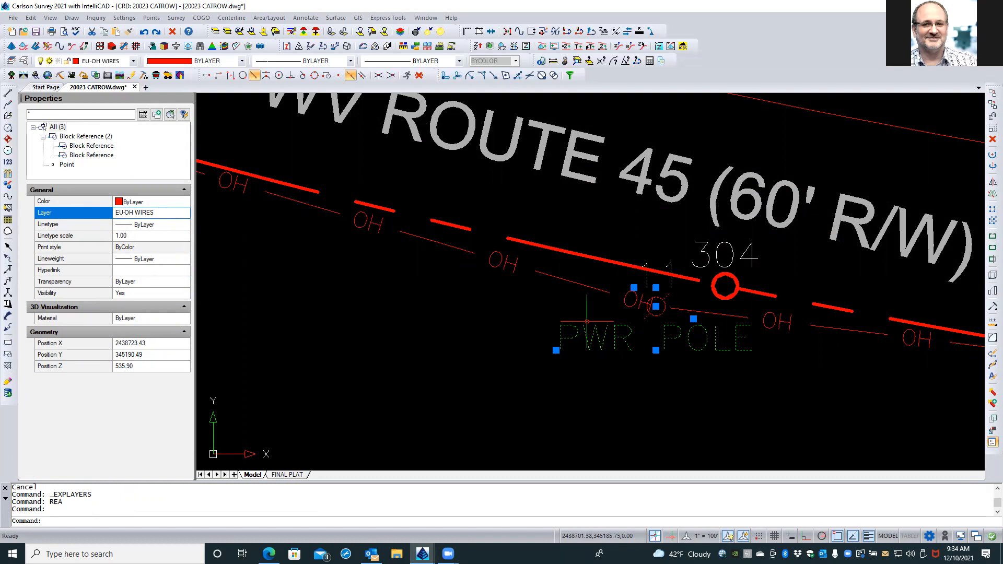
pyautogui.scroll(-5, 586, 321)
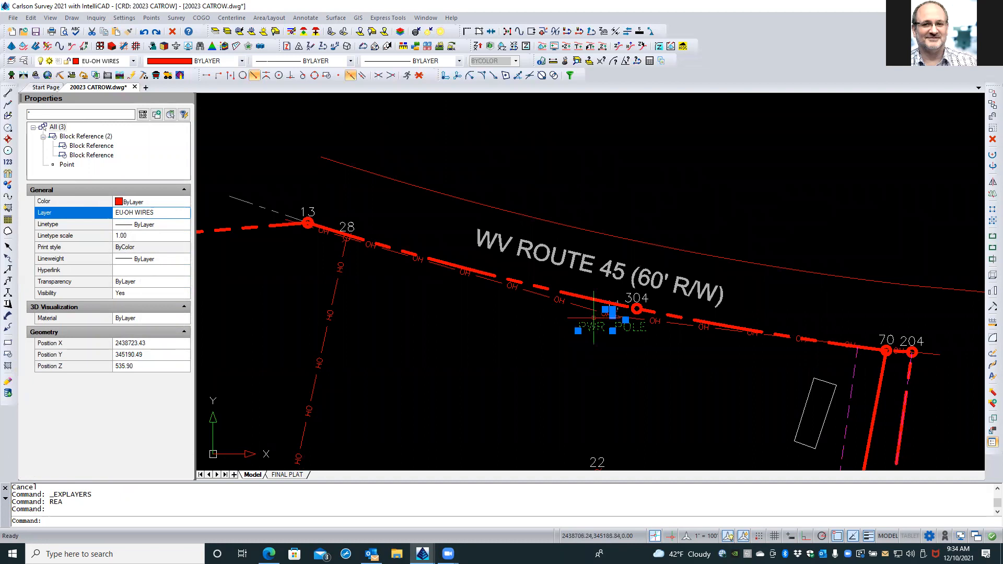
pyautogui.scroll(5, 586, 321)
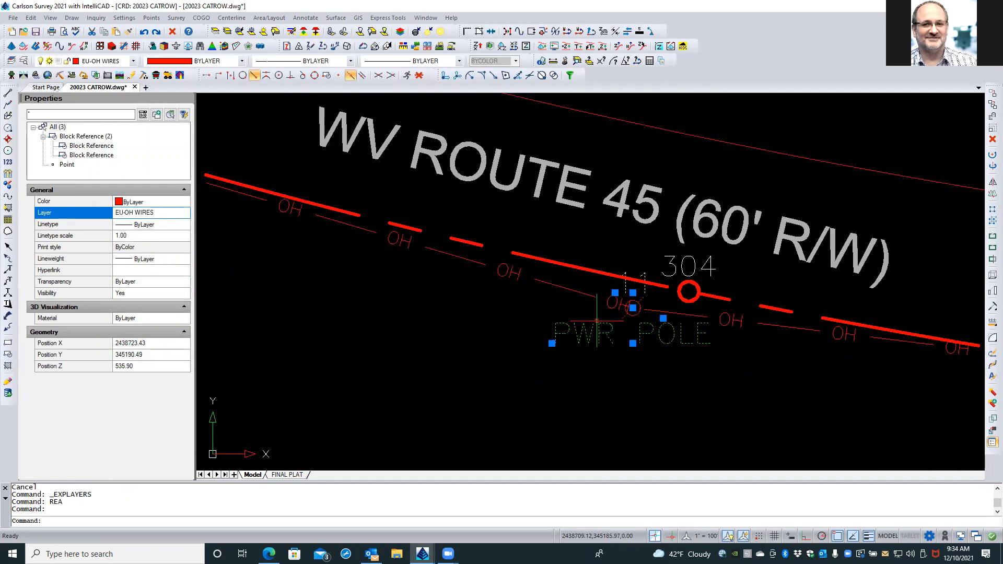
pyautogui.press('Escape')
pyautogui.press('Escape')
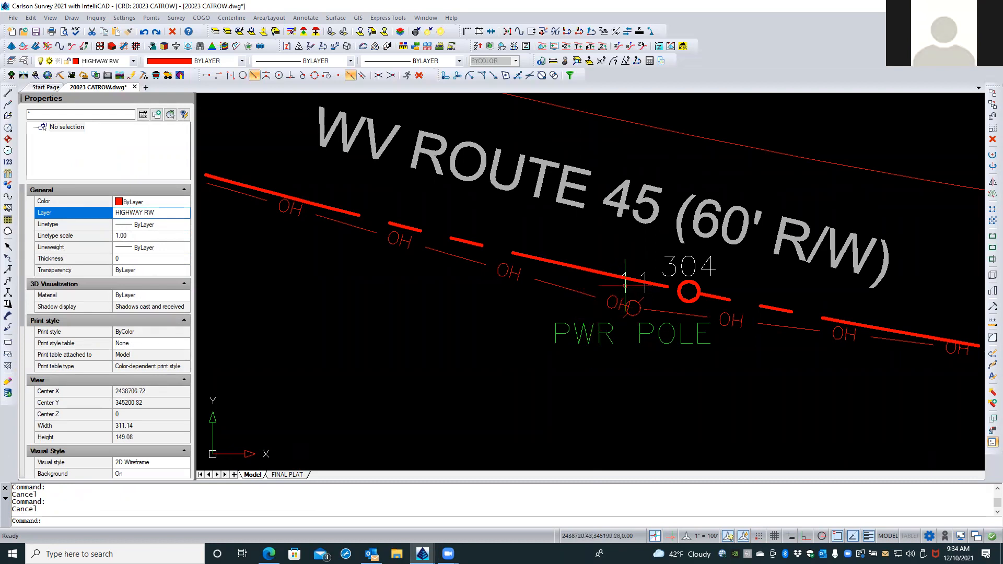
# Edit point 11 to clear its drawing description and set its CRD file description to PWR POLE.
pyautogui.click(626, 285)
pyautogui.doubleClick(626, 284)
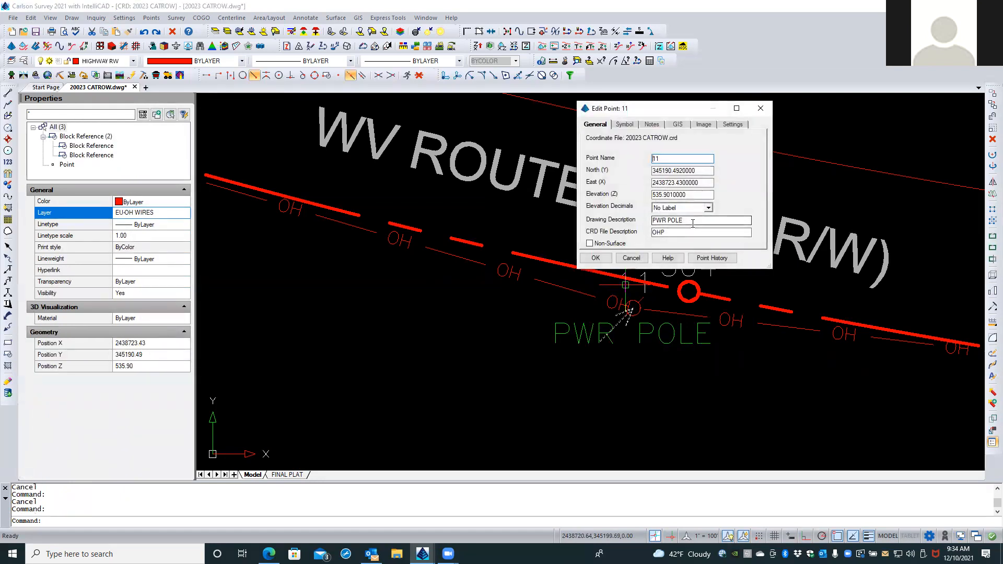
pyautogui.moveTo(693, 224); pyautogui.dragTo(637, 225)
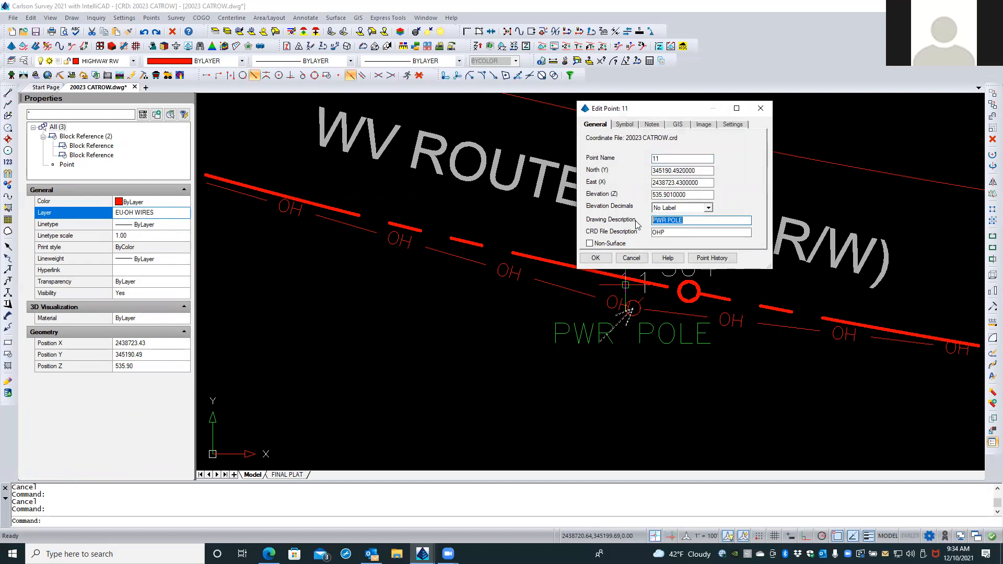
pyautogui.press('BackSpace')
pyautogui.click(660, 231)
pyautogui.moveTo(661, 231); pyautogui.dragTo(635, 231)
pyautogui.write('P')
pyautogui.write('ER')
pyautogui.press('BackSpace')
pyautogui.press('BackSpace')
pyautogui.write('WR ')
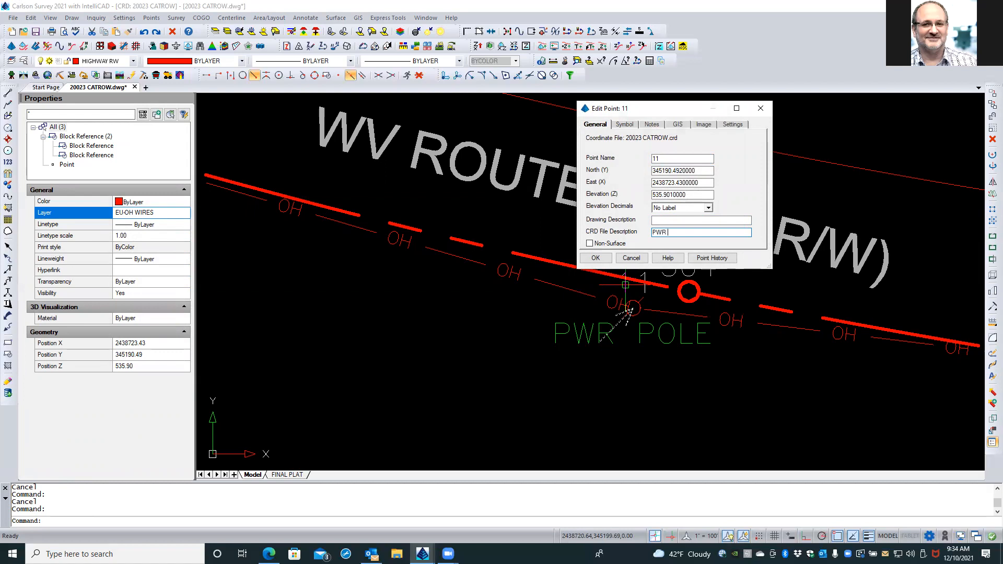
pyautogui.write('POLE')
pyautogui.press('Tab')
pyautogui.press('Tab')
pyautogui.press('Return')
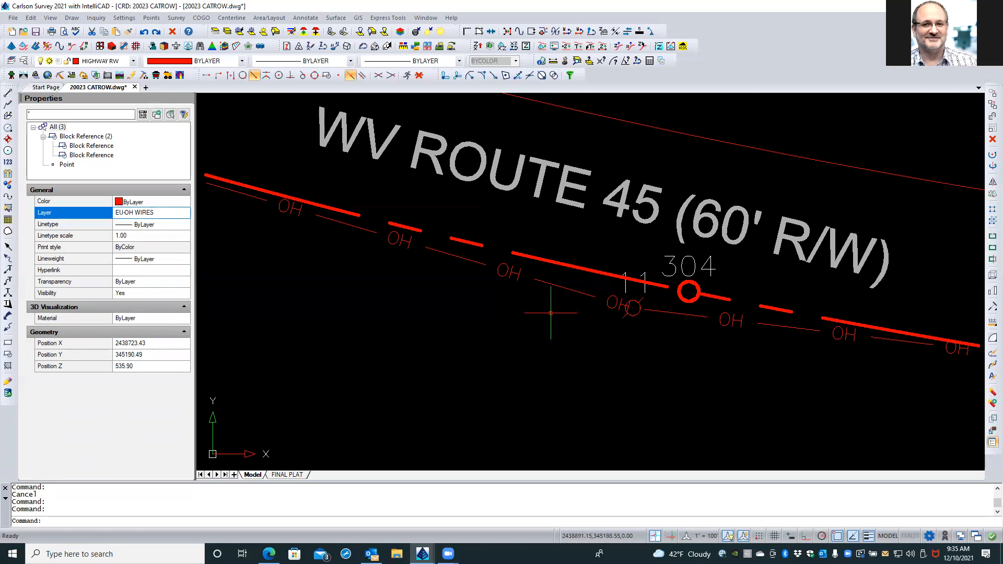
# Select all polylines similar to the overhead wire line running along WV Route 45.
pyautogui.click(566, 287)
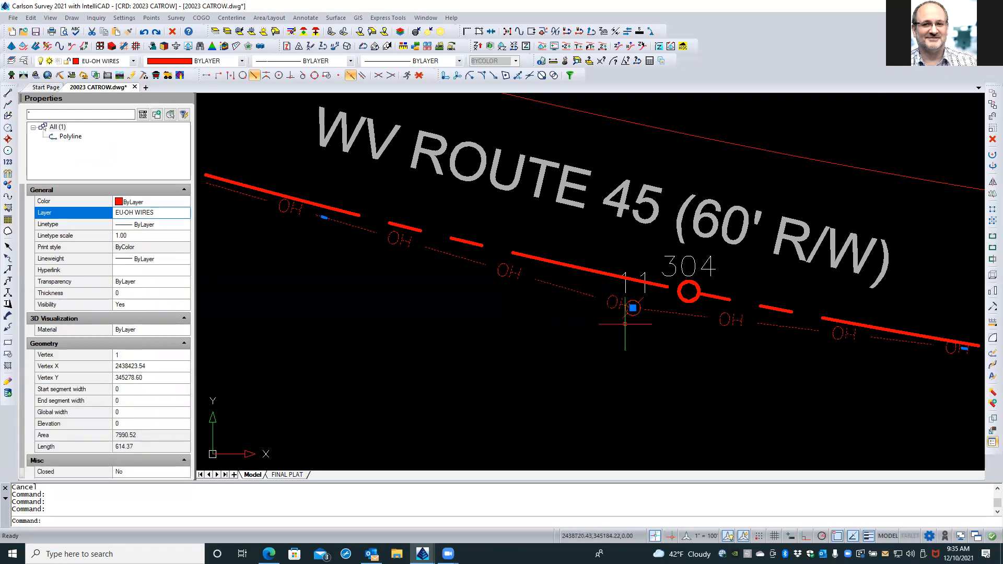
pyautogui.click(137, 235)
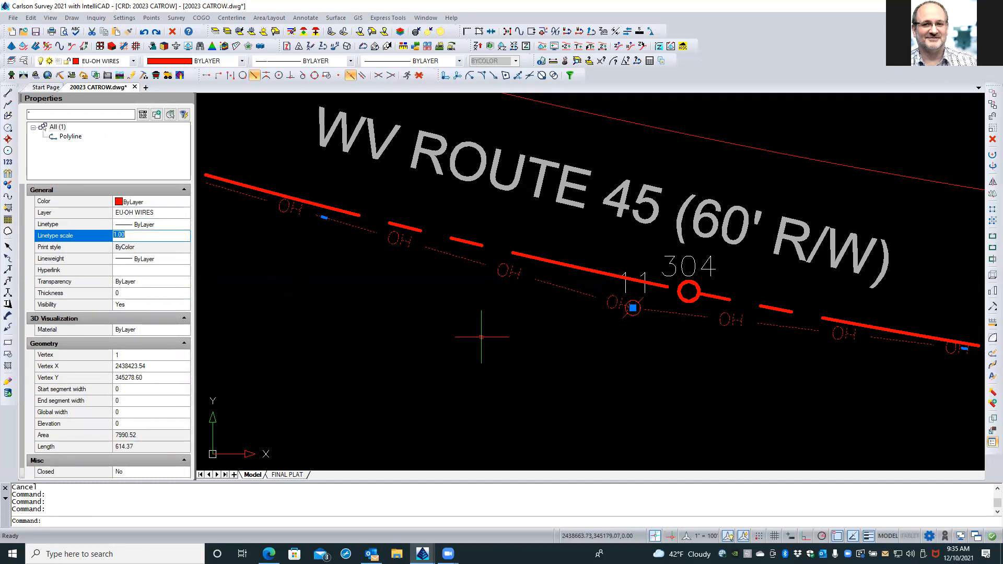
pyautogui.rightClick(477, 338)
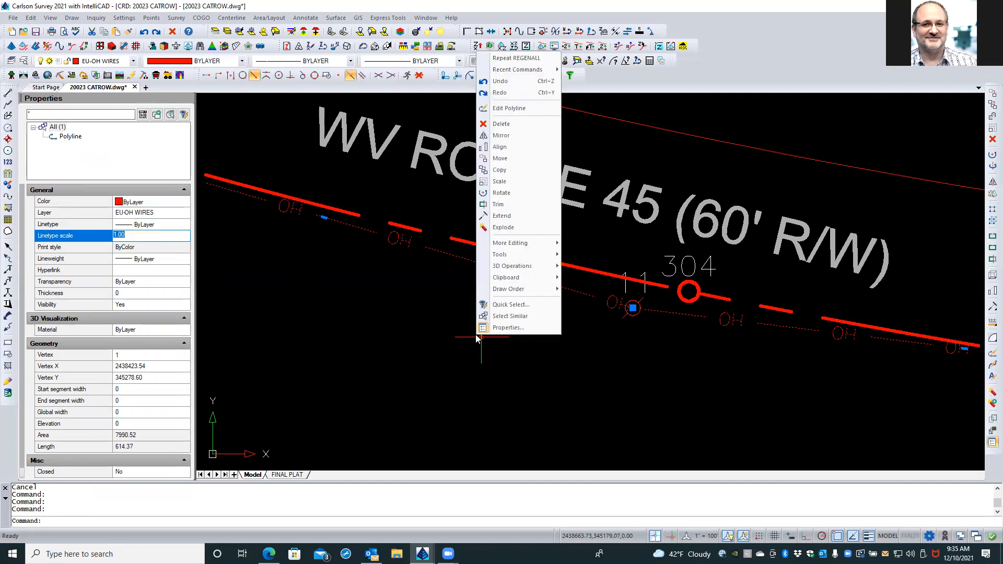
pyautogui.click(514, 317)
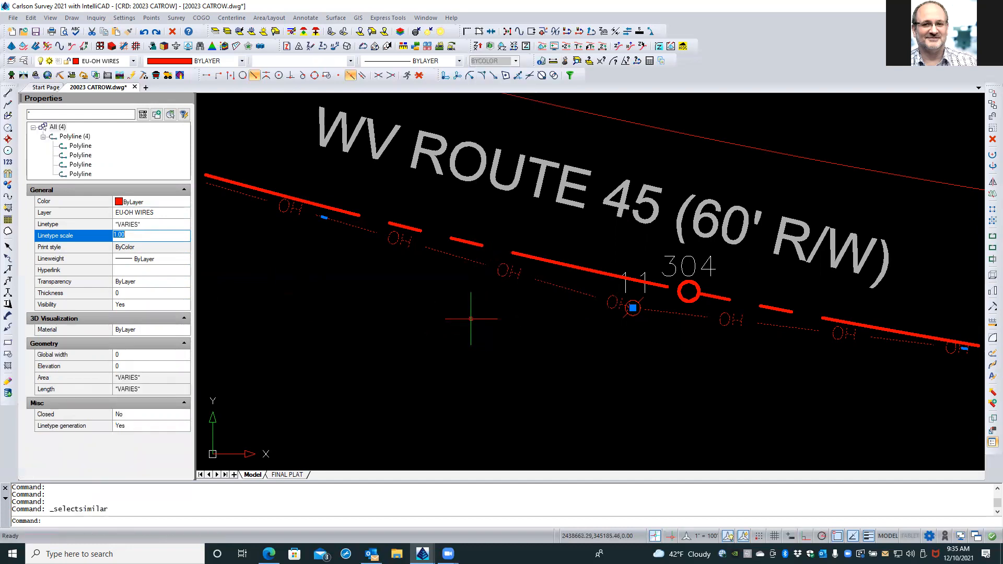
pyautogui.scroll(-2, 508, 319)
pyautogui.scroll(-2, 508, 318)
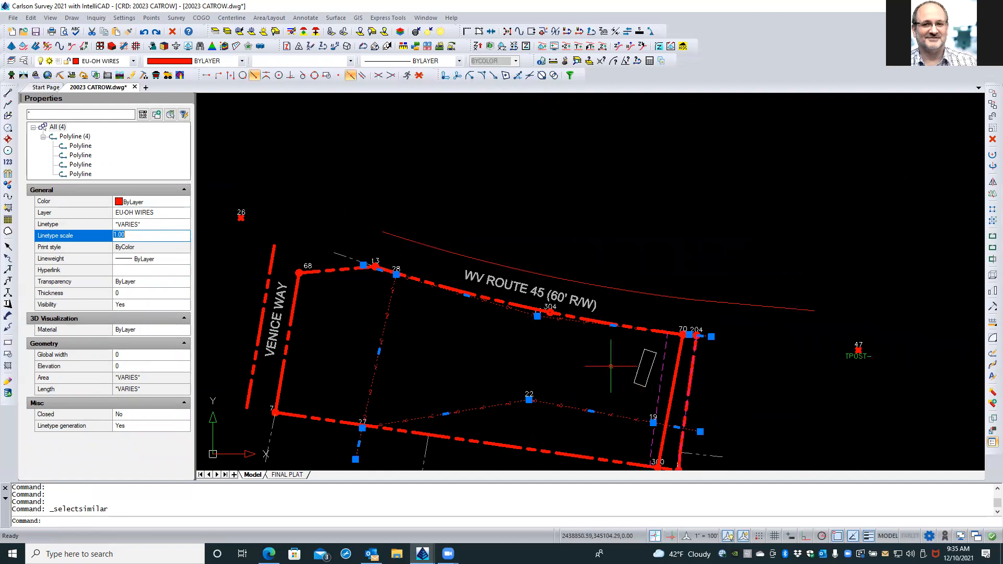
# Set the linetype scale of the selected overhead wire polylines to 1.25 and clear the selection.
pyautogui.moveTo(536, 316)
pyautogui.scroll(4, 518, 329)
pyautogui.scroll(2, 517, 329)
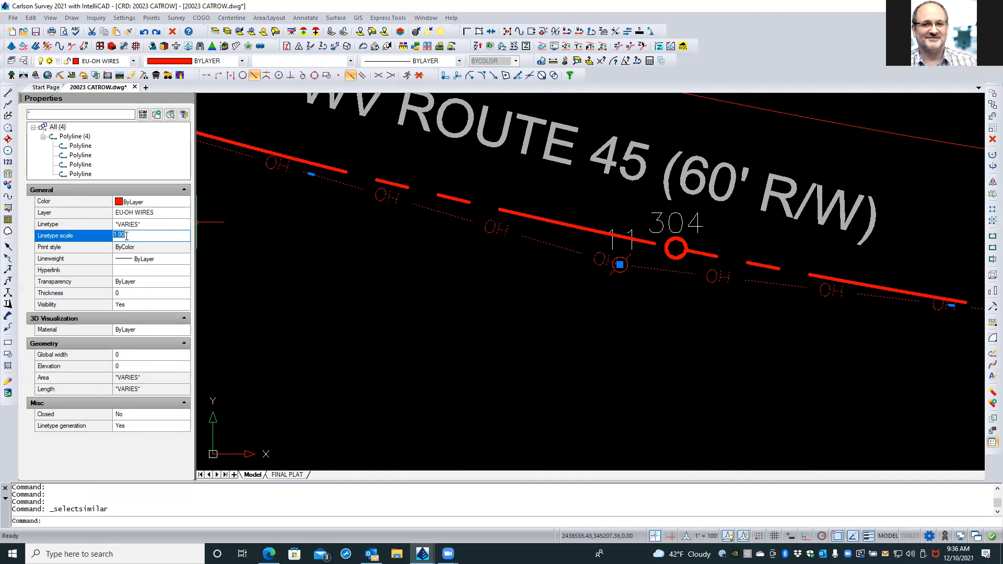
pyautogui.write('1.25')
pyautogui.press('Return')
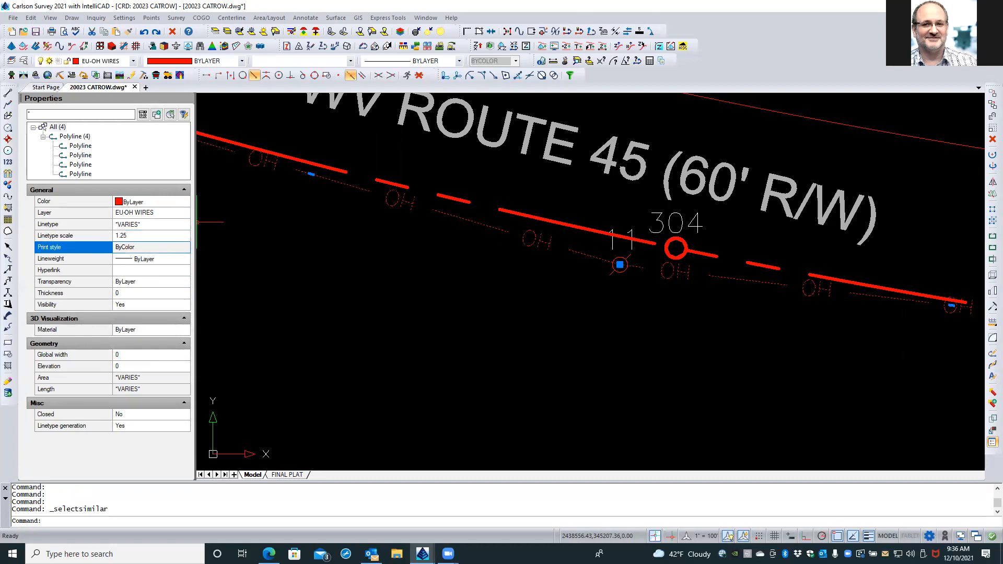
pyautogui.press('Escape')
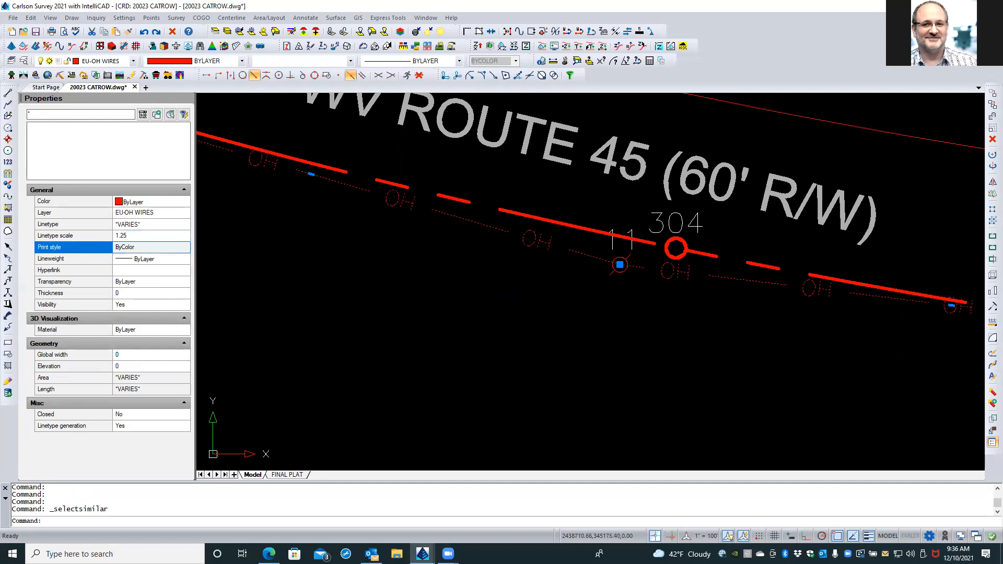
# Select all overhead wire polylines similar to the one along WV Route 45 and set their linetype scale to 2.5.
pyautogui.scroll(-2, 598, 307)
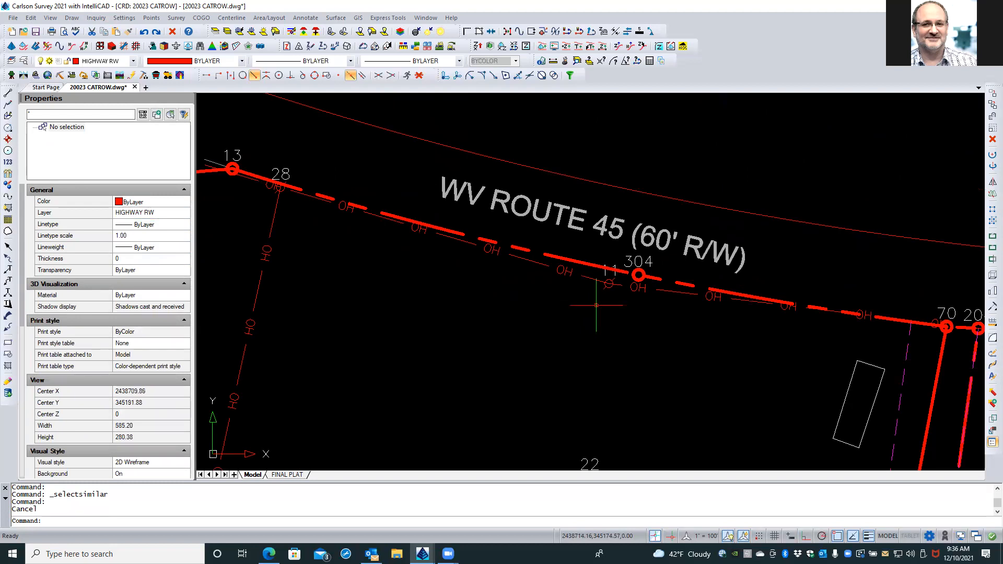
pyautogui.scroll(-1, 598, 307)
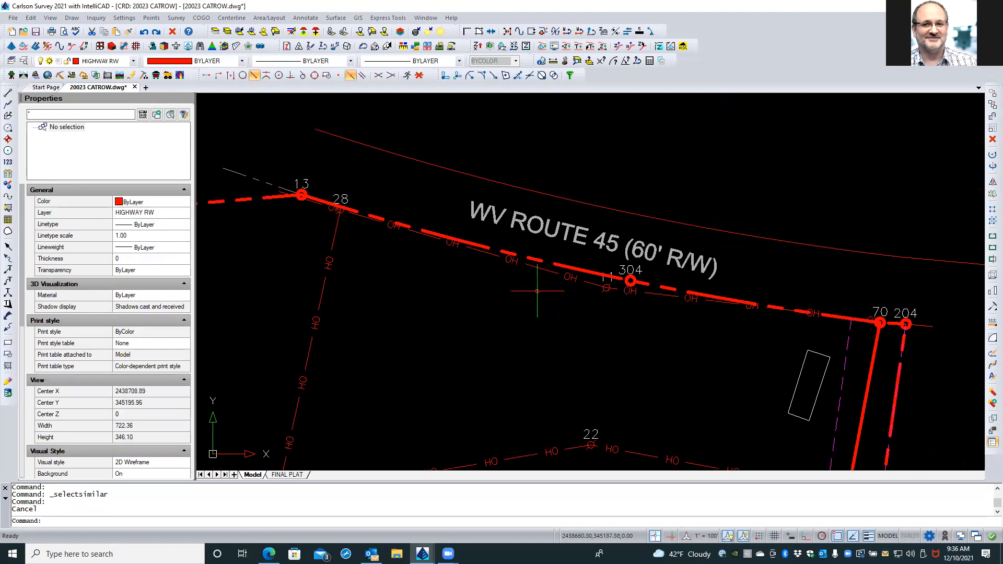
pyautogui.scroll(1, 556, 273)
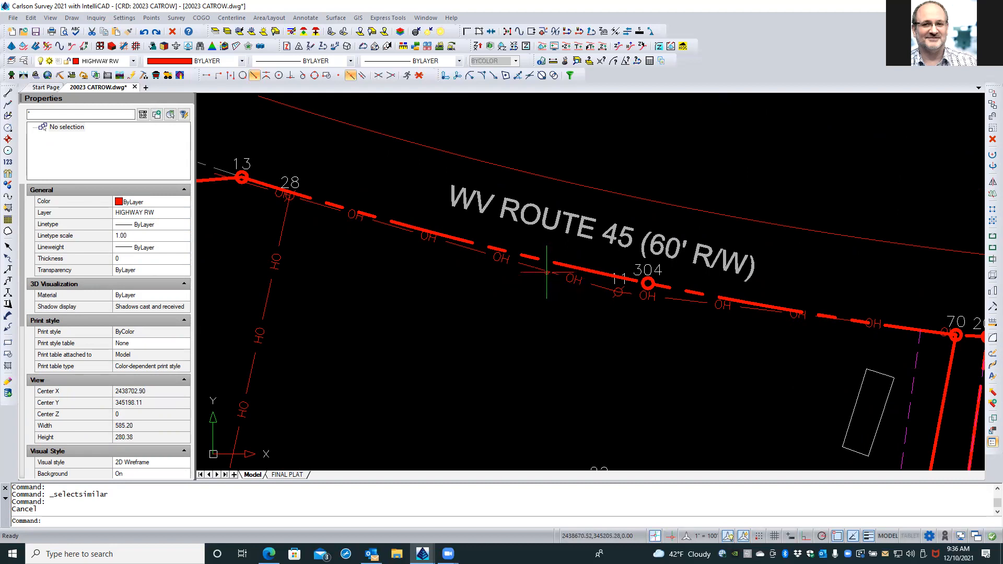
pyautogui.click(546, 272)
pyautogui.rightClick(531, 289)
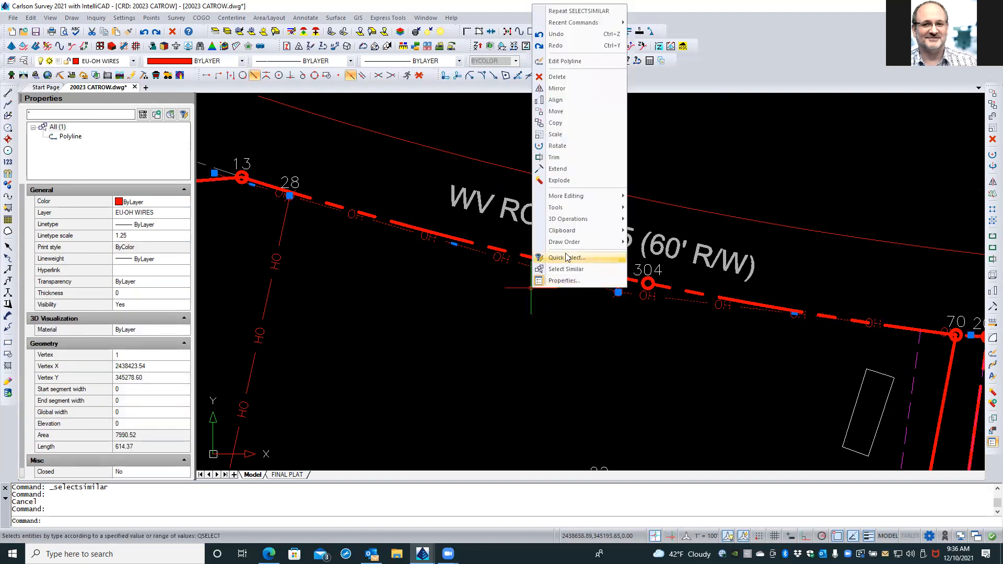
pyautogui.moveTo(583, 240)
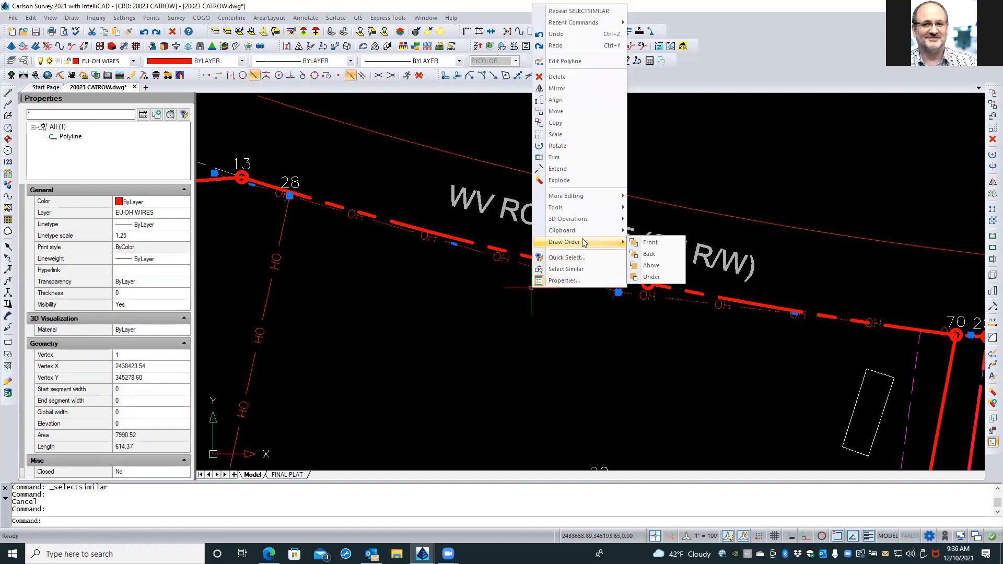
pyautogui.click(584, 269)
pyautogui.write('2.5')
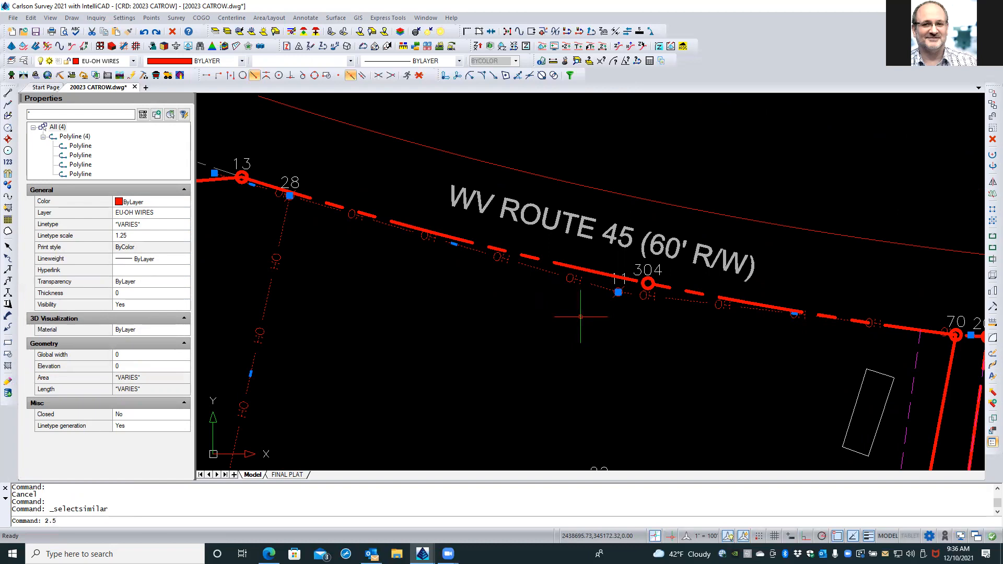
pyautogui.press('BackSpace')
pyautogui.press('BackSpace')
pyautogui.press('BackSpace')
pyautogui.click(147, 235)
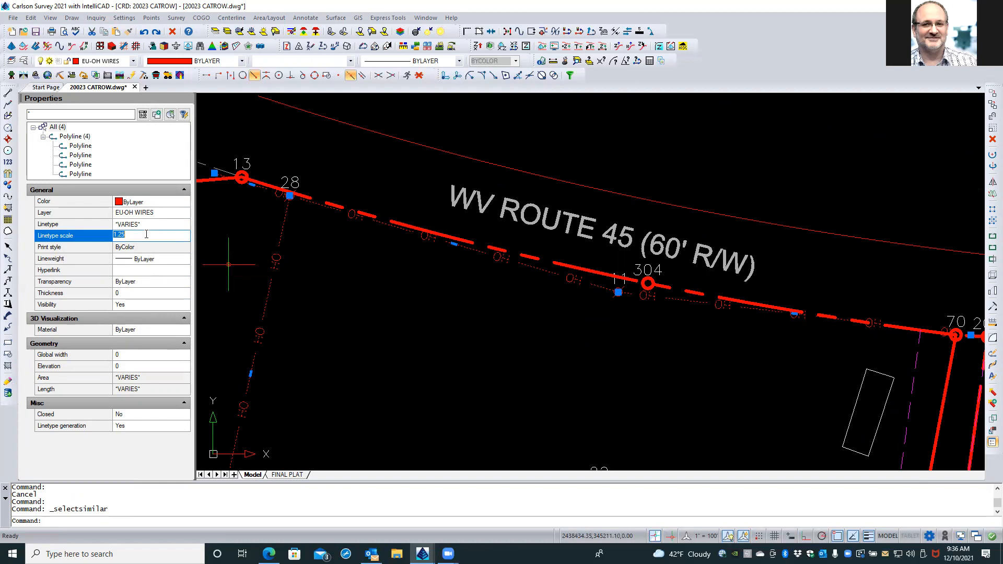
pyautogui.write('2.5')
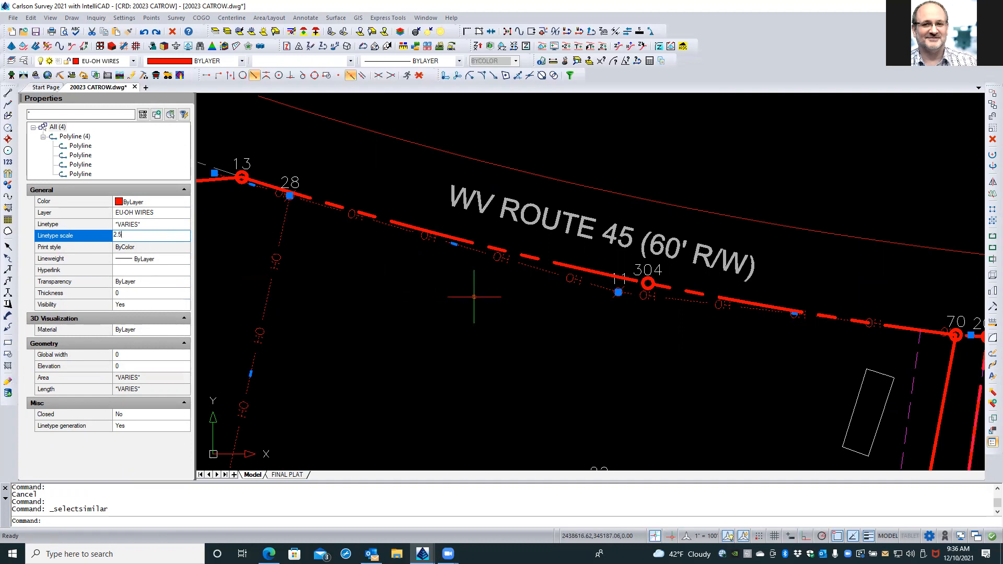
pyautogui.press('Return')
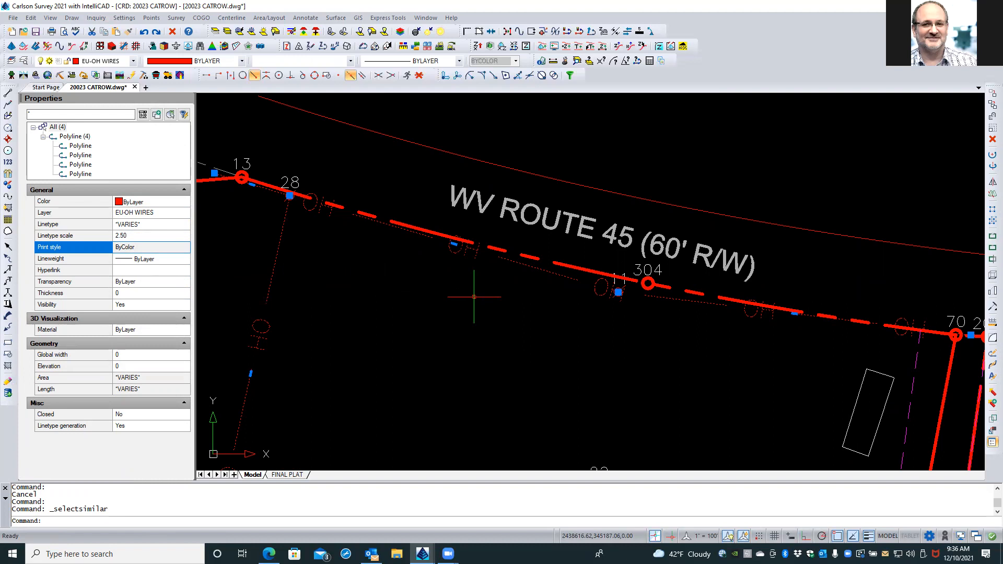
# Return the linetype scale of the selected EU-OH WIRES polylines to 1.25 and deselect them.
pyautogui.scroll(-3, 474, 297)
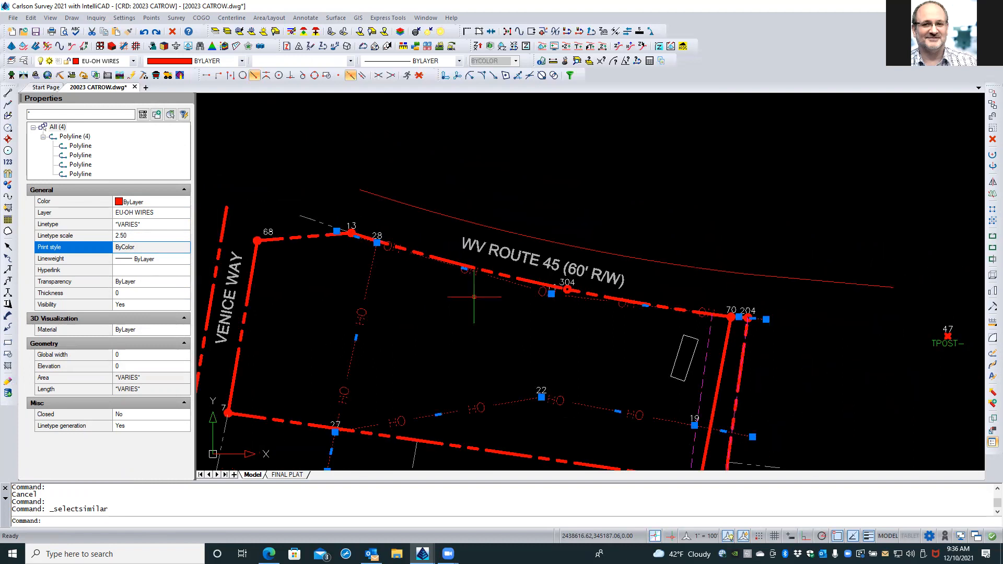
pyautogui.scroll(4, 536, 366)
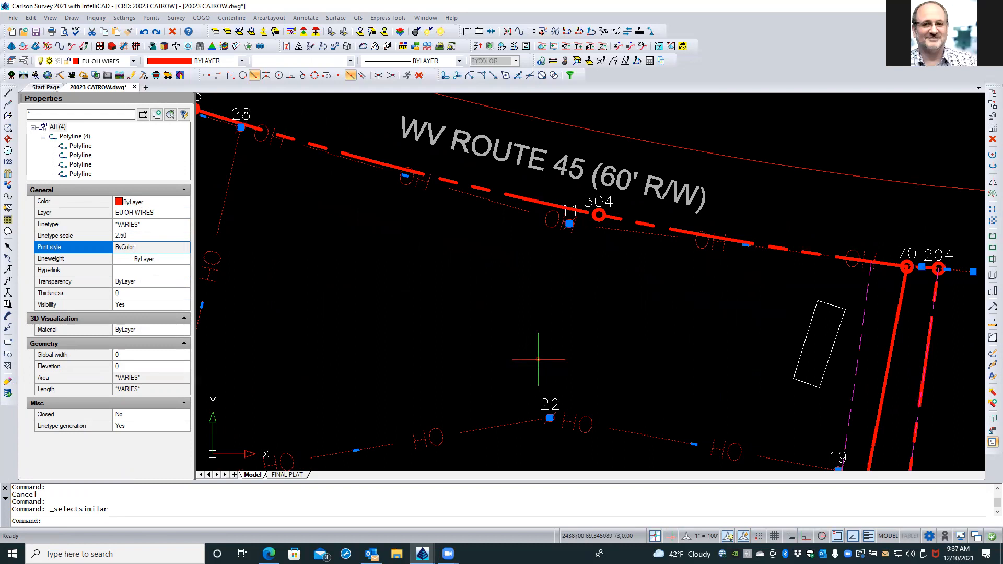
pyautogui.click(139, 234)
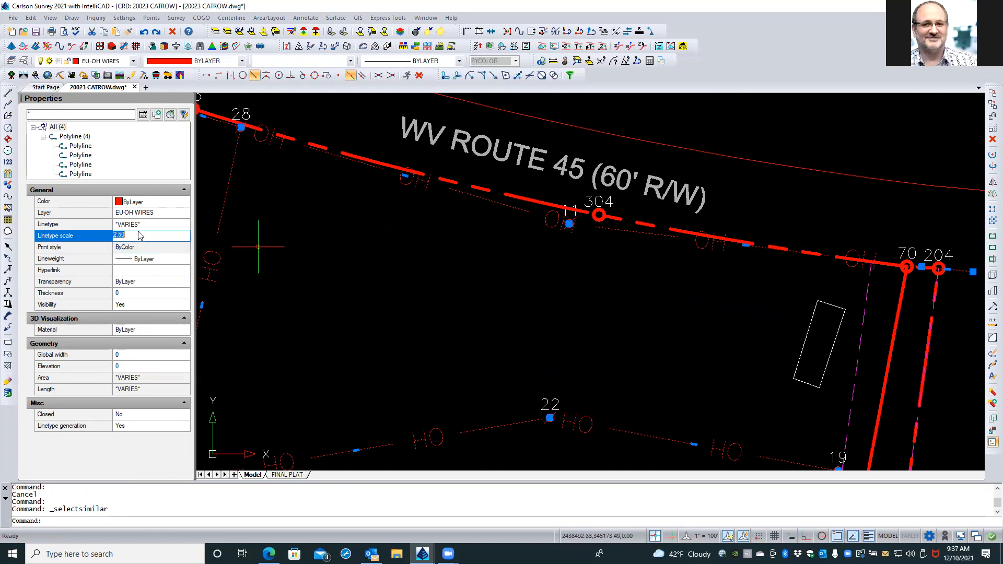
pyautogui.write('1.25')
pyautogui.press('Return')
pyautogui.press('Escape')
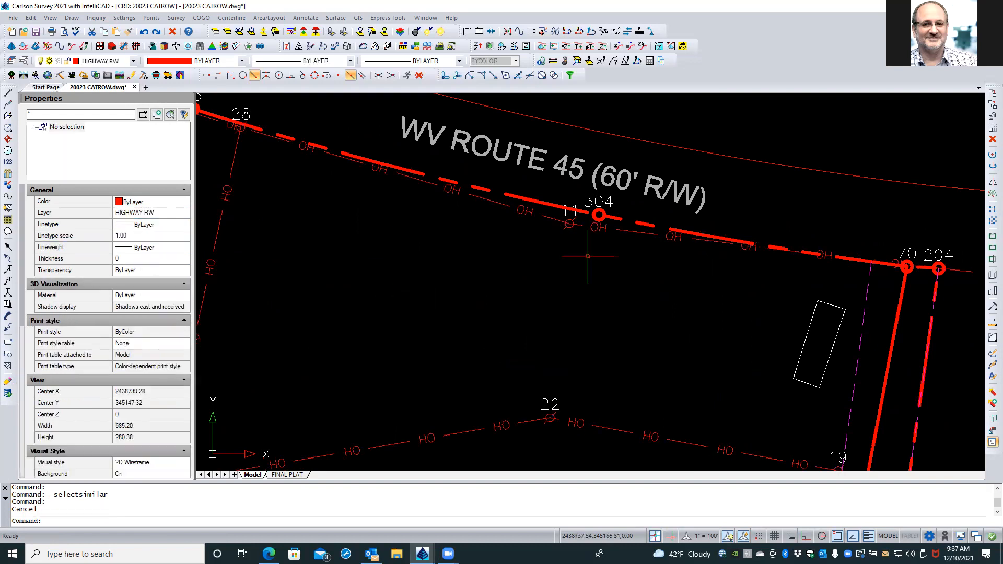
# Check how the overhead wire lines appear in the FINAL PLAT layout and return to model space.
pyautogui.scroll(-4, 582, 209)
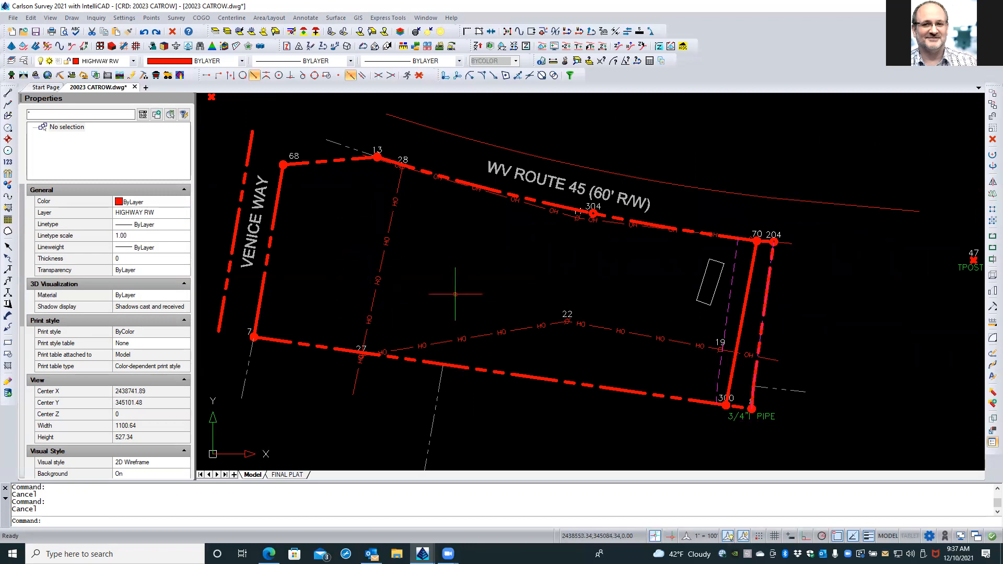
pyautogui.click(293, 476)
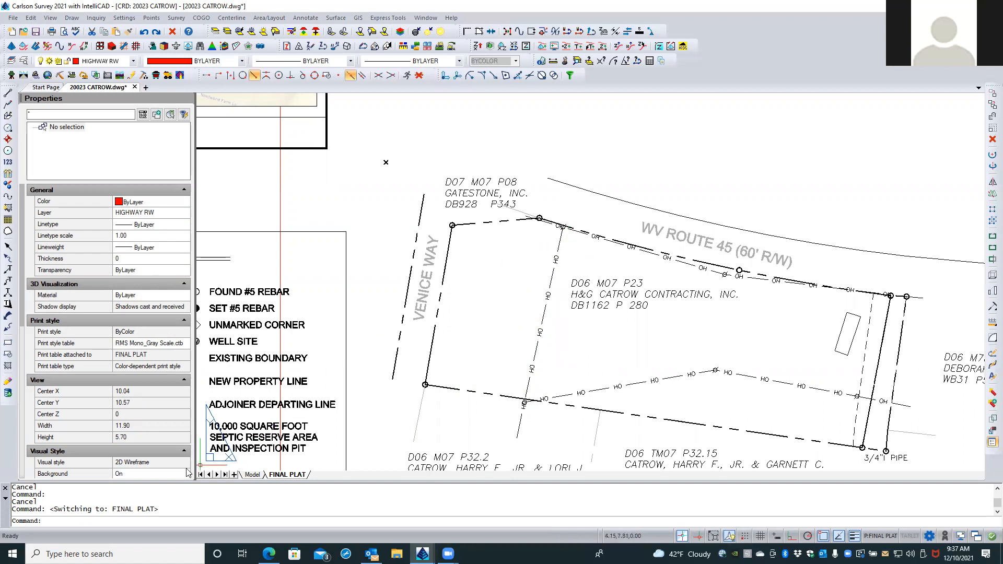
pyautogui.click(253, 475)
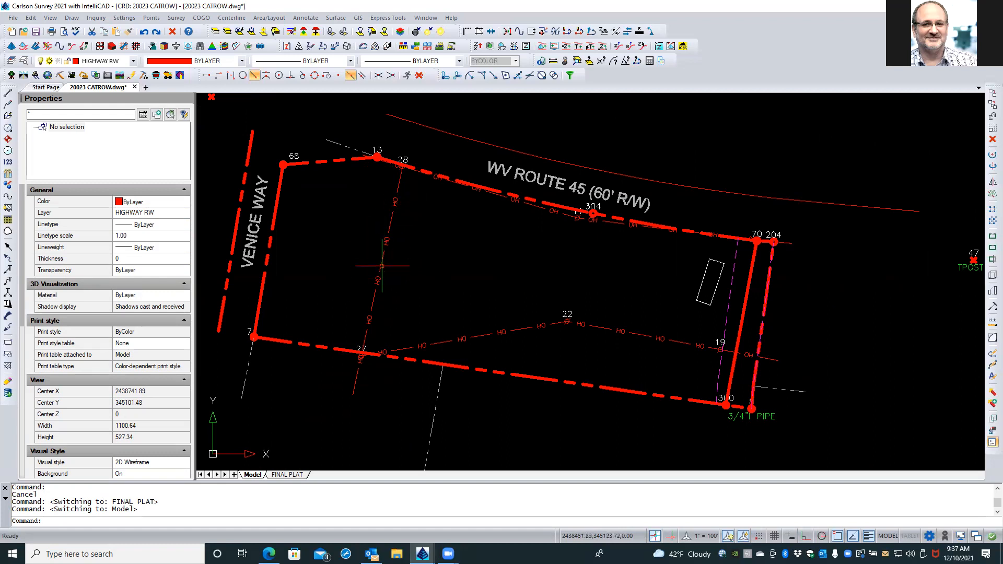
pyautogui.click(302, 18)
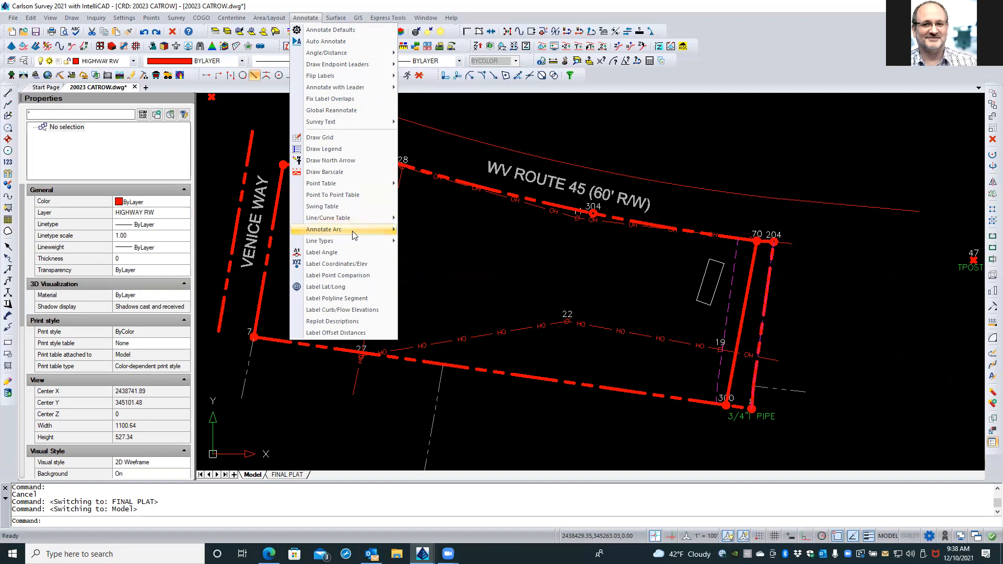
pyautogui.moveTo(353, 242)
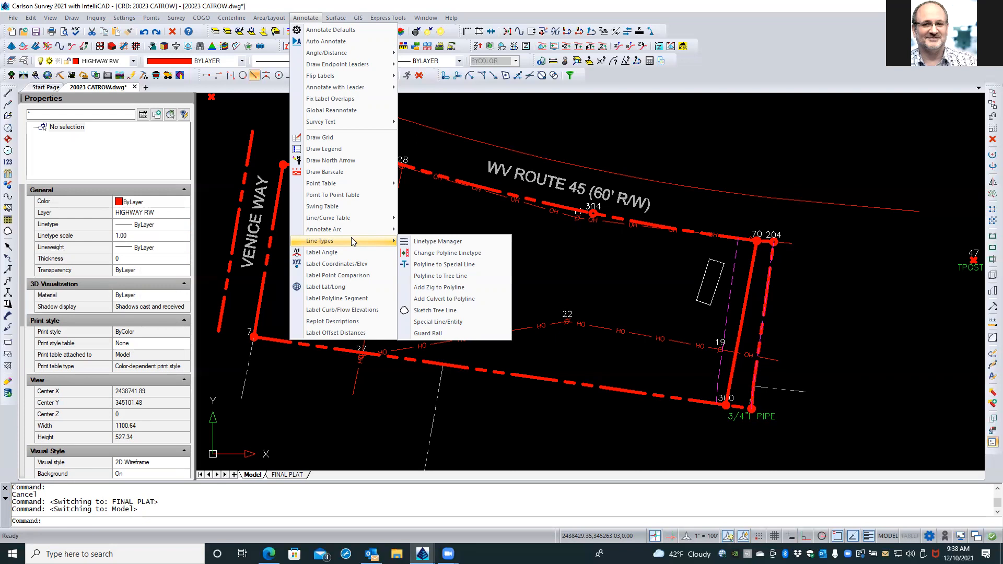
pyautogui.moveTo(335, 78)
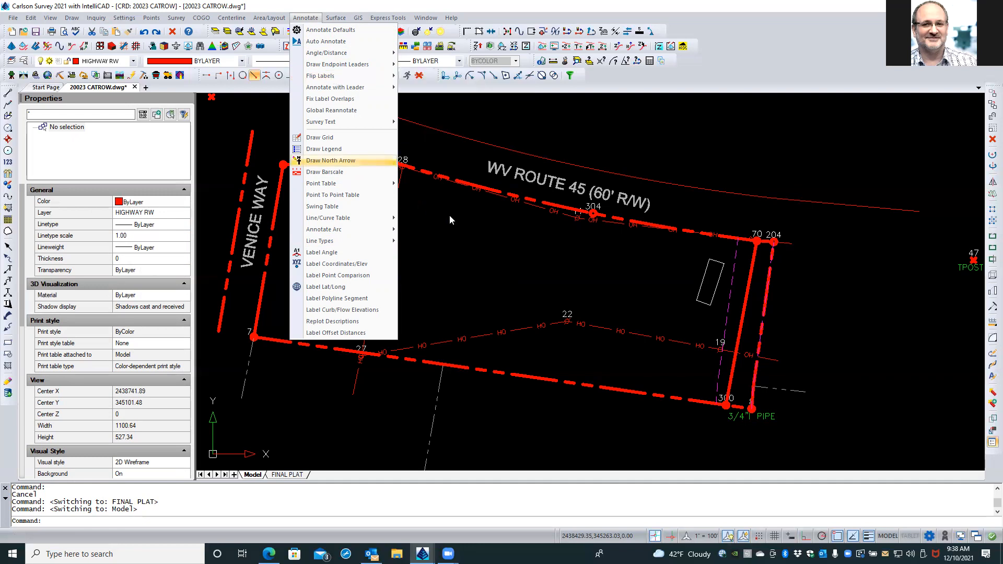
pyautogui.click(366, 166)
pyautogui.click(425, 215)
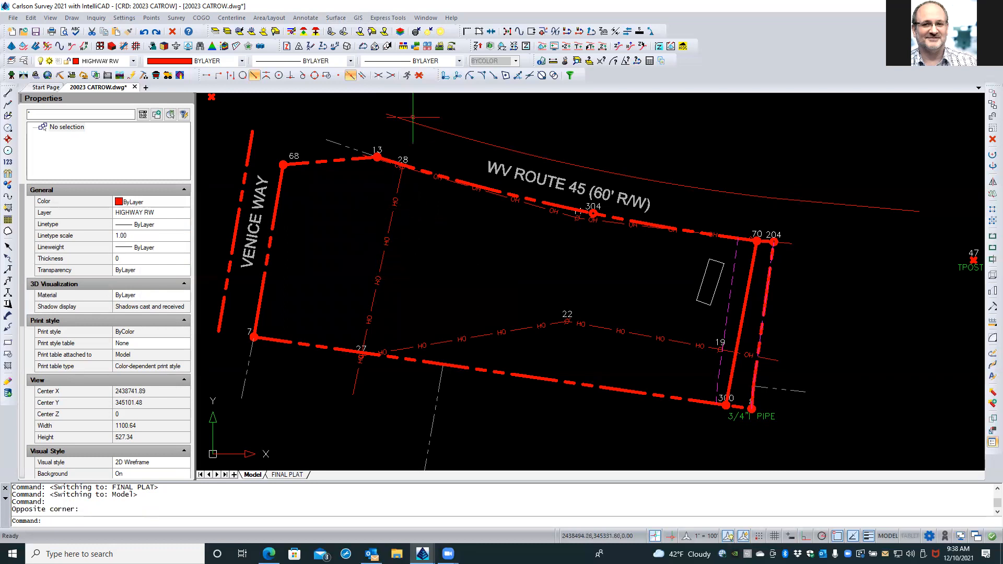
pyautogui.click(31, 19)
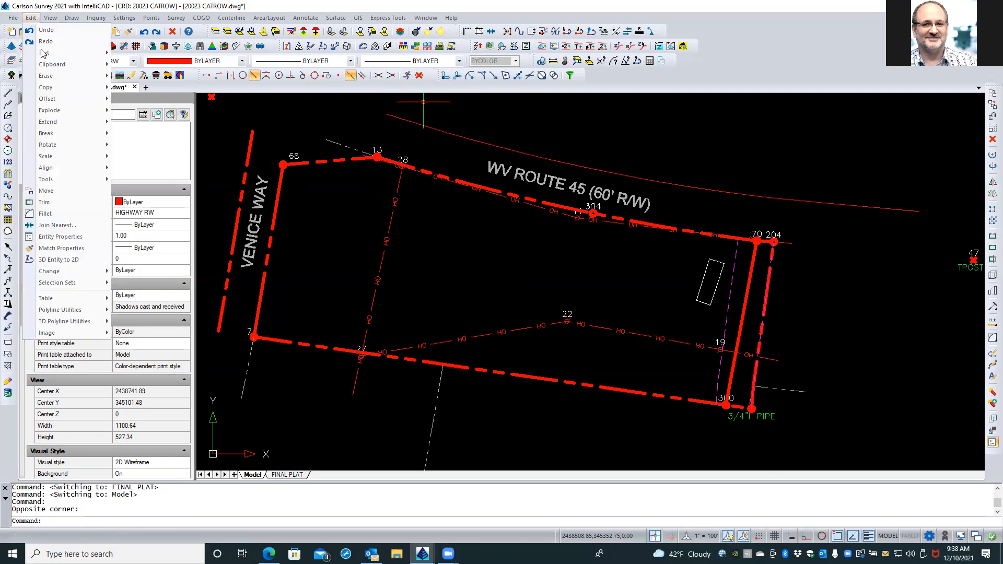
pyautogui.moveTo(87, 312)
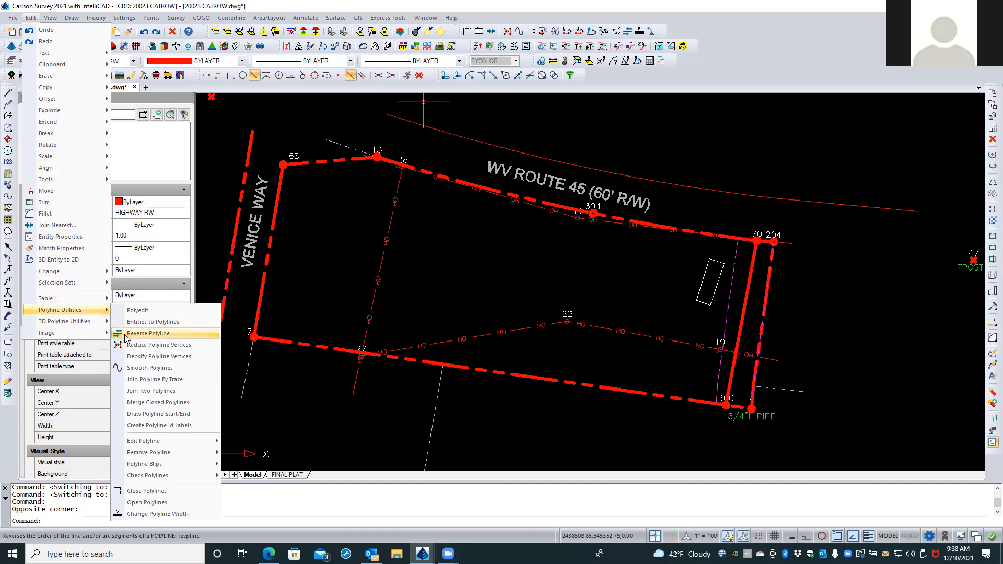
pyautogui.click(674, 119)
pyautogui.click(661, 125)
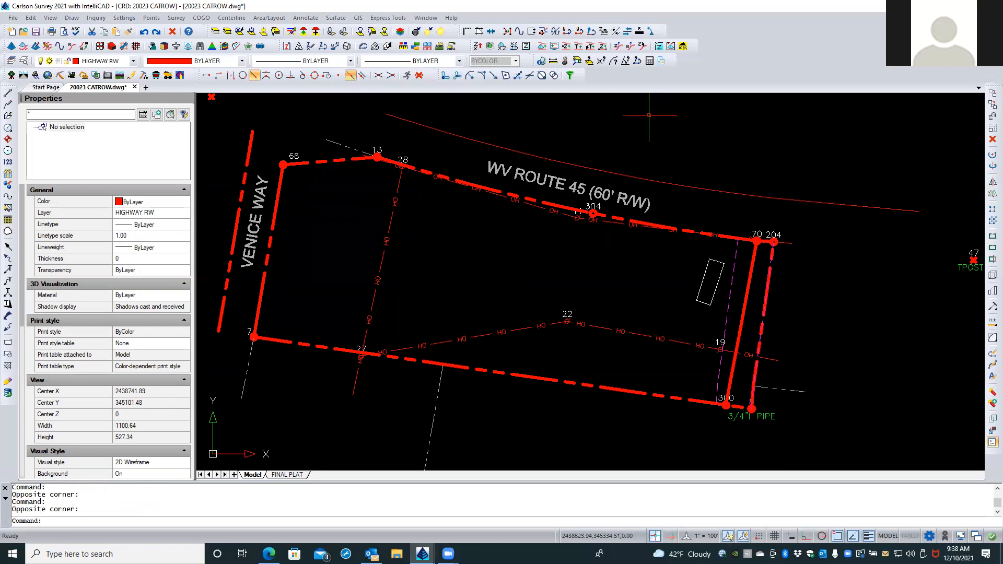
# Reverse the direction of the overhead wire polyline between points 27 and 28 and of the one through point 22.
pyautogui.click(627, 33)
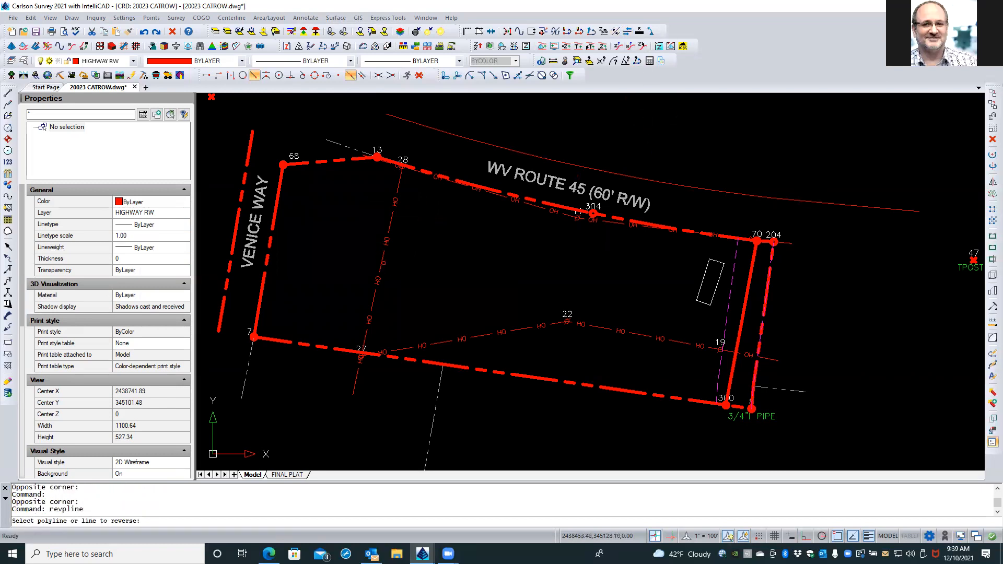
pyautogui.click(382, 262)
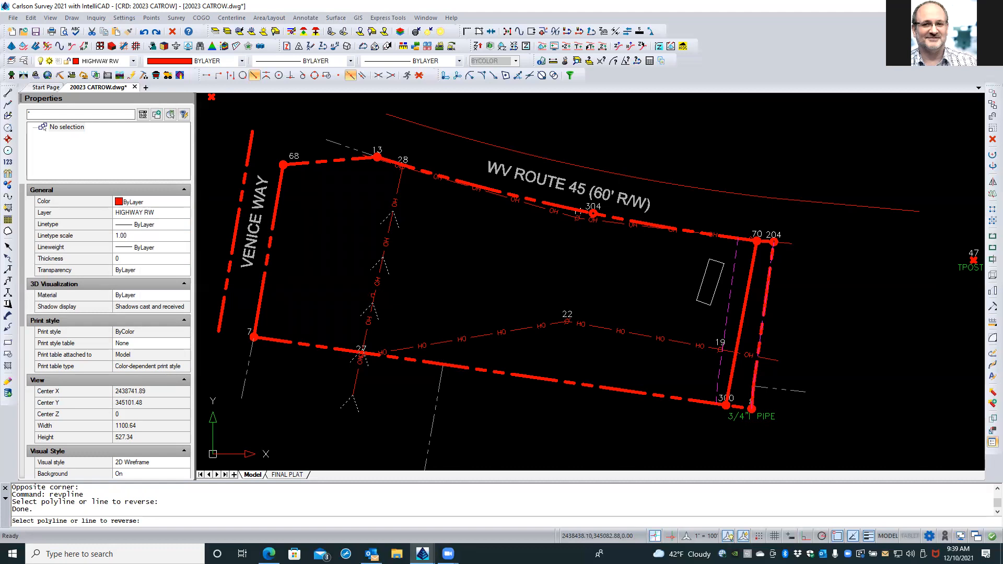
pyautogui.click(374, 295)
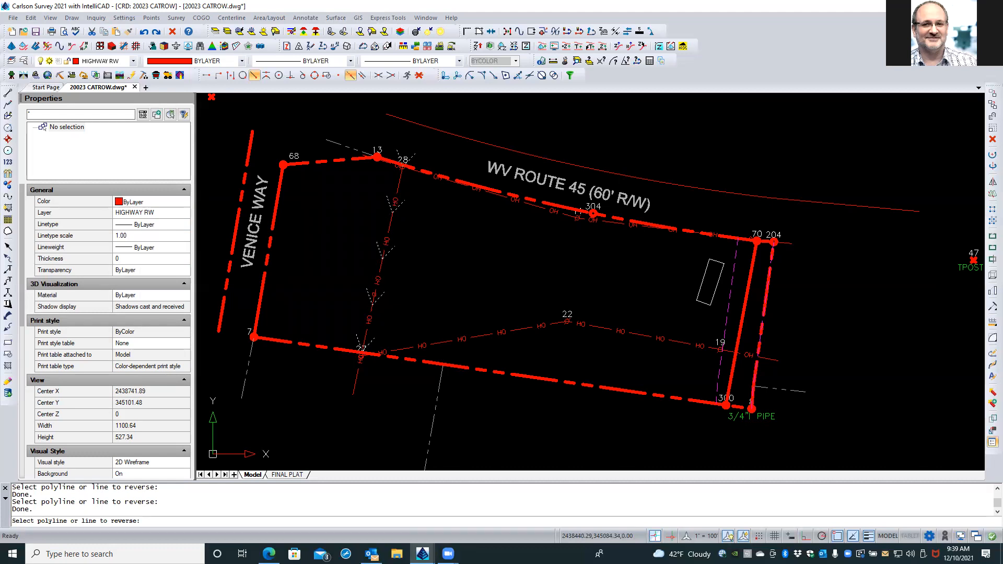
pyautogui.click(380, 269)
pyautogui.click(476, 337)
pyautogui.rightClick(440, 232)
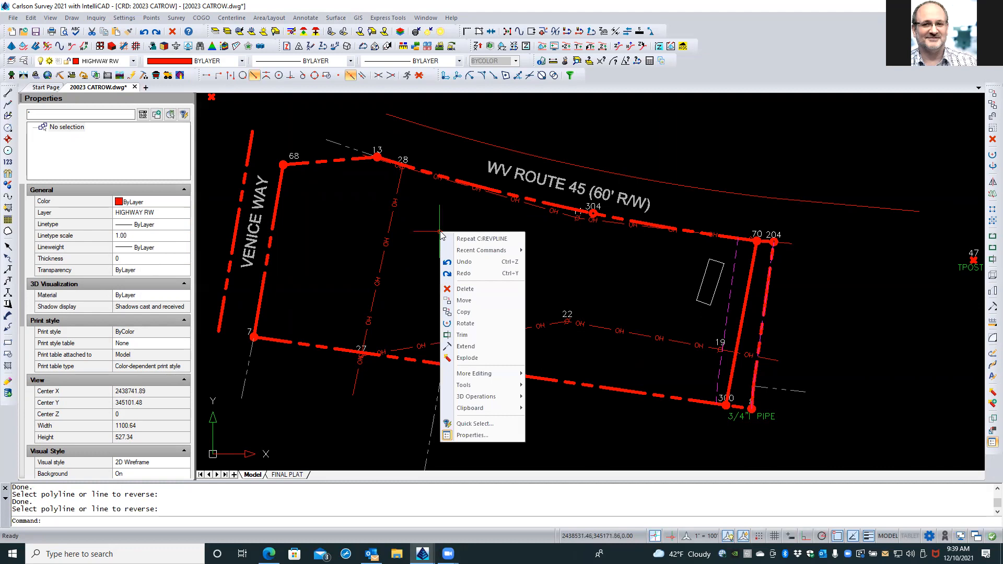
pyautogui.click(447, 215)
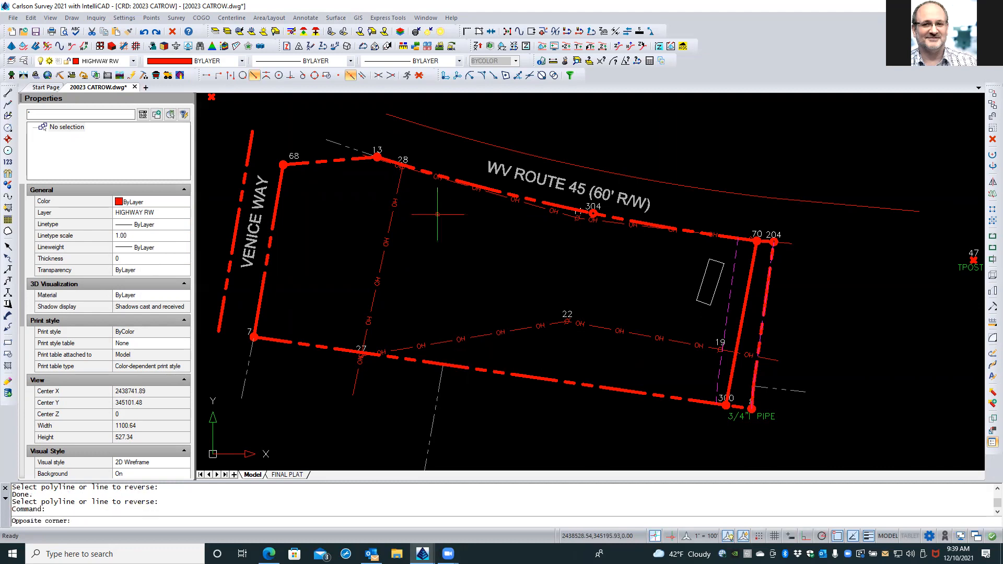
pyautogui.click(438, 214)
pyautogui.scroll(3, 386, 148)
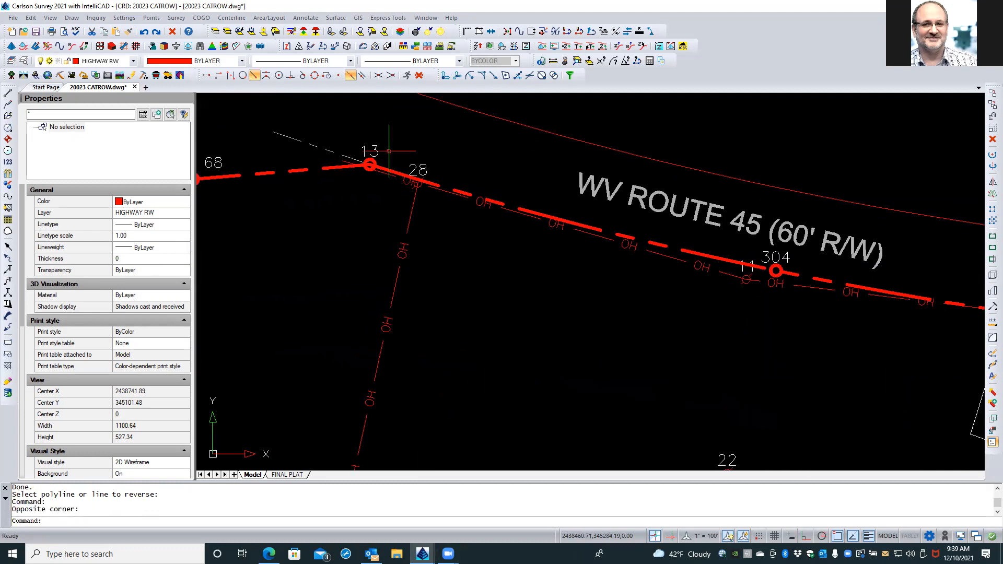
pyautogui.scroll(2, 408, 181)
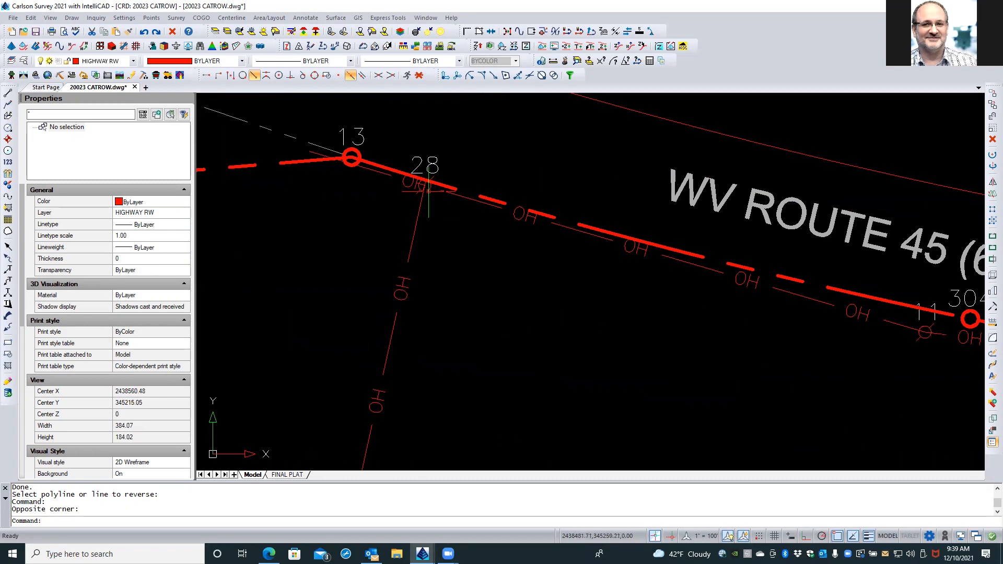
pyautogui.scroll(-3, 378, 212)
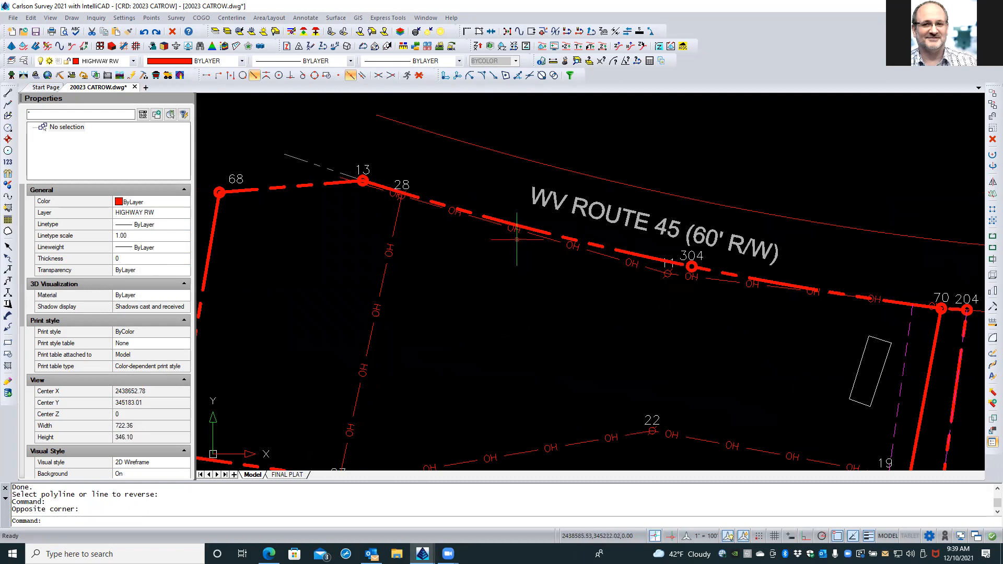
pyautogui.scroll(-2, 486, 242)
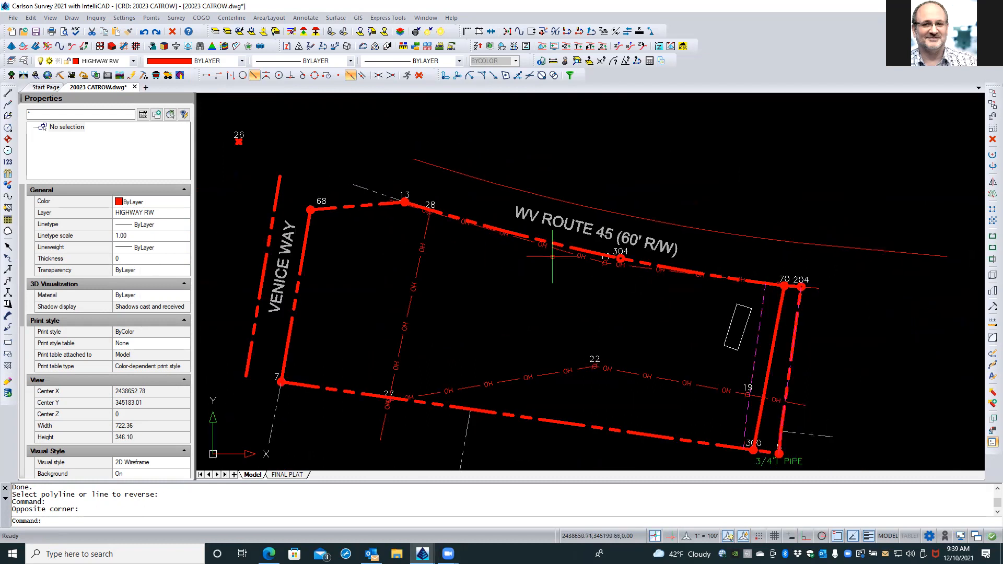
# Select all overhead wire polylines similar to the one between points 27 and 28 and set their linetype scale to 1.1.
pyautogui.scroll(7, 791, 287)
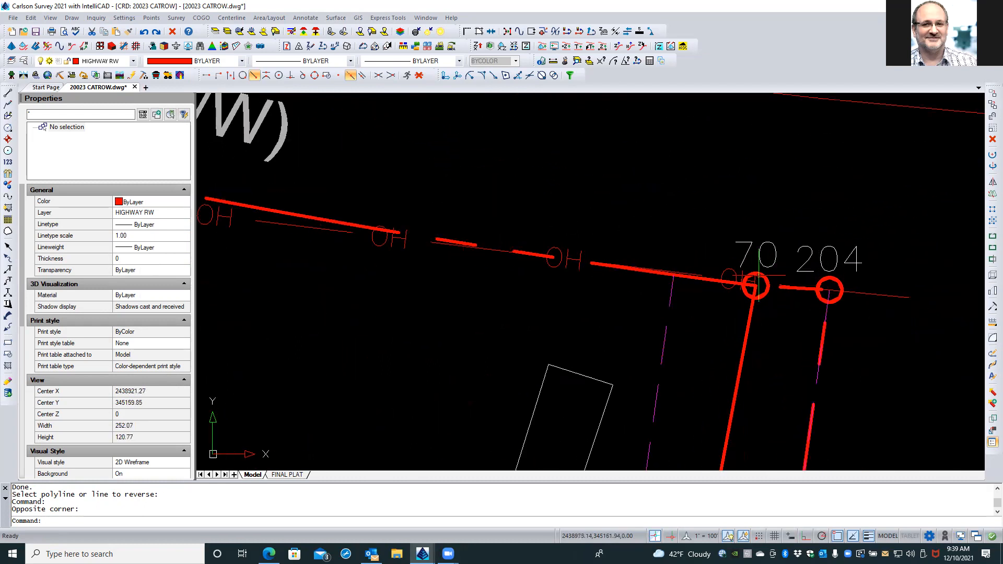
pyautogui.scroll(-5, 766, 273)
pyautogui.scroll(-2, 766, 274)
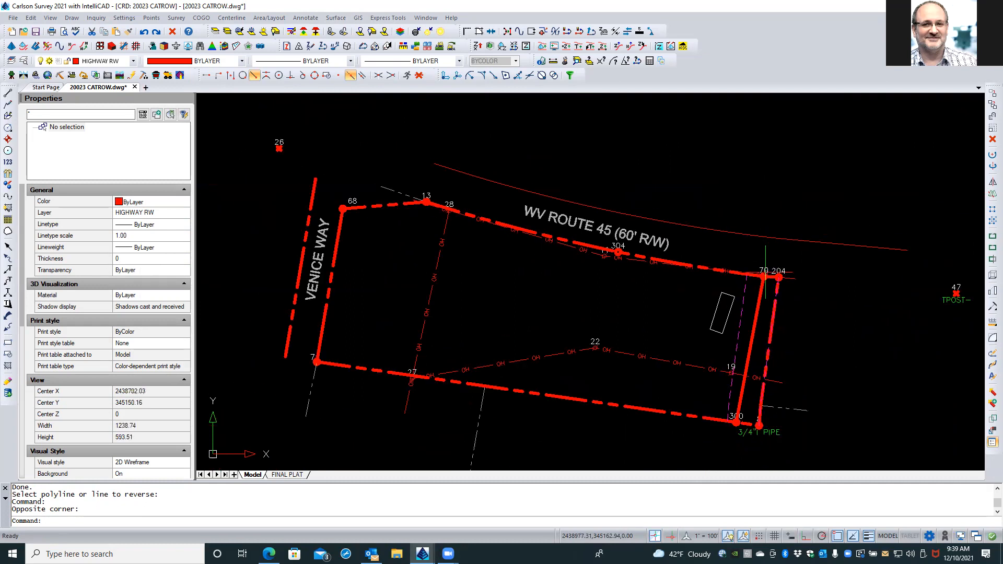
pyautogui.scroll(2, 434, 210)
pyautogui.scroll(2, 434, 211)
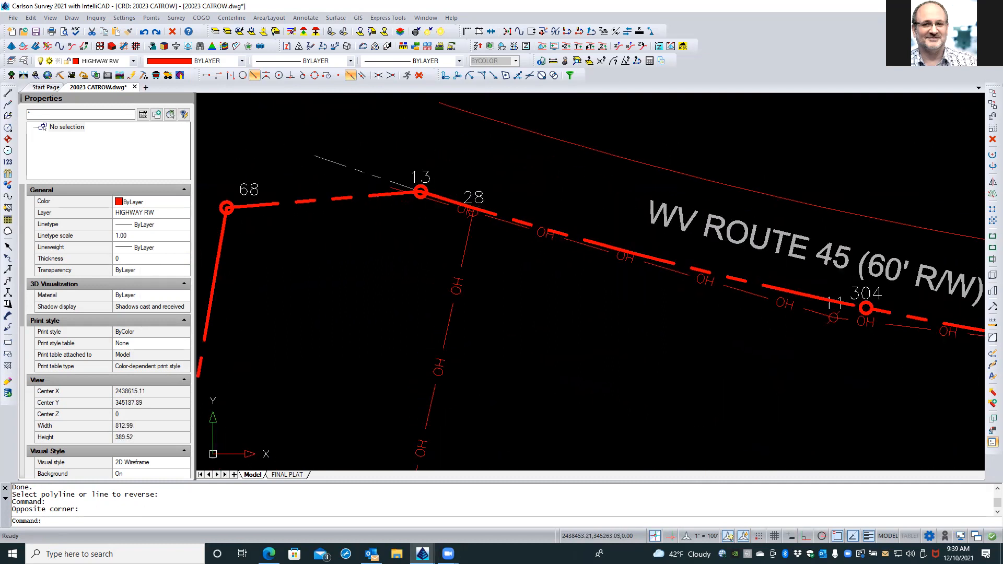
pyautogui.click(462, 251)
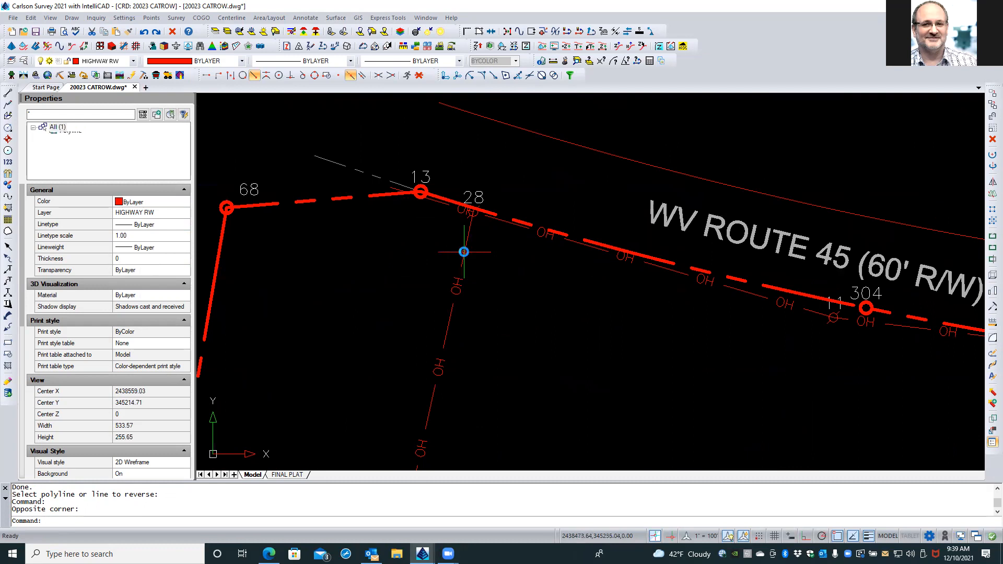
pyautogui.rightClick(436, 256)
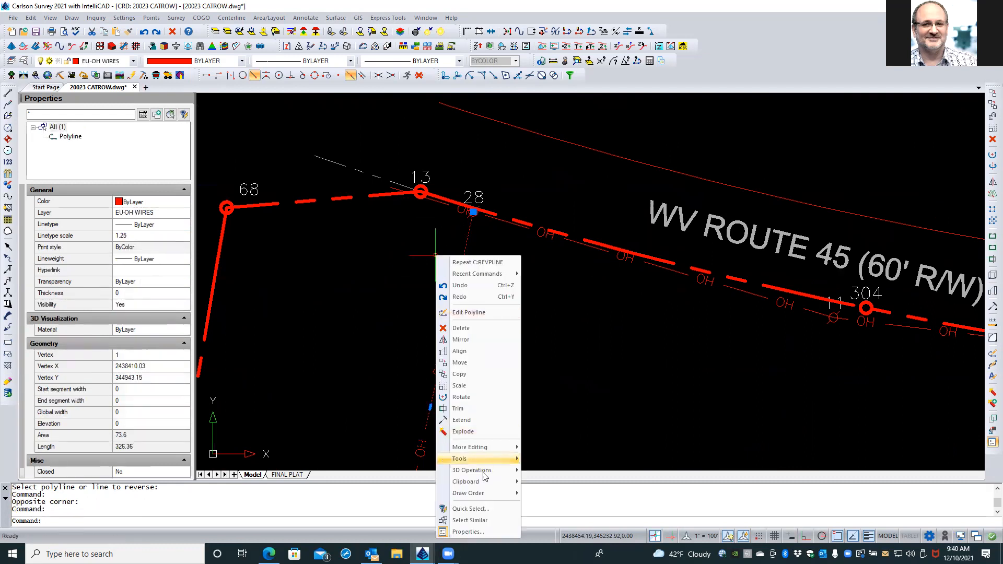
pyautogui.click(491, 522)
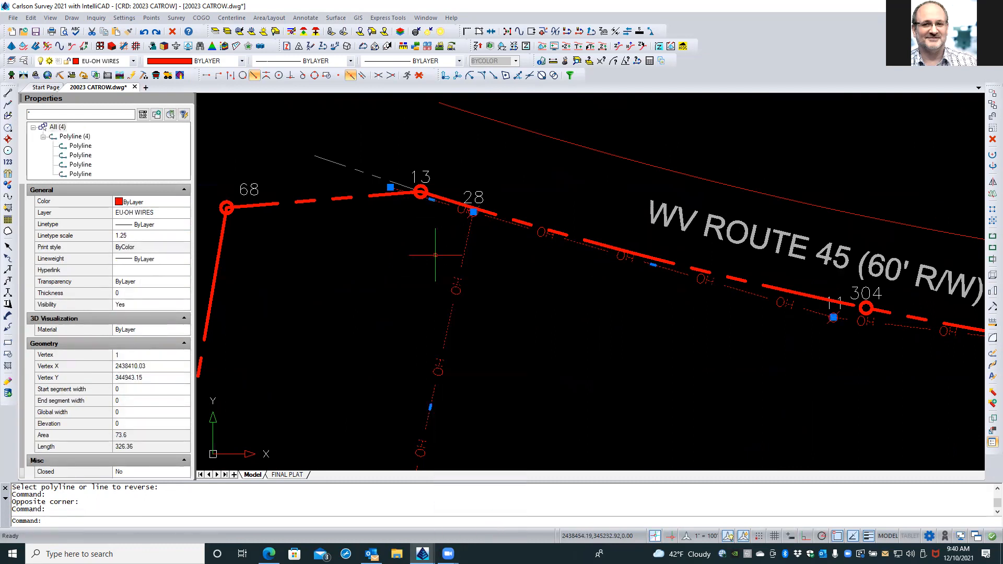
pyautogui.click(129, 235)
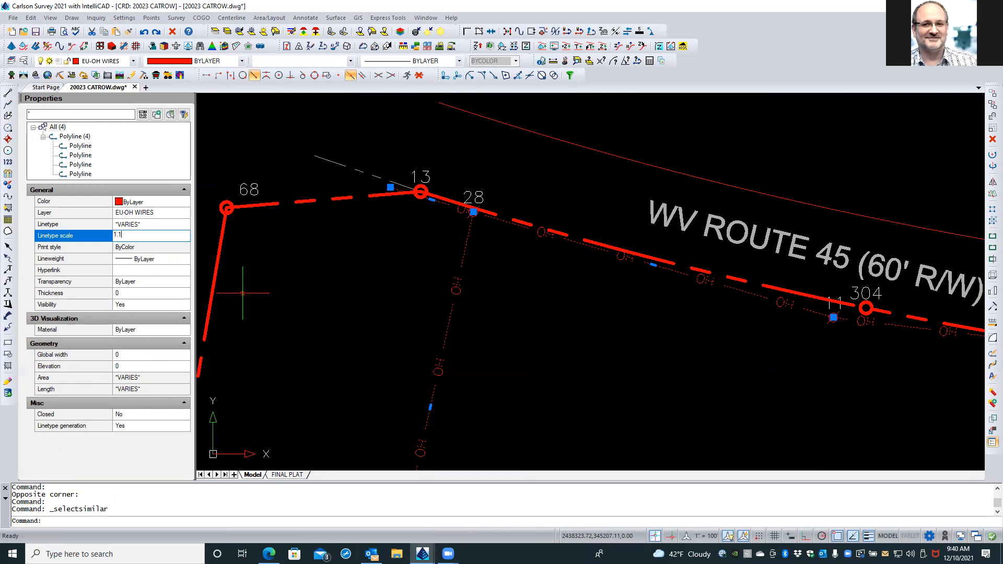
pyautogui.press('Return')
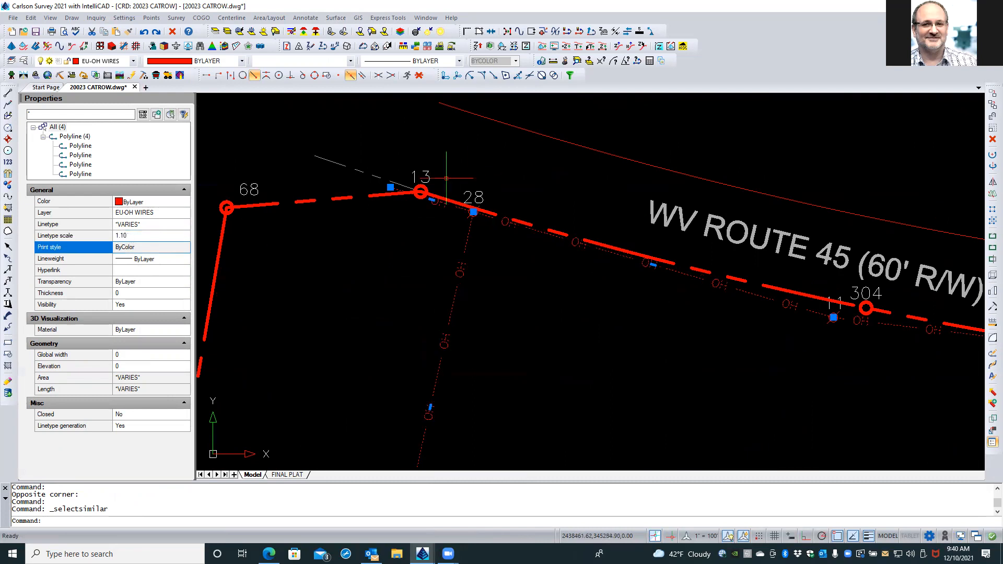
# Examine the OH label spacing along WV Route 45 and around points 70, 204, 22 and 27.
pyautogui.scroll(-2, 442, 210)
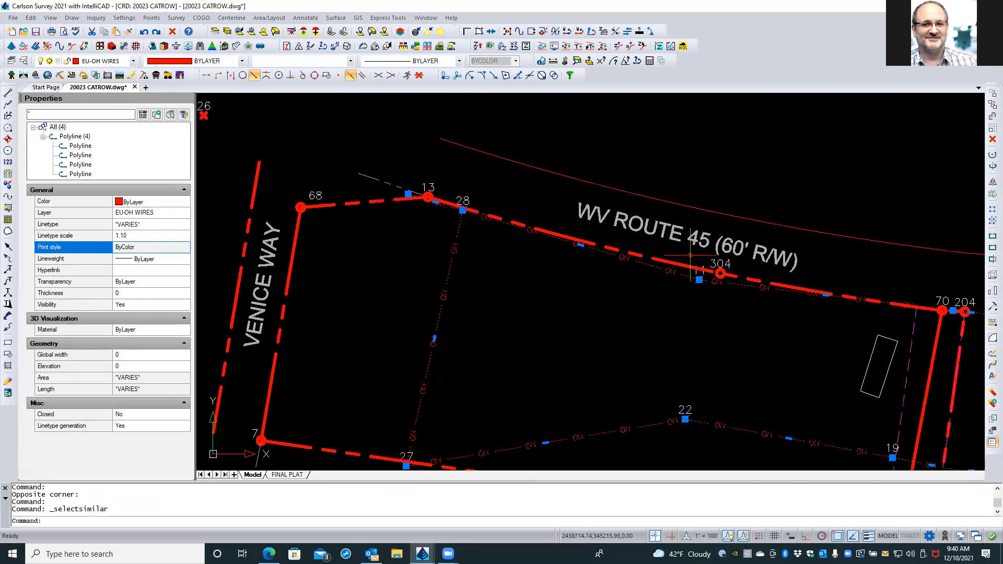
pyautogui.scroll(2, 713, 273)
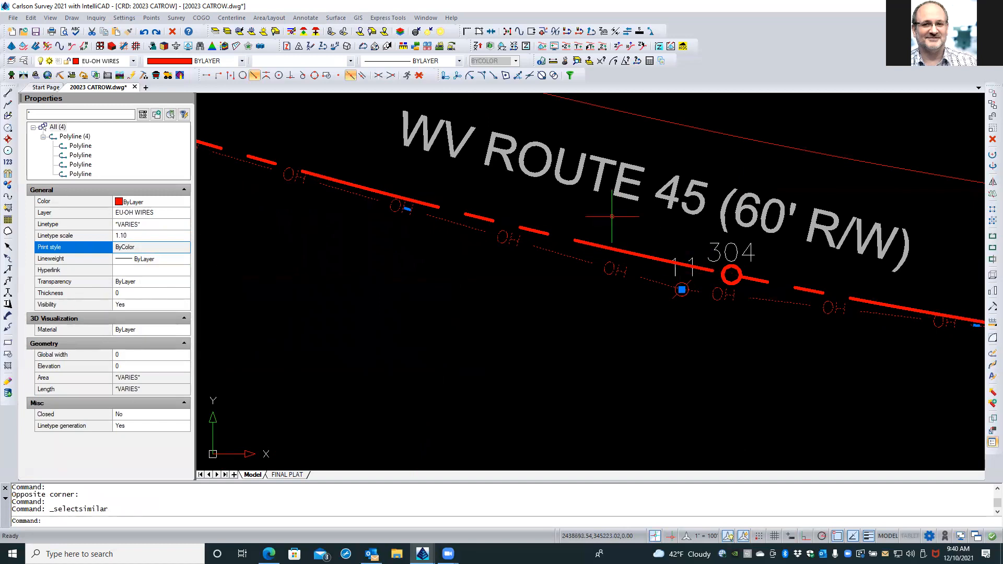
pyautogui.scroll(-2, 607, 217)
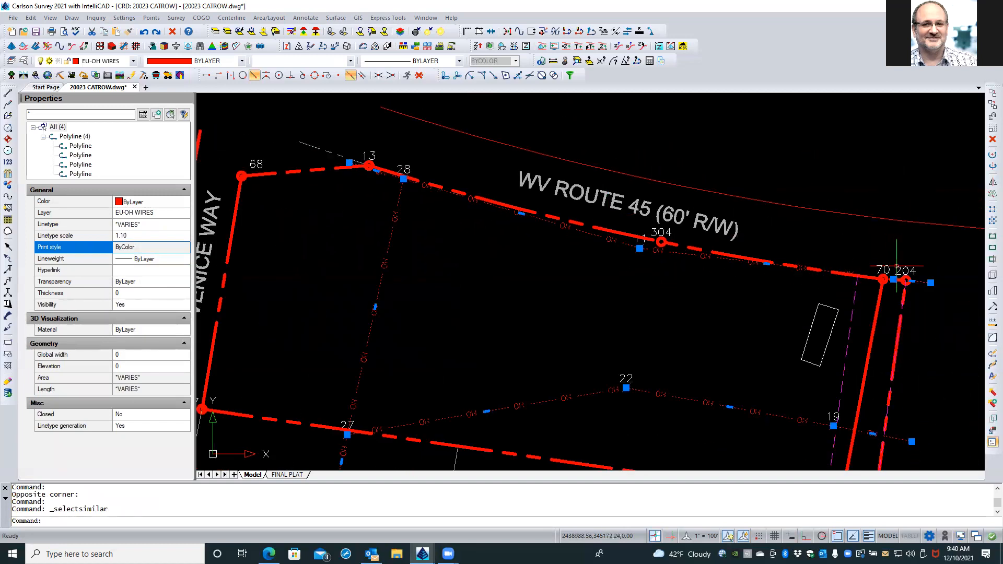
pyautogui.scroll(2, 896, 265)
pyautogui.scroll(1, 893, 267)
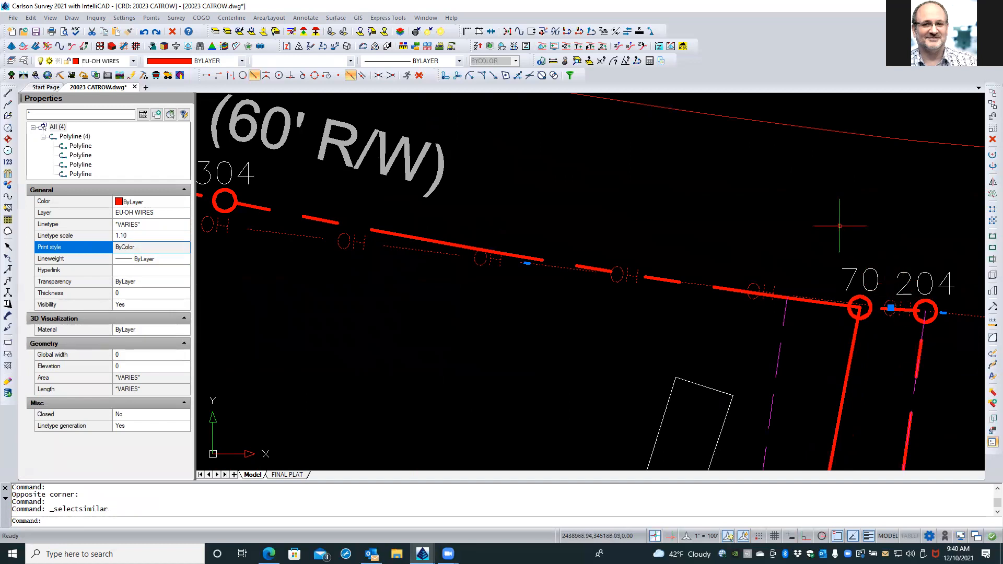
pyautogui.scroll(-2, 839, 226)
pyautogui.scroll(-2, 840, 226)
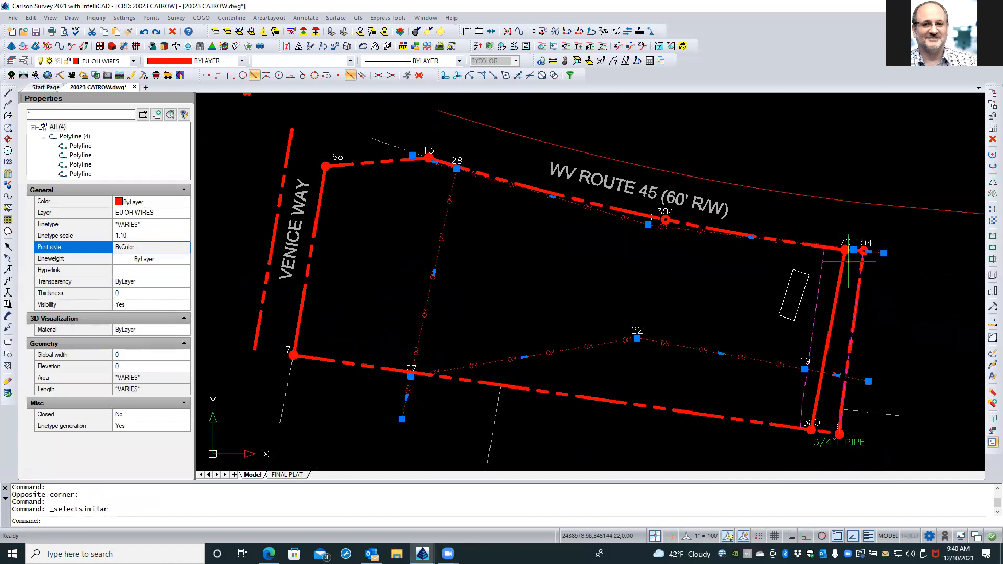
pyautogui.scroll(4, 644, 345)
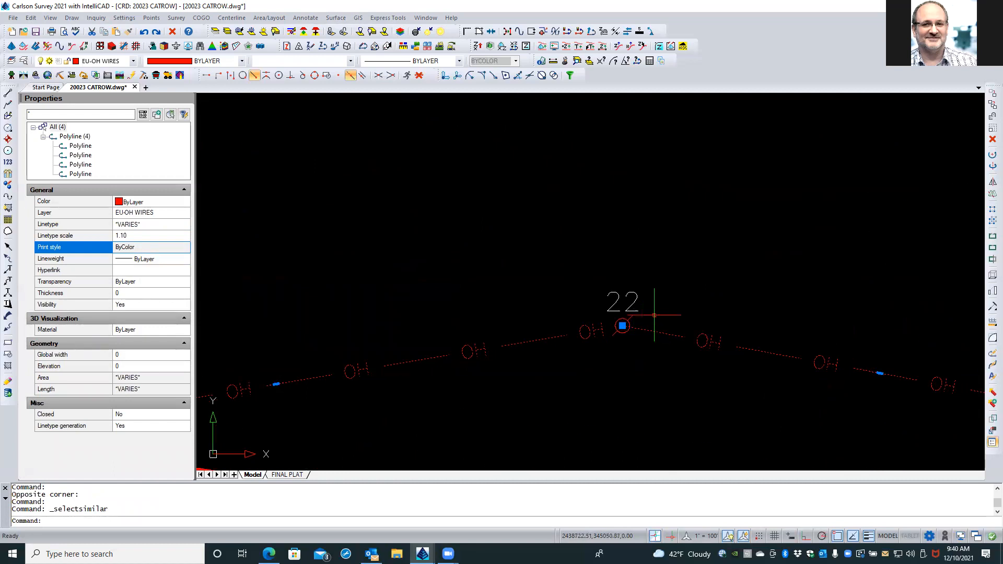
pyautogui.scroll(2, 603, 341)
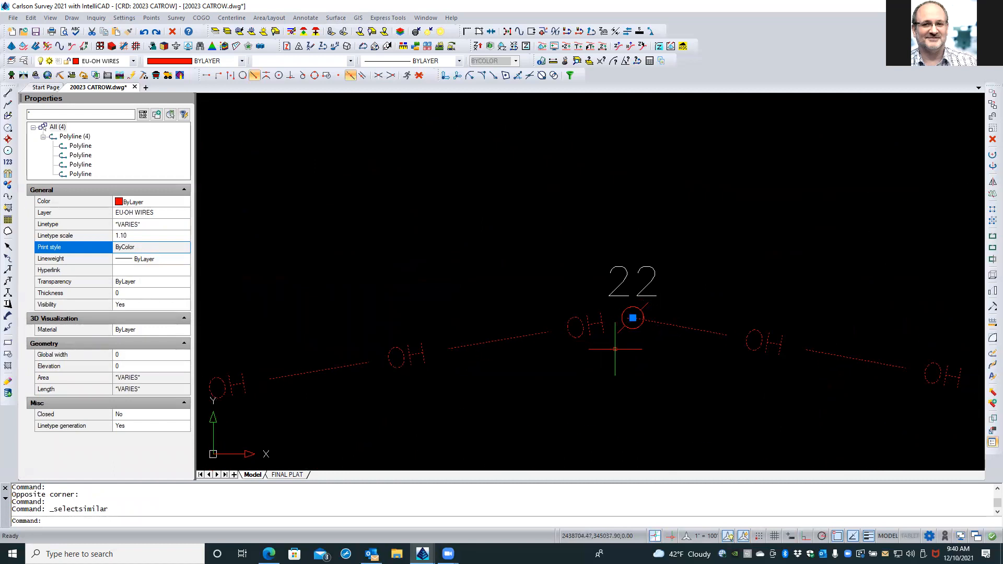
pyautogui.scroll(-4, 614, 349)
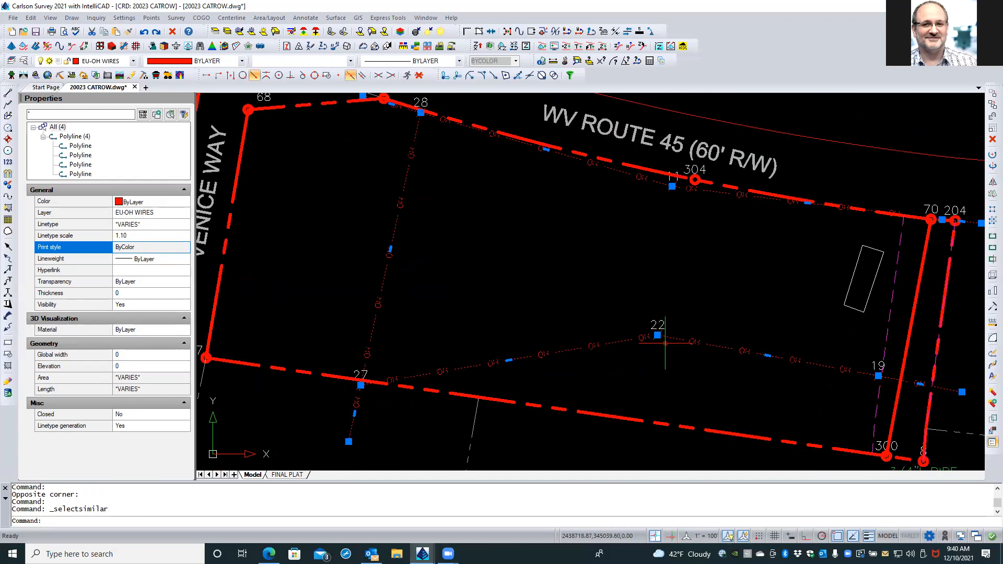
pyautogui.scroll(4, 368, 389)
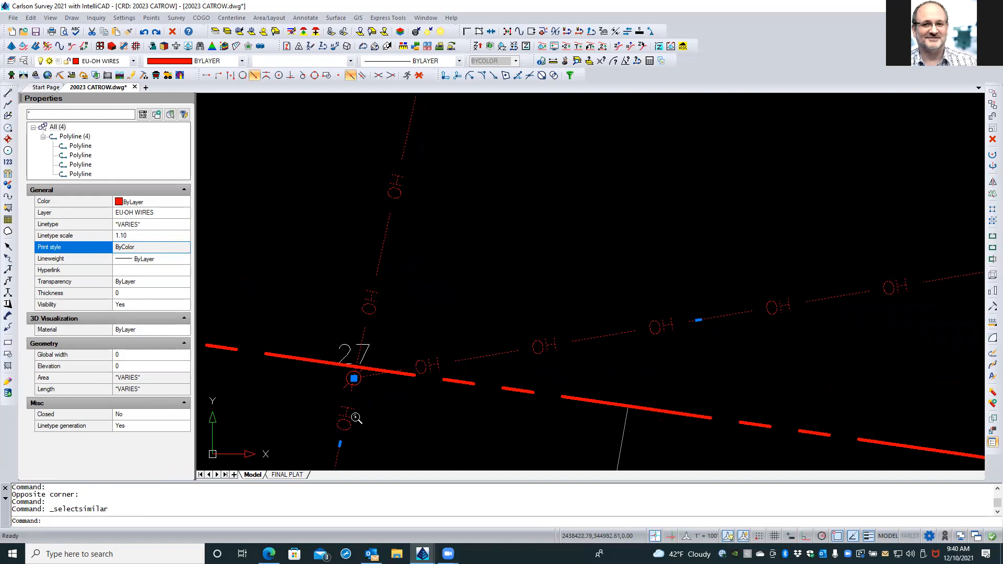
pyautogui.scroll(-4, 335, 342)
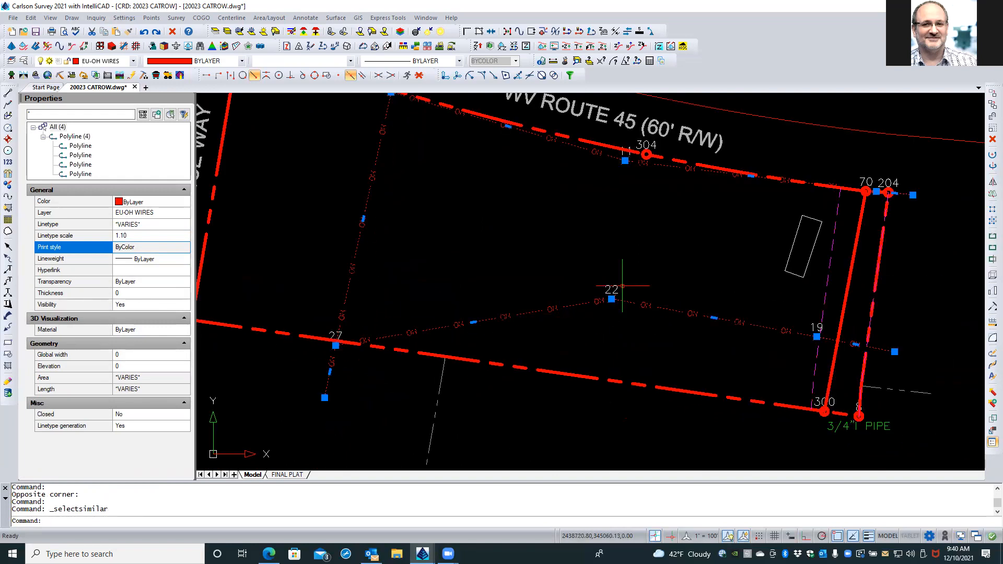
pyautogui.scroll(3, 612, 303)
pyautogui.scroll(1, 622, 286)
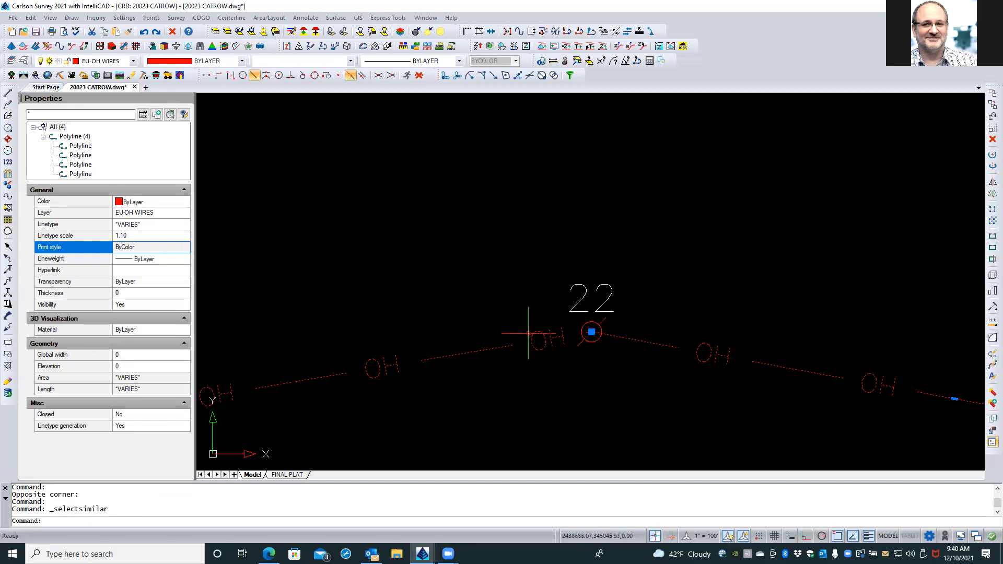
# Try a linetype scale of 1.15 on the selected overhead wire polylines.
pyautogui.click(128, 237)
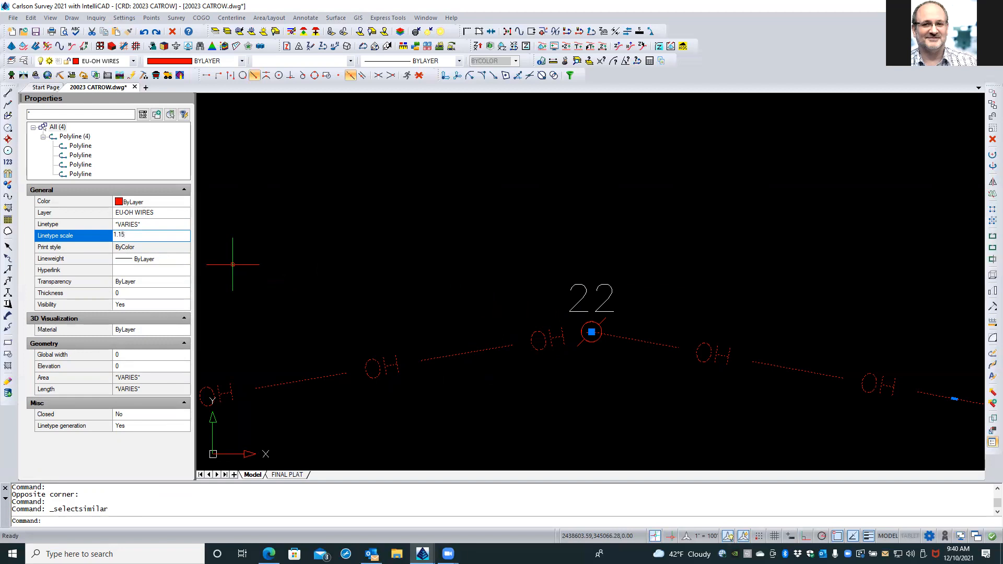
pyautogui.write('1.15')
pyautogui.press('Return')
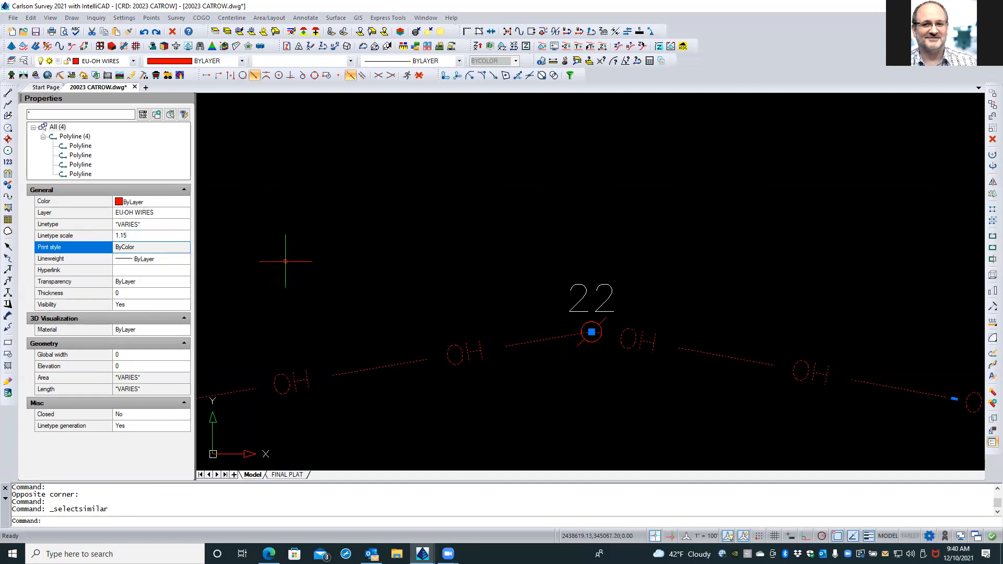
# Try linetype scales of 1.11, 1.12, 1.13 and 1.14 on the selected wires, checking the OH labels beside point 22.
pyautogui.click(155, 240)
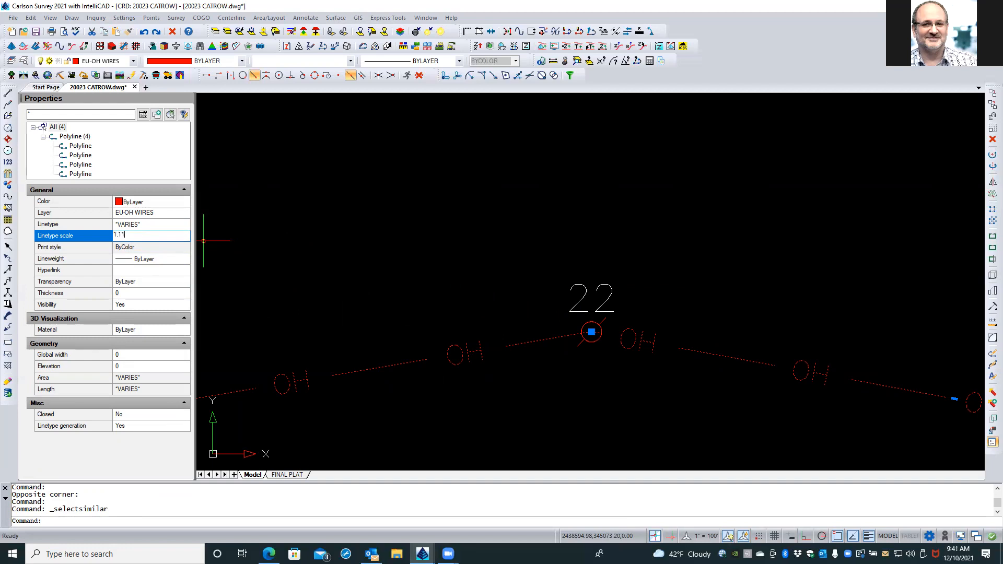
pyautogui.press('Return')
pyautogui.click(156, 235)
pyautogui.press('Return')
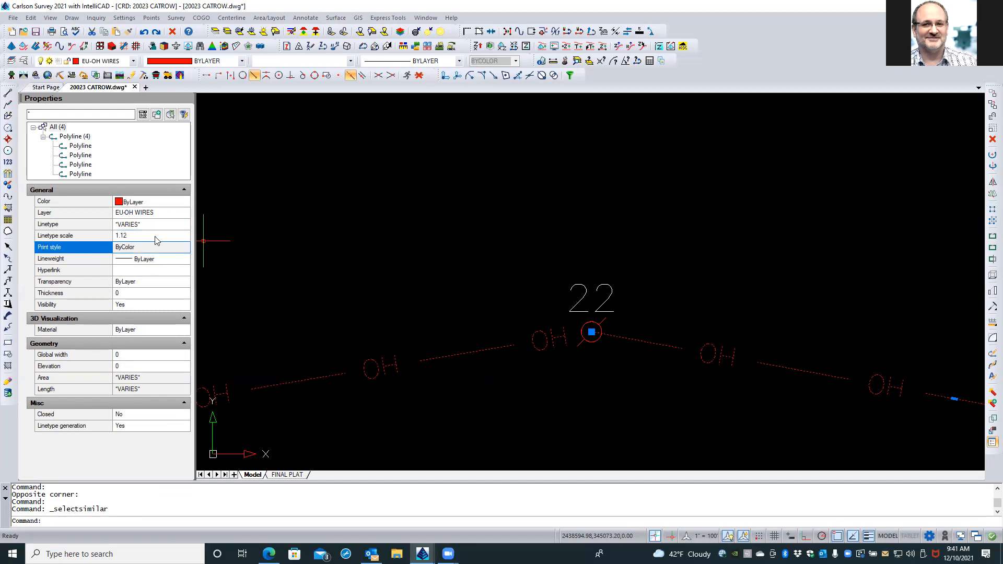
pyautogui.click(155, 238)
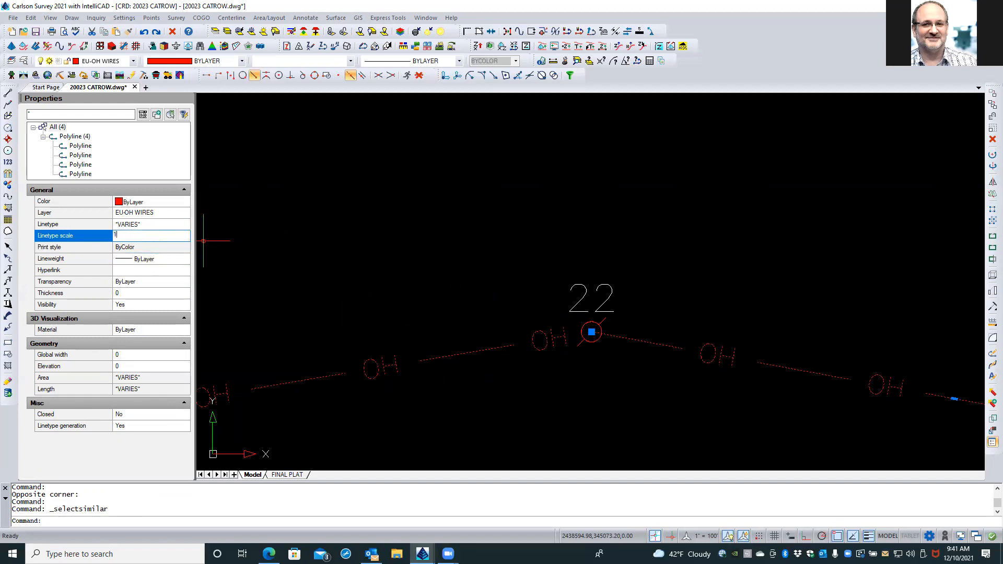
pyautogui.press('Return')
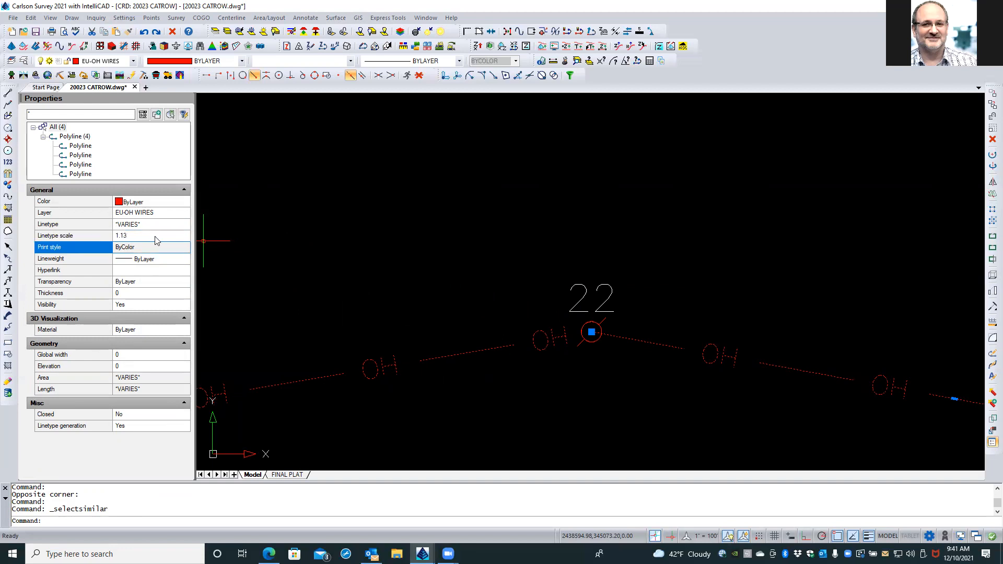
pyautogui.click(156, 236)
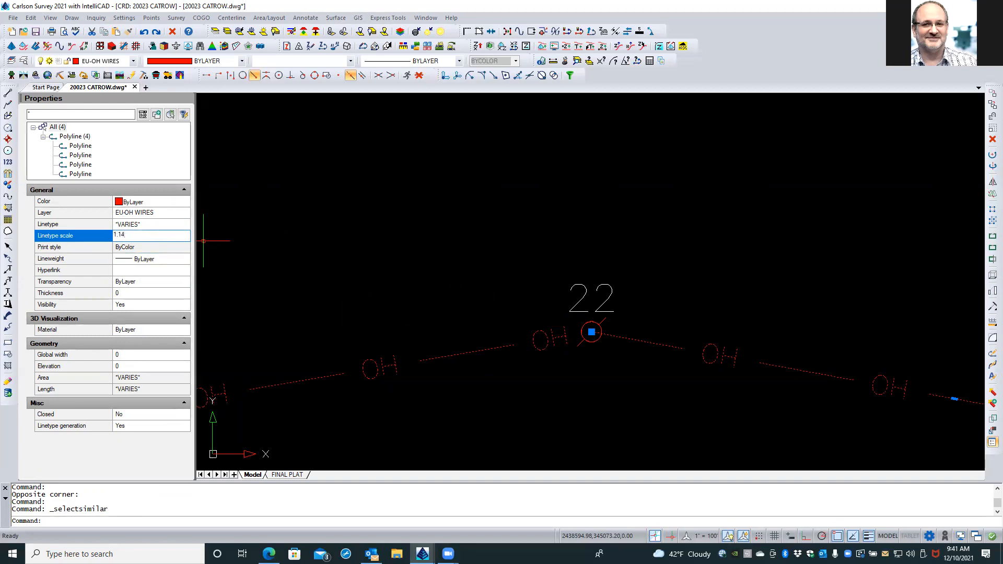
pyautogui.press('Return')
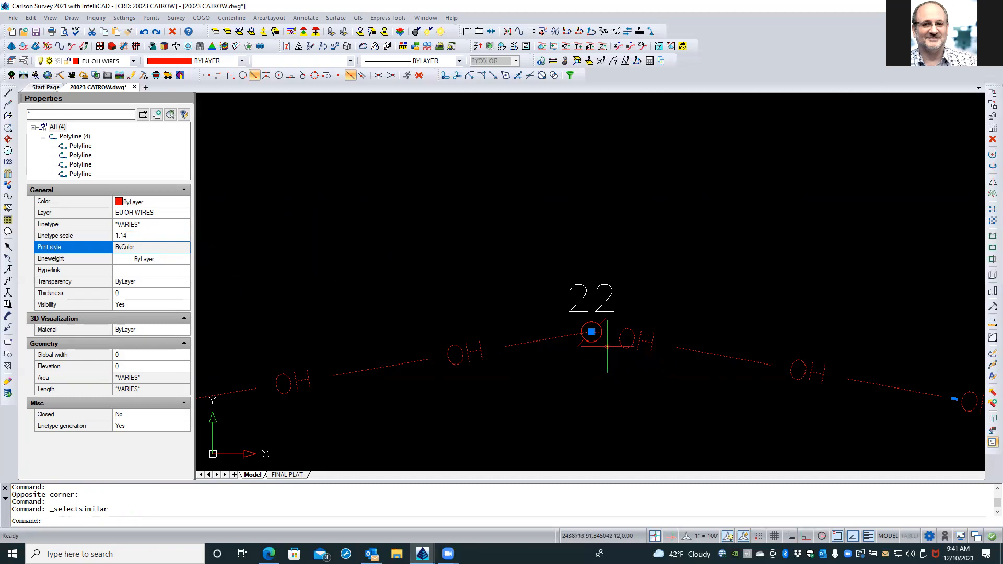
pyautogui.scroll(1, 608, 340)
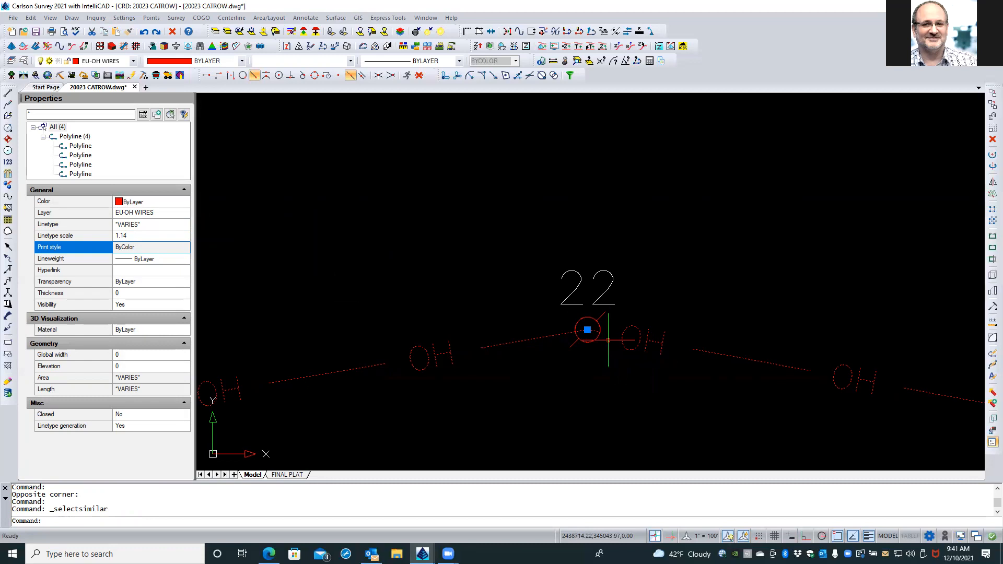
pyautogui.scroll(2, 608, 340)
pyautogui.scroll(-3, 608, 341)
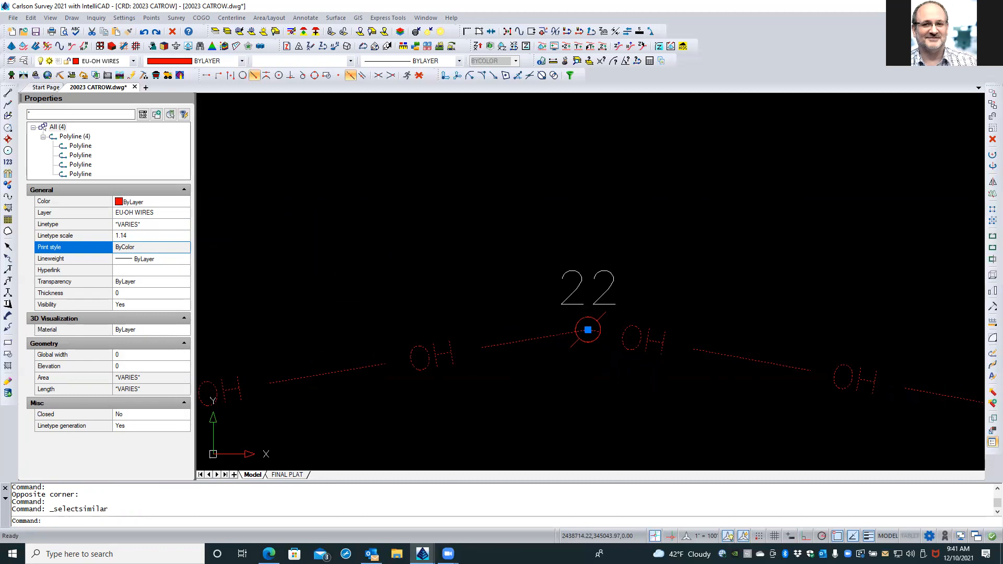
# Set the linetype scale of the selected EU-OH WIRES polylines to 1.2 and deselect them.
pyautogui.click(143, 235)
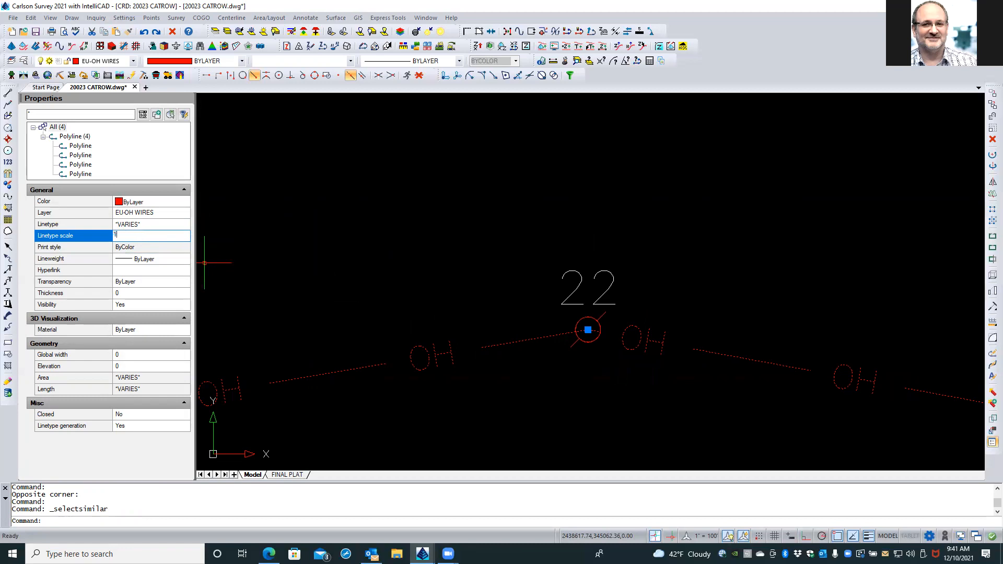
pyautogui.write('1.2')
pyautogui.press('Return')
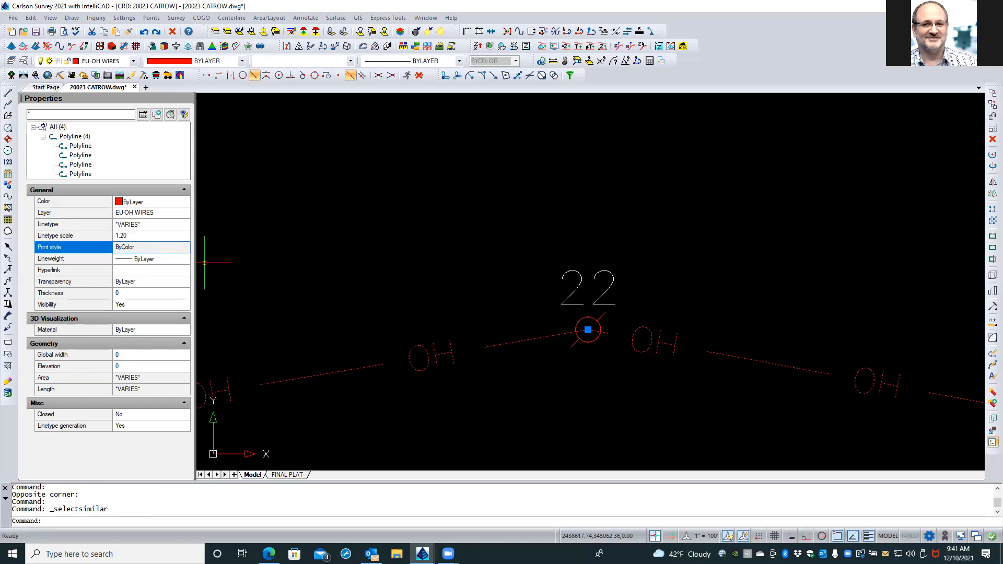
pyautogui.press('Escape')
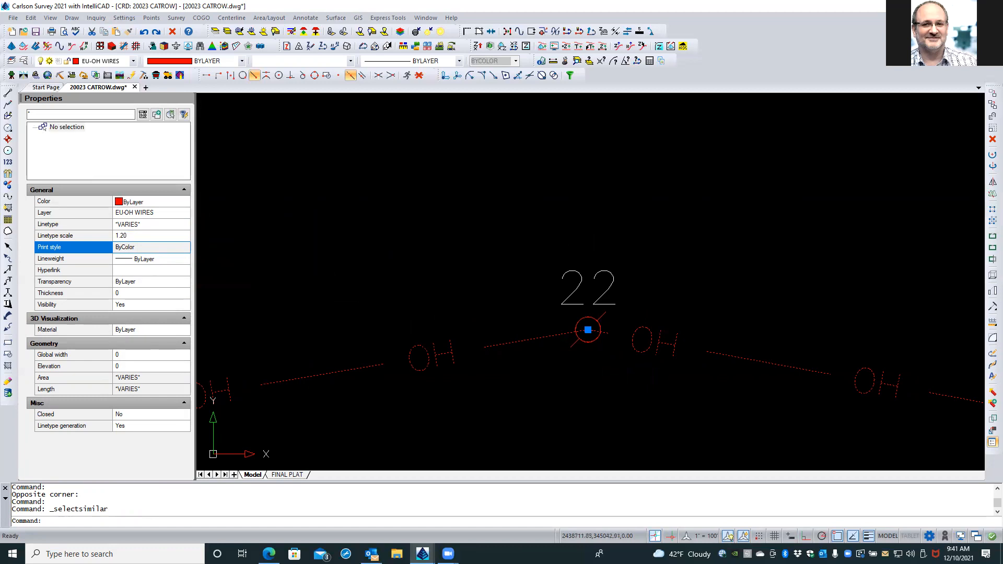
# Select all polylines similar to the overhead wire through point 22 and set their linetype scale to 1.1.
pyautogui.scroll(-4, 600, 345)
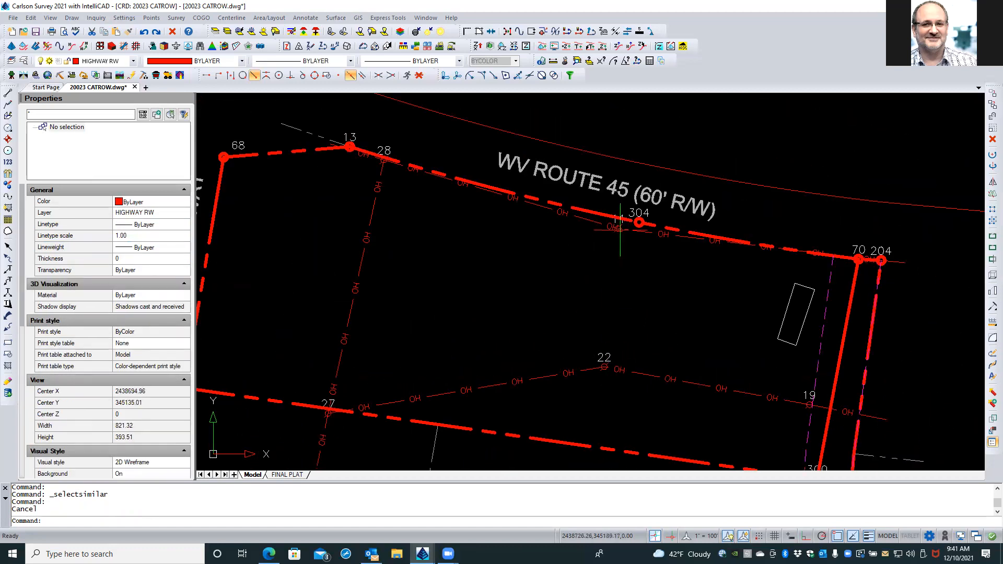
pyautogui.scroll(3, 621, 230)
pyautogui.scroll(-4, 660, 355)
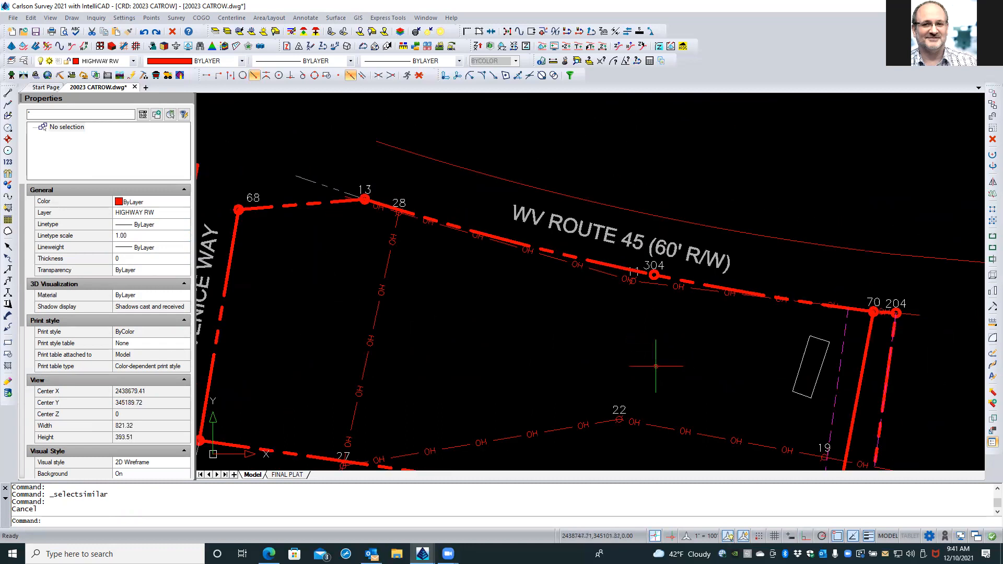
pyautogui.click(657, 428)
pyautogui.rightClick(667, 373)
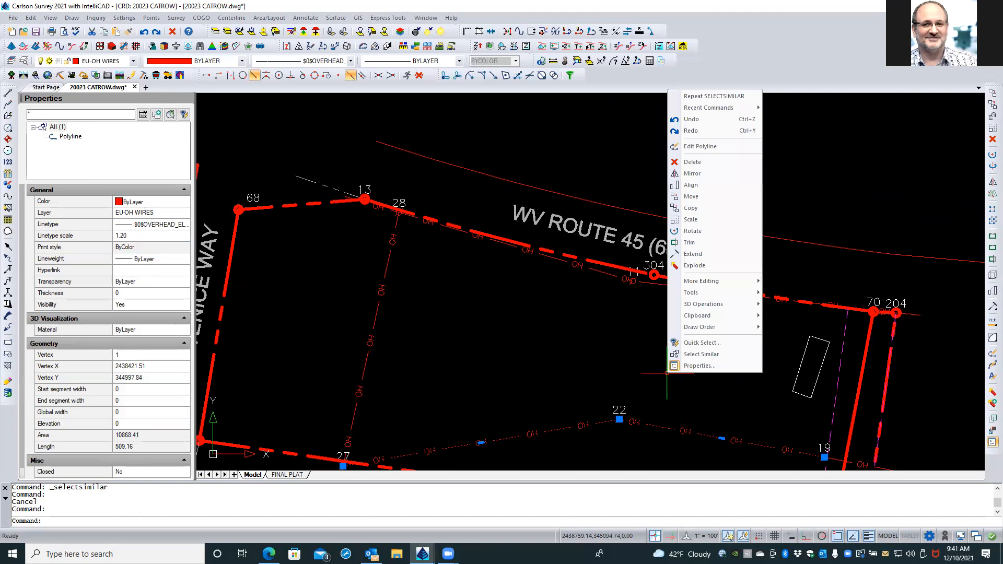
pyautogui.click(710, 358)
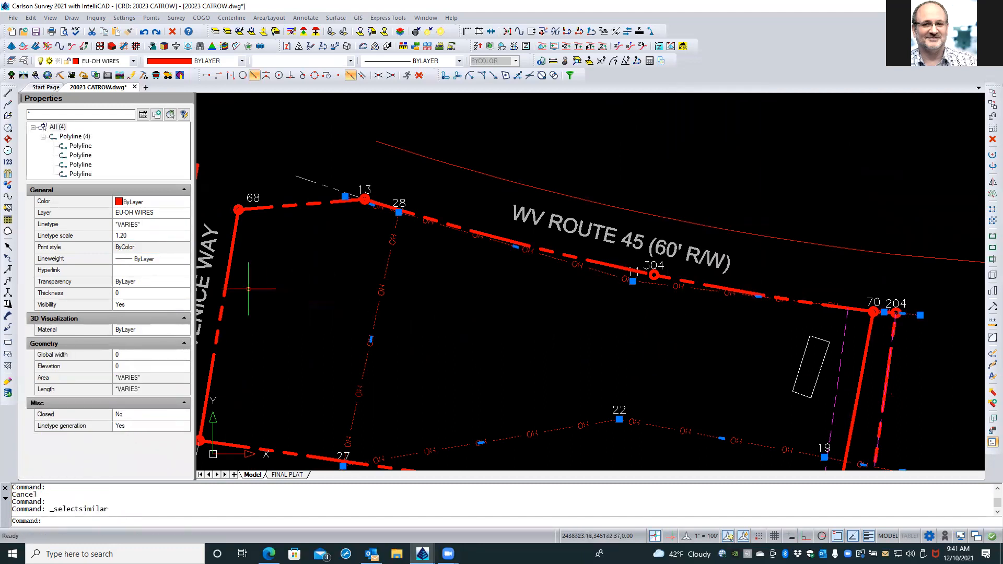
pyautogui.click(156, 235)
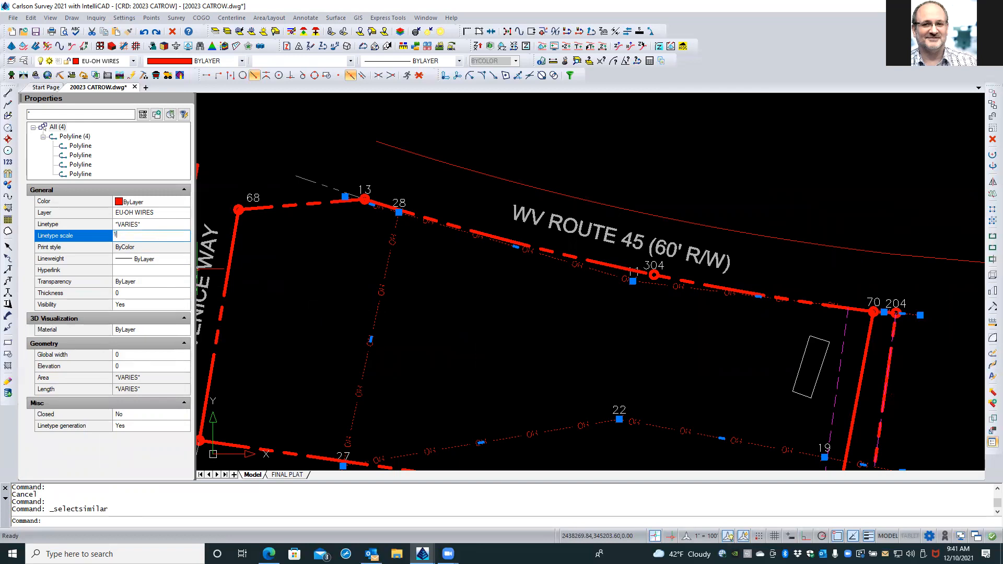
pyautogui.write('1.1')
pyautogui.press('Return')
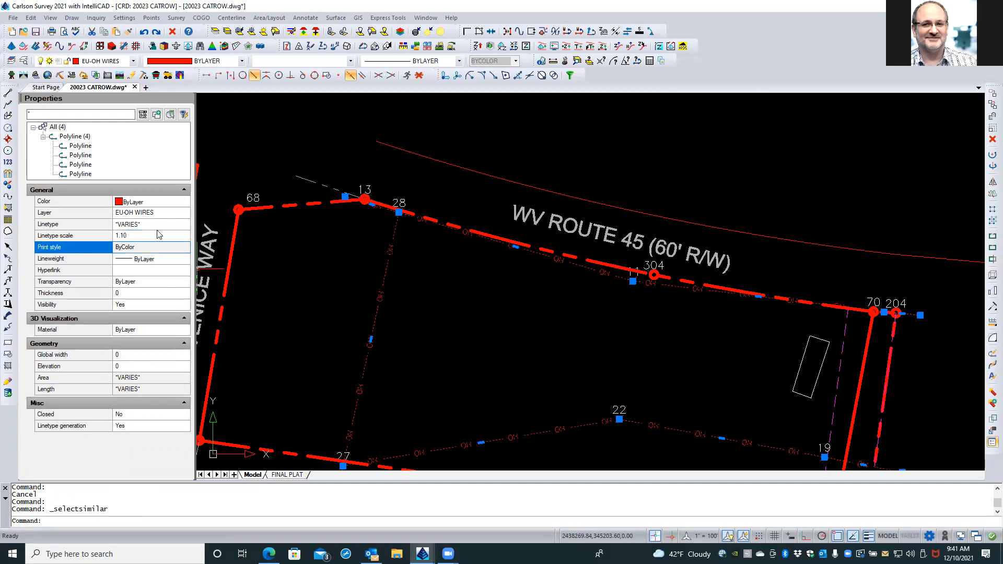
# Examine the OH label positions around points 28, 11 and 22, releasing the wire selection.
pyautogui.scroll(3, 400, 198)
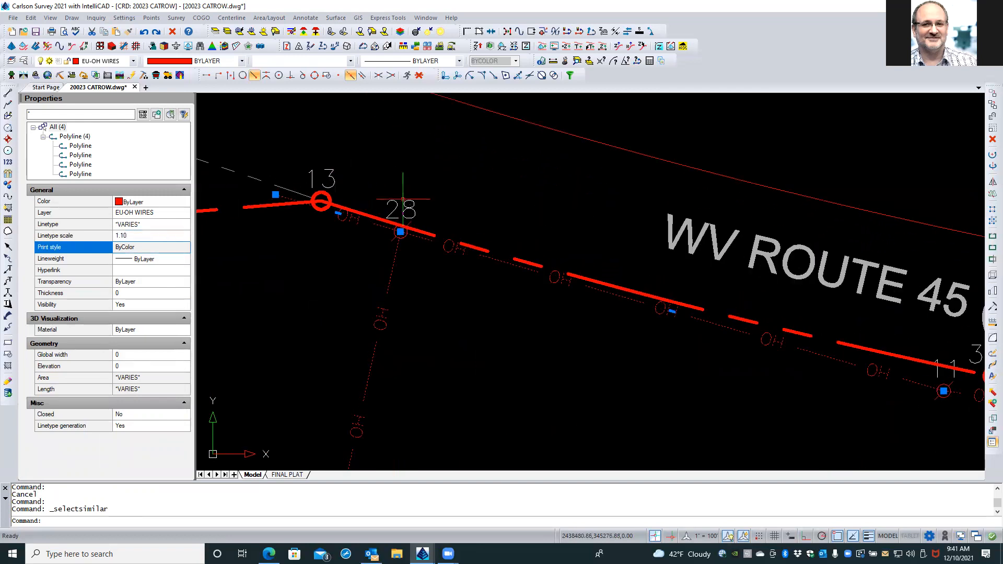
pyautogui.scroll(-3, 329, 212)
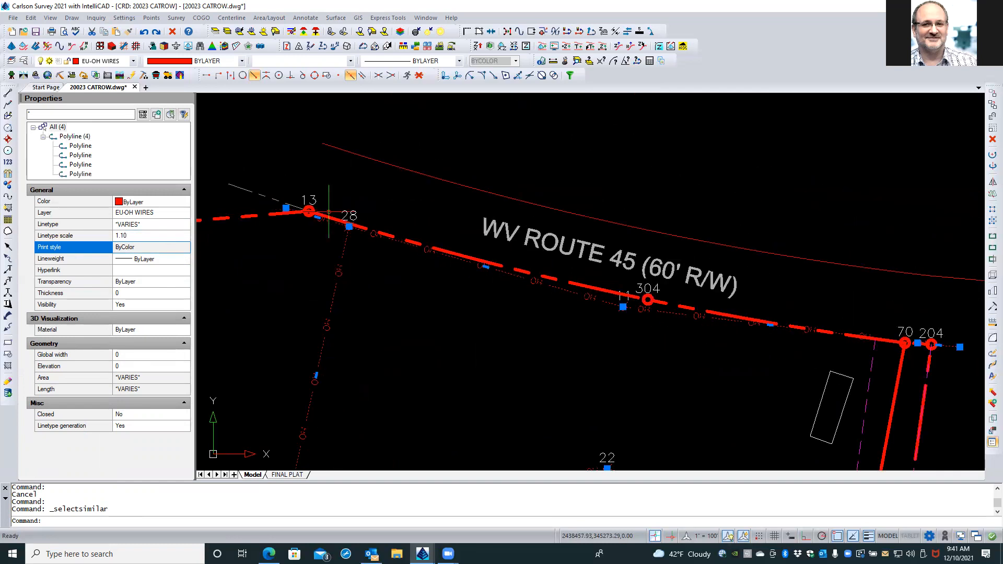
pyautogui.scroll(3, 653, 315)
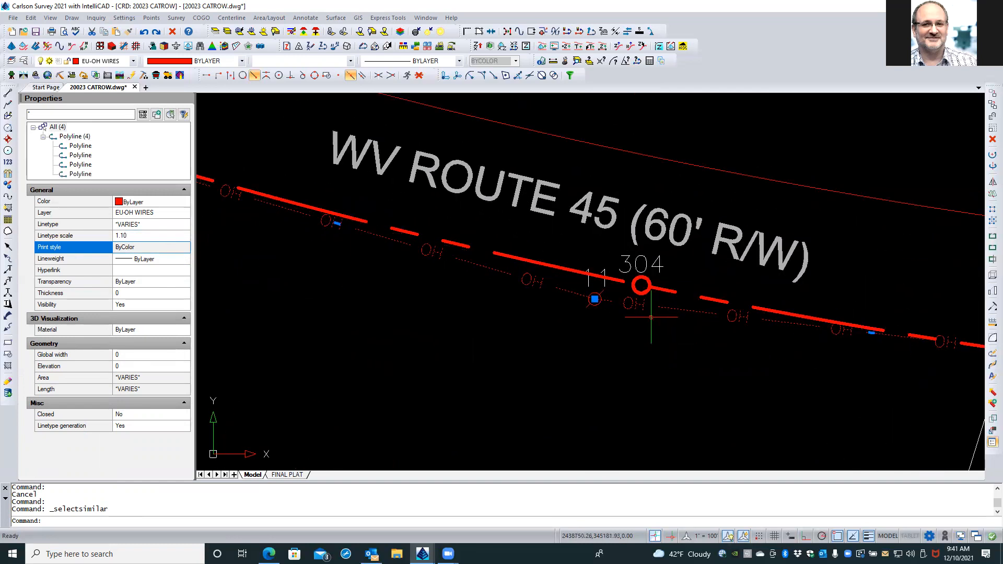
pyautogui.scroll(-3, 652, 317)
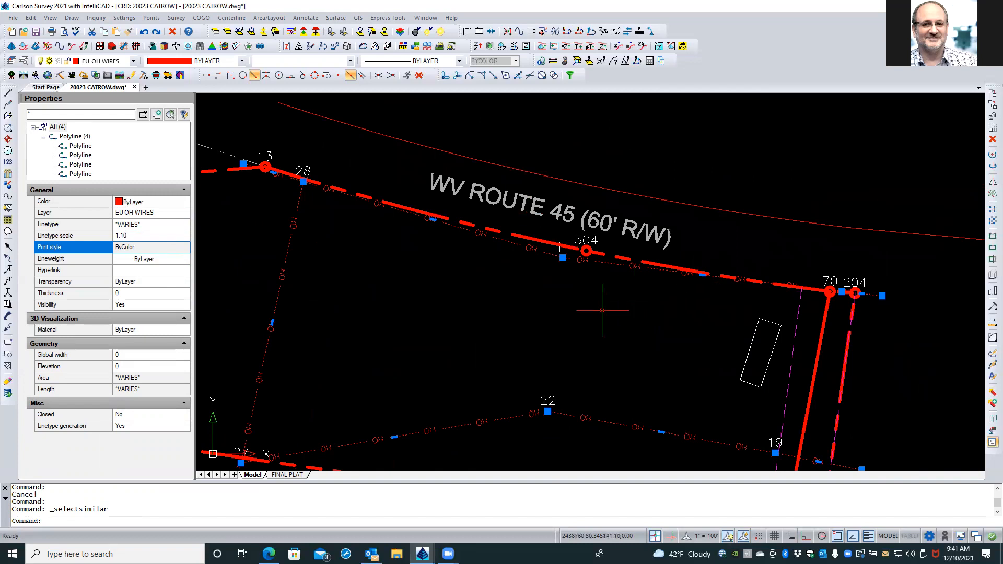
pyautogui.scroll(3, 544, 423)
pyautogui.press('Escape')
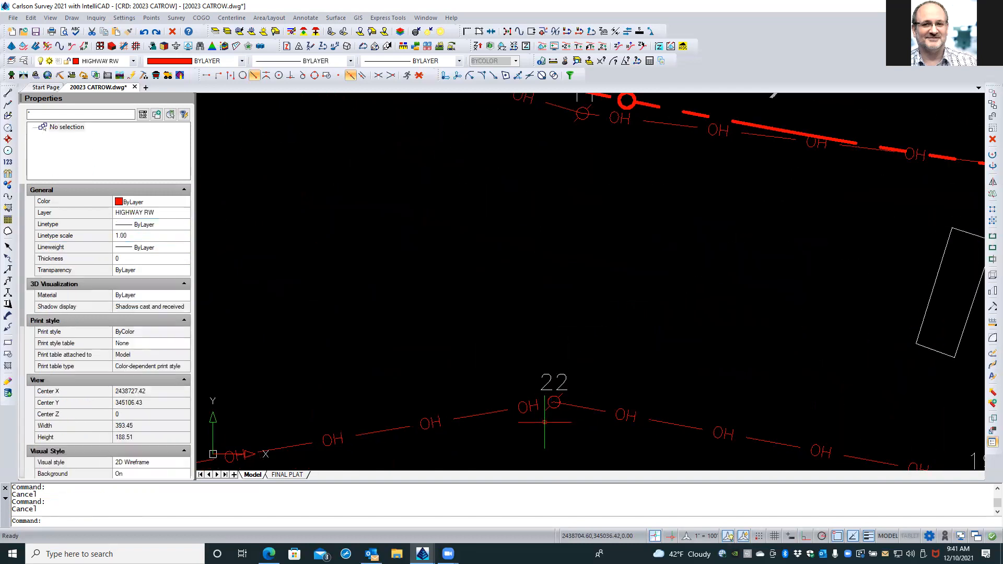
pyautogui.scroll(1, 531, 408)
pyautogui.scroll(6, 570, 409)
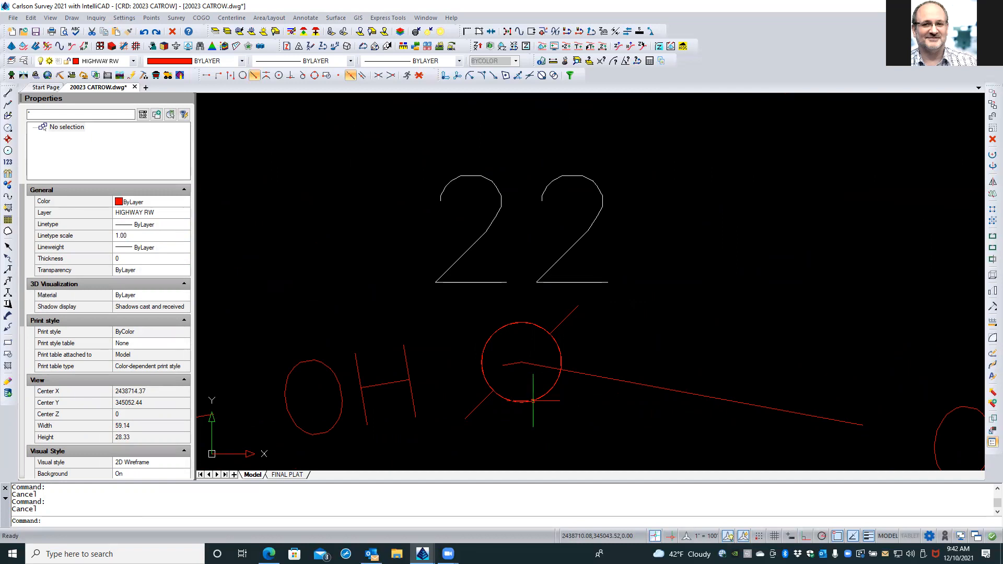
# Inspect the pole symbol at point 22 and how the overhead wire meets its circle, leaving it deselected.
pyautogui.click(533, 401)
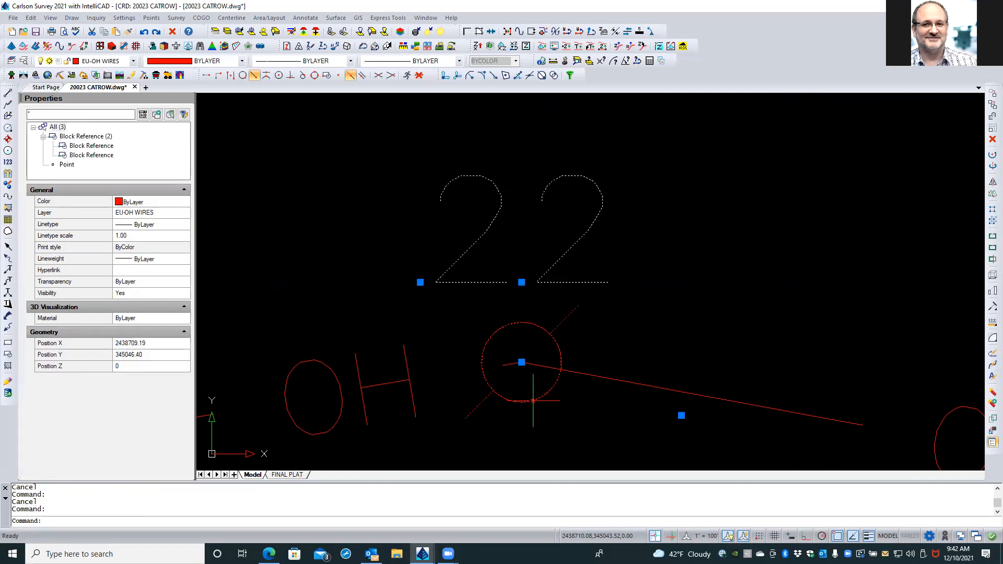
pyautogui.scroll(-6, 582, 328)
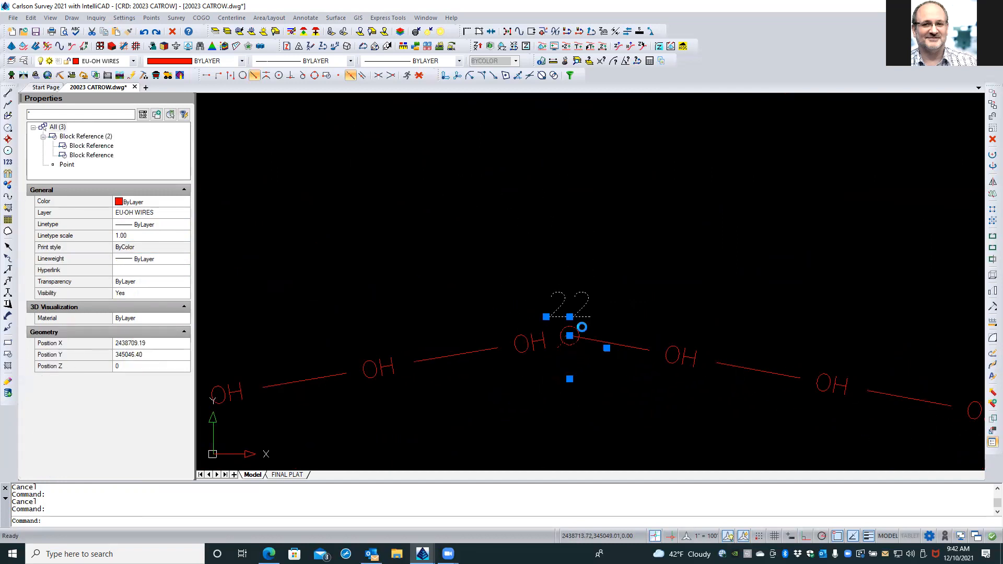
pyautogui.scroll(-3, 581, 327)
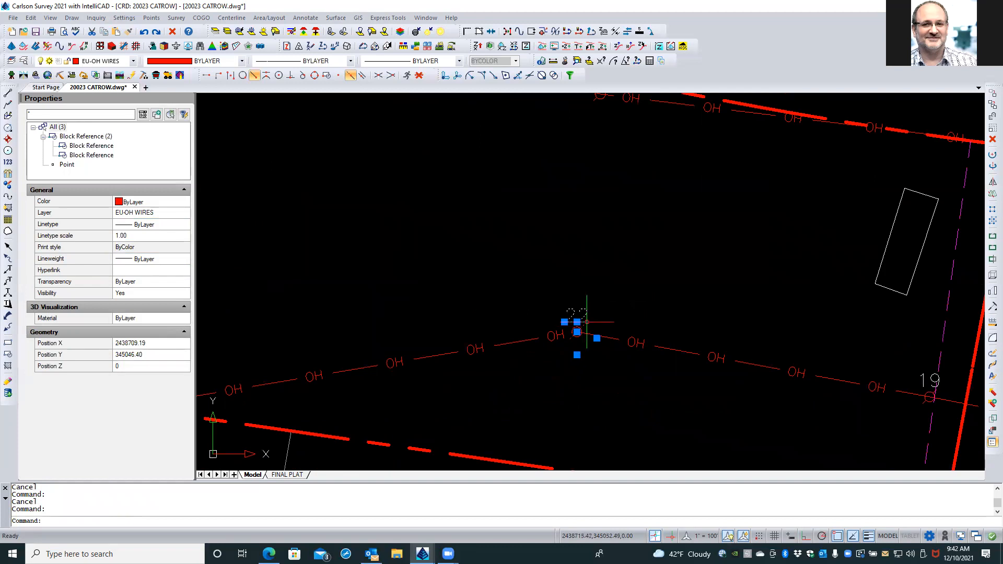
pyautogui.scroll(3, 587, 321)
pyautogui.press('Escape')
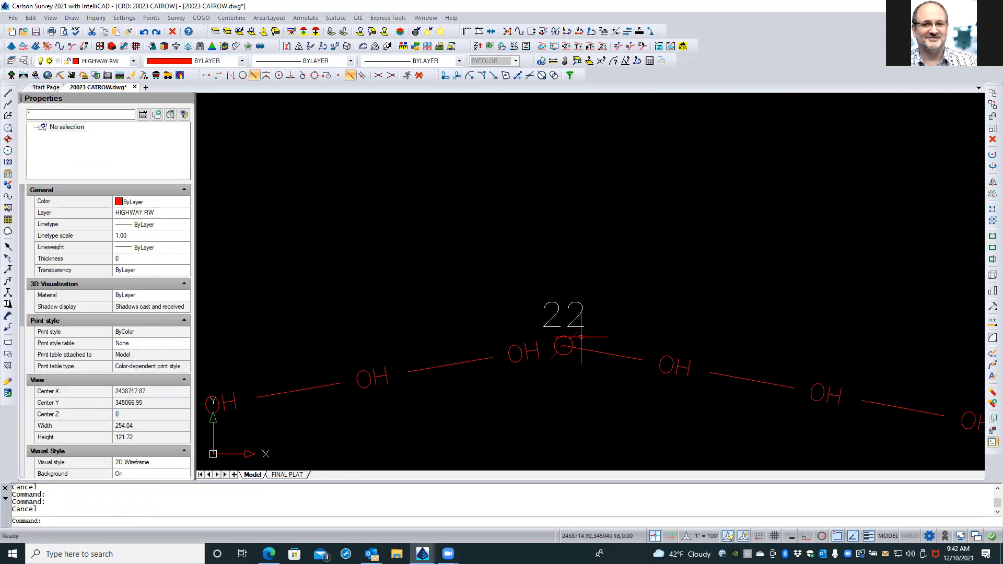
pyautogui.scroll(3, 580, 337)
pyautogui.scroll(4, 577, 335)
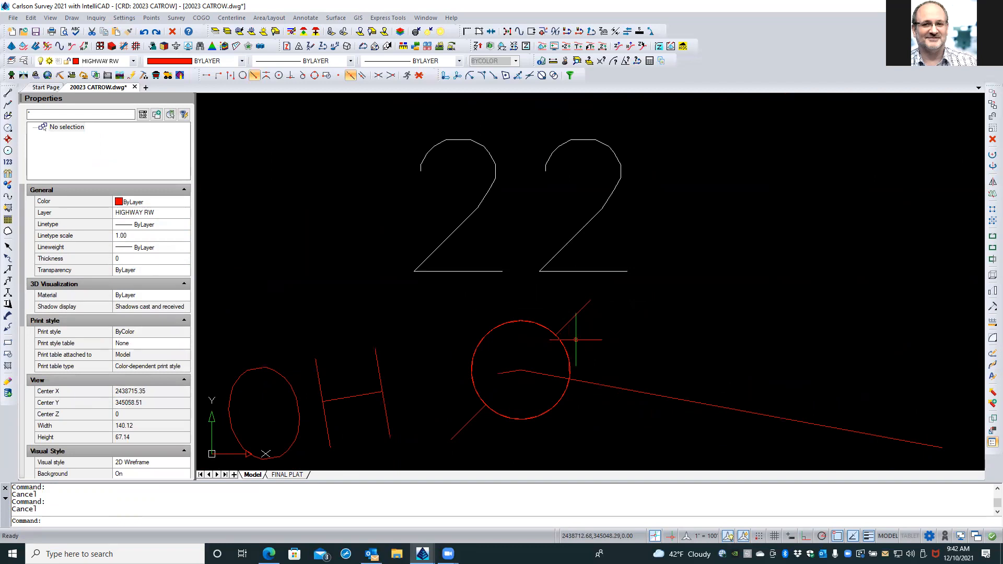
pyautogui.scroll(-1, 555, 335)
pyautogui.scroll(-4, 555, 335)
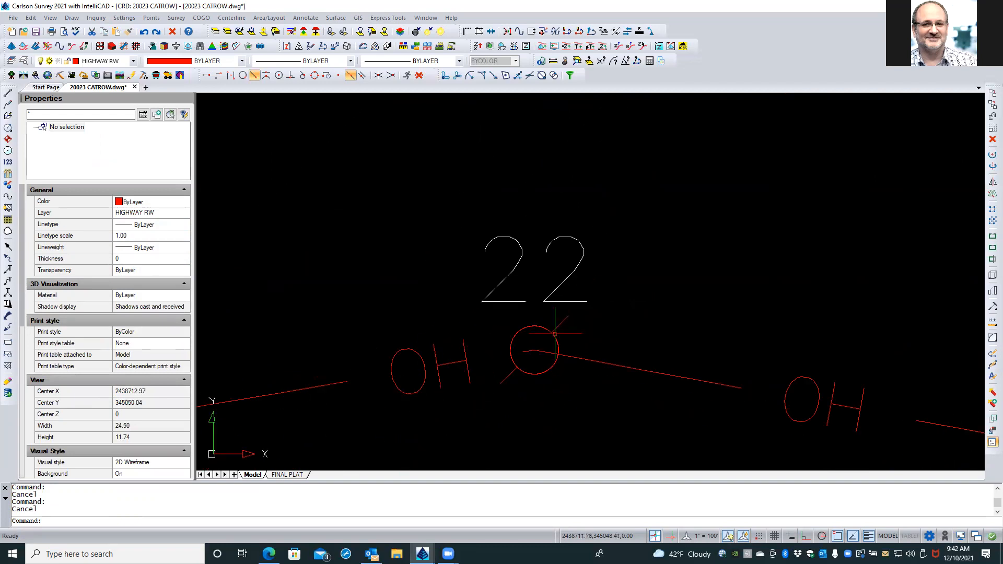
# Select the point 22 pole symbol and all similar EU-OH WIRES points and blocks, and bring them to the front.
pyautogui.click(558, 345)
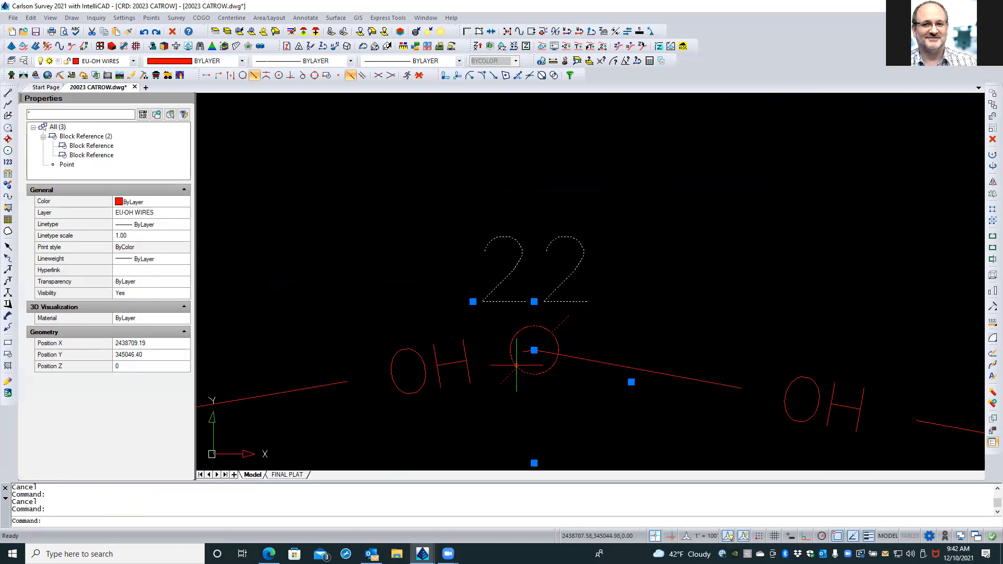
pyautogui.scroll(-4, 500, 399)
pyautogui.rightClick(531, 358)
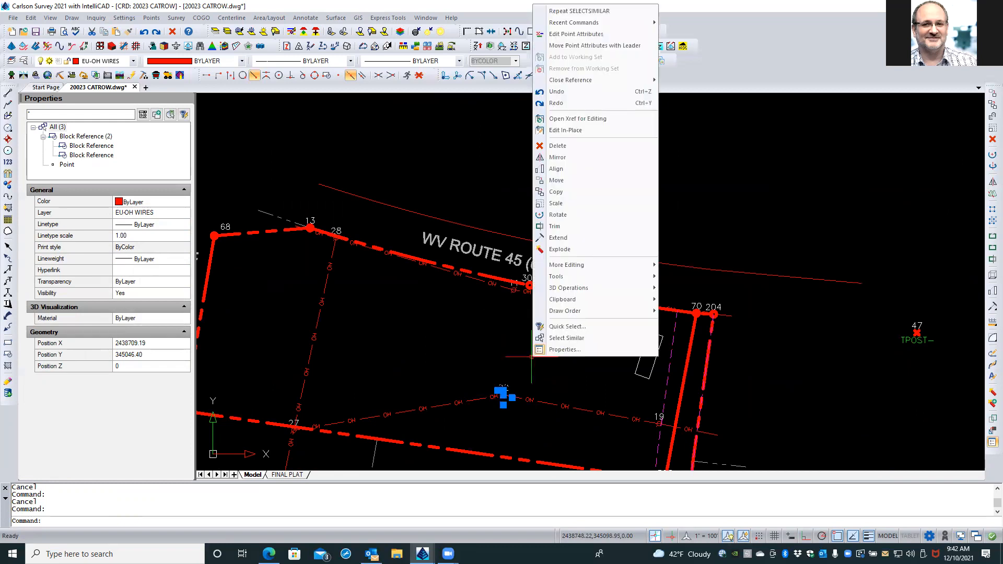
pyautogui.click(567, 338)
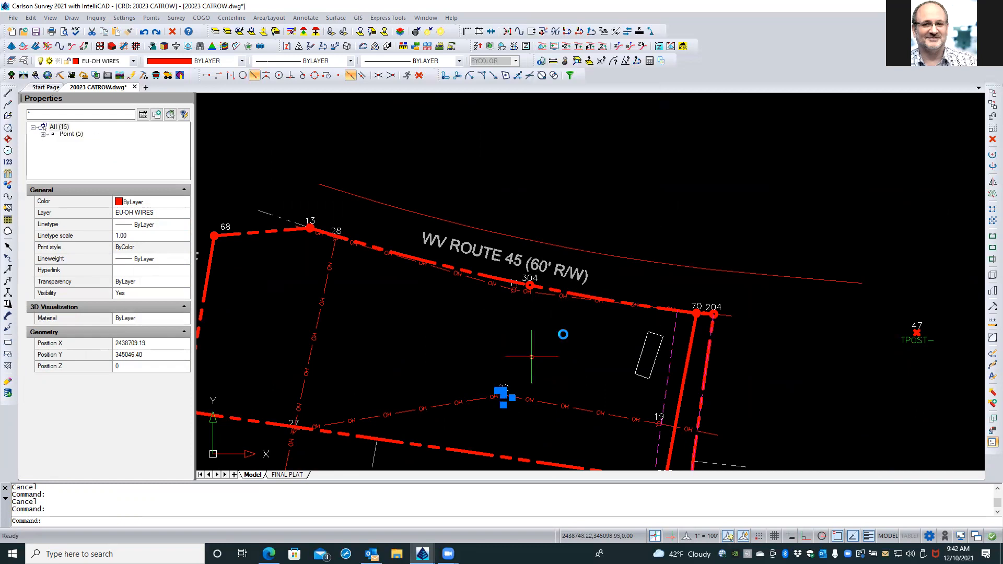
pyautogui.rightClick(573, 343)
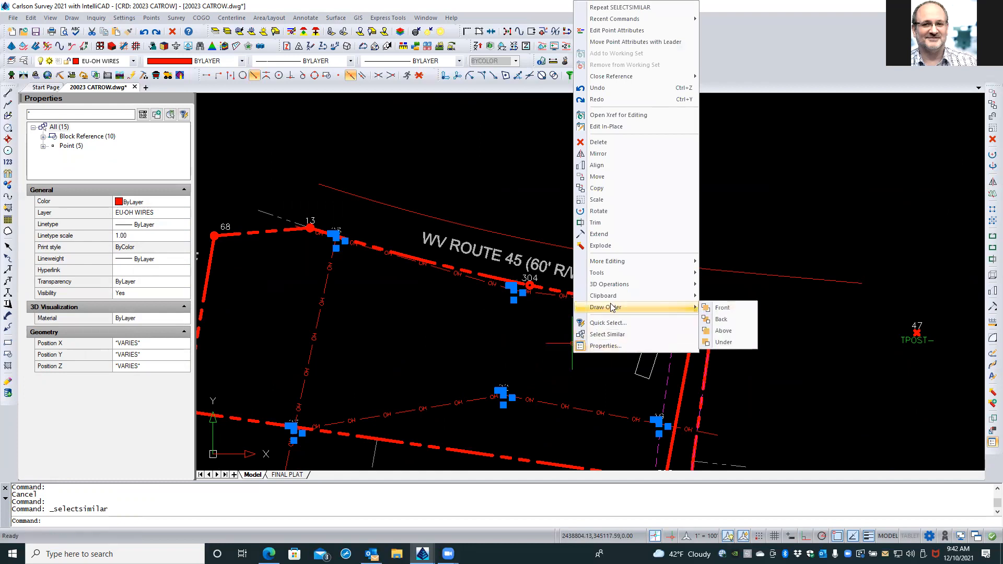
pyautogui.moveTo(698, 314)
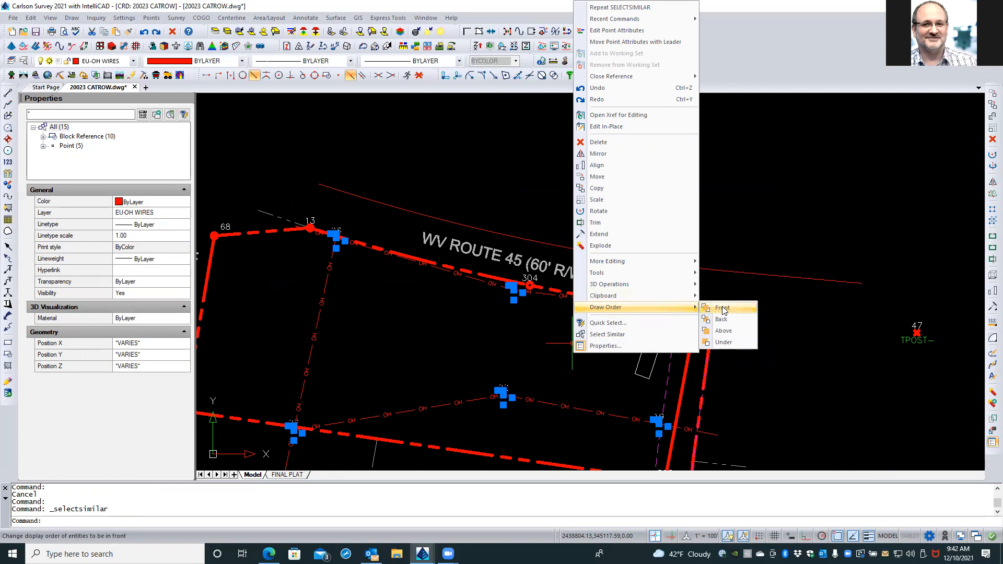
pyautogui.click(722, 307)
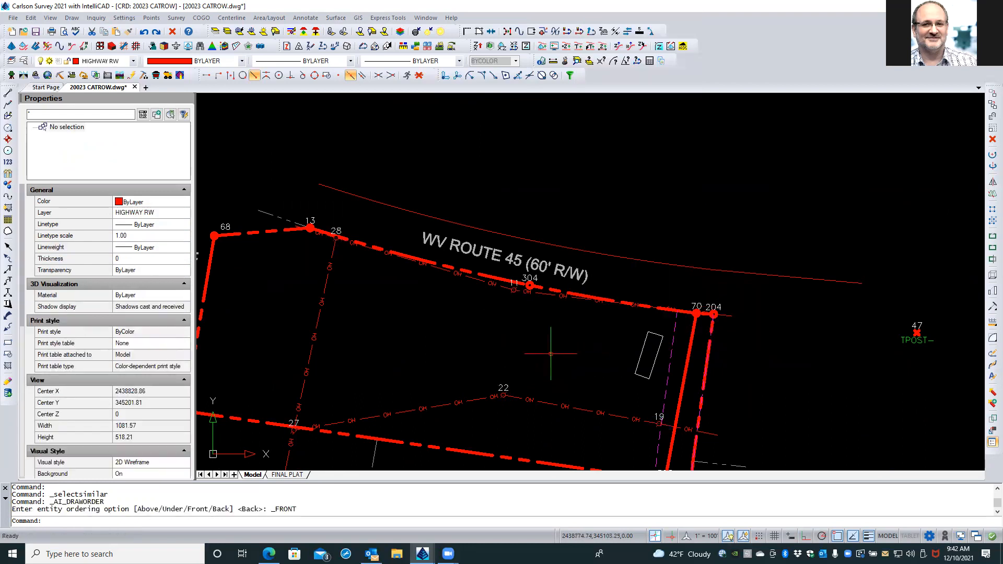
# Examine the draw order of the pole symbols at points 22 and 11, and the overhead wires across the whole lot.
pyautogui.scroll(3, 498, 402)
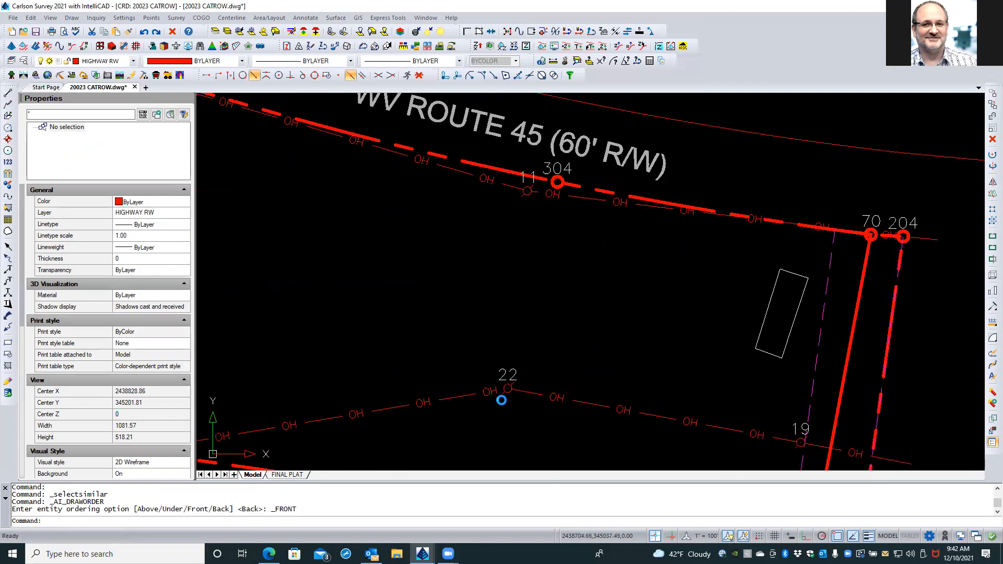
pyautogui.scroll(3, 501, 401)
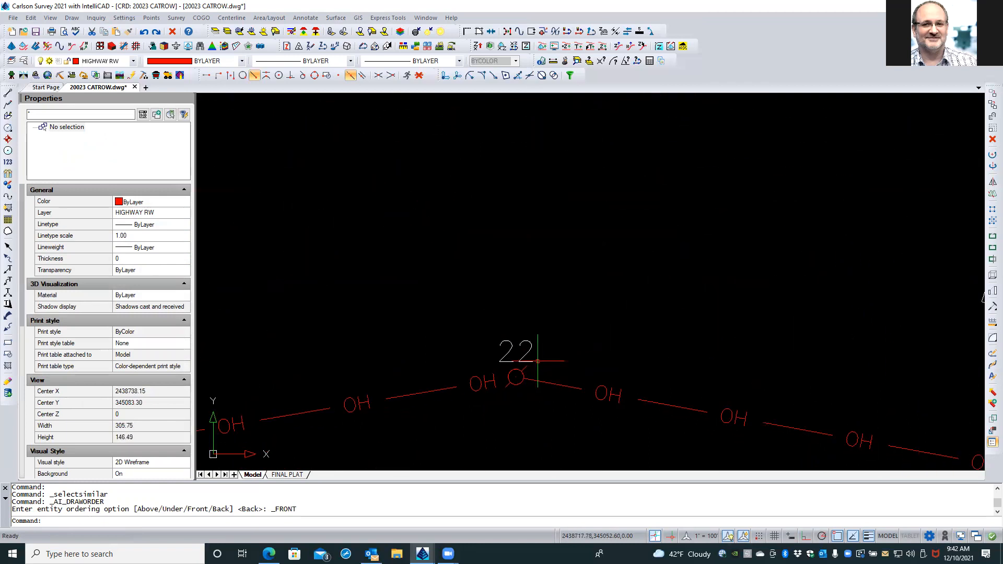
pyautogui.scroll(-4, 509, 406)
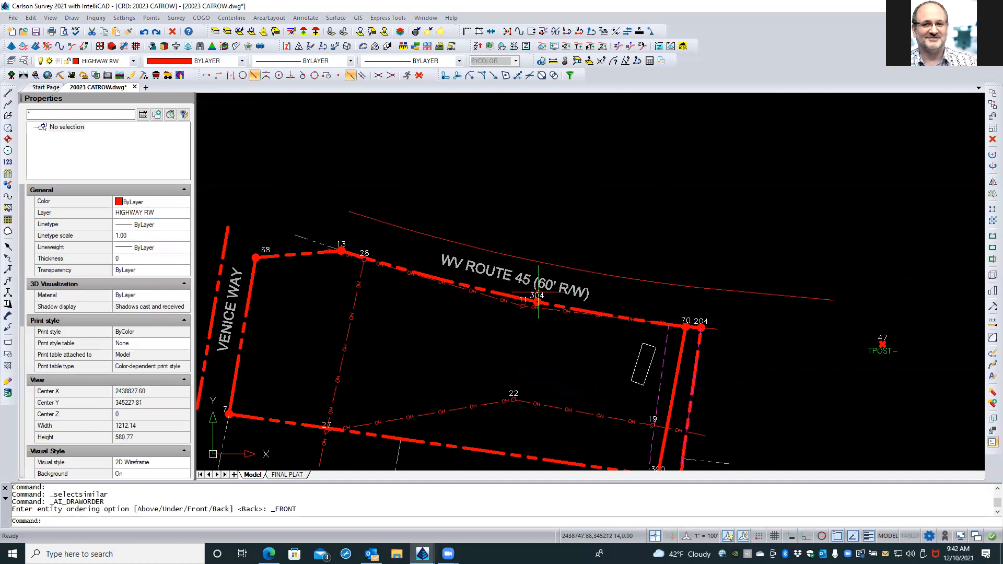
pyautogui.scroll(5, 533, 295)
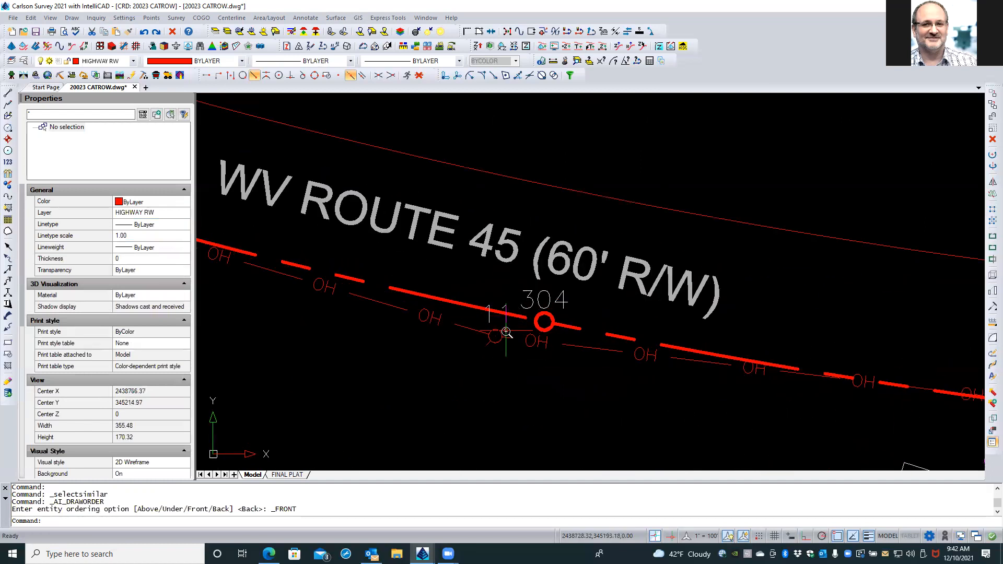
pyautogui.scroll(4, 507, 334)
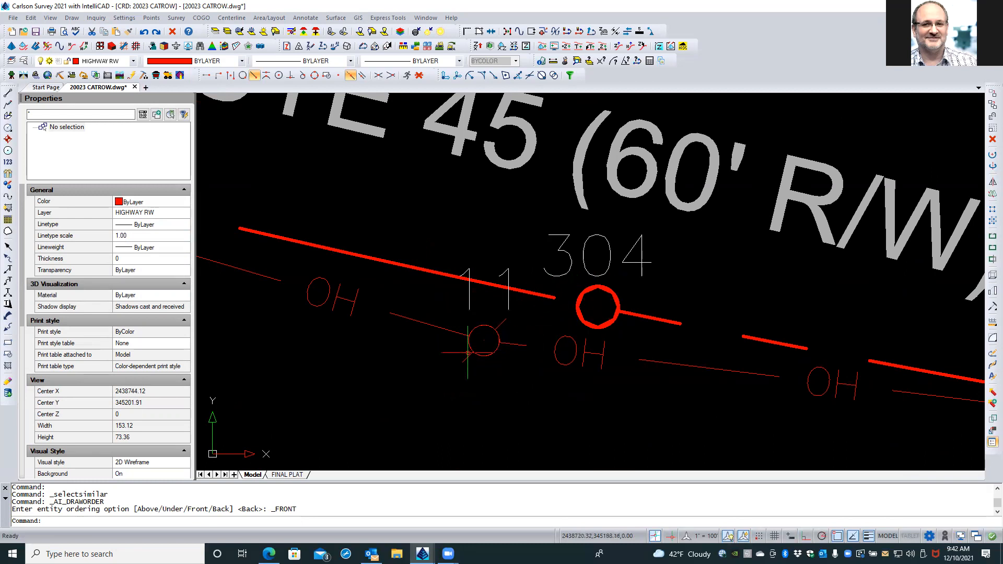
pyautogui.scroll(-4, 467, 352)
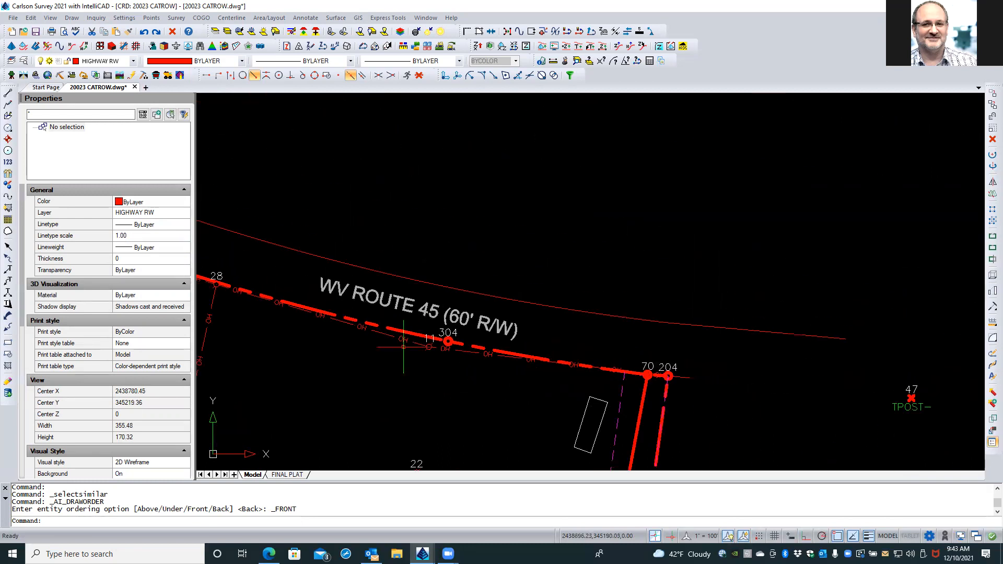
pyautogui.moveTo(453, 301); pyautogui.dragTo(491, 230, button='middle')
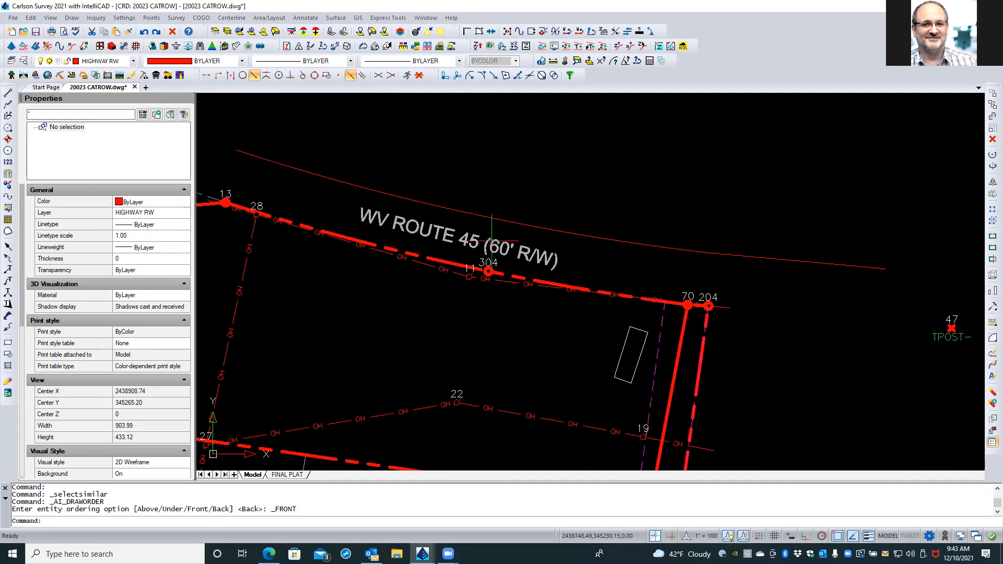
pyautogui.moveTo(474, 307); pyautogui.dragTo(471, 257, button='middle')
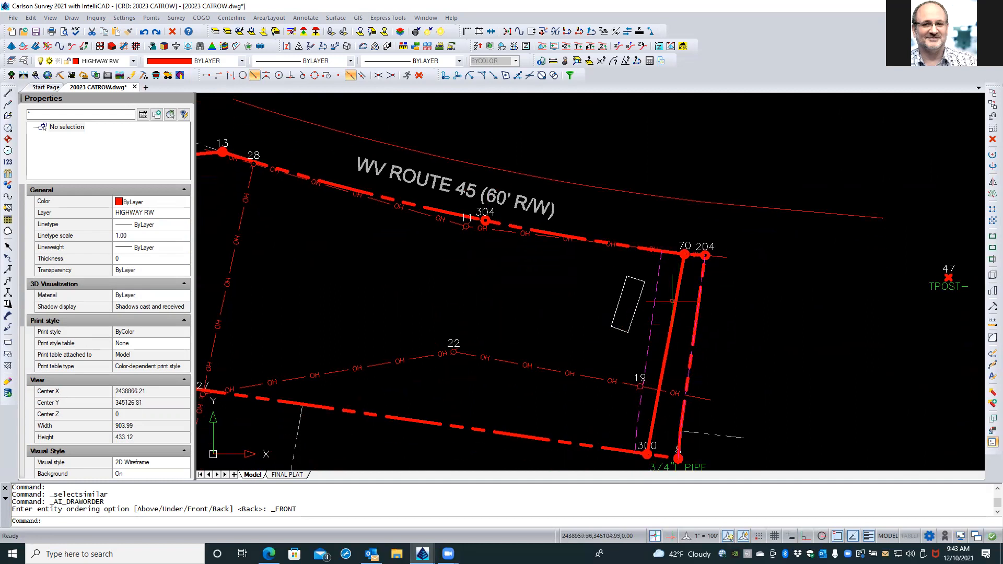
pyautogui.scroll(-1, 622, 286)
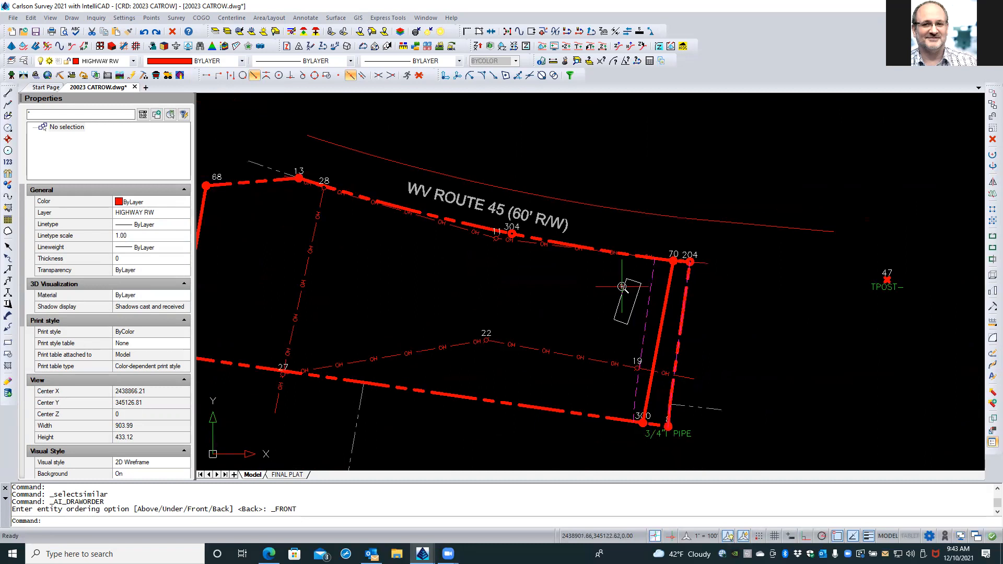
pyautogui.scroll(-2, 622, 287)
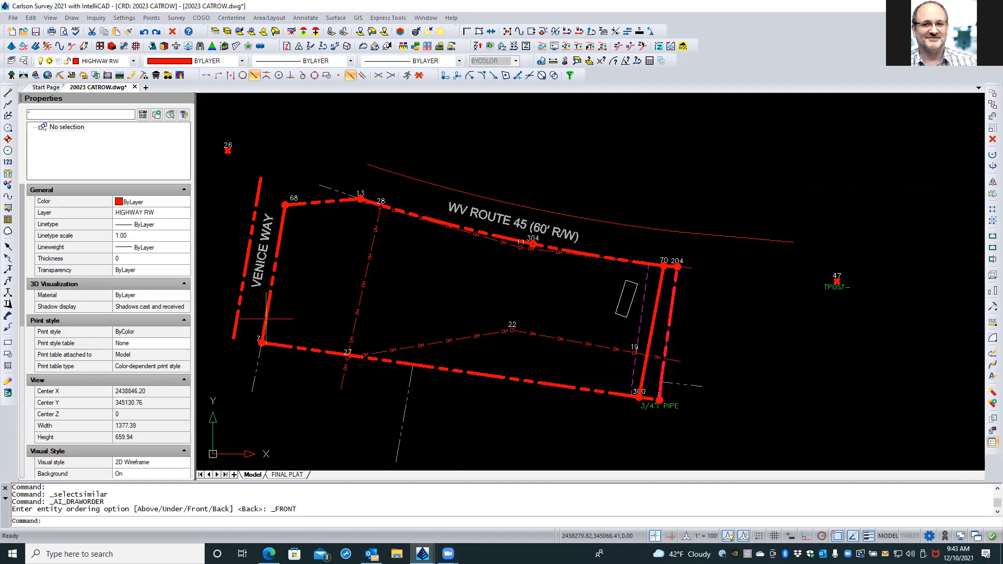
# Inspect the properties of the closed boundary polyline around the lot, leaving it deselected.
pyautogui.click(266, 318)
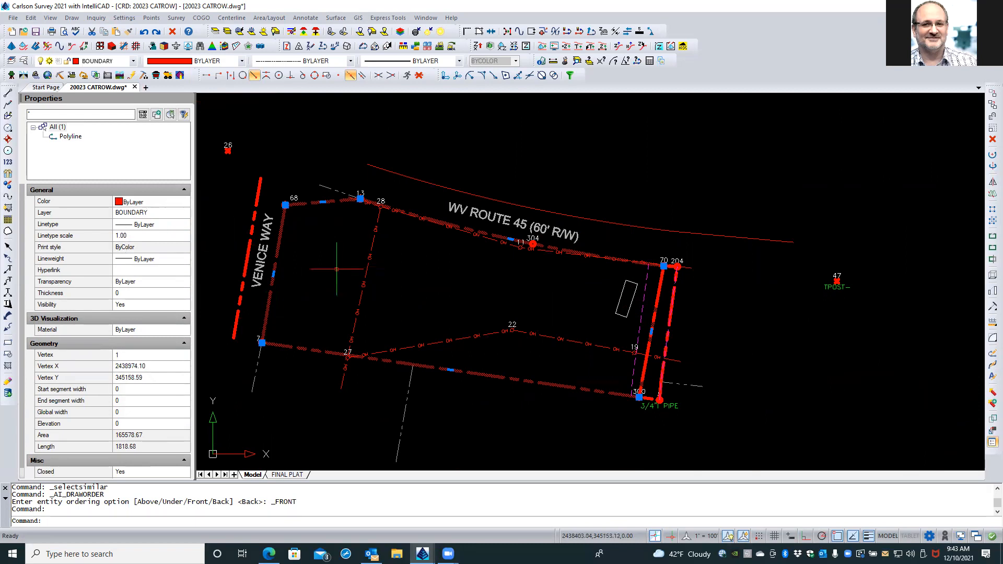
pyautogui.press('Escape')
pyautogui.press('Escape')
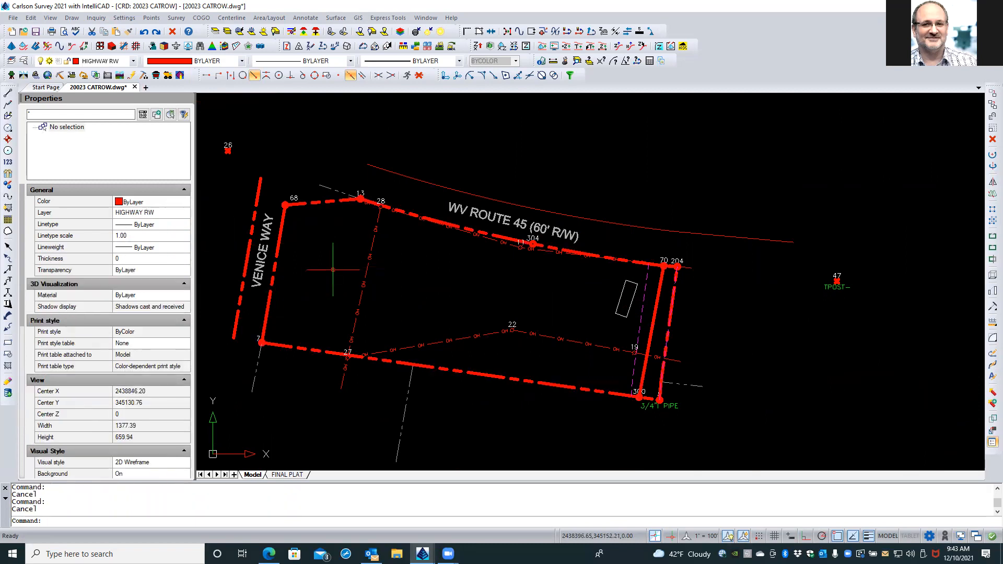
# Make the BOUNDARY layer current and create a new layer from it named BOUNDARY_CALC.
pyautogui.click(24, 60)
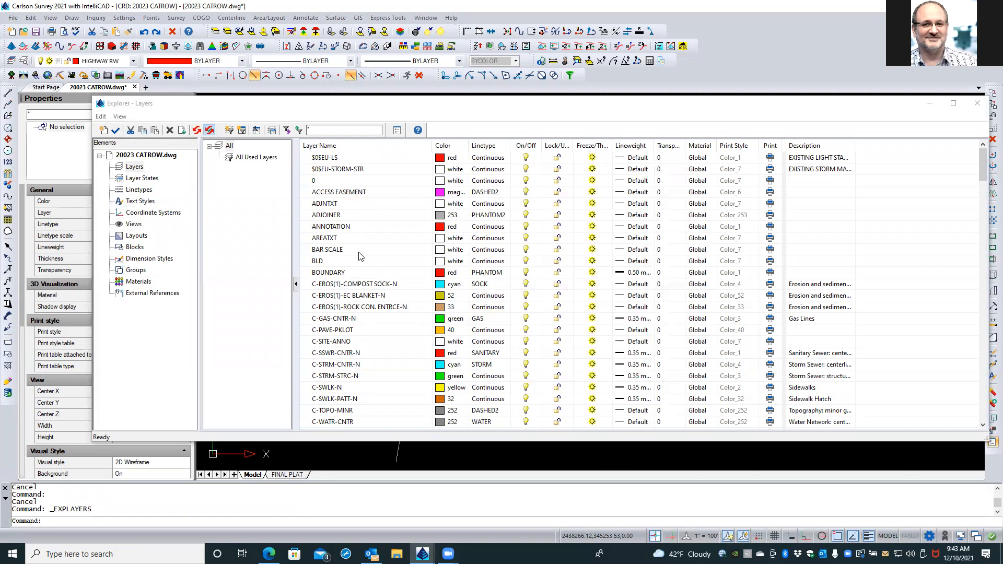
pyautogui.click(348, 274)
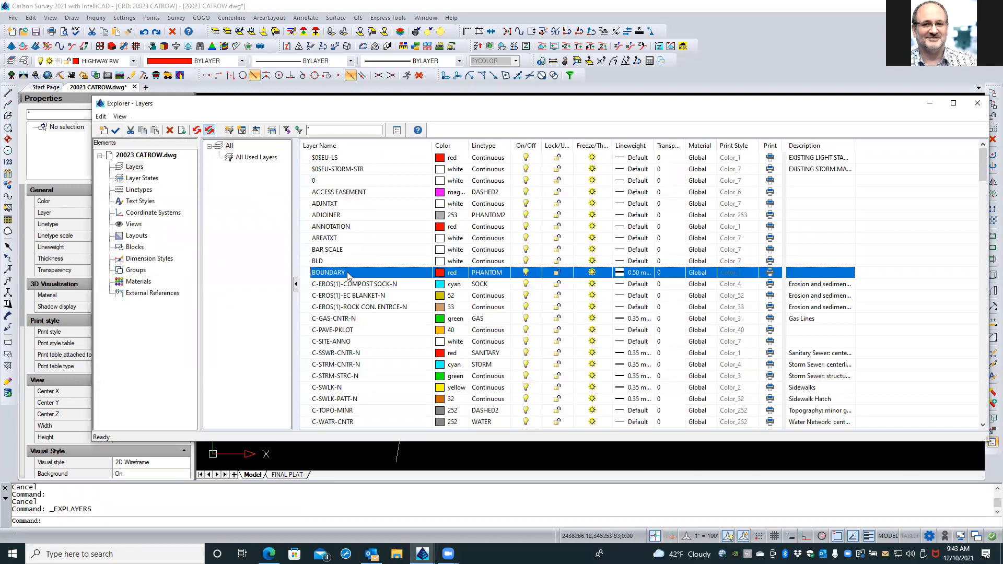
pyautogui.doubleClick(352, 274)
pyautogui.click(104, 131)
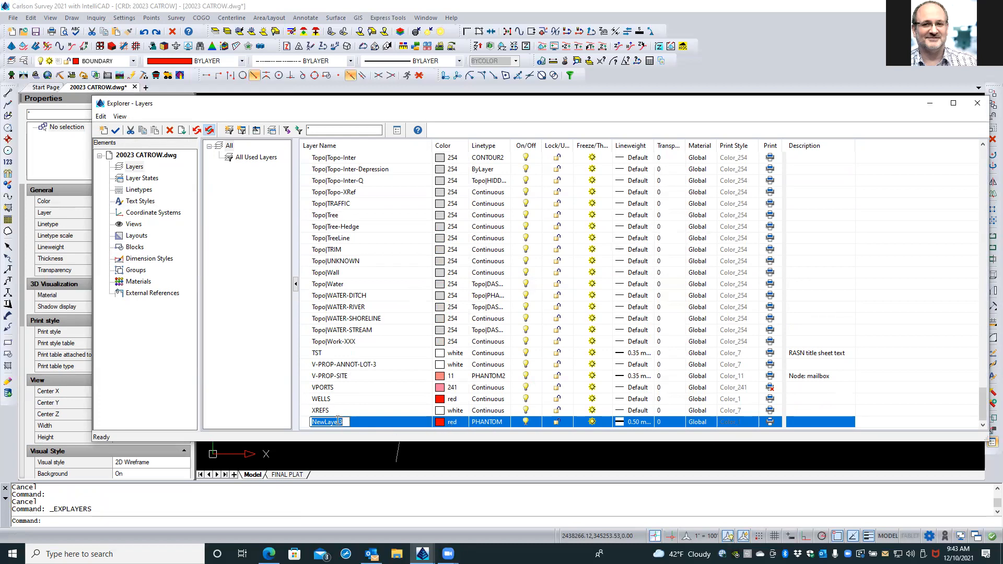
pyautogui.write('BOUNDARY_CALC')
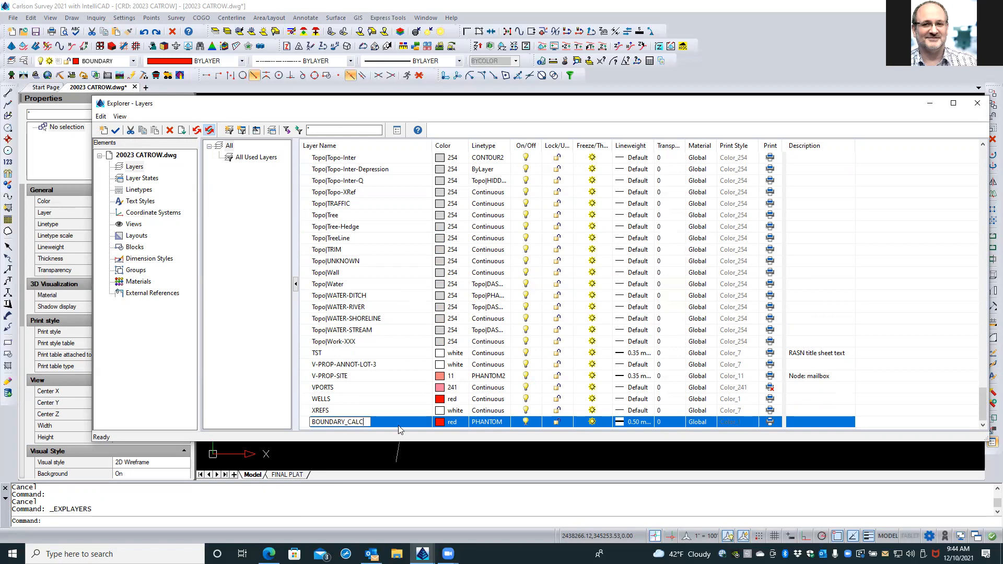
# Set the BOUNDARY_CALC layer's color to magenta and its lineweight to Default, and close the layer manager.
pyautogui.click(441, 422)
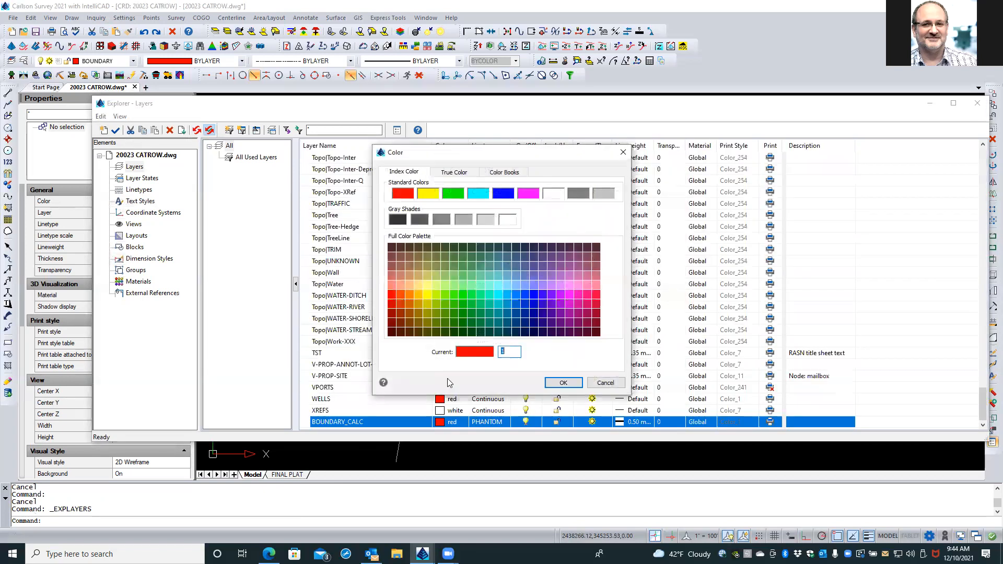
pyautogui.click(529, 193)
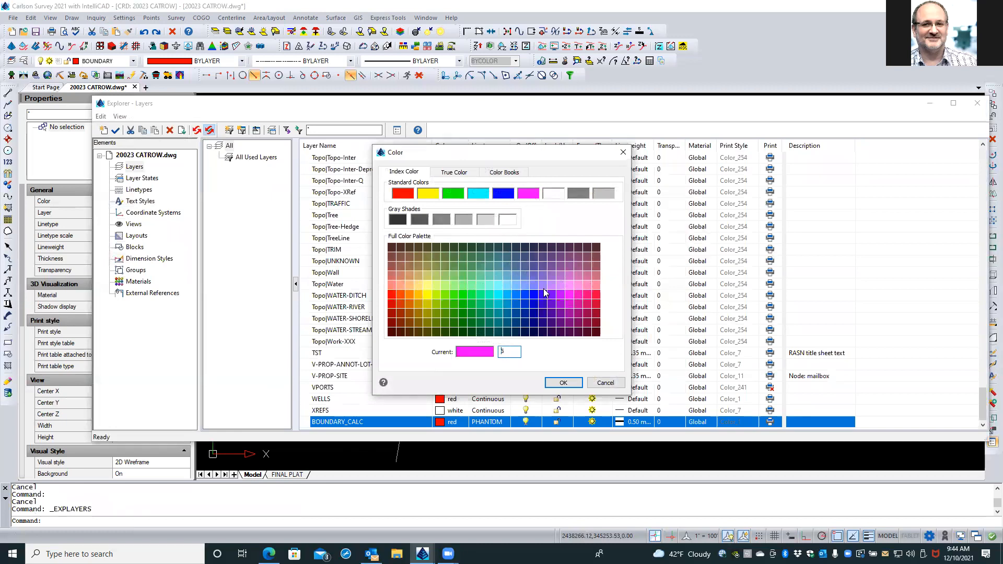
pyautogui.click(563, 383)
pyautogui.click(625, 423)
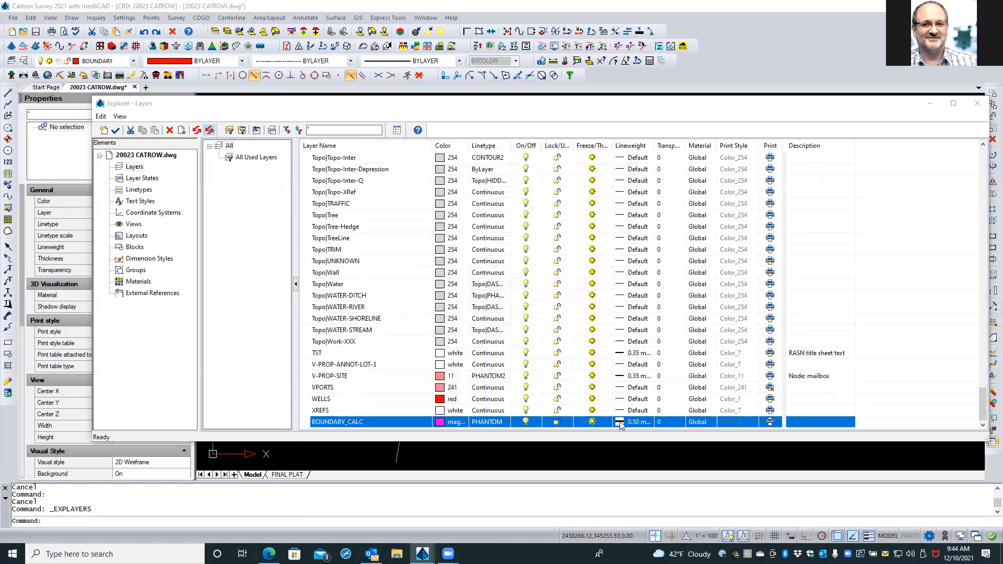
pyautogui.moveTo(600, 249); pyautogui.dragTo(601, 224)
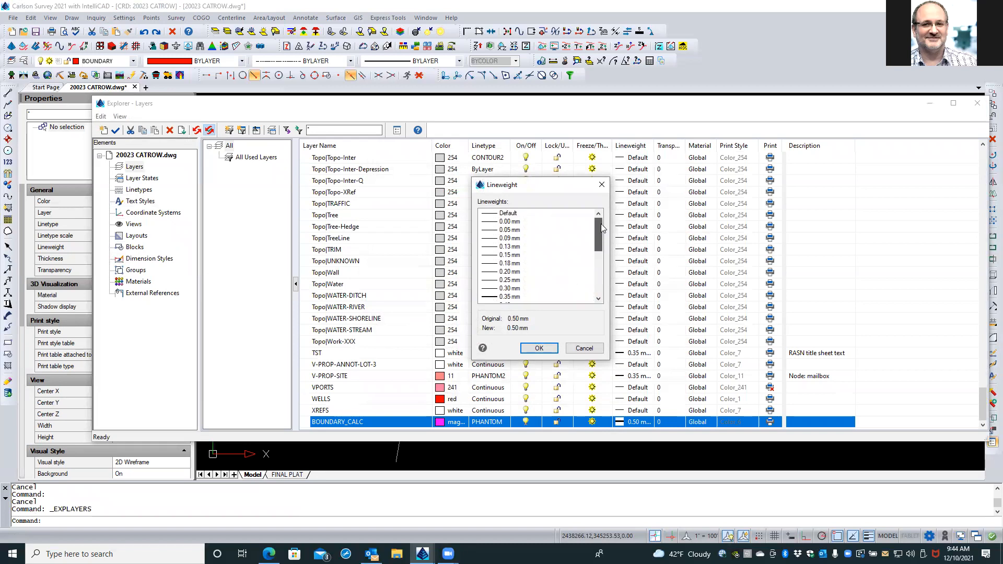
pyautogui.click(509, 213)
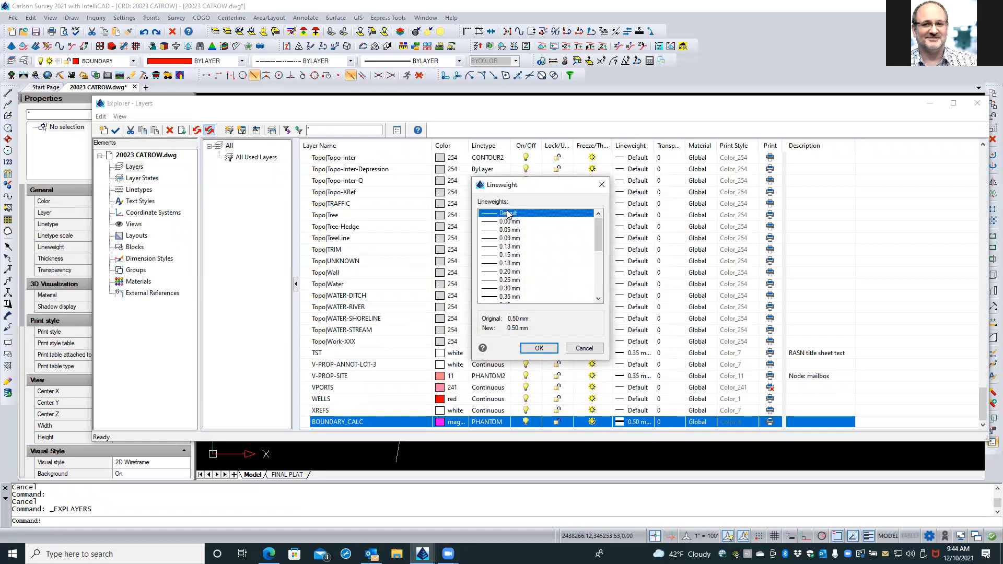
pyautogui.click(540, 347)
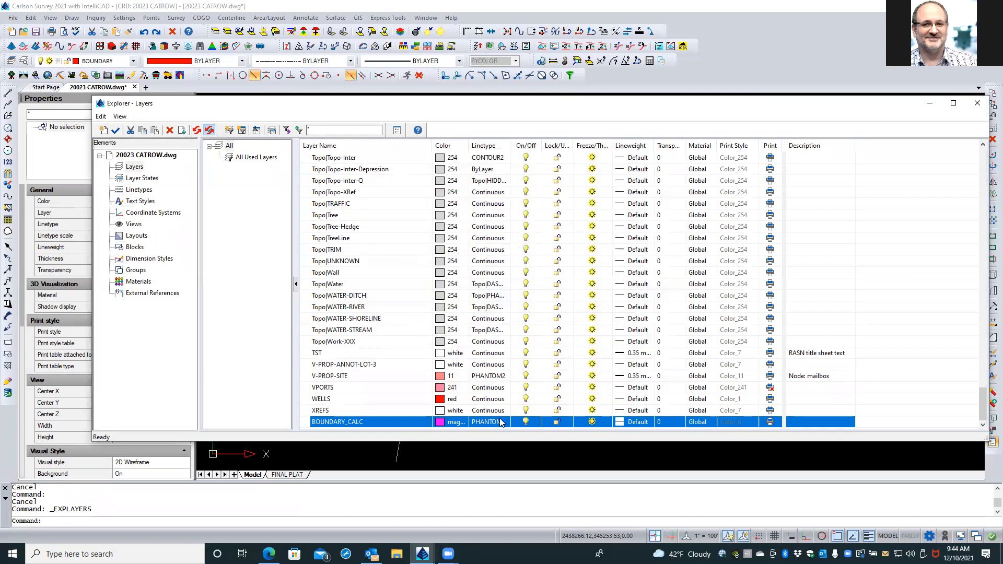
pyautogui.click(361, 376)
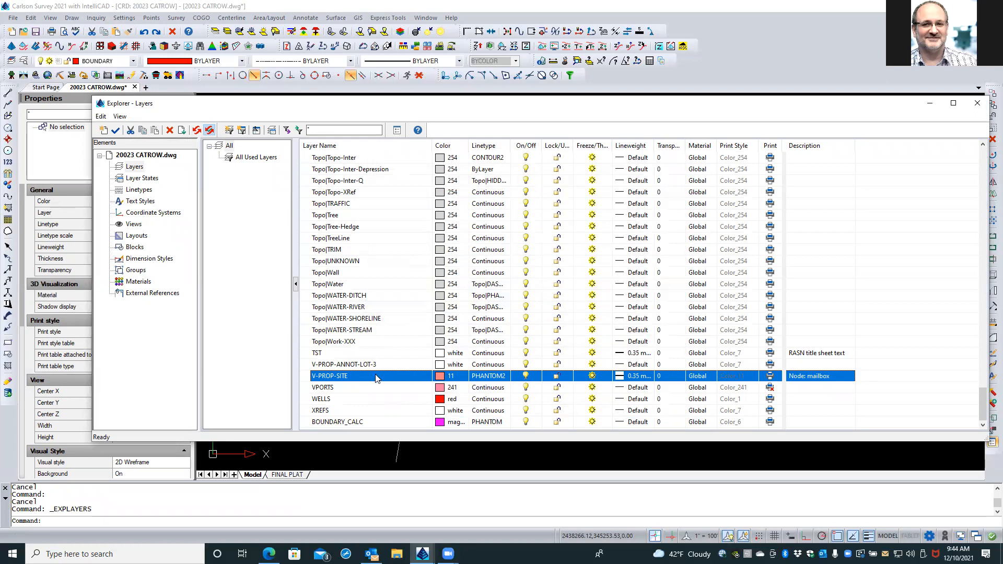
pyautogui.click(375, 422)
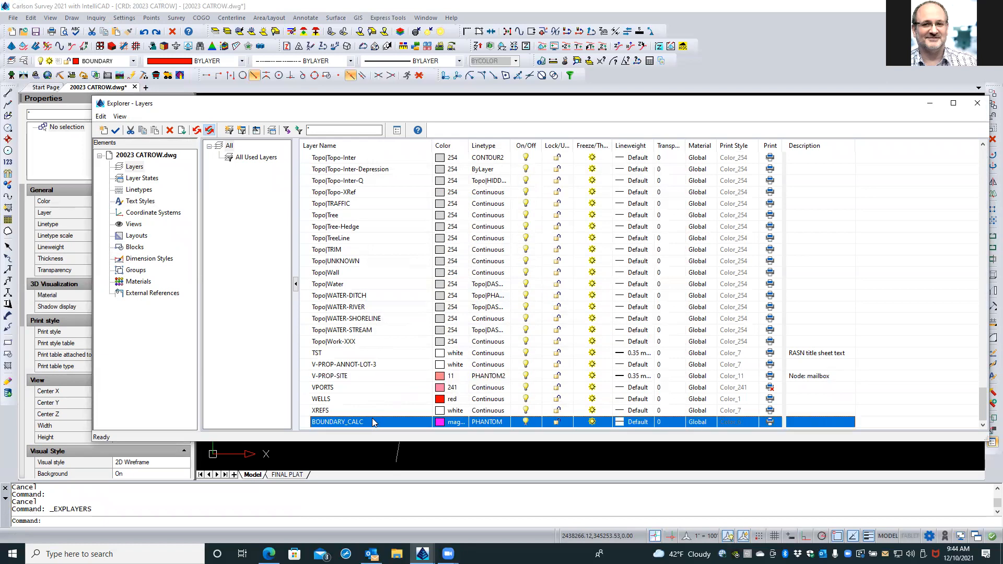
pyautogui.scroll(15, 377, 415)
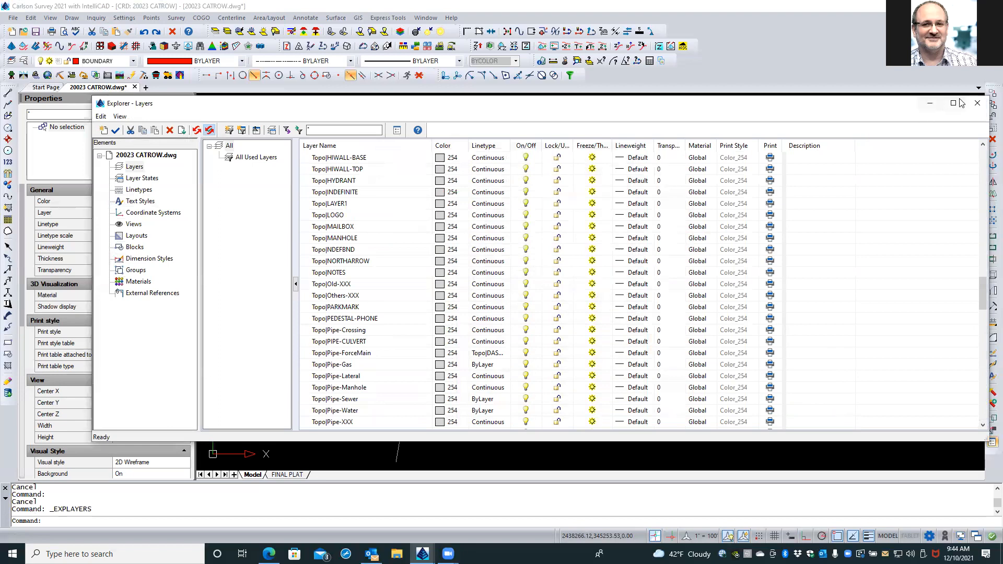
pyautogui.click(980, 105)
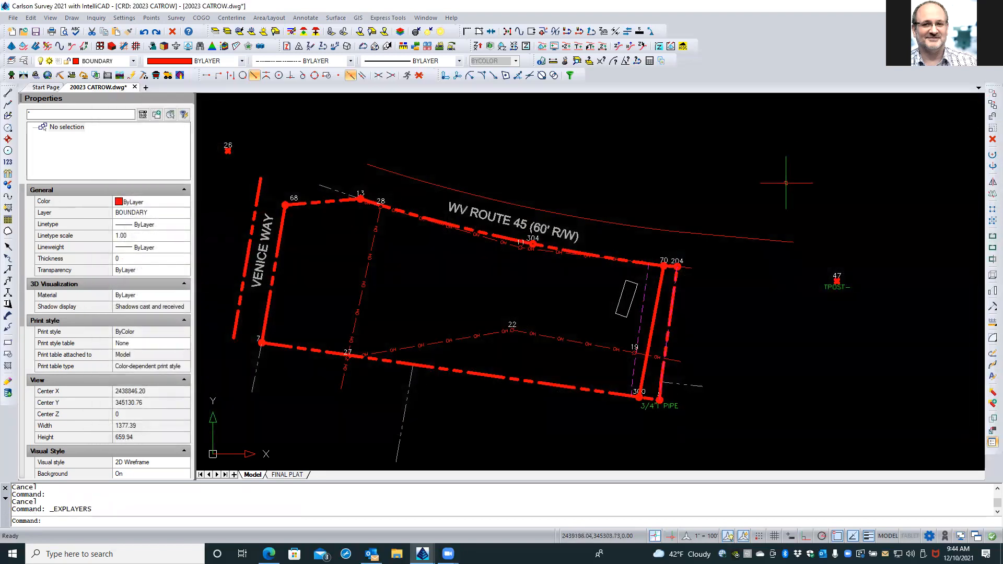
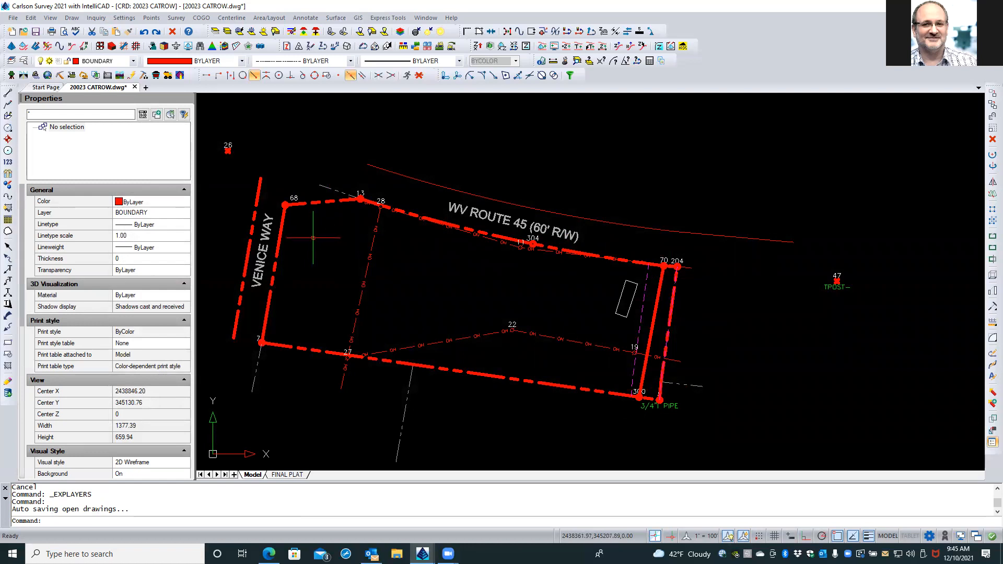
pyautogui.click(318, 203)
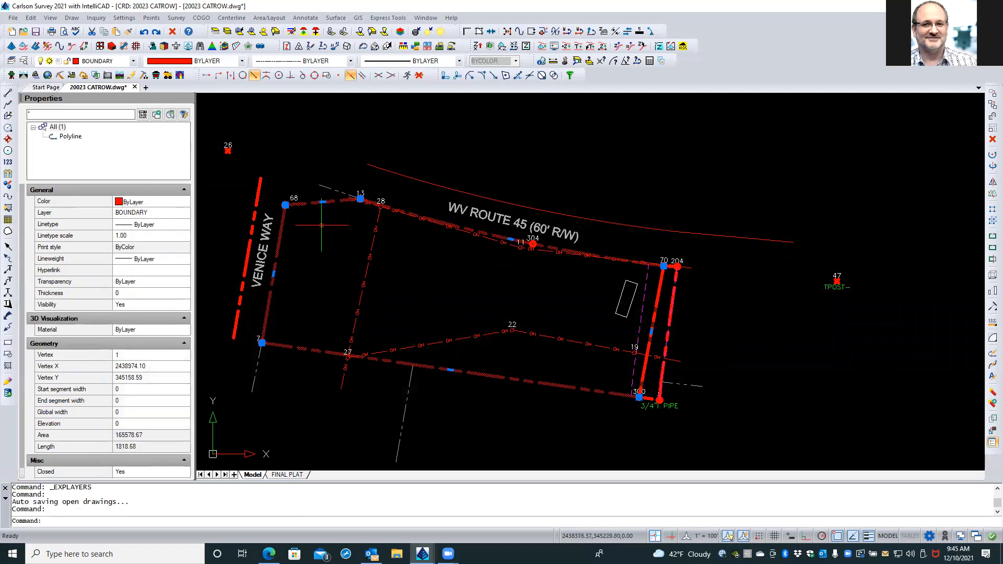
pyautogui.rightClick(321, 225)
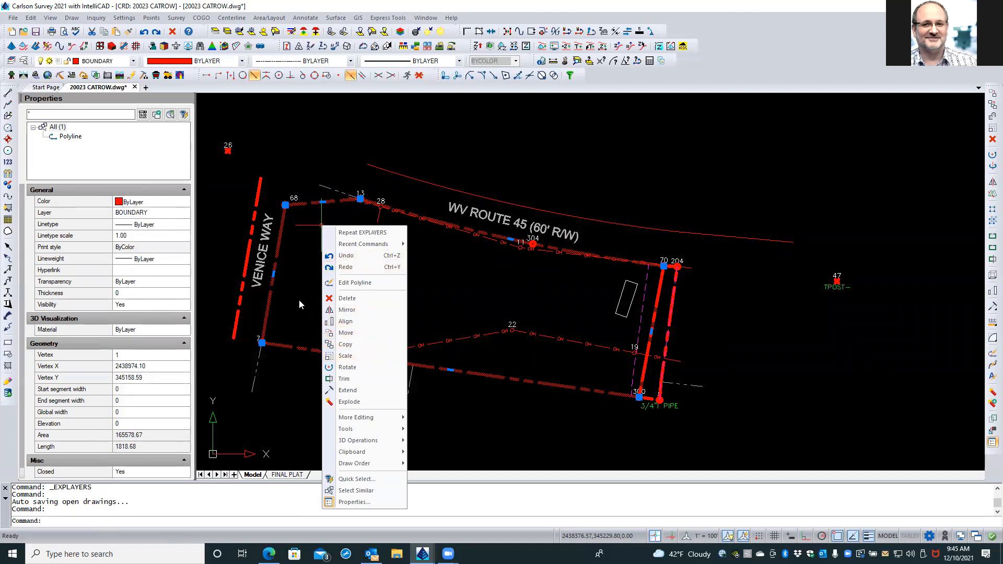
pyautogui.press('Escape')
pyautogui.press('Escape')
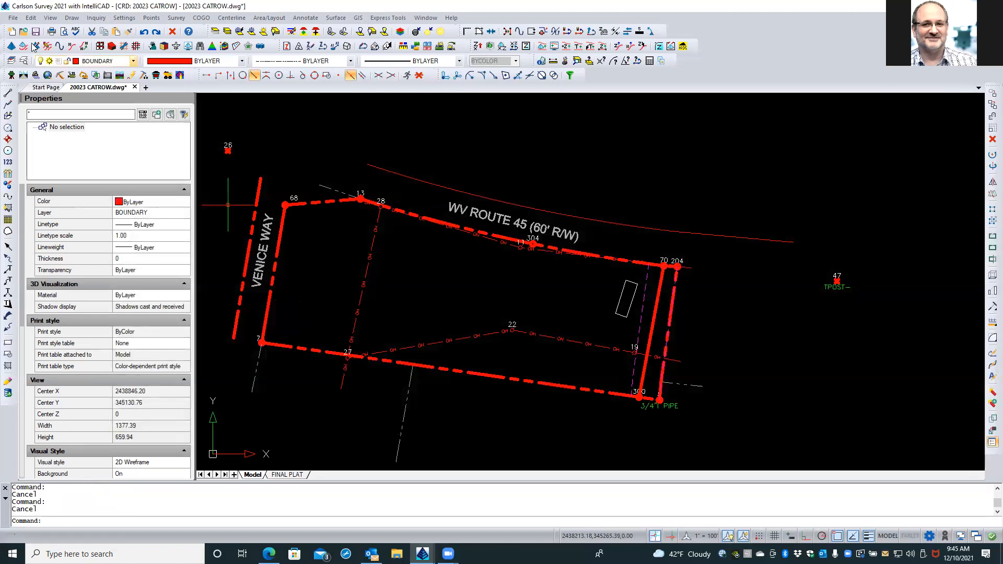
# Copy the lot's boundary polyline and the adjoining strip's BOUNDARY polyline through points 70, 204, 8 and 300 to the BOUNDARY_CALC layer.
pyautogui.click(30, 17)
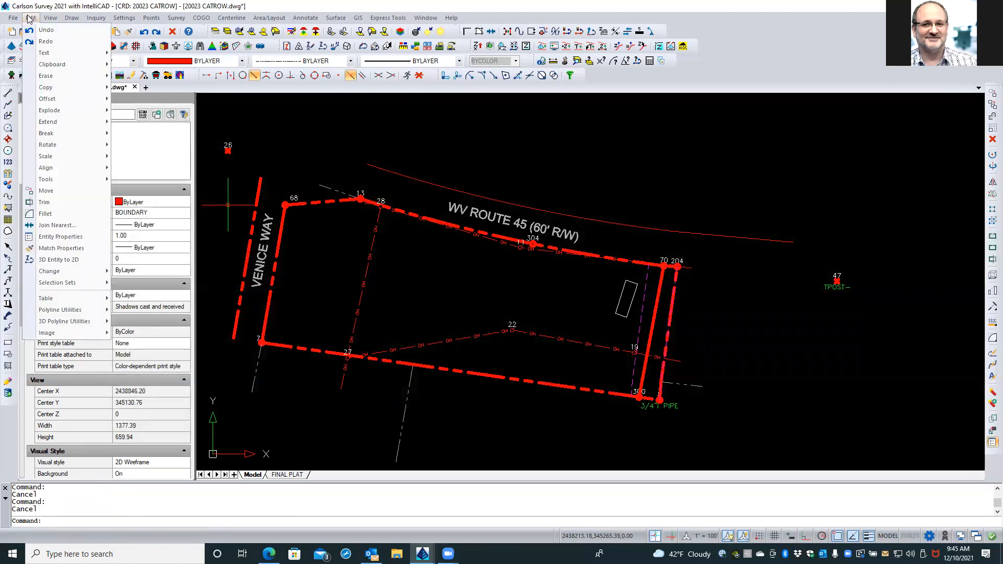
pyautogui.moveTo(58, 90)
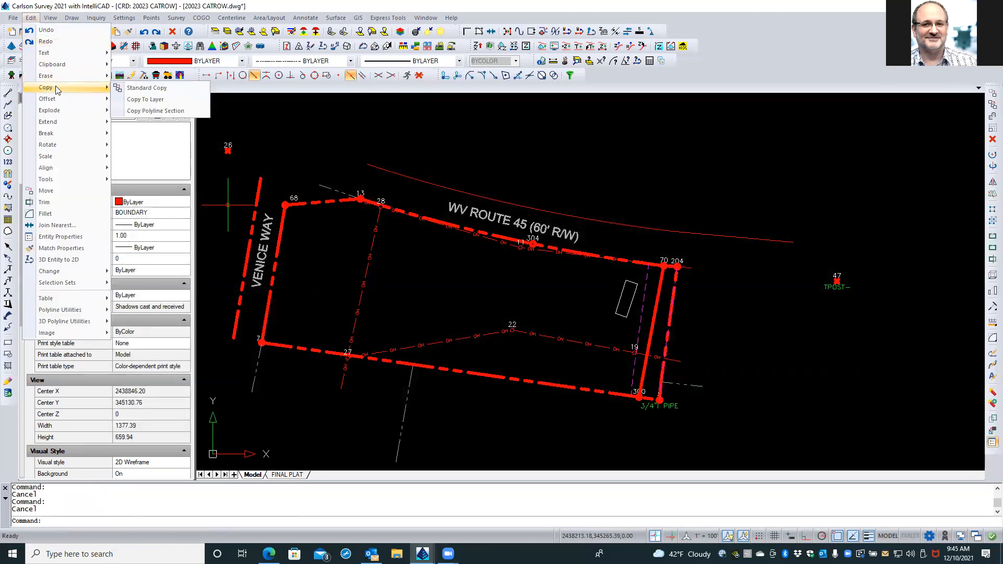
pyautogui.click(182, 101)
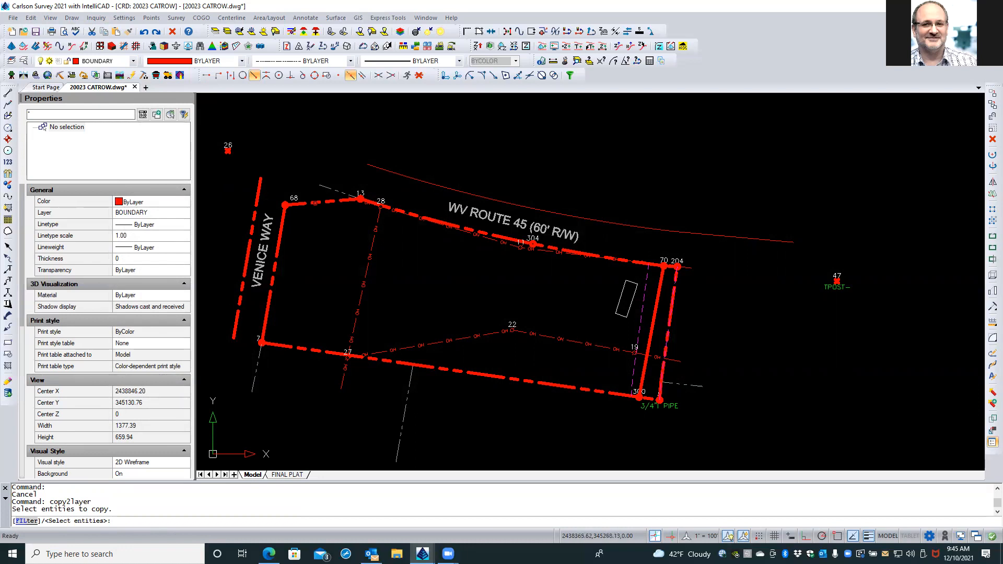
pyautogui.click(315, 203)
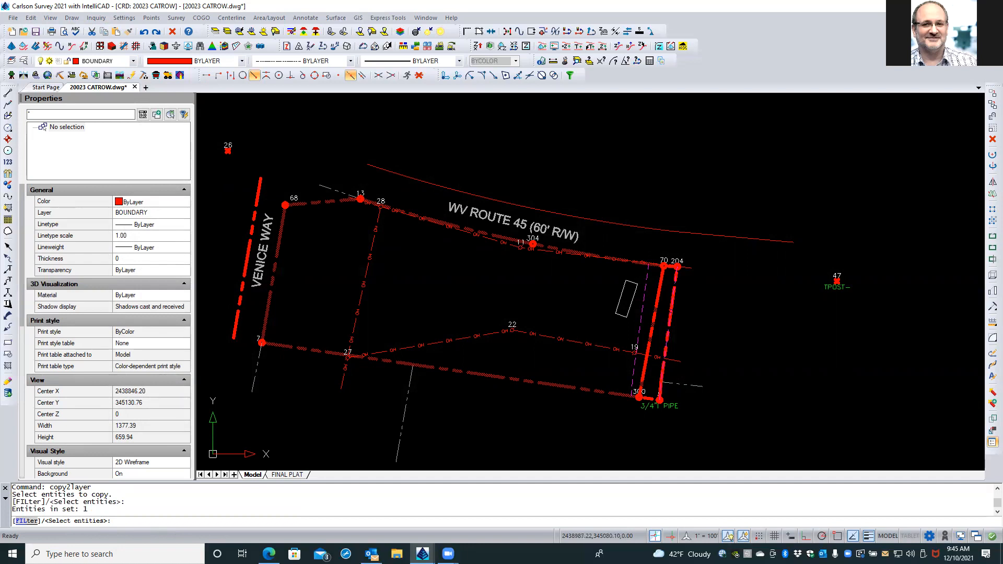
pyautogui.click(671, 311)
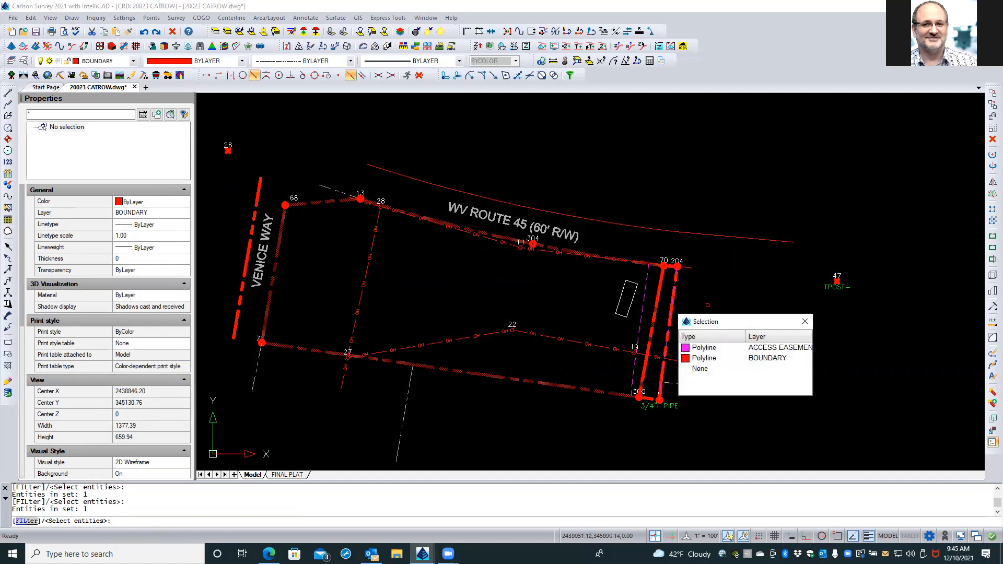
pyautogui.click(716, 348)
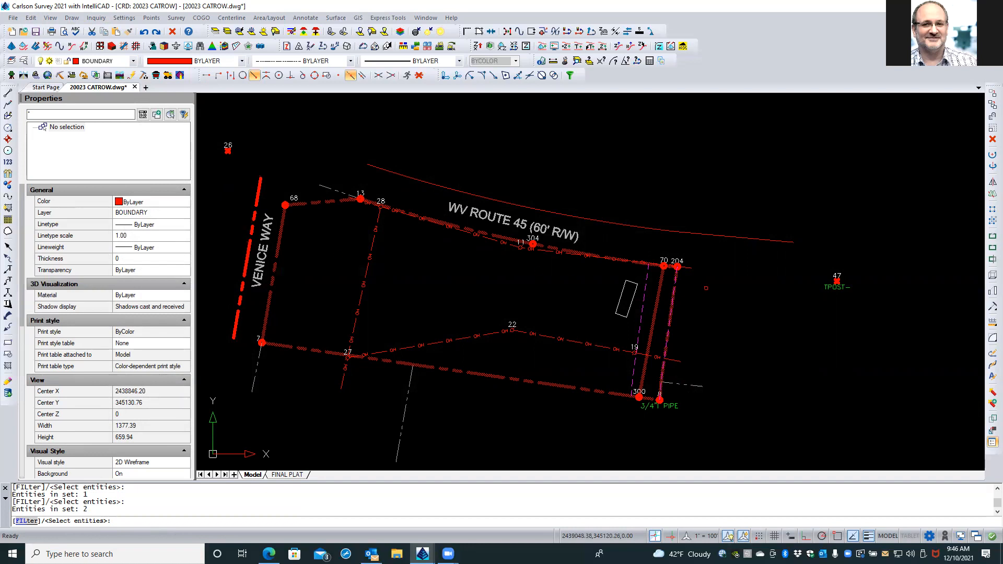
pyautogui.press('Return')
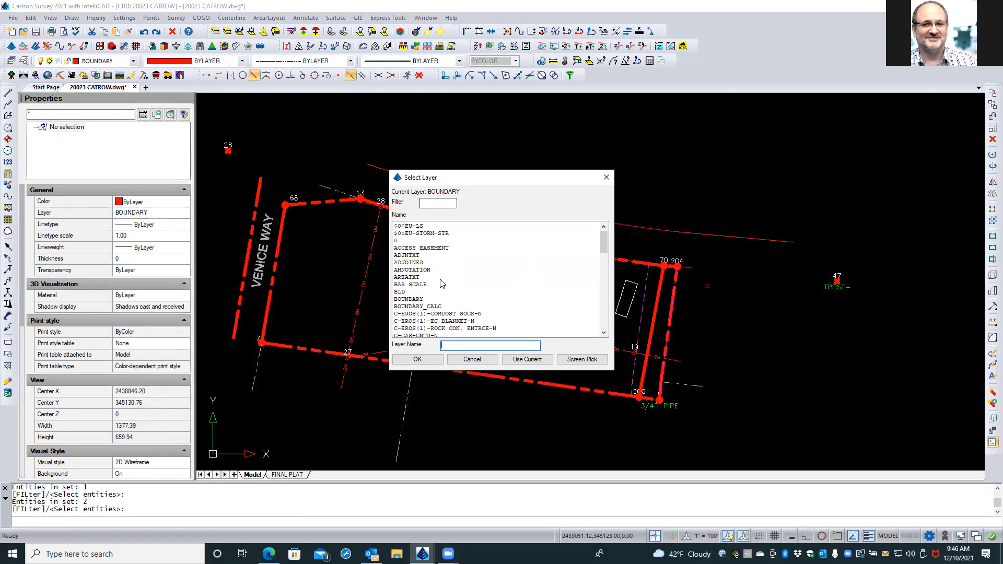
pyautogui.click(438, 306)
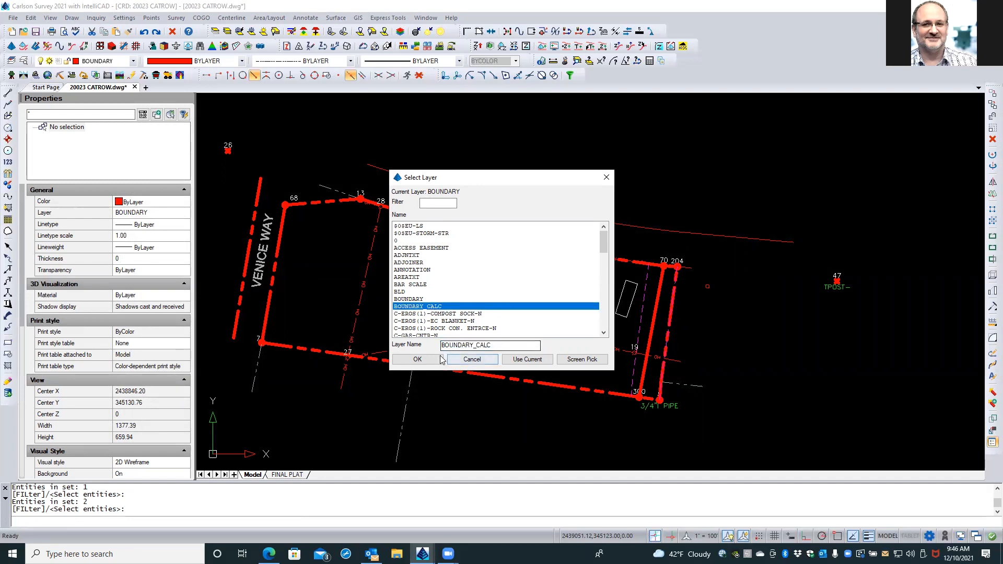
pyautogui.click(418, 359)
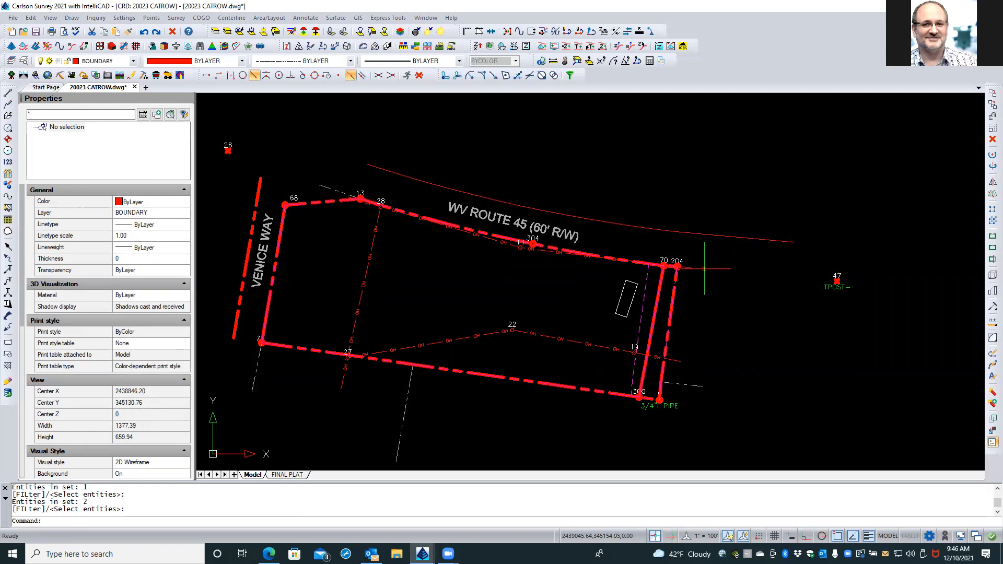
pyautogui.press('Escape')
pyautogui.press('Escape')
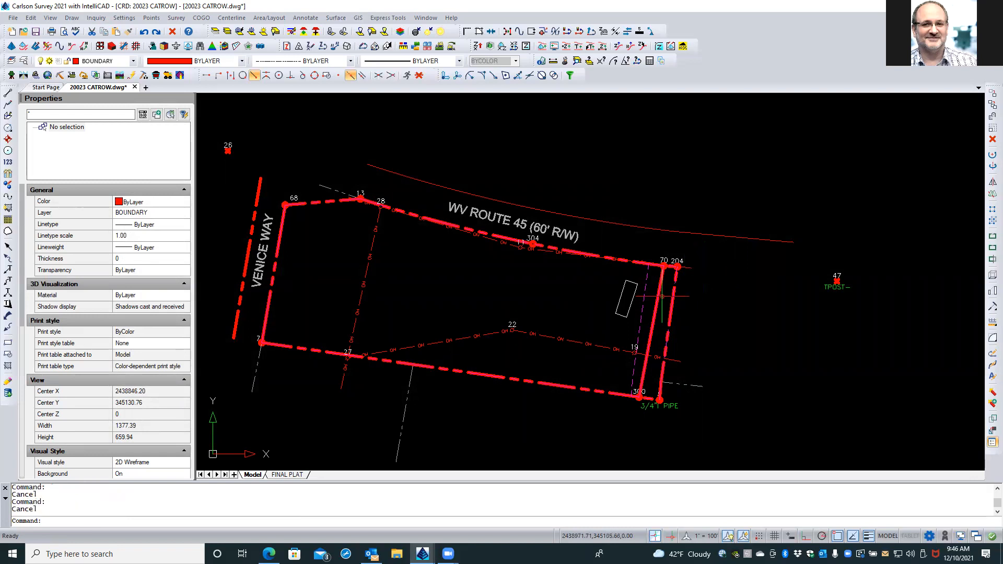
# Regenerate all views and examine the overlapping boundary polylines along the lot line between points 27 and 300, leaving them deselected.
pyautogui.write('REA')
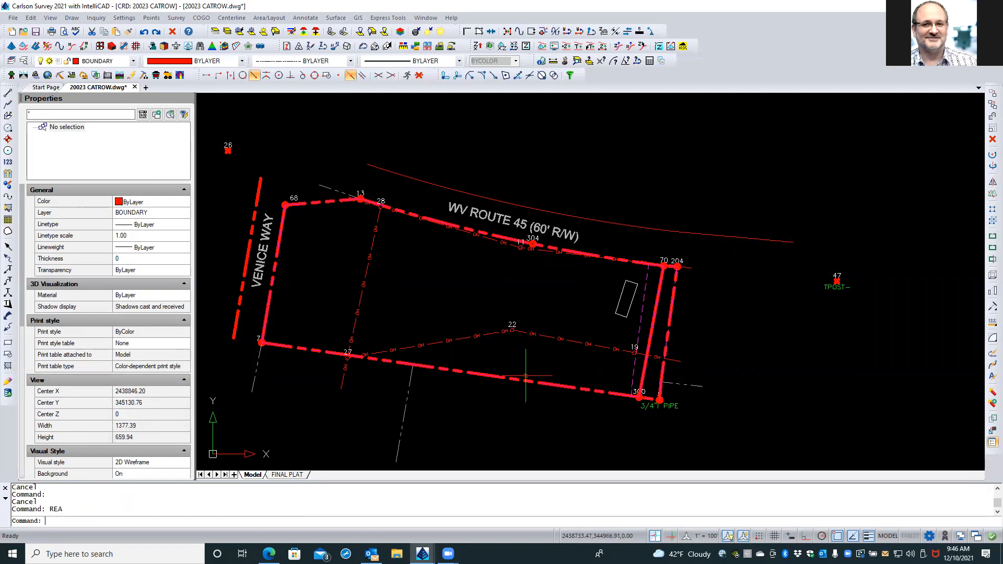
pyautogui.click(518, 378)
pyautogui.click(508, 389)
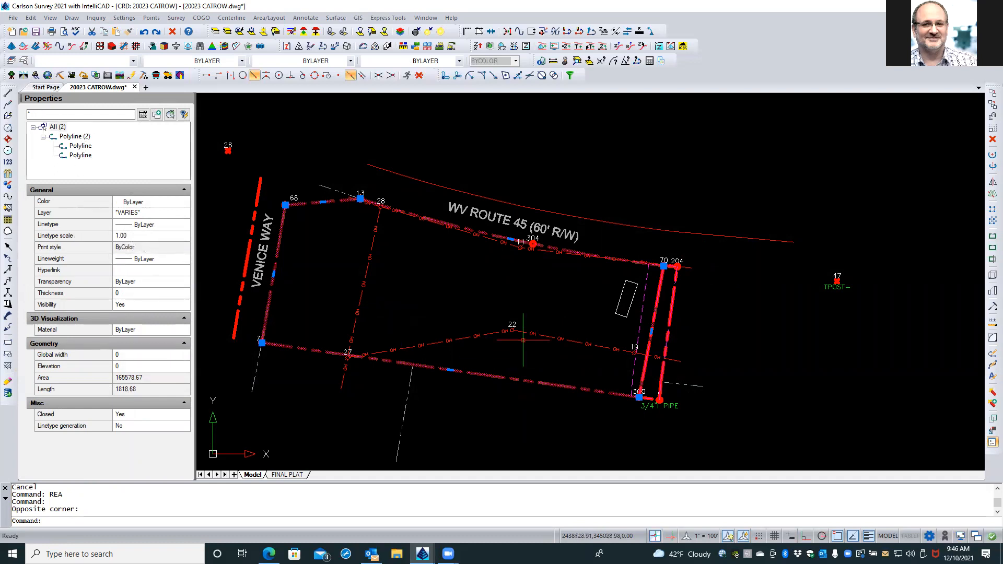
pyautogui.press('Escape')
pyautogui.press('Escape')
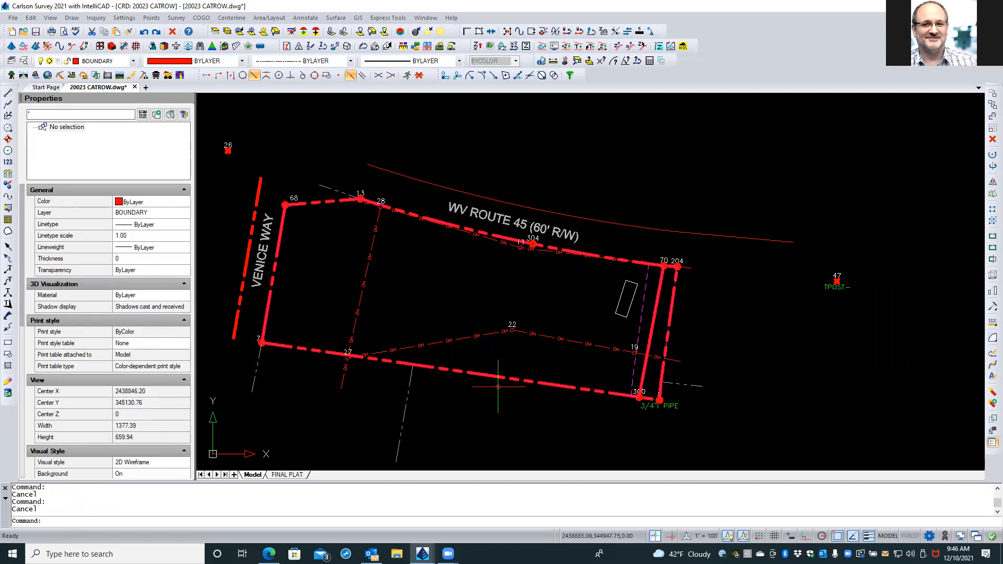
pyautogui.scroll(2, 502, 388)
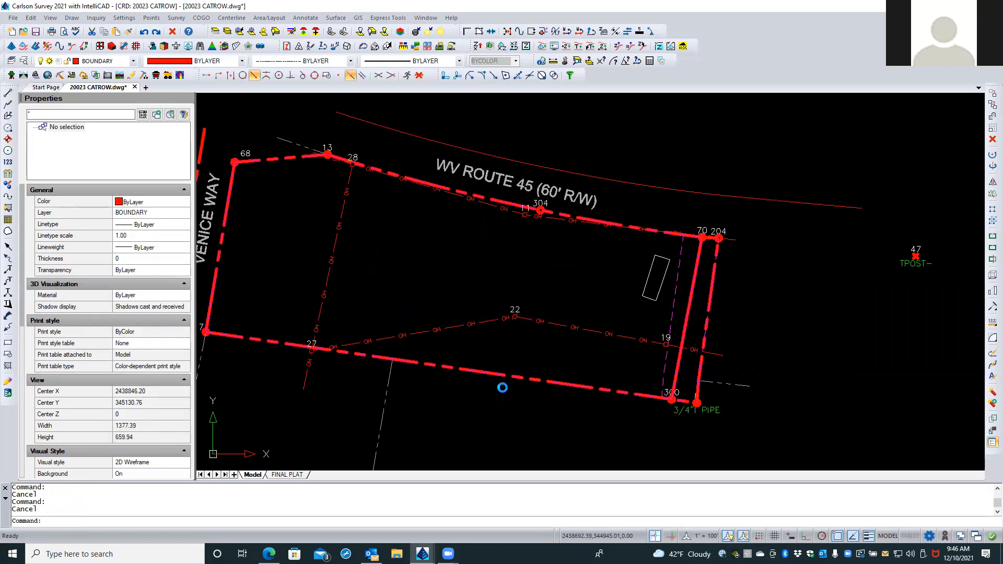
pyautogui.scroll(2, 502, 389)
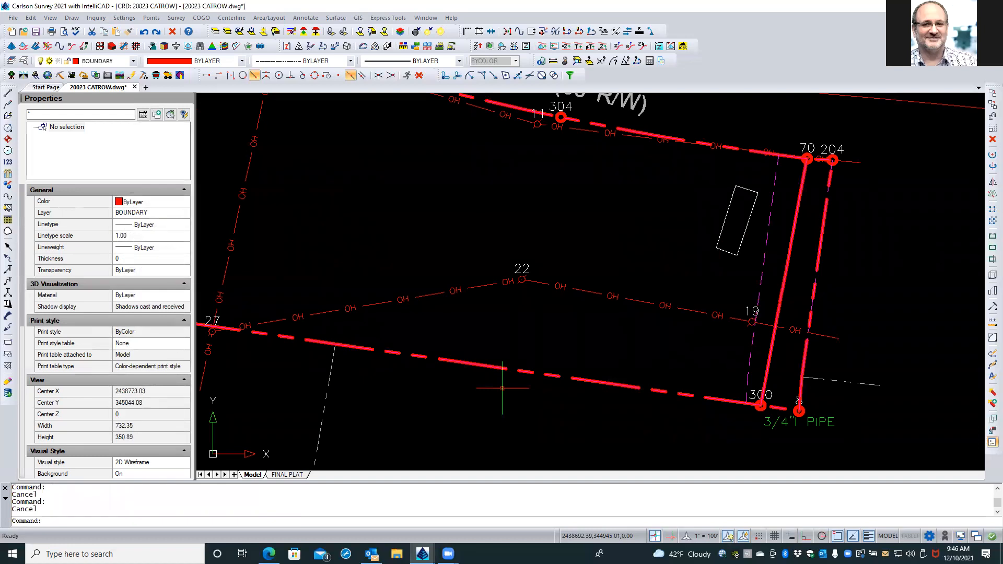
# Set the BOUNDARY_CALC layer's linetype to Continuous and close the layer manager.
pyautogui.scroll(-2, 502, 389)
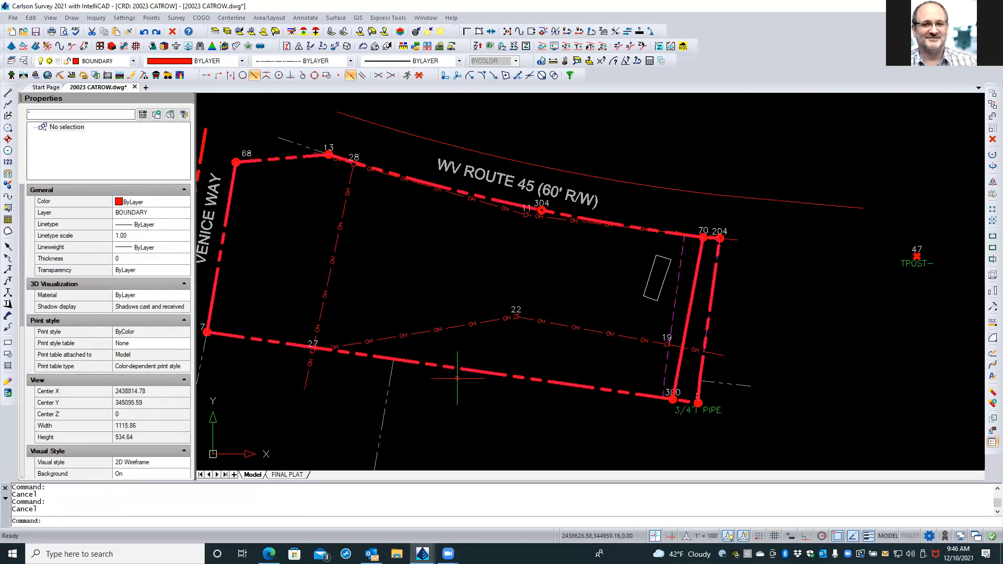
pyautogui.click(23, 61)
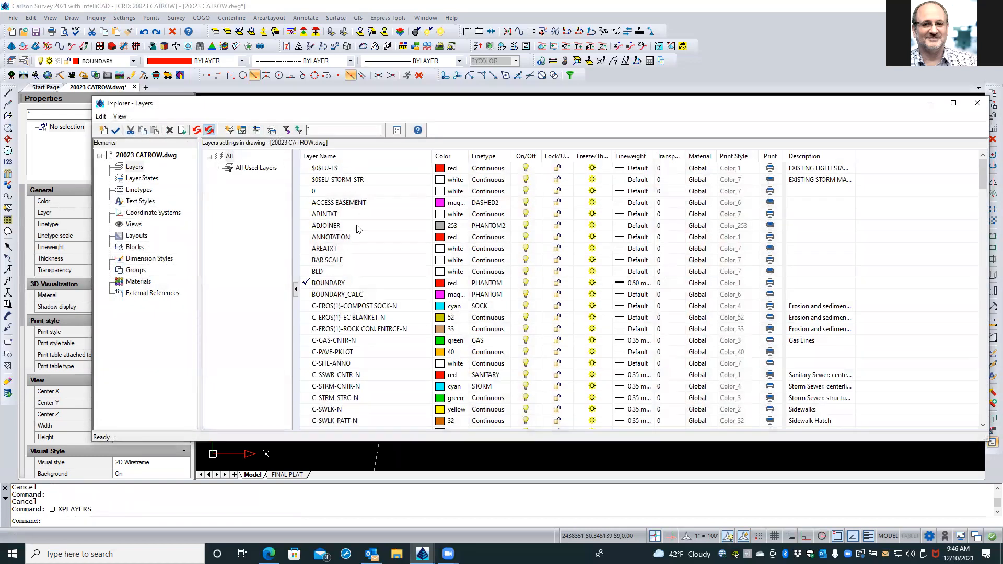
pyautogui.click(487, 295)
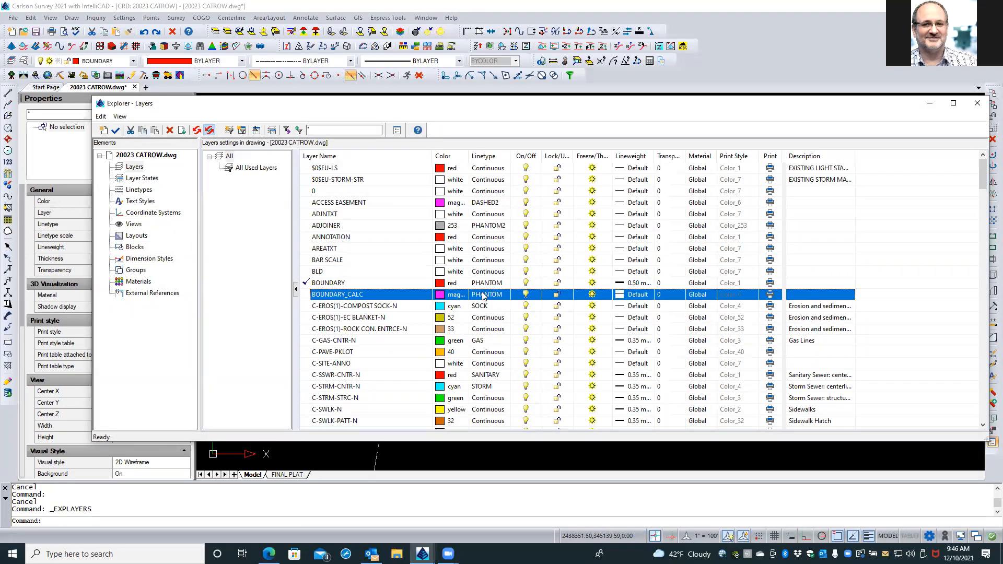
pyautogui.click(487, 295)
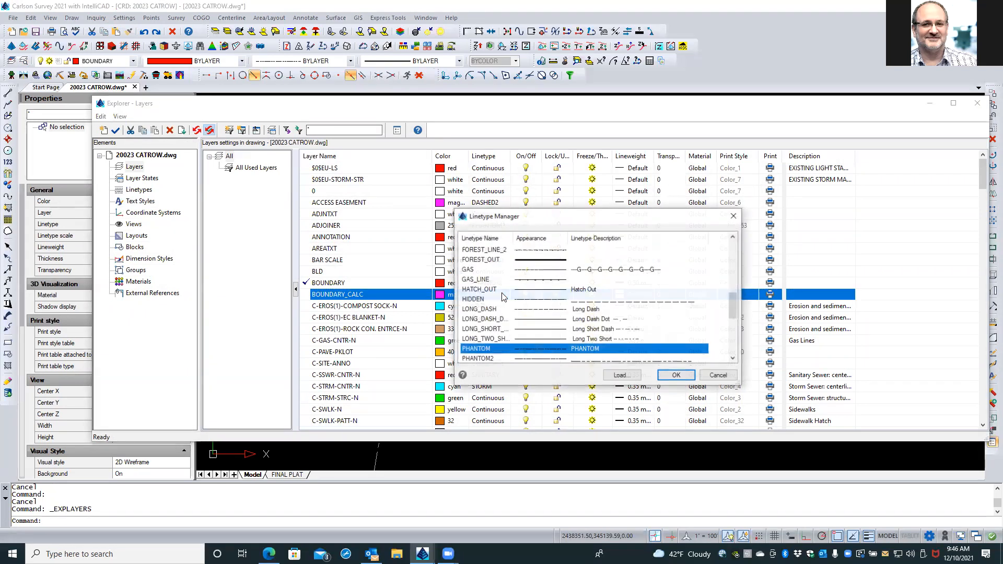
pyautogui.moveTo(734, 307); pyautogui.dragTo(739, 244)
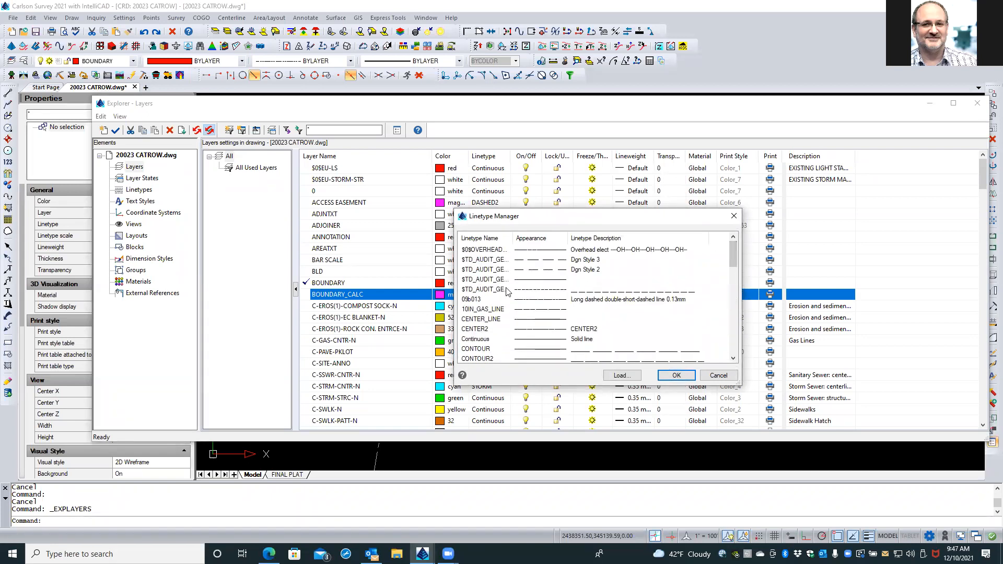
pyautogui.click(481, 339)
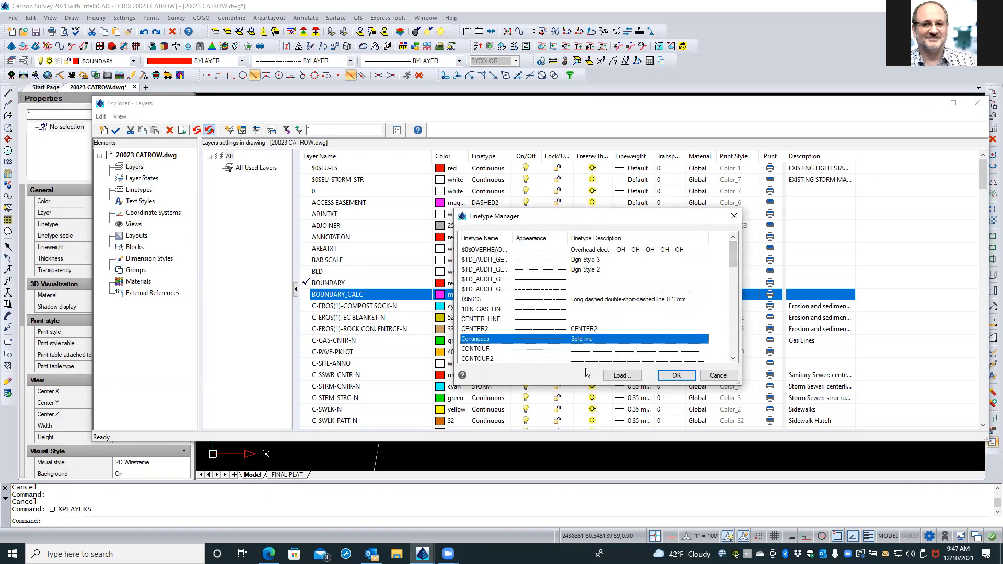
pyautogui.click(670, 375)
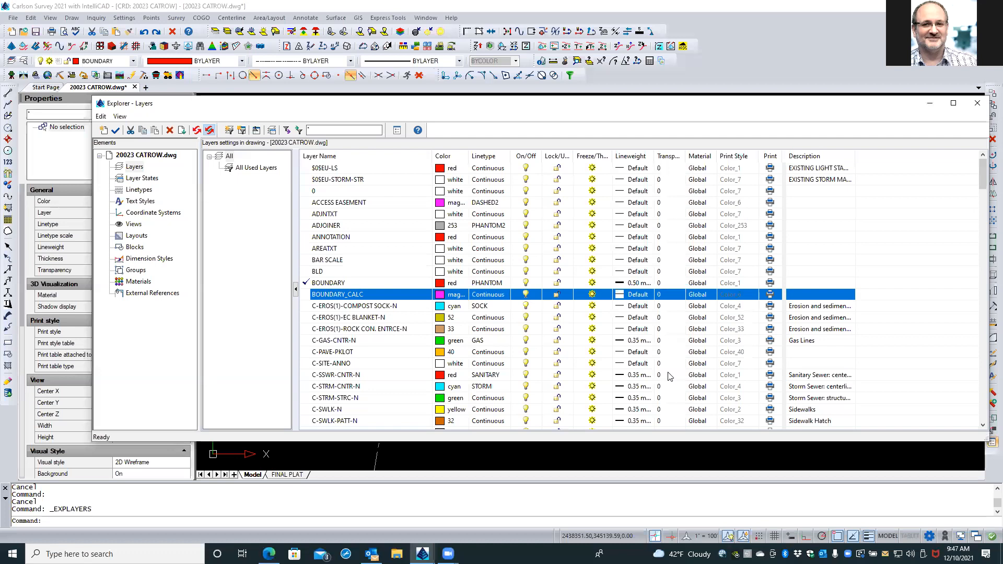
pyautogui.click(978, 103)
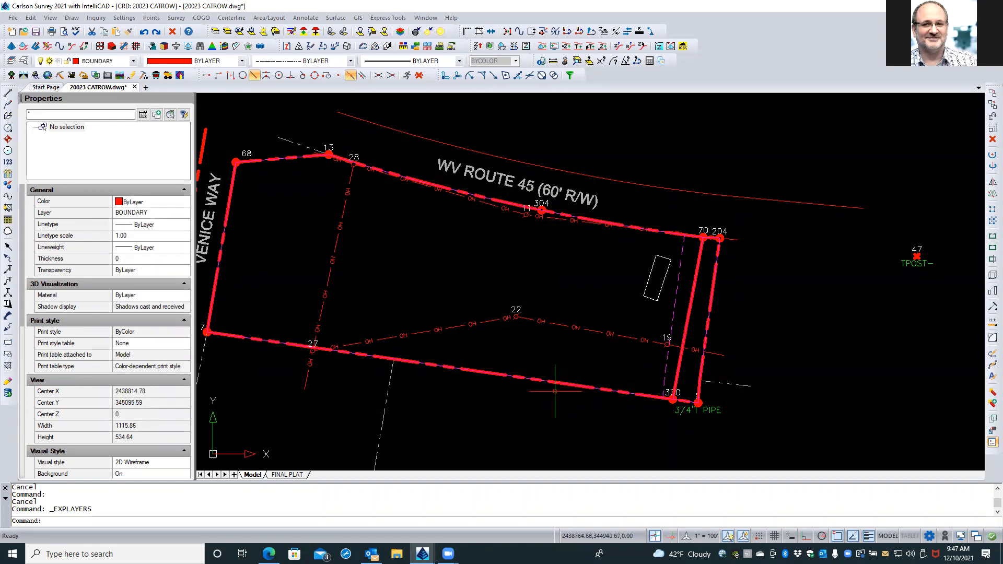
# Examine the BOUNDARY_CALC polylines of the lot and the strip through points 70, 204, 8 and 300, leaving them deselected.
pyautogui.scroll(3, 537, 386)
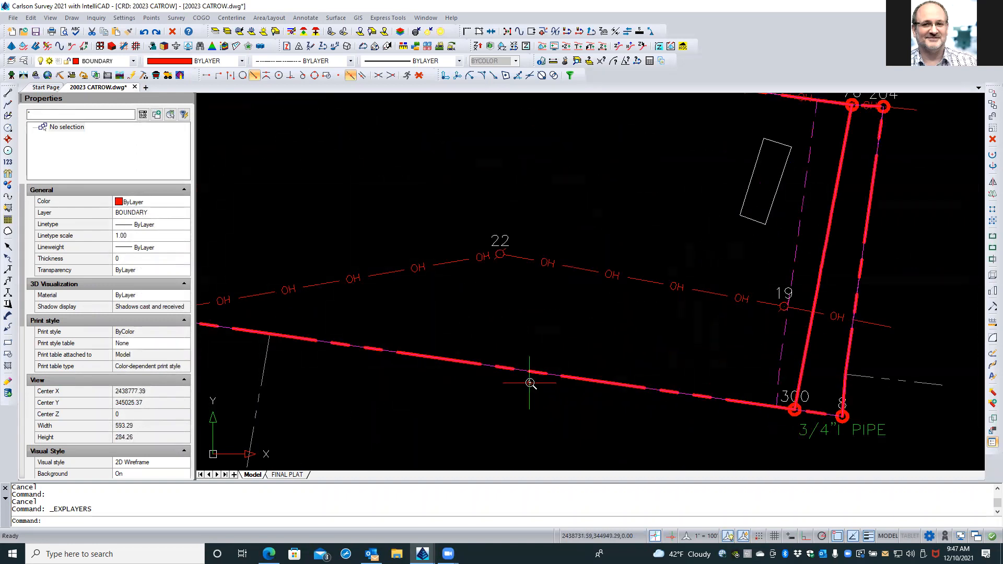
pyautogui.scroll(2, 530, 385)
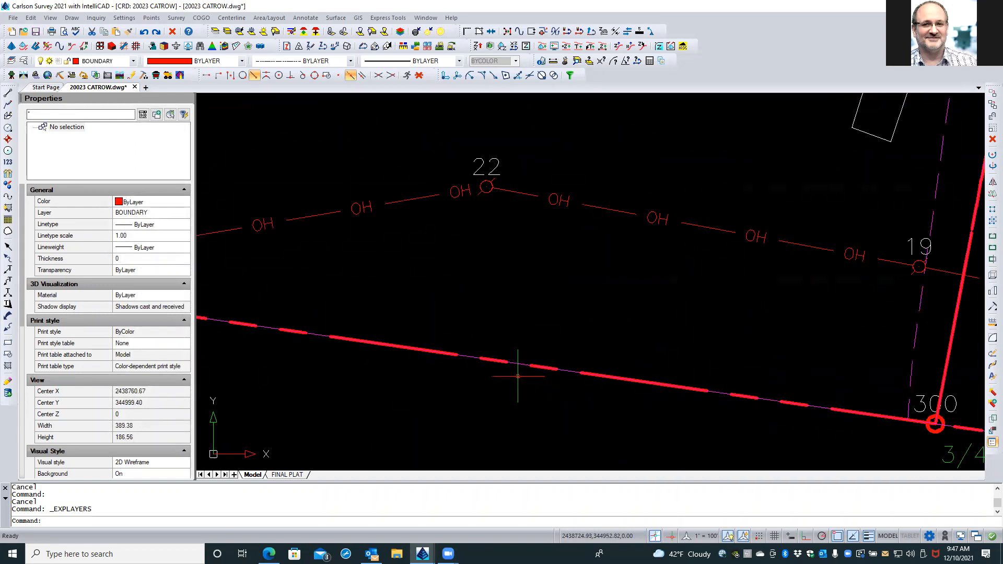
pyautogui.click(521, 364)
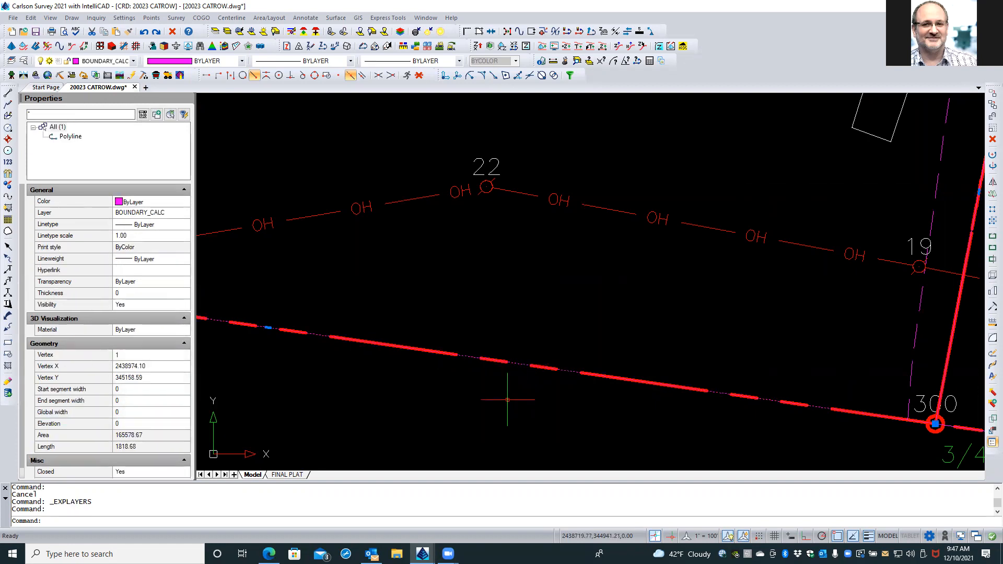
pyautogui.scroll(-6, 493, 376)
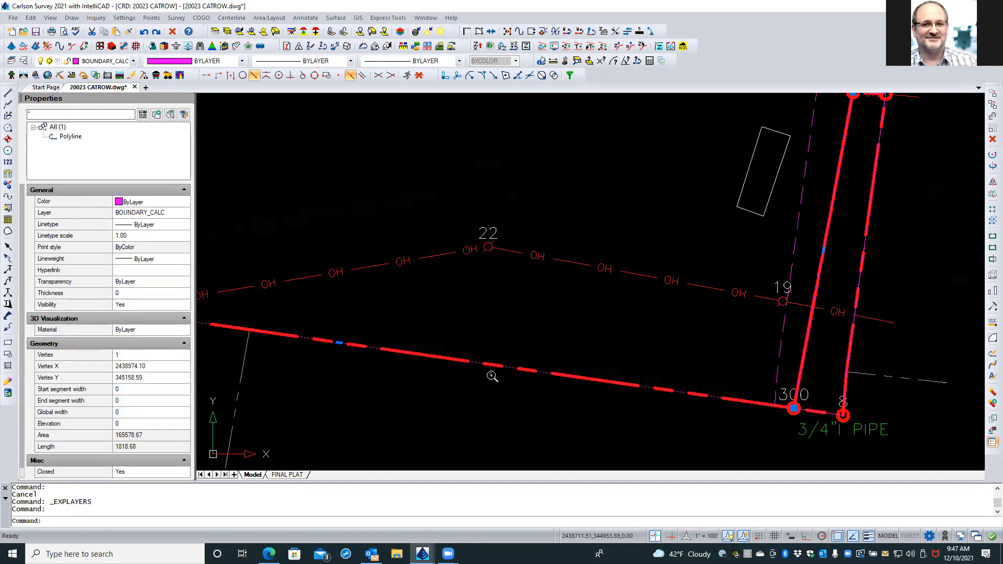
pyautogui.scroll(4, 658, 371)
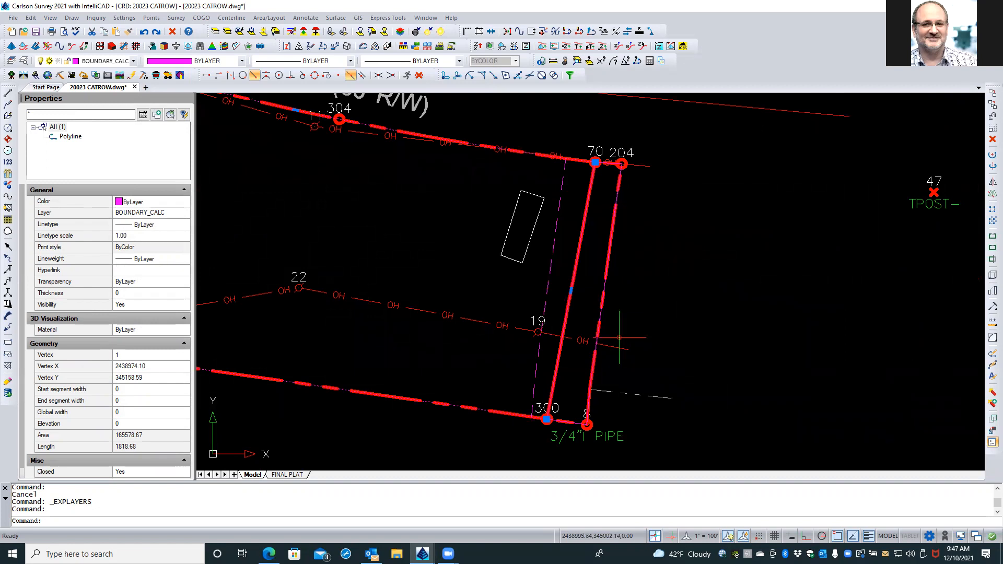
pyautogui.press('Escape')
pyautogui.click(601, 319)
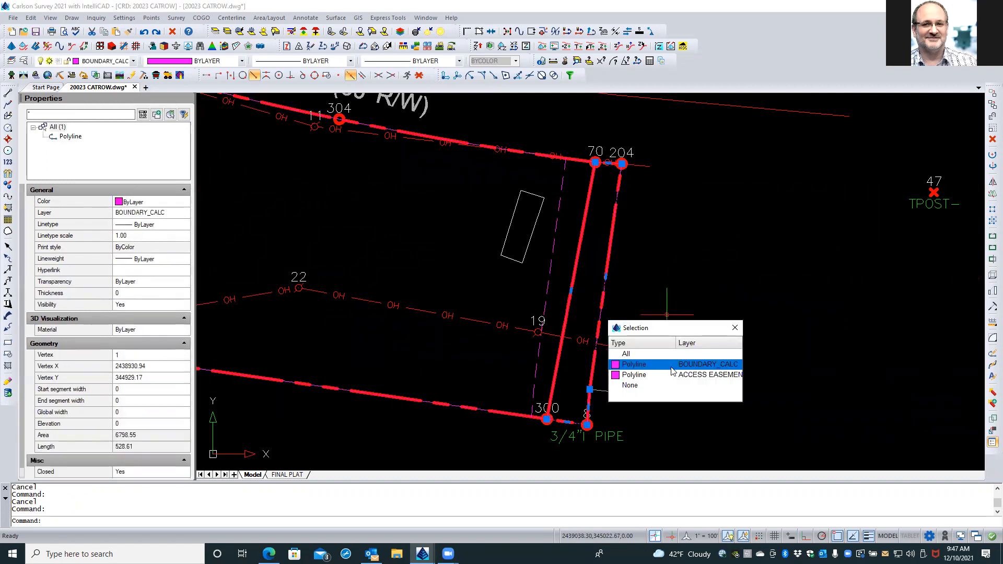
pyautogui.click(702, 364)
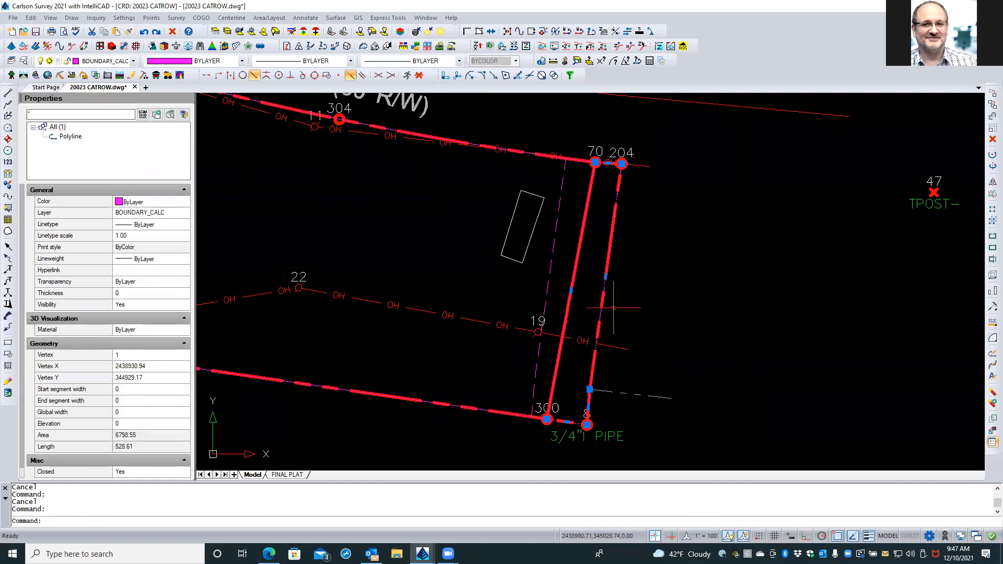
pyautogui.scroll(2, 614, 308)
pyautogui.press('Escape')
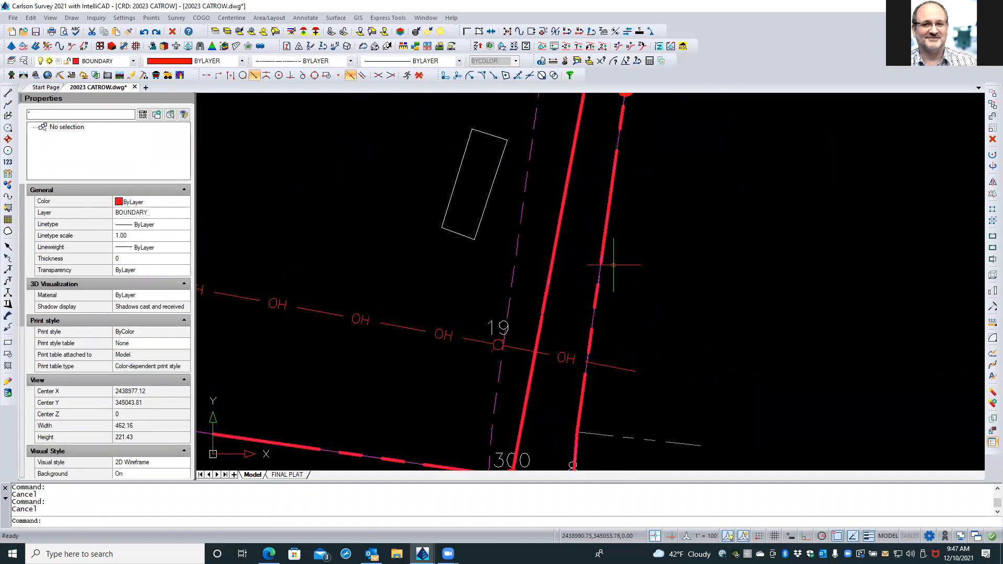
# Select the overlapping polylines on the strip's line between points 204 and 8 together, check their properties, and clear the selection.
pyautogui.click(604, 235)
pyautogui.press('Escape')
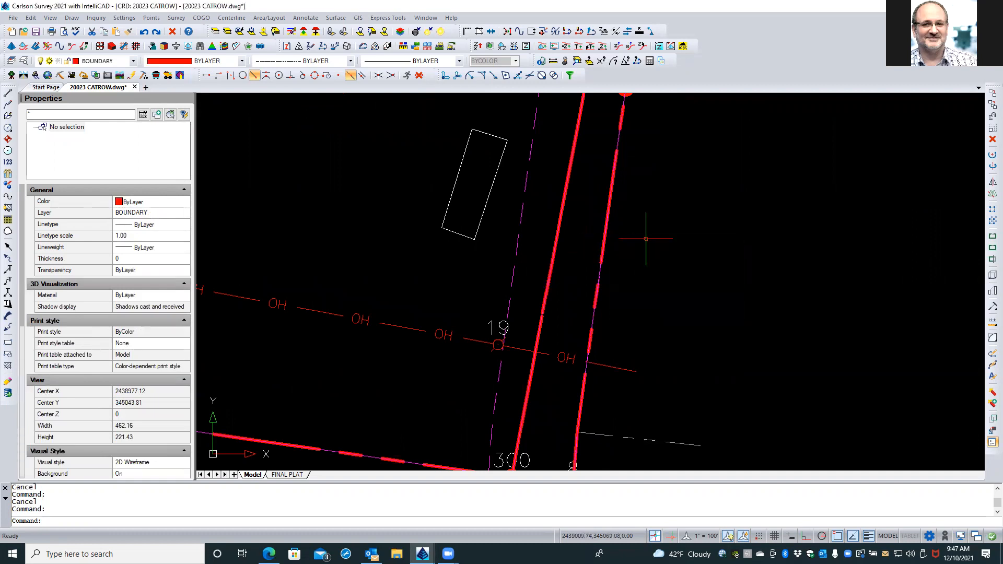
pyautogui.scroll(1, 611, 280)
pyautogui.scroll(3, 612, 280)
pyautogui.click(600, 275)
pyautogui.click(578, 296)
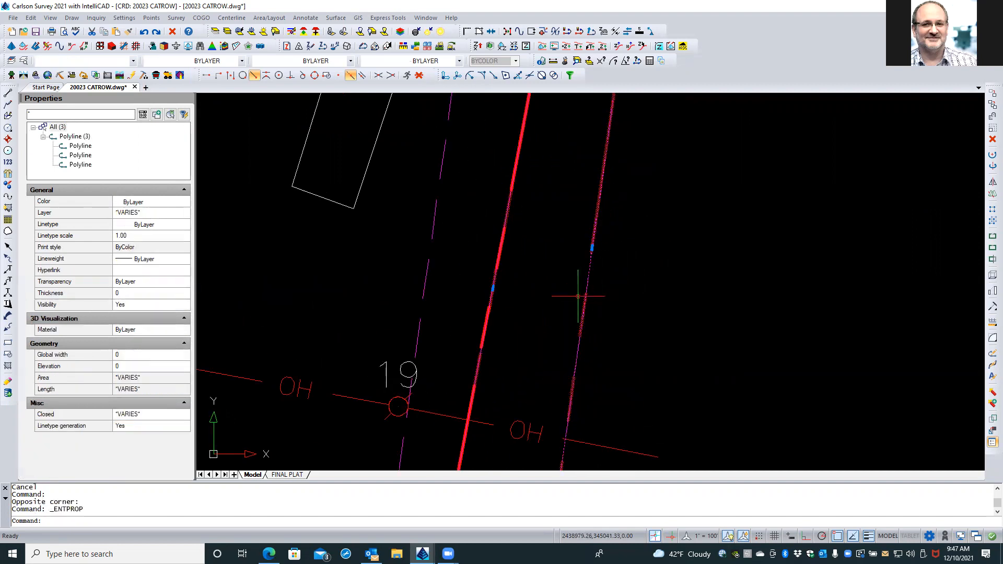
pyautogui.press('Escape')
pyautogui.press('Escape')
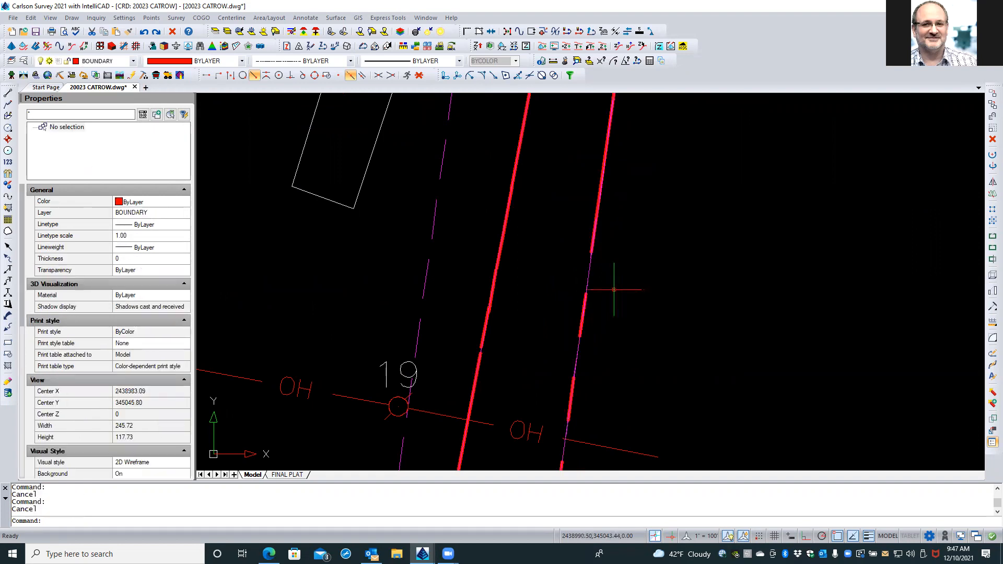
# Check individually the BOUNDARY_CALC and ACCESS EASEMENT polylines overlapping along the strip's line between points 204 and 8, leaving them deselected.
pyautogui.click(591, 273)
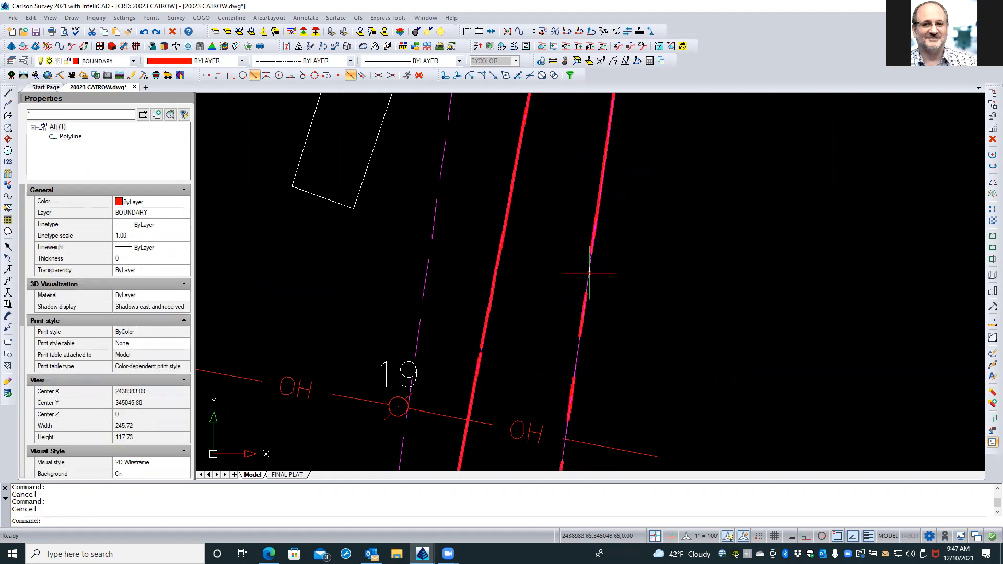
pyautogui.press('Escape')
pyautogui.press('Escape')
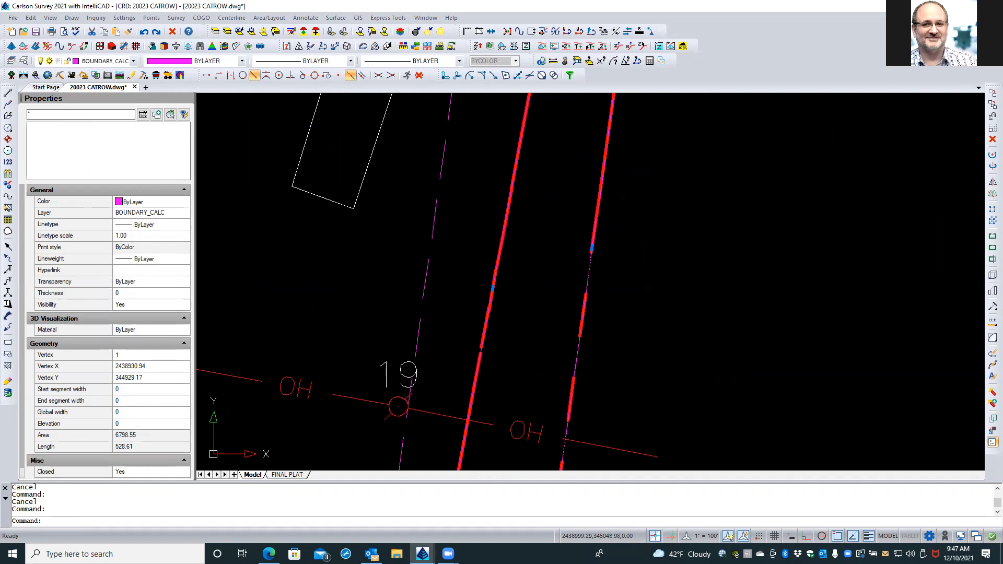
pyautogui.click(589, 288)
pyautogui.click(647, 280)
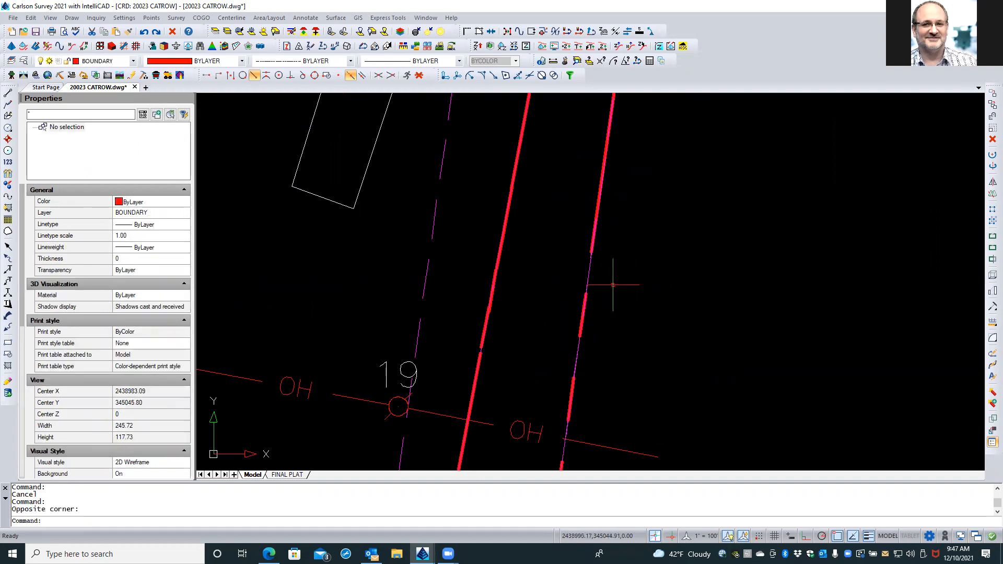
pyautogui.click(587, 287)
pyautogui.click(683, 345)
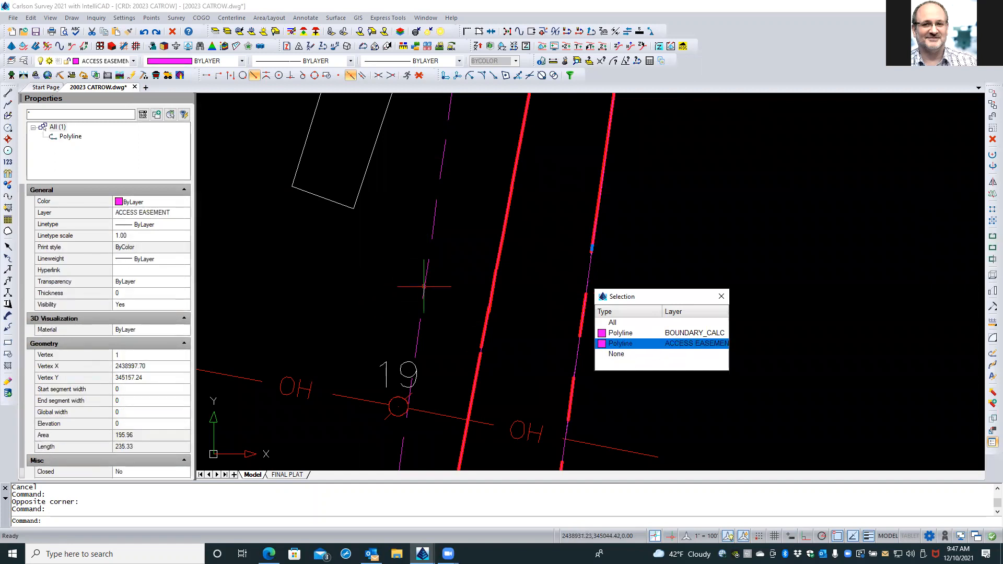
pyautogui.press('Escape')
pyautogui.press('Escape')
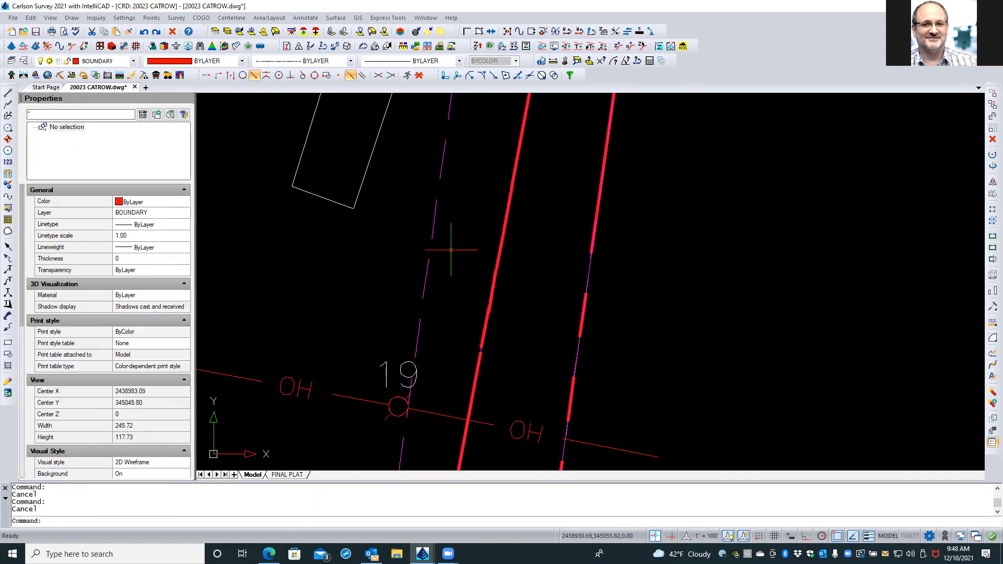
# Change the BOUNDARY_CALC layer's color to green and close the layer manager.
pyautogui.click(23, 61)
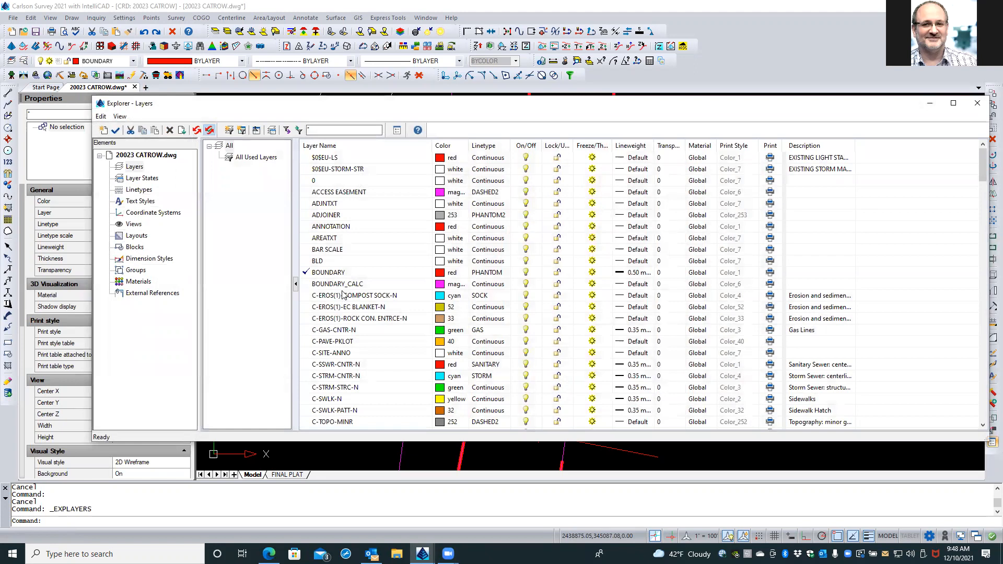
pyautogui.click(347, 286)
pyautogui.click(439, 284)
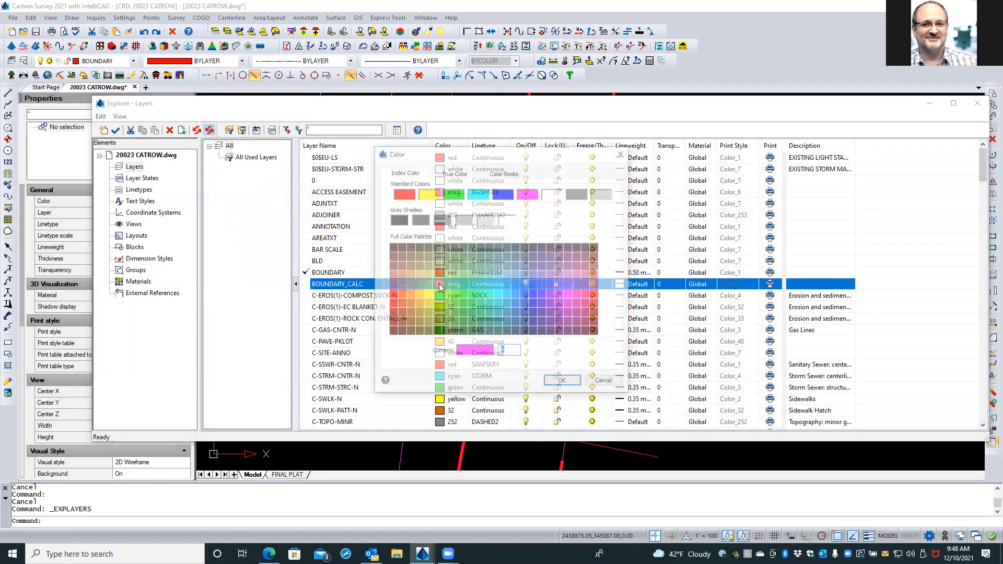
pyautogui.click(452, 194)
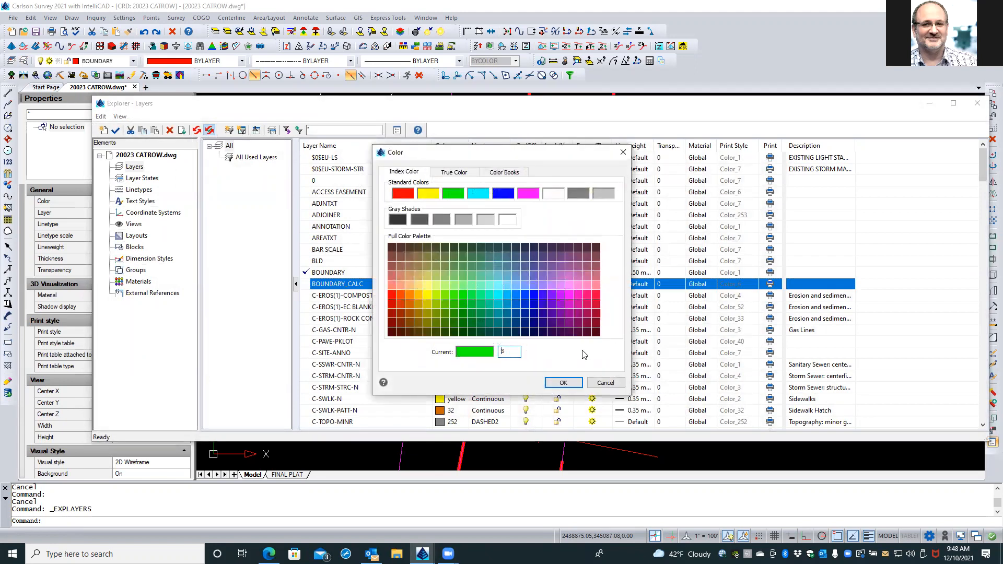
pyautogui.click(564, 383)
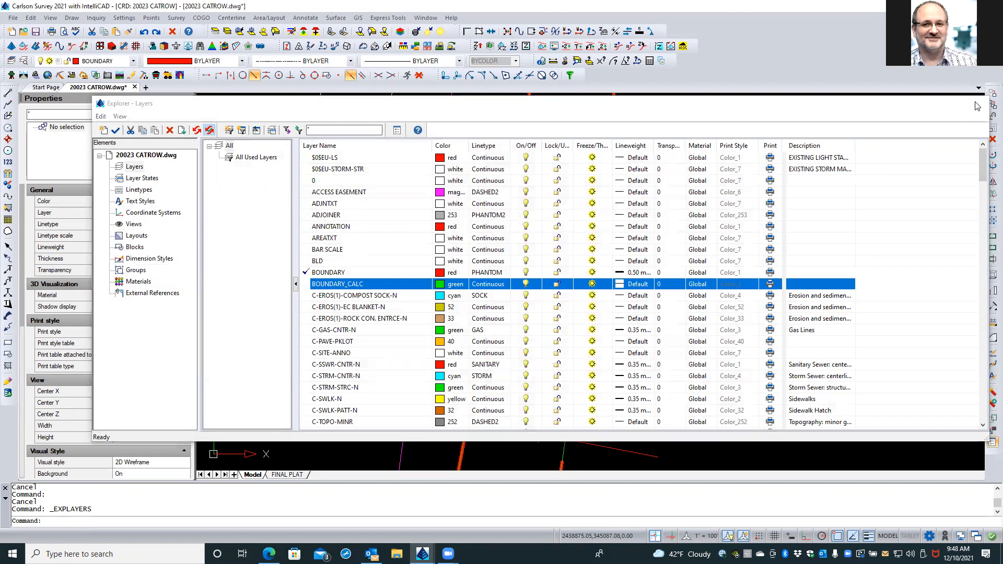
pyautogui.click(977, 103)
pyautogui.scroll(-2, 661, 272)
pyautogui.scroll(-5, 661, 272)
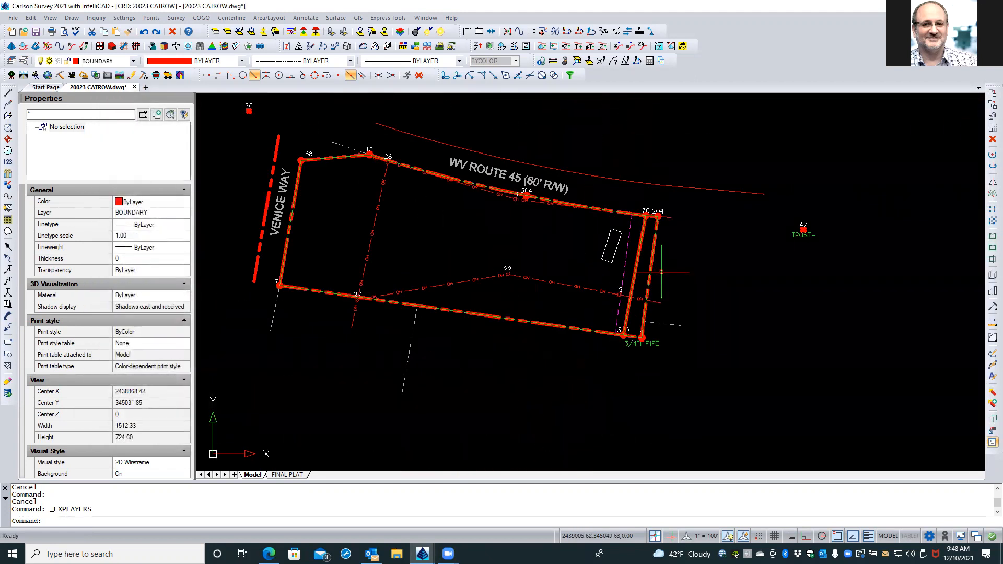
pyautogui.scroll(1, 661, 272)
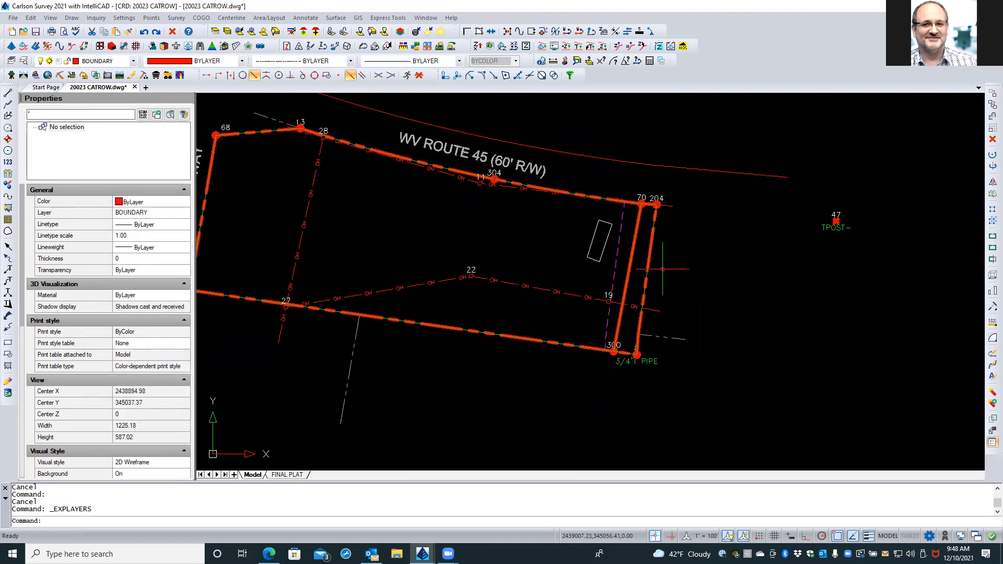
pyautogui.scroll(2, 663, 268)
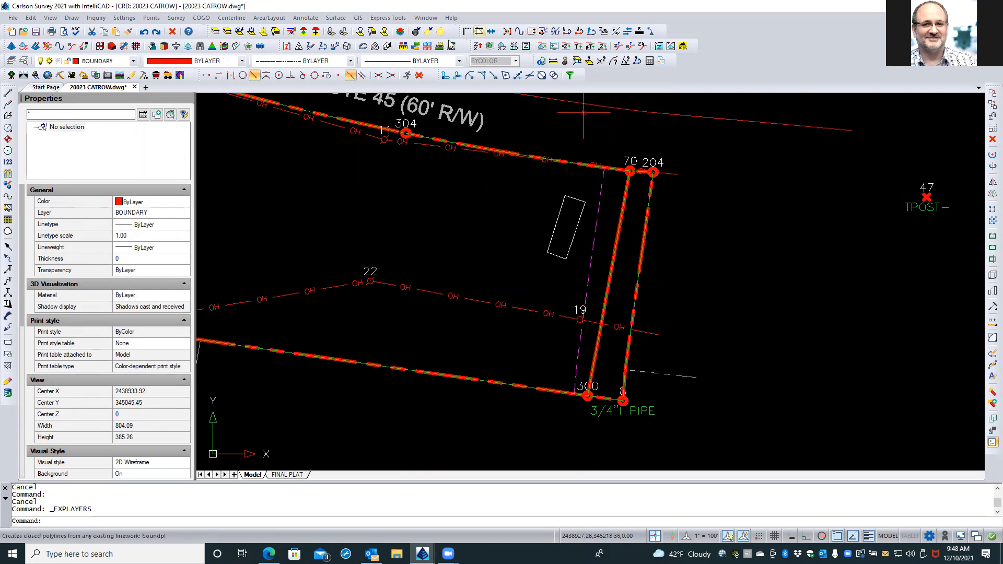
pyautogui.click(30, 18)
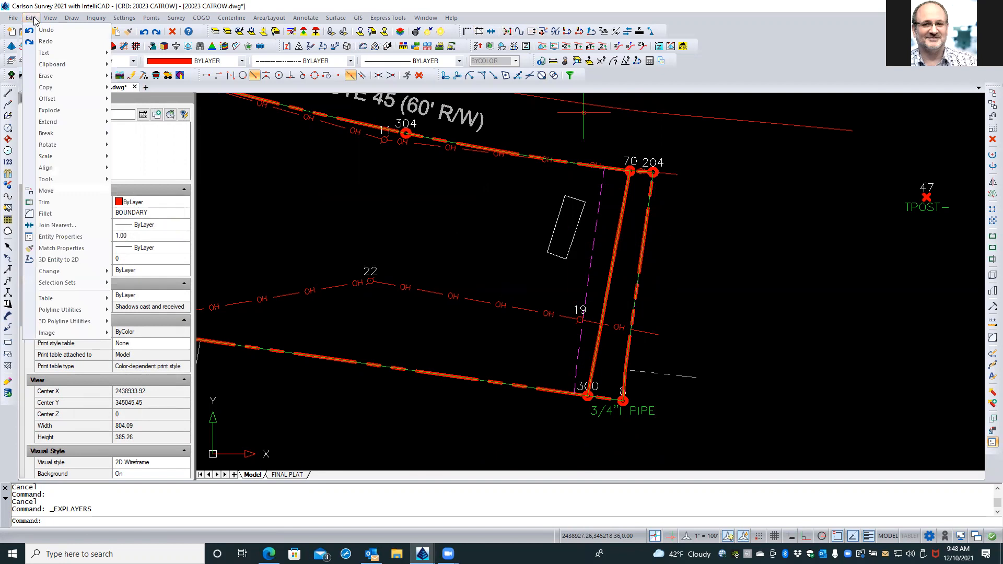
pyautogui.moveTo(61, 310)
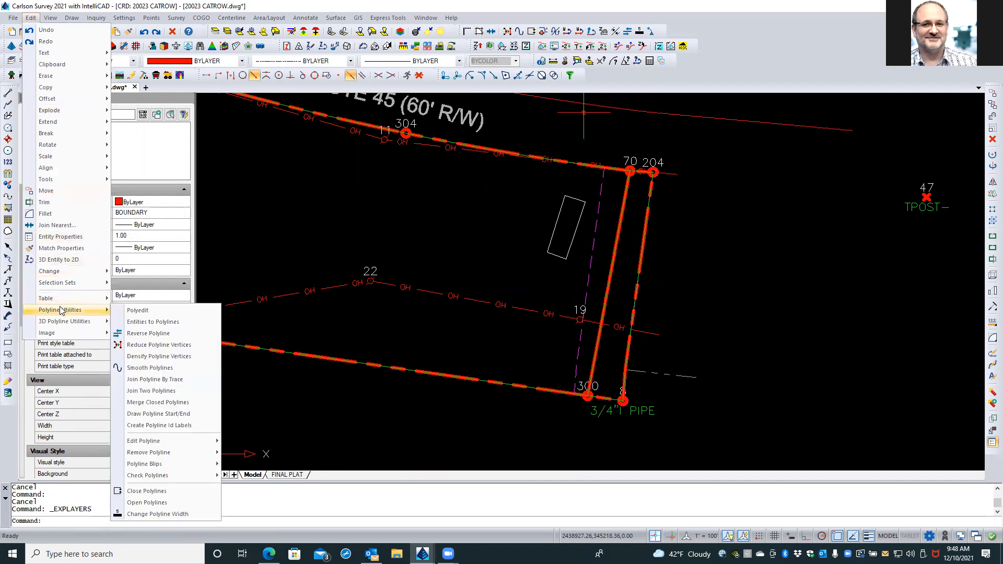
pyautogui.moveTo(166, 456)
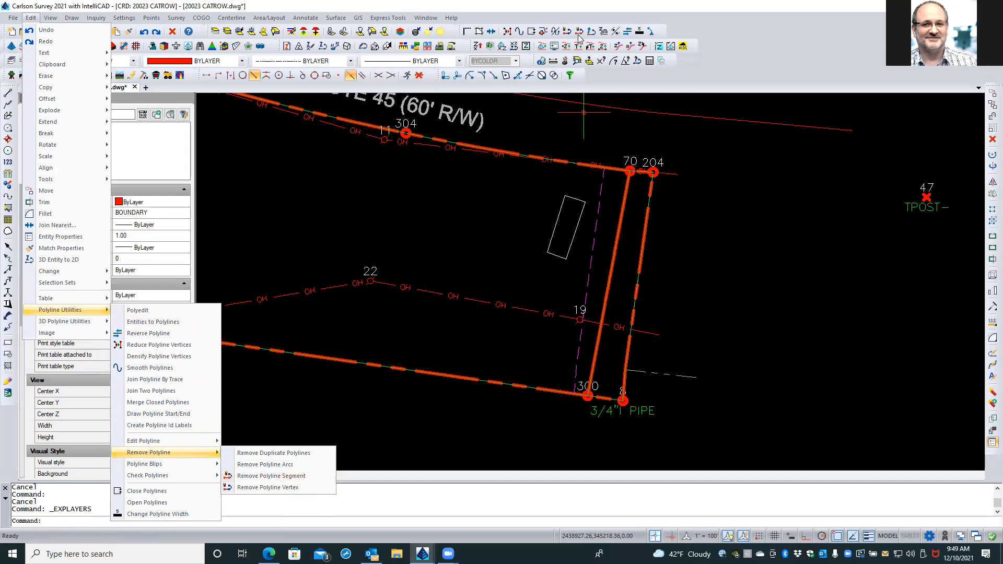
pyautogui.click(726, 31)
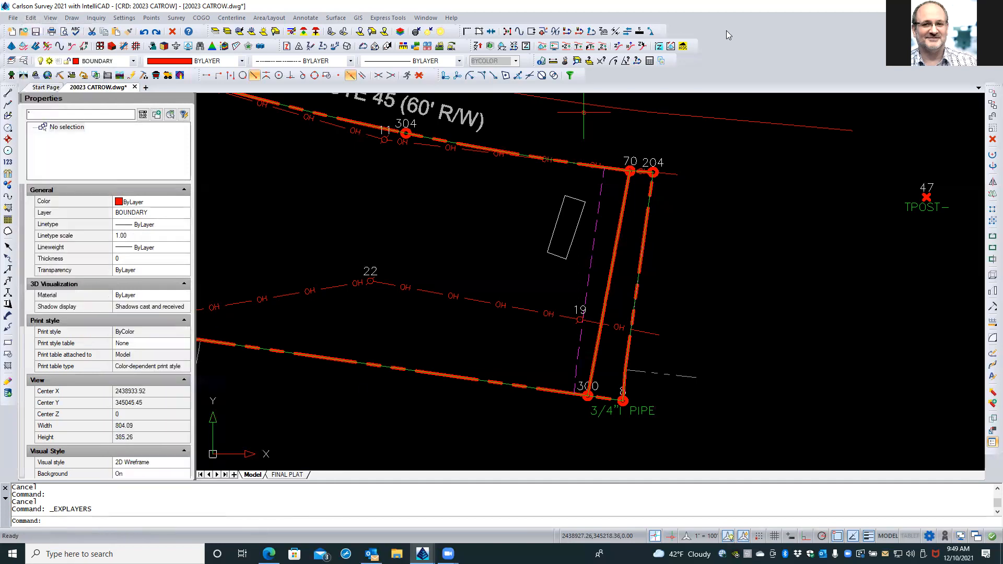
# Remove the lot's BOUNDARY polyline segment that duplicates the line between points 70 and 300.
pyautogui.click(579, 31)
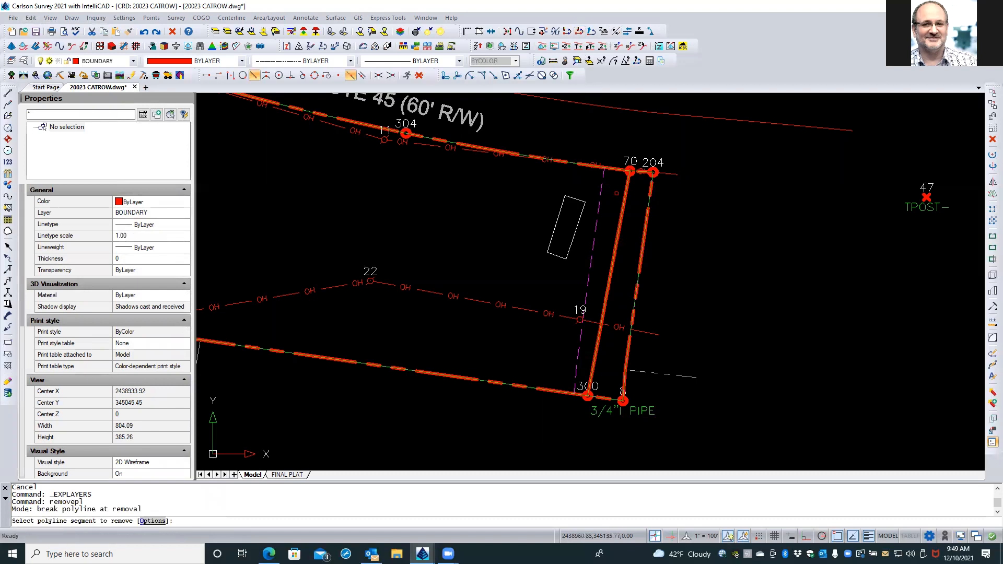
pyautogui.click(616, 241)
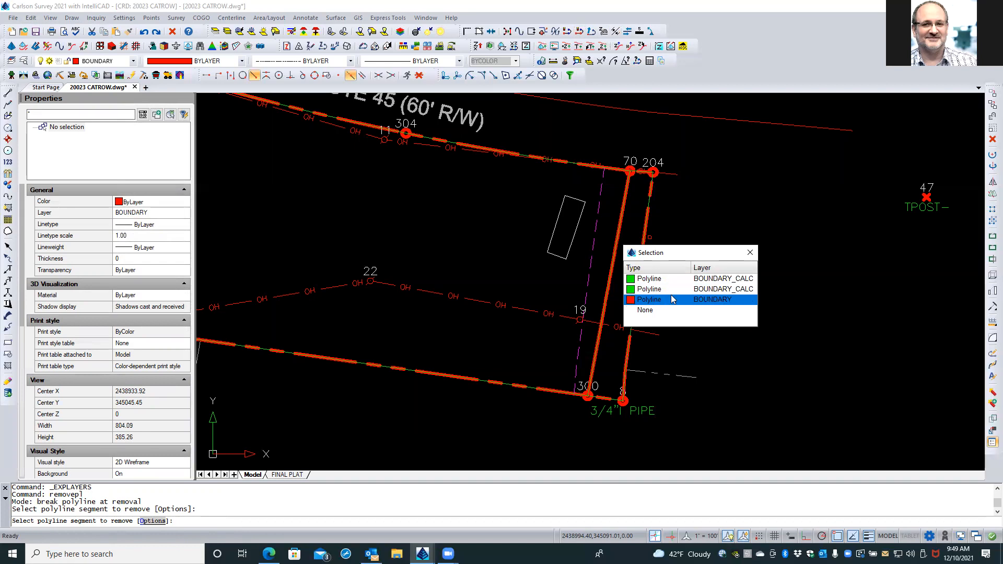
pyautogui.click(652, 301)
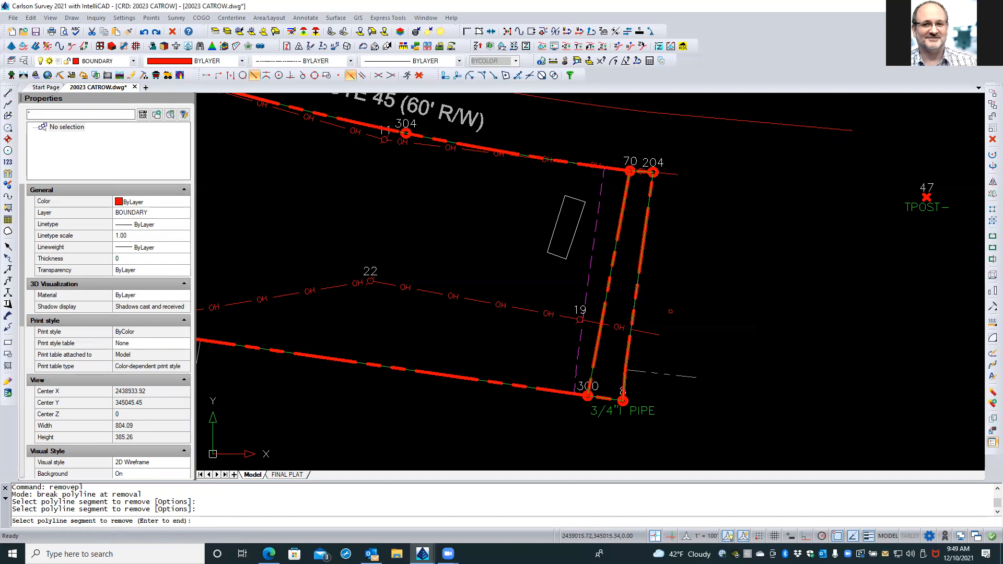
pyautogui.press('Return')
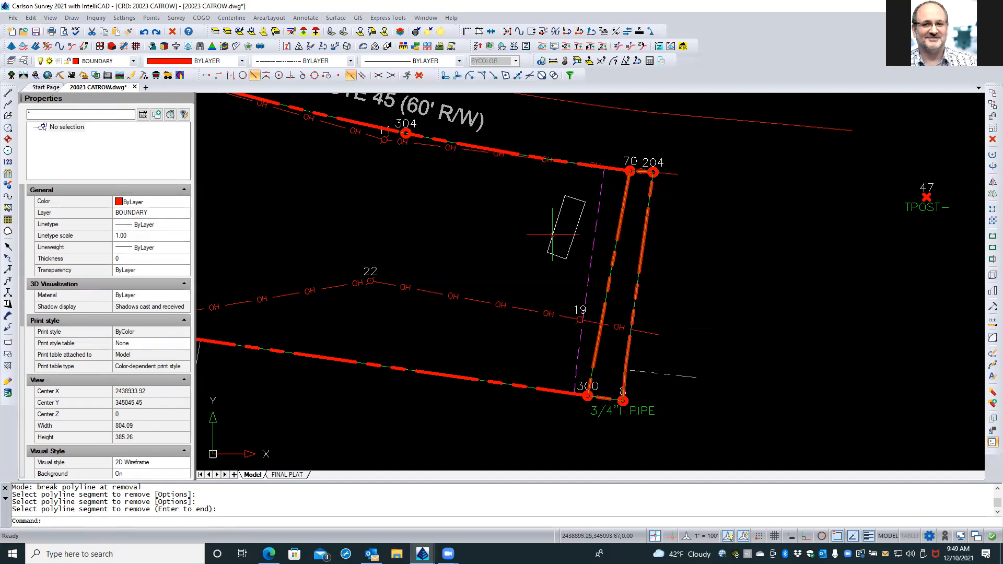
# Check the geometry and closed status of the lot's BOUNDARY polyline through point 304, leaving it deselected.
pyautogui.click(416, 137)
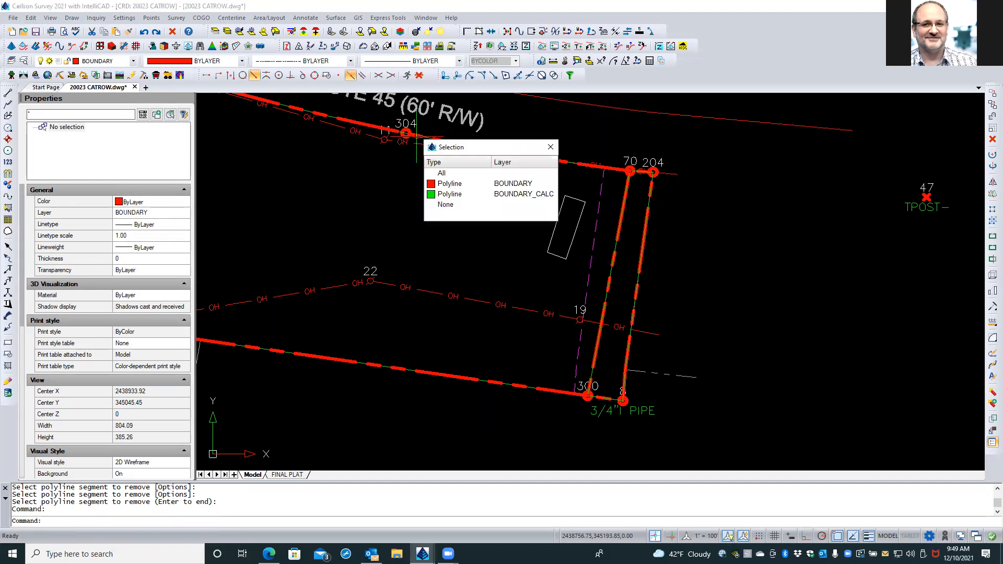
pyautogui.click(449, 184)
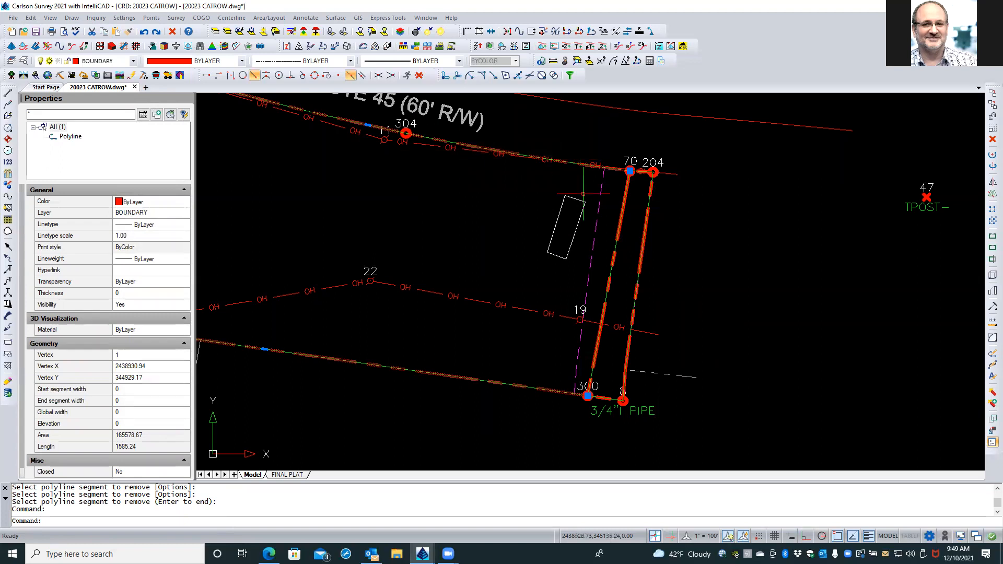
pyautogui.scroll(-2, 144, 415)
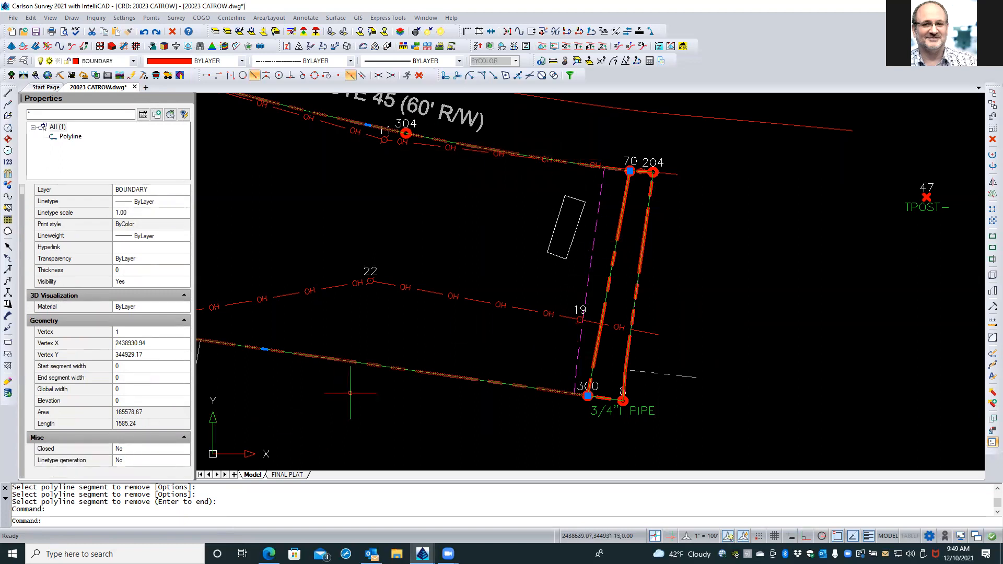
pyautogui.press('Escape')
pyautogui.press('Escape')
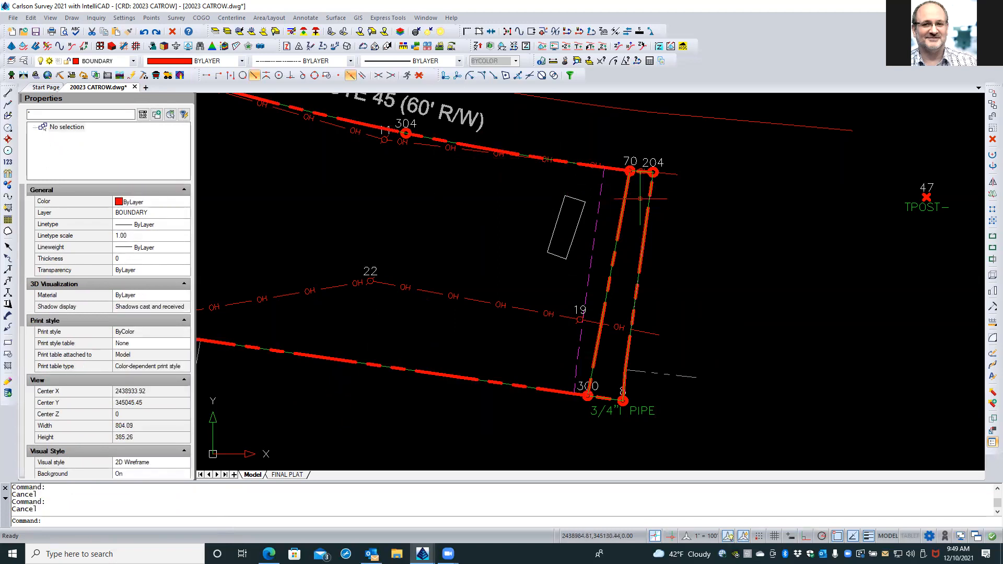
# Check the properties of the strip's BOUNDARY polyline through points 70, 204, 8 and 300, leaving it deselected.
pyautogui.click(645, 225)
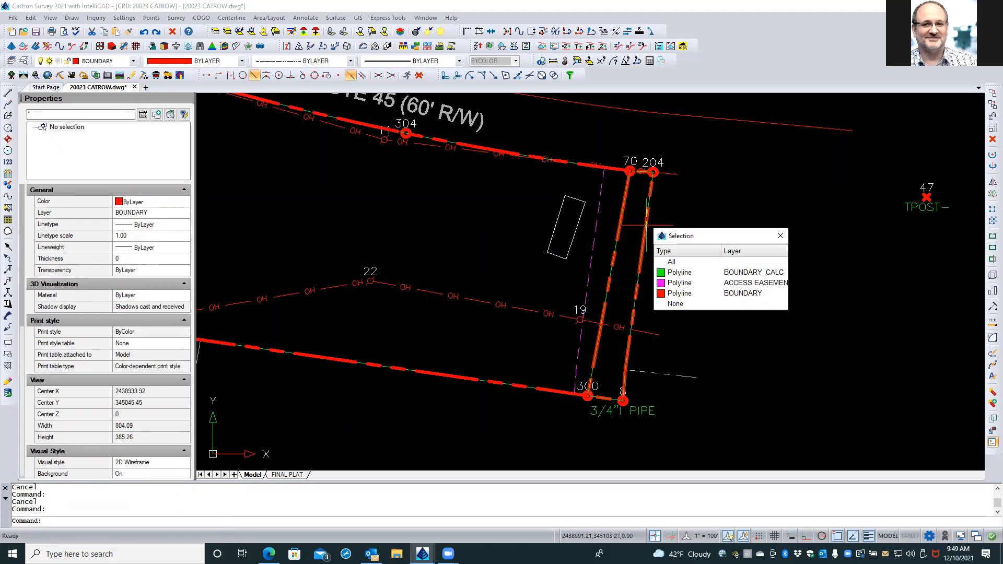
pyautogui.click(674, 297)
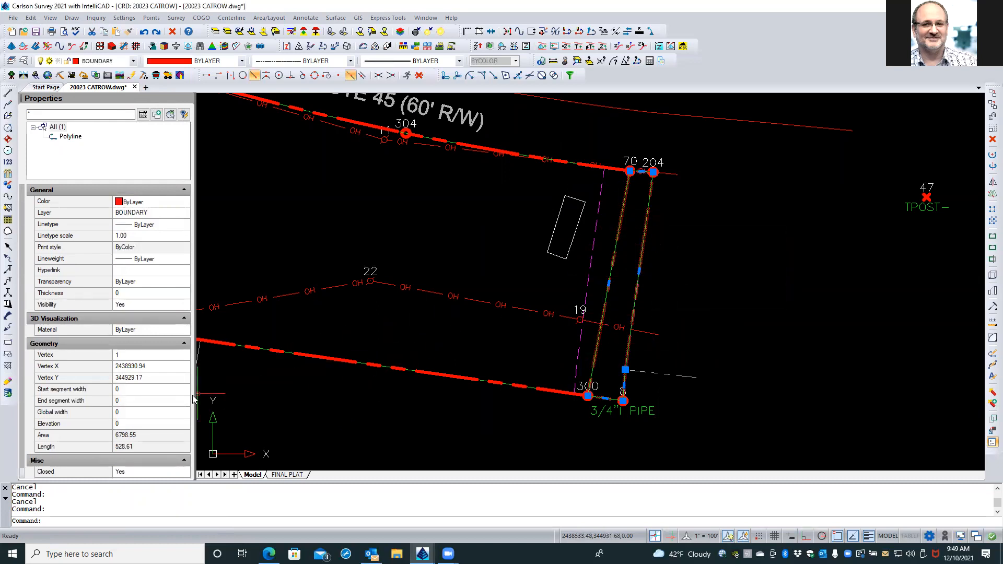
pyautogui.scroll(-1, 147, 406)
pyautogui.scroll(1, 148, 203)
pyautogui.scroll(-1, 153, 265)
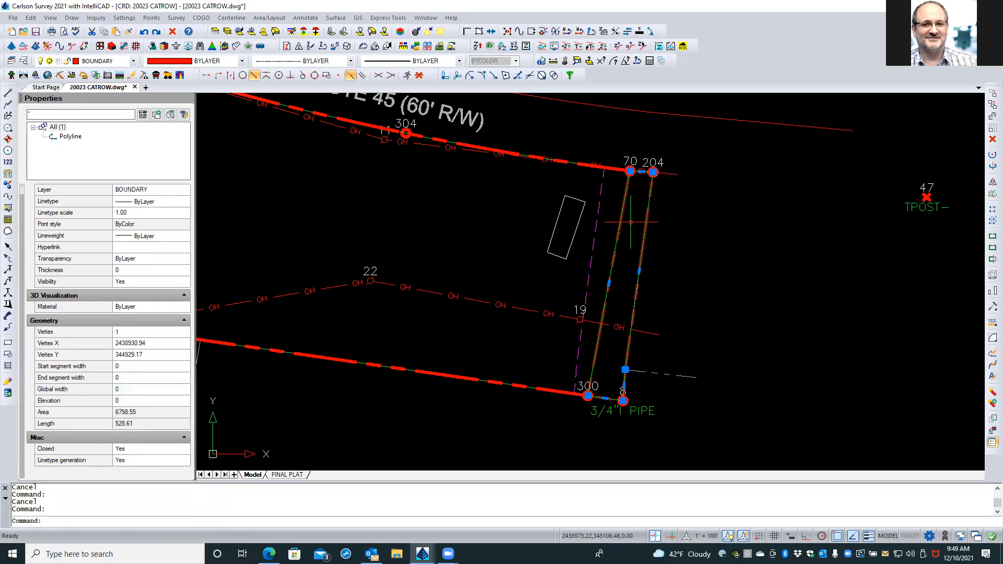
pyautogui.press('Escape')
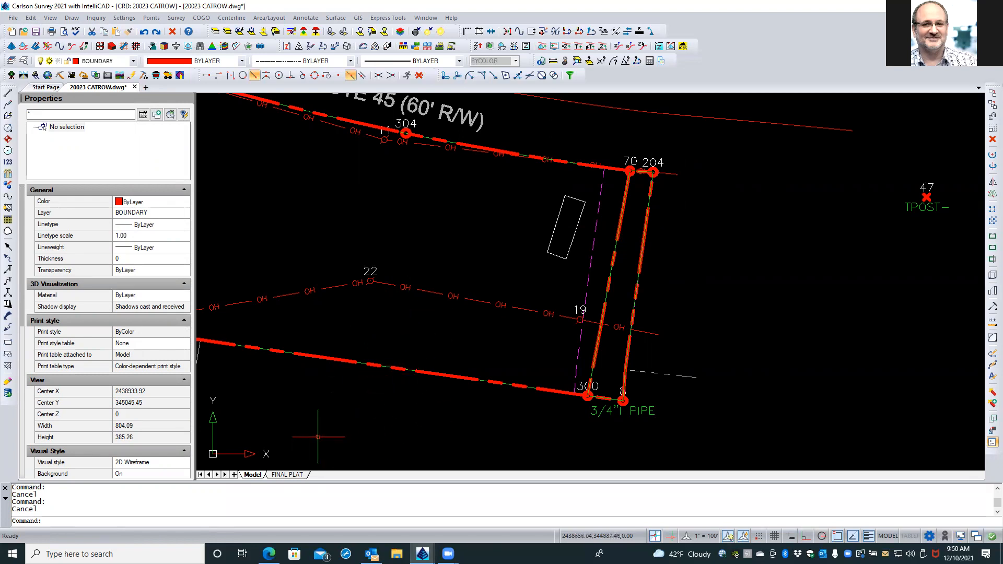
# Freeze the BOUNDARY_CALC layer in the FINAL PLAT layout's plat viewport and close the layer manager.
pyautogui.click(287, 475)
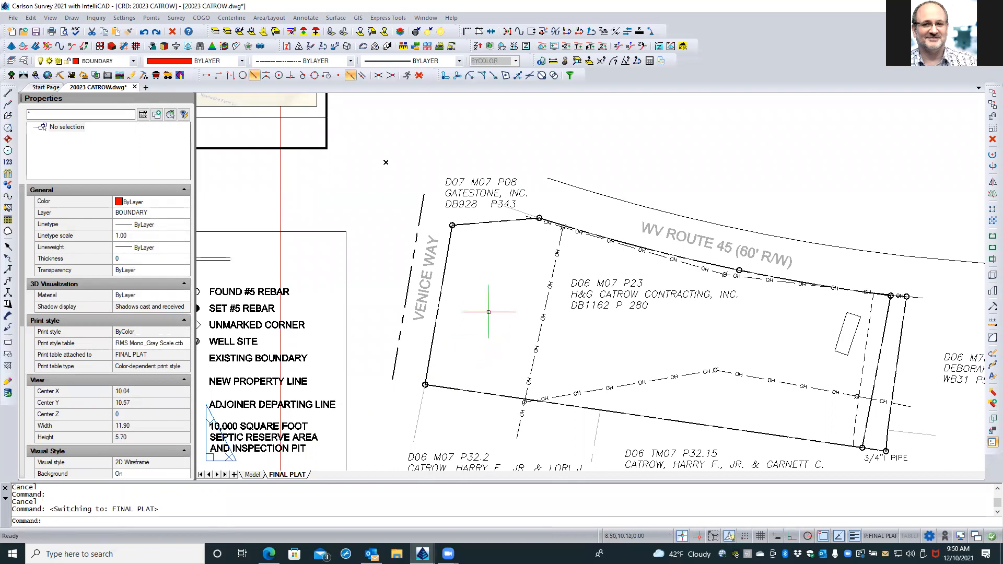
pyautogui.doubleClick(489, 307)
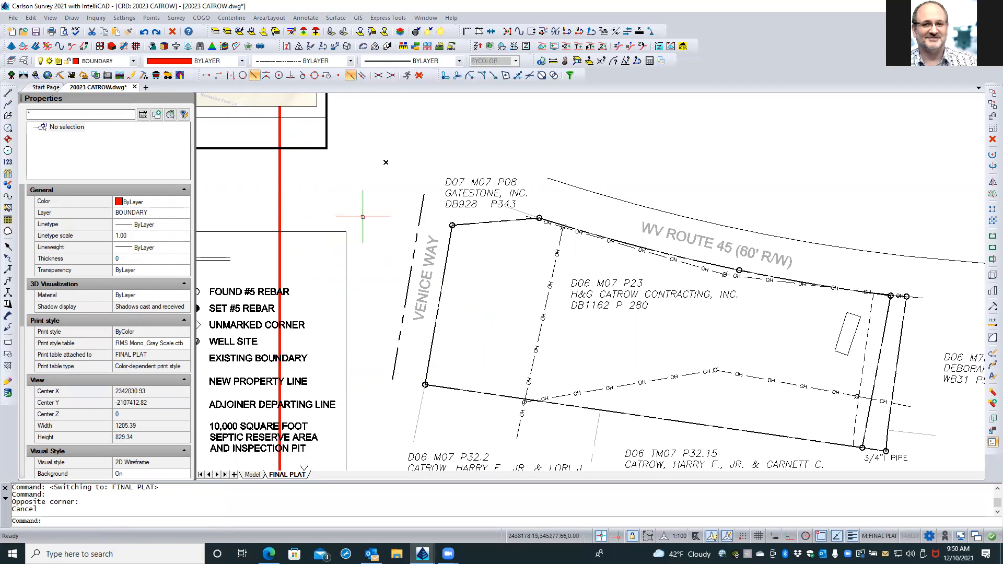
pyautogui.click(23, 62)
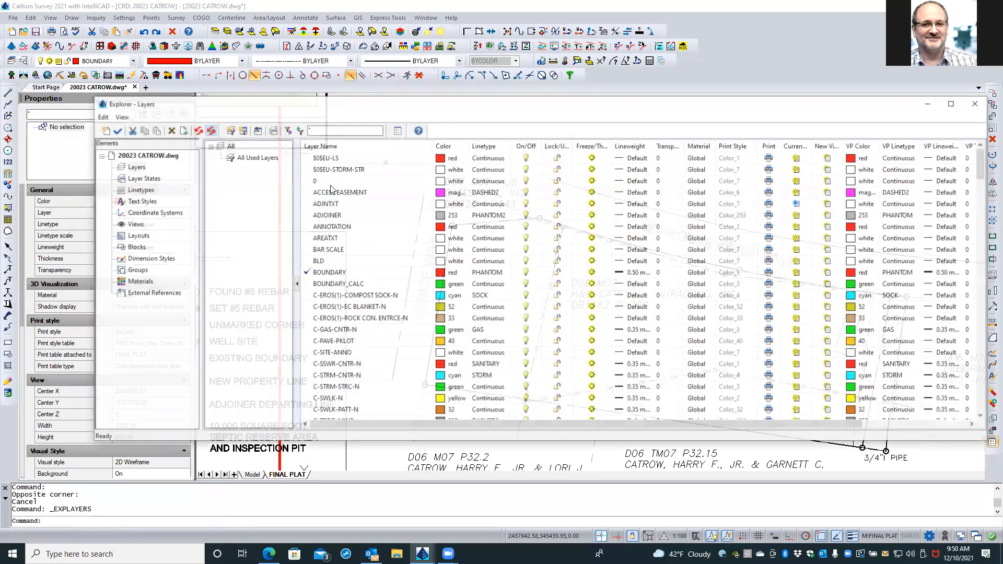
pyautogui.click(339, 285)
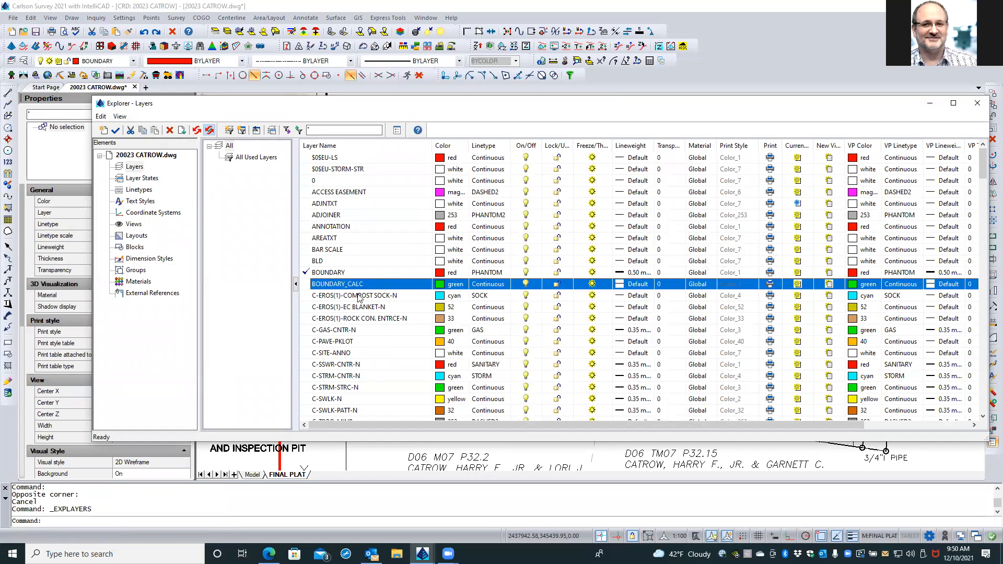
pyautogui.moveTo(429, 425); pyautogui.dragTo(439, 426)
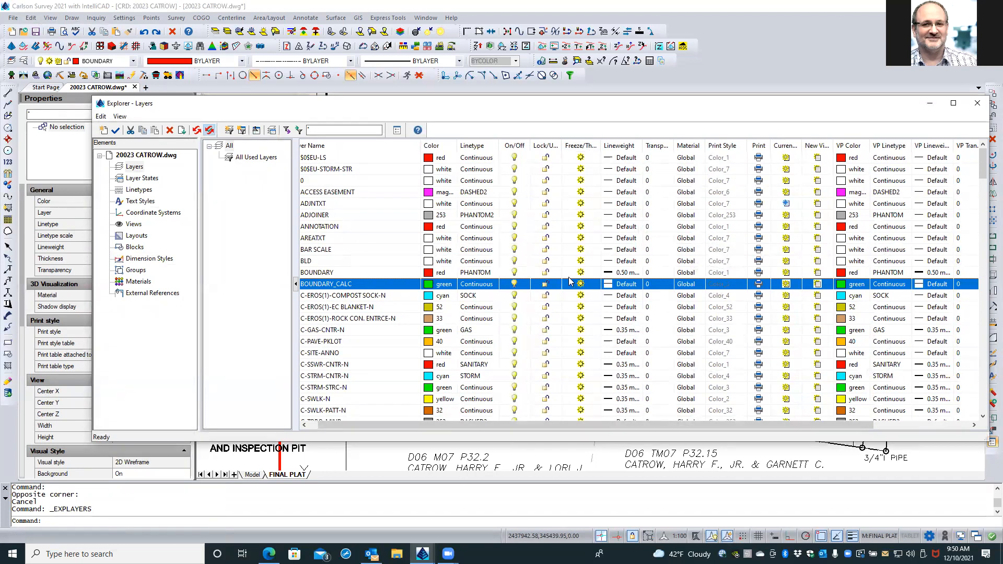
pyautogui.moveTo(549, 426); pyautogui.dragTo(597, 421)
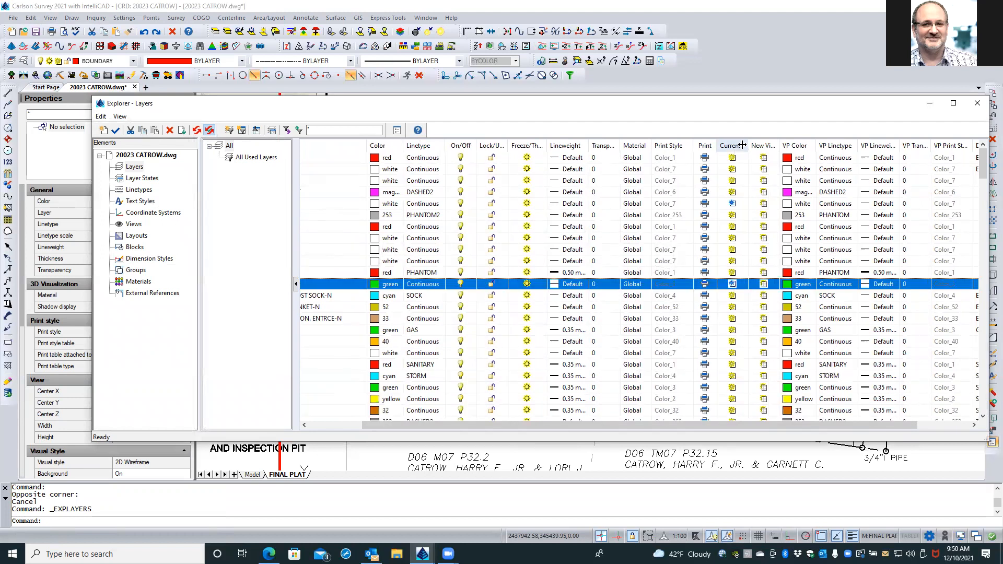
pyautogui.moveTo(748, 142)
pyautogui.mouseDown()
pyautogui.moveTo(788, 145)
pyautogui.moveTo(757, 145)
pyautogui.mouseUp()
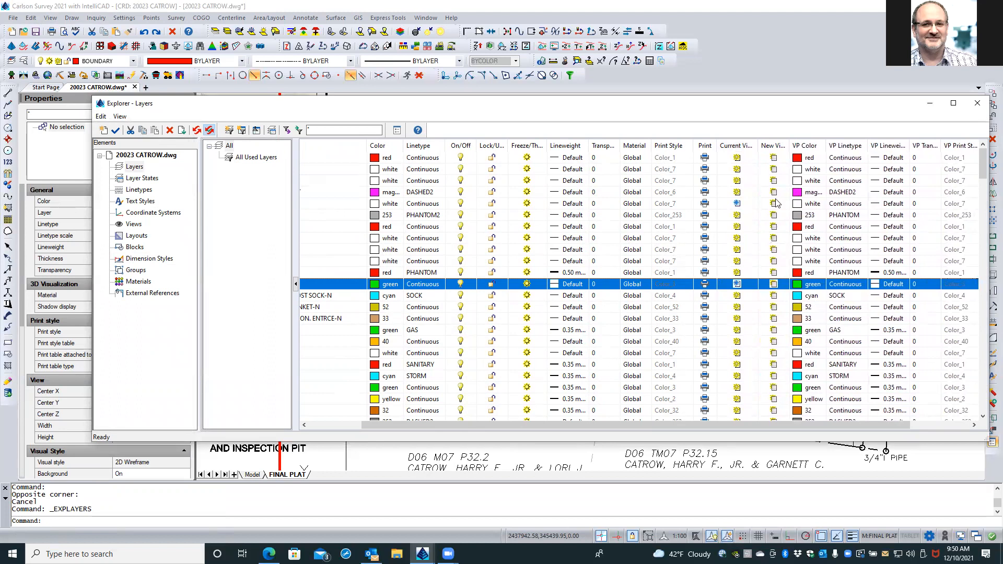
pyautogui.click(977, 103)
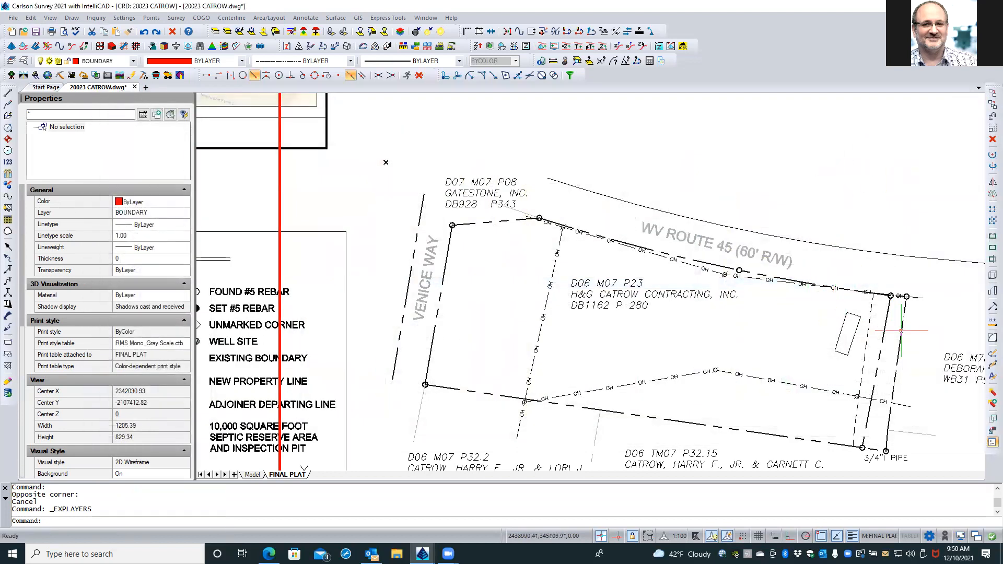
# Examine the strip's boundary lines near the 3/4" pipe in the FINAL PLAT layout for overlapping linework.
pyautogui.scroll(1, 906, 362)
pyautogui.scroll(1, 907, 362)
pyautogui.moveTo(858, 325); pyautogui.dragTo(742, 224, button='middle')
pyautogui.scroll(-1, 742, 225)
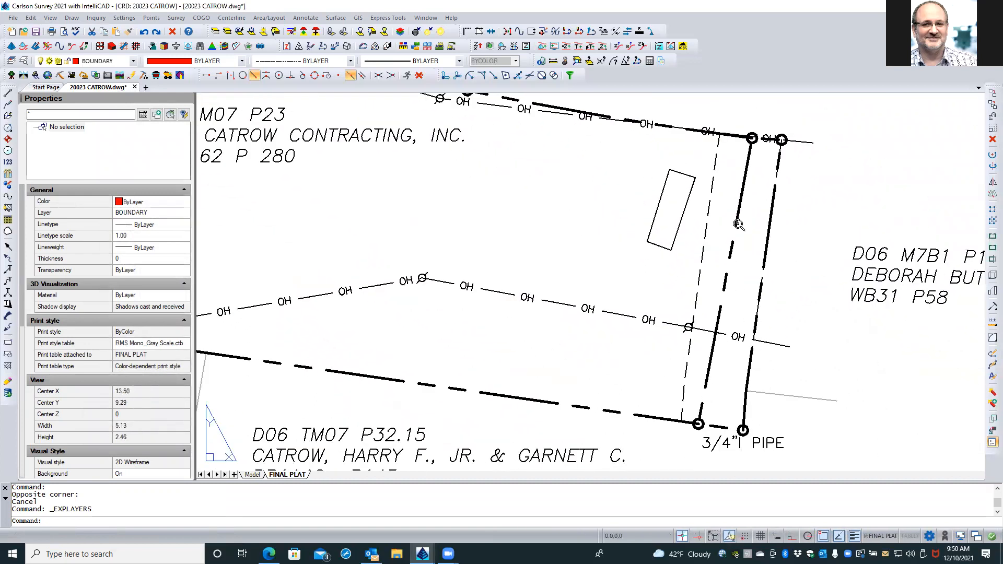
pyautogui.scroll(1, 770, 309)
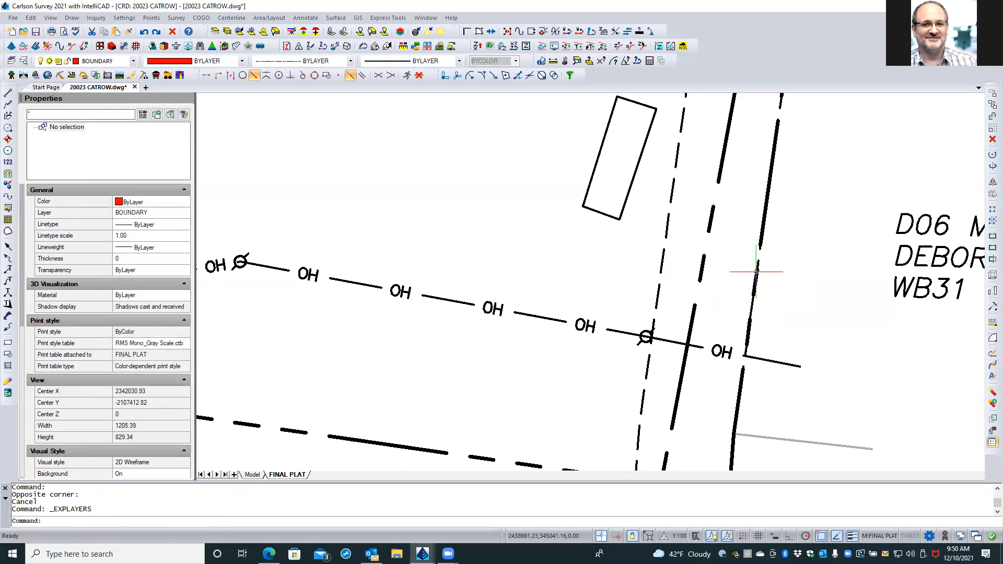
pyautogui.scroll(-3, 719, 271)
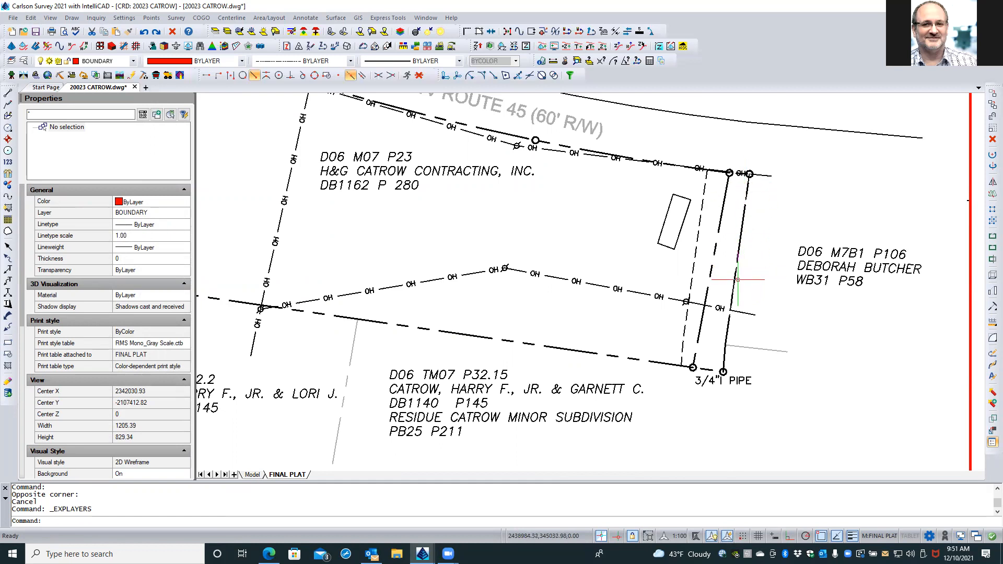
# In model space, move the ACCESS EASEMENT polyline overlapping the strip's line between points 204 and 8 about 40 ft northwest.
pyautogui.click(252, 475)
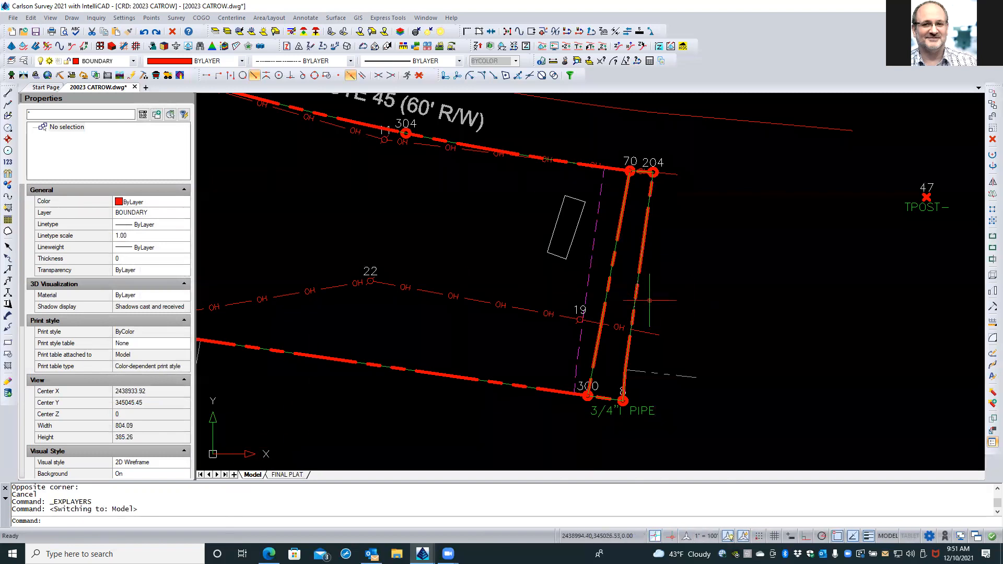
pyautogui.scroll(2, 646, 301)
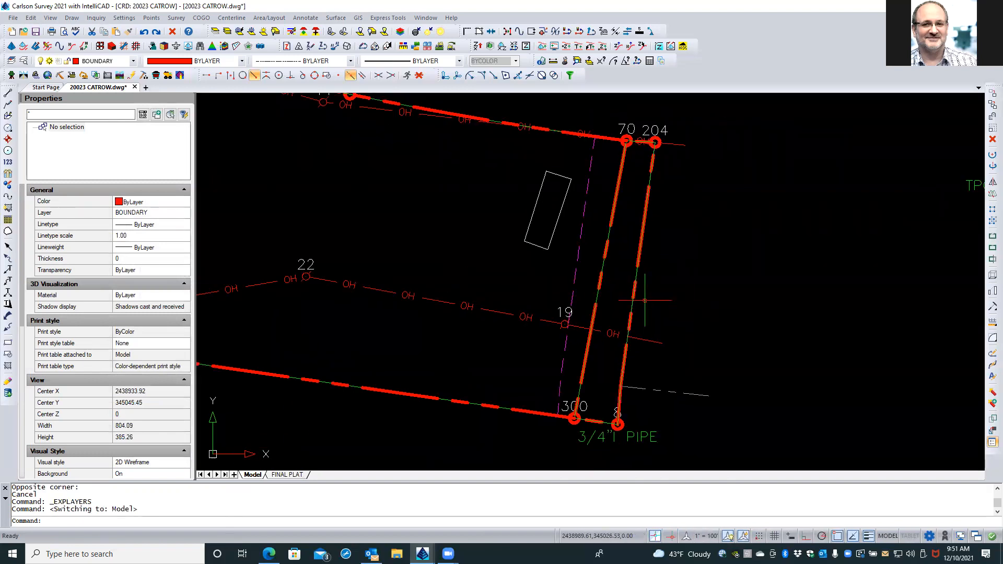
pyautogui.scroll(2, 645, 301)
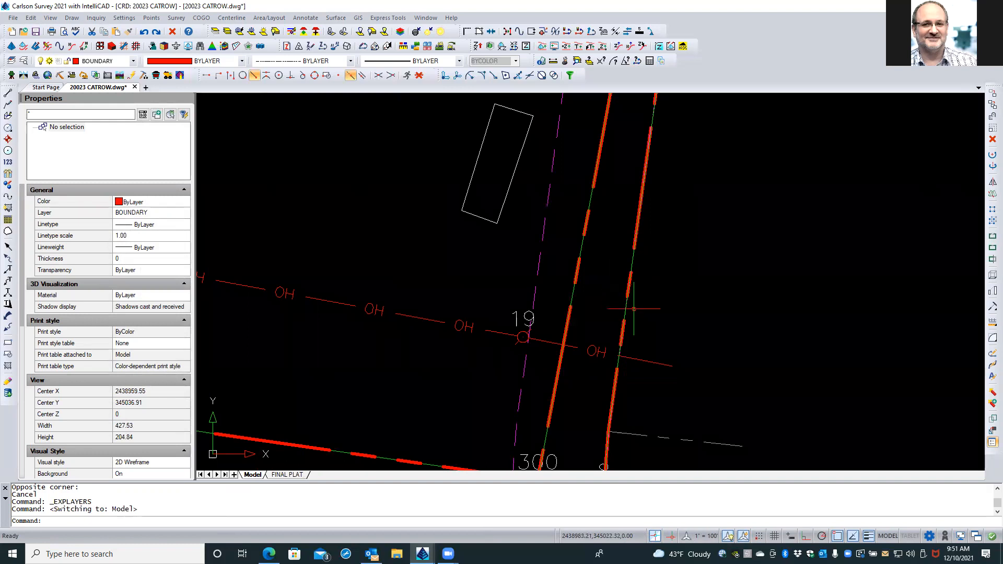
pyautogui.scroll(3, 631, 344)
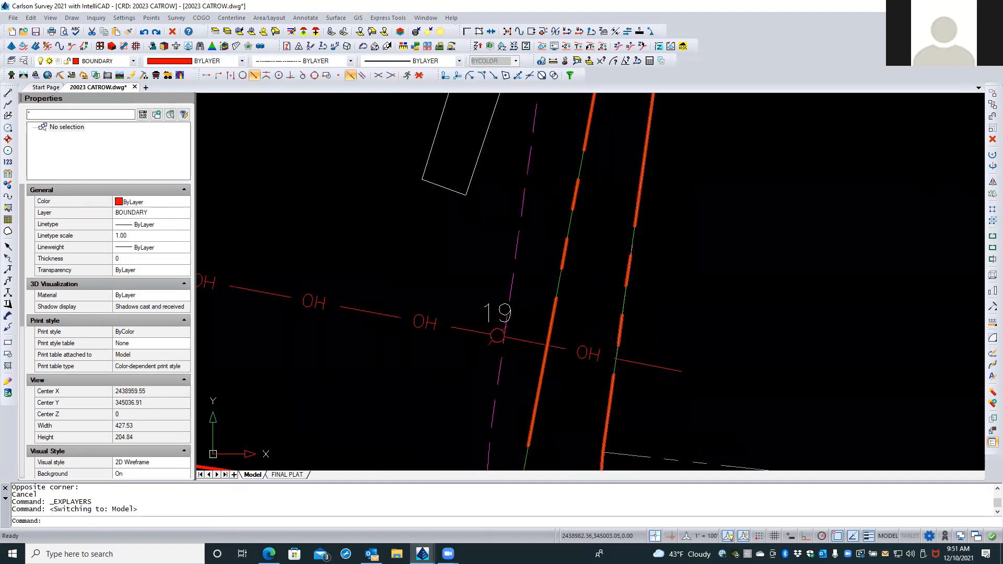
pyautogui.click(610, 353)
pyautogui.click(662, 410)
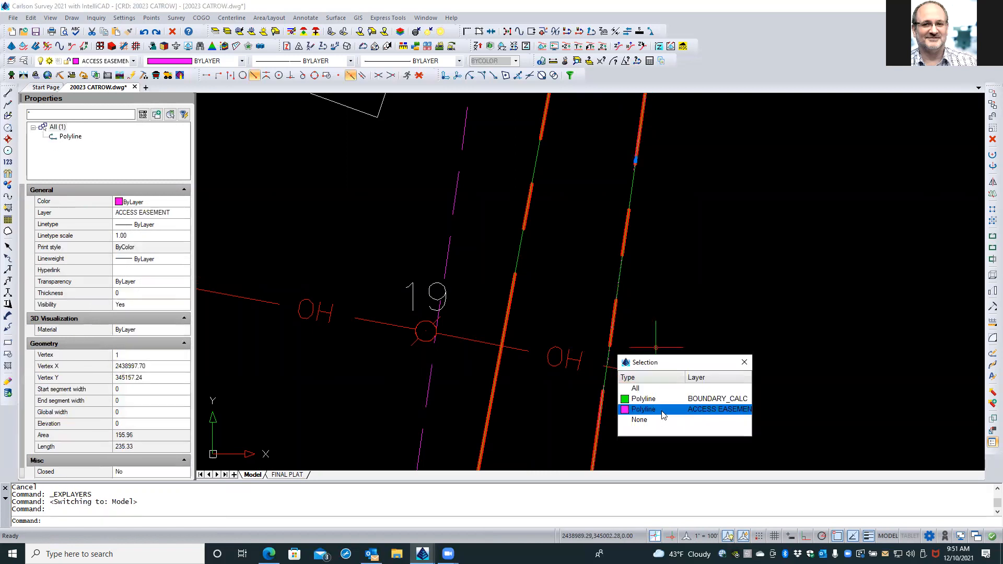
pyautogui.scroll(-5, 678, 312)
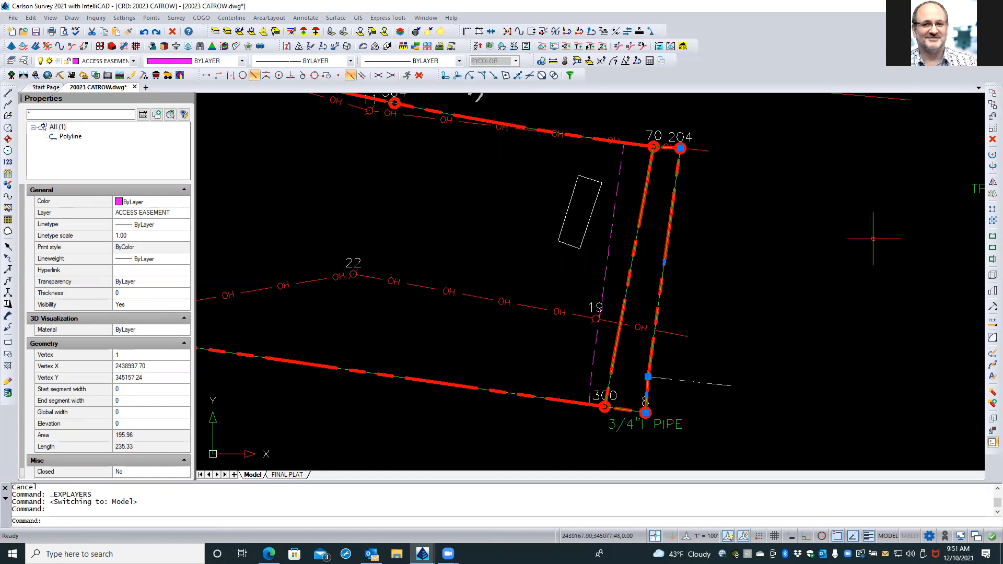
pyautogui.click(989, 97)
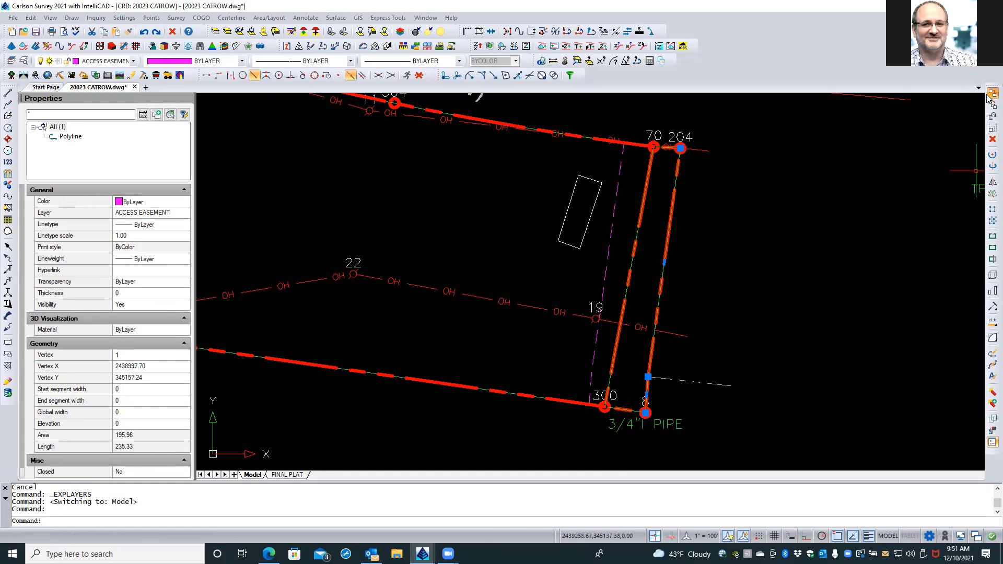
pyautogui.click(804, 243)
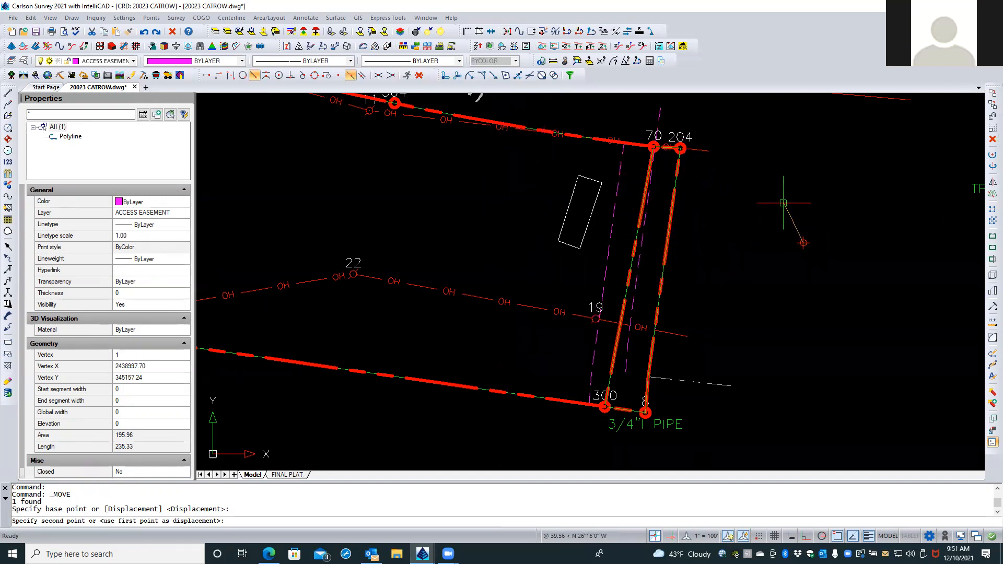
pyautogui.press('Escape')
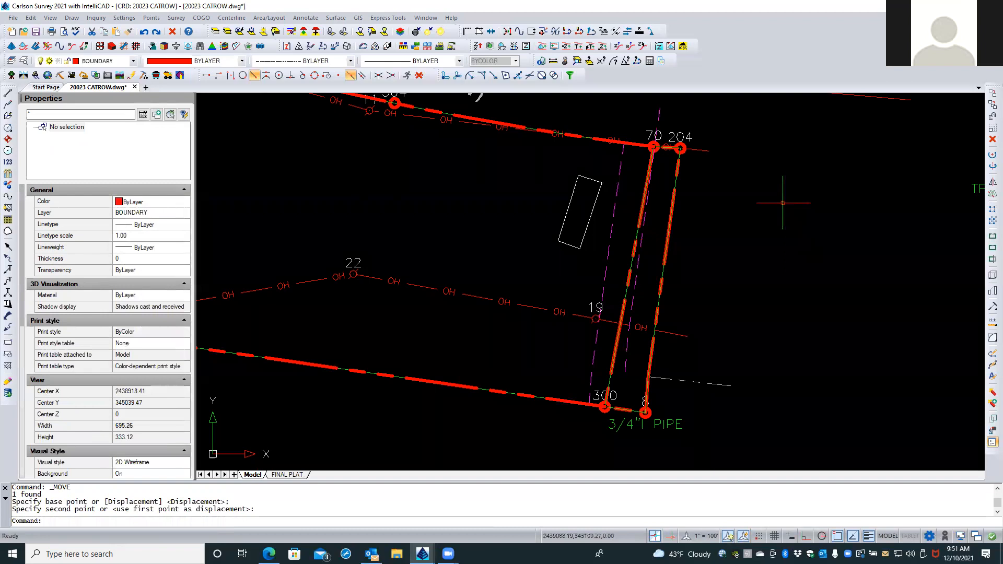
# Erase the displaced ACCESS EASEMENT polyline beside point 70 and return to the FINAL PLAT layout.
pyautogui.click(659, 110)
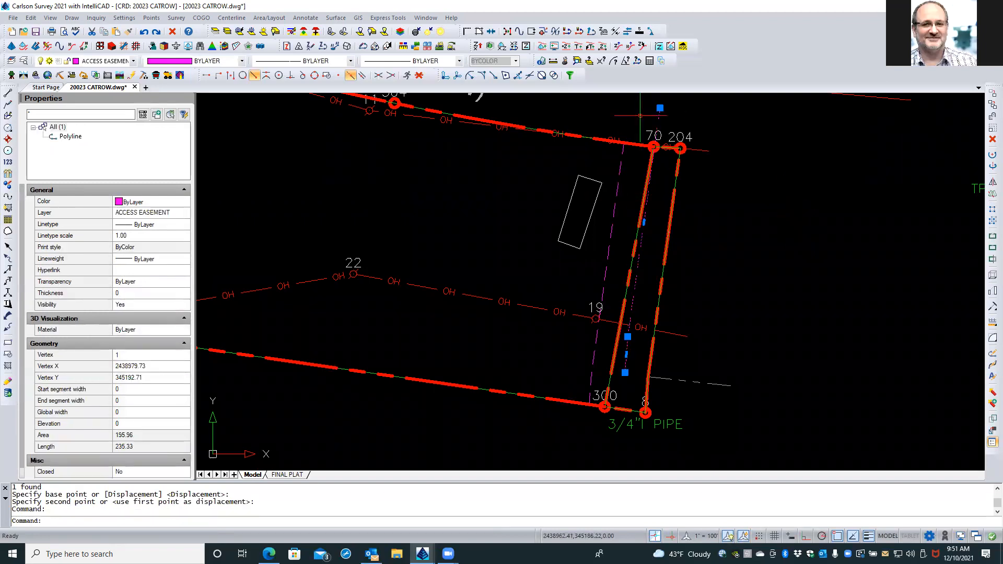
pyautogui.press('Delete')
pyautogui.scroll(-1, 317, 387)
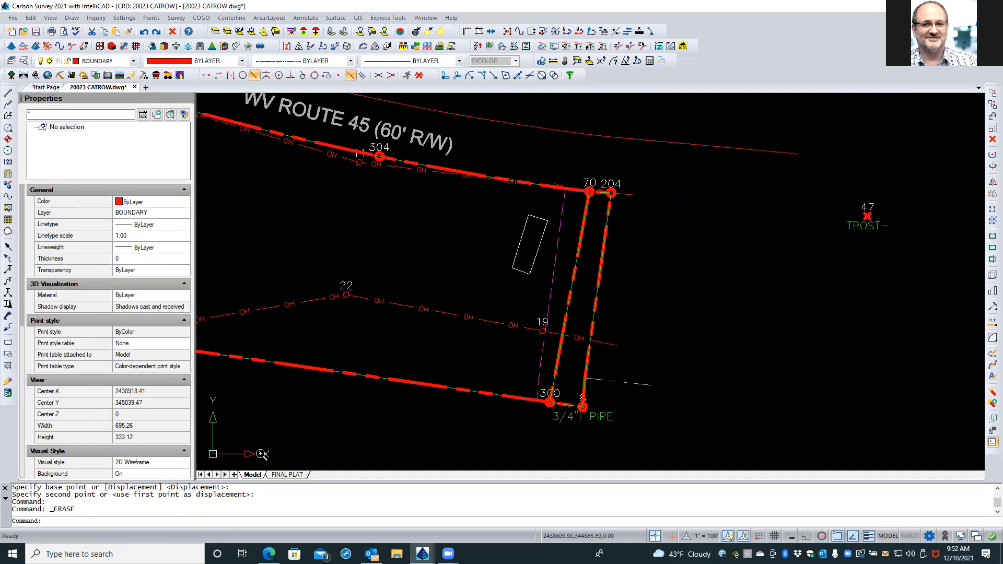
pyautogui.click(287, 475)
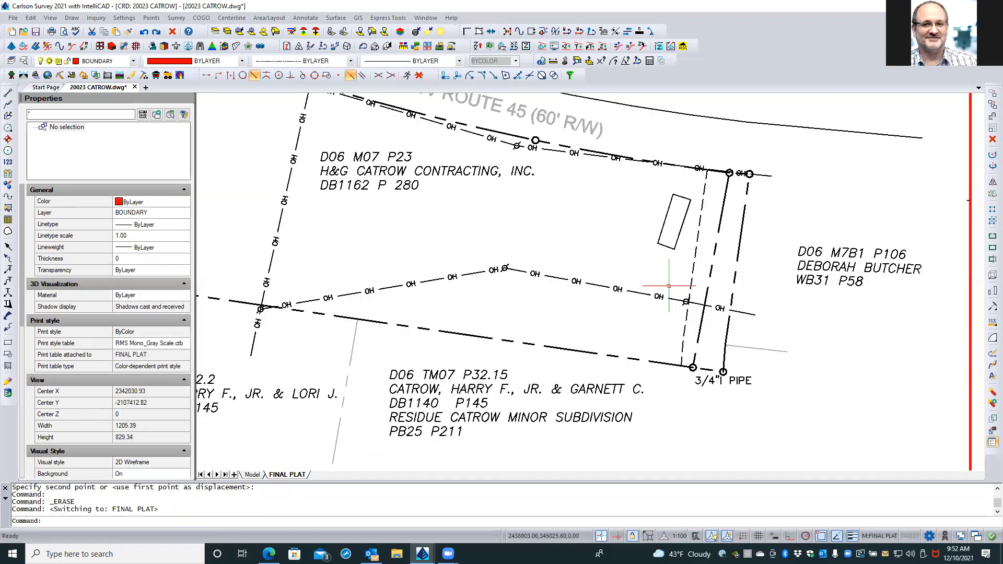
# Check the strip's linework in the FINAL PLAT layout, return to model space and save the drawing.
pyautogui.scroll(2, 744, 247)
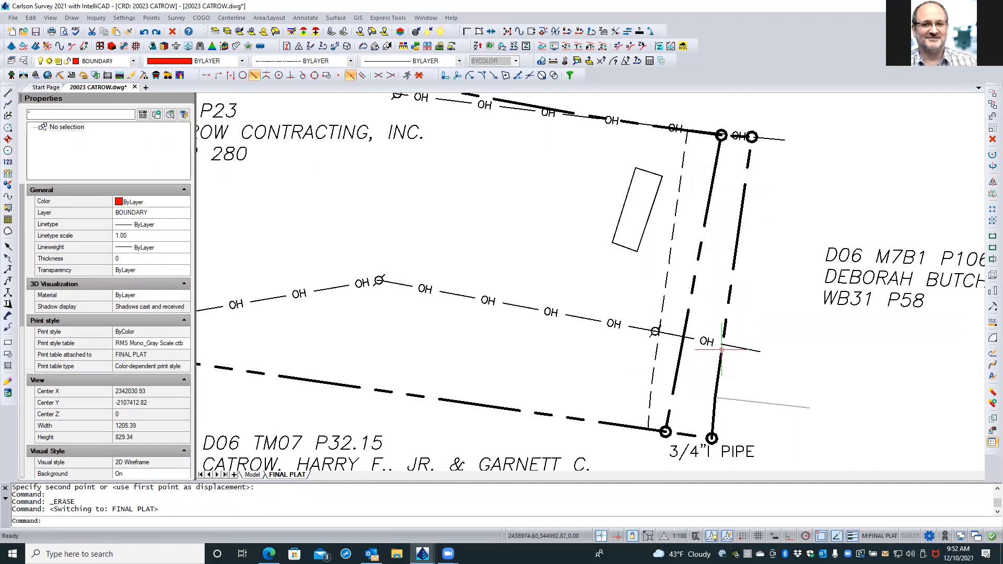
pyautogui.scroll(-2, 722, 349)
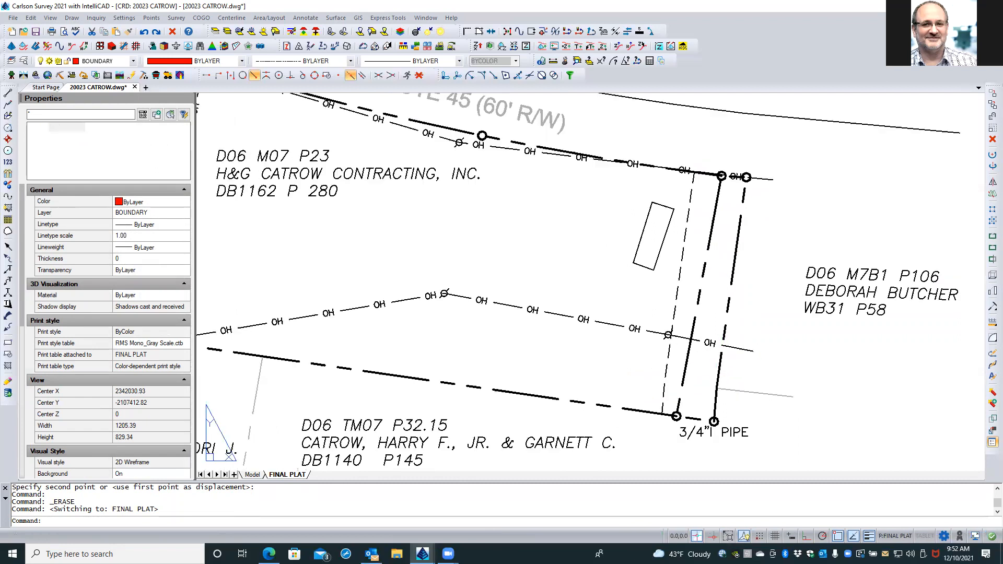
pyautogui.click(253, 475)
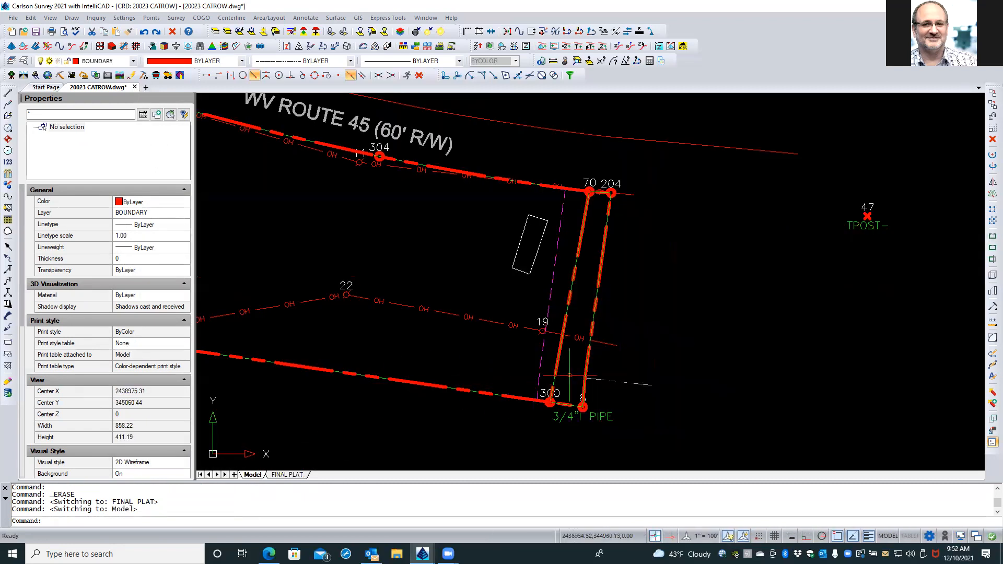
pyautogui.scroll(-1, 624, 360)
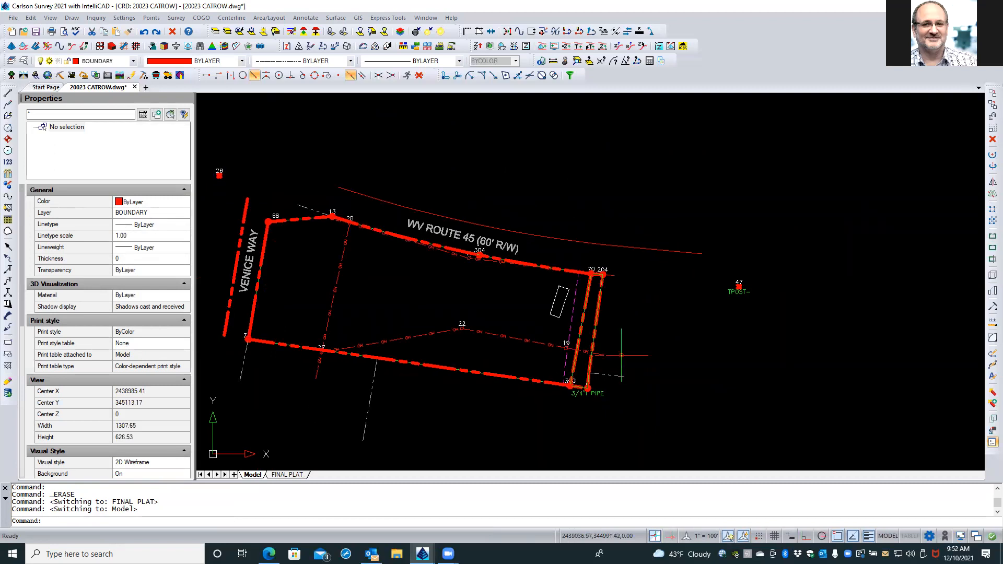
pyautogui.click(36, 32)
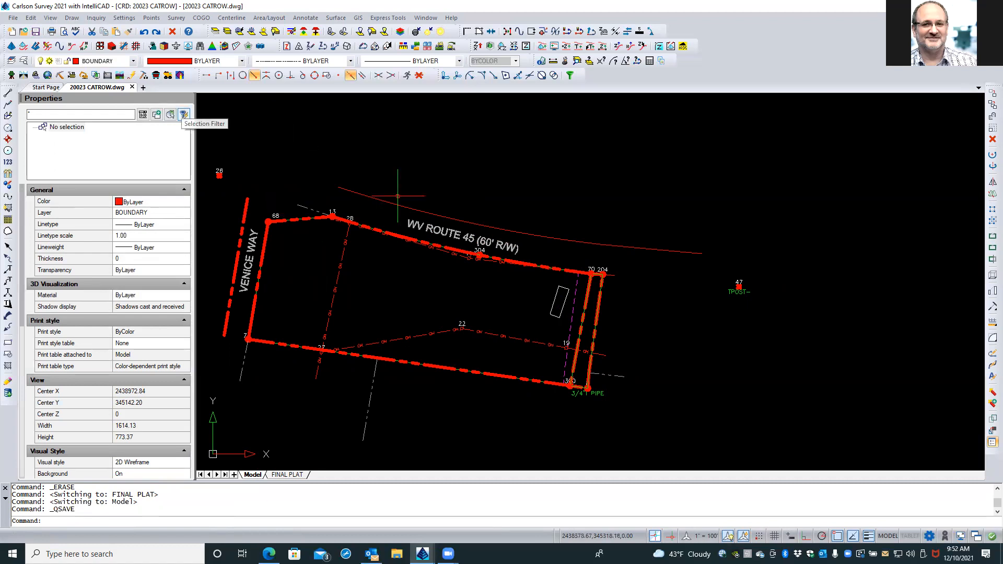
# Examine the parcel's boundary lines and corner points in model space, from Venice Way to the adjoiner line near point 8.
pyautogui.scroll(1, 617, 275)
pyautogui.scroll(2, 617, 275)
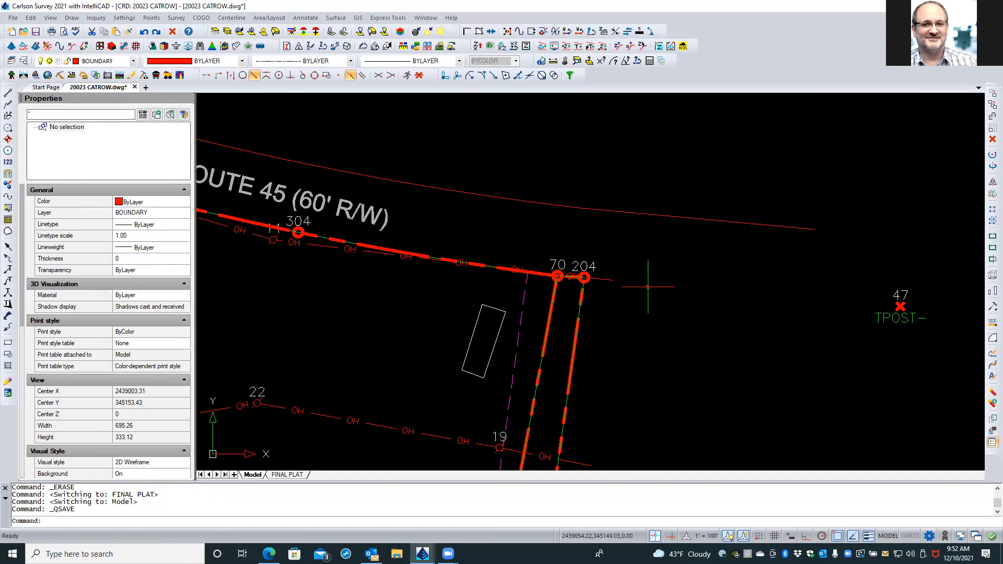
pyautogui.scroll(-3, 649, 280)
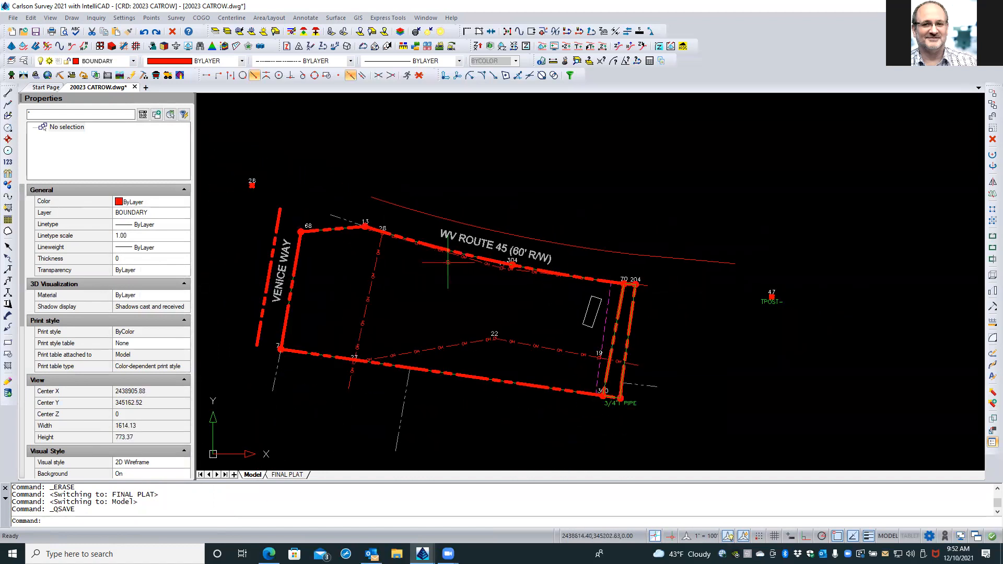
pyautogui.scroll(2, 320, 210)
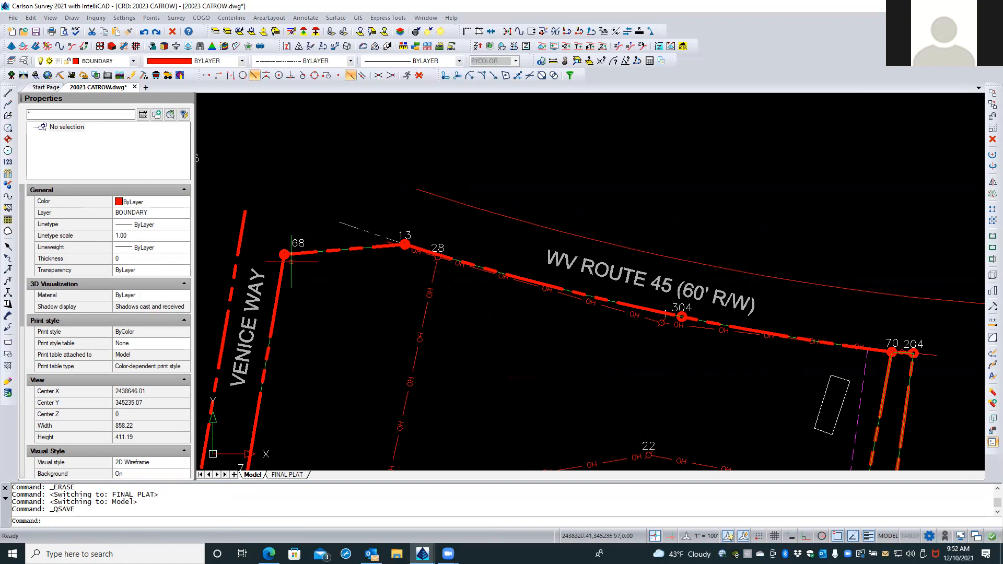
pyautogui.moveTo(313, 242)
pyautogui.mouseDown(button='middle')
pyautogui.moveTo(293, 154)
pyautogui.moveTo(648, 223)
pyautogui.mouseUp(button='middle')
pyautogui.scroll(-2, 277, 151)
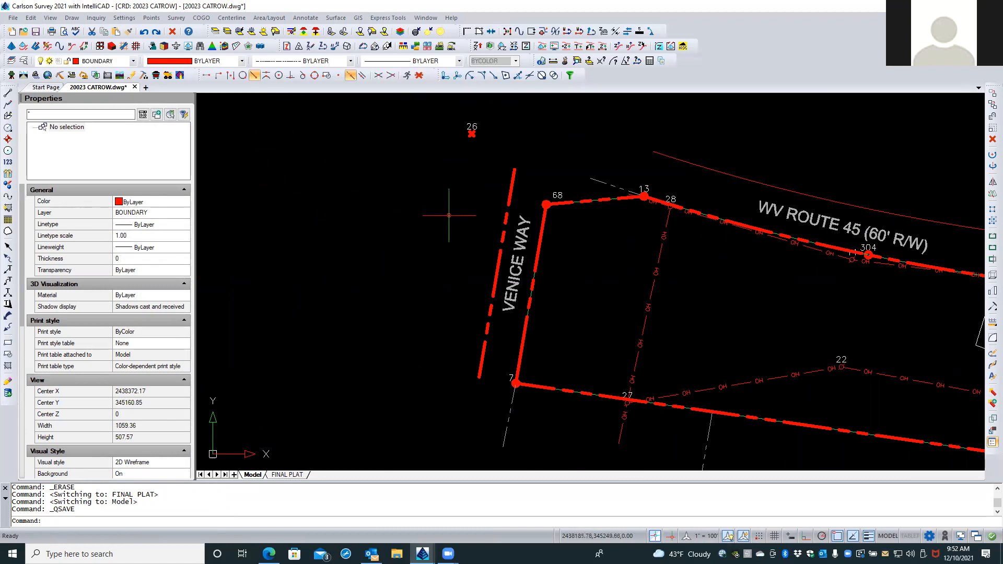
pyautogui.click(682, 297)
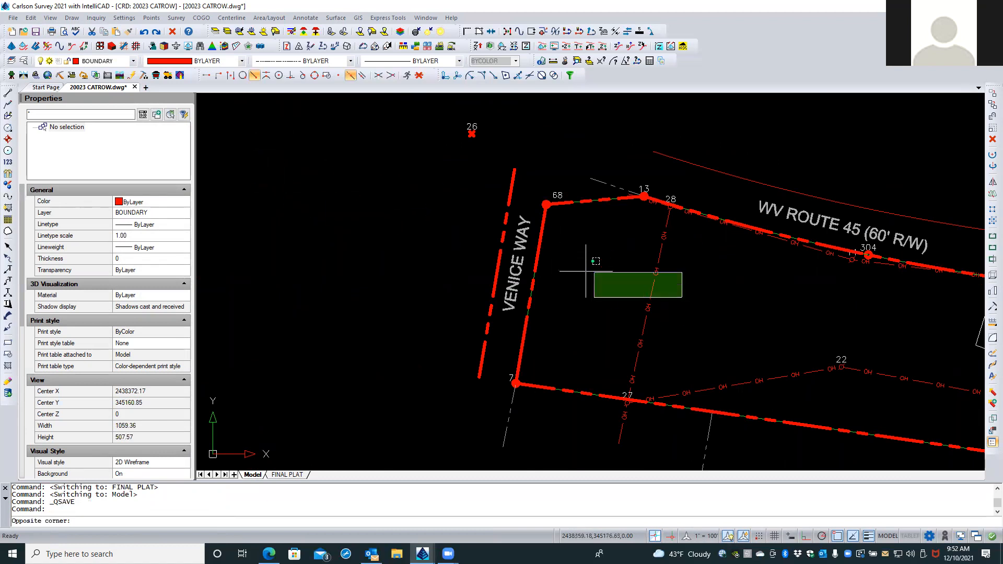
pyautogui.press('Escape')
pyautogui.moveTo(470, 242); pyautogui.dragTo(276, 189, button='middle')
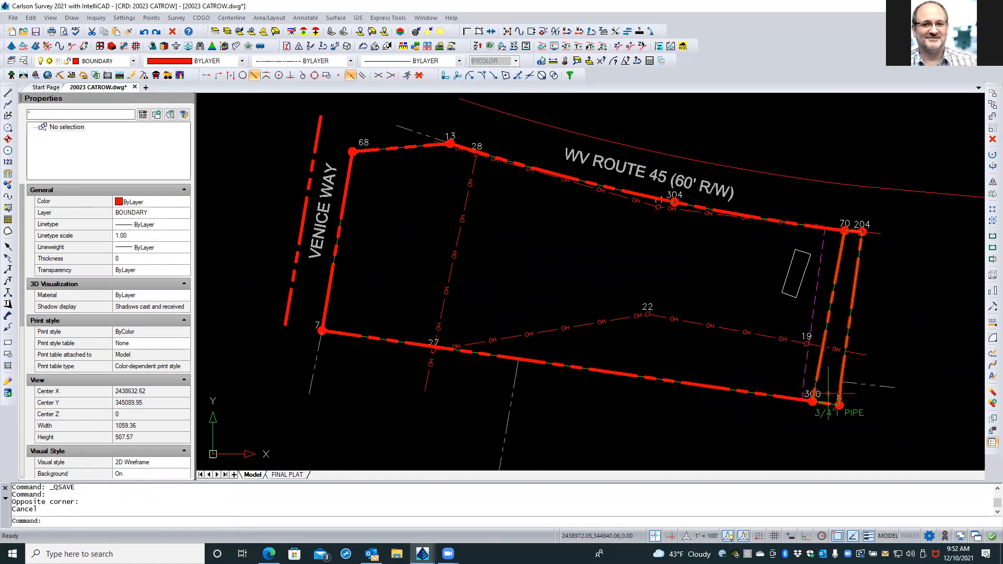
pyautogui.scroll(3, 846, 389)
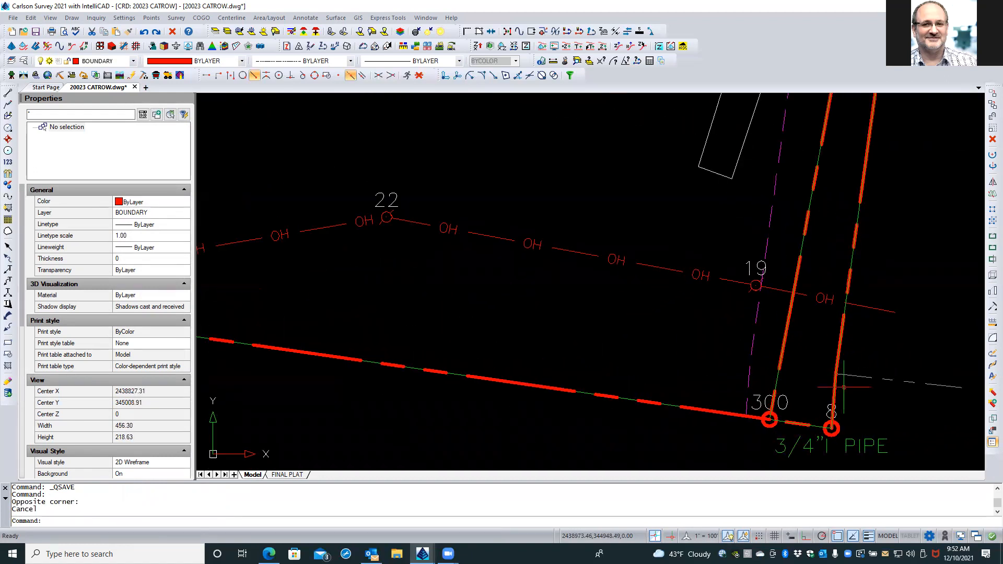
pyautogui.scroll(3, 843, 385)
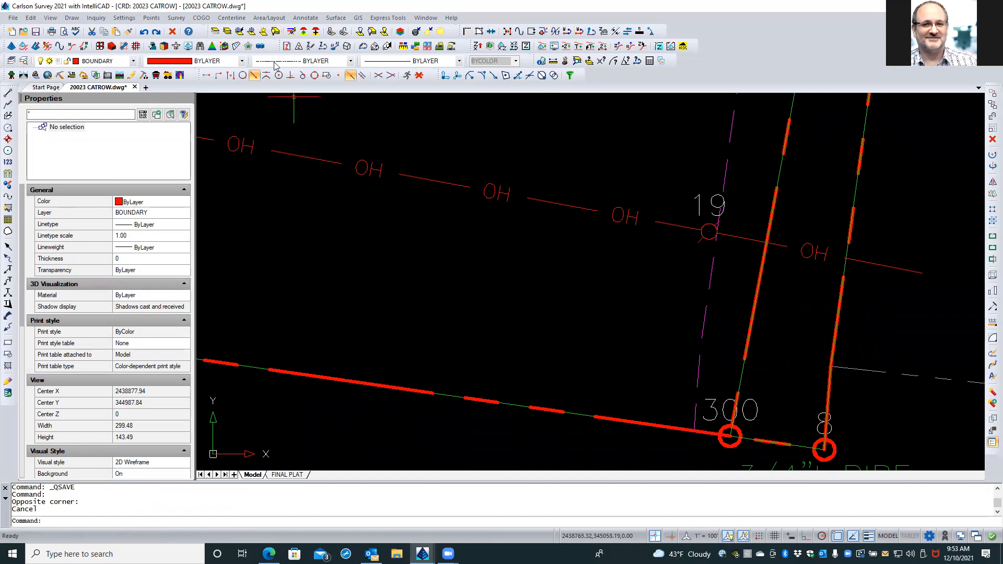
# Turn on and thaw all layers to inspect point 46 near the strip's south end, and undo the layer change.
pyautogui.click(275, 33)
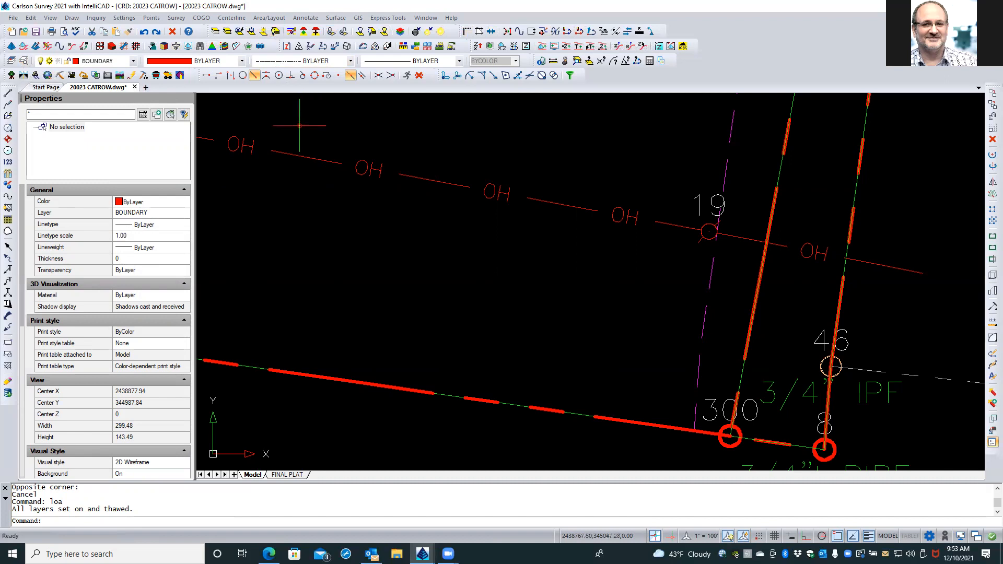
pyautogui.doubleClick(825, 343)
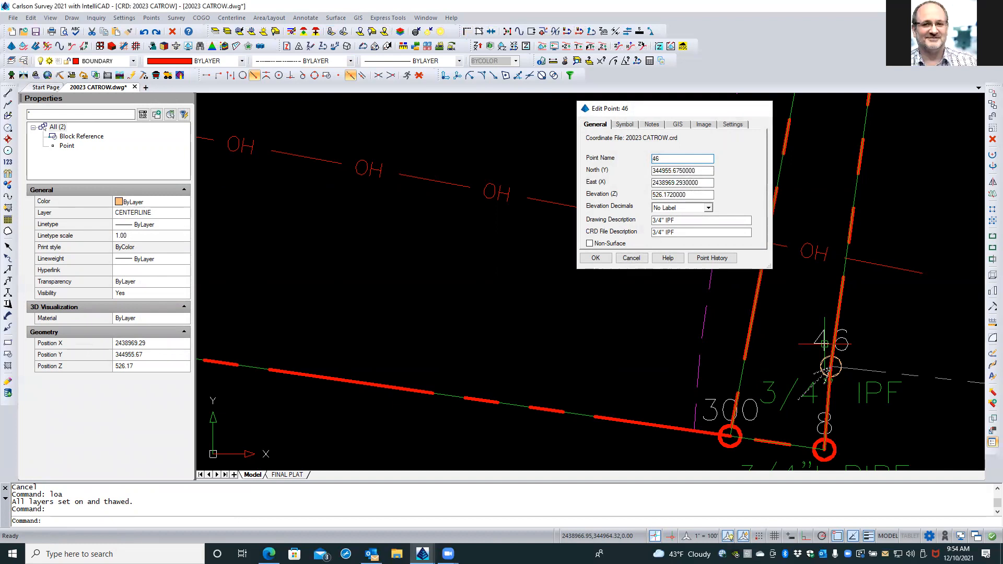
pyautogui.click(761, 109)
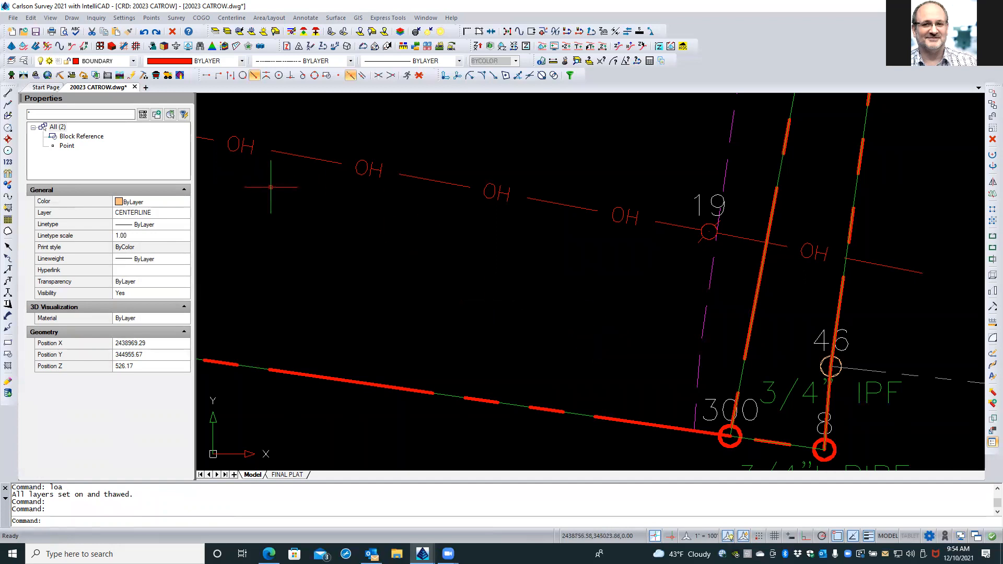
pyautogui.click(144, 32)
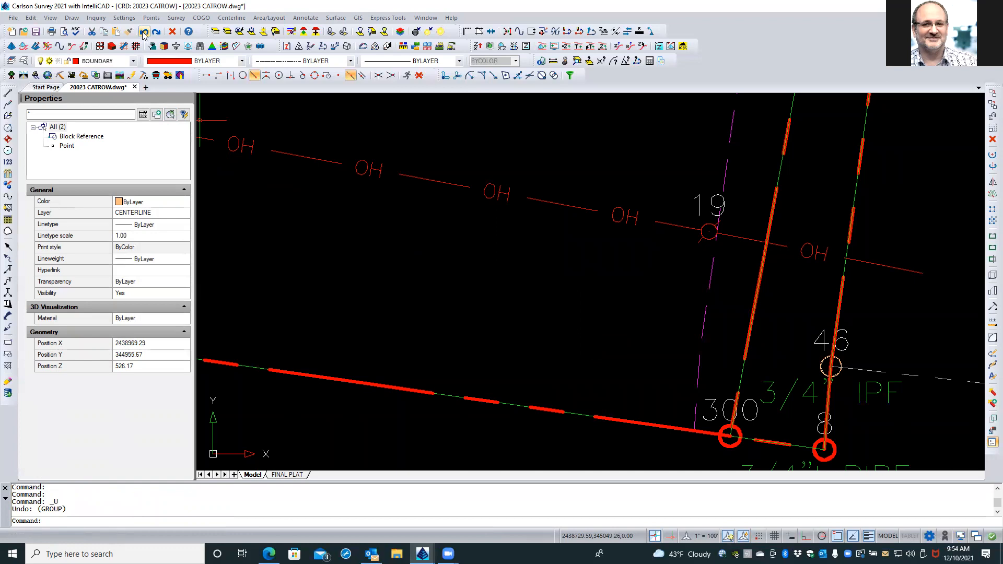
pyautogui.click(144, 32)
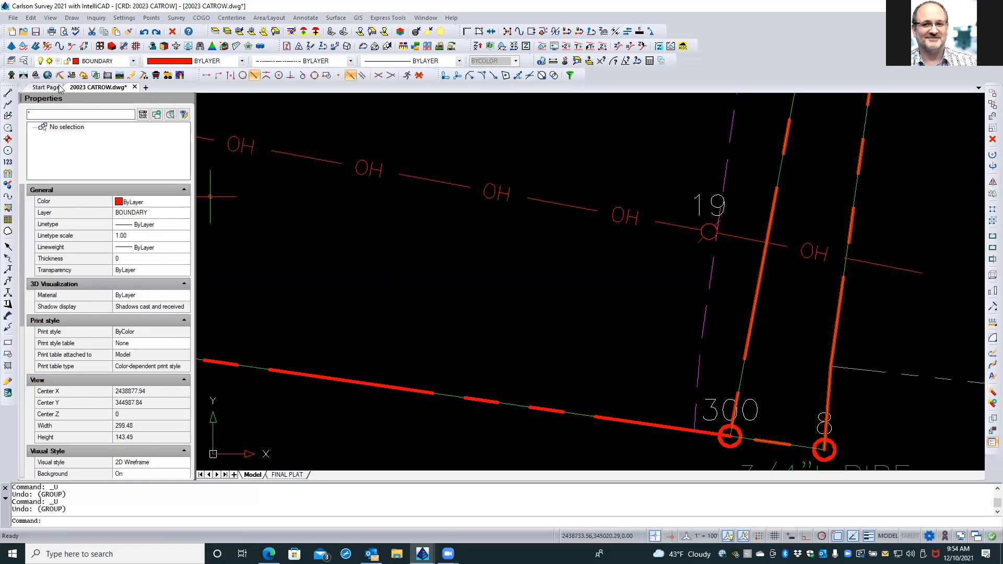
# Thaw the CENTERLINE layer and close the layer manager.
pyautogui.click(24, 62)
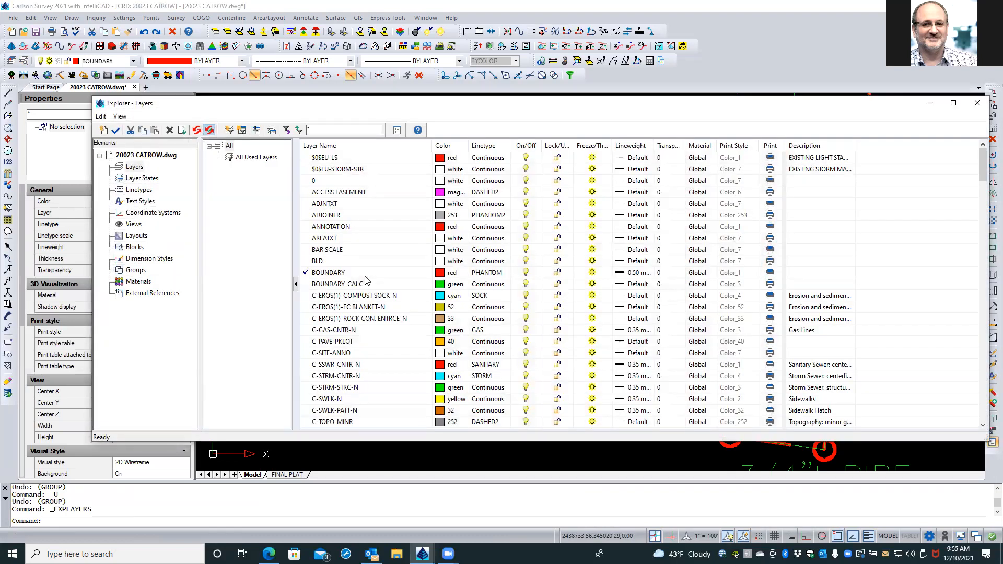
pyautogui.scroll(-3, 366, 280)
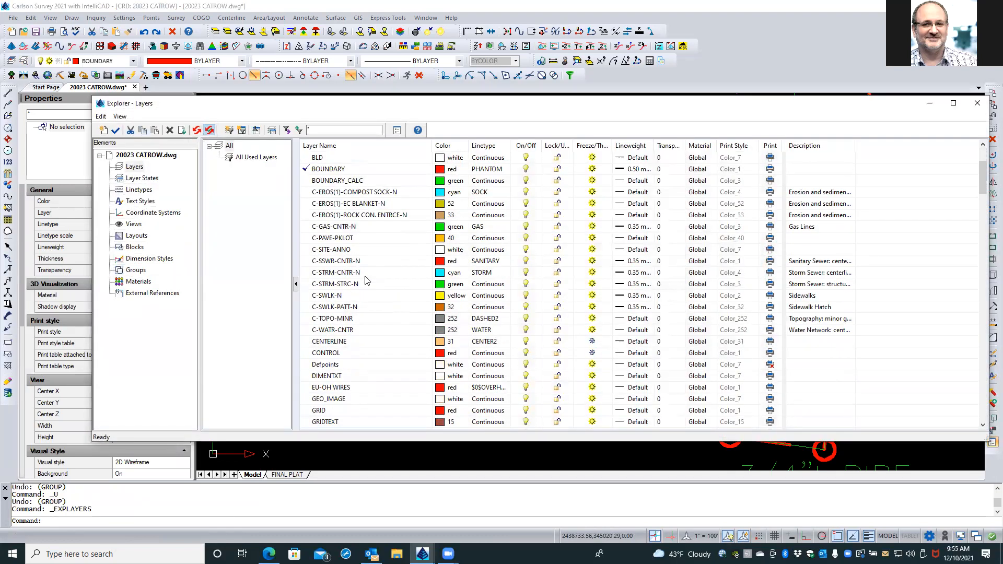
pyautogui.click(335, 343)
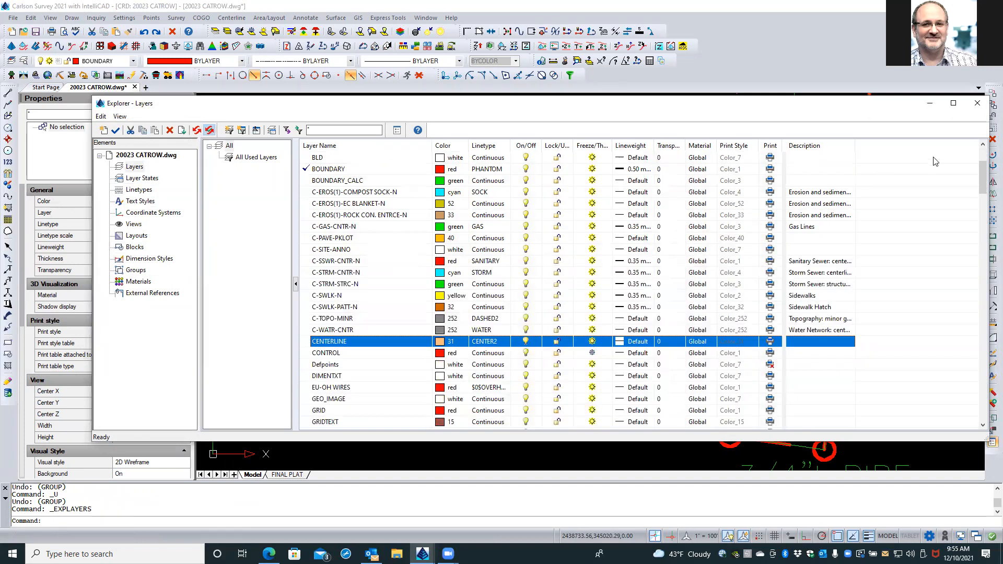
pyautogui.click(978, 103)
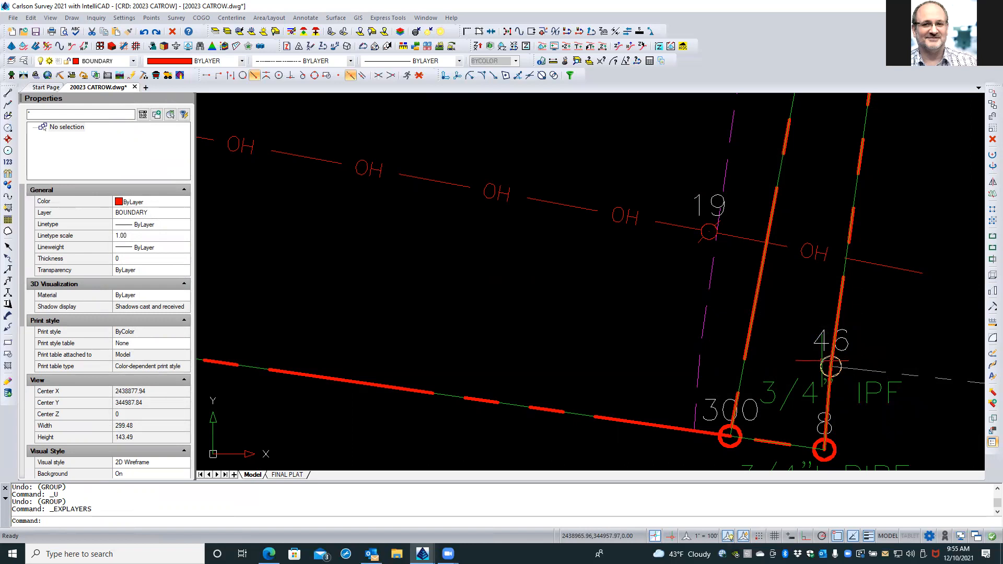
# Move point 46 and its symbol from the CENTERLINE layer to the BOUNDARY layer and clear the selection.
pyautogui.click(831, 361)
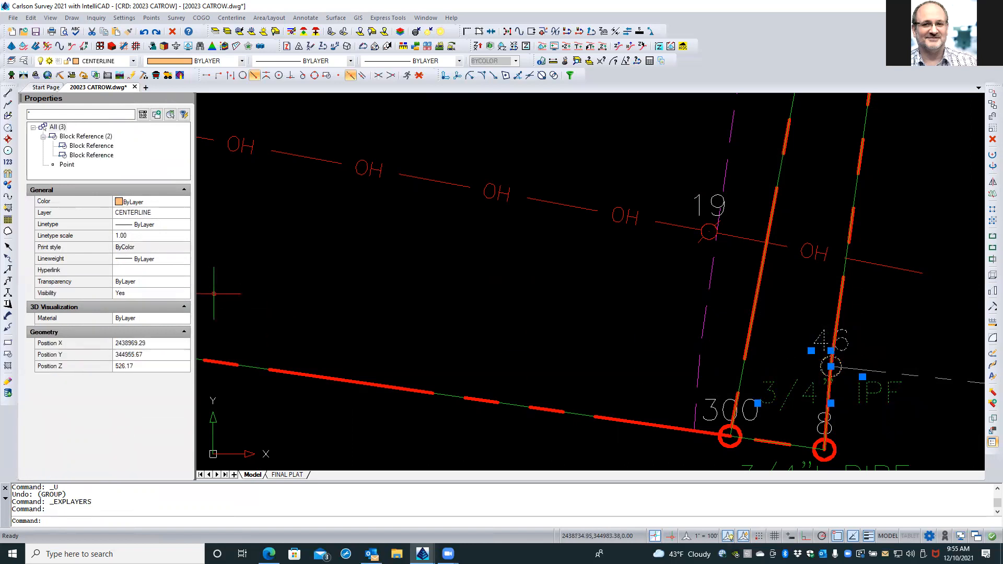
pyautogui.click(175, 216)
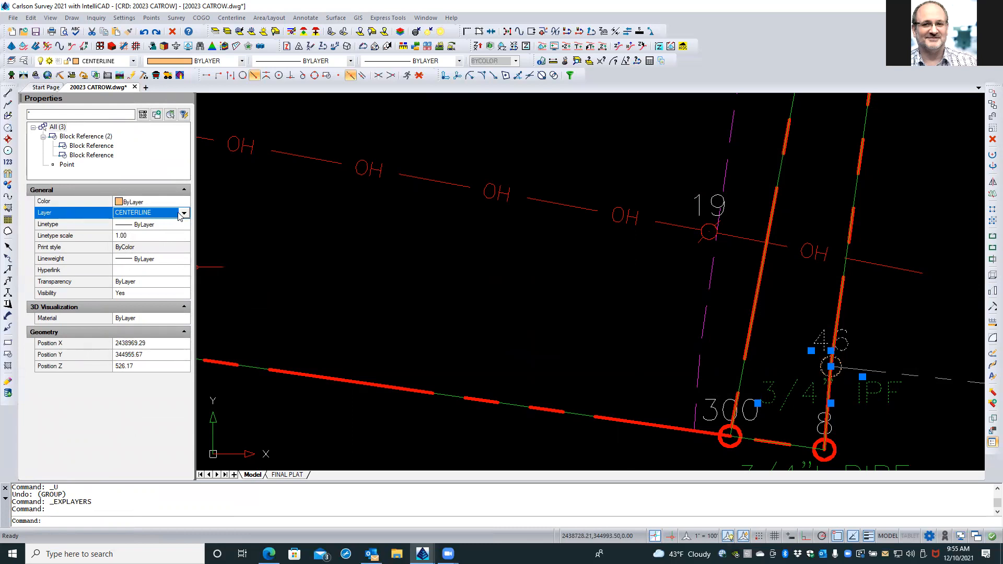
pyautogui.click(183, 214)
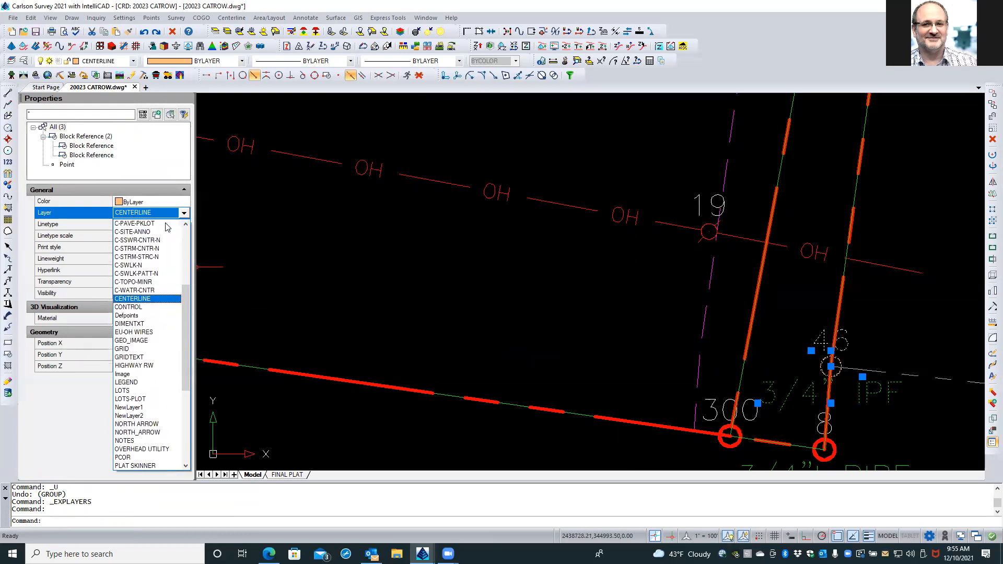
pyautogui.scroll(7, 166, 226)
pyautogui.scroll(1, 166, 227)
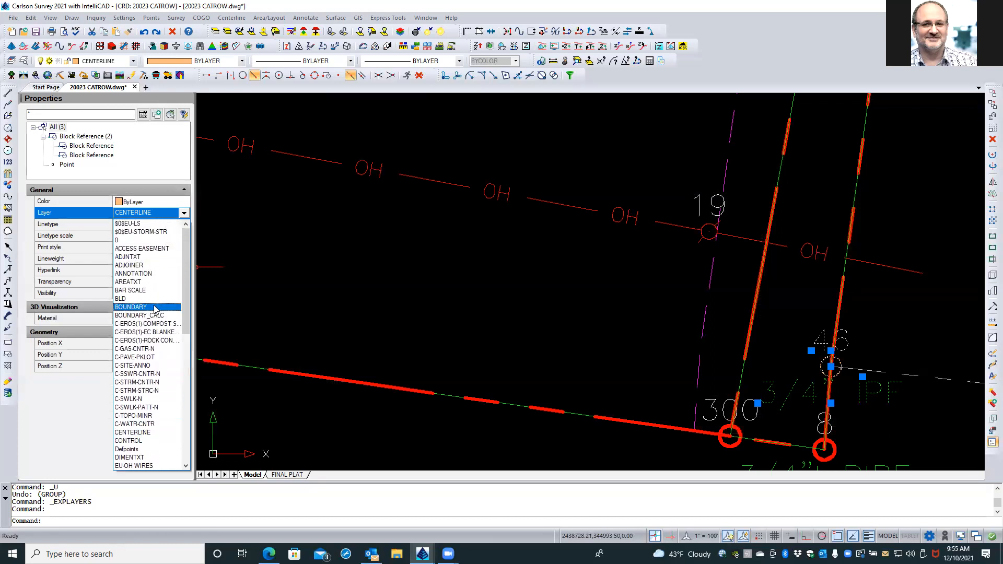
pyautogui.click(155, 308)
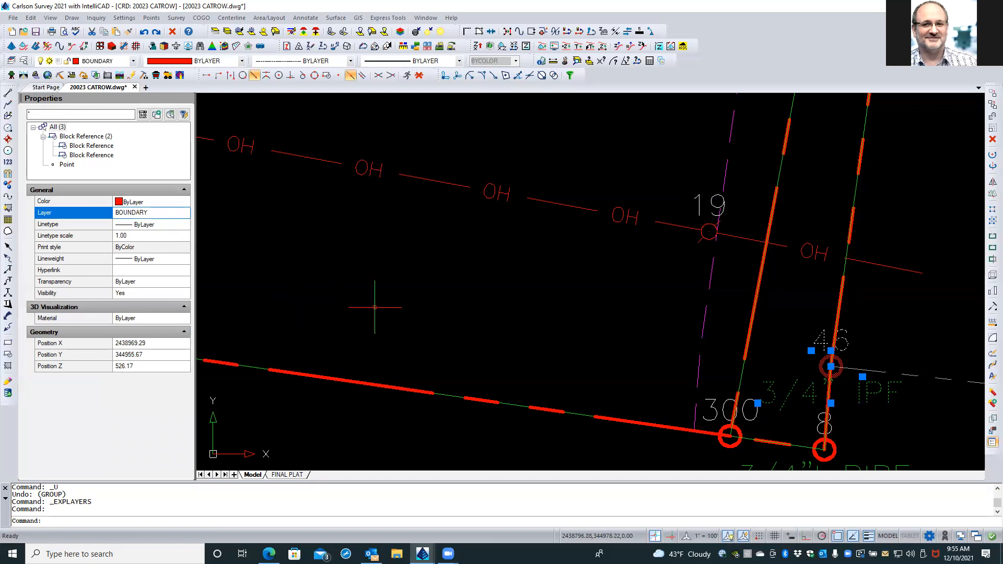
pyautogui.press('Escape')
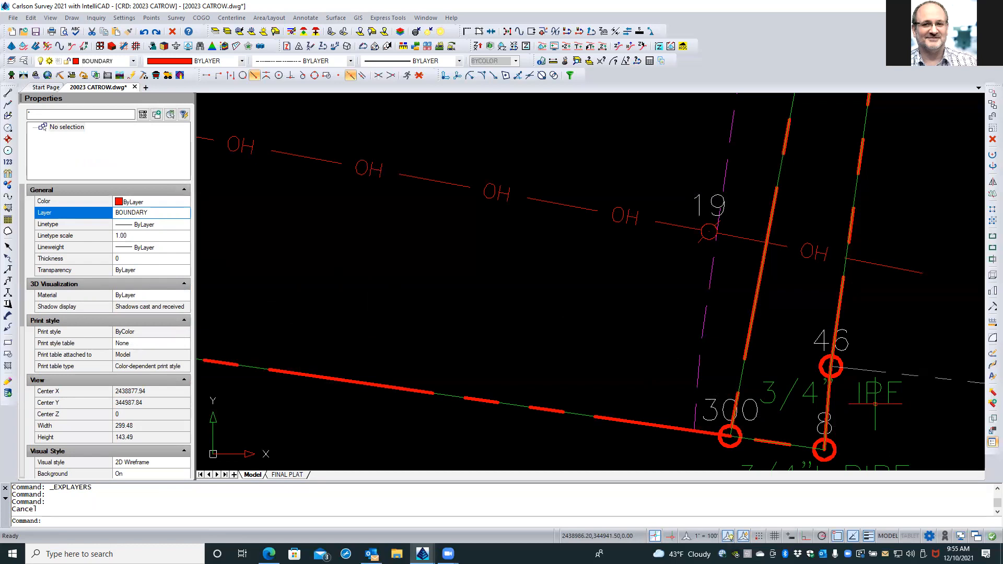
# Isolate the CENTERLINE layer using the WV Route 45 centerline to check for other misplaced objects.
pyautogui.scroll(-3, 367, 252)
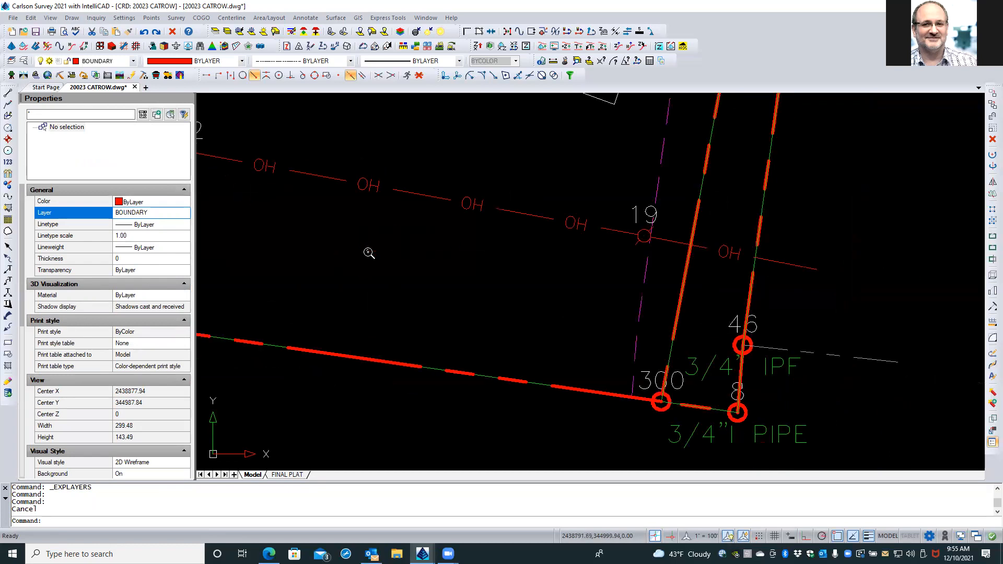
pyautogui.scroll(-3, 366, 251)
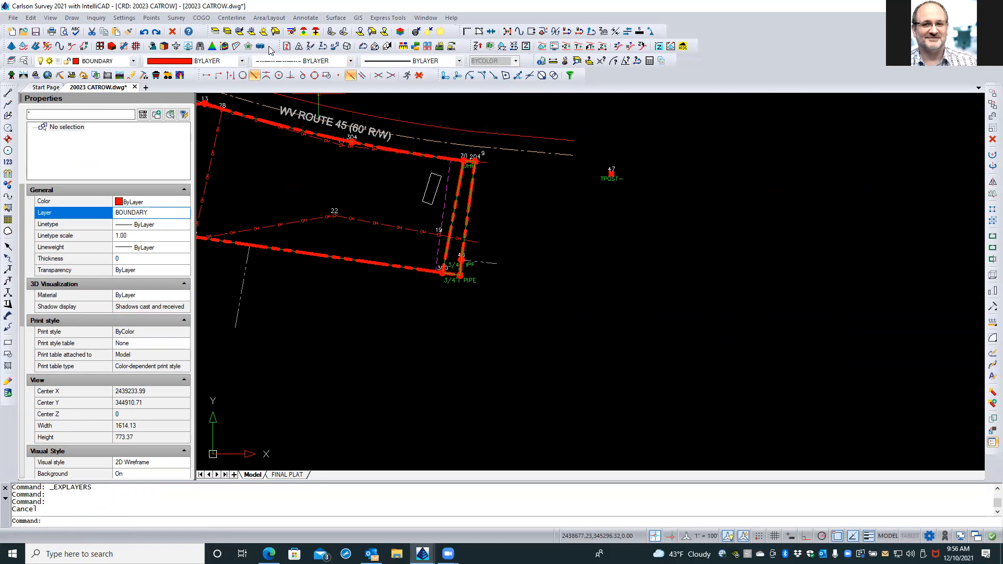
pyautogui.click(214, 32)
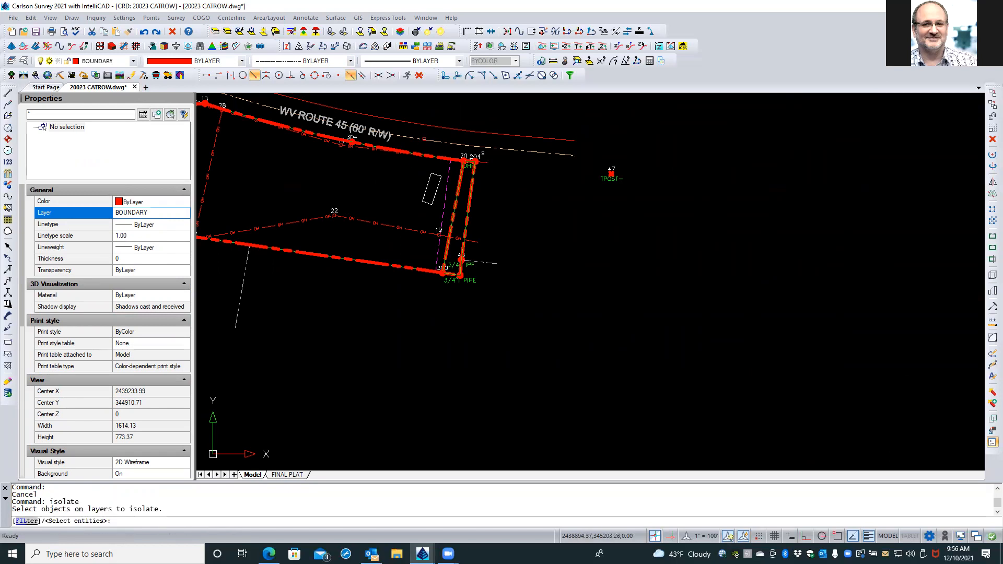
pyautogui.click(424, 139)
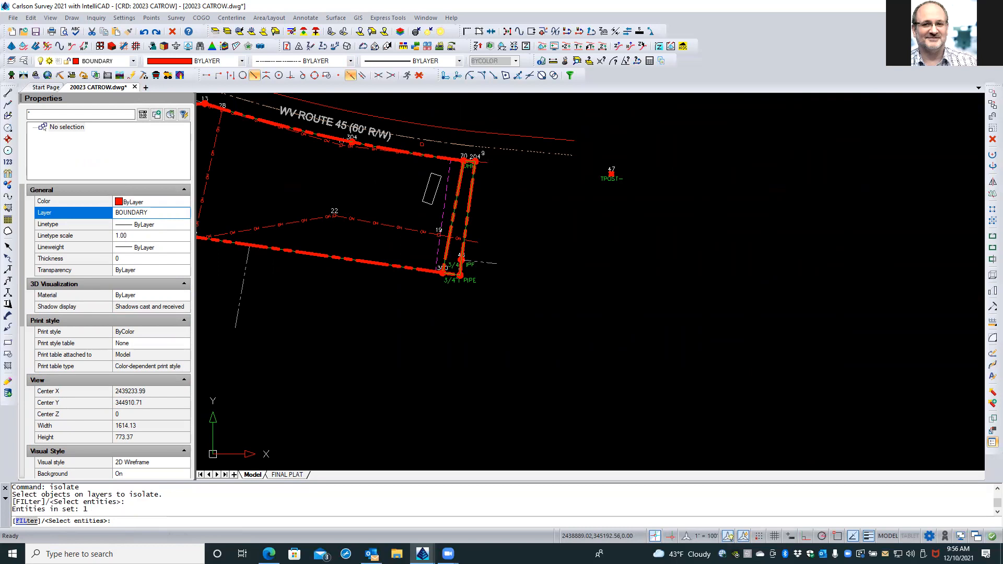
pyautogui.press('Return')
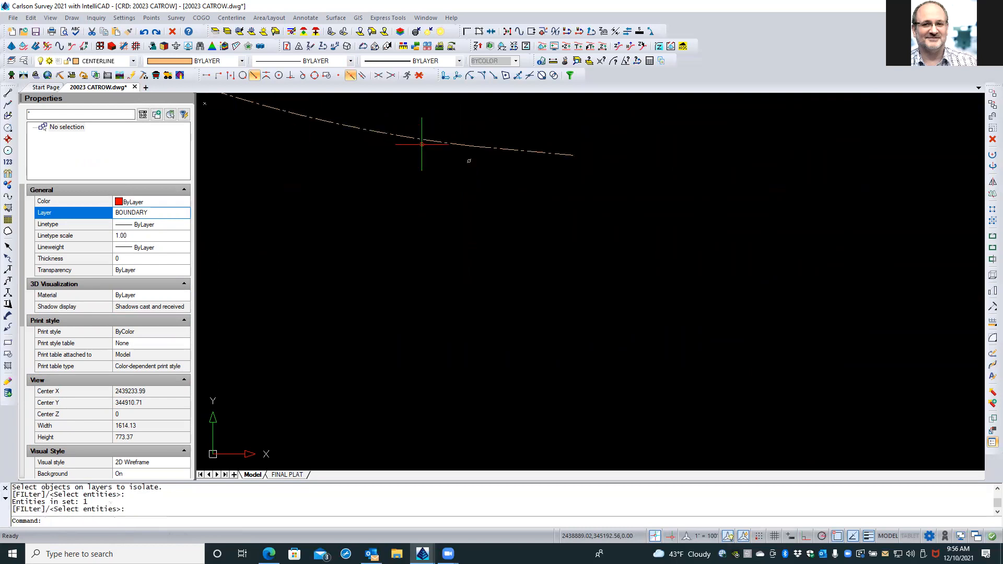
pyautogui.scroll(-1, 416, 220)
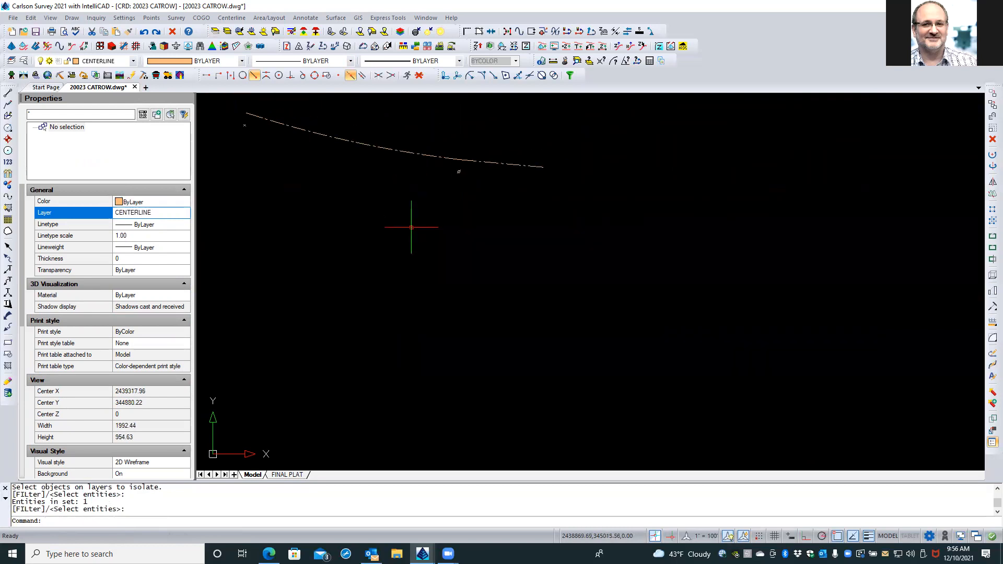
pyautogui.scroll(1, 385, 187)
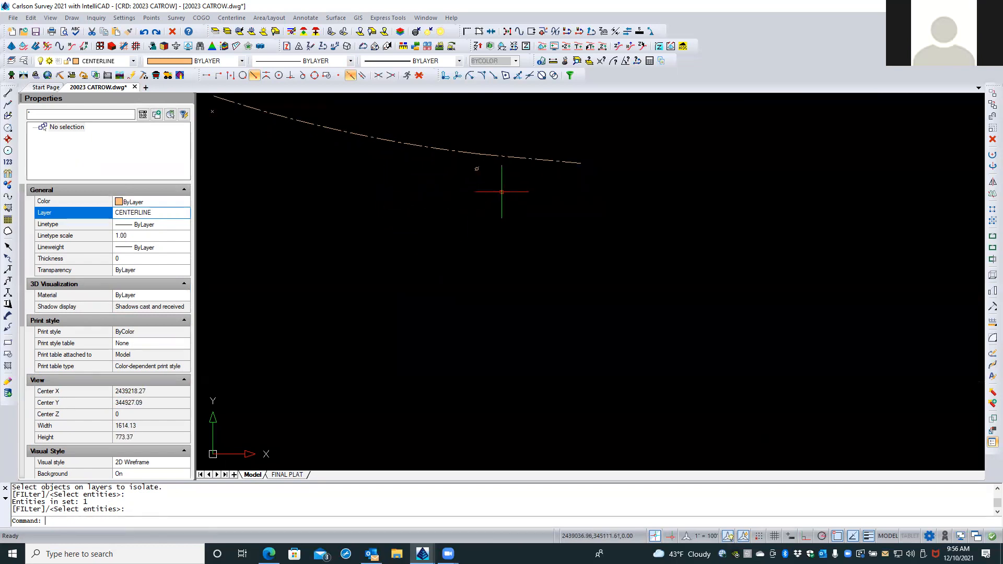
# Move the point and its symbol just below the highway centerline's east end to the EU-OH WIRES layer and clear the selection.
pyautogui.scroll(1, 501, 192)
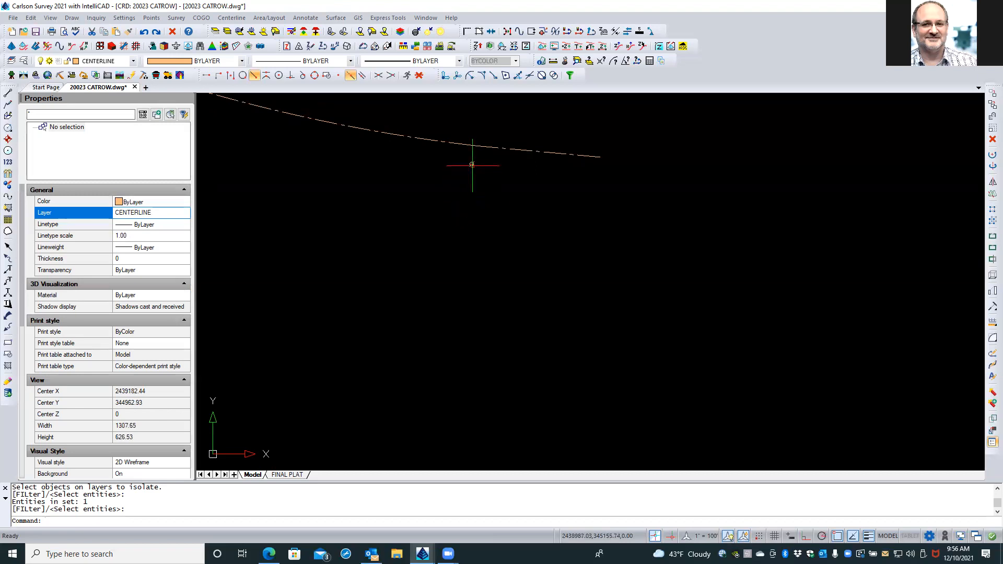
pyautogui.click(472, 165)
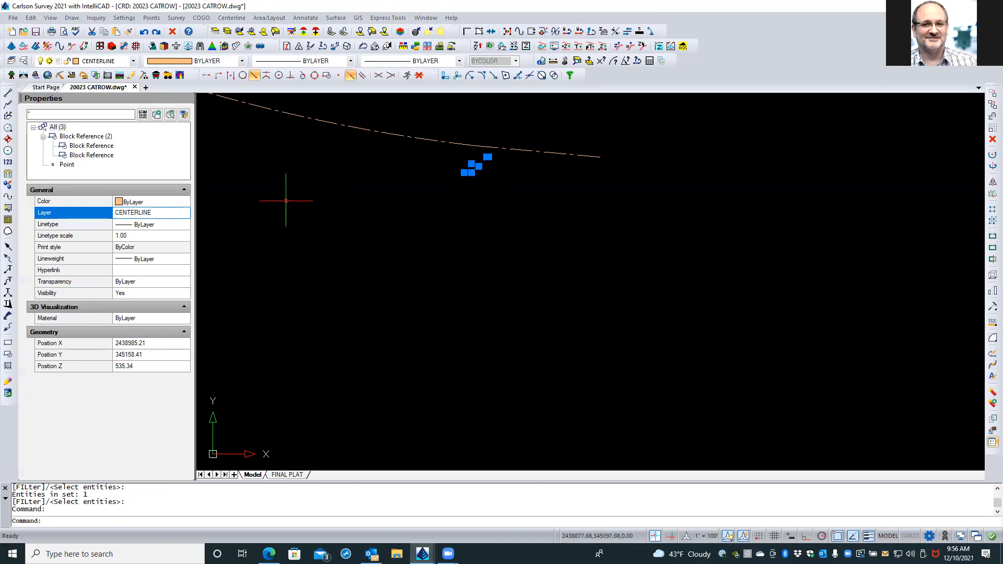
pyautogui.click(183, 216)
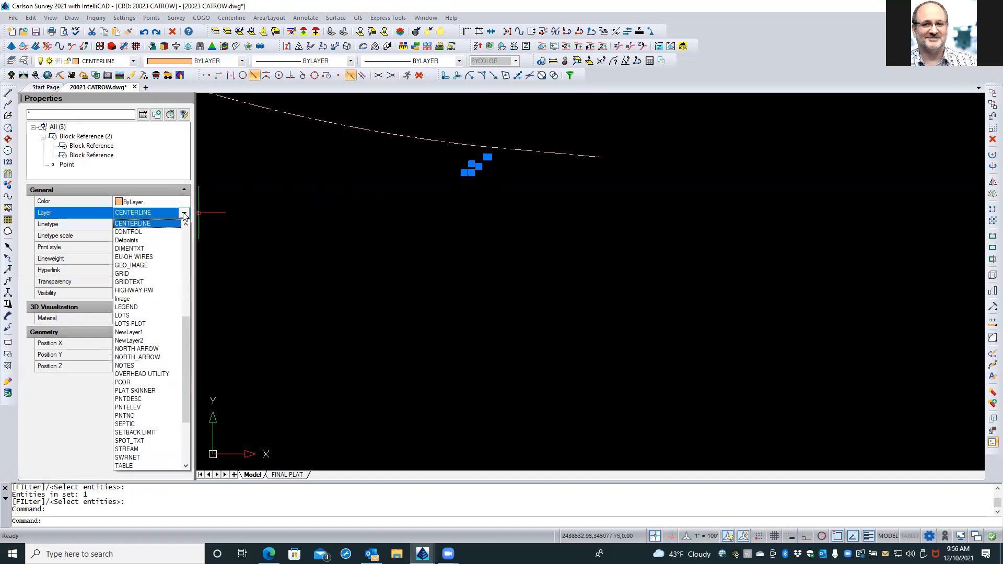
pyautogui.click(163, 256)
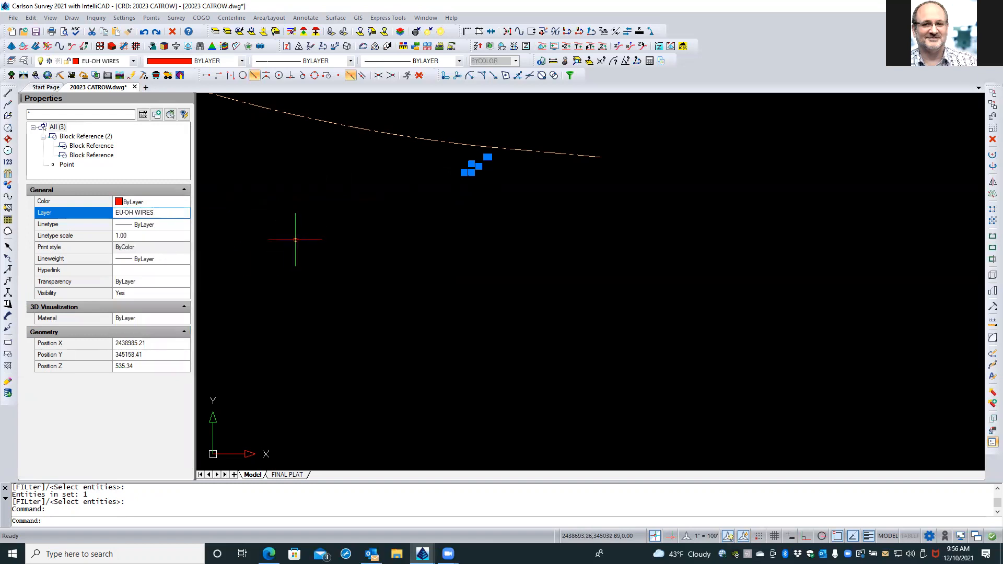
pyautogui.scroll(-1, 295, 236)
pyautogui.press('Escape')
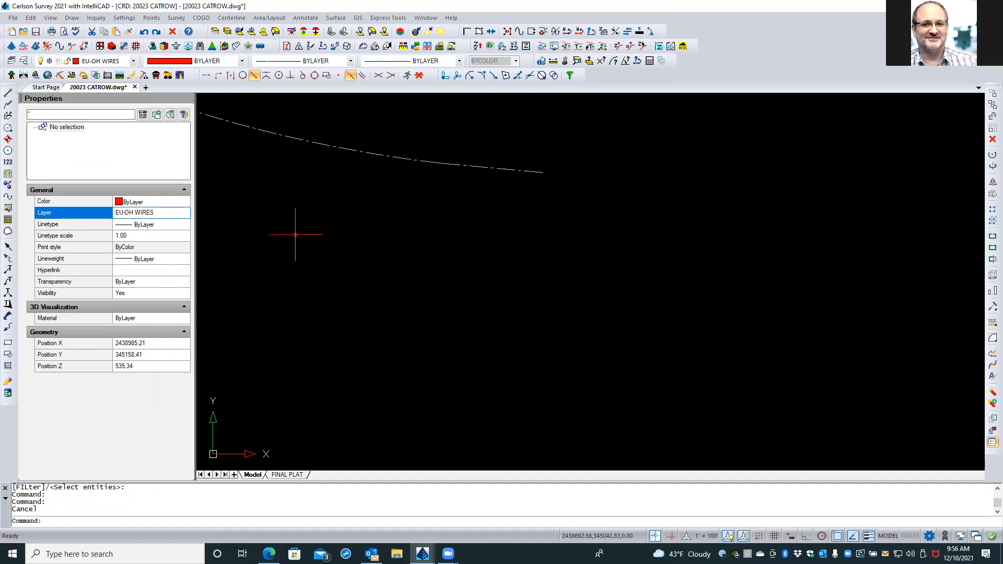
# Check the properties of point 303 just below the centerline's west end and erase its symbol.
pyautogui.moveTo(320, 226); pyautogui.dragTo(517, 275, button='middle')
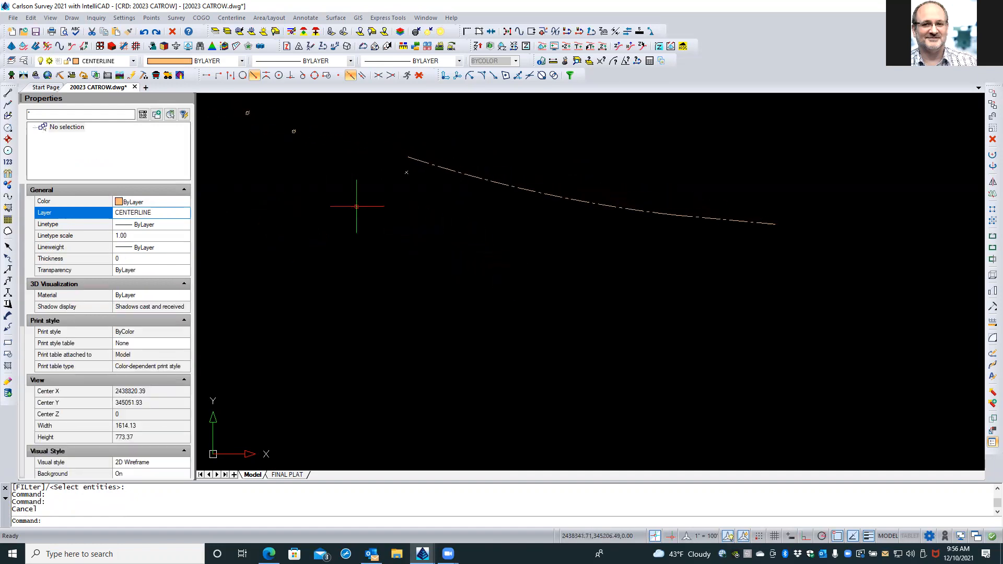
pyautogui.click(406, 173)
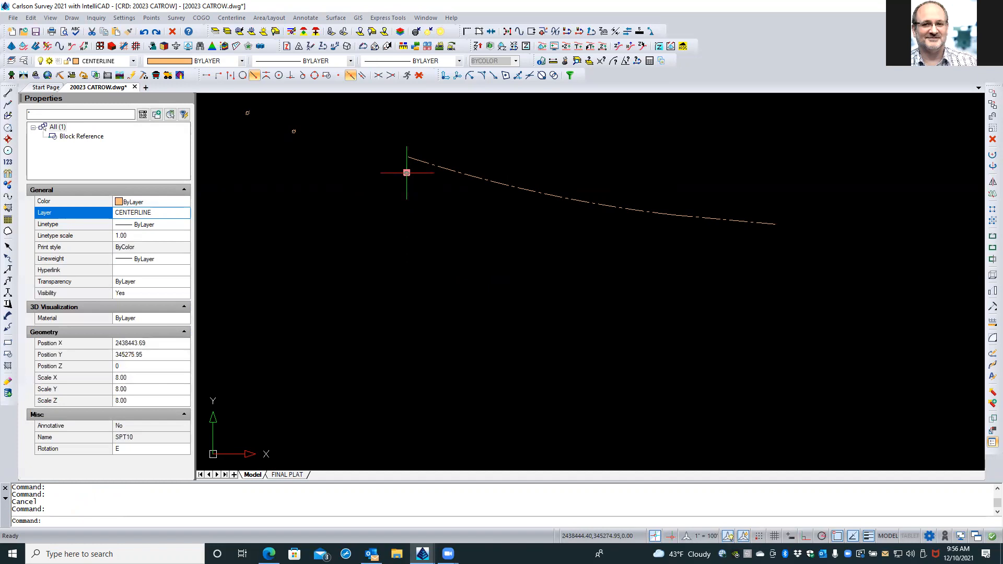
pyautogui.click(407, 173)
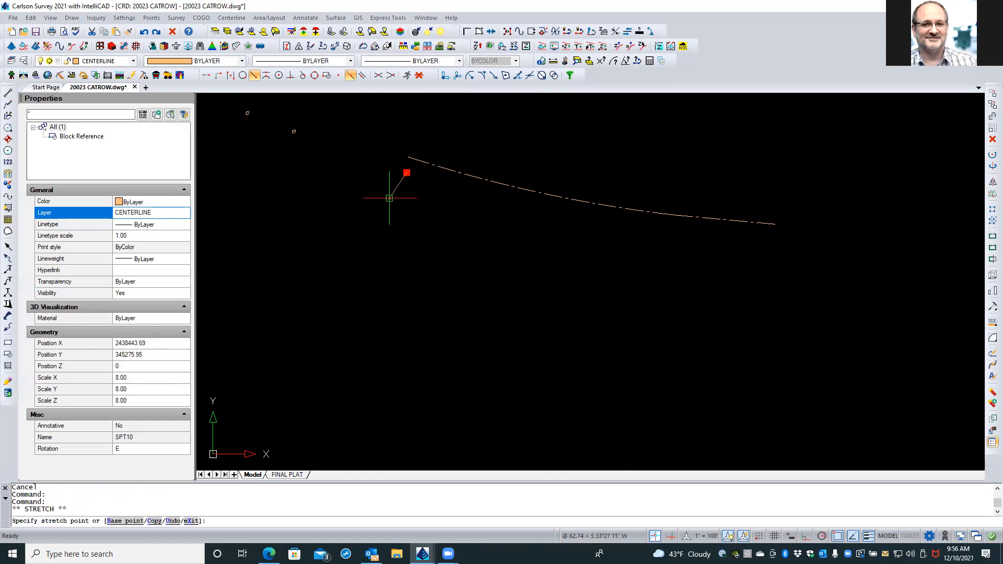
pyautogui.press('Escape')
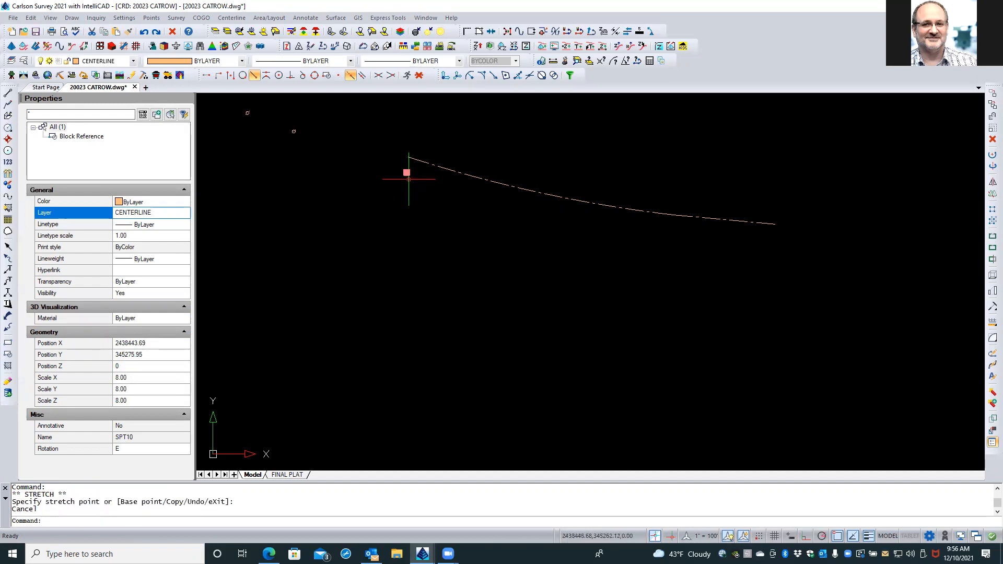
pyautogui.press('Escape')
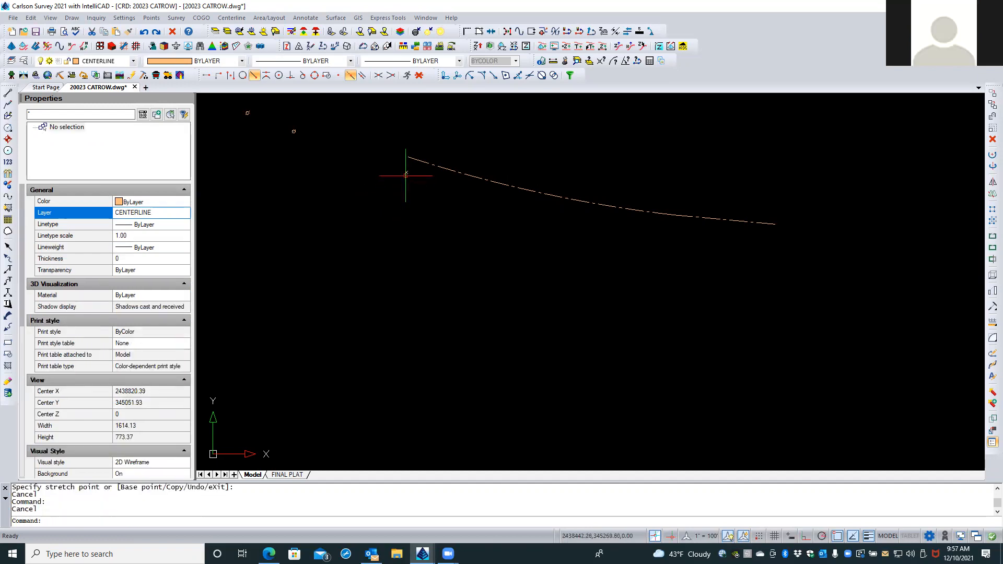
pyautogui.doubleClick(405, 174)
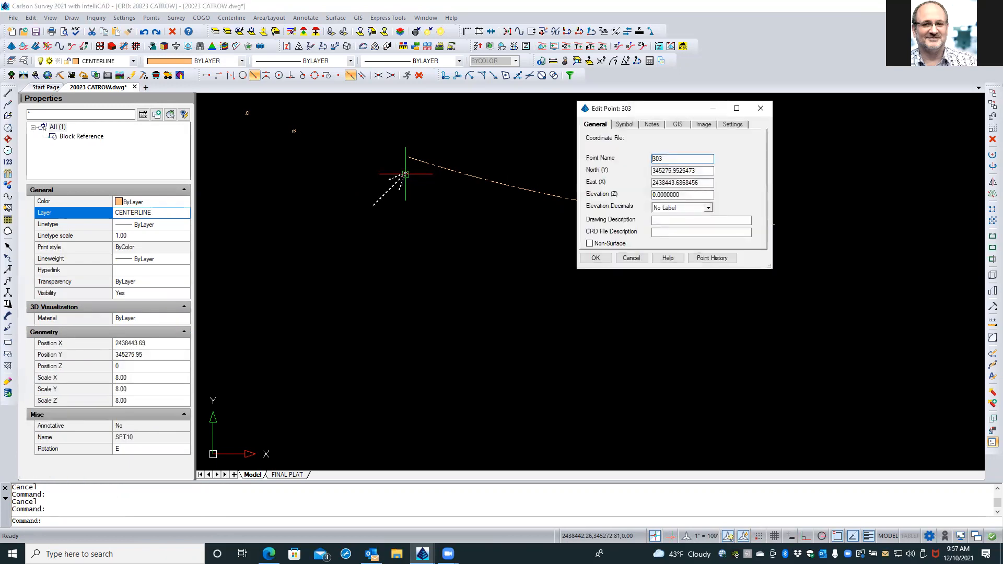
pyautogui.click(595, 258)
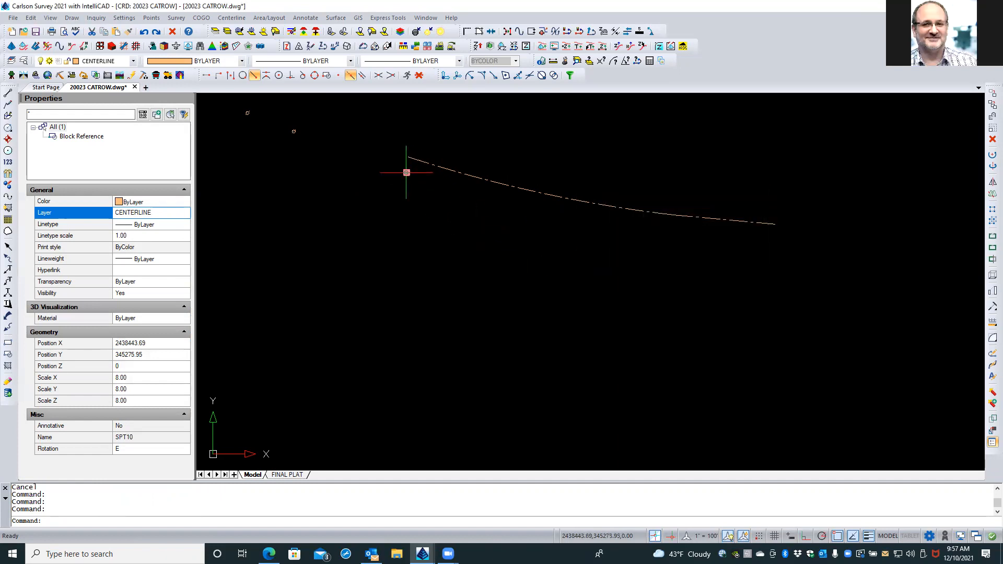
pyautogui.press('Delete')
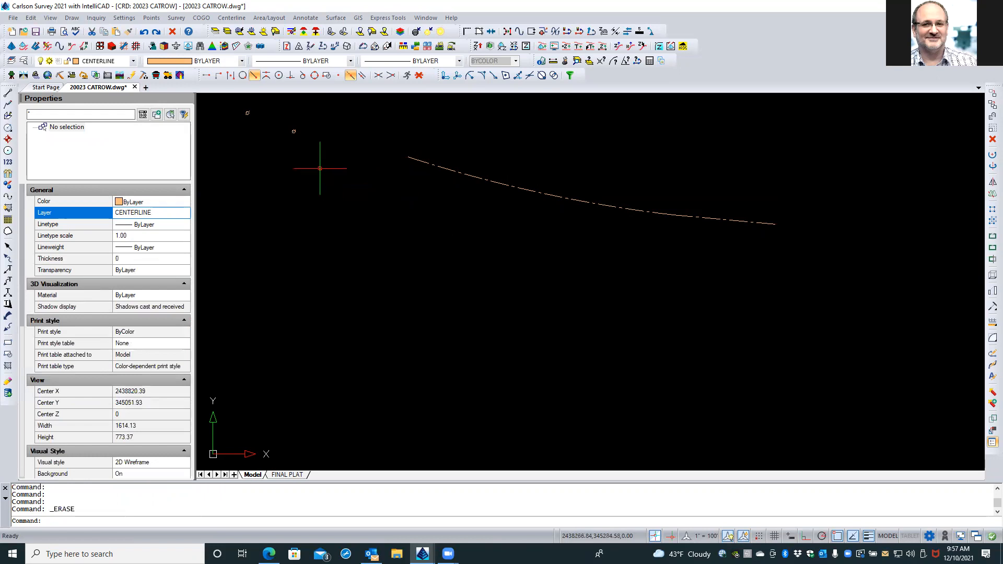
# Change point 4's symbol to the plain circle SPT4_W.
pyautogui.scroll(2, 306, 154)
pyautogui.moveTo(299, 149); pyautogui.dragTo(425, 277, button='middle')
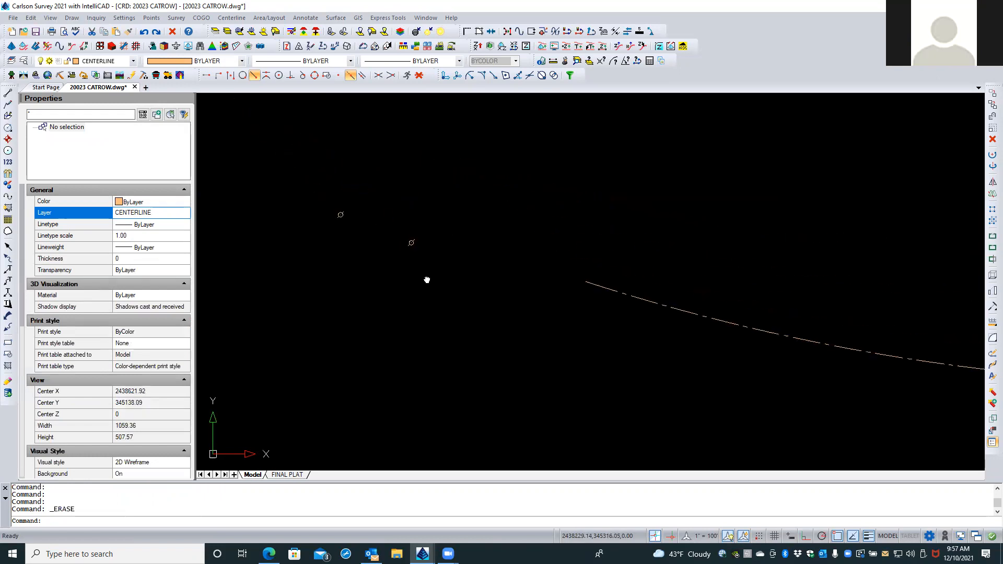
pyautogui.doubleClick(412, 243)
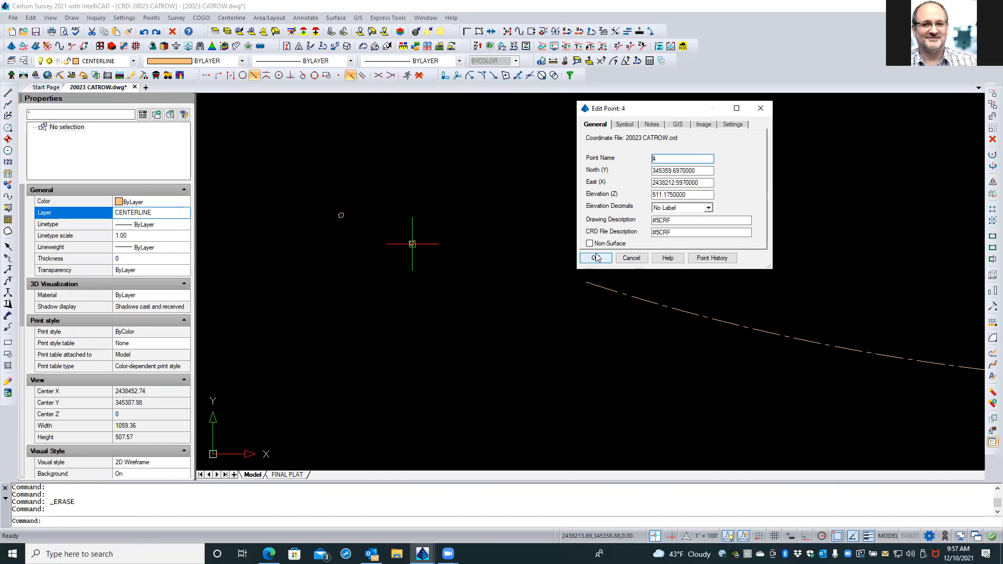
pyautogui.click(626, 125)
pyautogui.click(712, 186)
pyautogui.click(445, 120)
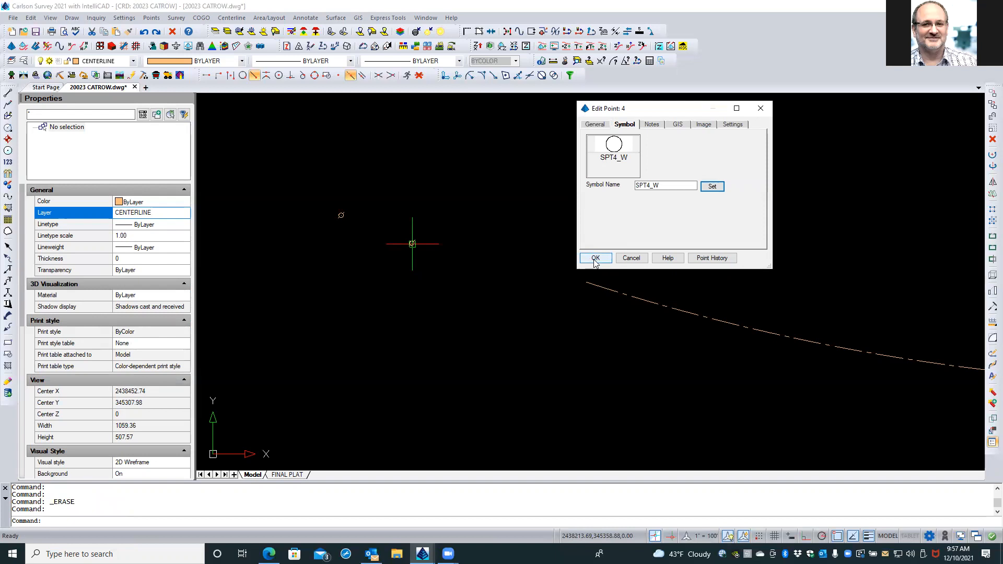
pyautogui.click(595, 258)
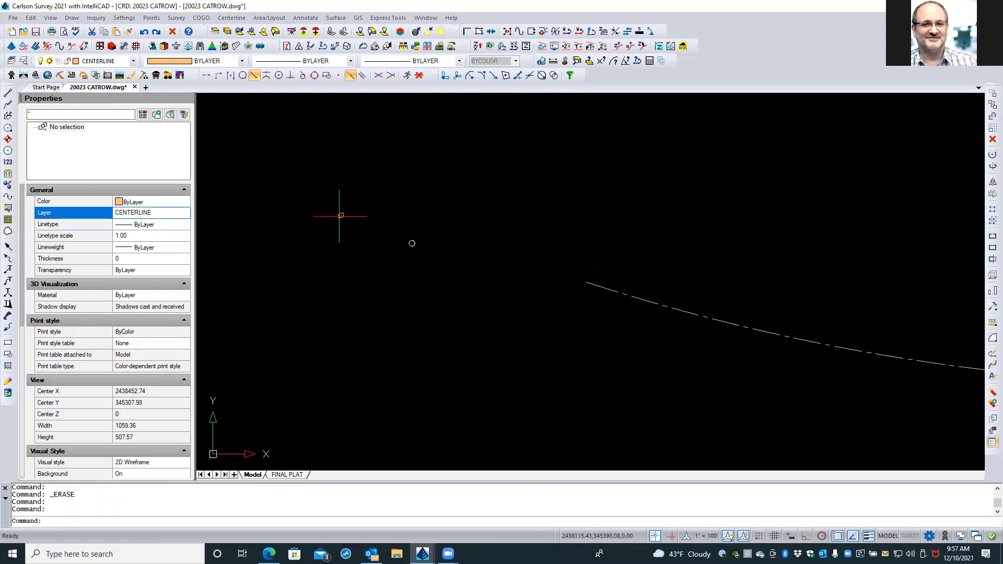
# Change point 5's symbol to SPT4_W to match point 4.
pyautogui.click(341, 215)
pyautogui.doubleClick(341, 215)
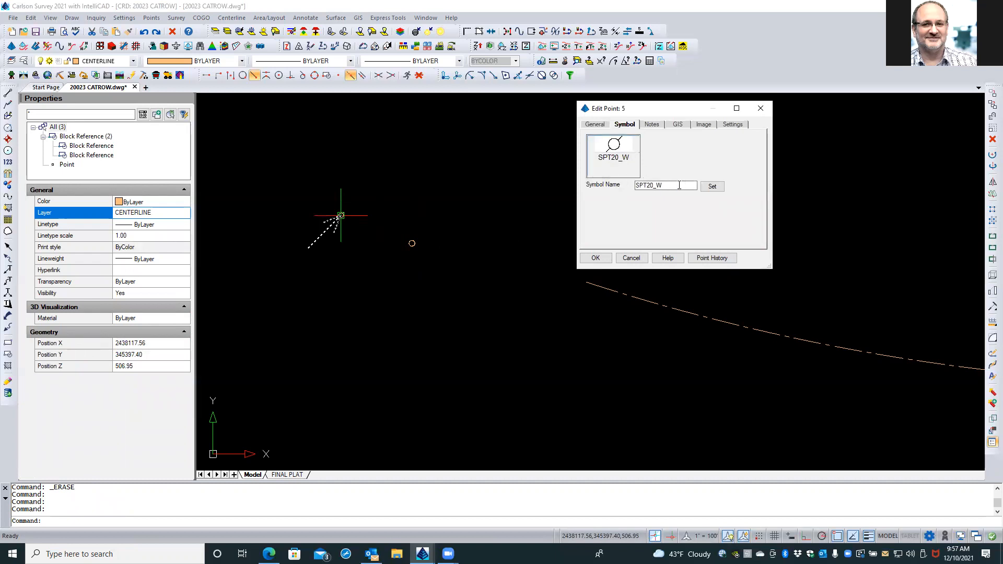
pyautogui.click(713, 187)
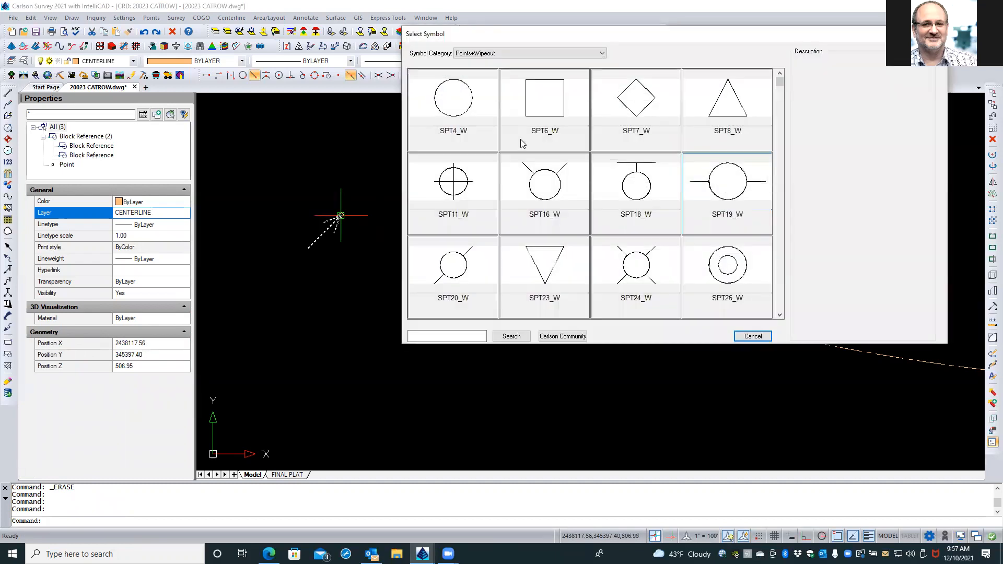
pyautogui.click(470, 120)
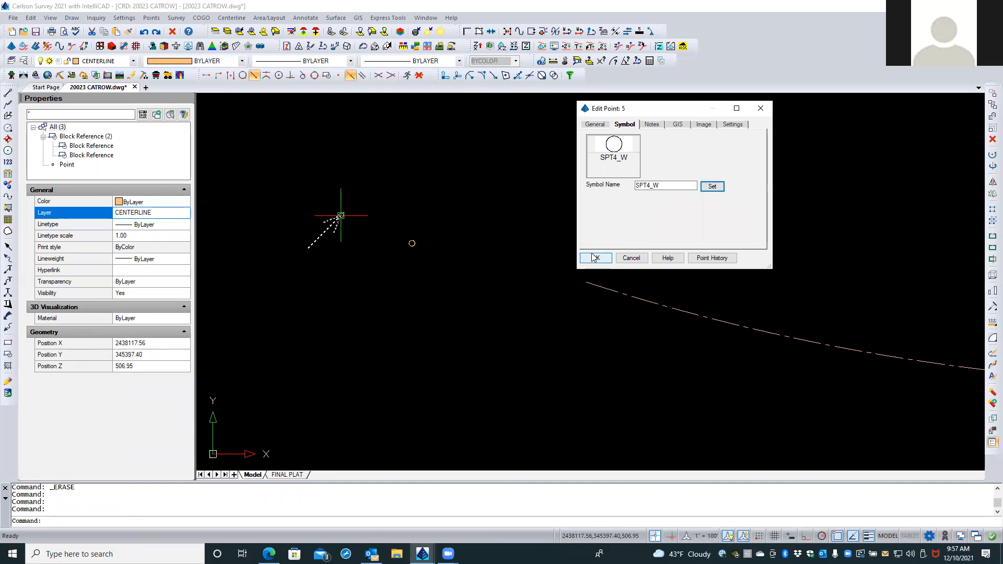
pyautogui.click(594, 258)
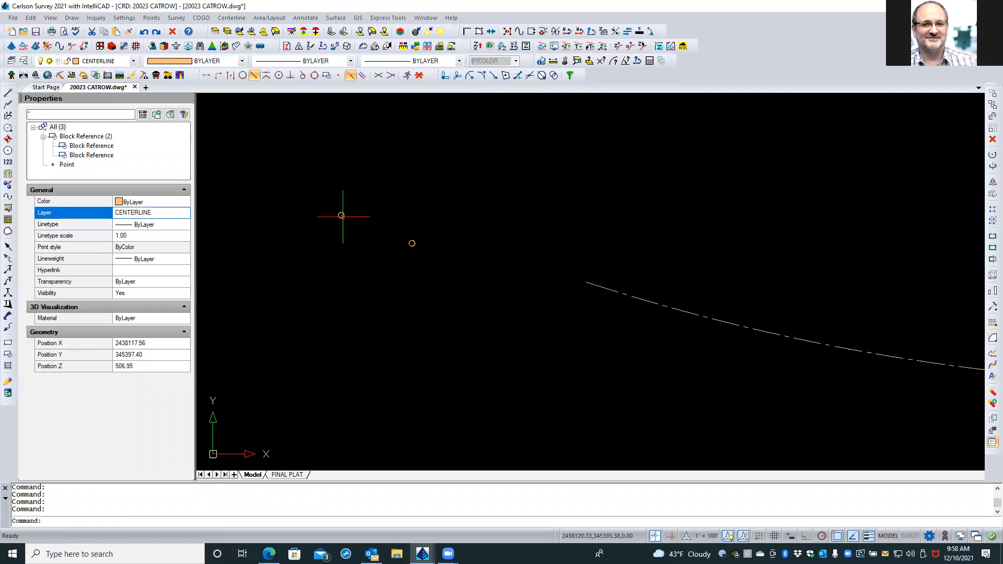
pyautogui.click(341, 215)
pyautogui.click(412, 243)
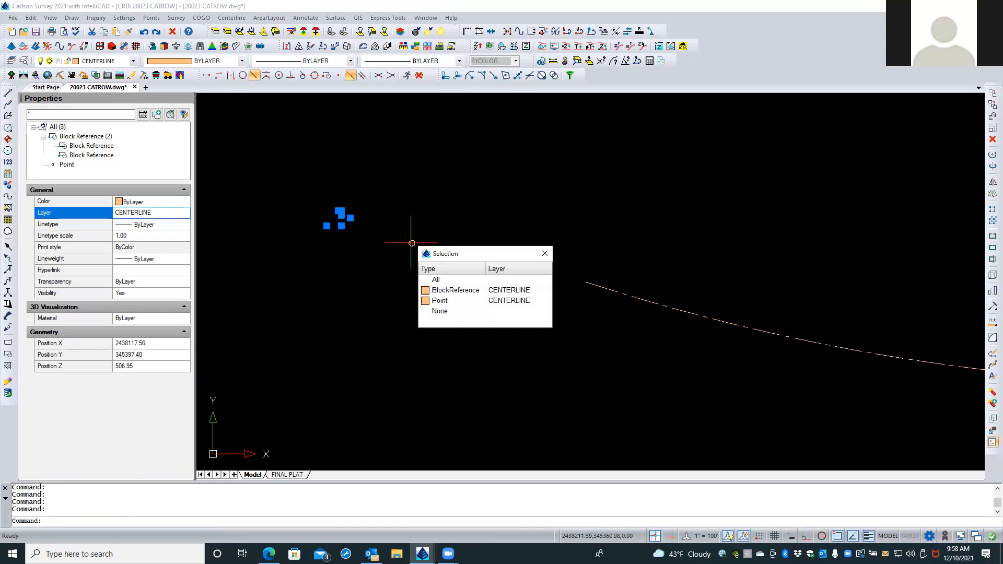
pyautogui.click(442, 303)
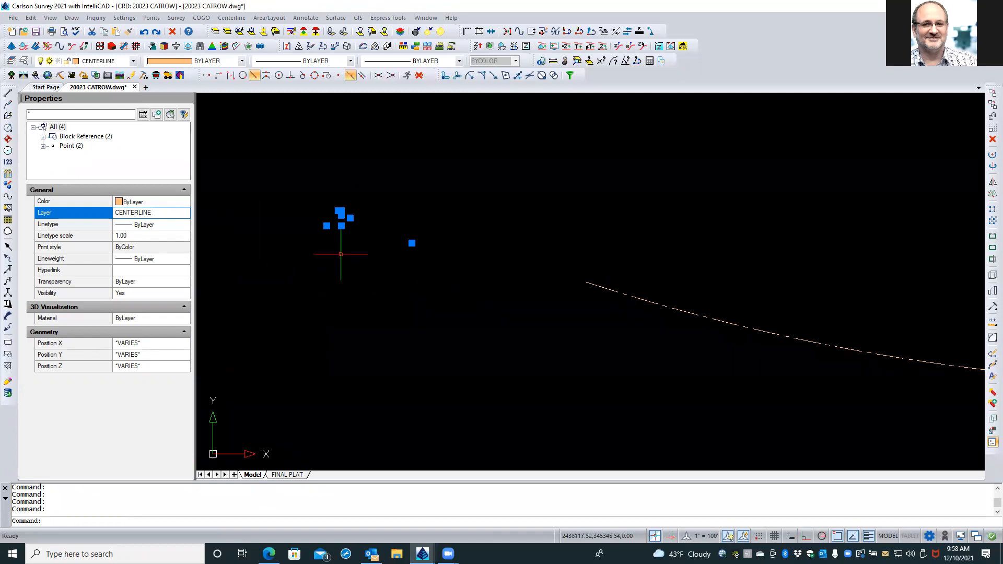
pyautogui.press('Escape')
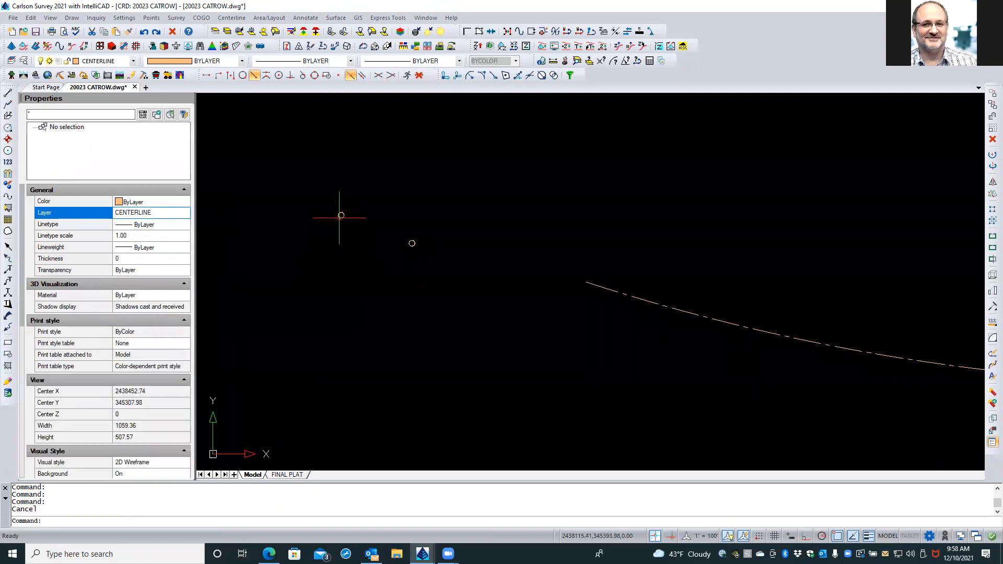
# Select points 4 and 5 with their symbols and move them to the BOUNDARY layer.
pyautogui.click(312, 273)
pyautogui.click(439, 197)
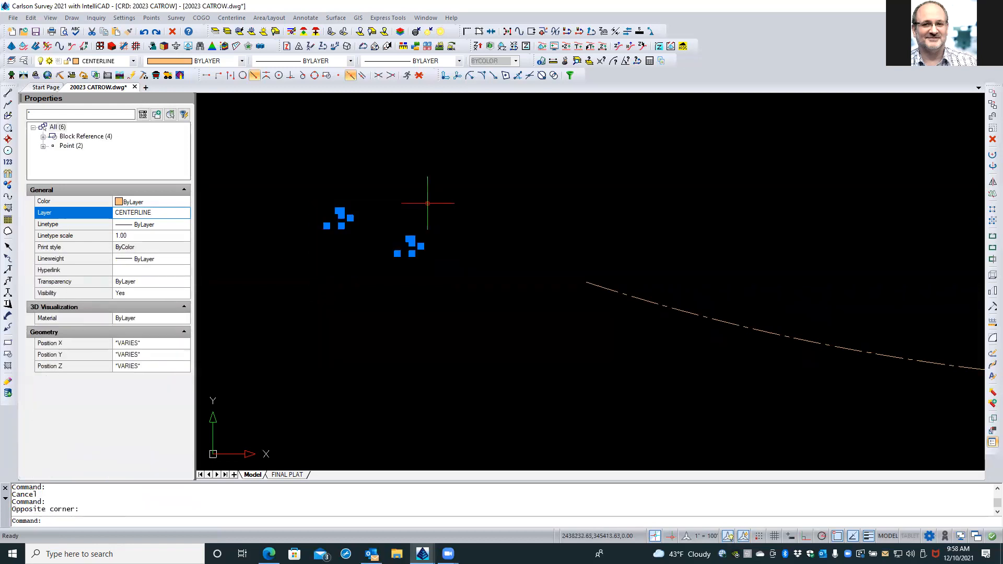
pyautogui.click(185, 216)
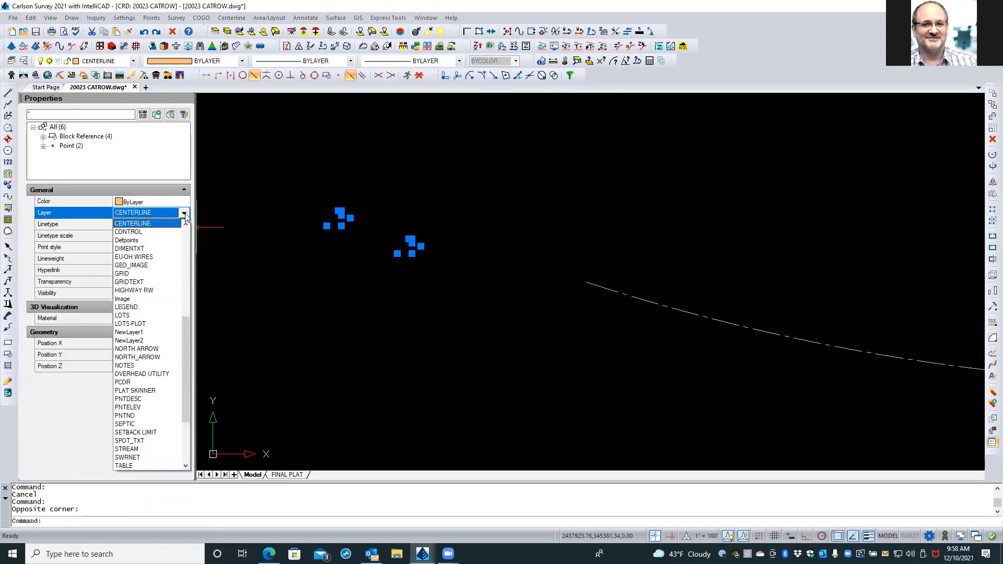
pyautogui.scroll(5, 173, 229)
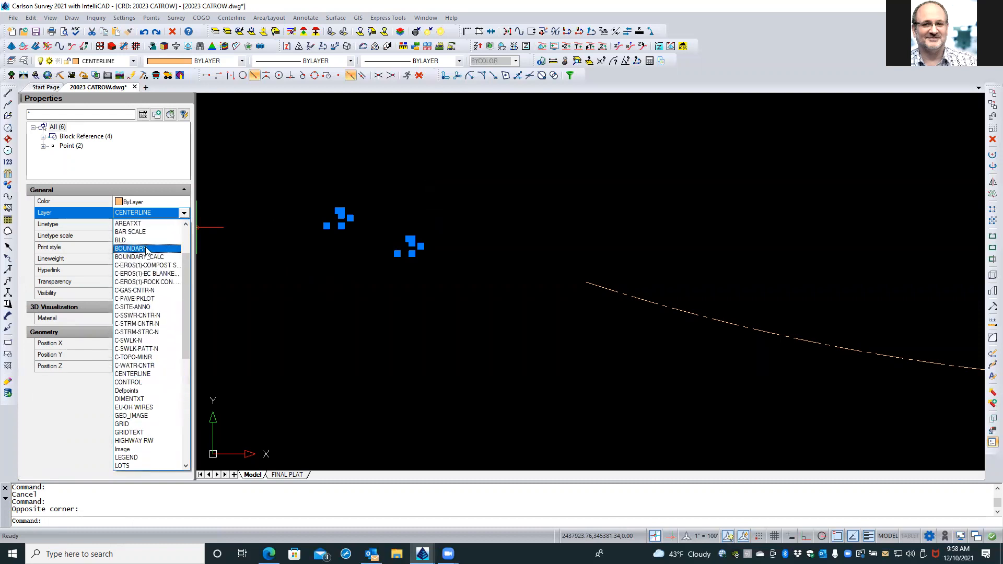
pyautogui.click(147, 250)
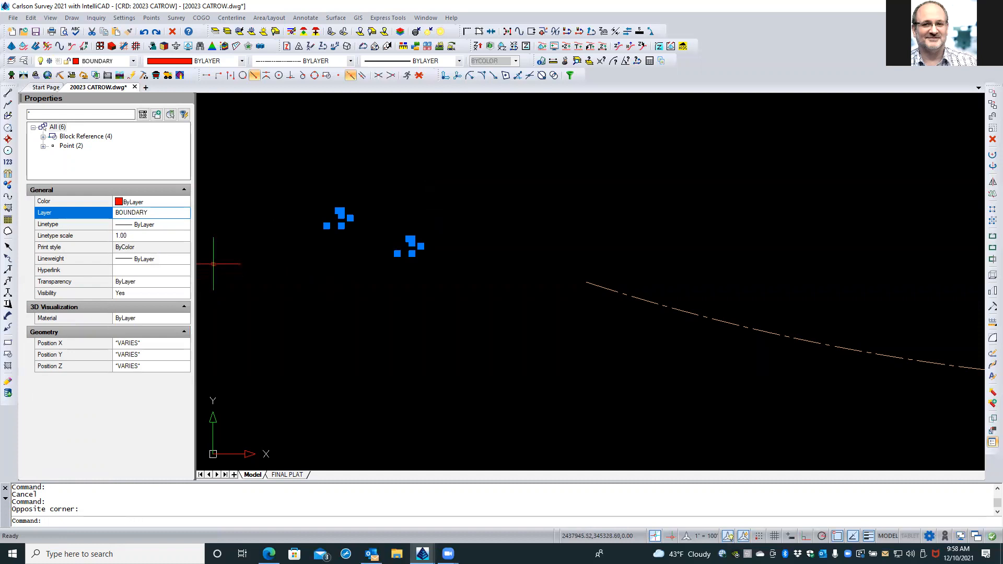
# Erase the selected points 4 and 5, then undo and redo the erasure.
pyautogui.press('Delete')
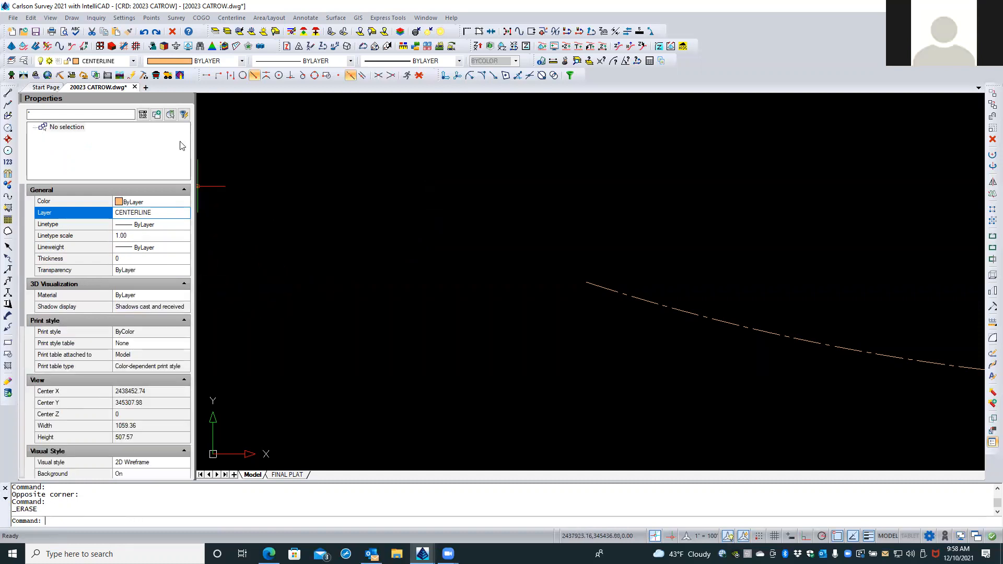
pyautogui.click(144, 31)
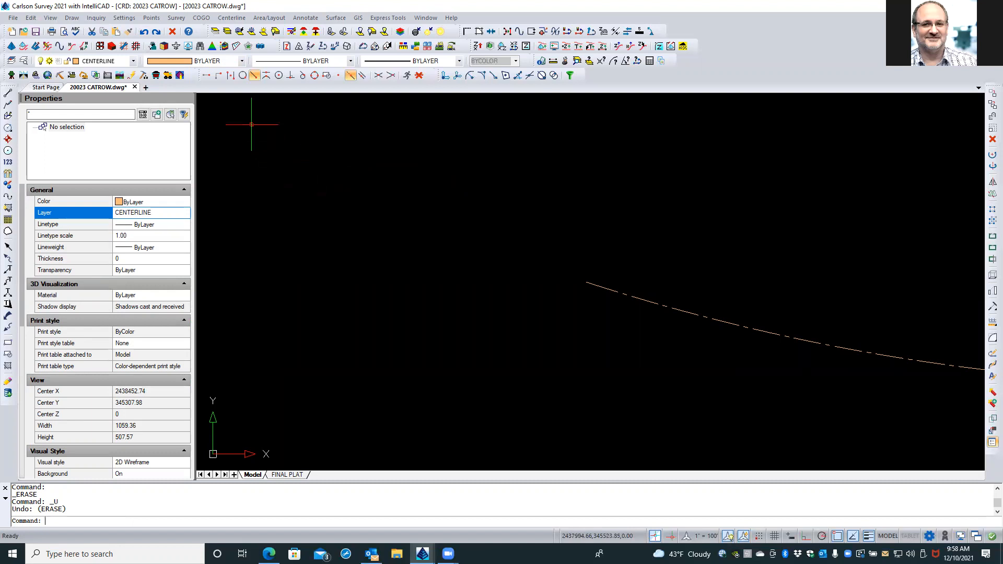
pyautogui.click(157, 32)
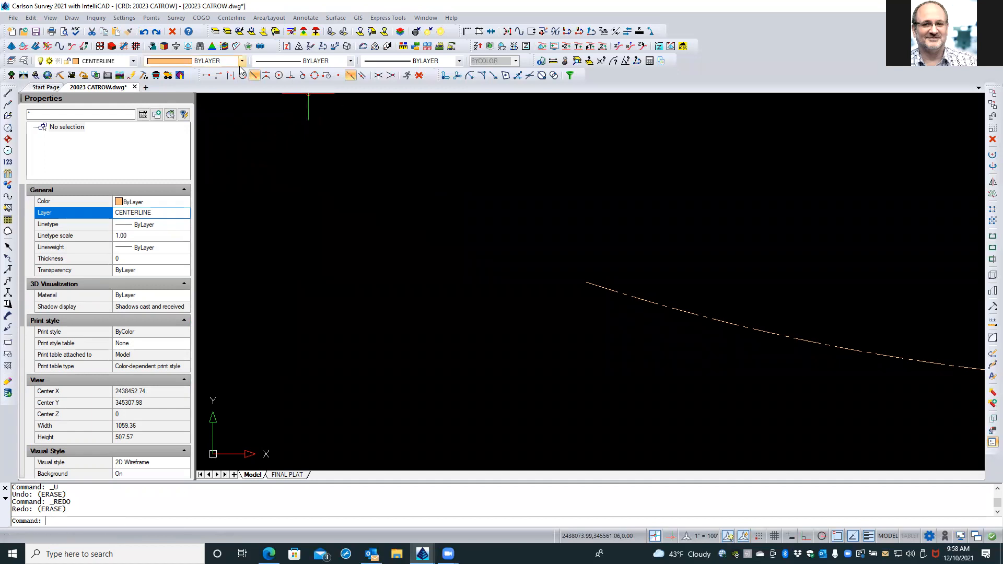
# Restore the layers frozen by the CENTERLINE isolation and check the area around point 26 near Venice Way.
pyautogui.click(228, 33)
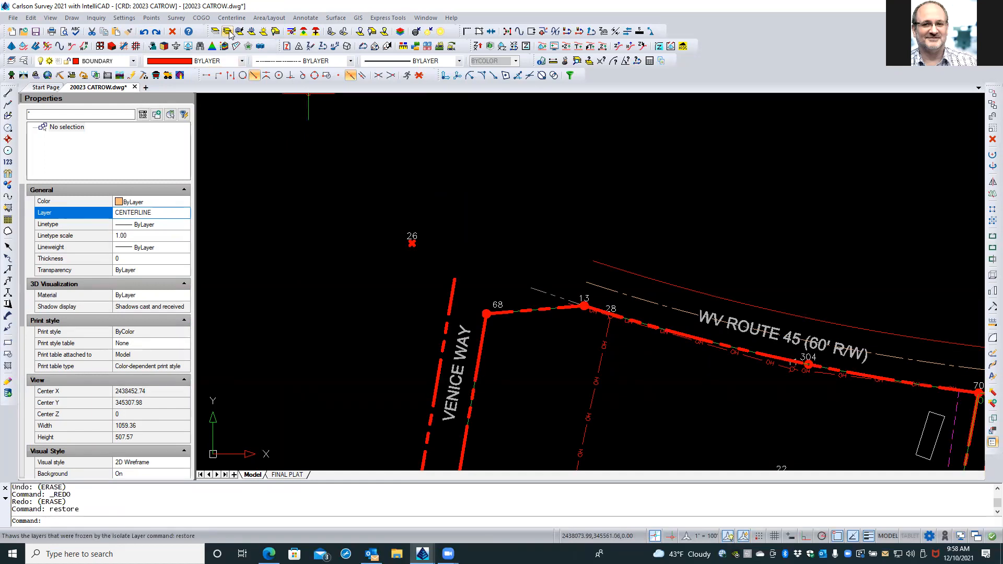
pyautogui.scroll(-2, 385, 264)
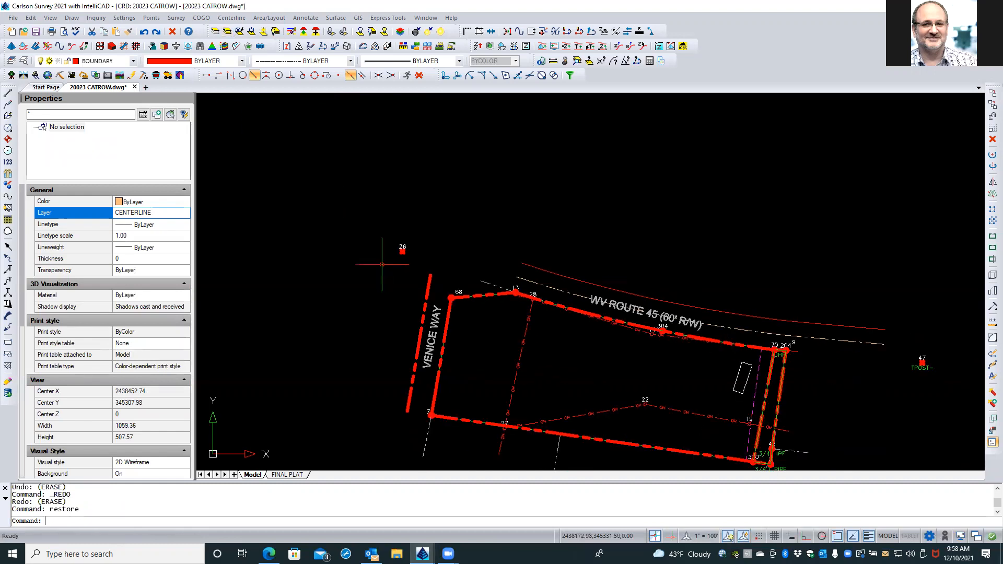
pyautogui.scroll(-2, 382, 264)
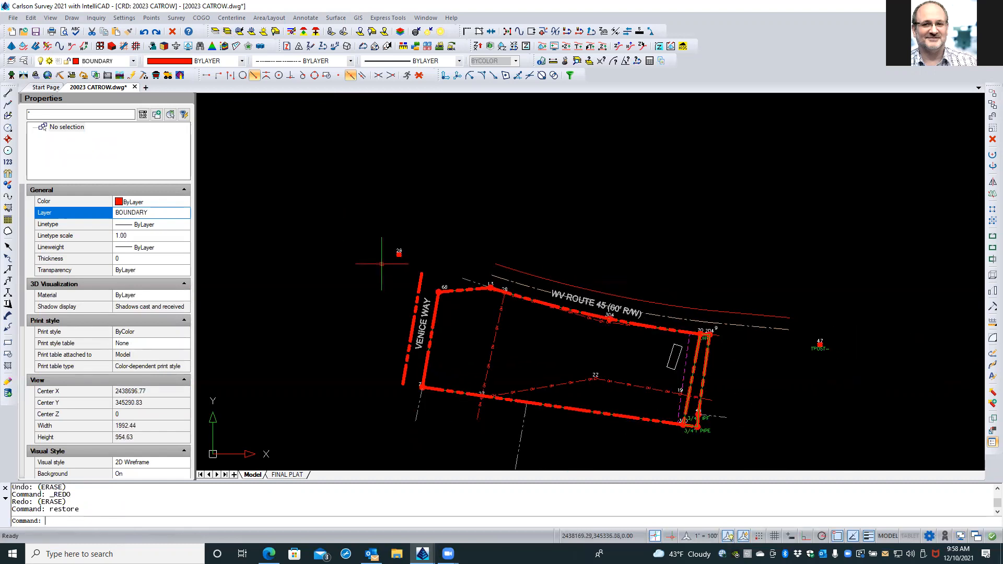
pyautogui.scroll(2, 382, 264)
pyautogui.scroll(1, 382, 261)
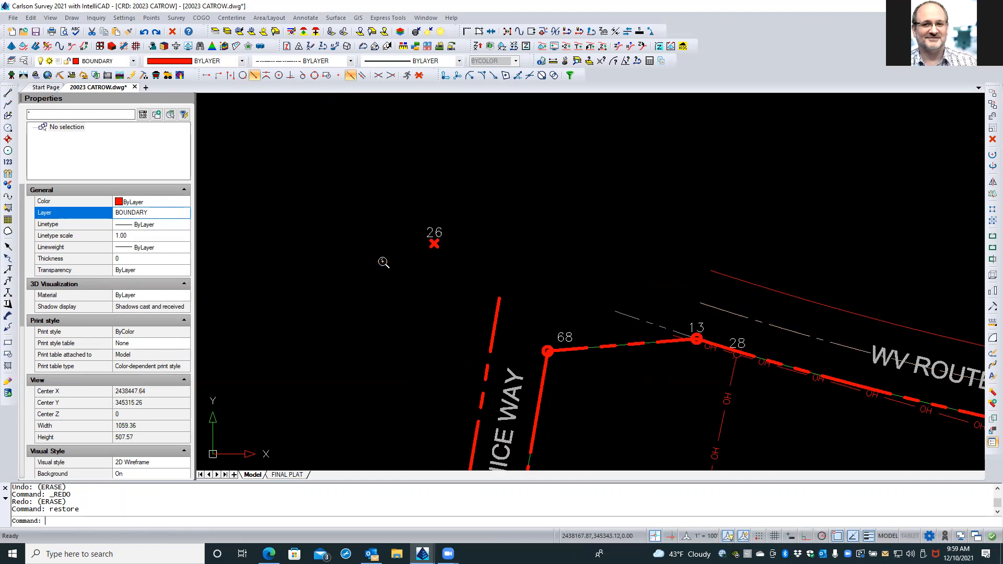
# Select point 68 and all similar points and symbols, and bring them to the front of the draw order.
pyautogui.scroll(-2, 383, 261)
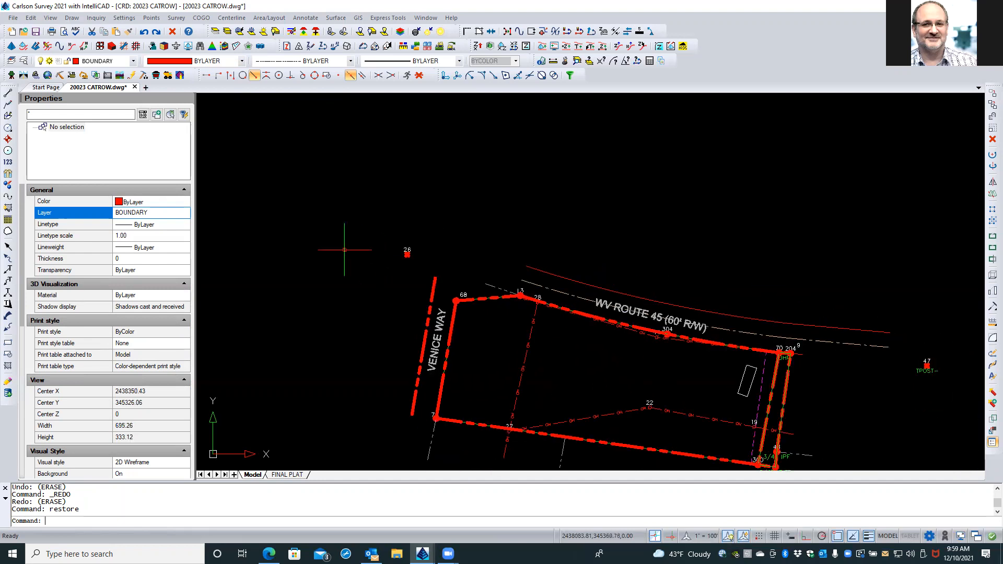
pyautogui.scroll(2, 344, 250)
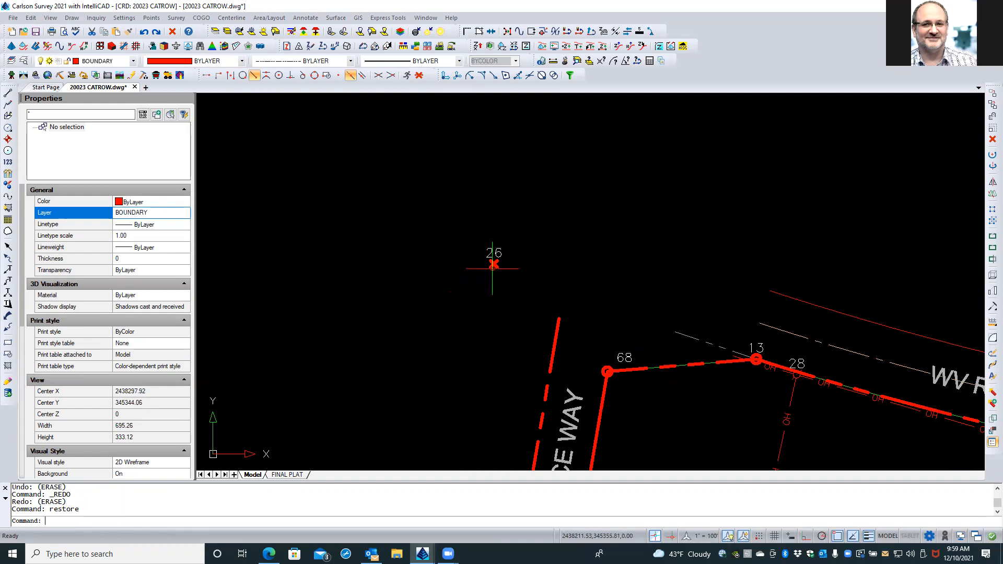
pyautogui.scroll(1, 623, 380)
pyautogui.scroll(2, 623, 380)
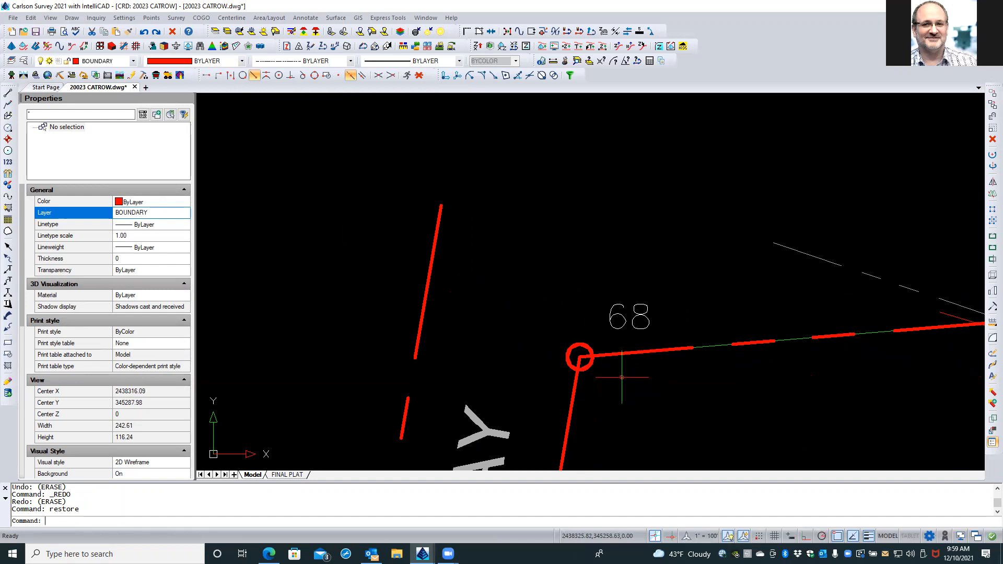
pyautogui.click(568, 358)
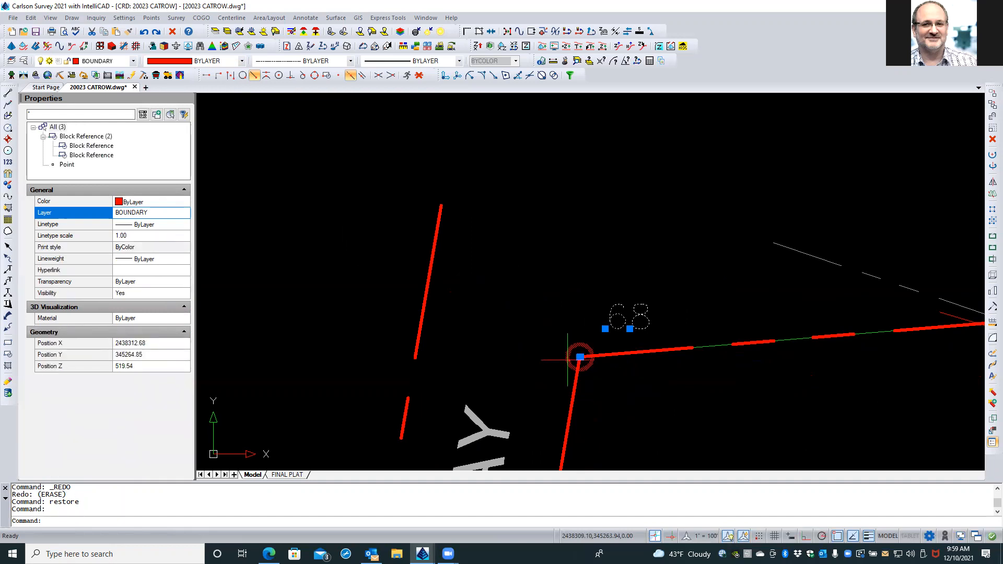
pyautogui.rightClick(567, 359)
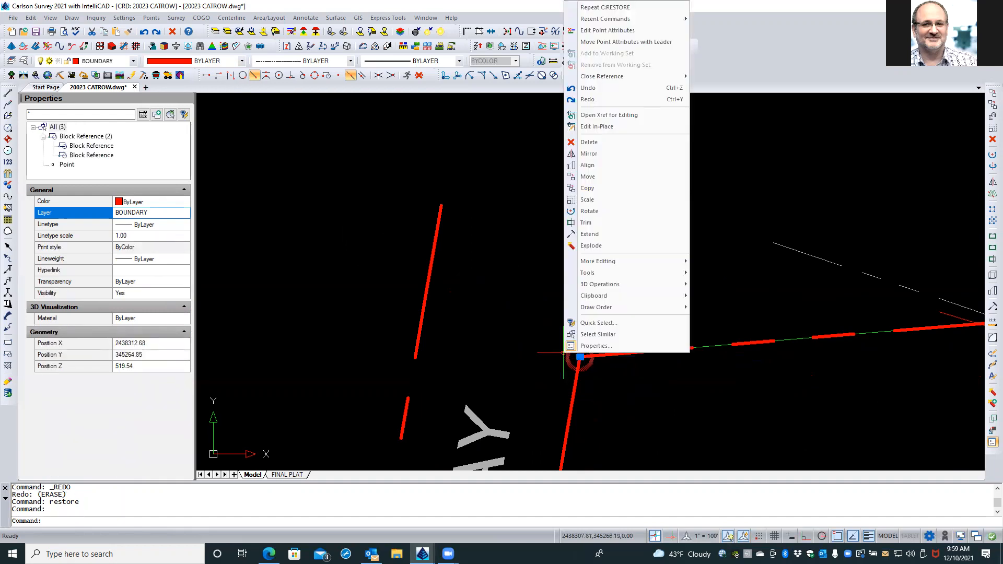
pyautogui.click(599, 335)
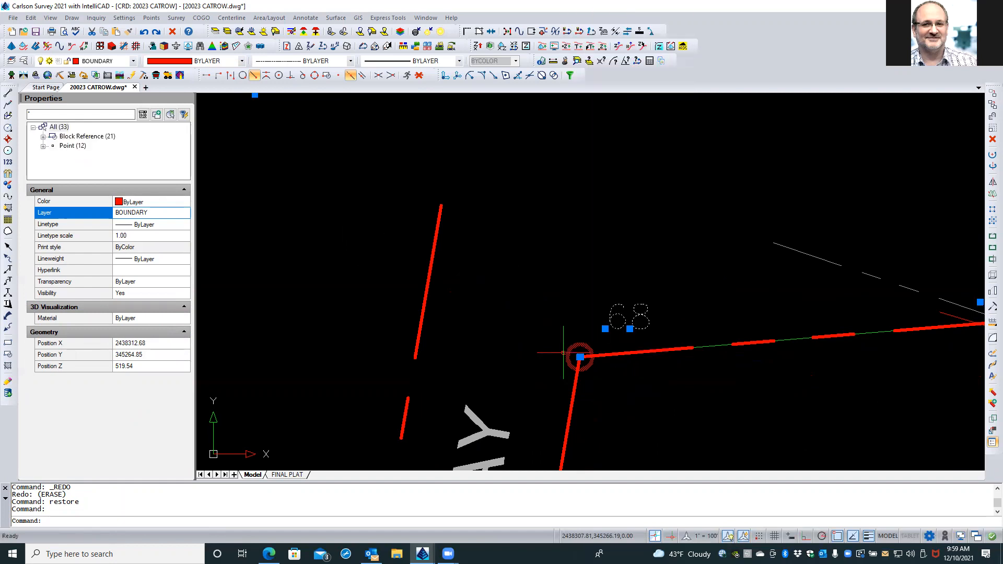
pyautogui.rightClick(568, 306)
pyautogui.moveTo(598, 314)
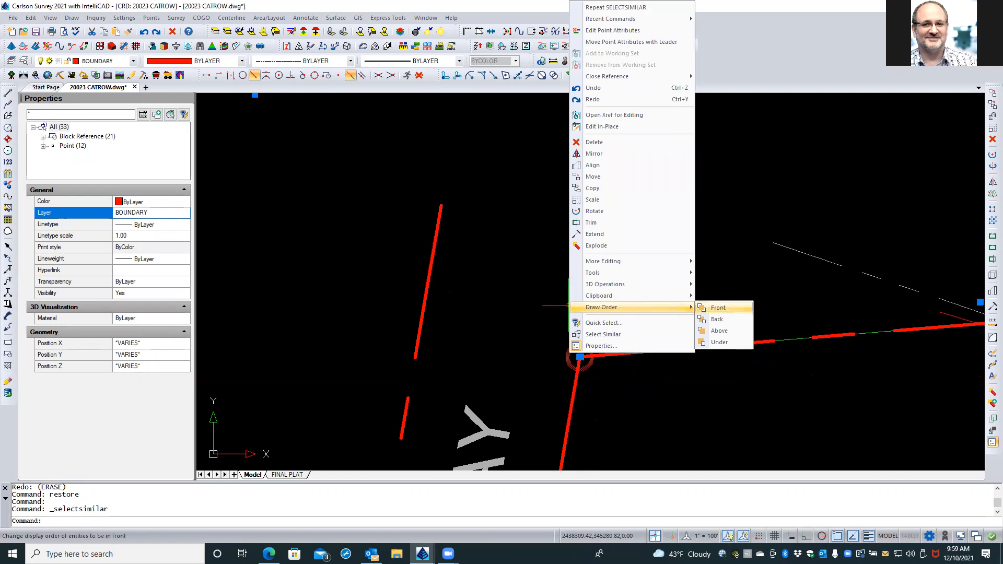
pyautogui.click(721, 308)
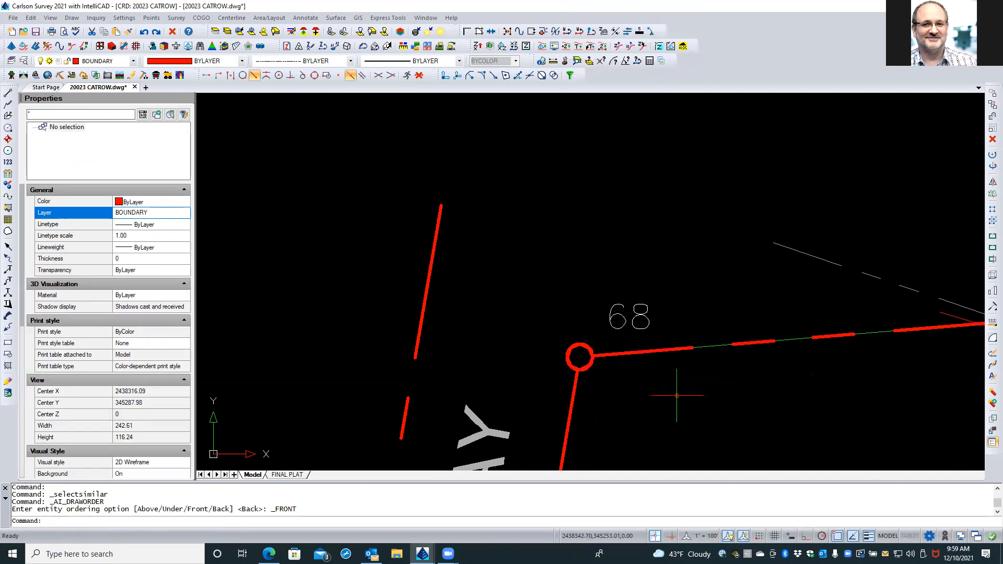
# Inspect the boundary corner symbols and nearby points from Venice Way along WV Route 45 to the eastern lot line.
pyautogui.scroll(-3, 676, 396)
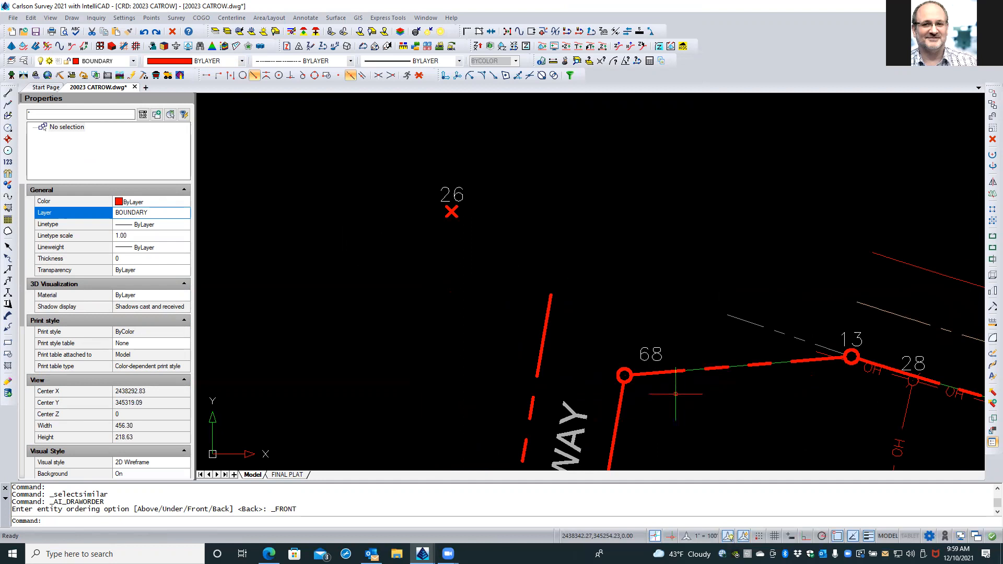
pyautogui.press('Escape')
pyautogui.scroll(-3, 676, 394)
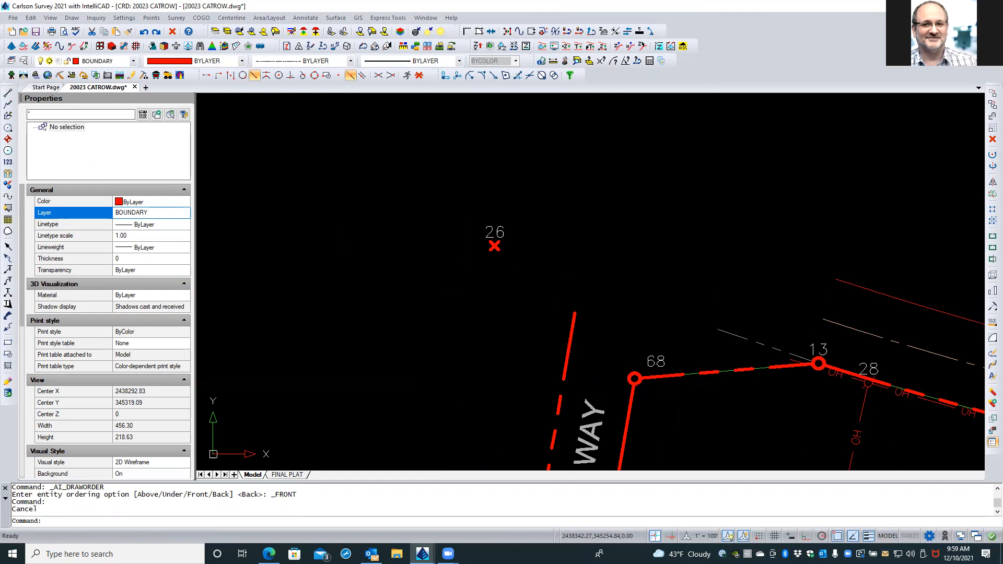
pyautogui.moveTo(677, 399); pyautogui.dragTo(554, 277, button='middle')
pyautogui.scroll(-1, 595, 329)
pyautogui.moveTo(701, 360); pyautogui.dragTo(552, 216, button='middle')
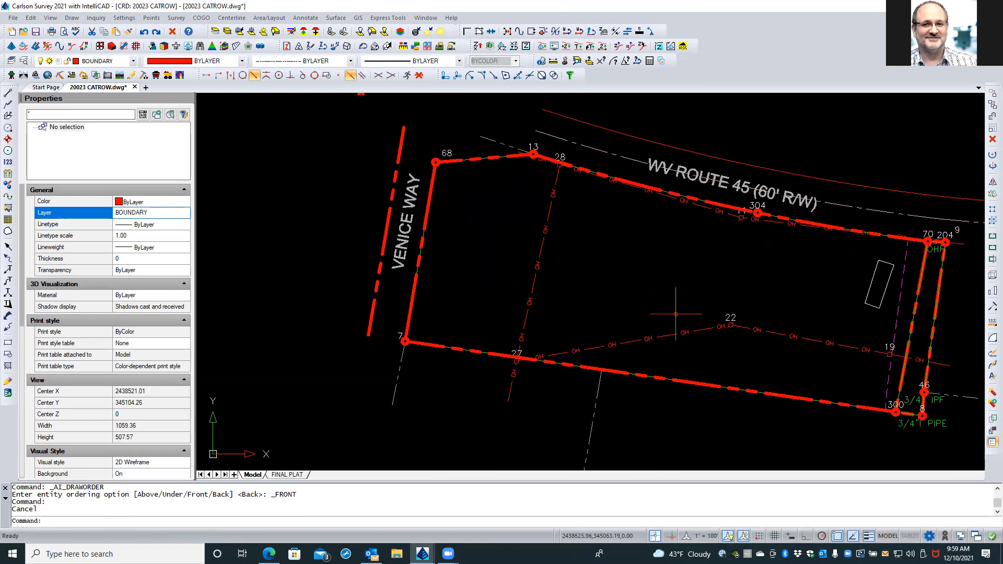
pyautogui.moveTo(645, 306)
pyautogui.mouseDown(button='middle')
pyautogui.moveTo(573, 257)
pyautogui.moveTo(546, 304)
pyautogui.mouseUp(button='middle')
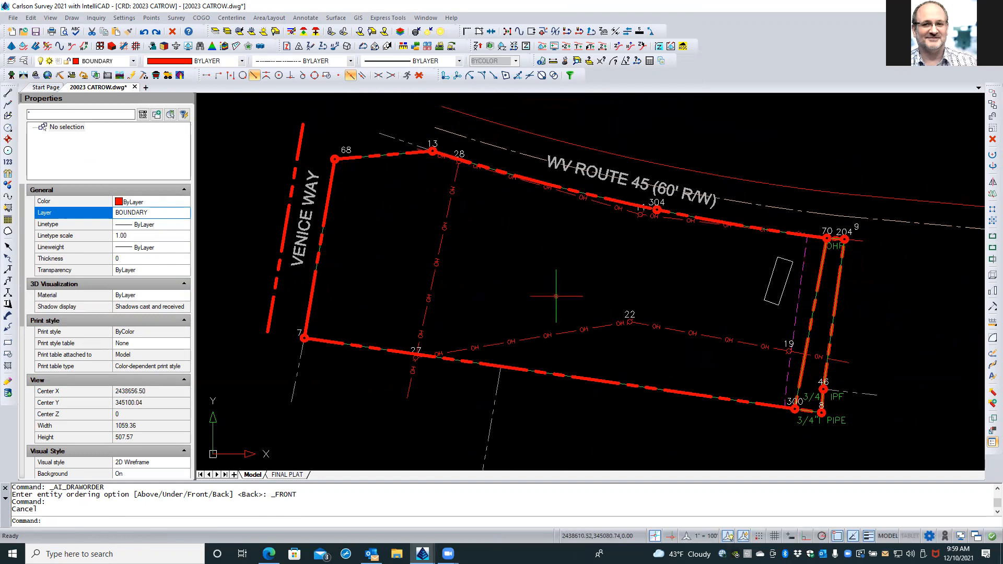
pyautogui.scroll(3, 556, 296)
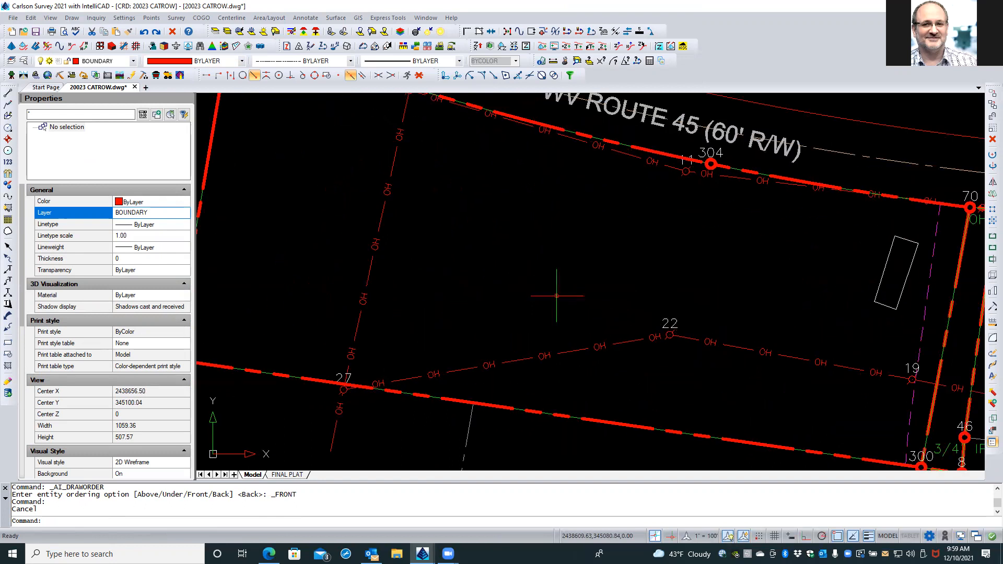
pyautogui.scroll(-1, 557, 295)
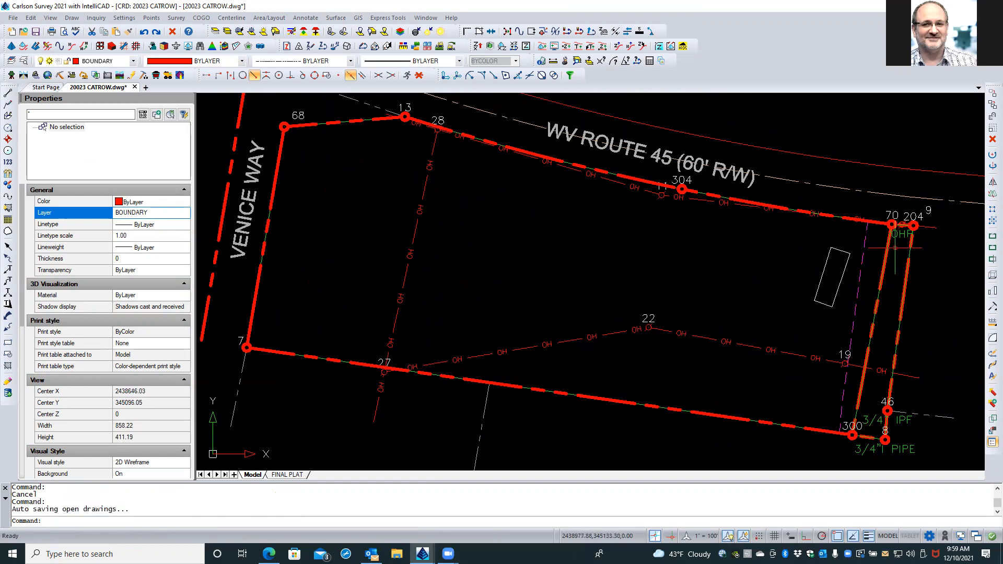
# Clear the drawing description of point 9, between points 70 and 204, keeping its coordinate file description OHP.
pyautogui.scroll(2, 897, 246)
pyautogui.scroll(4, 898, 246)
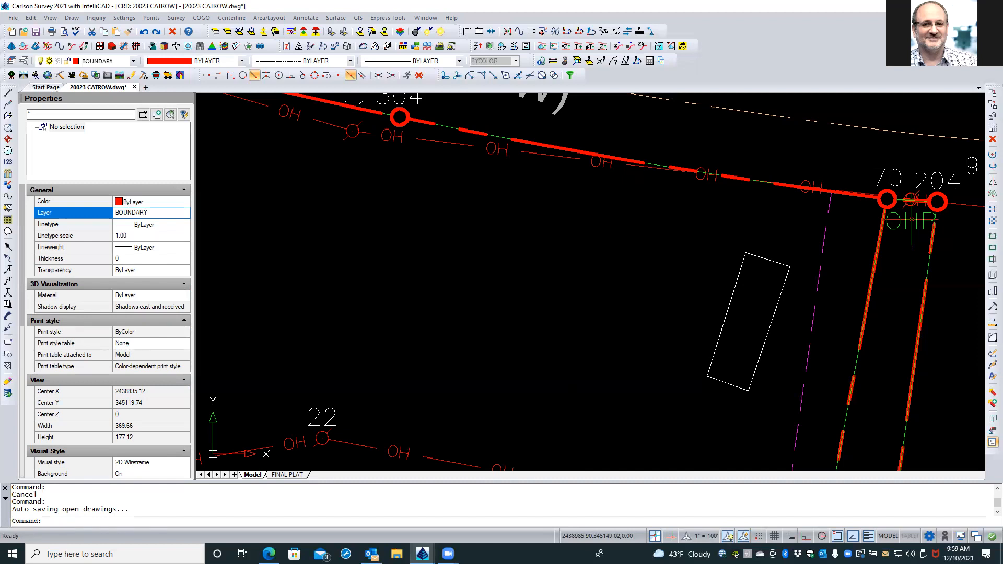
pyautogui.doubleClick(912, 220)
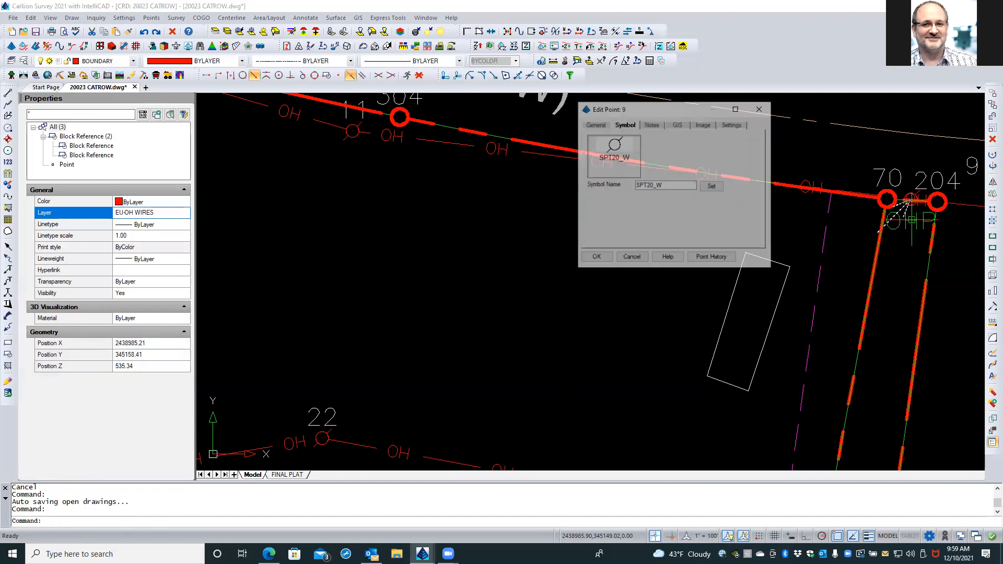
pyautogui.click(605, 125)
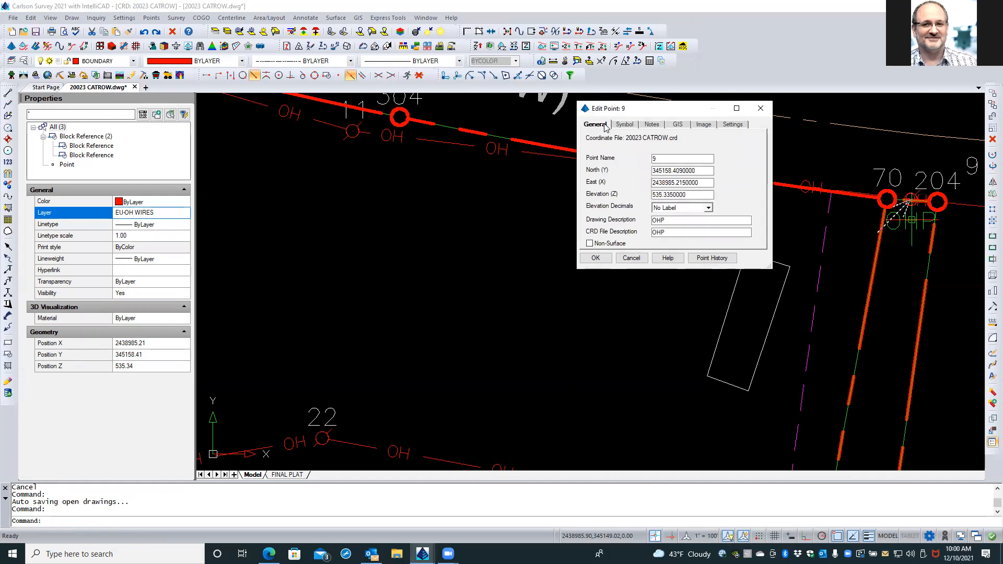
pyautogui.doubleClick(670, 223)
pyautogui.press('Delete')
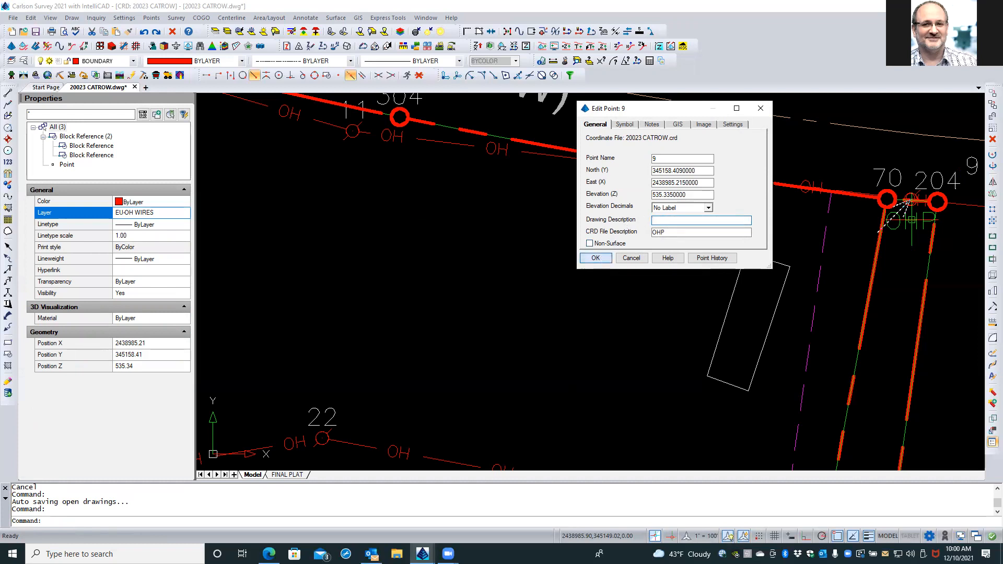
pyautogui.click(596, 258)
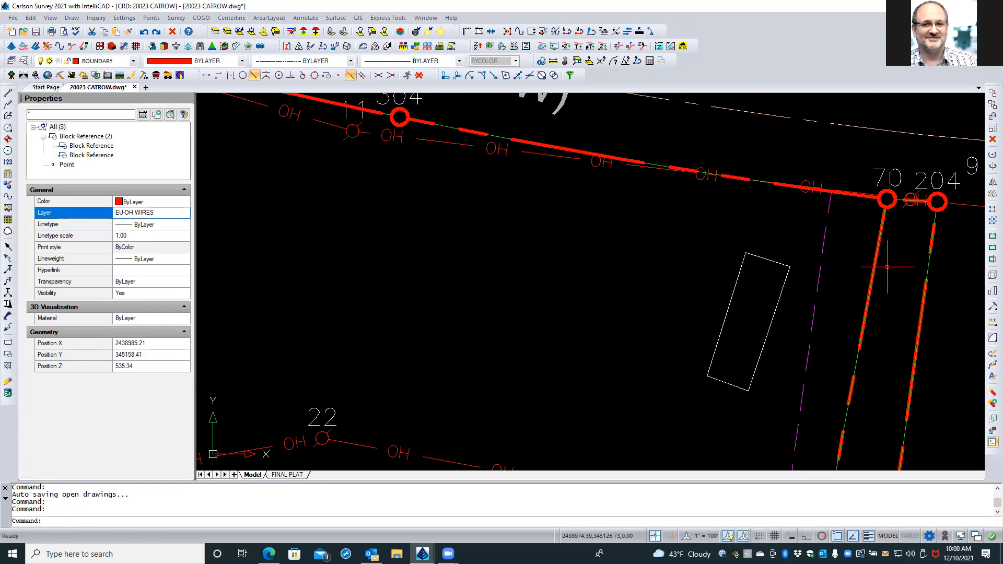
pyautogui.scroll(2, 887, 267)
pyautogui.press('Escape')
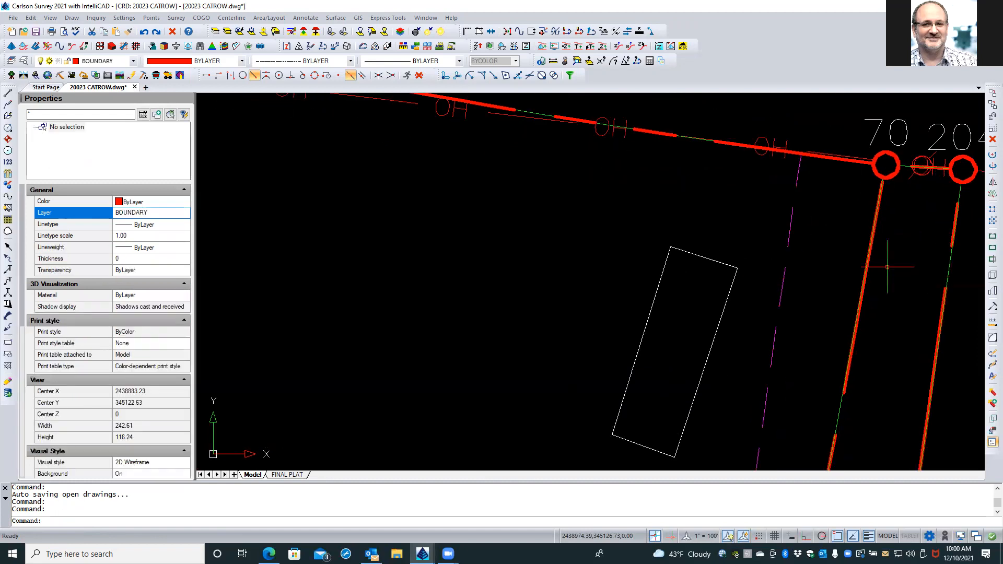
# Review the whole parcel and save the drawing.
pyautogui.scroll(-2, 888, 267)
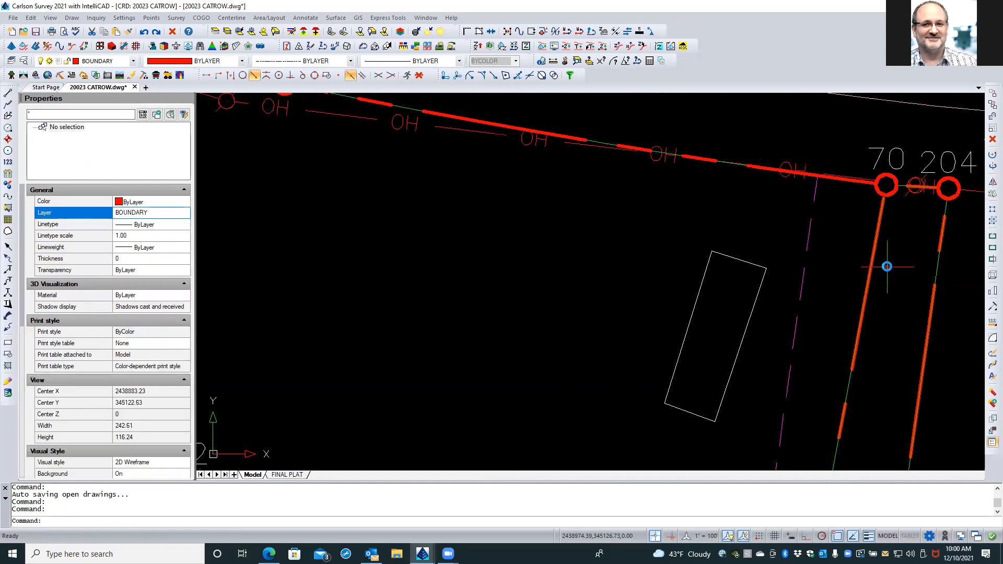
pyautogui.scroll(-1, 887, 267)
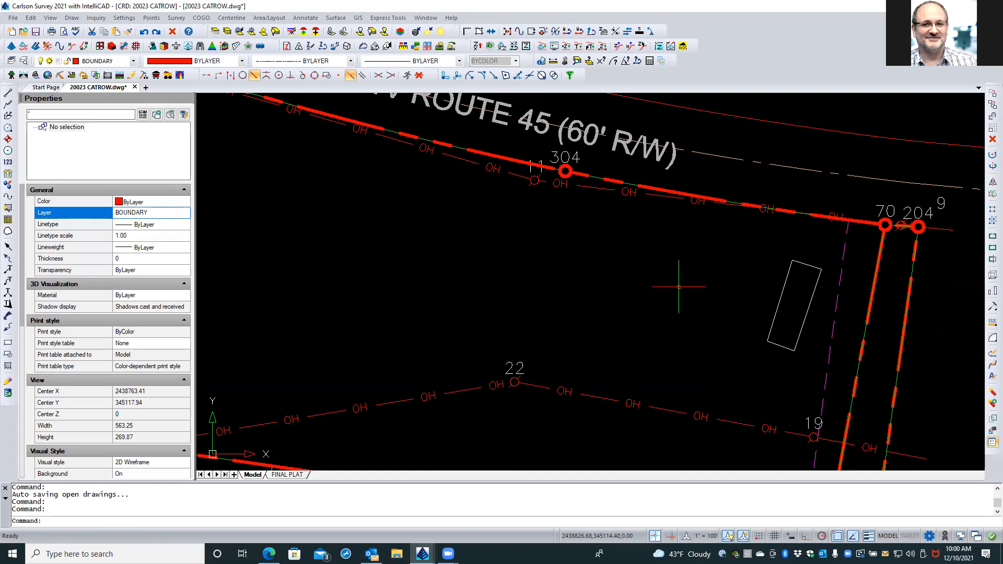
pyautogui.scroll(-2, 679, 287)
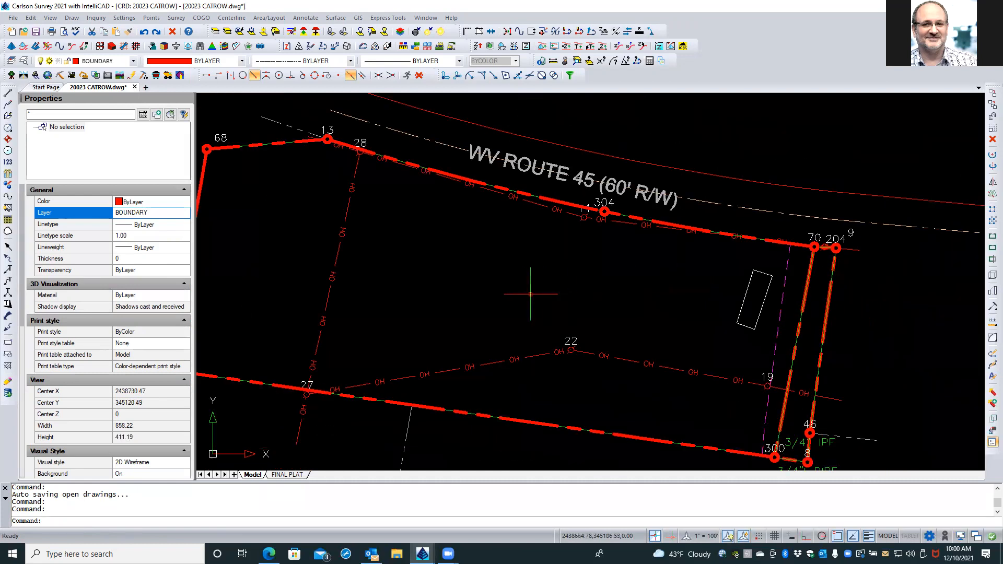
pyautogui.scroll(-1, 522, 295)
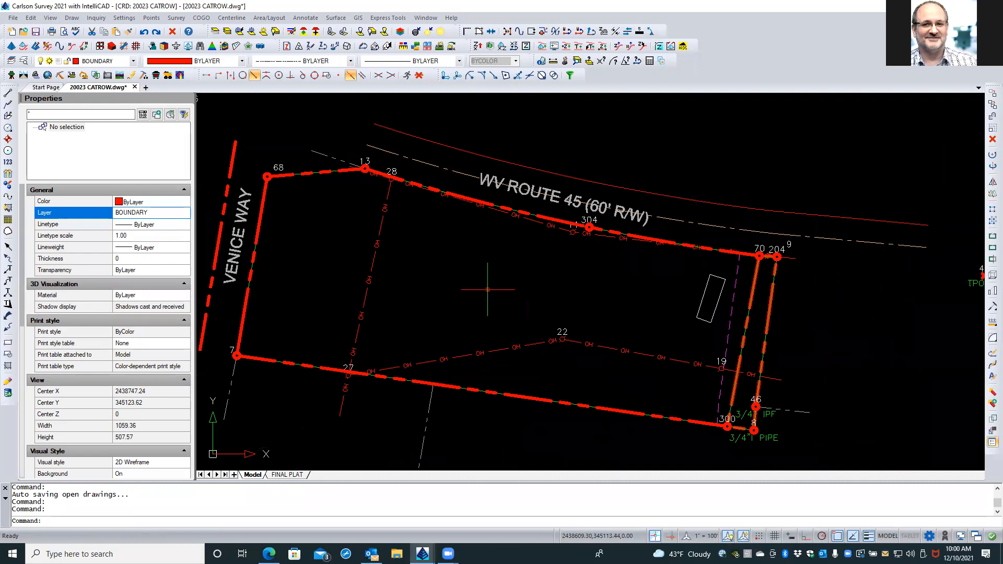
pyautogui.click(35, 31)
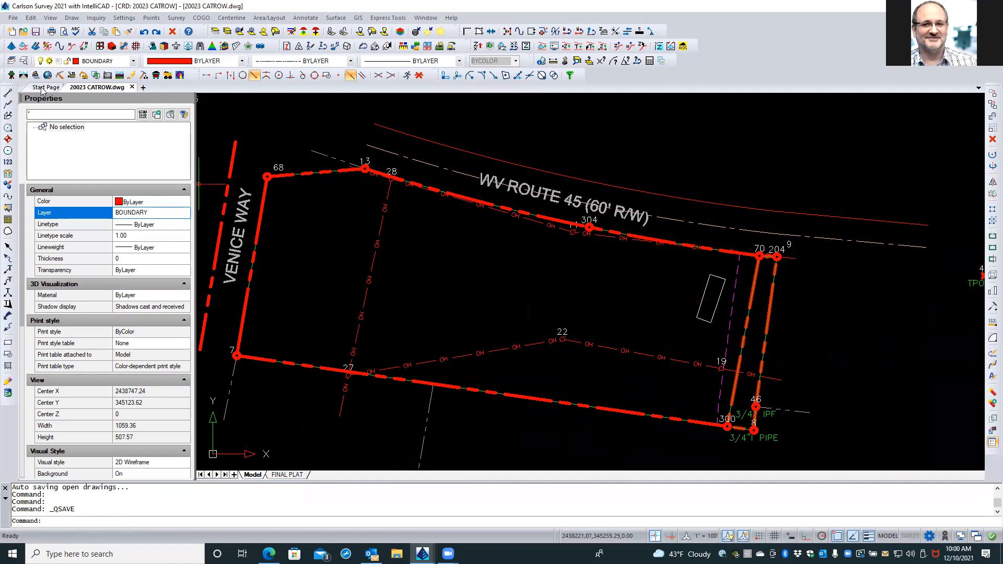
# Freeze the CENTERLINE layer in the layer manager.
pyautogui.click(21, 62)
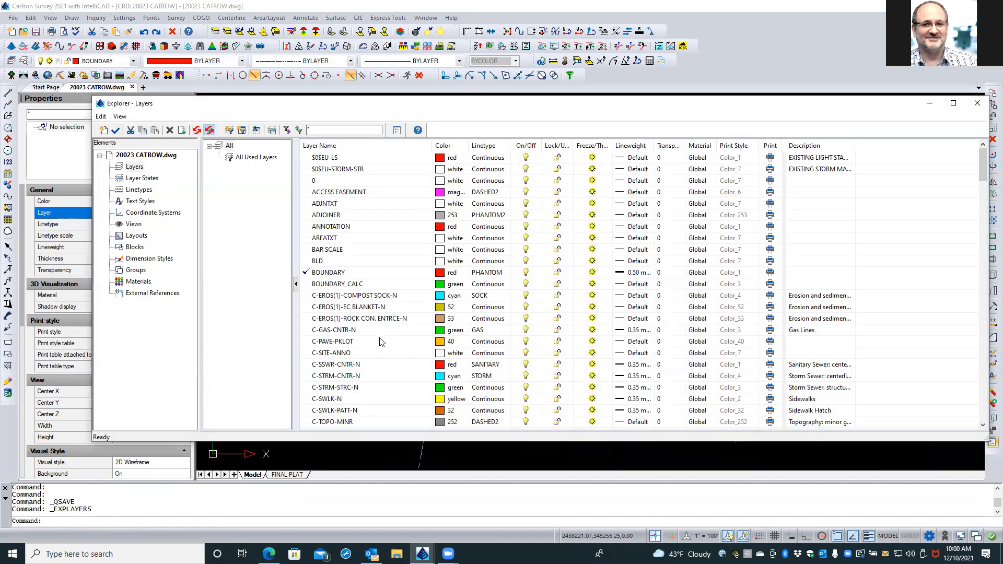
pyautogui.scroll(-1, 379, 343)
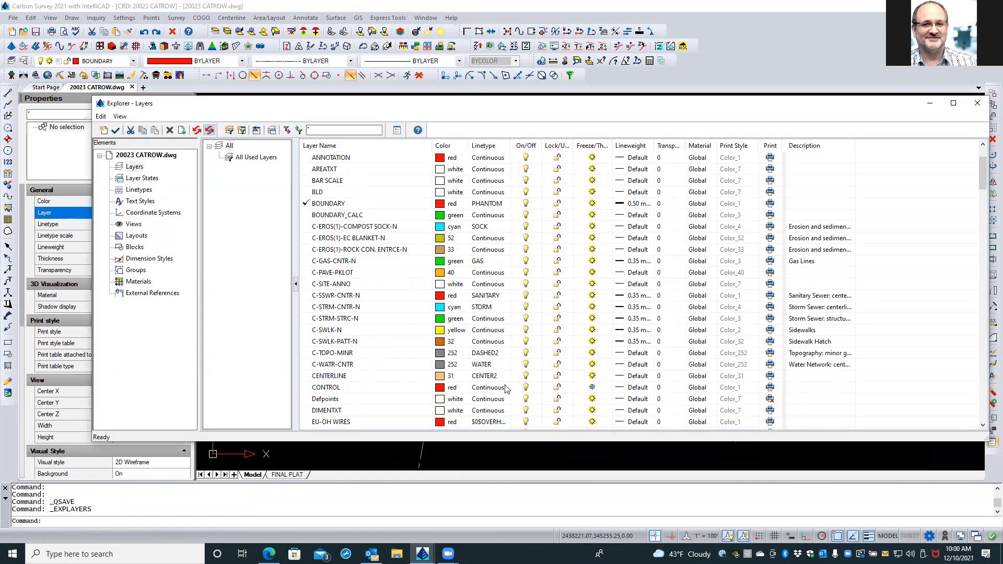
pyautogui.click(592, 376)
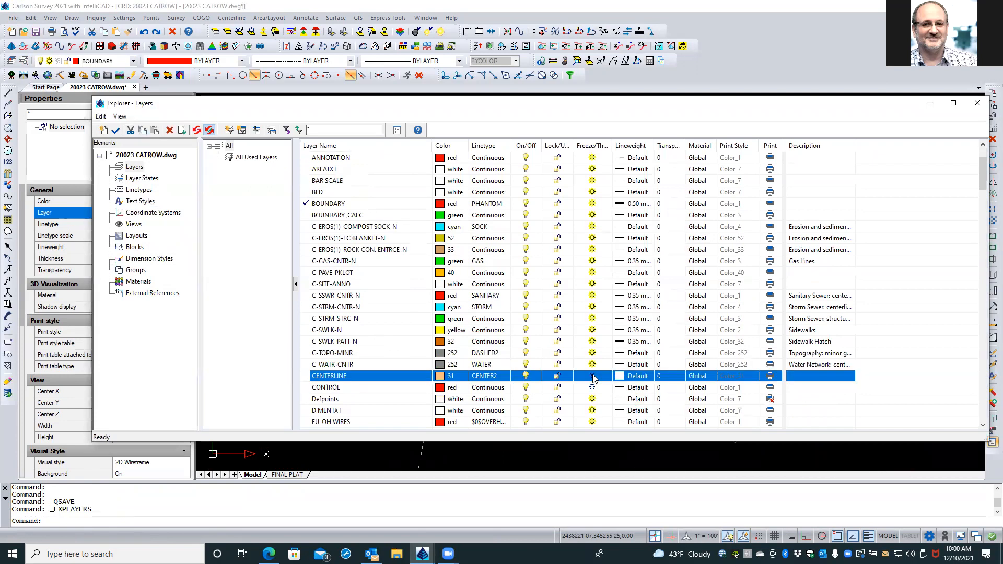
pyautogui.click(978, 104)
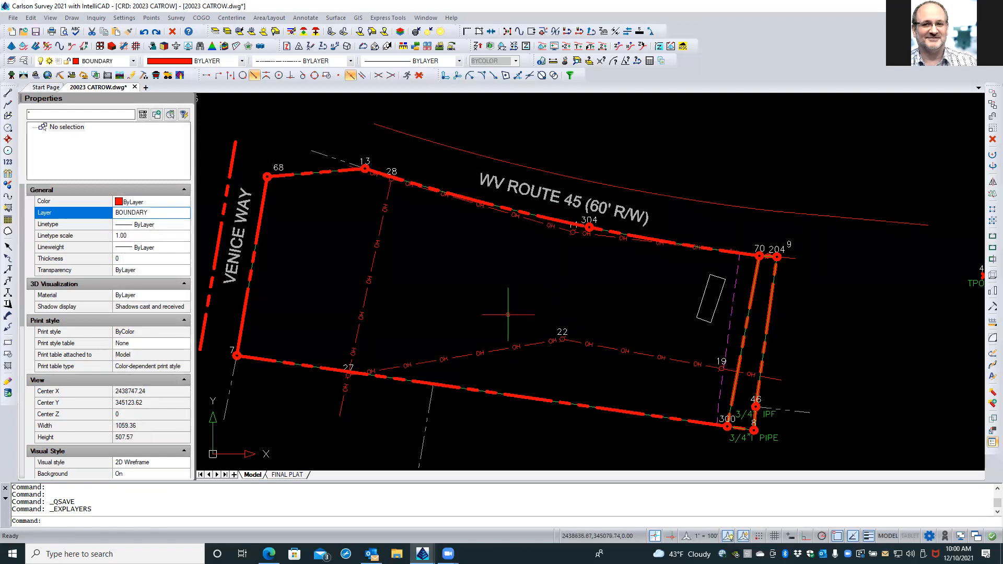
# Review the parcel in model space, then switch to the FINAL PLAT layout and examine the plat sheet.
pyautogui.scroll(-2, 511, 311)
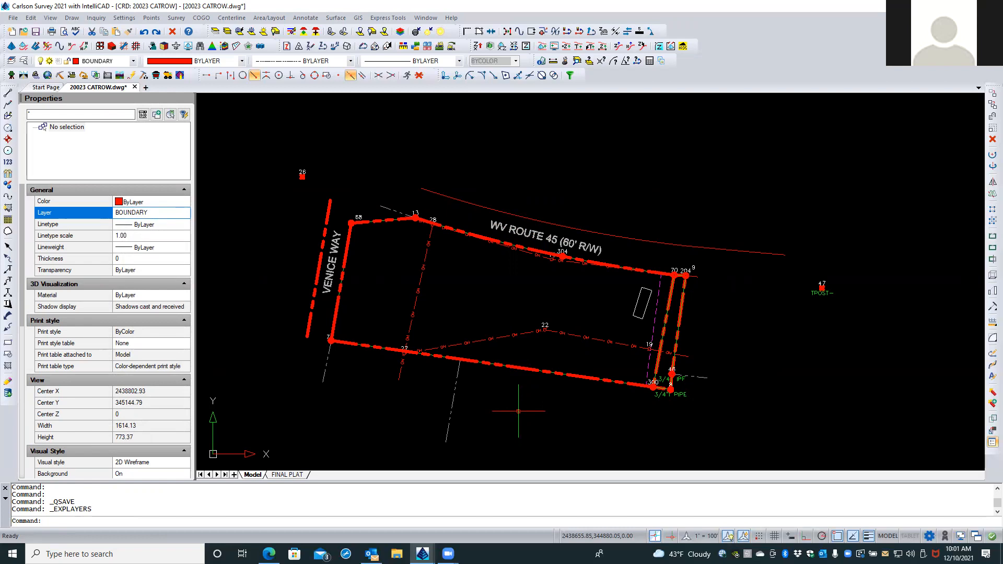
pyautogui.scroll(-1, 519, 411)
pyautogui.scroll(-1, 507, 339)
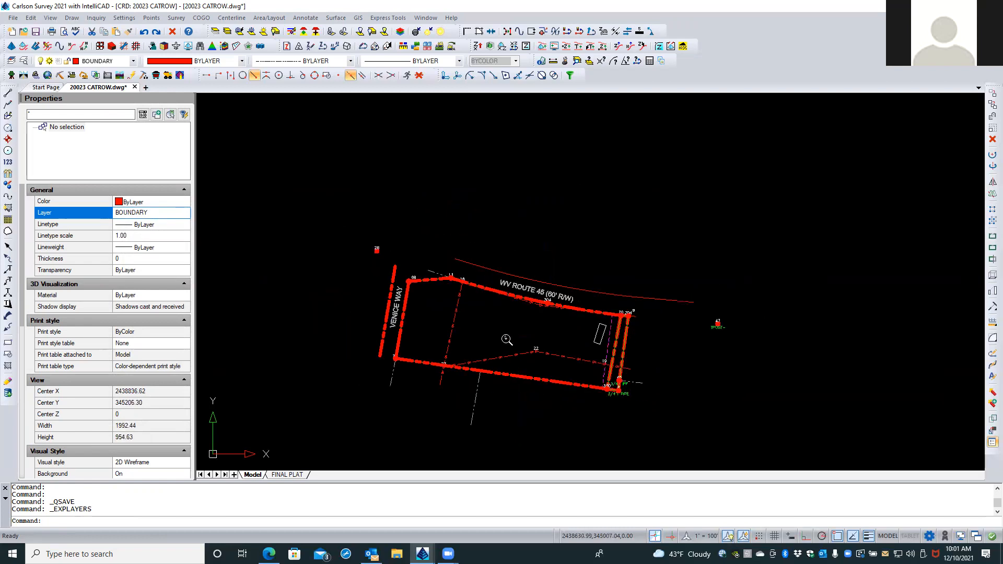
pyautogui.scroll(2, 414, 264)
pyautogui.scroll(-1, 414, 264)
pyautogui.scroll(-2, 418, 252)
pyautogui.scroll(2, 418, 252)
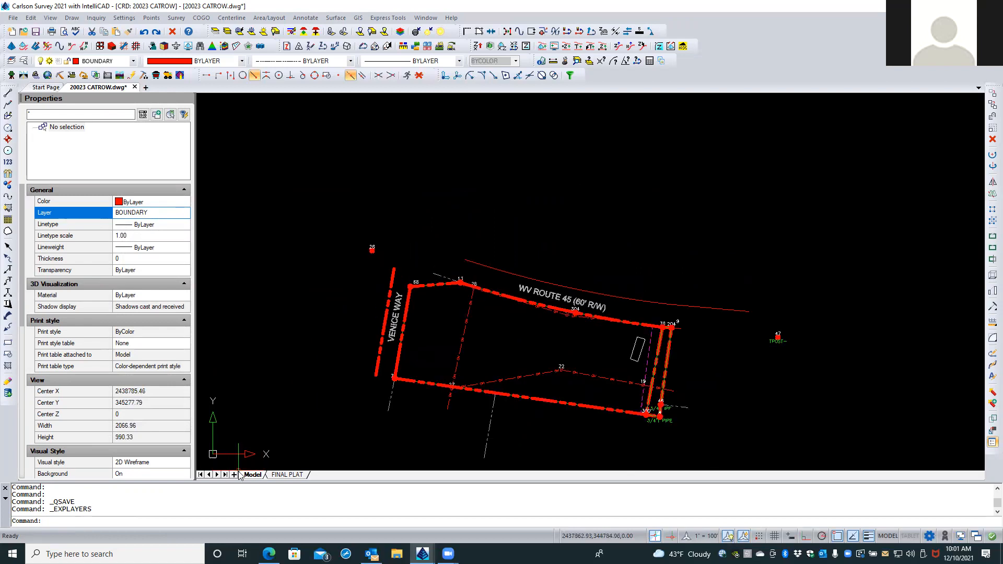
pyautogui.click(287, 475)
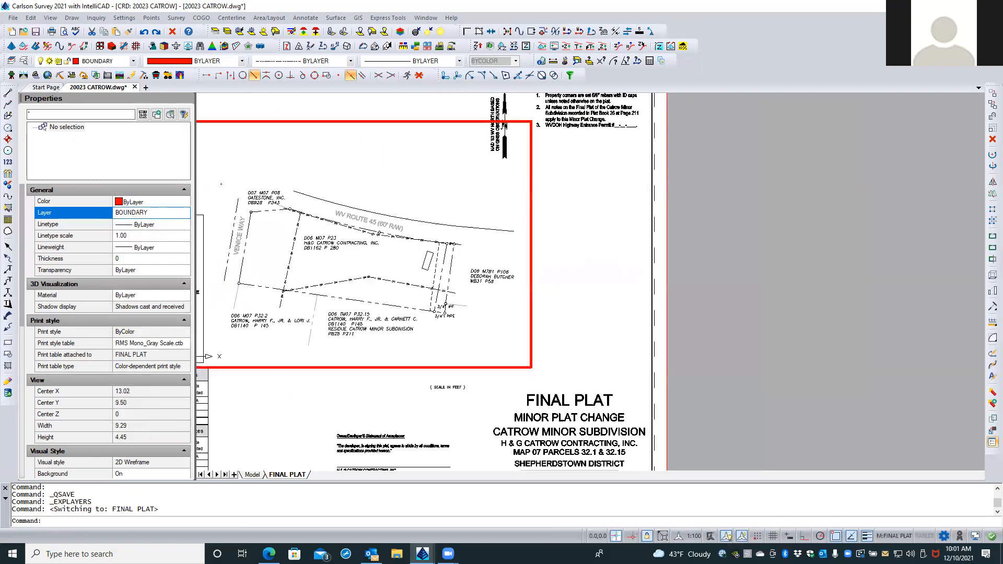
pyautogui.scroll(-3, 290, 252)
pyautogui.moveTo(261, 216); pyautogui.dragTo(386, 264, button='middle')
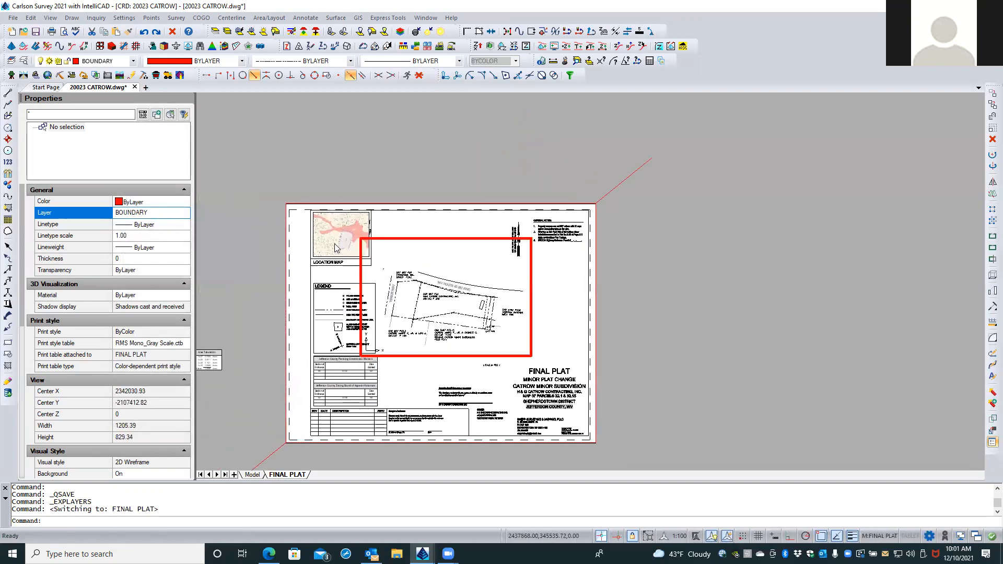
pyautogui.scroll(2, 336, 248)
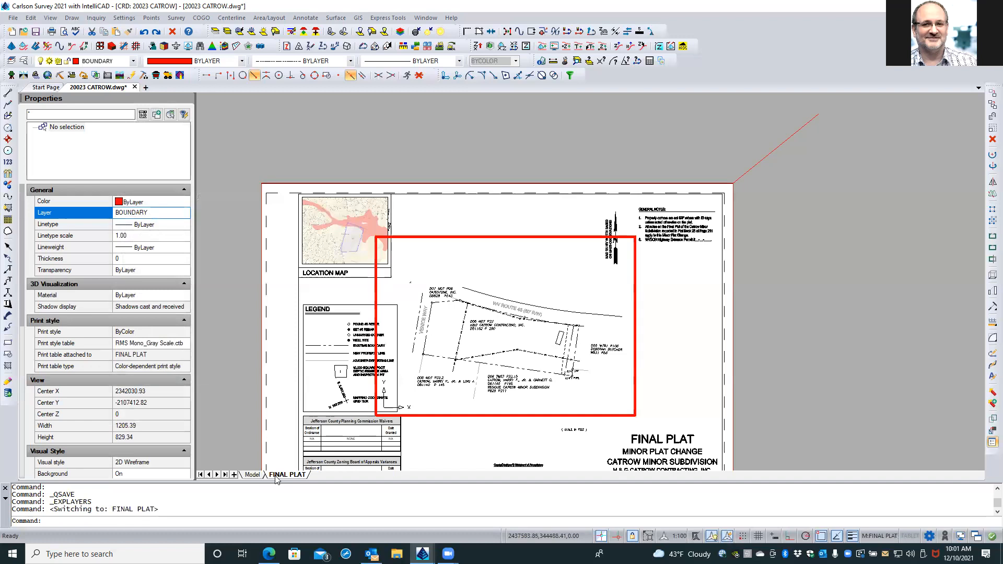
# Return to model space and review the drawing setup's scale and coordinate settings without changing them.
pyautogui.click(252, 475)
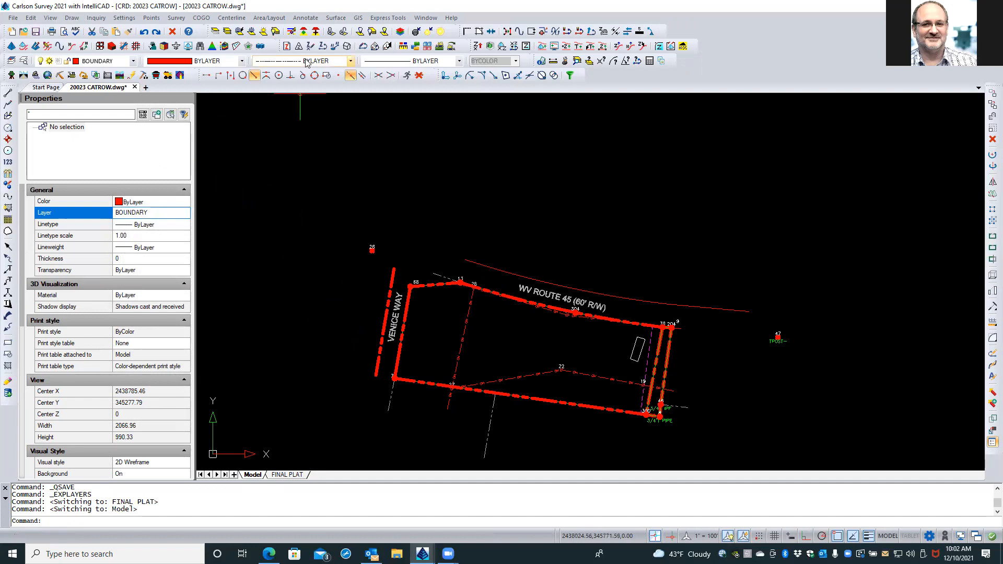
pyautogui.click(120, 19)
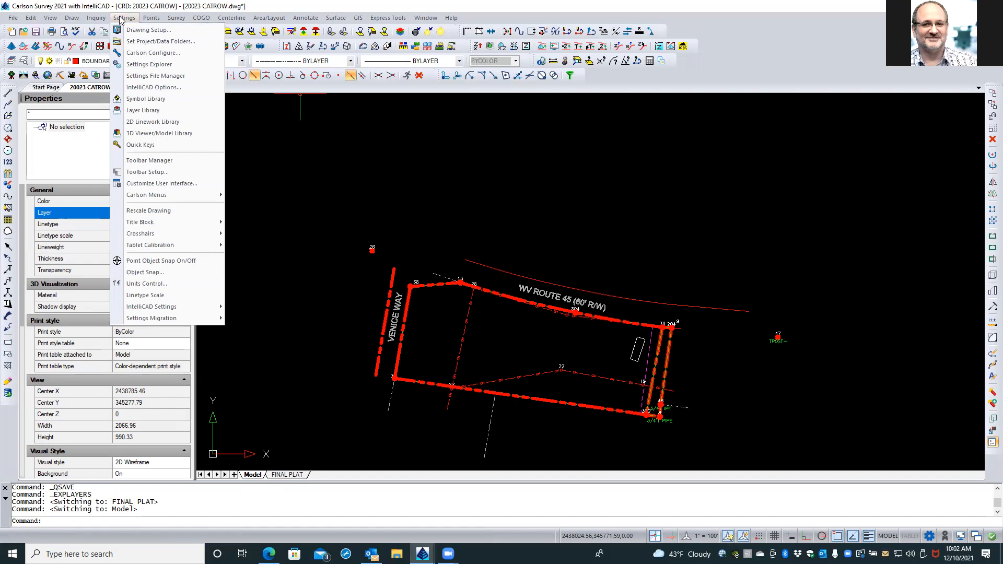
pyautogui.click(129, 30)
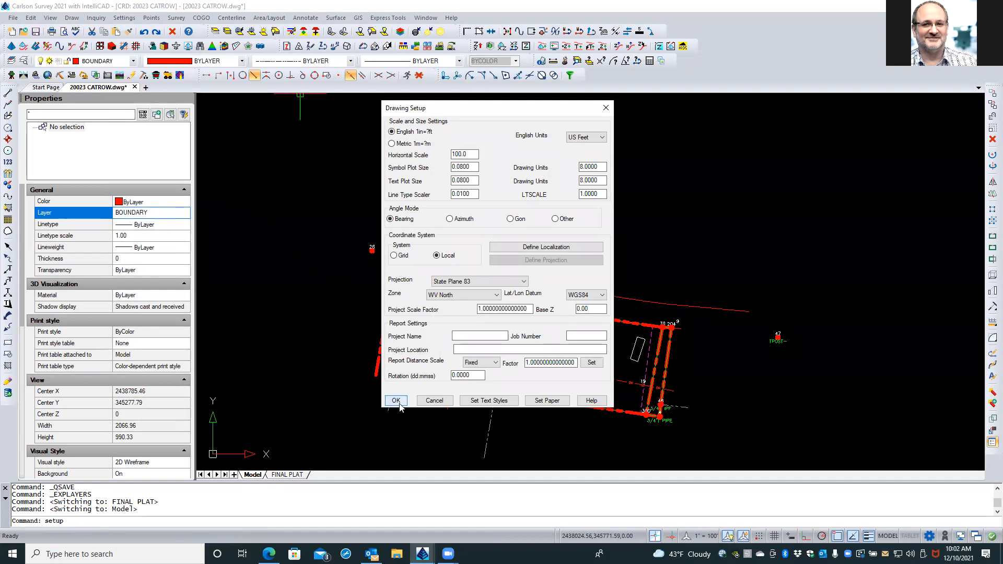
pyautogui.click(445, 403)
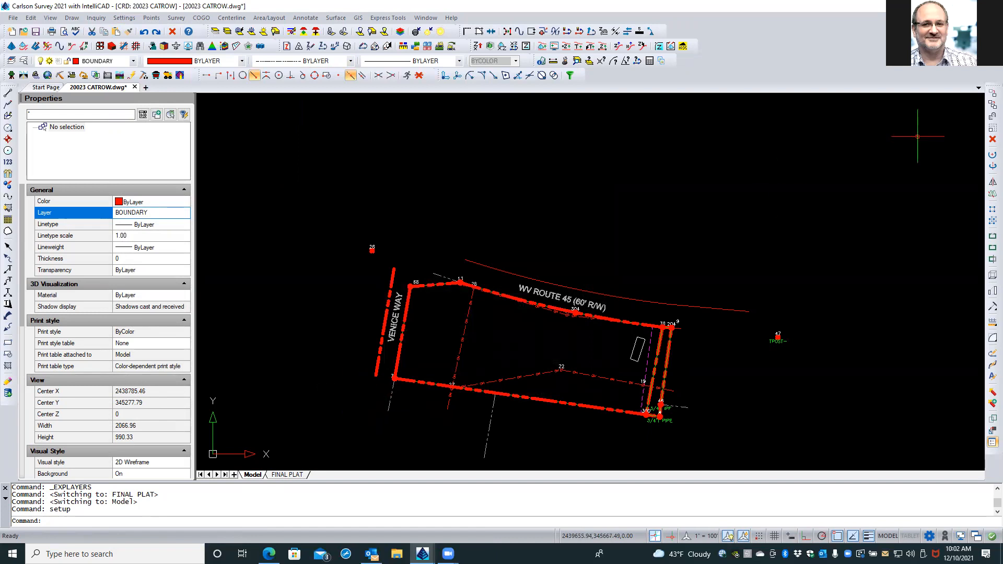
# Switch to Google Chrome, open the WV Flood Tool map and dismiss its introduction so it does not show again.
pyautogui.click(942, 6)
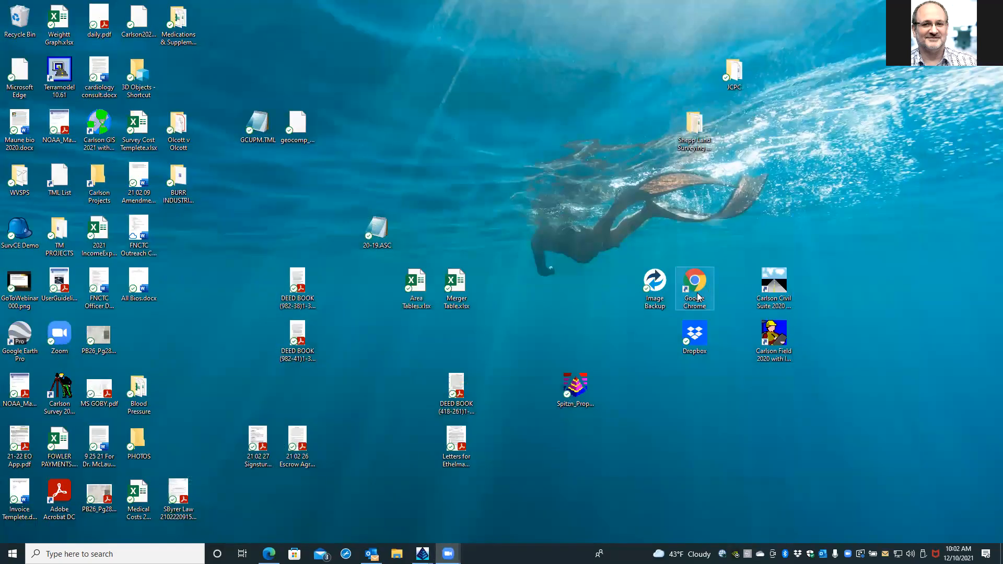
pyautogui.doubleClick(695, 294)
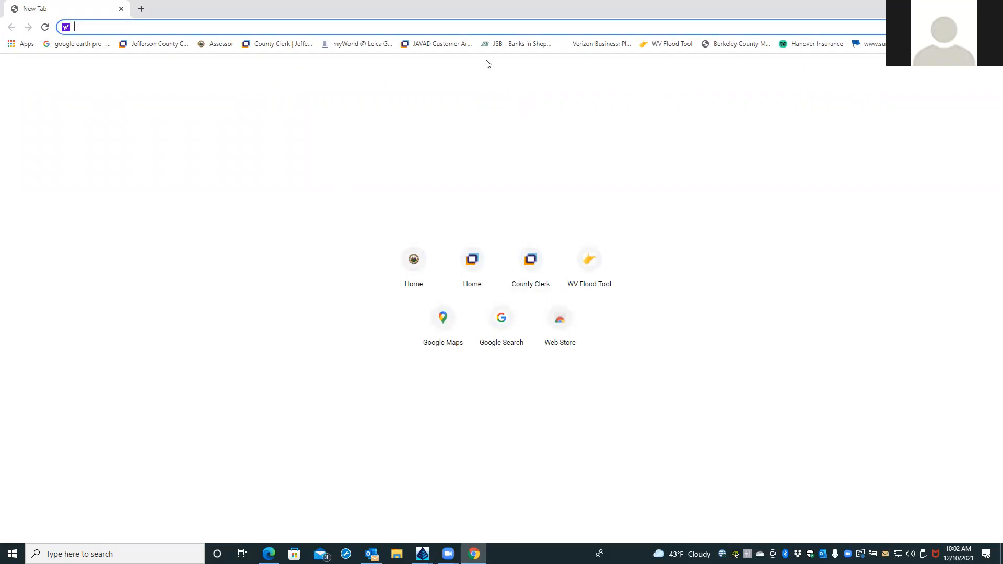
pyautogui.click(669, 44)
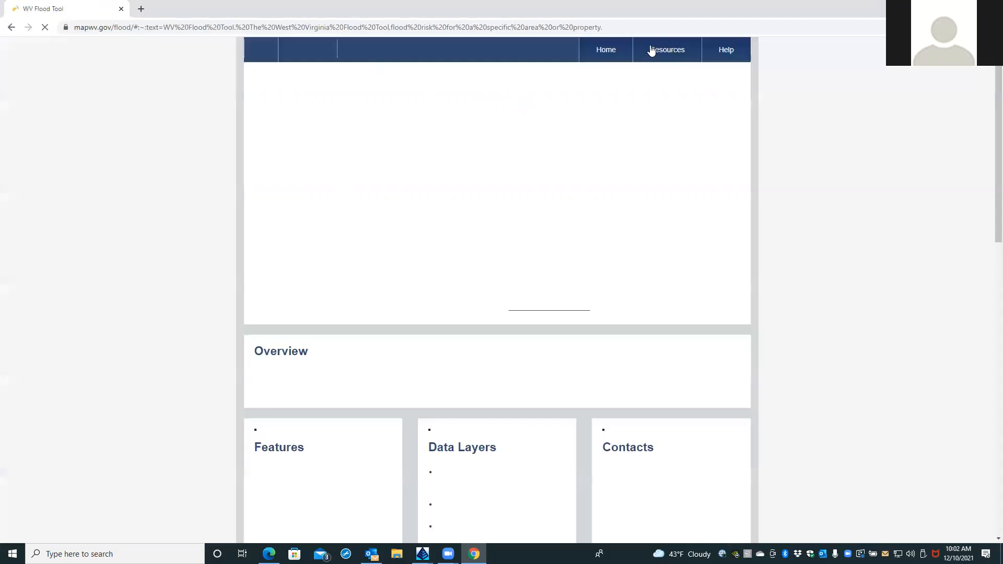
pyautogui.click(477, 214)
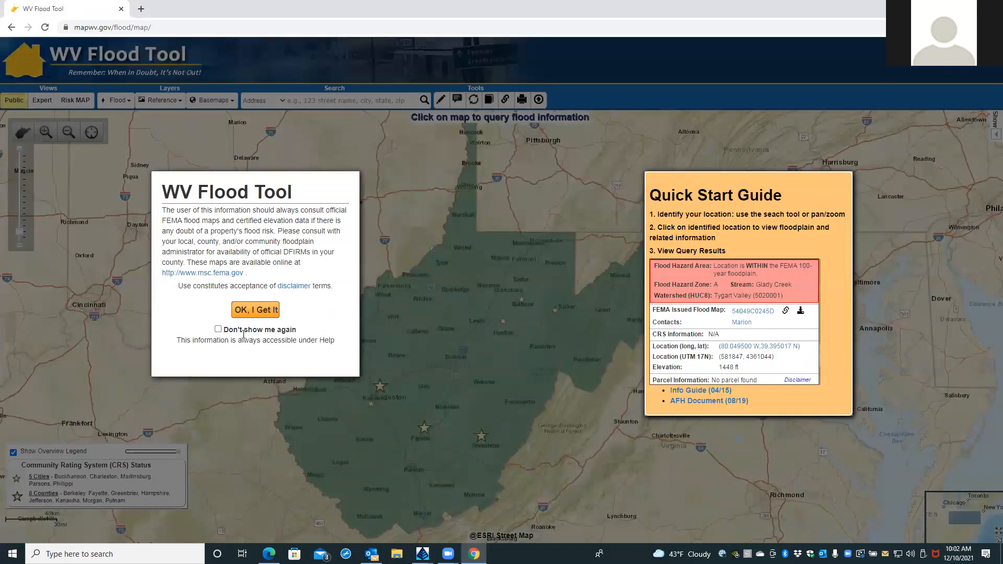
pyautogui.click(222, 329)
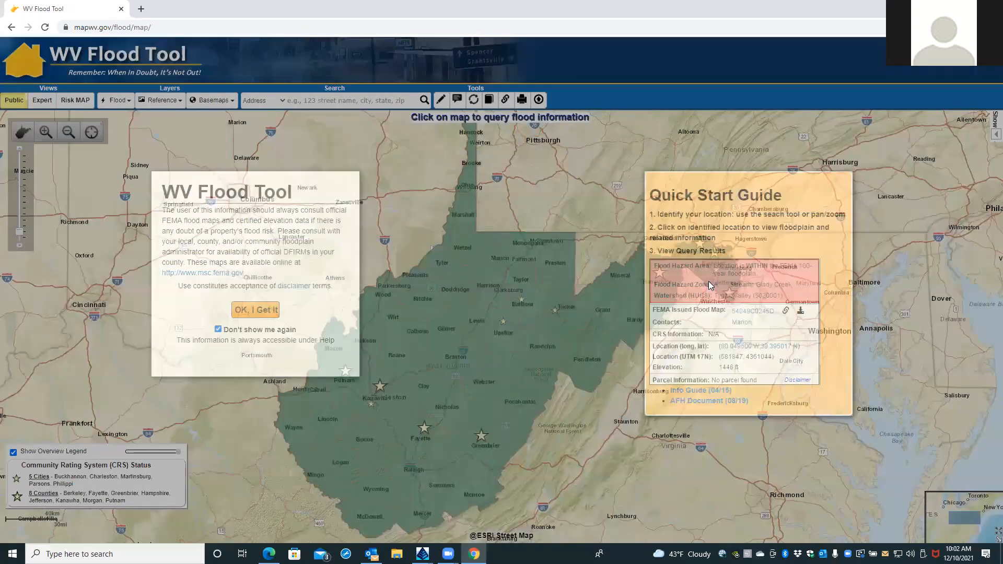
# Locate the Venice Way and Martinsburg Pike area in Jefferson County on the flood map and display the Parcels reference layer.
pyautogui.scroll(3, 709, 281)
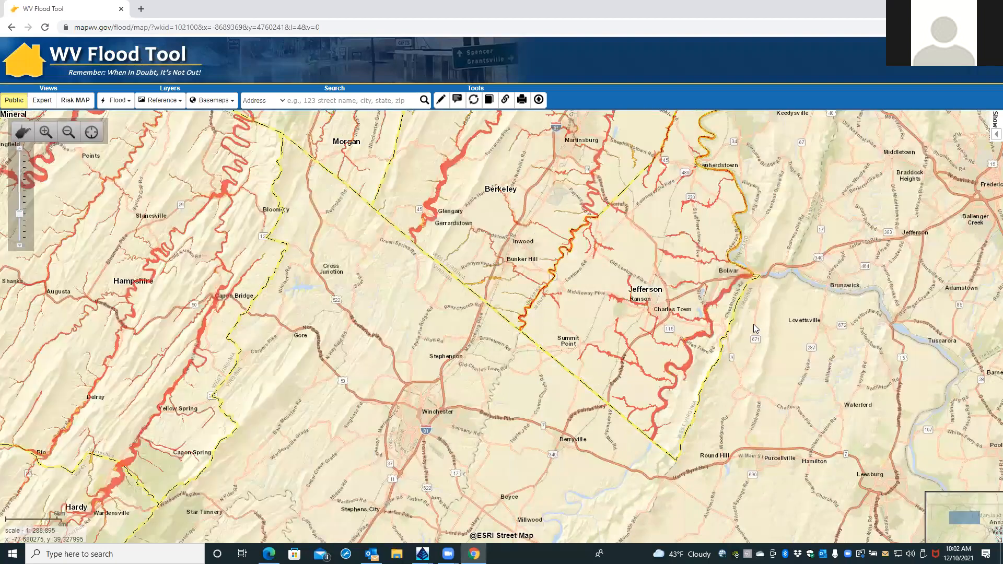
pyautogui.moveTo(919, 272); pyautogui.dragTo(753, 324)
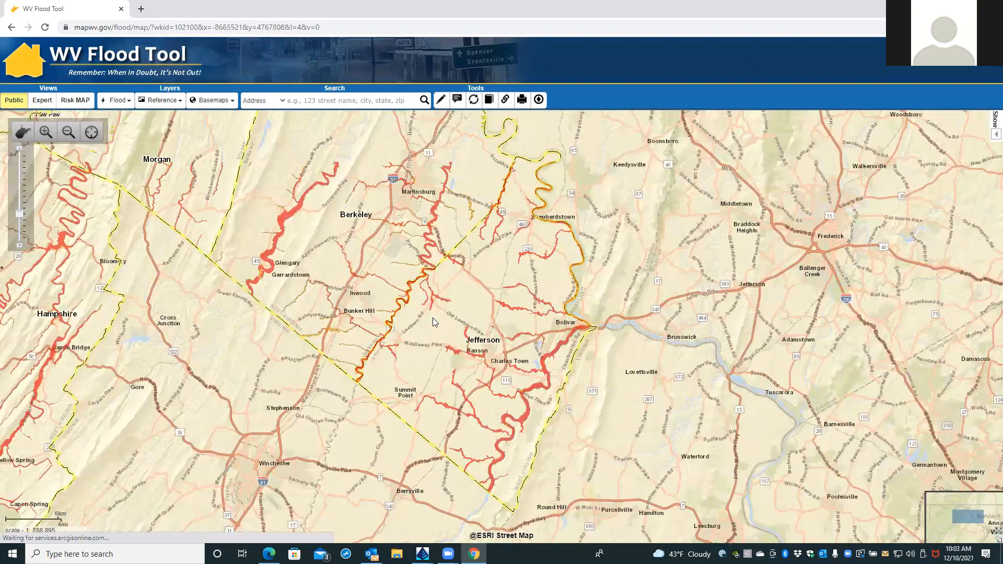
pyautogui.scroll(2, 754, 324)
pyautogui.moveTo(389, 302); pyautogui.dragTo(668, 343)
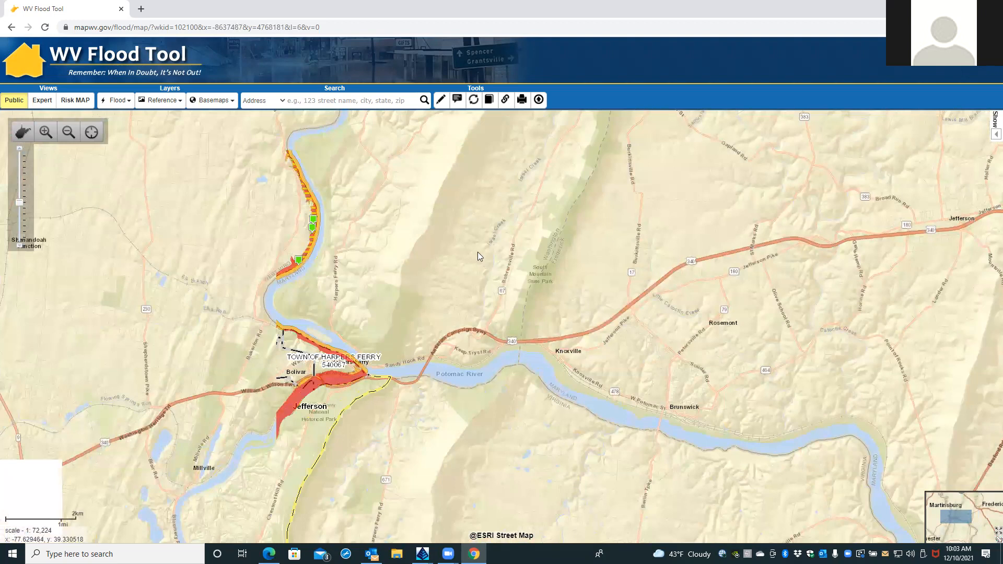
pyautogui.moveTo(477, 252); pyautogui.dragTo(737, 486)
pyautogui.moveTo(635, 209); pyautogui.dragTo(743, 330)
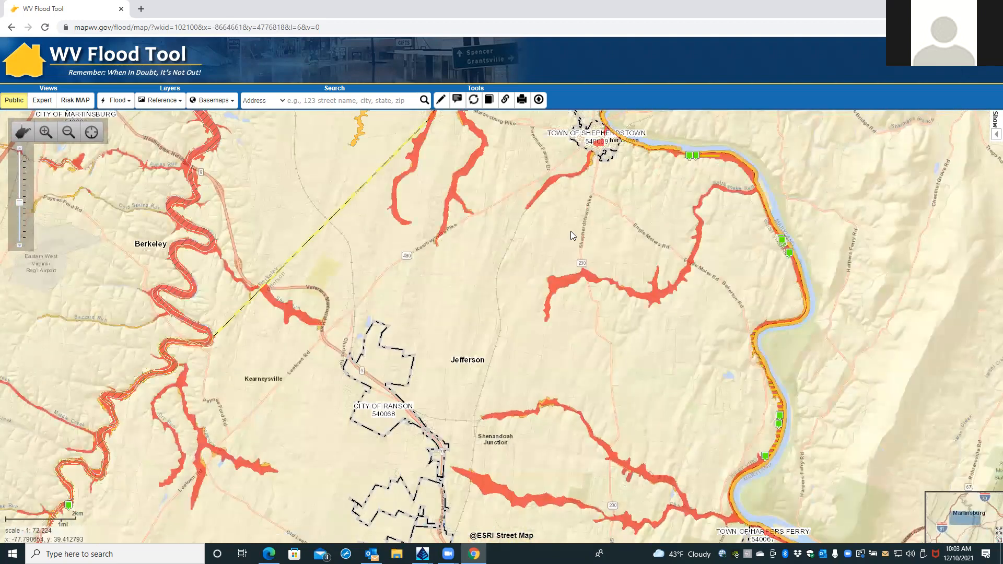
pyautogui.scroll(2, 557, 256)
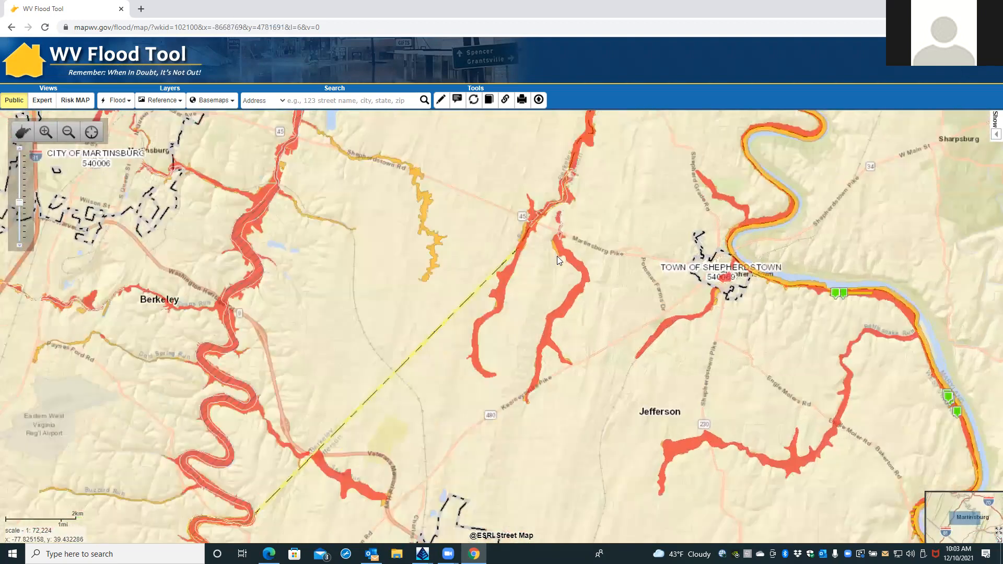
pyautogui.scroll(1, 557, 256)
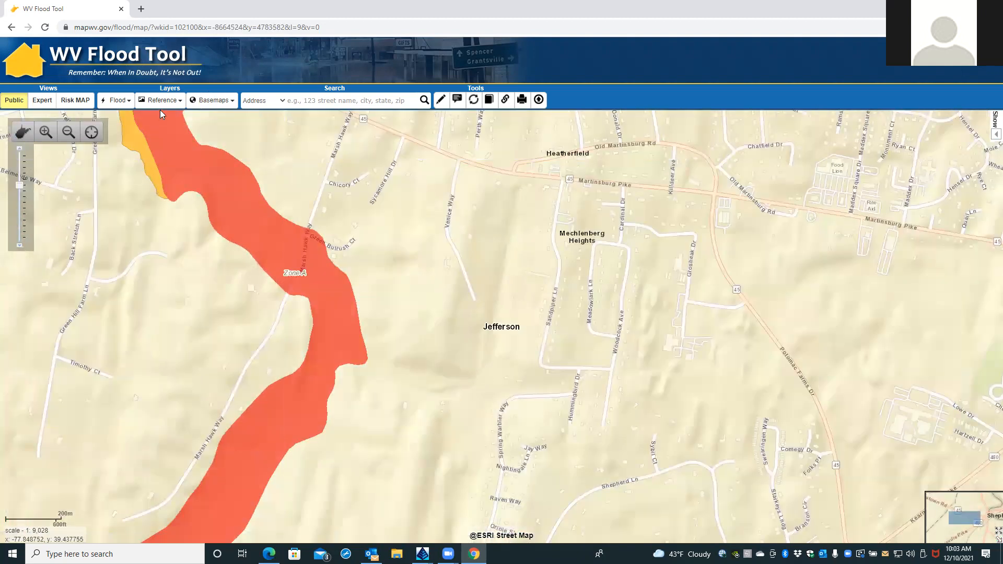
pyautogui.click(167, 104)
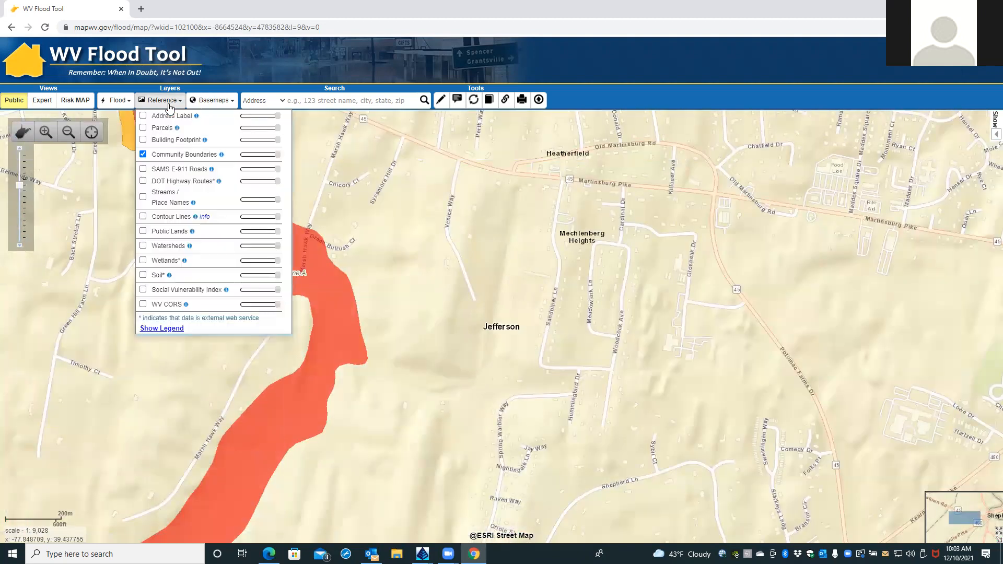
pyautogui.click(143, 128)
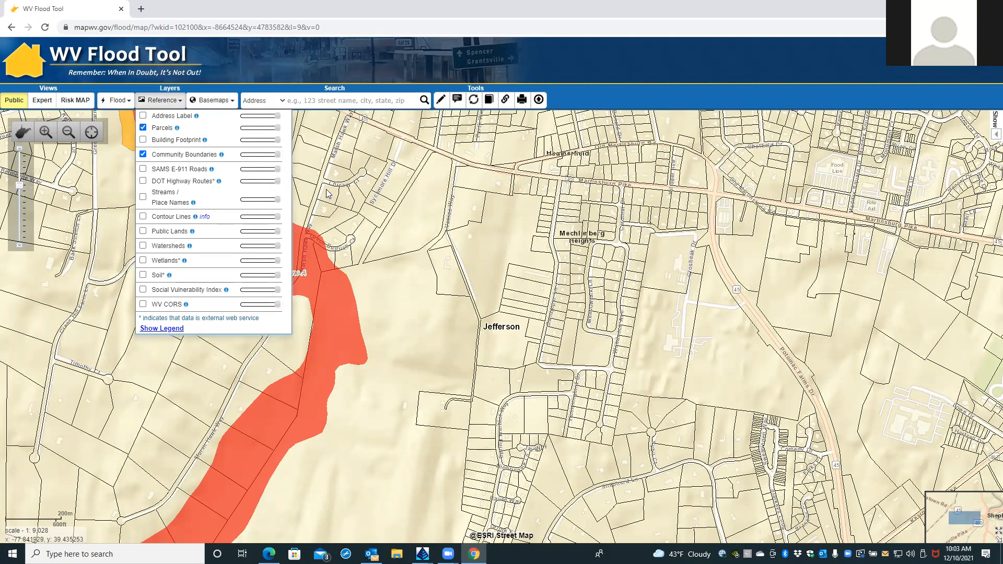
# Query the flood information of the parcels beside Venice Way, south of Martinsburg Pike.
pyautogui.click(456, 208)
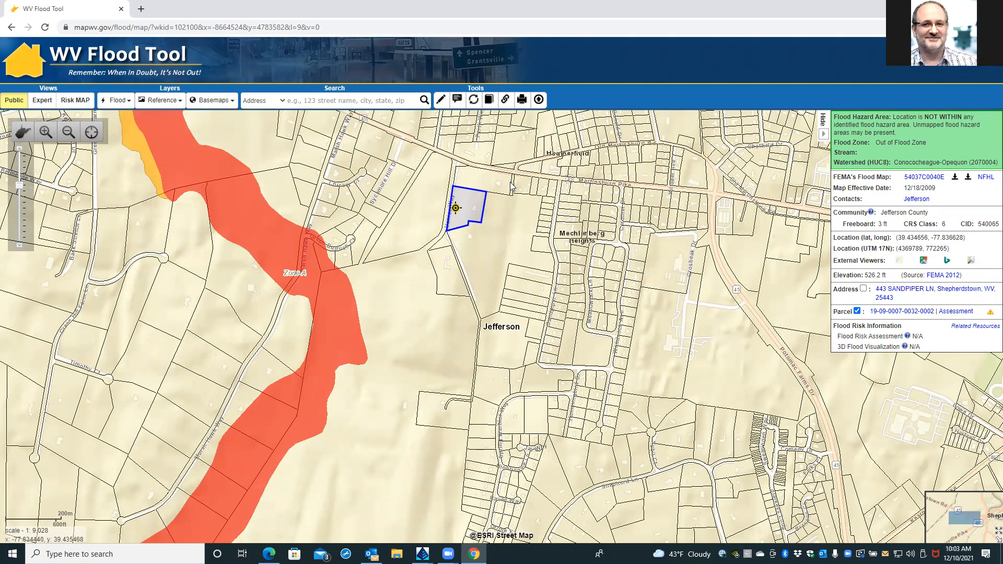
pyautogui.click(490, 179)
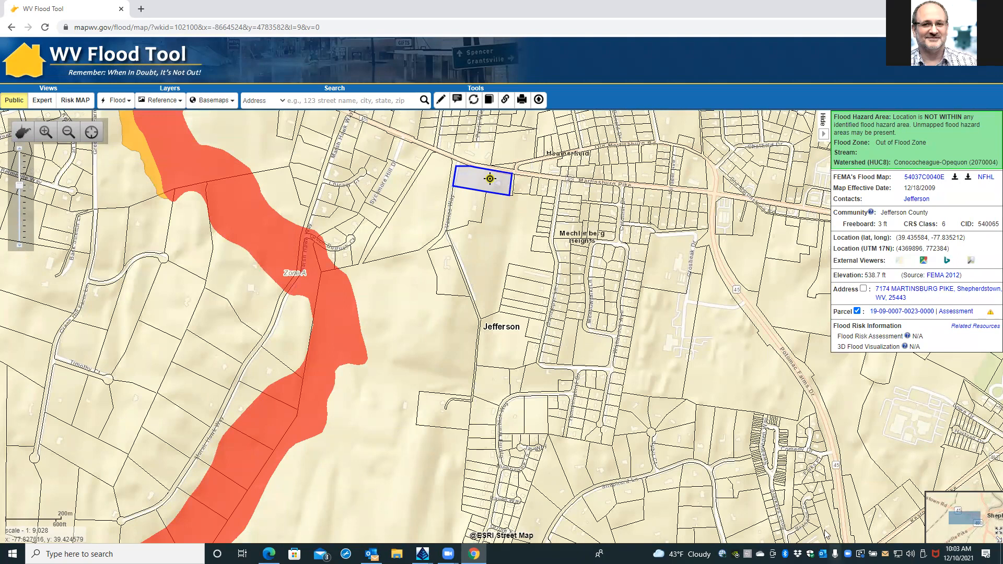
pyautogui.click(762, 519)
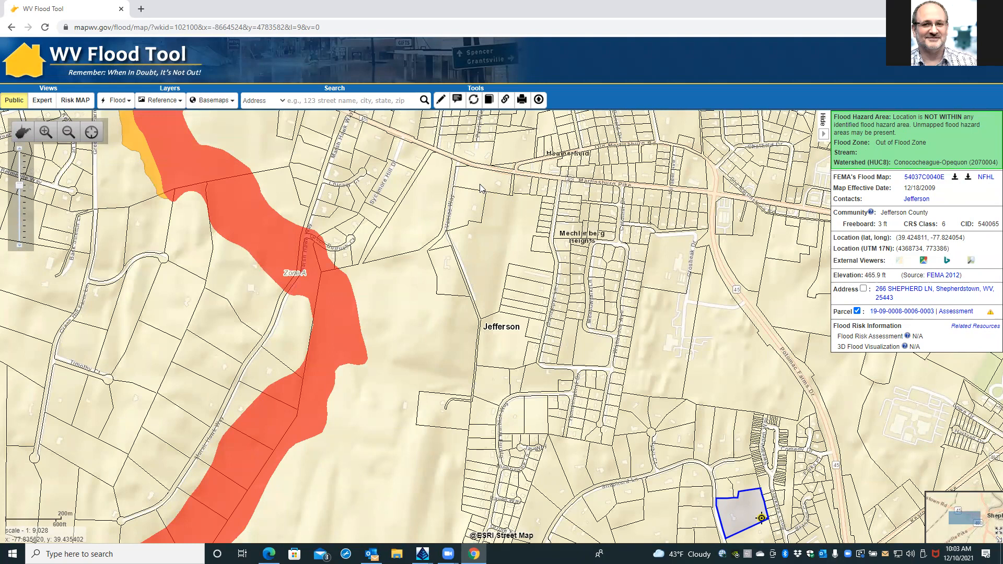
# Frame the map around Venice Way and Martinsburg Pike at street-map scale and hide the Parcels reference layer.
pyautogui.moveTo(474, 222); pyautogui.dragTo(462, 357)
pyautogui.scroll(3, 462, 360)
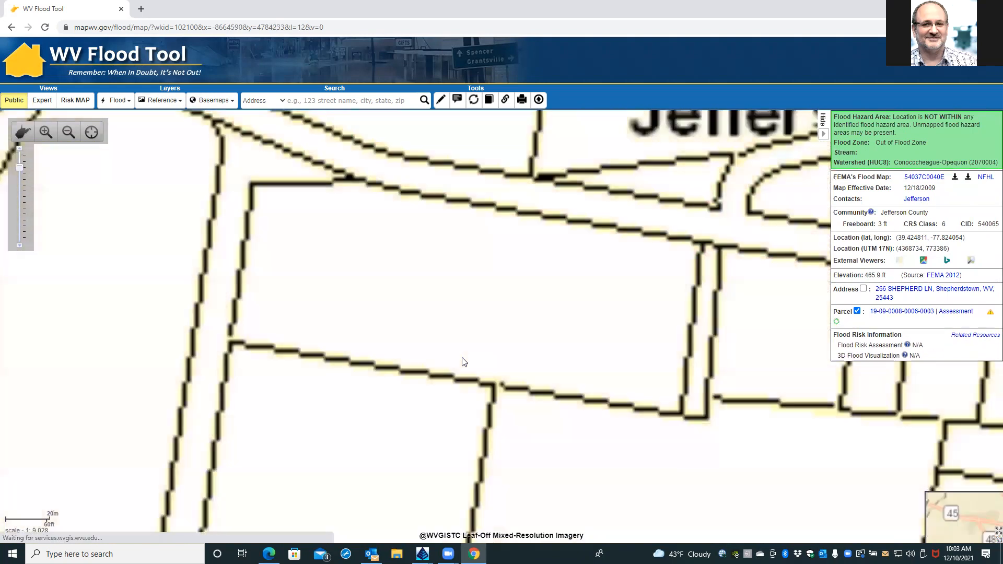
pyautogui.scroll(-1, 463, 354)
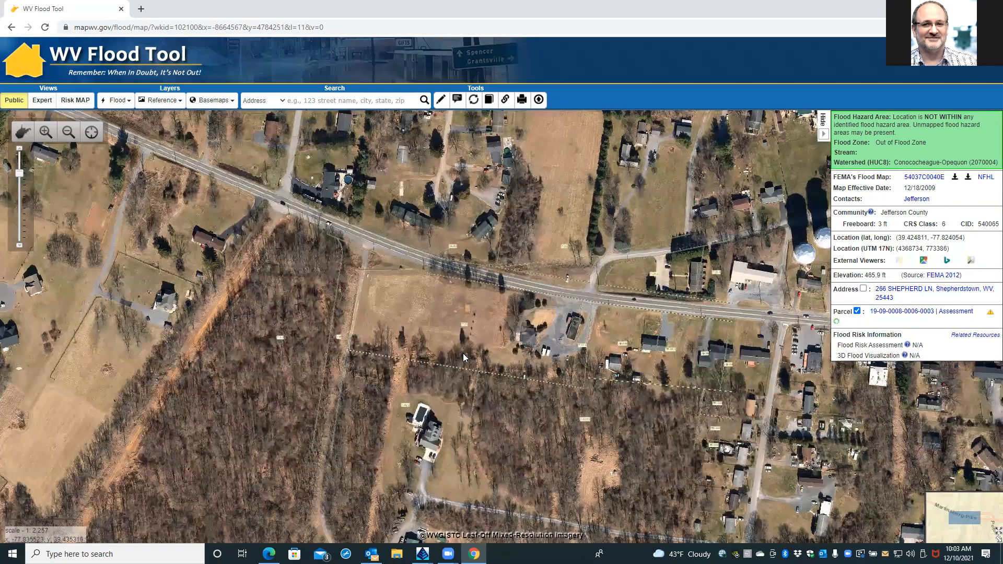
pyautogui.scroll(-1, 463, 354)
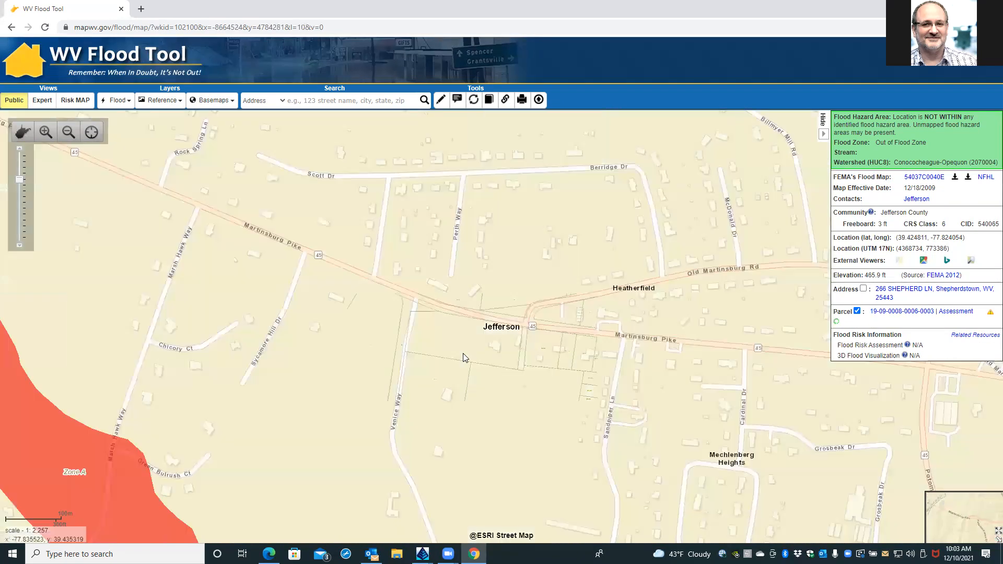
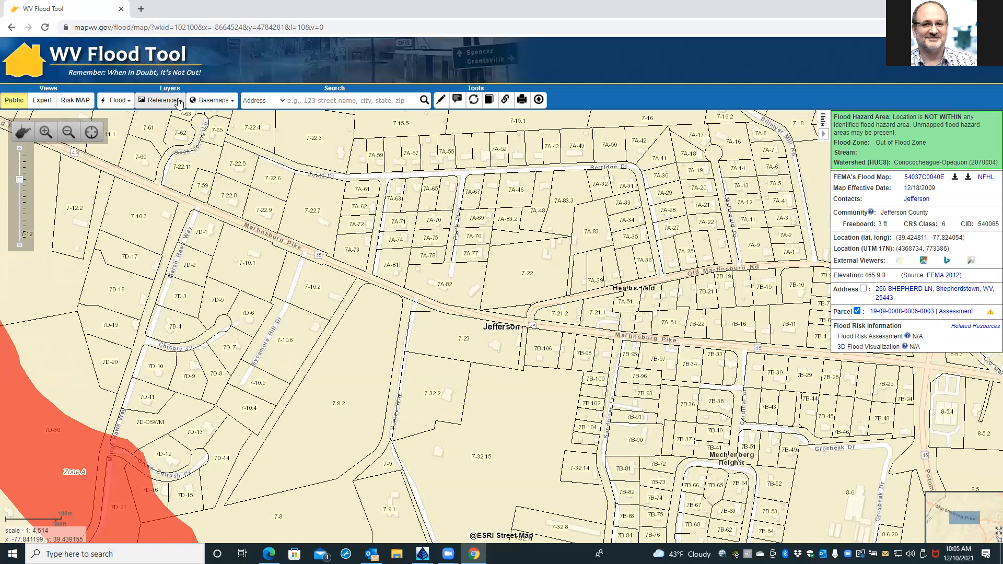
pyautogui.click(178, 102)
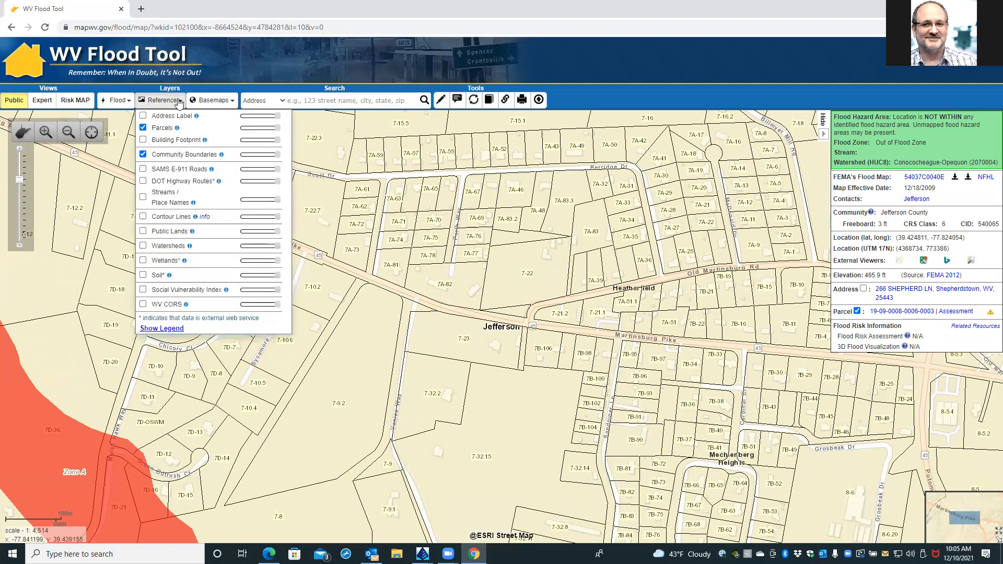
pyautogui.click(144, 130)
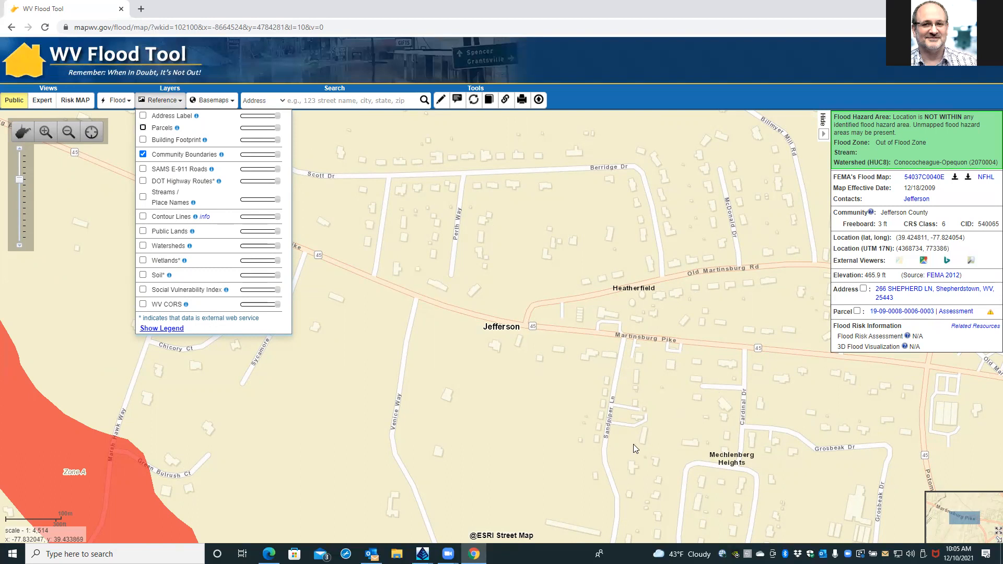
pyautogui.click(786, 479)
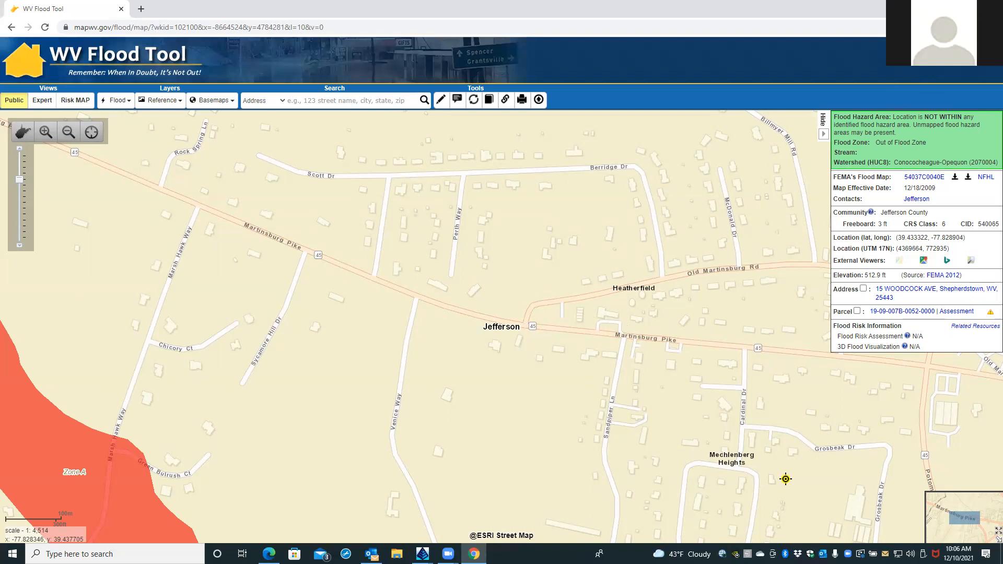
pyautogui.click(993, 28)
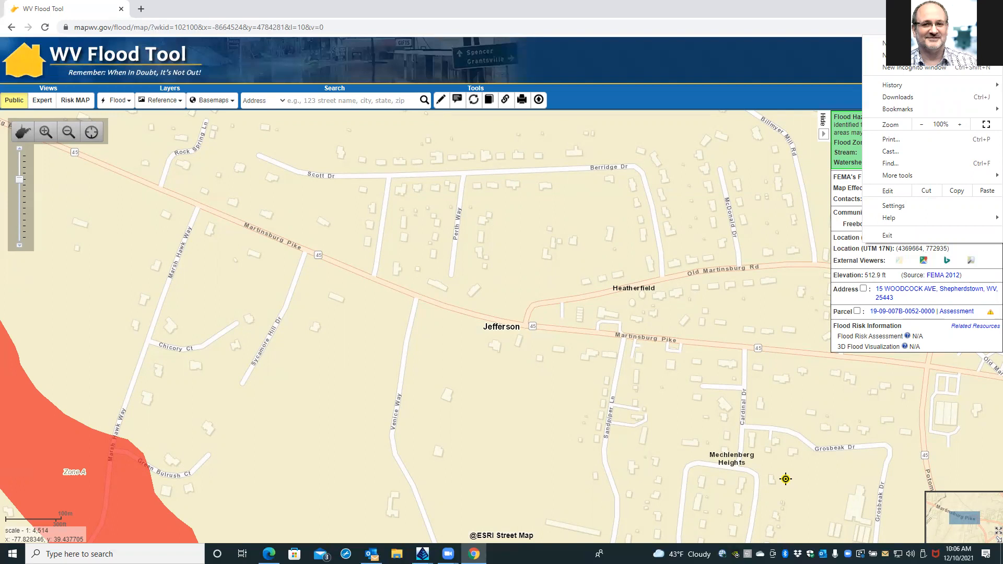
pyautogui.click(763, 46)
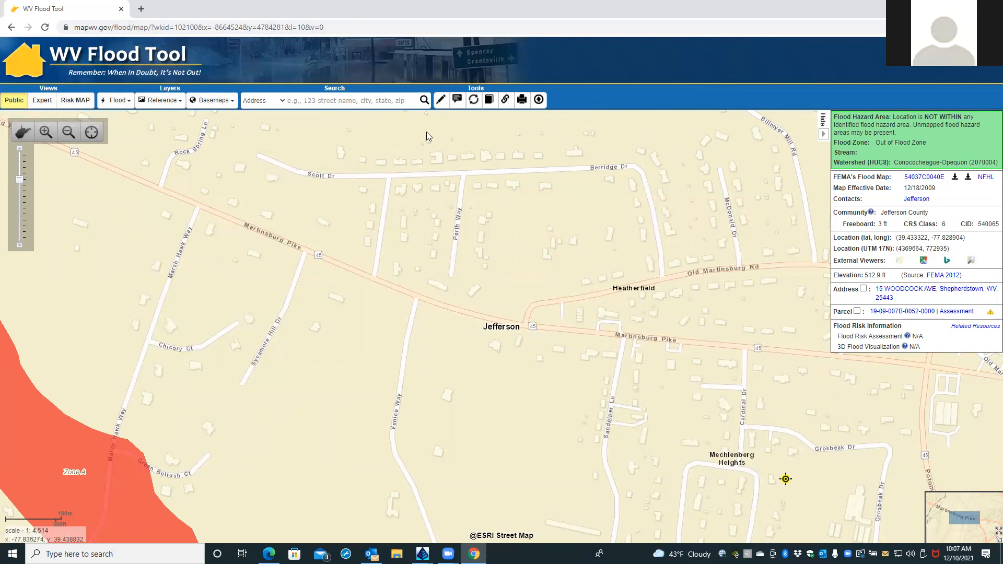
# Create a flood map print titled LOCATION INSET and open the generated PDF.
pyautogui.click(523, 100)
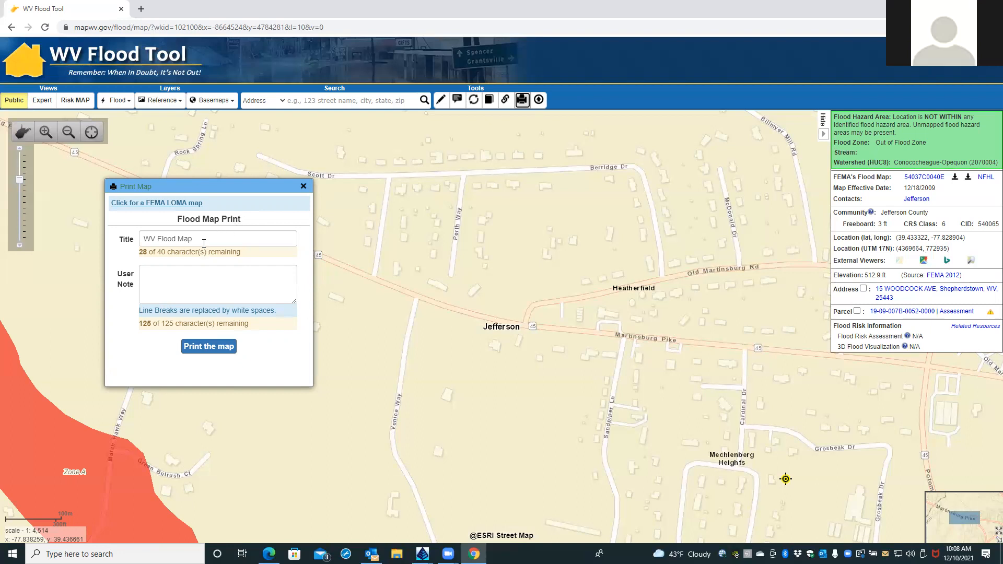
pyautogui.moveTo(209, 239); pyautogui.dragTo(197, 204)
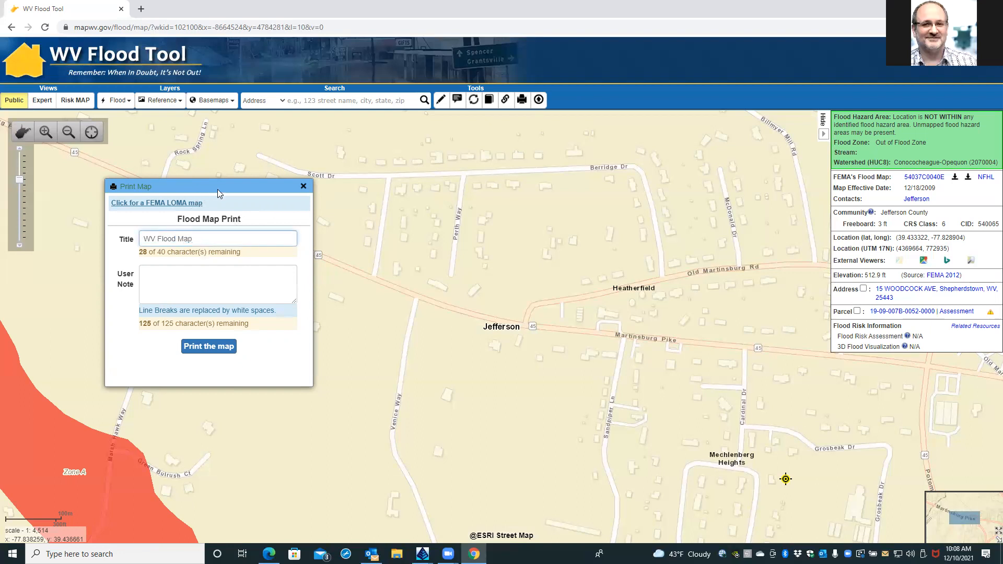
pyautogui.moveTo(231, 238); pyautogui.dragTo(60, 228)
pyautogui.press('BackSpace')
pyautogui.write('LOCATION INSET')
pyautogui.click(201, 349)
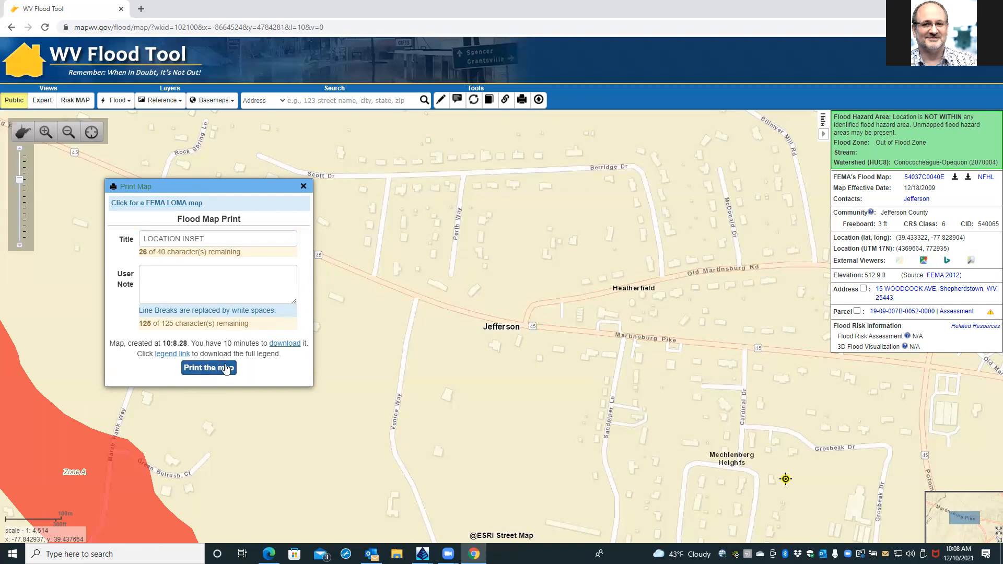
pyautogui.click(279, 346)
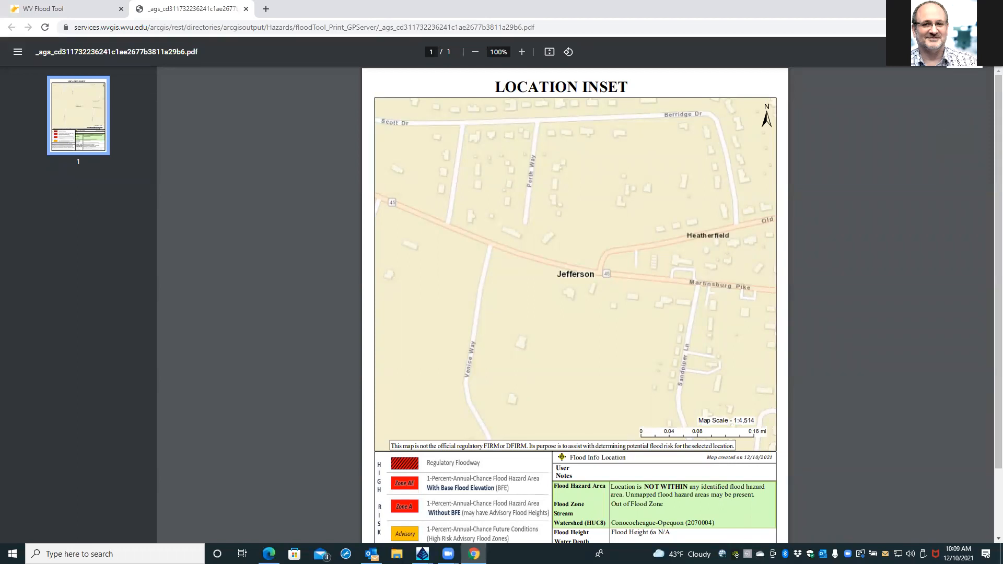
# Start saving the map PDF, choosing the 20023 H & G Catrow Contreacting, Inc folder within 2020 Jobs of Shepp Land Surveying & Mapping.
pyautogui.click(945, 52)
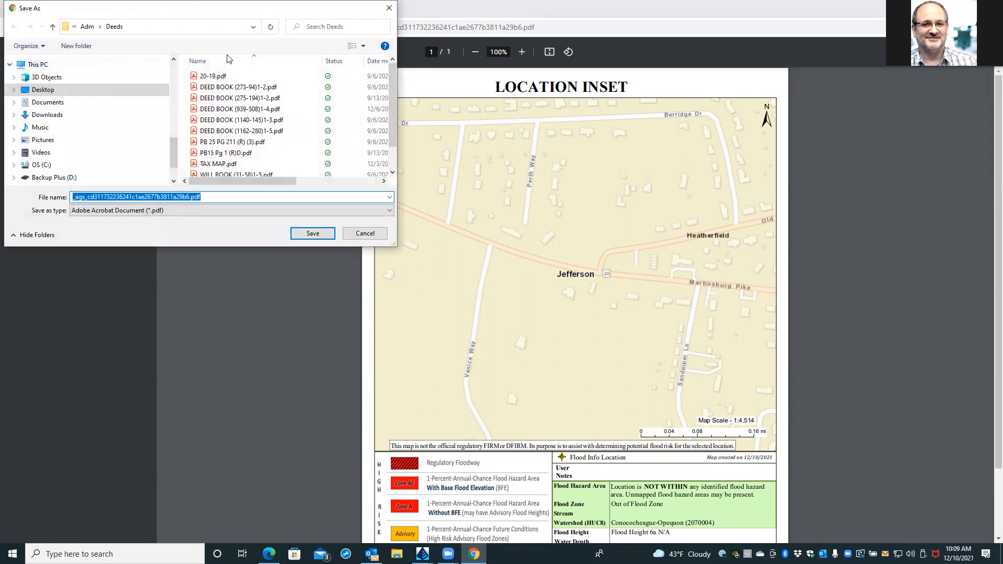
pyautogui.click(95, 90)
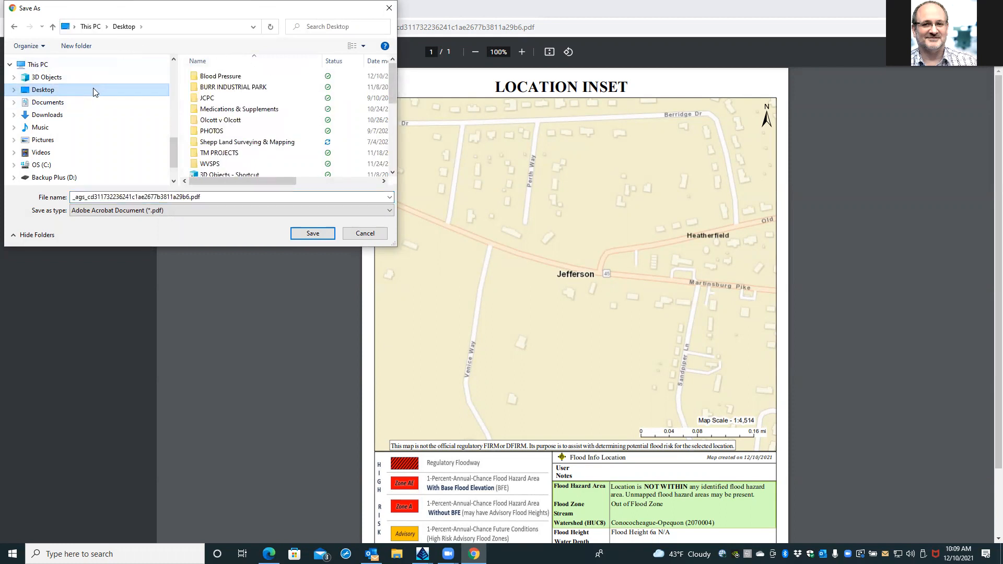
pyautogui.doubleClick(232, 143)
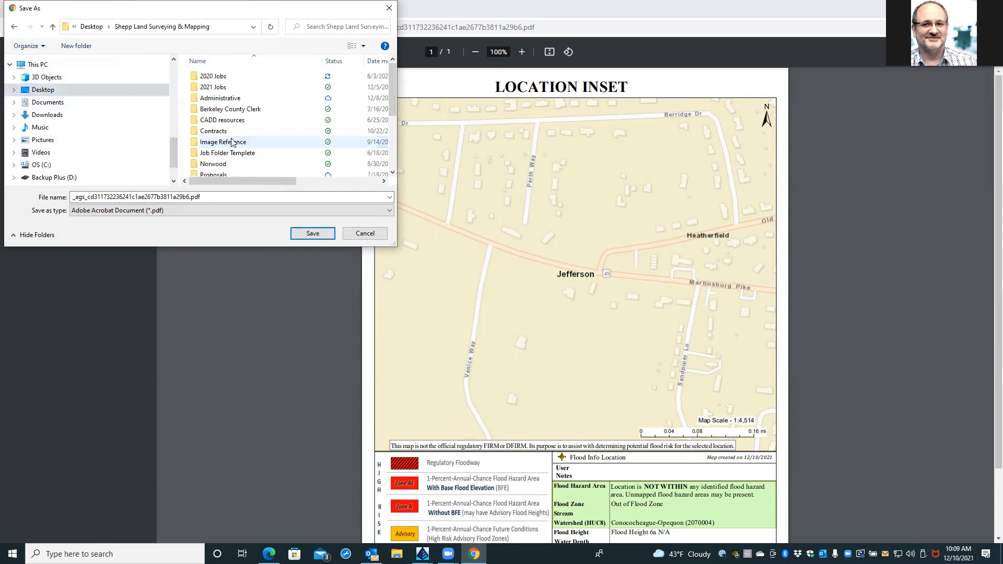
pyautogui.doubleClick(214, 76)
pyautogui.scroll(-1, 219, 115)
pyautogui.scroll(-4, 218, 116)
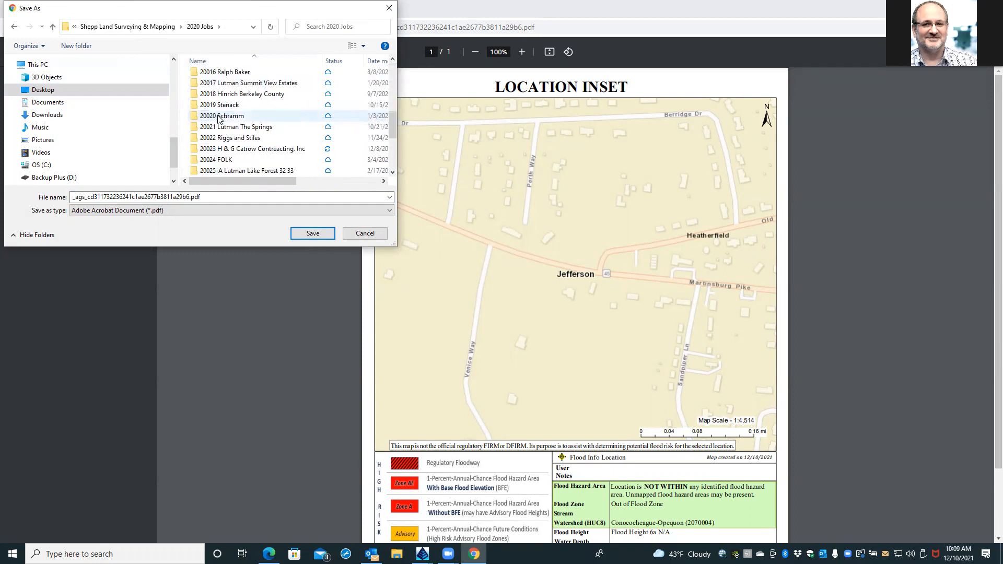
pyautogui.doubleClick(220, 150)
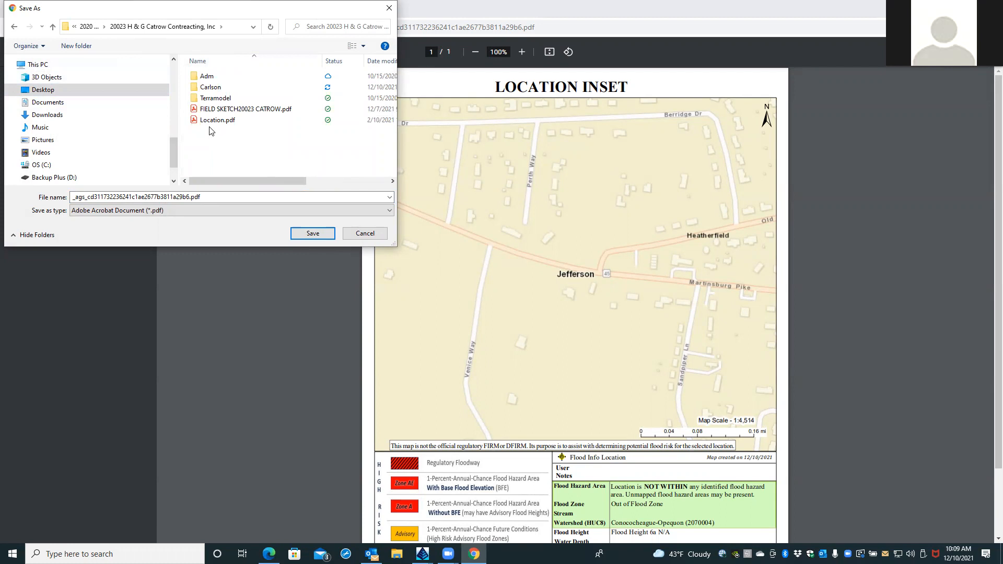
# Save the map PDF as 12 10 21 LOCATION INSET in the Catrow job folder and close the flood map's print dialog.
pyautogui.doubleClick(210, 198)
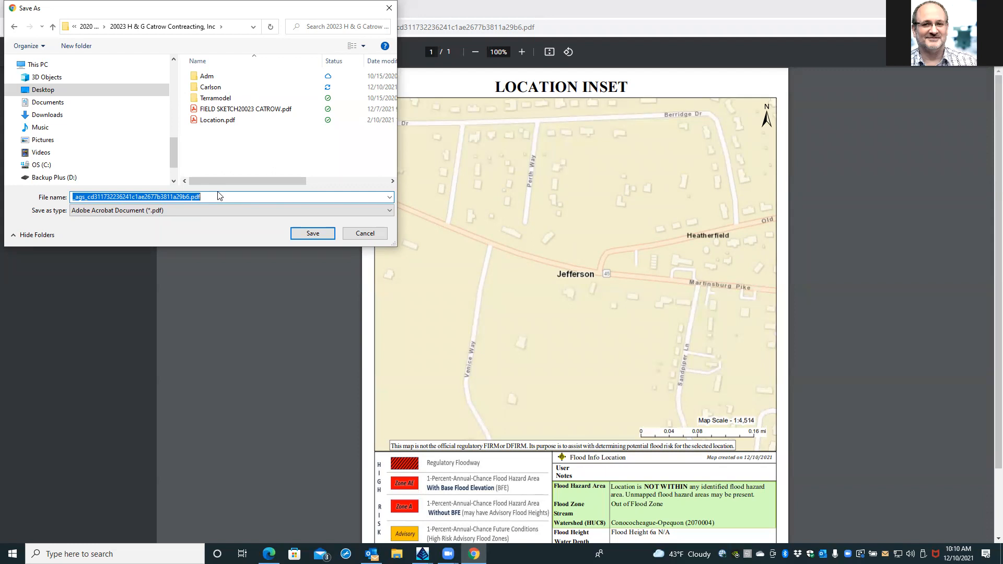
pyautogui.write('12')
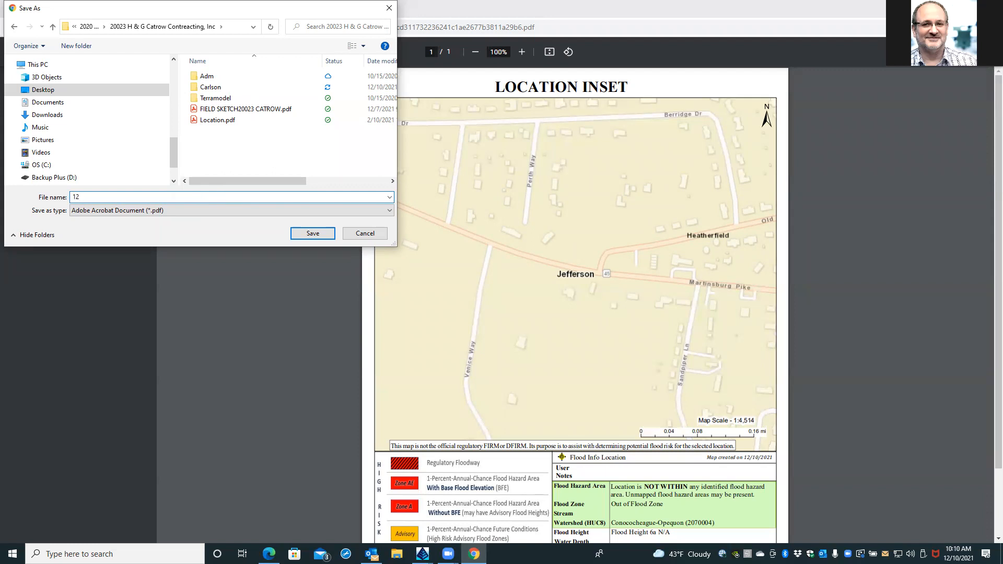
pyautogui.write(' 10 21 LOCATION INSET')
pyautogui.click(318, 232)
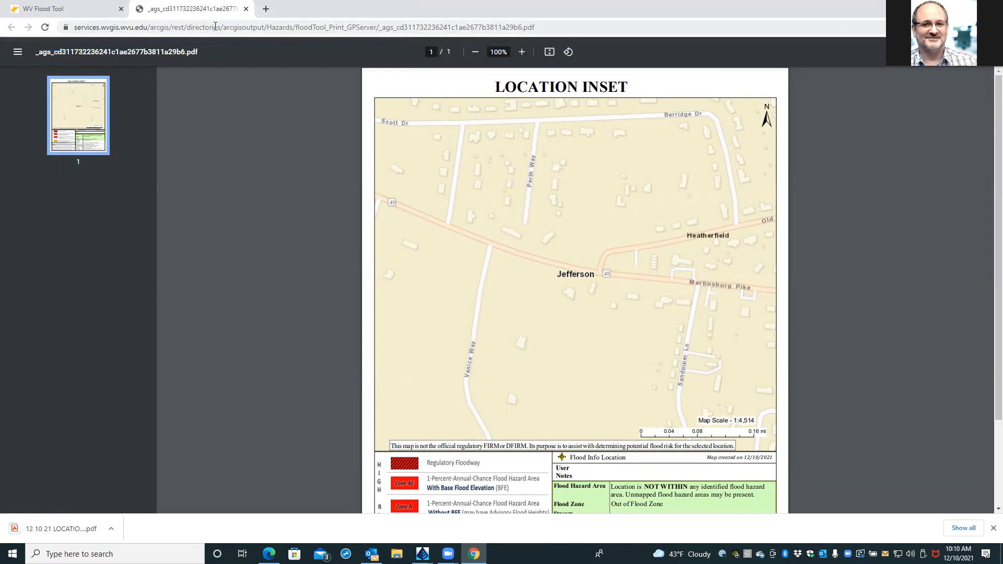
pyautogui.click(105, 10)
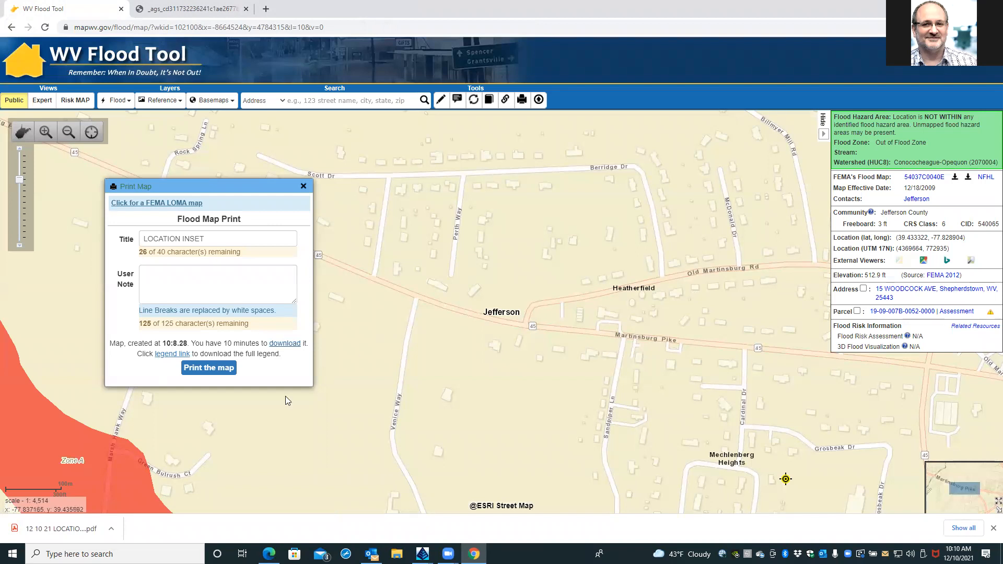
pyautogui.click(302, 187)
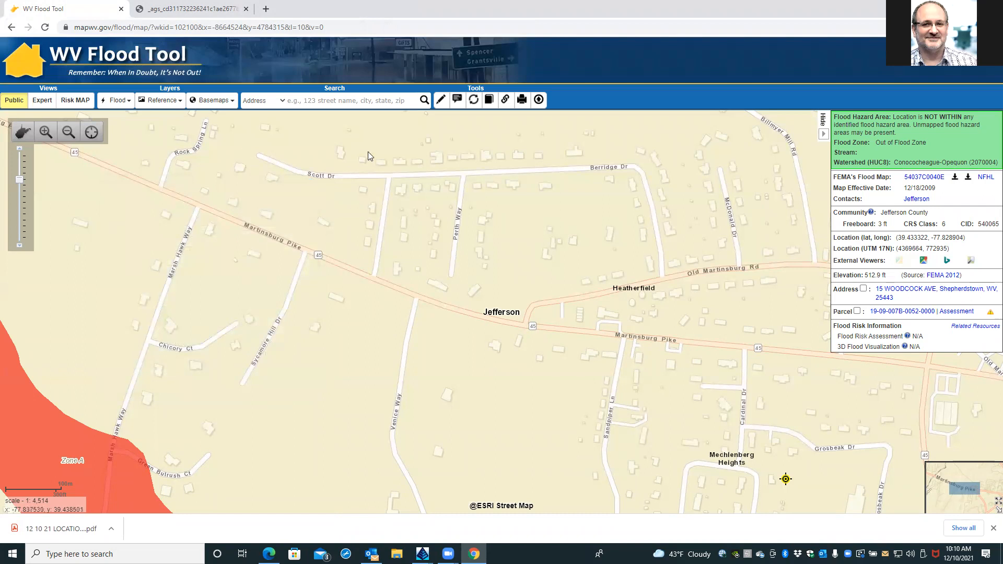
# Generate a share link based on the map center of the current view, and close the share window.
pyautogui.click(506, 100)
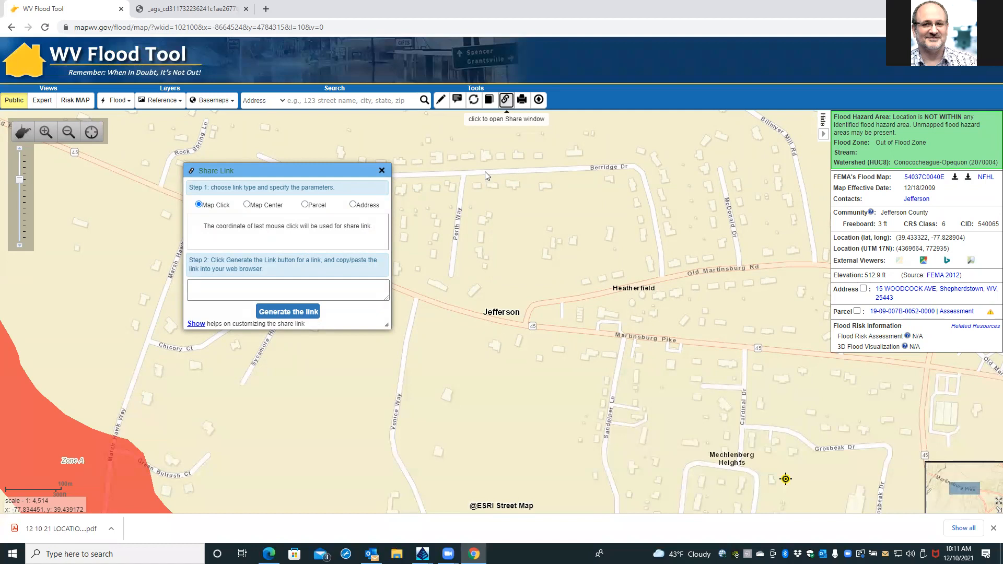
pyautogui.click(247, 205)
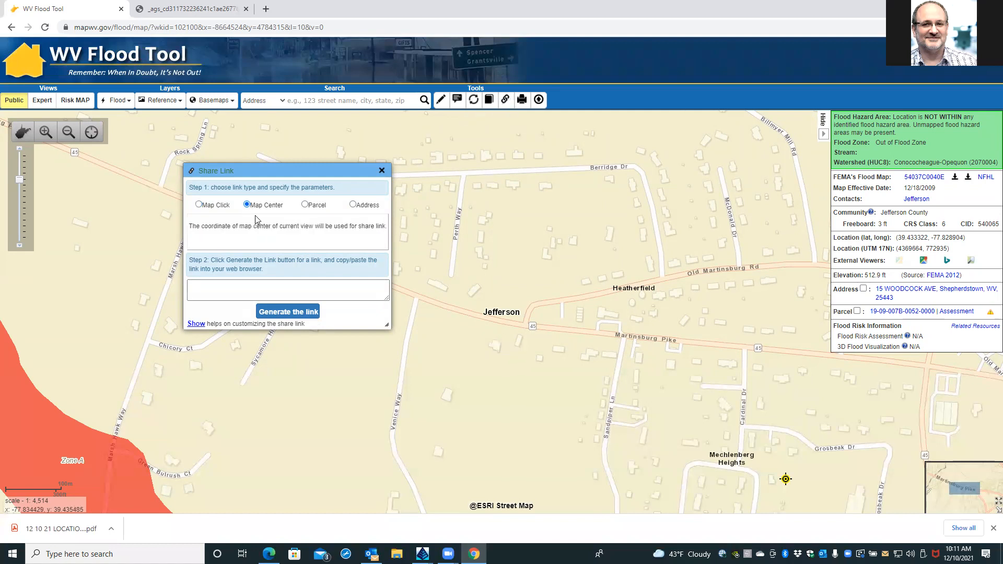
pyautogui.click(284, 312)
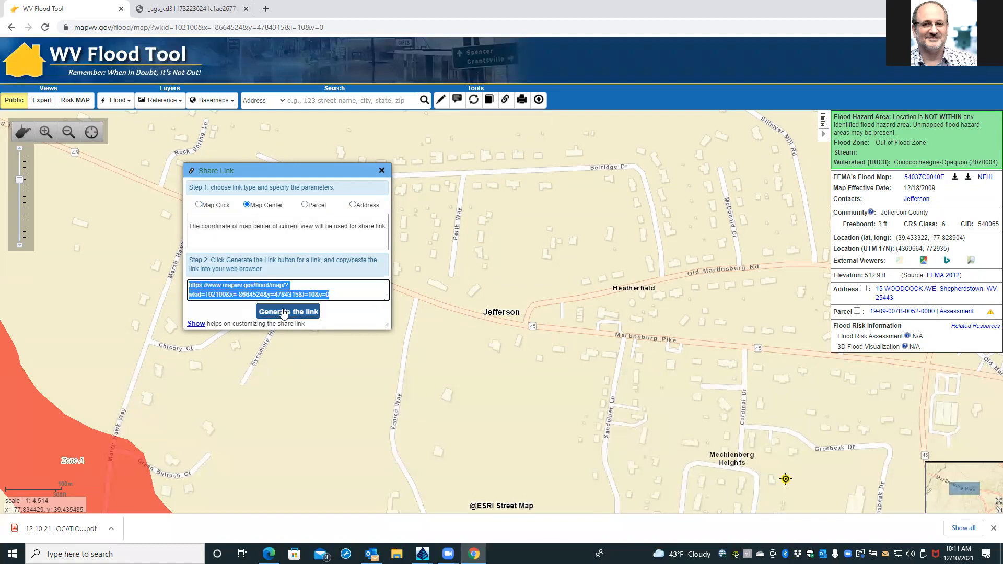
pyautogui.doubleClick(353, 288)
pyautogui.click(353, 289)
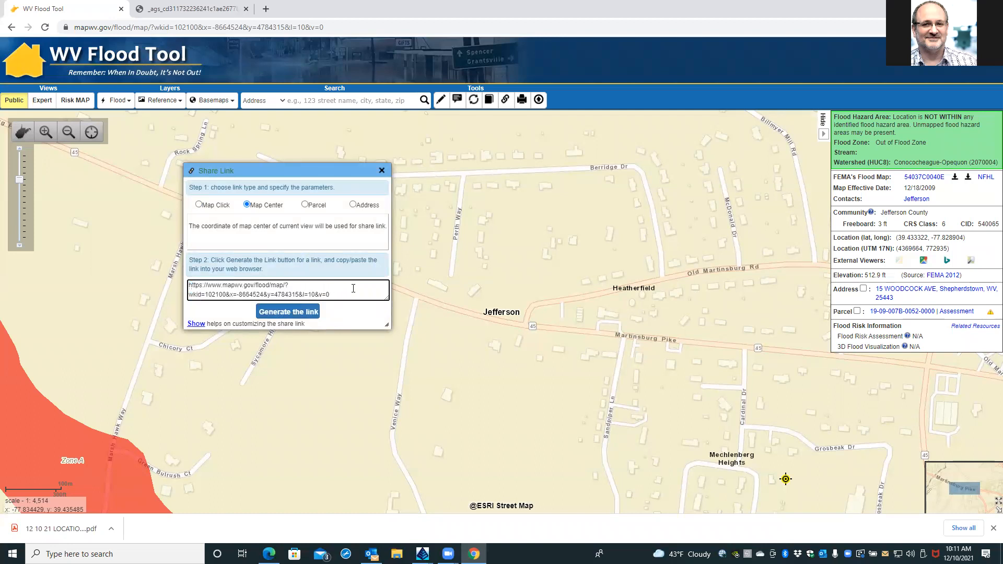
pyautogui.click(382, 171)
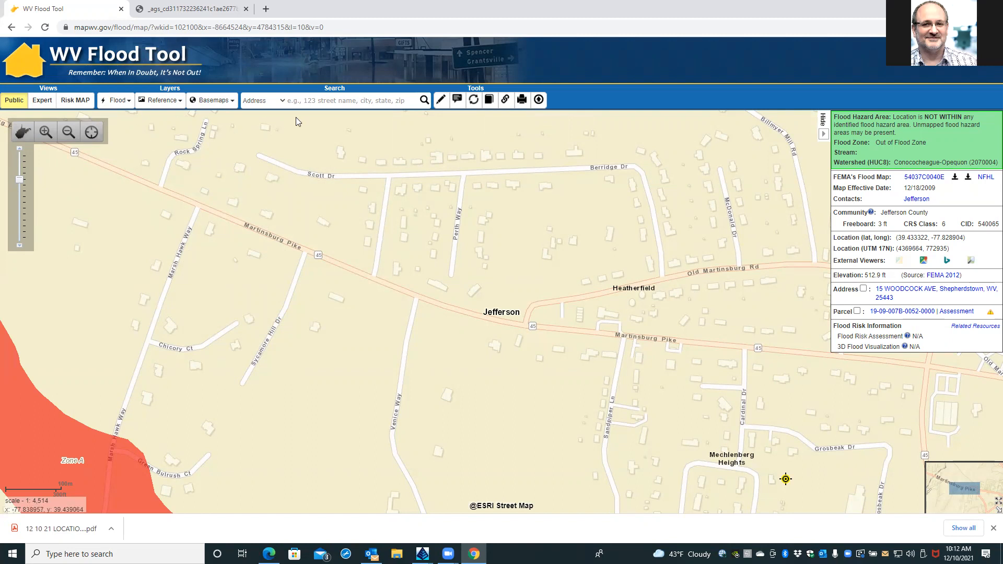
# Query the flood information at the property just south of Martinsburg Pike, below the Jefferson label.
pyautogui.rightClick(520, 333)
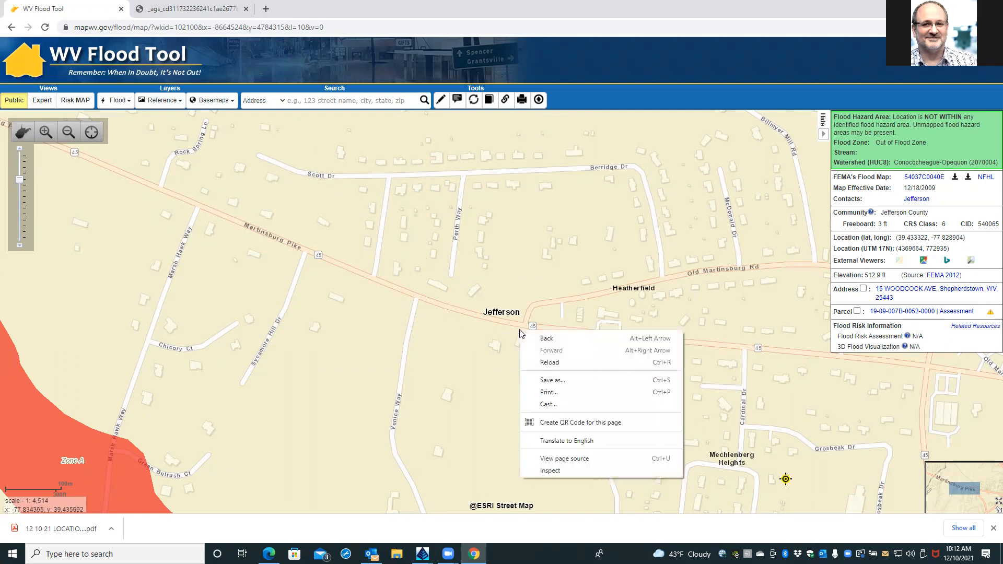
pyautogui.click(493, 331)
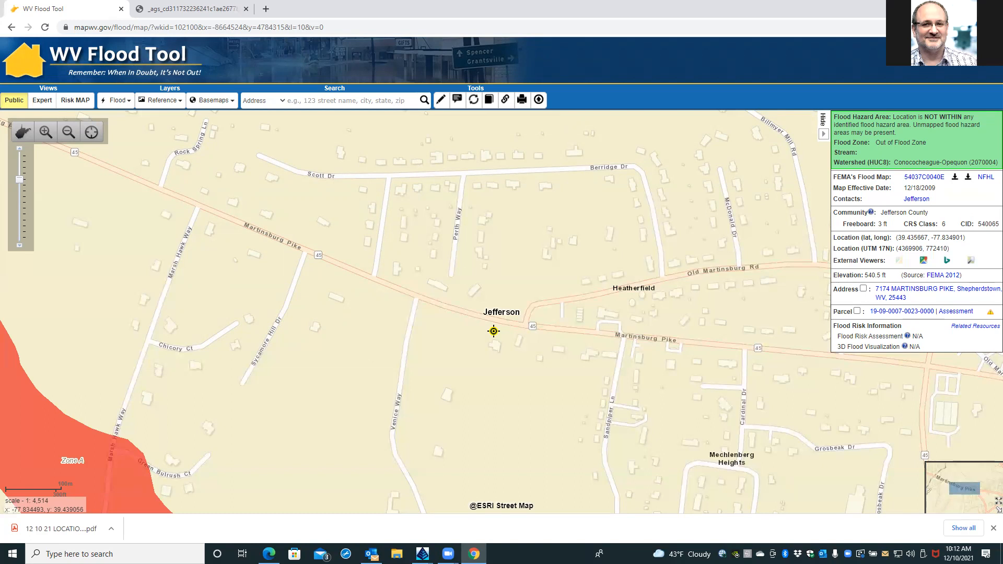
# Minimize the browser and switch to the 20023 CATROW drawing in Carlson Survey.
pyautogui.click(940, 8)
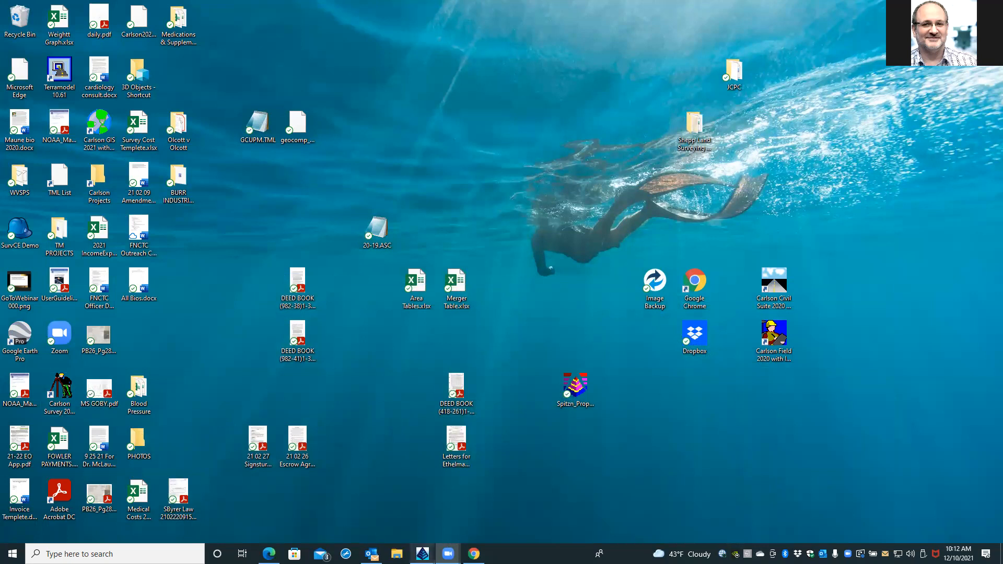
pyautogui.moveTo(422, 553)
pyautogui.click(439, 516)
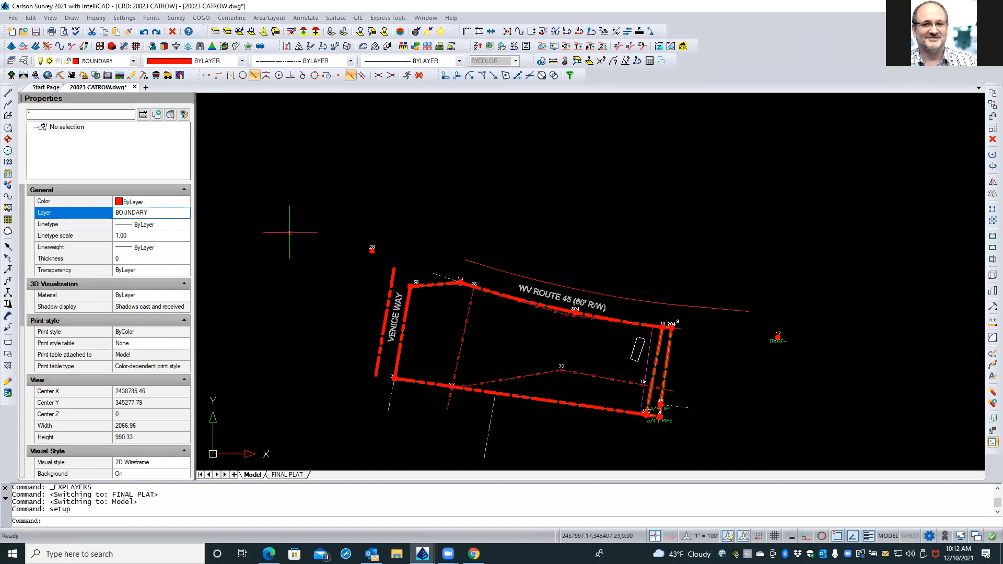
pyautogui.click(25, 62)
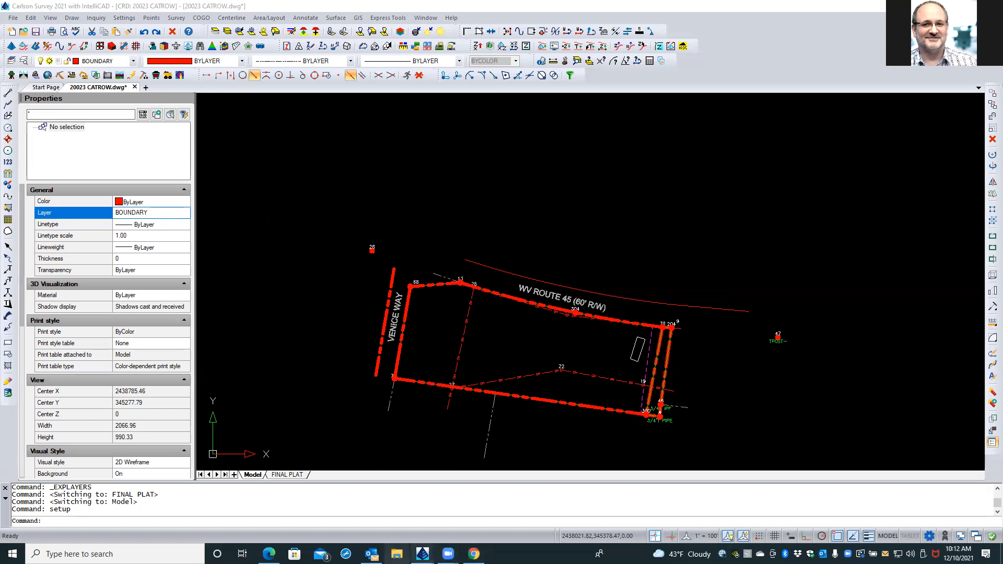
pyautogui.click(397, 554)
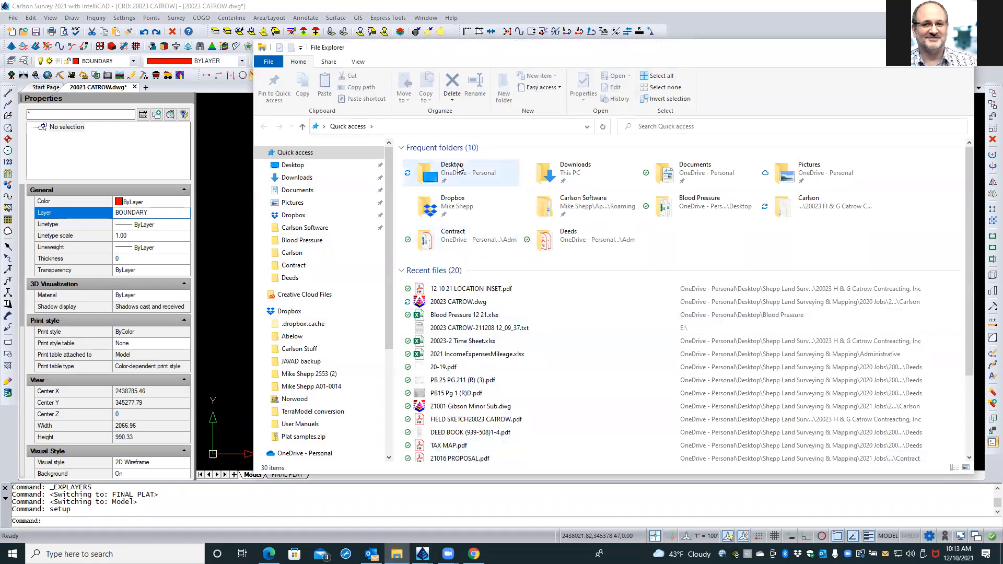
pyautogui.doubleClick(460, 178)
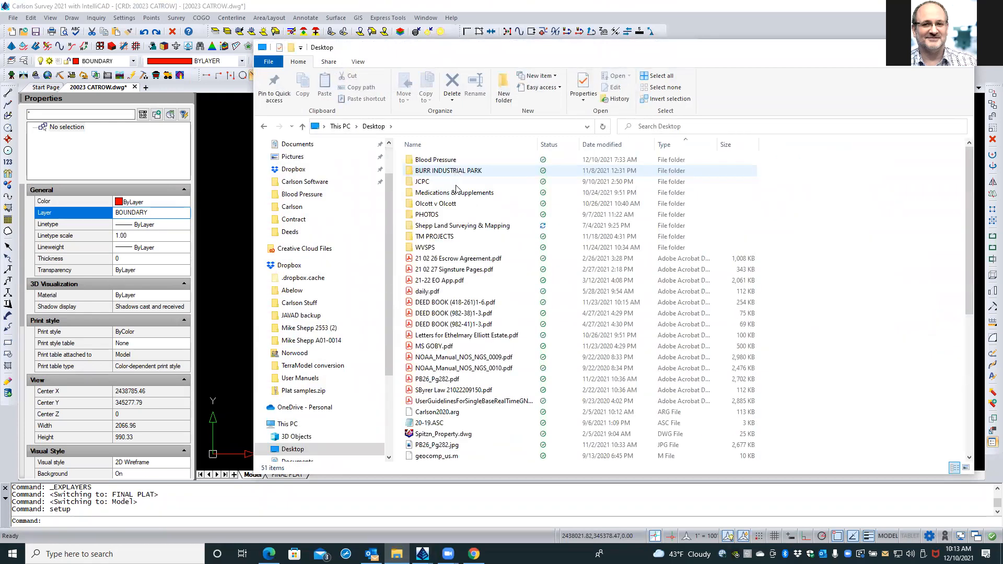
pyautogui.doubleClick(459, 226)
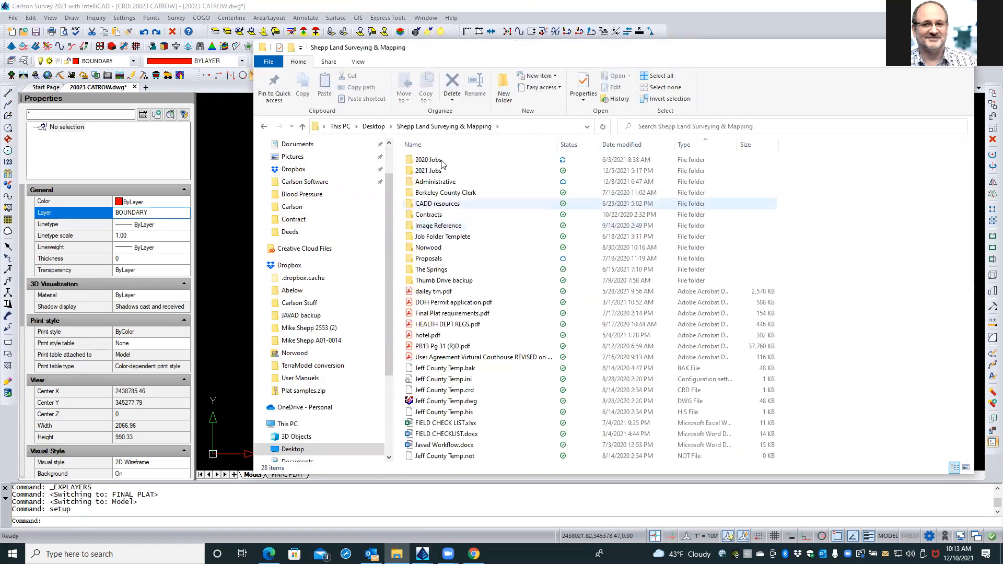
pyautogui.doubleClick(459, 160)
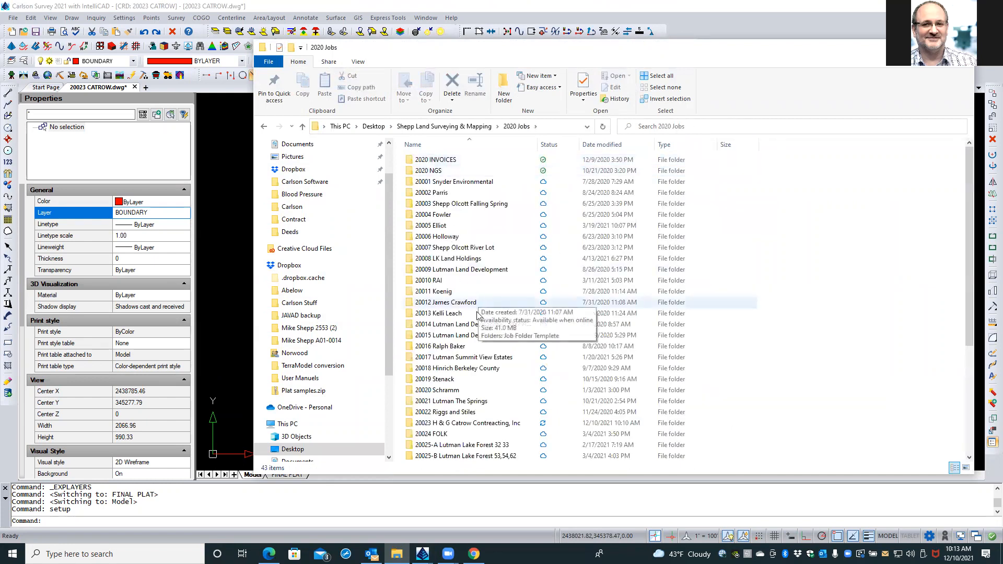
pyautogui.doubleClick(471, 424)
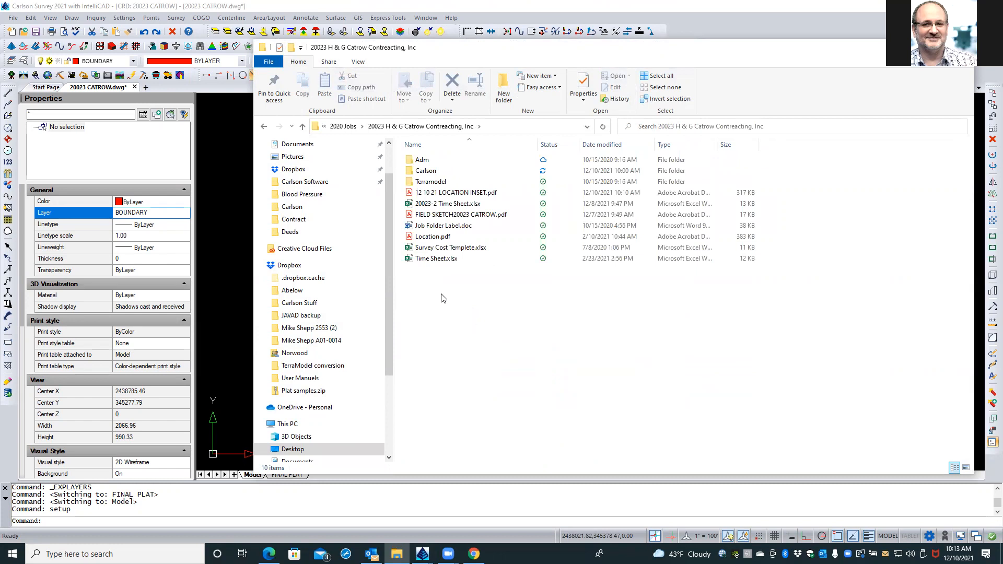
pyautogui.doubleClick(425, 239)
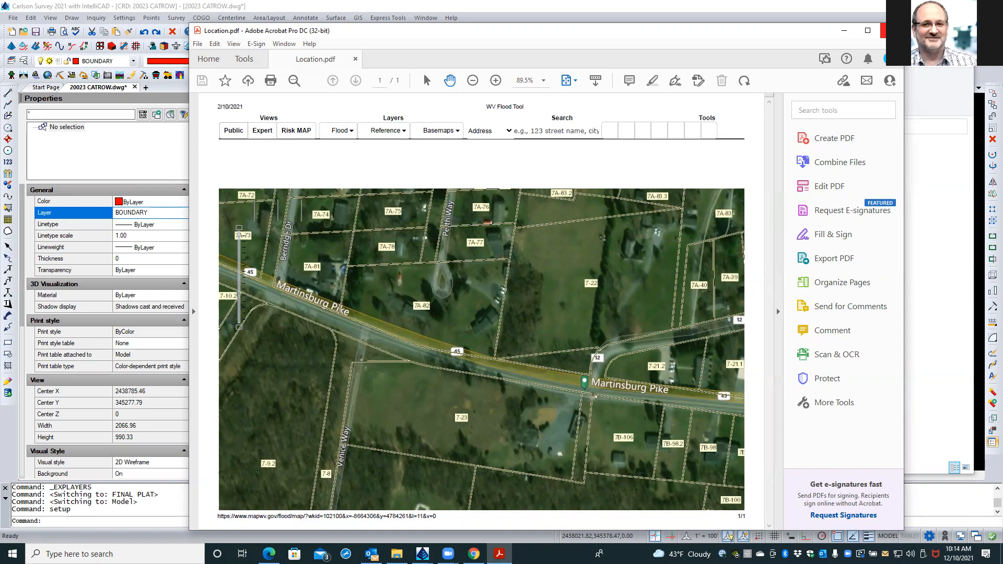
pyautogui.click(893, 30)
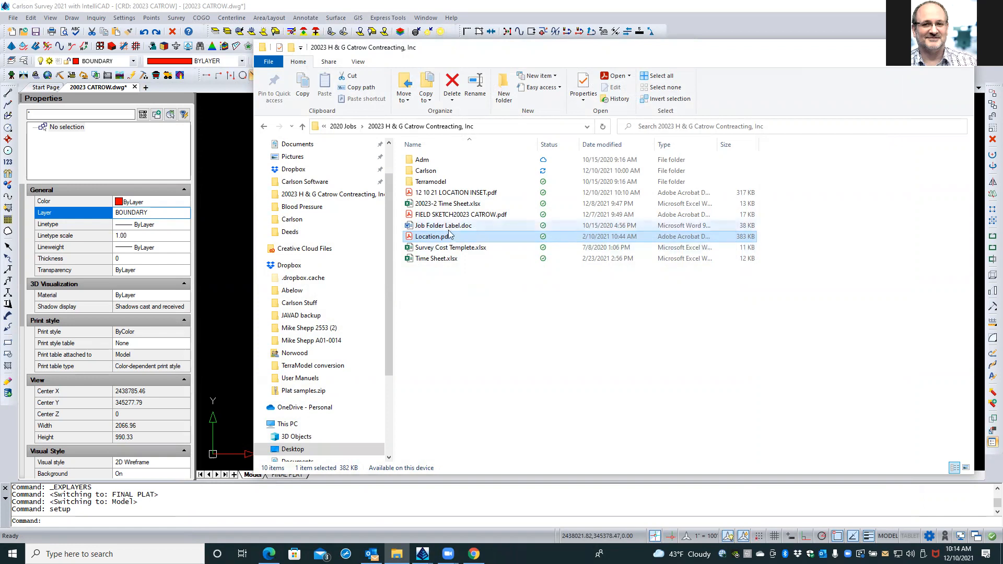
# Open 12 10 21 LOCATION INSET.pdf, review its map, legend and flood information table, and close it.
pyautogui.doubleClick(443, 192)
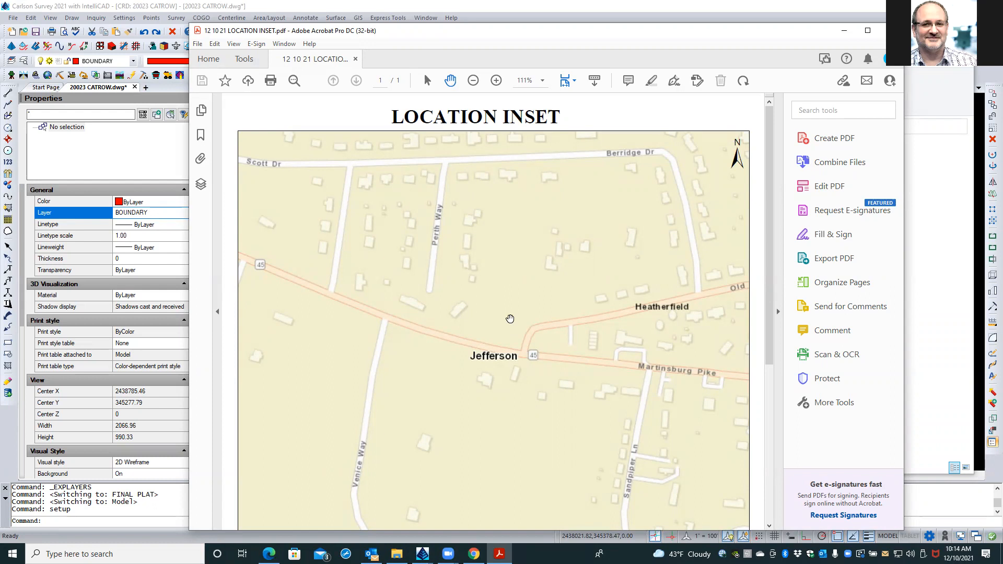
pyautogui.scroll(-5, 510, 319)
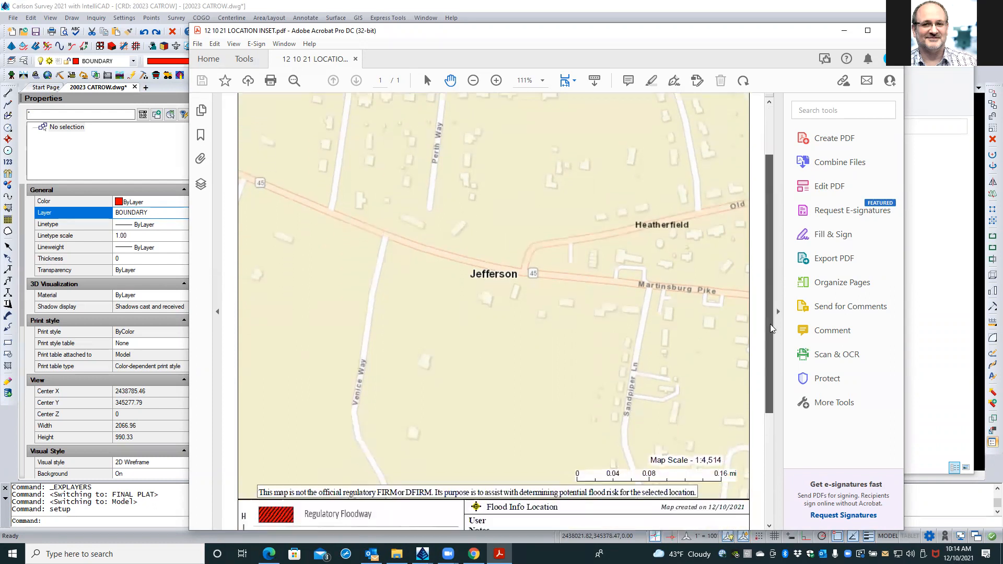
pyautogui.scroll(-1, 773, 420)
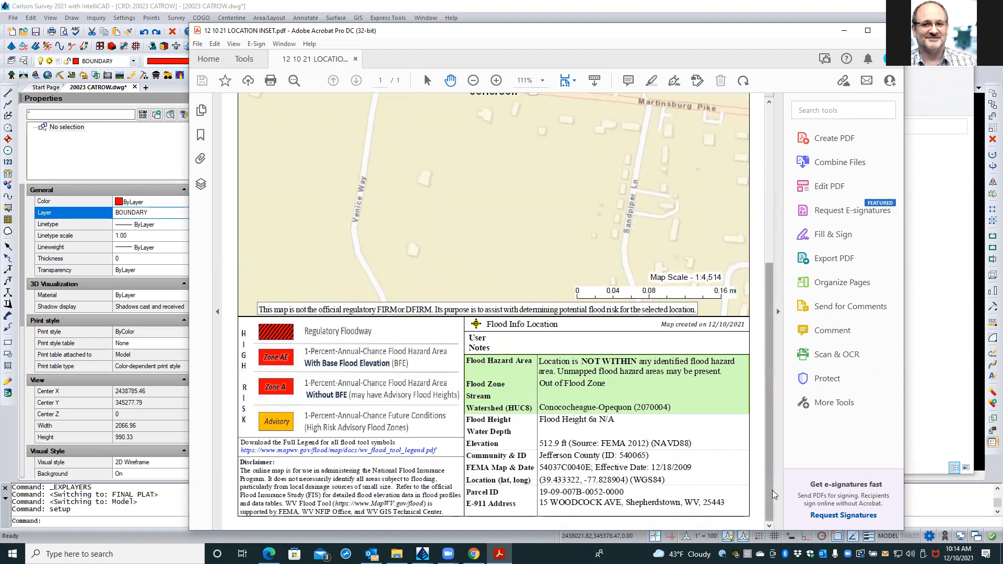
pyautogui.moveTo(771, 446); pyautogui.dragTo(774, 366)
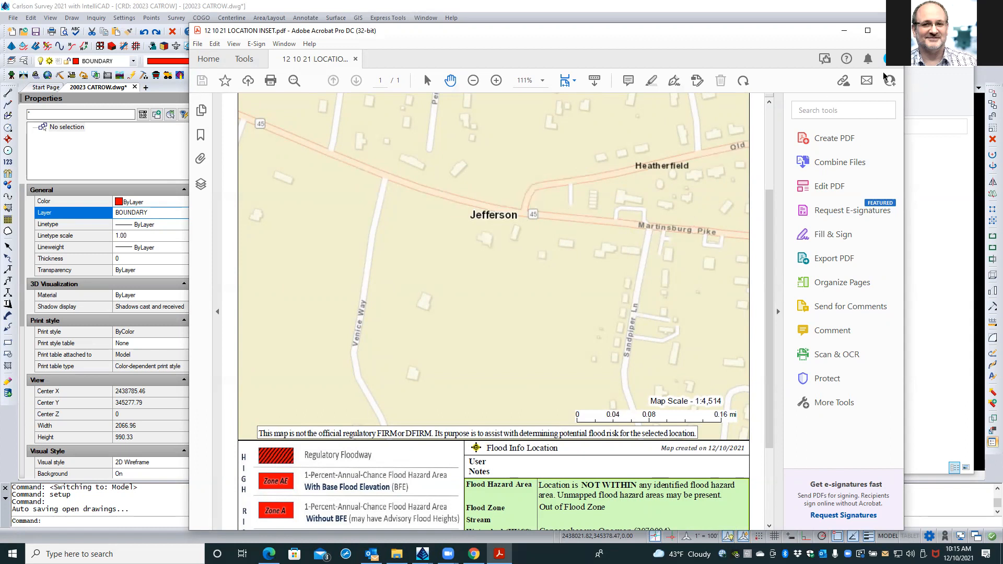
pyautogui.click(500, 554)
pyautogui.click(500, 553)
pyautogui.click(891, 31)
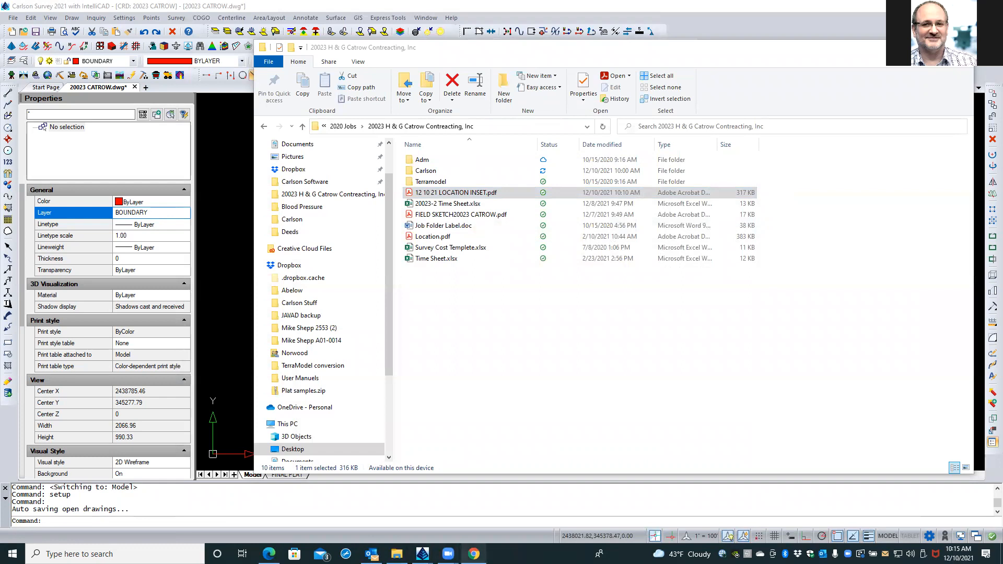
# Return to the WV Flood Tool in Chrome and compare the map at the 1:9,028 and 1:4,514 scales.
pyautogui.click(474, 554)
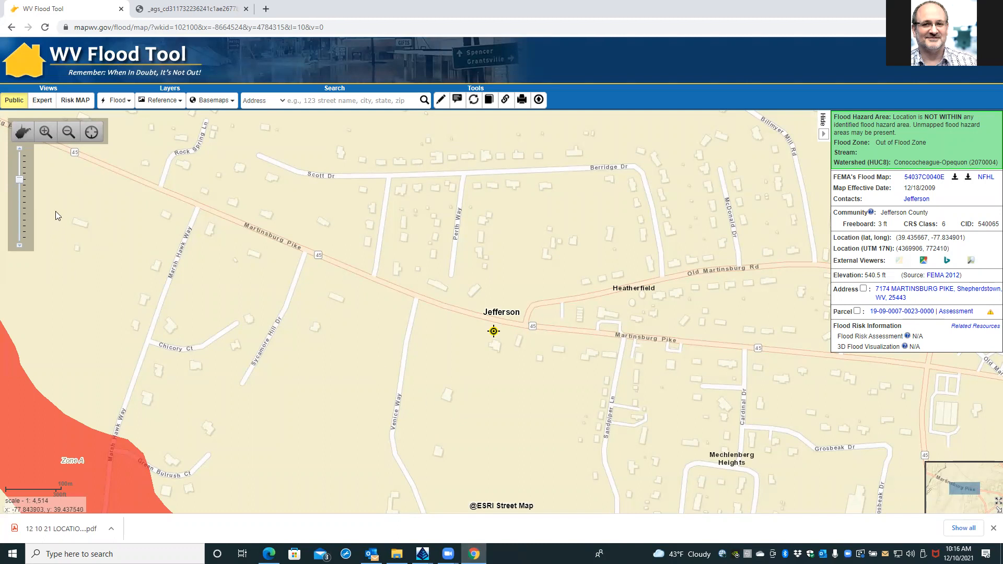
pyautogui.moveTo(21, 186)
pyautogui.moveTo(18, 183)
pyautogui.moveTo(18, 183); pyautogui.dragTo(19, 187)
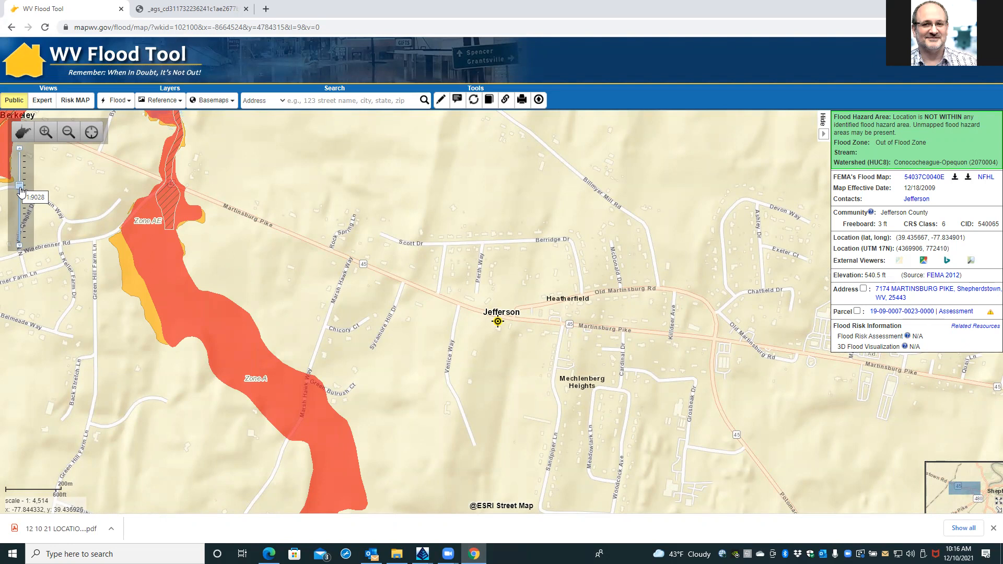
pyautogui.moveTo(21, 190); pyautogui.dragTo(22, 186)
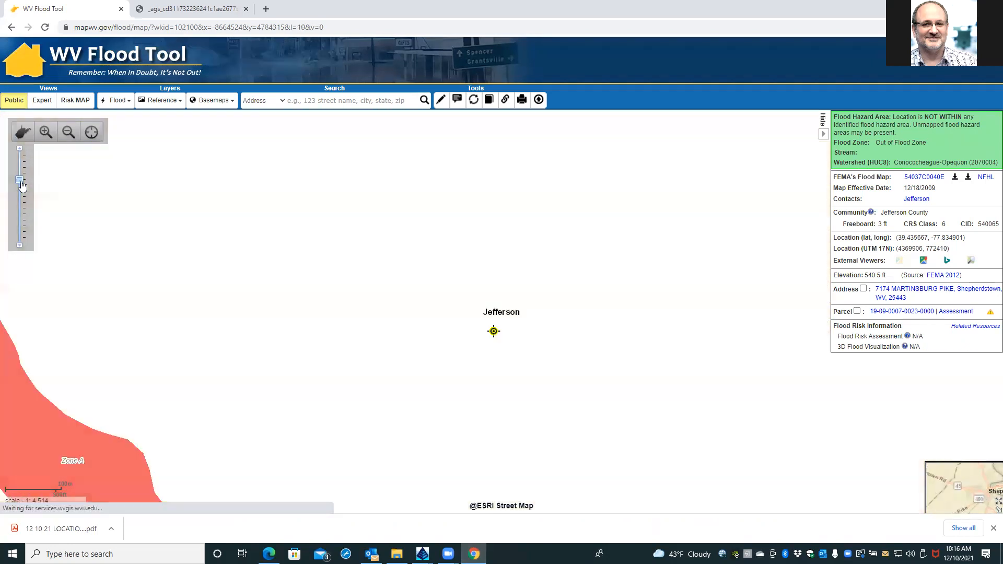
pyautogui.moveTo(22, 186)
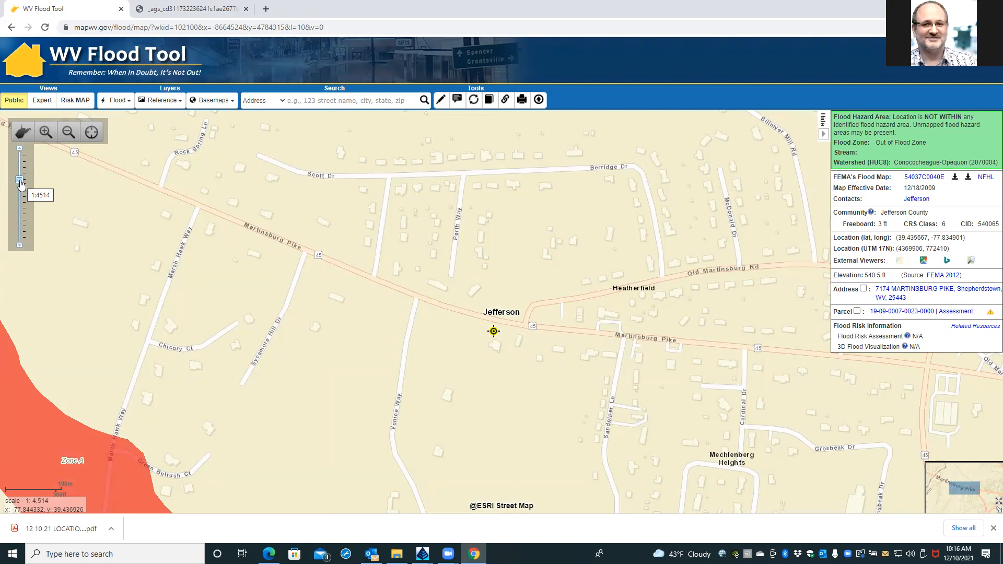
pyautogui.click(20, 184)
pyautogui.moveTo(19, 183); pyautogui.dragTo(20, 187)
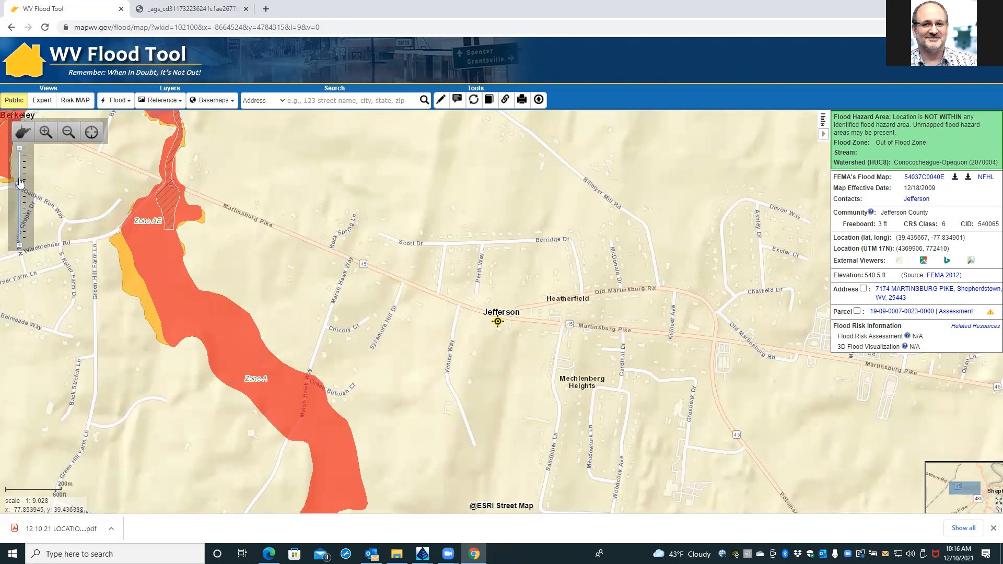
pyautogui.moveTo(20, 183); pyautogui.dragTo(19, 179)
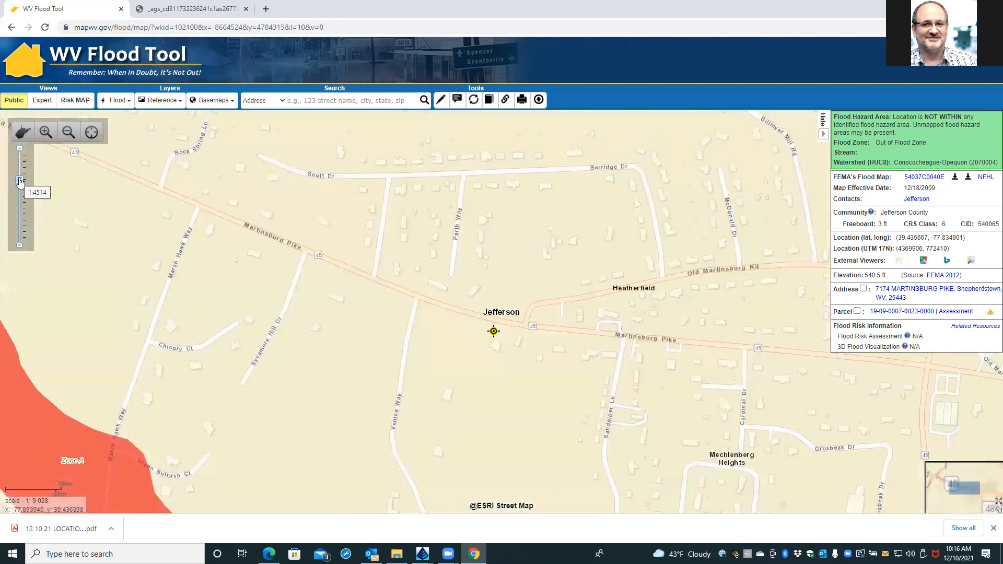
# Zoom the map out one level to 1:9,028 and switch it to the Expert view of flood data.
pyautogui.click(20, 246)
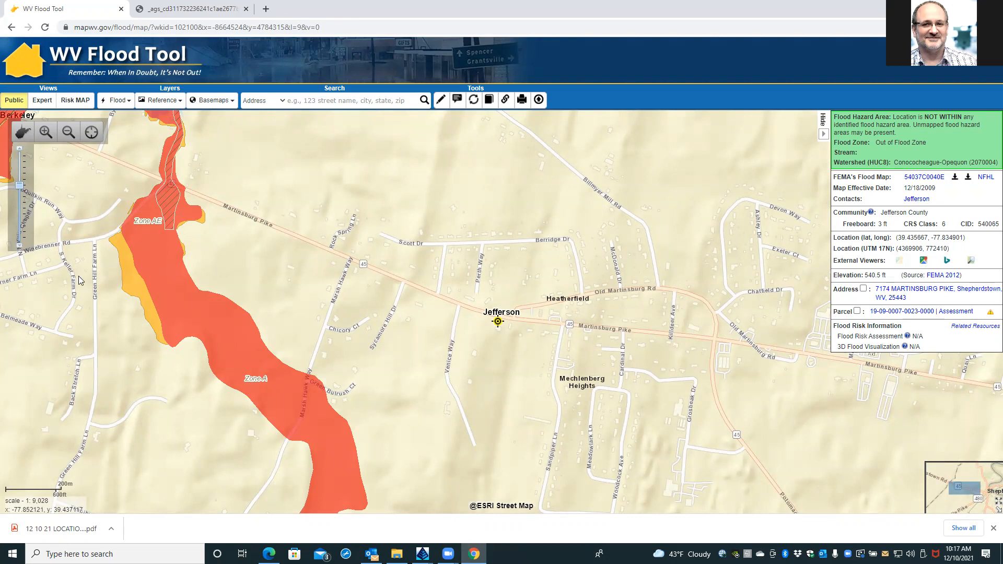
pyautogui.click(43, 100)
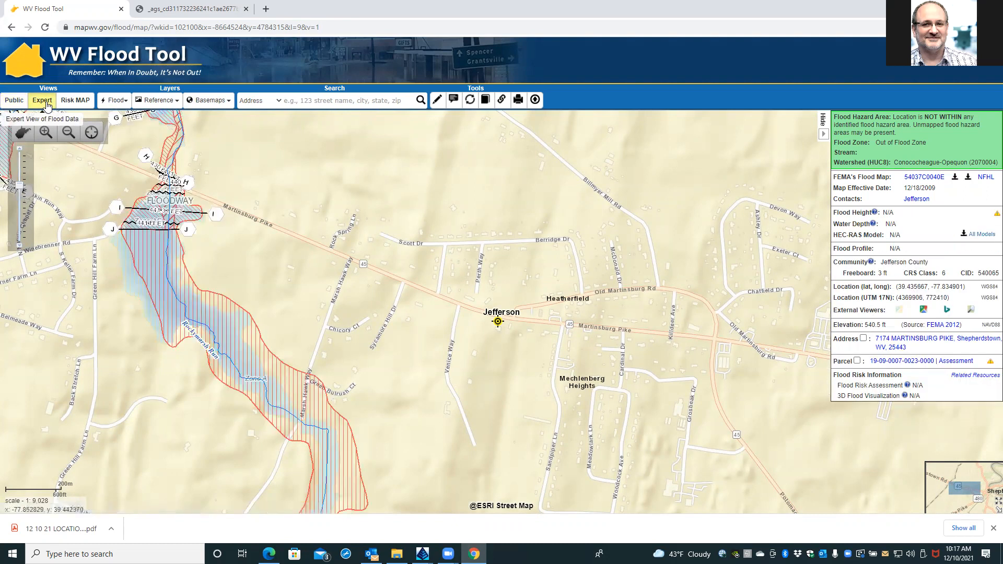
# Switch the map to the Public view of flood data and show the available reference layers.
pyautogui.click(14, 100)
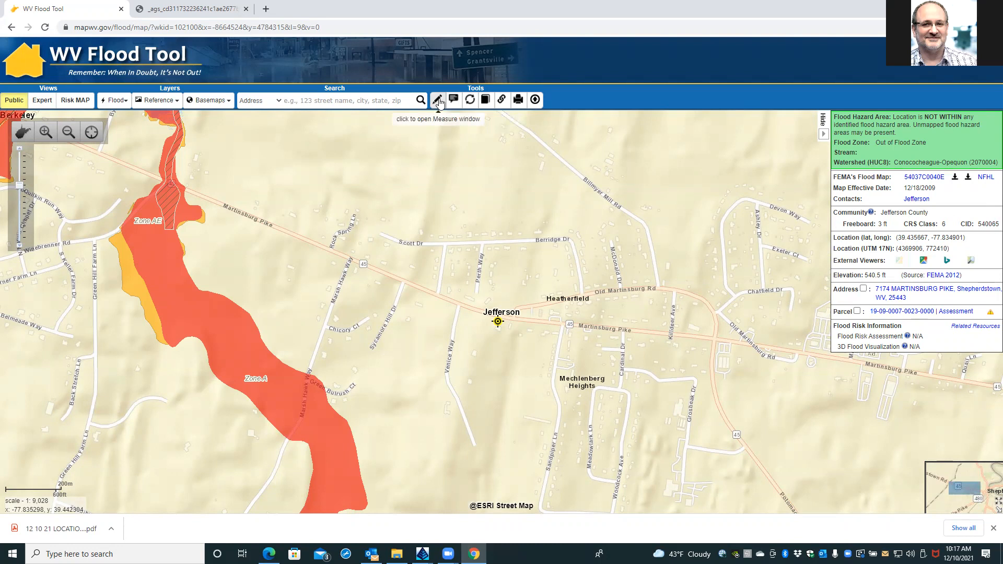
pyautogui.click(178, 107)
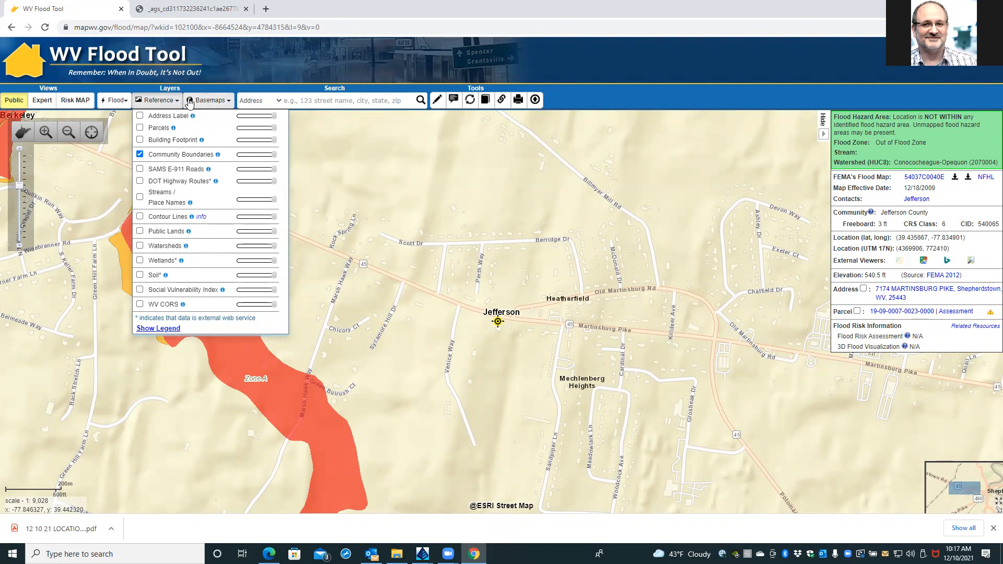
# Preview the flood map on the Bing Road basemap and on the OpenStreetMap basemap.
pyautogui.click(229, 102)
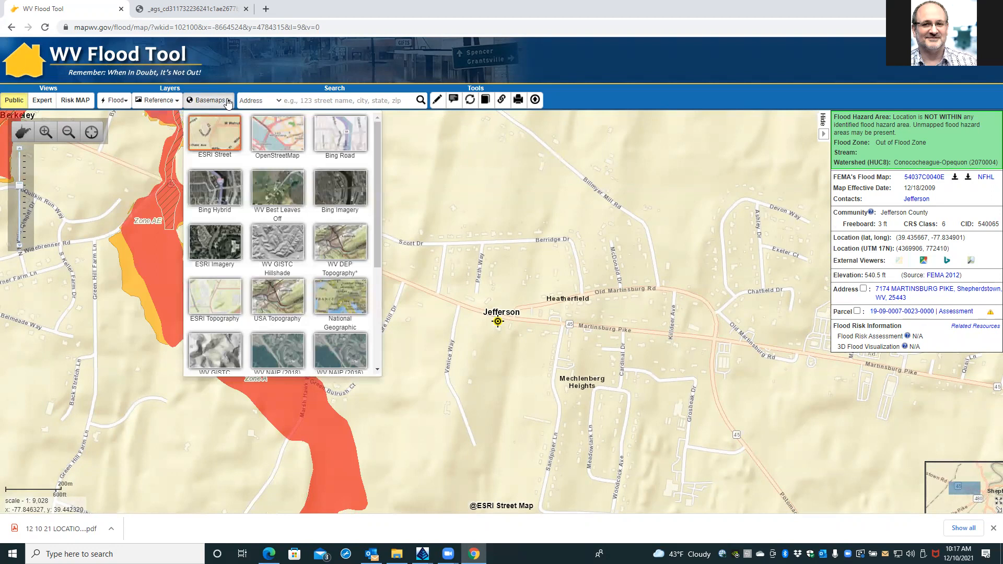
pyautogui.click(324, 139)
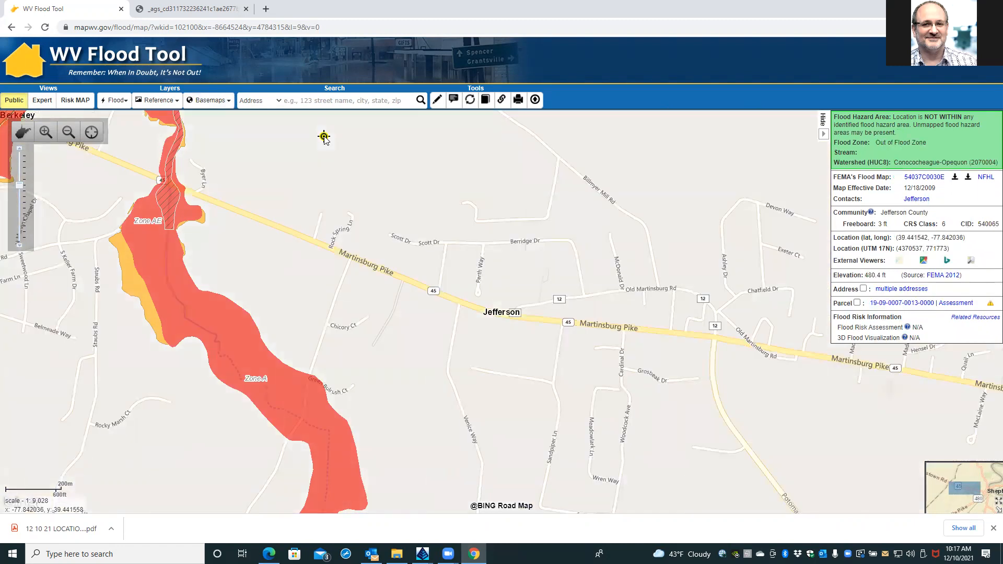
pyautogui.click(218, 101)
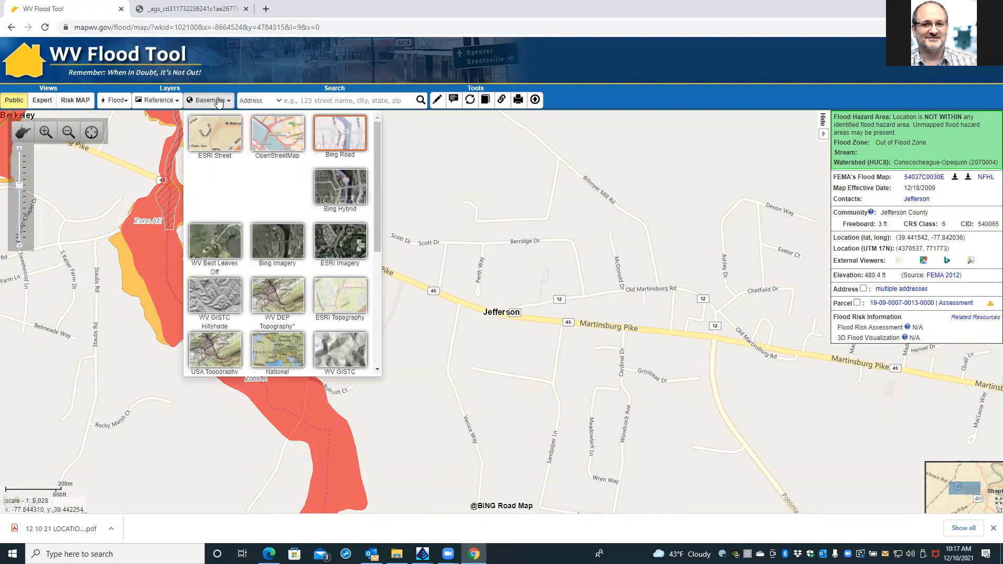
pyautogui.click(267, 133)
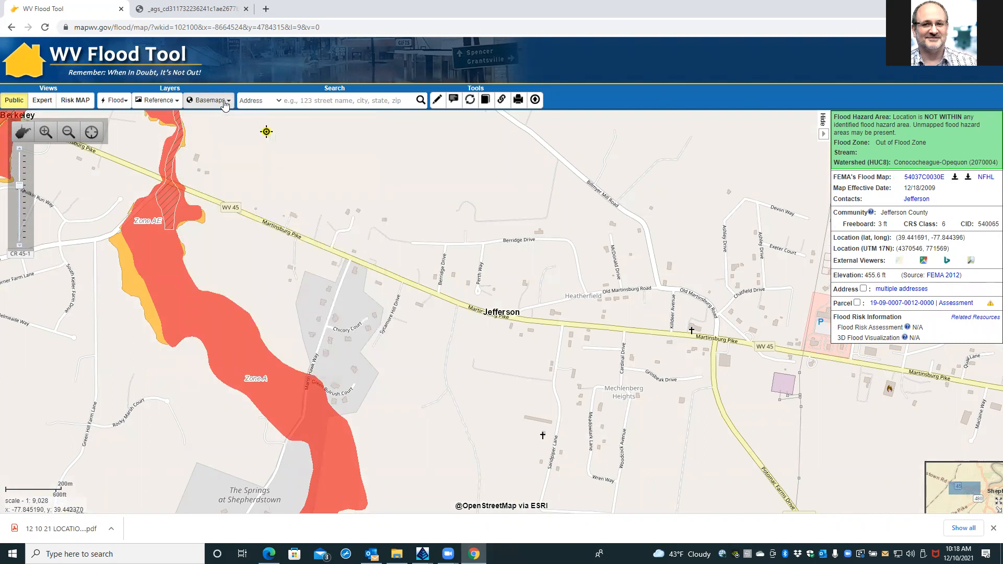
# Preview the flood map on the USA Topography basemap and on the ESRI Topography basemap.
pyautogui.click(225, 103)
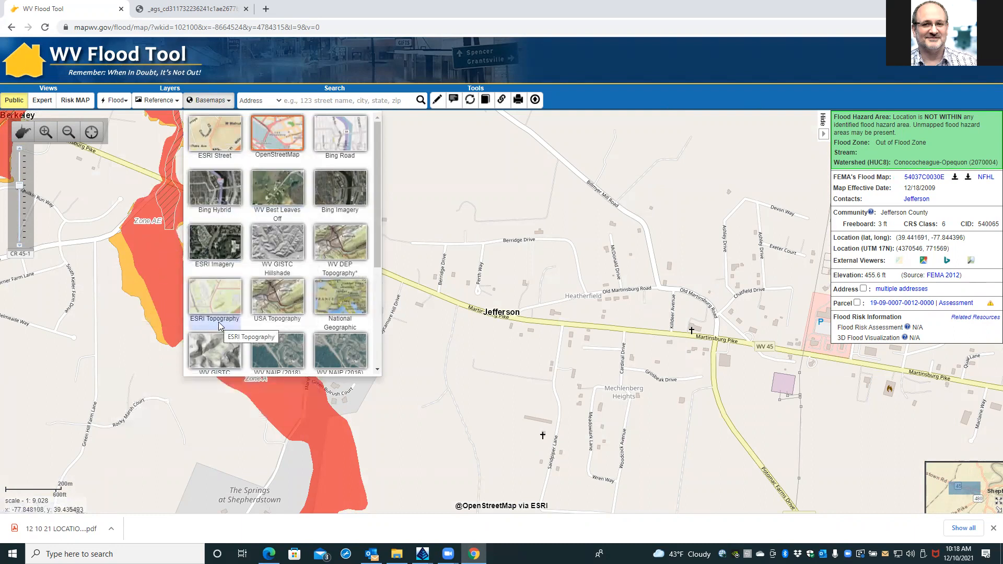
pyautogui.click(273, 306)
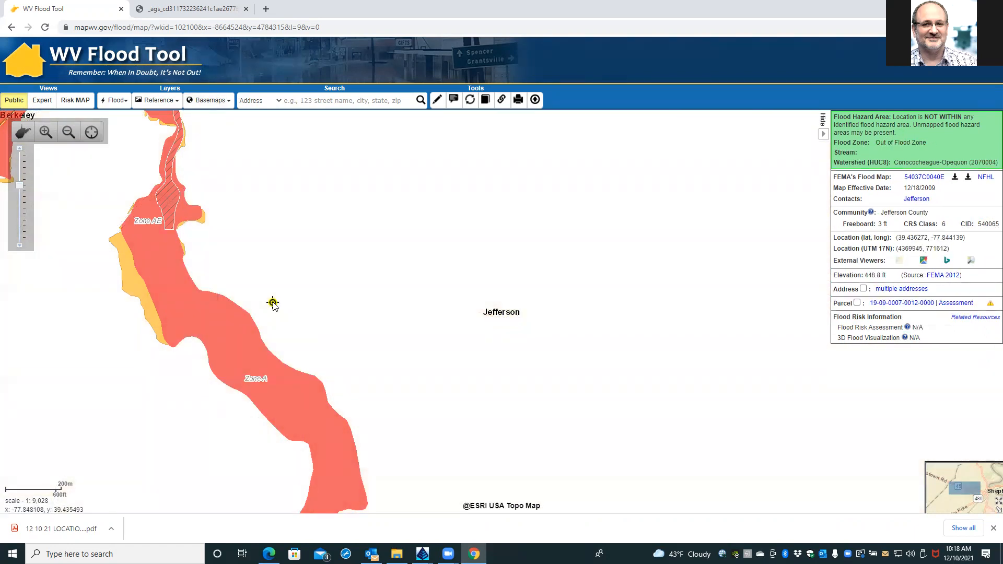
pyautogui.click(204, 100)
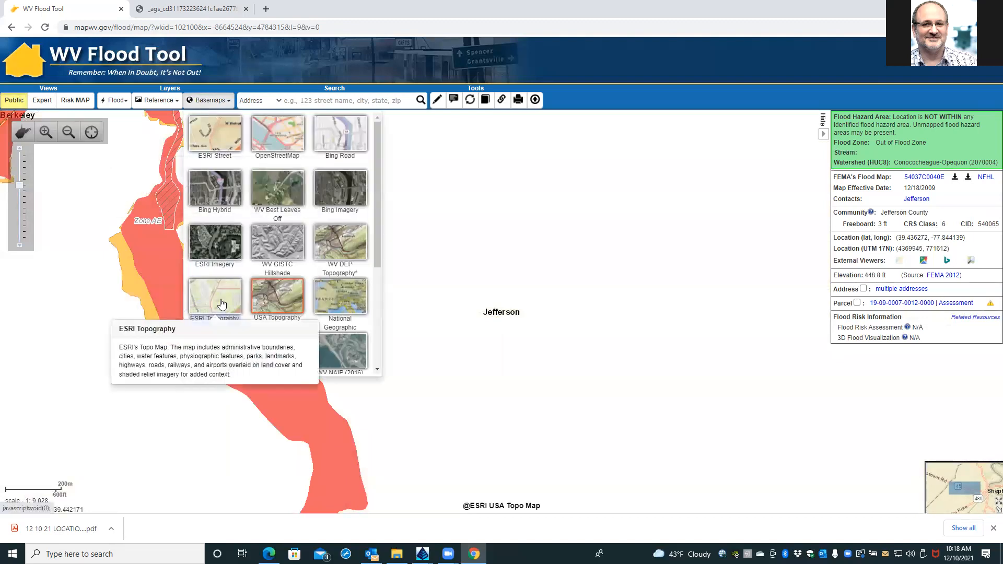
pyautogui.click(220, 300)
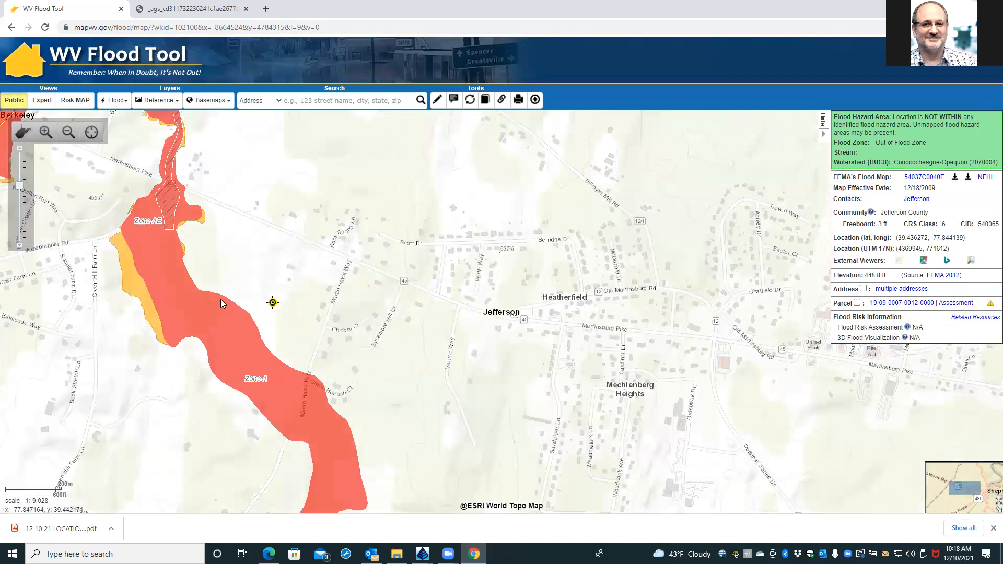
# Preview the flood map on the Light Gray Canvas basemap and on the WV GISTC Hillshade basemap.
pyautogui.click(206, 103)
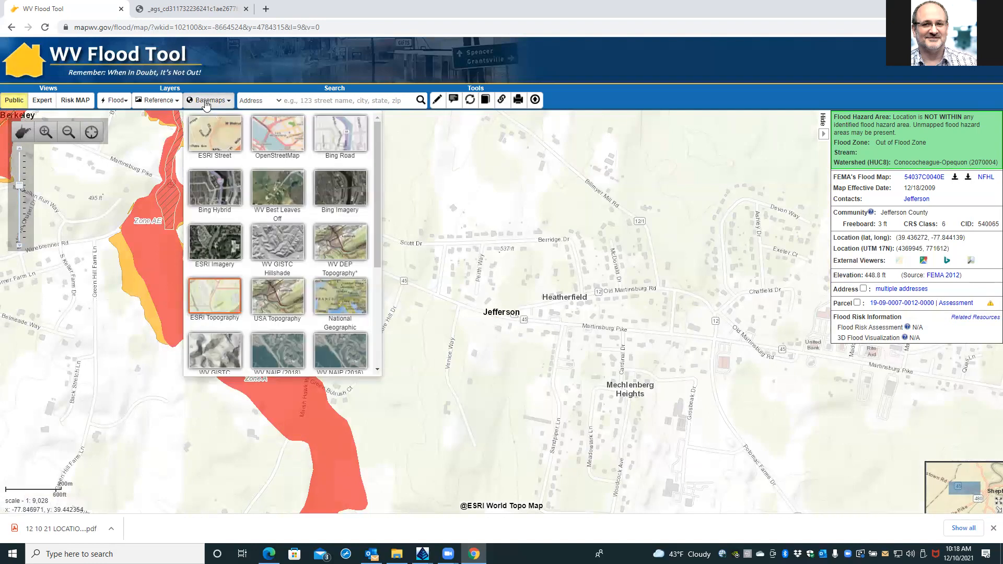
pyautogui.scroll(-1, 228, 295)
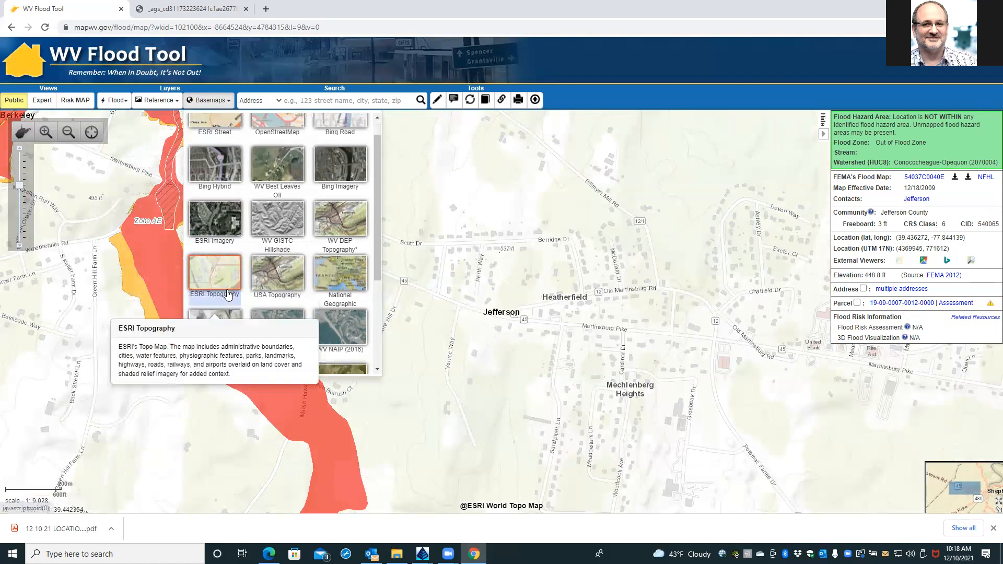
pyautogui.scroll(-3, 229, 295)
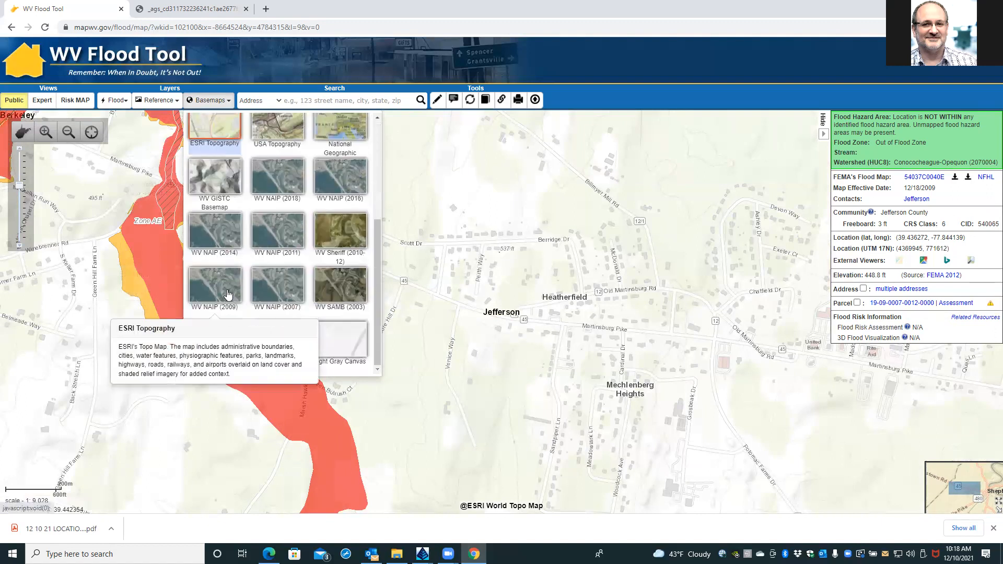
pyautogui.click(342, 334)
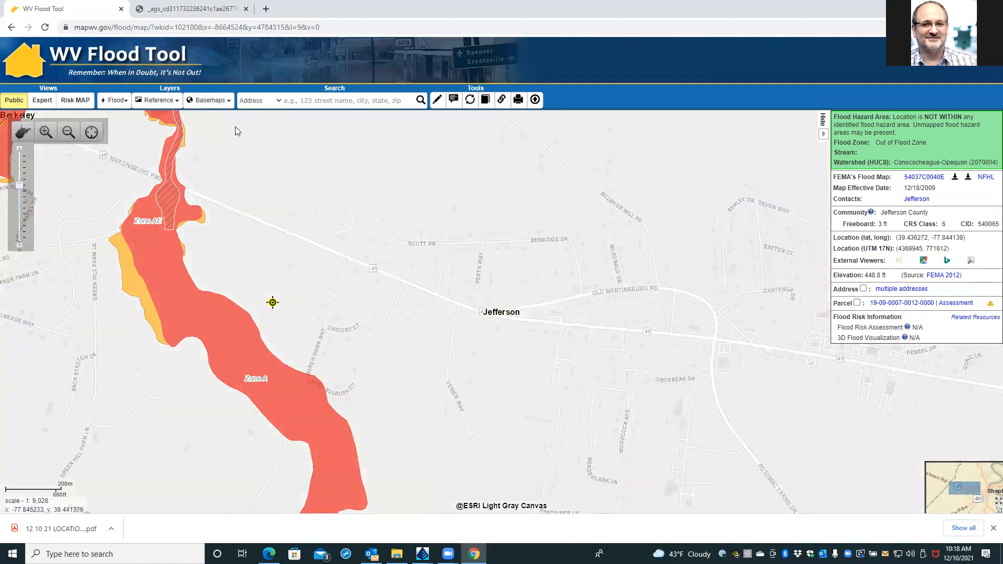
pyautogui.click(212, 105)
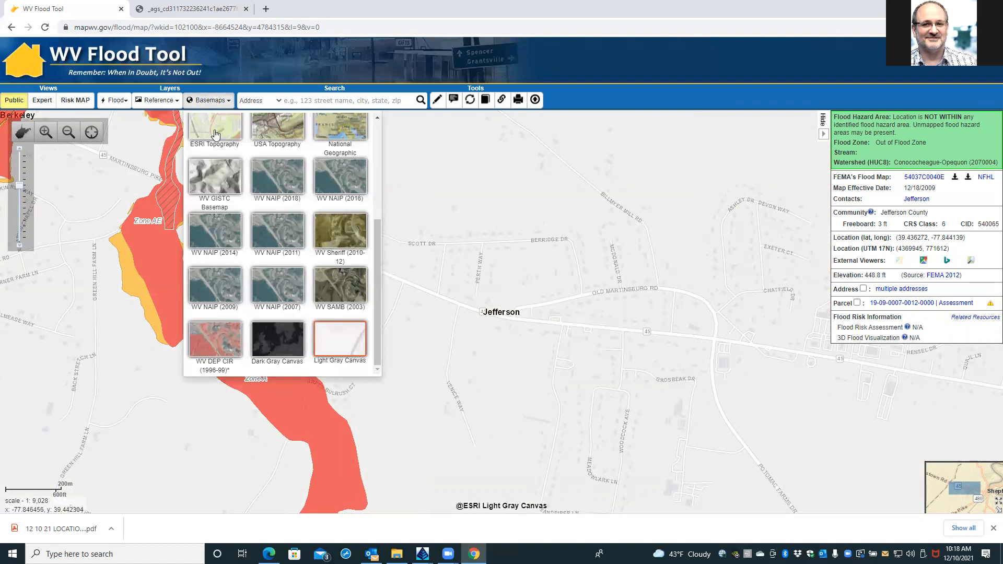
pyautogui.scroll(4, 220, 181)
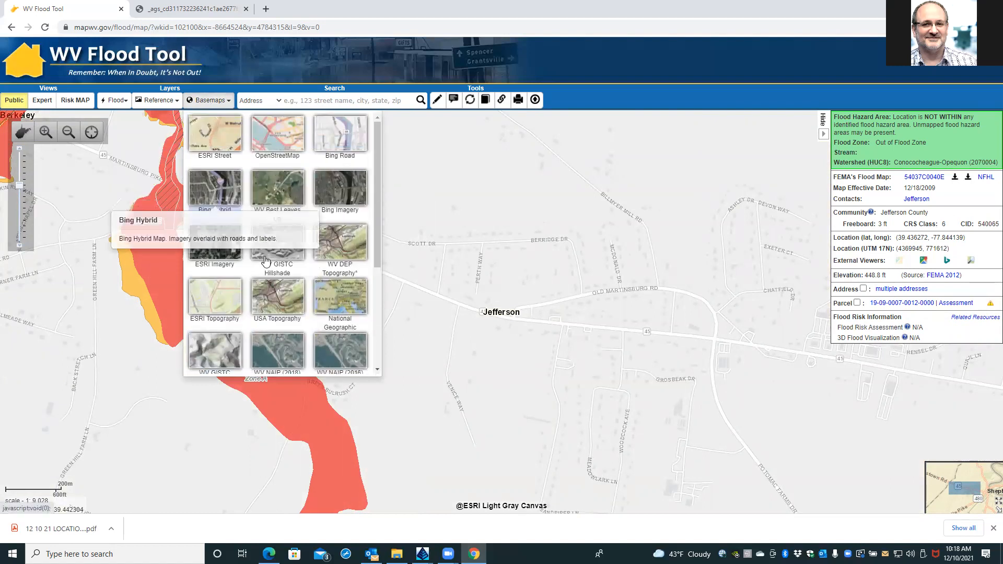
pyautogui.click(284, 240)
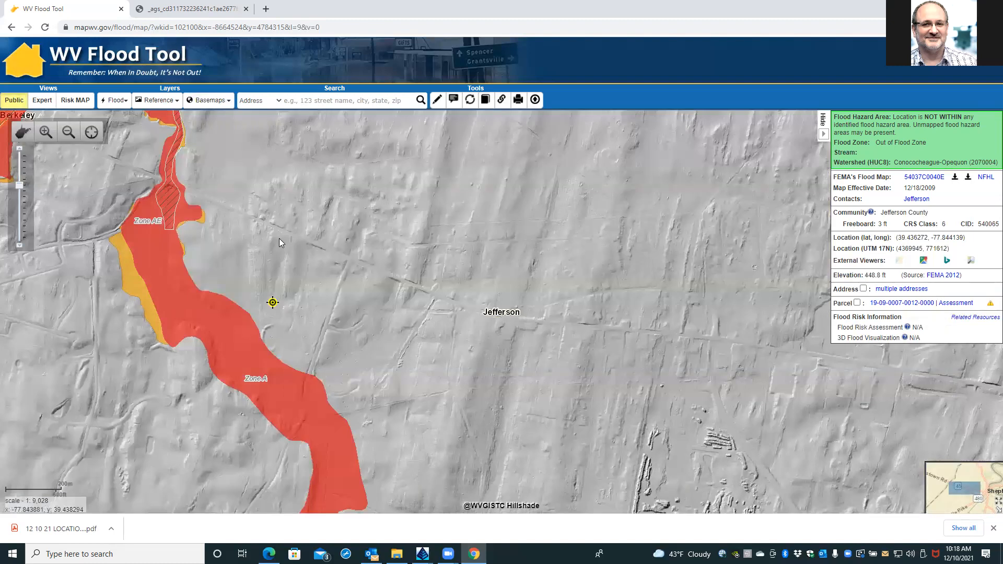
# Preview the flood map over Bing Hybrid imagery and over WV Best Leaves Off imagery.
pyautogui.click(199, 100)
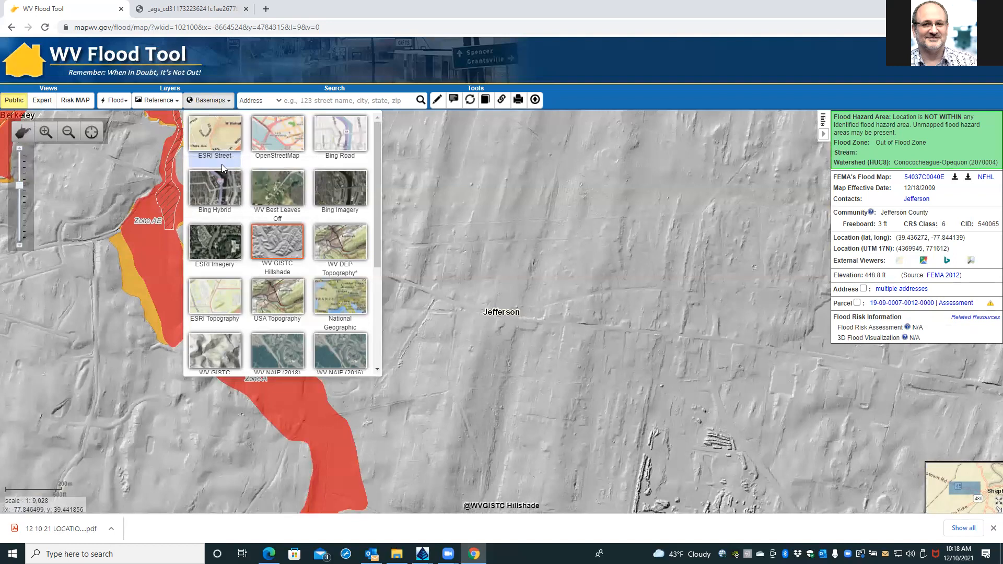
pyautogui.click(225, 181)
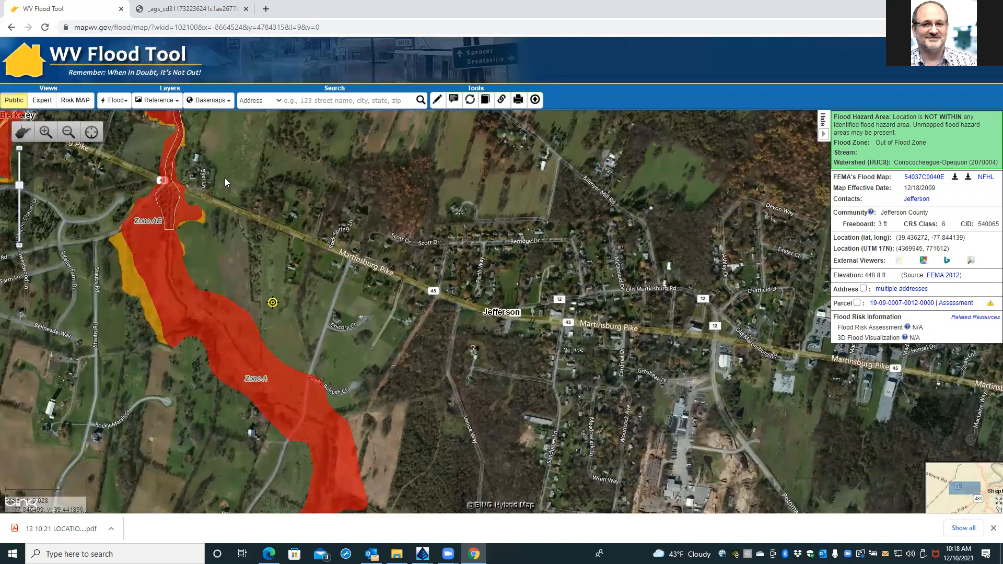
pyautogui.click(212, 100)
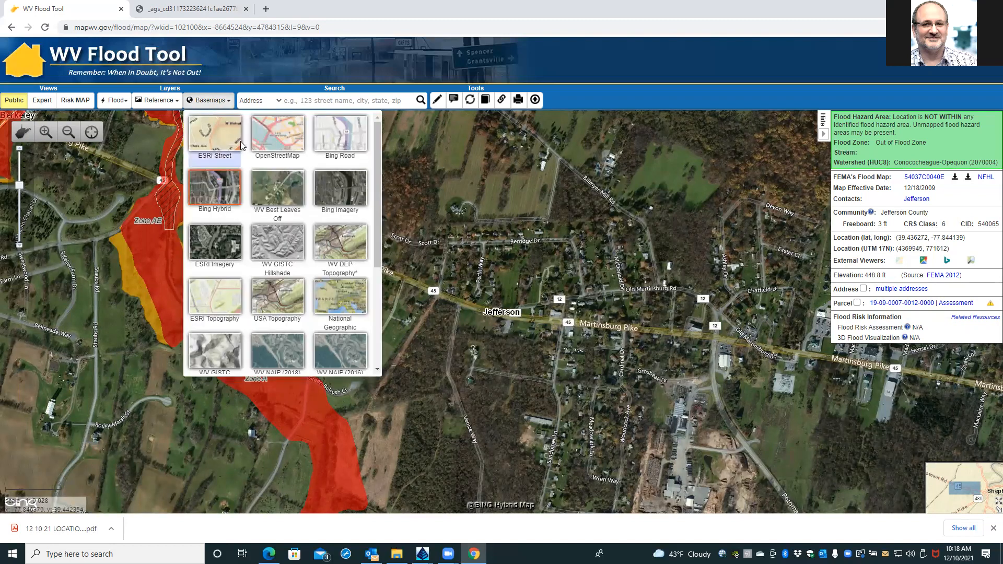
pyautogui.click(270, 179)
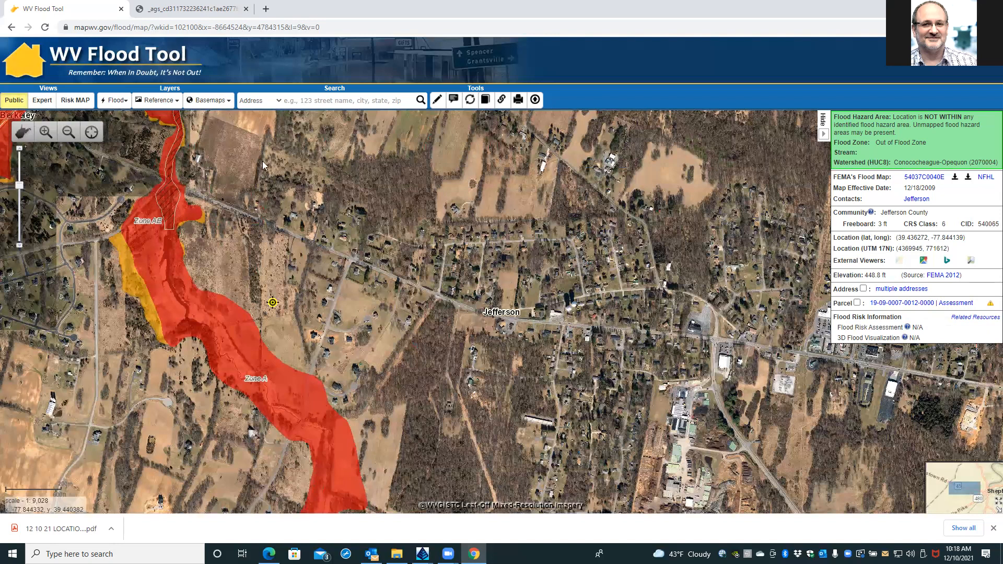
# Read the ESRI Street and Bing Road basemap descriptions and preview the map on WV DEP Topography.
pyautogui.click(216, 102)
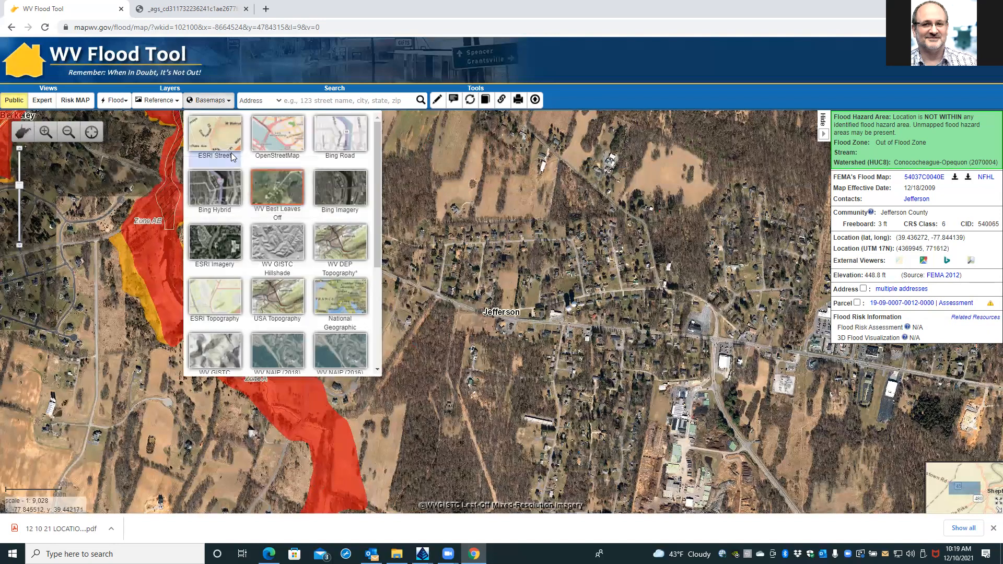
pyautogui.moveTo(221, 140)
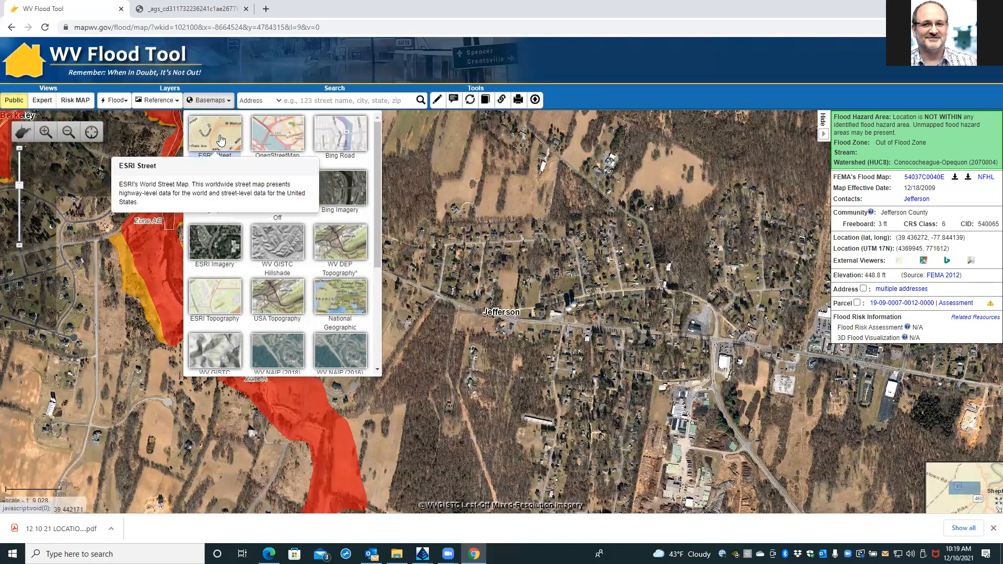
pyautogui.moveTo(350, 143)
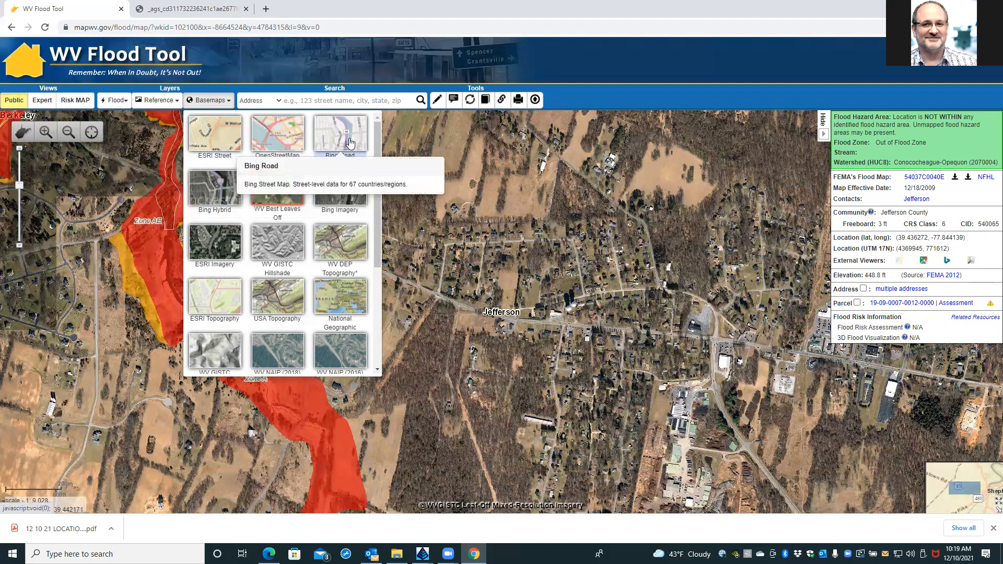
pyautogui.click(347, 238)
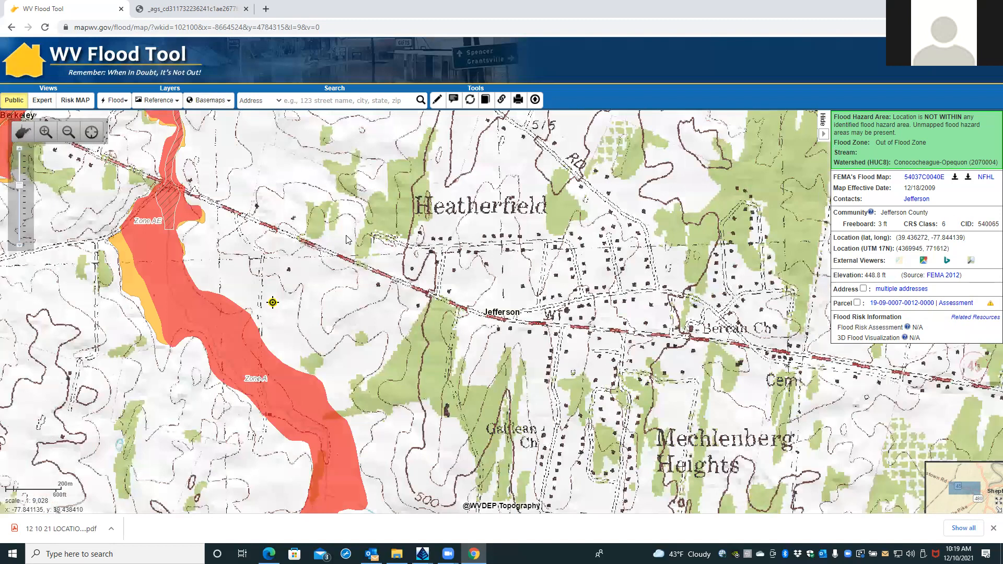
# Compare the Bing Road, ESRI Street and OpenStreetMap basemaps, and leave the map on ESRI Street.
pyautogui.click(216, 102)
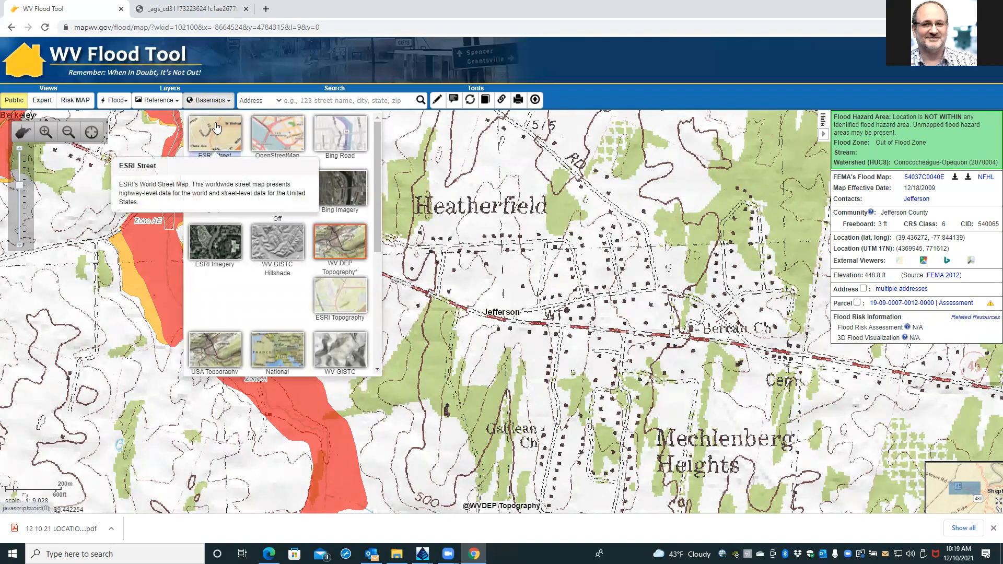
pyautogui.click(332, 133)
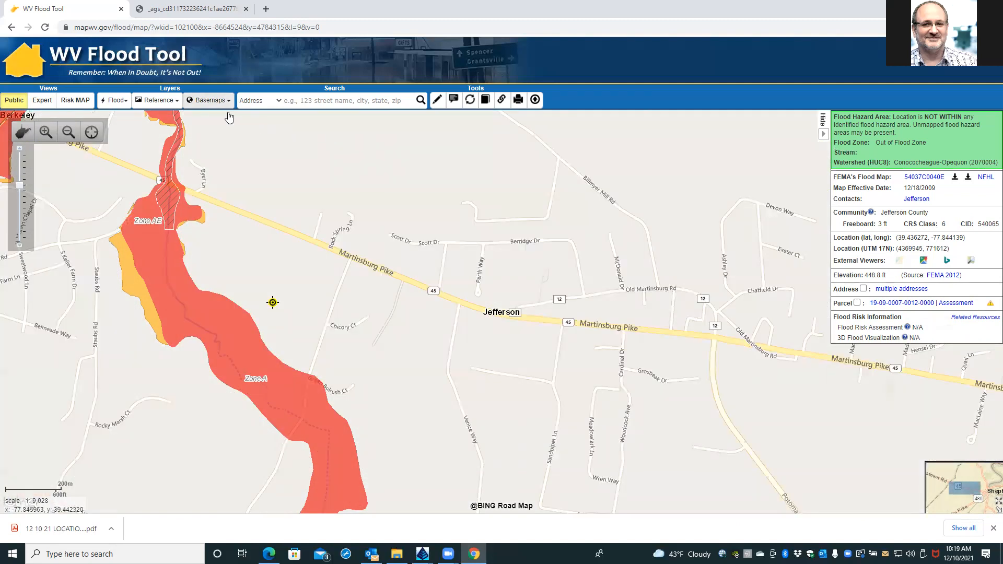
pyautogui.click(200, 103)
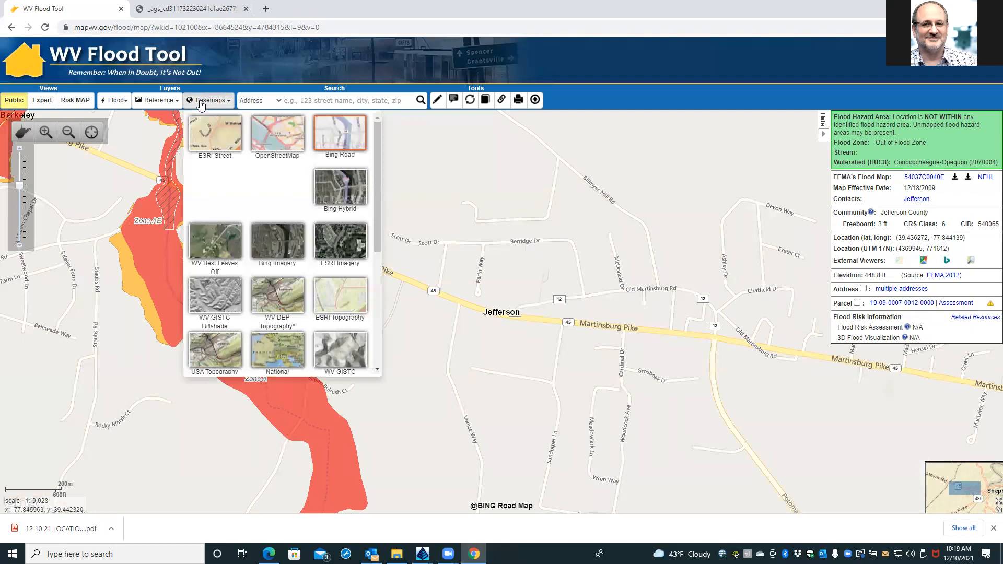
pyautogui.click(221, 132)
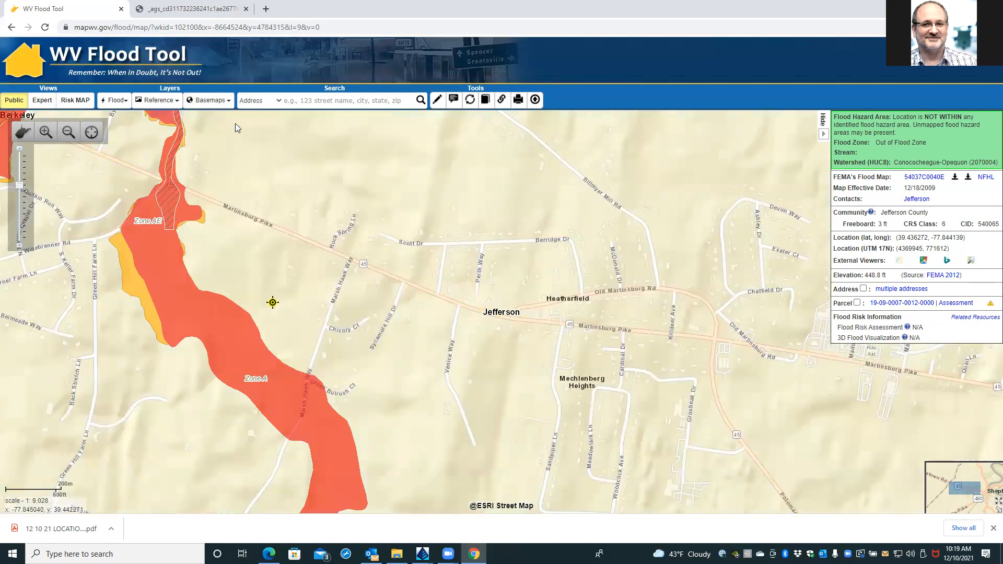
pyautogui.click(221, 102)
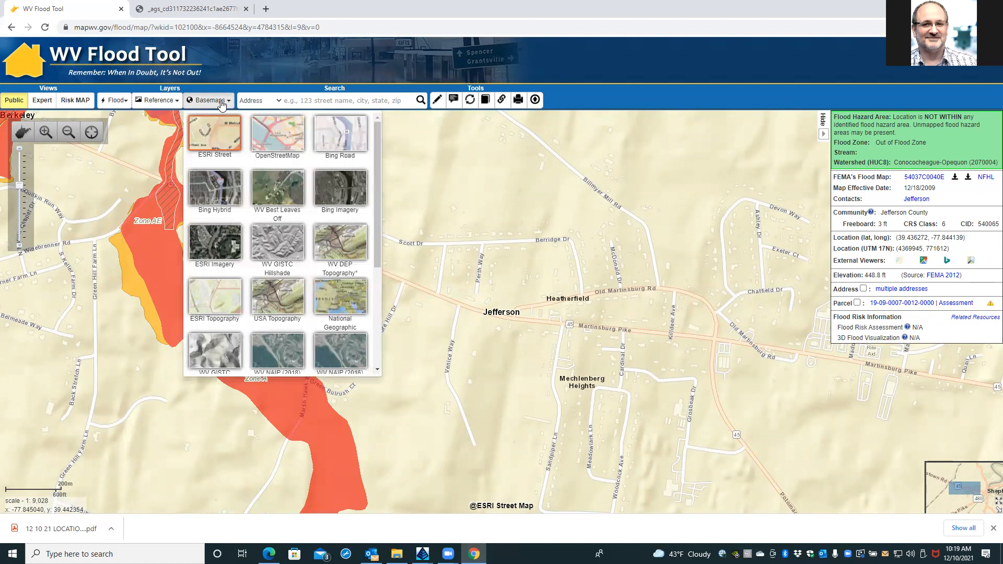
pyautogui.click(275, 133)
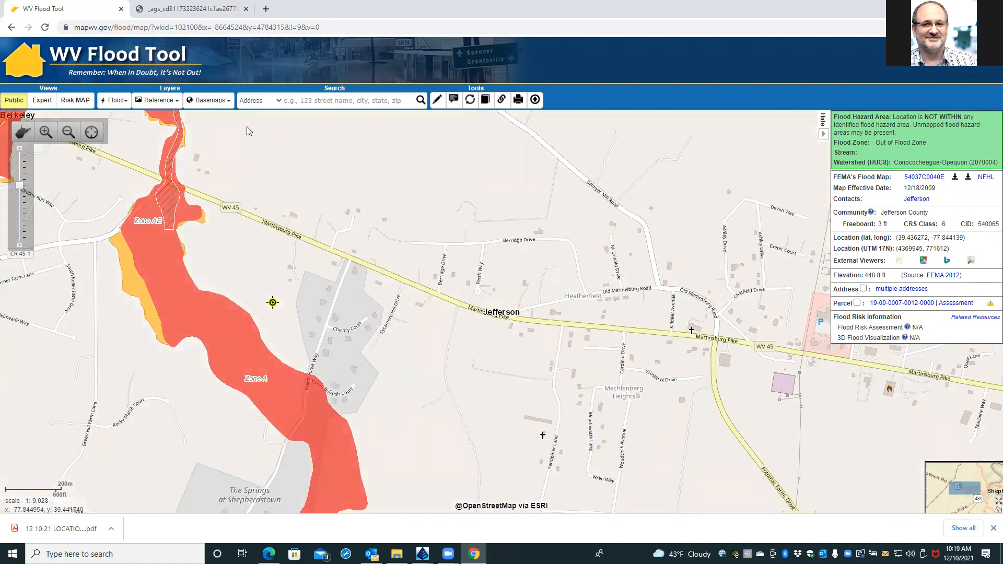
pyautogui.click(210, 101)
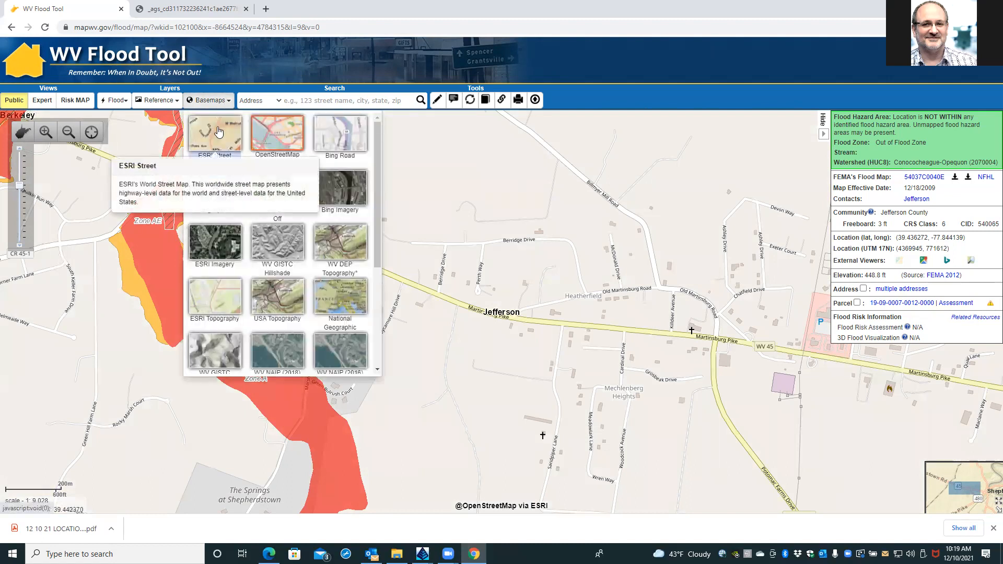
pyautogui.click(218, 130)
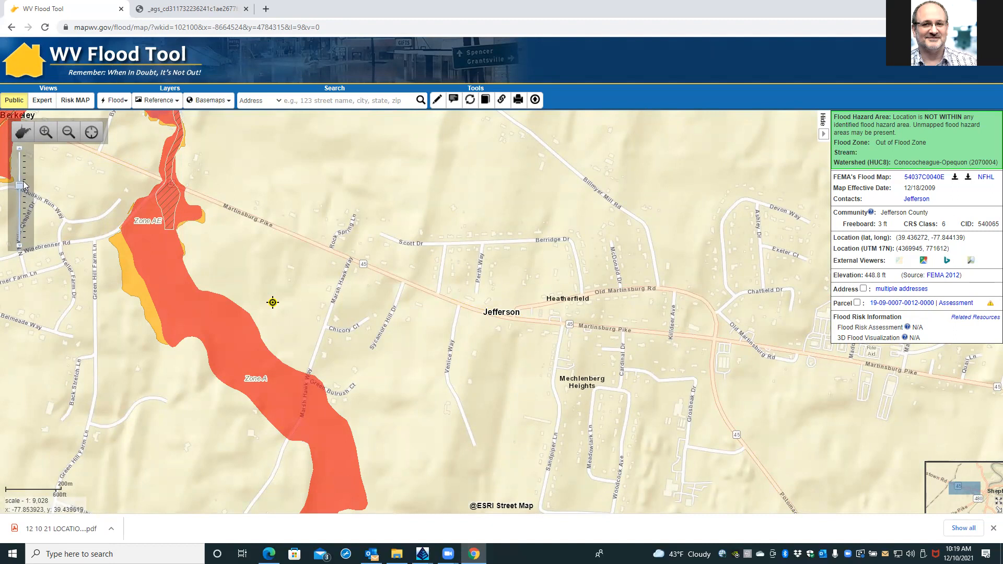
# Compare the OpenStreetMap, Bing Road and ESRI Street basemaps along Martinsburg Pike at a scale of 1:4,514.
pyautogui.click(19, 150)
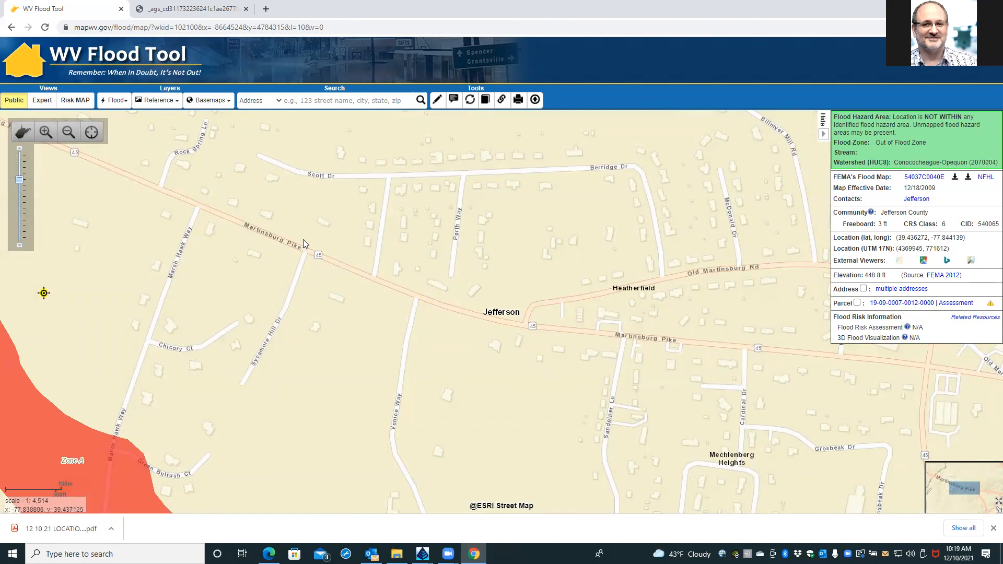
pyautogui.click(220, 103)
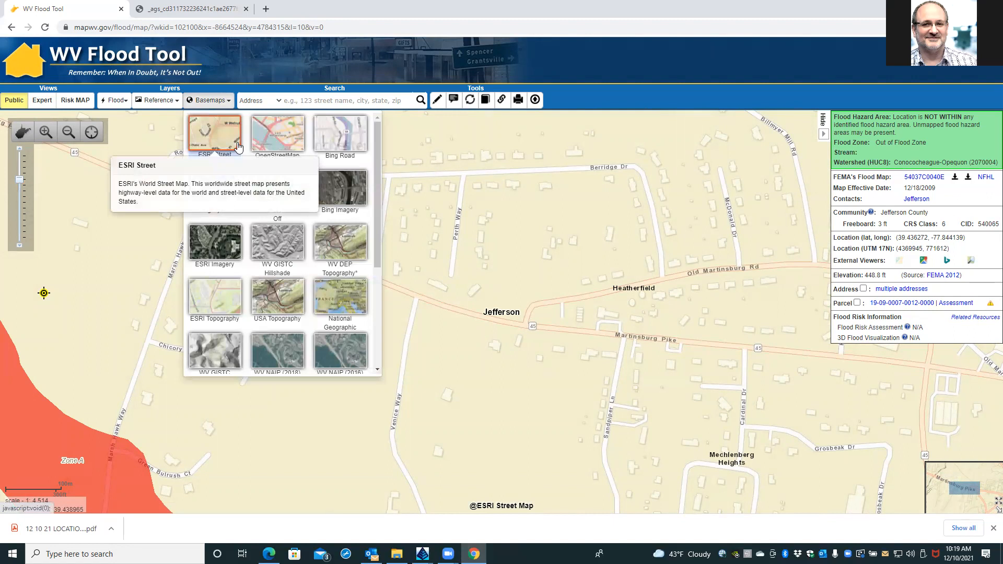
pyautogui.click(278, 141)
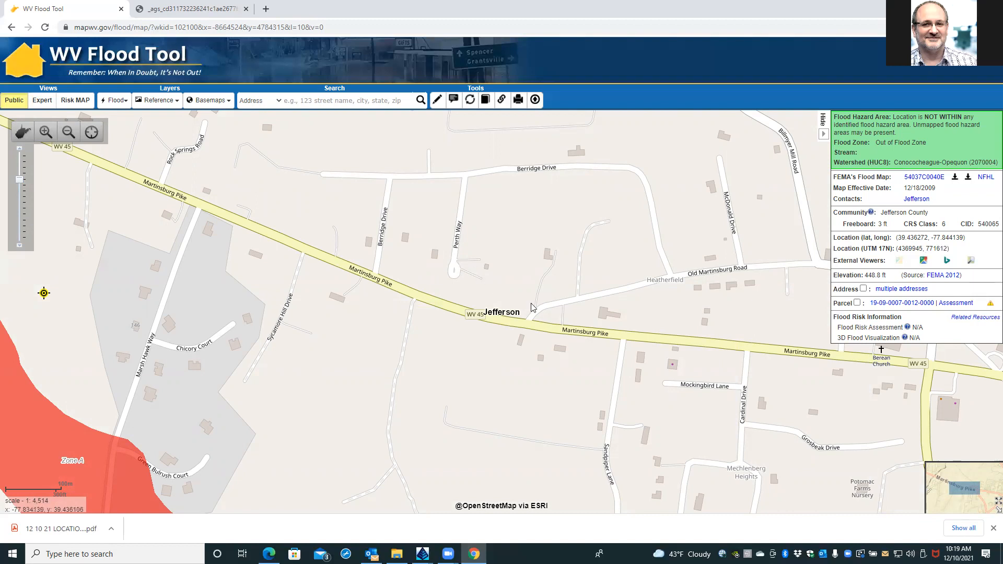
pyautogui.click(213, 103)
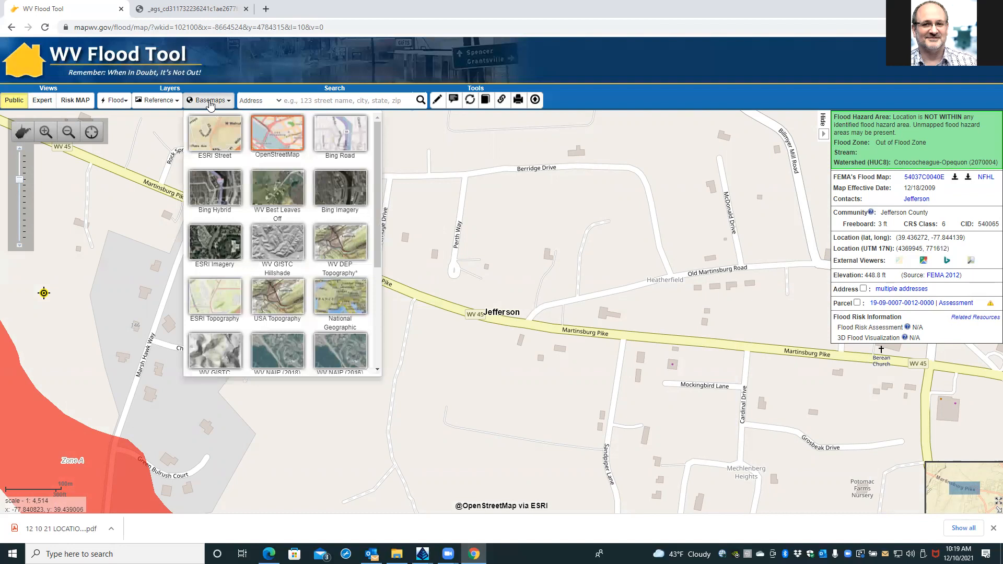
pyautogui.click(325, 142)
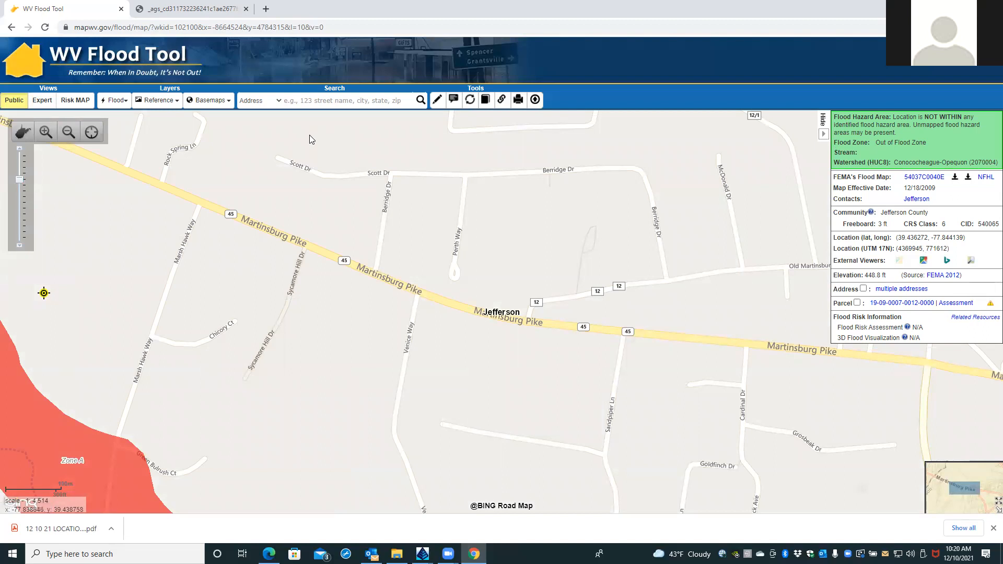
pyautogui.click(223, 104)
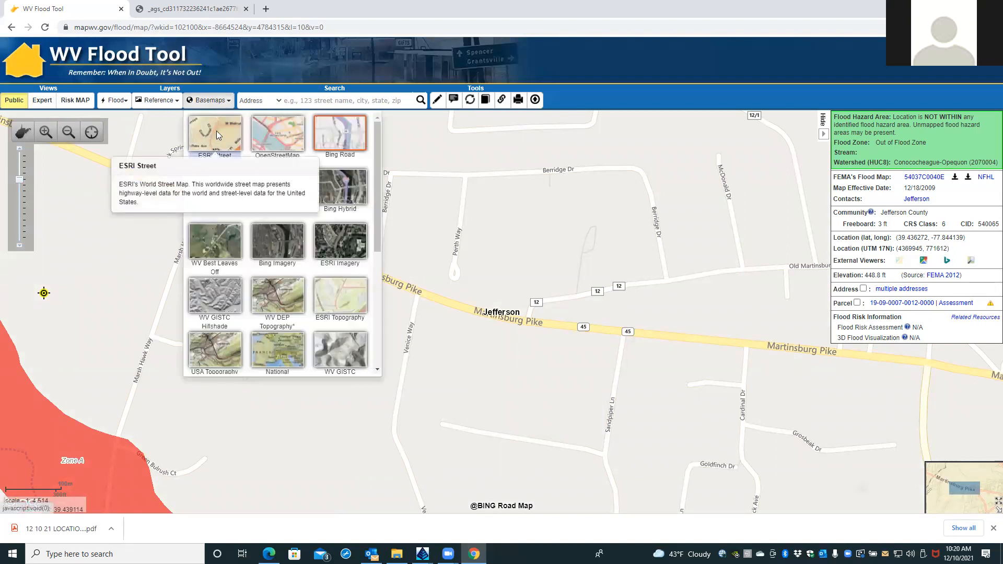
pyautogui.click(216, 131)
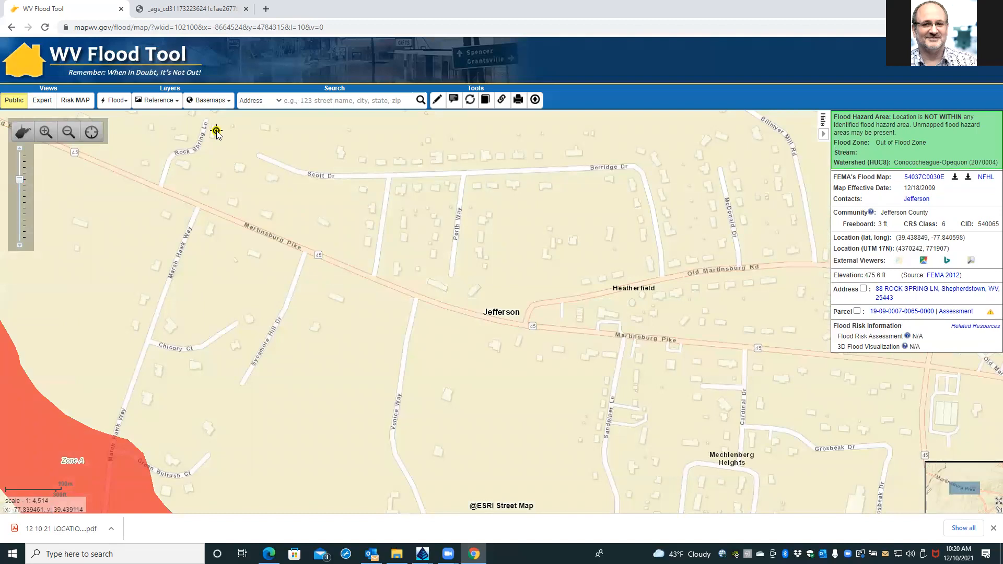
# Preview OpenStreetMap once more, and switch the map to the Bing Road basemap.
pyautogui.click(196, 102)
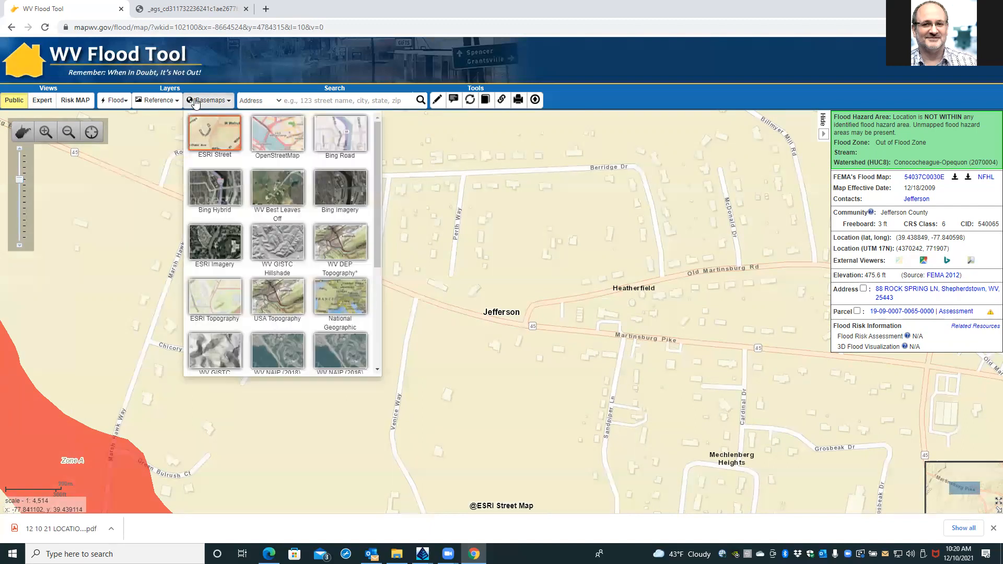
pyautogui.click(281, 137)
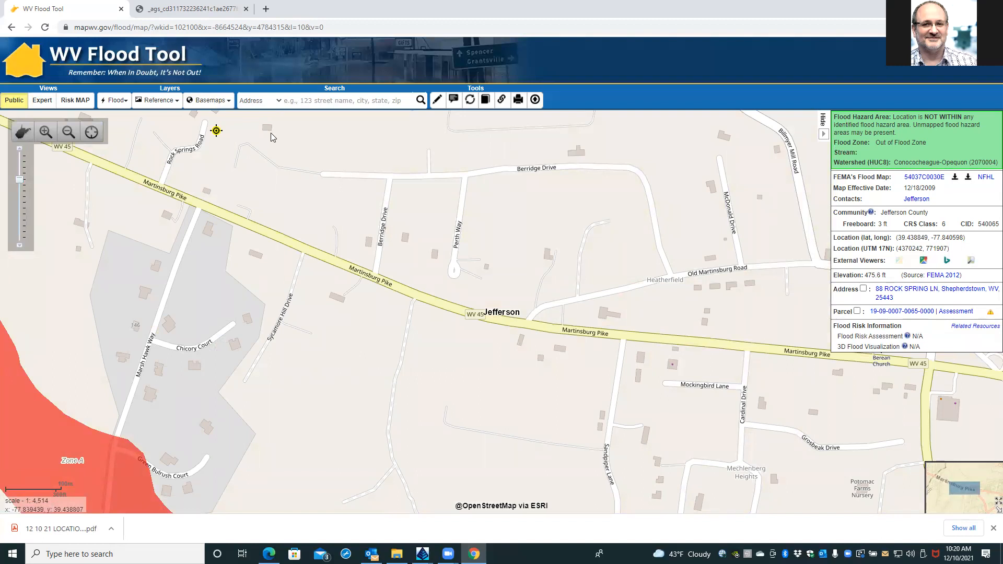
pyautogui.click(217, 103)
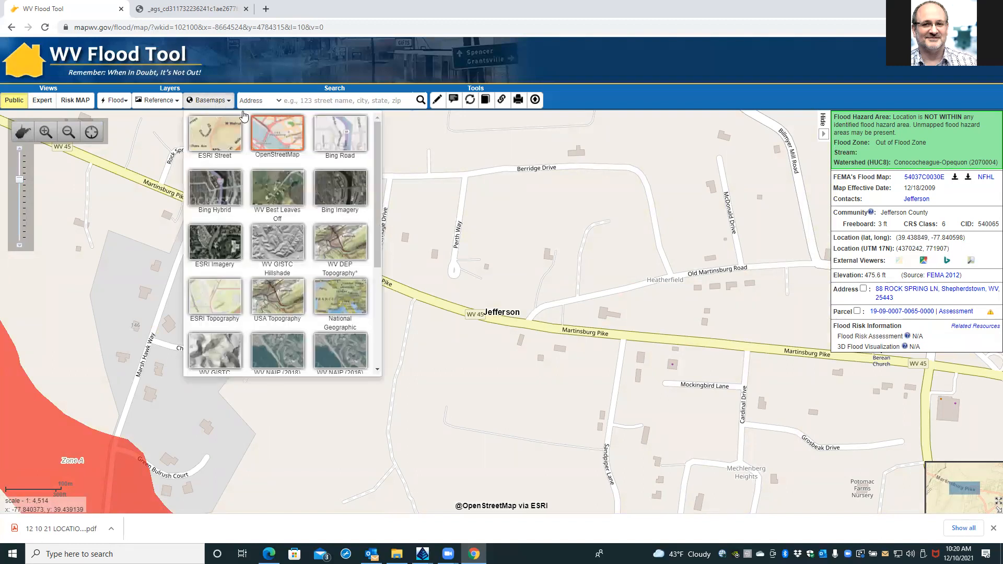
pyautogui.click(325, 134)
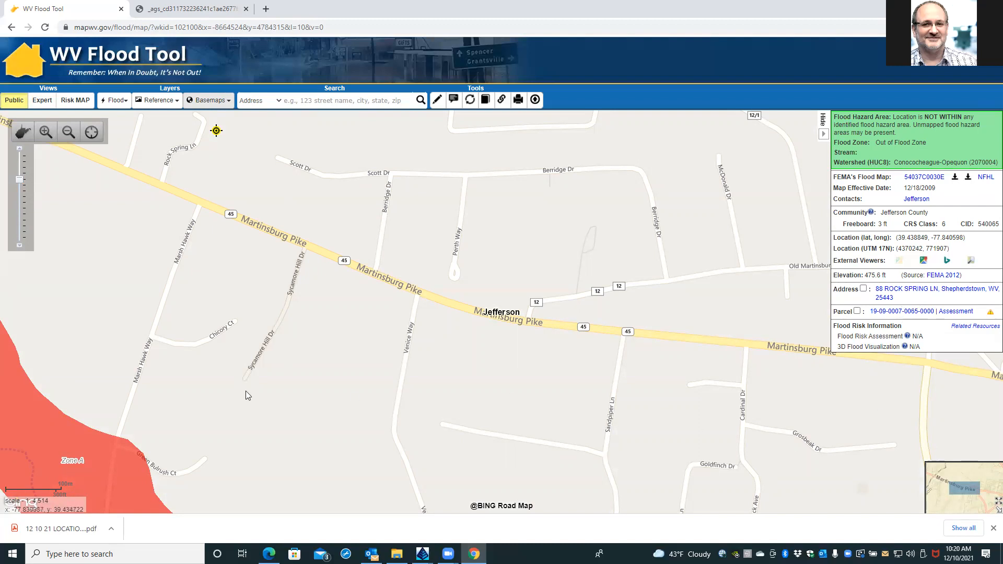
# Try to select the map's scale read-out, and preview the map at 1:2,257 before returning to 1:4,514.
pyautogui.doubleClick(44, 503)
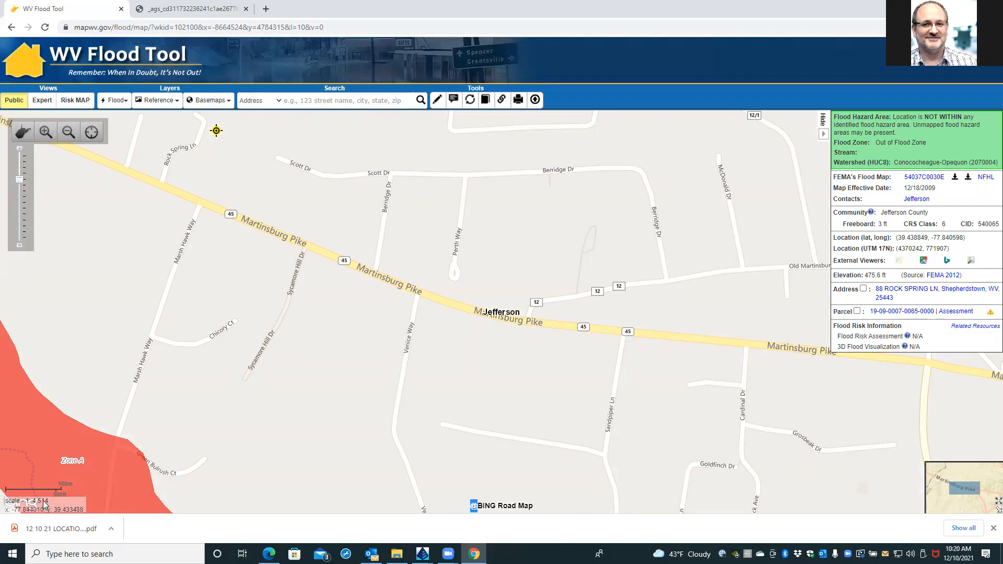
pyautogui.rightClick(46, 504)
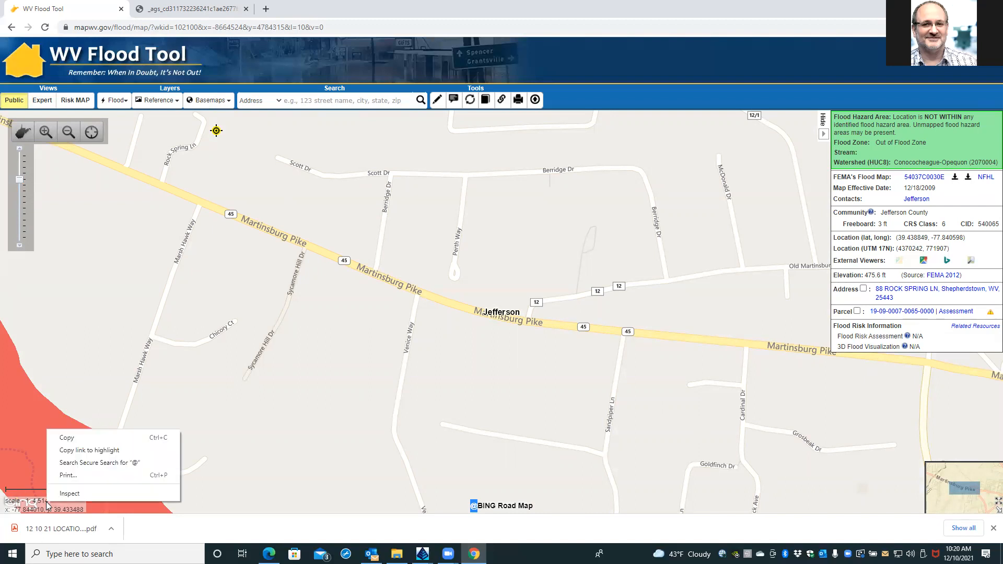
pyautogui.click(42, 502)
pyautogui.click(42, 502)
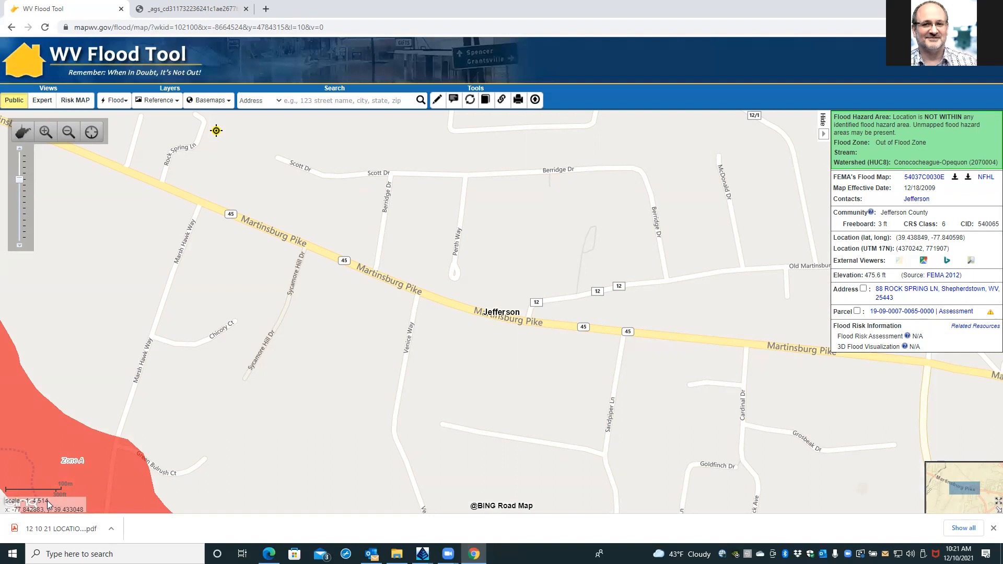
pyautogui.click(21, 150)
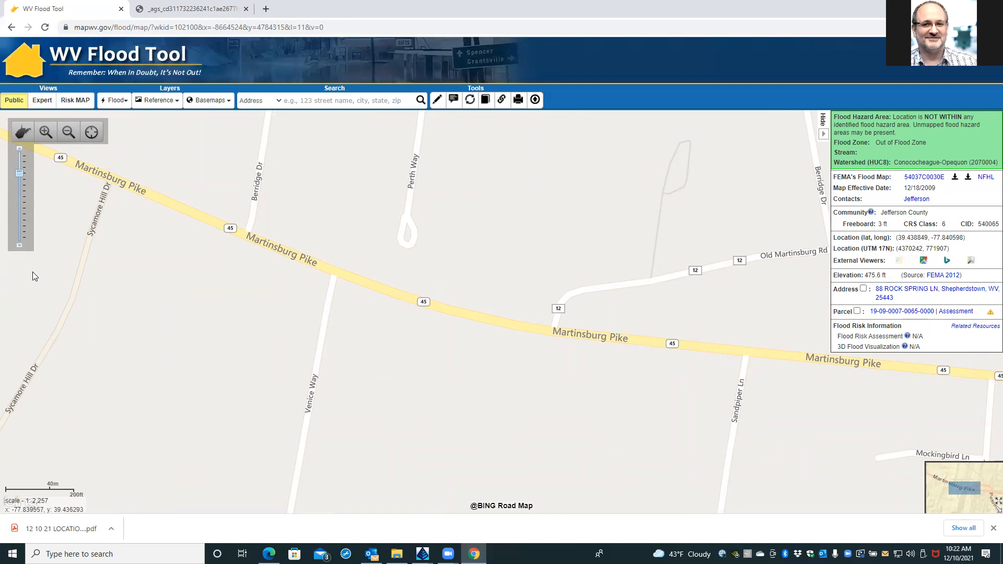
pyautogui.click(19, 247)
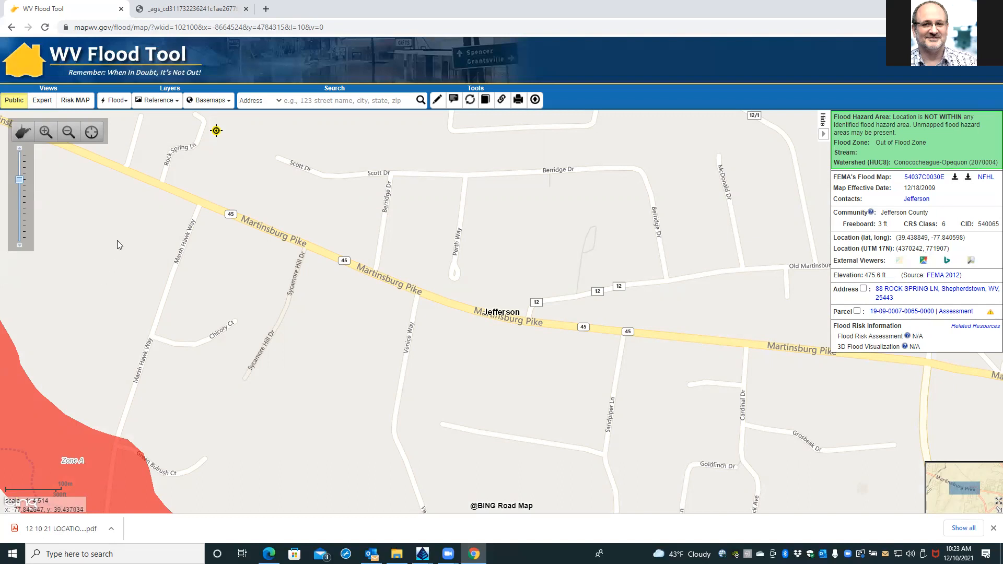
# Generate a new flood map print titled LOCATION INSET from the Bing Road view and open the resulting PDF.
pyautogui.click(518, 101)
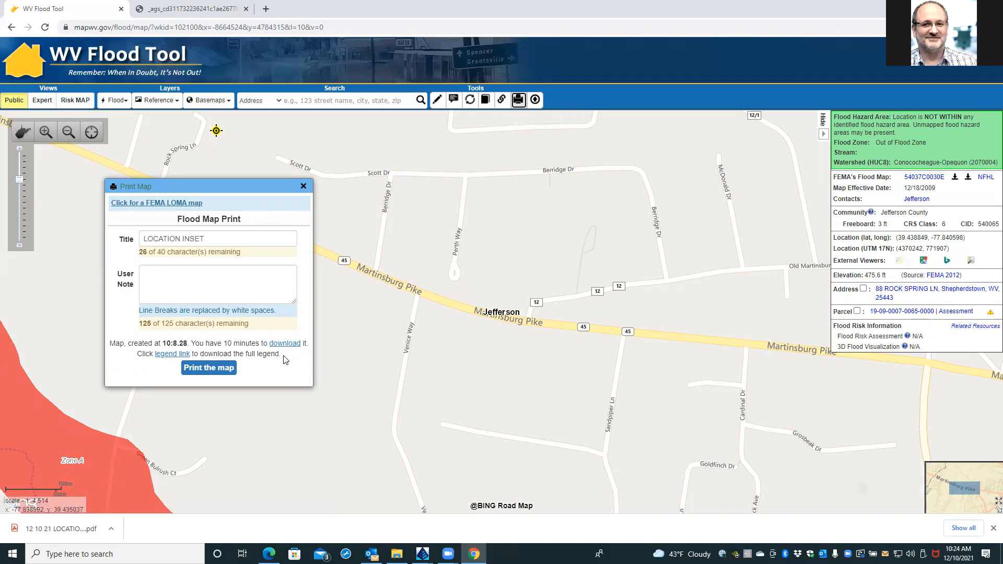
pyautogui.click(213, 370)
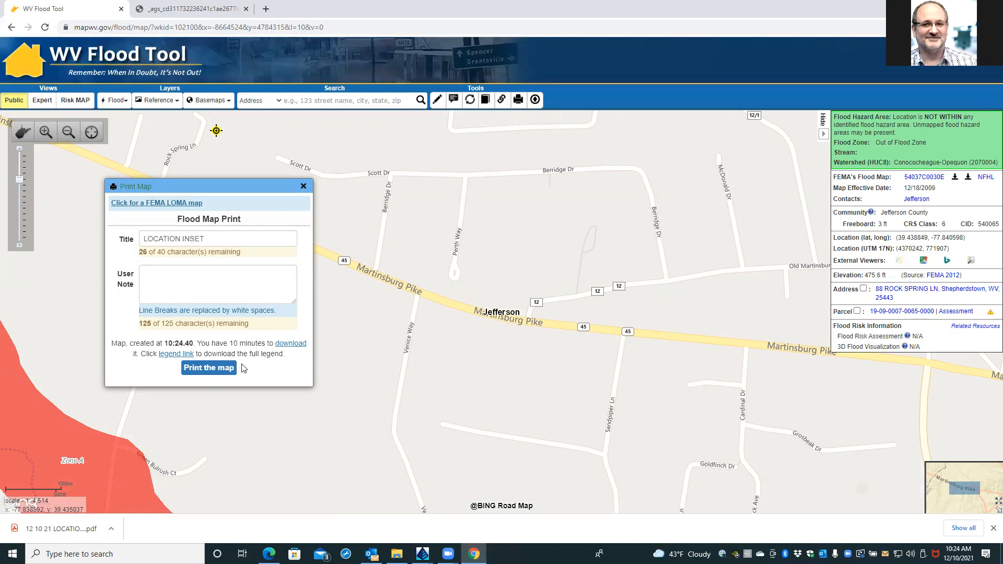
pyautogui.click(291, 344)
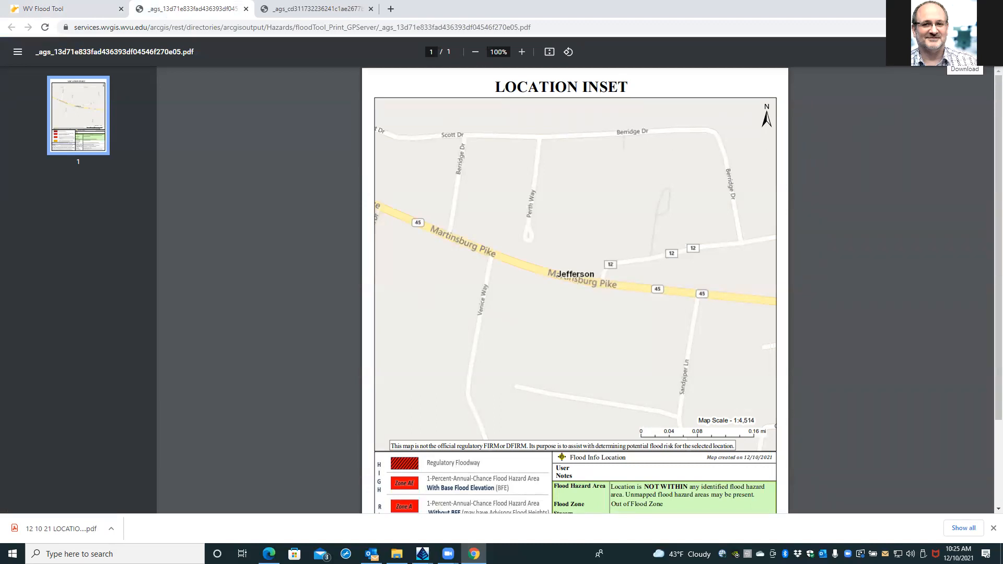
# Save the PDF in the 20023 job folder as 12 10 21 LOCATION INSET.pdf, replacing the existing file.
pyautogui.click(965, 52)
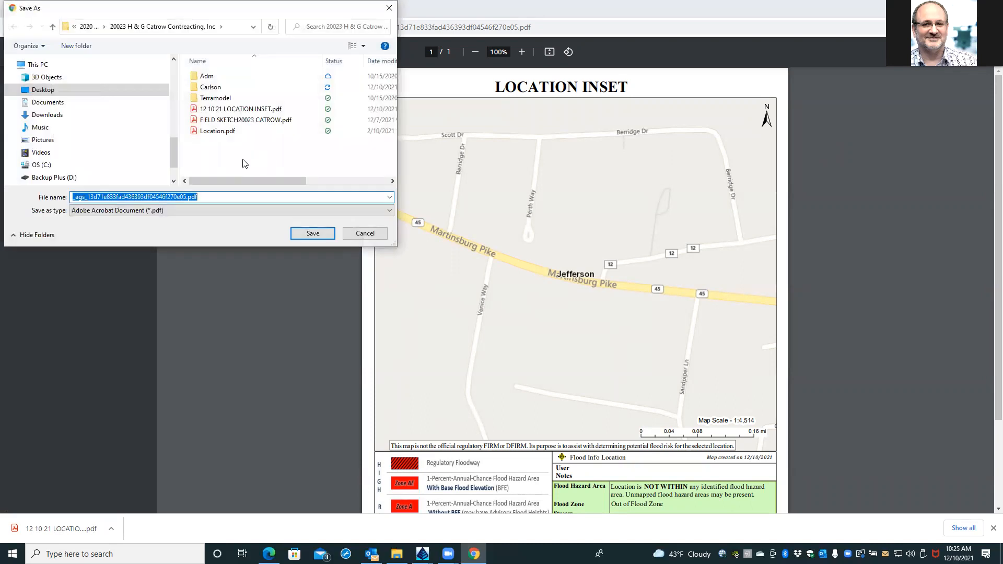
pyautogui.click(233, 111)
pyautogui.click(304, 237)
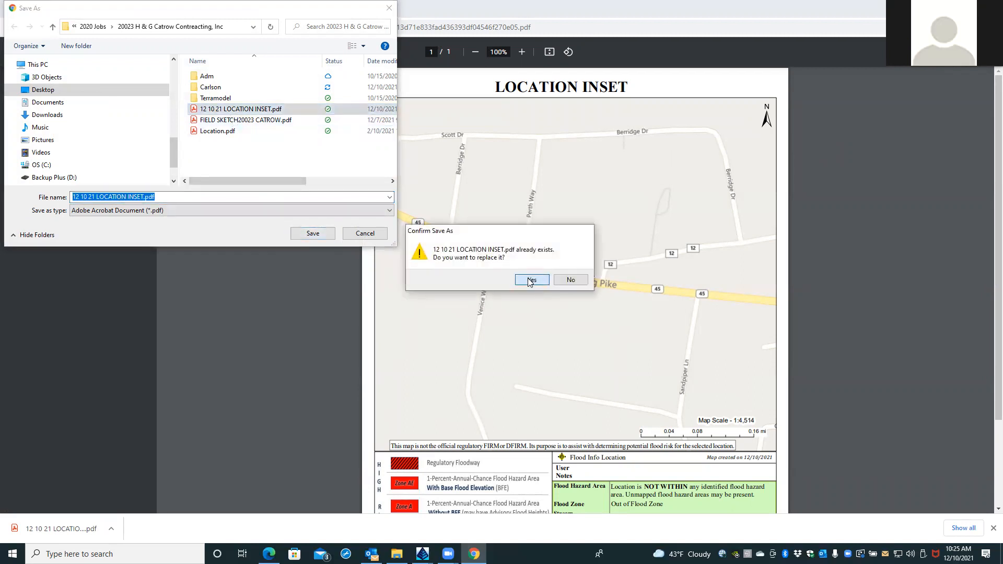
pyautogui.click(529, 281)
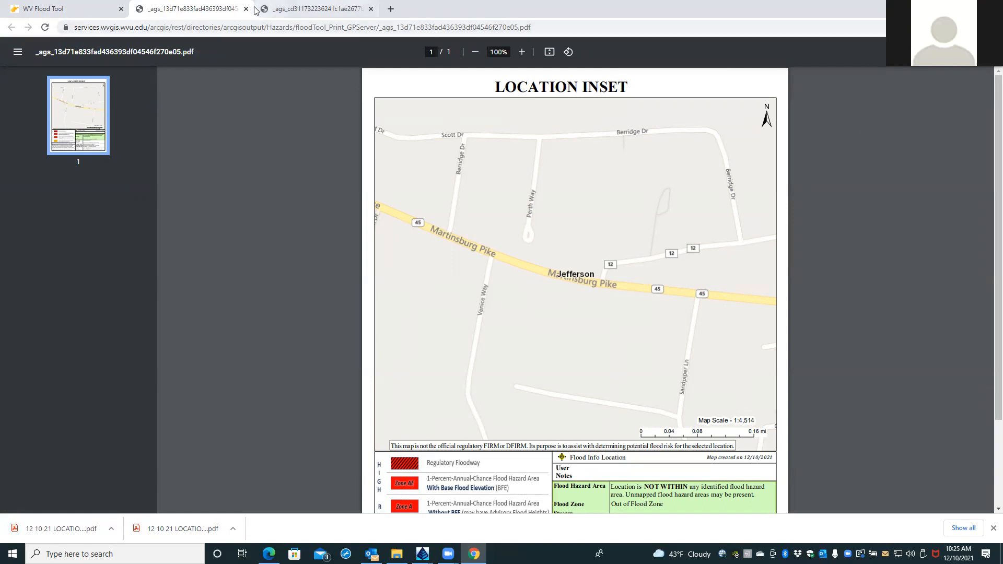
# Close the new PDF and the map print dialog, and switch to the 20023 CATROW drawing in Carlson Survey.
pyautogui.click(247, 9)
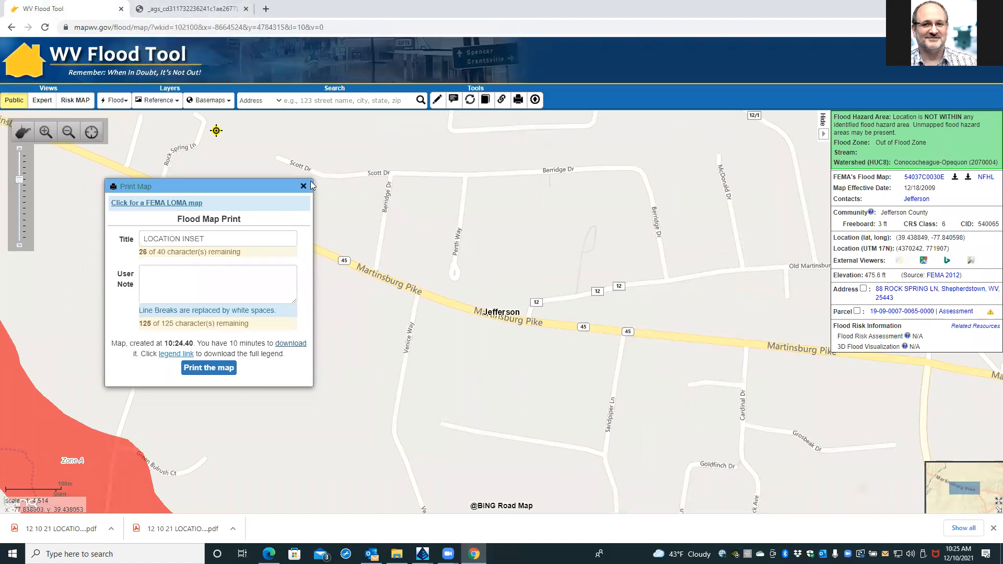
pyautogui.click(303, 187)
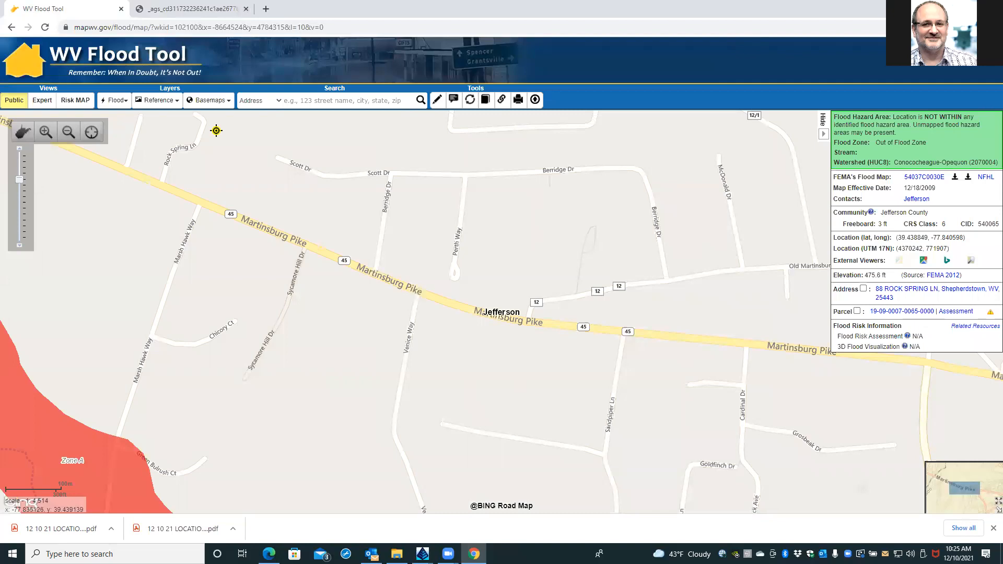
pyautogui.click(942, 7)
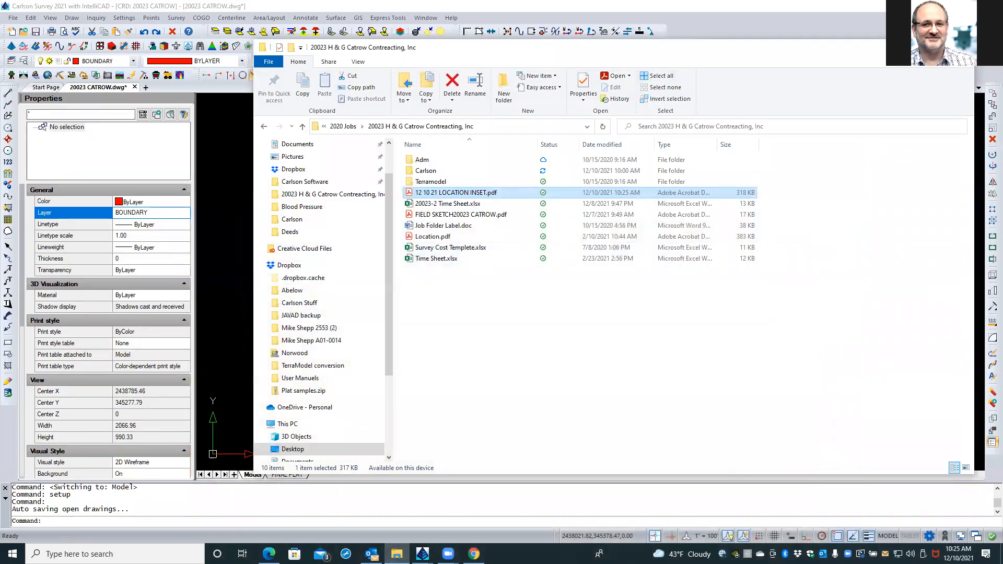
pyautogui.click(914, 47)
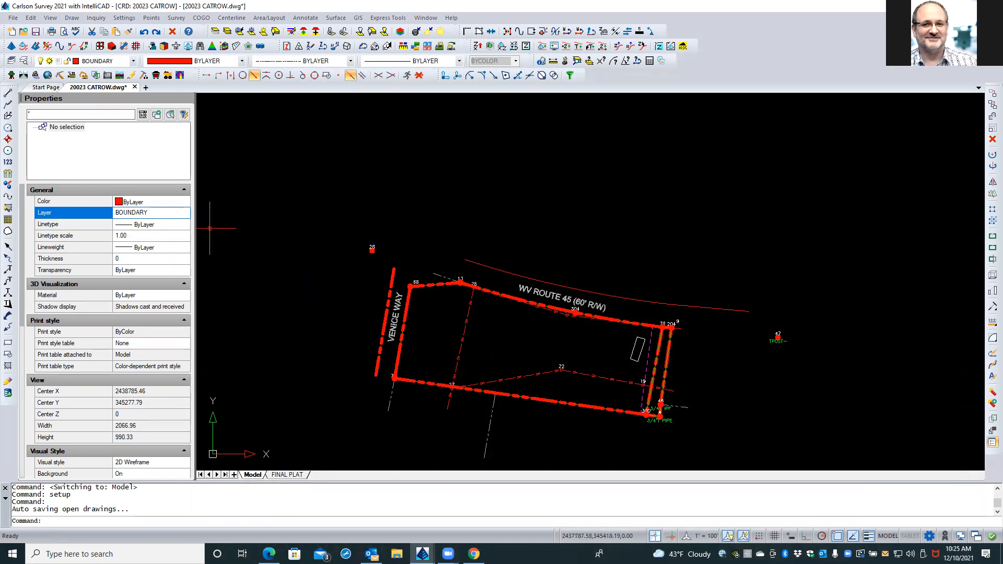
# Create a layer named LOC INSET in the drawing and make it the current layer.
pyautogui.click(24, 61)
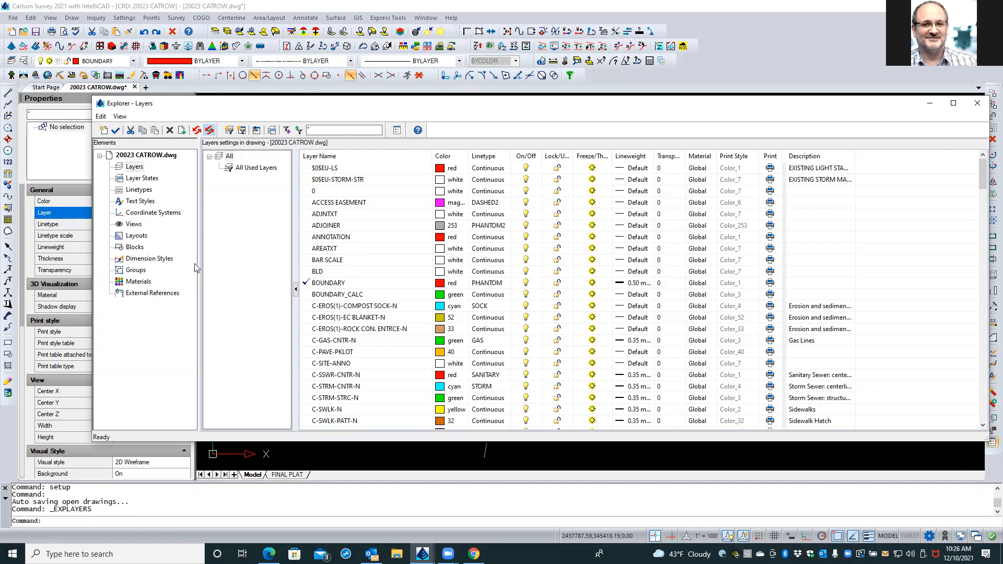
pyautogui.click(104, 132)
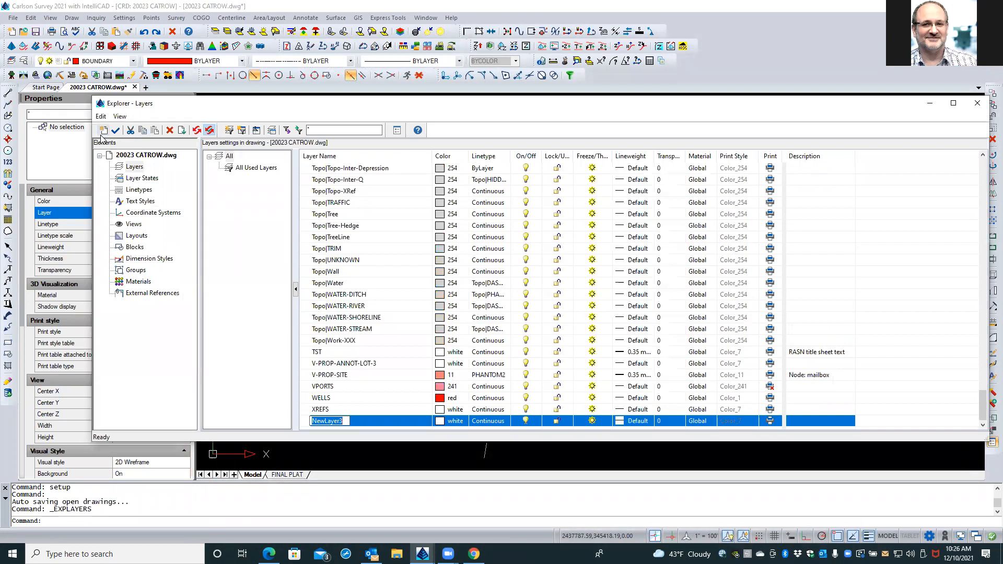
pyautogui.write('LOC INSET')
pyautogui.press('Return')
pyautogui.doubleClick(306, 421)
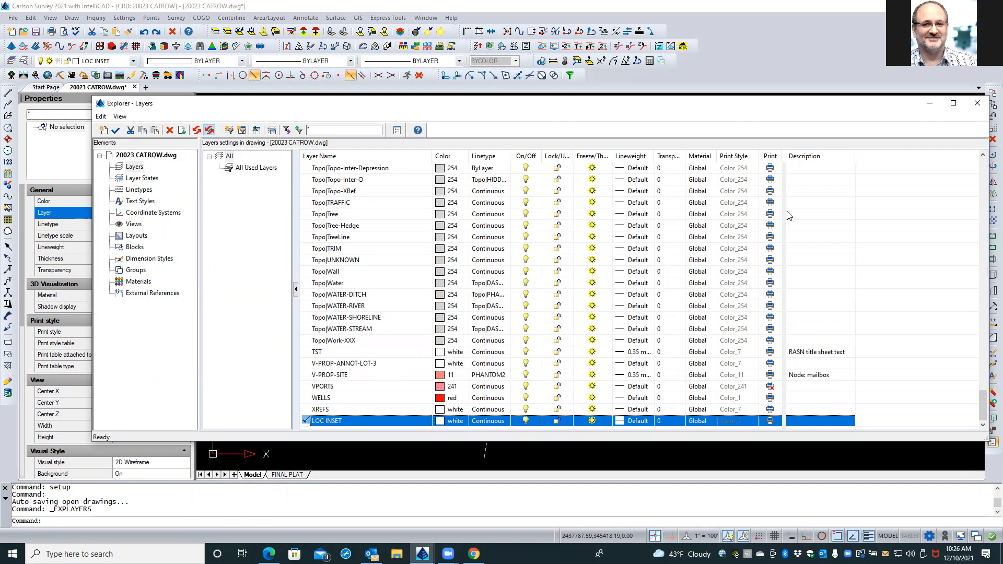
pyautogui.click(978, 106)
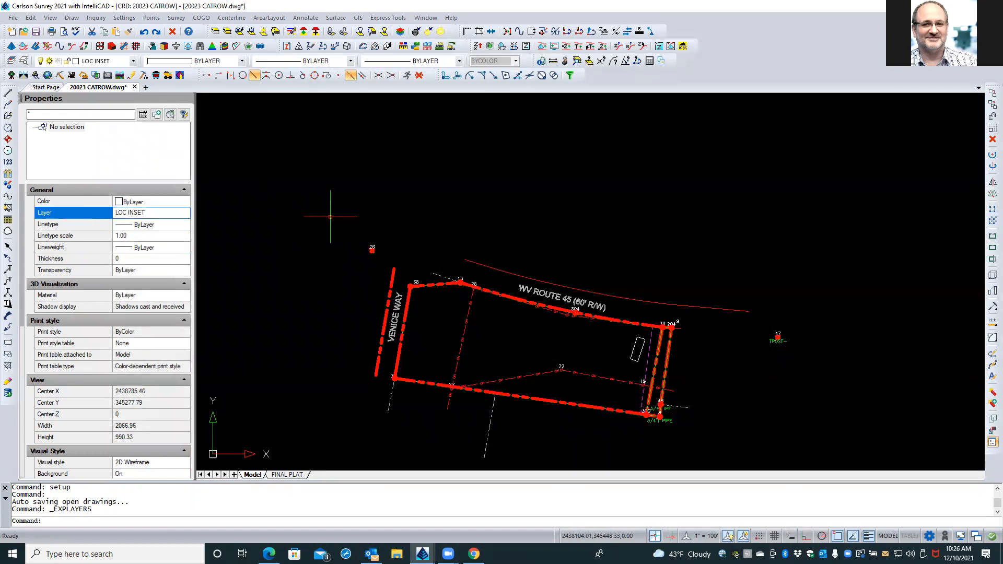
# On the FINAL PLAT layout, delete the old PDF underlay from the location map frame.
pyautogui.click(288, 475)
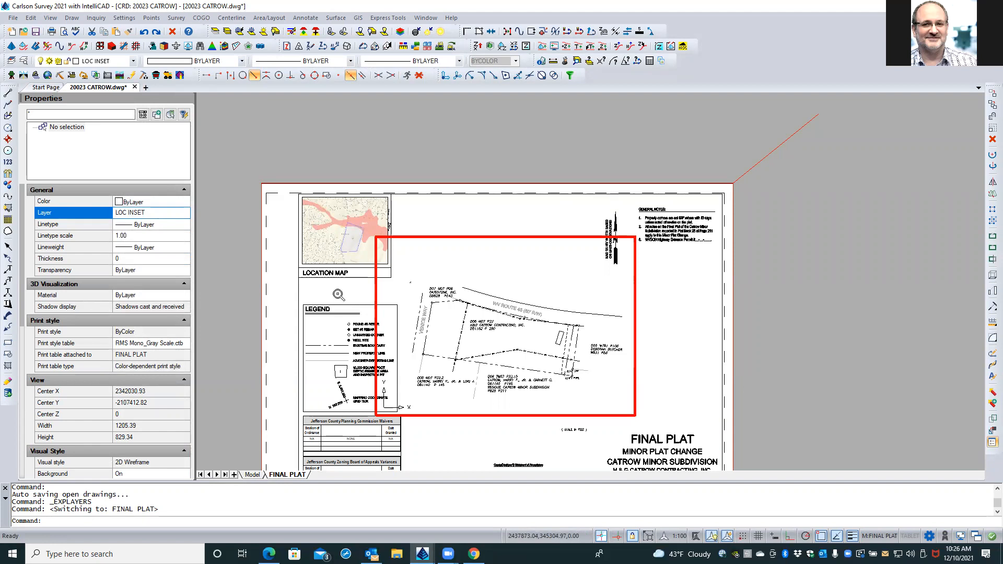
pyautogui.scroll(2, 340, 298)
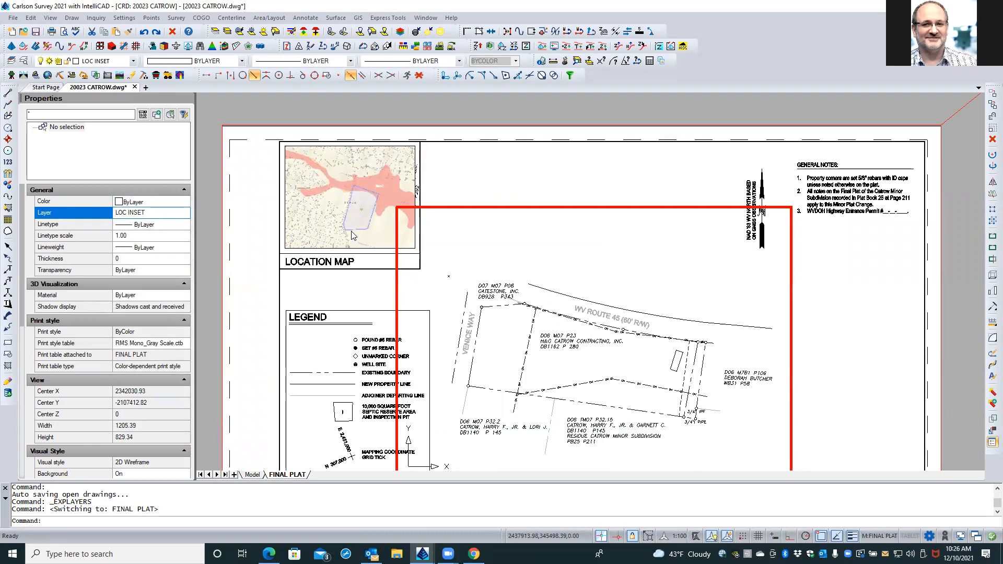
pyautogui.doubleClick(351, 234)
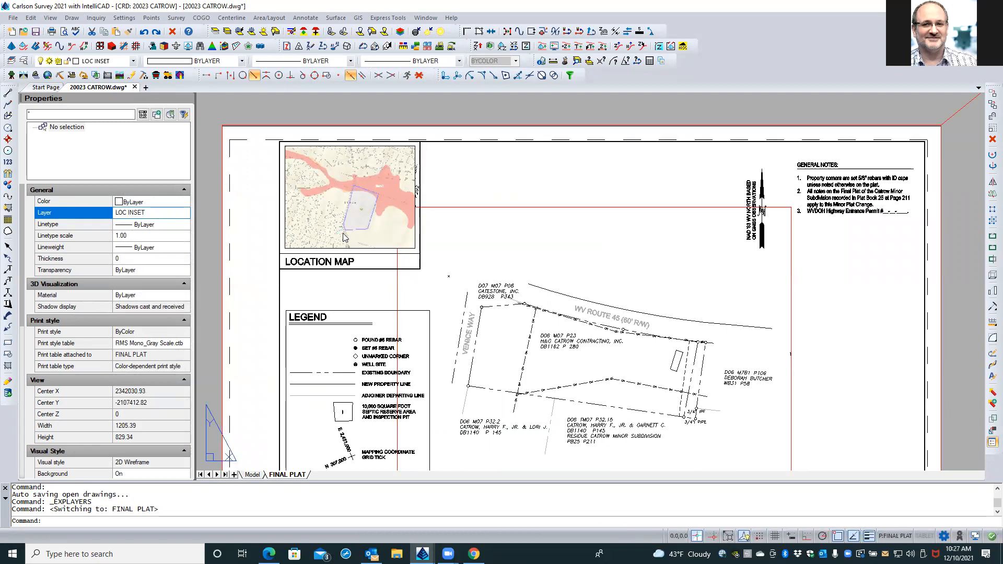
pyautogui.click(310, 212)
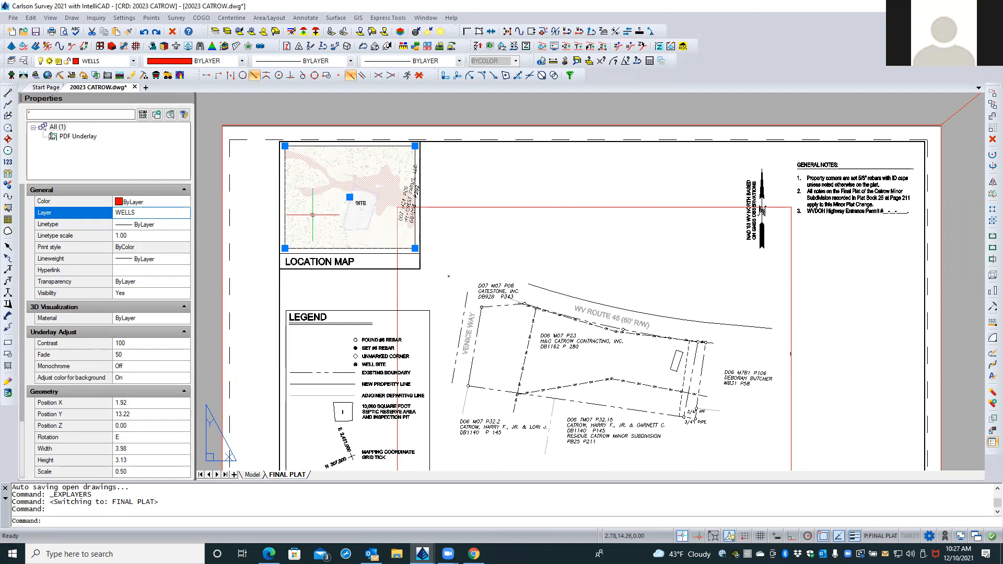
pyautogui.press('Delete')
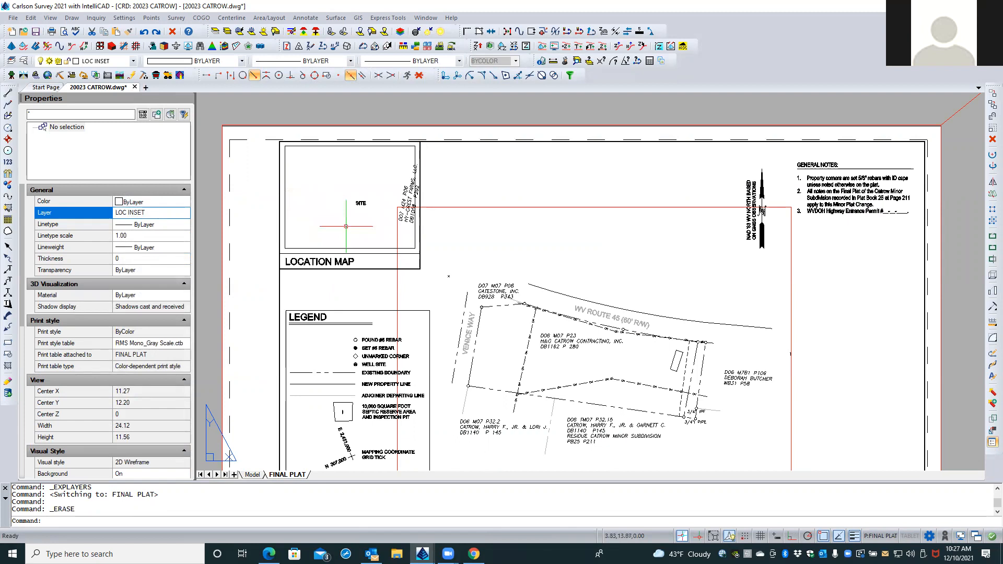
pyautogui.click(404, 204)
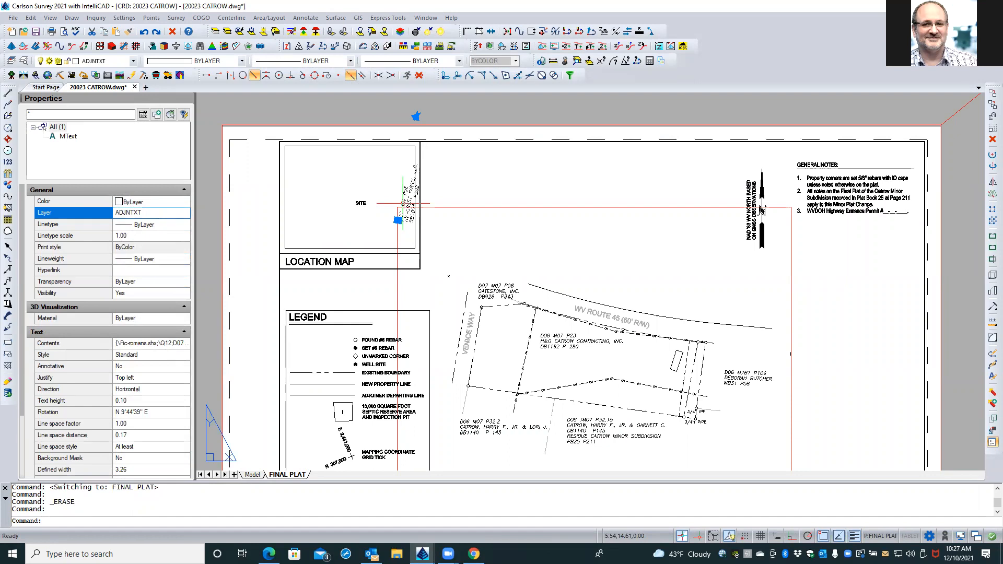
pyautogui.moveTo(404, 203); pyautogui.dragTo(203, 199)
pyautogui.press('Escape')
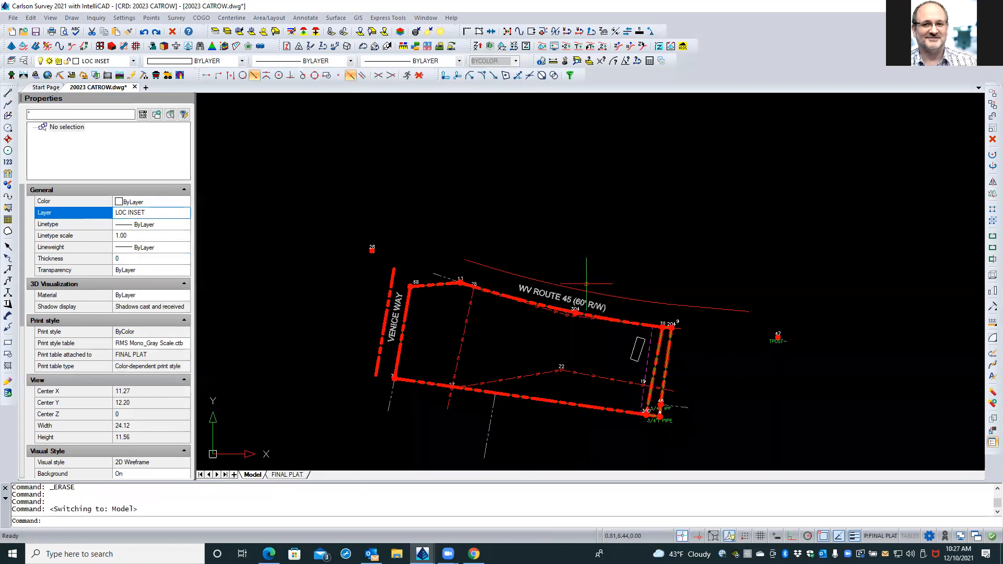
# Switch the drawing to model space and open its list of external references.
pyautogui.click(253, 474)
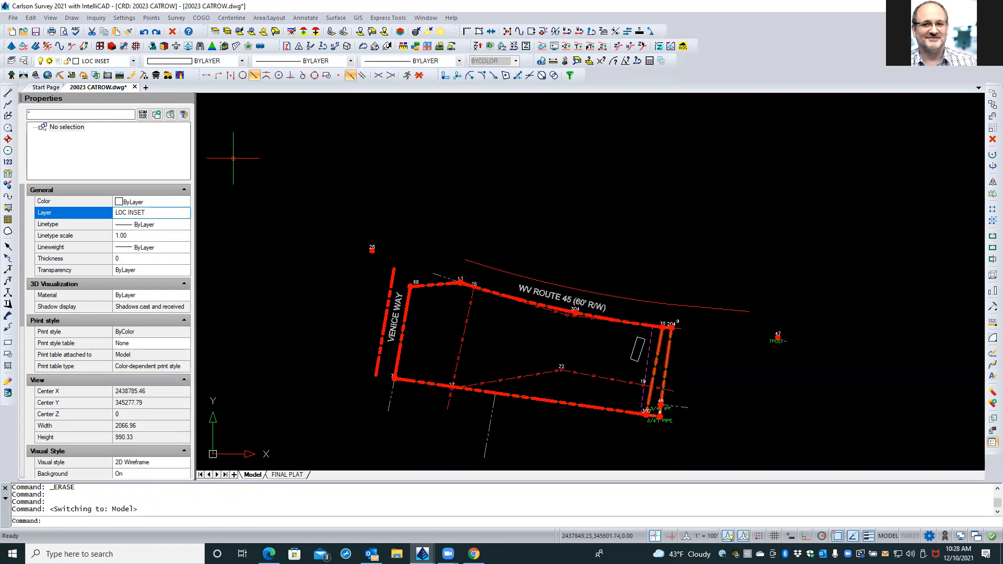
pyautogui.click(358, 19)
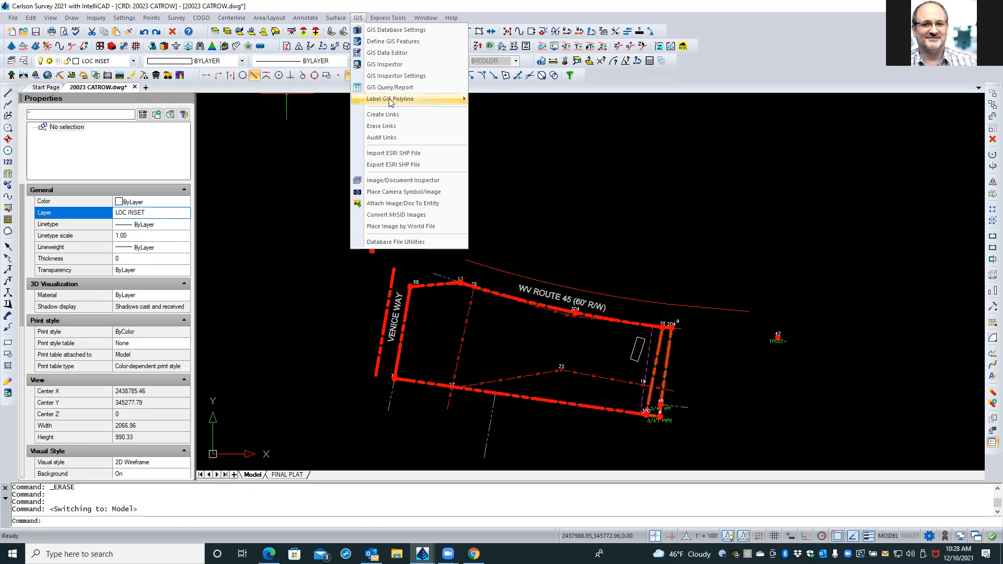
pyautogui.moveTo(390, 101)
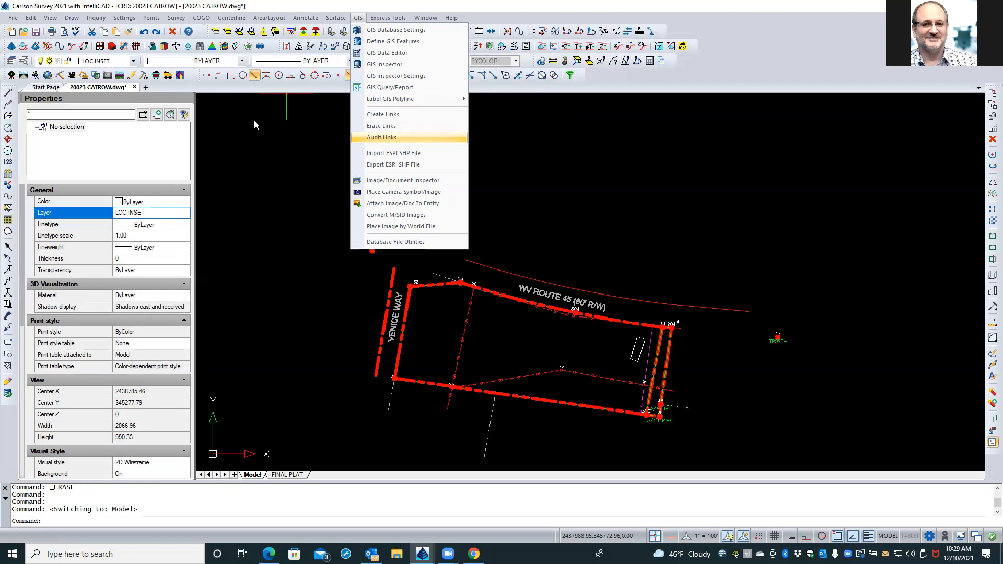
pyautogui.moveTo(52, 20)
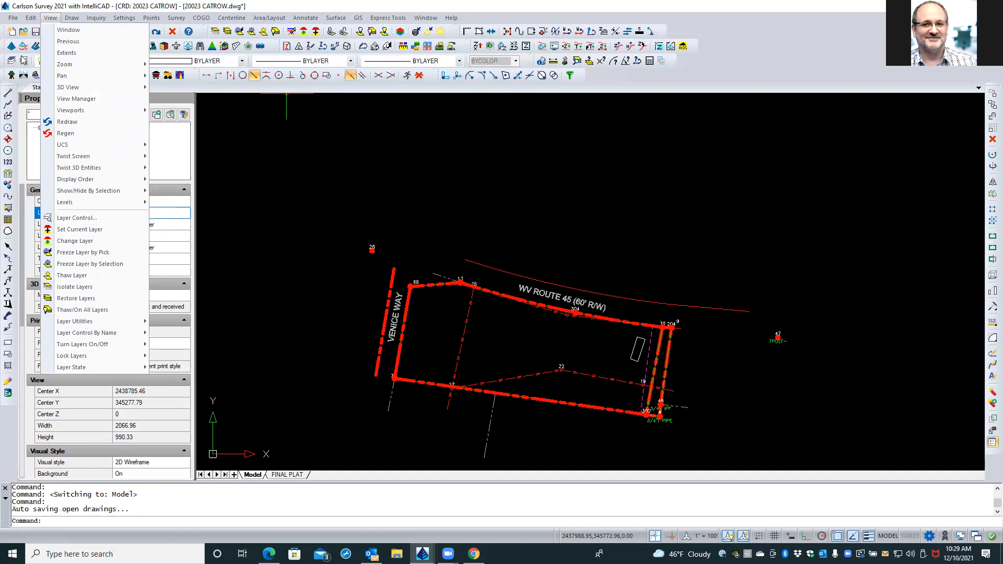
pyautogui.click(77, 218)
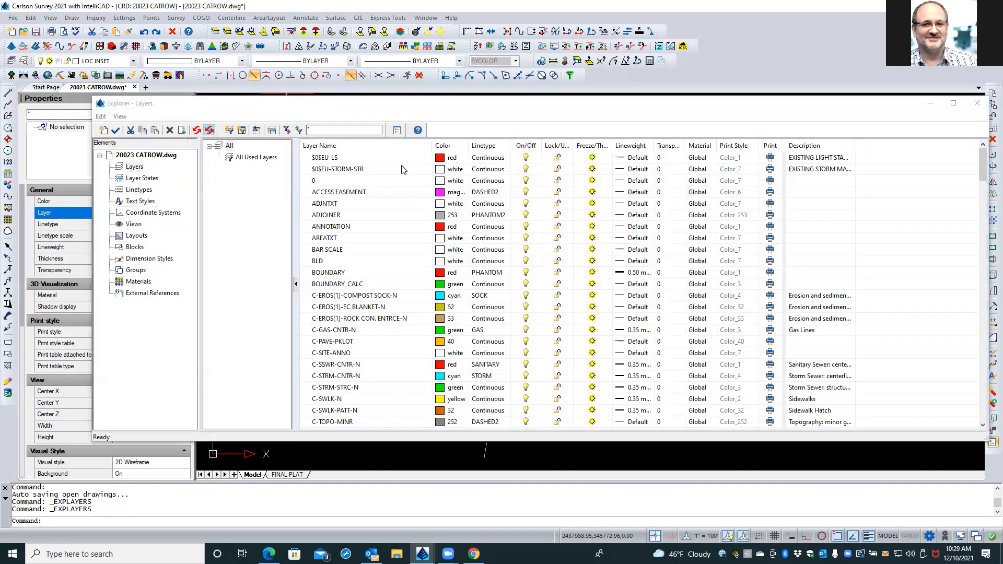
pyautogui.scroll(-12, 357, 268)
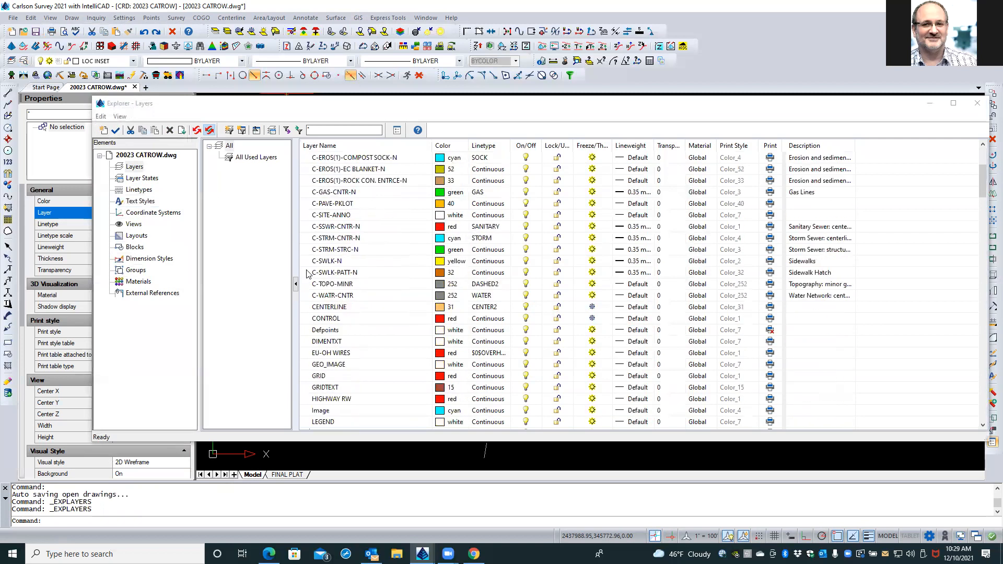
pyautogui.scroll(-15, 309, 275)
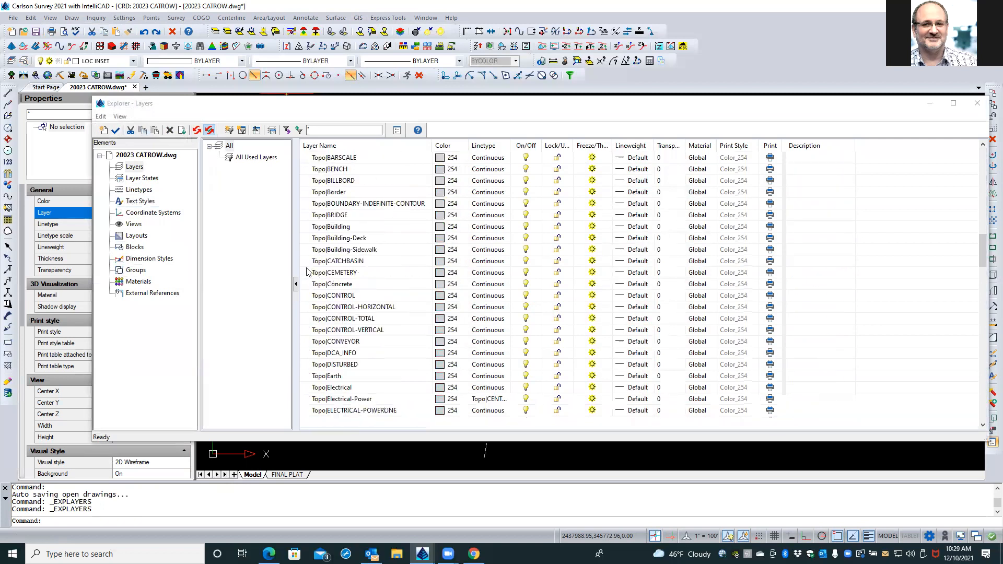
pyautogui.click(136, 294)
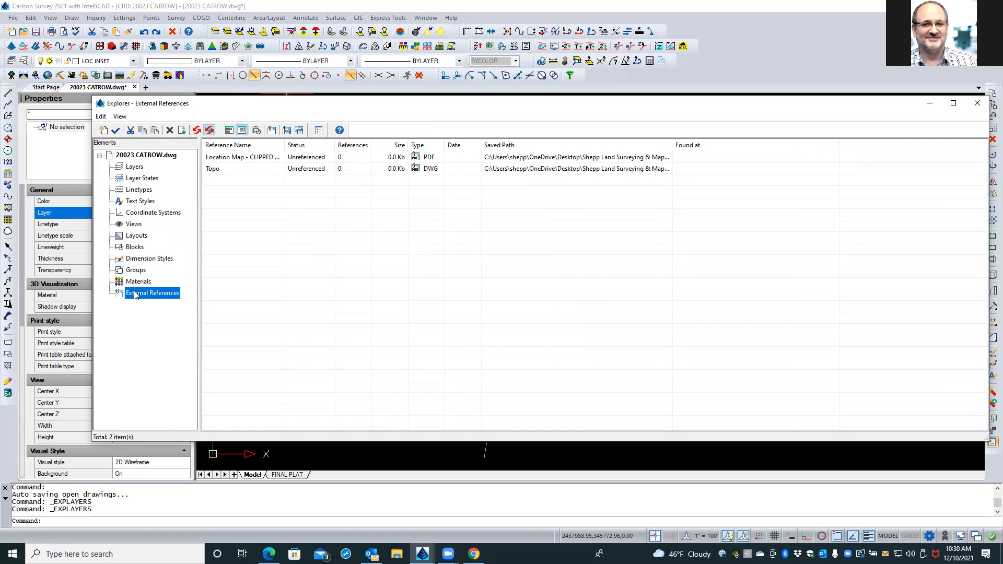
# Delete the old Location Map - CLIPPED PDF and Topo DWG external references, including all entities that reference them.
pyautogui.click(238, 158)
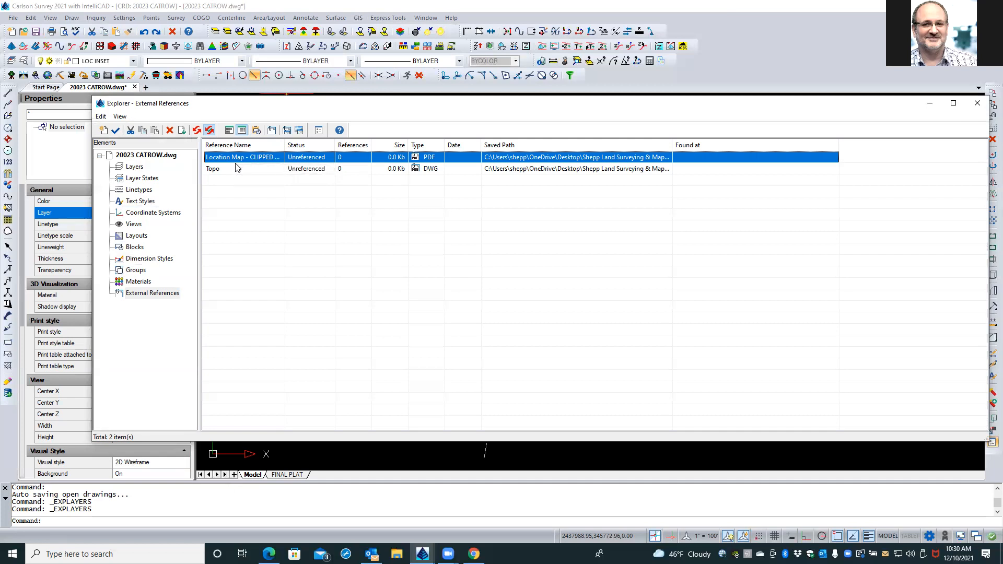
pyautogui.keyDown('shift'); pyautogui.click(236, 168); pyautogui.keyUp('shift')
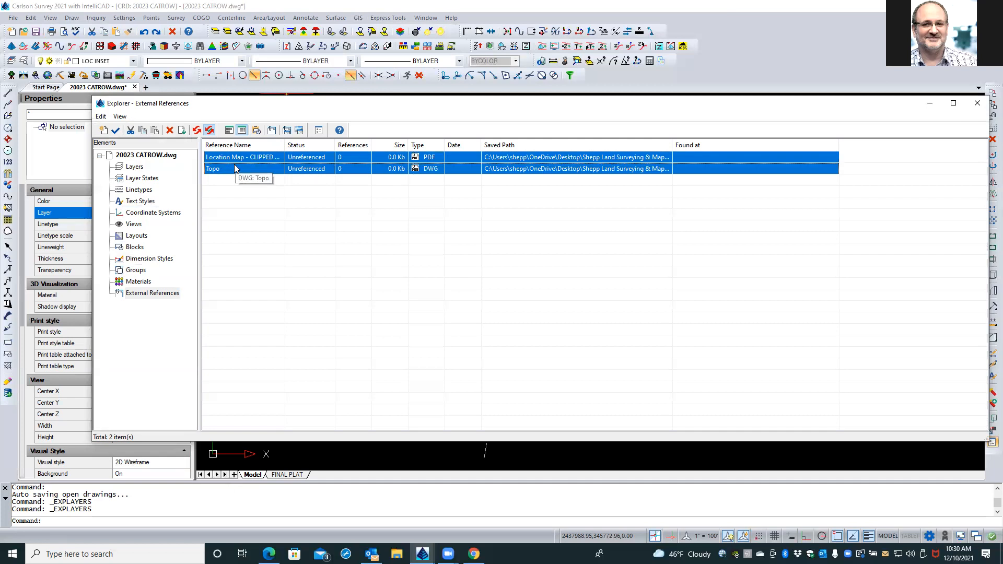
pyautogui.click(169, 131)
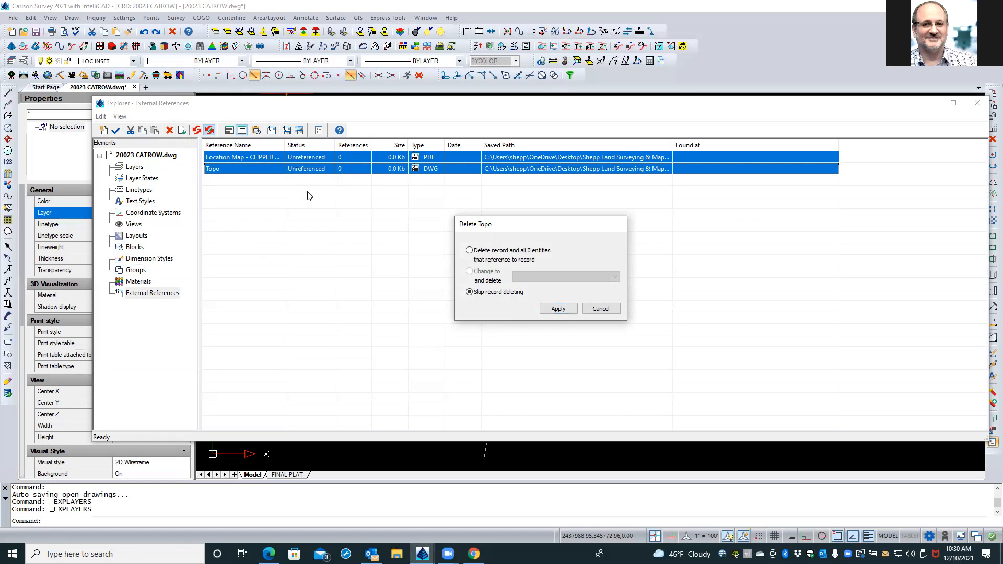
pyautogui.click(470, 251)
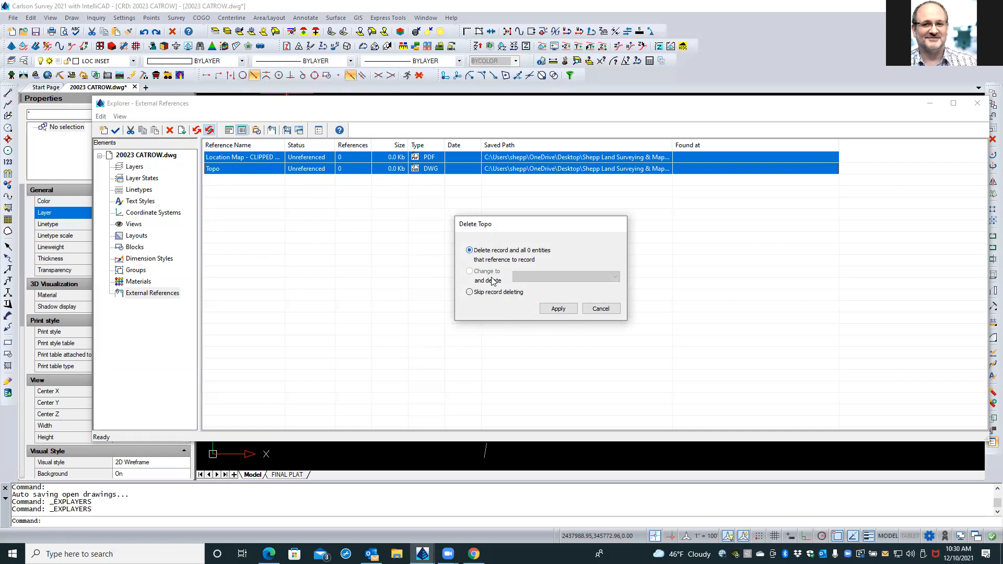
pyautogui.click(558, 309)
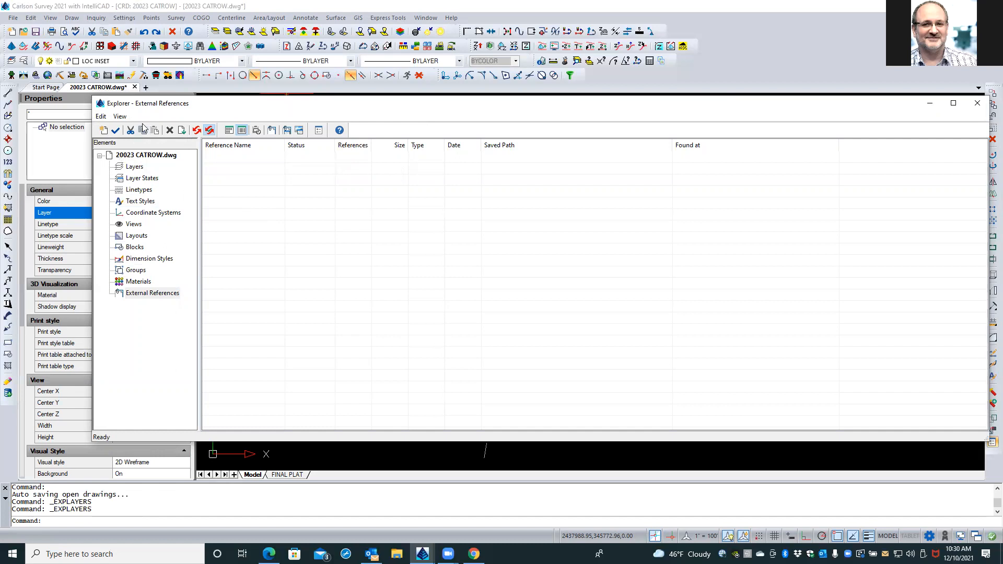
# Try to attach 12 10 21 LOCATION INSET.pdf from the 20023 job folder as an external reference.
pyautogui.rightClick(220, 161)
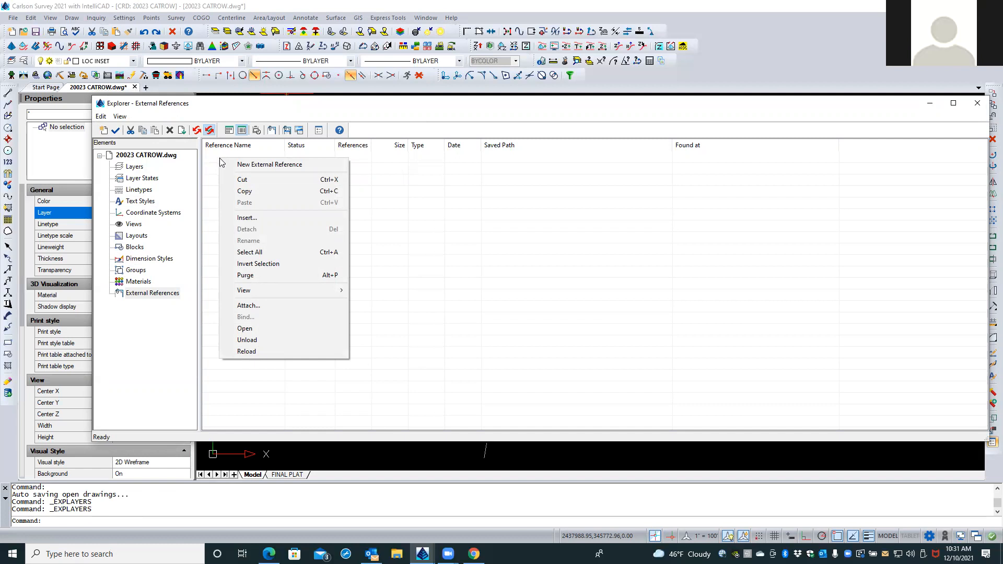
pyautogui.click(250, 308)
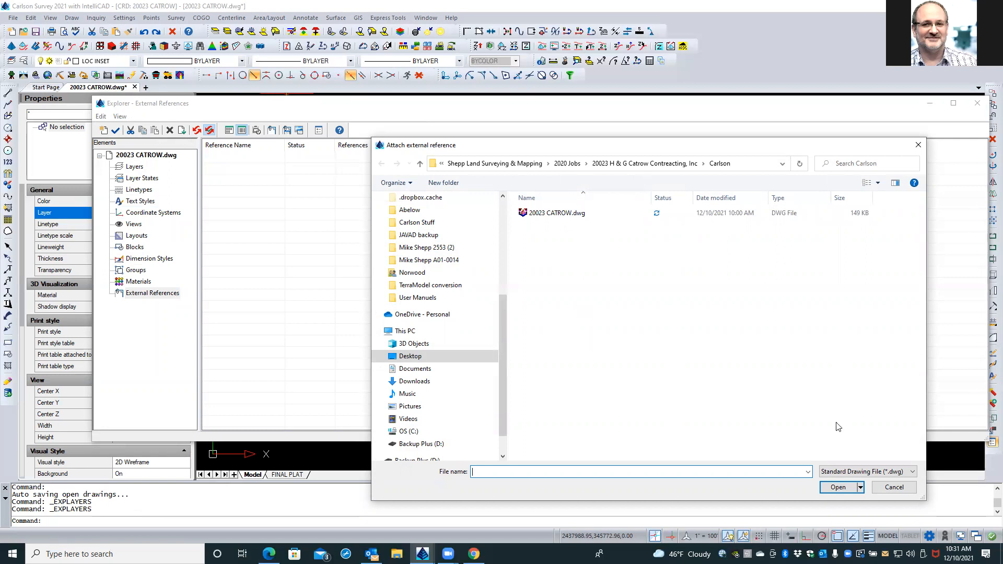
pyautogui.click(912, 472)
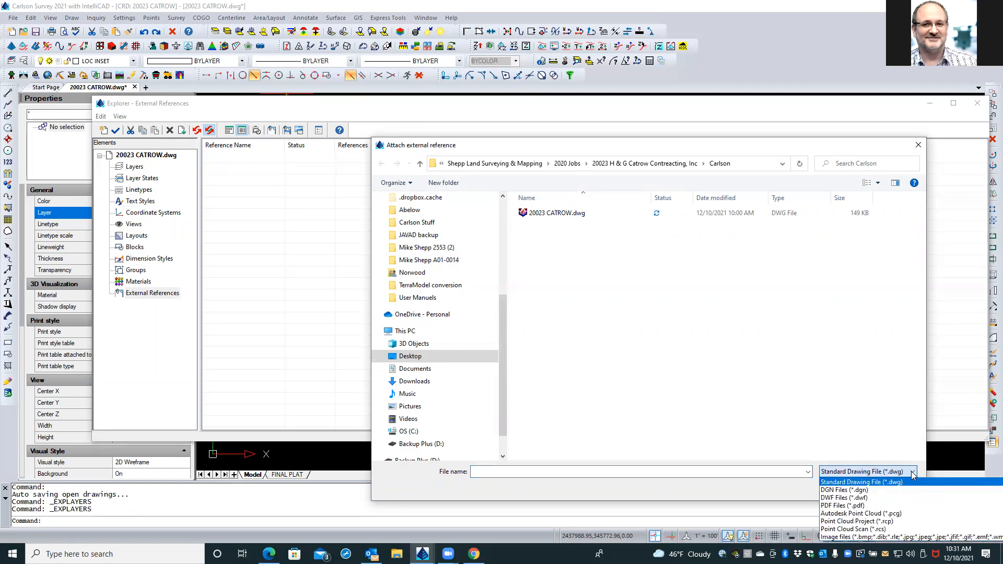
pyautogui.click(886, 506)
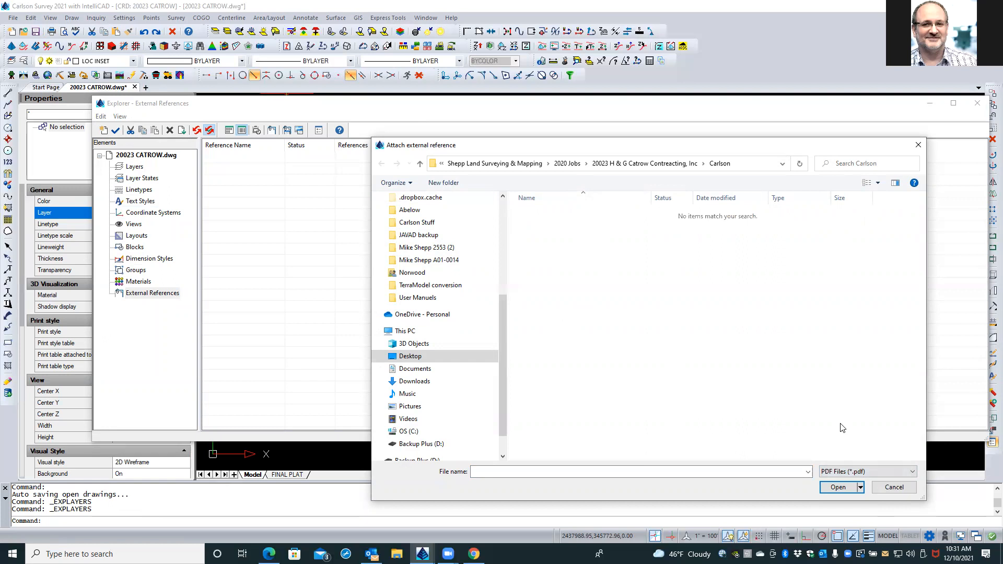
pyautogui.click(620, 165)
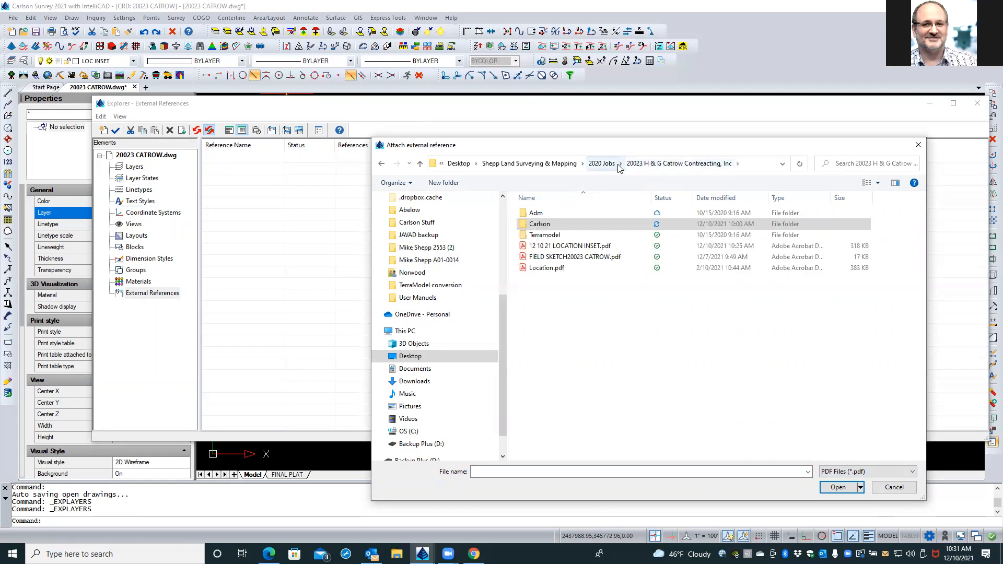
pyautogui.click(555, 248)
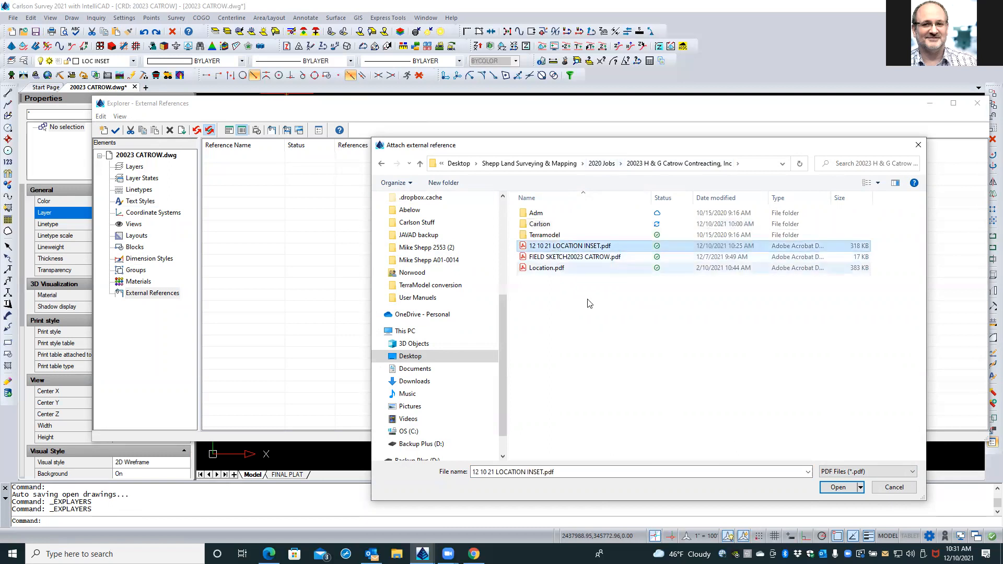
pyautogui.click(838, 488)
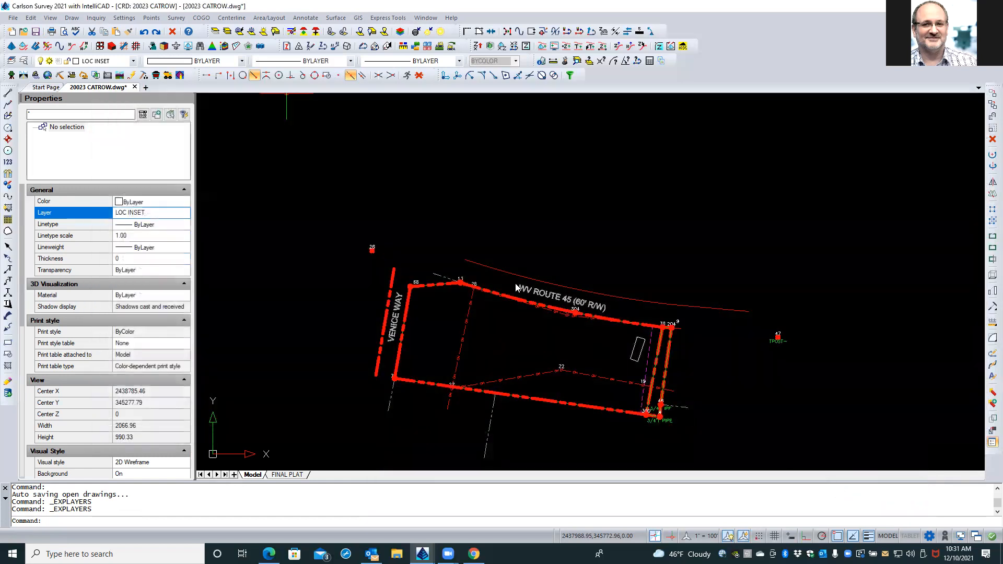
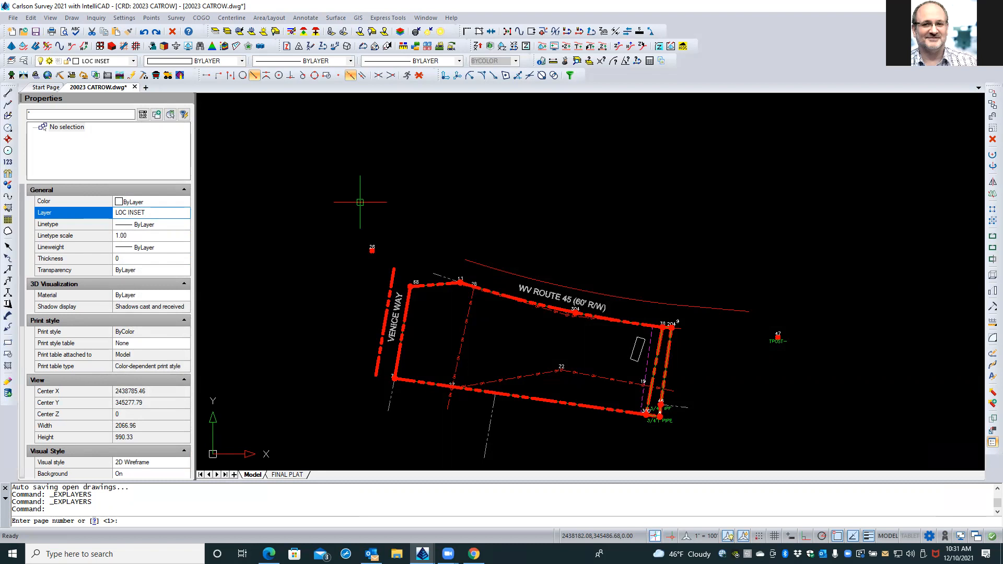
pyautogui.write('ZE')
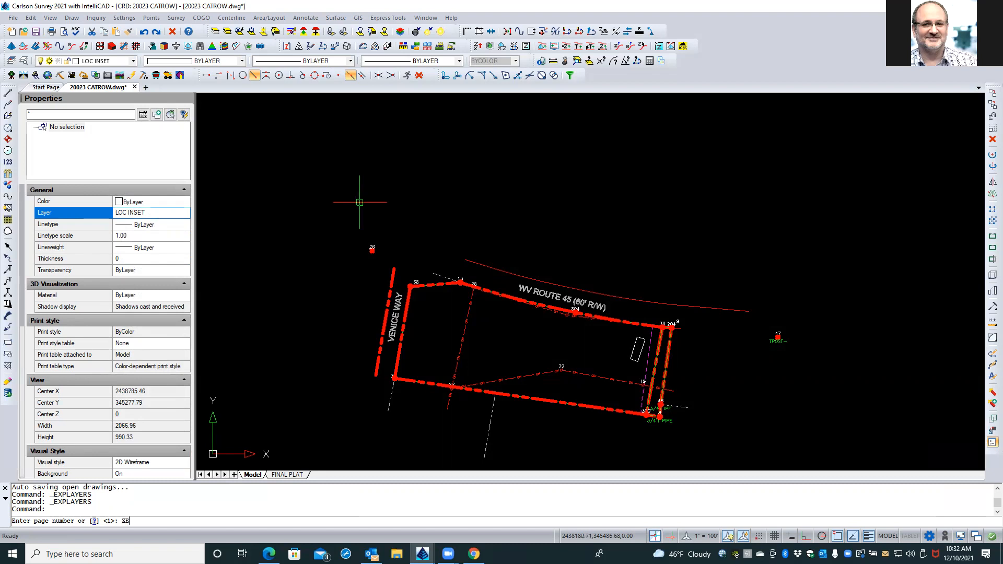
pyautogui.press('Return')
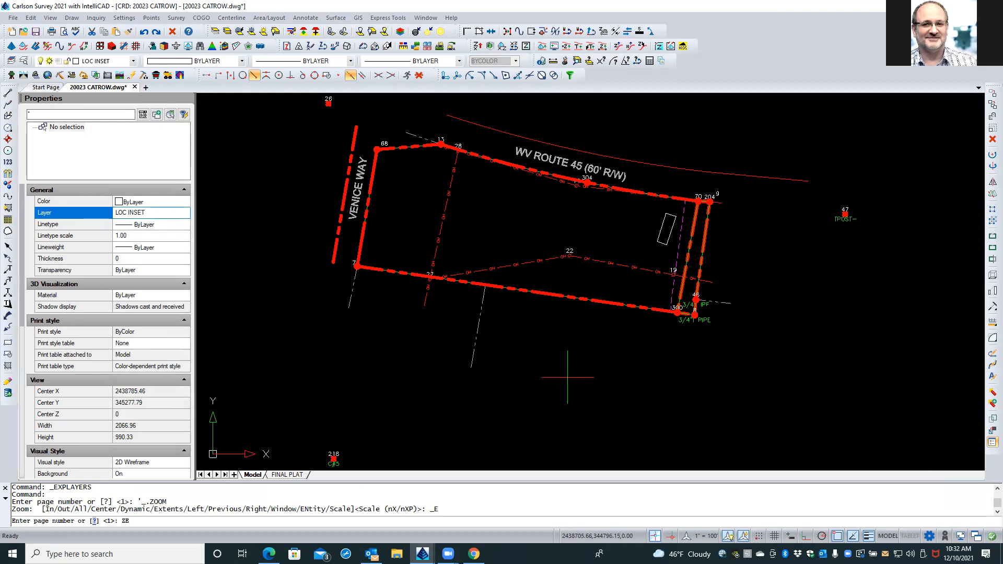
pyautogui.scroll(1, 570, 376)
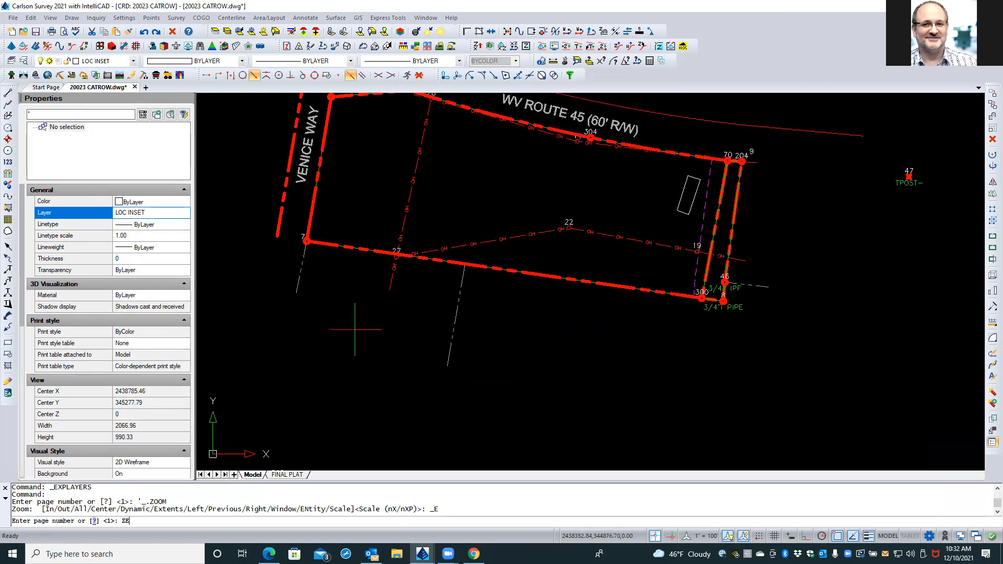
pyautogui.press('Escape')
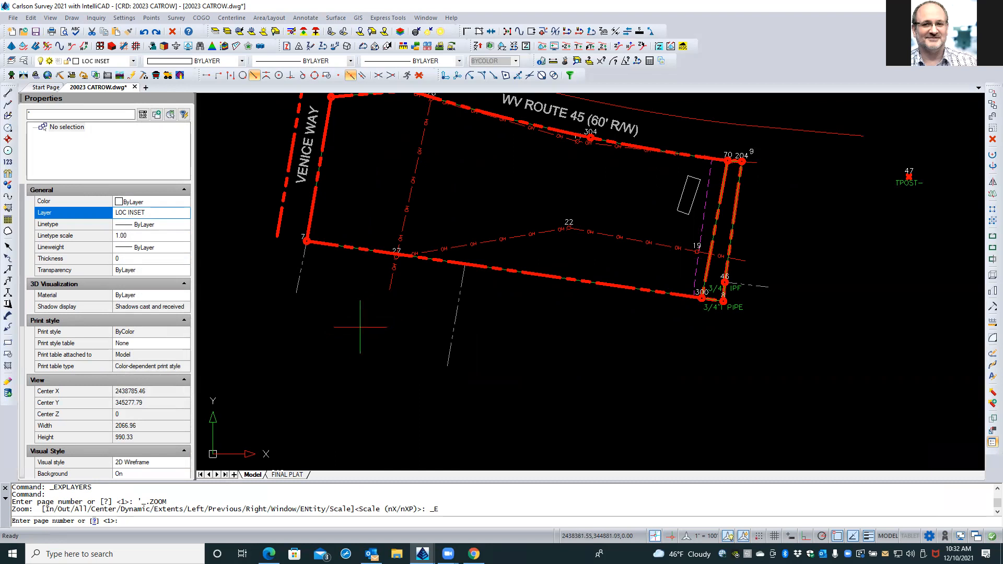
pyautogui.press('Escape')
pyautogui.press('Escape')
pyautogui.press('Escape')
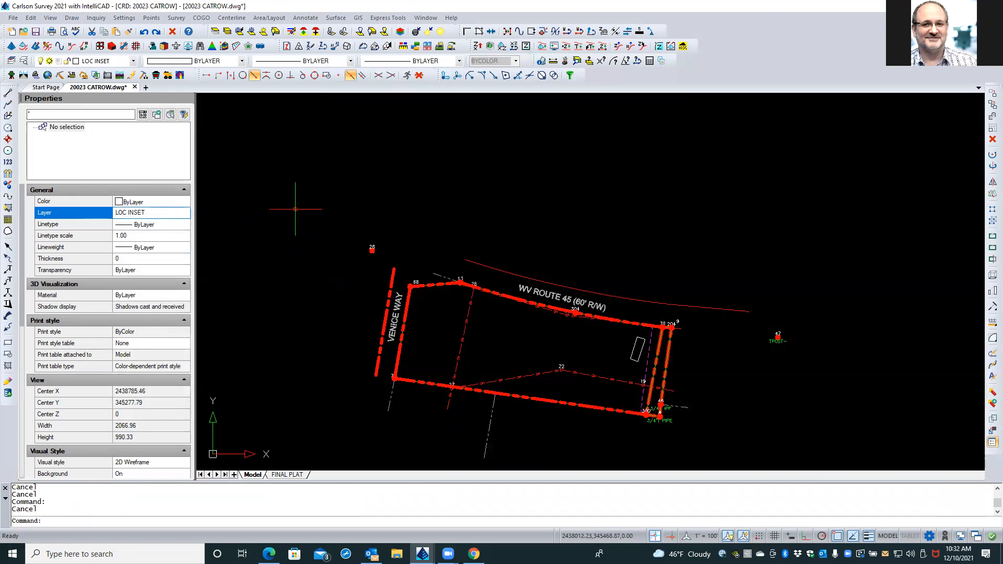
# From the external references list, start attaching 12 10 21 LOCATION INSET.pdf from the 20023 job folder.
pyautogui.click(24, 61)
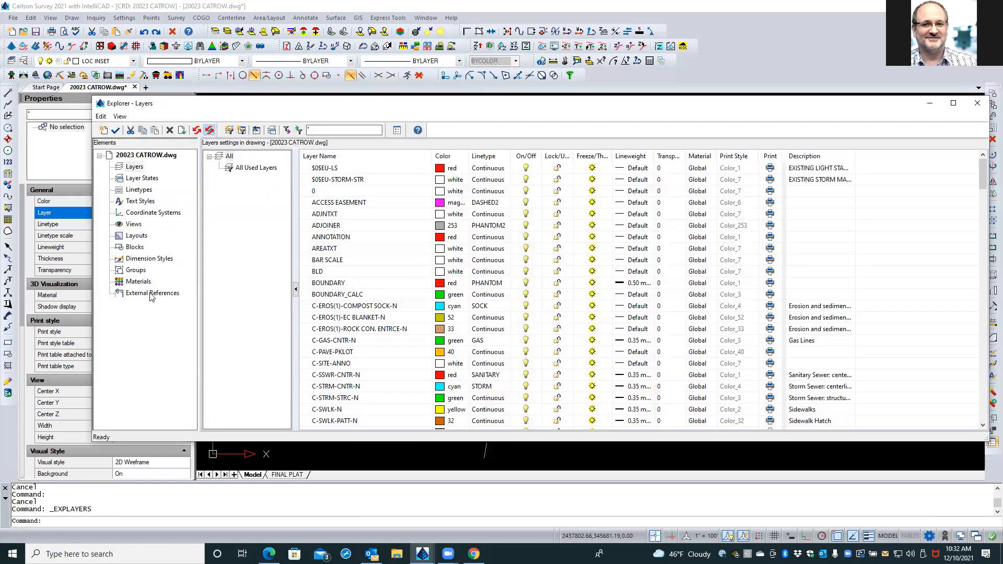
pyautogui.click(152, 295)
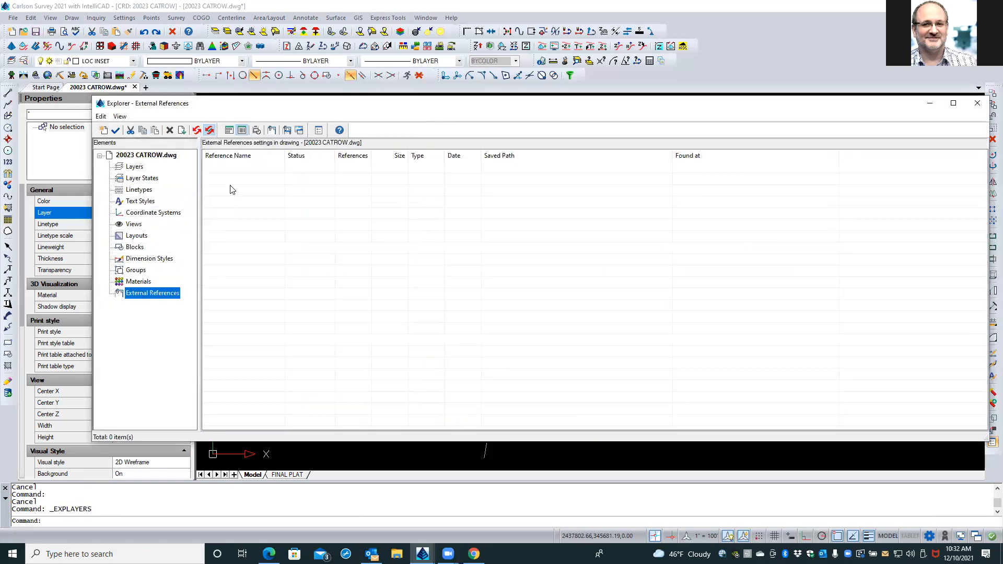
pyautogui.rightClick(236, 168)
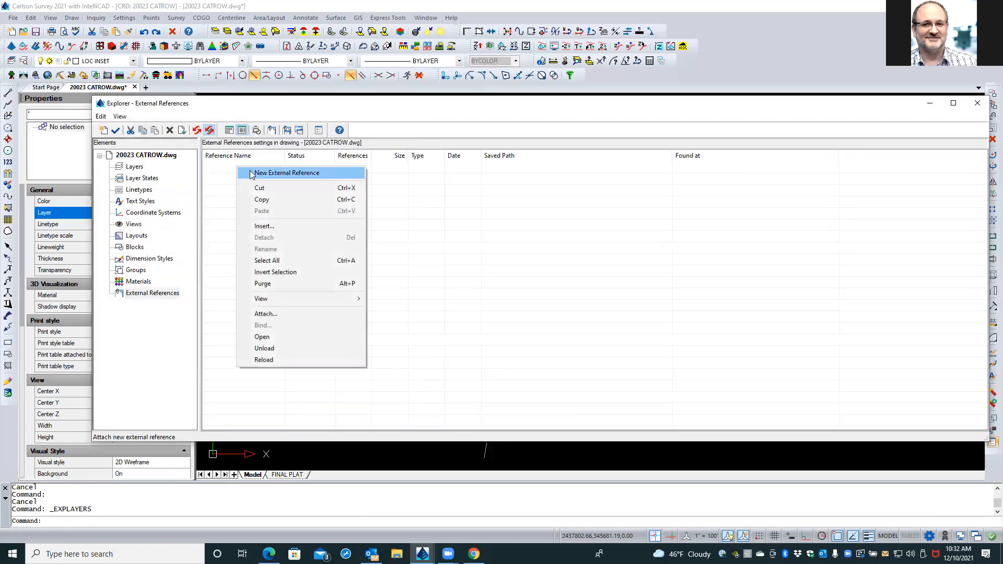
pyautogui.click(265, 314)
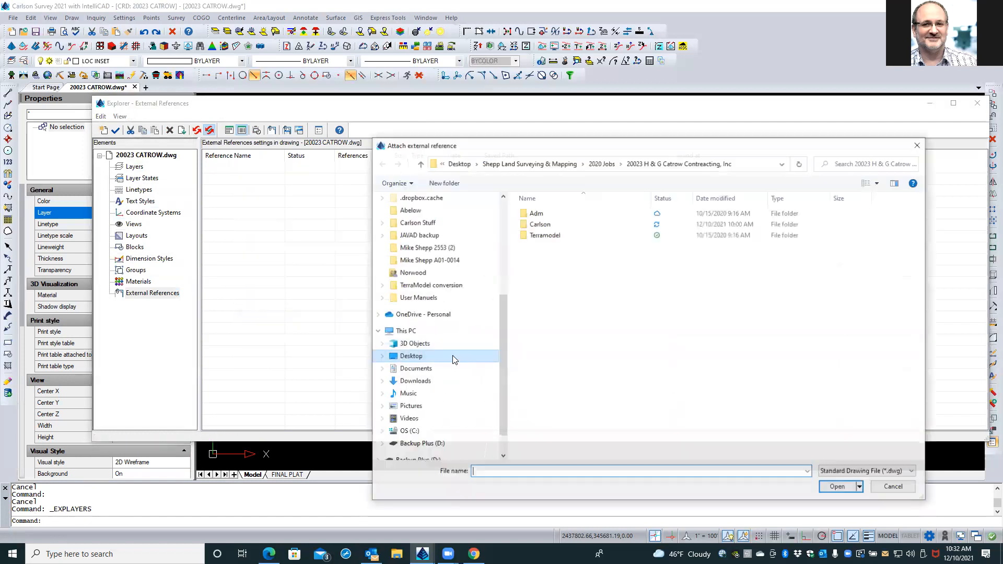
pyautogui.click(828, 472)
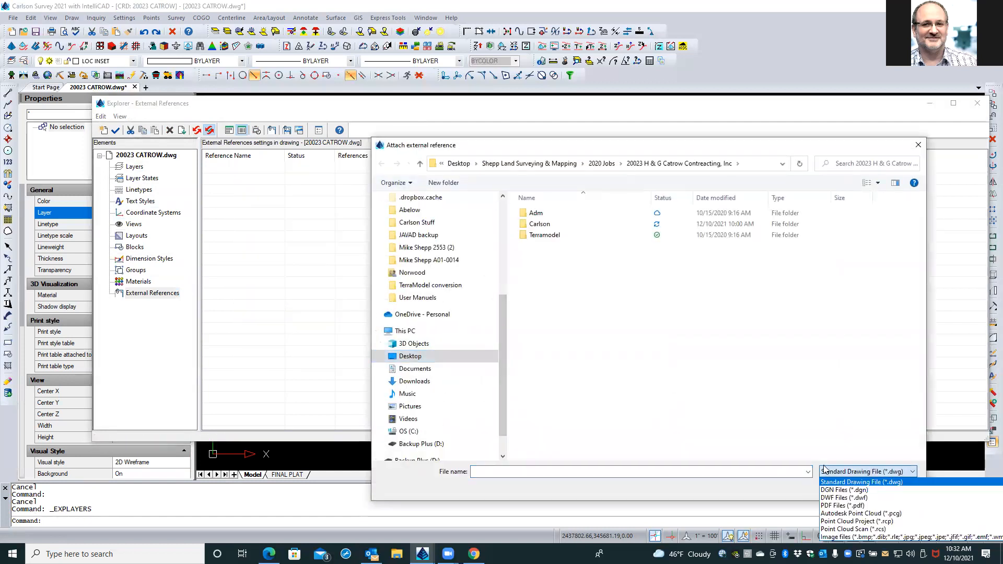
pyautogui.click(841, 505)
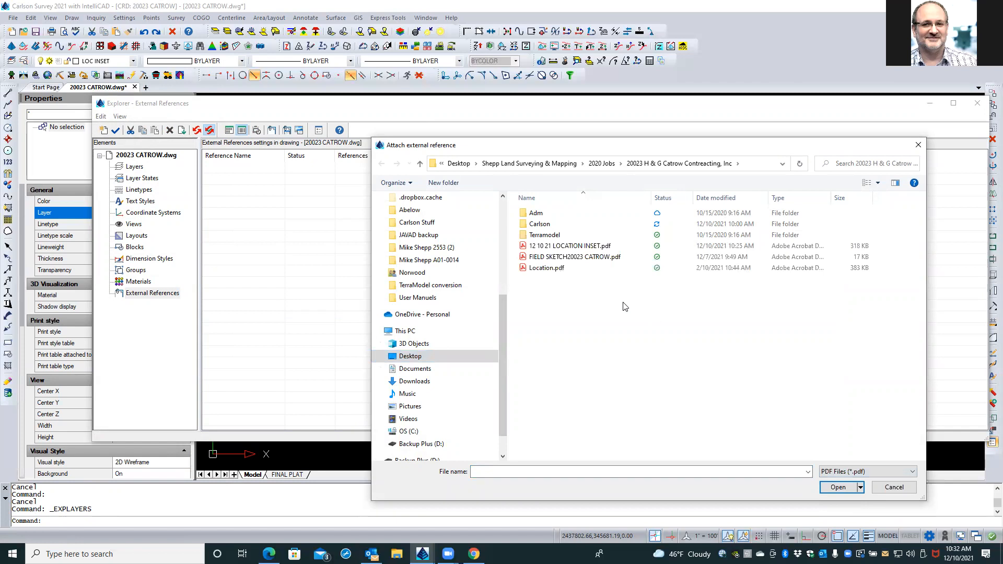
pyautogui.doubleClick(562, 247)
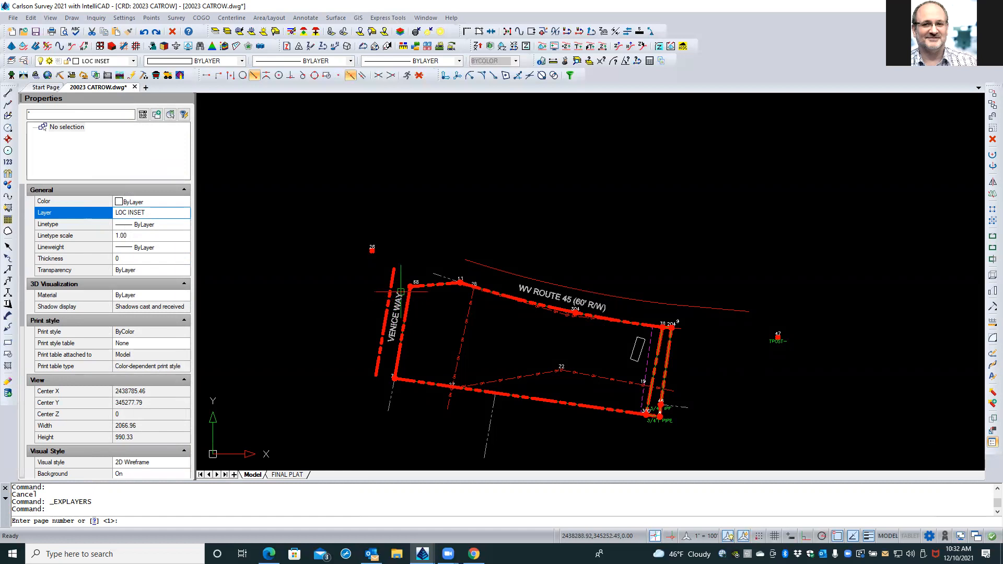
# Insert page 1 of the PDF southwest of the parcel at scale 1.00 with rotation E, and close the references list.
pyautogui.press('Return')
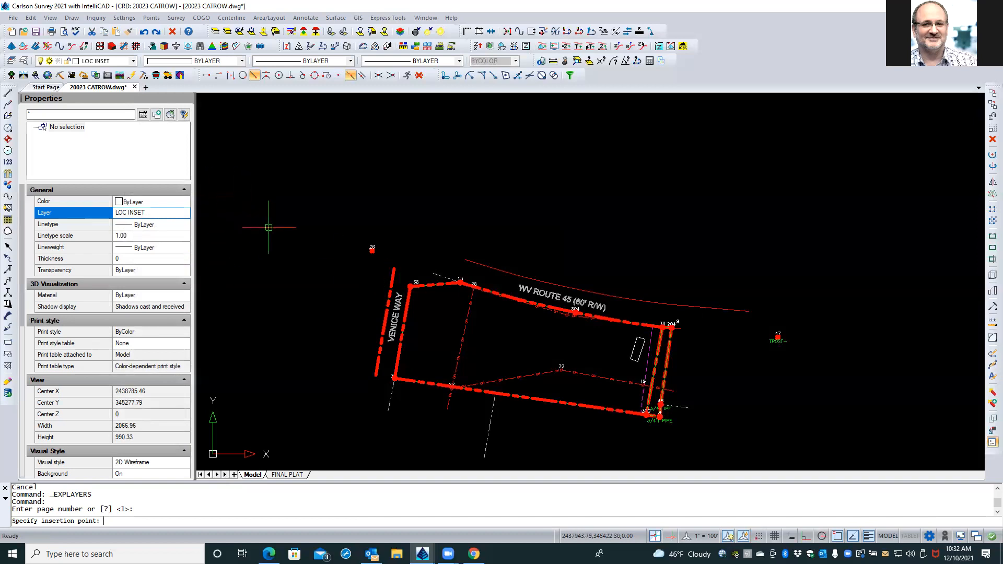
pyautogui.scroll(-2, 274, 228)
pyautogui.scroll(-2, 269, 225)
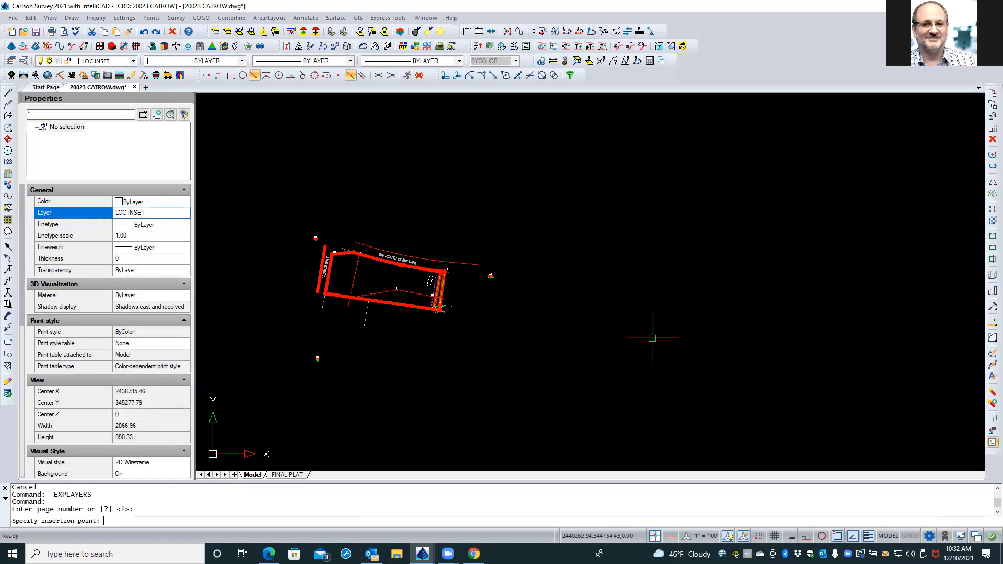
pyautogui.click(292, 416)
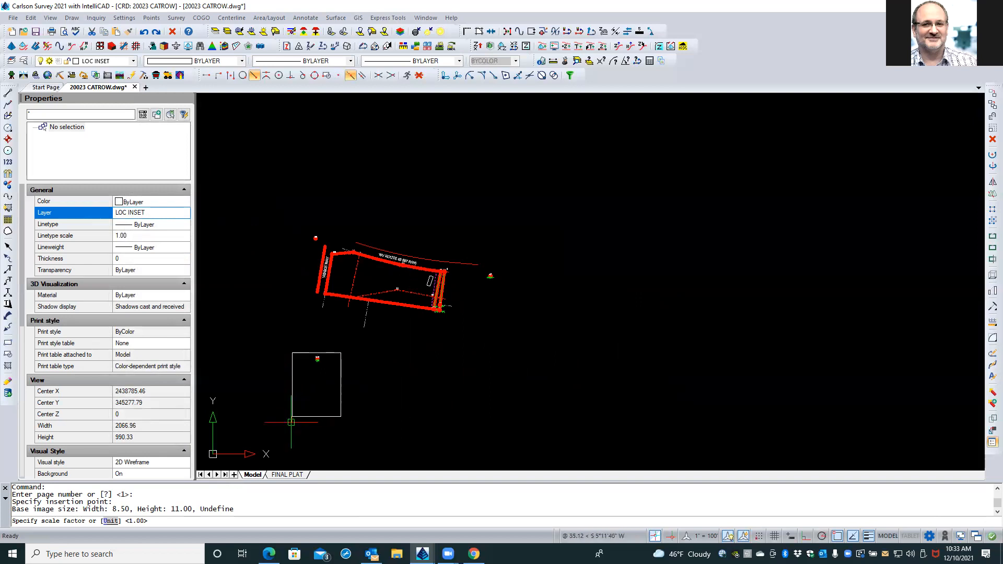
pyautogui.press('Return')
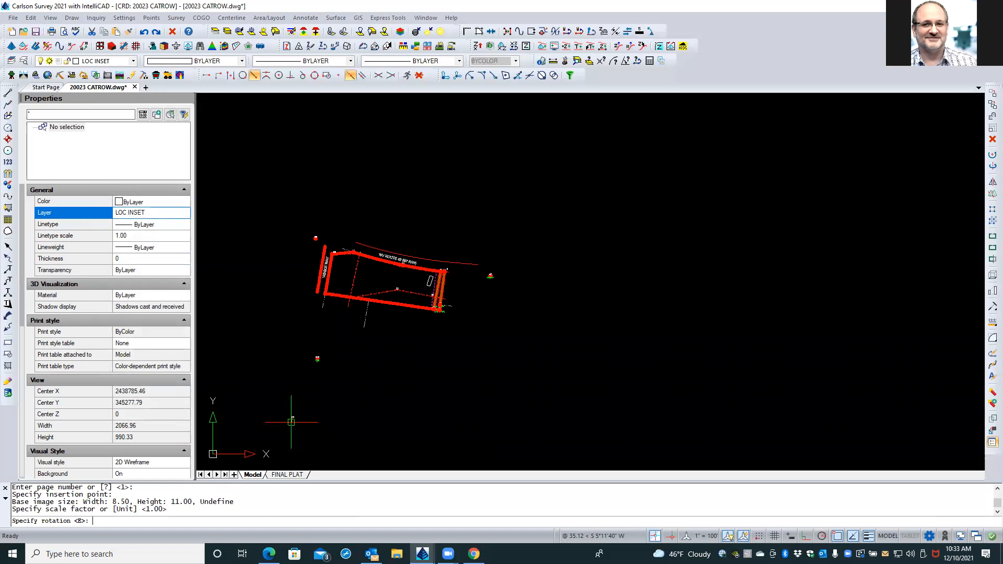
pyautogui.press('Return')
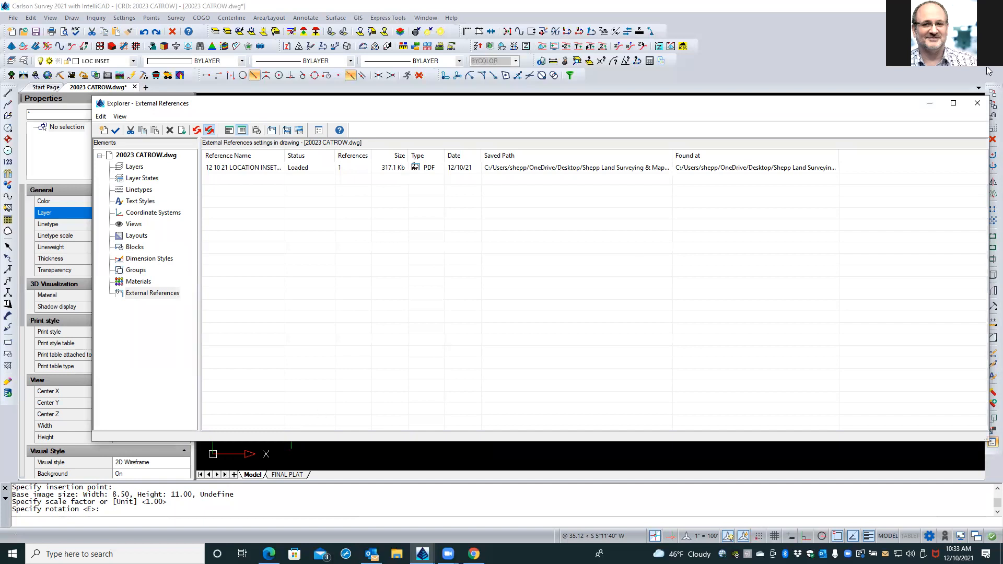
pyautogui.click(978, 104)
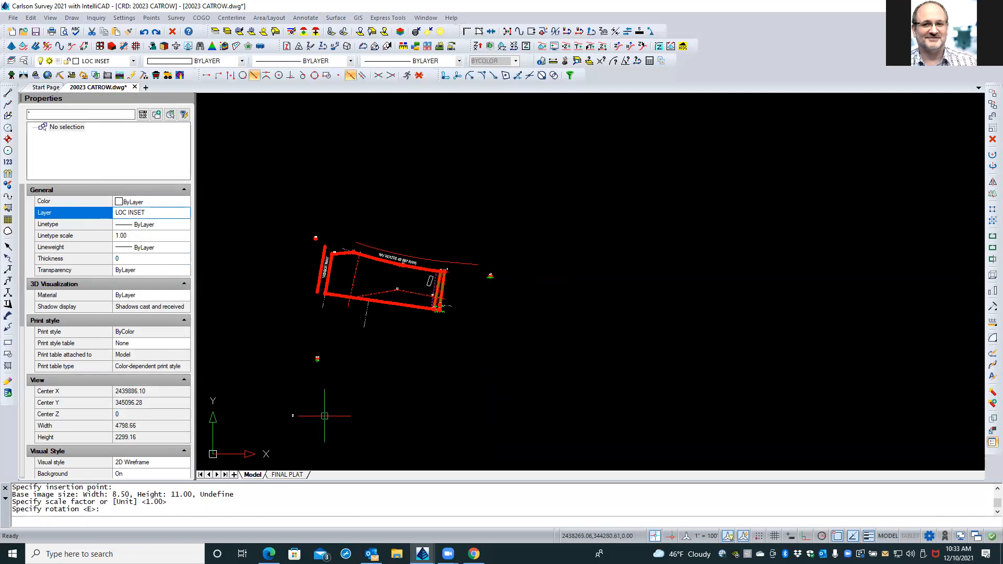
# Set the scale of the tiny PDF underlay southwest of the parcel to 6000.
pyautogui.scroll(3, 324, 416)
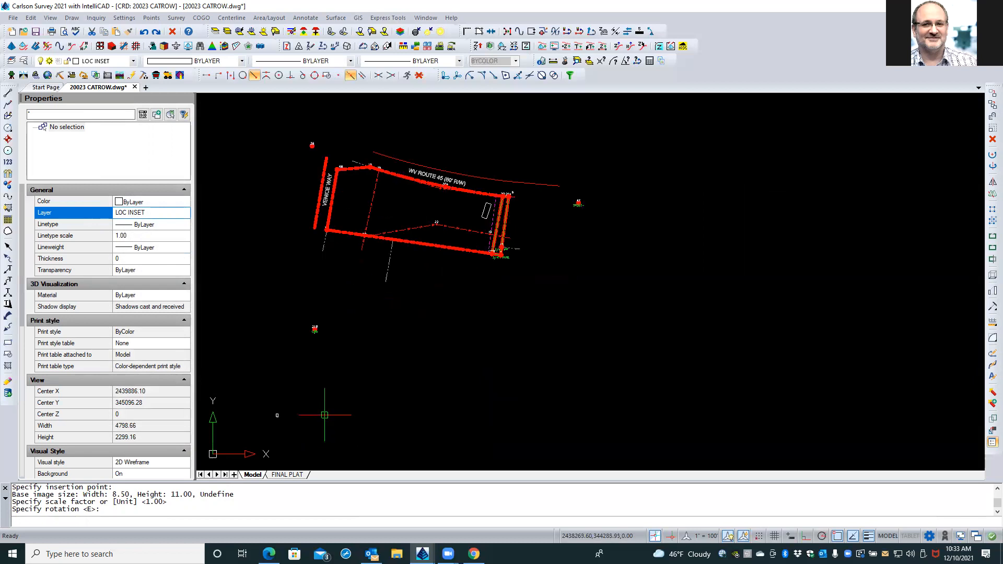
pyautogui.scroll(5, 299, 426)
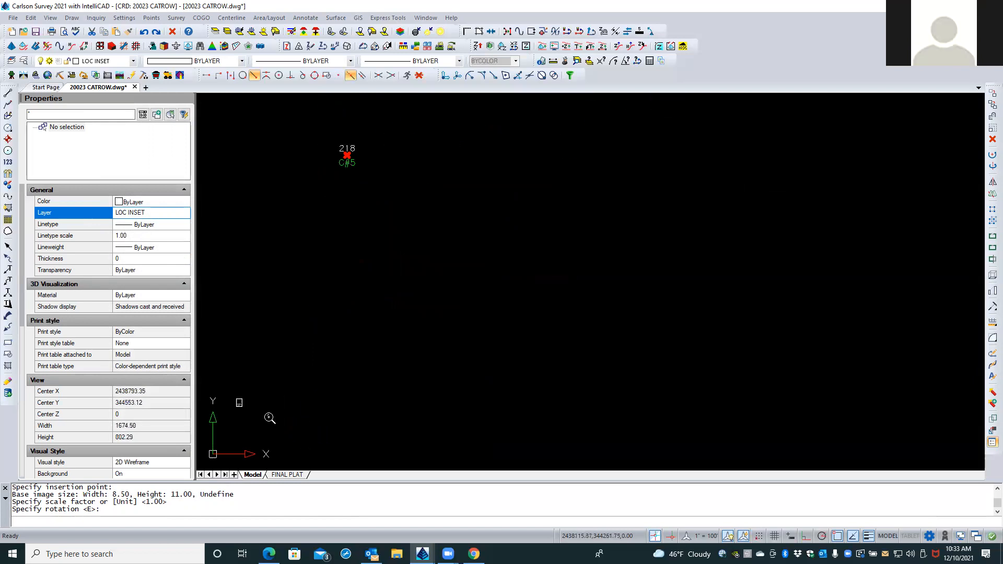
pyautogui.scroll(-3, 261, 414)
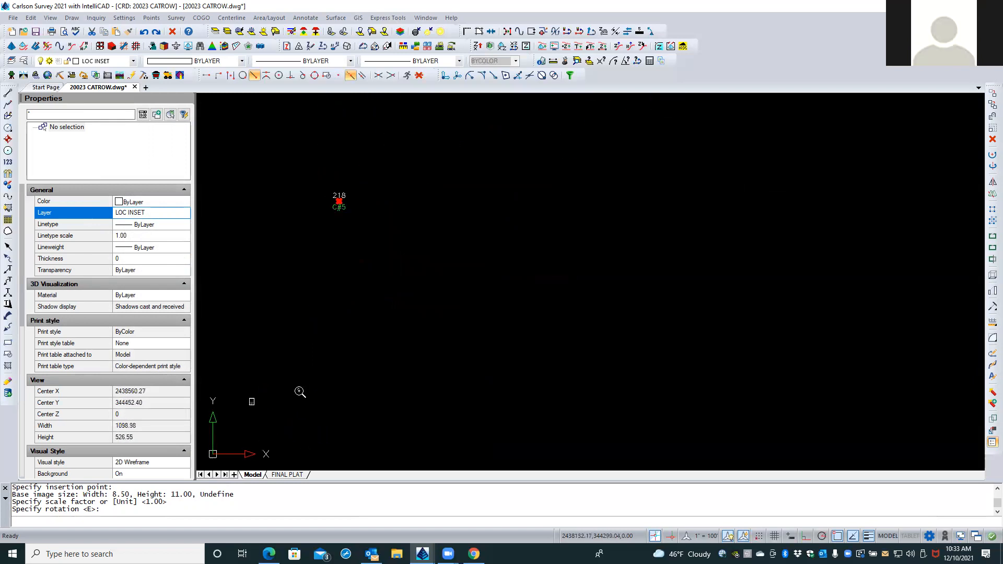
pyautogui.scroll(-2, 340, 369)
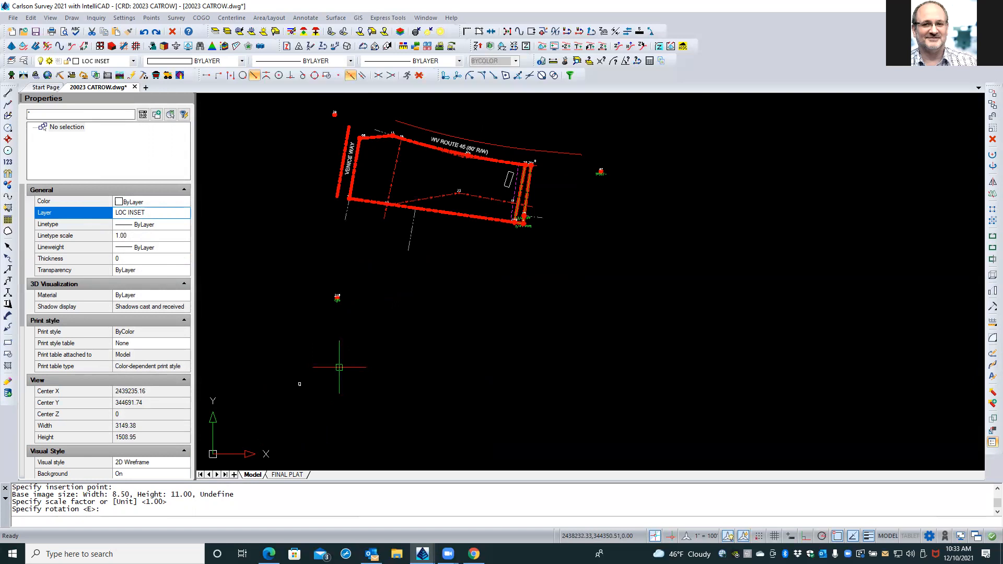
pyautogui.scroll(-2, 339, 368)
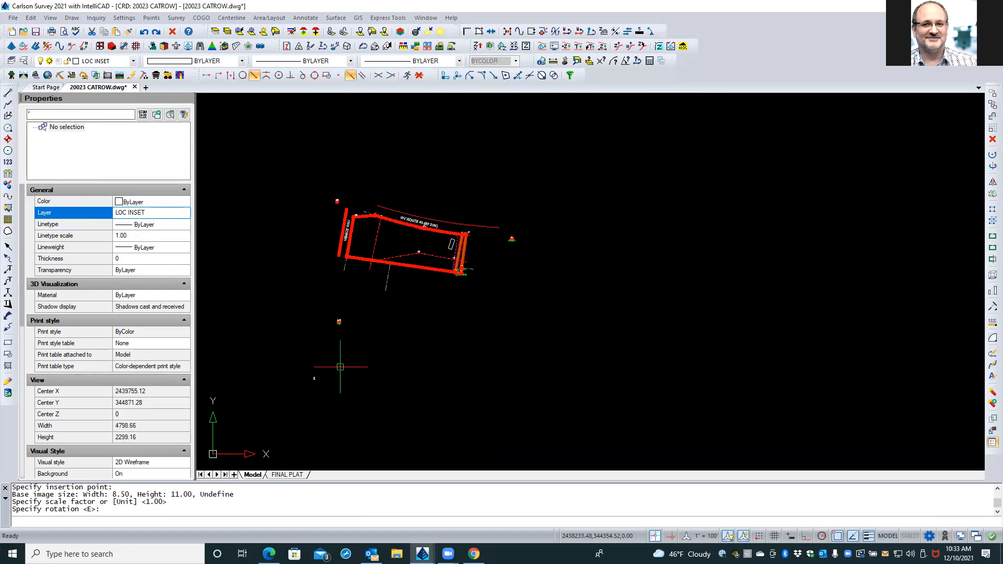
pyautogui.click(308, 388)
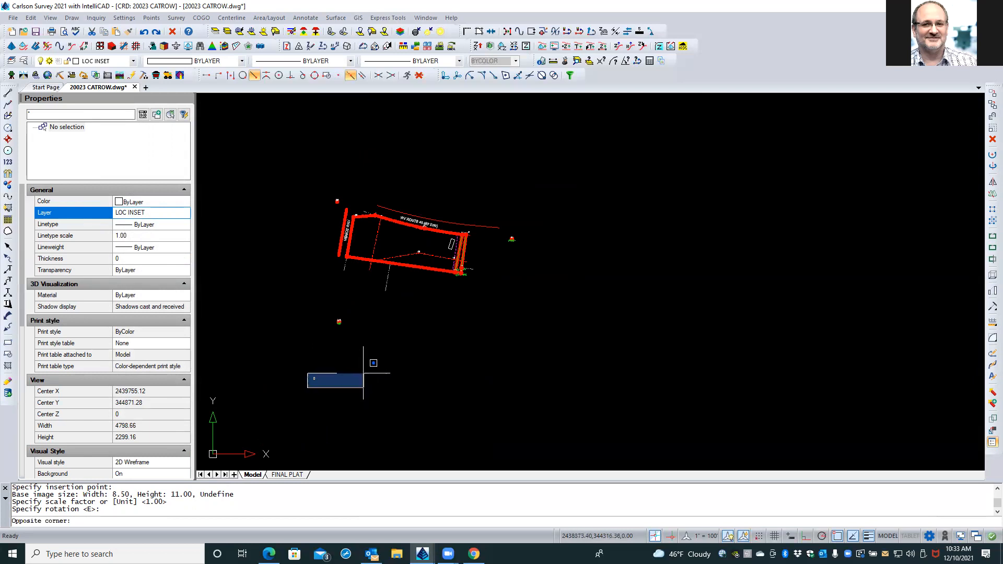
pyautogui.click(352, 366)
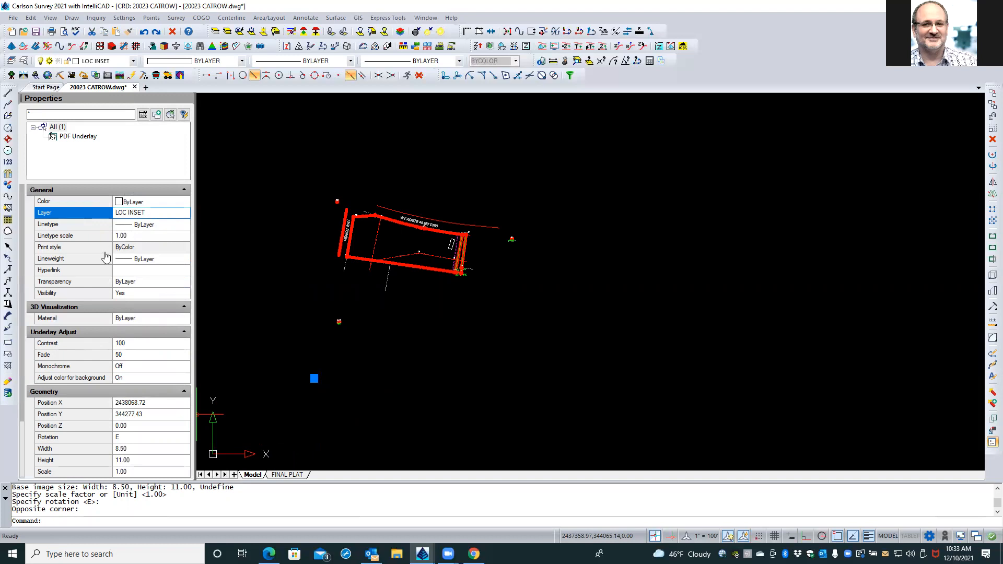
pyautogui.click(137, 471)
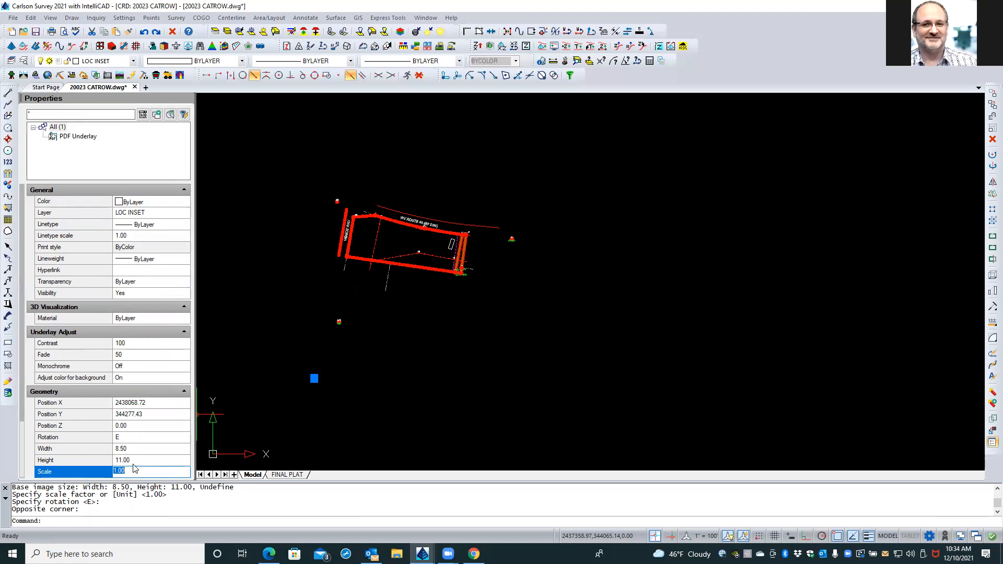
pyautogui.write('6000')
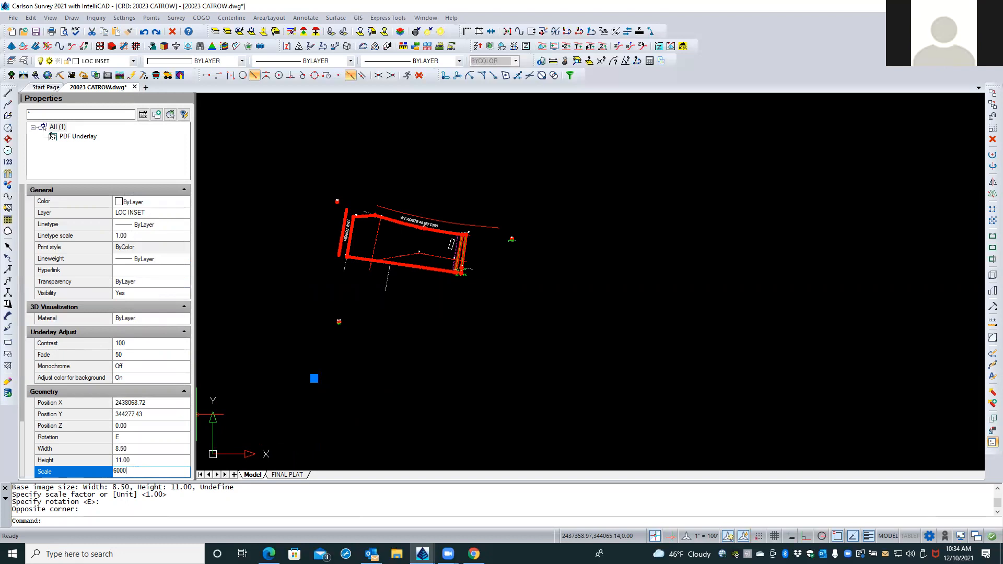
pyautogui.press('Return')
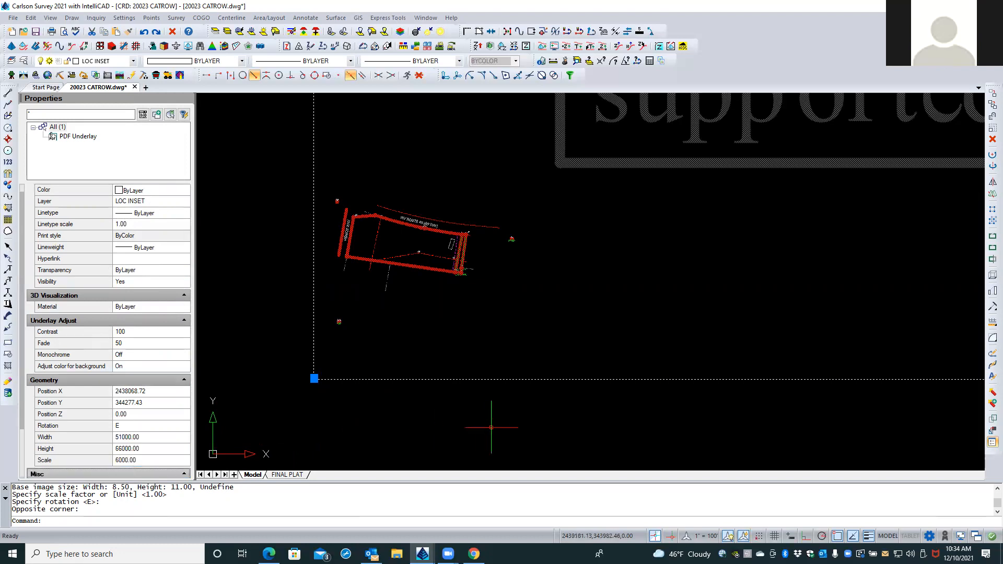
pyautogui.scroll(-3, 556, 292)
pyautogui.scroll(-4, 556, 293)
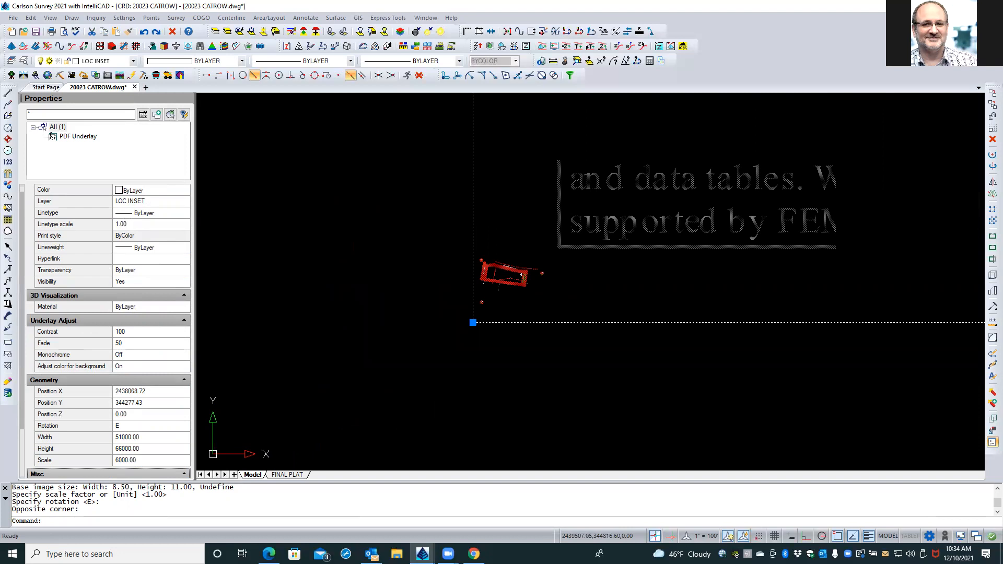
pyautogui.scroll(3, 553, 291)
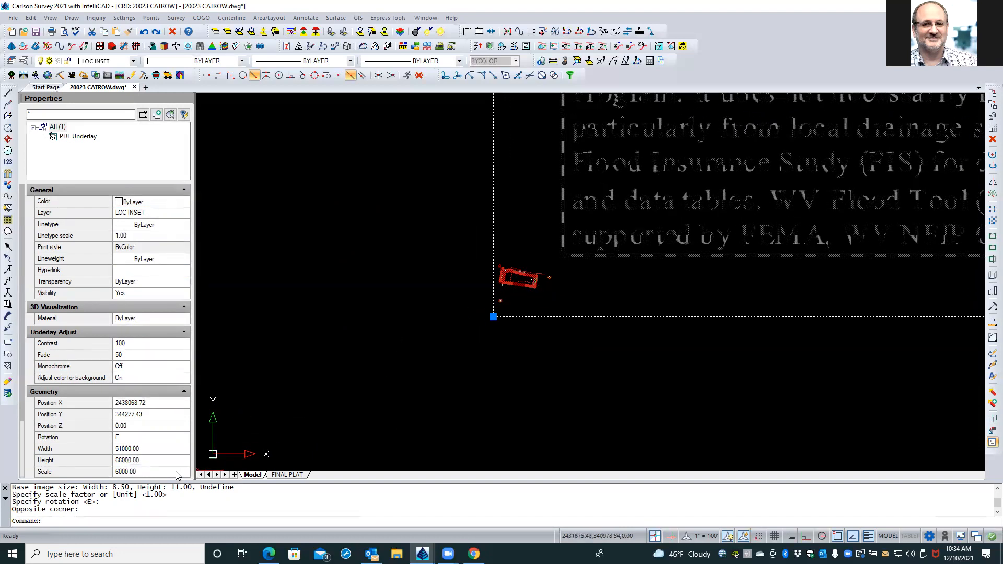
pyautogui.click(177, 472)
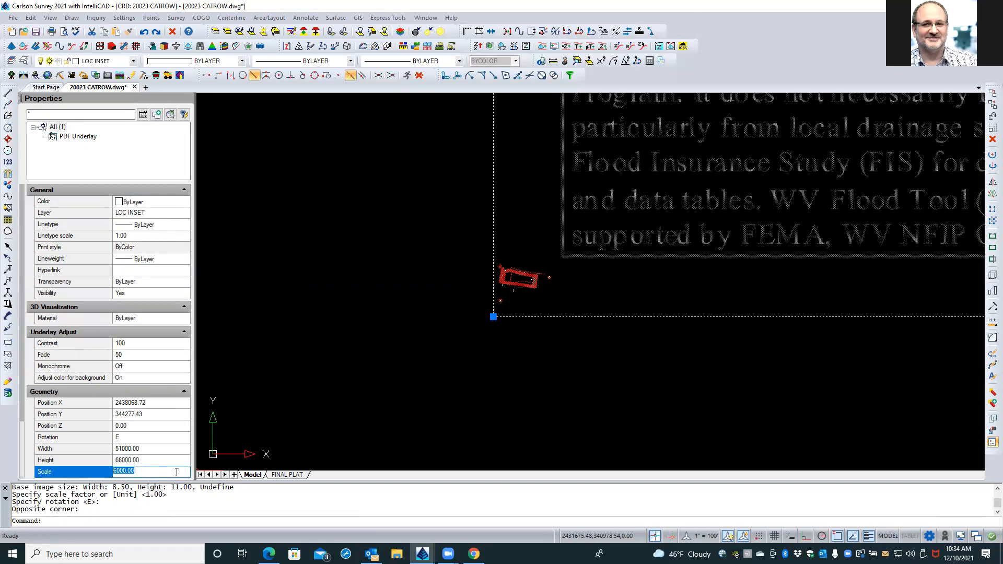
pyautogui.click(394, 401)
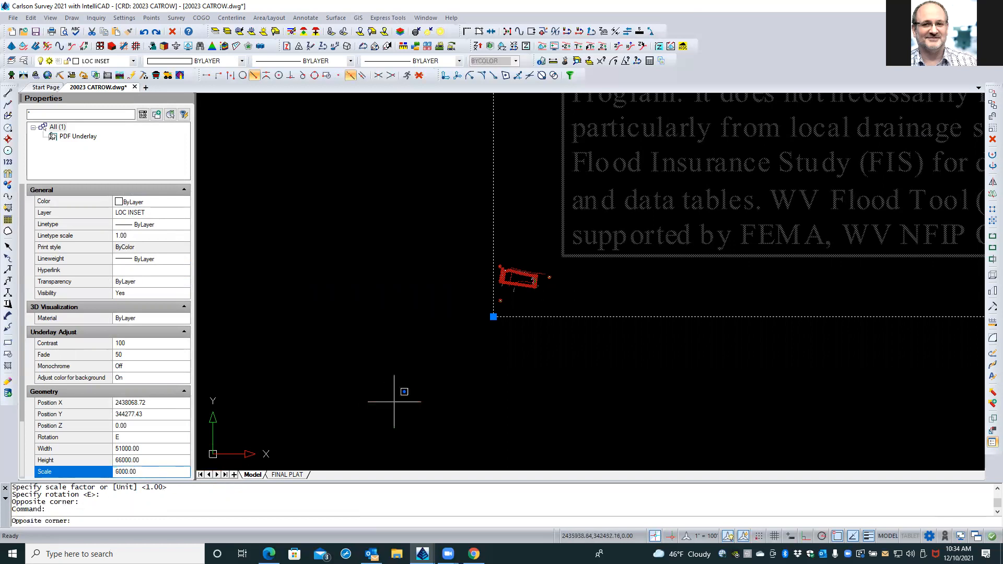
pyautogui.click(420, 393)
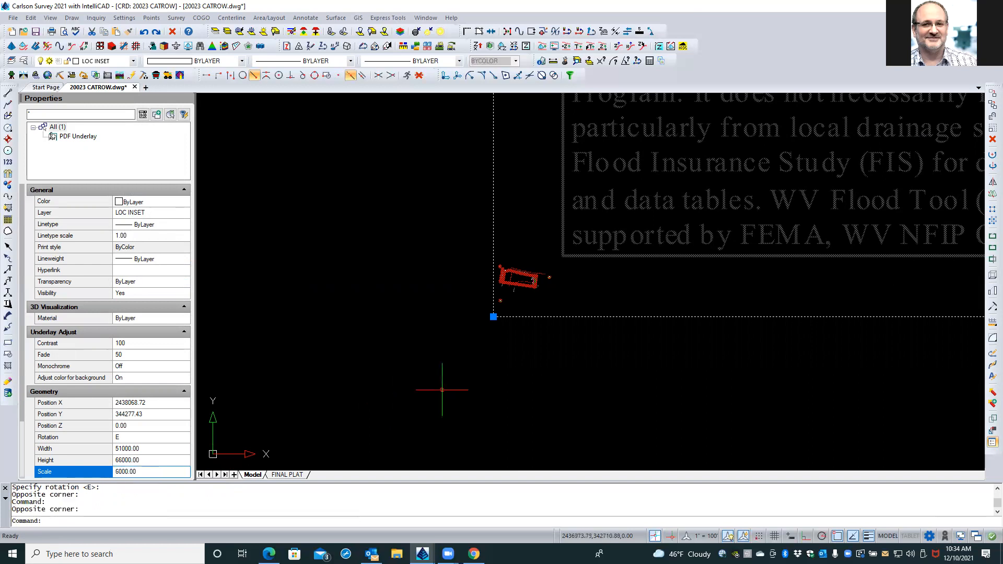
# Move the location inset PDF underlay by its center grip onto the middle of the parcel.
pyautogui.scroll(-6, 442, 390)
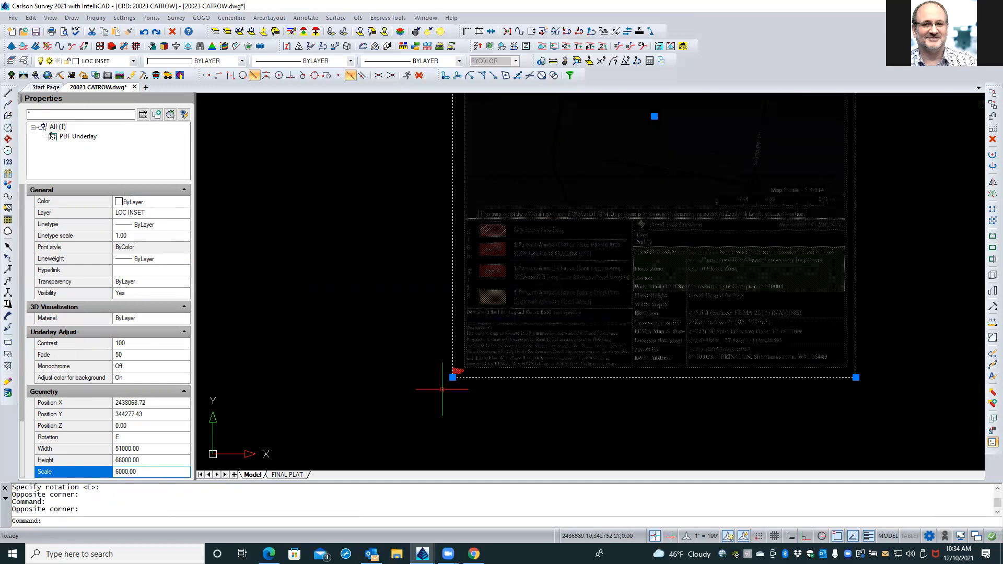
pyautogui.scroll(-4, 443, 390)
pyautogui.scroll(-1, 441, 400)
pyautogui.scroll(1, 441, 399)
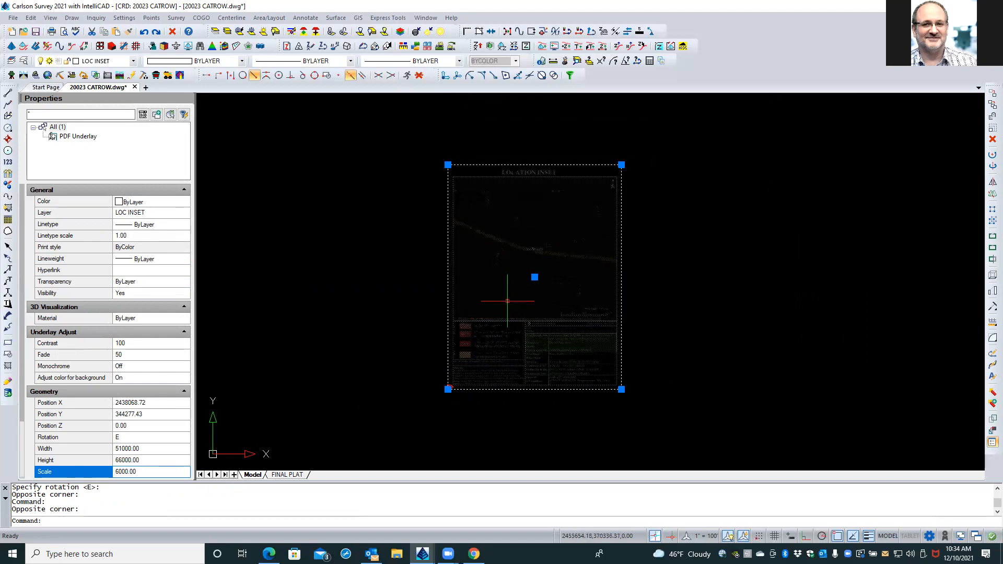
pyautogui.click(534, 277)
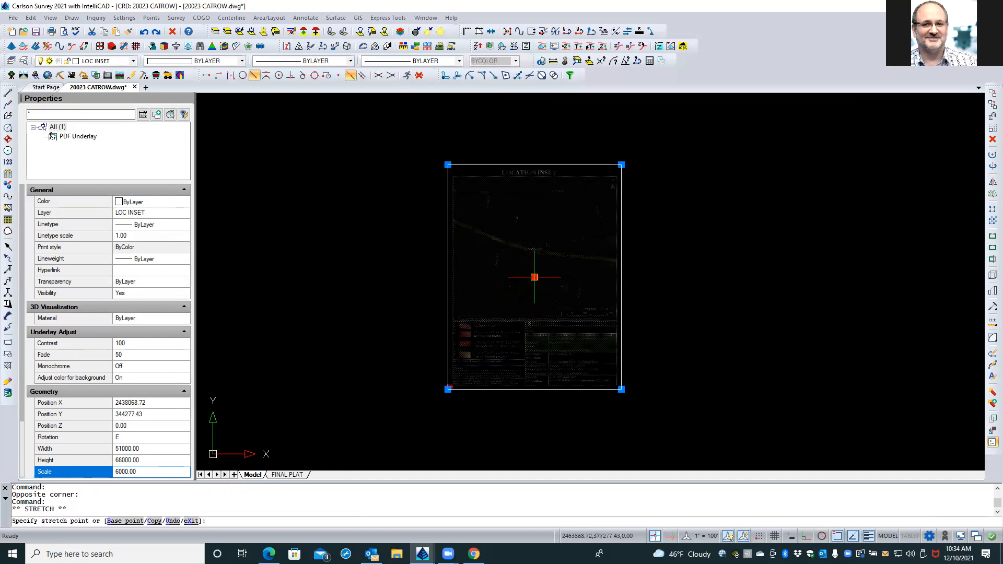
pyautogui.scroll(2, 456, 385)
pyautogui.scroll(5, 448, 386)
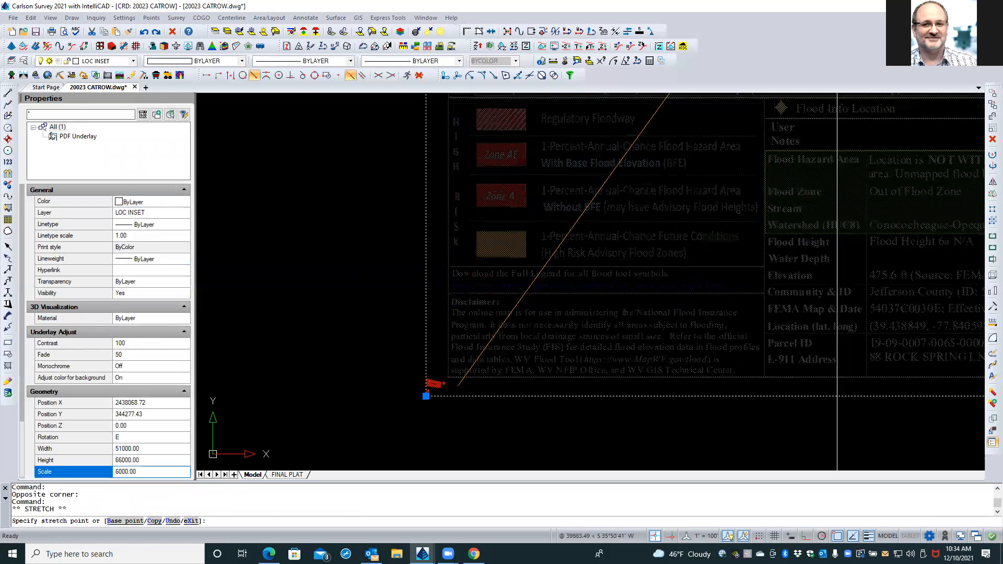
pyautogui.scroll(5, 457, 386)
pyautogui.moveTo(327, 347)
pyautogui.mouseDown(button='middle')
pyautogui.moveTo(531, 358)
pyautogui.moveTo(562, 335)
pyautogui.moveTo(578, 342)
pyautogui.mouseUp(button='middle')
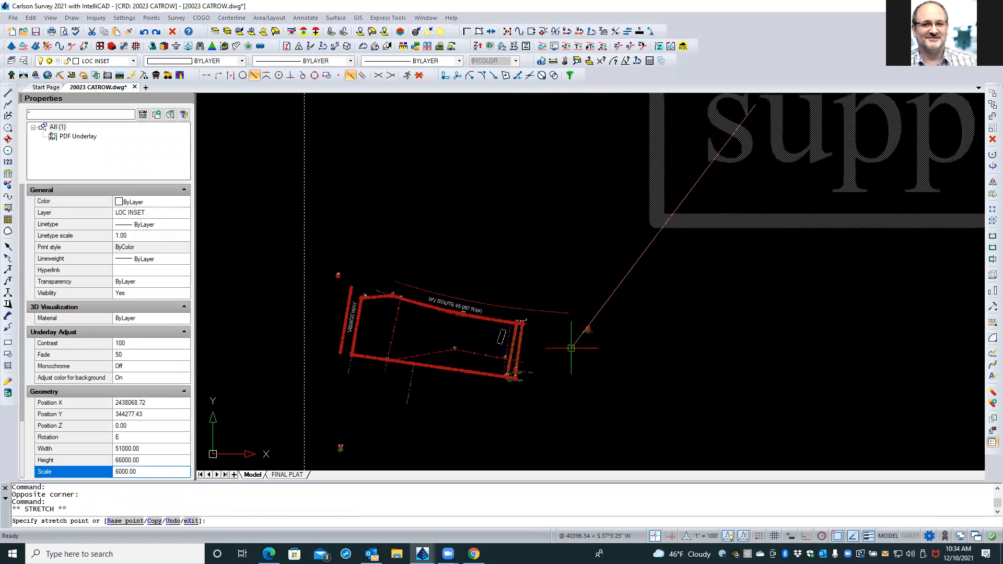
pyautogui.click(436, 334)
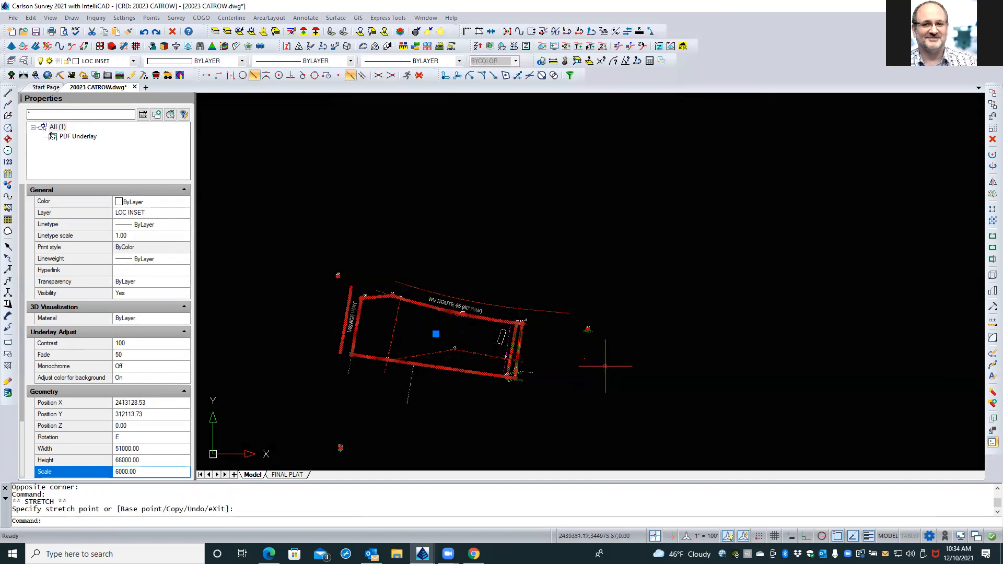
pyautogui.scroll(-3, 605, 361)
pyautogui.scroll(-5, 627, 374)
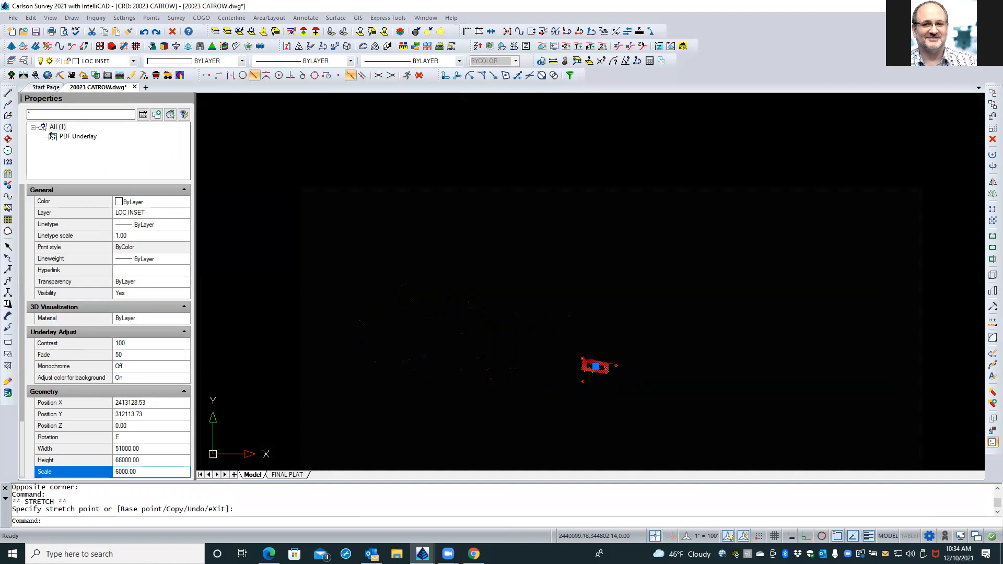
# Turn off the background colour adjustment for the location inset PDF underlay.
pyautogui.moveTo(628, 376); pyautogui.dragTo(531, 365, button='middle')
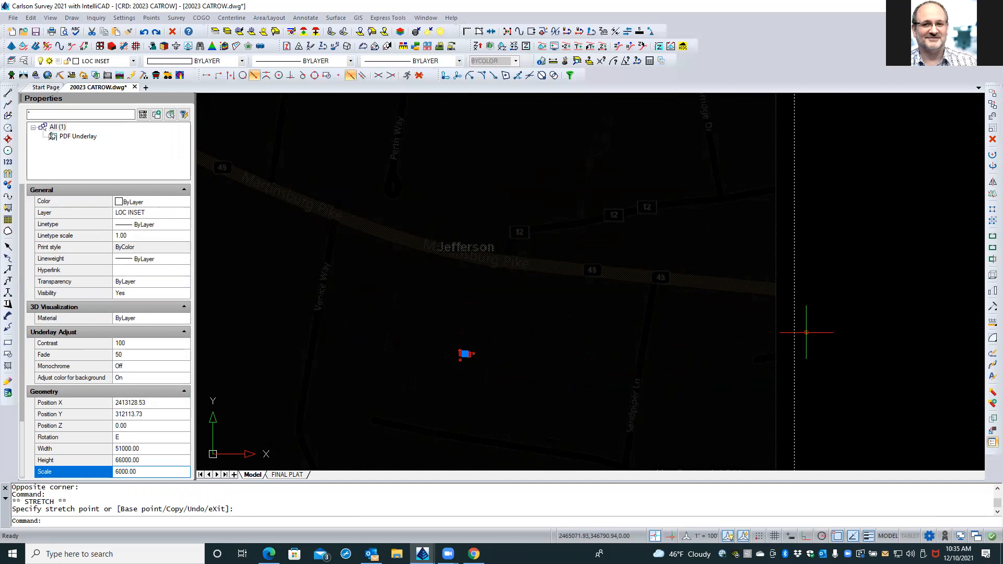
pyautogui.press('Escape')
pyautogui.press('Escape')
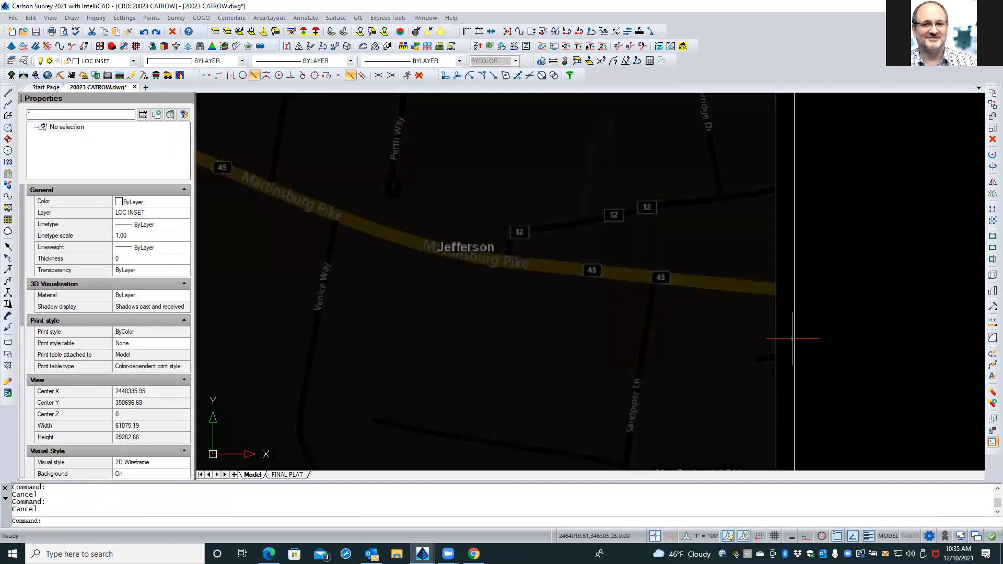
pyautogui.click(793, 339)
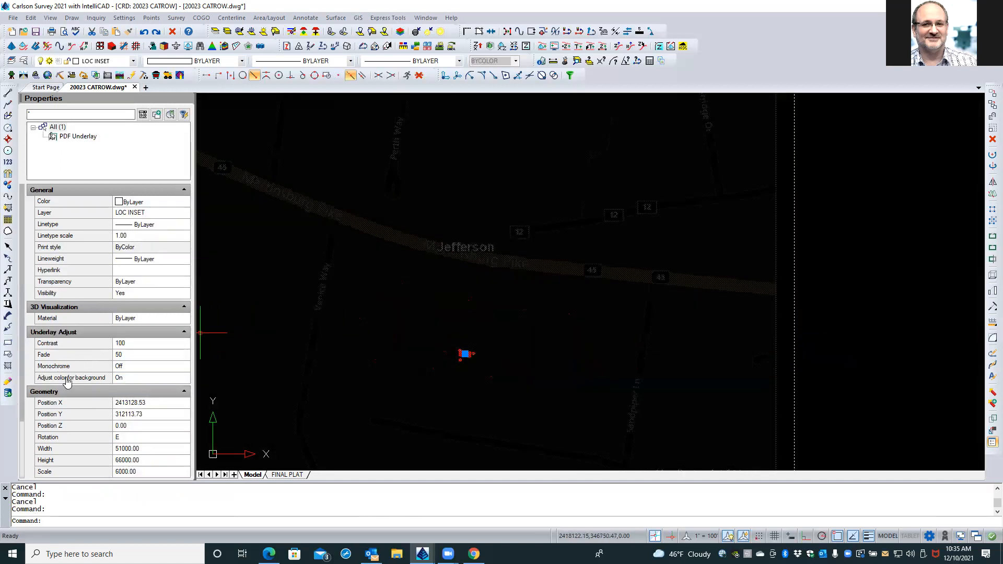
pyautogui.click(157, 379)
pyautogui.click(160, 382)
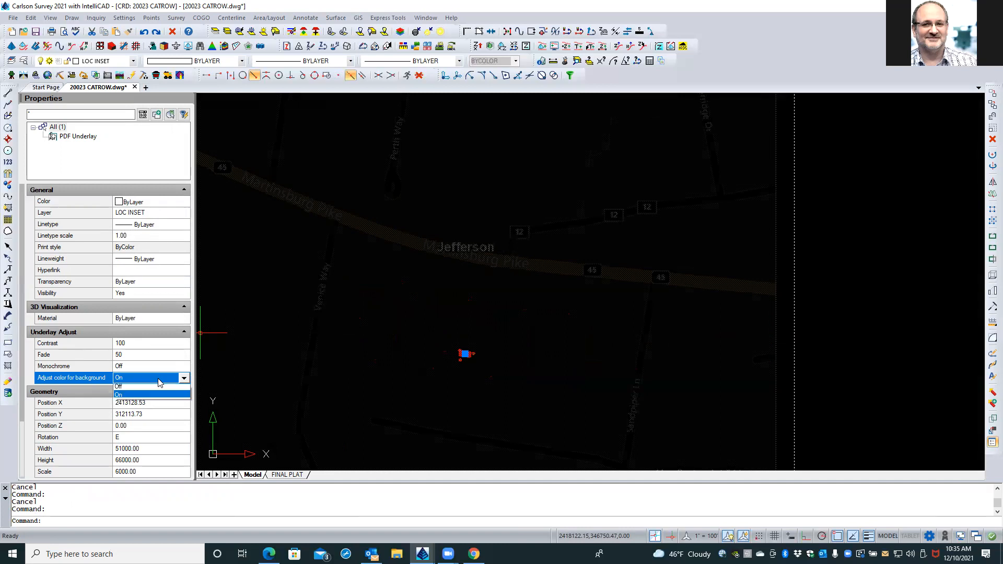
pyautogui.click(139, 390)
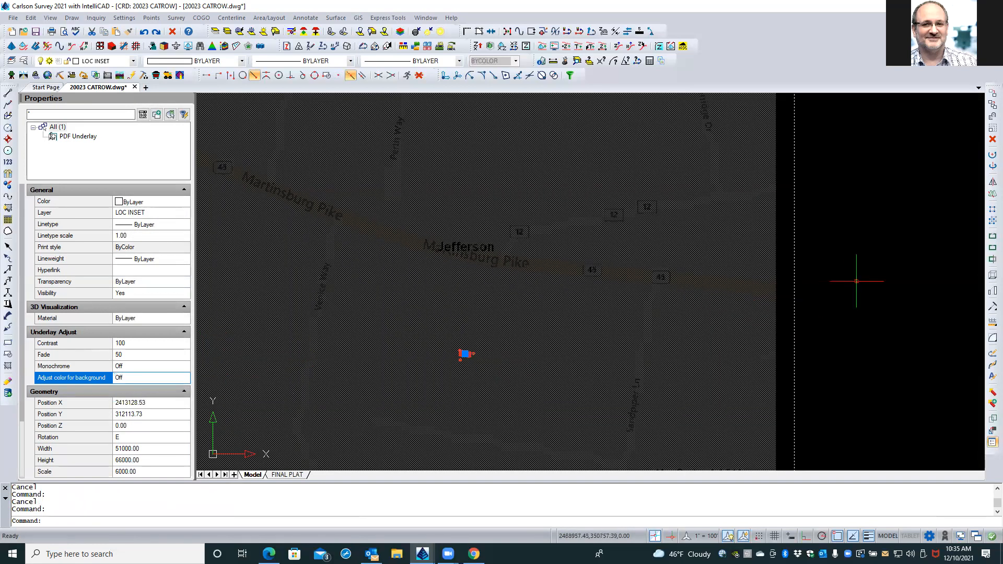
pyautogui.press('Escape')
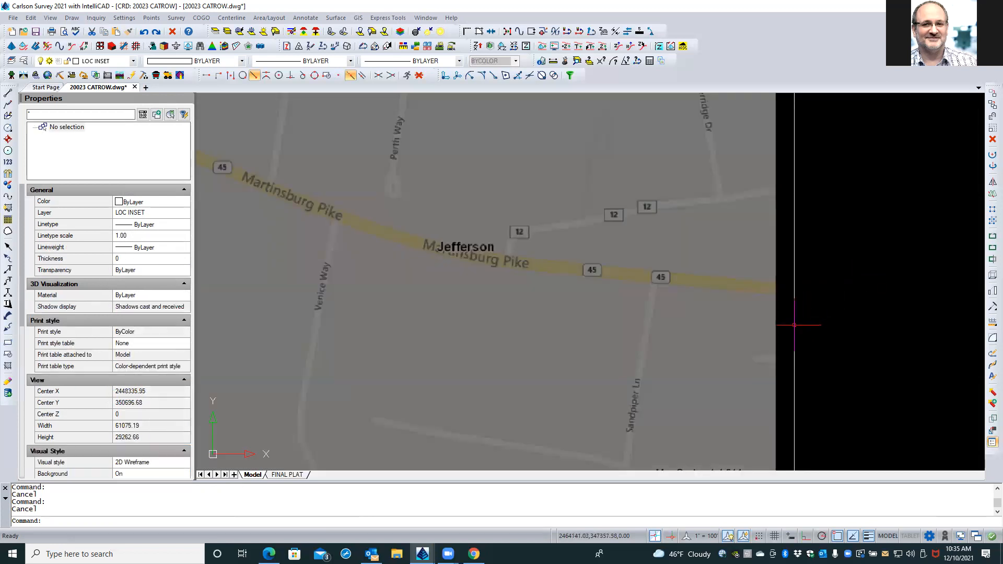
# Send the location inset PDF underlay to the back of the draw order, behind the red parcel linework.
pyautogui.click(794, 325)
pyautogui.rightClick(839, 278)
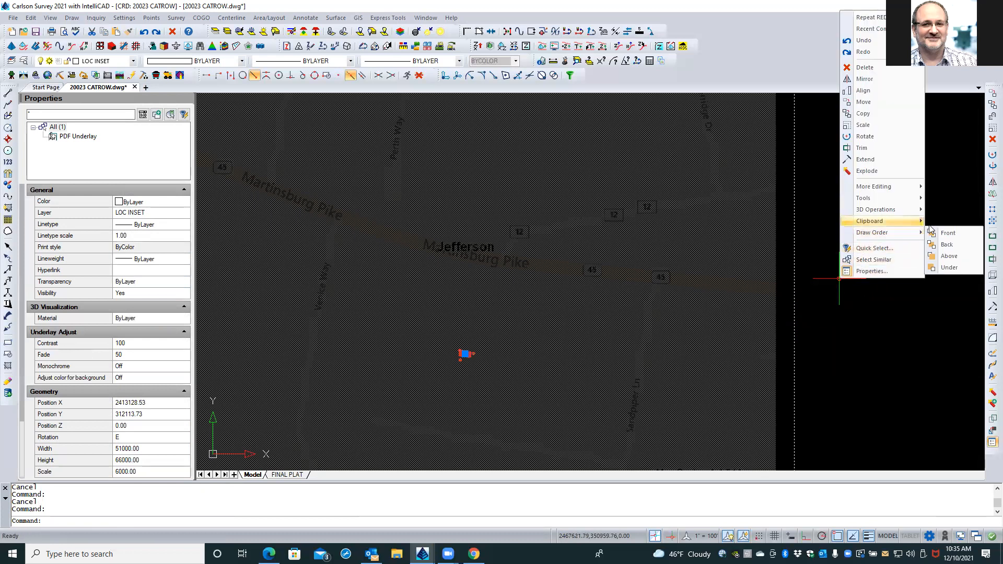
pyautogui.moveTo(883, 221)
pyautogui.moveTo(926, 235)
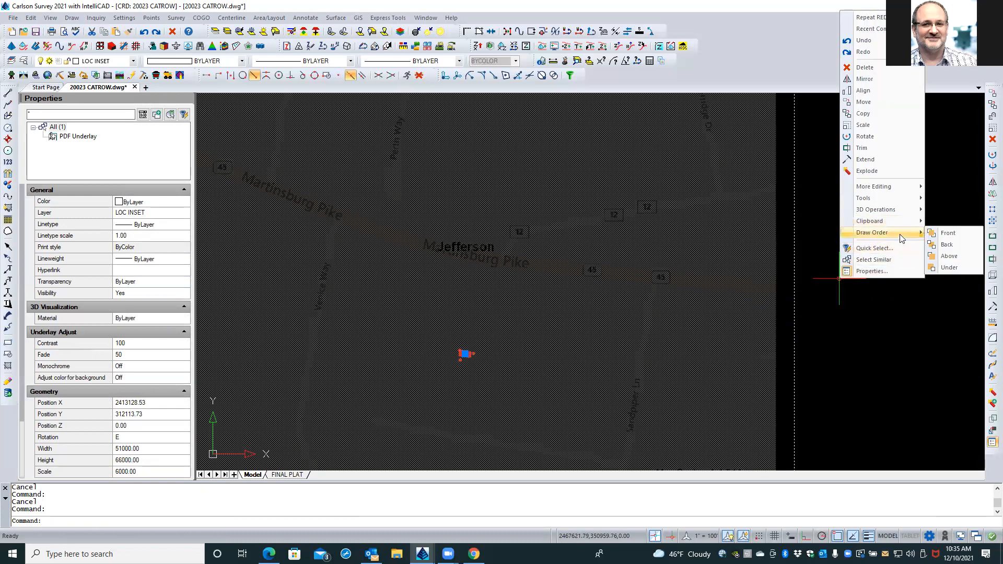
pyautogui.click(944, 243)
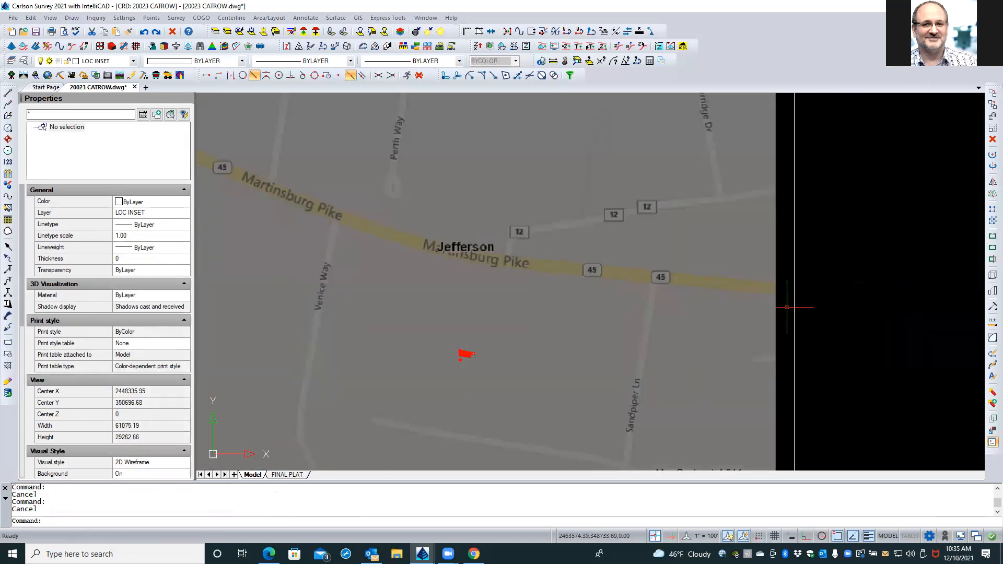
# Move the PDF underlay southwest so the red parcel lies just below Martinsburg Pike on the map.
pyautogui.scroll(-2, 555, 337)
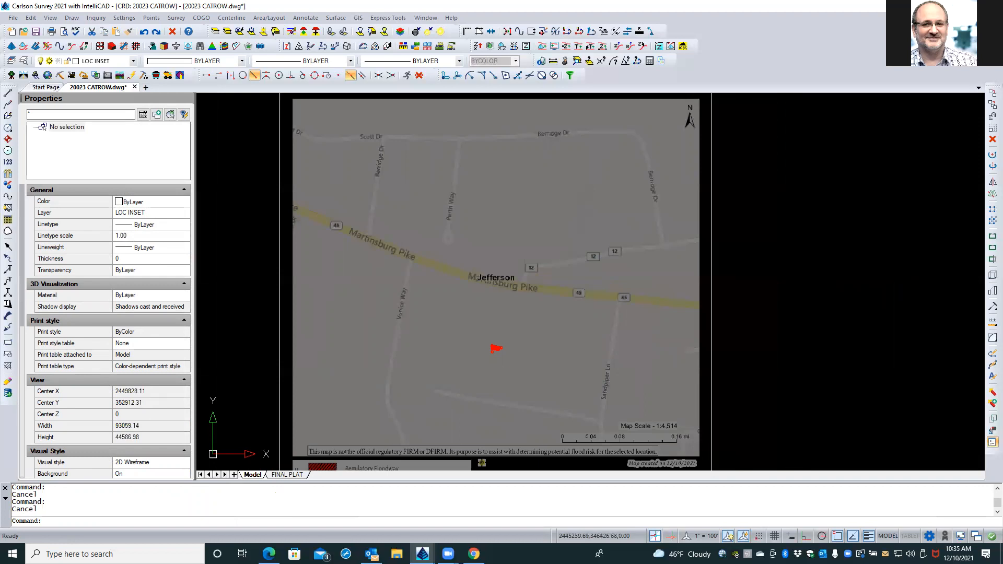
pyautogui.scroll(1, 535, 335)
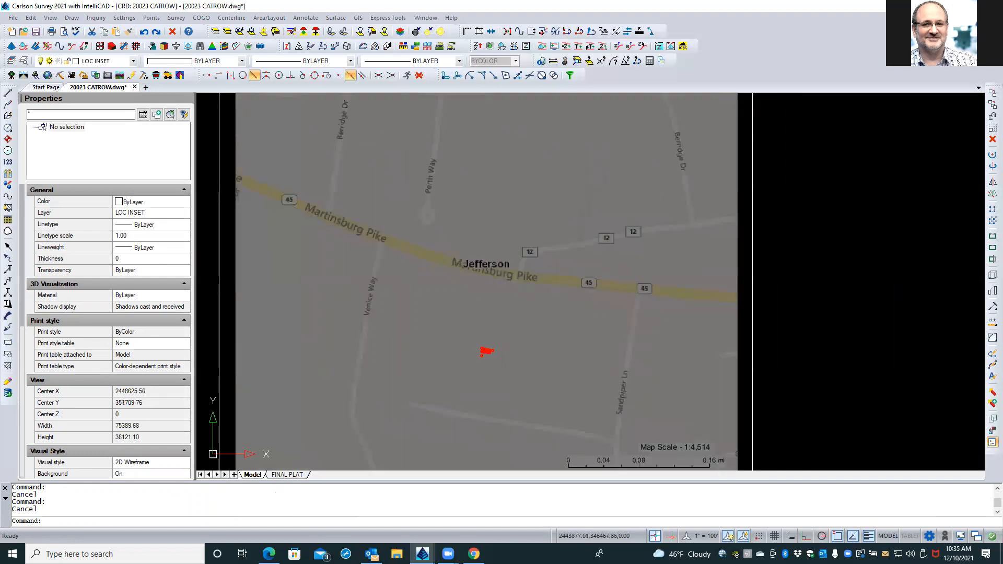
pyautogui.click(753, 332)
pyautogui.press('Escape')
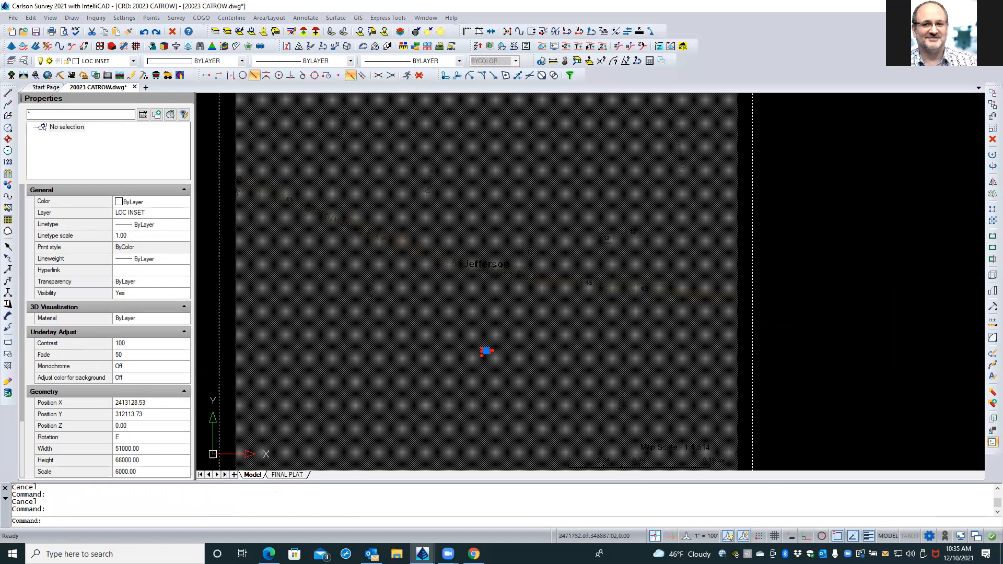
pyautogui.write('M')
pyautogui.press('Return')
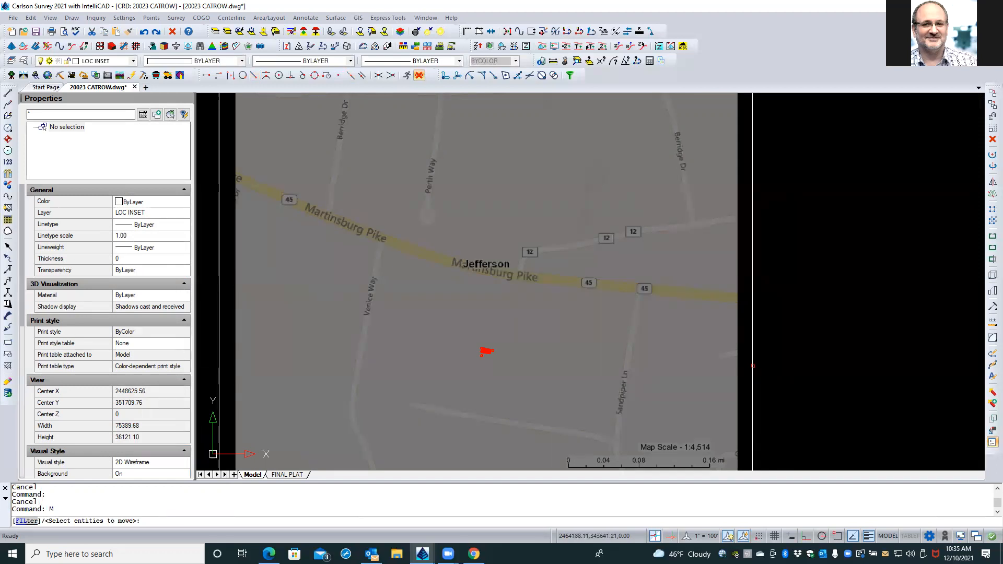
pyautogui.click(753, 365)
pyautogui.press('Return')
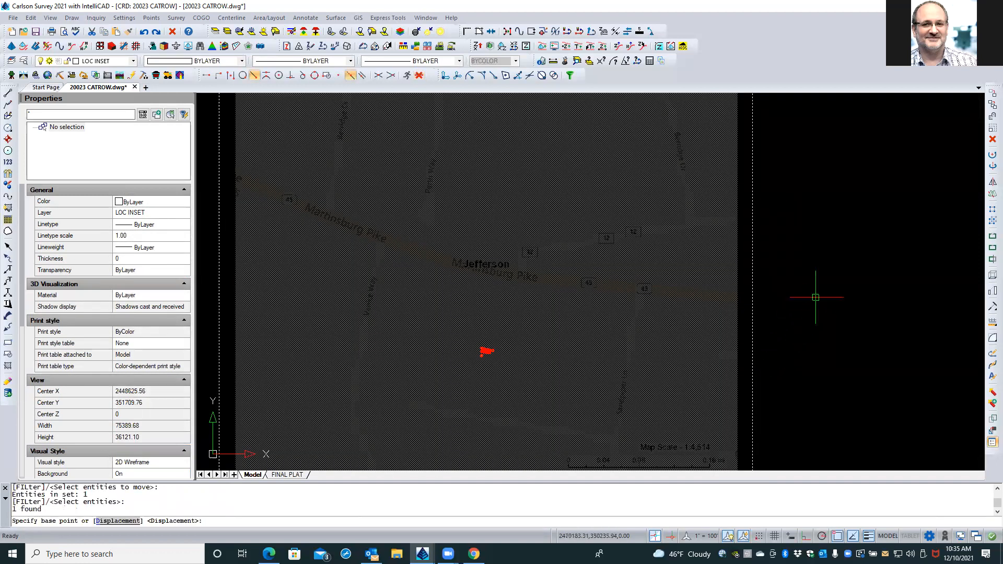
pyautogui.click(833, 273)
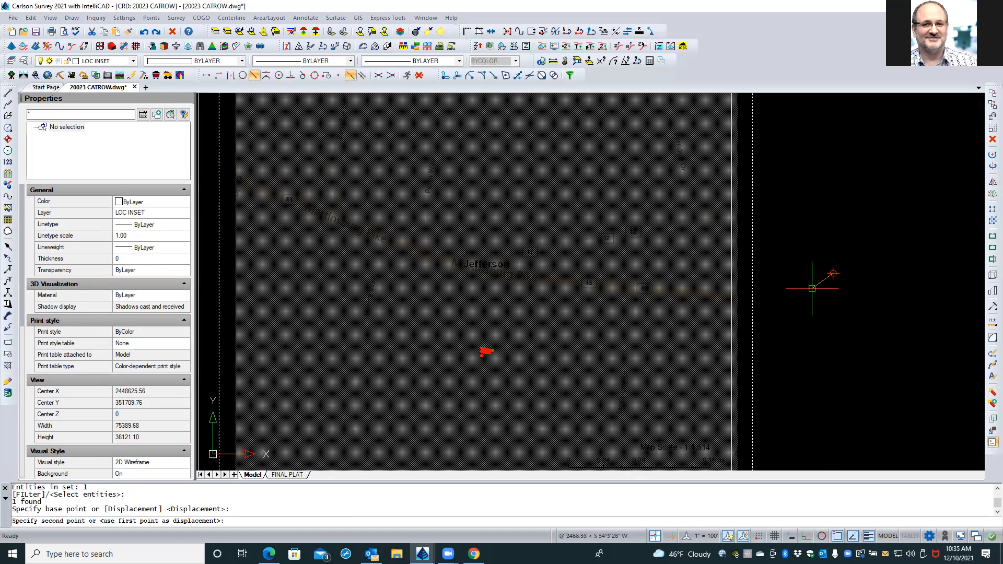
pyautogui.click(805, 321)
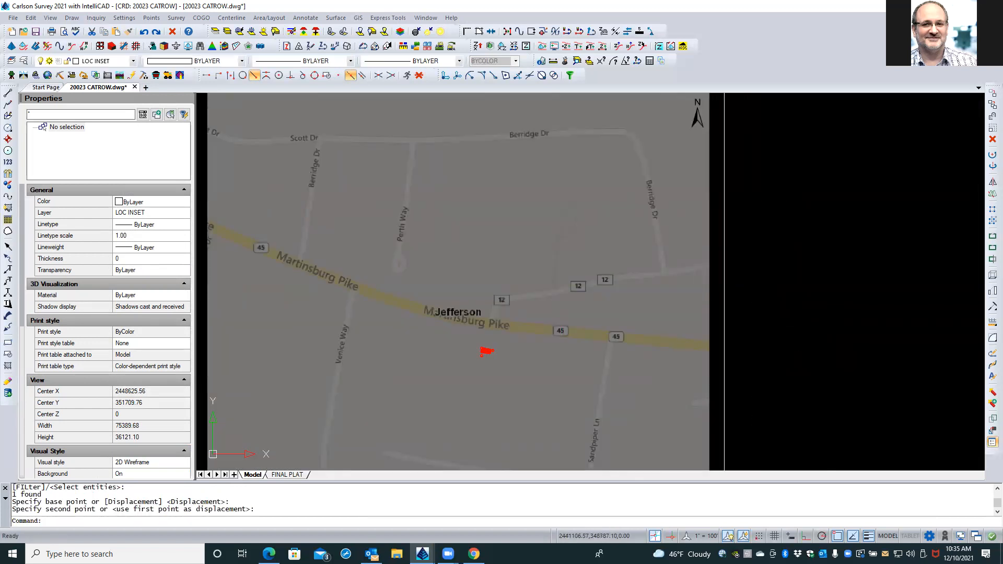
pyautogui.click(419, 76)
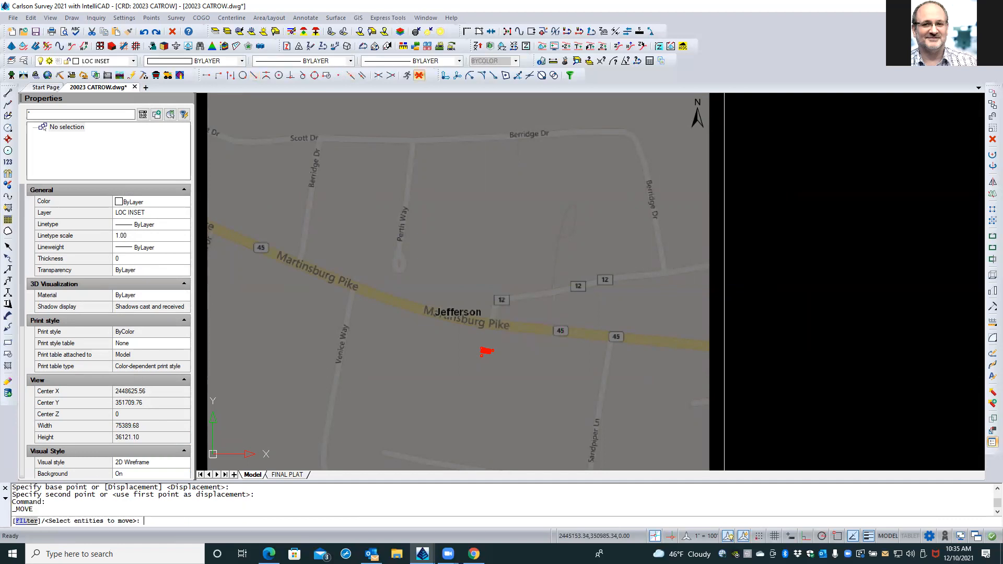
pyautogui.write('P')
pyautogui.press('Return')
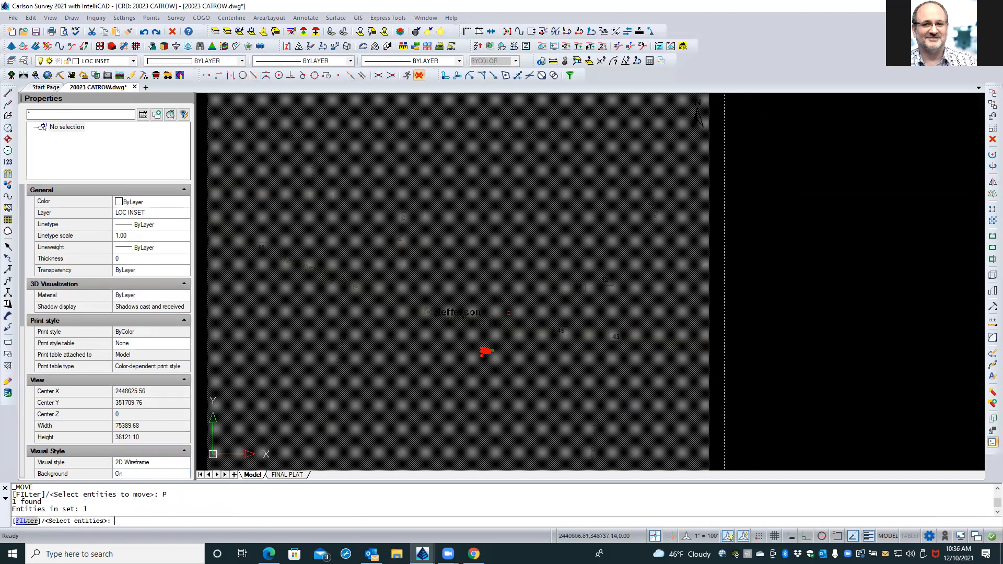
pyautogui.click(508, 313)
pyautogui.click(546, 335)
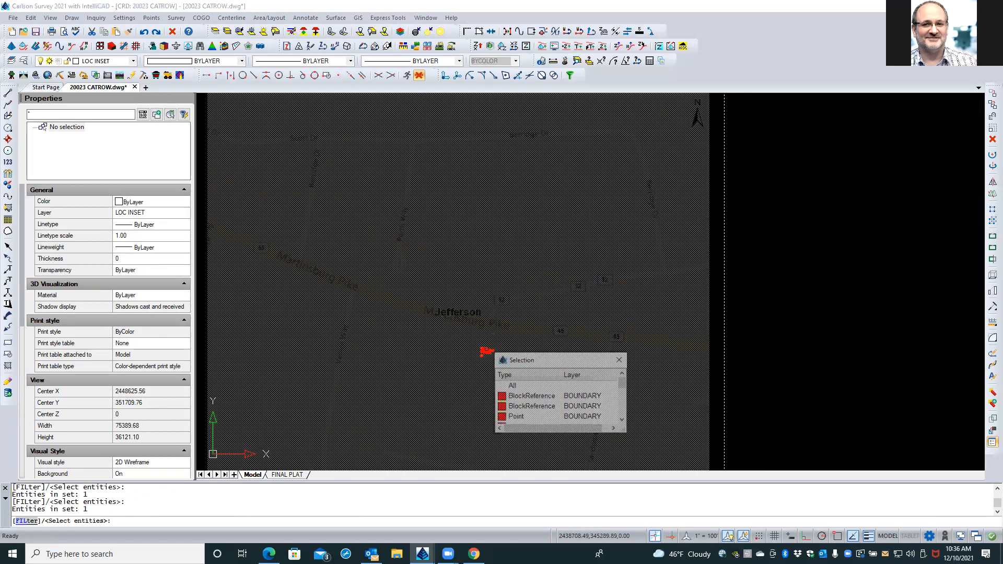
pyautogui.click(538, 404)
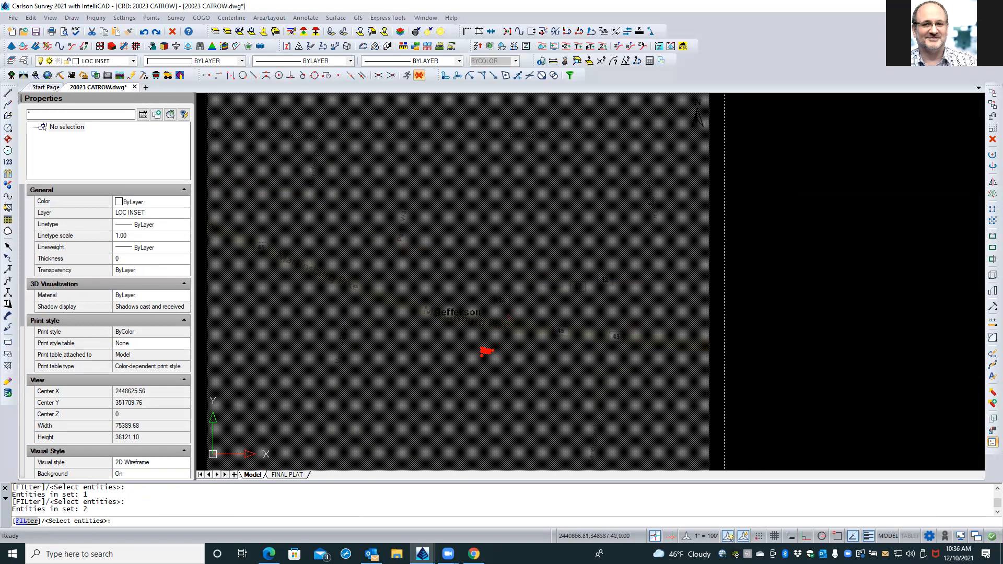
pyautogui.press('Escape')
pyautogui.press('Escape')
# Move the PDF underlay south so the red parcel sits at the junction of Martinsburg Pike and route 12, and check the fit.
pyautogui.write('m')
pyautogui.press('Return')
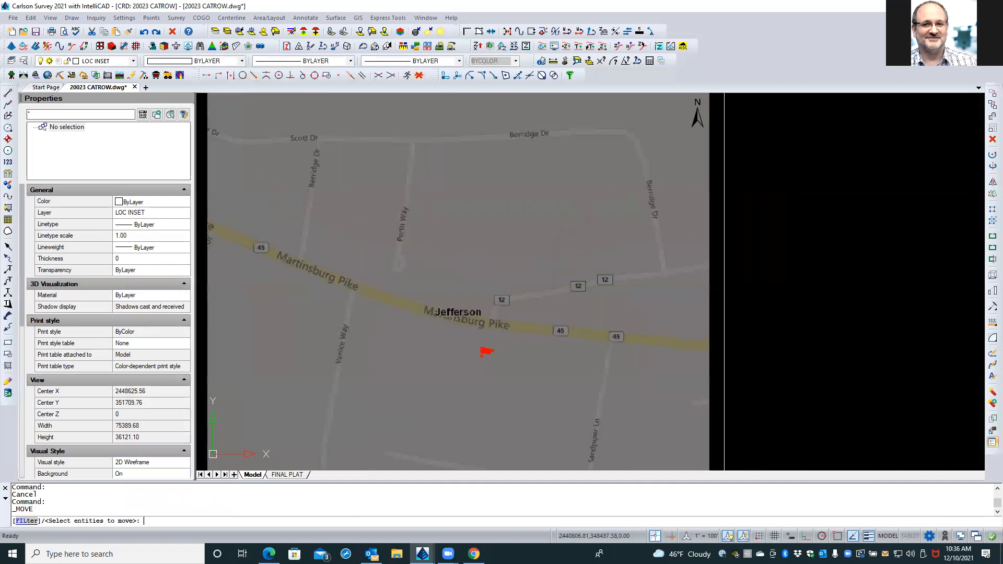
pyautogui.click(726, 301)
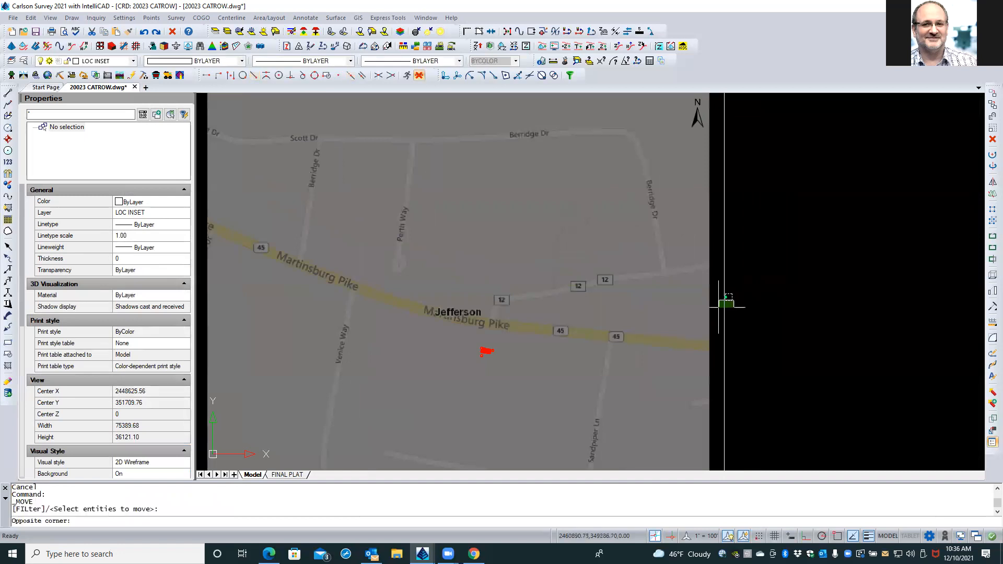
pyautogui.click(718, 307)
pyautogui.press('Return')
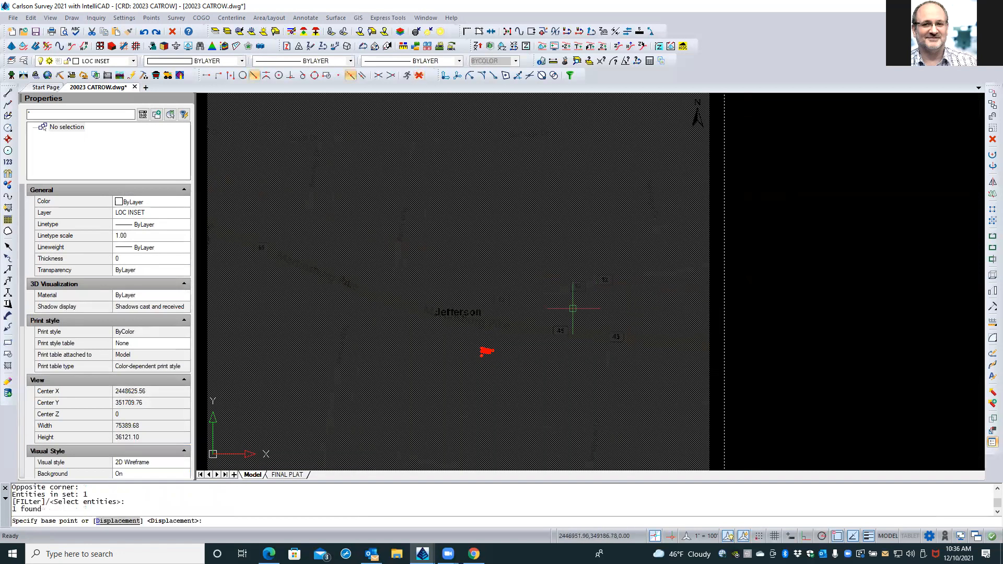
pyautogui.click(487, 315)
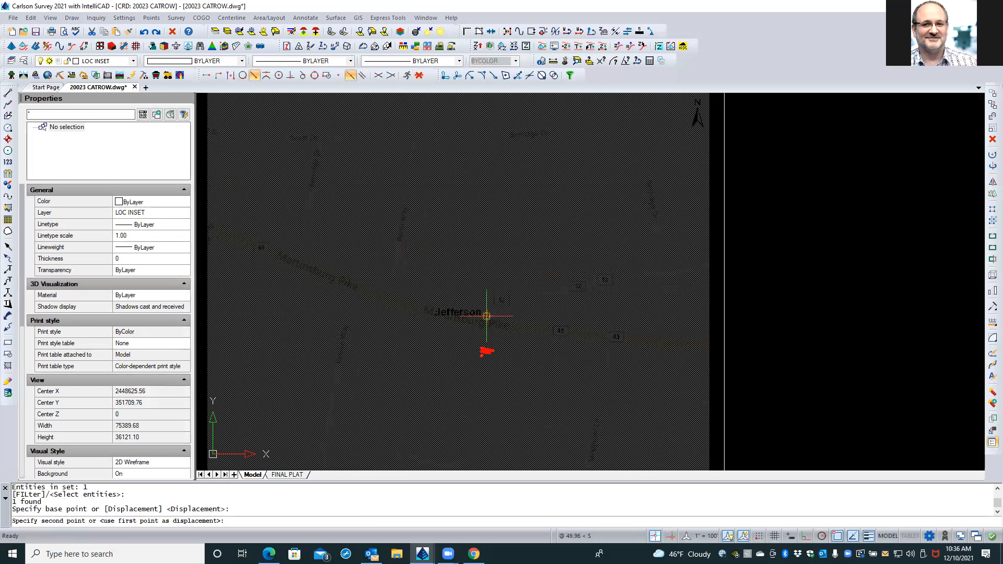
pyautogui.click(486, 345)
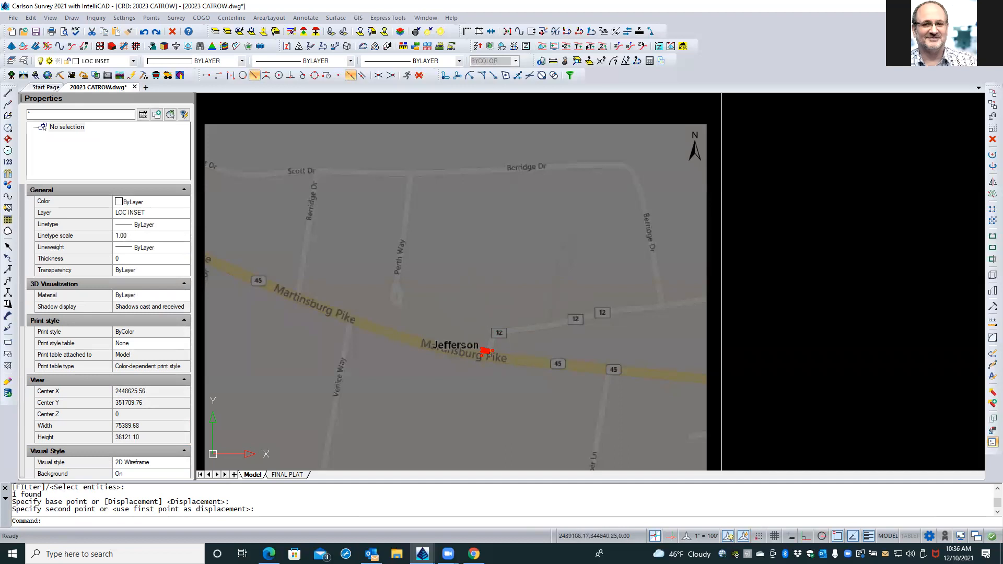
pyautogui.scroll(7, 488, 353)
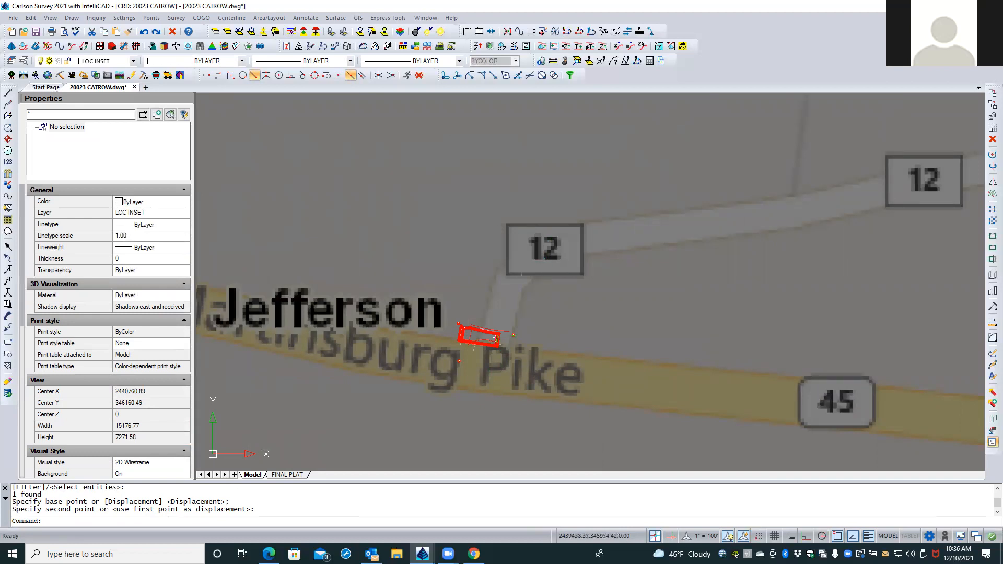
pyautogui.scroll(-3, 460, 287)
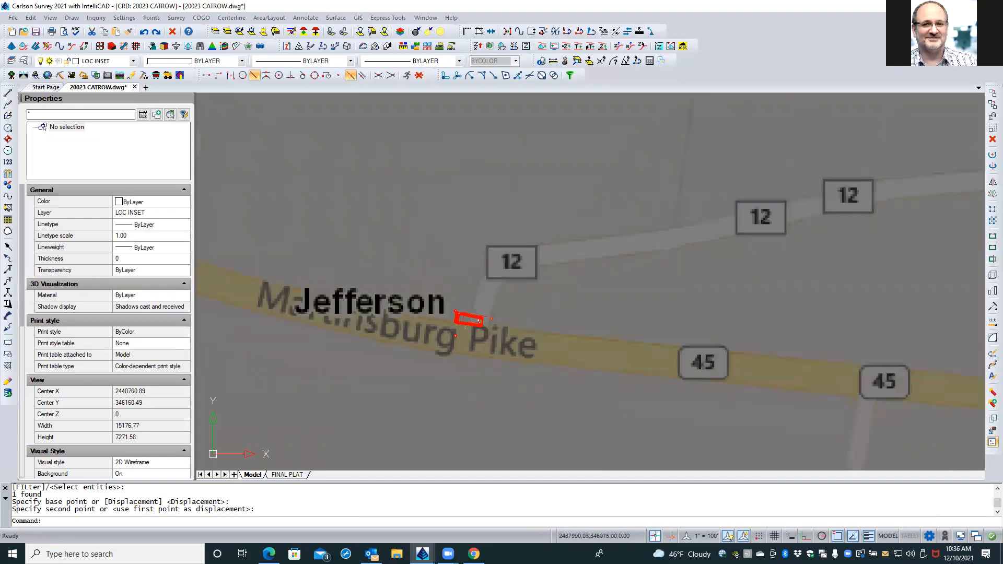
pyautogui.scroll(-8, 457, 301)
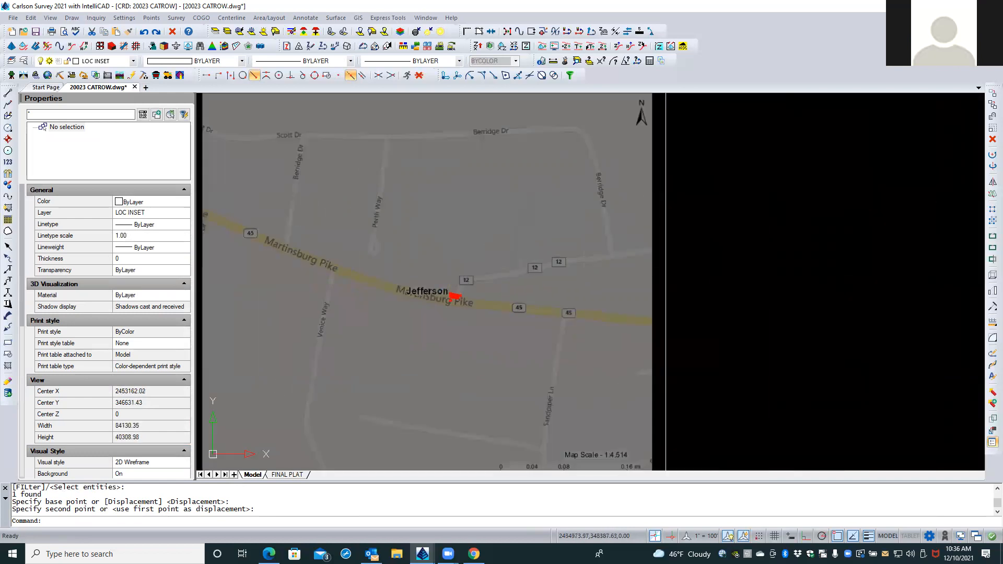
# Set the scale of the location inset PDF underlay to 12.
pyautogui.click(667, 258)
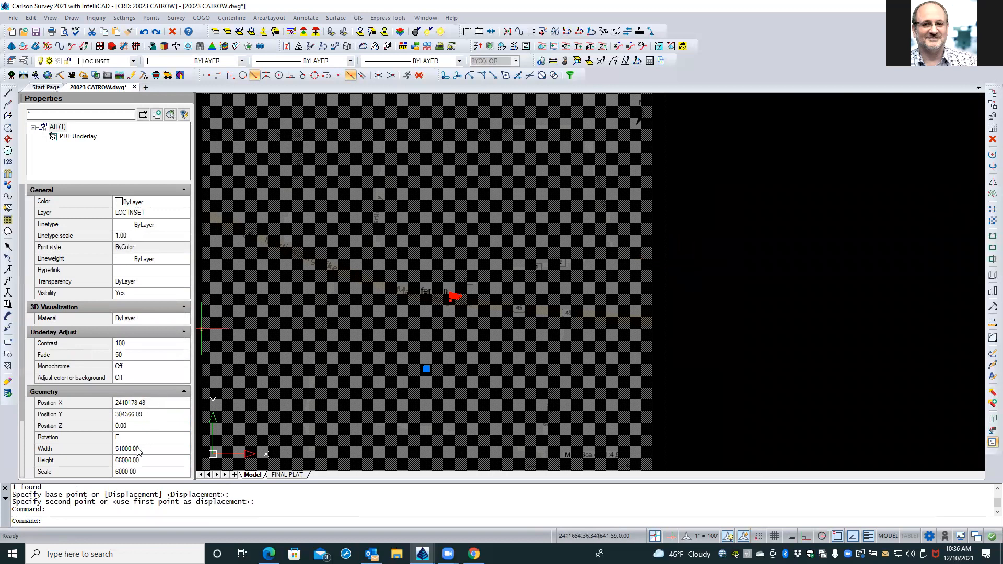
pyautogui.click(141, 470)
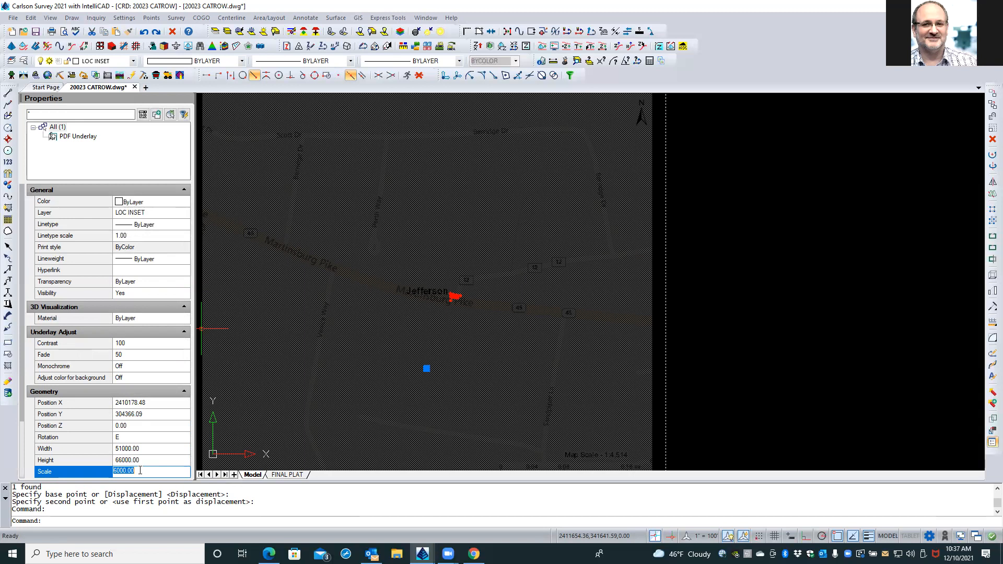
pyautogui.write('12')
pyautogui.press('Return')
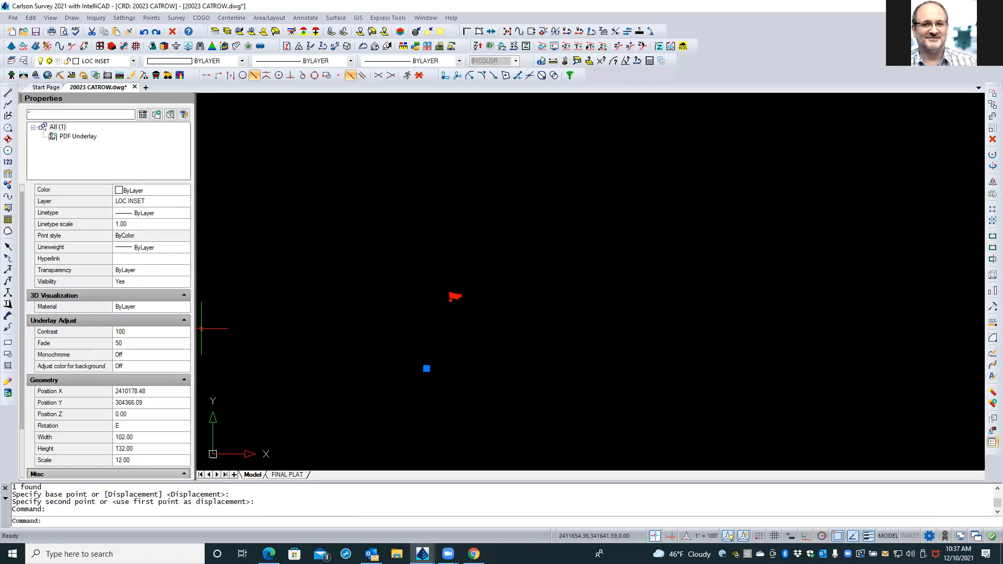
# Locate the rescaled location inset underlay in model space and compare its size and position with the red parcel linework.
pyautogui.scroll(4, 427, 375)
pyautogui.scroll(-5, 427, 376)
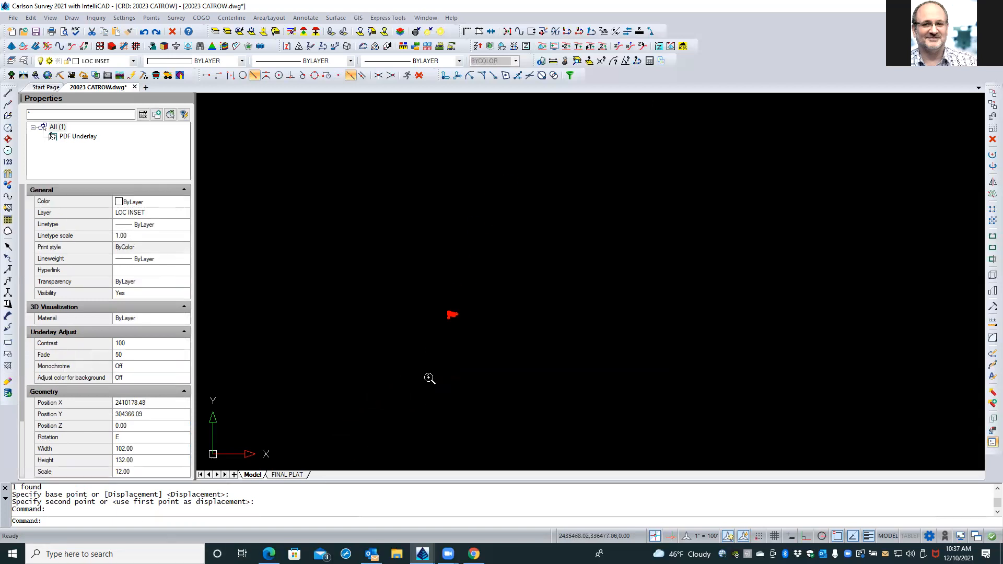
pyautogui.scroll(2, 448, 315)
pyautogui.scroll(4, 455, 313)
pyautogui.scroll(5, 484, 316)
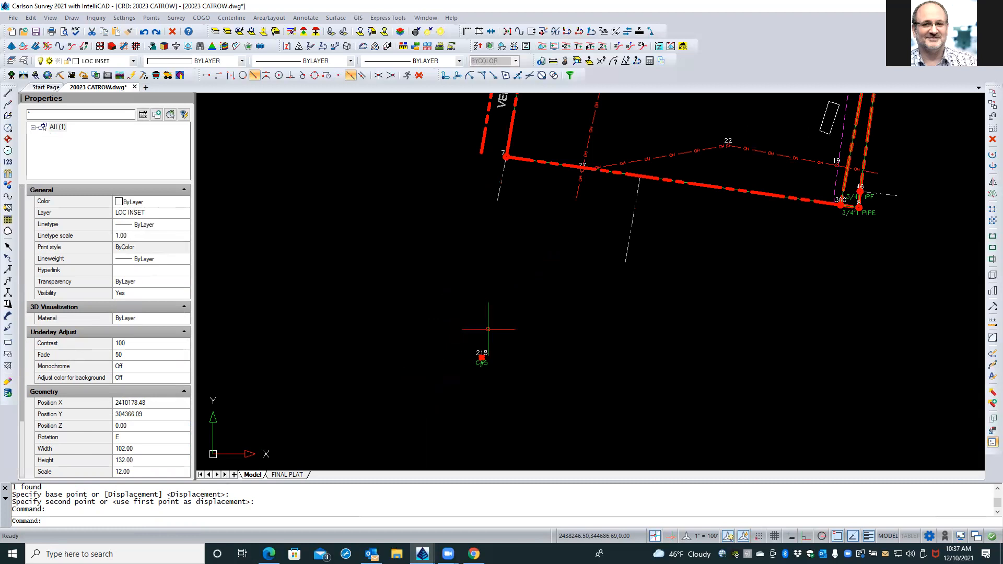
pyautogui.middleClick(488, 329)
pyautogui.middleClick(488, 329)
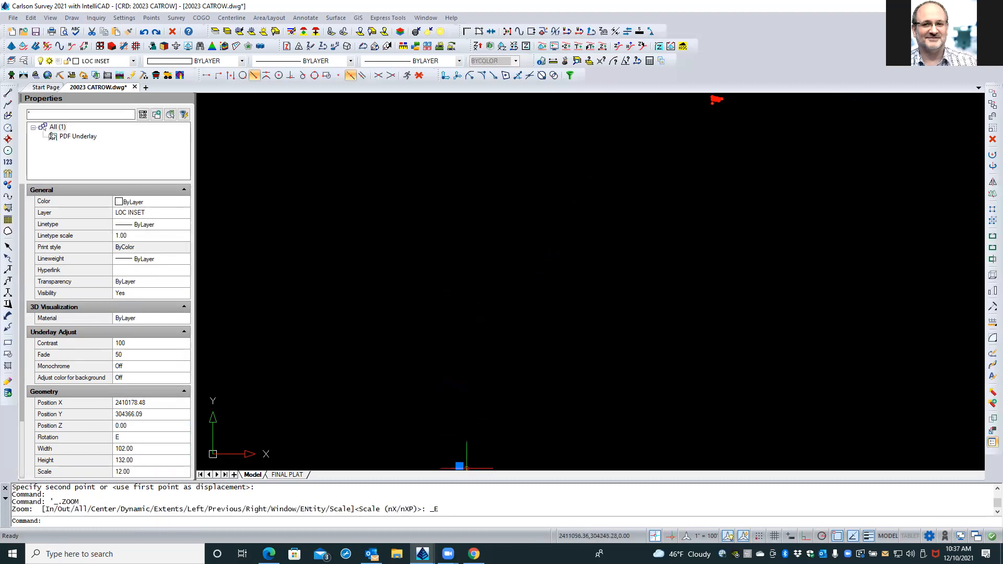
pyautogui.moveTo(468, 461); pyautogui.dragTo(486, 417, button='middle')
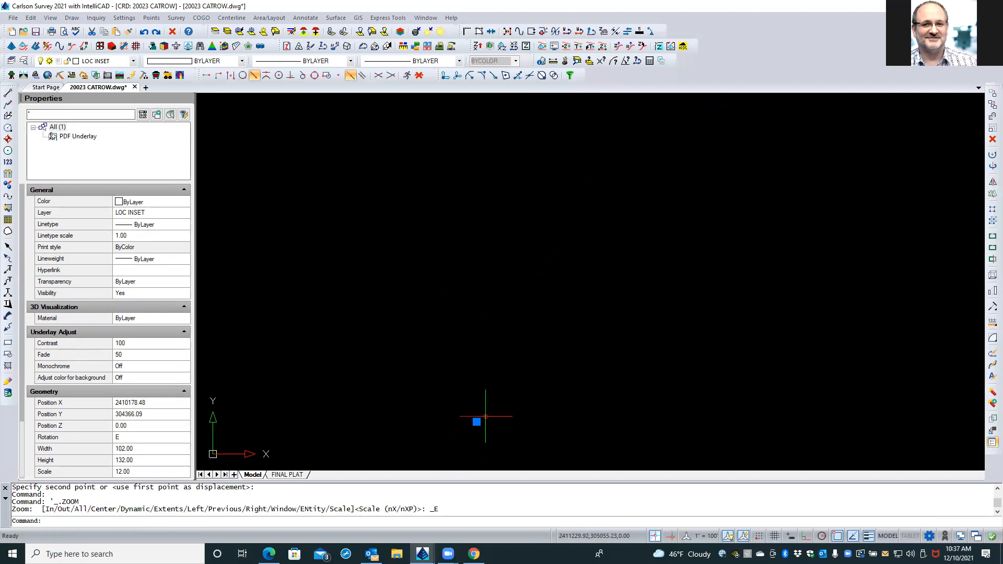
pyautogui.scroll(-3, 473, 436)
pyautogui.scroll(3, 467, 436)
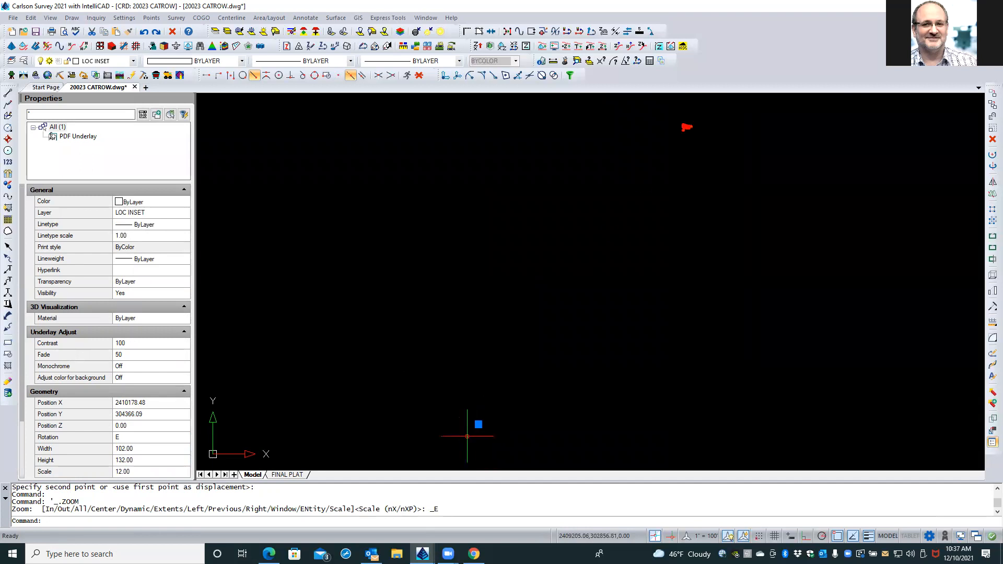
# Set the scale of the location inset PDF underlay to 1200.
pyautogui.click(137, 470)
pyautogui.click(137, 470)
pyautogui.doubleClick(137, 470)
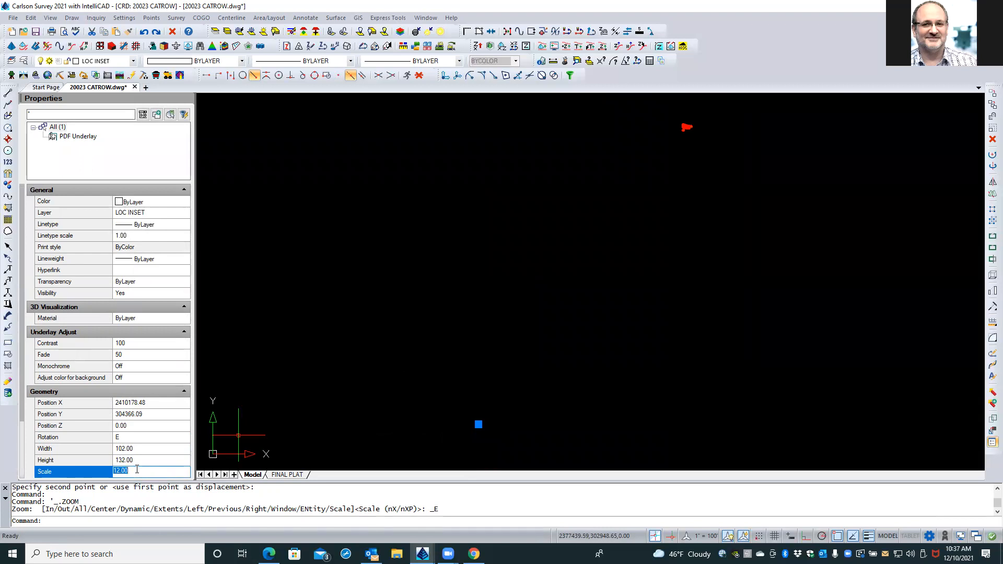
pyautogui.write('1200')
pyautogui.press('Return')
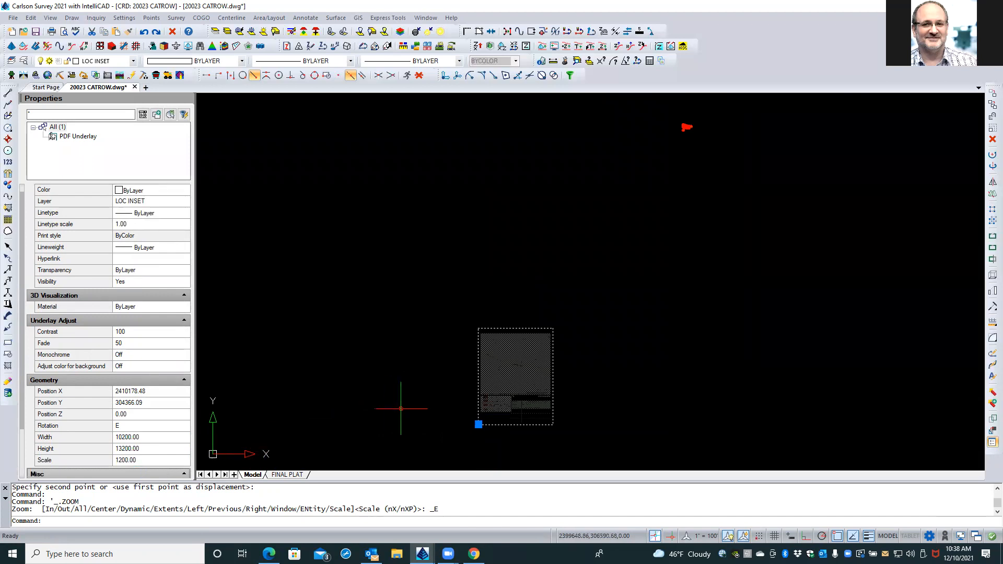
# Move the location inset PDF underlay northeast so its map lies beneath the red parcel linework.
pyautogui.write('m')
pyautogui.press('Return')
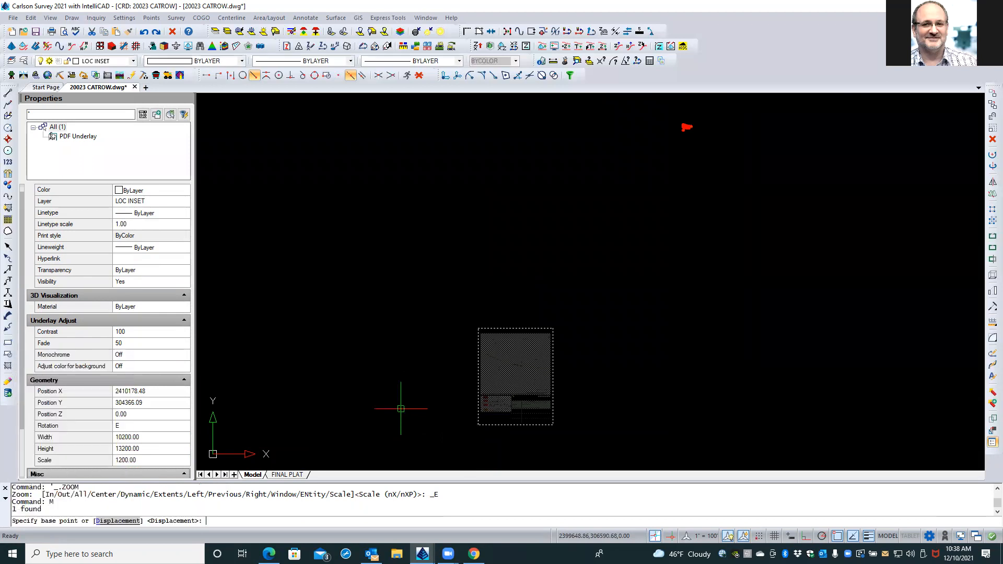
pyautogui.click(404, 406)
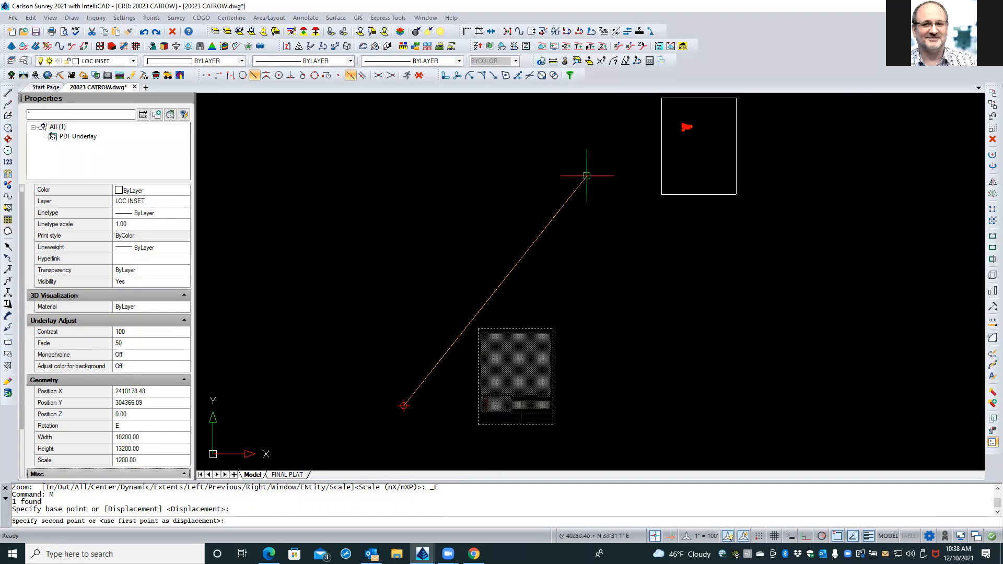
pyautogui.click(576, 168)
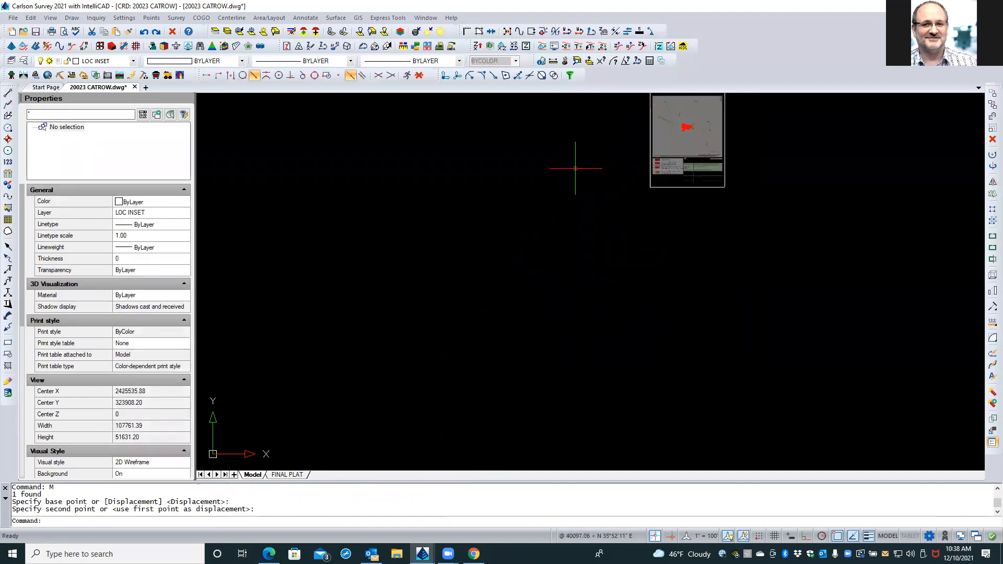
pyautogui.moveTo(602, 199)
pyautogui.mouseDown(button='middle')
pyautogui.moveTo(573, 242)
pyautogui.moveTo(509, 298)
pyautogui.mouseUp(button='middle')
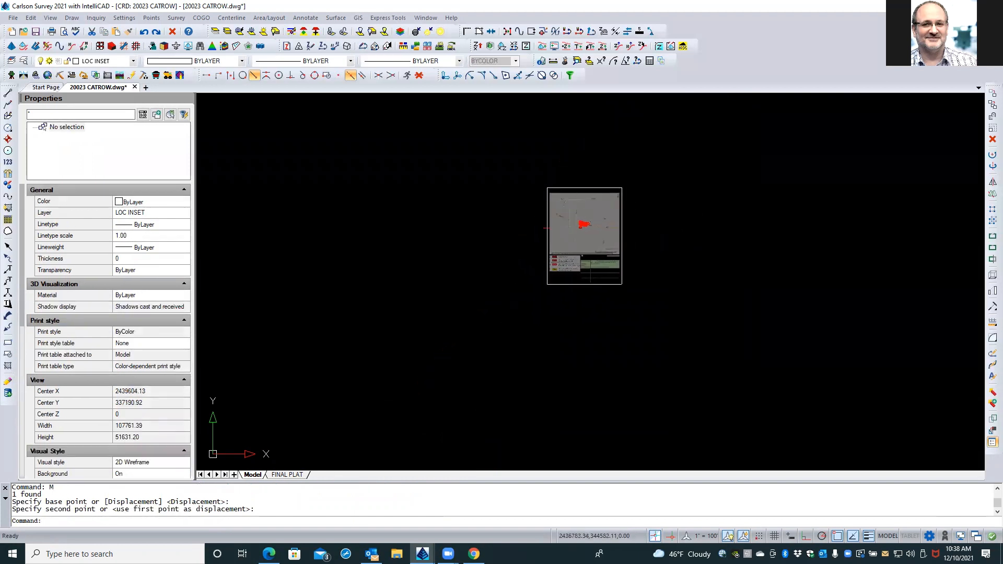
pyautogui.scroll(1, 583, 213)
pyautogui.scroll(5, 583, 213)
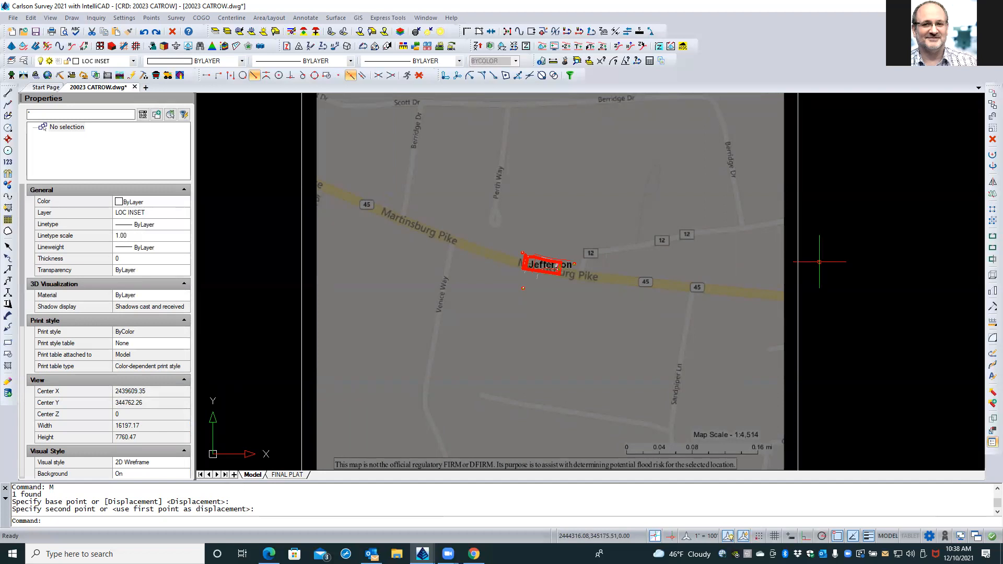
# Move the last-placed PDF underlay west without object snap so the red parcel sits between Martinsburg Pike and route 12, east of the Jefferson label.
pyautogui.write('m')
pyautogui.press('Return')
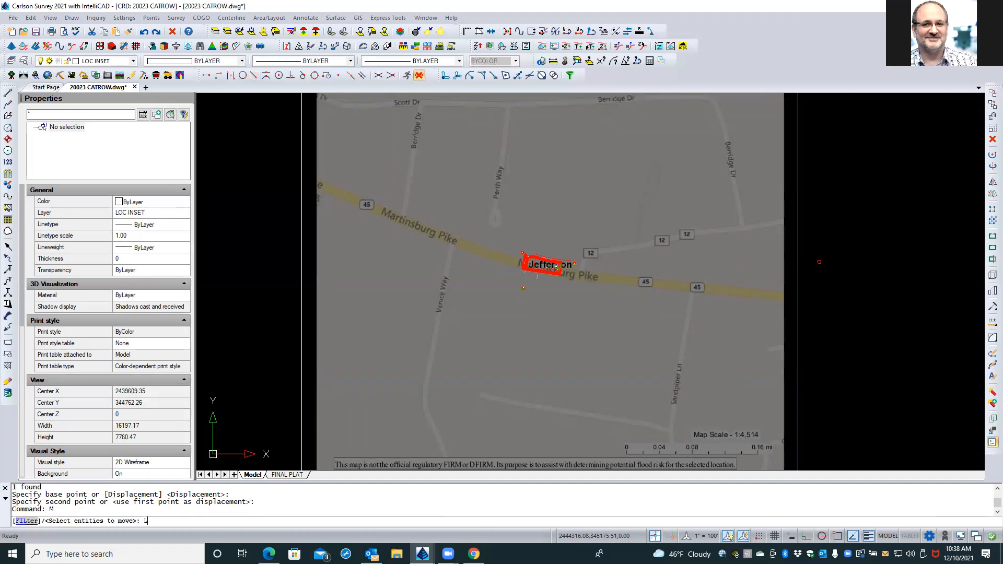
pyautogui.press('Return')
pyautogui.press('Return')
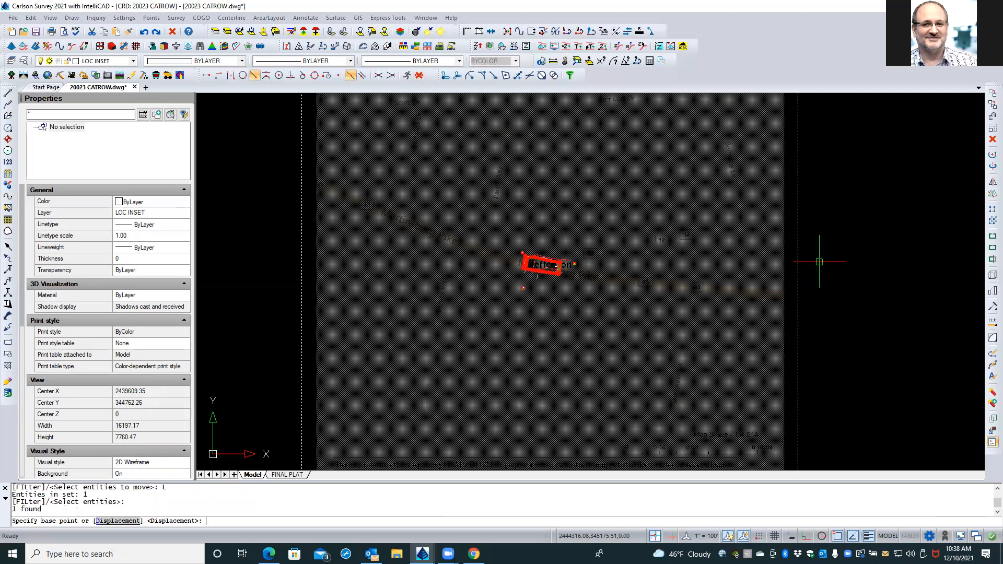
pyautogui.click(589, 262)
pyautogui.scroll(3, 589, 261)
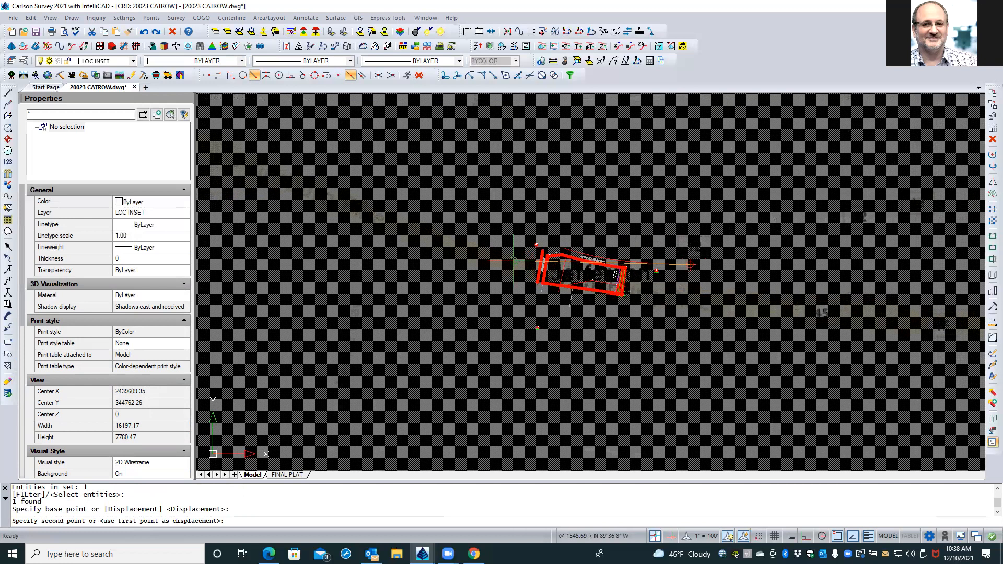
pyautogui.scroll(2, 513, 261)
pyautogui.keyDown('shift'); pyautogui.rightClick(513, 261); pyautogui.keyUp('shift')
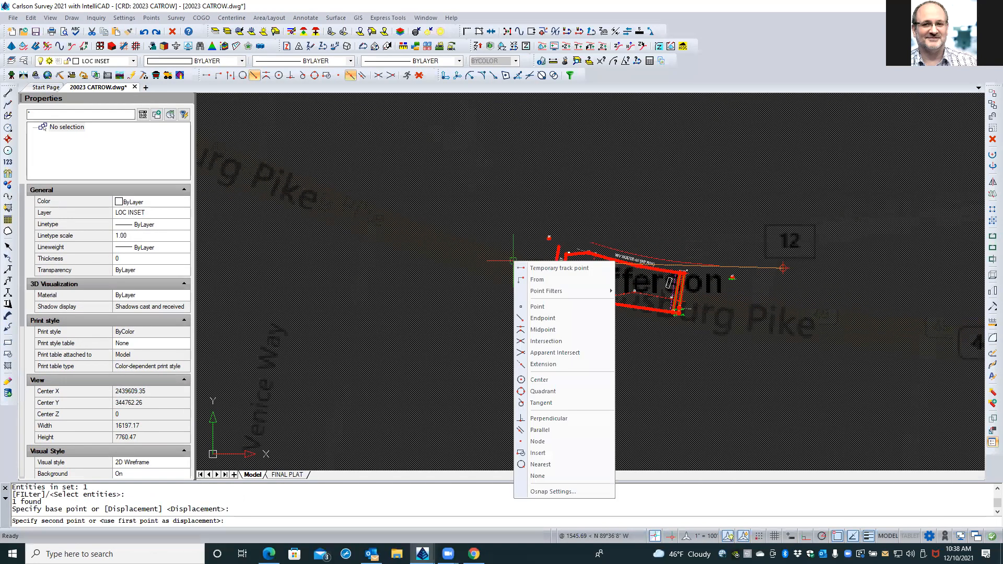
pyautogui.click(538, 476)
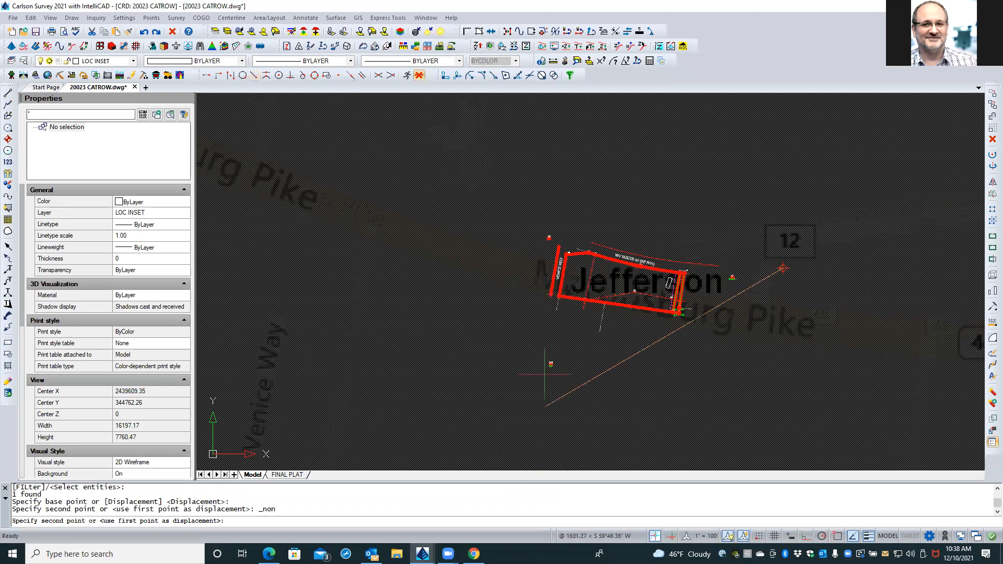
pyautogui.click(551, 269)
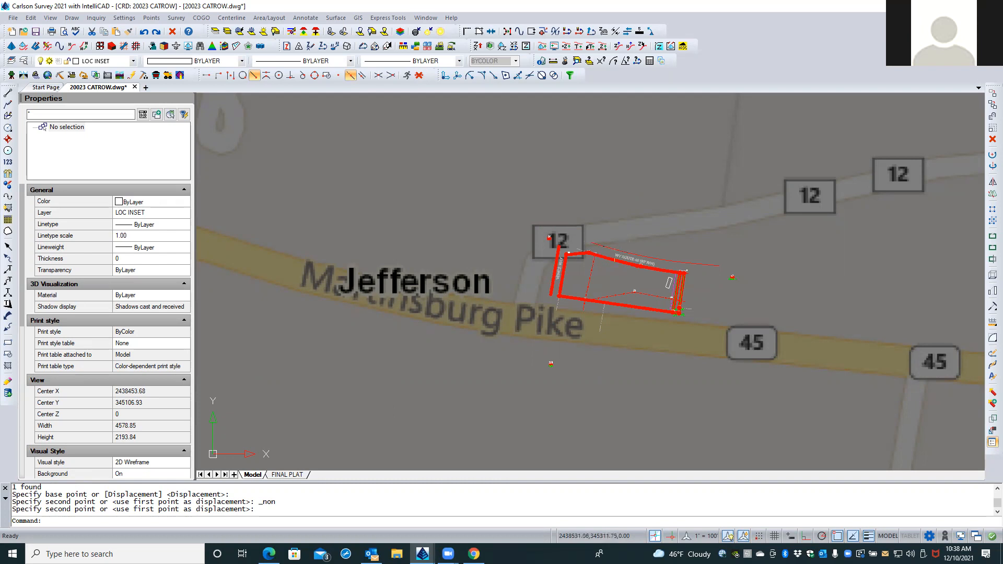
# Examine how the parcel's road lines and Venice Way label fit the roads on the underlying map.
pyautogui.scroll(2, 604, 246)
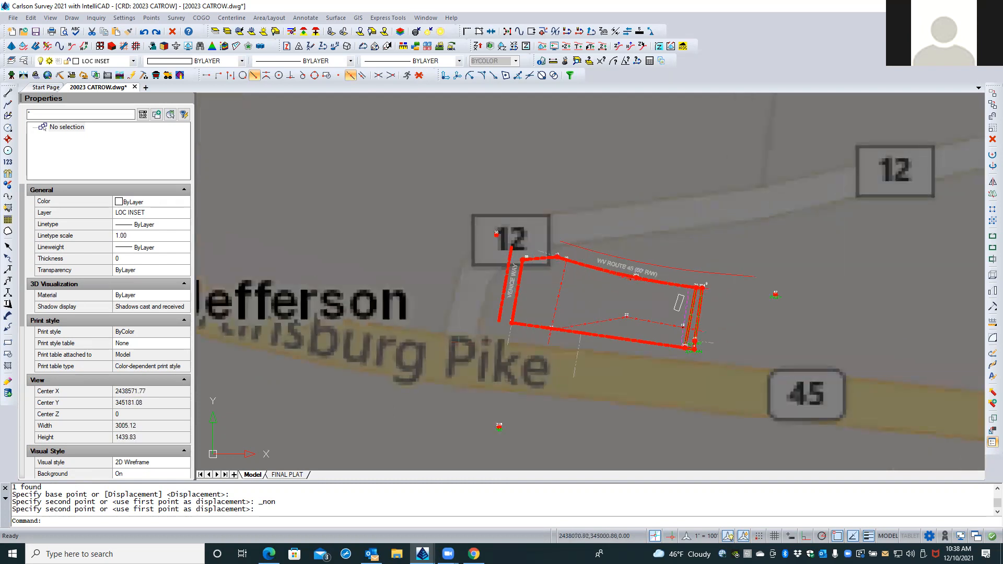
pyautogui.scroll(1, 645, 242)
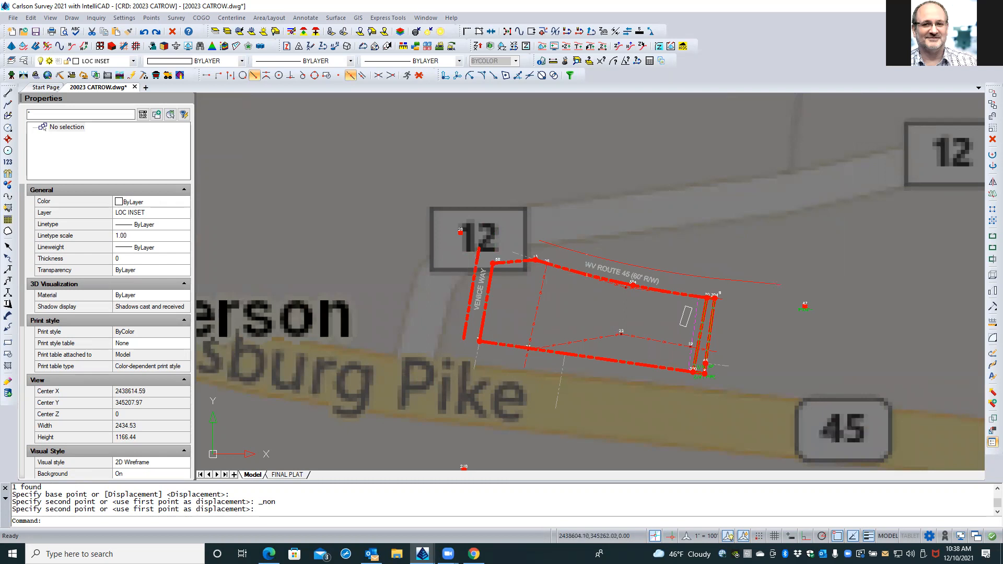
pyautogui.scroll(-4, 599, 254)
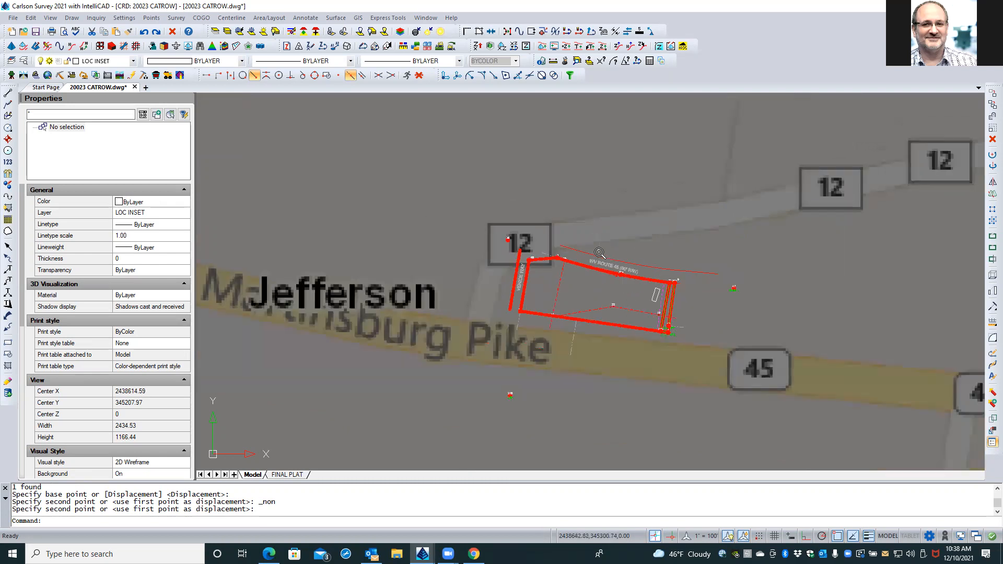
pyautogui.scroll(-2, 580, 251)
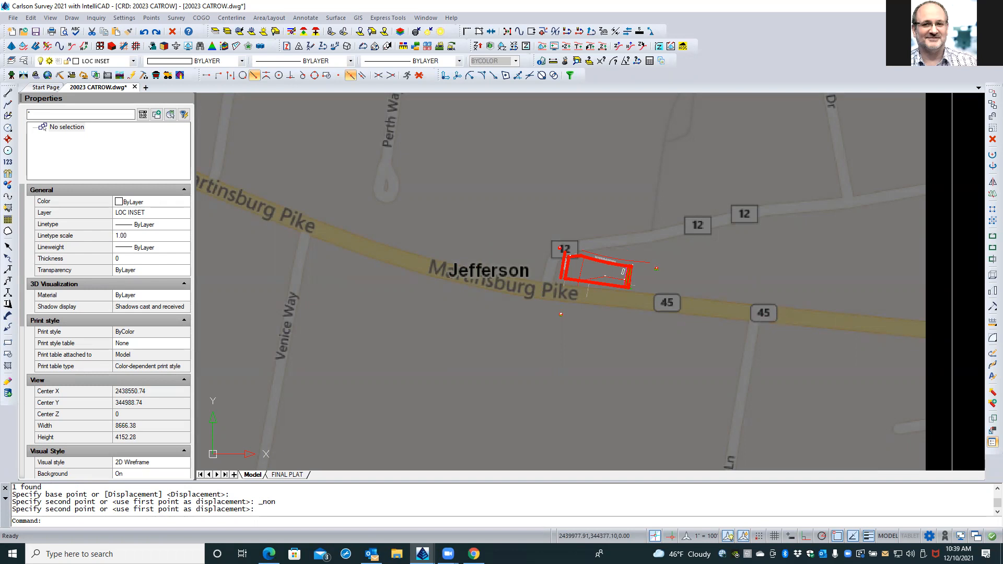
pyautogui.scroll(-1, 683, 330)
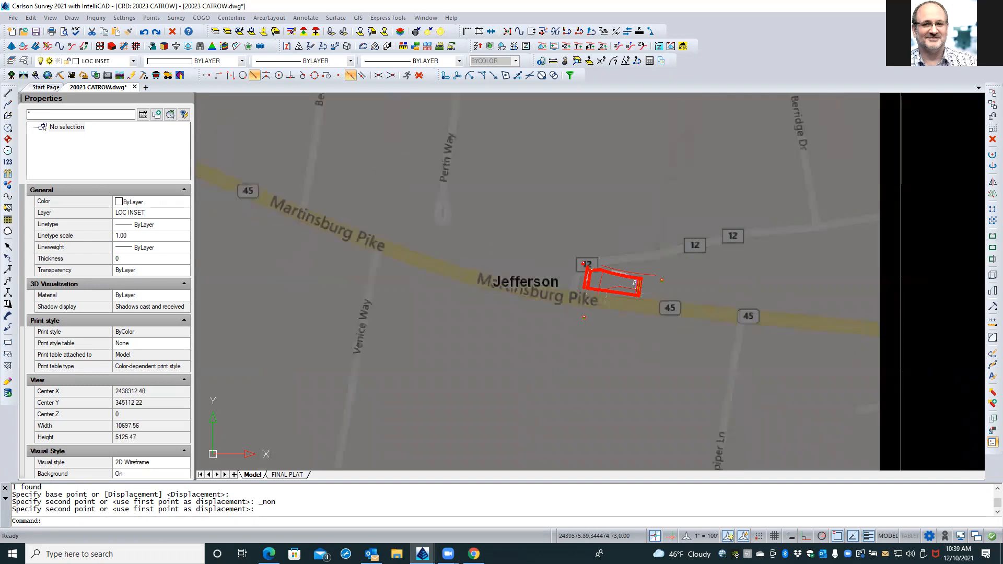
pyautogui.scroll(1, 650, 278)
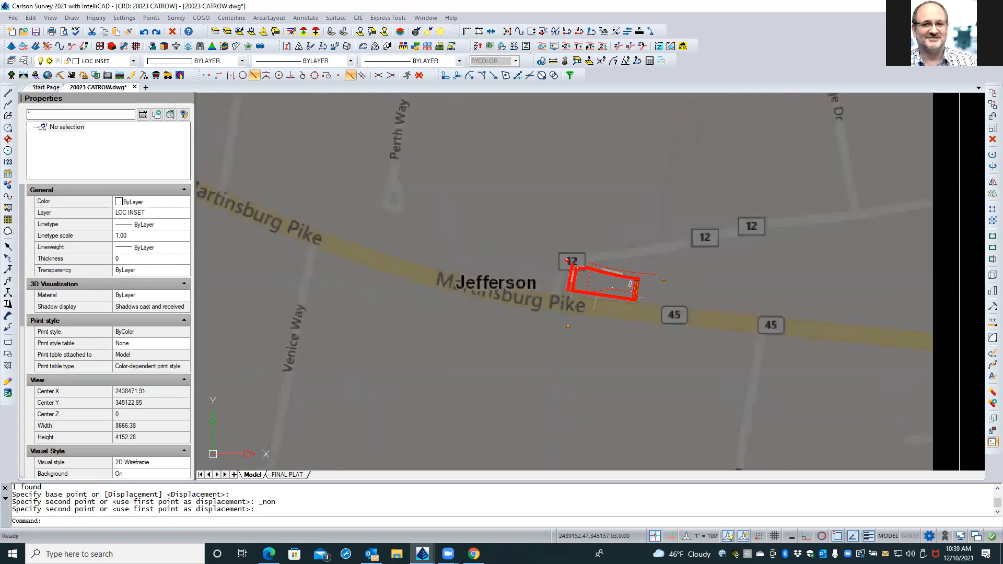
pyautogui.scroll(-1, 606, 282)
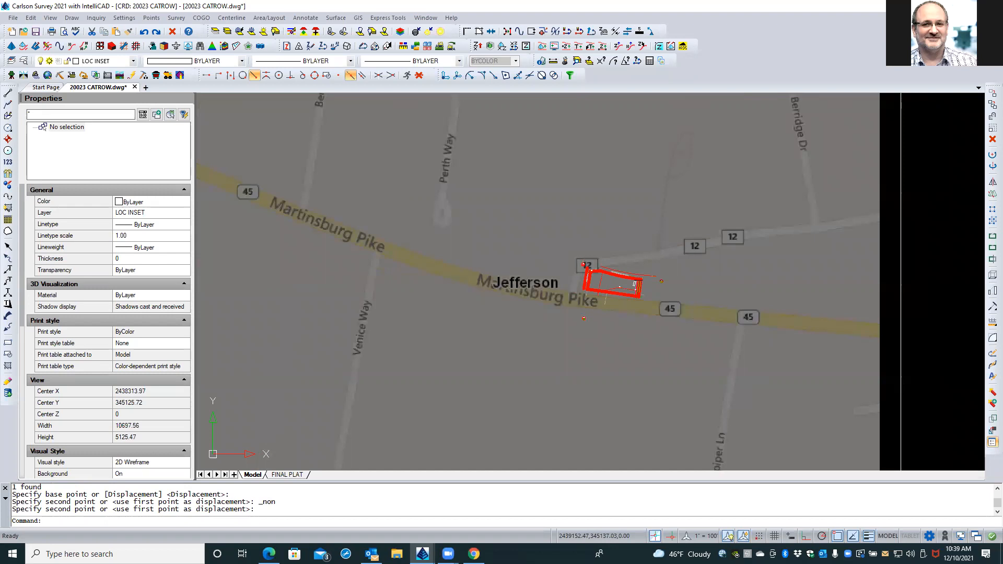
# Move the PDF underlay so the Martinsburg Pike and Venice Way junction meets the point at the red parcel's northwest corner, and check the fit.
pyautogui.click(901, 284)
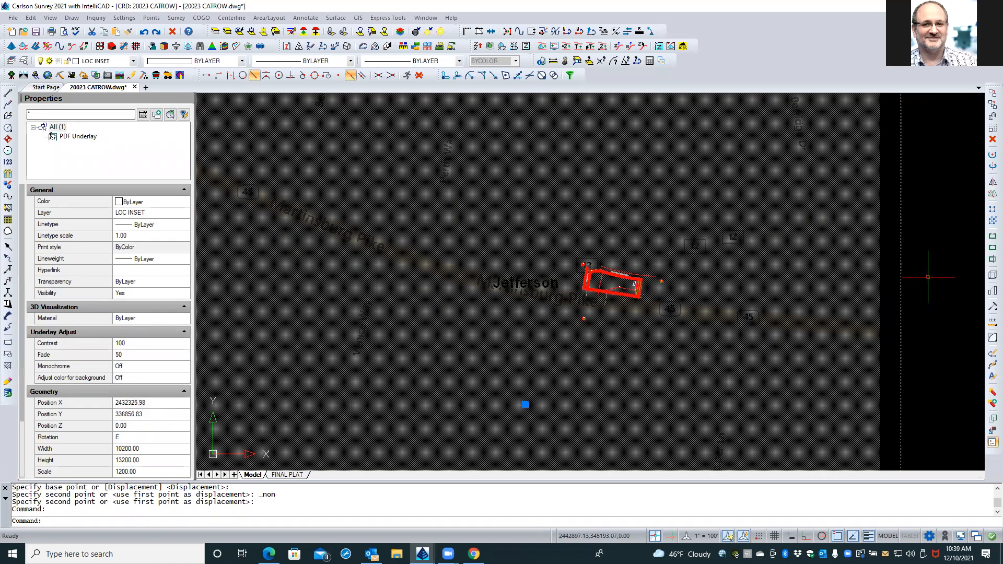
pyautogui.write('M')
pyautogui.press('Return')
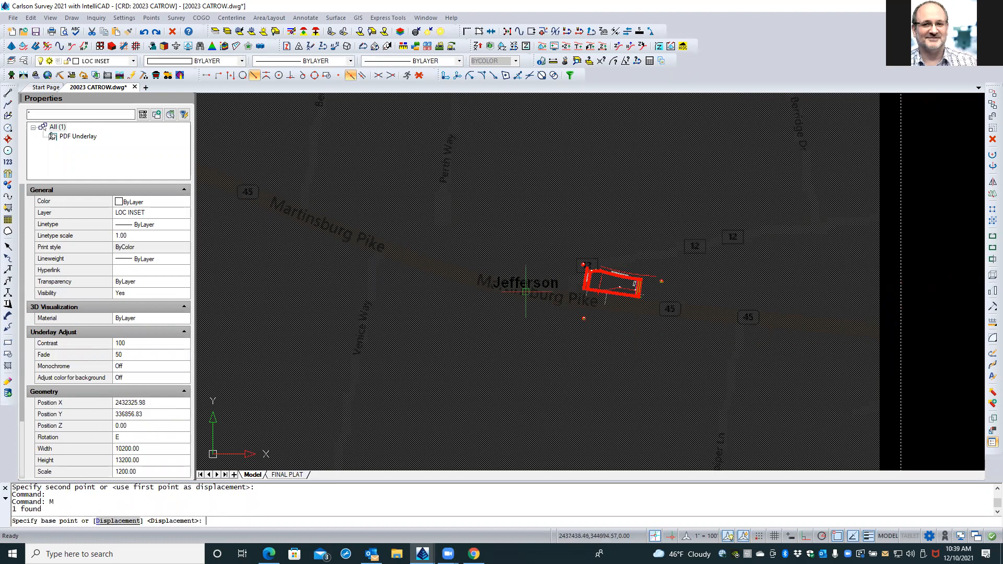
pyautogui.scroll(4, 377, 246)
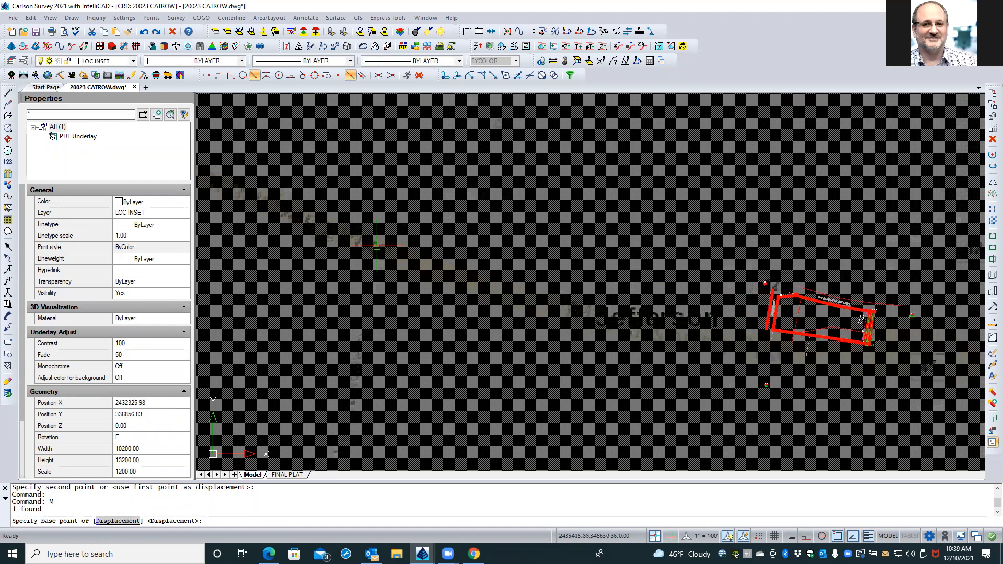
pyautogui.click(378, 252)
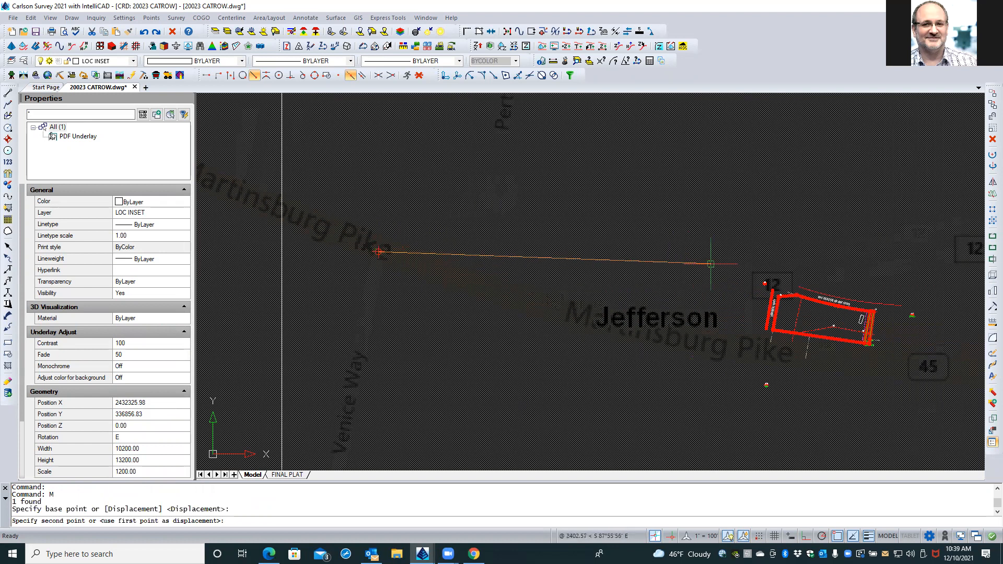
pyautogui.click(765, 283)
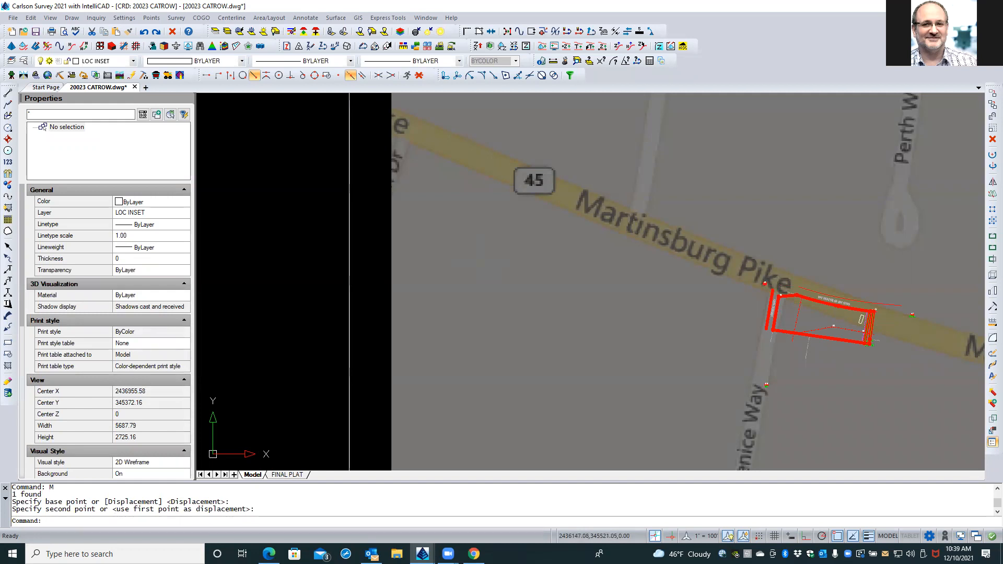
pyautogui.scroll(-3, 479, 262)
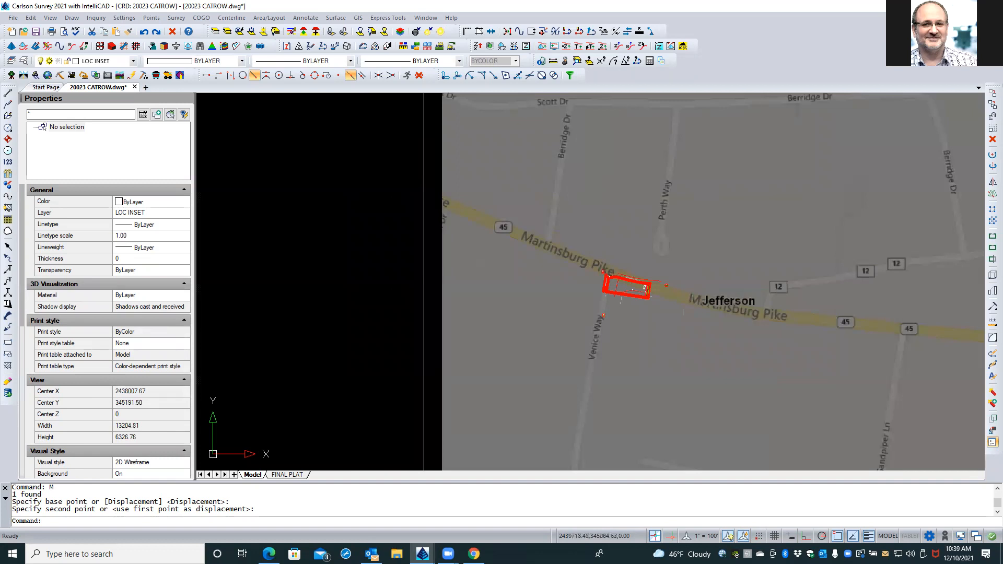
pyautogui.scroll(2, 694, 288)
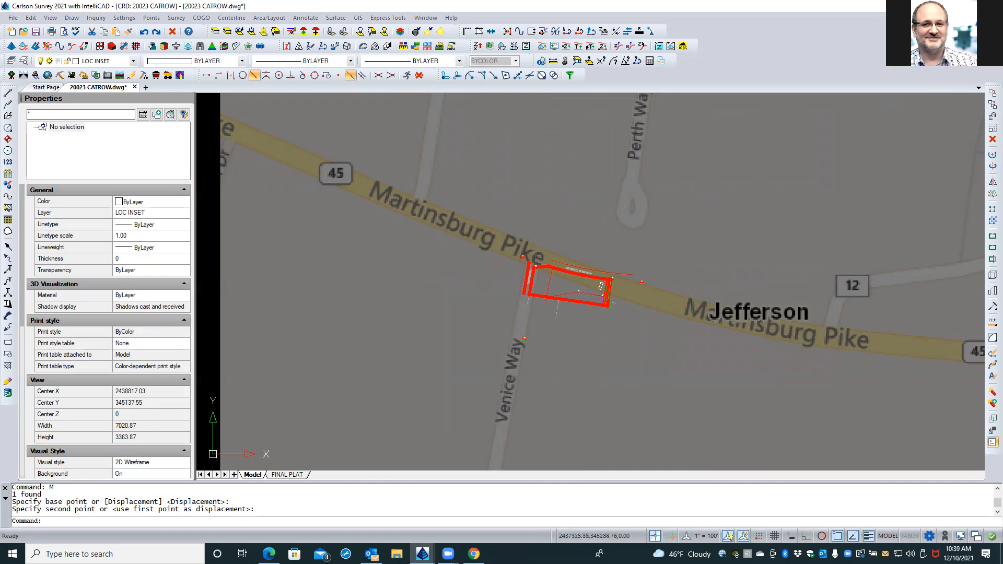
pyautogui.scroll(-2, 426, 267)
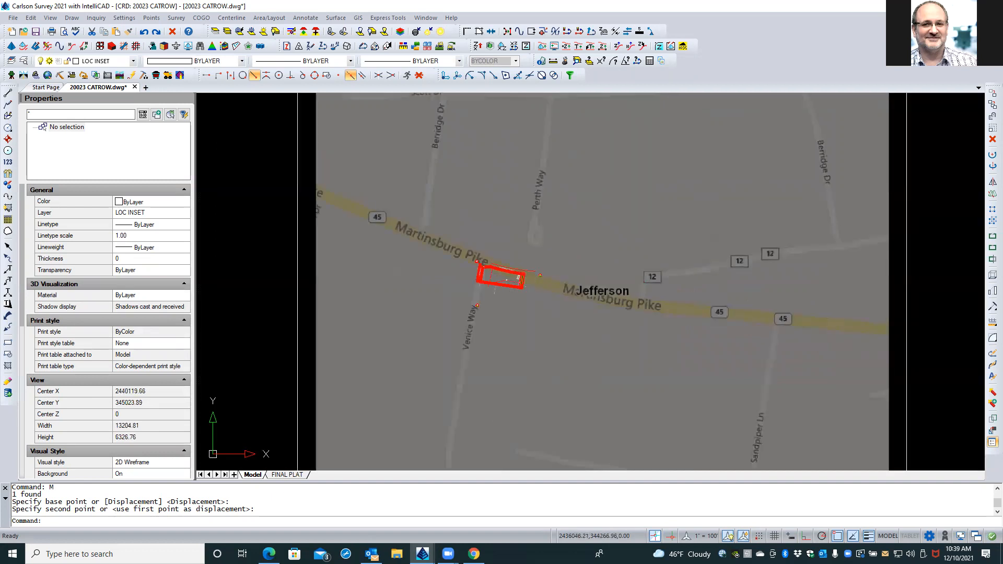
pyautogui.click(298, 346)
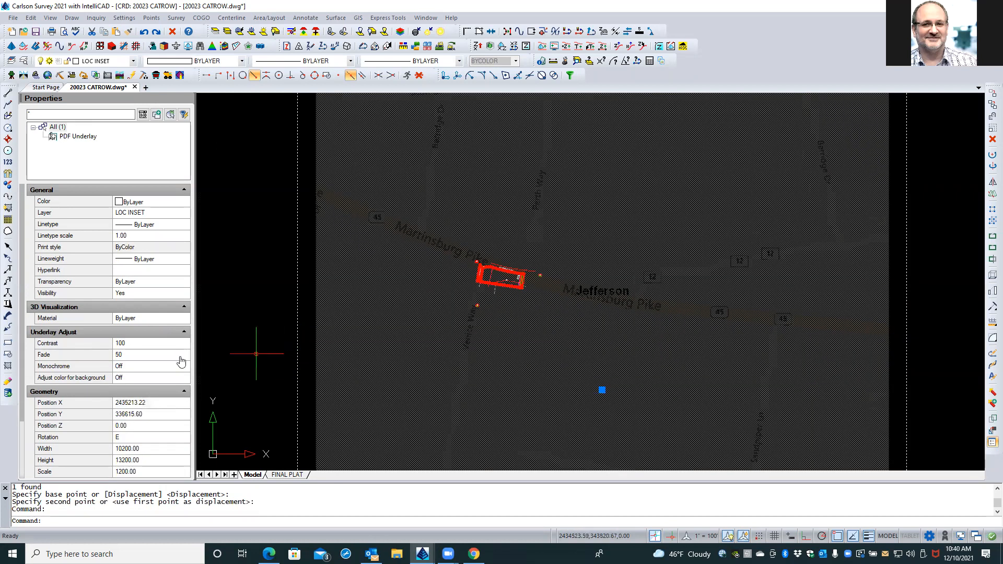
pyautogui.press('Escape')
pyautogui.press('Escape')
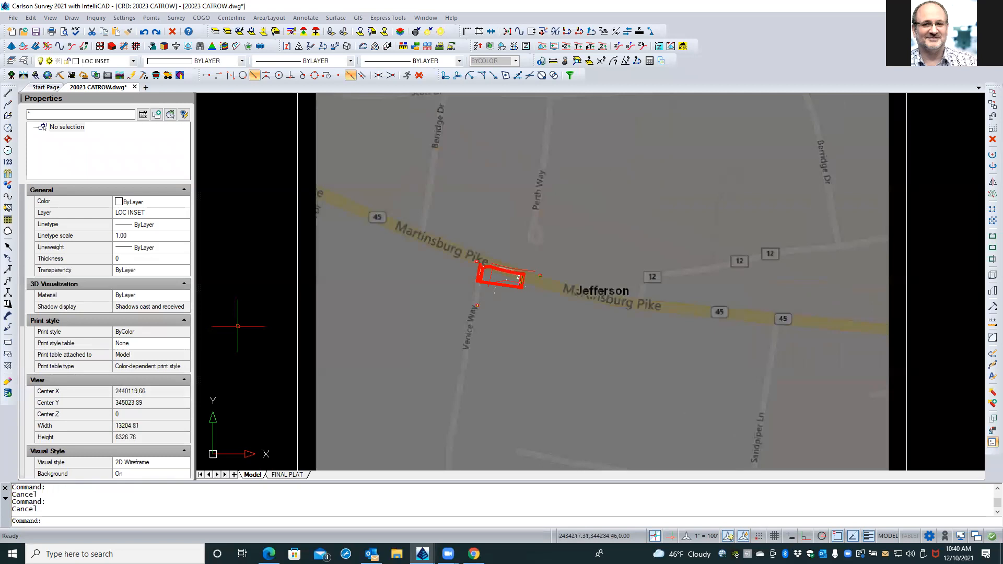
# Scale the last-placed PDF underlay by a factor of 0.5 about the Martinsburg Pike and Venice Way junction, and check the fit.
pyautogui.scroll(2, 487, 263)
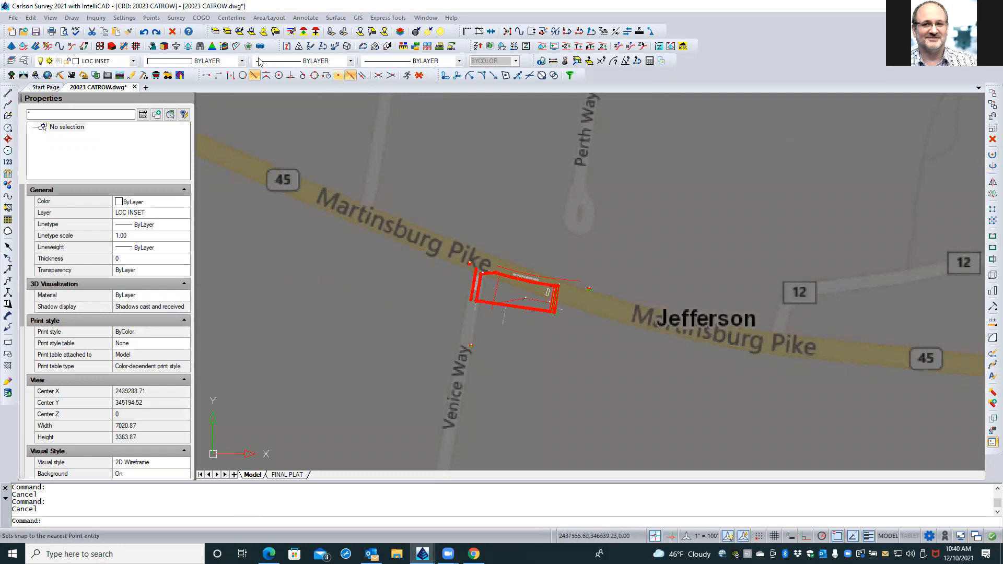
pyautogui.click(32, 18)
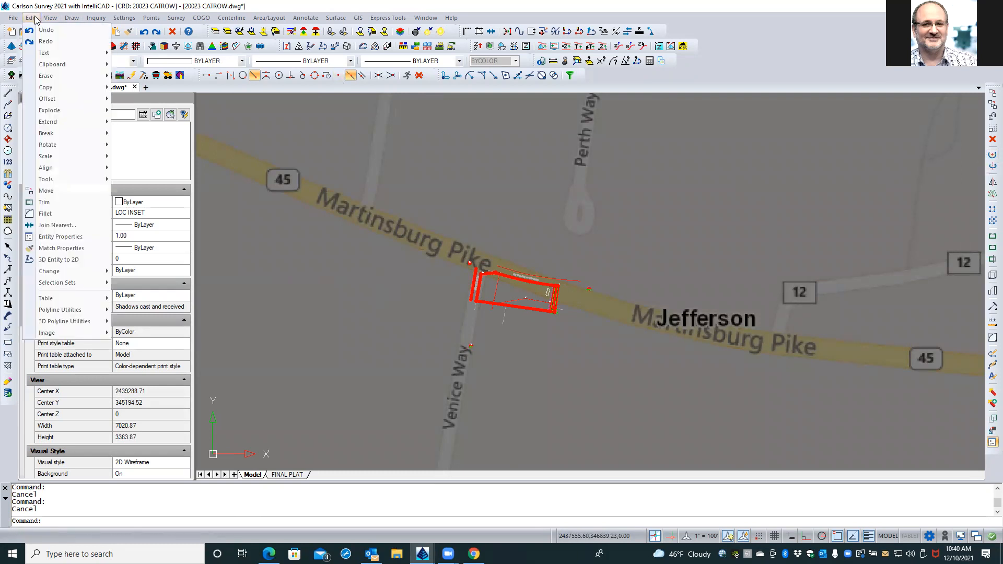
pyautogui.moveTo(69, 155)
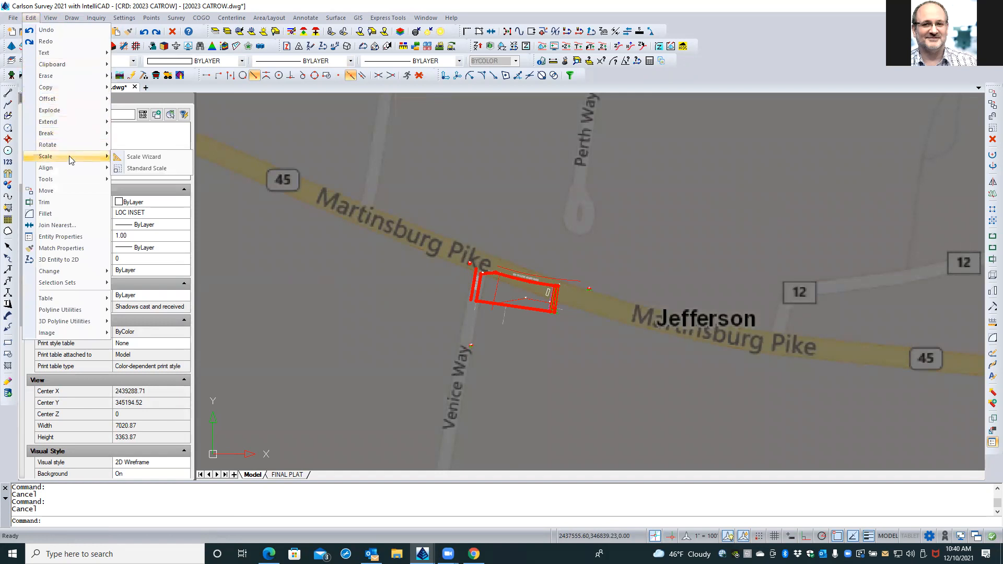
pyautogui.click(158, 169)
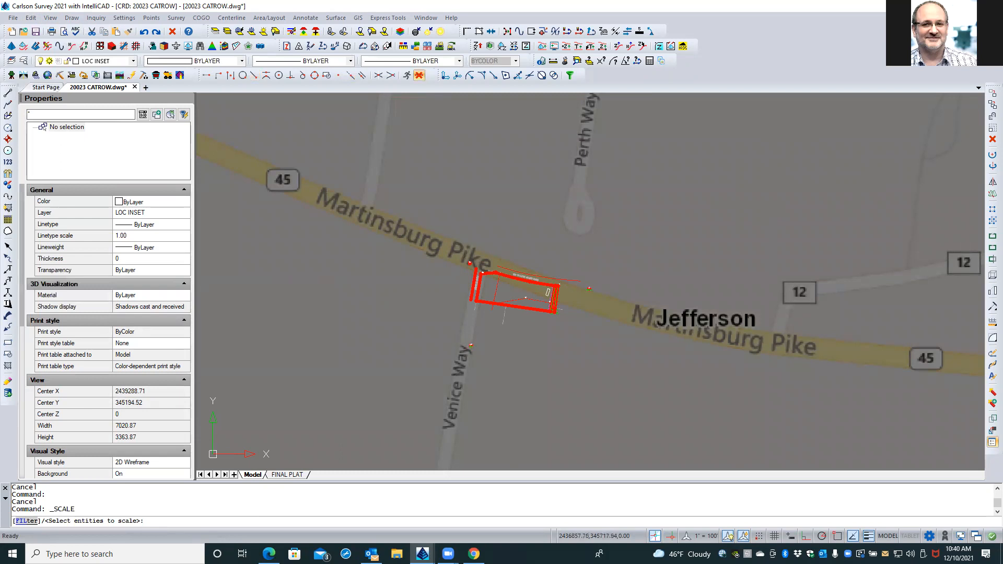
pyautogui.write('L')
pyautogui.press('Return')
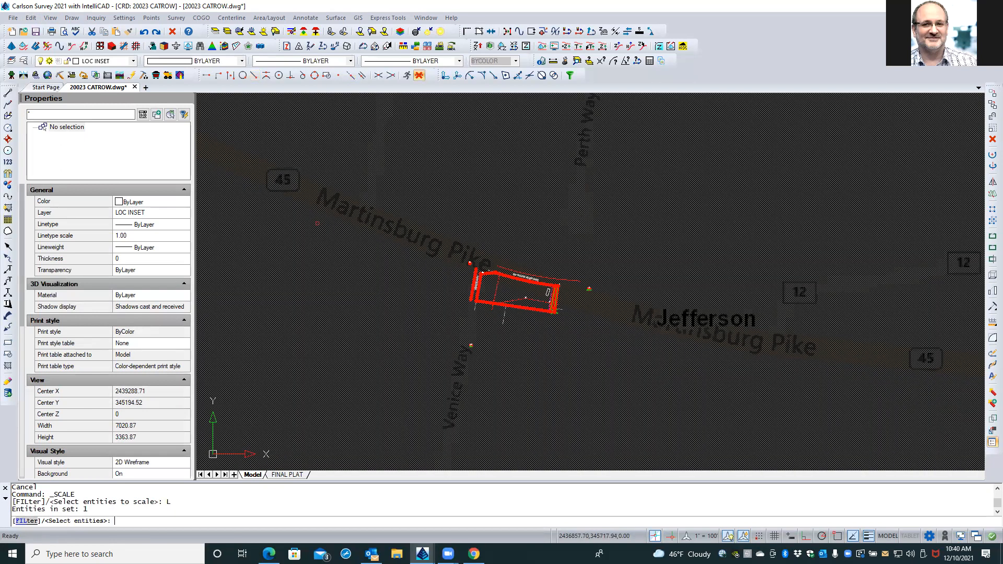
pyautogui.press('Return')
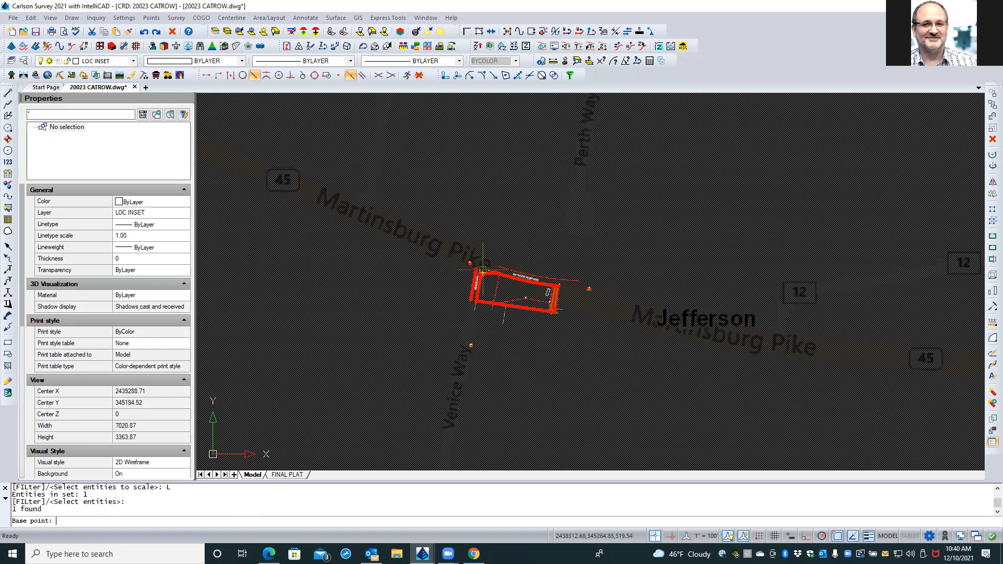
pyautogui.scroll(3, 481, 263)
pyautogui.scroll(2, 481, 263)
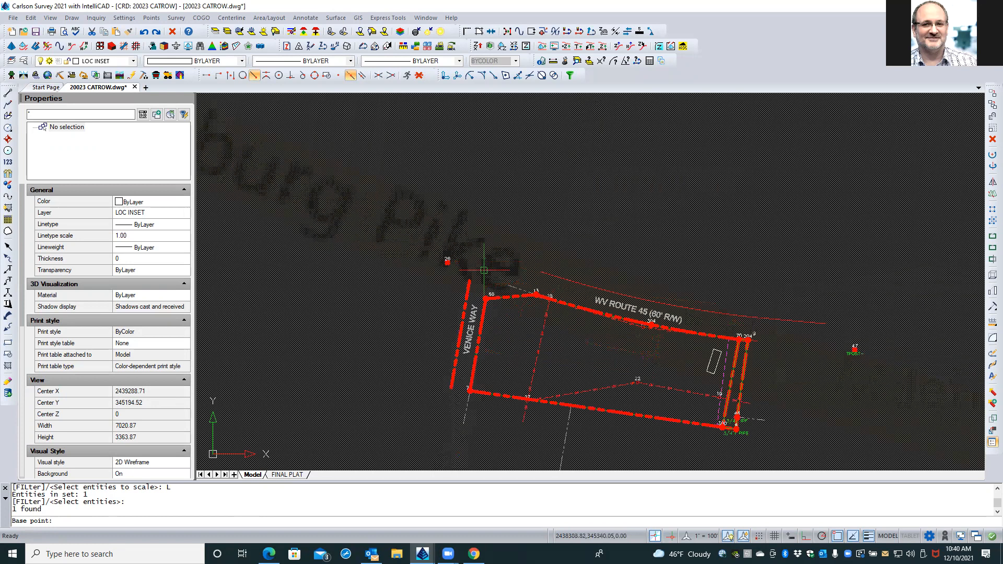
pyautogui.click(484, 270)
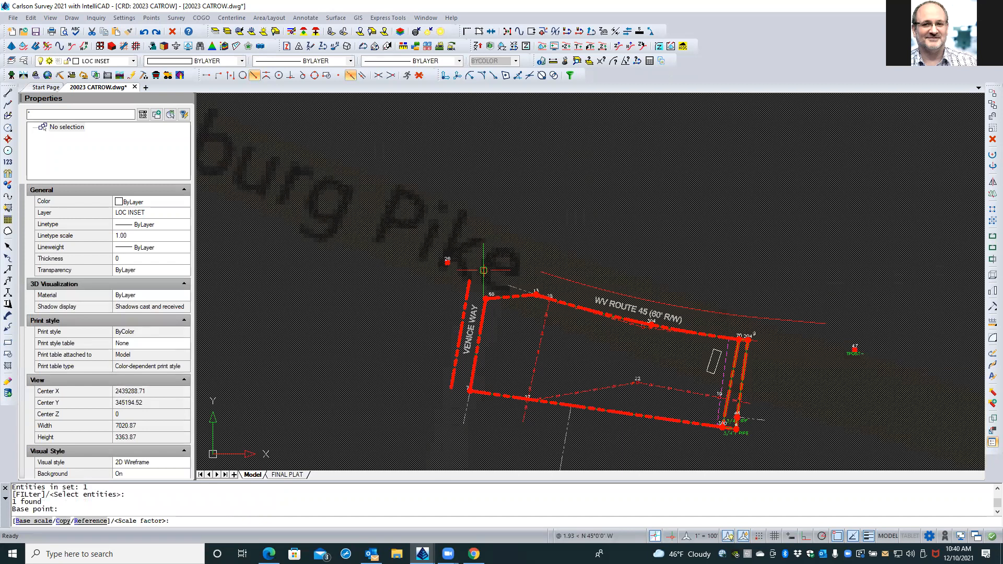
pyautogui.write('.5')
pyautogui.press('Return')
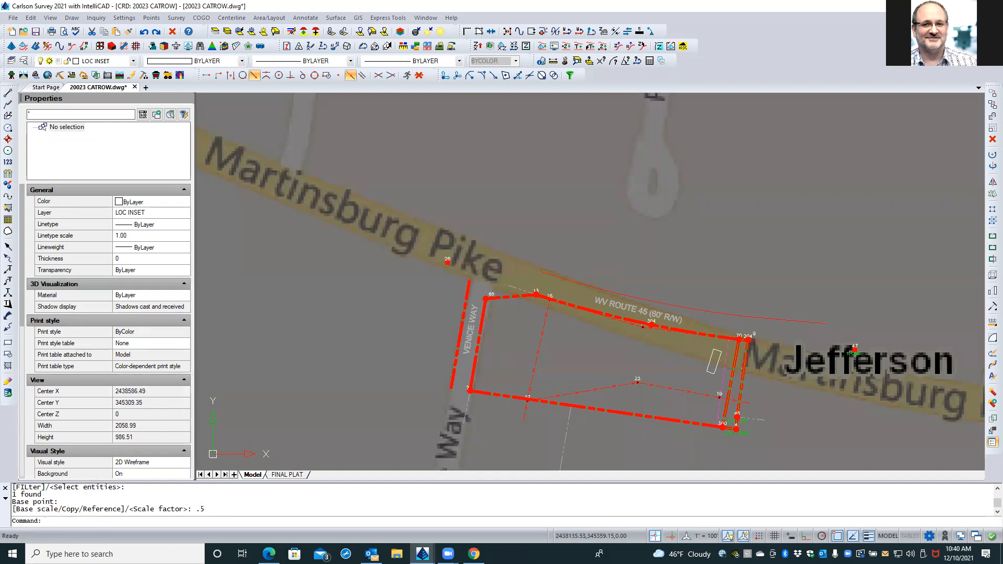
pyautogui.scroll(-2, 420, 264)
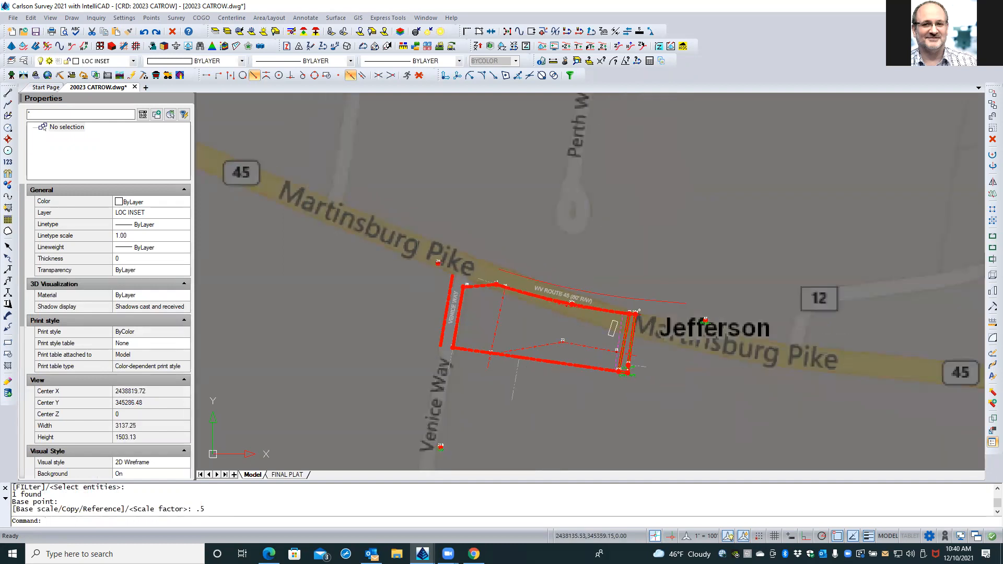
pyautogui.scroll(-1, 420, 264)
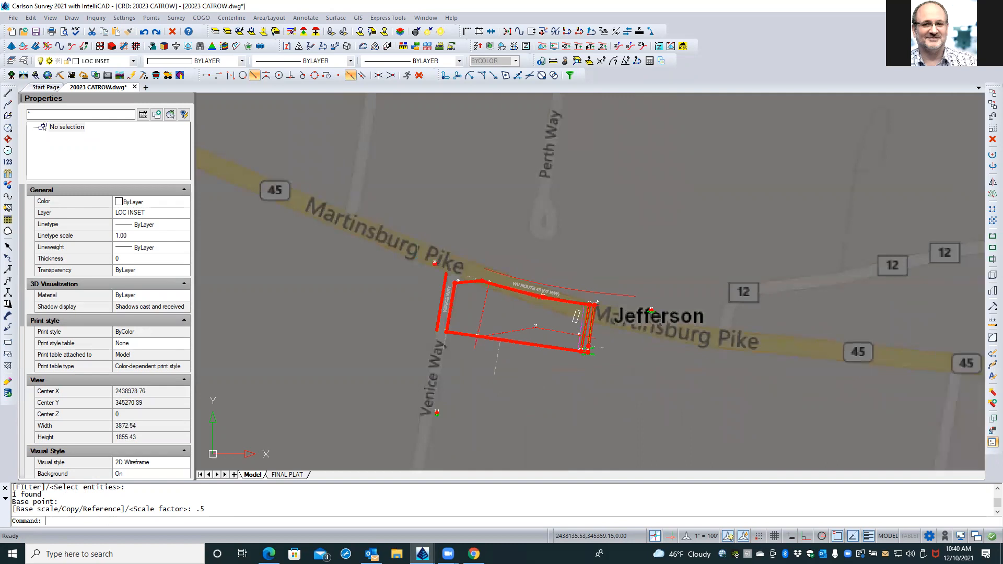
pyautogui.scroll(-1, 420, 265)
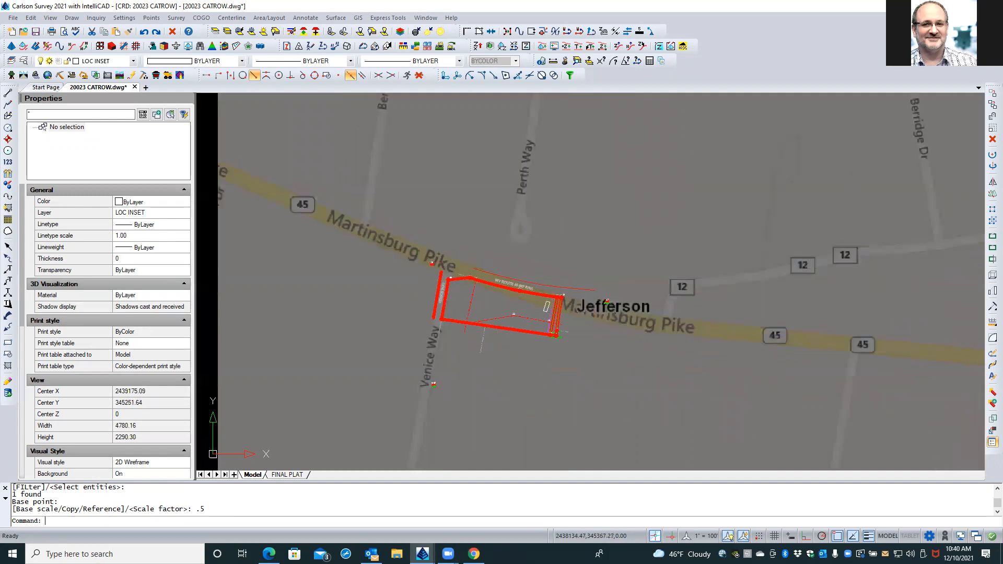
pyautogui.scroll(-2, 422, 265)
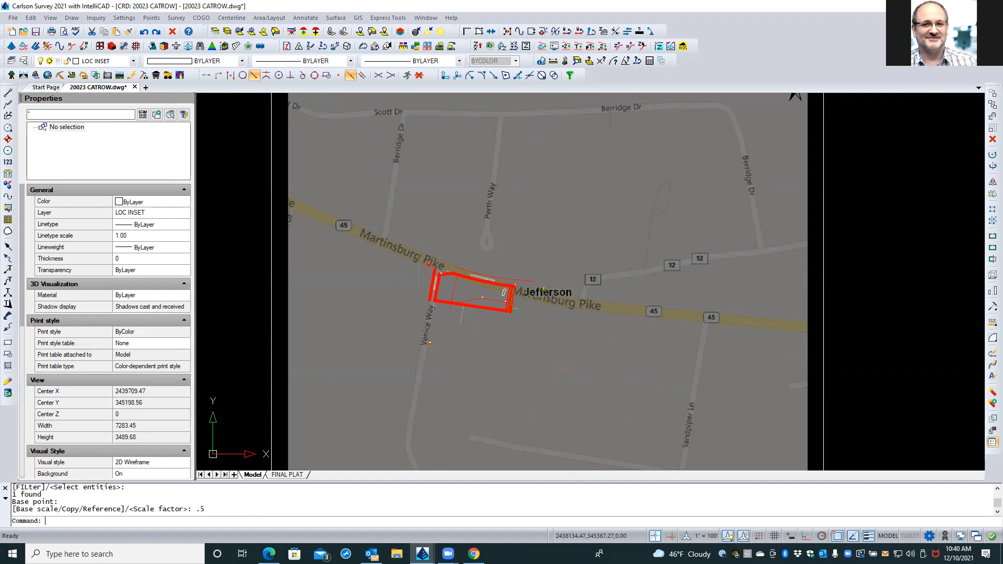
pyautogui.scroll(1, 471, 272)
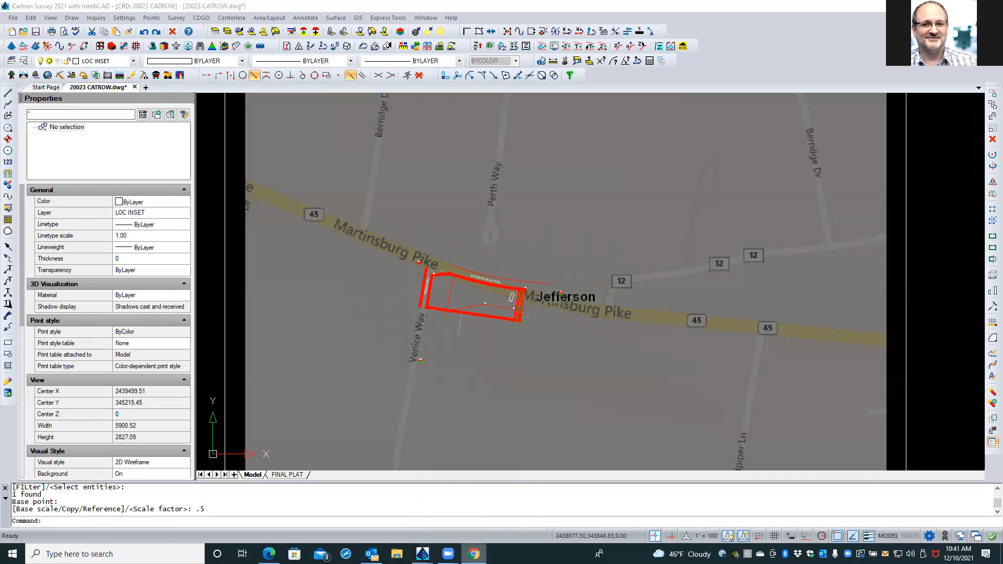
# Switch to the WV Flood Tool in Chrome and display the Parcels reference layer on the map.
pyautogui.click(474, 554)
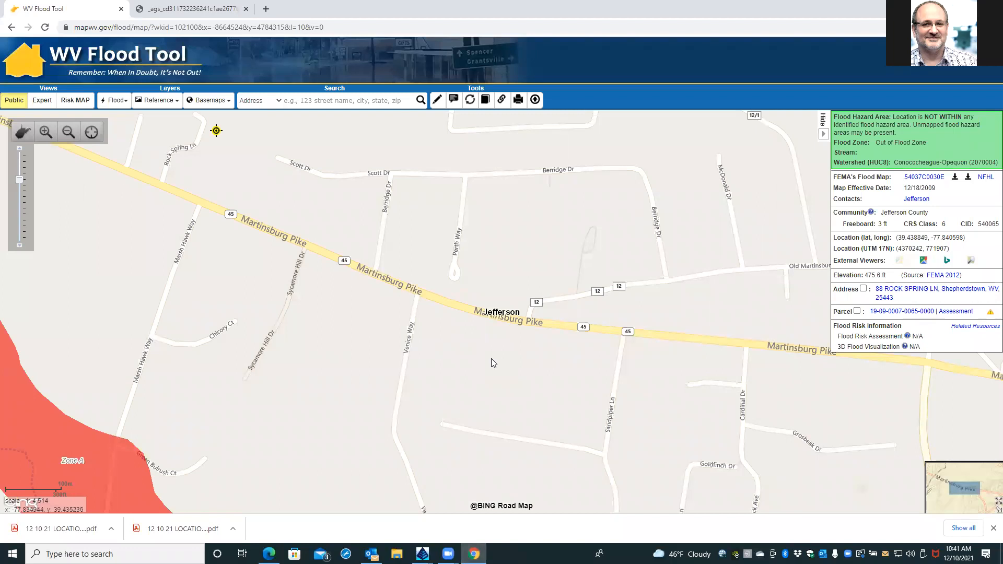
pyautogui.click(173, 101)
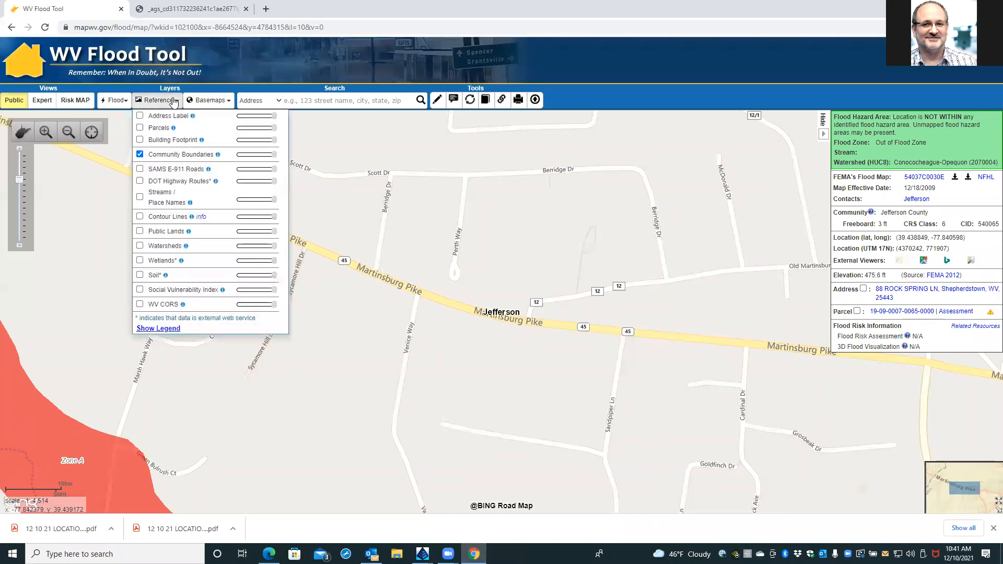
pyautogui.click(139, 128)
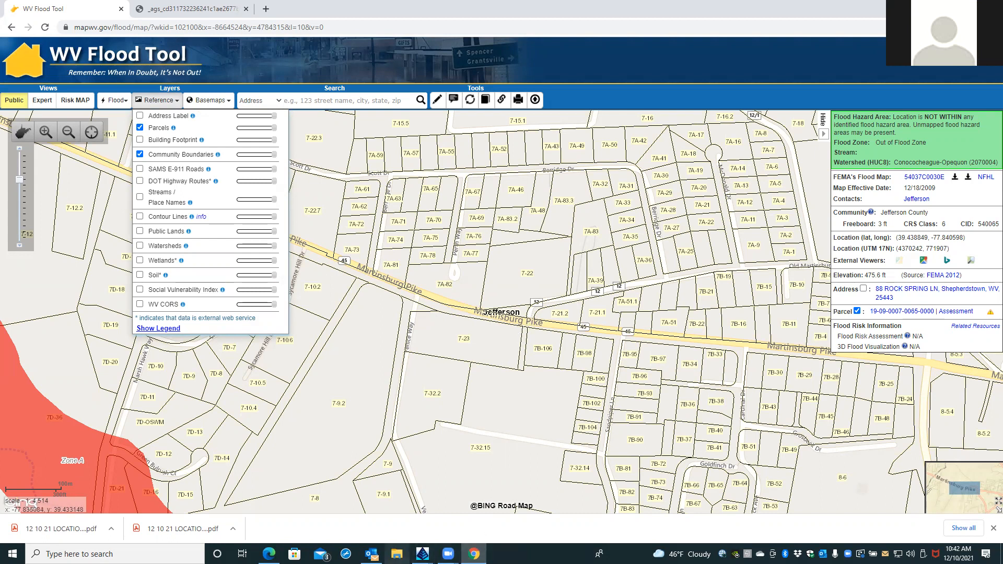
# Back in 20023 CATROW.dwg, reference-scale the PDF underlay from the Venice Way junction, fitting its route 12 junction to the parcel's northeast corner.
pyautogui.moveTo(423, 554)
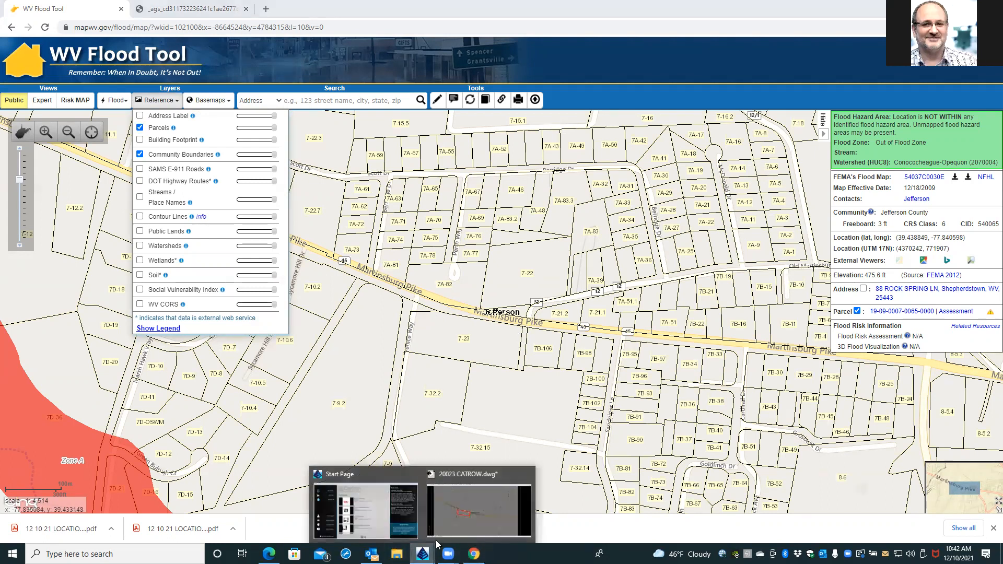
pyautogui.hotkey('alt', 'Tab')
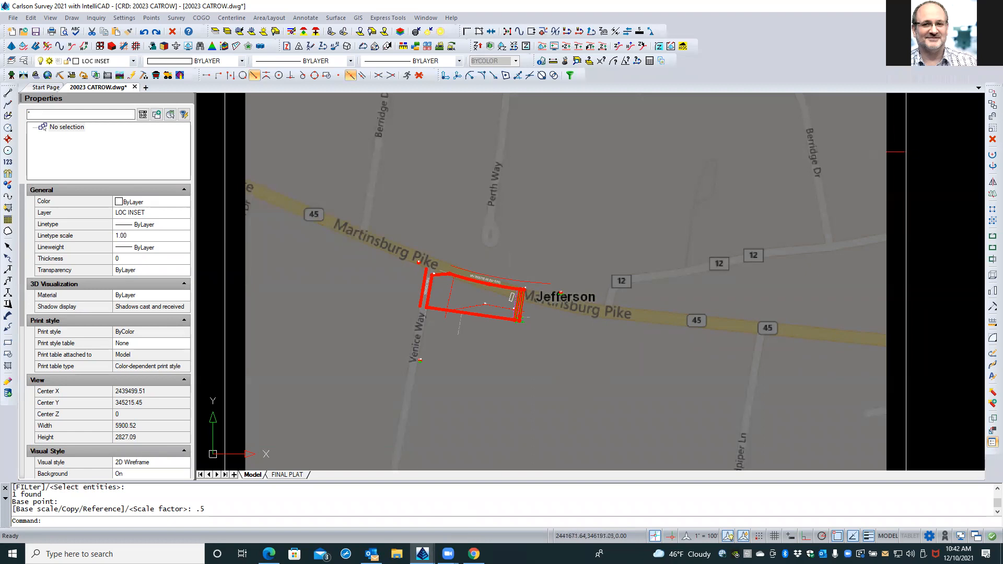
pyautogui.click(907, 169)
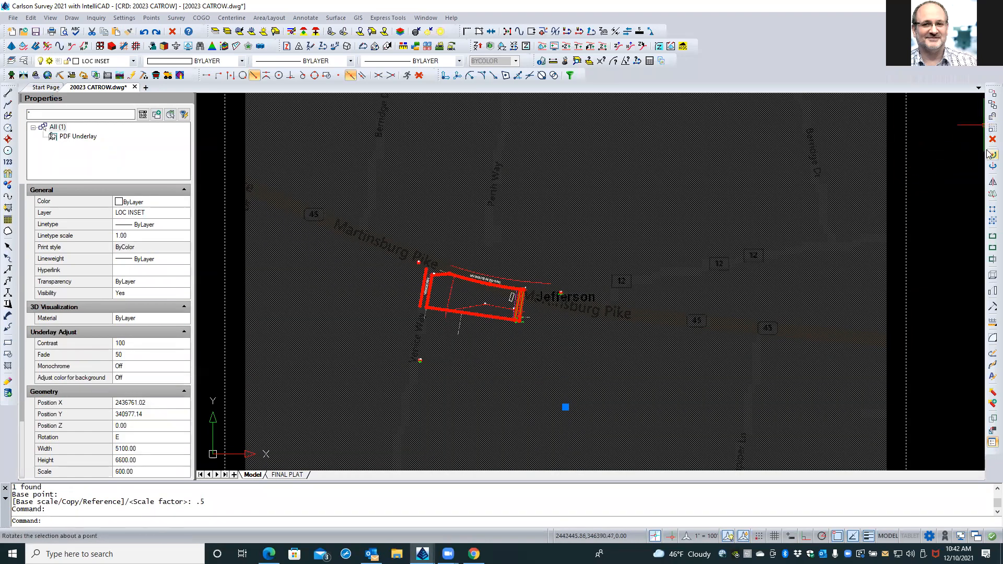
pyautogui.click(991, 129)
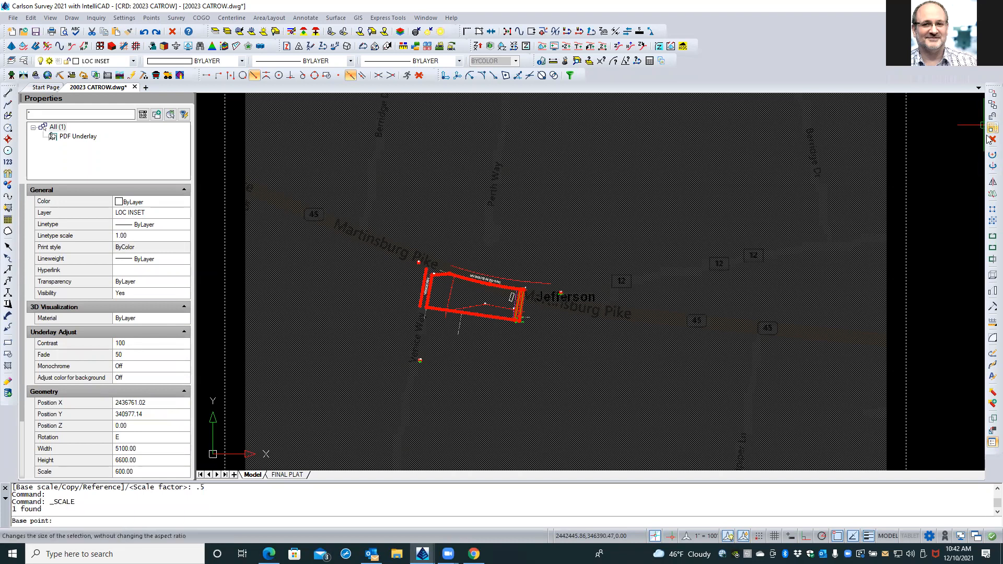
pyautogui.click(433, 266)
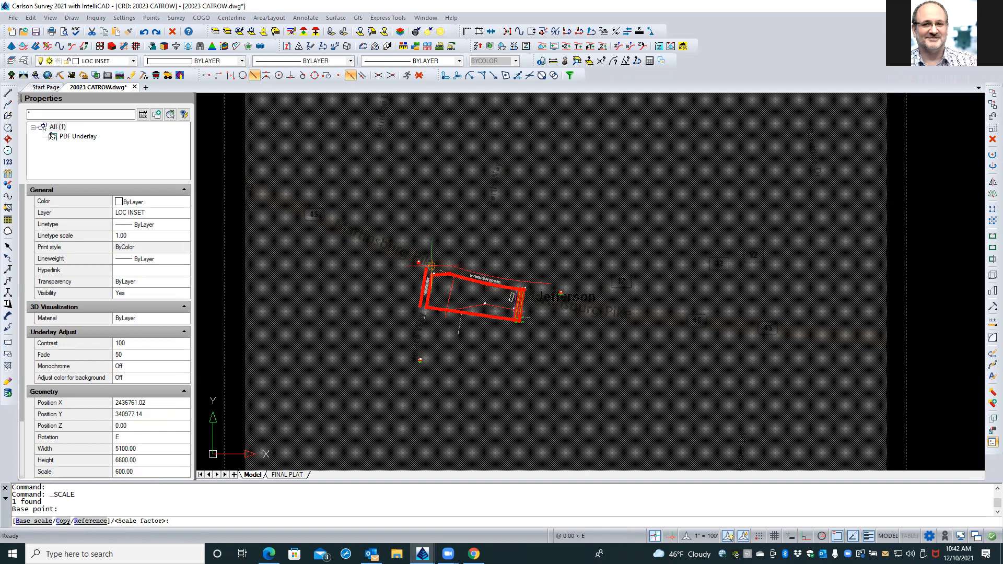
pyautogui.write('R')
pyautogui.press('Return')
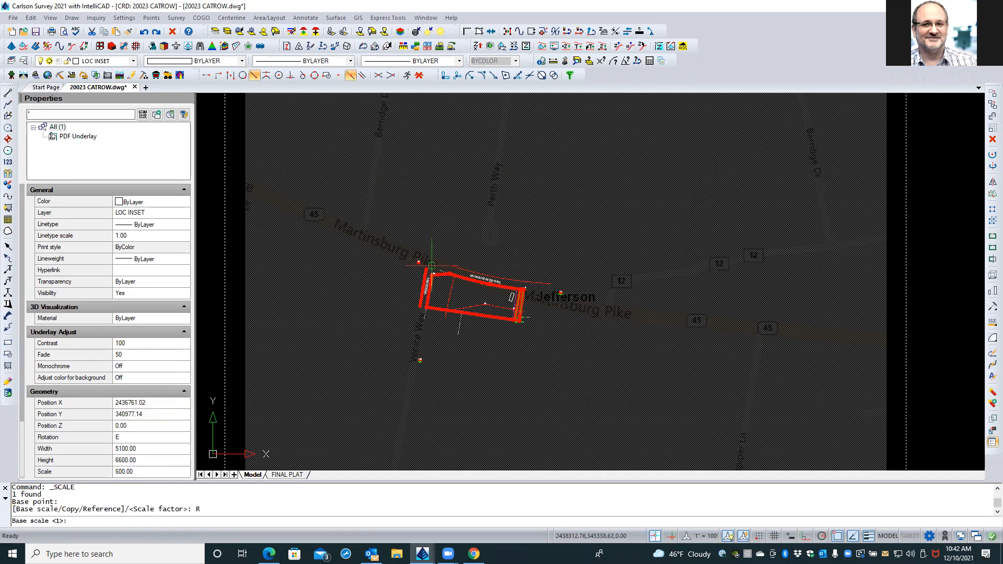
pyautogui.click(431, 265)
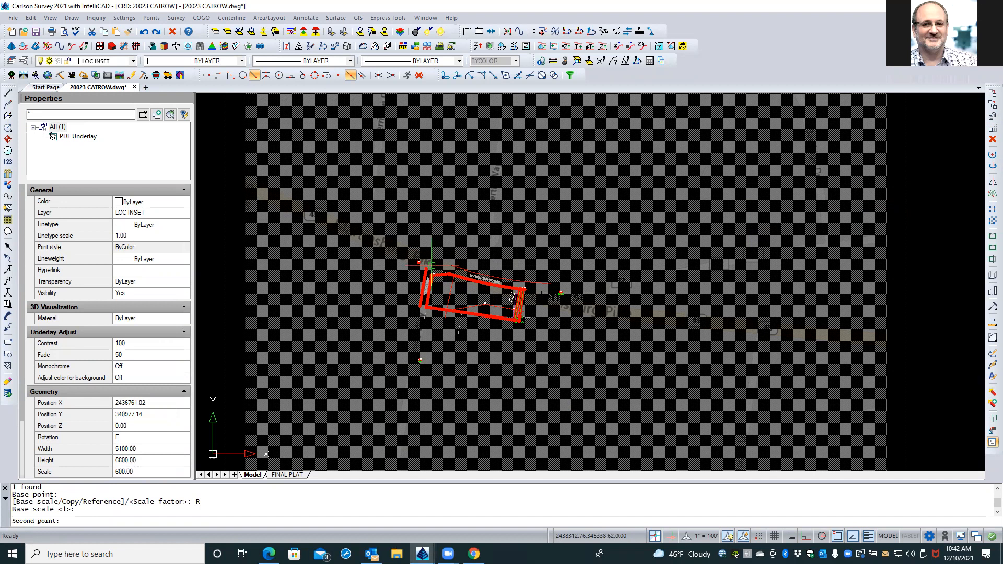
pyautogui.click(609, 310)
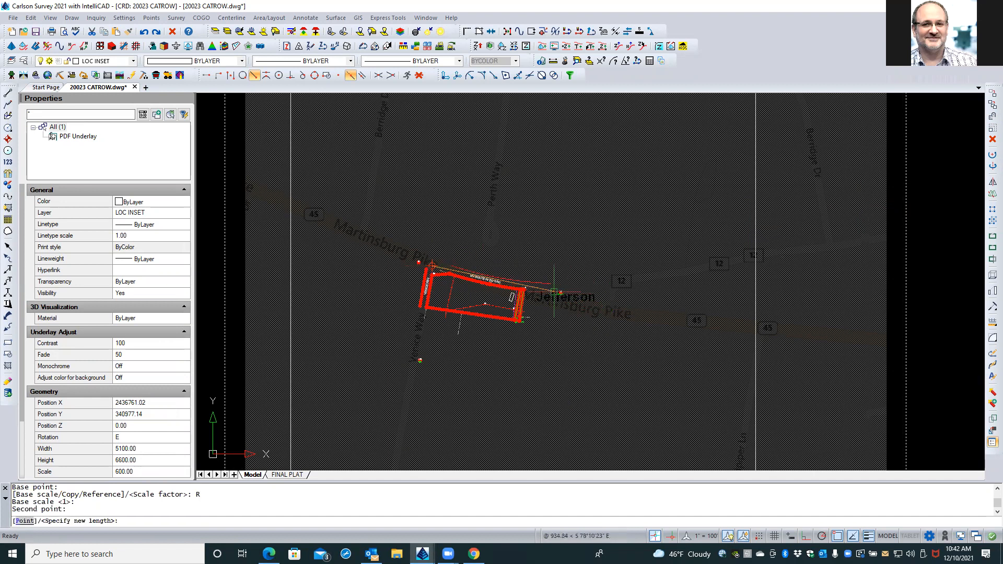
pyautogui.click(523, 289)
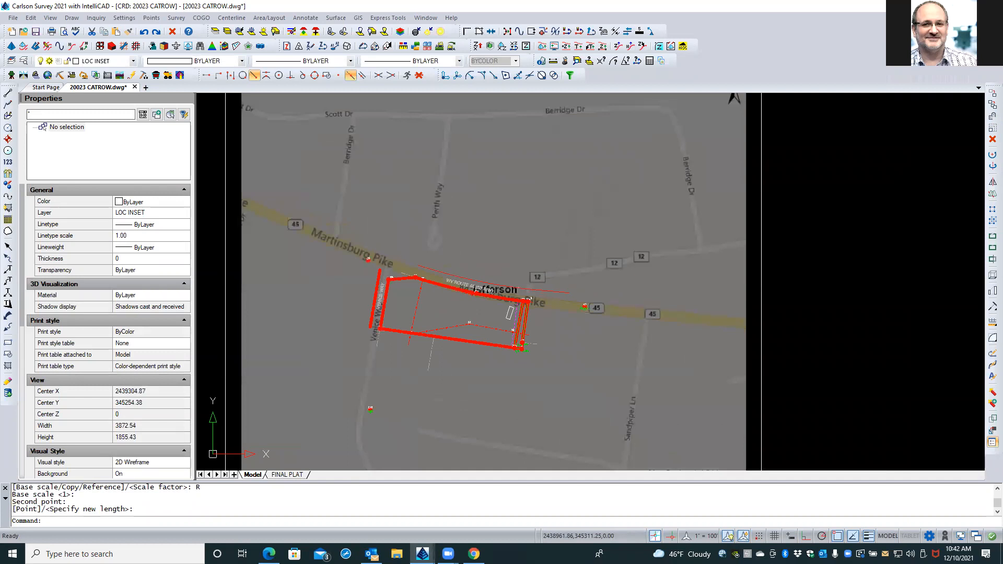
pyautogui.scroll(2, 515, 271)
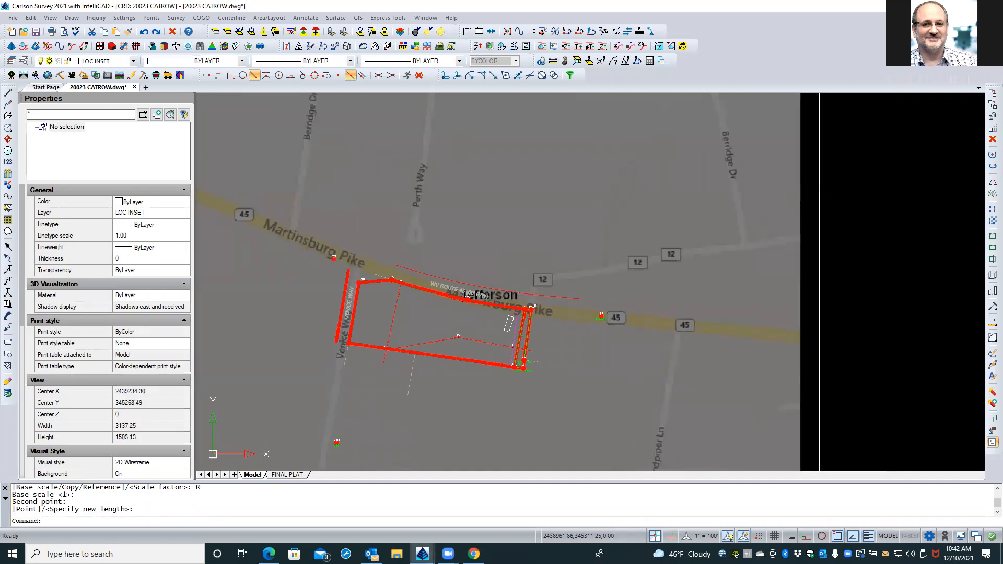
pyautogui.scroll(1, 518, 265)
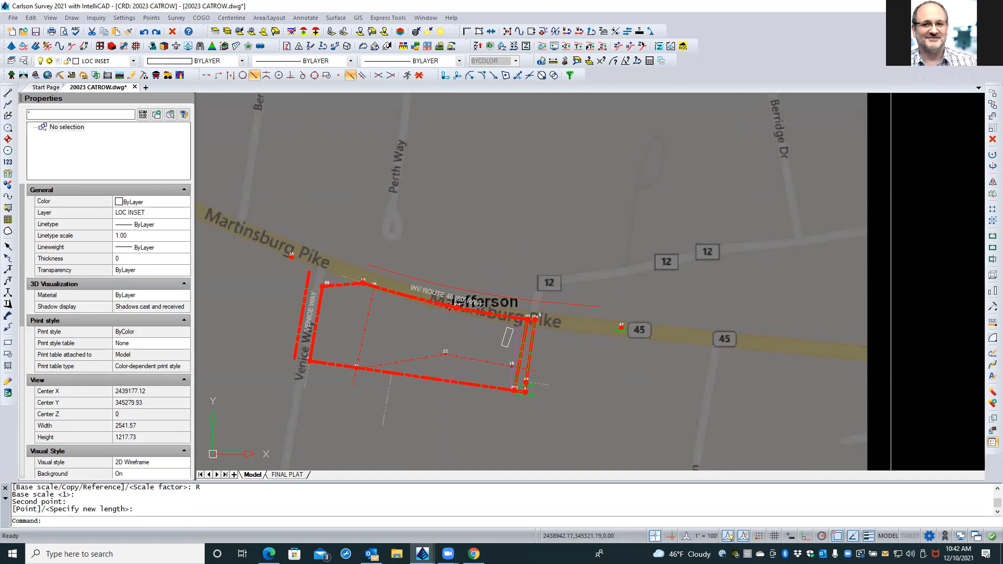
pyautogui.scroll(-3, 538, 270)
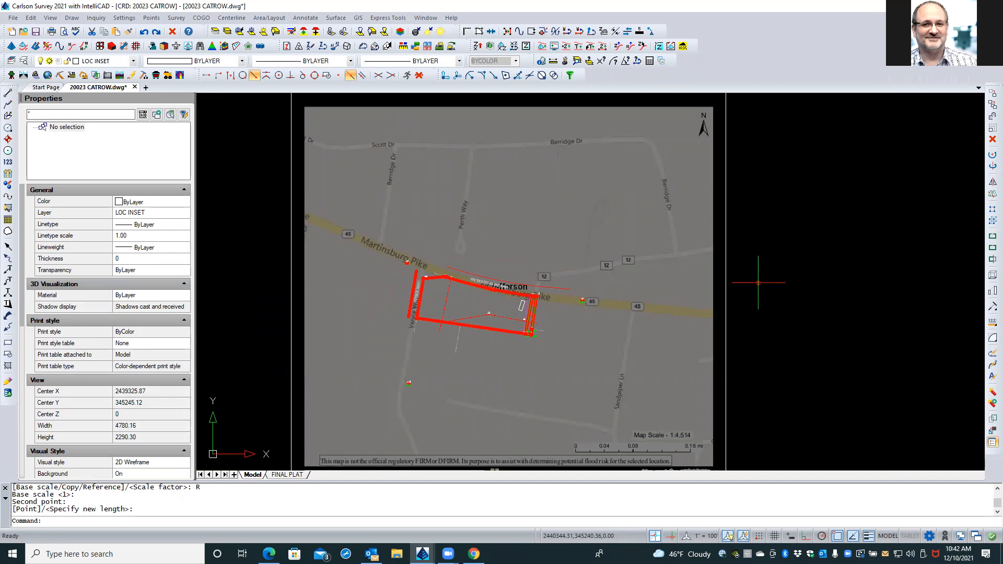
# Set the location inset PDF underlay's scale to 300 and clear the selection.
pyautogui.click(725, 273)
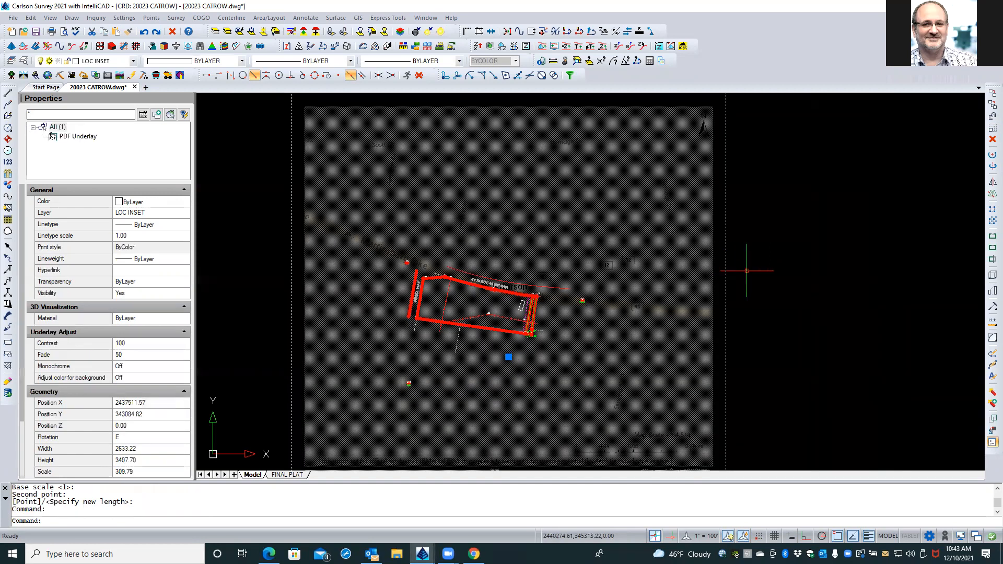
pyautogui.click(144, 472)
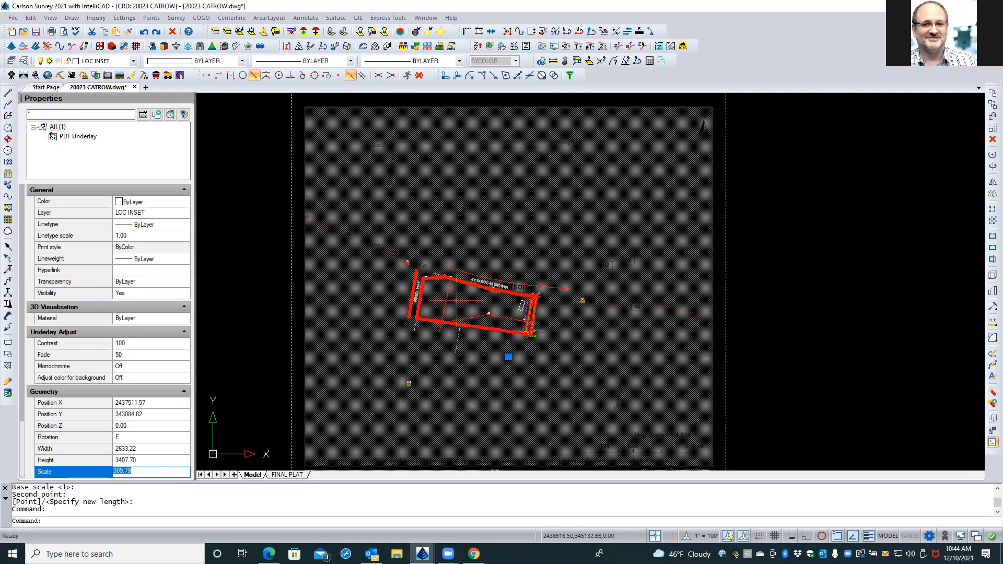
pyautogui.scroll(1, 456, 301)
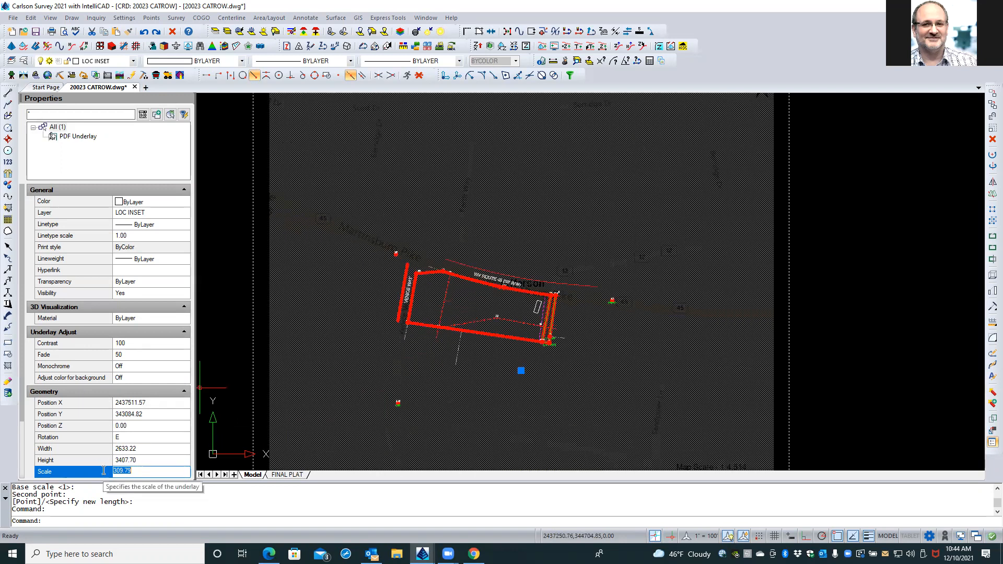
pyautogui.write('300')
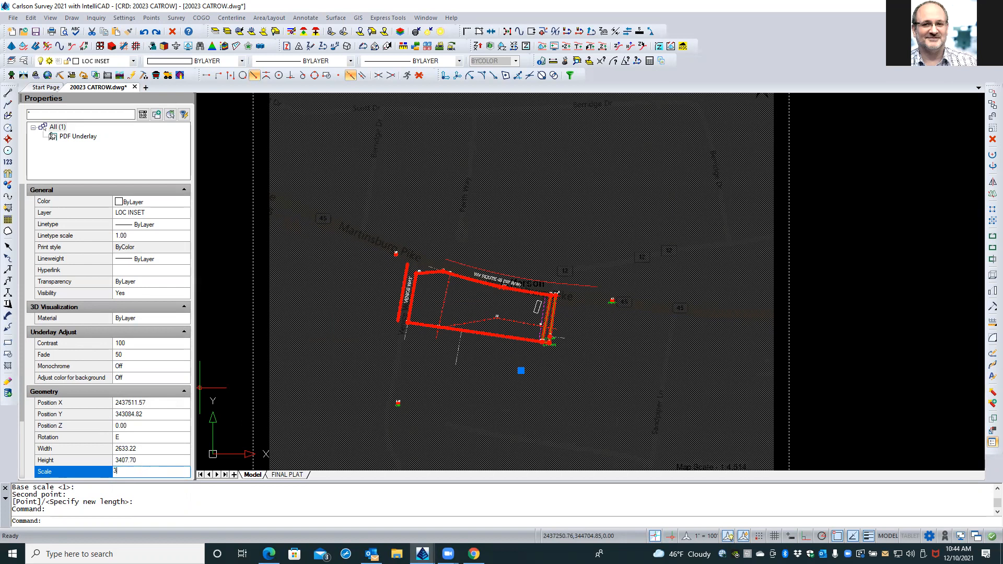
pyautogui.press('Return')
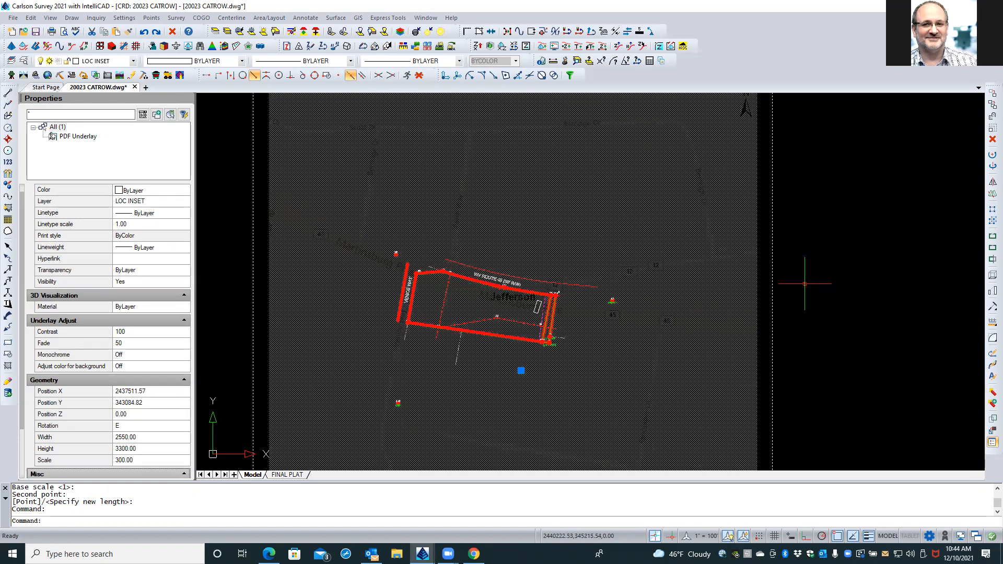
pyautogui.press('Escape')
pyautogui.press('Escape')
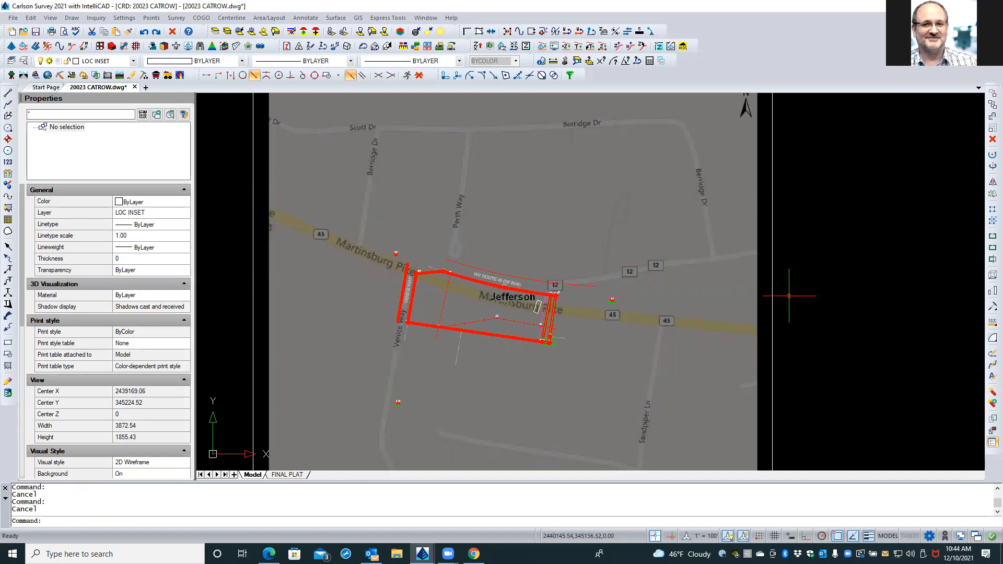
pyautogui.write('M')
pyautogui.press('Return')
pyautogui.write('L')
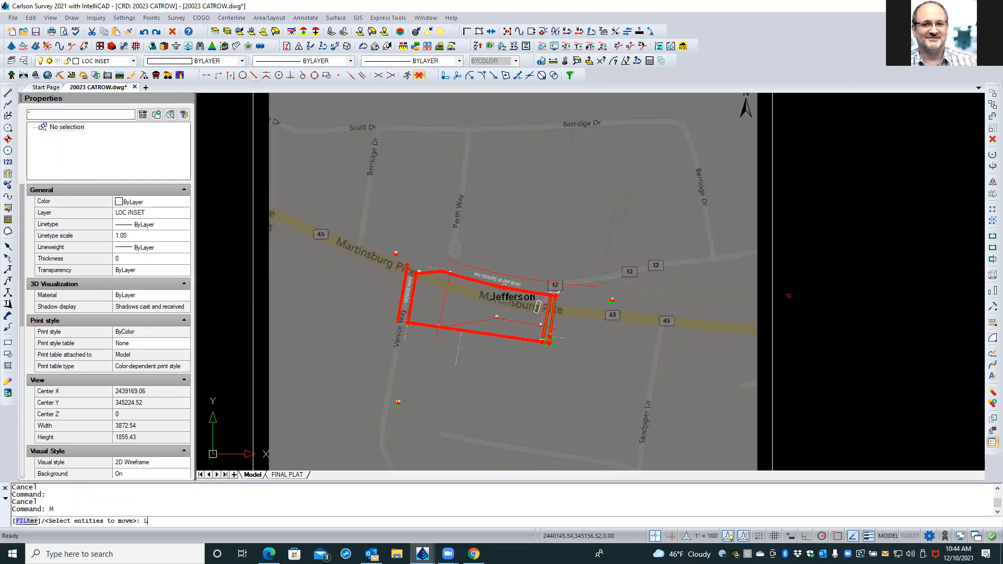
pyautogui.press('Return')
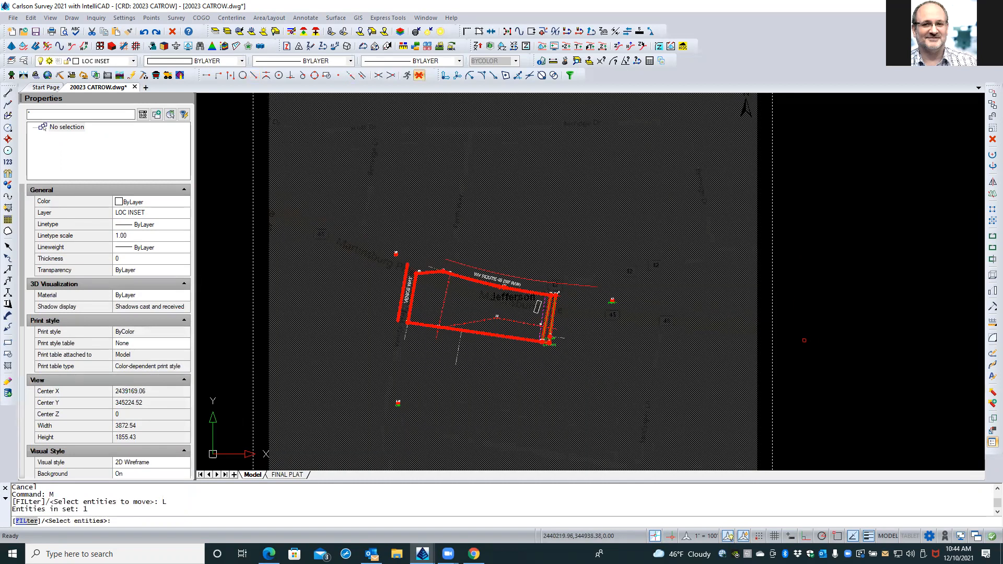
pyautogui.scroll(1, 728, 318)
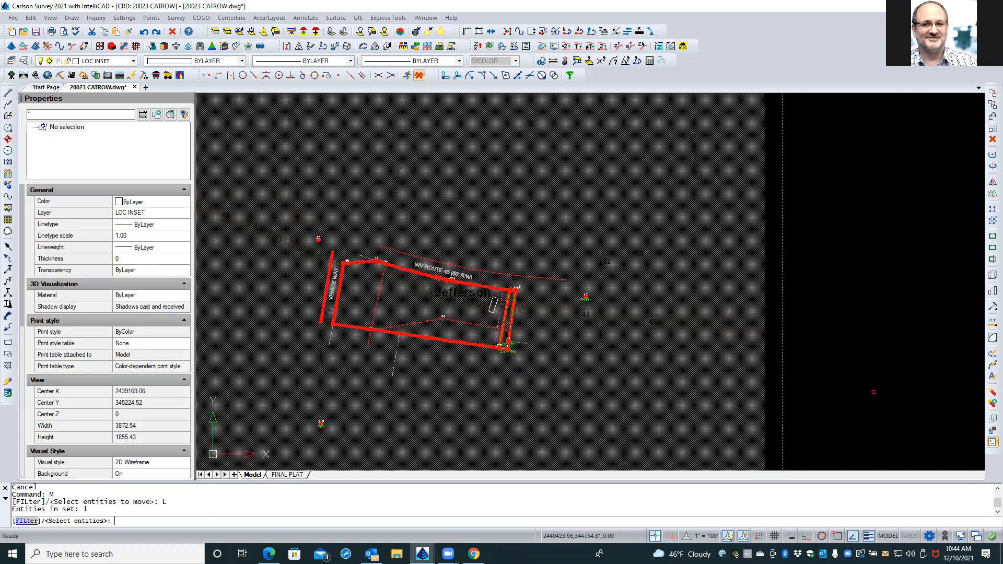
pyautogui.click(874, 392)
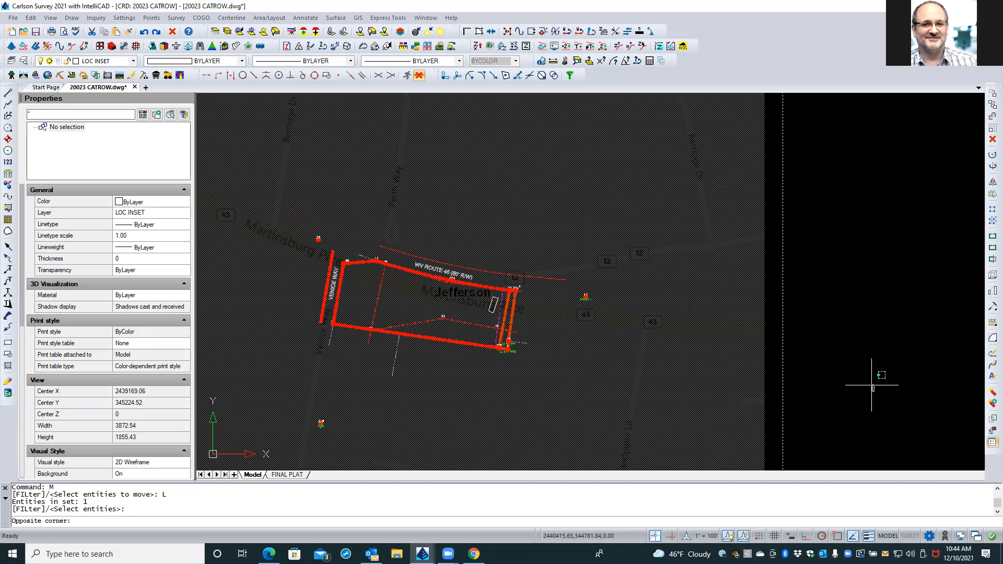
pyautogui.click(872, 386)
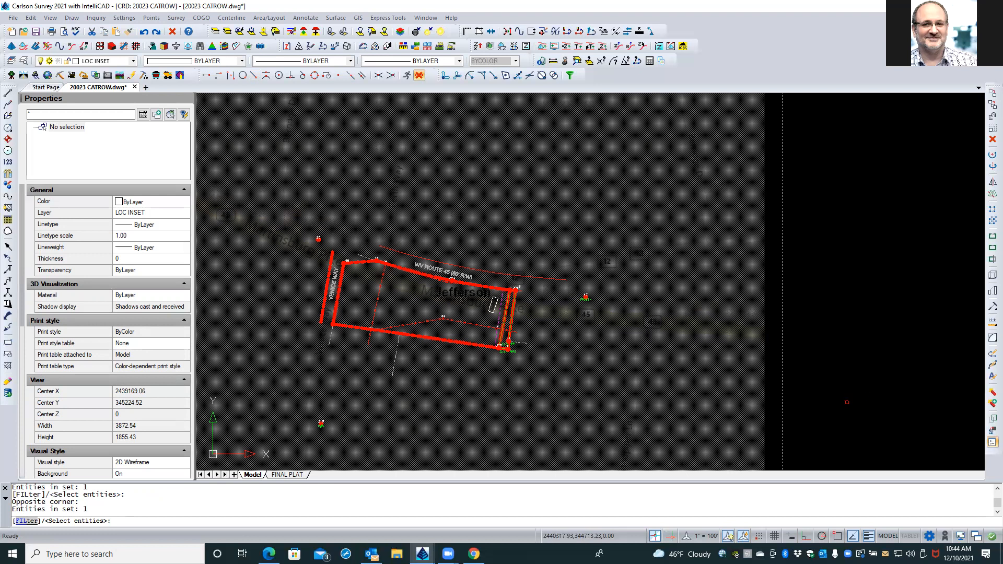
pyautogui.write('M')
pyautogui.press('Return')
pyautogui.write('L')
pyautogui.press('Return')
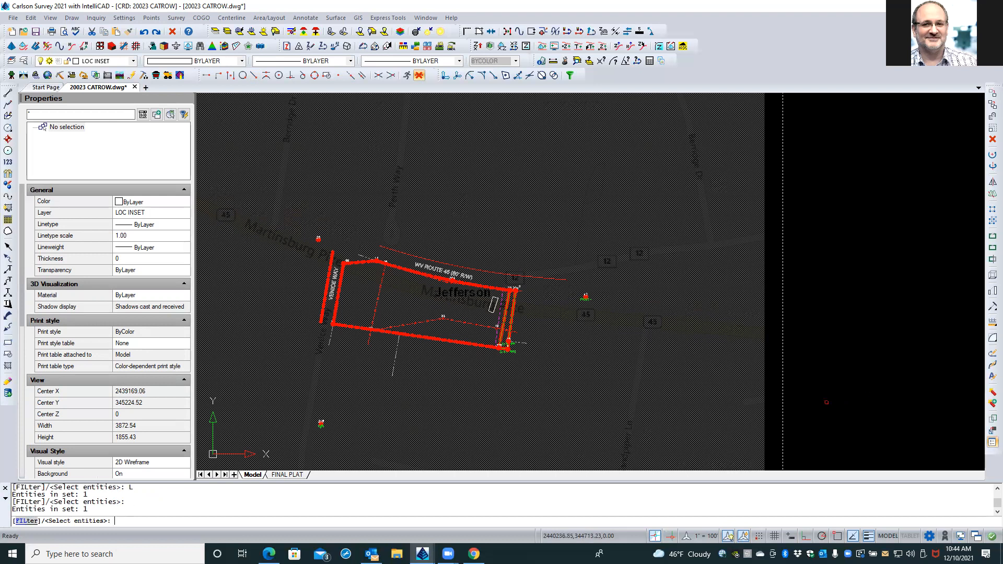
pyautogui.scroll(1, 336, 251)
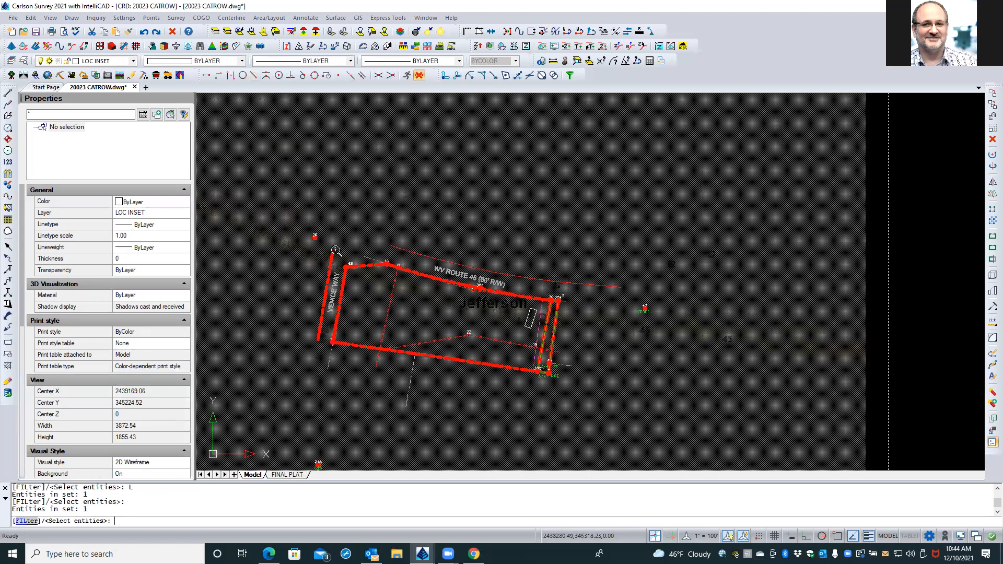
pyautogui.scroll(2, 337, 251)
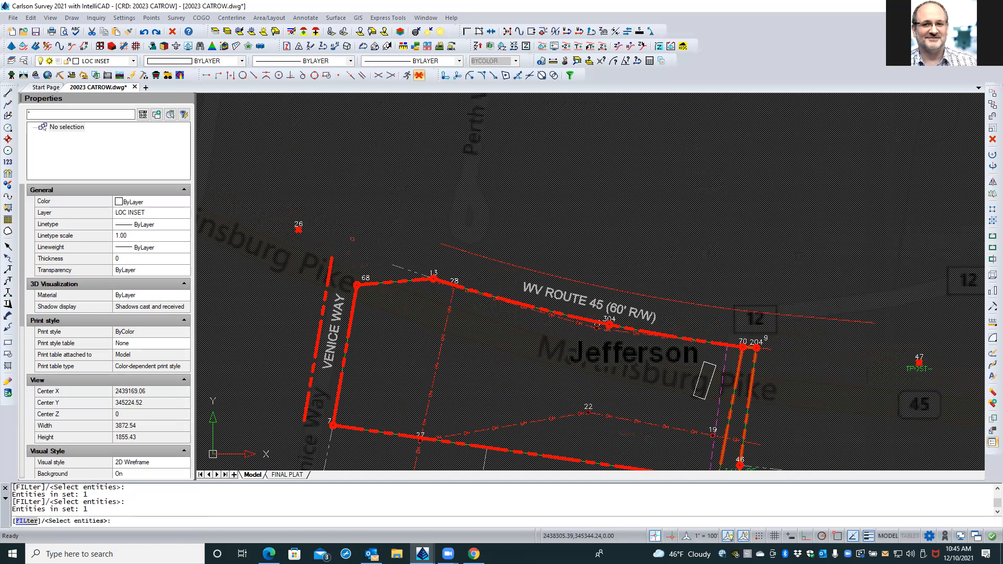
pyautogui.click(353, 239)
pyautogui.press('Escape')
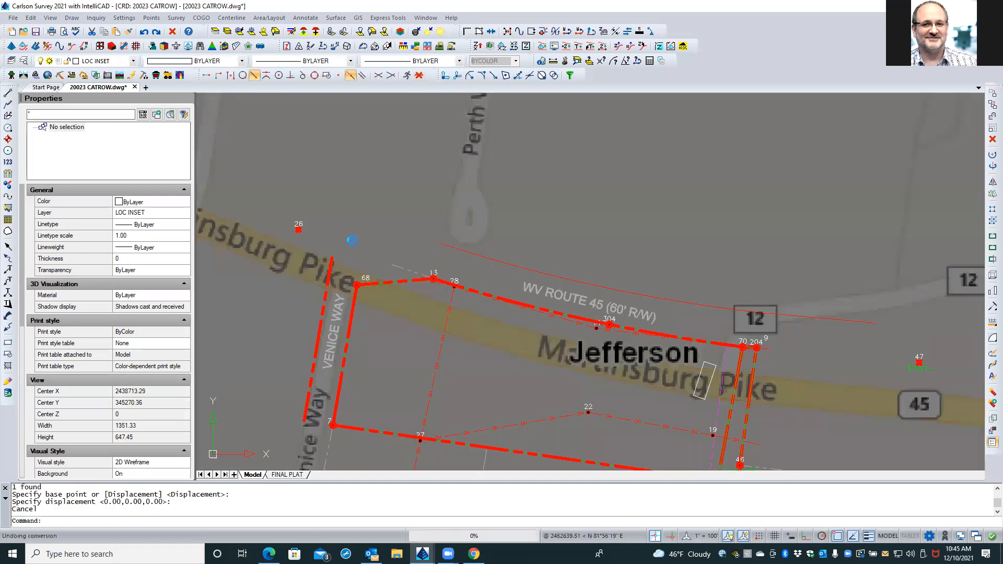
# Move the last-placed PDF underlay about 76 ft slightly east of north, starting from its Martinsburg Pike and Venice Way junction.
pyautogui.press('Return')
pyautogui.write('L')
pyautogui.press('Return')
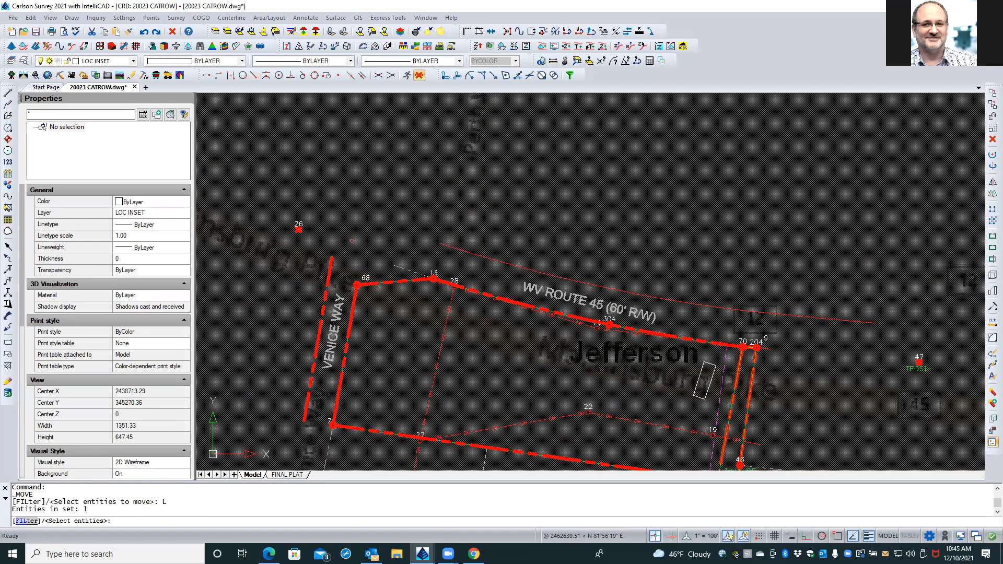
pyautogui.press('Return')
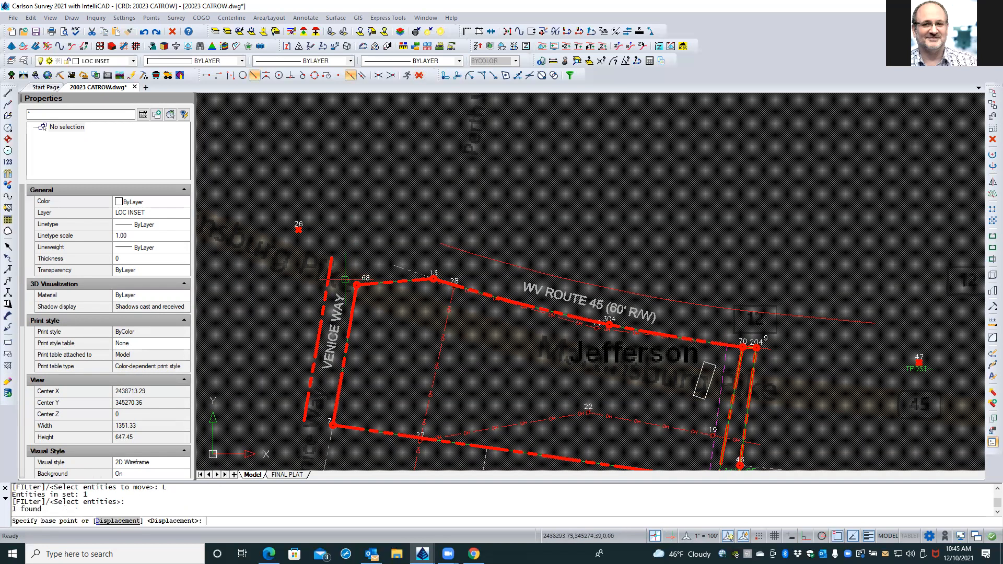
pyautogui.click(343, 283)
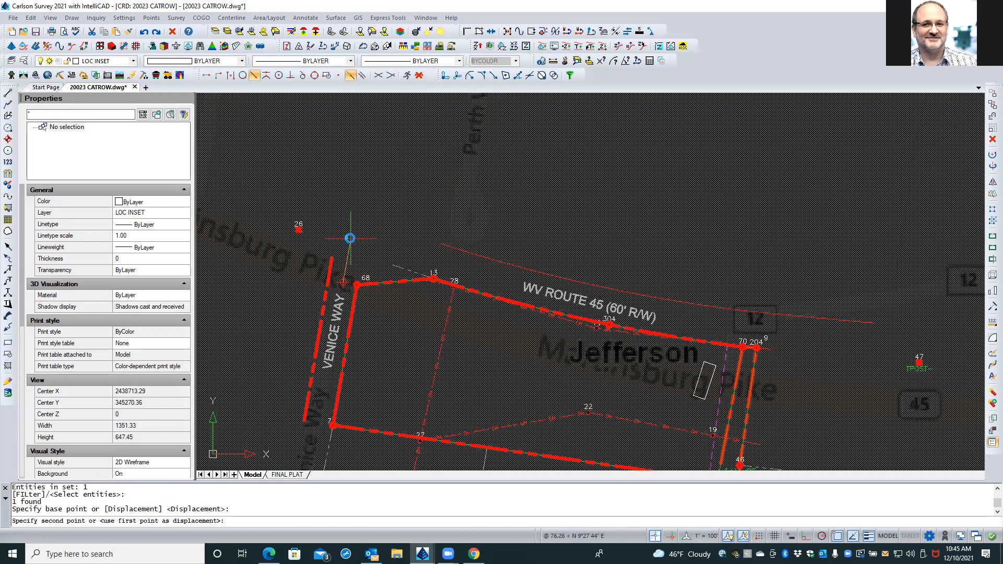
pyautogui.click(350, 239)
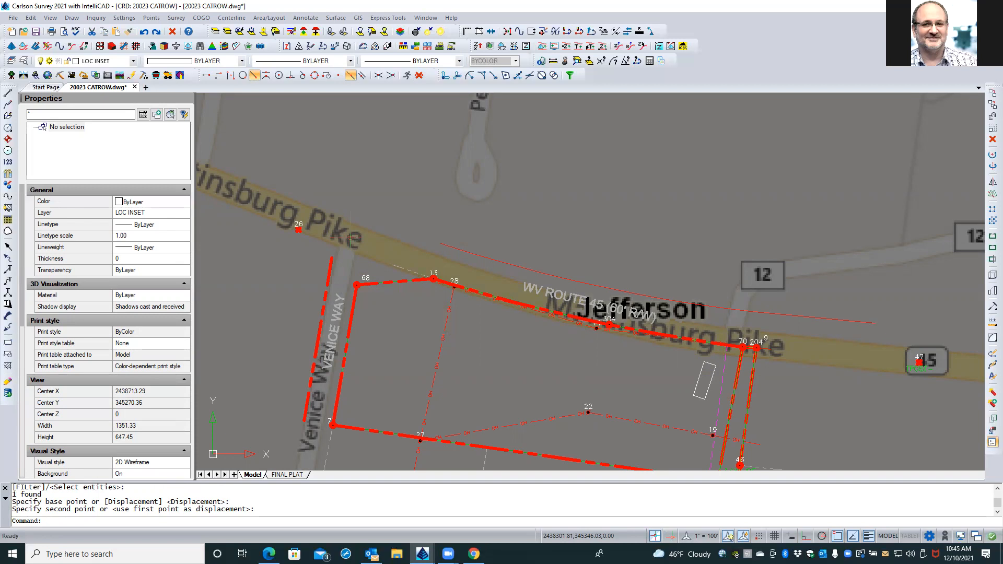
# Move the underlay about 41 ft north from Martinsburg Pike near the parcel's northeast corner, snapping to the nearest point on the Route 45 curve.
pyautogui.press('Return')
pyautogui.write('L')
pyautogui.press('Return')
pyautogui.press('Return')
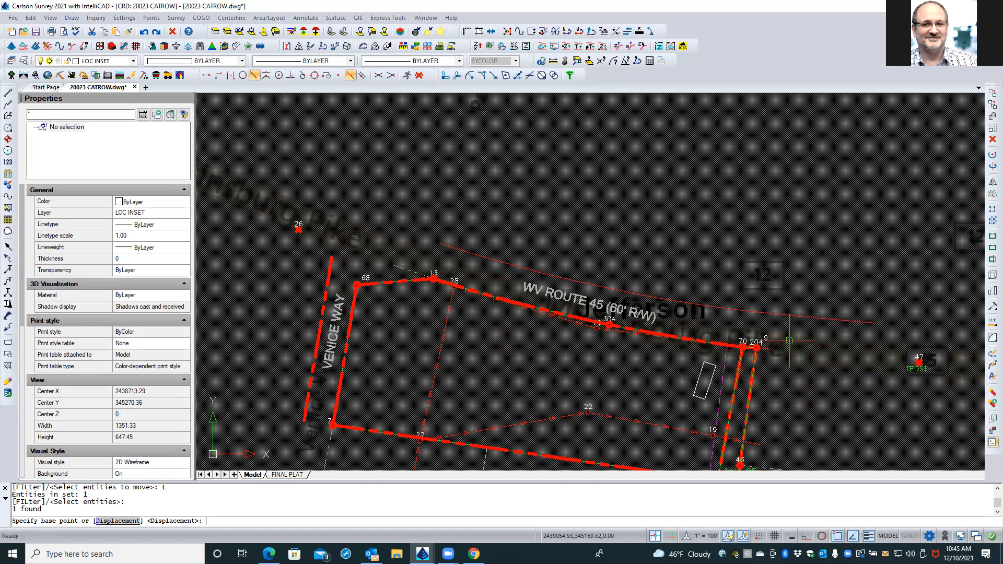
pyautogui.click(790, 340)
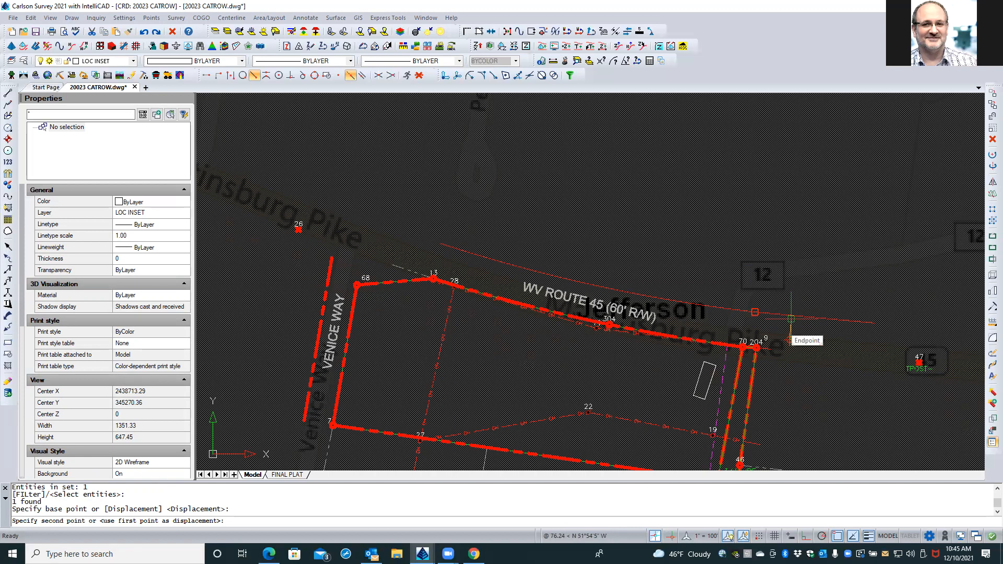
pyautogui.keyDown('shift'); pyautogui.rightClick(790, 340); pyautogui.keyUp('shift')
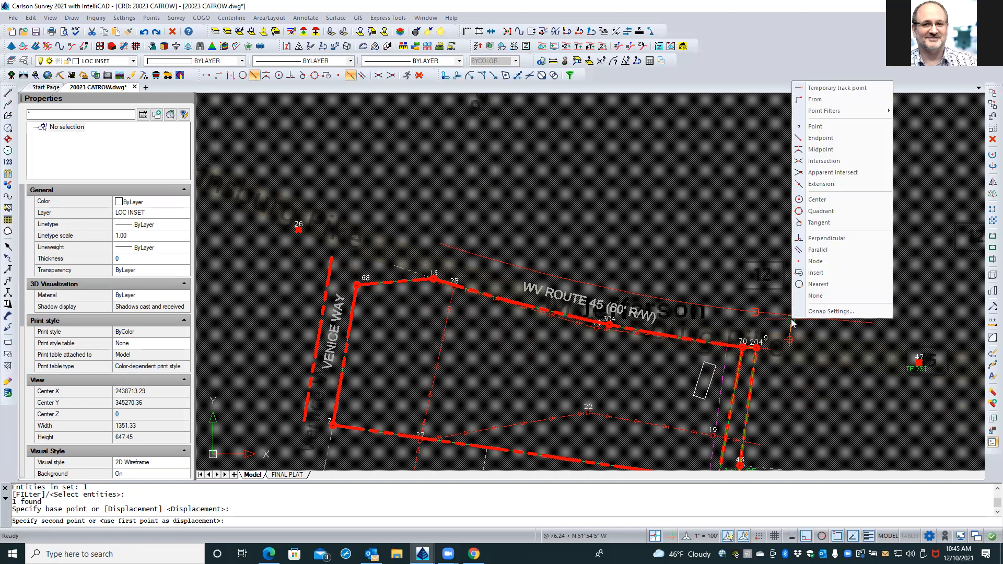
pyautogui.click(818, 284)
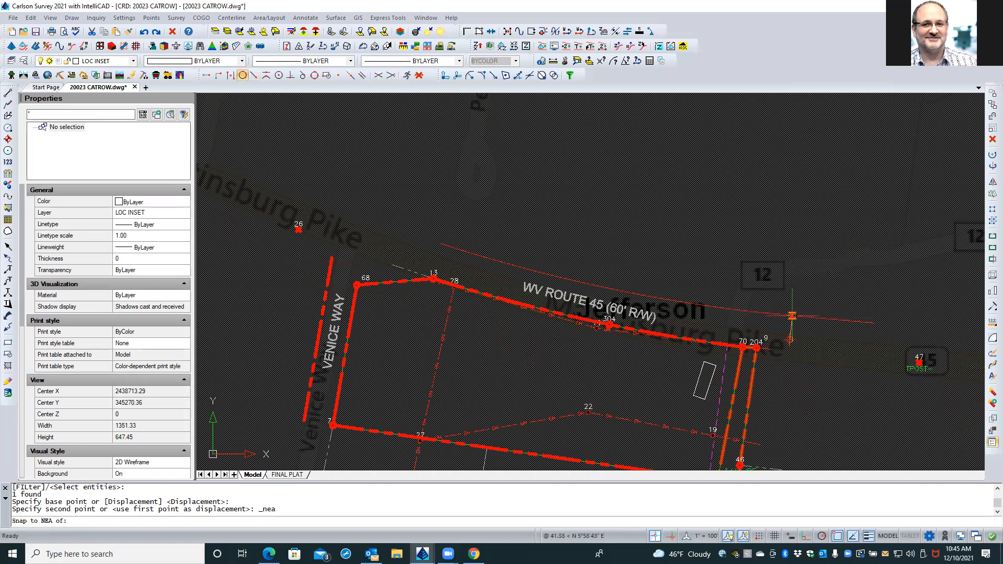
pyautogui.click(790, 339)
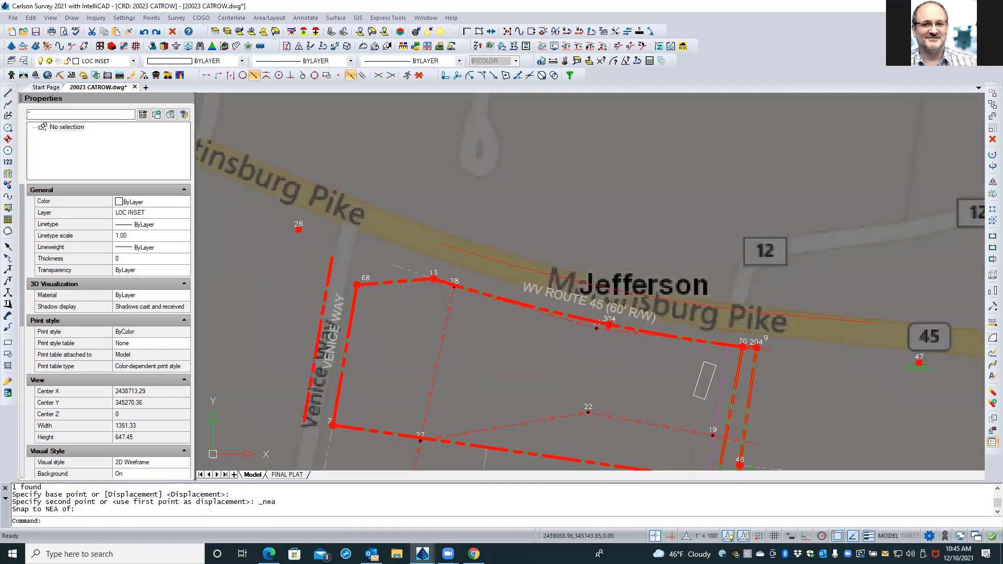
# Nudge the PDF underlay about 7 ft southeast from its Martinsburg Pike and Venice Way junction.
pyautogui.write('M')
pyautogui.press('Return')
pyautogui.write('L')
pyautogui.press('Return')
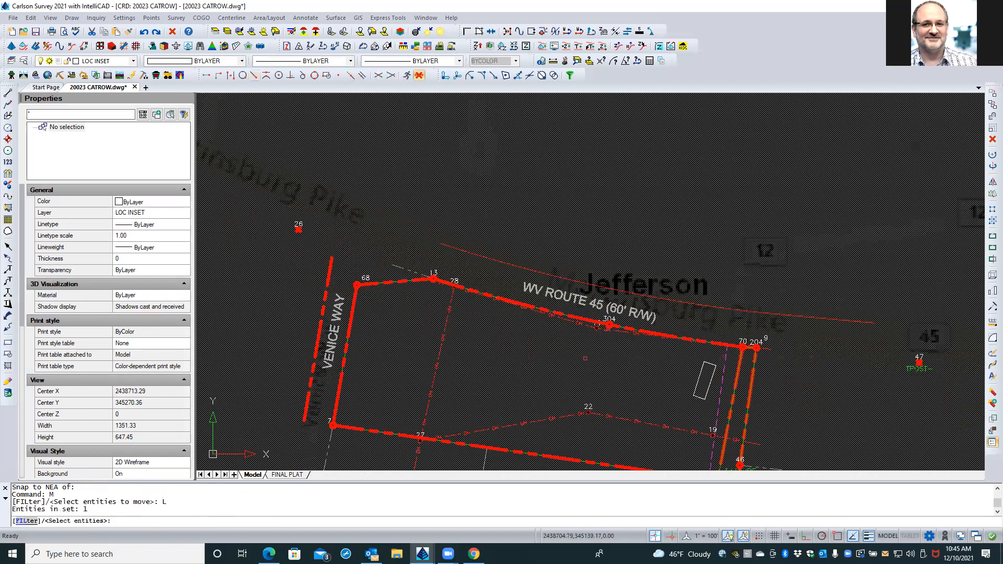
pyautogui.press('Return')
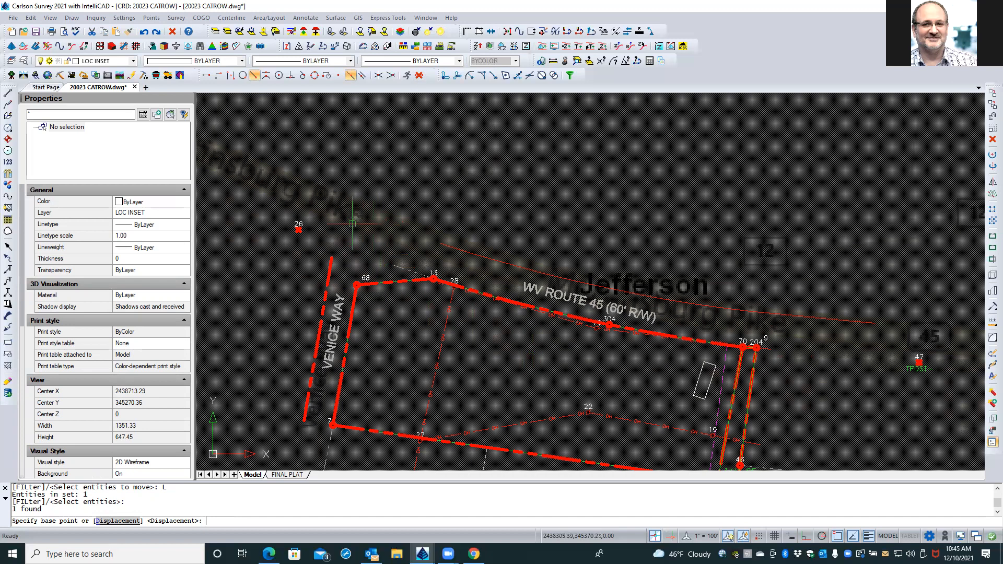
pyautogui.click(353, 215)
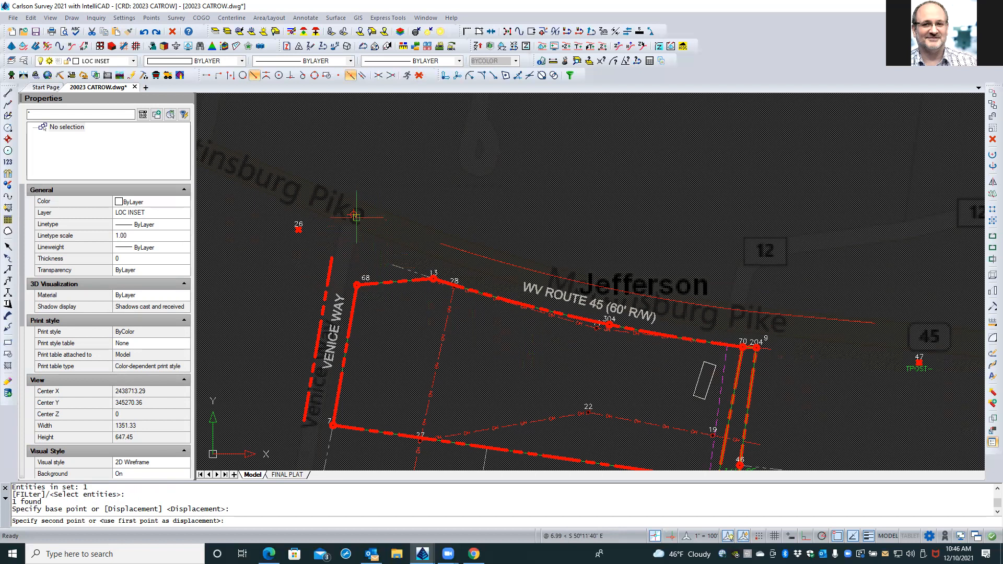
pyautogui.click(356, 217)
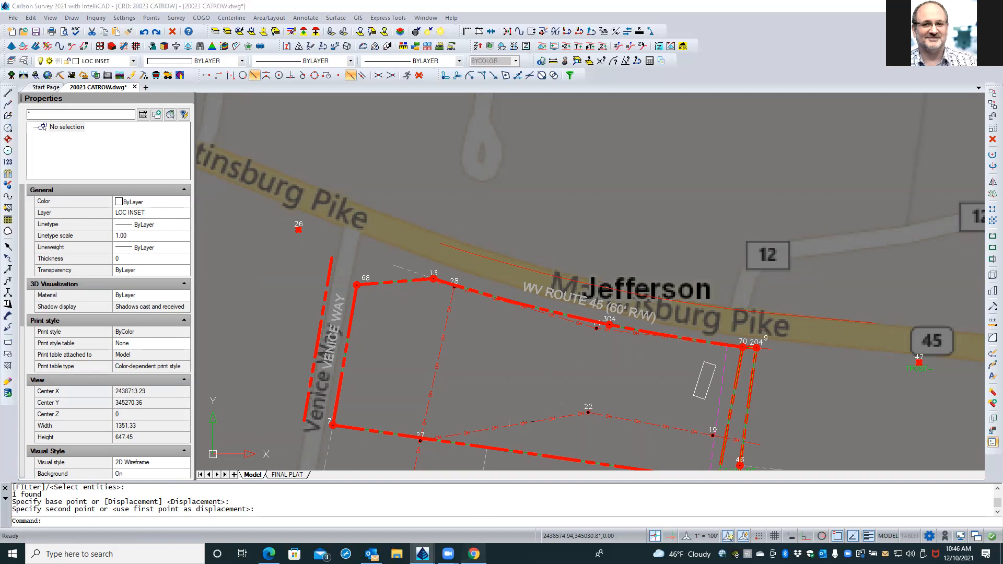
# Check the parcels map in the WV Flood Tool in Chrome, and back in 20023 CATROW.dwg move the underlay about 13 ft south.
pyautogui.click(474, 554)
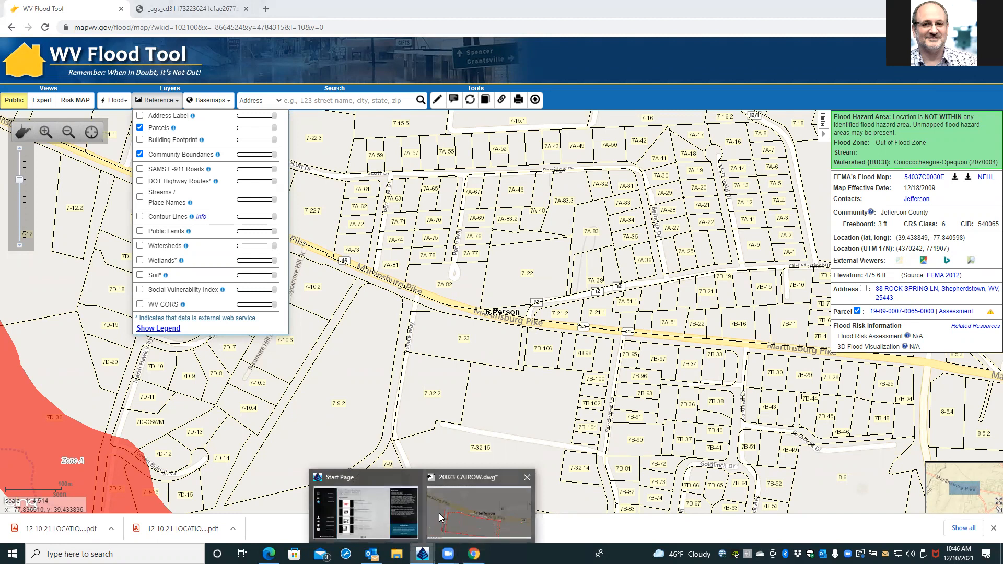
pyautogui.hotkey('alt', 'Tab')
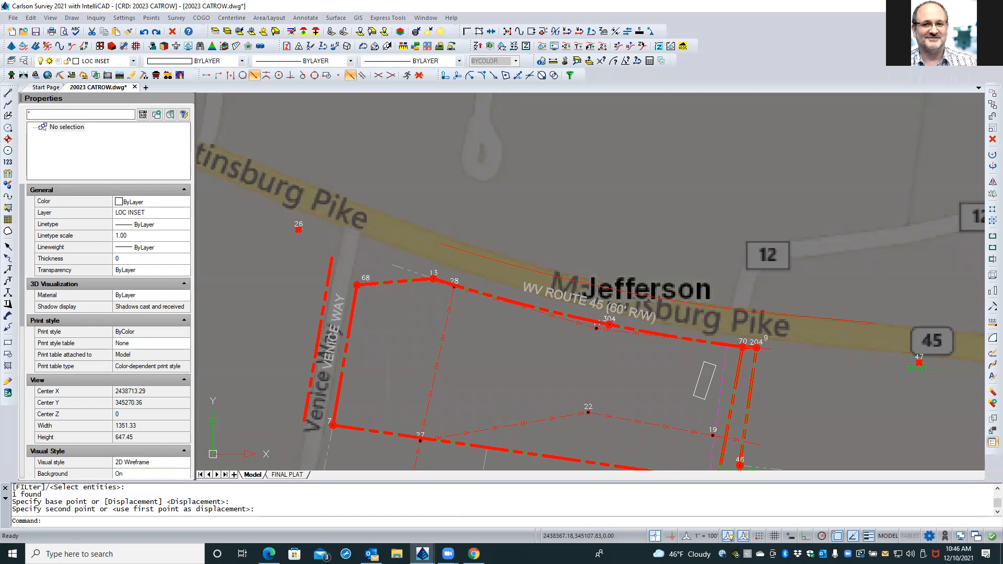
pyautogui.write('M')
pyautogui.press('Return')
pyautogui.write('L')
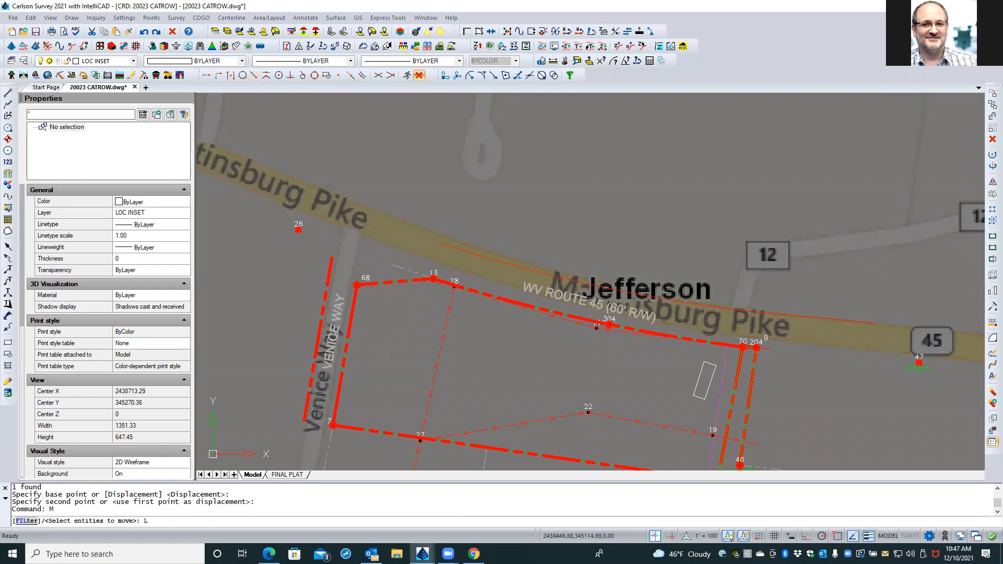
pyautogui.press('Return')
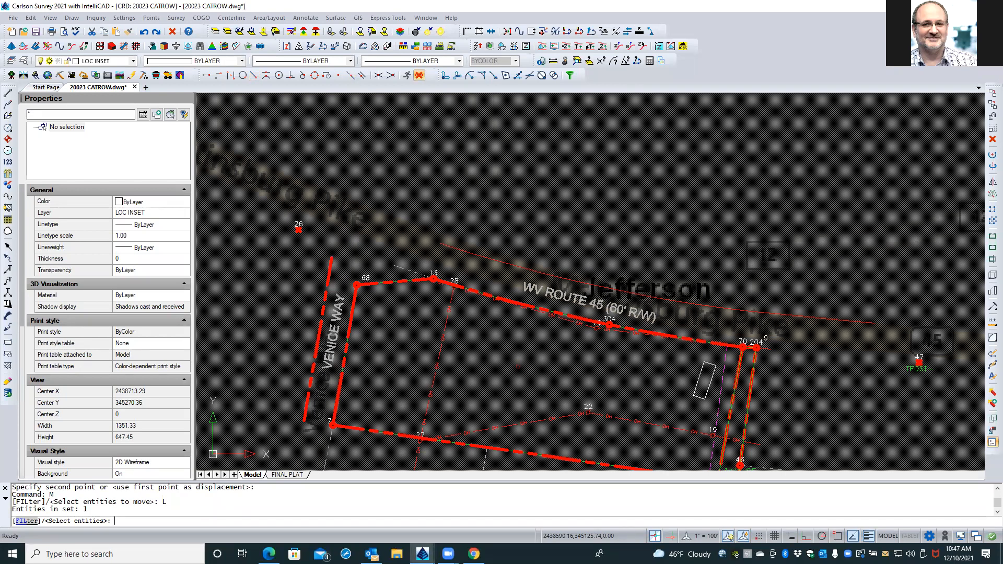
pyautogui.press('Return')
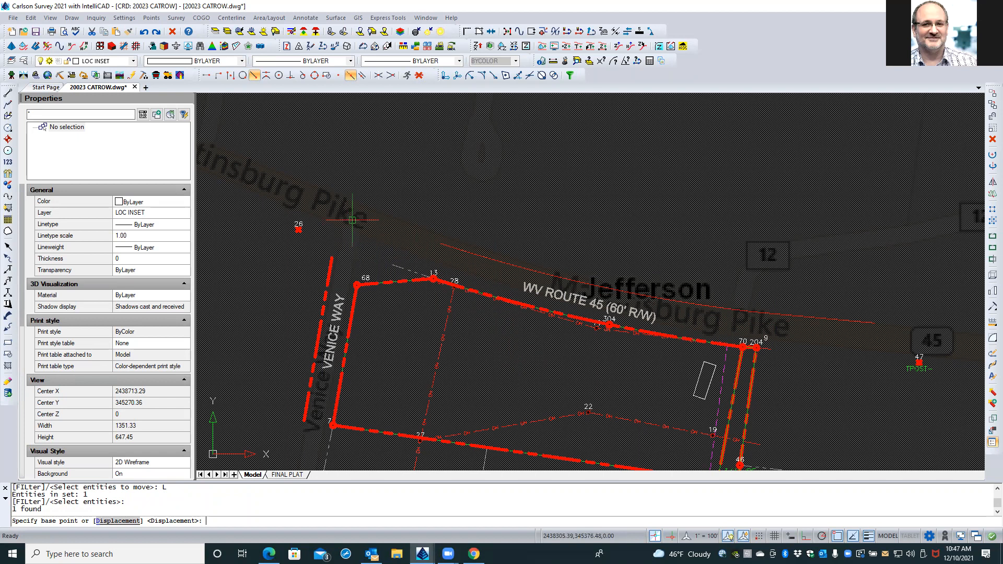
pyautogui.click(352, 218)
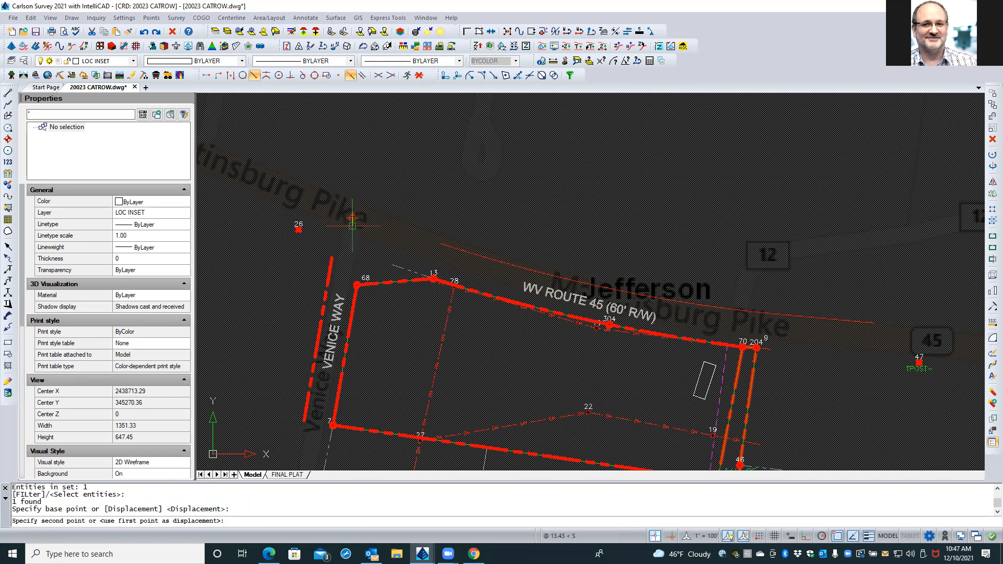
pyautogui.click(352, 218)
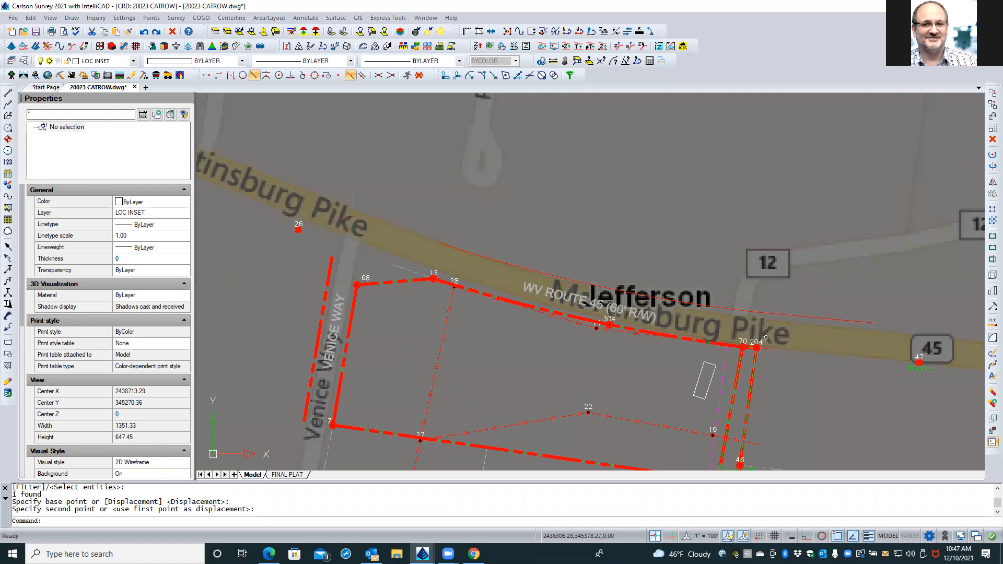
# Examine how the location map's roads line up with the parcel boundary, both close up and across the whole inset.
pyautogui.scroll(-2, 340, 283)
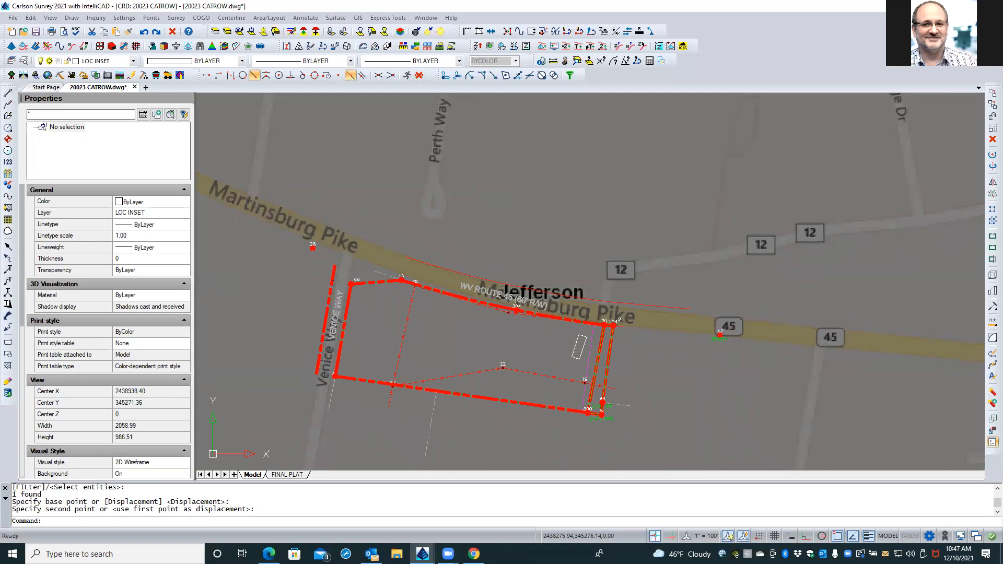
pyautogui.scroll(-3, 336, 281)
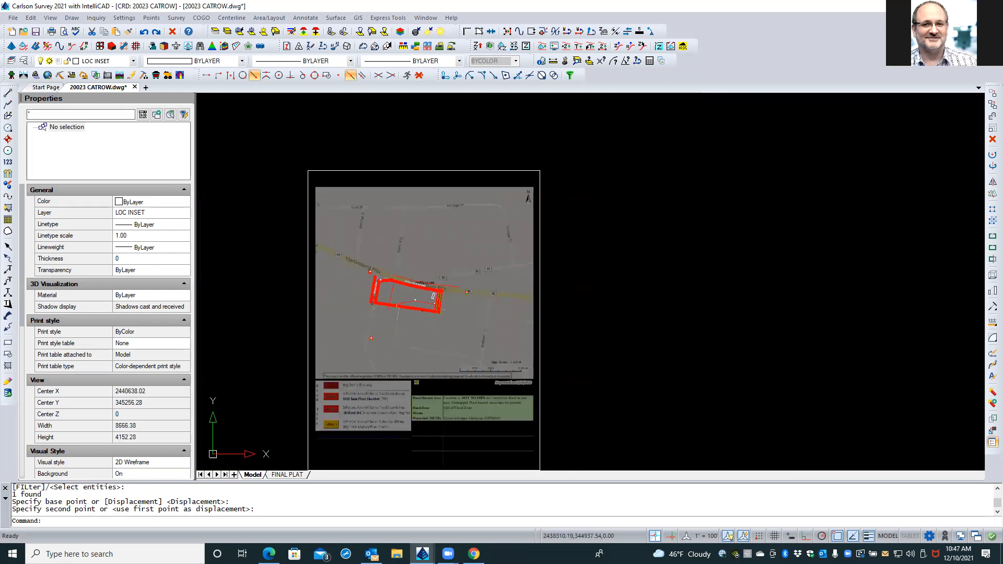
pyautogui.scroll(2, 417, 267)
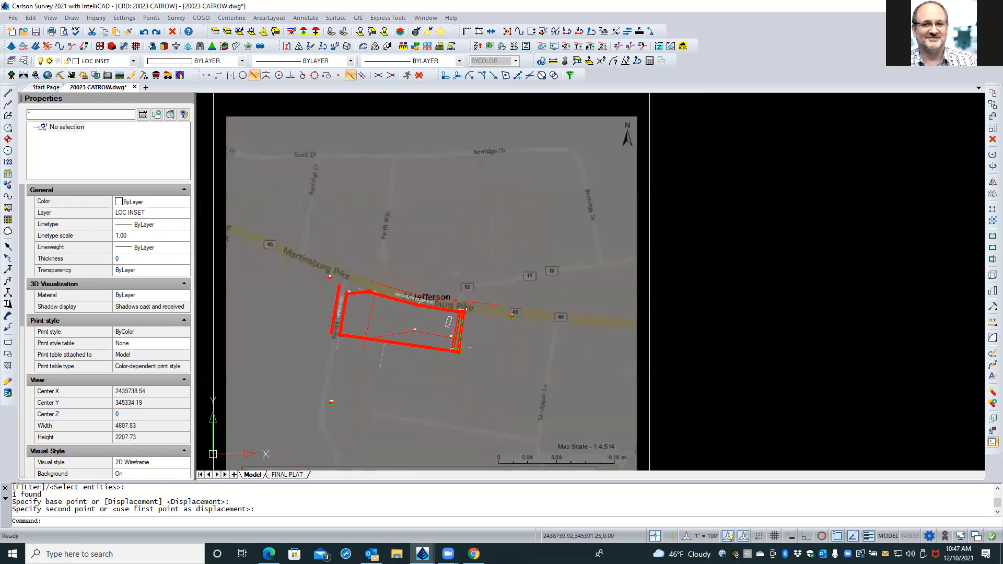
pyautogui.scroll(1, 390, 264)
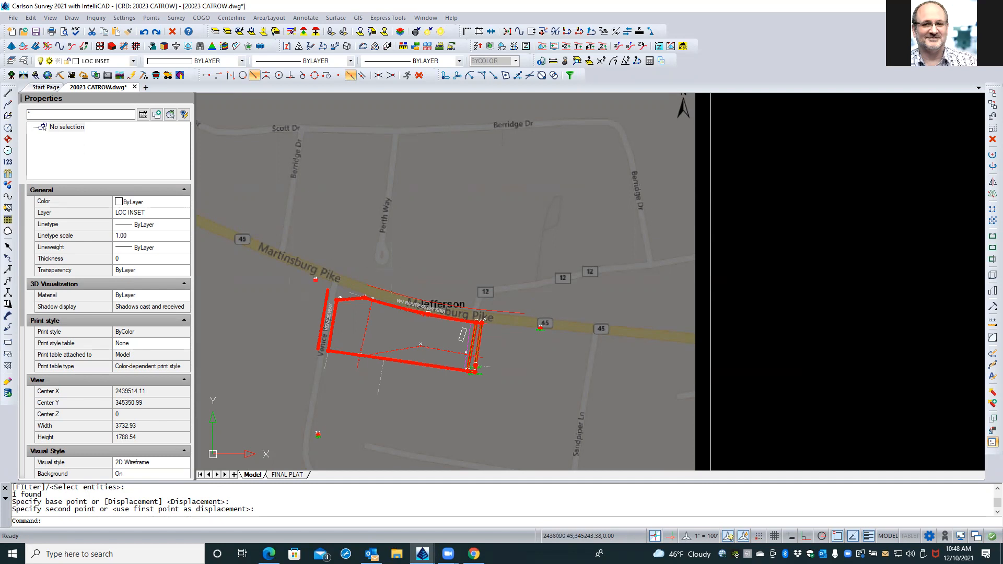
pyautogui.scroll(3, 314, 295)
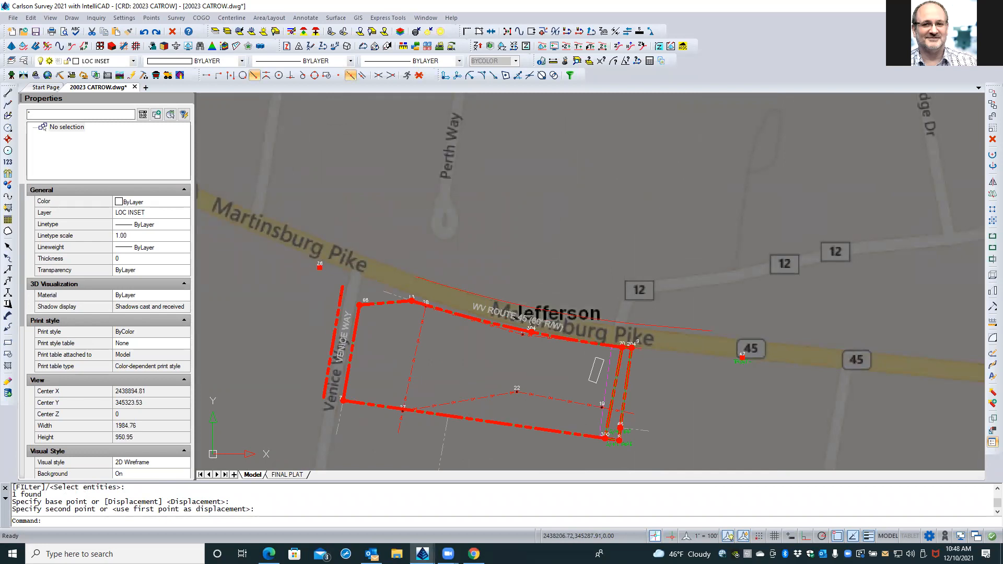
pyautogui.scroll(-3, 315, 295)
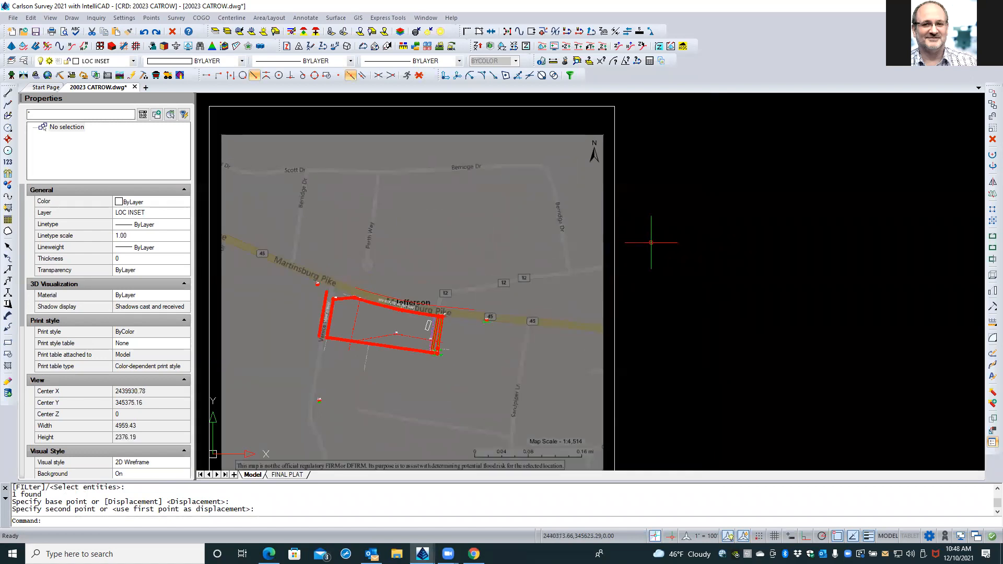
# Freeze the LOC INSET layer in the main plat viewport of the FINAL PLAT layout, then return to paper space.
pyautogui.press('Escape')
pyautogui.press('Escape')
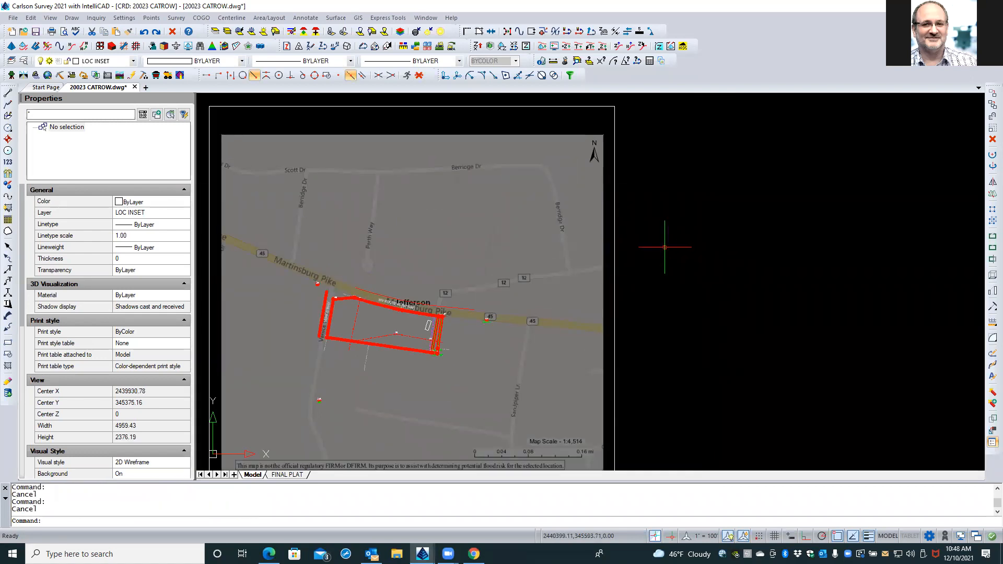
pyautogui.click(659, 265)
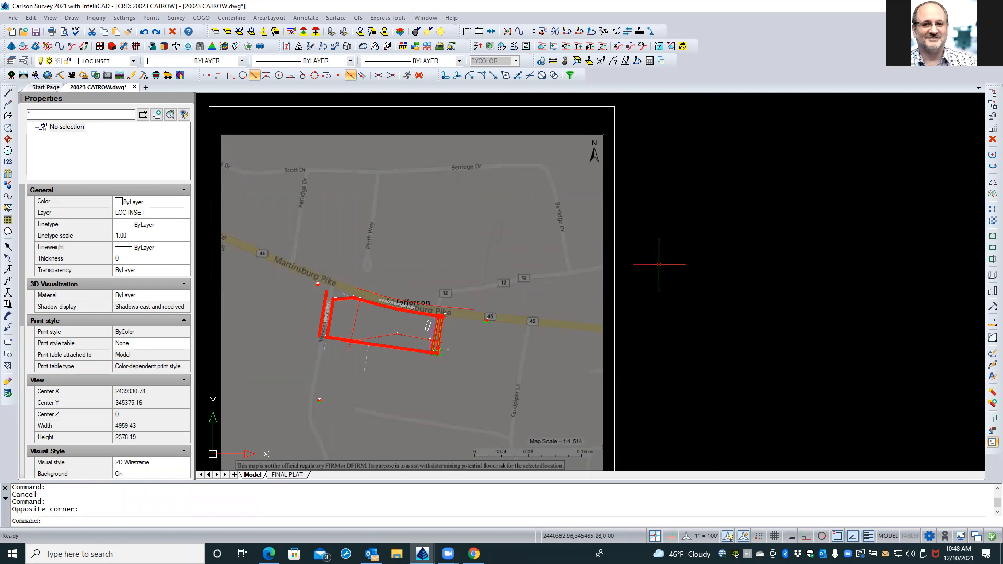
pyautogui.click(287, 475)
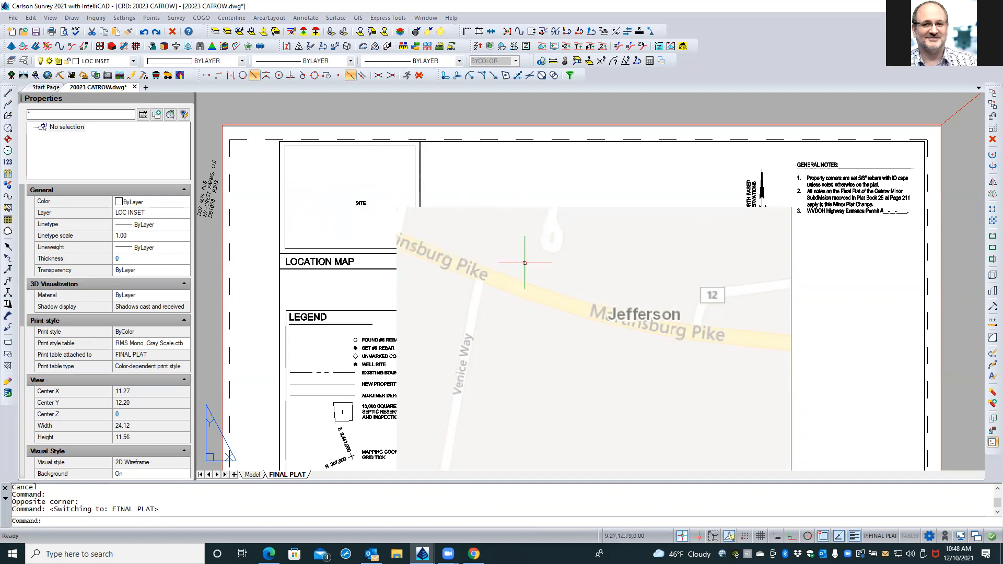
pyautogui.doubleClick(764, 307)
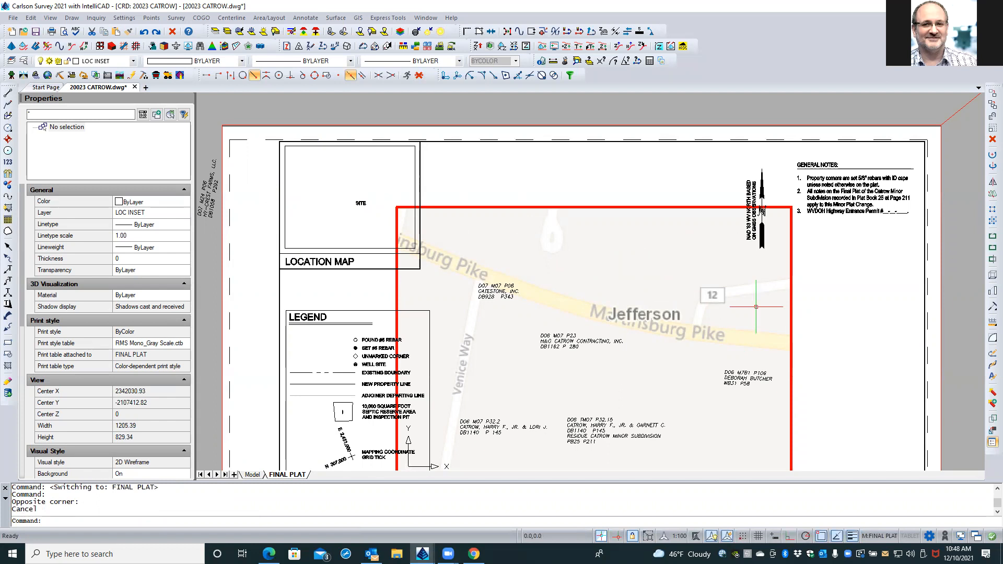
pyautogui.click(24, 62)
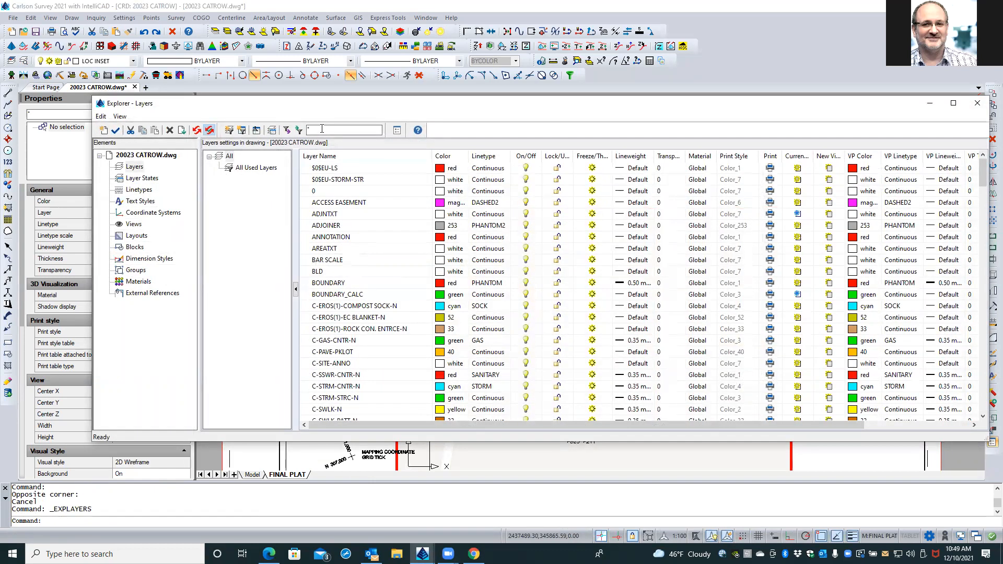
pyautogui.write('LOC*')
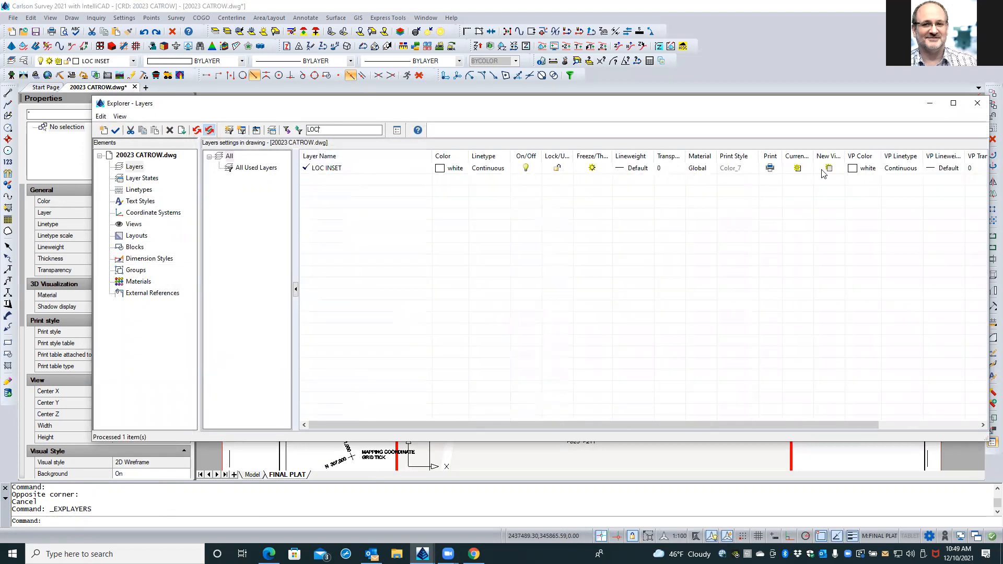
pyautogui.click(799, 169)
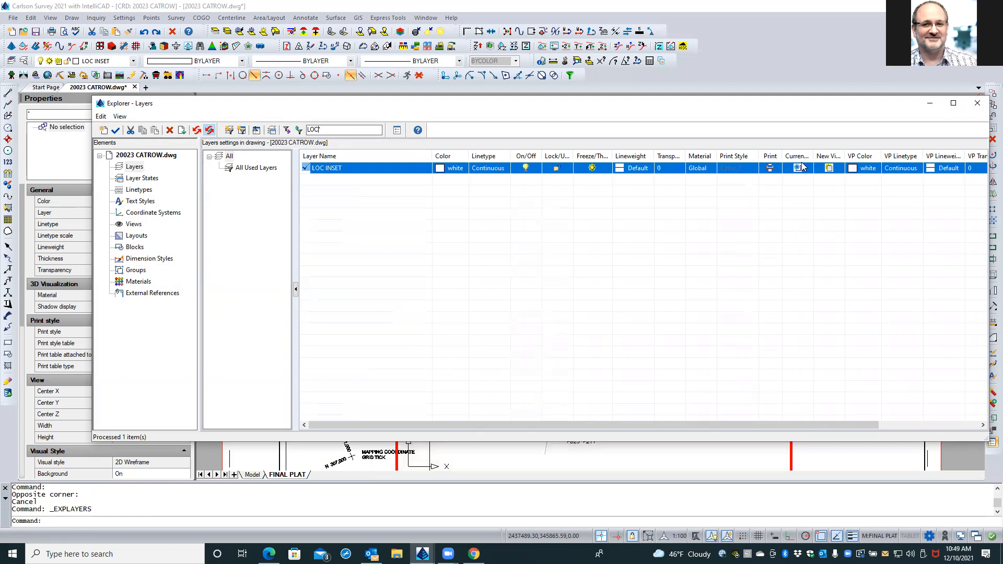
pyautogui.click(978, 104)
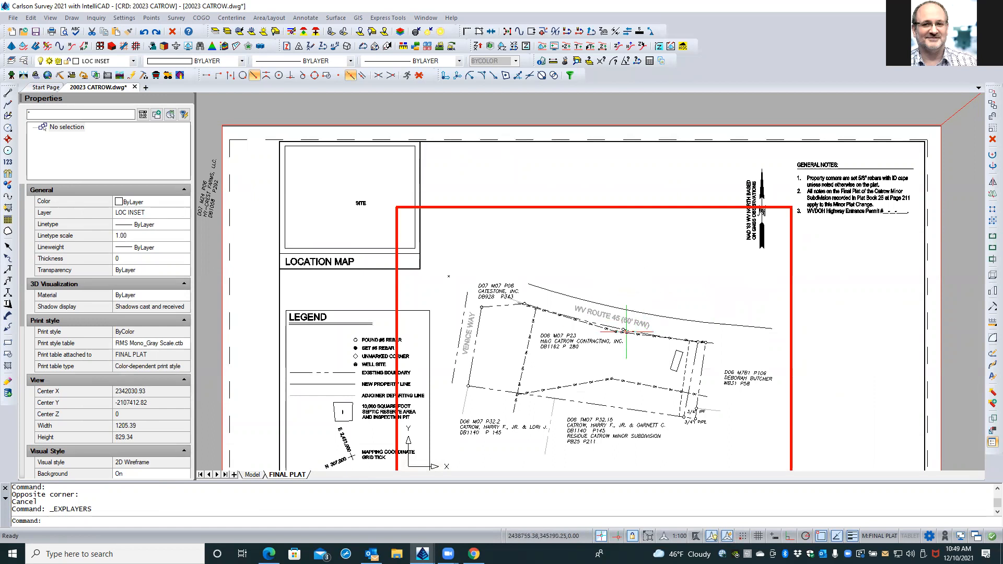
pyautogui.doubleClick(349, 237)
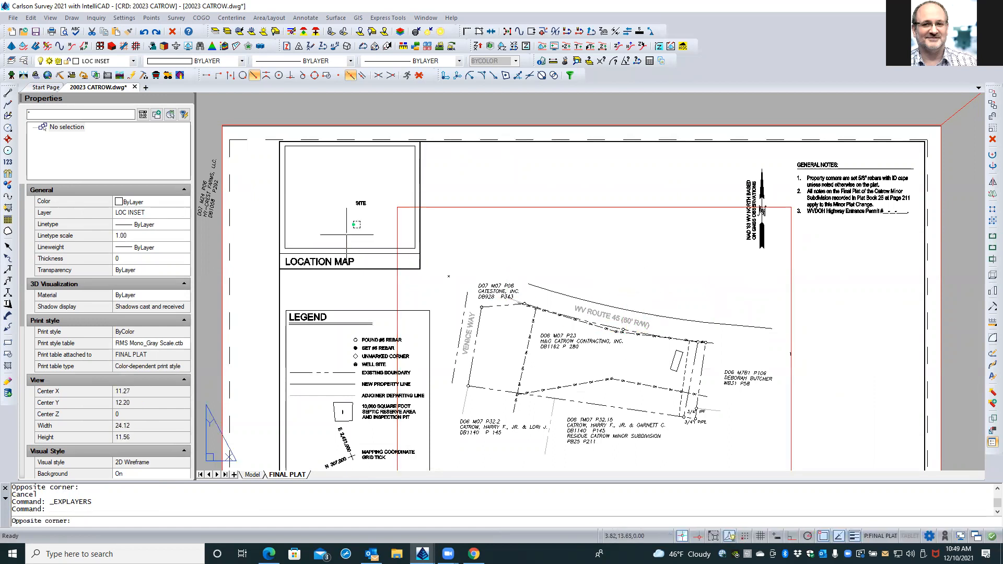
pyautogui.click(347, 233)
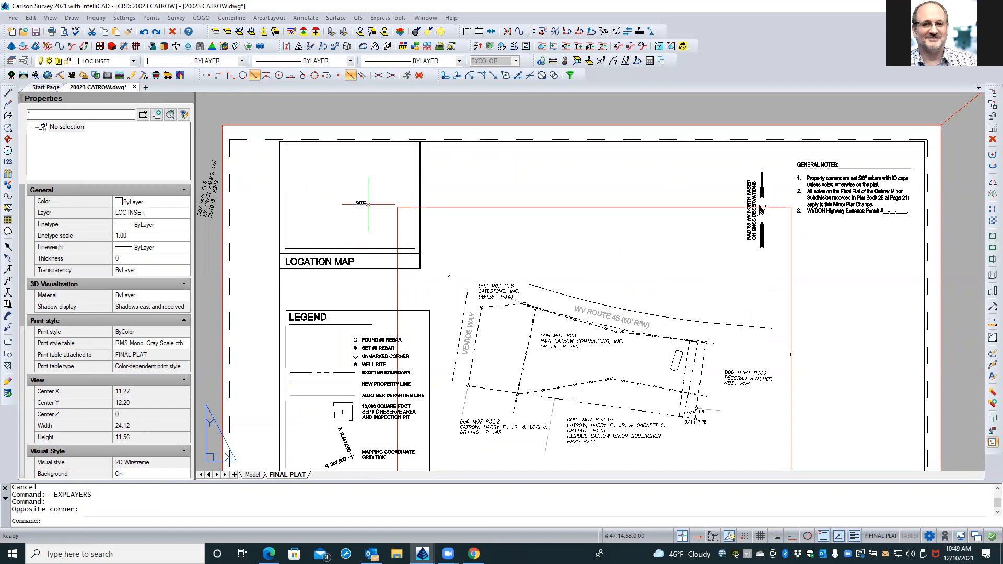
# Copy the main plat viewport from its upper-left corner to the upper-left inner corner of the LOCATION MAP frame.
pyautogui.click(397, 216)
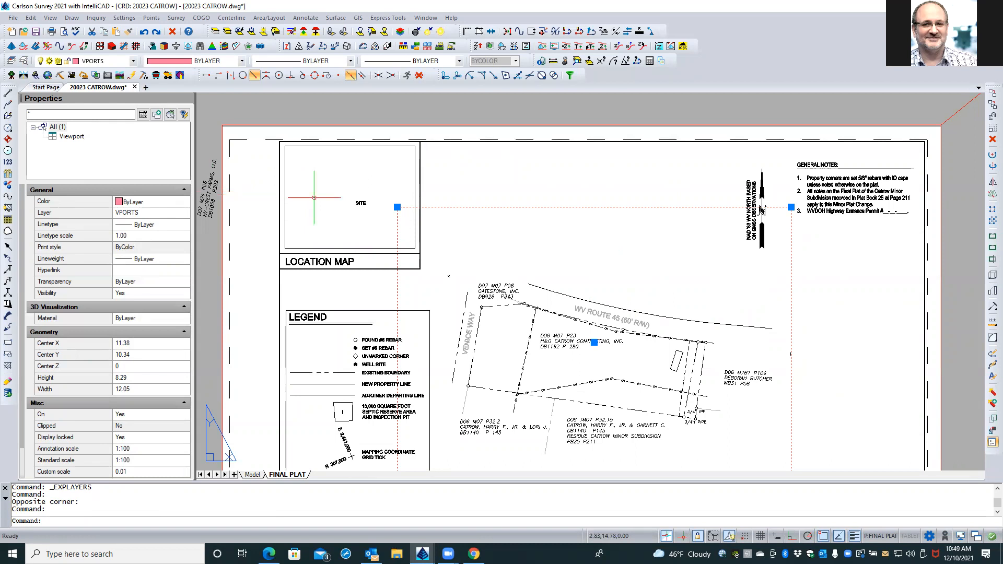
pyautogui.click(991, 105)
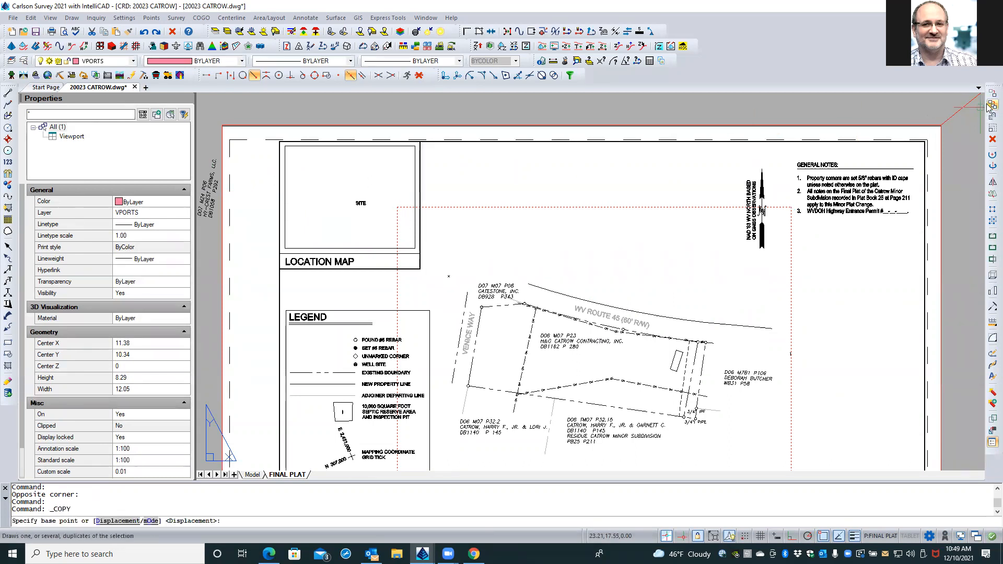
pyautogui.click(397, 207)
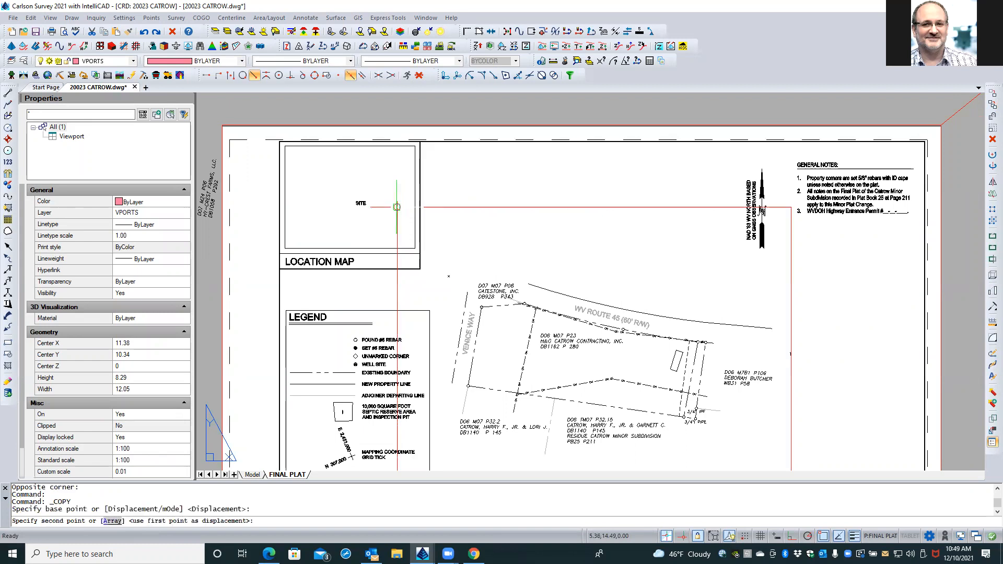
pyautogui.click(285, 146)
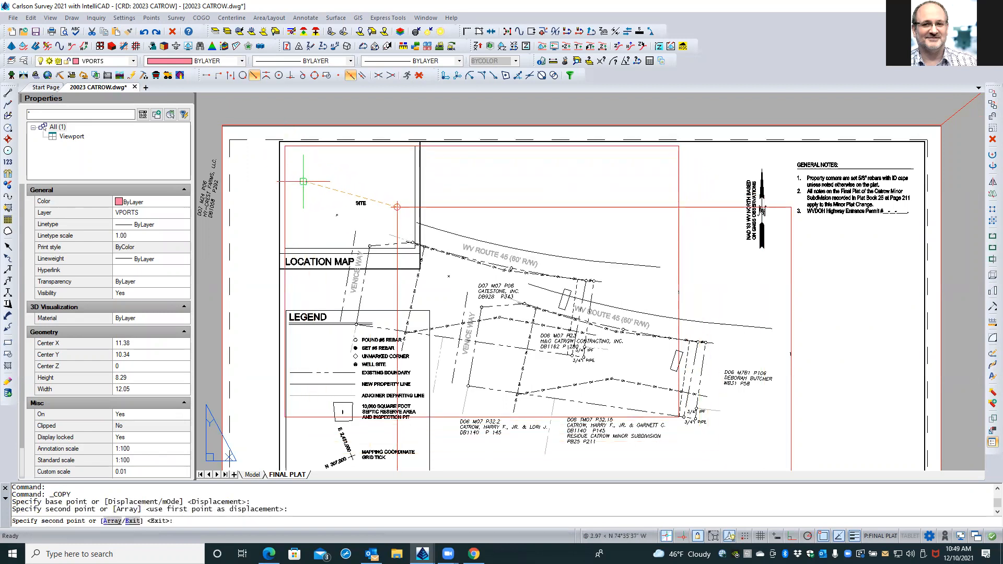
pyautogui.rightClick(303, 181)
# Stretch the copied viewport's lower-right corner to the LOCATION MAP frame's inner corner so the viewport fits the frame.
pyautogui.click(698, 171)
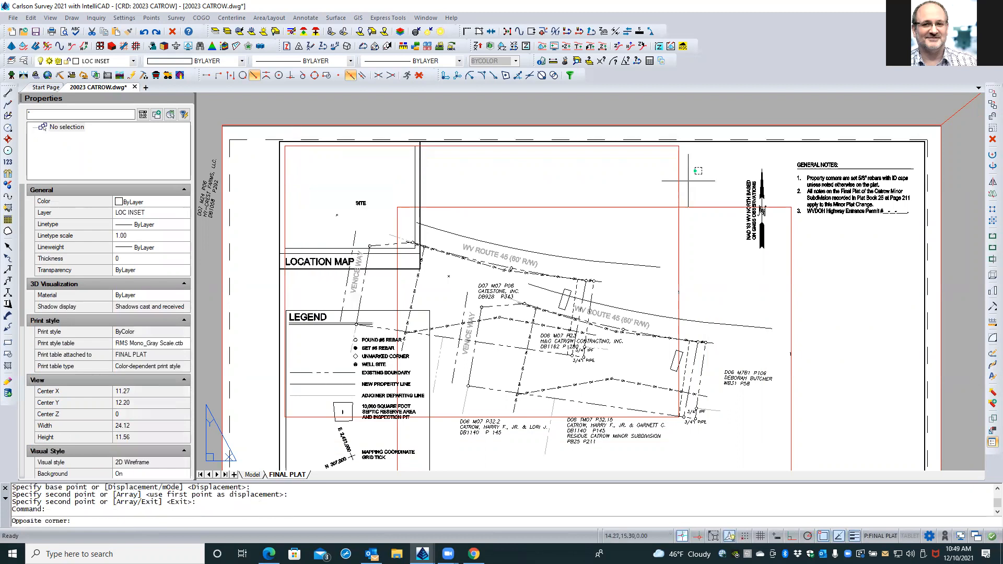
pyautogui.click(696, 172)
pyautogui.click(690, 174)
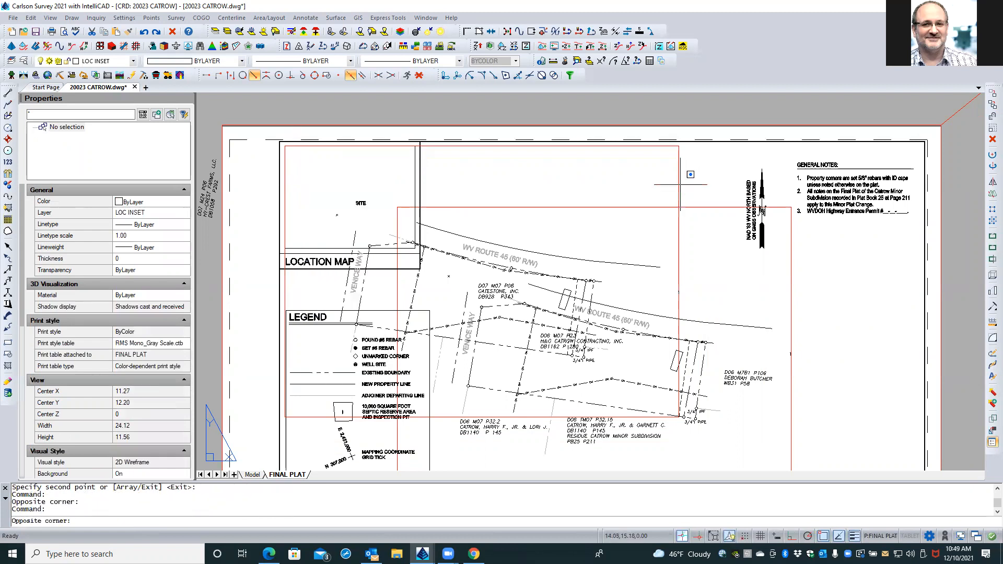
pyautogui.click(678, 185)
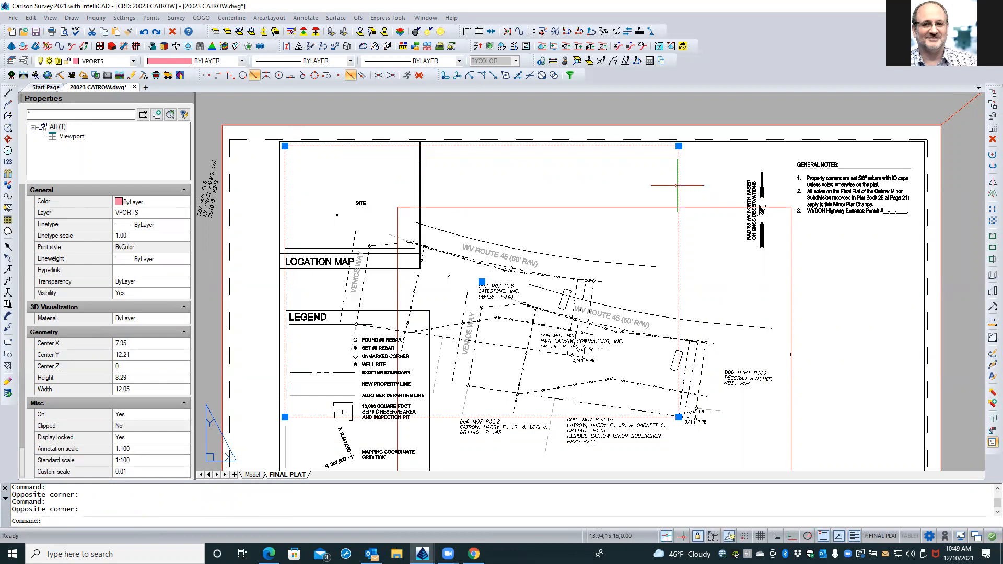
pyautogui.click(678, 416)
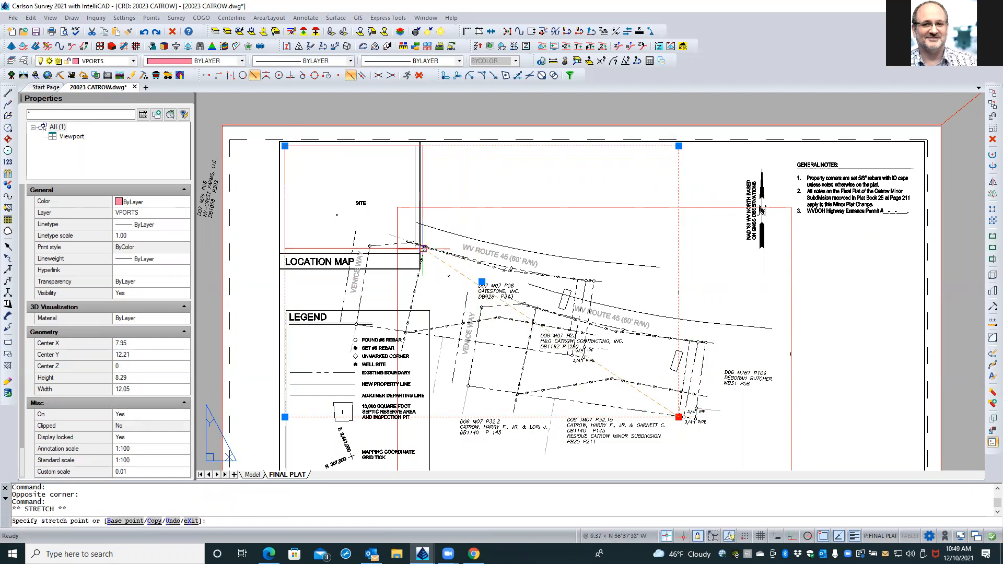
pyautogui.scroll(5, 413, 245)
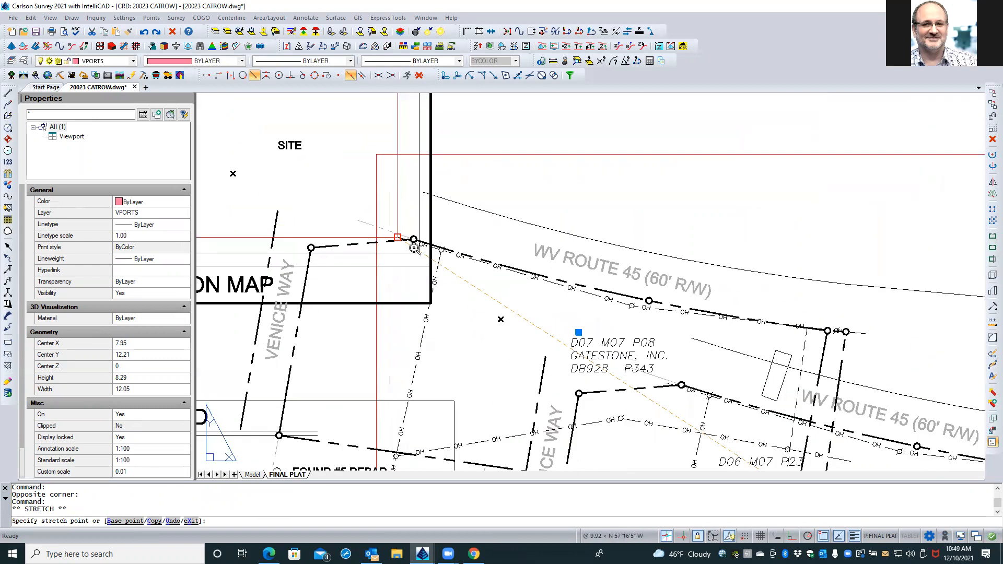
pyautogui.click(415, 254)
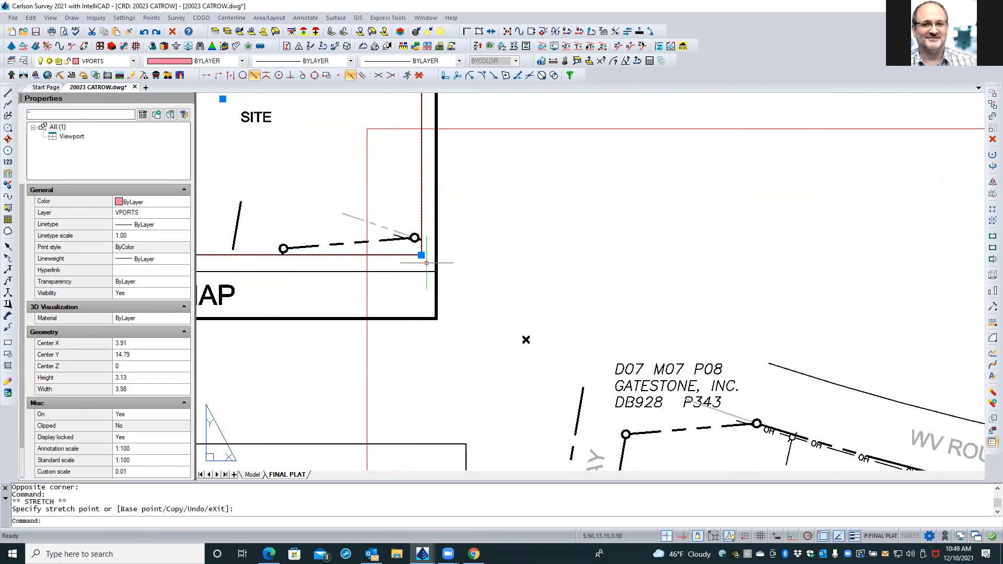
pyautogui.scroll(-5, 504, 293)
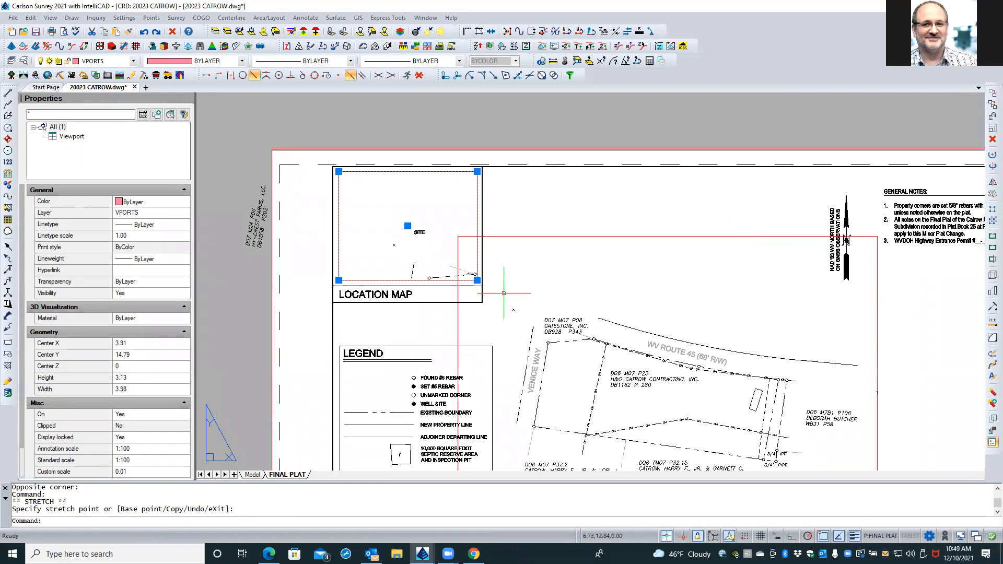
pyautogui.press('Escape')
# Thaw the LOC INSET layer in the location map viewport and return to paper space.
pyautogui.doubleClick(389, 252)
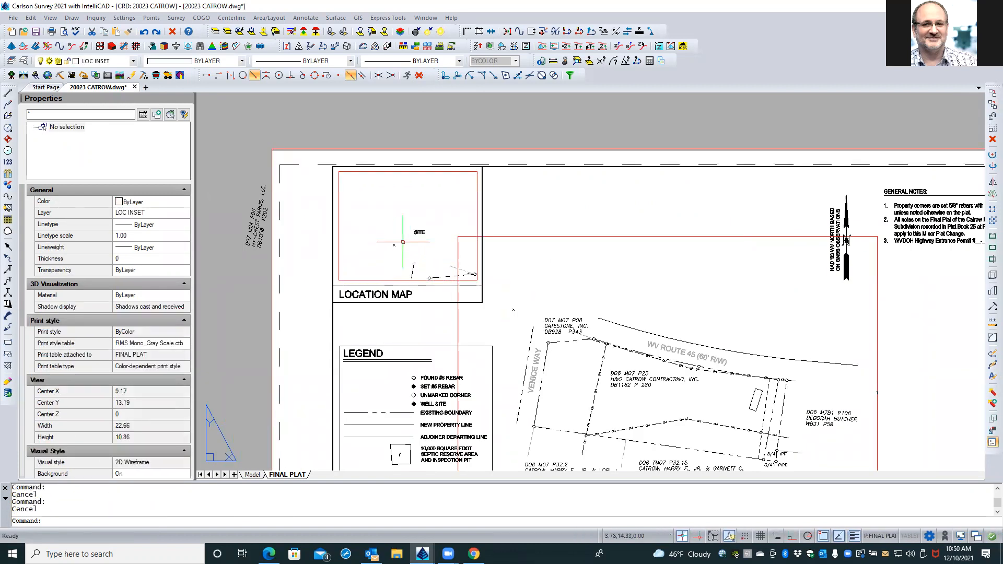
pyautogui.doubleClick(403, 242)
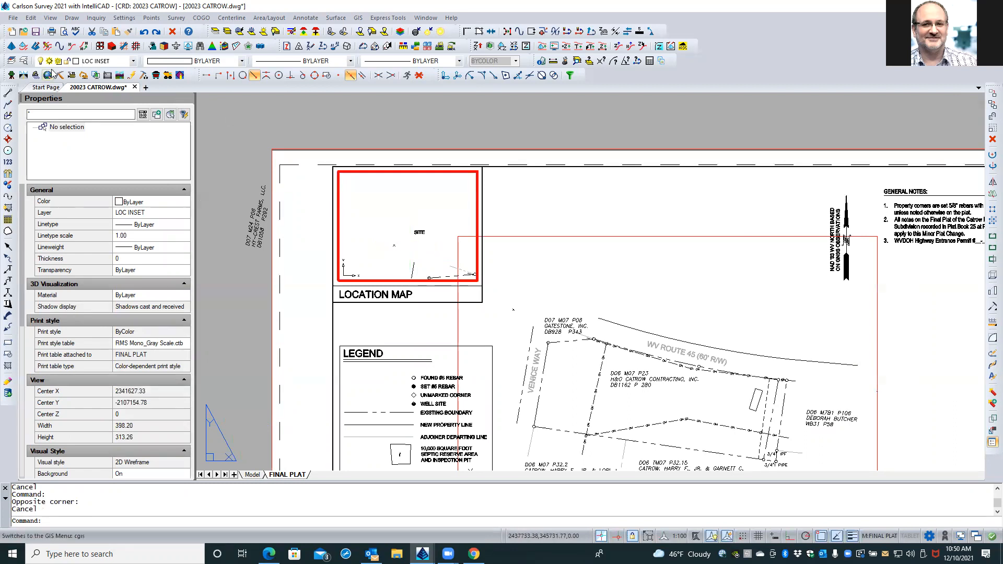
pyautogui.click(25, 63)
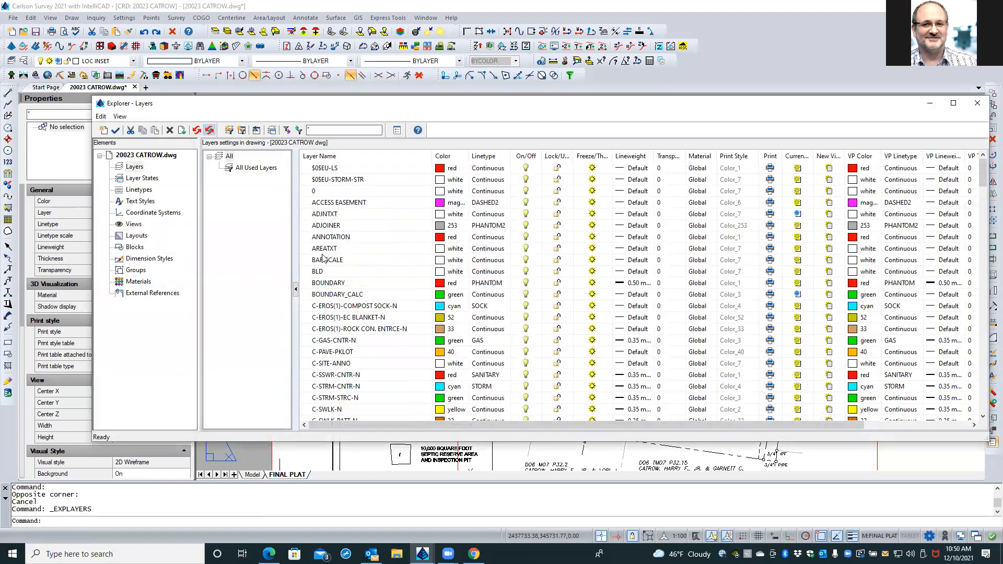
pyautogui.click(320, 130)
pyautogui.write('LOC')
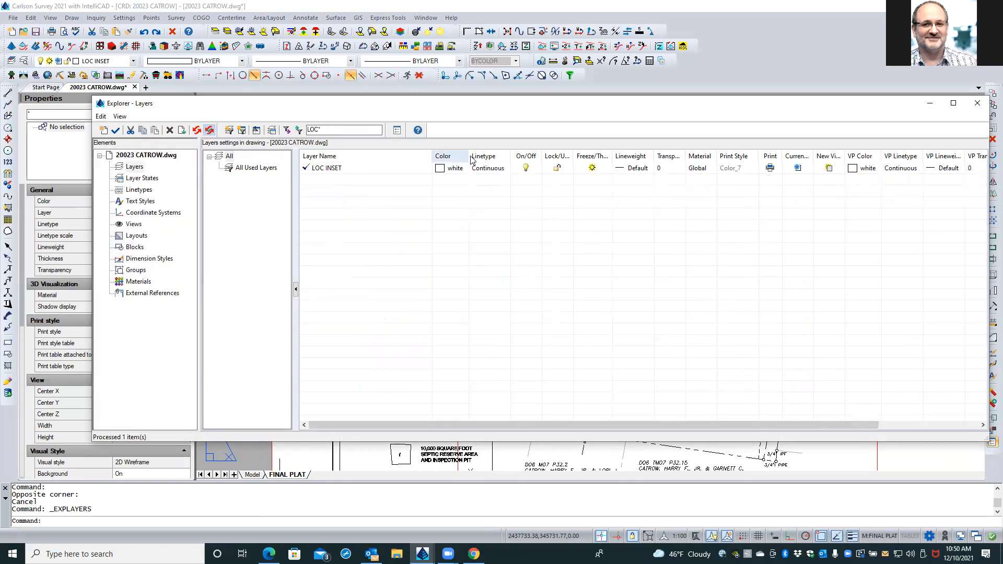
pyautogui.click(798, 168)
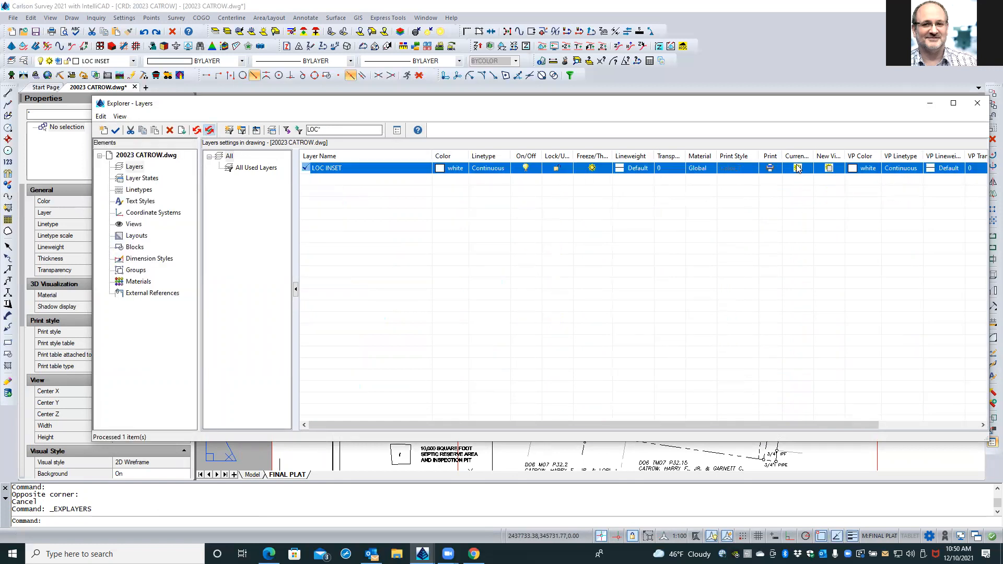
pyautogui.click(977, 103)
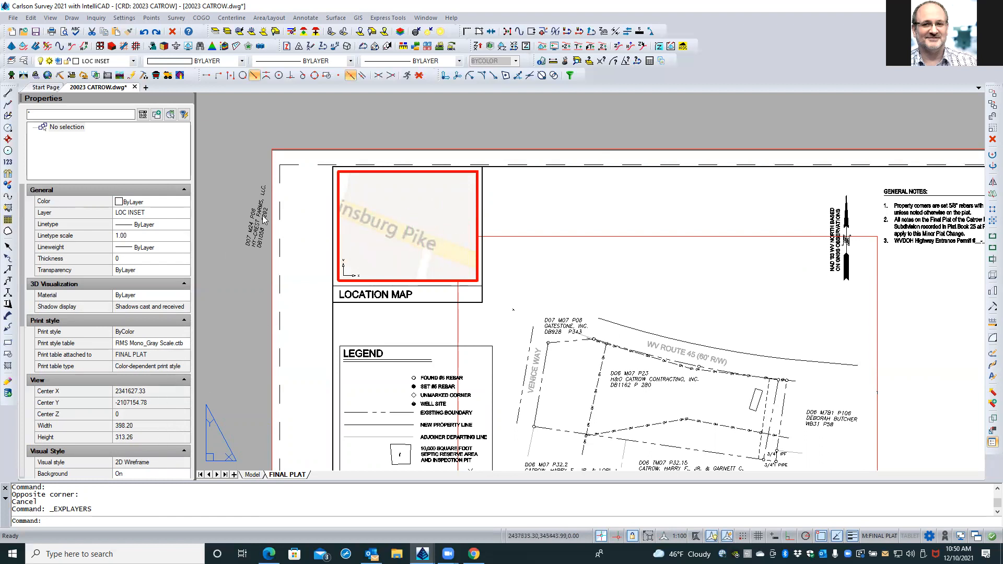
pyautogui.doubleClick(298, 209)
# Select the location map viewport rather than the overlapping polyline and review its available standard scales.
pyautogui.click(336, 214)
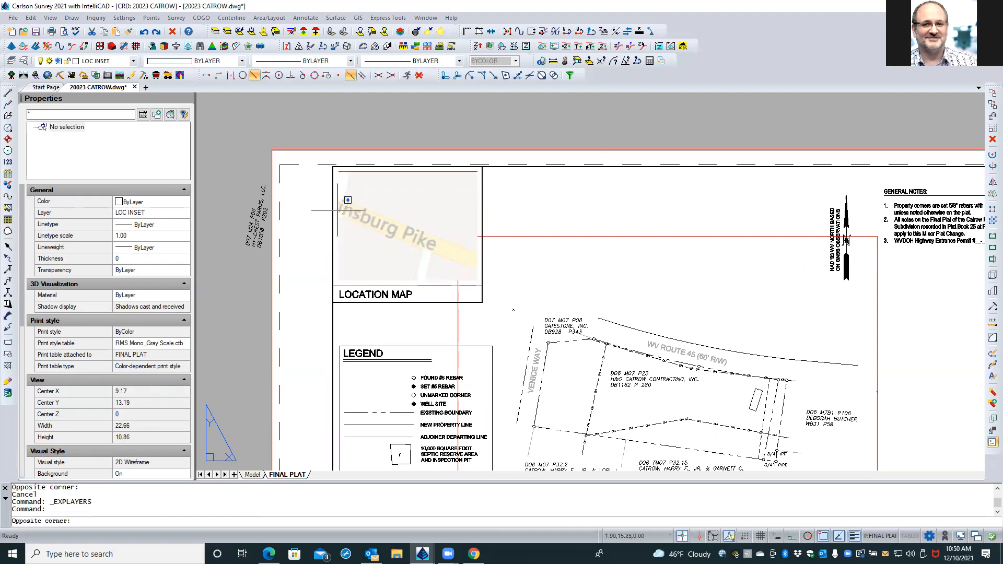
pyautogui.click(361, 172)
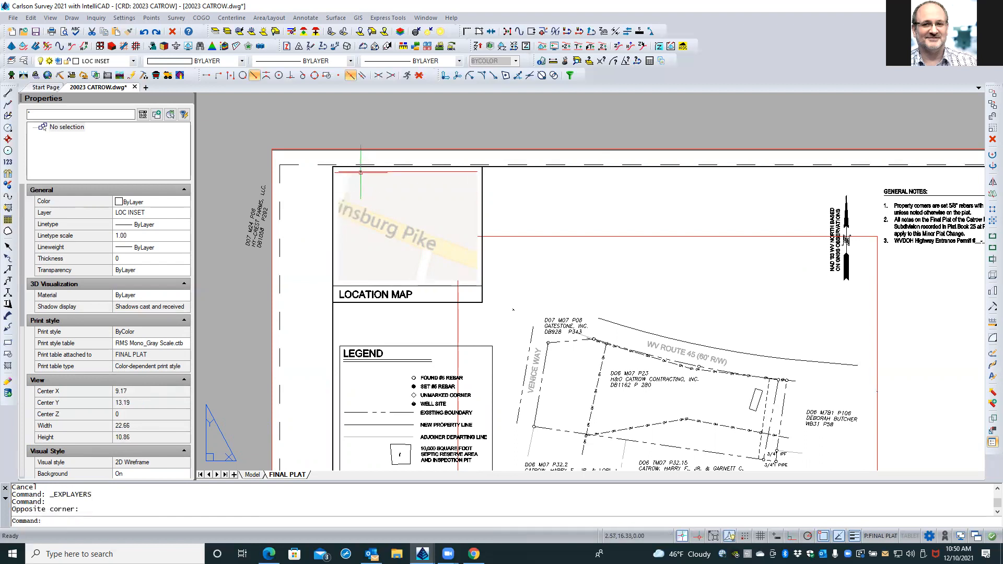
pyautogui.click(361, 172)
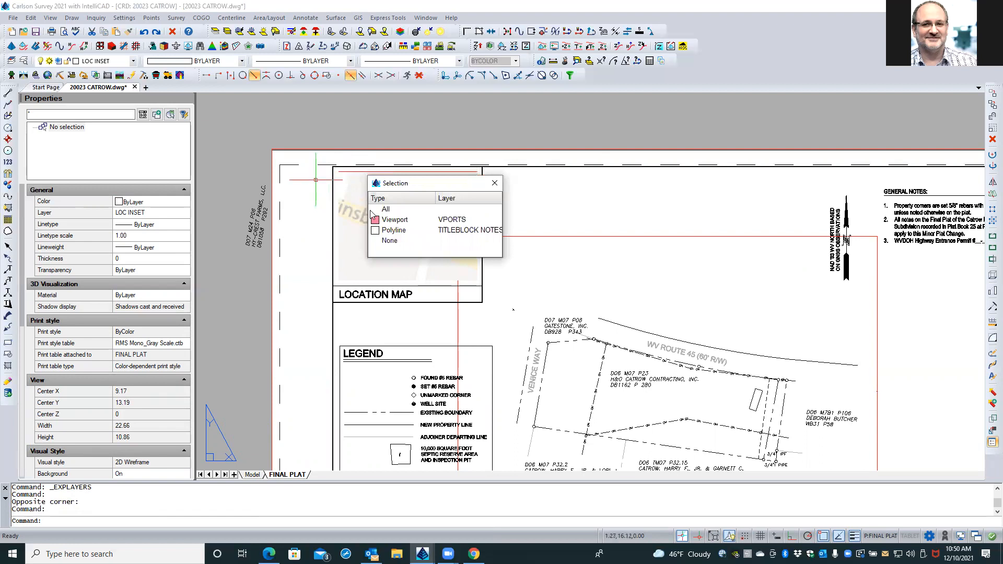
pyautogui.click(400, 221)
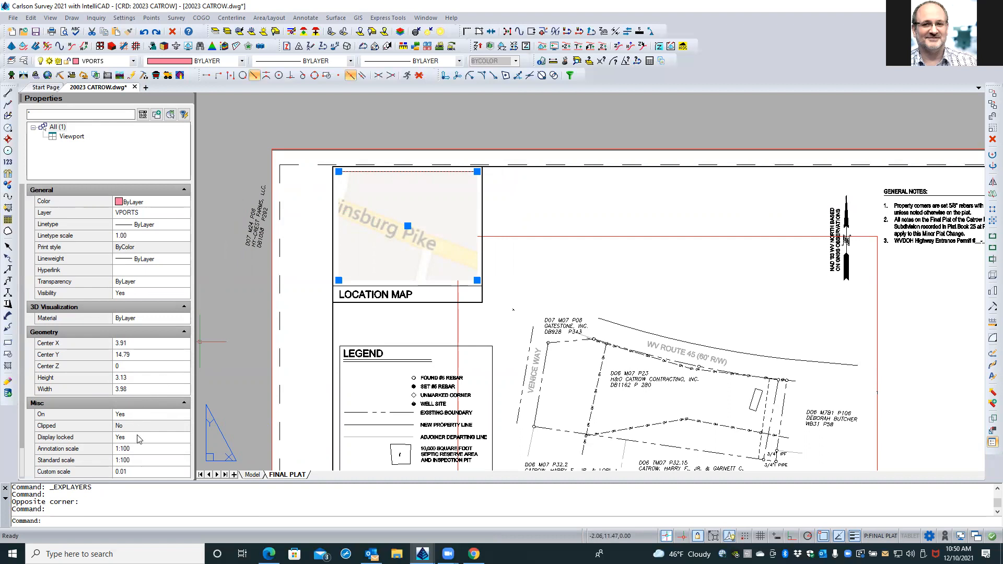
pyautogui.click(137, 451)
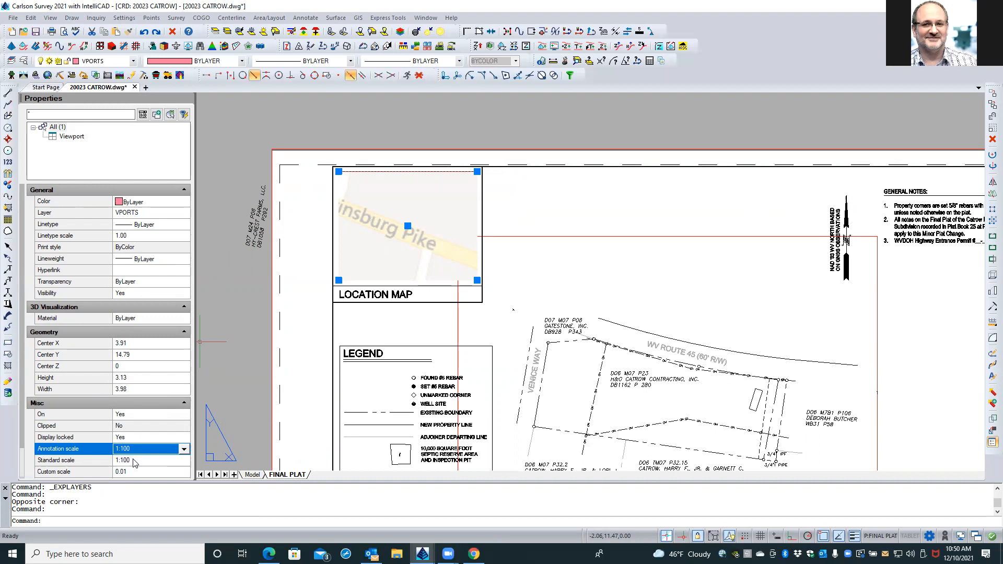
pyautogui.click(135, 462)
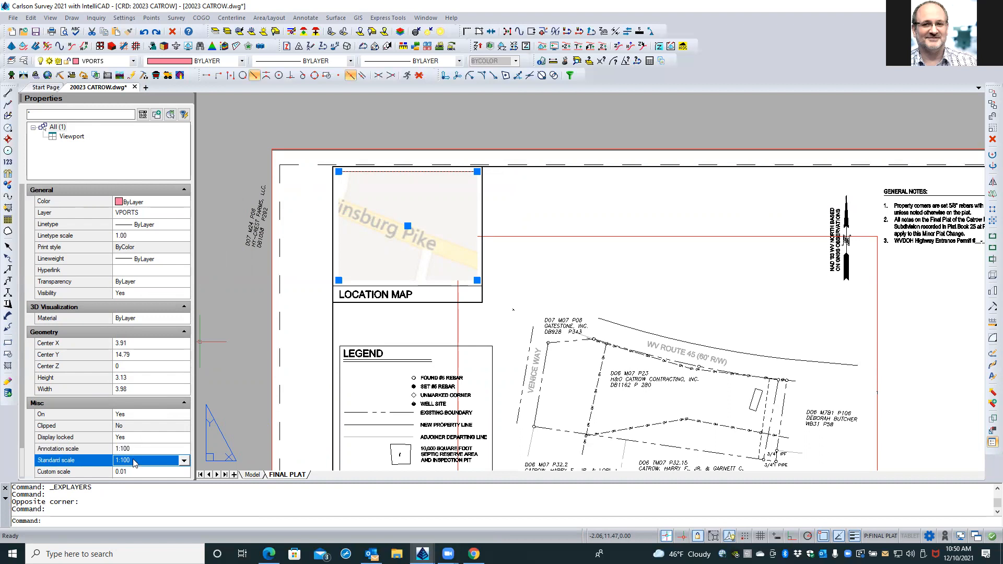
pyautogui.click(184, 460)
pyautogui.moveTo(186, 491); pyautogui.dragTo(187, 508)
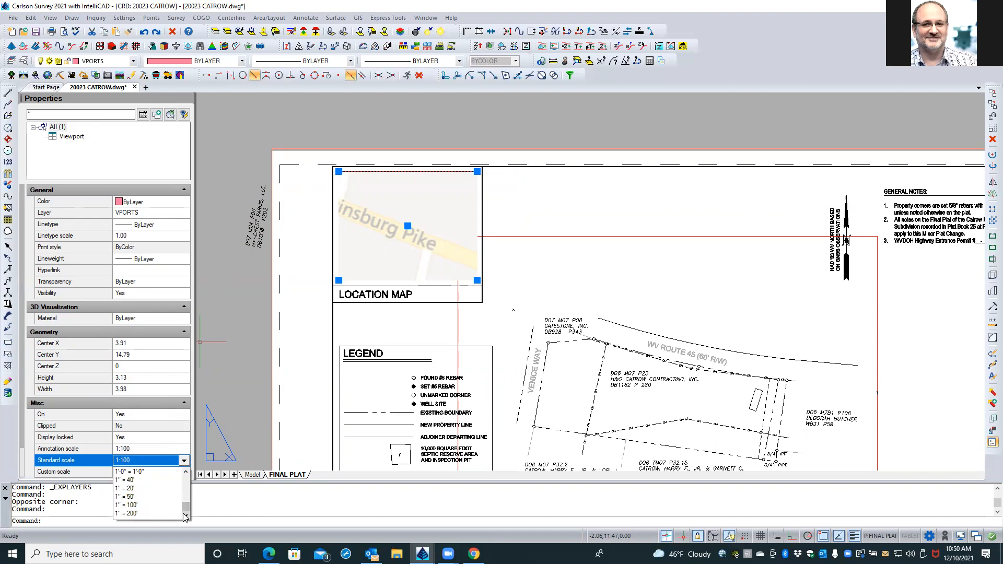
pyautogui.click(154, 454)
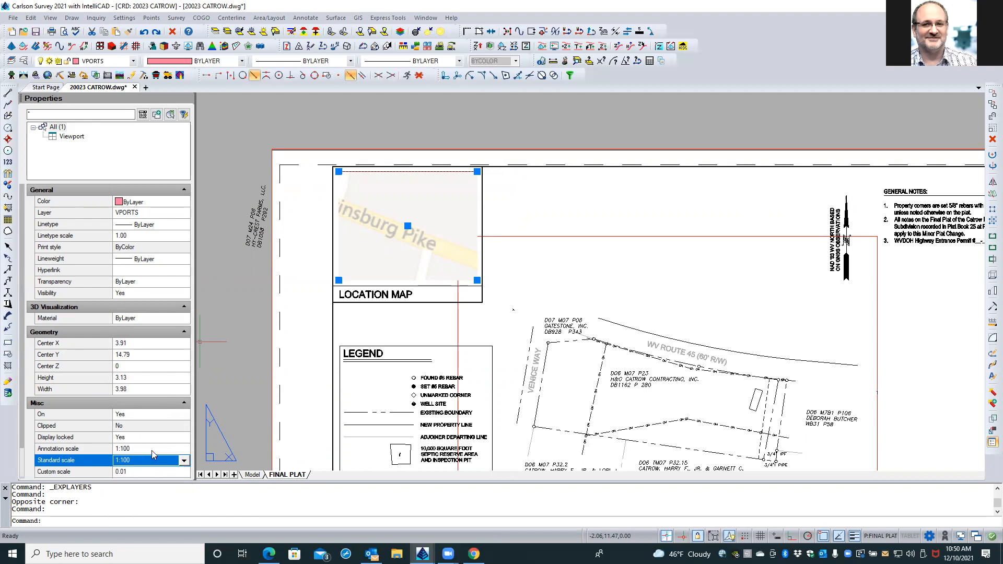
# Set the location map viewport's custom scale to .00333 and regenerate the drawing display with REA.
pyautogui.click(130, 472)
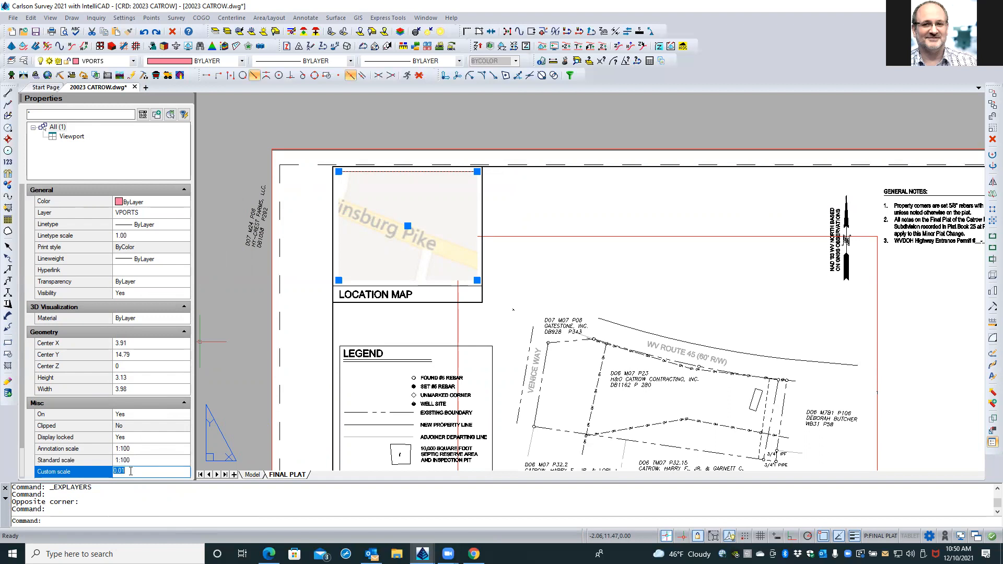
pyautogui.press('BackSpace')
pyautogui.write('.00333')
pyautogui.press('Return')
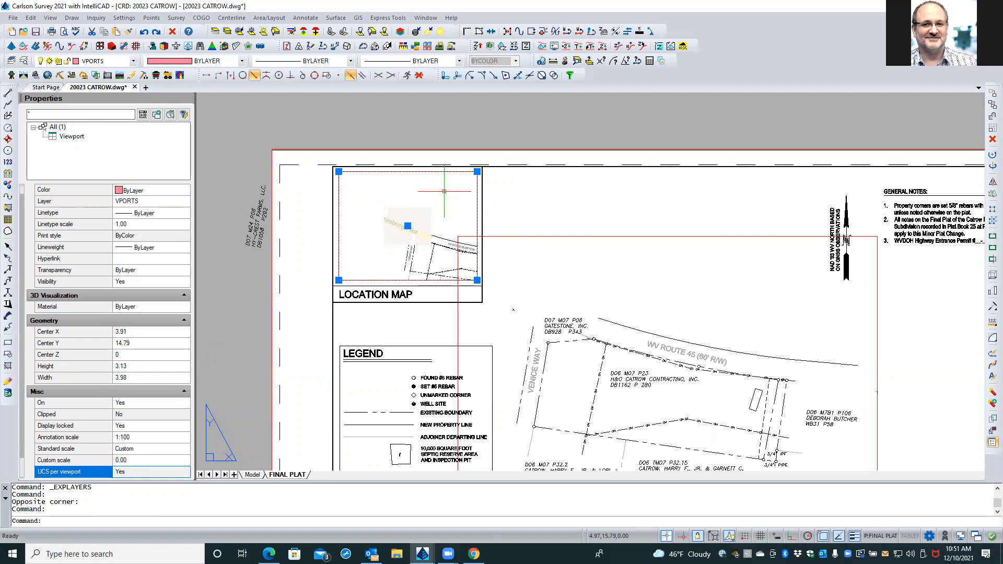
pyautogui.write('REA')
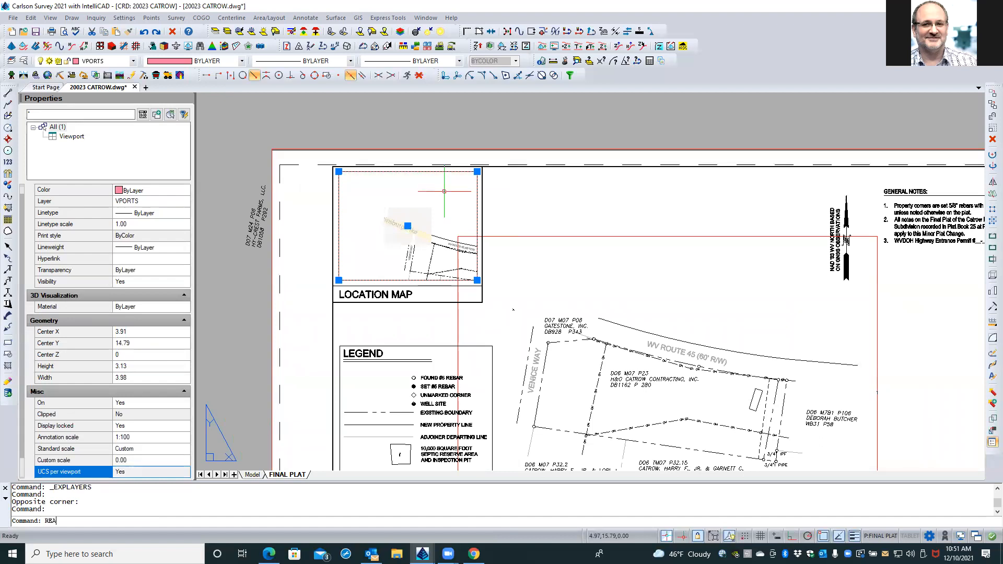
pyautogui.press('Return')
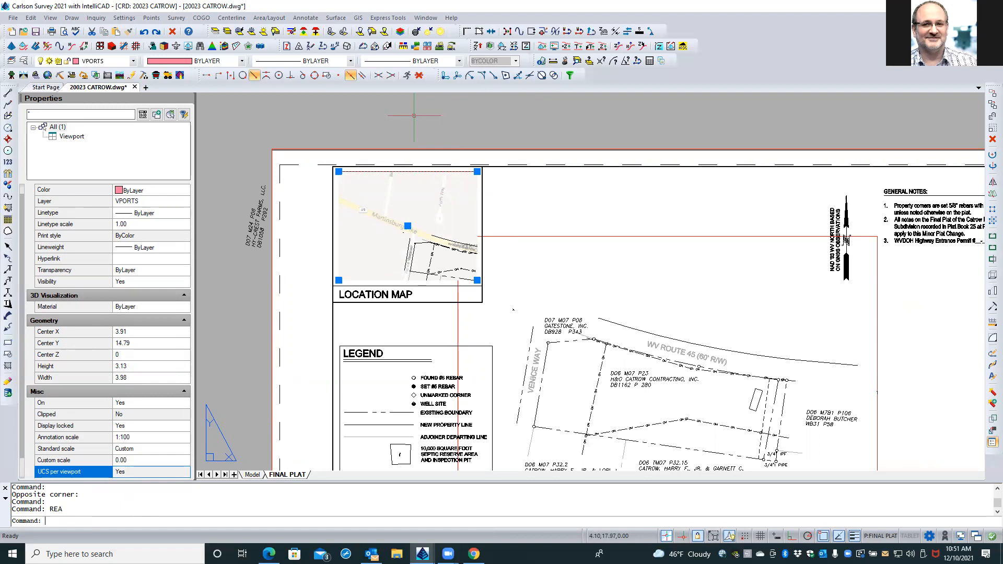
# Unlock the display of the location map viewport.
pyautogui.click(144, 428)
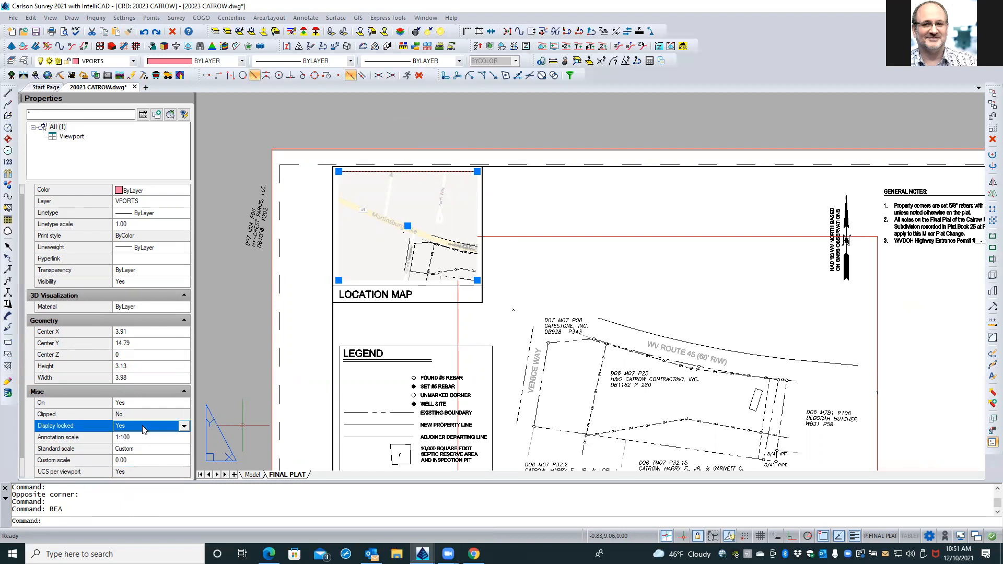
pyautogui.click(144, 429)
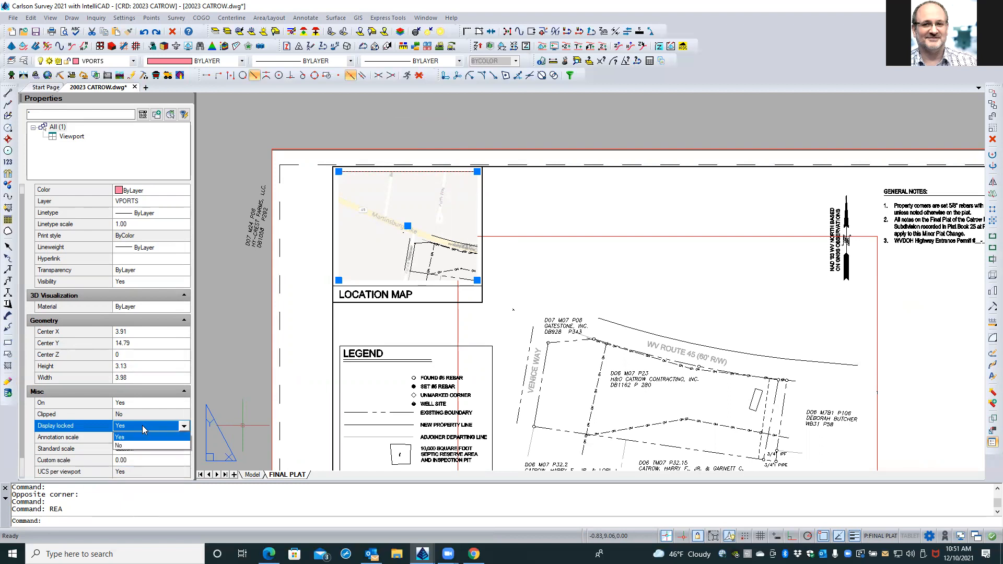
pyautogui.click(134, 446)
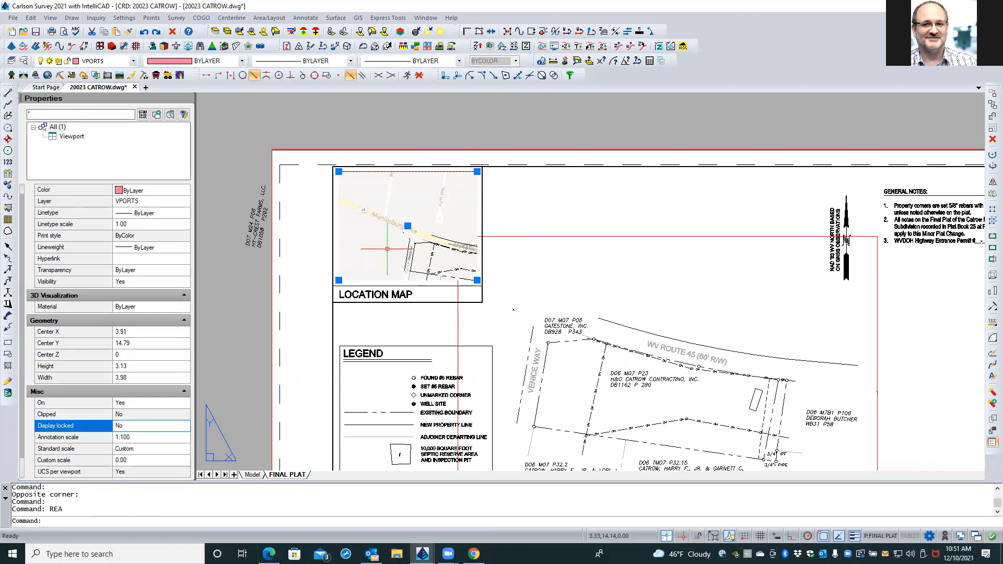
# Activate the location map viewport, shift its view so the surveyed parcel sits near the middle, and return to paper space.
pyautogui.moveTo(387, 249); pyautogui.dragTo(373, 238, button='middle')
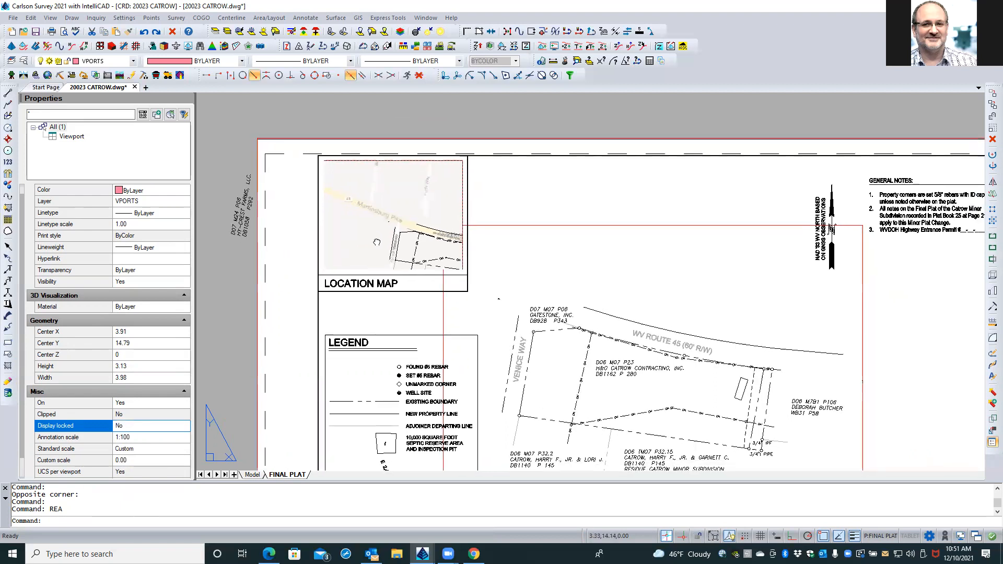
pyautogui.doubleClick(376, 241)
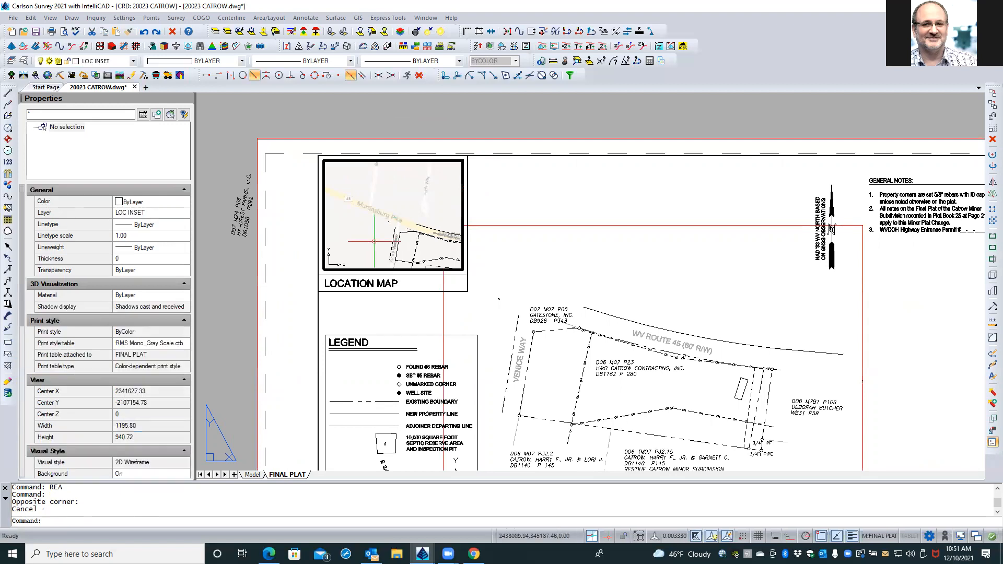
pyautogui.moveTo(376, 241); pyautogui.dragTo(334, 216, button='middle')
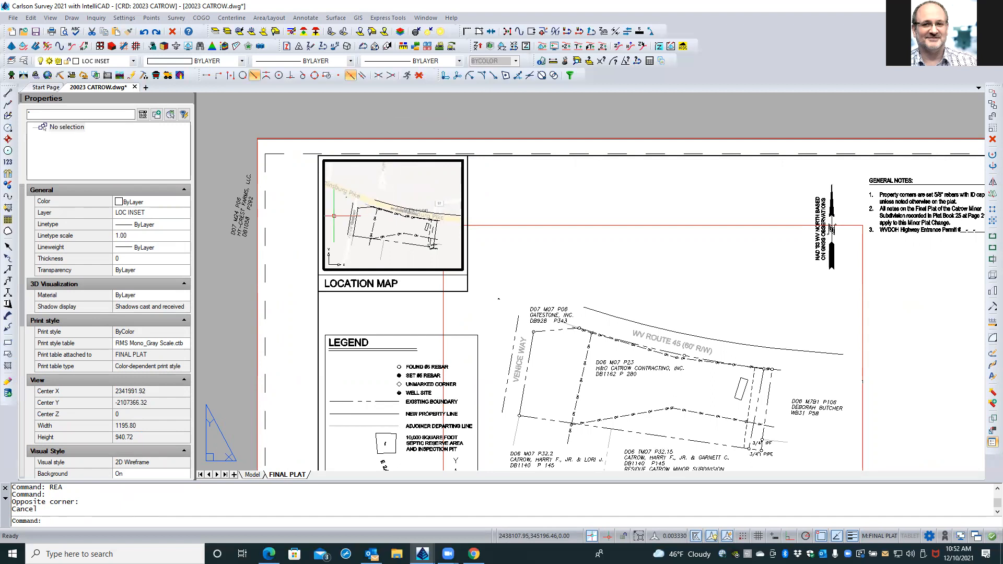
pyautogui.doubleClick(303, 232)
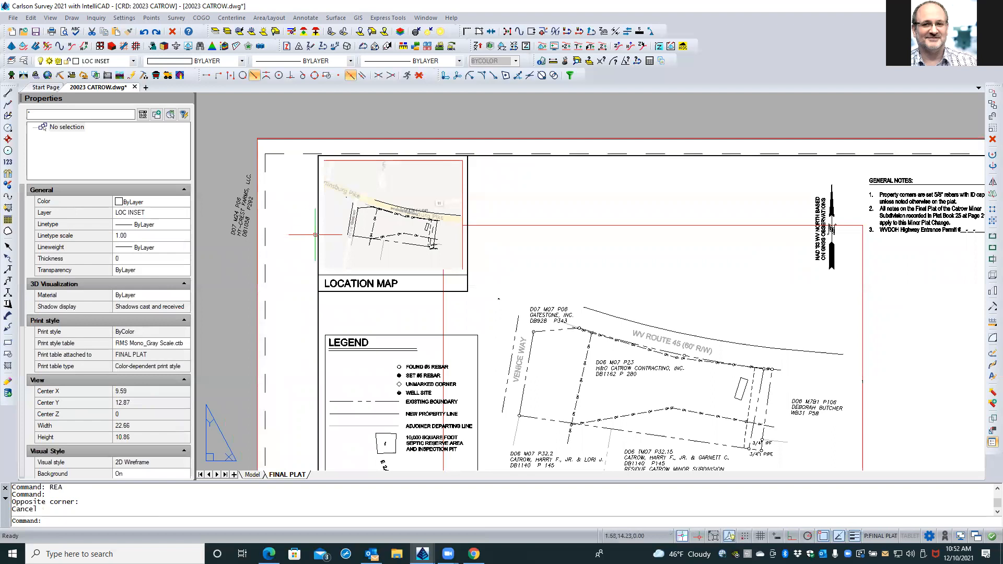
# Select the location map viewport in paper space.
pyautogui.click(462, 170)
pyautogui.click(411, 214)
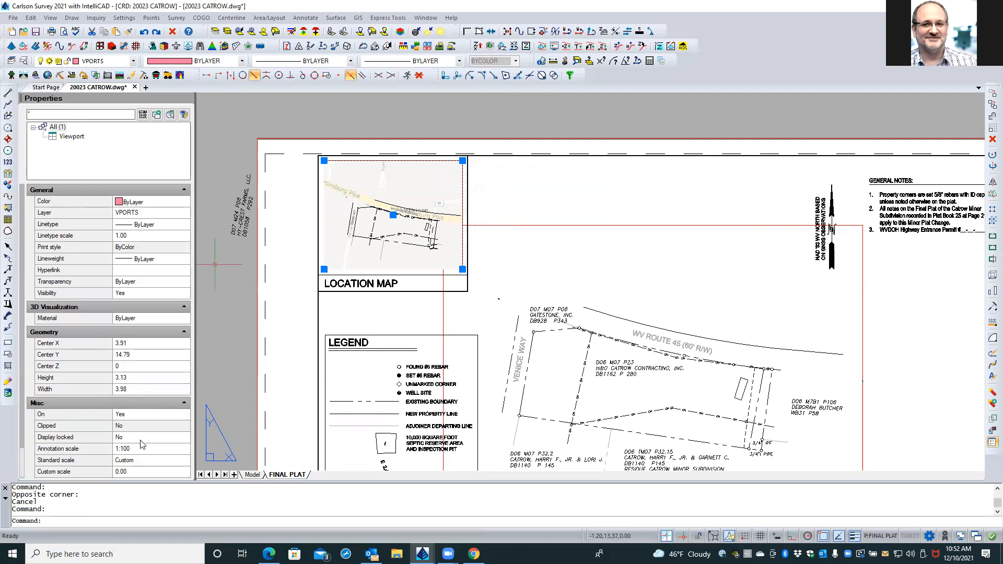
# Set the custom scale of the selected location map viewport to .002.
pyautogui.click(137, 470)
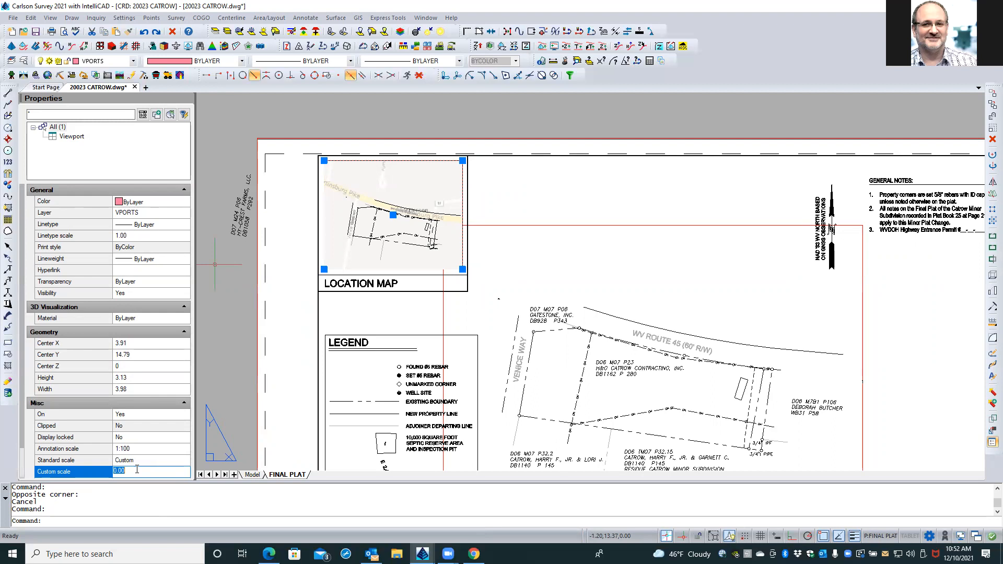
pyautogui.write('.002')
pyautogui.press('Return')
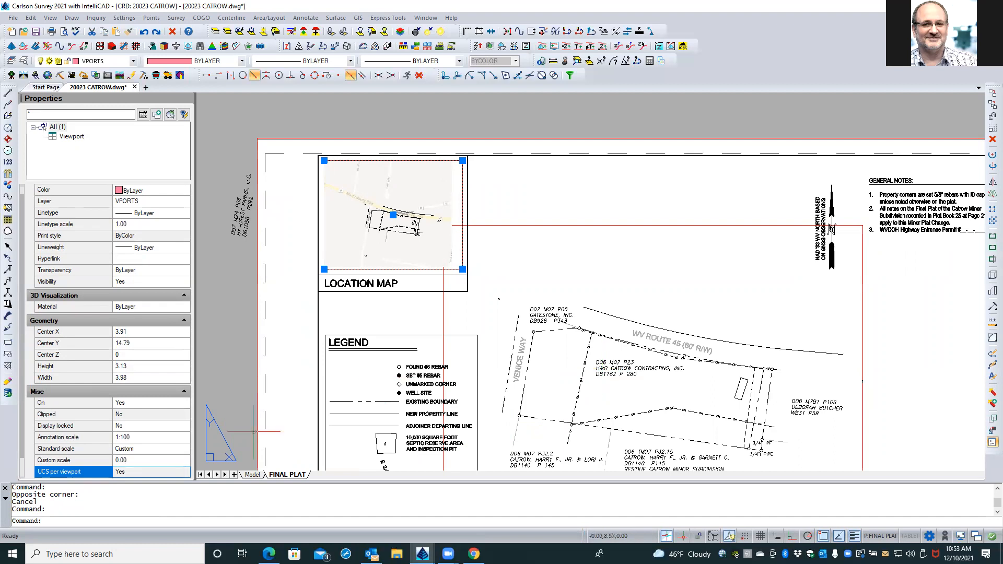
# Set the location map viewport's custom scale to .001, deselect it and regenerate all viewports.
pyautogui.click(146, 460)
pyautogui.click(145, 460)
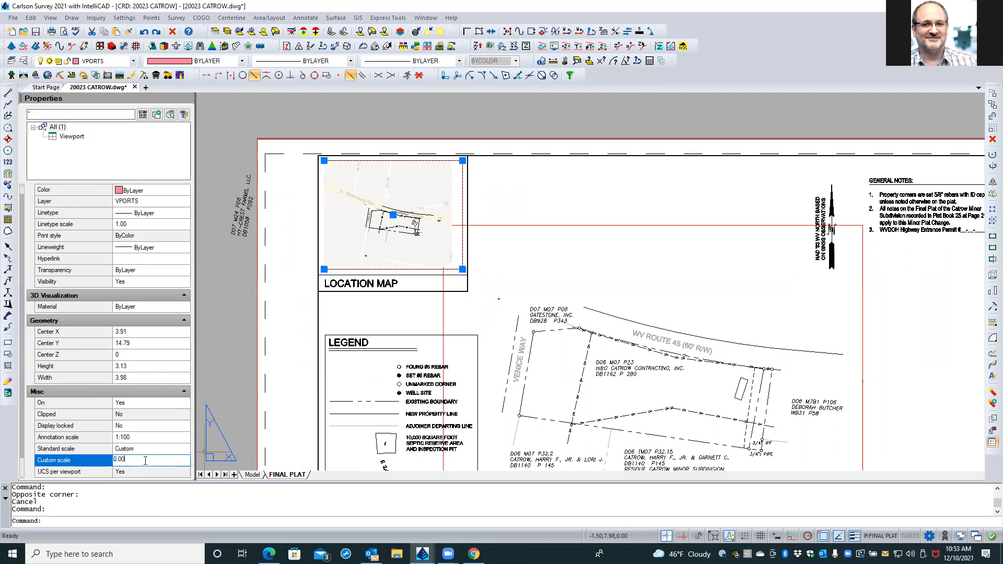
pyautogui.click(108, 460)
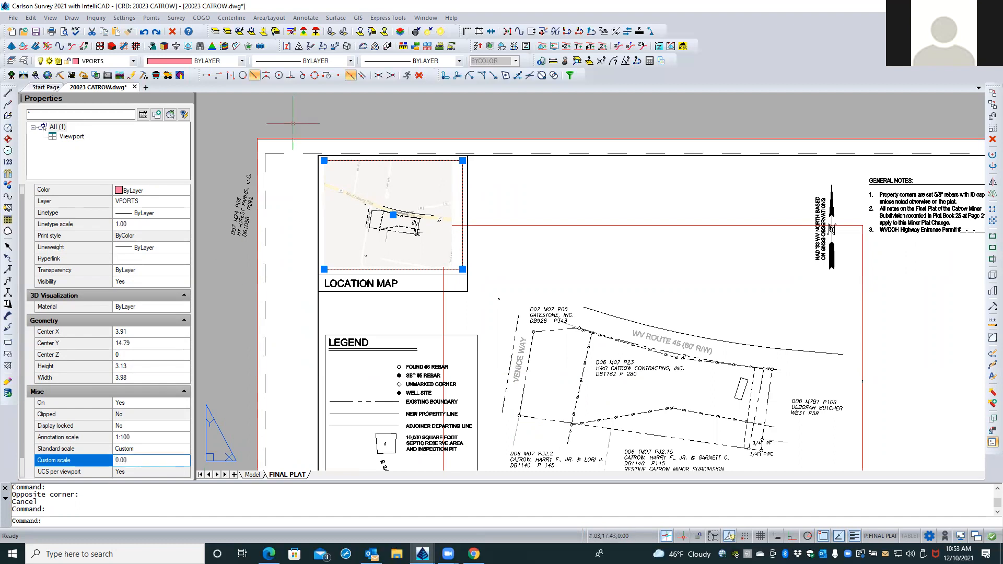
pyautogui.click(134, 460)
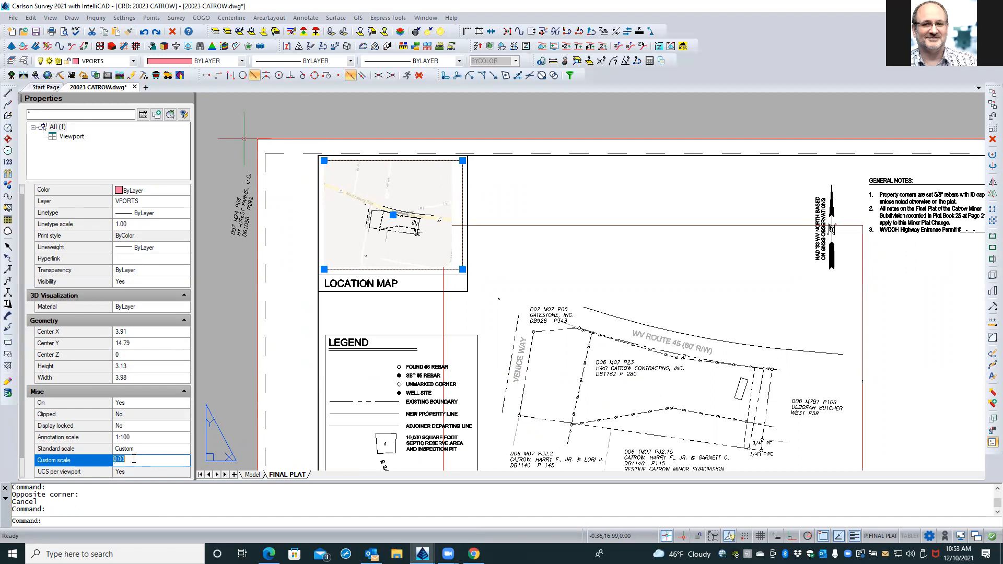
pyautogui.write('001')
pyautogui.press('Return')
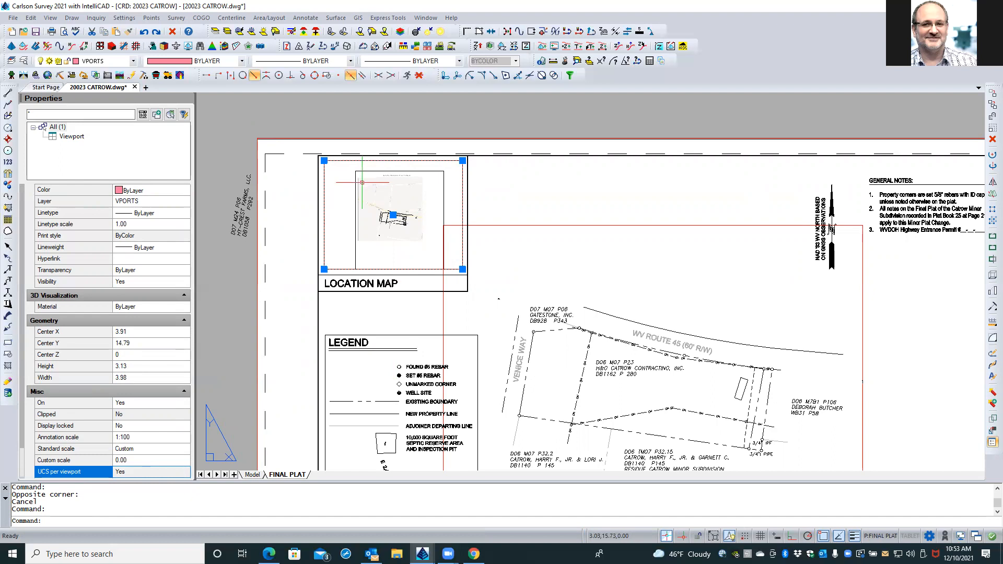
pyautogui.press('Escape')
pyautogui.press('Escape')
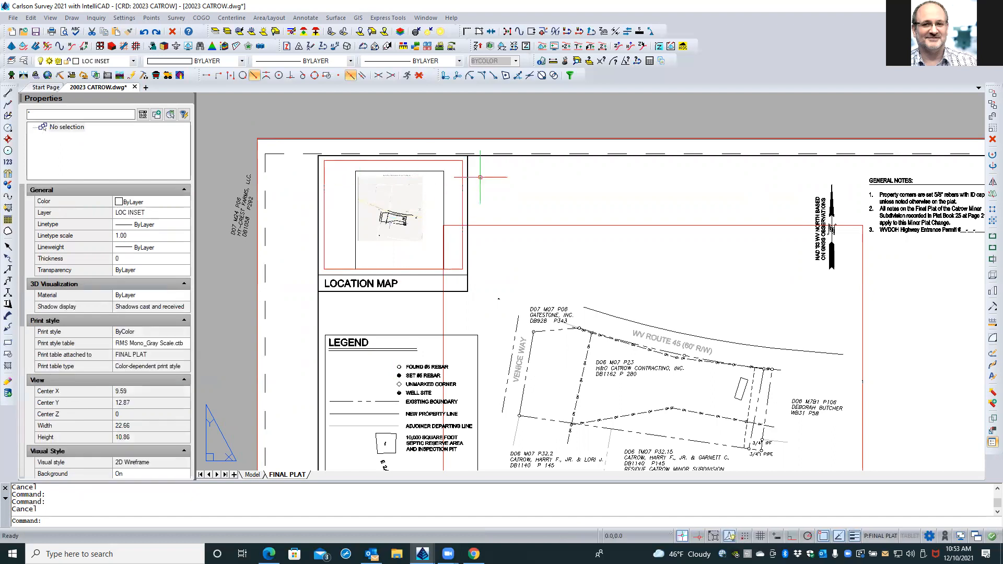
pyautogui.scroll(2, 431, 189)
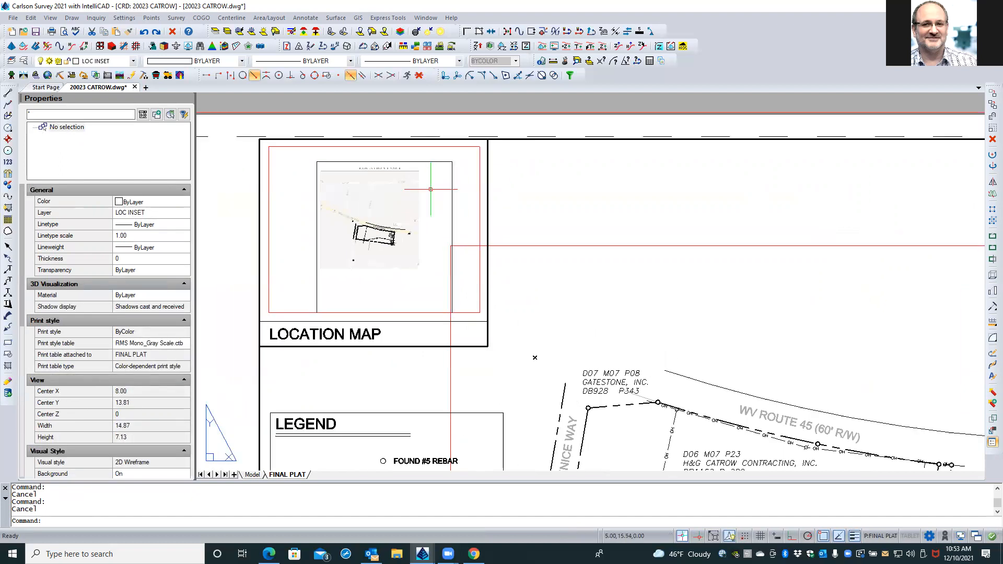
pyautogui.write('REA')
pyautogui.press('Return')
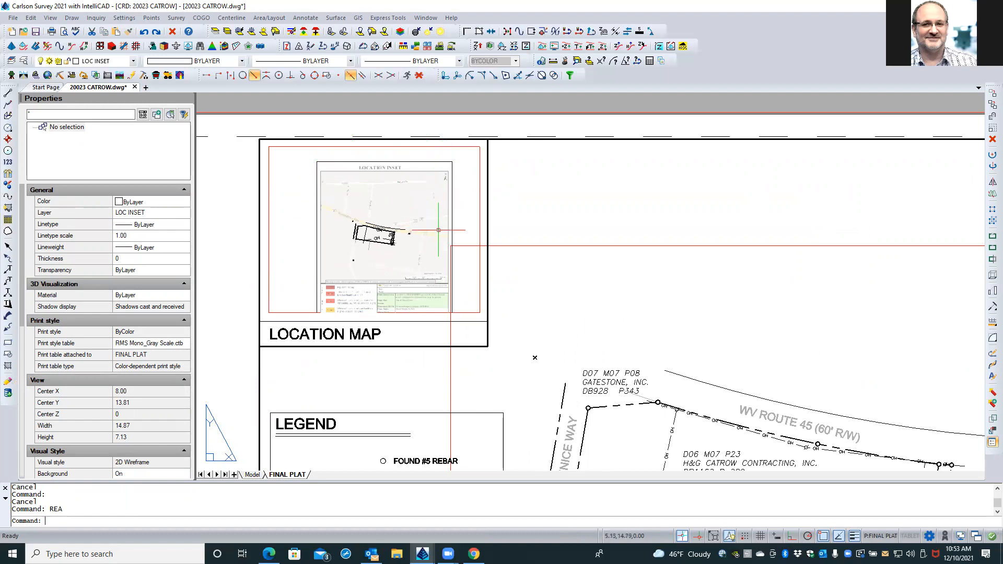
# Select the location map viewport rather than the overlapping polyline and set its custom scale to .0005.
pyautogui.scroll(-2, 444, 234)
pyautogui.scroll(-2, 446, 237)
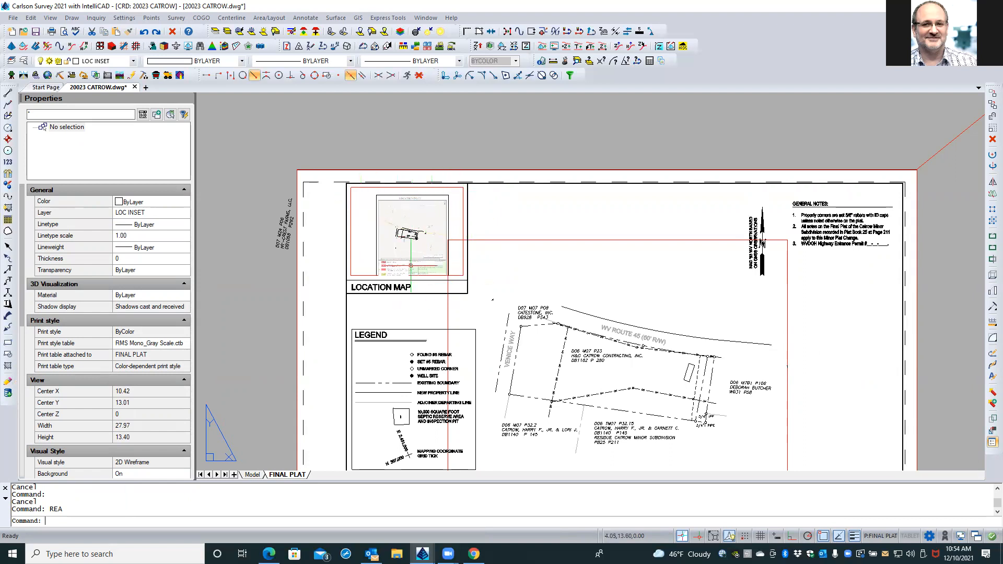
pyautogui.scroll(2, 431, 214)
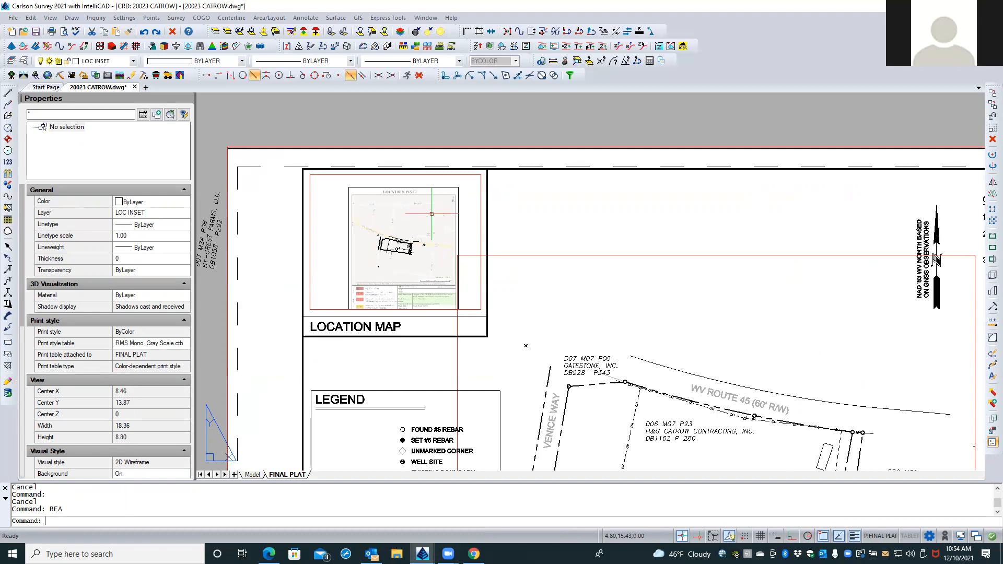
pyautogui.scroll(1, 409, 240)
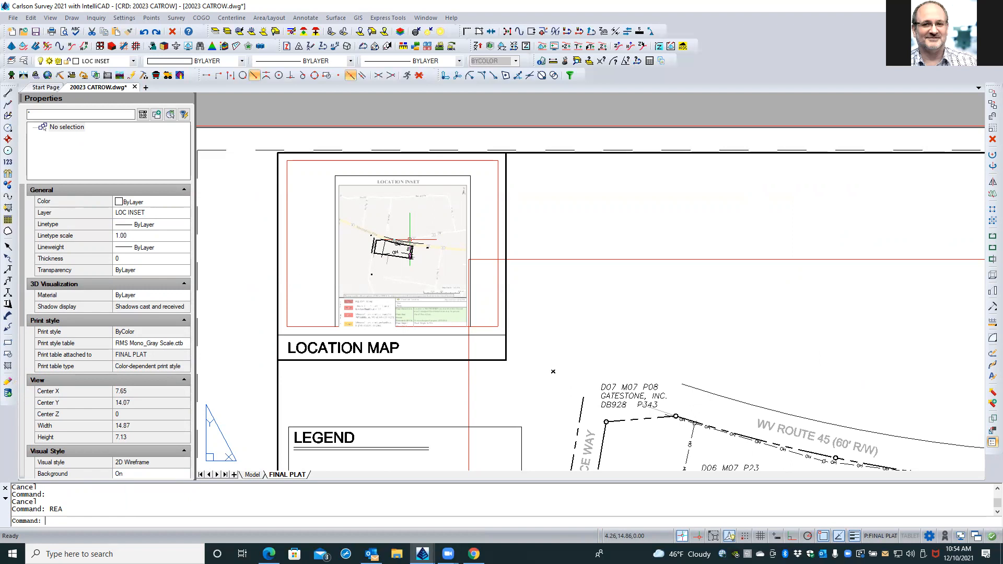
pyautogui.scroll(-2, 410, 240)
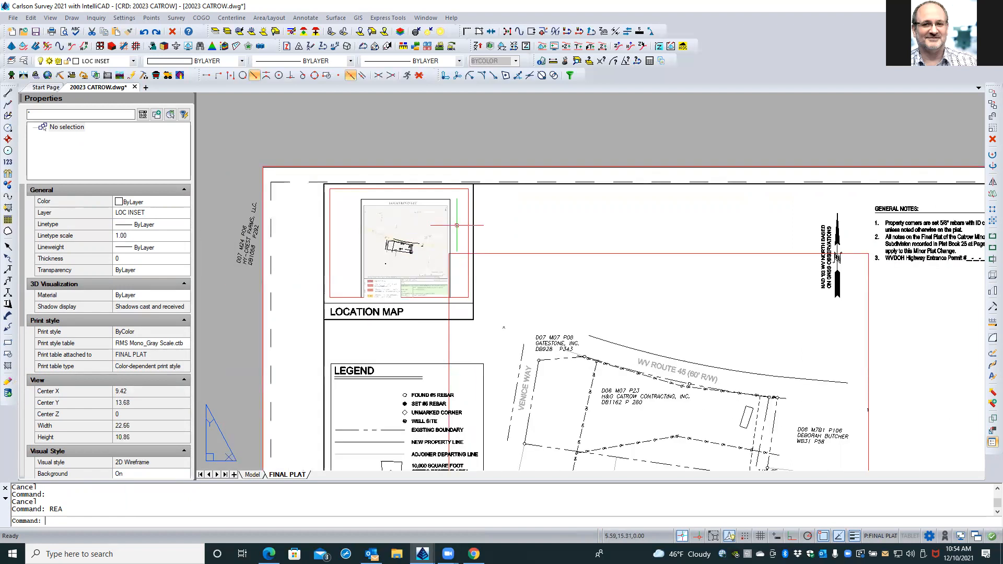
pyautogui.click(330, 230)
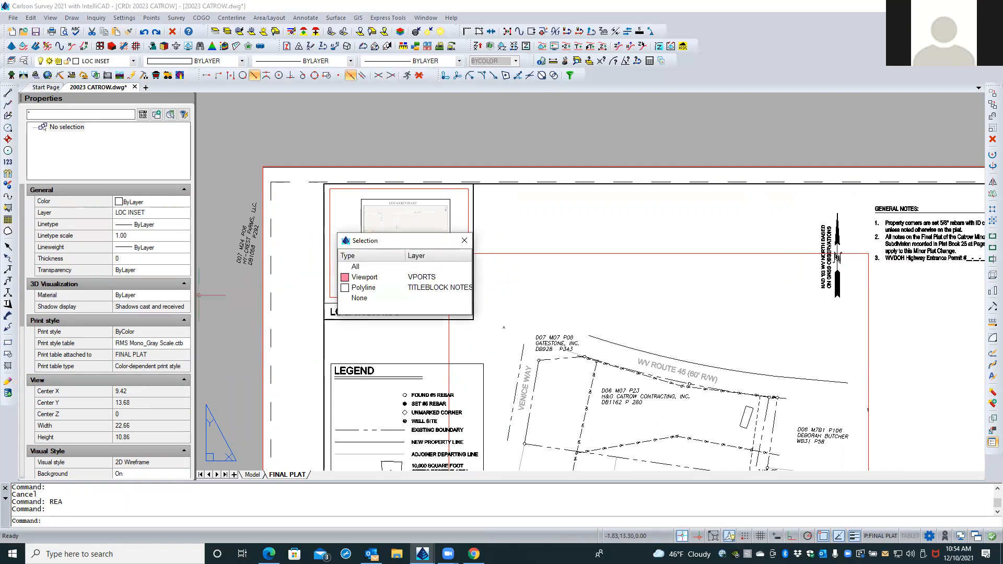
pyautogui.click(366, 277)
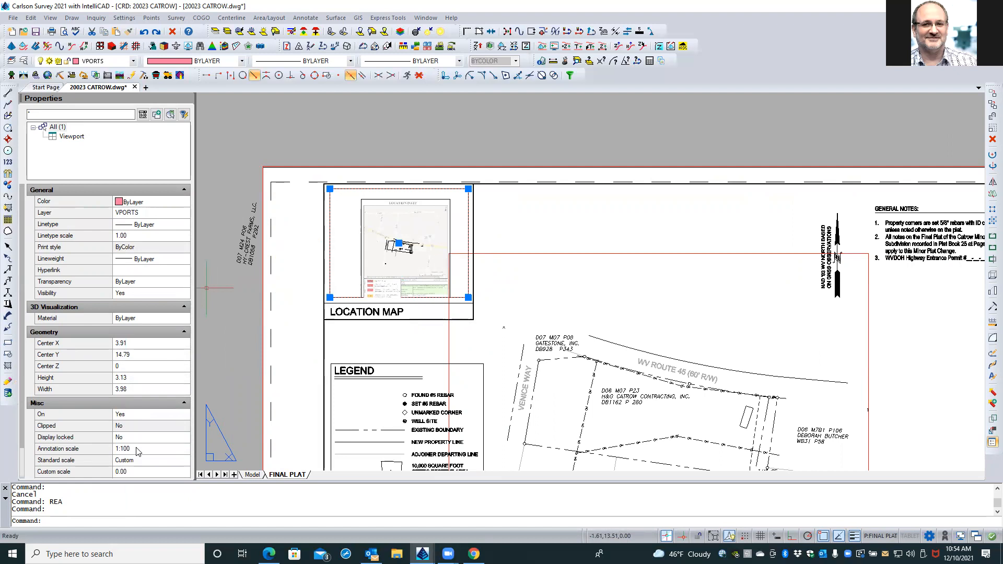
pyautogui.click(142, 472)
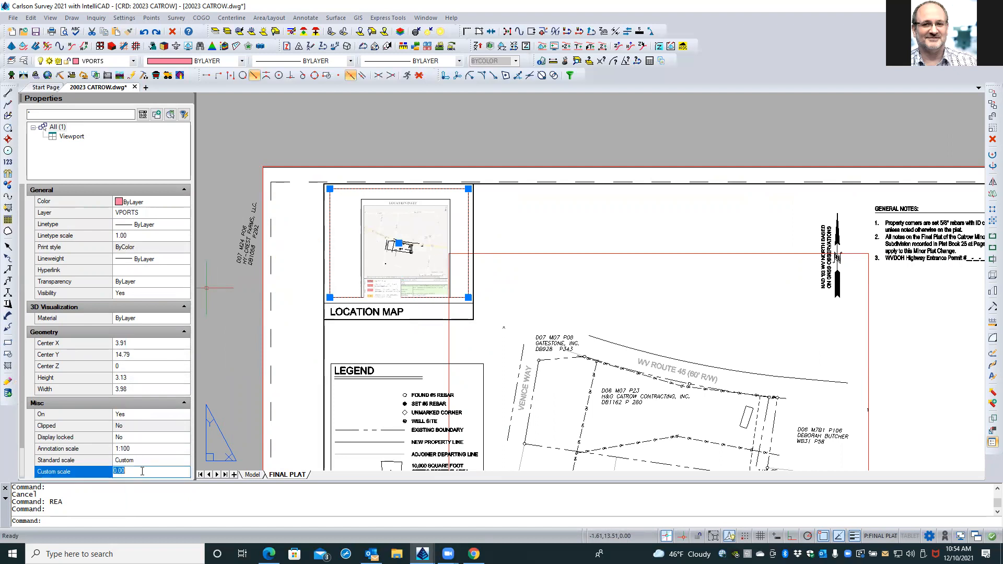
pyautogui.write('.')
pyautogui.write('0005')
pyautogui.press('Return')
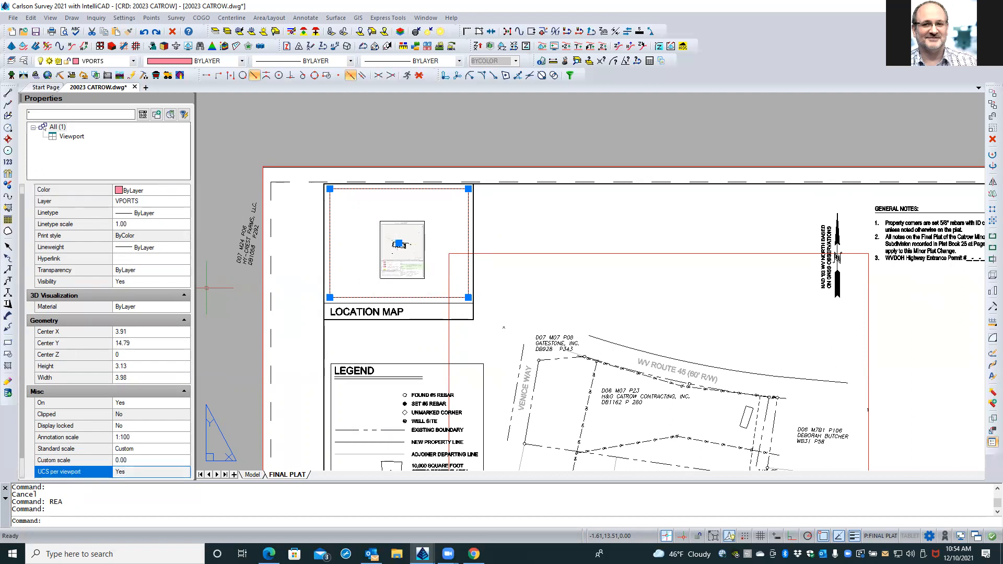
pyautogui.press('Escape')
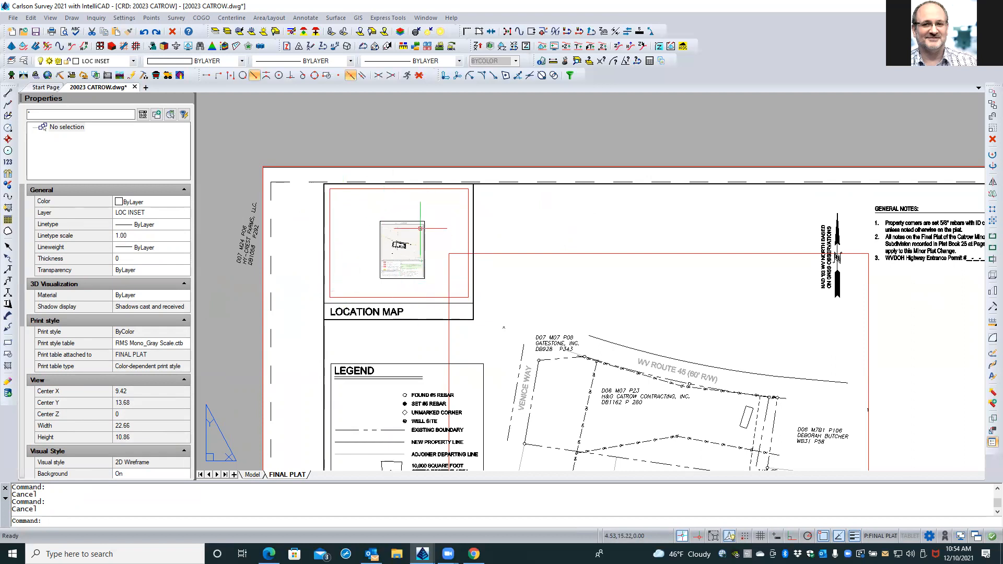
# Measure a vertical distance on the sheet beside the location inset image.
pyautogui.write('dist')
pyautogui.press('Return')
pyautogui.click(365, 222)
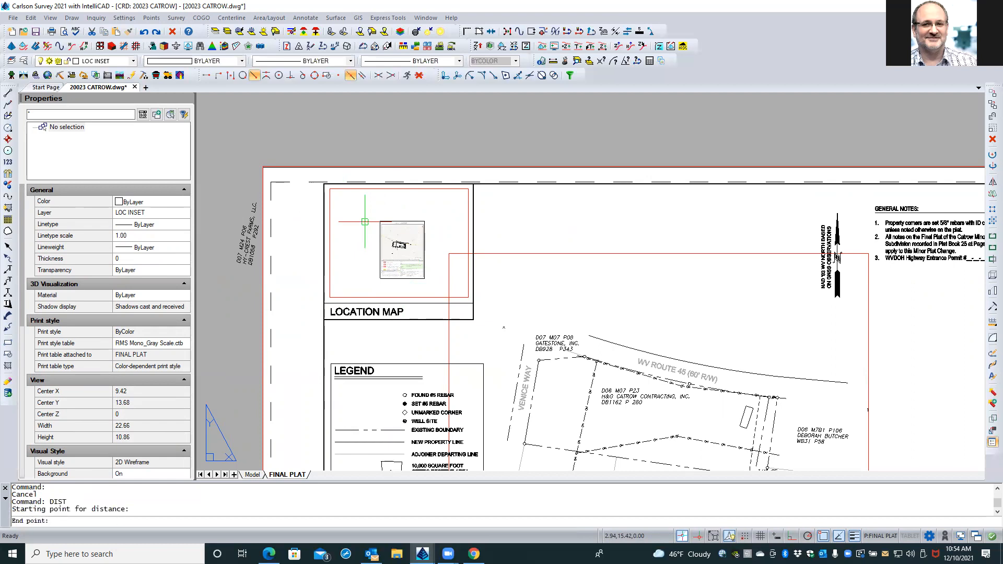
pyautogui.click(366, 260)
pyautogui.press('Escape')
# Undo a zoom made inside the activated location map viewport and return to paper space.
pyautogui.doubleClick(366, 260)
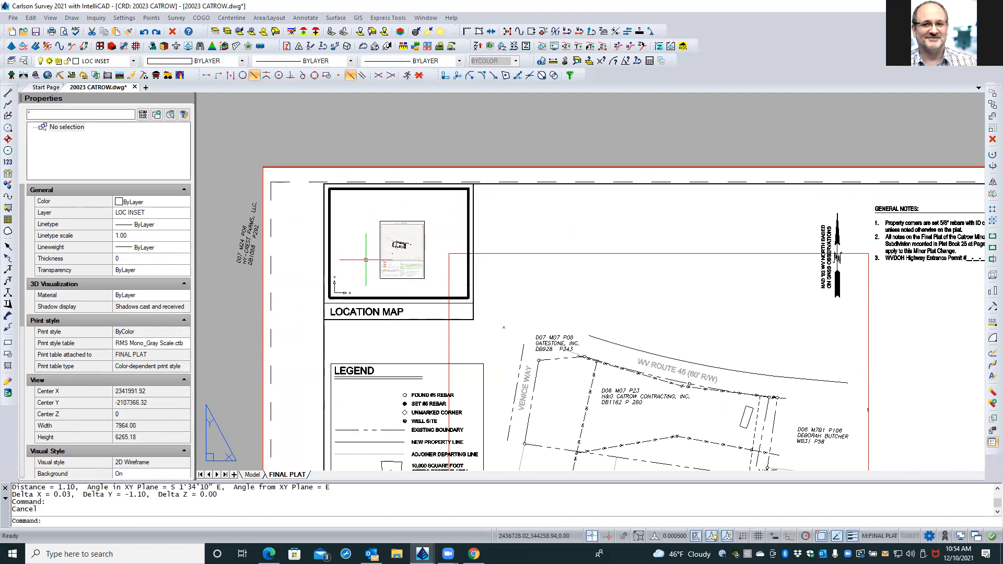
pyautogui.press('Escape')
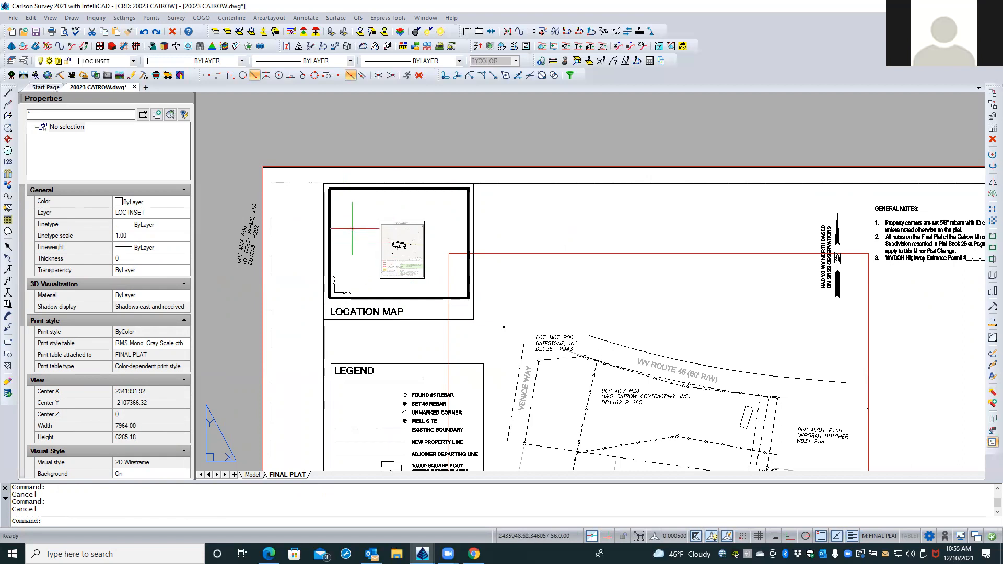
pyautogui.scroll(-1, 353, 229)
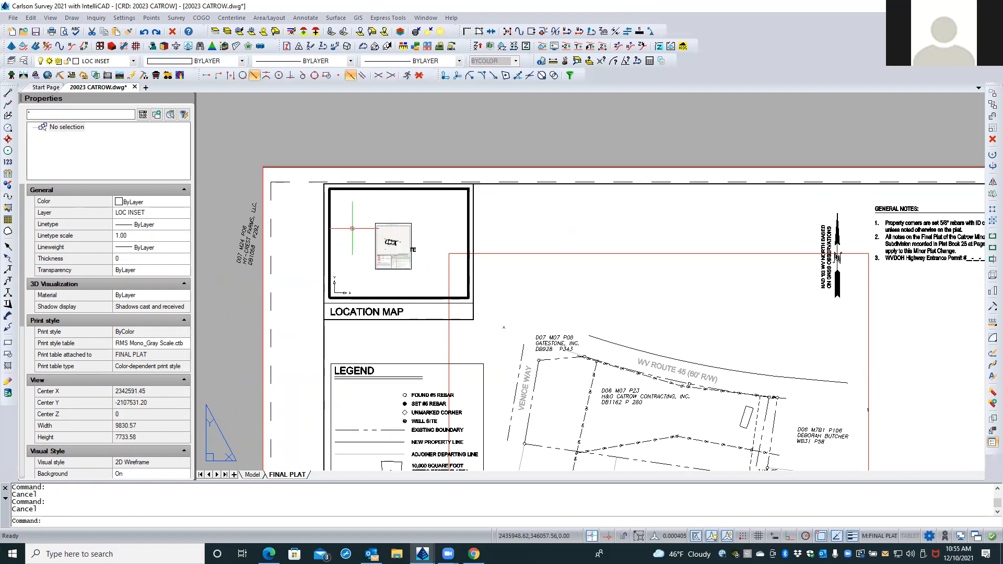
pyautogui.write('u')
pyautogui.press('Return')
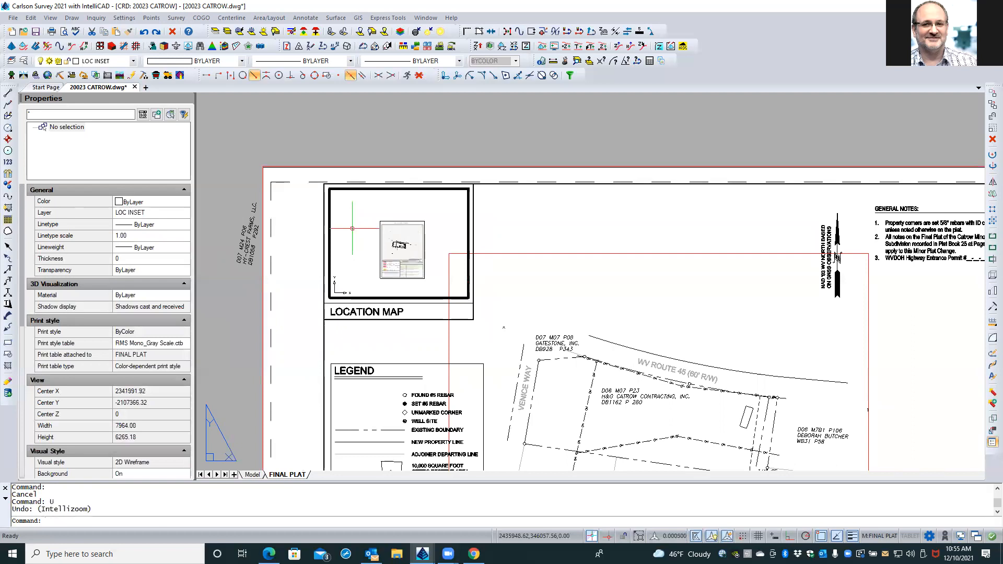
pyautogui.doubleClick(497, 215)
pyautogui.moveTo(434, 225); pyautogui.dragTo(400, 203, button='middle')
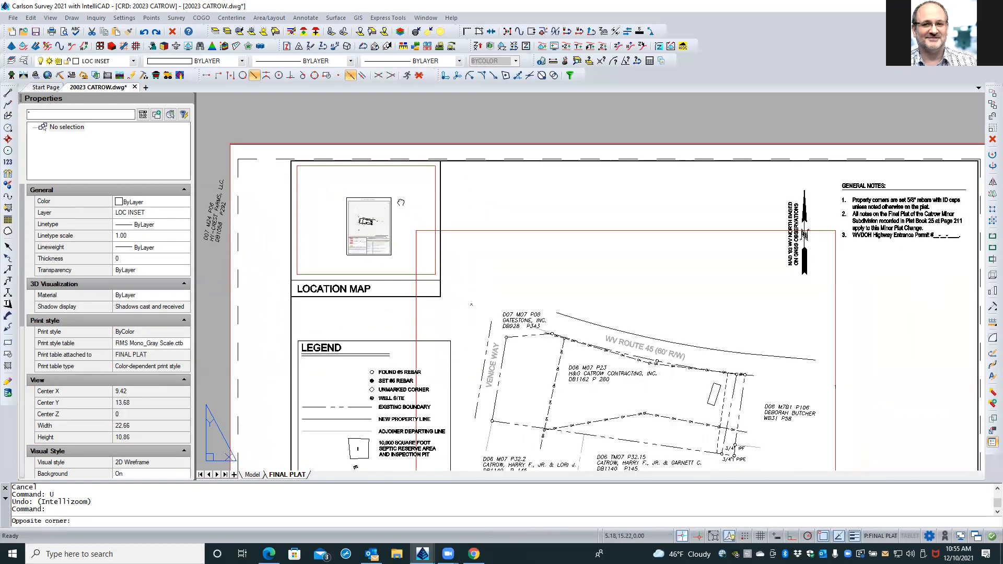
pyautogui.scroll(-1, 406, 187)
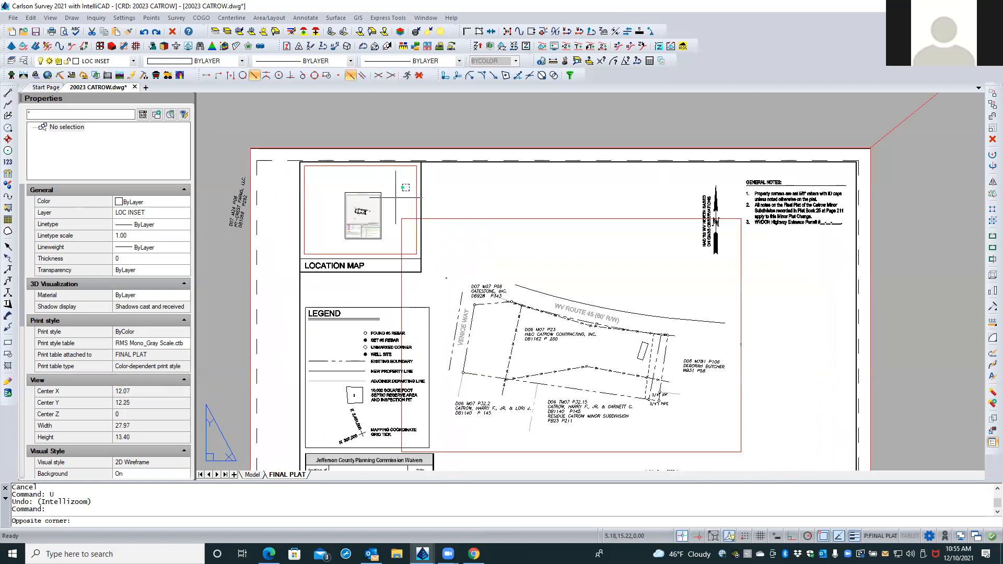
pyautogui.scroll(3, 406, 187)
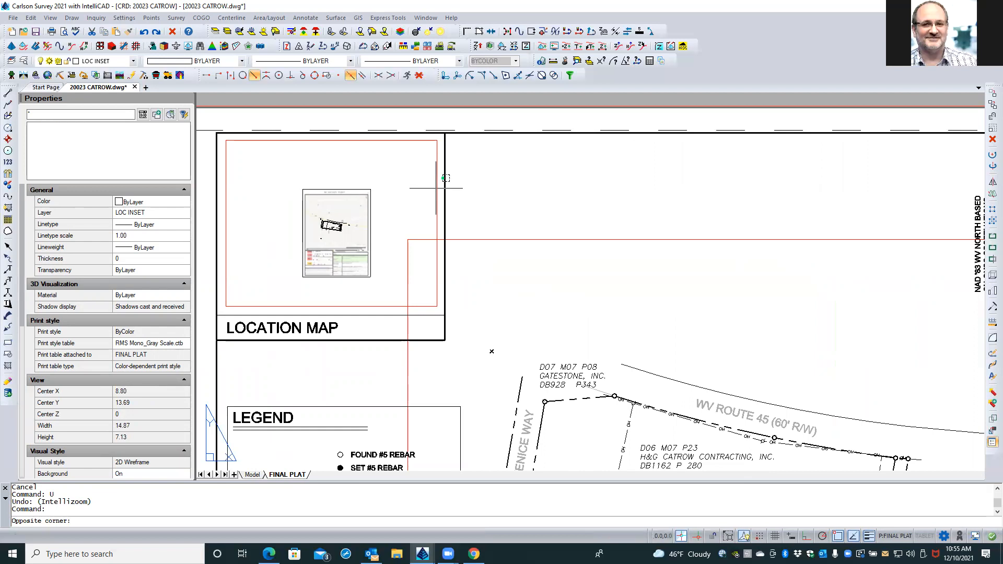
pyautogui.click(429, 188)
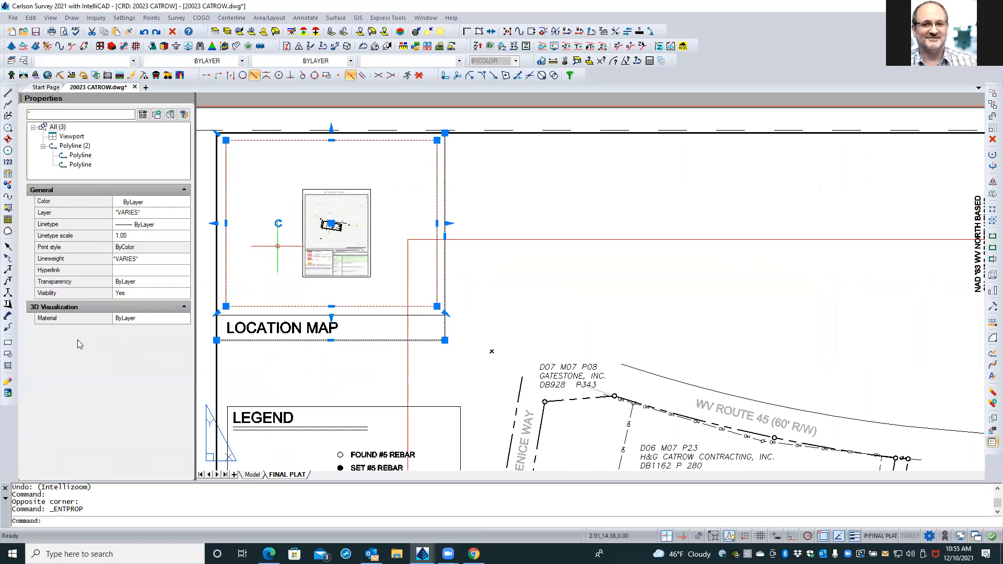
pyautogui.press('Escape')
pyautogui.press('Escape')
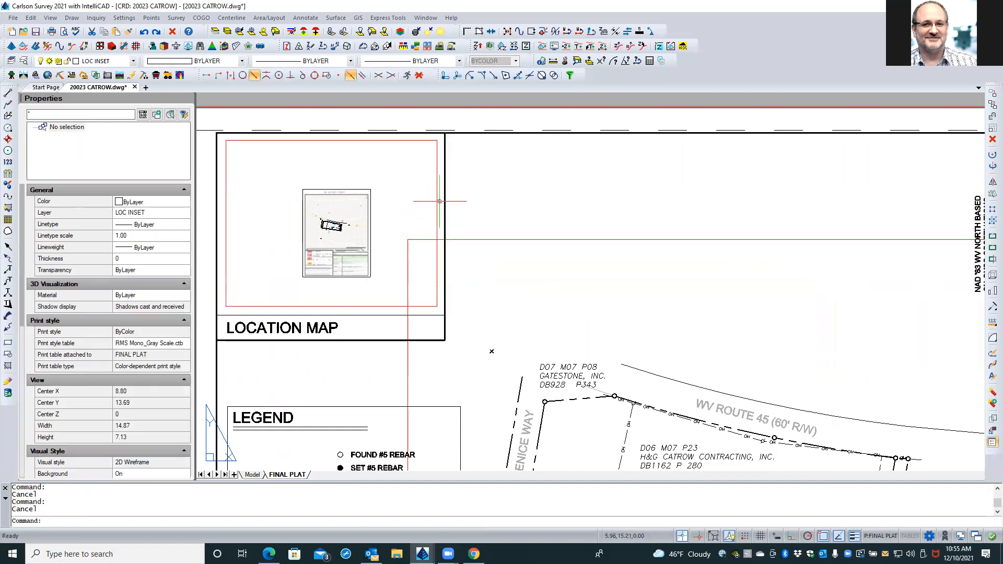
pyautogui.click(438, 199)
pyautogui.press('Escape')
# Set the custom scale of the location map viewport on the VPORTS layer to .001 and regenerate all viewports.
pyautogui.click(437, 200)
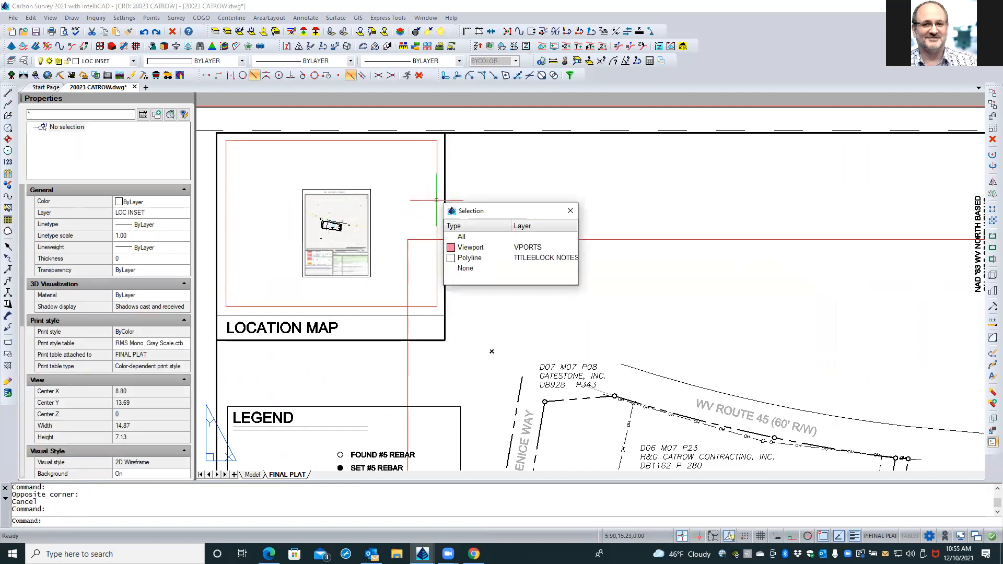
pyautogui.click(471, 247)
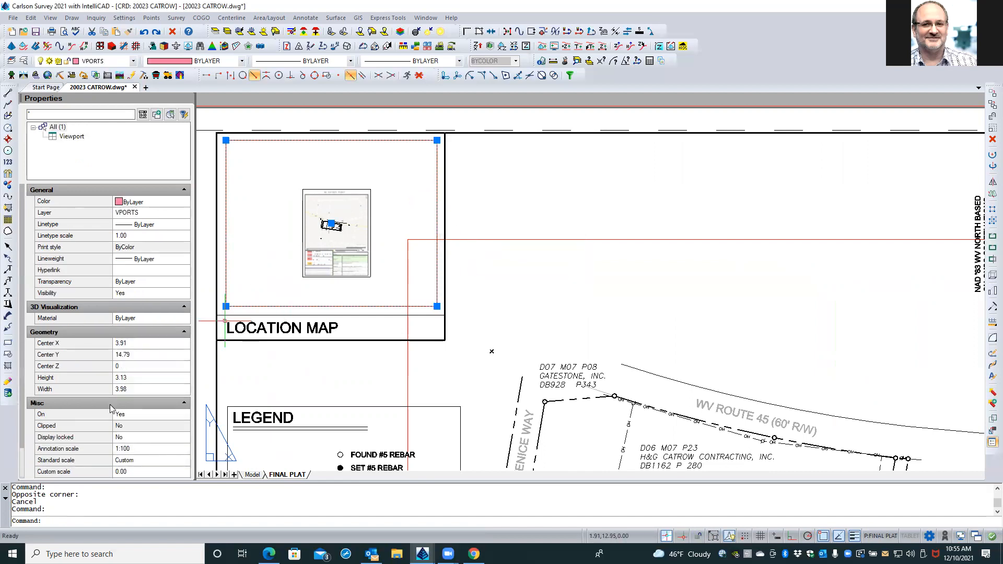
pyautogui.click(138, 470)
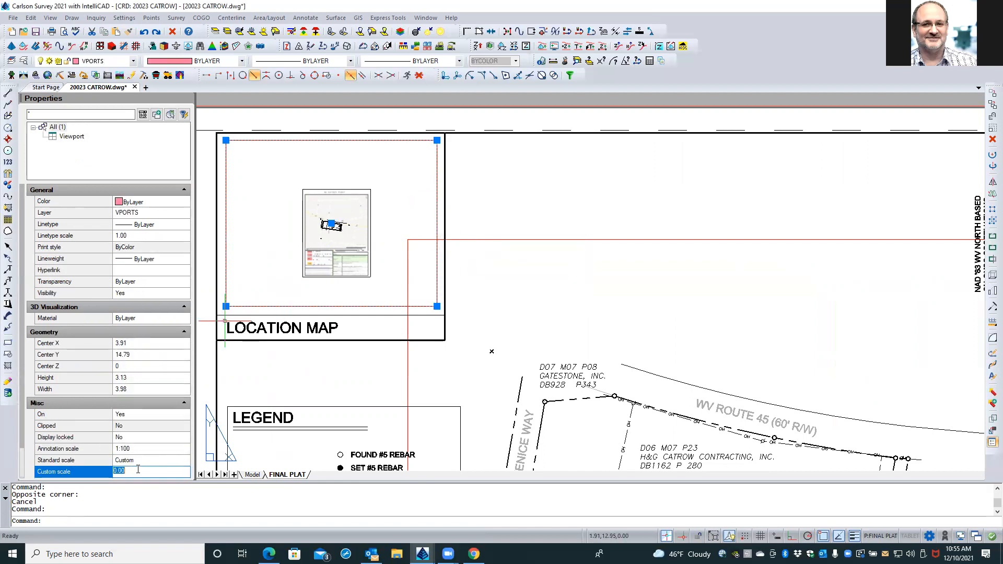
pyautogui.write('.001')
pyautogui.press('Return')
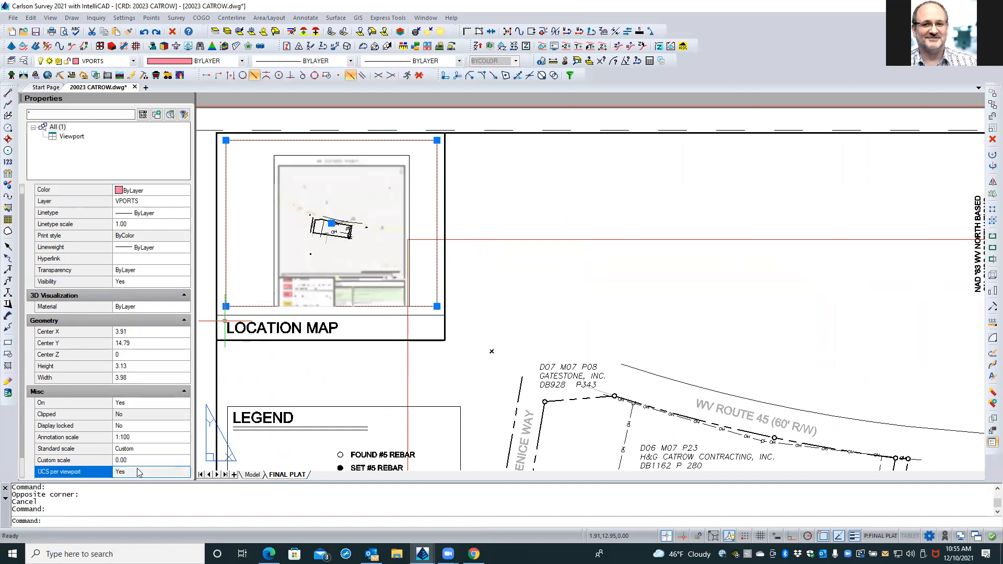
pyautogui.press('Escape')
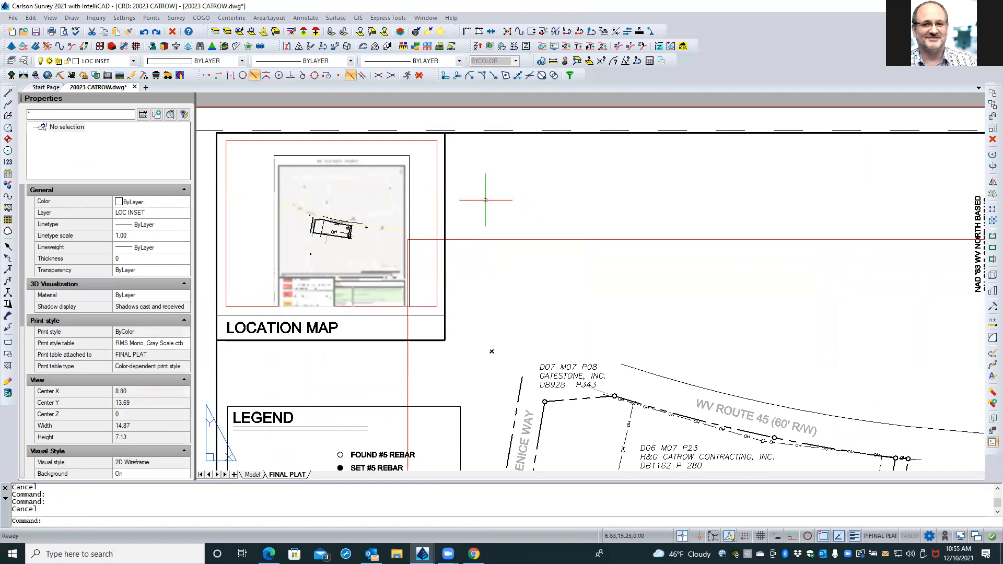
pyautogui.write('REA')
pyautogui.press('Return')
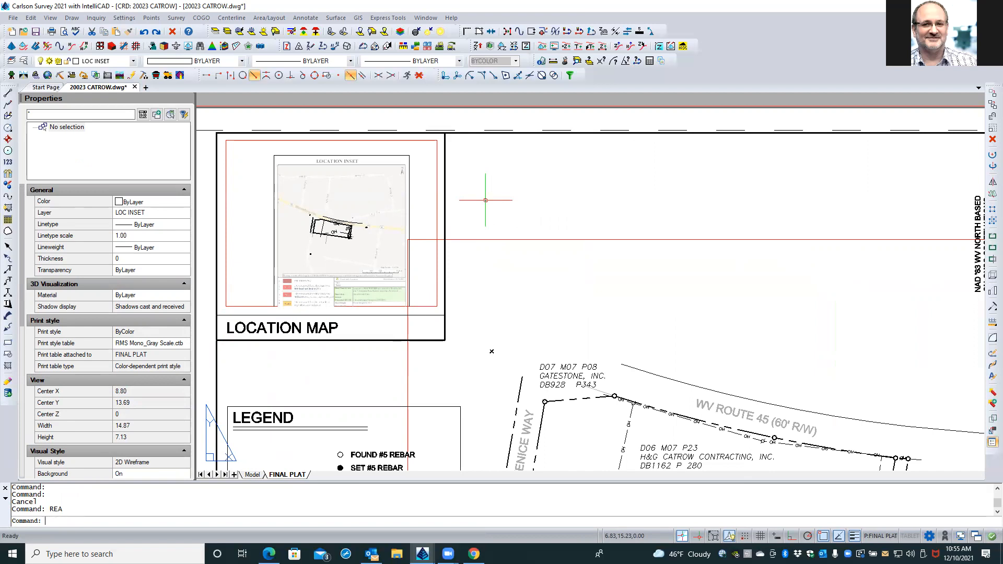
pyautogui.scroll(-1, 485, 201)
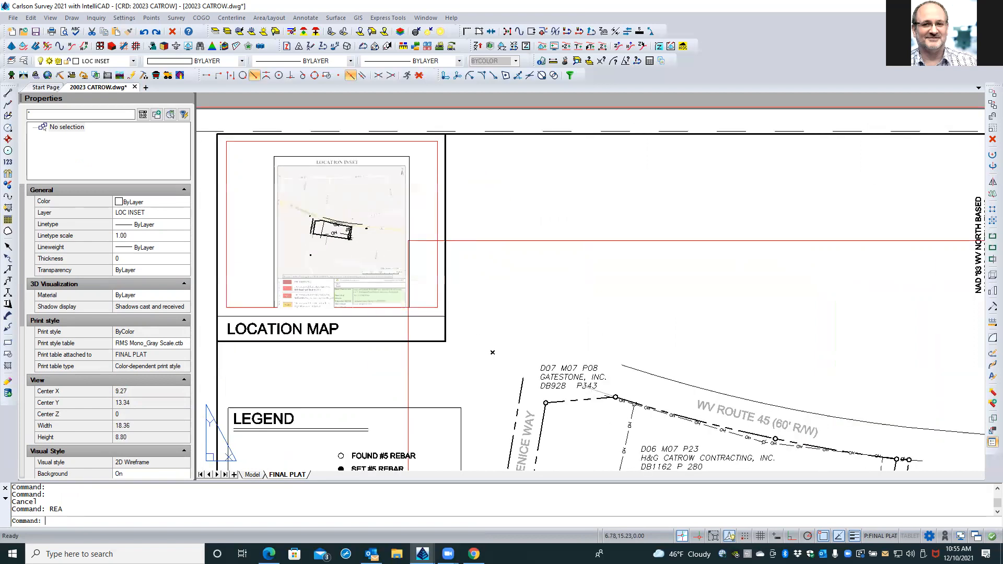
# Measure a vertical distance from near the top of the location inset image down to near its legend.
pyautogui.write('DIST')
pyautogui.press('Return')
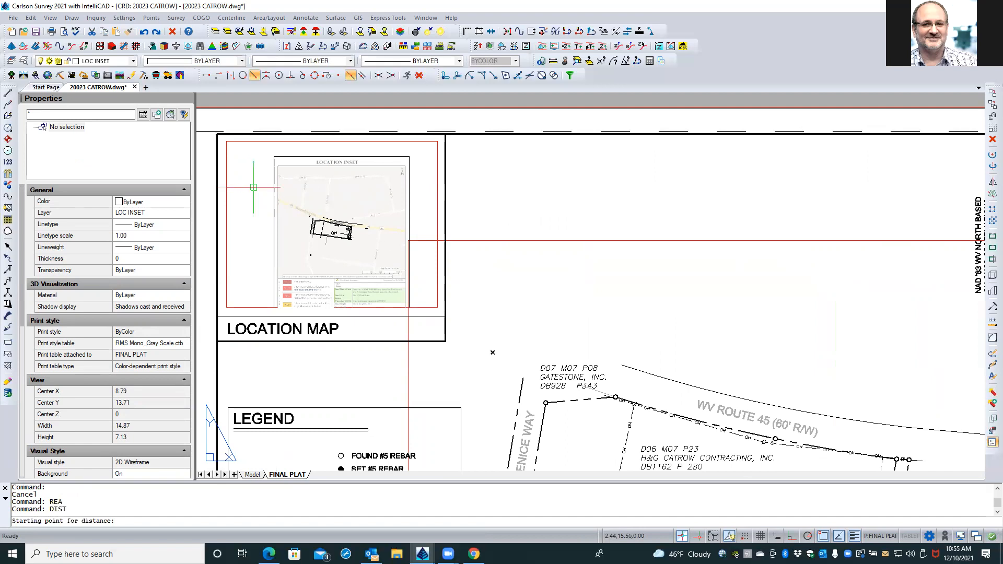
pyautogui.click(266, 168)
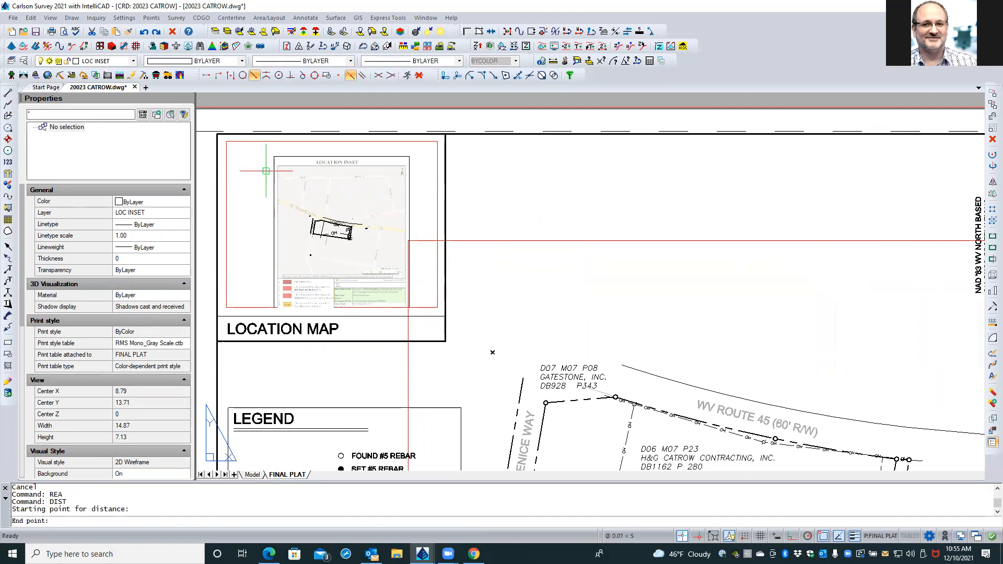
pyautogui.click(267, 275)
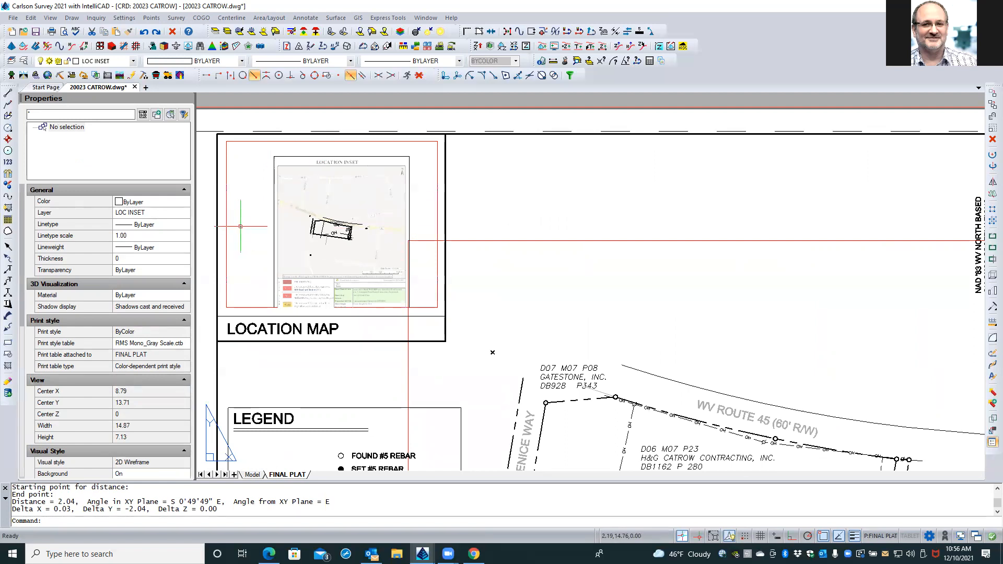
# Shift the inset map inside the location map viewport so its map area fills the upper-left corner, and return to paper space.
pyautogui.scroll(-2, 400, 176)
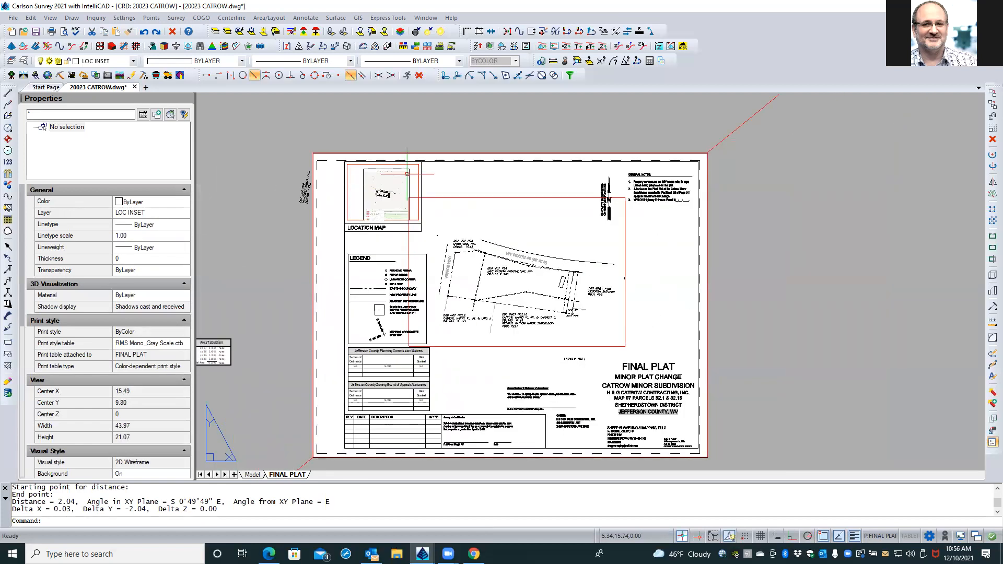
pyautogui.scroll(2, 411, 175)
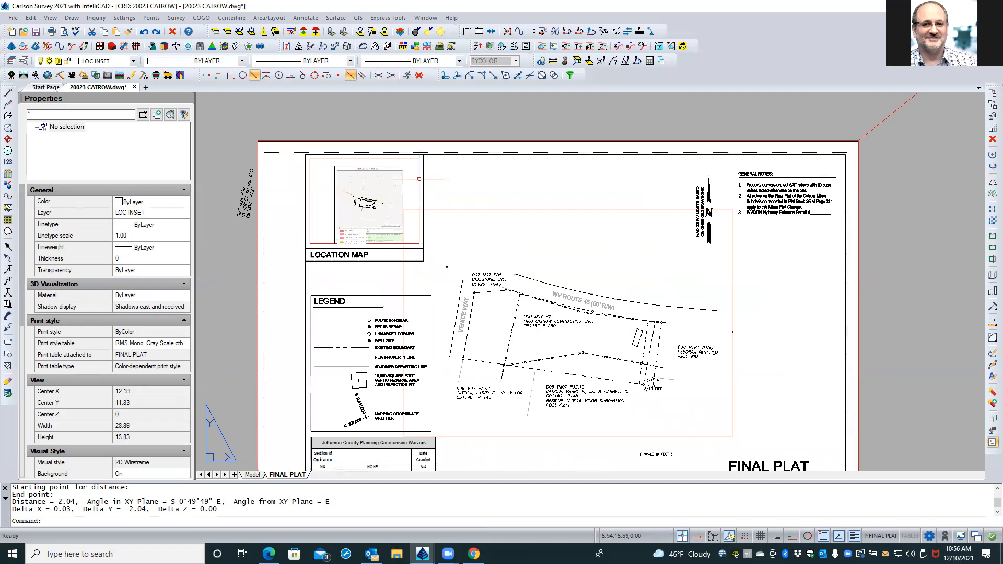
pyautogui.scroll(3, 419, 178)
pyautogui.moveTo(451, 174); pyautogui.dragTo(499, 168, button='middle')
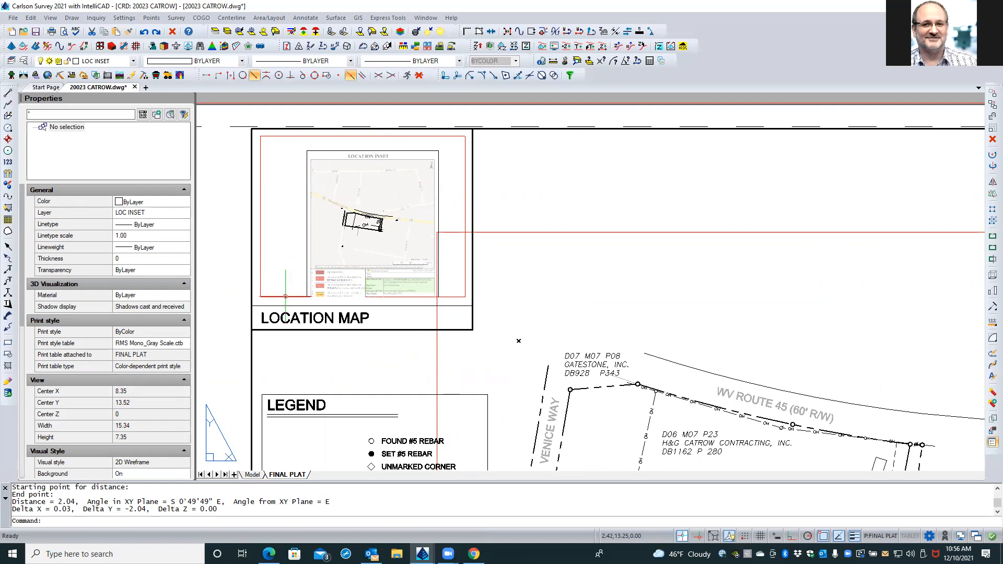
pyautogui.doubleClick(280, 251)
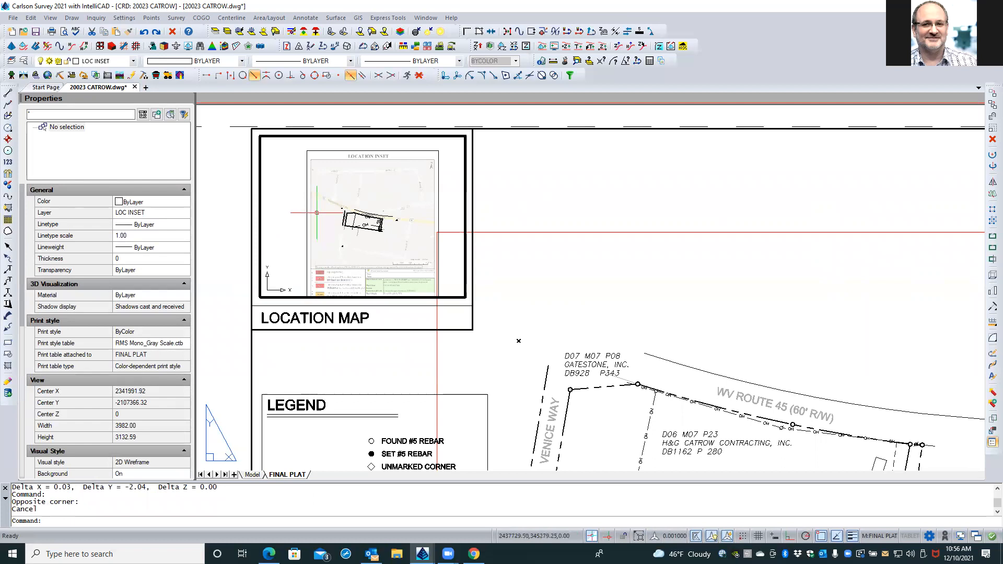
pyautogui.moveTo(340, 189); pyautogui.dragTo(291, 166, button='middle')
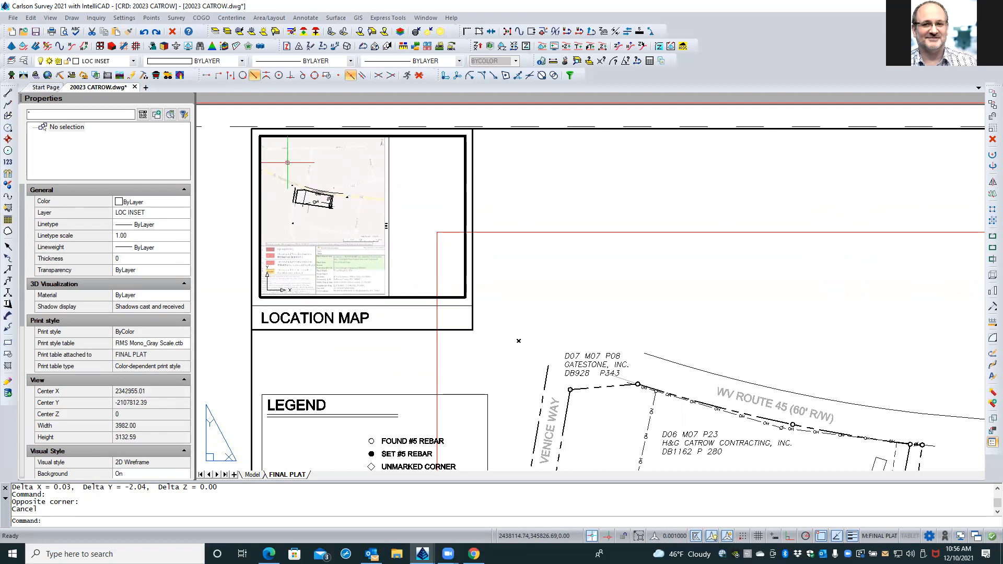
pyautogui.doubleClick(496, 176)
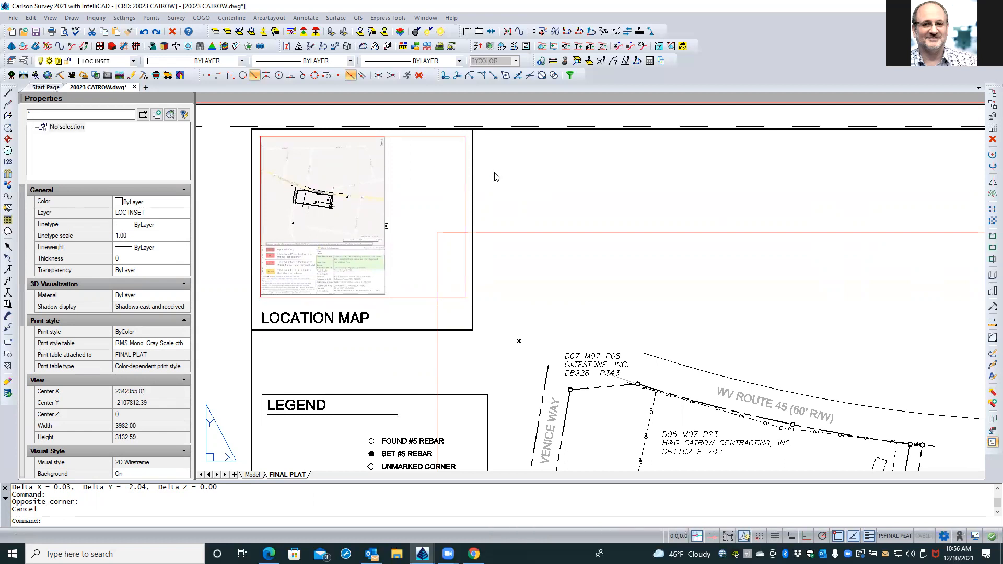
pyautogui.click(463, 186)
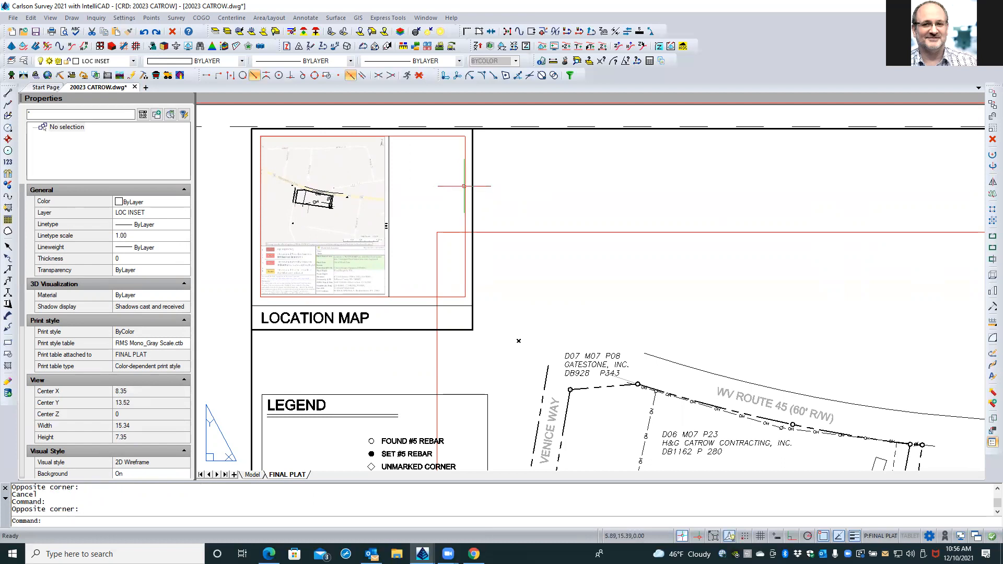
pyautogui.doubleClick(463, 186)
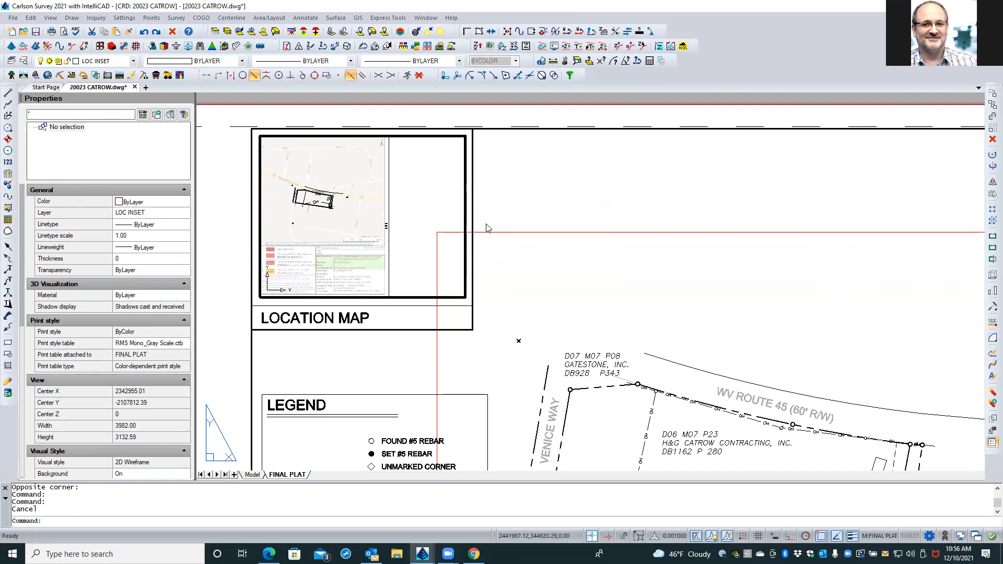
pyautogui.press('Escape')
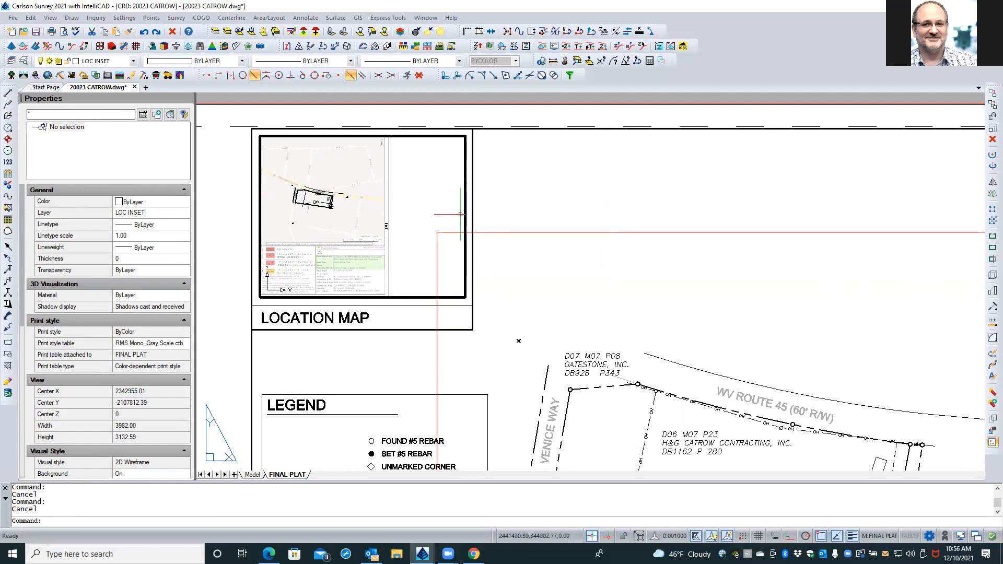
pyautogui.doubleClick(497, 198)
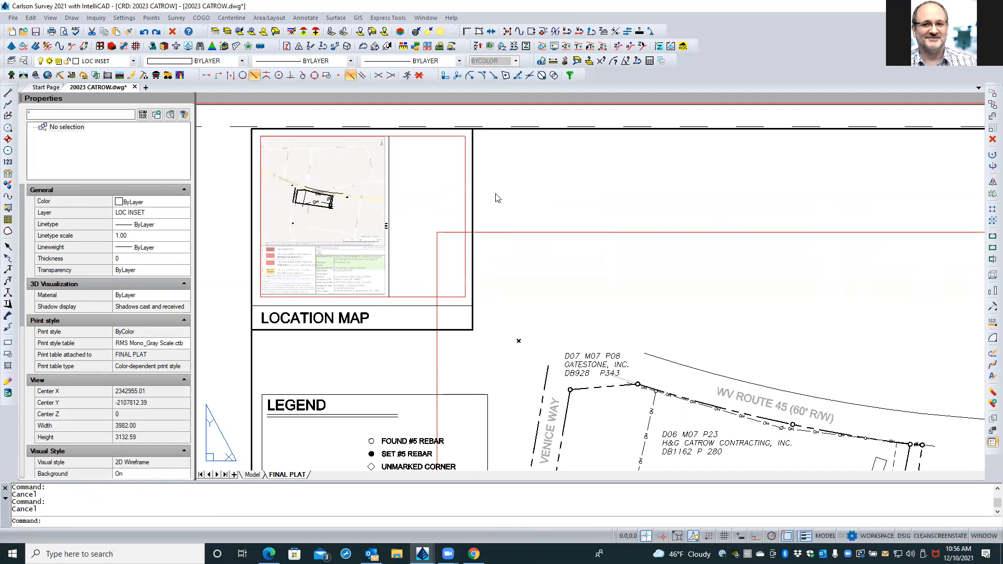
# Select the location map viewport on the VPORTS layer and stretch its lower-right corner to the map area's corner, about 2.37 by 1.92.
pyautogui.click(467, 209)
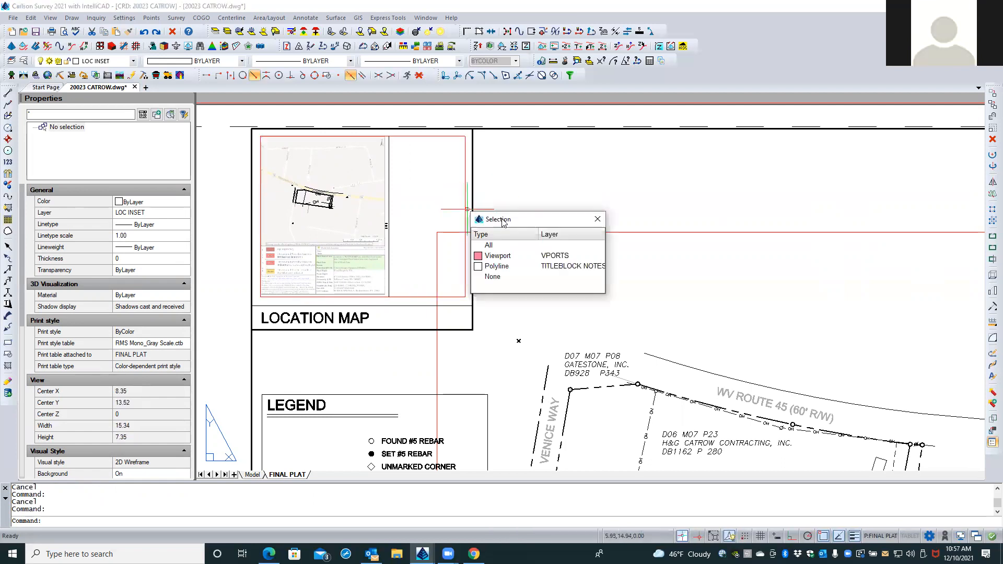
pyautogui.click(496, 256)
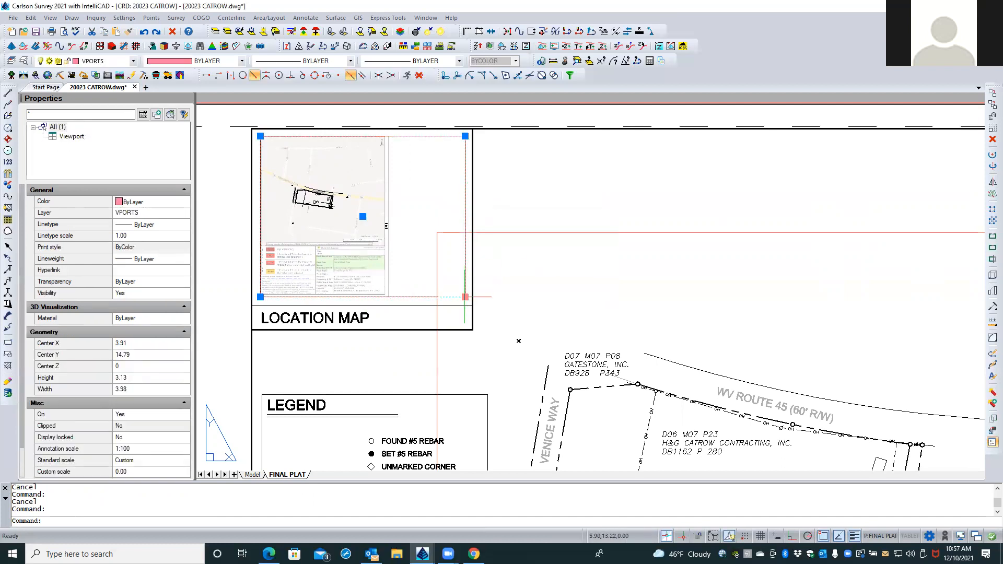
pyautogui.click(465, 296)
pyautogui.scroll(1, 385, 242)
pyautogui.scroll(3, 385, 246)
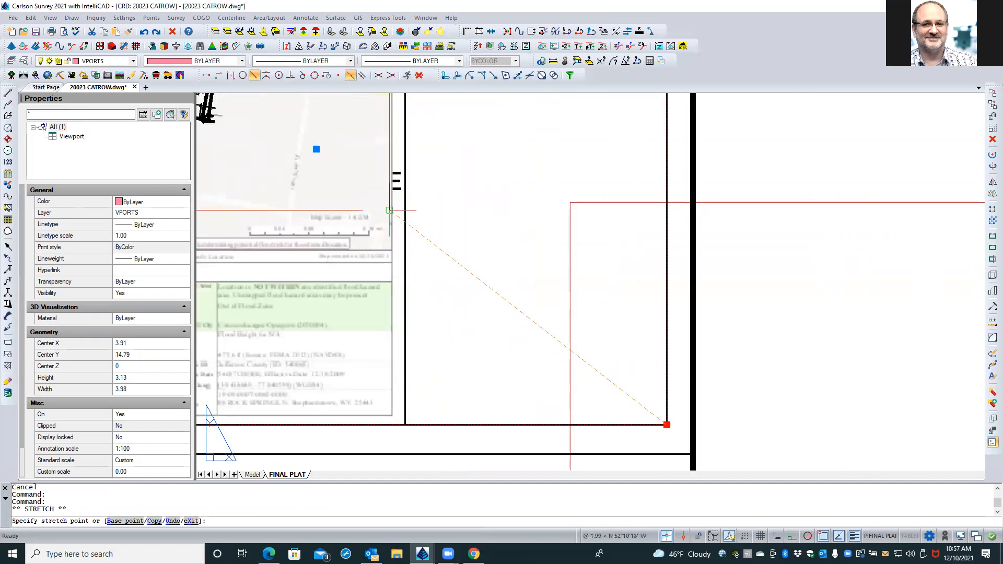
pyautogui.click(382, 211)
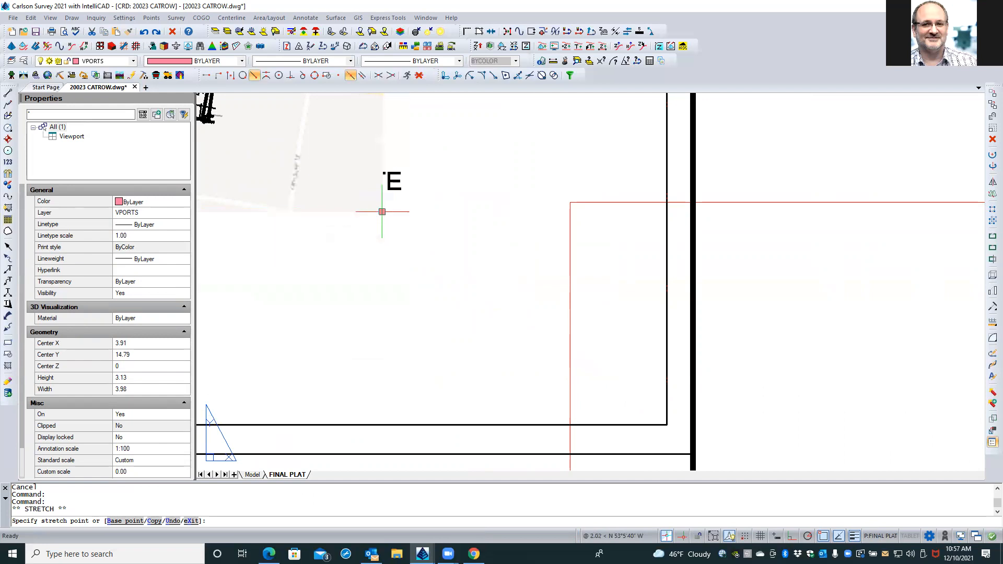
pyautogui.scroll(-4, 474, 278)
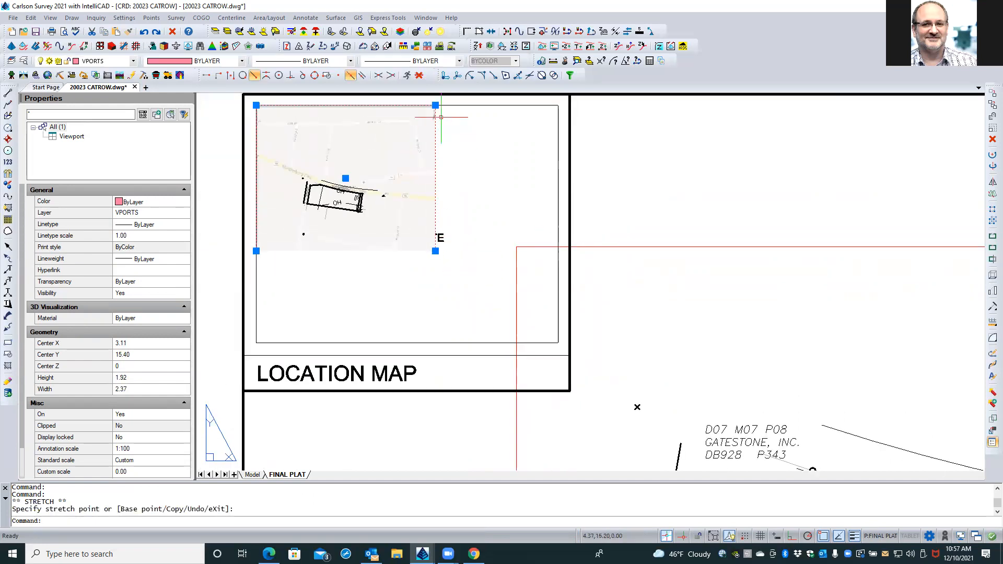
# Stretch the location map viewport's upper-right corner slightly inward, making it about 2.34 wide, and clear the selection.
pyautogui.scroll(3, 437, 105)
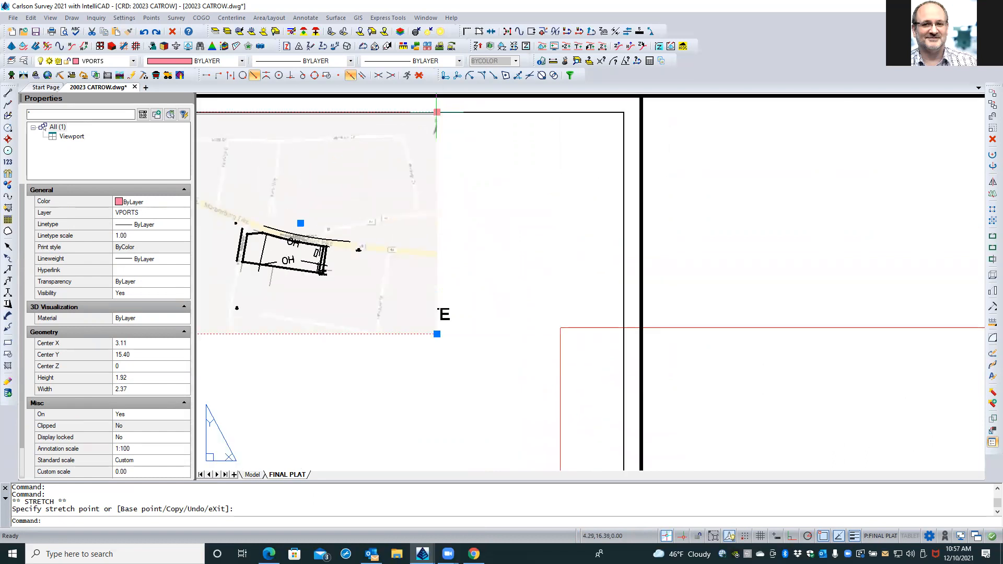
pyautogui.click(437, 112)
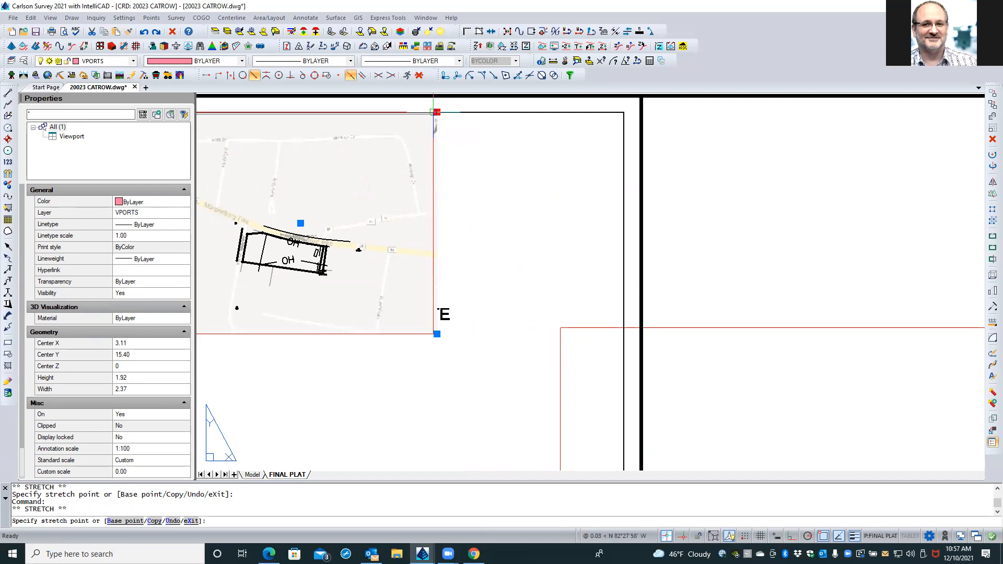
pyautogui.click(433, 112)
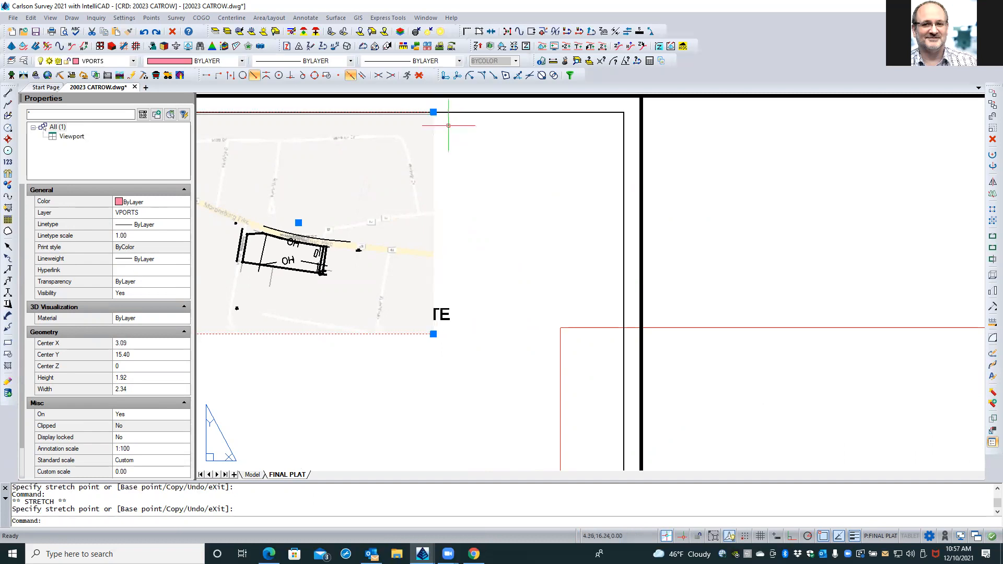
pyautogui.press('Escape')
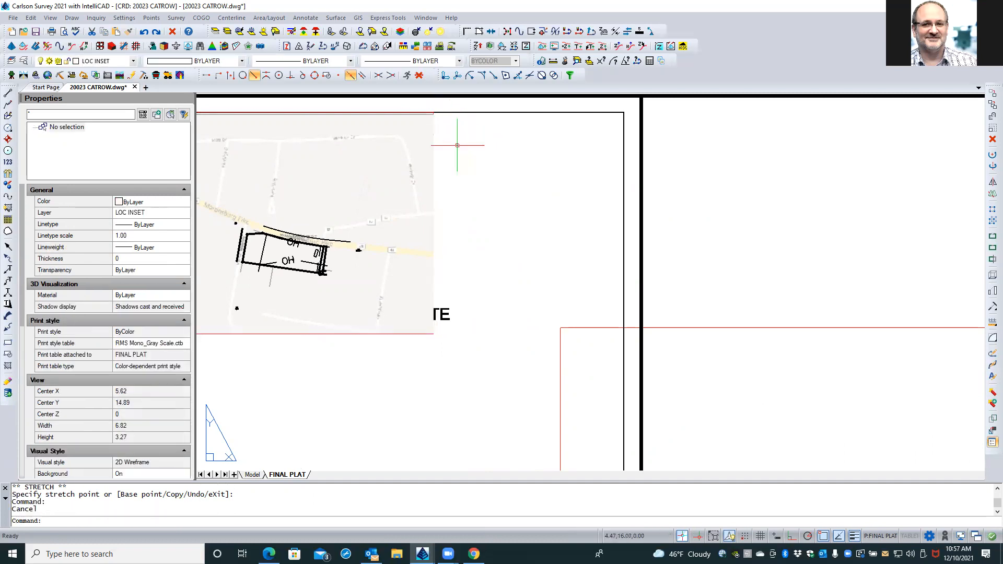
# Bring the partly covered SITE text to the front of the draw order and regenerate all viewports.
pyautogui.moveTo(460, 150); pyautogui.dragTo(527, 166, button='middle')
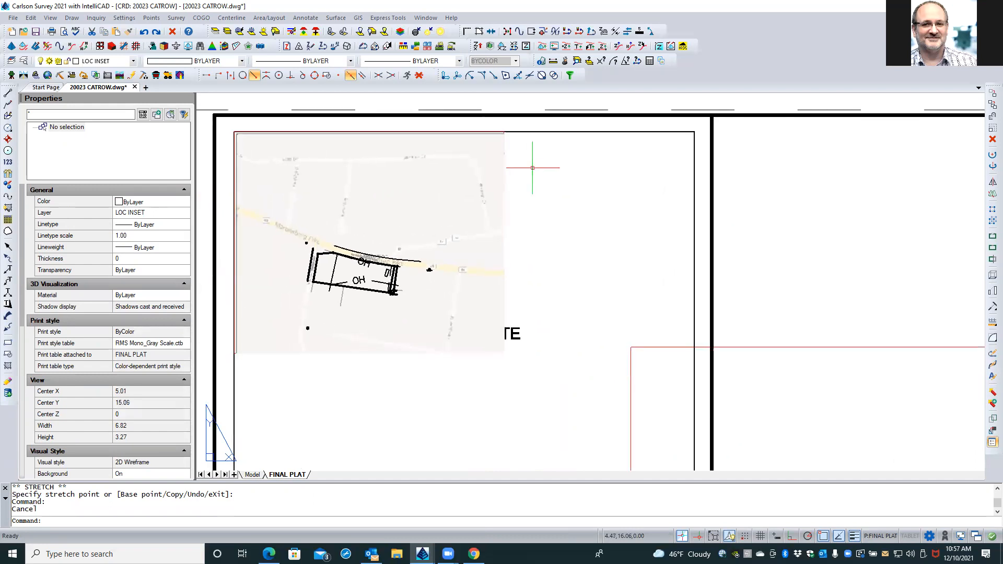
pyautogui.click(517, 334)
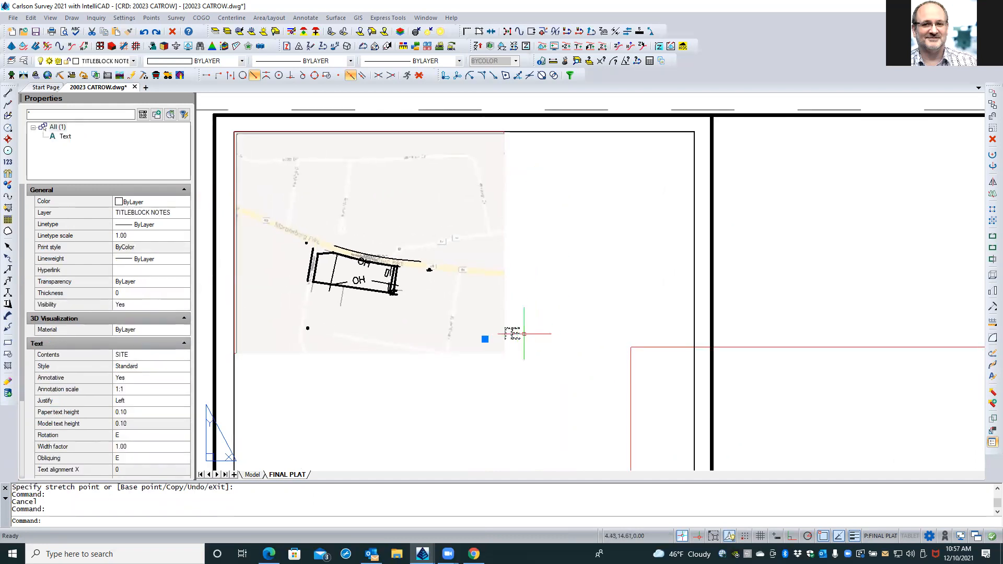
pyautogui.rightClick(544, 311)
pyautogui.moveTo(602, 267)
pyautogui.click(654, 266)
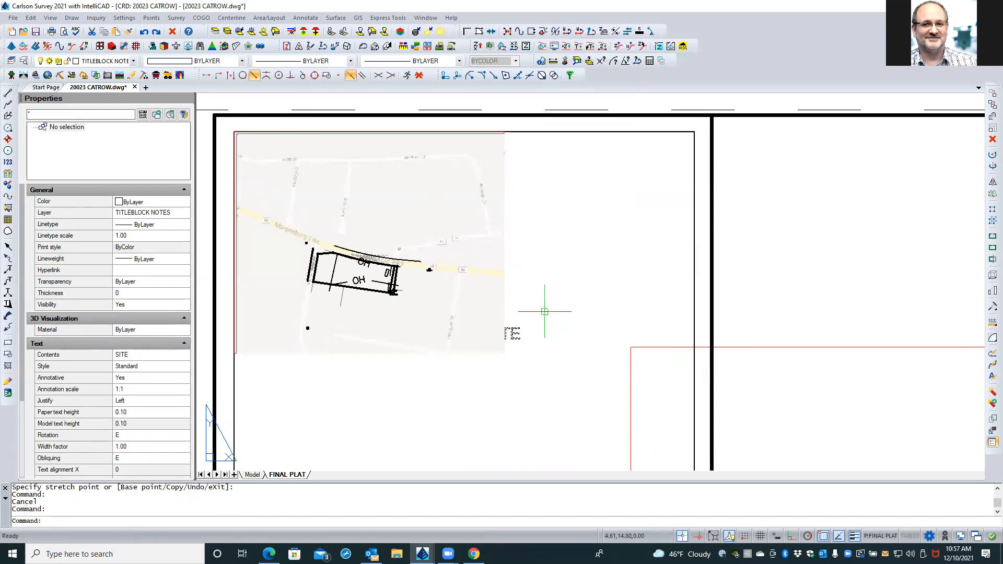
pyautogui.write('R')
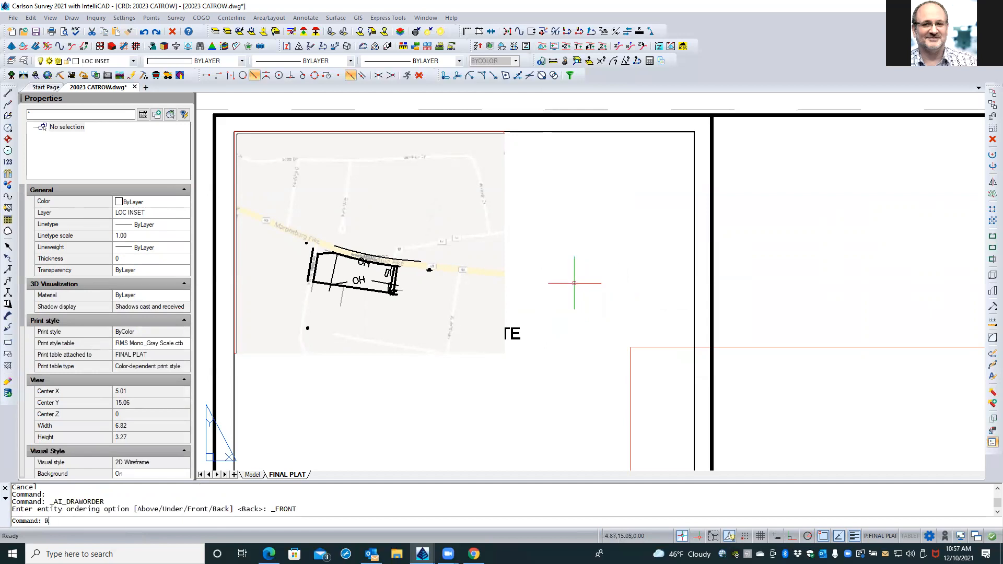
pyautogui.write('EA')
pyautogui.press('Escape')
pyautogui.press('Escape')
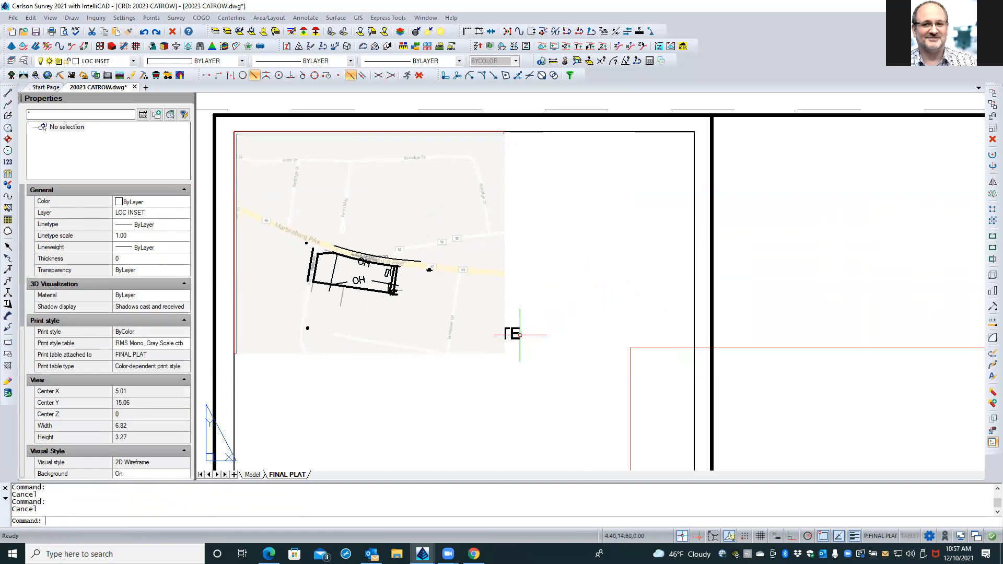
pyautogui.doubleClick(514, 335)
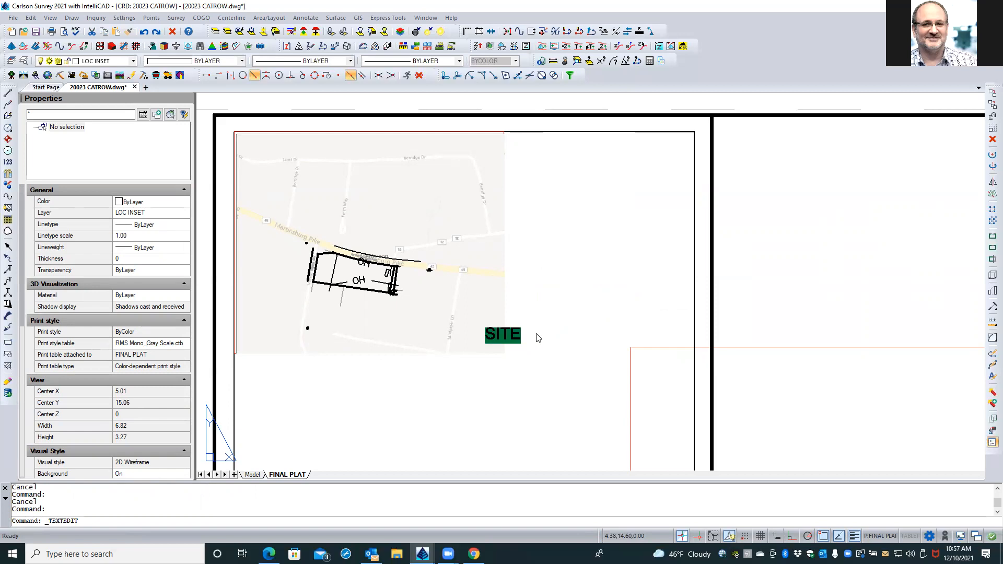
pyautogui.press('Escape')
pyautogui.press('Escape')
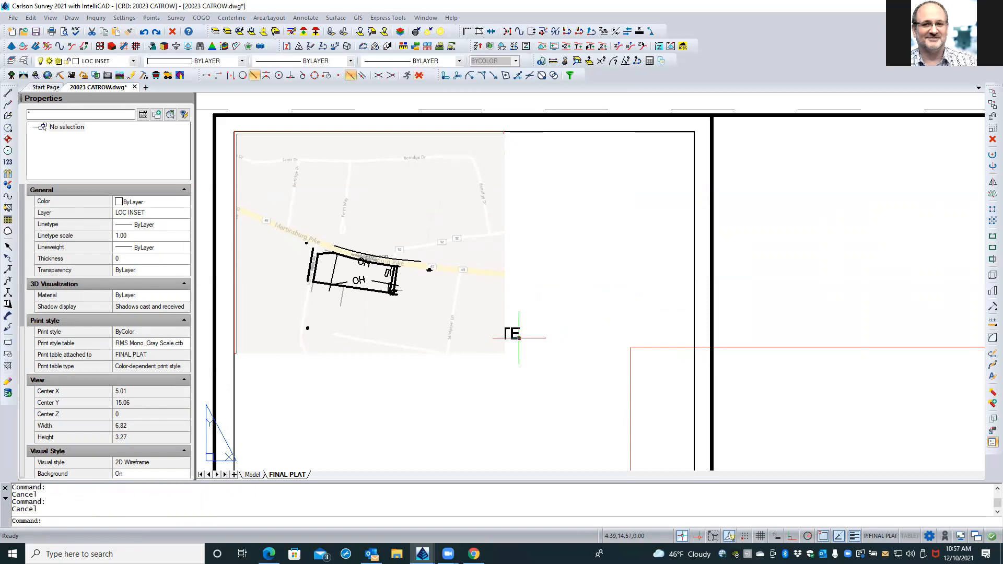
# Move the SITE text into the blank space right of the location map viewport.
pyautogui.click(519, 338)
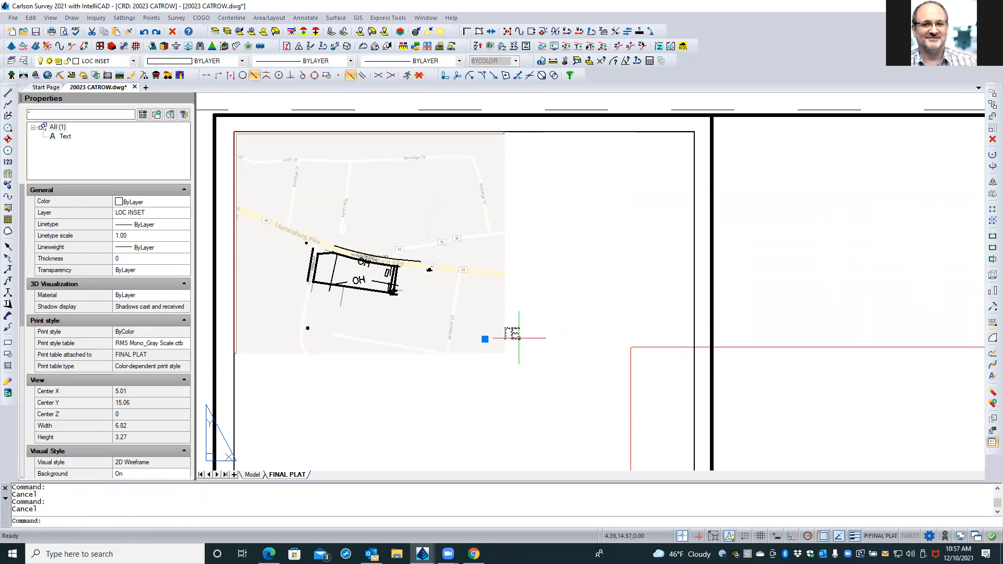
pyautogui.click(485, 340)
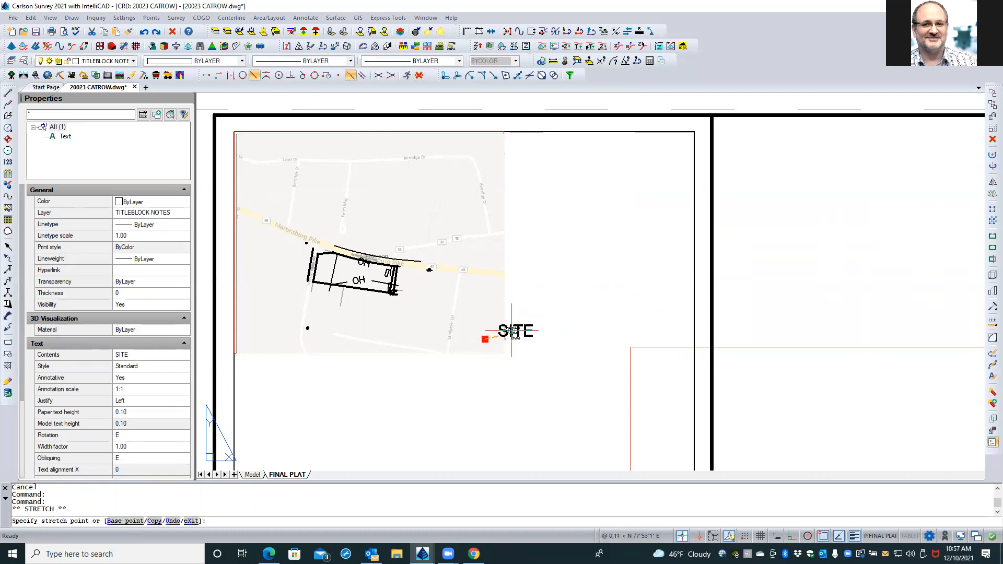
pyautogui.click(541, 302)
pyautogui.press('Escape')
pyautogui.press('Escape')
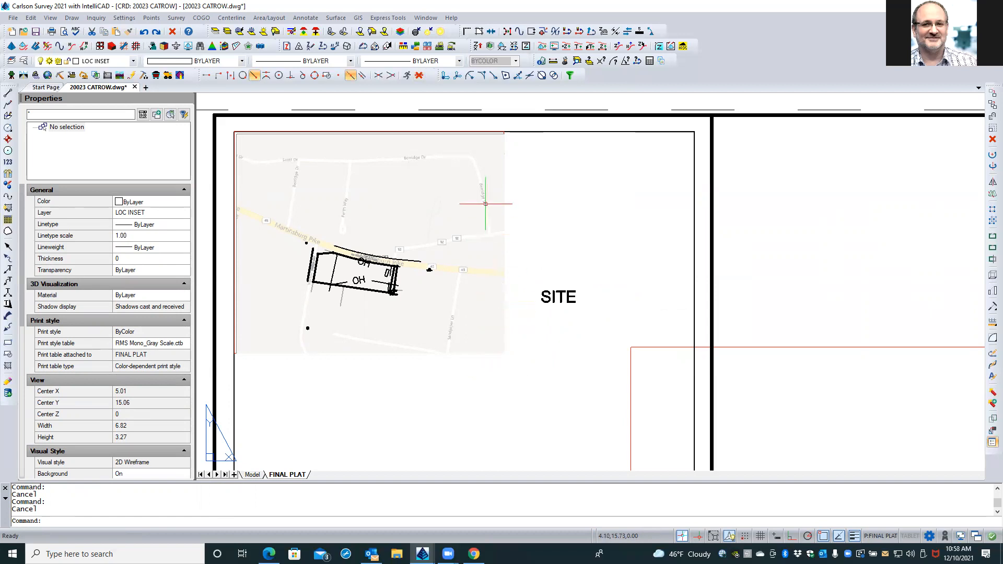
pyautogui.click(476, 134)
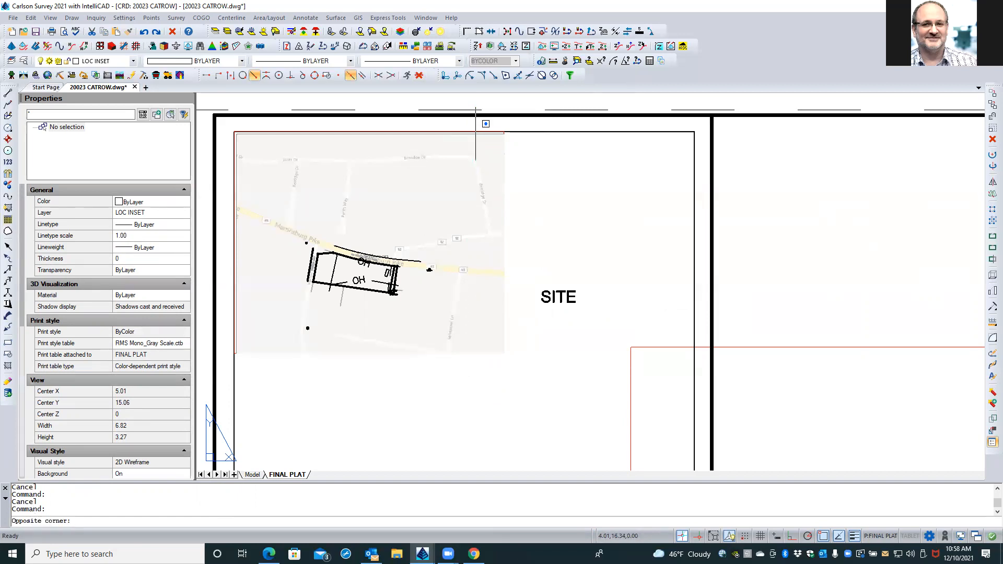
pyautogui.click(477, 146)
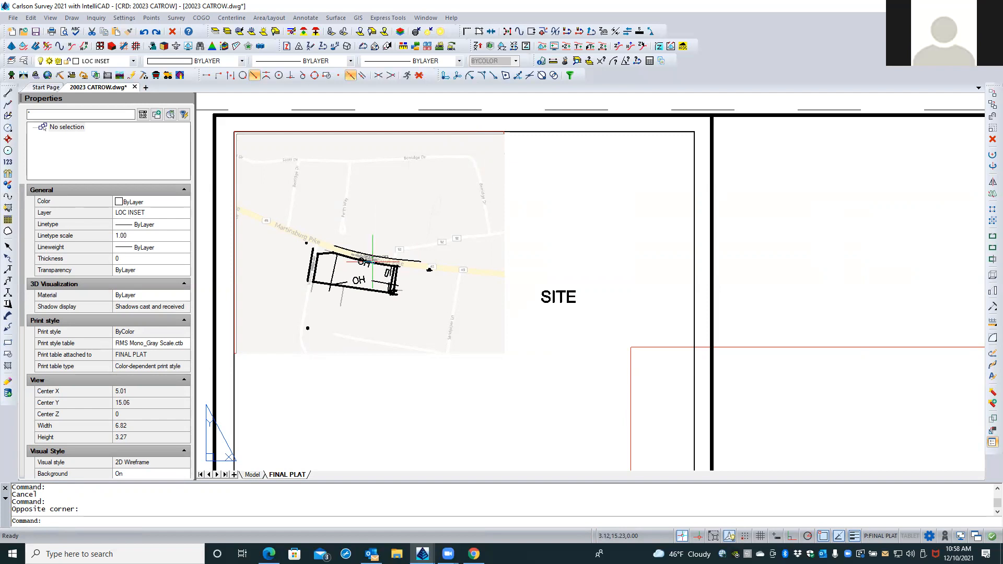
pyautogui.click(441, 135)
pyautogui.click(440, 135)
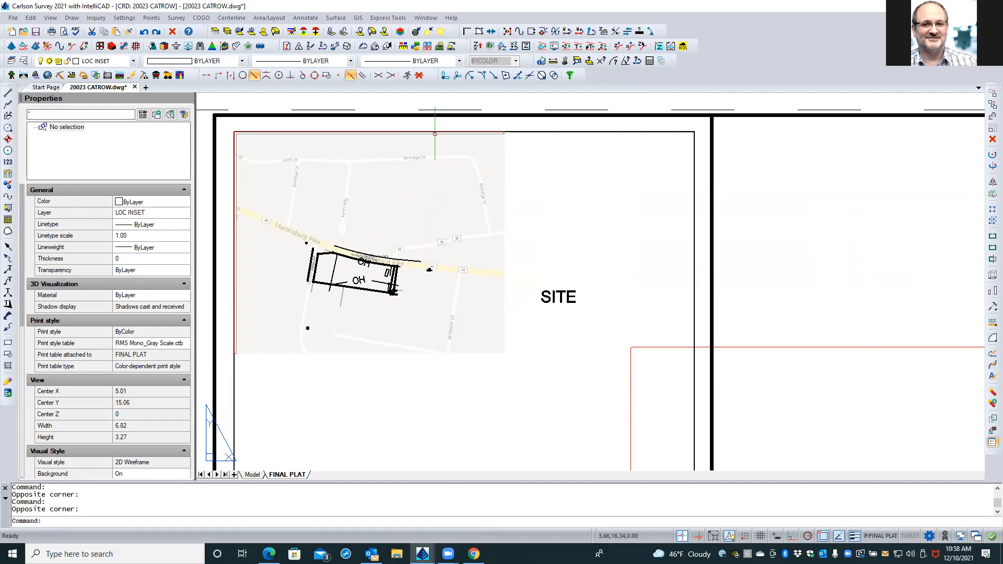
pyautogui.click(435, 134)
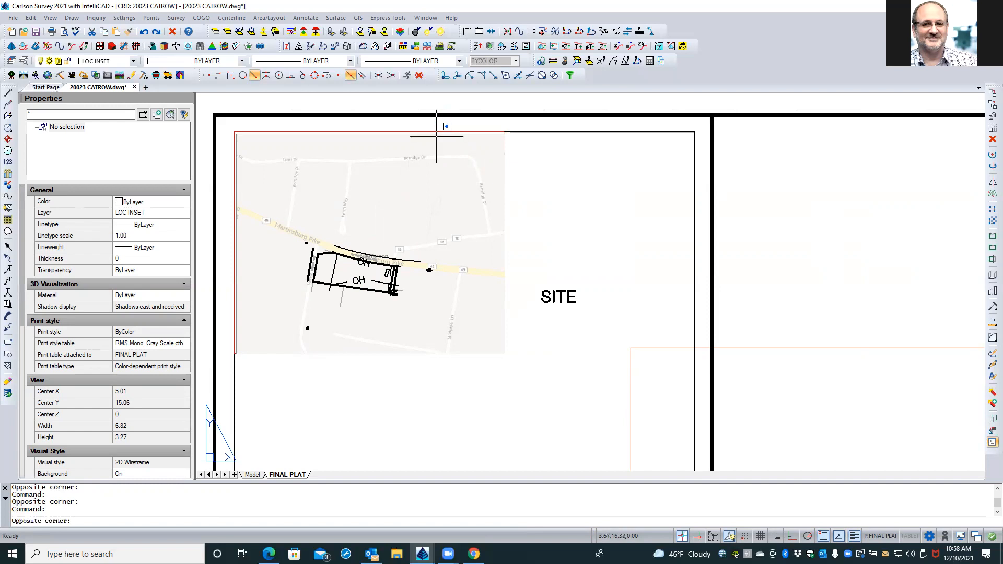
pyautogui.click(437, 137)
pyautogui.press('Escape')
pyautogui.press('Escape')
pyautogui.click(486, 133)
pyautogui.press('Escape')
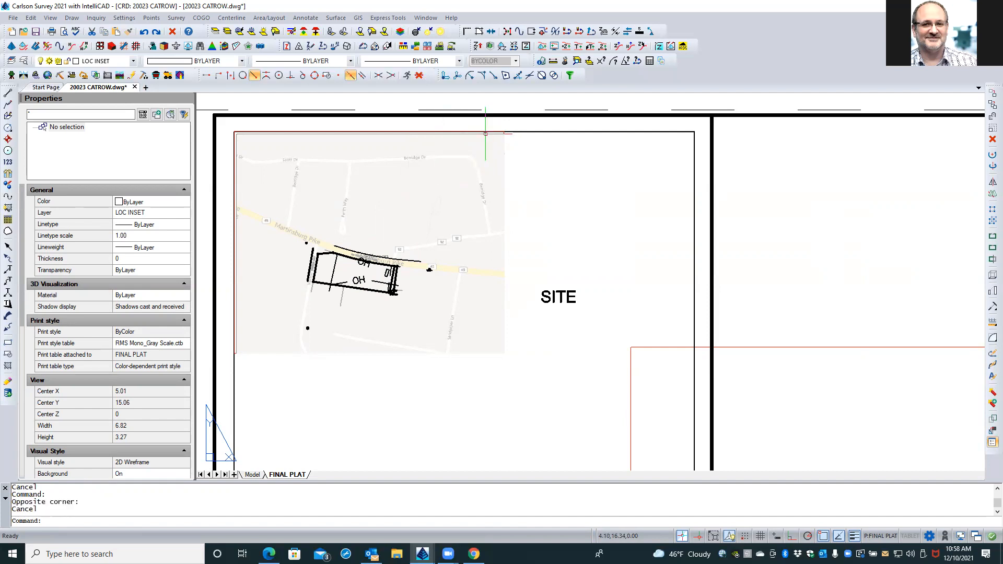
# Activate the location map viewport, shift the map slightly up and left inside it, and return to paper space.
pyautogui.scroll(-1, 546, 222)
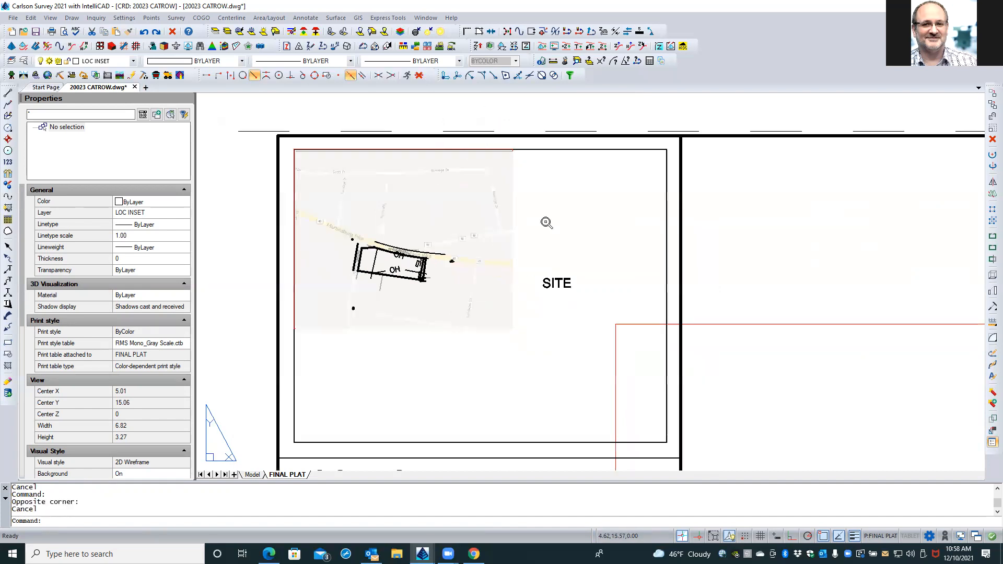
pyautogui.scroll(-1, 547, 224)
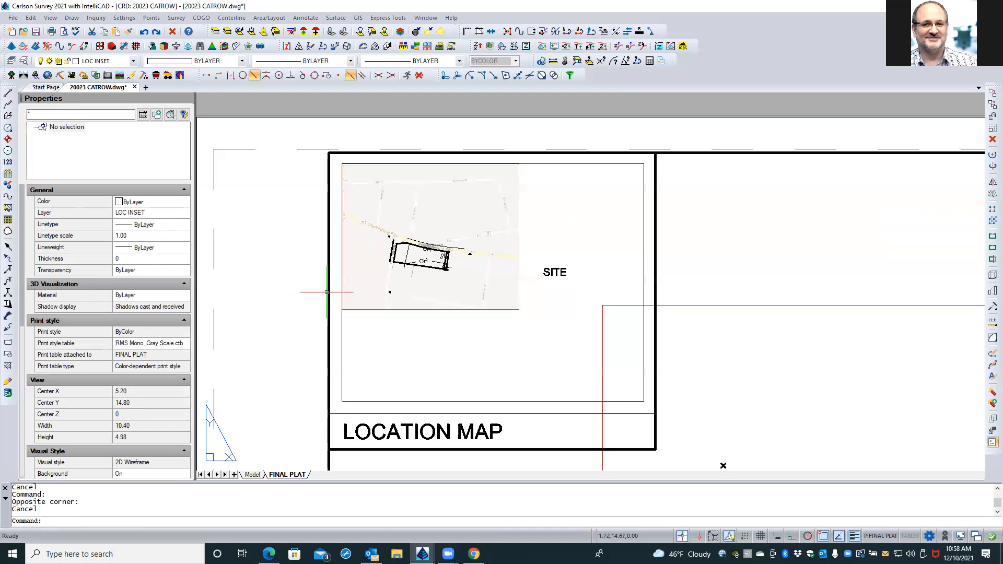
pyautogui.click(358, 310)
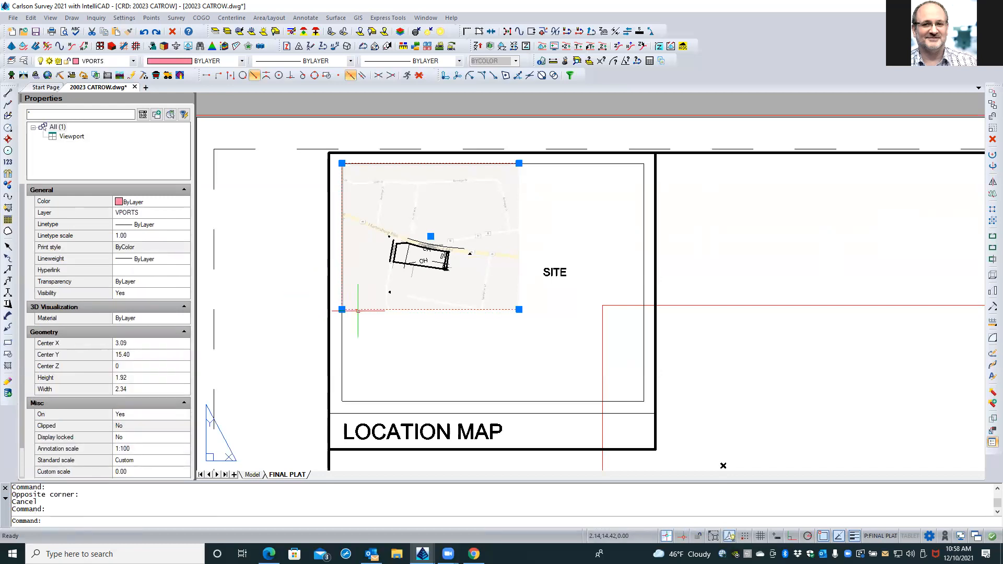
pyautogui.scroll(5, 336, 161)
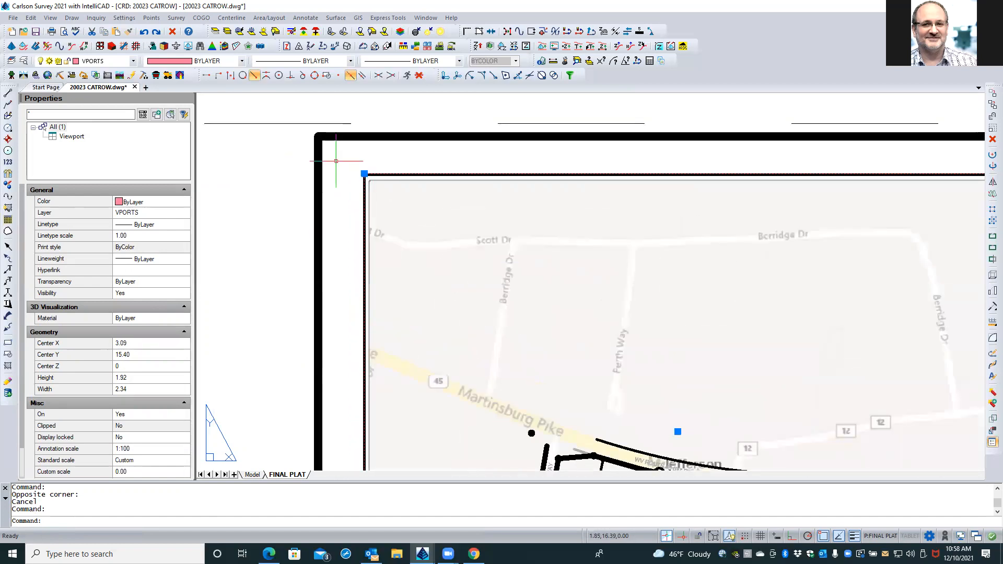
pyautogui.scroll(-2, 336, 161)
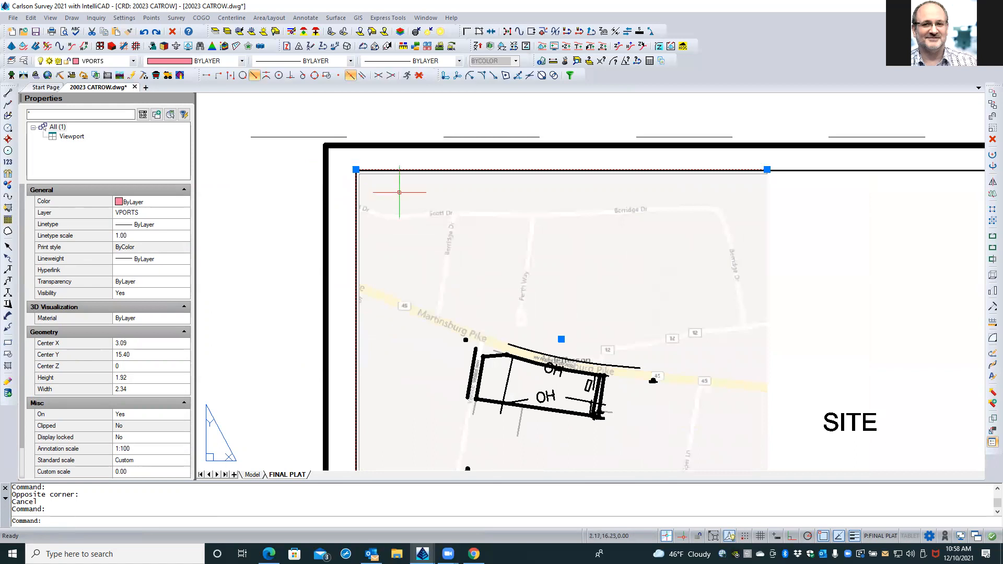
pyautogui.doubleClick(399, 192)
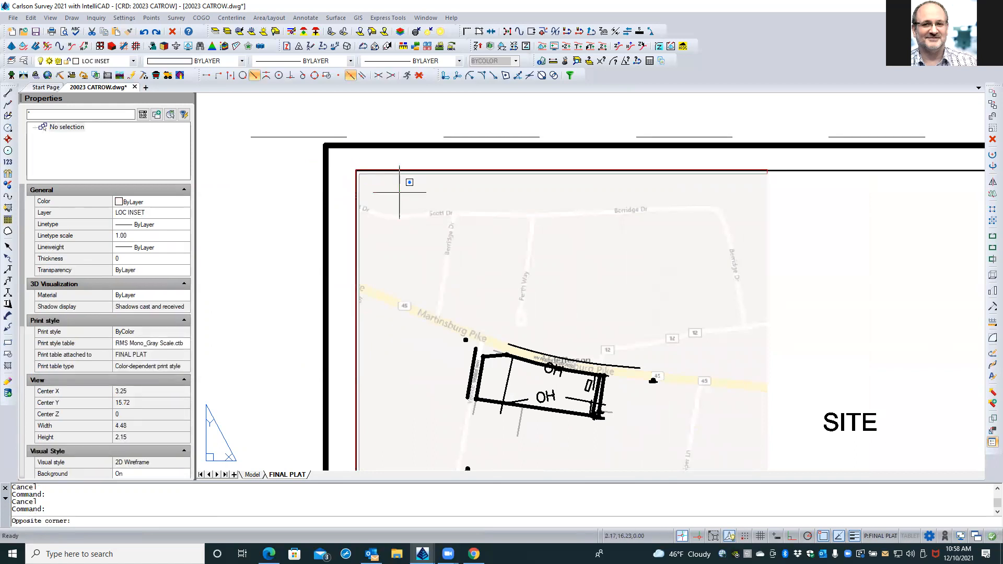
pyautogui.click(400, 222)
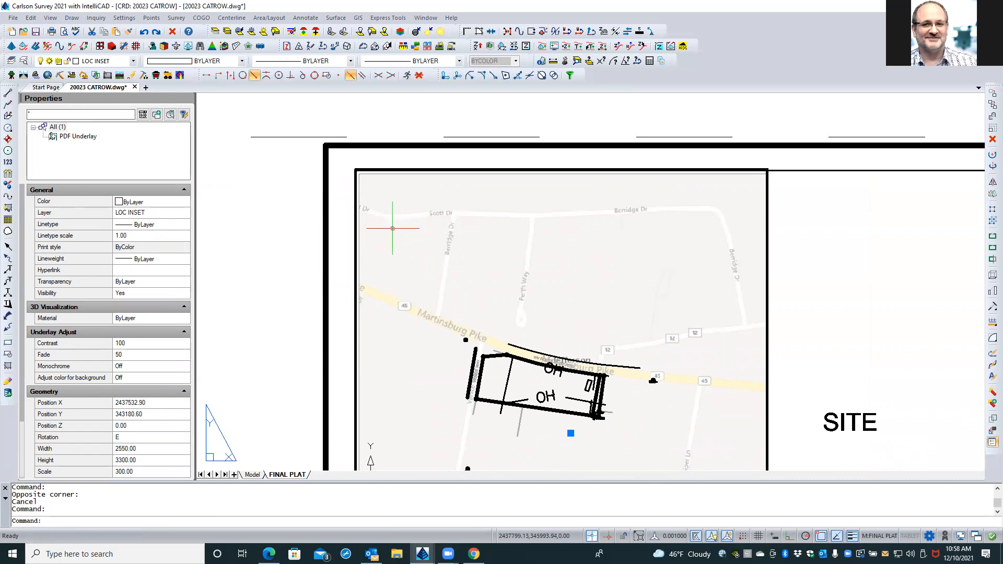
pyautogui.moveTo(406, 240); pyautogui.dragTo(403, 237, button='middle')
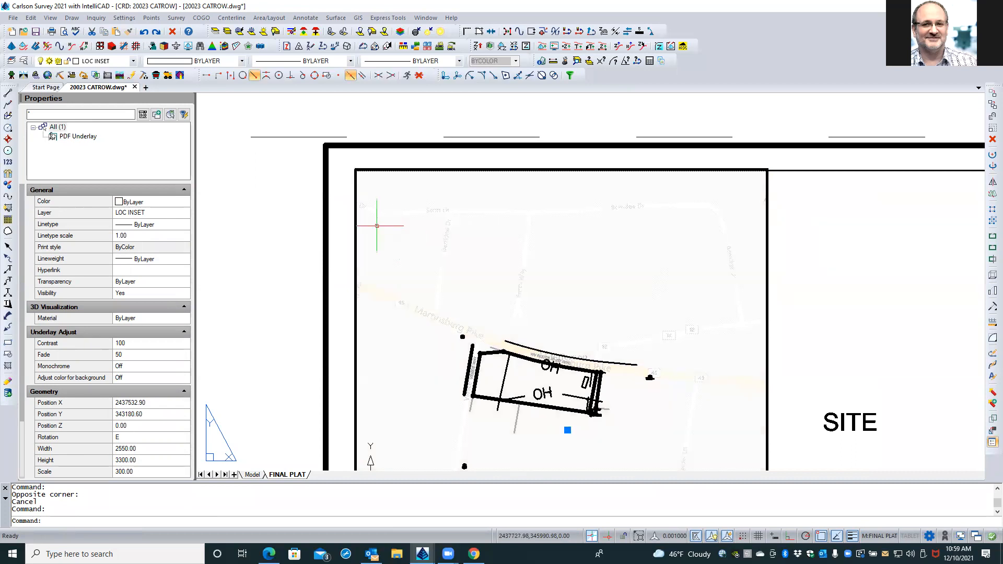
pyautogui.press('Escape')
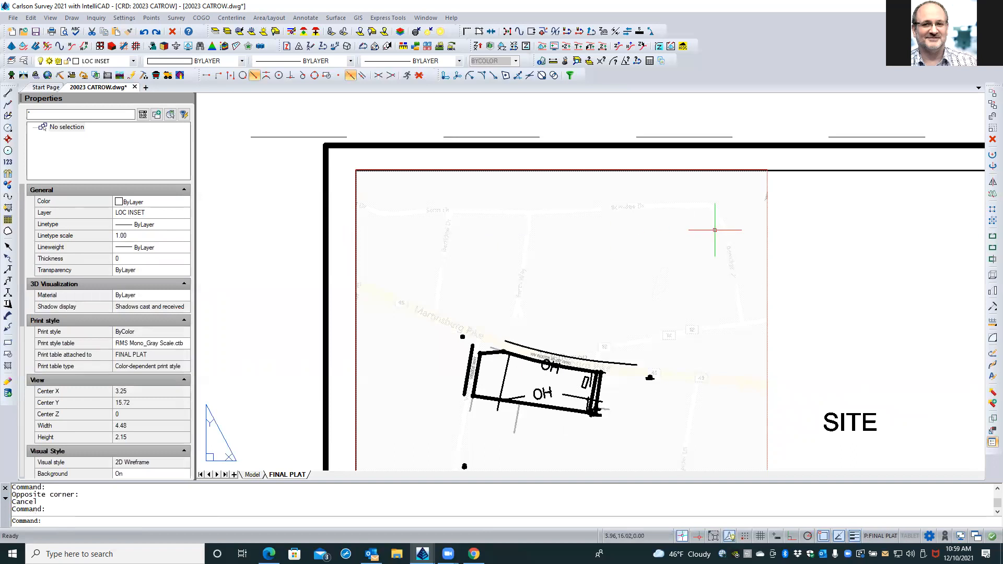
# Stretch the location map viewport's lower-right corner slightly inward along its bottom edge with a Nearest snap, making it about 2.32 wide.
pyautogui.click(767, 214)
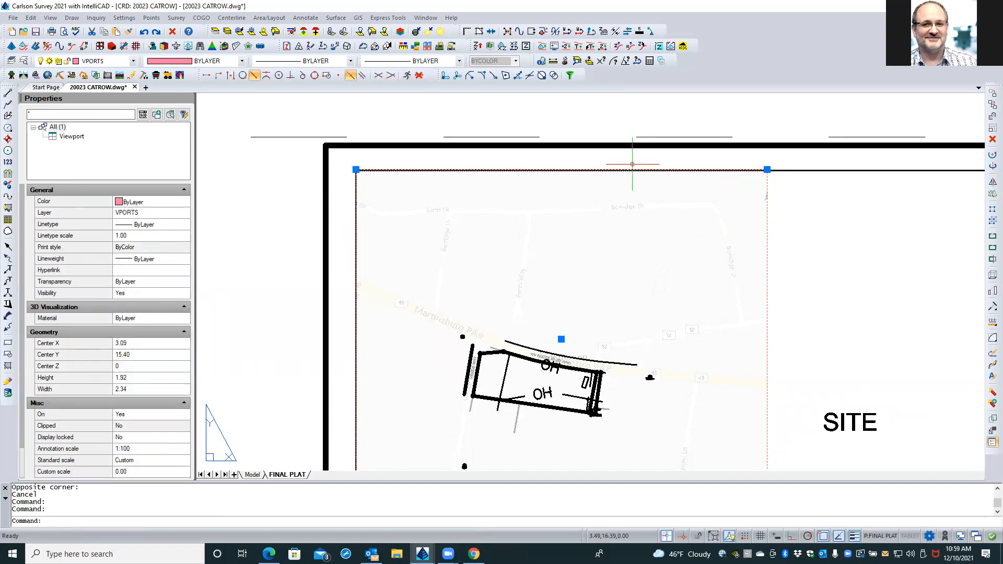
pyautogui.scroll(-1, 630, 164)
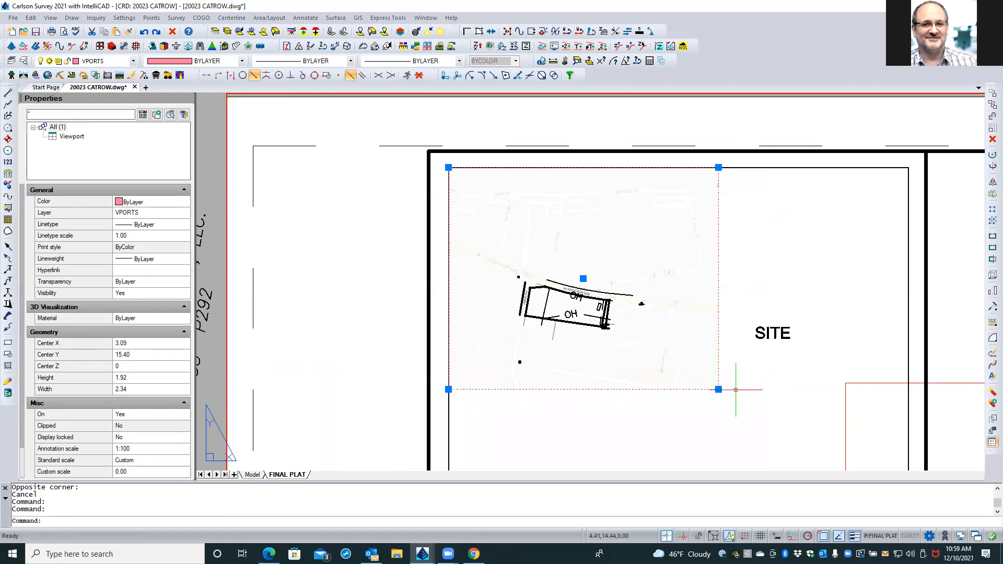
pyautogui.scroll(1, 731, 387)
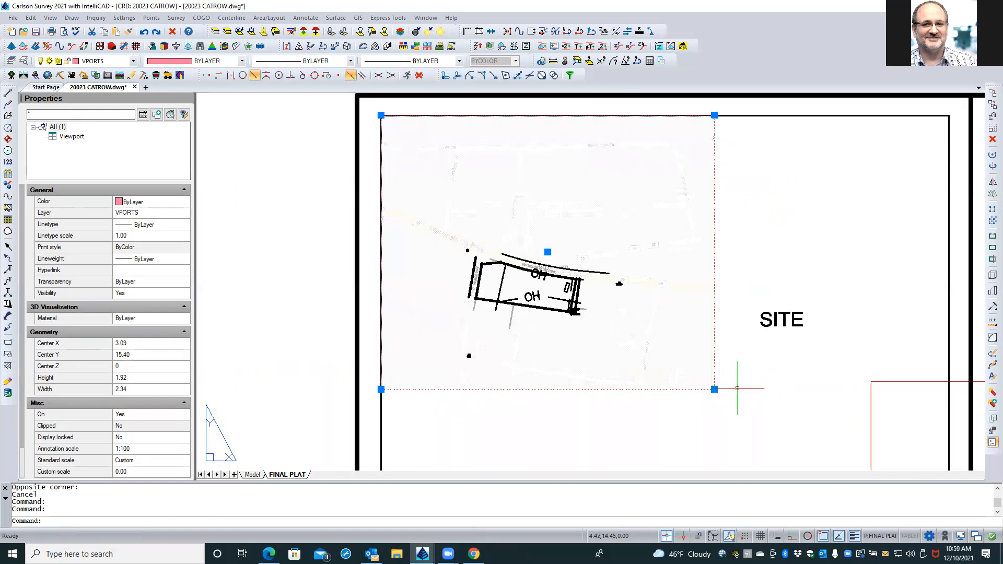
pyautogui.click(714, 389)
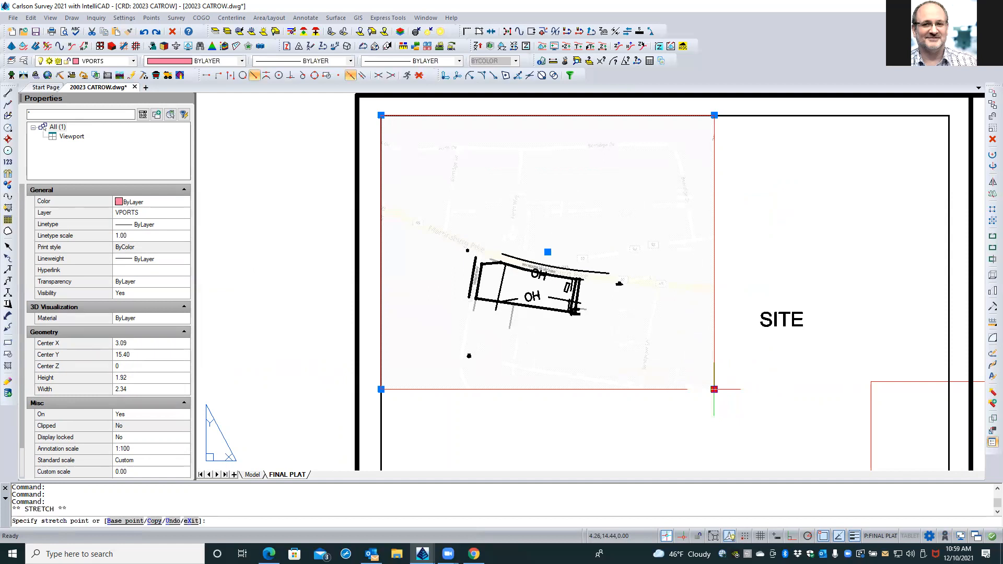
pyautogui.scroll(2, 711, 389)
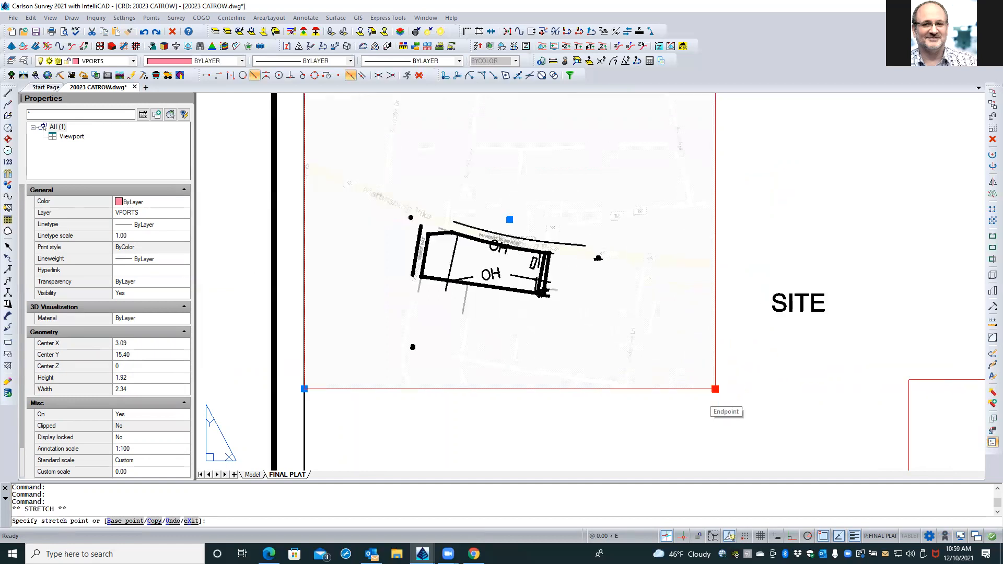
pyautogui.scroll(2, 711, 389)
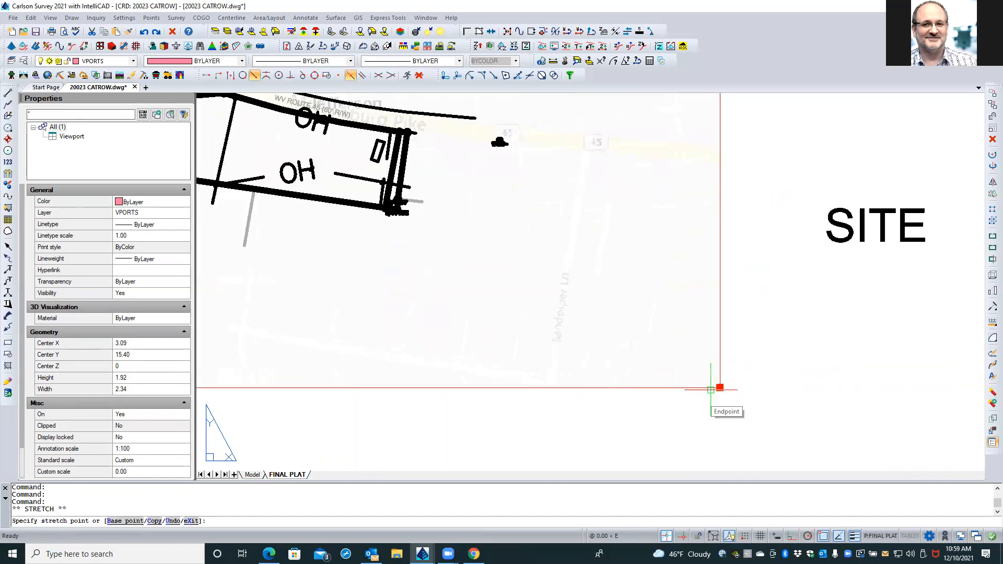
pyautogui.keyDown('shift'); pyautogui.rightClick(711, 389); pyautogui.keyUp('shift')
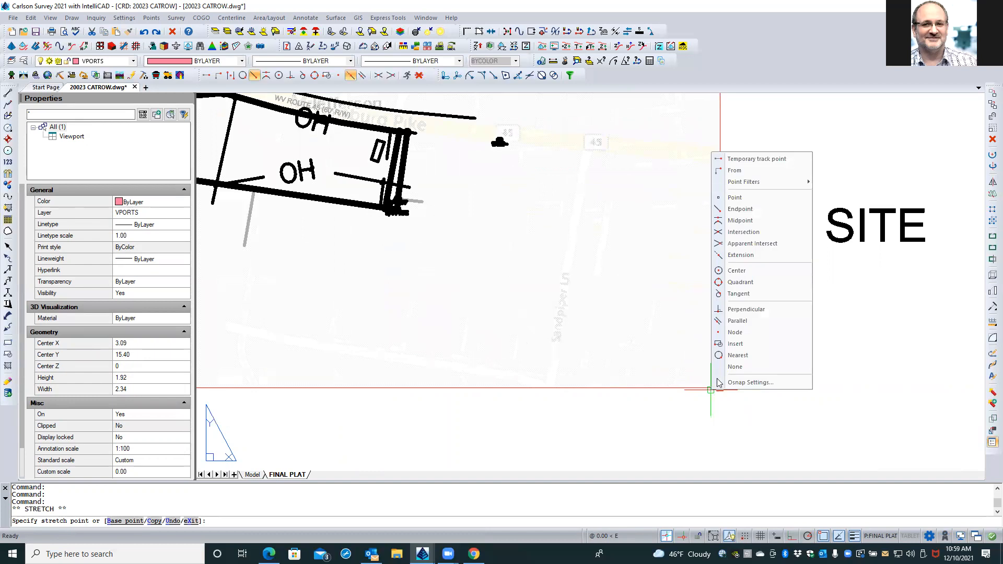
pyautogui.click(737, 355)
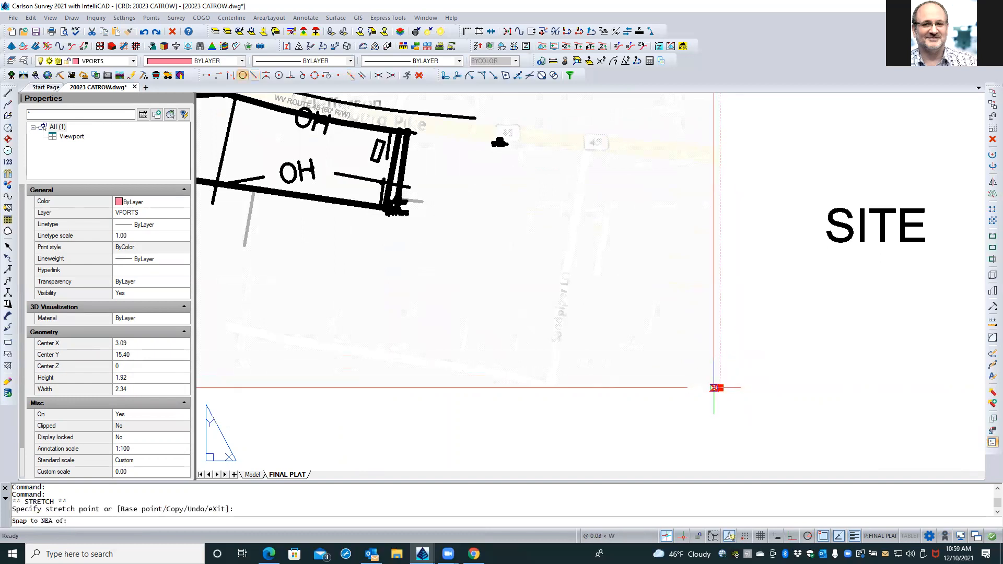
pyautogui.click(716, 388)
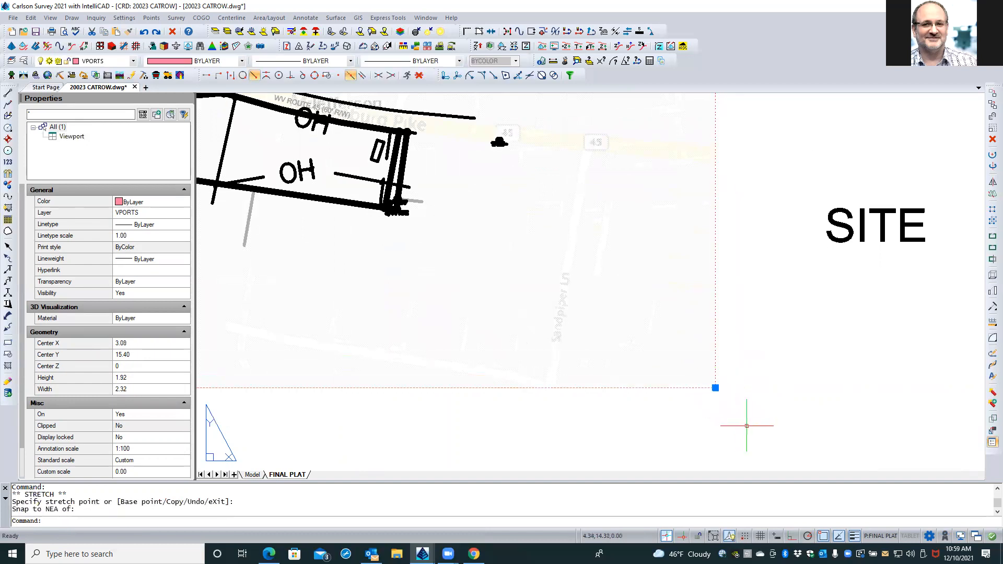
pyautogui.press('Escape')
# Activate the location map viewport, pan the map slightly upward inside it, and return to paper space.
pyautogui.scroll(-1, 750, 423)
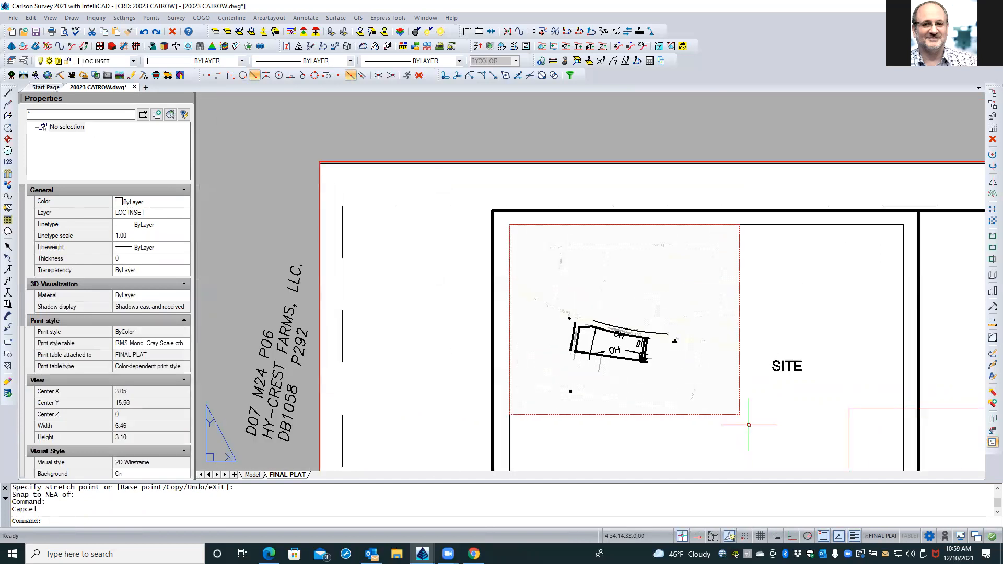
pyautogui.doubleClick(708, 344)
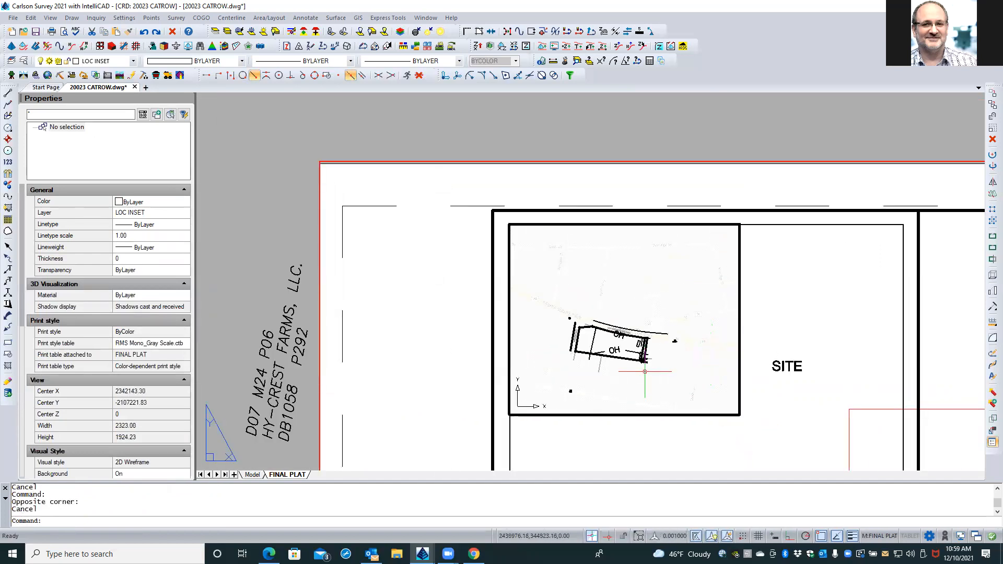
pyautogui.moveTo(645, 372); pyautogui.dragTo(646, 369, button='middle')
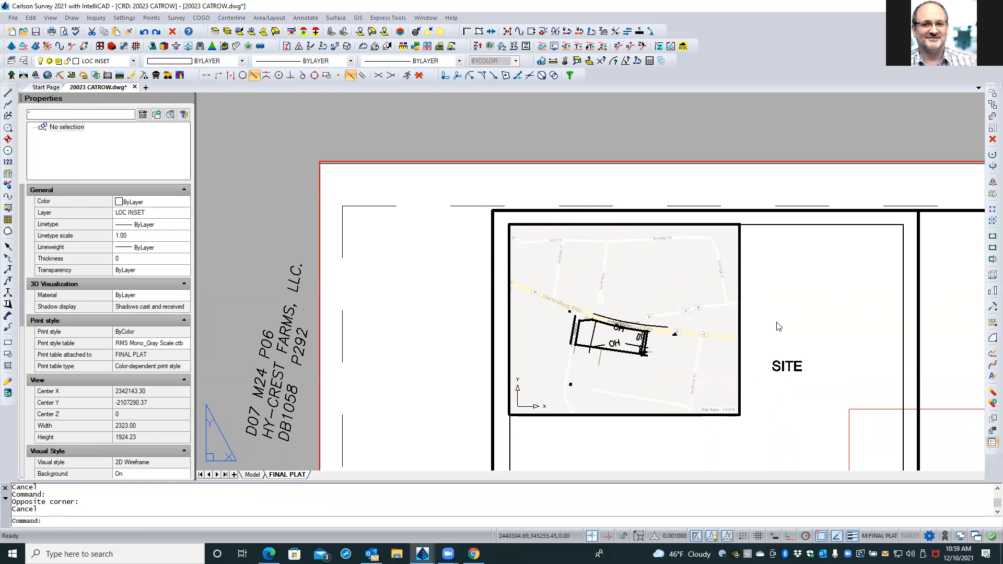
pyautogui.doubleClick(432, 265)
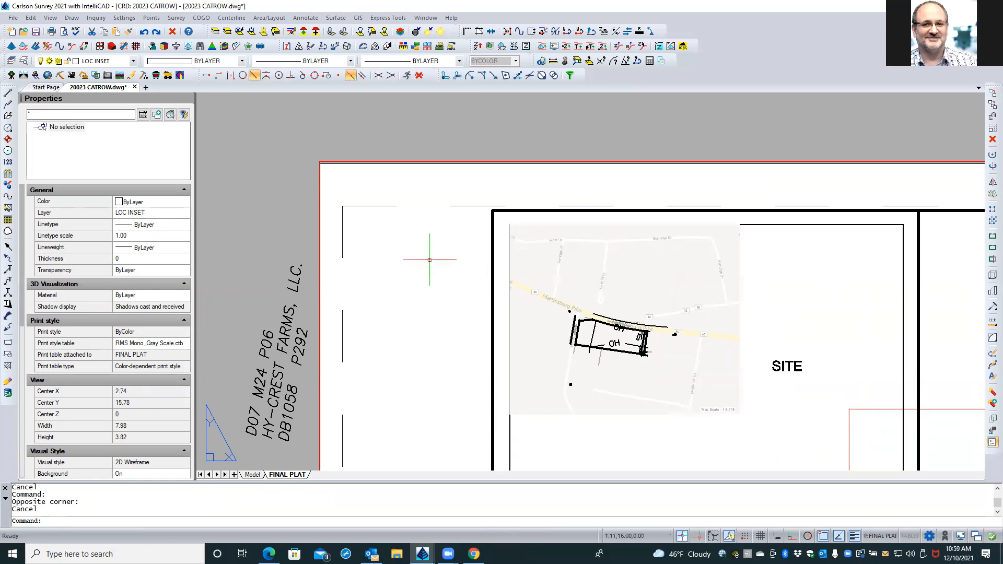
# Bring the inner border polyline around the location map area to the front of the draw order.
pyautogui.click(904, 263)
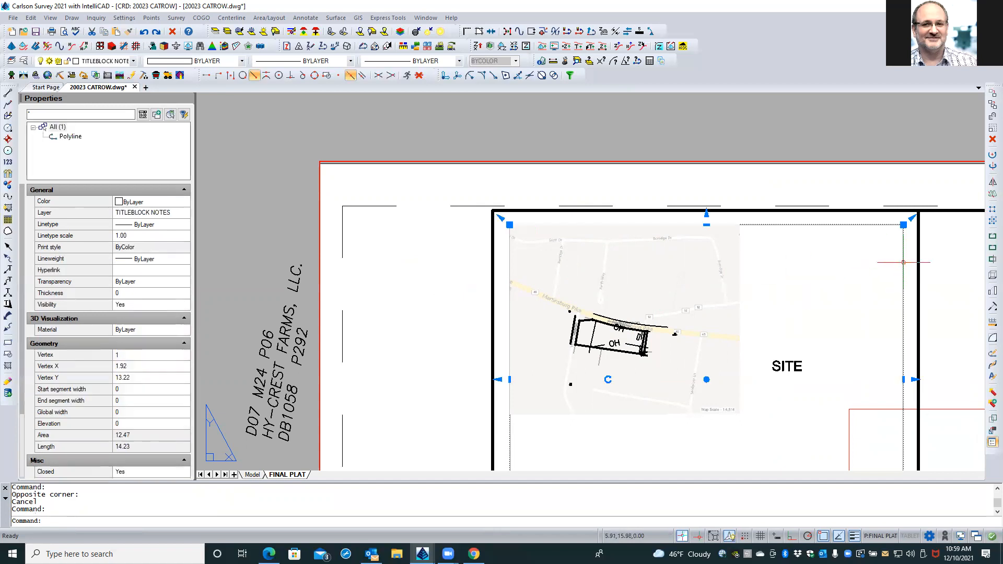
pyautogui.scroll(-1, 501, 161)
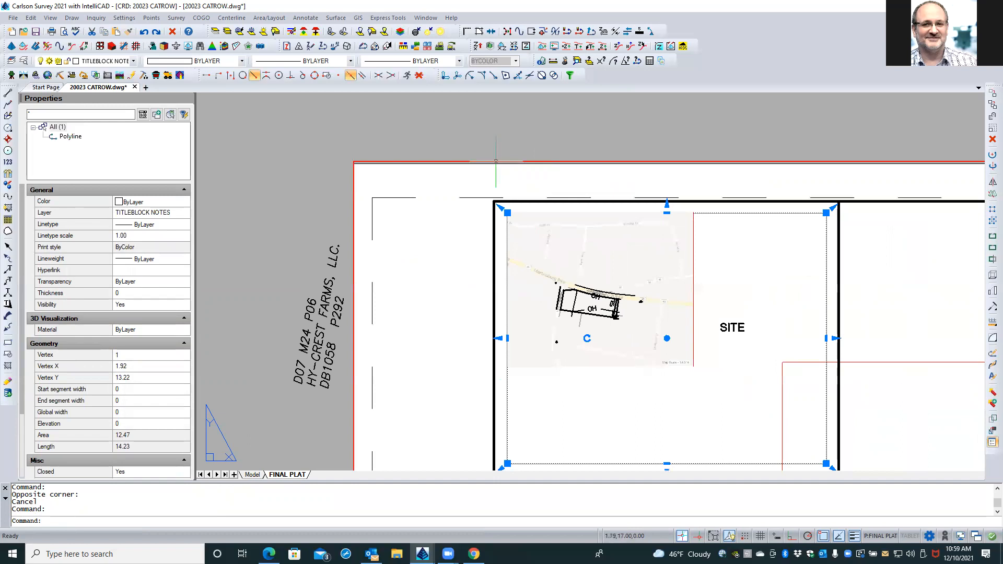
pyautogui.scroll(-1, 496, 161)
pyautogui.scroll(1, 496, 161)
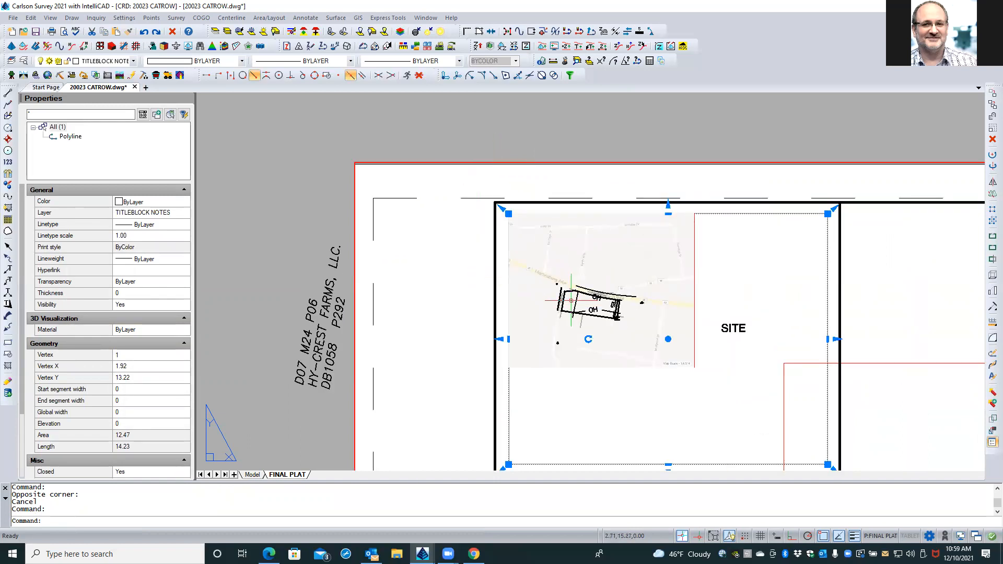
pyautogui.rightClick(433, 137)
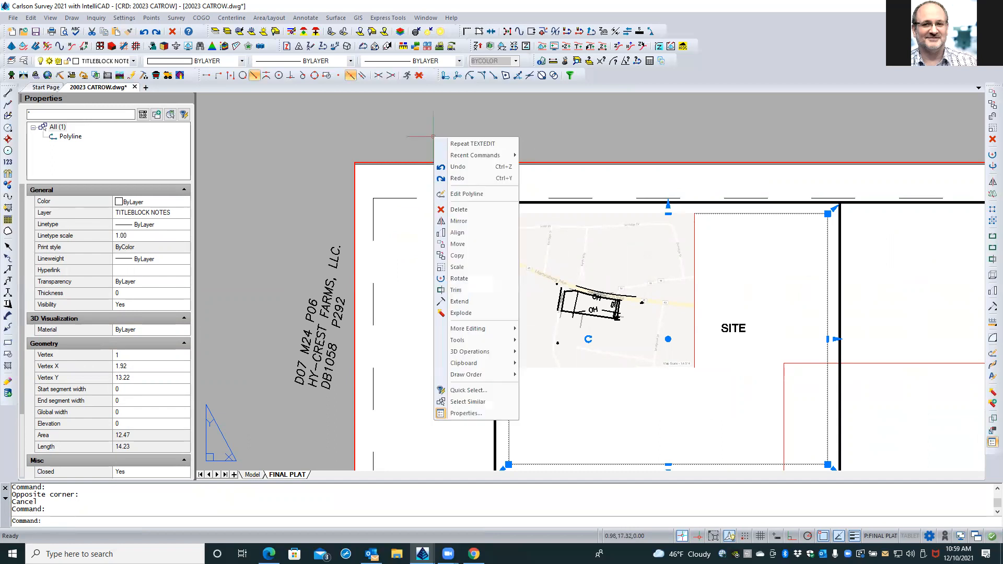
pyautogui.moveTo(491, 376)
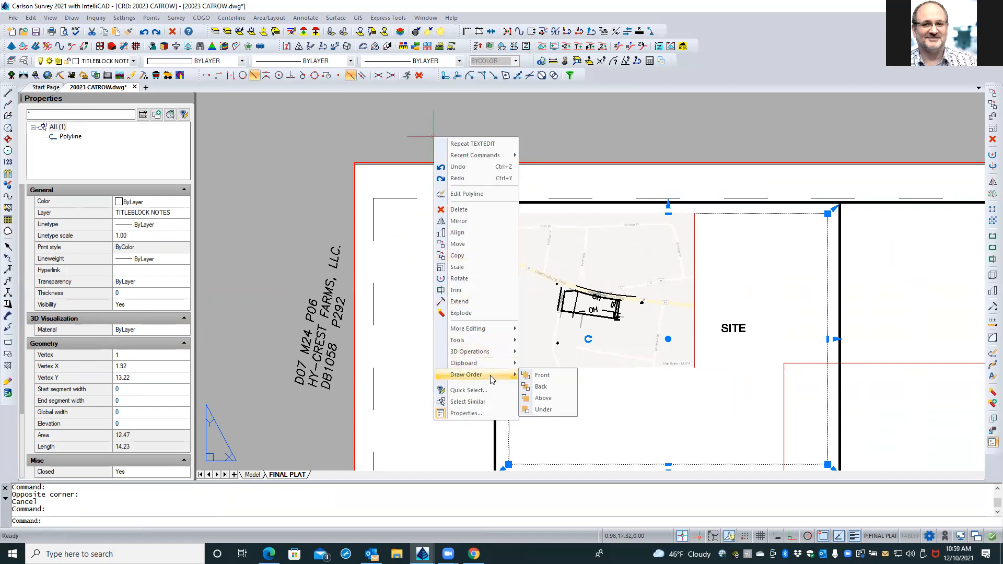
pyautogui.click(529, 376)
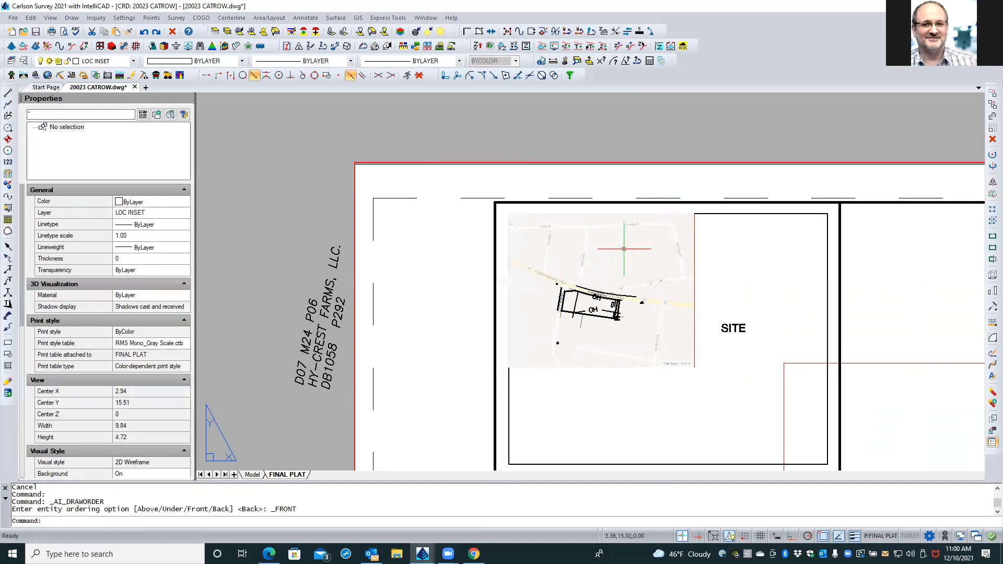
# Stretch the right edge of the inner border polyline inward to the location map viewport's right edge with a Perpendicular snap.
pyautogui.scroll(-1, 434, 145)
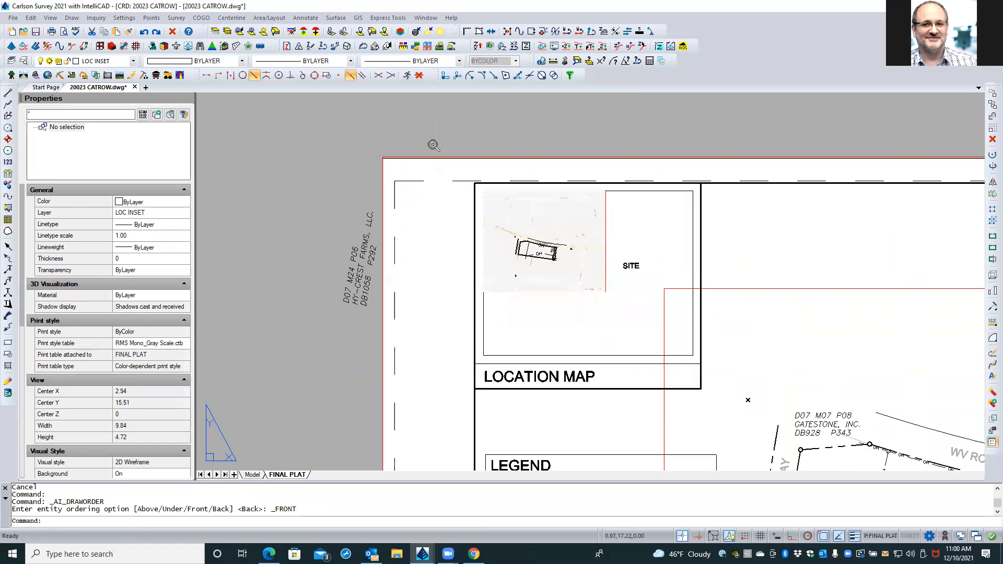
pyautogui.click(620, 356)
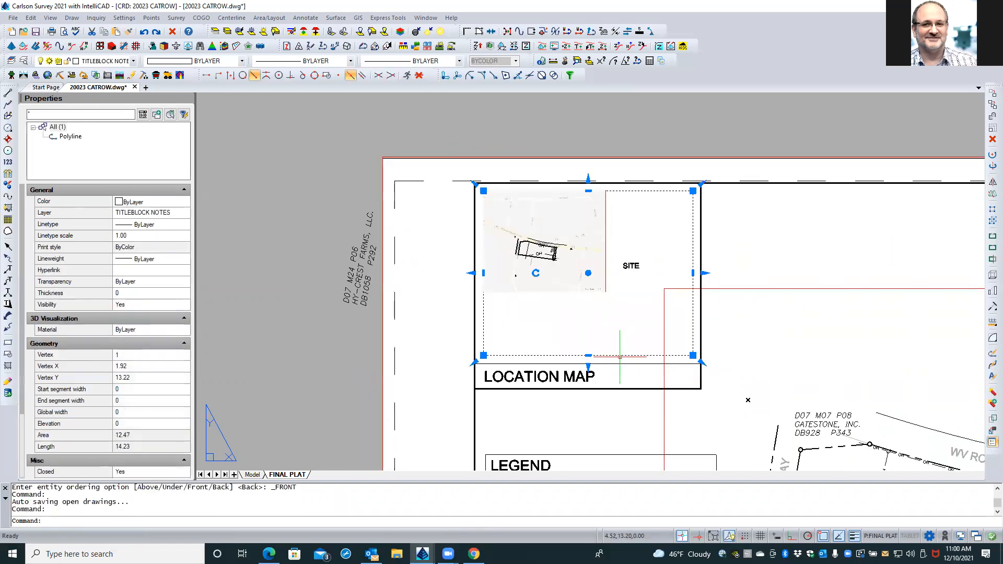
pyautogui.moveTo(693, 356)
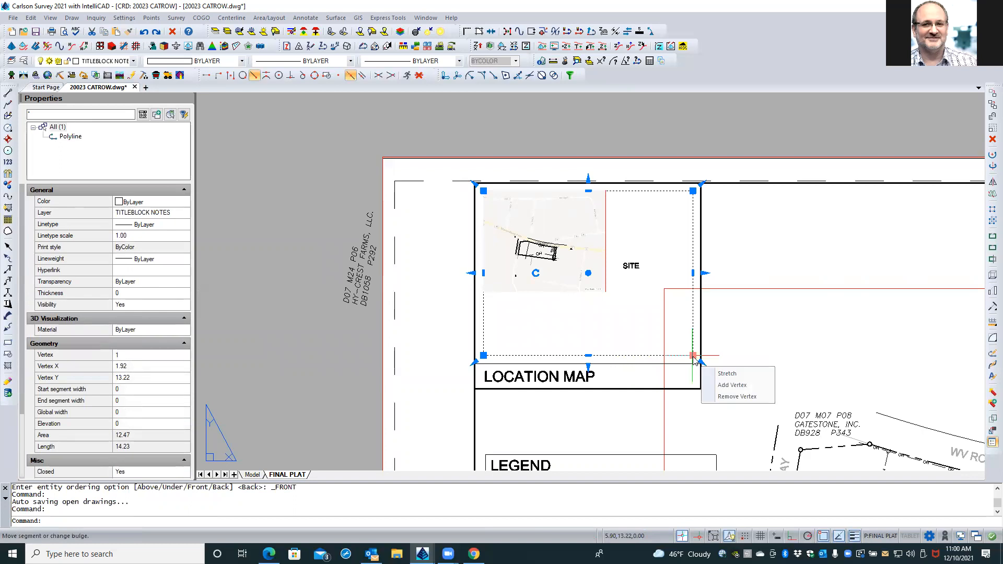
pyautogui.click(694, 356)
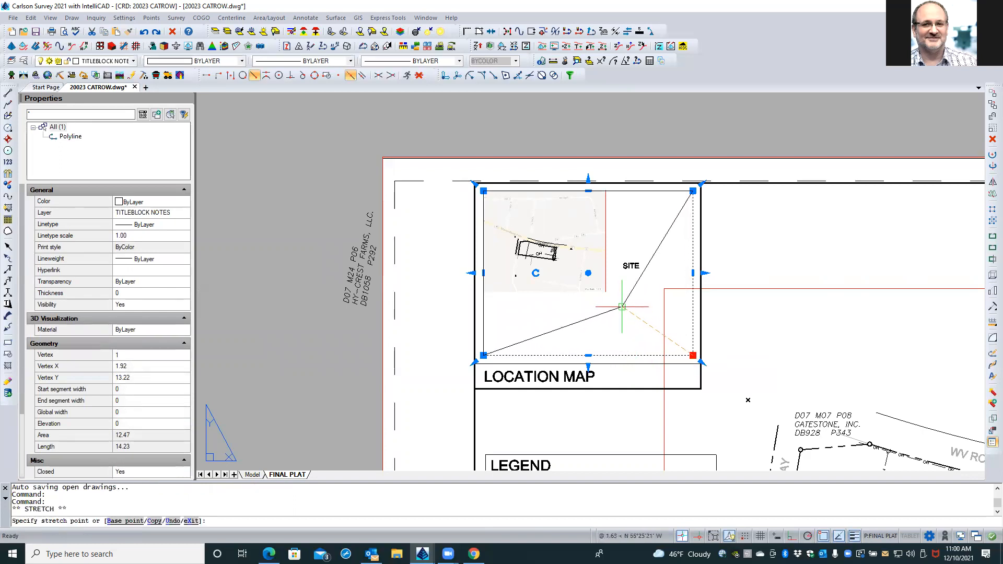
pyautogui.press('Escape')
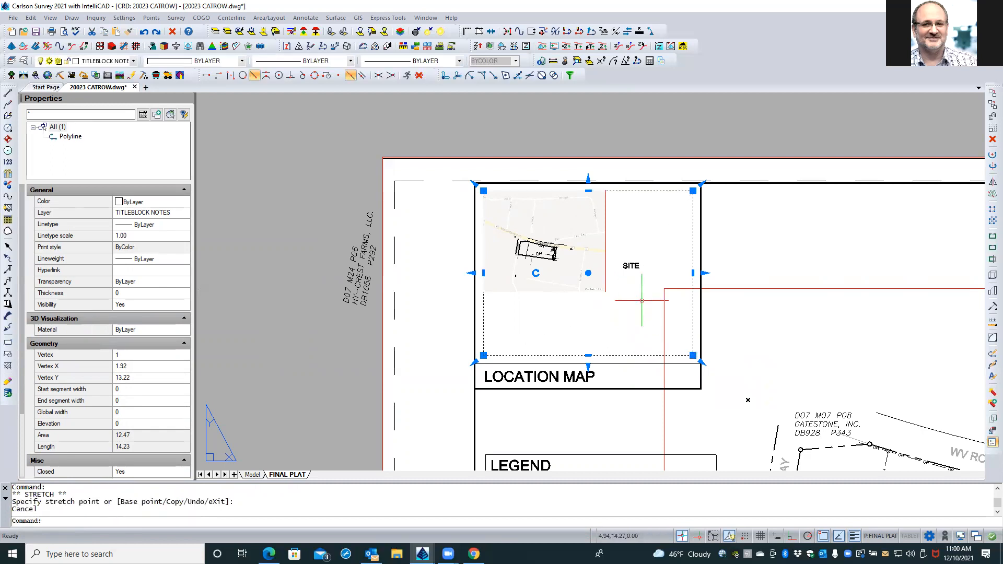
pyautogui.click(694, 272)
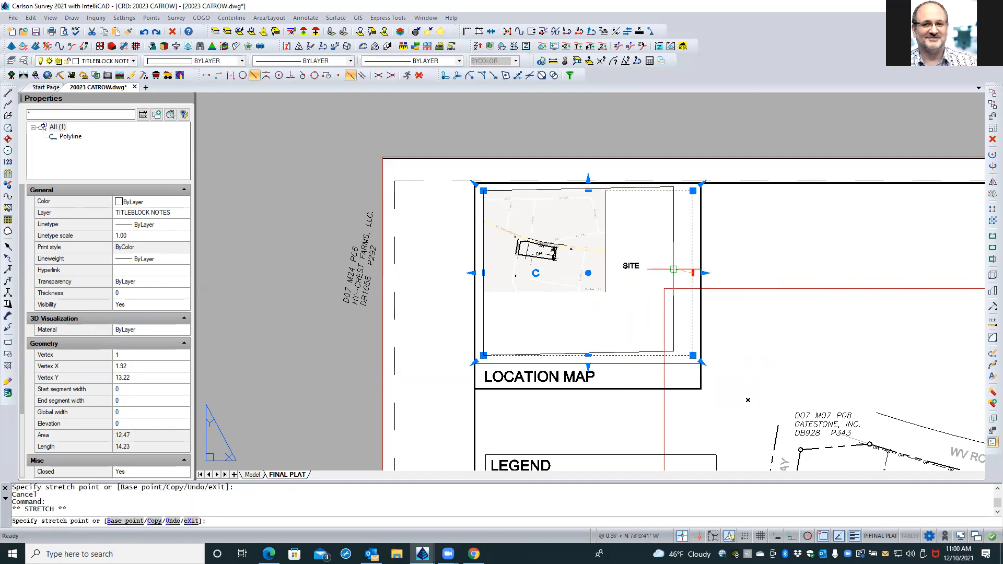
pyautogui.keyDown('shift'); pyautogui.rightClick(673, 271); pyautogui.keyUp('shift')
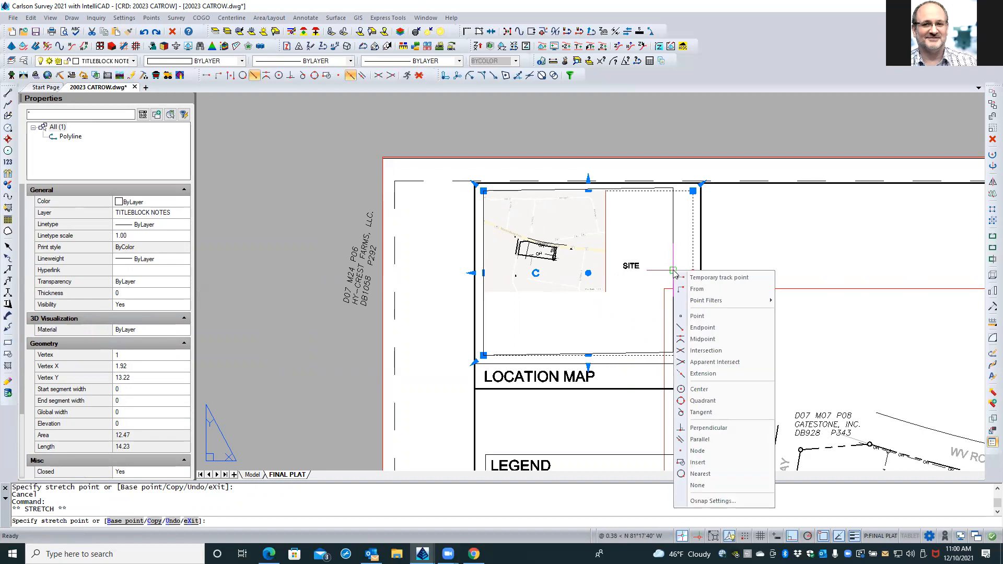
pyautogui.click(707, 429)
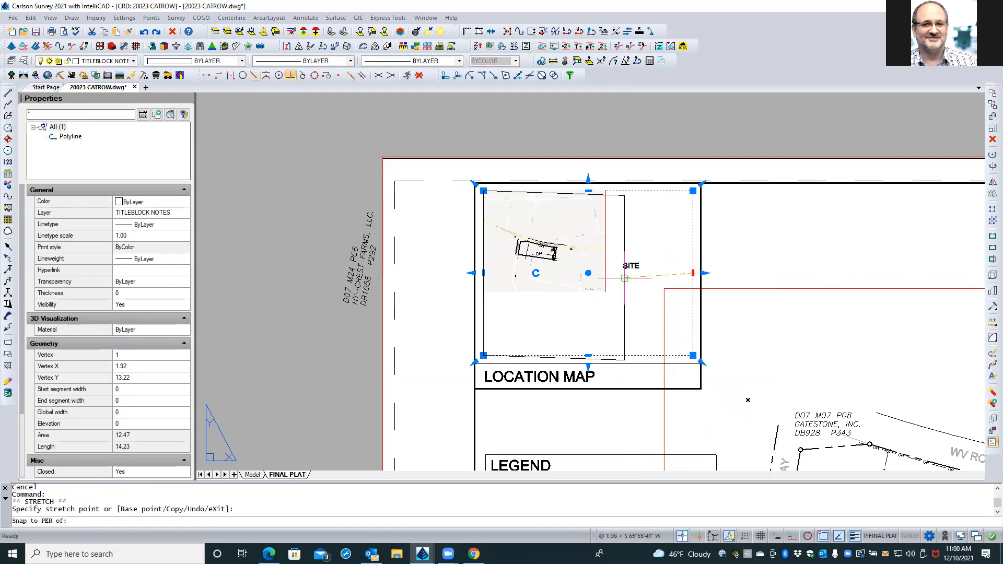
pyautogui.click(605, 250)
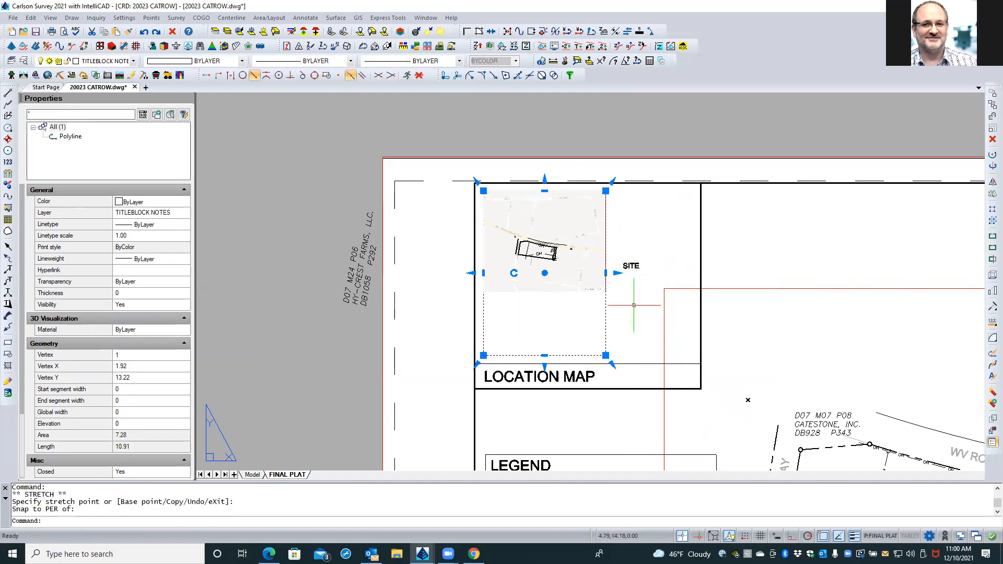
# Stretch the border polyline's bottom edge up to the location map viewport's bottom edge with a Perpendicular snap, and deselect it.
pyautogui.click(545, 356)
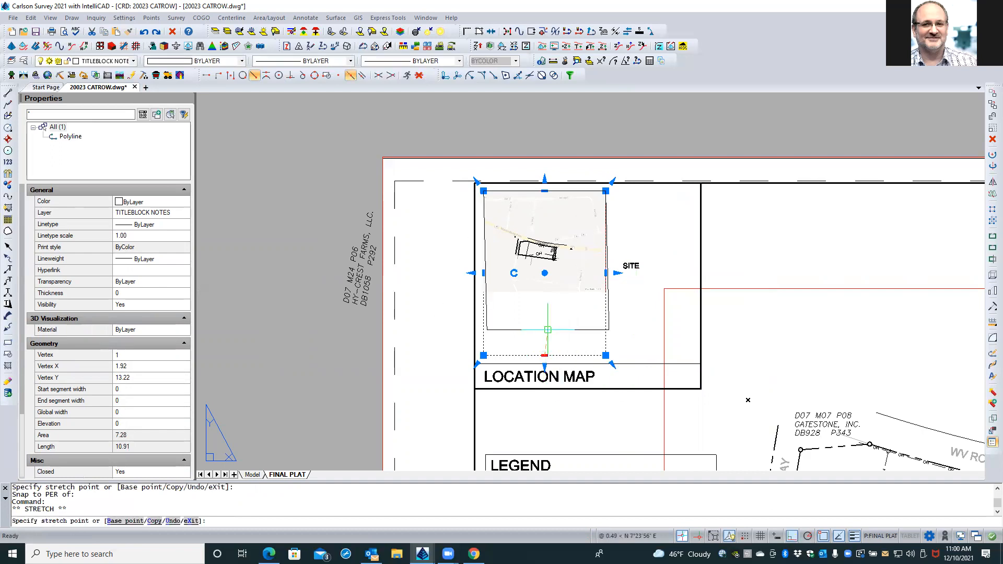
pyautogui.keyDown('shift'); pyautogui.rightClick(549, 331); pyautogui.keyUp('shift')
pyautogui.click(583, 249)
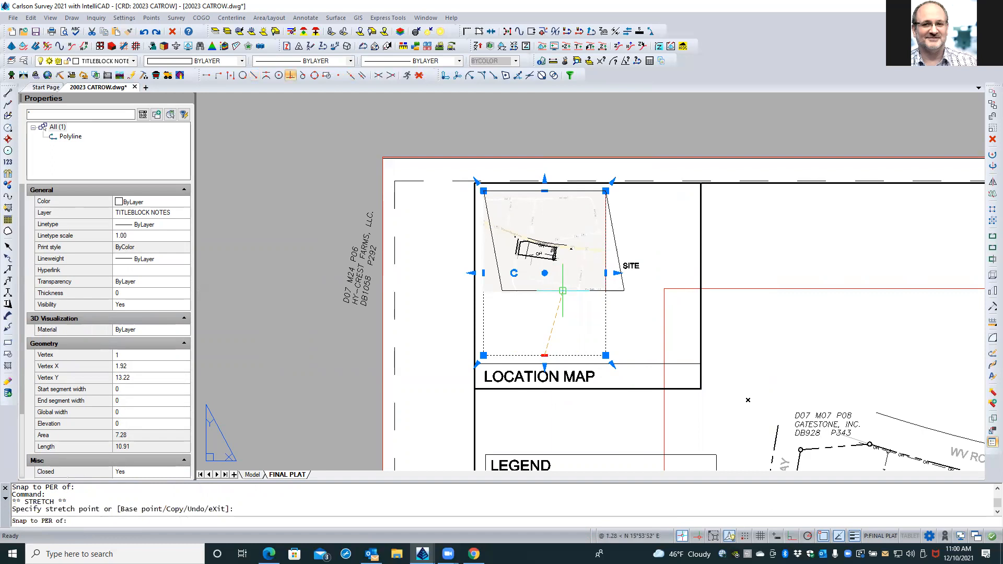
pyautogui.scroll(1, 545, 290)
pyautogui.scroll(2, 545, 290)
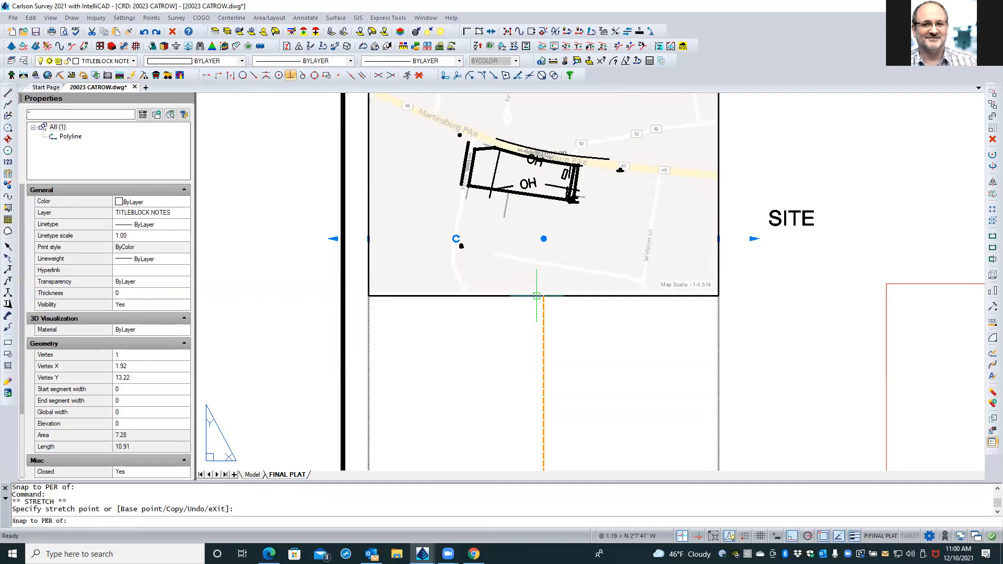
pyautogui.click(539, 294)
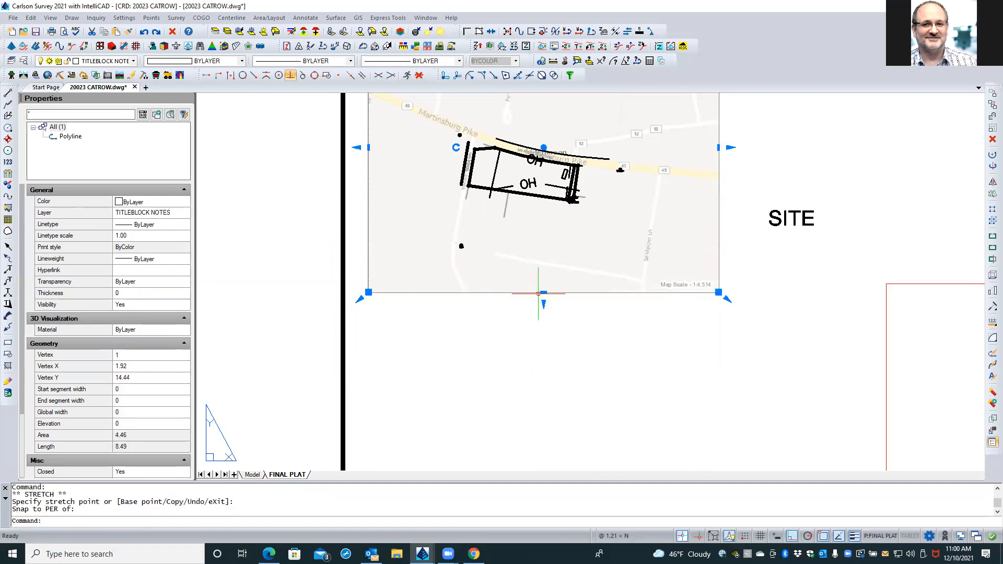
pyautogui.press('Escape')
pyautogui.press('Escape')
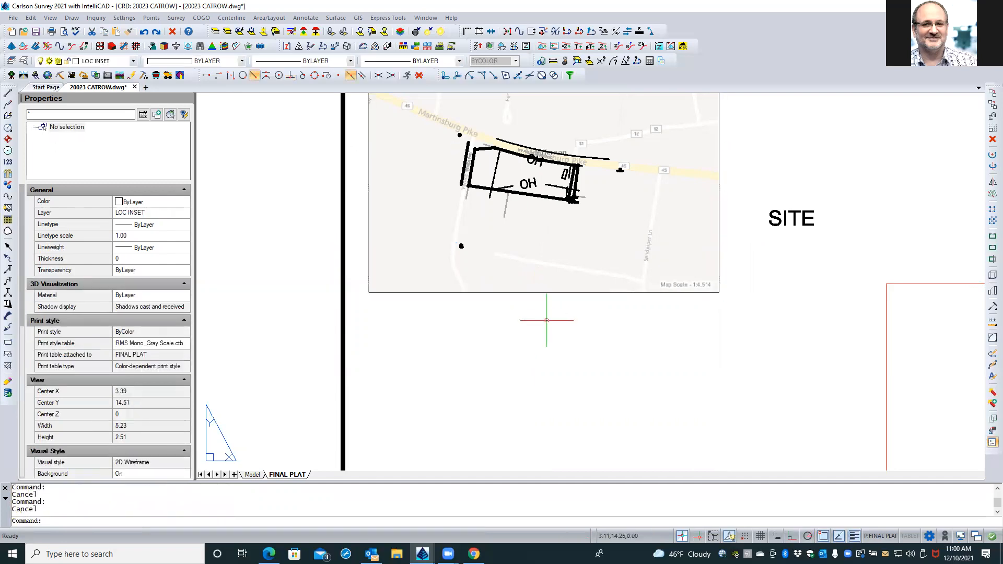
# Regenerate the whole drawing with the REA command.
pyautogui.scroll(-4, 548, 339)
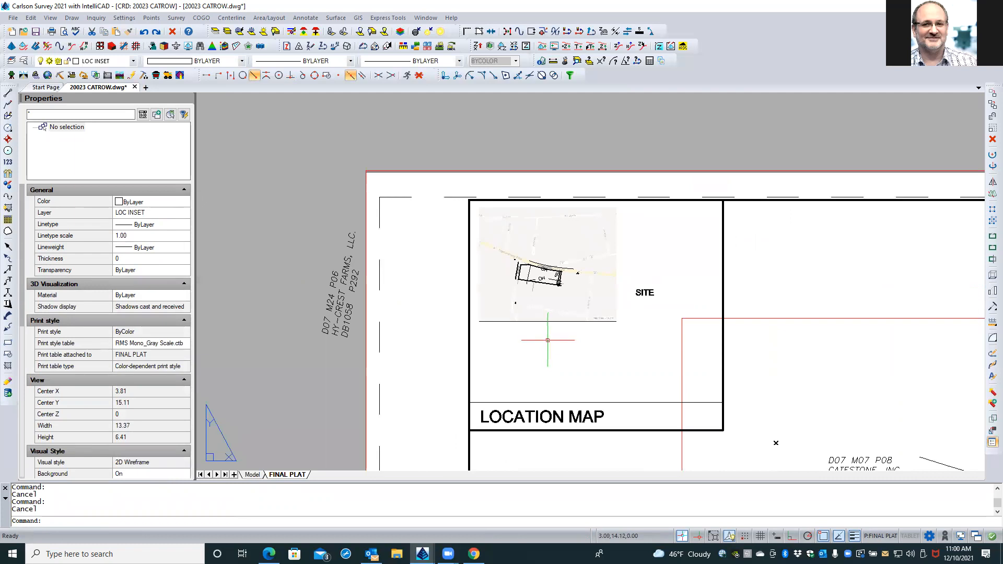
pyautogui.write('REA')
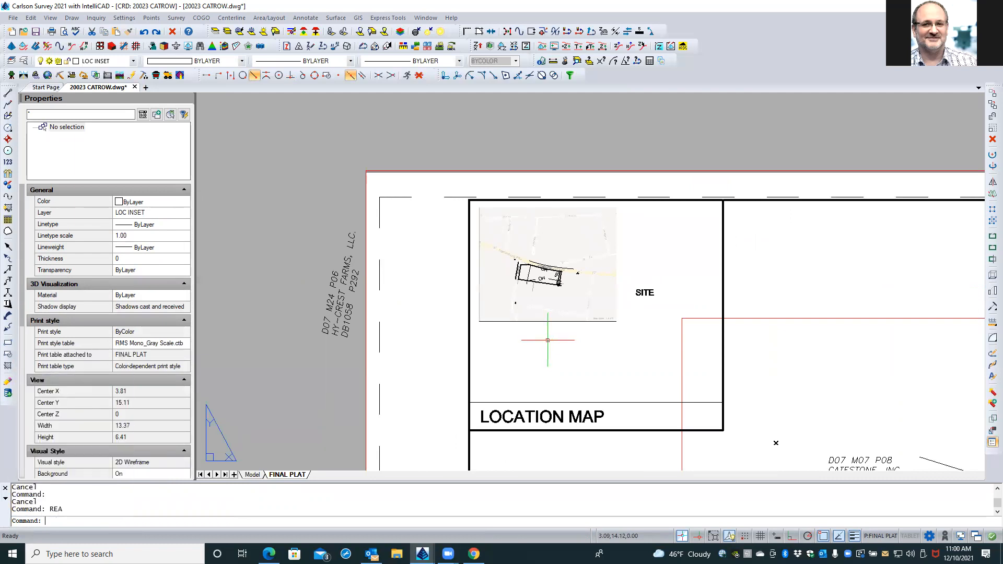
pyautogui.click(522, 323)
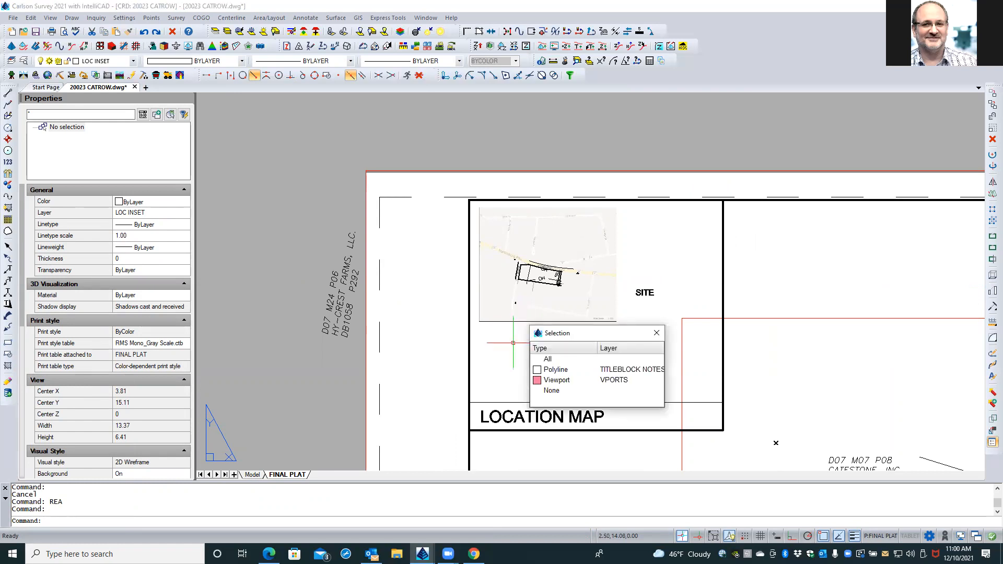
pyautogui.press('Escape')
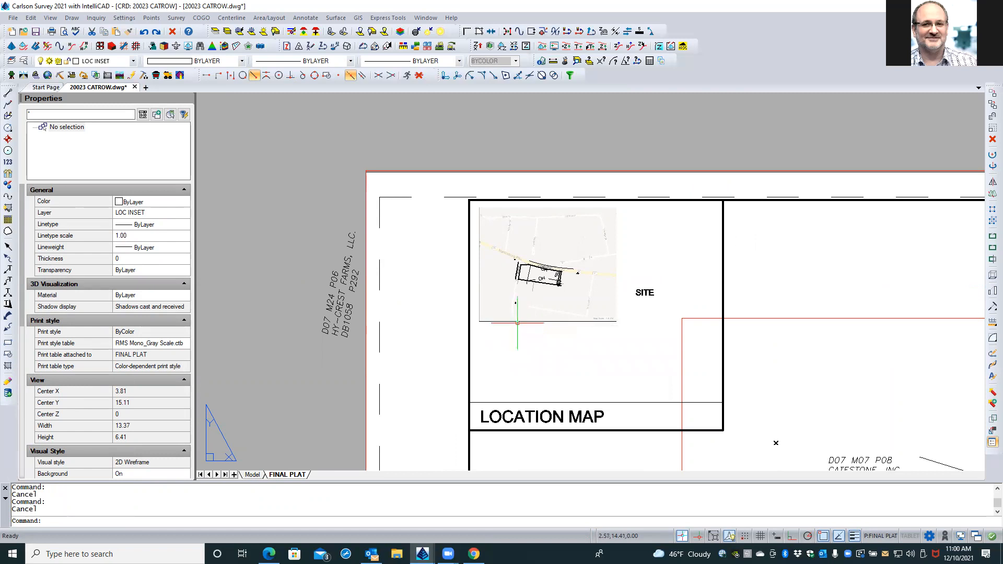
# Select the border polyline on the TITLEBLOCK NOTES layer around the location map and set its lineweight to 0.30 mm.
pyautogui.click(517, 322)
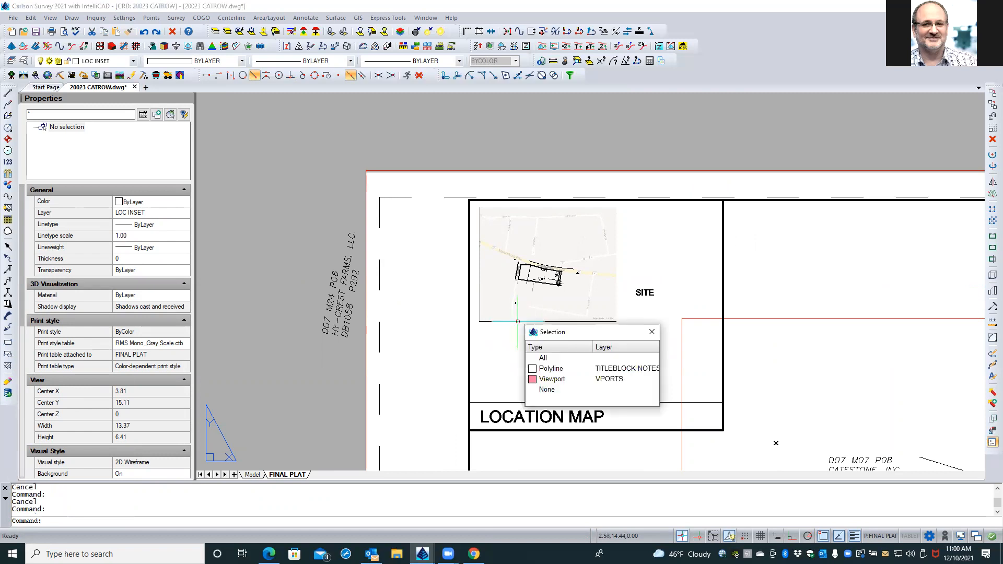
pyautogui.click(553, 369)
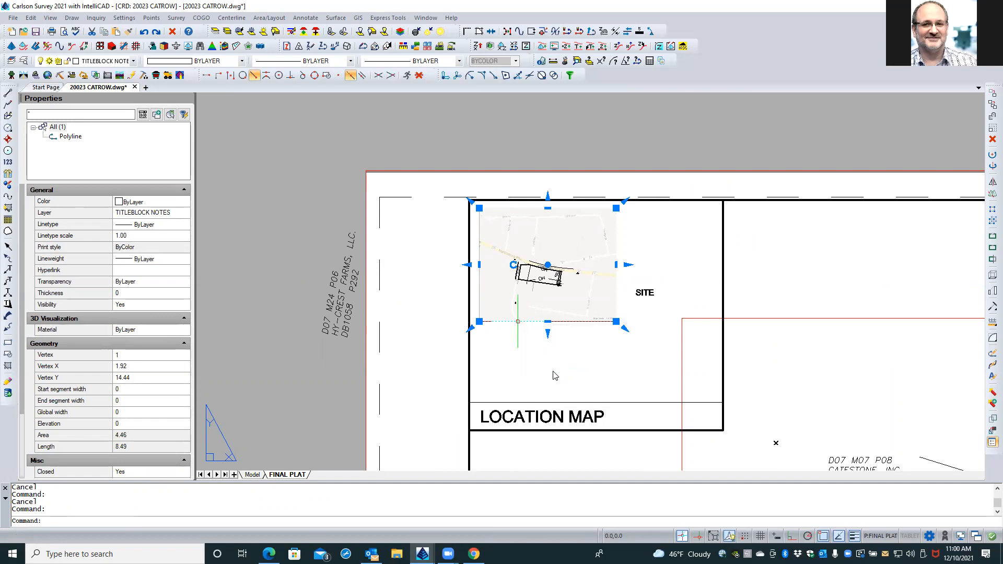
pyautogui.scroll(3, 571, 186)
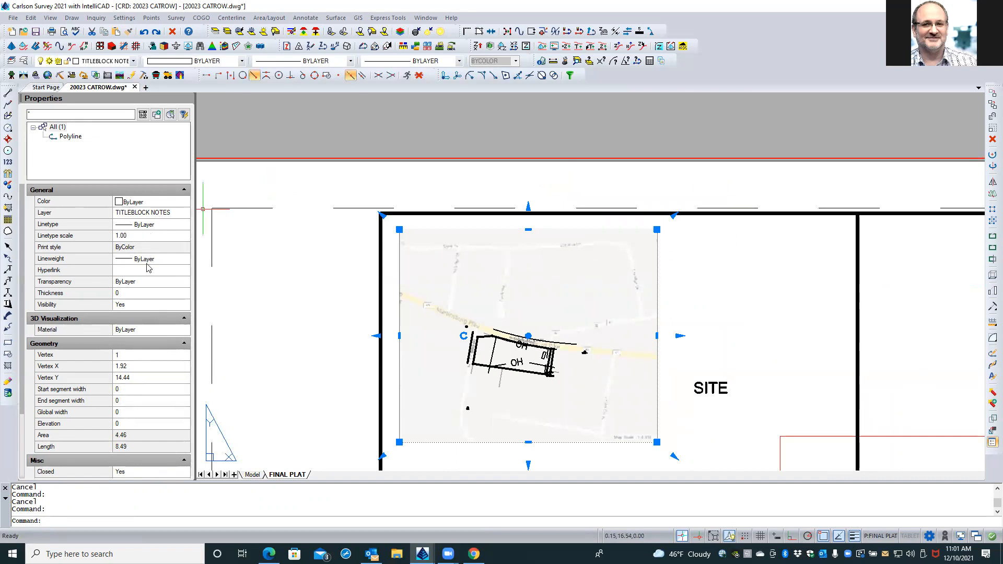
pyautogui.click(162, 260)
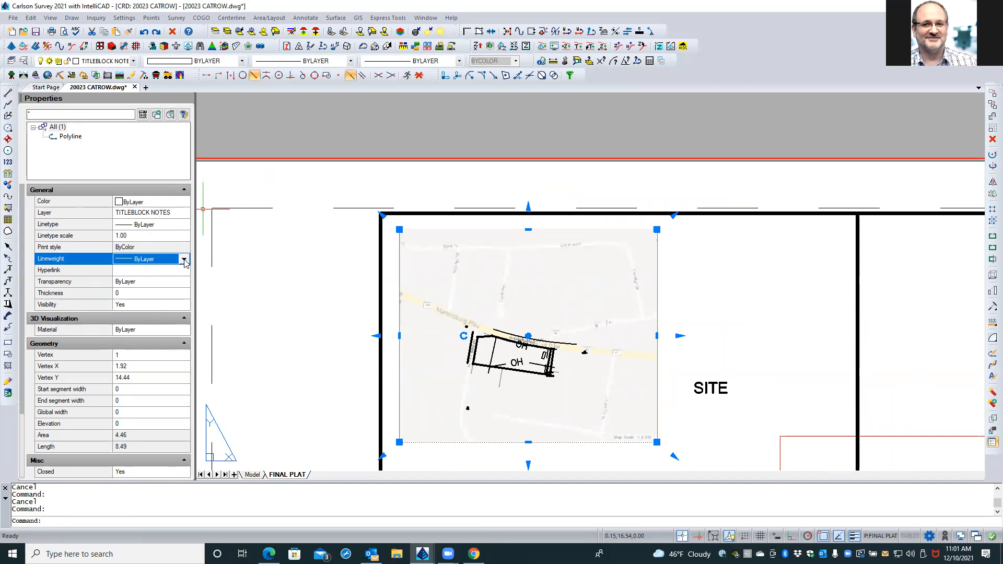
pyautogui.click(184, 259)
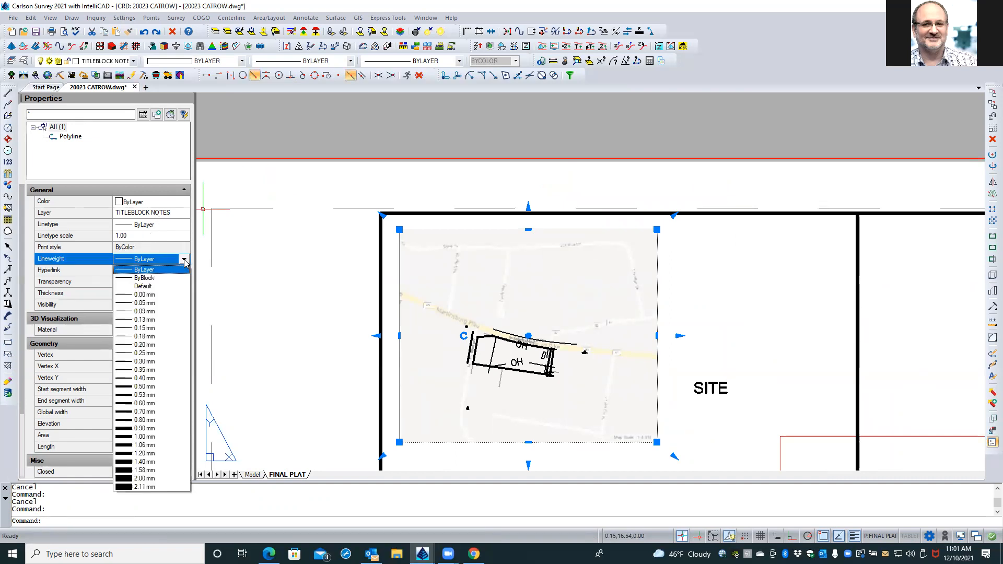
pyautogui.click(150, 362)
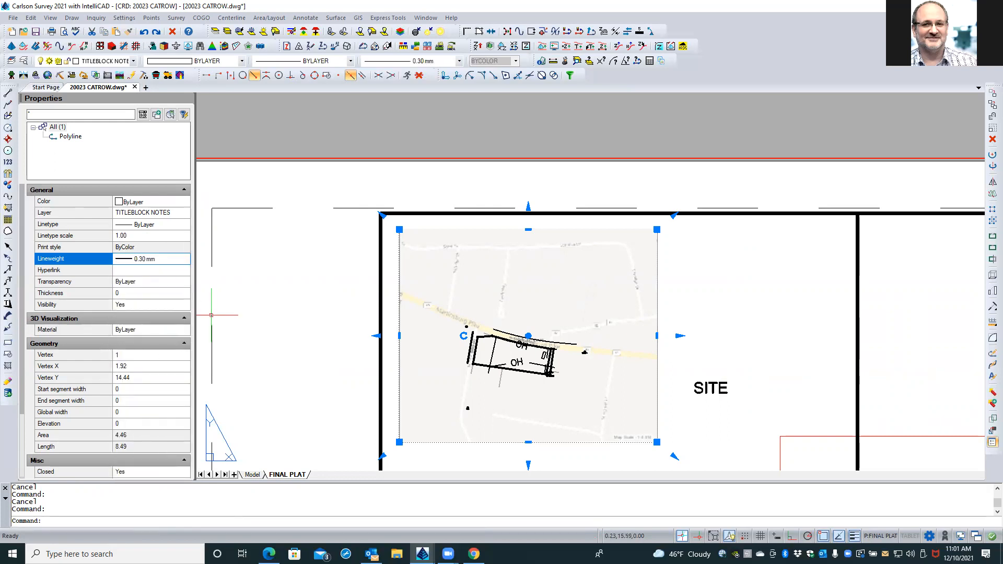
# Bring the border polyline around the location map to the front of the draw order and regenerate the drawing.
pyautogui.rightClick(245, 285)
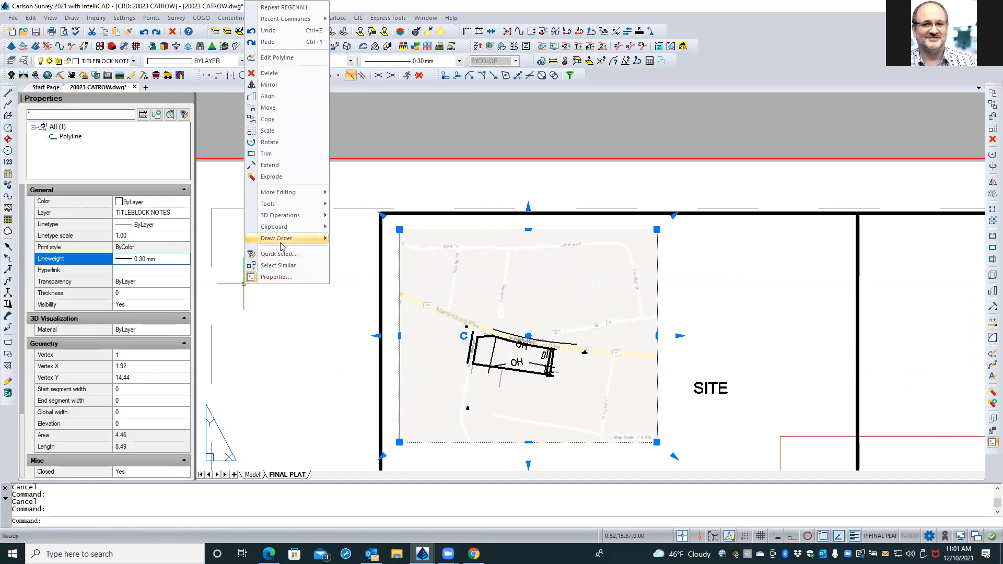
pyautogui.moveTo(291, 239)
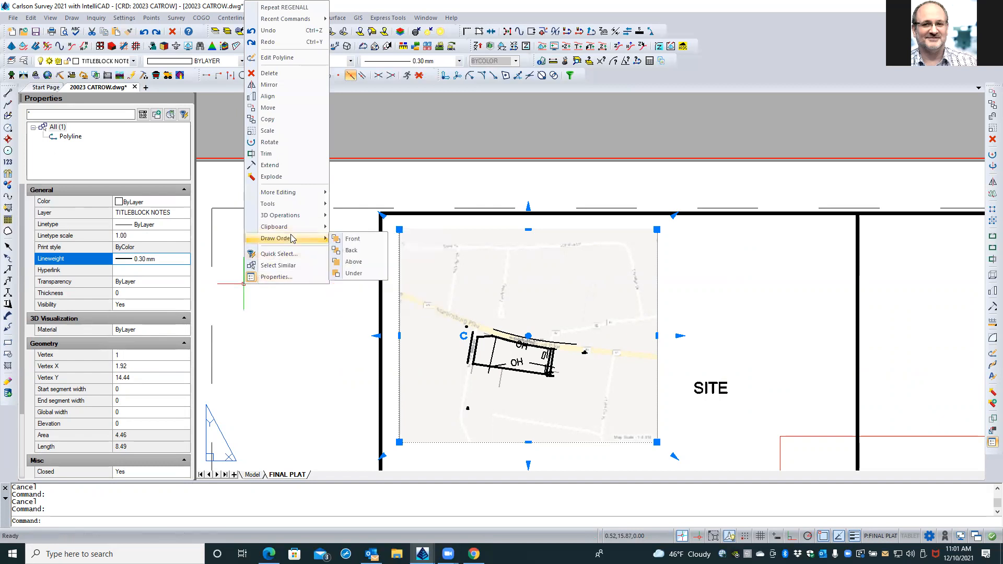
pyautogui.click(347, 240)
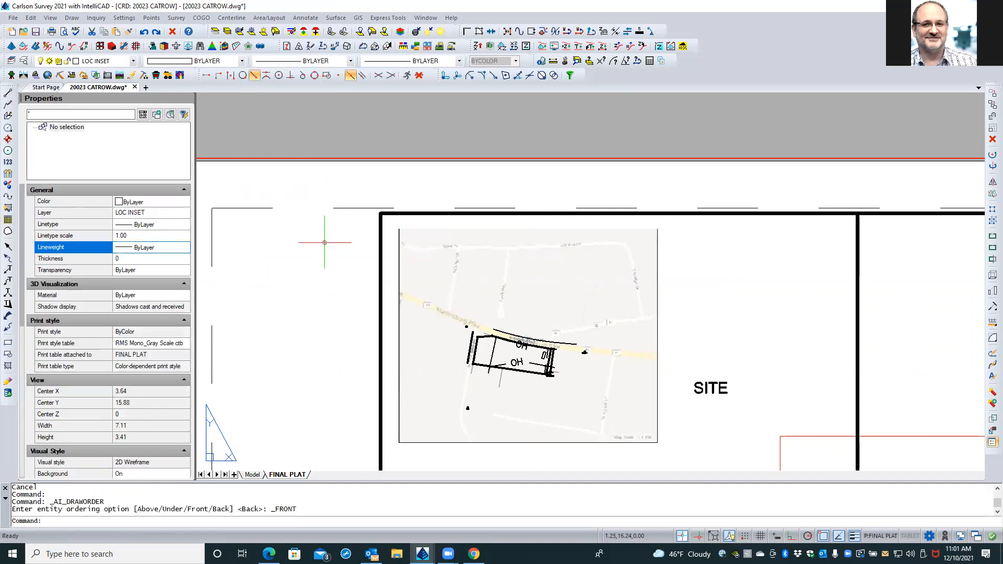
pyautogui.write('REA')
pyautogui.press('Return')
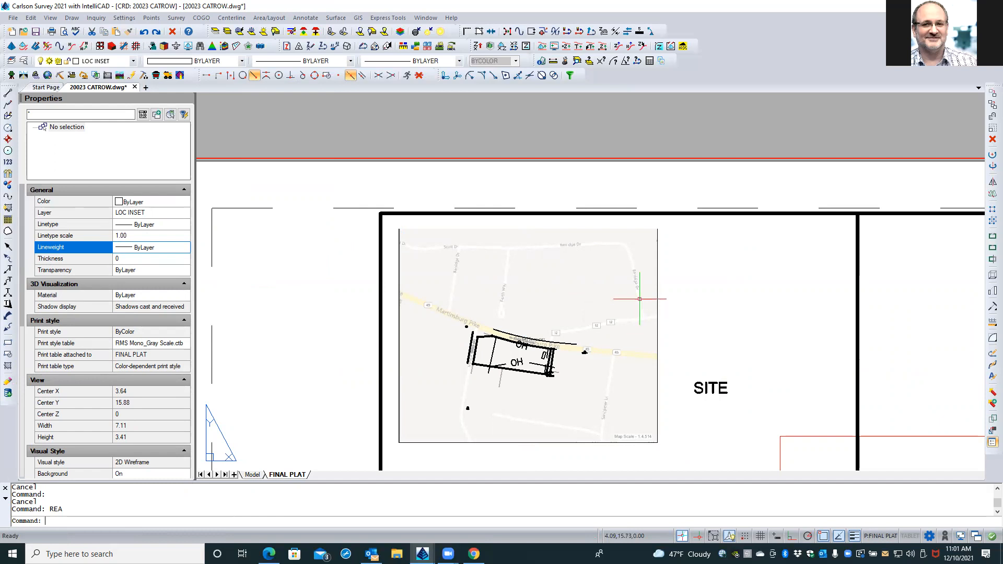
# Reselect the location map's border polyline, try a 0.40 mm lineweight, and set it to 0.90 mm instead.
pyautogui.click(657, 299)
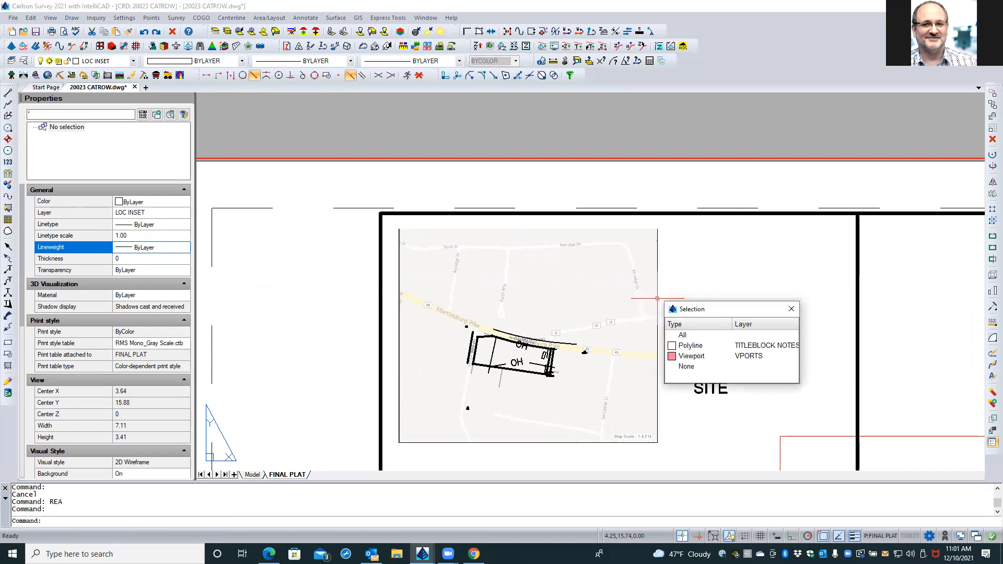
pyautogui.click(716, 351)
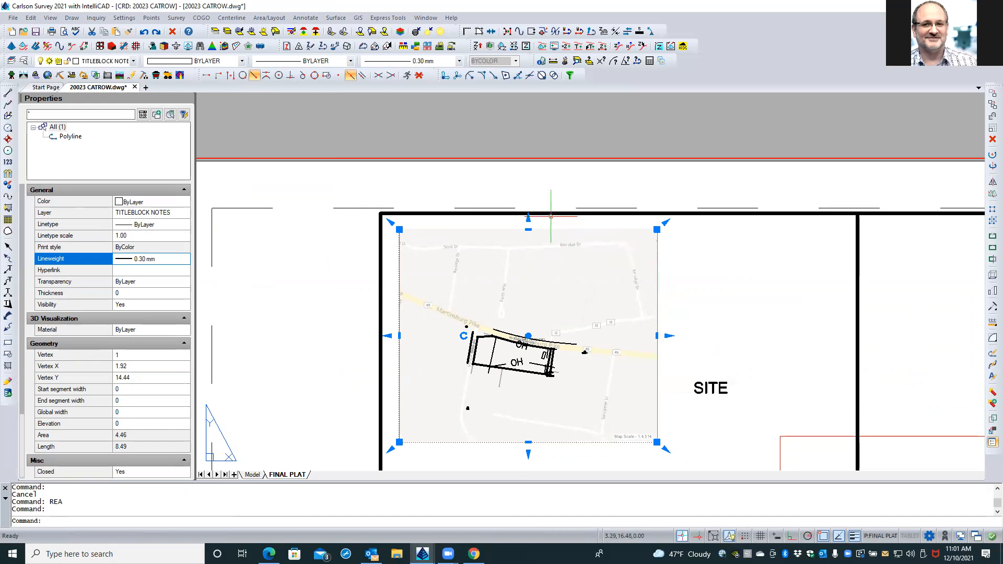
pyautogui.click(167, 259)
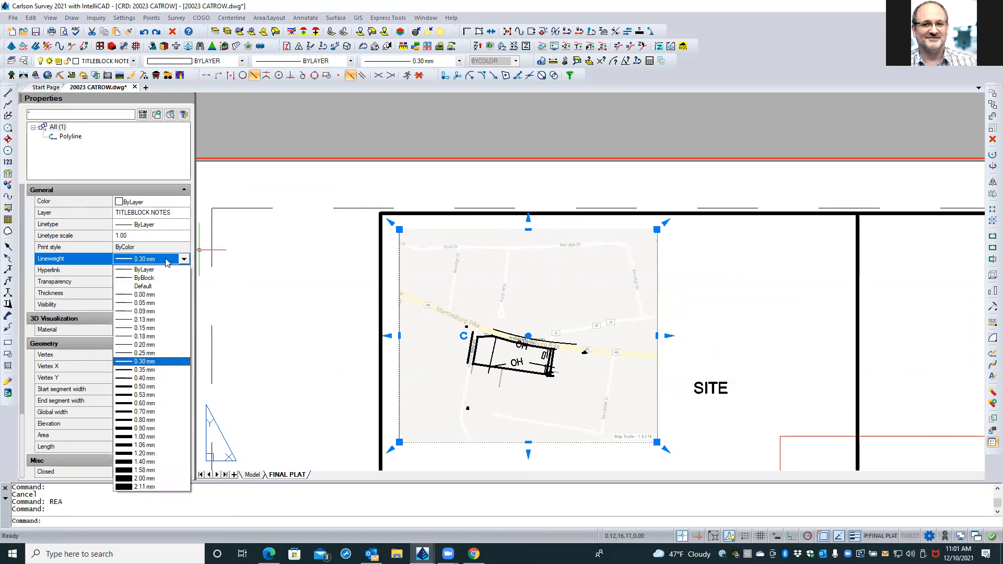
pyautogui.click(147, 380)
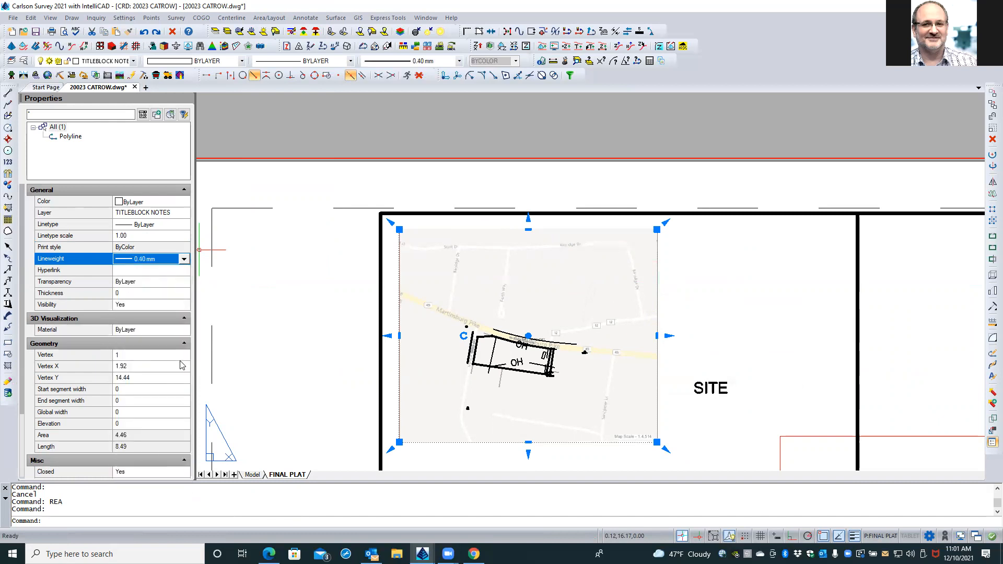
pyautogui.click(176, 259)
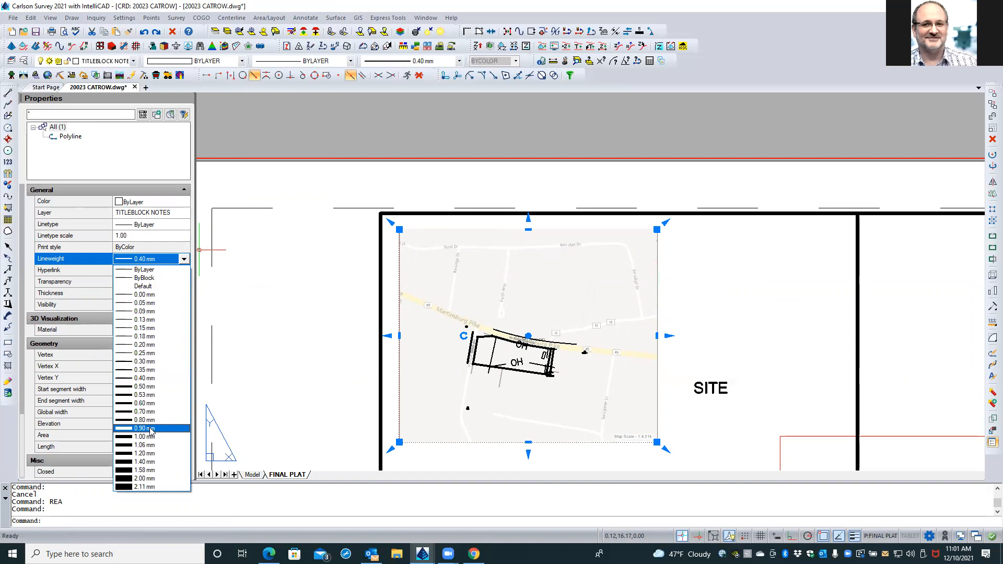
pyautogui.click(151, 429)
# Bring the selected border polyline around the location map to the front of the draw order and deselect it.
pyautogui.rightClick(264, 282)
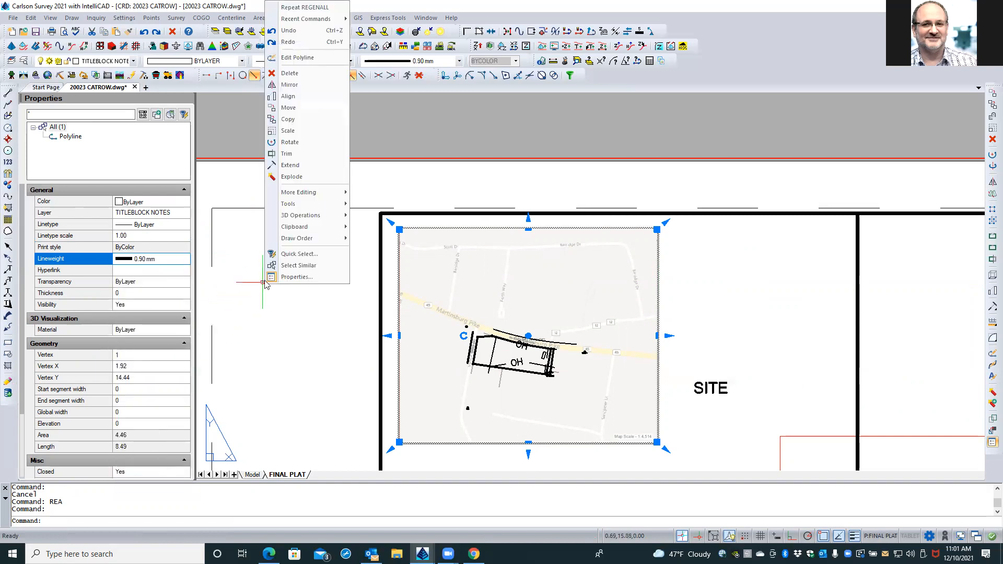
pyautogui.moveTo(297, 241)
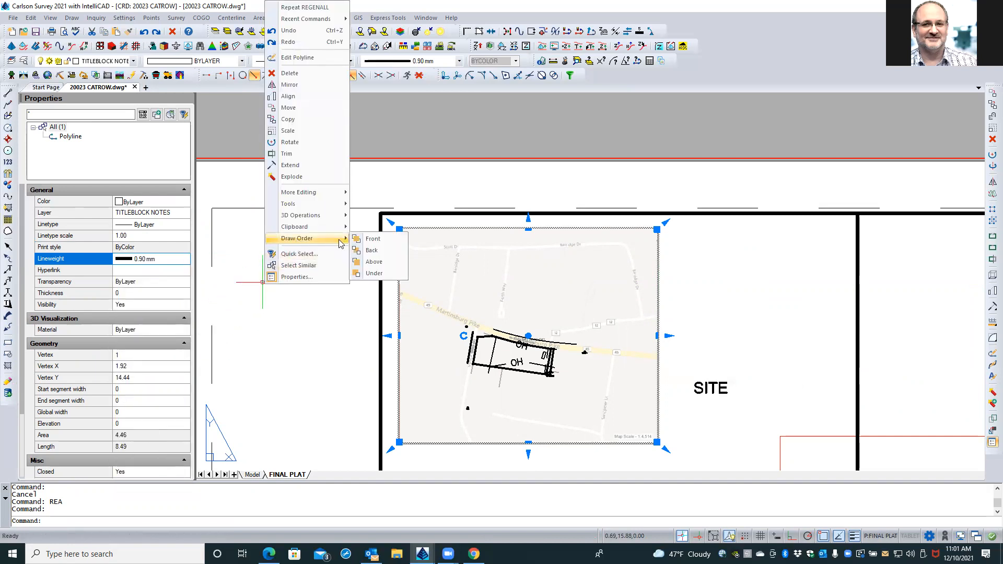
pyautogui.click(359, 241)
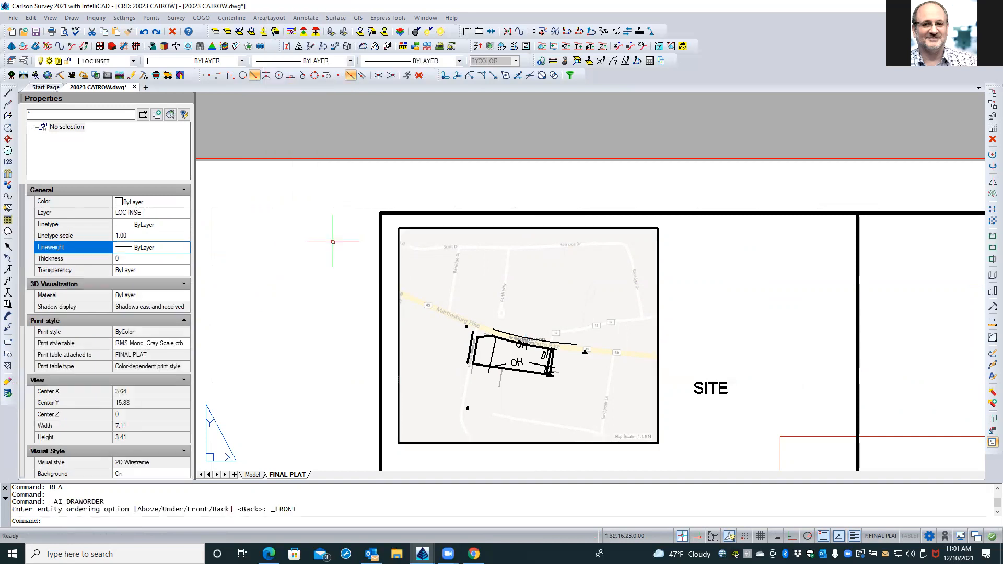
pyautogui.press('Escape')
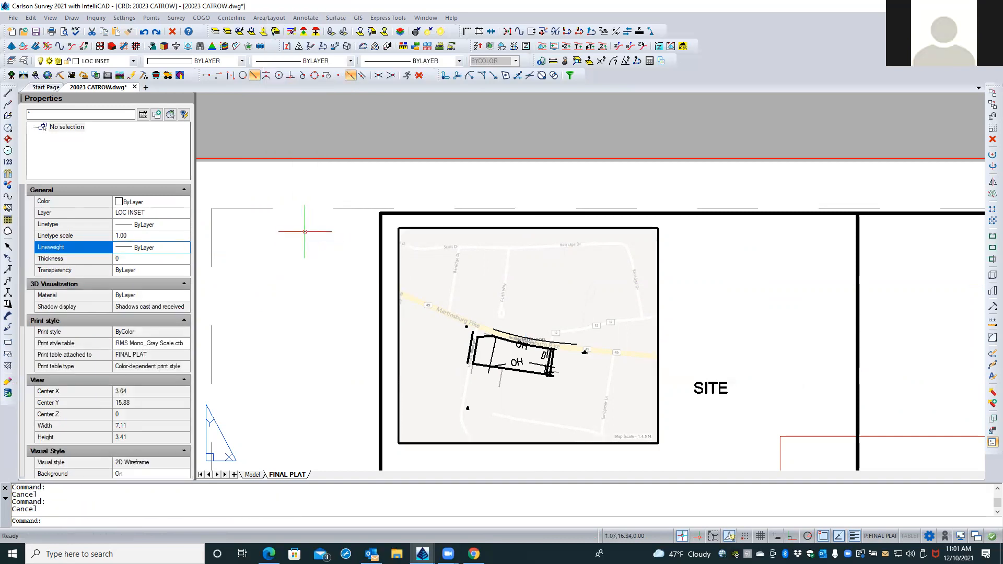
pyautogui.scroll(-4, 304, 232)
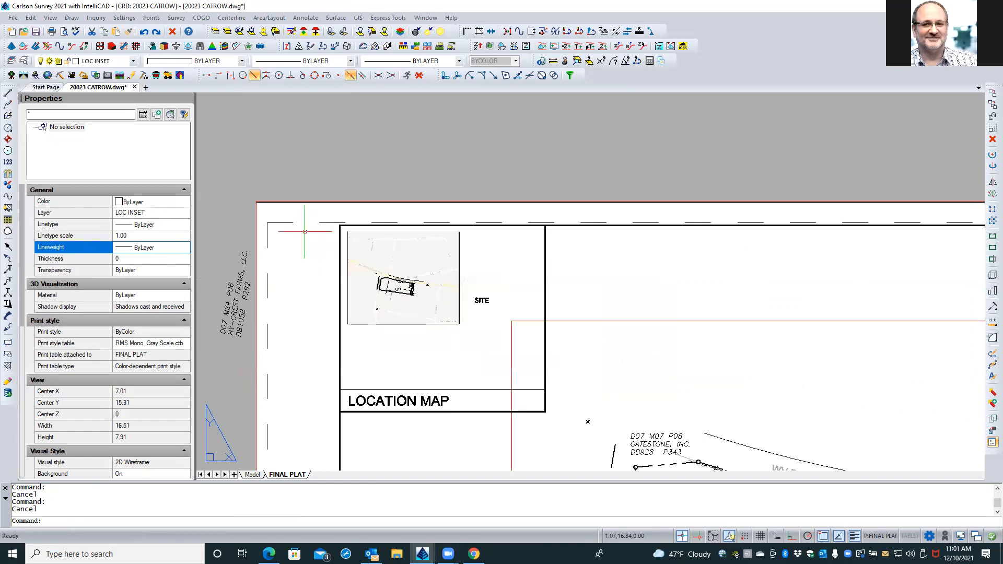
pyautogui.scroll(3, 413, 222)
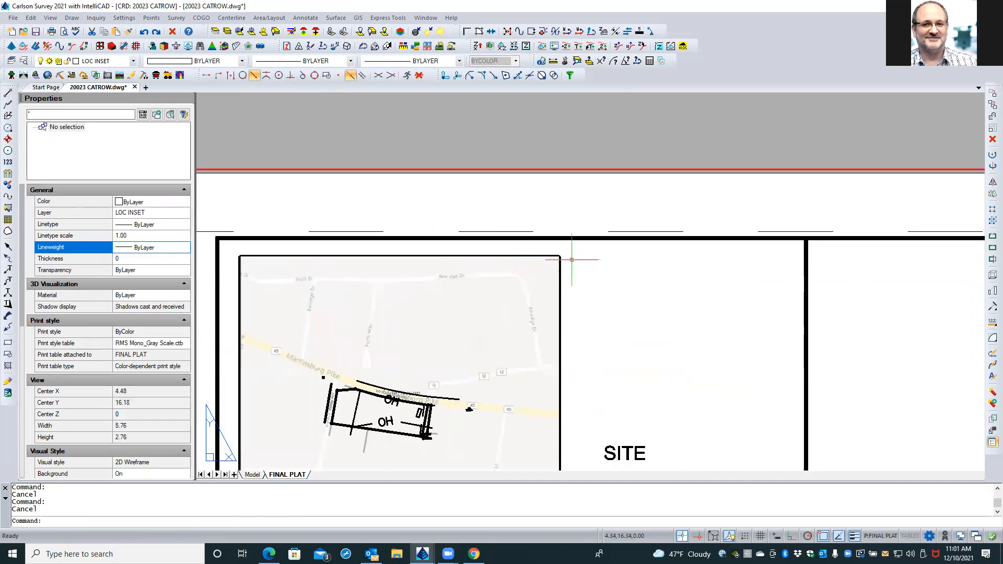
pyautogui.scroll(2, 562, 256)
pyautogui.scroll(1, 512, 235)
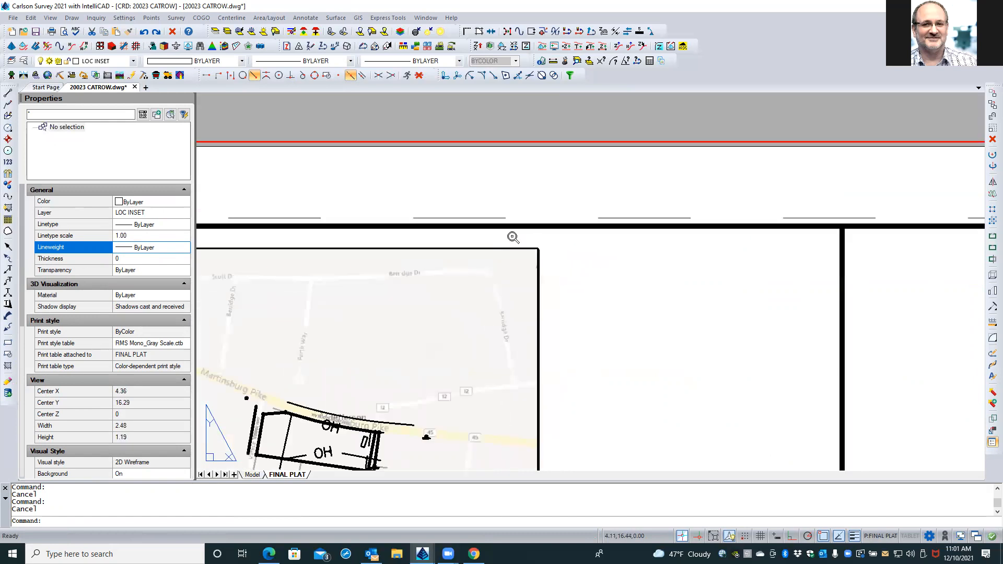
pyautogui.scroll(-6, 510, 194)
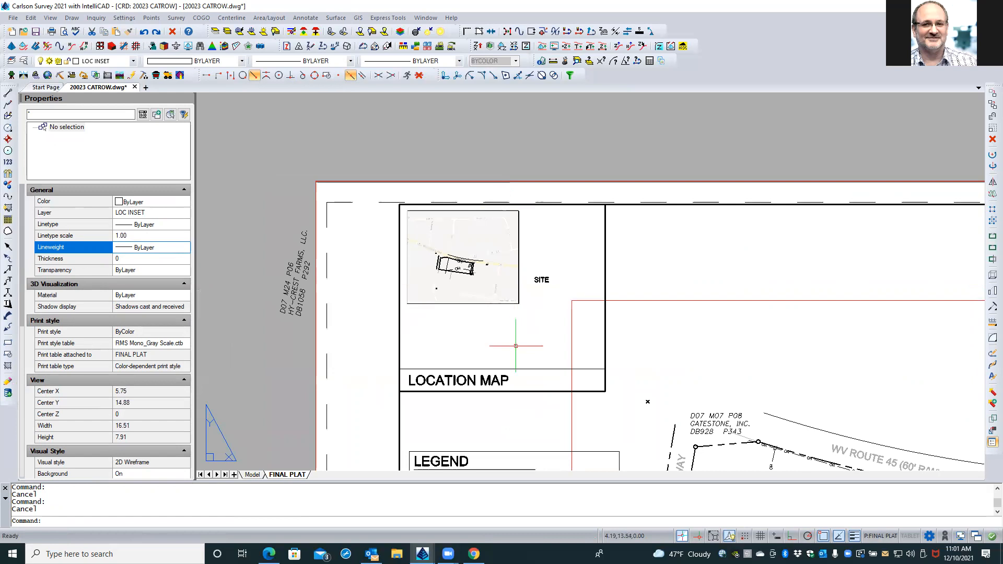
# Move the LOCATION MAP title text straight up by about 1.40 so it sits just below the map image.
pyautogui.click(496, 383)
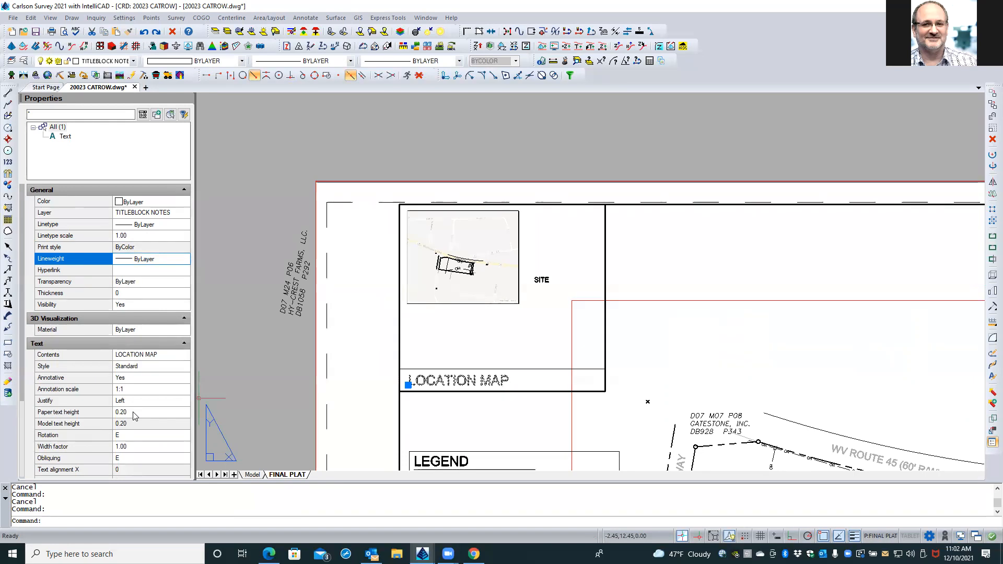
pyautogui.click(409, 385)
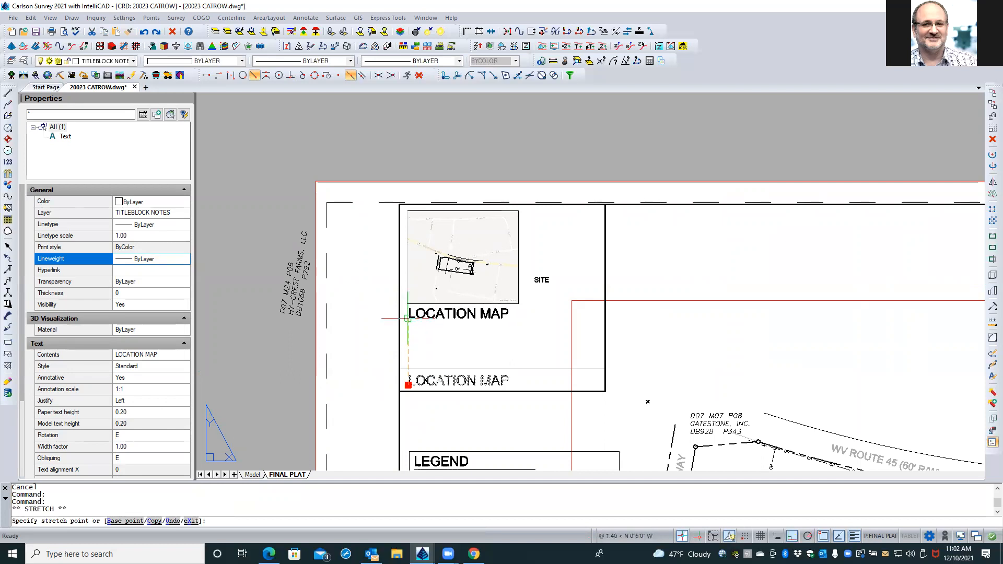
pyautogui.click(409, 318)
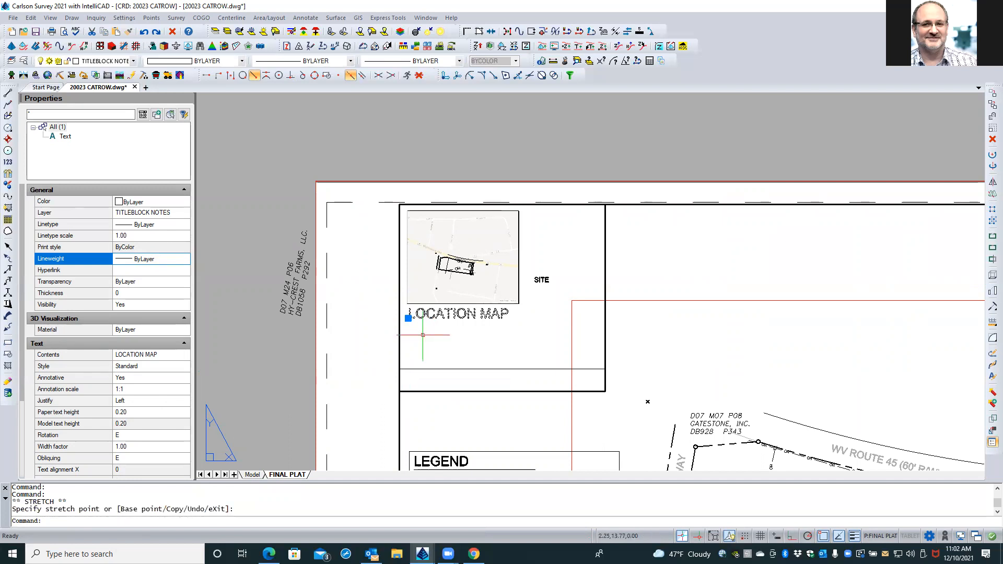
pyautogui.press('Escape')
pyautogui.press('Escape')
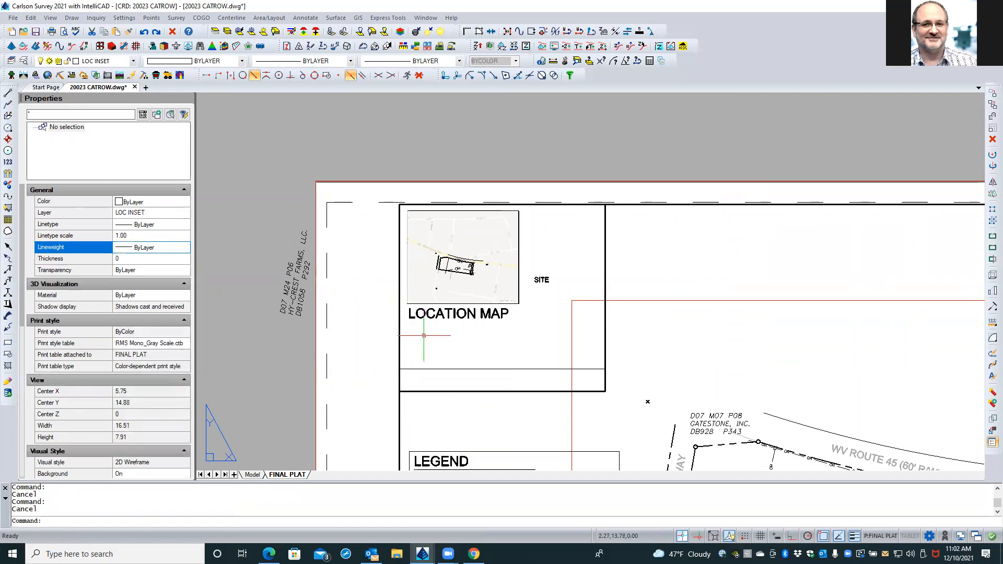
# Shrink the location map's 0.80 mm outer frame to fit closely around the map and its title, and erase the old divider line below.
pyautogui.click(606, 250)
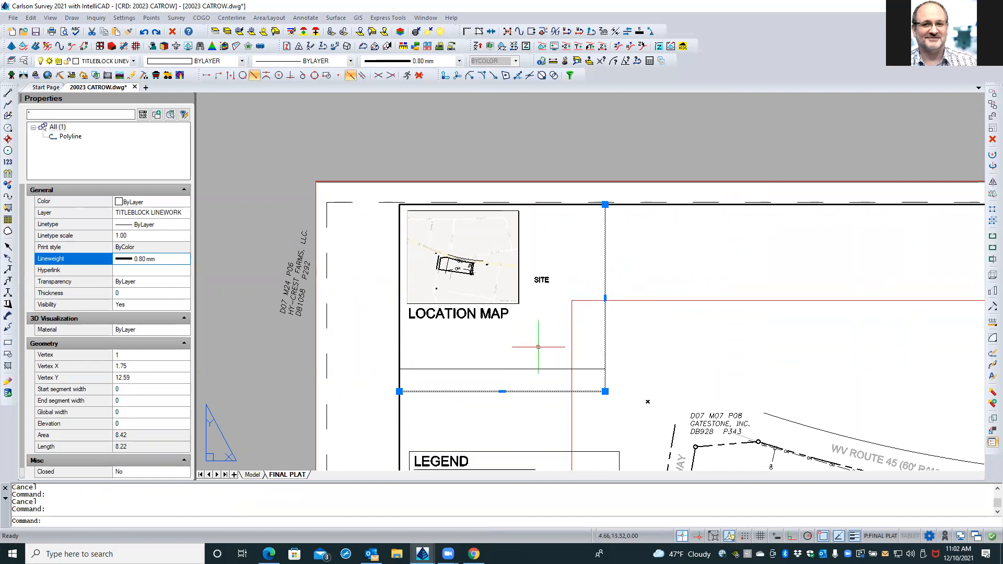
pyautogui.click(501, 391)
pyautogui.click(502, 391)
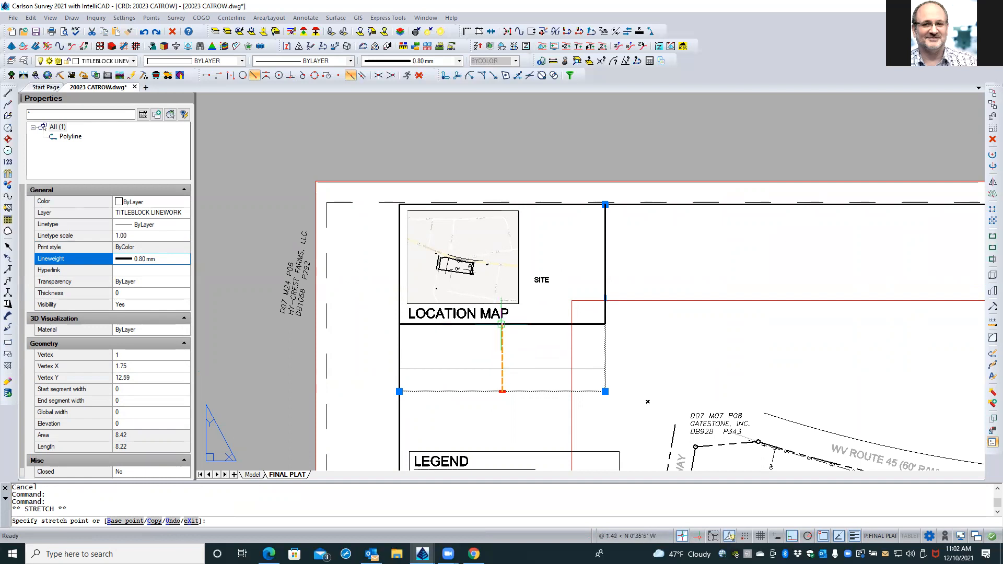
pyautogui.click(502, 324)
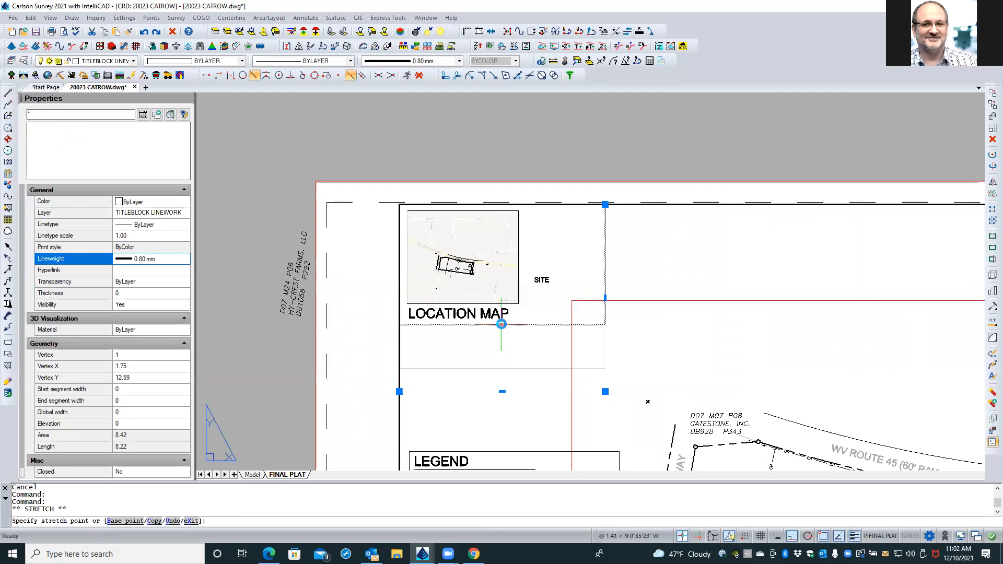
pyautogui.click(605, 265)
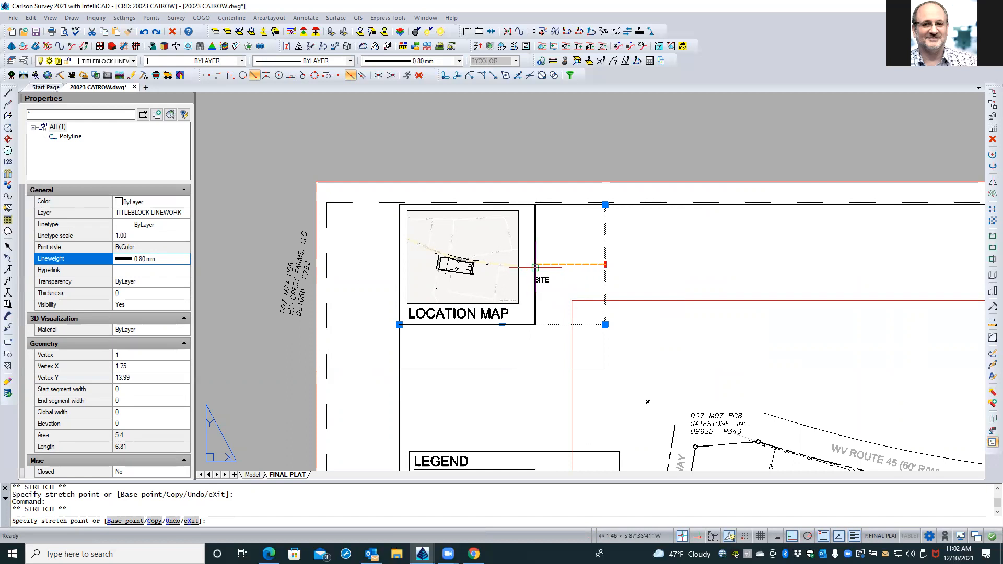
pyautogui.click(526, 266)
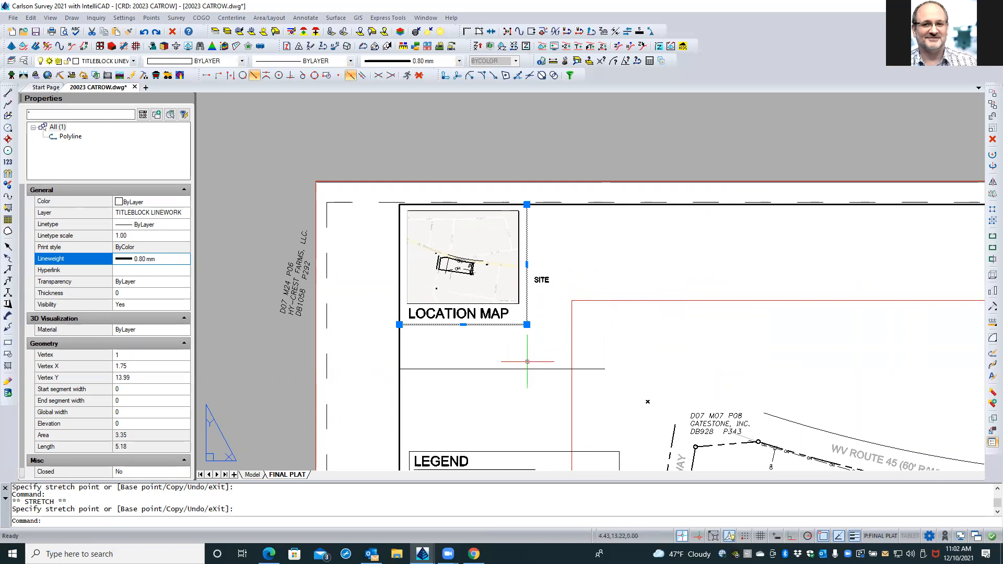
pyautogui.press('Escape')
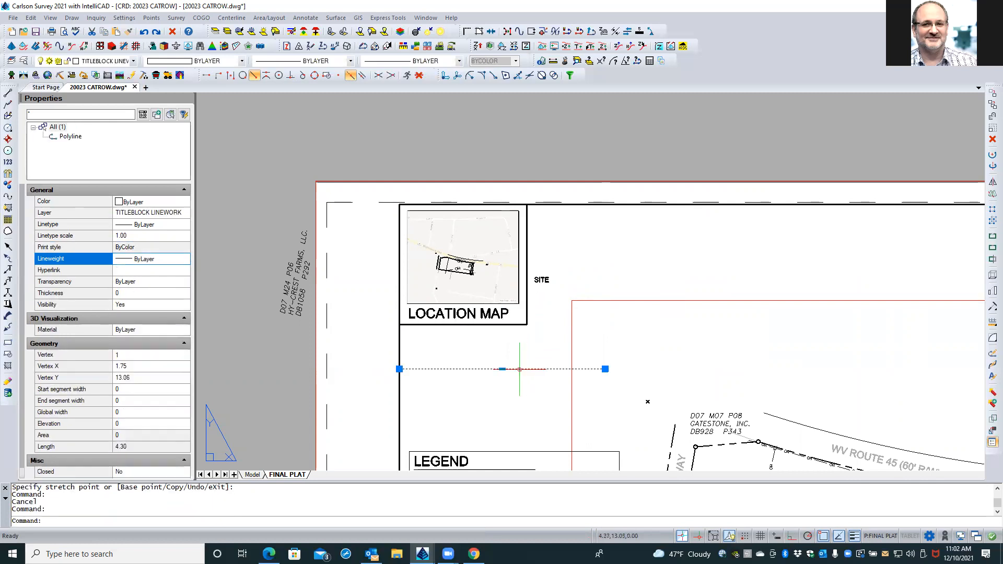
pyautogui.press('Delete')
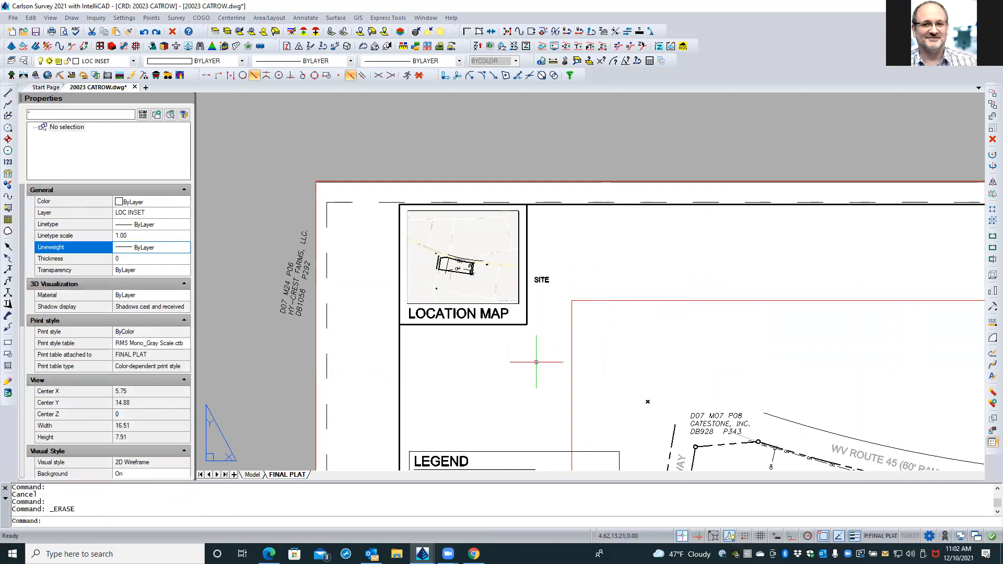
# Move the SITE label onto the location map, just below the parcel outline.
pyautogui.click(538, 281)
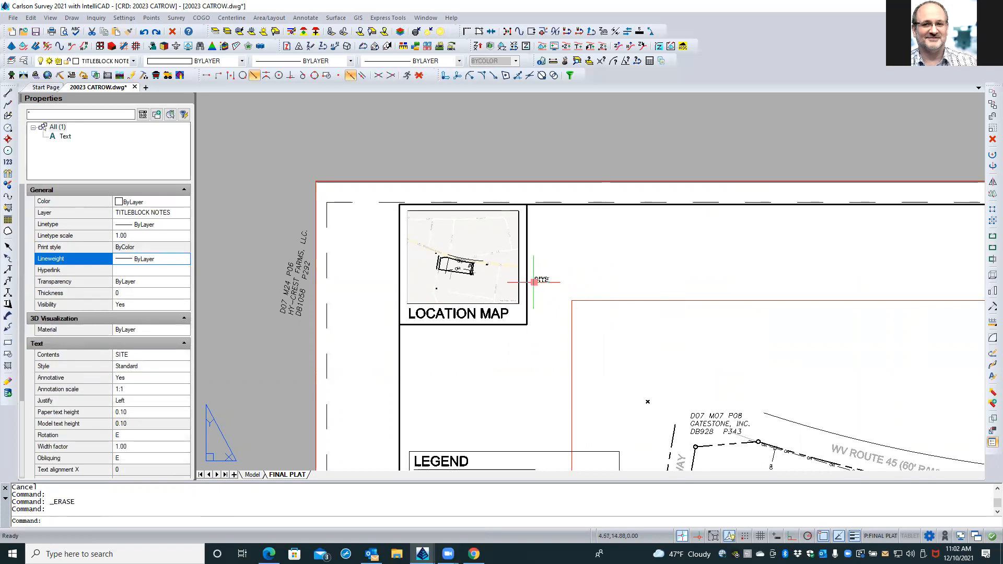
pyautogui.click(534, 282)
pyautogui.scroll(3, 467, 271)
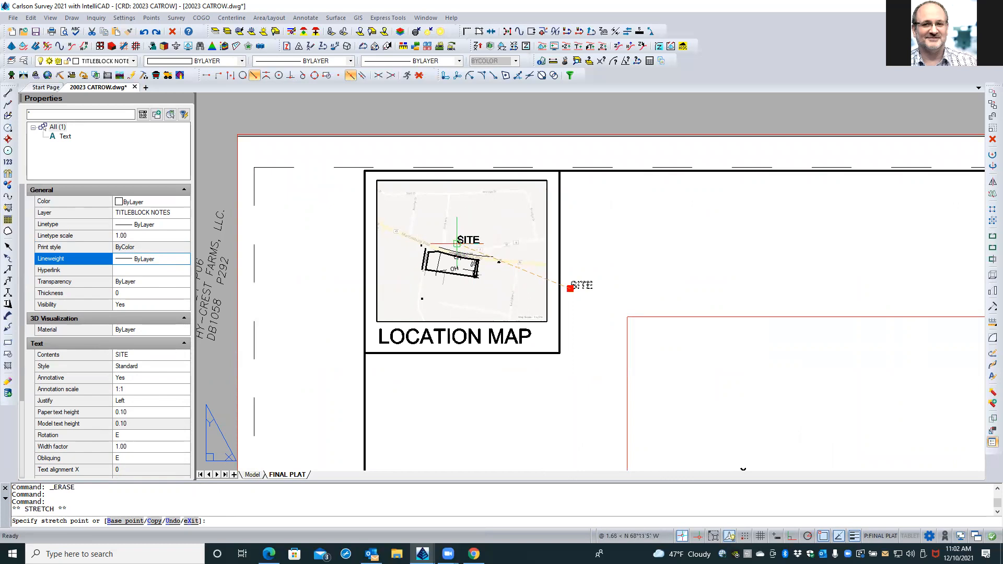
pyautogui.click(456, 243)
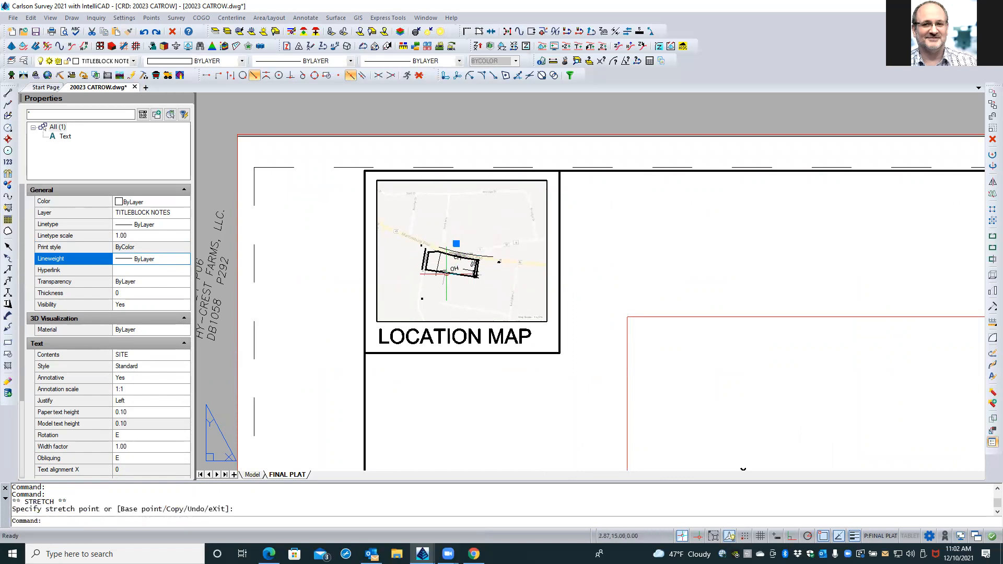
pyautogui.click(456, 243)
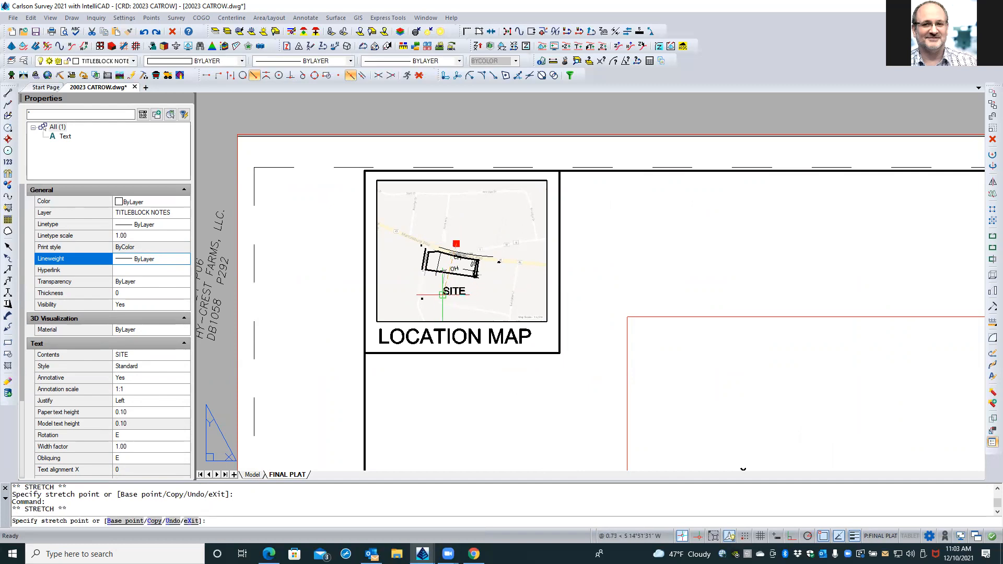
pyautogui.click(471, 291)
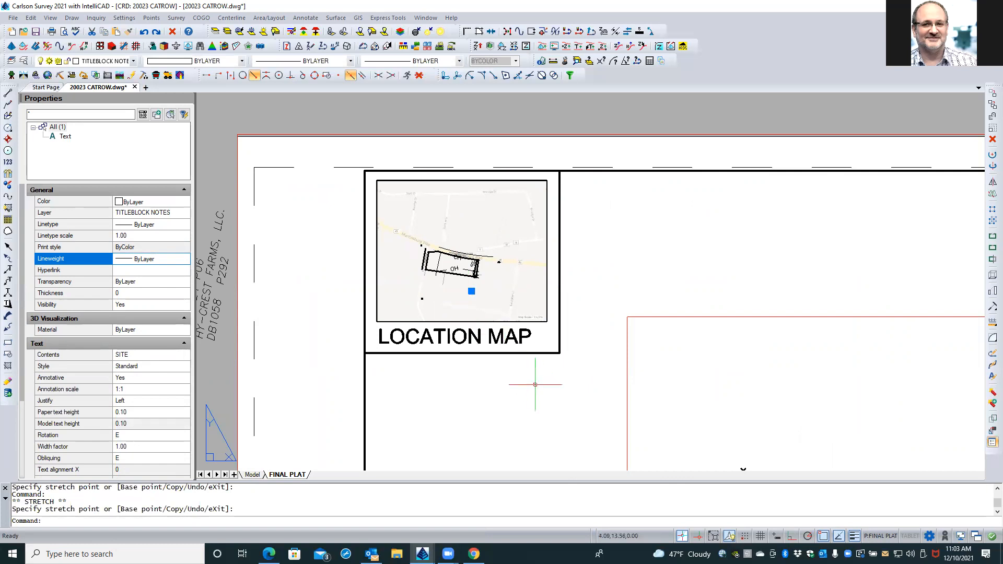
pyautogui.press('Escape')
pyautogui.press('Escape')
# Regenerate the whole FINAL PLAT drawing with the REA command and show its full extents.
pyautogui.write('REA')
pyautogui.press('Return')
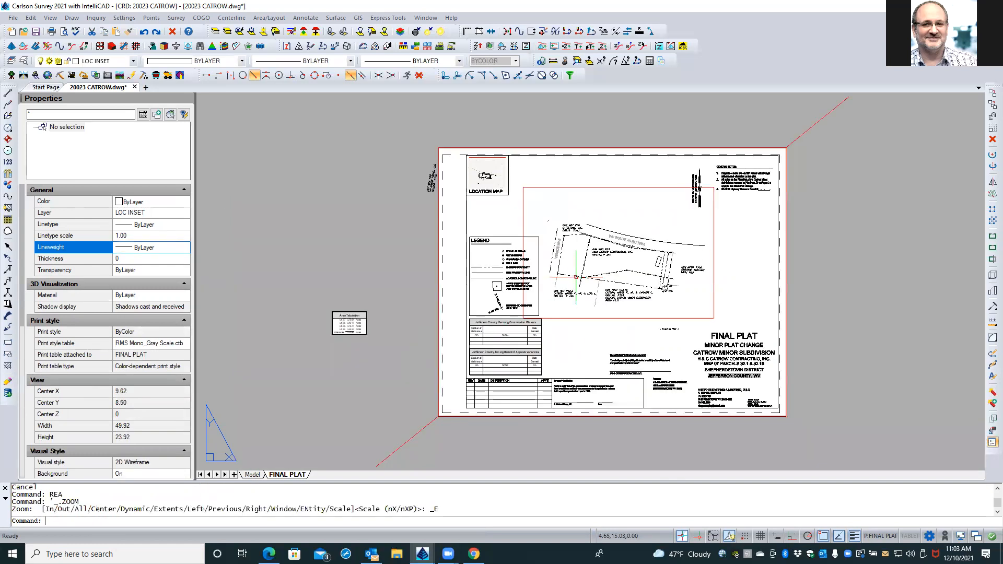
pyautogui.middleClick(576, 279)
pyautogui.middleClick(576, 279)
# Select the location map's border polyline on the TITLEBLOCK NOTES layer instead of the viewport and set its lineweight to 0.30 mm.
pyautogui.scroll(3, 510, 176)
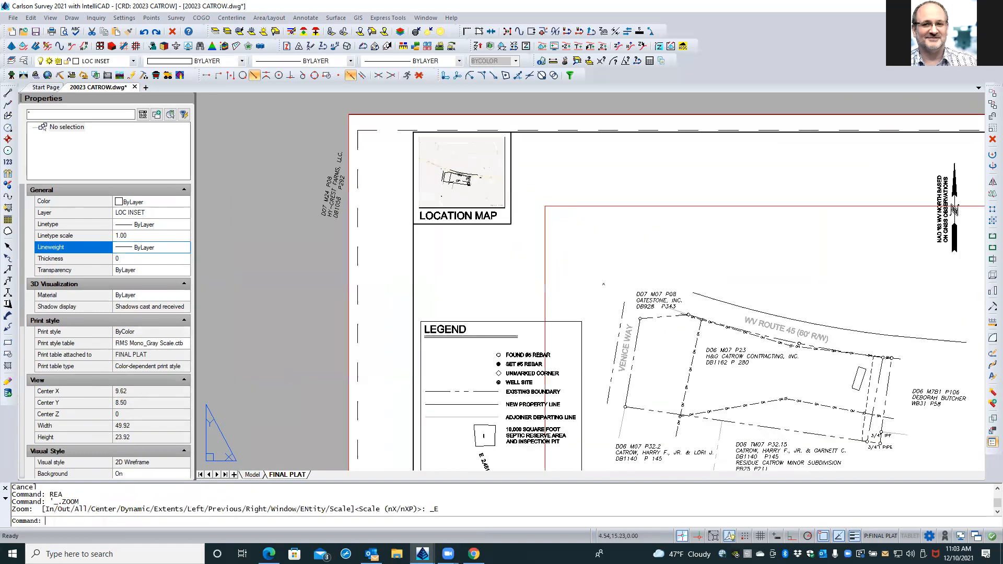
pyautogui.scroll(2, 511, 176)
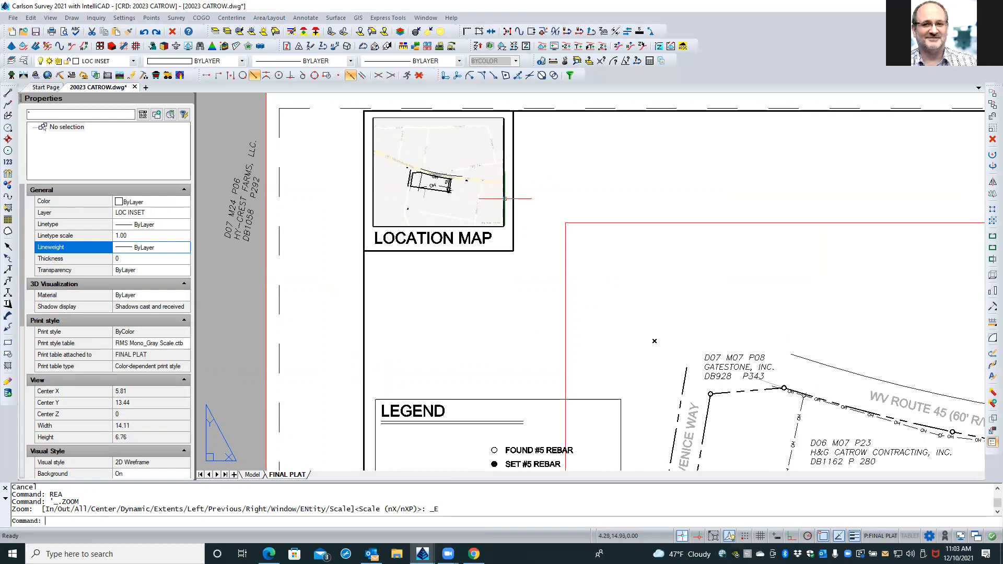
pyautogui.click(502, 207)
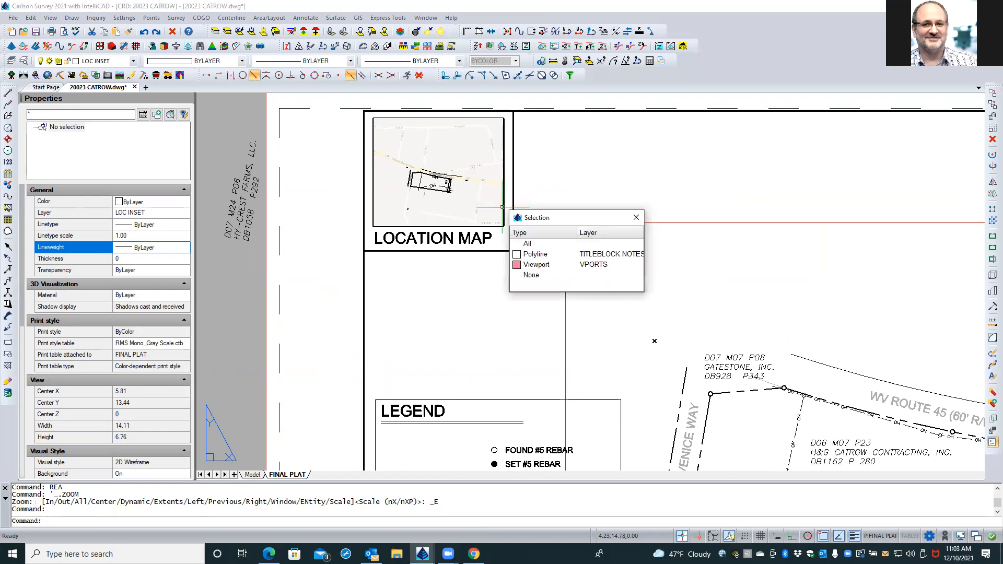
pyautogui.click(547, 254)
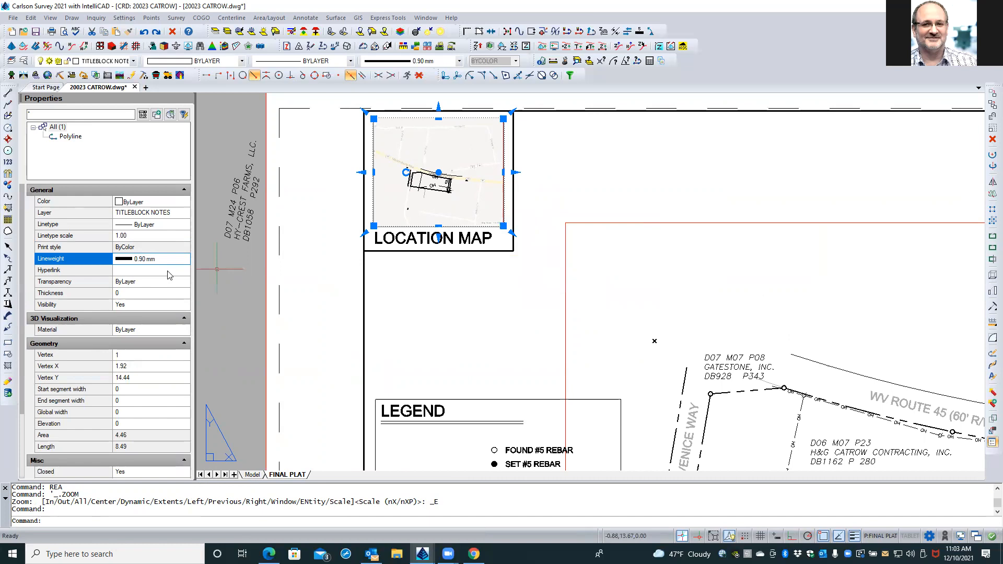
pyautogui.click(156, 261)
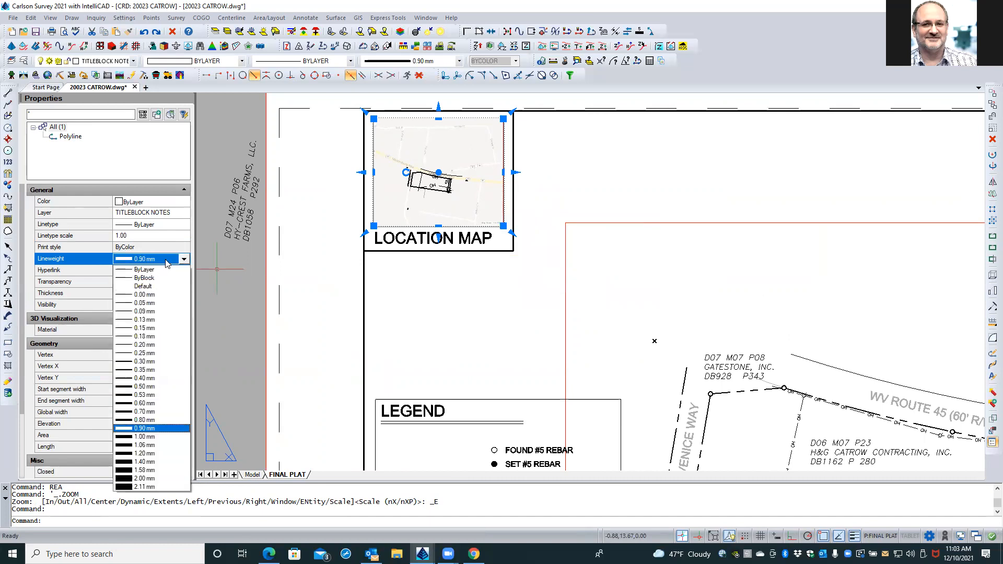
pyautogui.click(152, 362)
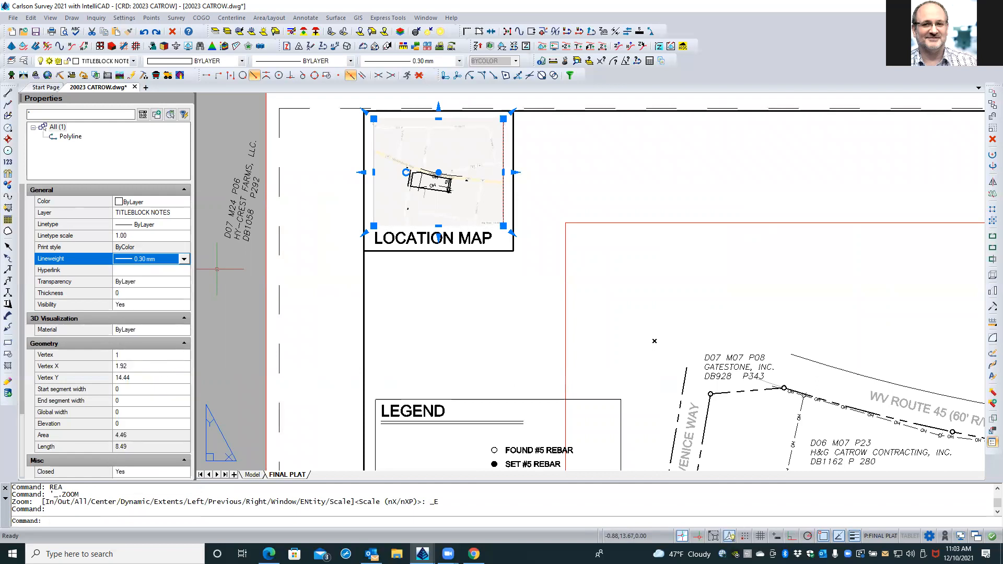
pyautogui.press('Escape')
pyautogui.press('Escape')
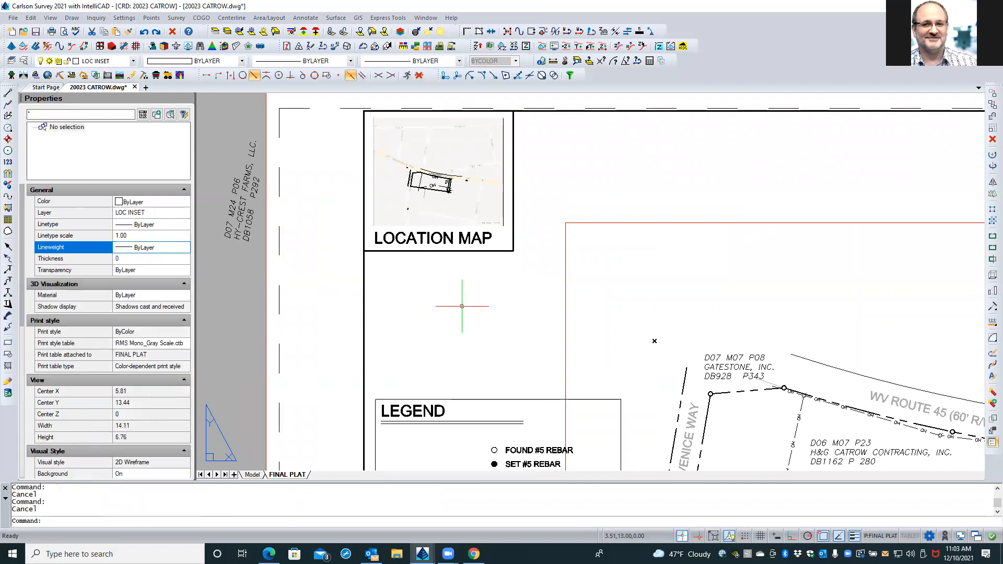
pyautogui.doubleClick(491, 212)
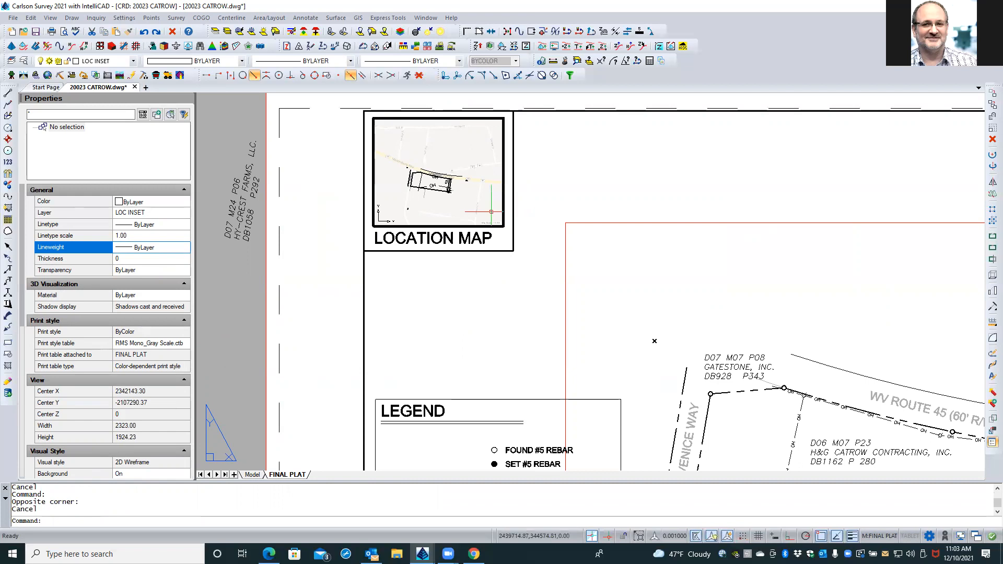
pyautogui.press('Escape')
pyautogui.press('Escape')
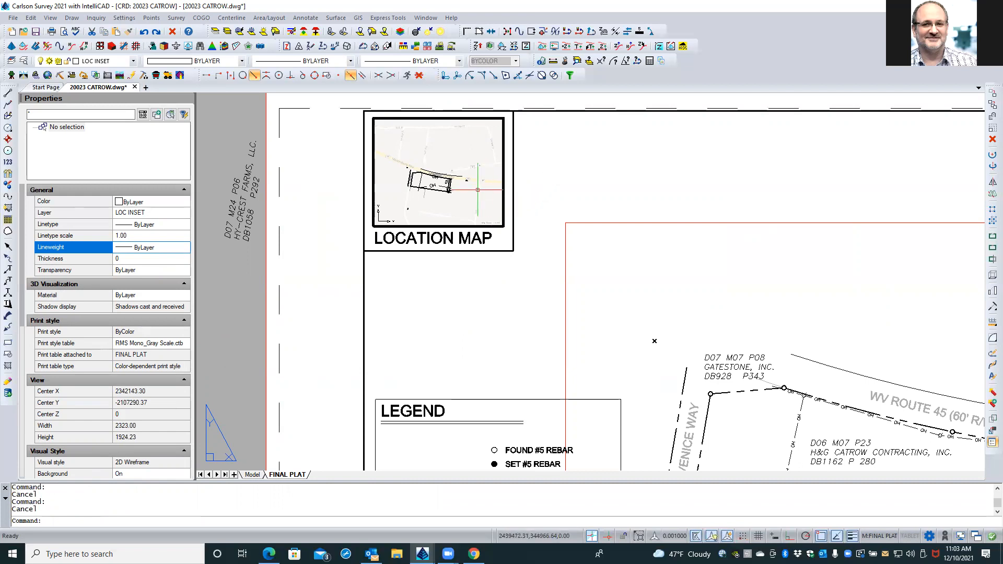
pyautogui.doubleClick(527, 176)
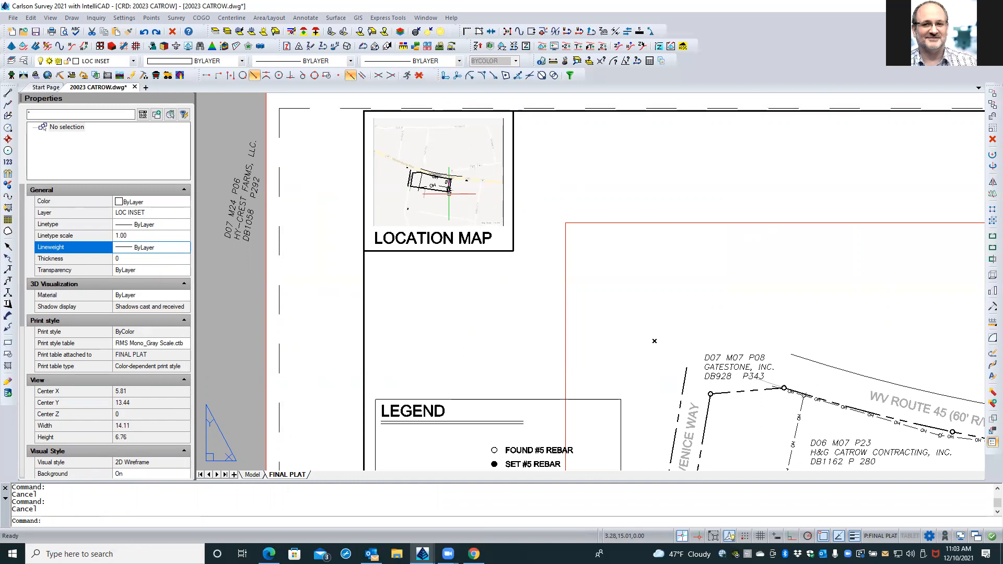
# Change the Print paperspace last option in the FINAL PLAT layout's Summit View Estates page setup and accept the setup.
pyautogui.rightClick(287, 475)
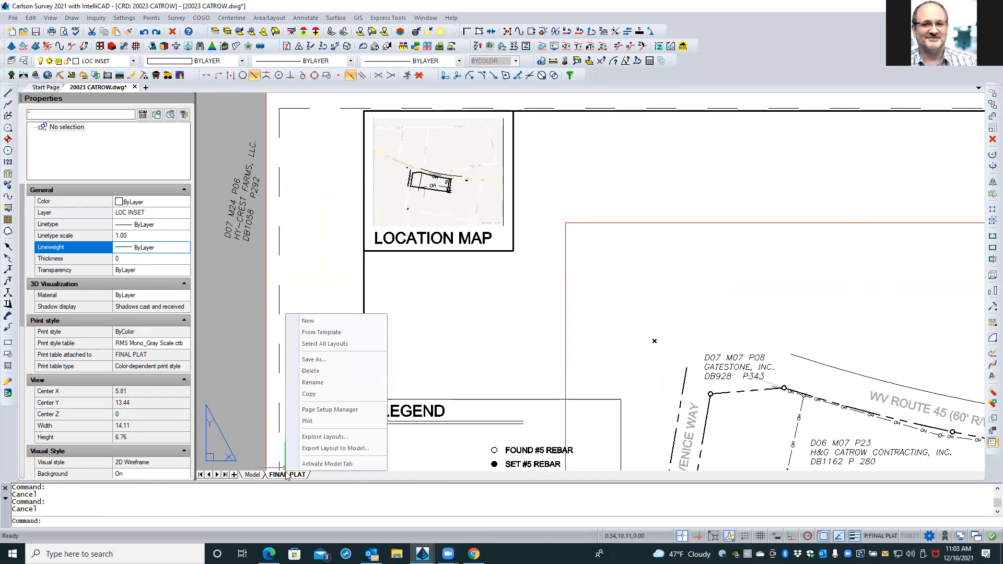
pyautogui.click(329, 410)
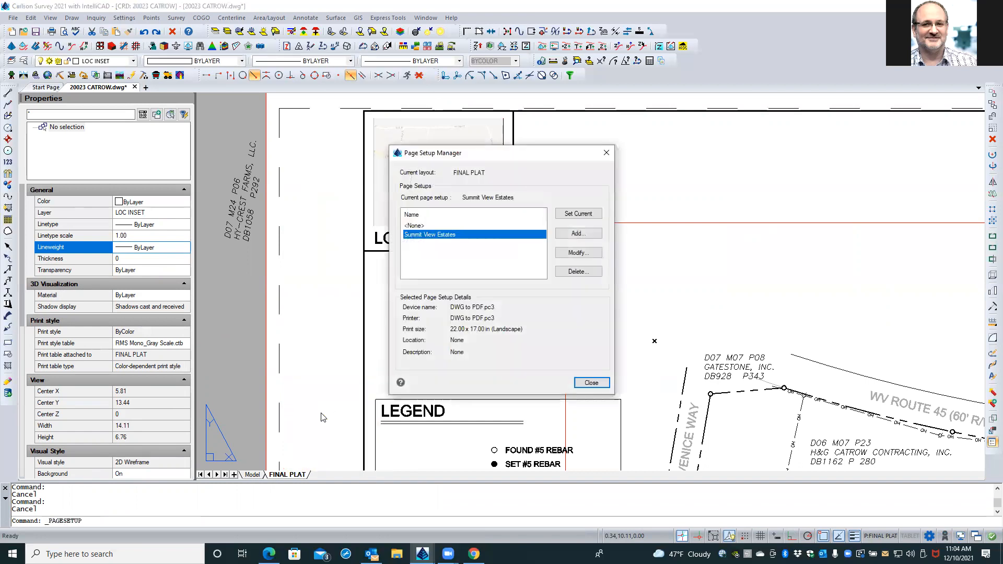
pyautogui.click(576, 253)
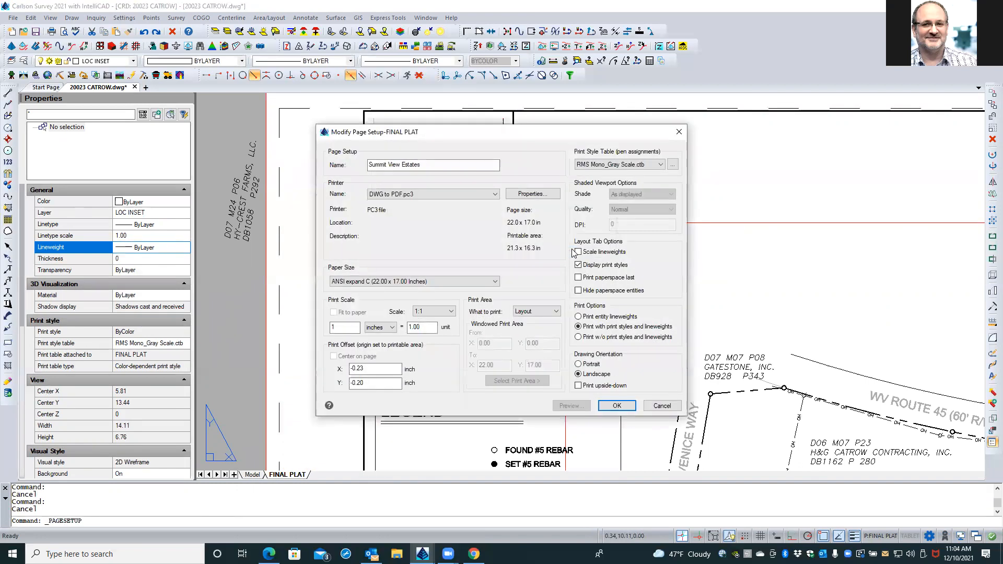
pyautogui.click(624, 281)
pyautogui.click(617, 407)
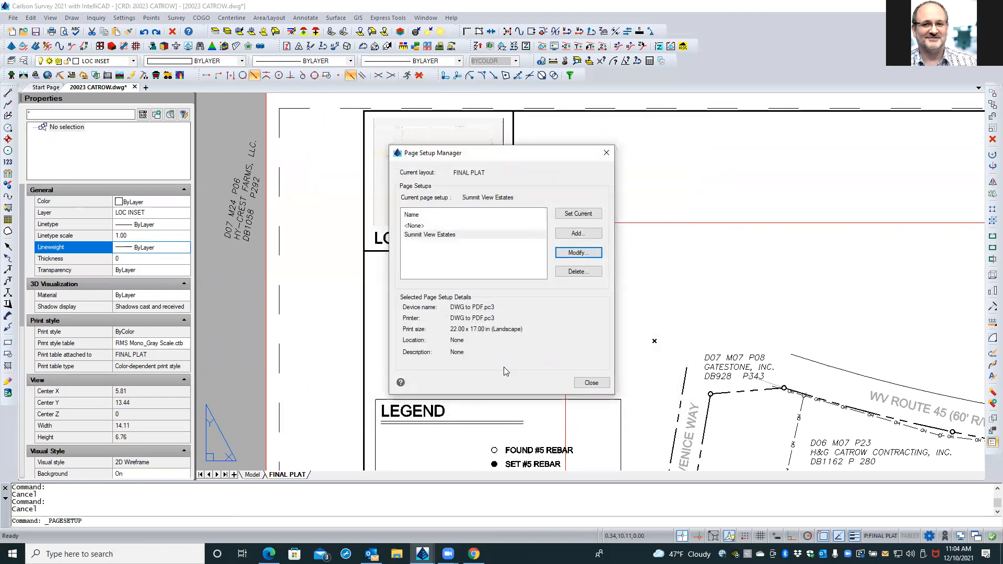
pyautogui.click(591, 383)
# Regenerate the whole drawing with the REA command.
pyautogui.write('R')
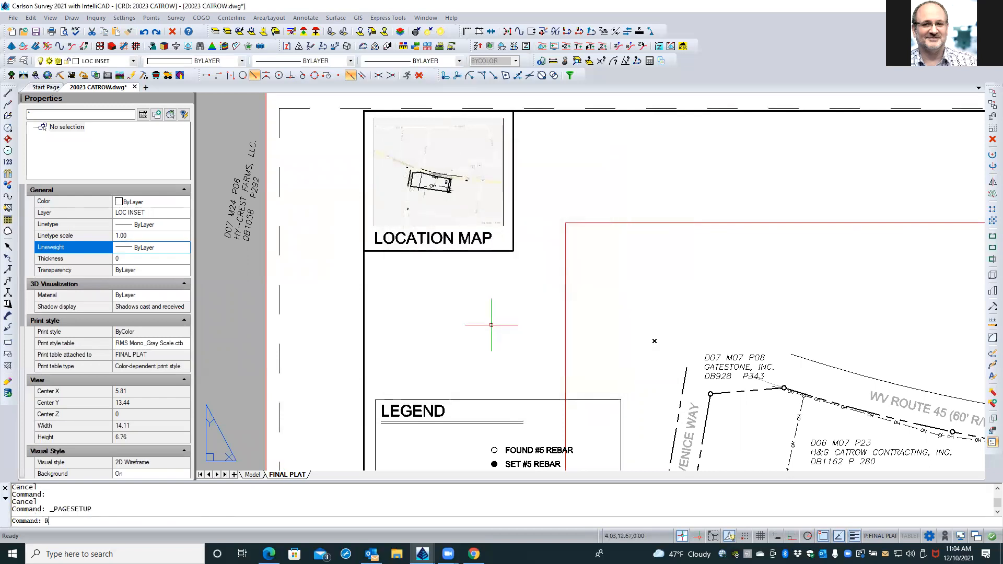
pyautogui.write('ES')
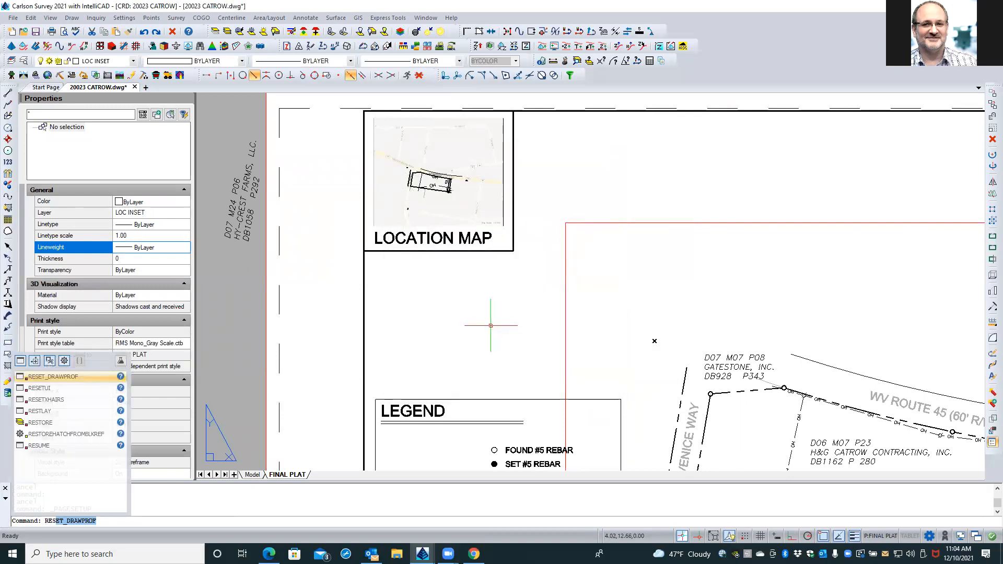
pyautogui.press('BackSpace')
pyautogui.press('BackSpace')
pyautogui.write('A')
pyautogui.press('Return')
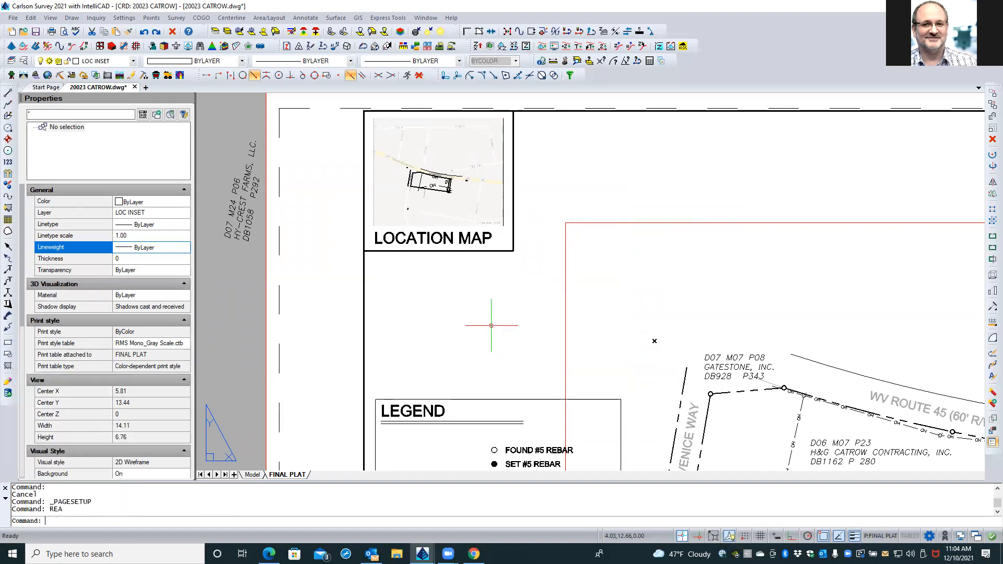
pyautogui.press('Escape')
pyautogui.press('Escape')
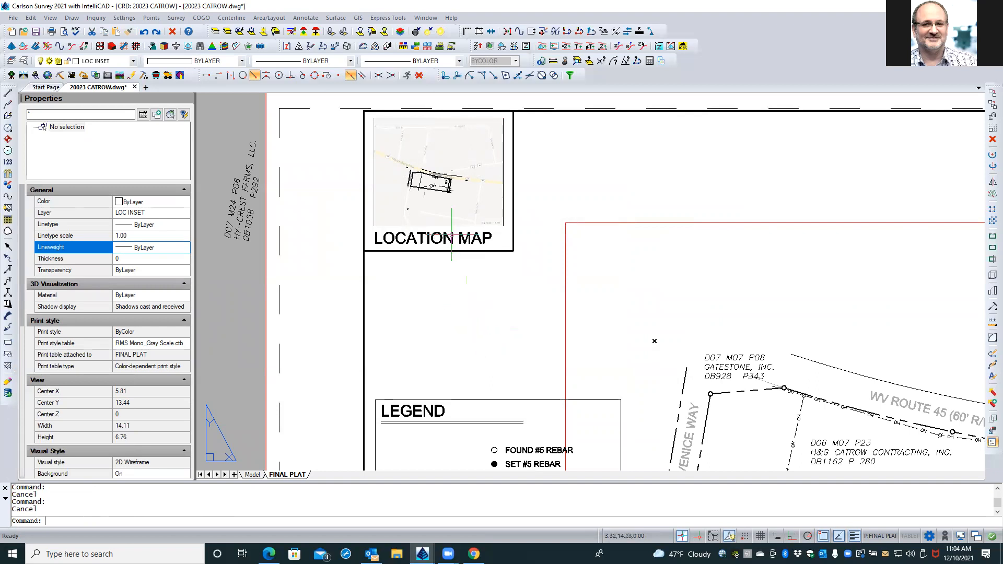
# Select the SITE label hidden under the location map and bring it to the front of the draw order.
pyautogui.click(348, 215)
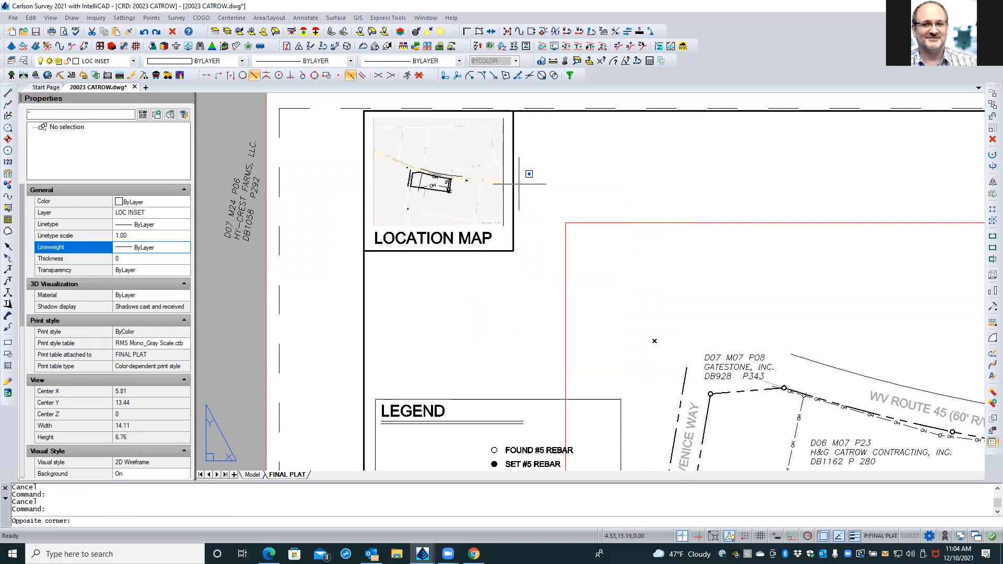
pyautogui.press('Escape')
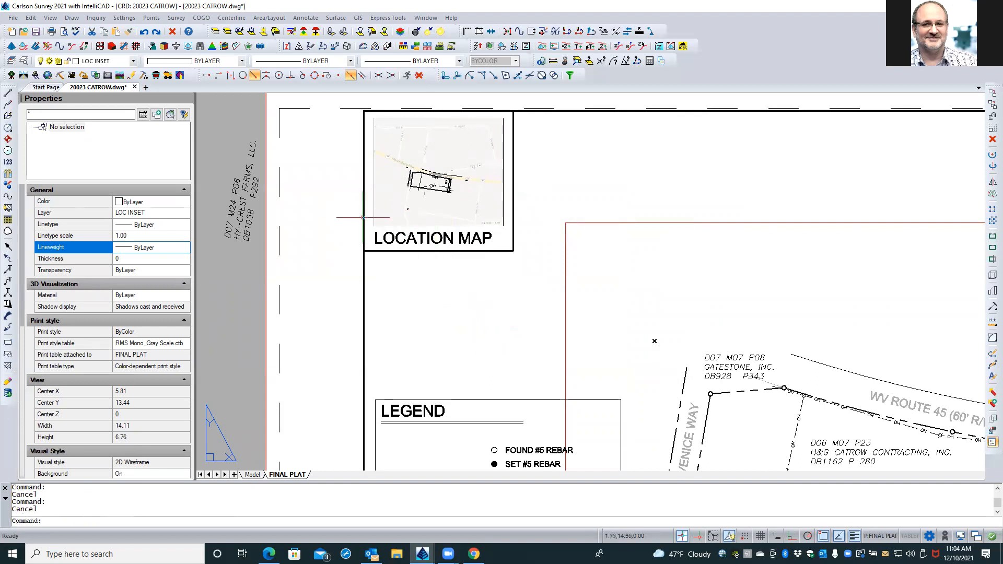
pyautogui.click(356, 221)
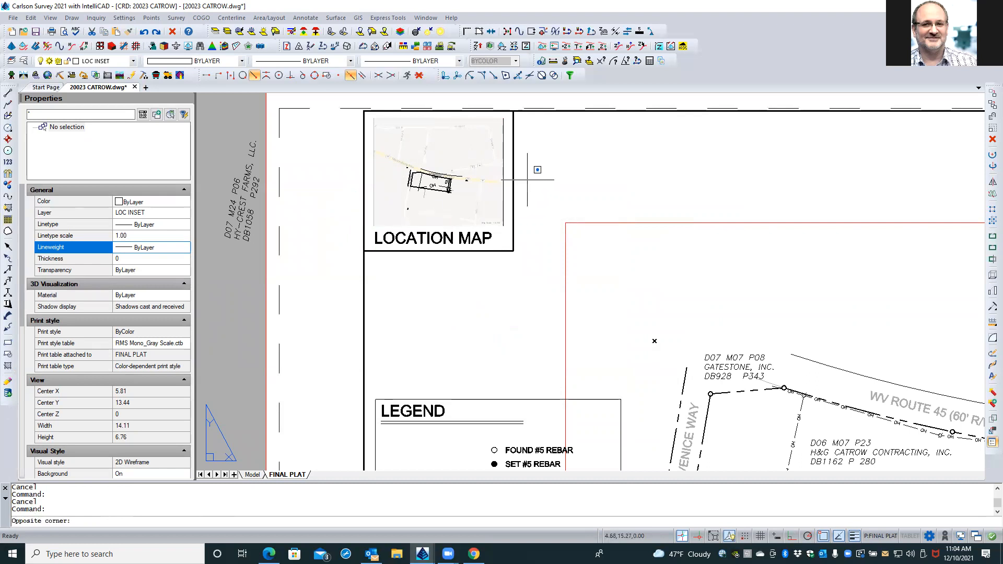
pyautogui.click(528, 180)
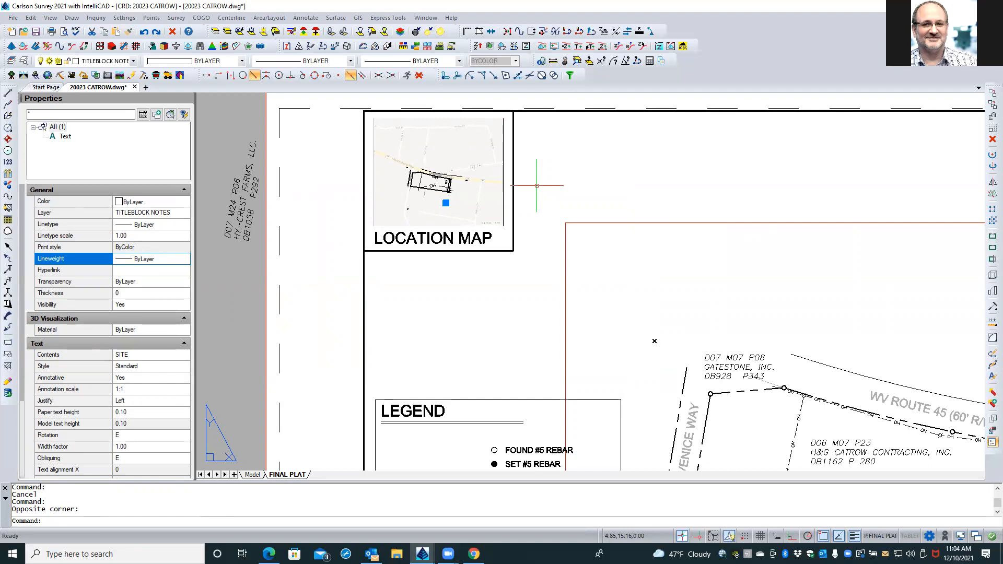
pyautogui.rightClick(564, 182)
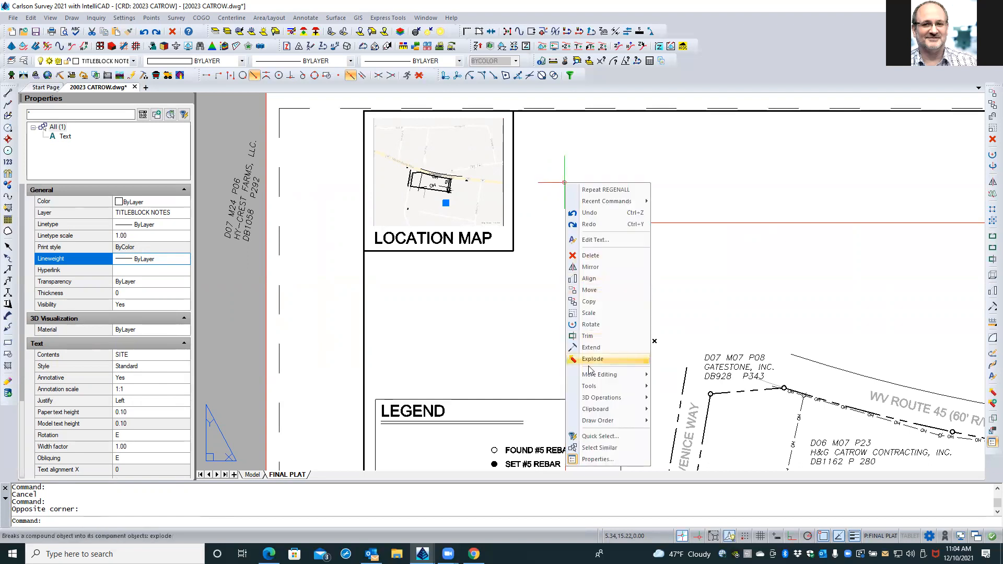
pyautogui.moveTo(620, 423)
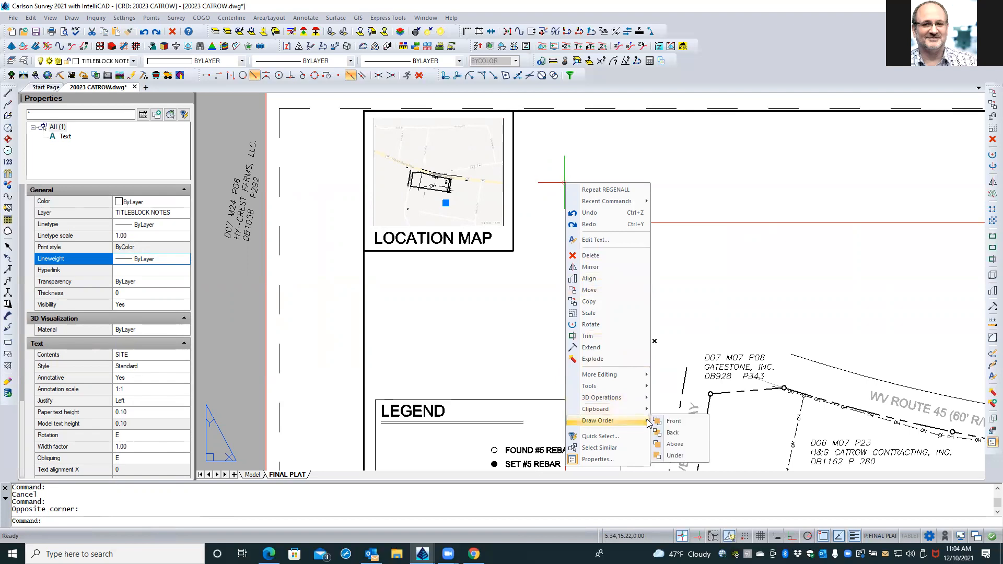
pyautogui.click(683, 421)
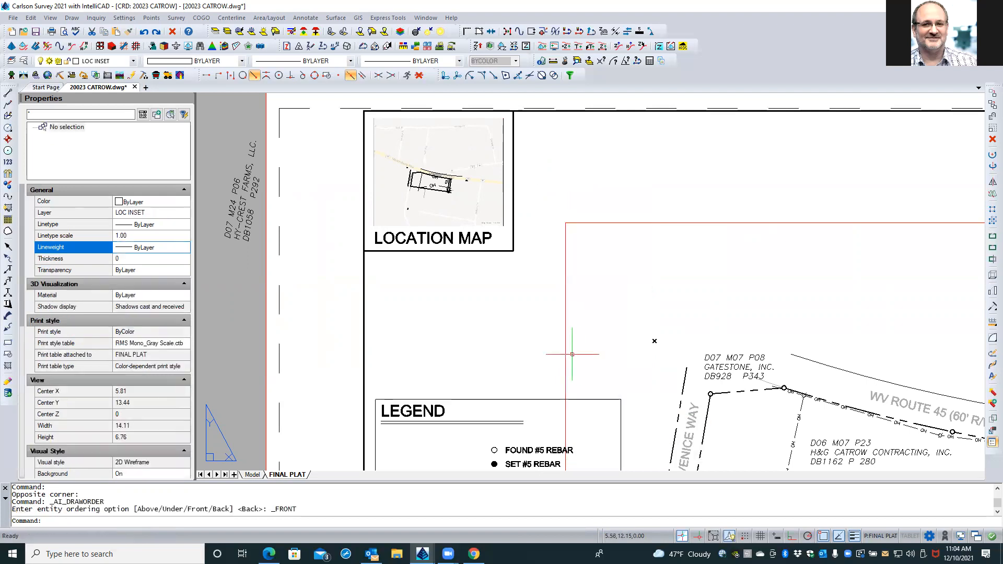
pyautogui.press('Escape')
pyautogui.press('Escape')
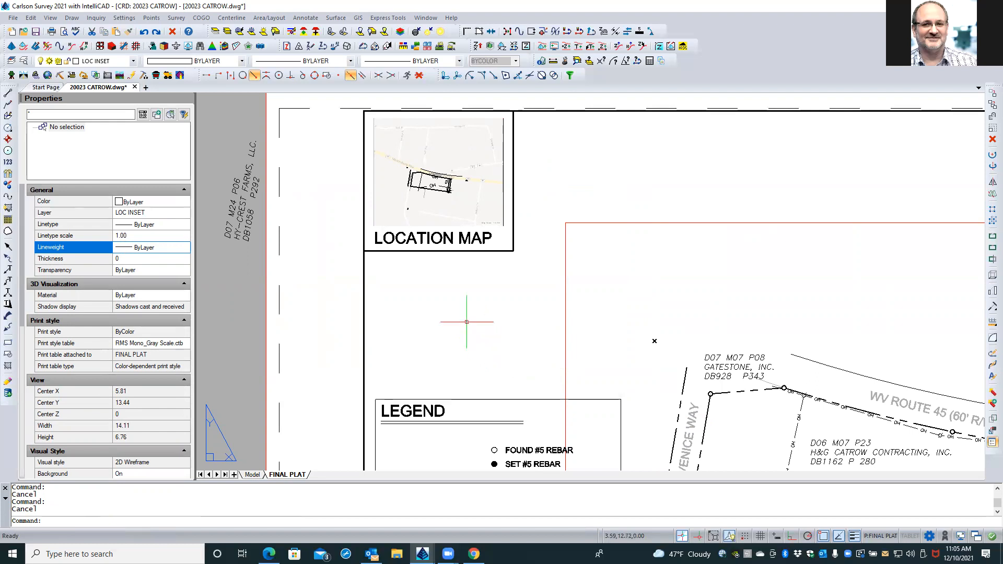
# Select the LOCATION MAP and LEGEND titles together and set their paper text height to 0.1875.
pyautogui.click(480, 240)
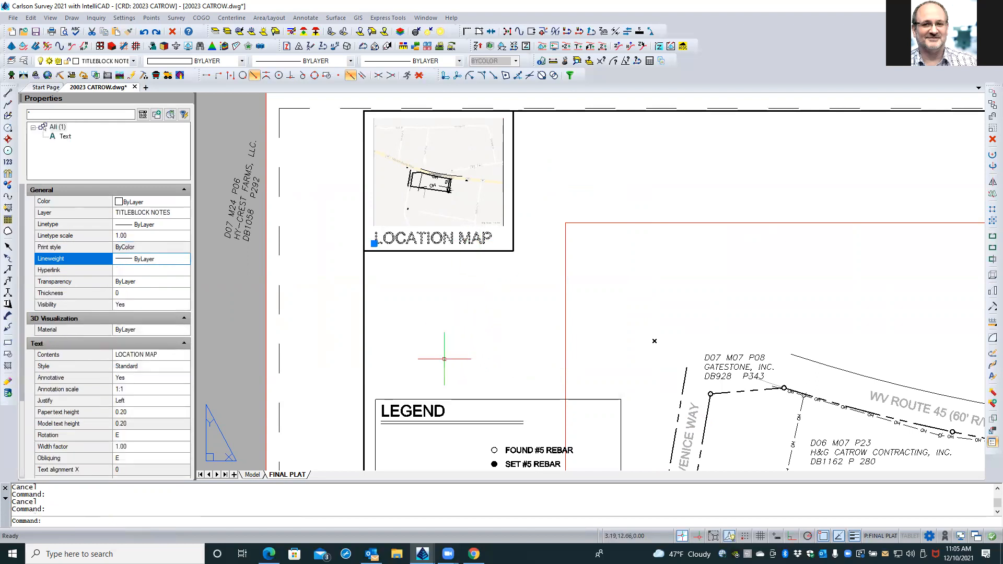
pyautogui.click(426, 409)
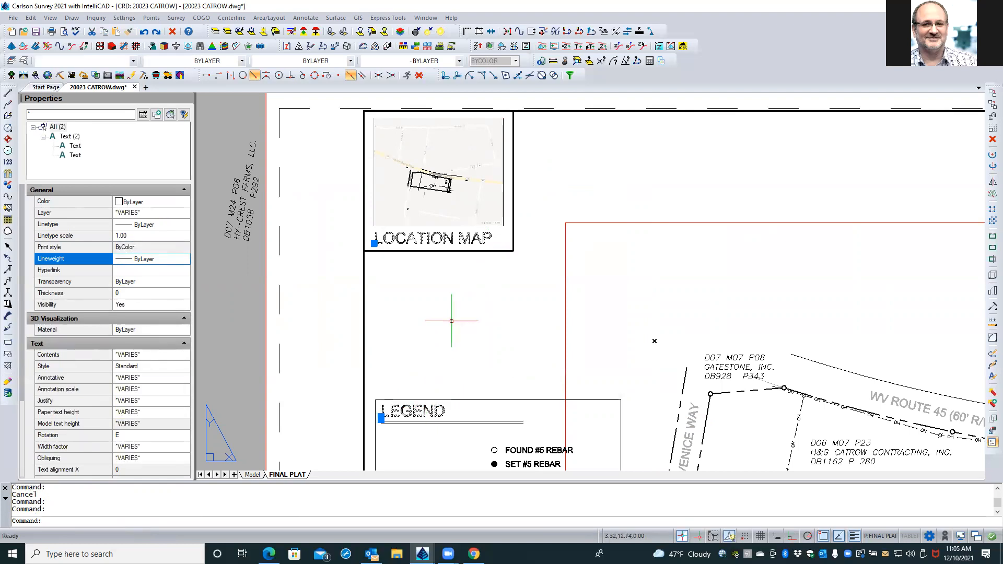
pyautogui.scroll(-3, 452, 321)
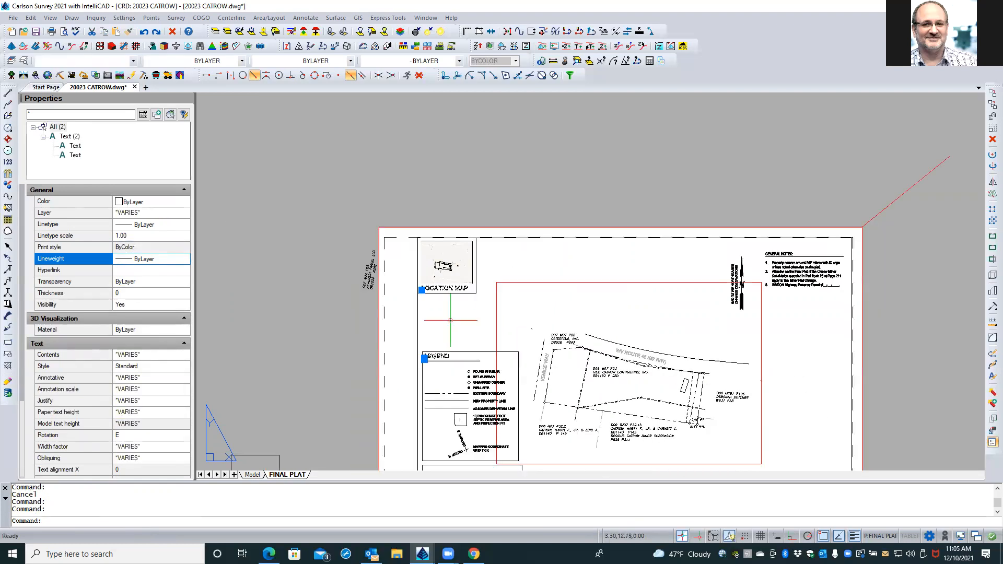
pyautogui.scroll(-2, 450, 321)
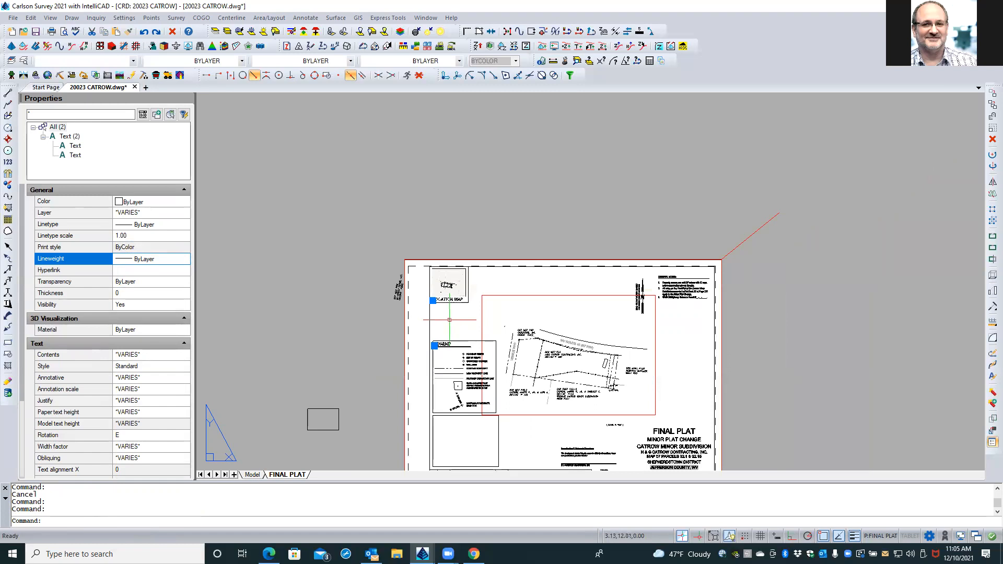
pyautogui.scroll(4, 450, 320)
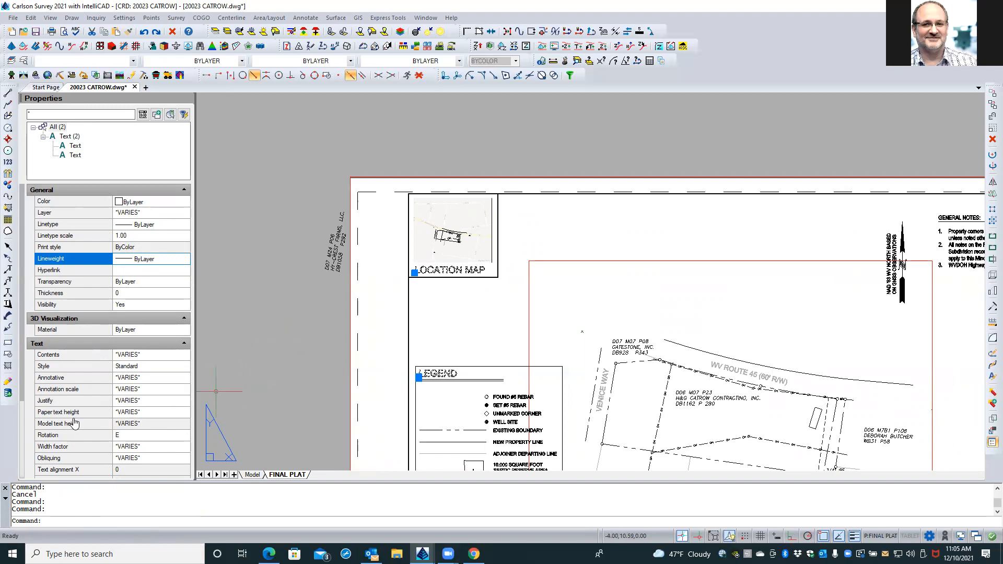
pyautogui.click(137, 412)
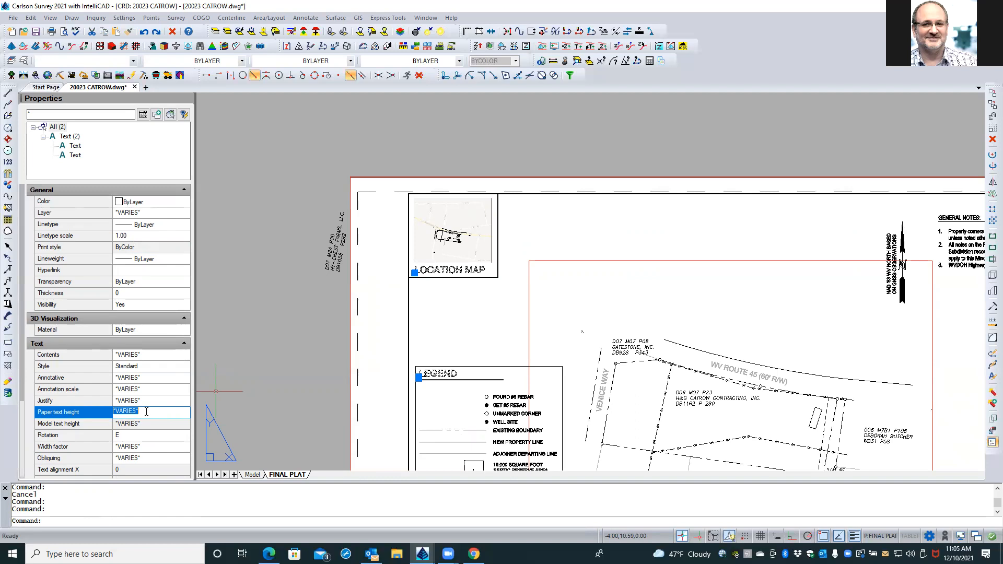
pyautogui.press('BackSpace')
pyautogui.write('.1875')
pyautogui.press('Return')
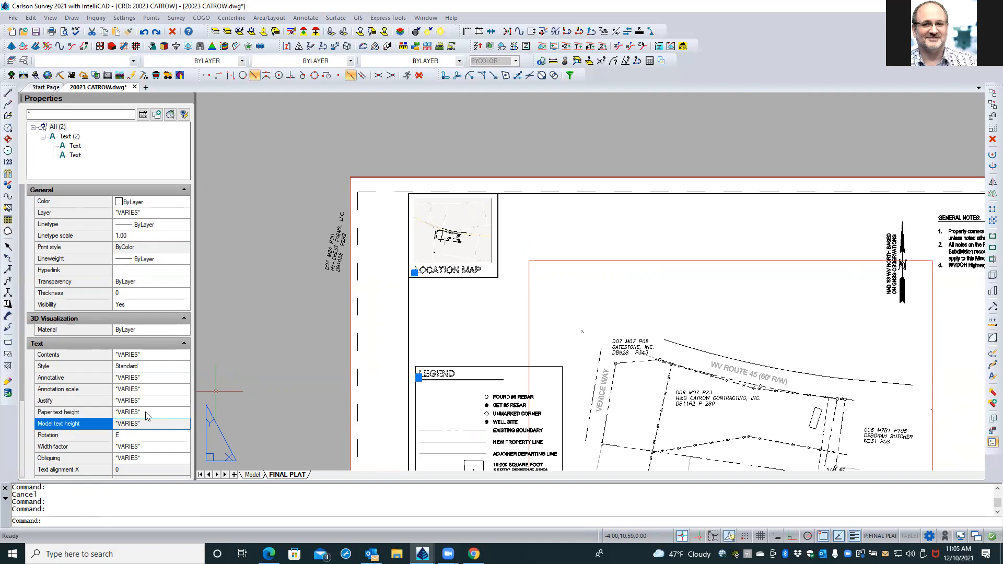
# Try a smaller paper text height for the LOCATION MAP and LEGEND titles.
pyautogui.click(139, 413)
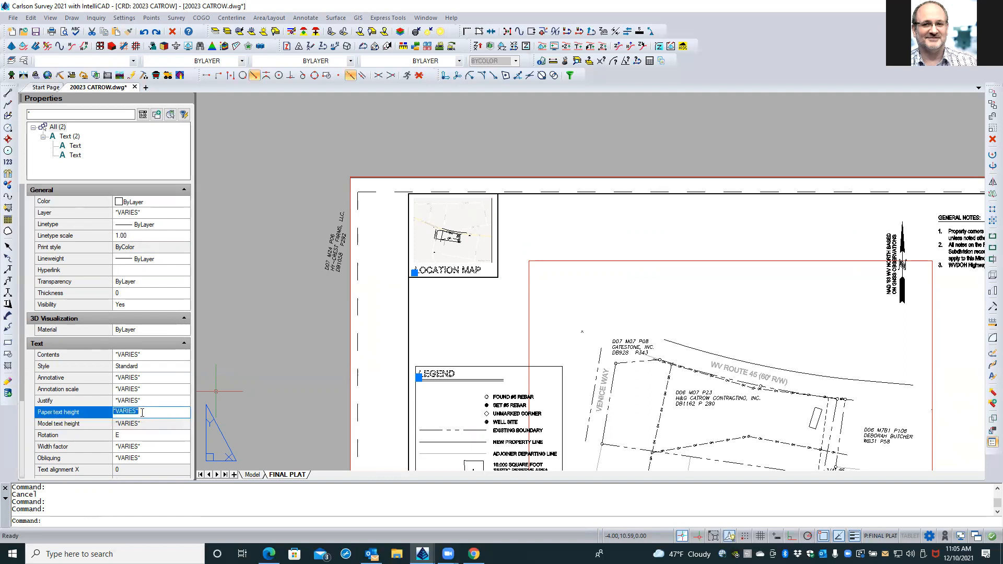
pyautogui.press('BackSpace')
pyautogui.write('0.1')
pyautogui.press('Return')
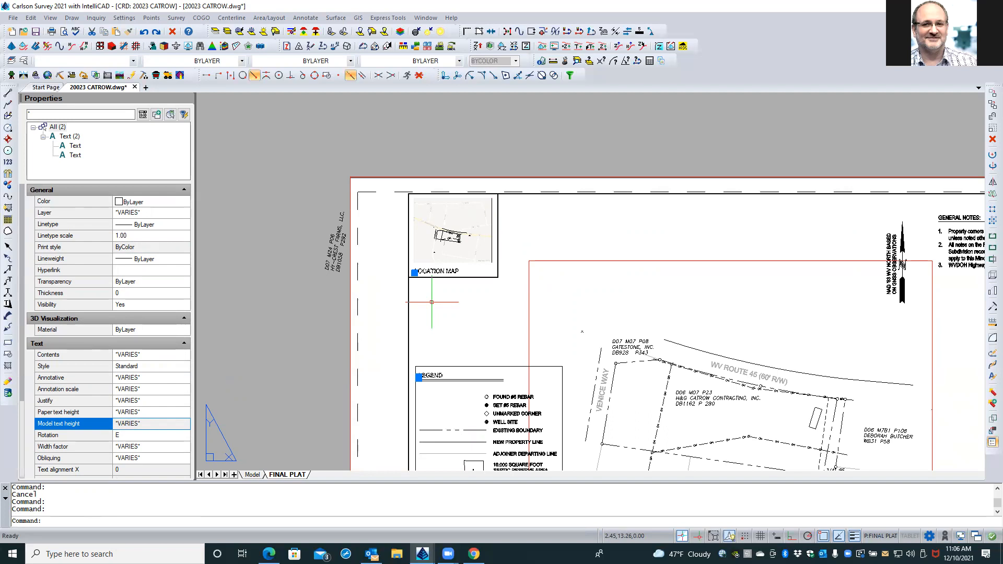
# Set the paper text height of the LOCATION MAP and LEGEND titles to 0.1562 and clear the selection.
pyautogui.click(137, 412)
pyautogui.press('BackSpace')
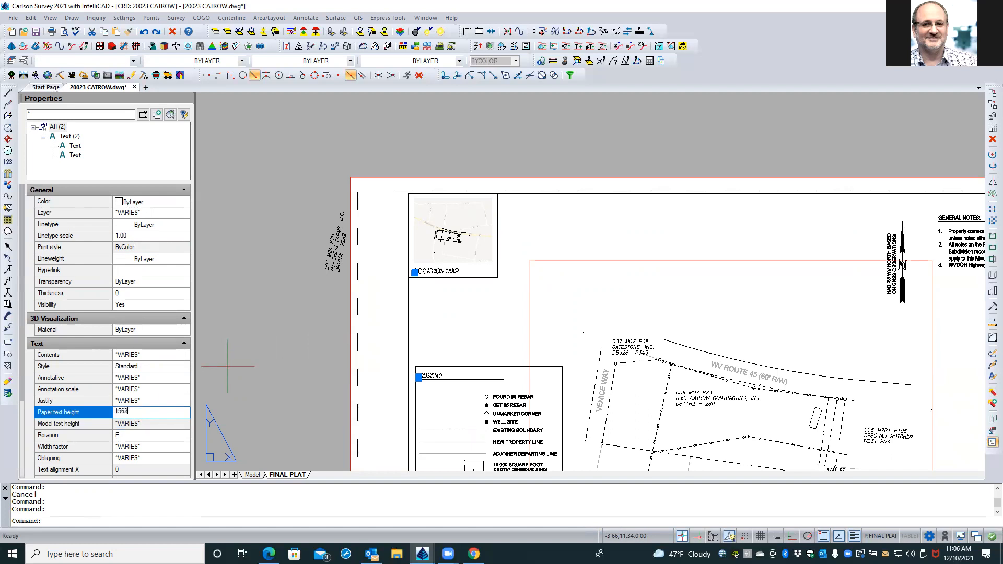
pyautogui.press('Return')
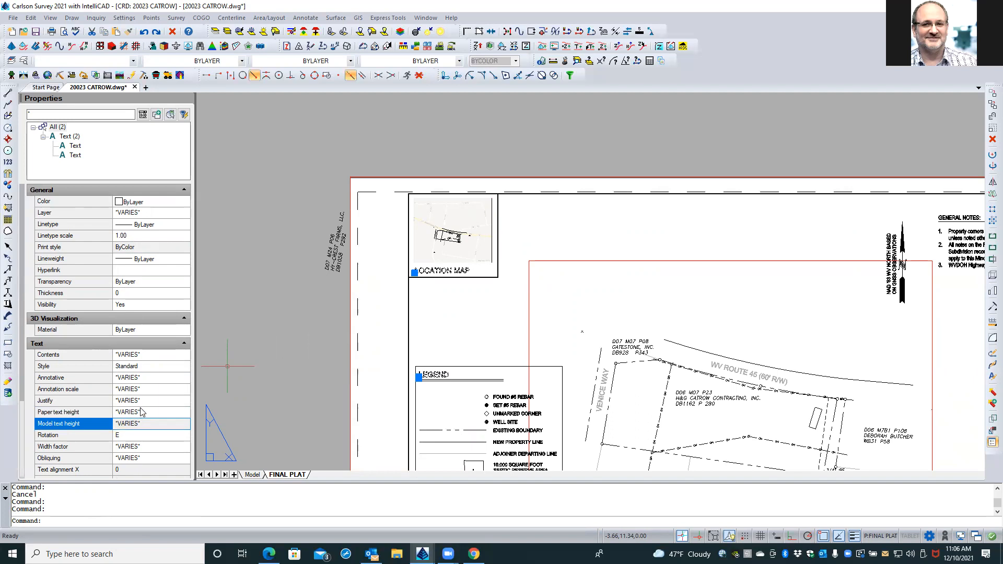
pyautogui.press('Escape')
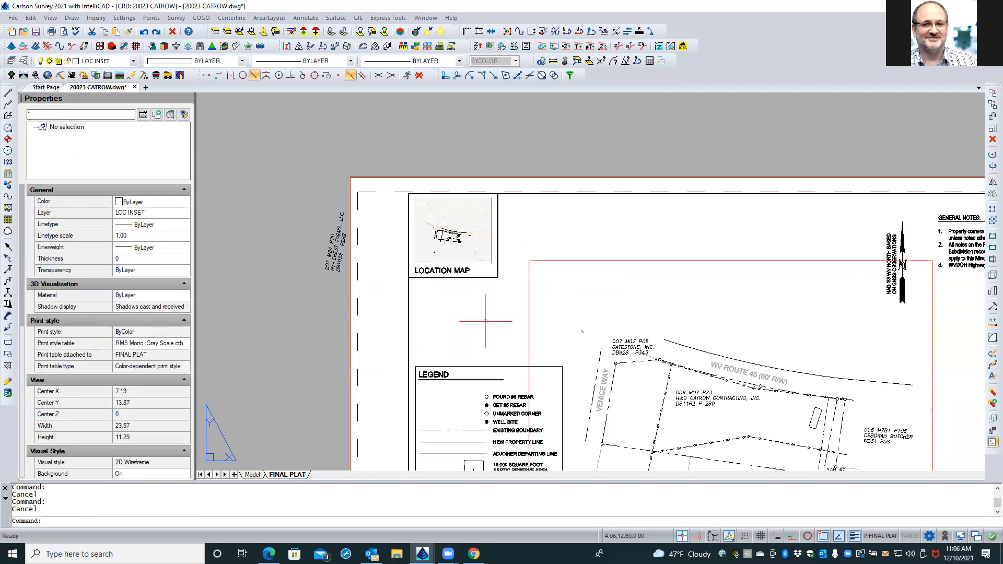
# Activate the location map viewport, pan the map slightly downward inside its frame, and return to paper space.
pyautogui.scroll(4, 495, 274)
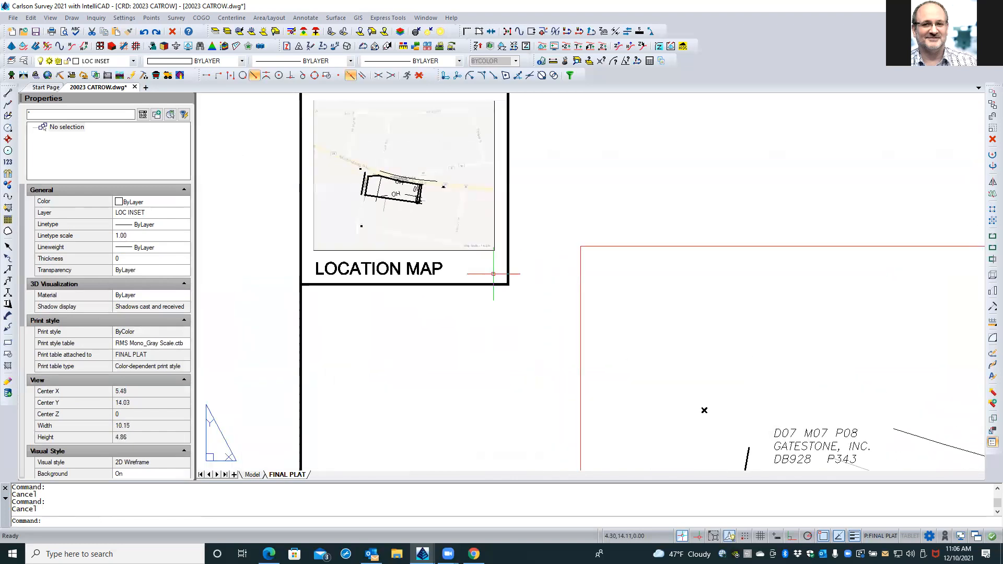
pyautogui.scroll(2, 491, 264)
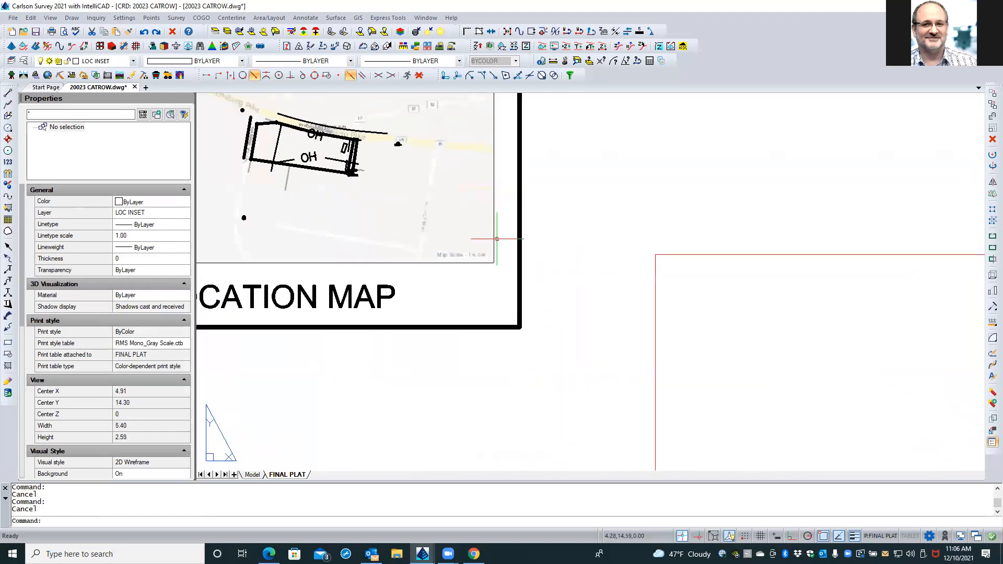
pyautogui.scroll(1, 497, 235)
pyautogui.moveTo(497, 236); pyautogui.dragTo(785, 285, button='middle')
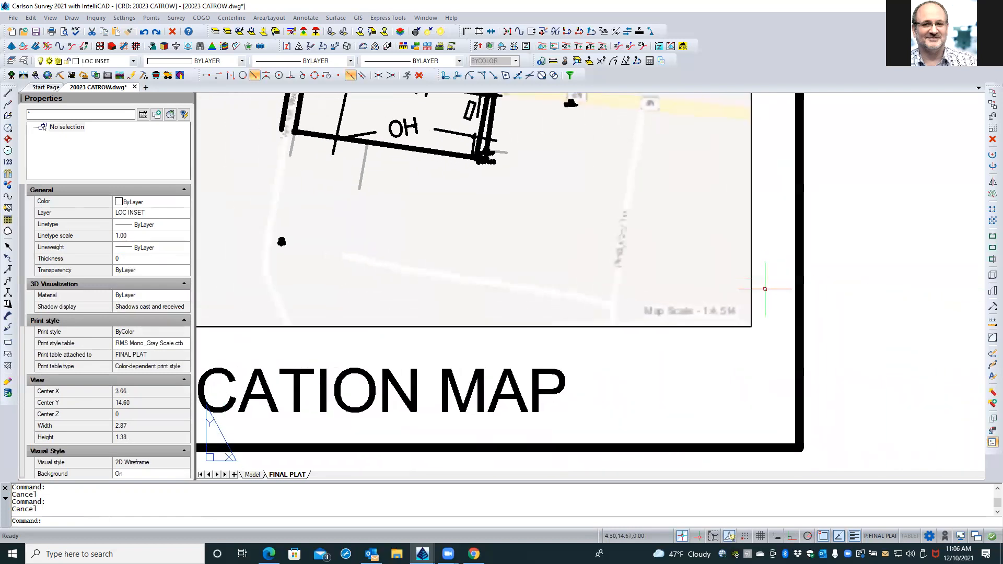
pyautogui.scroll(-1, 715, 367)
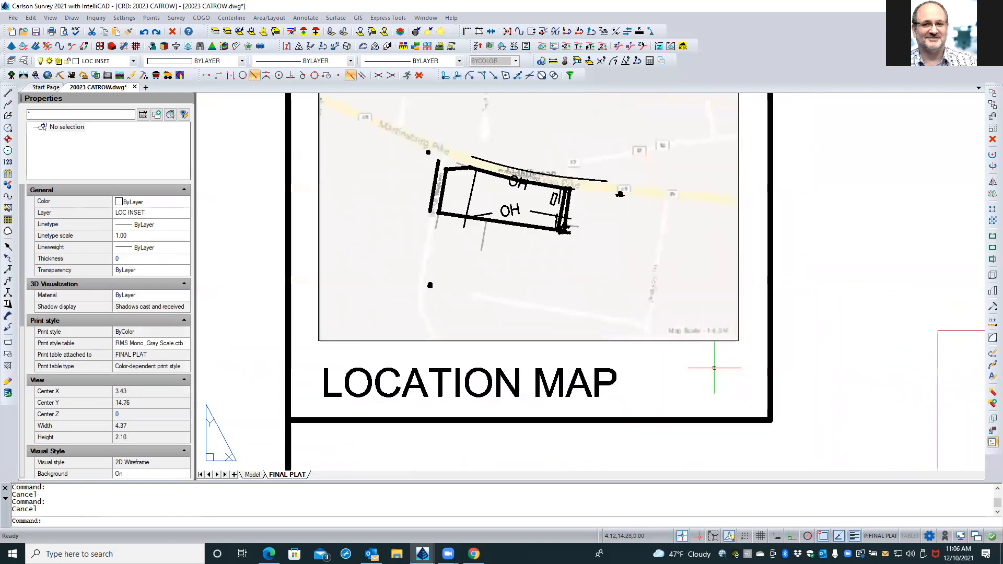
pyautogui.click(606, 286)
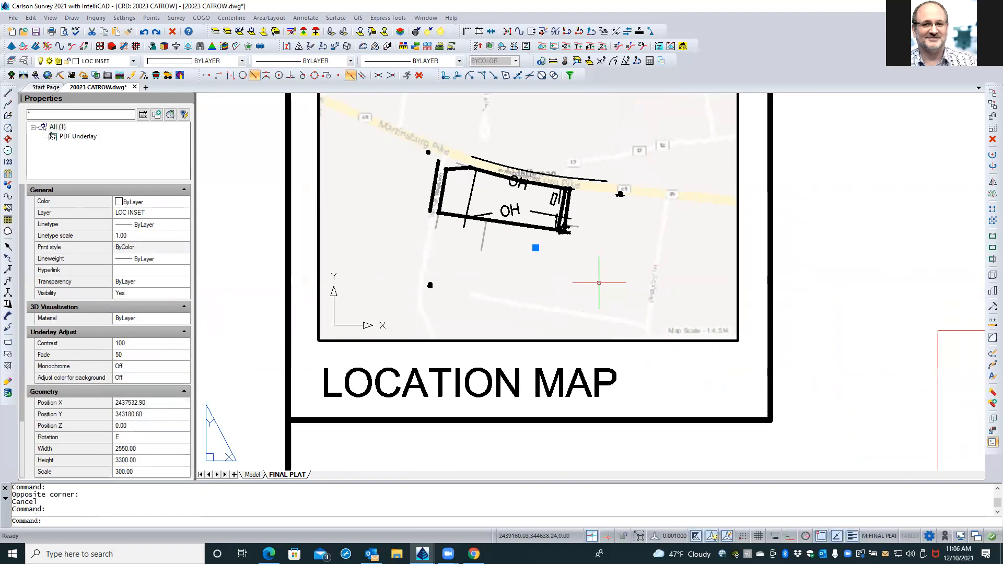
pyautogui.moveTo(598, 283); pyautogui.dragTo(603, 298, button='middle')
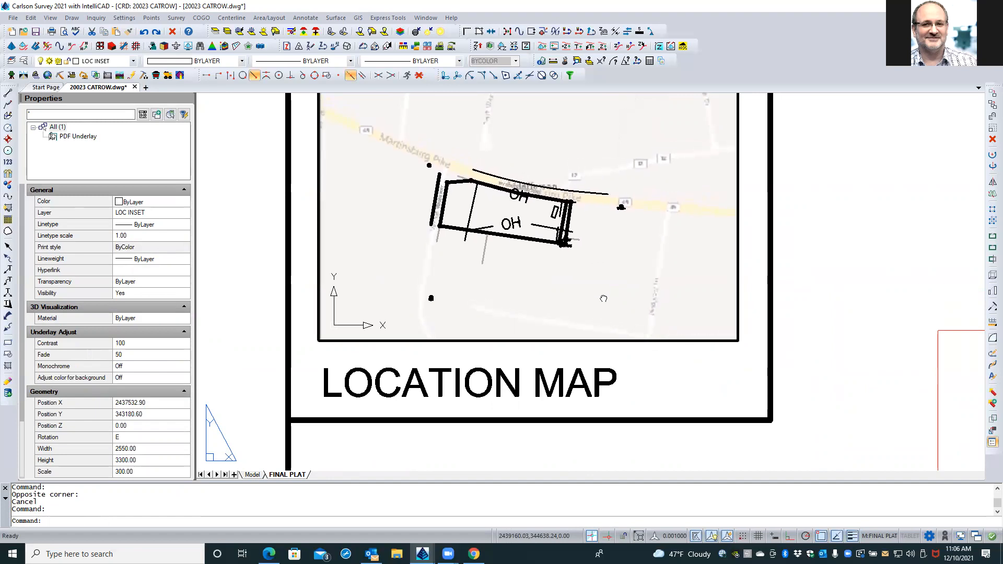
pyautogui.doubleClick(658, 369)
pyautogui.scroll(-3, 524, 420)
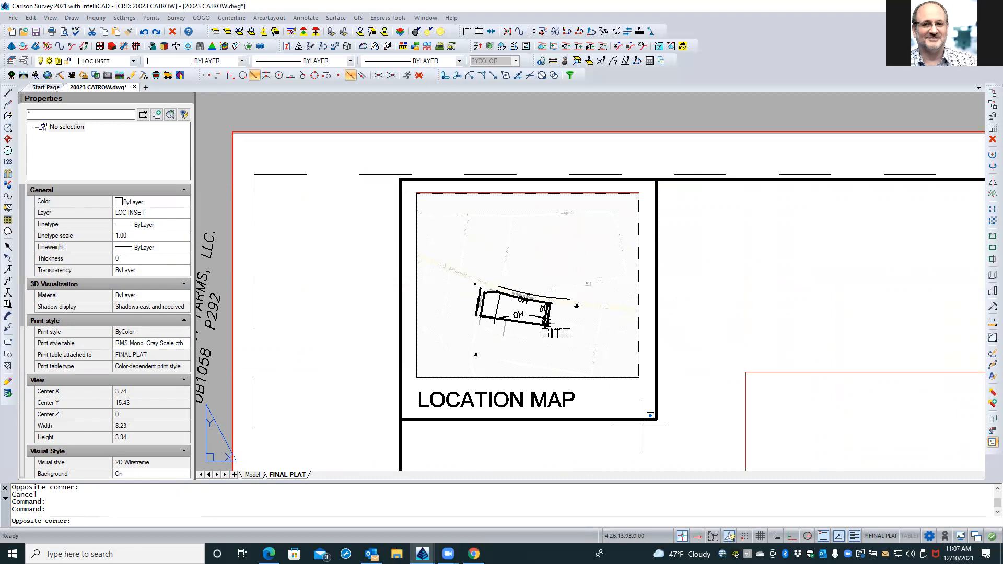
pyautogui.moveTo(575, 382); pyautogui.dragTo(566, 381, button='middle')
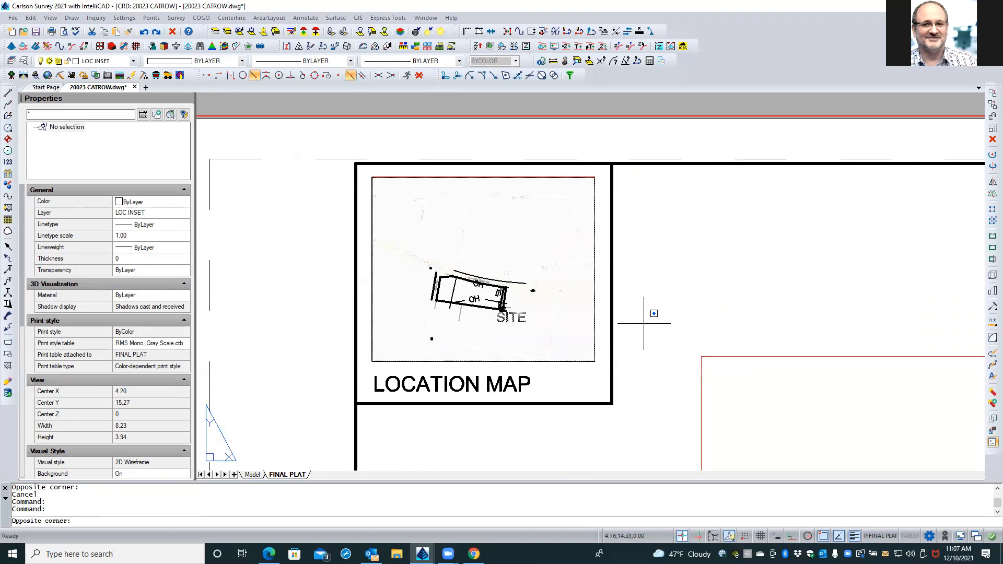
pyautogui.write('REA')
pyautogui.press('Return')
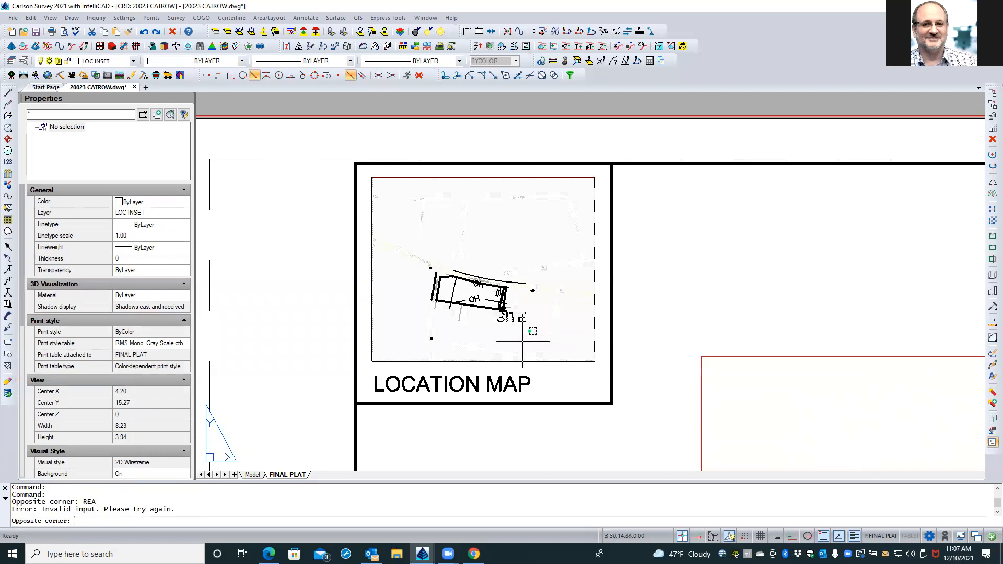
pyautogui.press('Escape')
pyautogui.press('Escape')
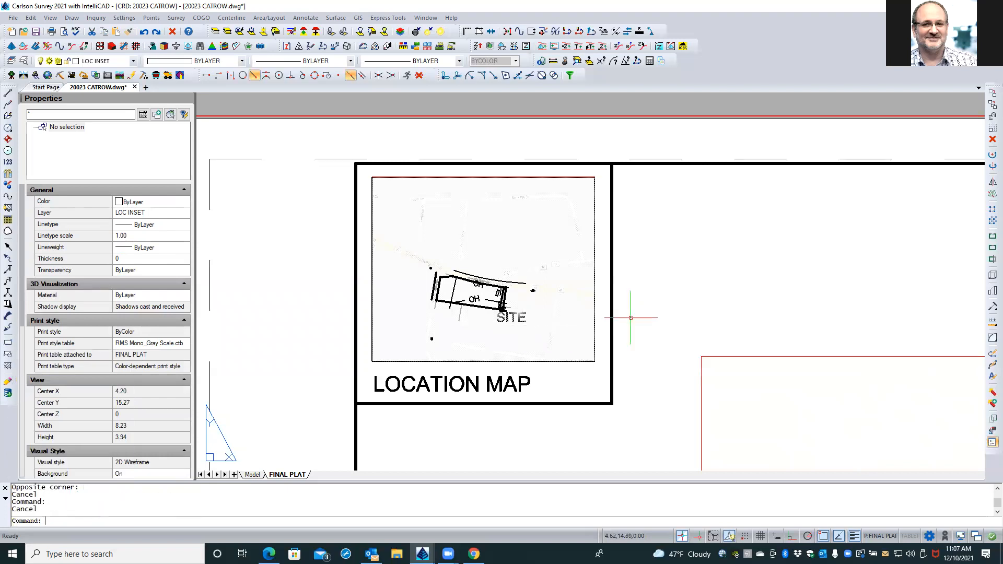
# Save the drawing with the current location map block.
pyautogui.moveTo(656, 295); pyautogui.dragTo(593, 260, button='middle')
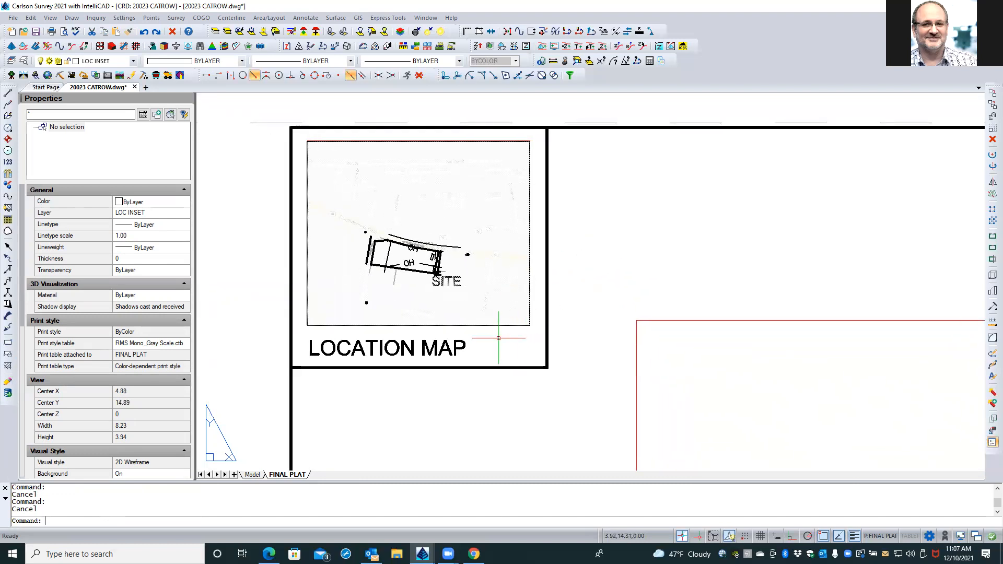
pyautogui.click(36, 32)
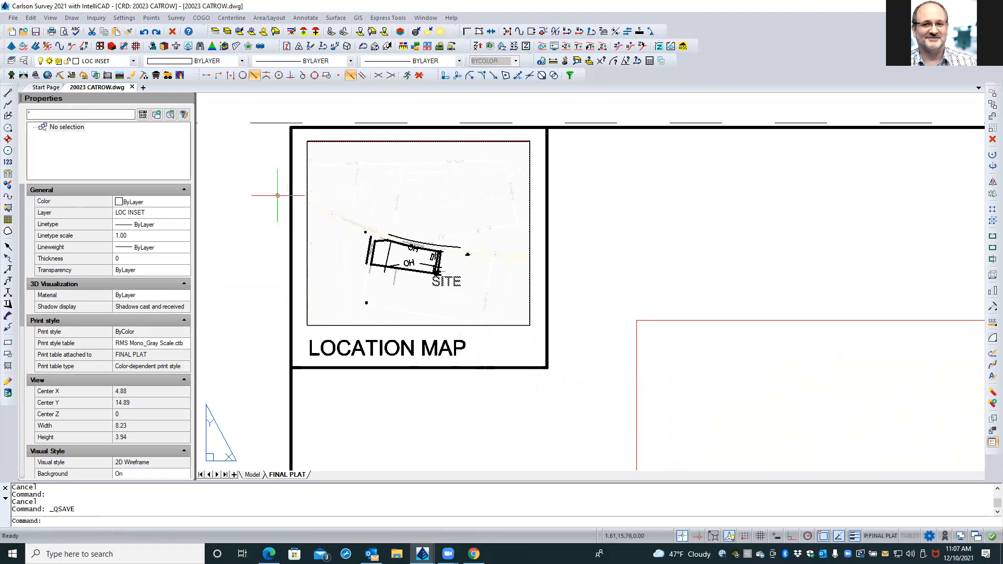
# Move the SITE label slightly lower so it sits clear of the parcel on the location map.
pyautogui.scroll(-1, 277, 200)
pyautogui.scroll(-1, 272, 196)
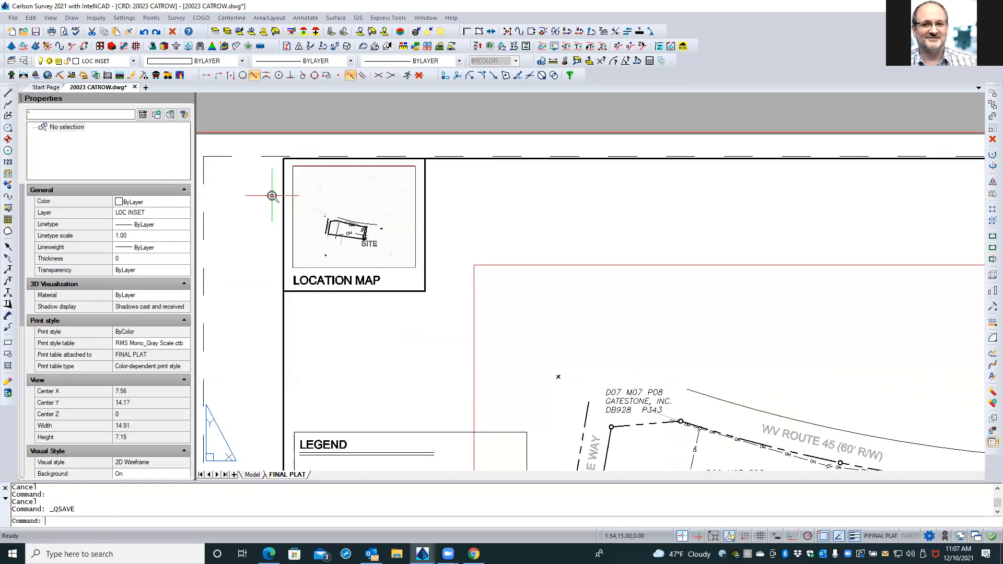
pyautogui.scroll(-1, 272, 196)
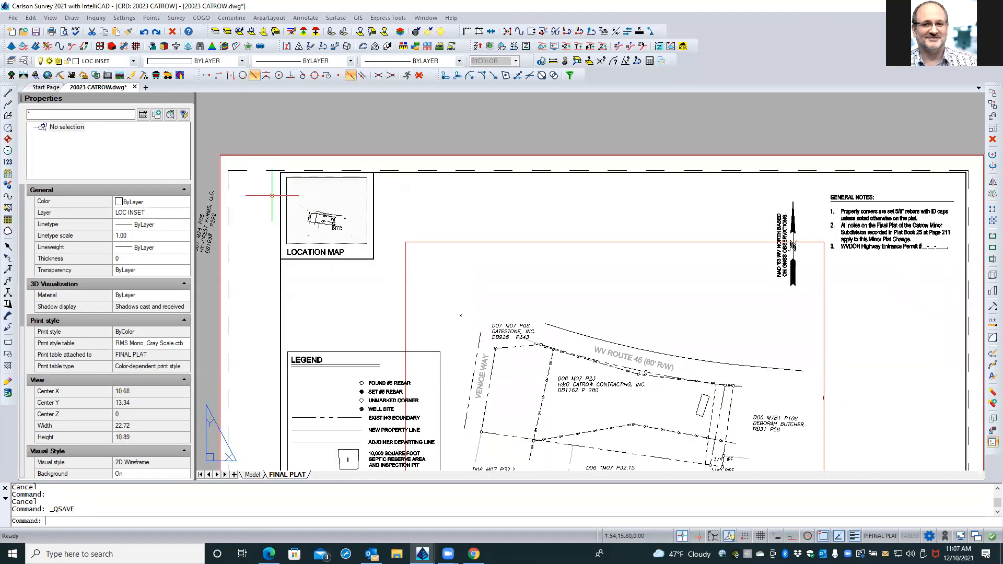
pyautogui.scroll(-1, 272, 196)
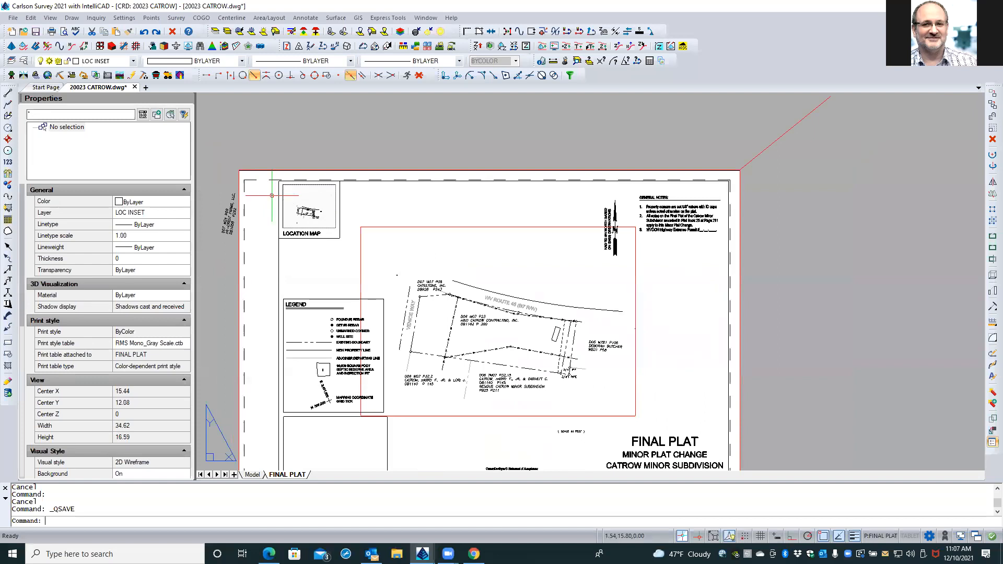
pyautogui.scroll(2, 271, 195)
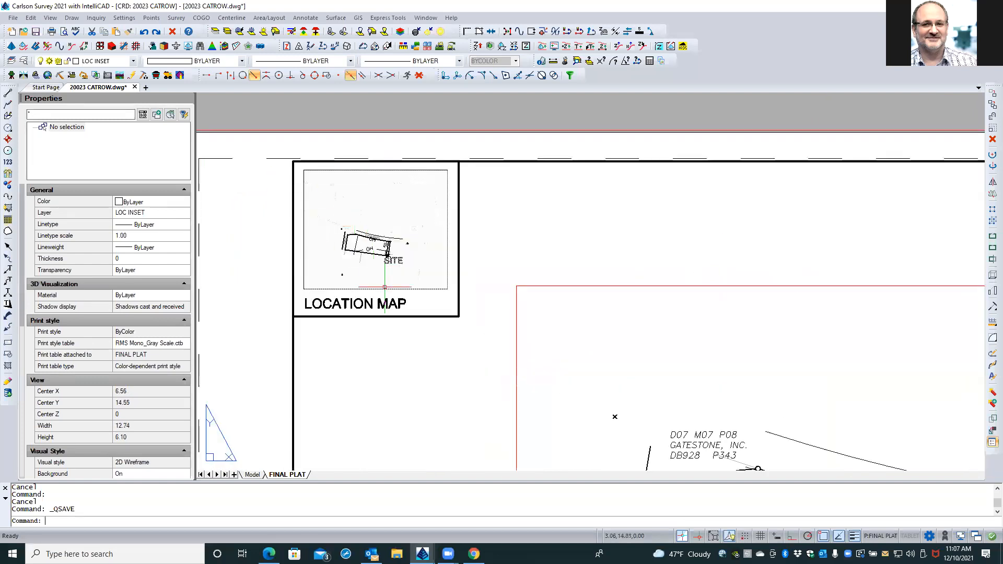
pyautogui.scroll(1, 413, 307)
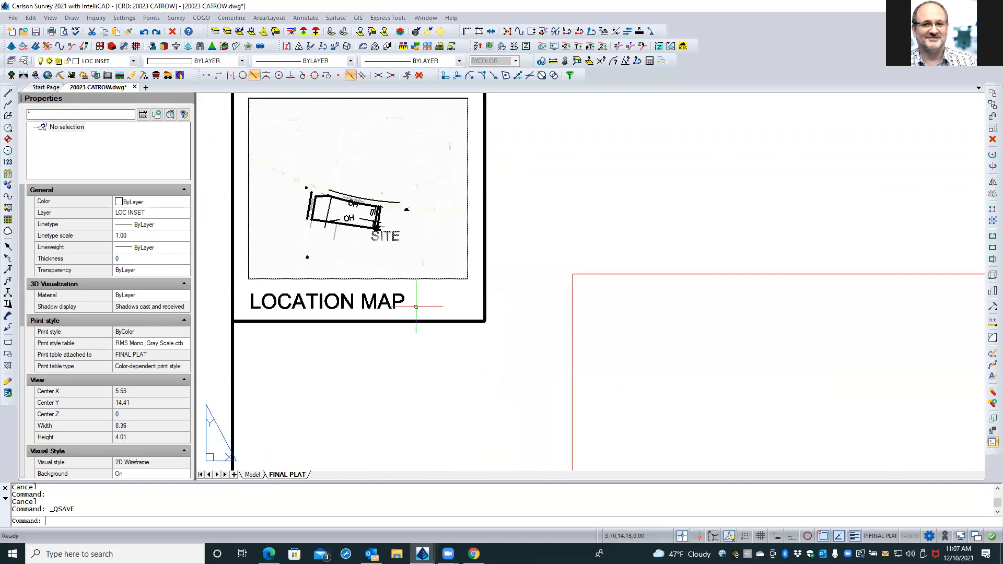
pyautogui.press('Escape')
pyautogui.press('Escape')
pyautogui.click(386, 238)
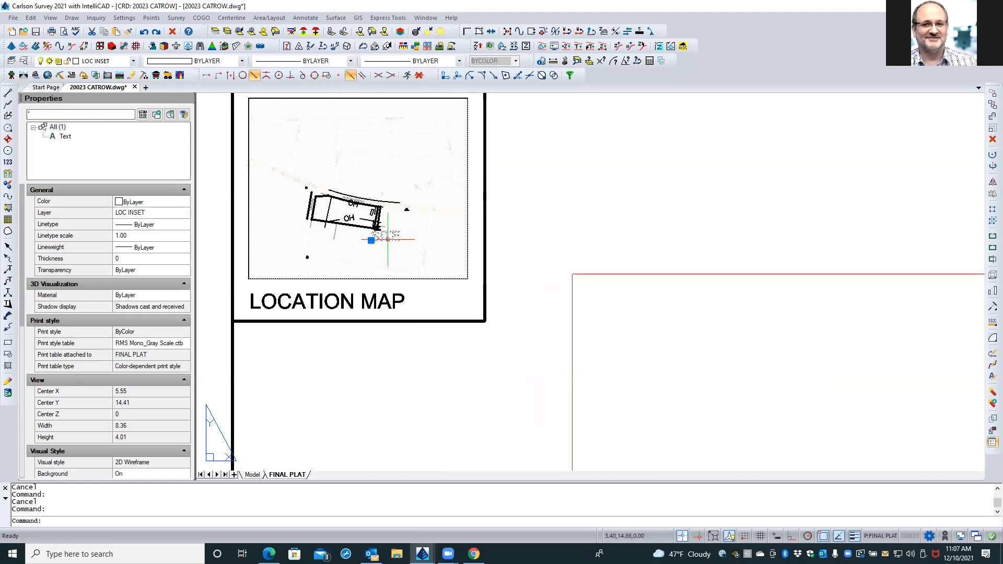
pyautogui.click(371, 240)
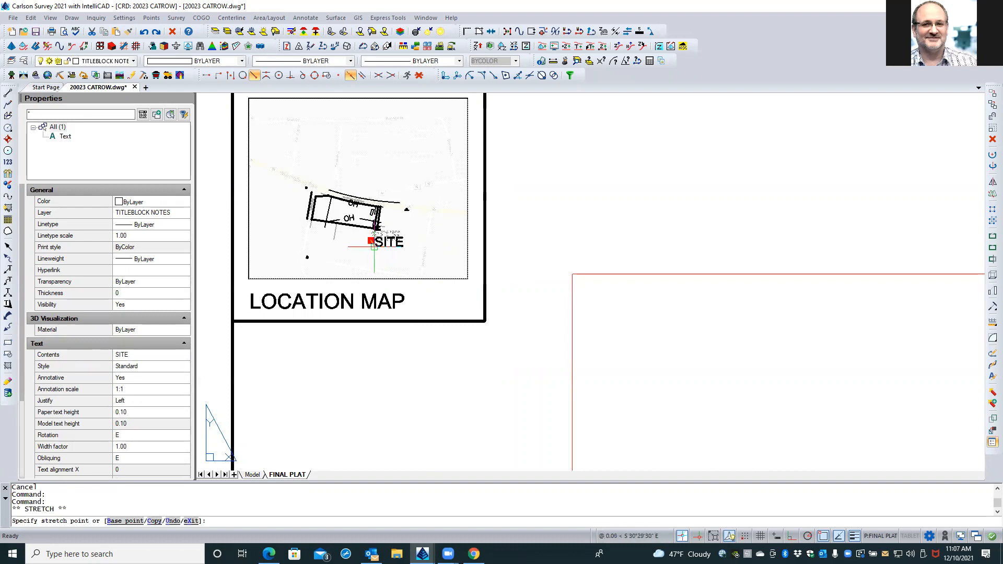
pyautogui.doubleClick(371, 240)
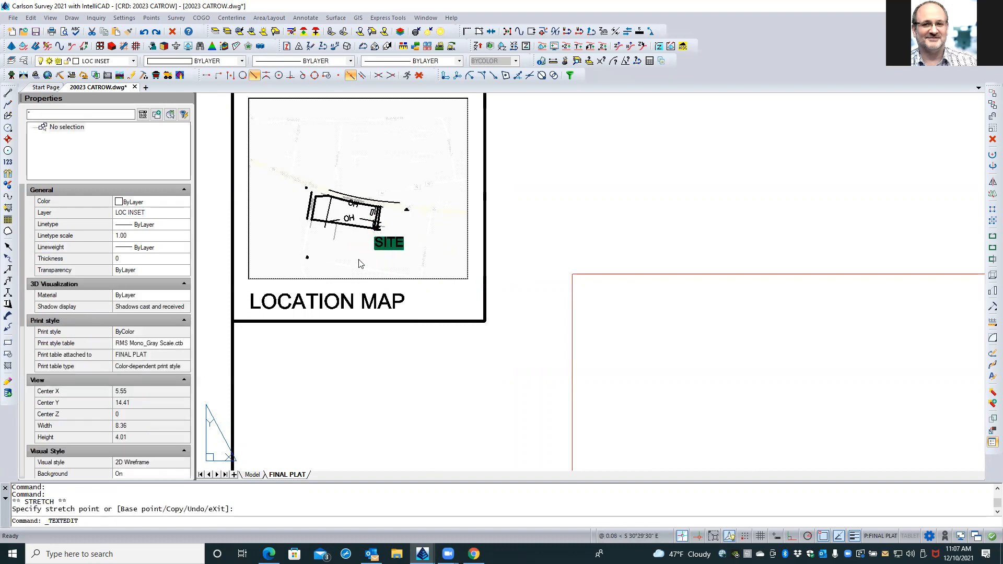
pyautogui.click(427, 361)
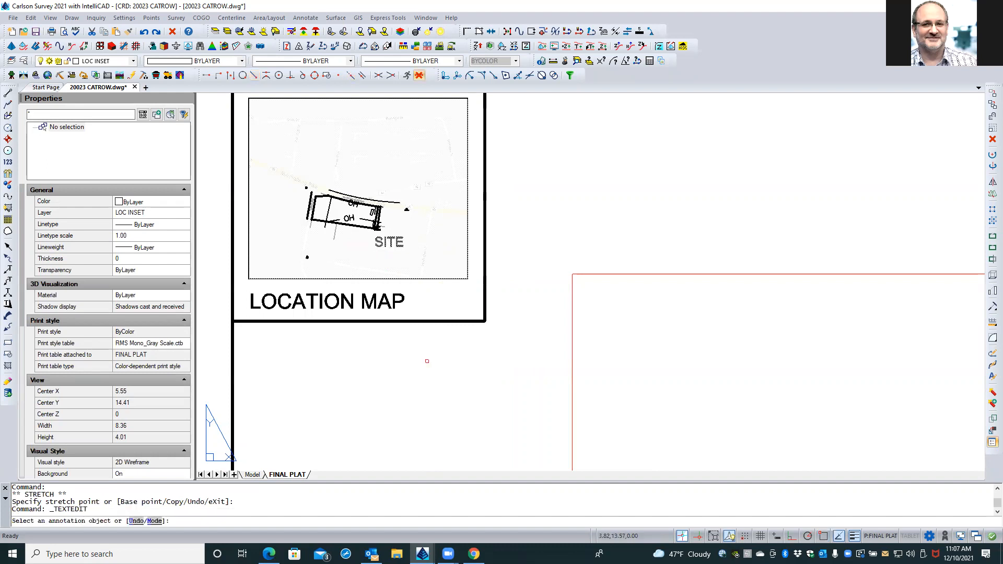
pyautogui.press('Escape')
# Copy the SITE label into the lower right corner of the location map frame.
pyautogui.click(391, 244)
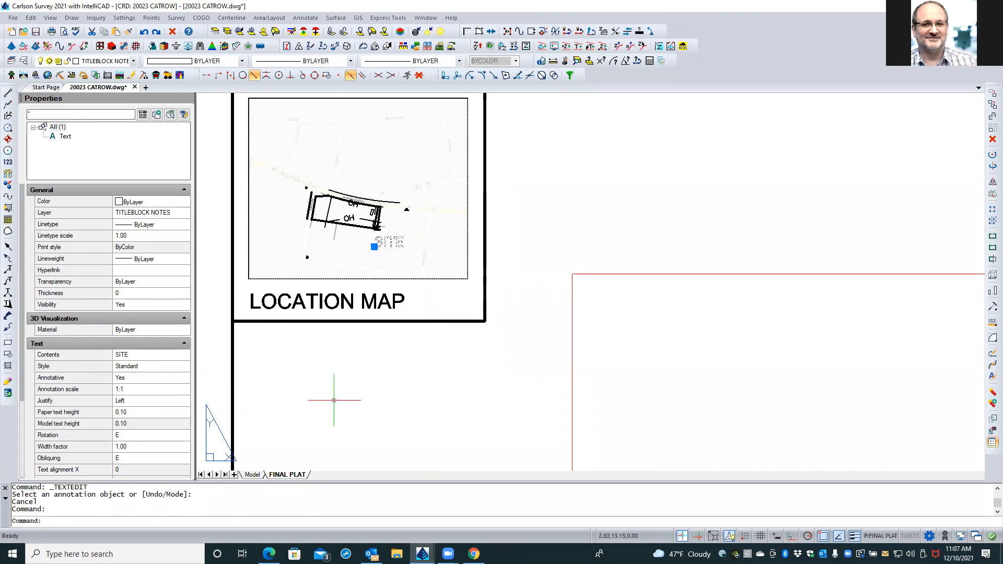
pyautogui.click(990, 109)
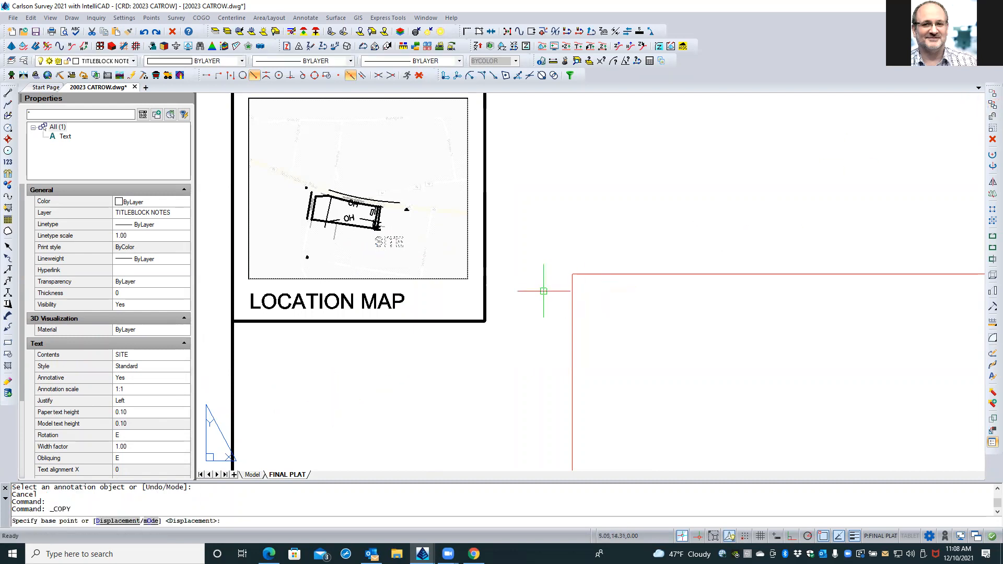
pyautogui.click(376, 248)
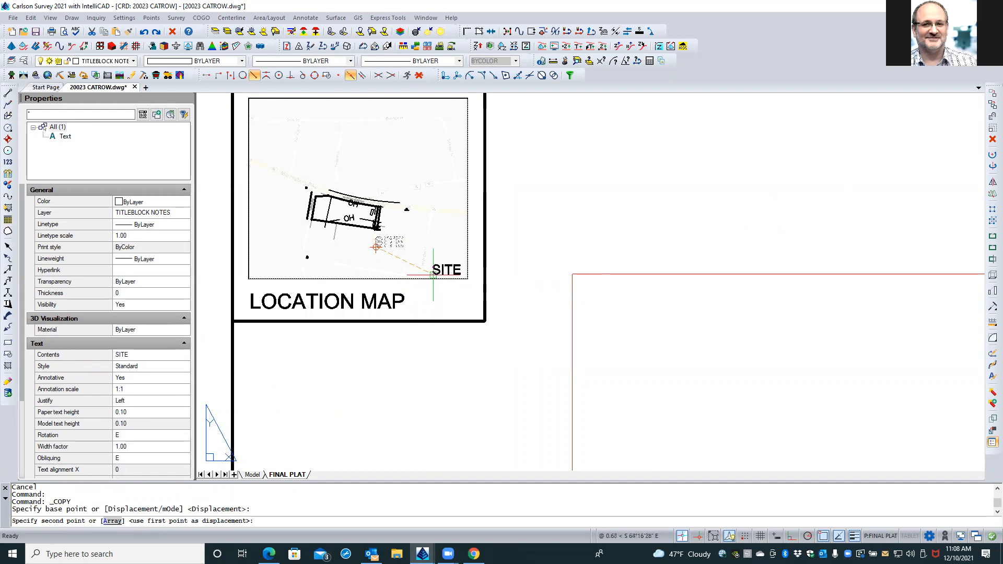
pyautogui.click(432, 275)
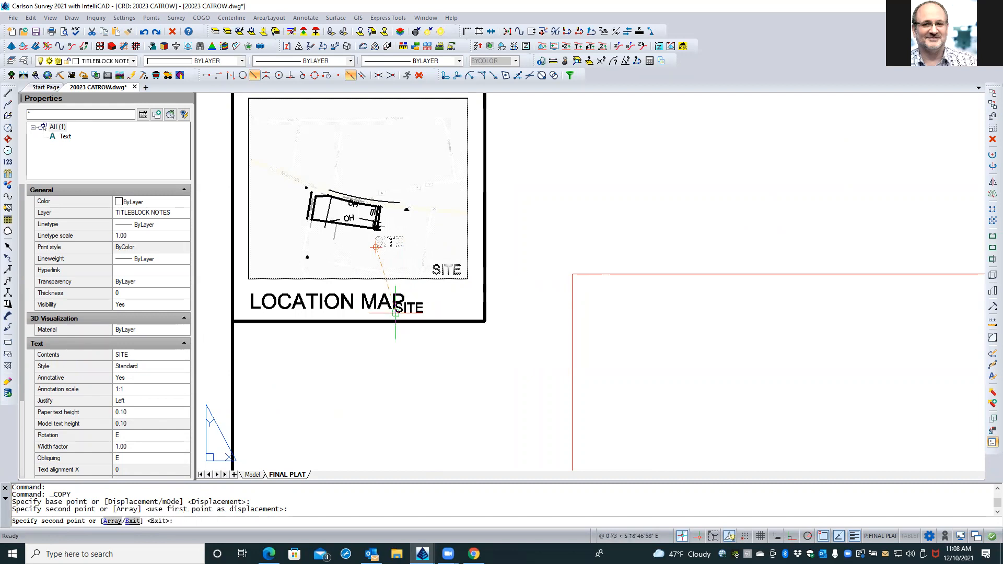
pyautogui.press('Escape')
pyautogui.press('Escape')
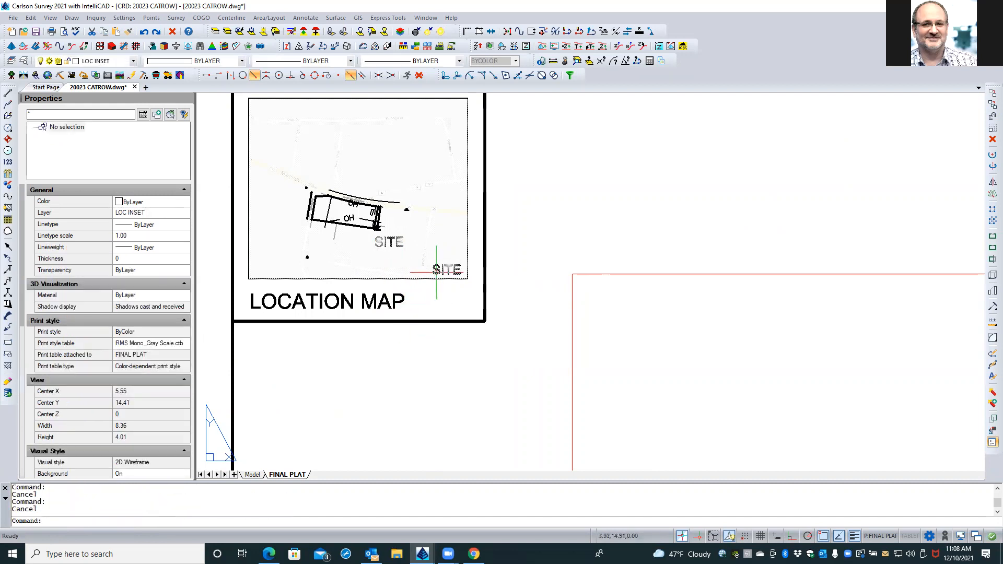
# Set the copied label's paper text height to 0.06 and change its contents to 1" = 1000'.
pyautogui.click(436, 271)
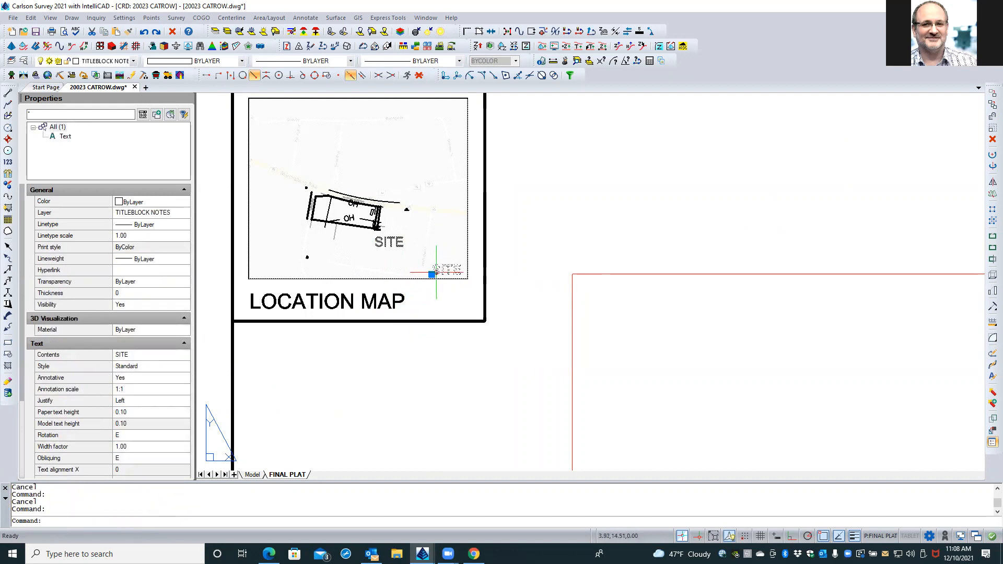
pyautogui.click(134, 412)
pyautogui.write('06')
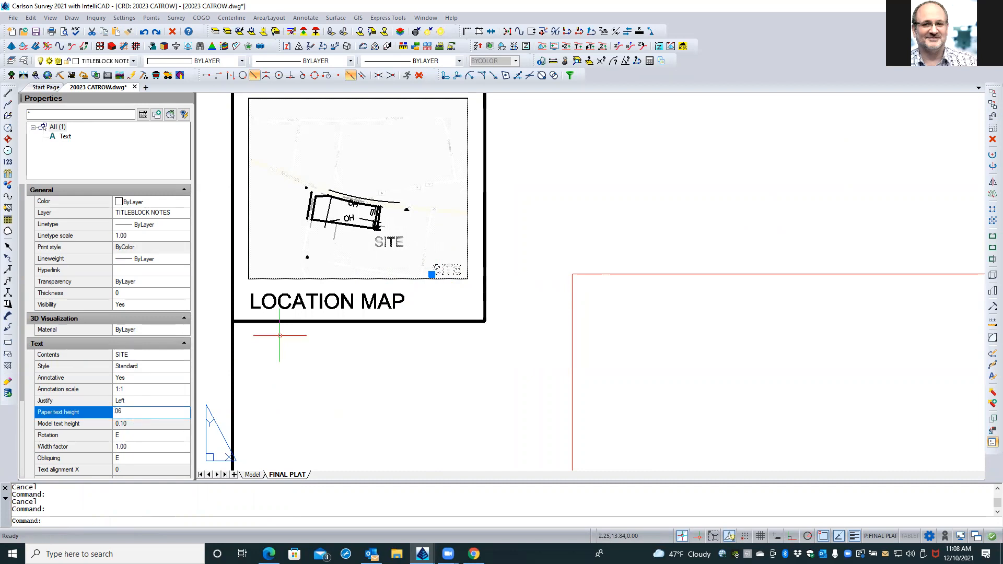
pyautogui.press('Return')
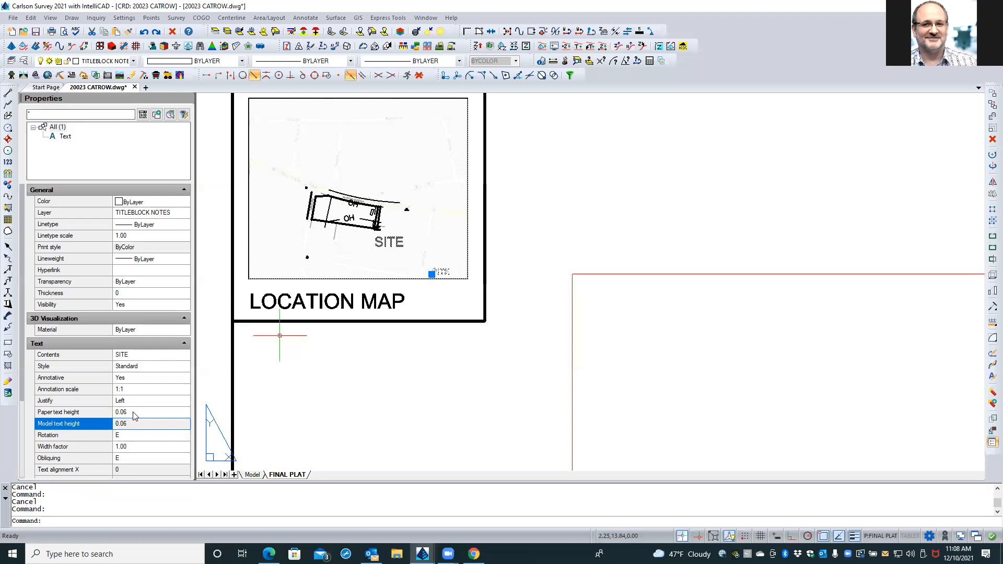
pyautogui.click(143, 356)
pyautogui.write("1'")
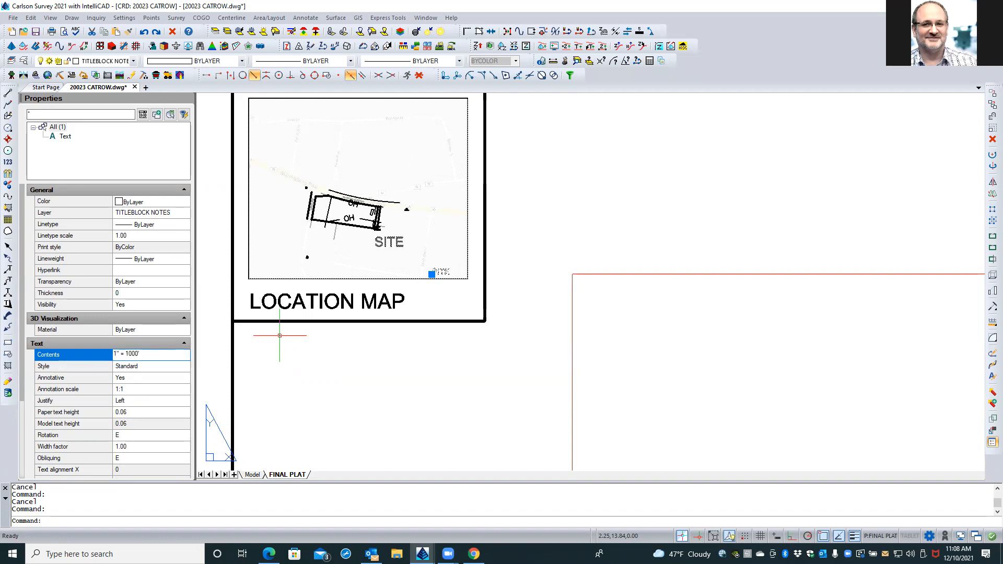
pyautogui.write(" = 1000'")
pyautogui.press('Return')
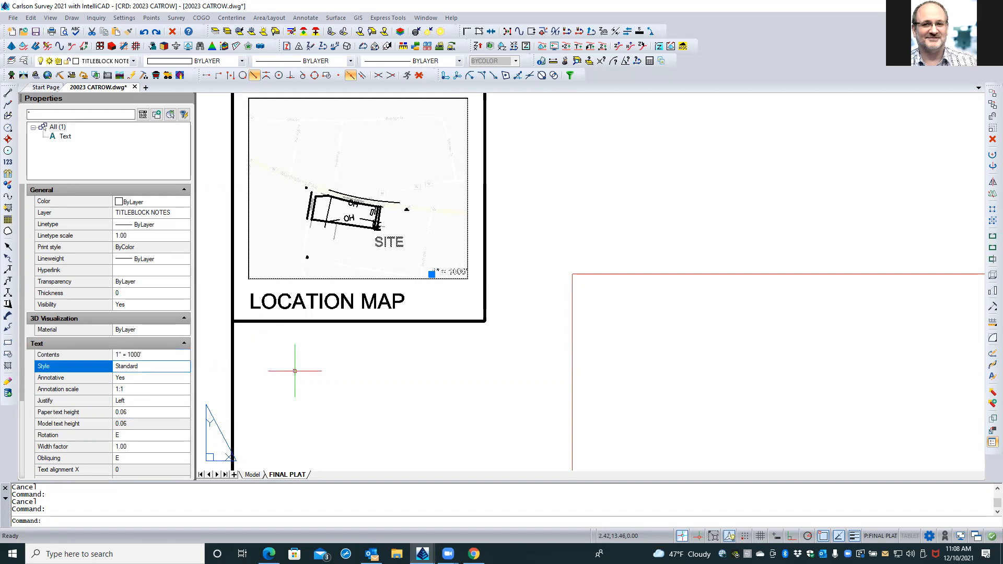
# Move the 1" = 1000' scale text slightly left and down so it fits inside the map frame's corner.
pyautogui.scroll(3, 434, 270)
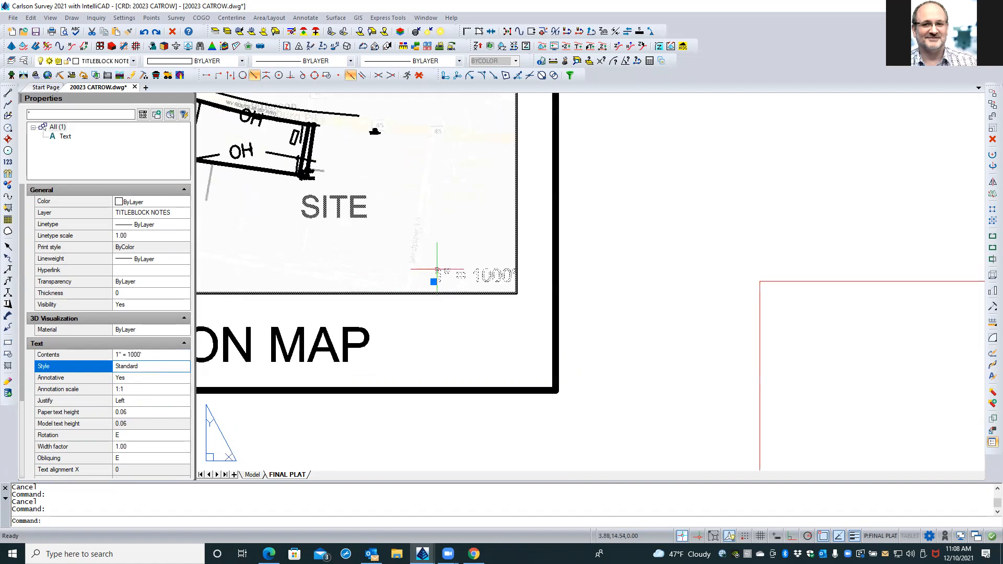
pyautogui.write('M')
pyautogui.press('Return')
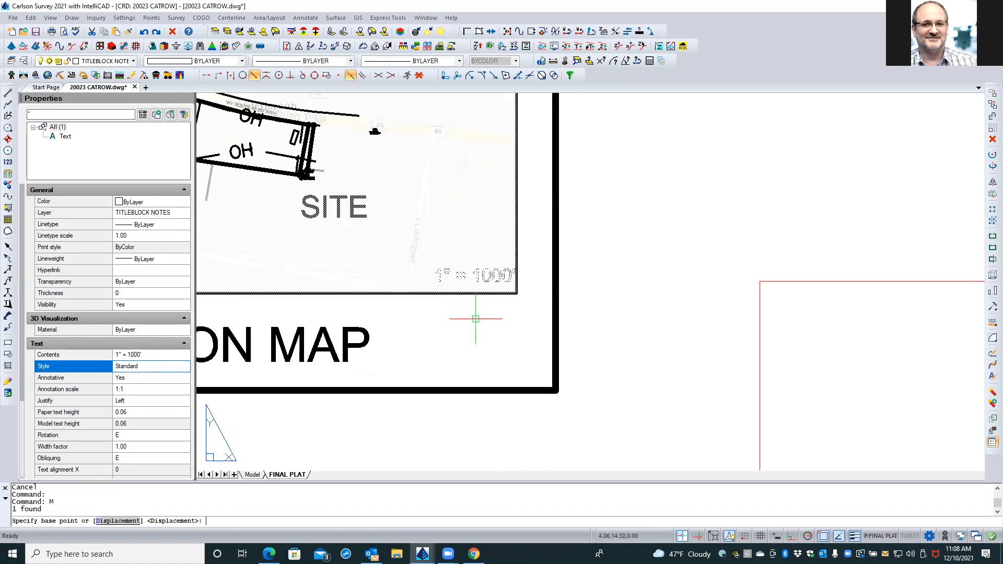
pyautogui.click(493, 328)
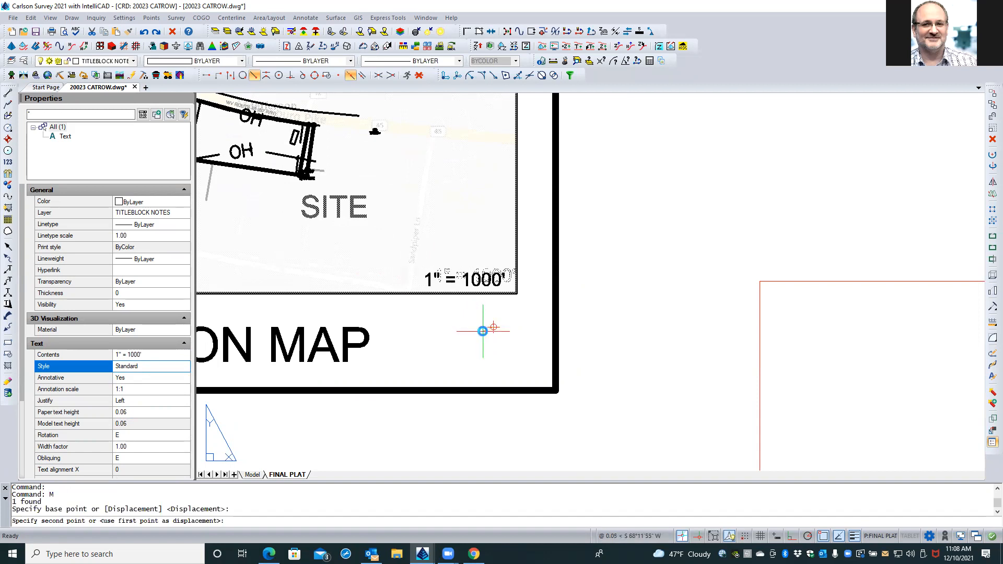
pyautogui.click(489, 331)
pyautogui.press('Escape')
pyautogui.press('Escape')
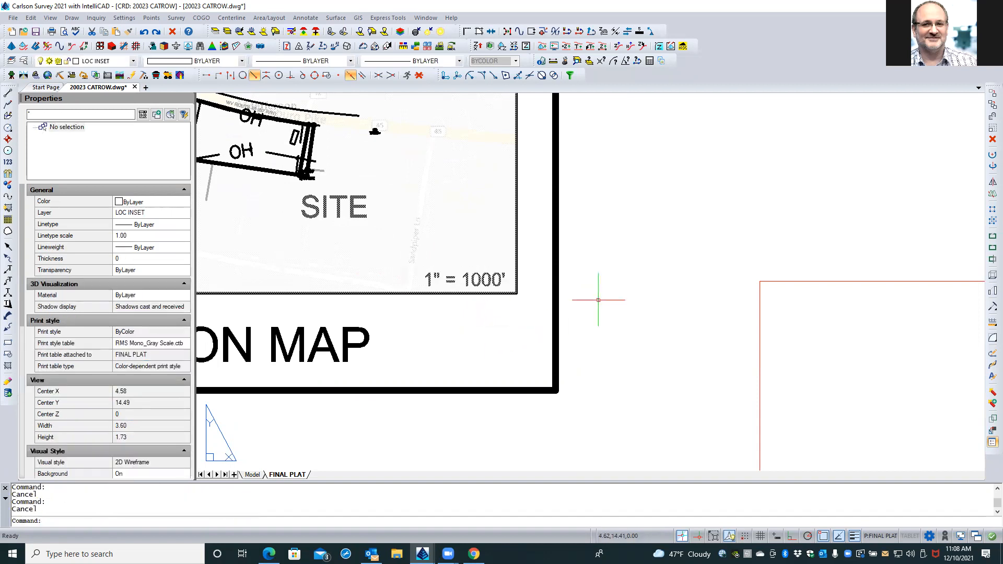
pyautogui.scroll(-2, 616, 299)
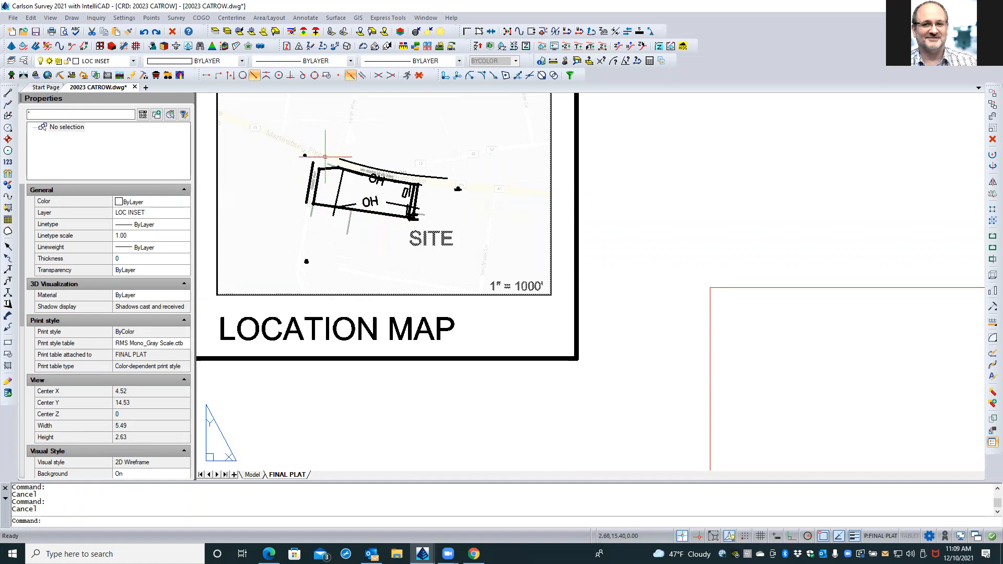
pyautogui.click(393, 154)
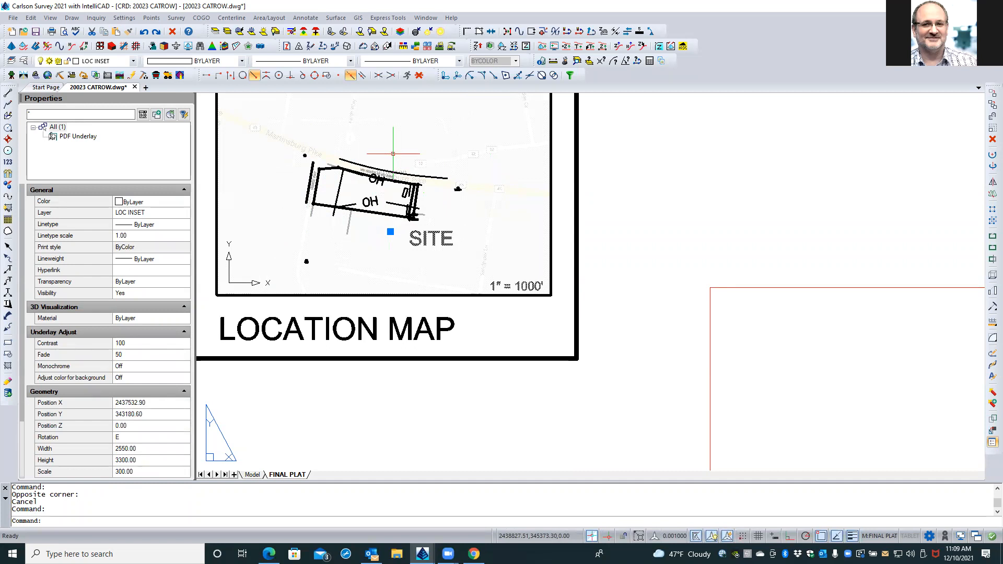
pyautogui.scroll(-4, 393, 154)
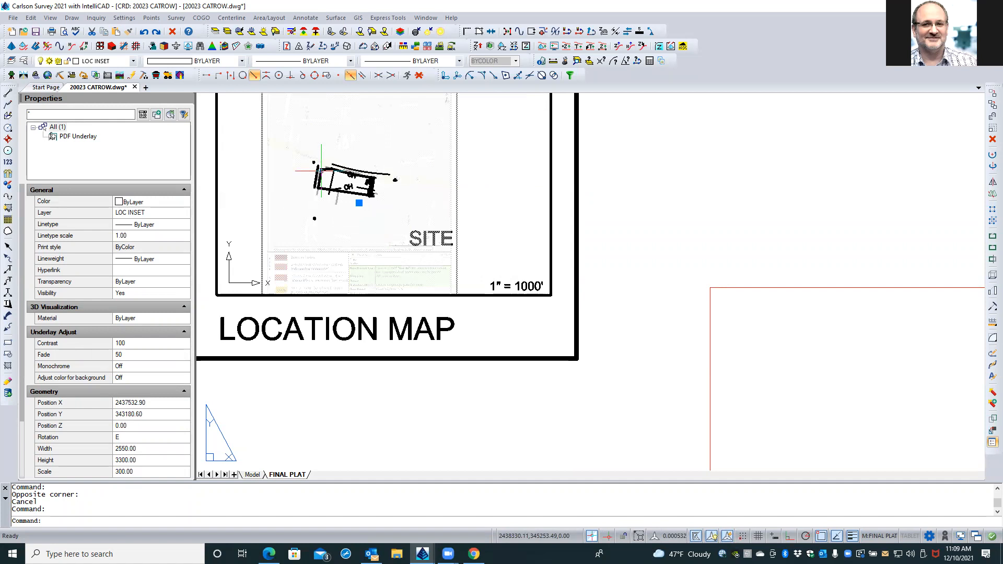
pyautogui.write('u')
pyautogui.press('Return')
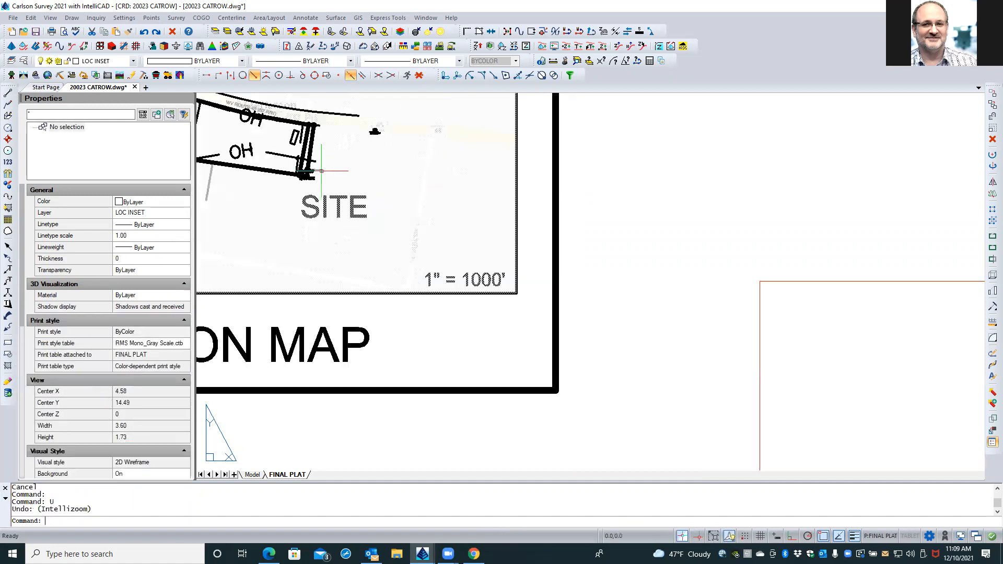
pyautogui.hotkey('ctrl', 'z')
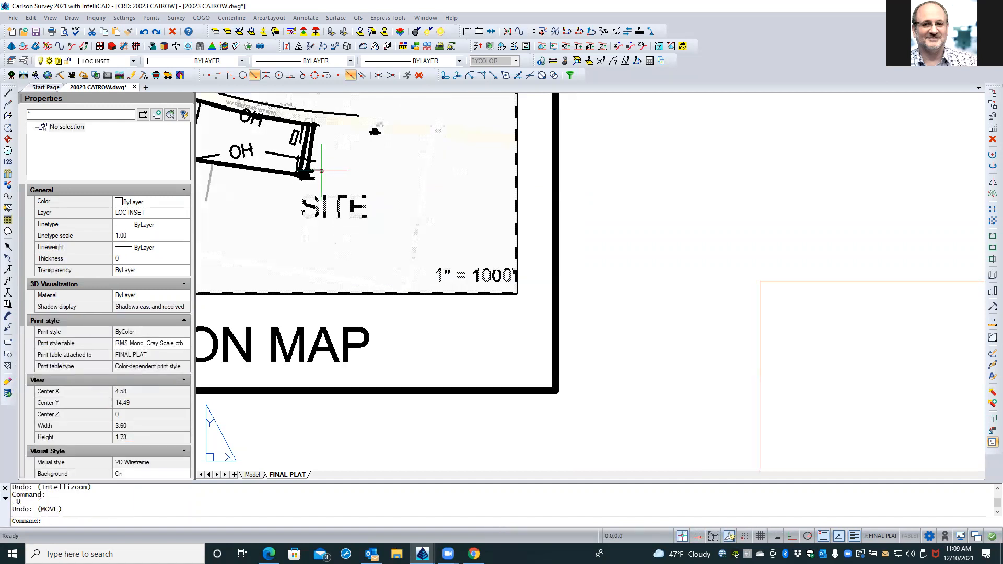
pyautogui.write('redo')
pyautogui.press('Return')
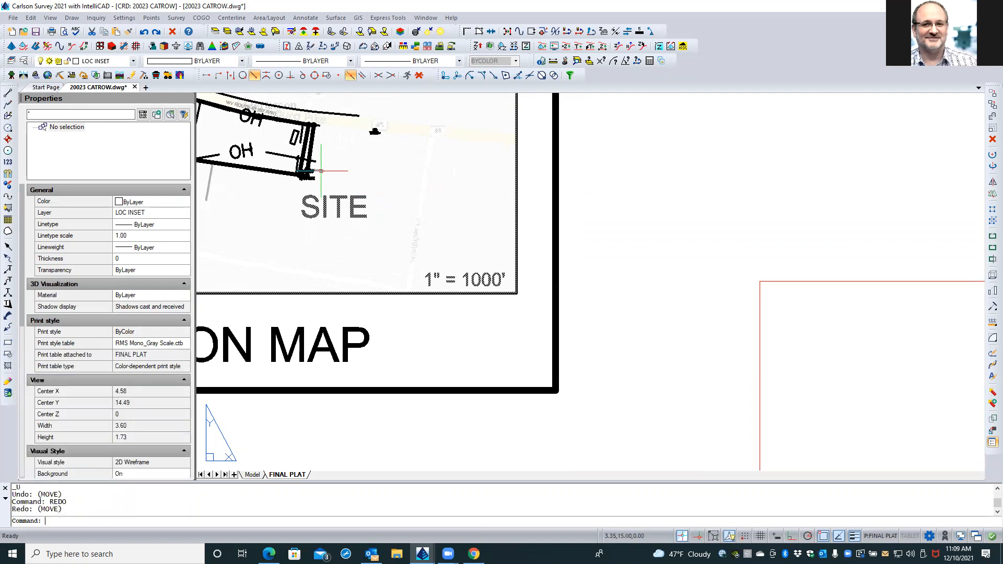
pyautogui.doubleClick(531, 315)
pyautogui.press('Escape')
pyautogui.press('Escape')
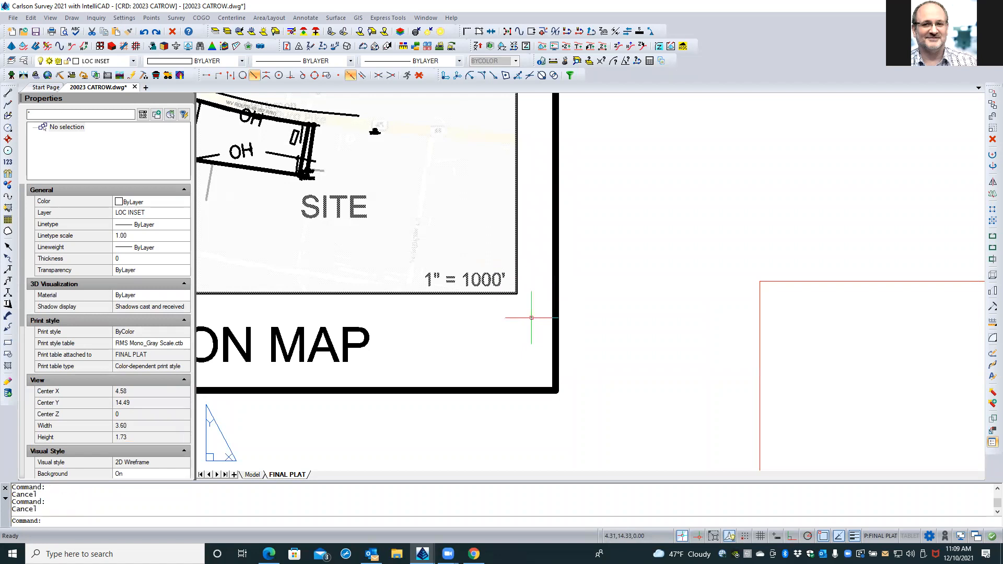
# Lock the display of the location map viewport so its scale and view stay fixed.
pyautogui.click(497, 296)
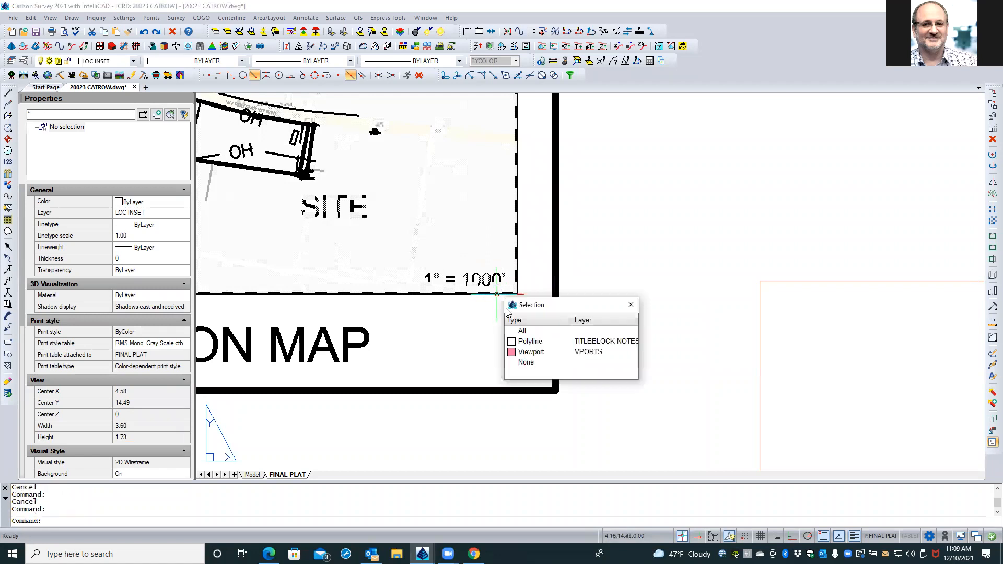
pyautogui.click(528, 352)
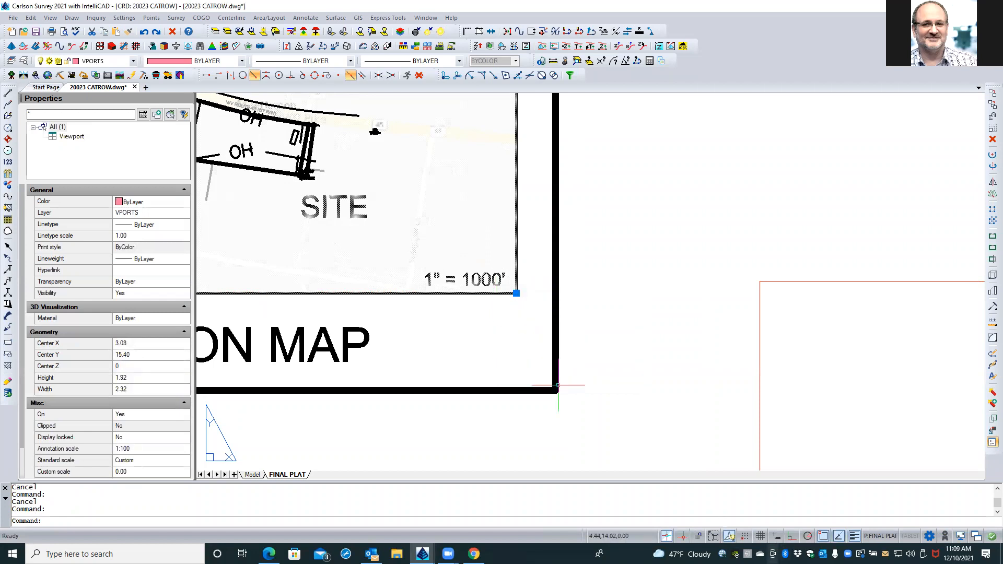
pyautogui.click(697, 536)
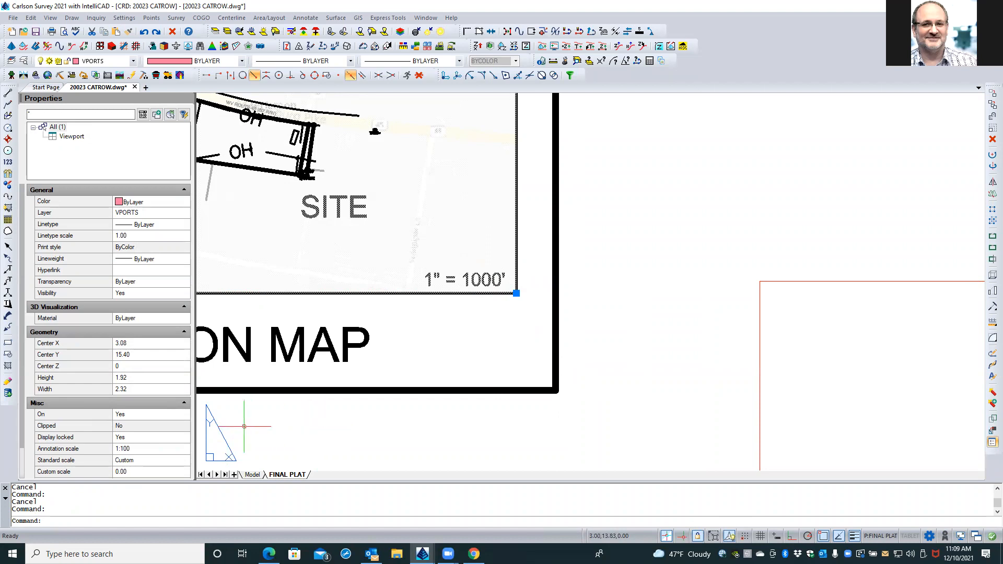
pyautogui.press('Escape')
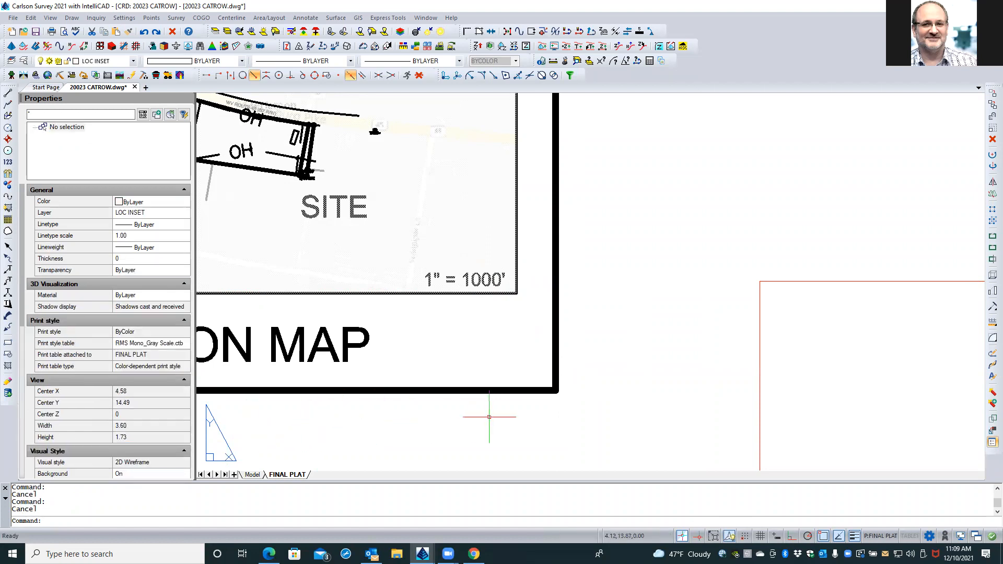
# Activate the location map viewport and isolate the BOUNDARY layer using the parcel polyline.
pyautogui.scroll(-2, 491, 418)
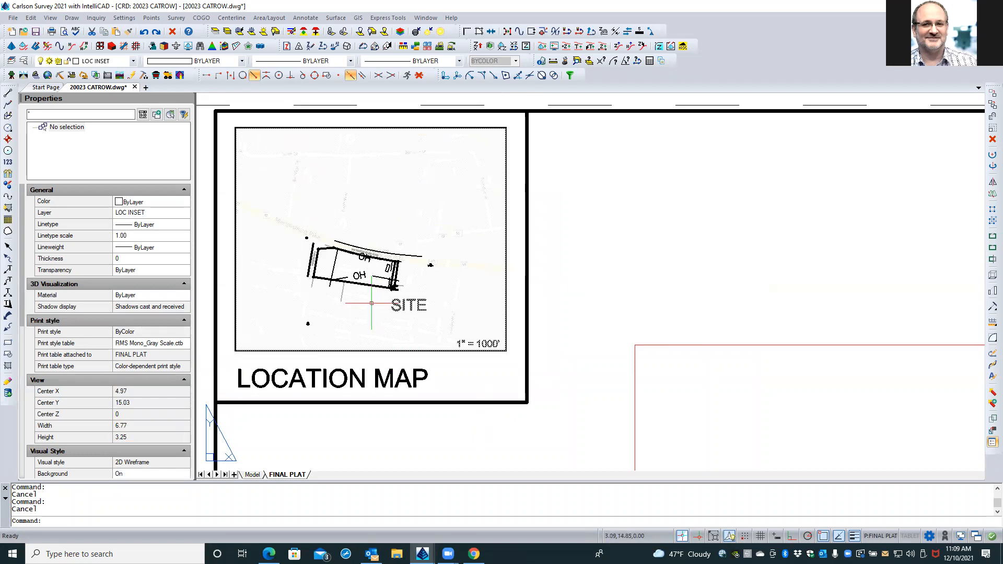
pyautogui.scroll(-1, 372, 303)
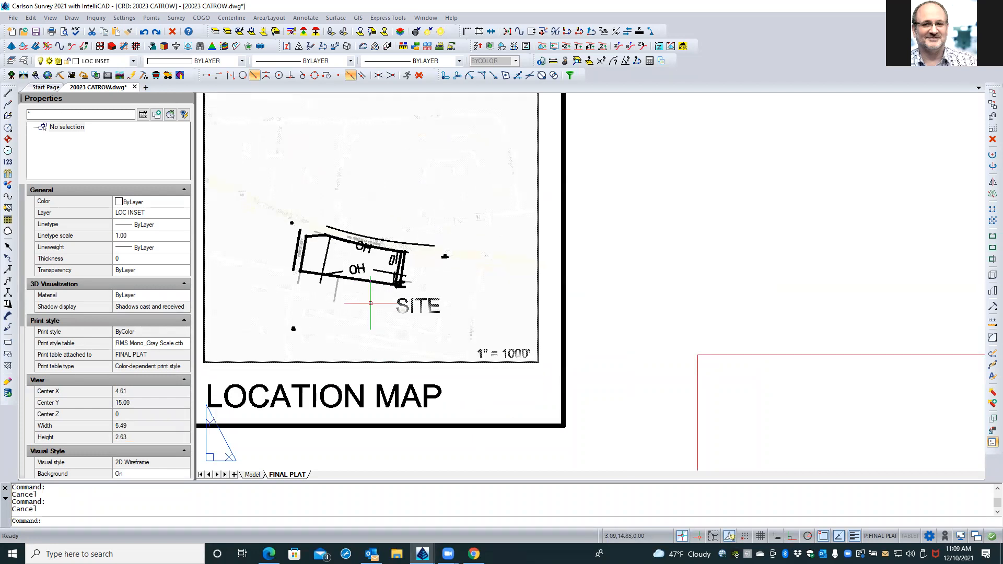
pyautogui.scroll(-1, 364, 305)
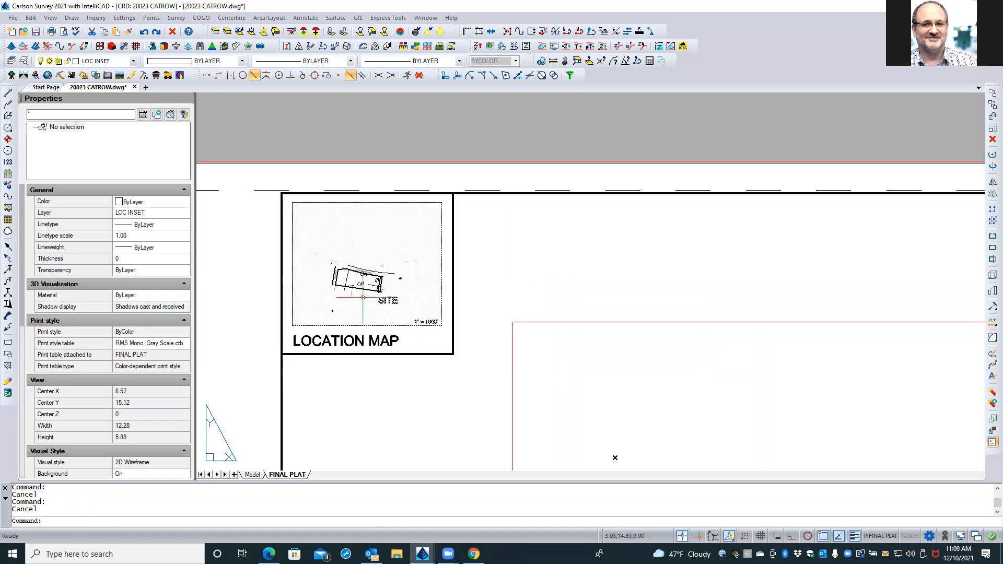
pyautogui.moveTo(360, 289); pyautogui.dragTo(332, 240, button='middle')
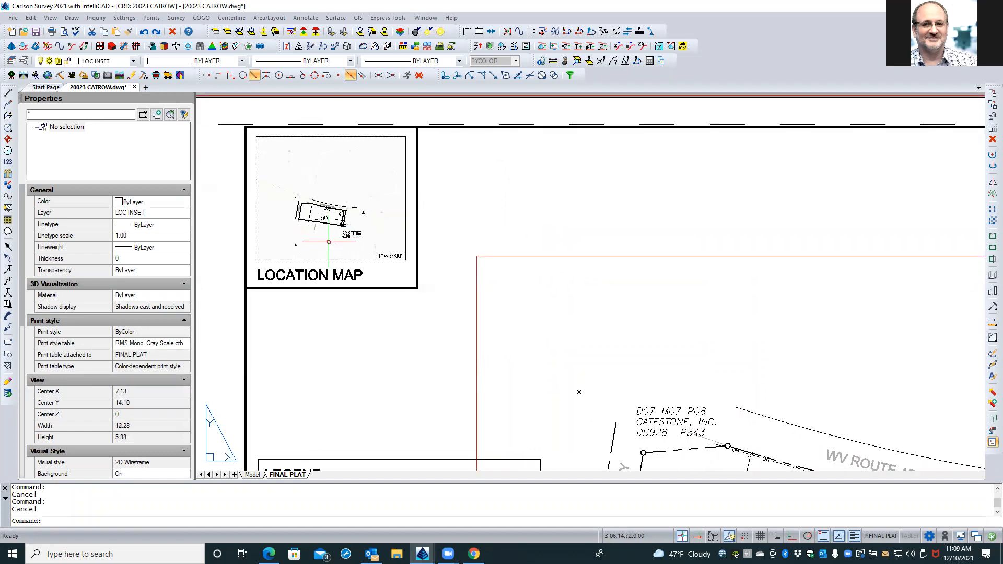
pyautogui.doubleClick(329, 242)
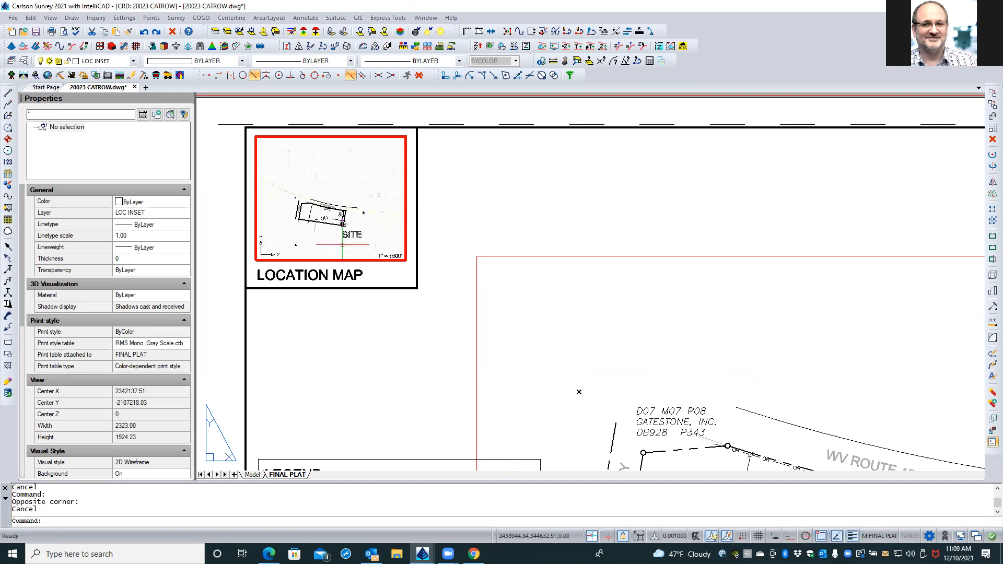
pyautogui.click(215, 32)
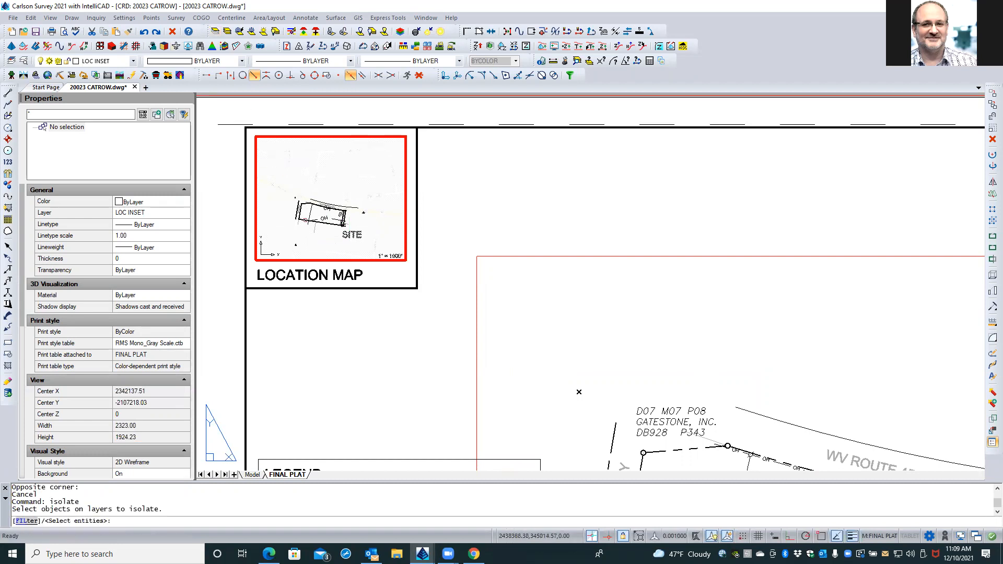
pyautogui.click(313, 222)
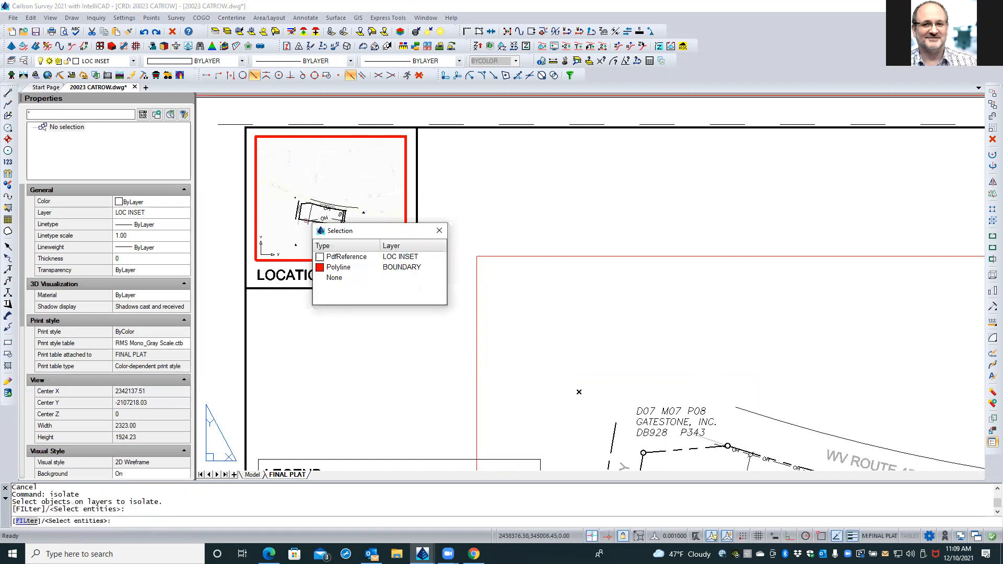
pyautogui.click(348, 270)
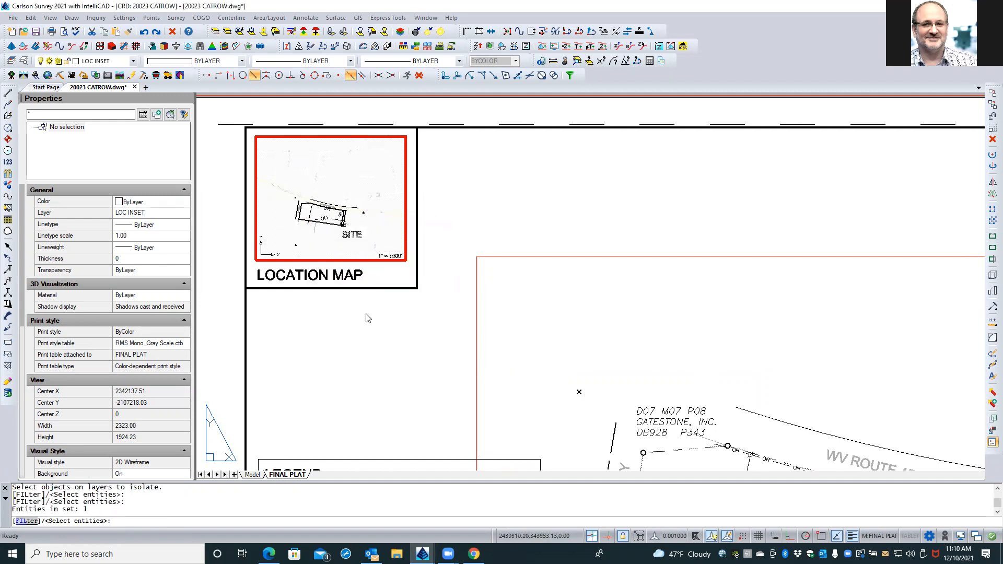
pyautogui.press('Return')
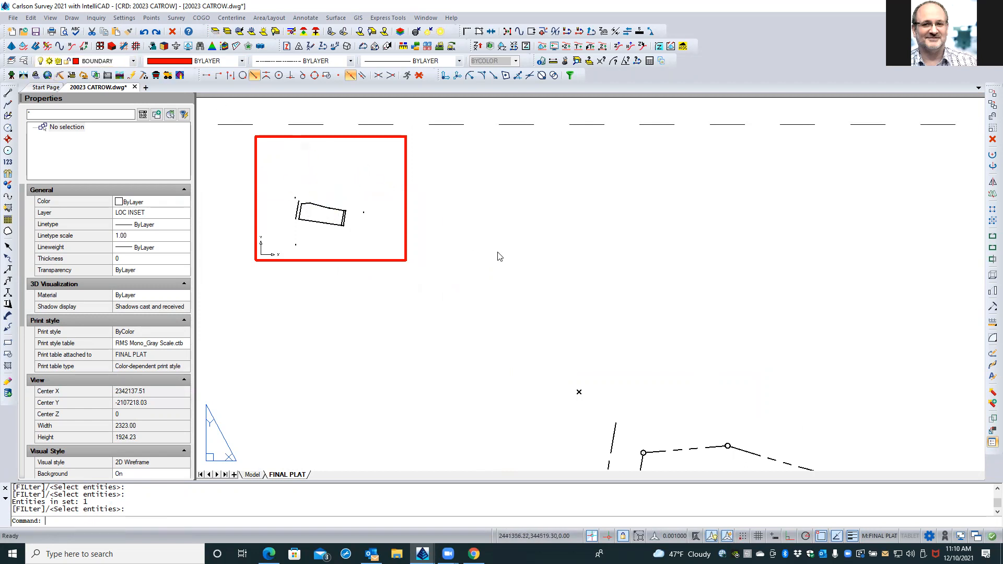
pyautogui.scroll(-2, 497, 253)
pyautogui.scroll(-2, 576, 354)
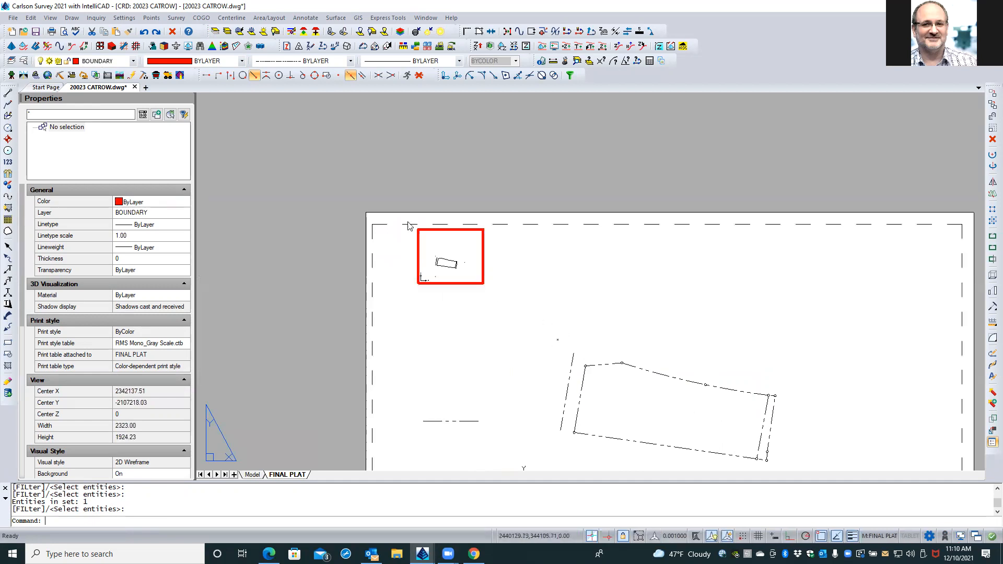
# Restore the layers hidden by the isolation and regenerate the display with the location map viewport active.
pyautogui.click(226, 33)
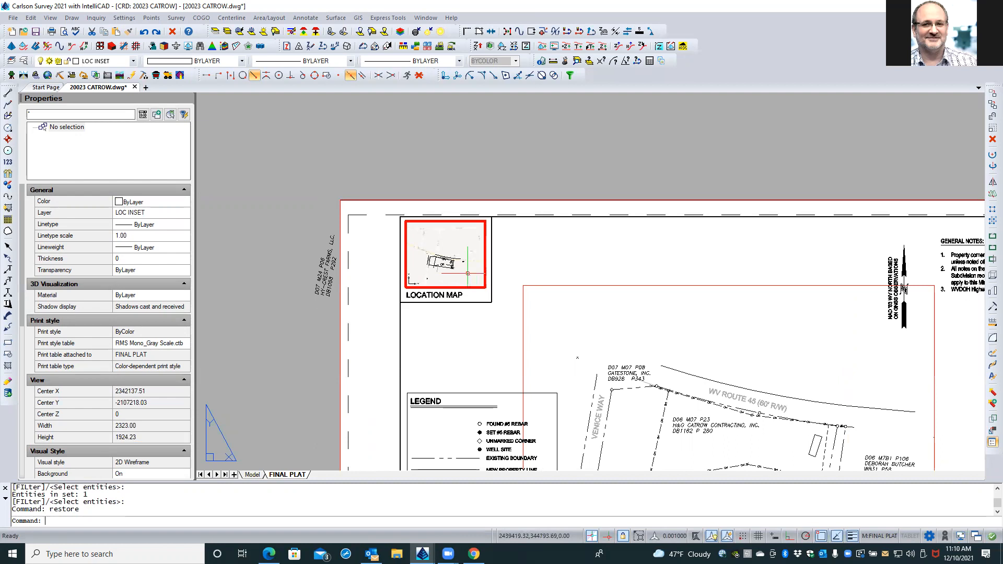
pyautogui.scroll(3, 469, 272)
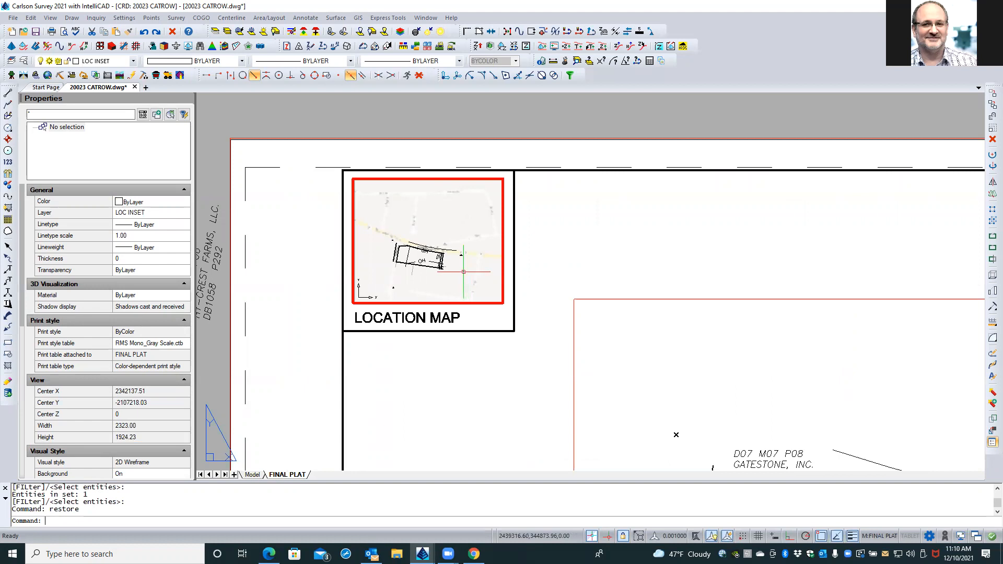
pyautogui.moveTo(464, 272); pyautogui.dragTo(399, 217, button='middle')
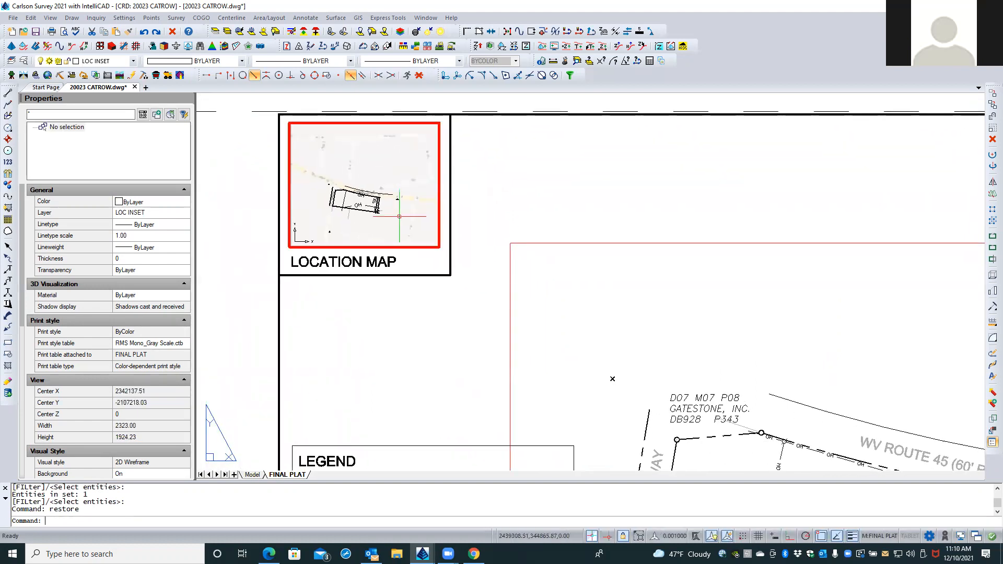
pyautogui.write('REA')
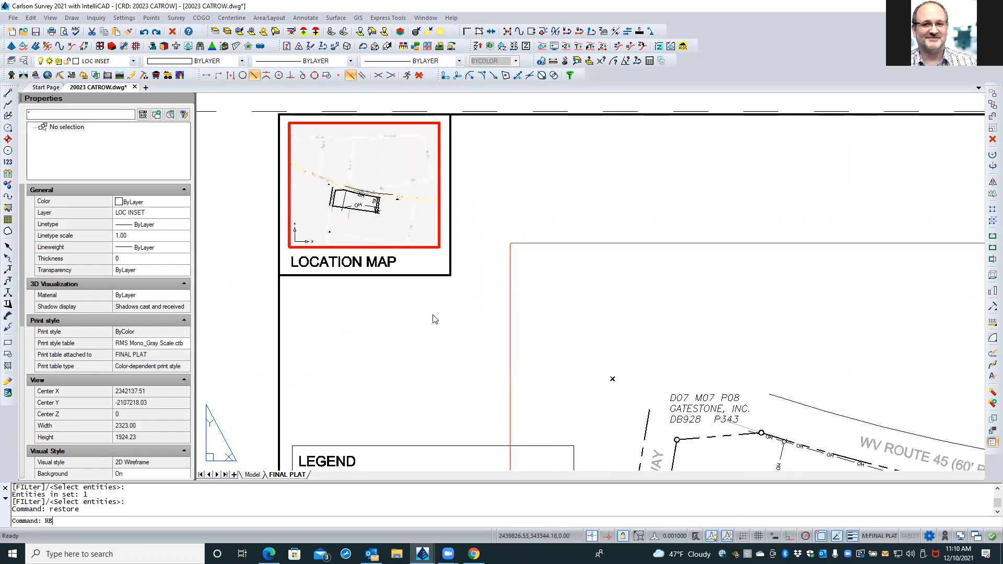
pyautogui.press('Return')
pyautogui.press('Escape')
pyautogui.press('Escape')
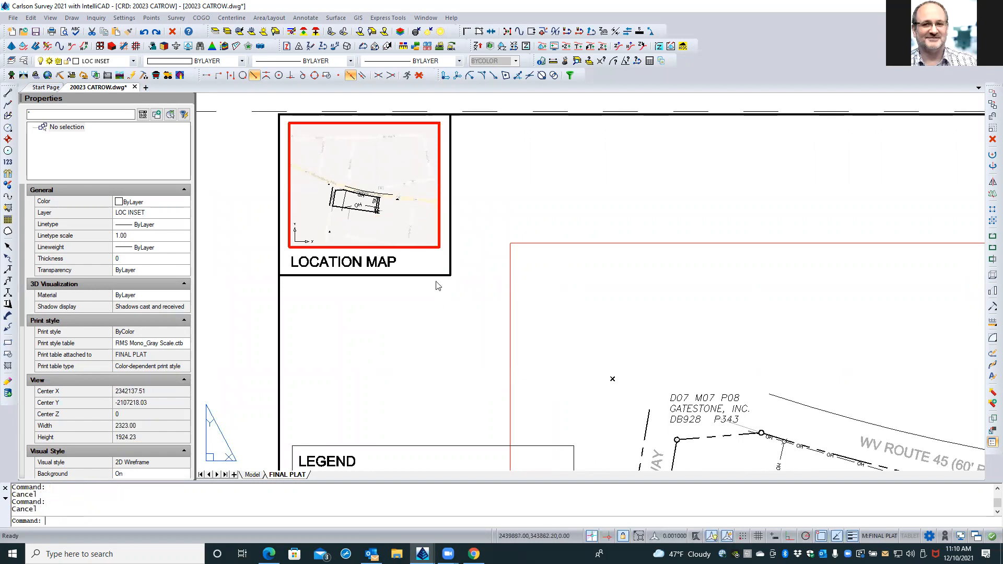
# Return to paper space from the location map viewport and regenerate all viewports on the FINAL PLAT layout.
pyautogui.scroll(3, 439, 214)
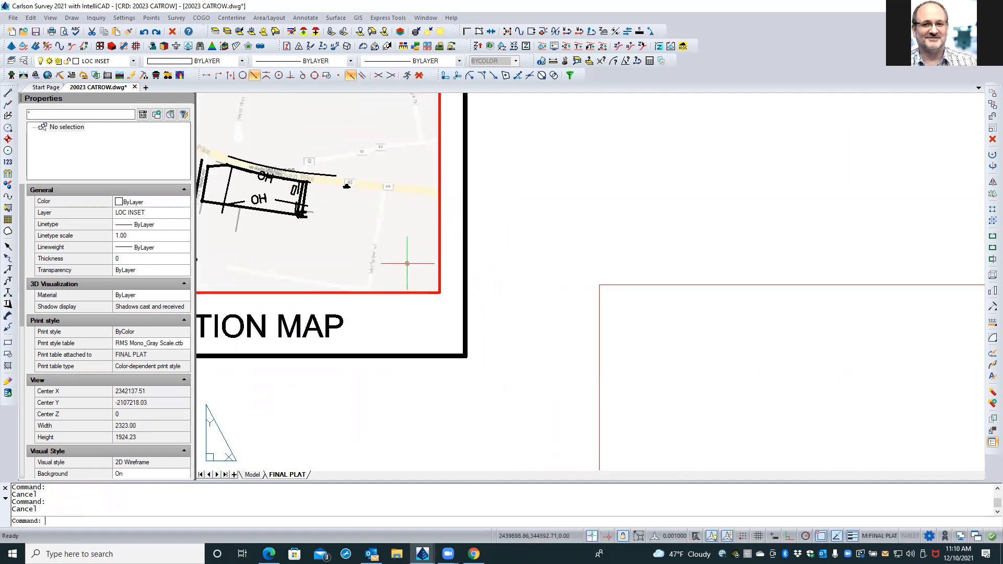
pyautogui.doubleClick(506, 257)
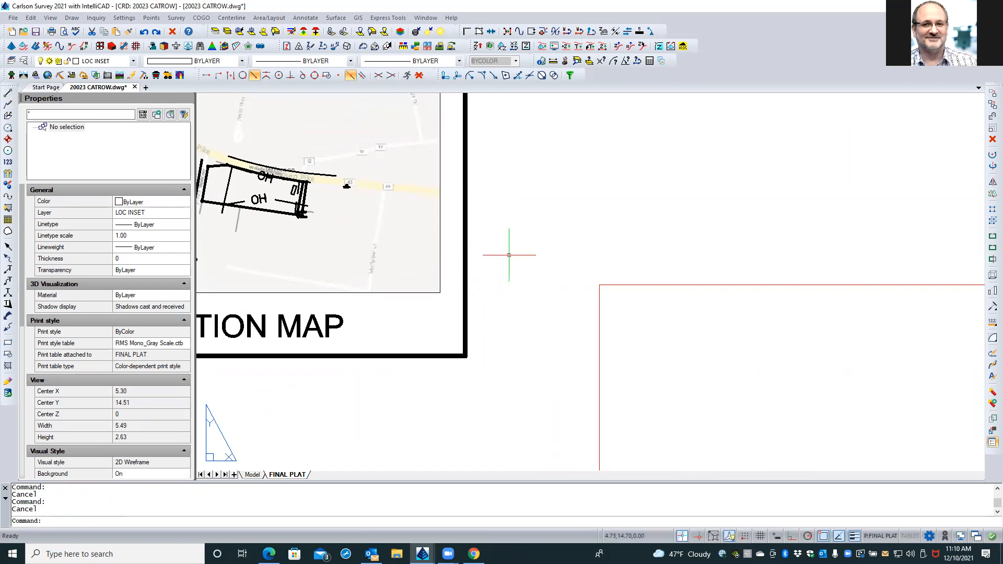
pyautogui.write('REA')
pyautogui.press('Return')
pyautogui.click(522, 241)
pyautogui.press('Escape')
pyautogui.press('Escape')
pyautogui.click(533, 236)
pyautogui.press('Escape')
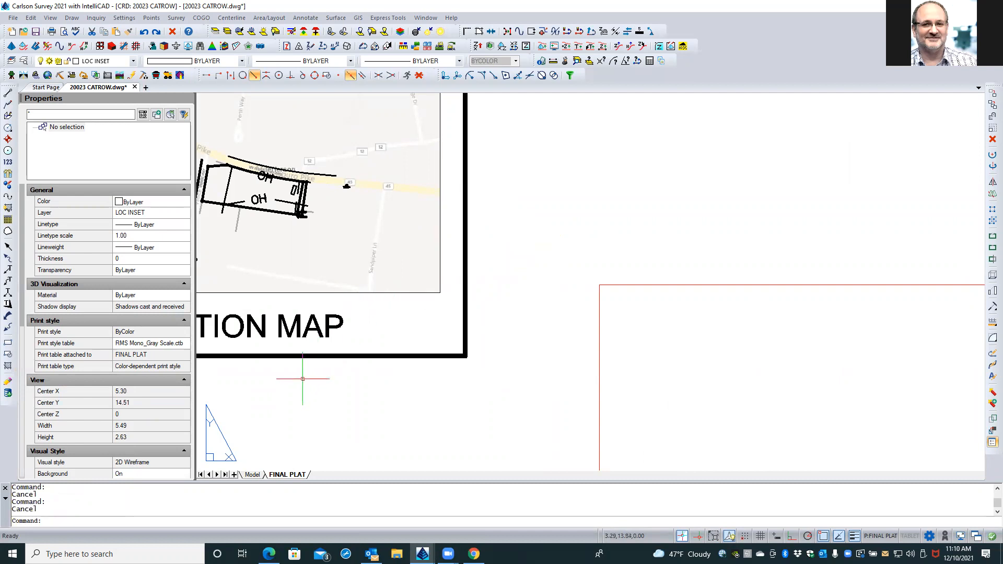
# Check the 1" = 1000' scale text in the location map frame's corner by selecting it, then clear the selection.
pyautogui.click(529, 194)
pyautogui.click(520, 202)
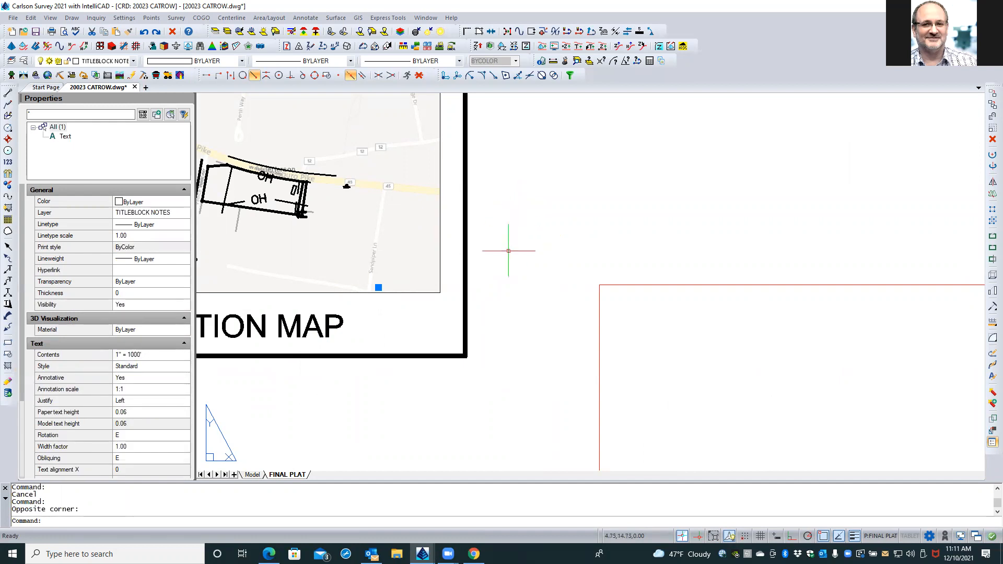
pyautogui.press('Escape')
pyautogui.click(308, 399)
pyautogui.click(512, 222)
pyautogui.press('Escape')
pyautogui.press('Escape')
pyautogui.click(335, 380)
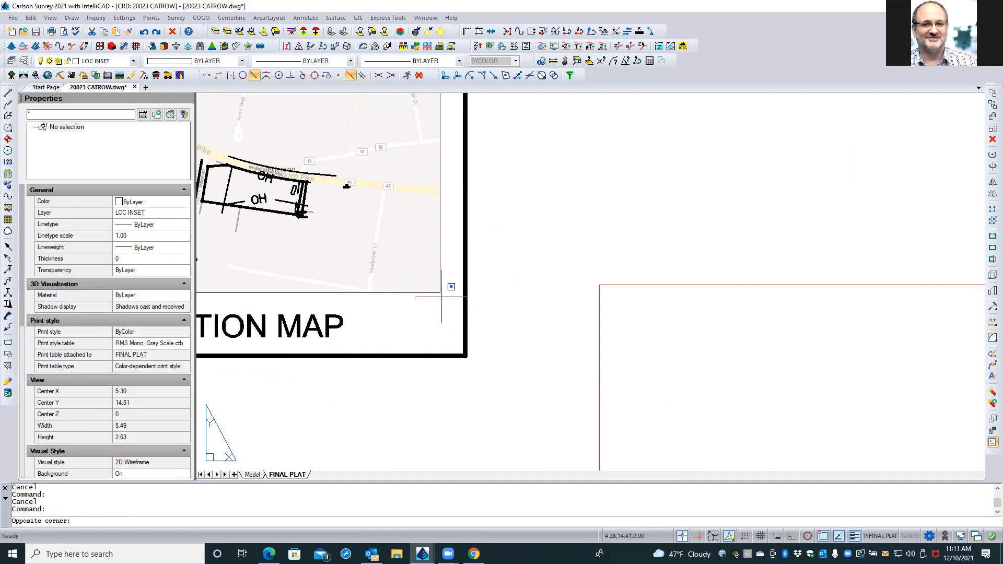
pyautogui.click(535, 216)
pyautogui.press('Escape')
pyautogui.press('Escape')
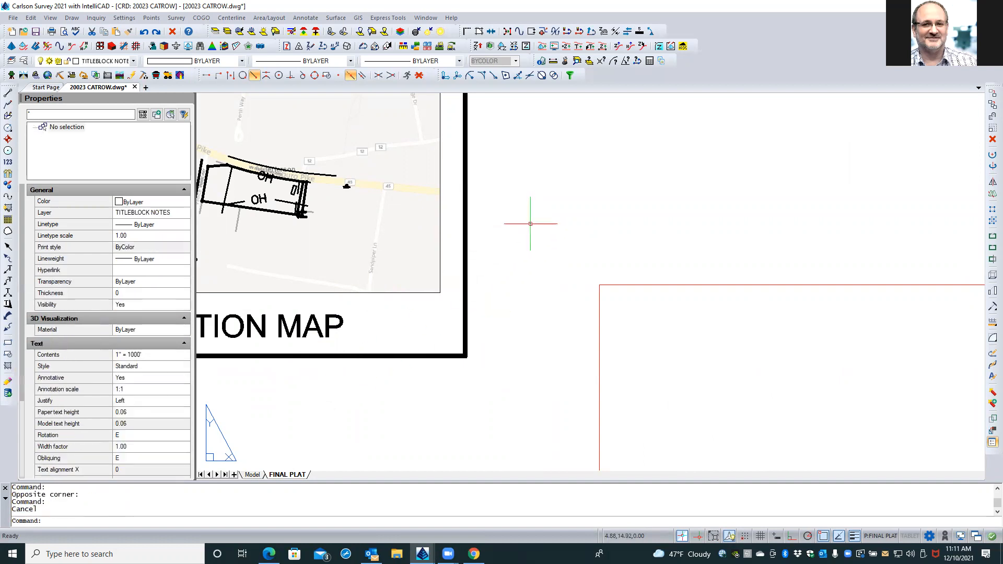
# Activate the location map viewport and freeze the EU-OH WIRES layer in it by picking an overhead wire polyline.
pyautogui.scroll(-1, 543, 261)
pyautogui.scroll(-1, 544, 261)
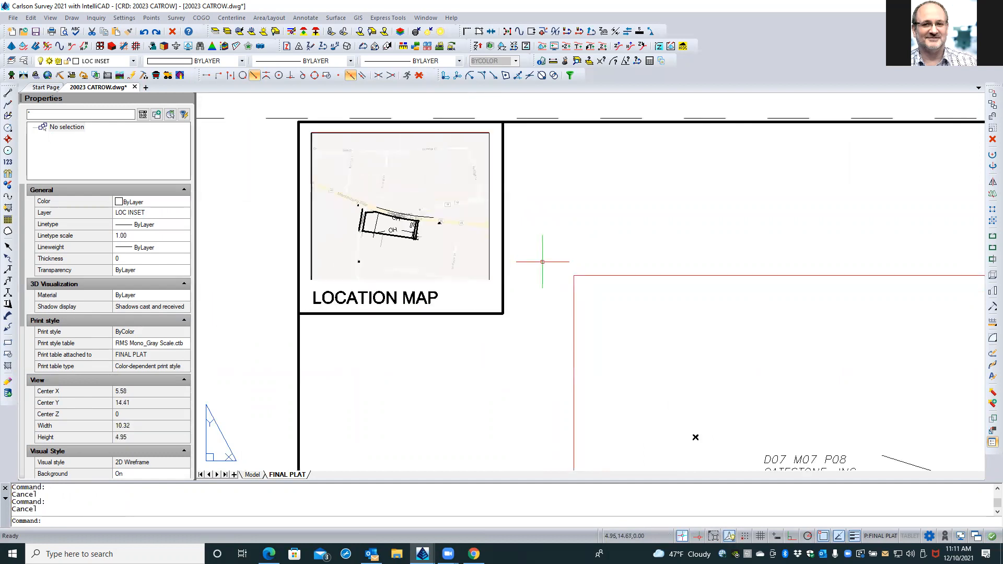
pyautogui.scroll(2, 417, 183)
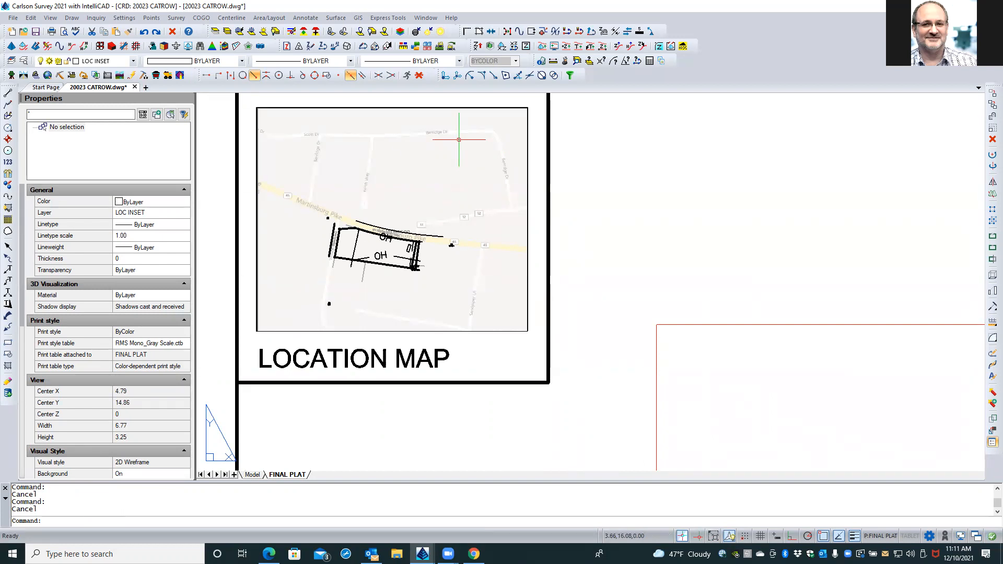
pyautogui.doubleClick(375, 202)
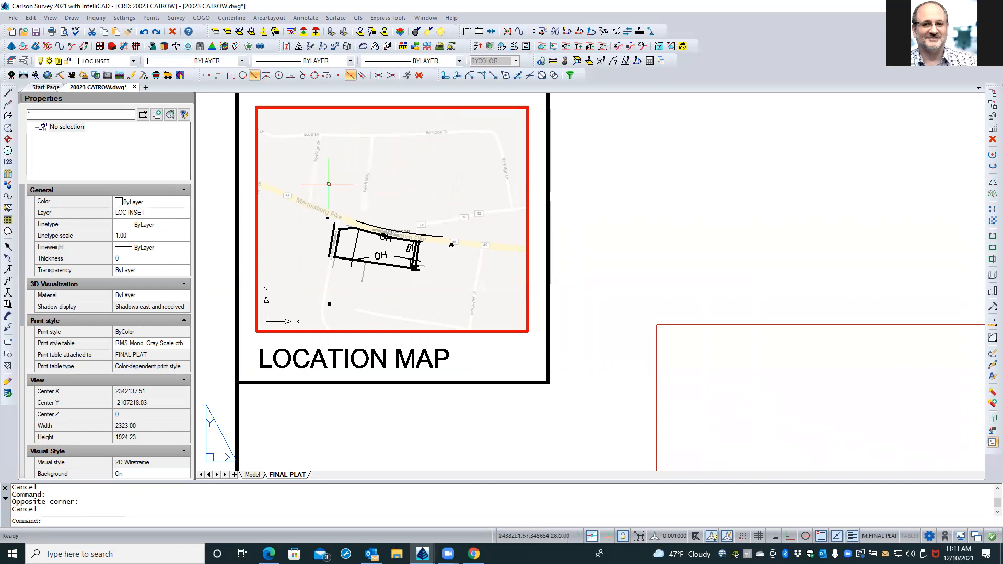
pyautogui.click(239, 31)
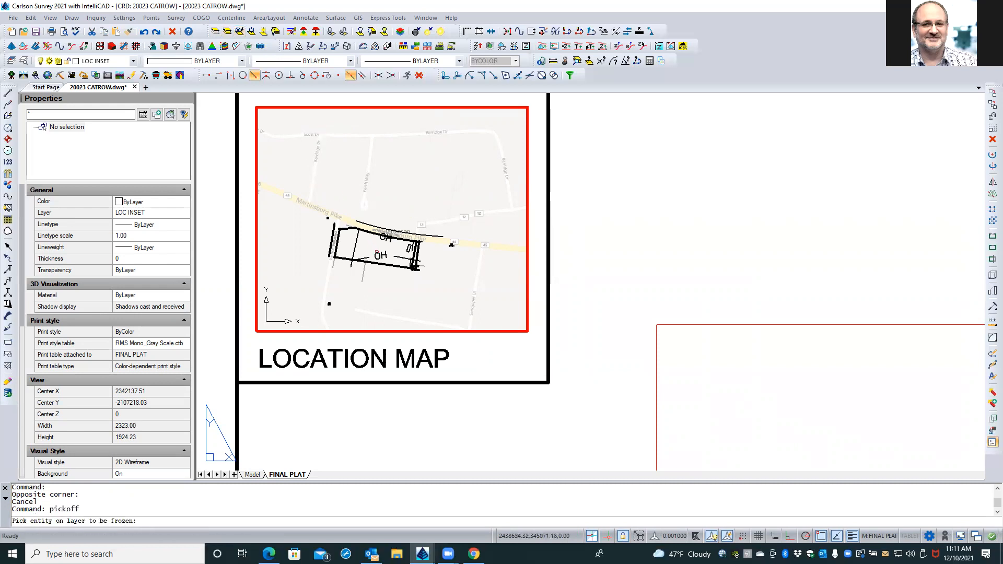
pyautogui.click(377, 254)
pyautogui.click(417, 300)
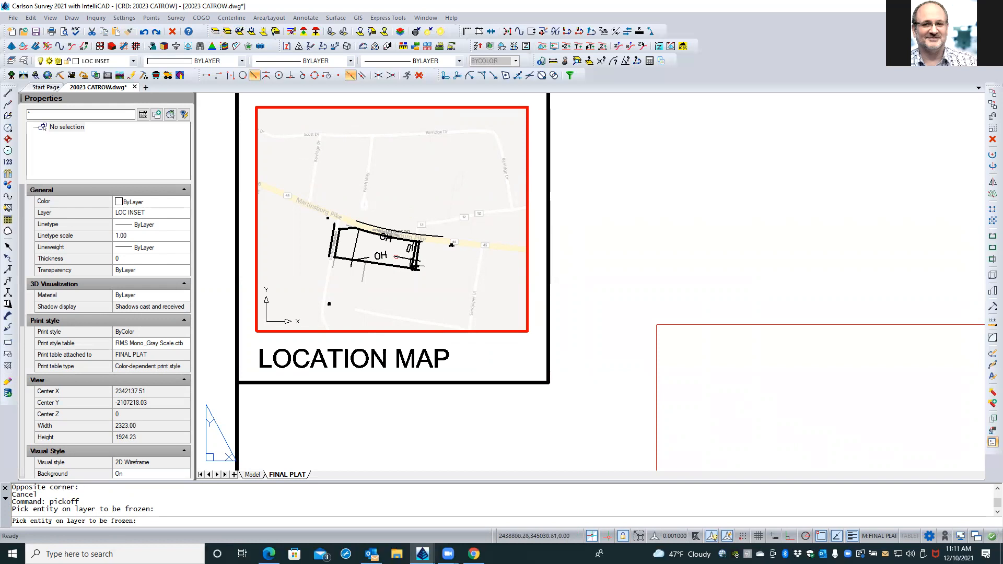
pyautogui.click(396, 257)
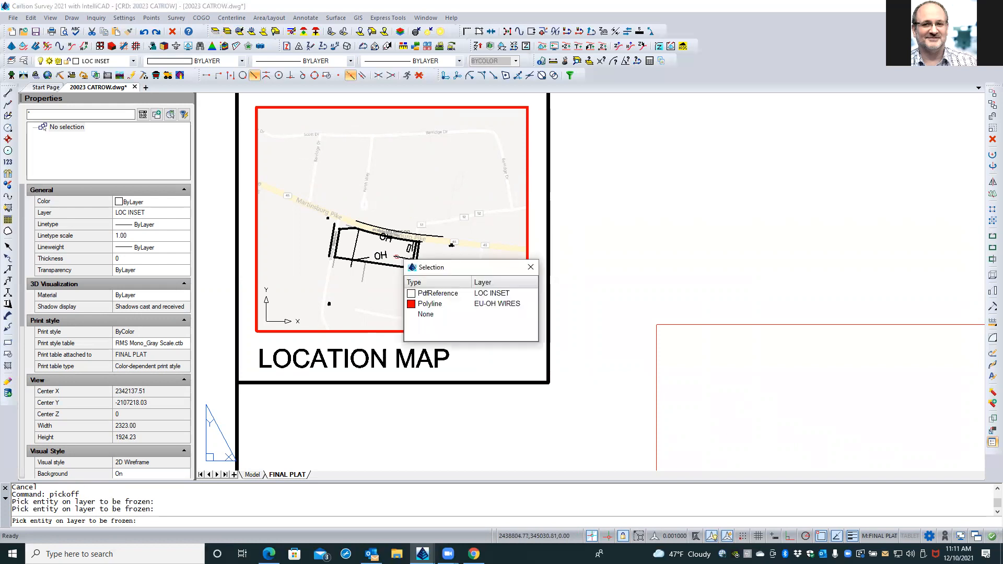
pyautogui.click(426, 305)
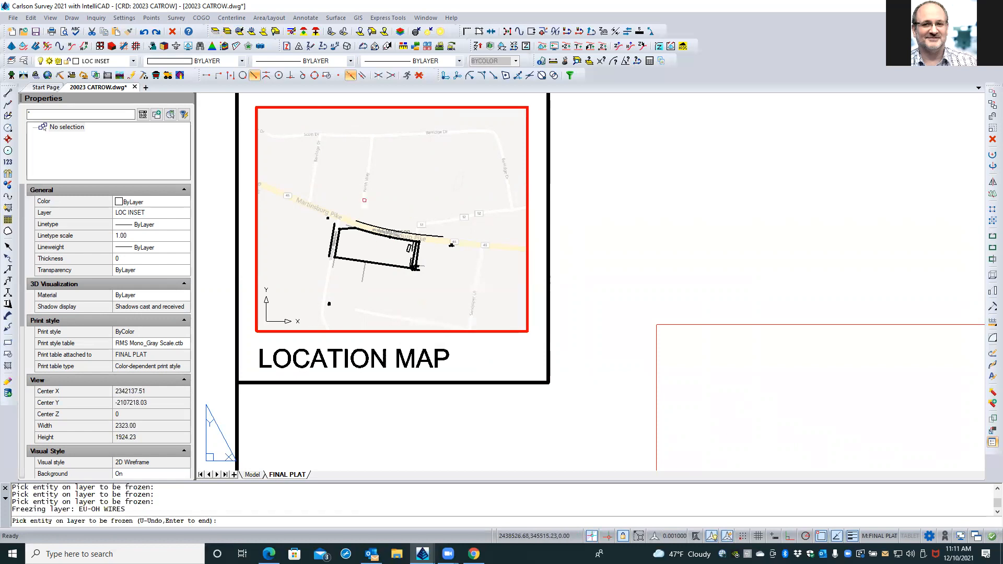
pyautogui.scroll(-3, 364, 197)
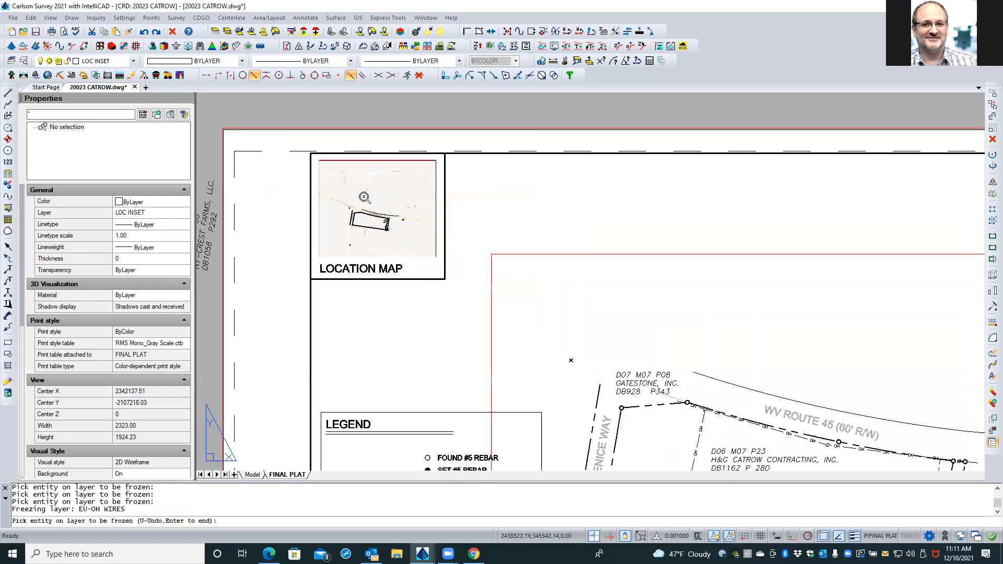
pyautogui.scroll(3, 364, 198)
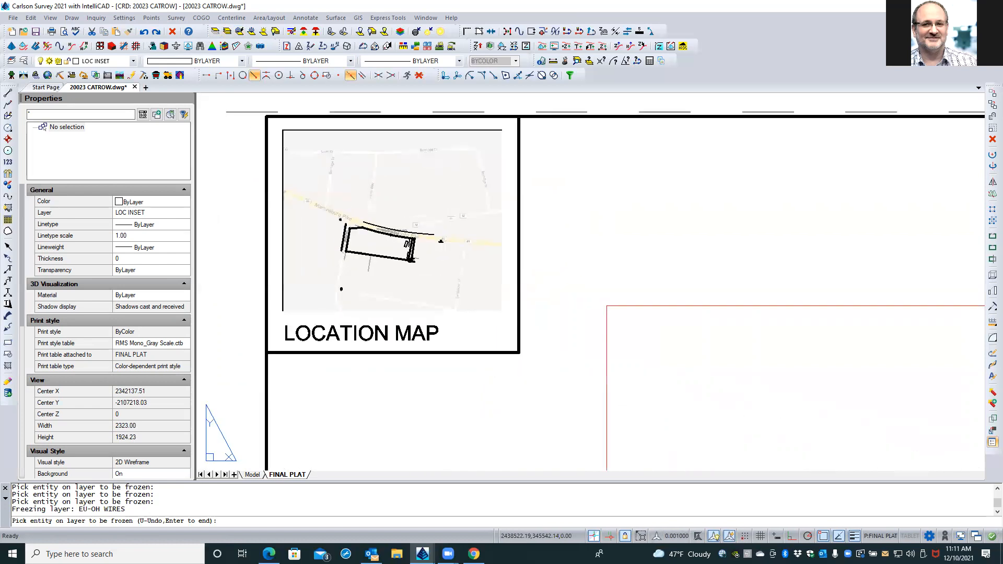
pyautogui.scroll(3, 365, 197)
pyautogui.doubleClick(364, 197)
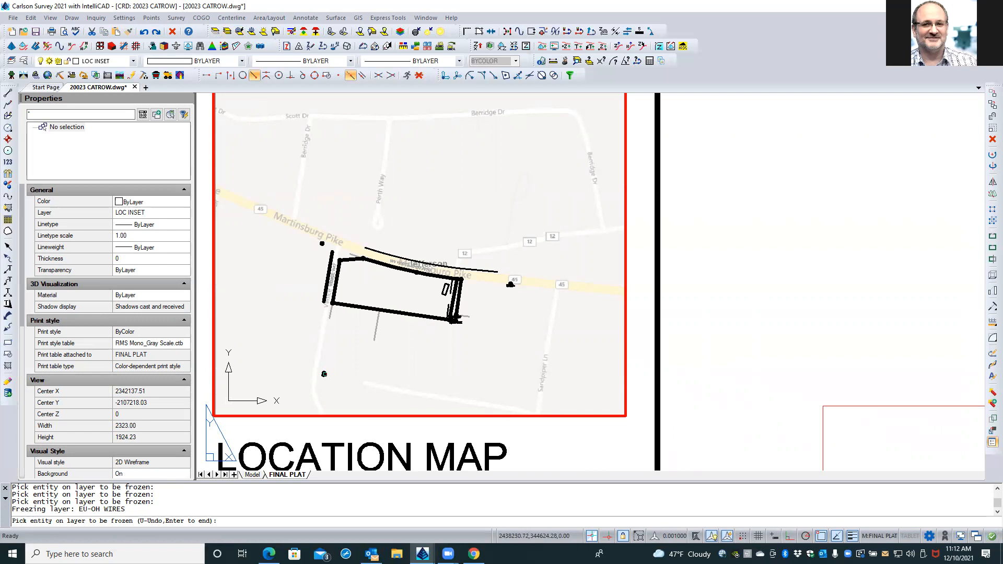
# Freeze the BLD, ACCESS EASEMENT and ADJOINER layers in the location map viewport by picking a polyline on each layer.
pyautogui.click(359, 372)
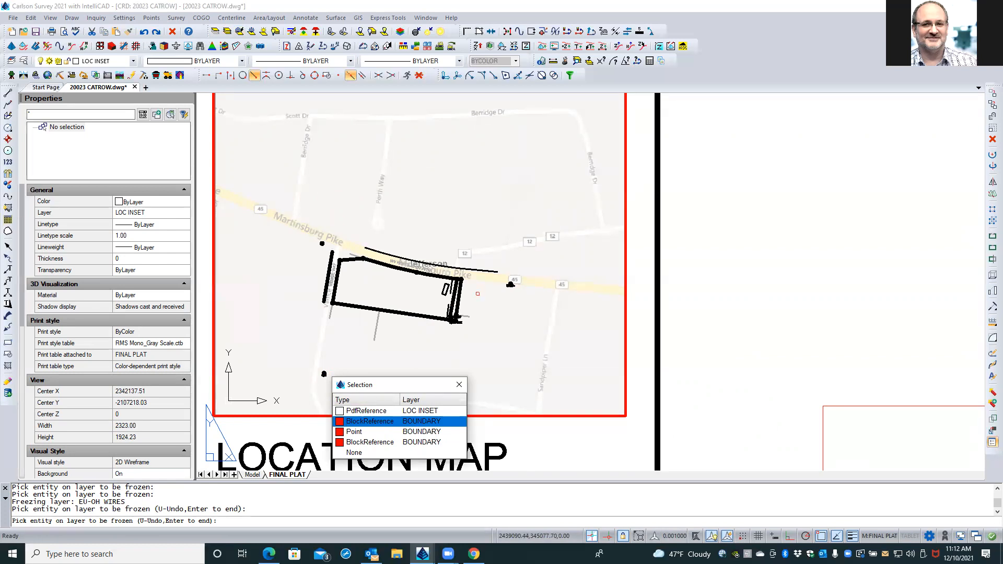
pyautogui.click(355, 453)
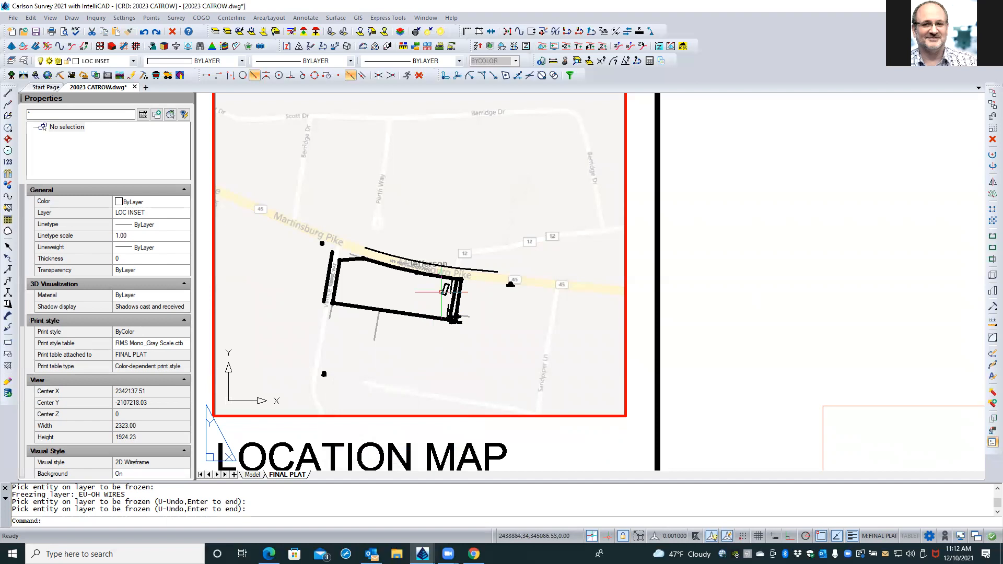
pyautogui.press('Return')
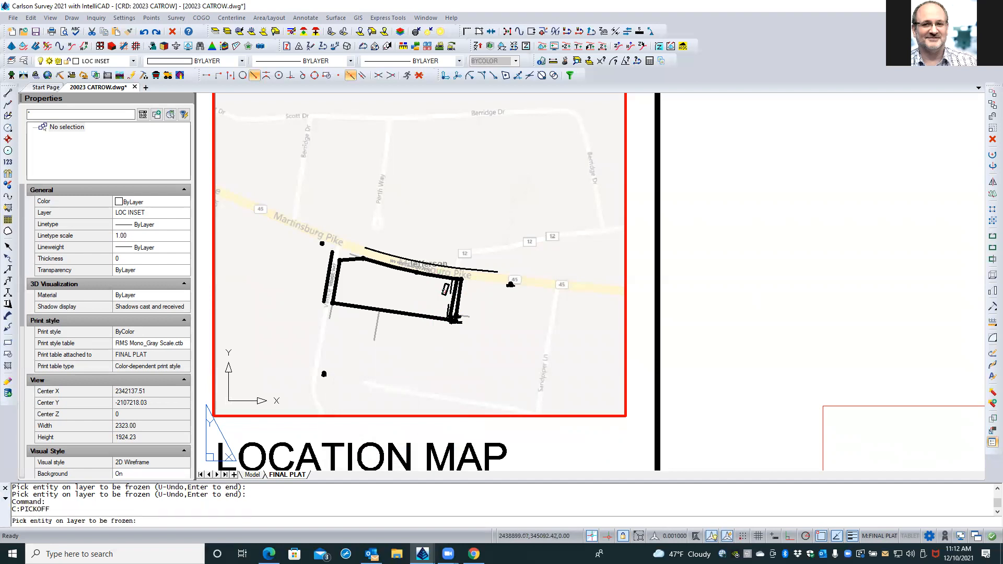
pyautogui.click(444, 290)
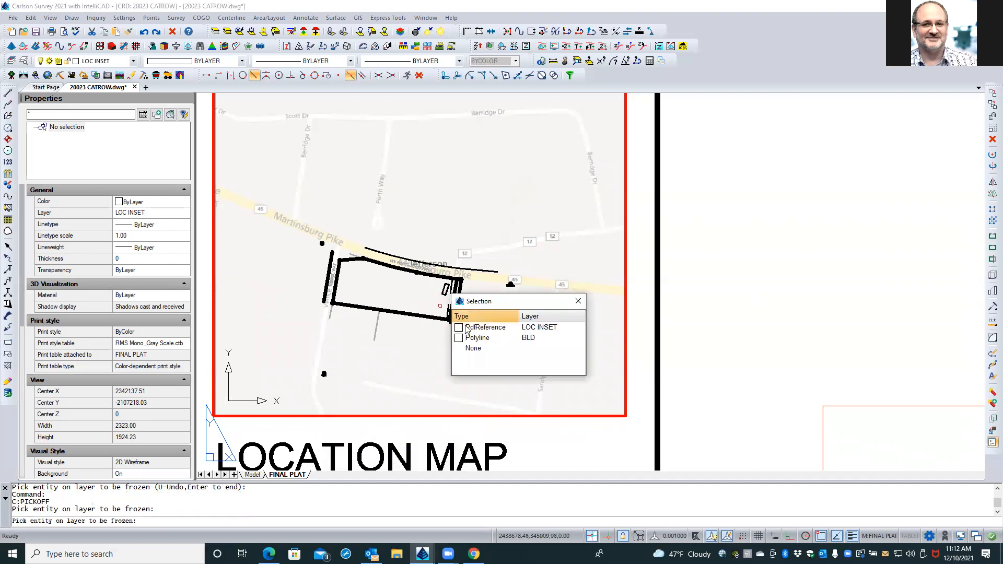
pyautogui.click(476, 338)
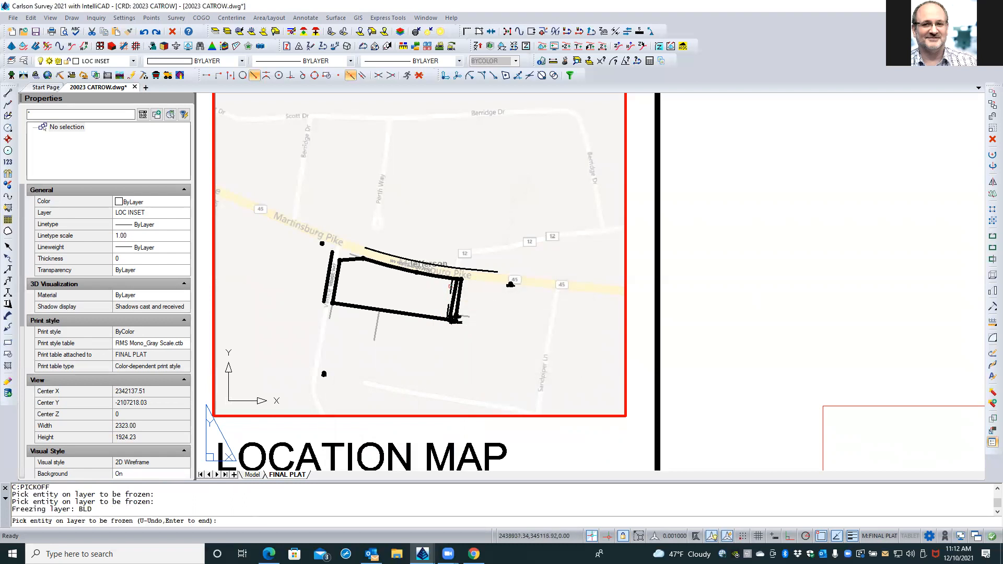
pyautogui.click(451, 286)
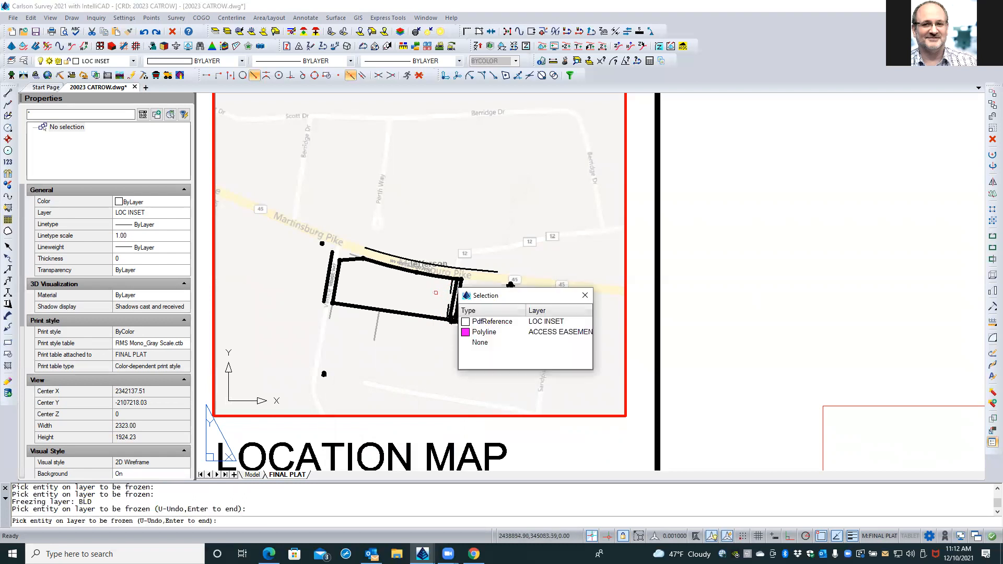
pyautogui.click(479, 333)
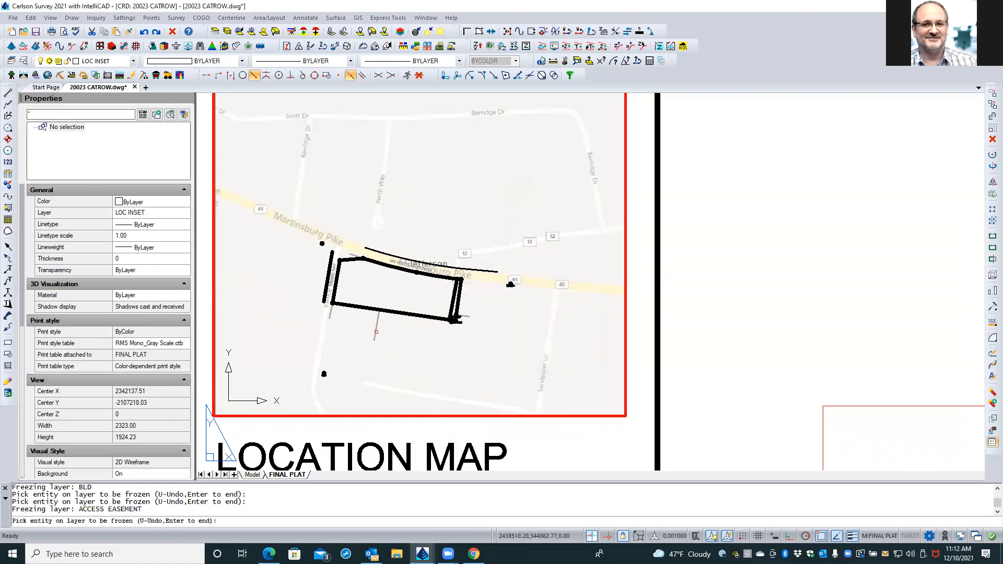
pyautogui.click(377, 333)
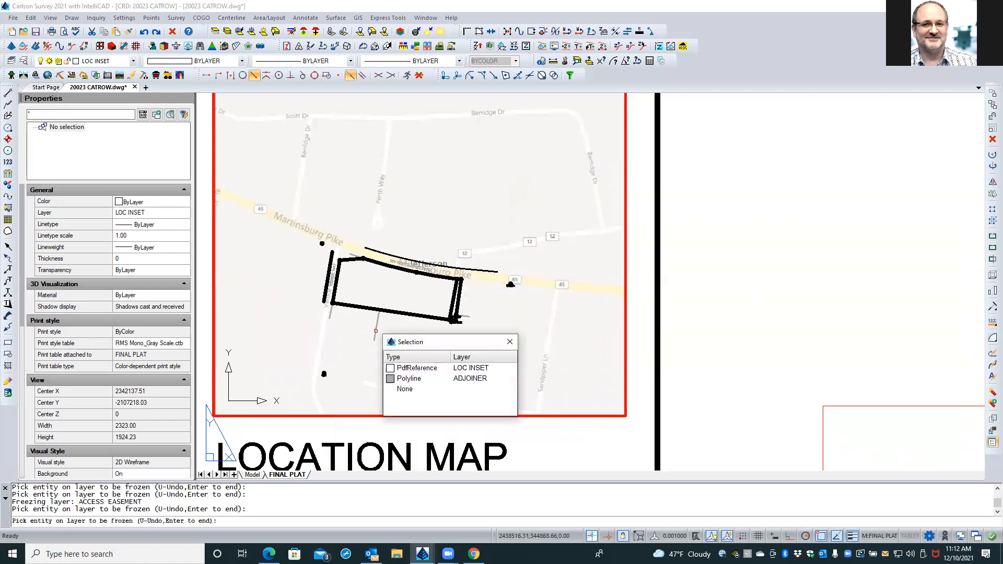
pyautogui.click(420, 379)
# Try to undo the accidental freeze of the LOC INSET layer, end the layer picking and regenerate all viewports.
pyautogui.click(419, 381)
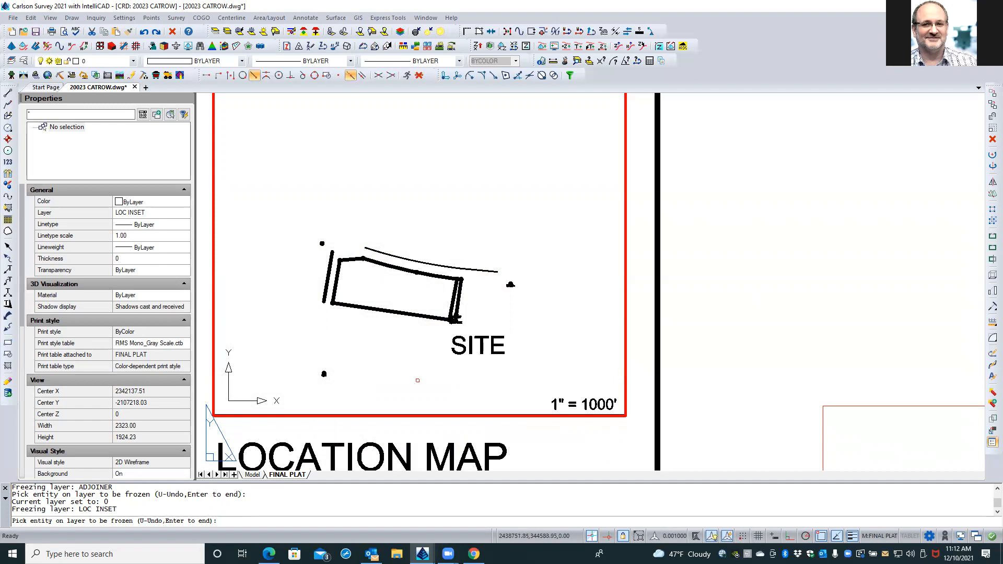
pyautogui.write('U')
pyautogui.press('Return')
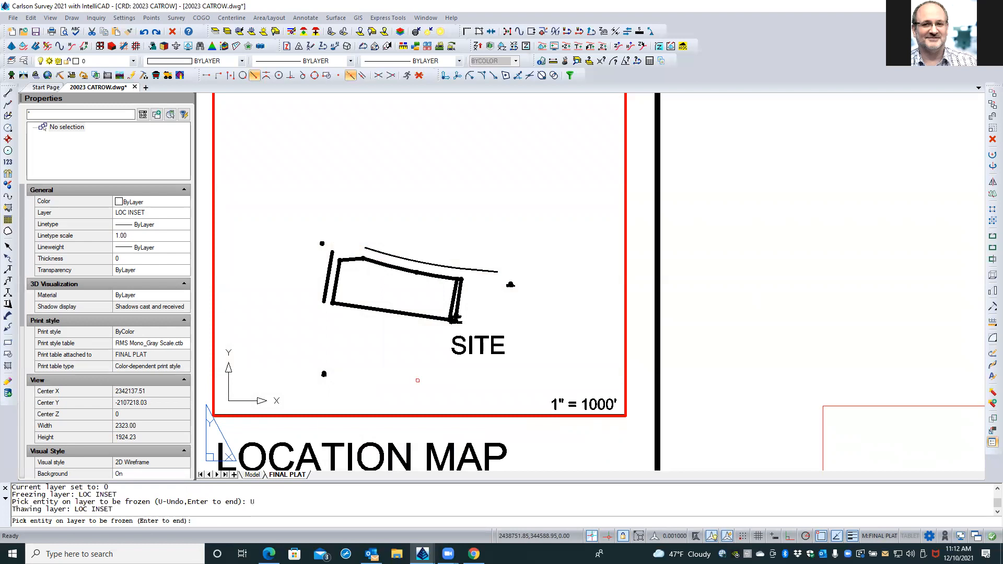
pyautogui.press('Return')
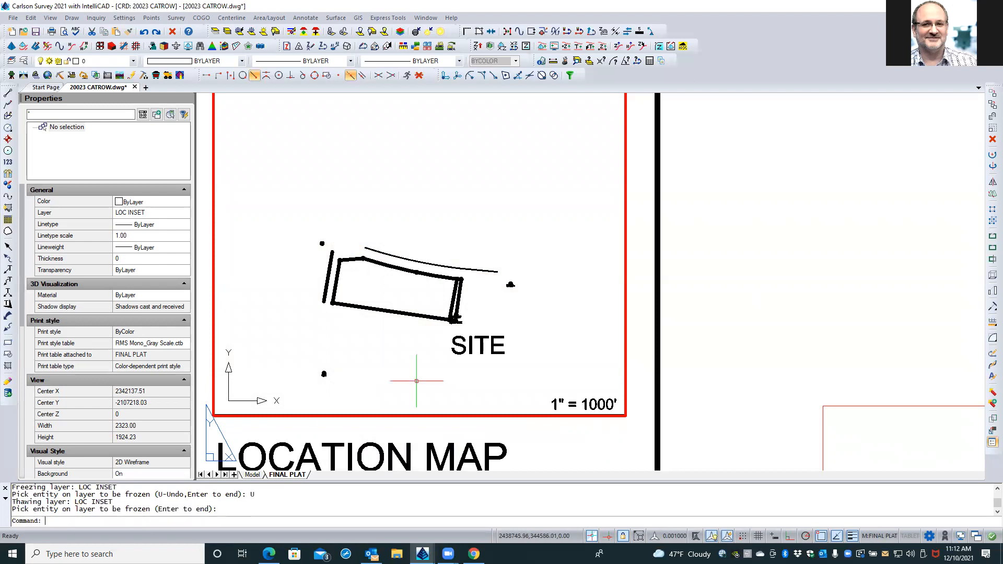
pyautogui.write('REA')
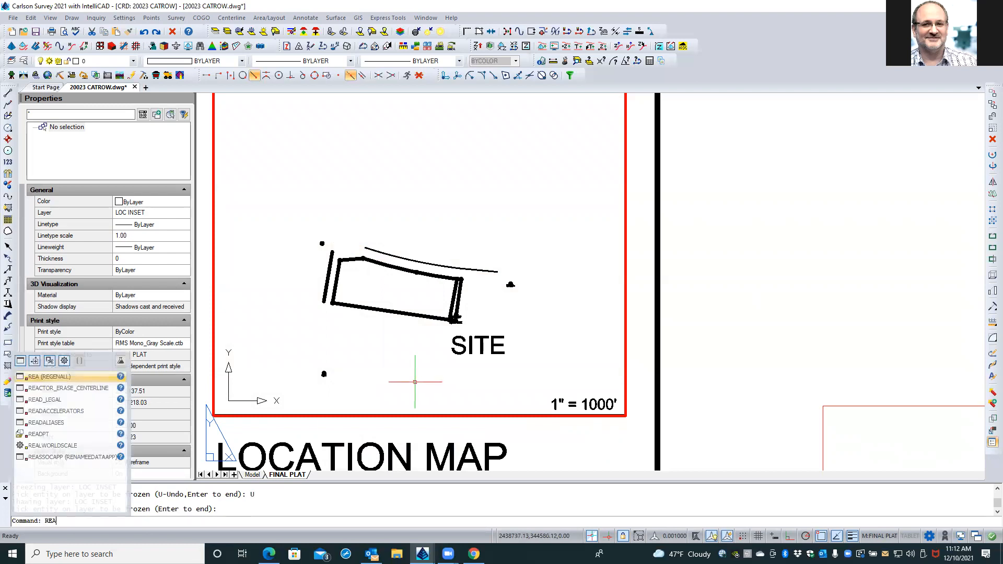
pyautogui.press('Return')
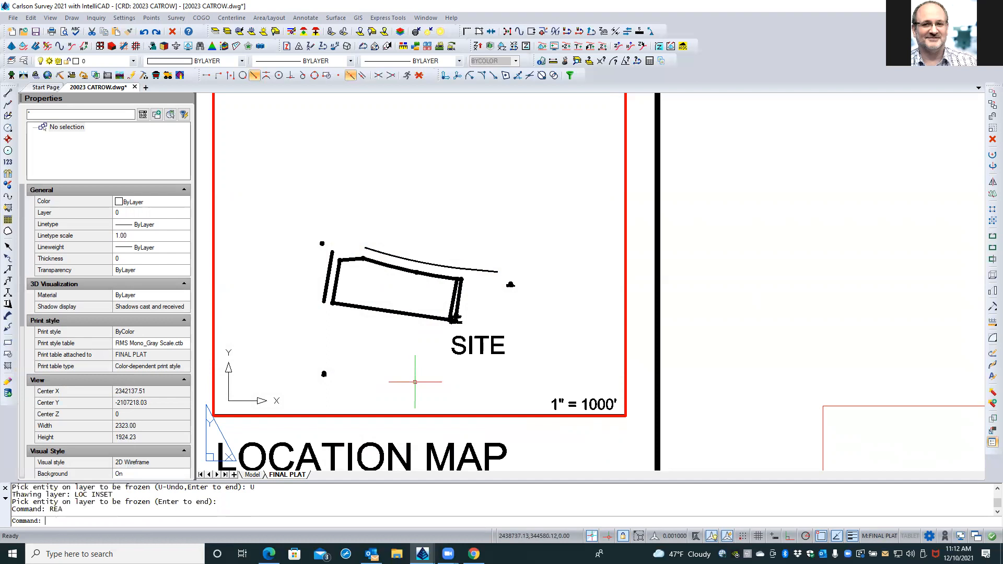
# Reactivate the location map viewport and thaw the LOC INSET layer in it through the layer settings, filtering the layer list by LOC.
pyautogui.doubleClick(638, 307)
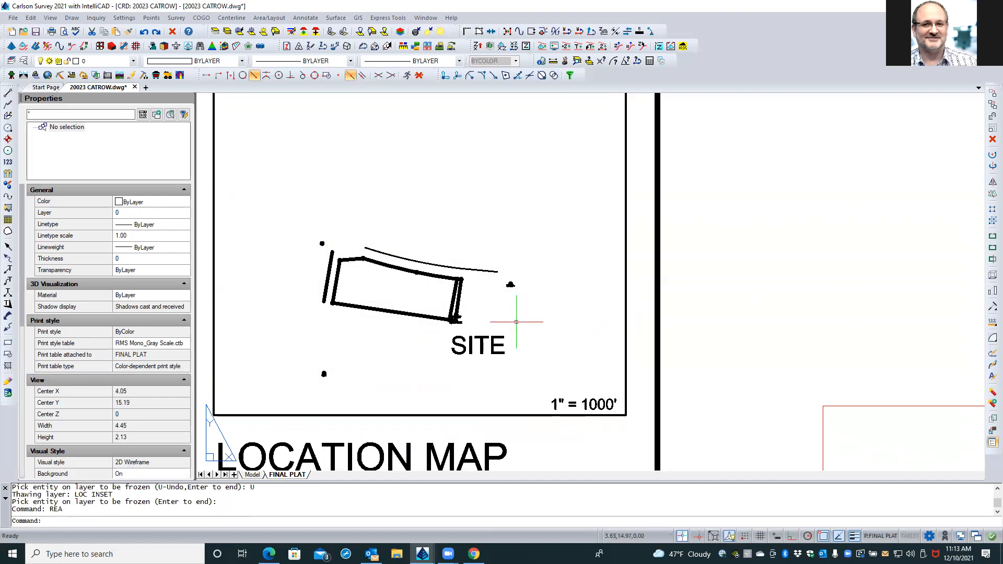
pyautogui.scroll(-2, 518, 324)
pyautogui.doubleClick(482, 244)
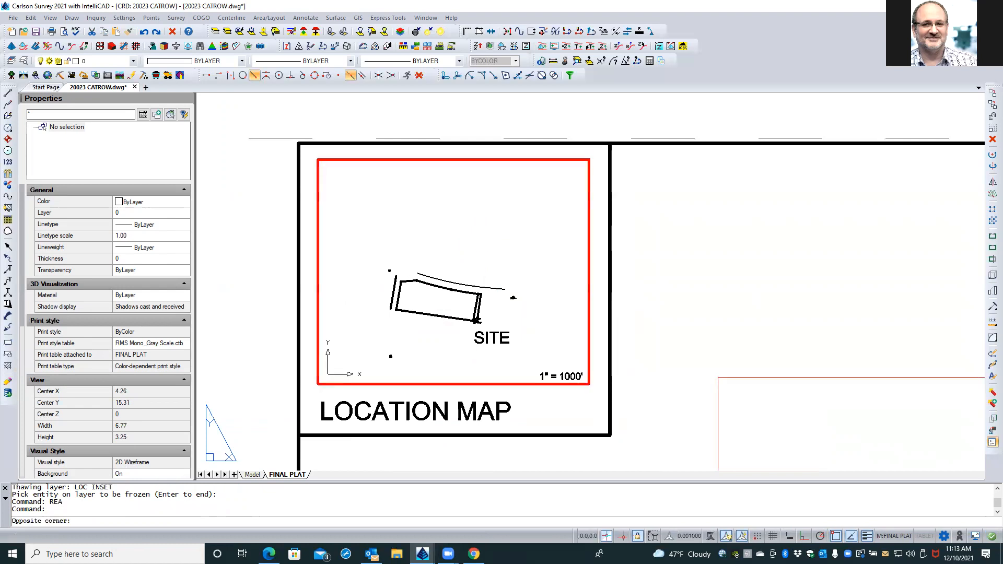
pyautogui.press('Escape')
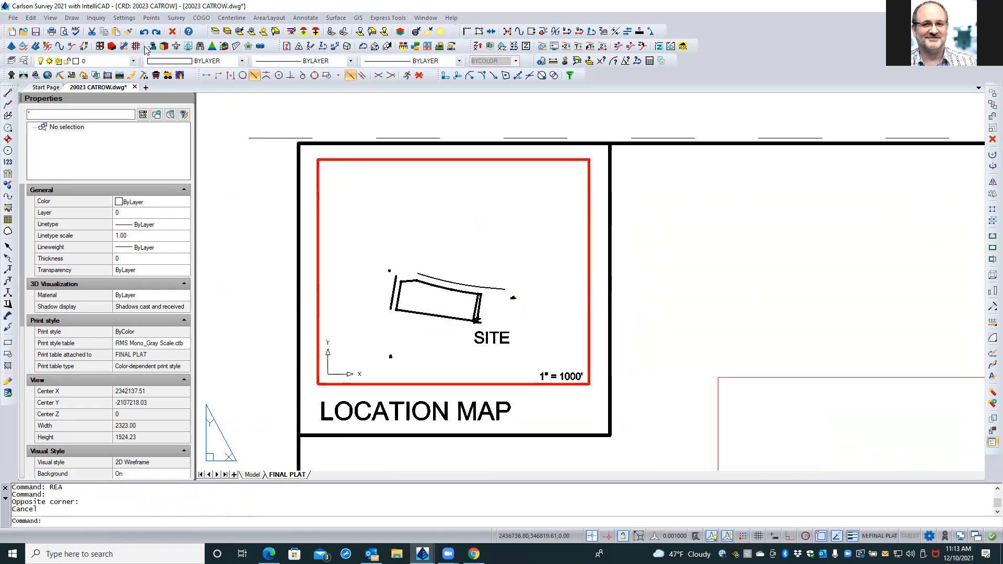
pyautogui.click(24, 62)
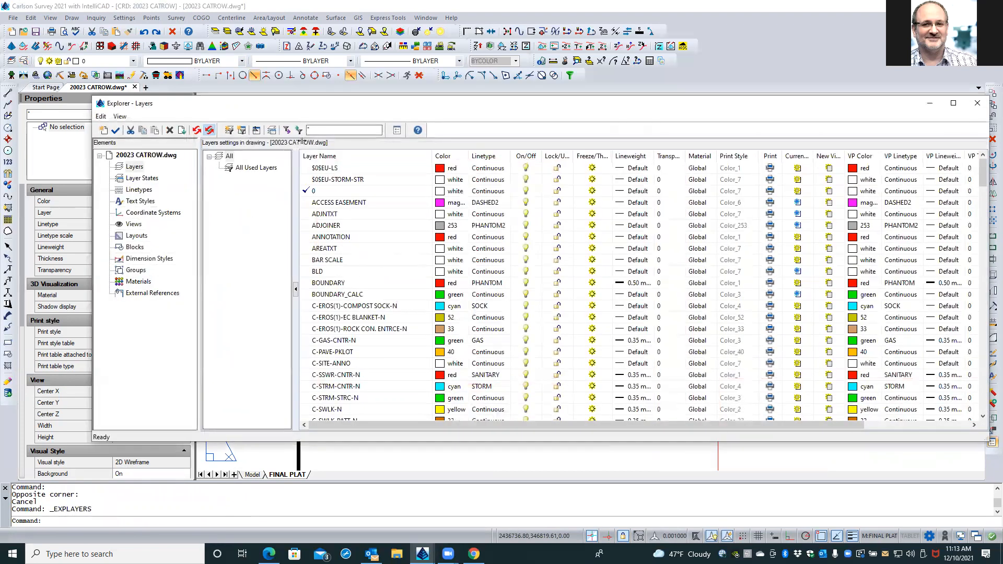
pyautogui.write('LOC')
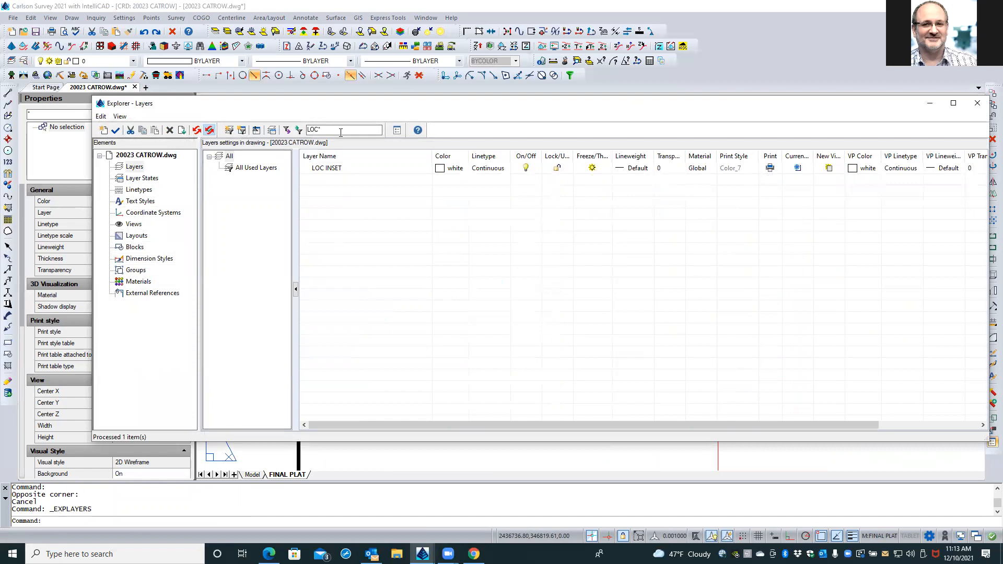
pyautogui.click(798, 167)
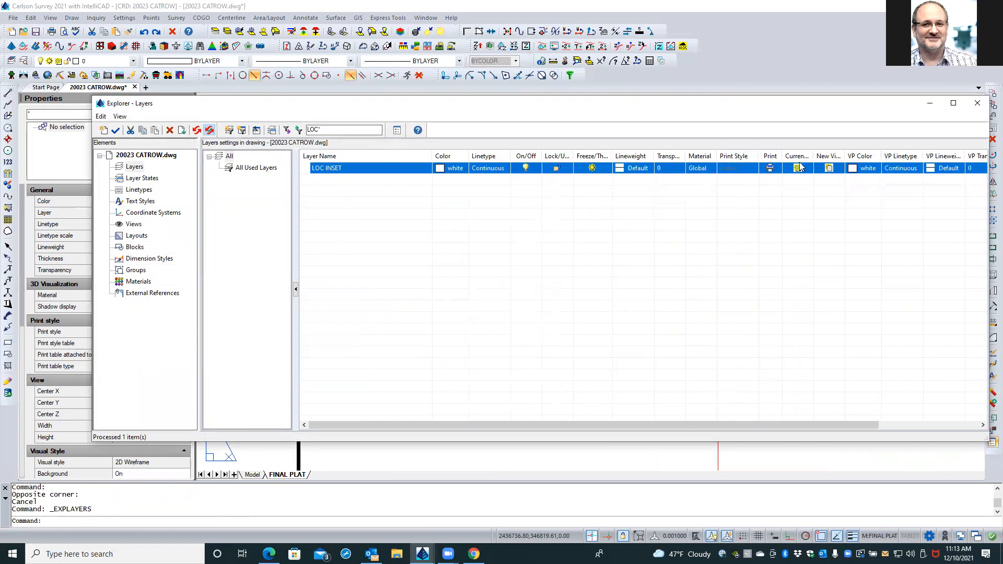
pyautogui.click(977, 102)
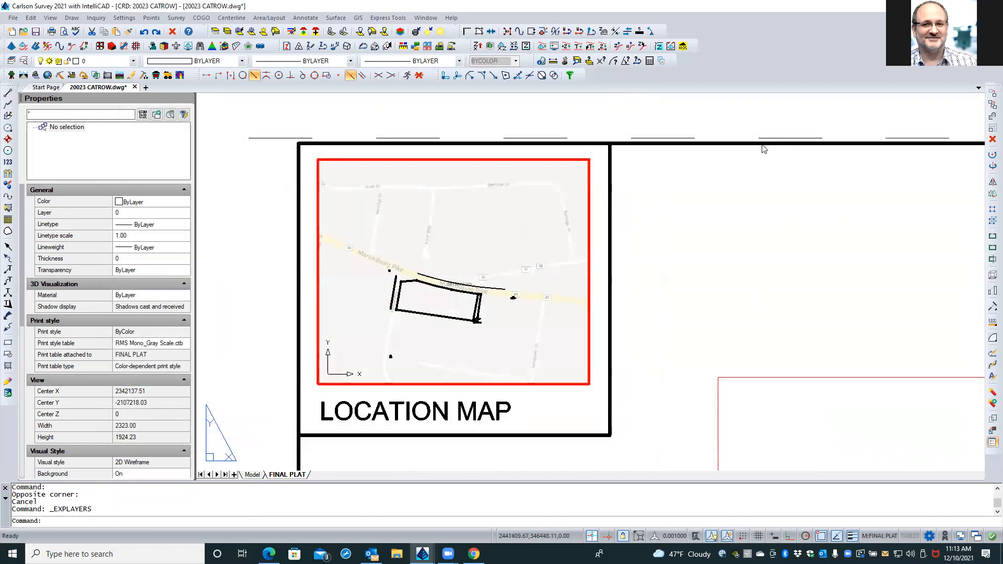
# Return to paper space and examine the boundary linework, corner symbols and stray points around the site in the location map.
pyautogui.doubleClick(706, 209)
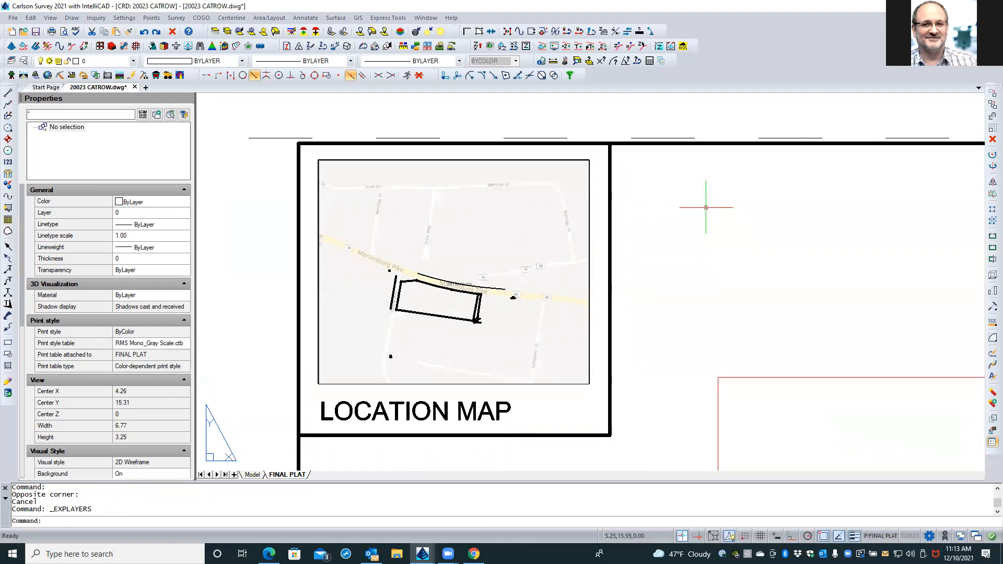
pyautogui.scroll(2, 393, 263)
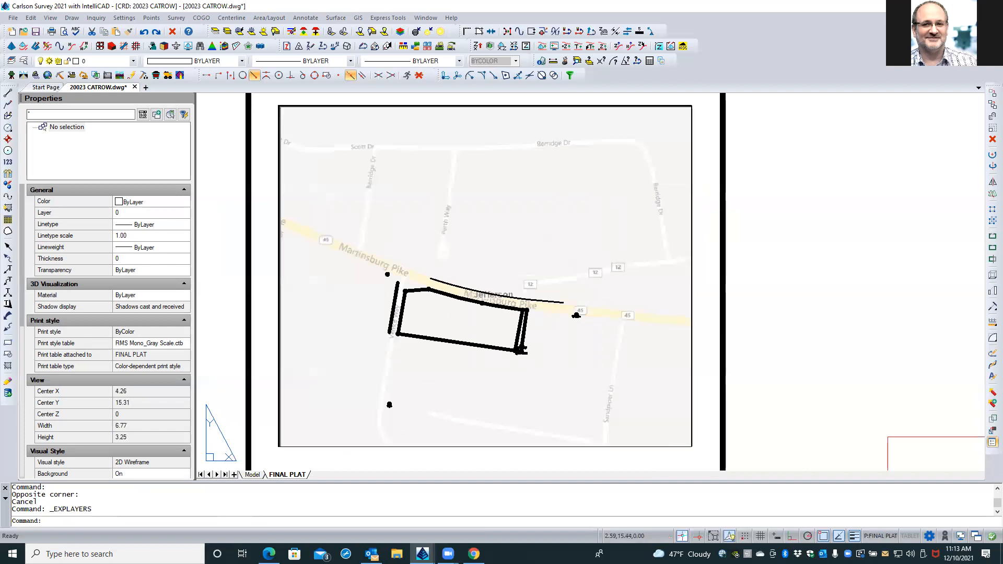
pyautogui.scroll(2, 393, 264)
pyautogui.scroll(3, 384, 284)
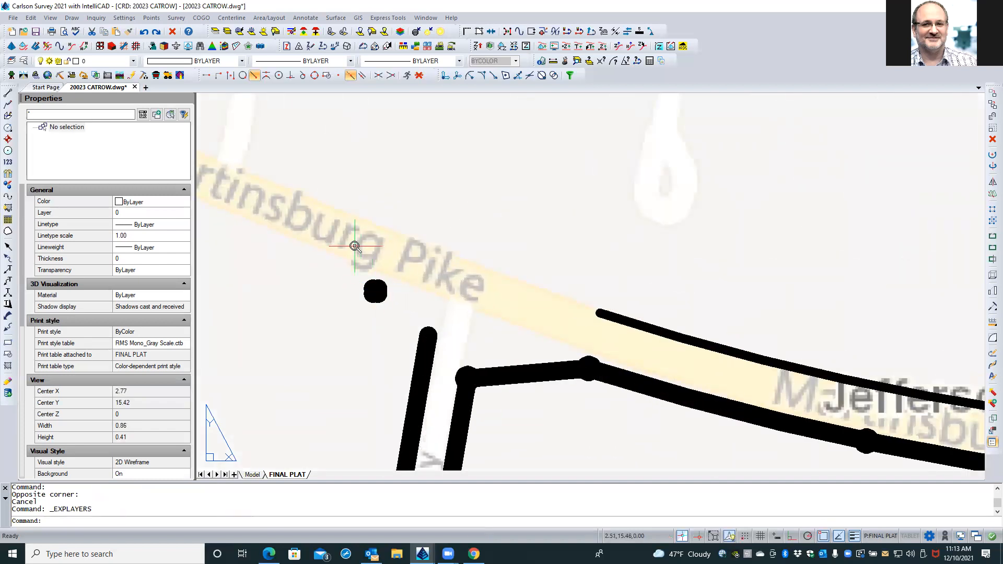
pyautogui.scroll(-3, 355, 246)
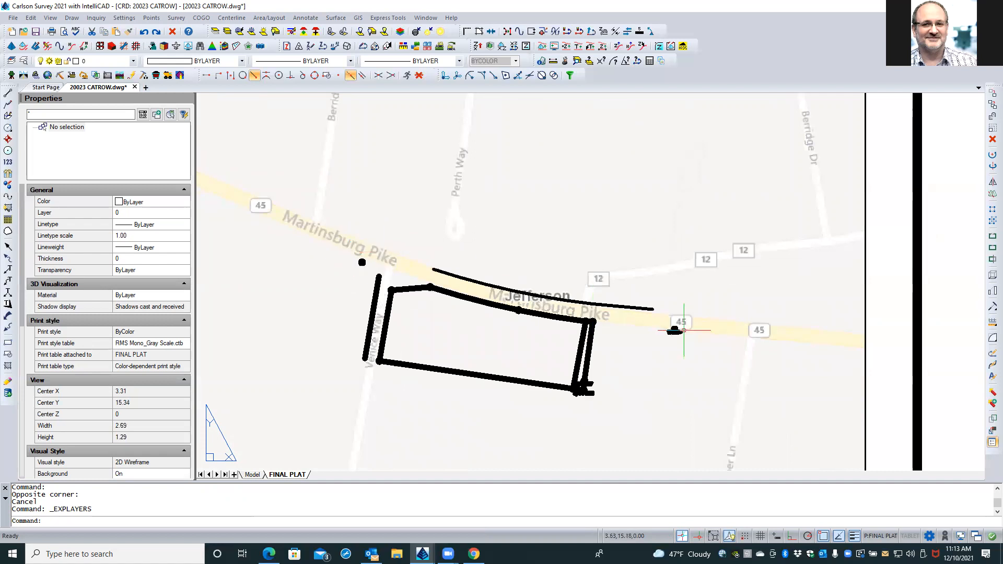
pyautogui.scroll(2, 678, 335)
pyautogui.scroll(2, 678, 334)
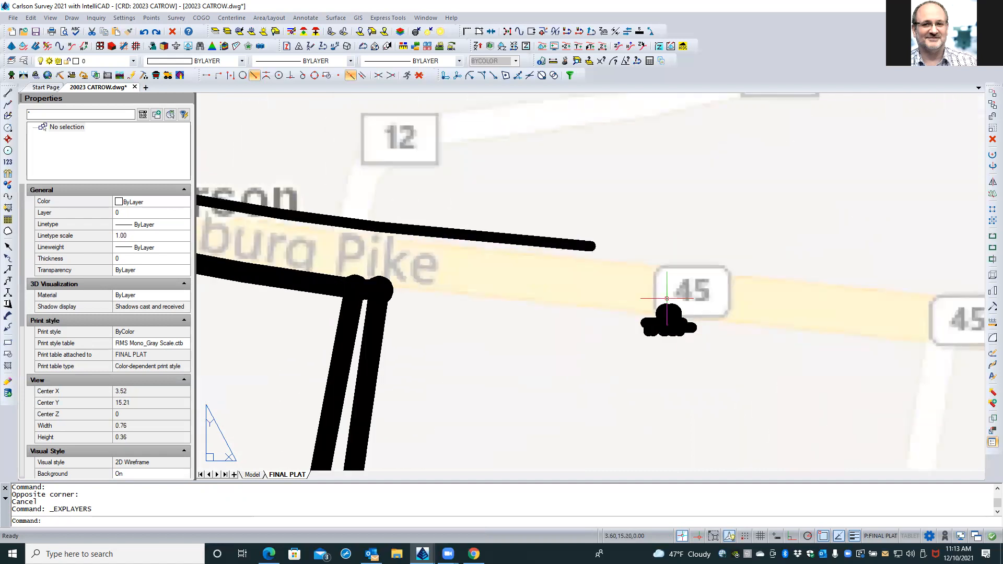
pyautogui.scroll(-3, 657, 287)
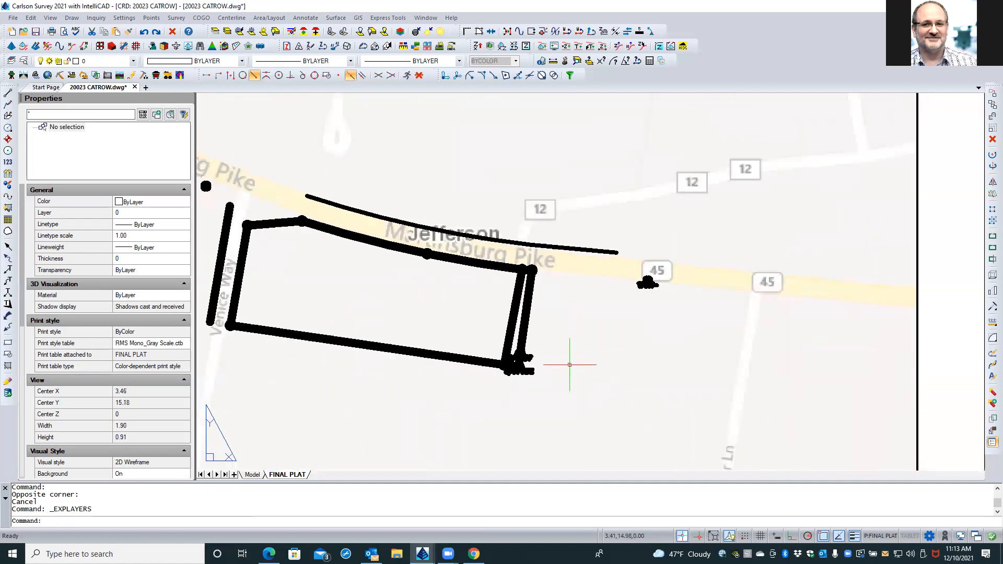
pyautogui.scroll(1, 529, 381)
pyautogui.scroll(1, 530, 376)
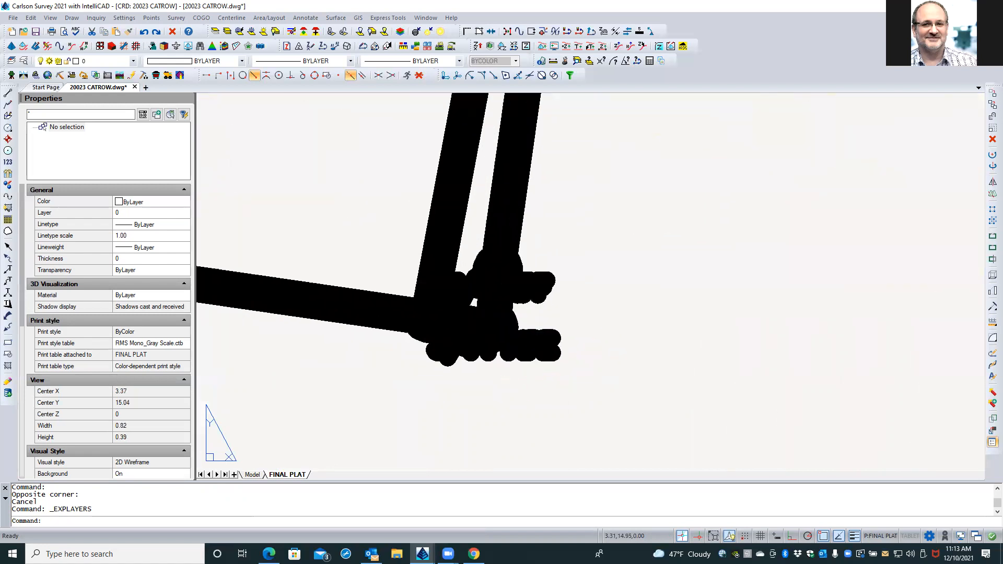
pyautogui.scroll(-5, 530, 375)
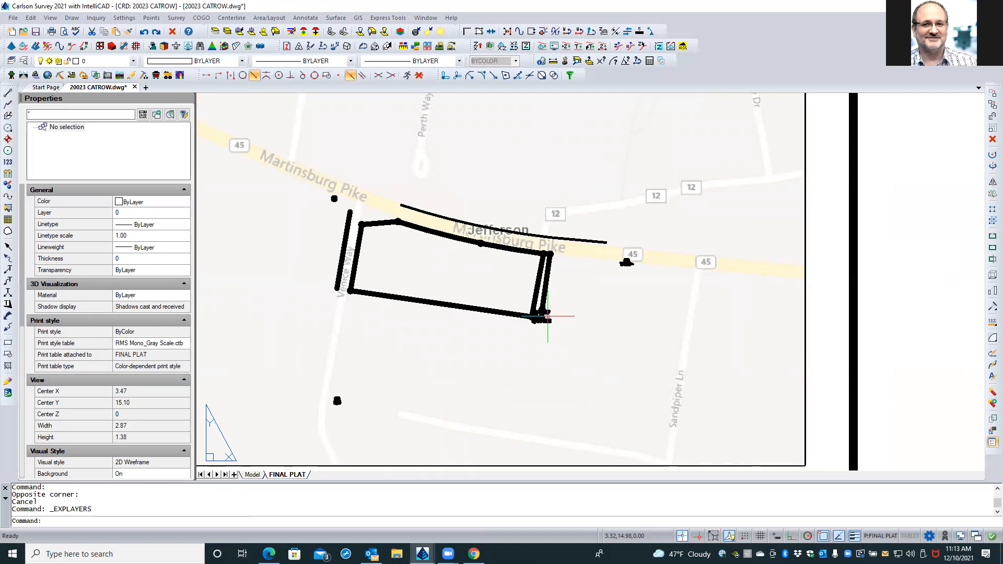
# Activate the location map viewport and set the BOUNDARY layer's viewport lineweight to 0.30 mm.
pyautogui.doubleClick(600, 327)
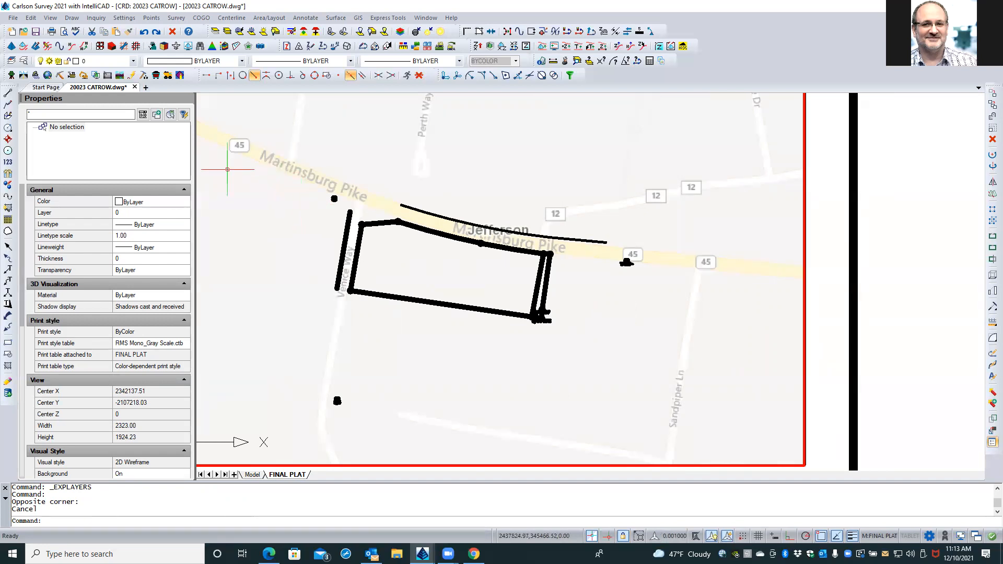
pyautogui.click(22, 61)
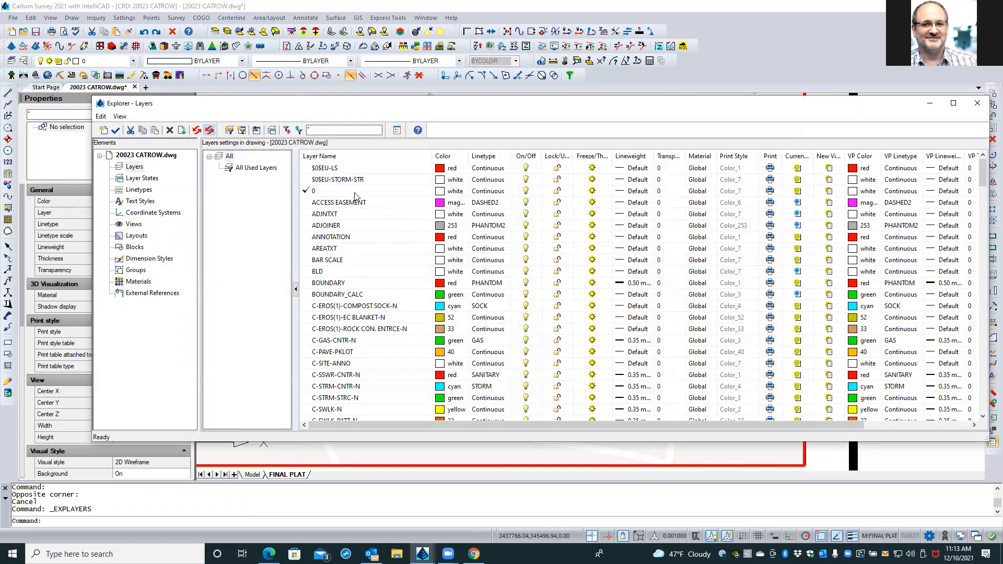
pyautogui.click(394, 286)
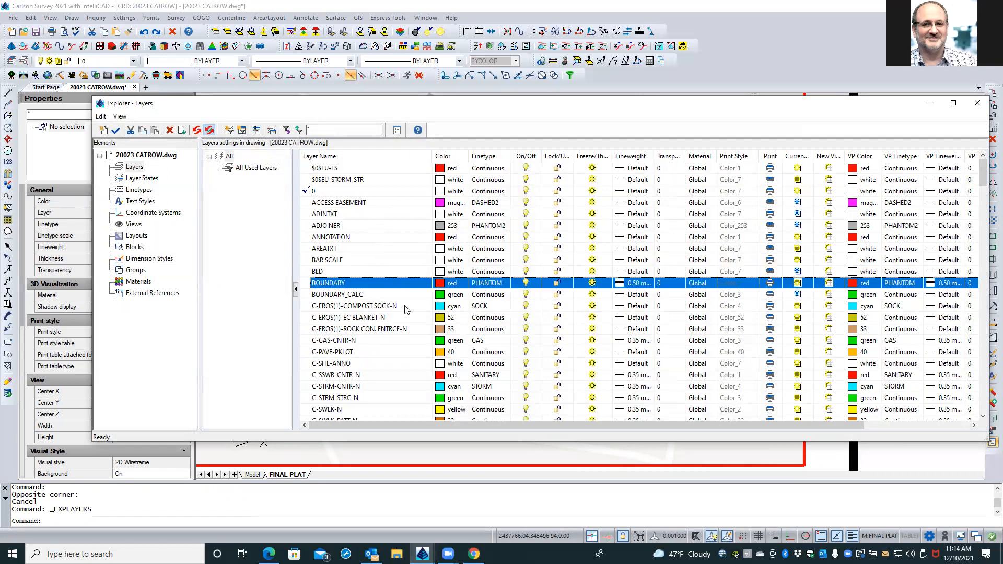
pyautogui.moveTo(598, 425); pyautogui.dragTo(699, 431)
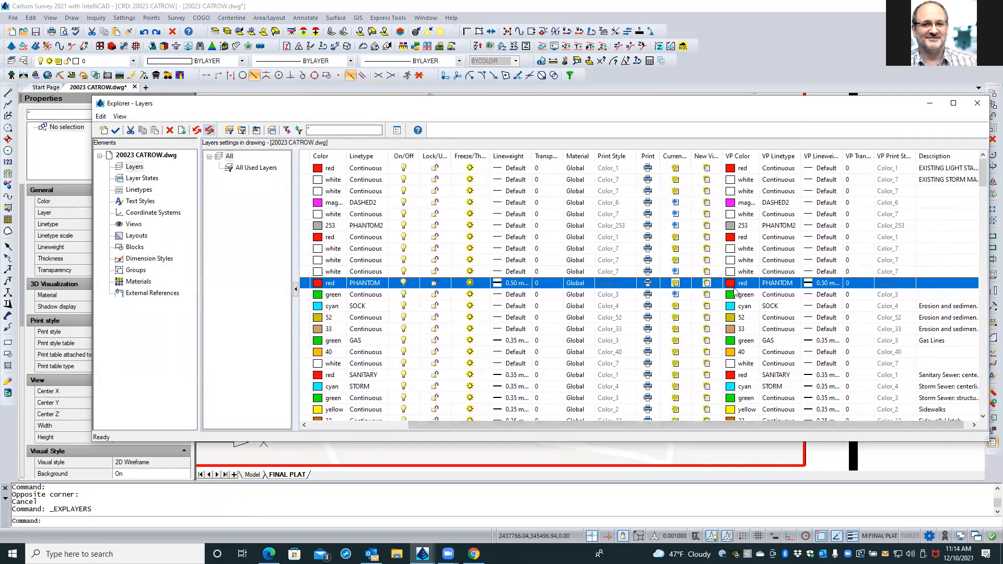
pyautogui.click(809, 285)
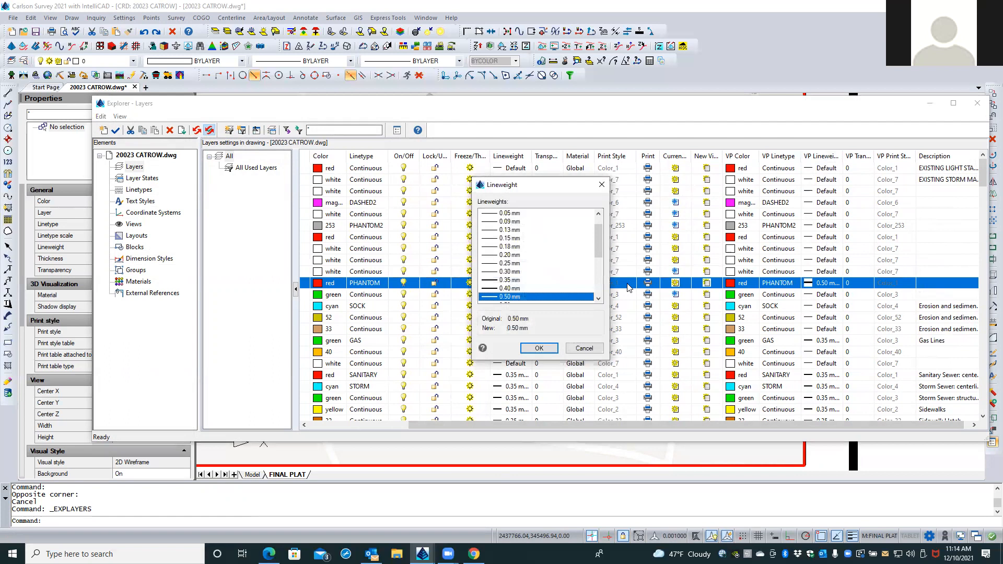
pyautogui.click(510, 273)
pyautogui.click(539, 349)
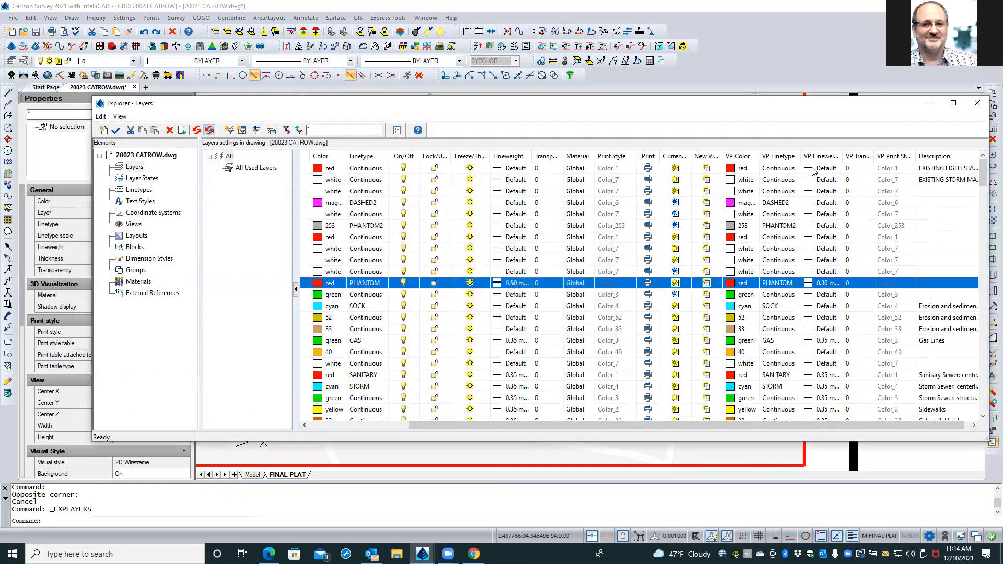
pyautogui.click(978, 104)
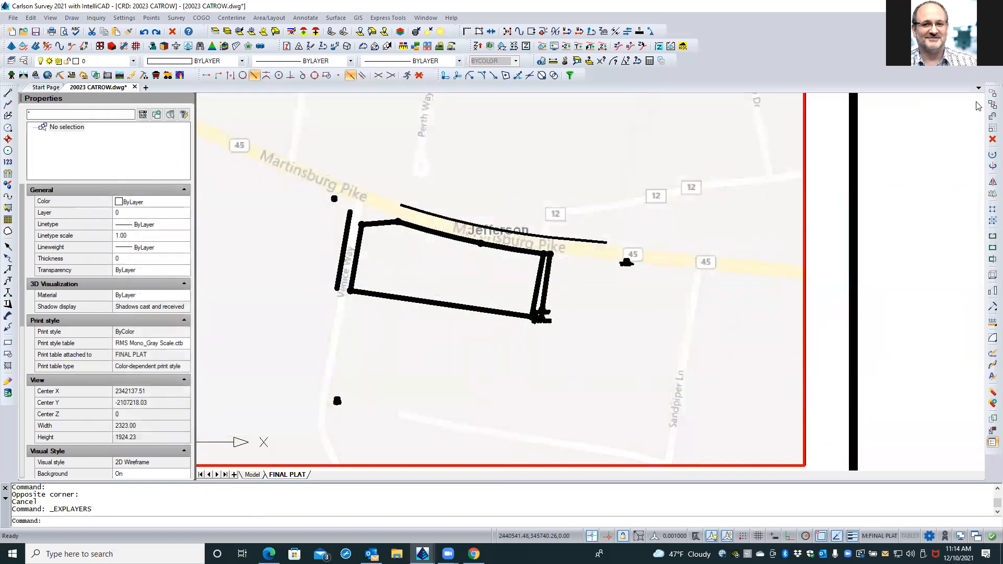
# Return to paper space, regenerate all viewports and review the location map beside the rest of the FINAL PLAT sheet.
pyautogui.doubleClick(824, 276)
pyautogui.write('REA')
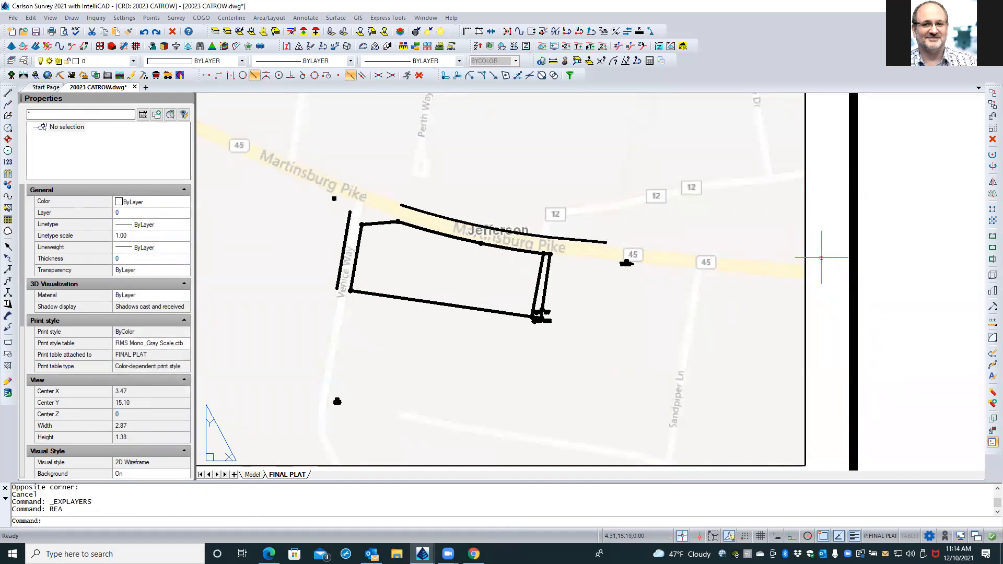
pyautogui.scroll(-3, 821, 259)
pyautogui.scroll(-3, 821, 257)
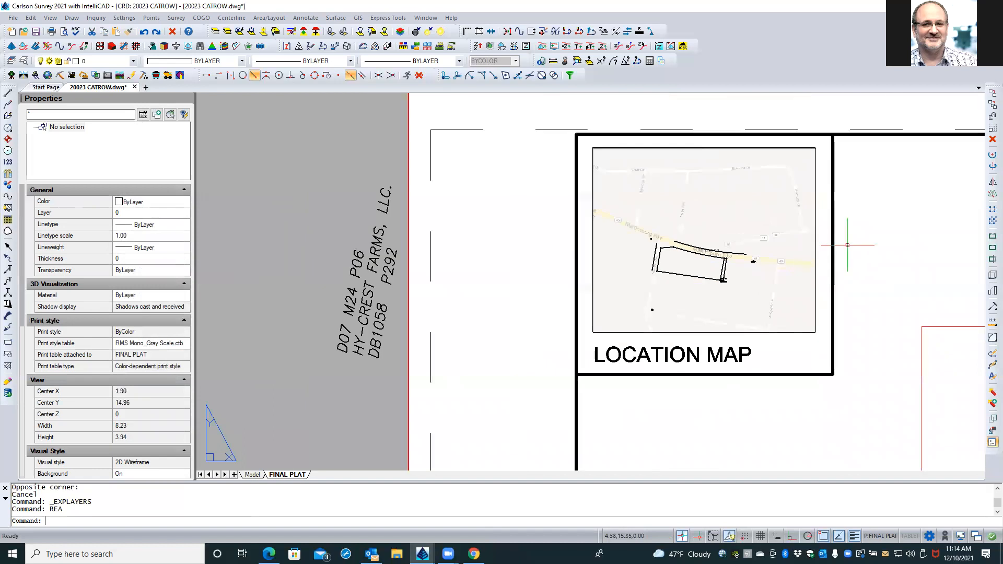
pyautogui.moveTo(859, 237); pyautogui.dragTo(645, 254, button='middle')
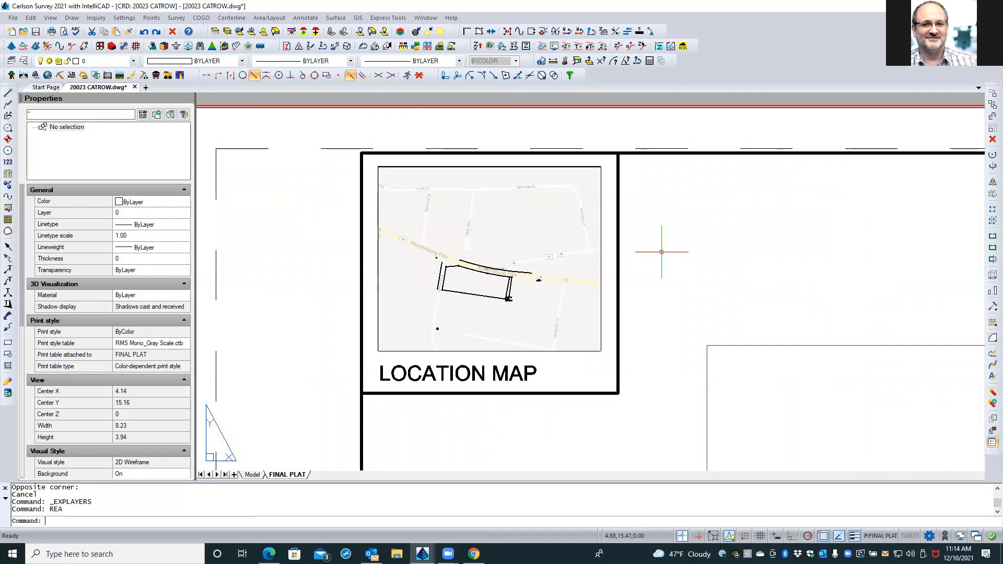
pyautogui.scroll(-2, 653, 248)
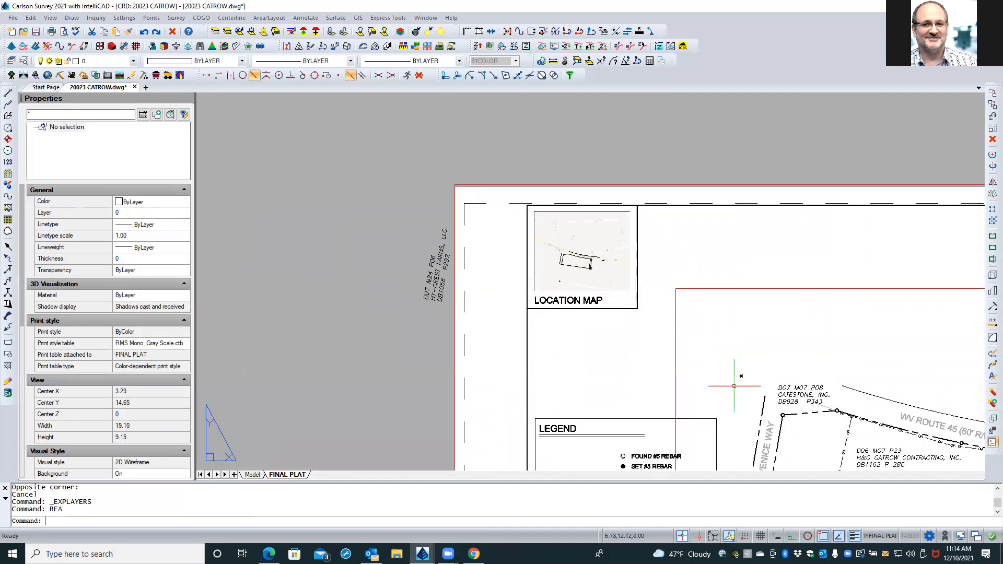
pyautogui.scroll(2, 750, 391)
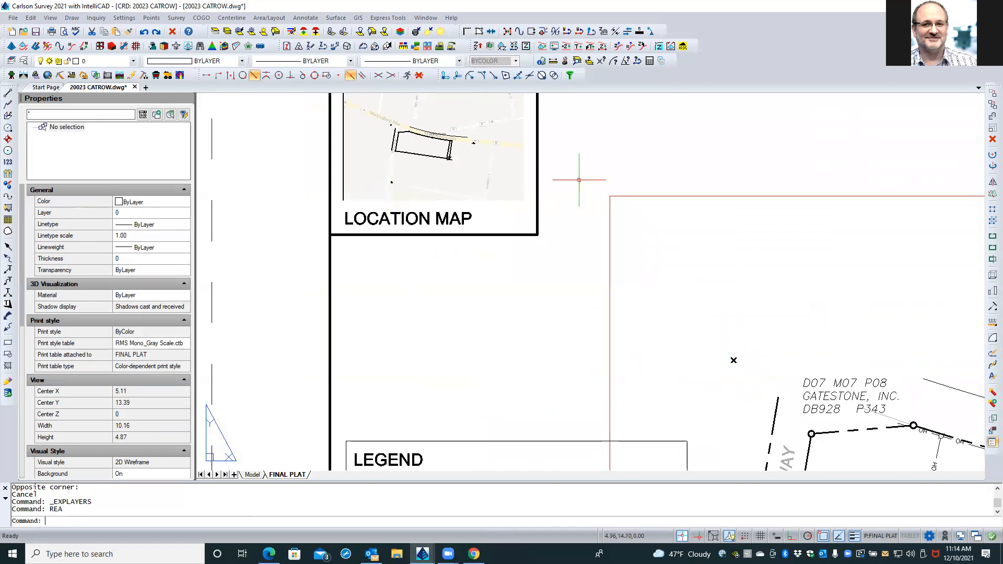
pyautogui.scroll(-2, 583, 174)
pyautogui.moveTo(692, 344)
pyautogui.mouseDown(button='middle')
pyautogui.moveTo(697, 277)
pyautogui.moveTo(674, 324)
pyautogui.mouseUp(button='middle')
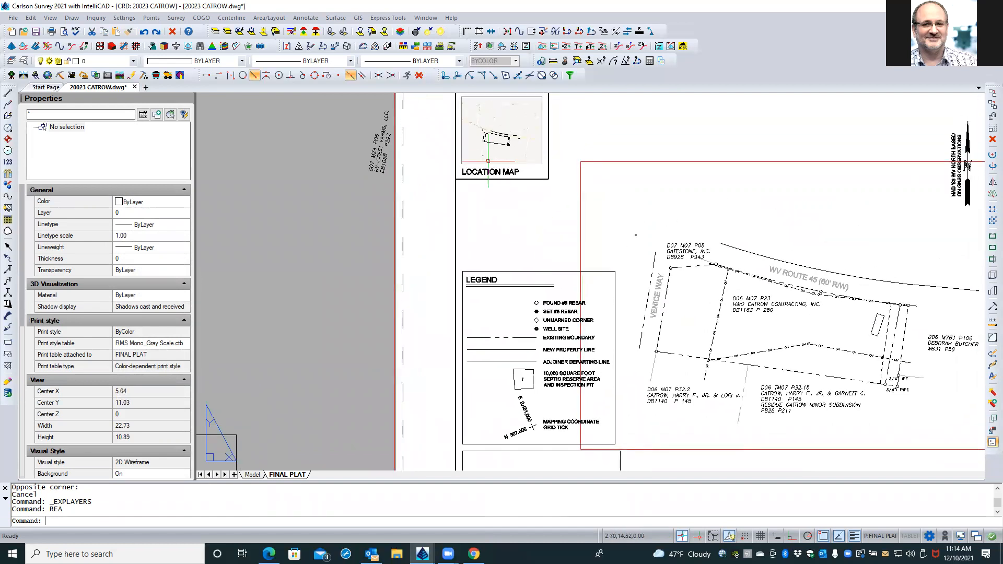
pyautogui.moveTo(716, 243); pyautogui.dragTo(661, 252, button='middle')
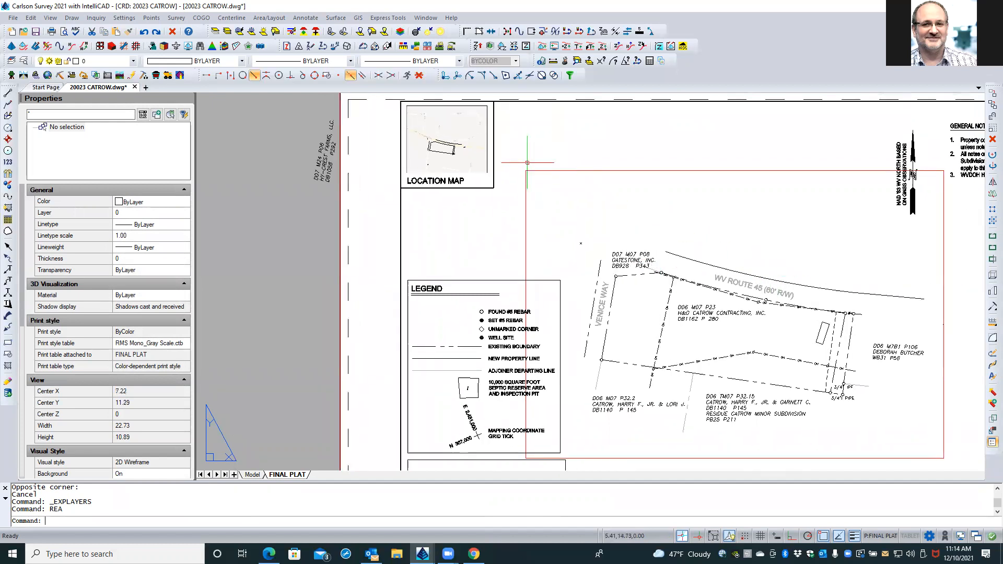
# Activate the location map viewport and inspect the layer and properties of the stray block just below the 45 route marker.
pyautogui.scroll(8, 468, 142)
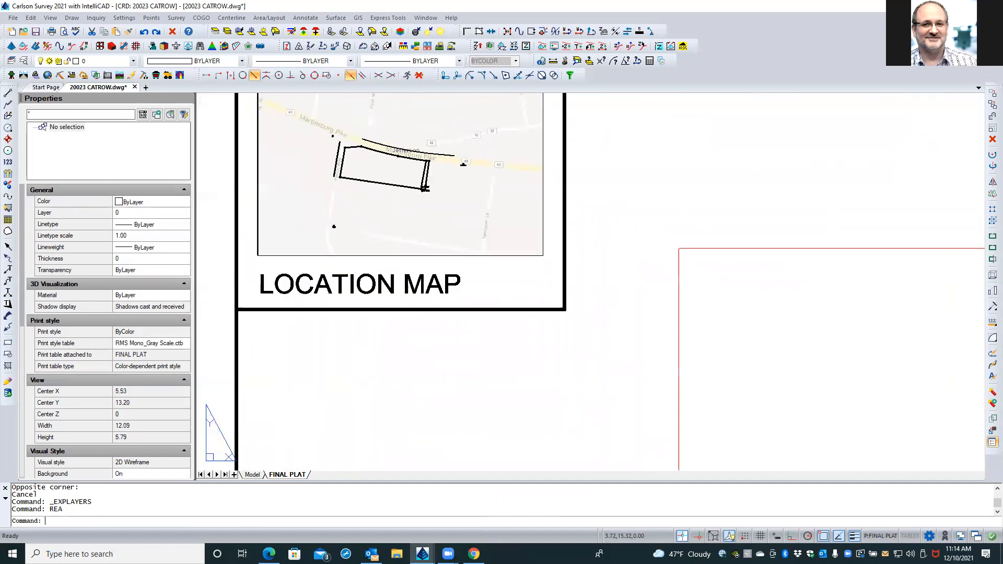
pyautogui.scroll(4, 472, 159)
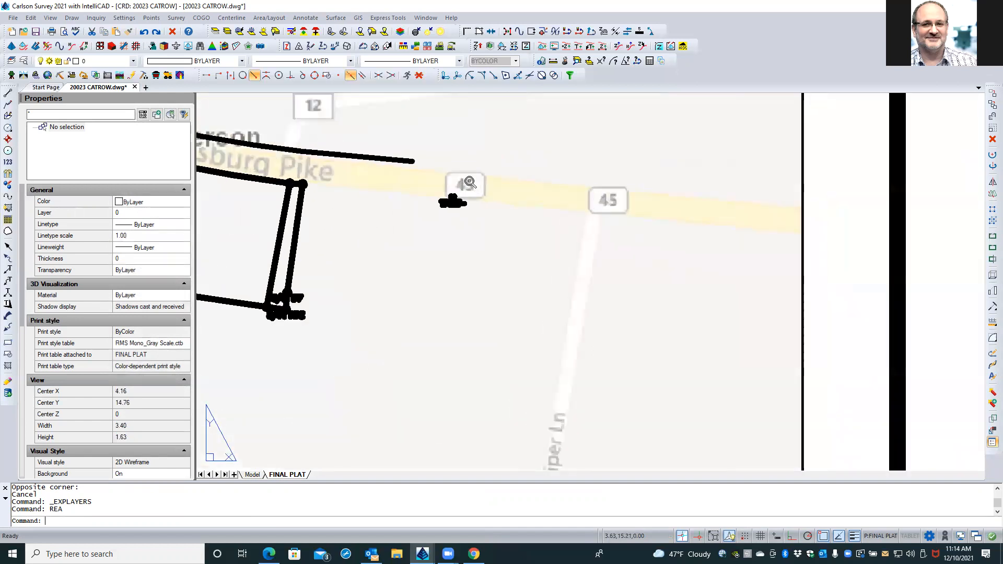
pyautogui.doubleClick(474, 223)
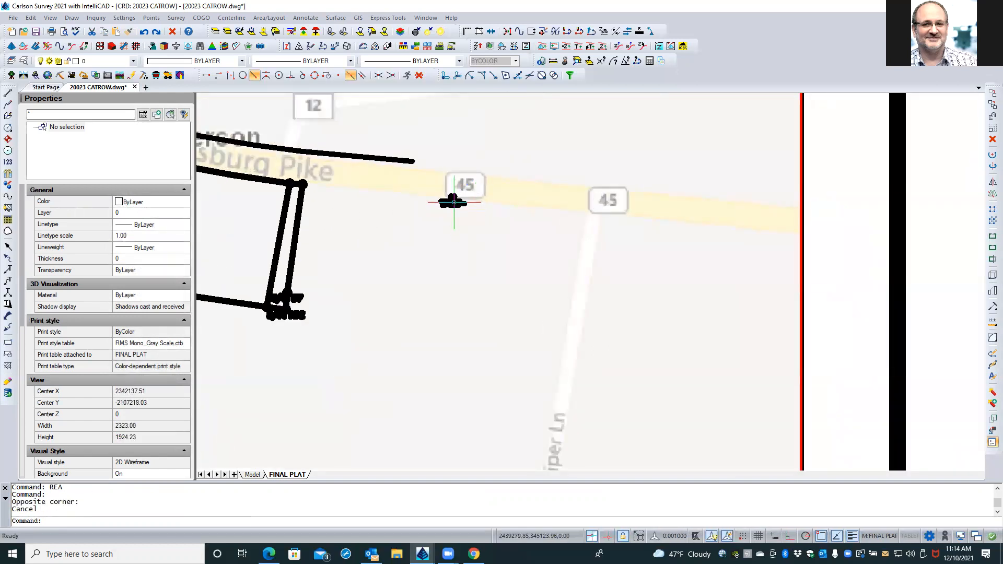
pyautogui.click(454, 203)
pyautogui.press('Escape')
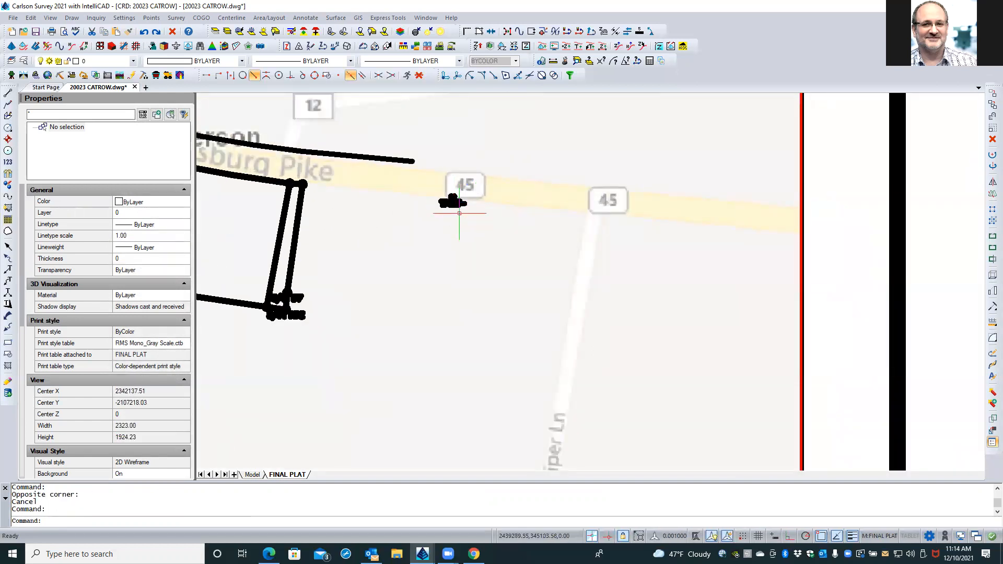
pyautogui.click(454, 203)
pyautogui.press('Escape')
pyautogui.click(454, 202)
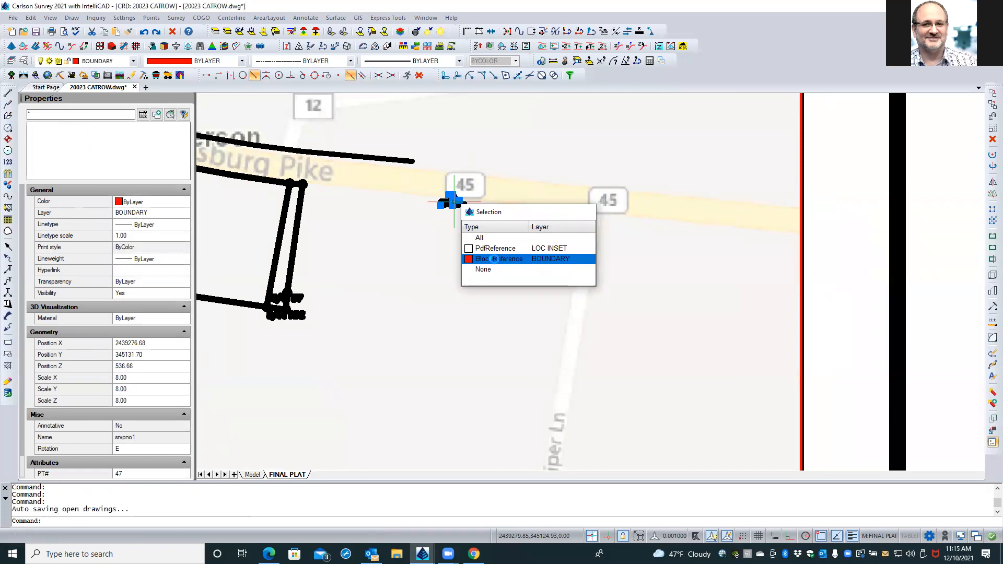
pyautogui.press('Escape')
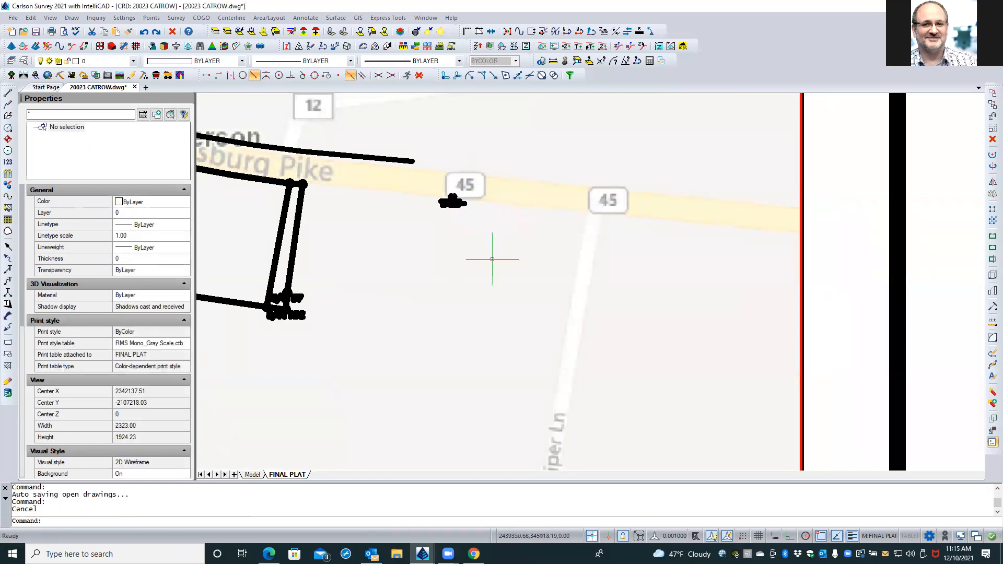
# Return to paper space and turn off the lineweight display.
pyautogui.click(852, 226)
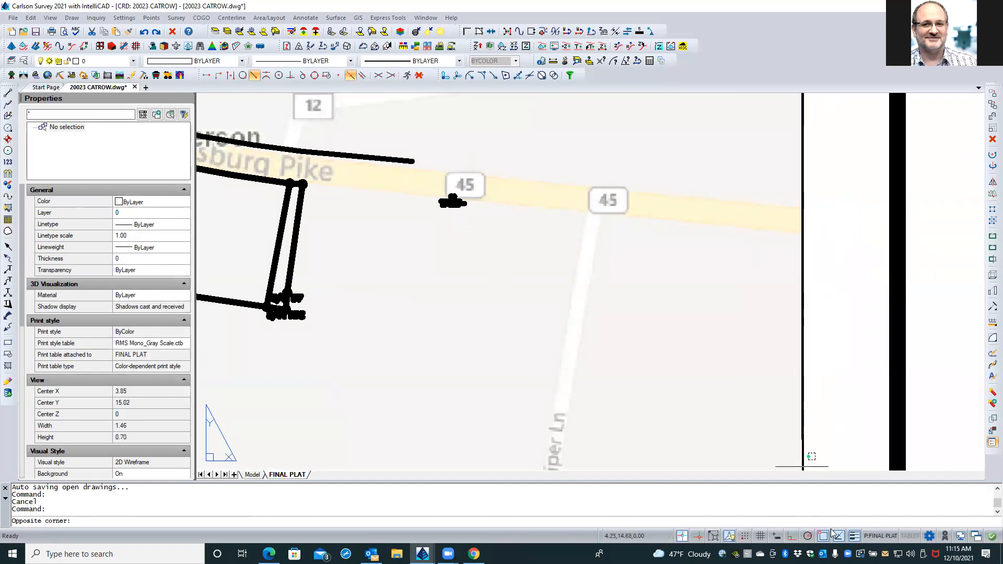
pyautogui.click(854, 537)
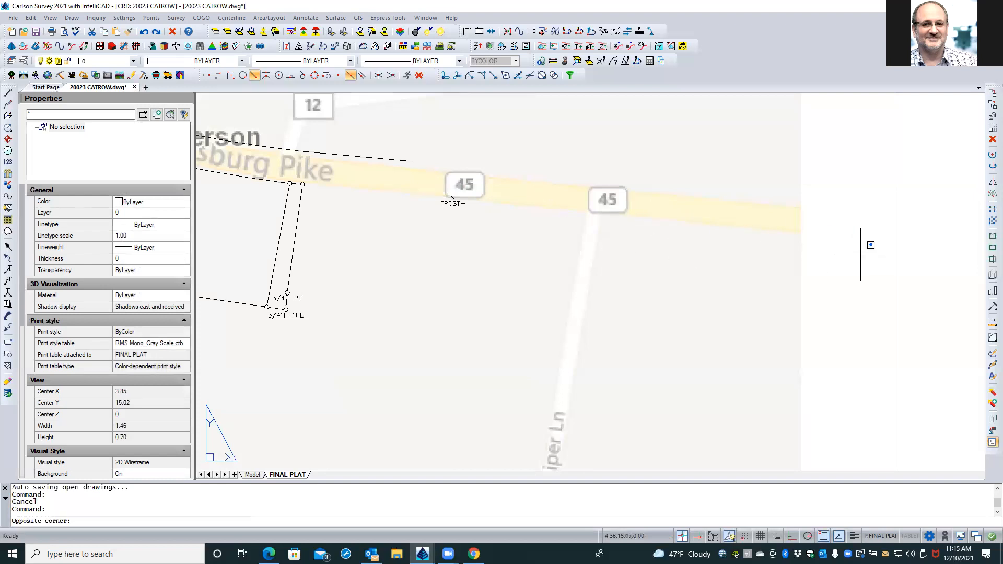
# Examine the stray point symbols and their descriptions around the site boundary in the location map.
pyautogui.scroll(-3, 869, 253)
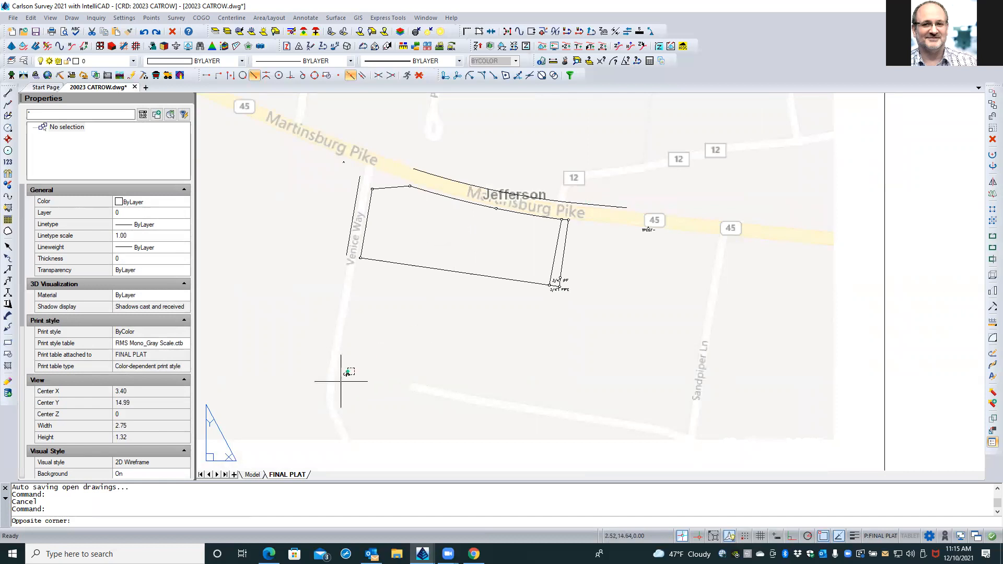
pyautogui.scroll(3, 340, 382)
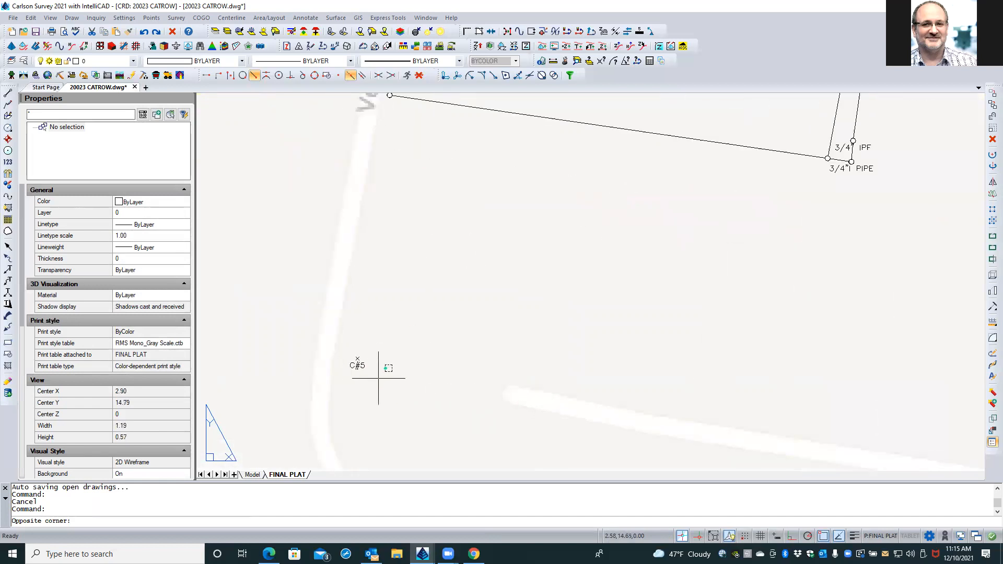
pyautogui.scroll(-3, 380, 378)
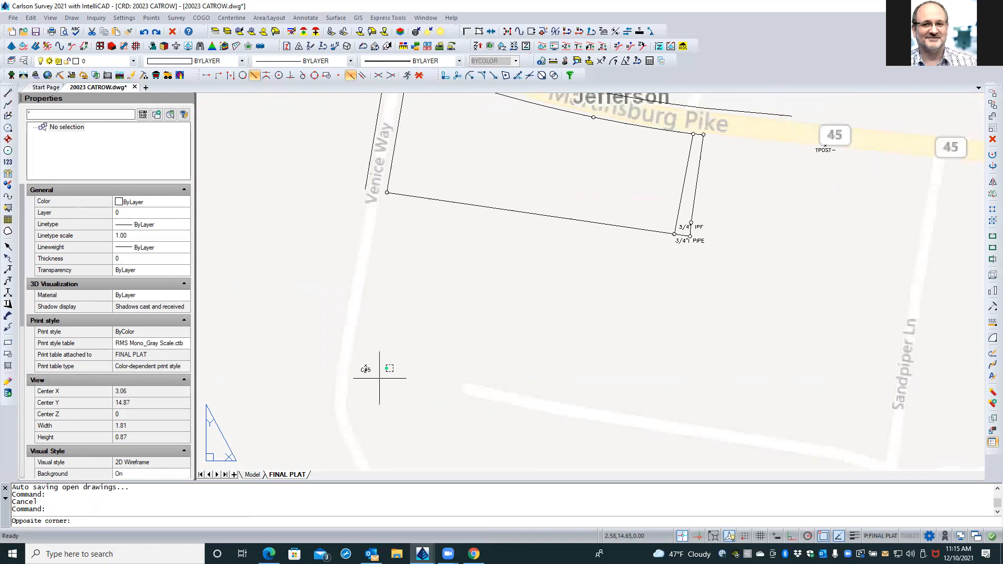
pyautogui.scroll(-2, 380, 379)
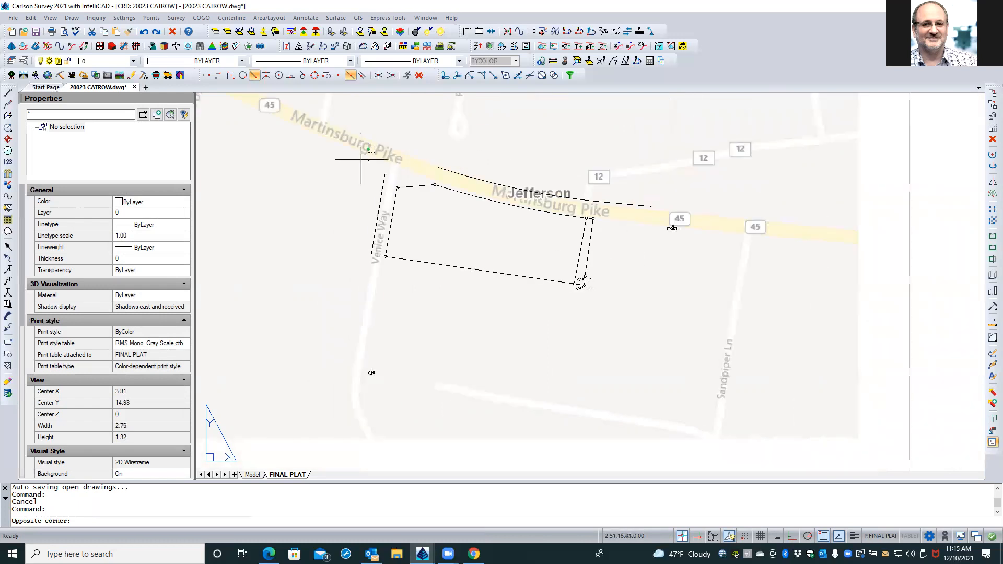
pyautogui.scroll(2, 364, 155)
pyautogui.scroll(-2, 487, 224)
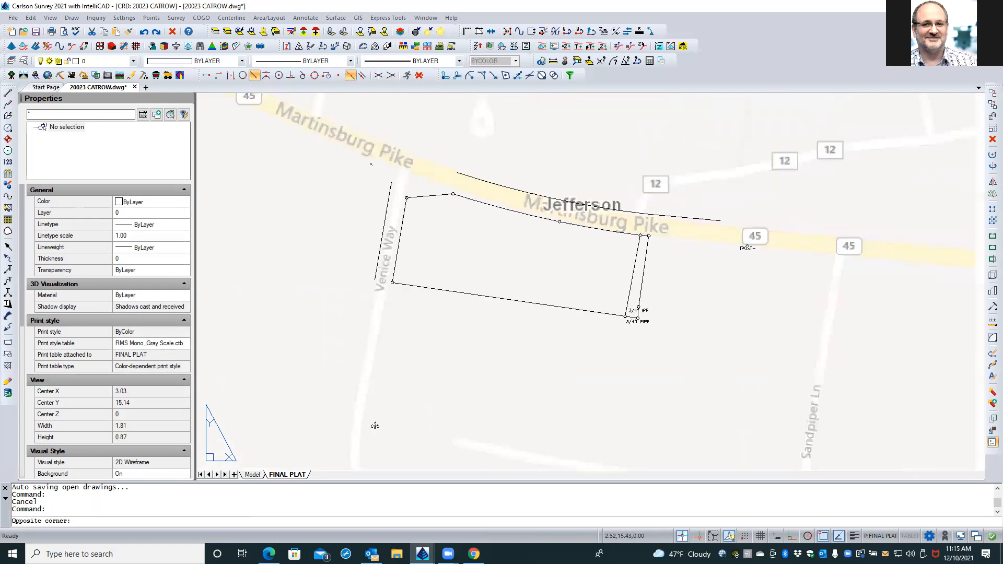
pyautogui.scroll(3, 662, 319)
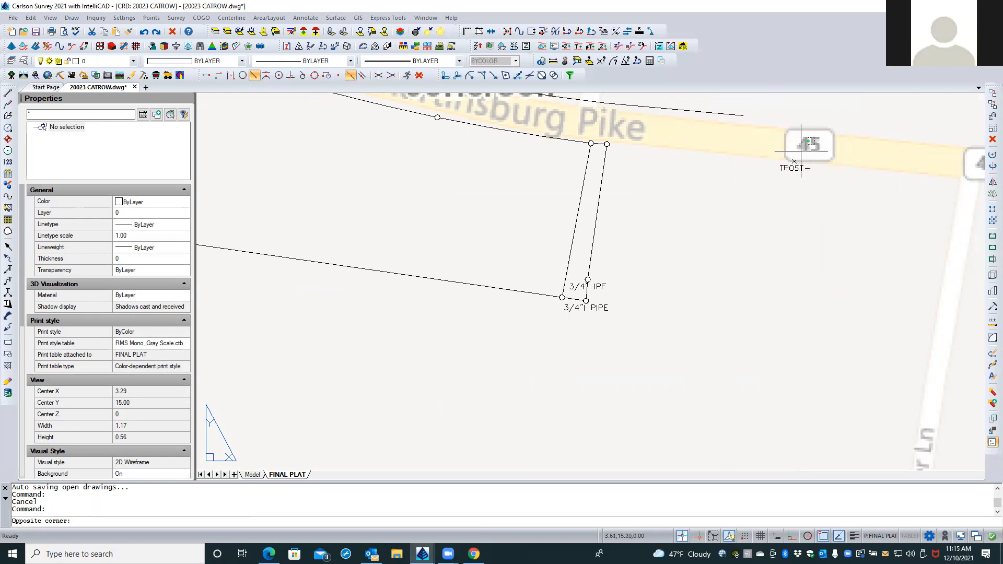
pyautogui.scroll(-2, 770, 195)
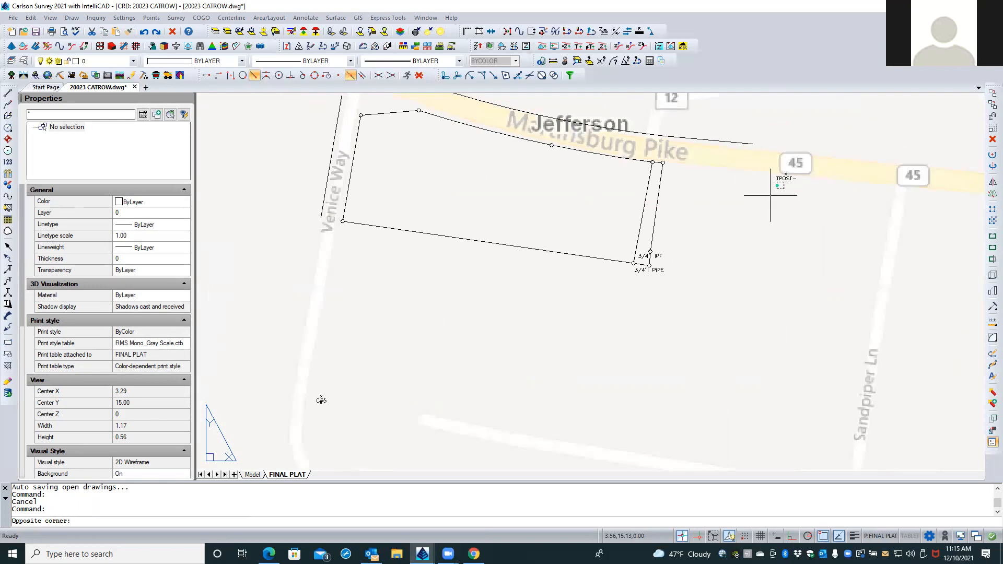
pyautogui.scroll(-1, 768, 253)
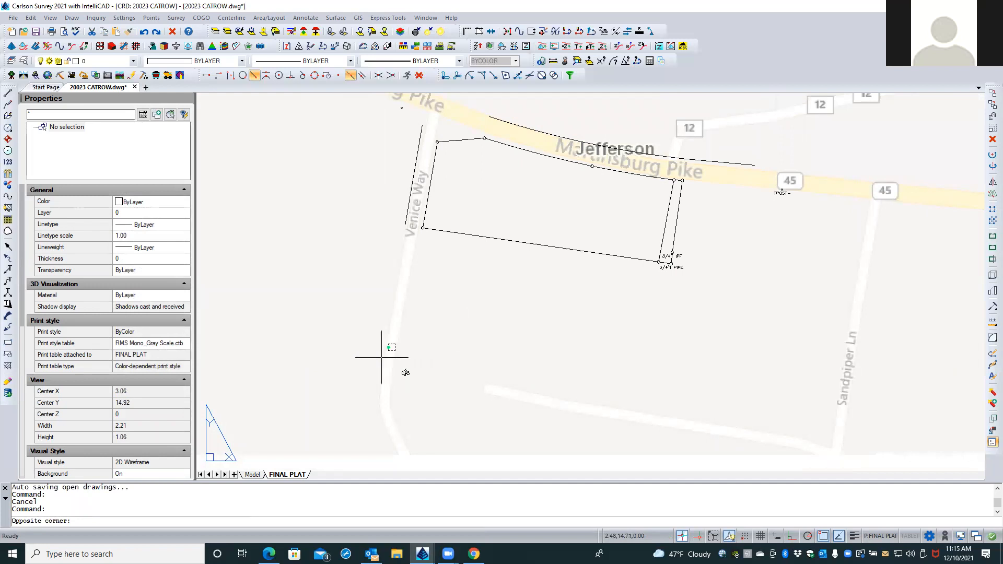
pyautogui.moveTo(442, 308); pyautogui.dragTo(439, 328, button='middle')
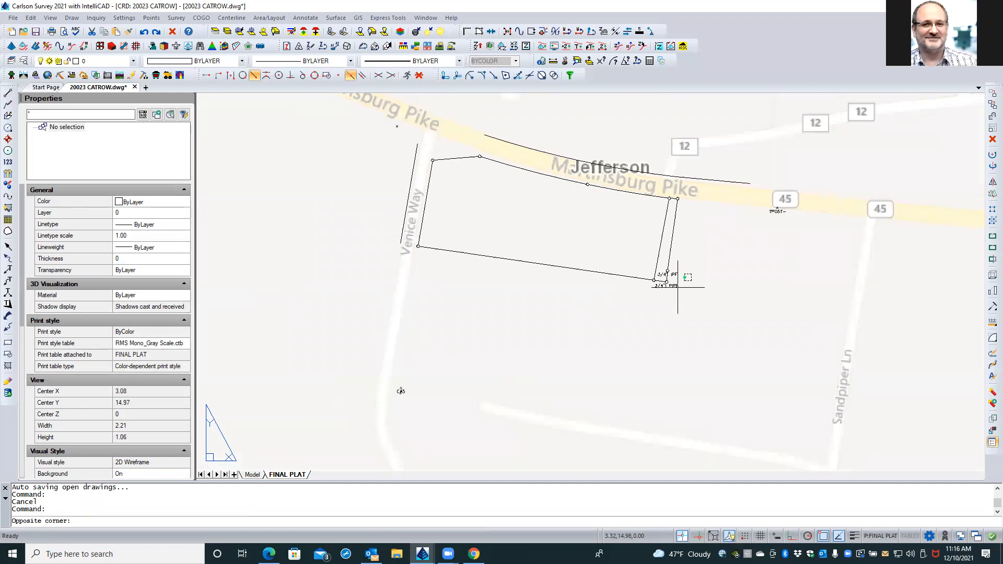
pyautogui.doubleClick(679, 287)
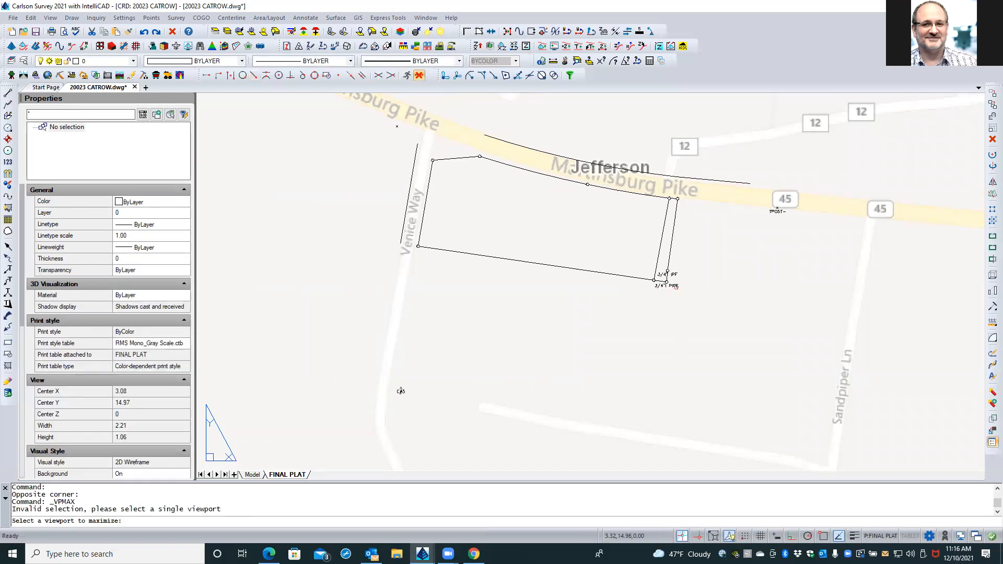
pyautogui.click(677, 287)
pyautogui.click(676, 287)
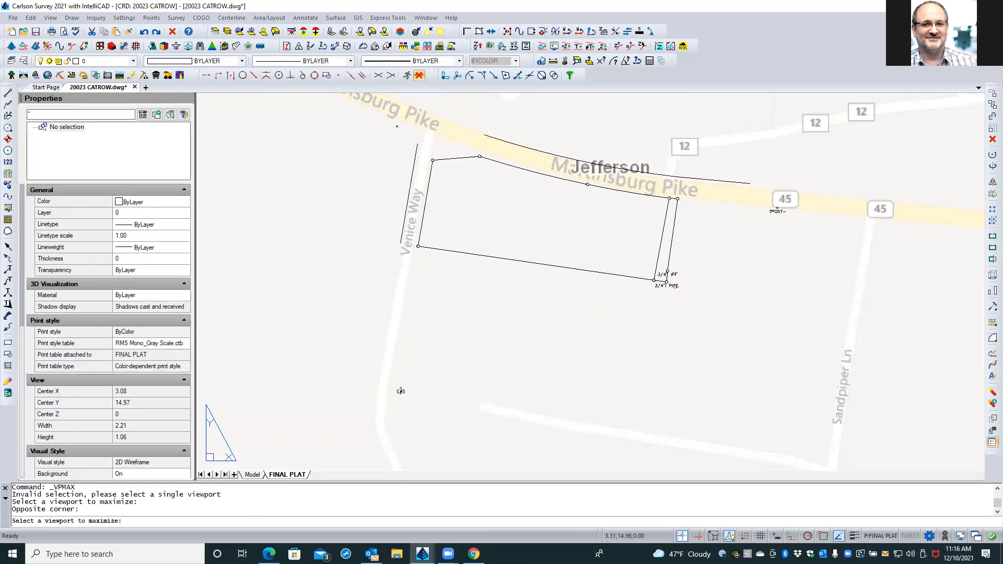
pyautogui.click(676, 286)
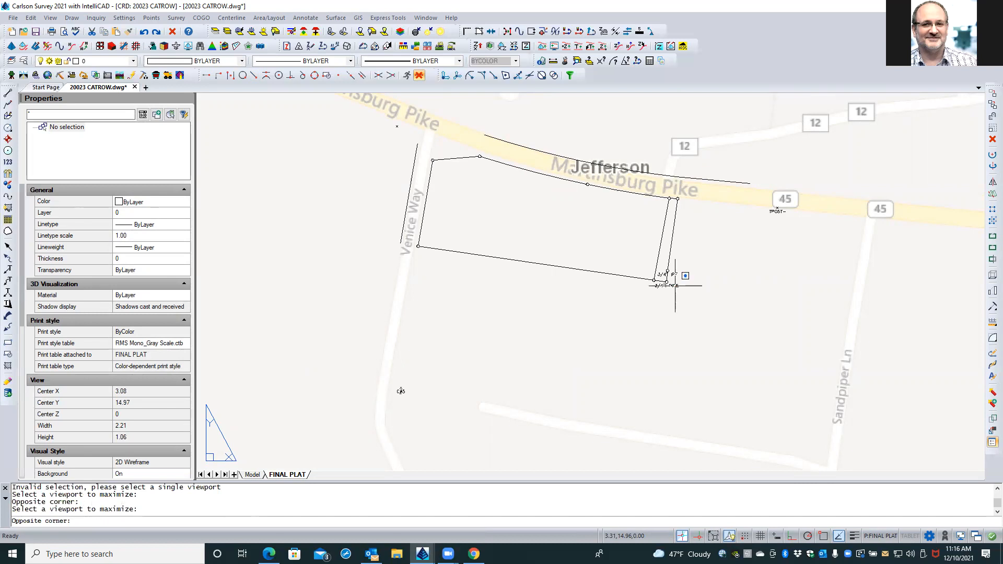
pyautogui.press('Escape')
pyautogui.press('Escape')
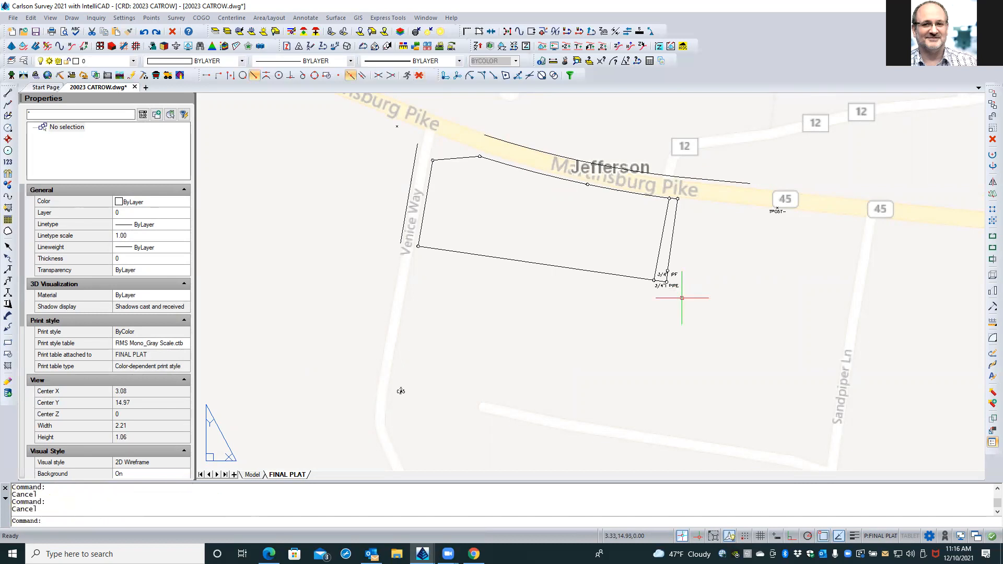
# Activate the location map viewport and try to select the 3/4" PIPE label at the site's lower-right corner.
pyautogui.scroll(-3, 593, 288)
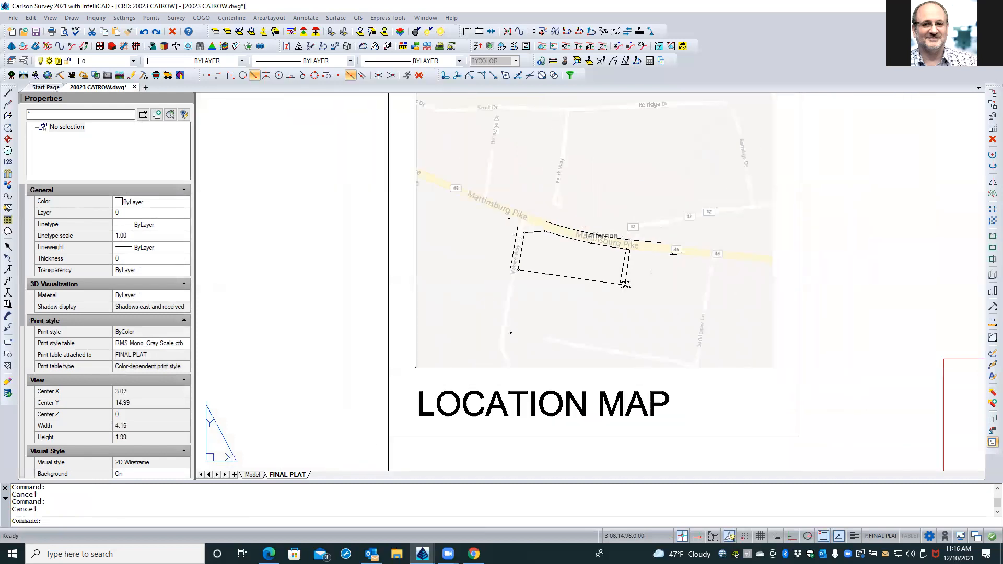
pyautogui.doubleClick(740, 280)
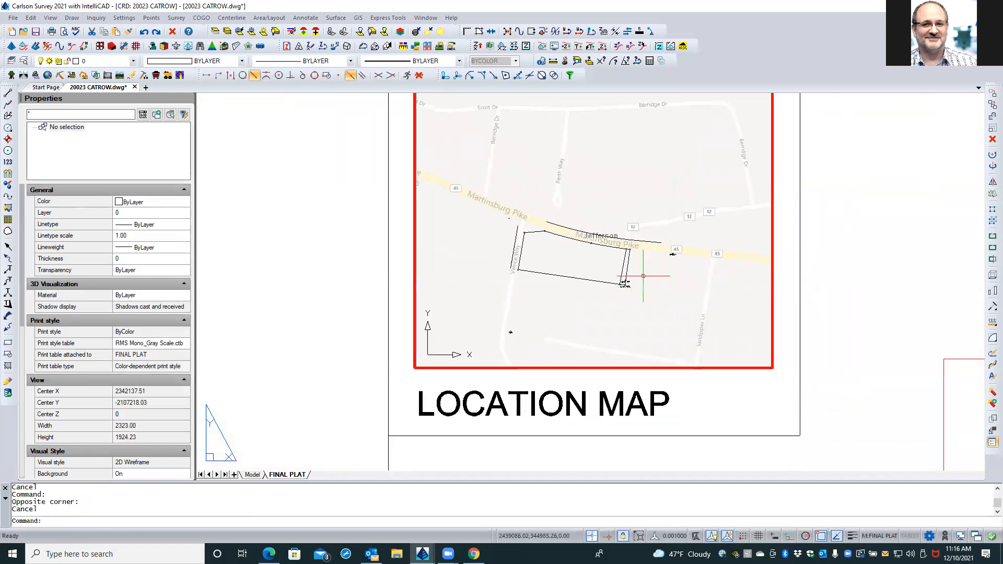
pyautogui.scroll(6, 629, 285)
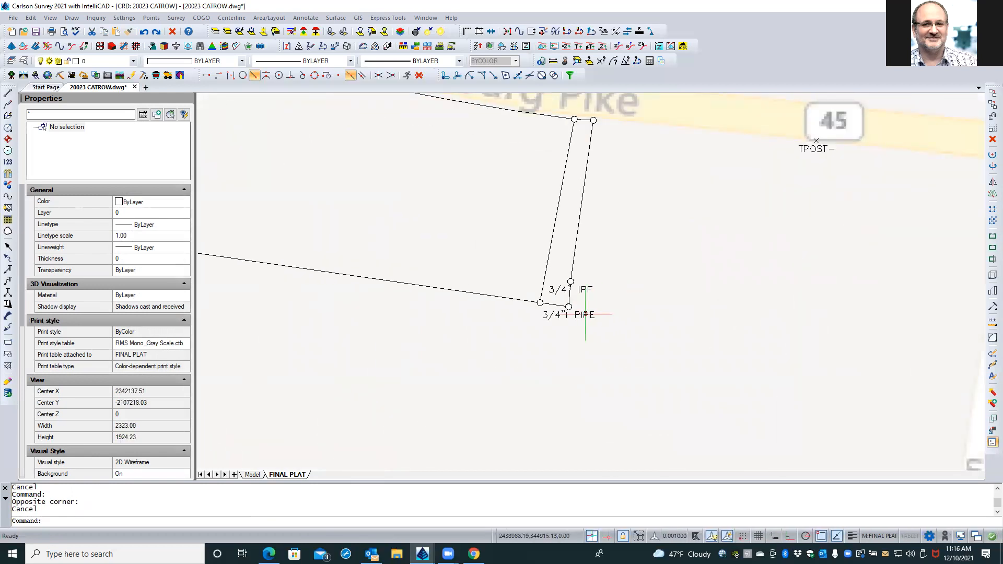
pyautogui.click(585, 314)
pyautogui.press('Escape')
pyautogui.press('Escape')
pyautogui.press('Escape')
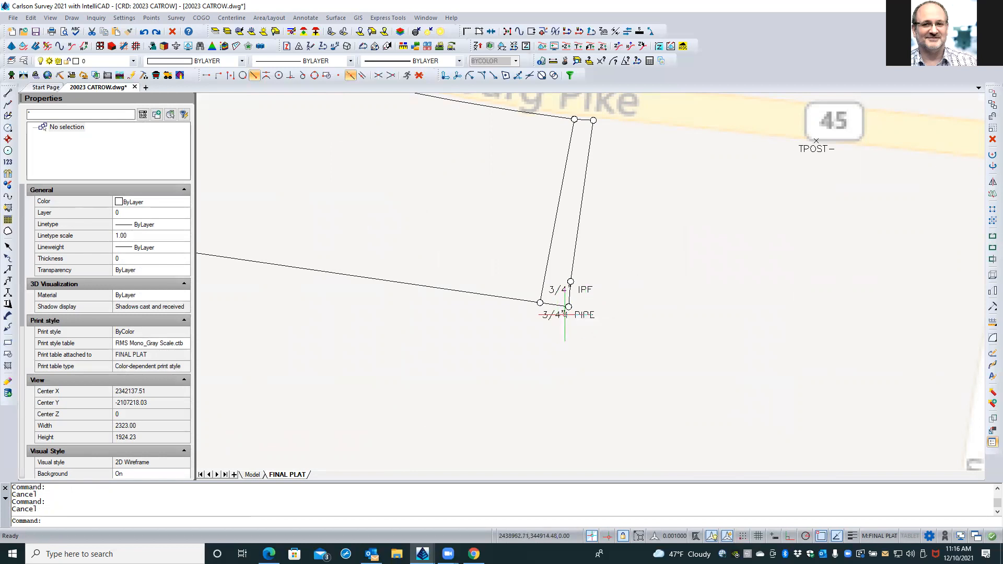
pyautogui.doubleClick(566, 315)
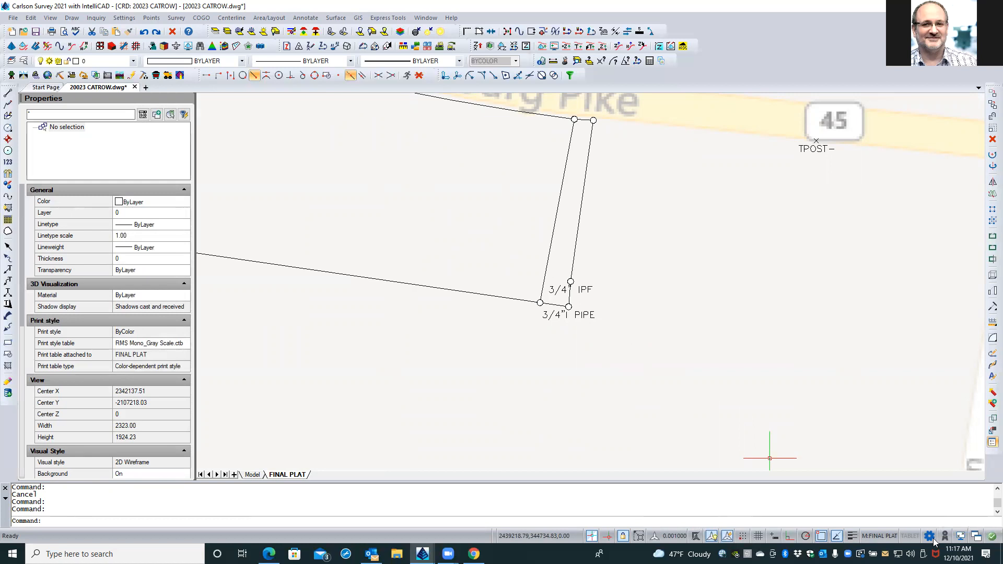
pyautogui.rightClick(821, 536)
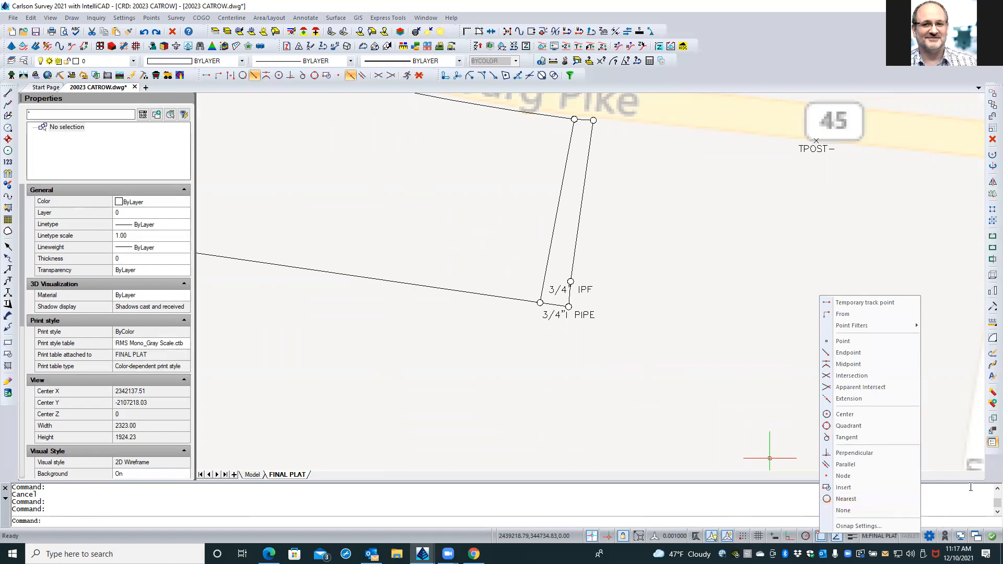
pyautogui.click(986, 527)
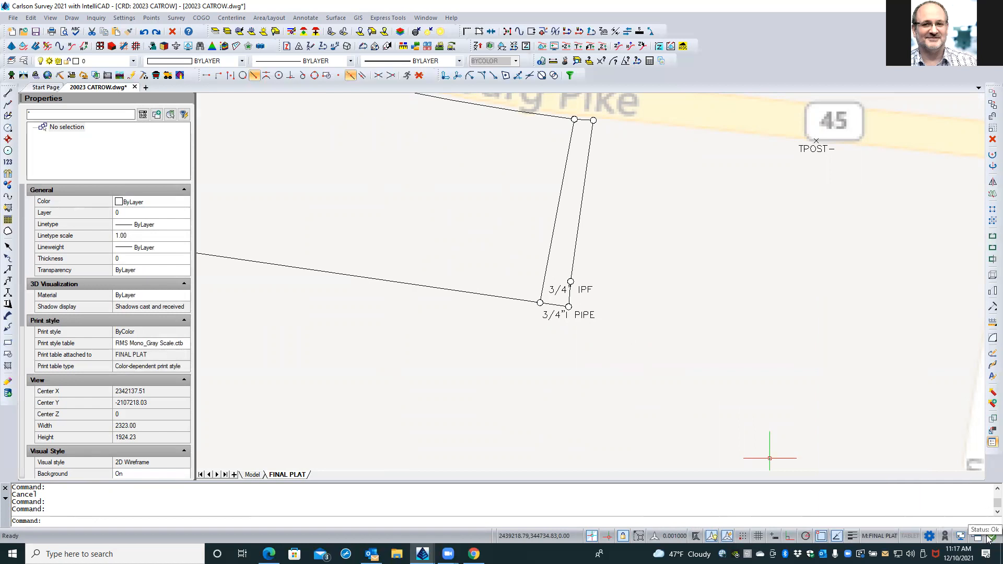
pyautogui.click(991, 537)
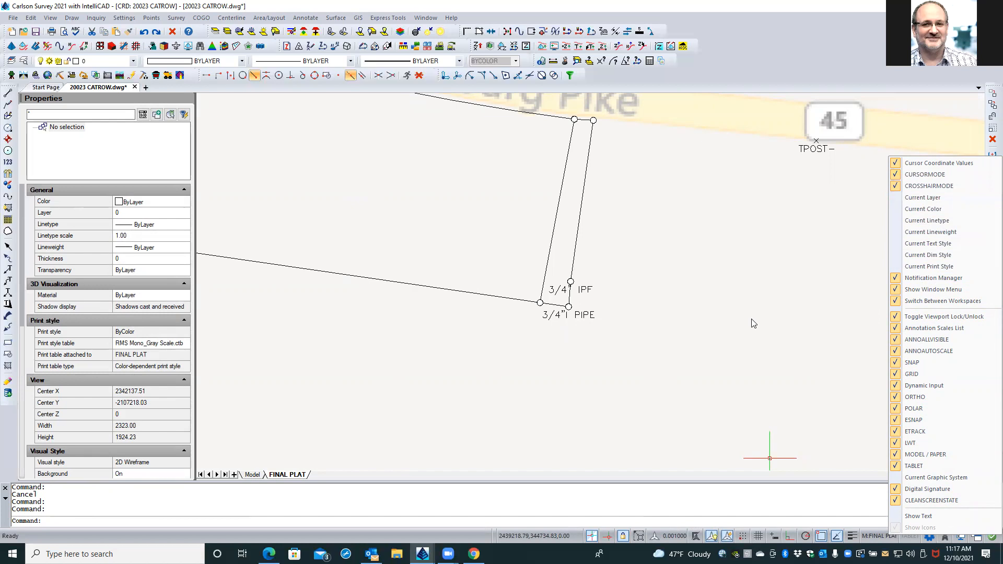
pyautogui.click(652, 361)
pyautogui.press('Escape')
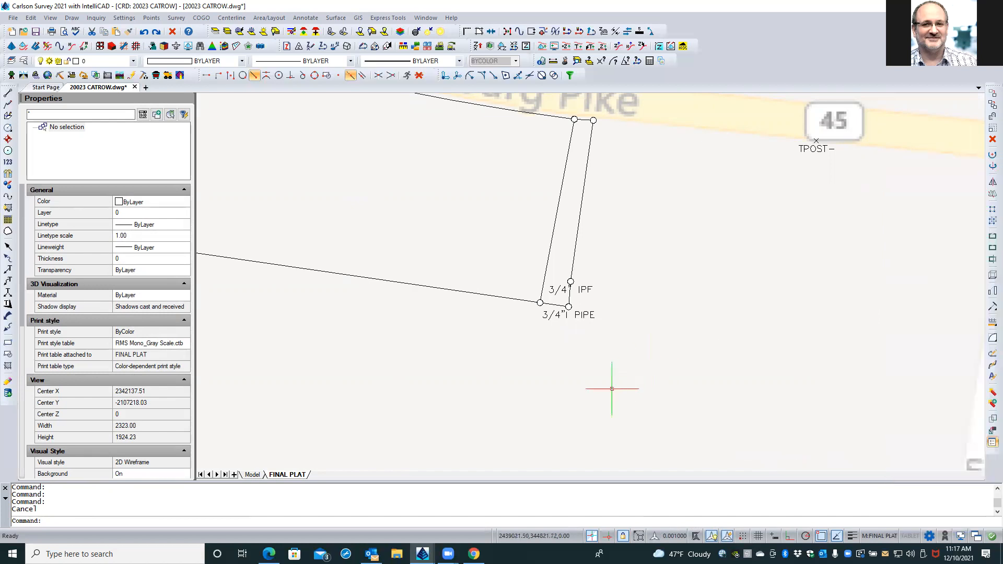
# Set the SELECTIONCYCLING system variable to 0.
pyautogui.write('SELECTIONCYCLING')
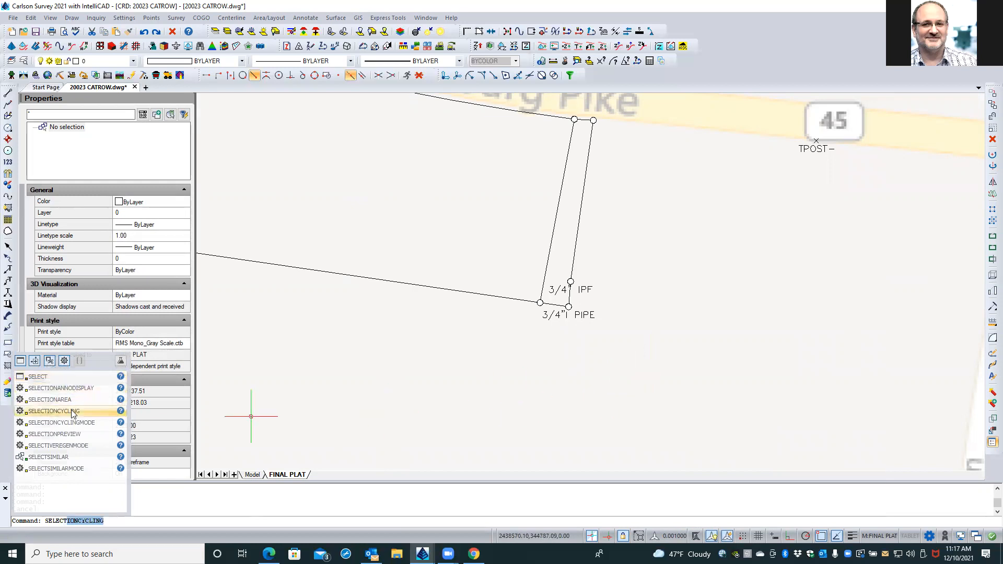
pyautogui.click(71, 409)
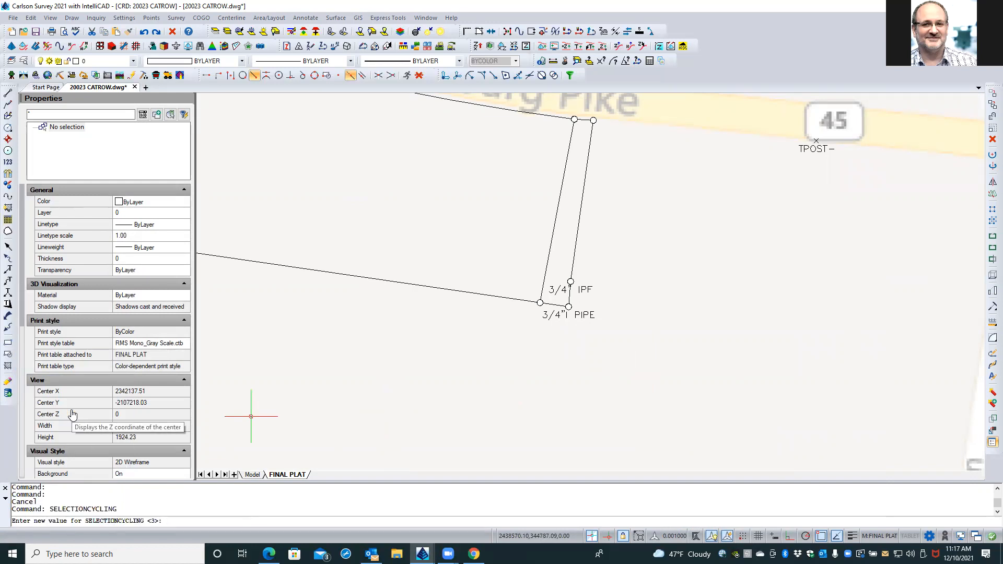
pyautogui.press('Return')
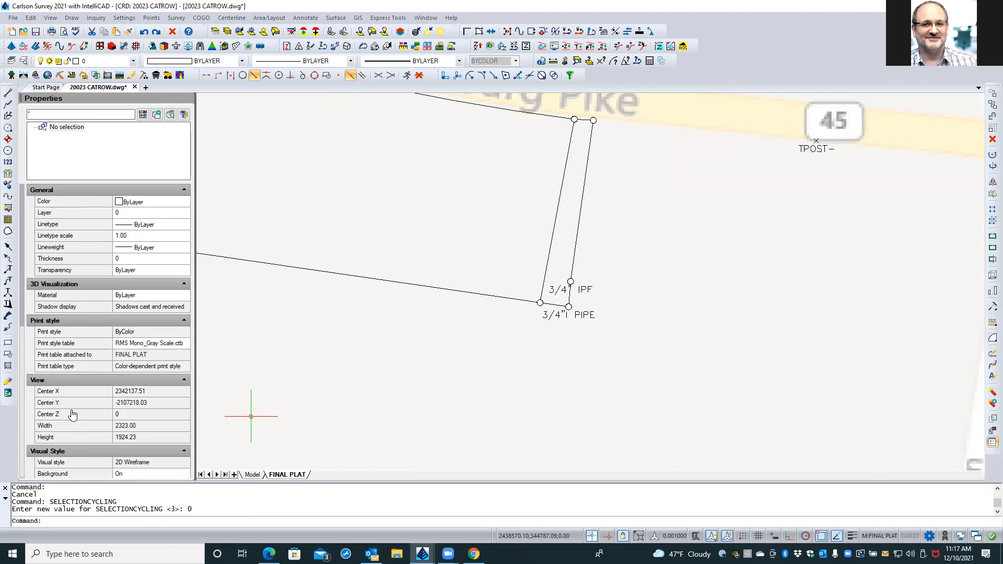
pyautogui.click(587, 314)
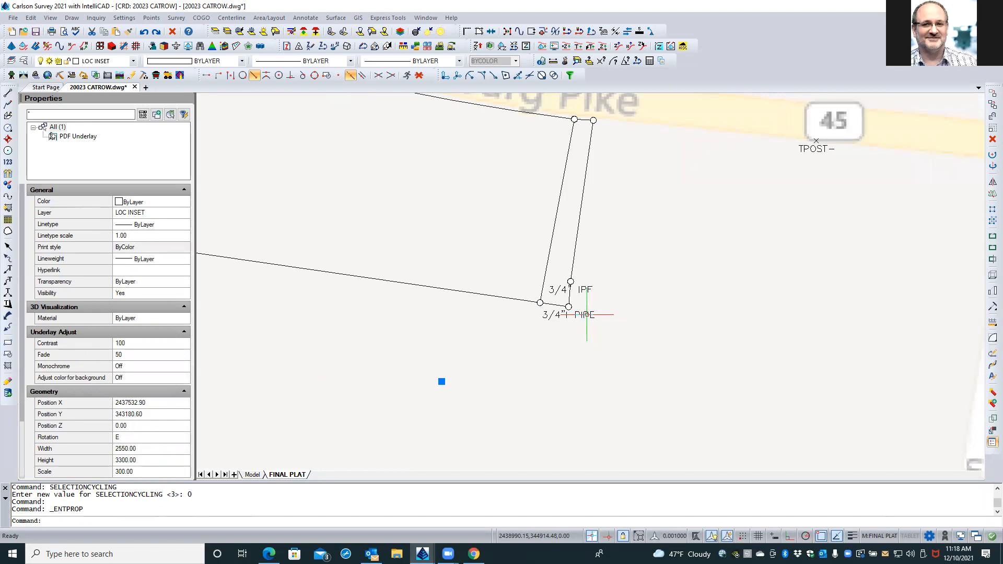
pyautogui.press('Escape')
pyautogui.press('Escape')
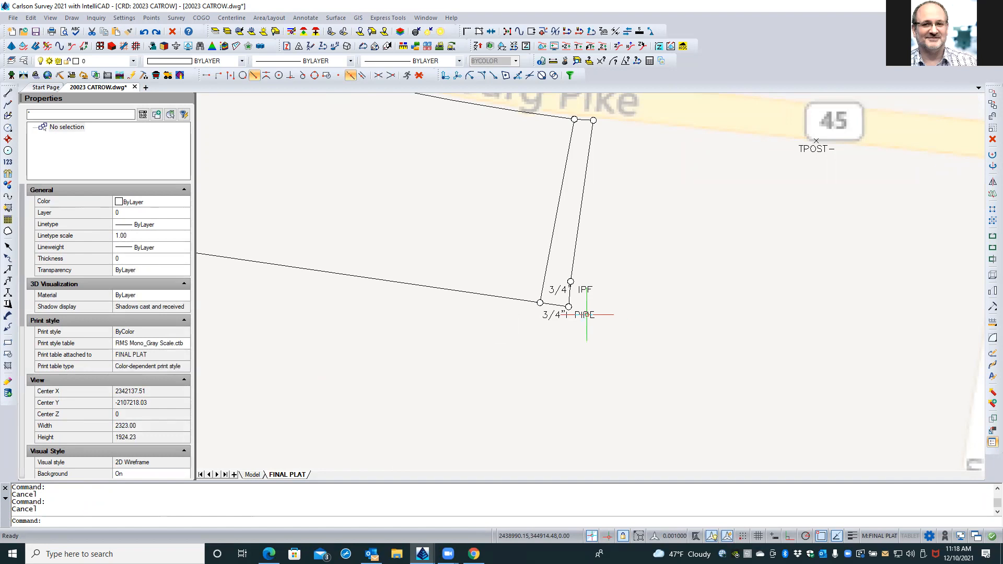
# Set the SELECTIONCYCLING variable to 3 and test picking the 3/4" I PIPE label in the viewport.
pyautogui.write('SELECTIONCYCLING')
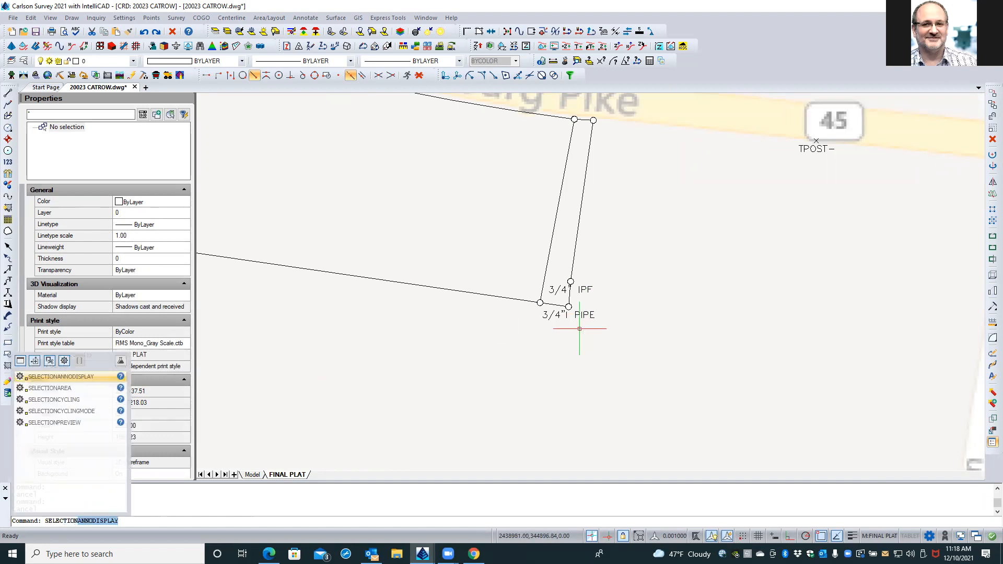
pyautogui.click(75, 400)
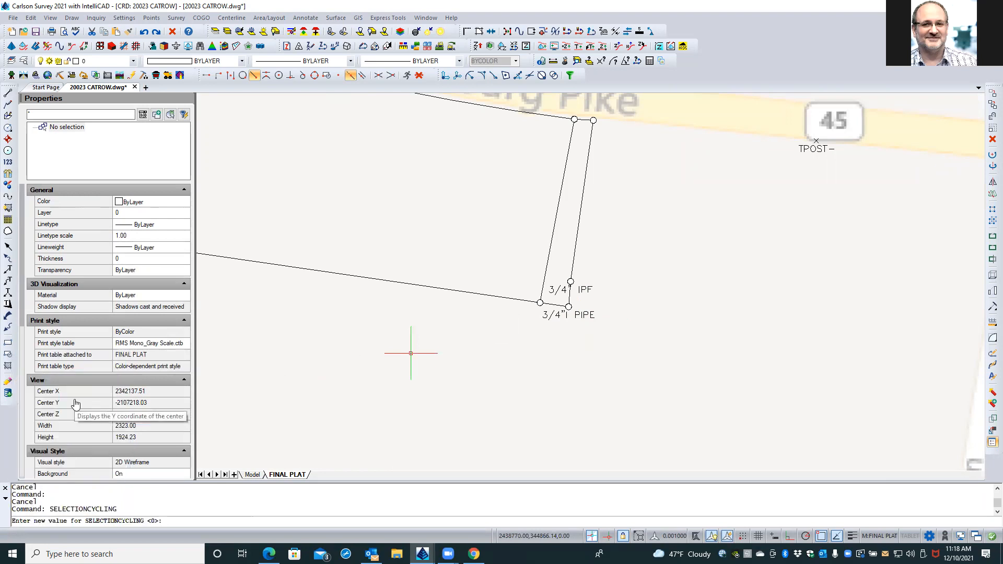
pyautogui.write('3')
pyautogui.press('Return')
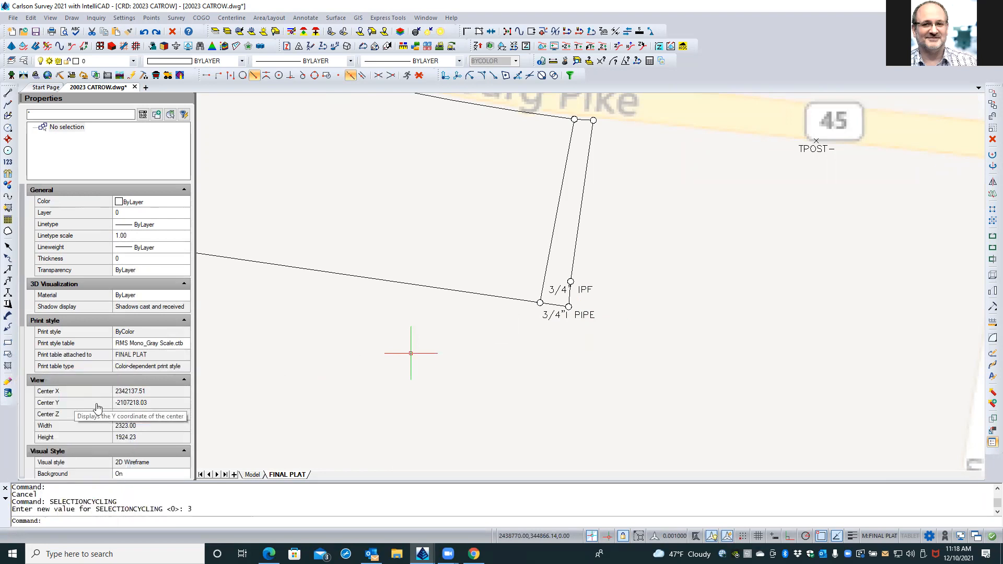
pyautogui.click(565, 315)
pyautogui.press('Escape')
pyautogui.press('Escape')
pyautogui.press('Escape')
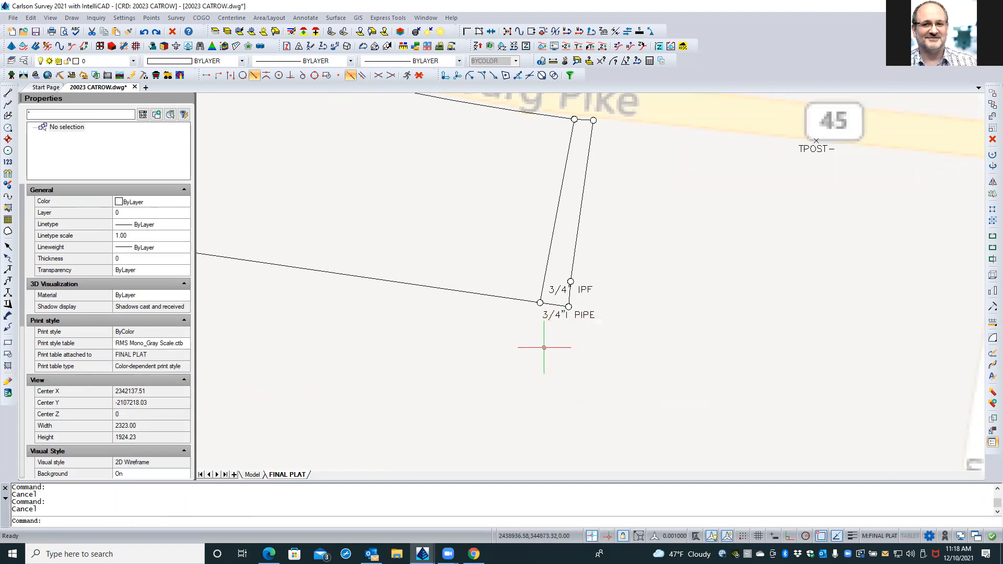
# Leave the location map viewport on the FINAL PLAT layout and switch to model space.
pyautogui.scroll(-7, 544, 348)
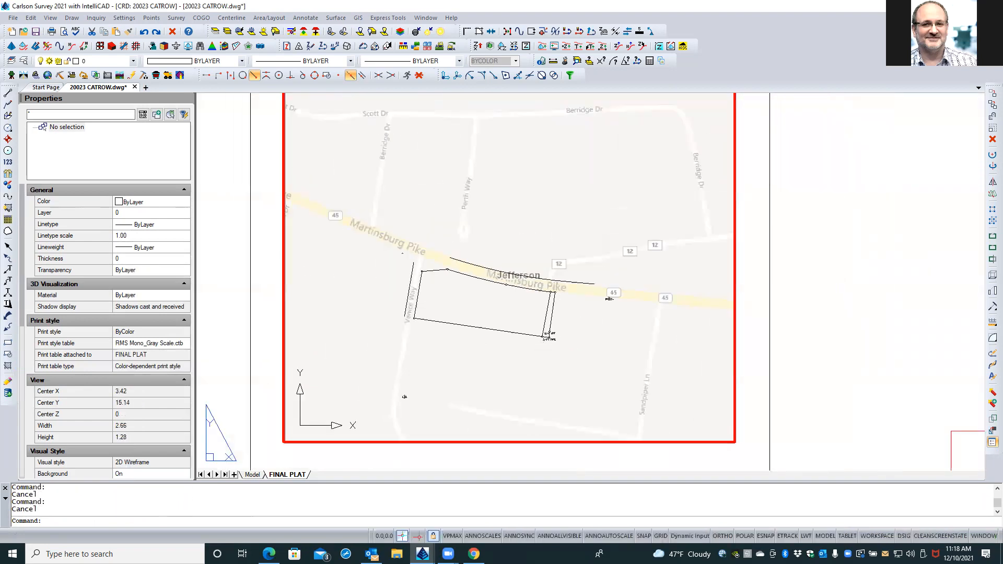
pyautogui.doubleClick(779, 320)
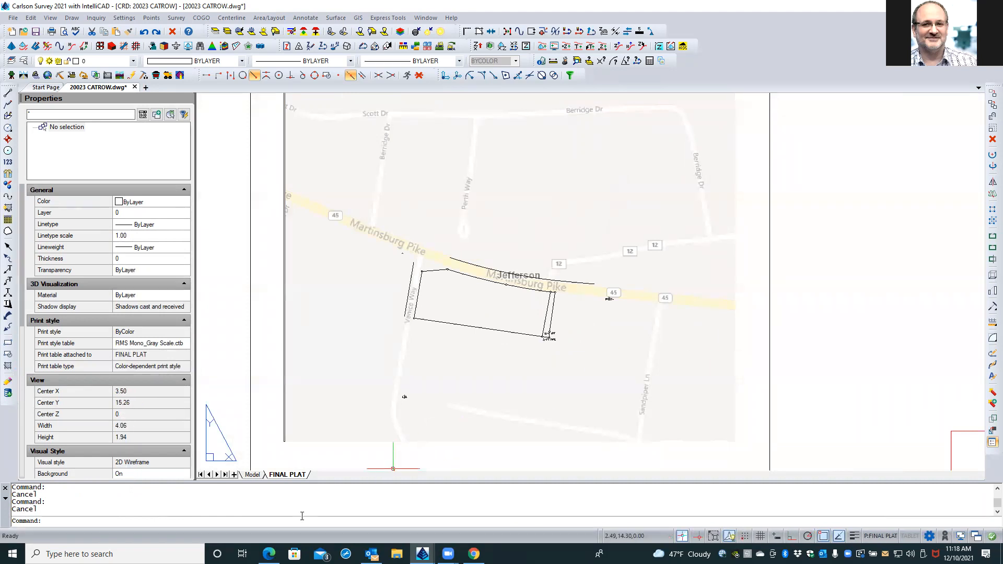
pyautogui.click(252, 475)
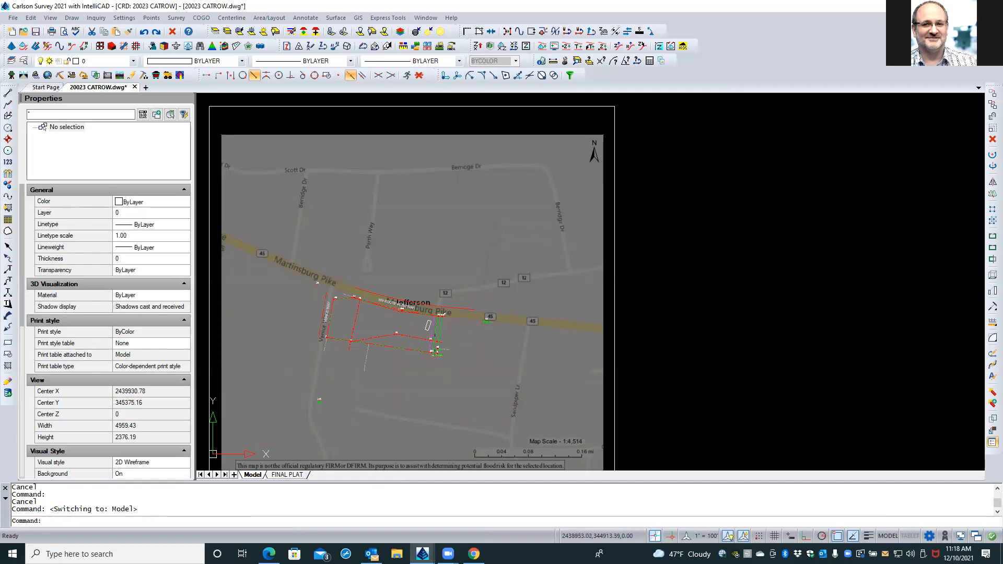
# Clear the drawing description of point 8 at the parcel's southeast corner.
pyautogui.scroll(3, 434, 353)
pyautogui.scroll(2, 433, 353)
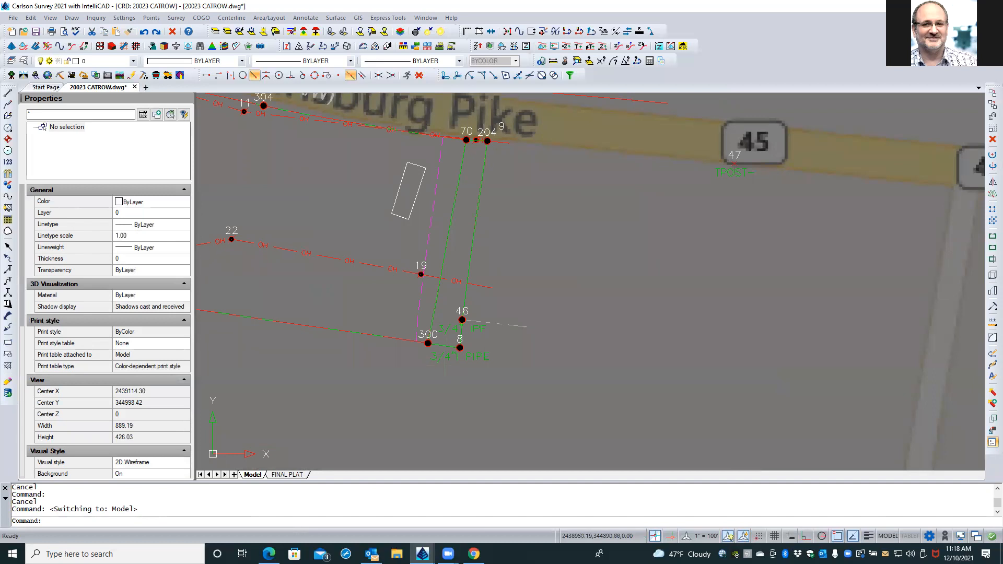
pyautogui.doubleClick(448, 359)
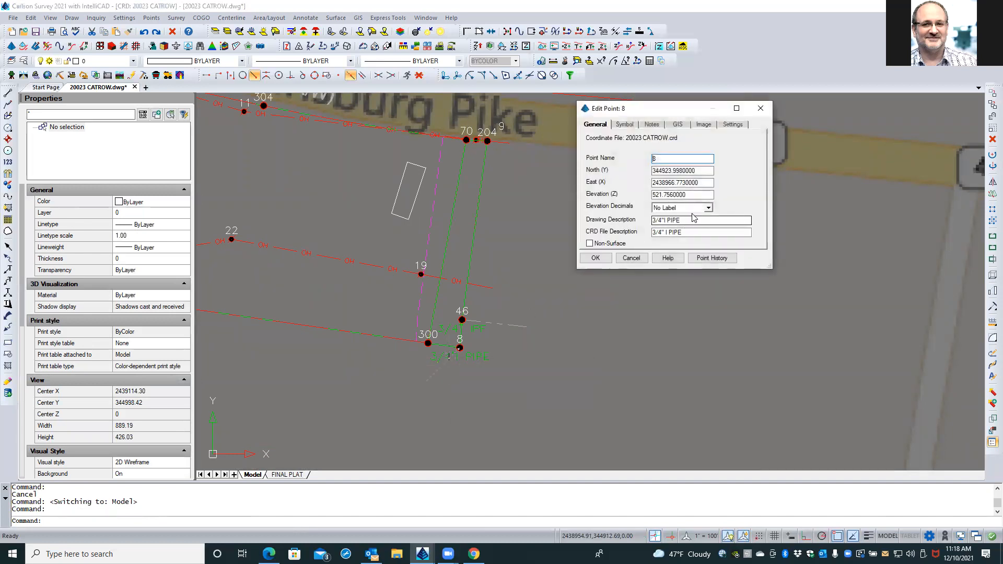
pyautogui.moveTo(687, 221); pyautogui.dragTo(653, 220)
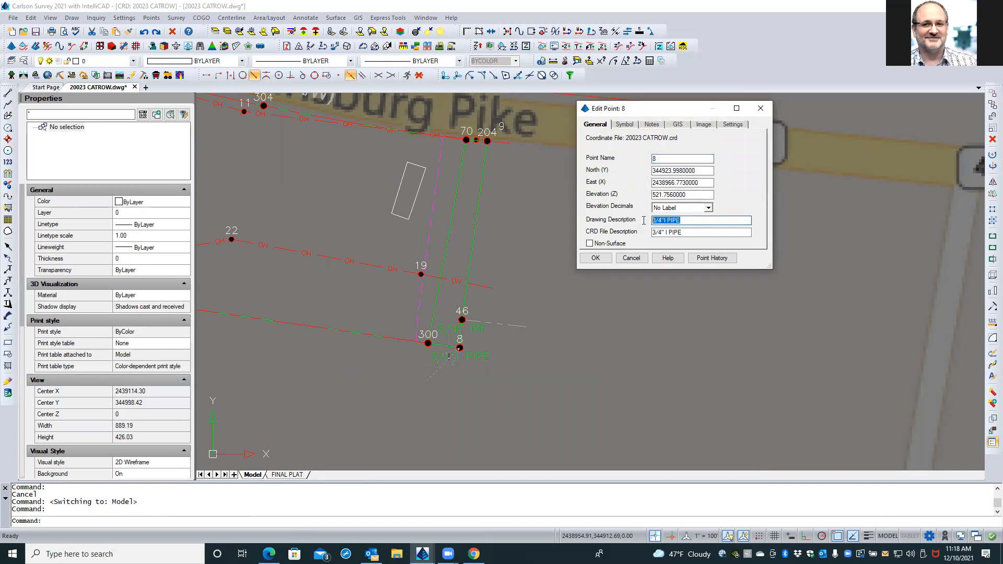
pyautogui.press('Delete')
pyautogui.click(595, 258)
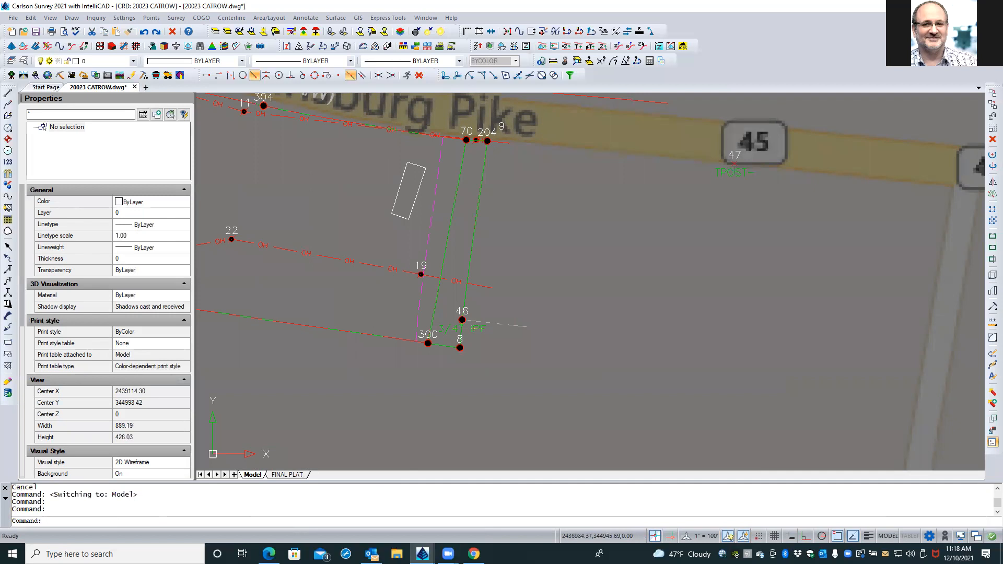
# Clear the drawing description of point 46, just north of point 8.
pyautogui.rightClick(477, 328)
pyautogui.click(526, 370)
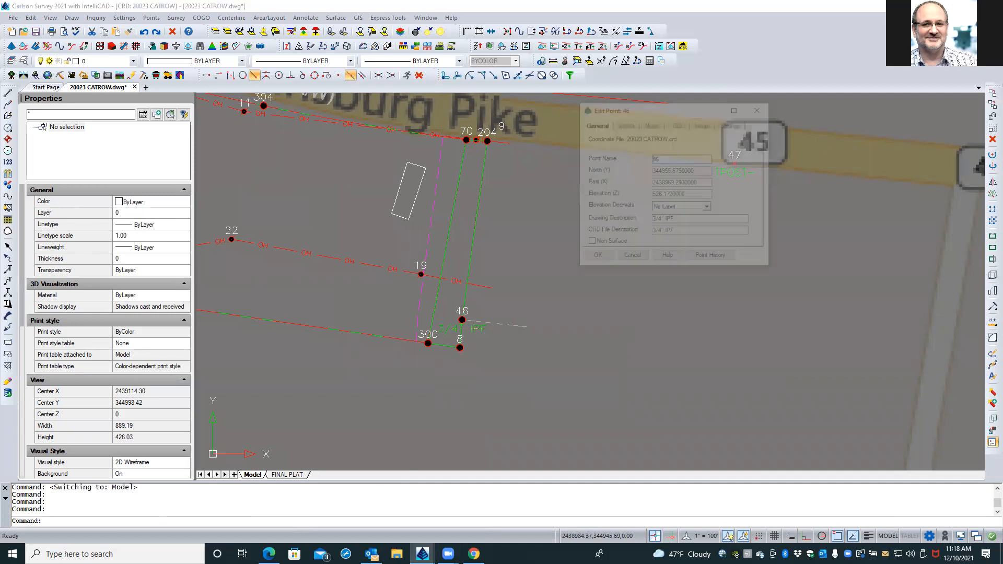
pyautogui.moveTo(680, 221); pyautogui.dragTo(634, 224)
pyautogui.press('Delete')
pyautogui.click(596, 258)
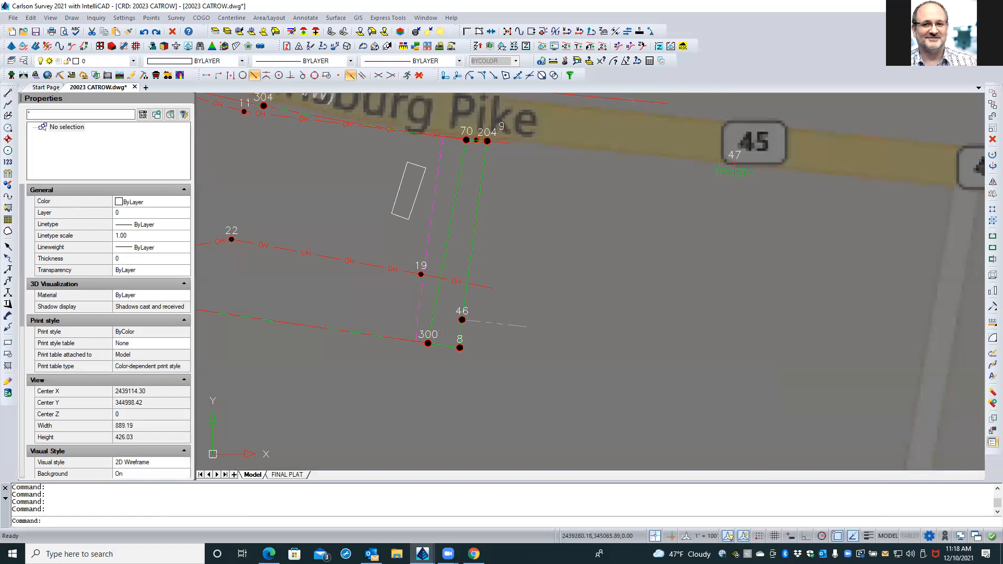
# Delete the block reference of point 218 on the BOUNDARY layer, southwest of the parcel.
pyautogui.scroll(-3, 738, 219)
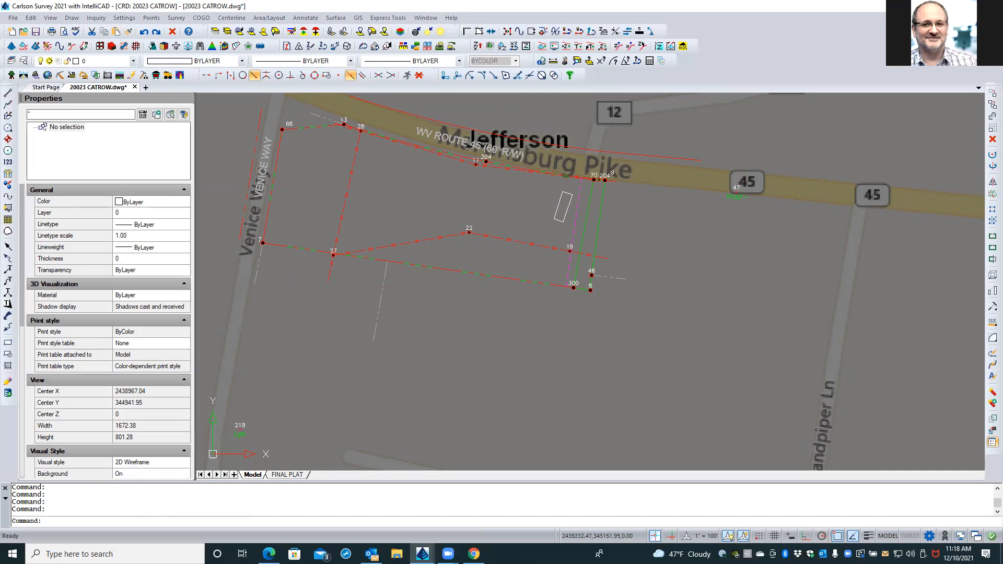
pyautogui.moveTo(698, 230); pyautogui.dragTo(718, 220, button='middle')
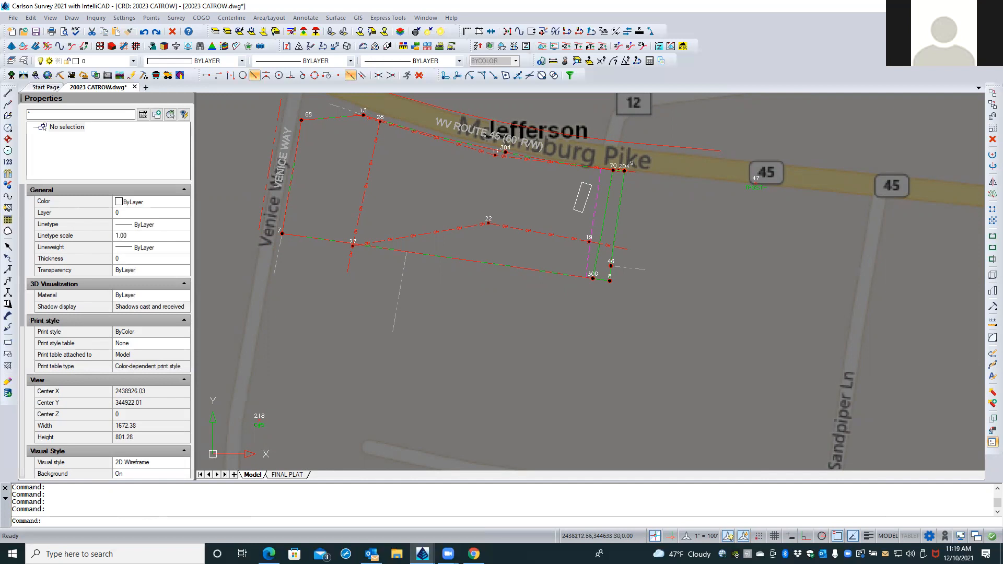
pyautogui.click(258, 424)
pyautogui.click(286, 433)
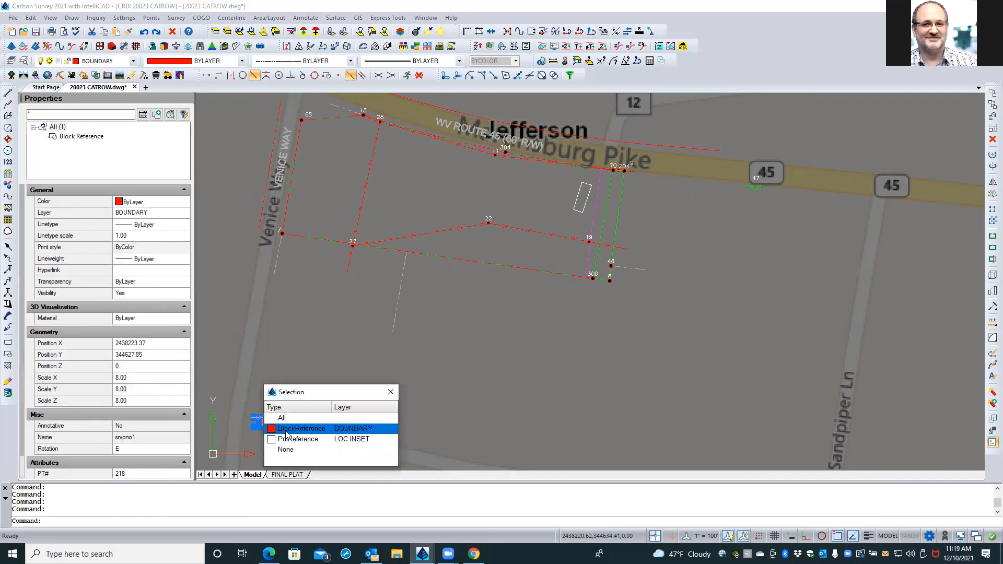
pyautogui.click(287, 434)
pyautogui.click(174, 33)
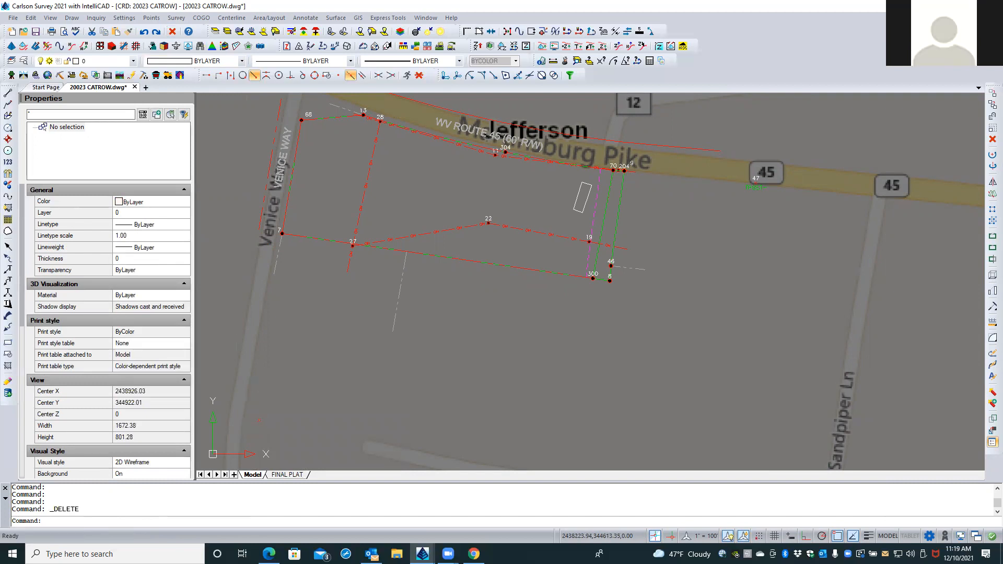
# View the point settings behind the leftover X symbol of point 218 and try to select the symbol.
pyautogui.scroll(5, 260, 421)
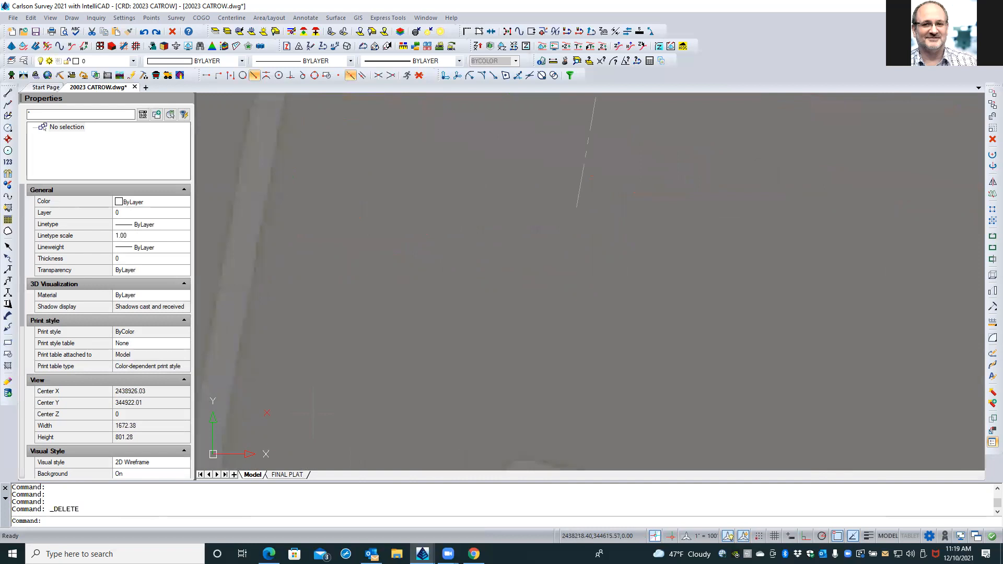
pyautogui.scroll(2, 258, 425)
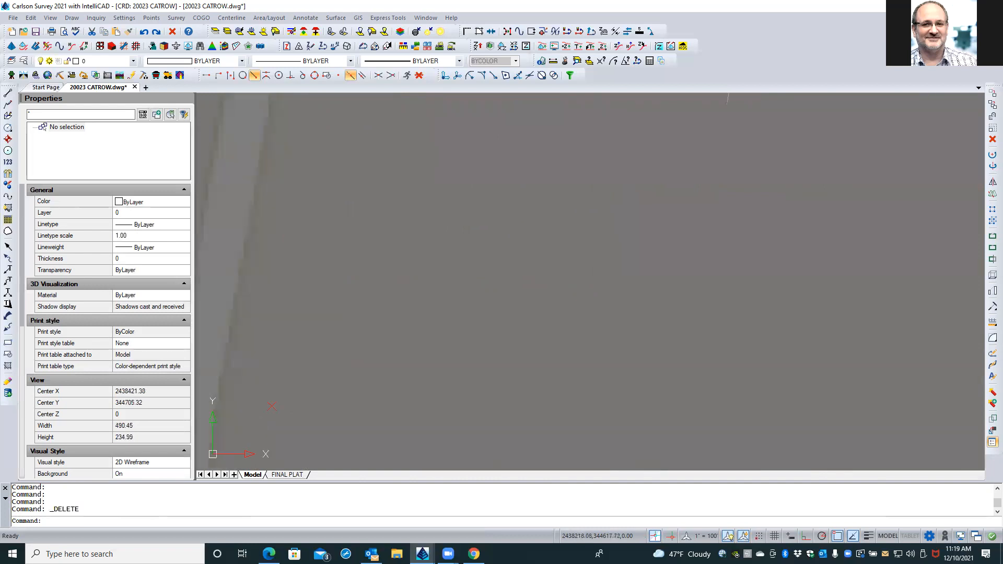
pyautogui.doubleClick(271, 408)
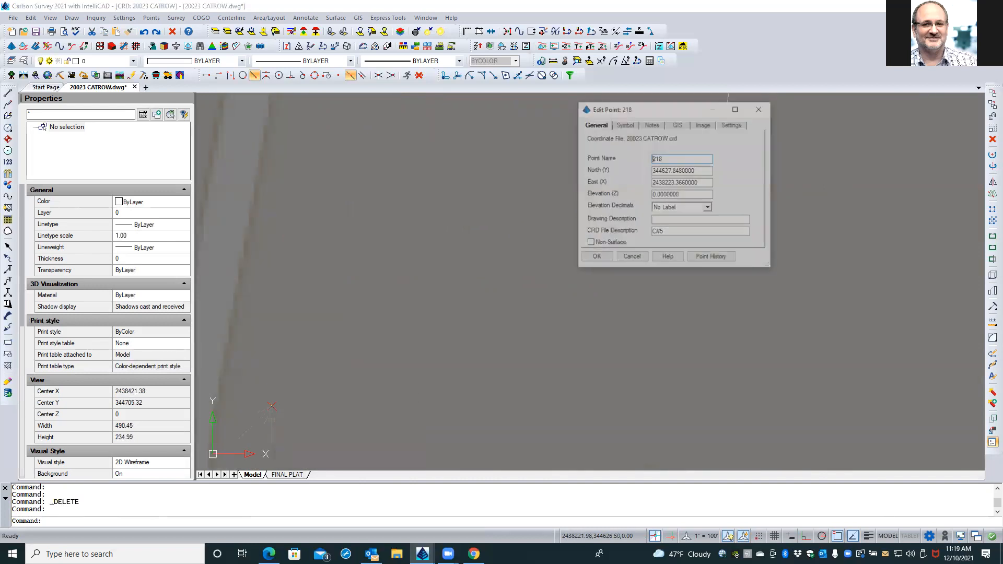
pyautogui.click(632, 259)
pyautogui.click(270, 410)
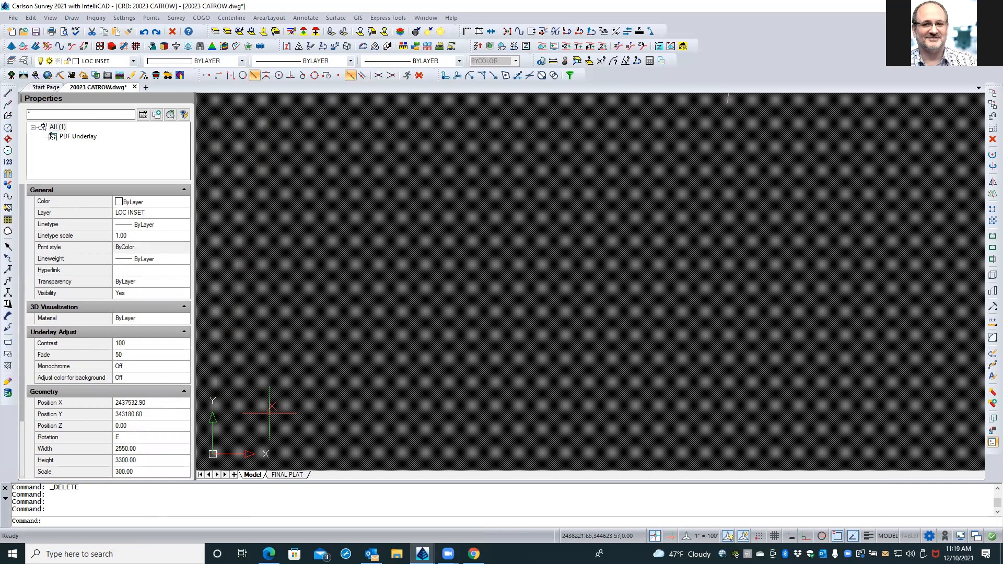
pyautogui.press('Escape')
pyautogui.press('Escape')
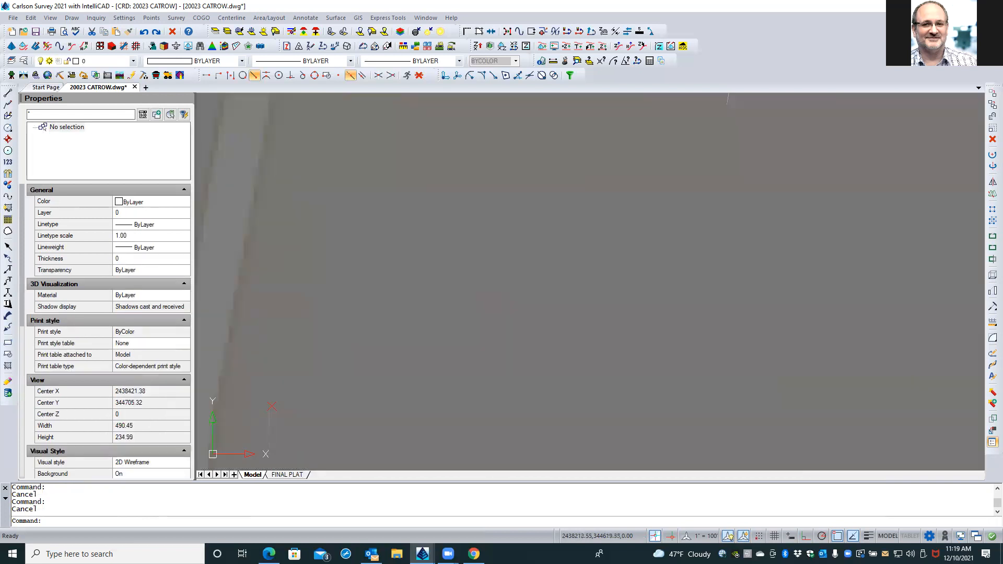
# Examine the layer and underlay properties of the PDF location map.
pyautogui.scroll(-5, 353, 325)
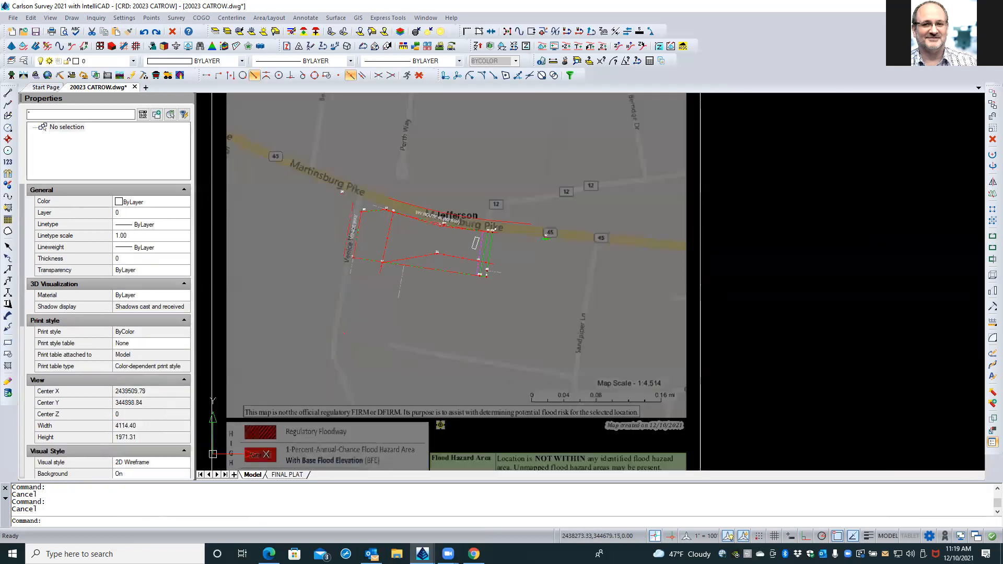
pyautogui.click(212, 328)
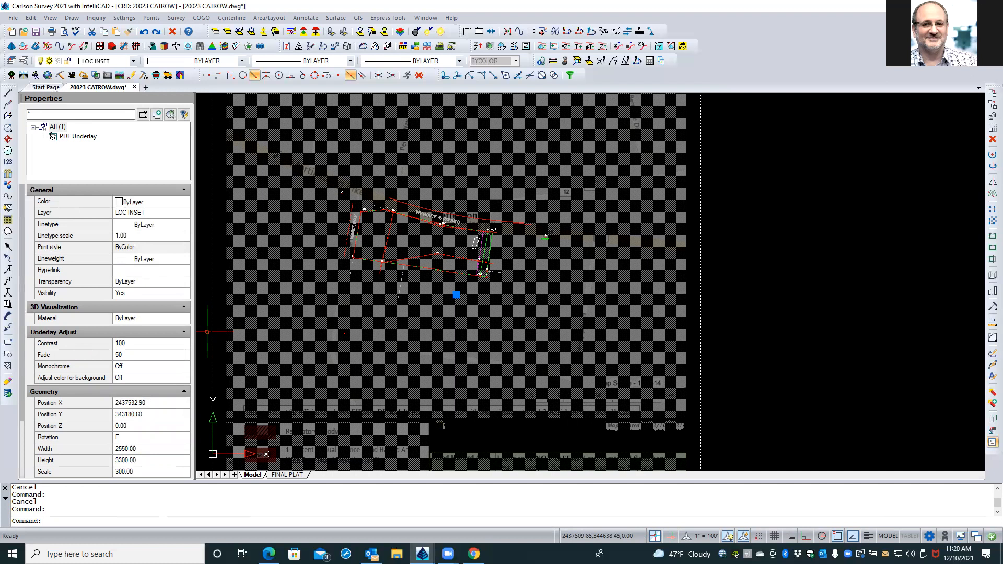
pyautogui.scroll(-2, 155, 321)
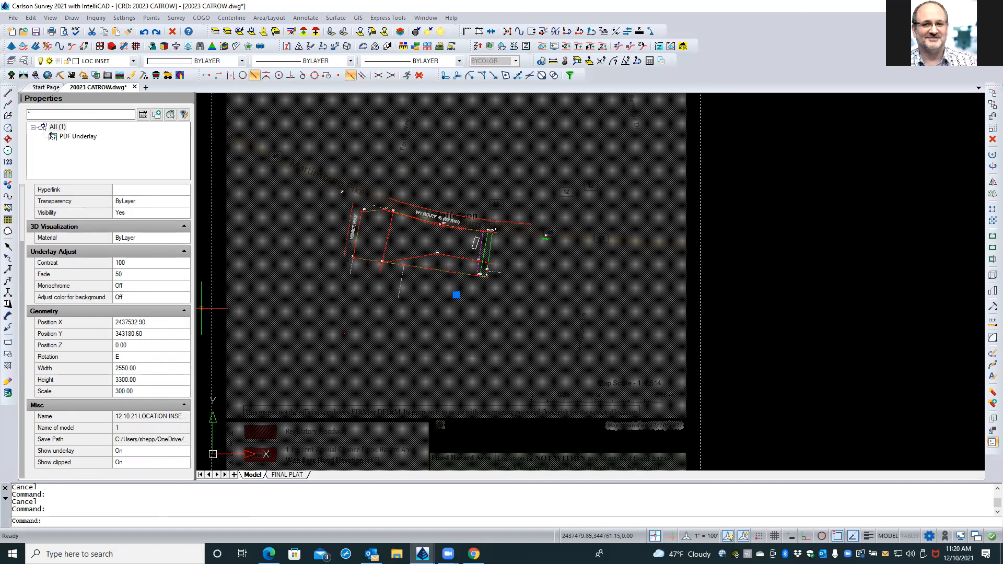
pyautogui.press('Escape')
# Filter the layer list by LOC and lock the LOC INSET layer.
pyautogui.click(23, 61)
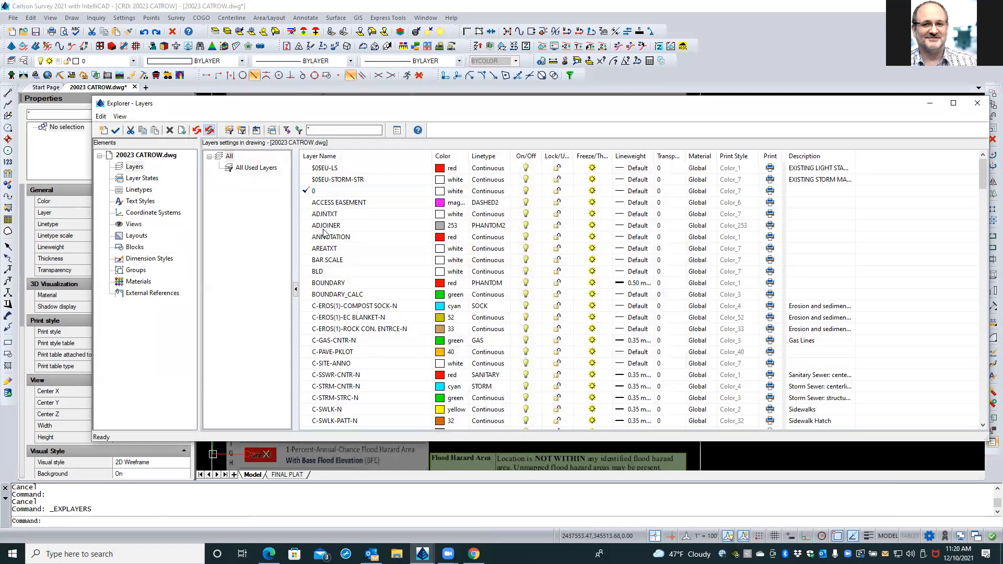
pyautogui.click(330, 126)
pyautogui.write('LOC')
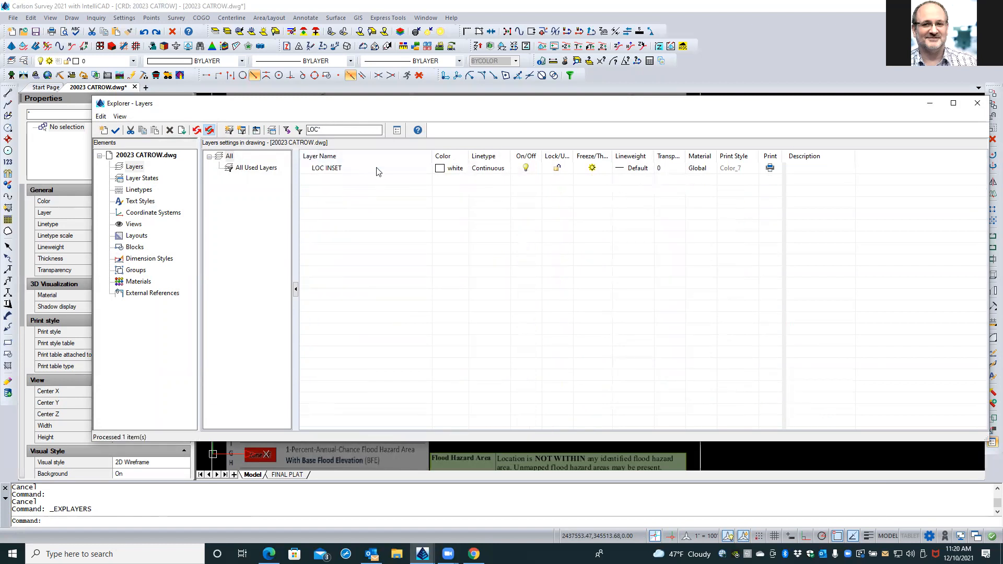
pyautogui.click(555, 168)
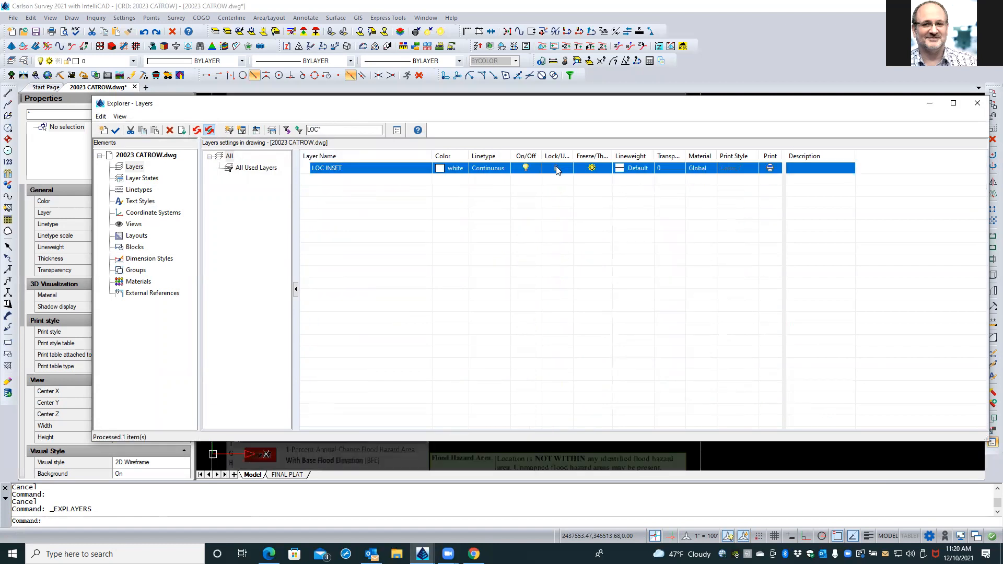
pyautogui.click(977, 104)
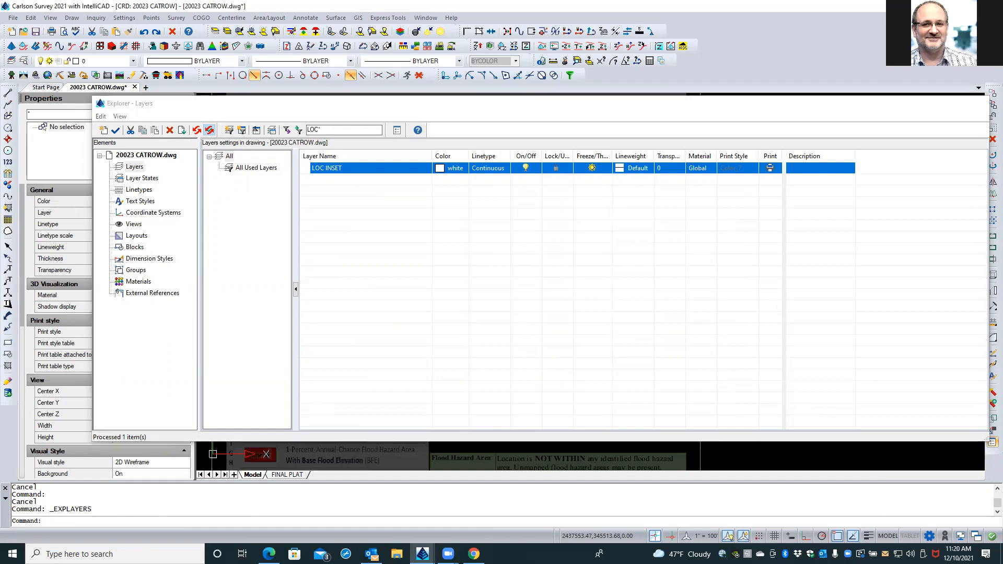
pyautogui.click(732, 290)
pyautogui.press('Escape')
pyautogui.press('Escape')
pyautogui.press('Escape')
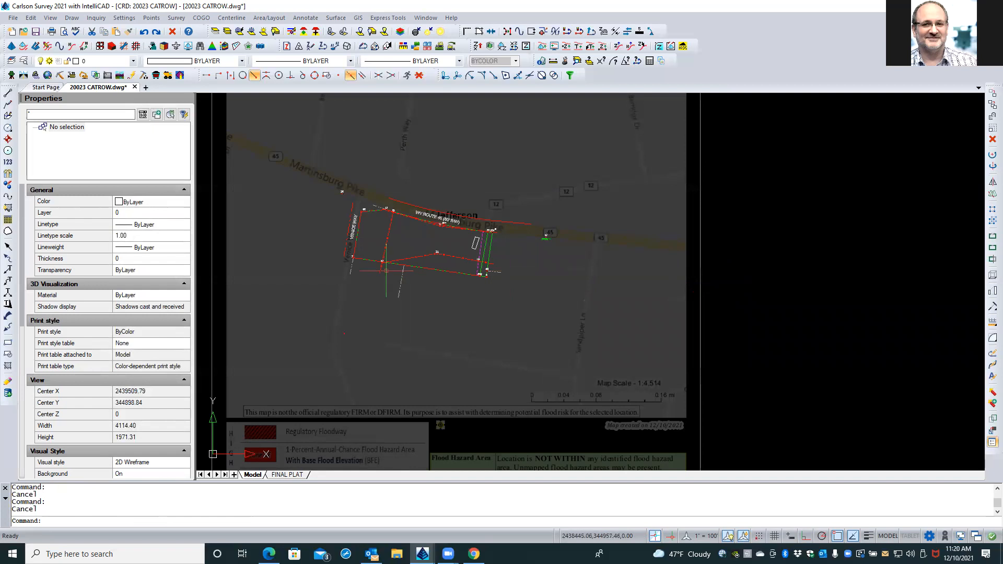
pyautogui.click(334, 342)
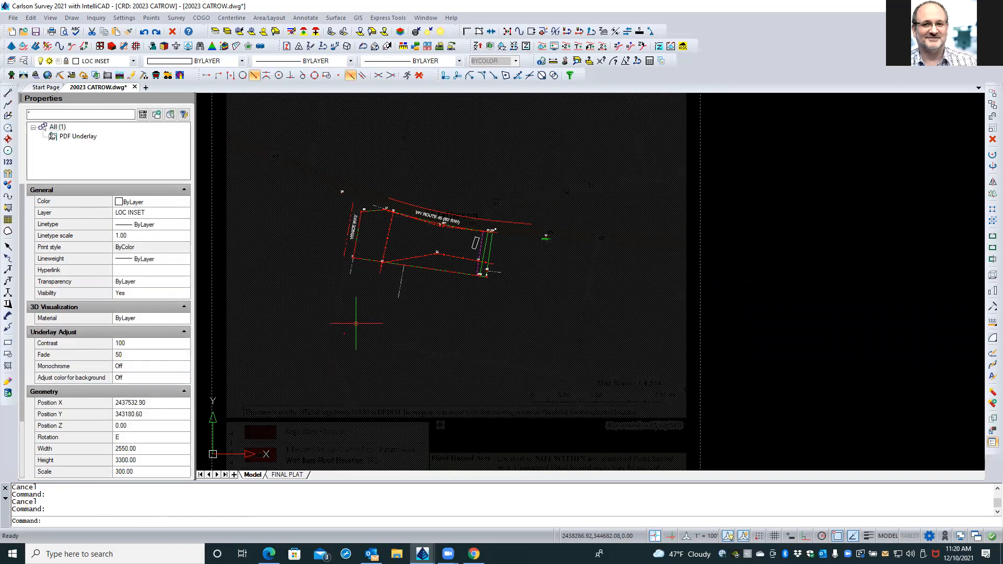
pyautogui.press('Escape')
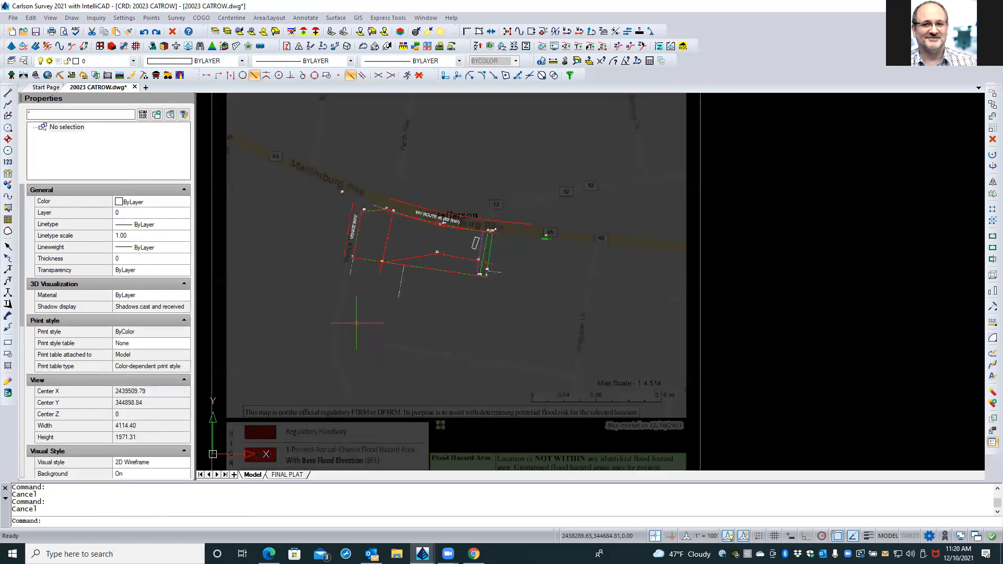
pyautogui.click(347, 334)
pyautogui.click(320, 354)
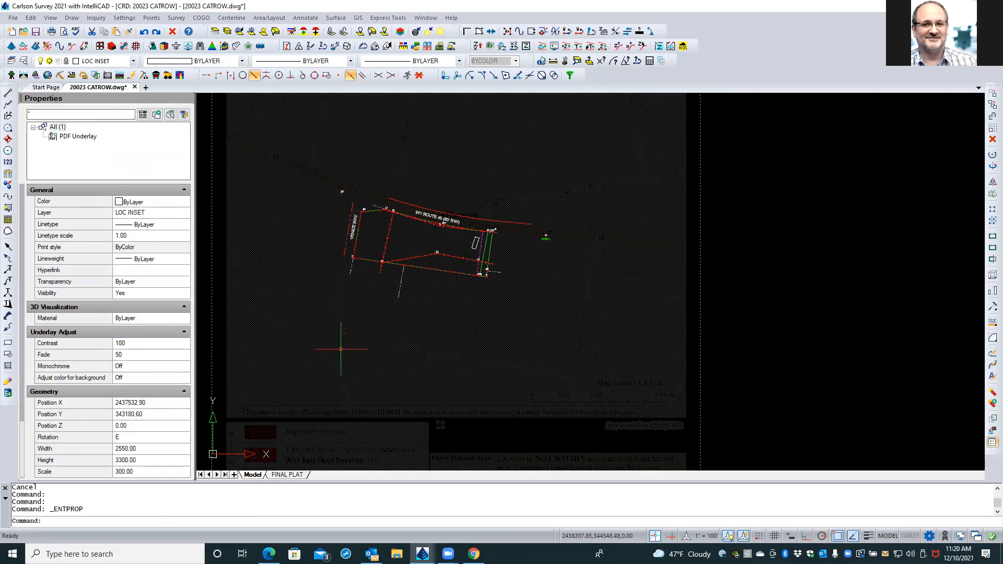
pyautogui.press('Escape')
pyautogui.press('Escape')
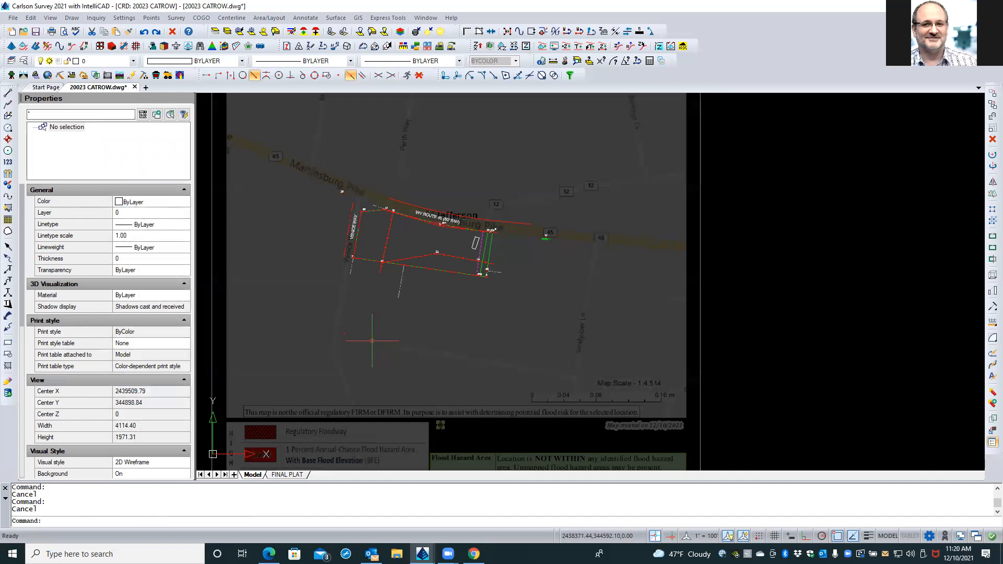
# Delete the leftover point and block reference southwest of the parcel, and check the location inset on the FINAL PLAT layout.
pyautogui.click(203, 304)
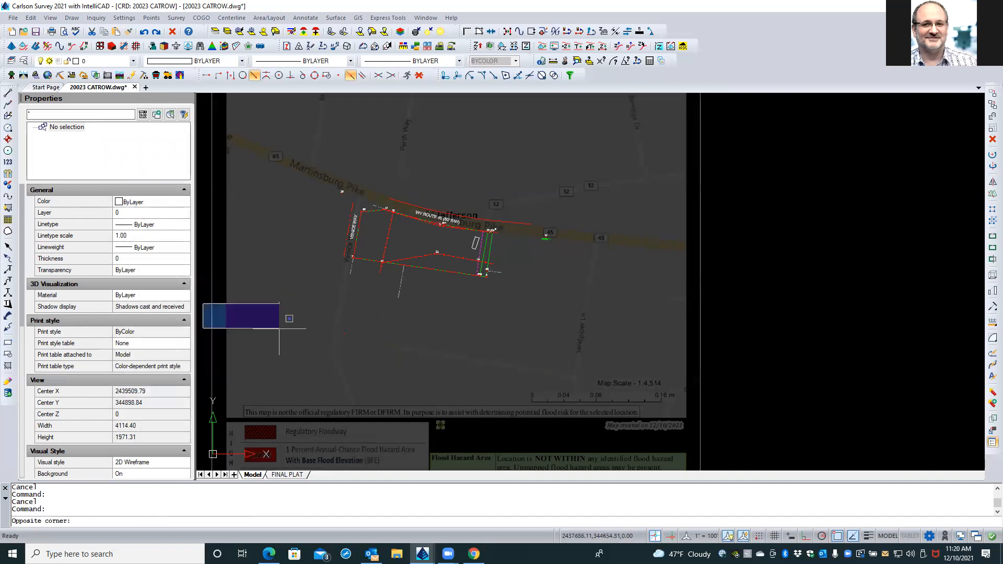
pyautogui.click(366, 360)
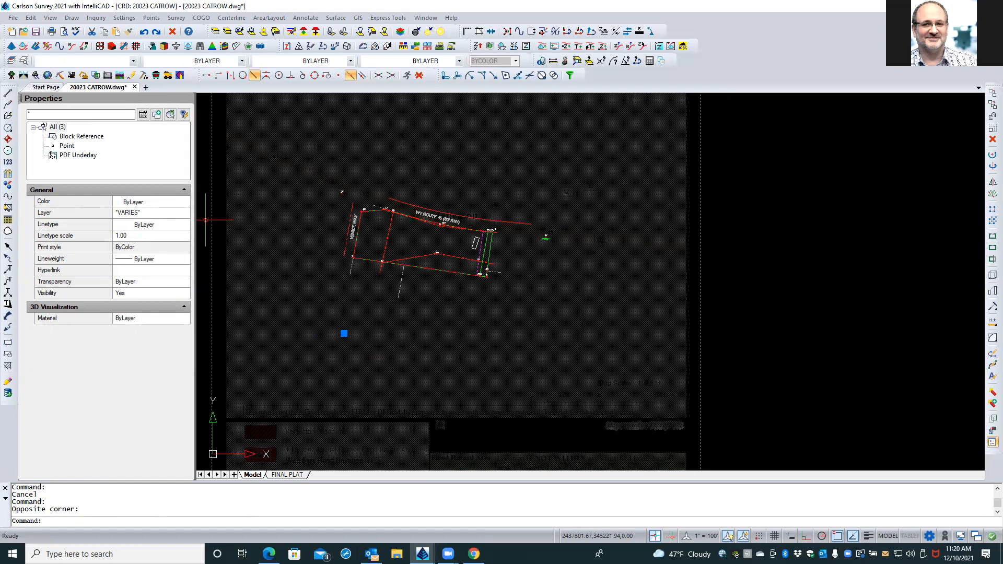
pyautogui.click(172, 31)
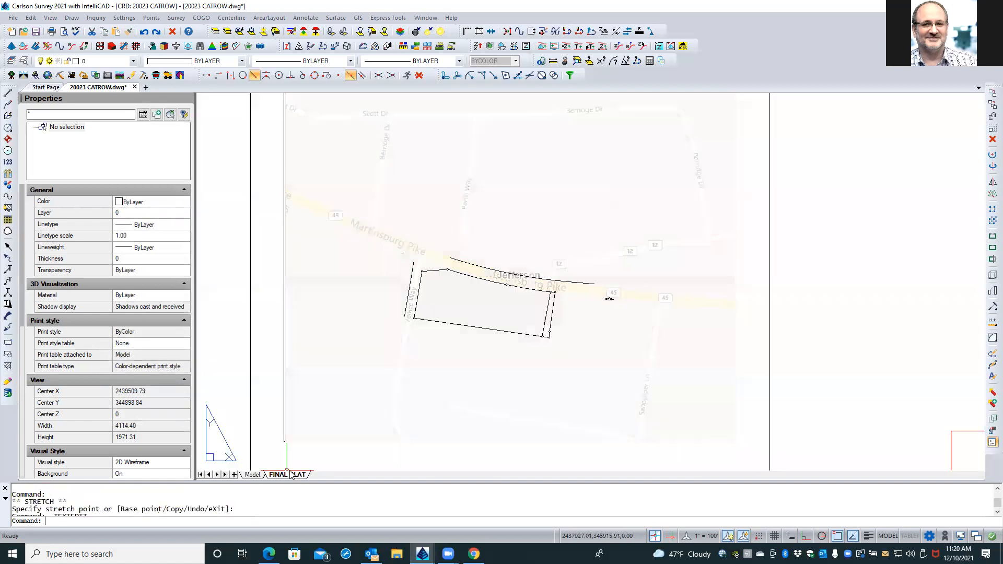
pyautogui.click(286, 475)
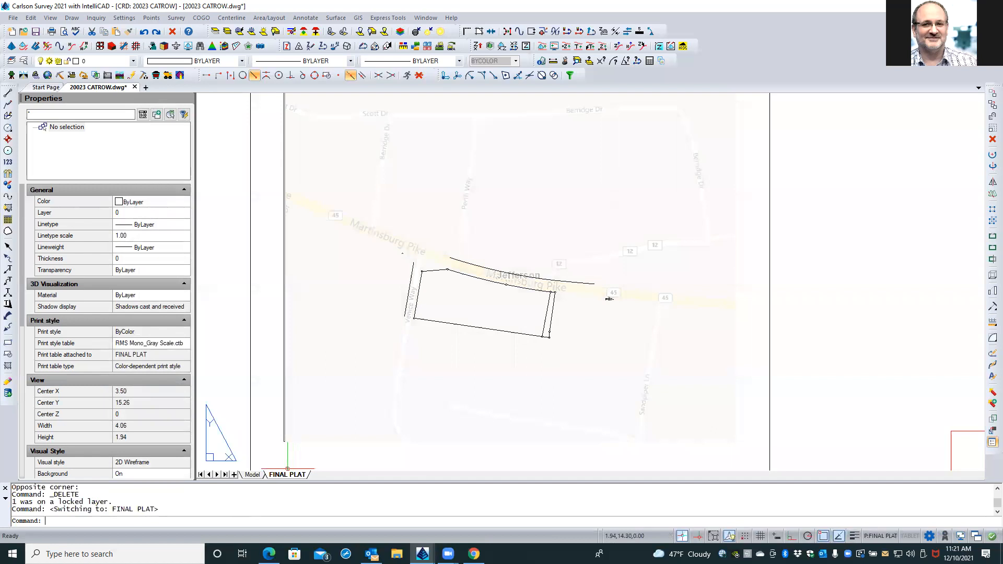
# Return to model space and unlock the LOC INSET layer.
pyautogui.click(253, 475)
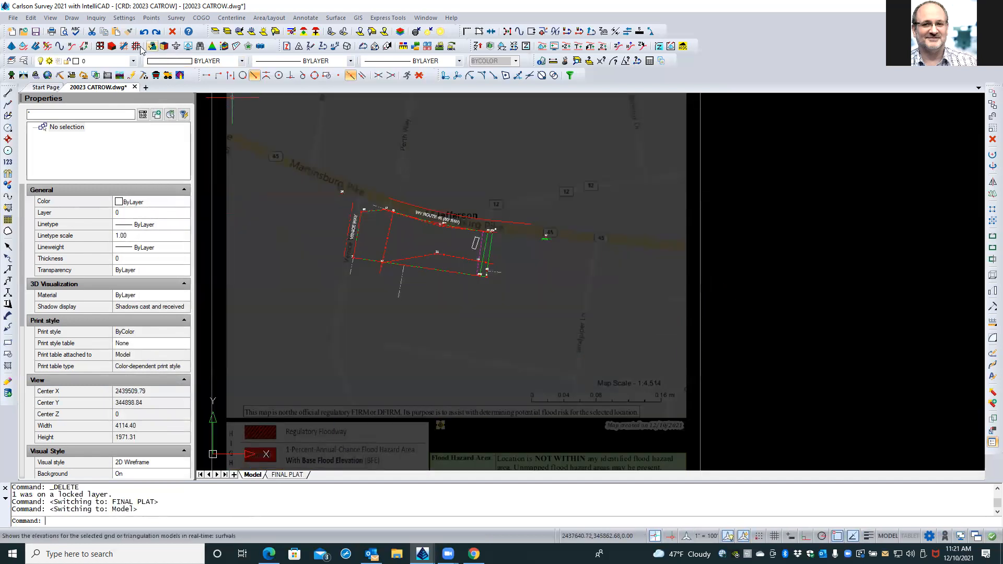
pyautogui.click(24, 61)
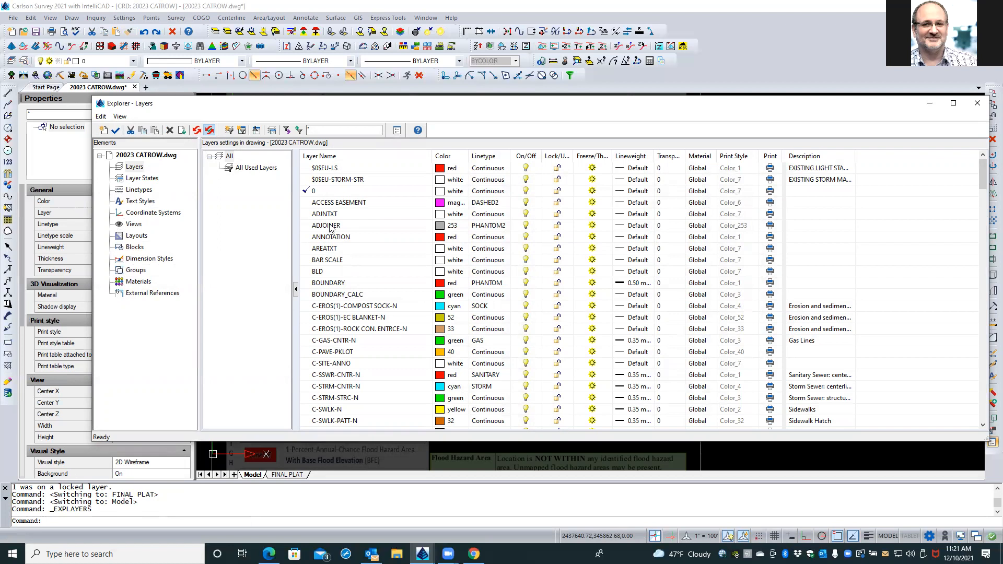
pyautogui.click(330, 227)
pyautogui.press('l')
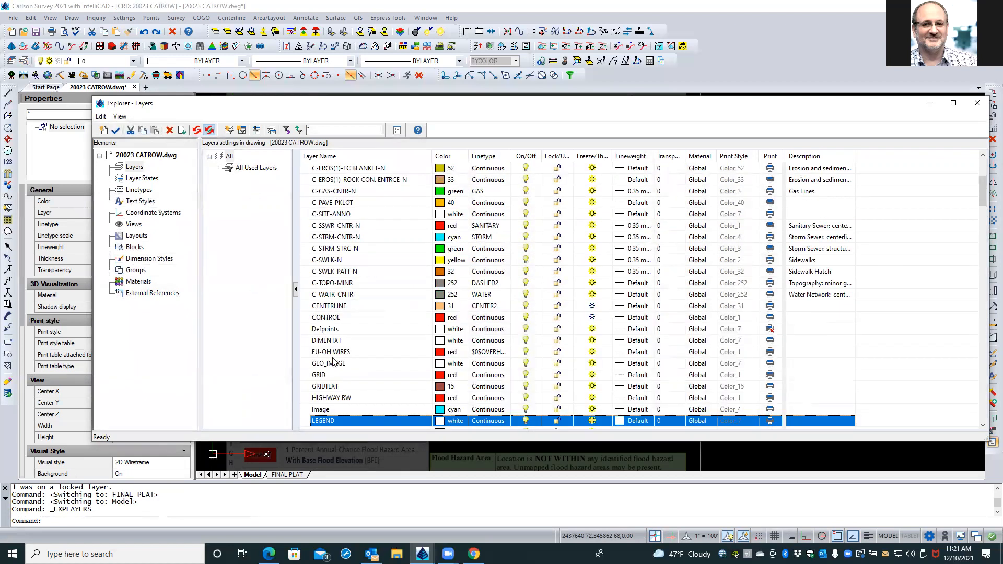
pyautogui.scroll(-3, 337, 368)
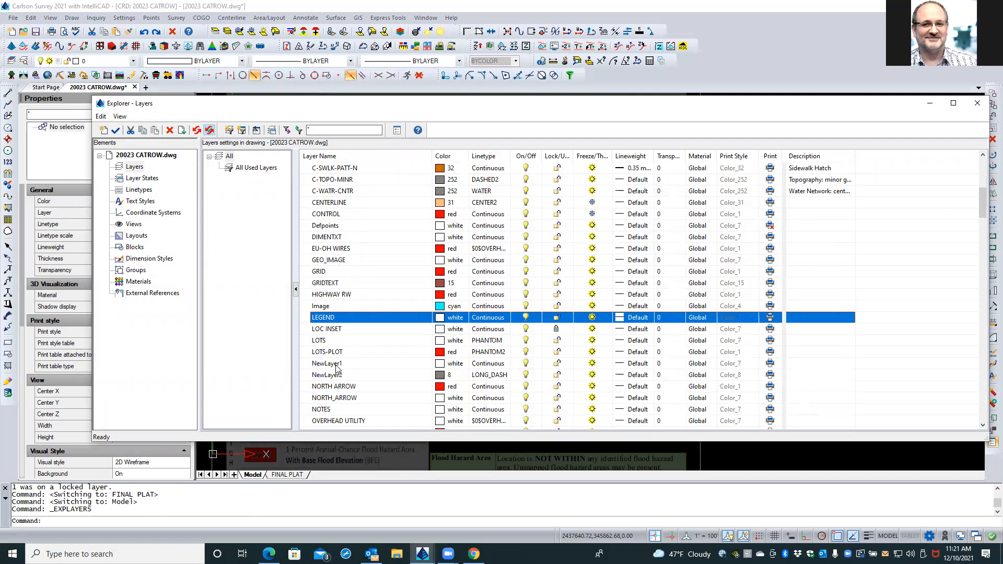
pyautogui.click(311, 330)
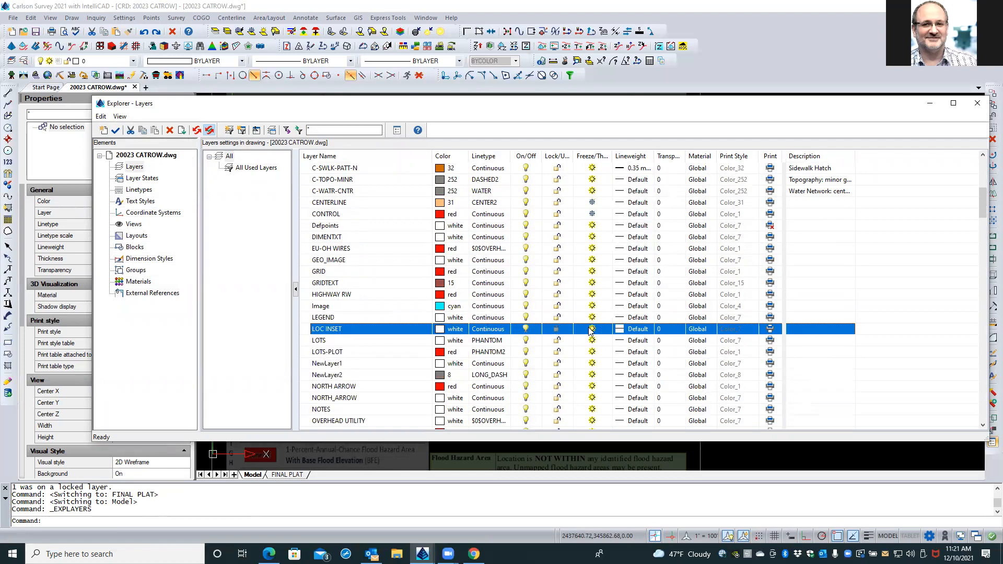
pyautogui.click(557, 330)
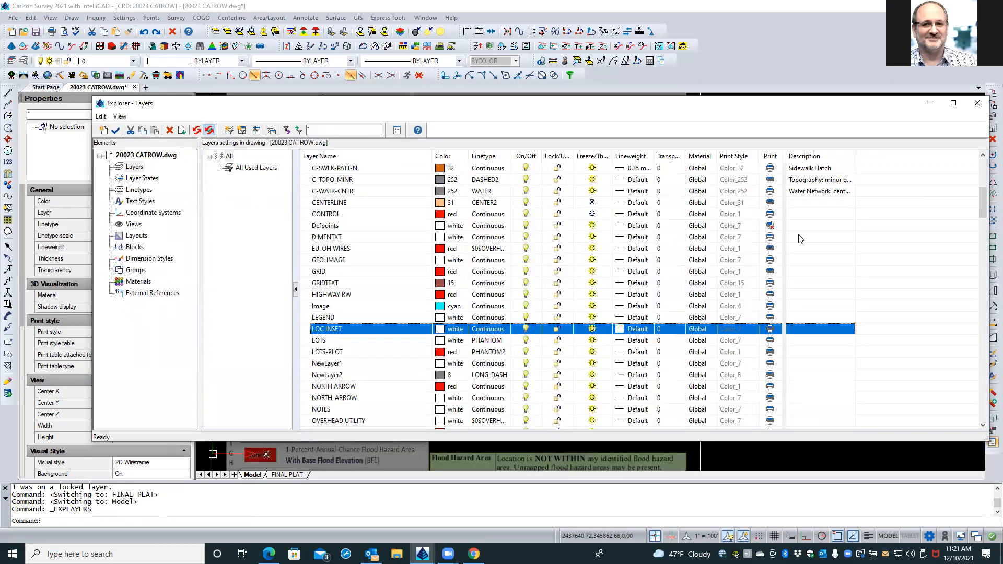
pyautogui.click(976, 103)
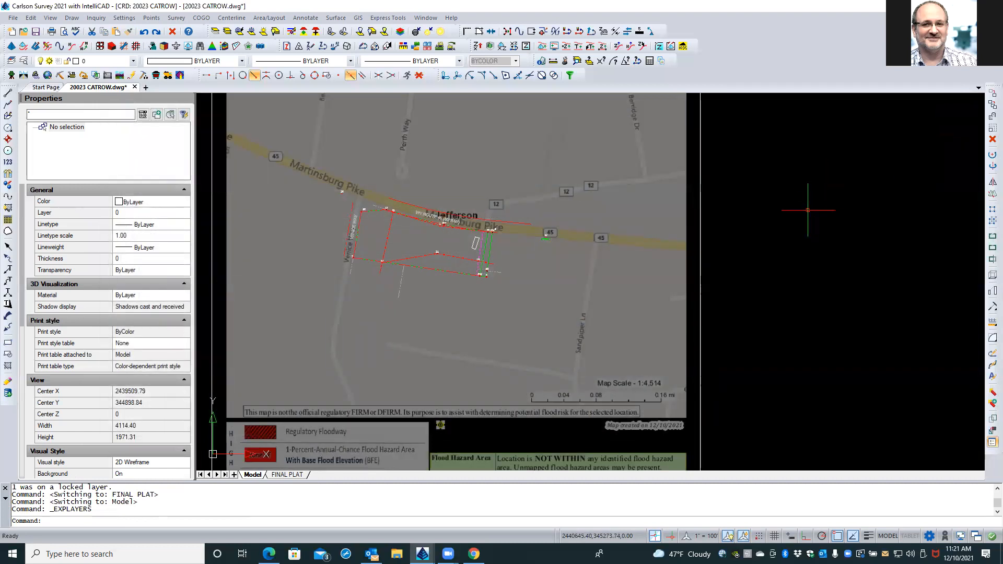
pyautogui.press('Escape')
pyautogui.press('Escape')
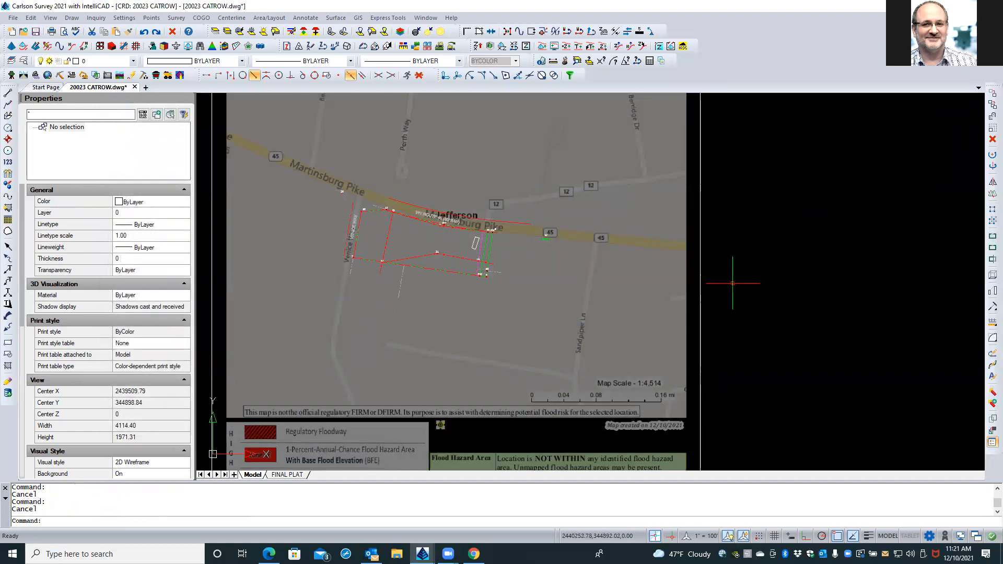
# Examine the location map inset on the FINAL PLAT layout for leftover symbols and overall appearance.
pyautogui.scroll(-2, 739, 295)
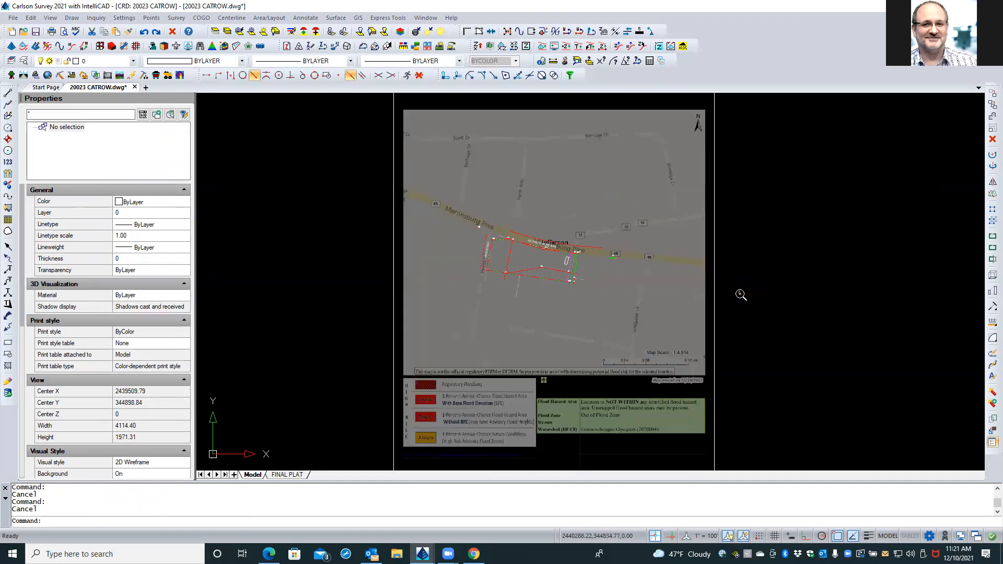
pyautogui.scroll(-1, 739, 295)
pyautogui.click(751, 287)
pyautogui.click(742, 295)
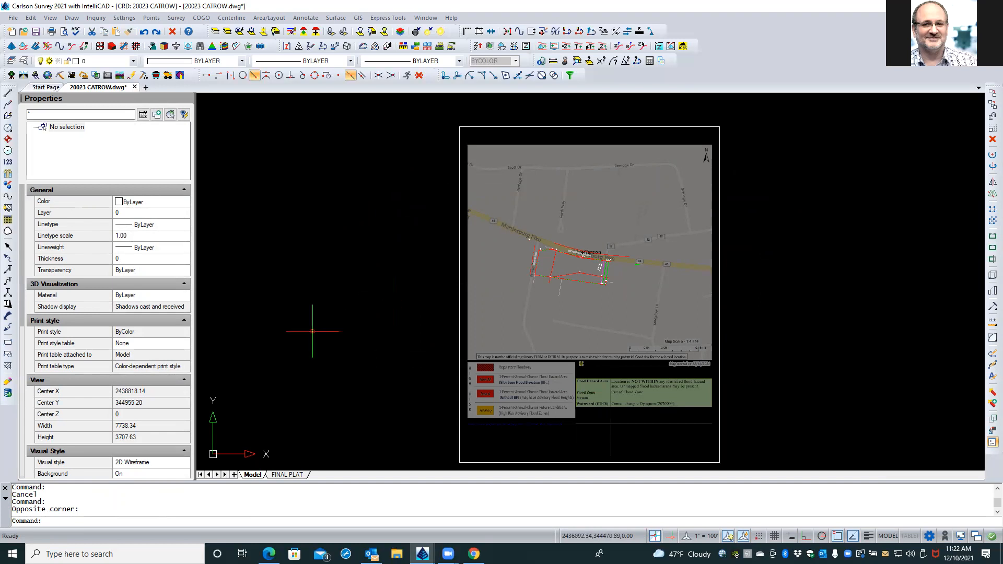
pyautogui.click(289, 475)
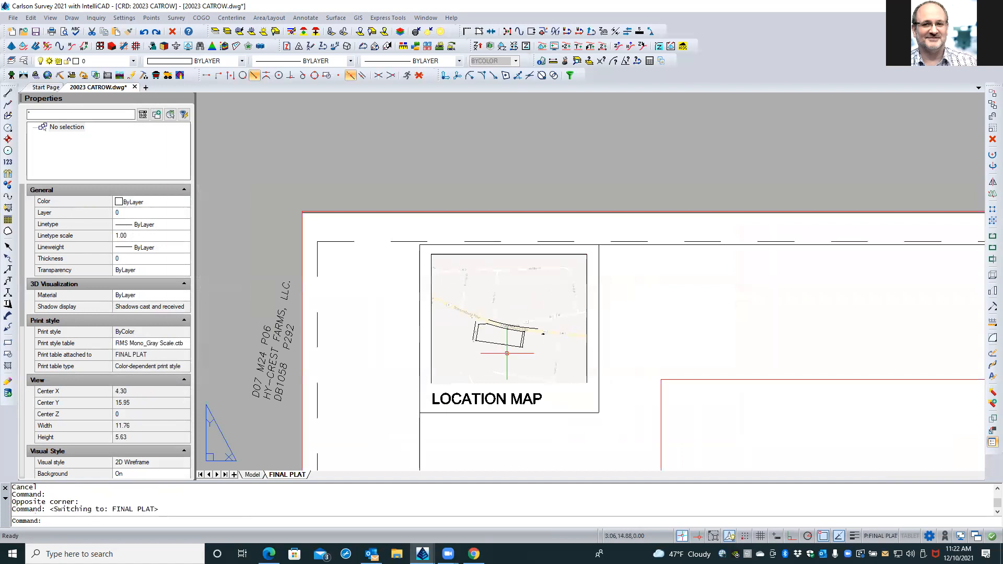
pyautogui.scroll(-3, 481, 348)
pyautogui.moveTo(558, 350); pyautogui.dragTo(530, 268, button='middle')
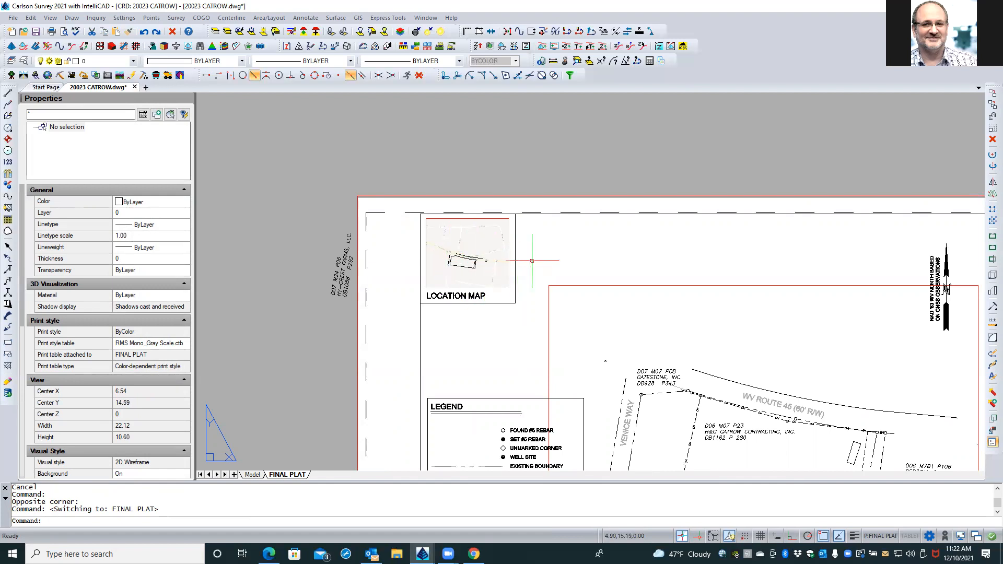
pyautogui.scroll(2, 516, 259)
pyautogui.scroll(1, 516, 259)
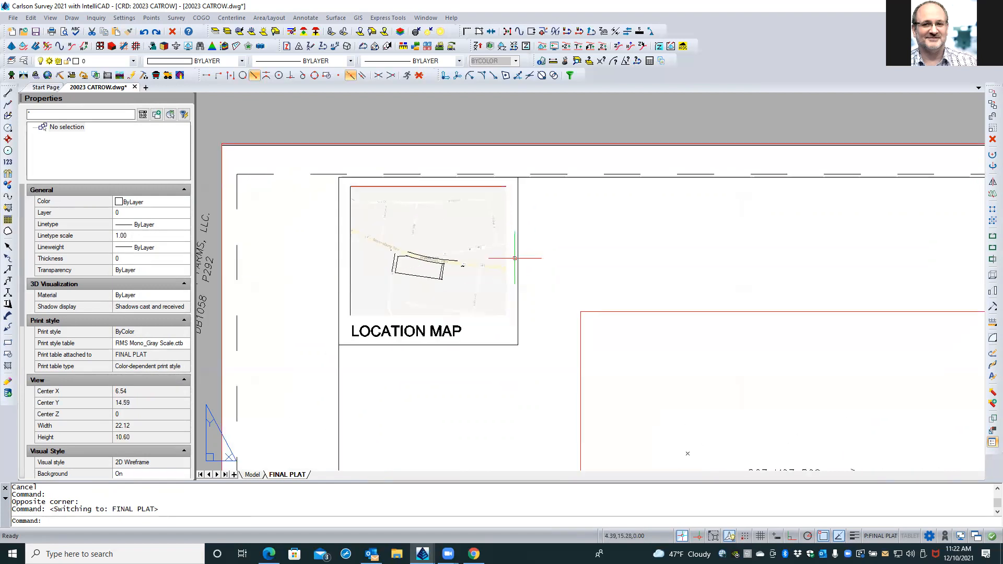
pyautogui.scroll(4, 515, 258)
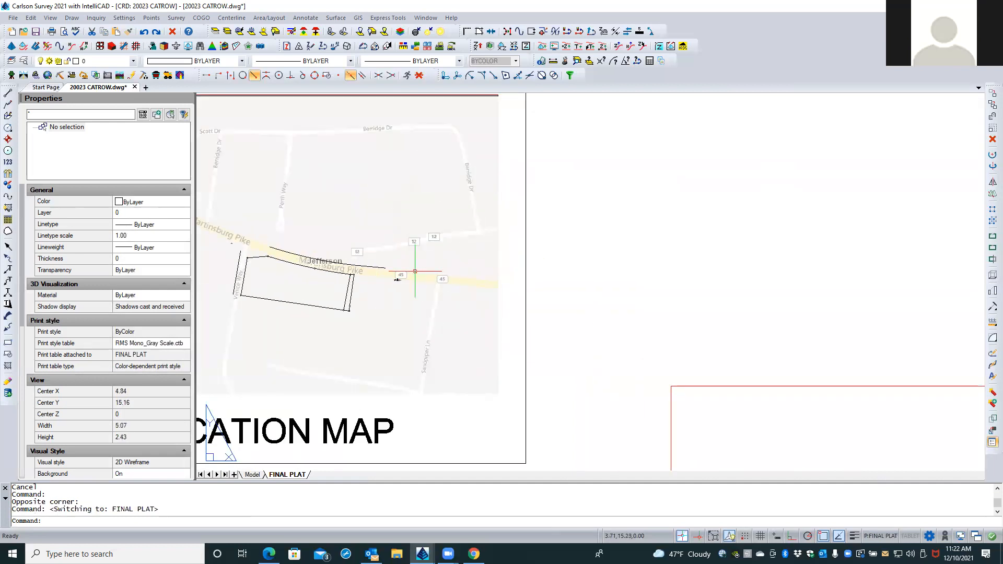
pyautogui.scroll(-3, 474, 258)
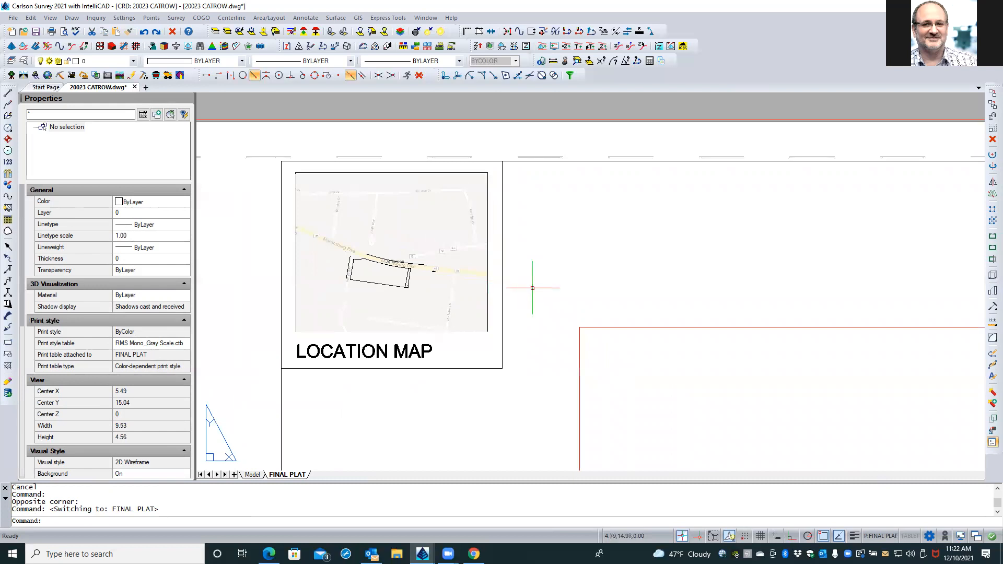
# Save the drawing and print the FINAL PLAT layout to a PDF named TEST in the job folder.
pyautogui.click(35, 32)
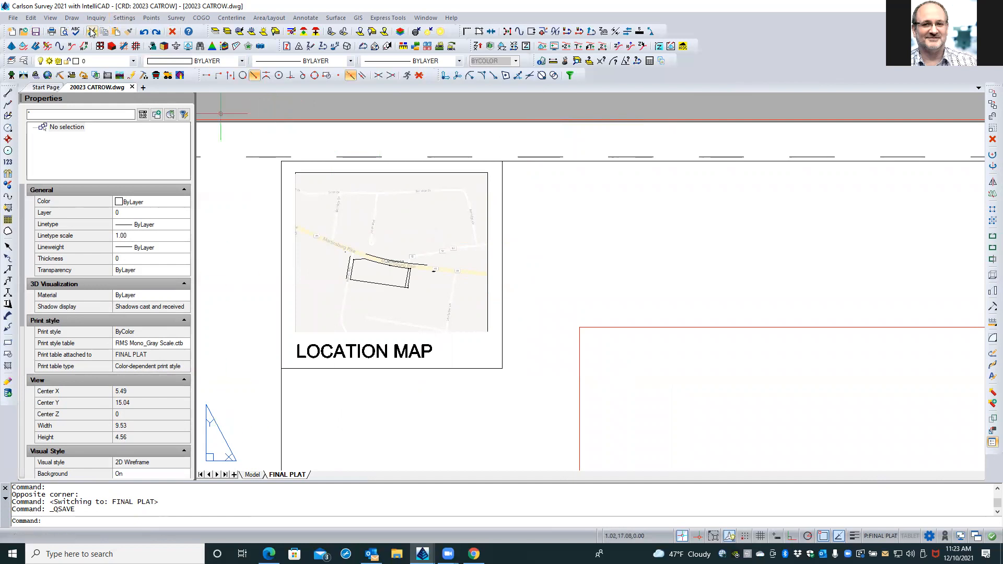
pyautogui.click(51, 32)
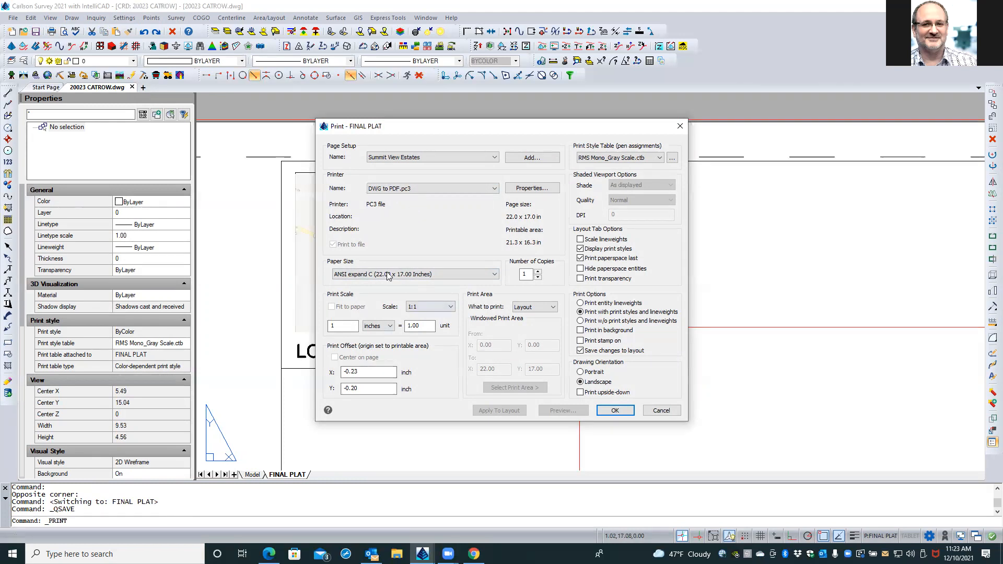
pyautogui.click(615, 411)
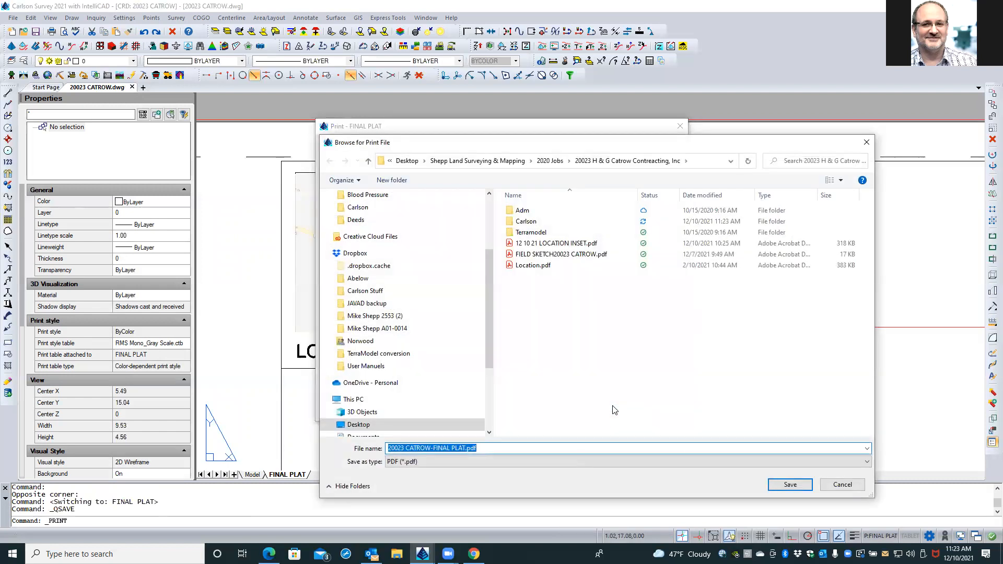
pyautogui.write('TEST')
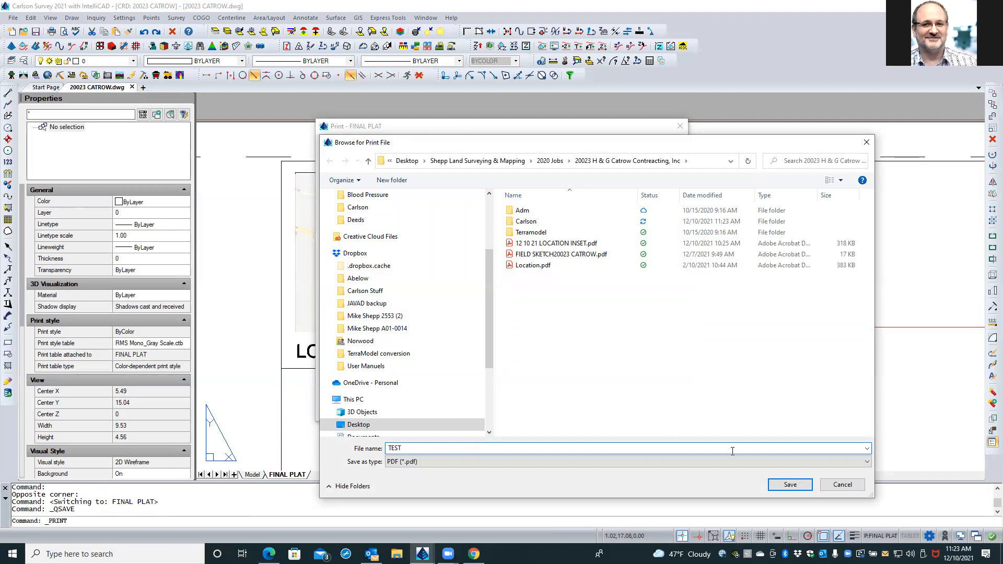
pyautogui.click(789, 484)
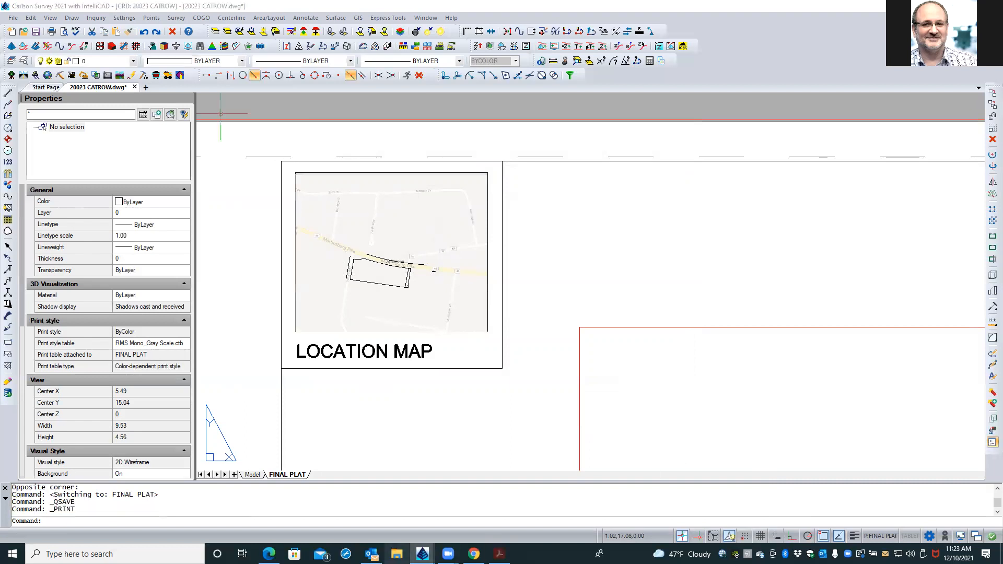
# Open TEST.pdf in Adobe Acrobat from the recent files and inspect the printed location map inset.
pyautogui.click(397, 554)
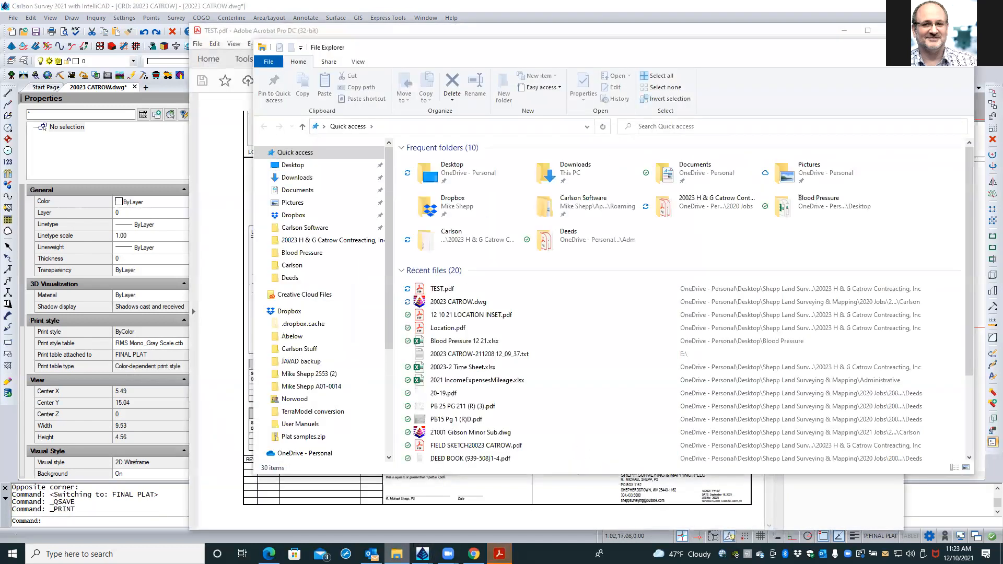
pyautogui.click(402, 521)
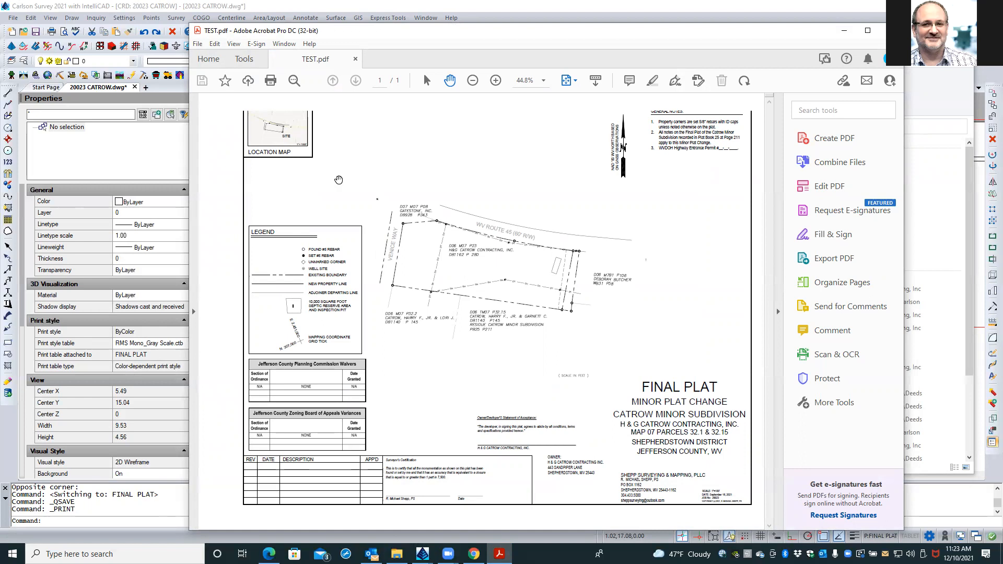
pyautogui.click(883, 30)
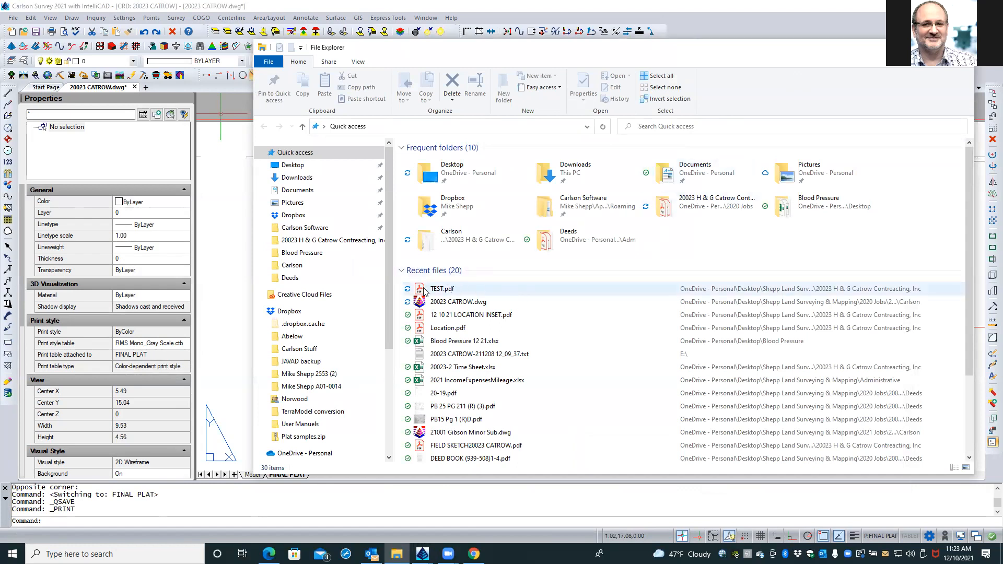
pyautogui.click(422, 289)
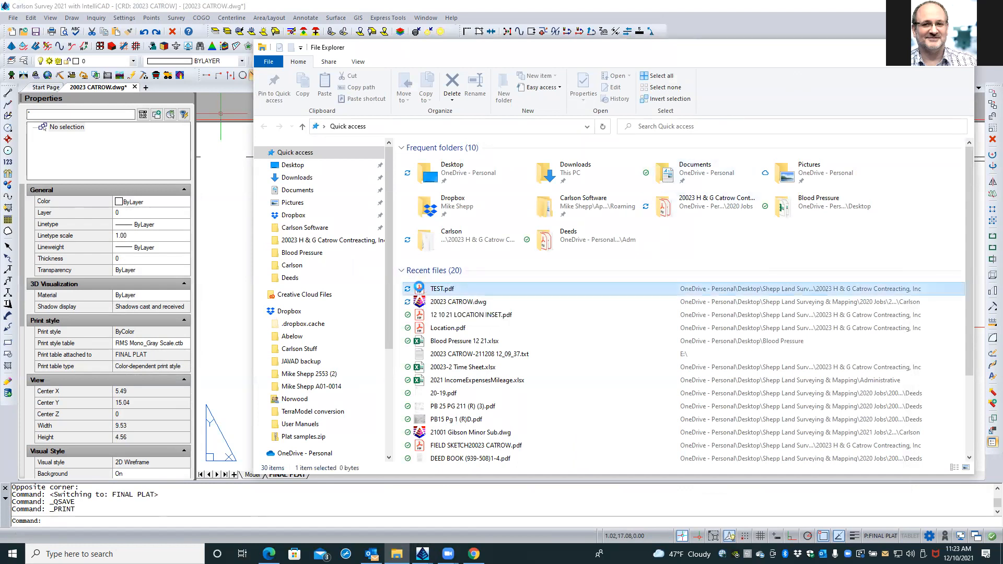
pyautogui.doubleClick(466, 290)
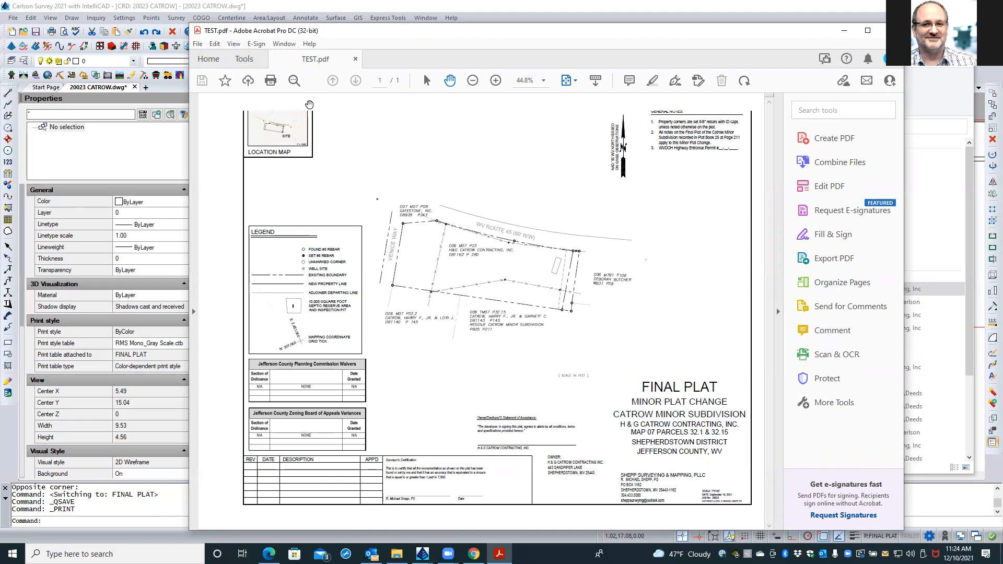
pyautogui.keyDown('ctrl'); pyautogui.scroll(4, 310, 105); pyautogui.keyUp('ctrl')
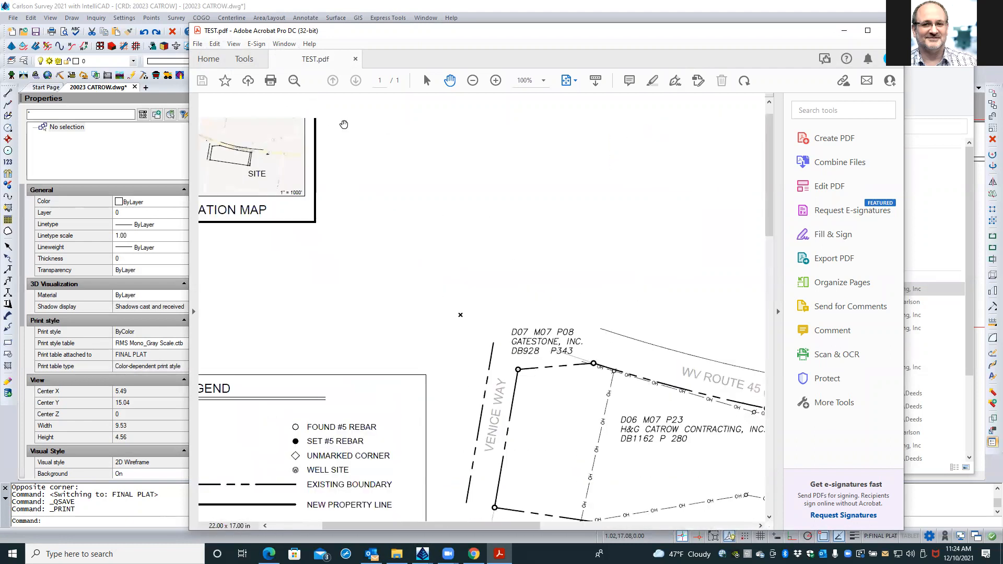
pyautogui.keyDown('ctrl'); pyautogui.scroll(-2, 378, 159); pyautogui.keyUp('ctrl')
pyautogui.keyDown('ctrl'); pyautogui.scroll(-1, 377, 159); pyautogui.keyUp('ctrl')
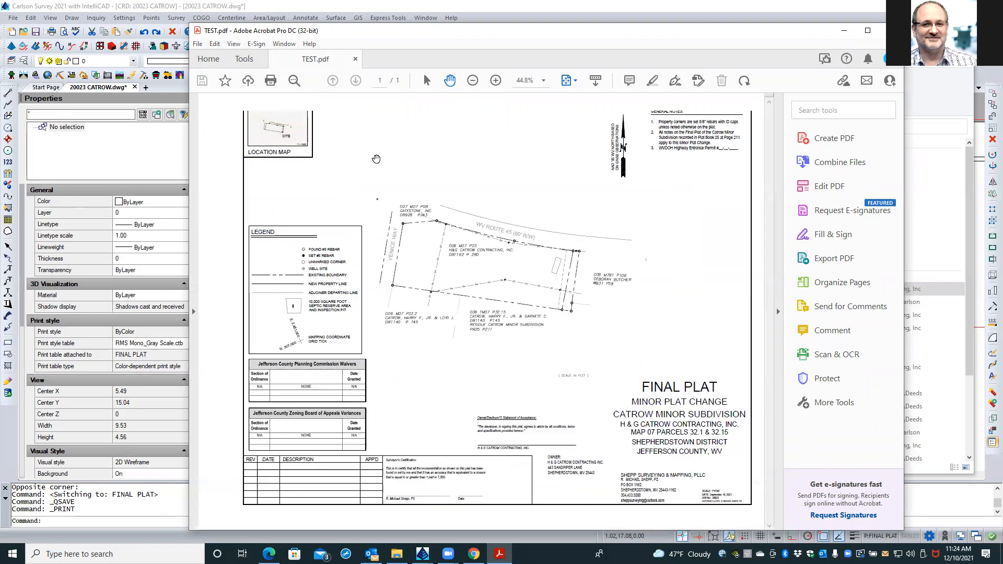
# Check the full sheet of TEST.pdf, and close the PDF and File Explorer windows to return to the drawing.
pyautogui.keyDown('ctrl'); pyautogui.scroll(-1, 374, 159); pyautogui.keyUp('ctrl')
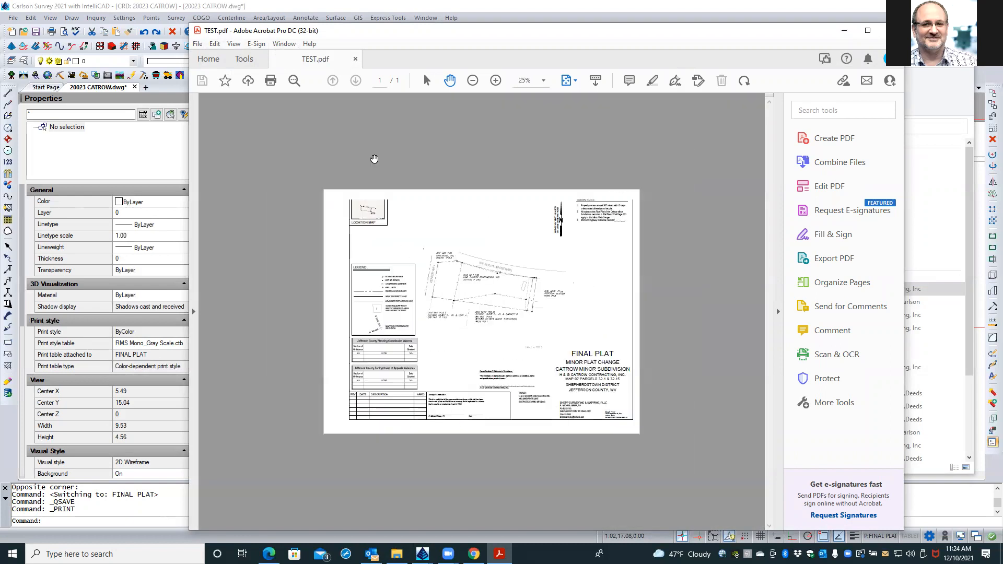
pyautogui.keyDown('ctrl'); pyautogui.scroll(1, 374, 159); pyautogui.keyUp('ctrl')
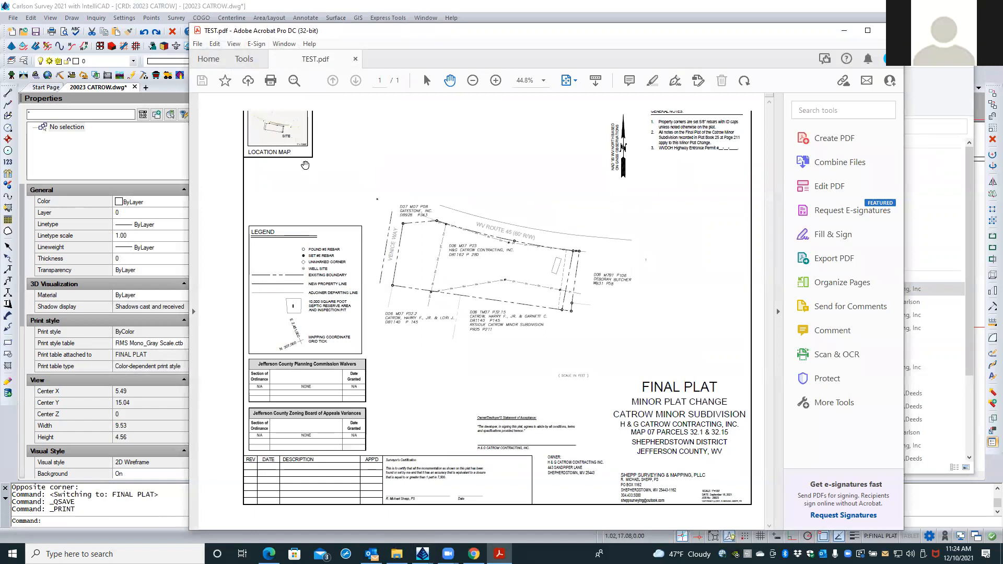
pyautogui.click(883, 30)
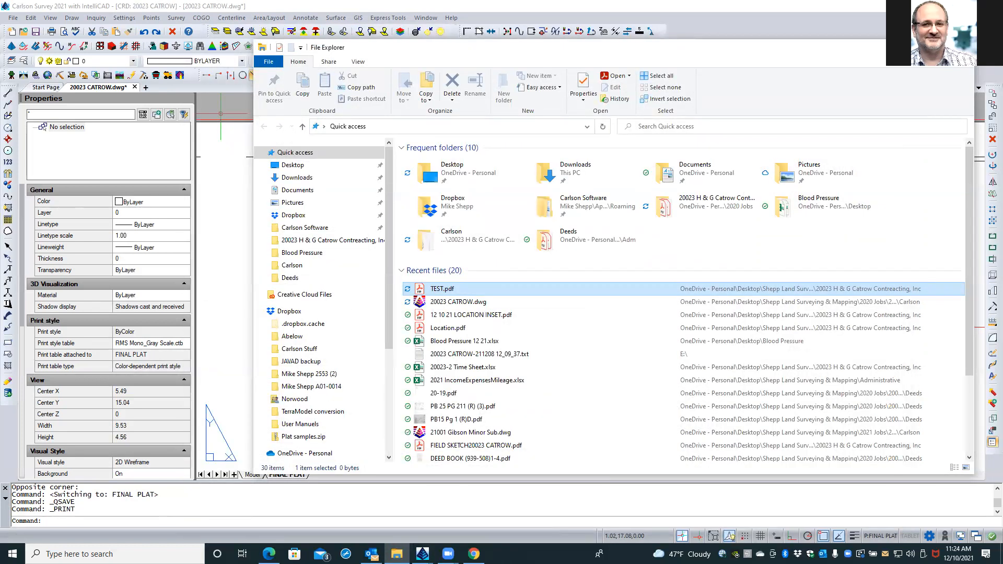
pyautogui.click(919, 48)
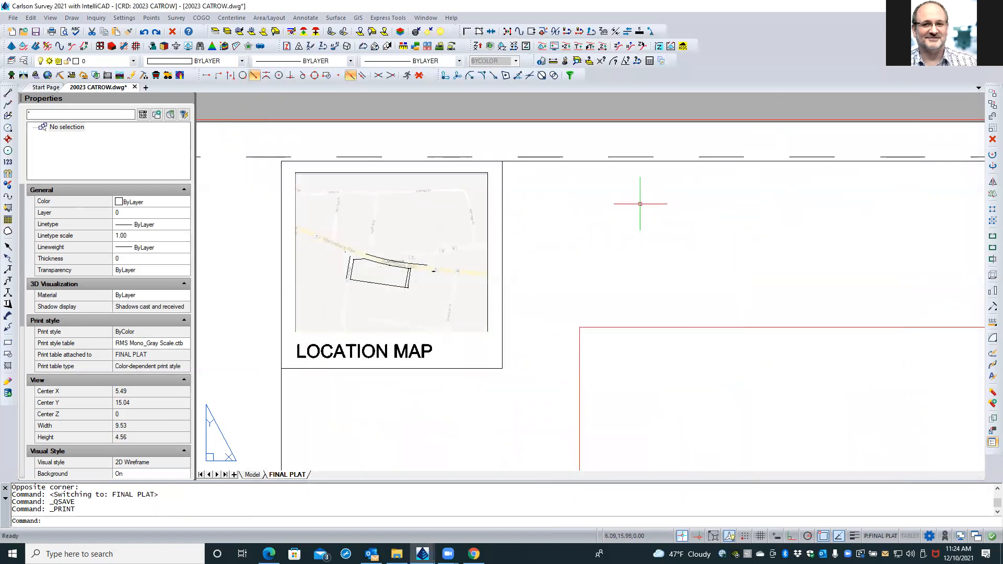
# Freeze the LOC INSET layer in model space by picking the inset's frame, and check the location map on the FINAL PLAT layout.
pyautogui.click(252, 475)
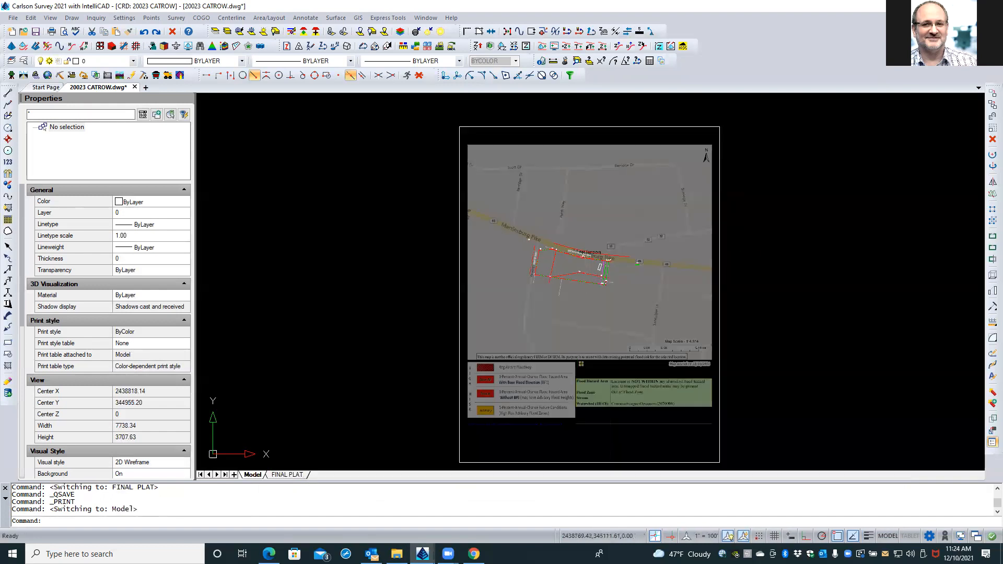
pyautogui.scroll(3, 583, 262)
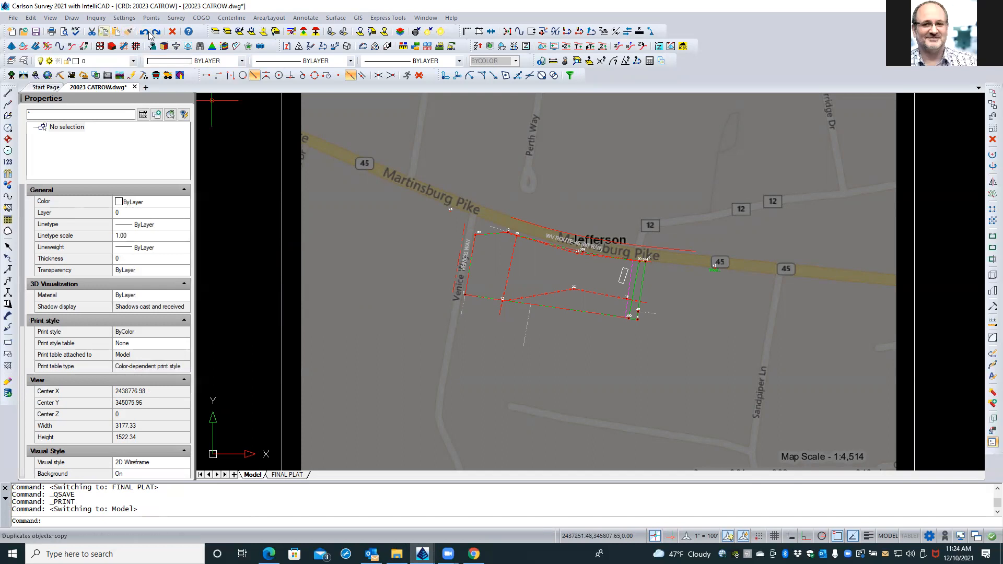
pyautogui.click(240, 32)
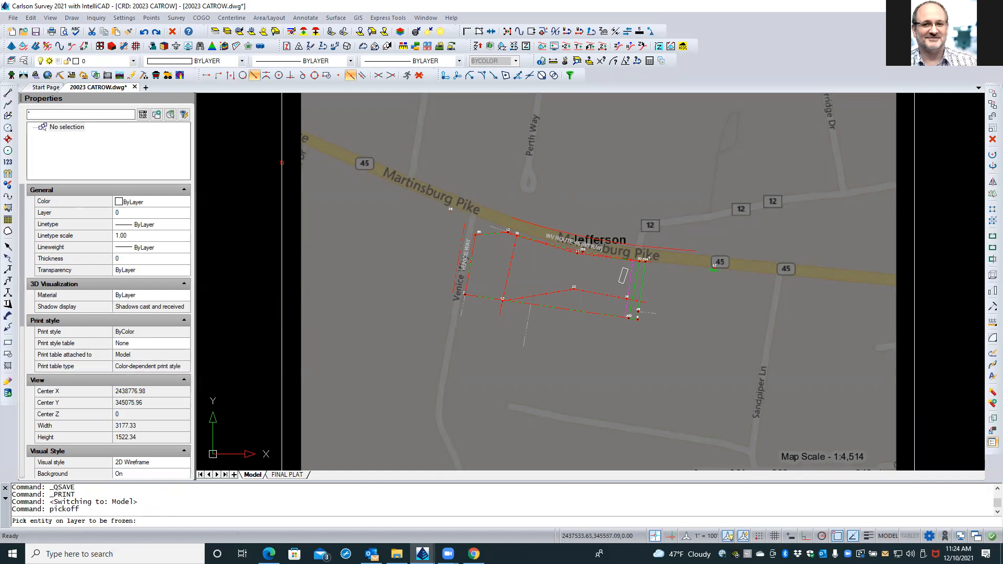
pyautogui.click(282, 163)
pyautogui.rightClick(262, 176)
pyautogui.rightClick(254, 178)
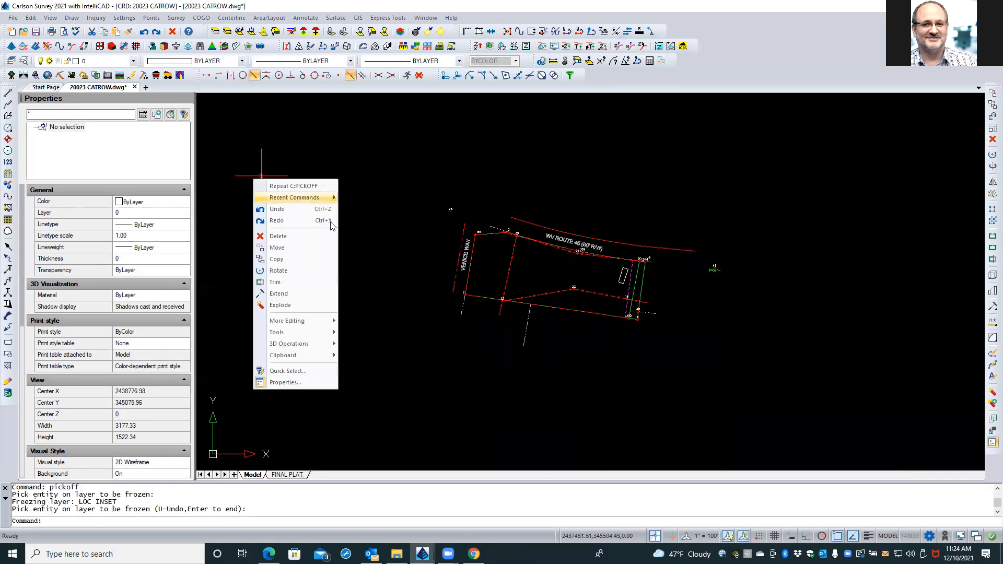
pyautogui.click(392, 234)
pyautogui.click(368, 251)
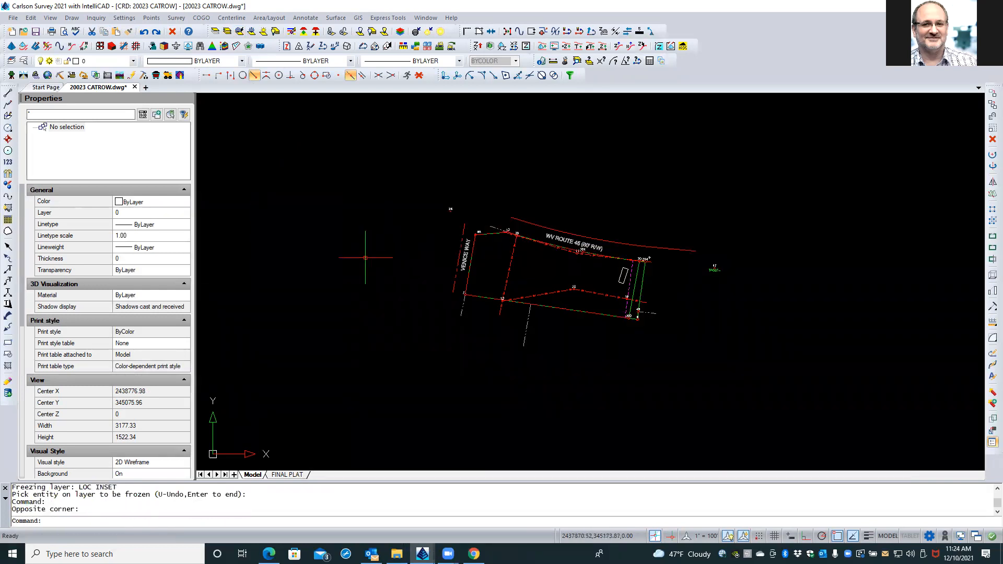
pyautogui.click(285, 475)
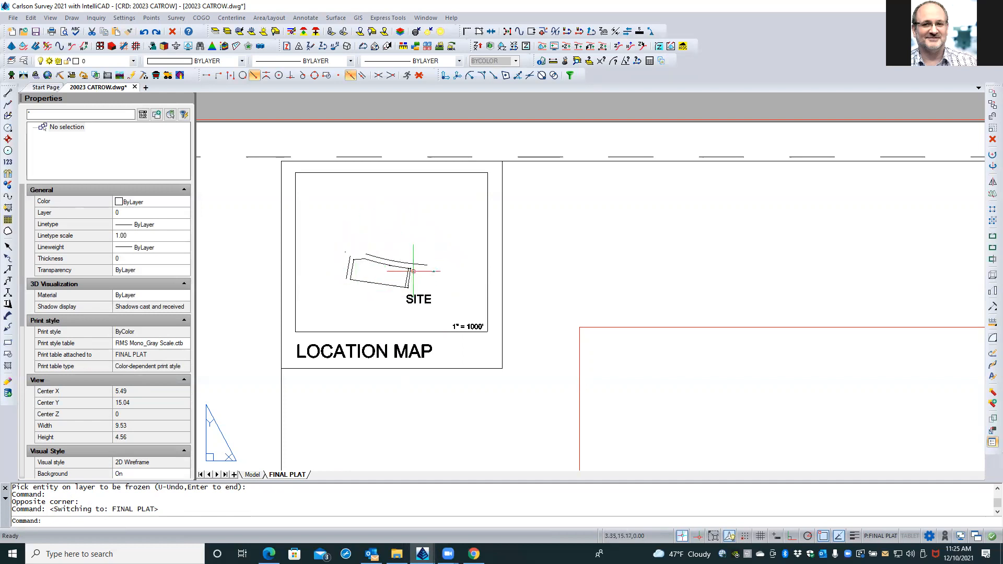
# Thaw the LOC INSET layer from the layer list filtered by LOC, and bring the whole map underlay into view in model space.
pyautogui.click(253, 475)
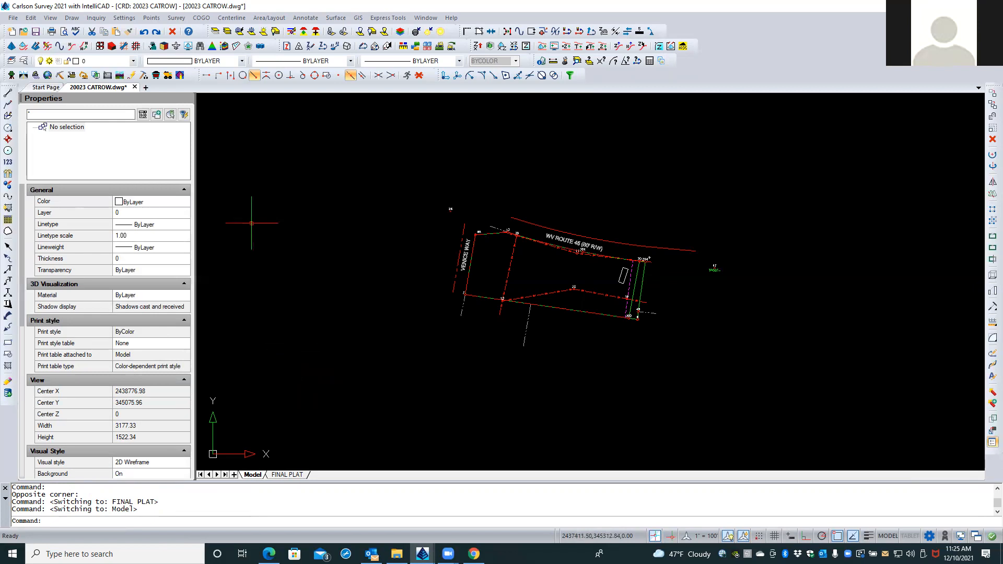
pyautogui.click(23, 61)
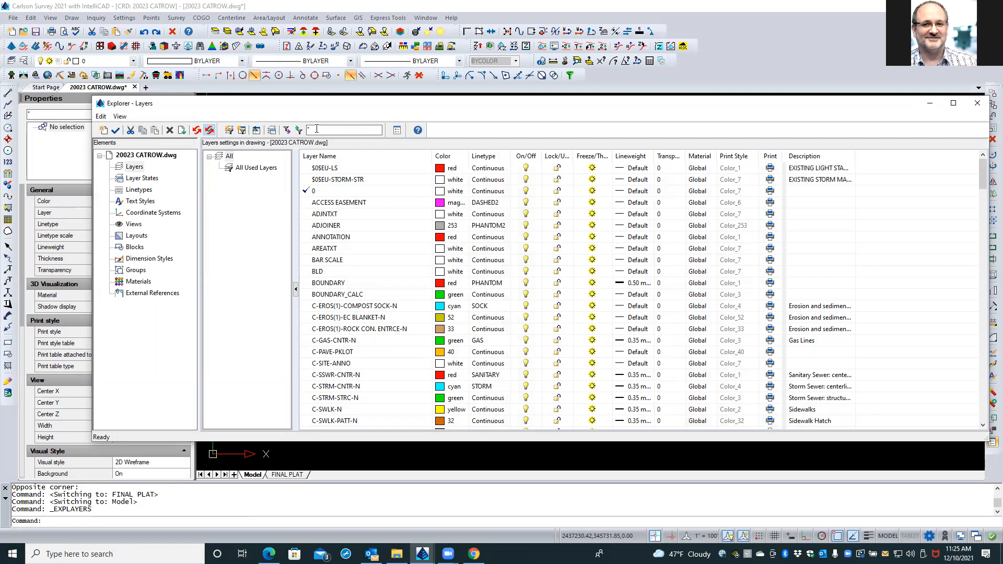
pyautogui.write('LOC')
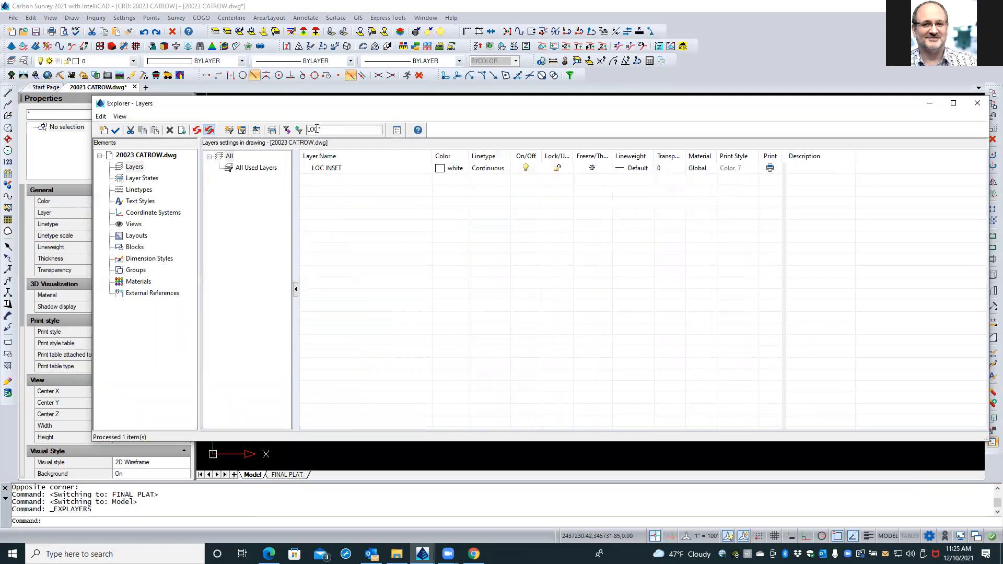
pyautogui.click(593, 168)
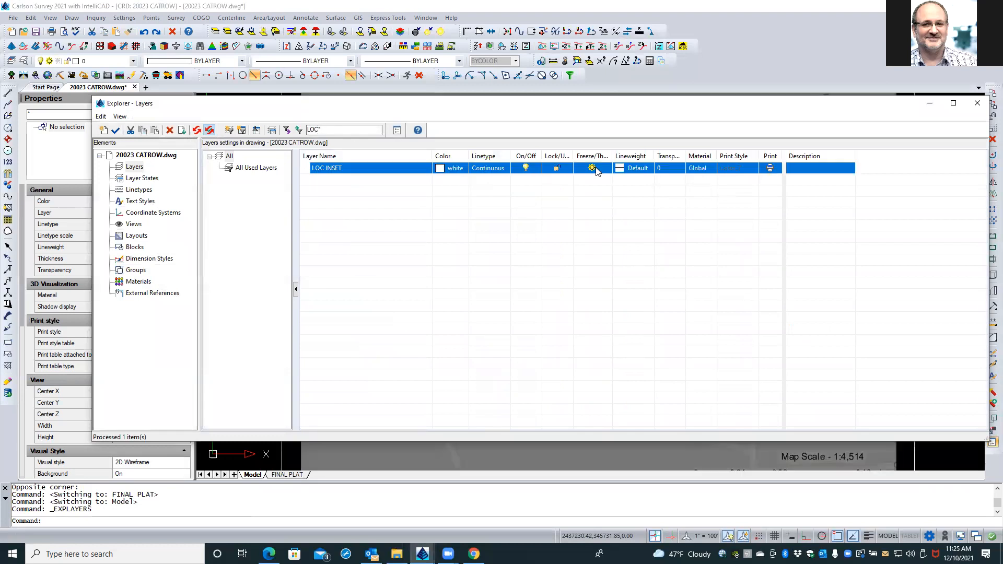
pyautogui.click(976, 103)
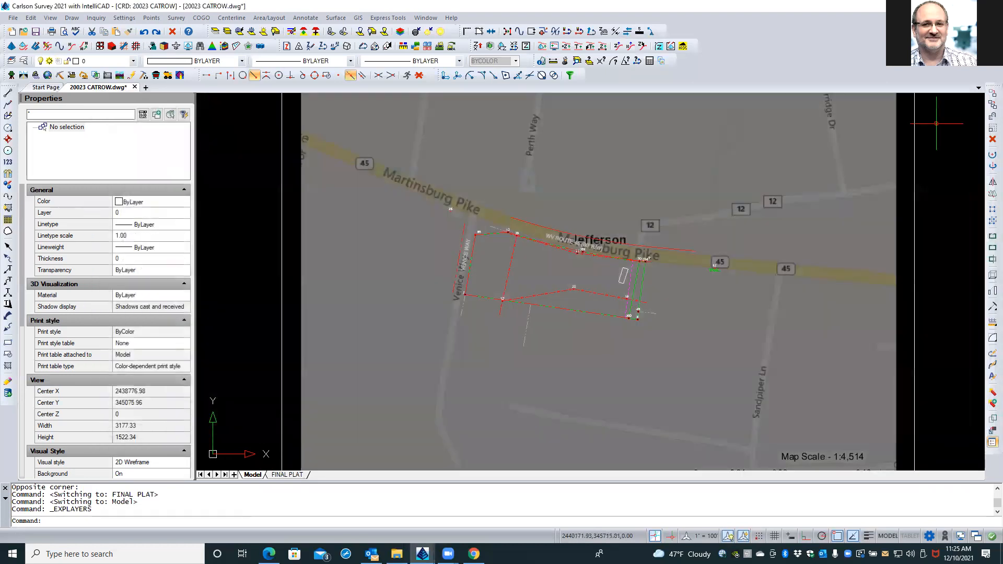
pyautogui.click(267, 277)
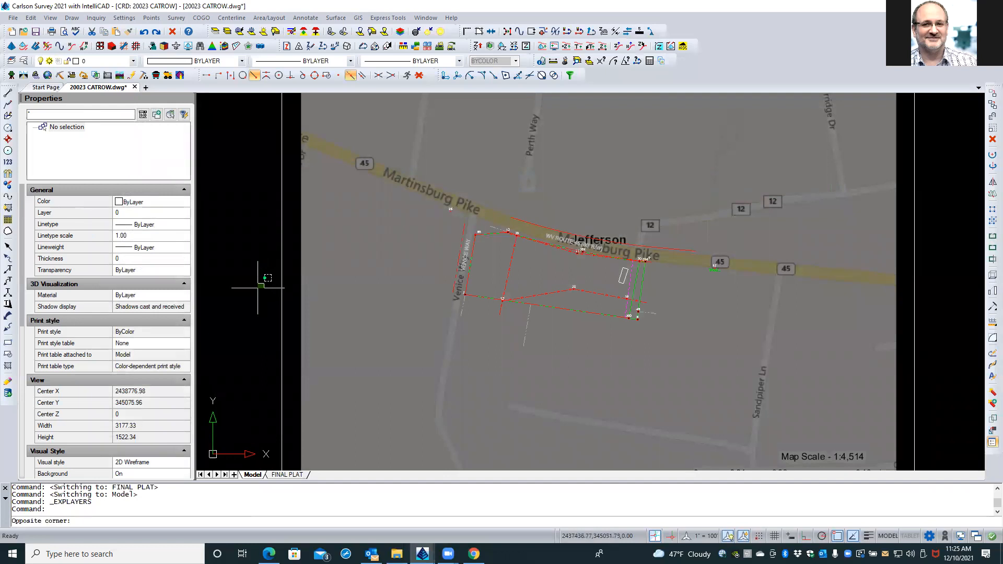
pyautogui.click(260, 291)
pyautogui.scroll(-2, 260, 292)
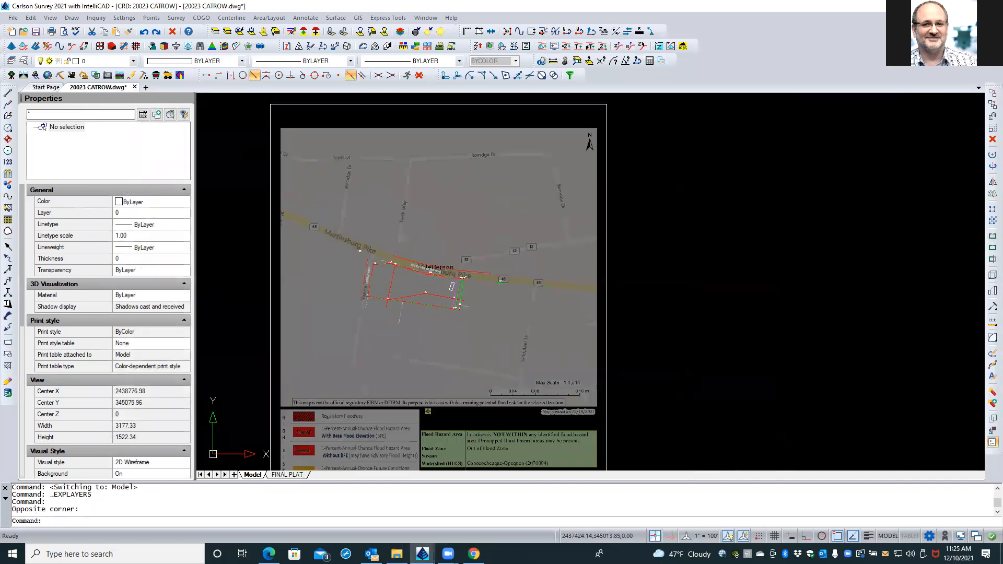
pyautogui.moveTo(260, 298); pyautogui.dragTo(316, 305, button='middle')
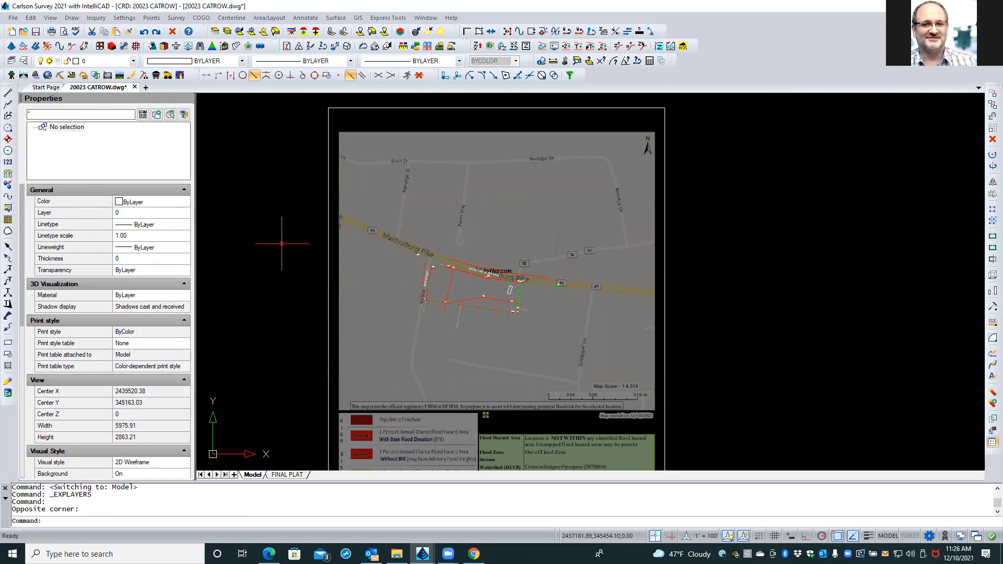
# Open the recent drawing 21001 Gibson Minor Sub.dwg and switch it to model space.
pyautogui.click(43, 88)
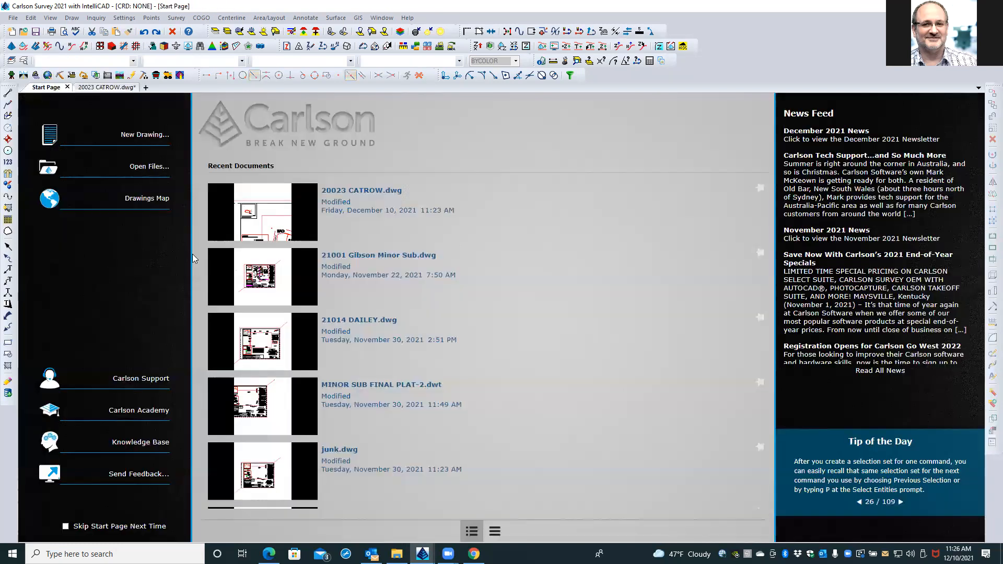
pyautogui.click(260, 277)
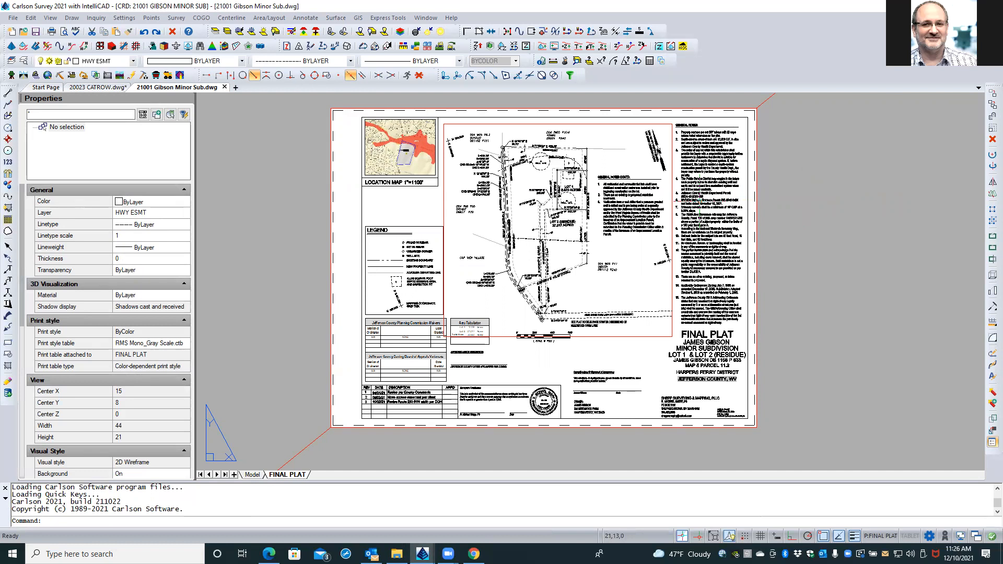
pyautogui.click(253, 475)
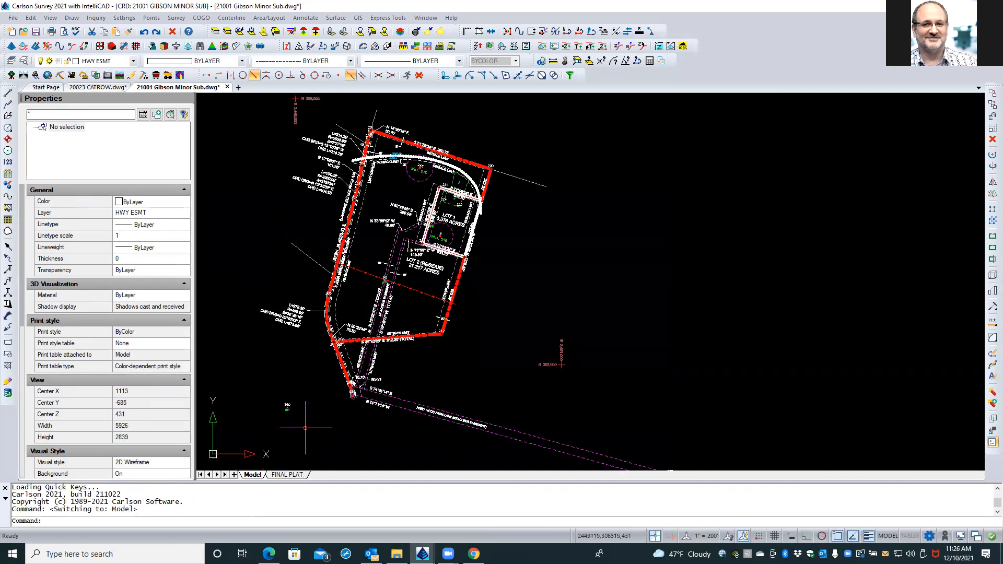
# View the drawing's full extents and look for stray objects far away from the subdivision linework.
pyautogui.middleClick(292, 397)
pyautogui.middleClick(291, 397)
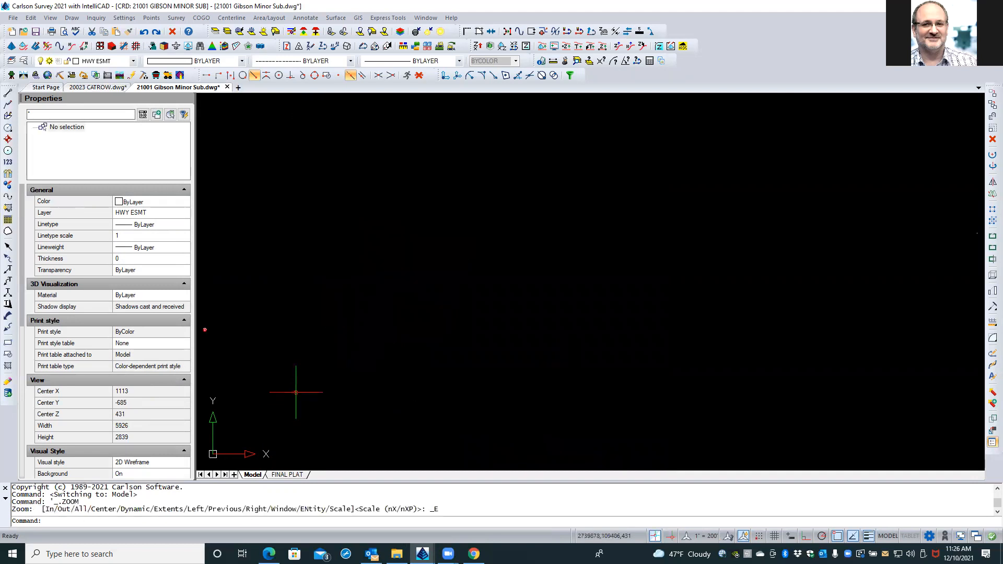
pyautogui.scroll(-1, 376, 369)
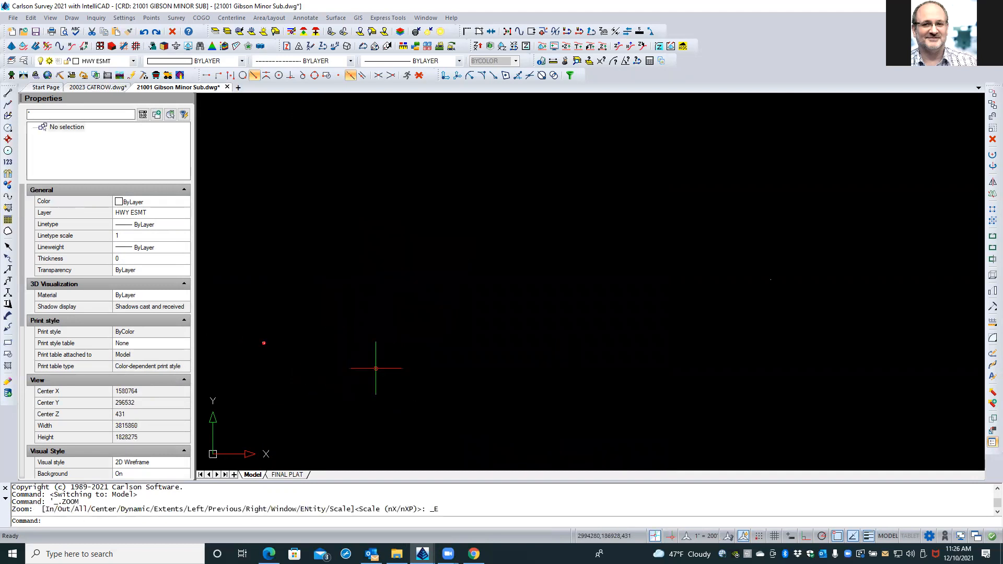
pyautogui.scroll(2, 258, 346)
pyautogui.scroll(5, 330, 301)
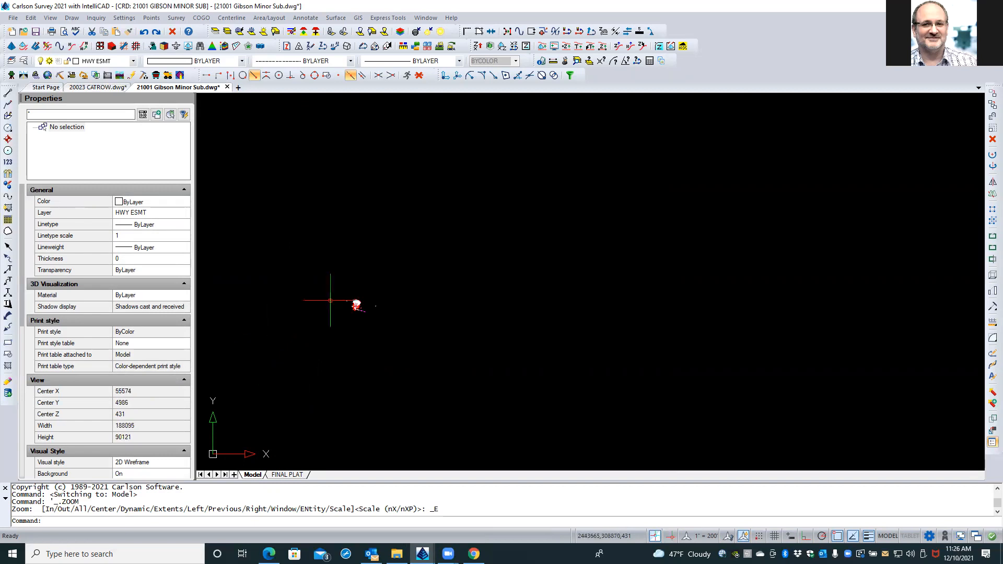
pyautogui.scroll(3, 366, 299)
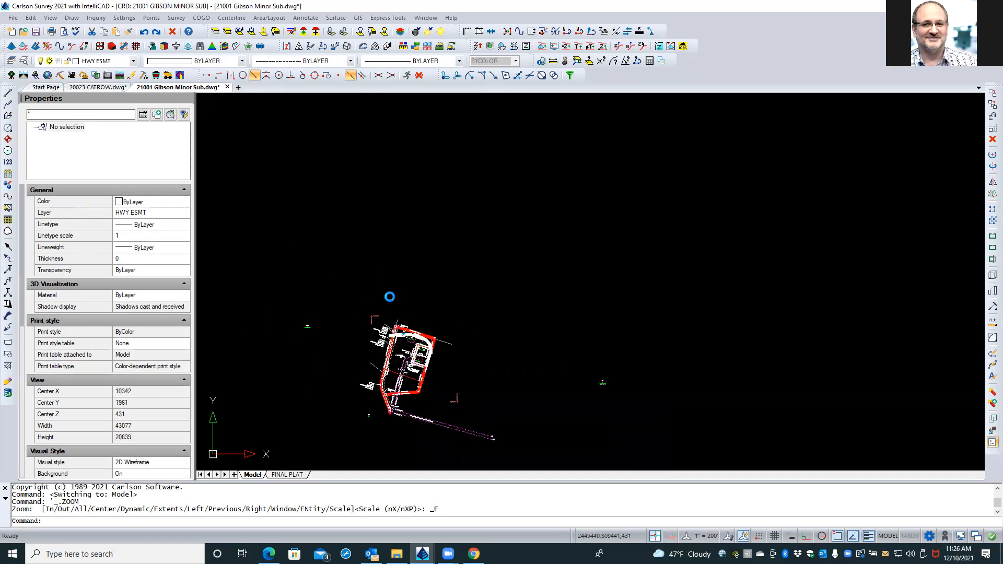
pyautogui.scroll(2, 390, 298)
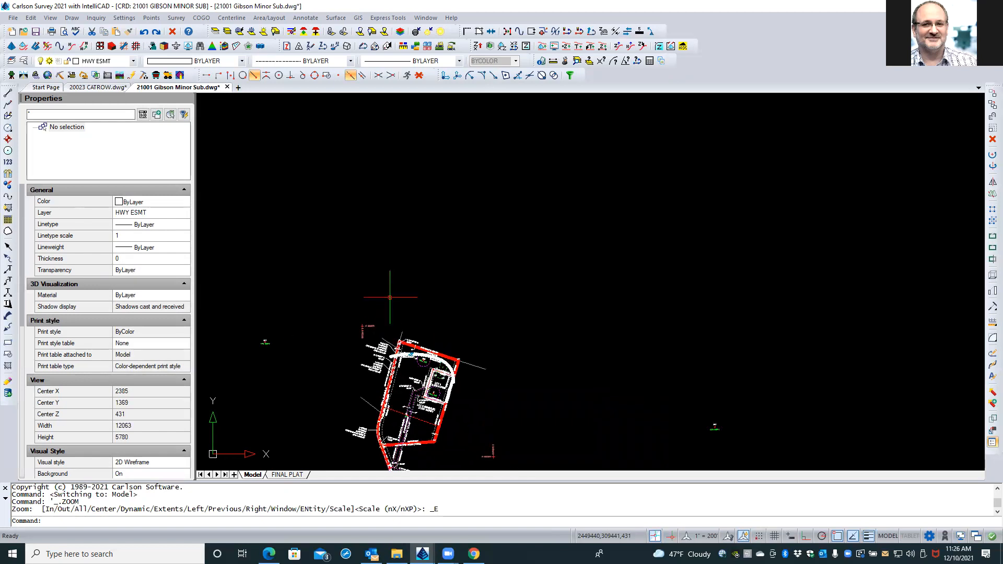
pyautogui.middleClick(386, 335)
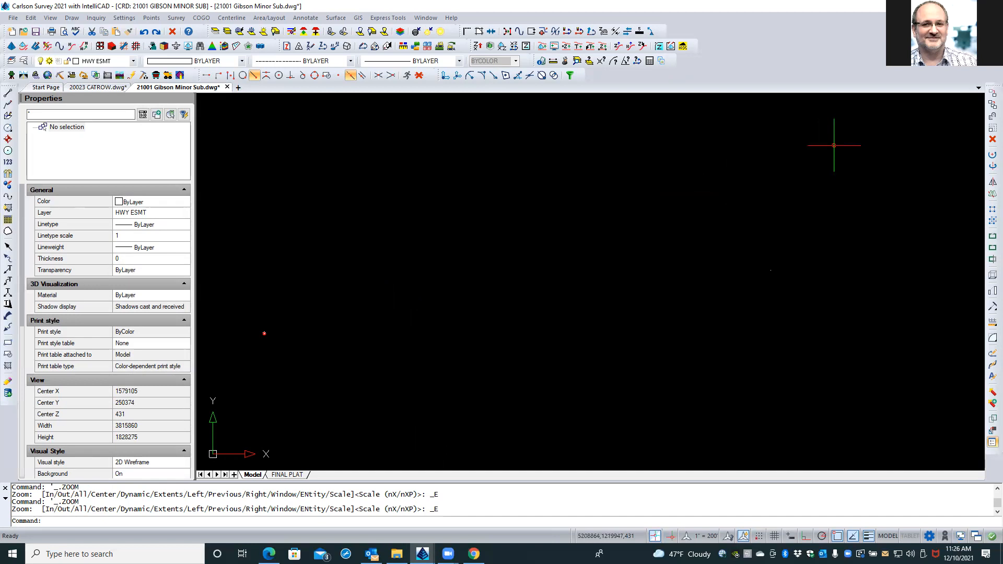
# Select the stray object far outside the subdivision with a crossing window and examine it up close to identify it.
pyautogui.click(977, 101)
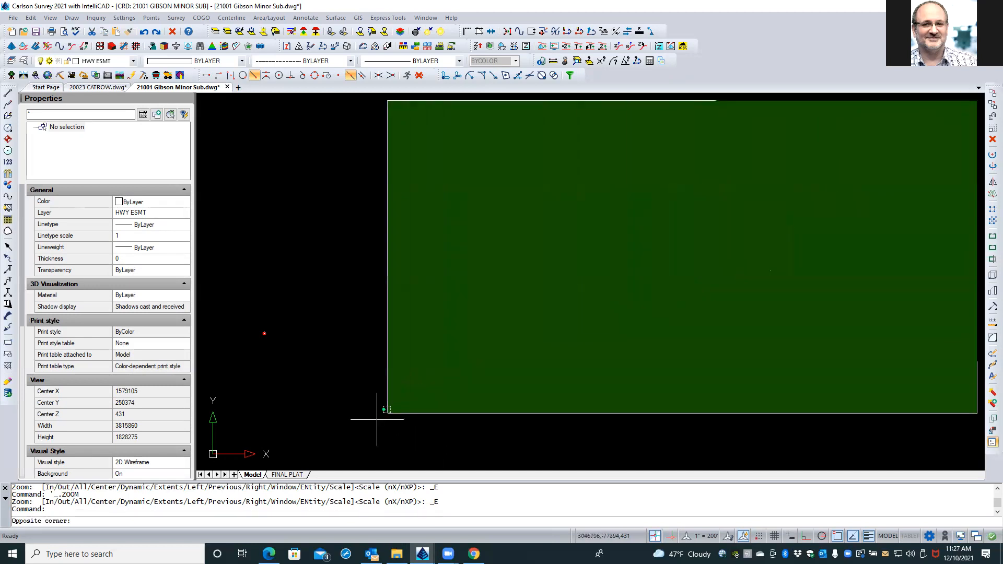
pyautogui.click(280, 468)
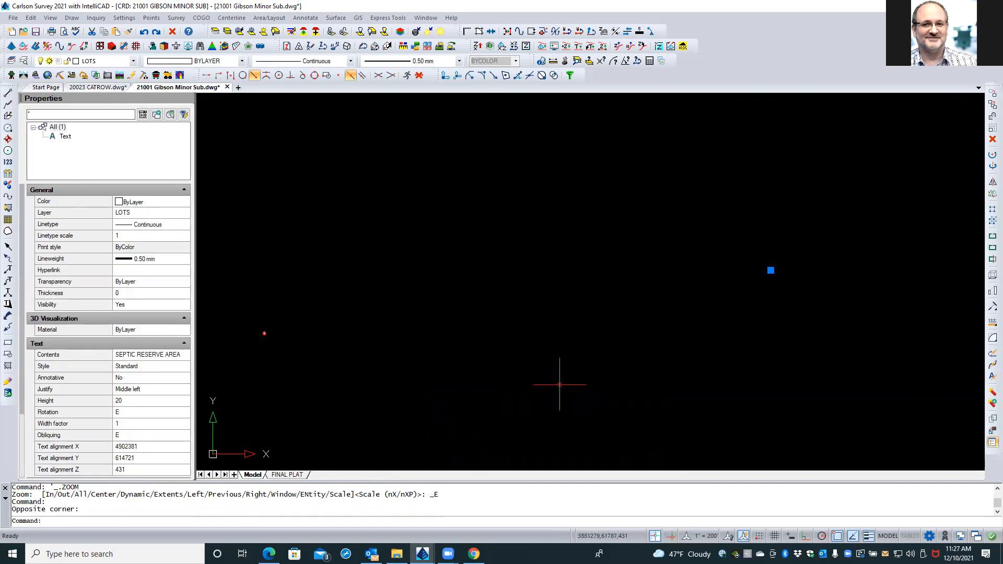
pyautogui.scroll(3, 773, 272)
pyautogui.scroll(2, 762, 290)
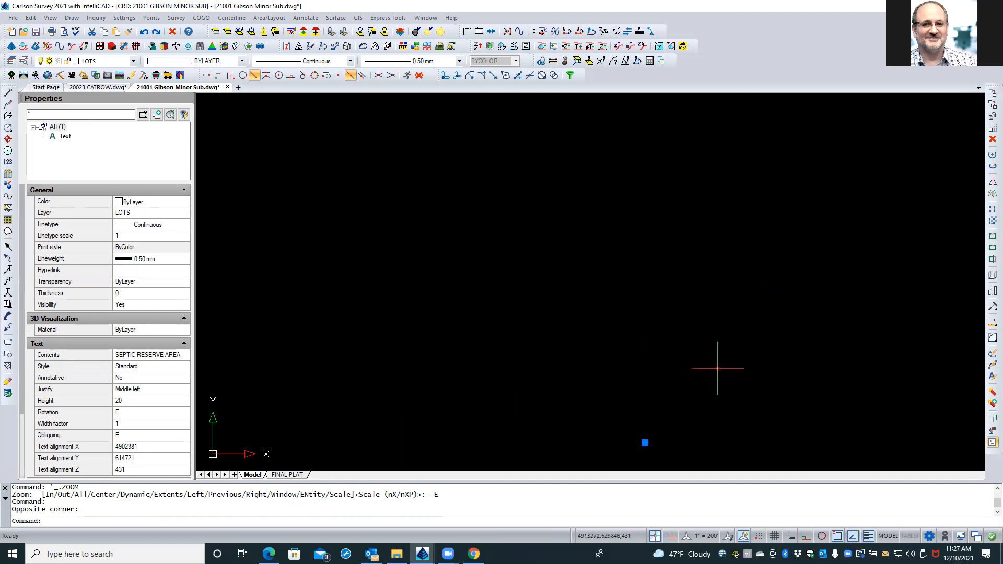
pyautogui.scroll(4, 643, 450)
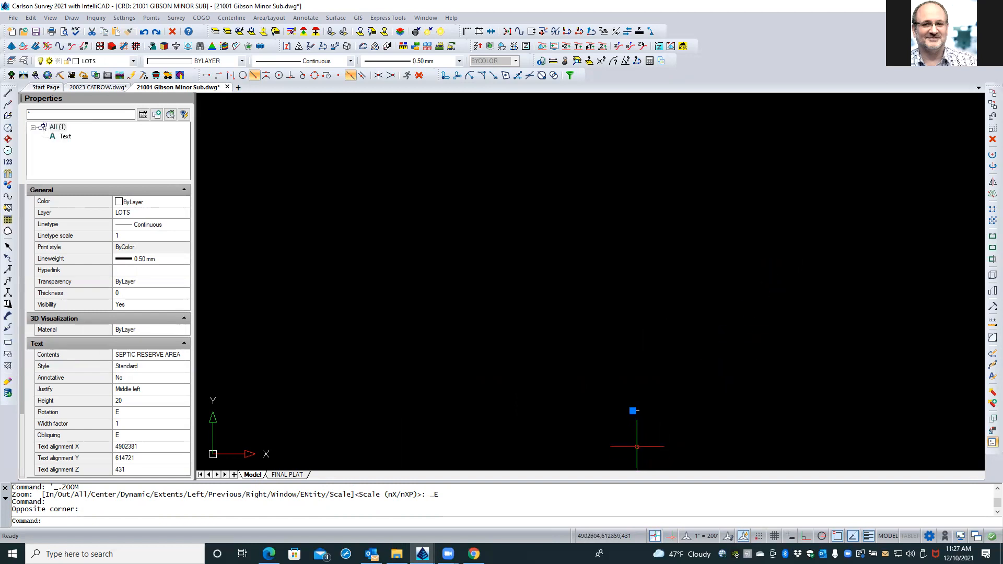
pyautogui.scroll(2, 644, 374)
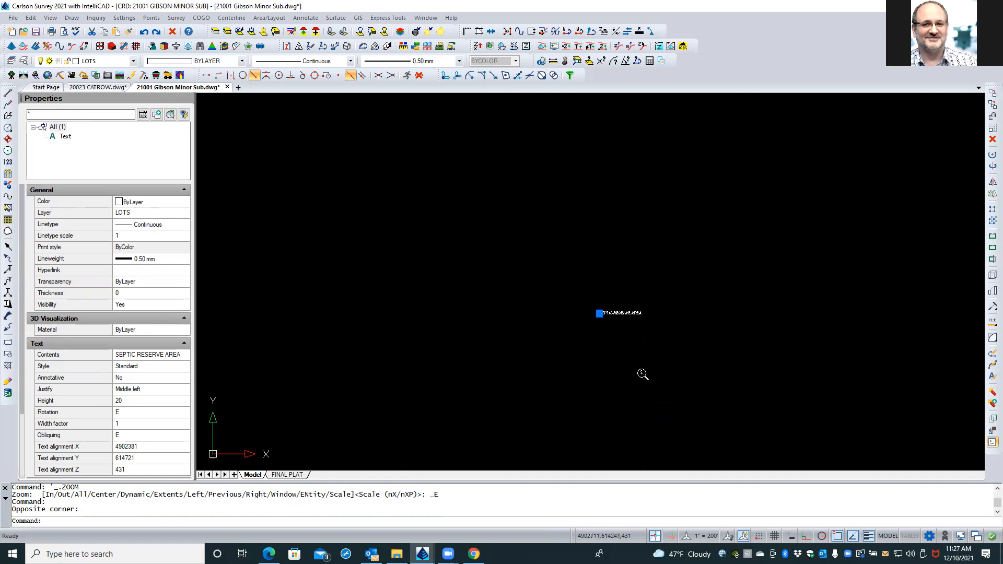
pyautogui.scroll(2, 617, 303)
pyautogui.scroll(2, 617, 304)
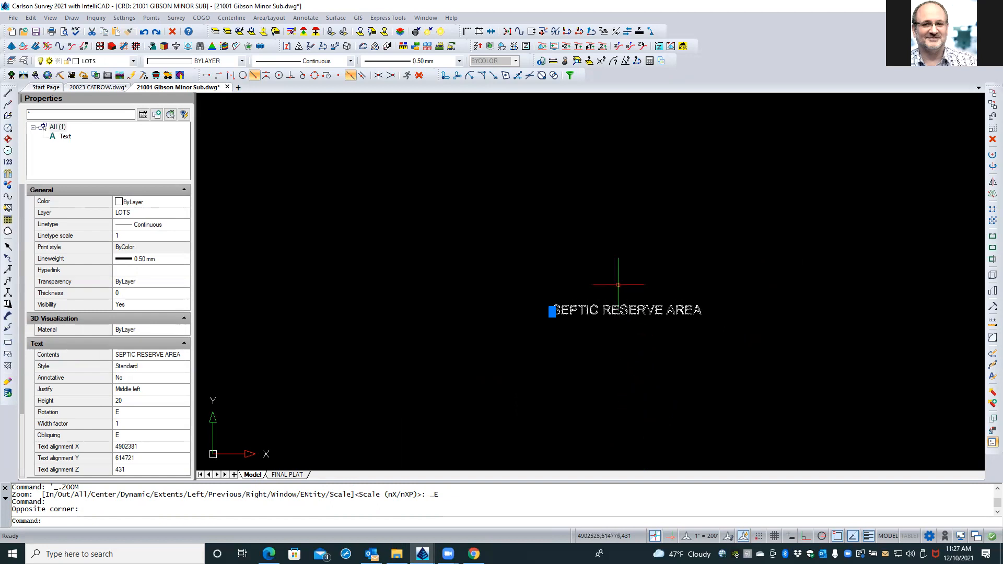
# Erase the stray SEPTIC RESERVE AREA text far outside the subdivision and bring the remaining linework fully into view.
pyautogui.press('Escape')
pyautogui.press('Escape')
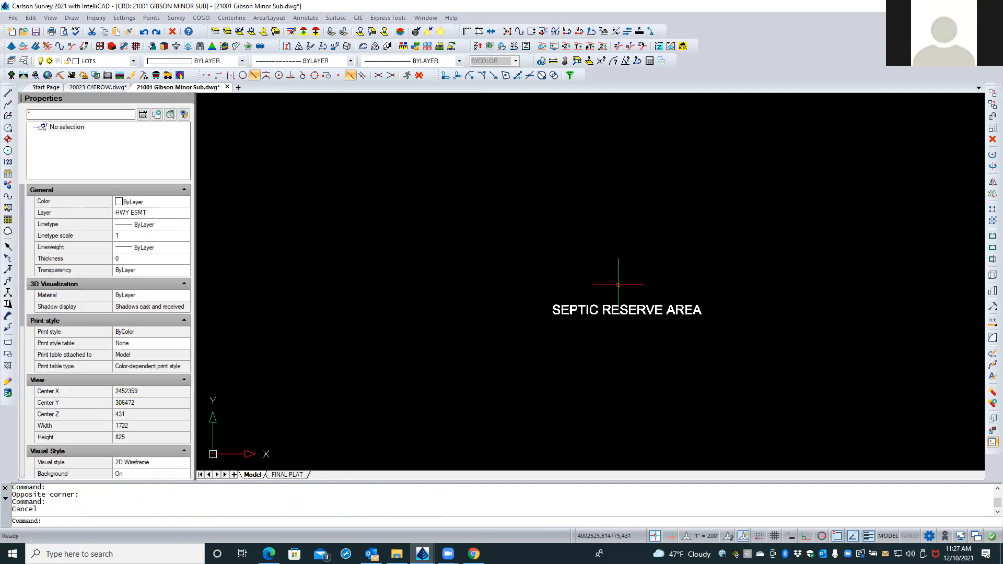
pyautogui.click(610, 309)
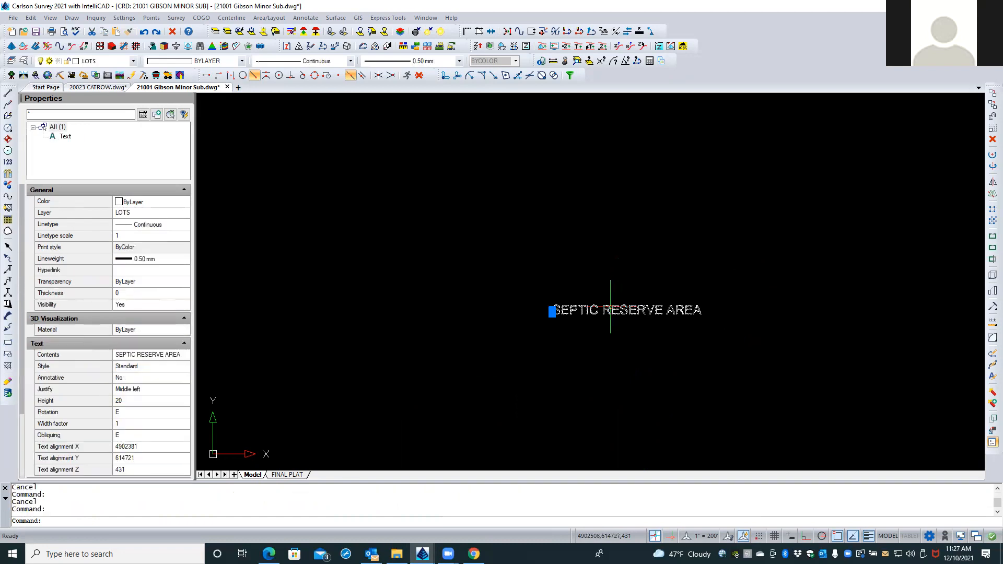
pyautogui.press('Delete')
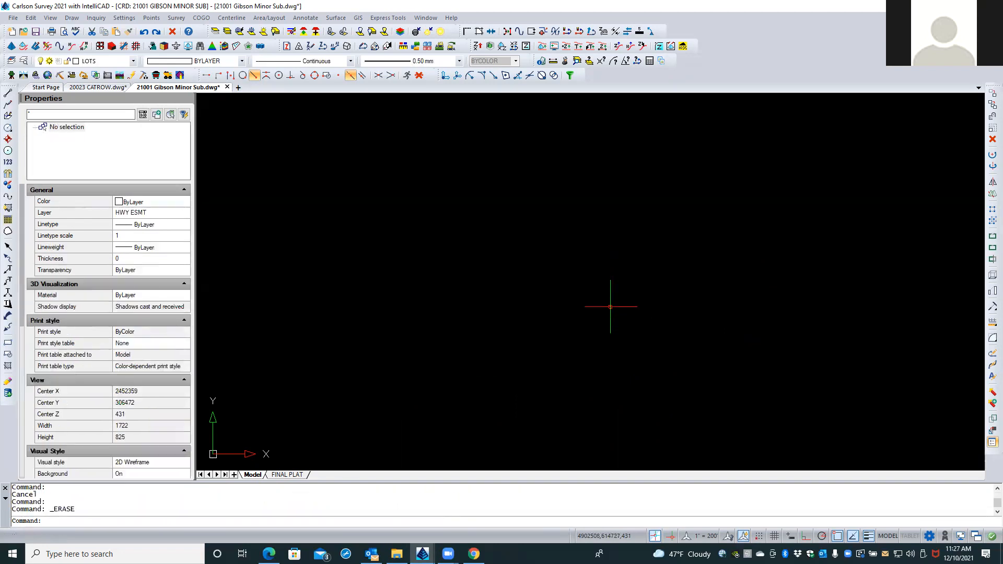
pyautogui.middleClick(610, 307)
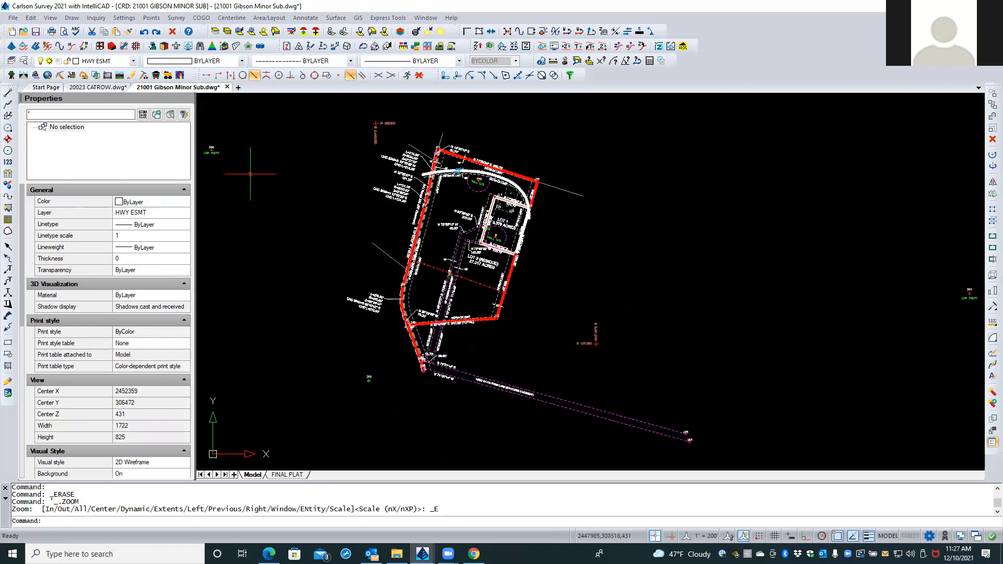
# Save the drawing in model space and again with the FINAL PLAT layout active.
pyautogui.click(35, 33)
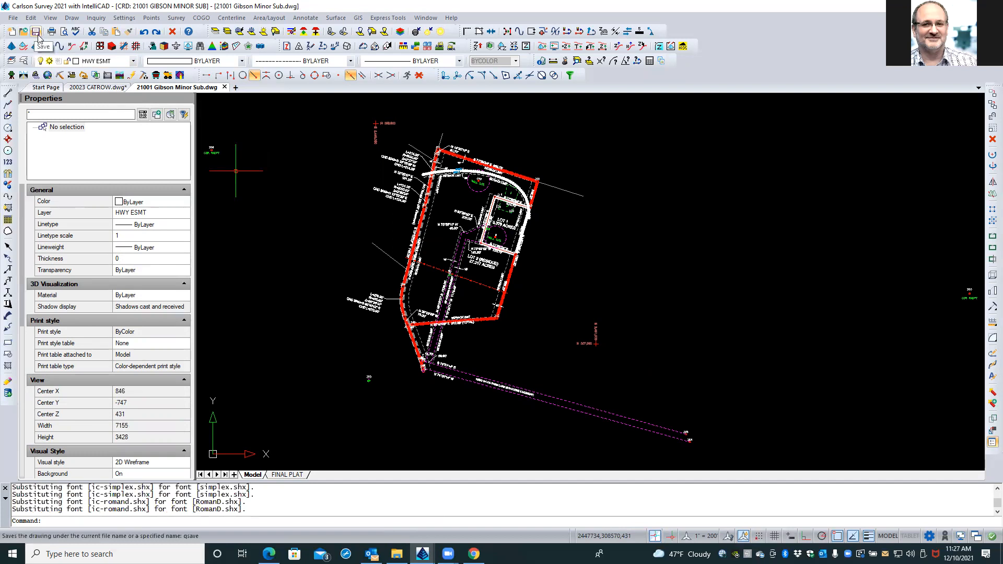
pyautogui.click(287, 476)
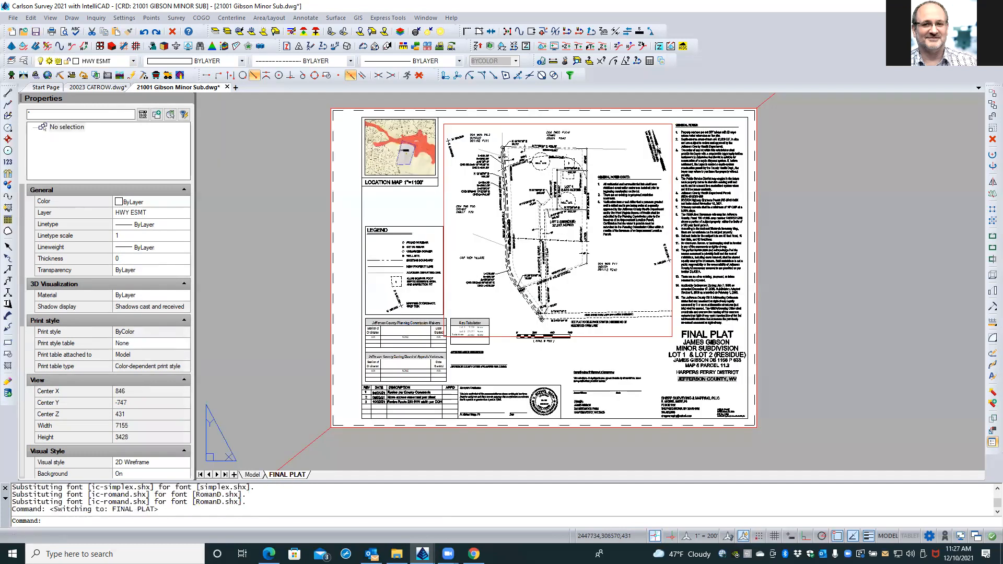
pyautogui.click(35, 33)
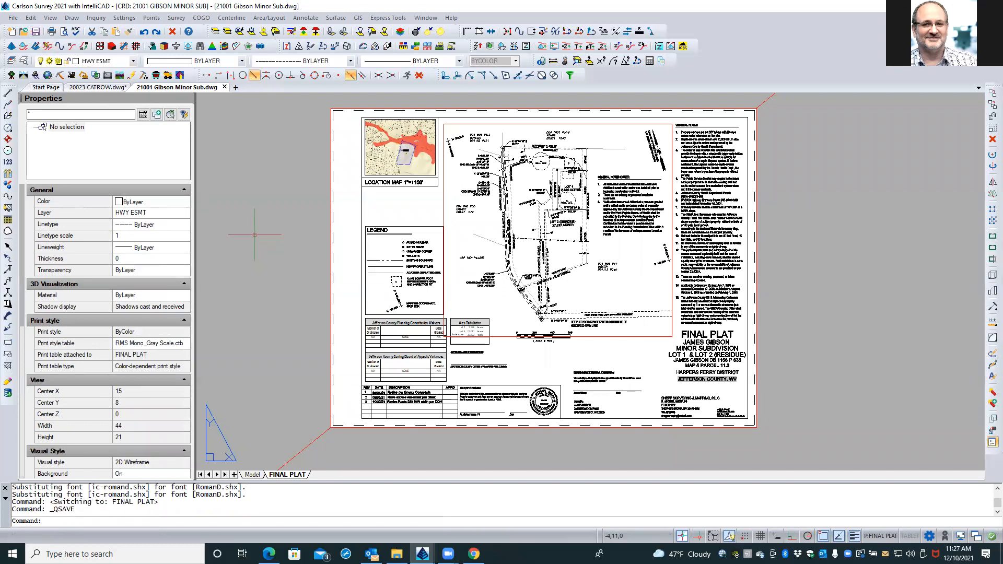
# Examine the location map on the FINAL PLAT layout up close and select its PDF underlay to check its properties.
pyautogui.scroll(3, 389, 136)
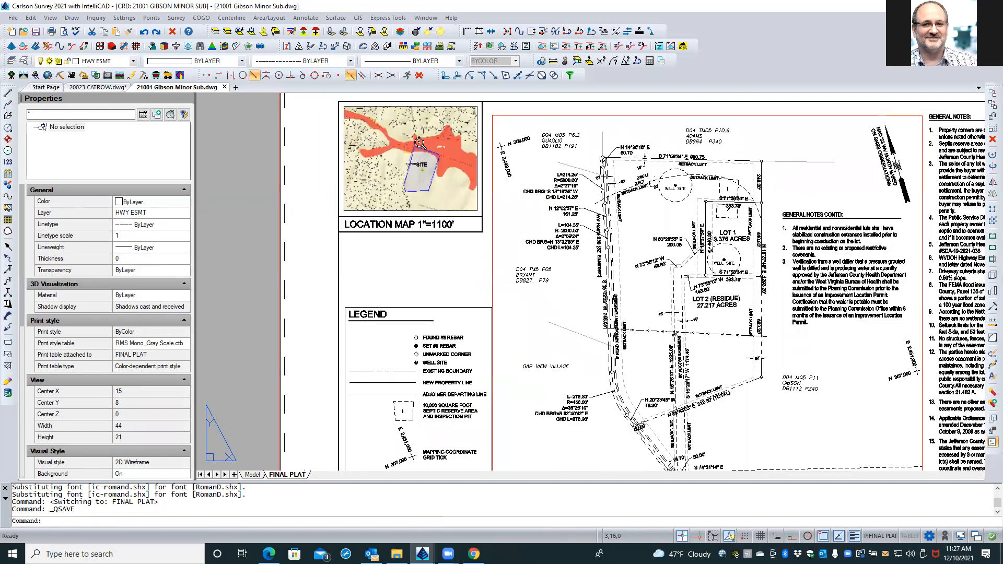
pyautogui.scroll(3, 419, 144)
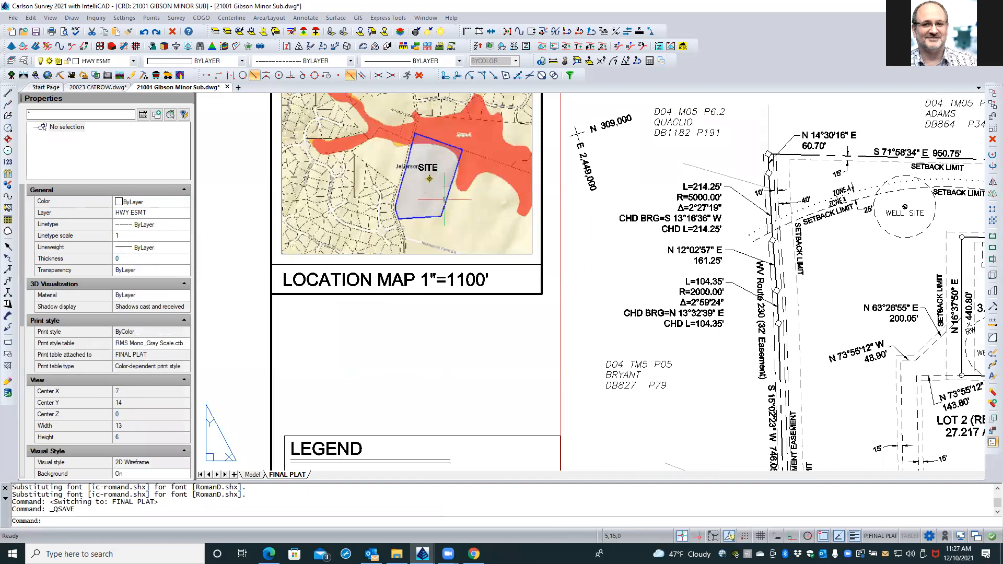
pyautogui.click(490, 254)
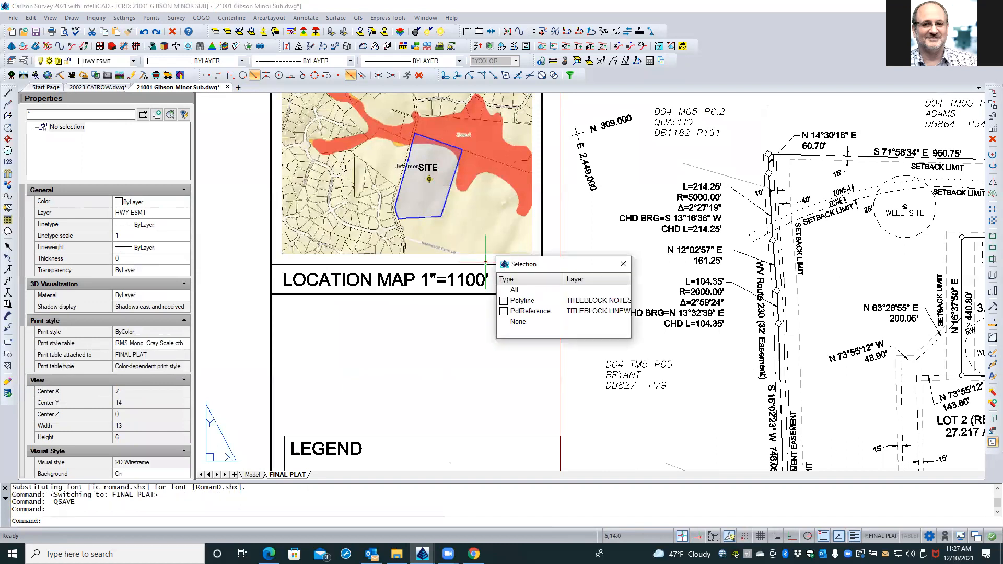
pyautogui.click(513, 311)
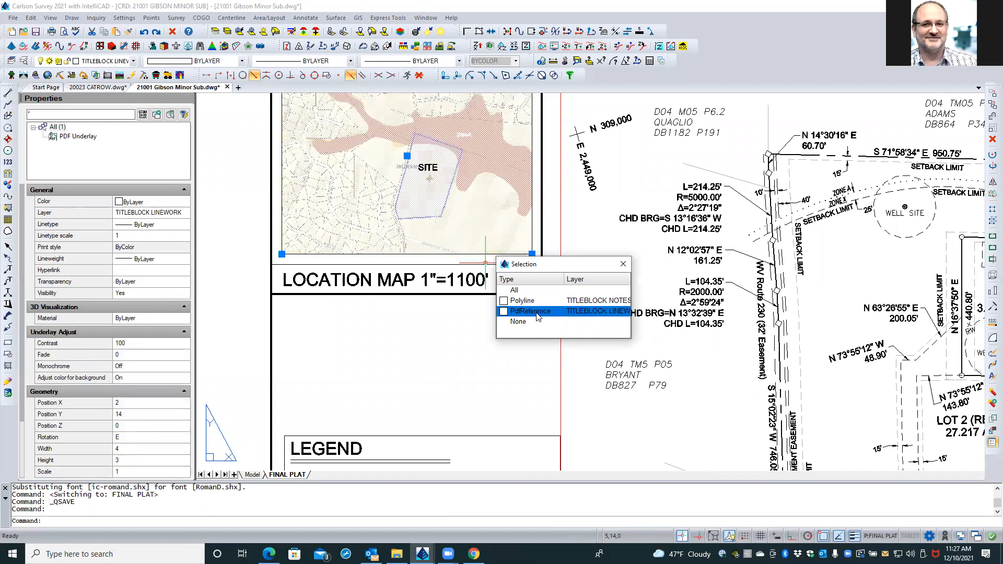
pyautogui.press('Escape')
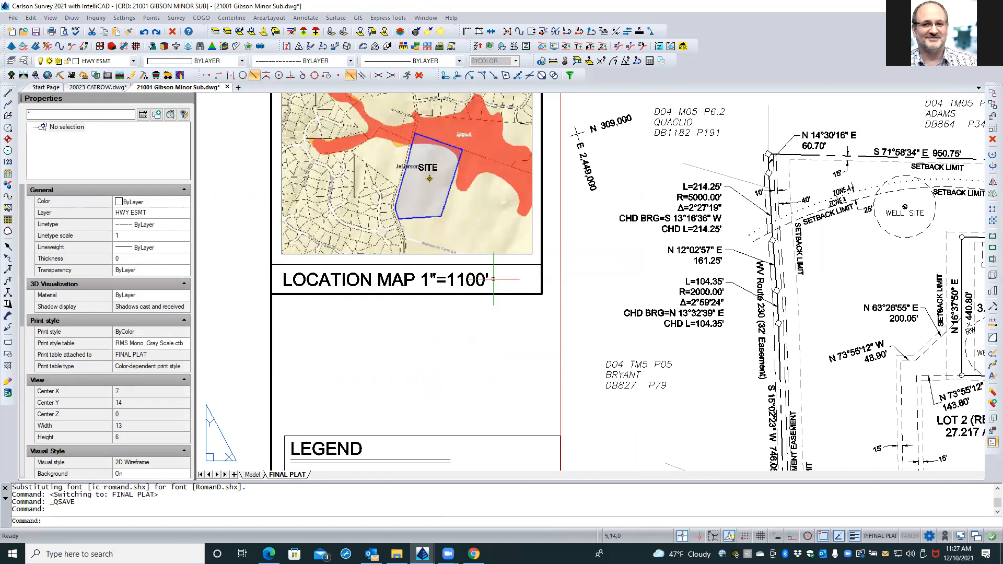
pyautogui.moveTo(533, 218); pyautogui.dragTo(510, 255, button='middle')
pyautogui.press('Escape')
pyautogui.press('Escape')
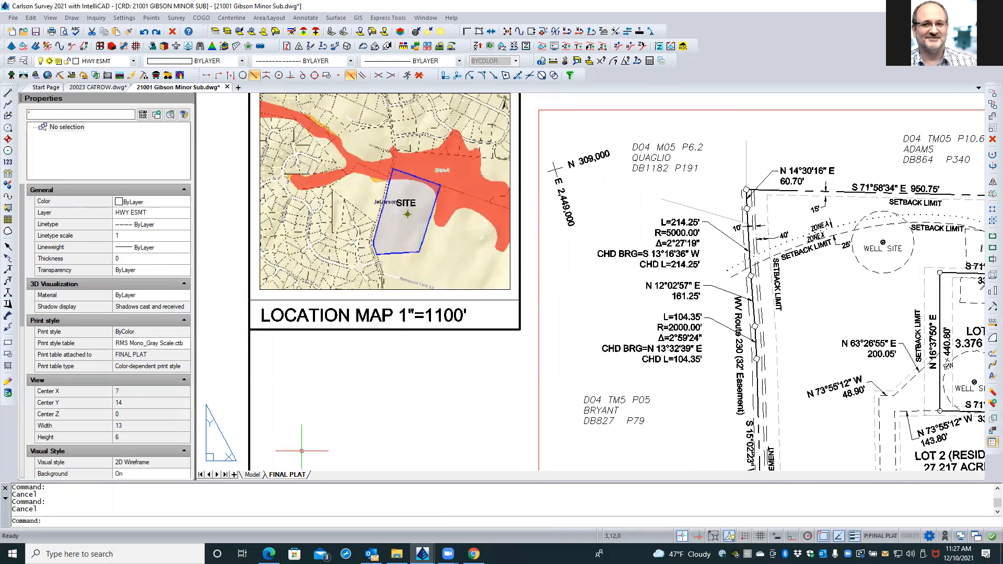
# Open the recent file Location.pdf from File Explorer to view its map, and close both windows again.
pyautogui.click(398, 554)
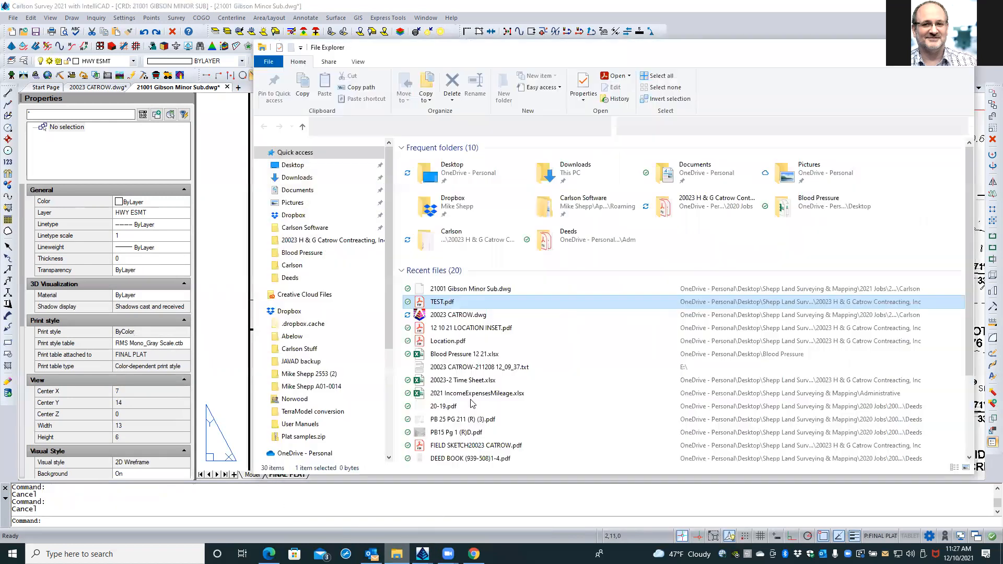
pyautogui.click(450, 341)
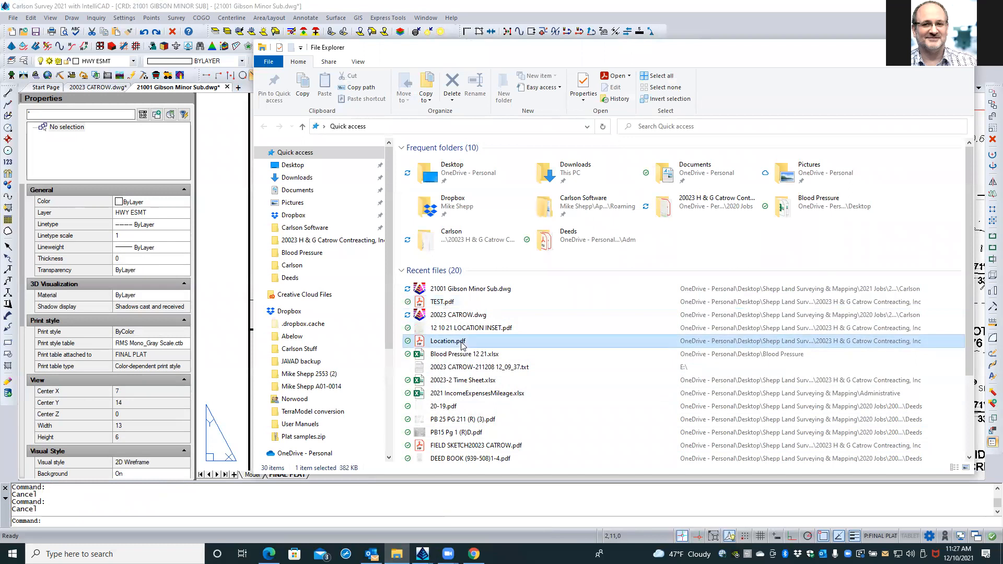
pyautogui.doubleClick(462, 344)
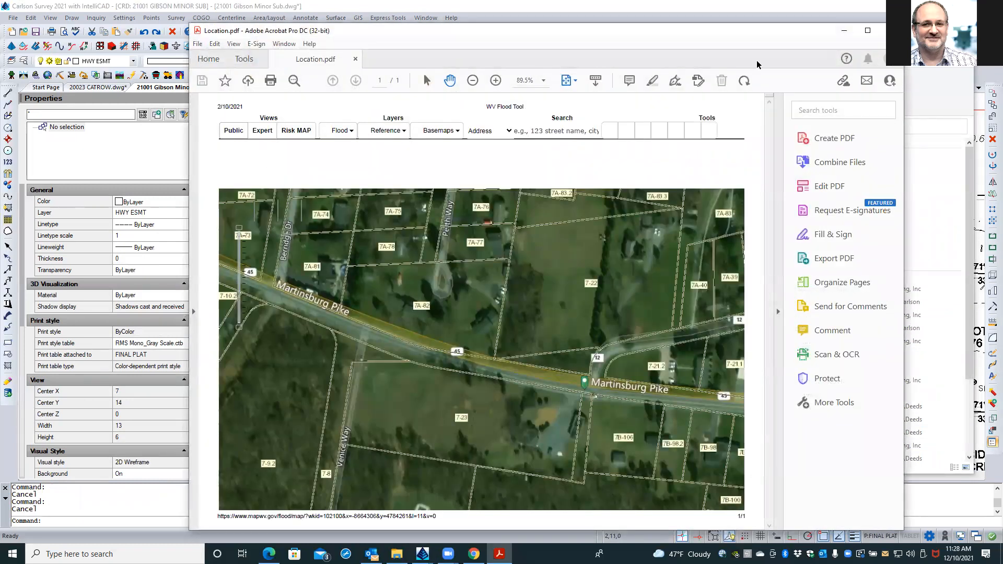
pyautogui.click(892, 30)
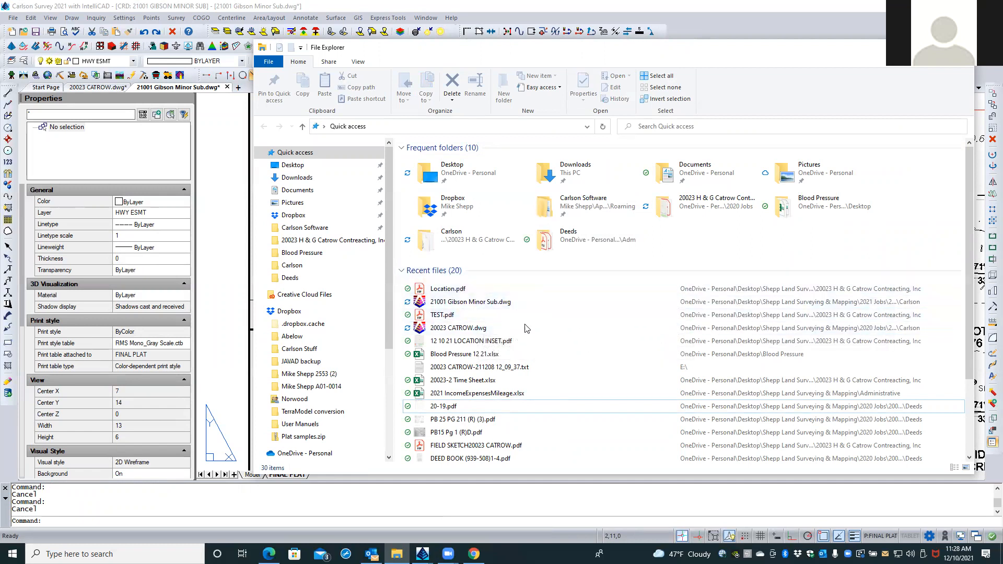
pyautogui.click(962, 48)
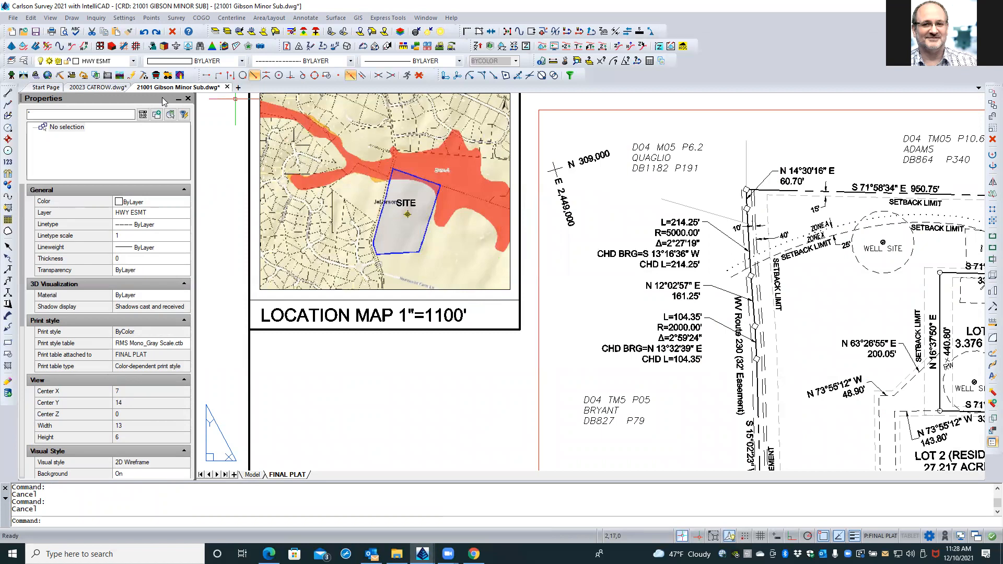
# List the drawing's external references and widen the Found at column to read the location map PDF's full path.
pyautogui.click(24, 62)
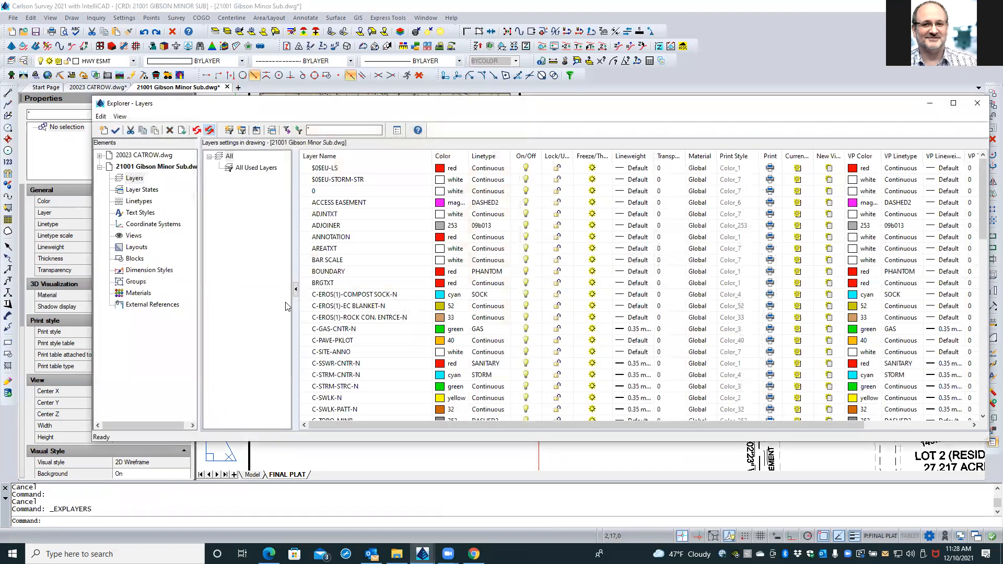
pyautogui.click(153, 304)
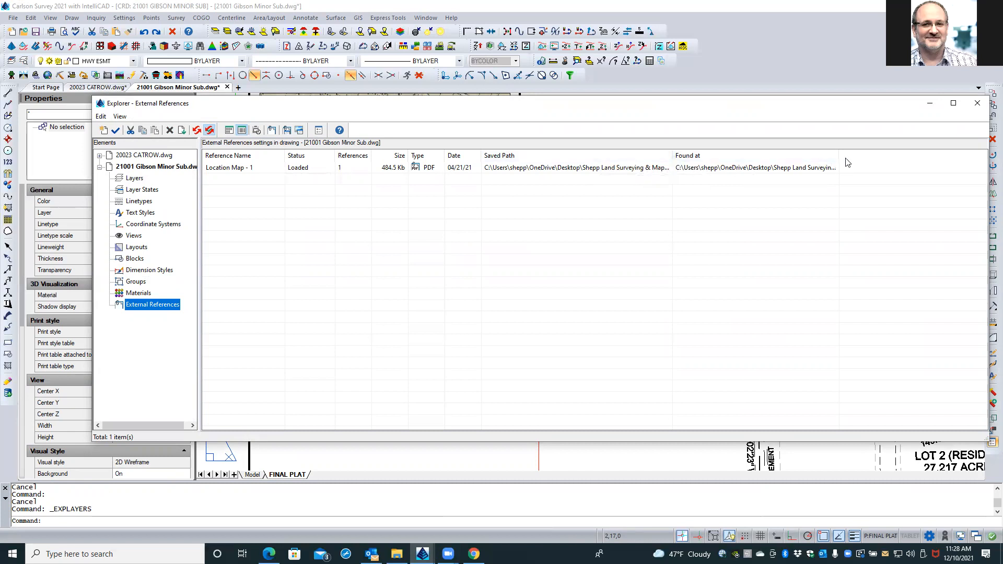
pyautogui.moveTo(840, 154); pyautogui.dragTo(953, 151)
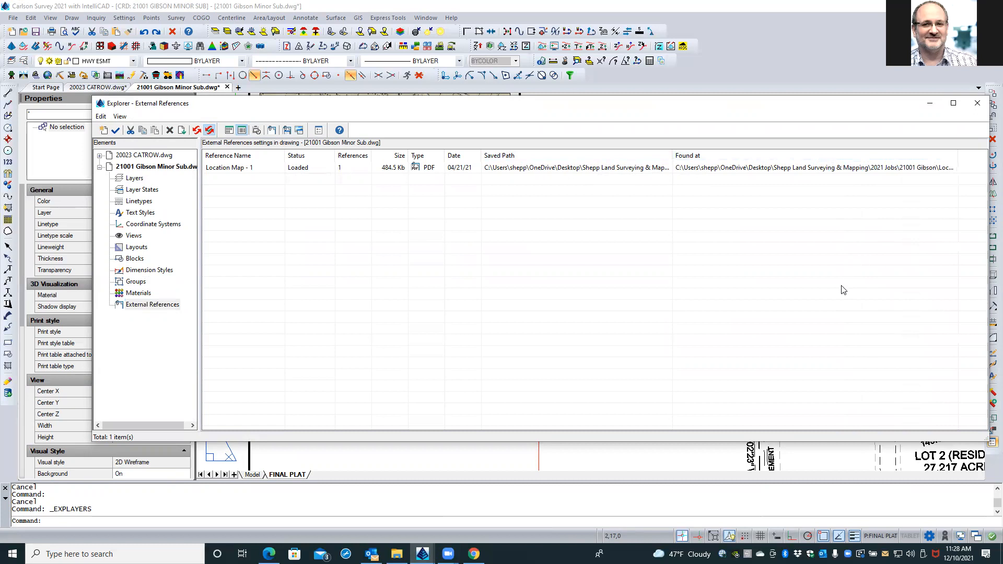
pyautogui.moveTo(670, 152); pyautogui.dragTo(599, 154)
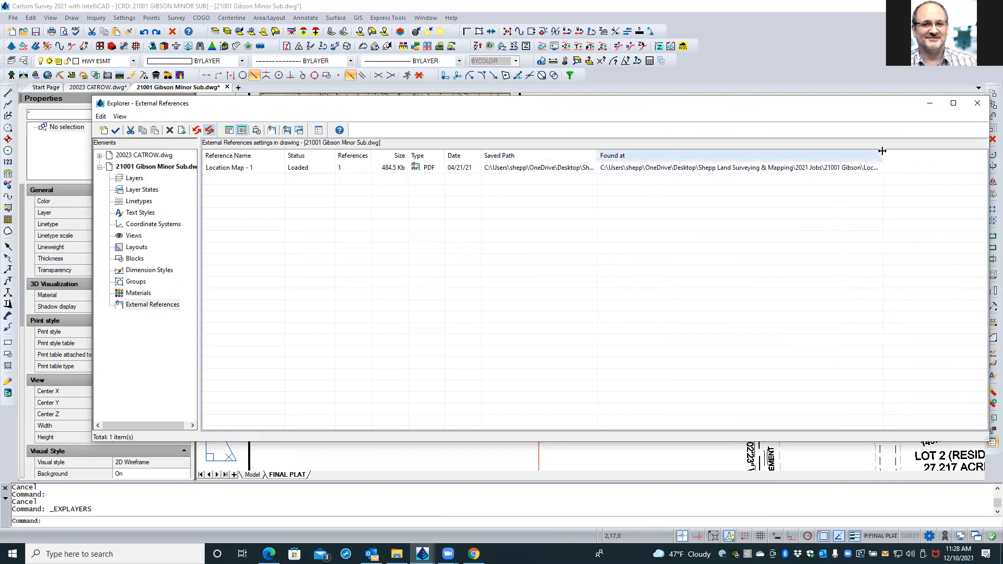
pyautogui.moveTo(881, 152); pyautogui.dragTo(960, 154)
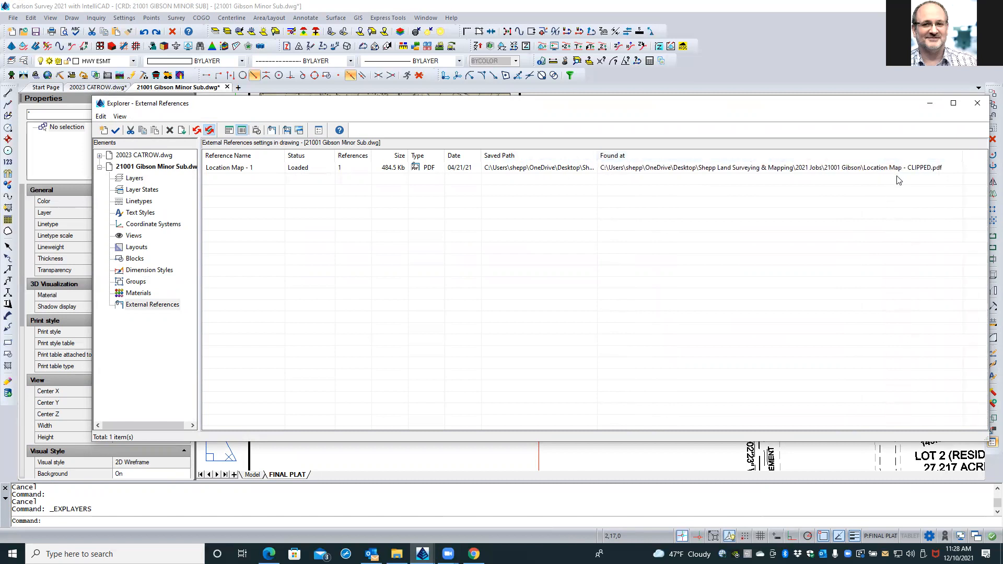
# Browse in File Explorer to the folder Desktop\Shepp Land Surveying & Mapping\2021 Jobs\21001 Gibson.
pyautogui.click(397, 554)
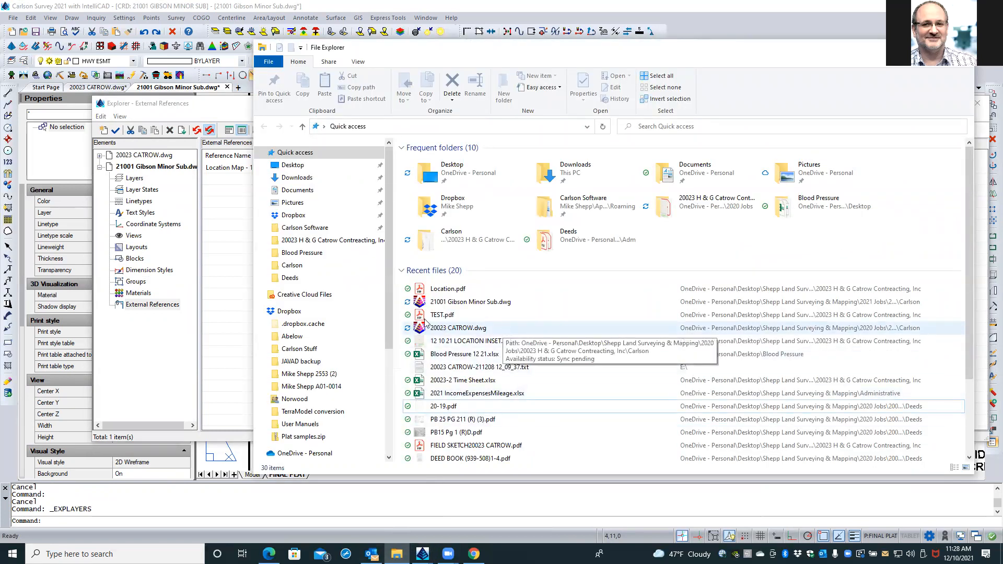
pyautogui.scroll(-1, 388, 308)
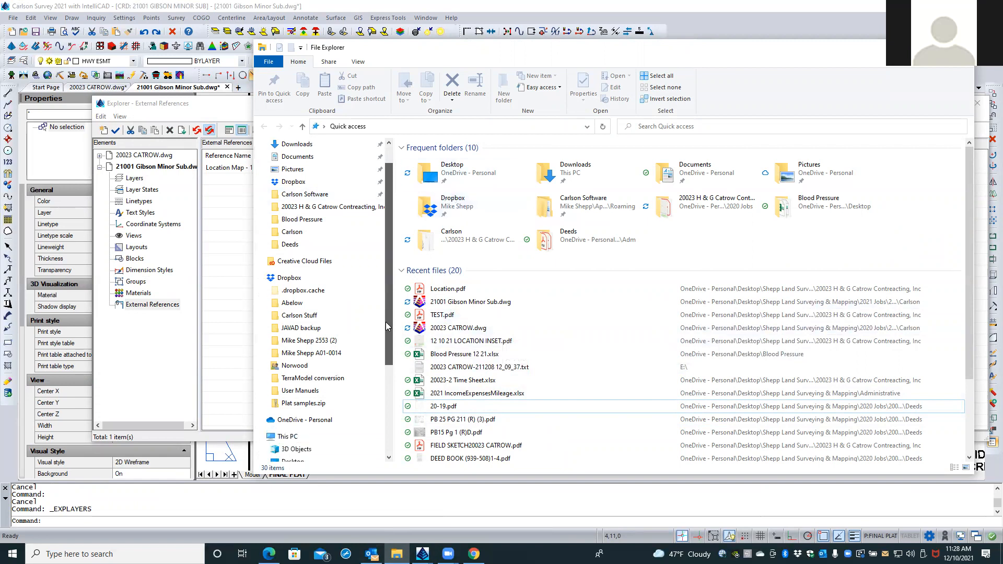
pyautogui.doubleClick(453, 171)
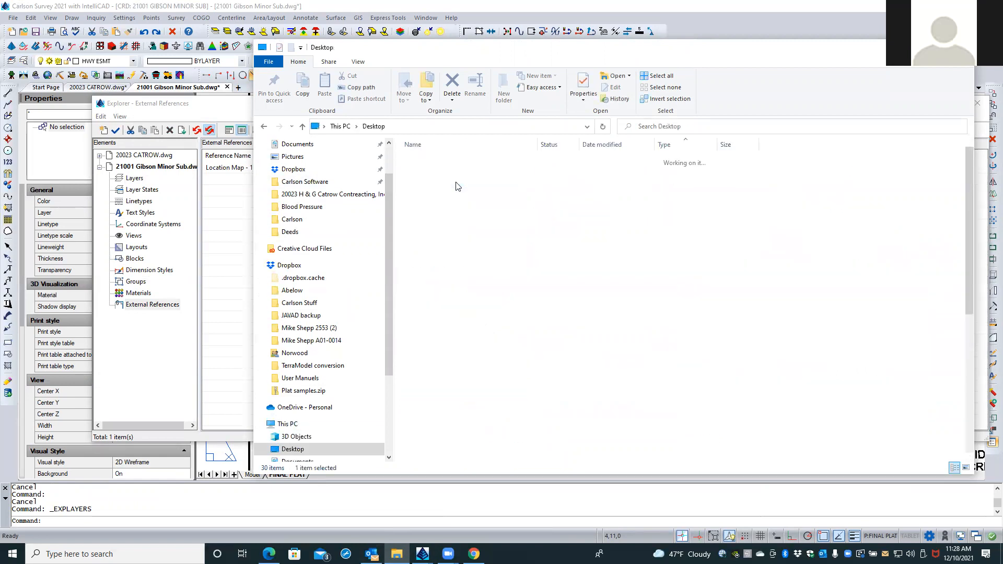
pyautogui.doubleClick(458, 227)
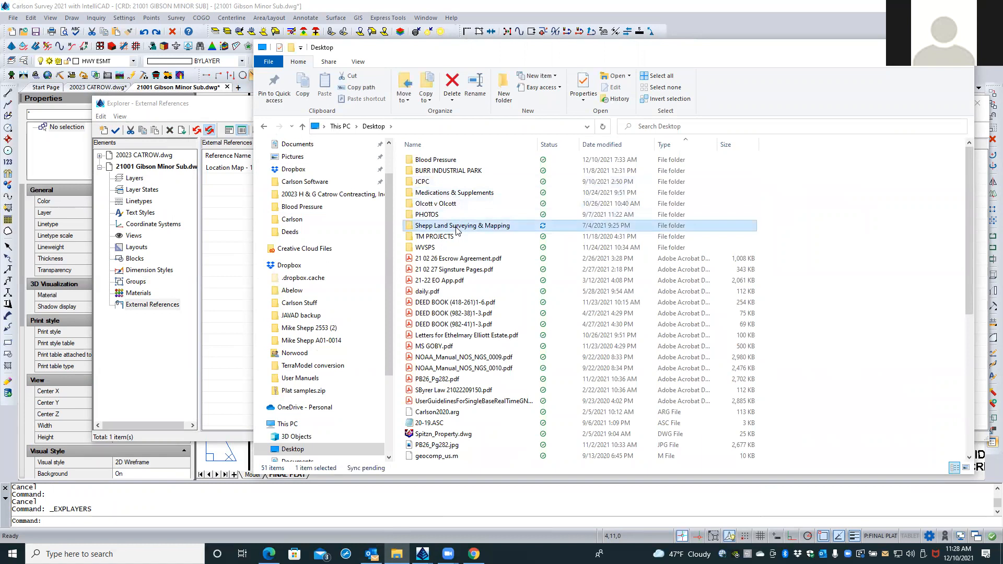
pyautogui.doubleClick(443, 171)
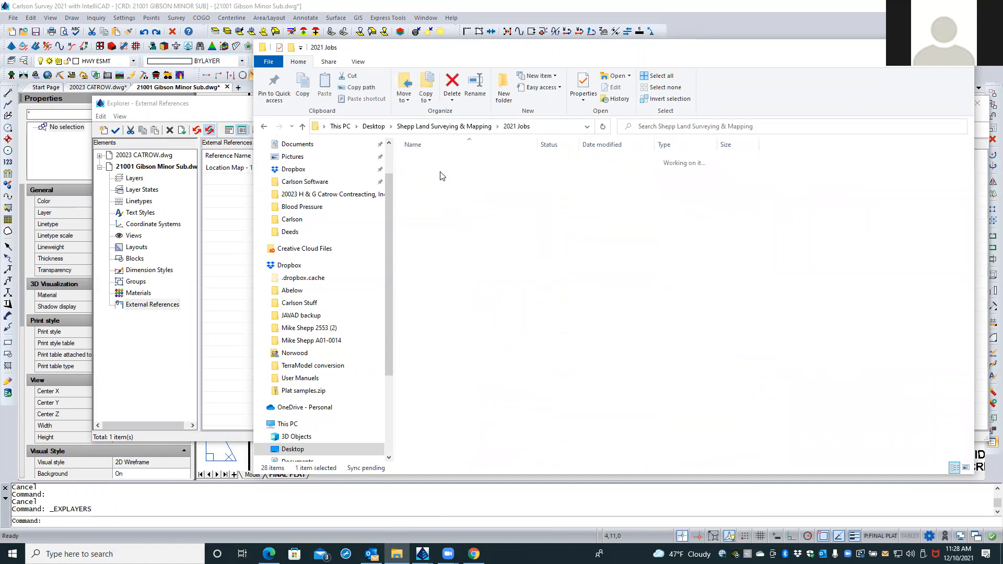
pyautogui.doubleClick(441, 161)
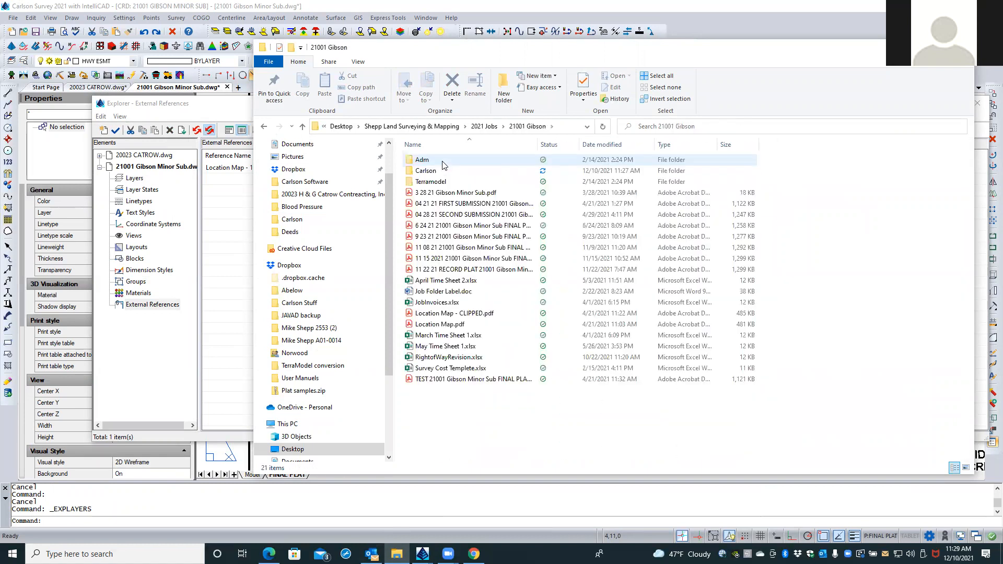
# View Location Map - CLIPPED.pdf in Acrobat, and close it together with the File Explorer window.
pyautogui.doubleClick(450, 314)
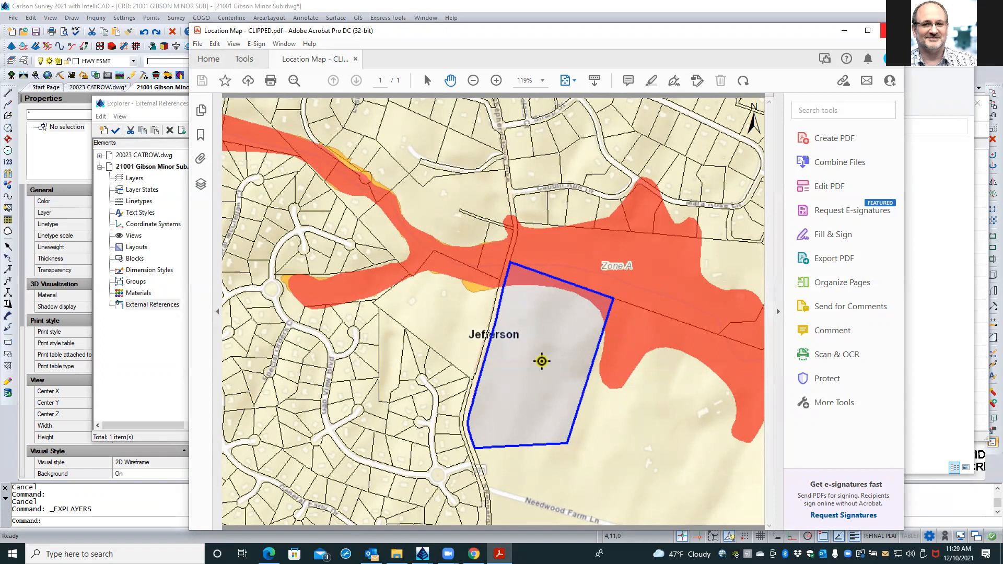
pyautogui.click(891, 30)
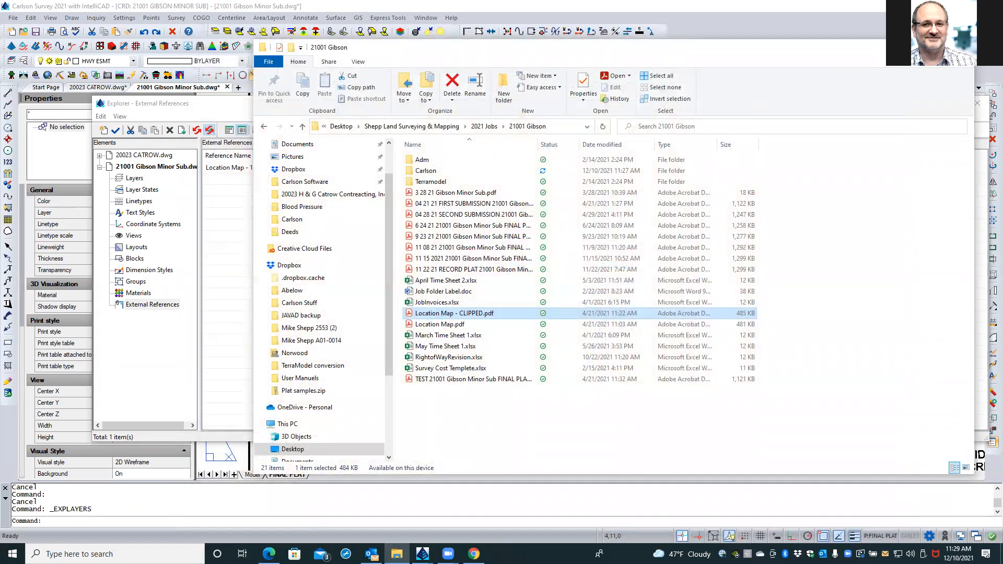
pyautogui.click(963, 48)
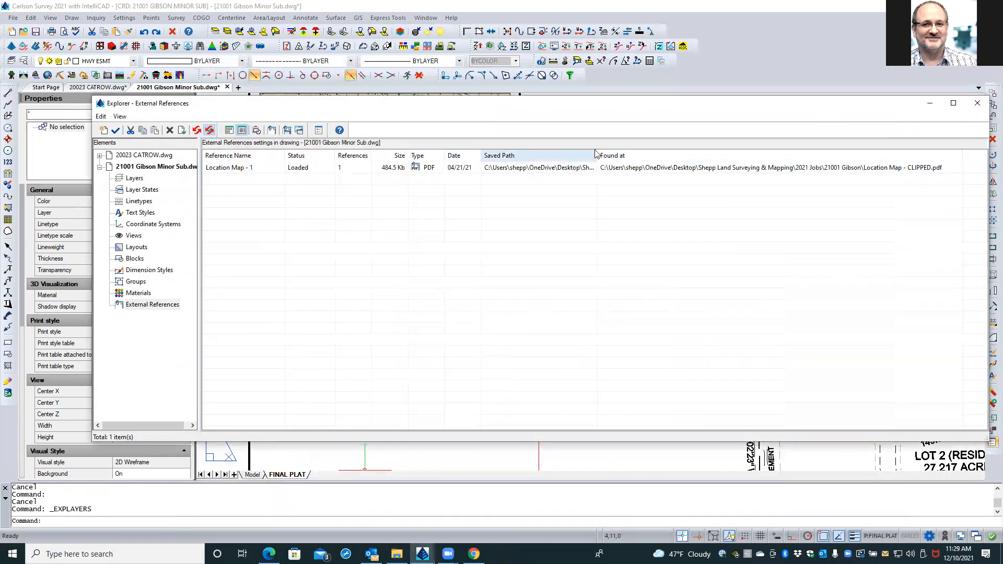
# Close the external references list and return to the 20023 CATROW drawing with nothing selected.
pyautogui.click(974, 106)
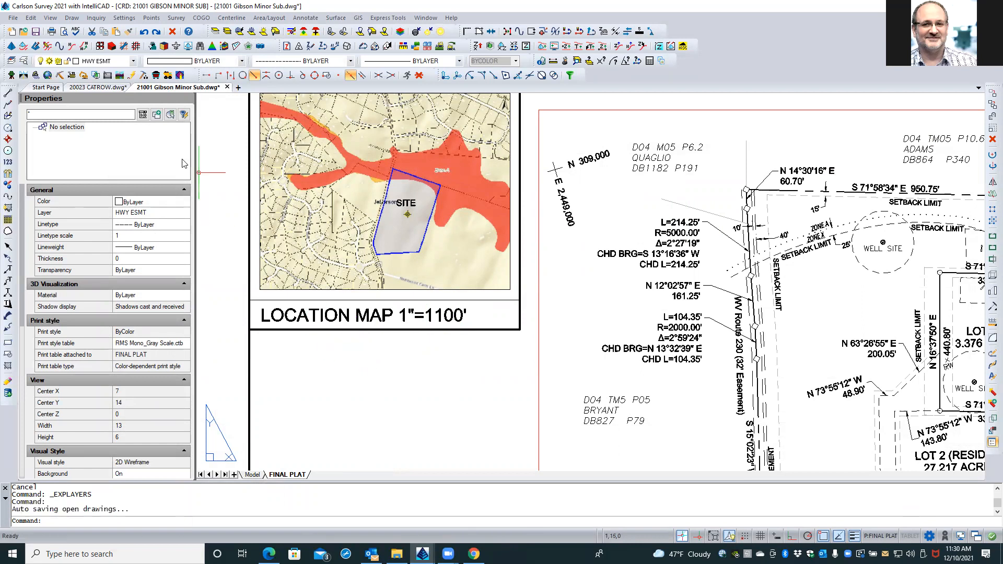
pyautogui.click(105, 87)
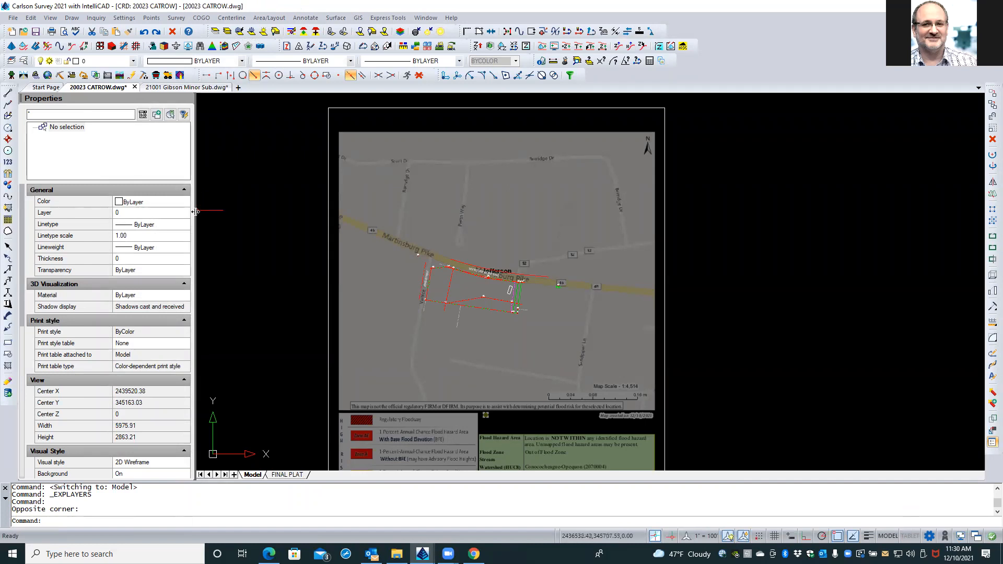
pyautogui.press('Escape')
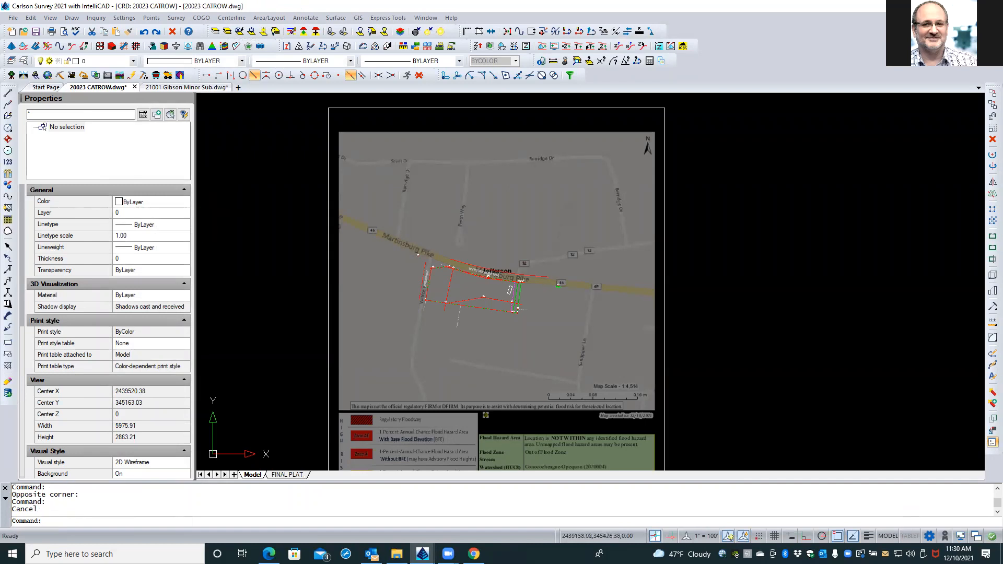
# Inspect the location map PDF underlay in model space and through the location map viewport on the FINAL PLAT layout.
pyautogui.click(543, 247)
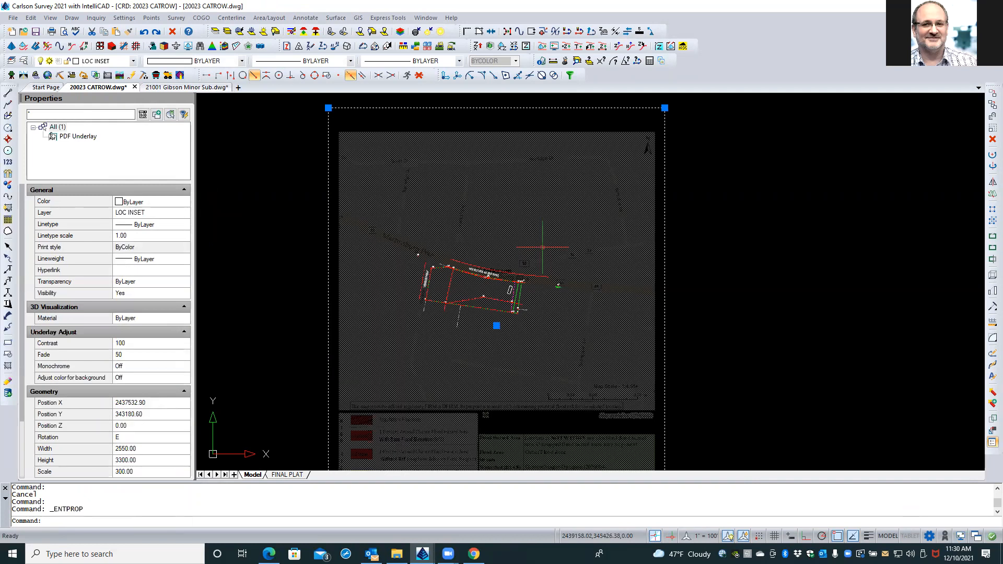
pyautogui.press('Escape')
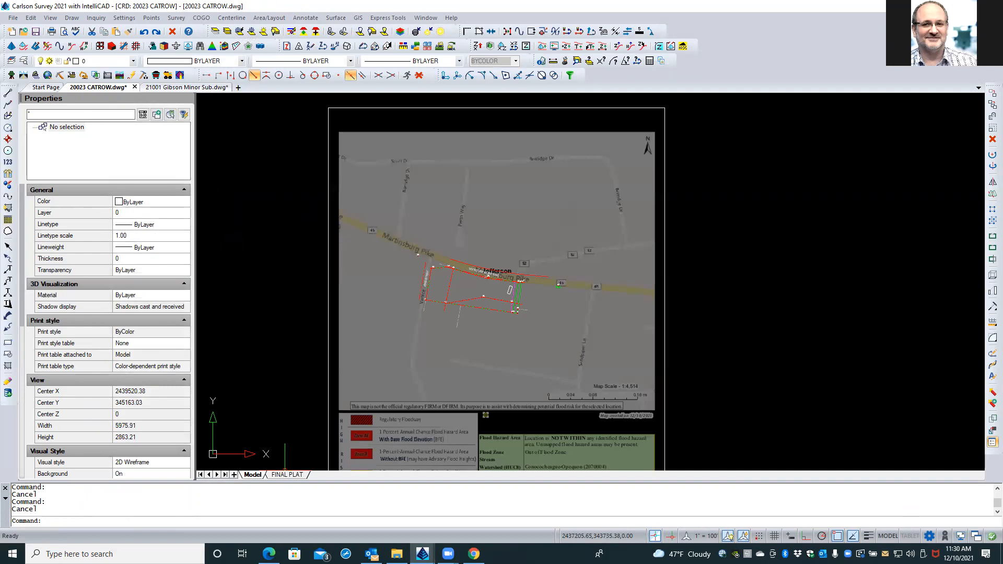
pyautogui.click(287, 474)
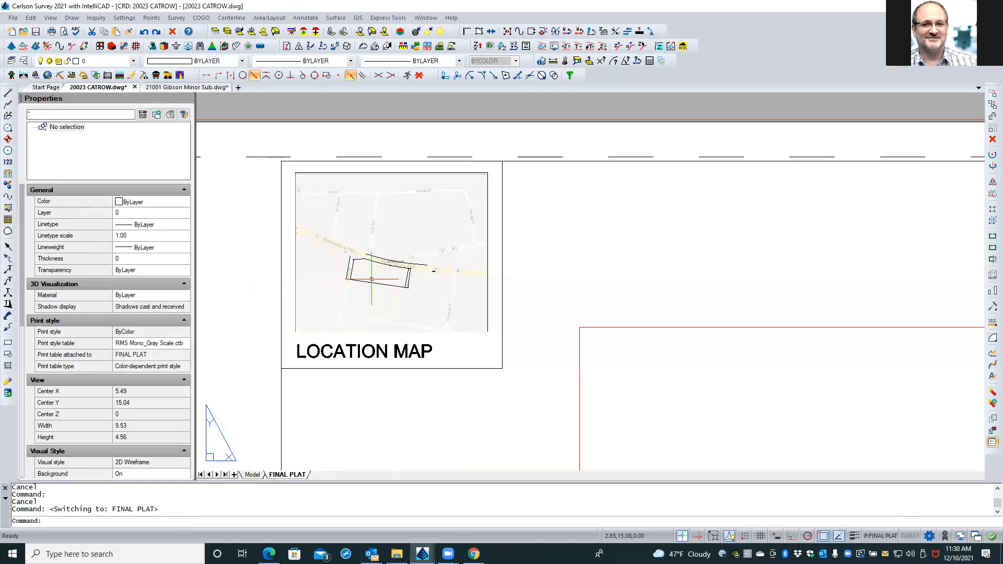
pyautogui.scroll(3, 372, 279)
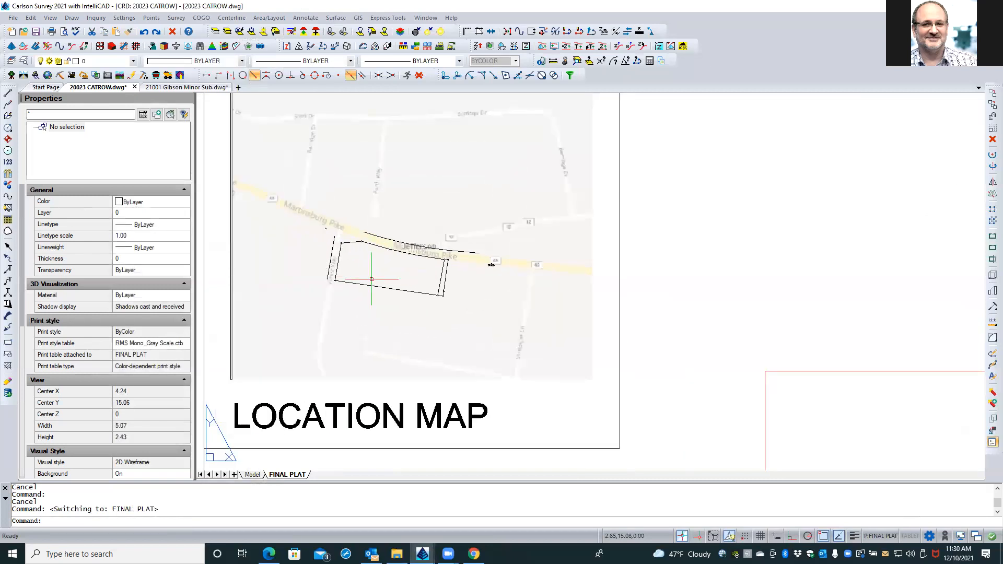
pyautogui.doubleClick(371, 279)
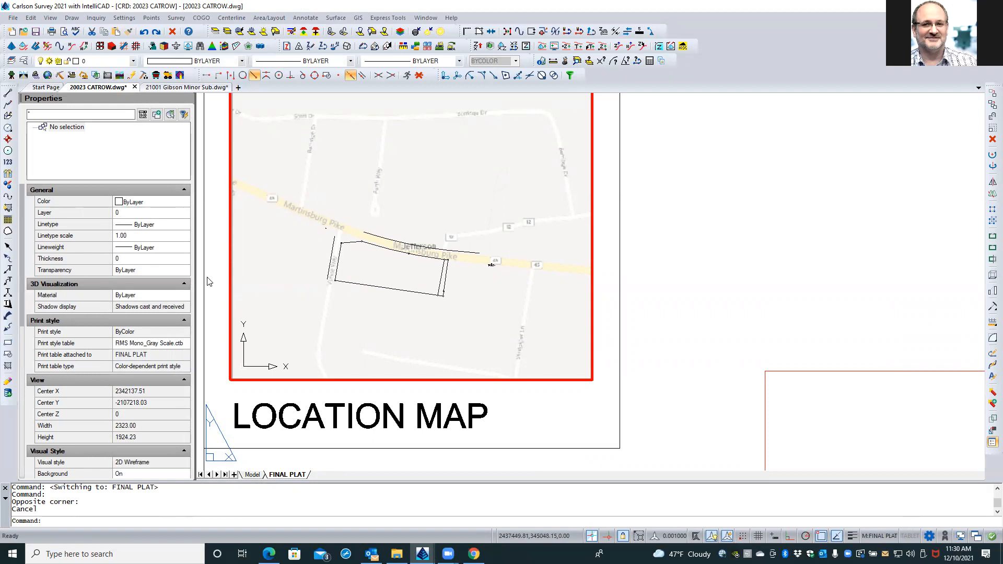
pyautogui.press('Escape')
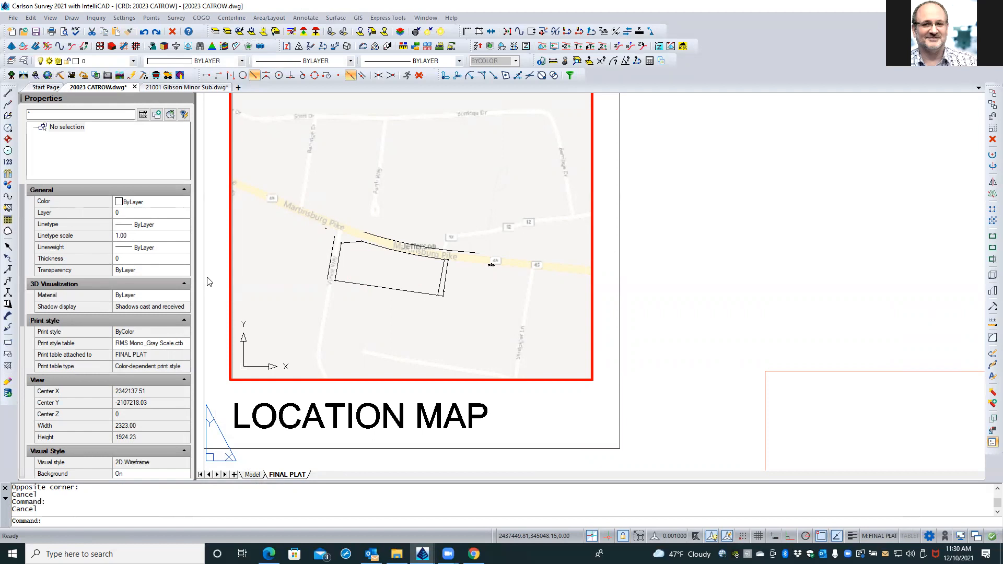
pyautogui.doubleClick(207, 281)
pyautogui.press('Escape')
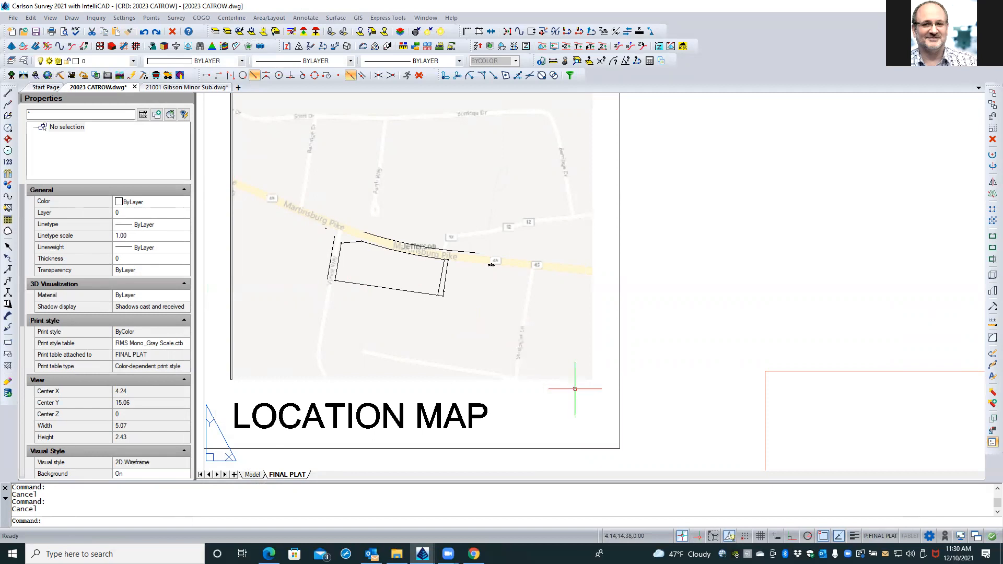
# Review the whole FINAL PLAT sheet, then examine the plat drawing and the location map inset up close.
pyautogui.scroll(-2, 575, 389)
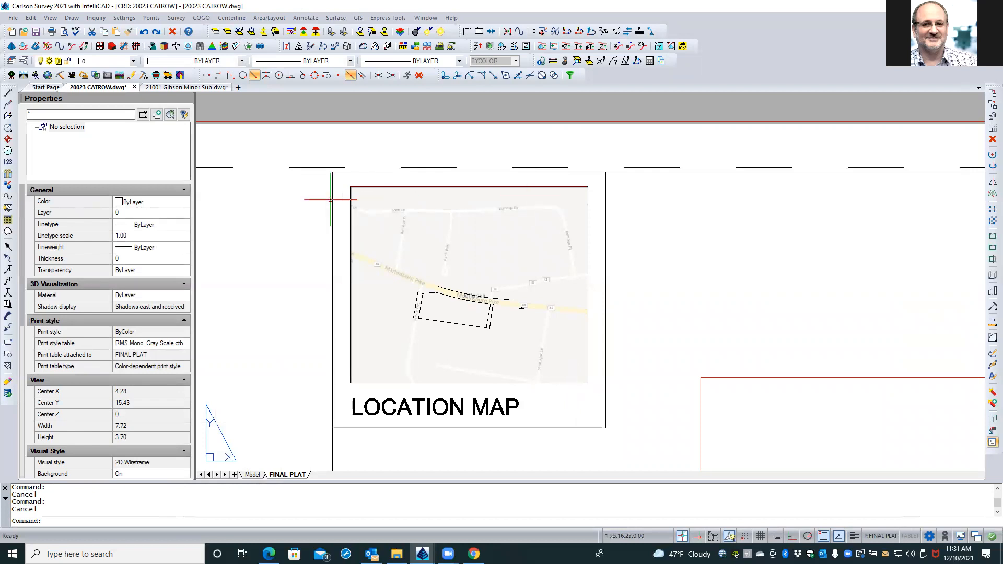
pyautogui.middleClick(270, 214)
pyautogui.middleClick(270, 214)
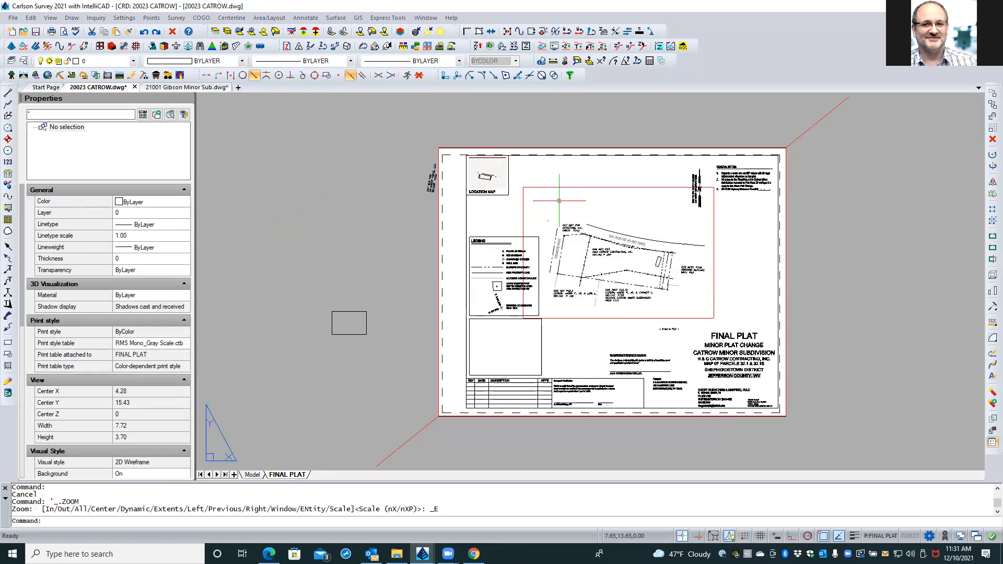
pyautogui.scroll(3, 538, 176)
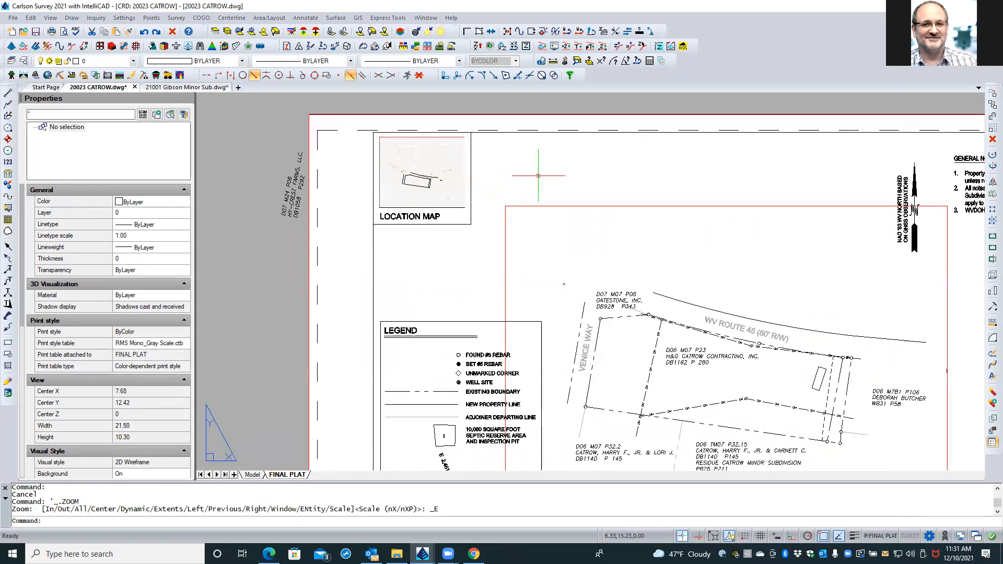
pyautogui.scroll(3, 574, 286)
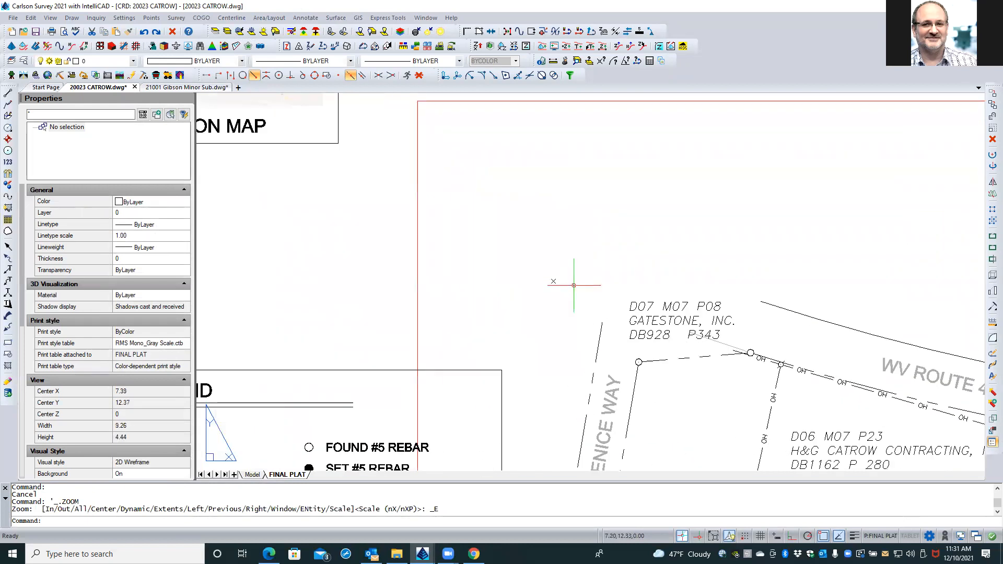
pyautogui.scroll(-3, 573, 286)
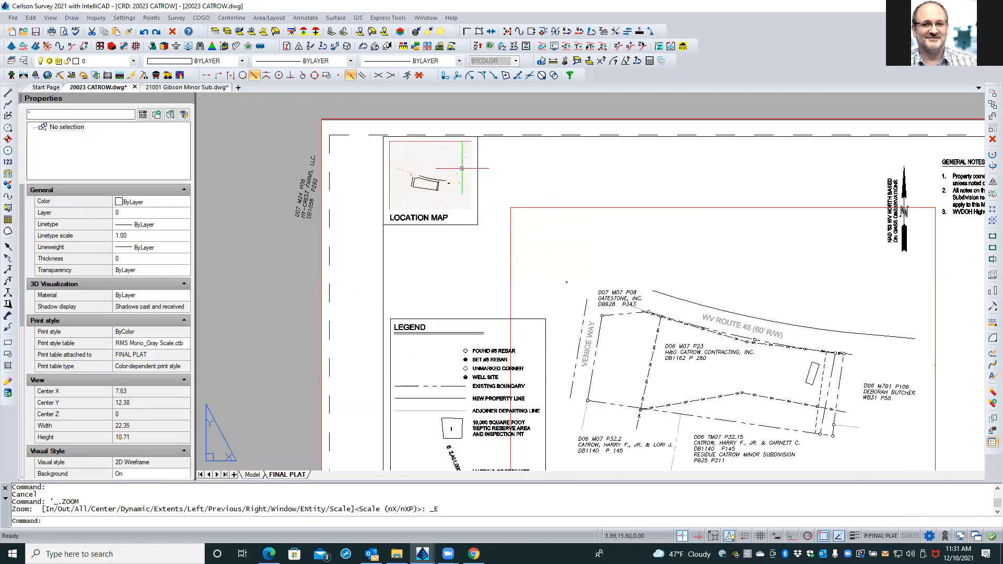
pyautogui.scroll(3, 460, 166)
pyautogui.scroll(1, 458, 168)
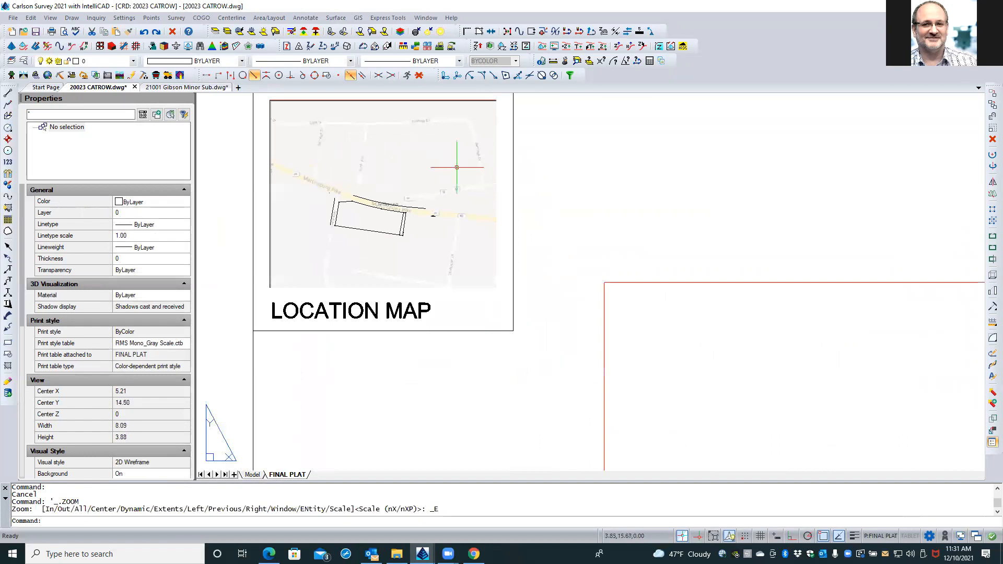
# Compare the full PDF underlay in model space with the location map shown on the FINAL PLAT layout, ending in model space.
pyautogui.click(252, 475)
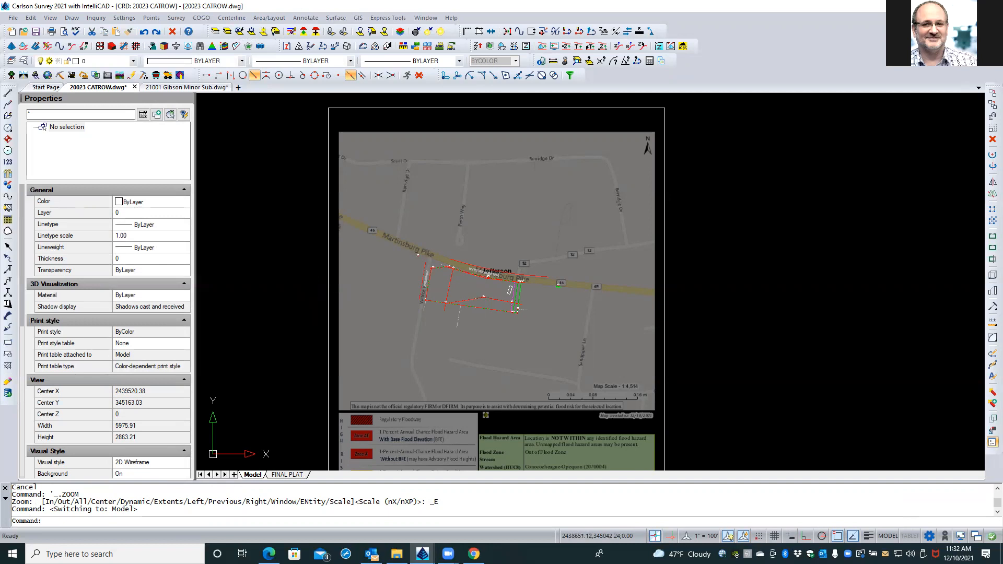
pyautogui.click(287, 474)
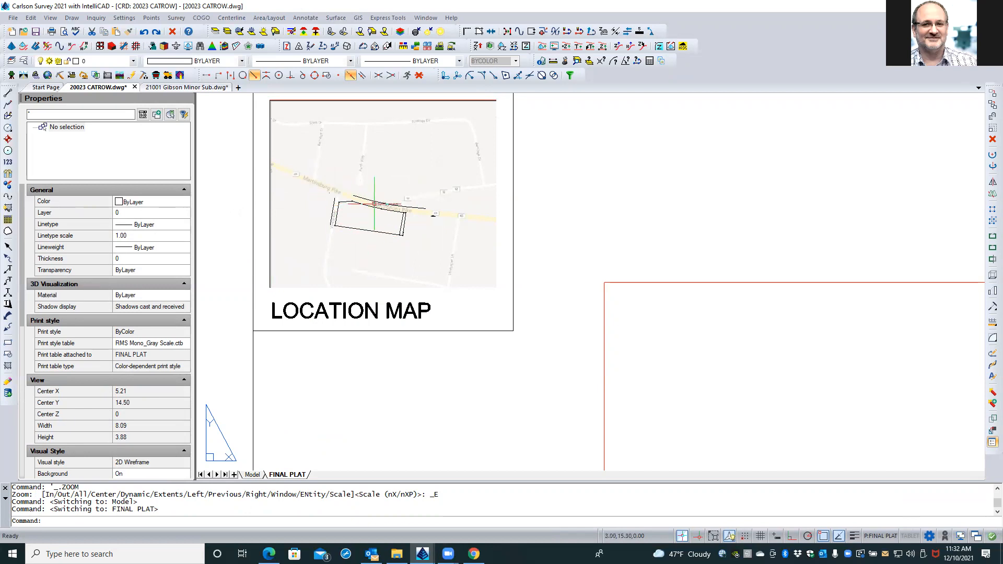
pyautogui.click(252, 474)
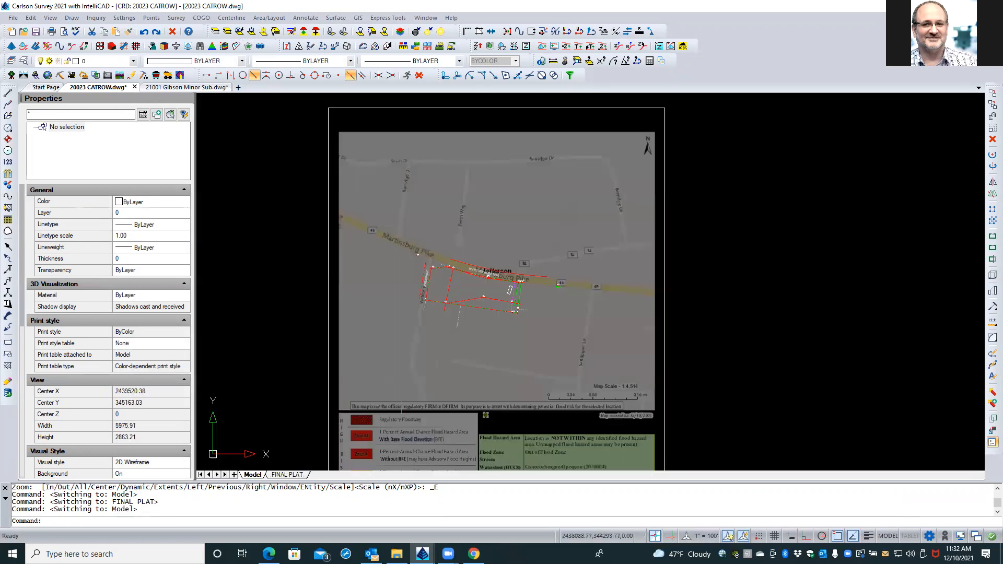
pyautogui.click(284, 476)
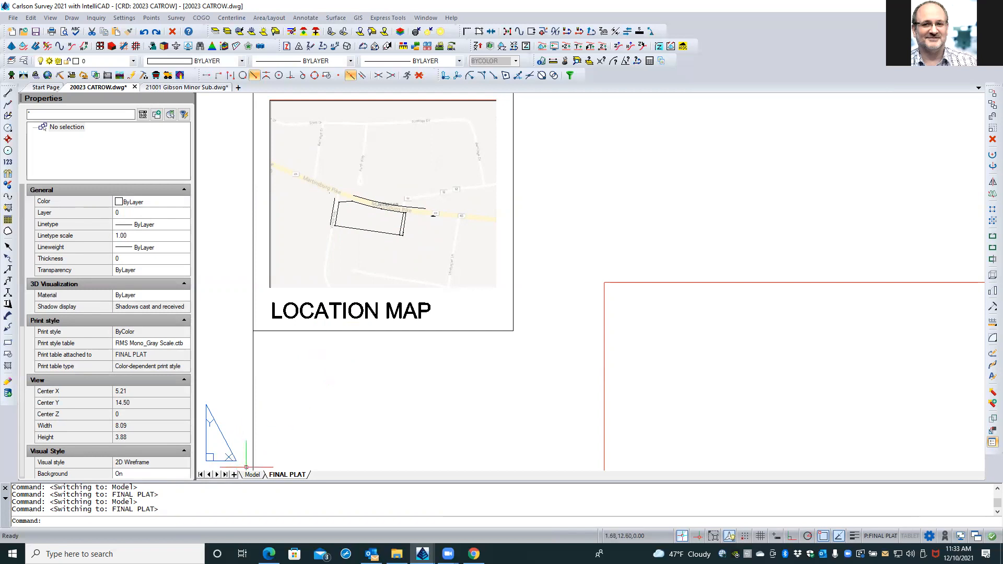
pyautogui.click(252, 475)
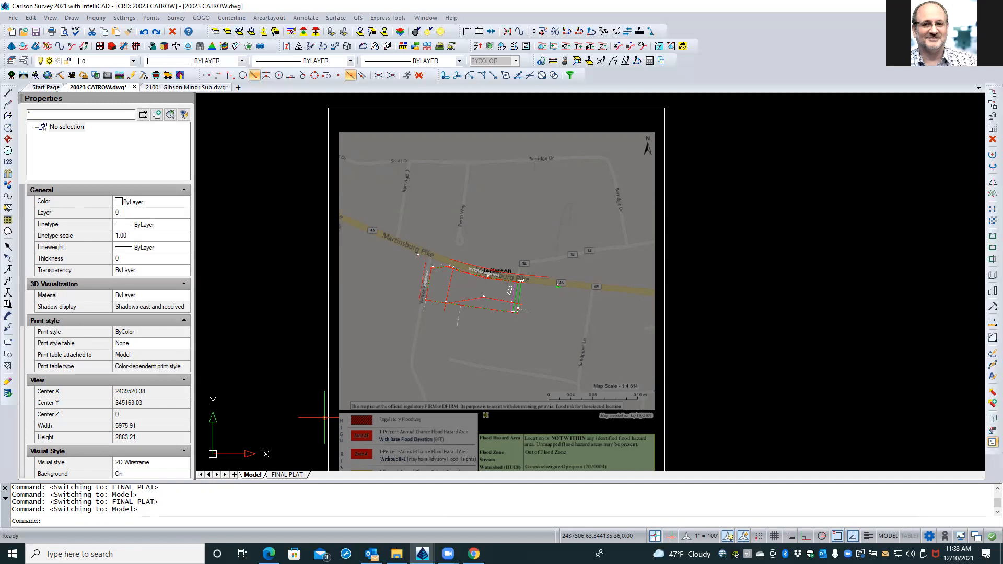
pyautogui.click(298, 256)
pyautogui.click(278, 278)
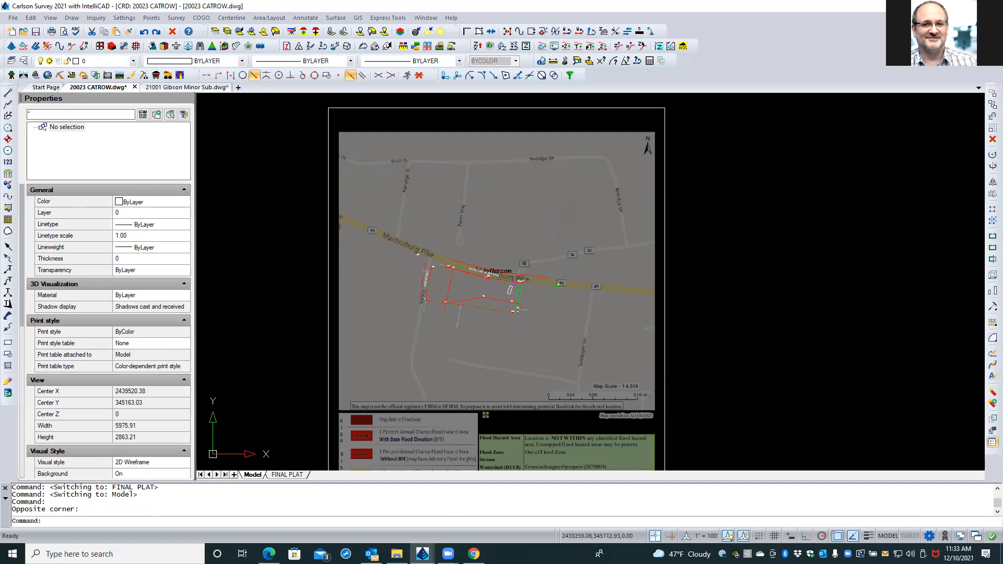
# Copy the outer BOUNDARY polyline, the narrow eastern strip's polyline and the PDF underlay, from the underlay's lower-right corner to its upper-left corner.
pyautogui.scroll(5, 429, 277)
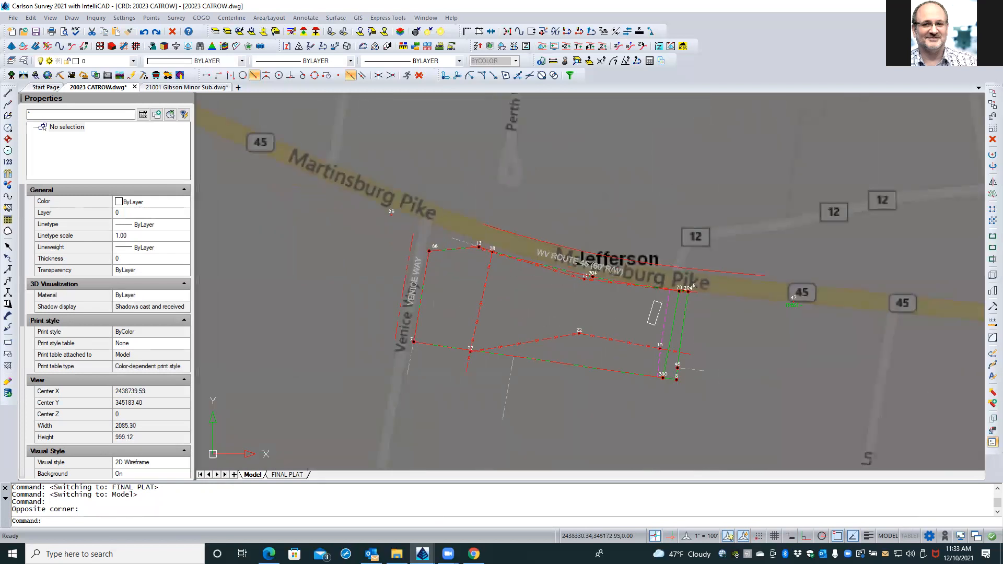
pyautogui.scroll(2, 435, 266)
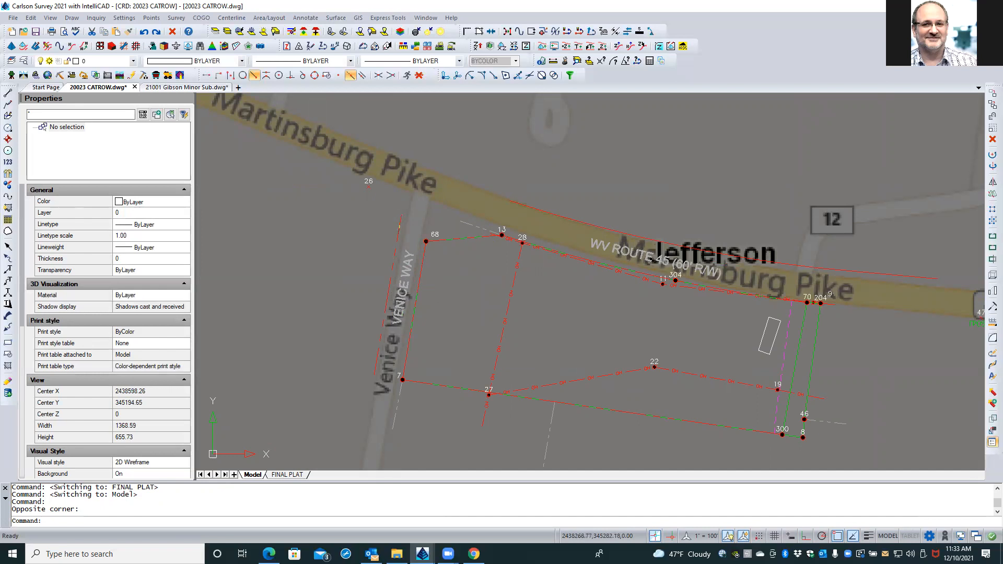
pyautogui.click(434, 282)
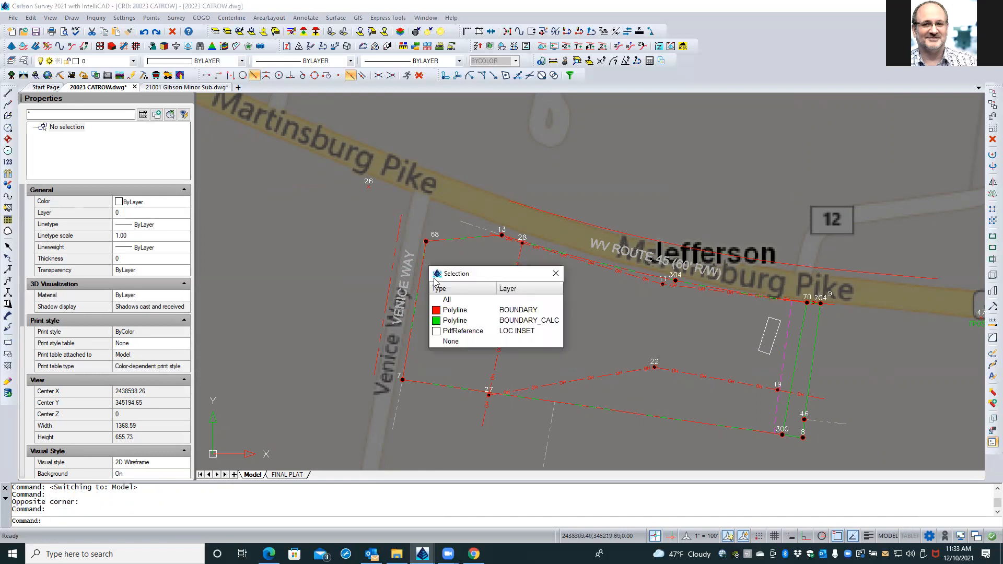
pyautogui.click(453, 311)
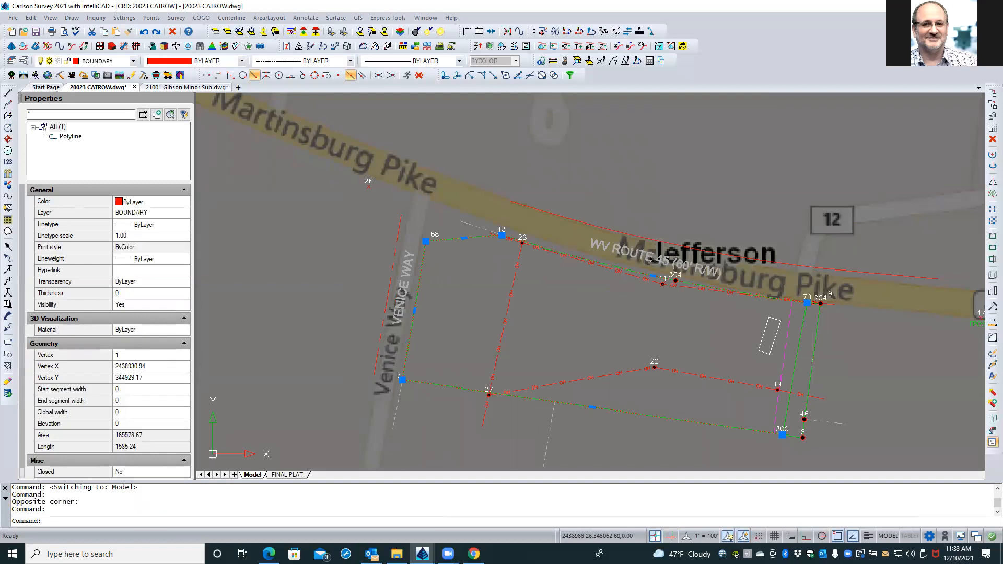
pyautogui.click(816, 361)
pyautogui.click(856, 417)
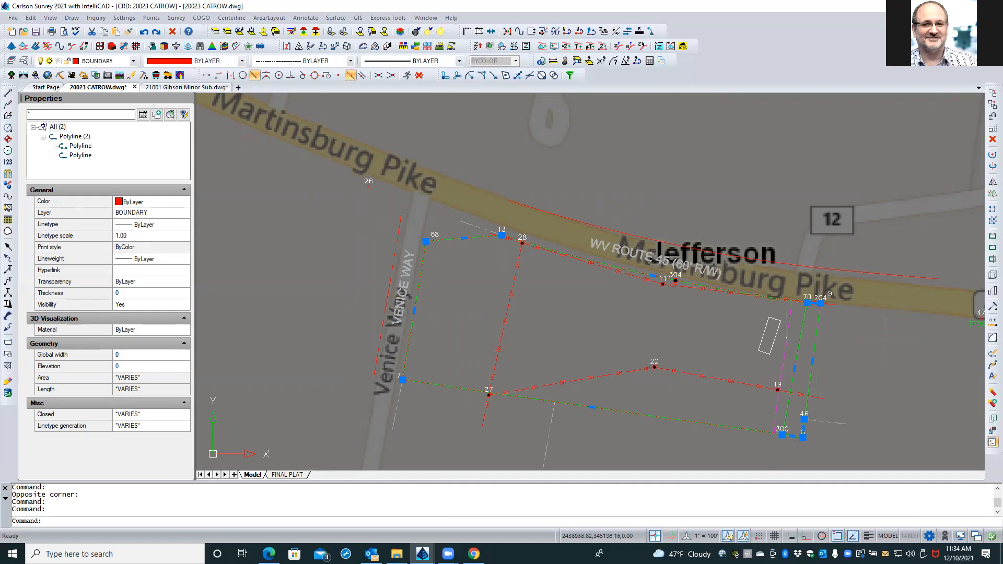
pyautogui.scroll(-3, 782, 314)
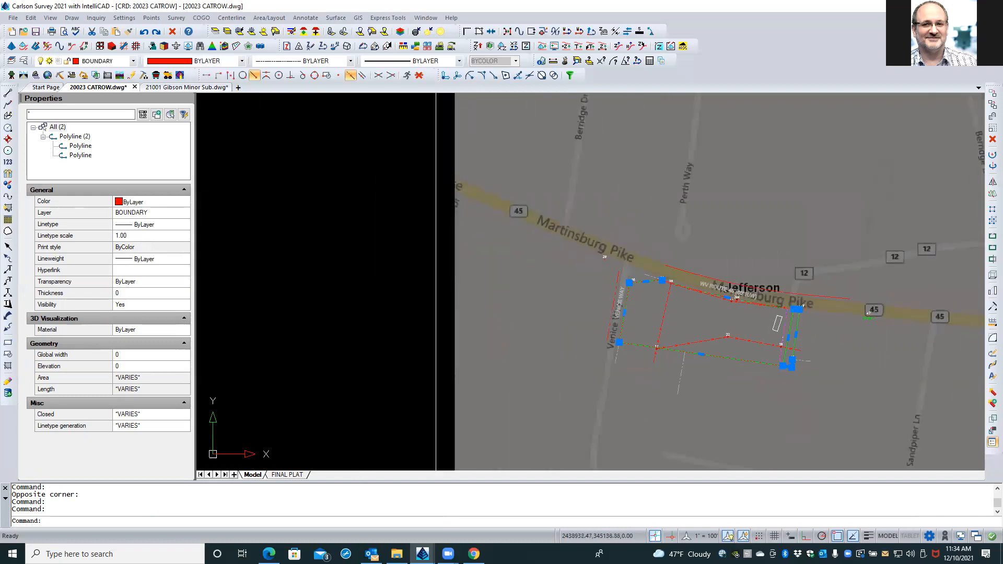
pyautogui.scroll(-3, 782, 313)
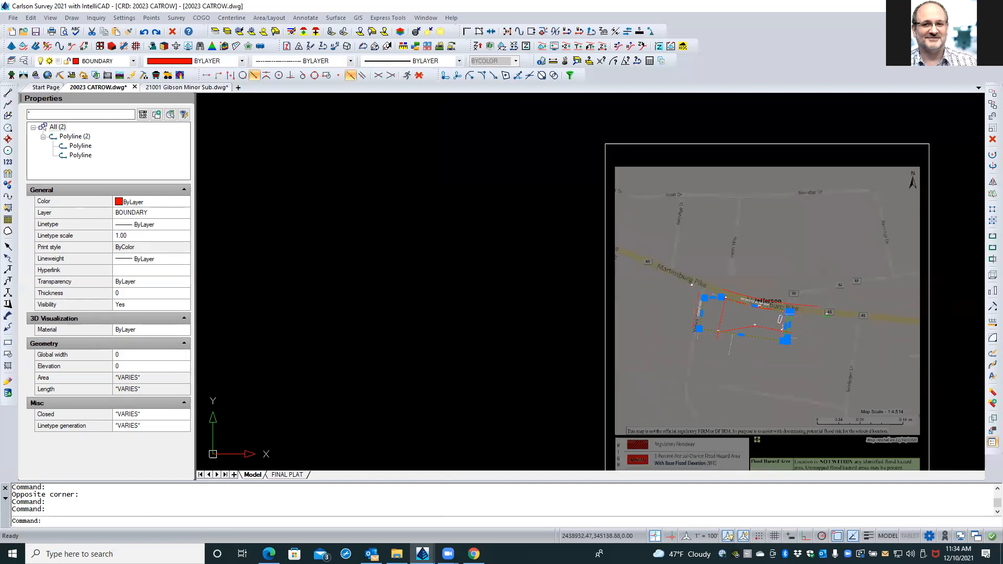
pyautogui.click(606, 314)
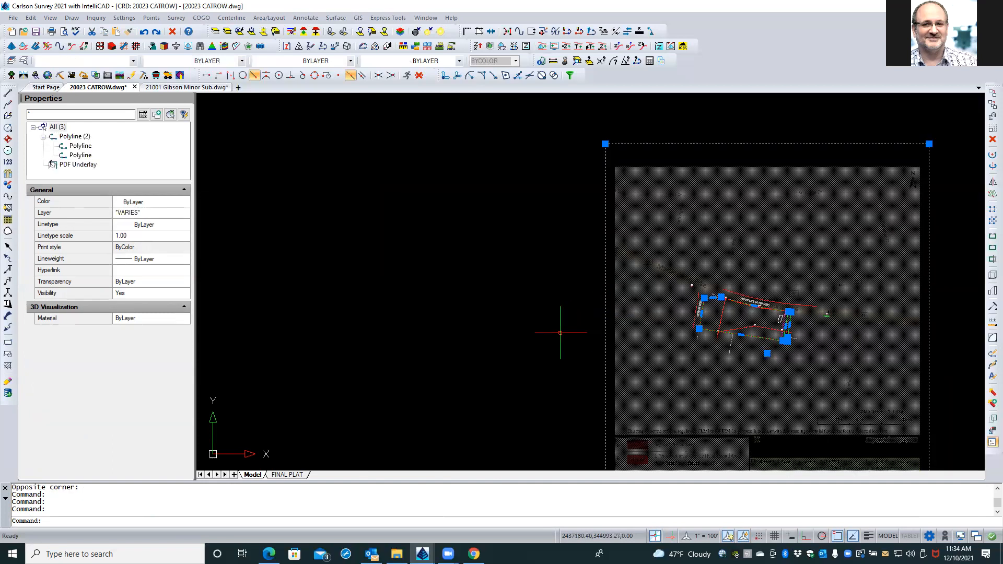
pyautogui.scroll(-3, 528, 332)
pyautogui.scroll(-1, 528, 332)
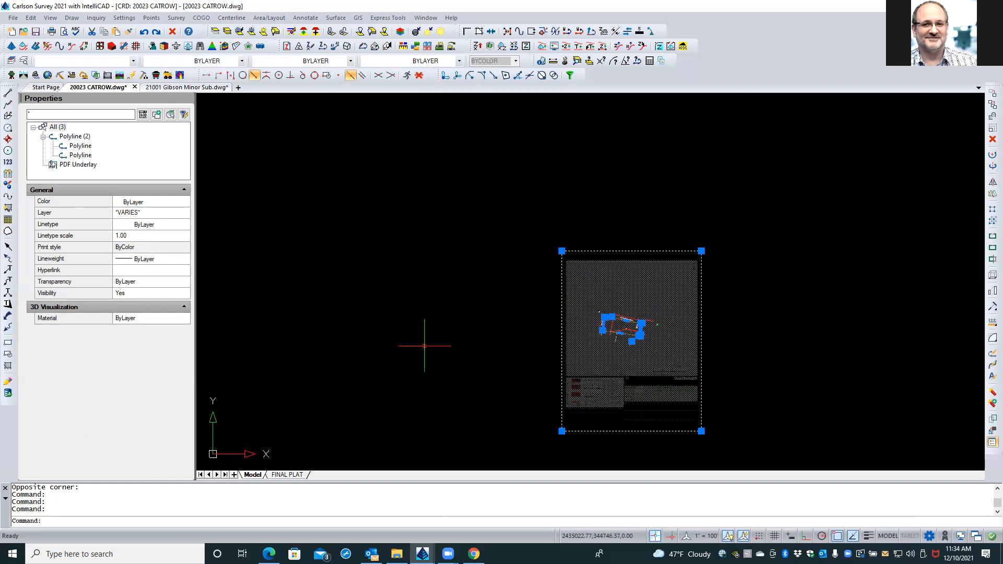
pyautogui.click(991, 105)
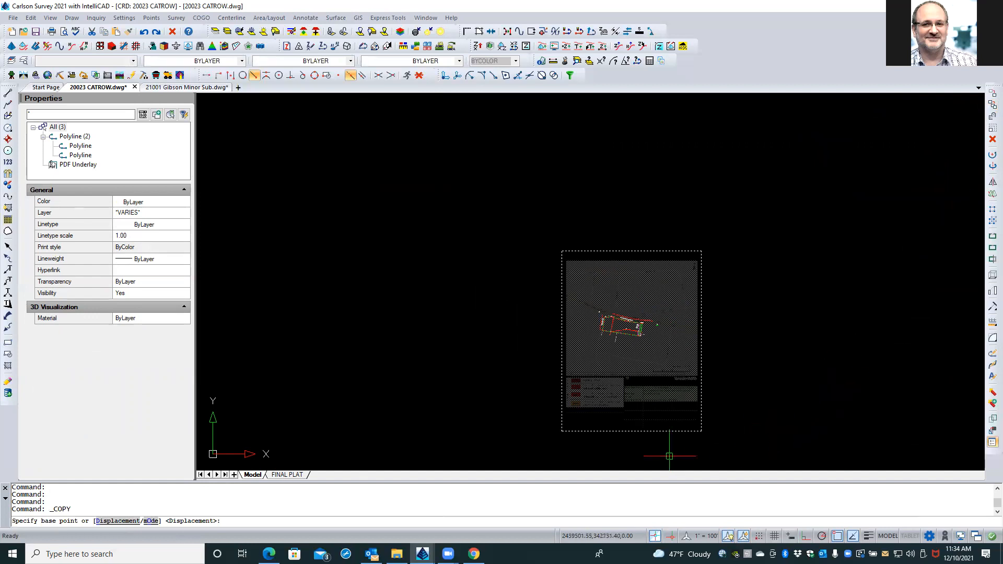
pyautogui.click(702, 431)
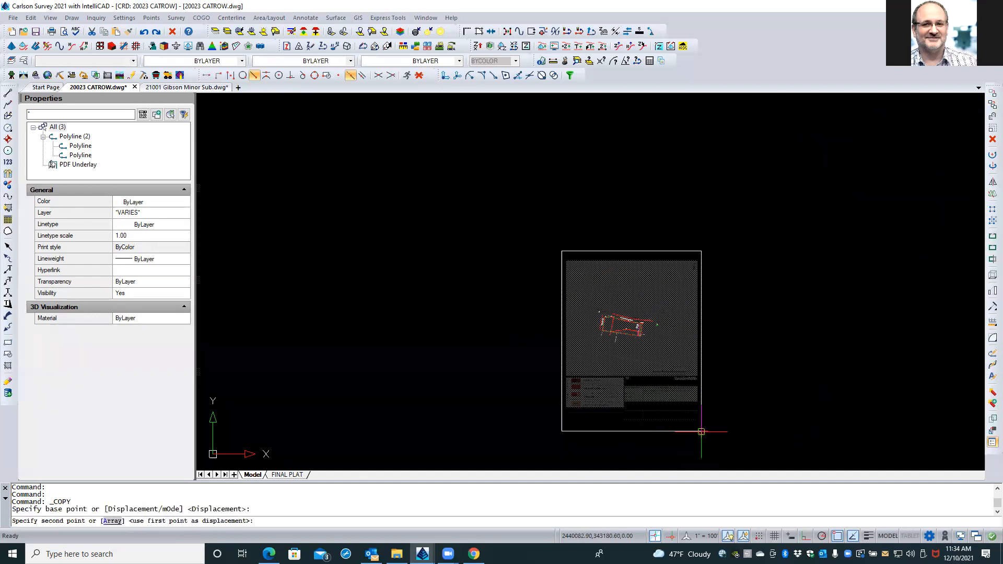
pyautogui.click(562, 251)
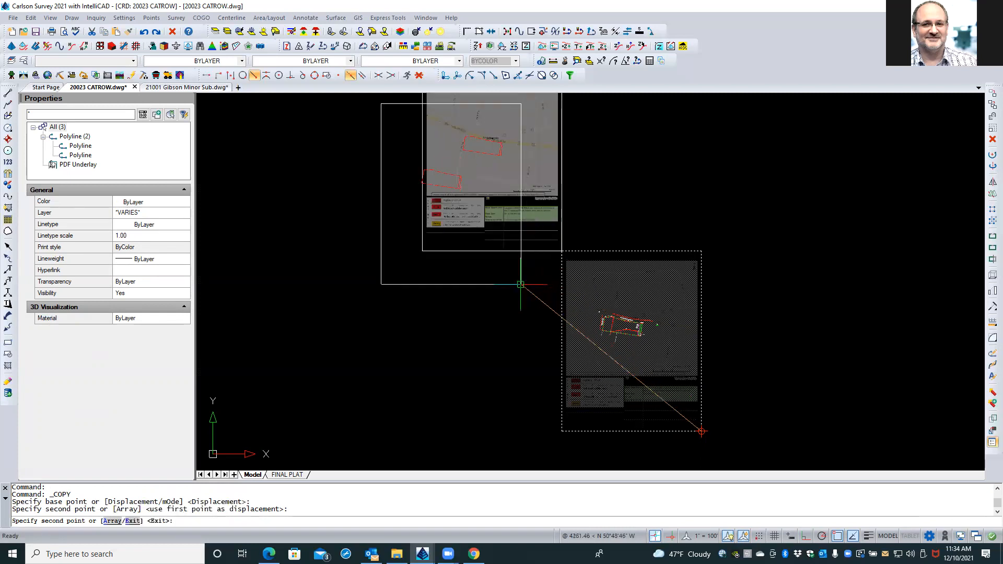
pyautogui.press('Return')
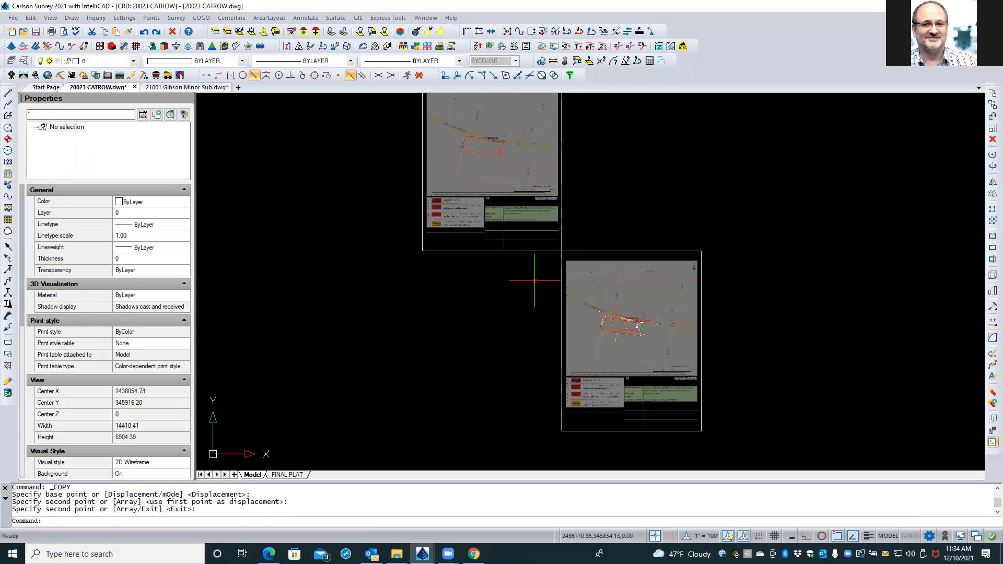
# Delete the original PDF underlay beneath the survey linework and check the location map on the FINAL PLAT layout.
pyautogui.click(562, 265)
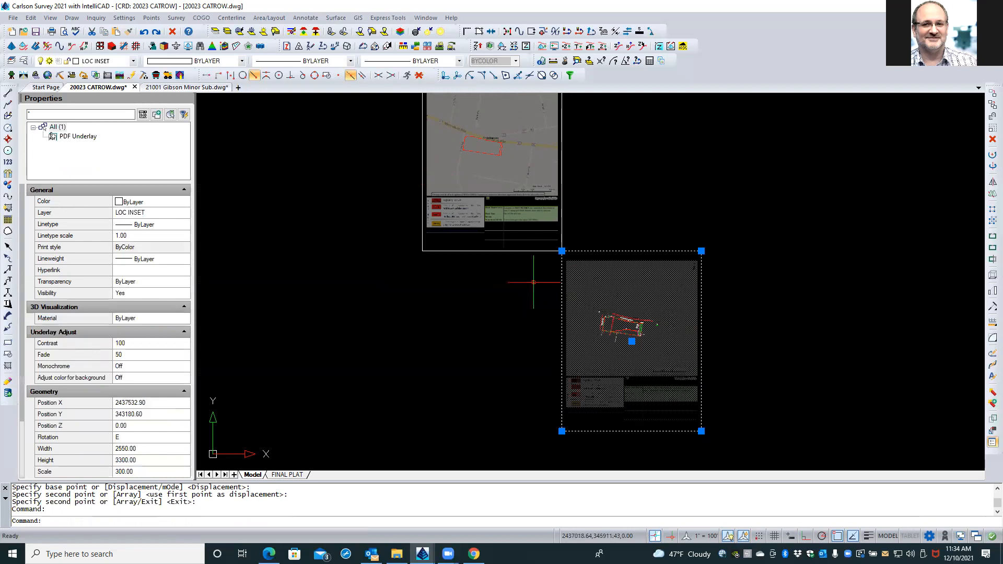
pyautogui.click(172, 31)
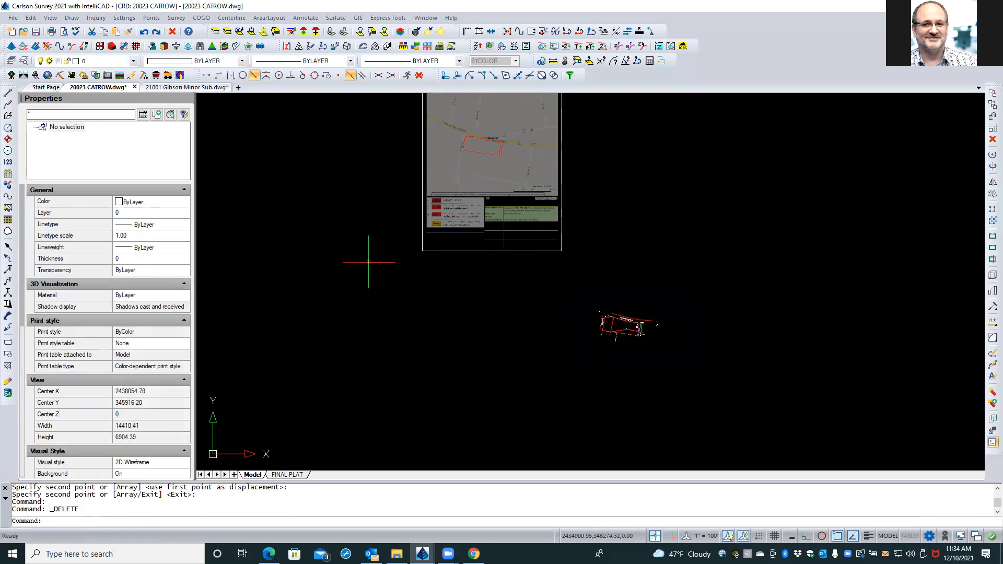
pyautogui.click(282, 475)
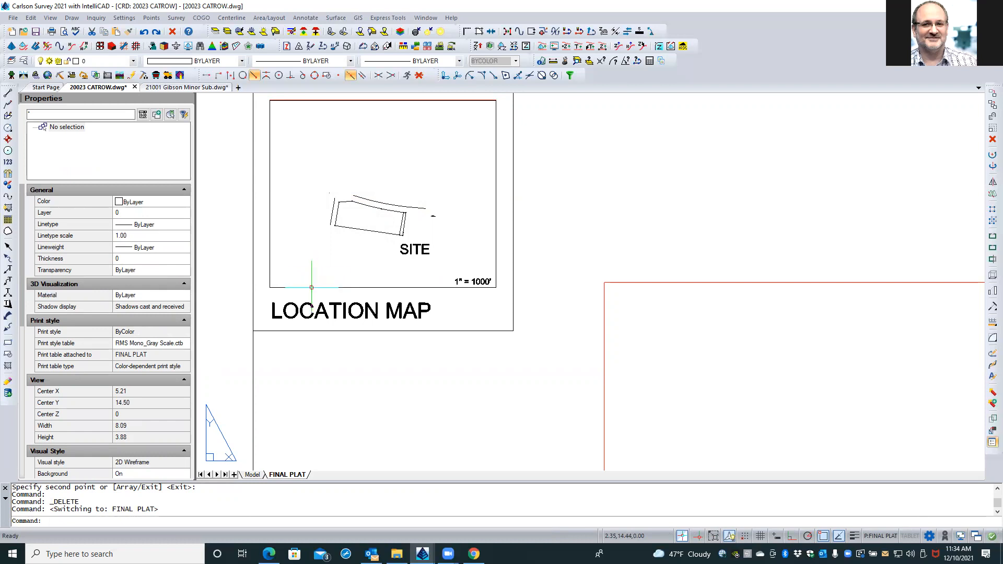
# Unlock the display of the location map viewport on the FINAL PLAT layout.
pyautogui.click(311, 287)
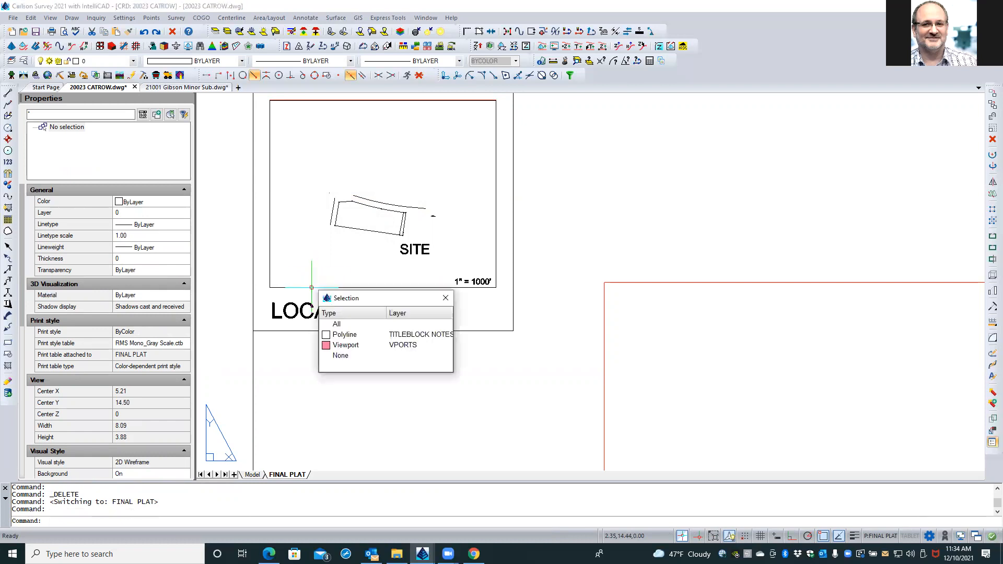
pyautogui.click(345, 346)
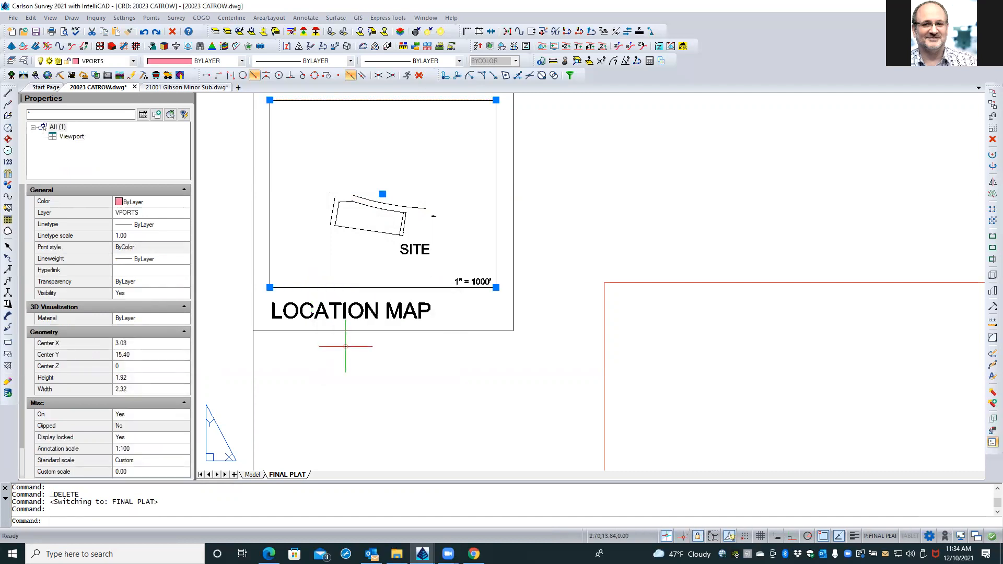
pyautogui.click(135, 437)
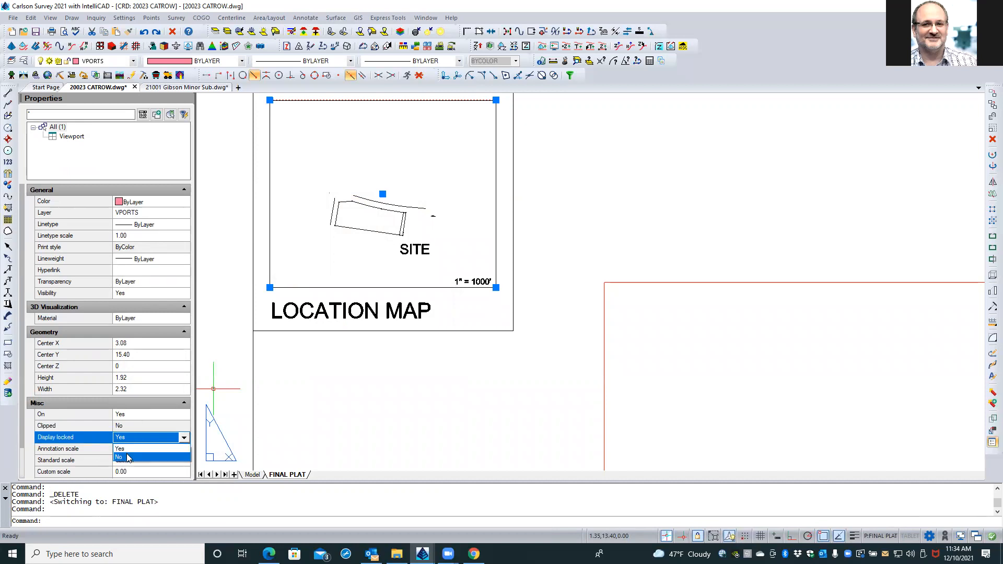
pyautogui.click(128, 458)
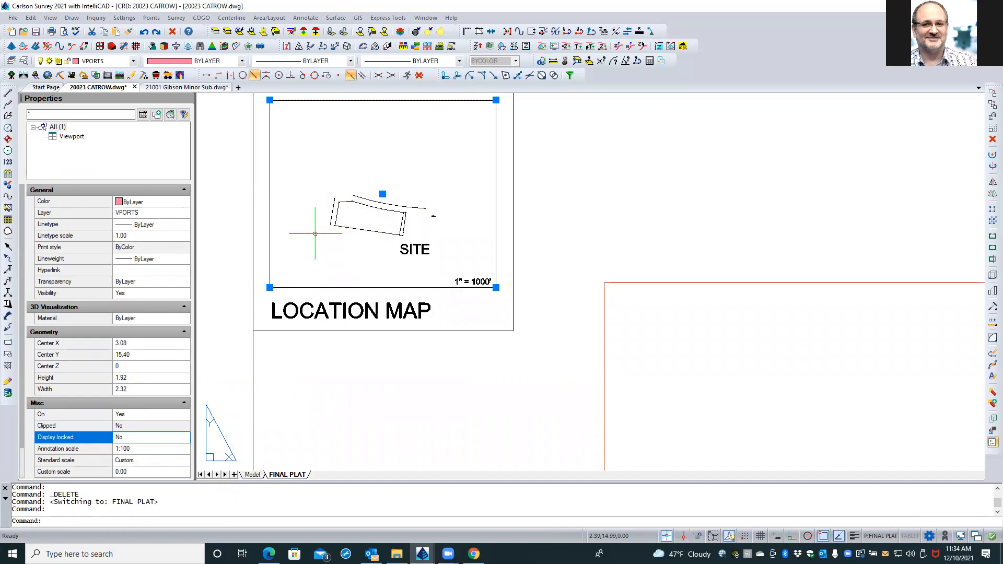
# Pan the view inside the location map viewport until the copied PDF map and boundary outline fill the inset, then return to paper space.
pyautogui.doubleClick(295, 219)
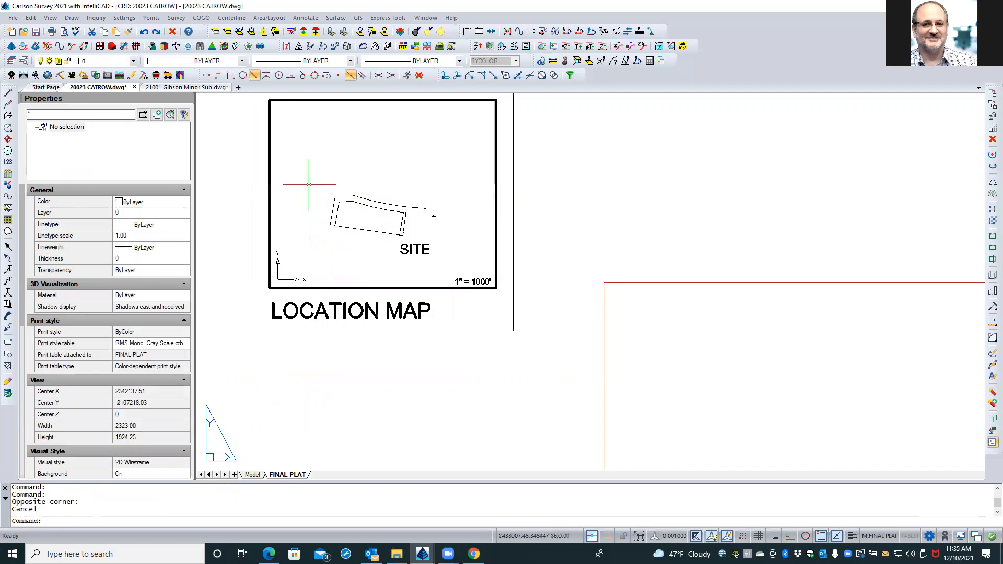
pyautogui.moveTo(316, 168)
pyautogui.mouseDown(button='middle')
pyautogui.moveTo(444, 291)
pyautogui.moveTo(544, 352)
pyautogui.moveTo(551, 456)
pyautogui.moveTo(569, 494)
pyautogui.mouseUp(button='middle')
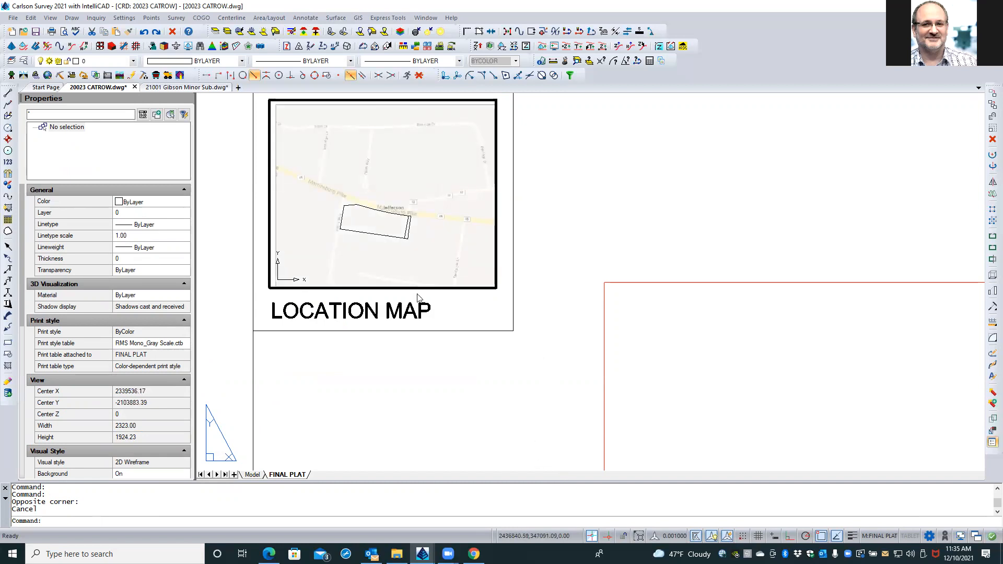
pyautogui.moveTo(413, 262); pyautogui.dragTo(410, 262, button='middle')
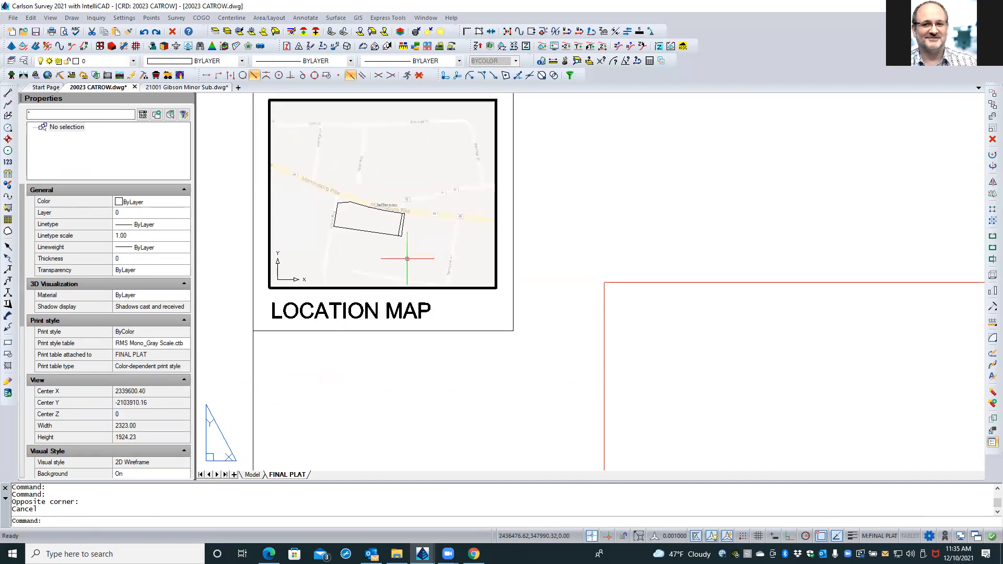
pyautogui.doubleClick(530, 314)
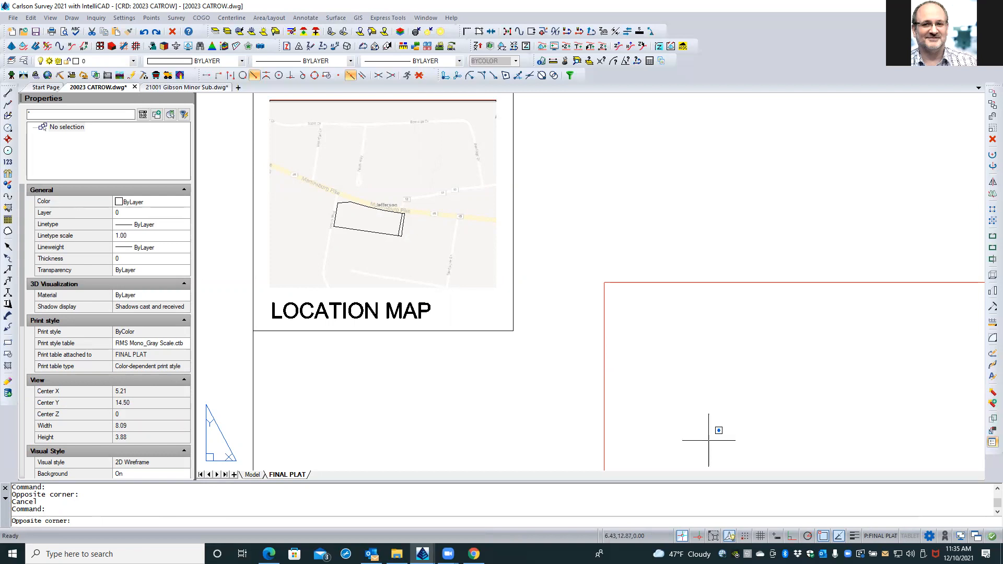
# Turn on lineweight display and nudge the map slightly upward inside the location map viewport.
pyautogui.click(854, 536)
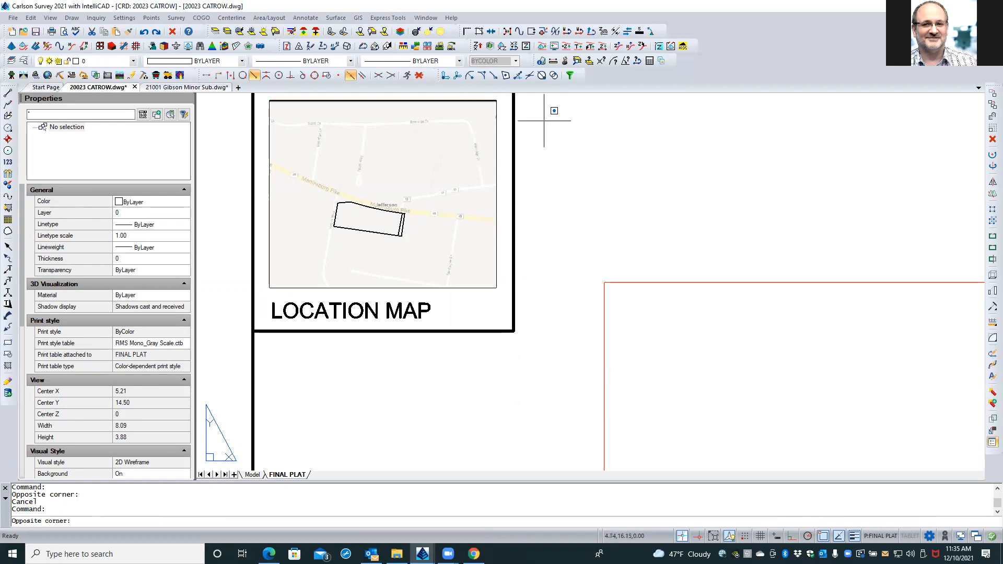
pyautogui.press('Escape')
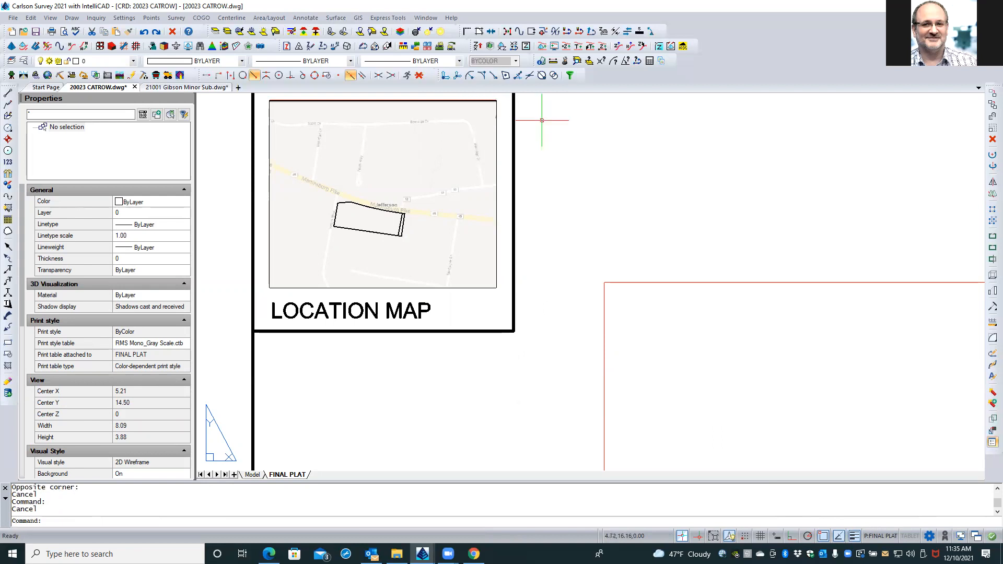
pyautogui.scroll(3, 503, 93)
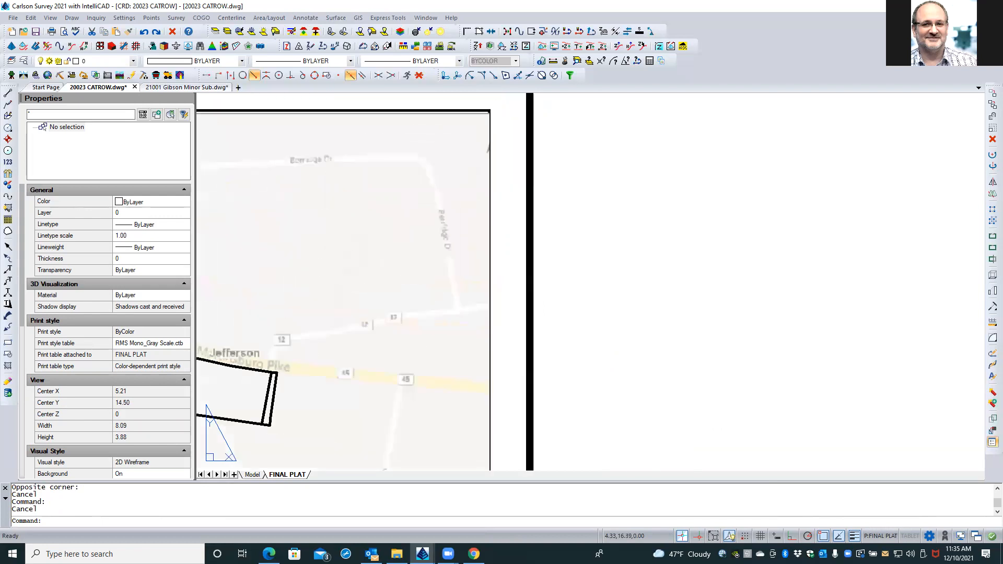
pyautogui.moveTo(529, 106)
pyautogui.mouseDown(button='middle')
pyautogui.moveTo(714, 156)
pyautogui.moveTo(751, 139)
pyautogui.mouseUp(button='middle')
pyautogui.click(615, 194)
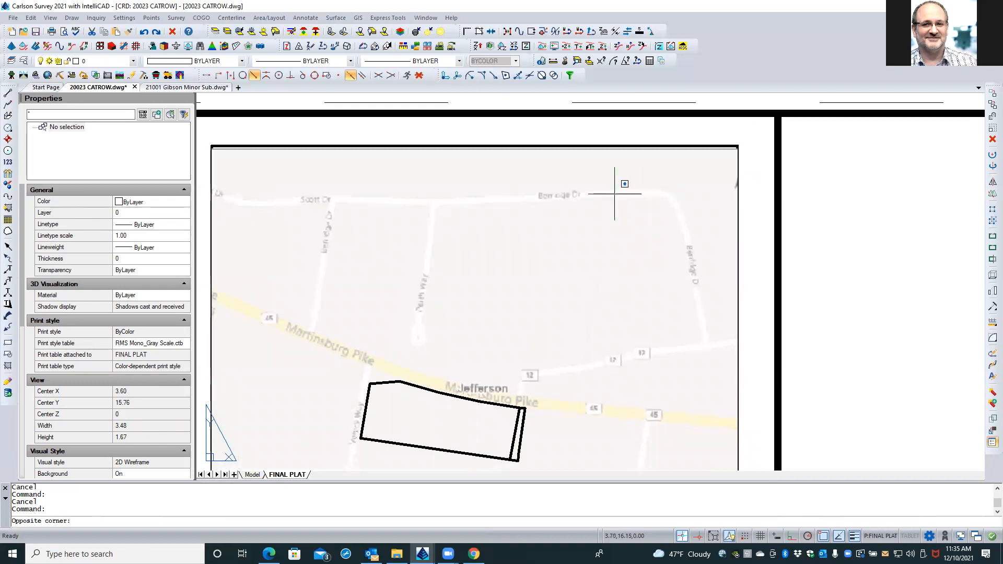
pyautogui.doubleClick(615, 194)
pyautogui.moveTo(597, 198); pyautogui.dragTo(597, 195, button='middle')
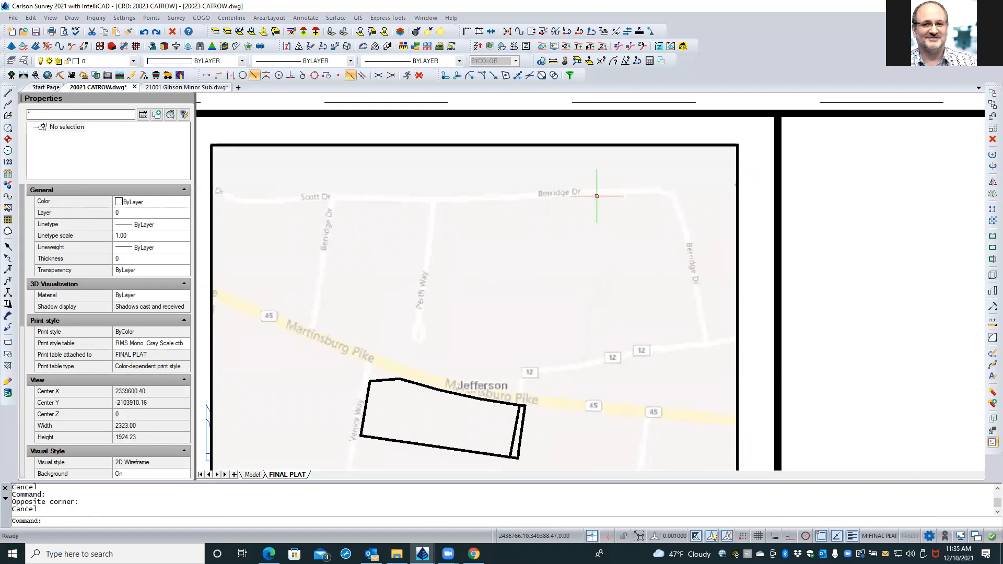
pyautogui.doubleClick(801, 163)
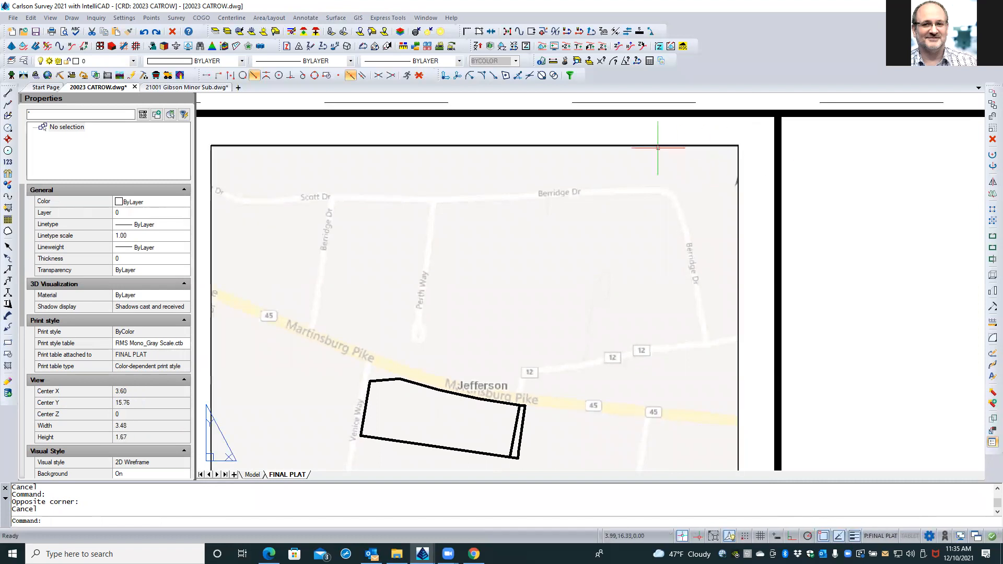
# Lock the display of the location map viewport and clear the selection.
pyautogui.scroll(-3, 627, 147)
pyautogui.scroll(2, 678, 372)
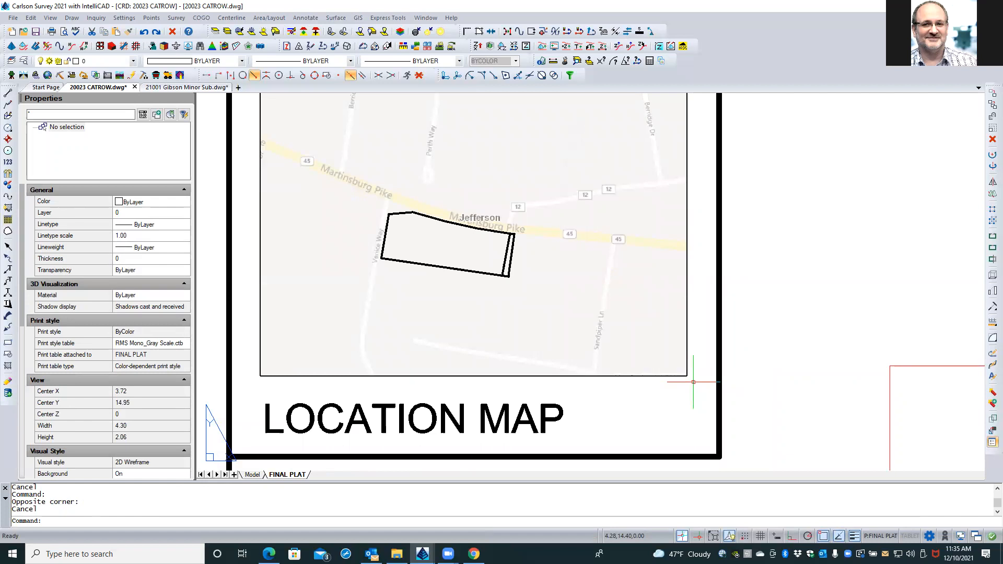
pyautogui.scroll(-1, 693, 382)
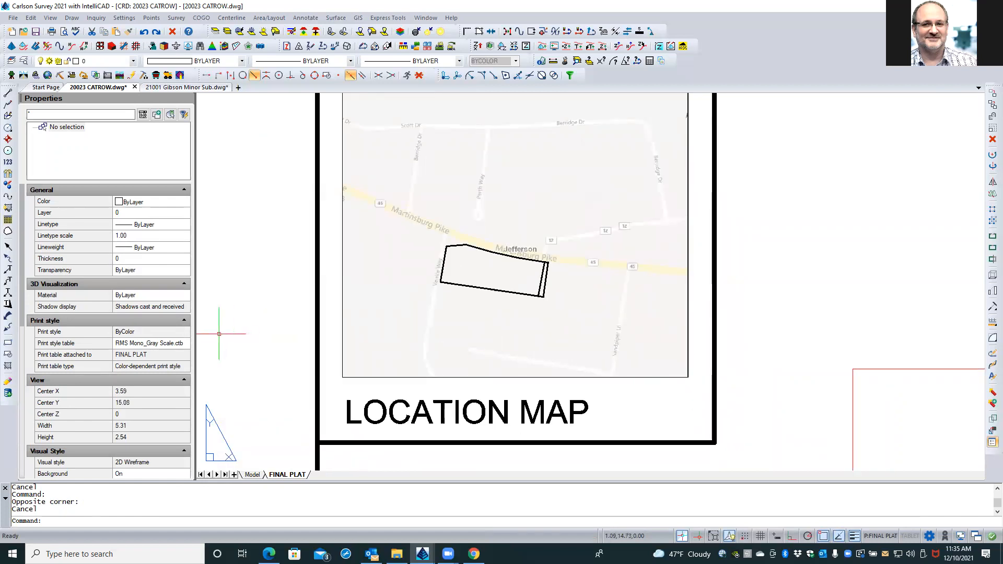
pyautogui.click(340, 375)
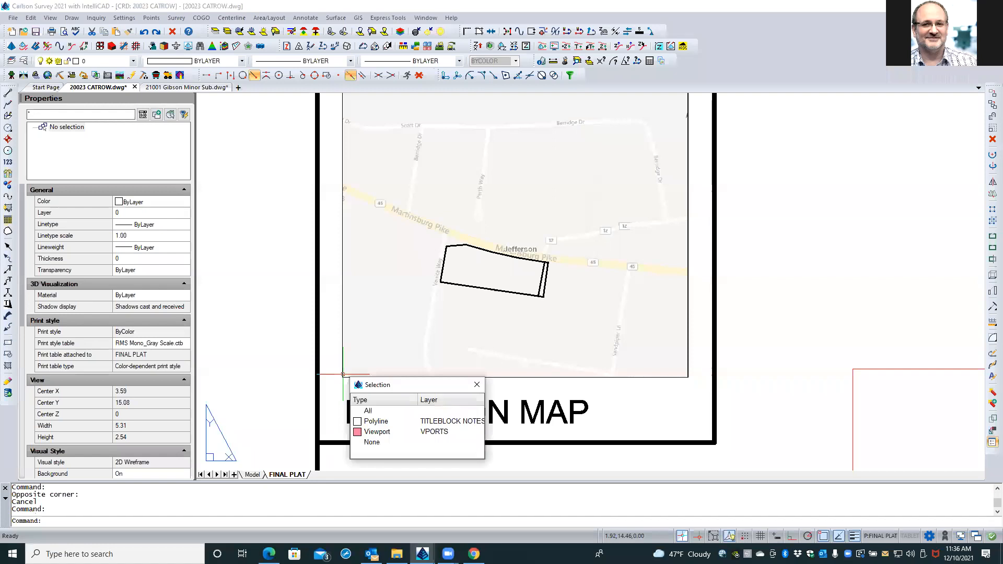
pyautogui.click(373, 434)
pyautogui.scroll(-1, 152, 342)
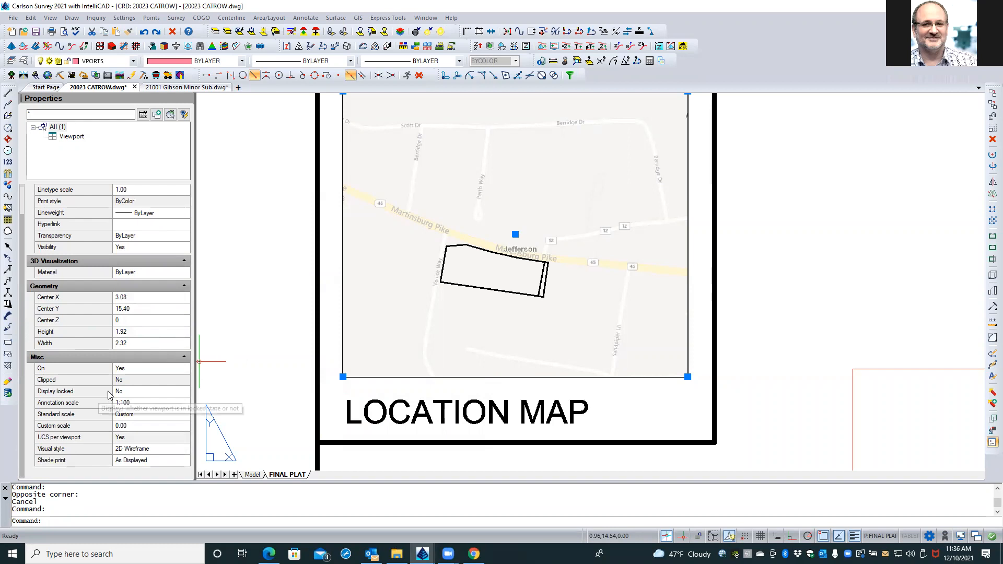
pyautogui.click(128, 393)
pyautogui.click(183, 393)
pyautogui.click(131, 404)
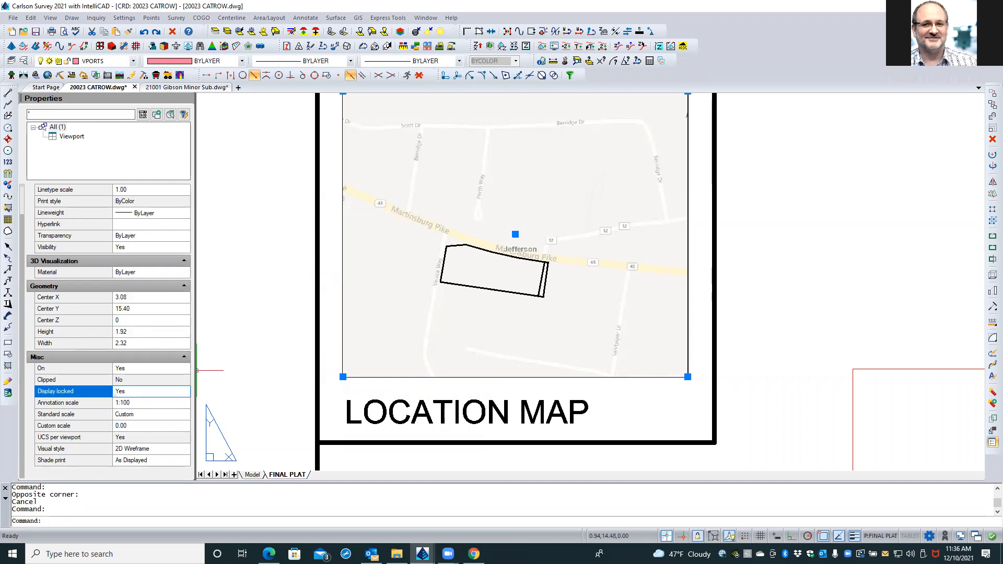
pyautogui.press('Escape')
pyautogui.press('Escape')
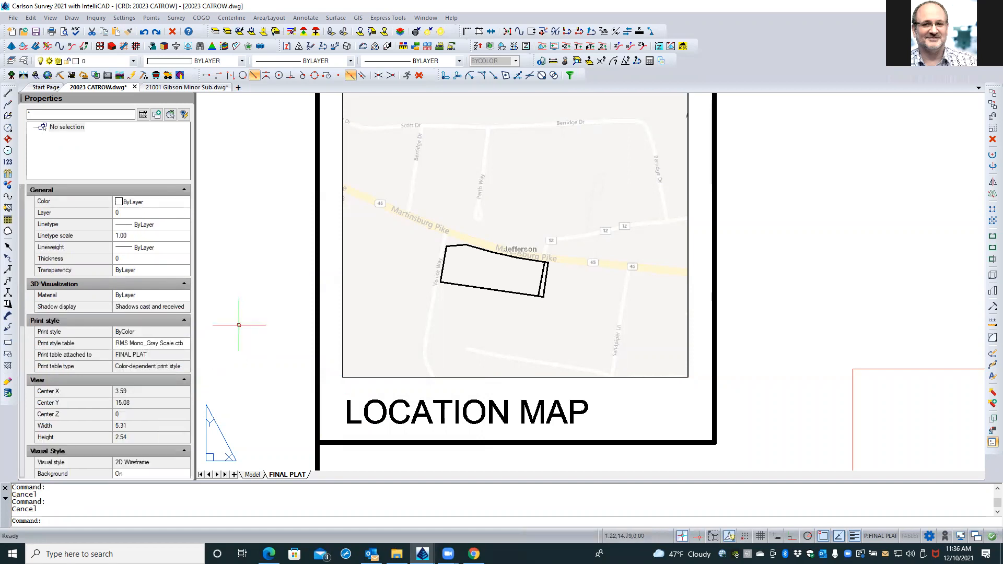
# Switch to model space and regenerate all views with the PDF map copy and survey linework in view.
pyautogui.click(252, 475)
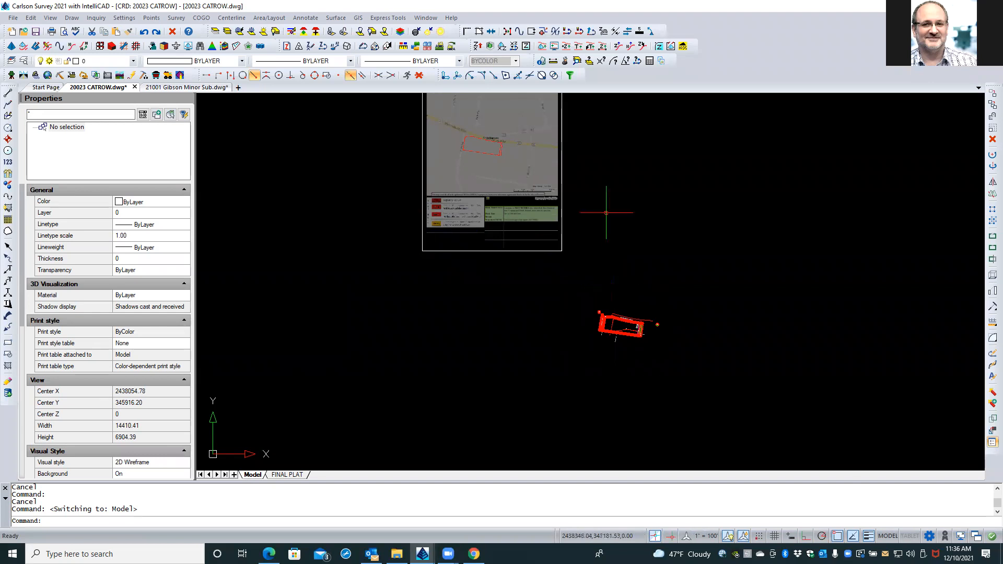
pyautogui.scroll(3, 560, 151)
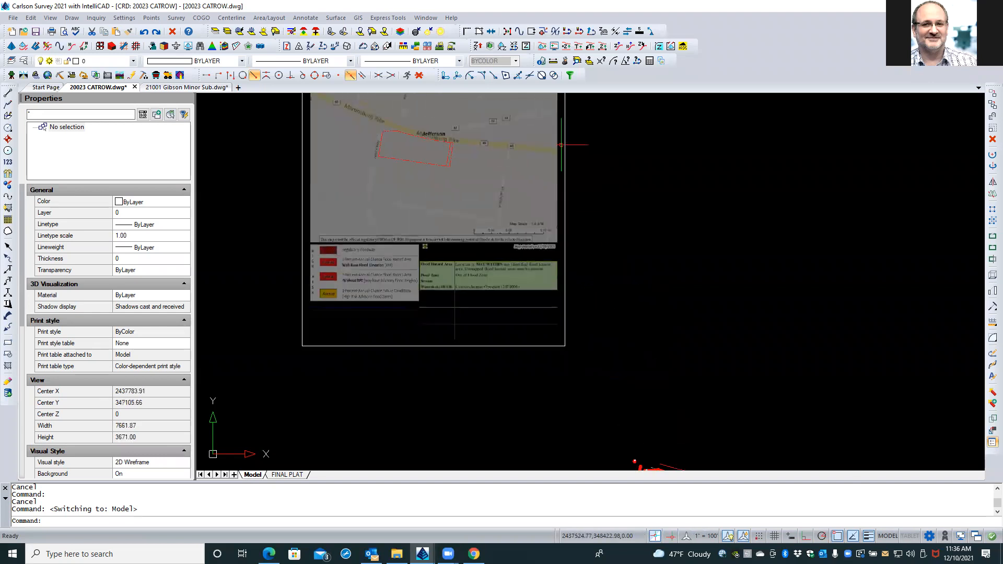
pyautogui.scroll(3, 486, 149)
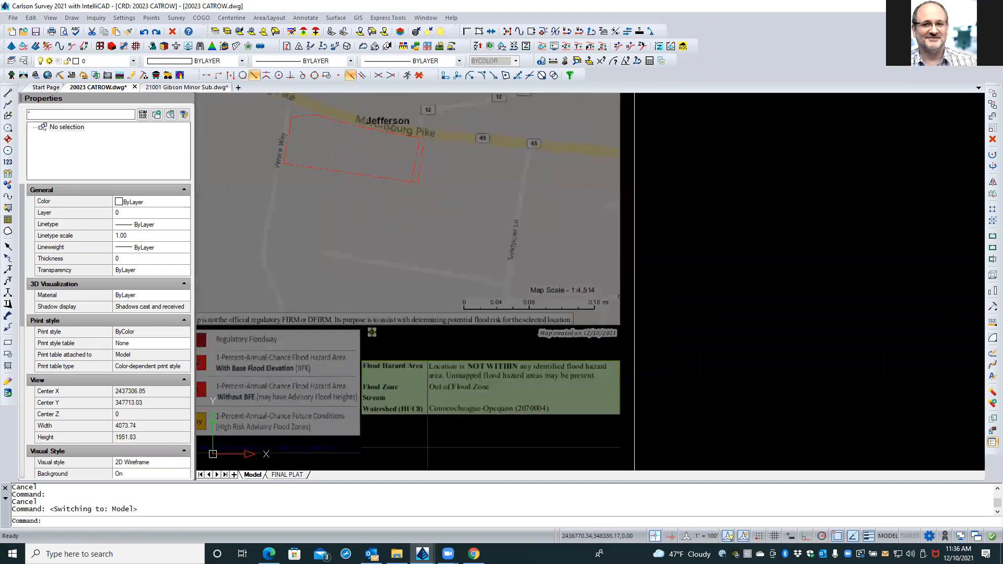
pyautogui.scroll(-7, 443, 161)
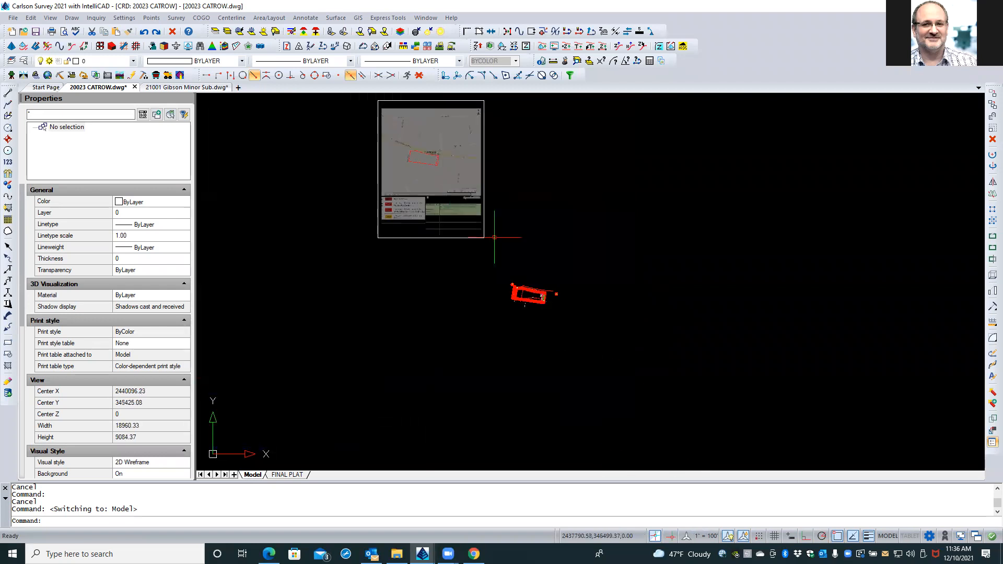
pyautogui.write('REA')
pyautogui.press('Return')
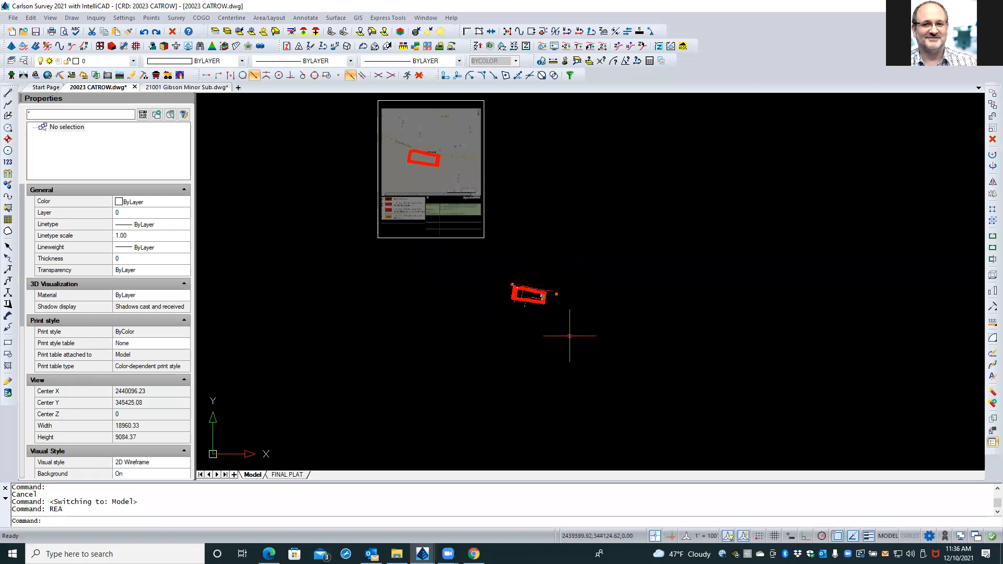
# Examine the survey linework and the separate PDF map copy with its boundary outline in model space.
pyautogui.scroll(4, 549, 293)
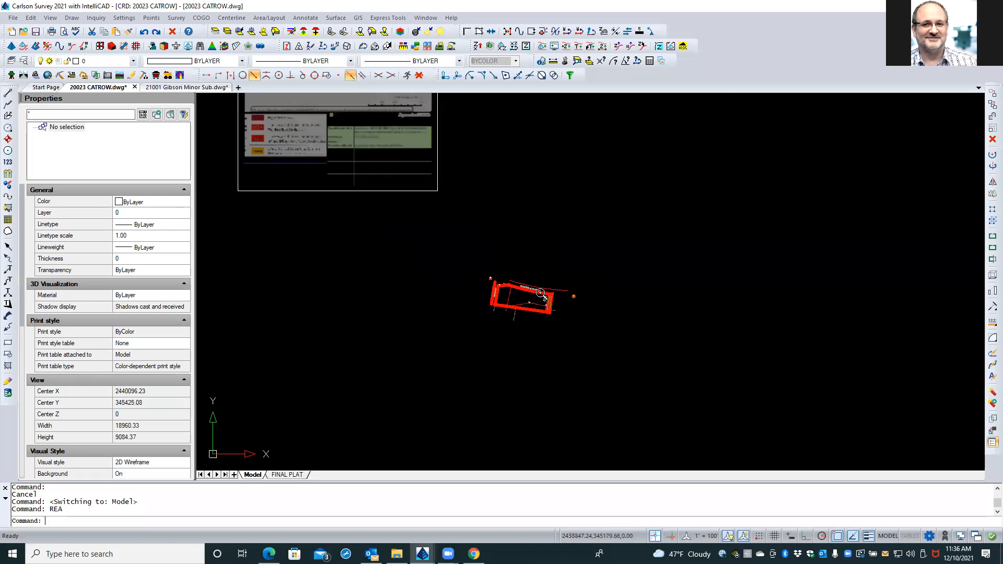
pyautogui.scroll(5, 548, 301)
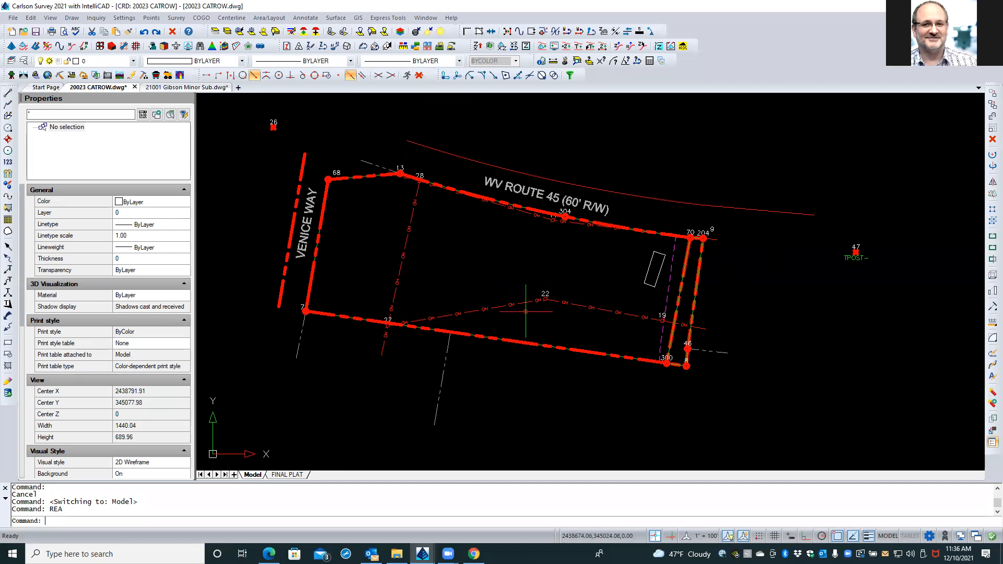
pyautogui.scroll(-4, 527, 312)
pyautogui.scroll(-4, 526, 312)
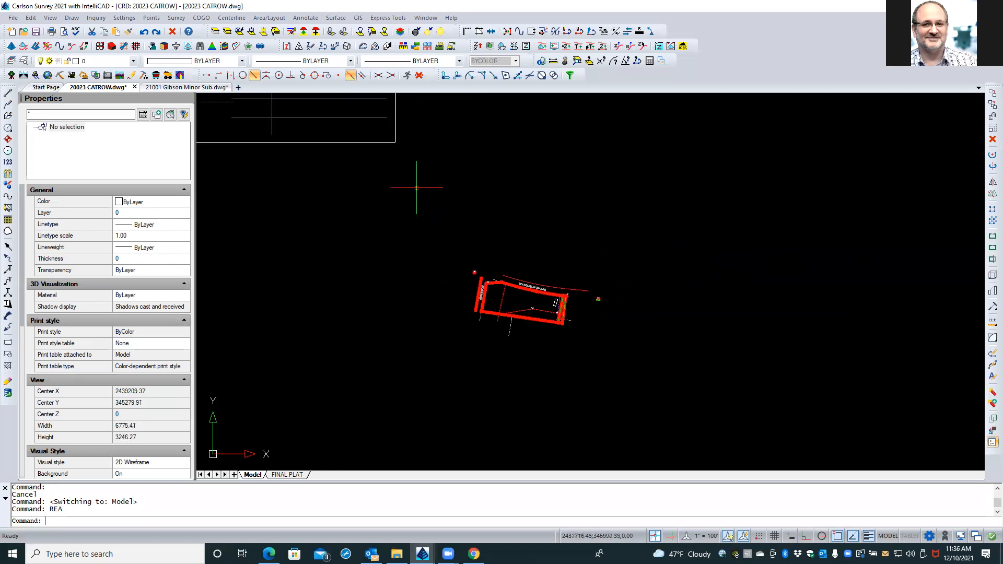
pyautogui.moveTo(433, 199); pyautogui.dragTo(428, 245, button='middle')
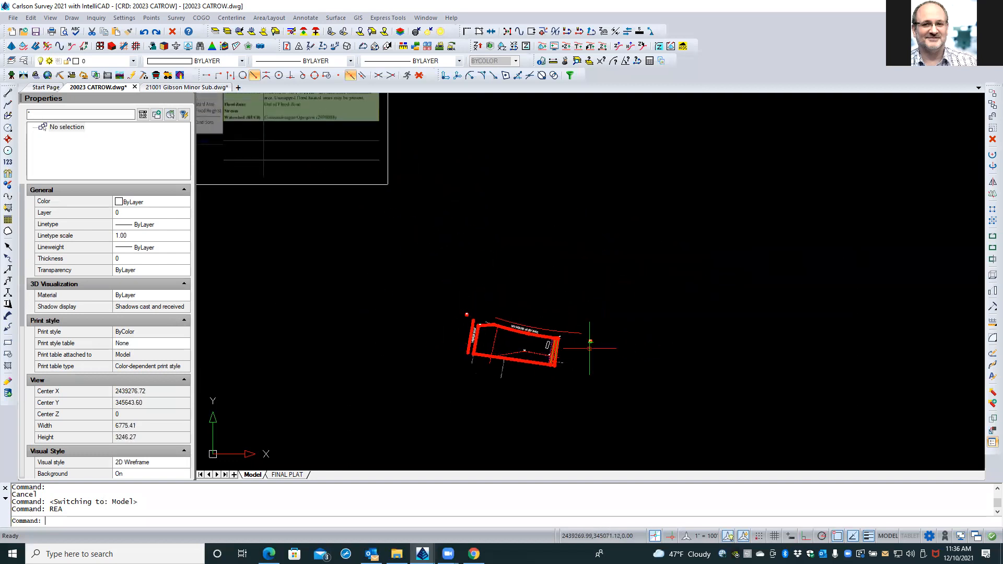
pyautogui.scroll(-4, 438, 343)
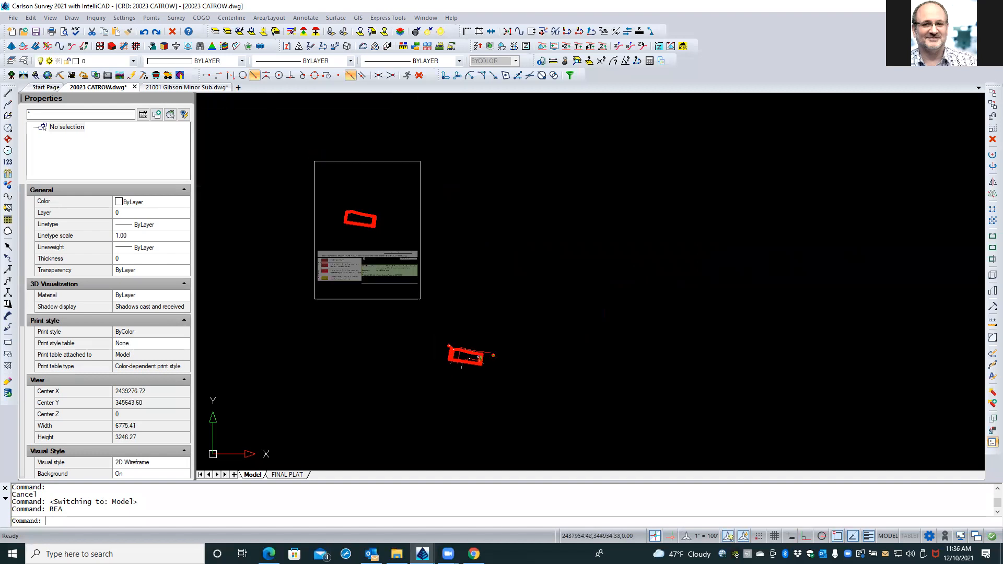
pyautogui.scroll(2, 397, 232)
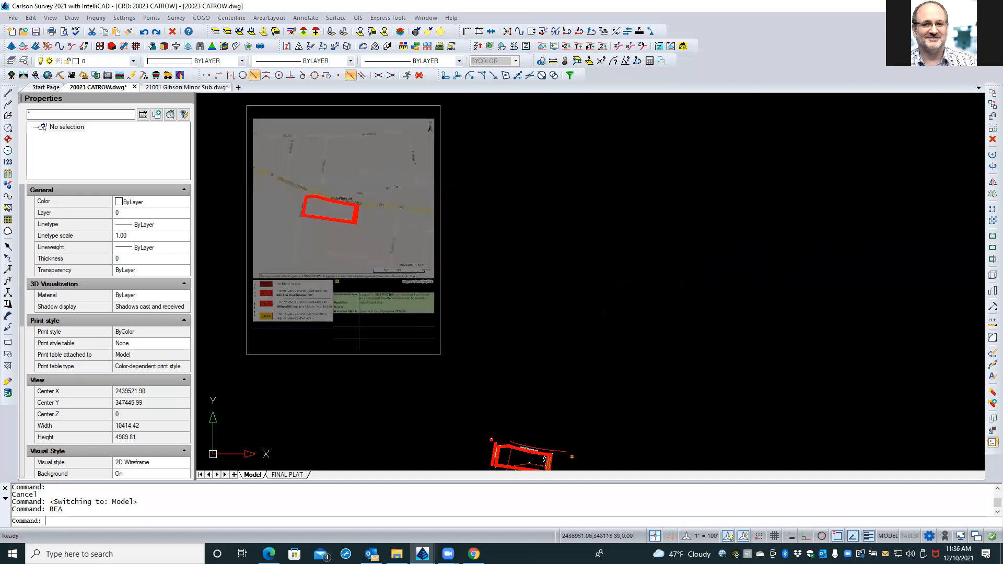
pyautogui.scroll(-2, 398, 233)
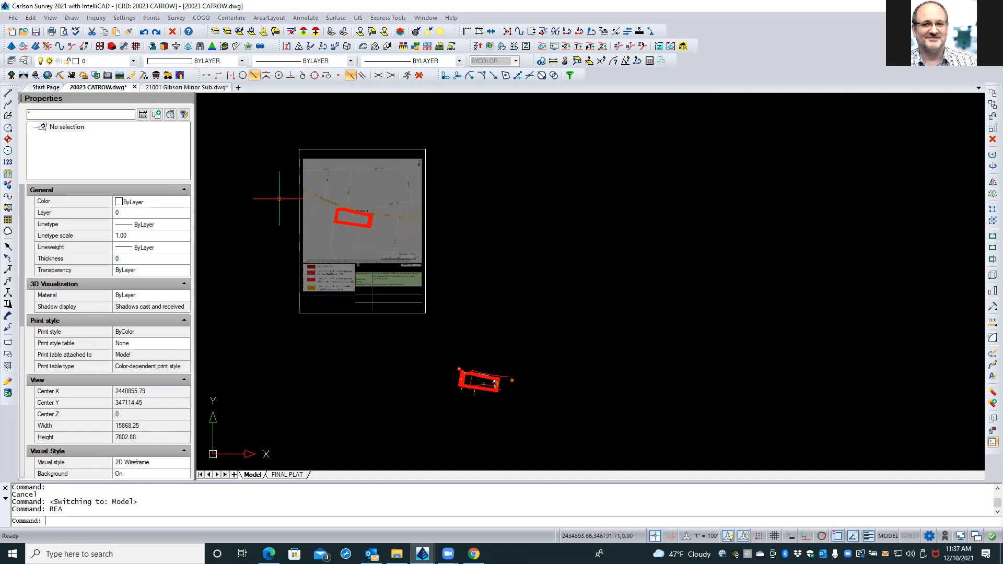
# Return to the FINAL PLAT layout and review the location map inset together with the plat drawing.
pyautogui.click(285, 476)
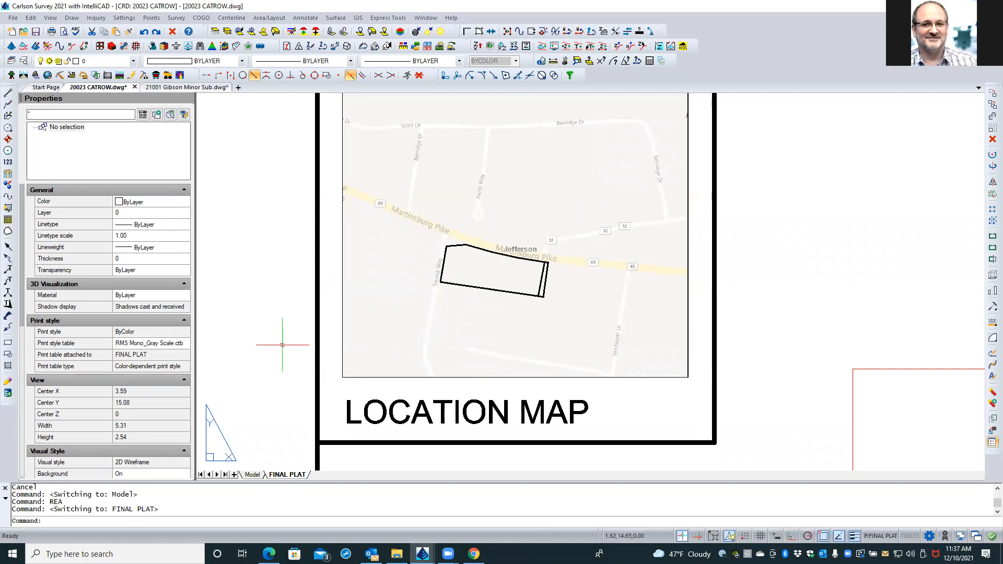
pyautogui.scroll(-5, 270, 341)
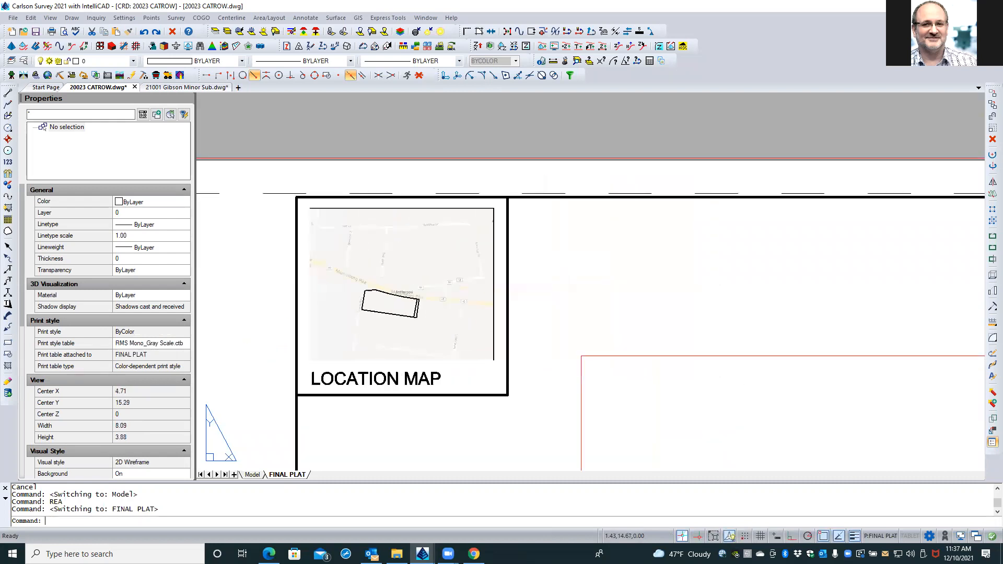
pyautogui.moveTo(270, 342); pyautogui.dragTo(268, 241, button='middle')
pyautogui.scroll(-3, 265, 251)
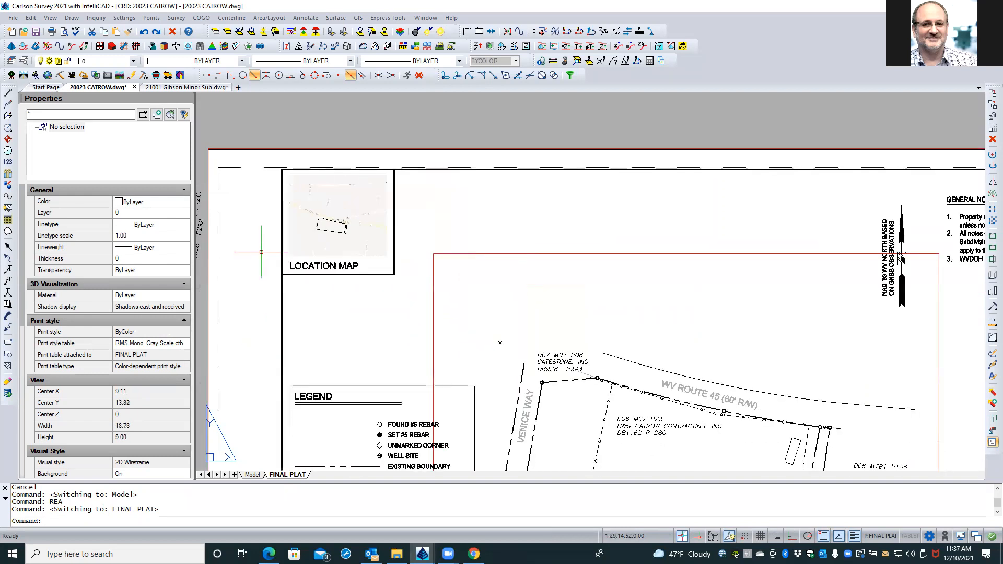
# Save the drawing and review the print settings of the FINAL PLAT layout without printing.
pyautogui.moveTo(327, 331); pyautogui.dragTo(327, 271, button='middle')
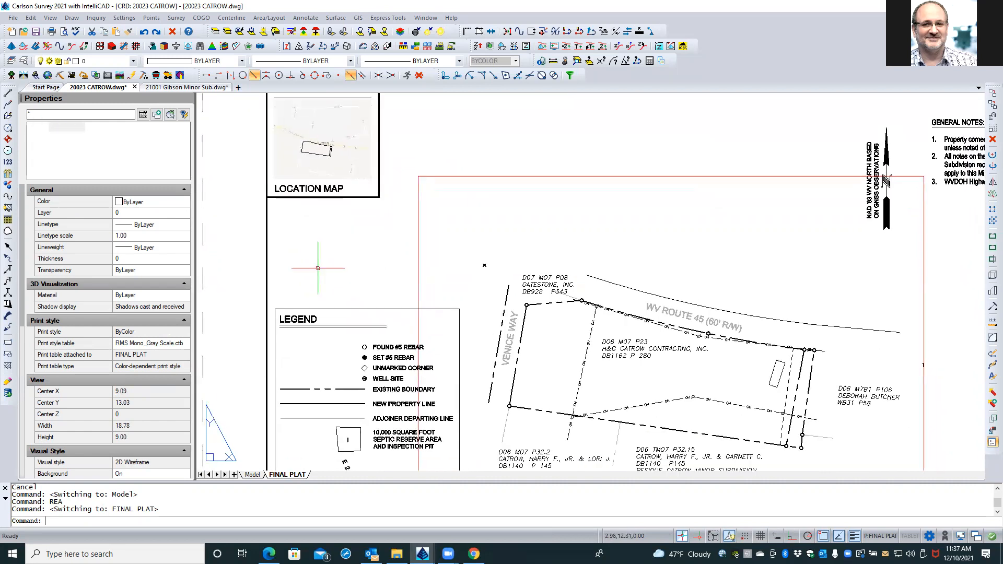
pyautogui.scroll(-1, 327, 270)
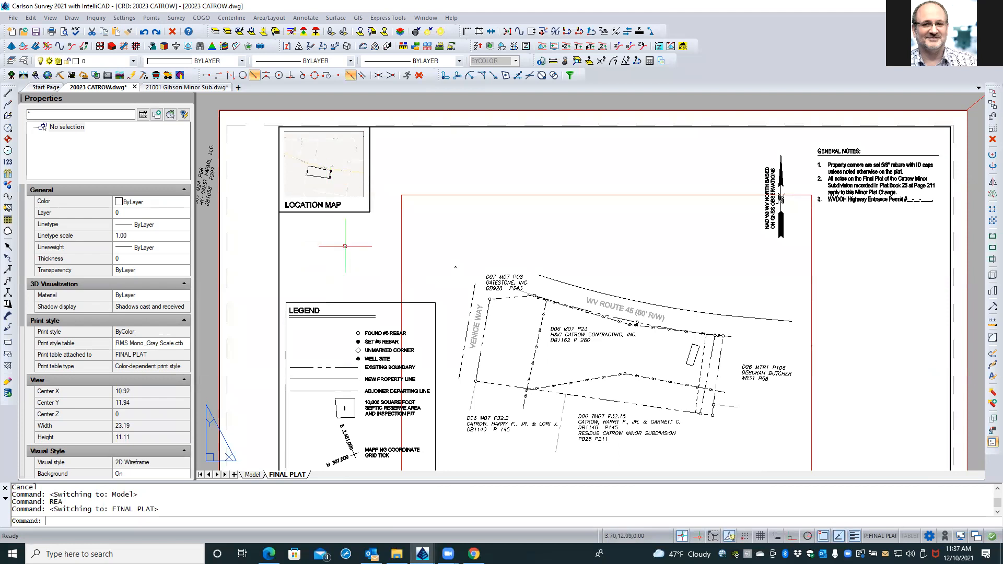
pyautogui.click(35, 32)
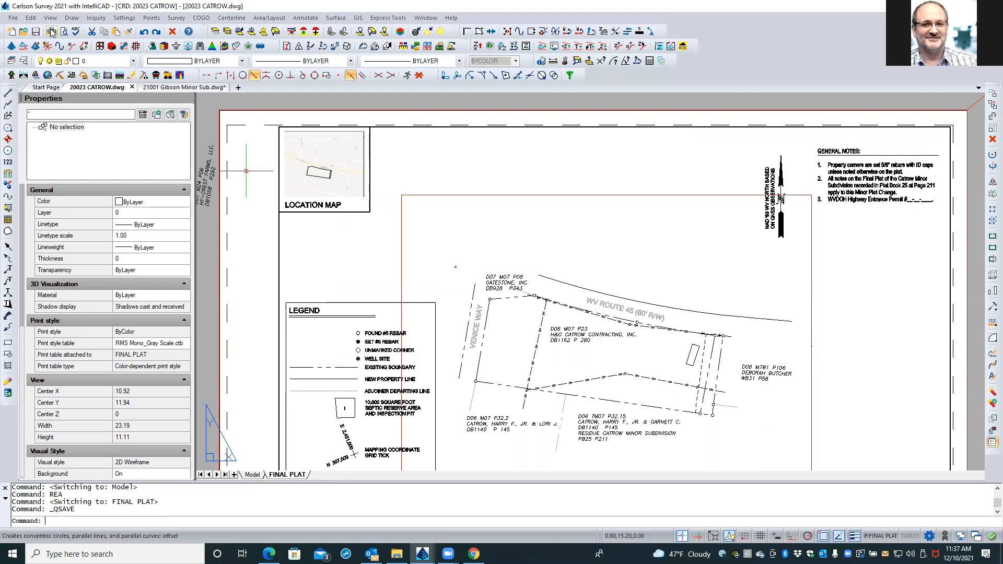
pyautogui.click(51, 31)
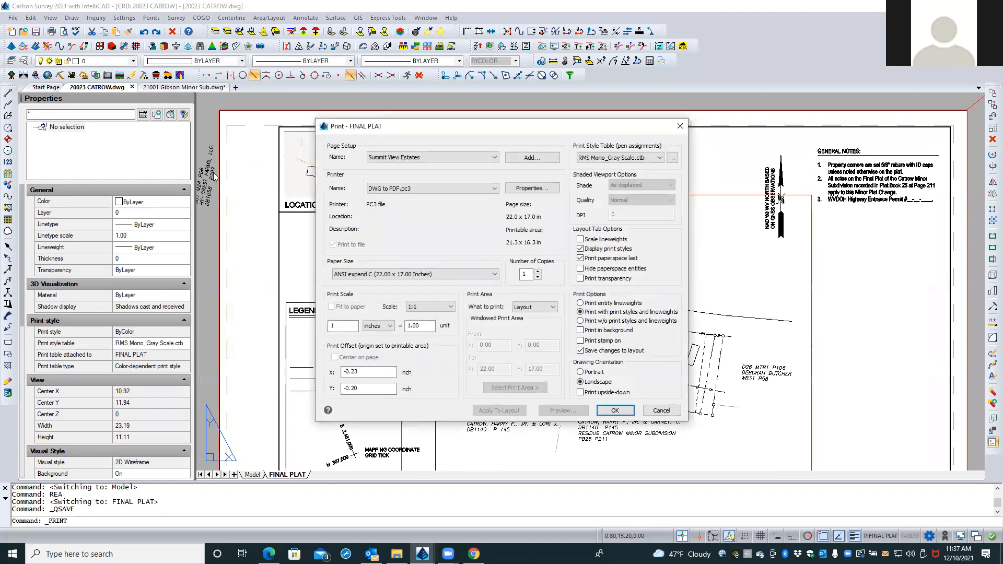
pyautogui.click(660, 411)
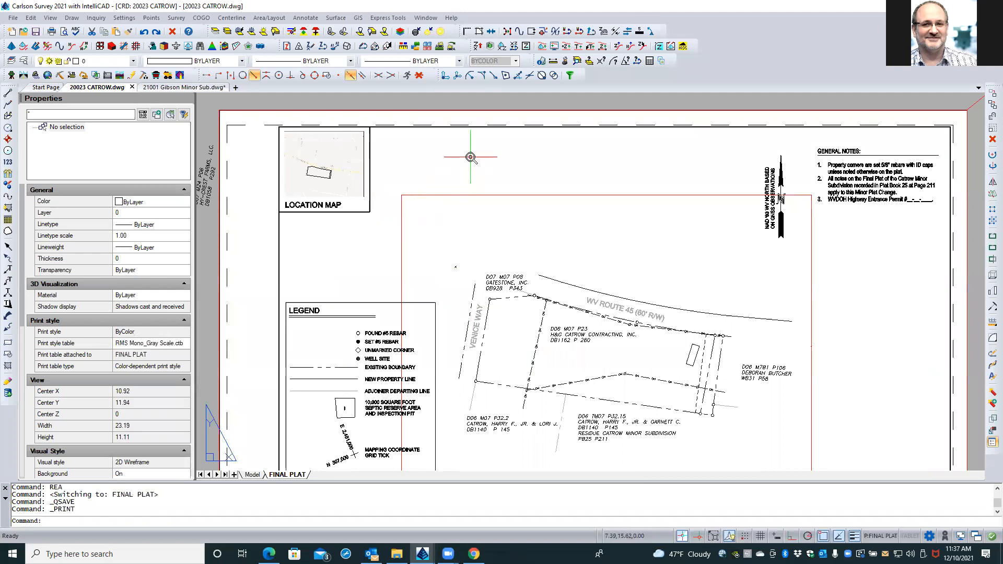
# Measure the width of the FINAL PLAT sheet along its upper edge with the DIST command.
pyautogui.scroll(-1, 471, 157)
pyautogui.scroll(-1, 469, 159)
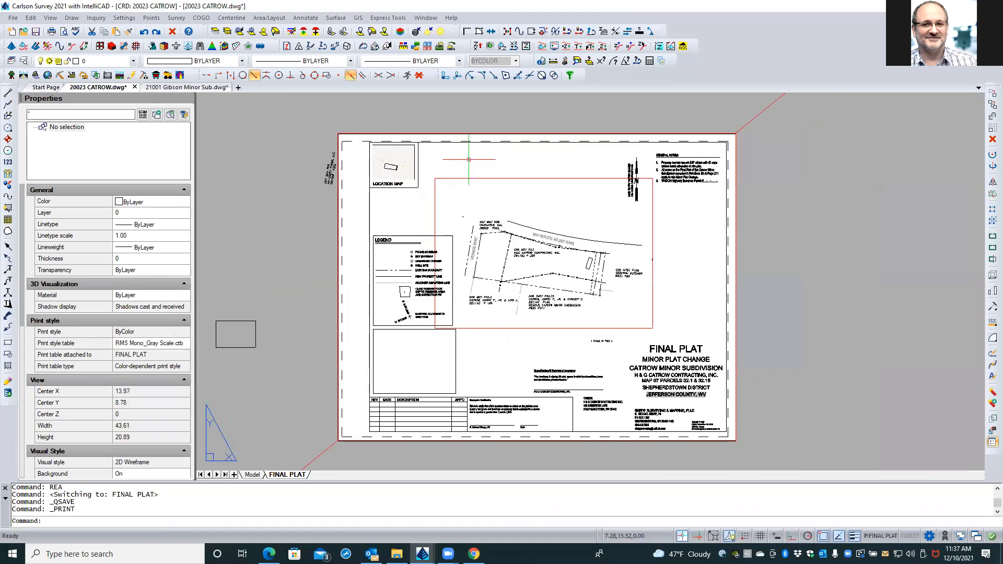
pyautogui.moveTo(469, 159); pyautogui.dragTo(429, 151, button='middle')
pyautogui.write('DI')
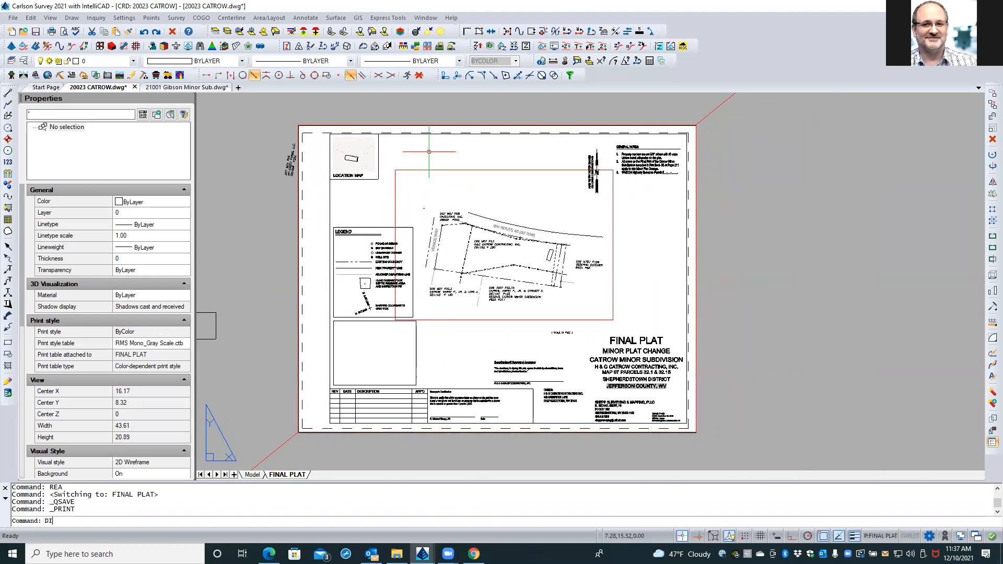
pyautogui.write('ST')
pyautogui.press('Return')
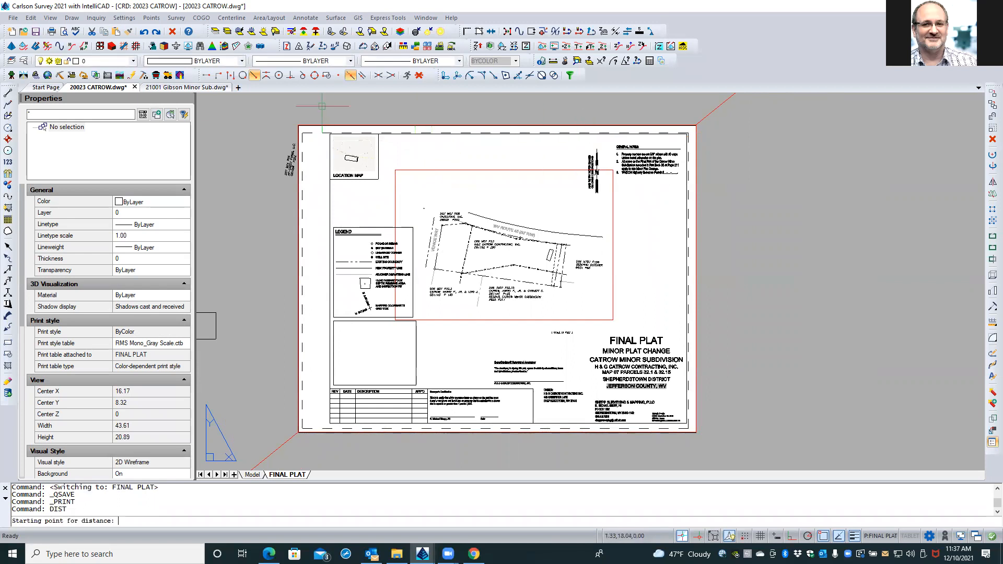
pyautogui.click(299, 125)
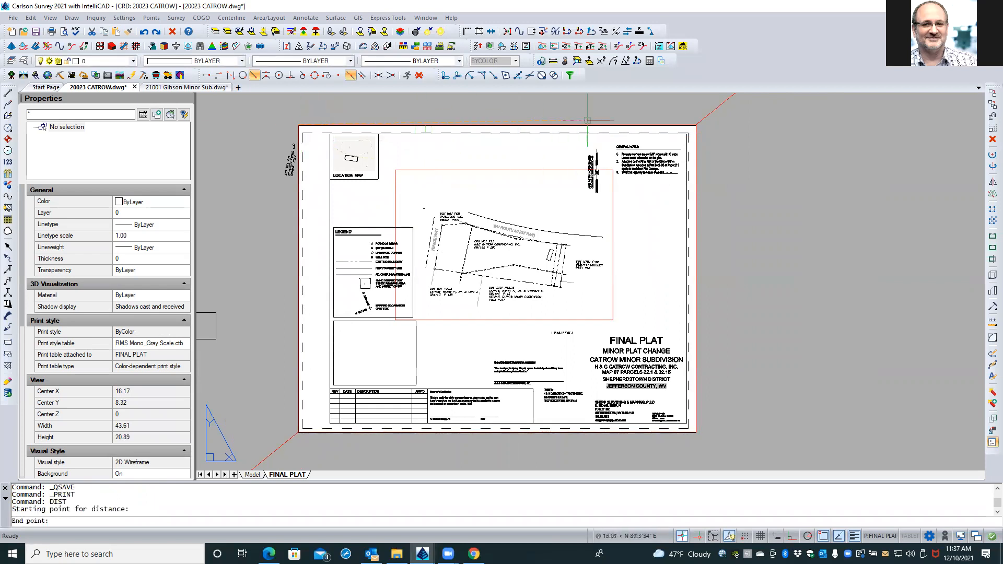
pyautogui.click(661, 125)
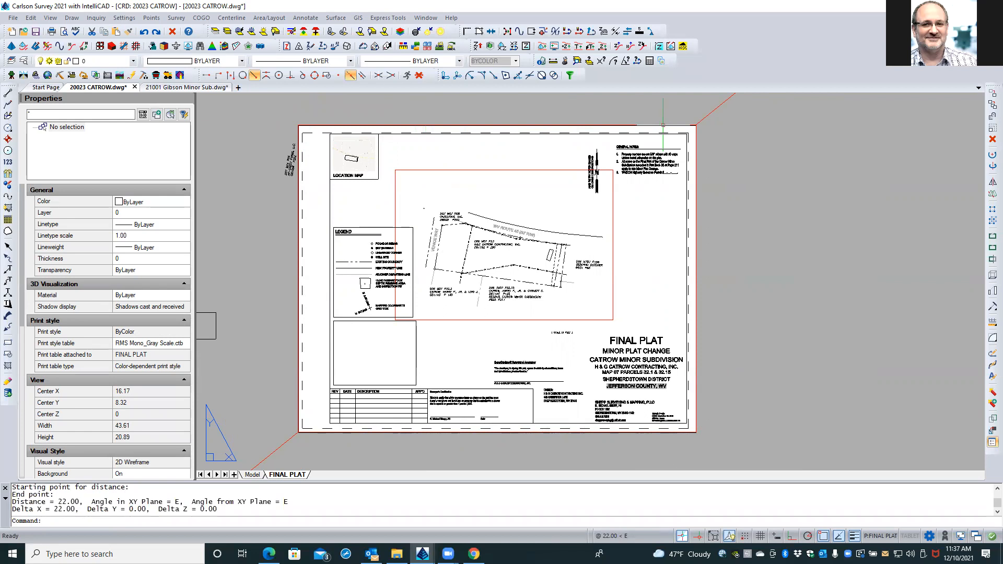
# Measure the height of the FINAL PLAT sheet along its vertical edge, then end the distance command.
pyautogui.press('Return')
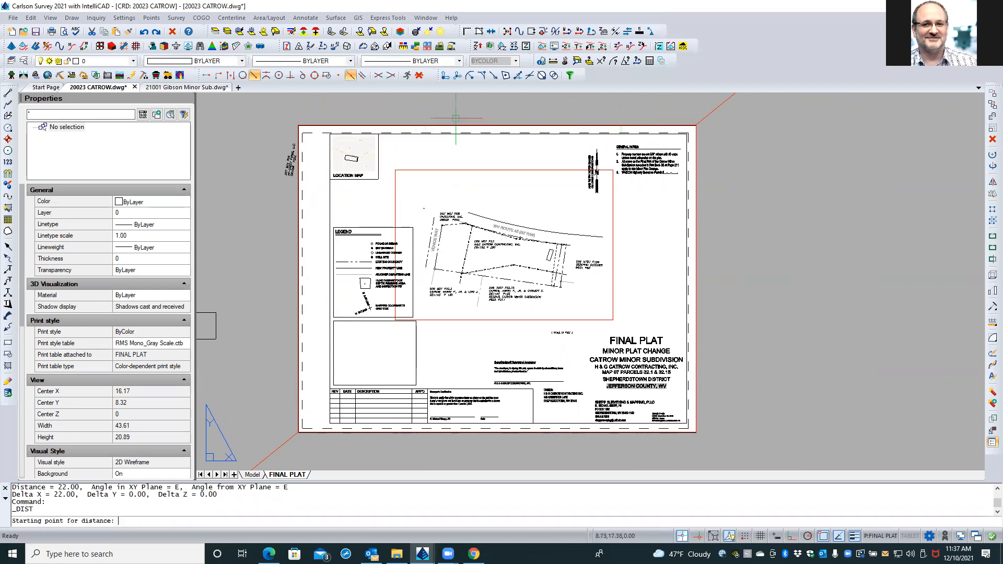
pyautogui.click(298, 412)
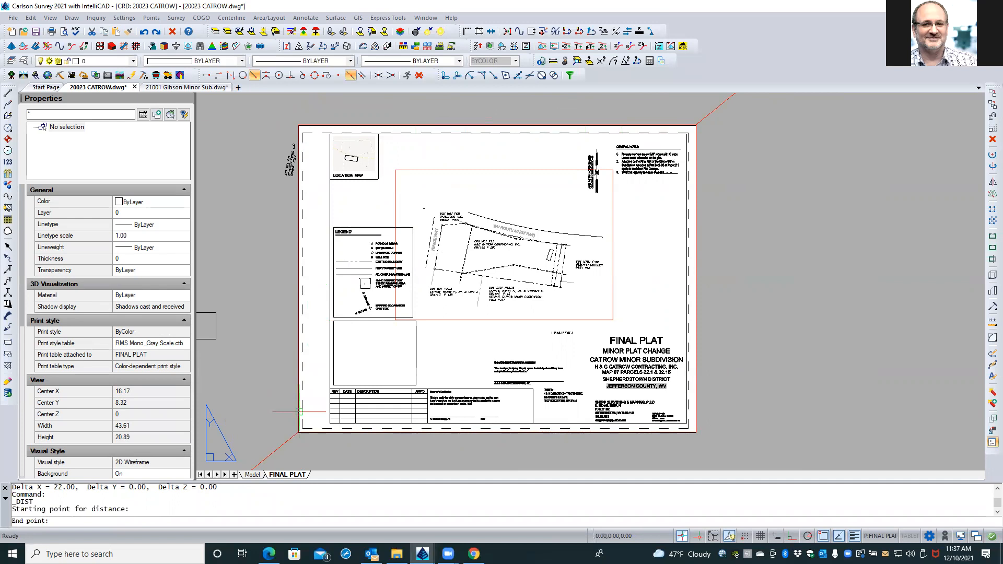
pyautogui.click(298, 208)
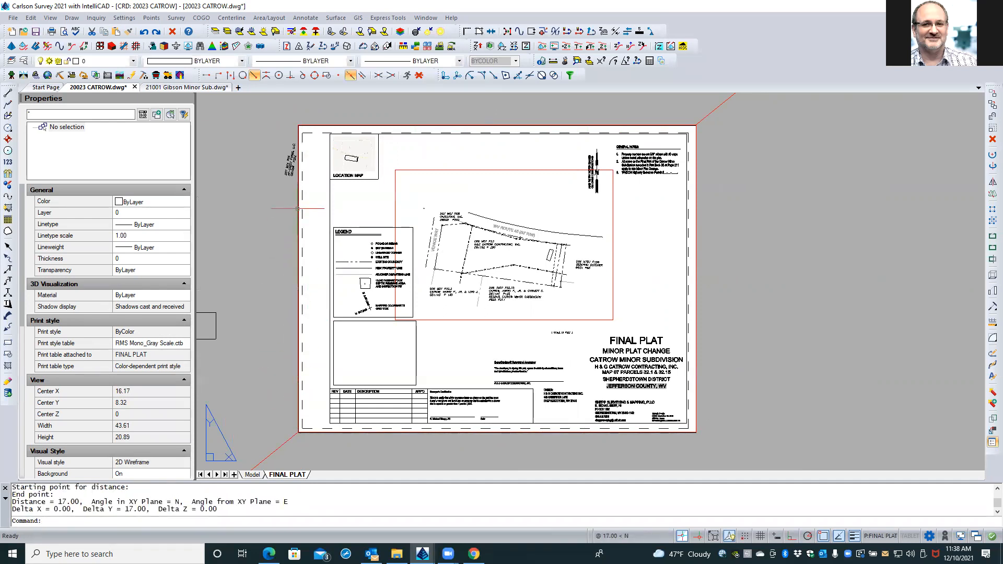
pyautogui.press('Escape')
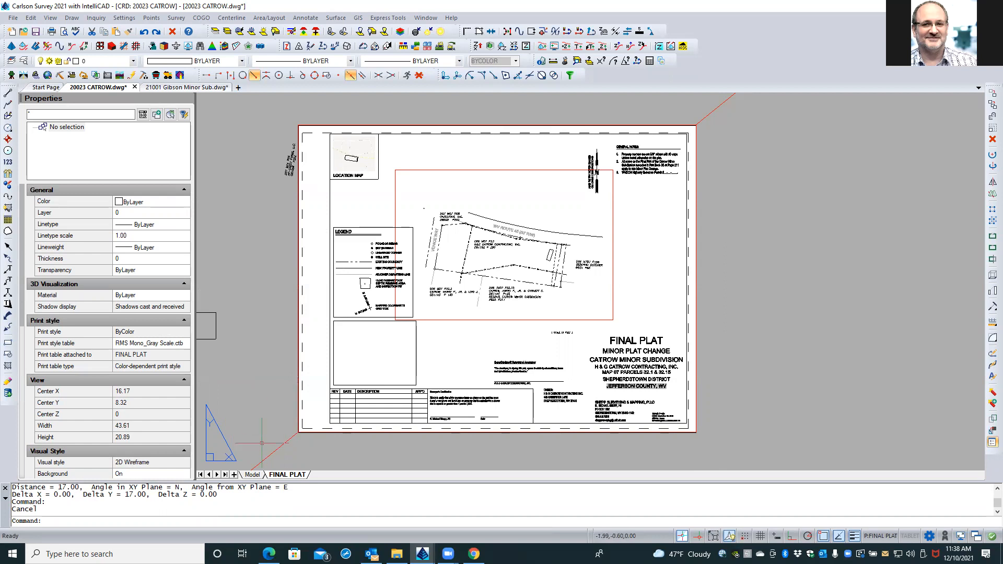
# Review the settings of the FINAL PLAT layout's Summit View Estates page setup and leave without changes.
pyautogui.rightClick(281, 476)
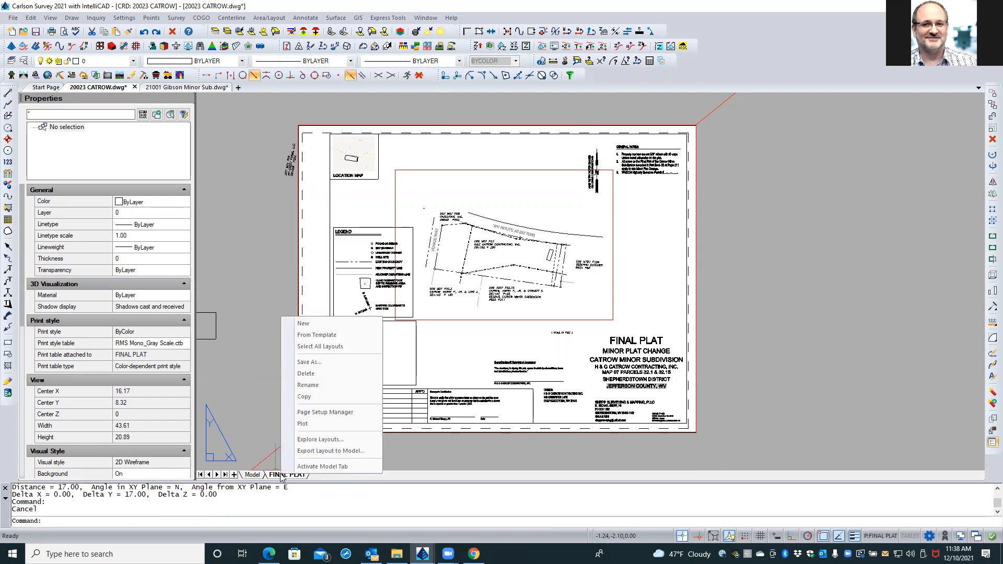
pyautogui.click(316, 413)
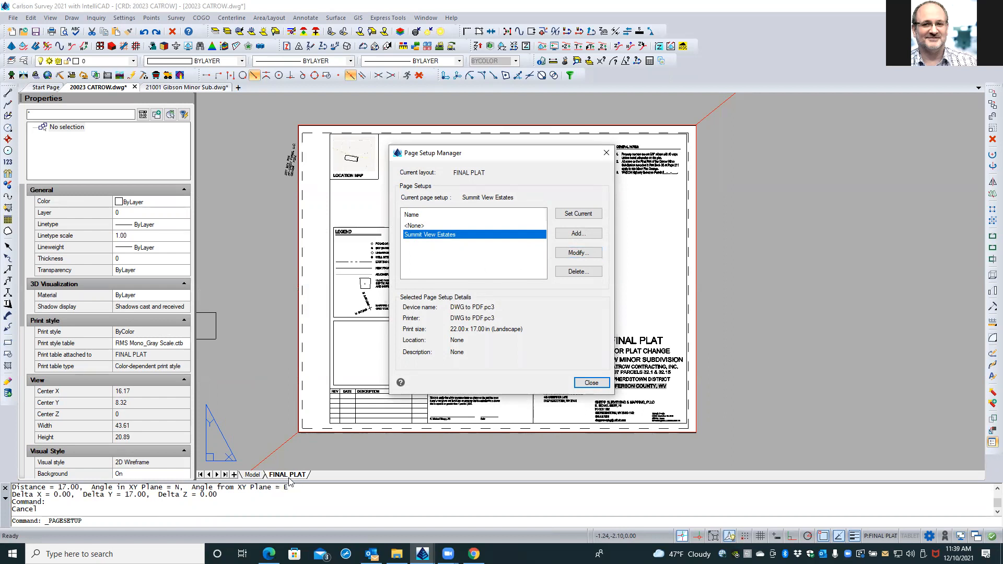
pyautogui.click(581, 253)
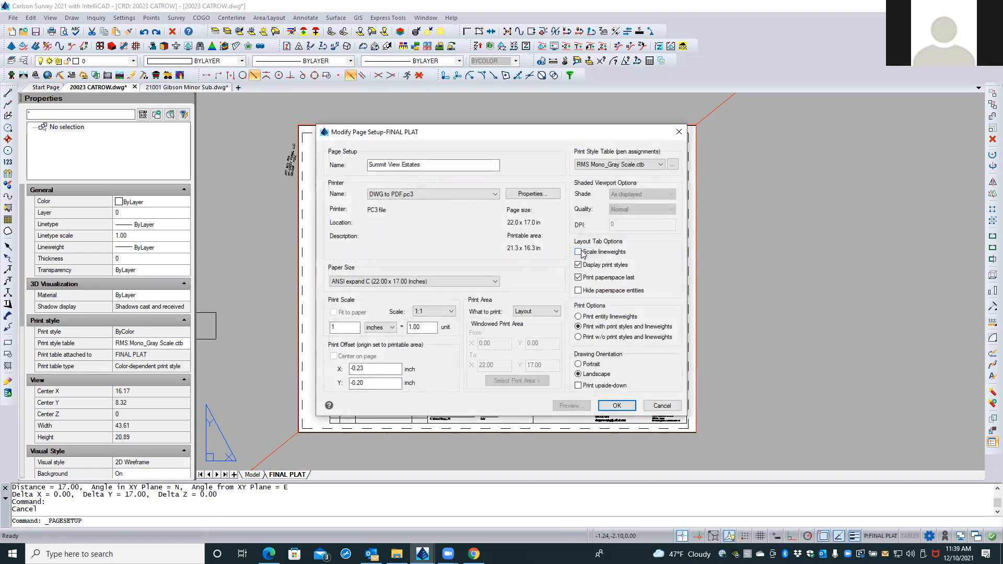
pyautogui.click(661, 406)
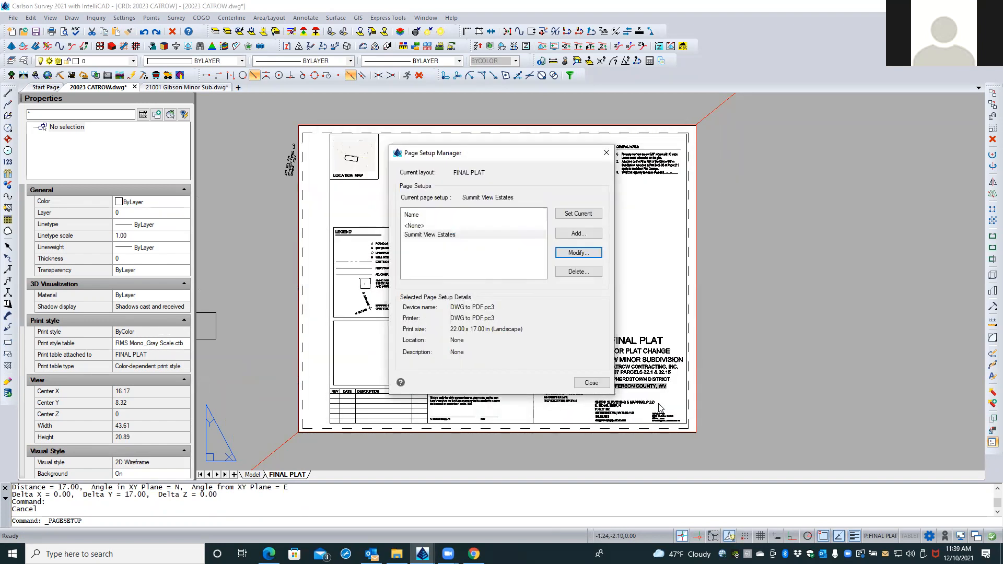
pyautogui.click(592, 383)
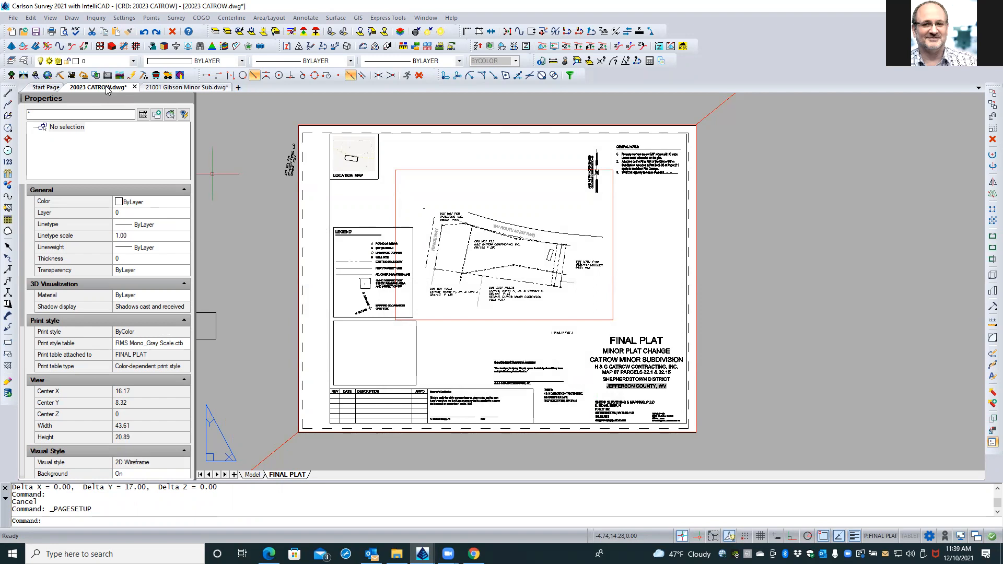
# Switch to the 21001 Gibson Minor Sub drawing, view its full sheet and close that drawing.
pyautogui.click(241, 133)
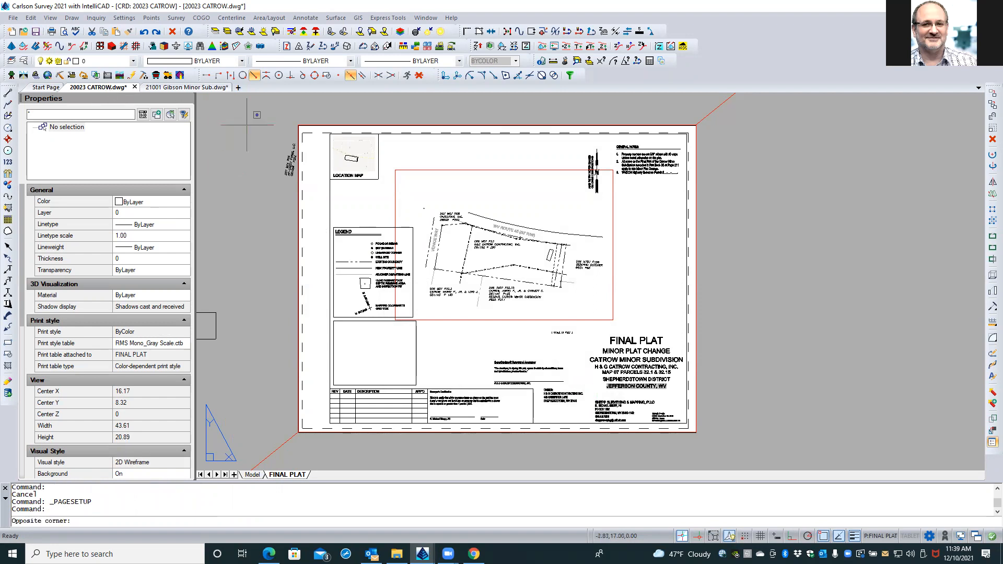
pyautogui.click(239, 135)
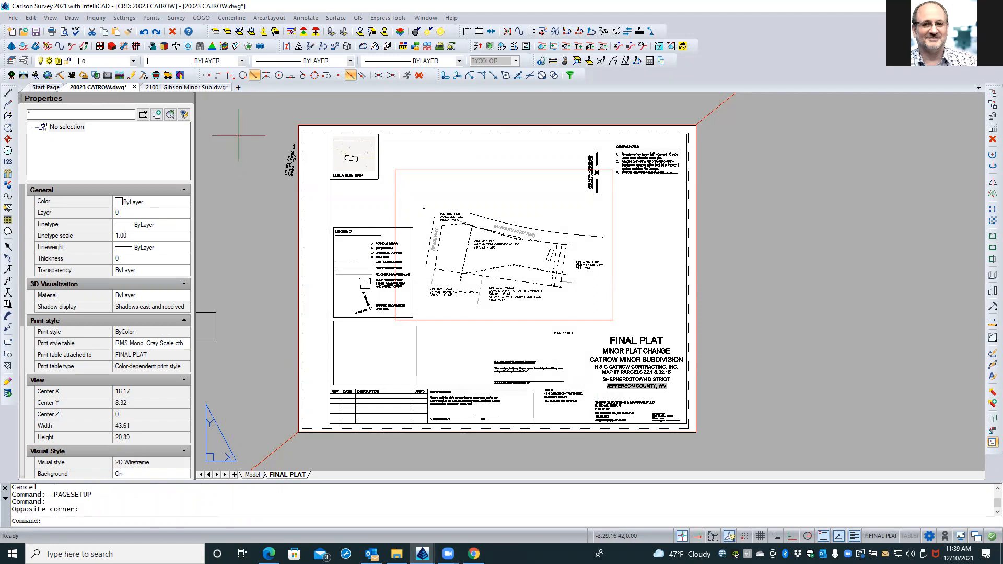
pyautogui.click(198, 87)
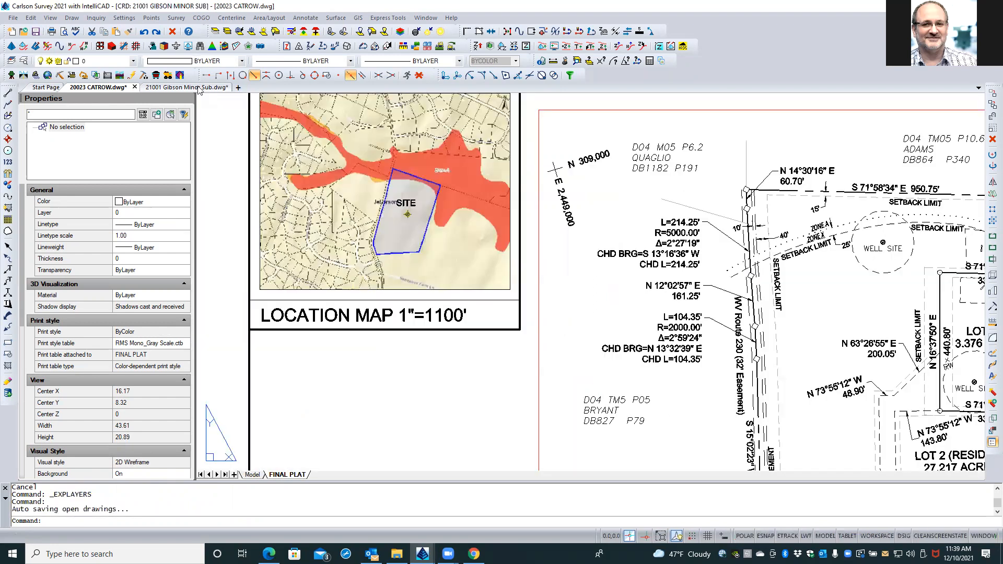
pyautogui.middleClick(220, 135)
pyautogui.middleClick(220, 135)
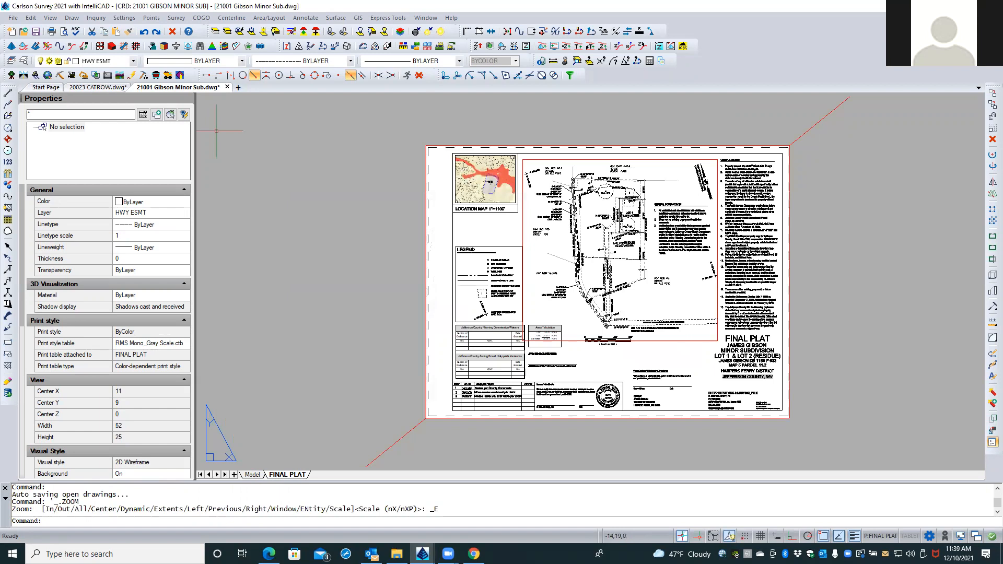
pyautogui.click(227, 88)
pyautogui.click(519, 298)
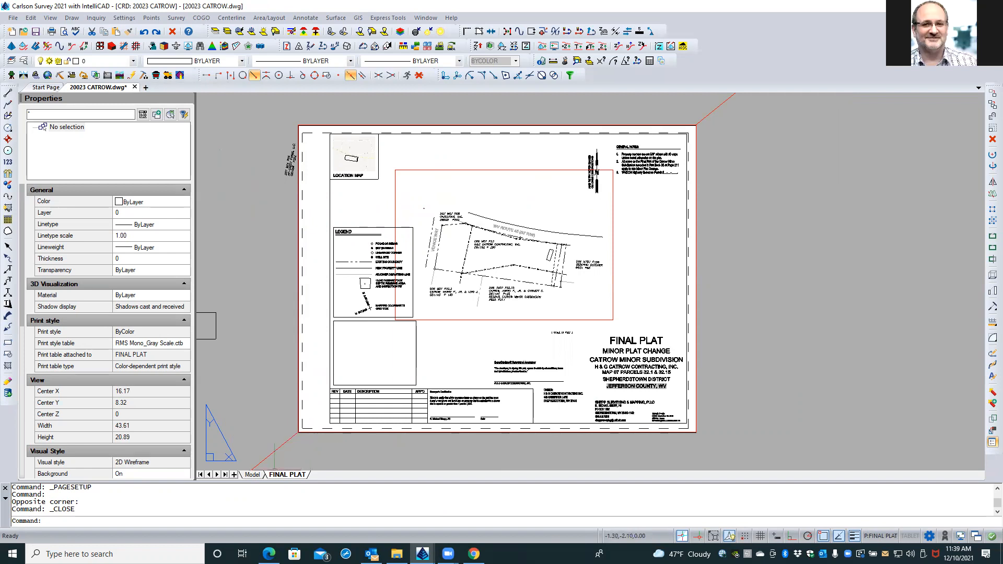
# Rename the FINAL PLAT layout's Summit View Estates page setup as Current Working Layout.
pyautogui.rightClick(275, 476)
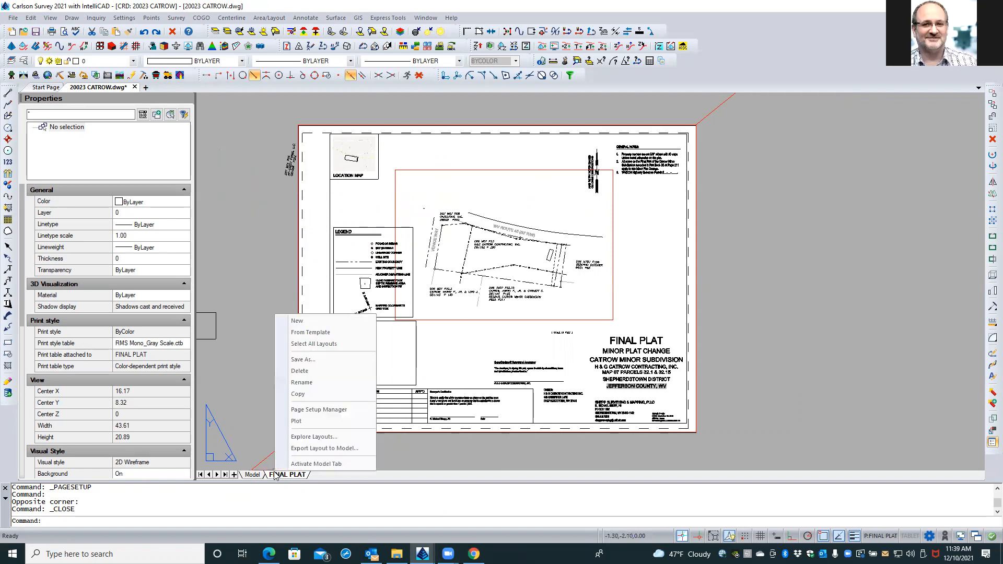
pyautogui.click(325, 410)
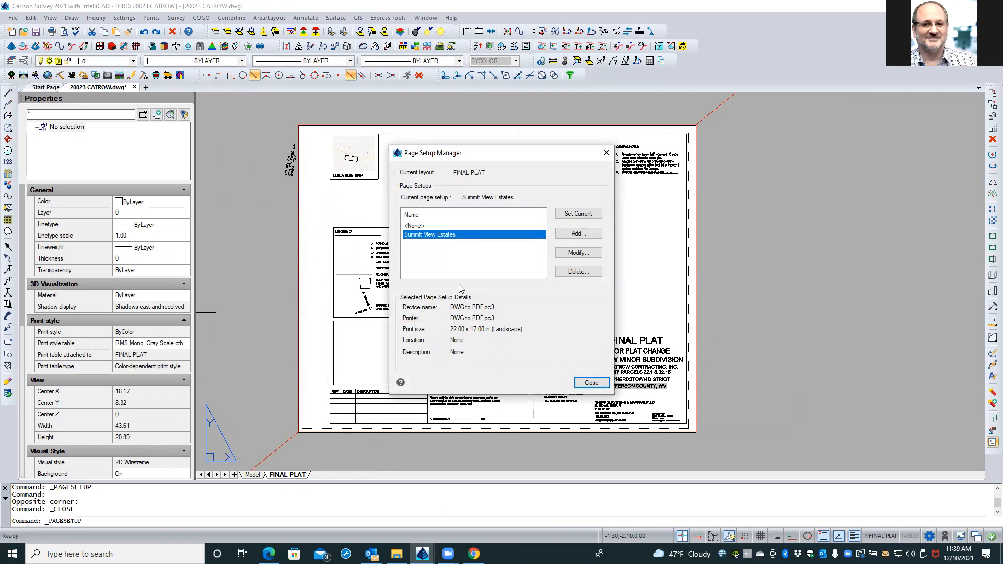
pyautogui.moveTo(493, 157); pyautogui.dragTo(490, 205)
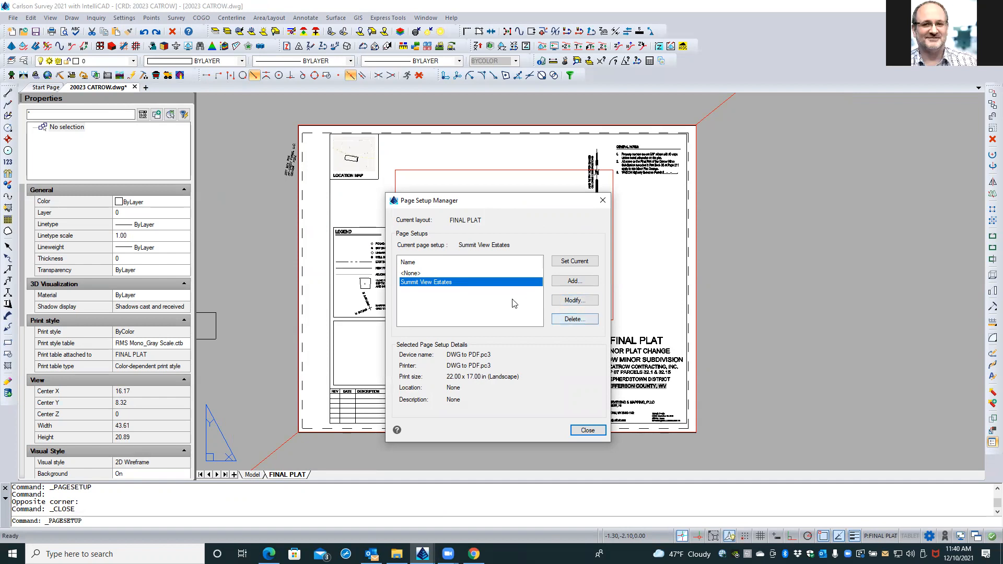
pyautogui.click(572, 302)
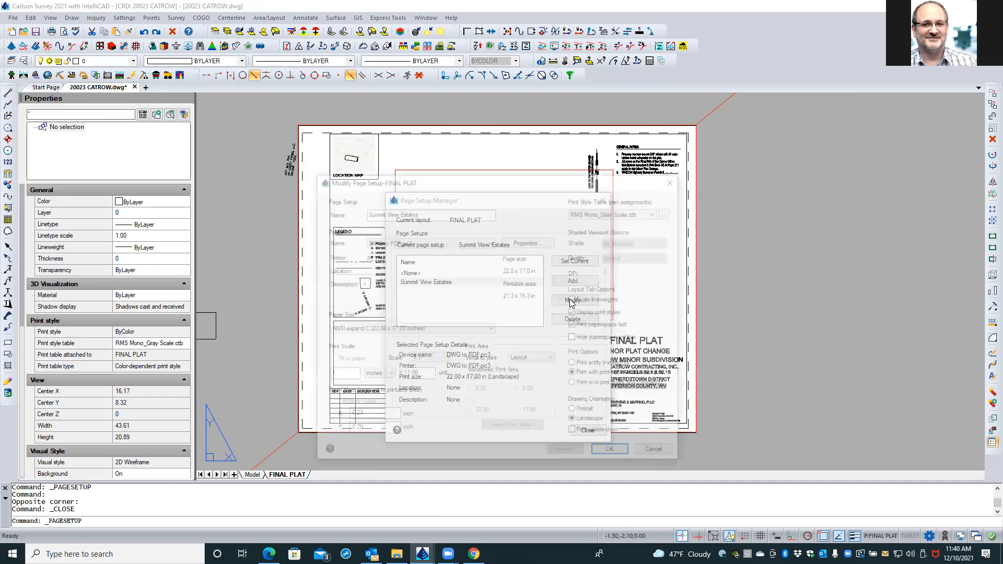
pyautogui.moveTo(436, 212); pyautogui.dragTo(357, 214)
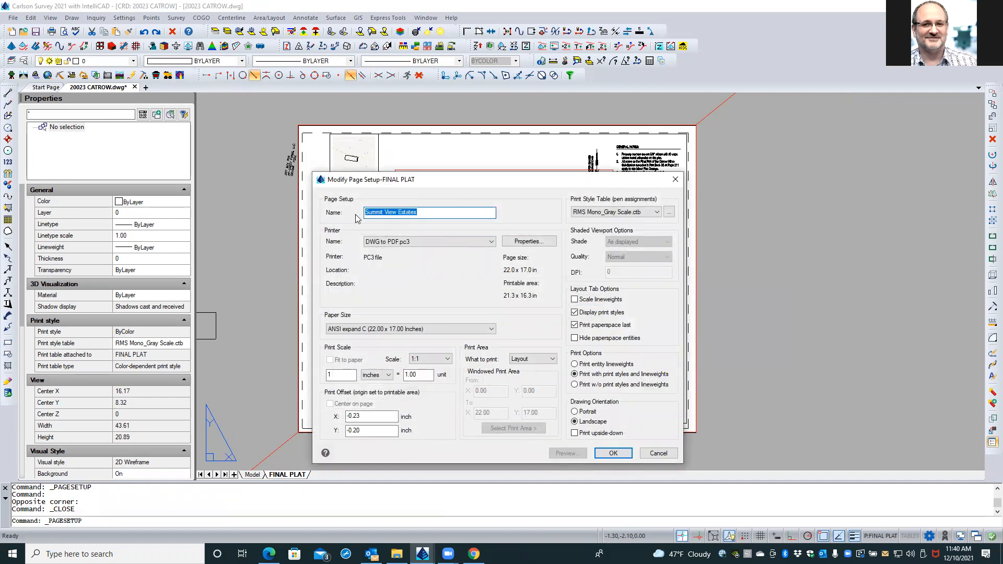
pyautogui.write('Current Working Layout')
pyautogui.press('Return')
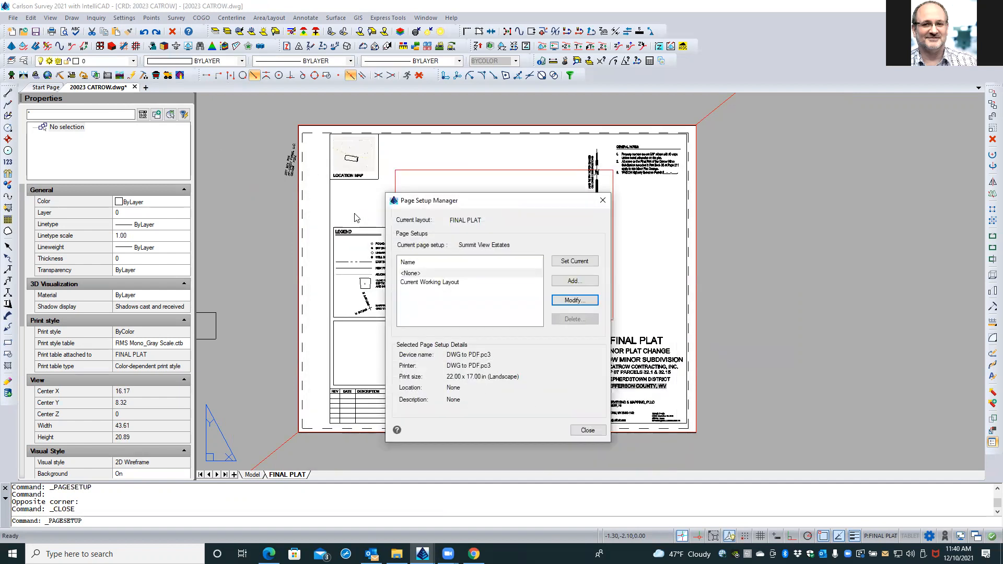
# Set the paper size of the Current Working Layout page setup to ARCH C (24.00 x 18.00 Inches).
pyautogui.click(450, 283)
pyautogui.doubleClick(450, 283)
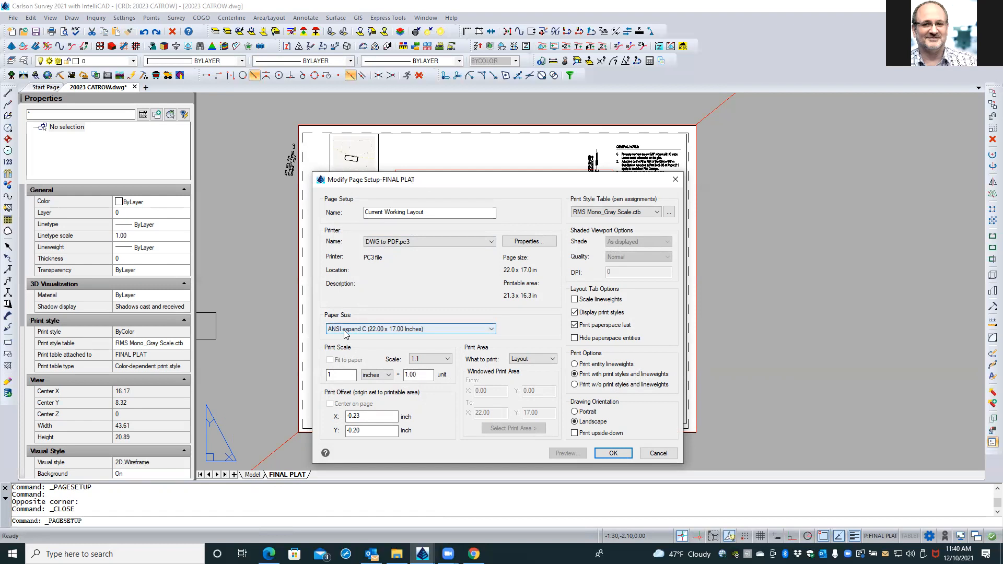
pyautogui.click(390, 331)
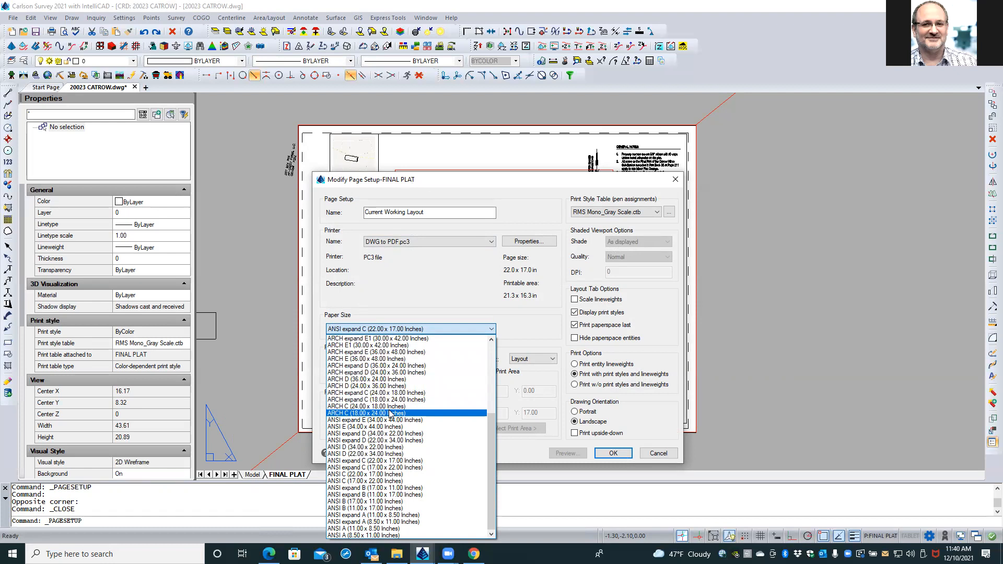
pyautogui.click(394, 407)
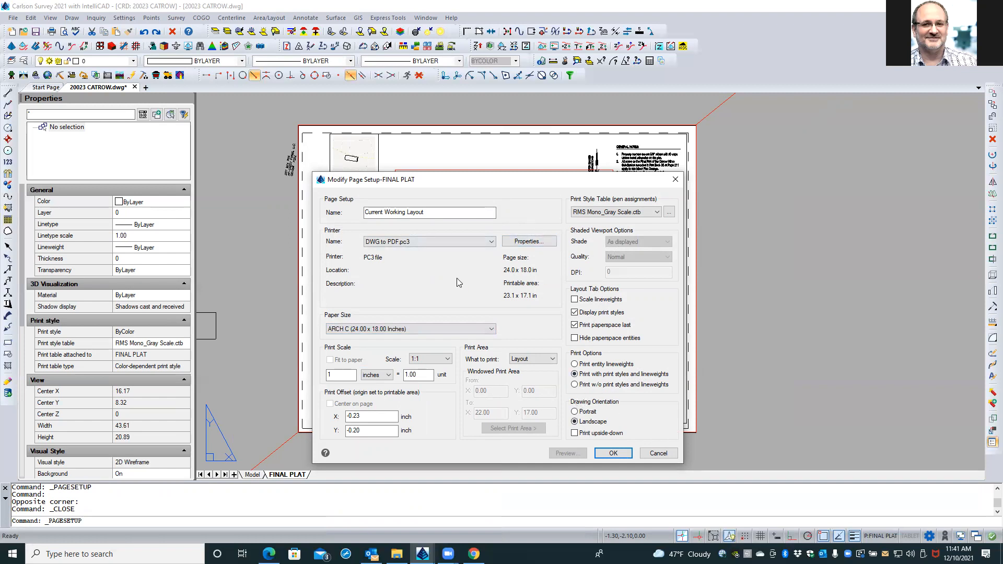
# Set the Current Working Layout page setup's paper size to ARCH expand C (24.00 x 18.00 Inches) and apply it.
pyautogui.click(383, 330)
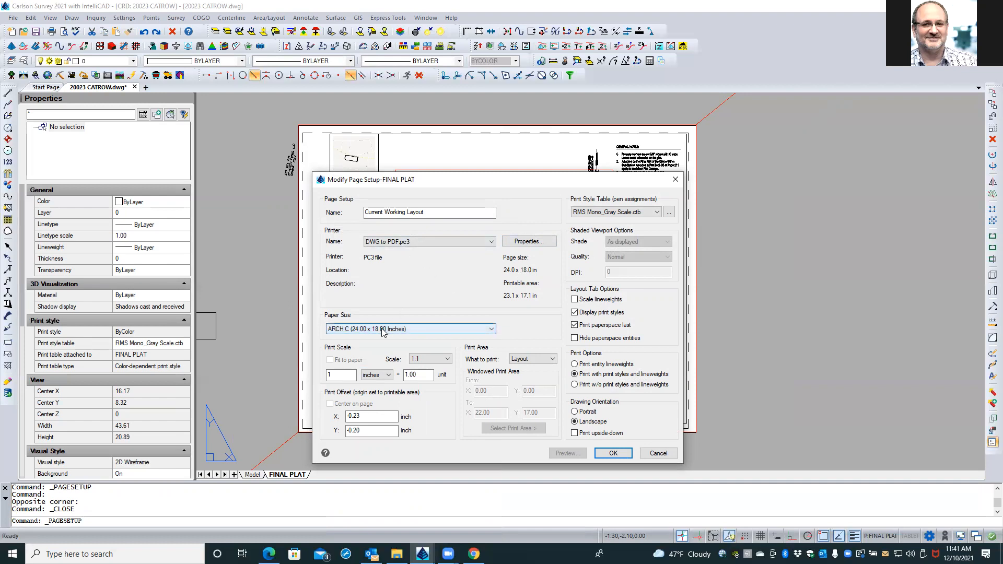
pyautogui.moveTo(486, 433); pyautogui.dragTo(487, 411)
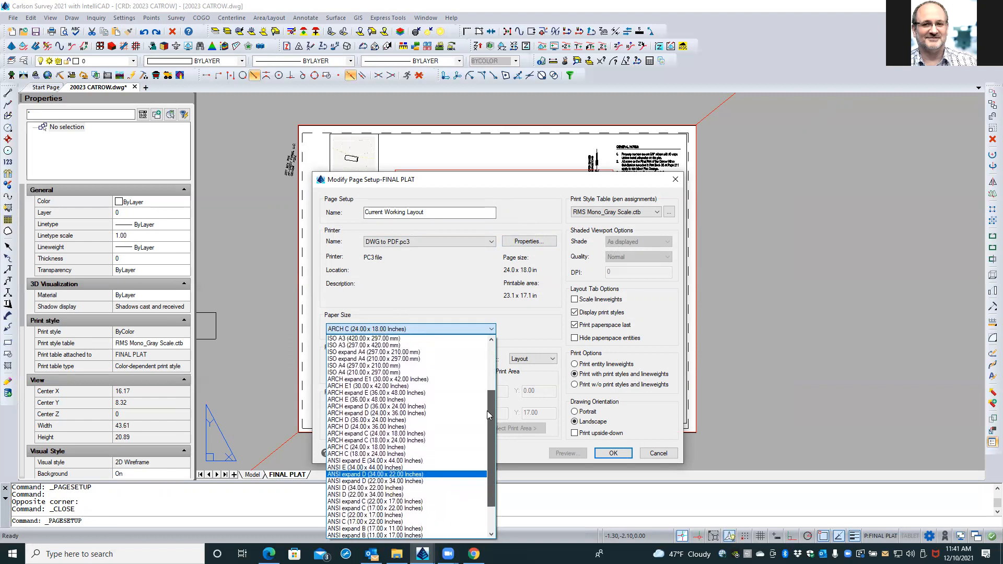
pyautogui.click(361, 434)
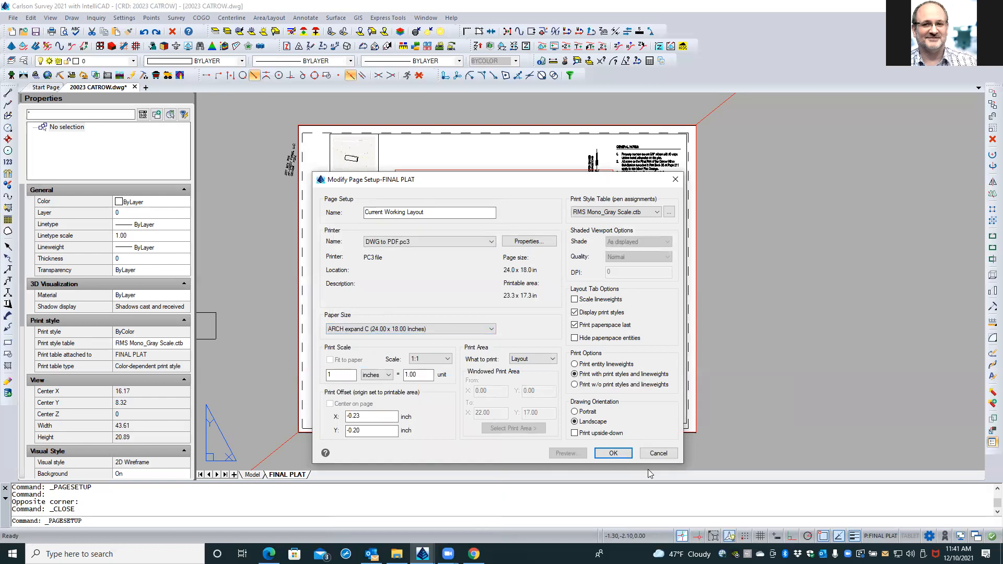
pyautogui.click(622, 454)
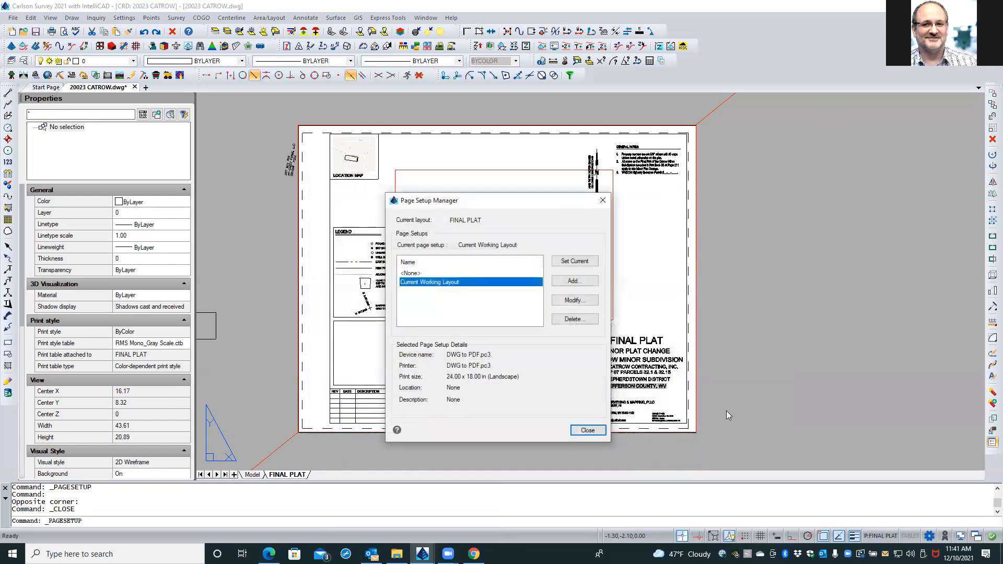
pyautogui.click(592, 430)
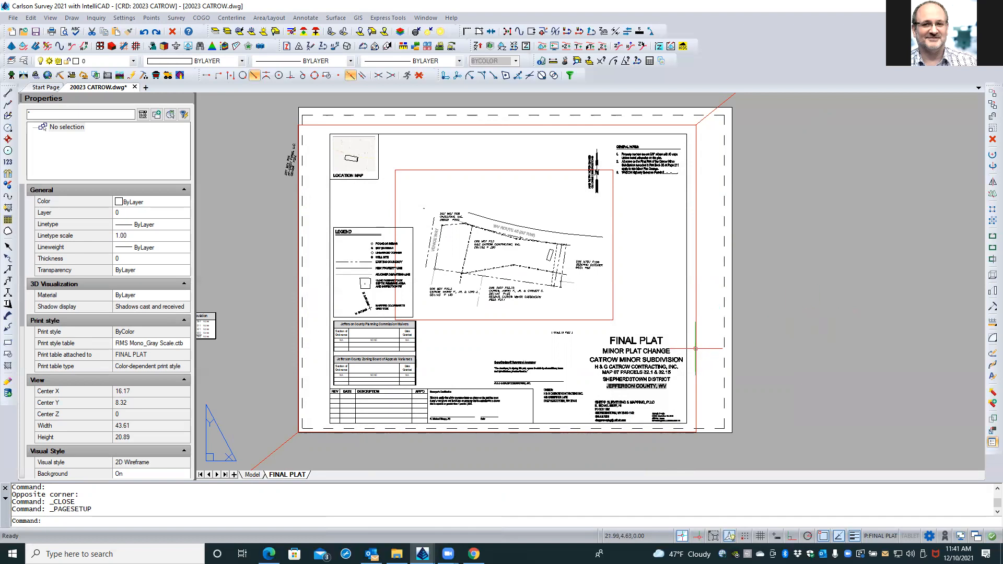
# Inspect the sheet's lower-left corner and check the coordinates of the diagonal VPORTS polyline's endpoint there.
pyautogui.scroll(4, 297, 442)
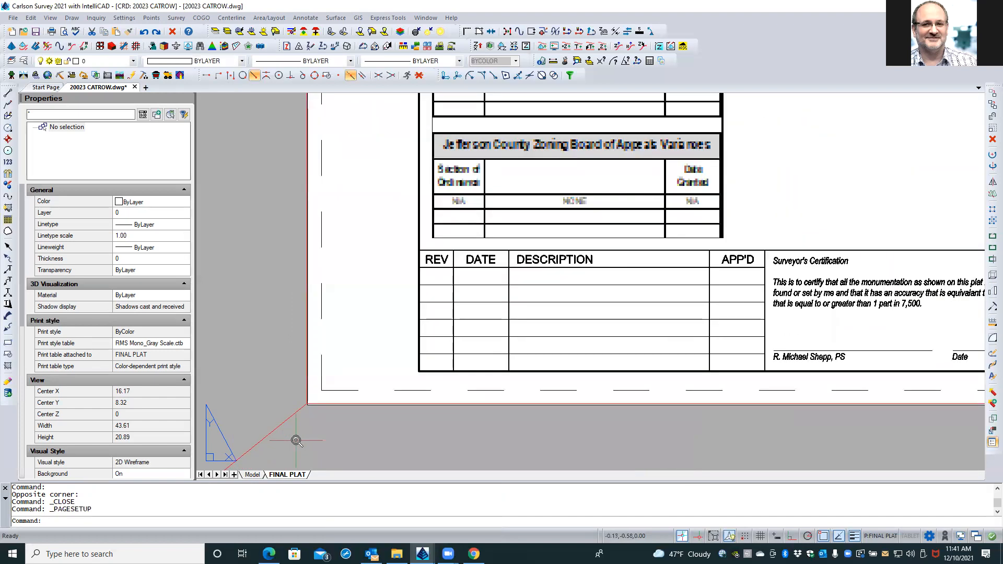
pyautogui.scroll(4, 296, 442)
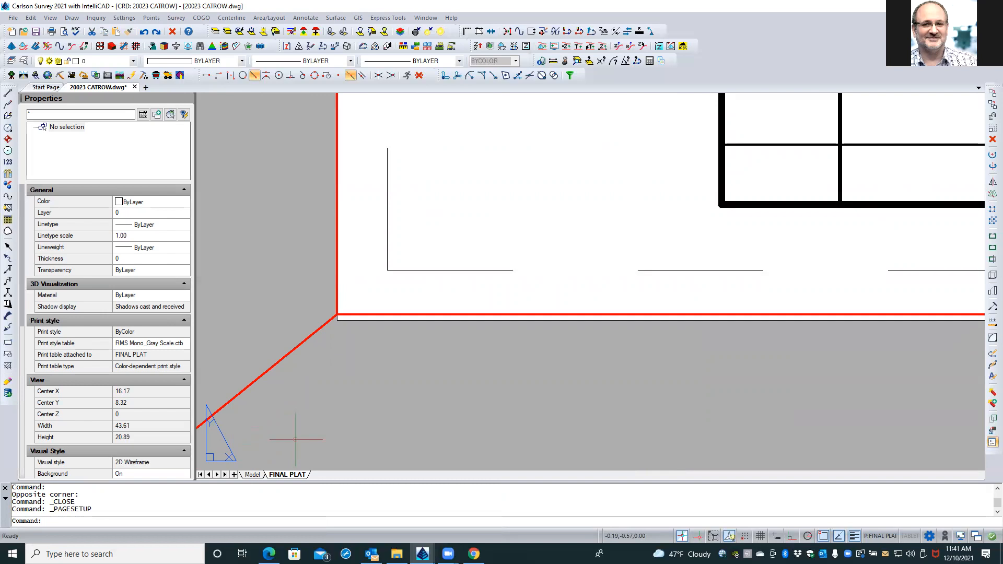
pyautogui.click(290, 353)
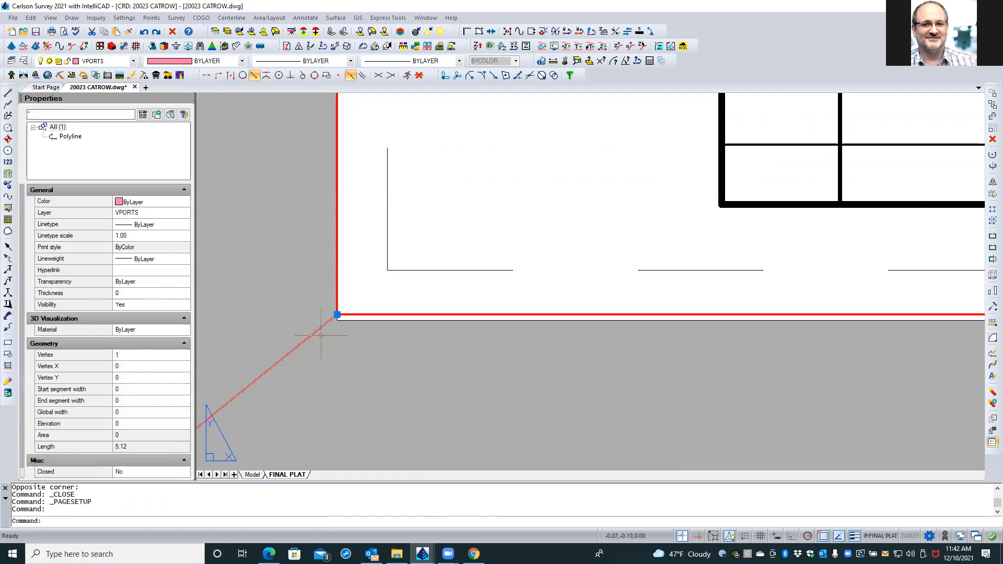
pyautogui.moveTo(337, 316)
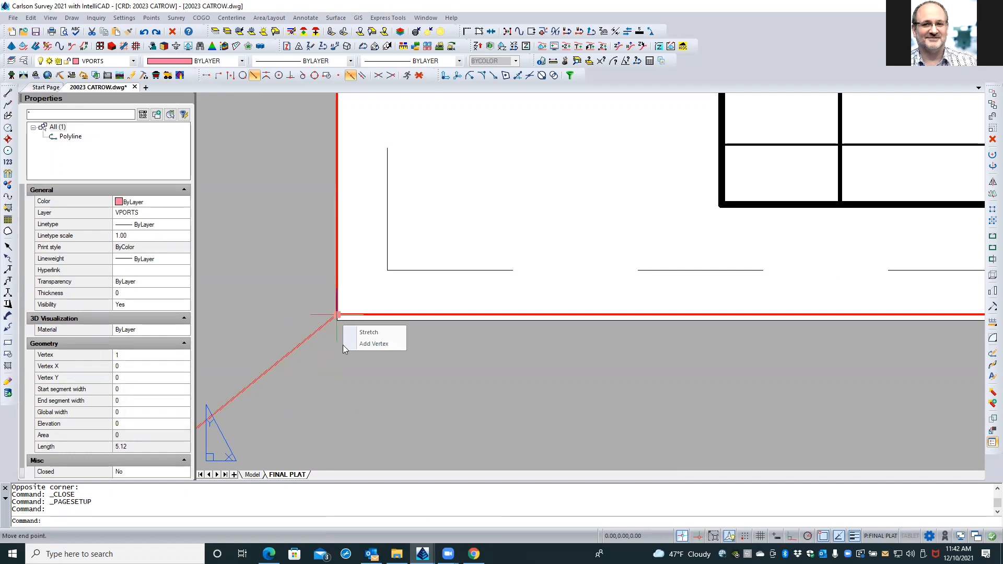
pyautogui.press('Escape')
pyautogui.press('Escape')
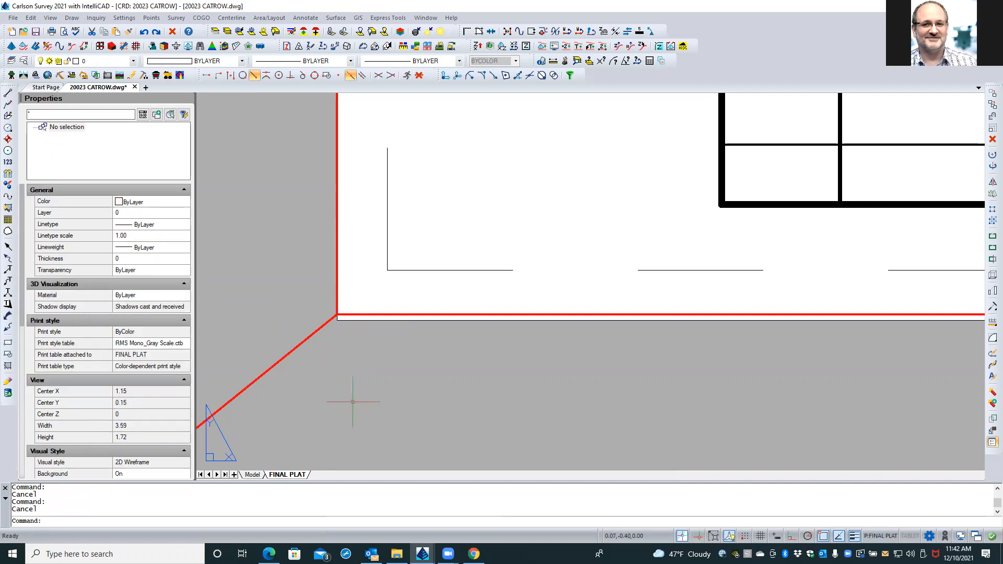
# Set the drawing's linear display precision to six decimal places.
pyautogui.write('unit')
pyautogui.press('Return')
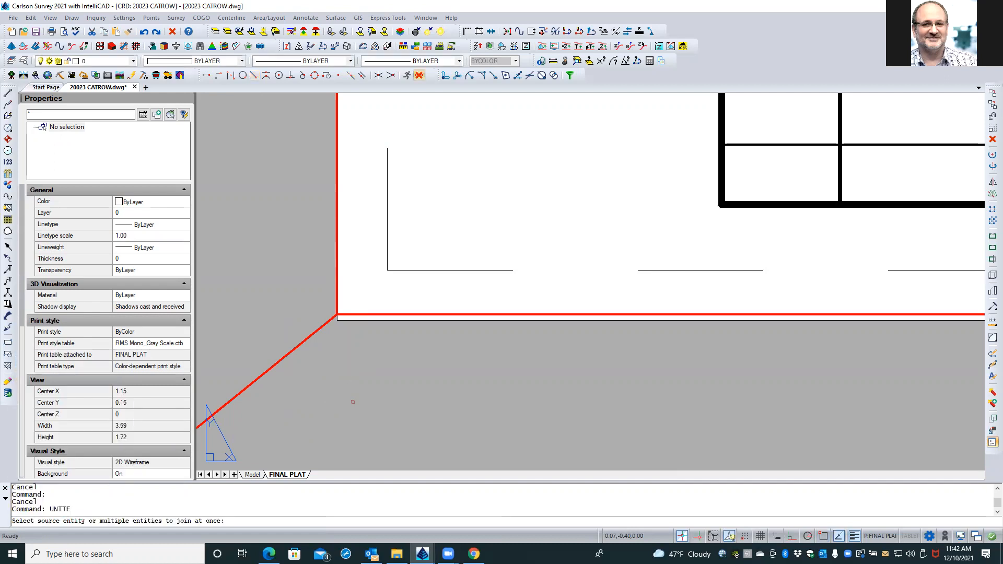
pyautogui.press('Escape')
pyautogui.write('unit')
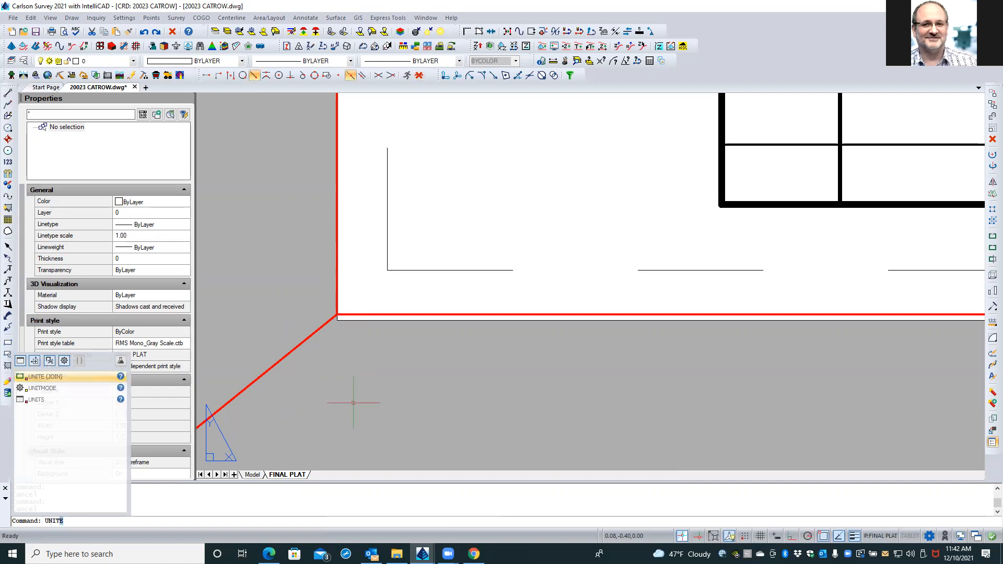
pyautogui.write('s')
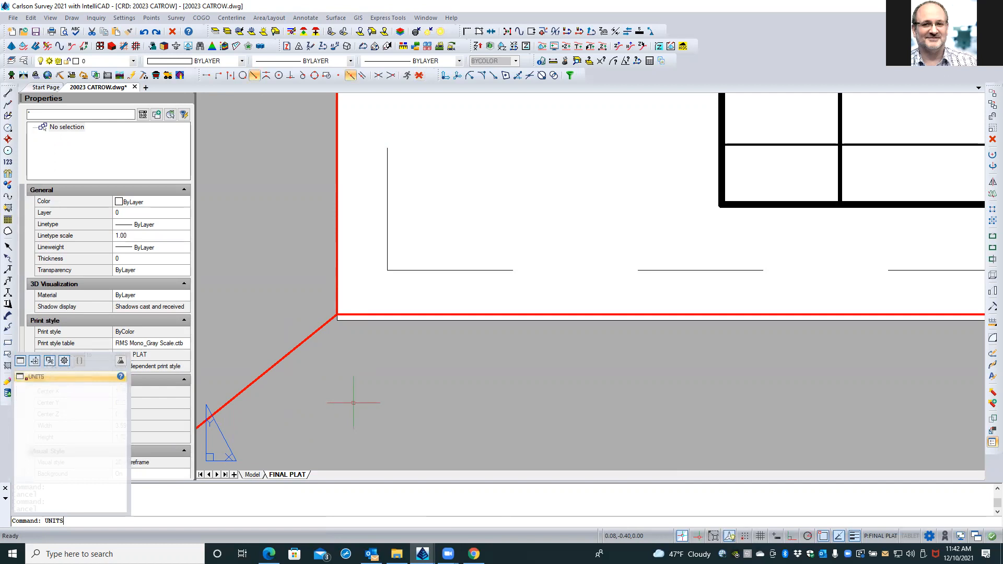
pyautogui.press('Return')
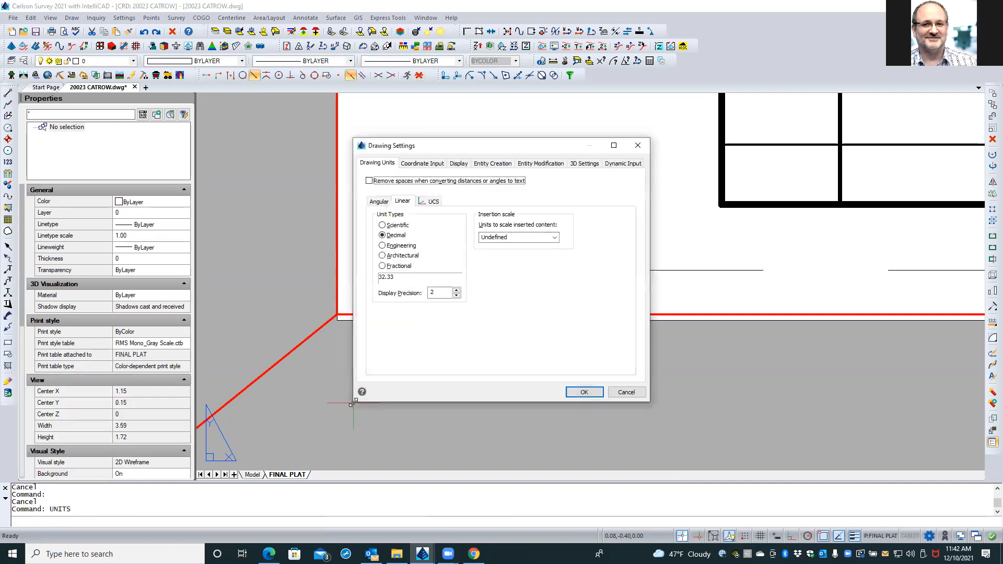
pyautogui.click(457, 290)
pyautogui.click(457, 291)
pyautogui.click(457, 290)
pyautogui.click(457, 291)
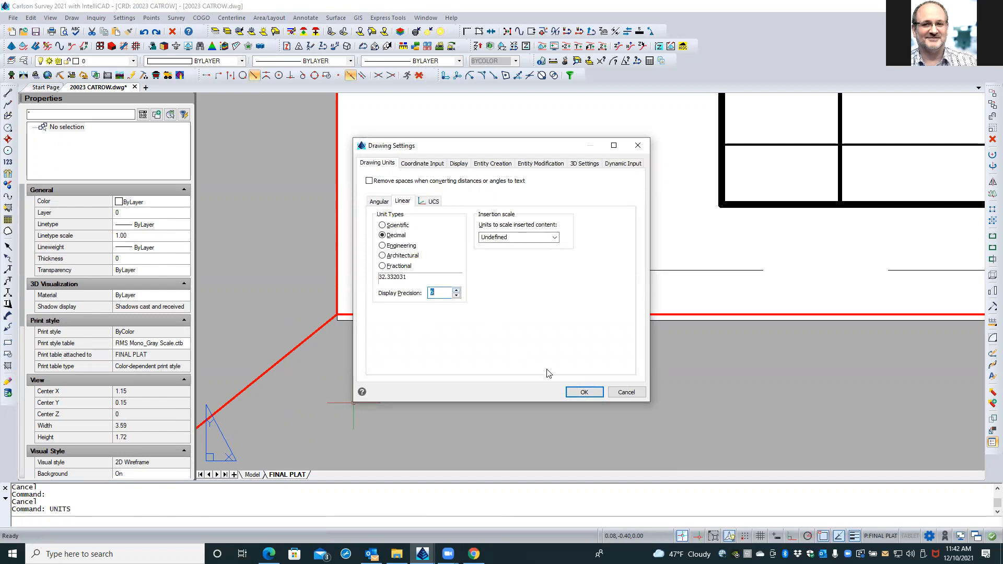
pyautogui.click(584, 392)
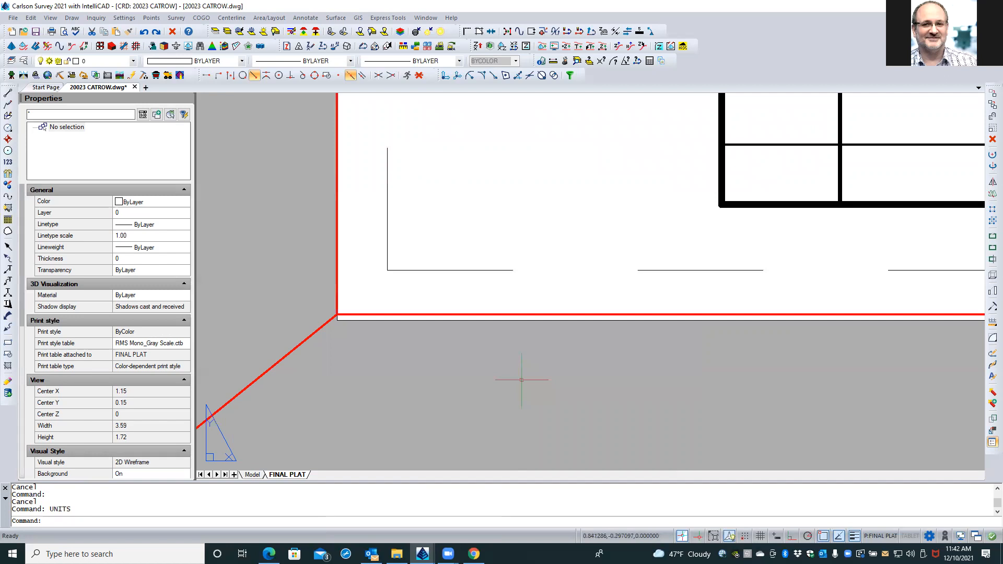
pyautogui.press('Escape')
pyautogui.press('Escape')
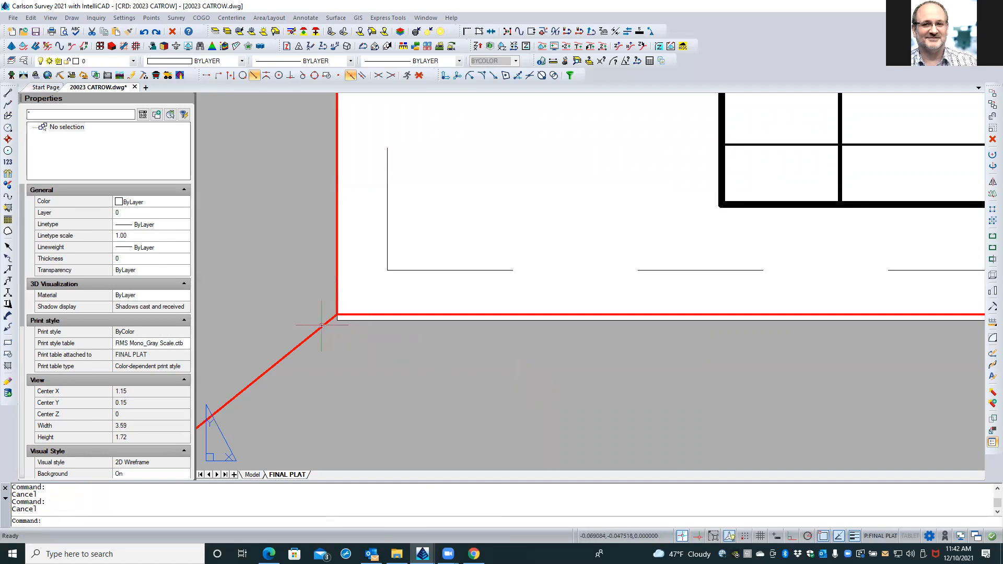
# Recheck the diagonal polyline's endpoint coordinates at the sheet's lower-left corner and clear the selection.
pyautogui.click(322, 326)
pyautogui.moveTo(336, 317)
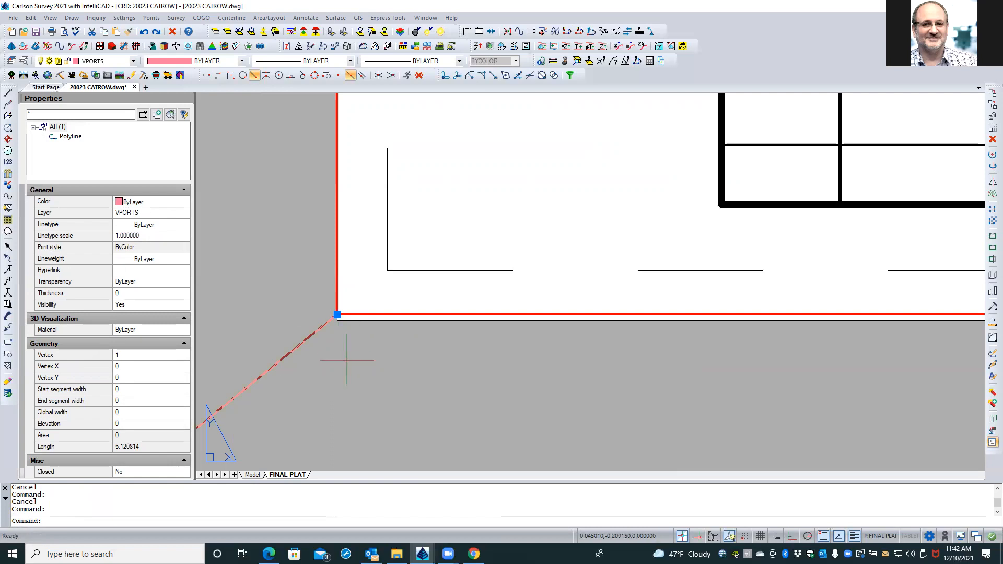
pyautogui.press('Escape')
pyautogui.press('Escape')
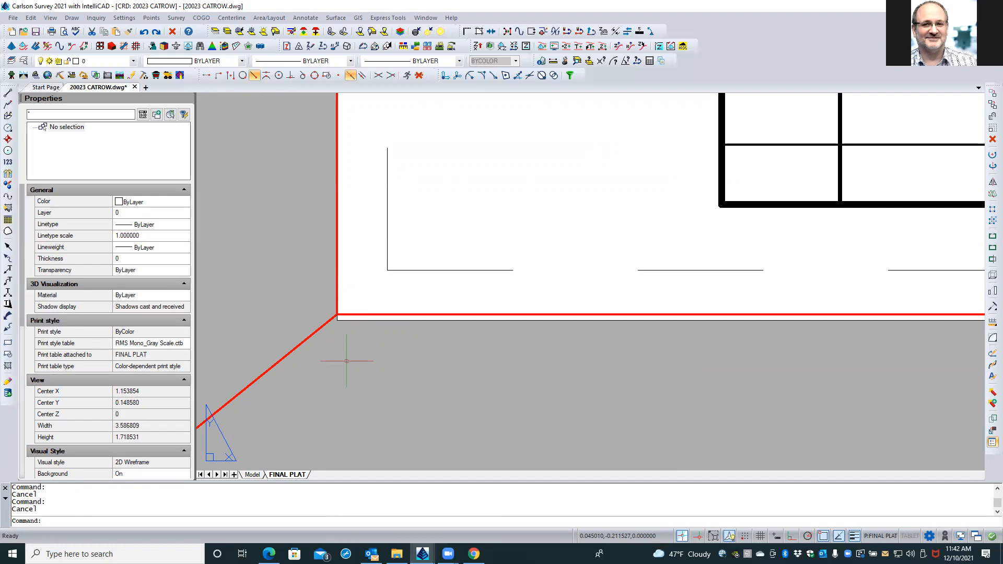
# Set the drawing's linear display precision to three decimal places.
pyautogui.write('unis')
pyautogui.press('Return')
pyautogui.write('units')
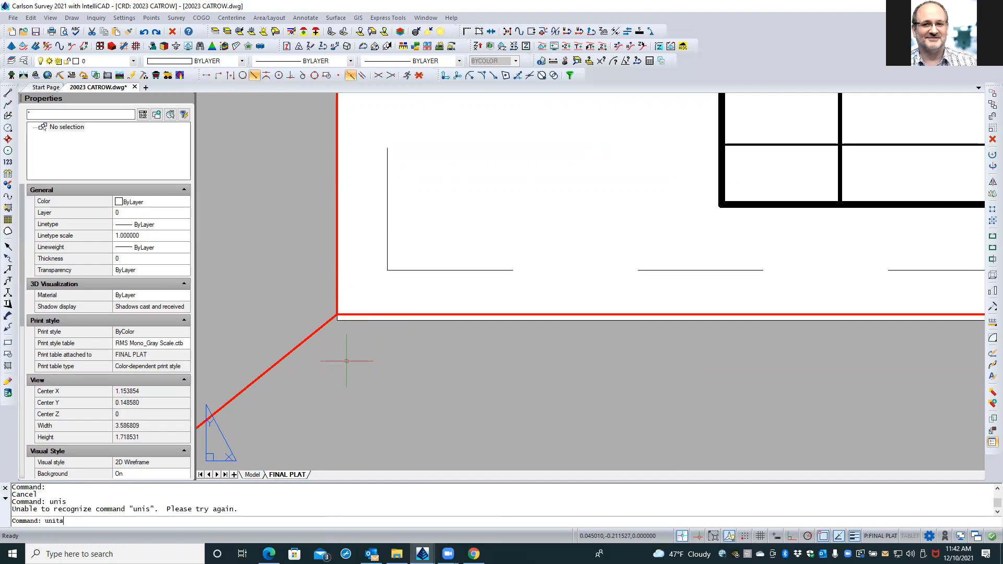
pyautogui.press('Return')
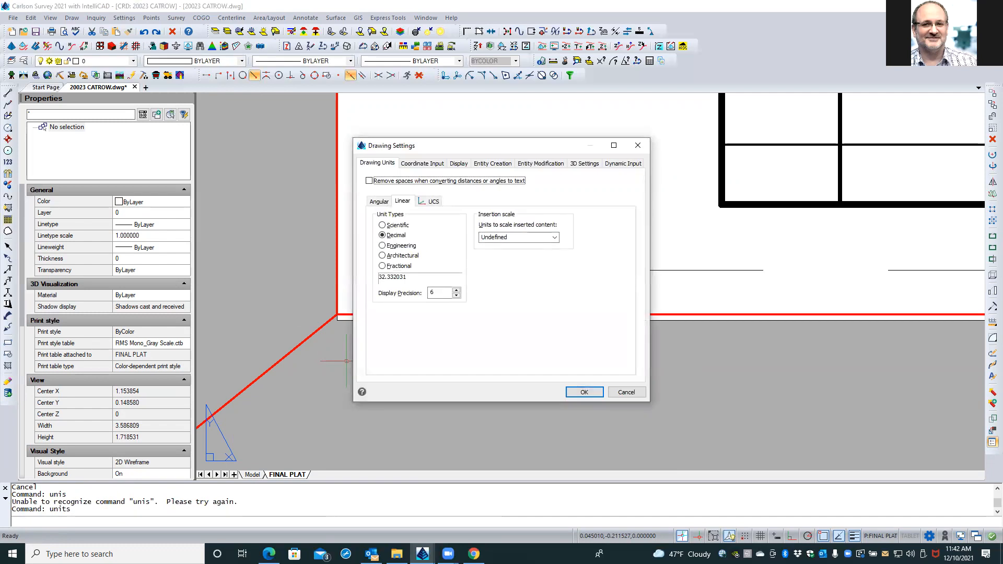
pyautogui.doubleClick(438, 293)
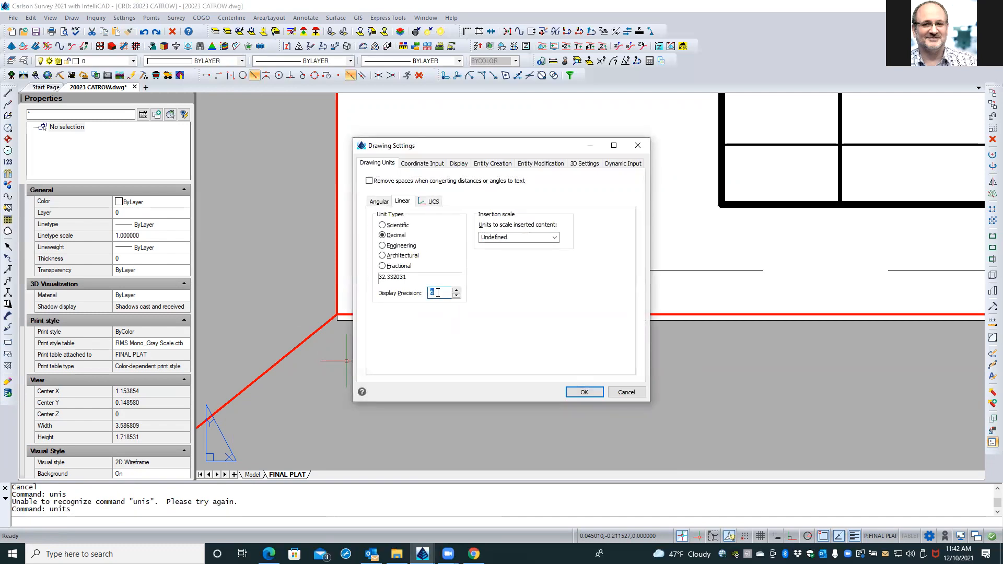
pyautogui.press('Return')
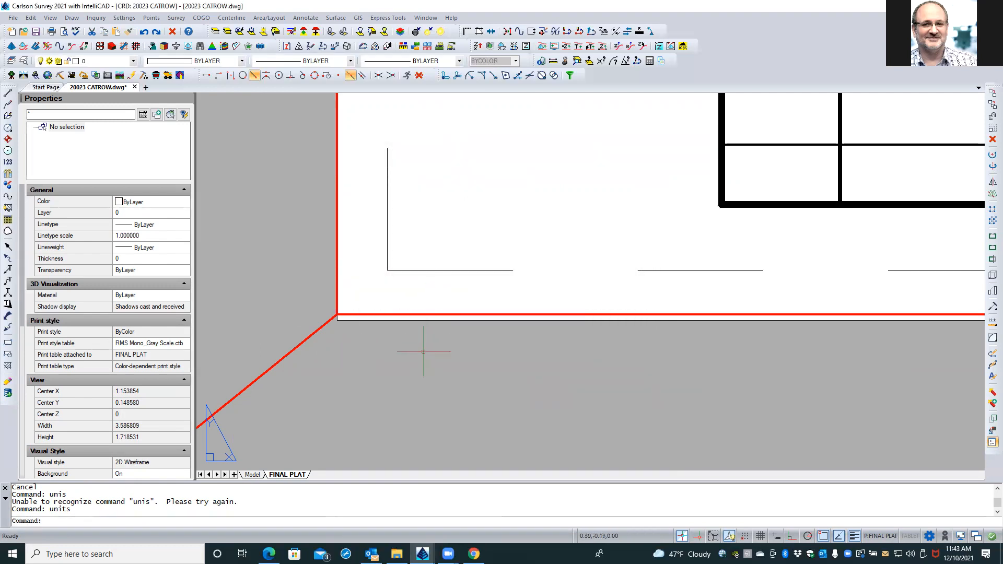
pyautogui.press('Return')
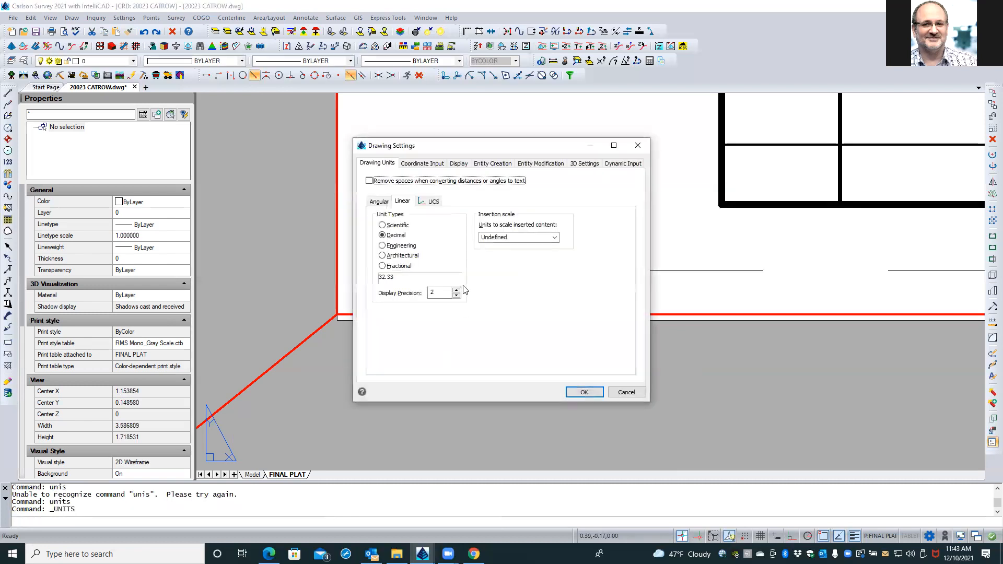
pyautogui.click(584, 390)
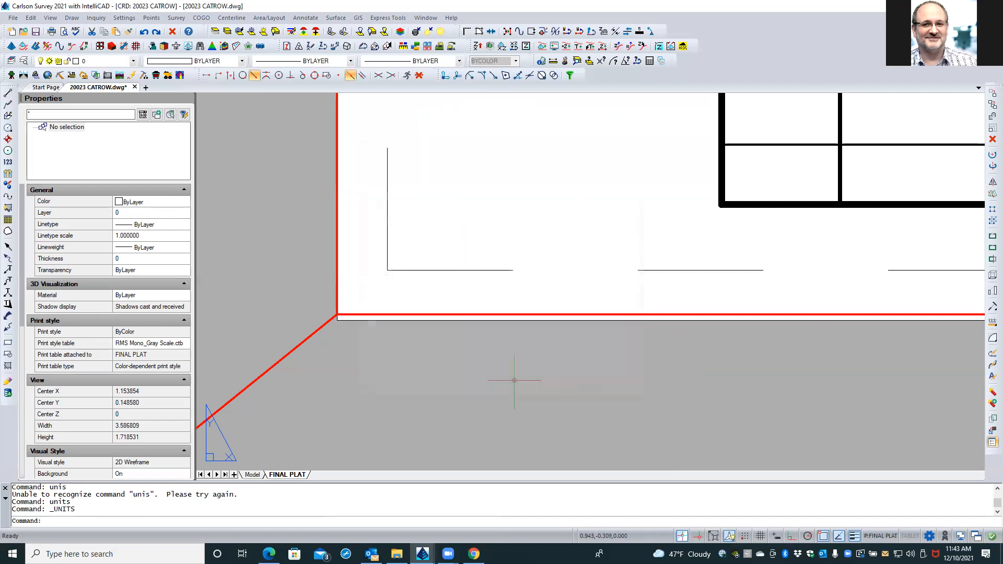
# Set the X and Y print offsets of the FINAL PLAT layout's Current Working Layout page setup to 0 inches.
pyautogui.rightClick(282, 475)
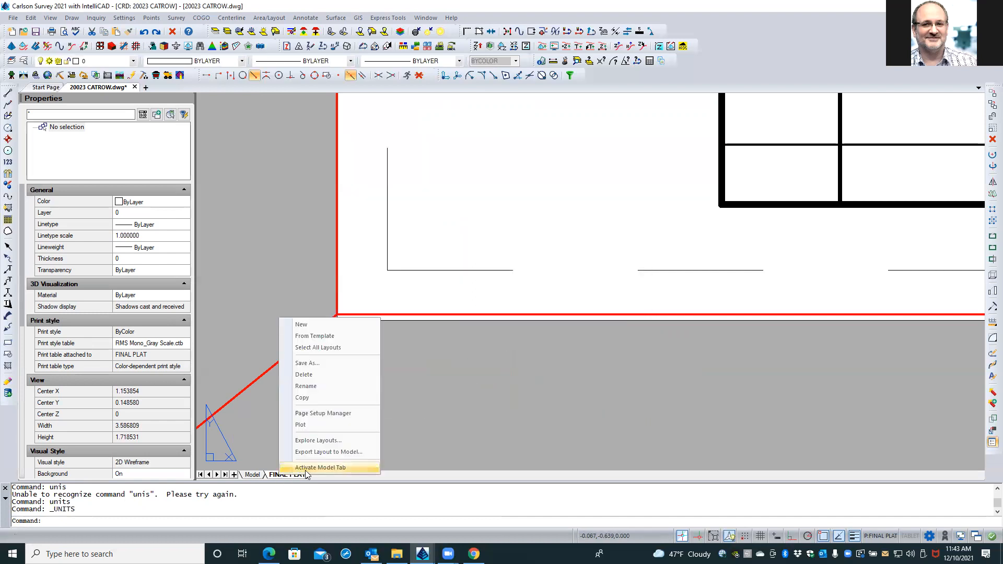
pyautogui.click(349, 414)
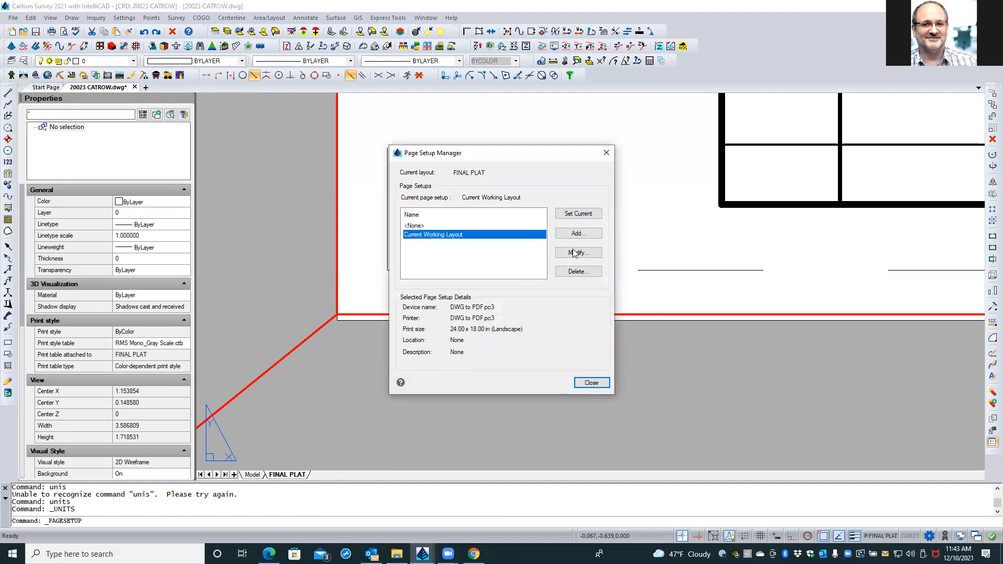
pyautogui.click(577, 254)
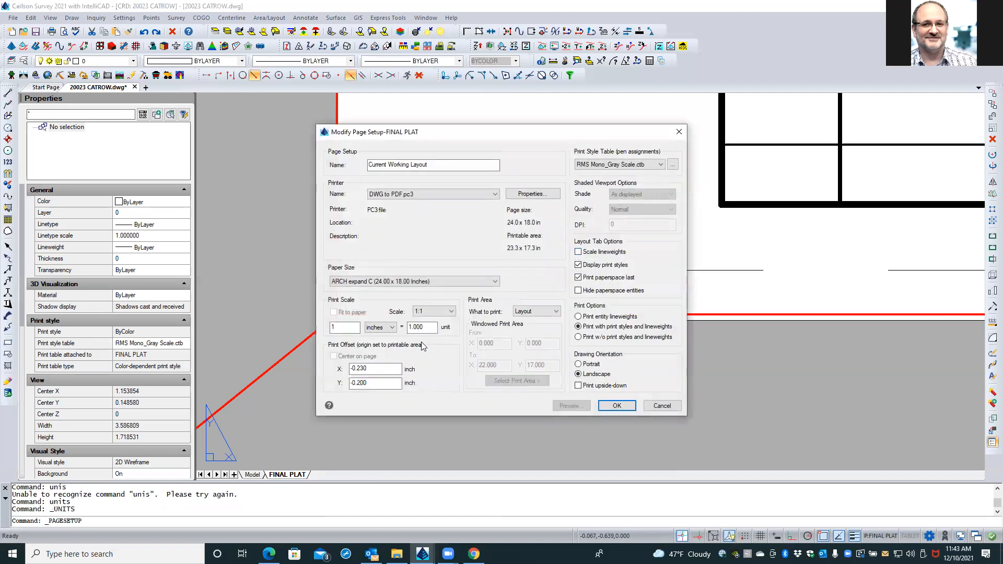
pyautogui.click(377, 368)
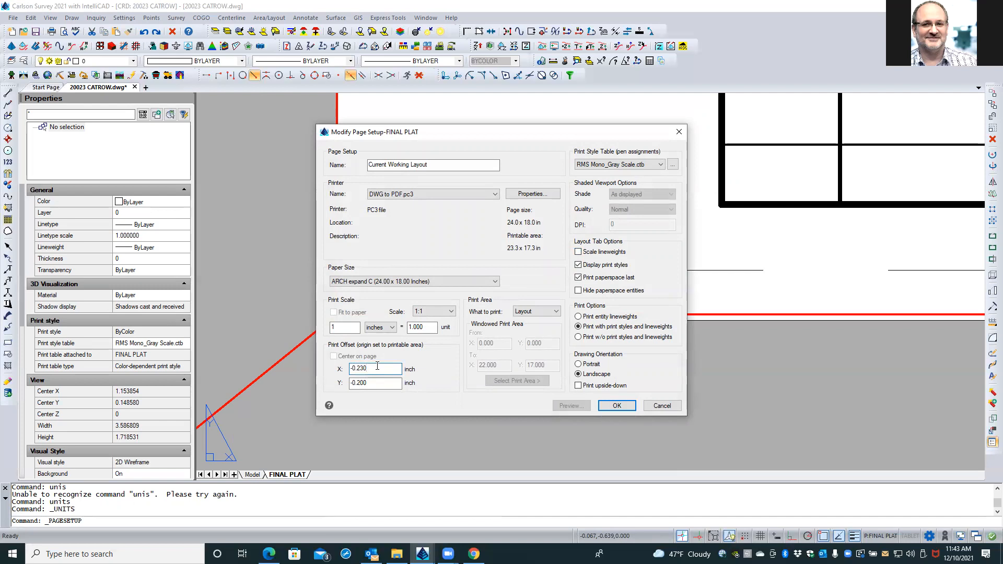
pyautogui.moveTo(444, 132); pyautogui.dragTo(539, 153)
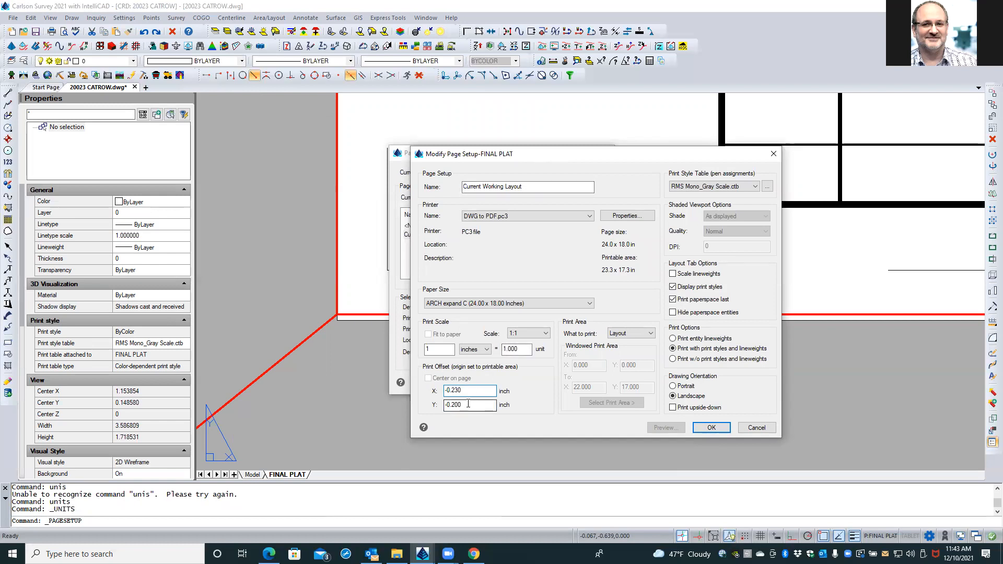
pyautogui.moveTo(471, 391); pyautogui.dragTo(415, 392)
pyautogui.write('0')
pyautogui.moveTo(465, 405); pyautogui.dragTo(420, 408)
pyautogui.write('0')
pyautogui.click(461, 390)
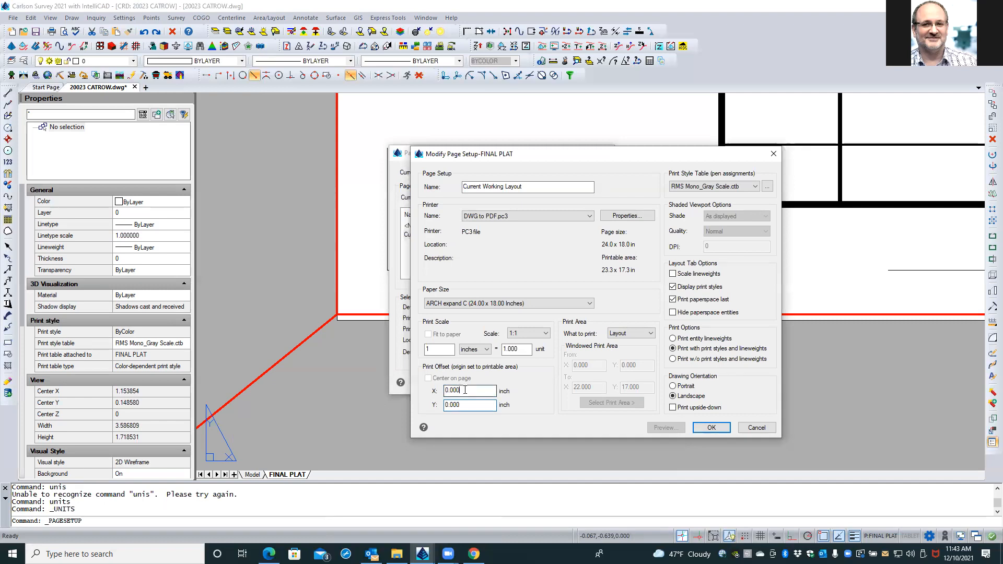
pyautogui.click(712, 427)
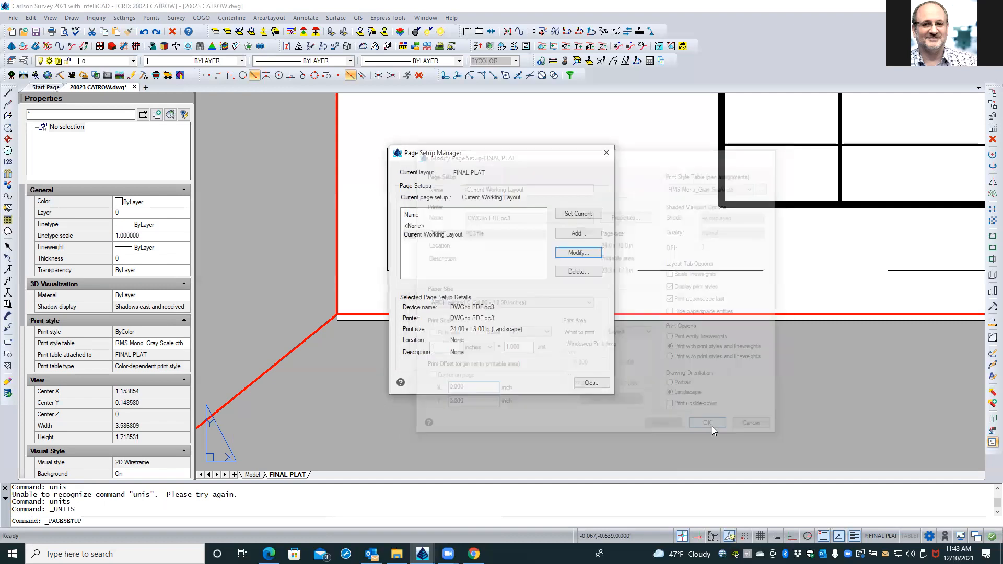
pyautogui.click(591, 383)
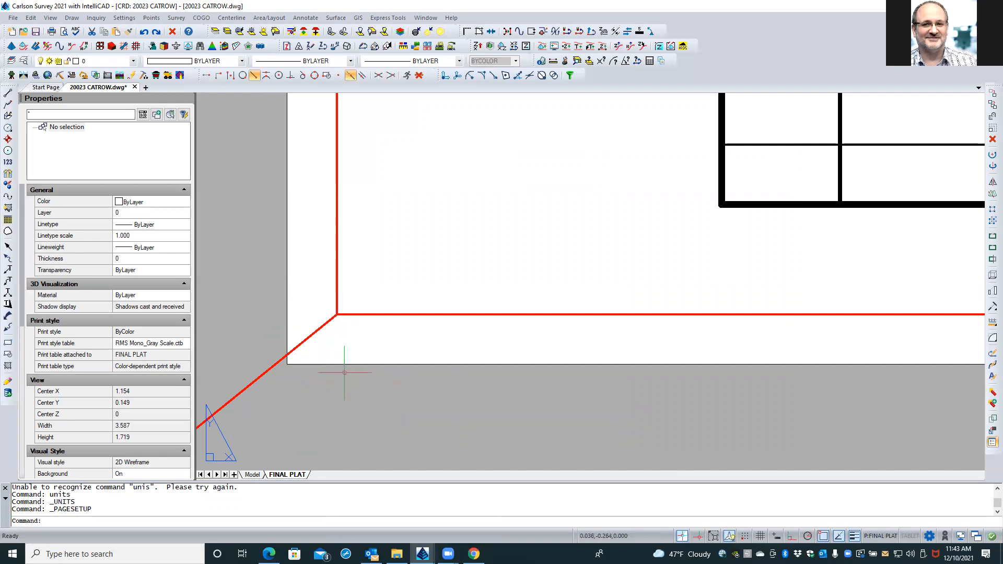
pyautogui.scroll(-1, 344, 373)
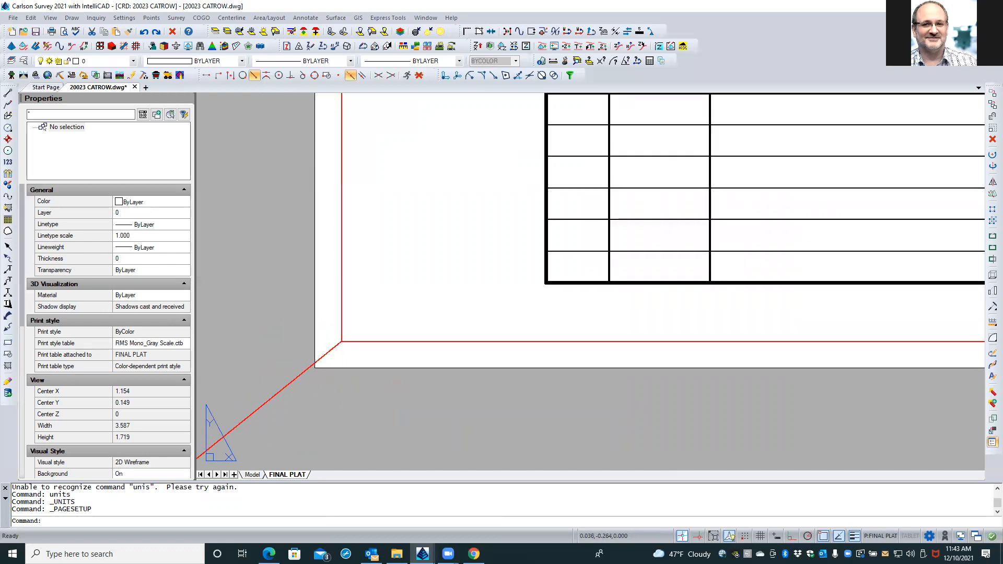
pyautogui.scroll(-1, 344, 372)
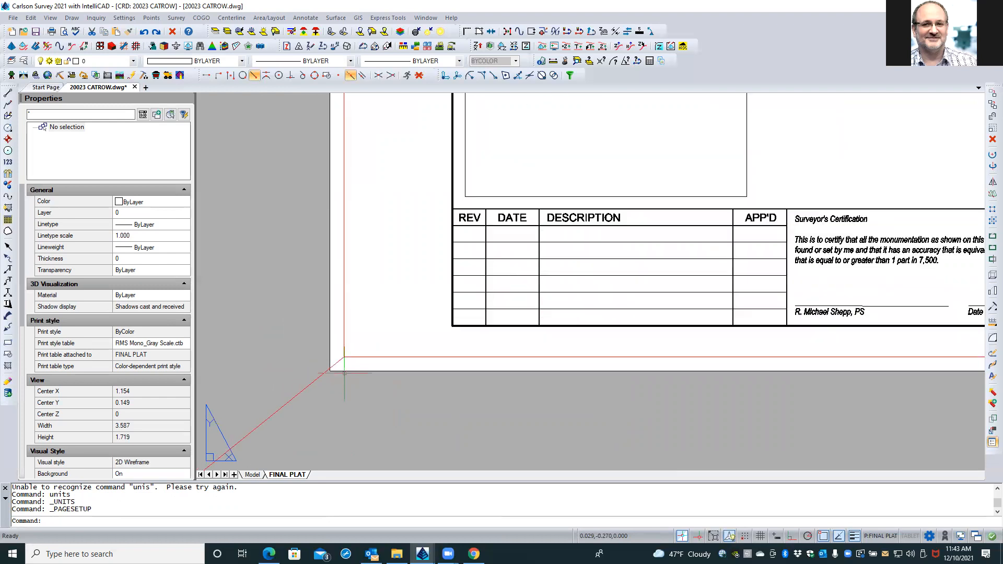
# Set the X and Y print offsets of the FINAL PLAT layout's Current Working Layout page setup to -0.23 inch.
pyautogui.scroll(3, 344, 373)
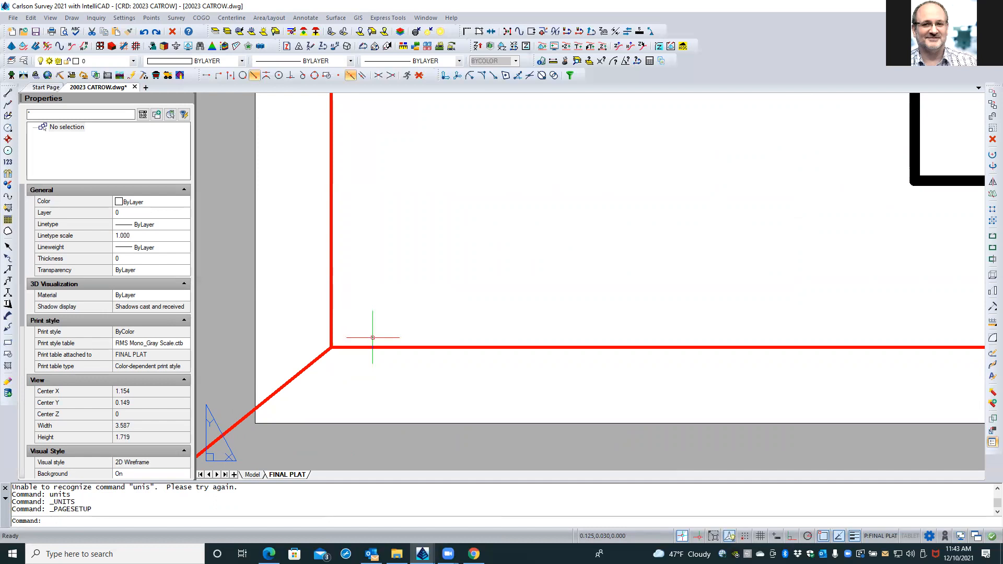
pyautogui.scroll(-2, 434, 314)
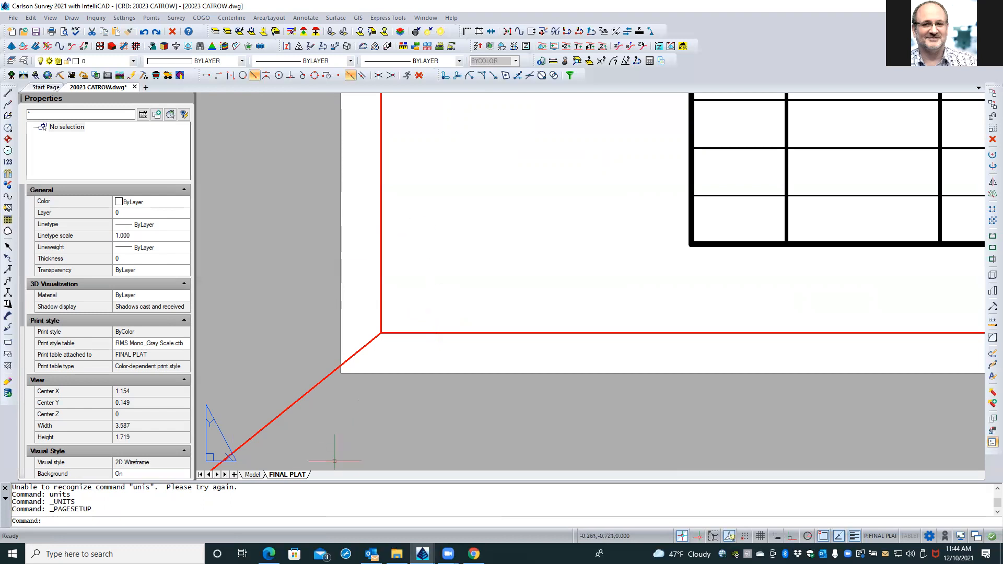
pyautogui.rightClick(292, 477)
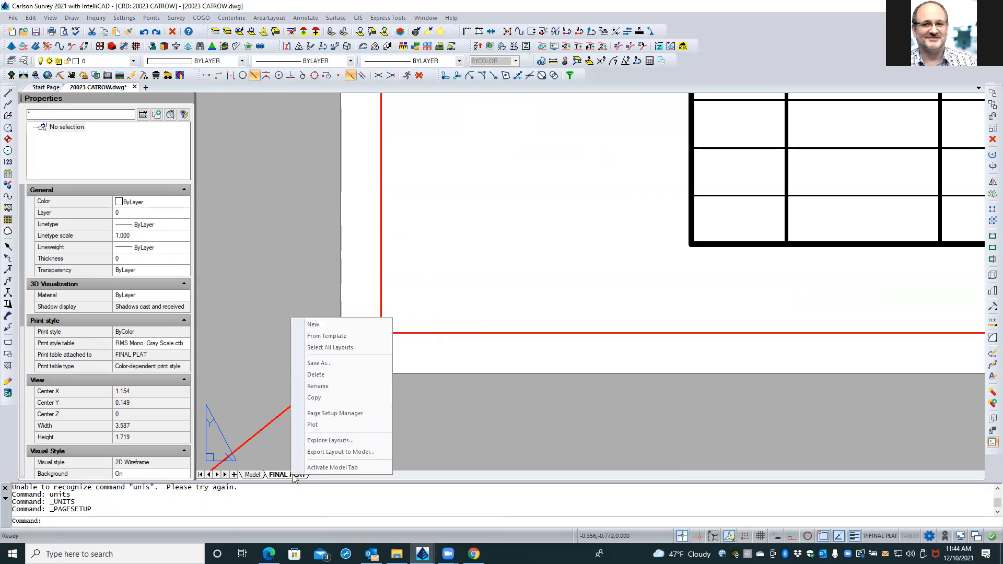
pyautogui.click(354, 414)
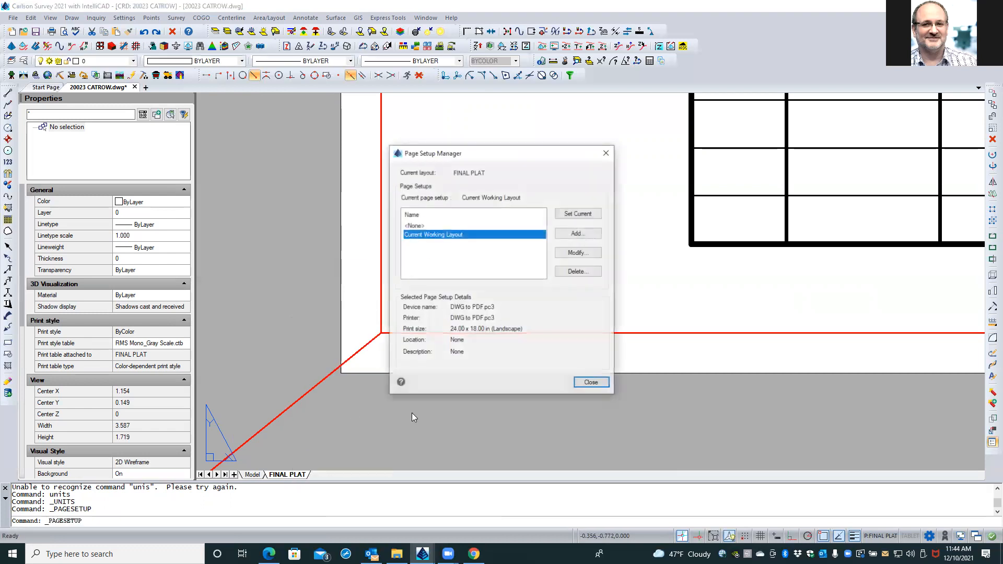
pyautogui.click(575, 253)
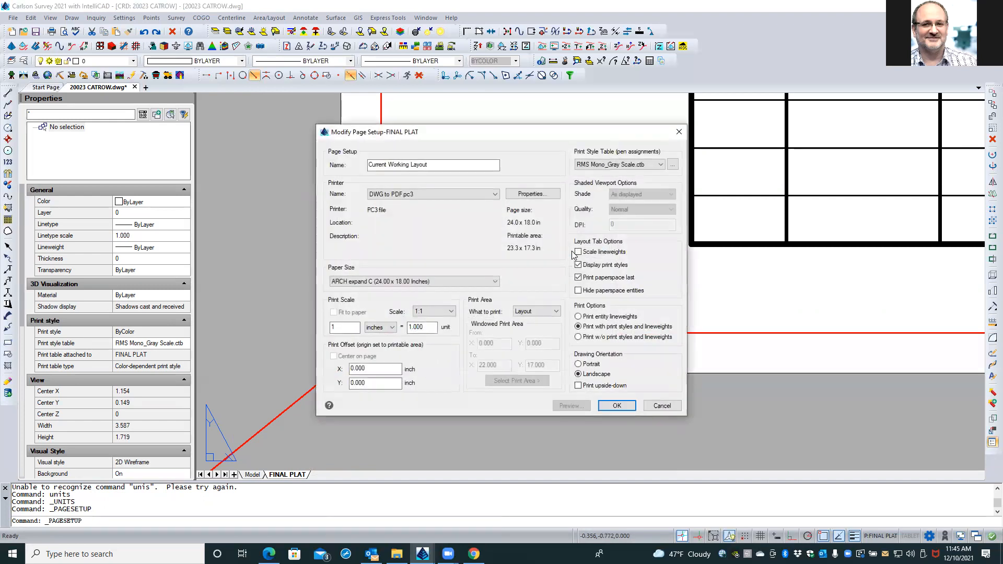
pyautogui.click(377, 369)
pyautogui.moveTo(369, 370); pyautogui.dragTo(340, 370)
pyautogui.write('-.23')
pyautogui.moveTo(372, 383); pyautogui.dragTo(336, 385)
pyautogui.write('-.23')
pyautogui.press('Return')
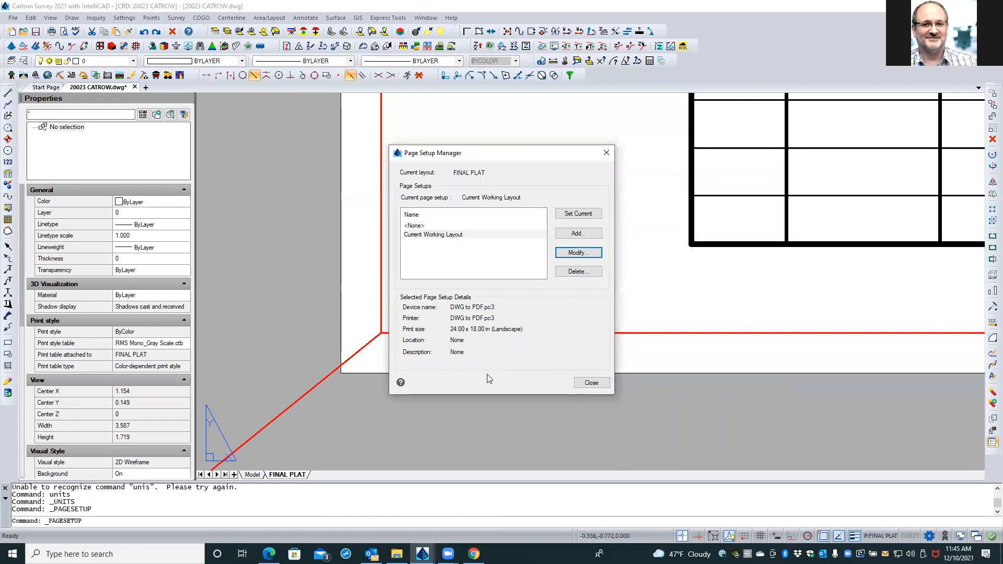
pyautogui.click(581, 383)
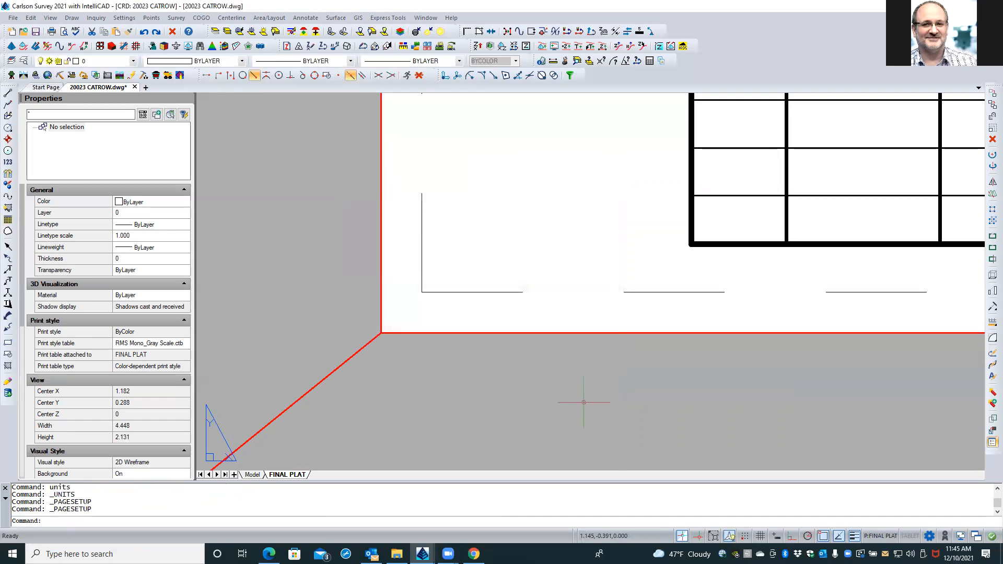
pyautogui.scroll(-3, 404, 402)
pyautogui.scroll(-5, 405, 402)
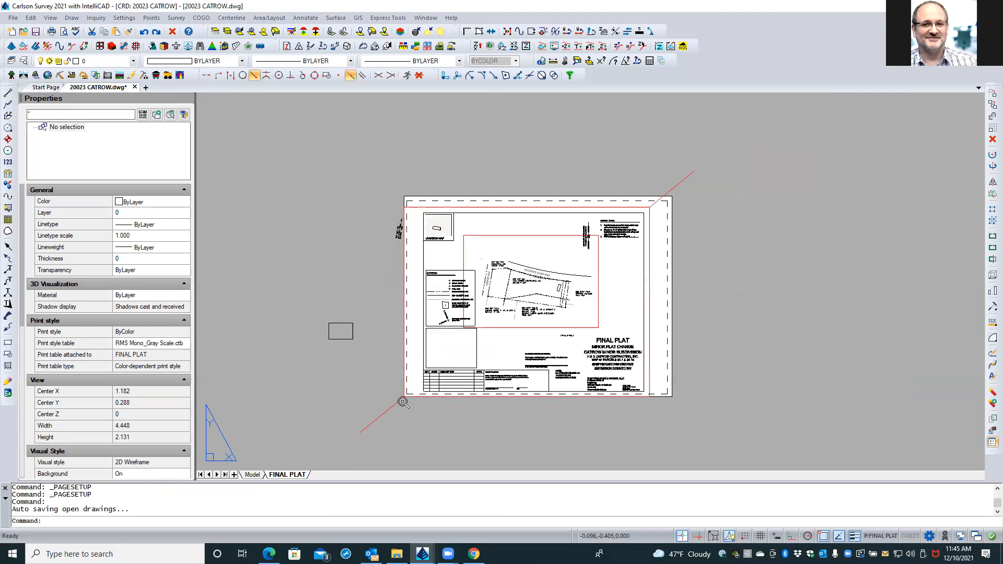
pyautogui.scroll(3, 629, 190)
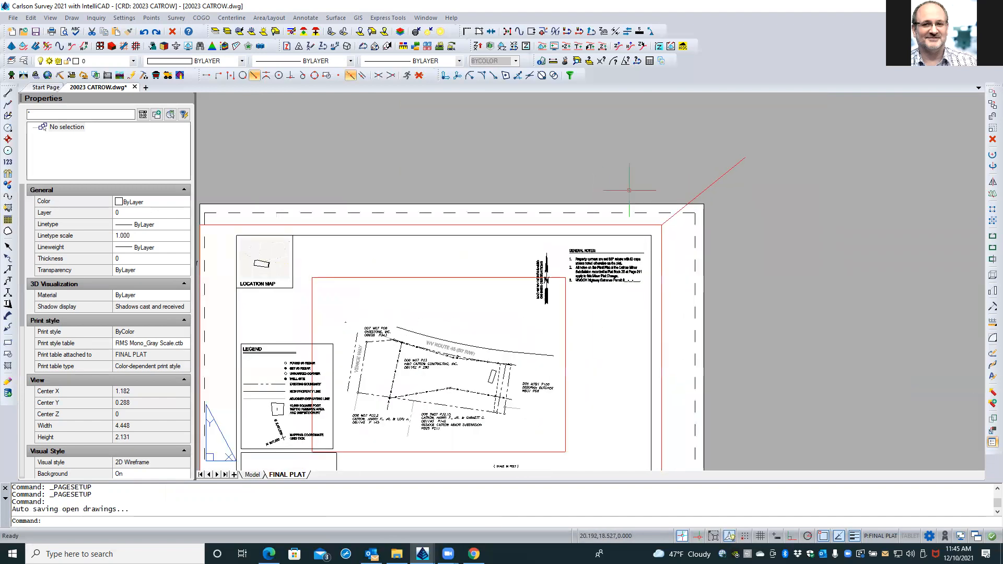
pyautogui.scroll(-4, 629, 190)
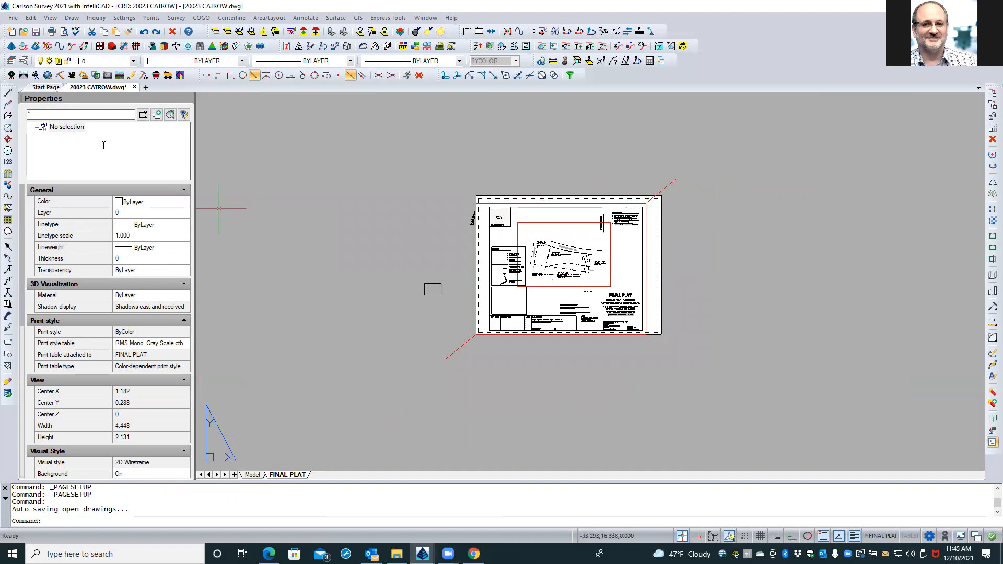
pyautogui.click(7, 105)
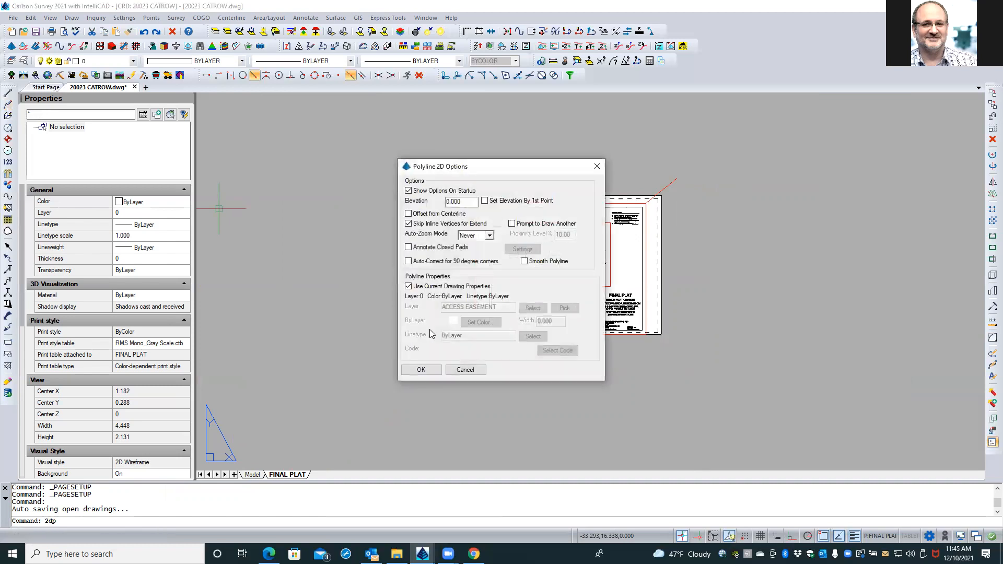
pyautogui.click(421, 369)
pyautogui.click(424, 369)
pyautogui.click(475, 335)
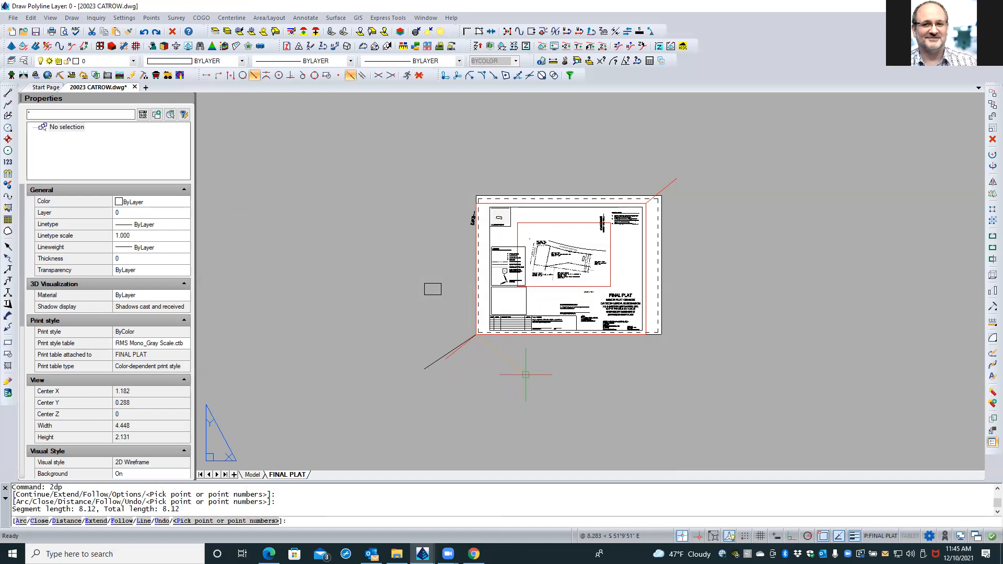
pyautogui.press('Escape')
pyautogui.press('Escape')
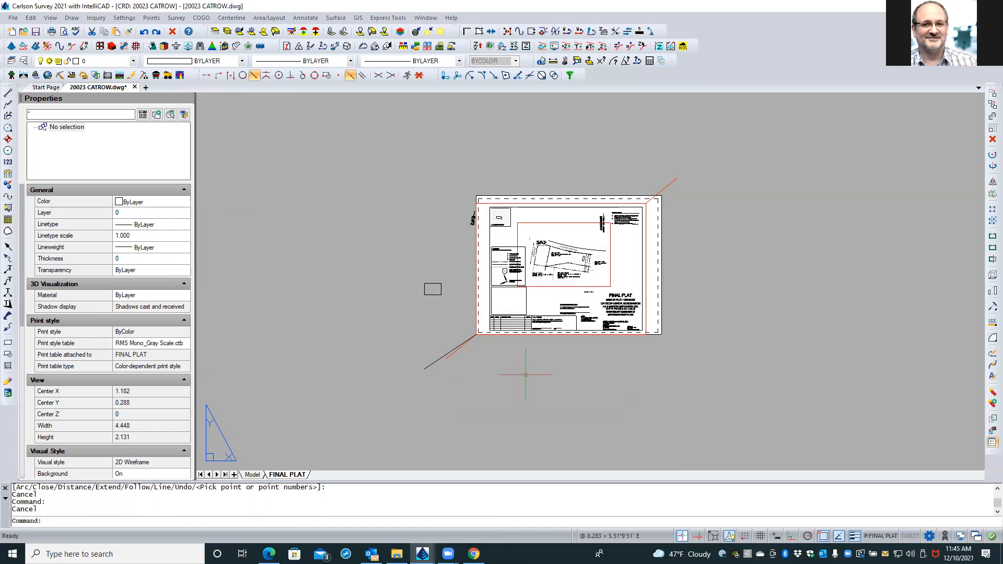
pyautogui.scroll(2, 473, 359)
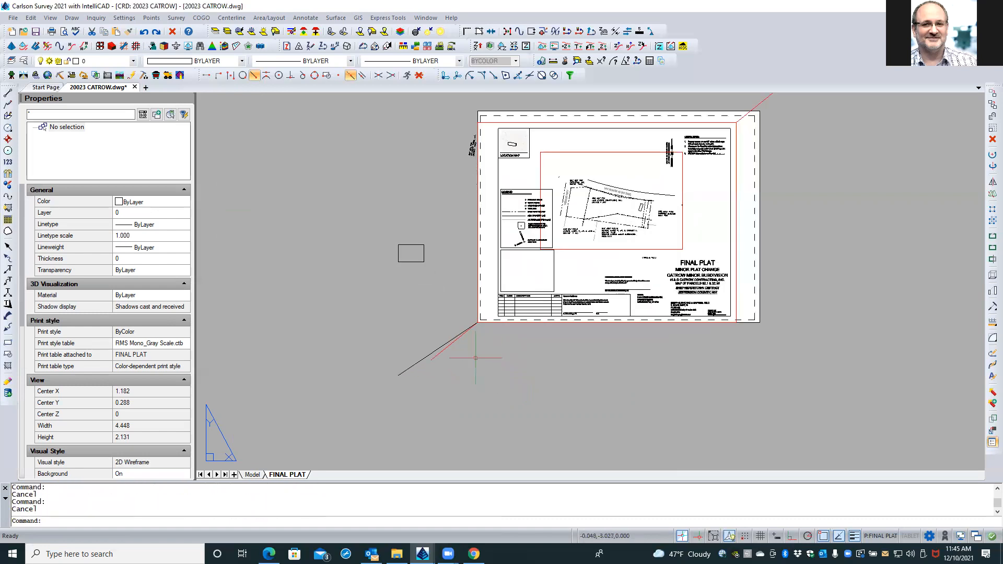
pyautogui.write('u')
pyautogui.press('Return')
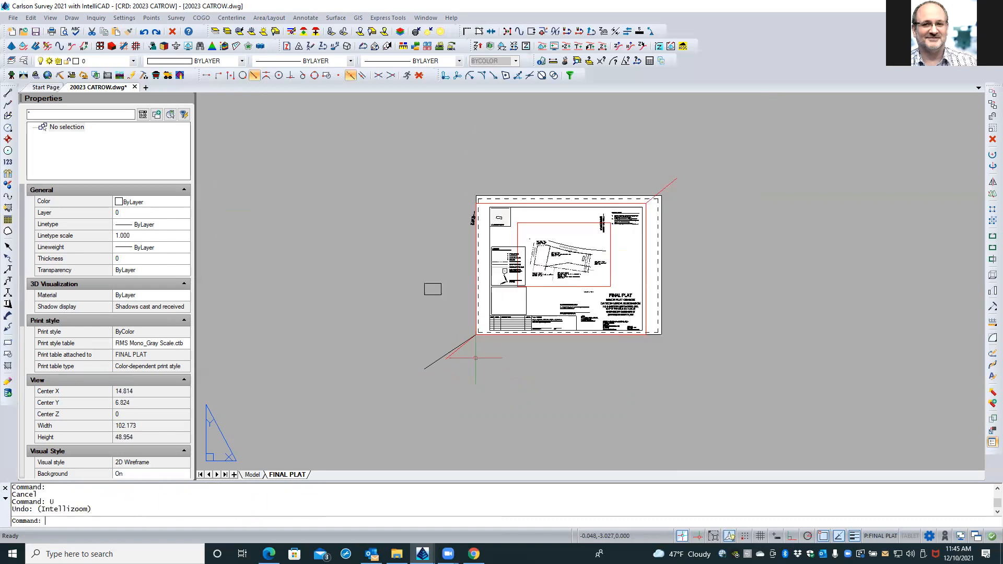
pyautogui.hotkey('ctrl', 'z')
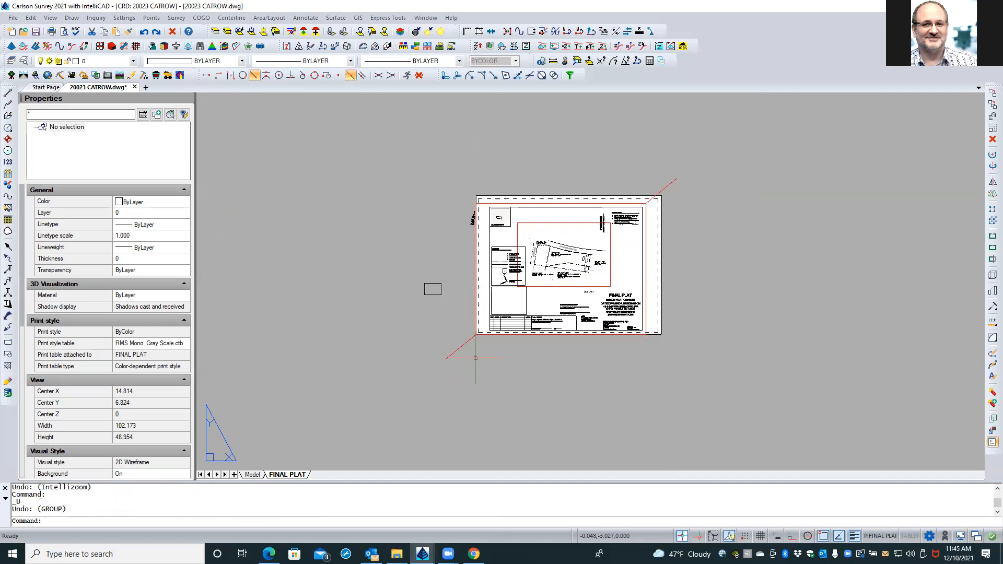
pyautogui.write('2dp')
pyautogui.press('Return')
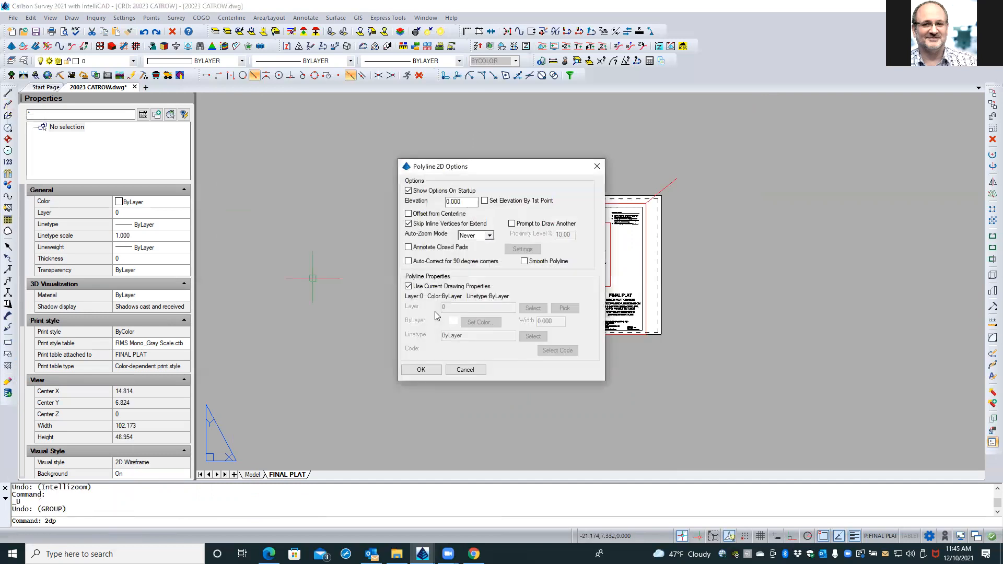
pyautogui.click(421, 369)
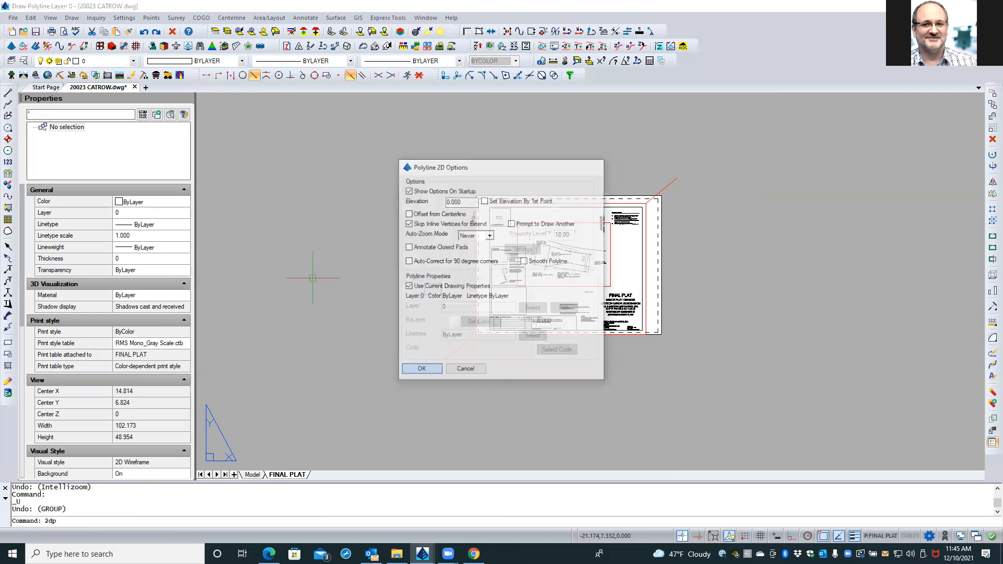
pyautogui.click(469, 337)
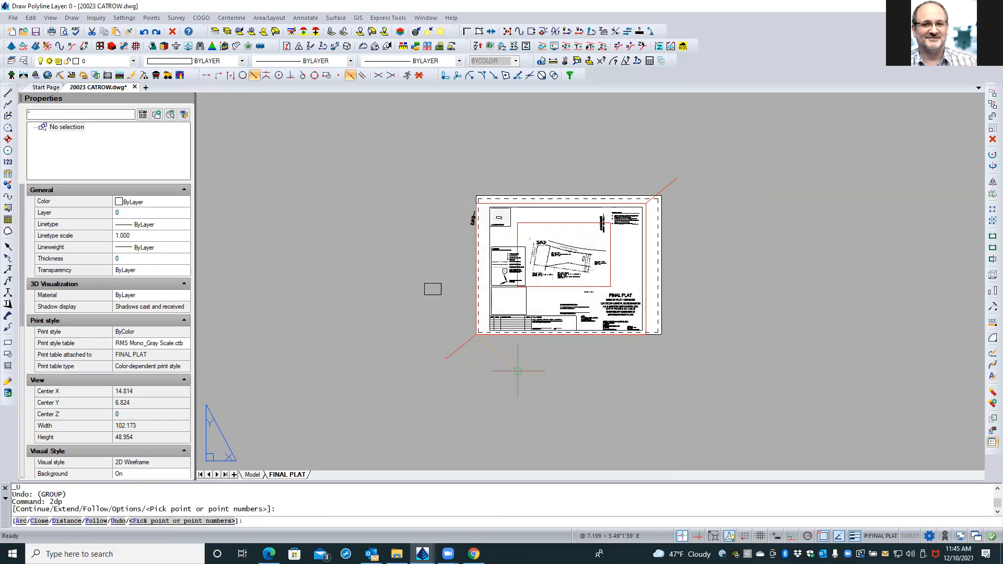
pyautogui.write('@')
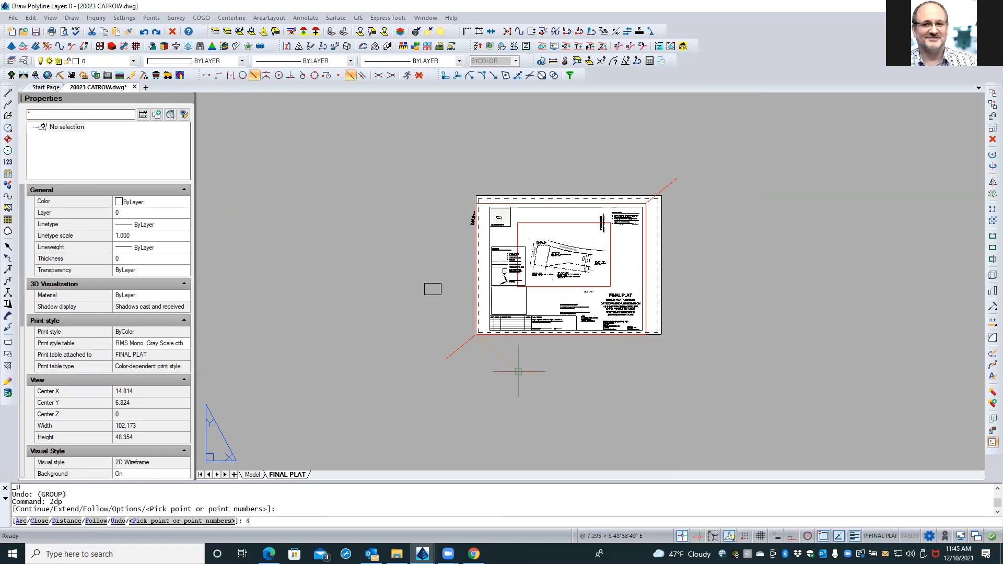
pyautogui.write('24,18')
pyautogui.press('Return')
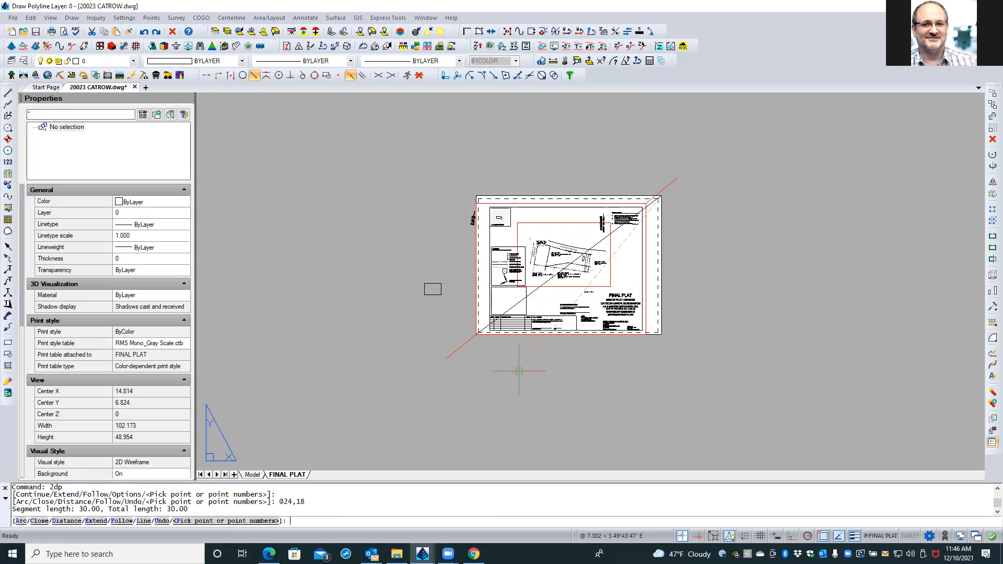
pyautogui.press('Return')
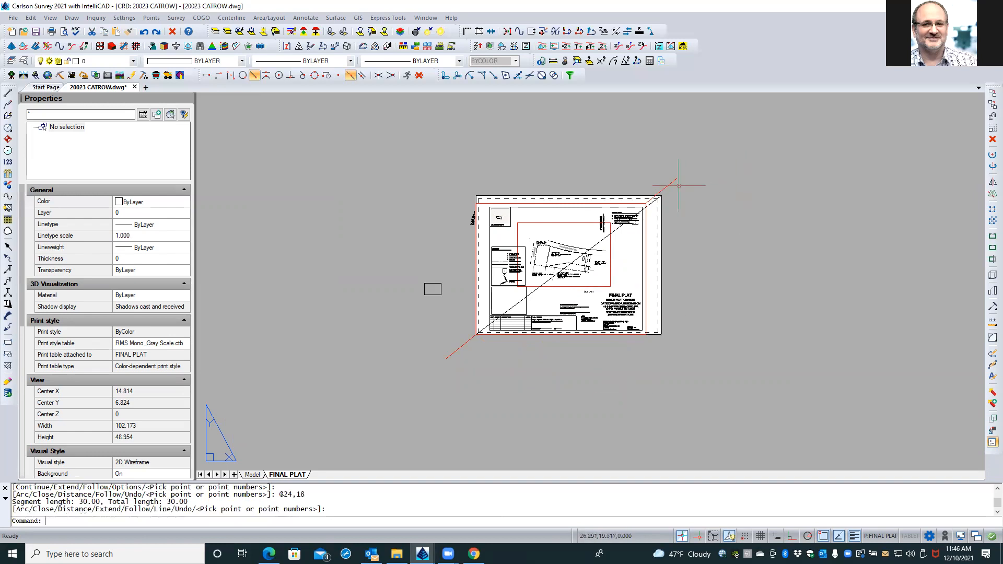
# Move the upper-right red diagonal line from the red border's corner to the black diagonal's endpoint at the sheet's upper-right corner.
pyautogui.scroll(5, 675, 196)
pyautogui.scroll(3, 675, 196)
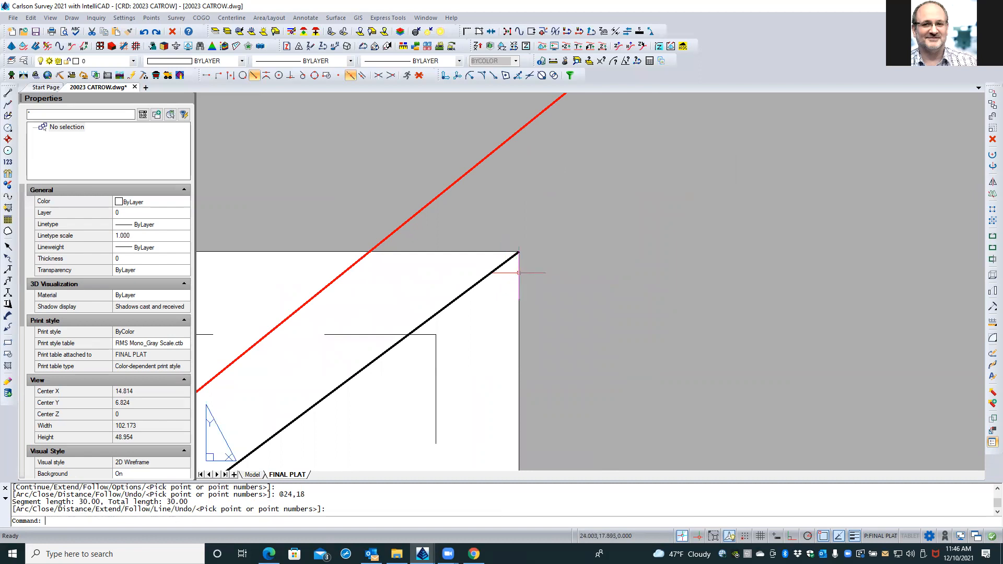
pyautogui.click(519, 273)
pyautogui.click(549, 271)
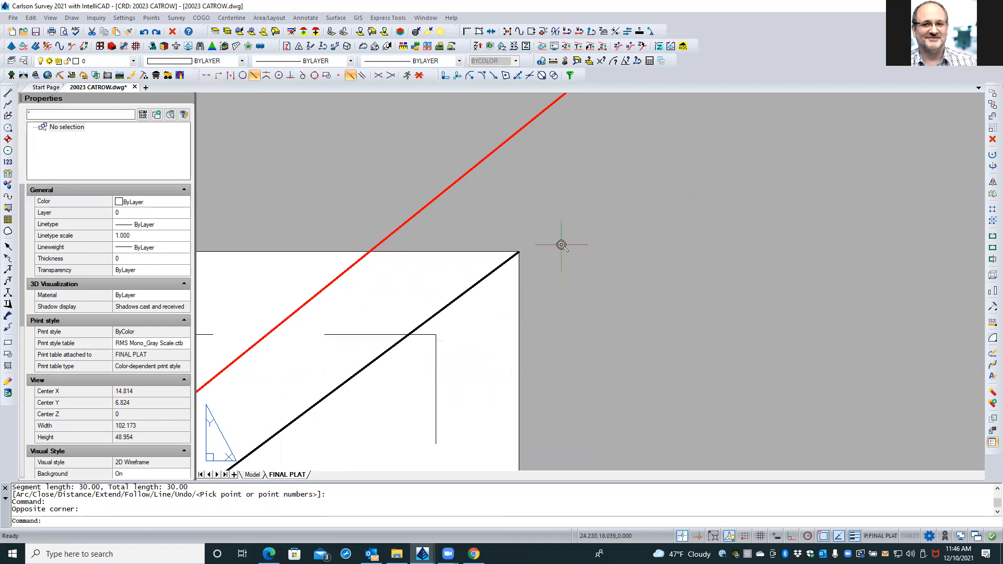
pyautogui.scroll(-3, 562, 246)
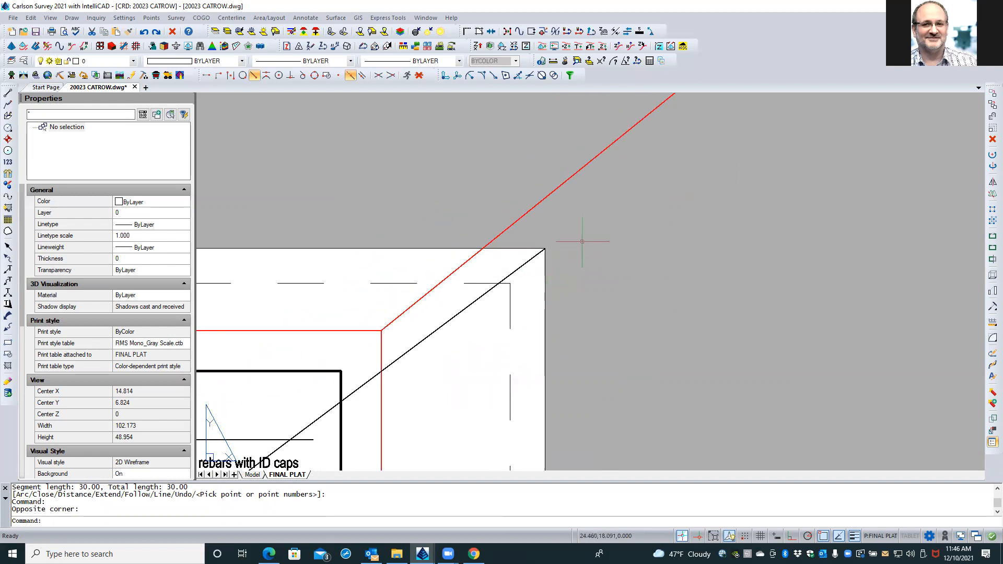
pyautogui.scroll(-2, 584, 242)
pyautogui.scroll(-1, 585, 242)
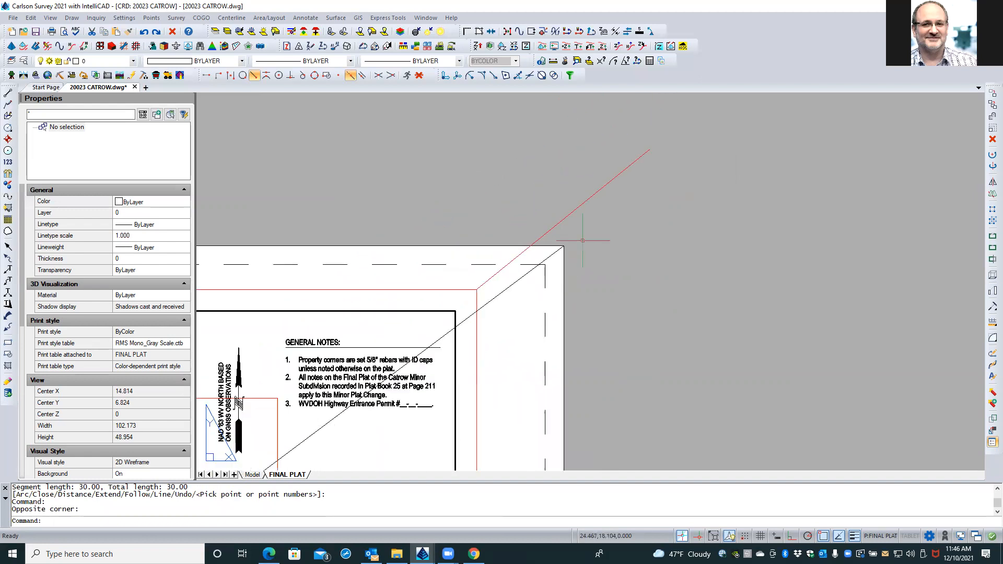
pyautogui.click(497, 272)
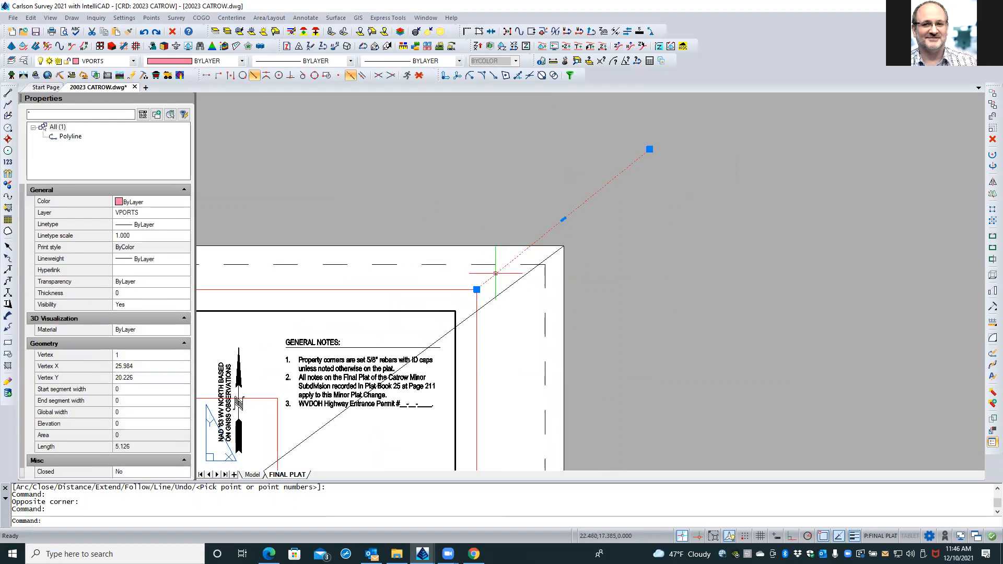
pyautogui.click(477, 289)
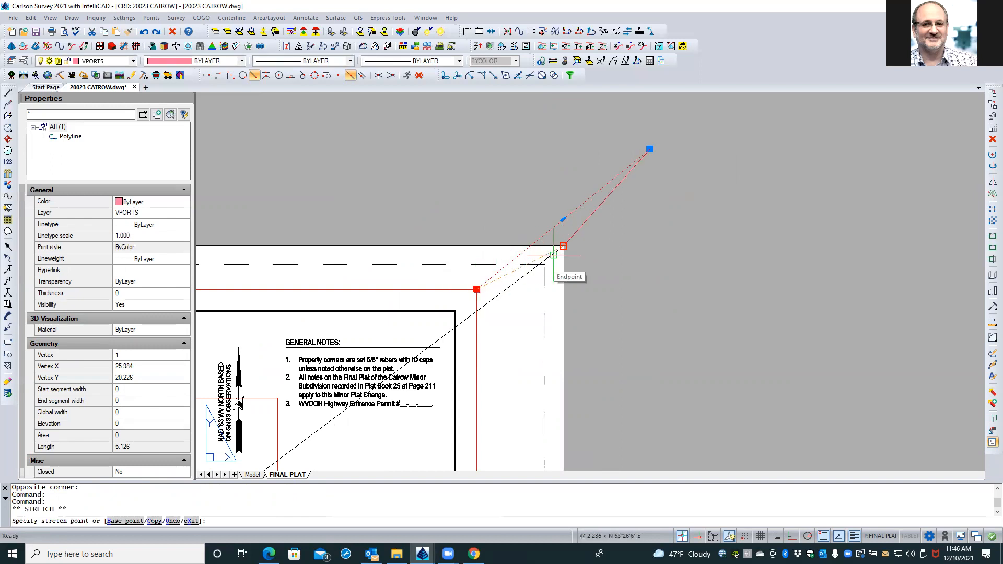
pyautogui.press('Escape')
pyautogui.write('m')
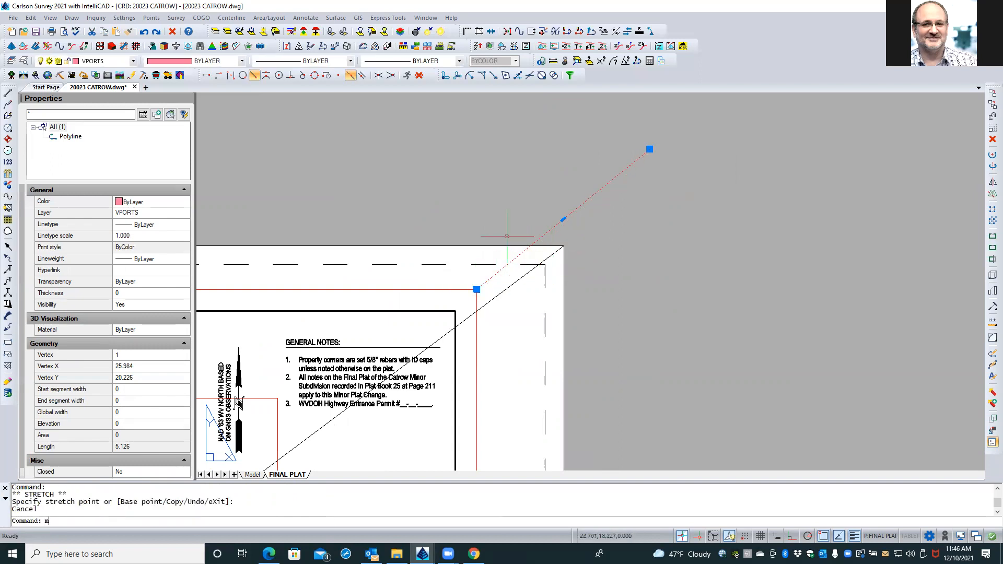
pyautogui.press('Return')
pyautogui.click(476, 289)
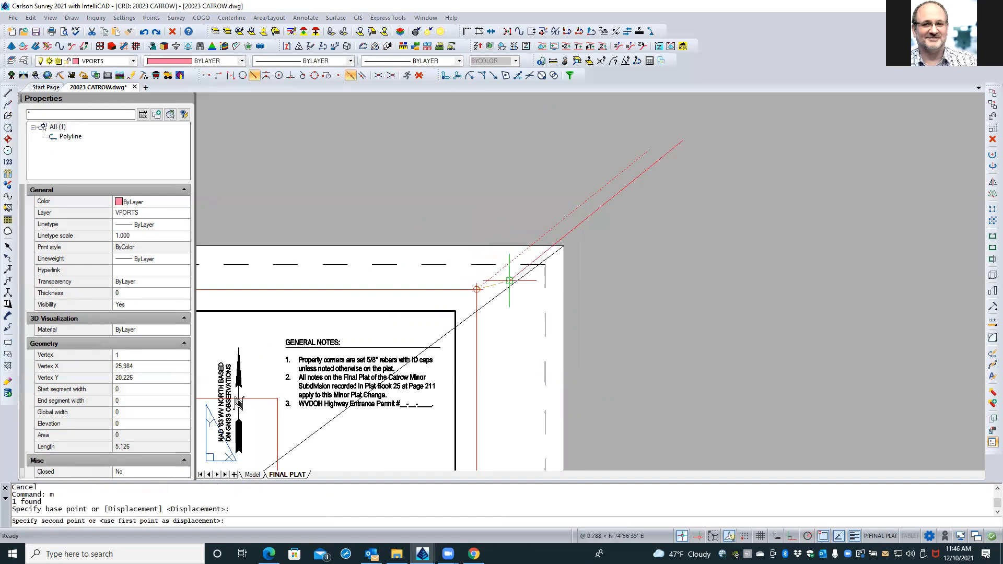
pyautogui.click(521, 273)
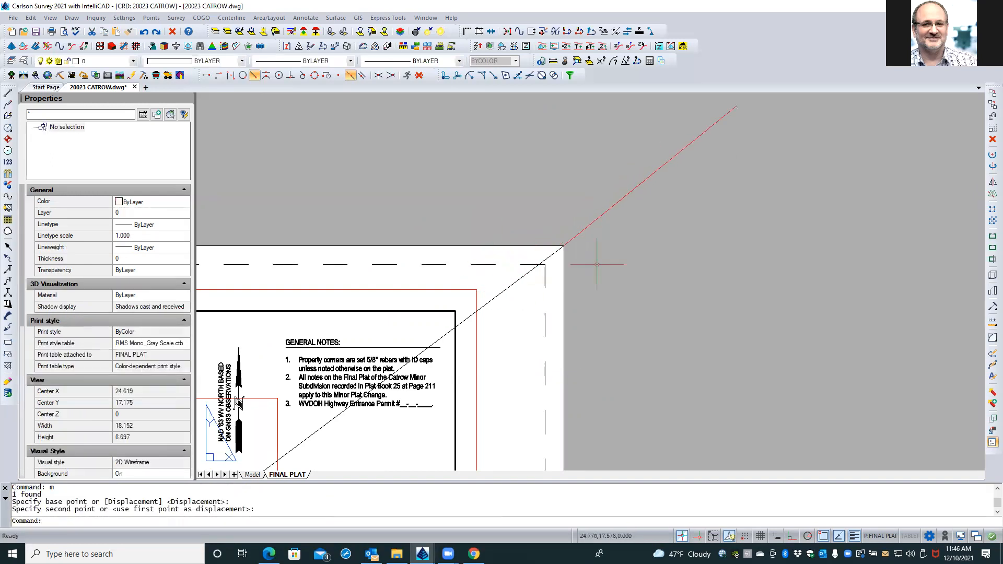
pyautogui.press('Escape')
pyautogui.press('Escape')
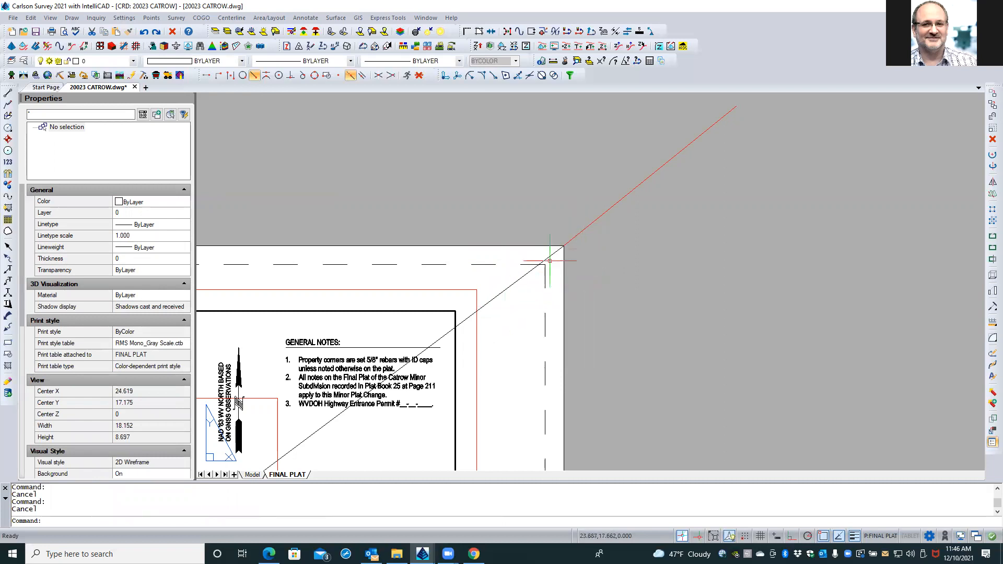
# Delete the black diagonal polyline that runs across the sheet.
pyautogui.click(519, 280)
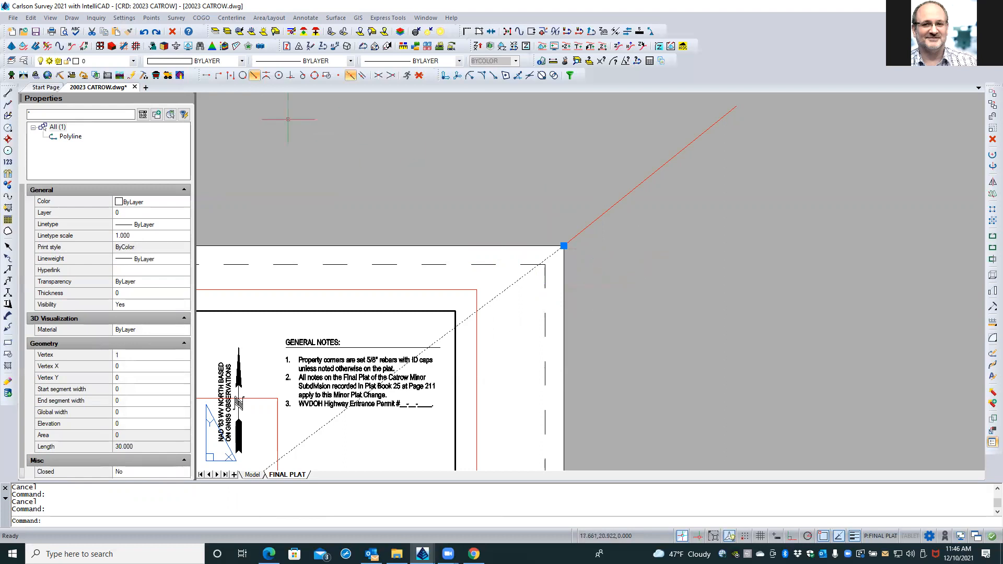
pyautogui.click(172, 32)
pyautogui.scroll(-3, 654, 244)
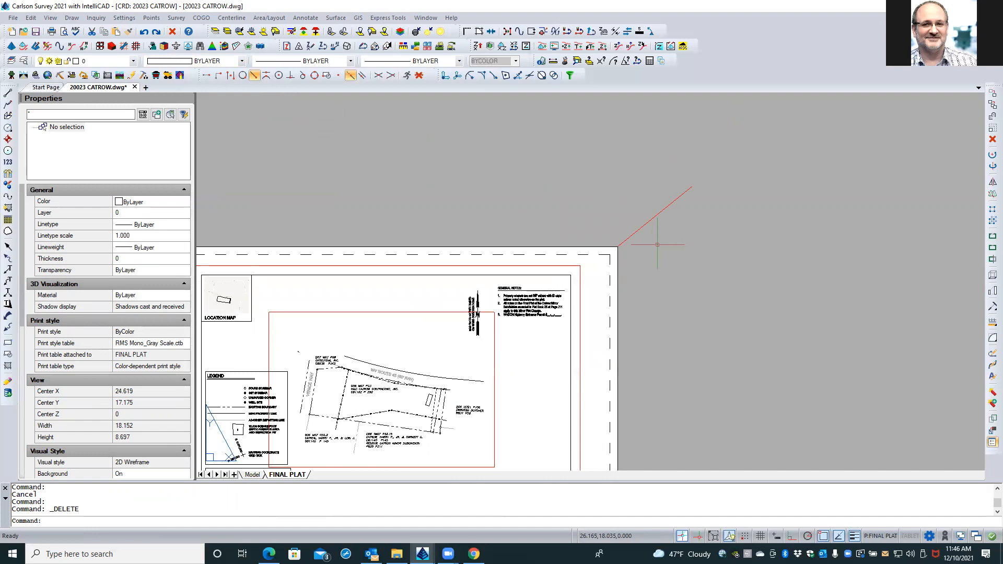
pyautogui.click(580, 291)
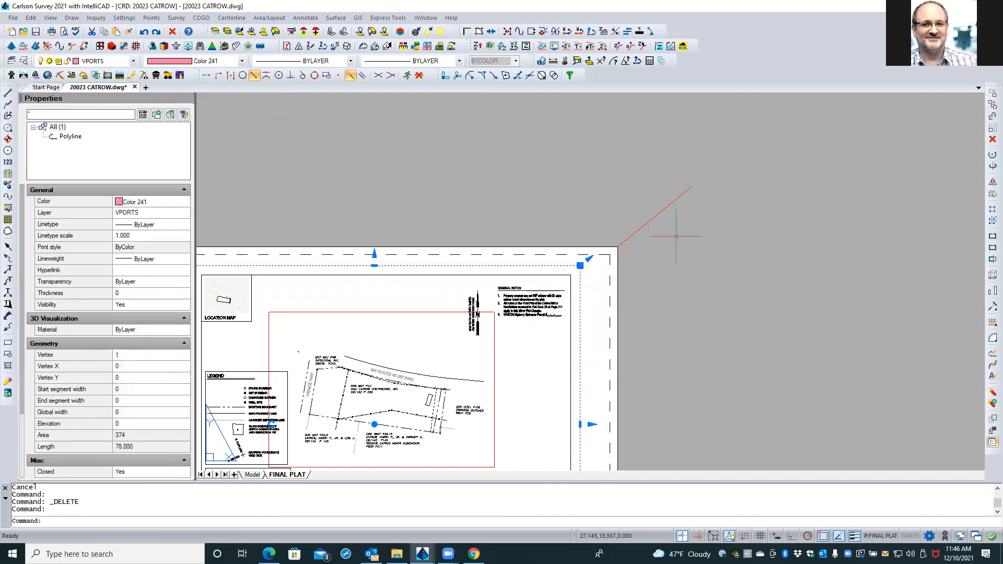
pyautogui.scroll(-3, 674, 230)
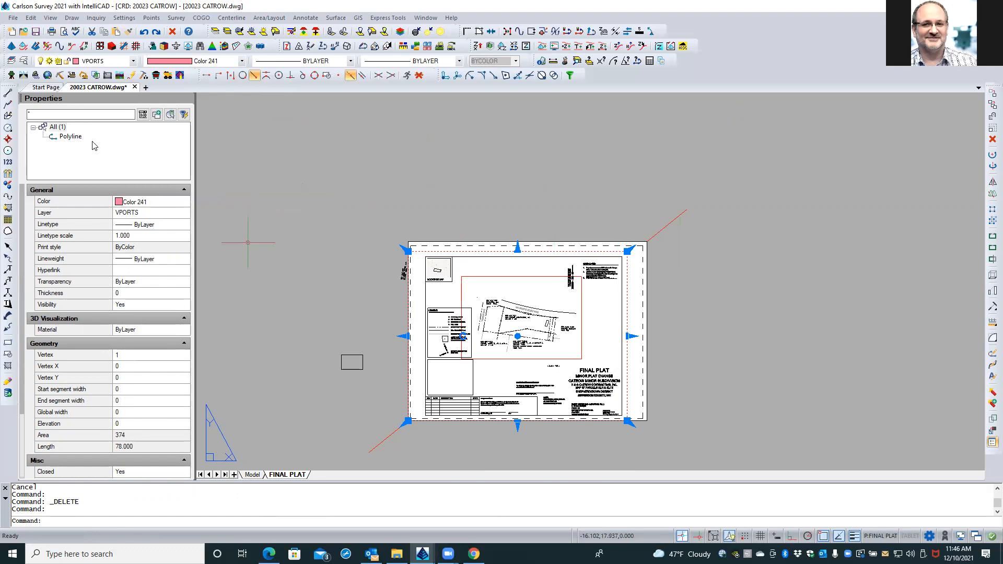
pyautogui.moveTo(628, 252)
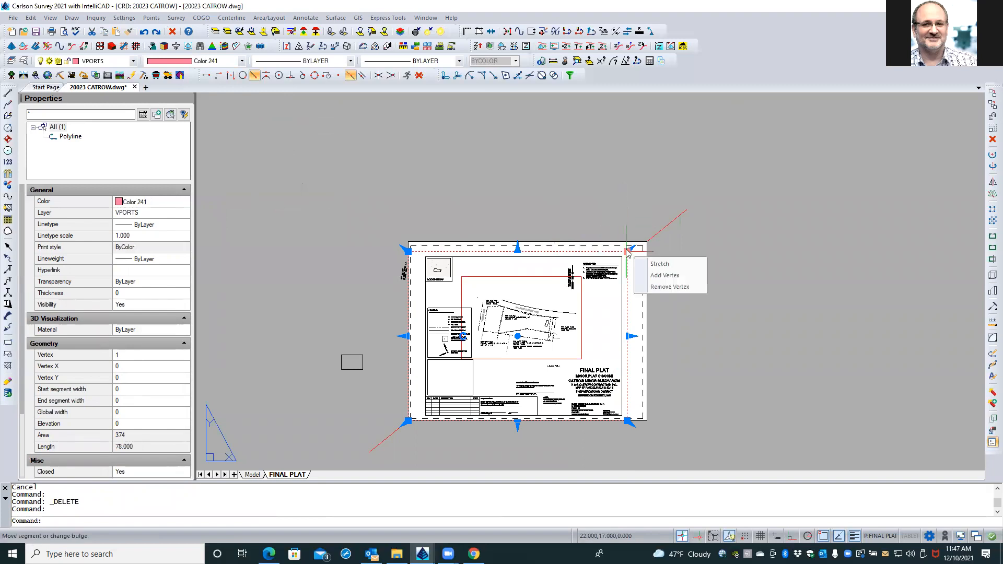
pyautogui.click(629, 252)
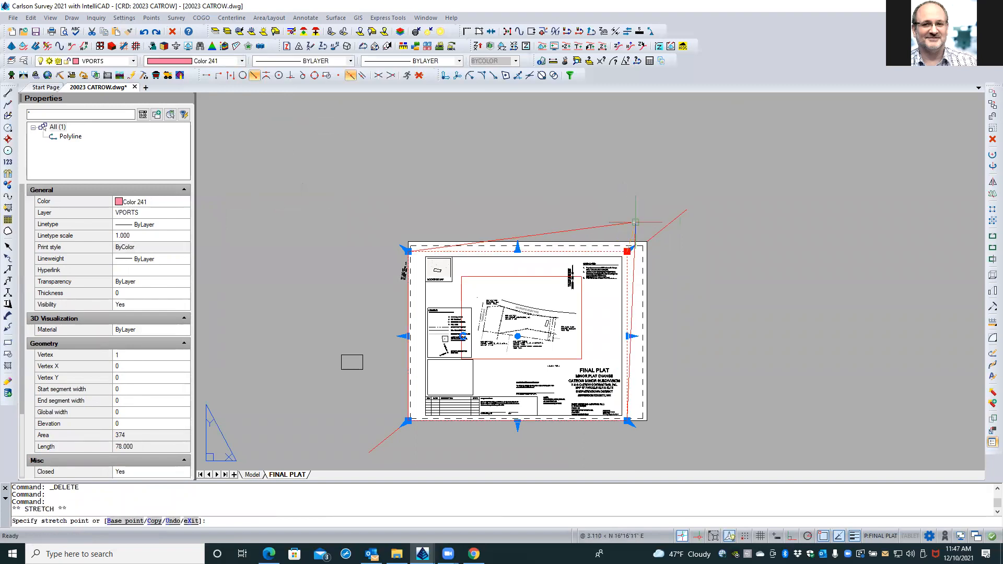
pyautogui.press('Escape')
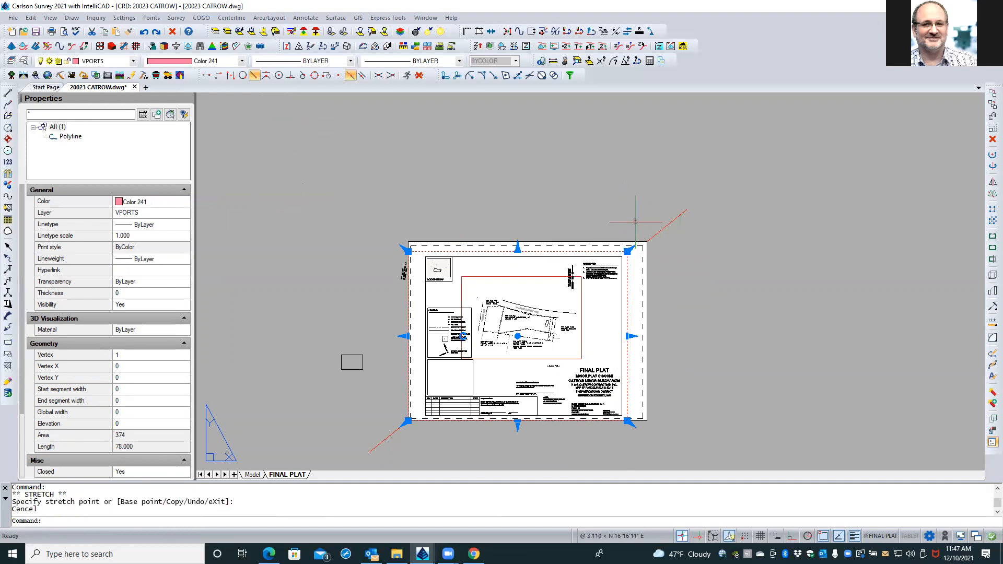
pyautogui.press('Escape')
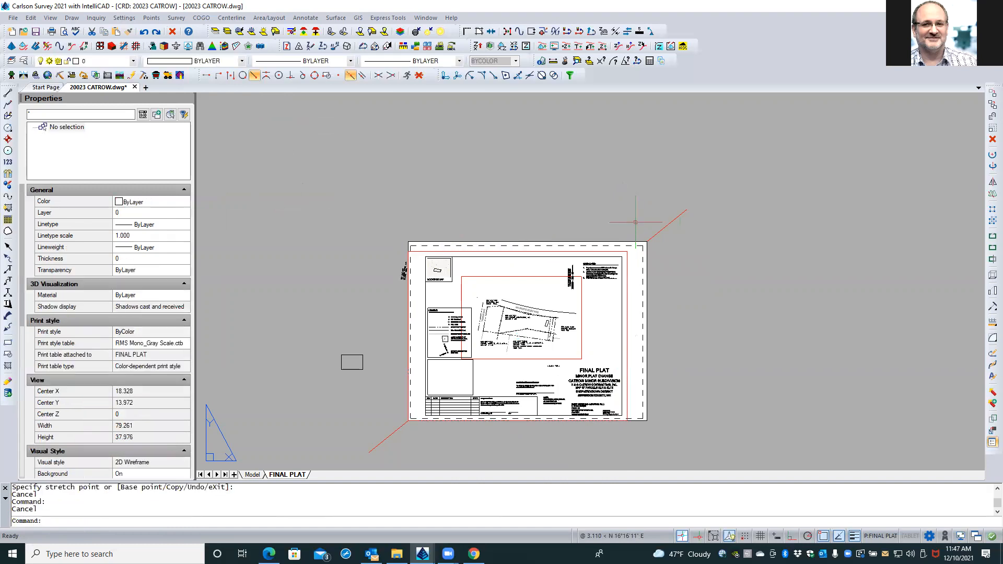
pyautogui.doubleClick(627, 292)
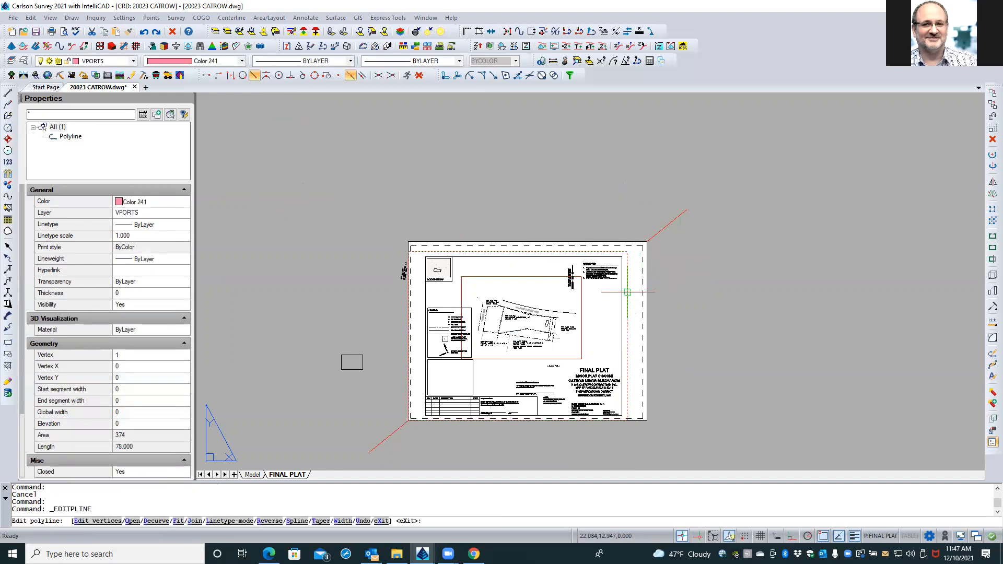
pyautogui.press('Escape')
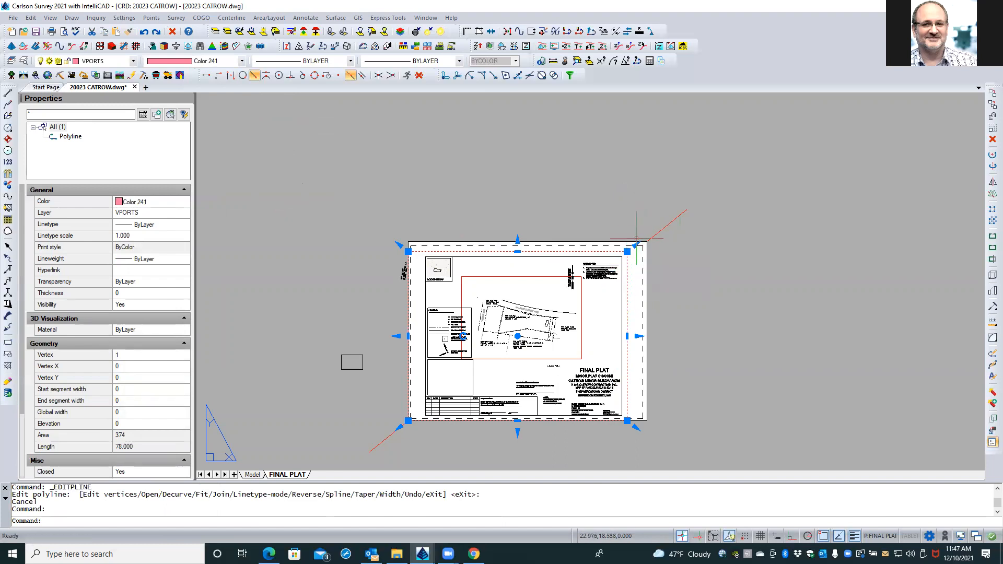
pyautogui.click(636, 243)
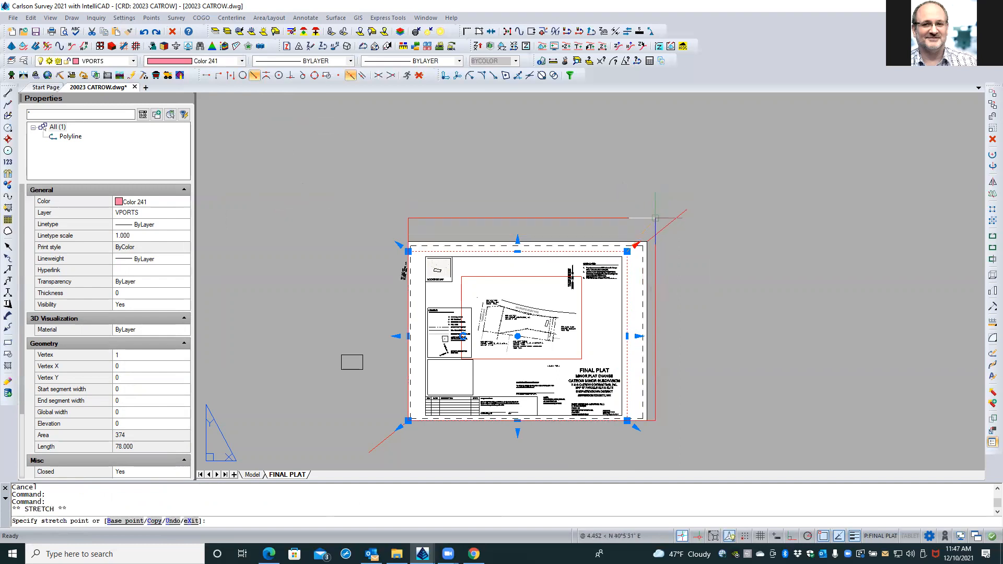
pyautogui.press('Escape')
pyautogui.press('Escape')
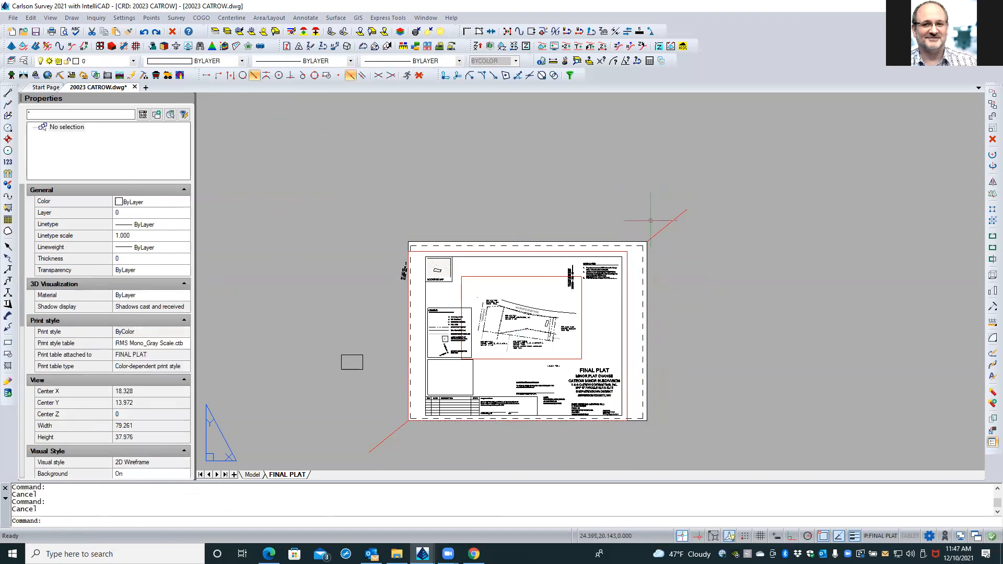
pyautogui.doubleClick(628, 288)
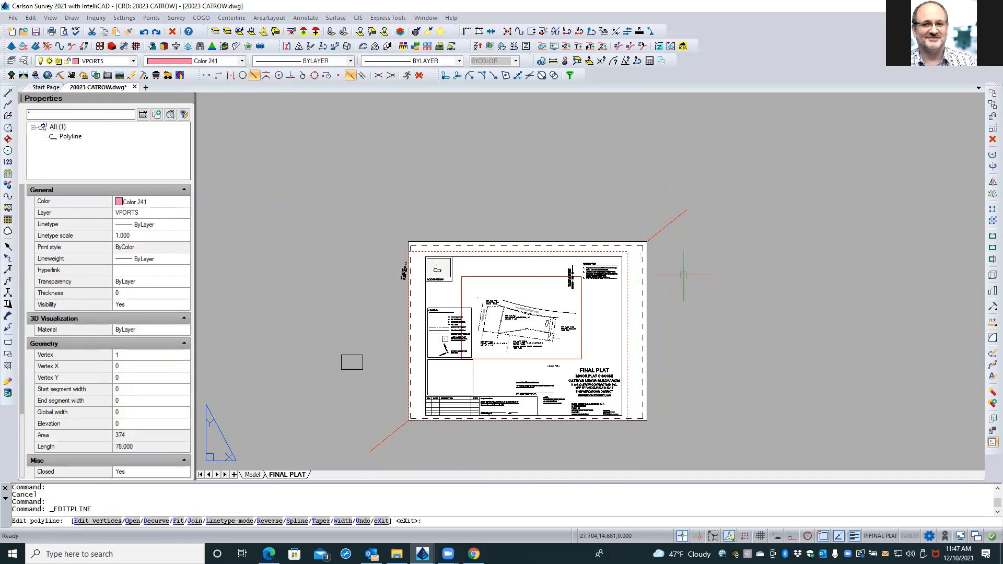
pyautogui.press('Escape')
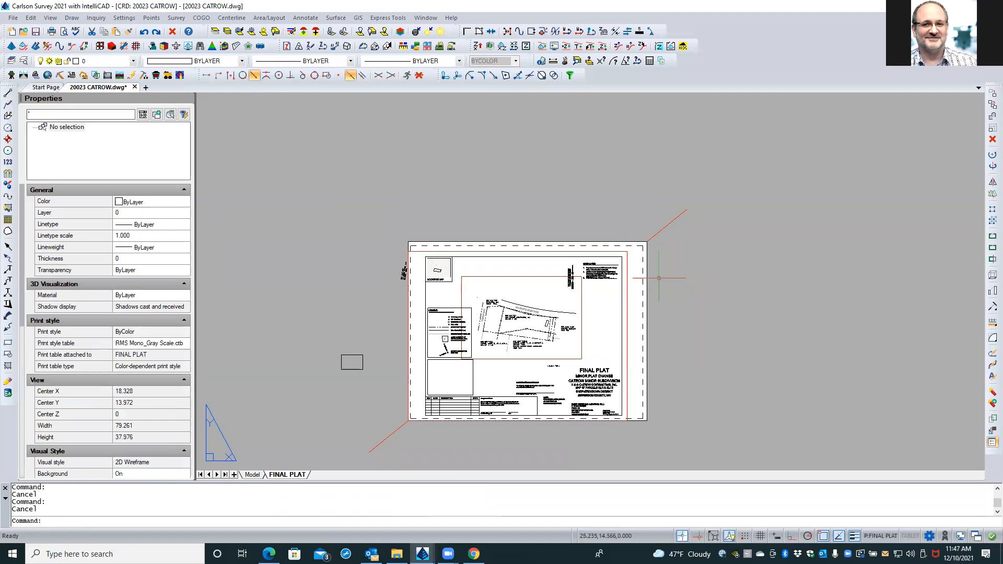
pyautogui.click(626, 292)
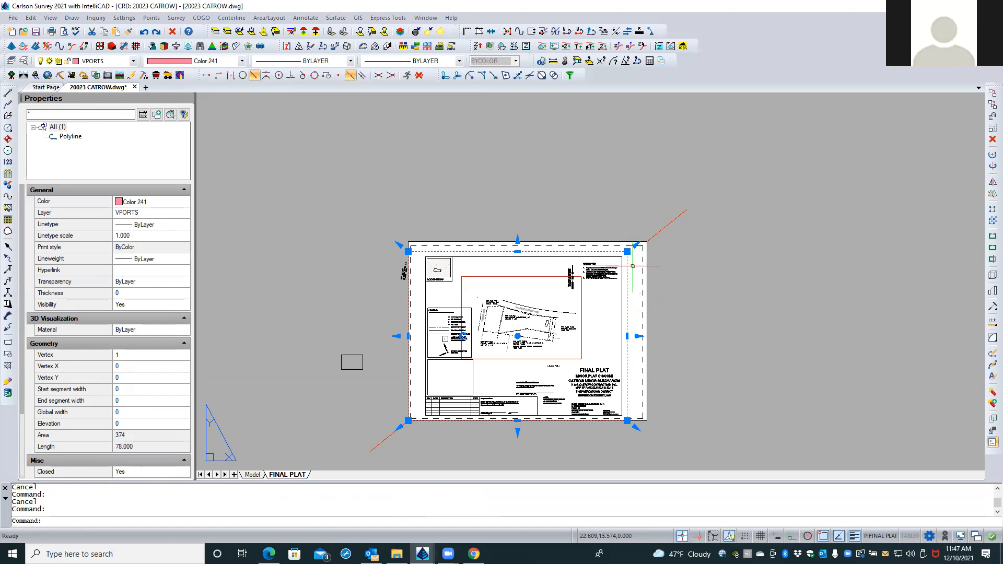
pyautogui.moveTo(628, 252)
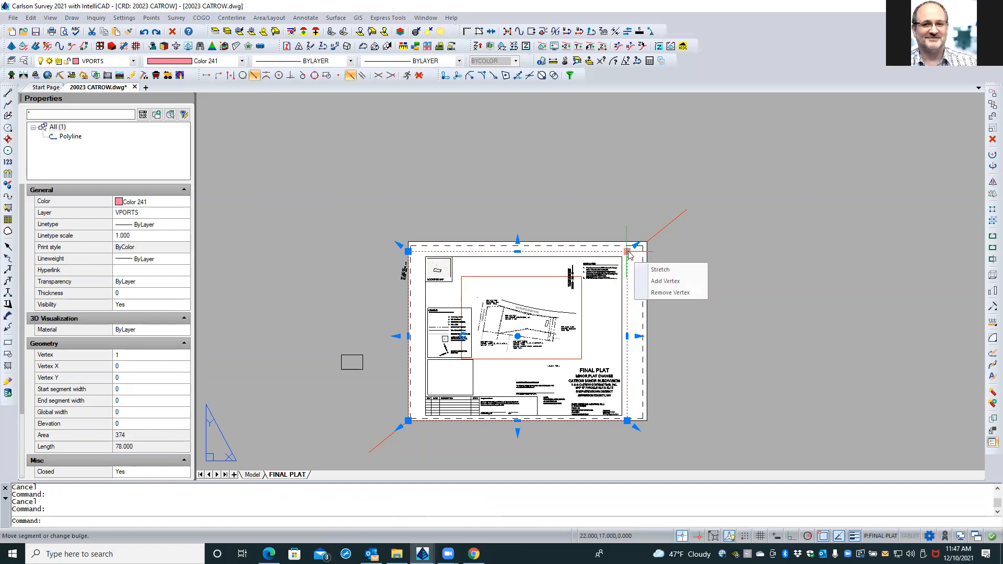
pyautogui.click(629, 253)
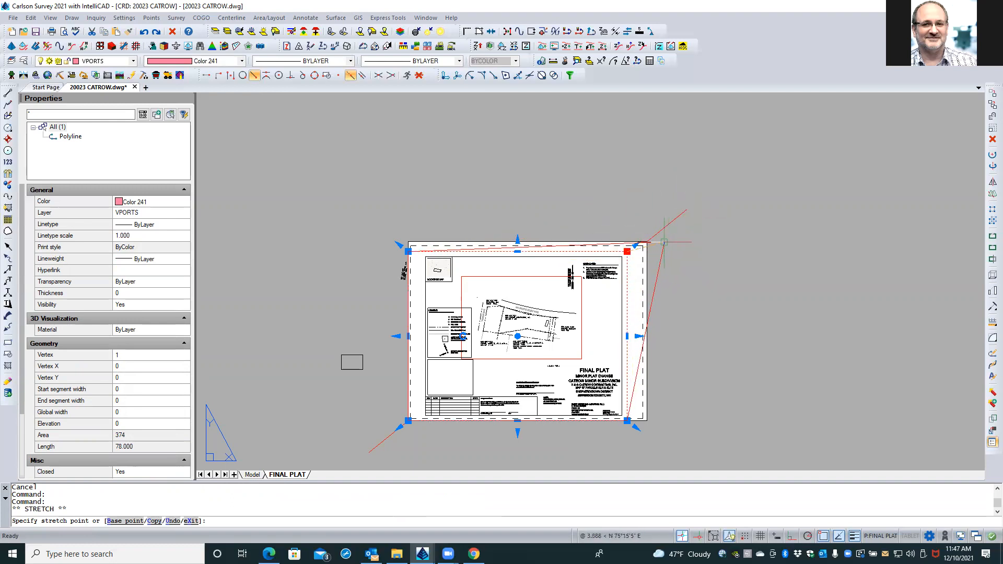
pyautogui.press('Escape')
pyautogui.press('Escape')
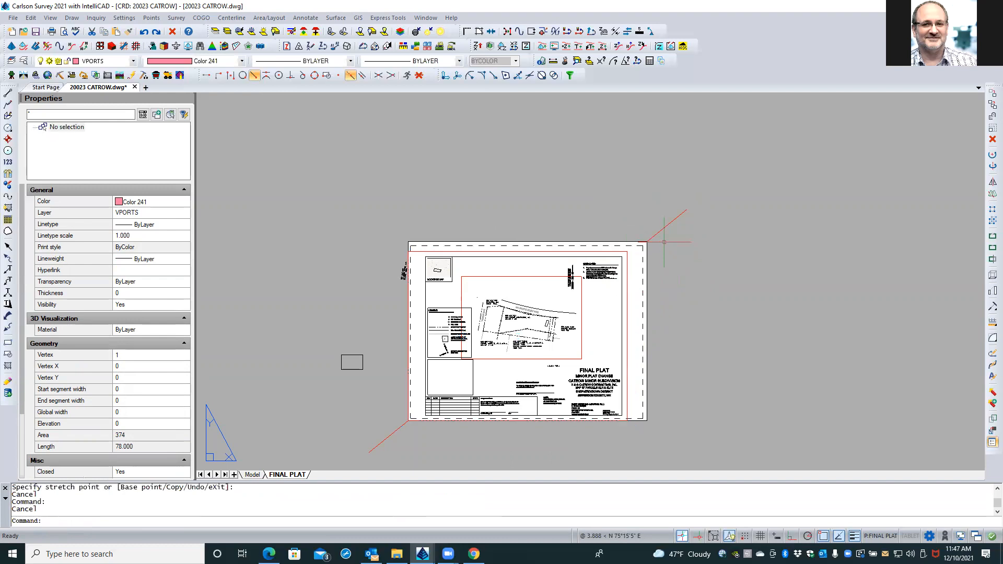
# Stretch the red border rectangle by its upper-right corner to the sheet corner where the red diagonal ends, keeping it rectangular at 24 x 18.
pyautogui.click(628, 271)
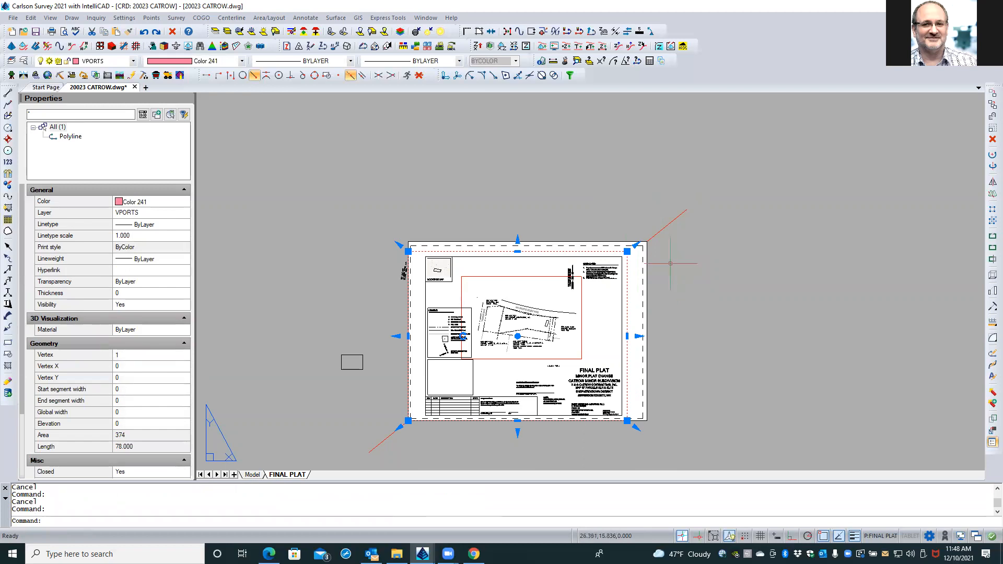
pyautogui.click(636, 244)
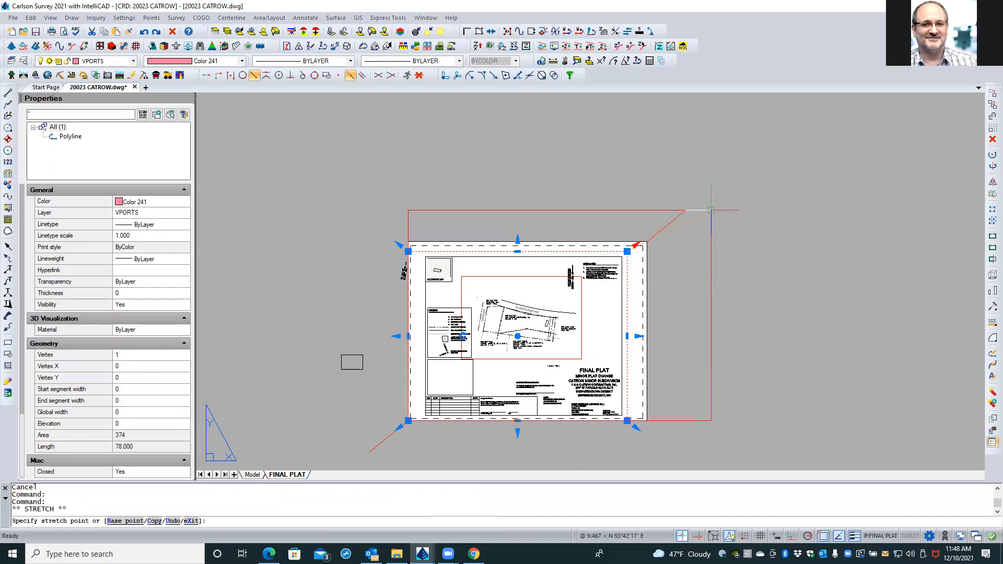
pyautogui.doubleClick(653, 235)
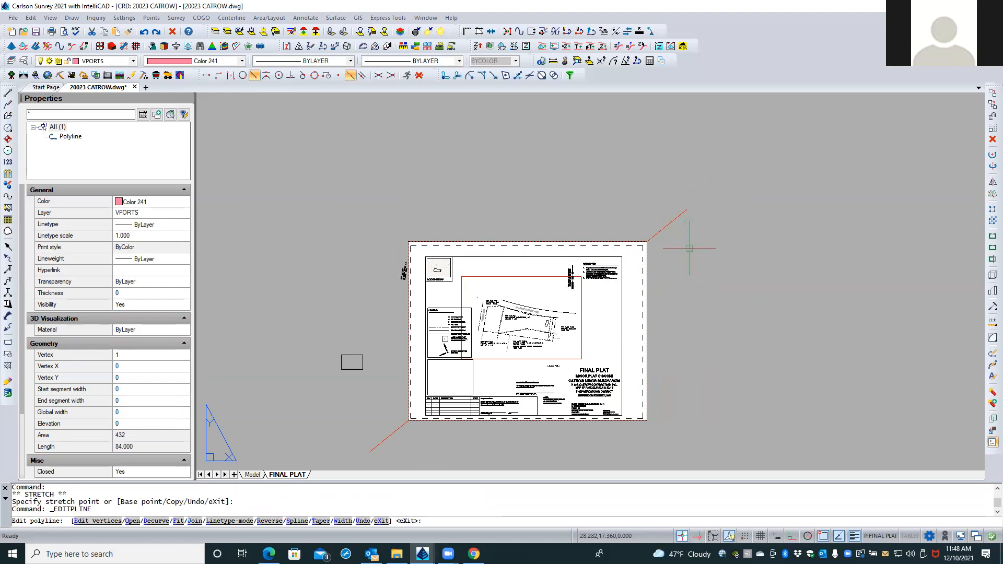
pyautogui.press('Escape')
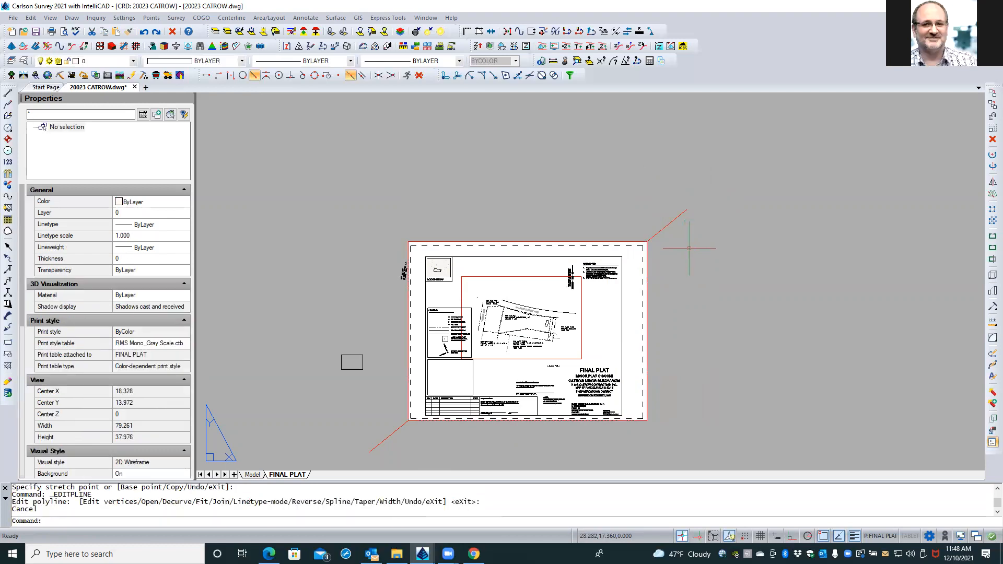
pyautogui.press('Escape')
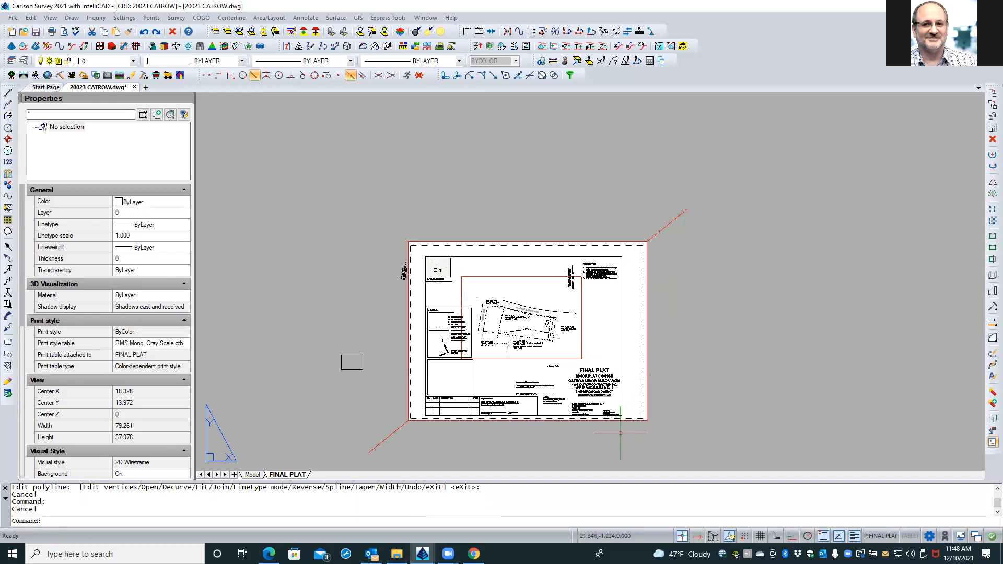
pyautogui.scroll(2, 574, 443)
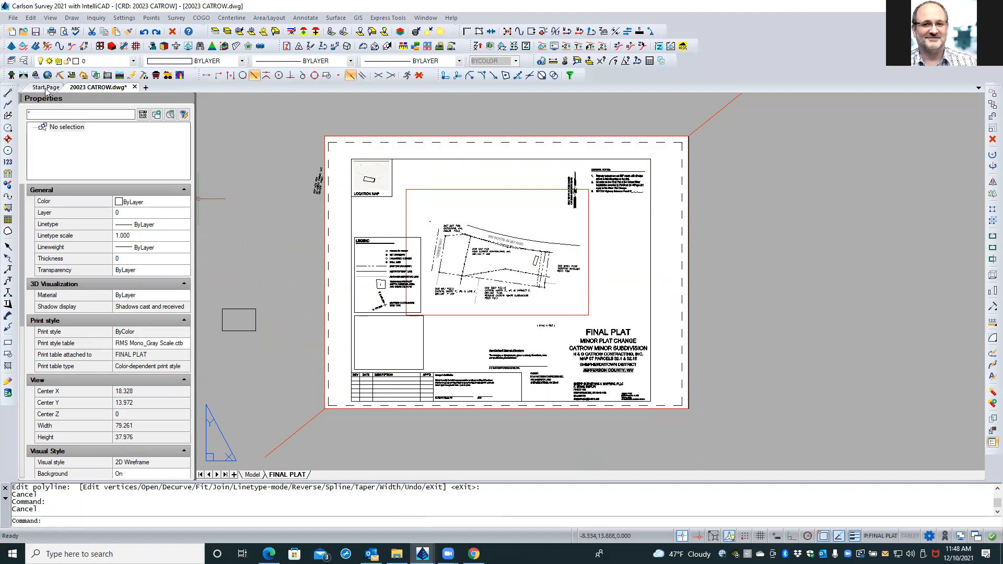
pyautogui.click(289, 245)
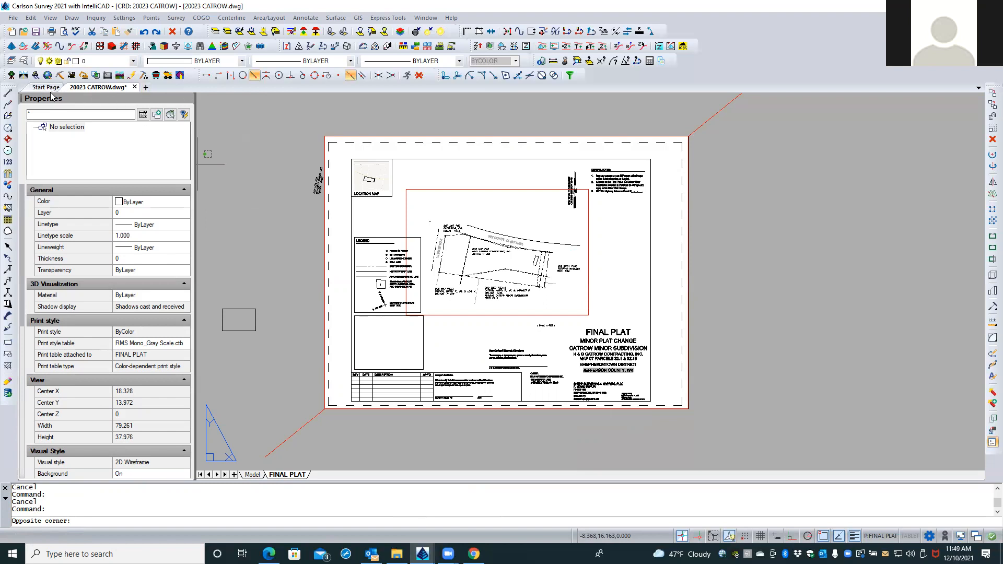
pyautogui.click(242, 122)
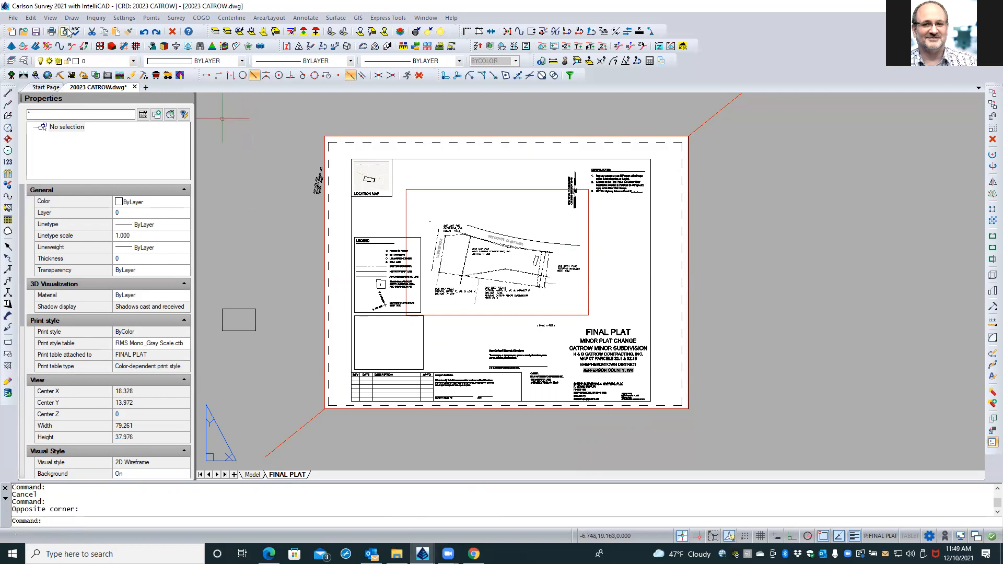
# Open the recent drawing 21001 Gibson Minor Sub.dwg.
pyautogui.click(13, 19)
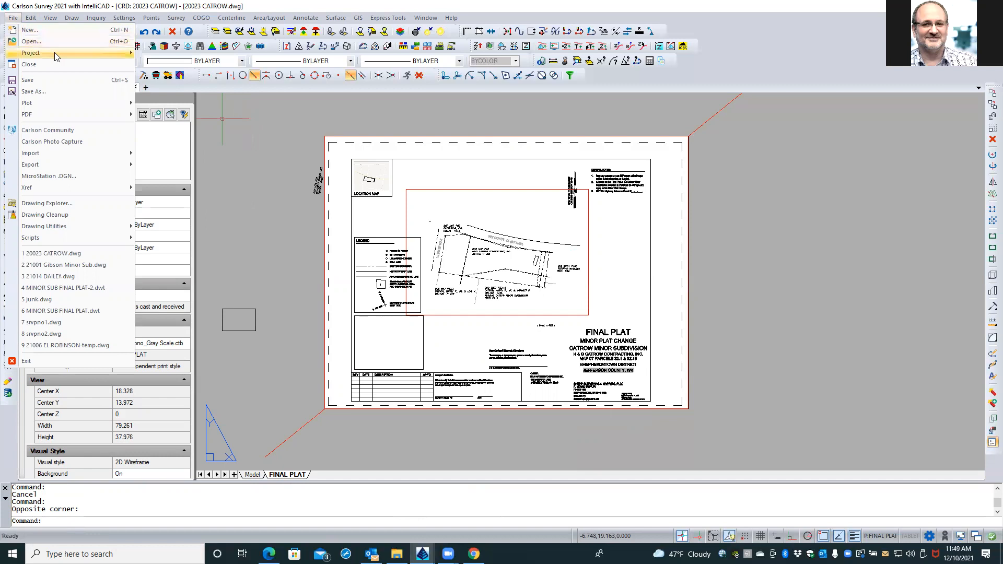
pyautogui.moveTo(54, 54)
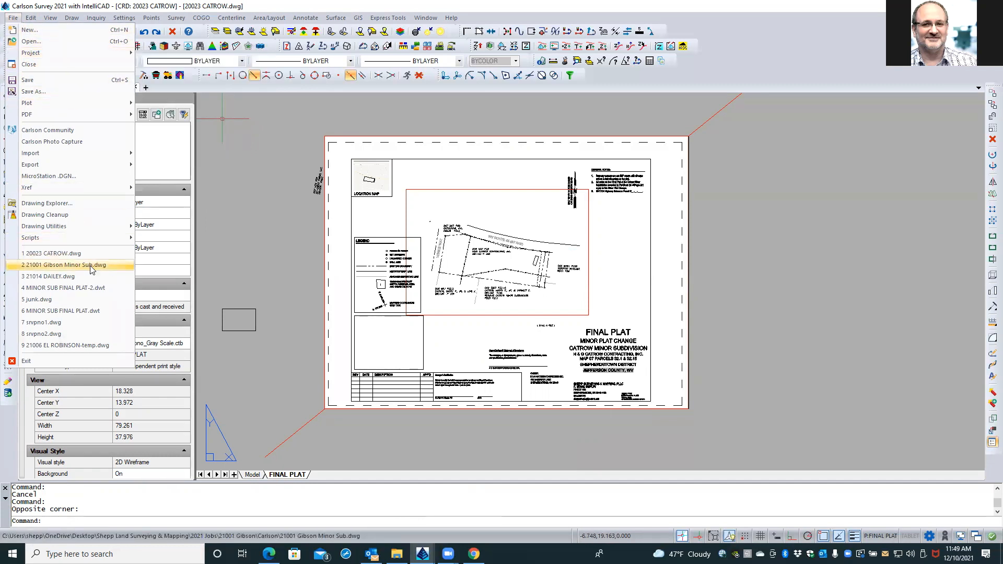
pyautogui.click(74, 265)
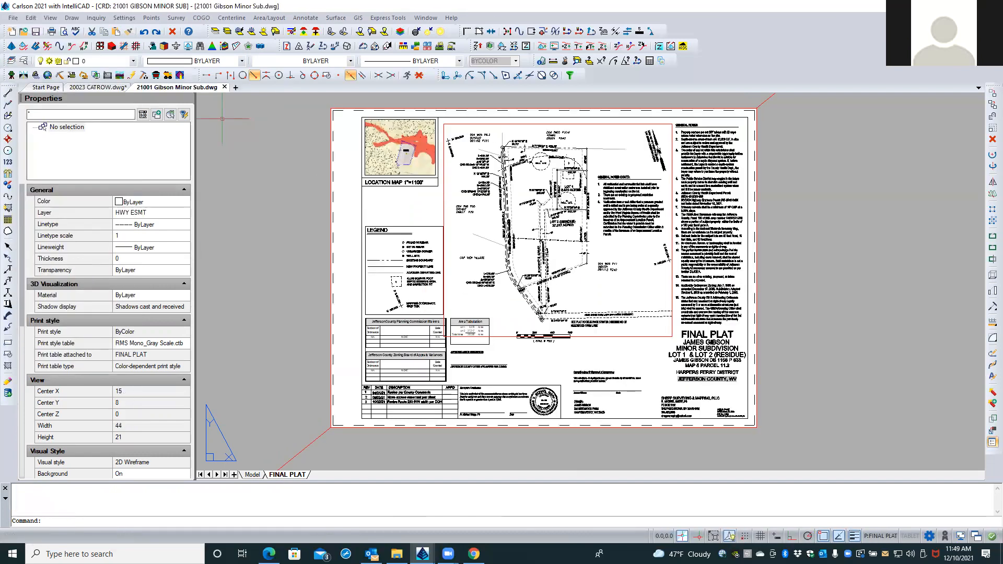
# Examine the paper size, scale and print offset settings of the FINAL PLAT layout's GIBSON MINOR SUB page setup without changing them.
pyautogui.rightClick(288, 477)
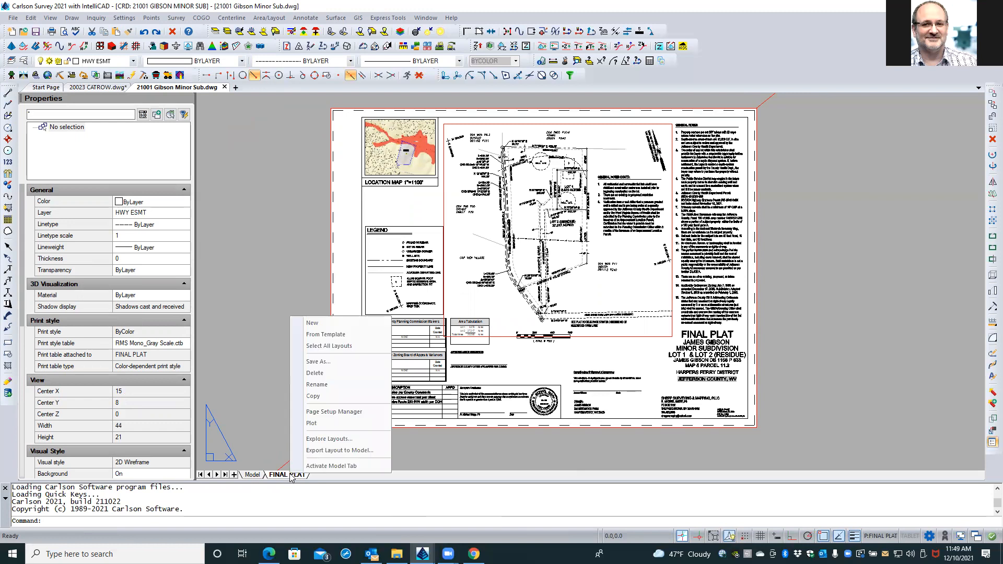
pyautogui.click(342, 412)
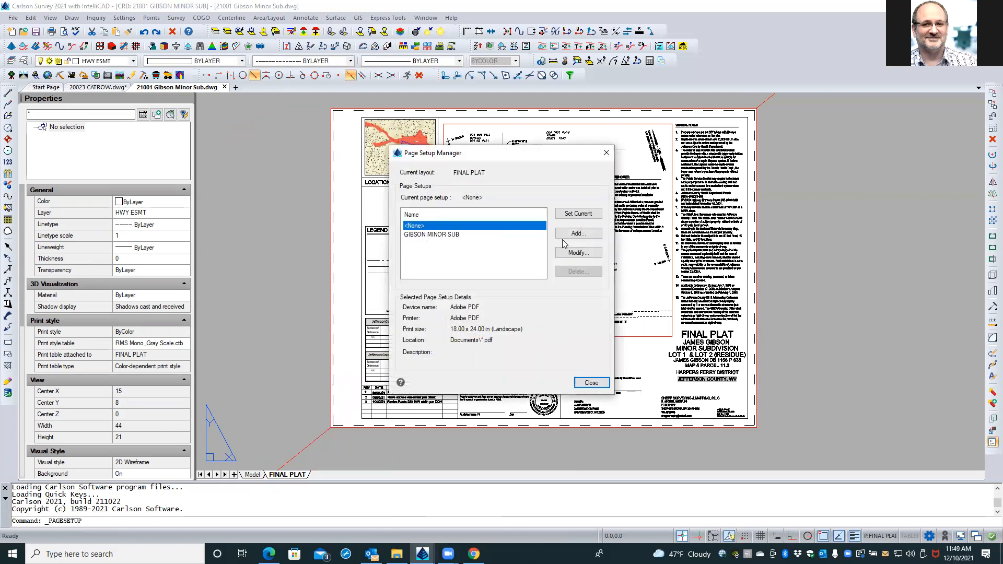
pyautogui.click(460, 235)
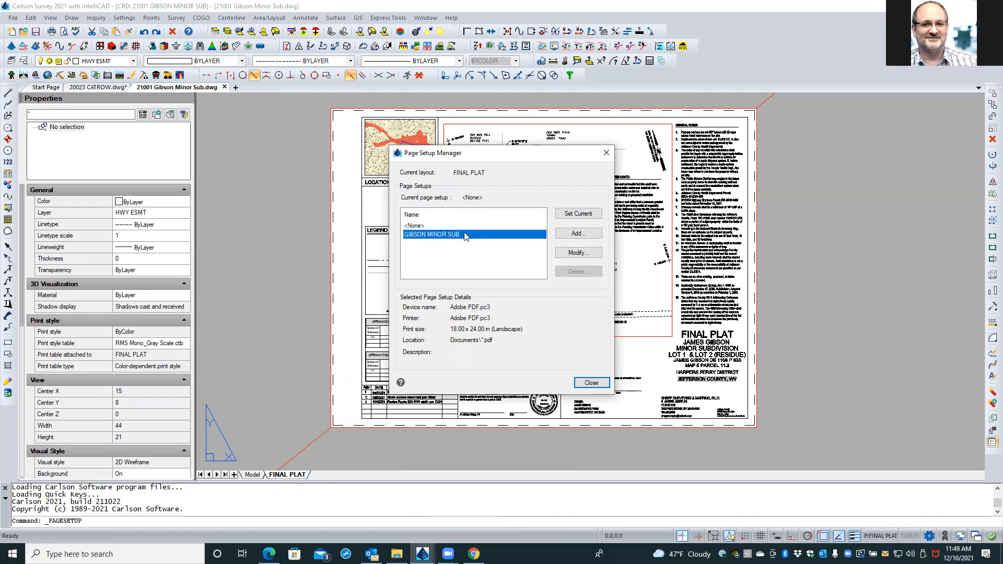
pyautogui.click(585, 254)
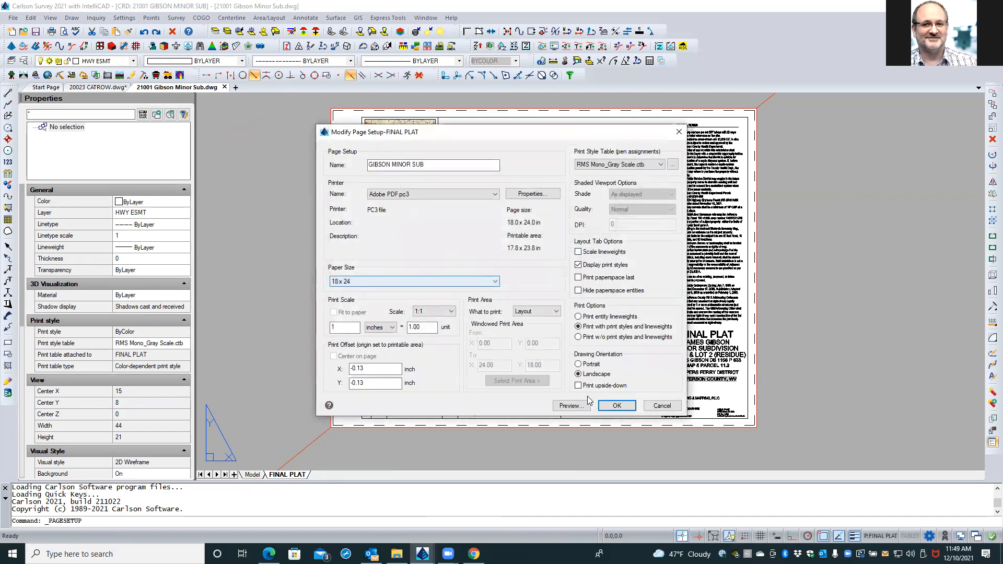
pyautogui.click(659, 408)
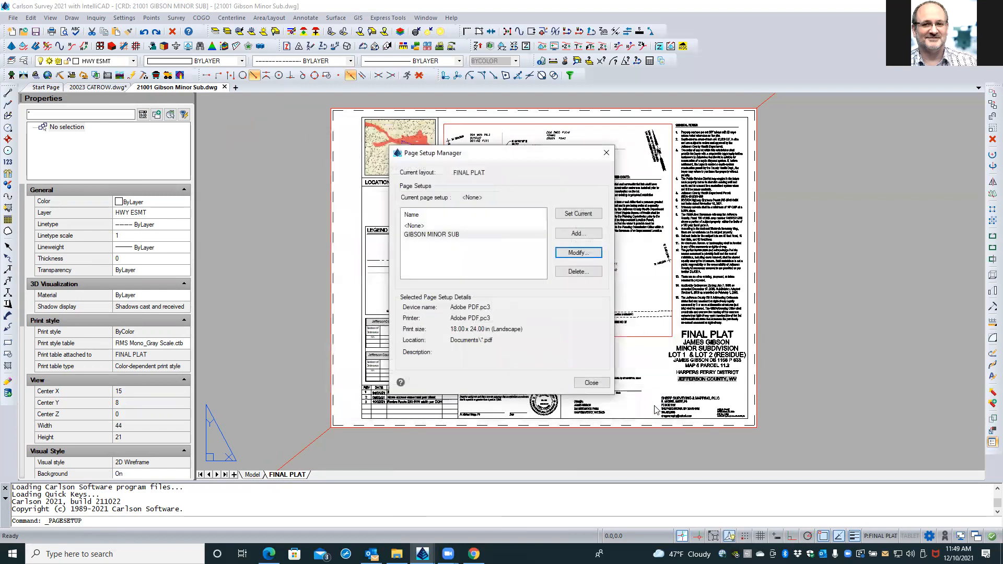
pyautogui.click(592, 383)
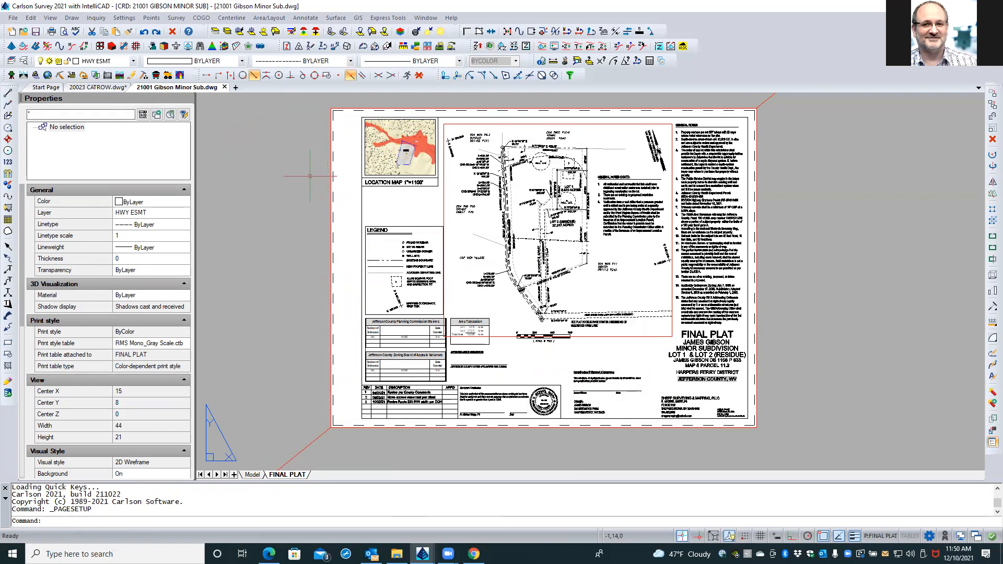
# Measure the perpendicular distance from the inner black border's upper-left corner to the sheet's left red edge.
pyautogui.click(504, 74)
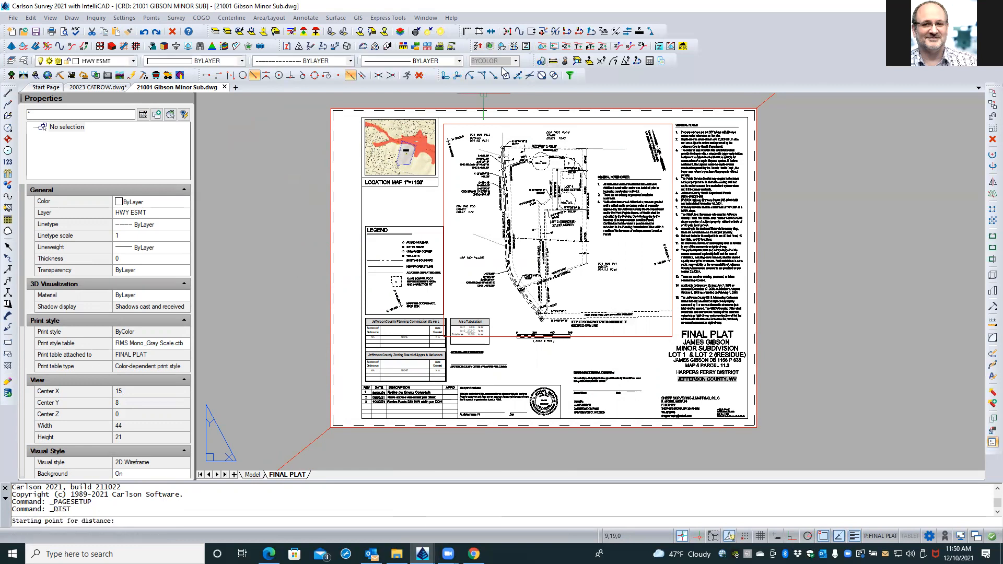
pyautogui.click(362, 117)
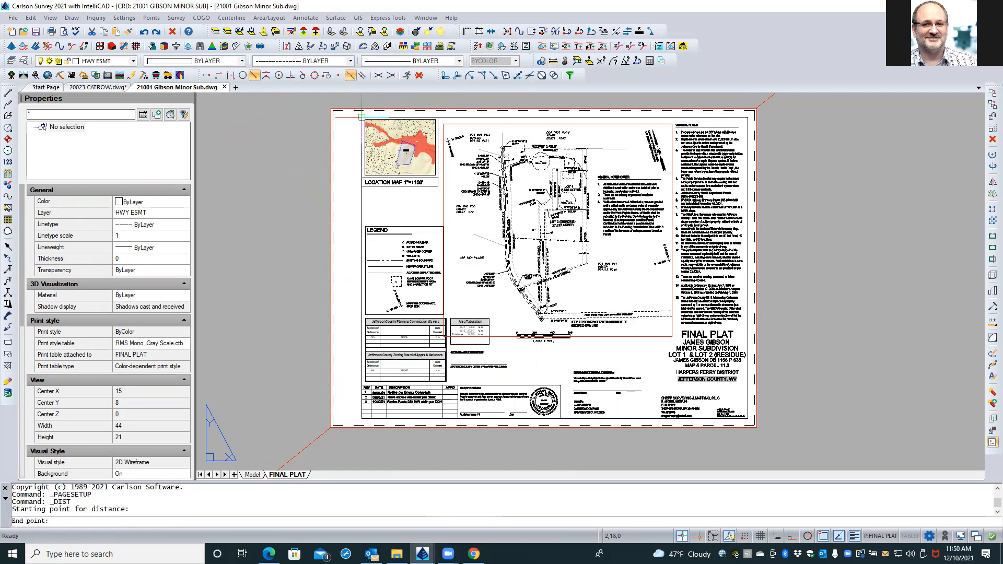
pyautogui.keyDown('shift'); pyautogui.rightClick(348, 124); pyautogui.keyUp('shift')
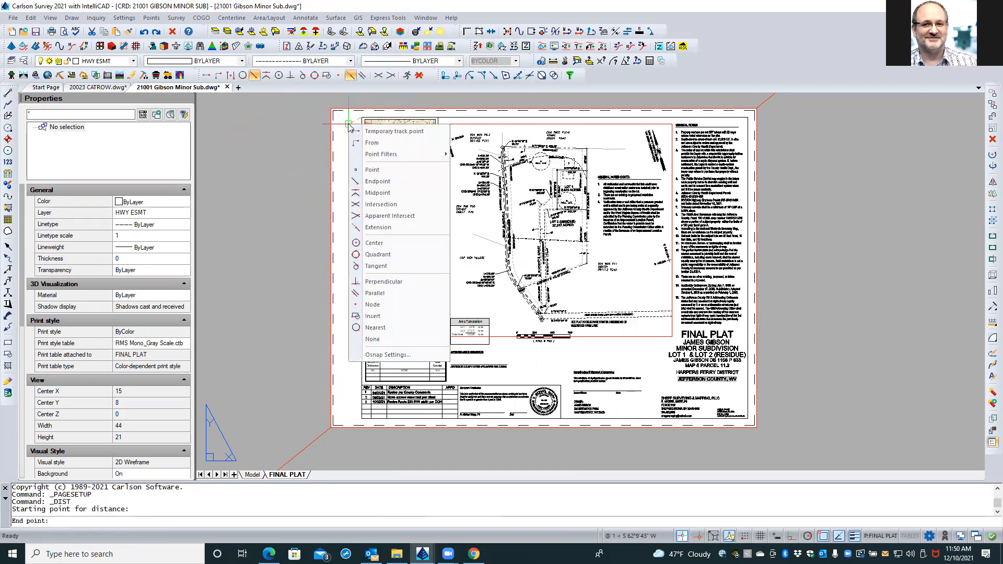
pyautogui.click(383, 282)
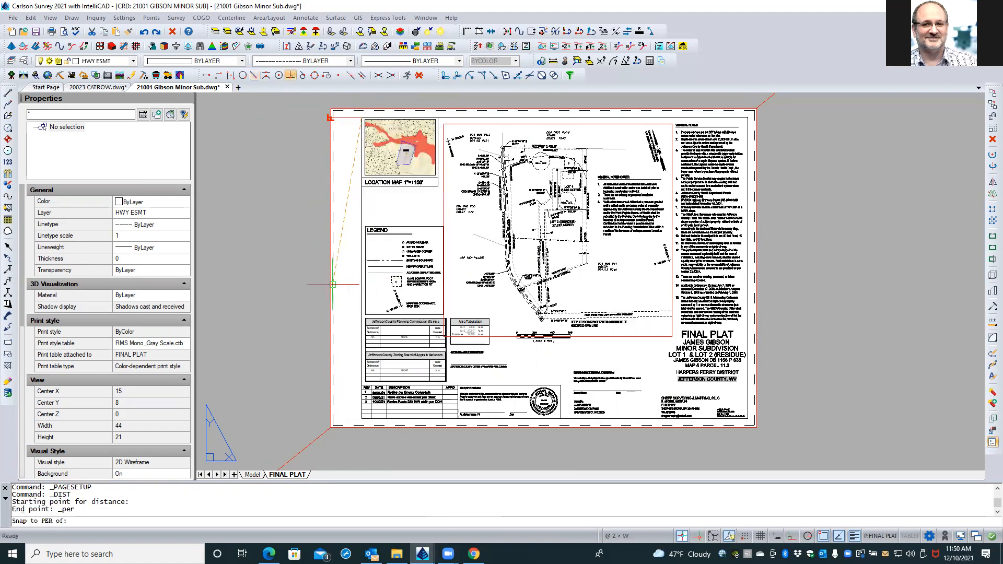
pyautogui.click(329, 285)
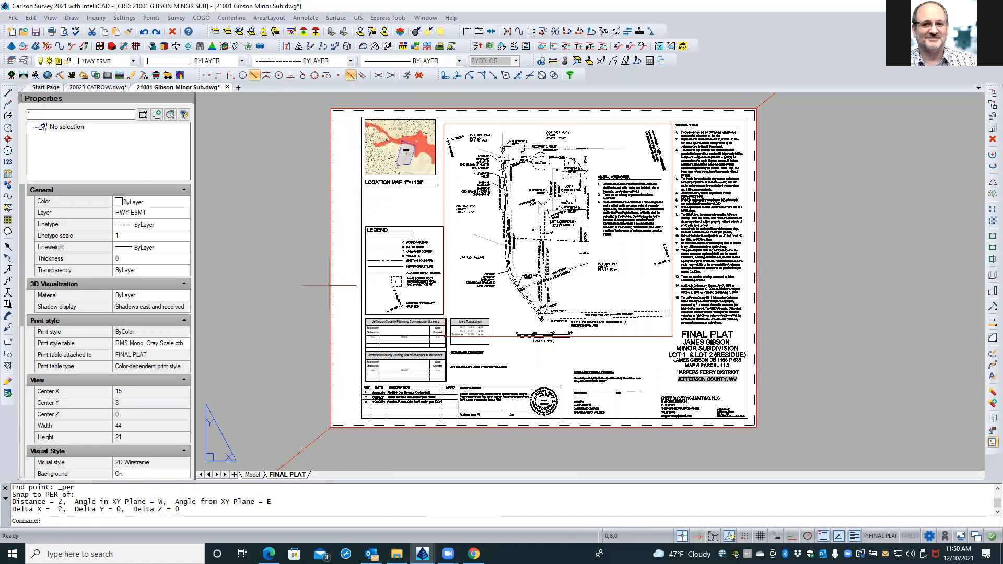
# Start another distance measurement from the inner black border's upper-left corner, with a one-time object snap for its end point.
pyautogui.press('Return')
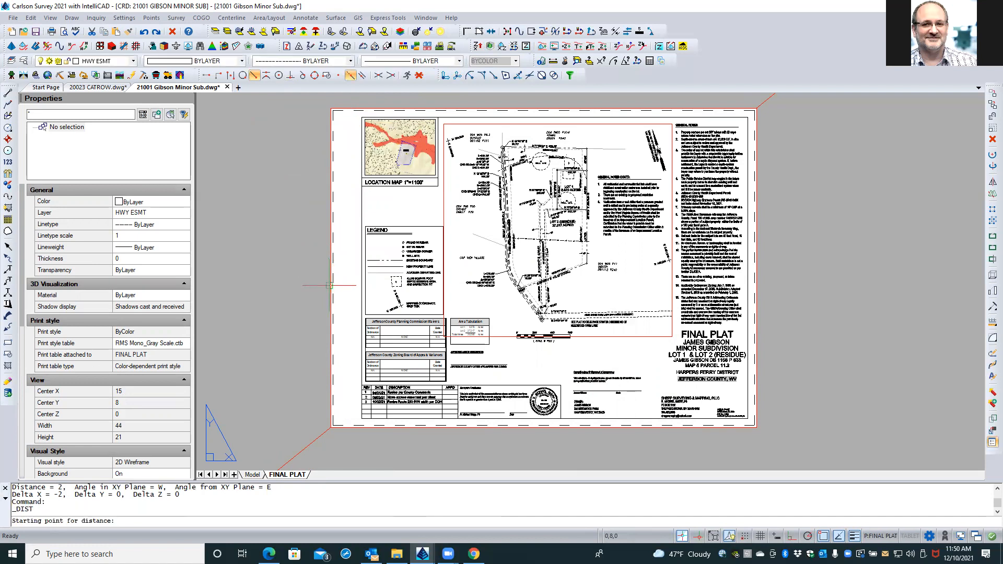
pyautogui.click(360, 125)
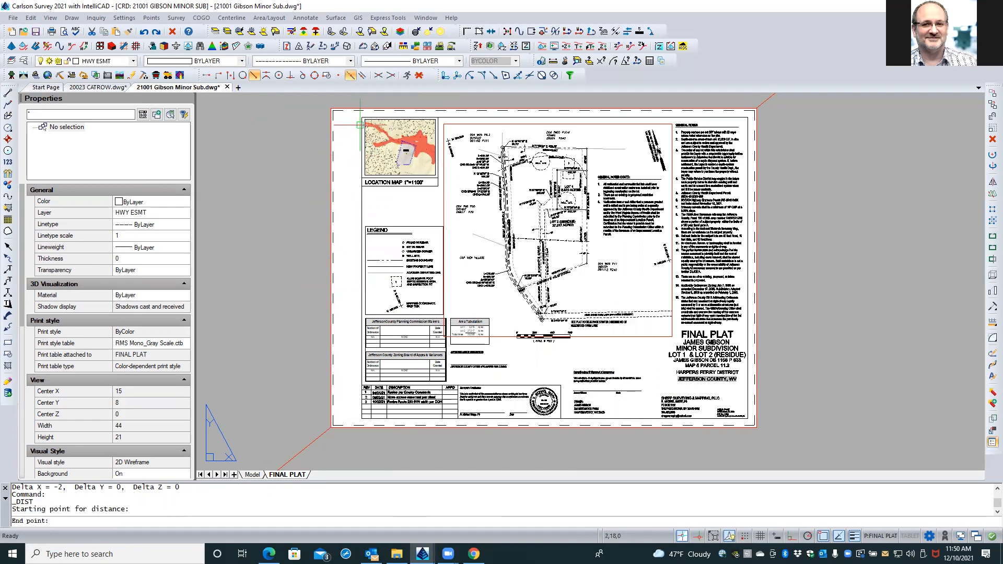
pyautogui.keyDown('shift'); pyautogui.rightClick(346, 132); pyautogui.keyUp('shift')
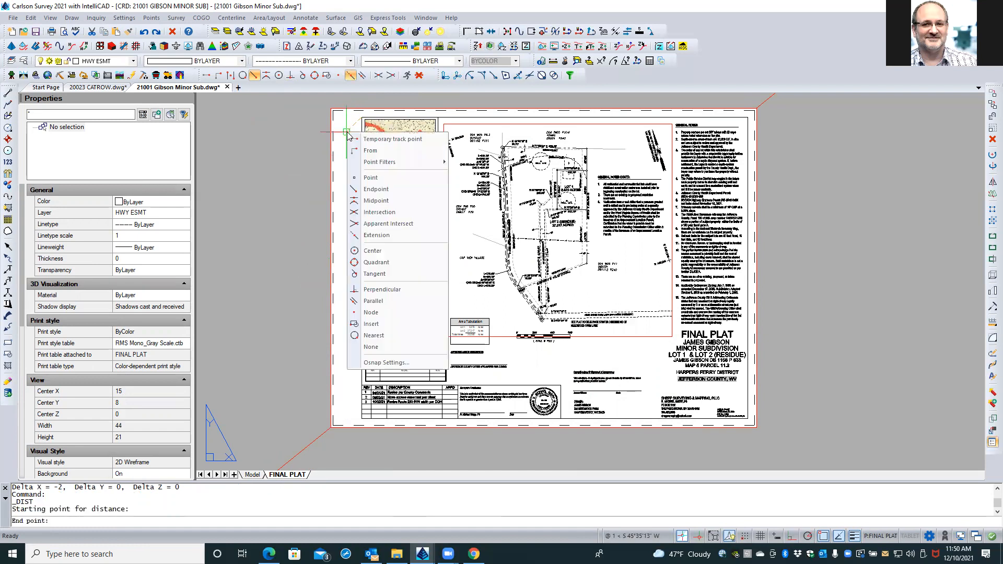
# Finish measuring the perpendicular distance from the plat border's upper-left corner to the sheet's top edge.
pyautogui.click(380, 290)
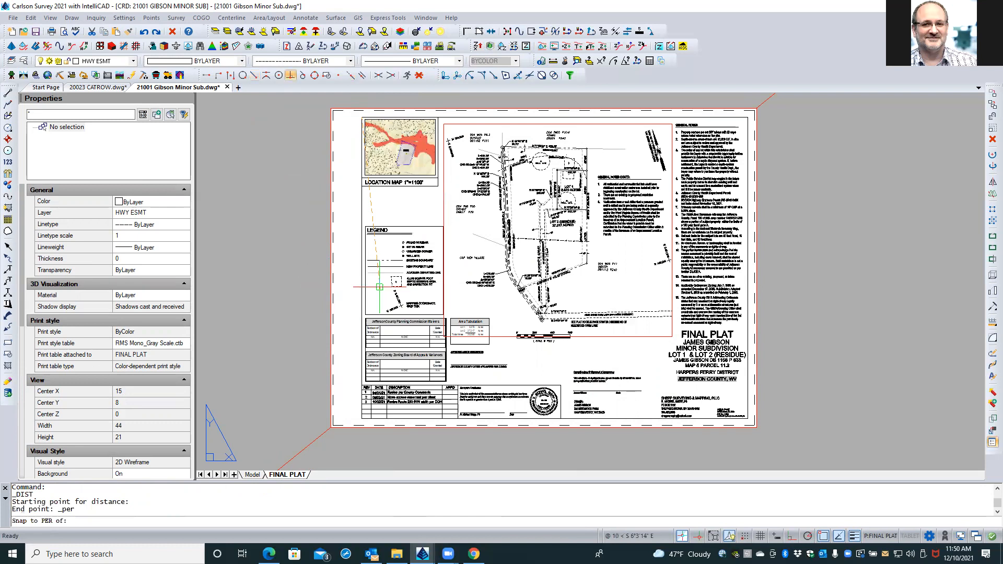
pyautogui.click(349, 109)
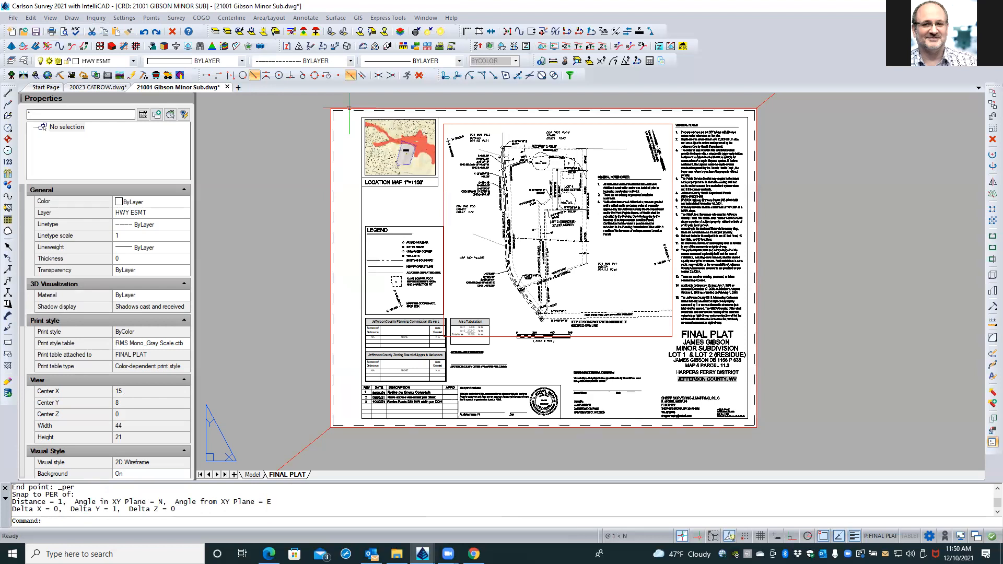
pyautogui.press('Escape')
pyautogui.press('Escape')
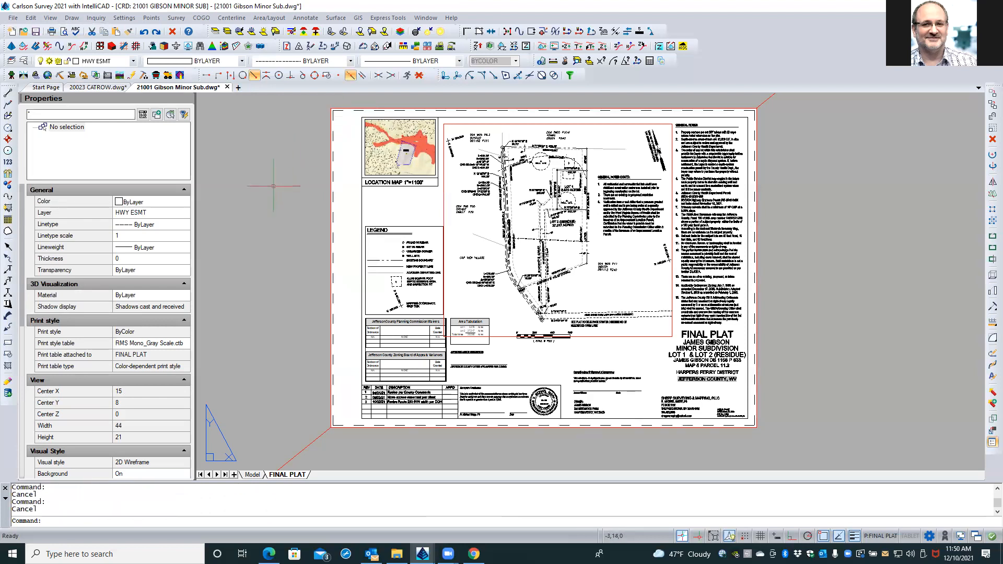
# Set the drawing's decimal linear units to a display precision of three decimal places.
pyautogui.write('units')
pyautogui.press('Return')
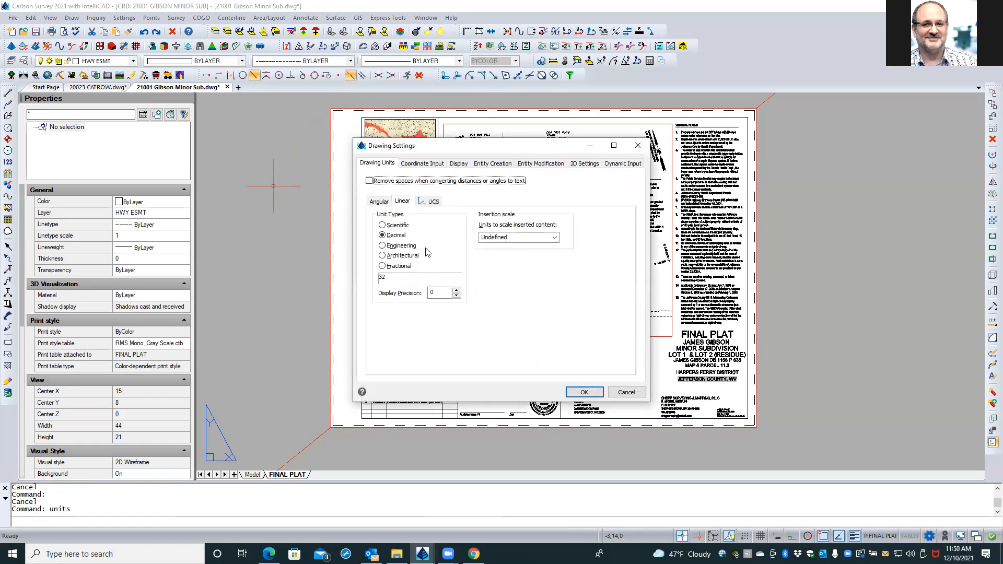
pyautogui.click(457, 290)
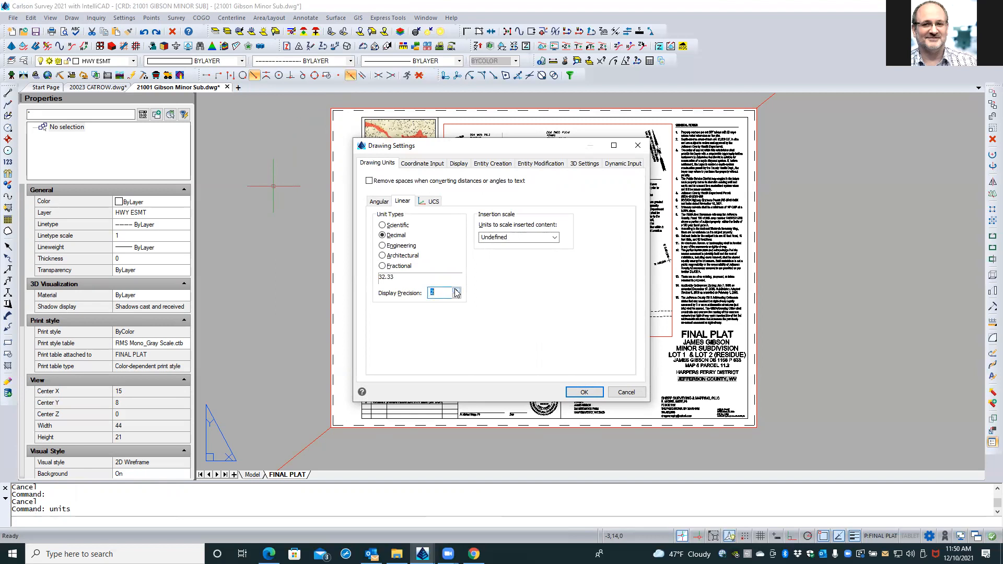
pyautogui.click(581, 393)
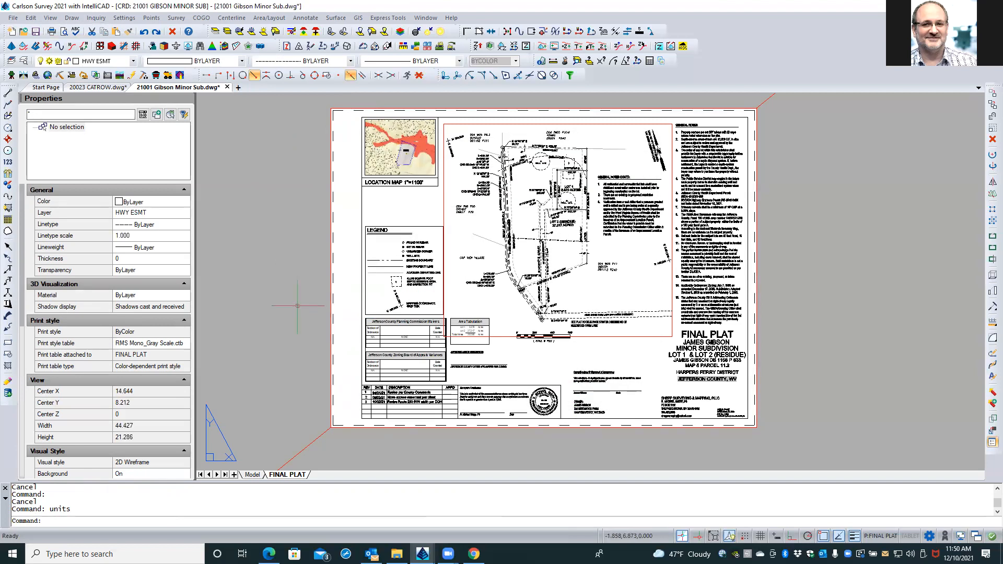
# Measure the perpendicular distance from the plat border's left side to the sheet's left edge.
pyautogui.click(552, 61)
pyautogui.click(362, 136)
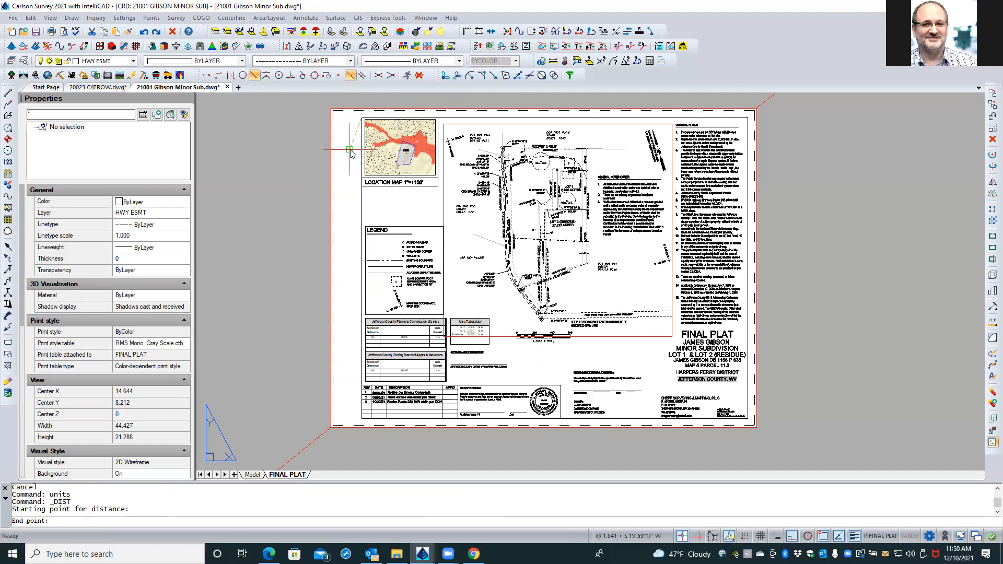
pyautogui.keyDown('shift'); pyautogui.rightClick(349, 150); pyautogui.keyUp('shift')
pyautogui.click(378, 308)
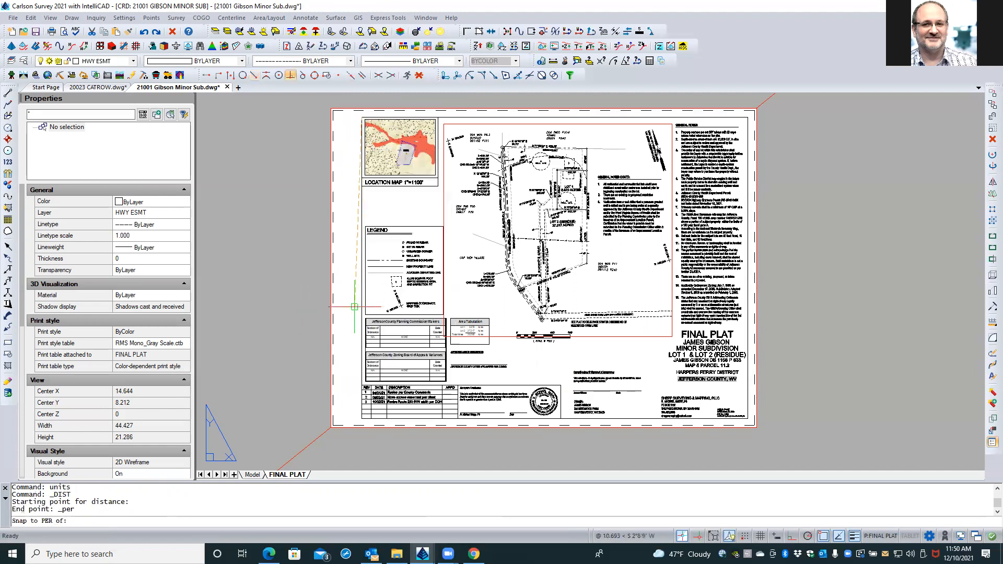
pyautogui.click(330, 312)
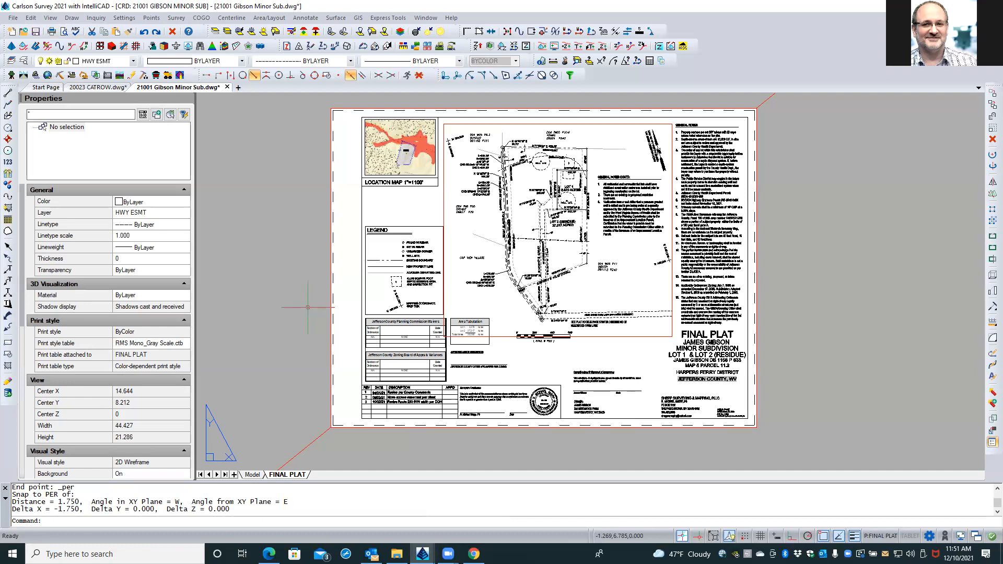
# Measure the perpendicular distance from the plat border's upper-left corner to the sheet's top edge at the new precision.
pyautogui.press('Return')
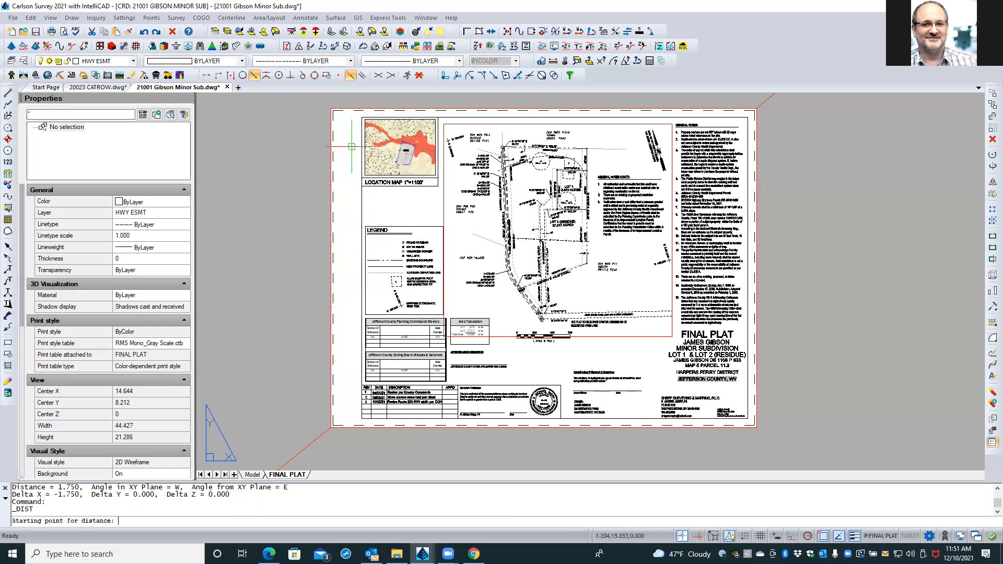
pyautogui.press('Escape')
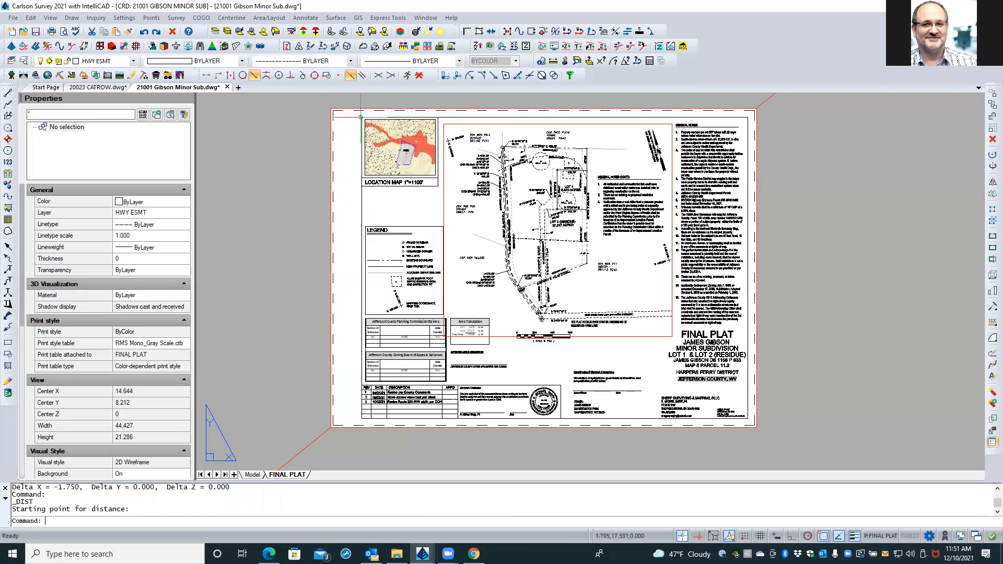
pyautogui.press('Return')
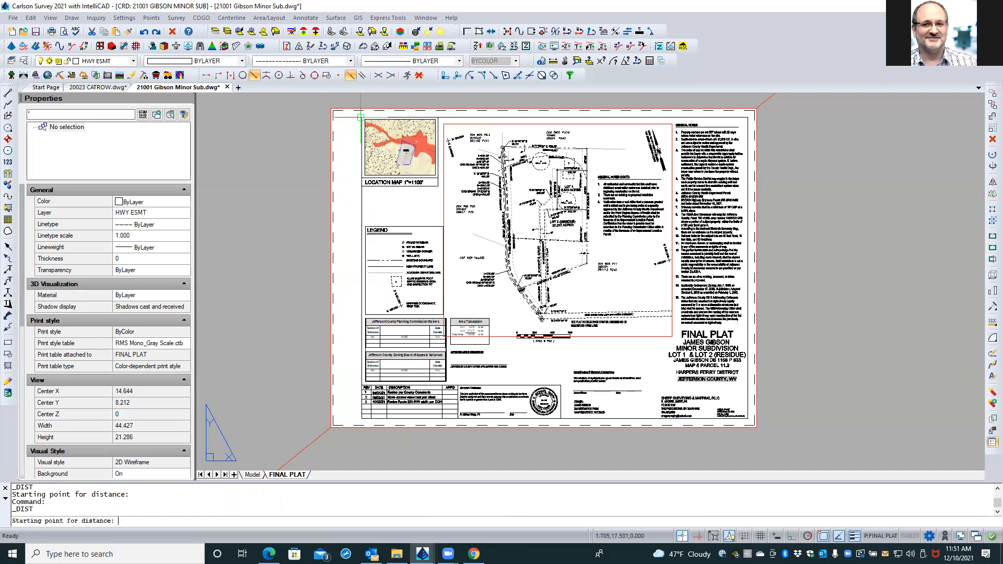
pyautogui.click(361, 117)
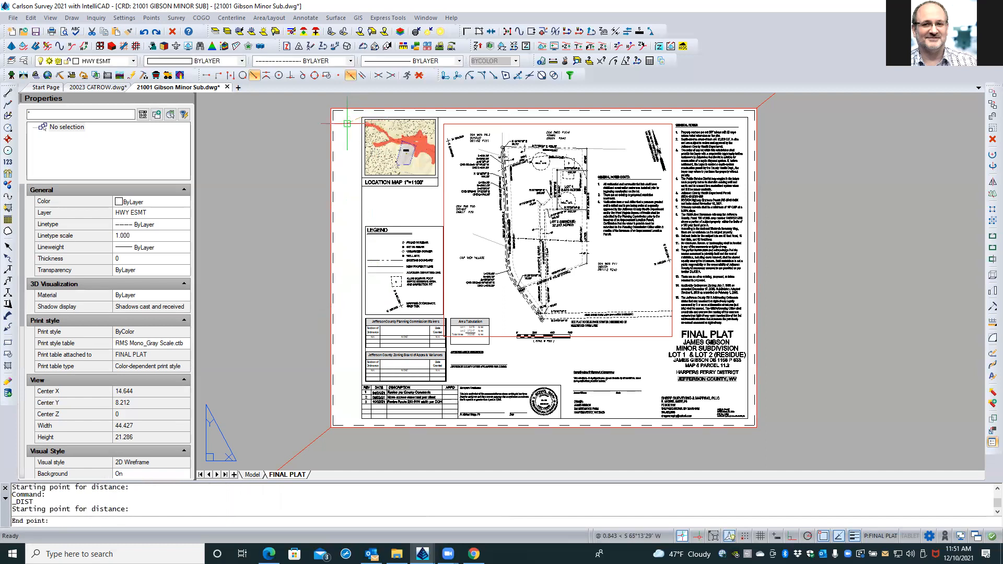
pyautogui.keyDown('shift'); pyautogui.rightClick(347, 124); pyautogui.keyUp('shift')
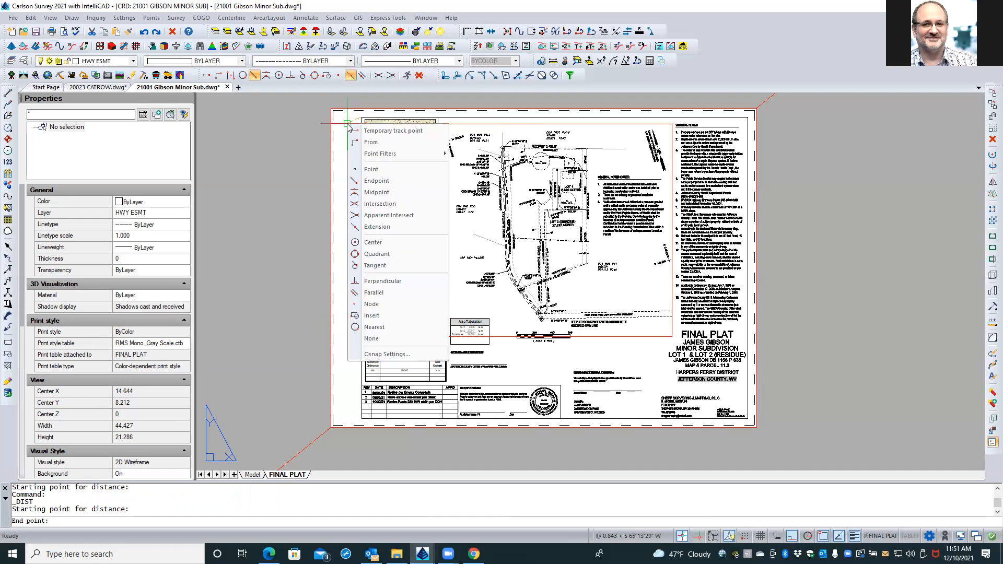
pyautogui.click(373, 285)
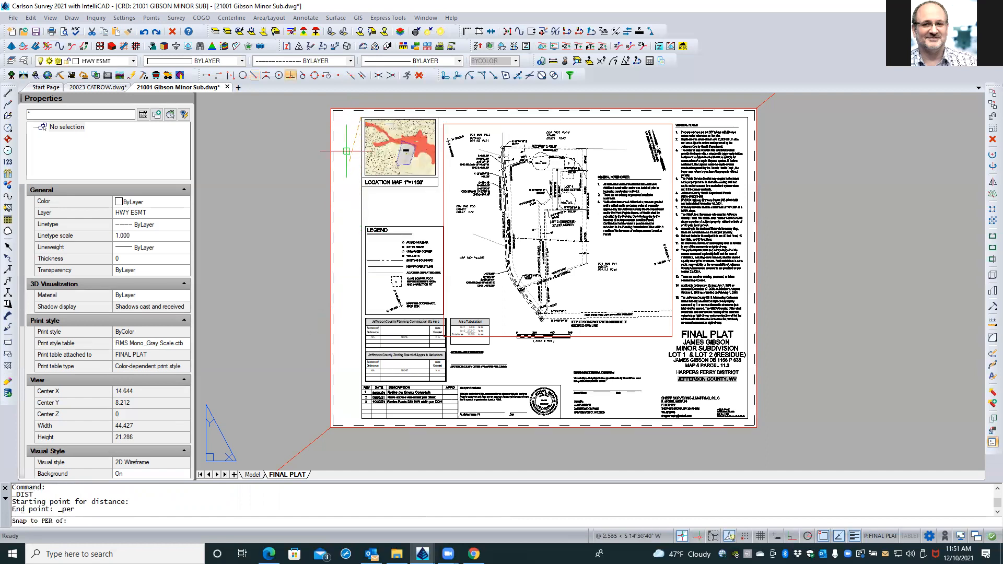
pyautogui.click(344, 108)
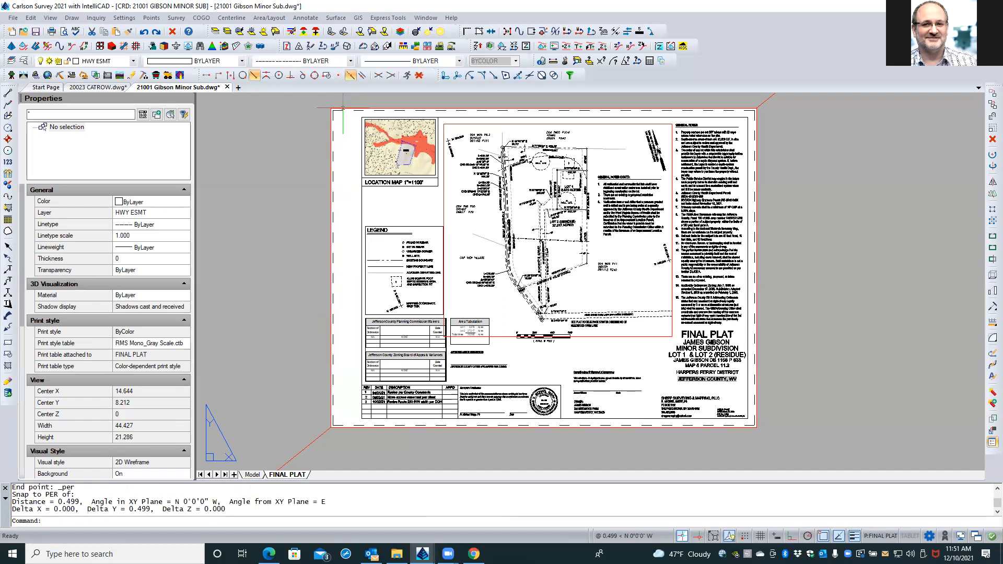
pyautogui.press('Escape')
pyautogui.press('Escape')
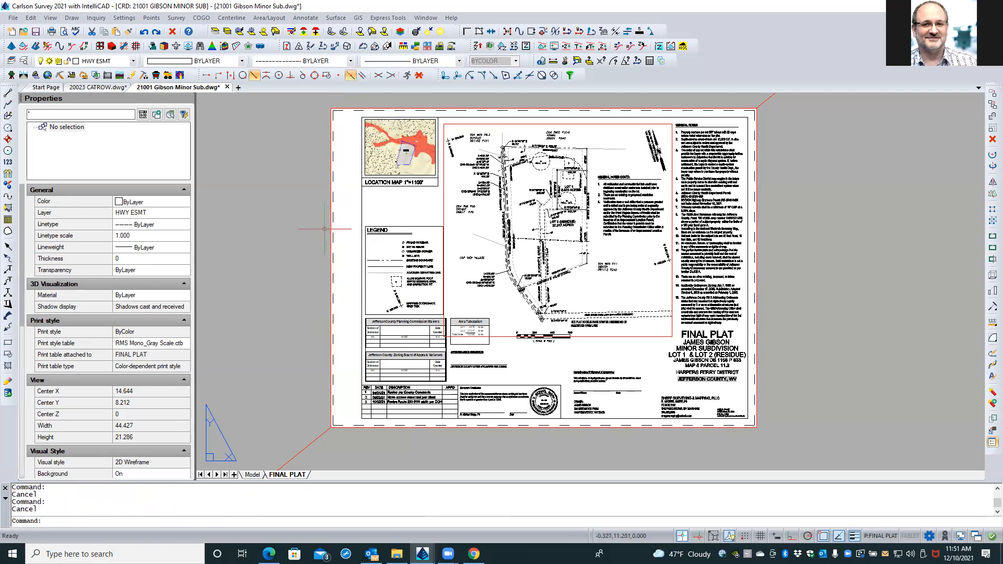
# Save the current plat drawing and switch to the open 20023 CATROW drawing.
pyautogui.click(36, 32)
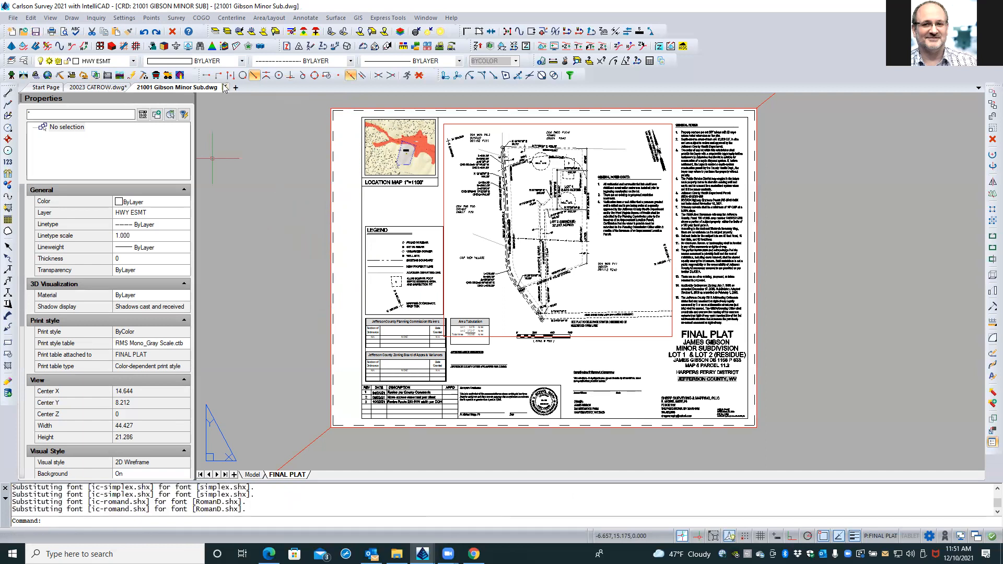
pyautogui.click(118, 88)
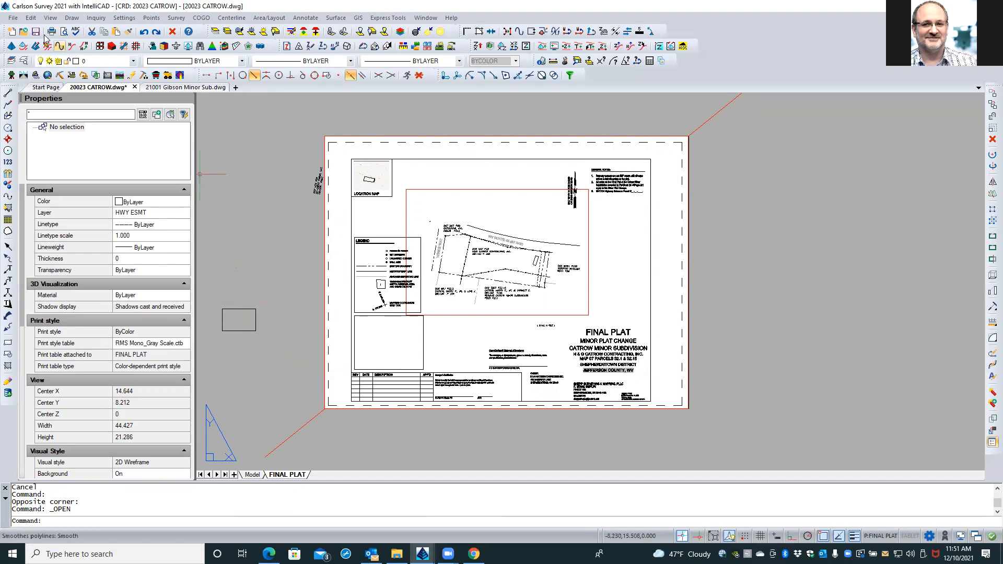
pyautogui.click(32, 18)
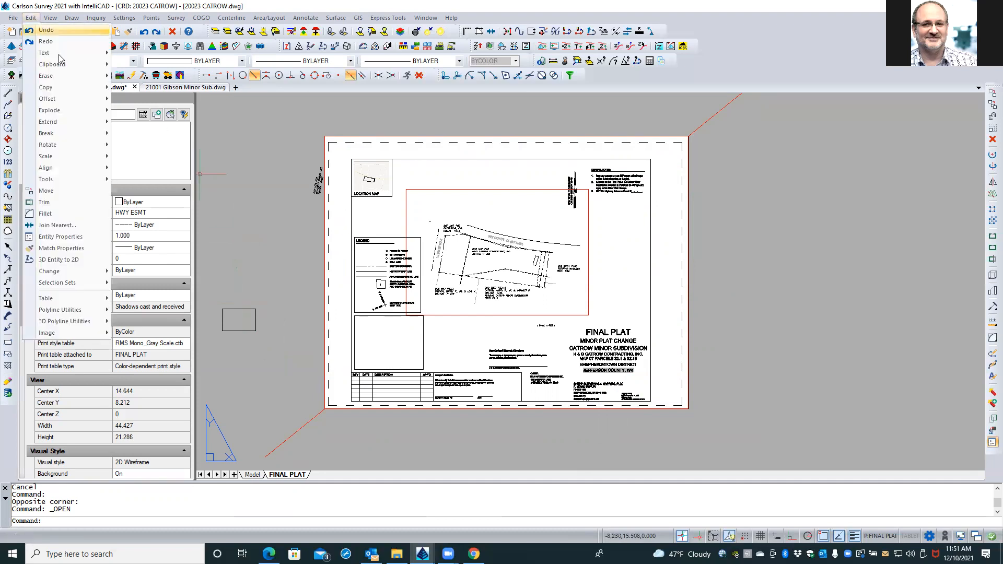
pyautogui.moveTo(65, 98)
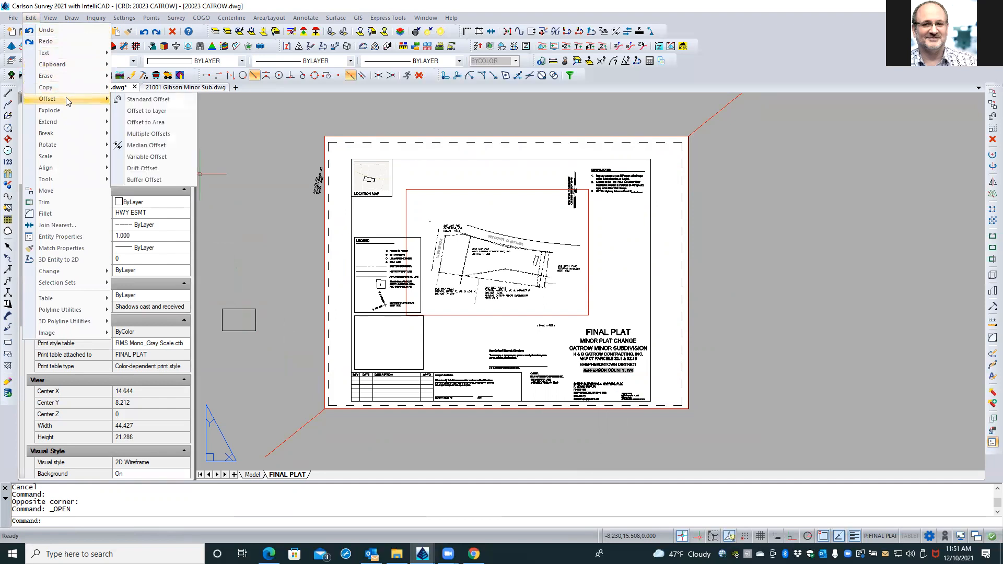
pyautogui.click(159, 157)
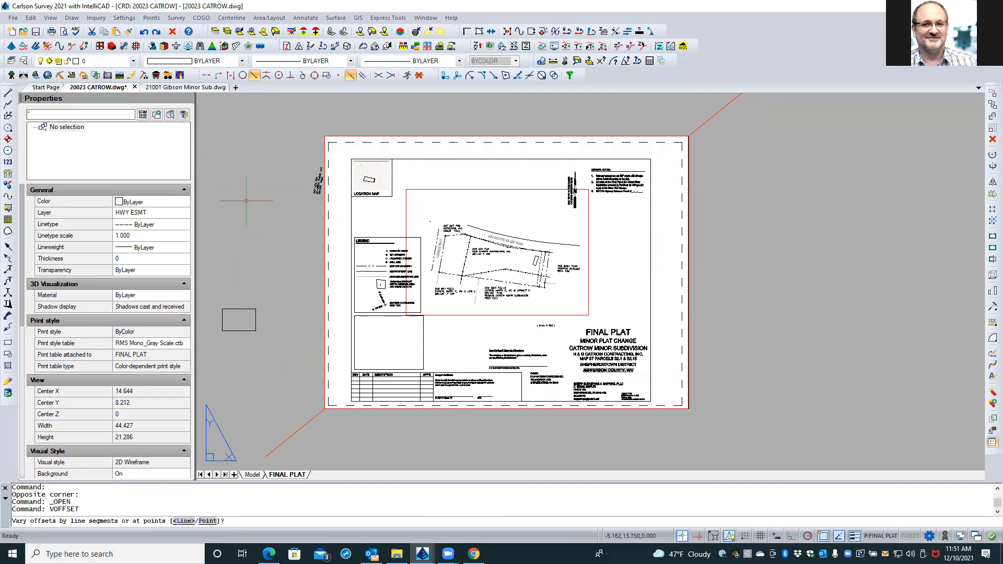
pyautogui.press('Return')
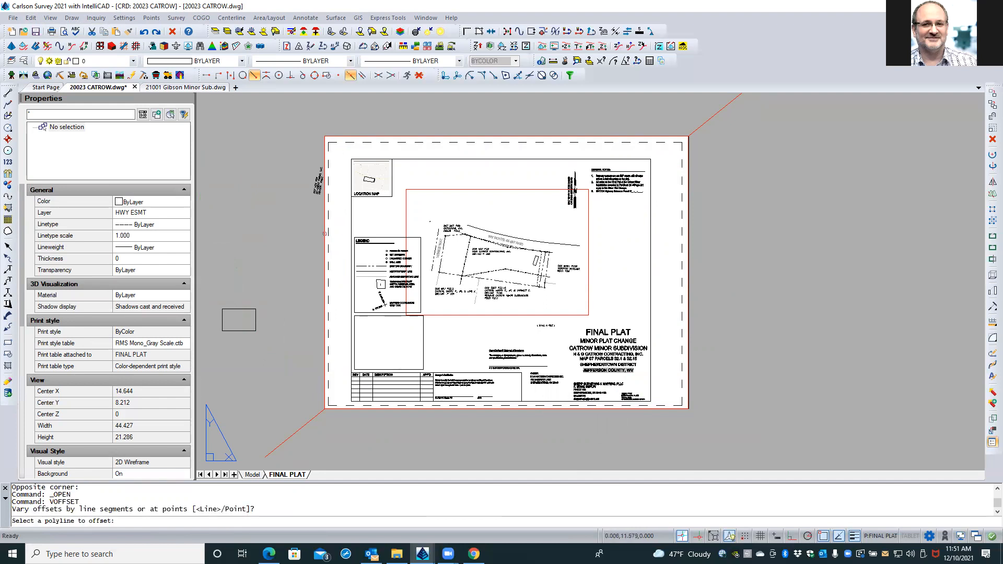
pyautogui.click(325, 234)
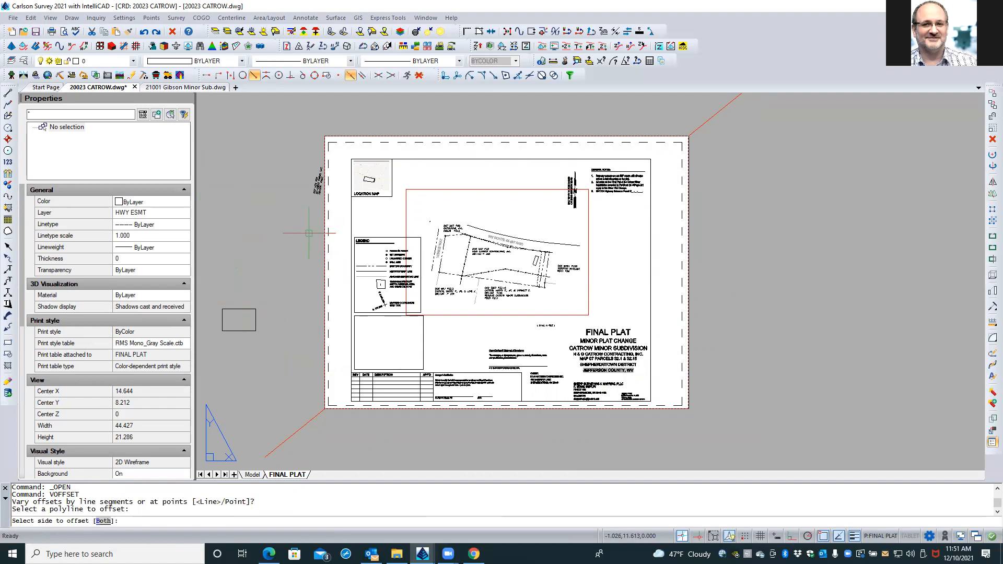
pyautogui.press('Return')
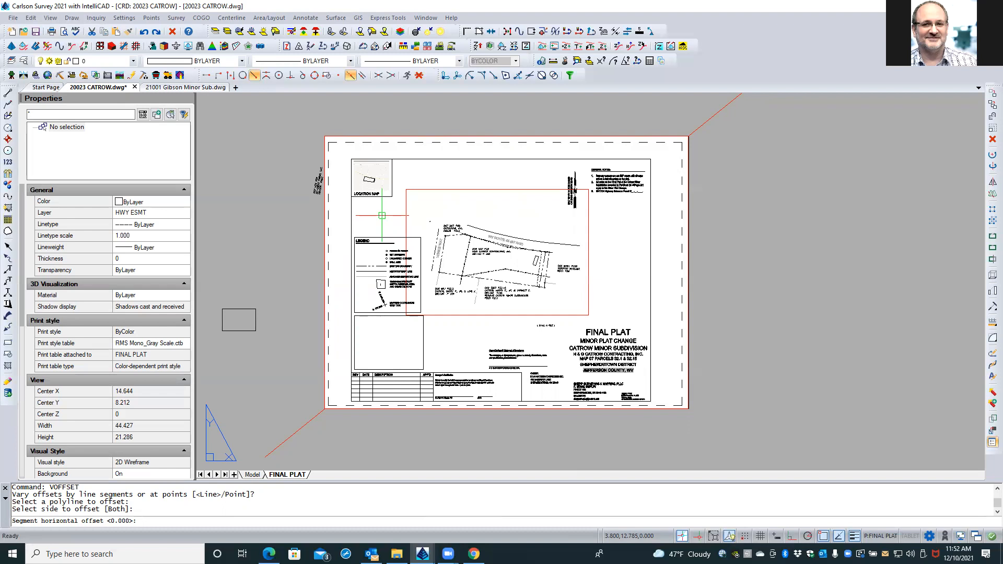
pyautogui.write('.5')
pyautogui.press('Return')
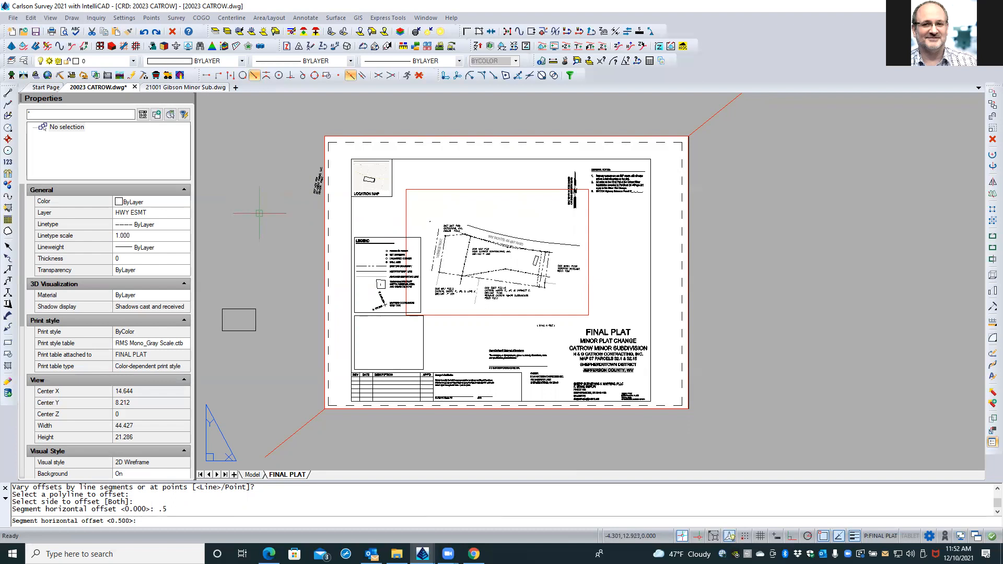
pyautogui.press('Escape')
pyautogui.press('Escape')
pyautogui.write('u')
pyautogui.press('BackSpace')
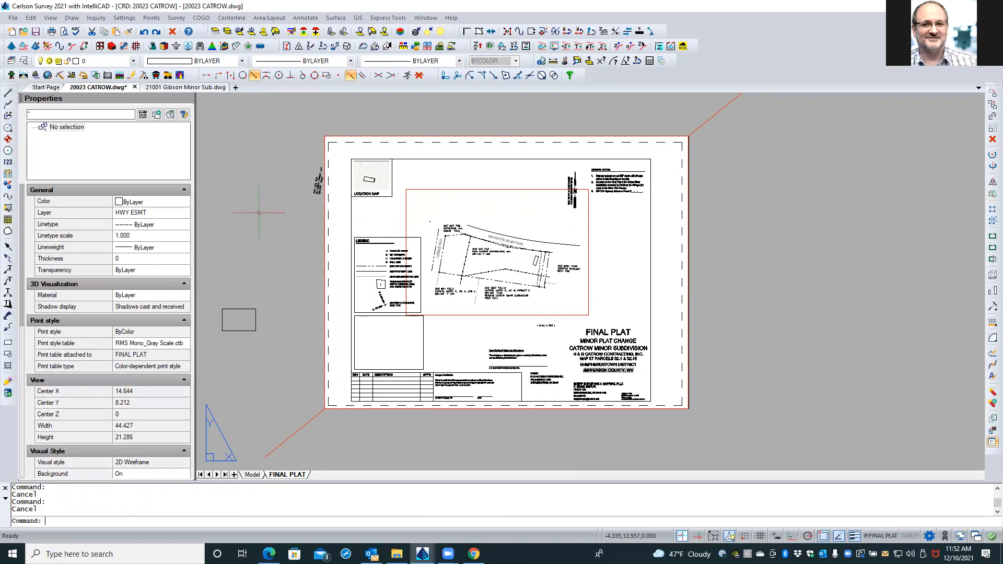
# Regenerate all viewports with REA to redraw the blank embedded Excel tables in the FINAL PLAT layout.
pyautogui.click(240, 312)
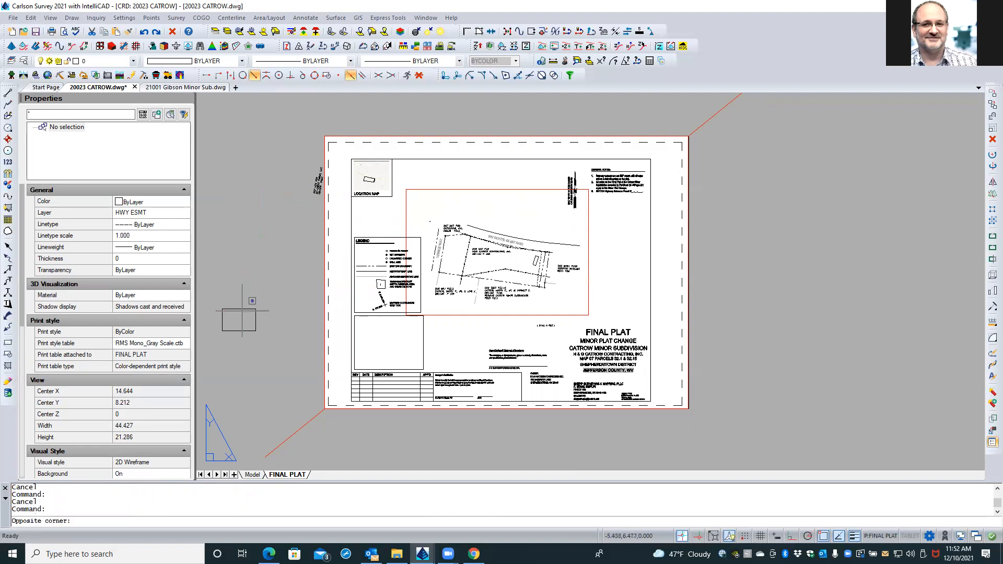
pyautogui.click(240, 302)
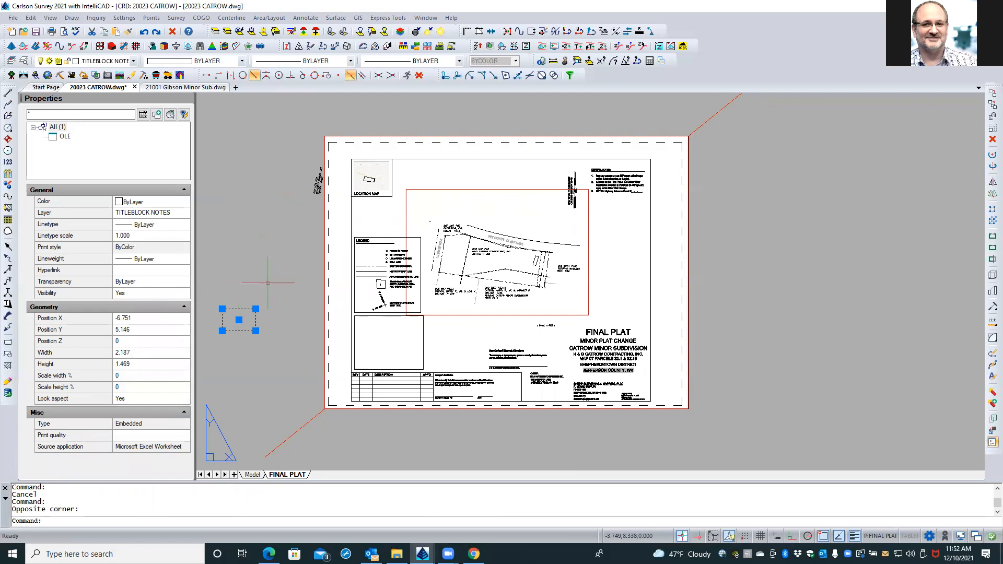
pyautogui.press('Escape')
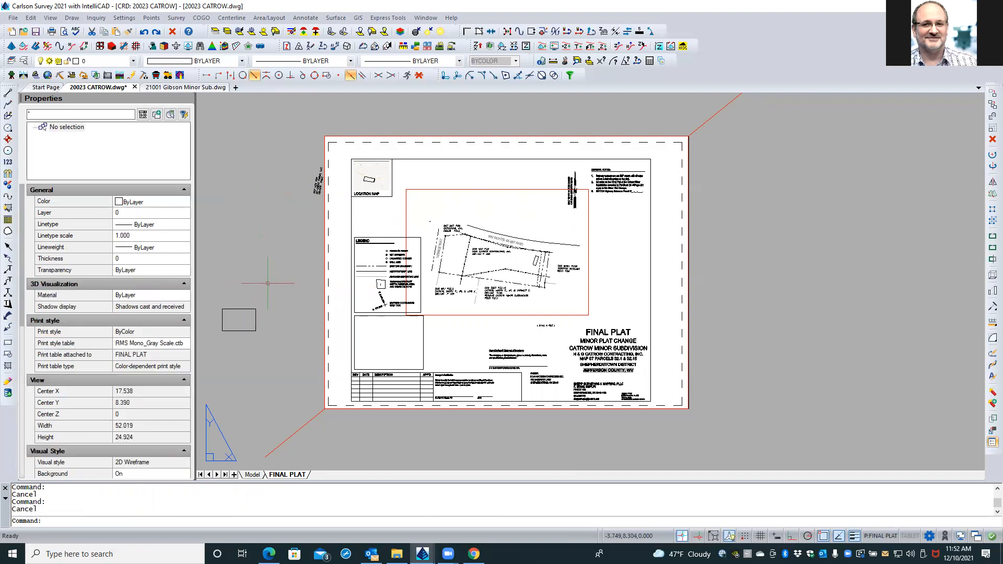
pyautogui.write('REA')
pyautogui.press('Return')
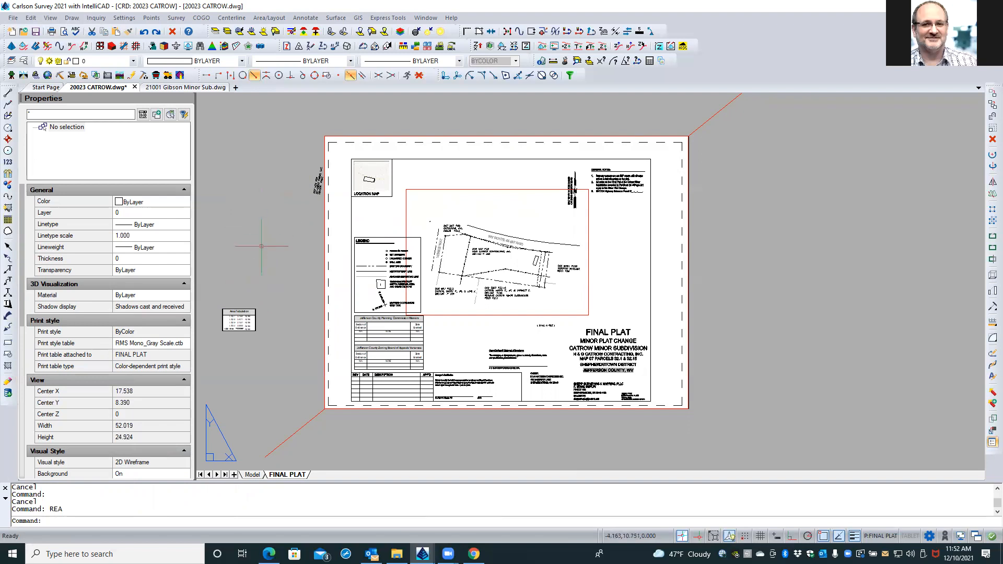
# Offset the sheet boundary inward by line segments with VOFFSET, using 1.75 for the left side and 0.5 for the other three sides.
pyautogui.press('Return')
pyautogui.press('Up')
pyautogui.press('Return')
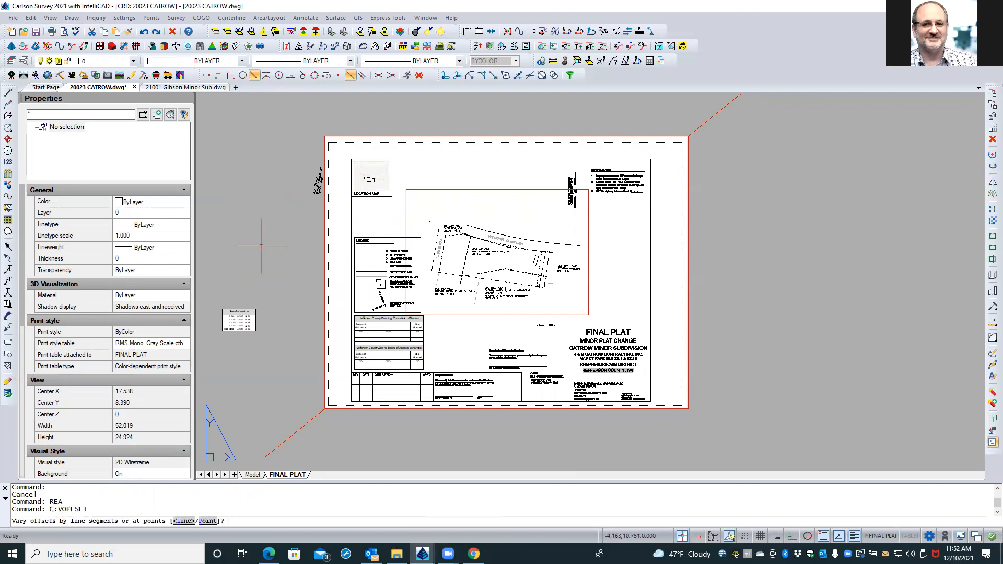
pyautogui.write('l')
pyautogui.press('Return')
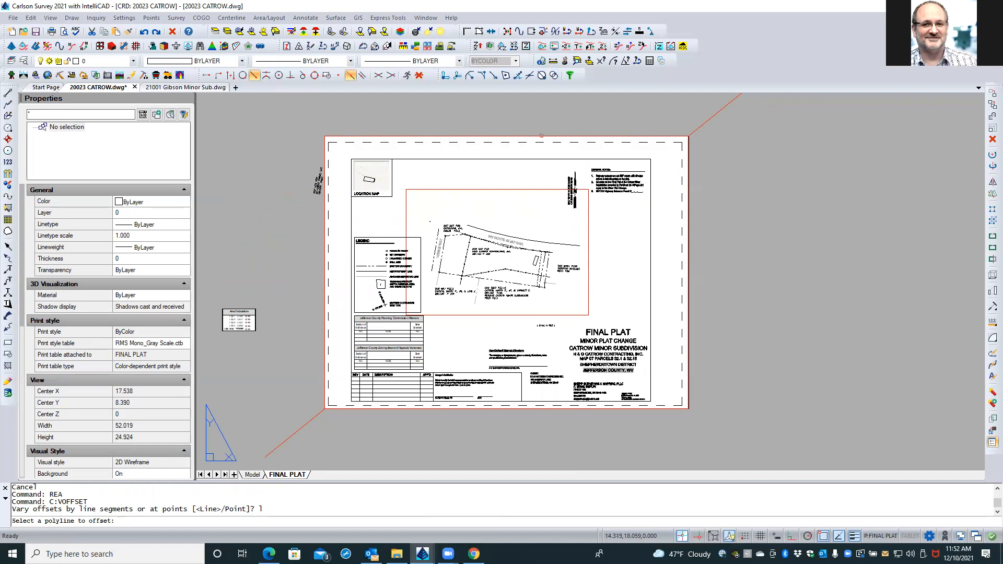
pyautogui.click(541, 136)
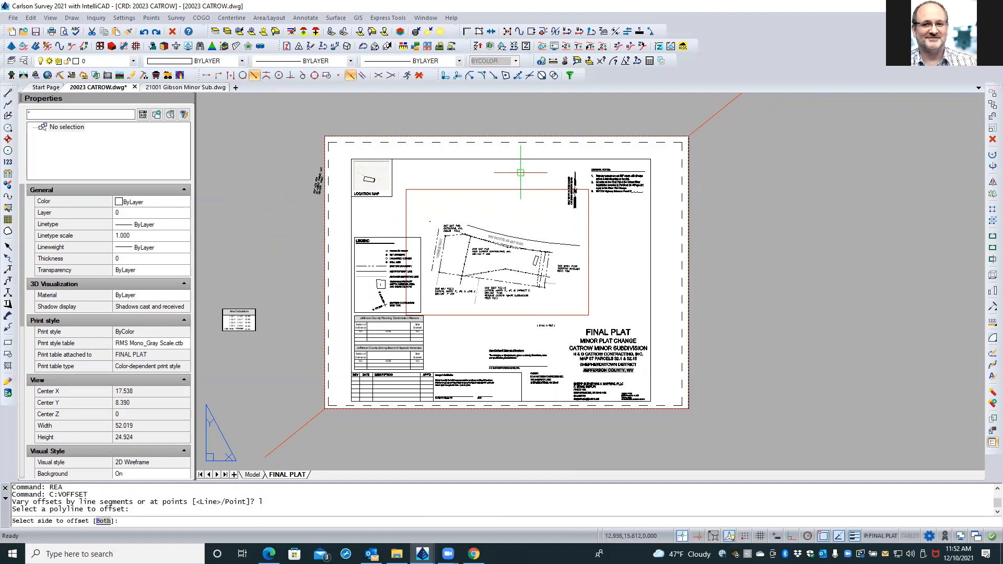
pyautogui.press('Return')
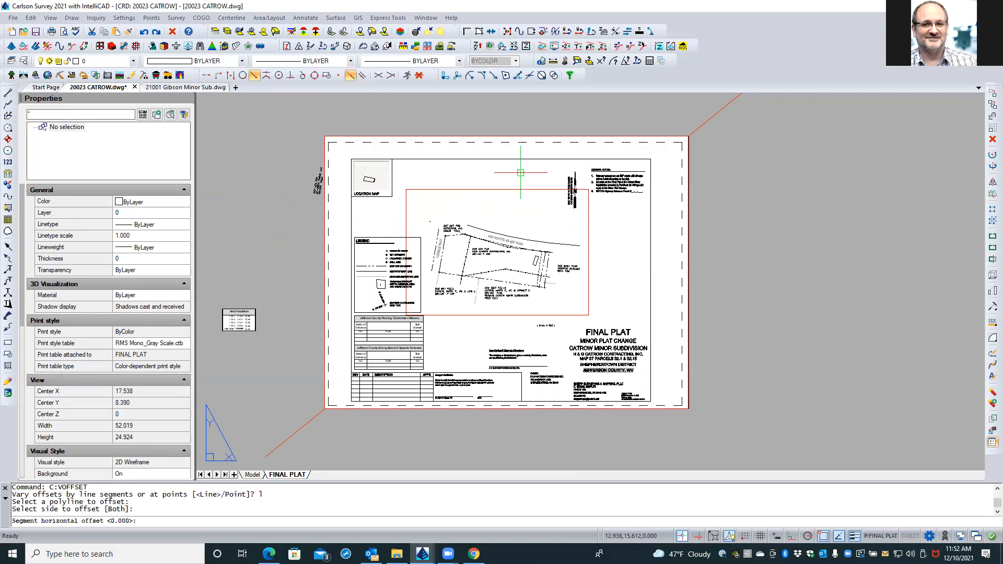
pyautogui.write('1.75')
pyautogui.press('Return')
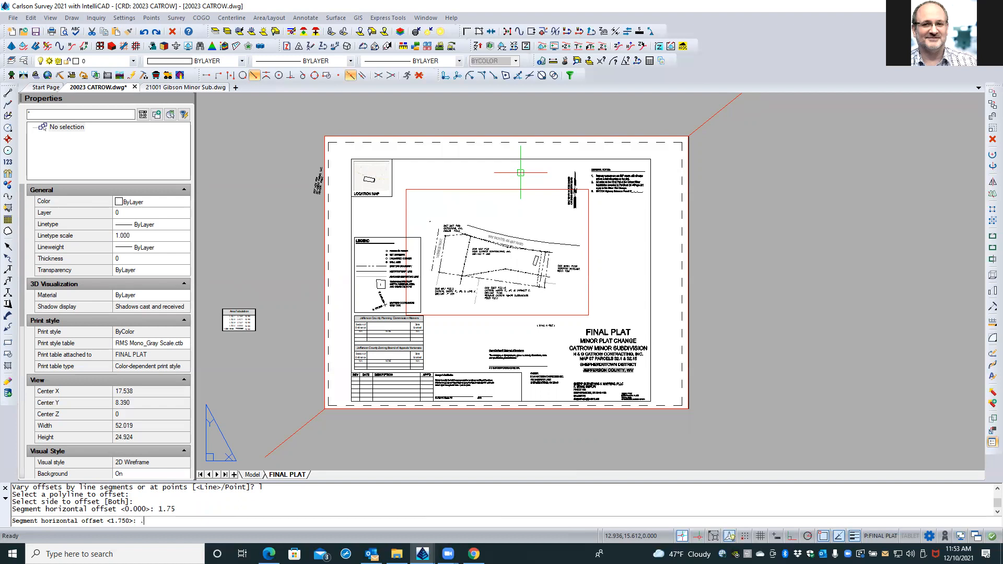
pyautogui.press('Return')
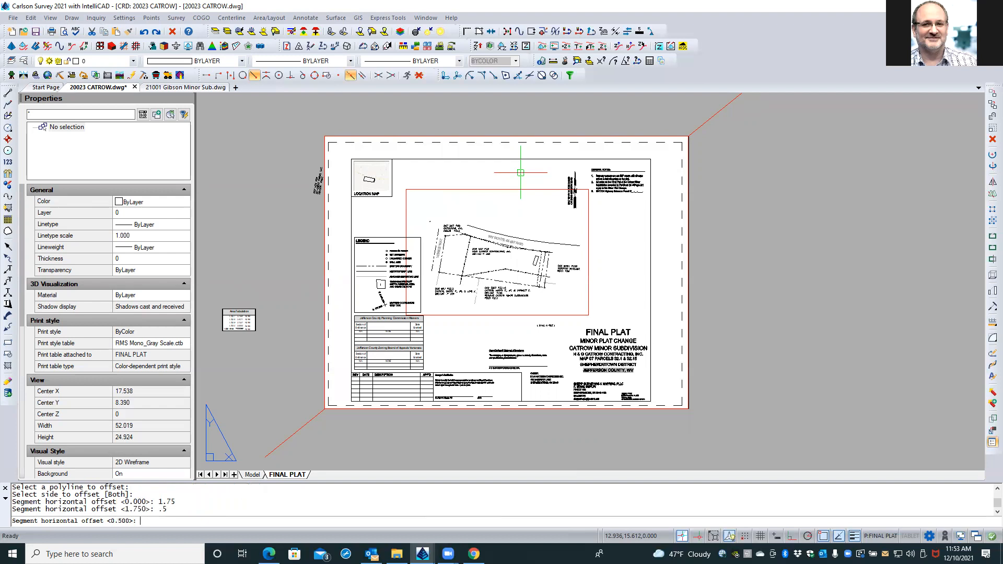
pyautogui.press('Return')
pyautogui.press('Return')
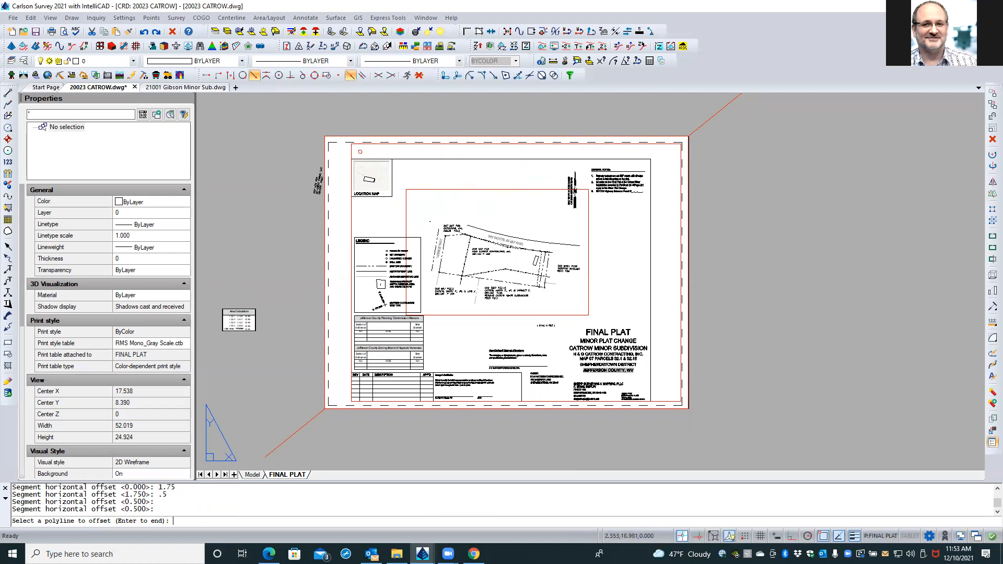
pyautogui.press('Return')
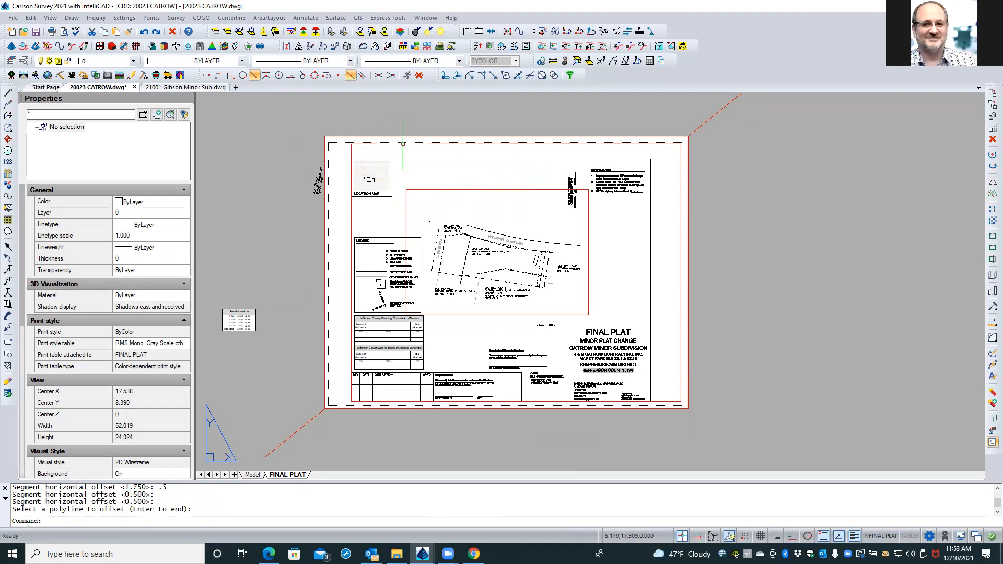
# Stretch the title block border polyline's top and right sides out to match the offset rectangle's upper corners.
pyautogui.scroll(2, 376, 150)
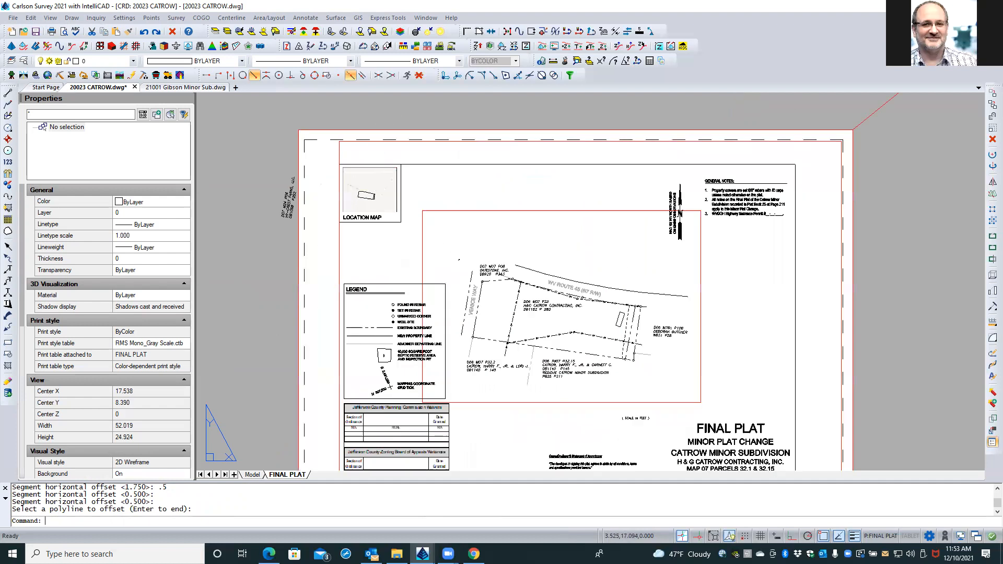
pyautogui.click(429, 165)
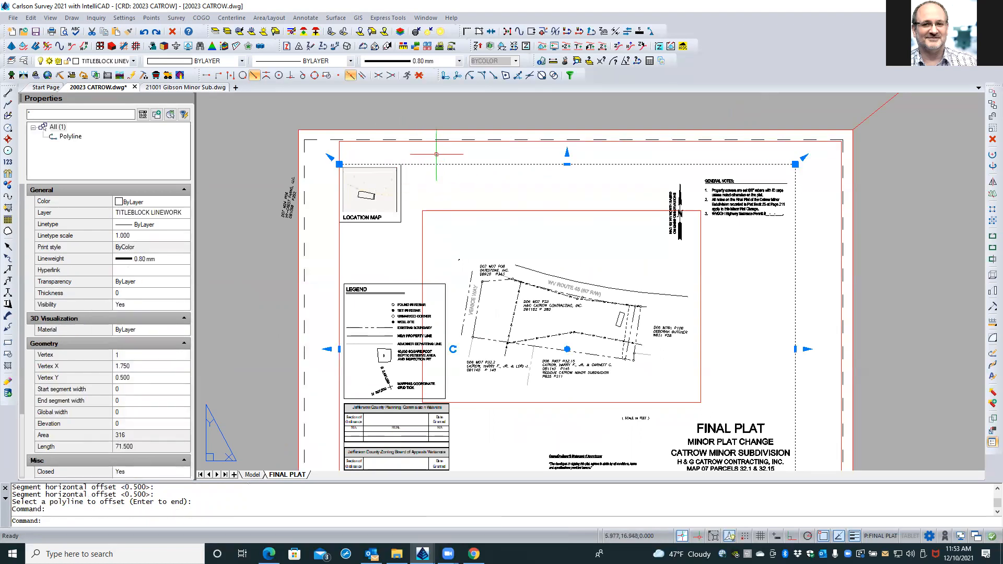
pyautogui.scroll(-2, 436, 155)
pyautogui.scroll(3, 437, 154)
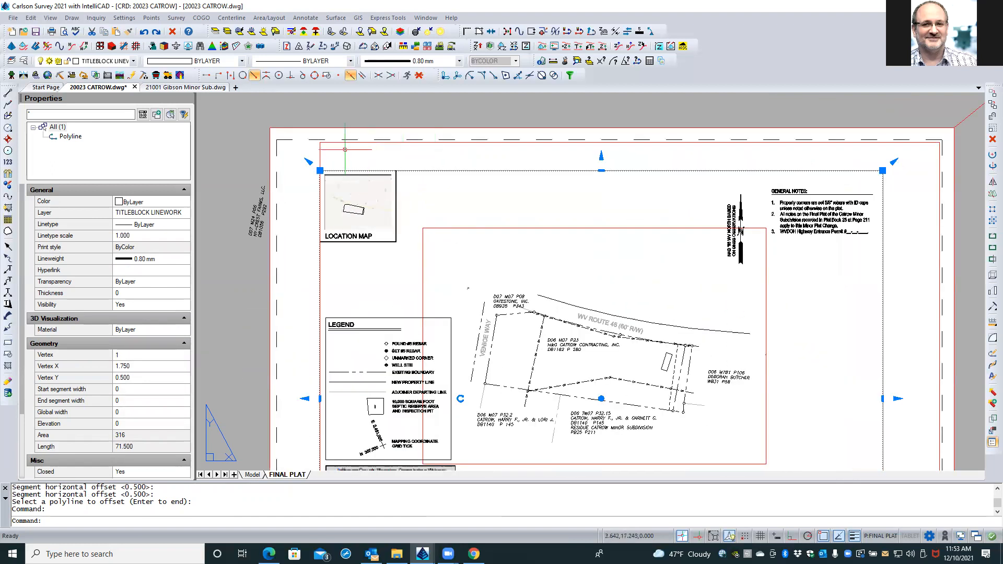
pyautogui.click(320, 170)
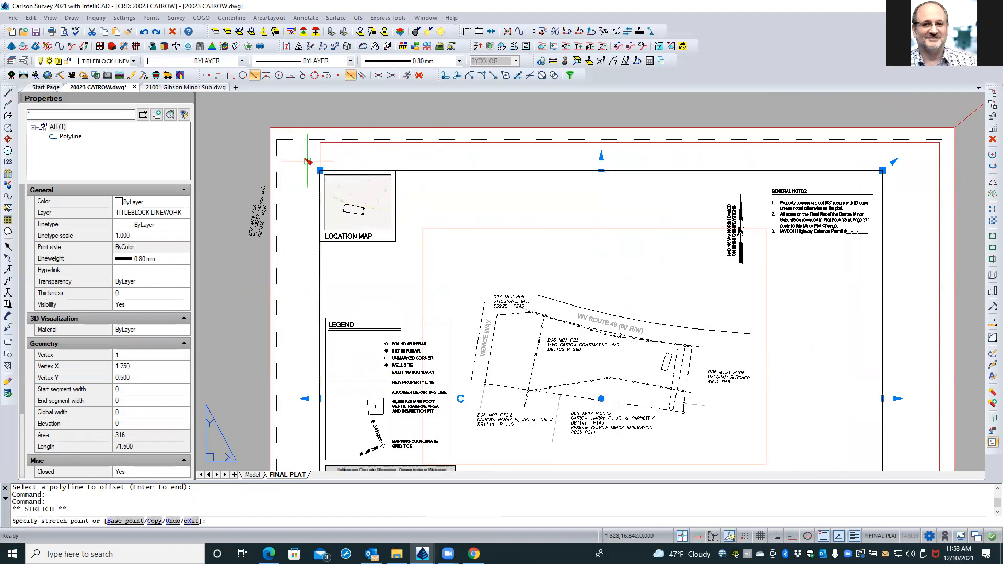
pyautogui.click(320, 142)
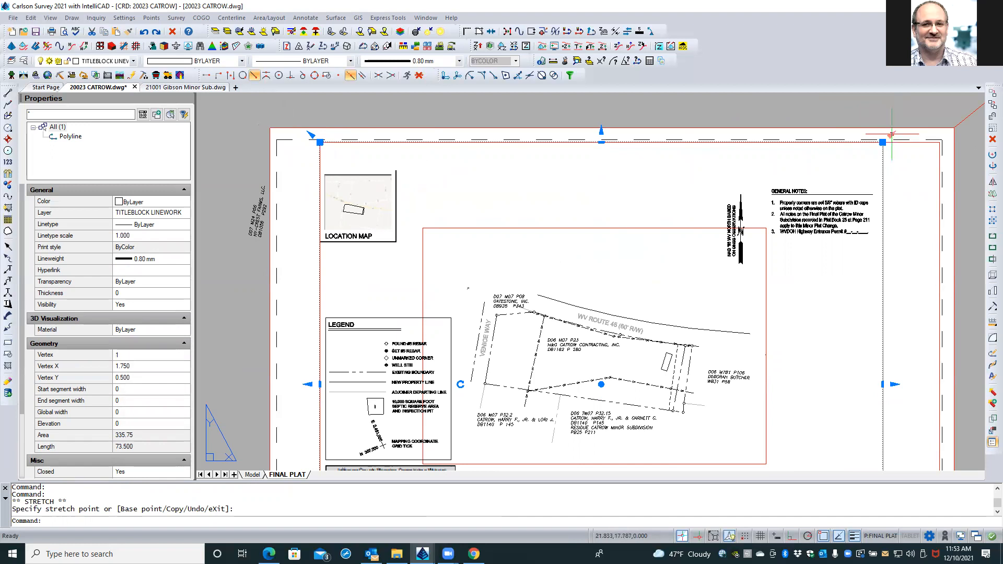
pyautogui.click(938, 142)
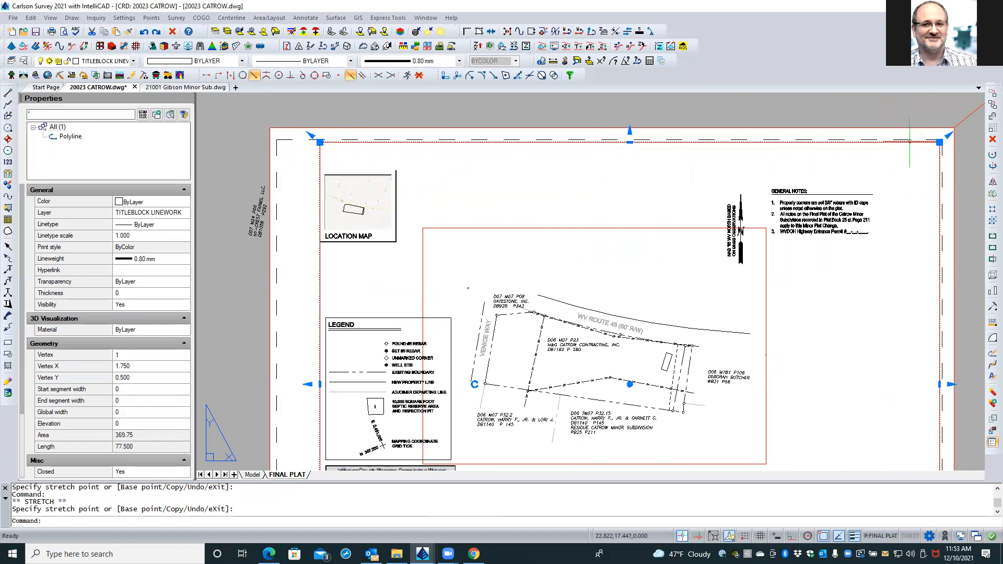
# Examine the stretched border's lower-right and lower-left corners against the offset rectangle, and clear the selection.
pyautogui.scroll(-4, 803, 109)
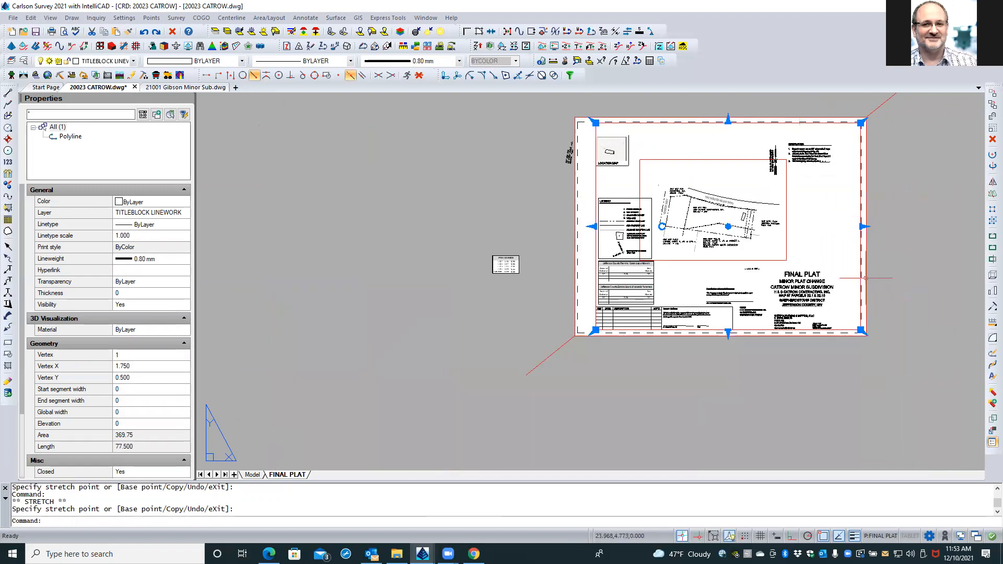
pyautogui.scroll(6, 877, 332)
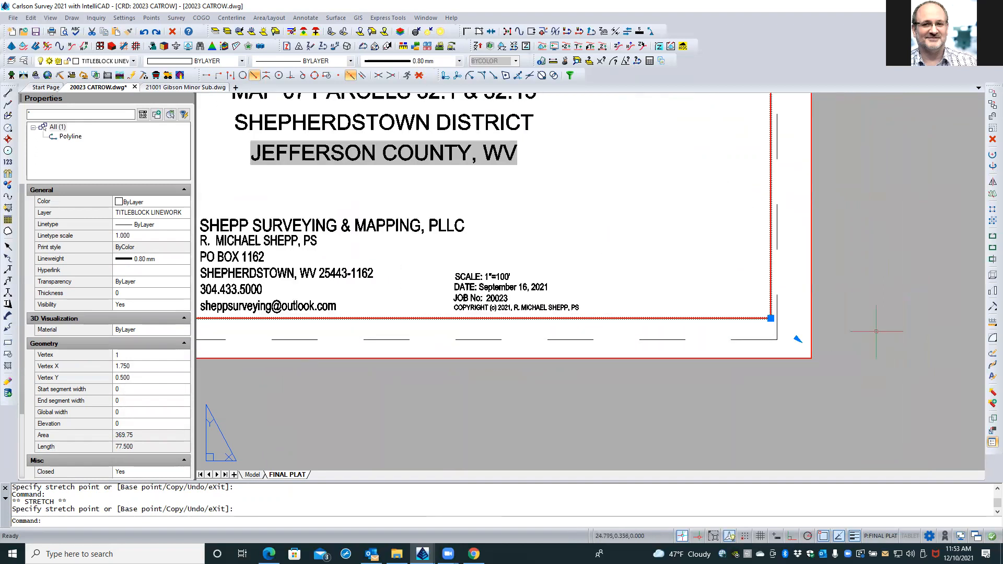
pyautogui.scroll(3, 770, 327)
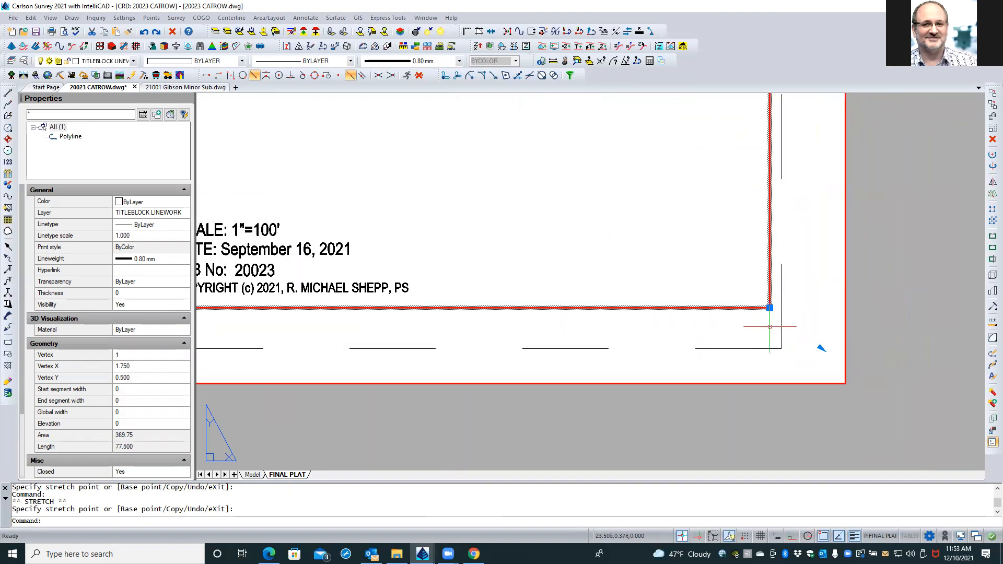
pyautogui.scroll(-5, 769, 326)
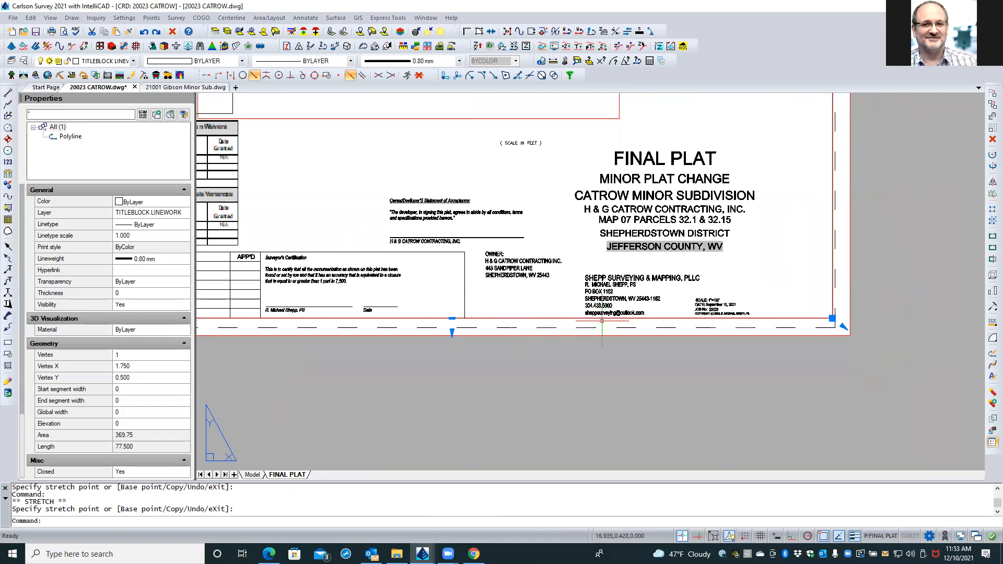
pyautogui.scroll(-3, 602, 321)
pyautogui.scroll(5, 243, 303)
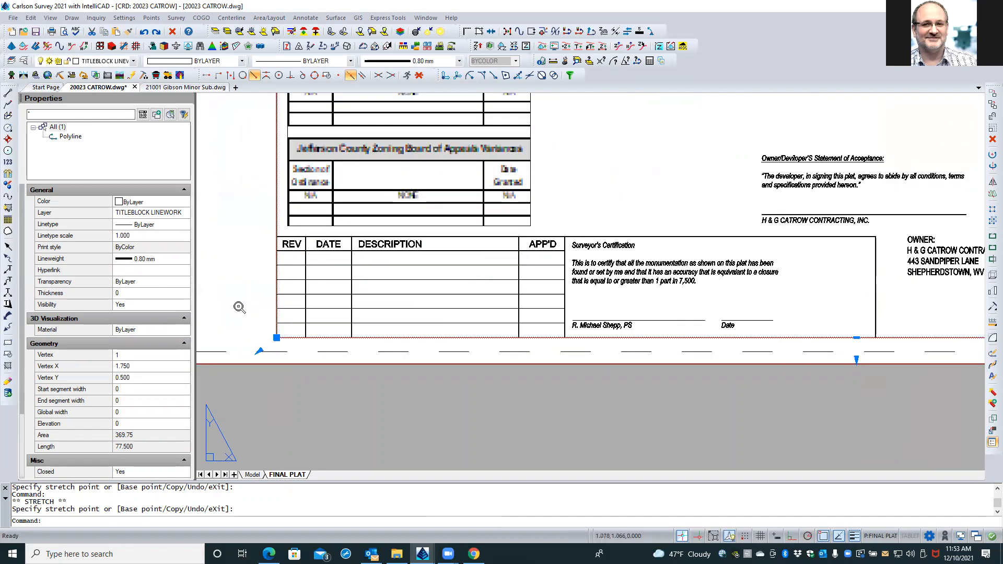
pyautogui.scroll(1, 239, 307)
pyautogui.scroll(-5, 243, 308)
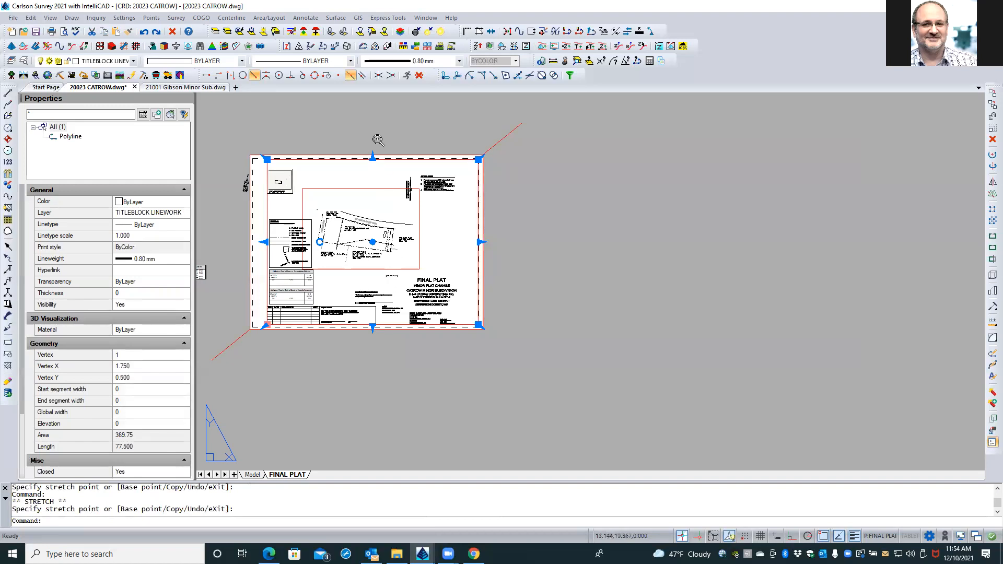
pyautogui.press('Escape')
pyautogui.press('Escape')
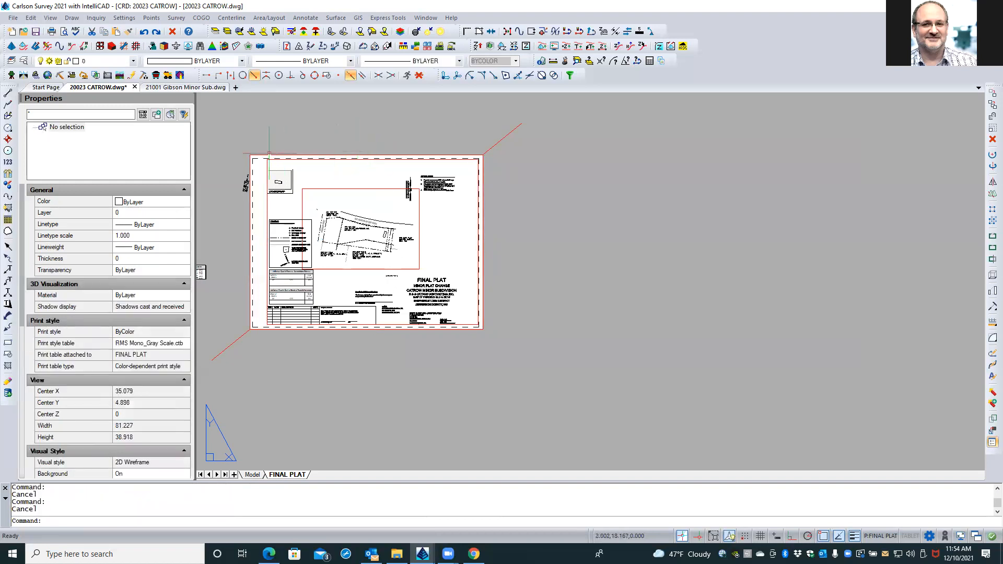
# Delete the offset rectangle on the VPORTS layer that overlaps the title block border, keeping the TITLEBLOCK LINEWORK polyline.
pyautogui.scroll(4, 261, 153)
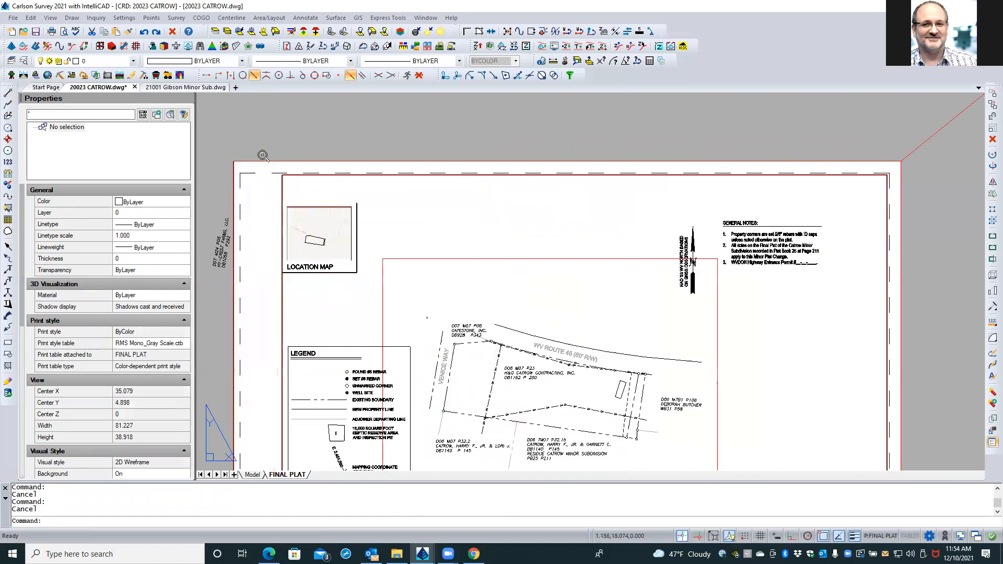
pyautogui.click(281, 187)
pyautogui.click(319, 236)
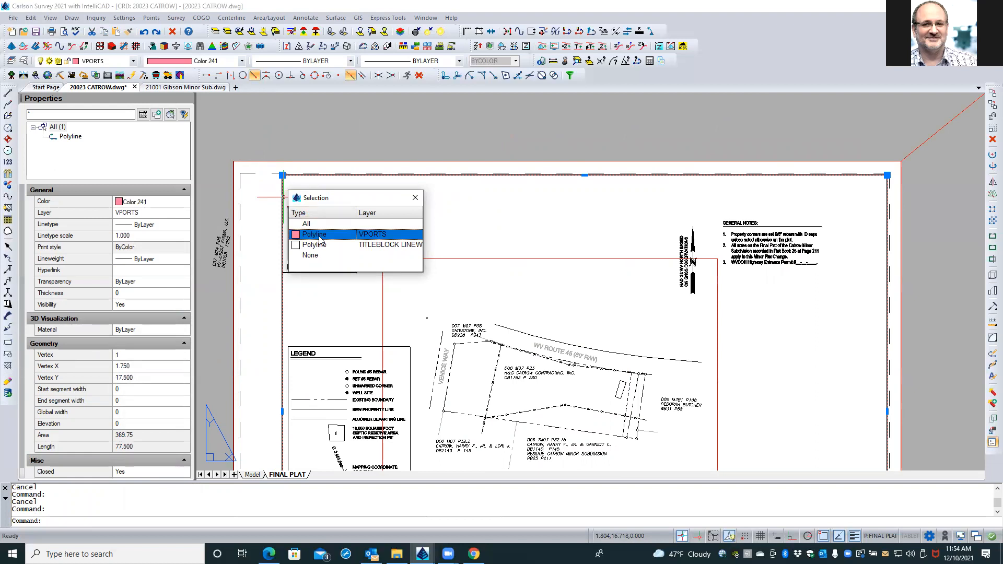
pyautogui.click(320, 238)
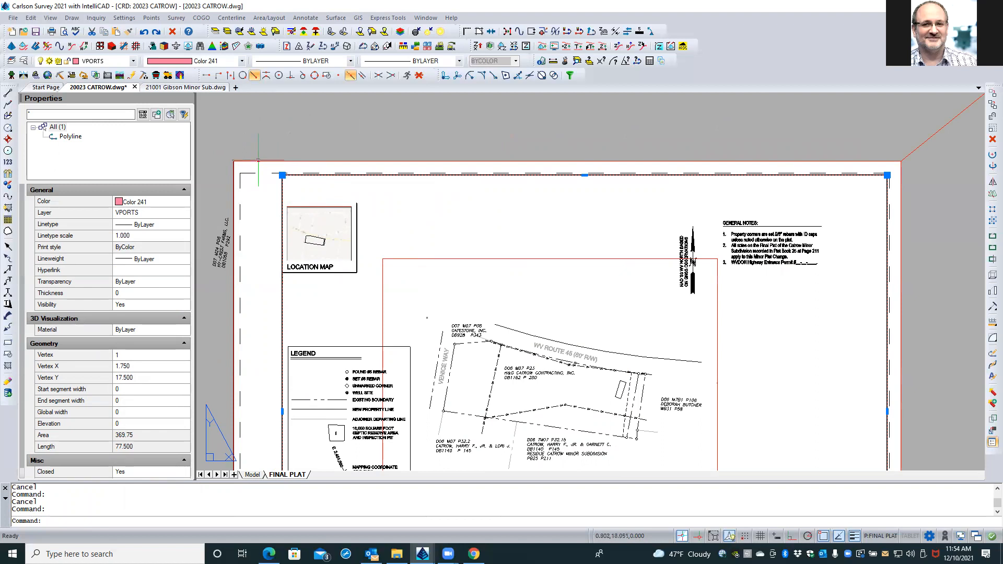
pyautogui.click(172, 32)
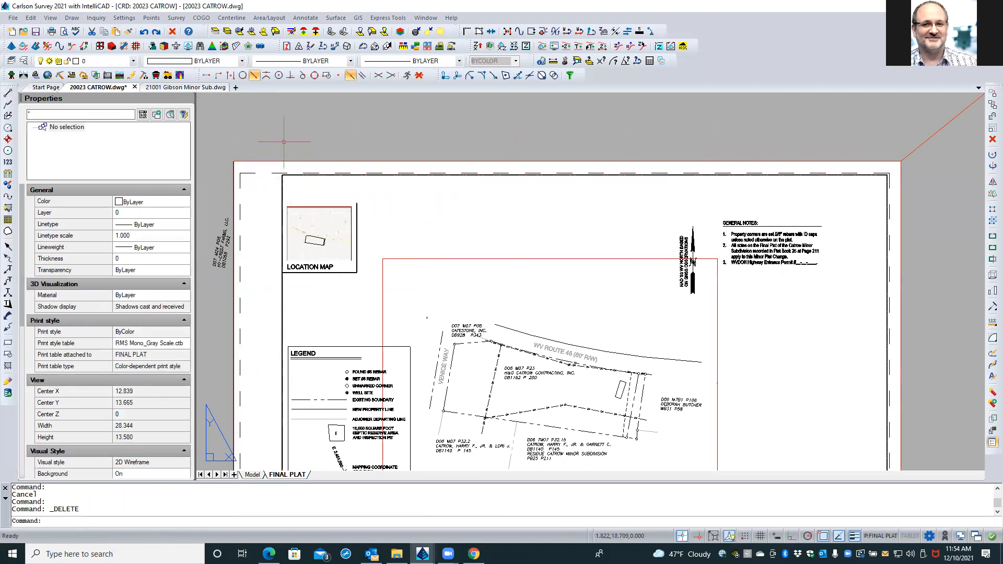
pyautogui.click(260, 188)
pyautogui.press('Escape')
pyautogui.press('Escape')
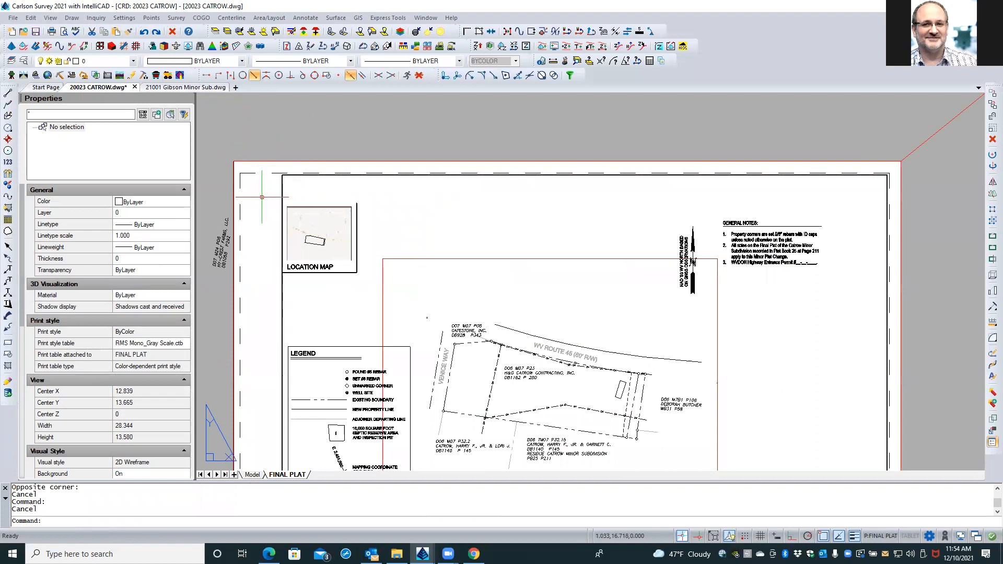
# Move the location map with its viewport, frame and text from the frame's upper-right corner perpendicular to the border's top edge.
pyautogui.click(262, 197)
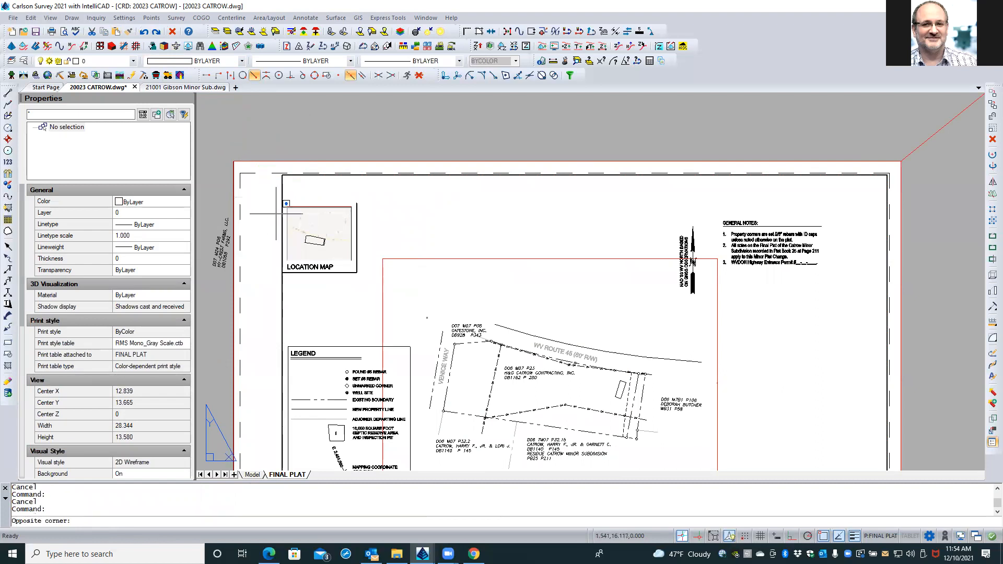
pyautogui.click(365, 289)
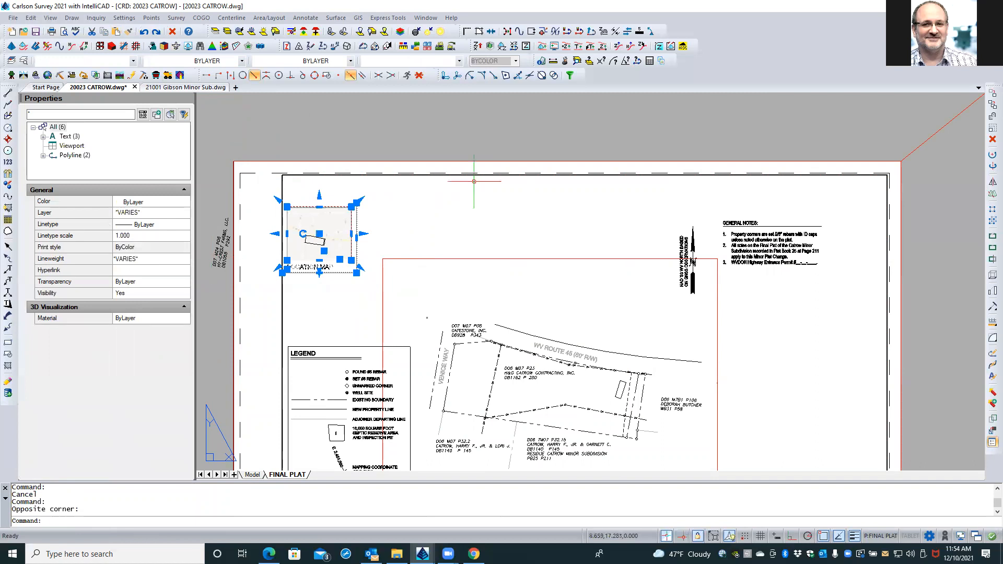
pyautogui.click(990, 94)
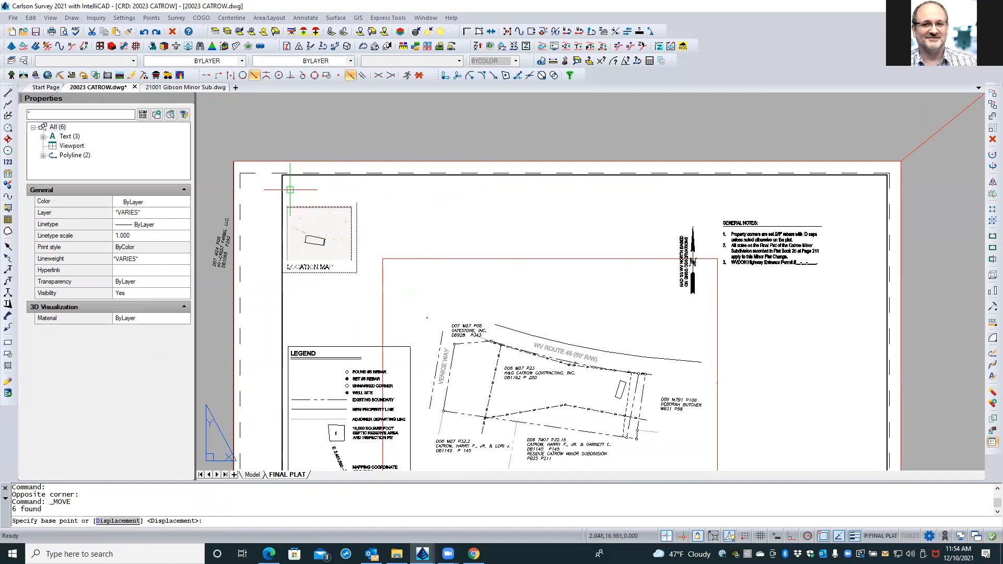
pyautogui.click(357, 203)
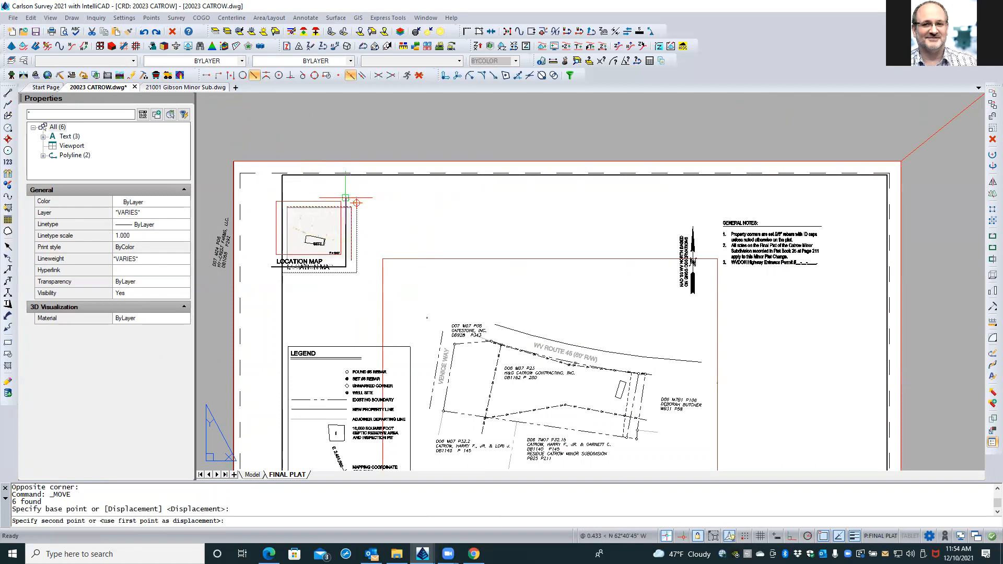
pyautogui.keyDown('shift'); pyautogui.rightClick(346, 198); pyautogui.keyUp('shift')
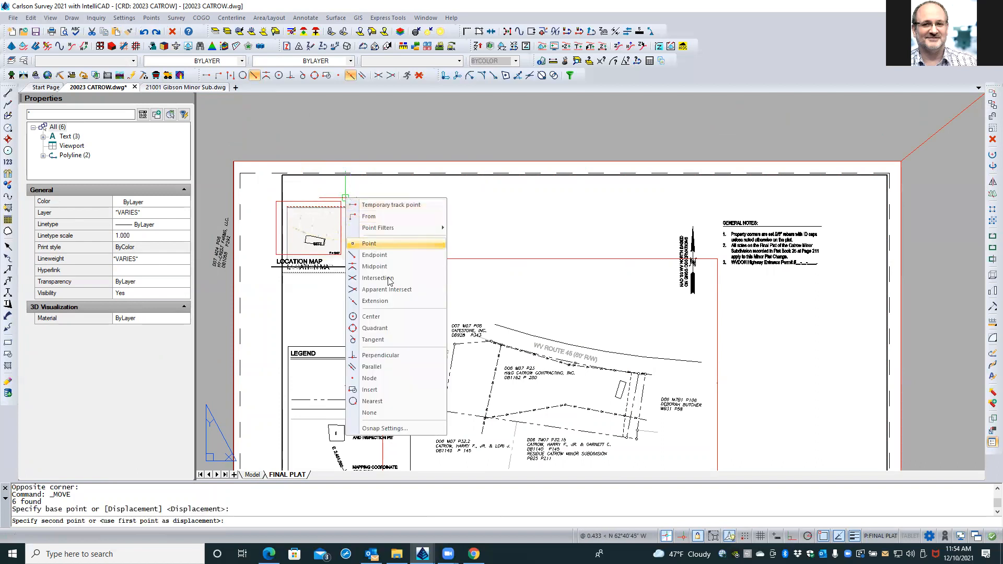
pyautogui.click(403, 356)
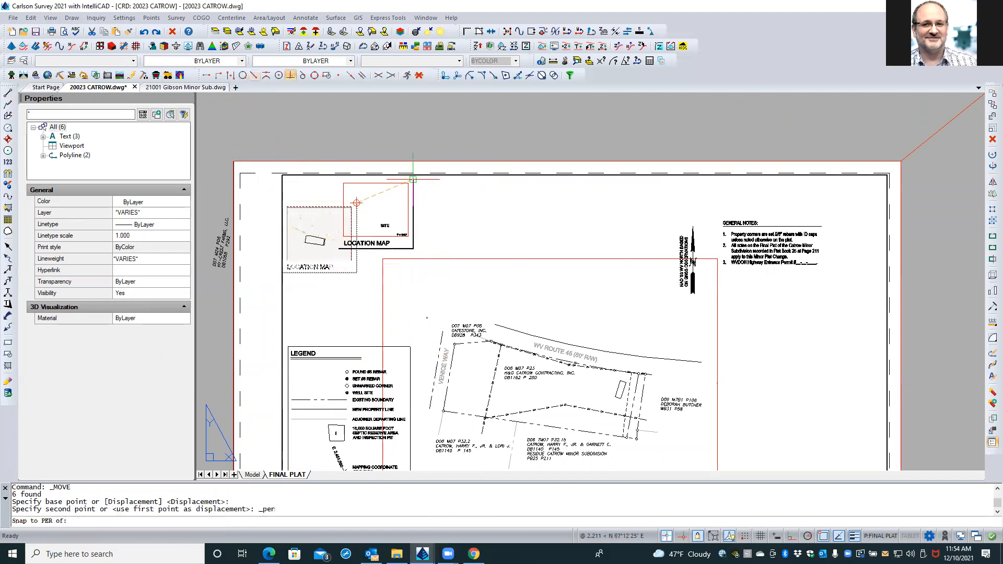
pyautogui.click(413, 183)
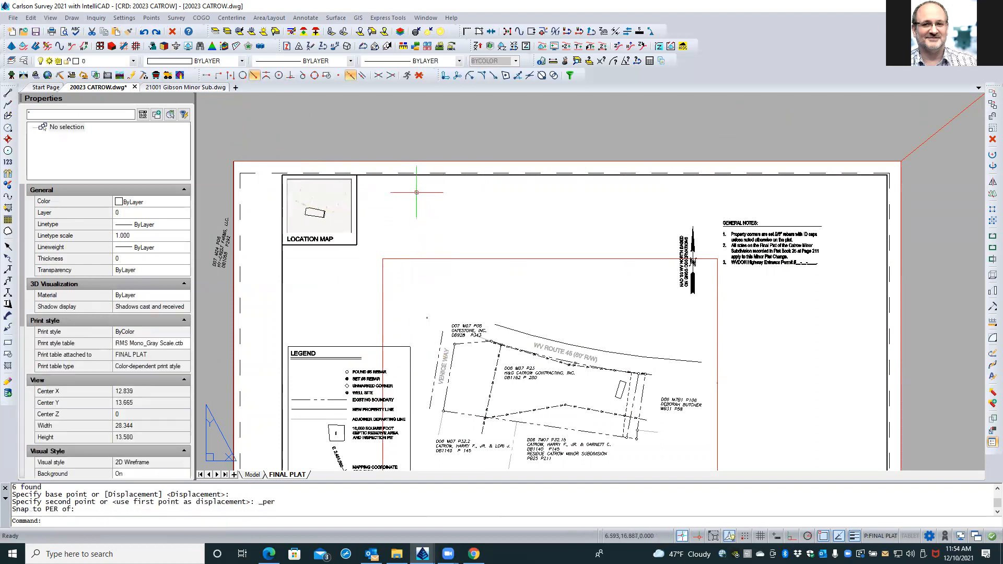
pyautogui.press('Escape')
pyautogui.press('Escape')
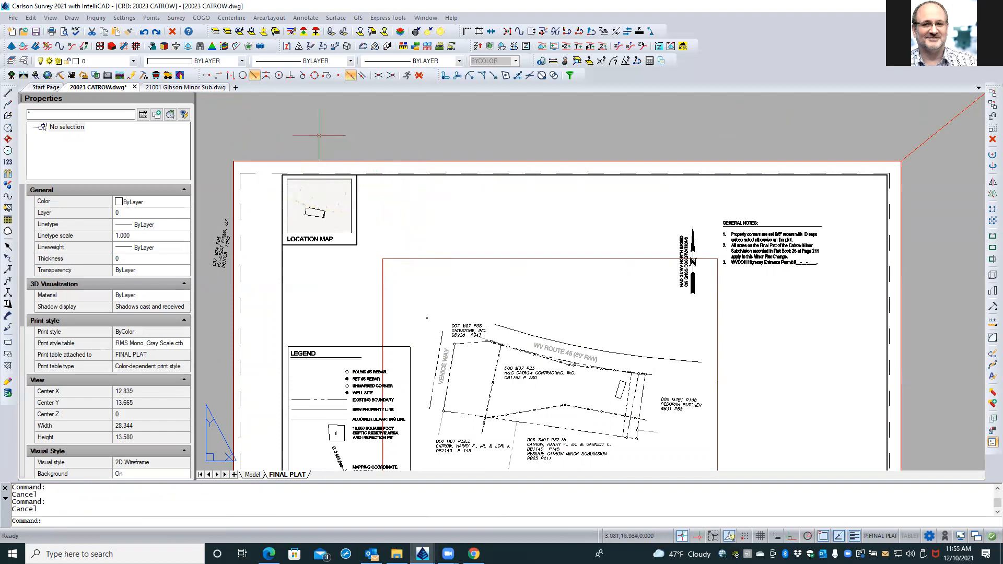
pyautogui.scroll(-2, 319, 135)
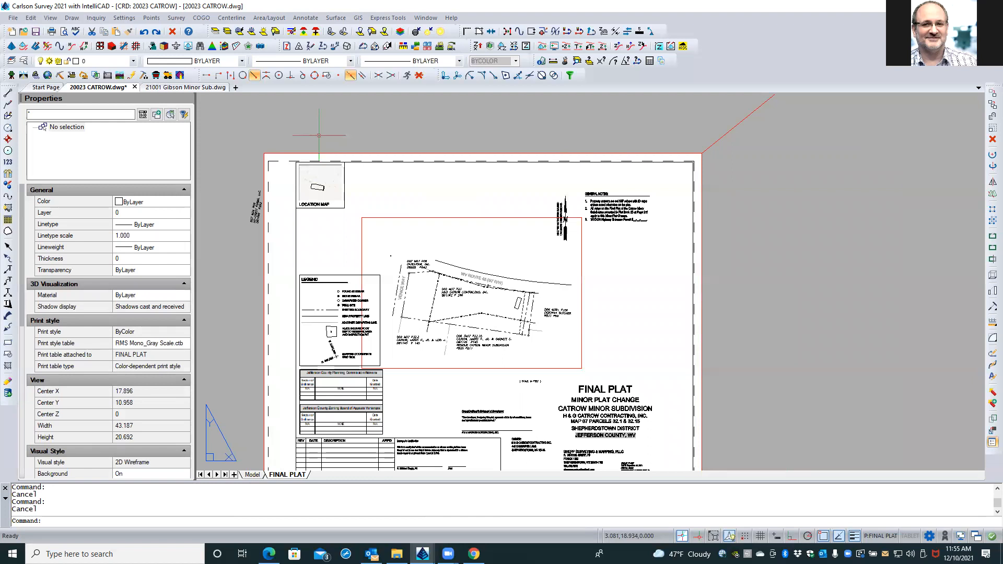
# Examine the area around the SCALE IN FEET text for its bar scale and regenerate the whole drawing.
pyautogui.scroll(-3, 319, 136)
pyautogui.scroll(2, 320, 166)
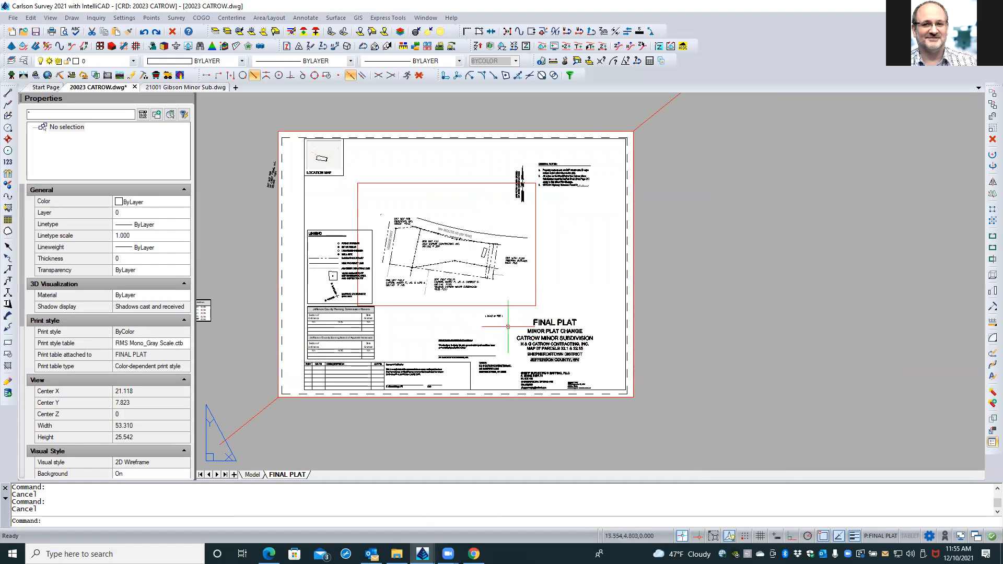
pyautogui.scroll(5, 502, 335)
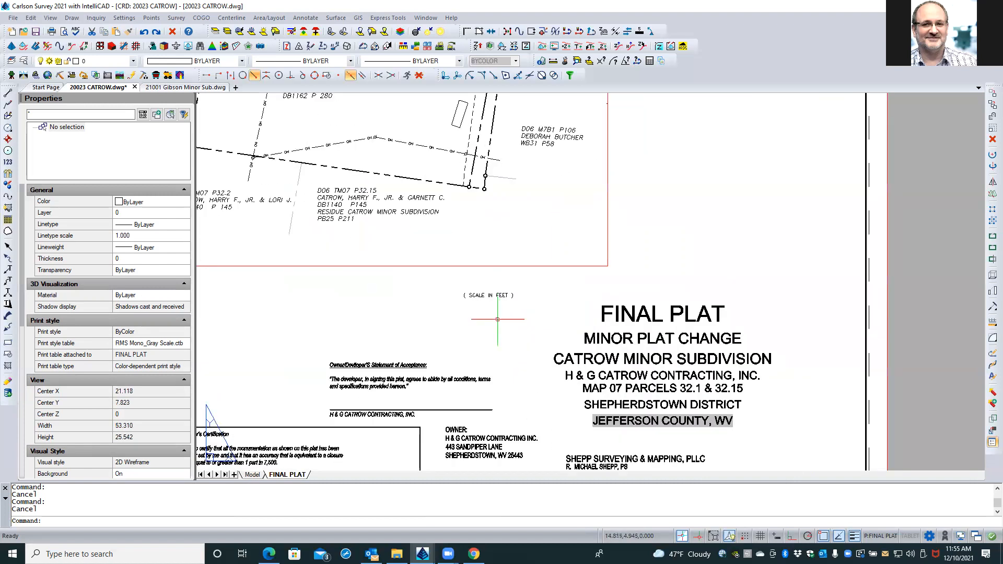
pyautogui.scroll(-3, 491, 313)
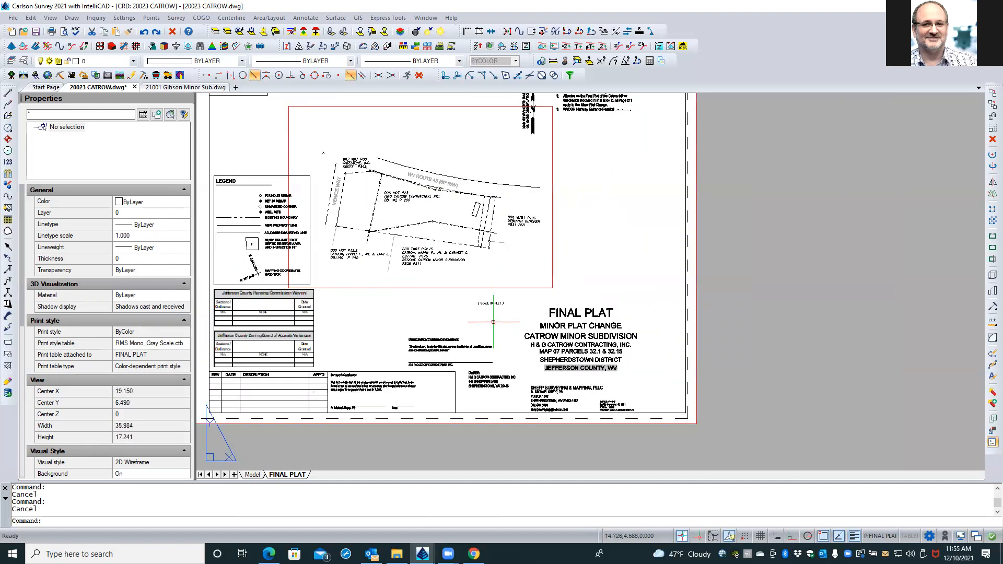
pyautogui.scroll(2, 489, 308)
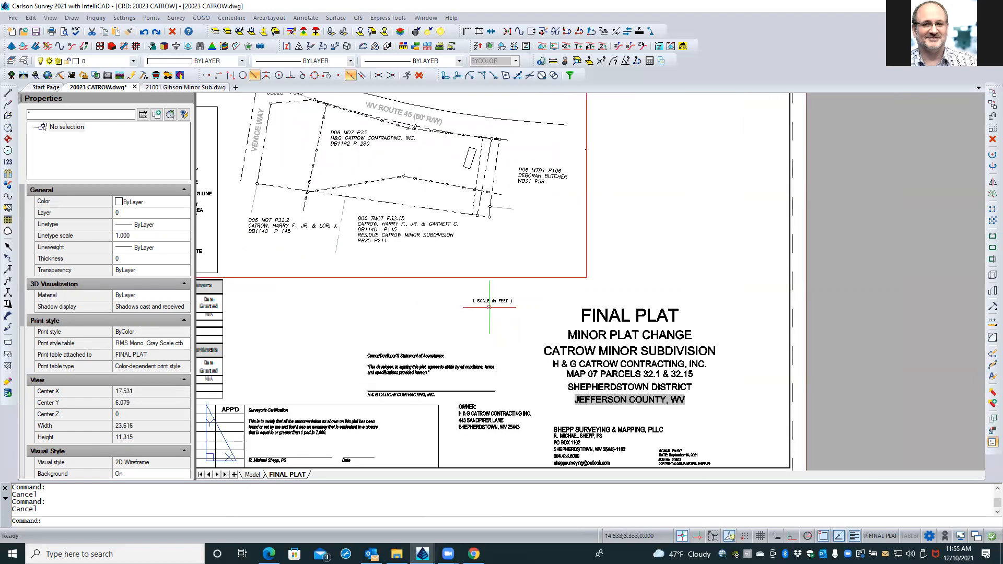
pyautogui.scroll(-3, 489, 307)
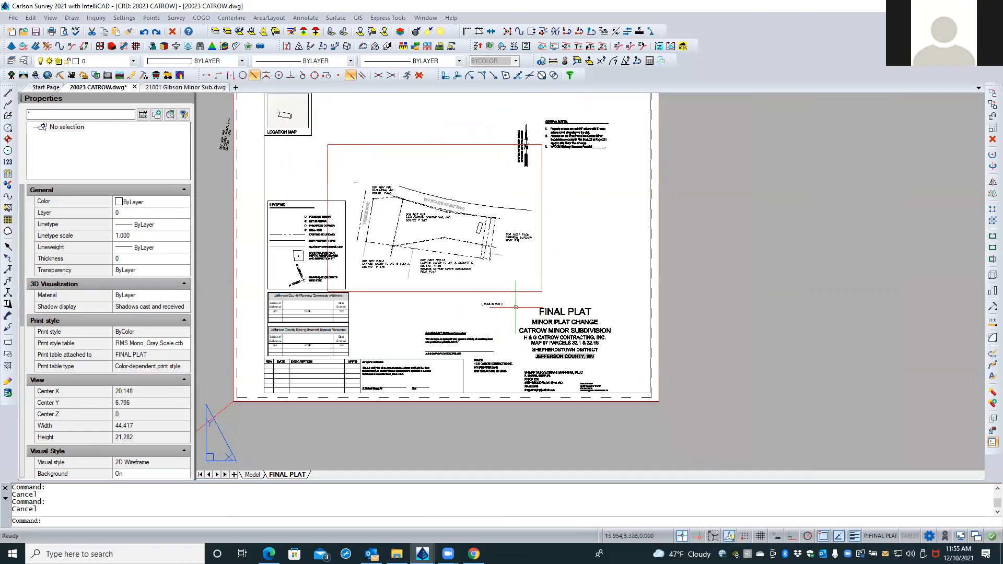
pyautogui.scroll(3, 515, 307)
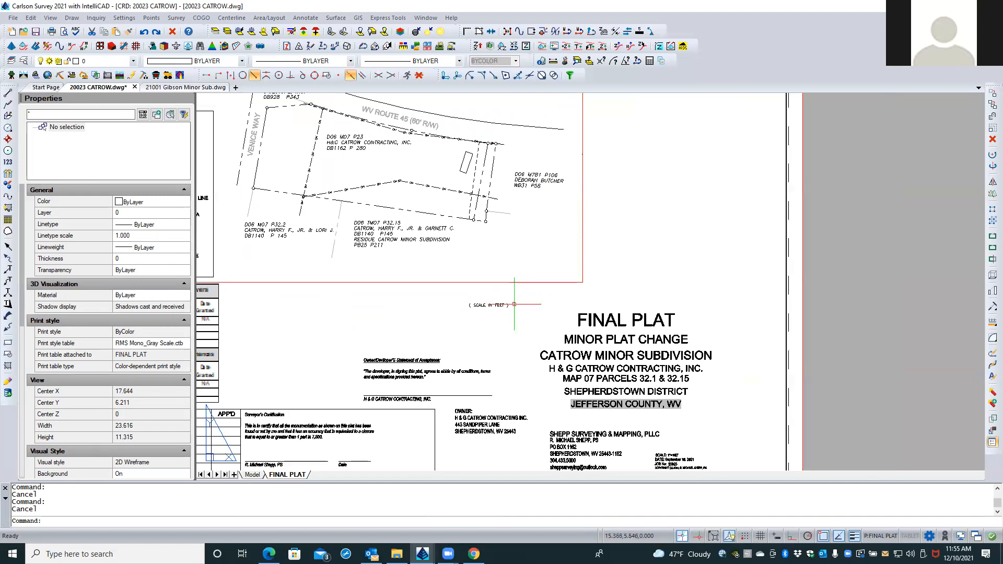
pyautogui.write('rea')
pyautogui.press('Return')
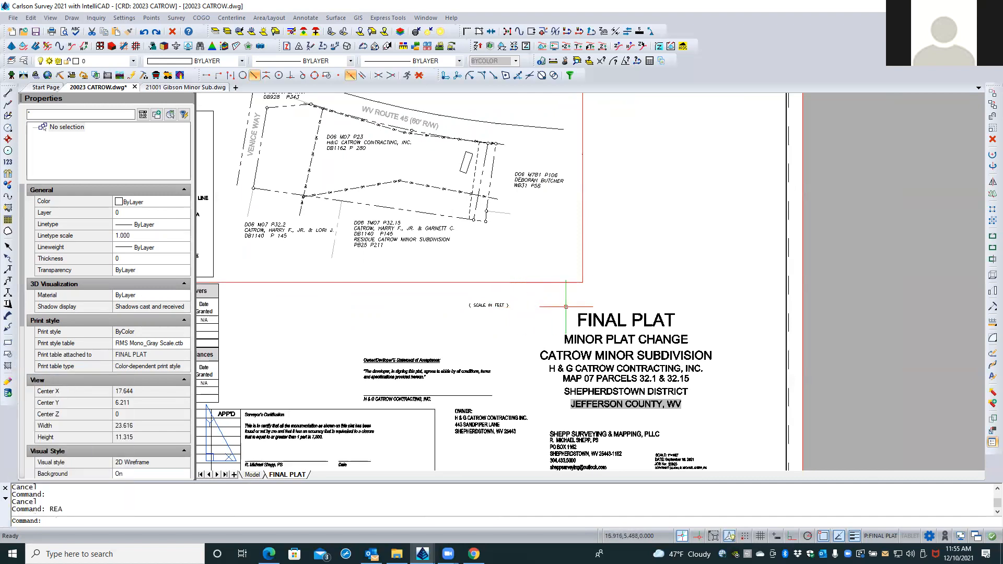
pyautogui.scroll(-2, 566, 307)
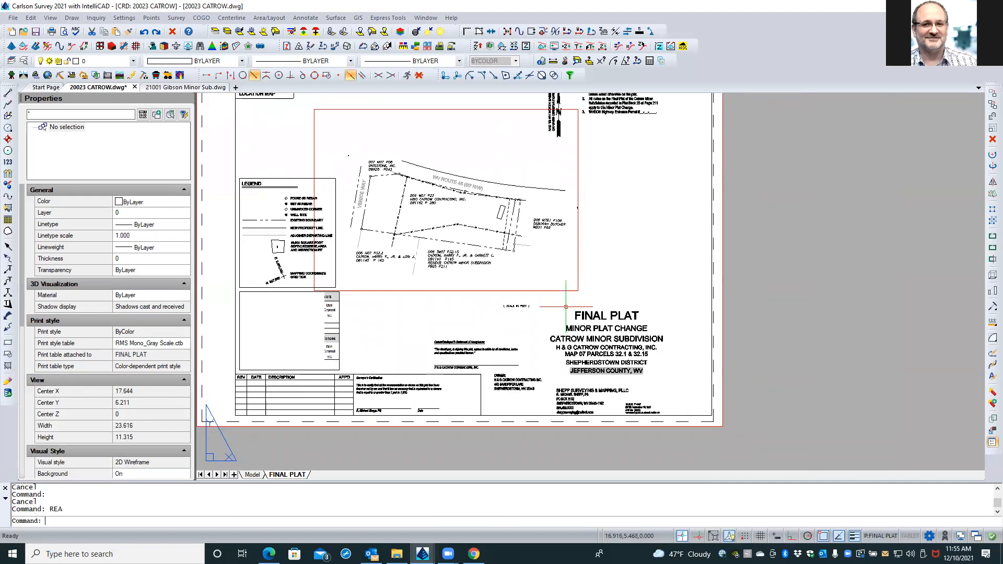
# In the 21001 Gibson Minor Sub drawing, copy the barscale block using the SCALE IN FEET text's insertion point as base point.
pyautogui.click(172, 88)
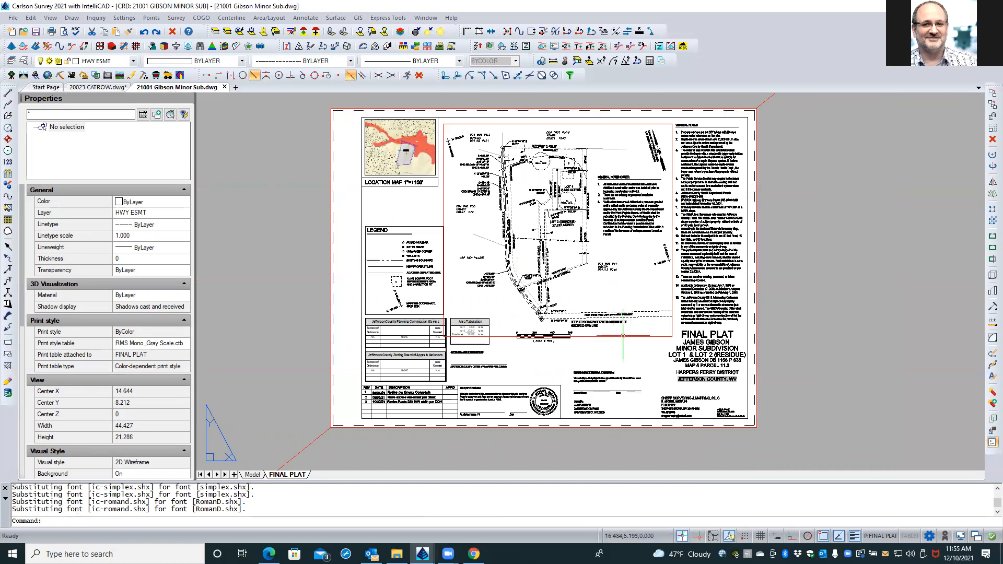
pyautogui.scroll(4, 561, 343)
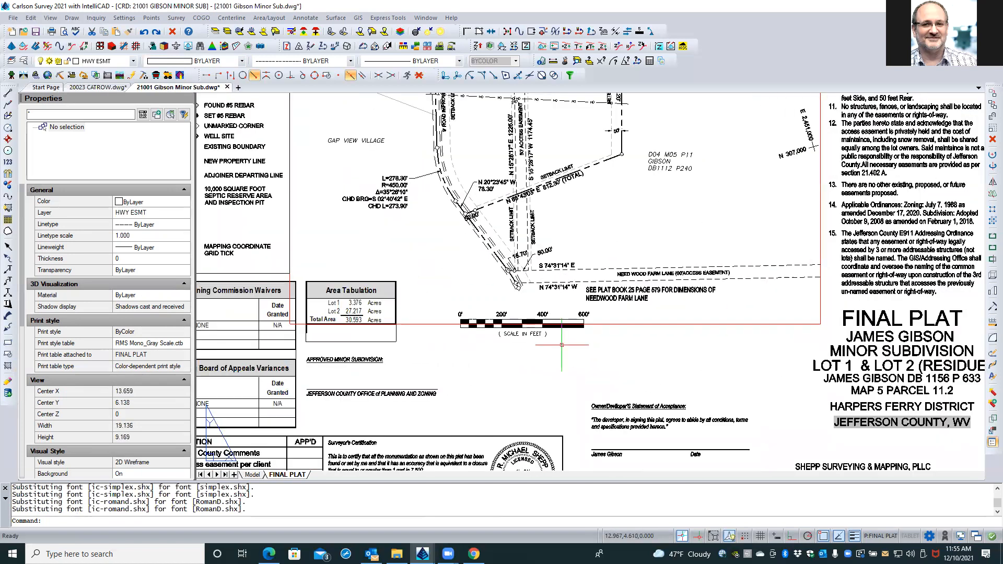
pyautogui.click(478, 321)
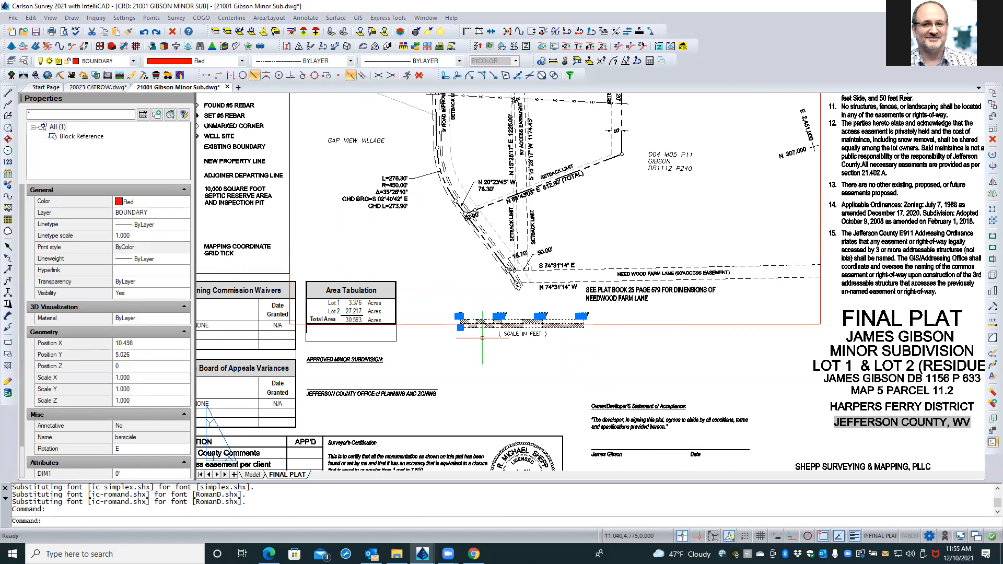
pyautogui.rightClick(482, 338)
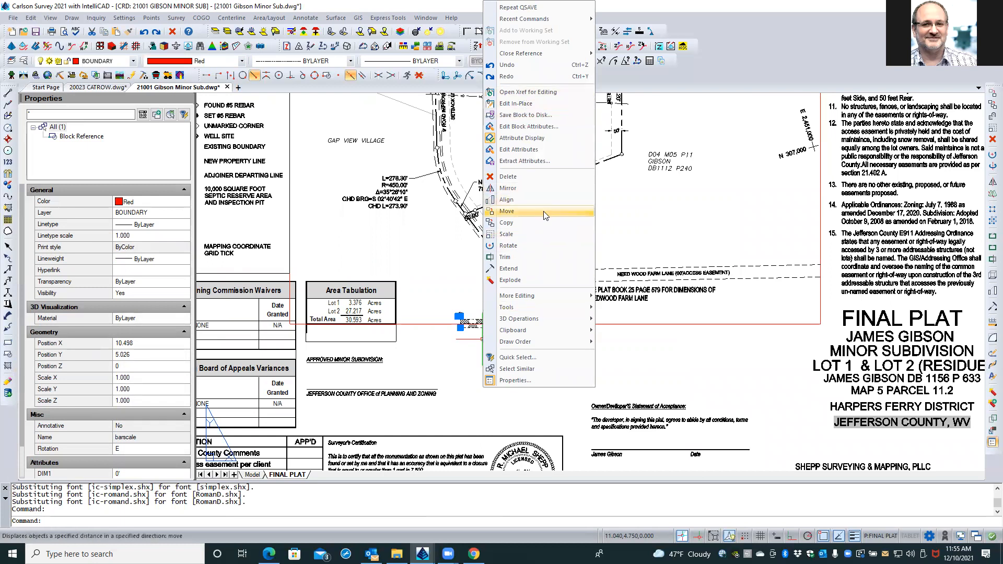
pyautogui.moveTo(533, 332)
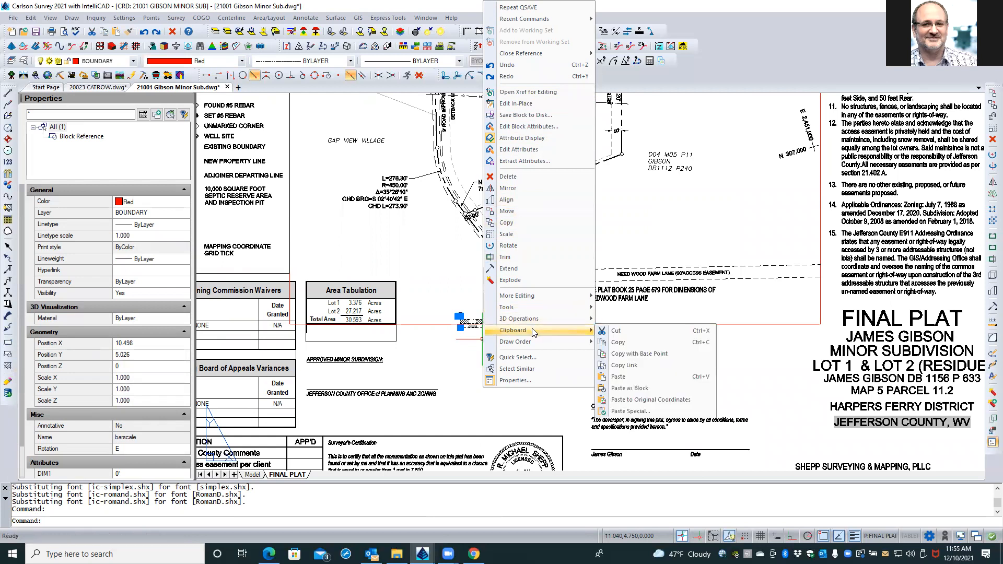
pyautogui.click(633, 354)
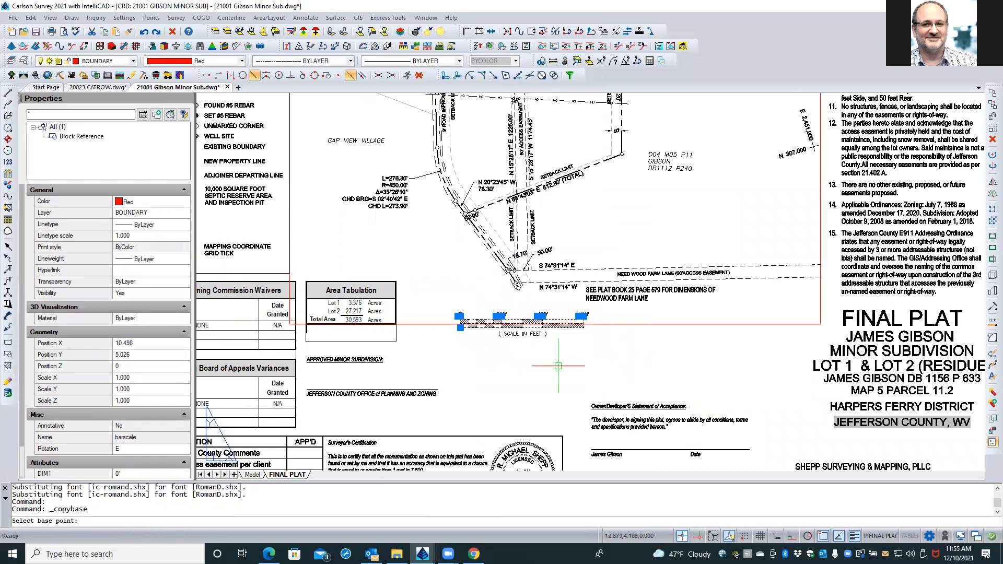
pyautogui.keyDown('shift'); pyautogui.rightClick(539, 365); pyautogui.keyUp('shift')
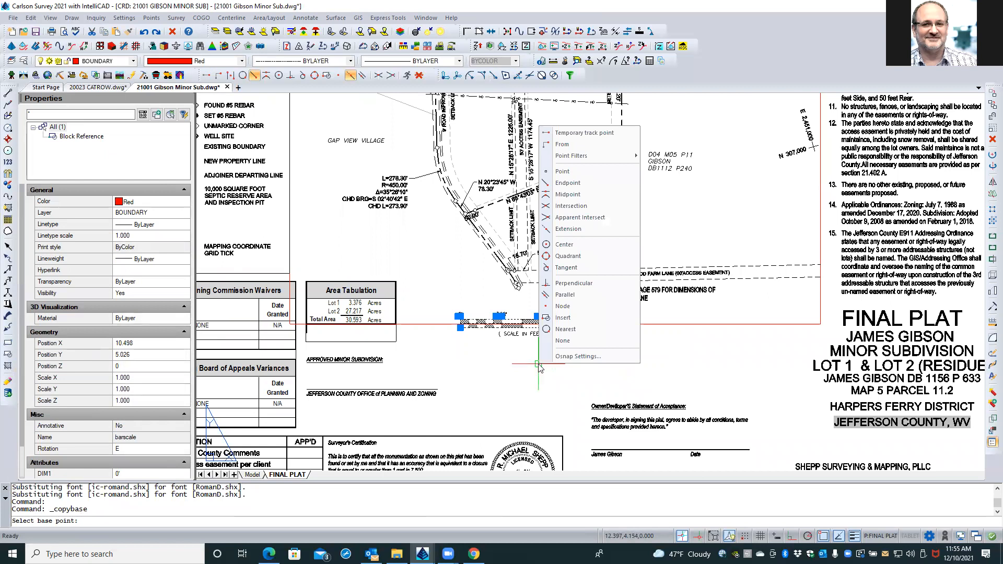
pyautogui.click(577, 318)
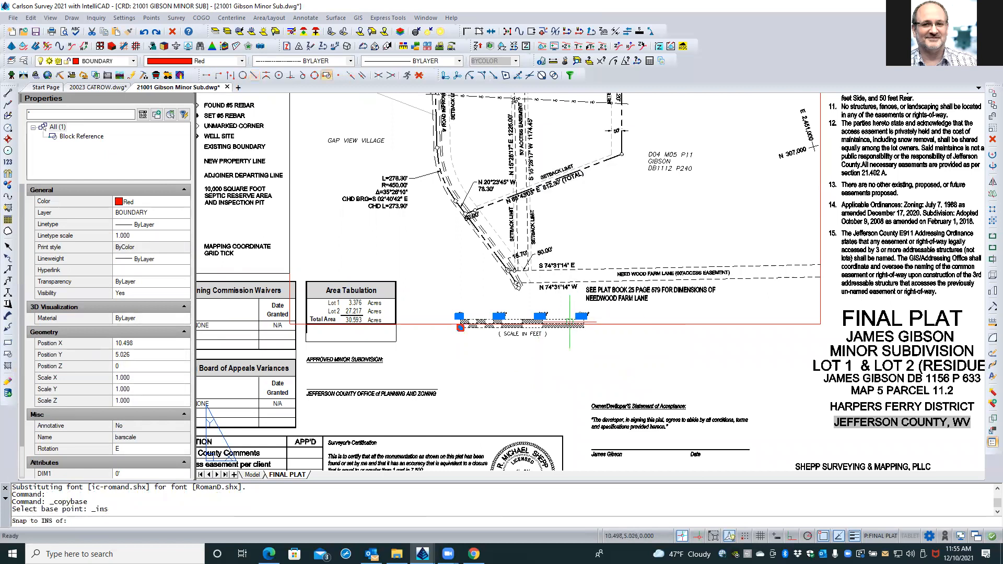
pyautogui.click(532, 330)
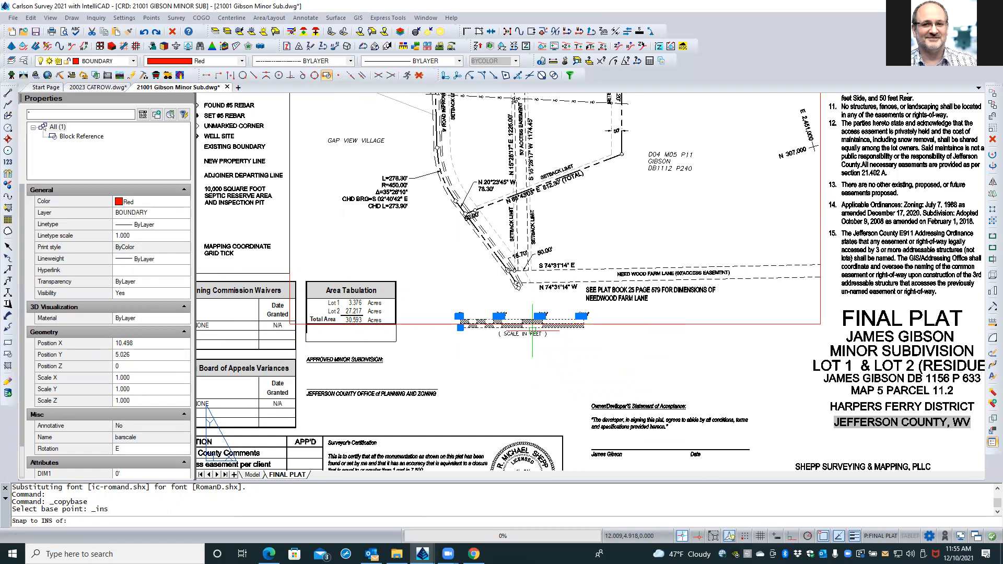
pyautogui.press('Escape')
pyautogui.press('Escape')
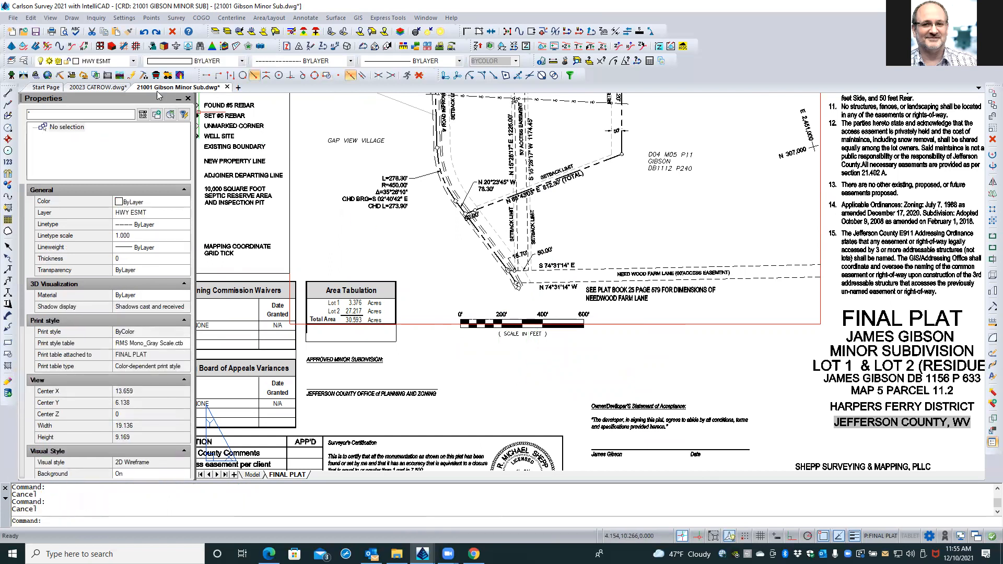
# Paste the bar scale into the 20023 CATROW final plat at the insertion point of the SCALE IN FEET text.
pyautogui.click(115, 87)
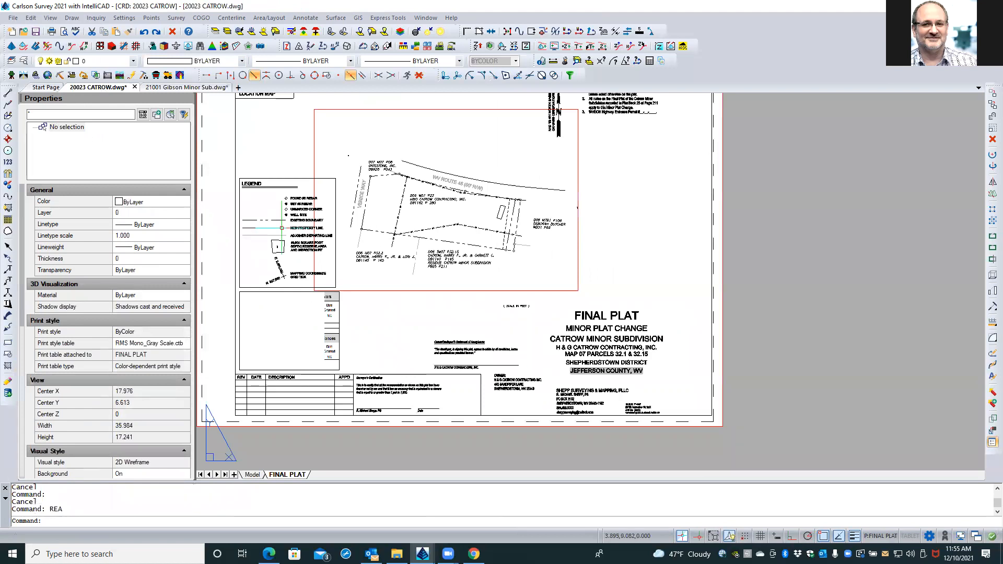
pyautogui.rightClick(468, 304)
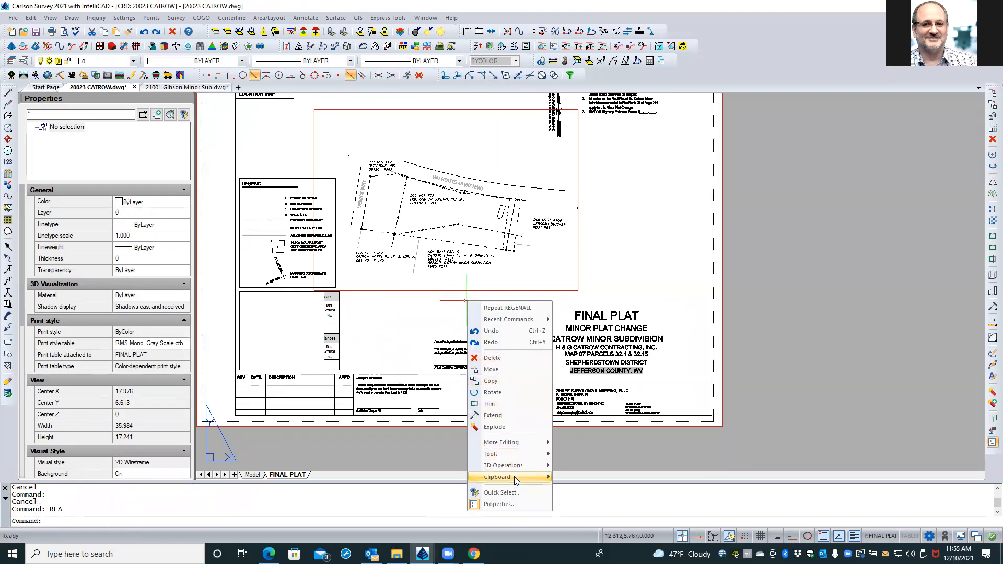
pyautogui.moveTo(514, 477)
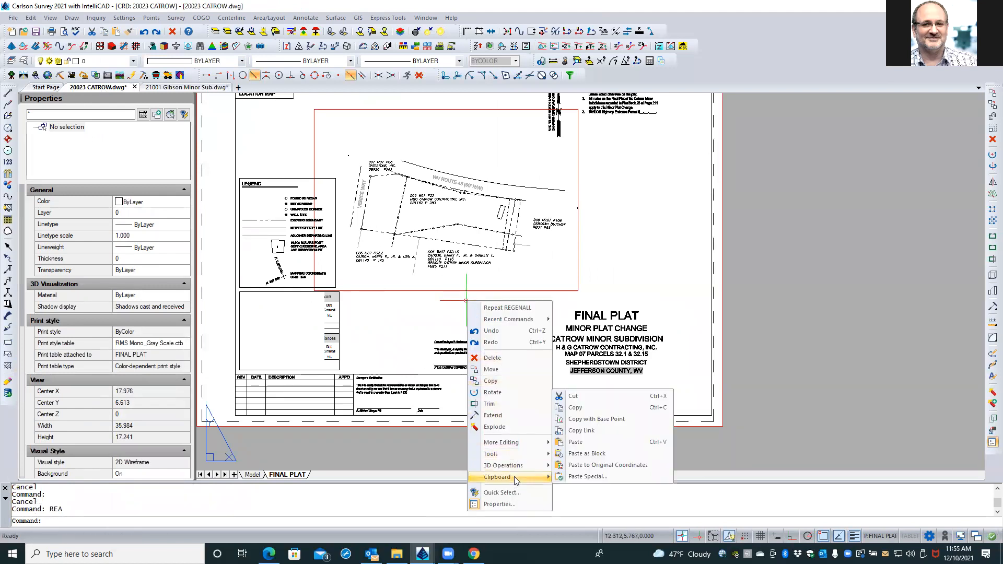
pyautogui.click(589, 442)
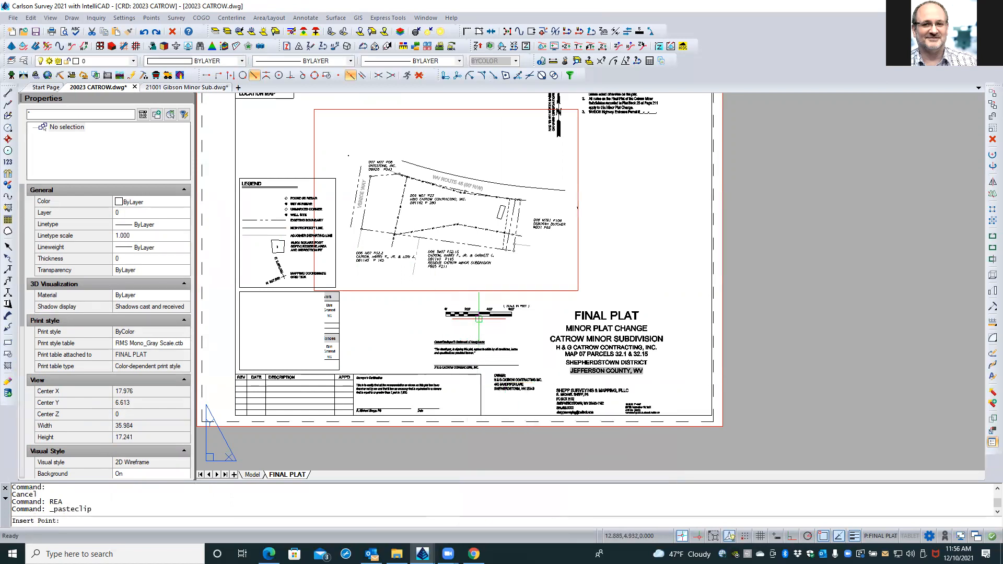
pyautogui.keyDown('shift'); pyautogui.rightClick(480, 319); pyautogui.keyUp('shift')
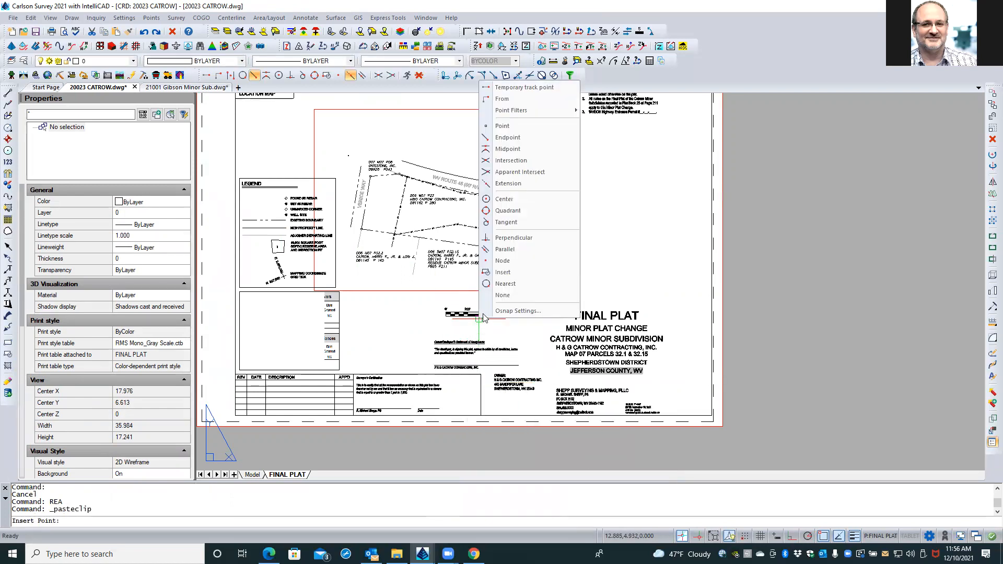
pyautogui.click(507, 273)
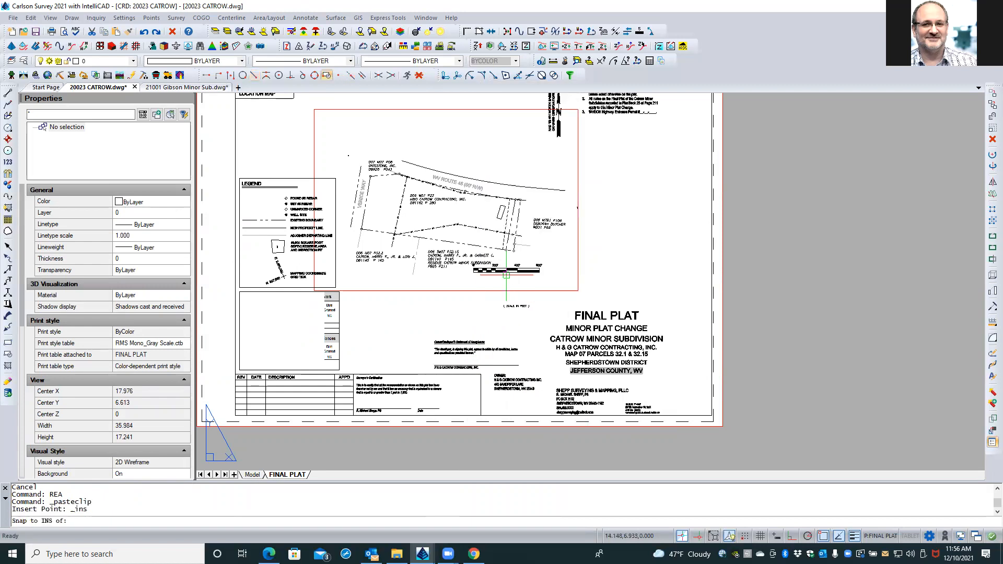
pyautogui.click(522, 306)
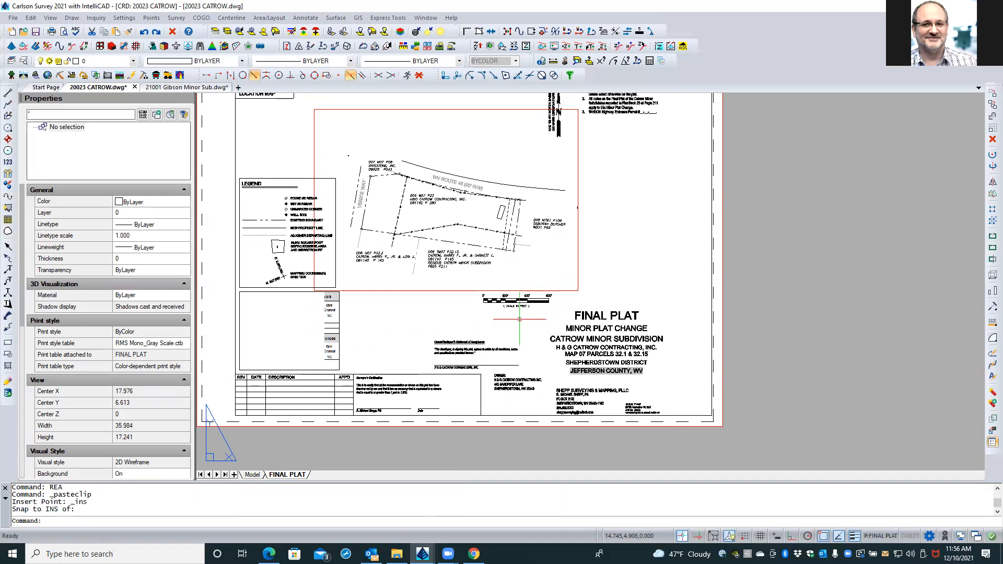
# Set the pasted bar scale's second dimension attribute to 100'.
pyautogui.scroll(3, 518, 301)
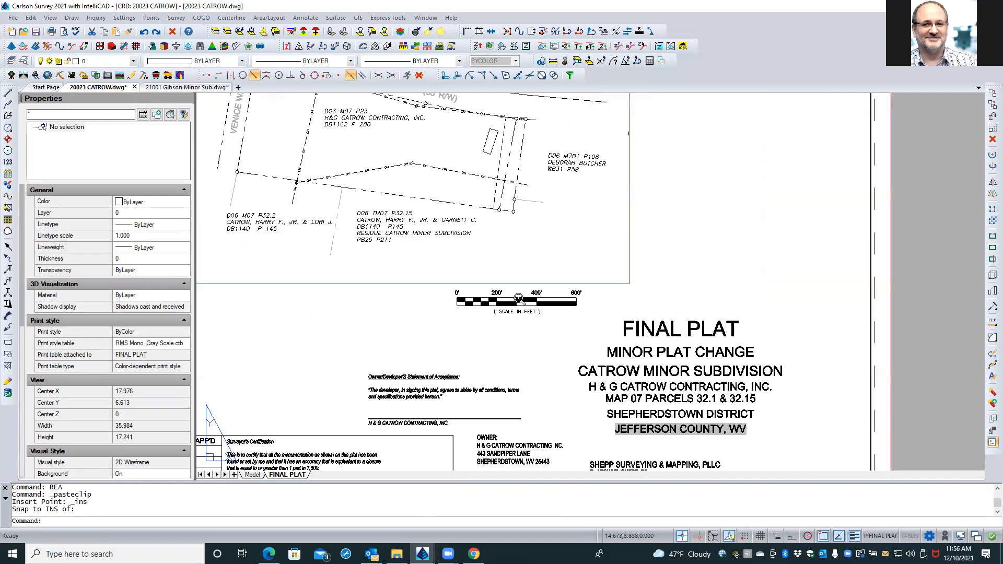
pyautogui.scroll(1, 518, 299)
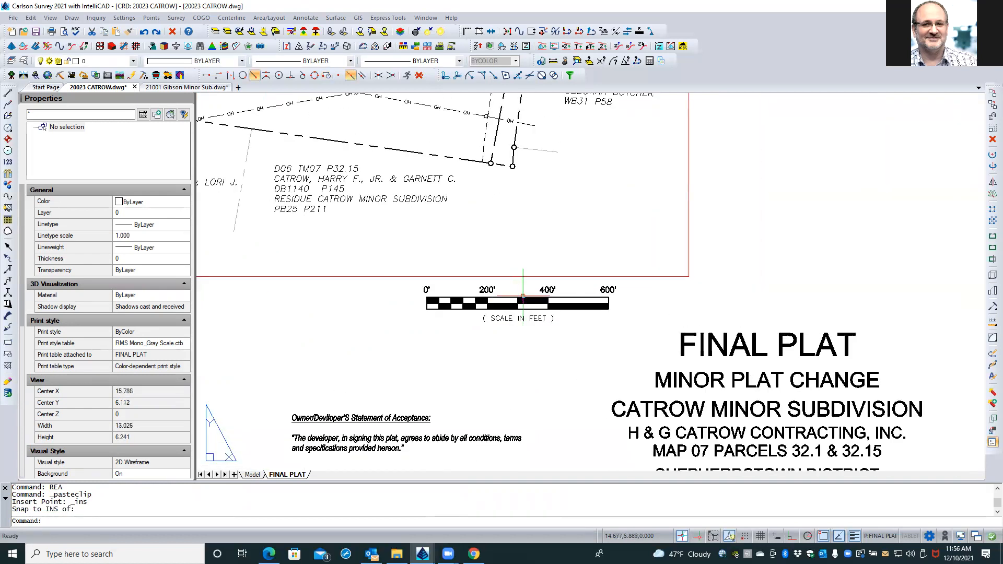
pyautogui.doubleClick(521, 298)
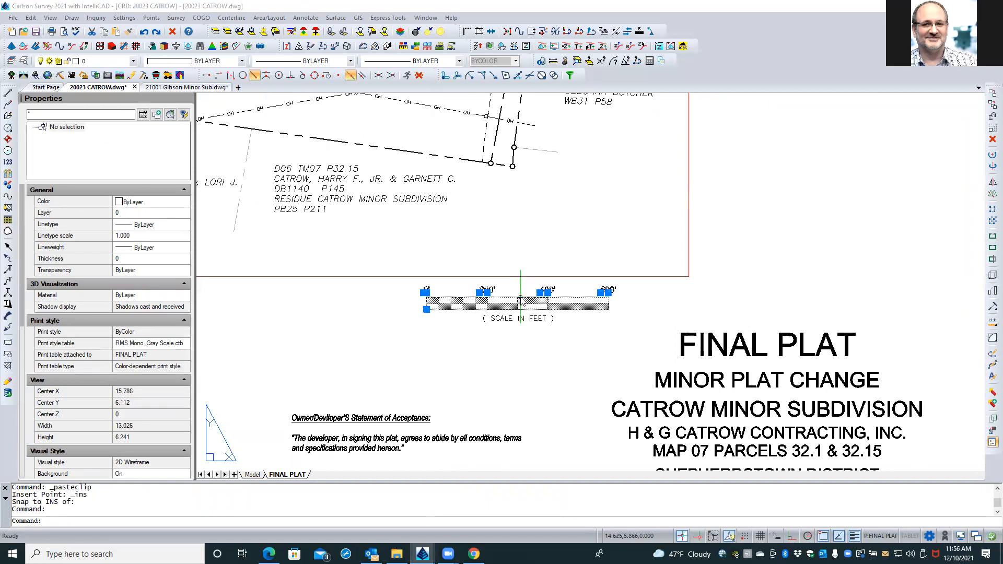
pyautogui.click(421, 196)
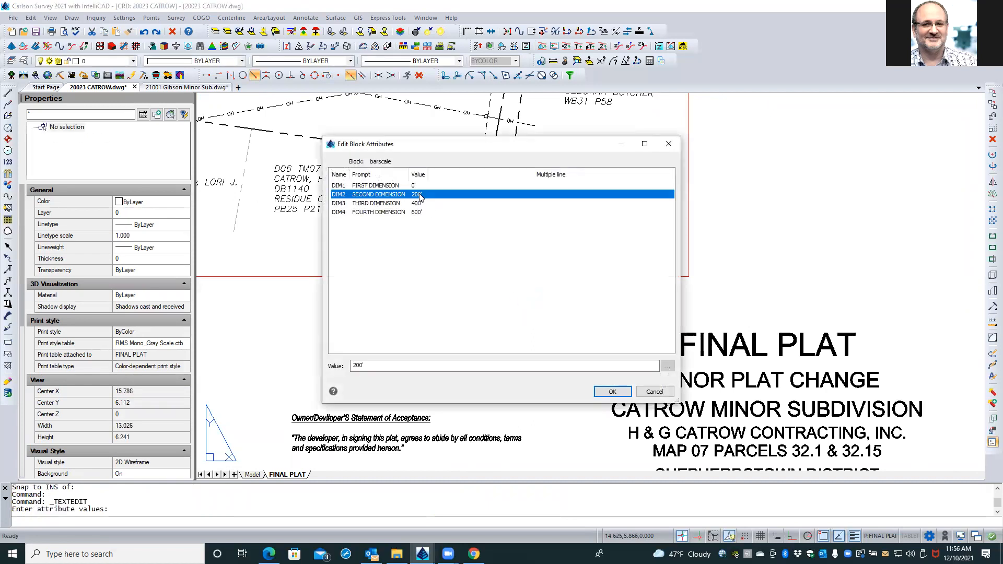
pyautogui.click(354, 365)
pyautogui.write('1')
pyautogui.press('Return')
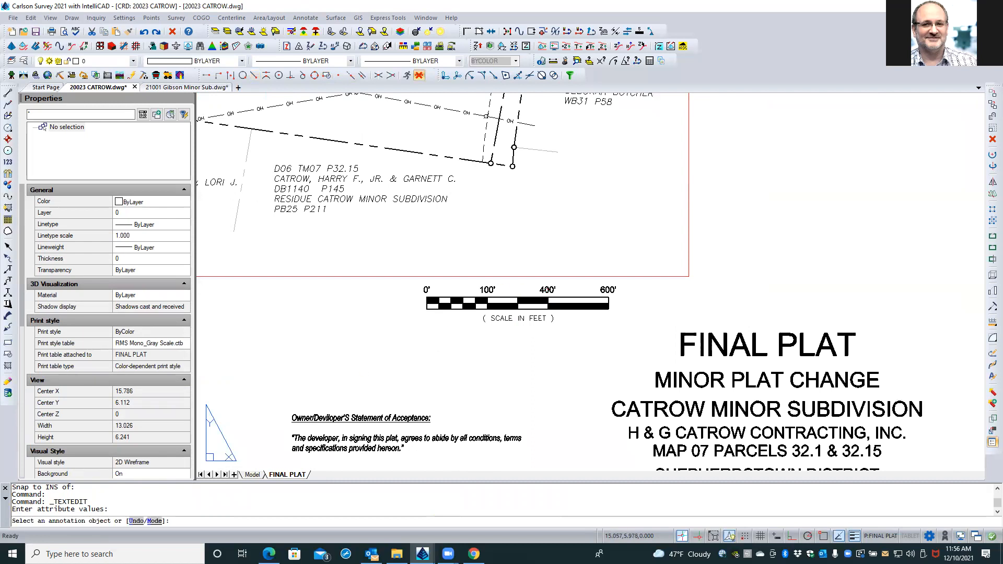
# Set the bar scale's third dimension attribute to 200' and its fourth to 300'.
pyautogui.click(547, 301)
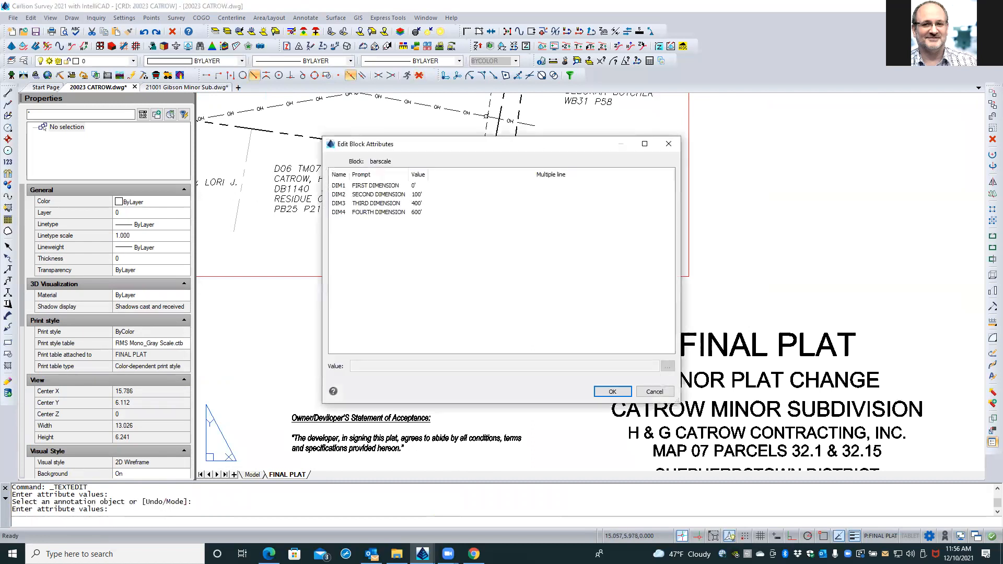
pyautogui.click(417, 204)
pyautogui.click(354, 365)
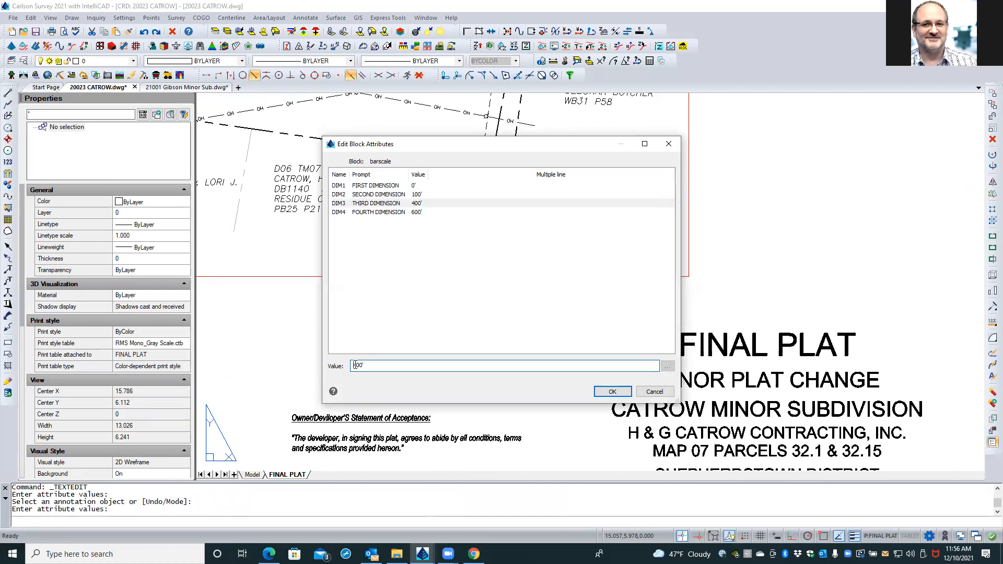
pyautogui.write('2')
pyautogui.click(395, 212)
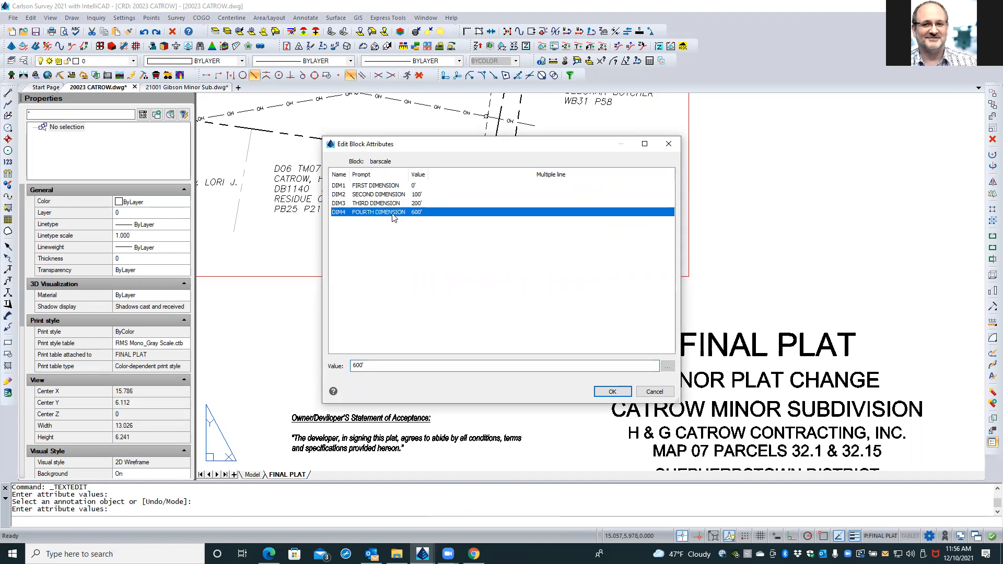
pyautogui.click(354, 366)
pyautogui.write('5')
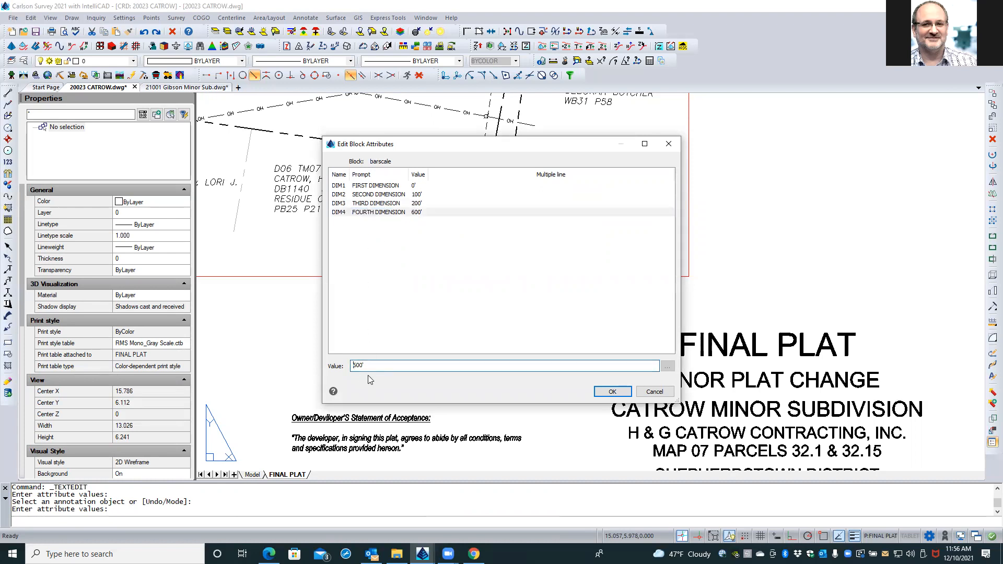
pyautogui.write('3')
pyautogui.click(612, 392)
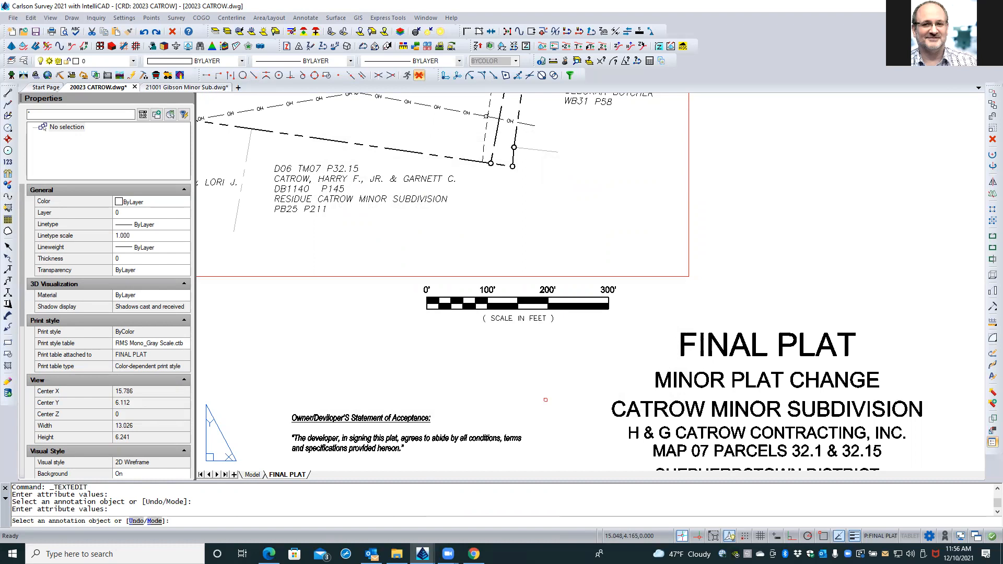
# Set the bar scale block's first dimension attribute to 100' and its second dimension to 0.
pyautogui.click(481, 290)
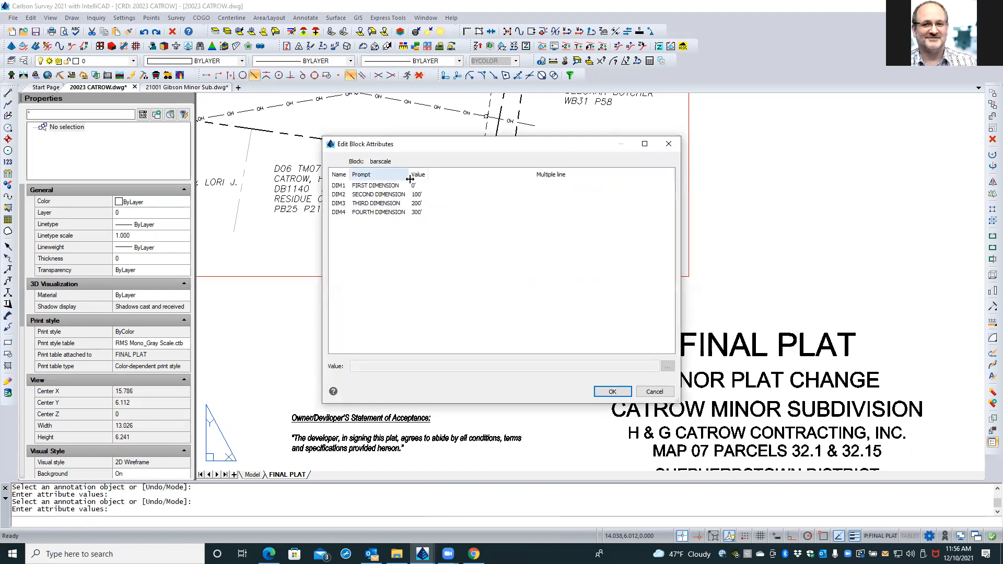
pyautogui.click(413, 187)
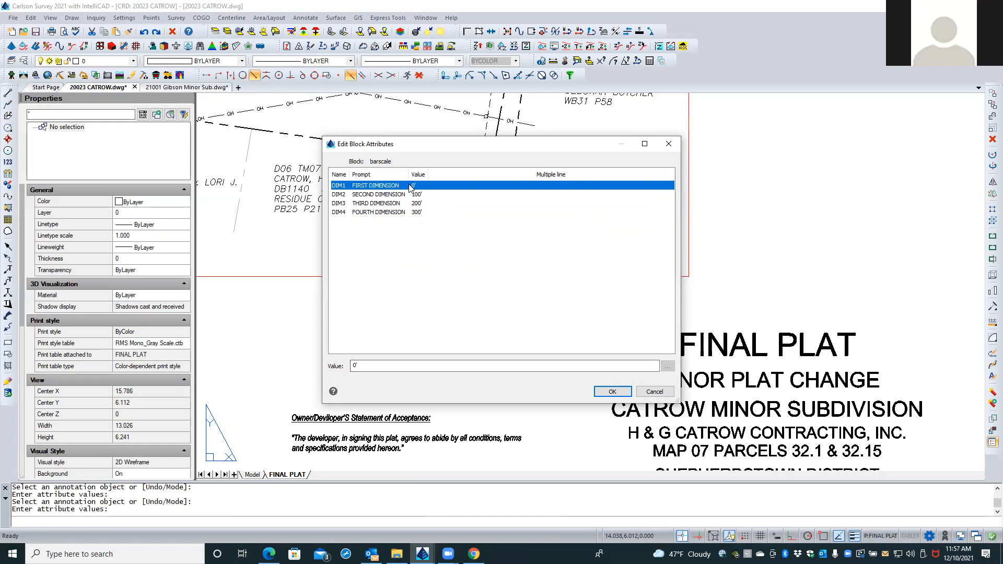
pyautogui.click(362, 366)
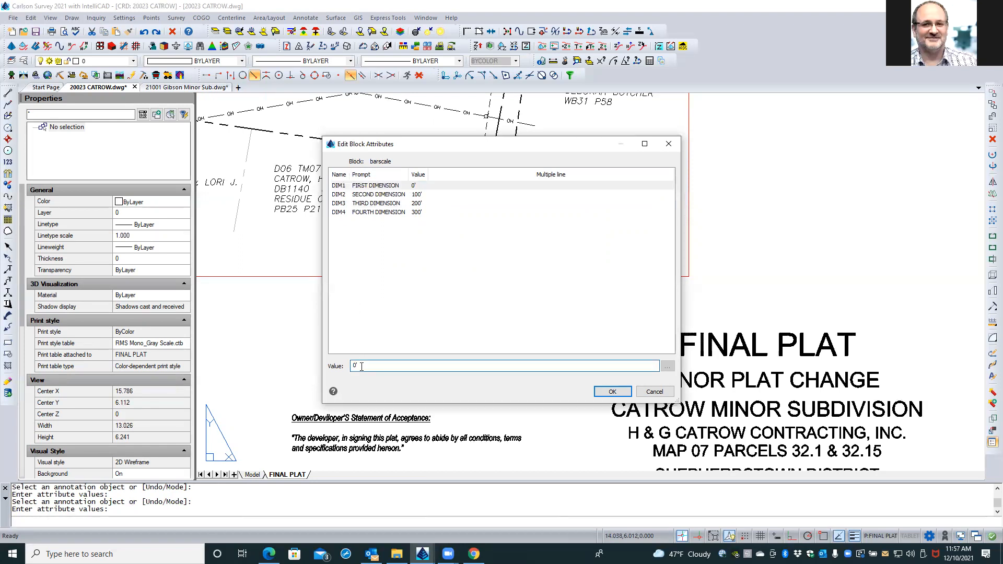
pyautogui.write('10')
pyautogui.click(424, 197)
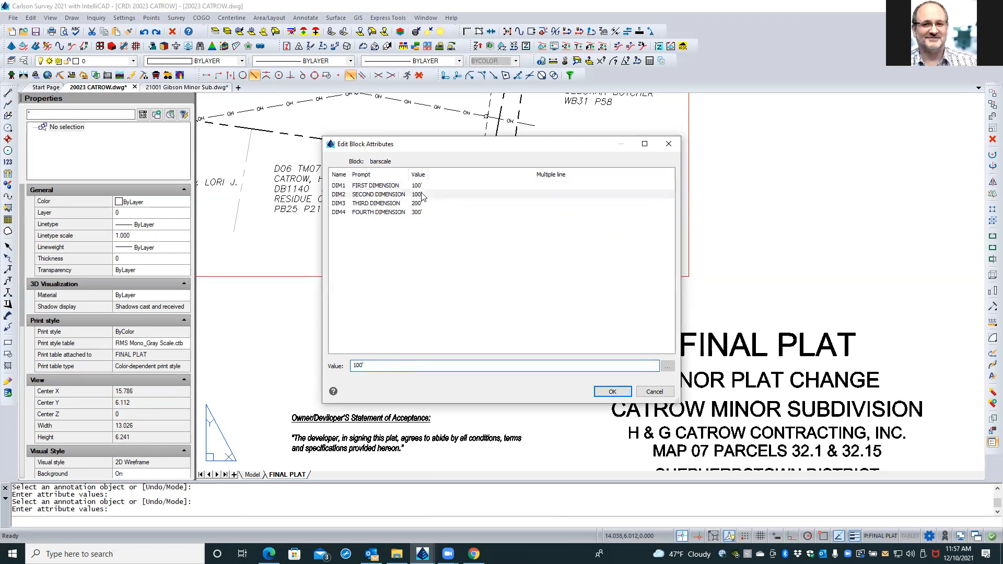
pyautogui.doubleClick(371, 366)
pyautogui.write('0')
# Set the bar scale's third dimension attribute to 100' and its fourth to 200', and finish the attribute editing.
pyautogui.click(418, 204)
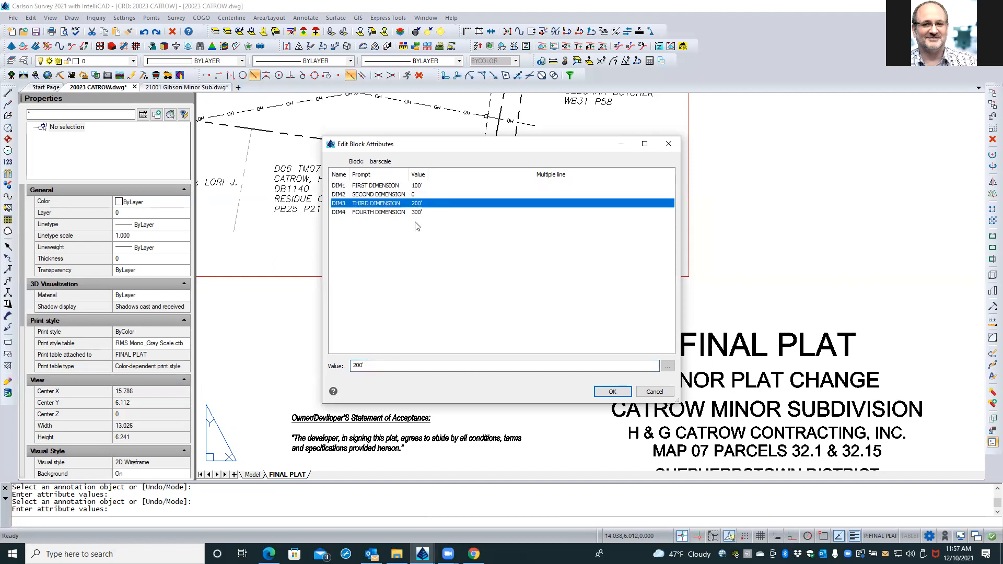
pyautogui.doubleClick(358, 368)
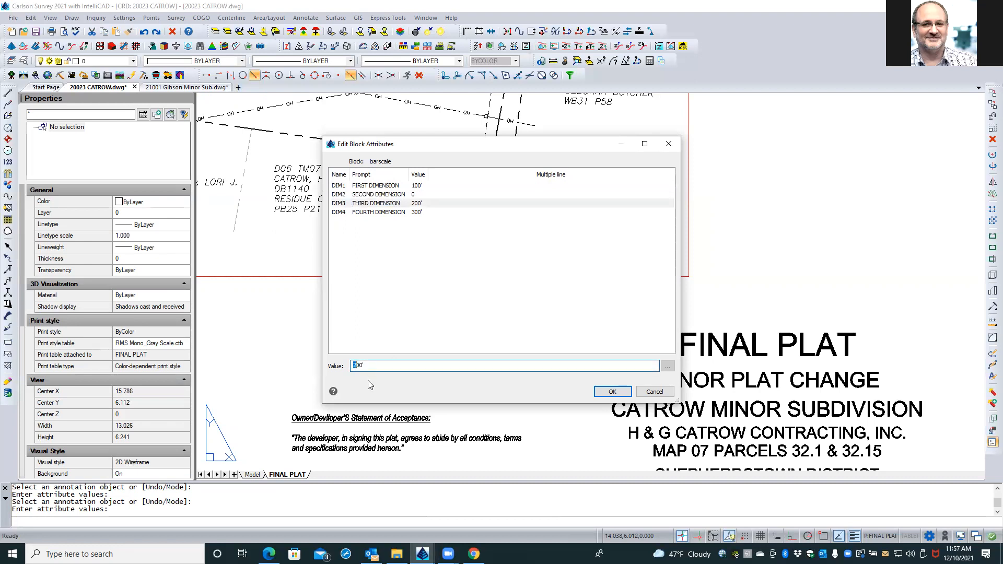
pyautogui.write('1')
pyautogui.click(418, 212)
pyautogui.click(355, 365)
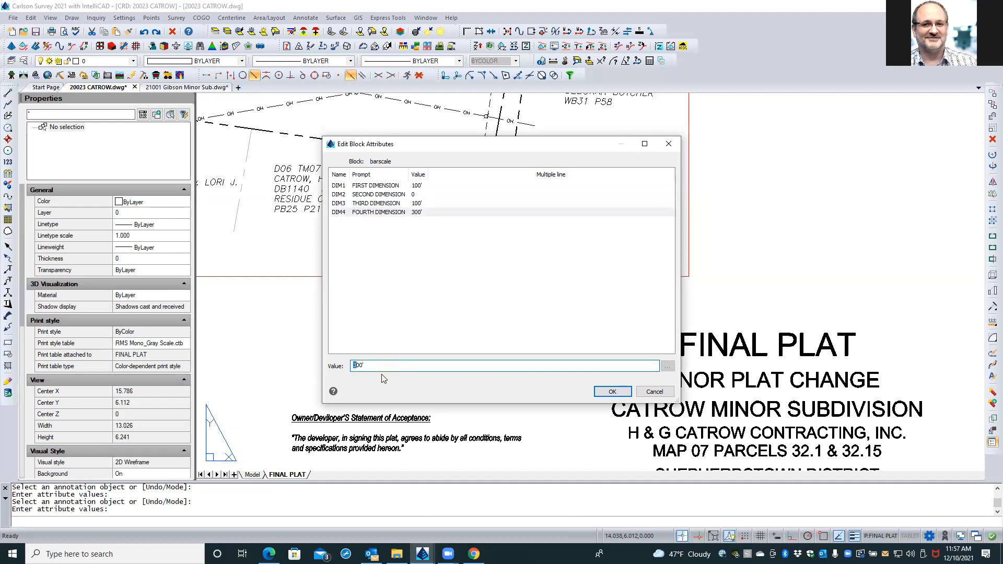
pyautogui.click(611, 392)
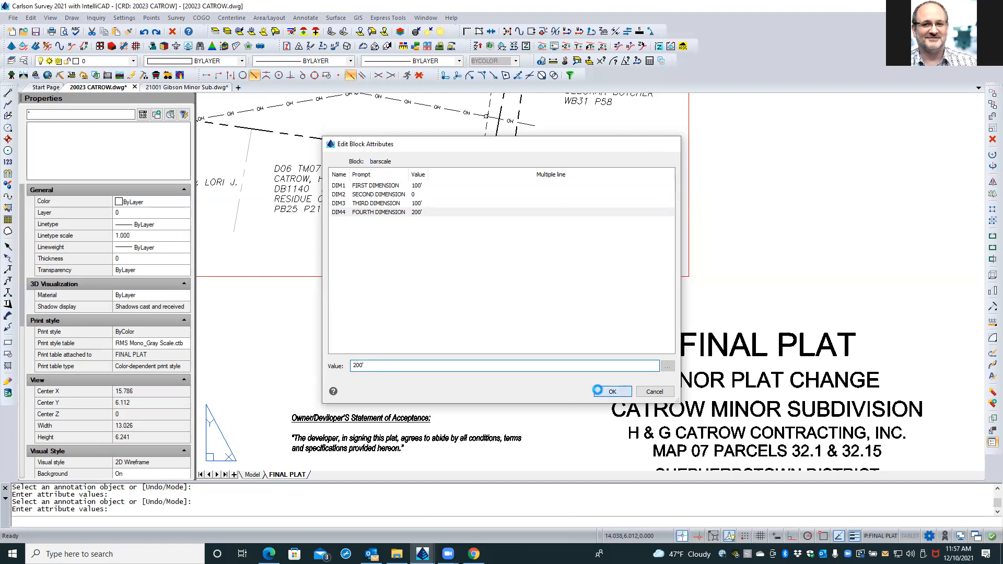
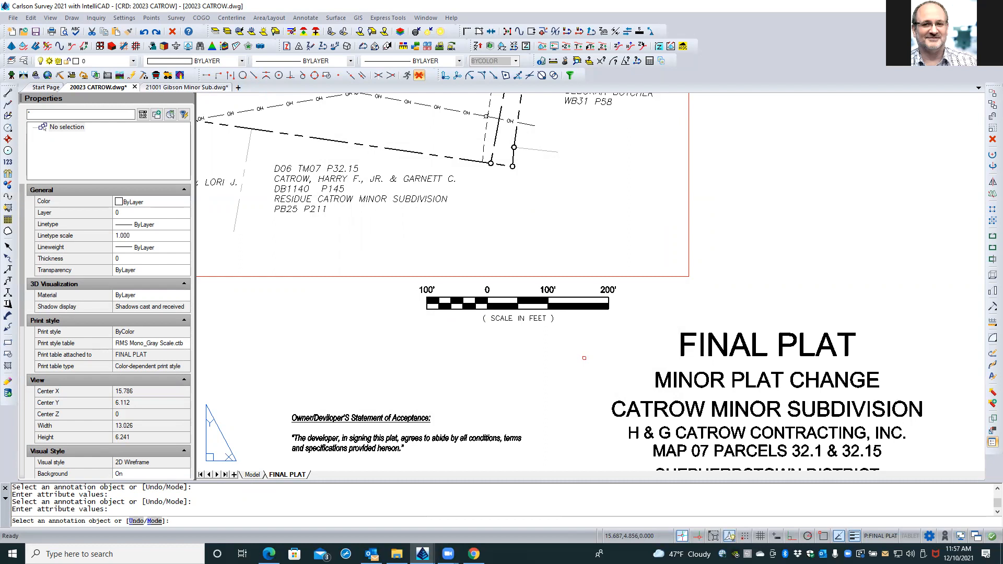
pyautogui.press('Return')
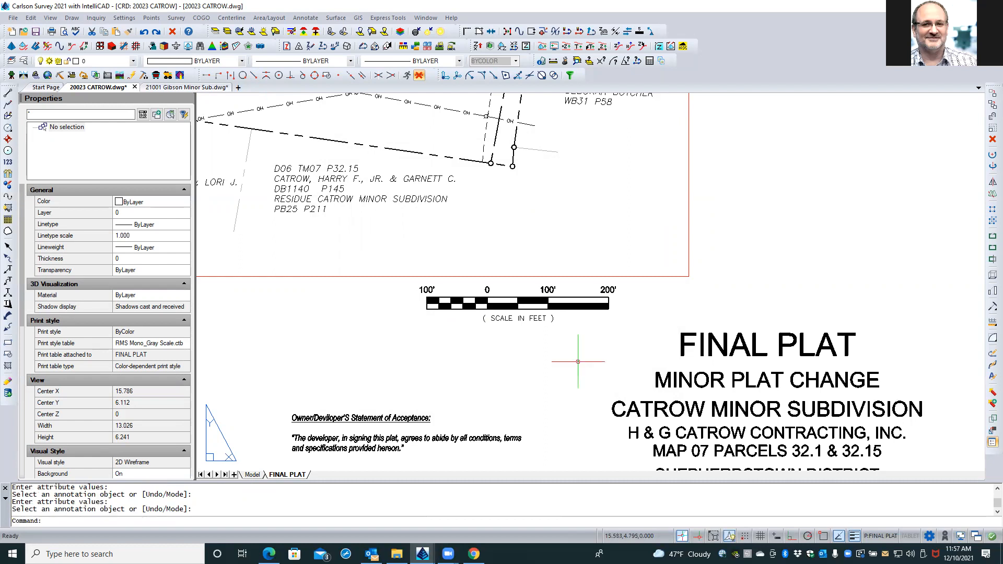
# Print the FINAL PLAT layout with DWG to PDF.pc3 to TEST.pdf, replacing the existing file, and close the PDF after viewing it.
pyautogui.scroll(-3, 555, 365)
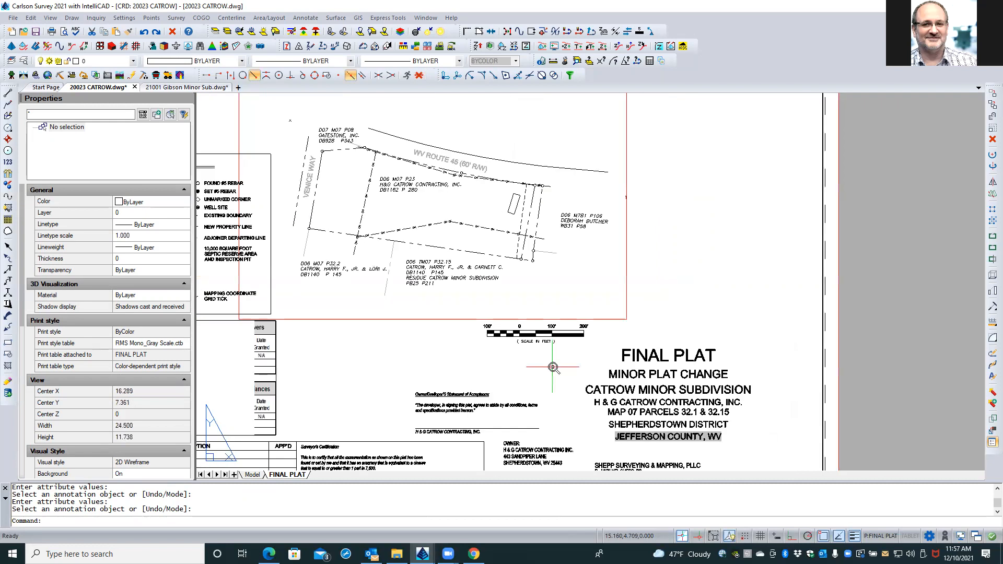
pyautogui.scroll(-4, 552, 367)
pyautogui.moveTo(553, 367); pyautogui.dragTo(561, 360, button='middle')
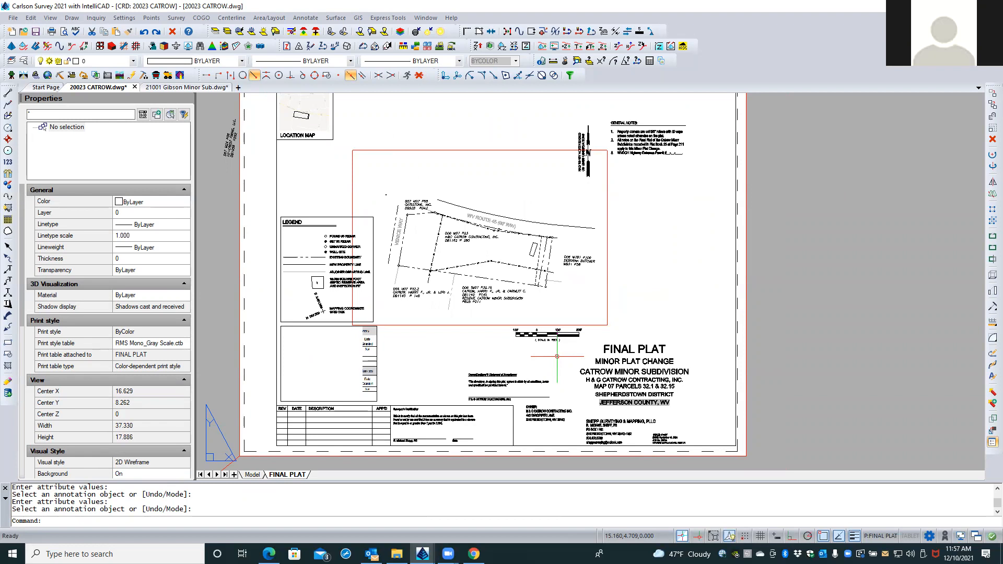
pyautogui.scroll(1, 473, 343)
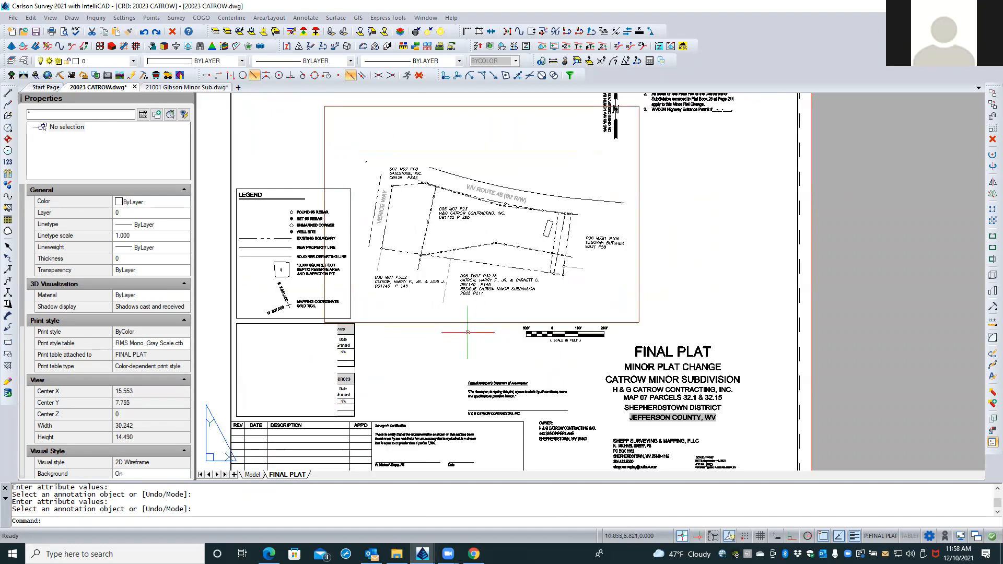
pyautogui.scroll(-2, 470, 333)
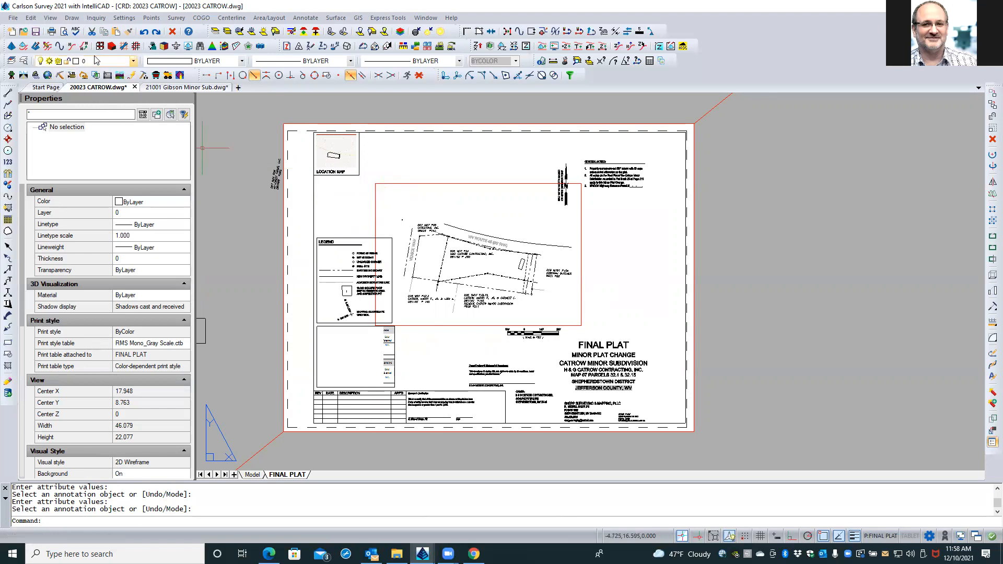
pyautogui.click(52, 33)
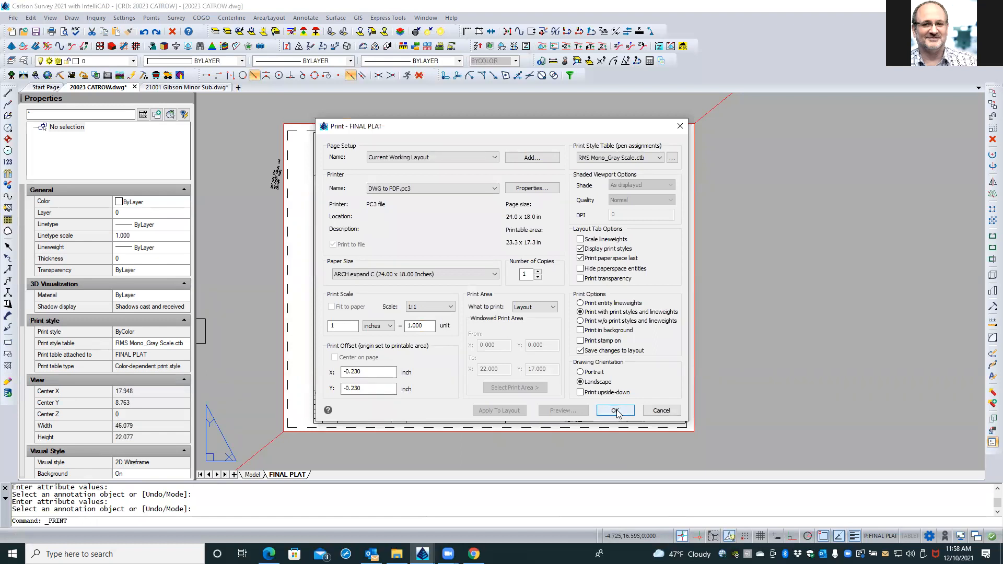
pyautogui.click(494, 189)
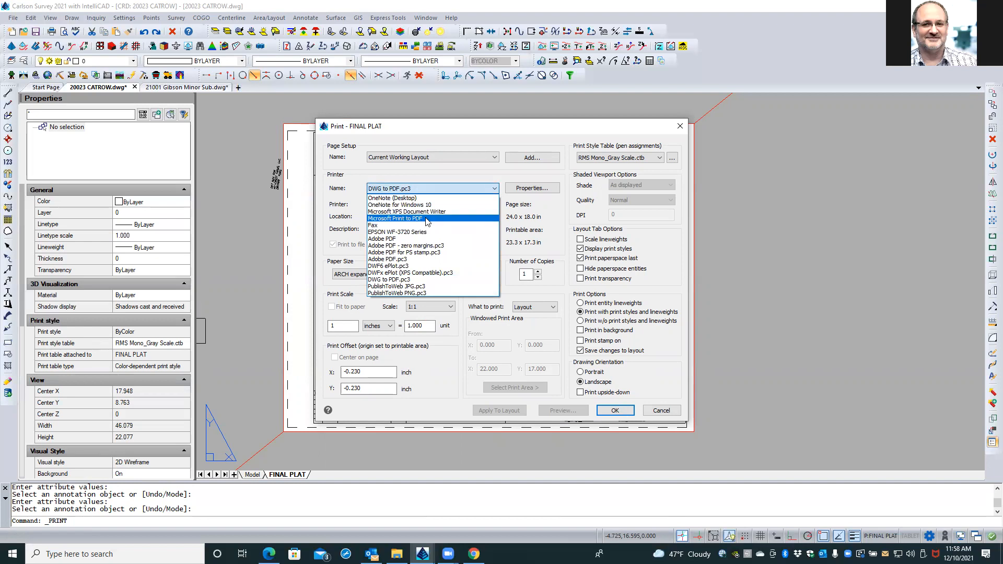
pyautogui.click(335, 169)
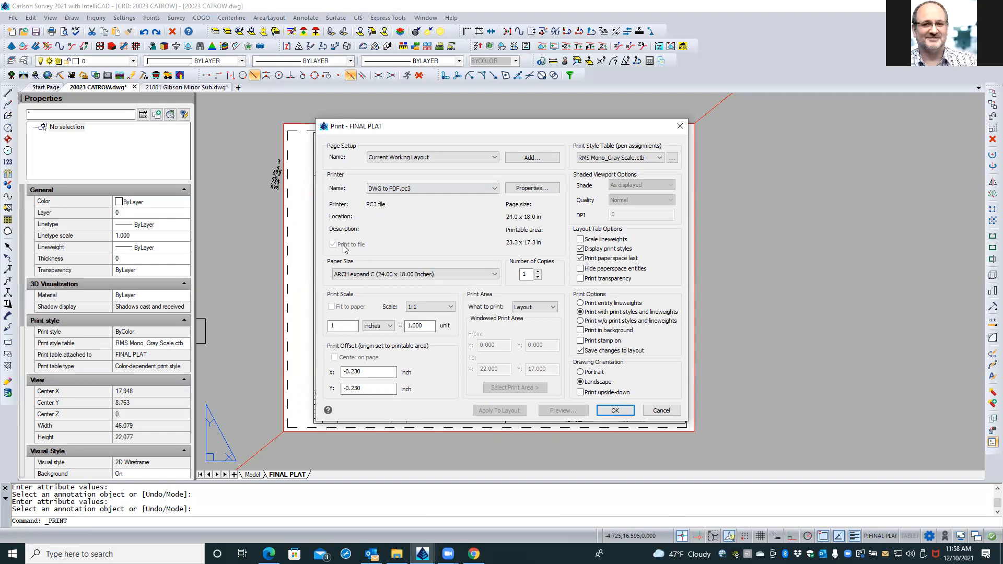
pyautogui.click(624, 415)
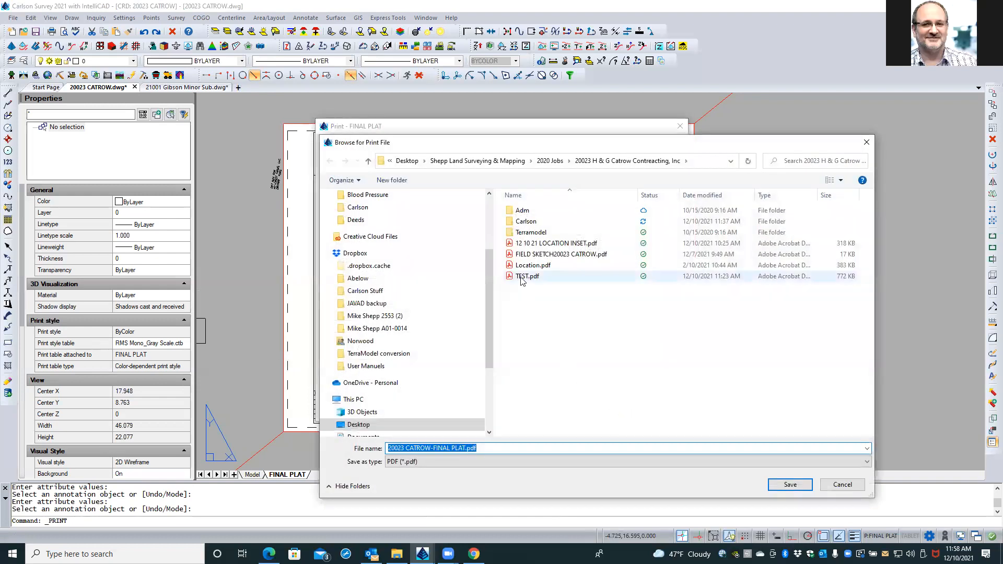
pyautogui.click(524, 278)
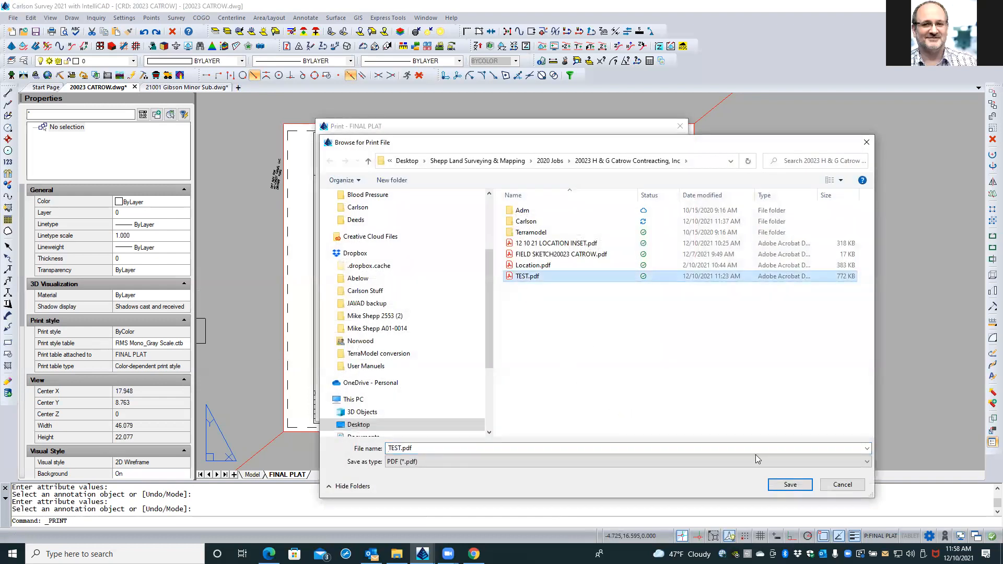
pyautogui.click(797, 490)
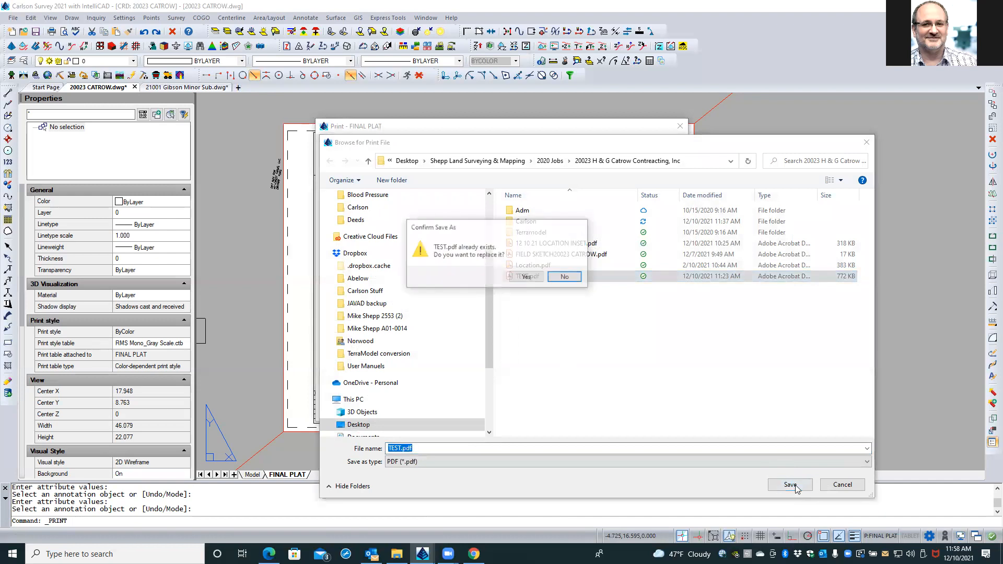
pyautogui.click(525, 278)
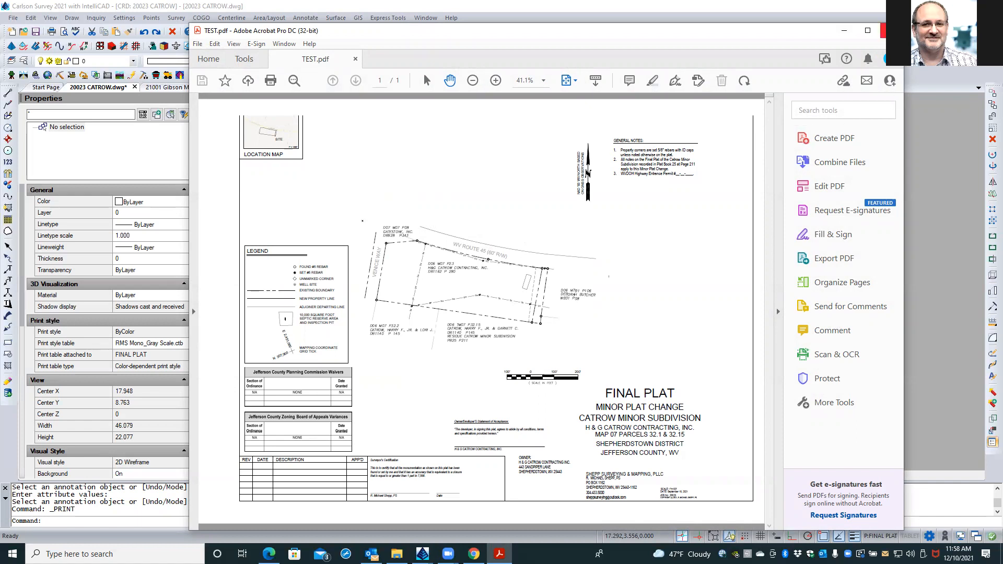
pyautogui.click(883, 31)
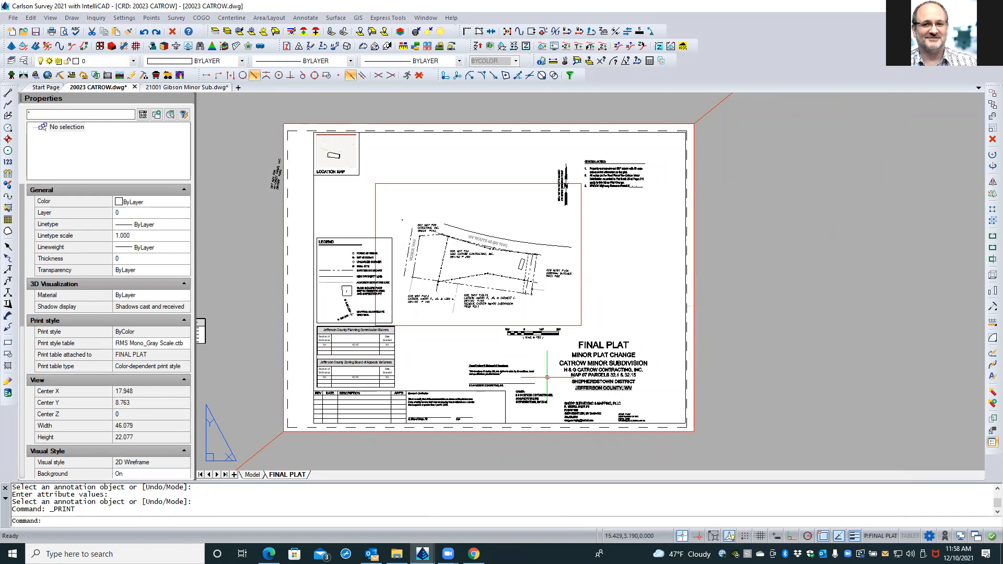
# Review the printer, paper size and print offset in the FINAL PLAT layout's Current Working Layout page setup.
pyautogui.rightClick(295, 476)
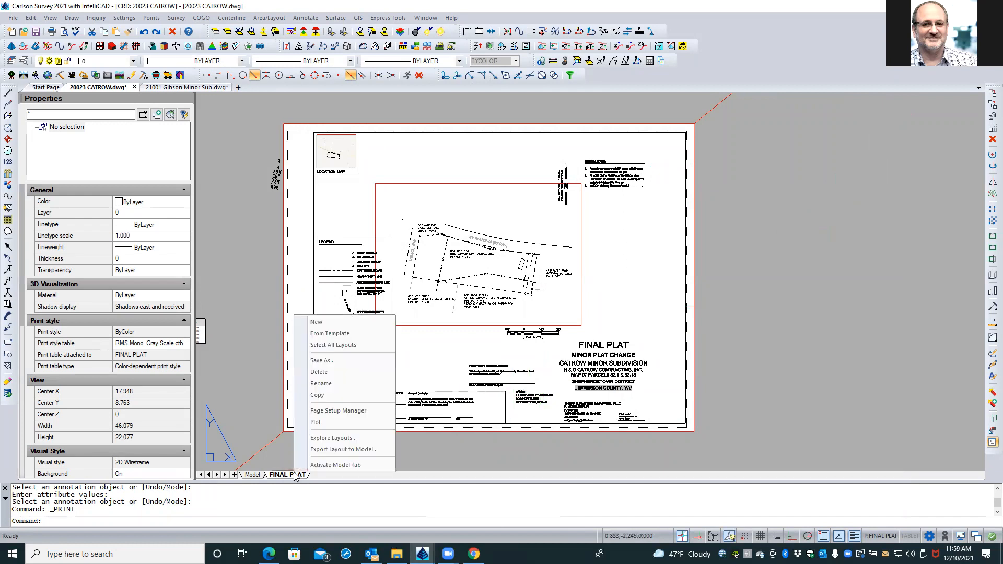
pyautogui.click(346, 412)
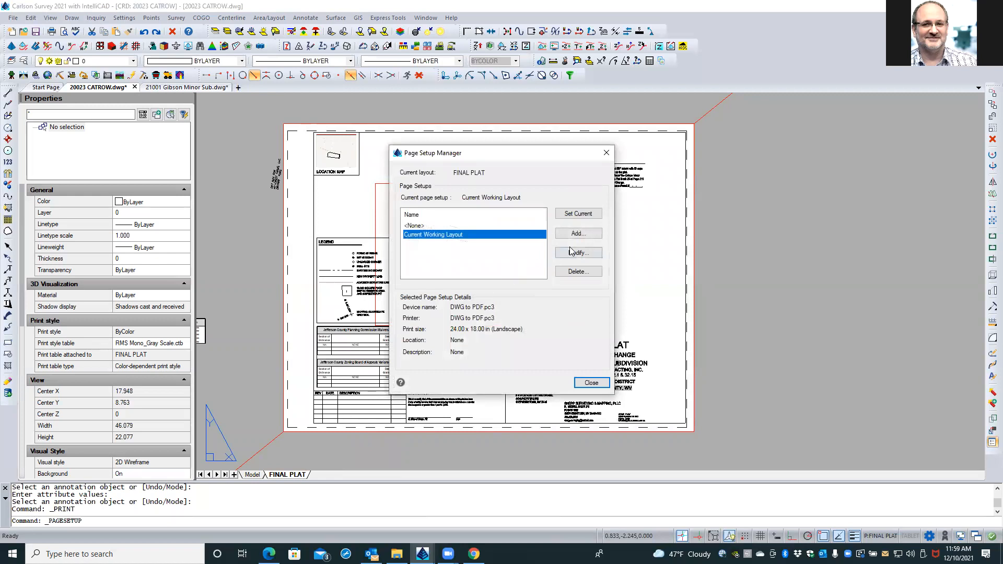
pyautogui.click(572, 252)
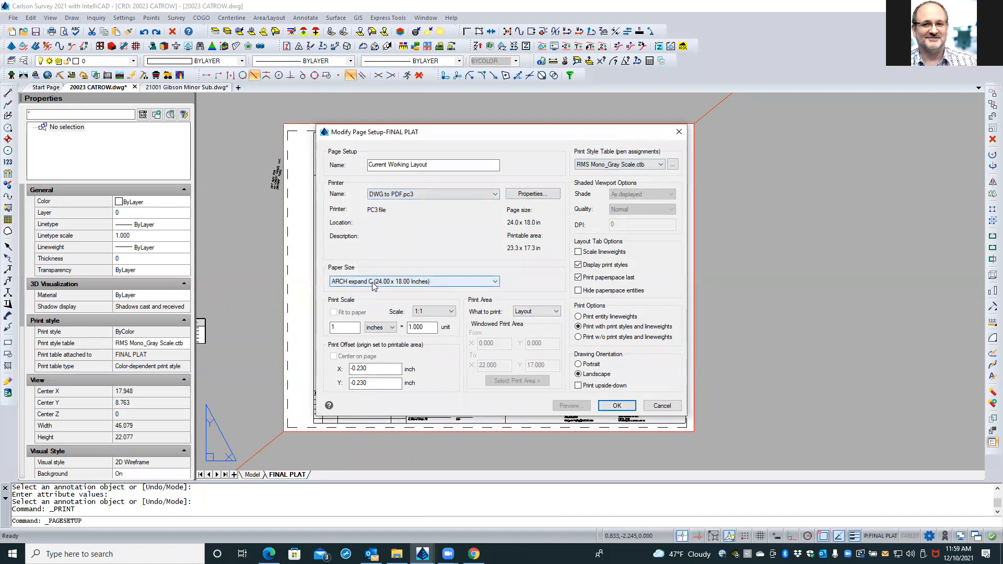
pyautogui.click(616, 407)
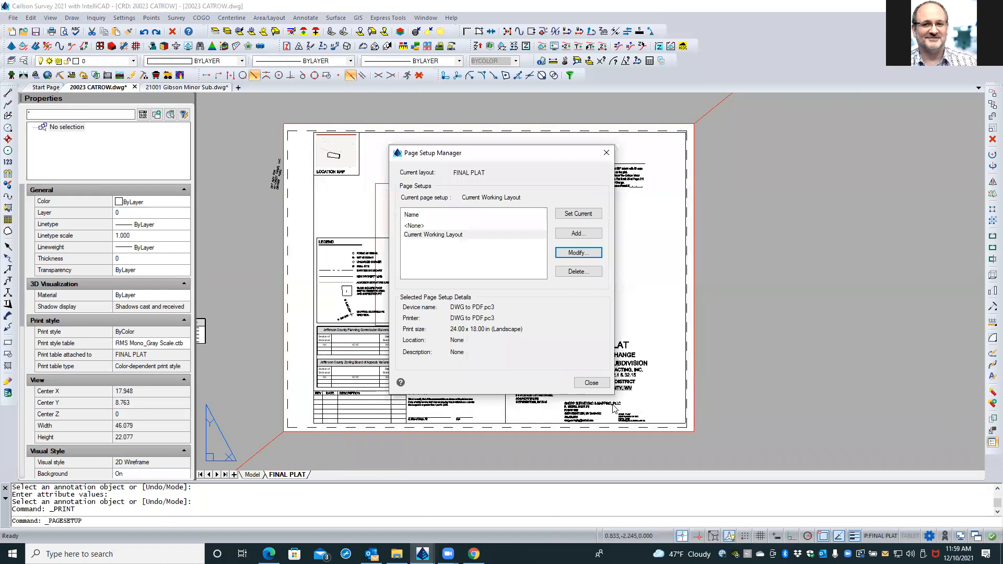
pyautogui.click(592, 383)
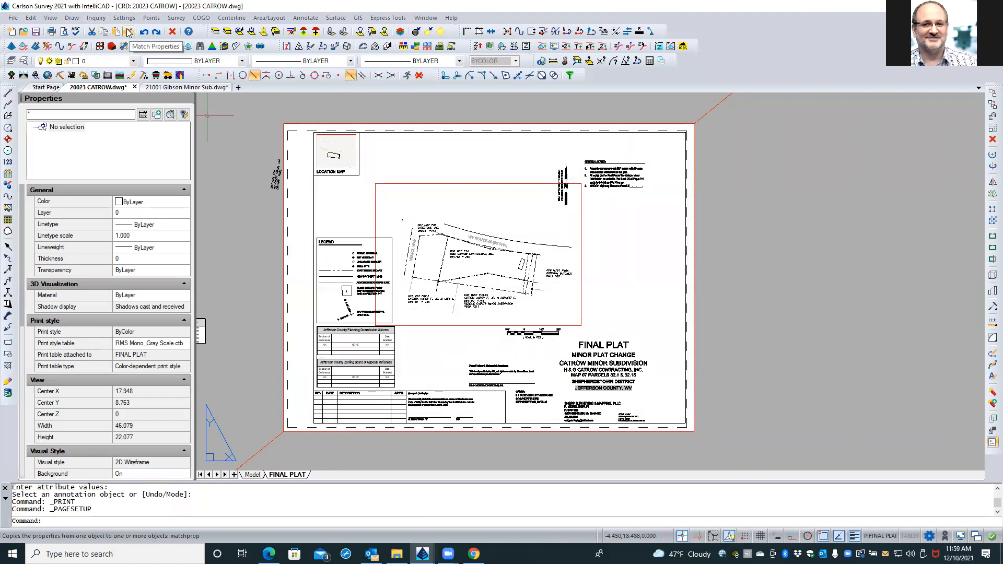
# Print the FINAL PLAT layout to PDF again with the current page setup, overwriting TEST.pdf in the job folder.
pyautogui.click(51, 33)
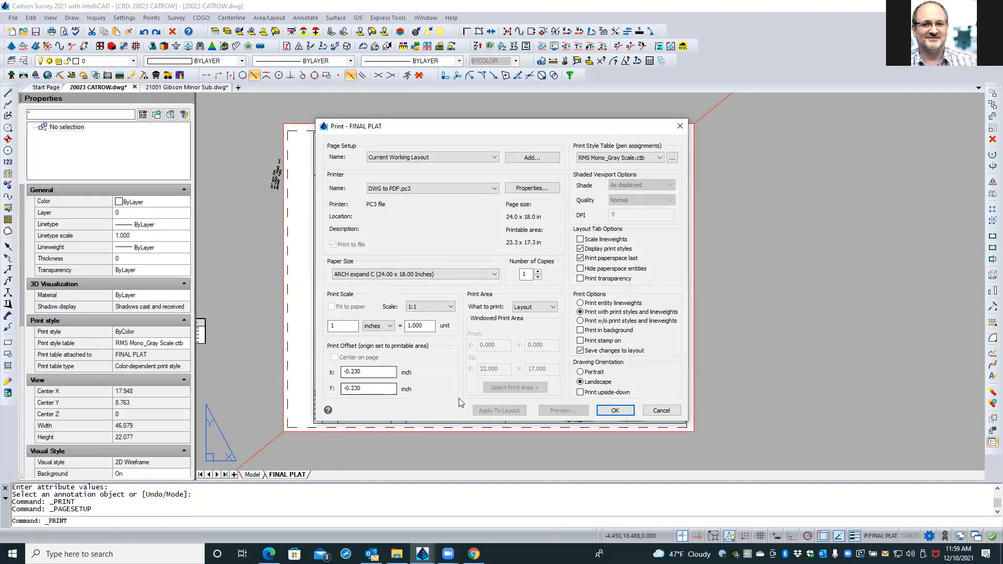
pyautogui.click(617, 411)
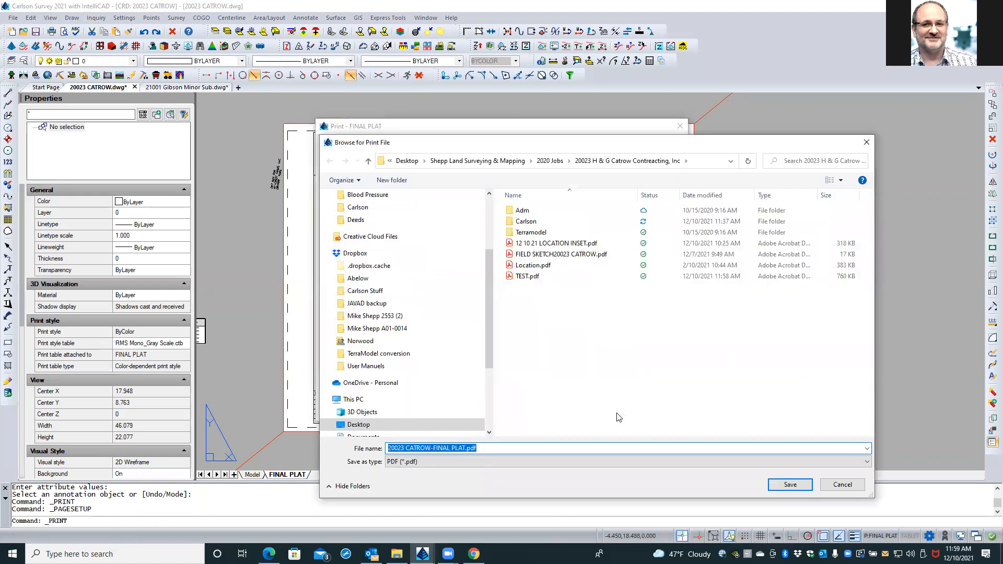
pyautogui.click(510, 276)
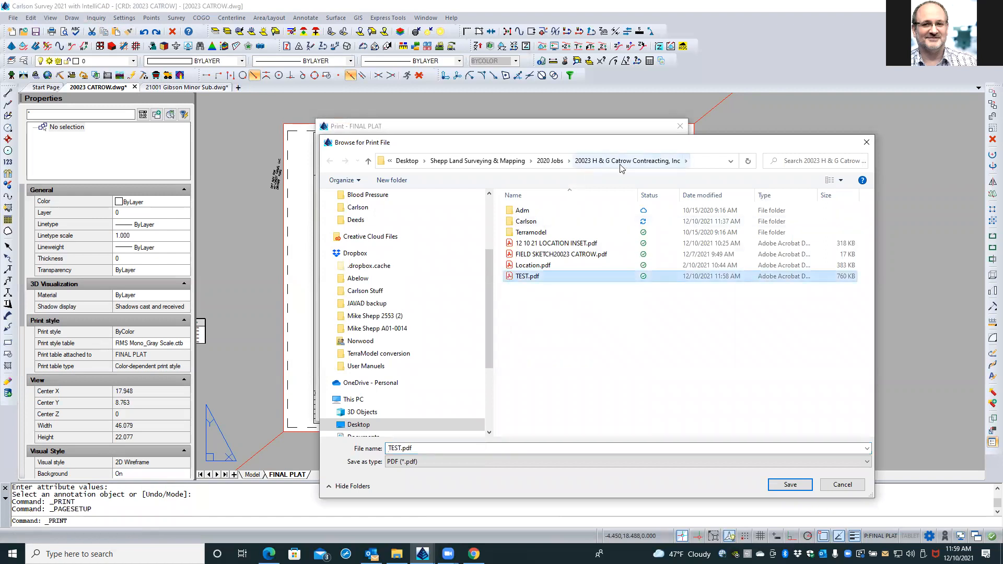
pyautogui.doubleClick(508, 279)
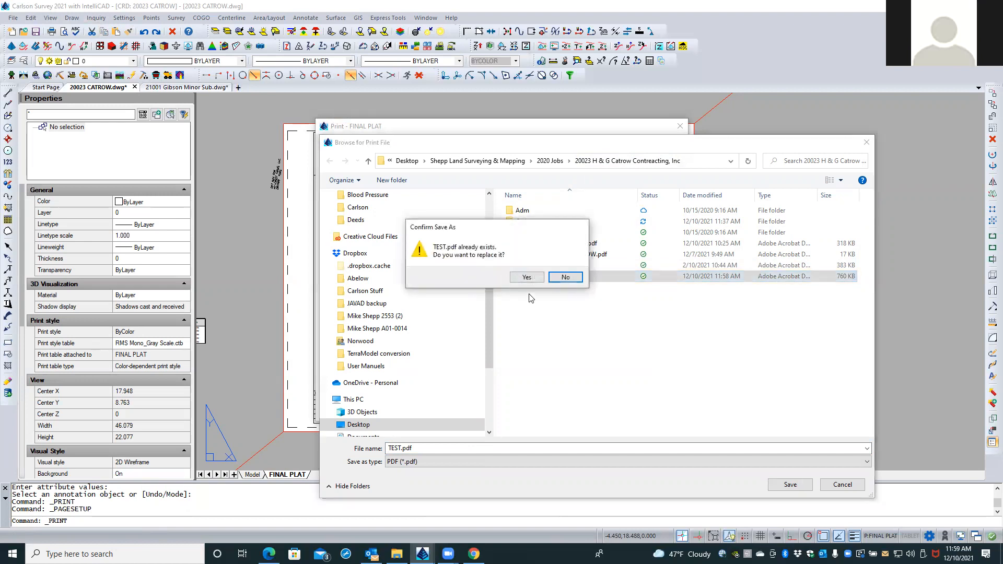
pyautogui.click(526, 277)
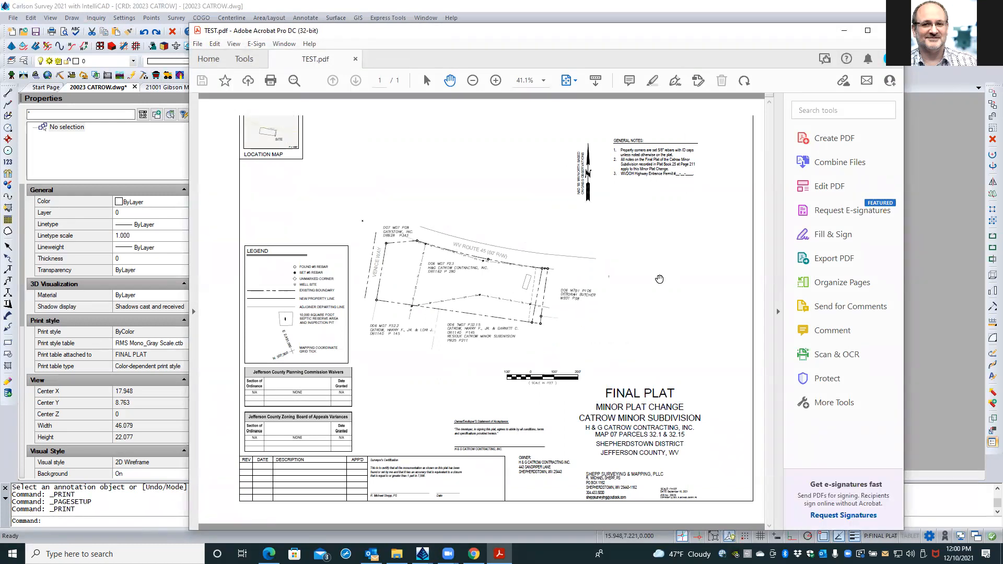
# Examine the whole TEST.pdf sheet in Acrobat and open its document properties to check the page size.
pyautogui.keyDown('ctrl'); pyautogui.scroll(-2, 659, 279); pyautogui.keyUp('ctrl')
pyautogui.keyDown('ctrl'); pyautogui.scroll(1, 660, 280); pyautogui.keyUp('ctrl')
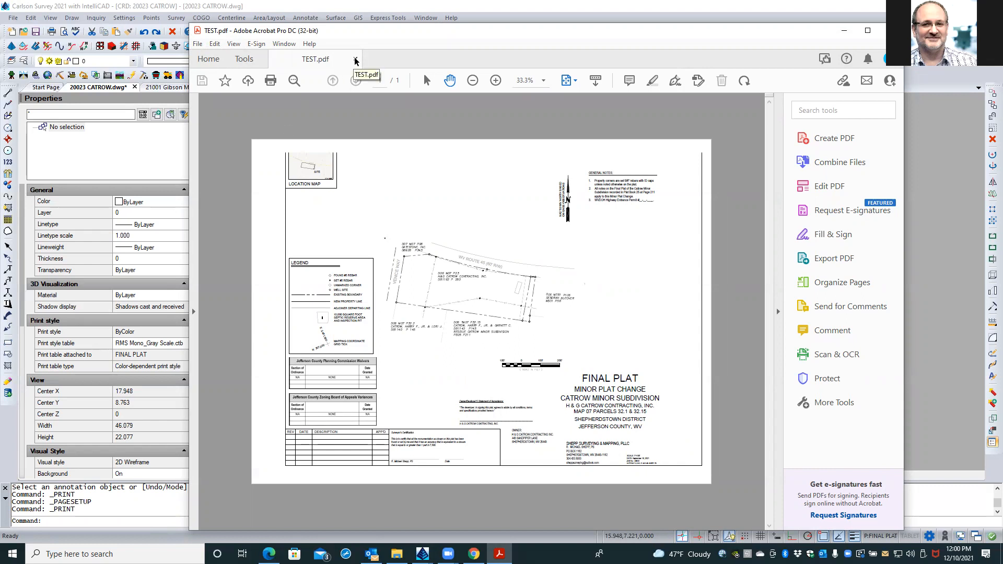
pyautogui.click(197, 44)
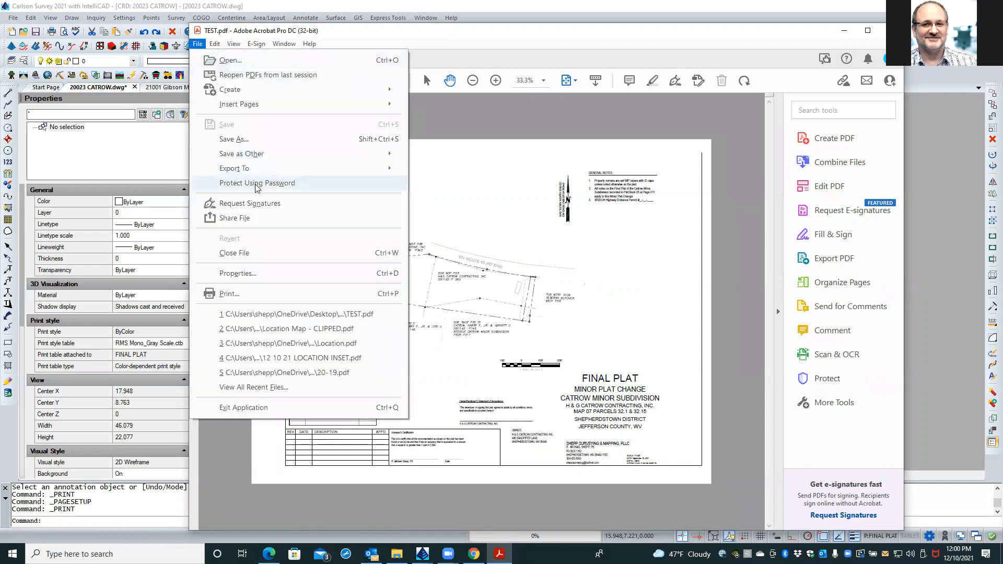
pyautogui.click(241, 273)
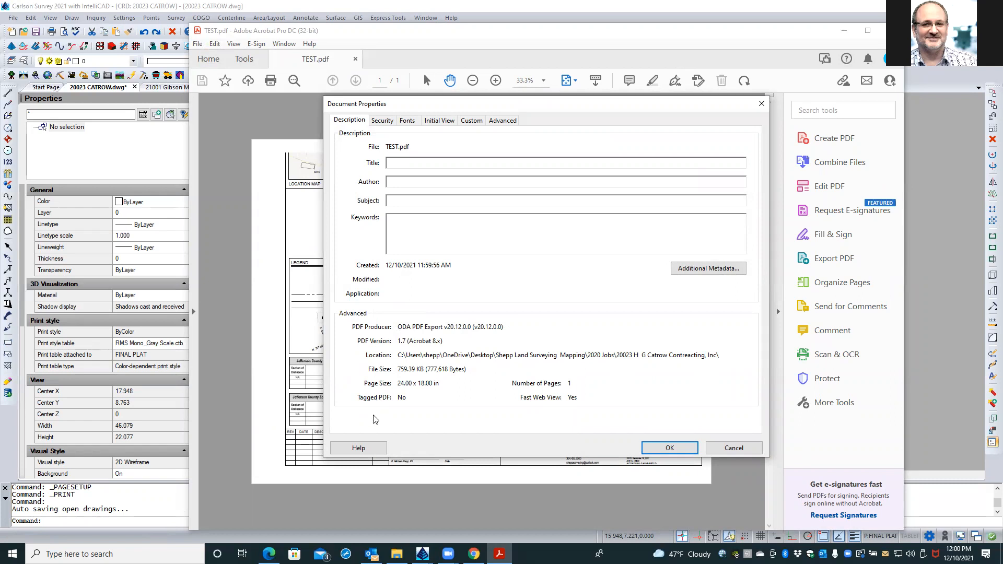
# Close TEST.pdf and its document properties, and review the DWG to PDF.pc3 printer's information and custom properties from the FINAL PLAT print setup.
pyautogui.click(727, 449)
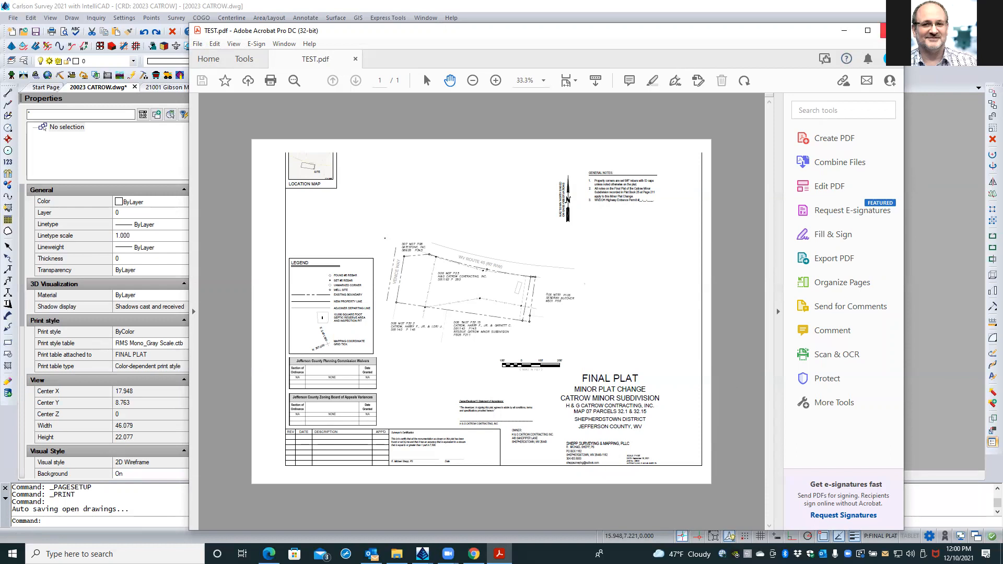
pyautogui.click(886, 30)
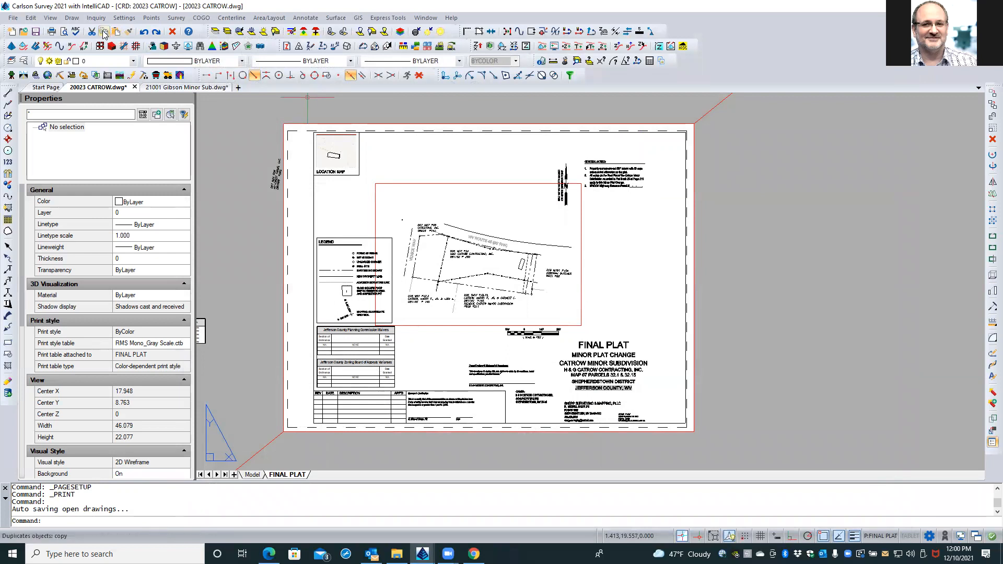
pyautogui.click(51, 32)
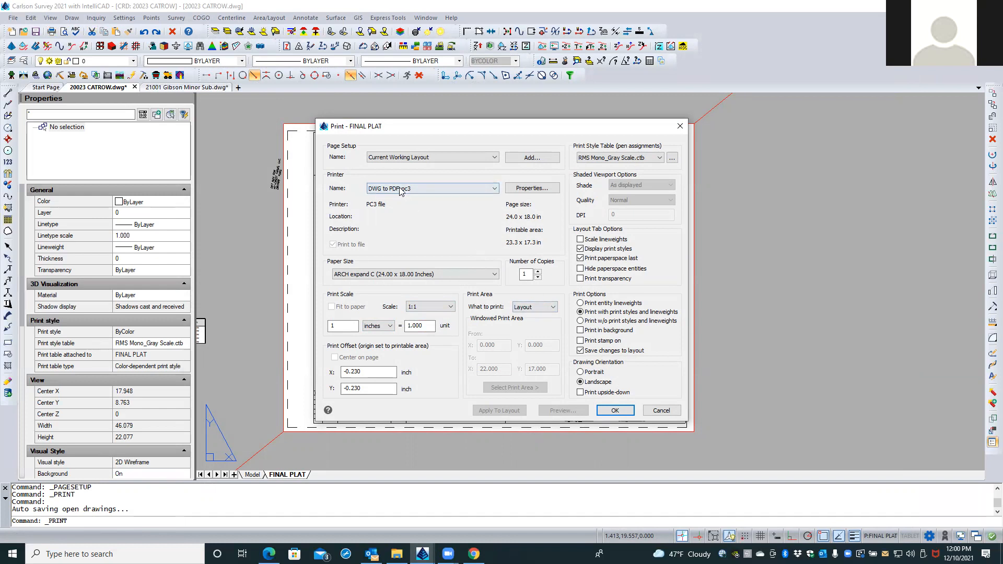
pyautogui.click(531, 188)
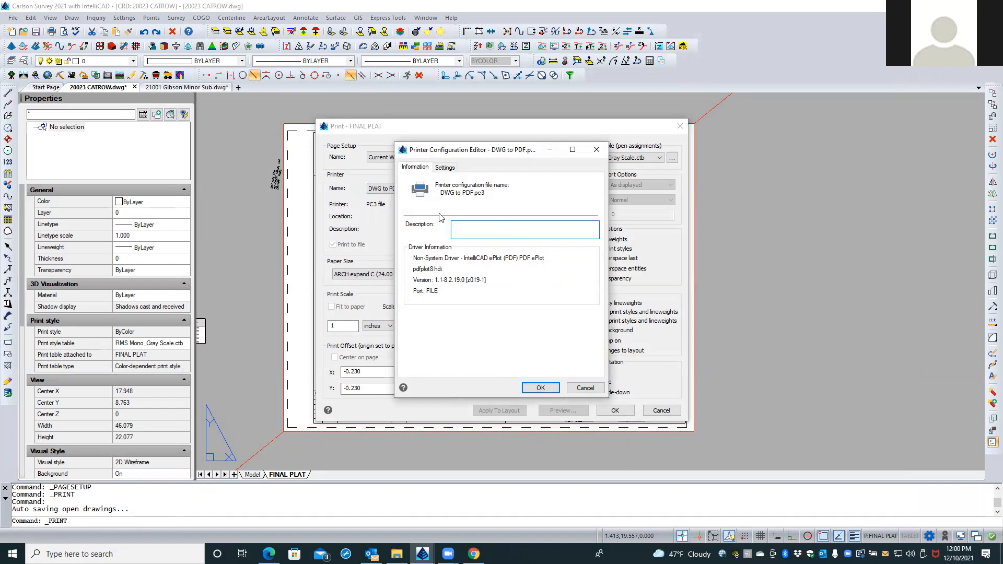
pyautogui.click(445, 168)
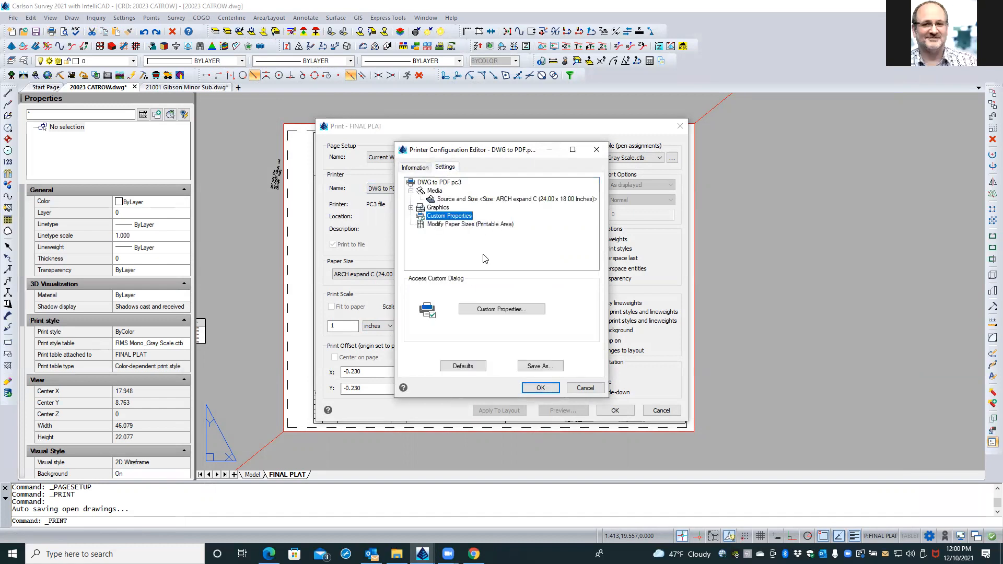
pyautogui.click(502, 308)
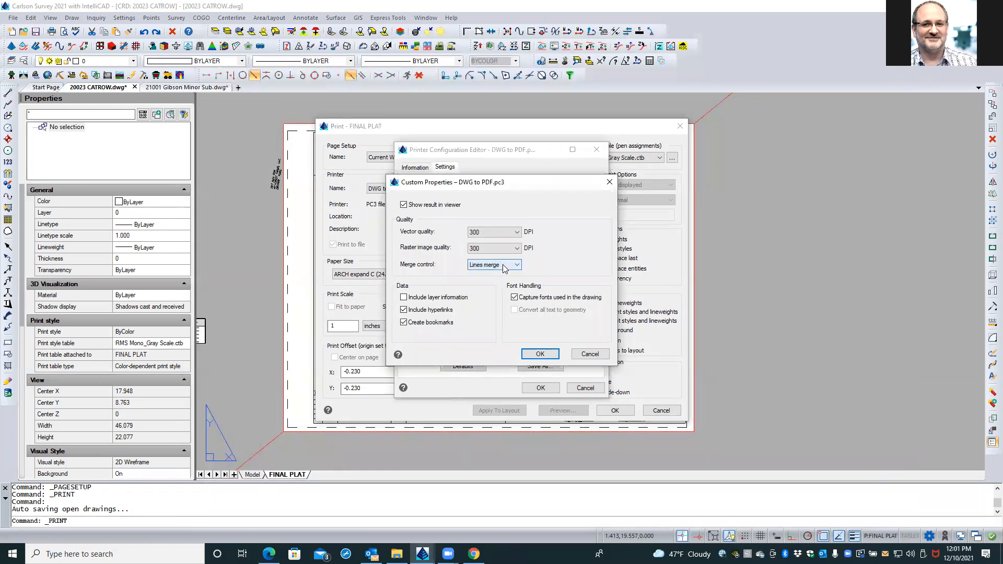
pyautogui.click(584, 356)
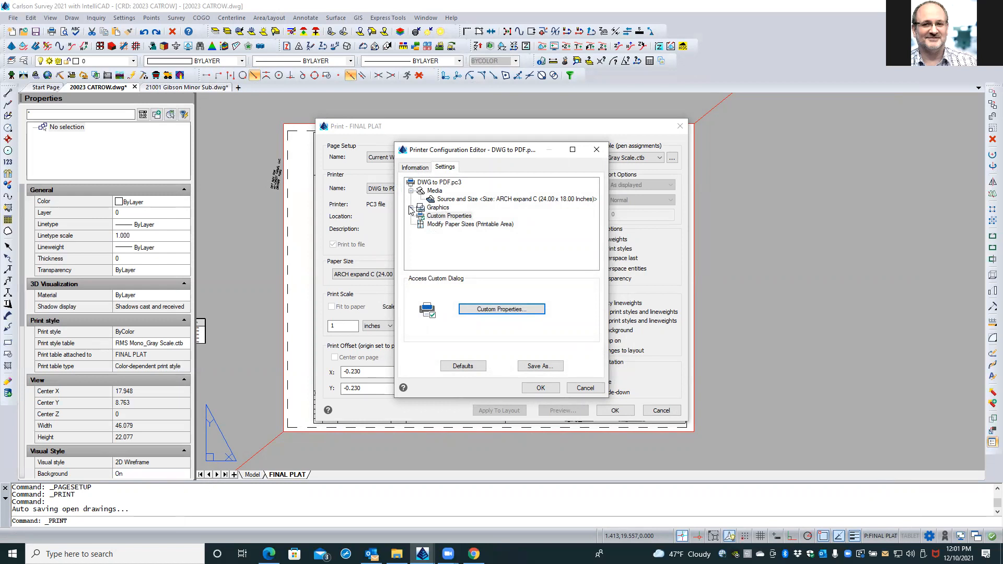
pyautogui.click(417, 168)
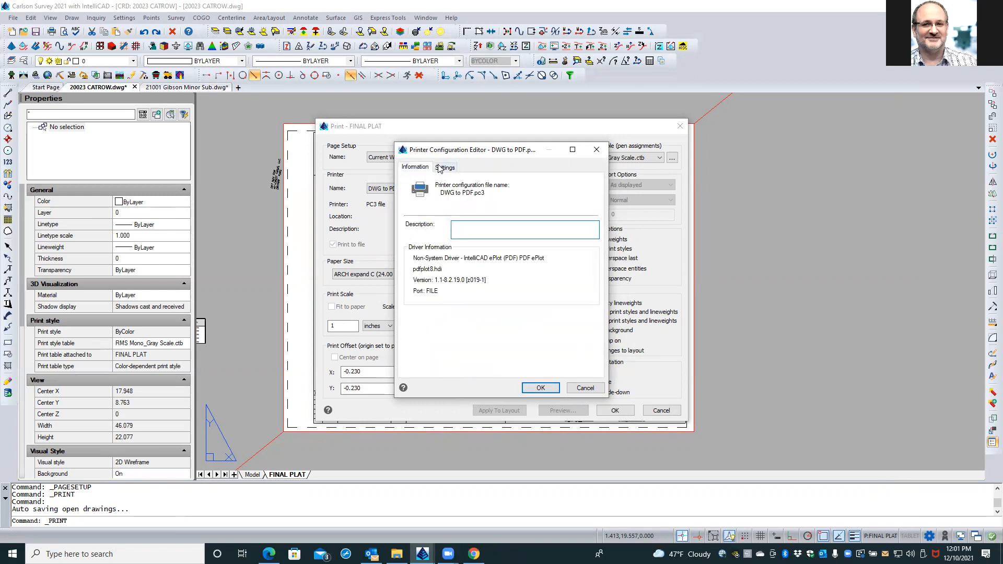
# Set the top, bottom, left and right printable-area margins of the ARCH C (24.00 x 18.00 Inches) paper size to 0.
pyautogui.click(440, 168)
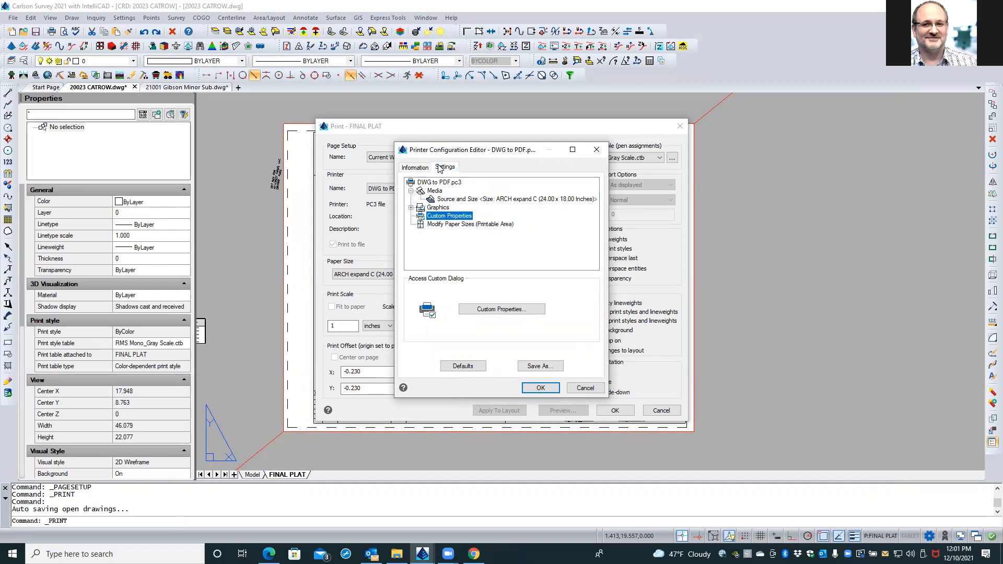
pyautogui.click(448, 224)
pyautogui.click(502, 309)
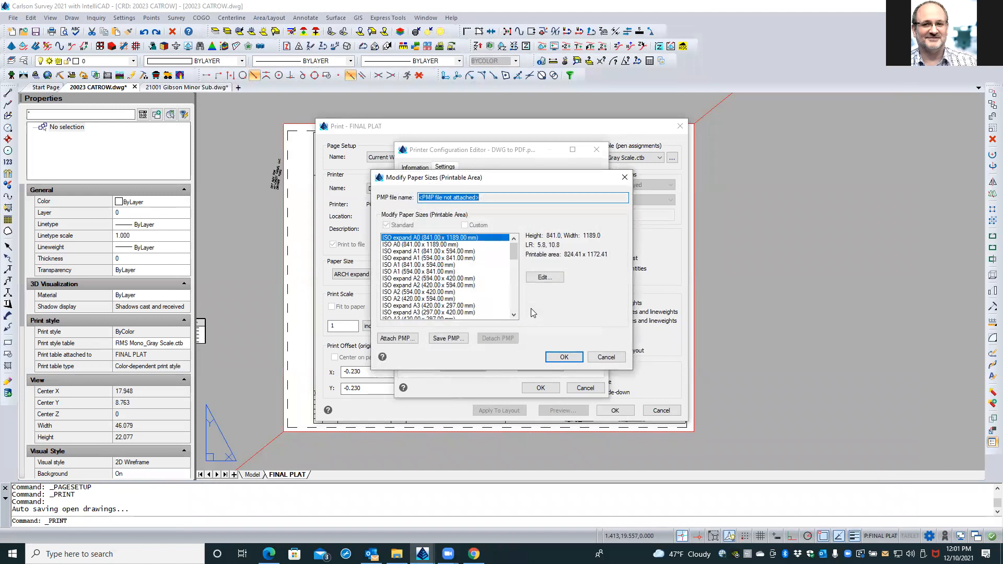
pyautogui.moveTo(514, 257); pyautogui.dragTo(516, 284)
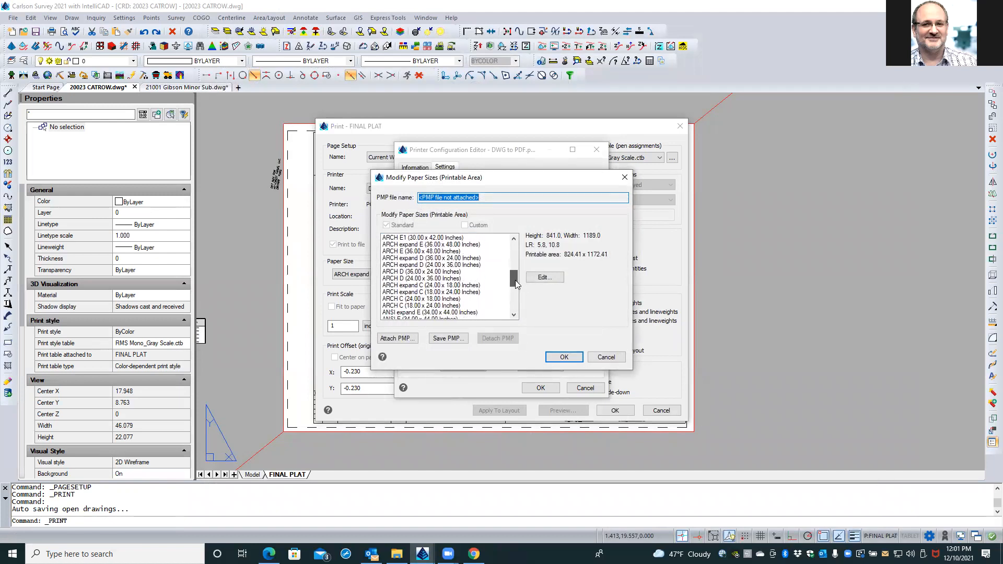
pyautogui.click(431, 299)
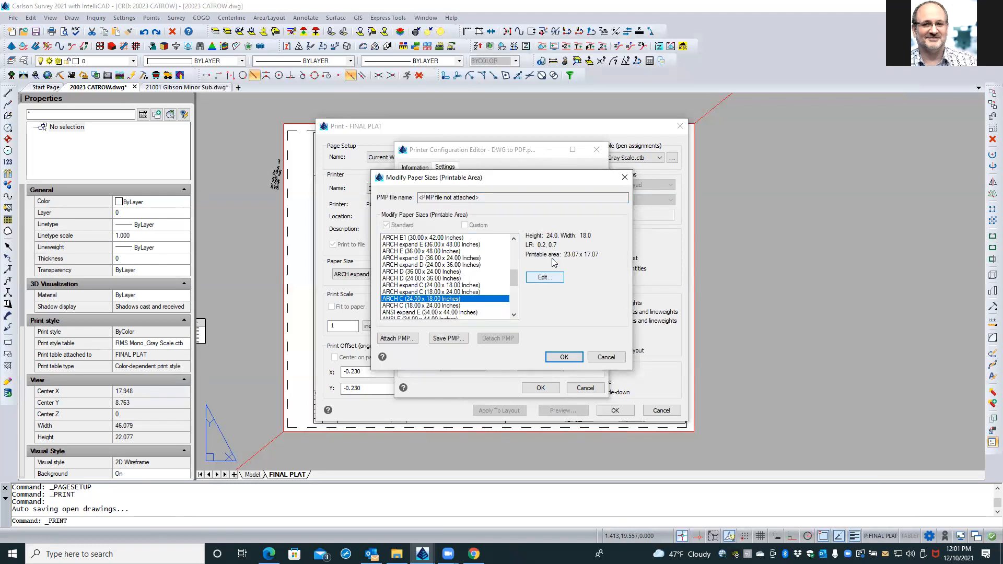
pyautogui.click(548, 281)
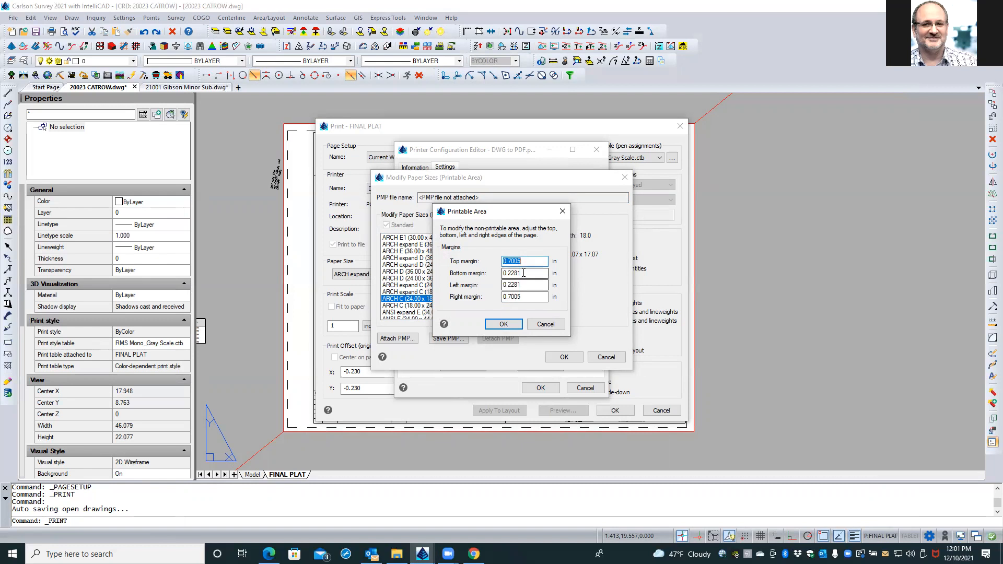
pyautogui.write('0')
pyautogui.doubleClick(524, 273)
pyautogui.write('0')
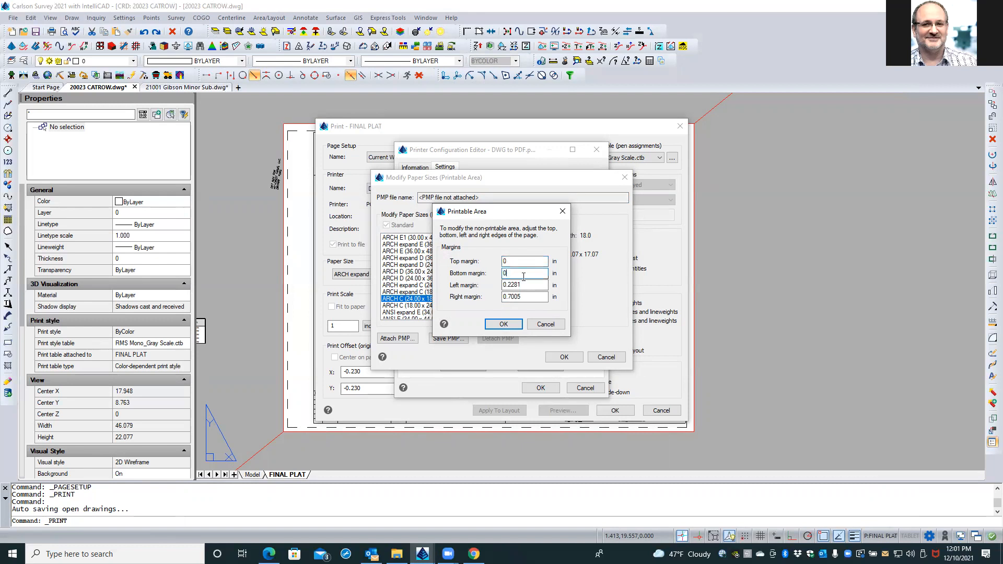
pyautogui.doubleClick(523, 285)
pyautogui.write('0')
pyautogui.doubleClick(523, 296)
pyautogui.write('0')
pyautogui.click(503, 325)
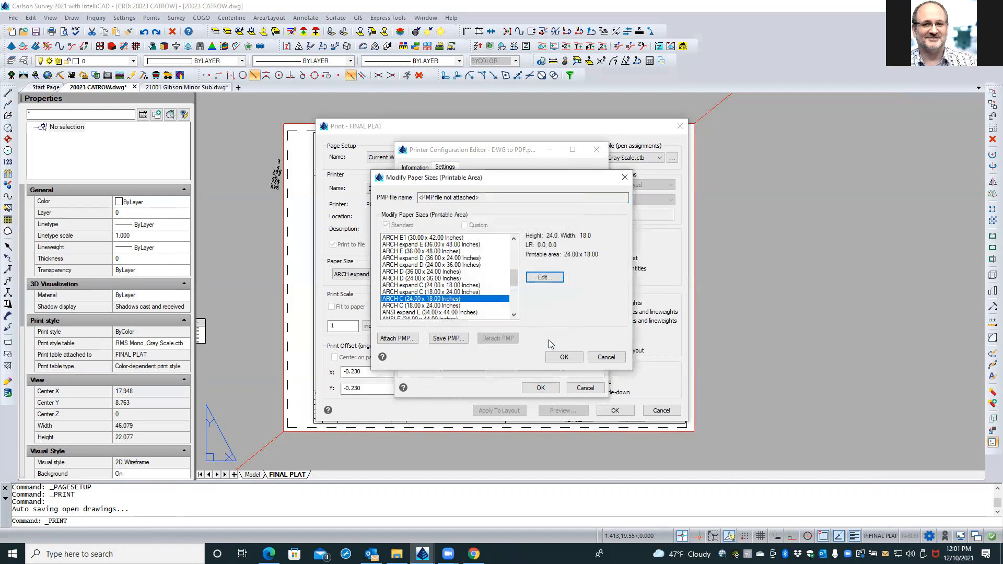
# Accept the modified paper size and save the changed printer configuration under the name DWG to PDF.
pyautogui.click(562, 358)
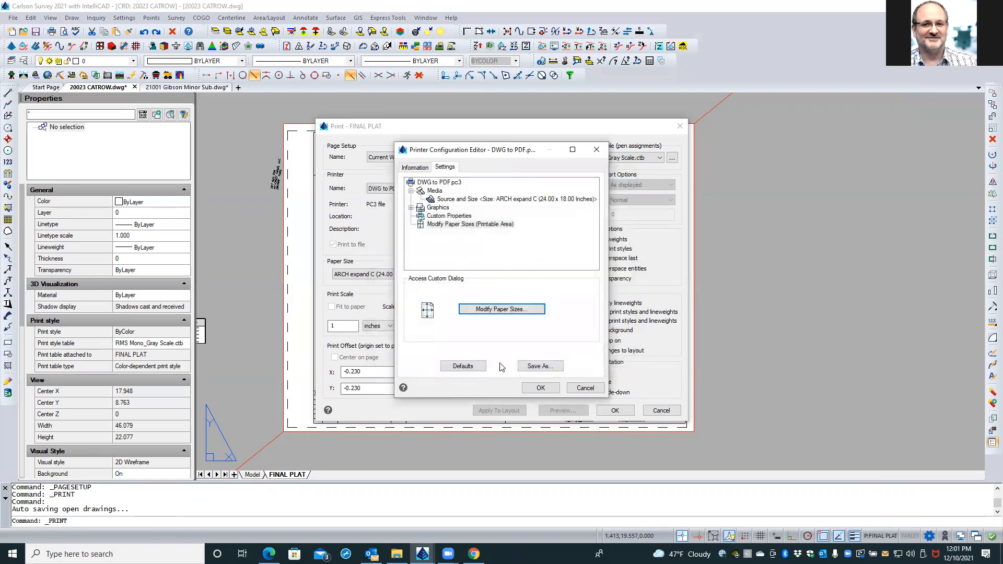
pyautogui.click(540, 388)
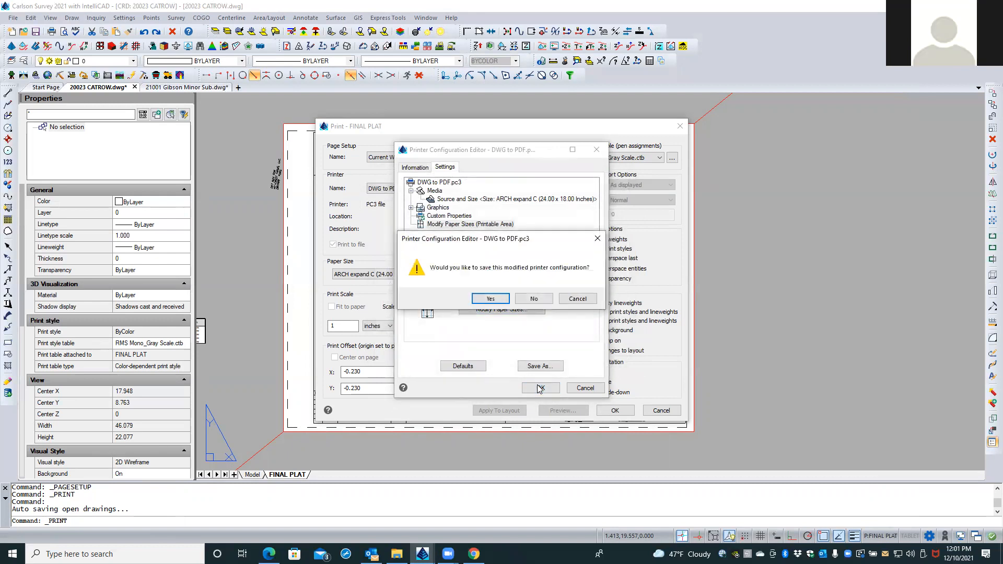
pyautogui.click(492, 300)
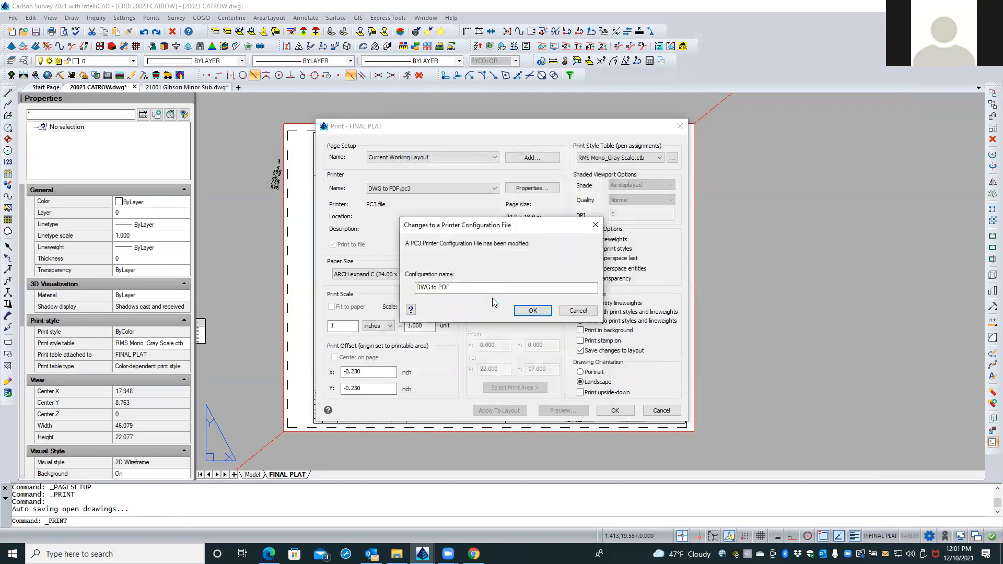
pyautogui.click(538, 312)
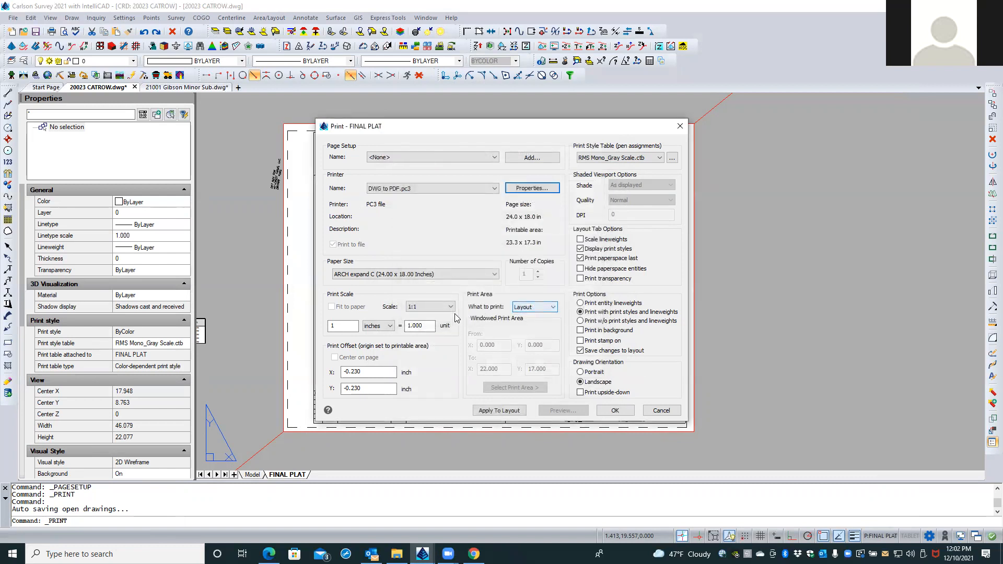
# Apply the print settings to the FINAL PLAT layout and leave the print dialog without saving a PDF.
pyautogui.click(519, 408)
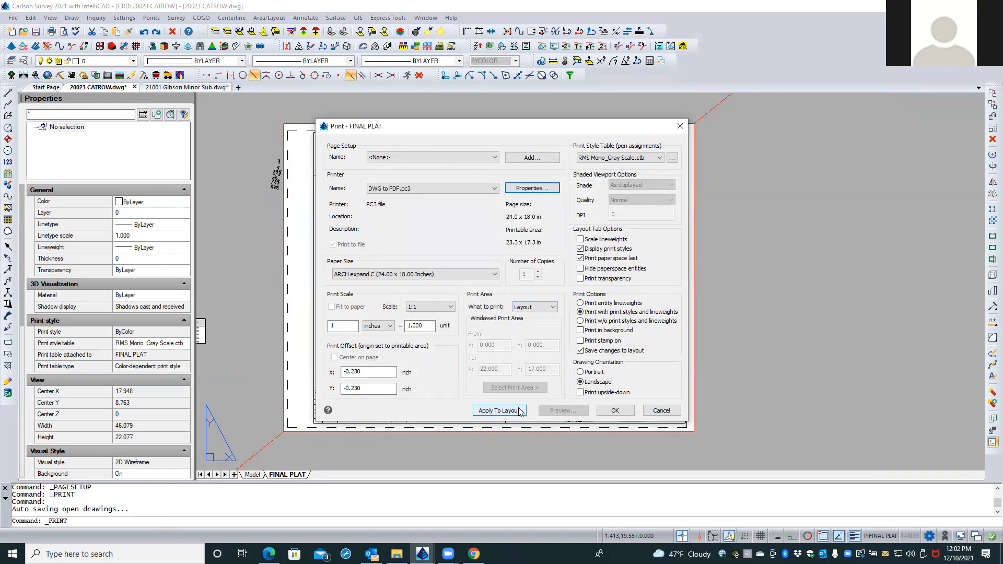
pyautogui.click(615, 411)
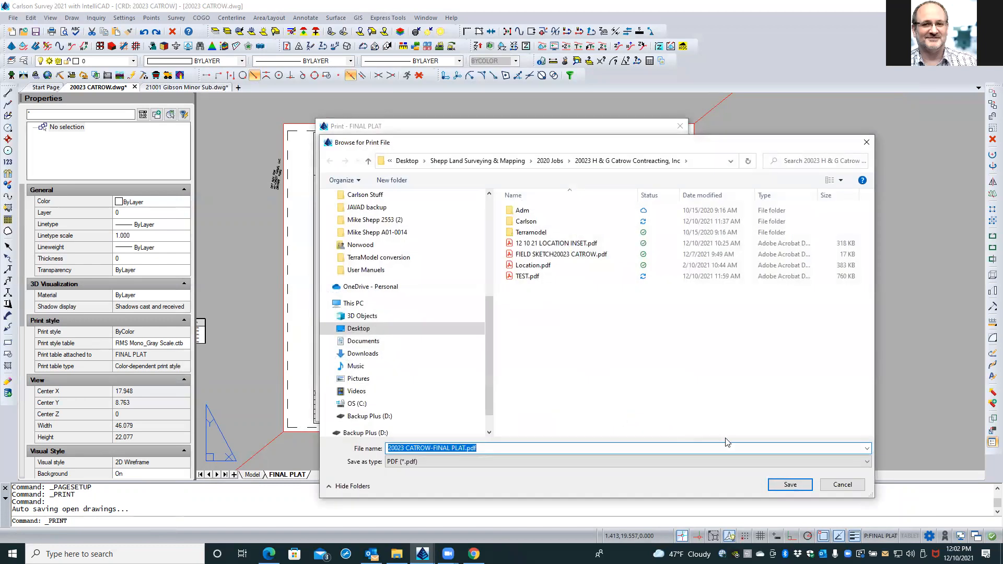
pyautogui.click(835, 486)
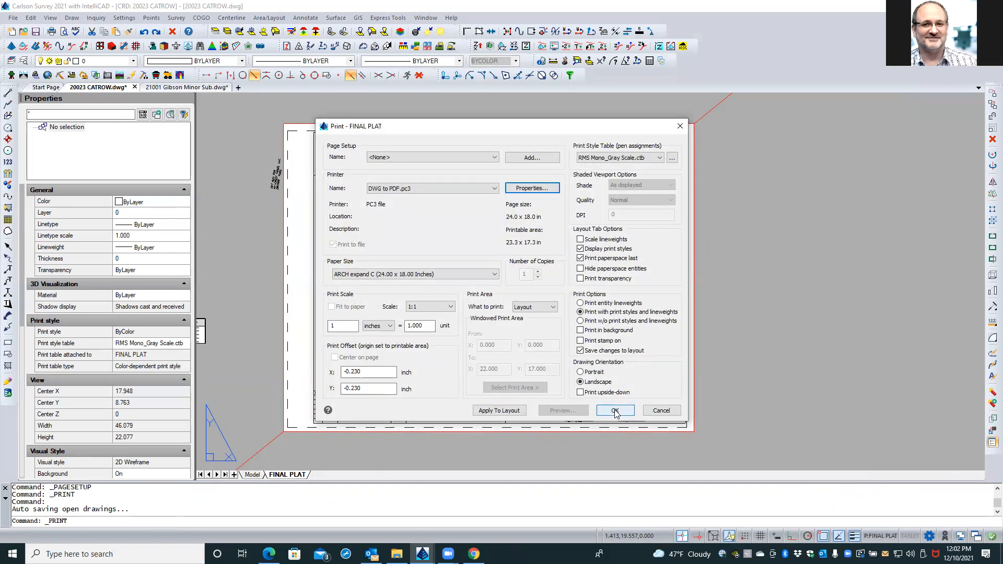
pyautogui.click(663, 413)
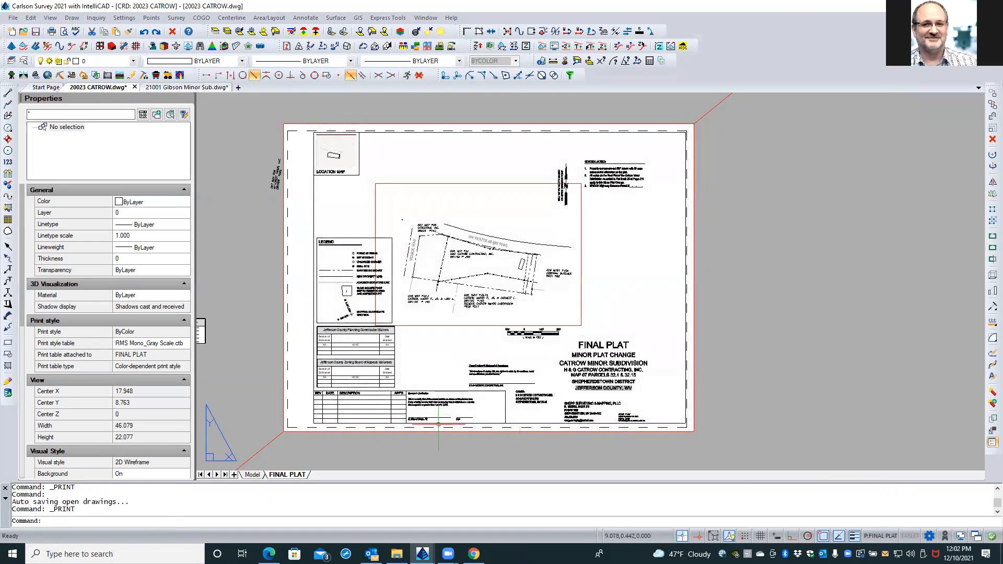
# Open the FINAL PLAT layout's Current Working Layout page setup for modification and go to its DWG to PDF.pc3 printer's paper size settings.
pyautogui.rightClick(289, 475)
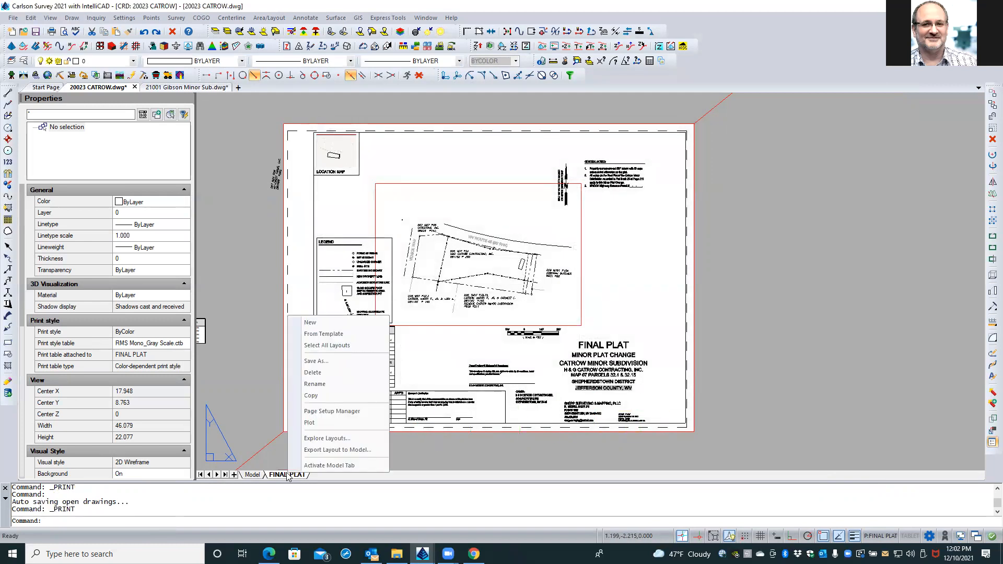
pyautogui.click(334, 412)
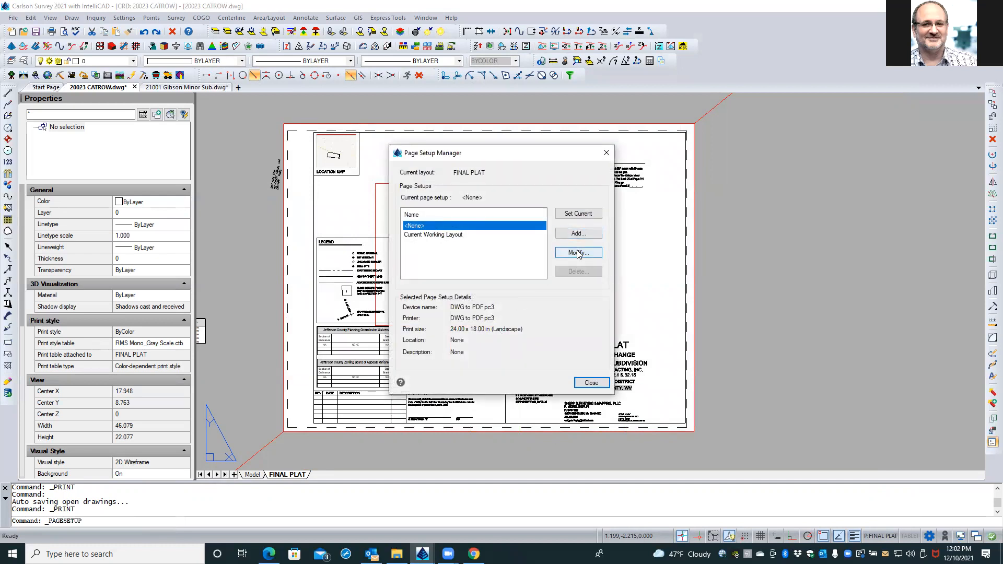
pyautogui.doubleClick(454, 235)
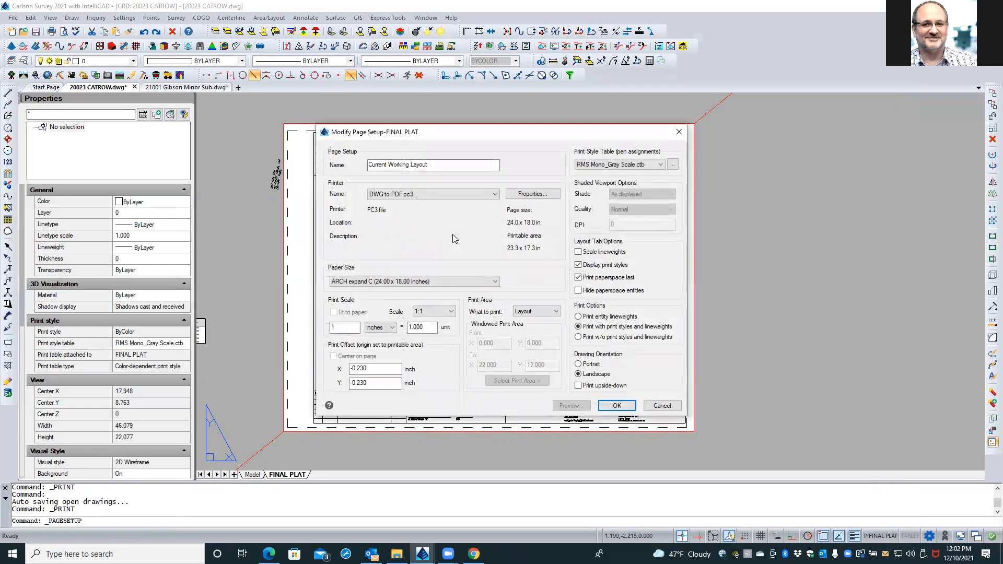
pyautogui.click(523, 194)
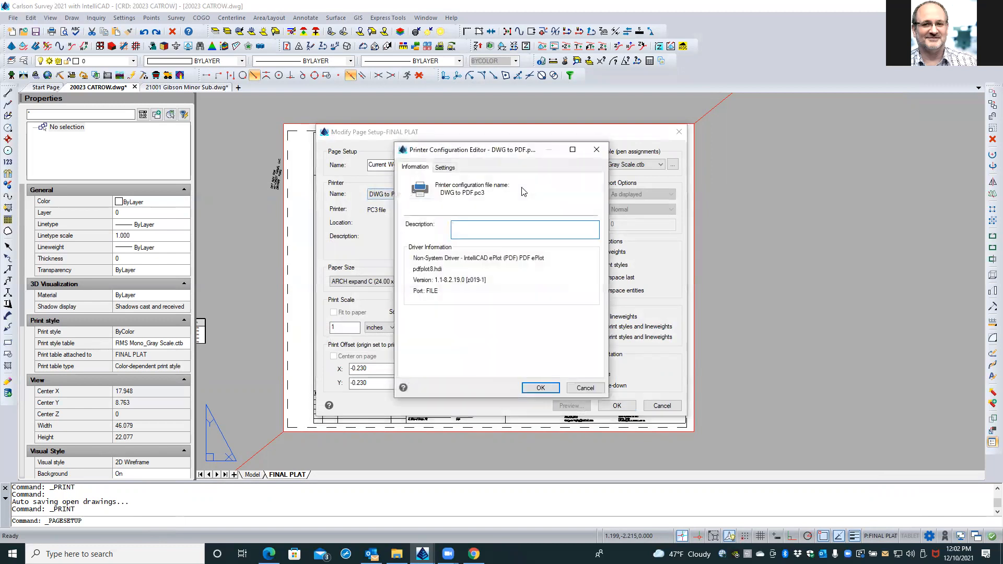
pyautogui.click(445, 168)
pyautogui.click(454, 225)
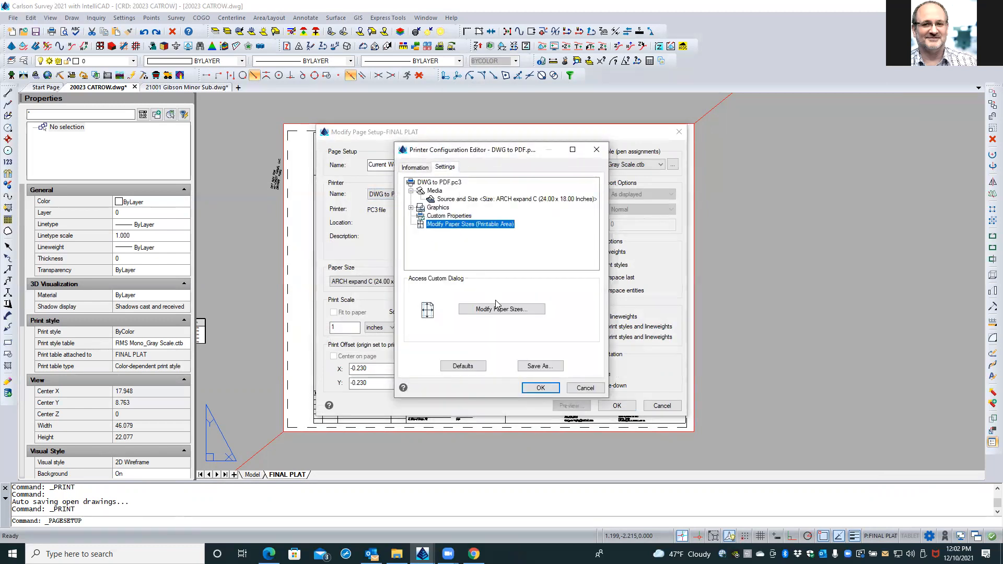
# Check the printable-area margins of the ARCH expand C (24.00 x 18.00 Inches) paper size and cancel without changing them.
pyautogui.click(504, 311)
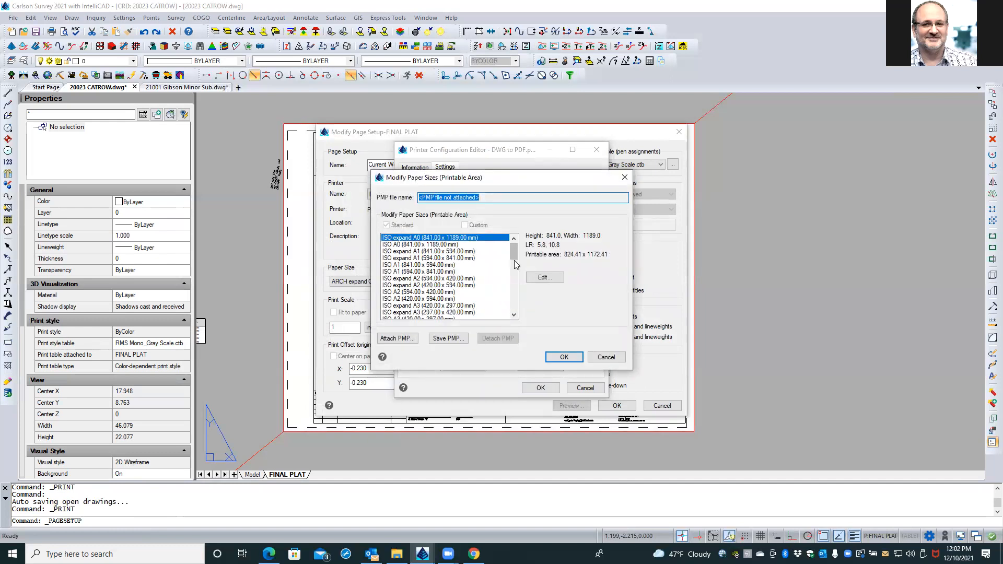
pyautogui.moveTo(509, 256); pyautogui.dragTo(512, 292)
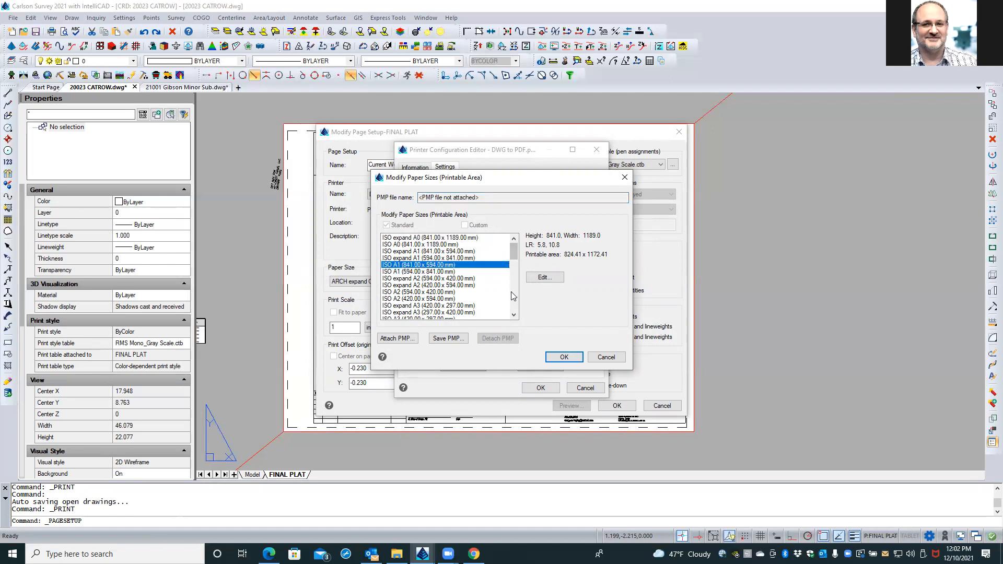
pyautogui.click(515, 297)
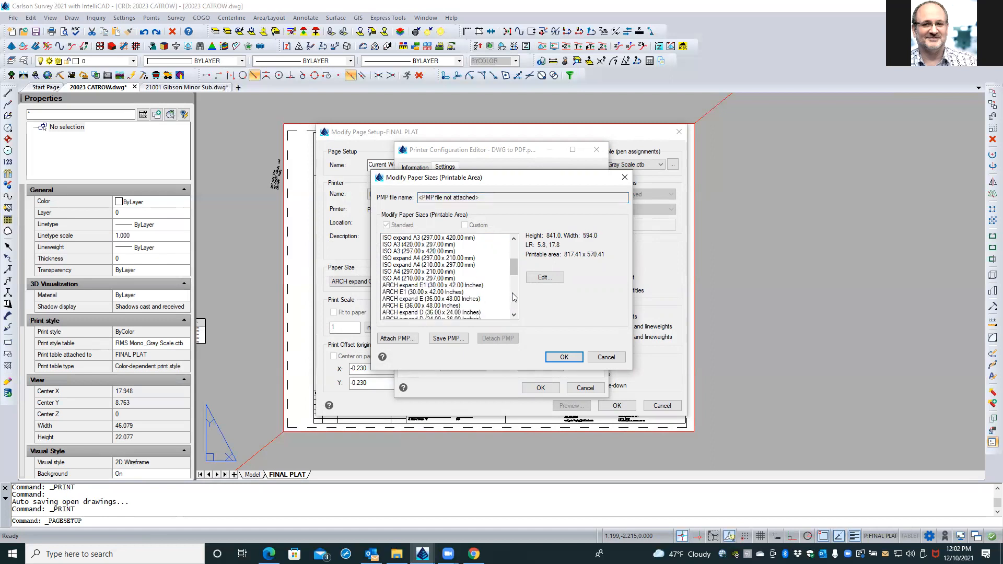
pyautogui.click(515, 316)
pyautogui.click(514, 315)
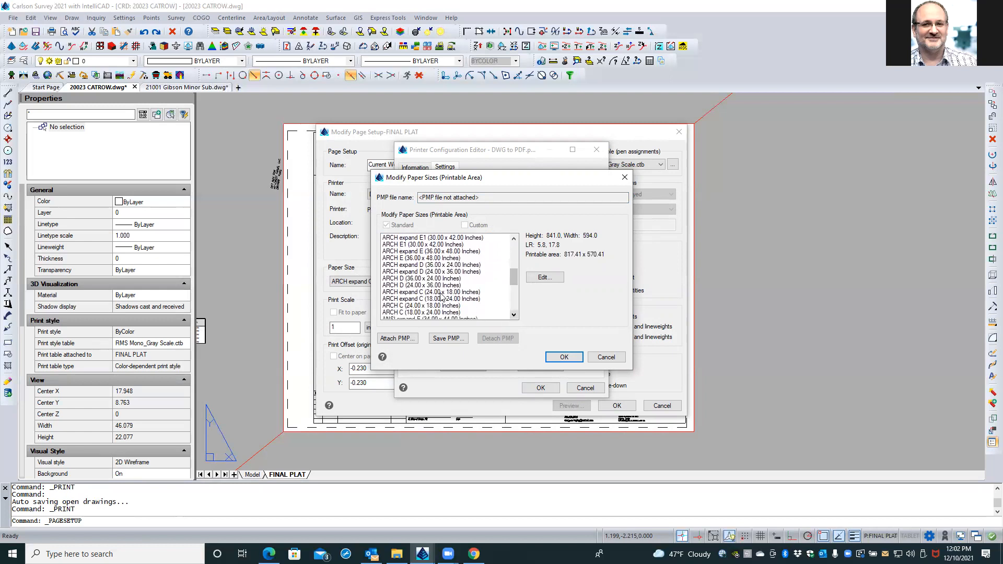
pyautogui.click(440, 292)
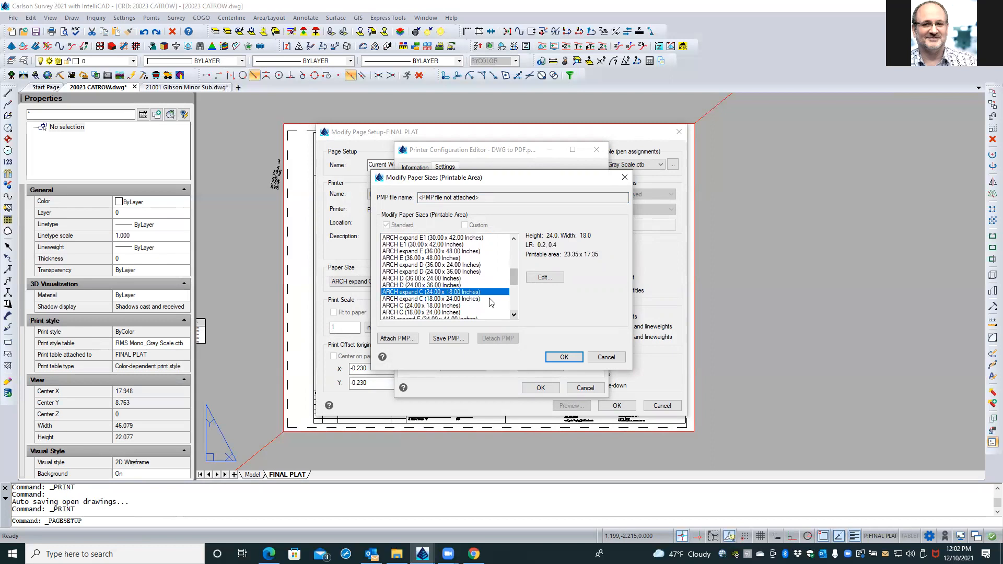
pyautogui.click(538, 276)
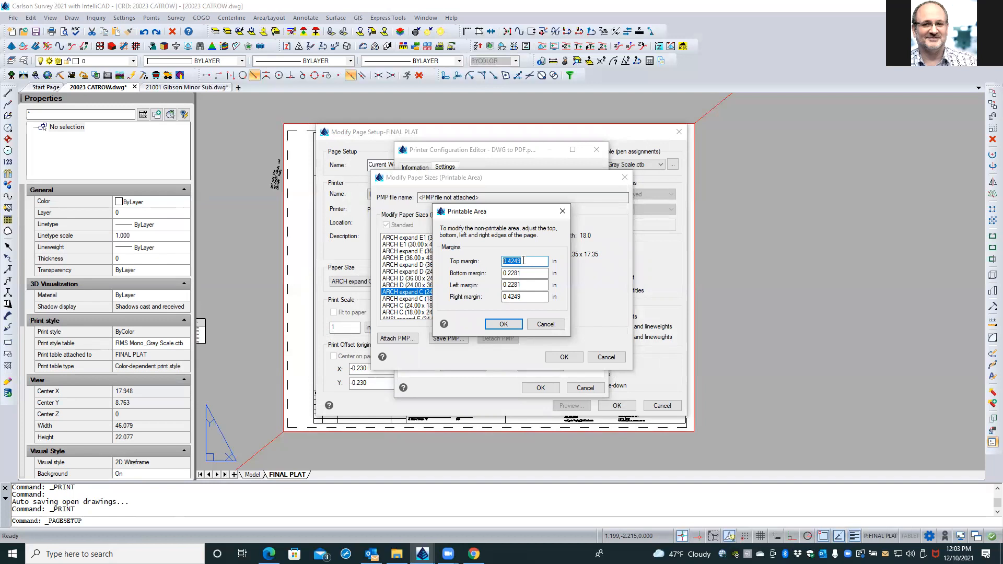
pyautogui.click(545, 324)
pyautogui.moveTo(514, 279); pyautogui.dragTo(511, 245)
pyautogui.click(606, 357)
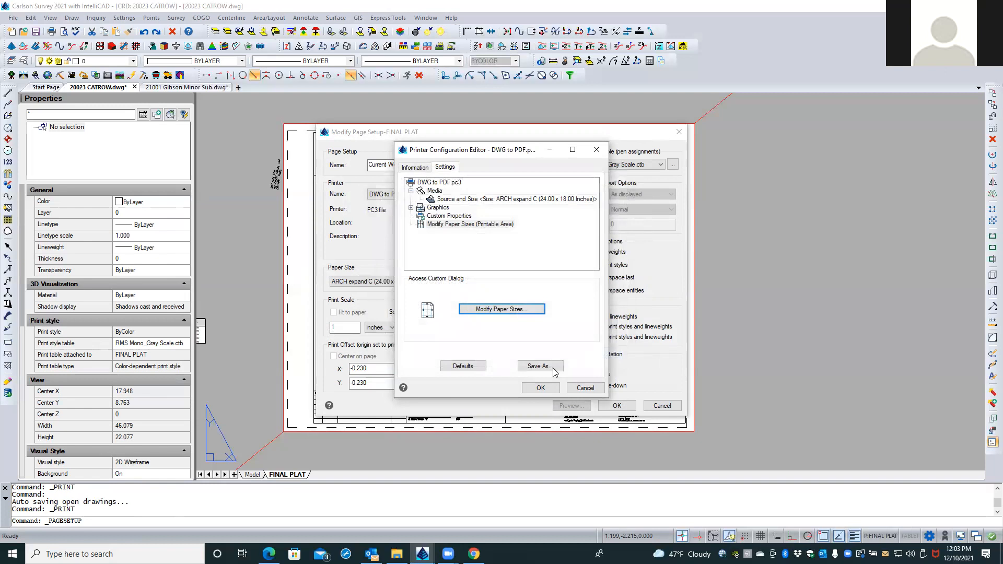
# Leave the DWG to PDF printer configuration, the Current Working Layout page setup and the Page Setup Manager without changes.
pyautogui.click(590, 387)
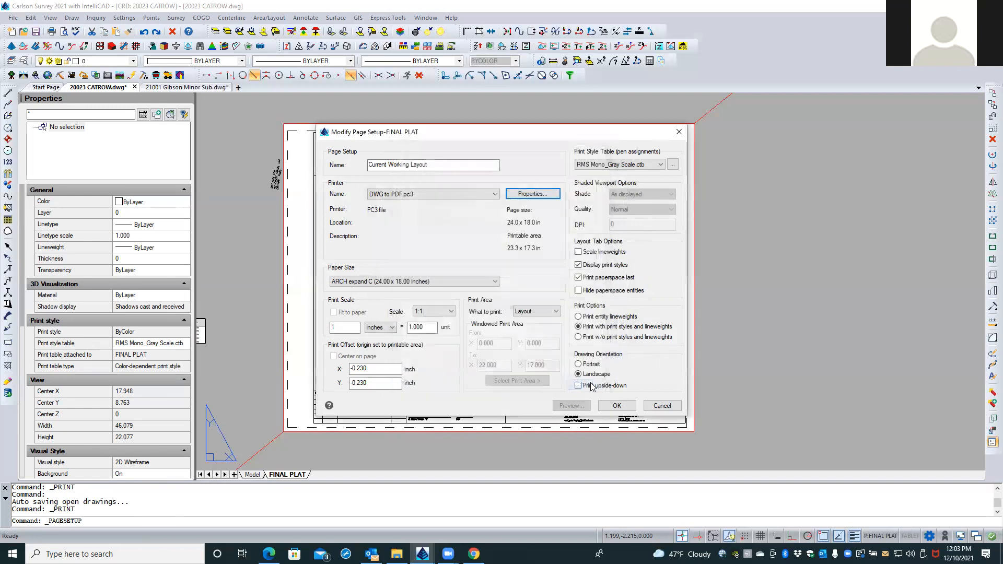
pyautogui.click(660, 406)
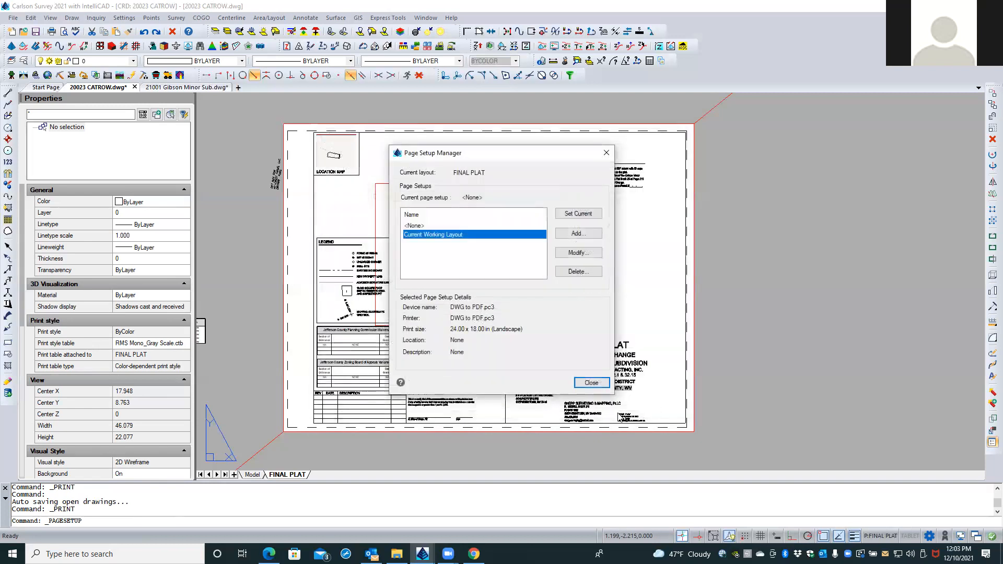
pyautogui.click(596, 384)
# Check the GIBSON MINOR SUB page setup of the FINAL PLAT layout in the 21001 Gibson Minor Sub drawing, leaving it unchanged.
pyautogui.click(212, 87)
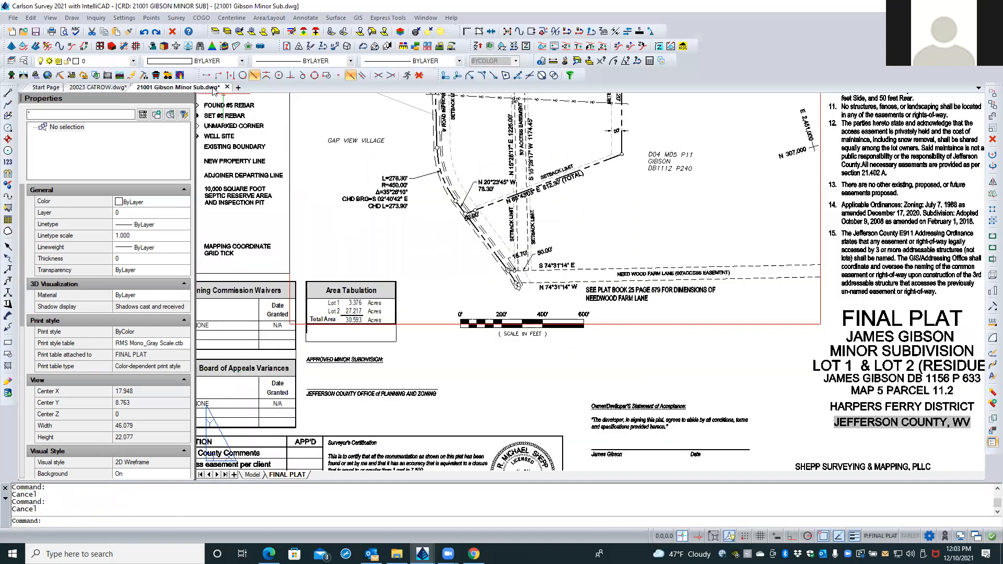
pyautogui.rightClick(281, 475)
pyautogui.click(316, 413)
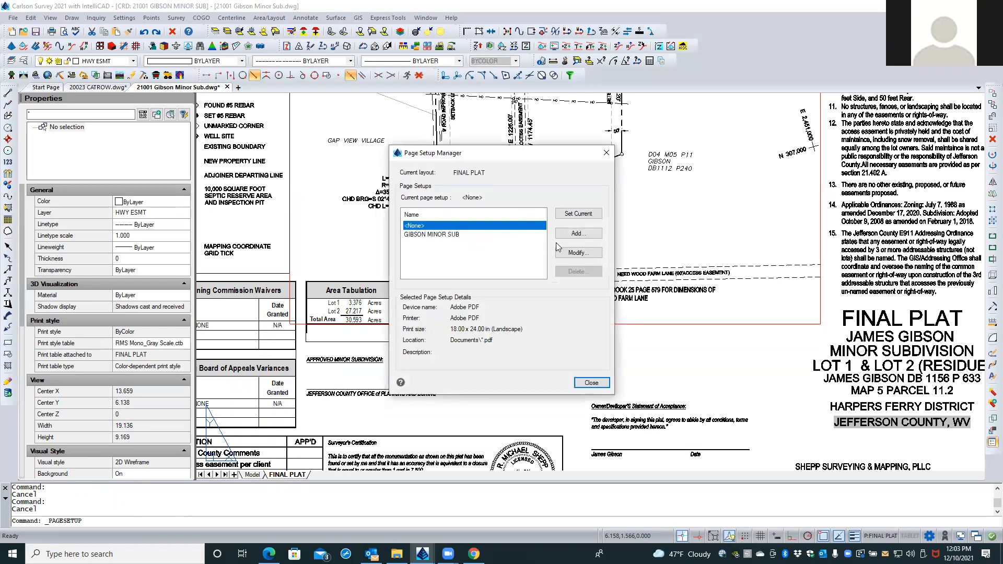
pyautogui.click(506, 234)
pyautogui.click(576, 253)
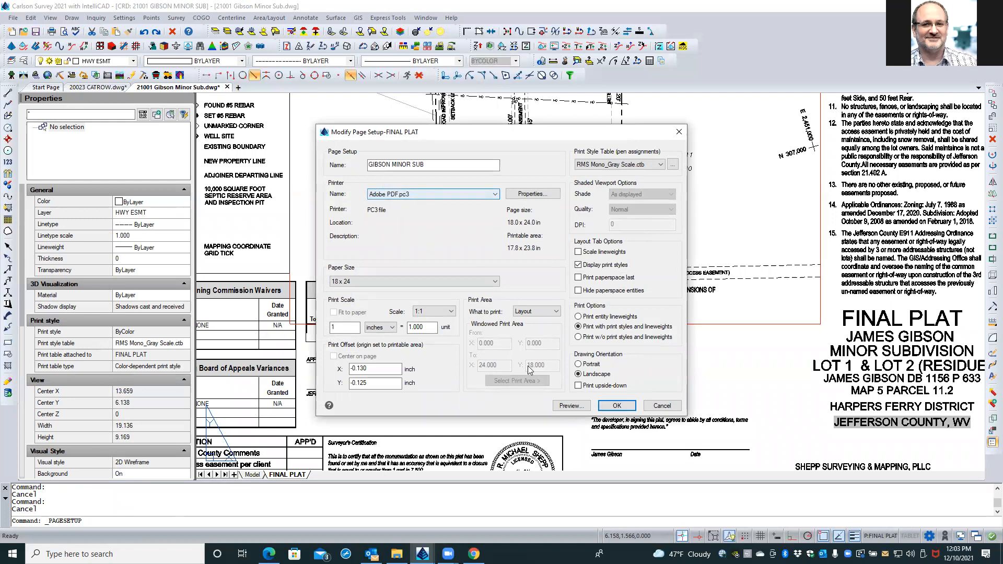
pyautogui.click(662, 406)
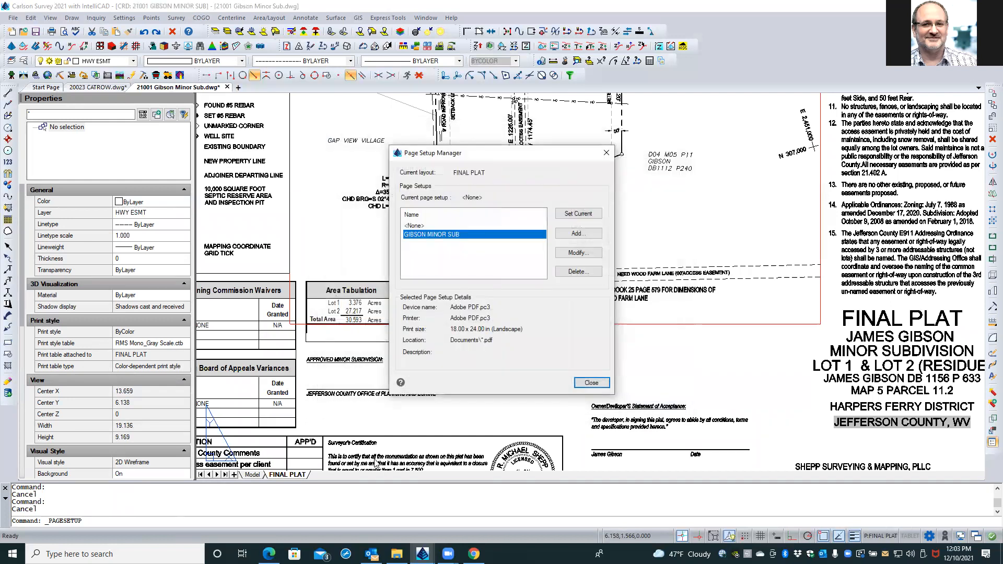
pyautogui.click(591, 386)
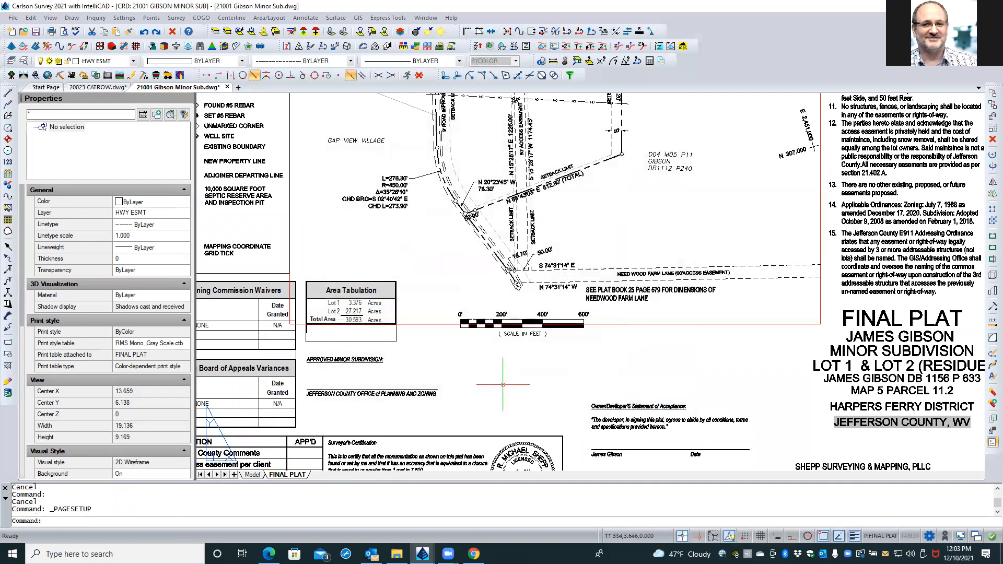
# Return to the 20023 CATROW drawing and set the printer to Adobe PDF in the FINAL PLAT layout's Current Working Layout page setup.
pyautogui.click(99, 87)
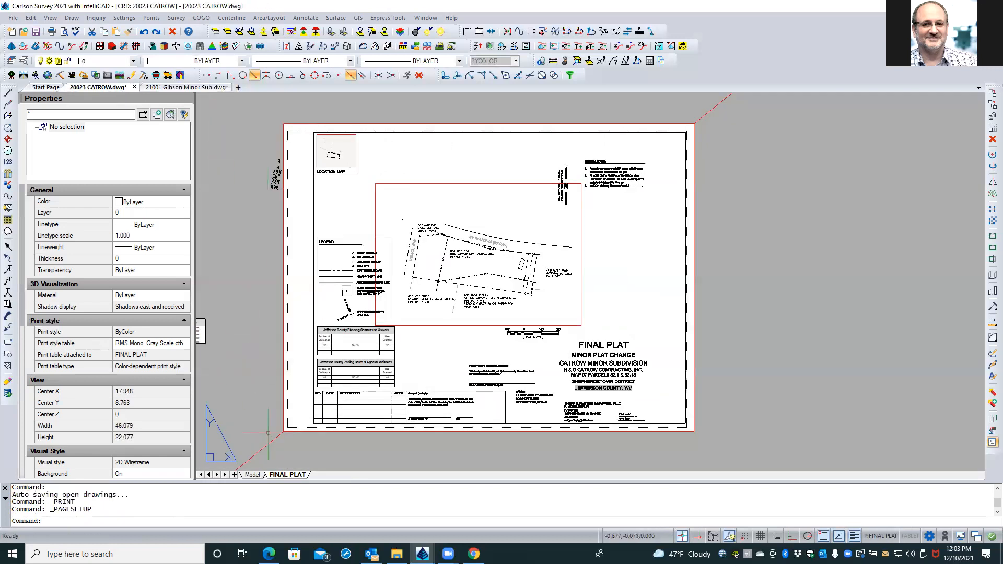
pyautogui.rightClick(281, 475)
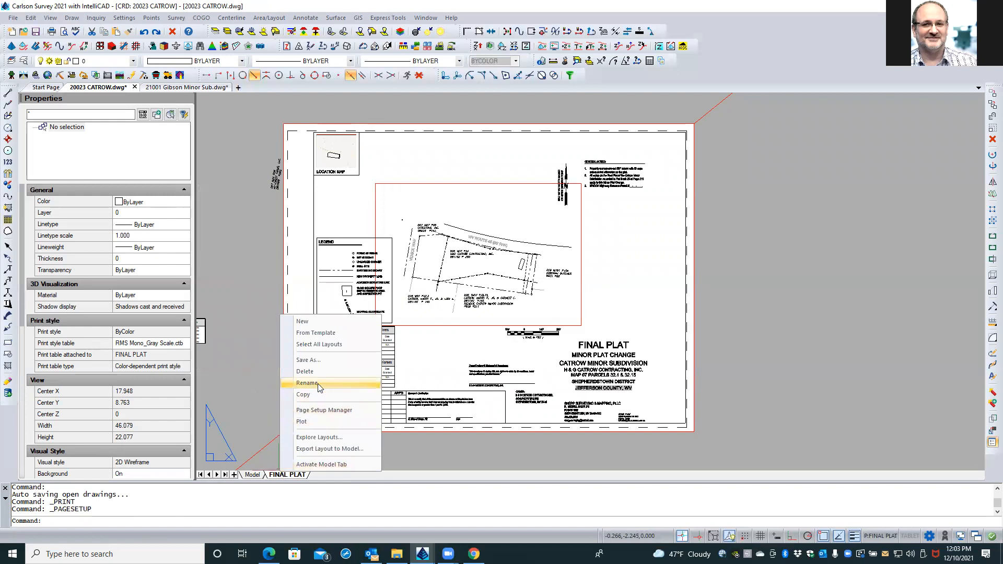
pyautogui.click(338, 410)
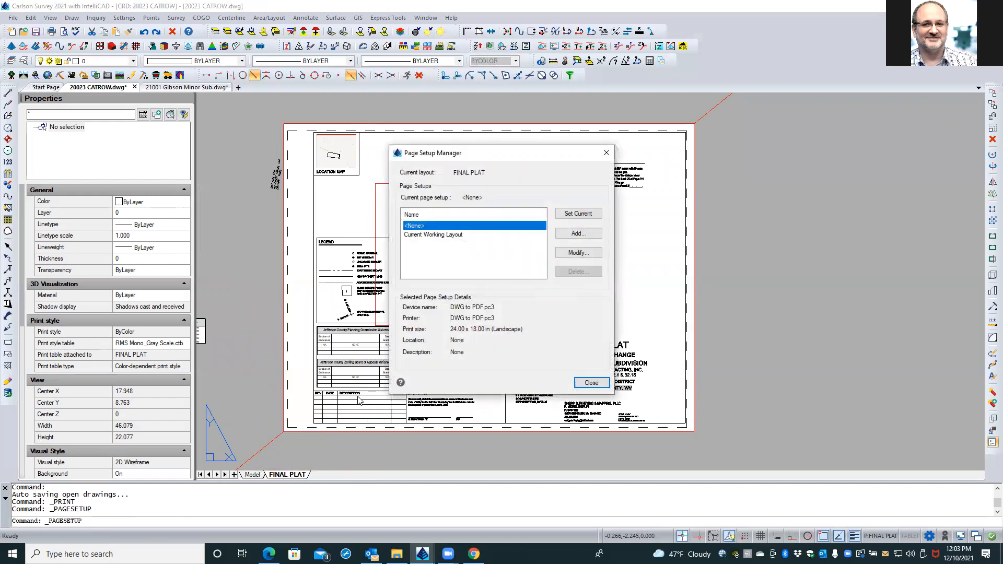
pyautogui.click(453, 236)
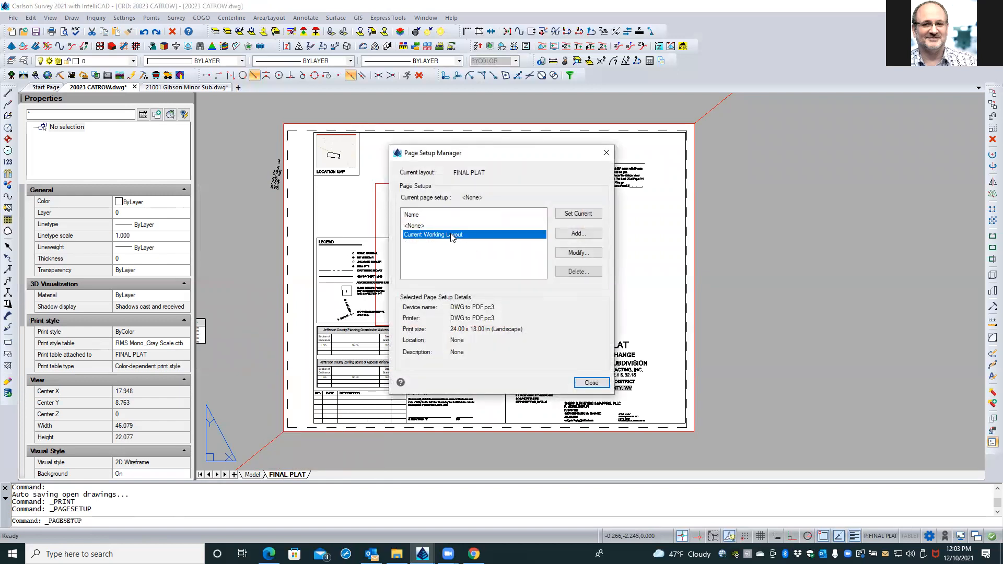
pyautogui.doubleClick(452, 235)
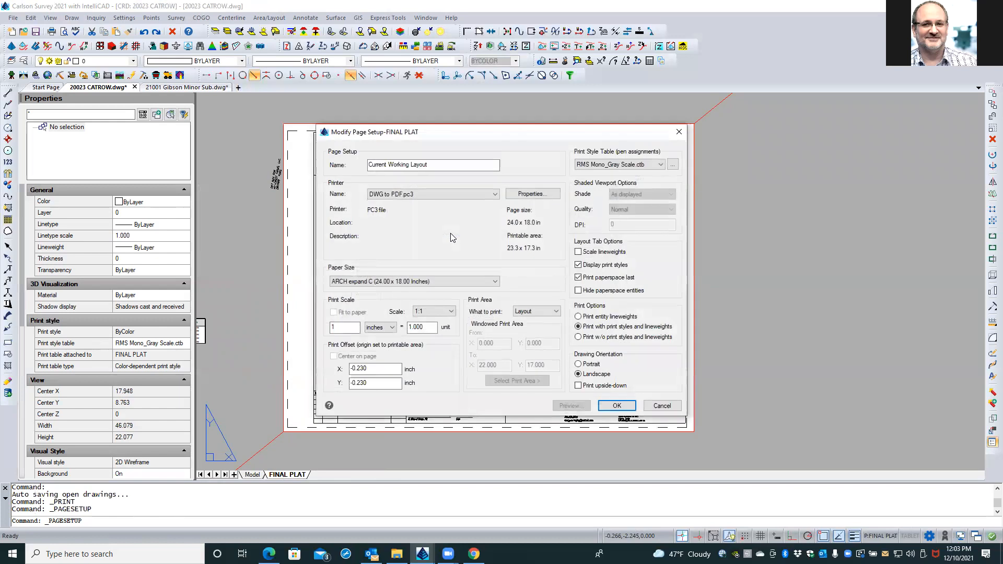
pyautogui.click(419, 195)
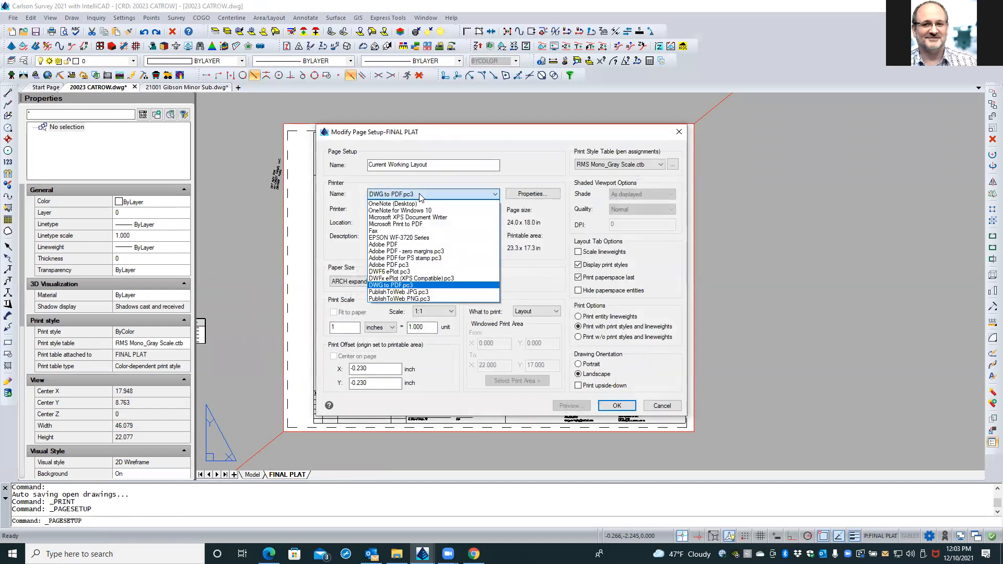
pyautogui.click(381, 245)
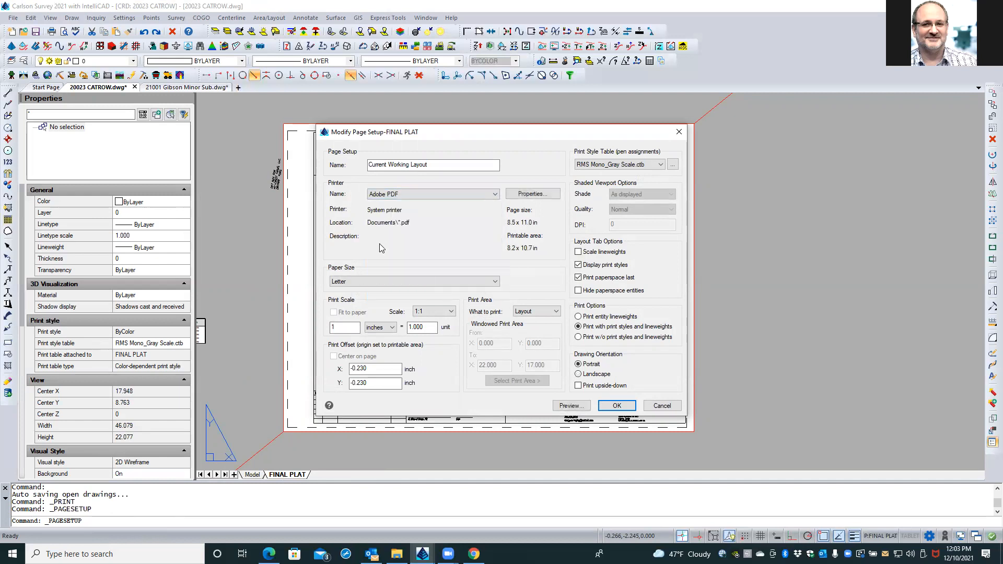
# Set the page setup's print offset to 0 in both X and Y.
pyautogui.doubleClick(363, 368)
pyautogui.write('0')
pyautogui.press('Tab')
pyautogui.write('0')
pyautogui.click(381, 368)
# Set the paper size to 18 x 24 in the advanced options of the Adobe PDF printer's custom properties.
pyautogui.click(522, 194)
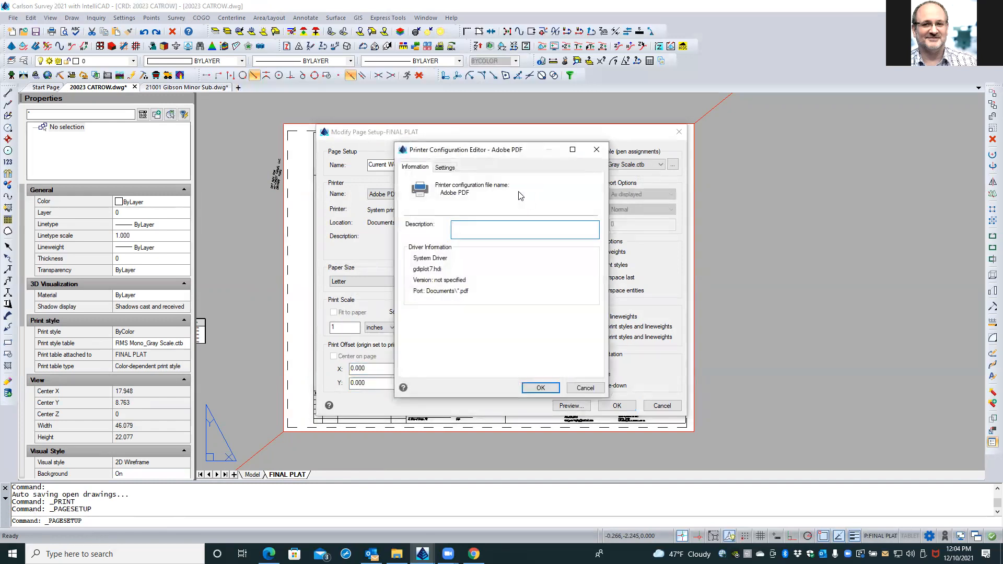
pyautogui.click(442, 167)
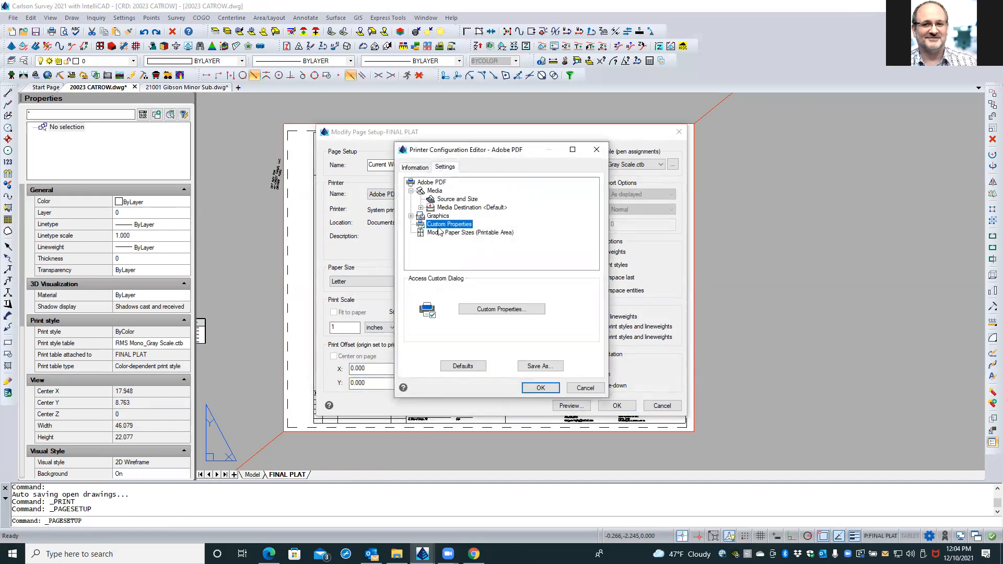
pyautogui.click(411, 217)
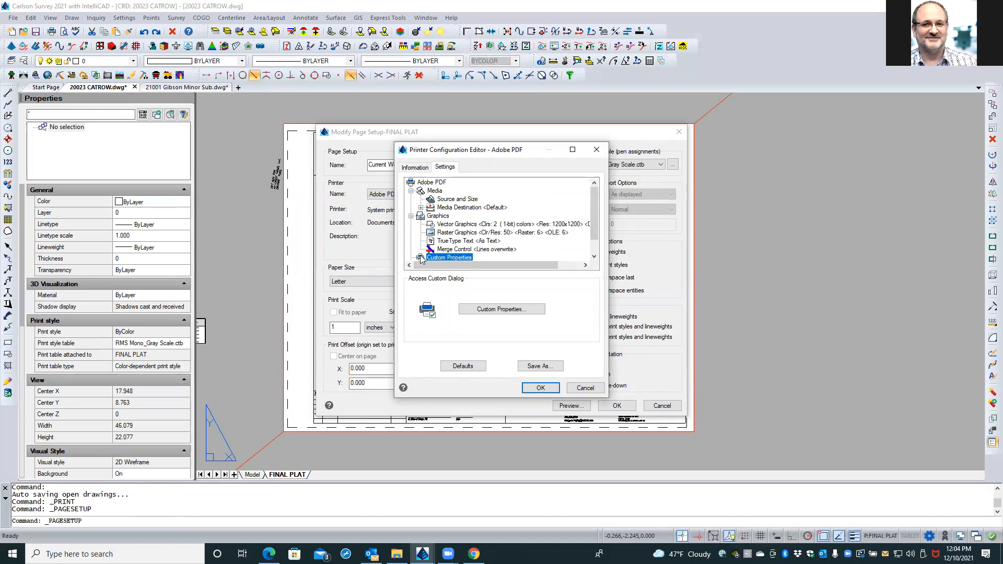
pyautogui.click(482, 308)
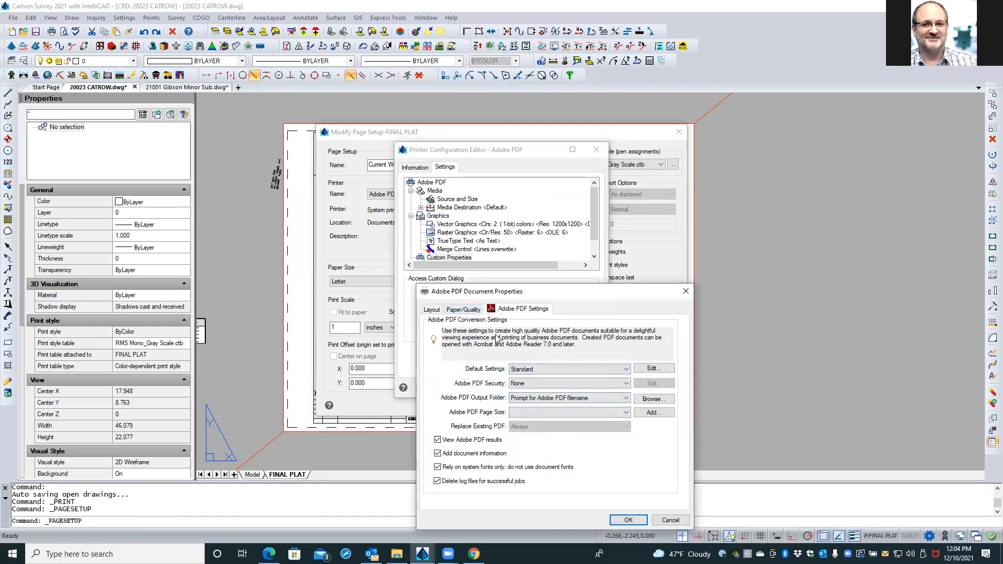
pyautogui.click(468, 309)
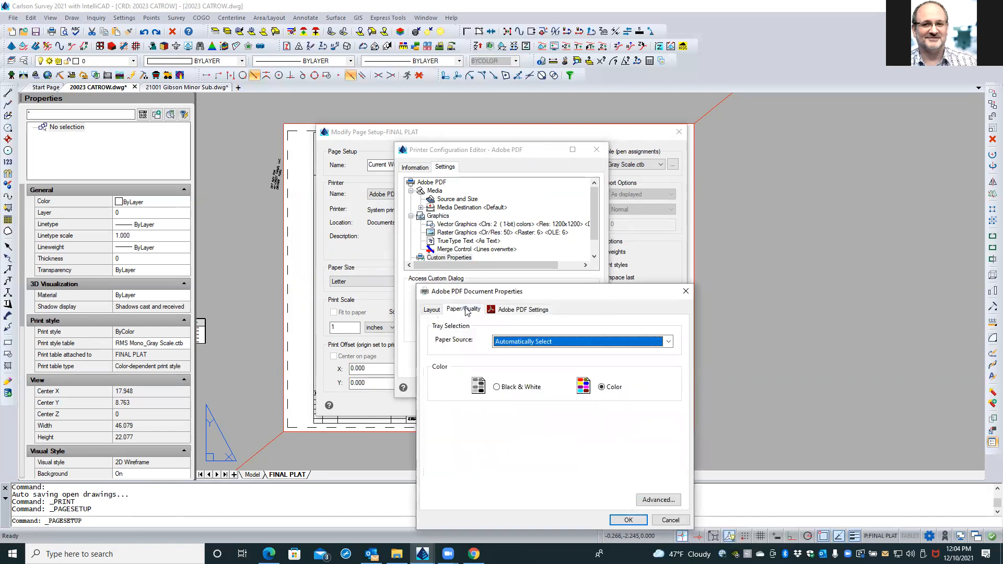
pyautogui.click(648, 499)
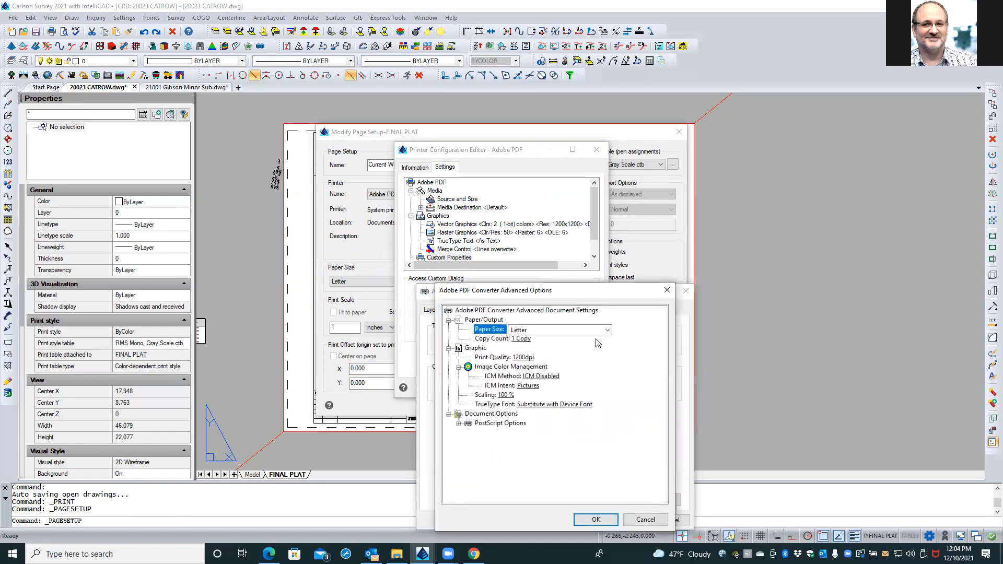
pyautogui.click(607, 330)
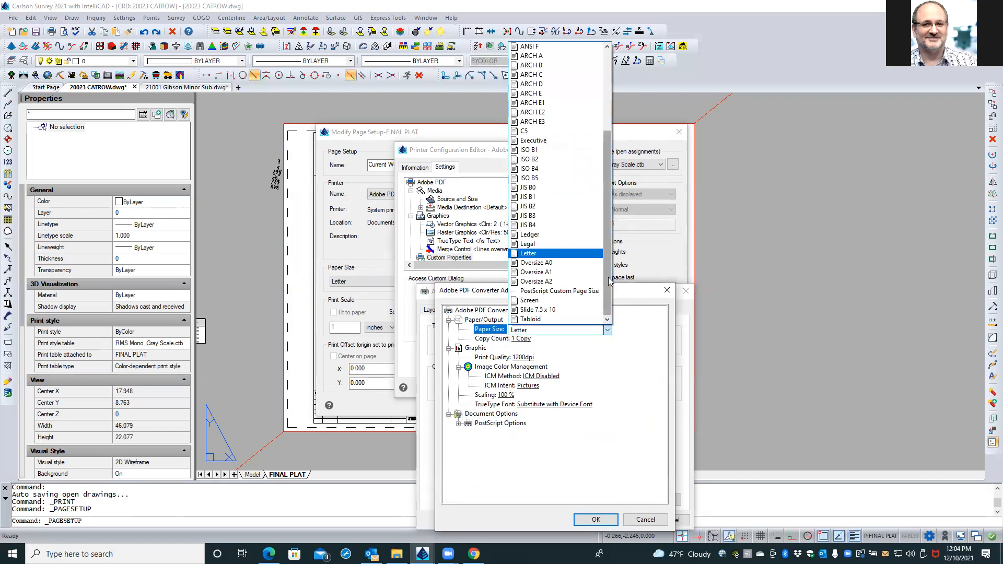
pyautogui.moveTo(608, 286); pyautogui.dragTo(614, 173)
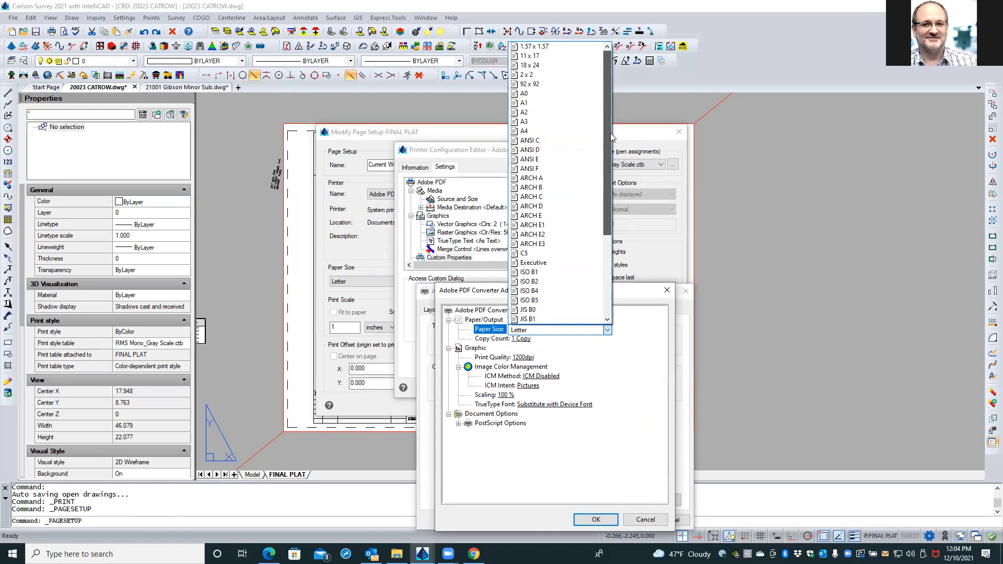
pyautogui.click(534, 65)
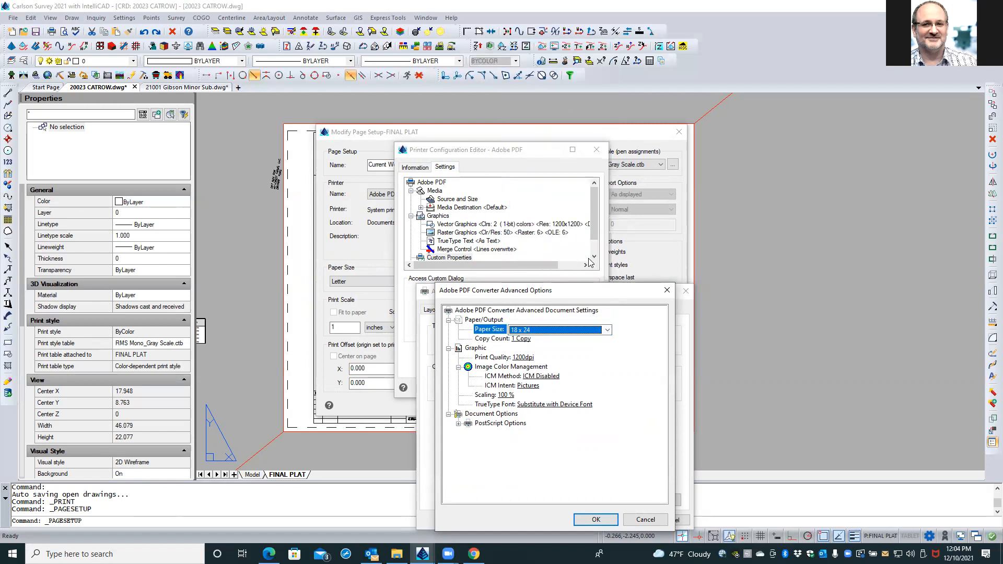
# Set the Adobe PDF print quality to 600dpi and accept the advanced options and document properties.
pyautogui.click(523, 358)
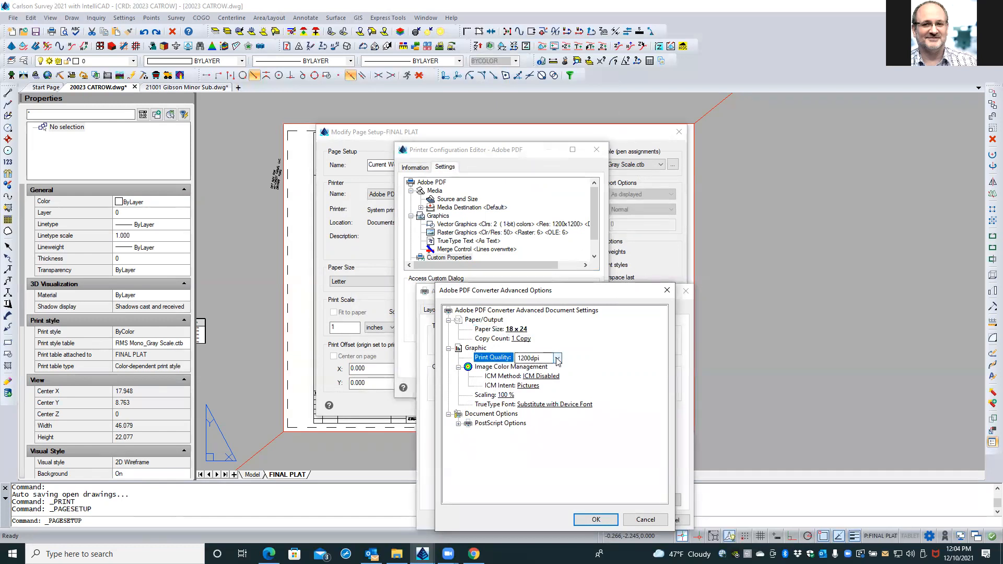
pyautogui.click(558, 359)
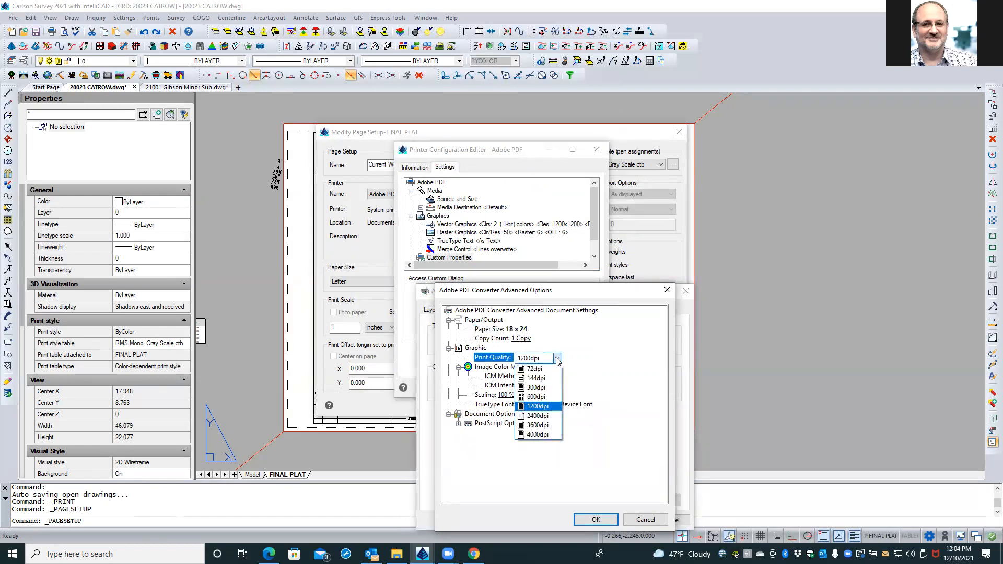
pyautogui.click(541, 396)
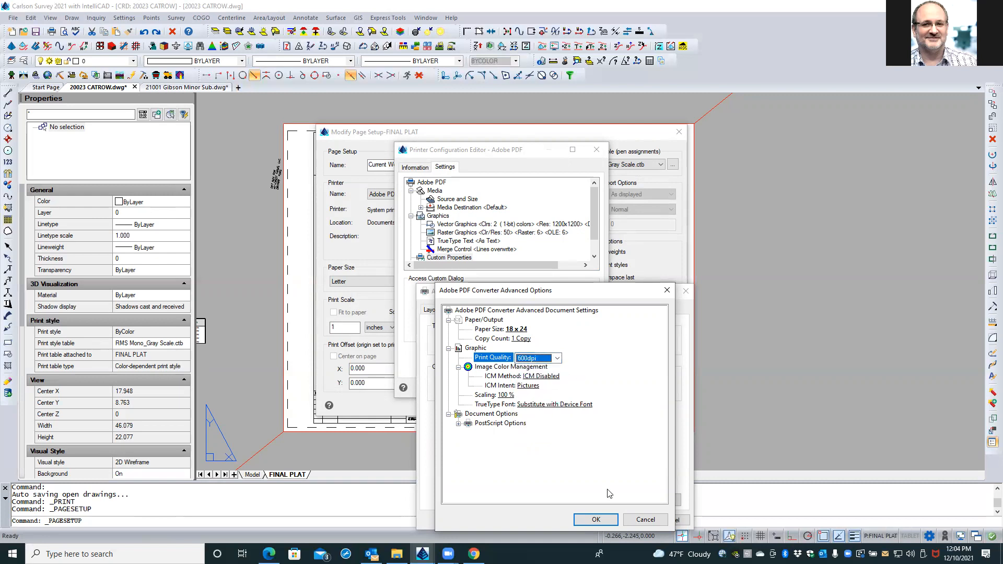
pyautogui.click(595, 519)
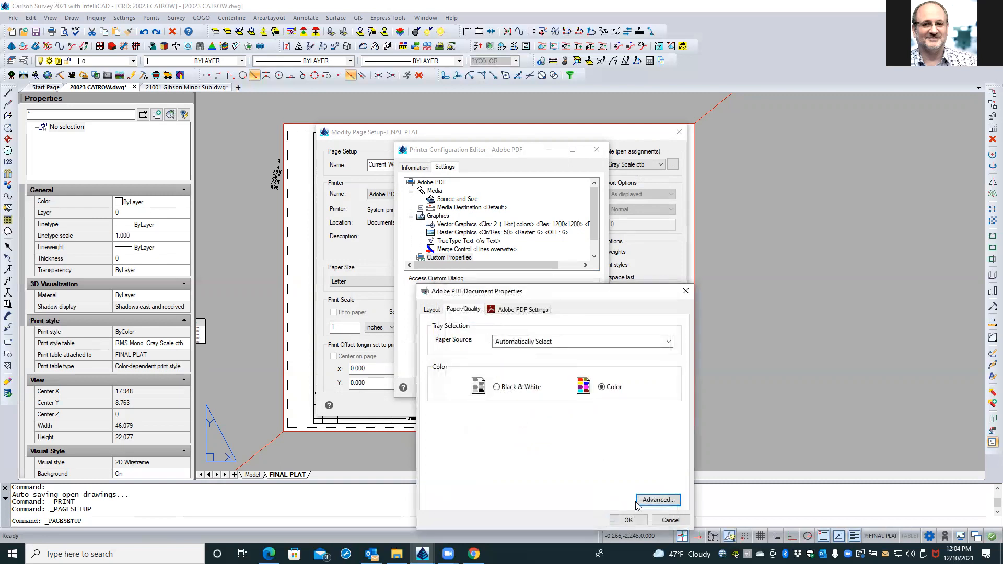
pyautogui.click(628, 520)
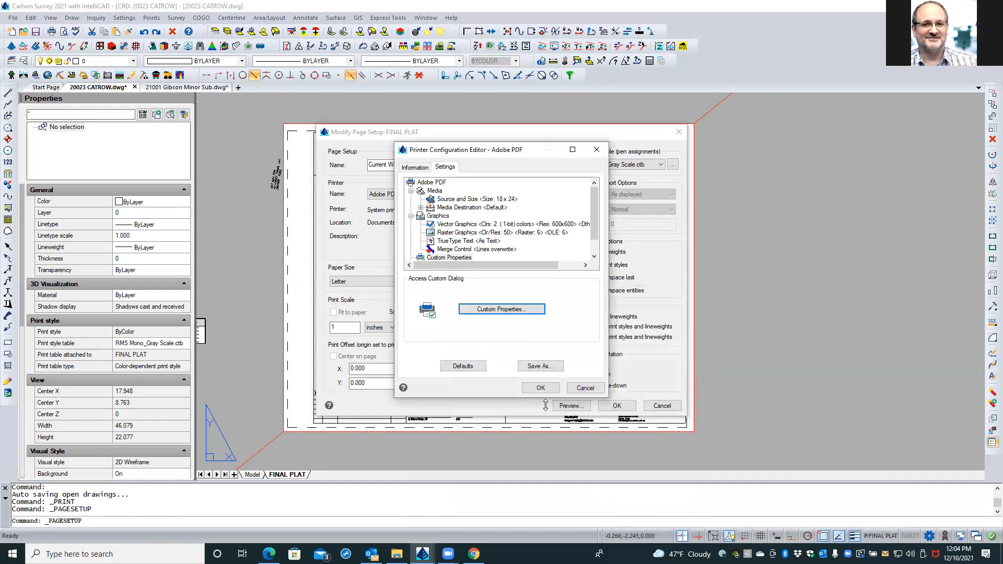
# Save the modified printer configuration under the name Adobe PDF.
pyautogui.click(541, 388)
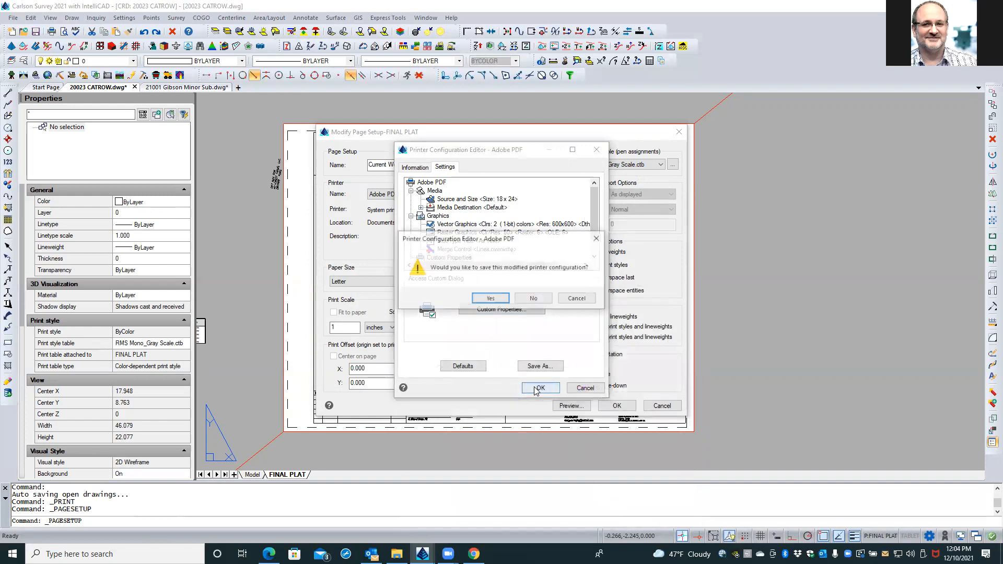
pyautogui.click(486, 299)
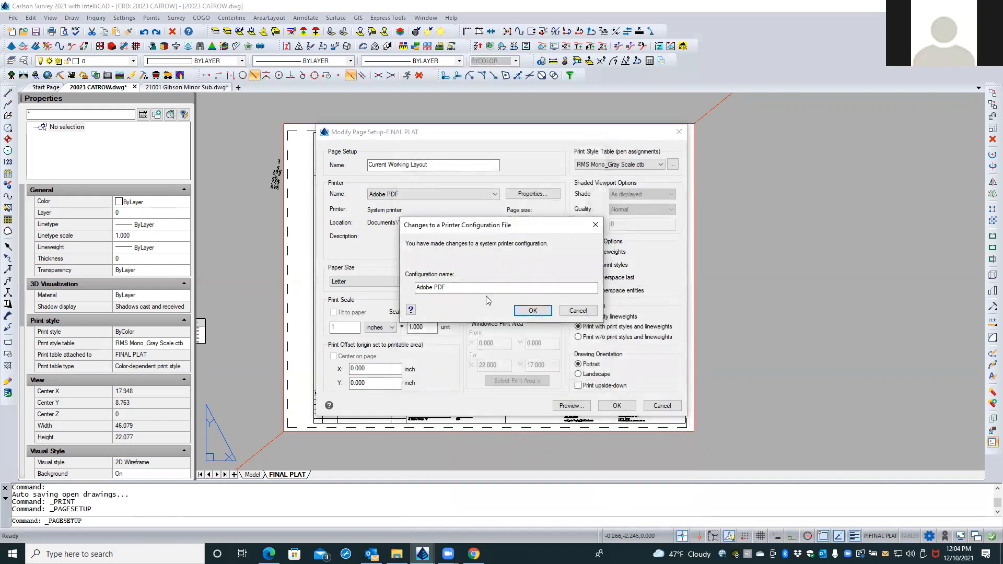
pyautogui.click(525, 311)
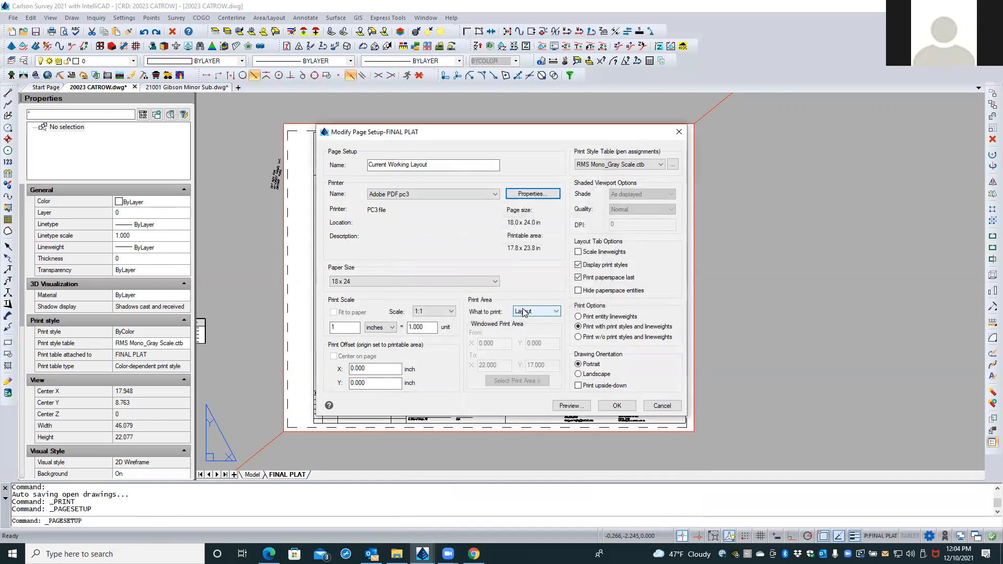
# Accept the page setup changes, make Current Working Layout the current page setup, and recheck its settings.
pyautogui.click(616, 406)
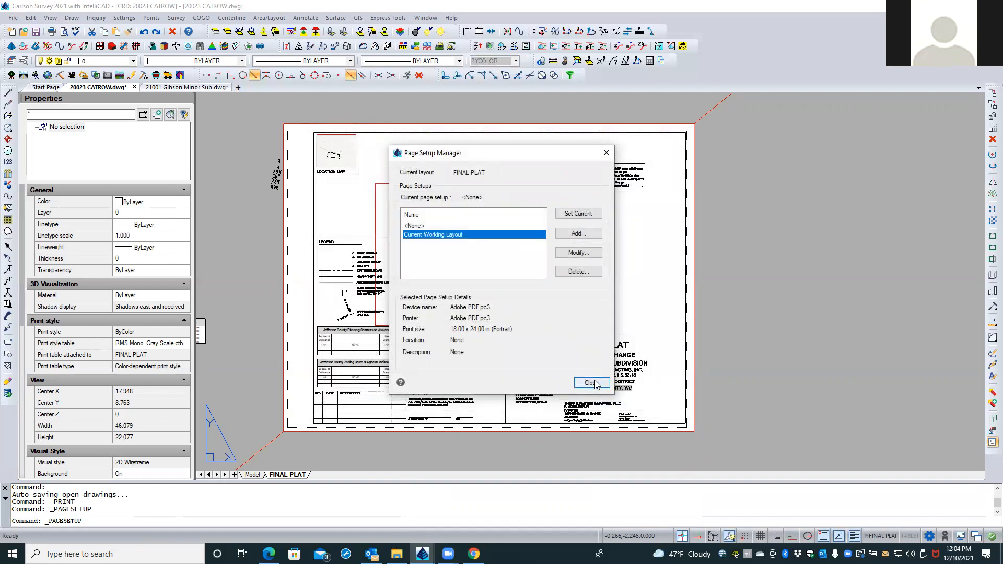
pyautogui.click(569, 215)
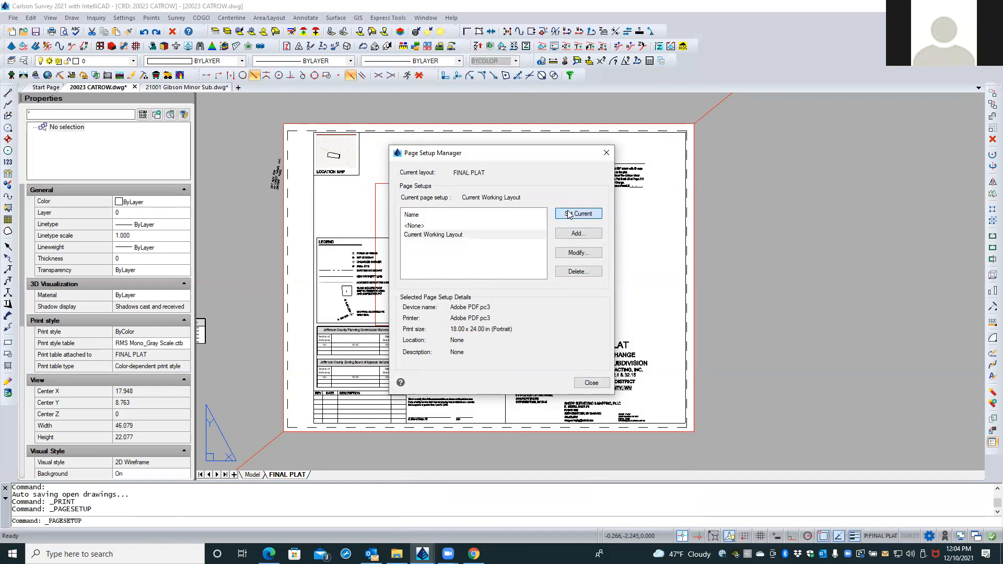
pyautogui.click(570, 254)
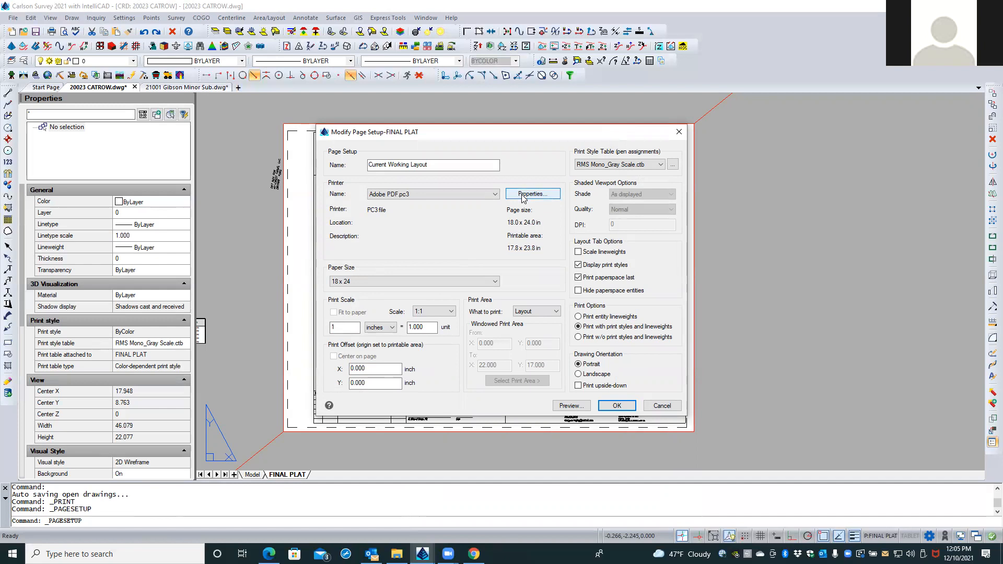
pyautogui.click(612, 407)
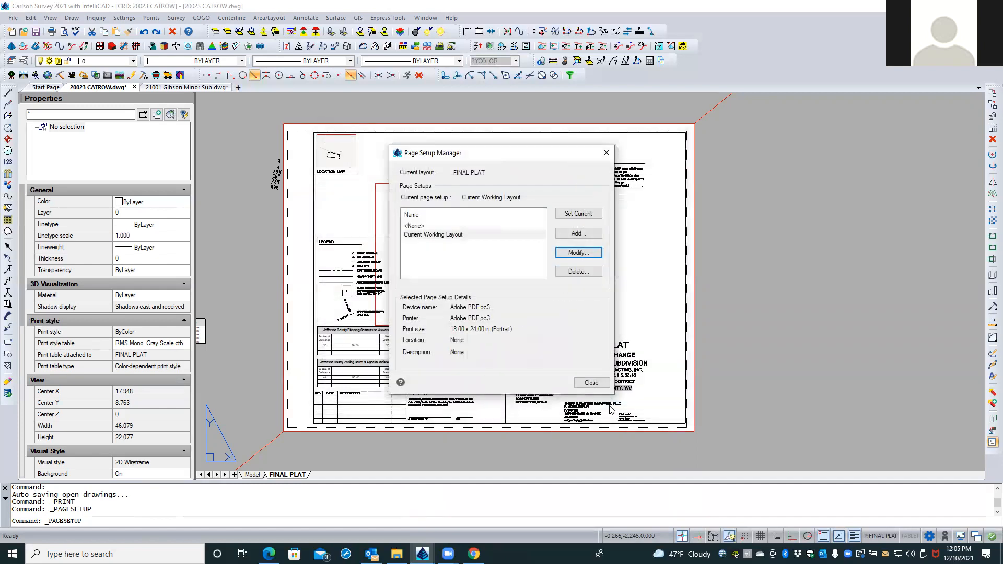
# Set the drawing orientation to Landscape in the FINAL PLAT layout's Current Working Layout page setup and accept the change.
pyautogui.click(591, 383)
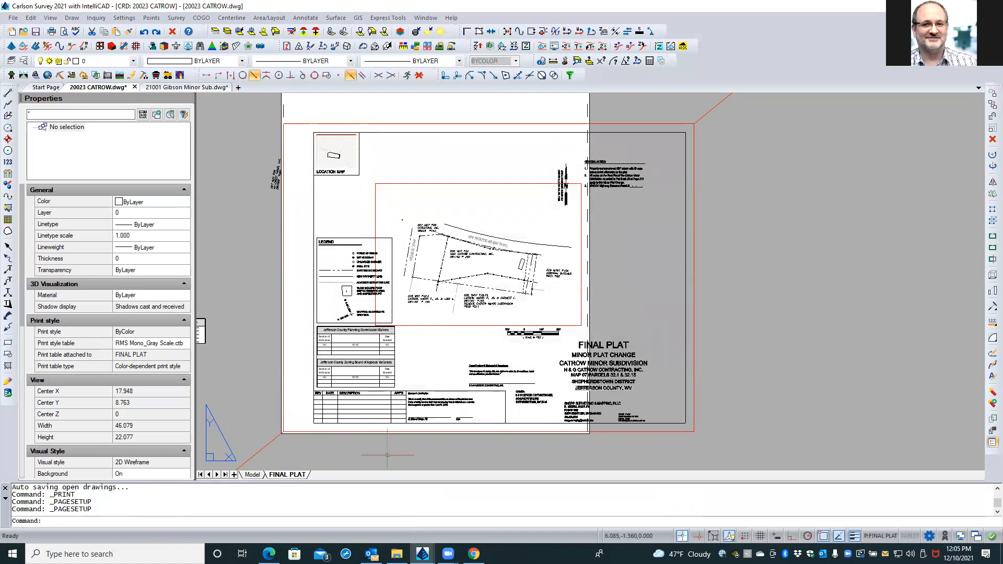
pyautogui.rightClick(286, 478)
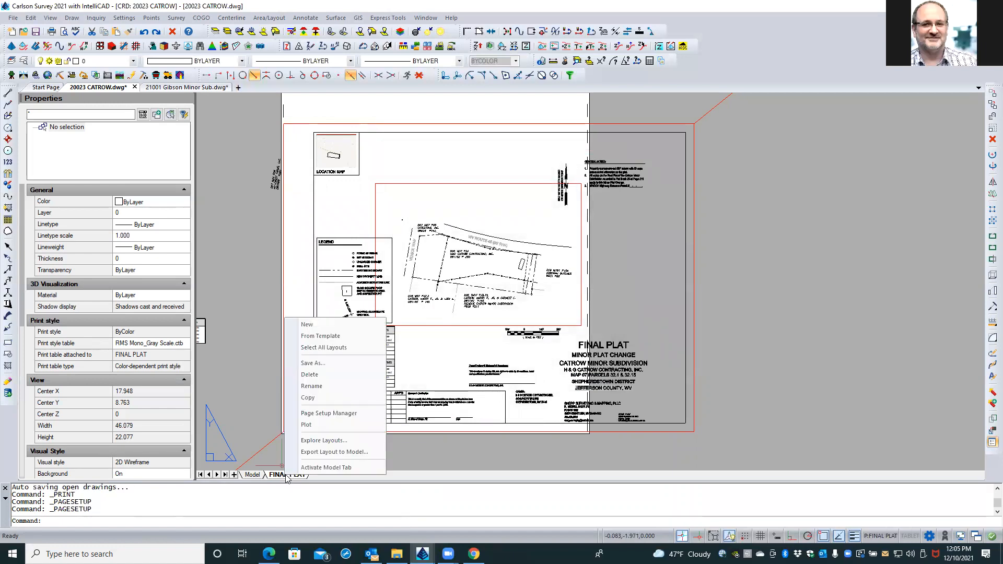
pyautogui.click(330, 414)
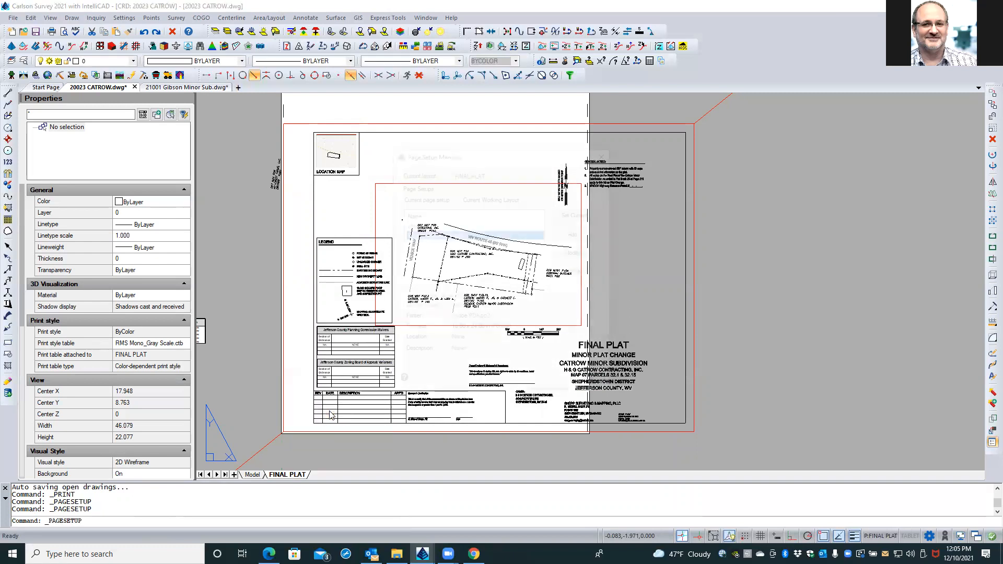
pyautogui.click(596, 253)
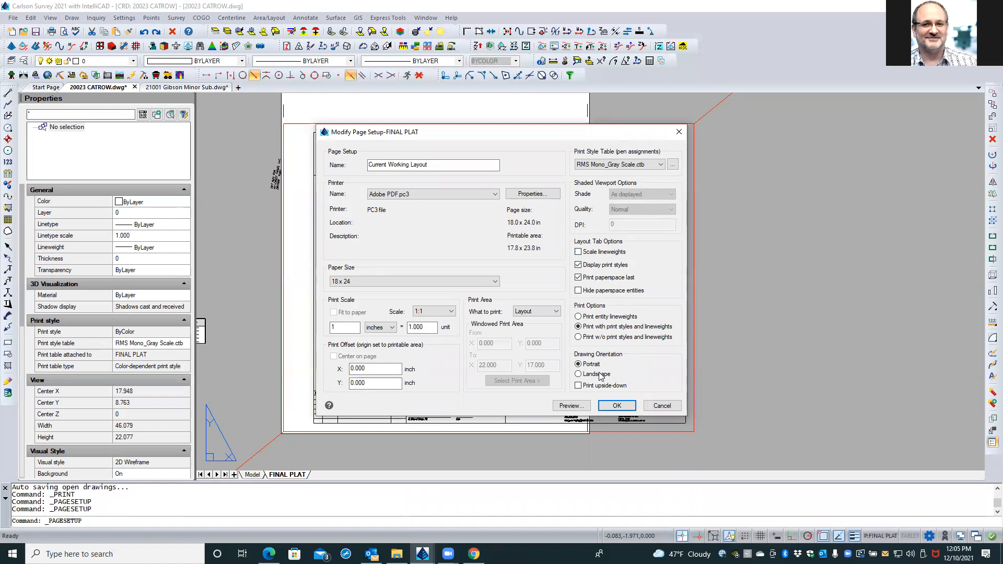
pyautogui.click(615, 406)
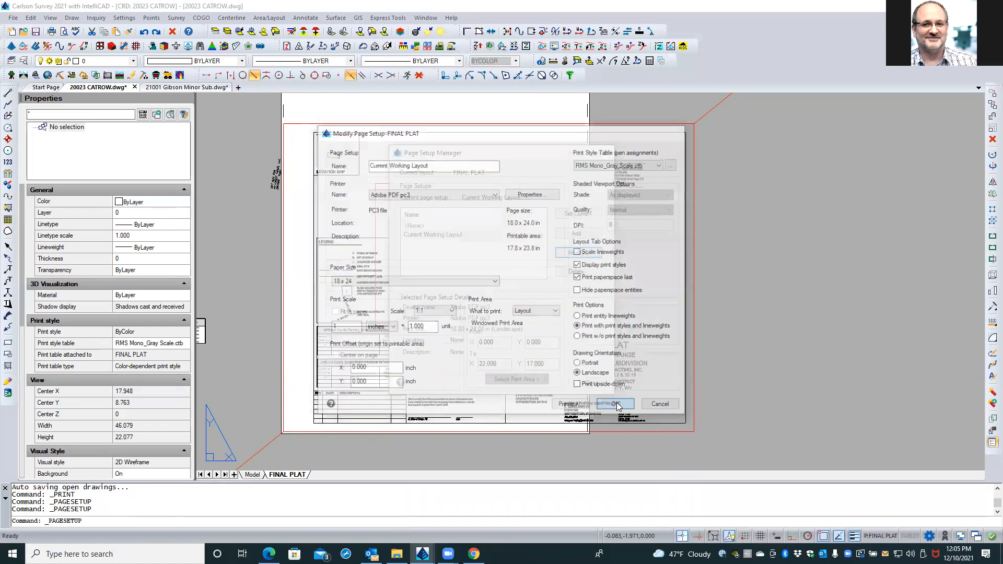
pyautogui.click(592, 383)
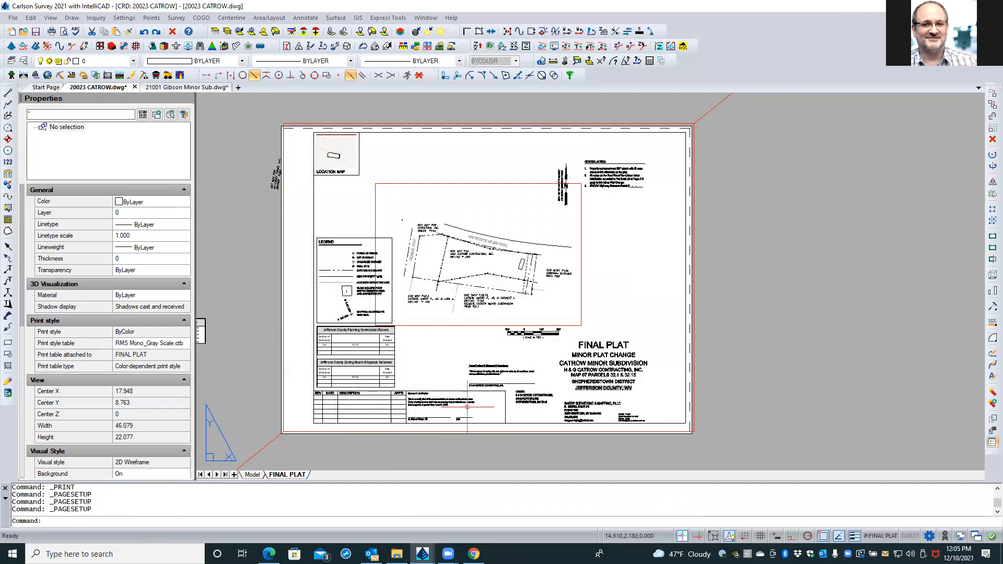
# Examine the Adobe PDF printer's custom properties from the page setup, including the paper settings and PostScript options in the advanced options.
pyautogui.scroll(5, 277, 443)
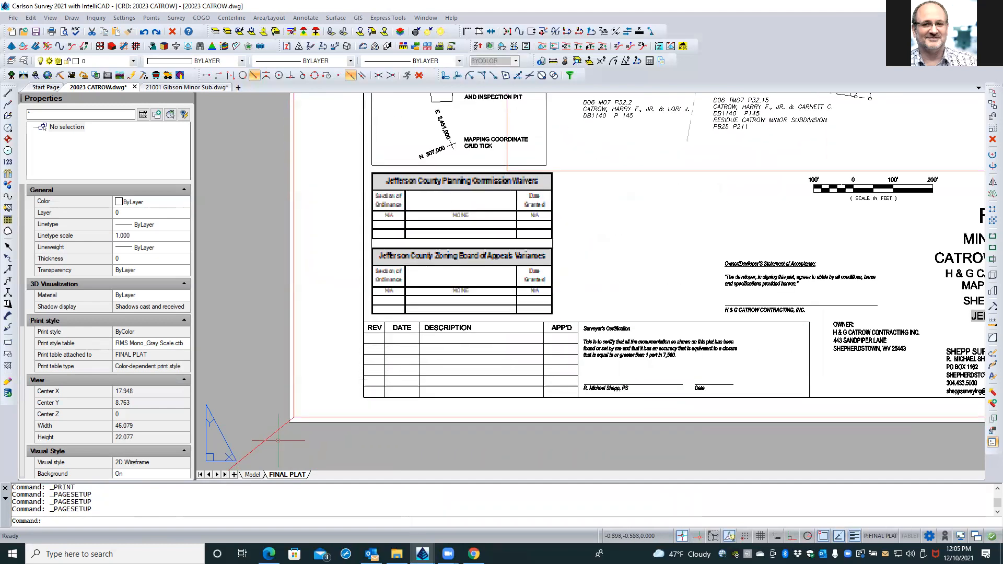
pyautogui.rightClick(286, 476)
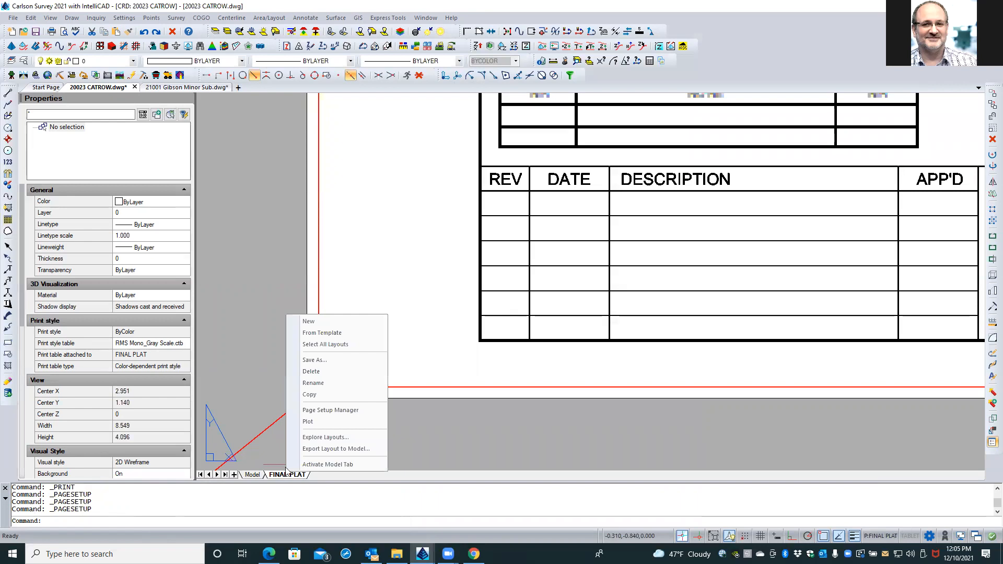
pyautogui.click(319, 411)
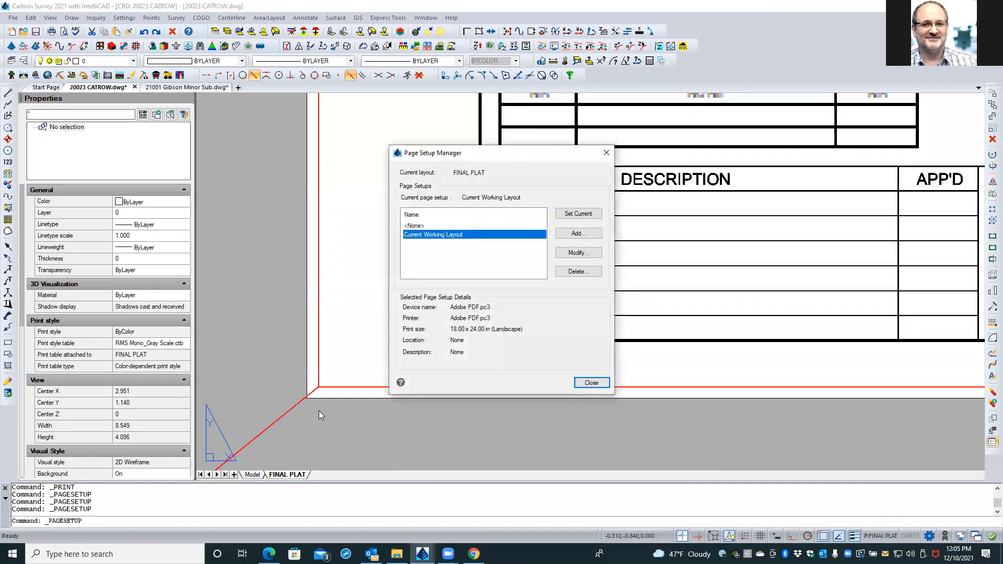
pyautogui.click(566, 253)
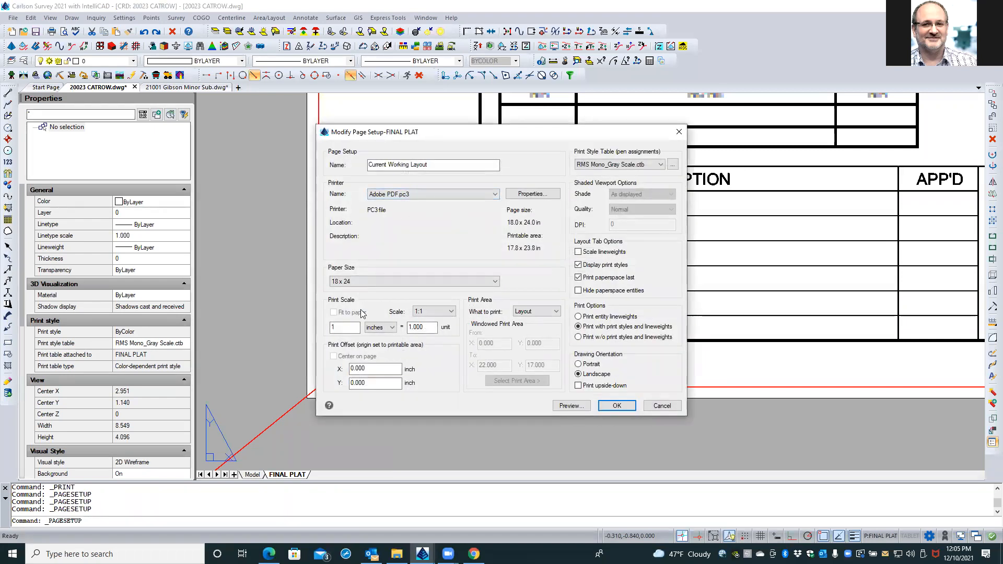
pyautogui.click(528, 194)
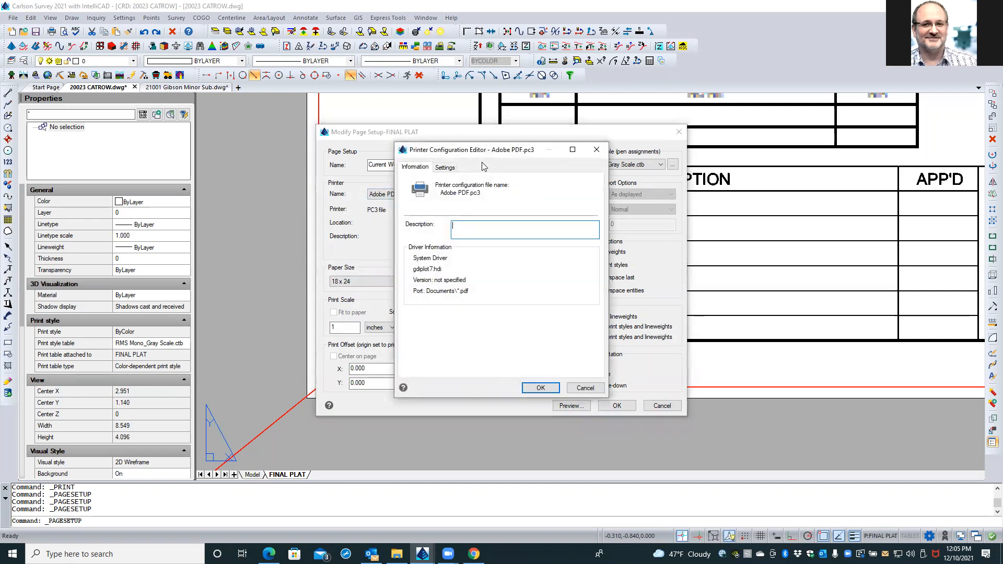
pyautogui.click(446, 167)
pyautogui.click(484, 309)
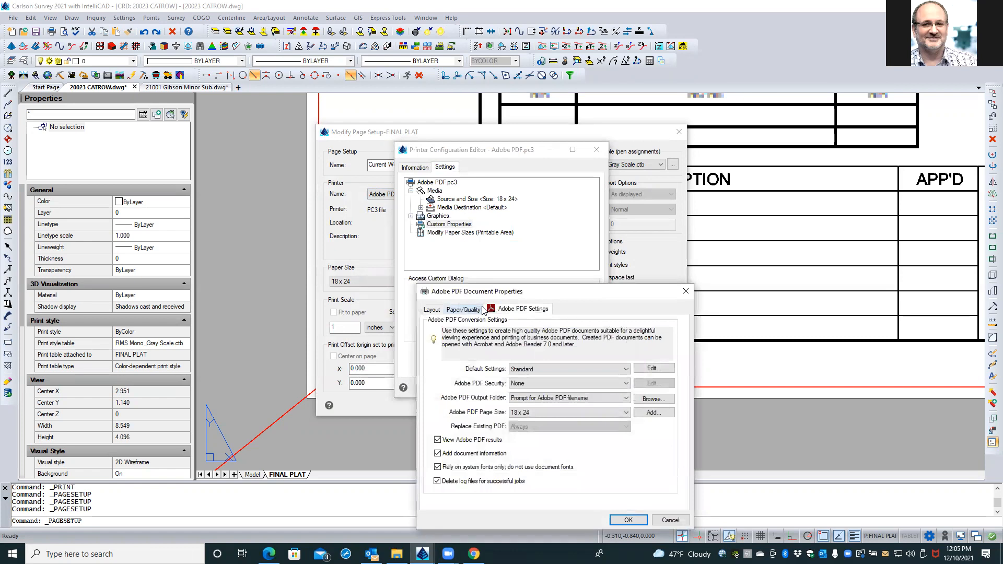
pyautogui.click(470, 309)
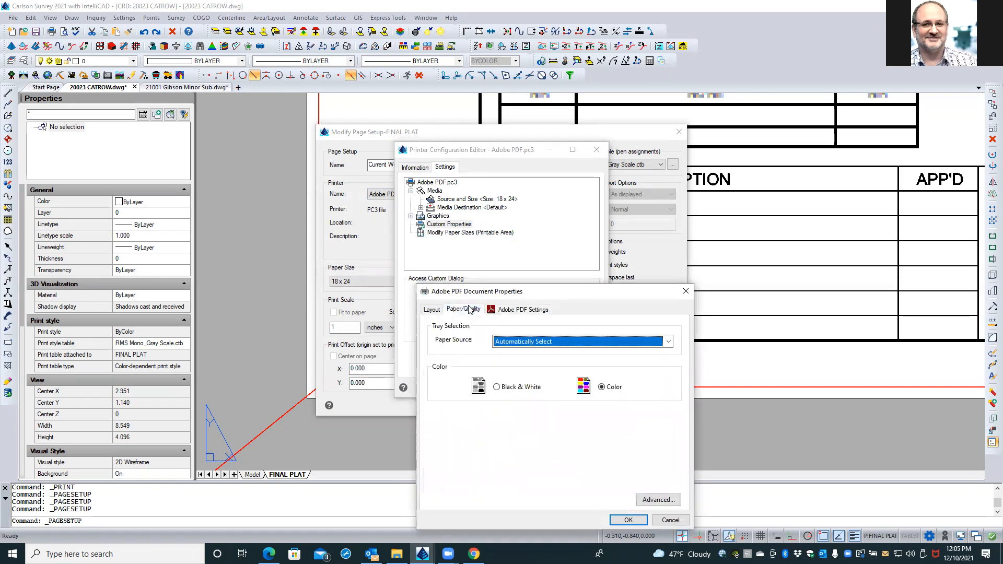
pyautogui.click(659, 500)
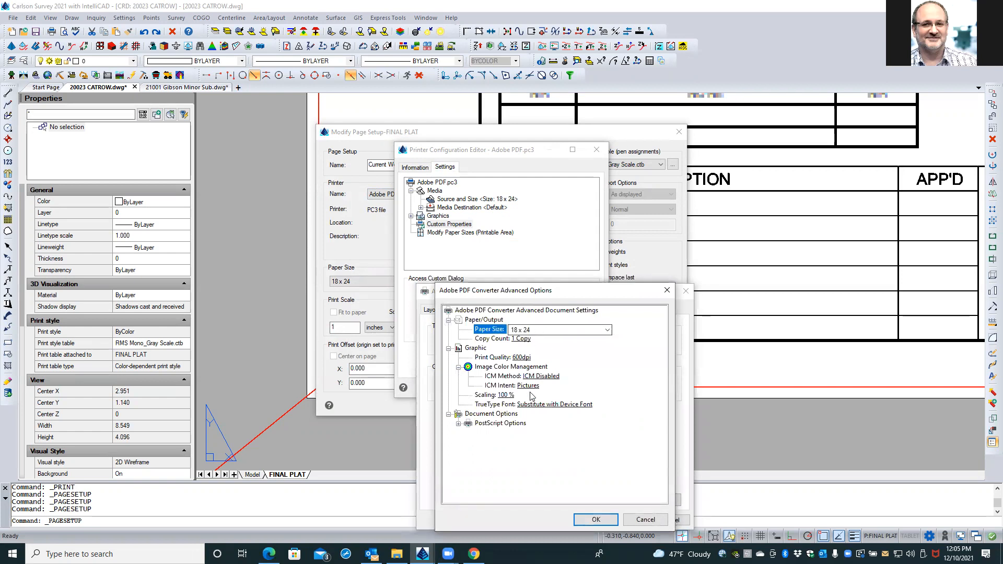
pyautogui.click(458, 424)
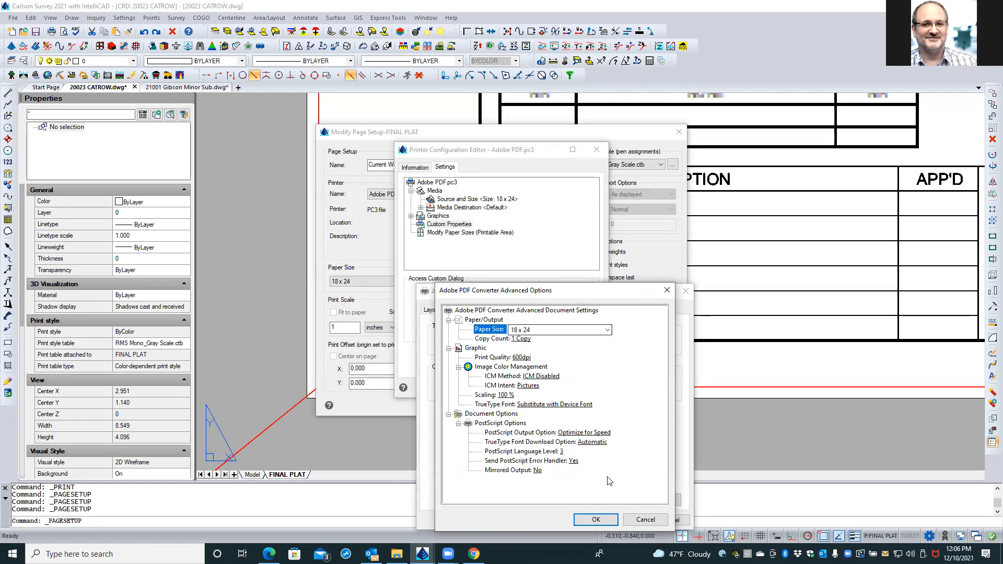
pyautogui.click(630, 520)
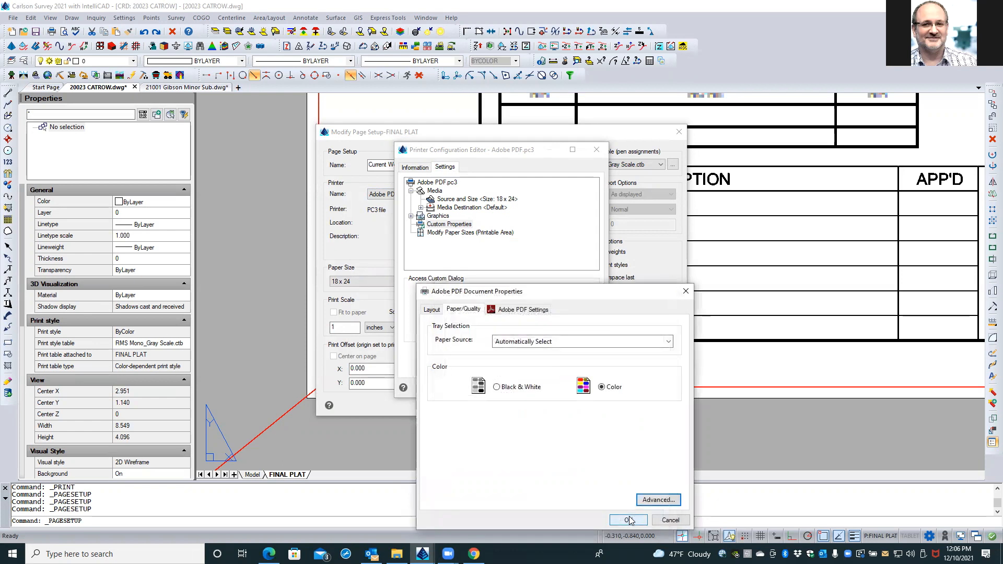
# Check the orientation and advanced options in the Adobe PDF document properties and close them.
pyautogui.click(432, 310)
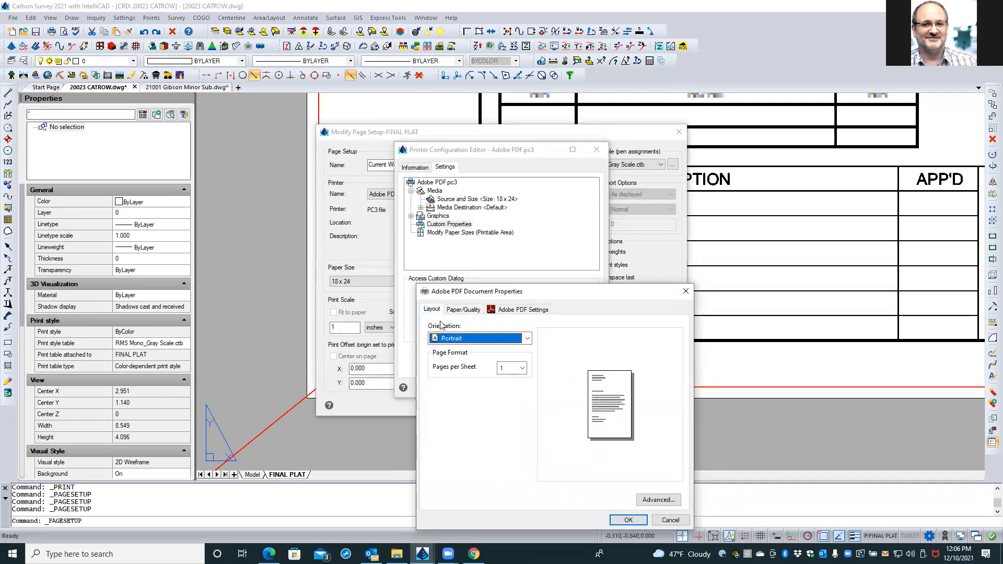
pyautogui.click(655, 499)
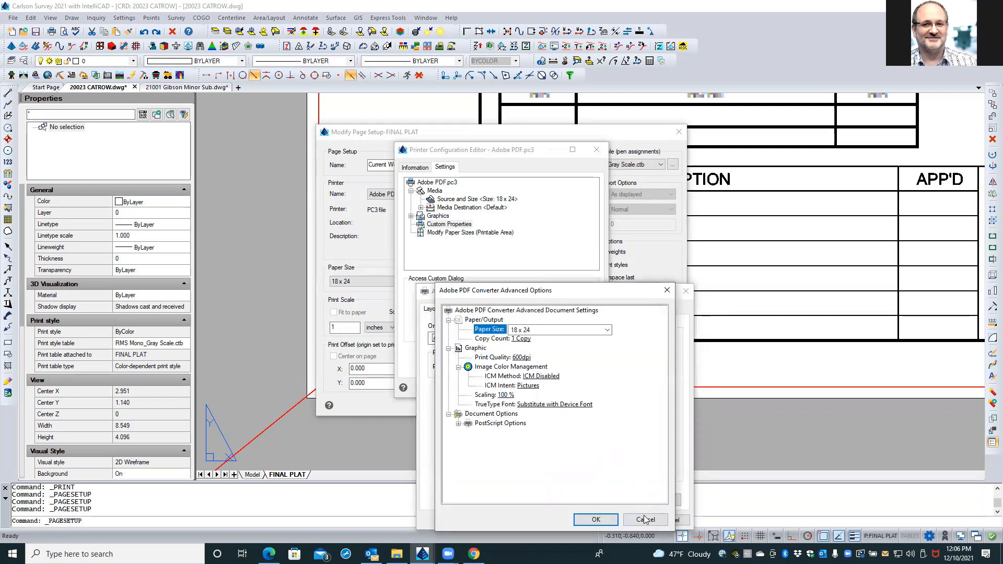
pyautogui.click(659, 520)
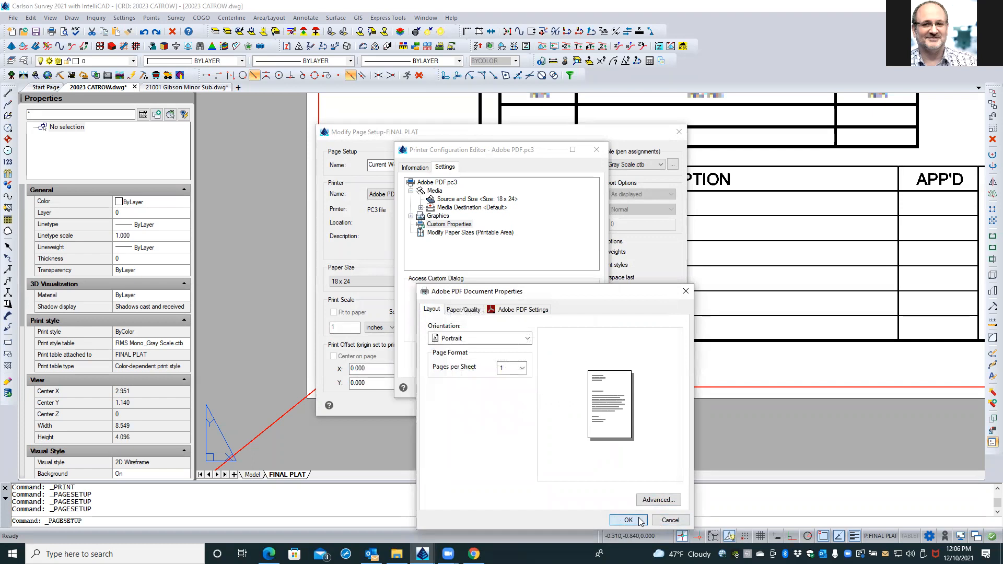
pyautogui.click(641, 520)
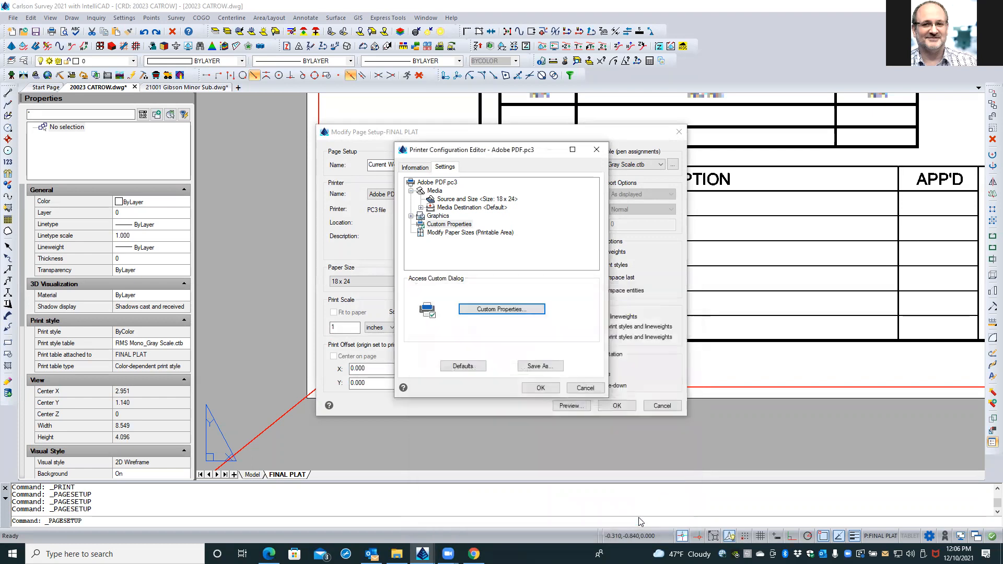
# Set the top, bottom, left and right margins of the 18 x 24 paper's printable area to 0 mm for the Adobe PDF printer.
pyautogui.click(439, 234)
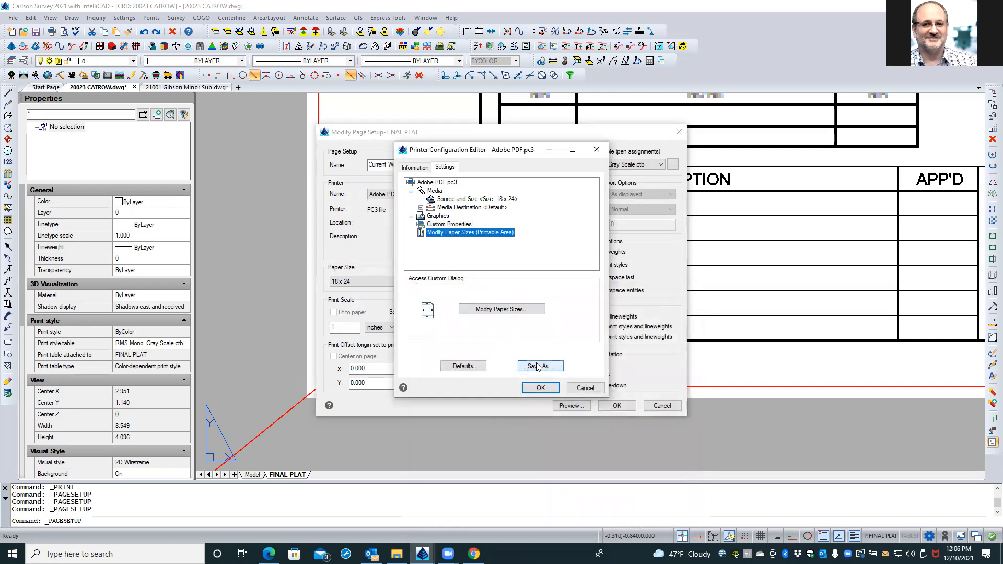
pyautogui.click(519, 309)
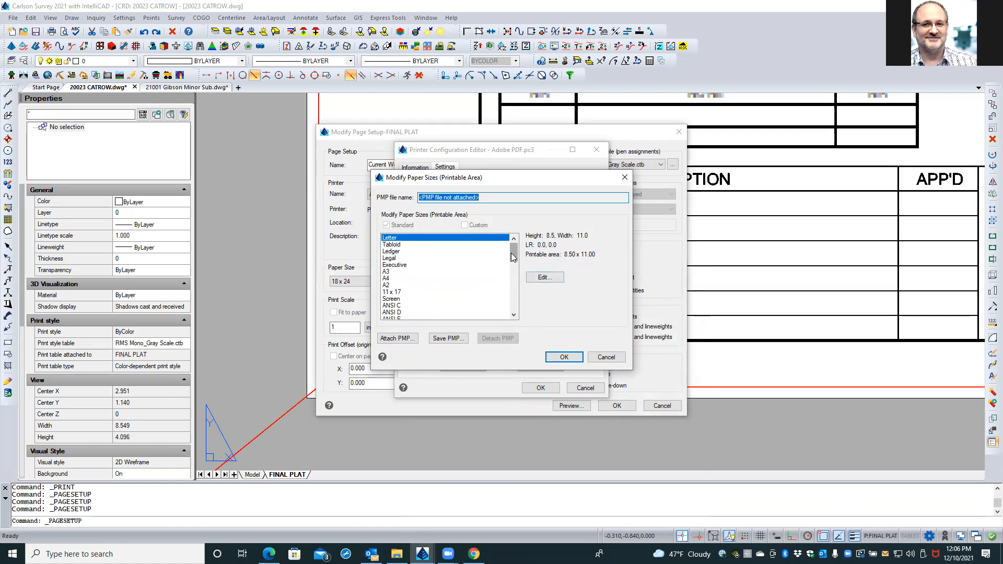
pyautogui.moveTo(513, 257); pyautogui.dragTo(517, 315)
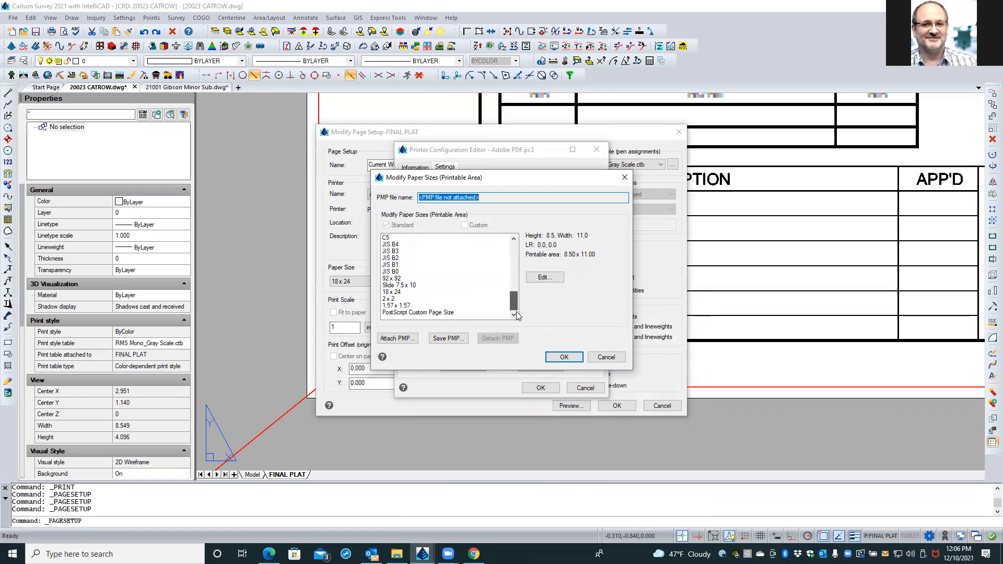
pyautogui.click(396, 292)
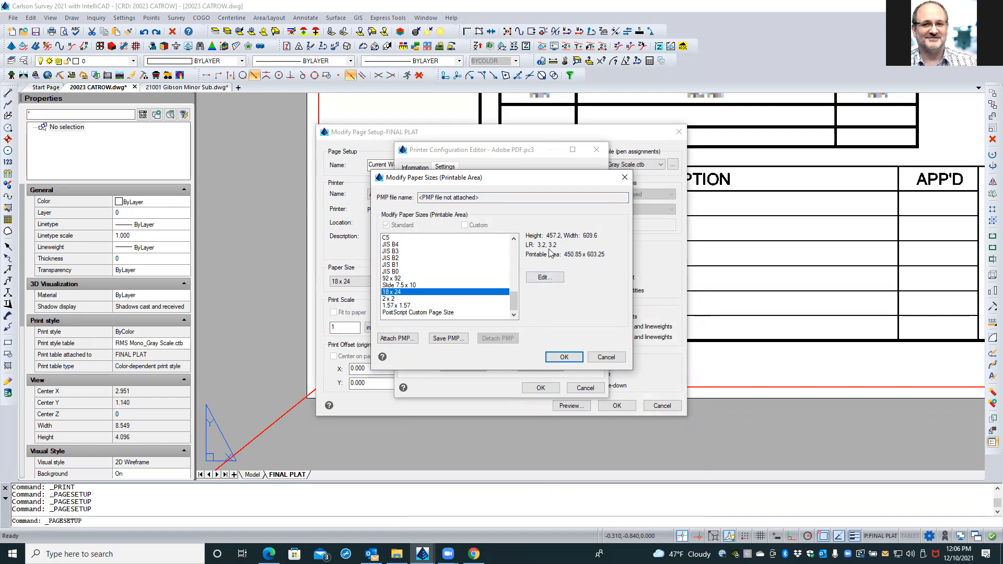
pyautogui.click(546, 277)
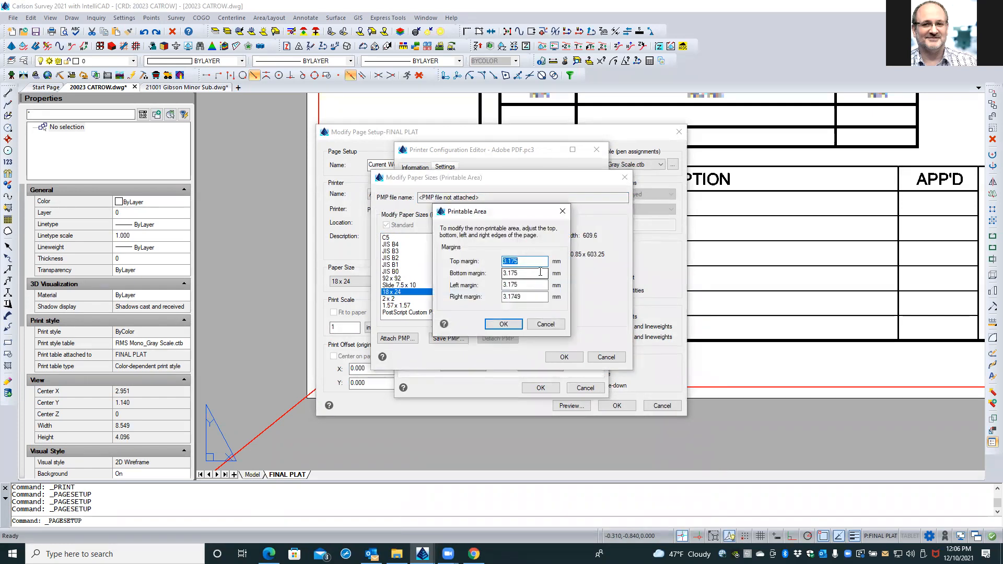
pyautogui.write('0')
pyautogui.press('Tab')
pyautogui.write('0')
pyautogui.press('Tab')
pyautogui.write('0')
pyautogui.press('Tab')
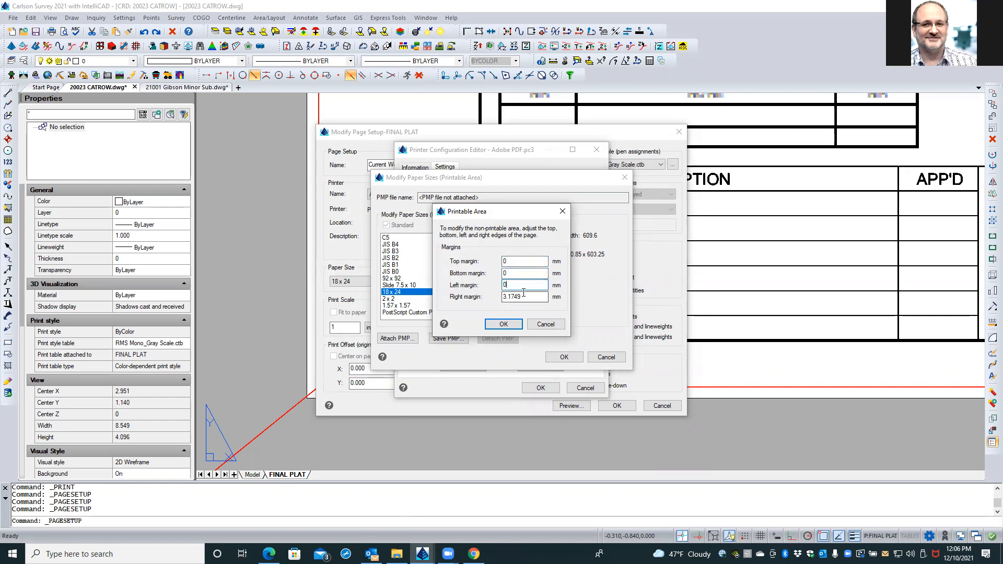
pyautogui.write('0')
pyautogui.click(519, 324)
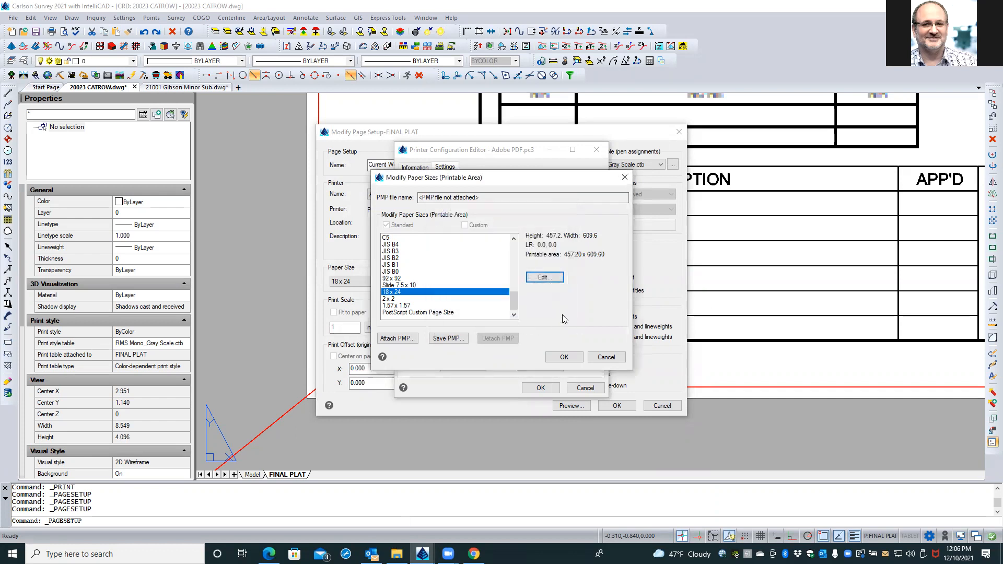
pyautogui.click(567, 358)
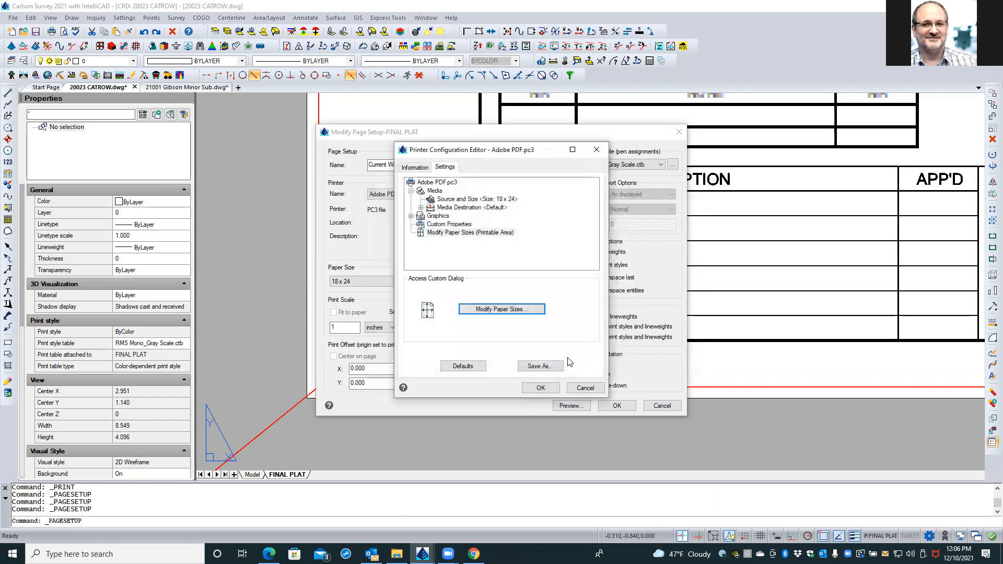
# Save the modified printer configuration as Adobe PDF, then accept the page setup and close the page setup manager.
pyautogui.click(540, 388)
pyautogui.click(492, 299)
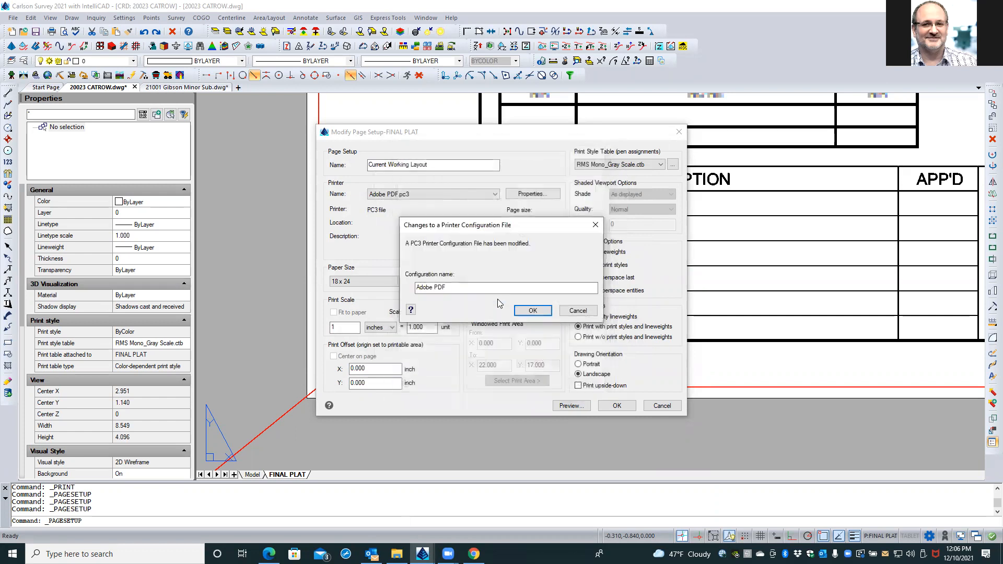
pyautogui.click(529, 312)
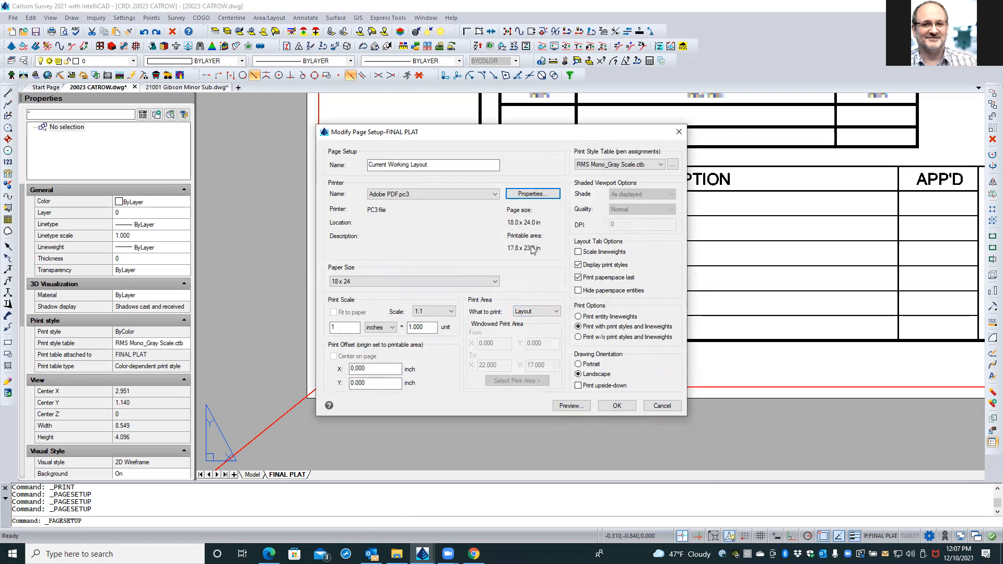
pyautogui.click(617, 405)
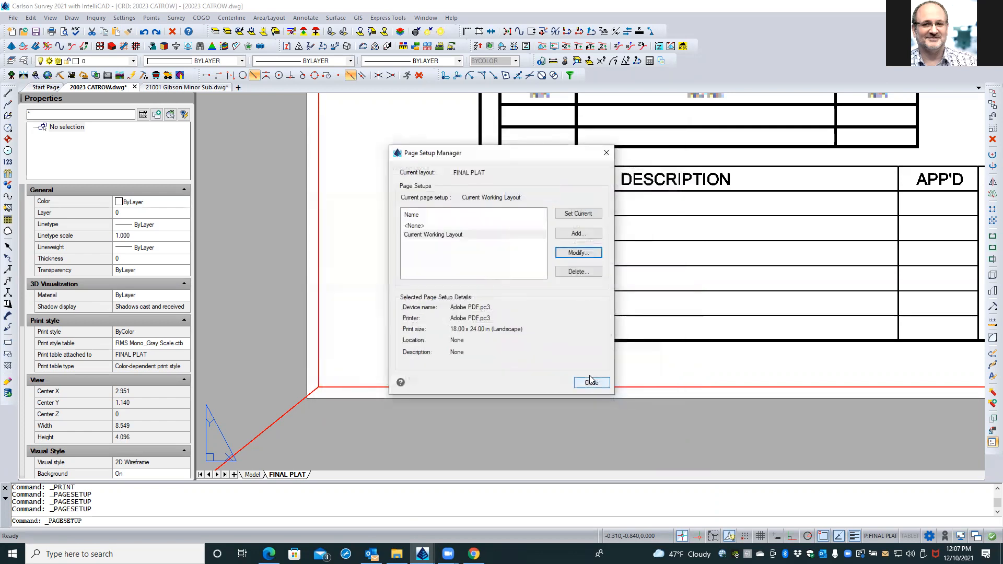
pyautogui.click(587, 379)
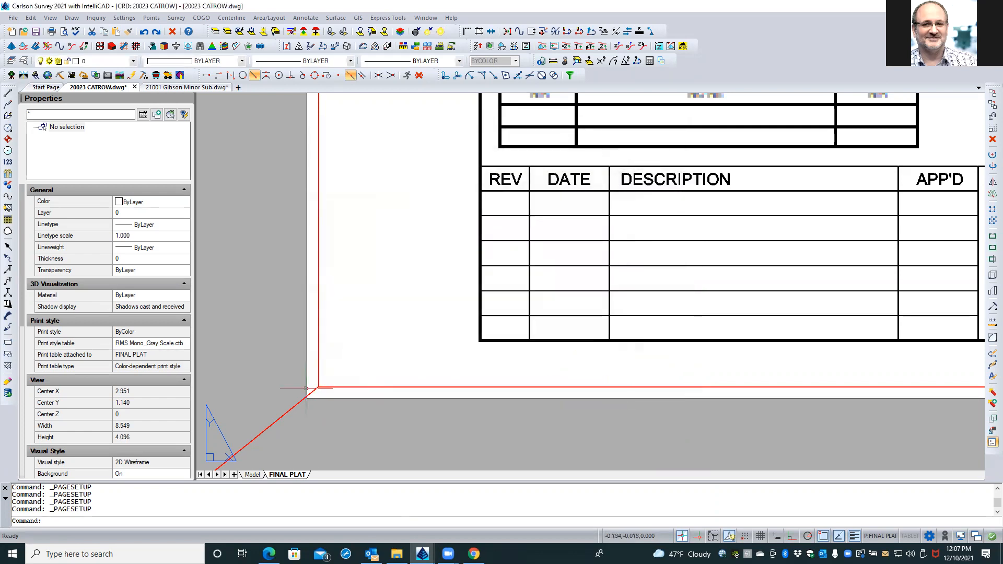
# Check the Adobe PDF printer's custom properties in the FINAL PLAT page setup and close them without changes.
pyautogui.rightClick(291, 478)
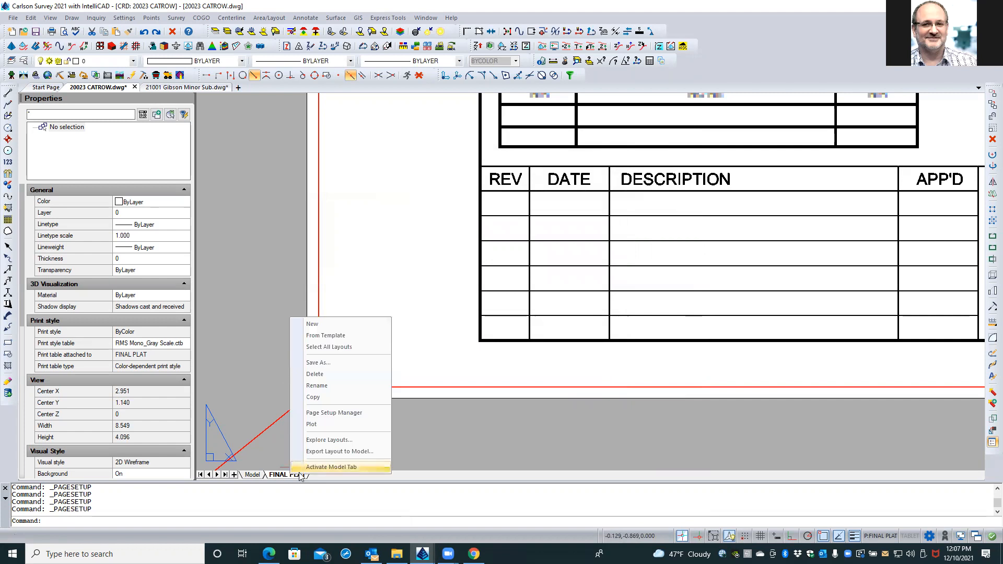
pyautogui.click(330, 413)
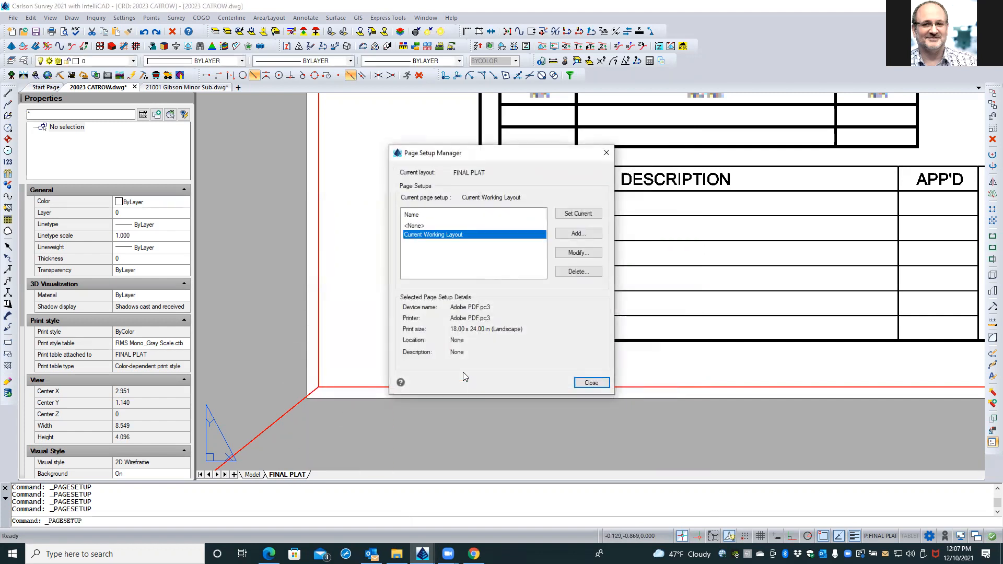
pyautogui.click(571, 255)
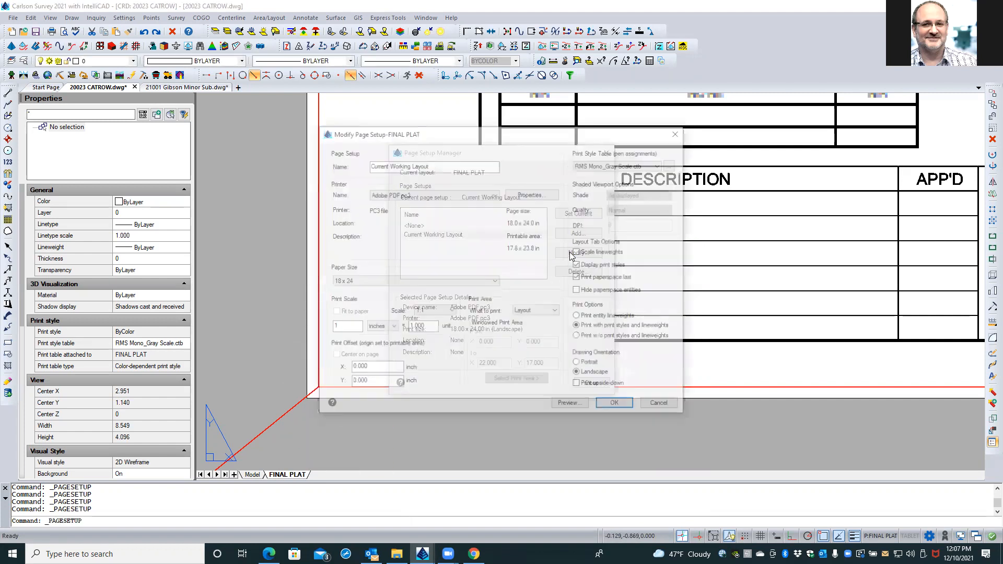
pyautogui.click(520, 197)
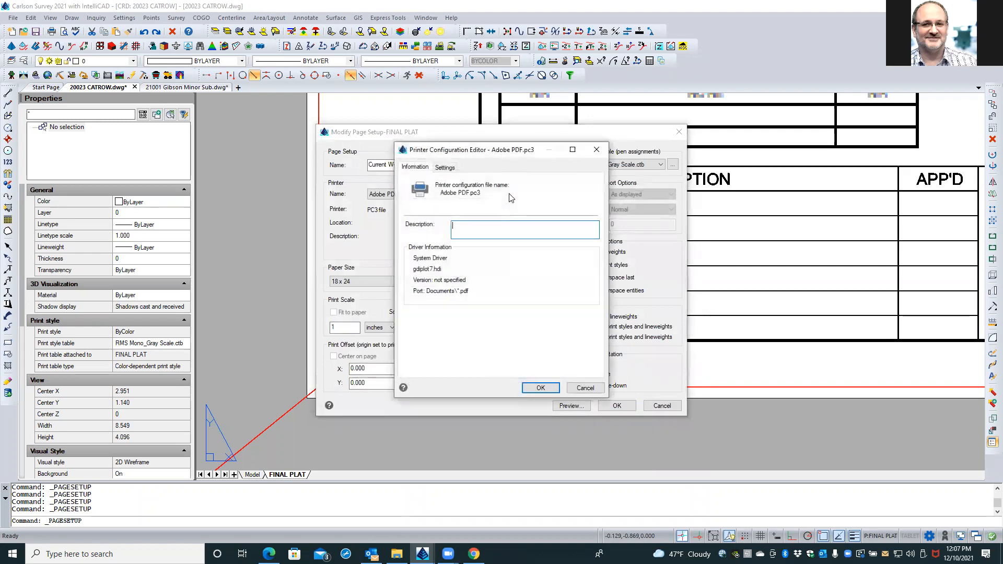
pyautogui.click(446, 170)
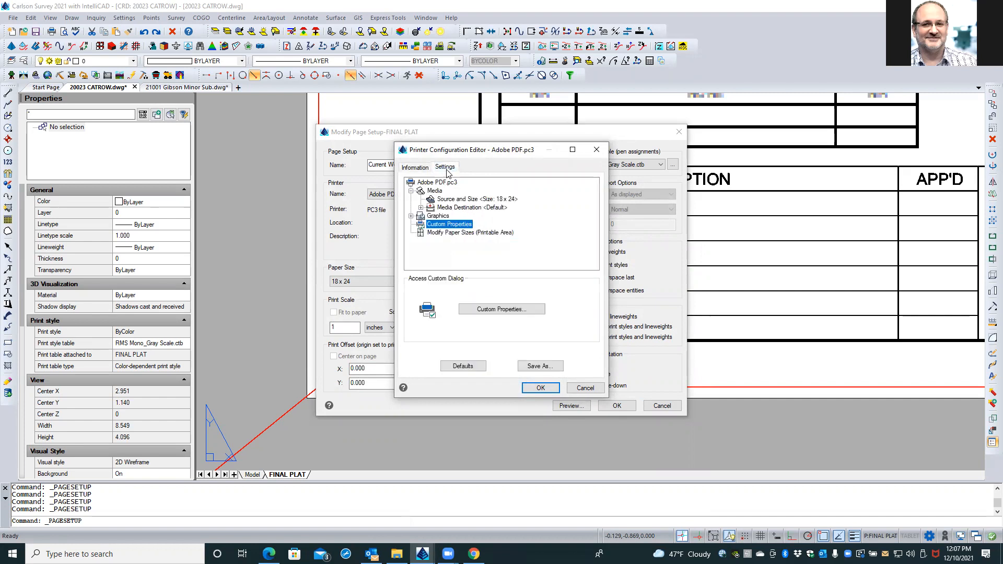
pyautogui.click(505, 309)
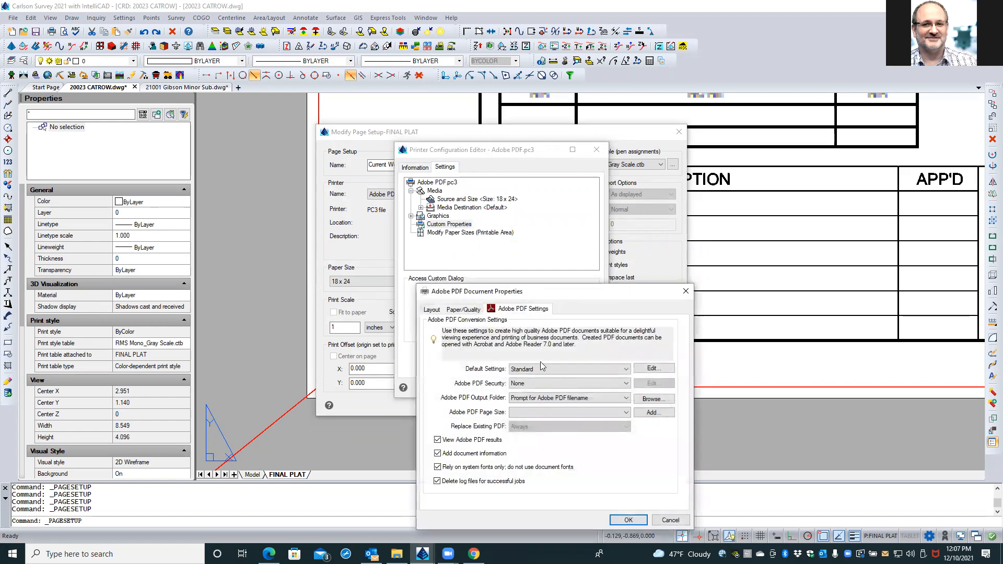
pyautogui.click(671, 520)
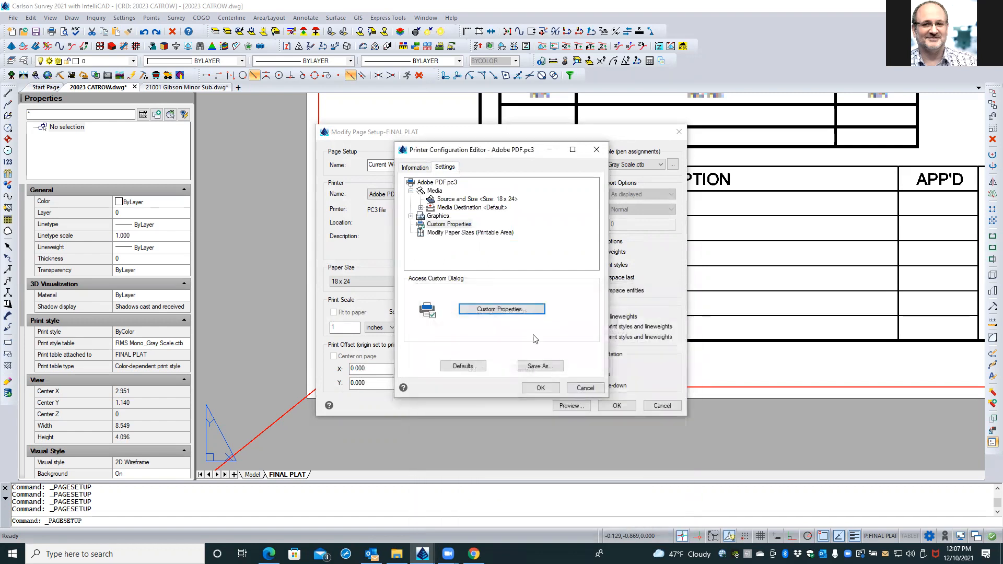
# Check the printable area margins of the Letter paper size in the Adobe PDF printer configuration.
pyautogui.click(459, 233)
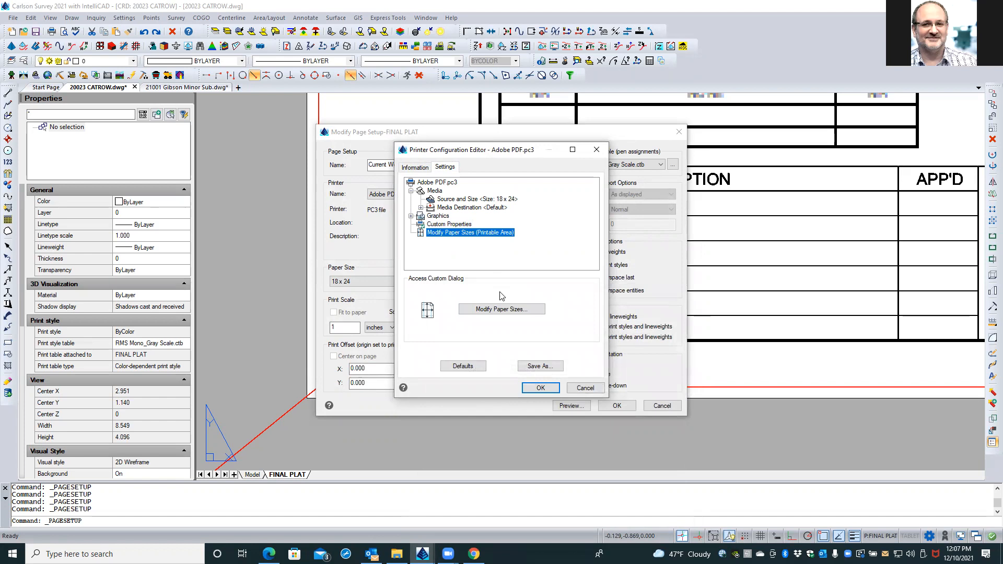
pyautogui.click(502, 309)
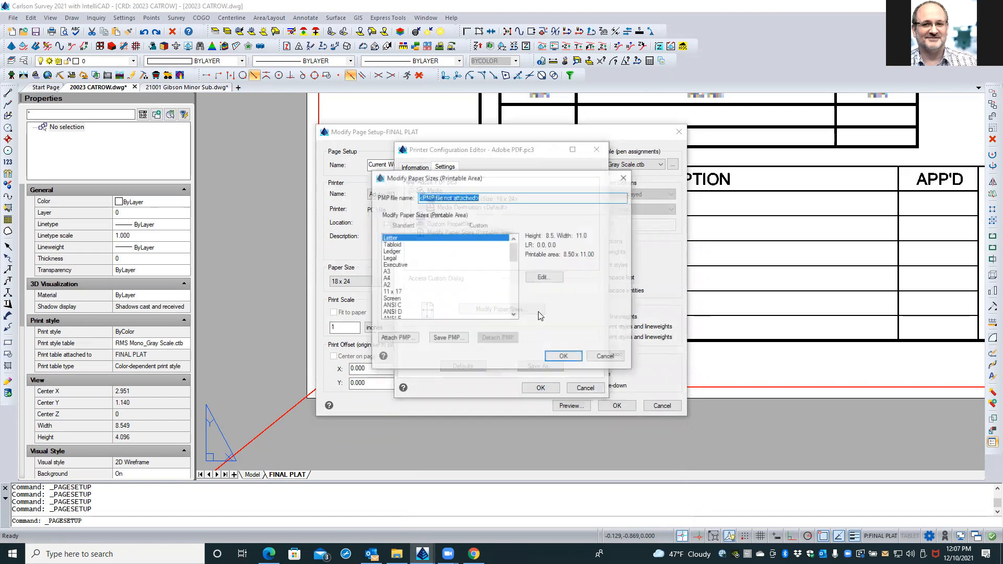
pyautogui.click(540, 276)
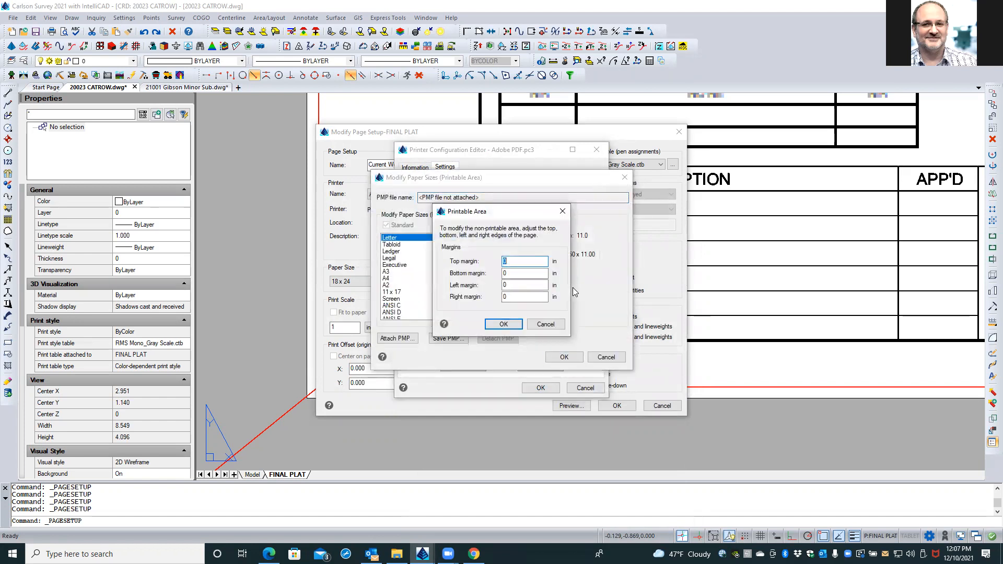
pyautogui.click(503, 324)
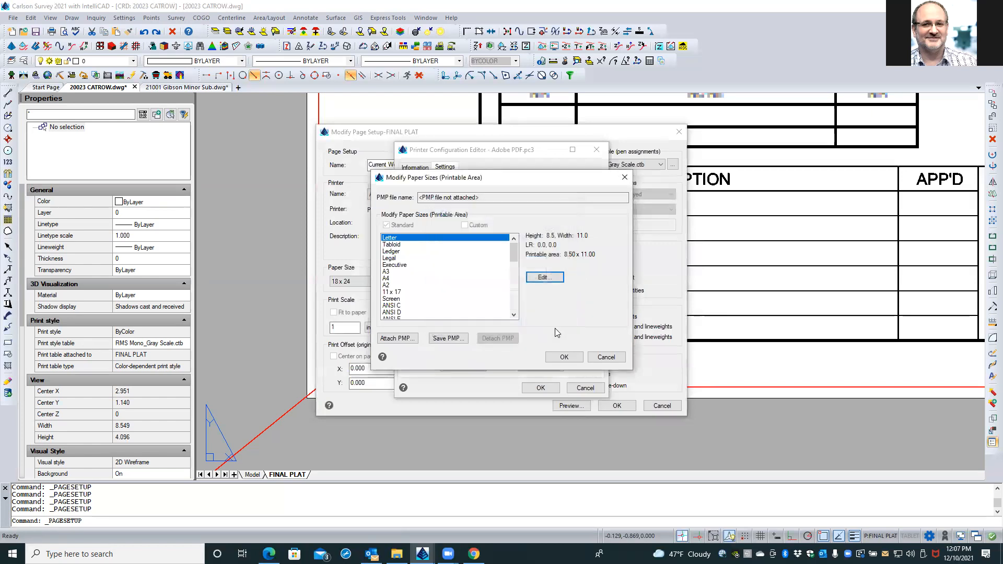
pyautogui.click(564, 352)
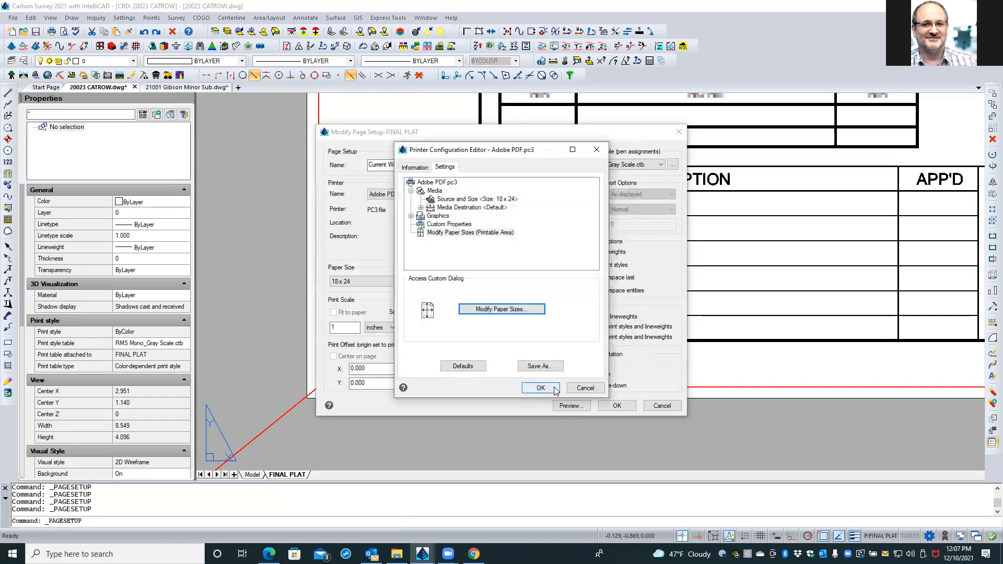
# Save the modified printer configuration under the name Adobe PDF.
pyautogui.click(466, 226)
pyautogui.click(540, 388)
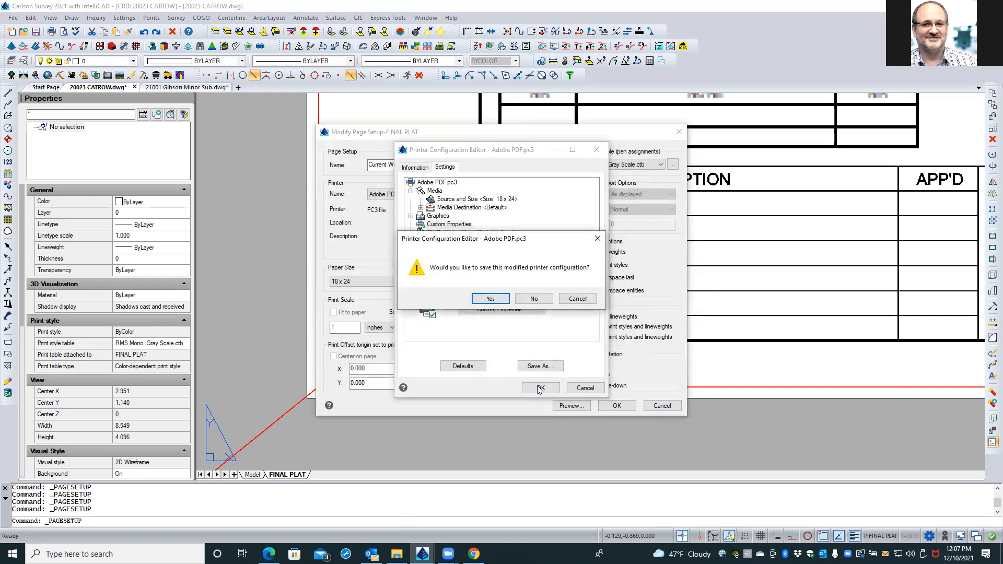
pyautogui.click(490, 299)
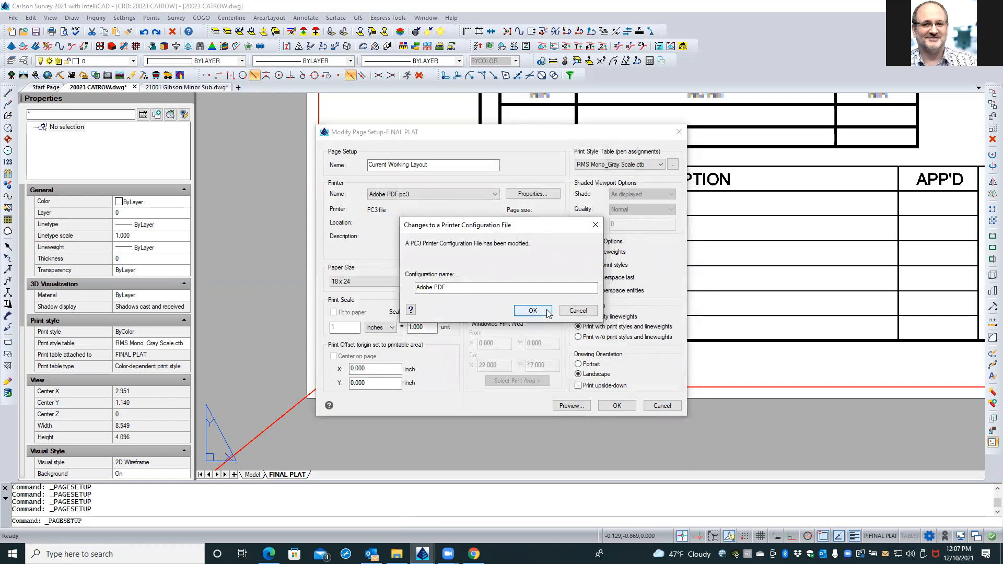
pyautogui.click(543, 312)
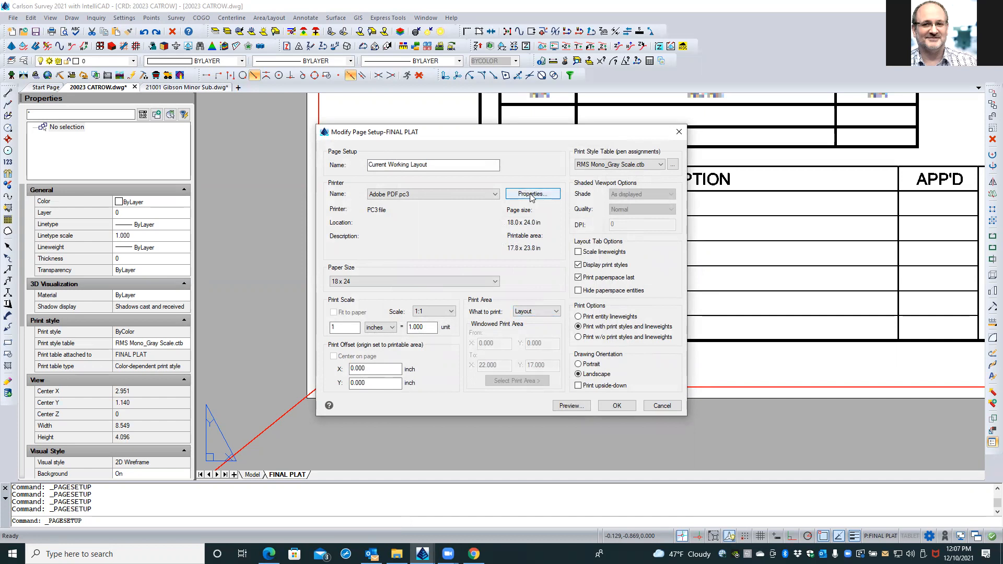
# Set the X and Y print offsets to -0.2 inch, accept the page setup and close the page setup manager.
pyautogui.click(373, 370)
pyautogui.doubleClick(373, 369)
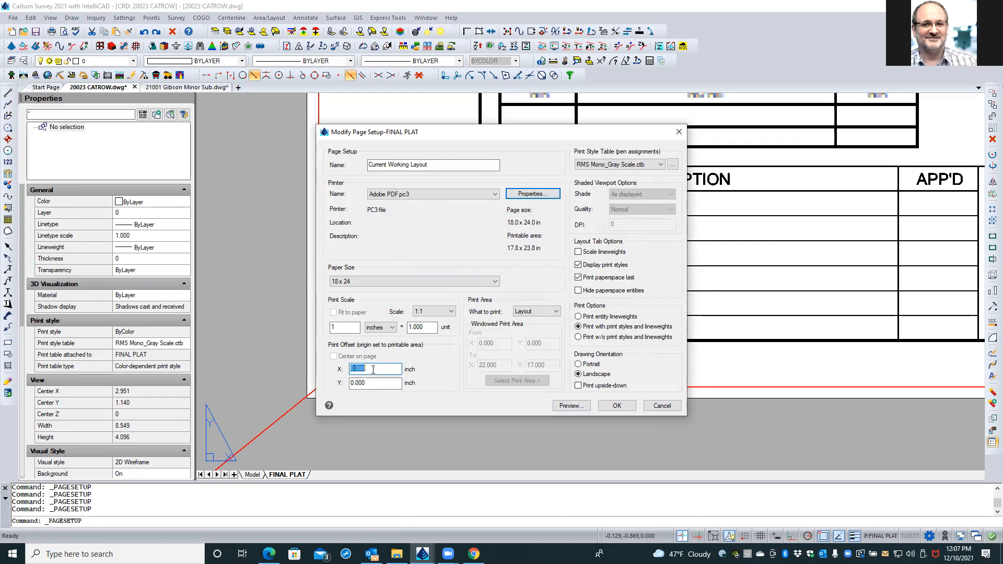
pyautogui.write('-.2')
pyautogui.doubleClick(372, 382)
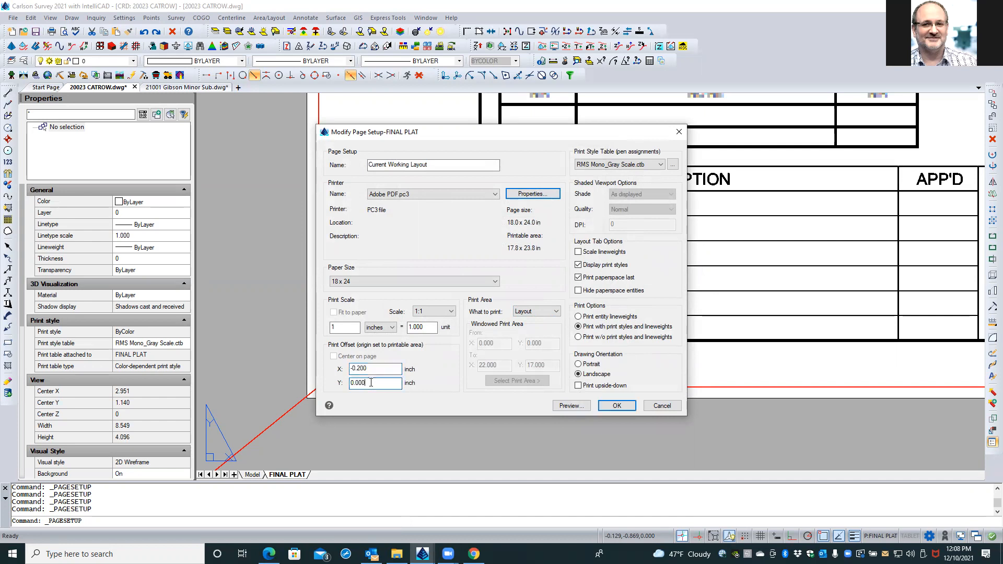
pyautogui.write('-.2')
pyautogui.click(617, 405)
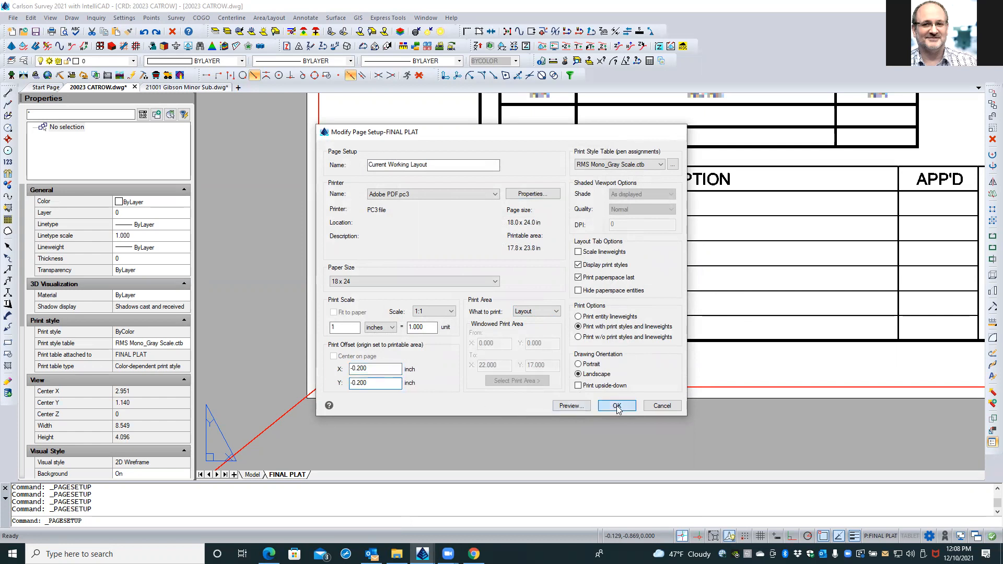
pyautogui.click(593, 383)
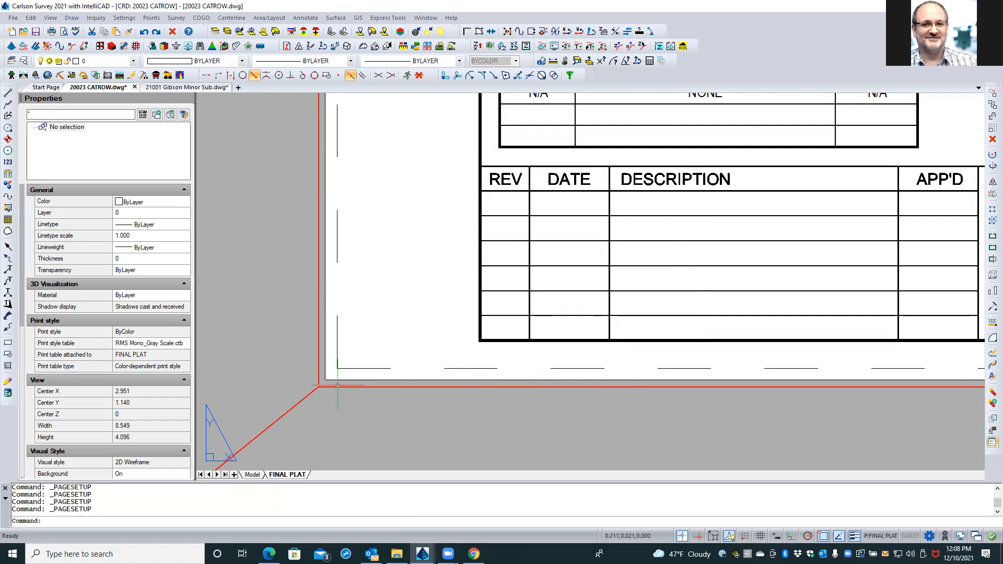
pyautogui.rightClick(286, 476)
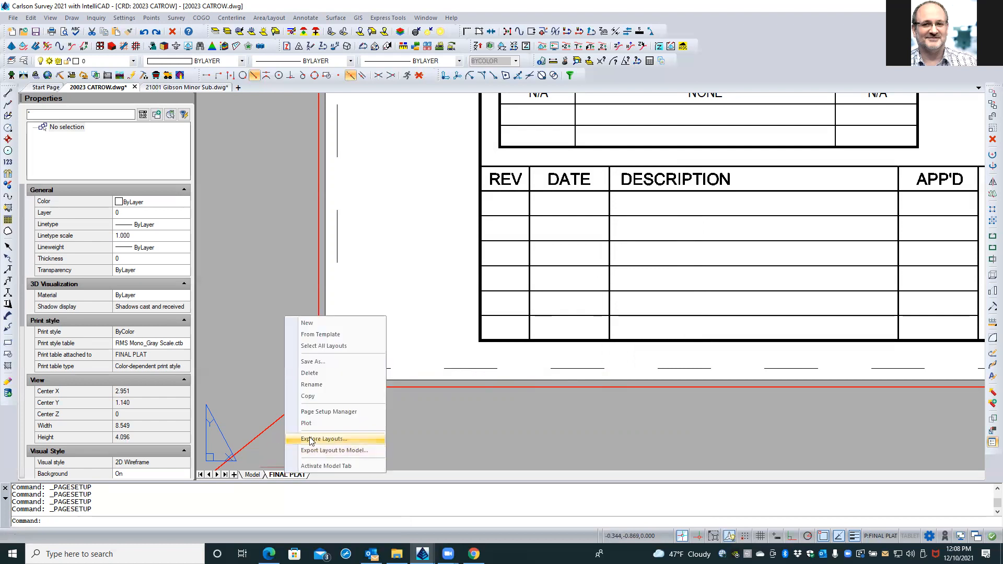
pyautogui.click(288, 299)
pyautogui.click(262, 303)
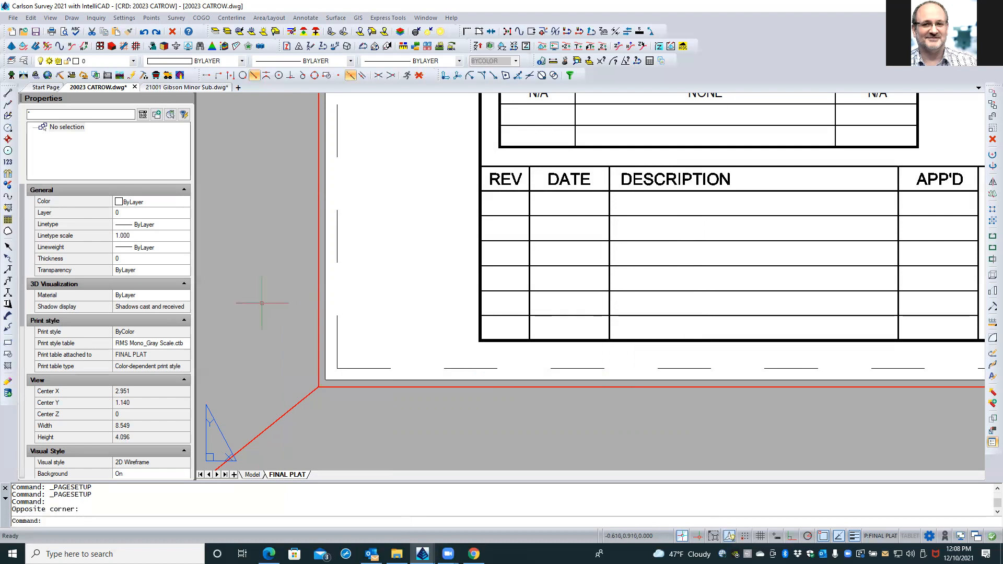
# Switch to the 21001 Gibson Minor Sub drawing and check the print offsets in its FINAL PLAT page setup.
pyautogui.click(192, 88)
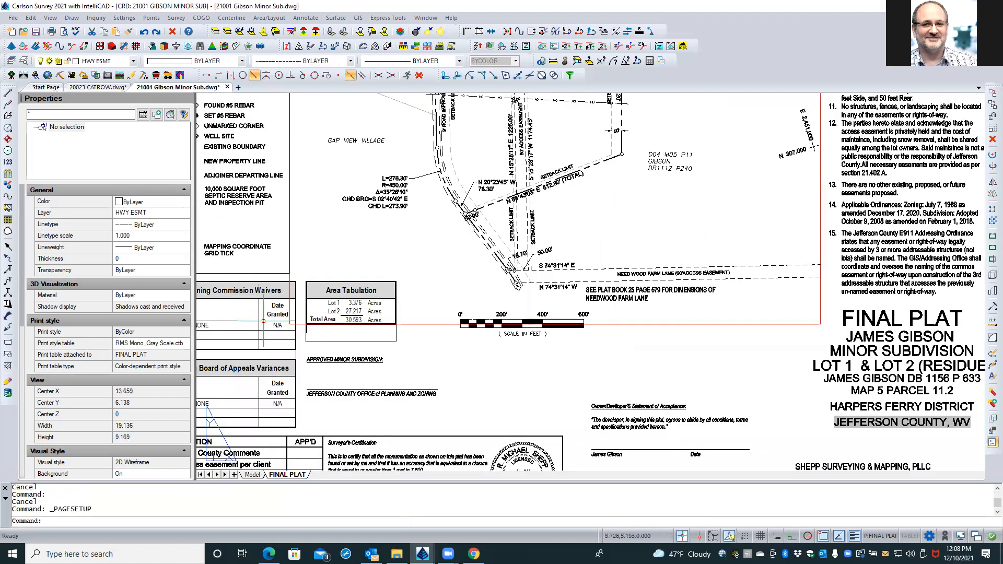
pyautogui.rightClick(280, 476)
pyautogui.click(321, 414)
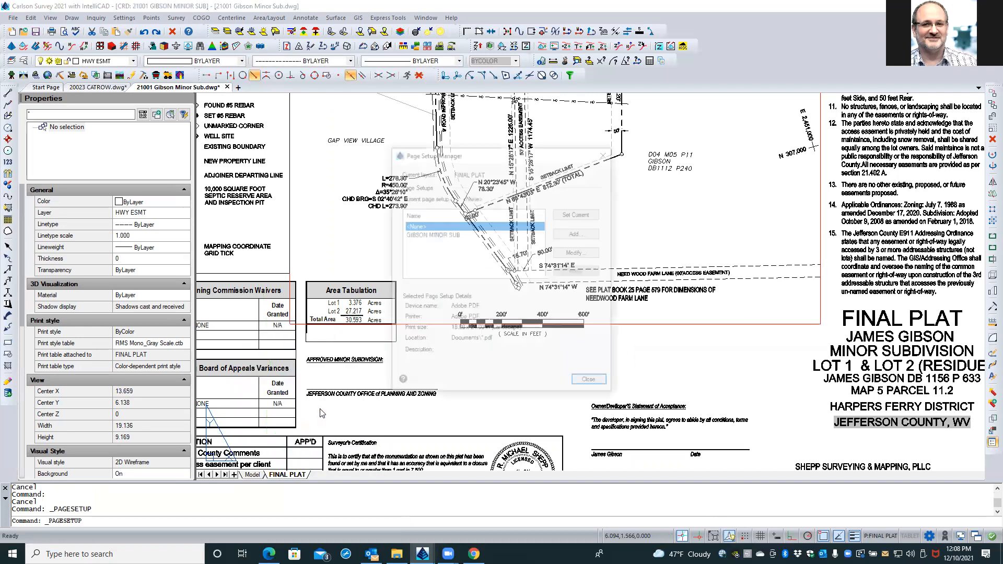
pyautogui.click(581, 254)
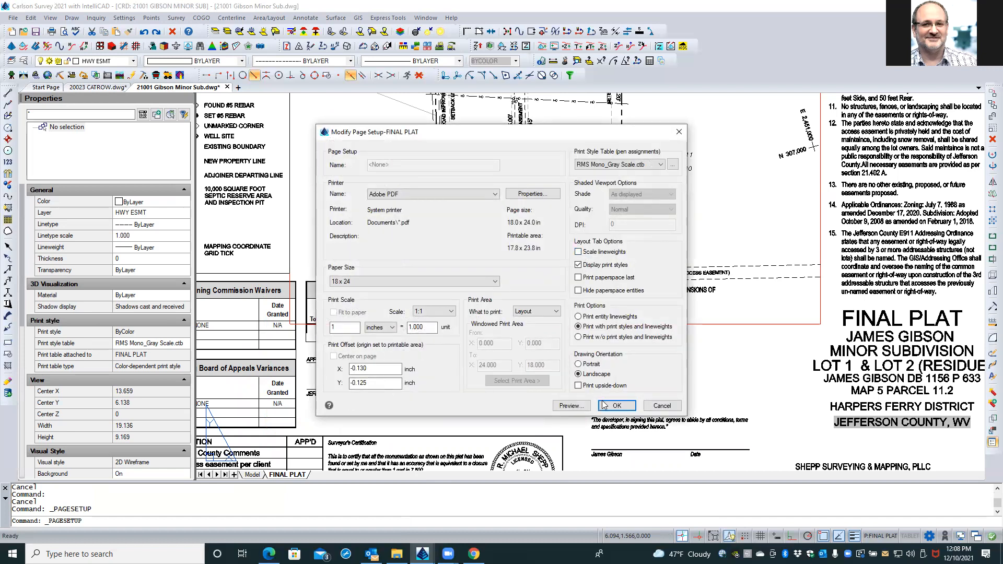
pyautogui.click(660, 406)
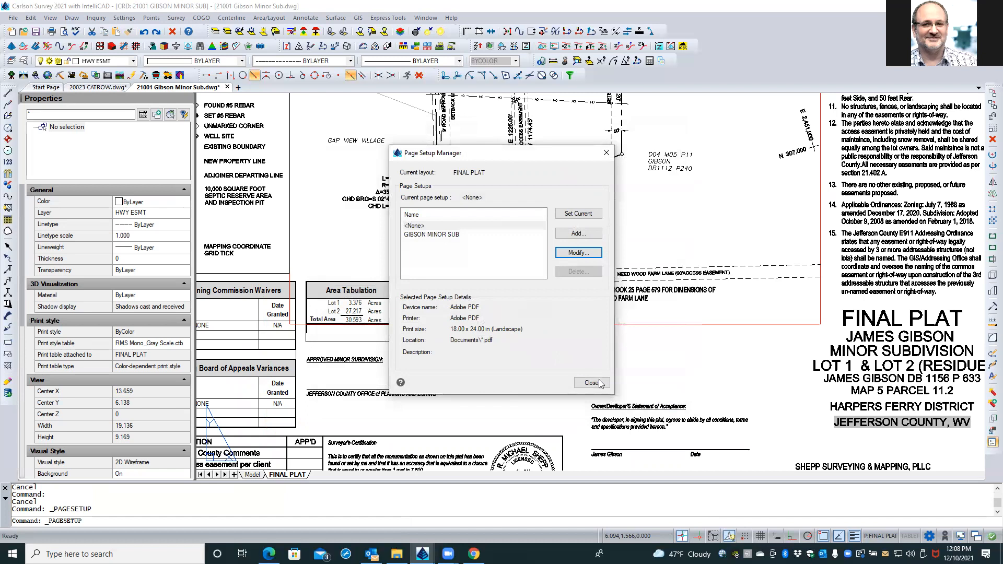
pyautogui.click(600, 384)
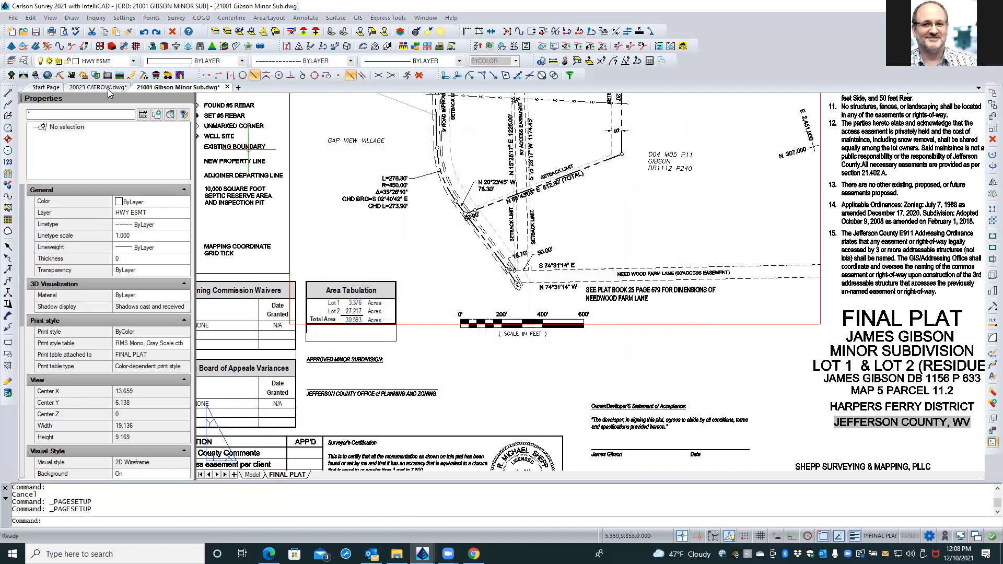
# In the 20023 CATROW drawing's FINAL PLAT page setup, set the X print offset to -0.130 inch and adjust the Y offset to align the sheet with the border.
pyautogui.click(109, 90)
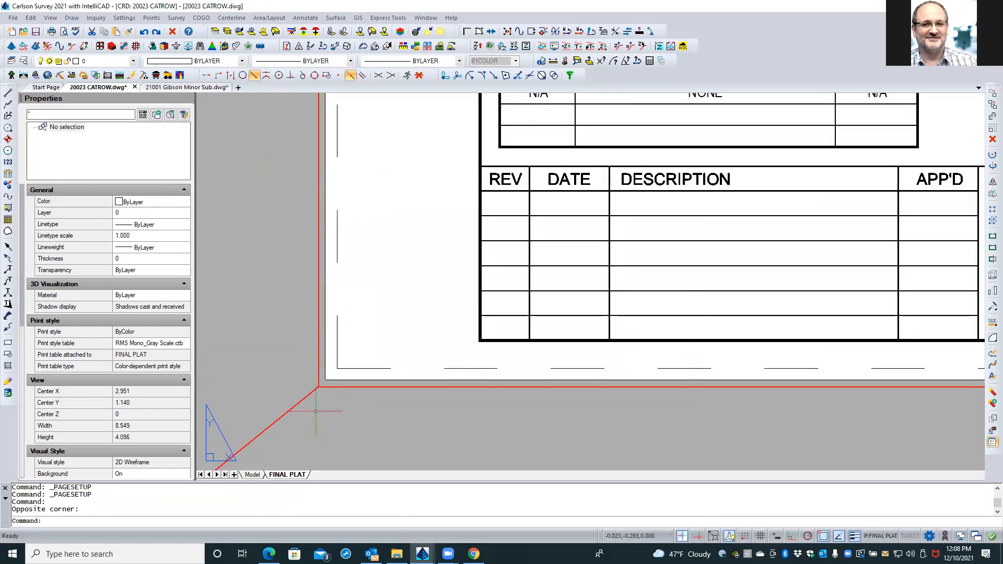
pyautogui.rightClick(284, 476)
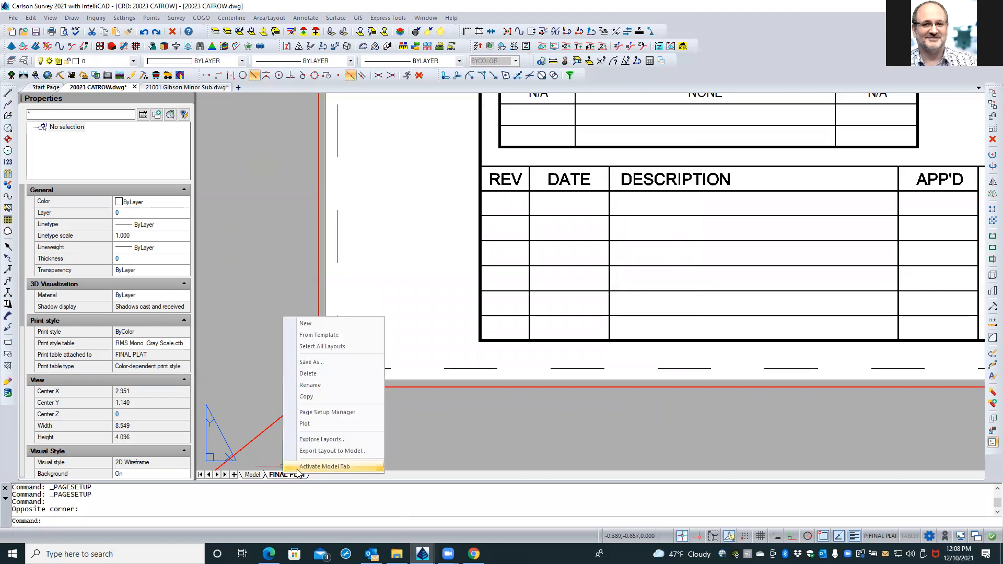
pyautogui.click(330, 413)
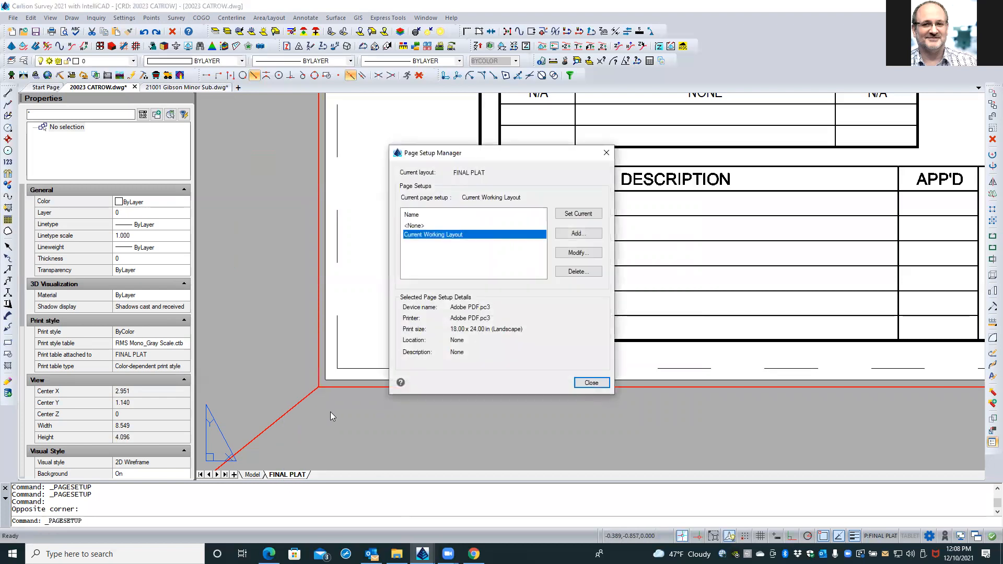
pyautogui.click(577, 252)
pyautogui.click(375, 368)
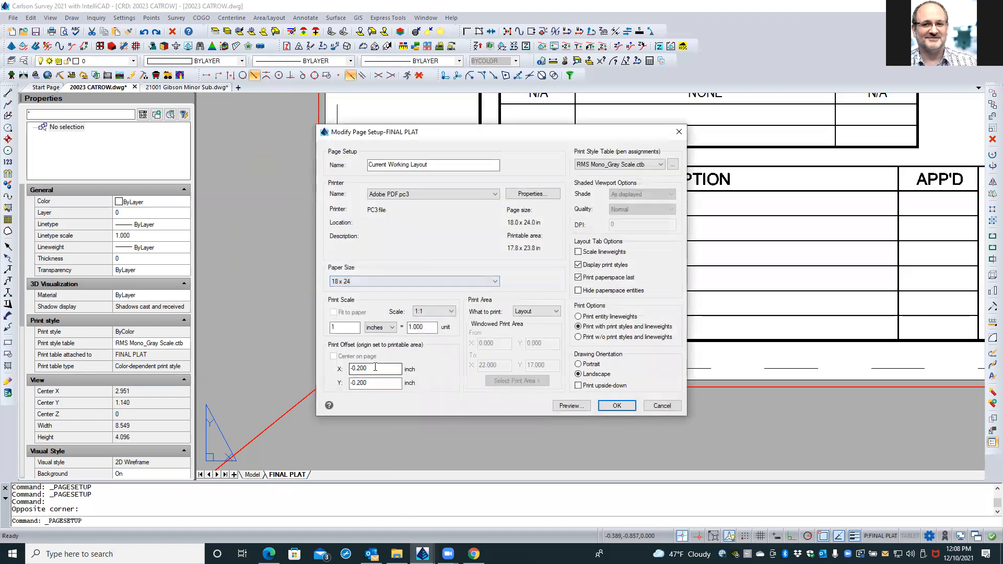
pyautogui.press('BackSpace')
pyautogui.press('BackSpace')
pyautogui.click(365, 382)
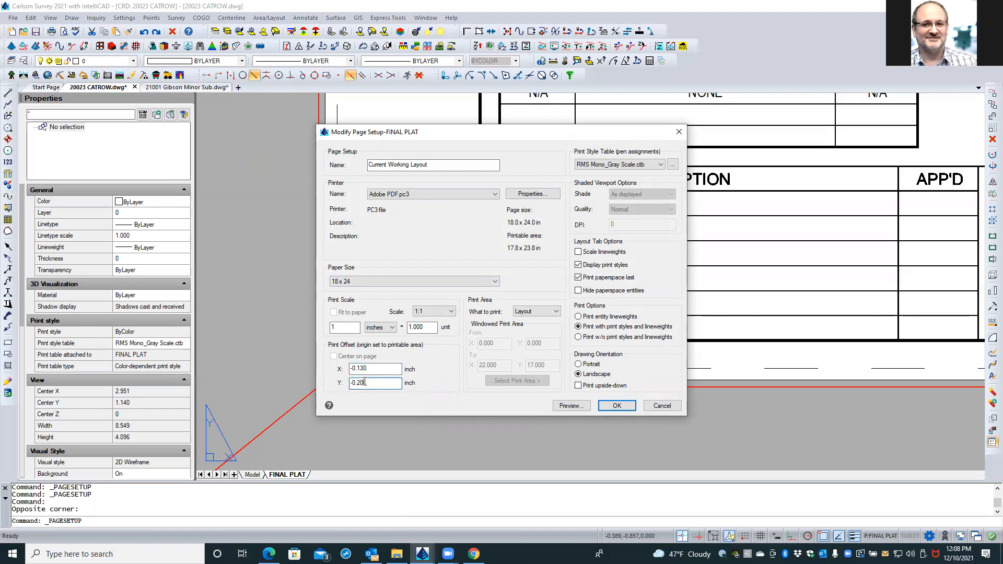
pyautogui.press('Return')
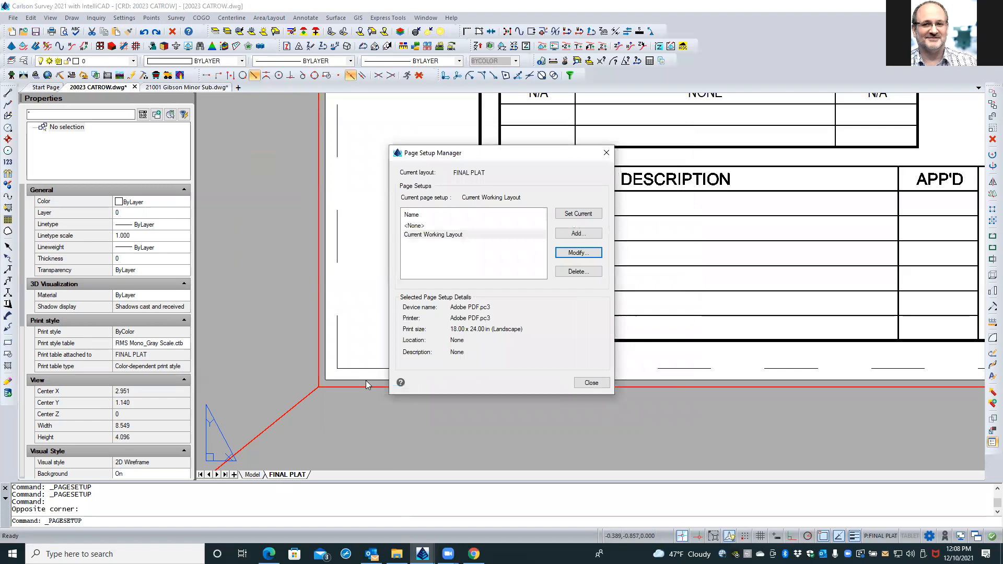
pyautogui.click(589, 385)
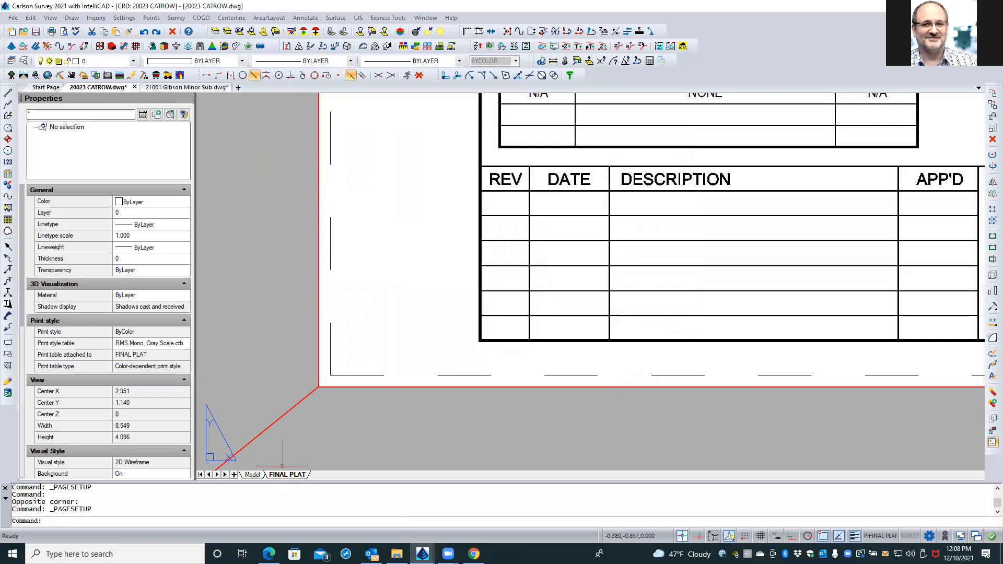
pyautogui.scroll(-3, 385, 414)
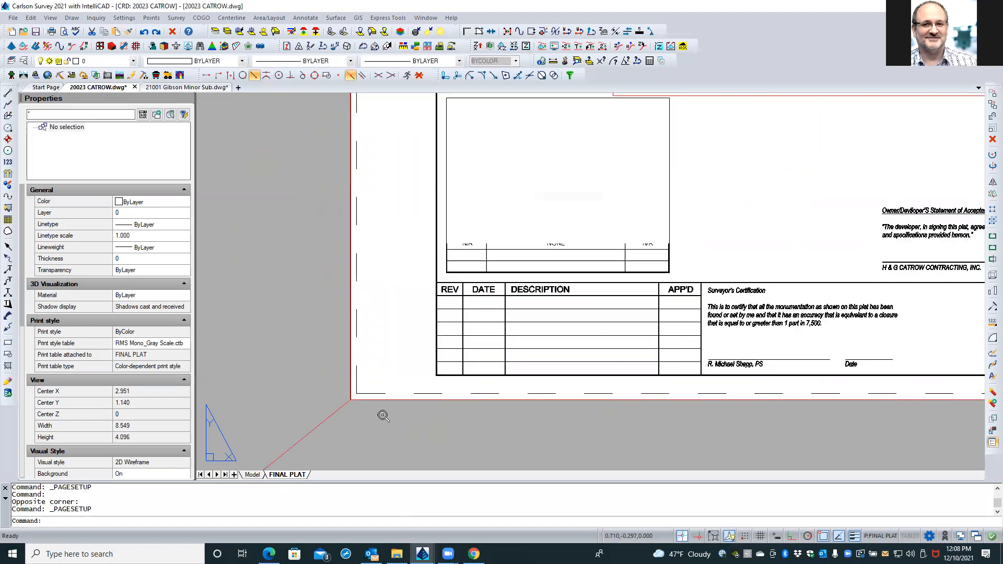
pyautogui.scroll(-5, 383, 414)
pyautogui.scroll(1, 383, 414)
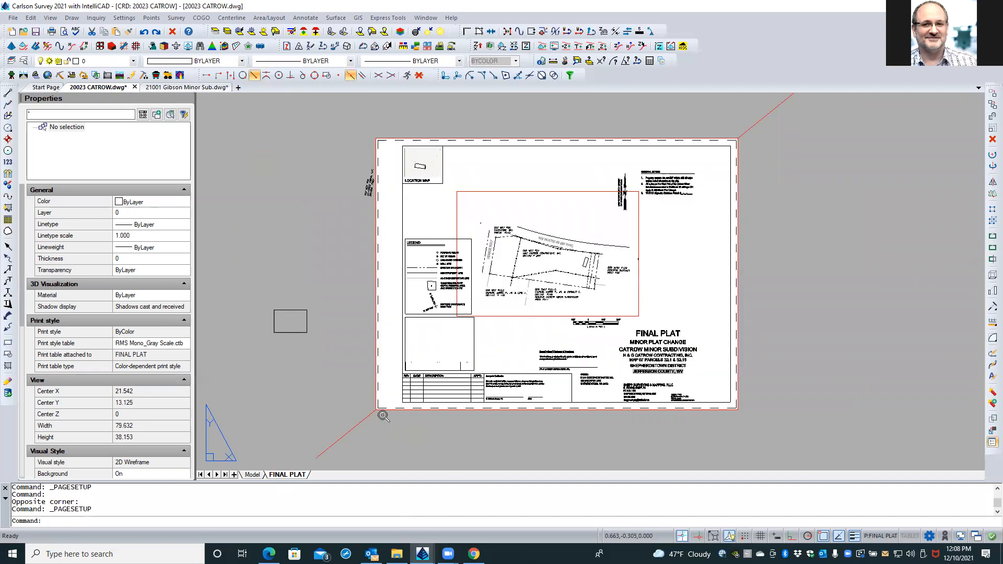
# Save the drawing and print the FINAL PLAT layout to PDF, replacing the existing TEST.pdf.
pyautogui.click(36, 32)
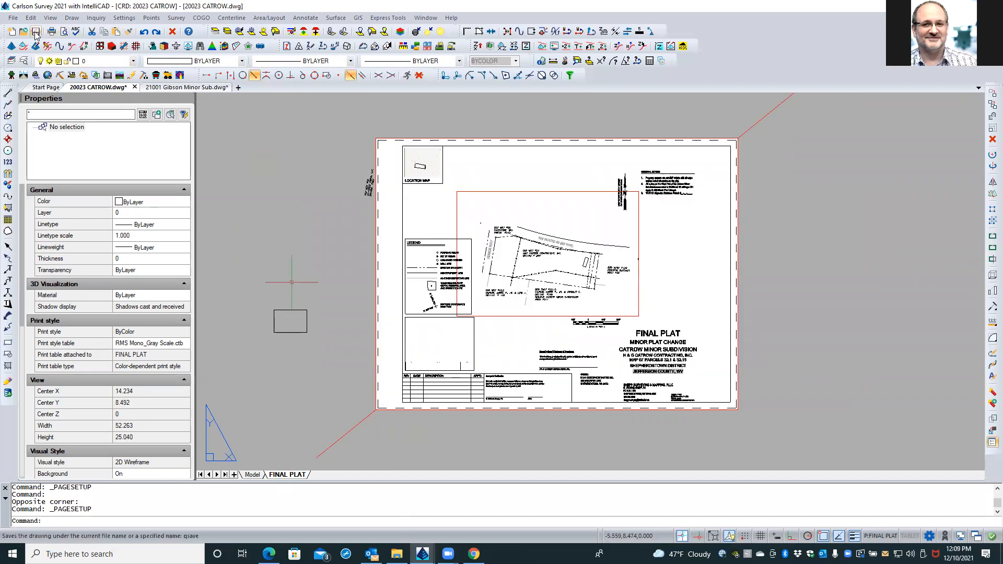
pyautogui.click(51, 31)
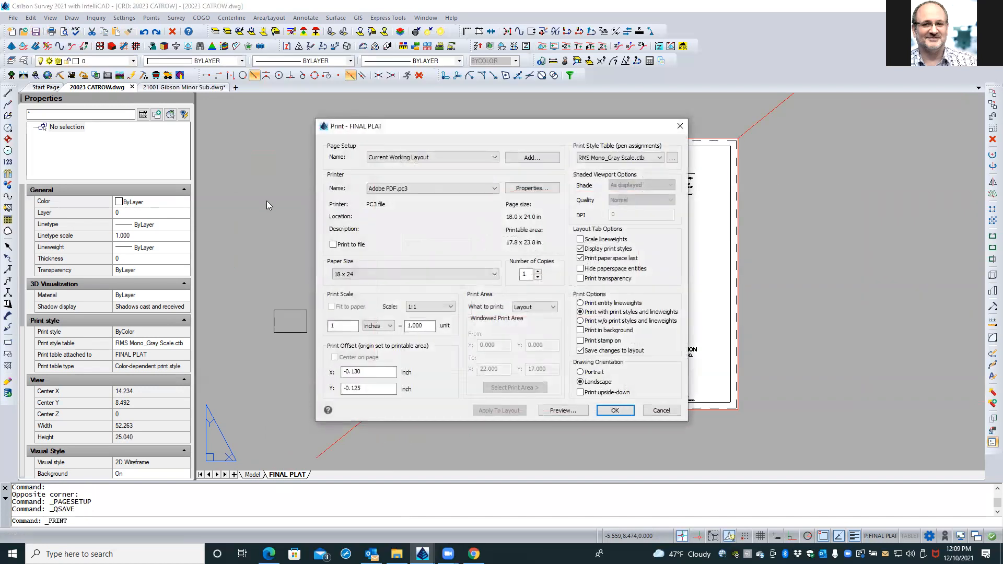
pyautogui.click(615, 411)
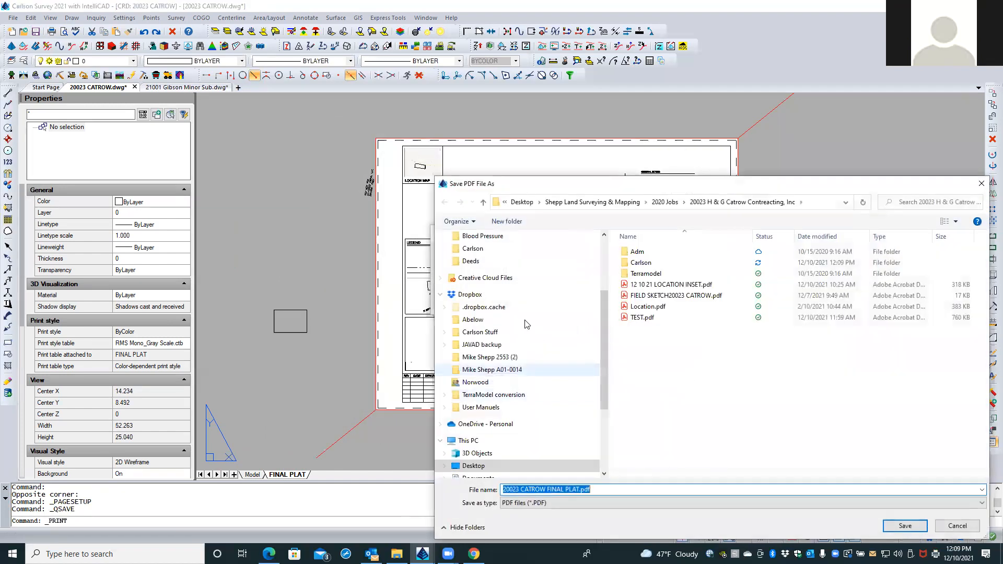
pyautogui.click(625, 318)
pyautogui.doubleClick(627, 318)
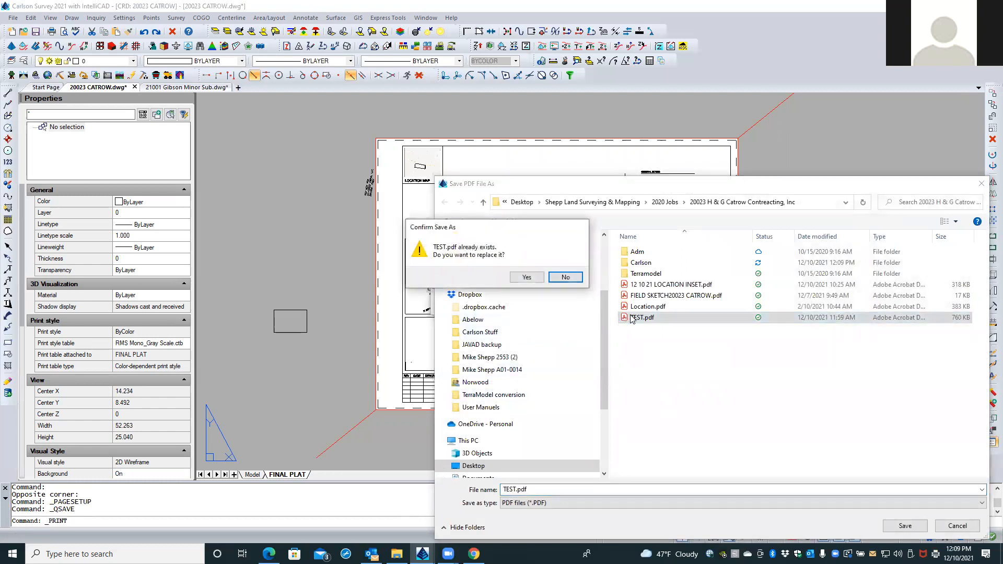
pyautogui.click(529, 277)
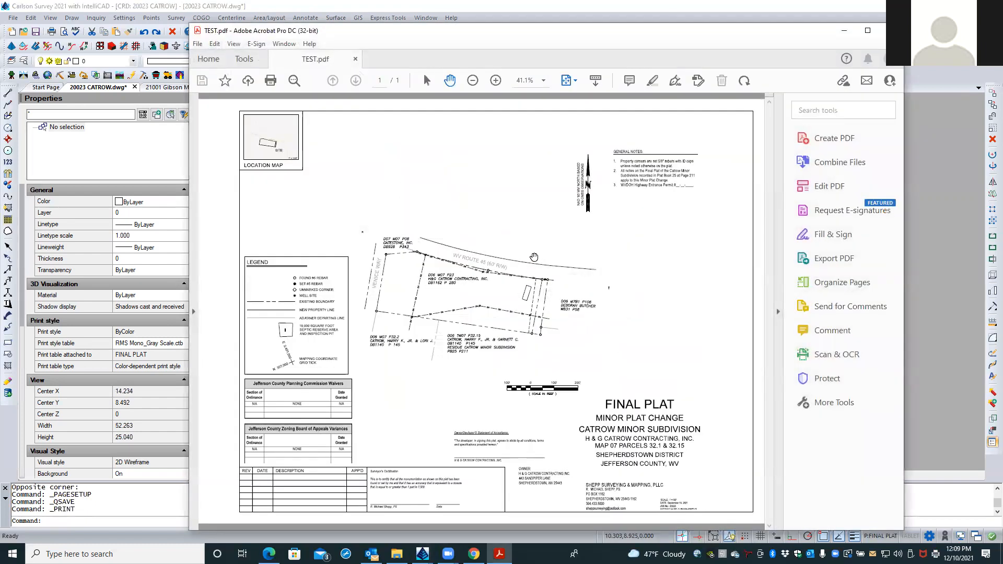
# Examine the border and sheet margins of the printed plat in TEST.pdf and widen the PDF window.
pyautogui.keyDown('ctrl'); pyautogui.scroll(-1, 534, 257); pyautogui.keyUp('ctrl')
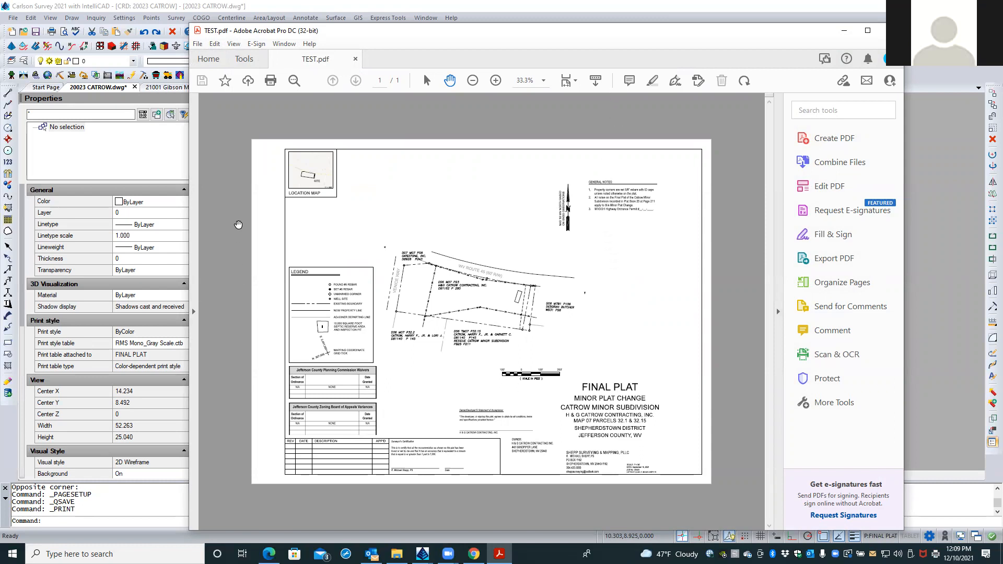
pyautogui.keyDown('ctrl'); pyautogui.scroll(2, 240, 221); pyautogui.keyUp('ctrl')
pyautogui.moveTo(266, 196); pyautogui.dragTo(355, 235)
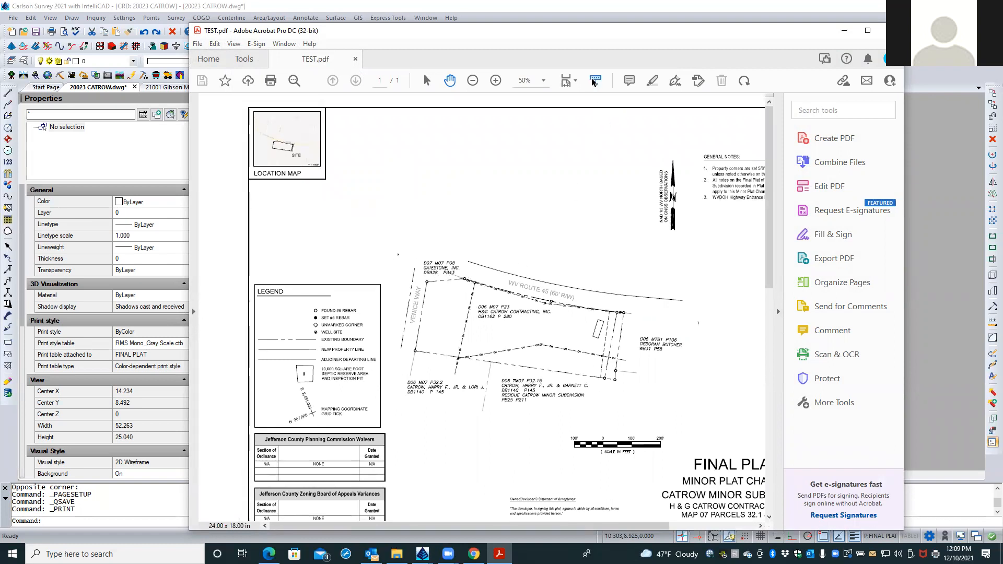
pyautogui.hotkey('ctrl', '0')
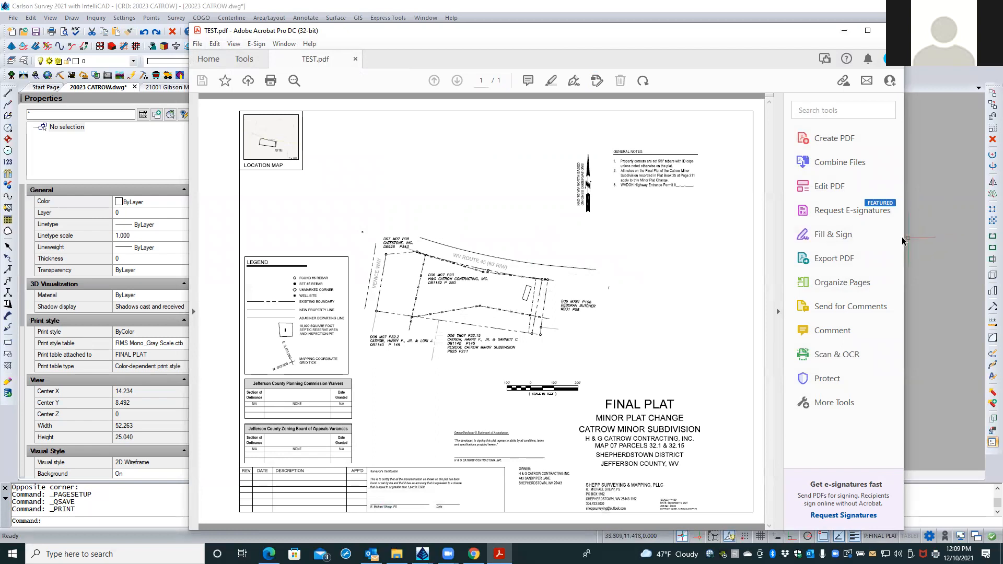
pyautogui.moveTo(905, 239); pyautogui.dragTo(964, 238)
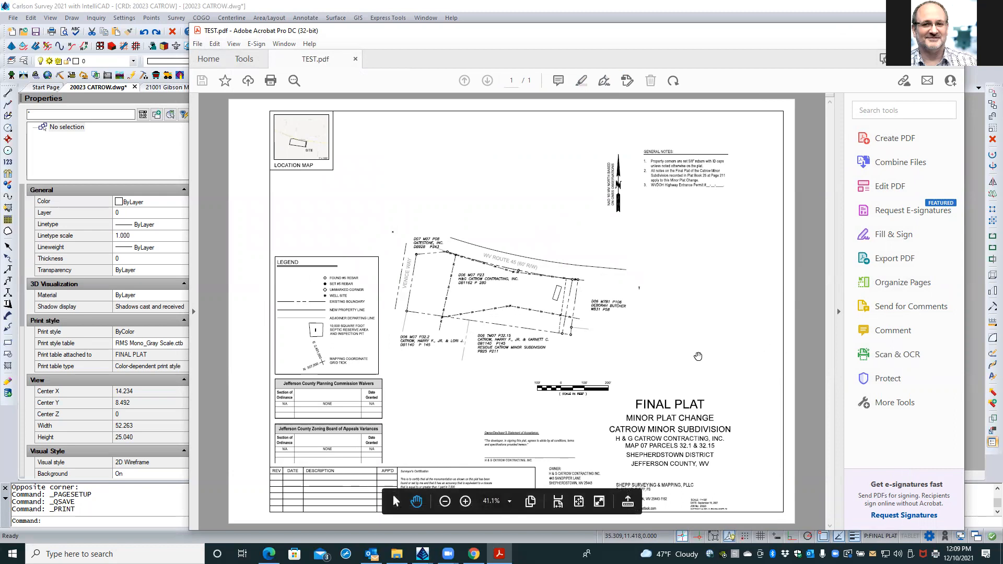
pyautogui.click(627, 505)
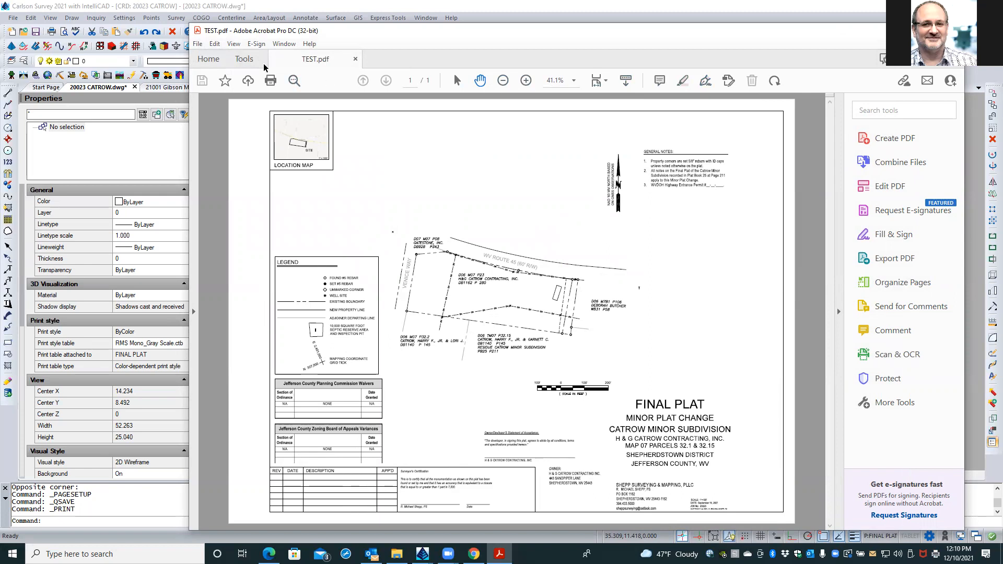
pyautogui.click(226, 45)
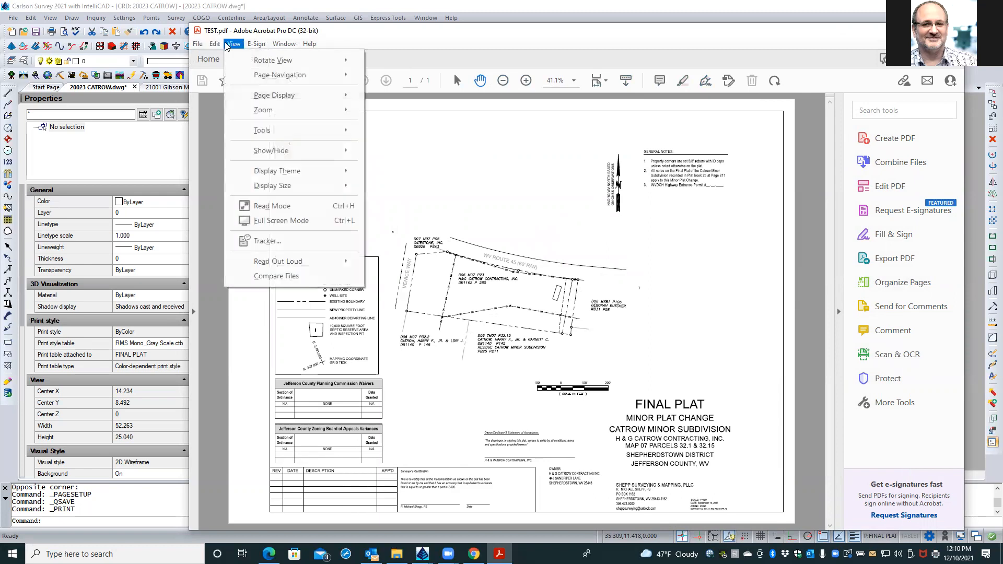
pyautogui.click(399, 38)
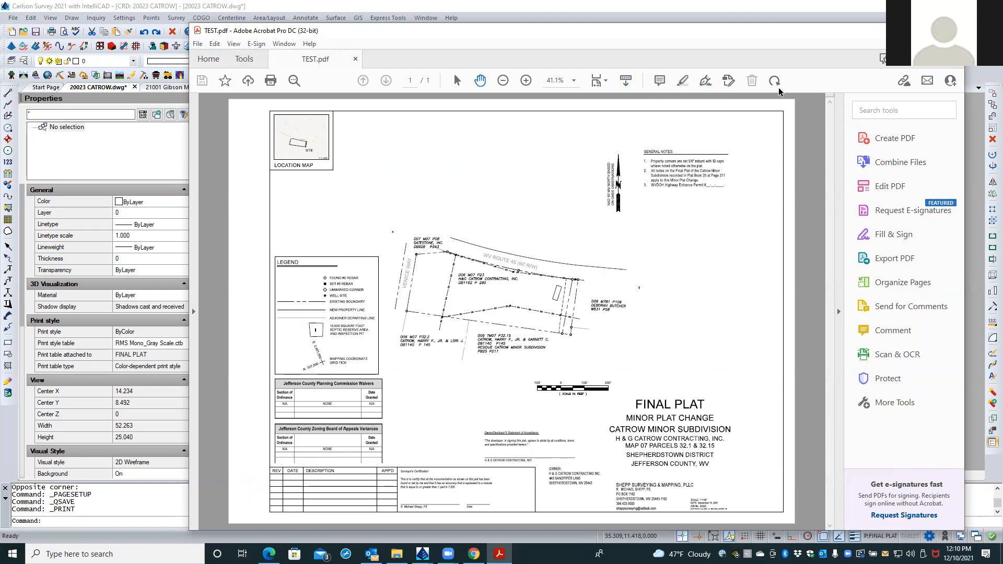
pyautogui.click(860, 187)
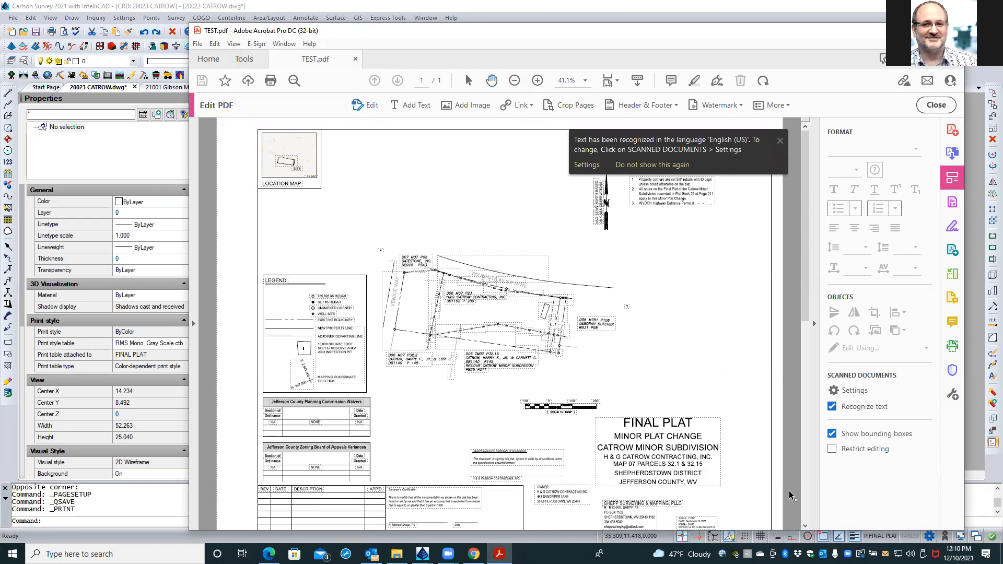
pyautogui.click(780, 140)
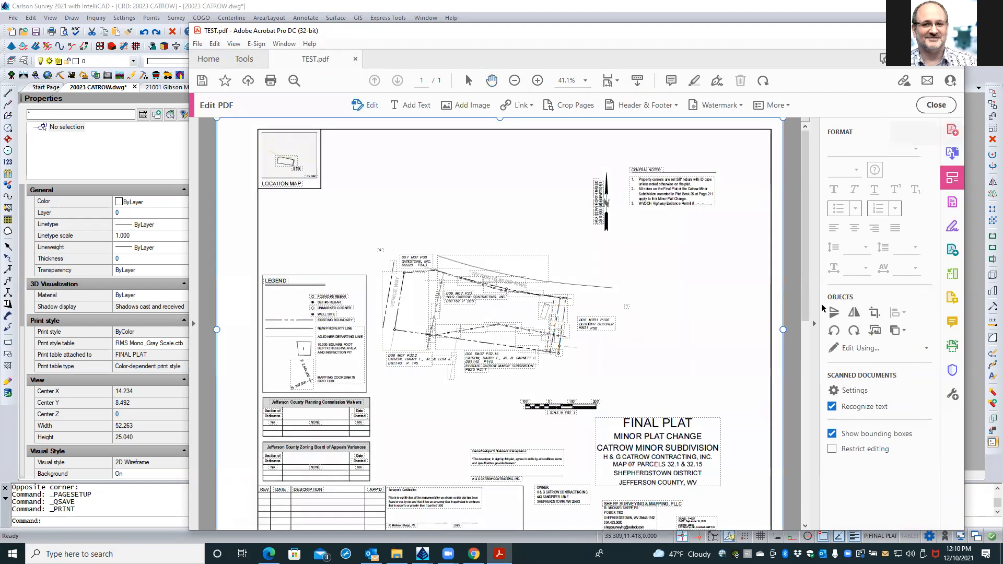
pyautogui.click(812, 326)
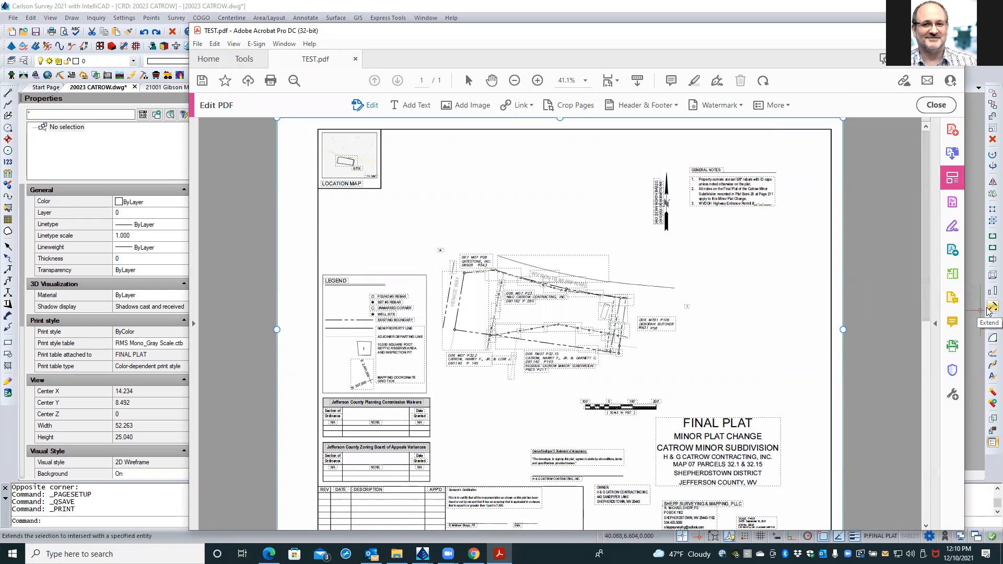
# Find the Measure tool in Acrobat's full tool collection and open it for TEST.pdf.
pyautogui.click(953, 396)
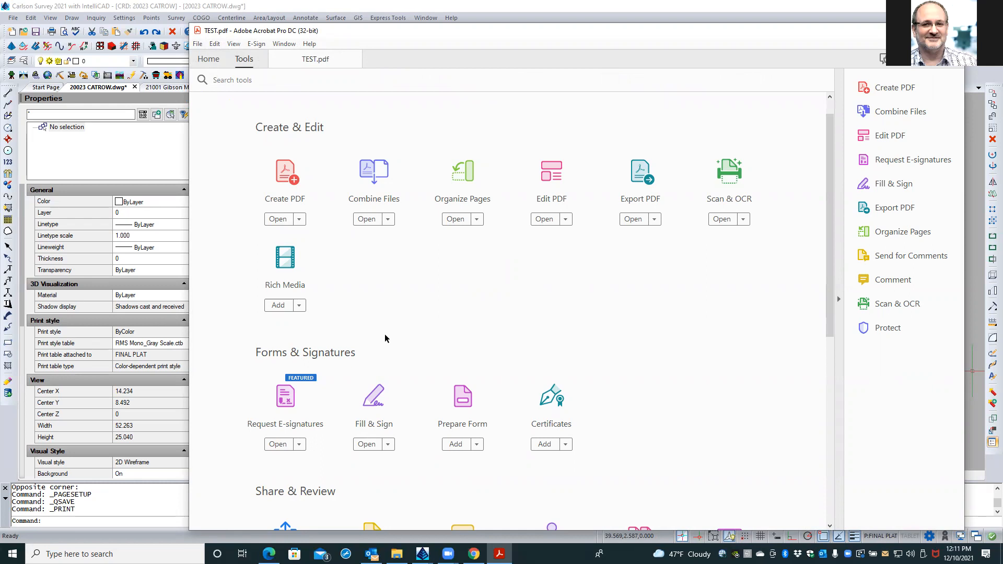
pyautogui.scroll(-3, 384, 334)
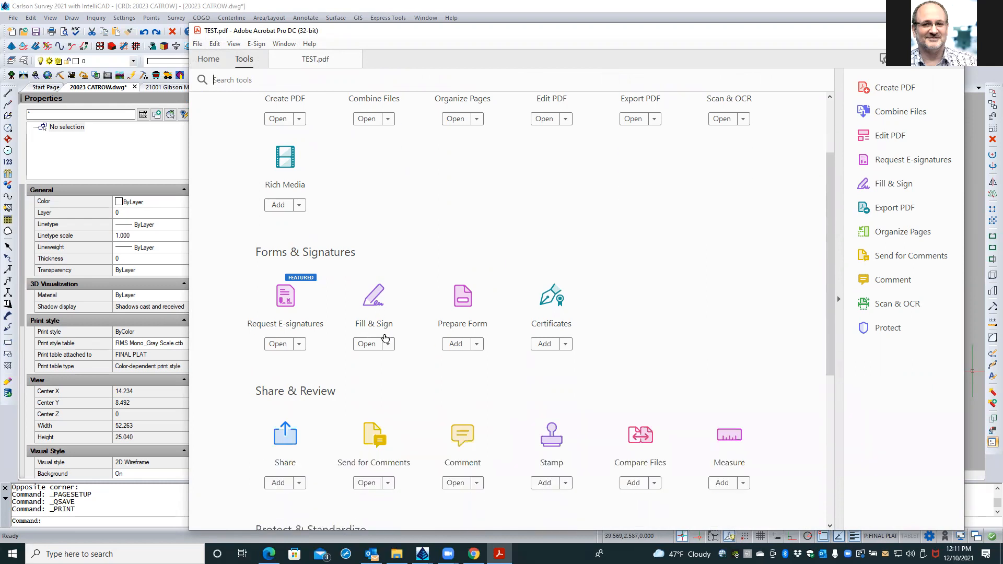
pyautogui.scroll(-3, 385, 339)
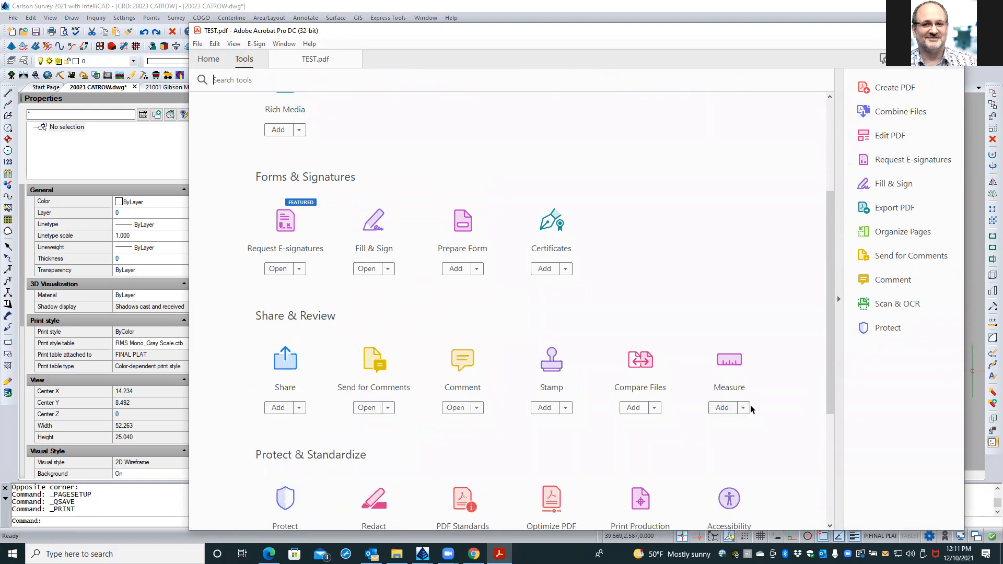
pyautogui.click(730, 359)
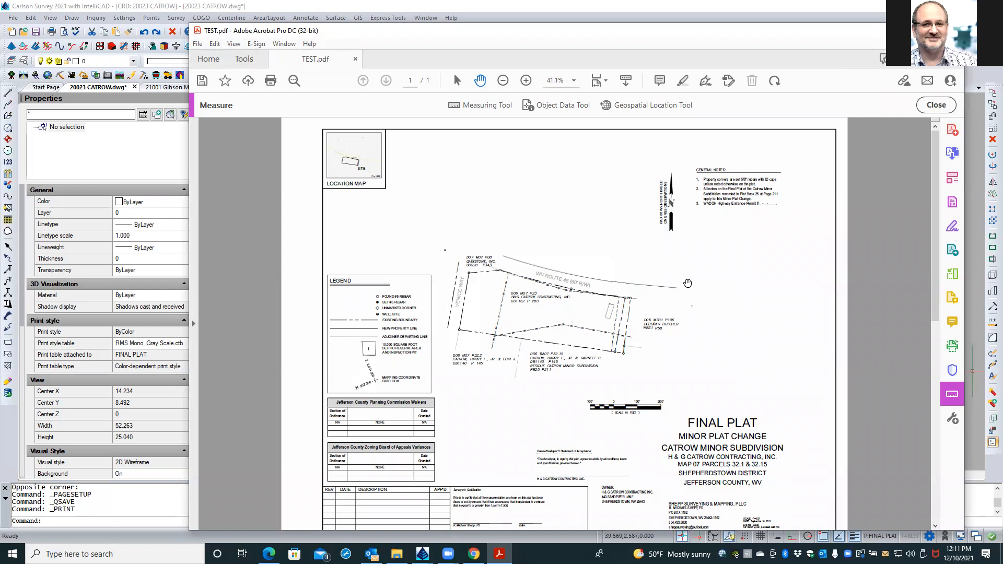
pyautogui.keyDown('ctrl'); pyautogui.scroll(-2, 687, 283); pyautogui.keyUp('ctrl')
pyautogui.keyDown('ctrl'); pyautogui.scroll(-1, 687, 284); pyautogui.keyUp('ctrl')
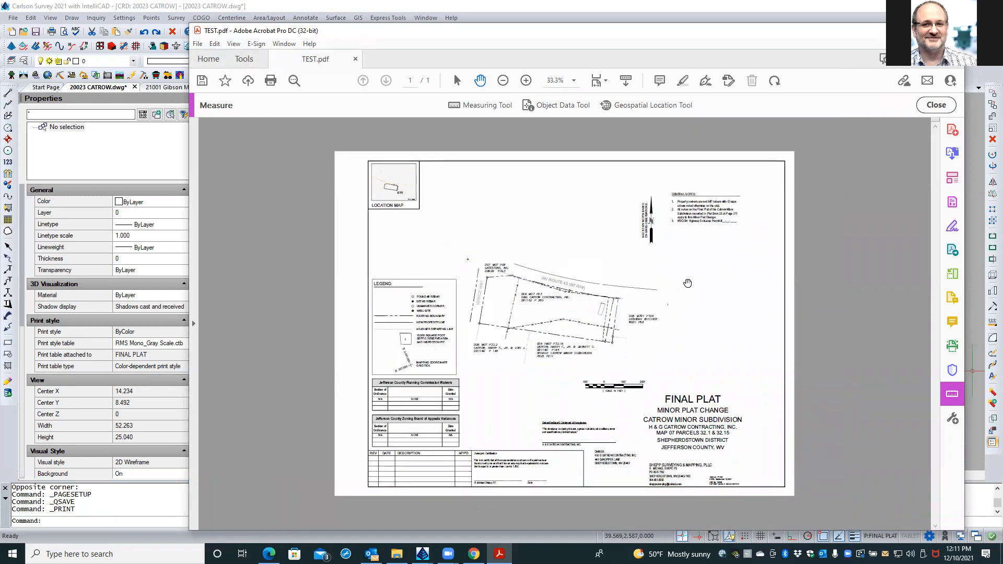
pyautogui.keyDown('ctrl'); pyautogui.scroll(1, 670, 248); pyautogui.keyUp('ctrl')
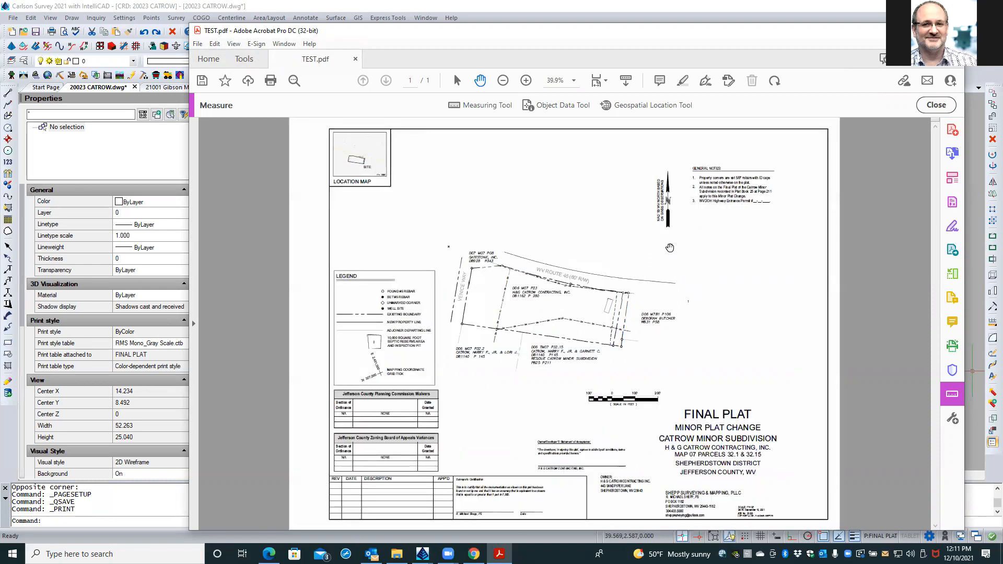
pyautogui.click(401, 23)
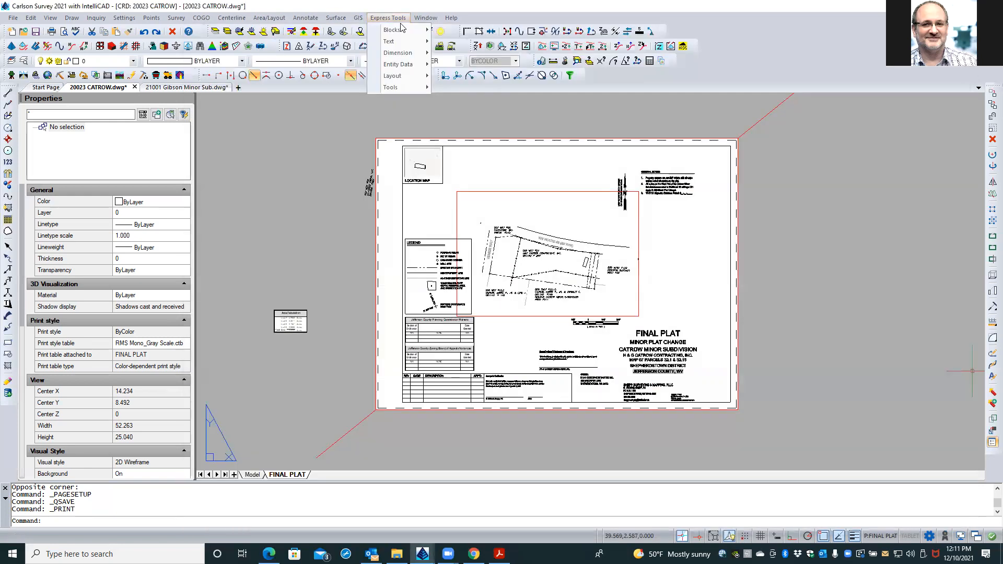
pyautogui.click(296, 429)
pyautogui.click(280, 435)
pyautogui.press('Escape')
pyautogui.press('Escape')
pyautogui.click(499, 554)
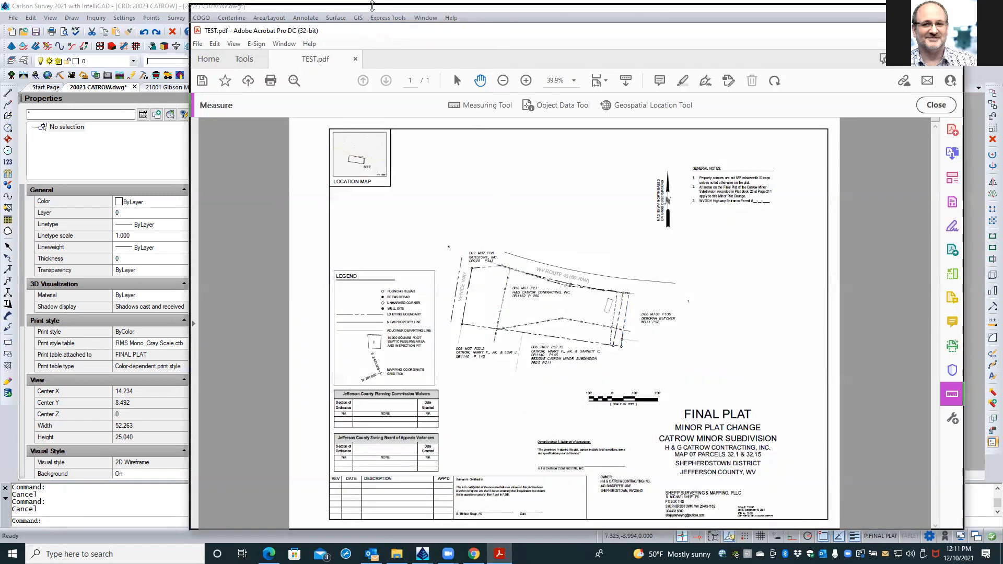
# Enlarge the PDF window upward and measure the distance from the plat's left border to the sheet's left edge.
pyautogui.moveTo(370, 25); pyautogui.dragTo(370, 5)
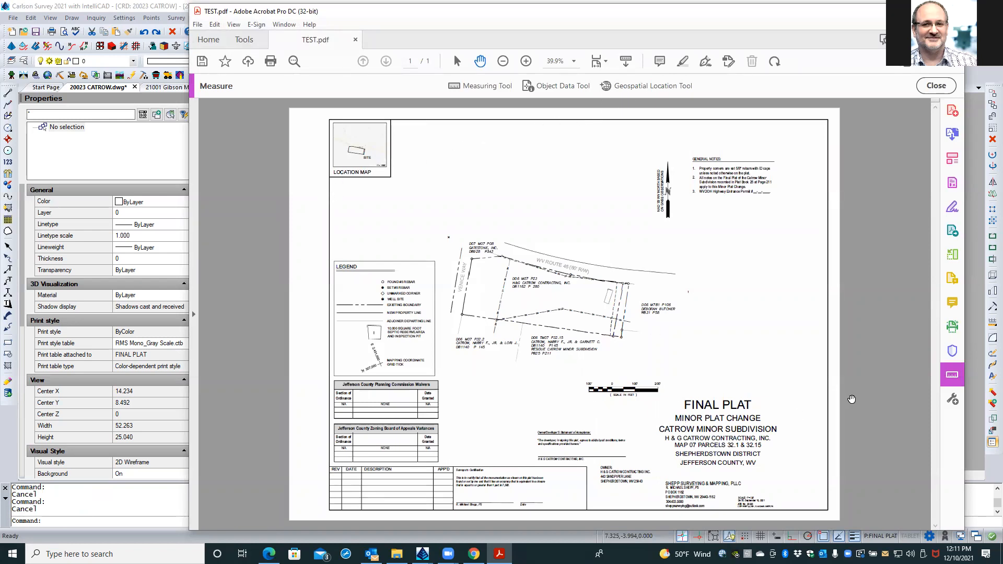
pyautogui.click(953, 376)
pyautogui.click(460, 85)
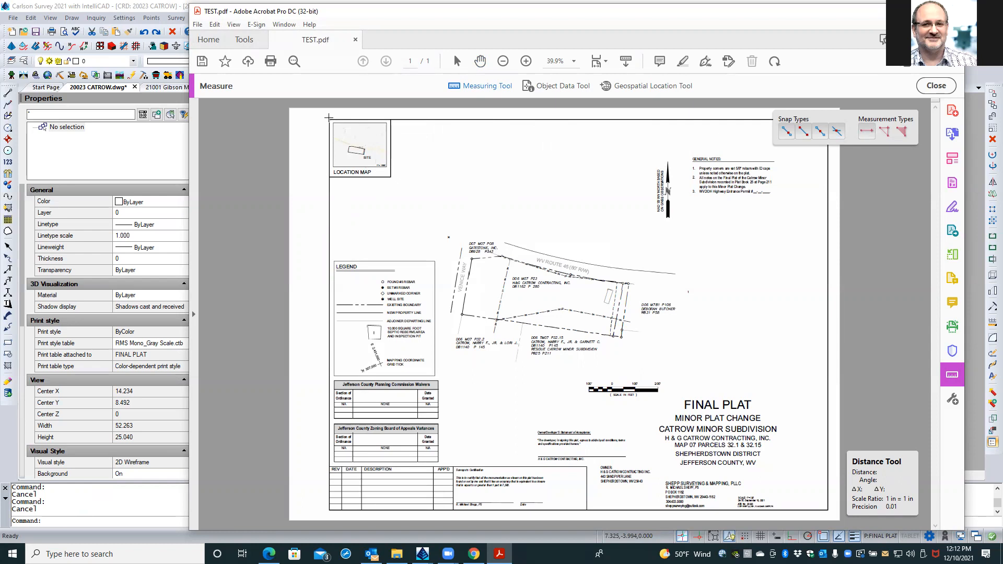
pyautogui.click(329, 117)
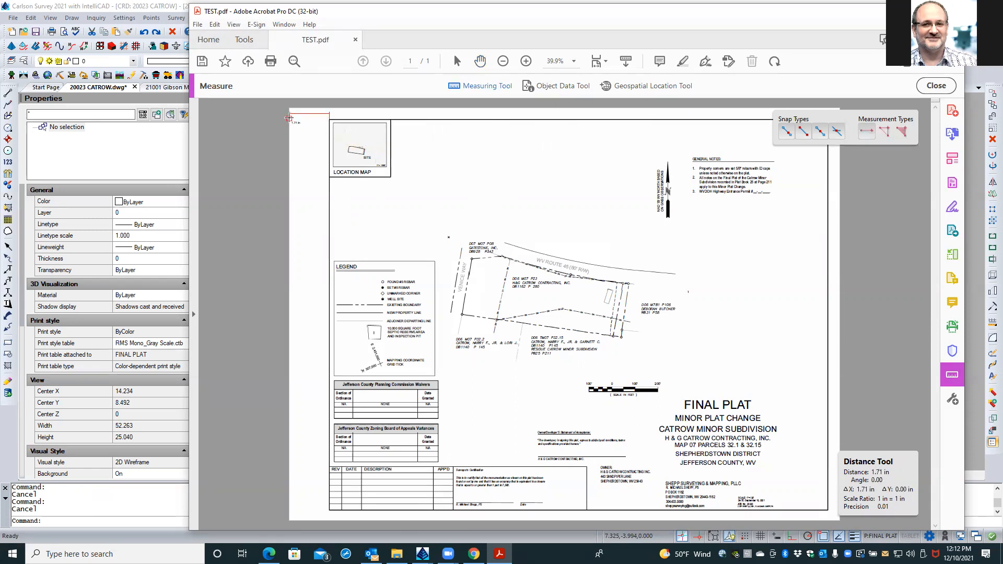
pyautogui.click(289, 118)
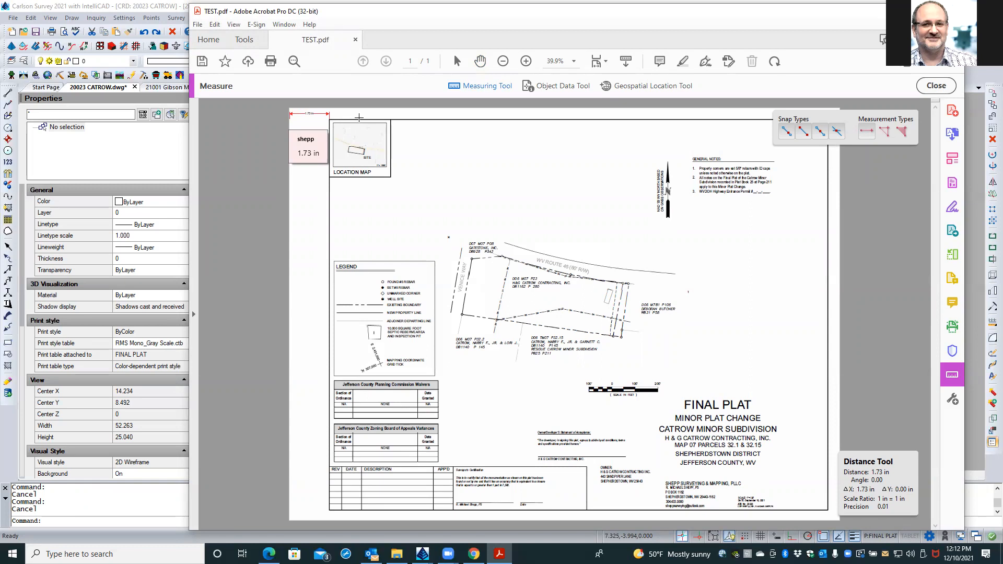
# Measure the distance from the plat's top border to the sheet's top edge and close the Measure tool.
pyautogui.click(358, 119)
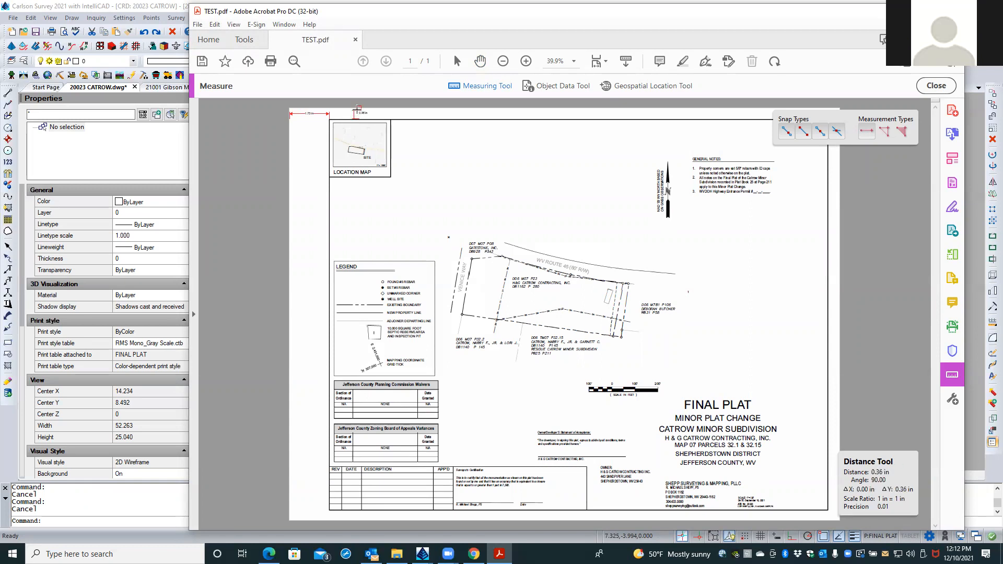
pyautogui.click(356, 107)
pyautogui.click(359, 115)
pyautogui.click(354, 107)
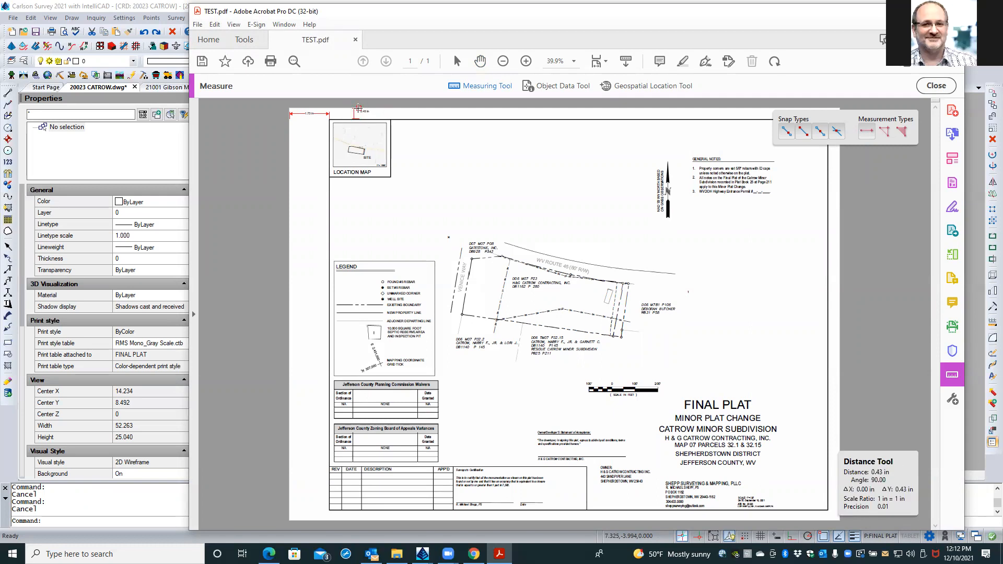
pyautogui.click(358, 108)
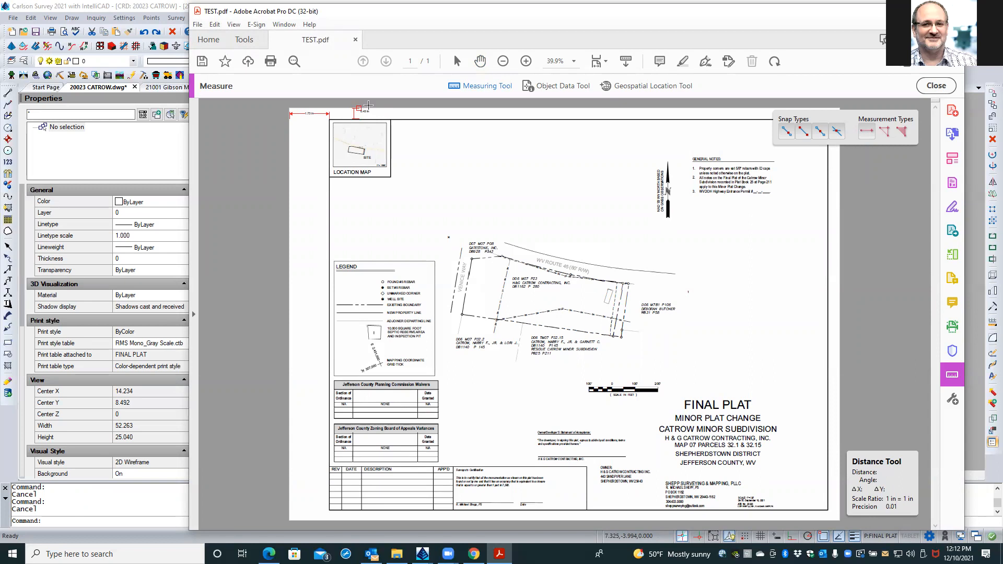
pyautogui.keyDown('ctrl'); pyautogui.scroll(3, 368, 106); pyautogui.keyUp('ctrl')
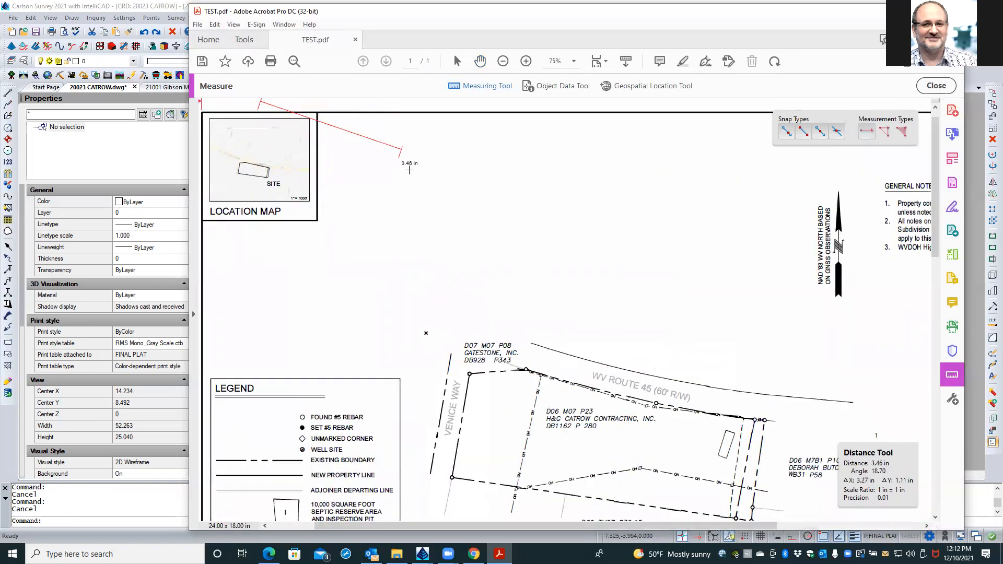
pyautogui.keyDown('ctrl'); pyautogui.scroll(-1, 408, 165); pyautogui.keyUp('ctrl')
pyautogui.keyDown('ctrl'); pyautogui.scroll(-1, 409, 170); pyautogui.keyUp('ctrl')
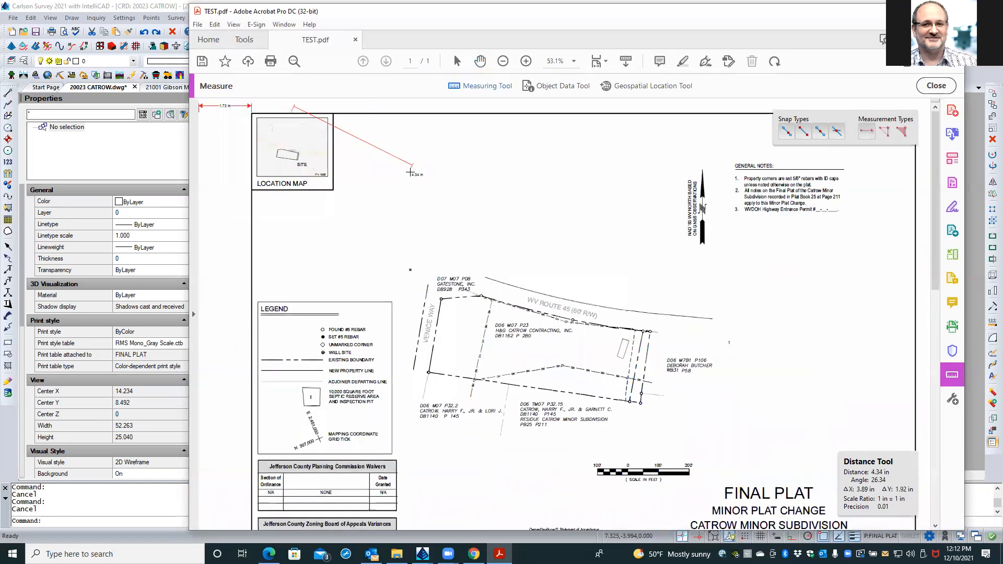
pyautogui.keyDown('ctrl'); pyautogui.scroll(-1, 411, 173); pyautogui.keyUp('ctrl')
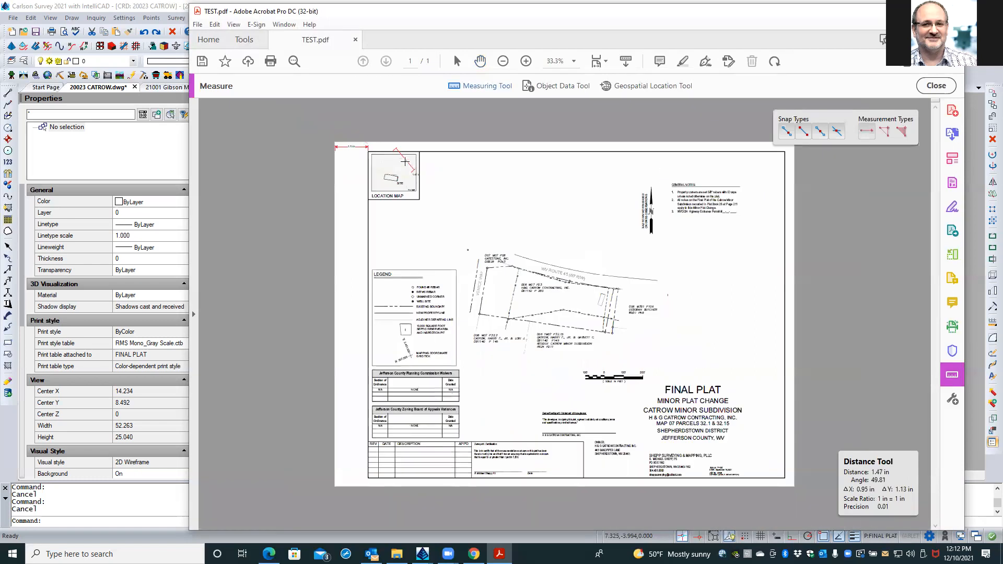
pyautogui.keyDown('ctrl'); pyautogui.scroll(1, 386, 136); pyautogui.keyUp('ctrl')
pyautogui.keyDown('ctrl'); pyautogui.scroll(-1, 382, 128); pyautogui.keyUp('ctrl')
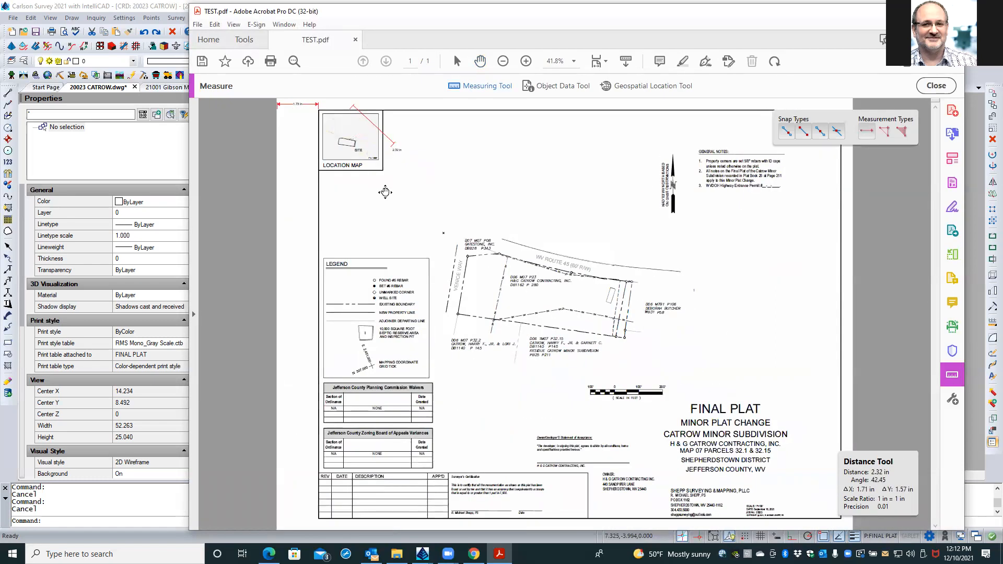
pyautogui.press('Escape')
pyautogui.press('Escape')
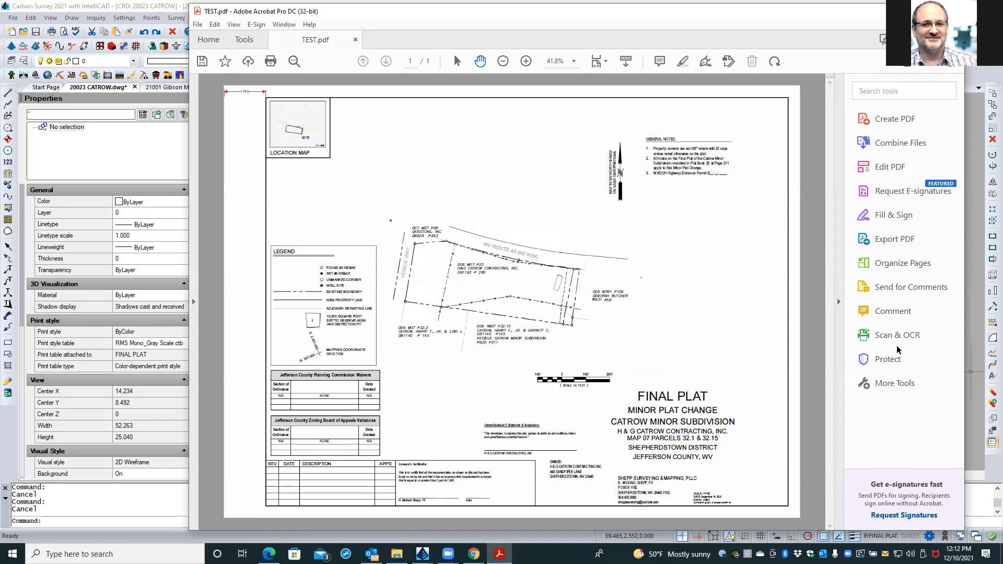
# Reopen the Measure tool and measure the distance from the plat's right border to the sheet's right edge.
pyautogui.click(885, 383)
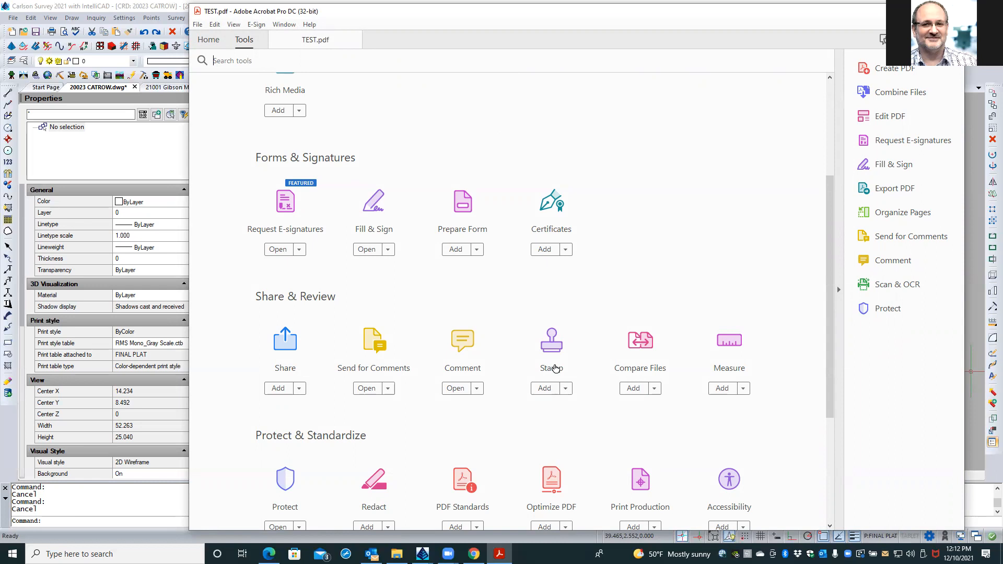
pyautogui.scroll(-3, 555, 369)
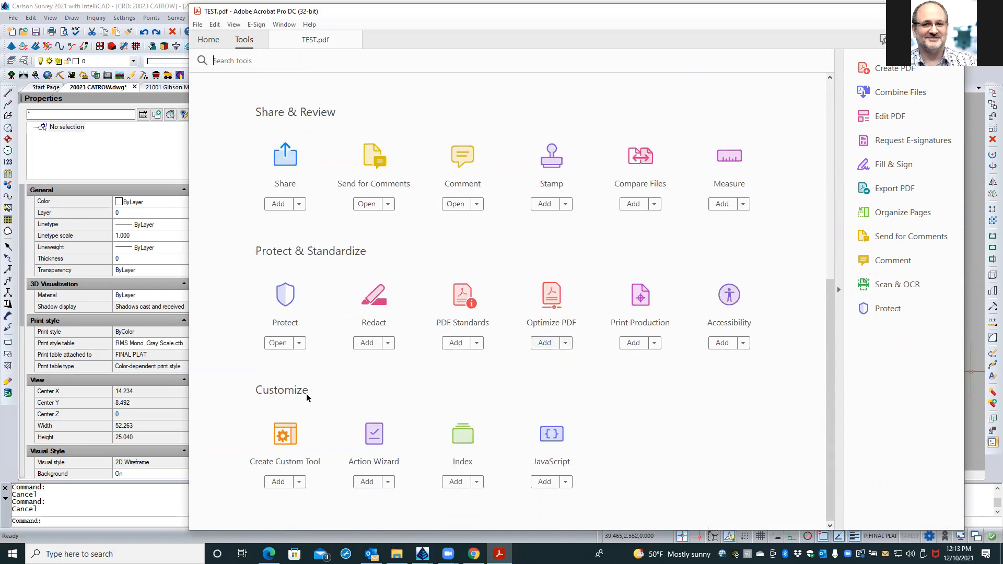
pyautogui.scroll(1, 332, 280)
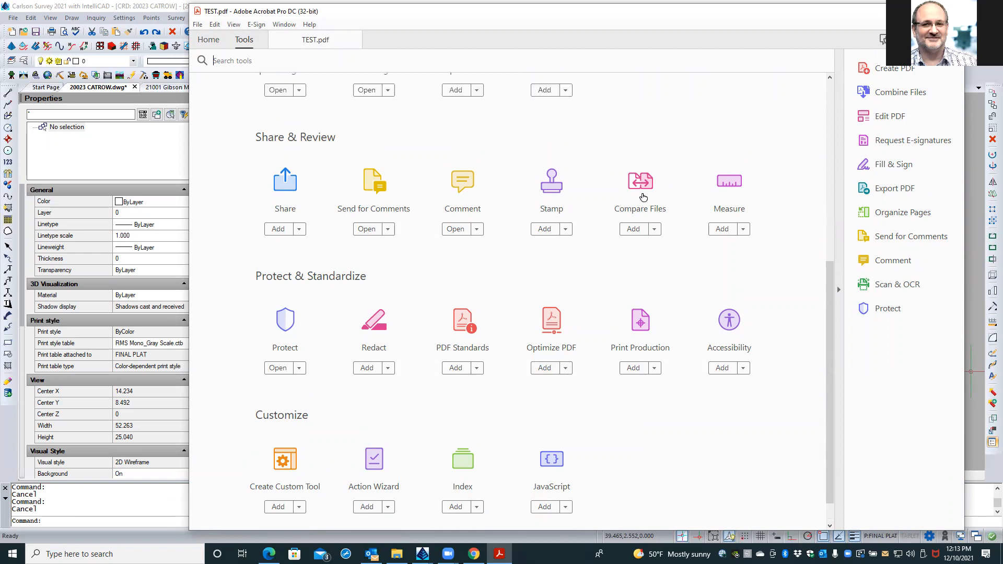
pyautogui.click(731, 182)
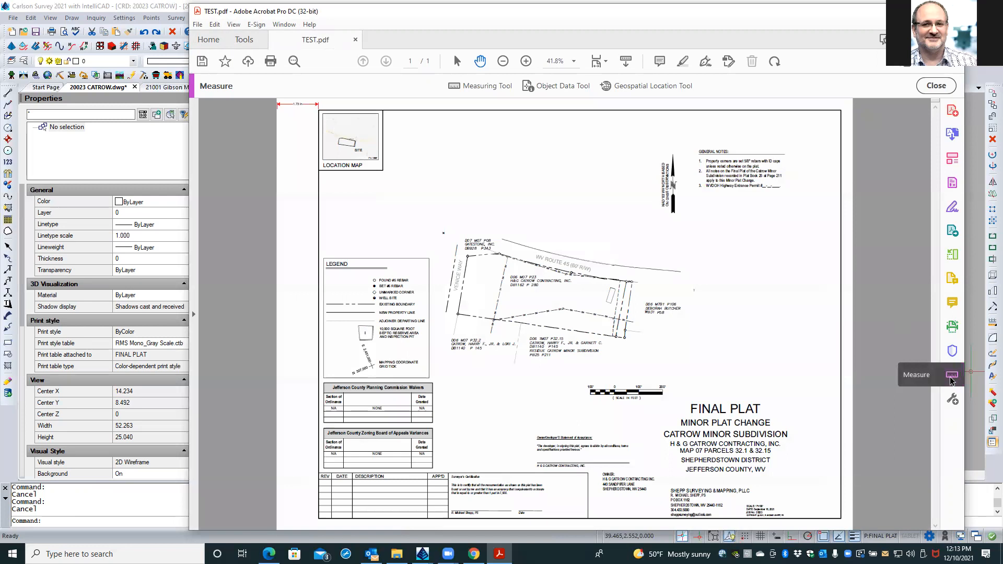
pyautogui.click(454, 85)
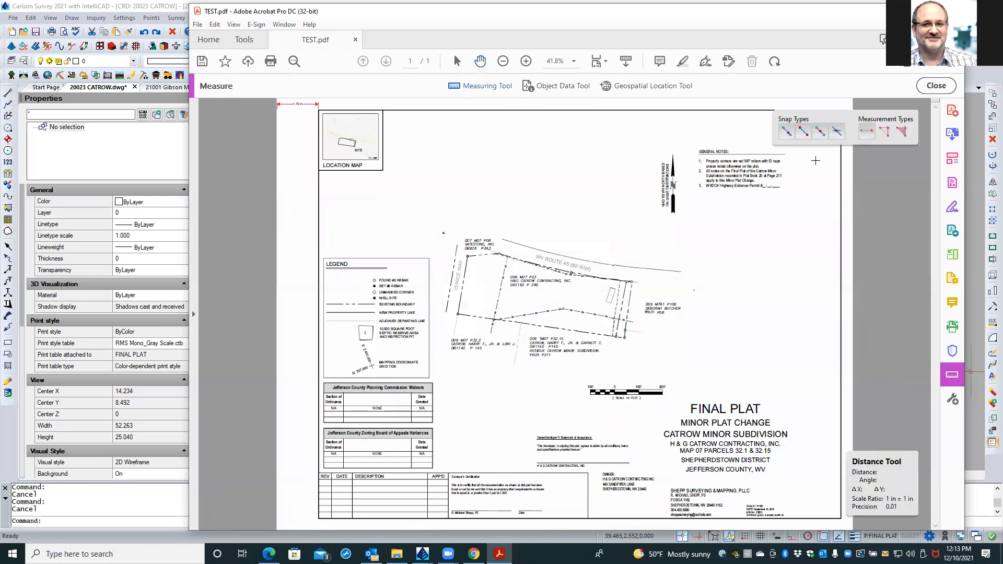
pyautogui.click(841, 165)
pyautogui.click(852, 166)
pyautogui.click(852, 172)
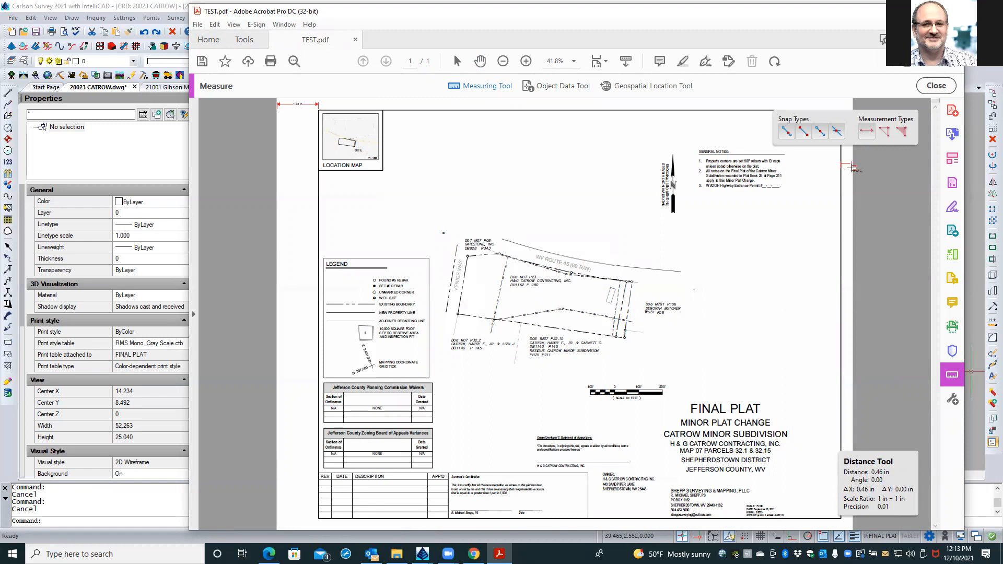
pyautogui.press('Escape')
pyautogui.press('Escape')
pyautogui.press('Escape')
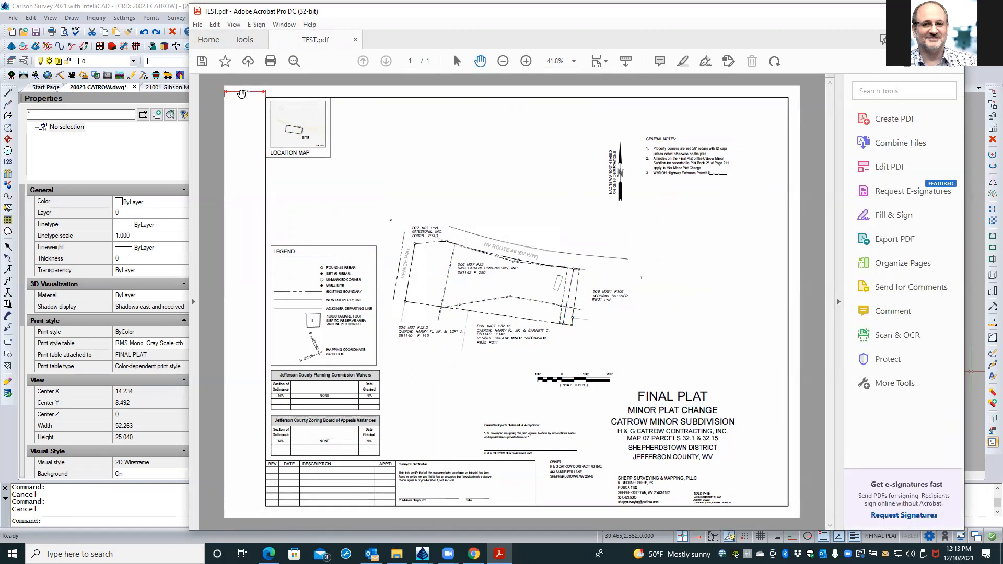
# Move the left margin's measurement line down into the sheet and stretch the measurement across to the sheet's right edge.
pyautogui.moveTo(226, 87)
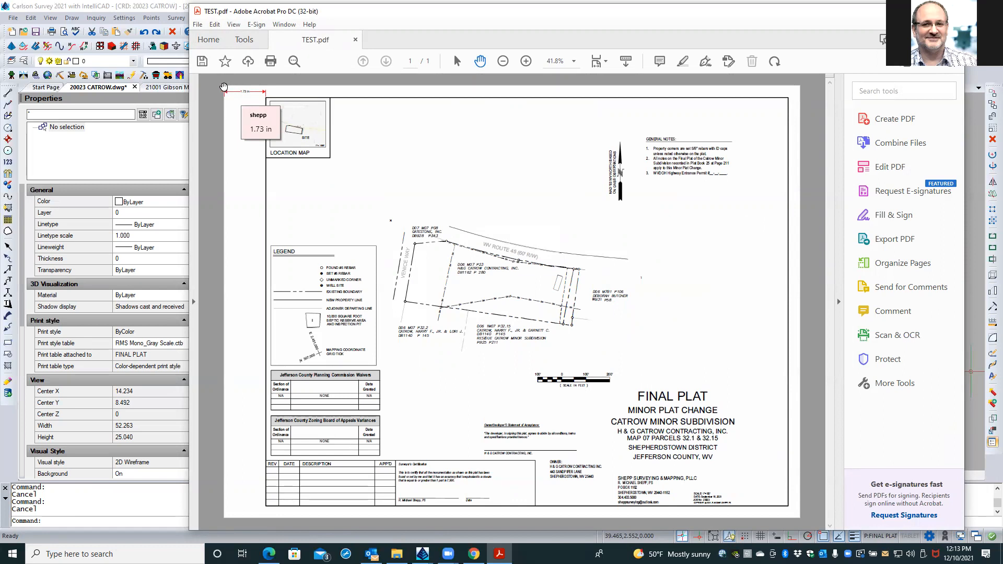
pyautogui.click(232, 94)
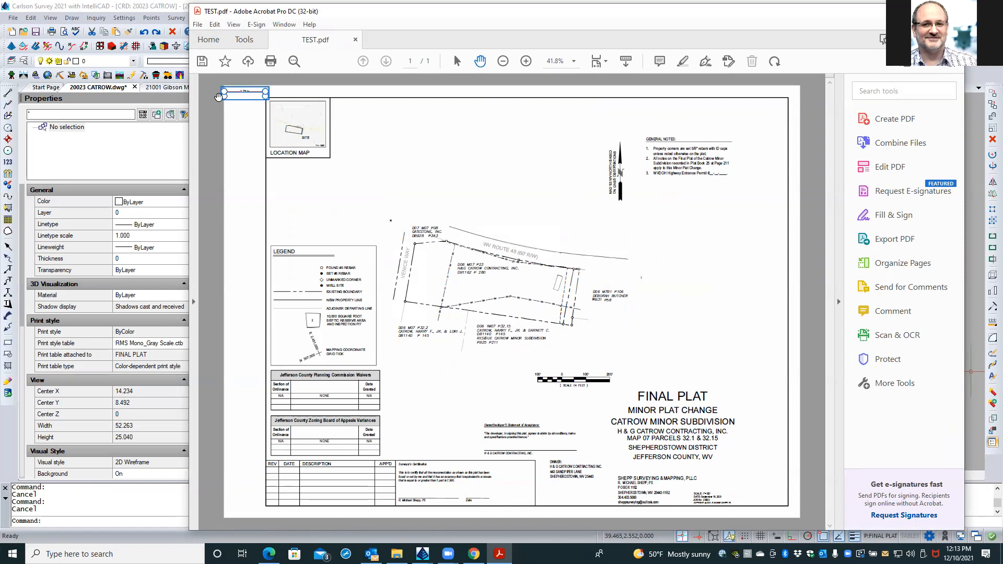
pyautogui.moveTo(230, 96)
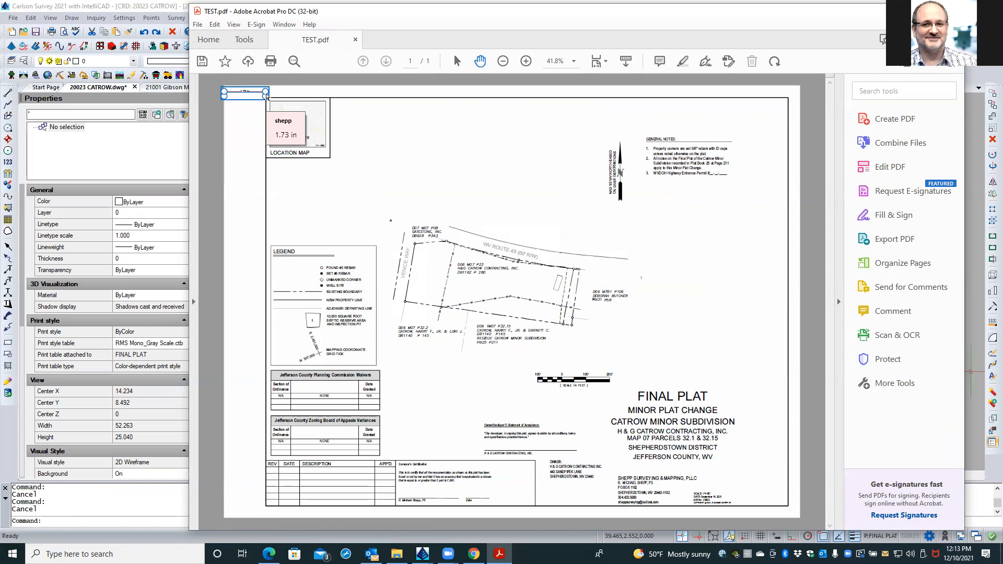
pyautogui.moveTo(349, 96); pyautogui.dragTo(323, 217)
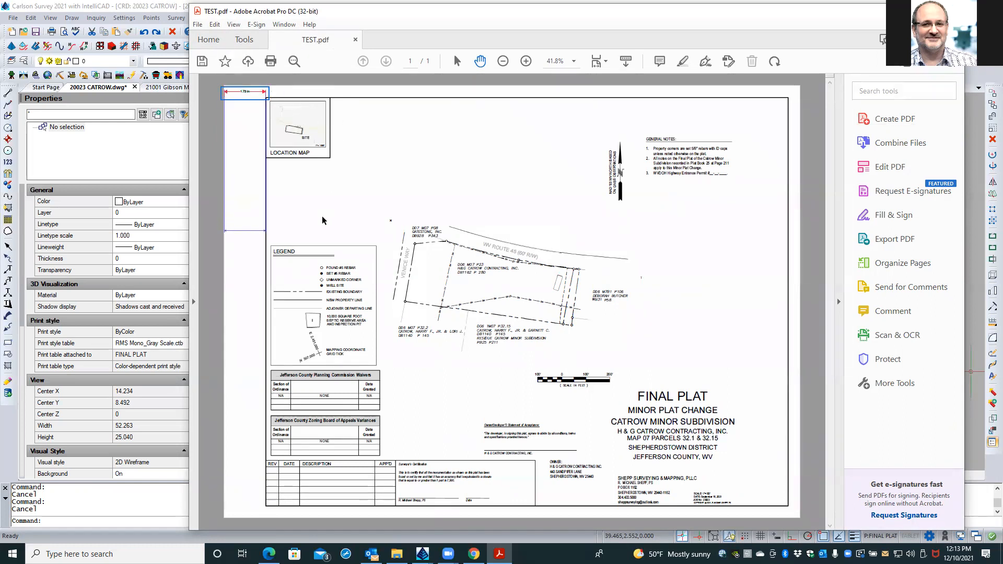
pyautogui.click(322, 220)
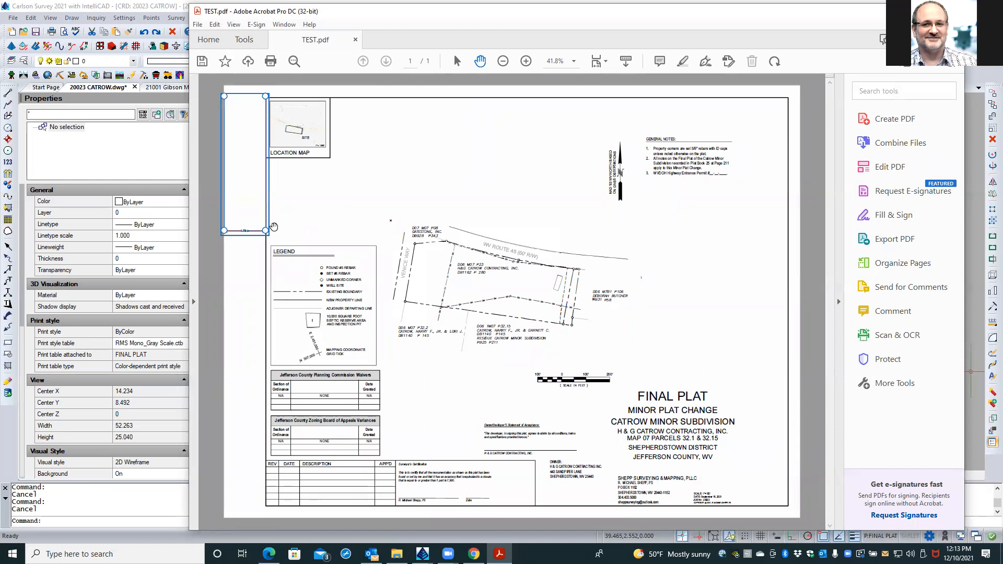
pyautogui.moveTo(265, 96); pyautogui.dragTo(800, 124)
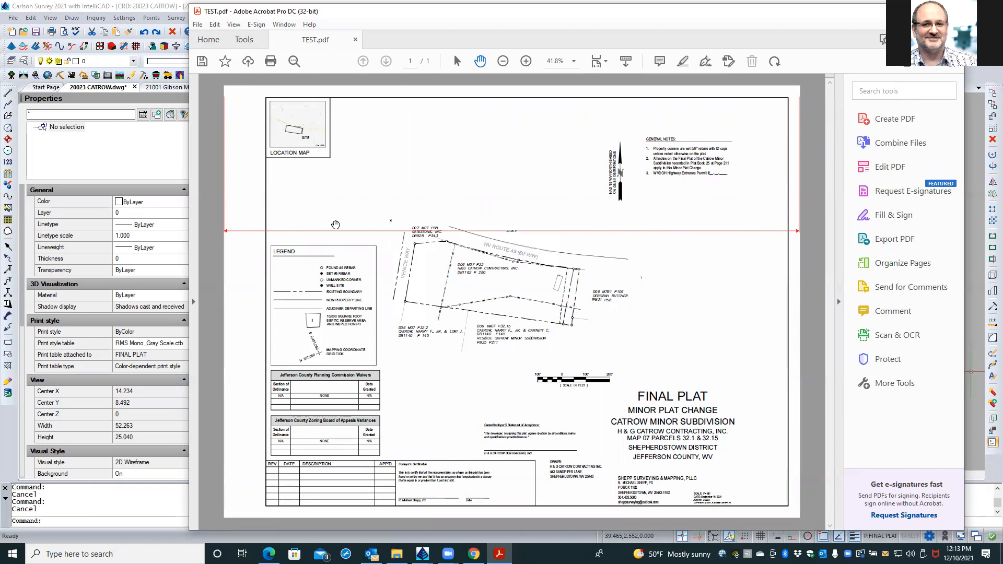
pyautogui.click(240, 231)
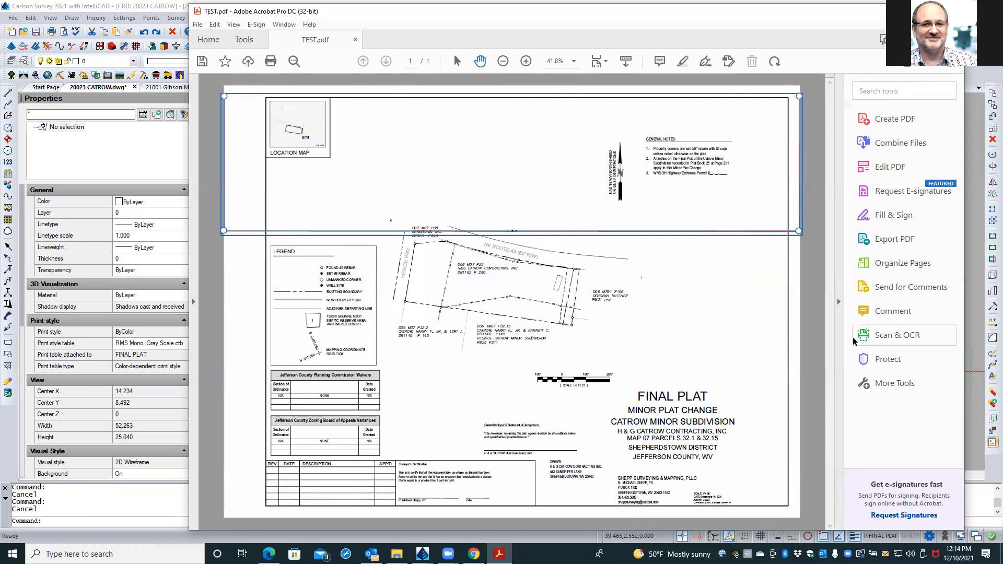
# Measure the sheet's full height along its left edge from the lower to the upper corner, placing the dimension in the left margin.
pyautogui.click(875, 387)
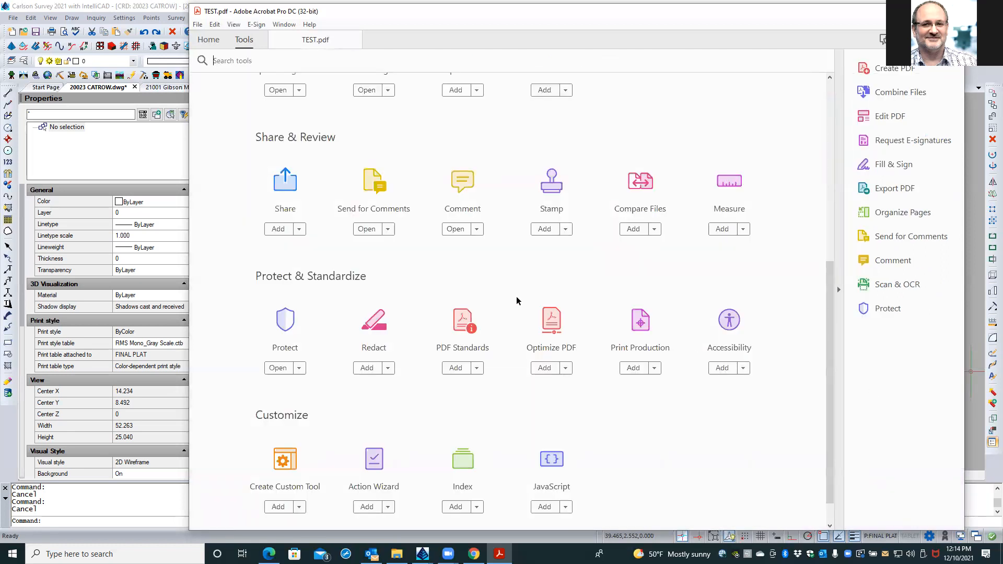
pyautogui.click(721, 189)
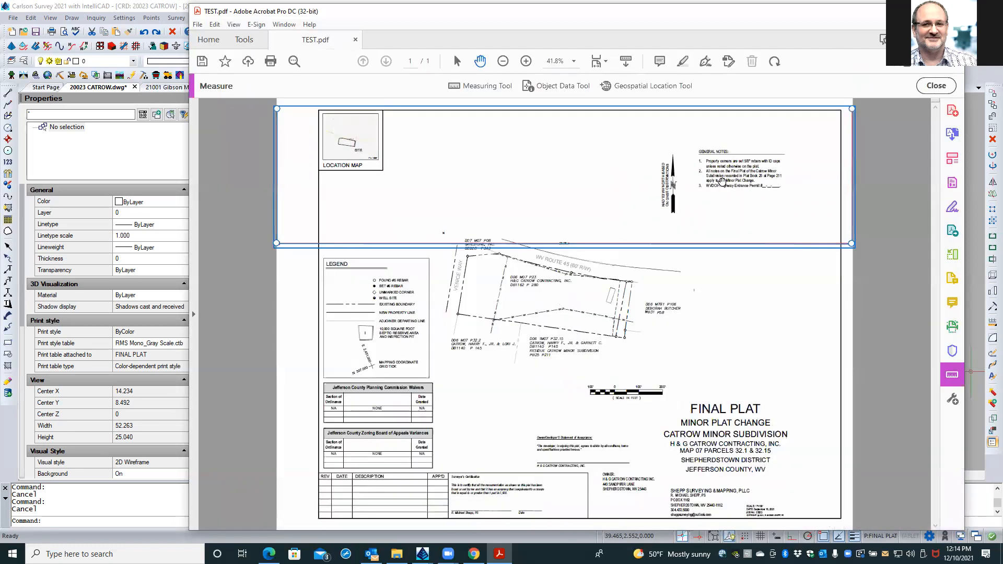
pyautogui.click(479, 86)
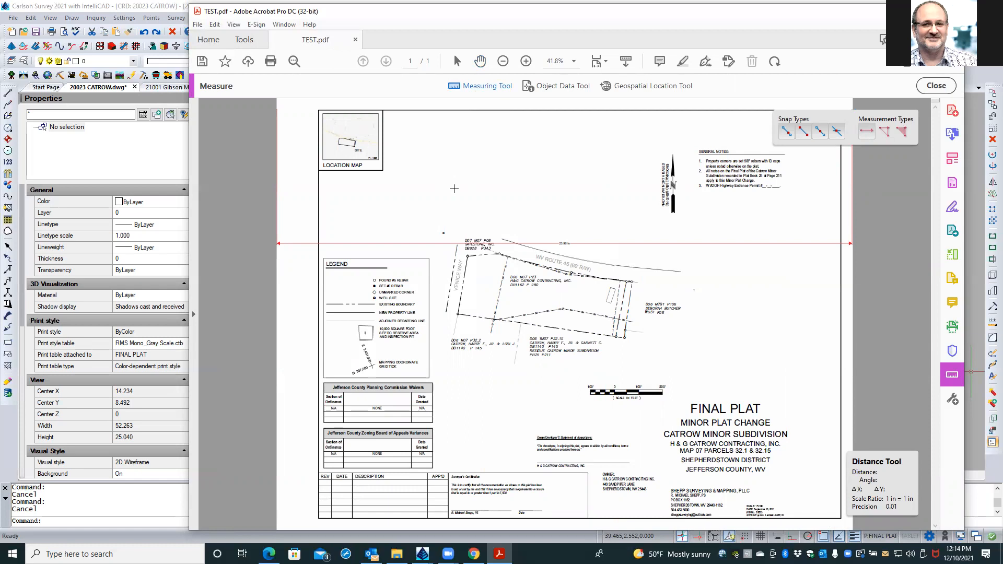
pyautogui.keyDown('ctrl'); pyautogui.scroll(-1, 454, 189); pyautogui.keyUp('ctrl')
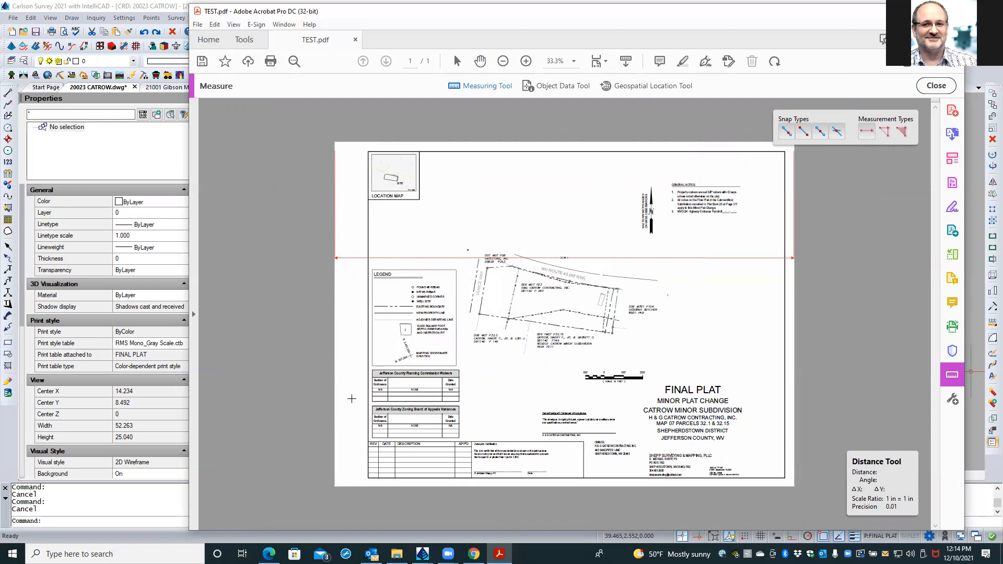
pyautogui.click(335, 486)
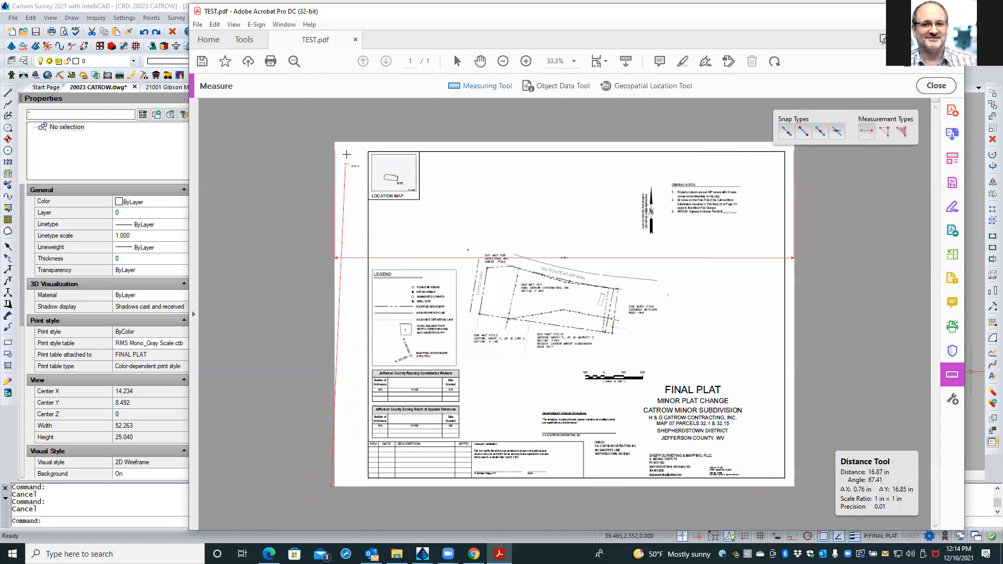
pyautogui.click(333, 141)
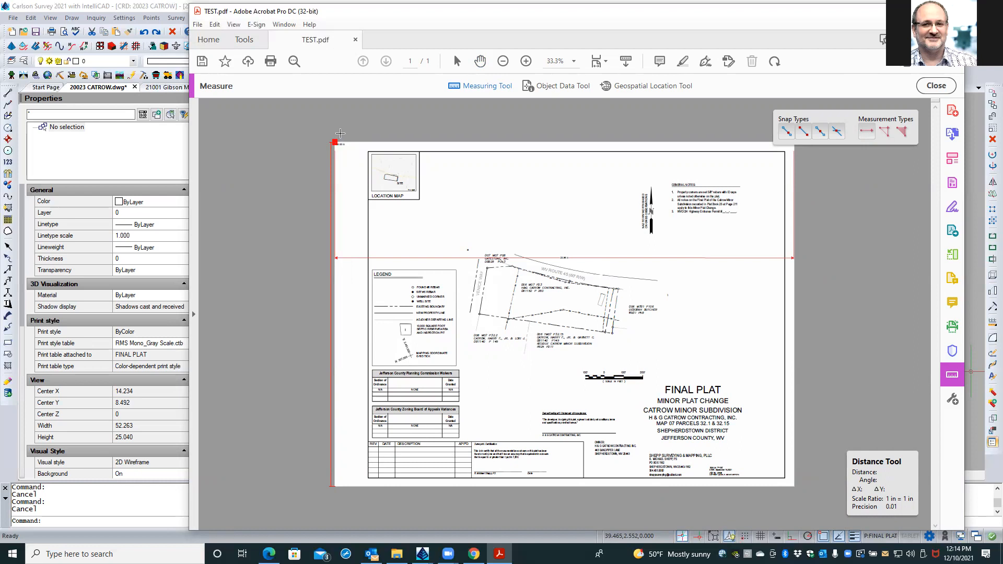
pyautogui.moveTo(333, 140)
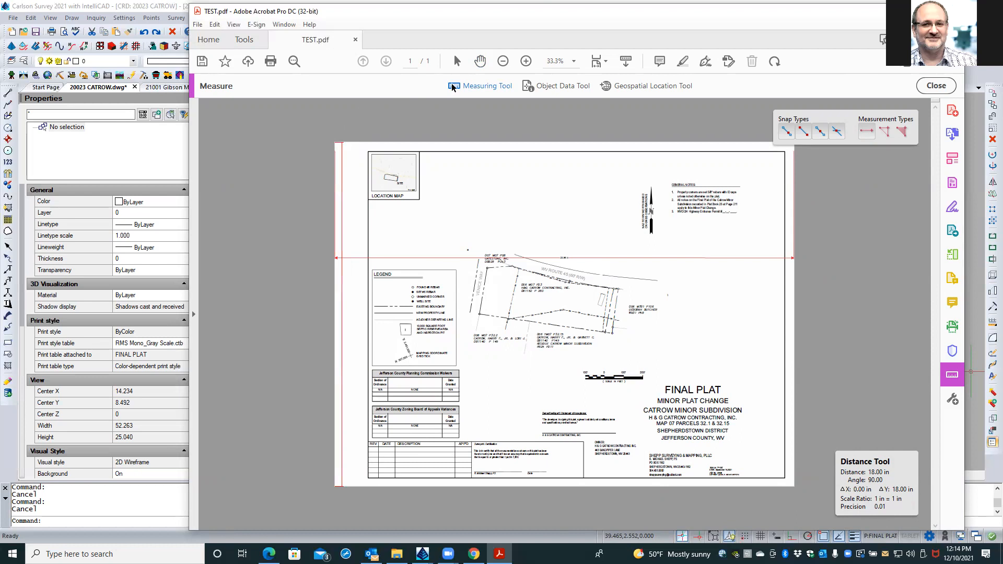
pyautogui.rightClick(361, 178)
pyautogui.click(348, 163)
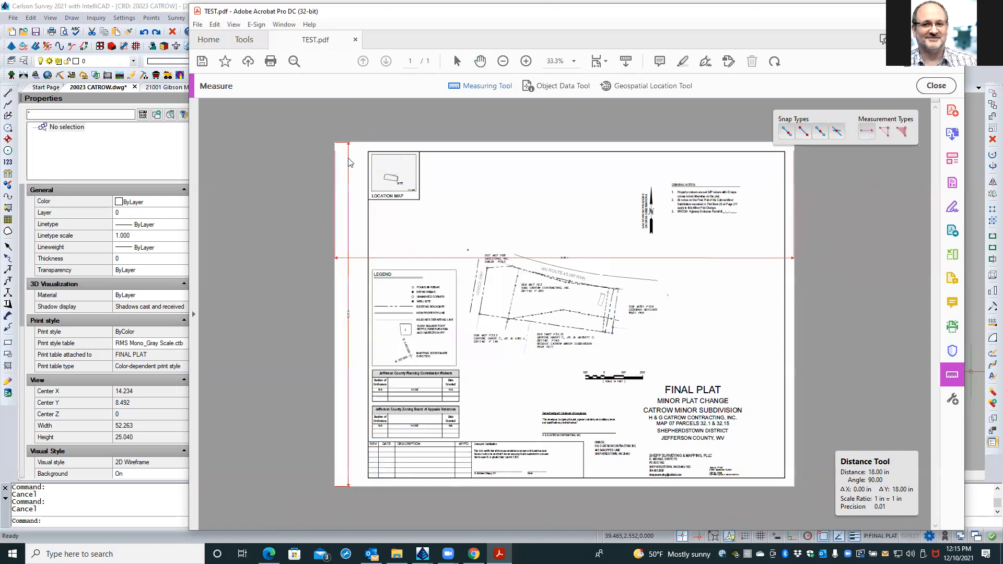
# Delete the sheet height measurement and the stretched width measurement from TEST.pdf.
pyautogui.rightClick(349, 168)
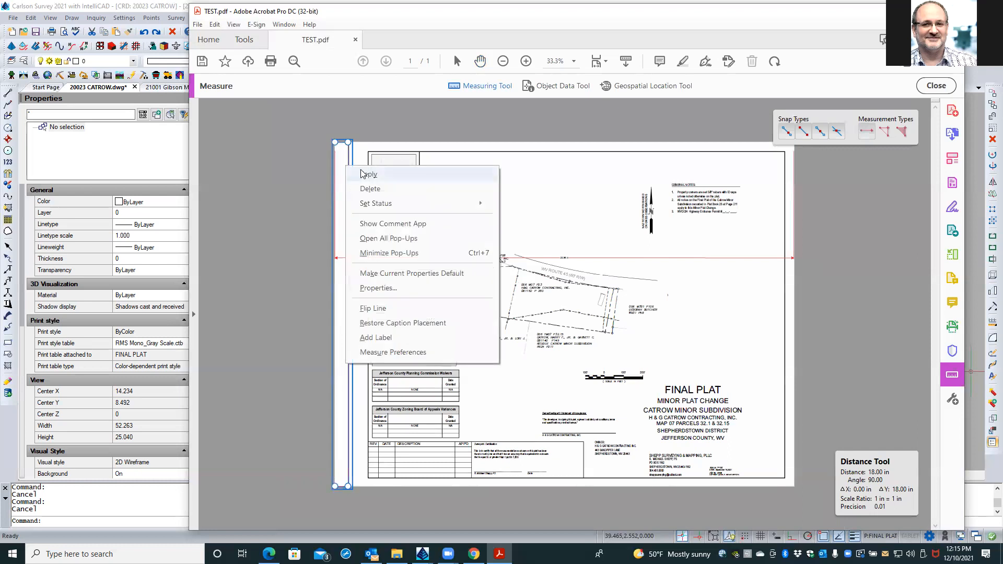
pyautogui.click(369, 112)
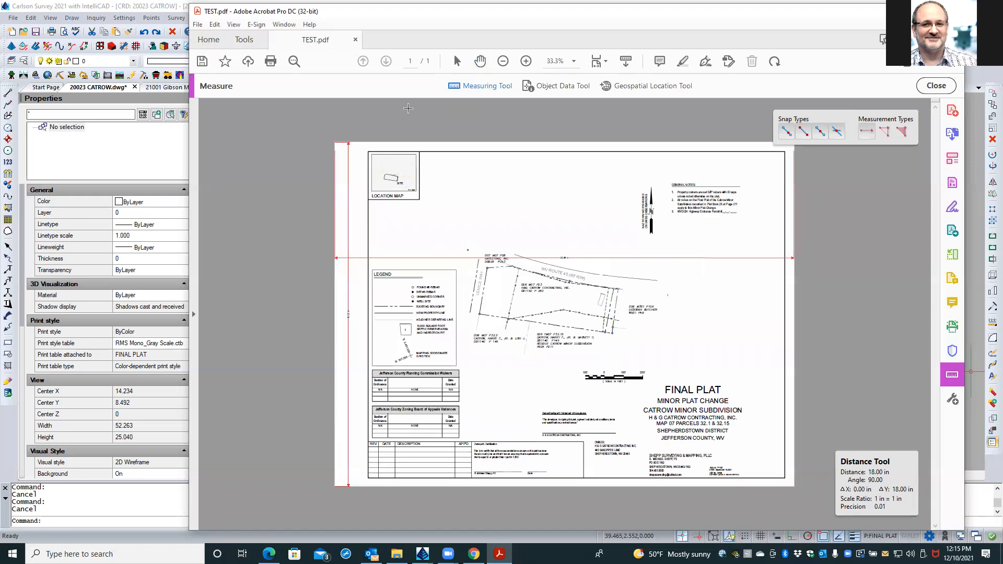
pyautogui.click(335, 143)
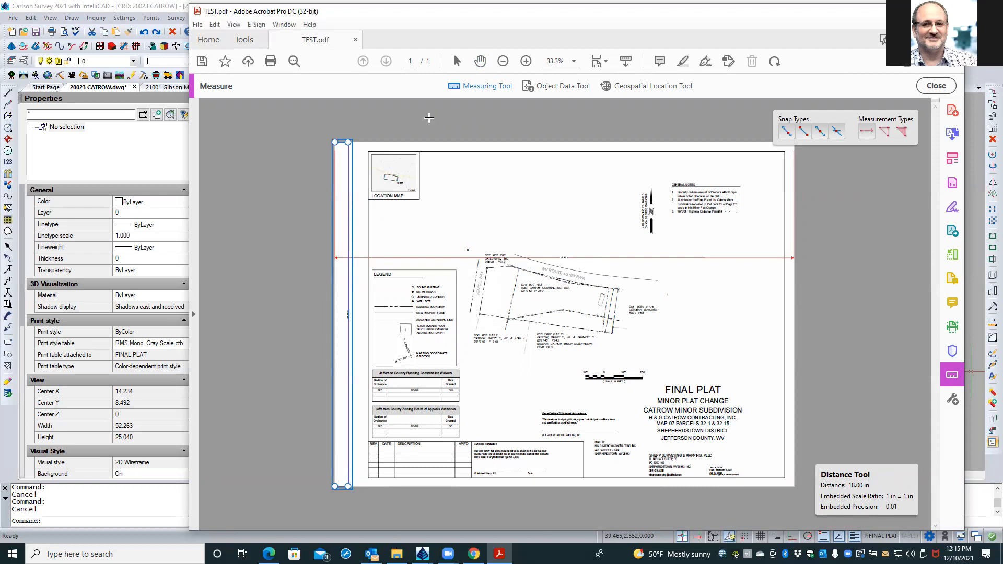
pyautogui.press('Delete')
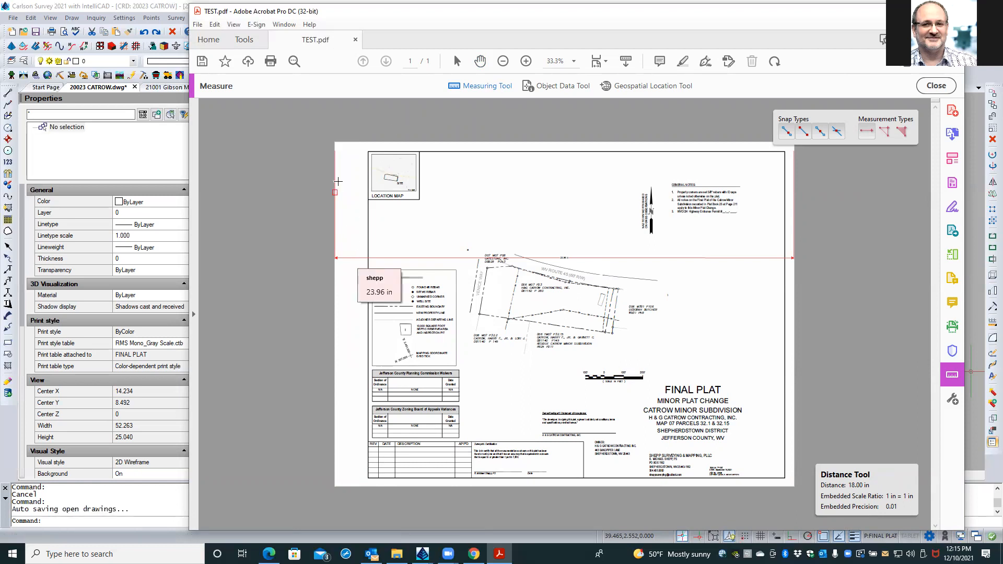
pyautogui.click(341, 258)
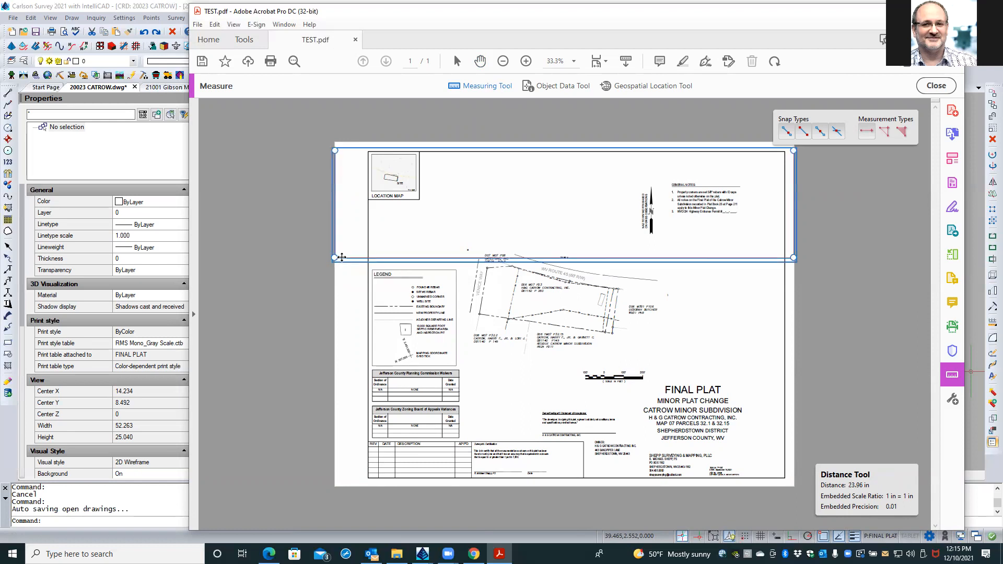
pyautogui.press('Delete')
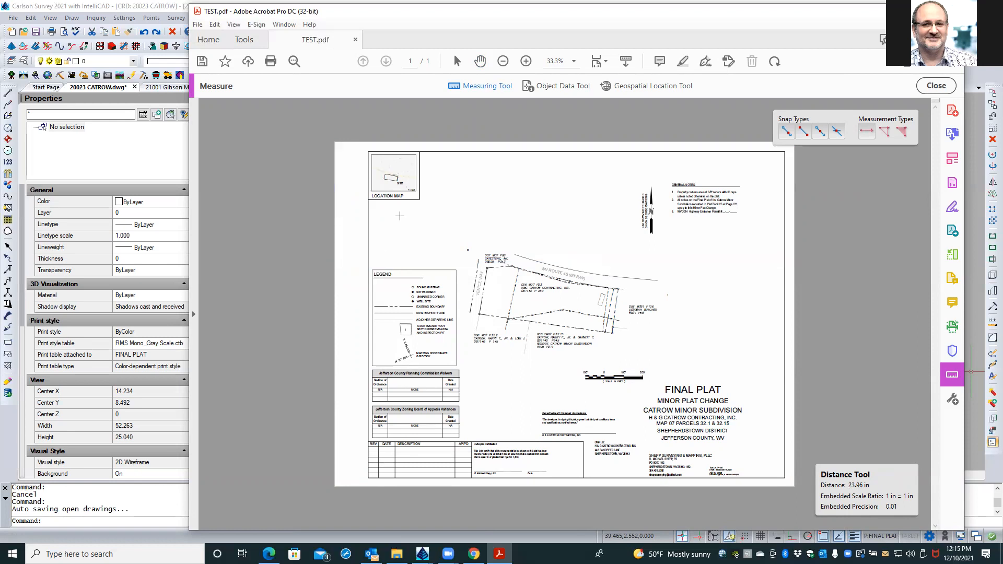
# Move the measurement options clear of the sheet and measure the sheet's full width along its top edge.
pyautogui.click(334, 141)
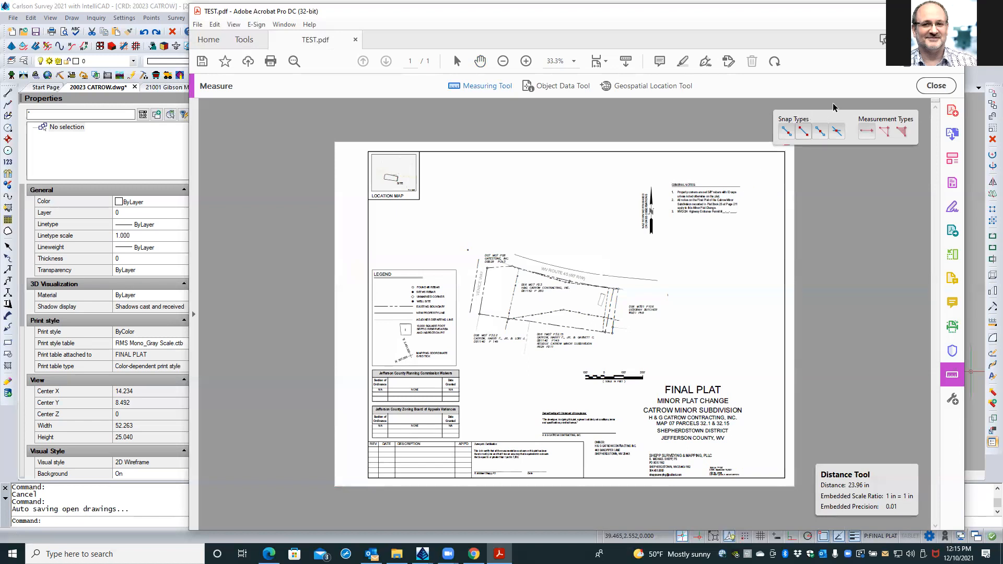
pyautogui.moveTo(833, 104); pyautogui.dragTo(840, 94)
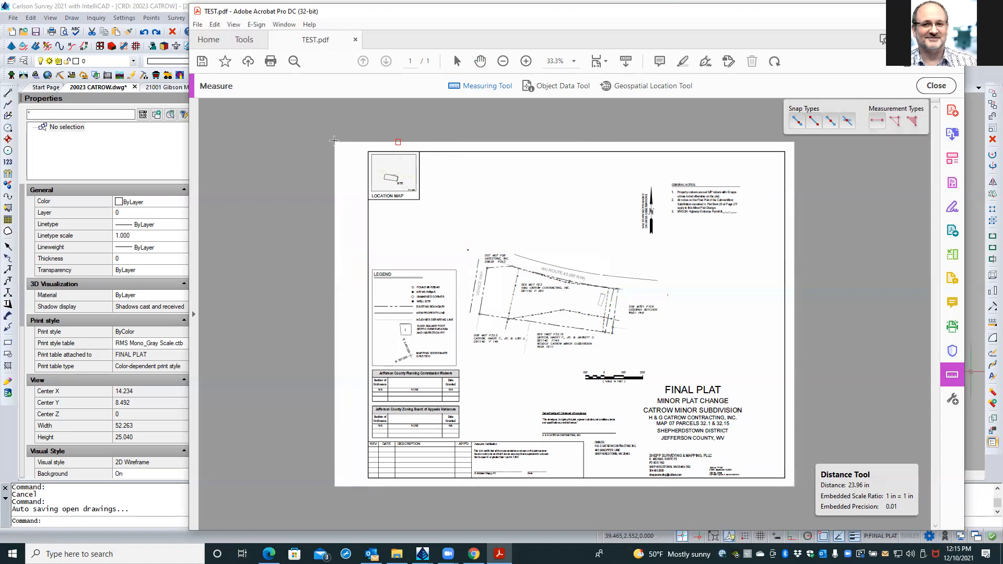
pyautogui.click(793, 143)
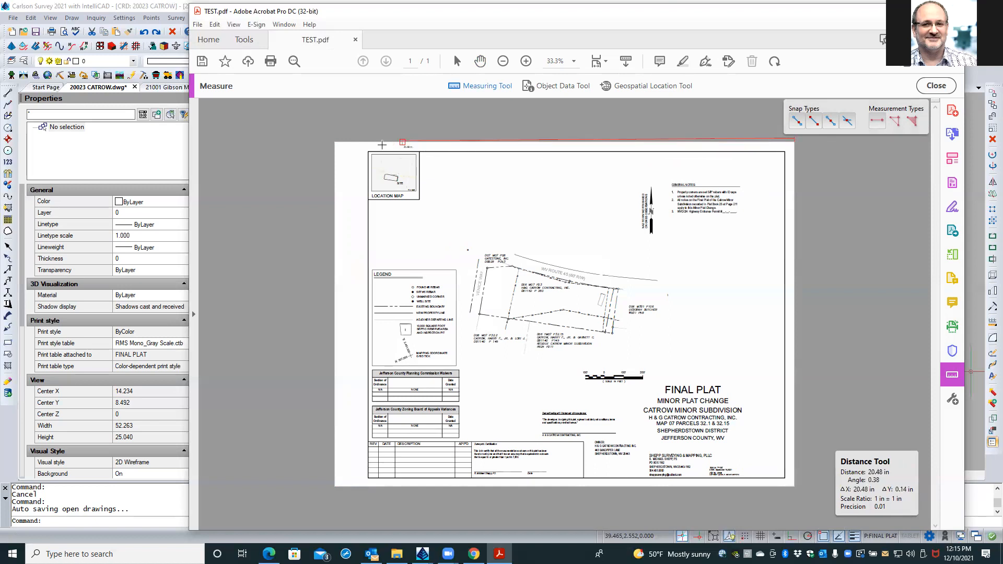
pyautogui.click(334, 141)
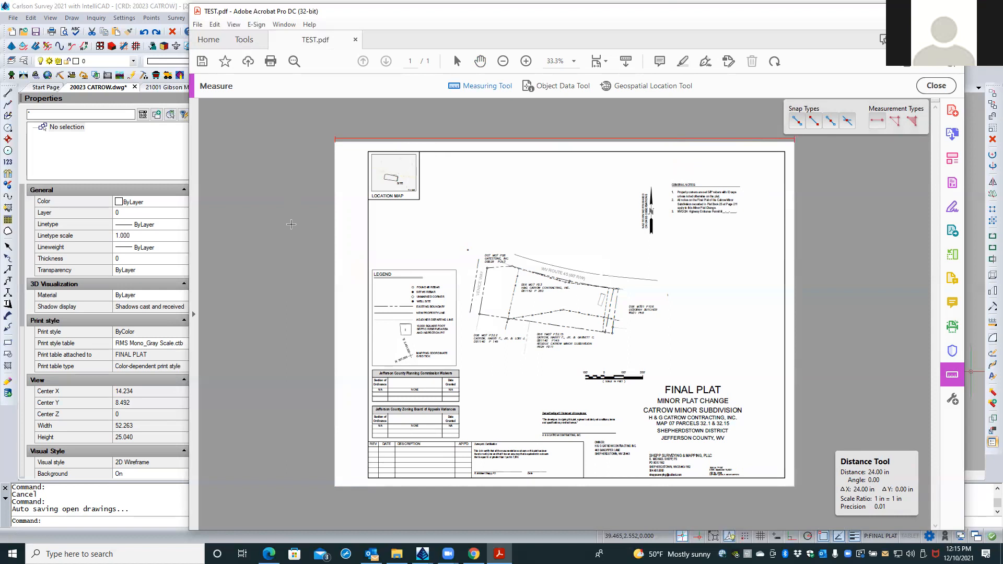
pyautogui.press('Escape')
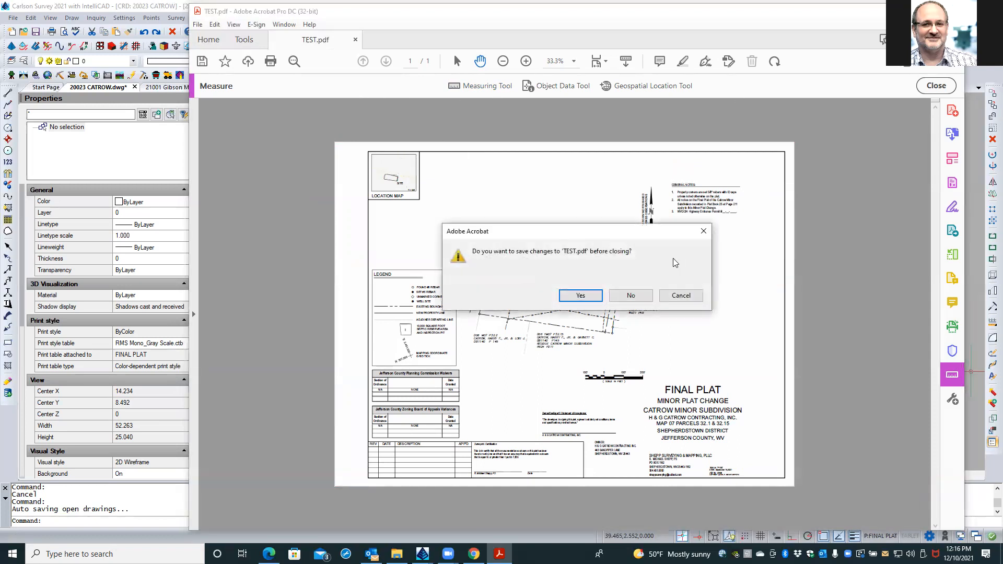
# Close TEST.pdf without saving its changes, return to Carlson Survey and select the main plat viewport in the FINAL PLAT layout.
pyautogui.click(630, 295)
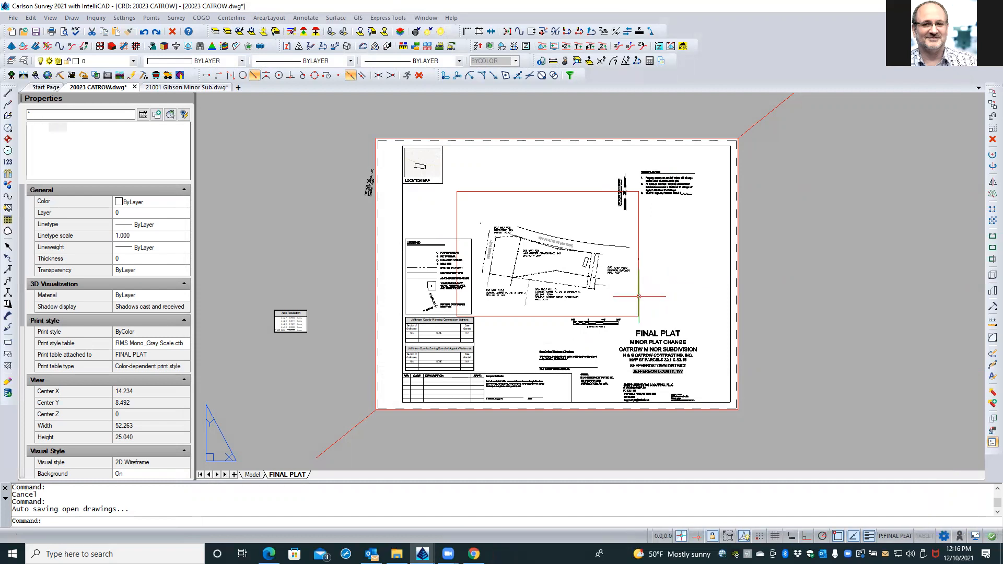
pyautogui.click(638, 297)
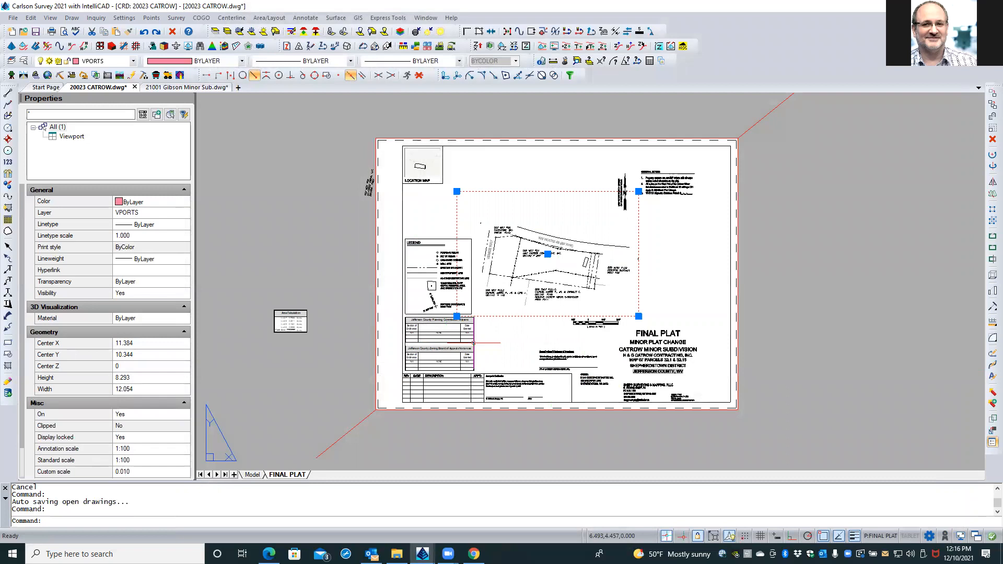
# Deselect the main plat viewport and examine the parcel drawing and its surrounding labels in the FINAL PLAT layout.
pyautogui.press('Escape')
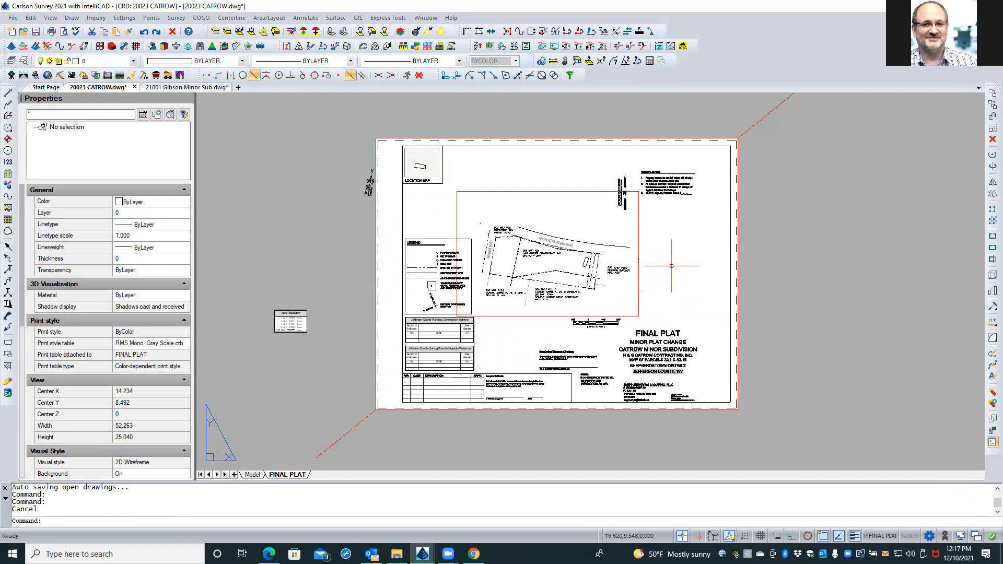
pyautogui.scroll(5, 672, 266)
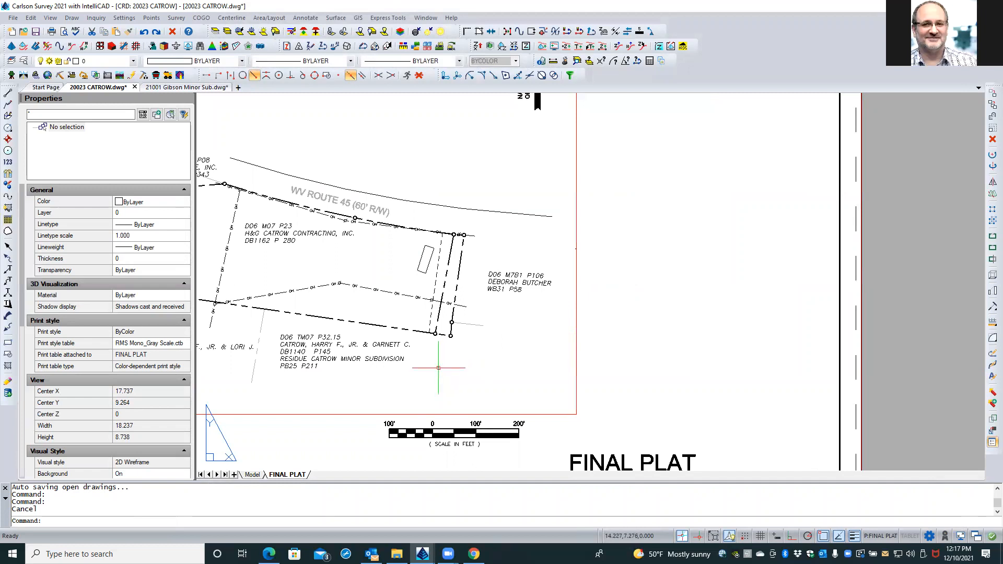
pyautogui.scroll(-3, 470, 314)
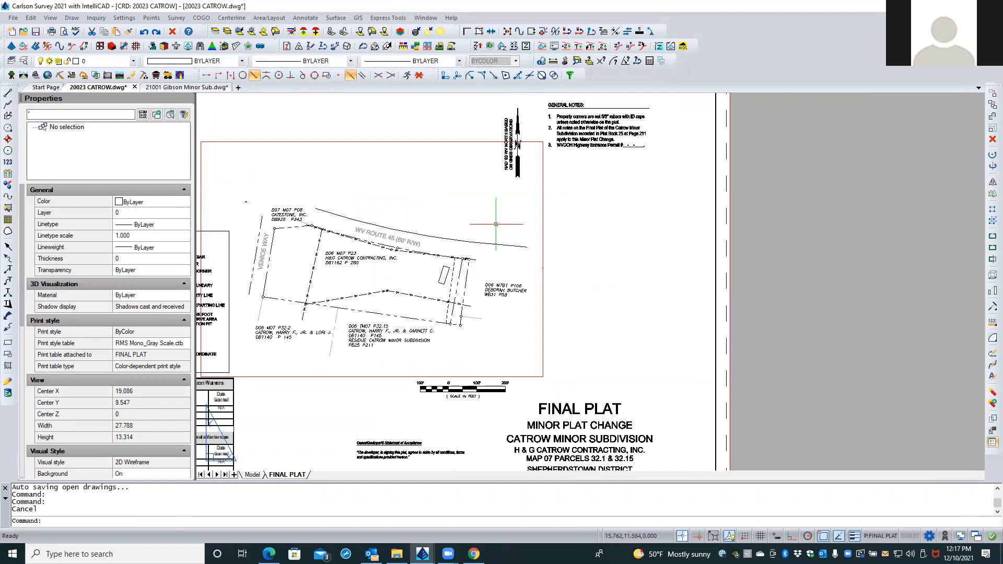
pyautogui.scroll(1, 495, 230)
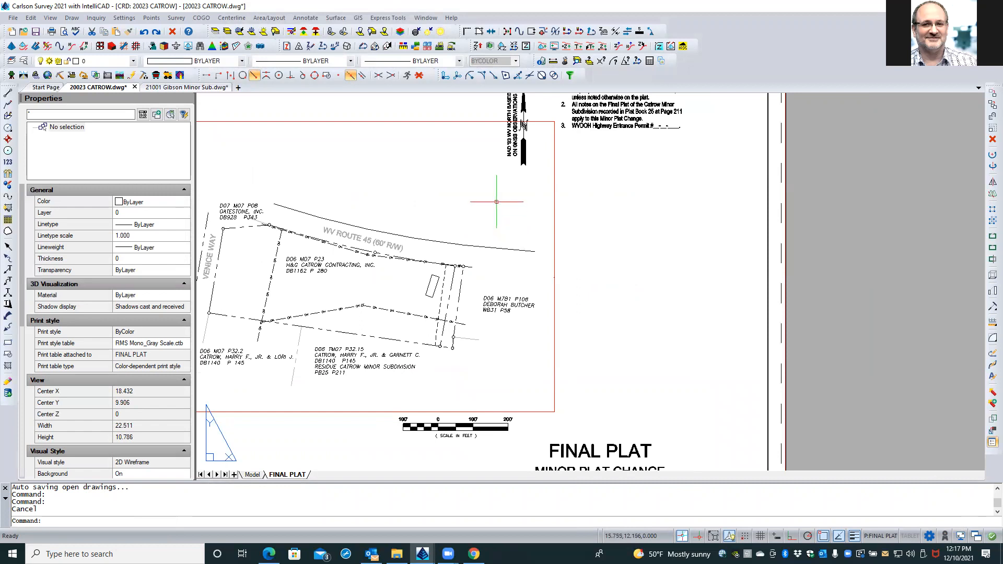
pyautogui.scroll(-1, 496, 204)
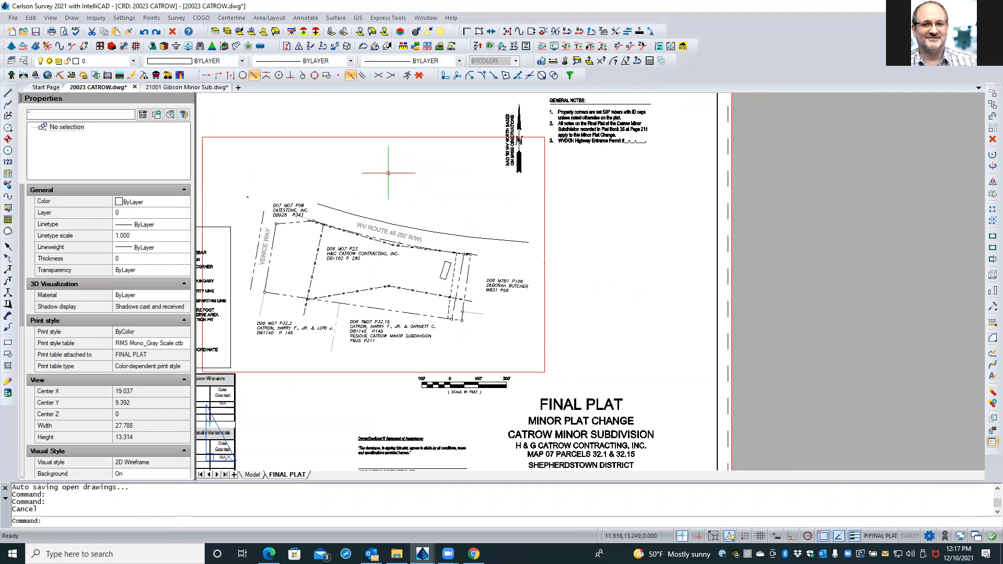
pyautogui.moveTo(419, 177); pyautogui.dragTo(512, 170, button='middle')
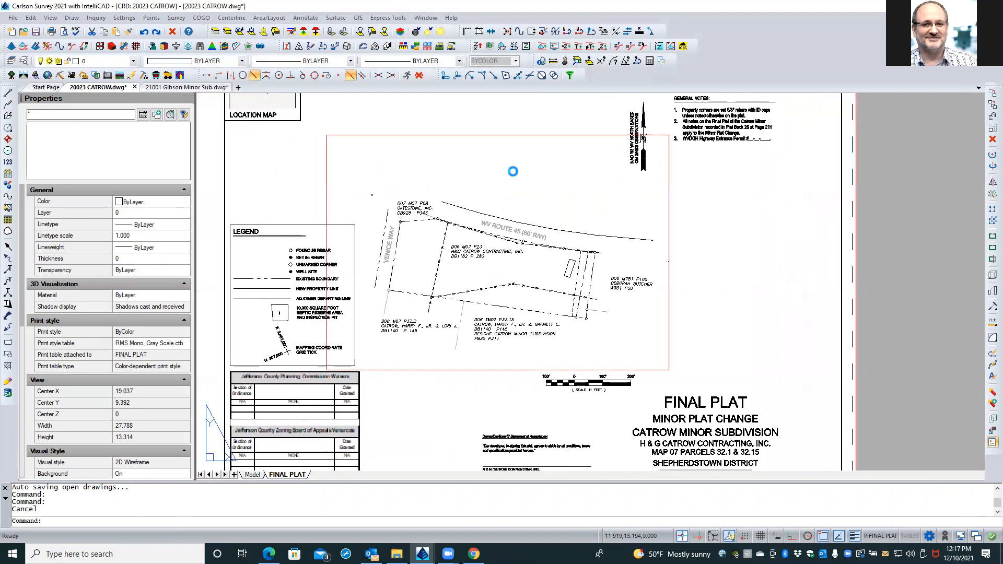